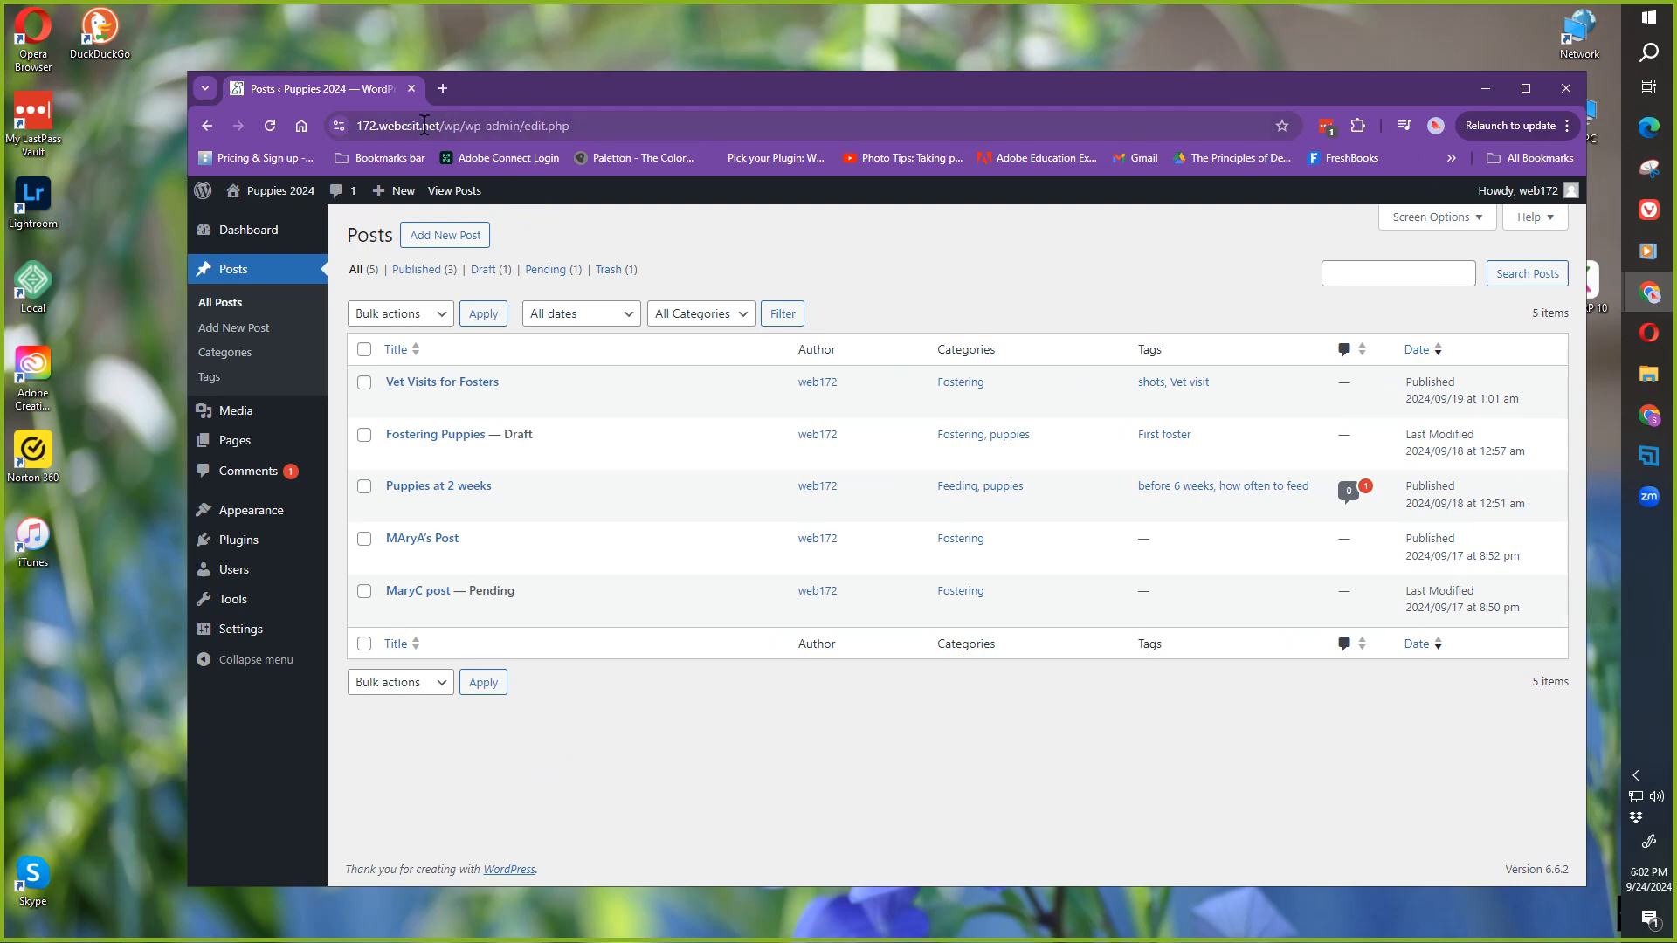
# Highlight the '172' and 'wp-admin' parts of the browser address.
pyautogui.click(373, 125)
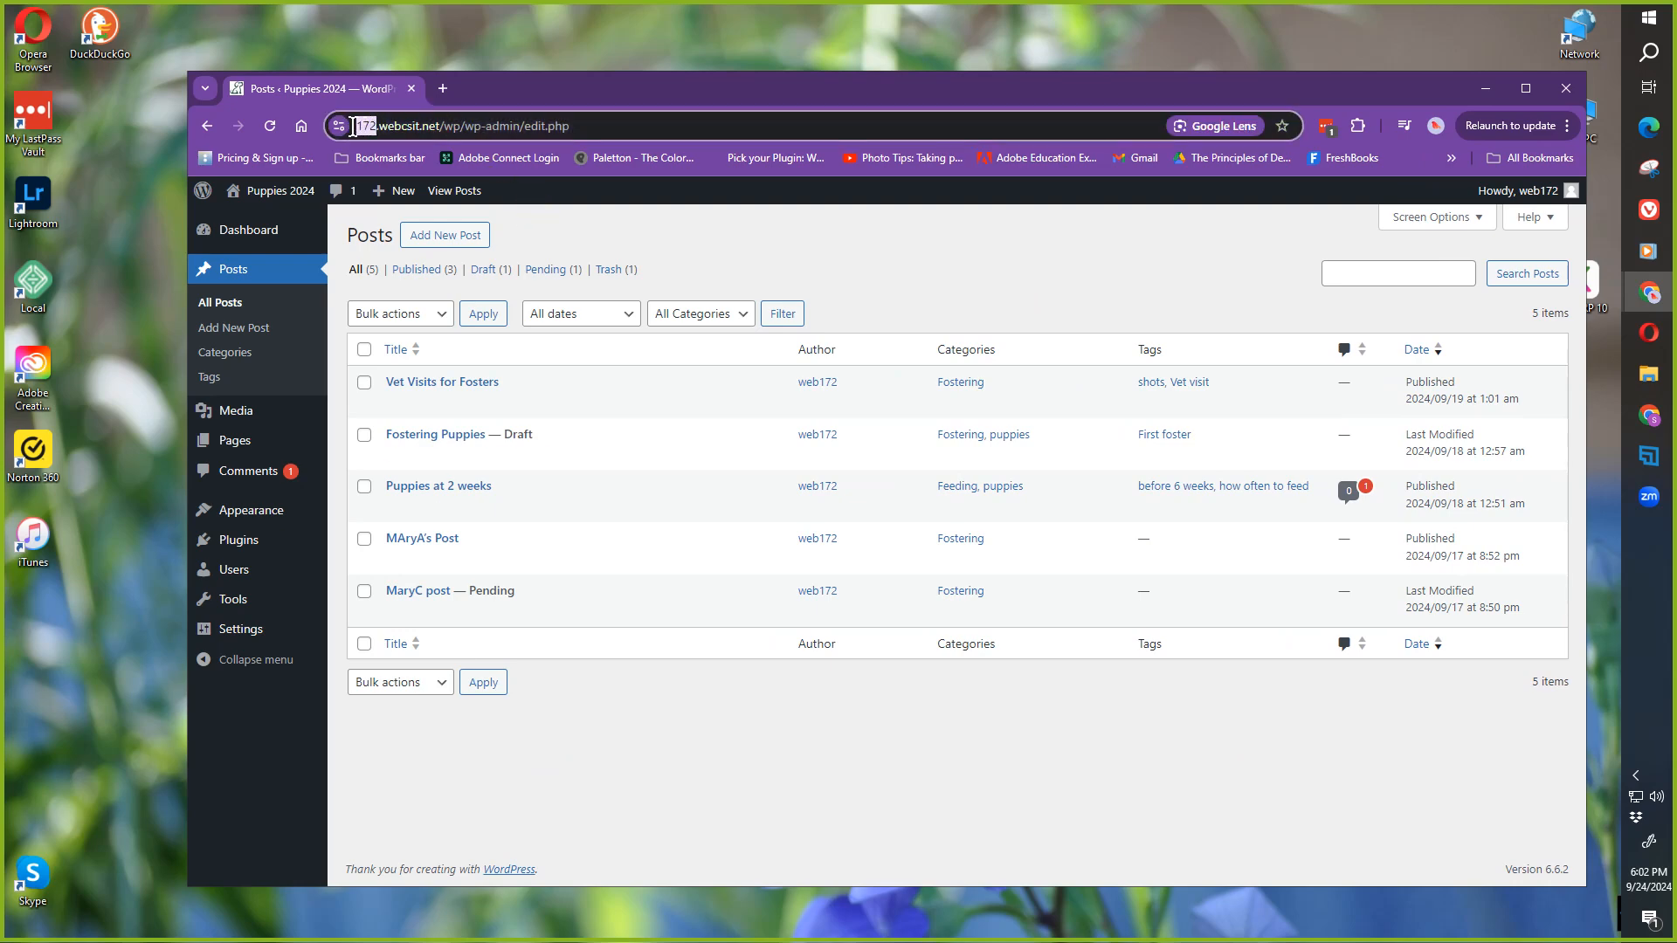
pyautogui.doubleClick(355, 127)
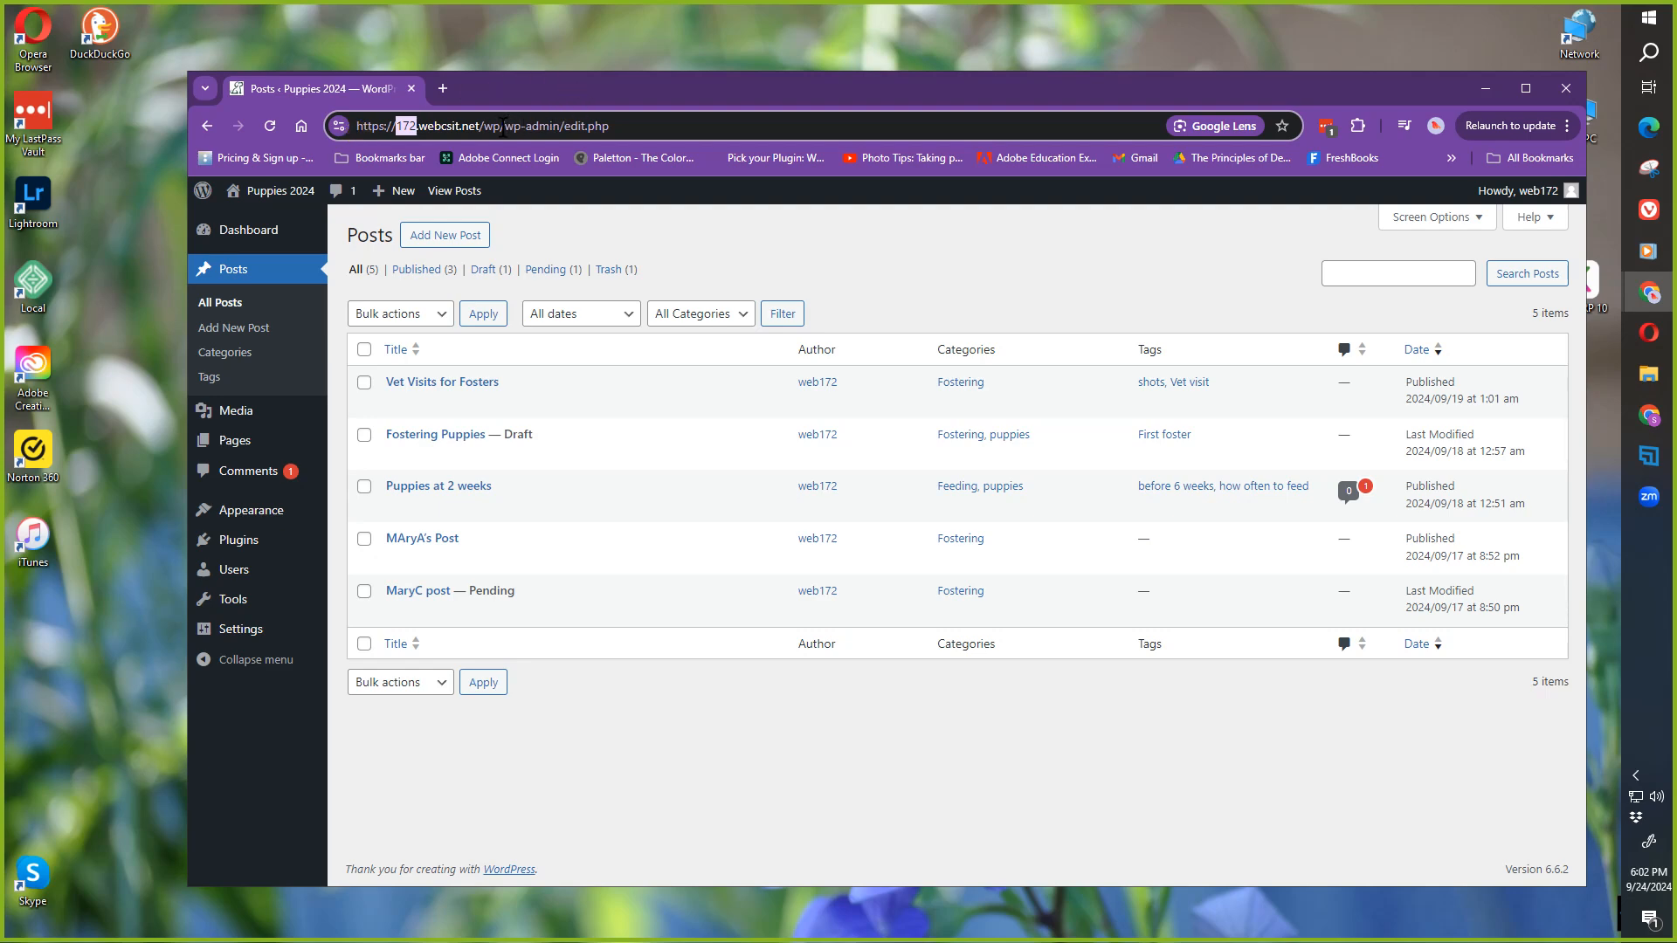
pyautogui.moveTo(504, 126); pyautogui.dragTo(756, 89)
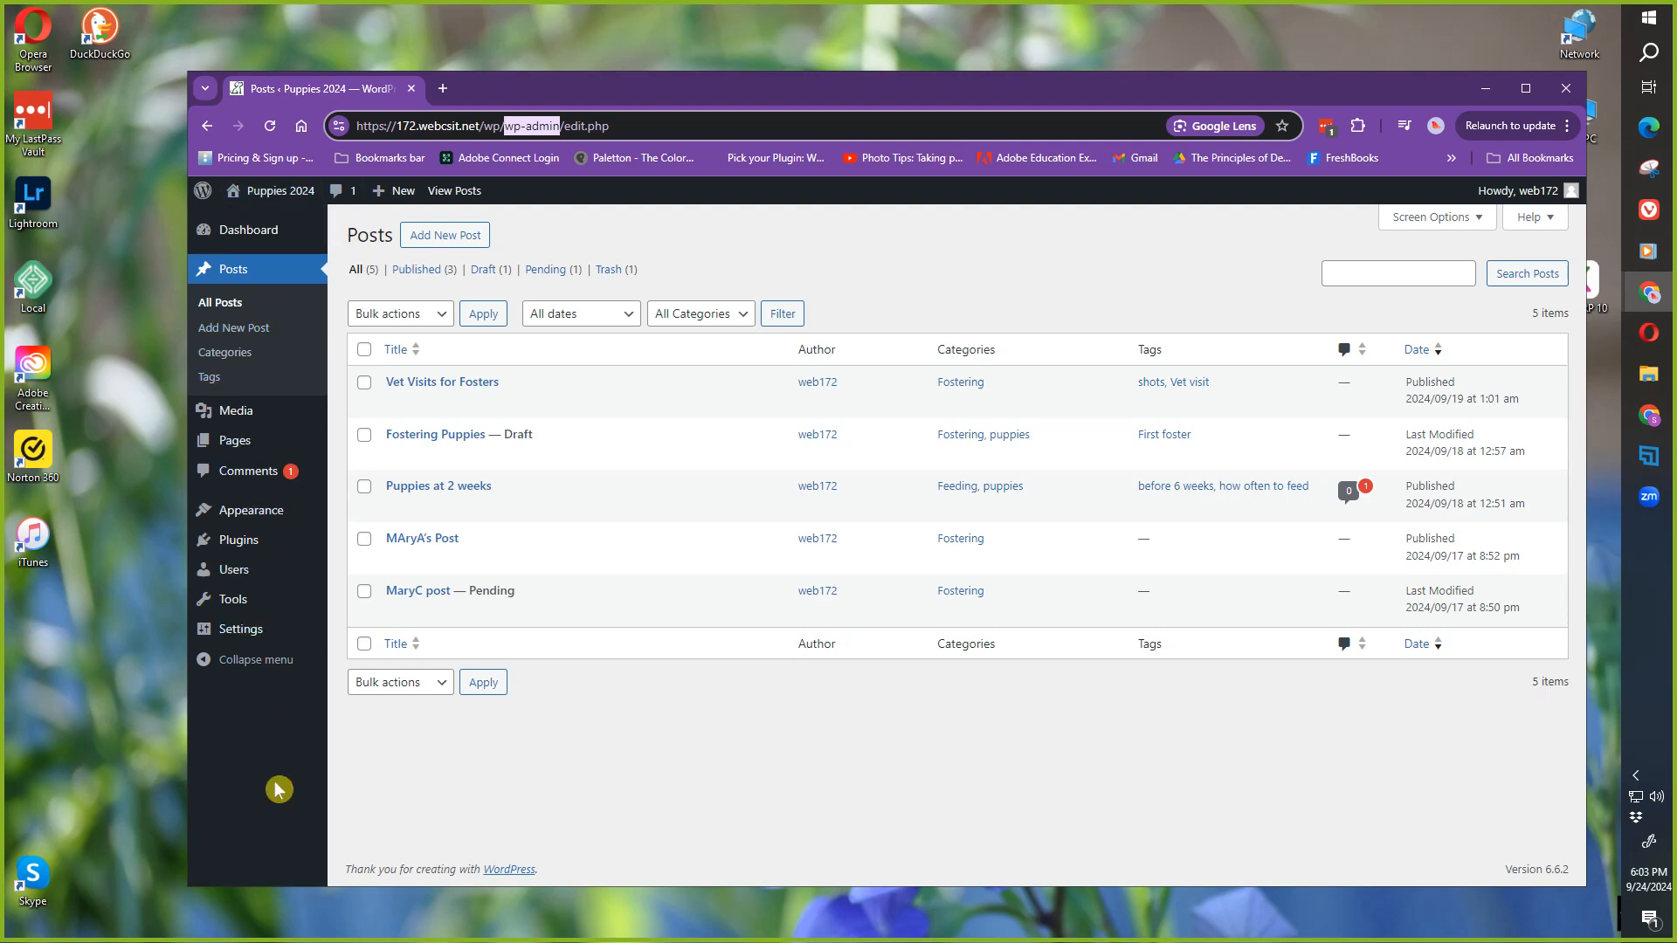
# Middle-click Visit Site under Puppies 2024 to open the live site in a new tab.
pyautogui.moveTo(281, 621)
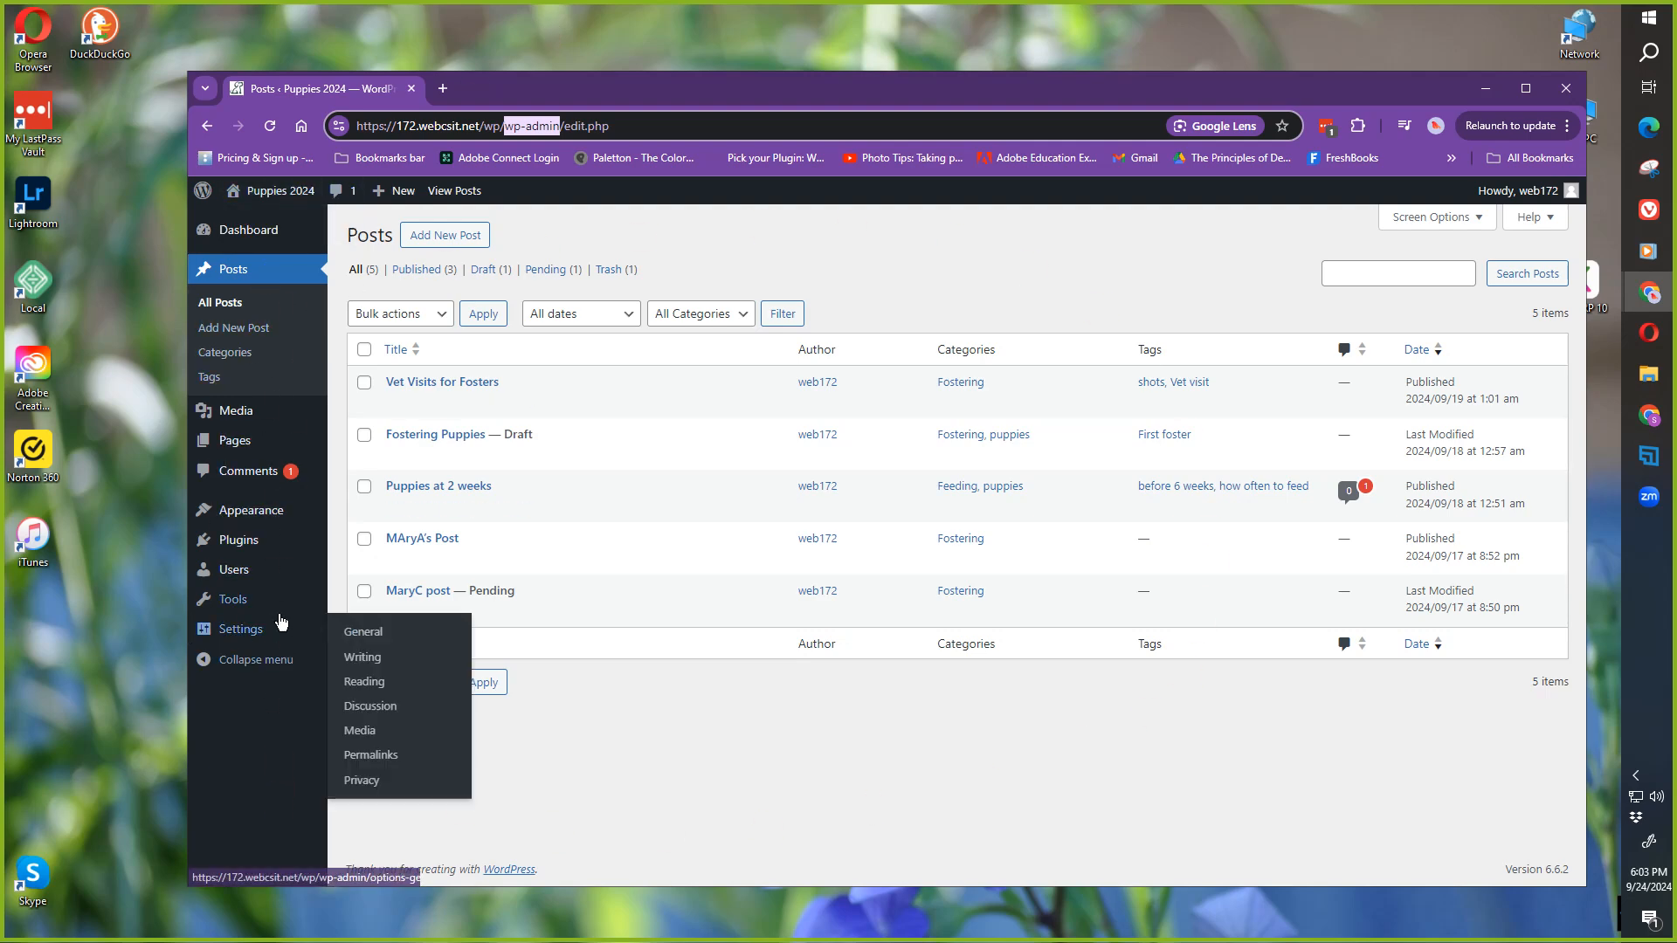
pyautogui.moveTo(296, 198)
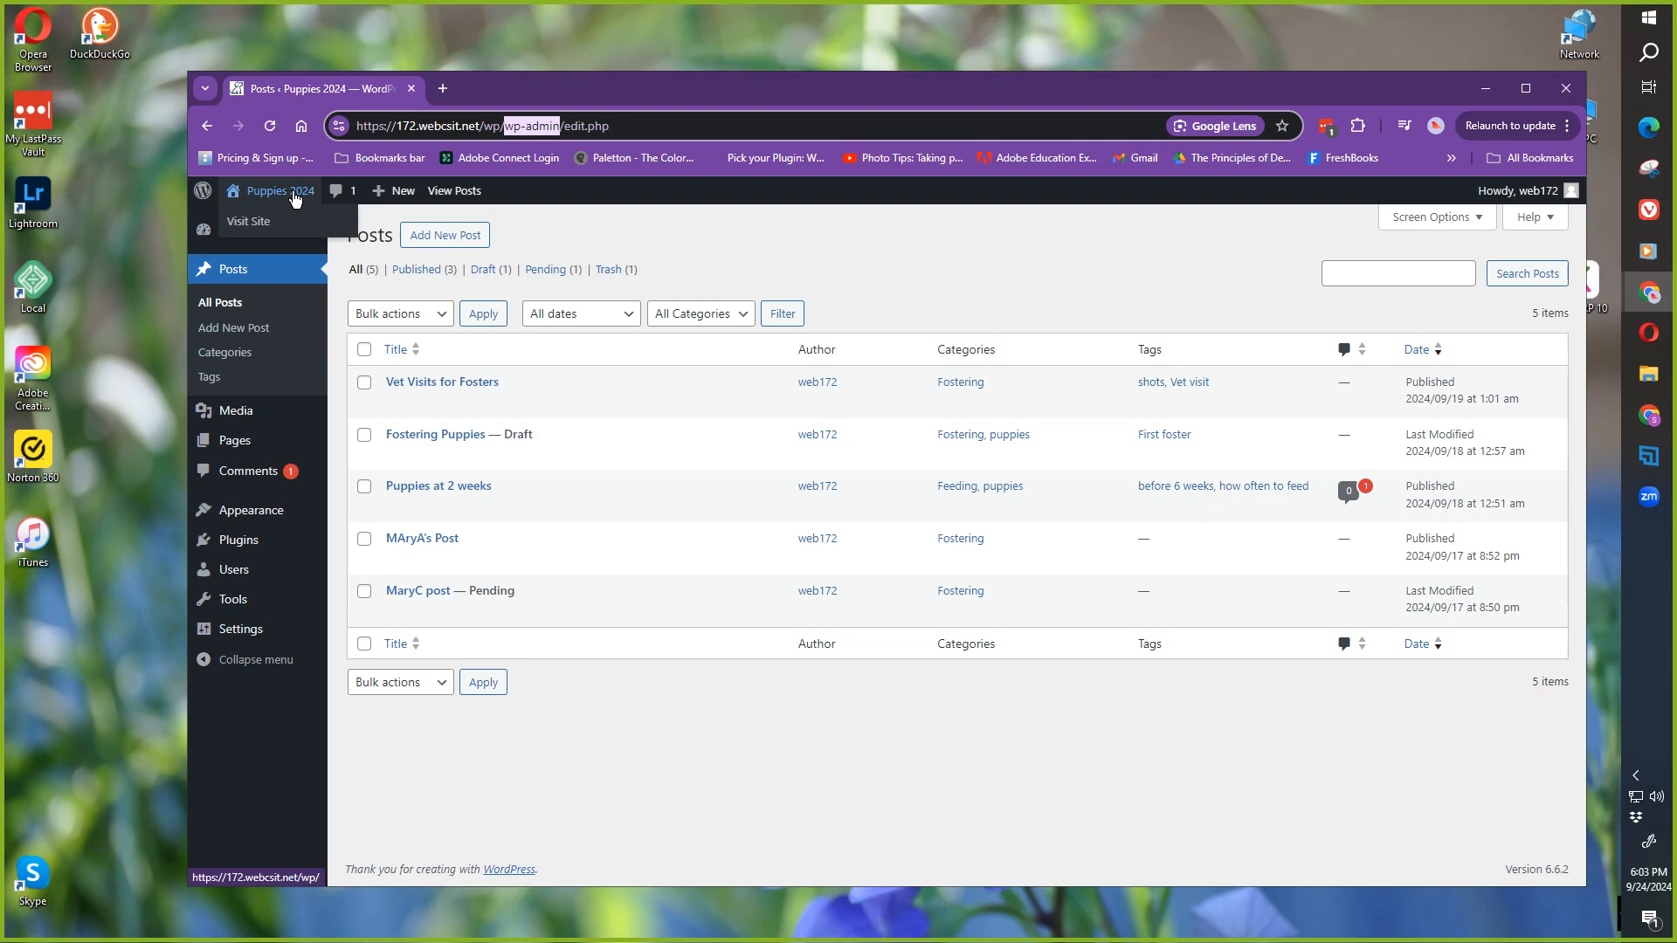
pyautogui.middleClick(296, 198)
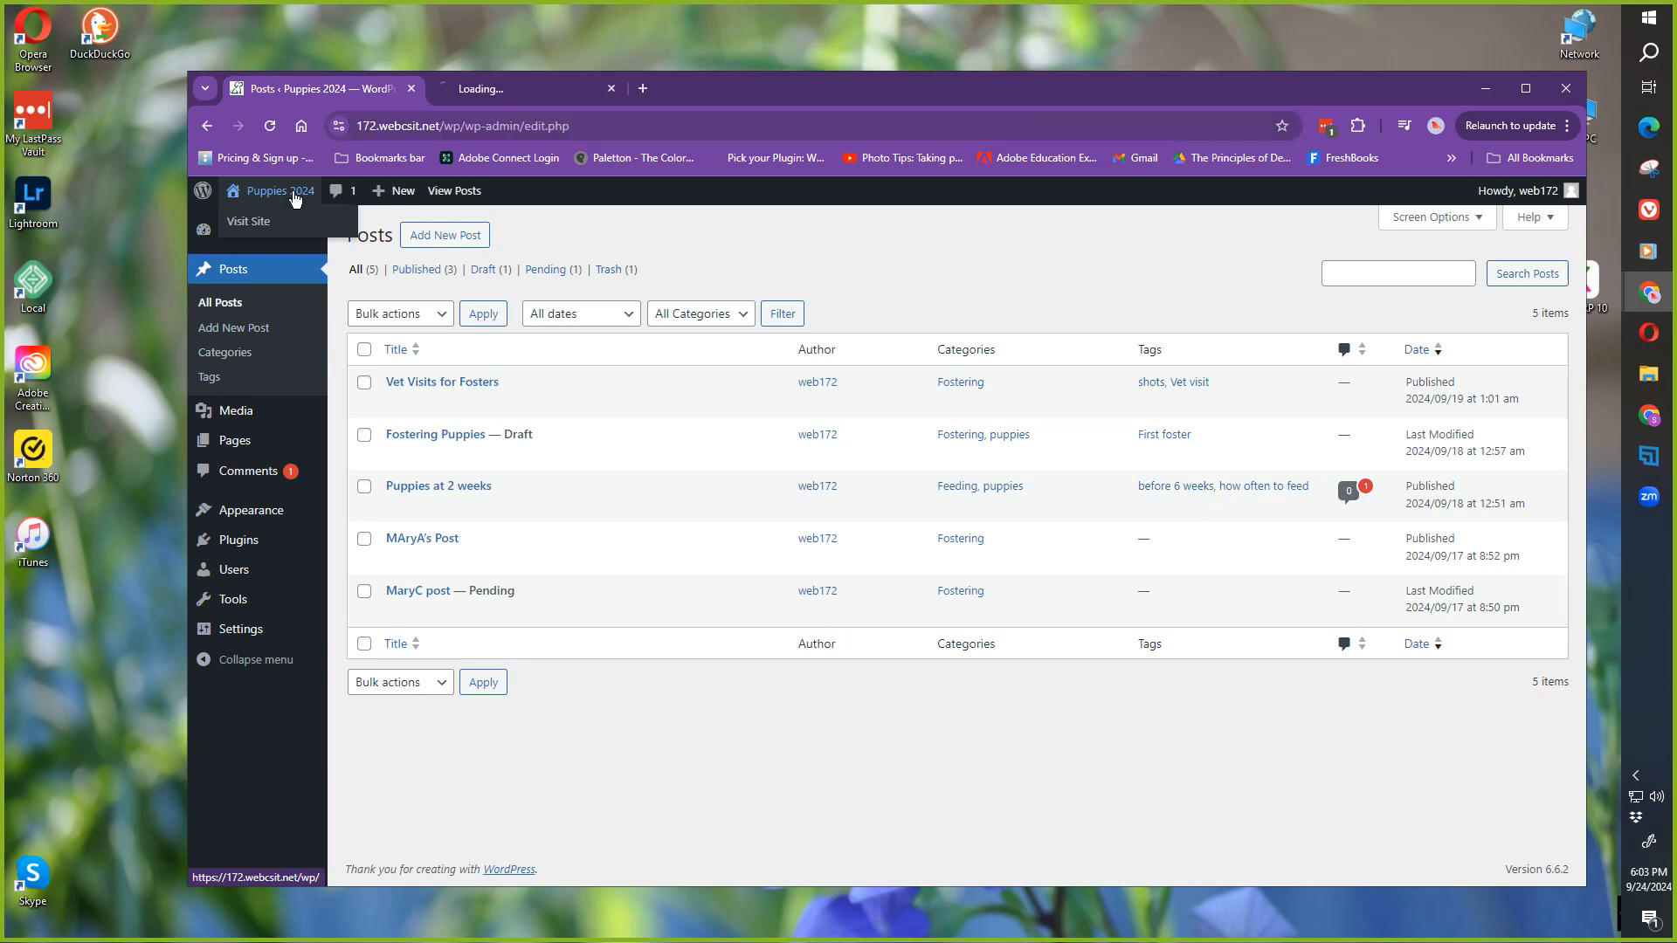
pyautogui.click(552, 91)
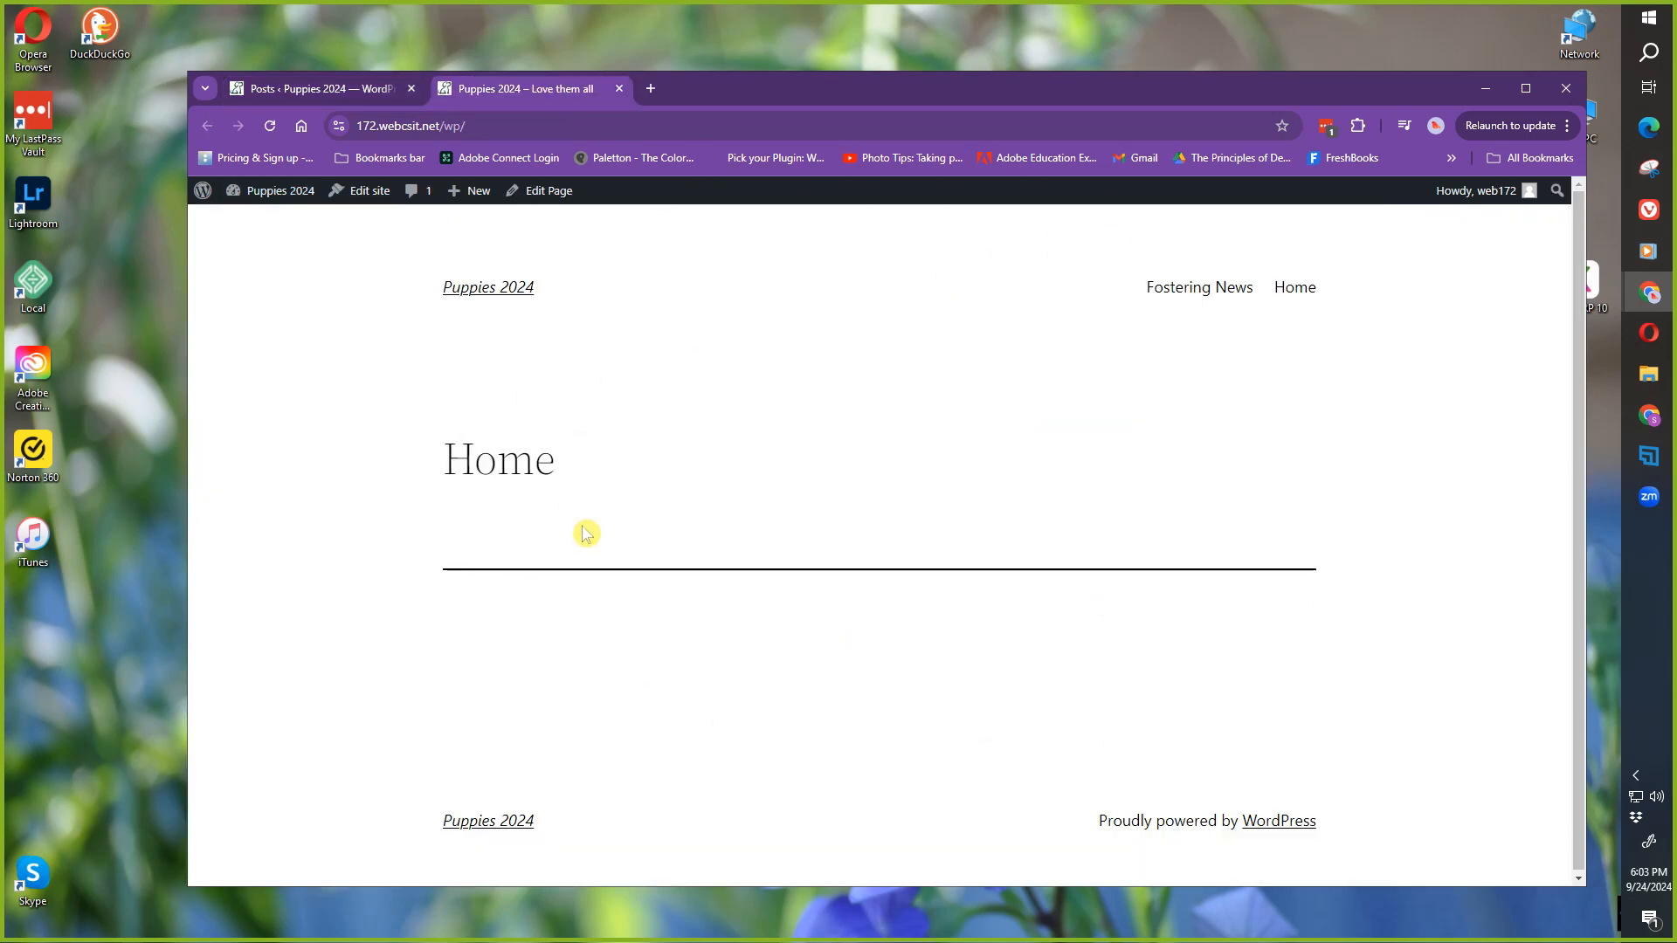
pyautogui.click(319, 89)
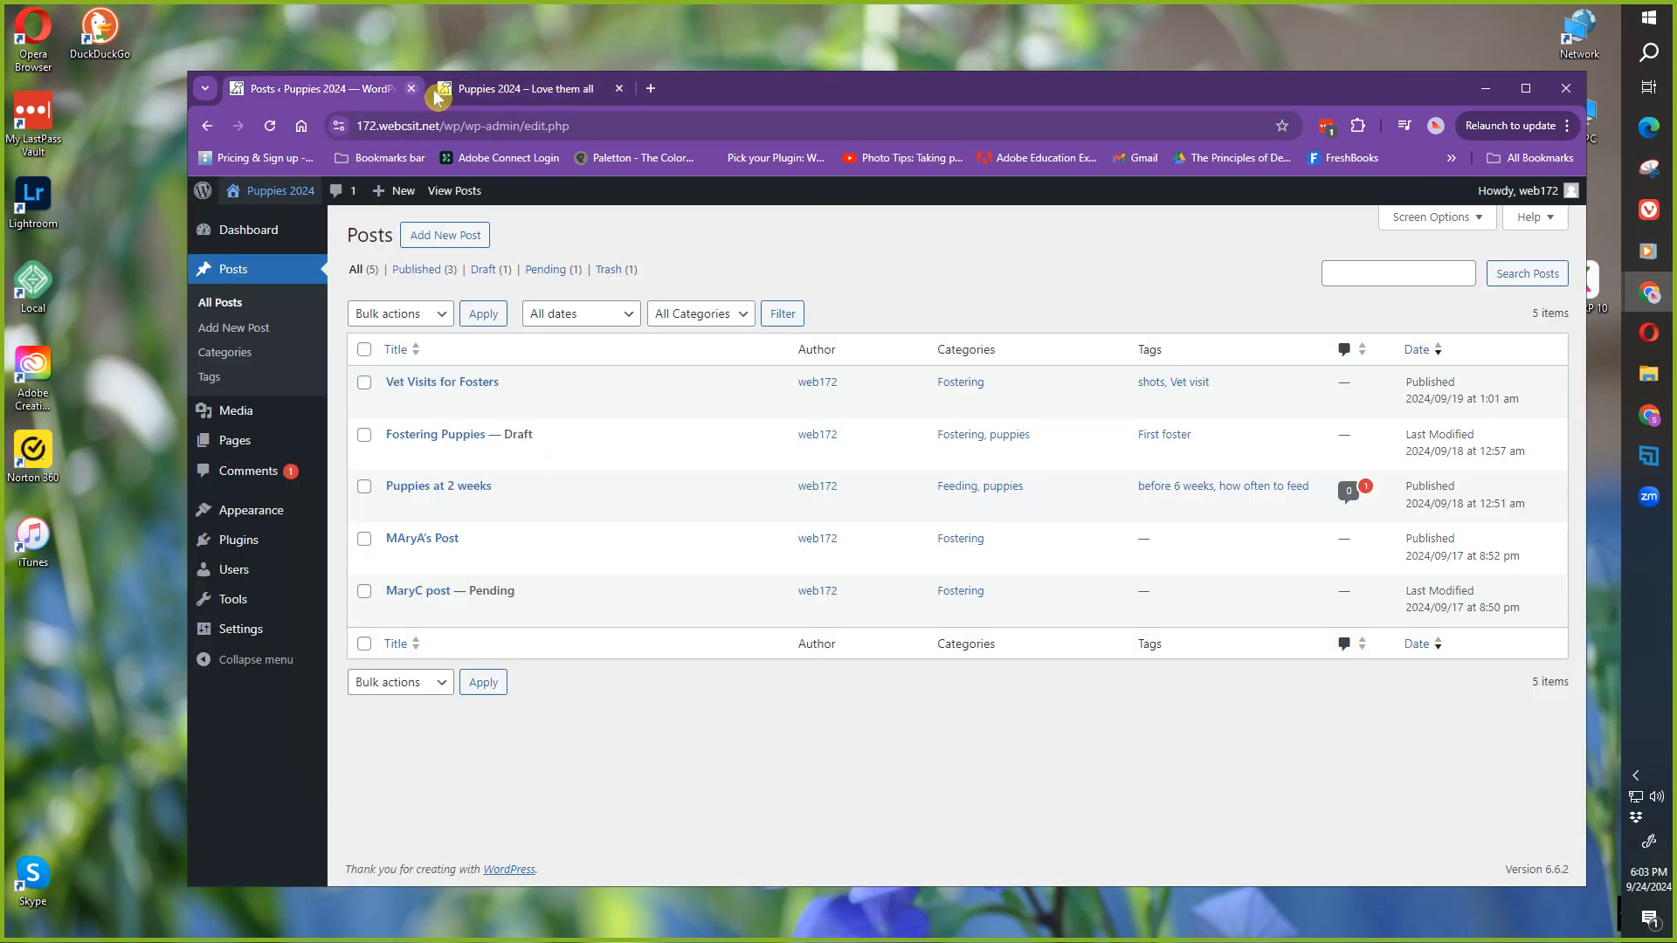
pyautogui.click(500, 88)
pyautogui.click(349, 87)
pyautogui.click(546, 82)
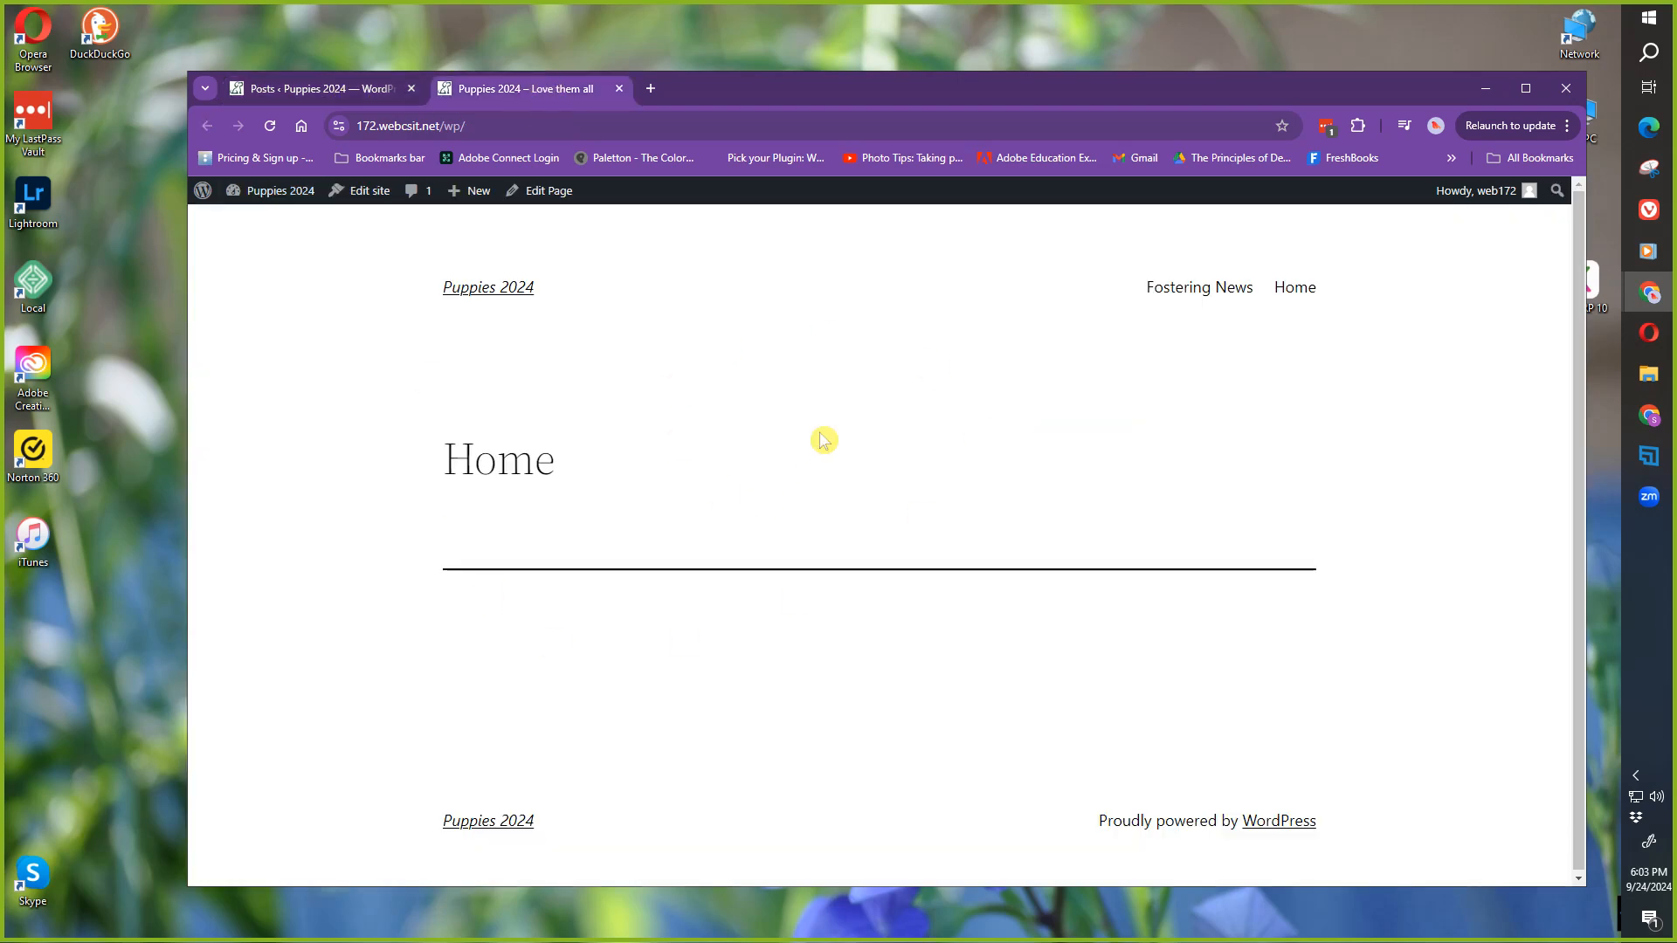
pyautogui.click(279, 84)
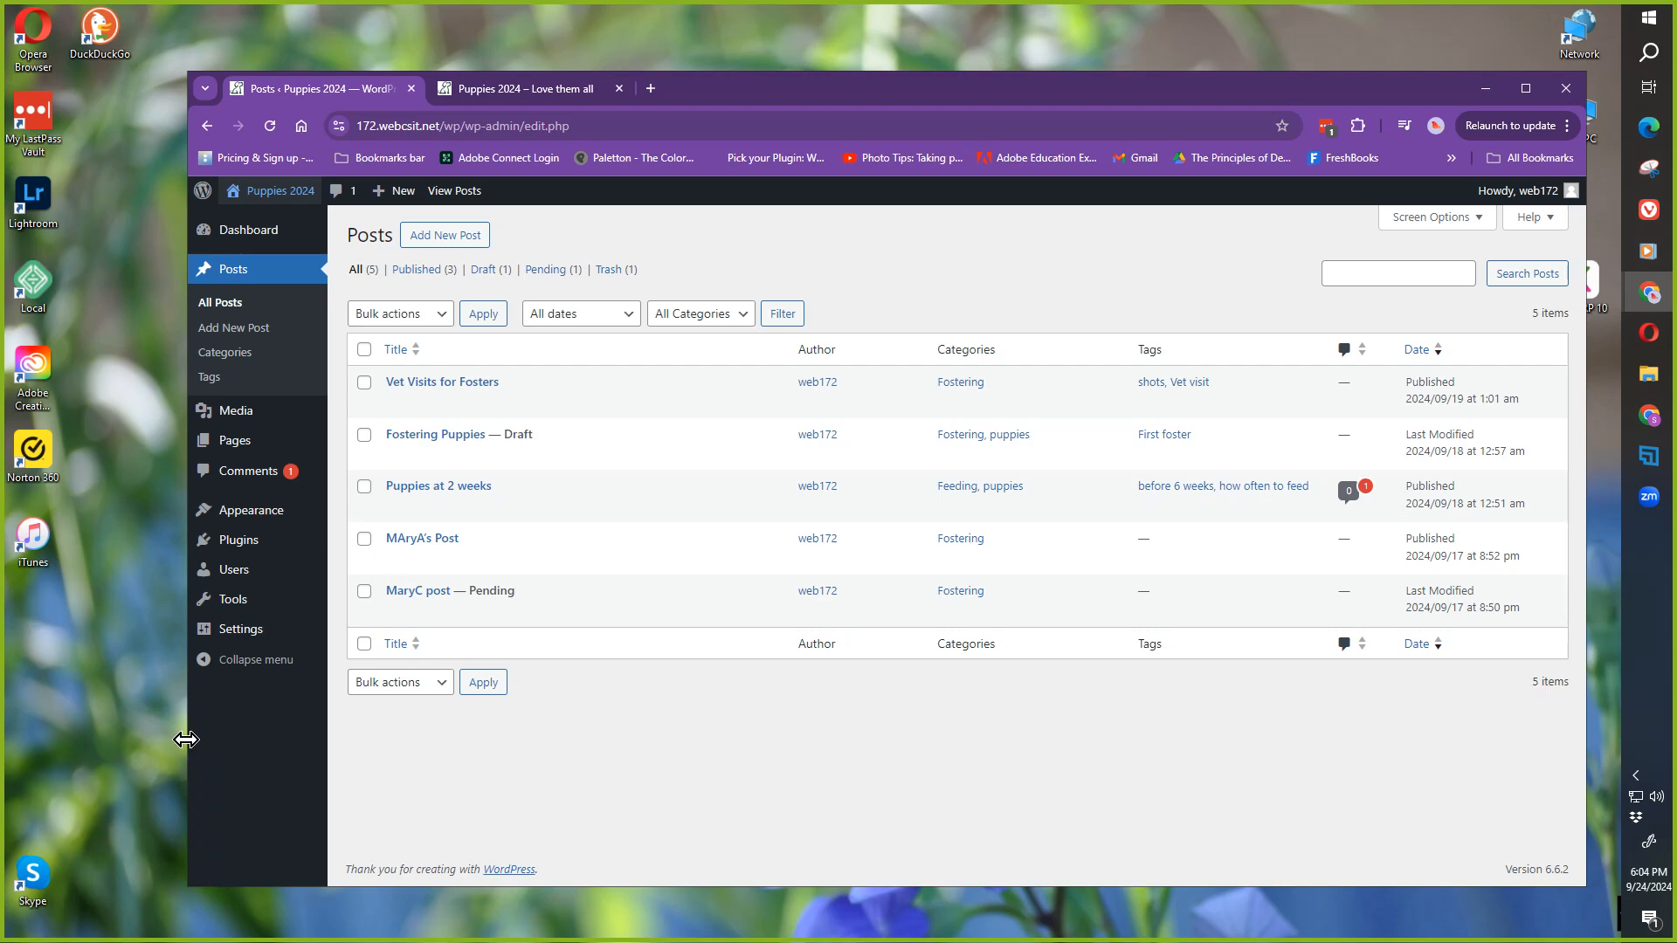
# Drag the browser window's left edge leftward to widen the Posts list view.
pyautogui.moveTo(186, 739); pyautogui.dragTo(48, 750)
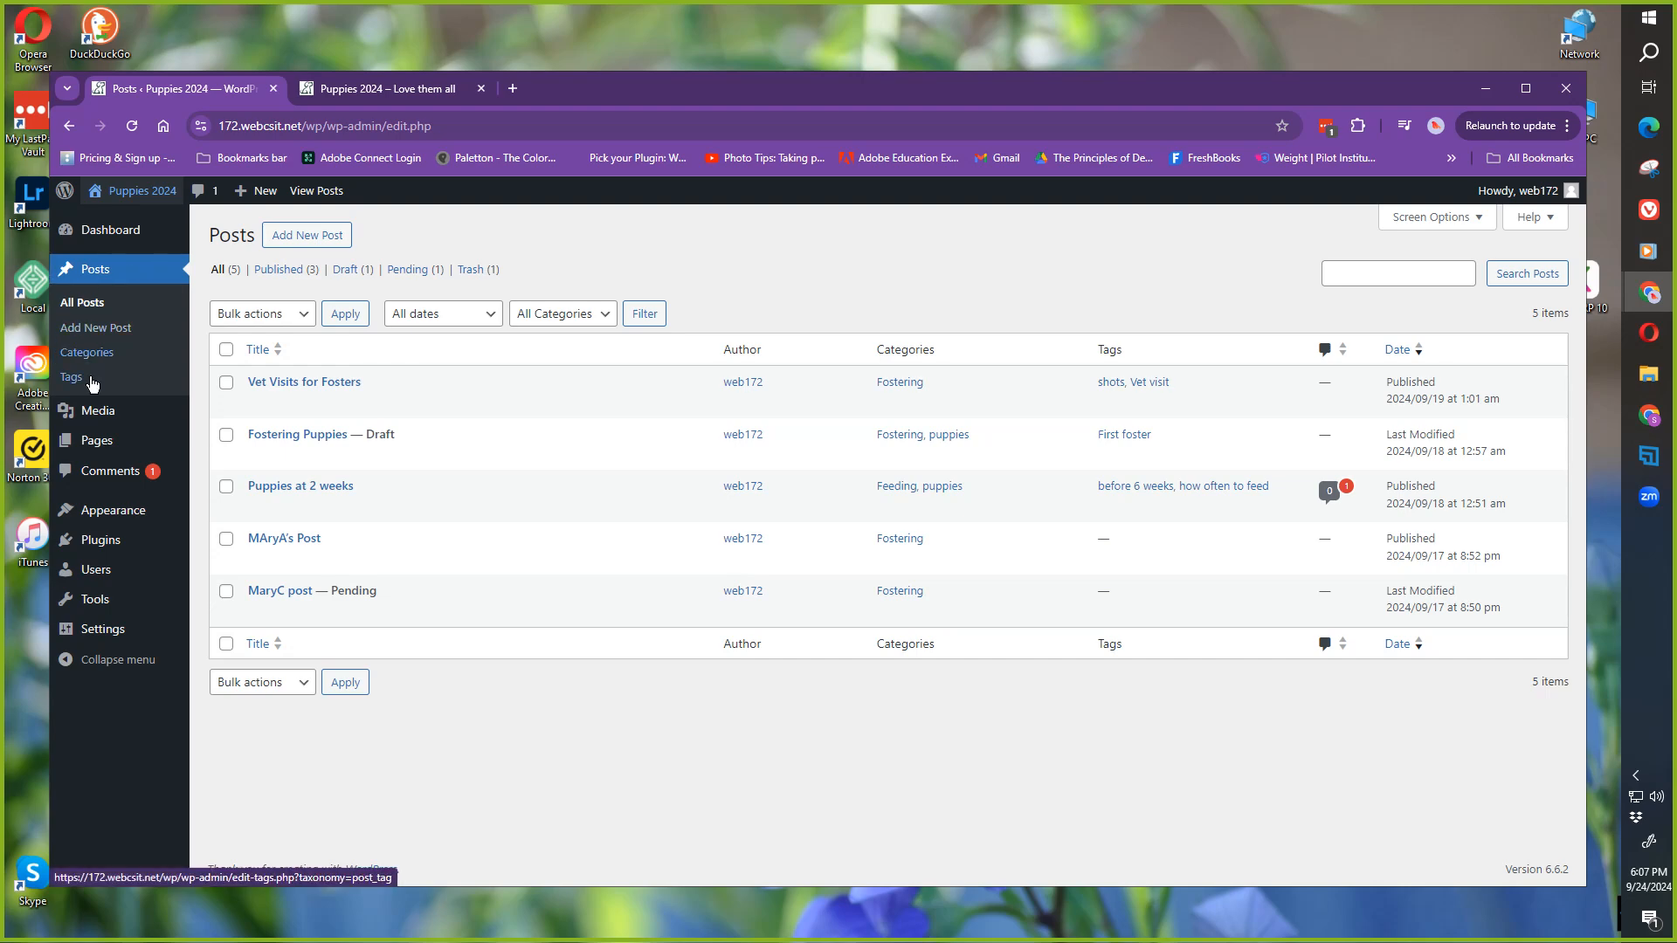
pyautogui.click(105, 447)
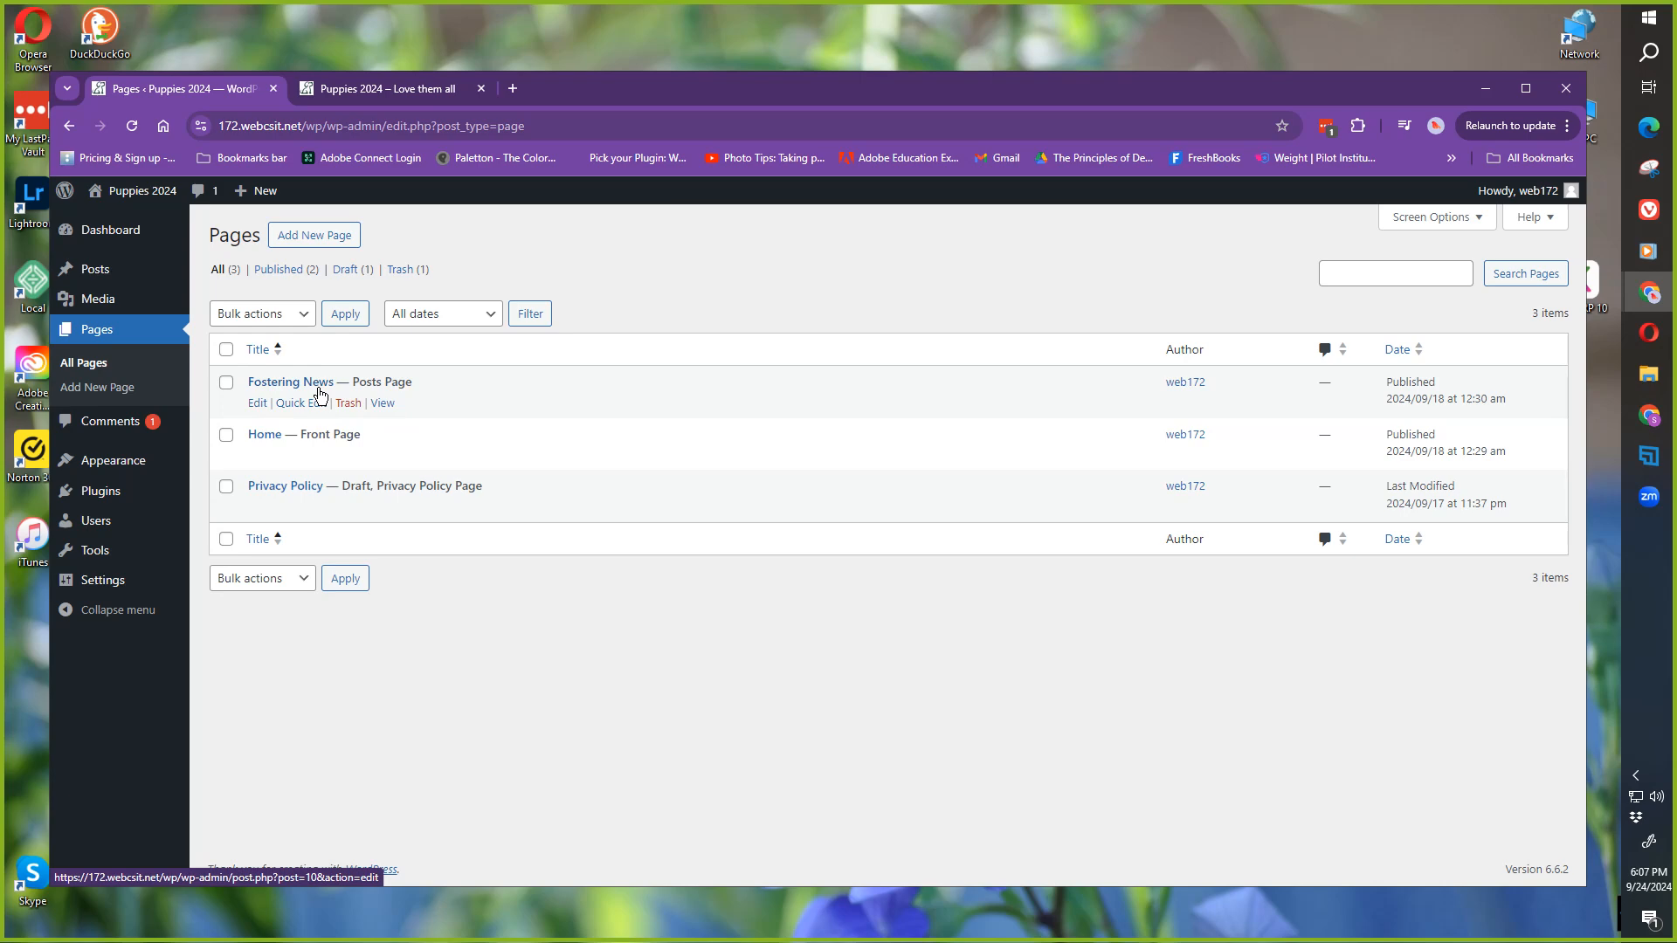
pyautogui.click(99, 280)
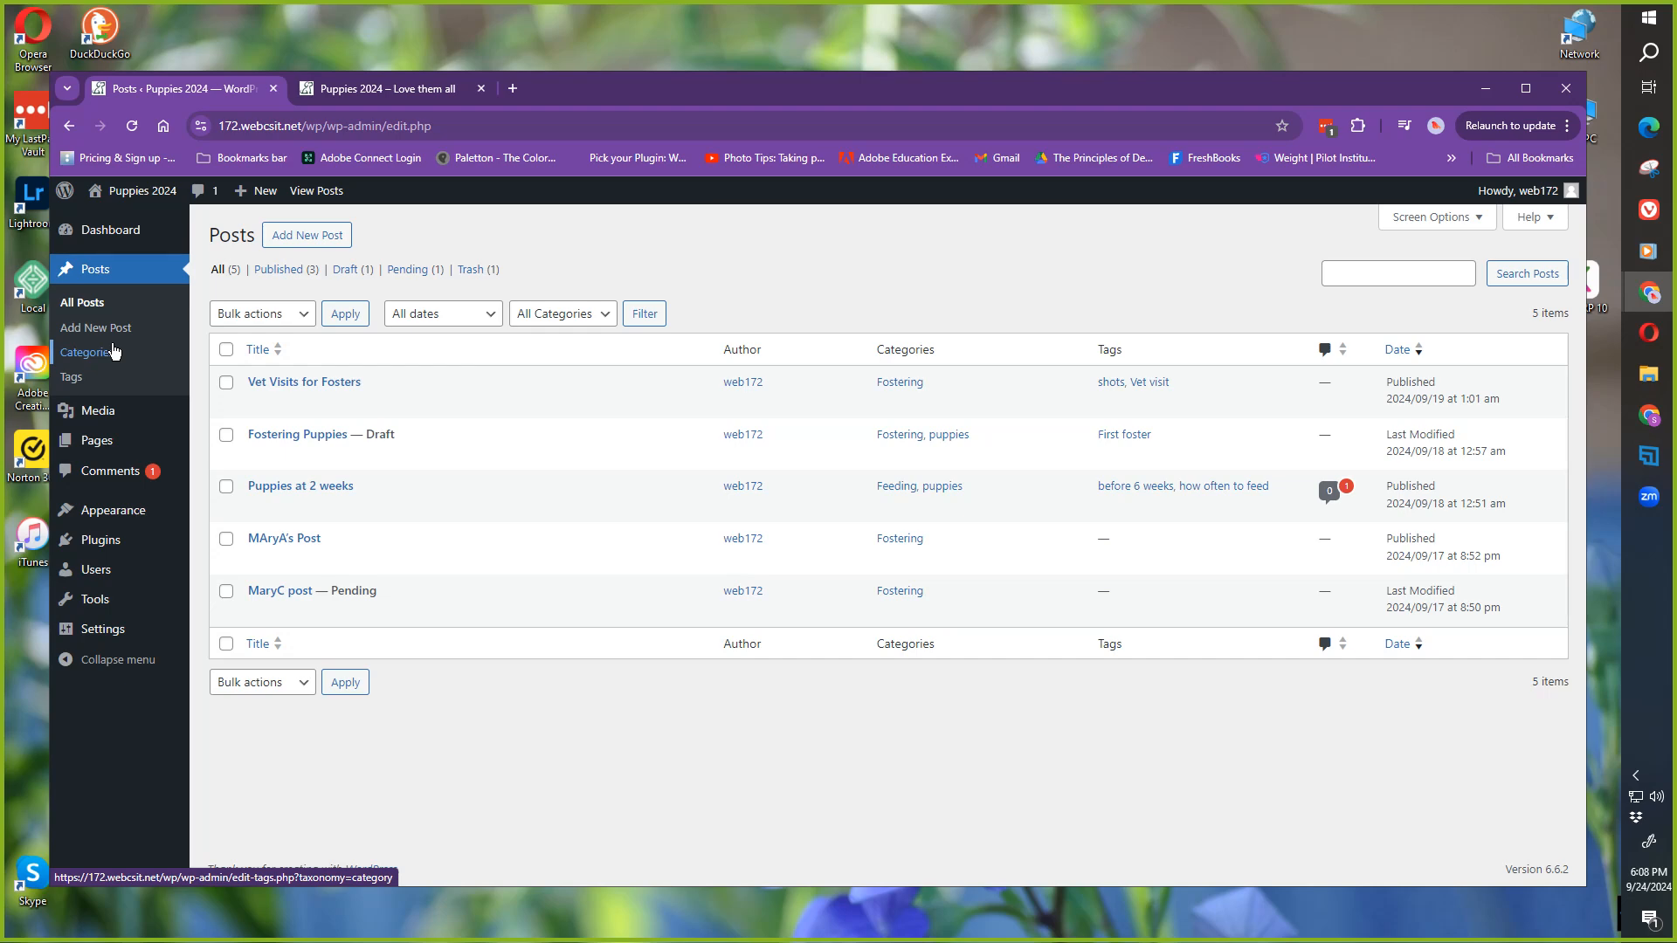
# Go to the Dashboard from the left admin sidebar.
pyautogui.click(113, 239)
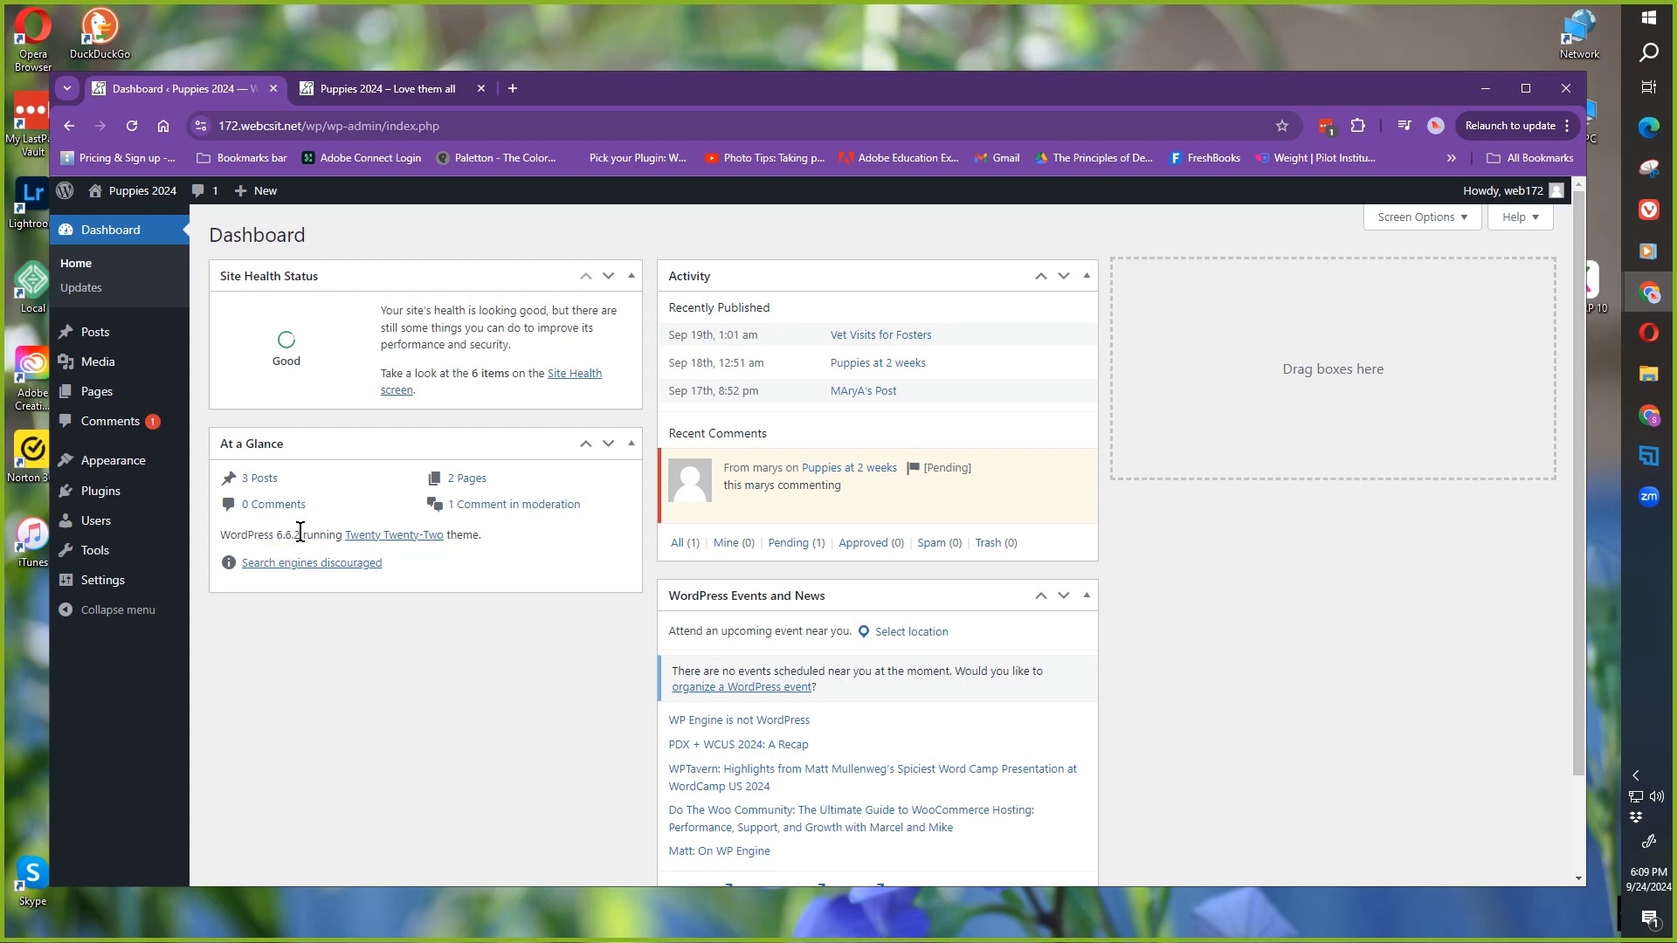
# Highlight version 6.6.2, zoom to 150%, then reposition the window and At a Glance box.
pyautogui.moveTo(300, 532); pyautogui.dragTo(274, 533)
pyautogui.hotkey('ctrl', '+')
pyautogui.hotkey('ctrl', '+')
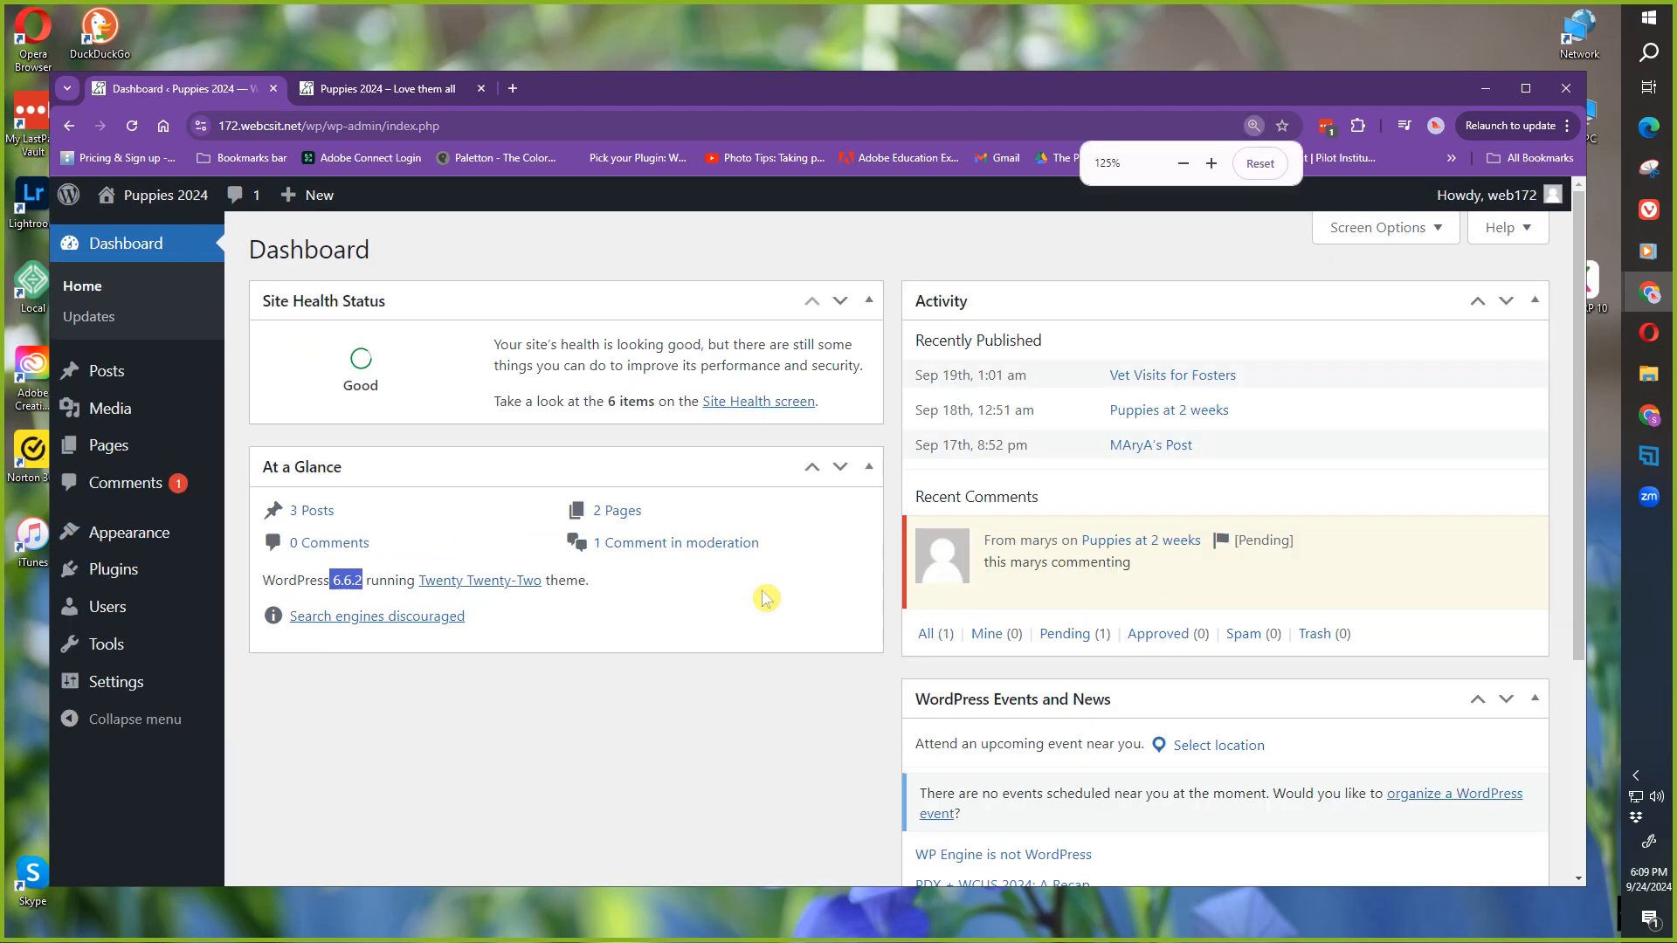
pyautogui.hotkey('ctrl', '+')
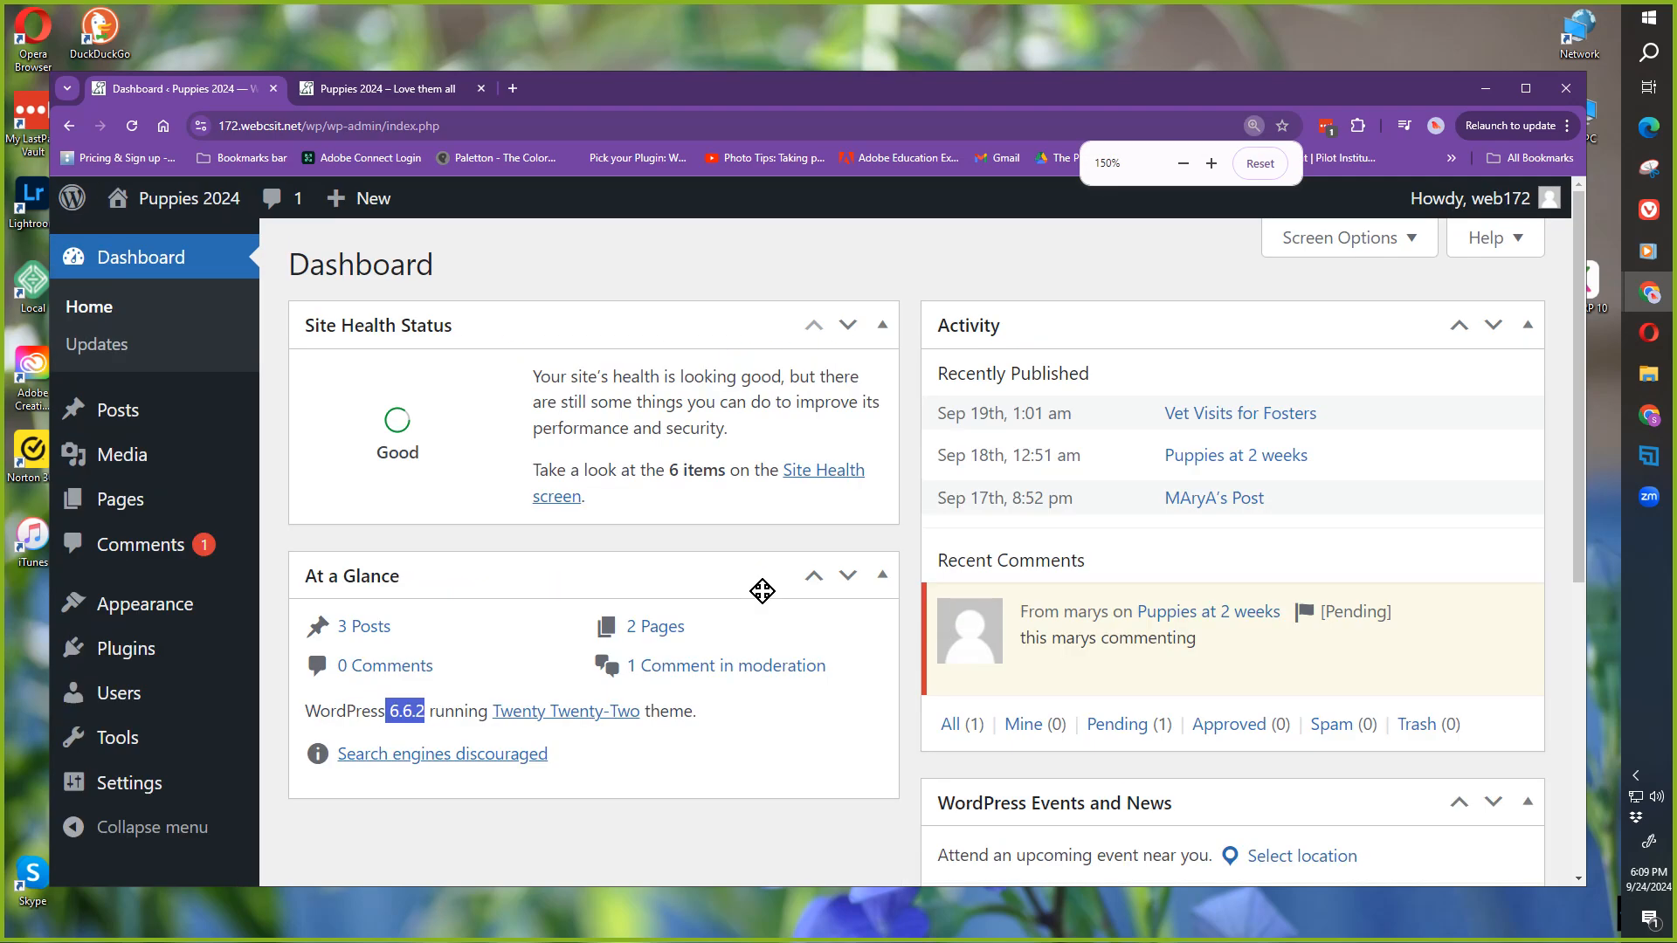
pyautogui.moveTo(798, 88); pyautogui.dragTo(759, 45)
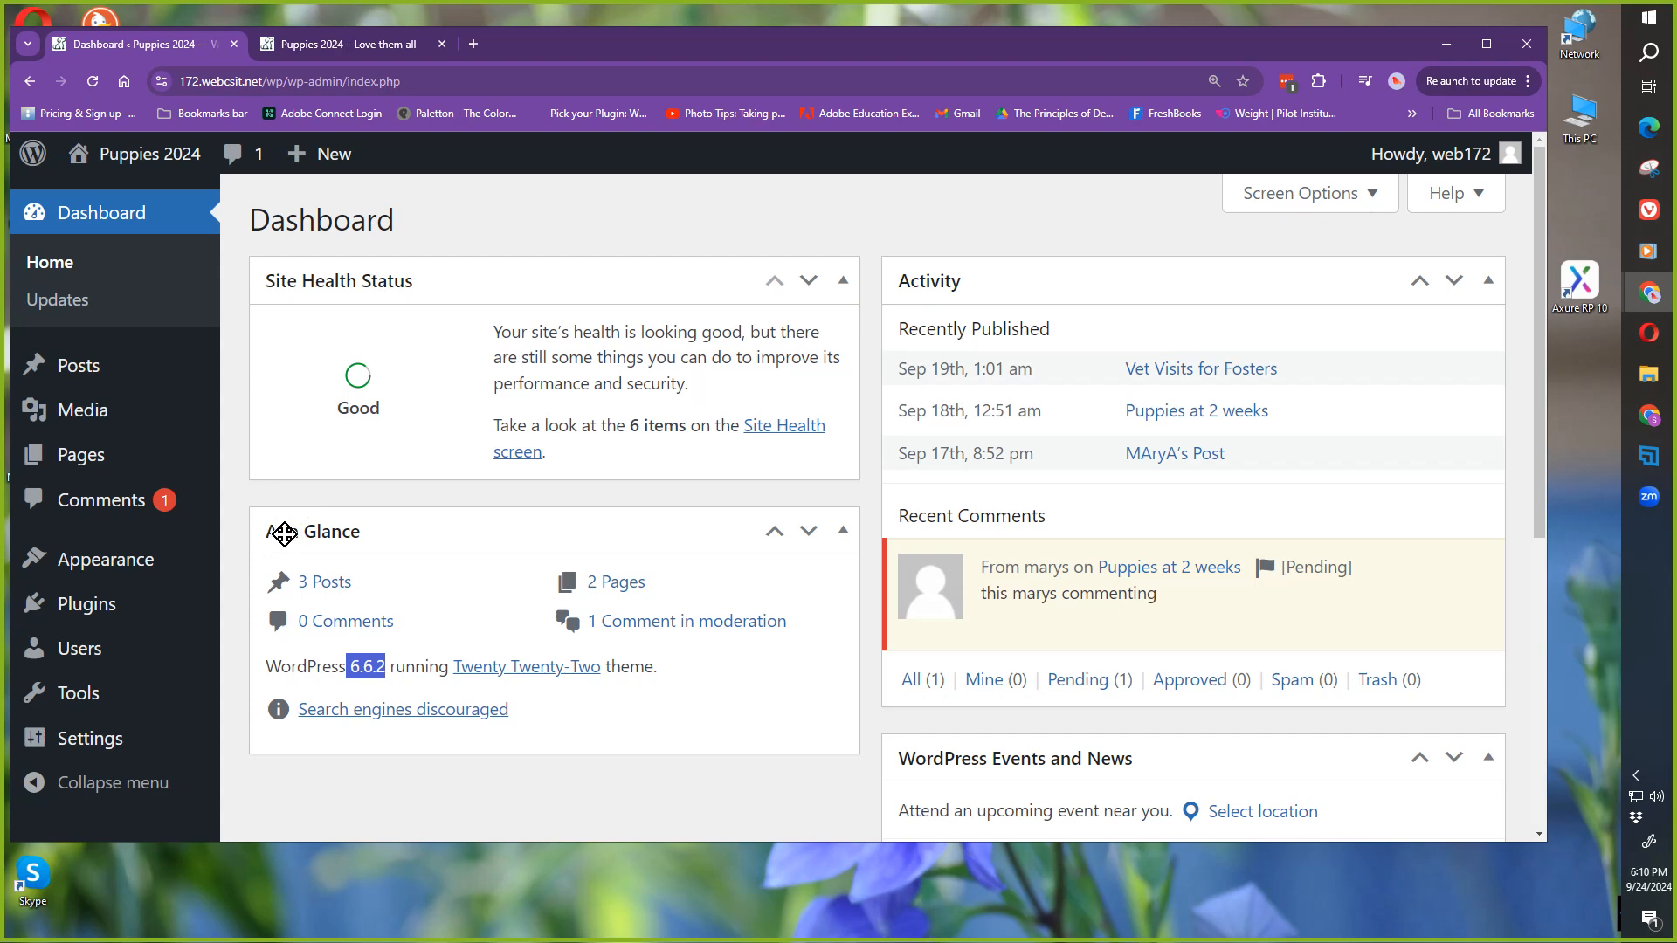
pyautogui.moveTo(610, 527)
pyautogui.mouseDown()
pyautogui.moveTo(617, 288)
pyautogui.moveTo(602, 551)
pyautogui.mouseUp()
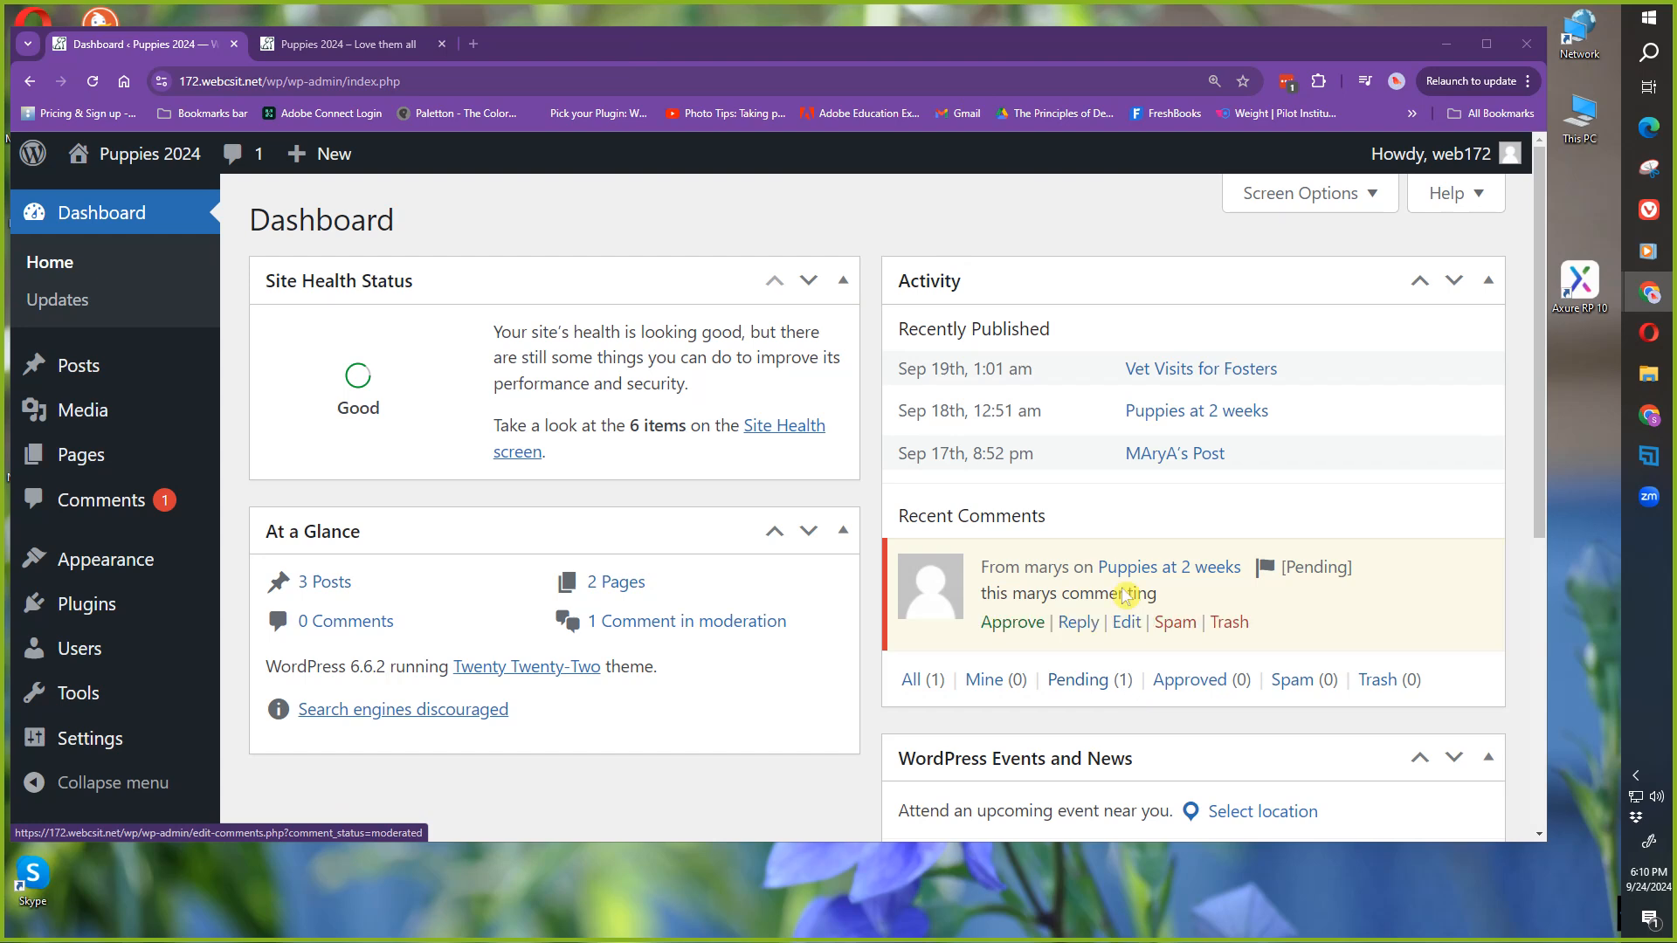
pyautogui.click(458, 78)
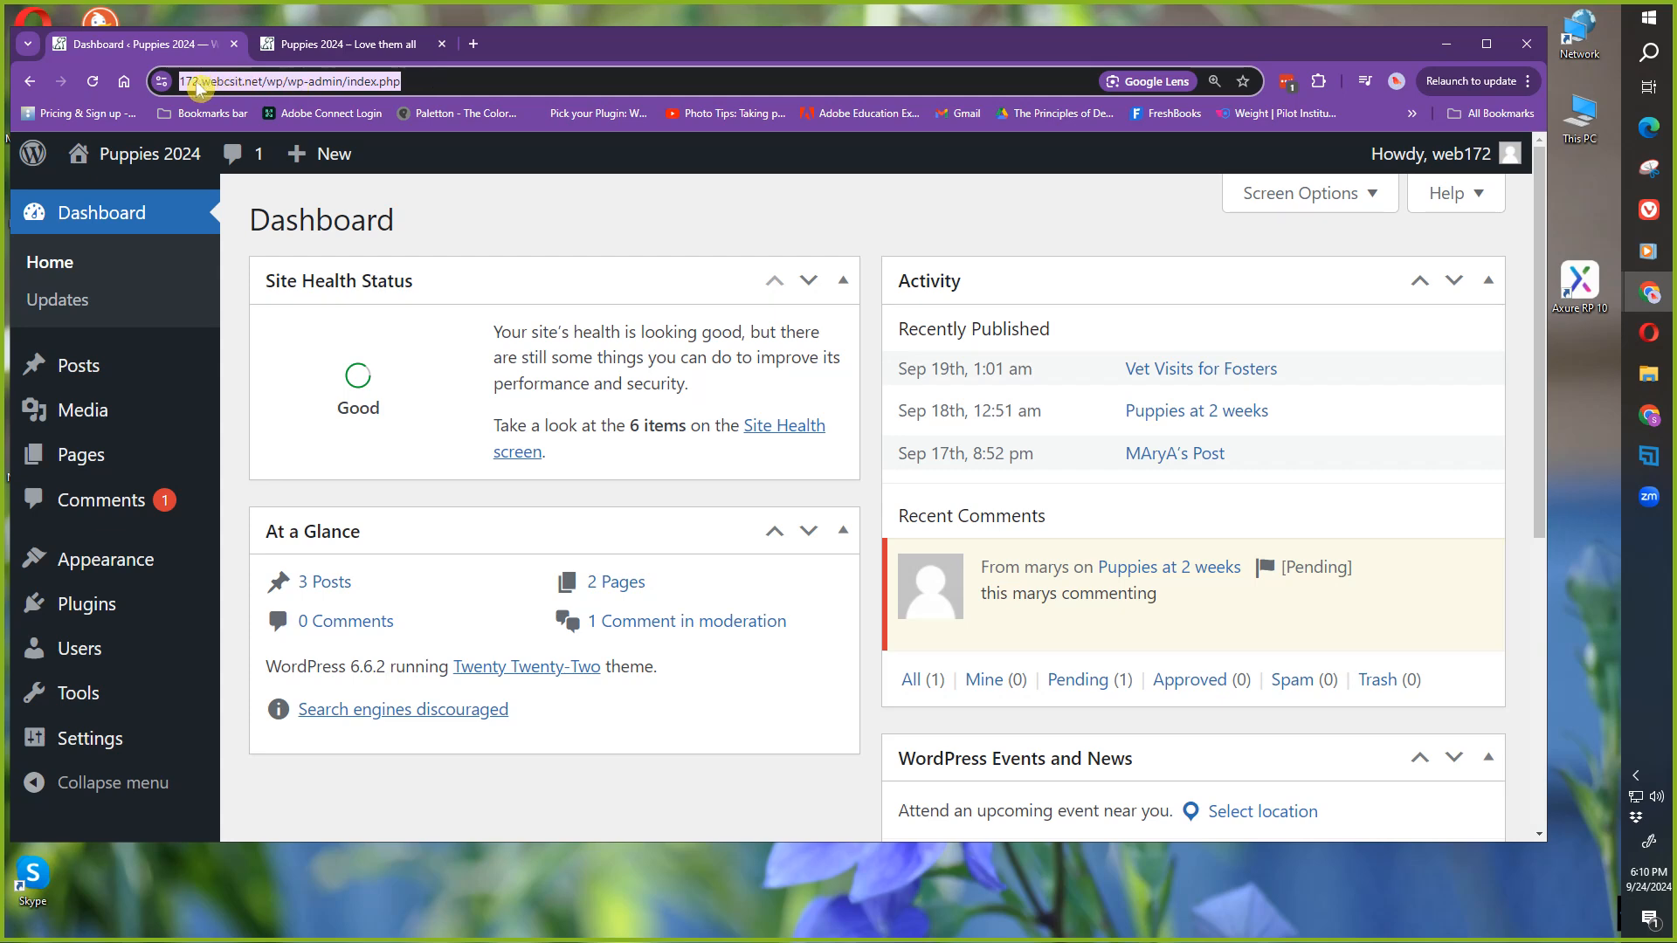
pyautogui.click(195, 81)
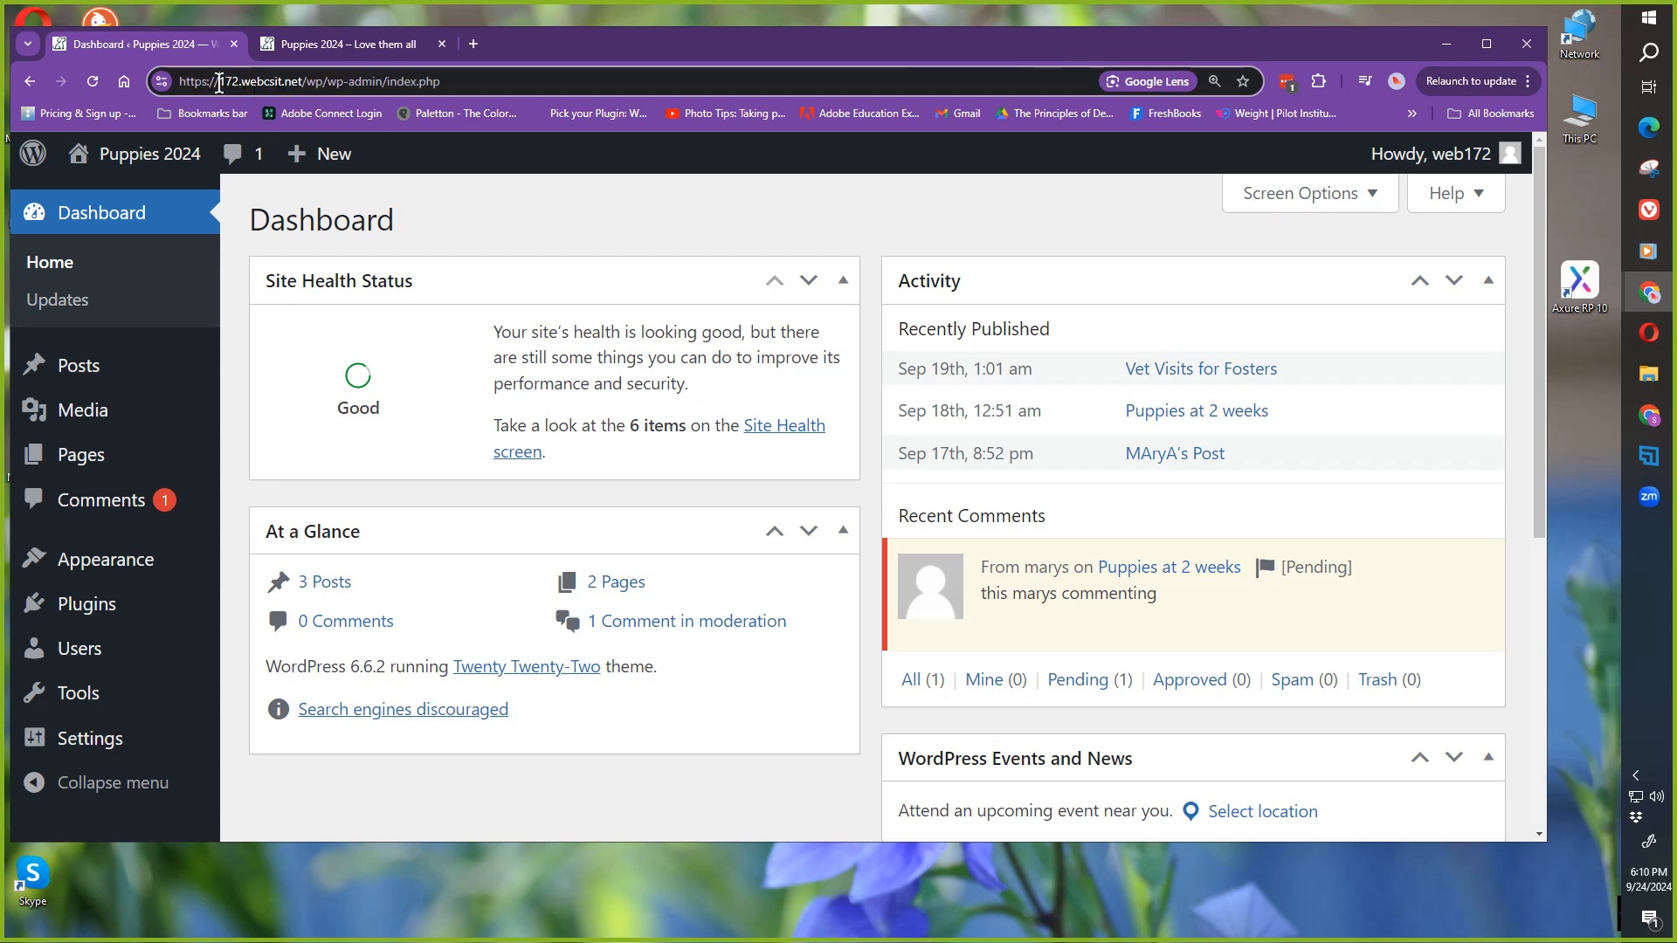
pyautogui.moveTo(228, 80); pyautogui.dragTo(235, 80)
pyautogui.doubleClick(234, 81)
pyautogui.click(389, 81)
pyautogui.moveTo(384, 81); pyautogui.dragTo(445, 81)
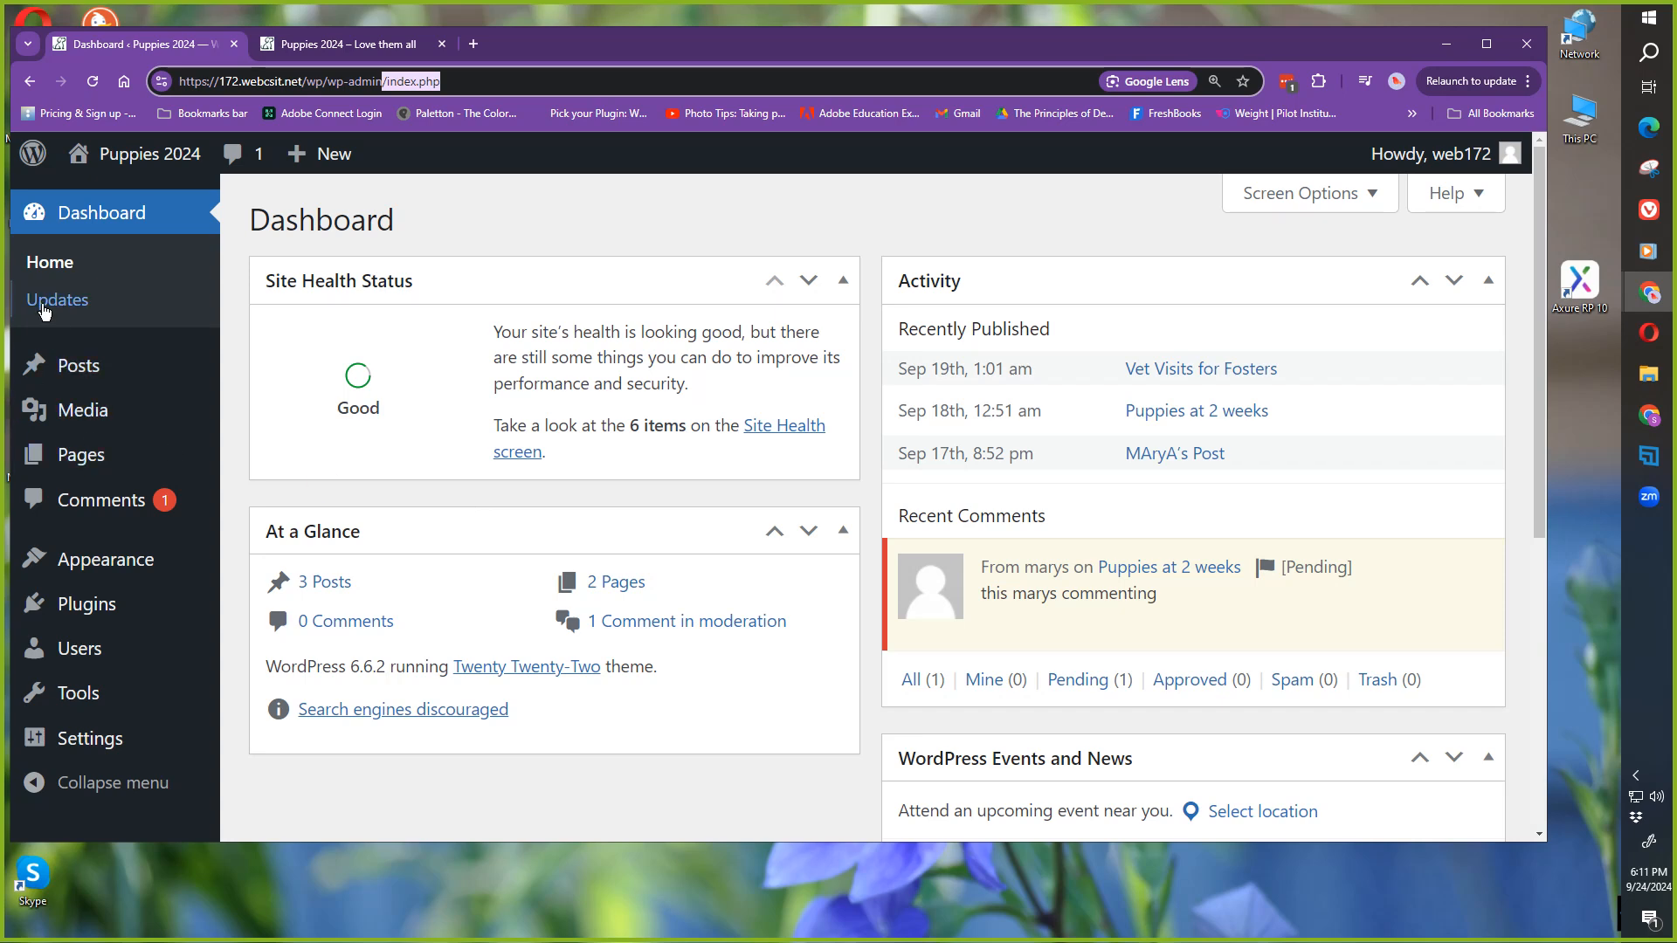
pyautogui.moveTo(96, 563)
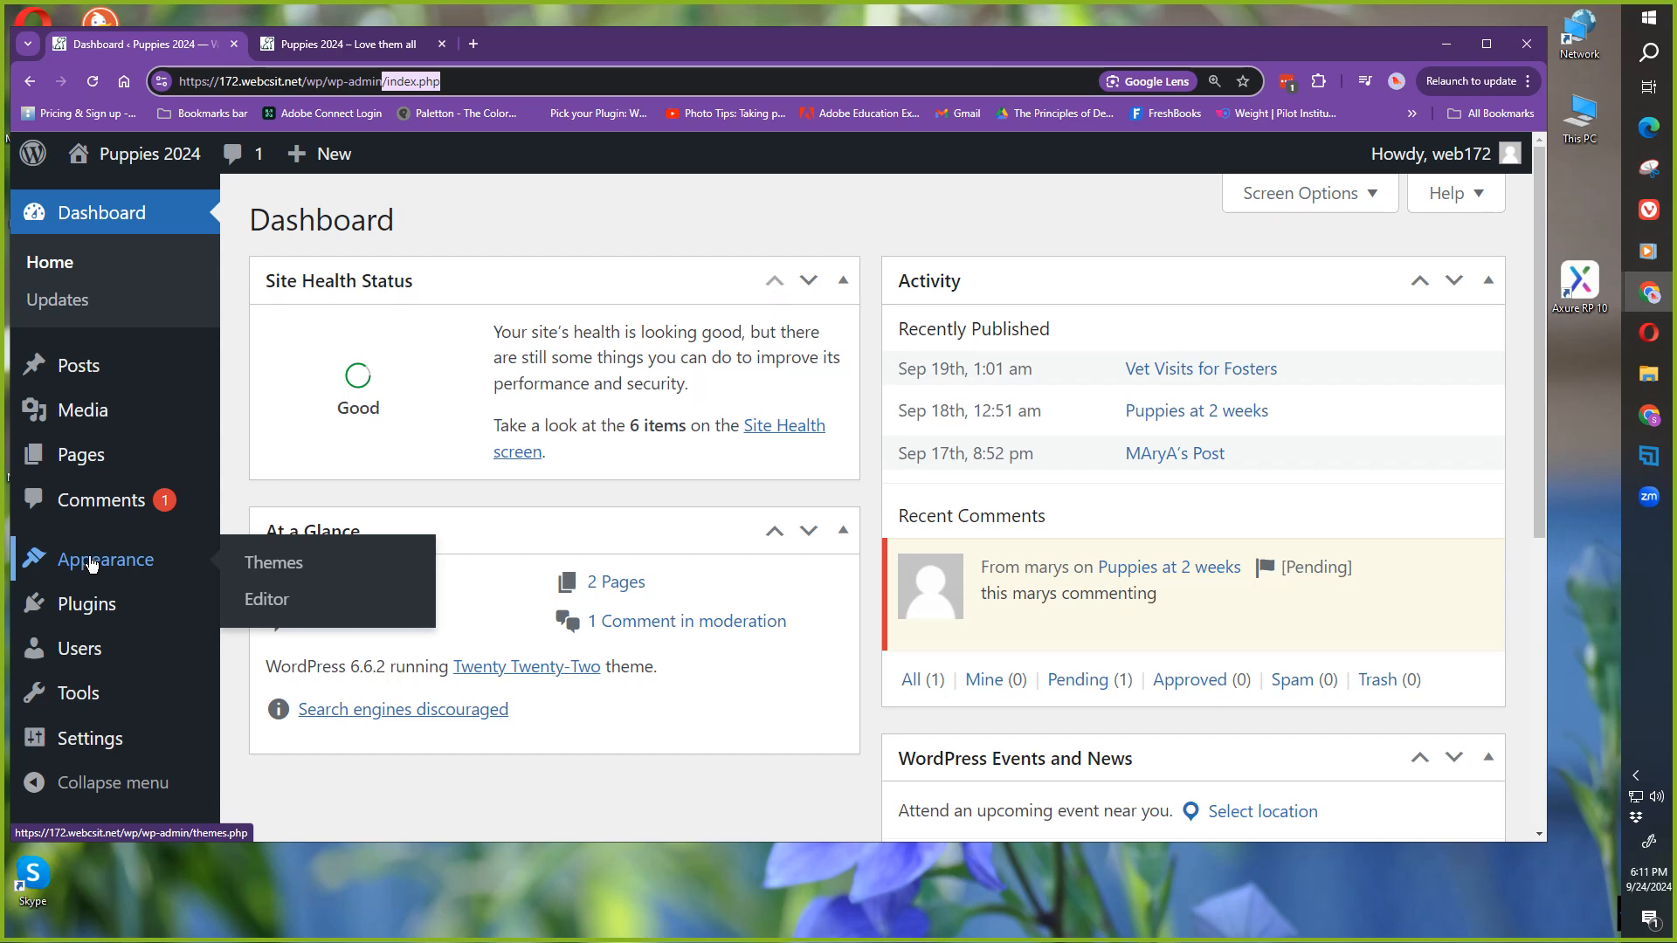
# Open Appearance to list the three installed themes with Twenty Twenty-Two active.
pyautogui.click(102, 570)
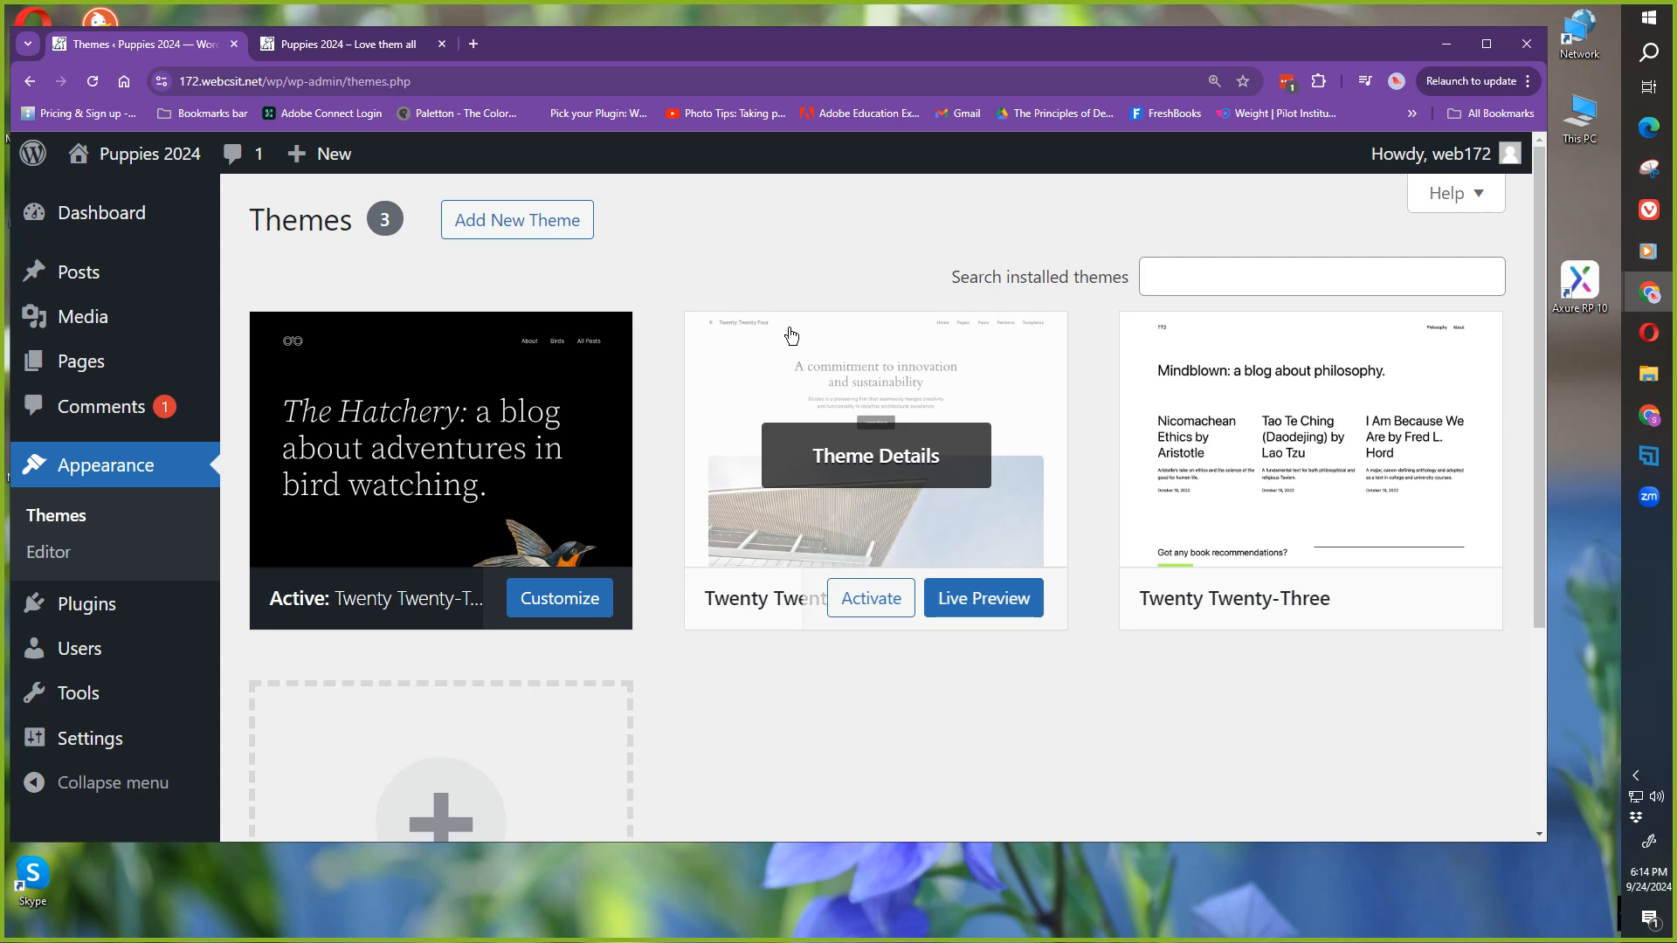
# Choose Add New Theme to browse the 6871 popular themes.
pyautogui.click(530, 231)
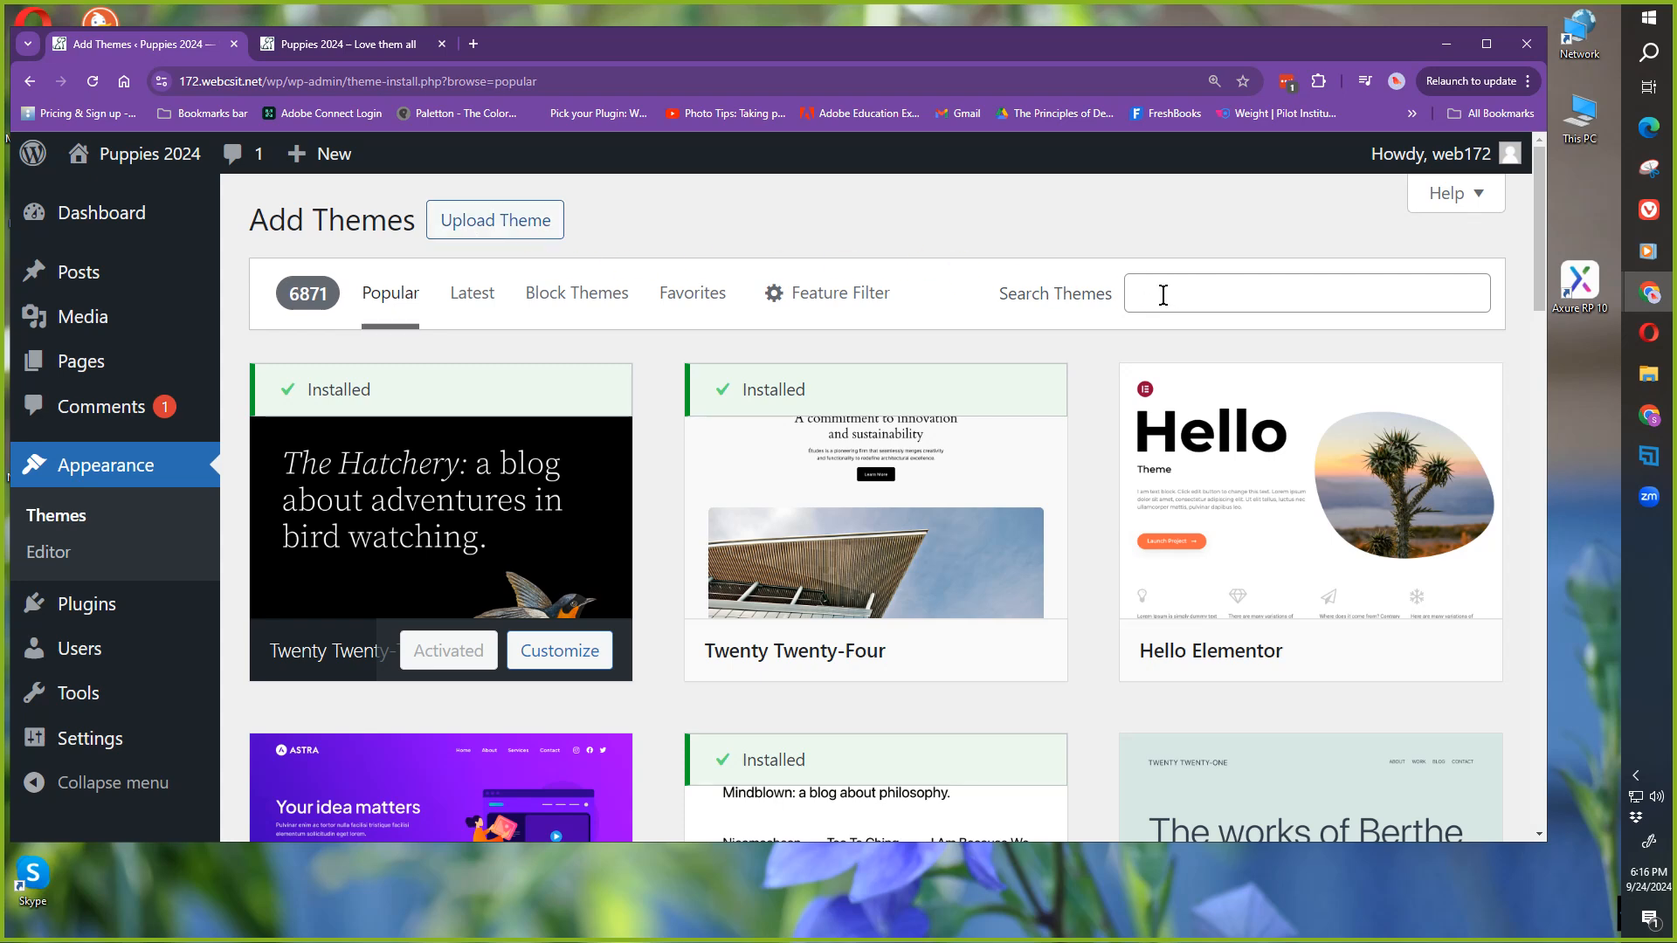
# Scroll down through the Popular theme grid.
pyautogui.moveTo(536, 479)
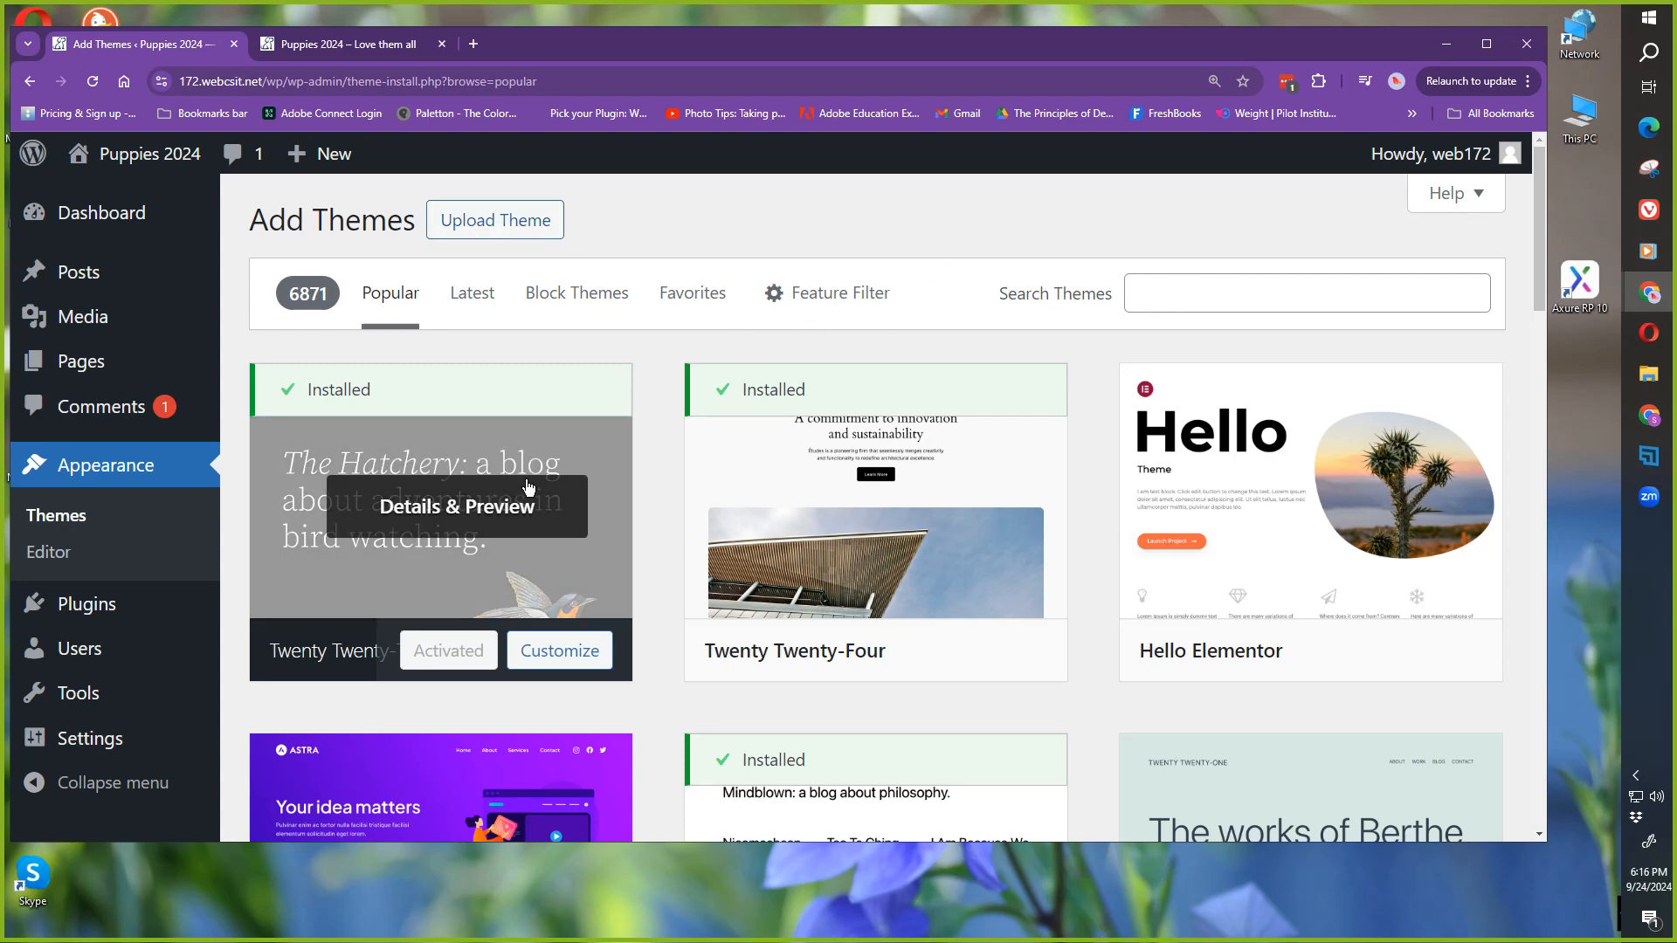
pyautogui.scroll(-2, 838, 430)
pyautogui.scroll(-12, 838, 430)
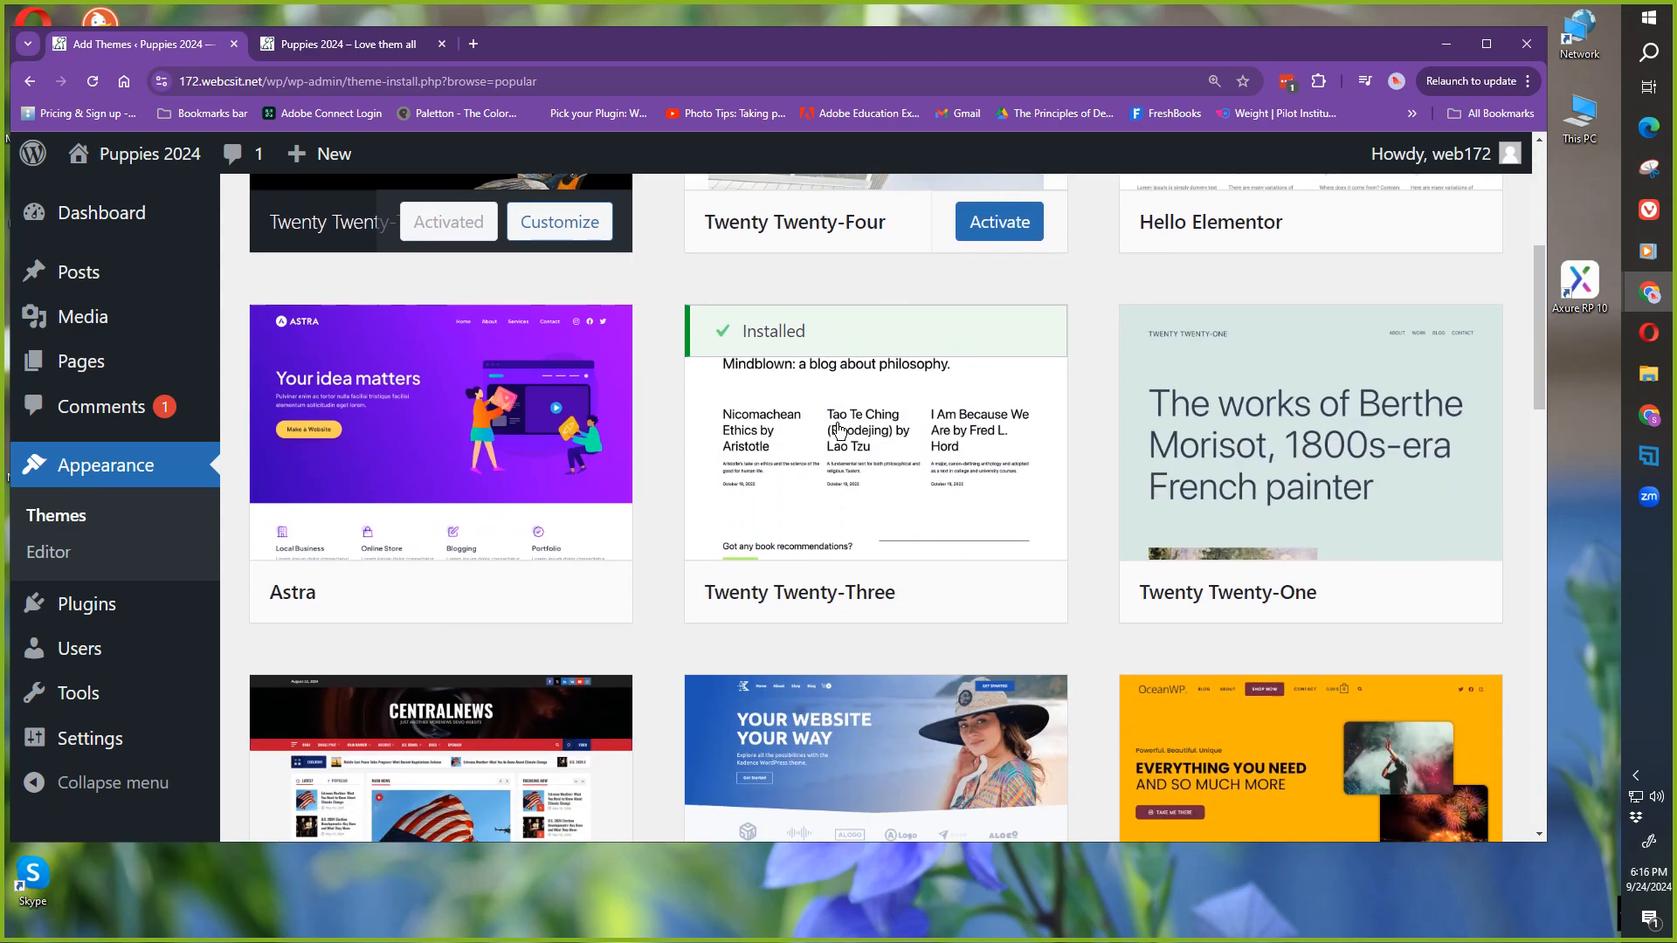
pyautogui.scroll(-13, 838, 429)
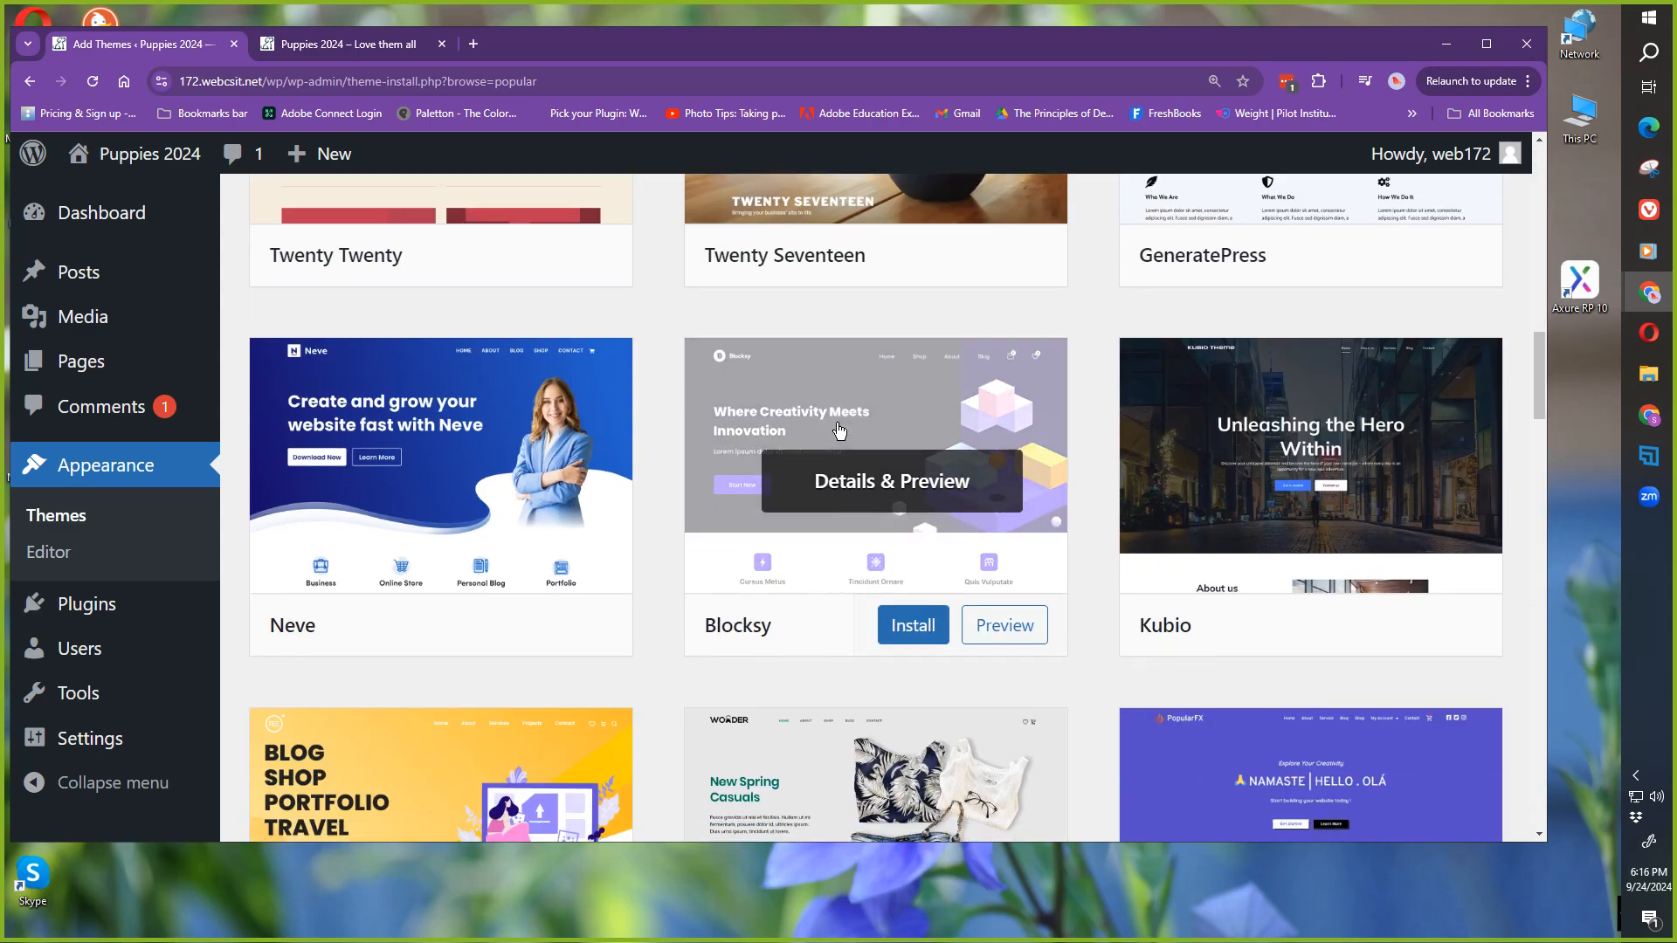
pyautogui.scroll(-10, 839, 430)
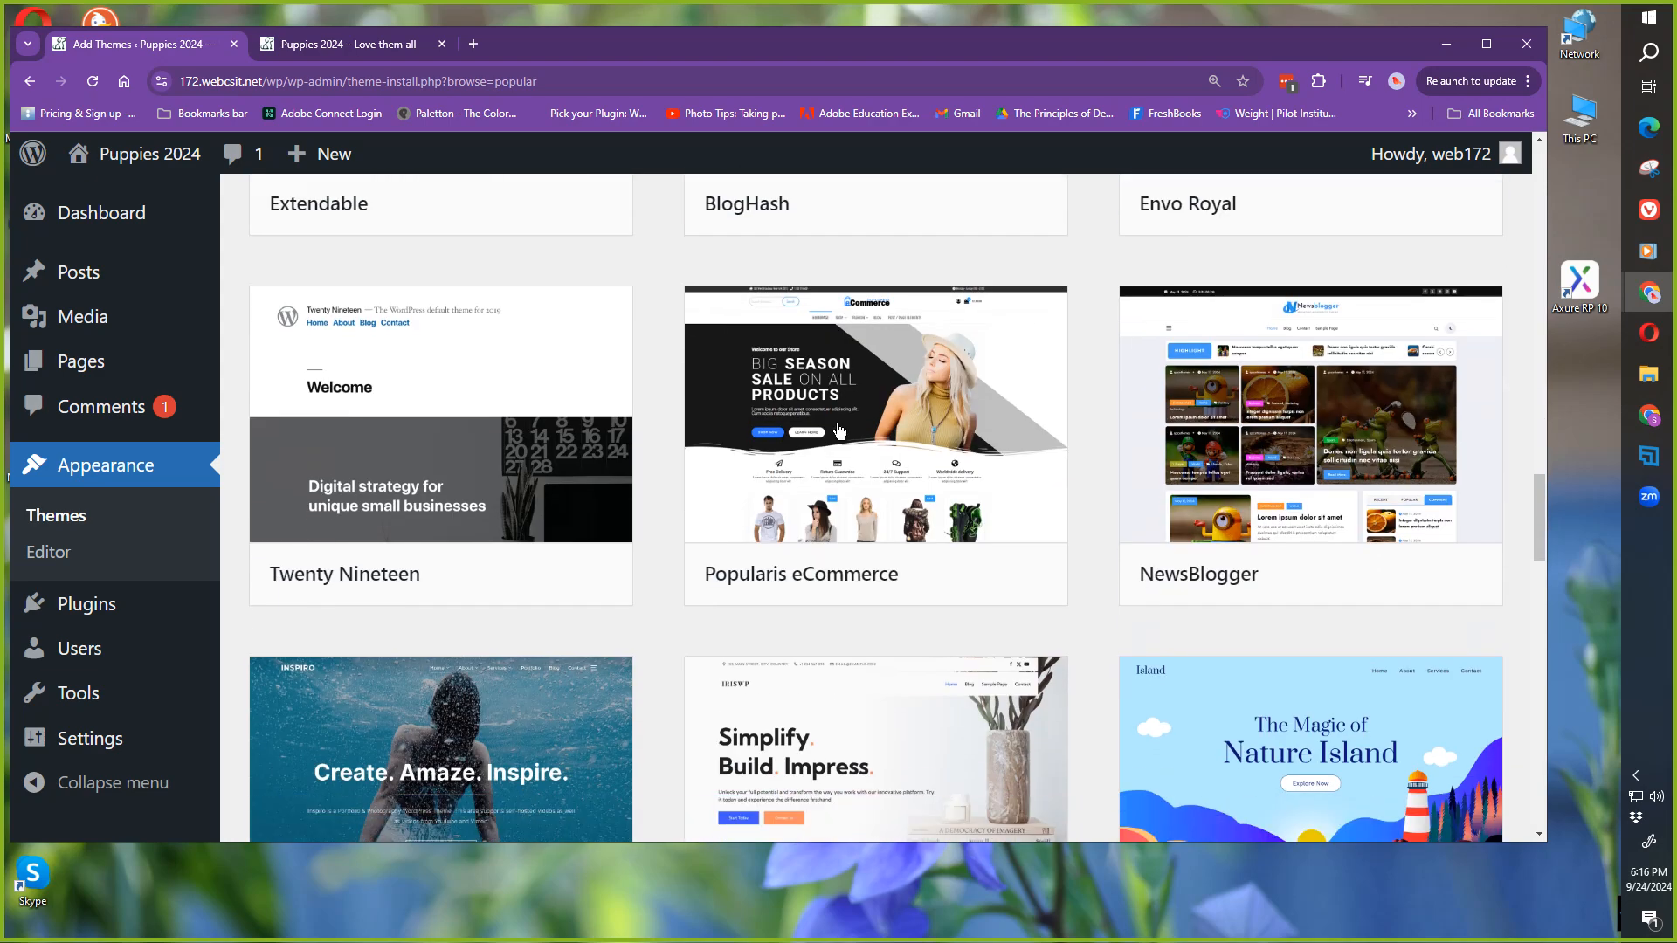
pyautogui.scroll(-10, 839, 429)
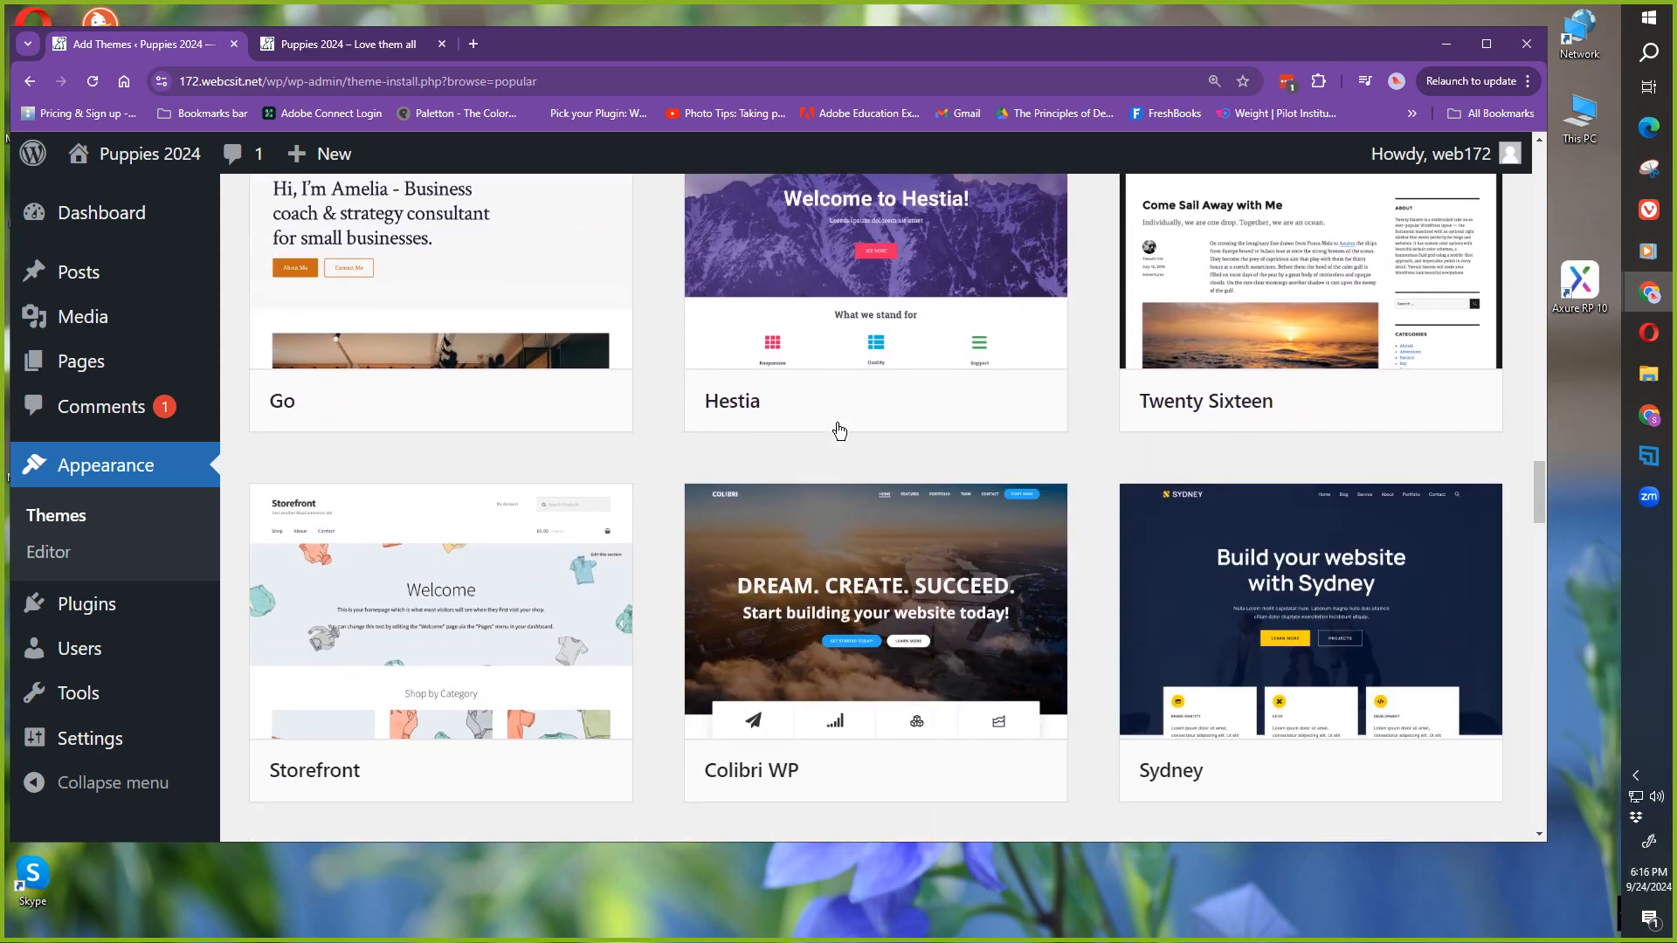
pyautogui.scroll(-9, 838, 429)
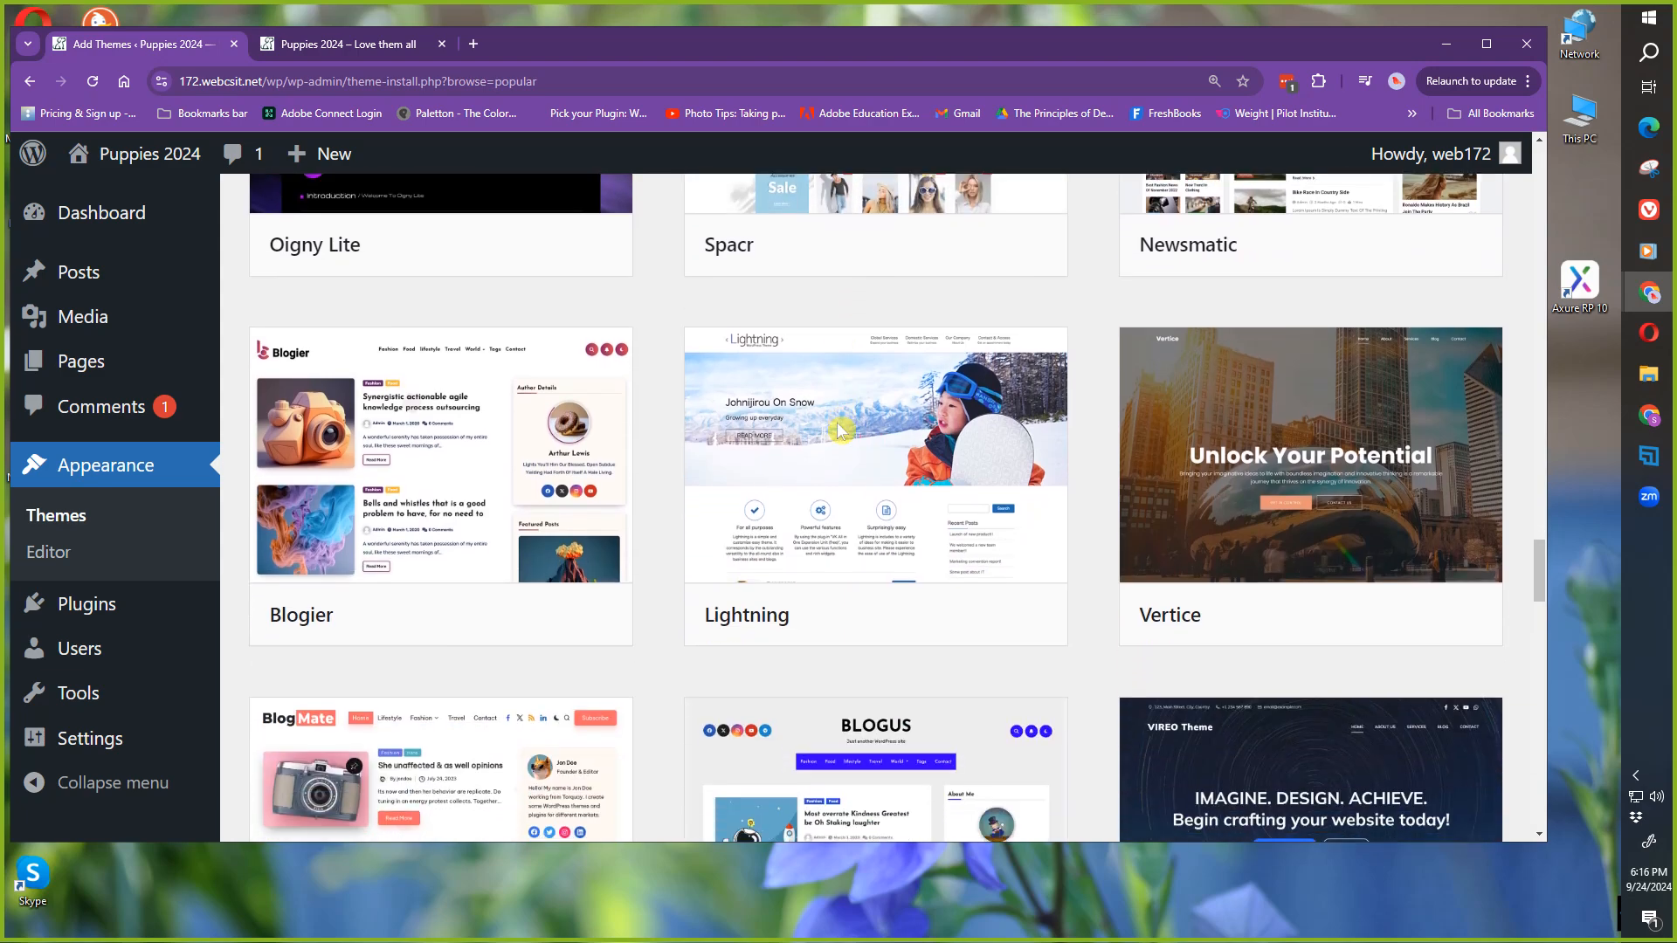
pyautogui.scroll(-6, 839, 429)
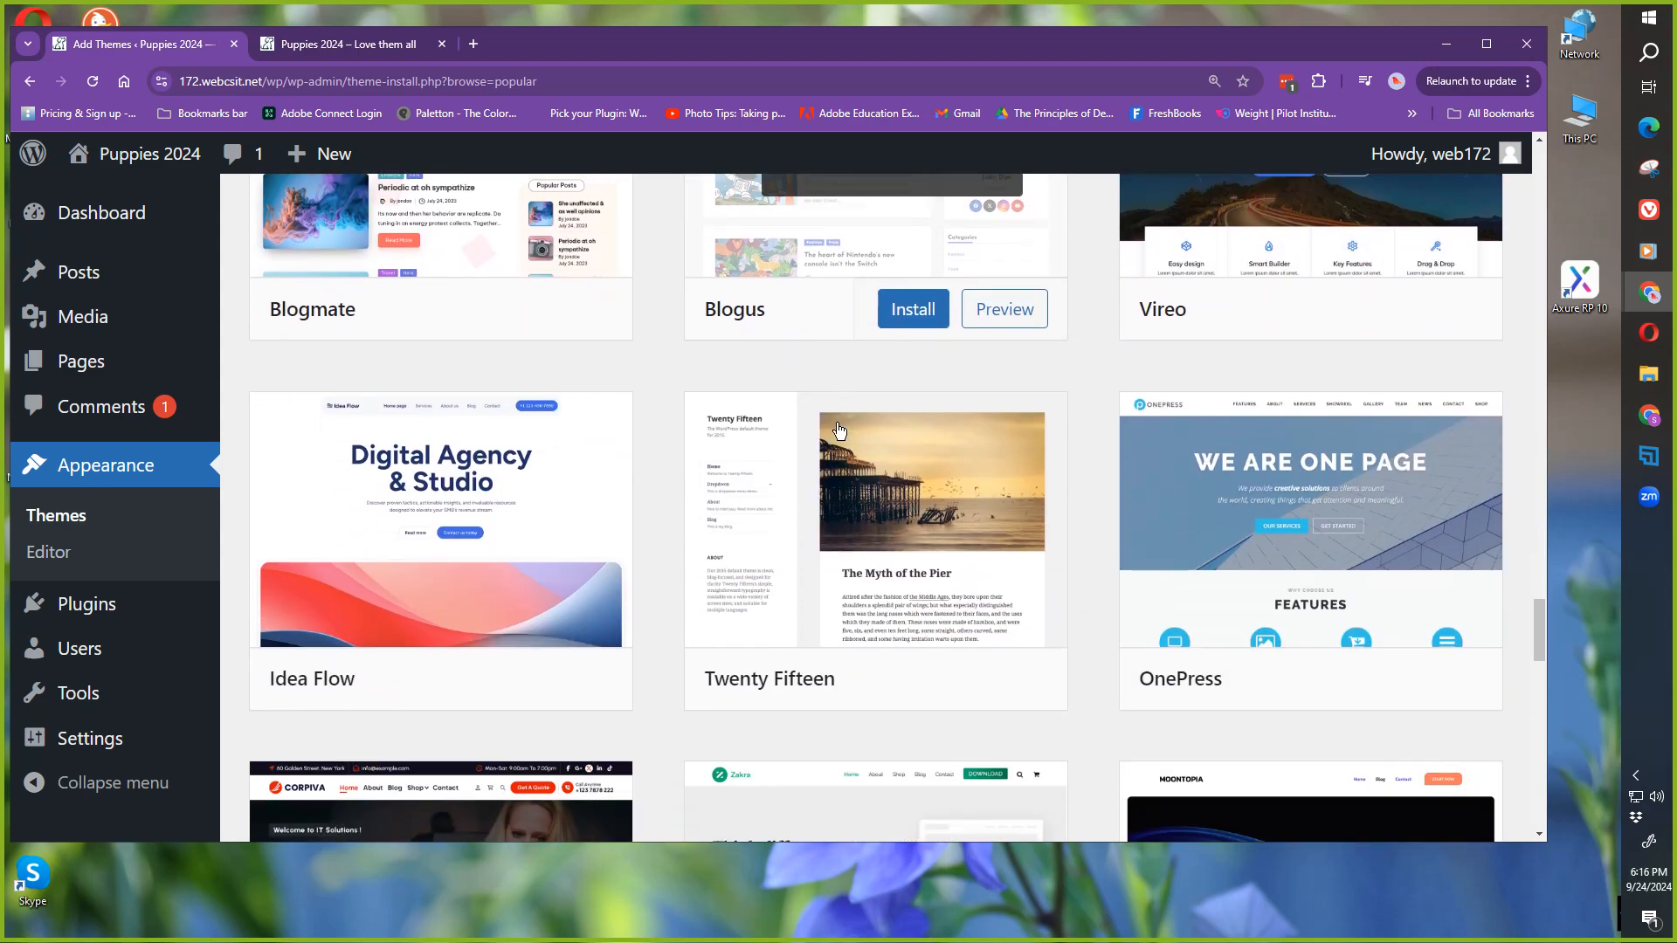
pyautogui.scroll(-1, 839, 430)
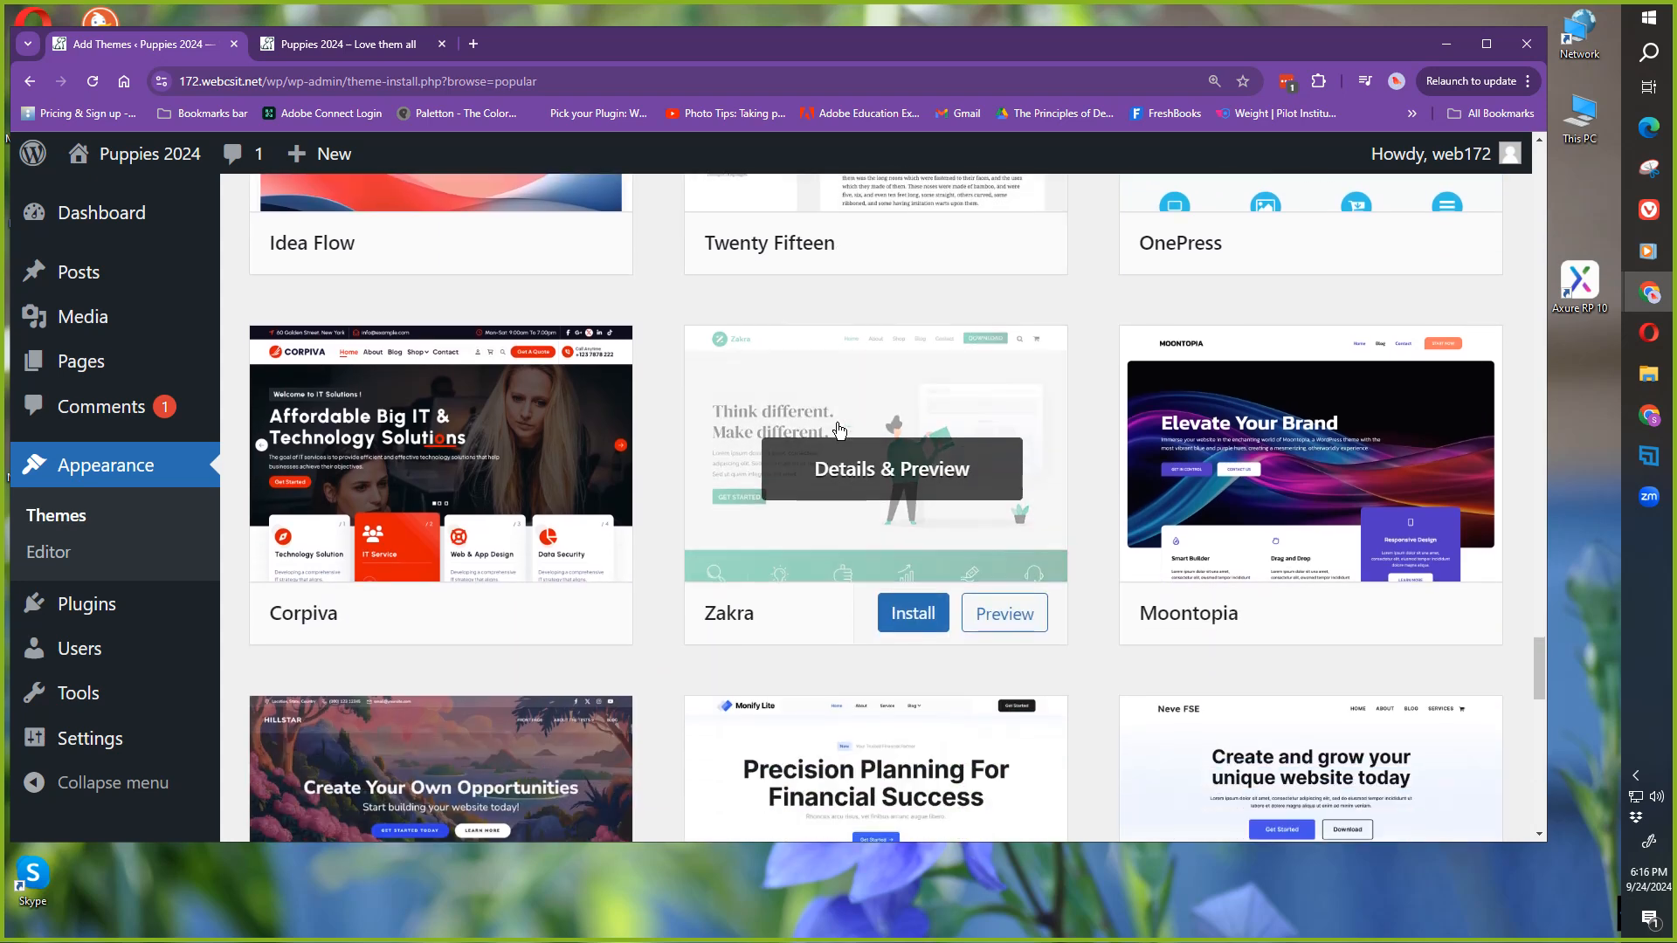
pyautogui.scroll(-6, 839, 430)
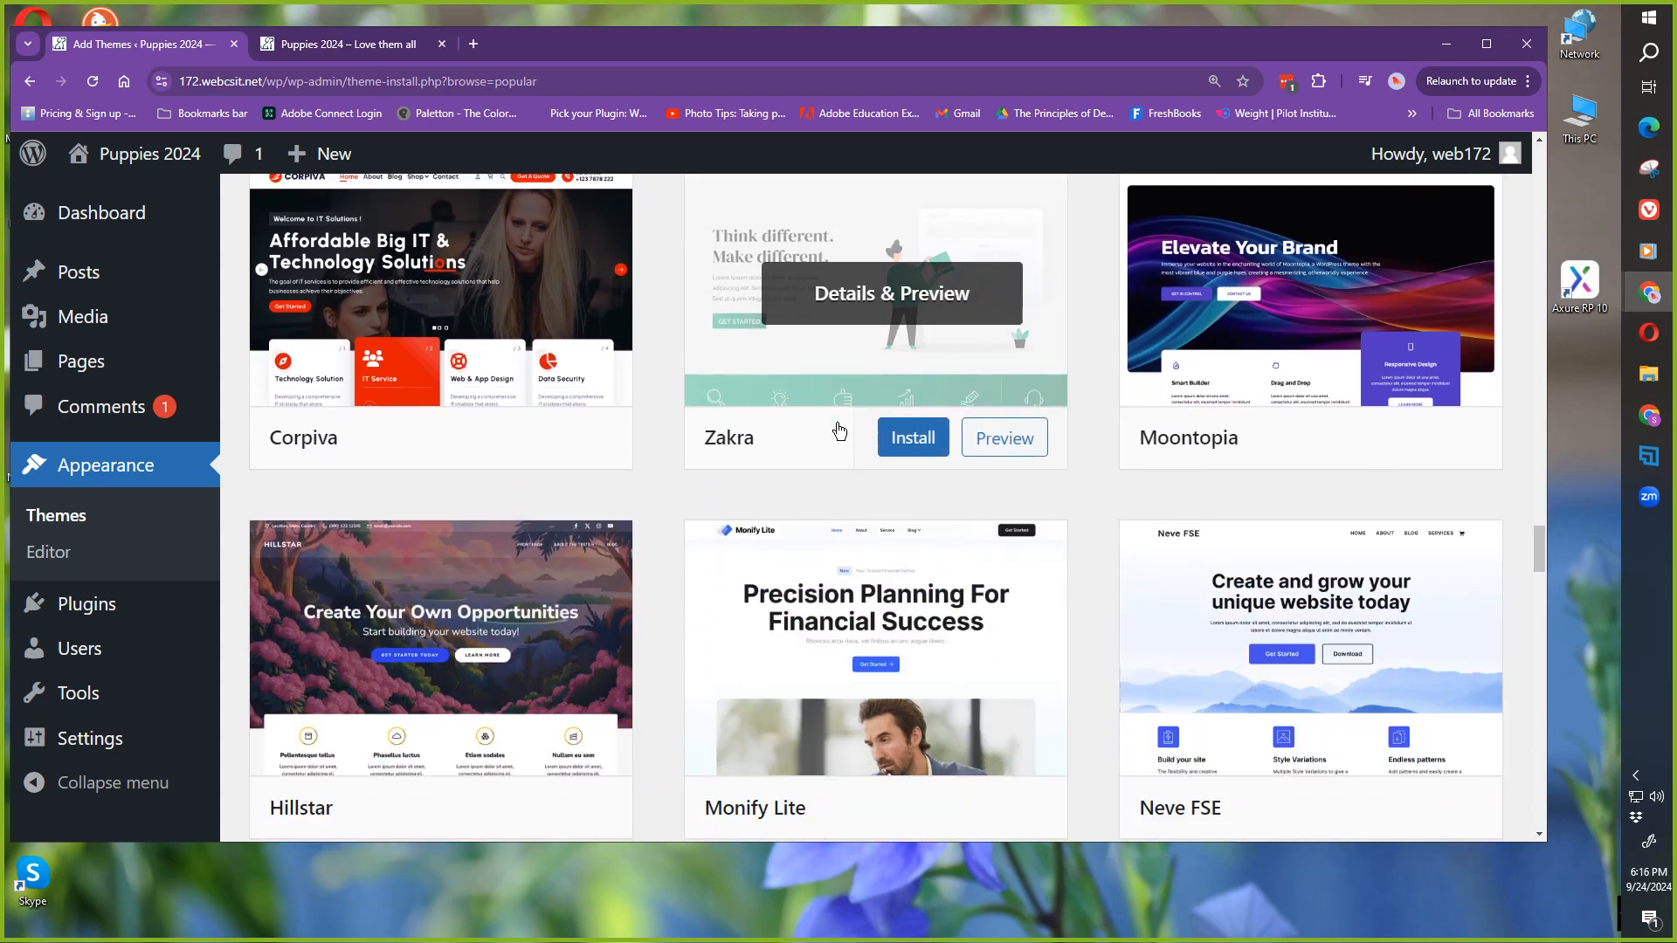
pyautogui.scroll(-3, 838, 430)
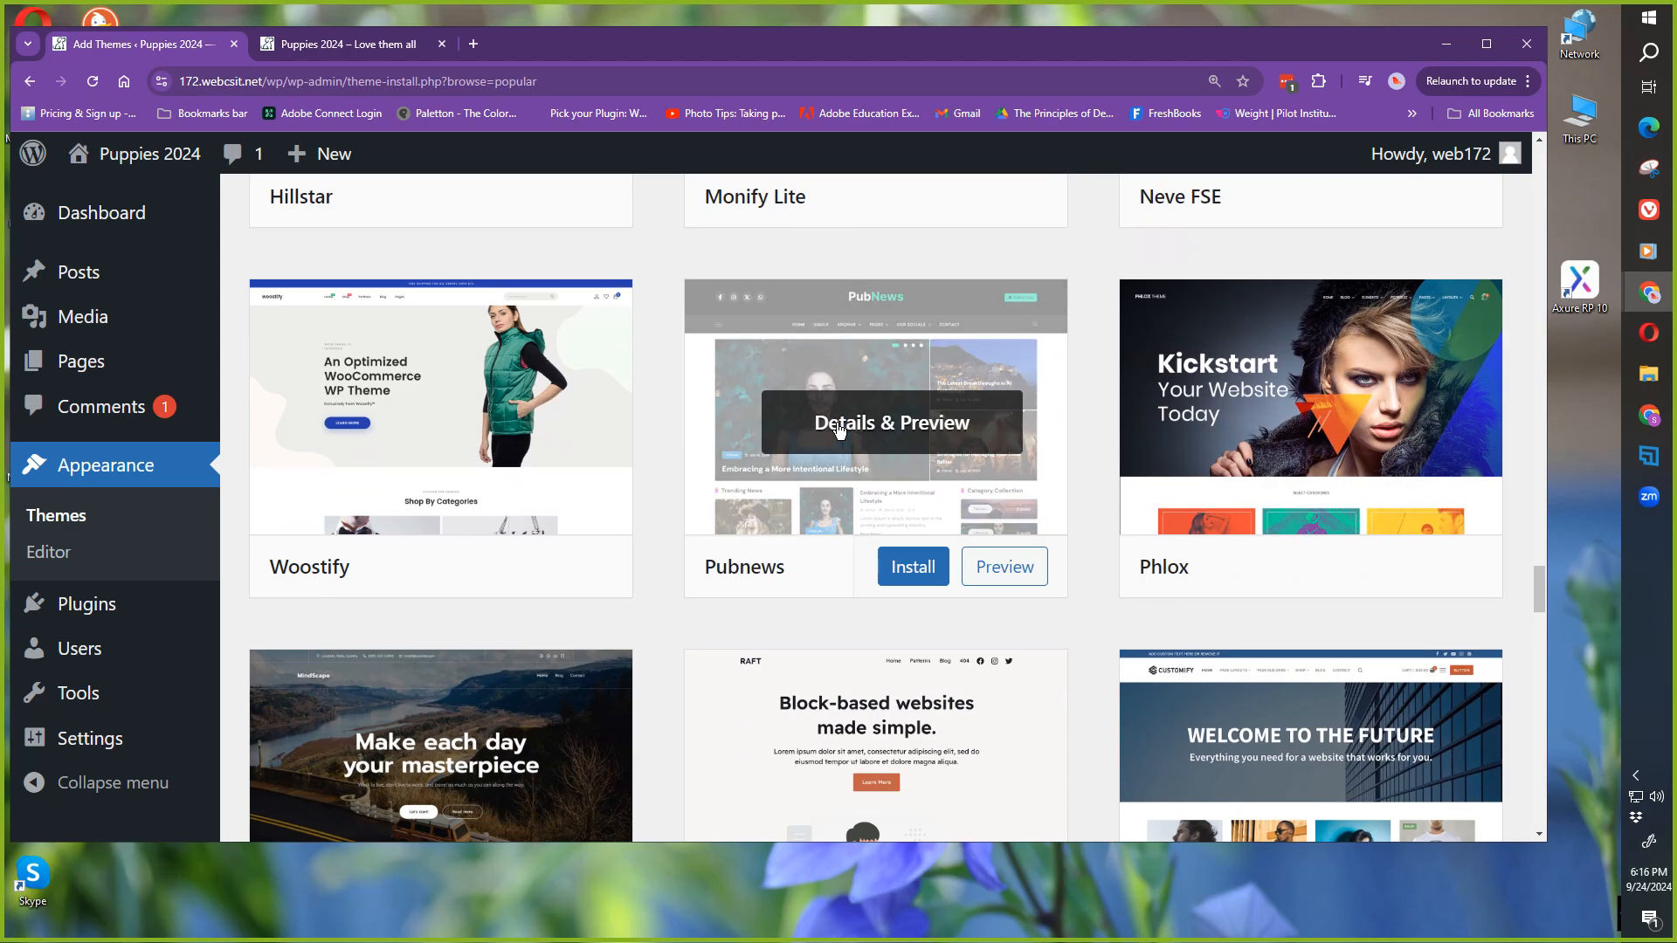
pyautogui.scroll(-1, 838, 430)
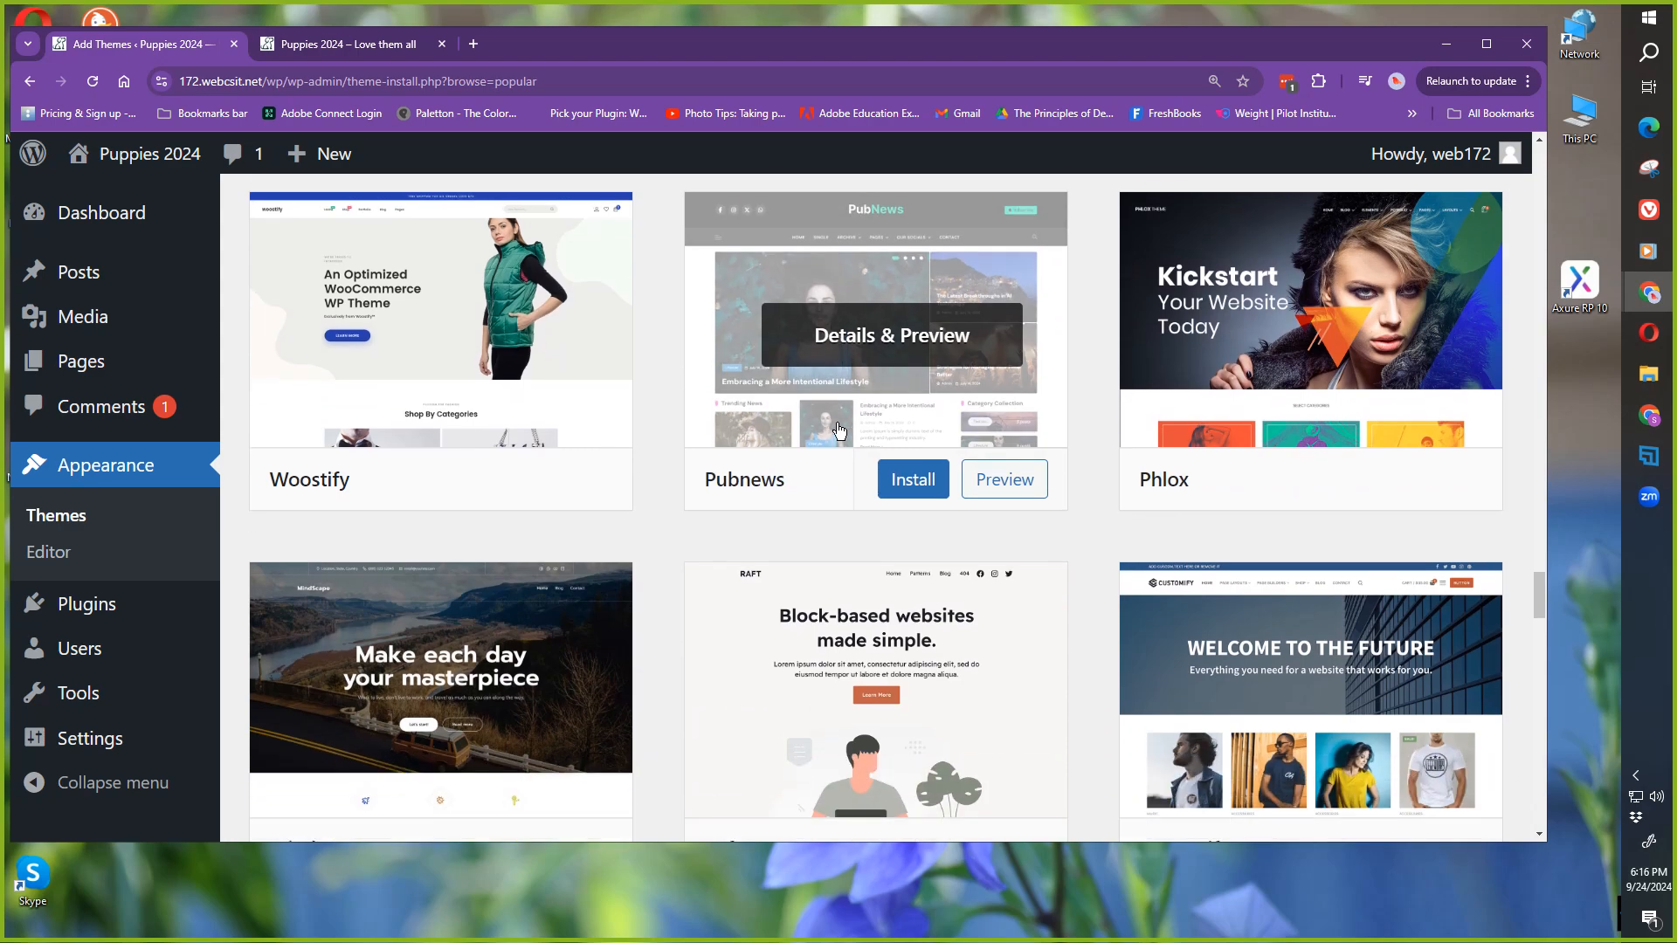
pyautogui.scroll(-4, 887, 437)
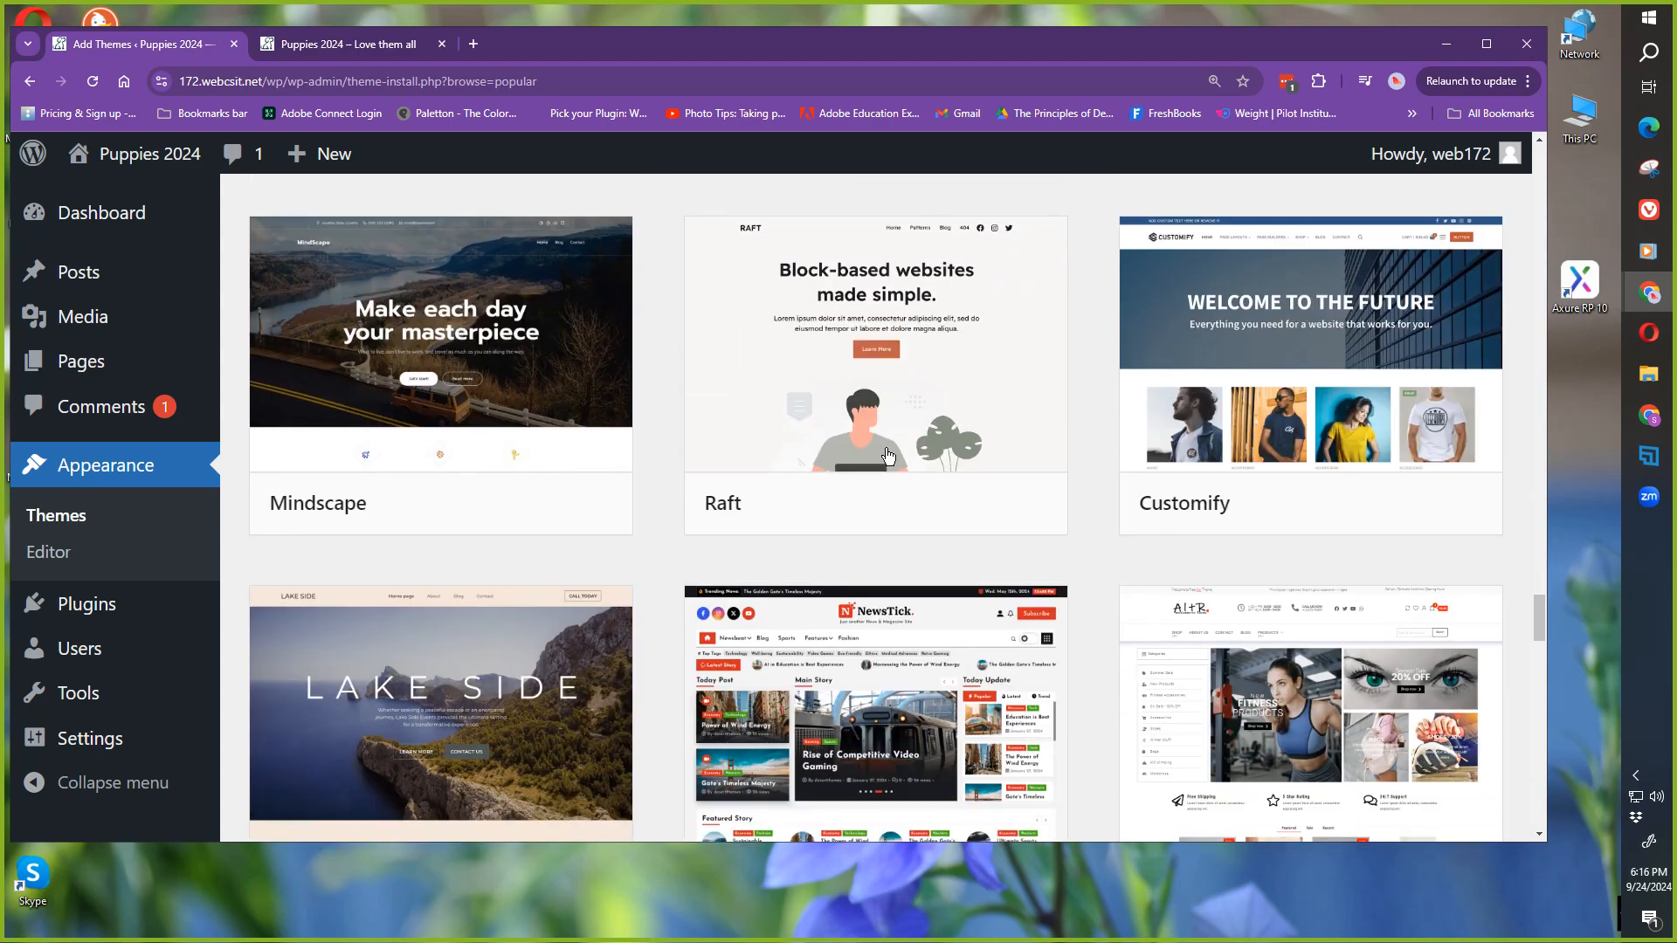
pyautogui.scroll(-3, 888, 455)
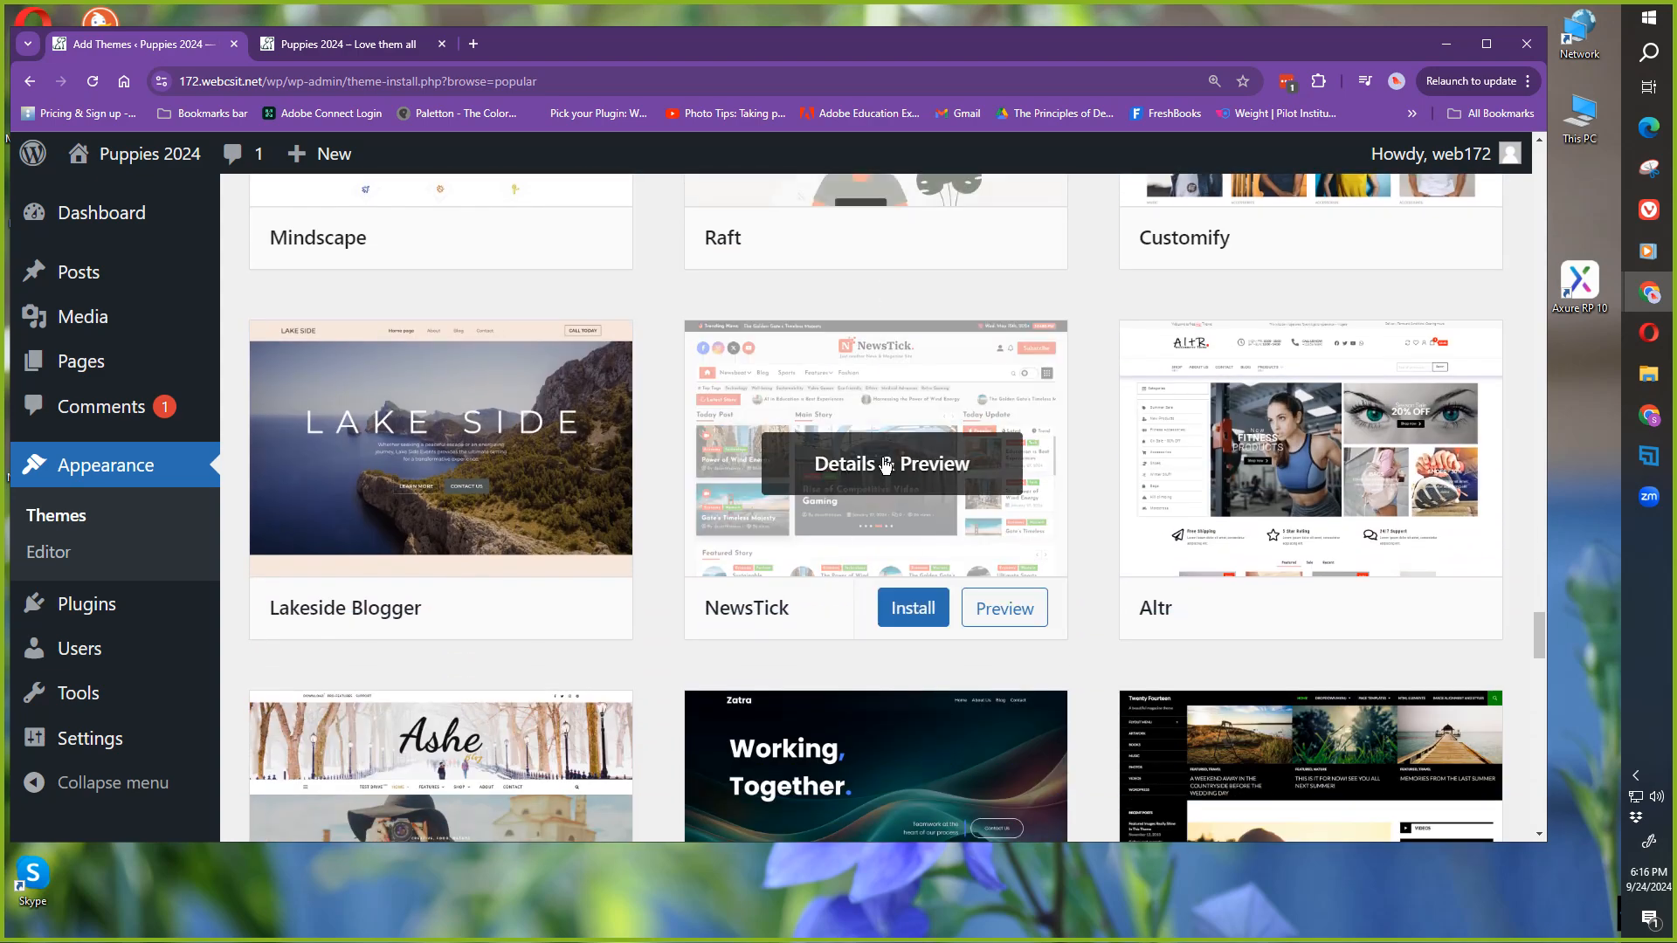
pyautogui.scroll(-2, 860, 480)
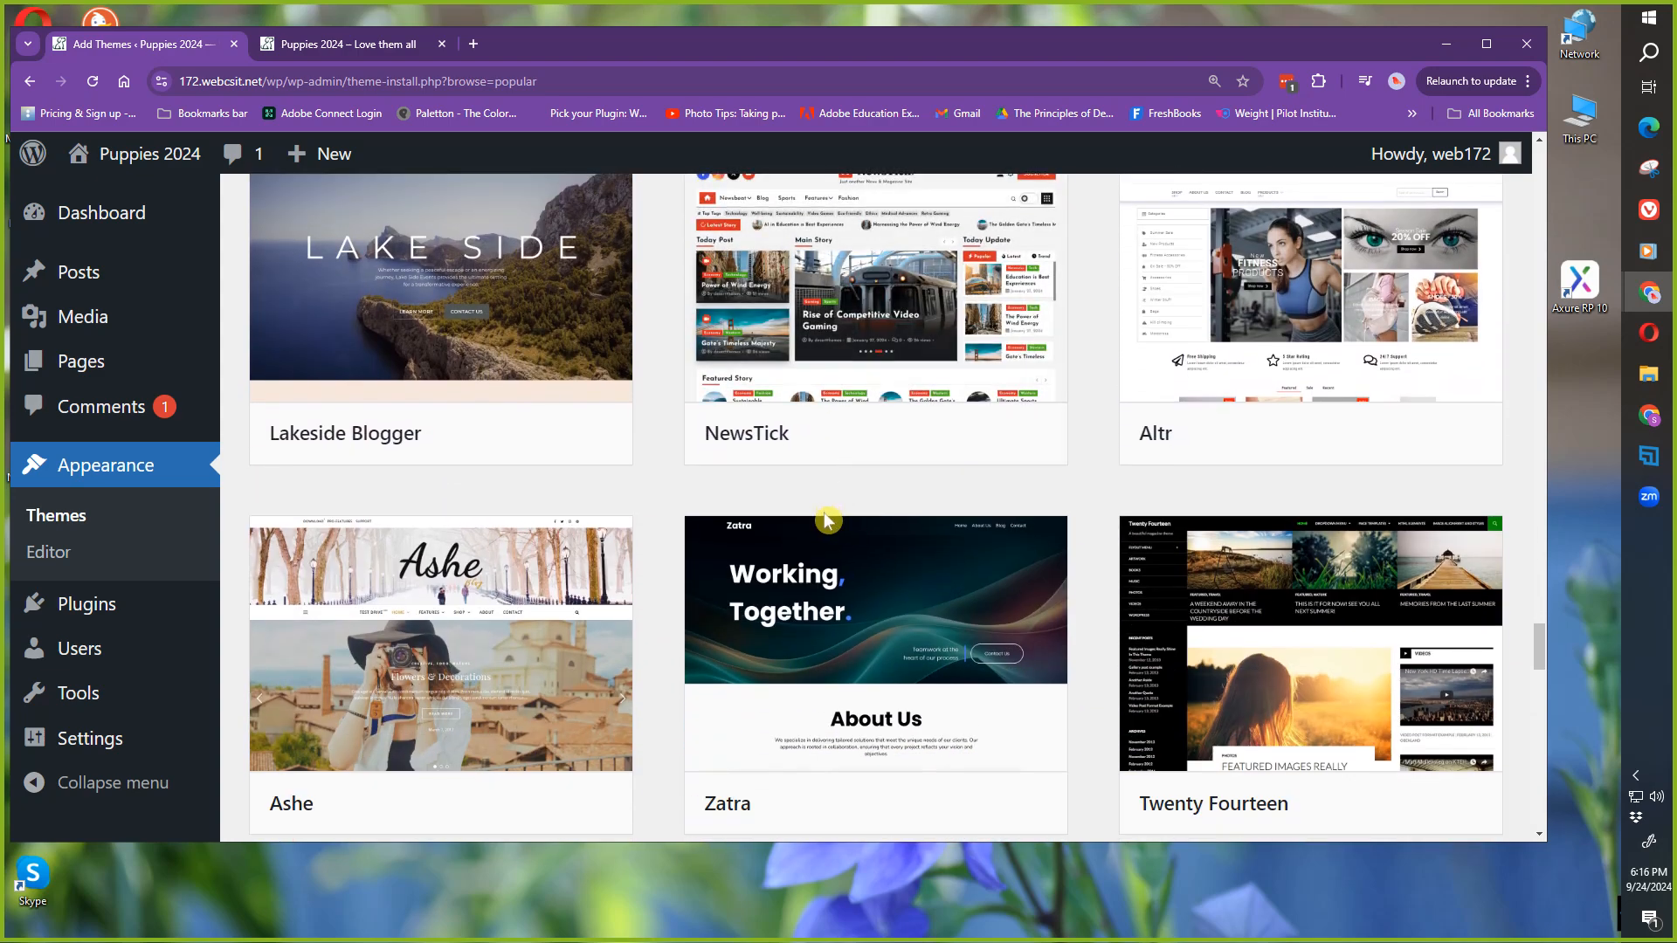
pyautogui.scroll(-7, 832, 562)
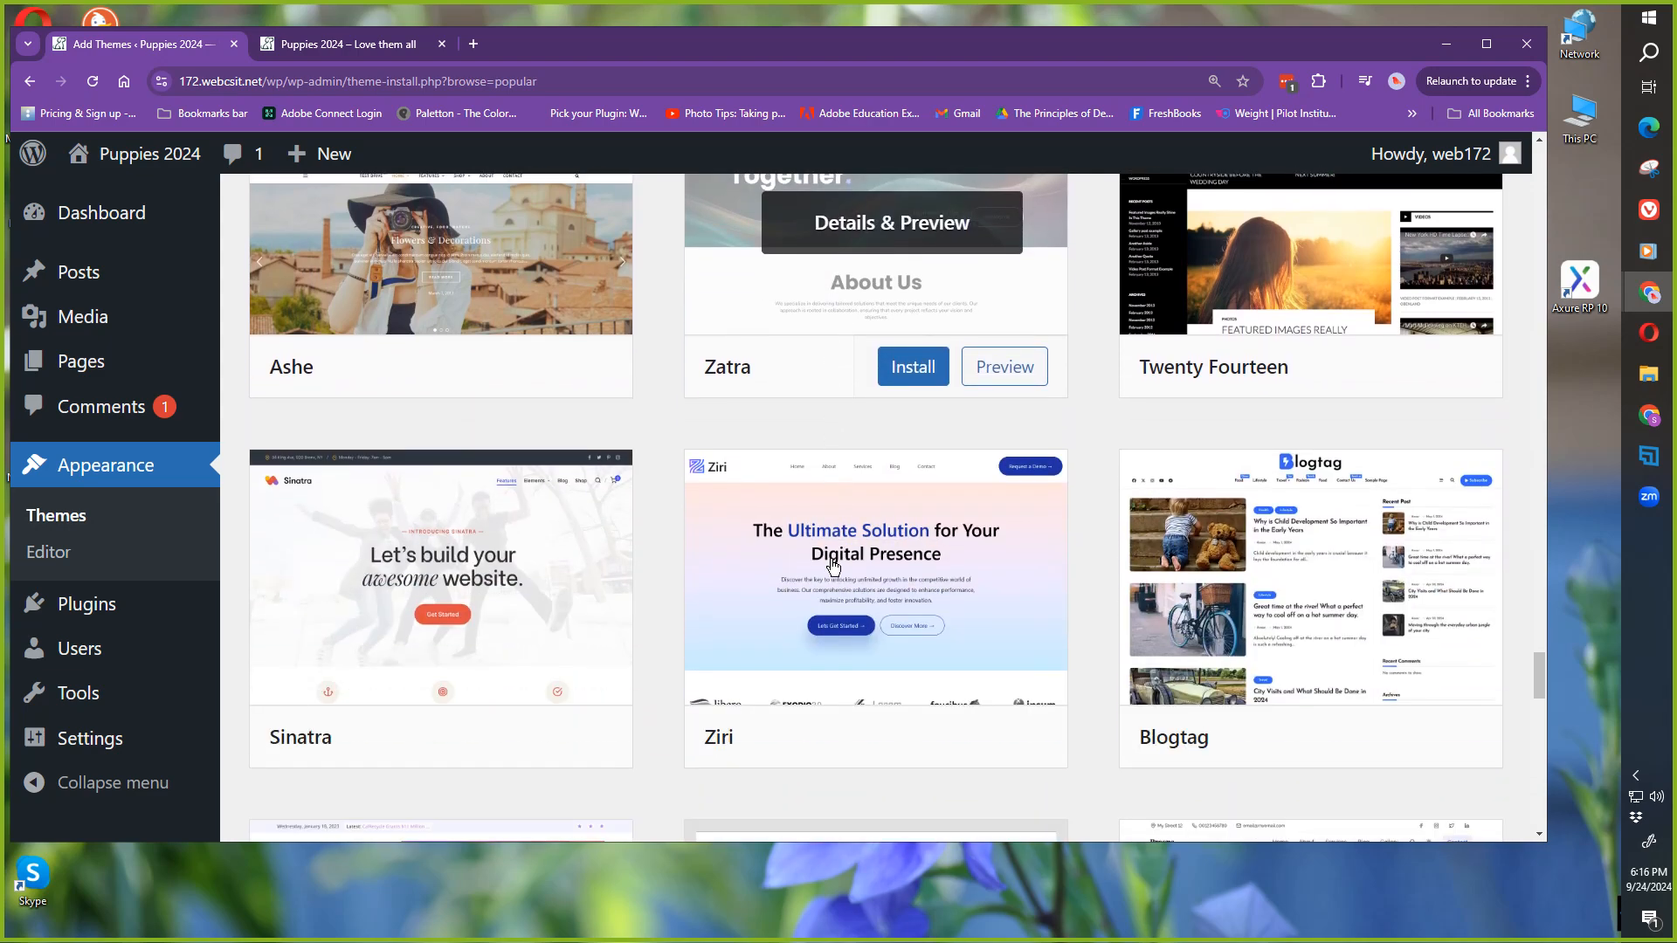
pyautogui.scroll(-5, 833, 566)
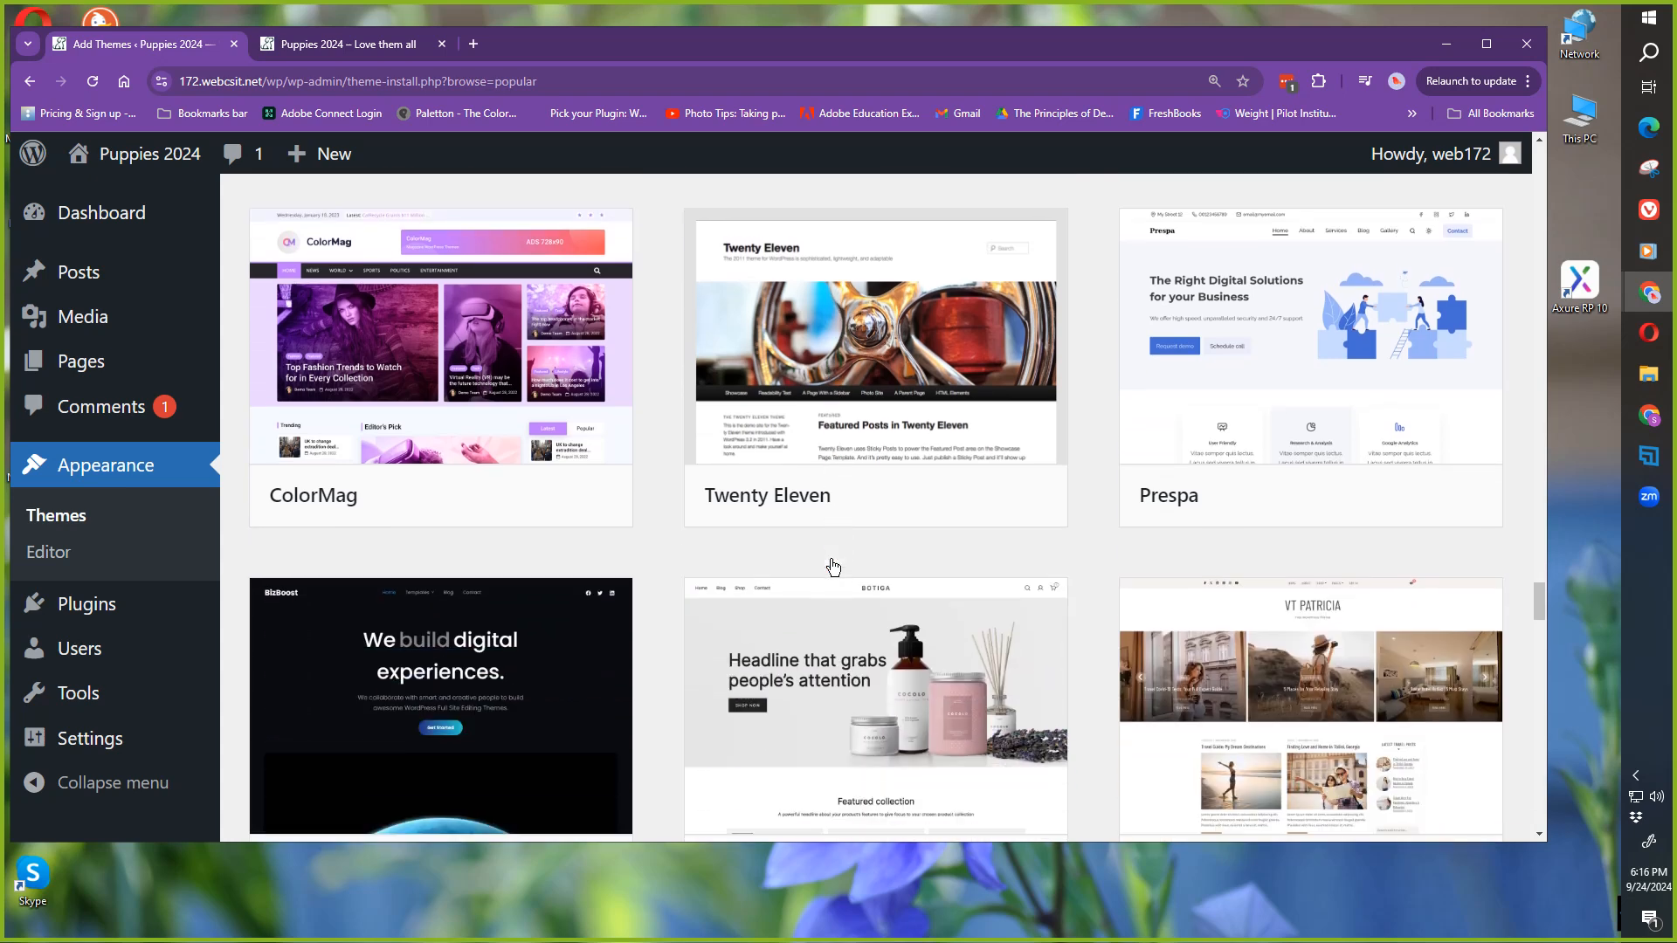
pyautogui.scroll(-3, 835, 566)
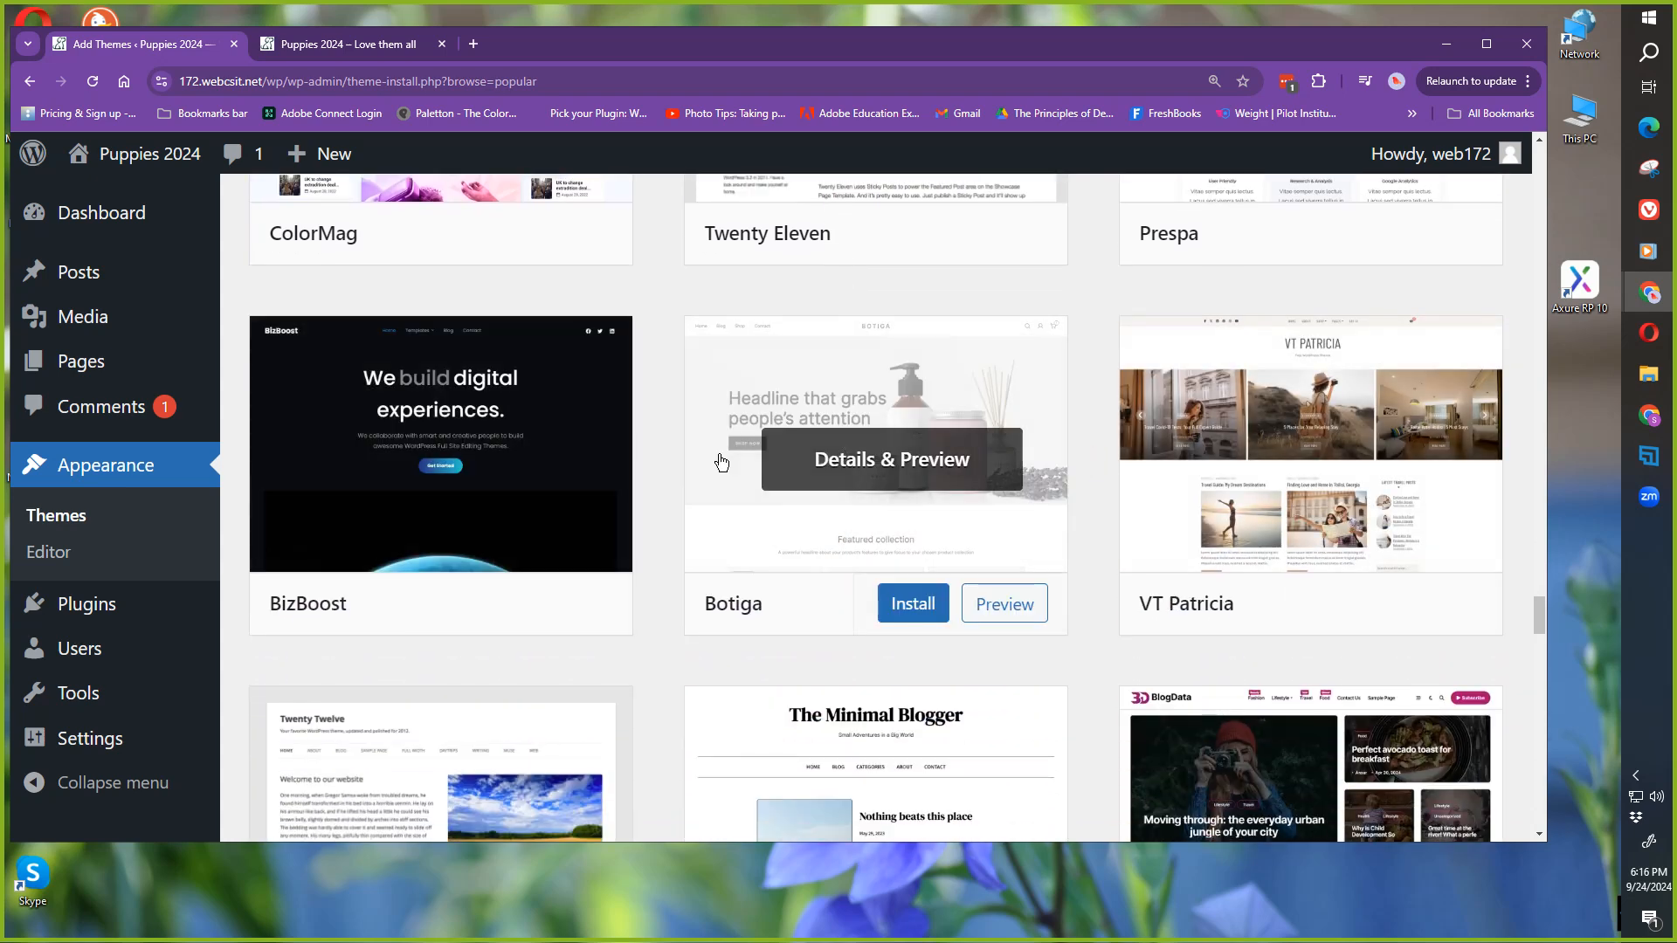
pyautogui.scroll(-2, 888, 468)
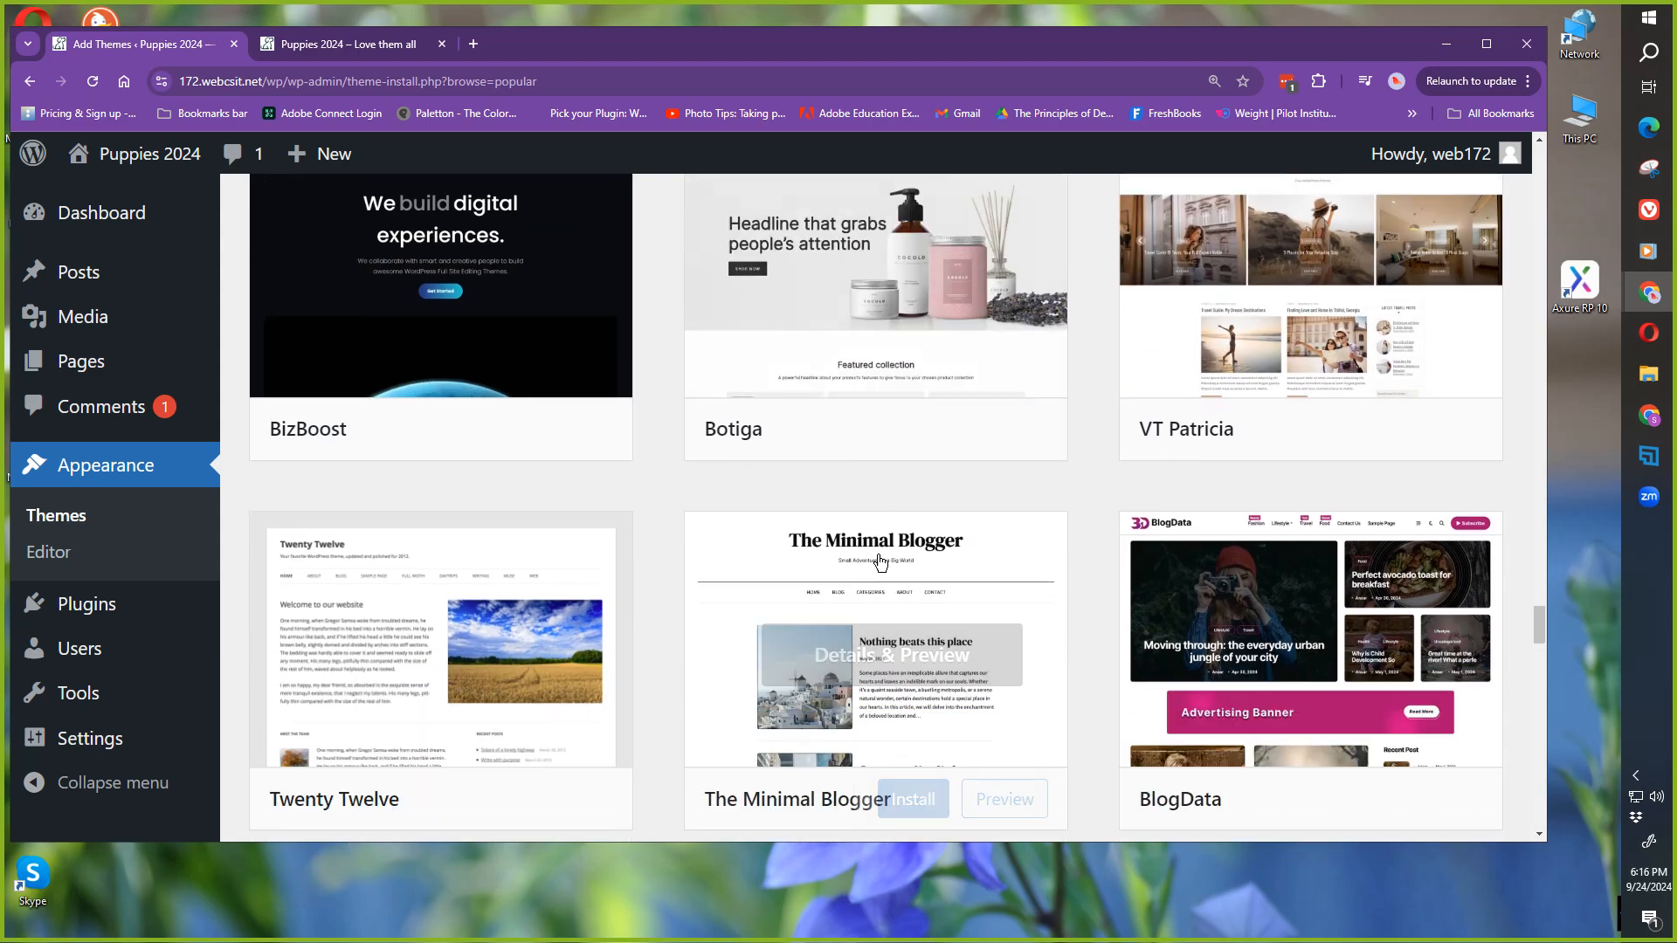
pyautogui.scroll(-5, 893, 605)
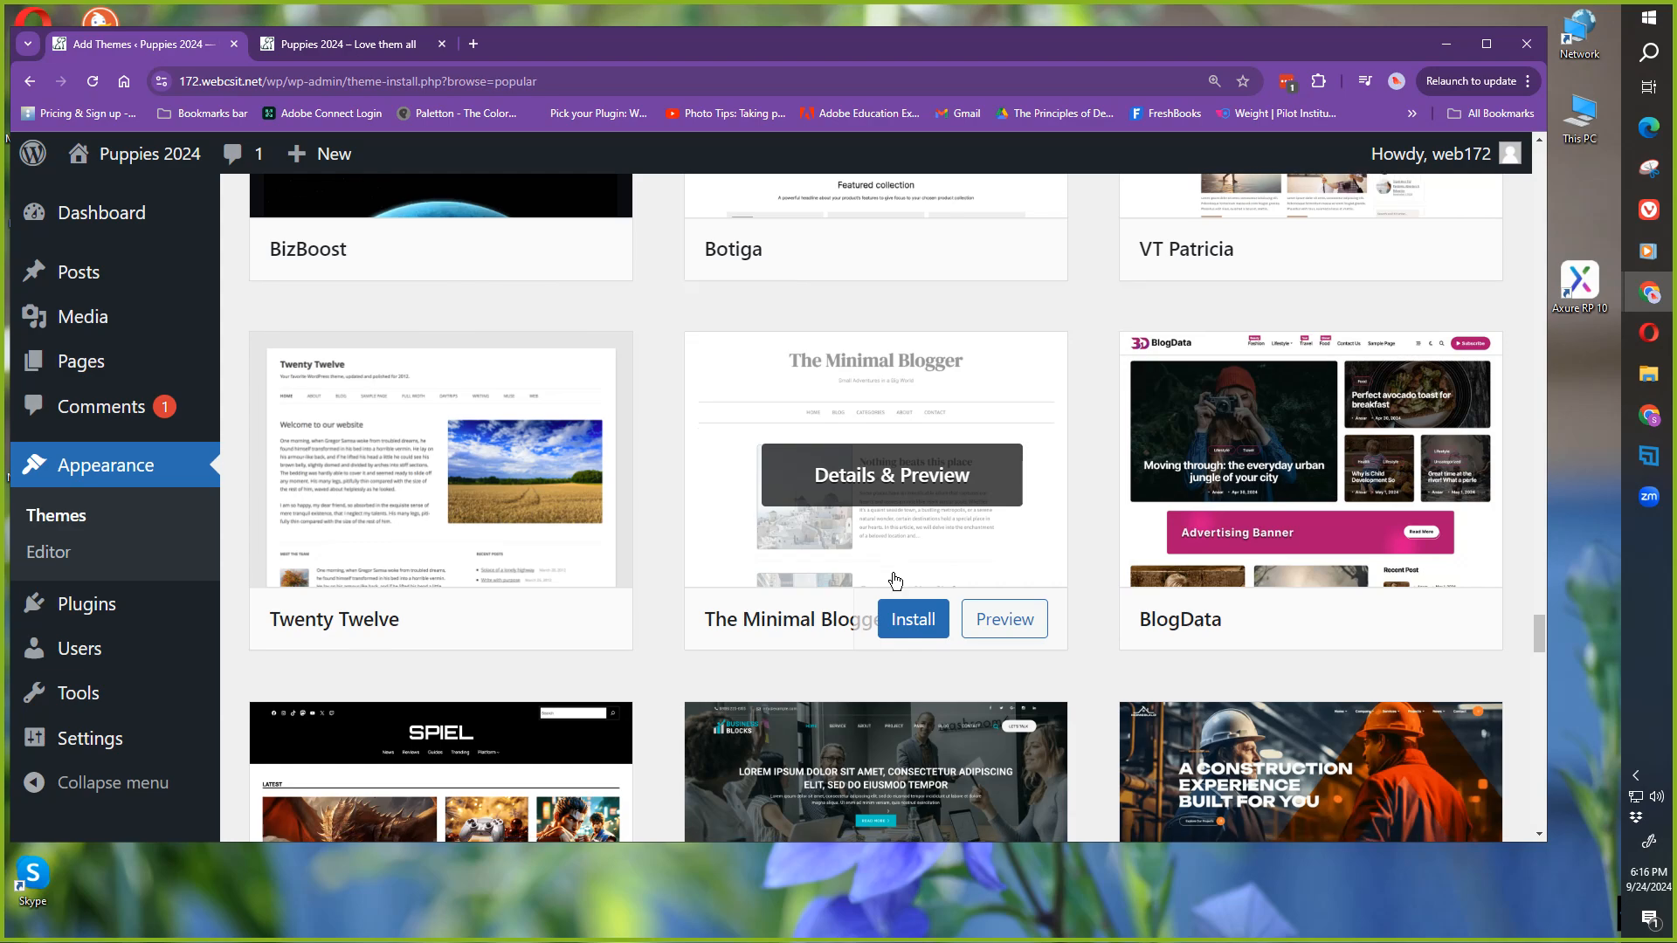
pyautogui.scroll(-2, 895, 581)
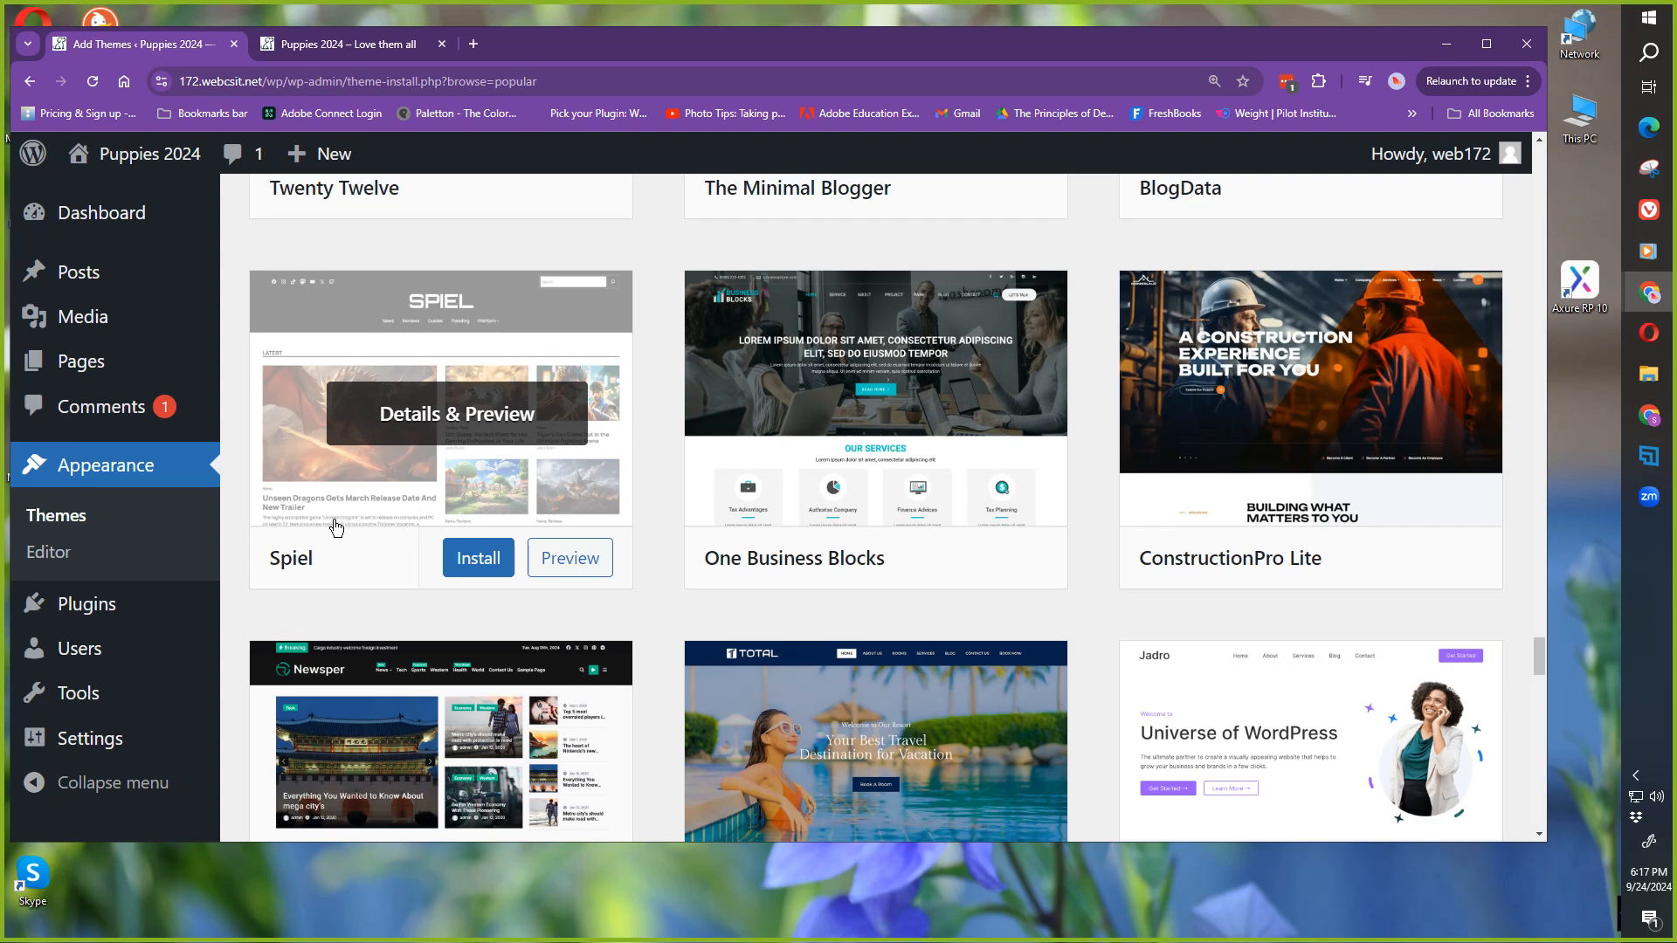
# Continue scrolling the popular themes past Total, Spectra One, Twenty Ten and BlogMate.
pyautogui.click(281, 507)
pyautogui.moveTo(450, 421)
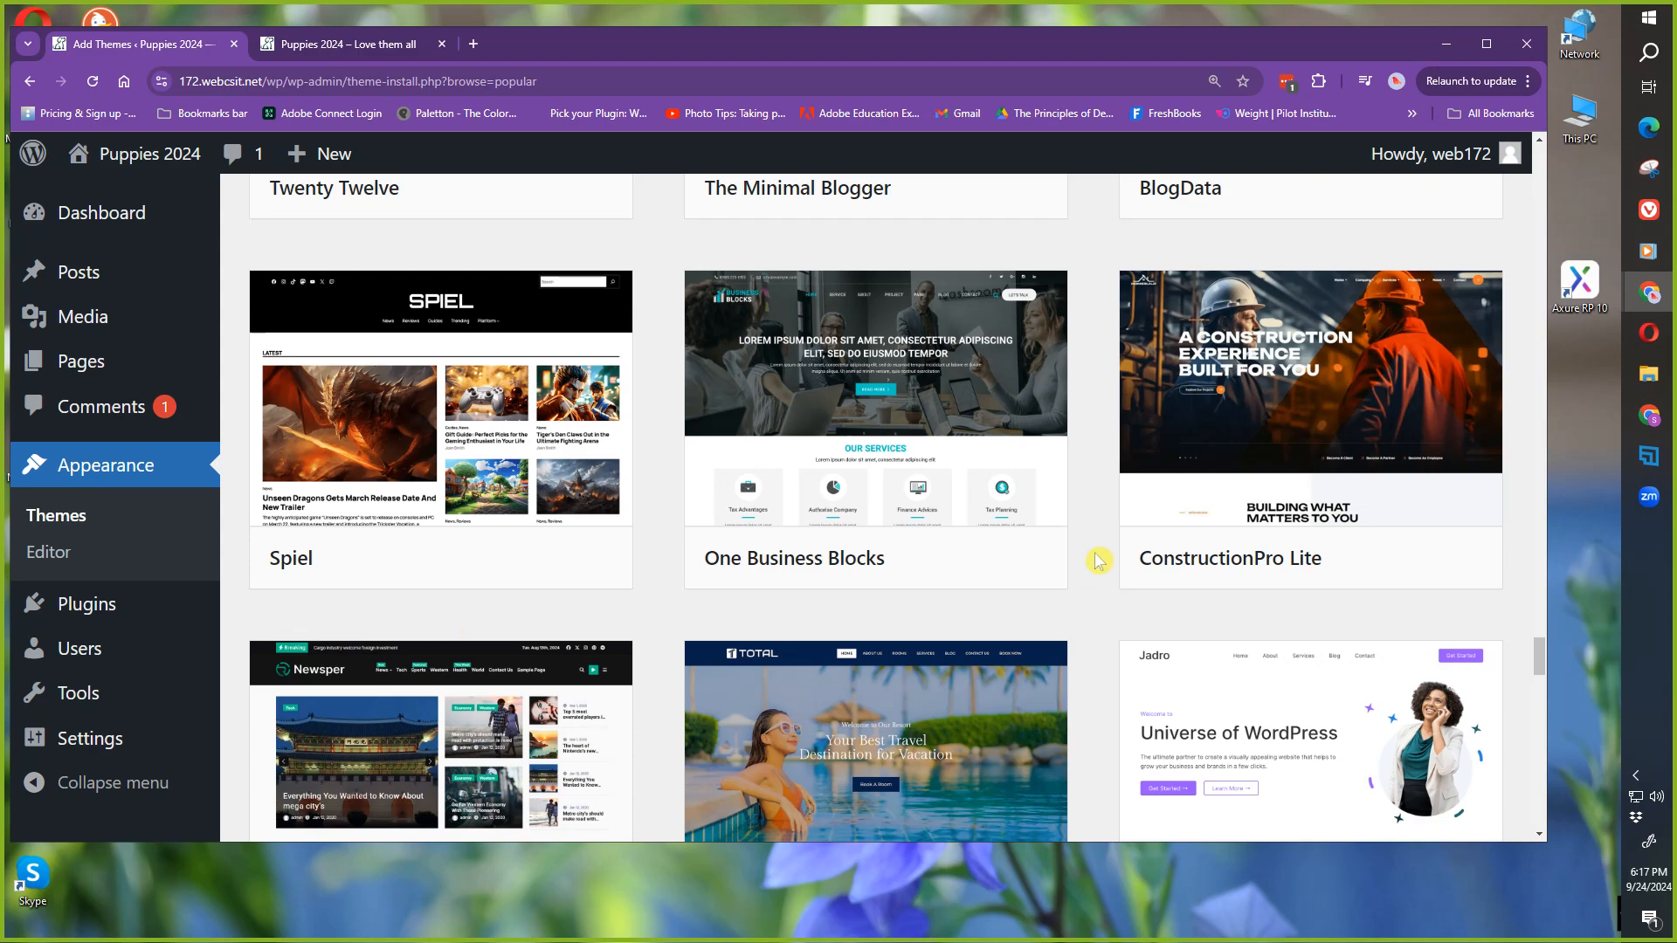
pyautogui.scroll(-1, 1132, 509)
pyautogui.scroll(-3, 1132, 509)
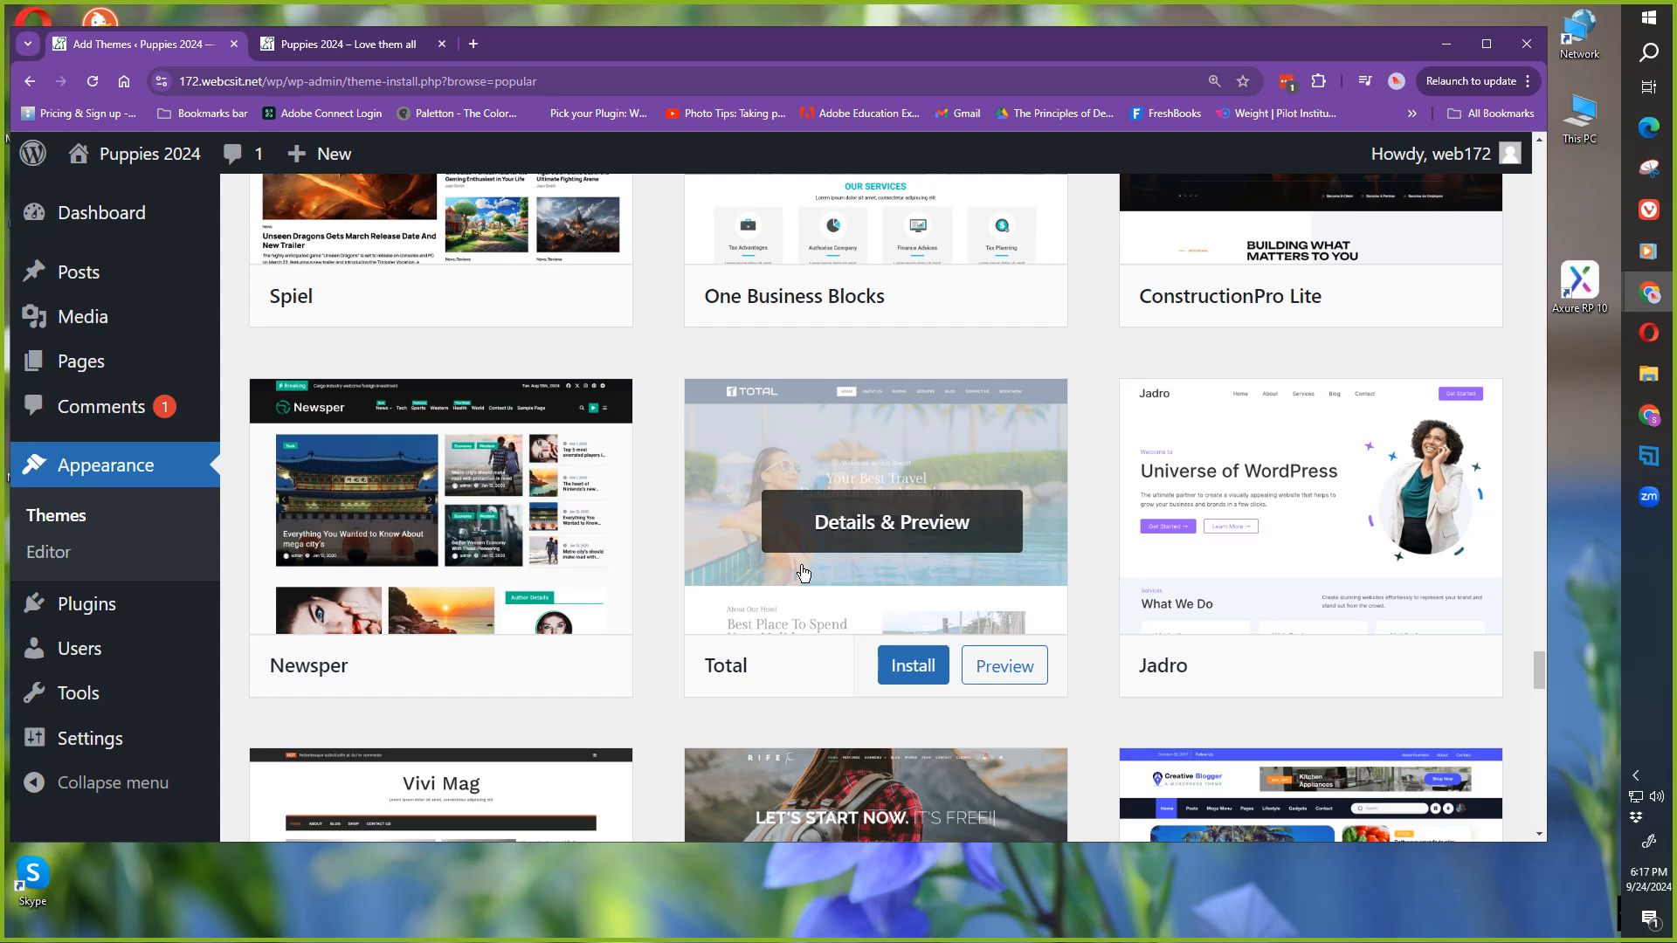
pyautogui.scroll(-2, 987, 528)
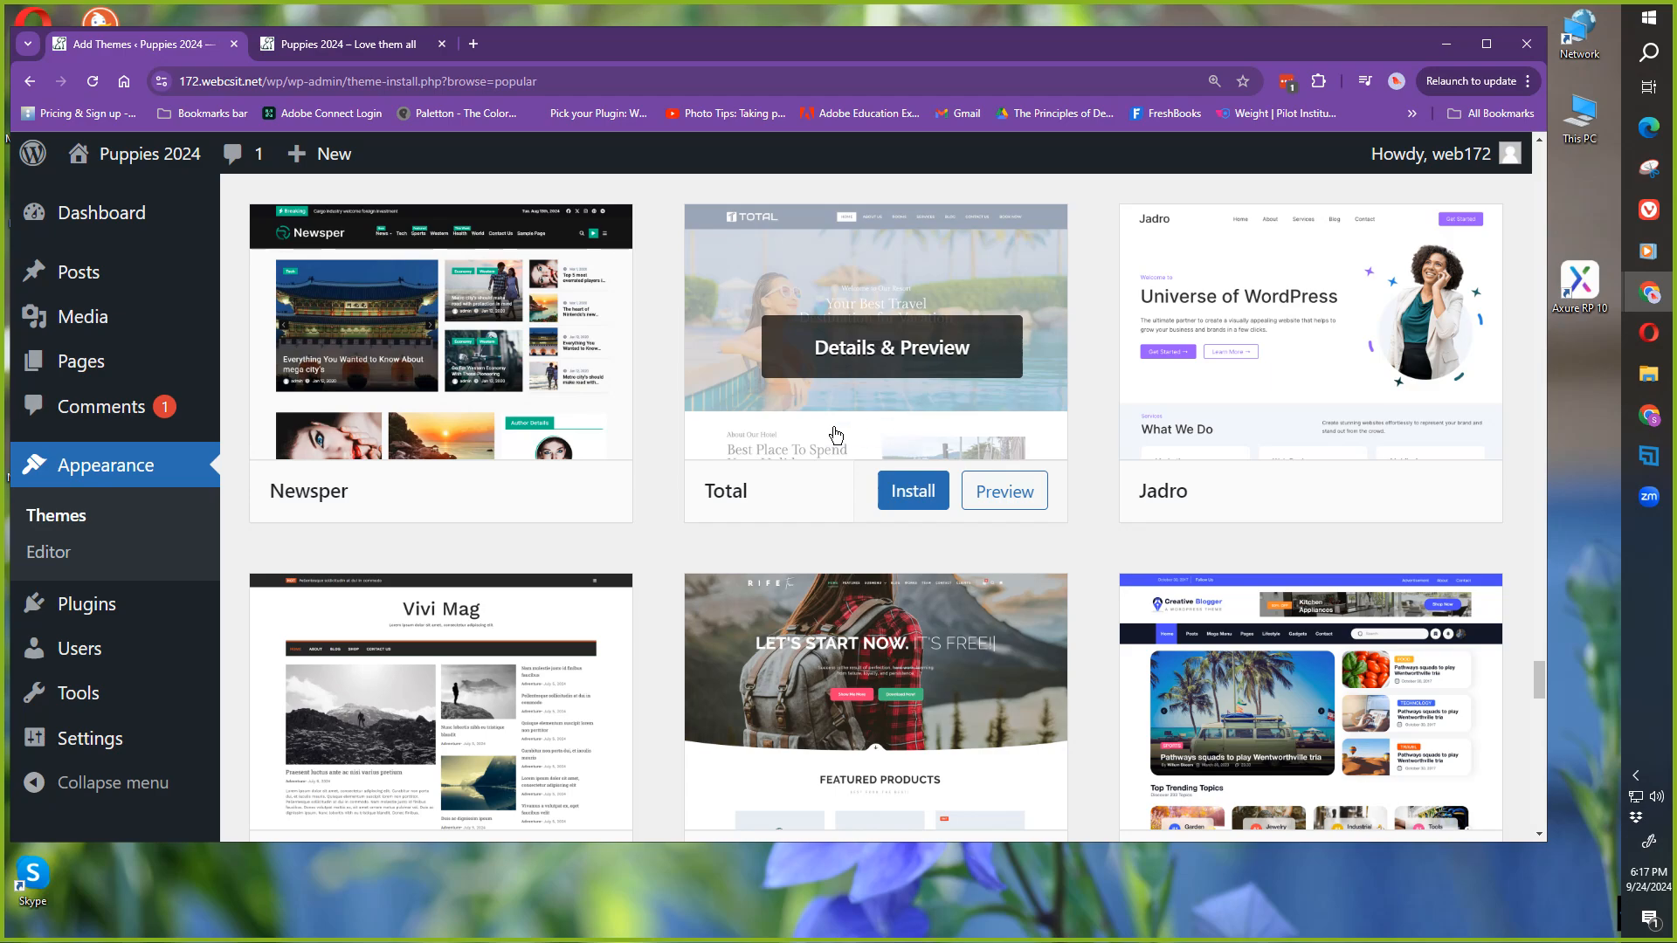
pyautogui.scroll(-5, 988, 411)
pyautogui.scroll(-6, 961, 489)
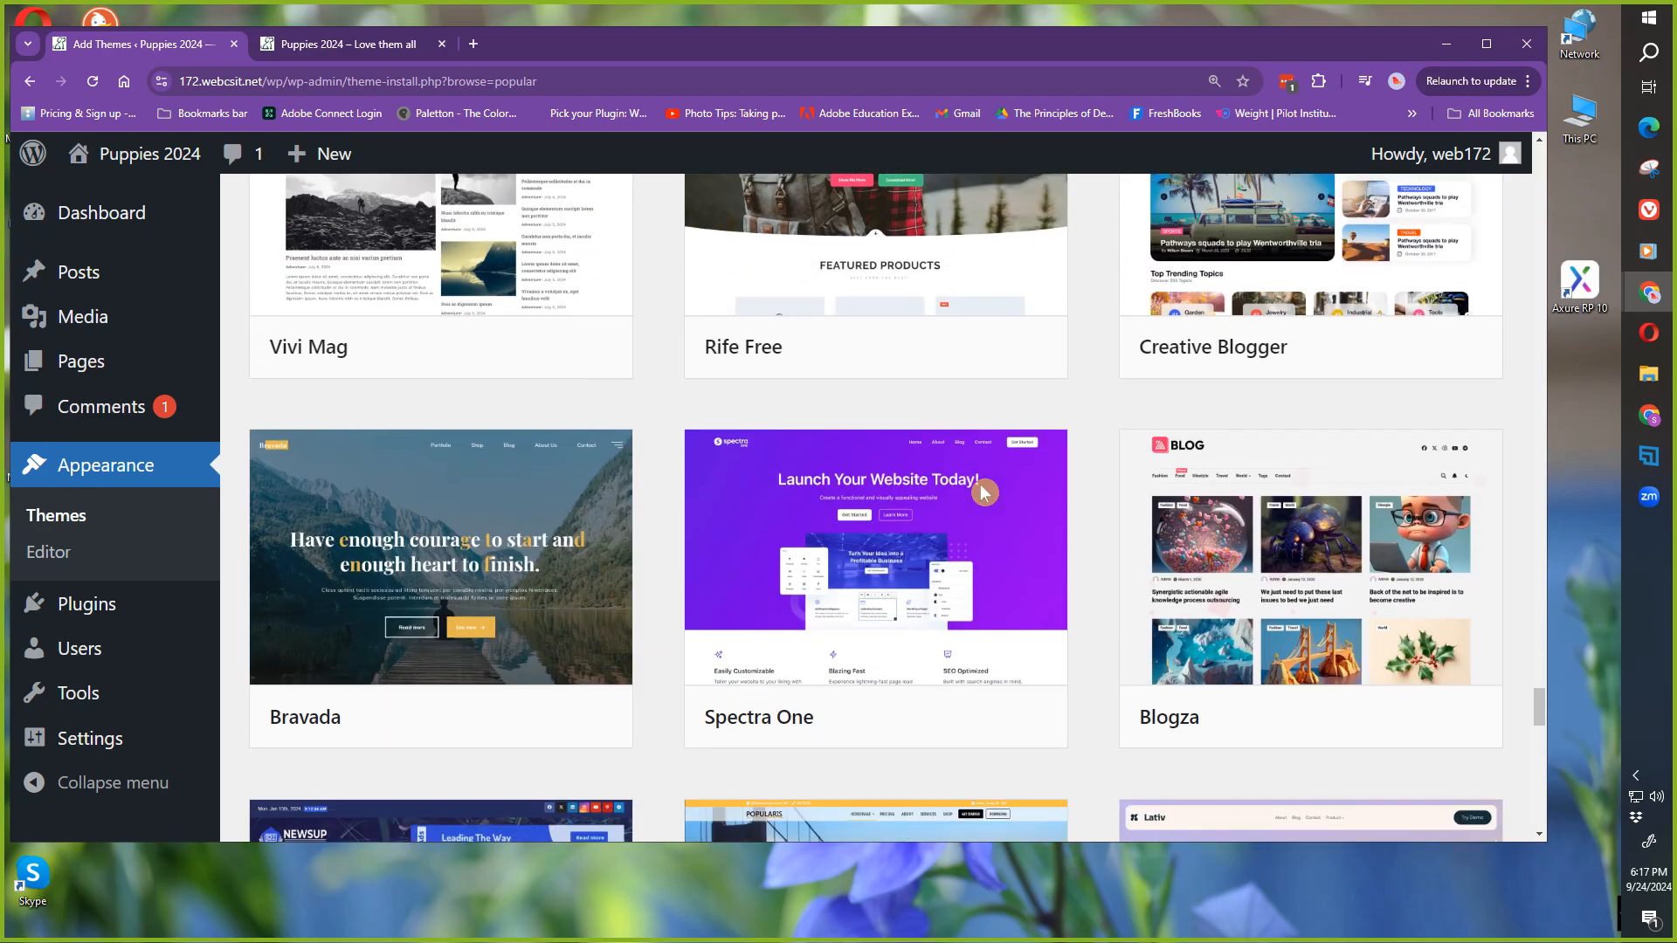
pyautogui.scroll(-15, 963, 674)
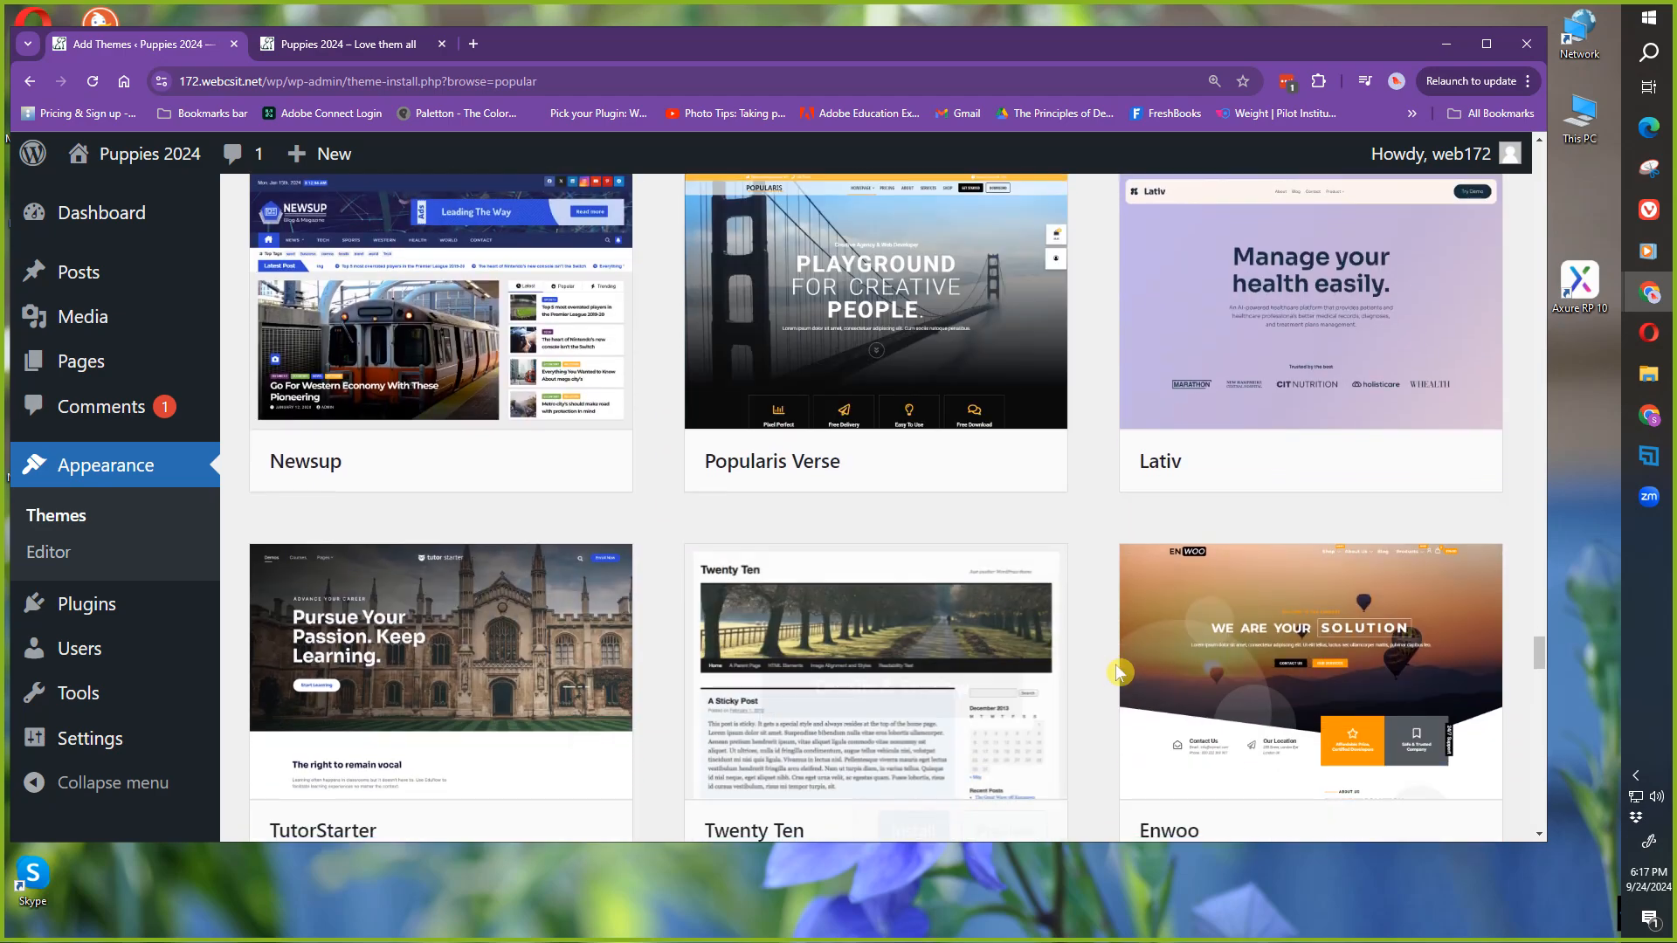
pyautogui.scroll(15, 1102, 597)
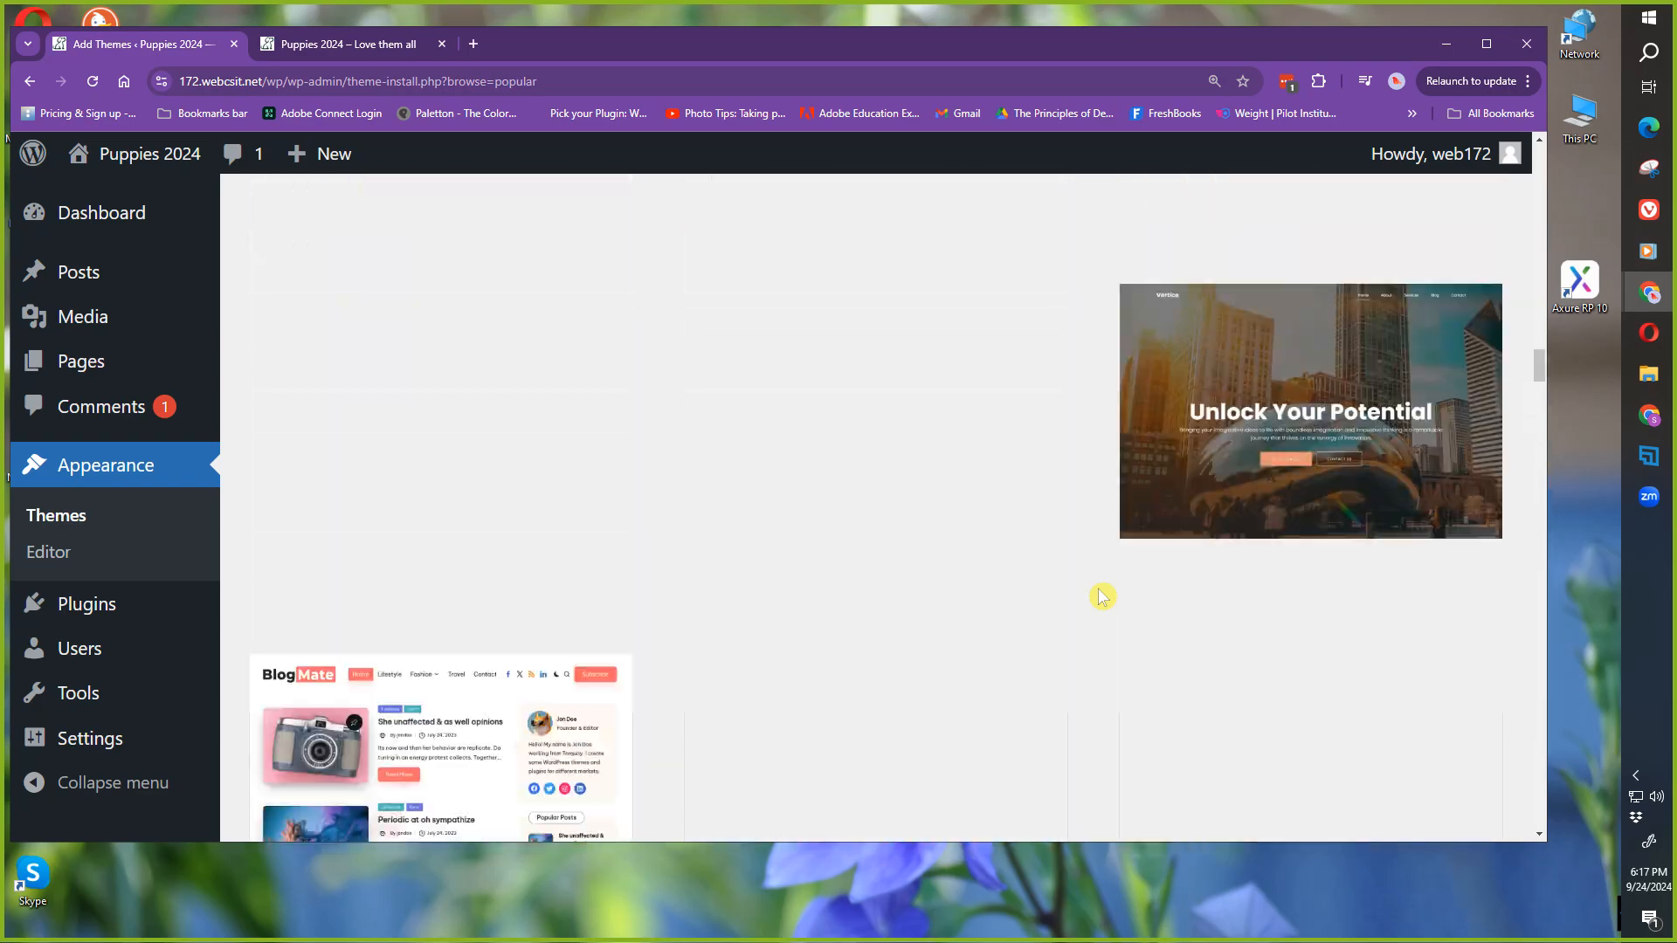
# View the Latest, Block Themes and Favorites listings, then show the Feature Filter checklists.
pyautogui.scroll(12, 1103, 596)
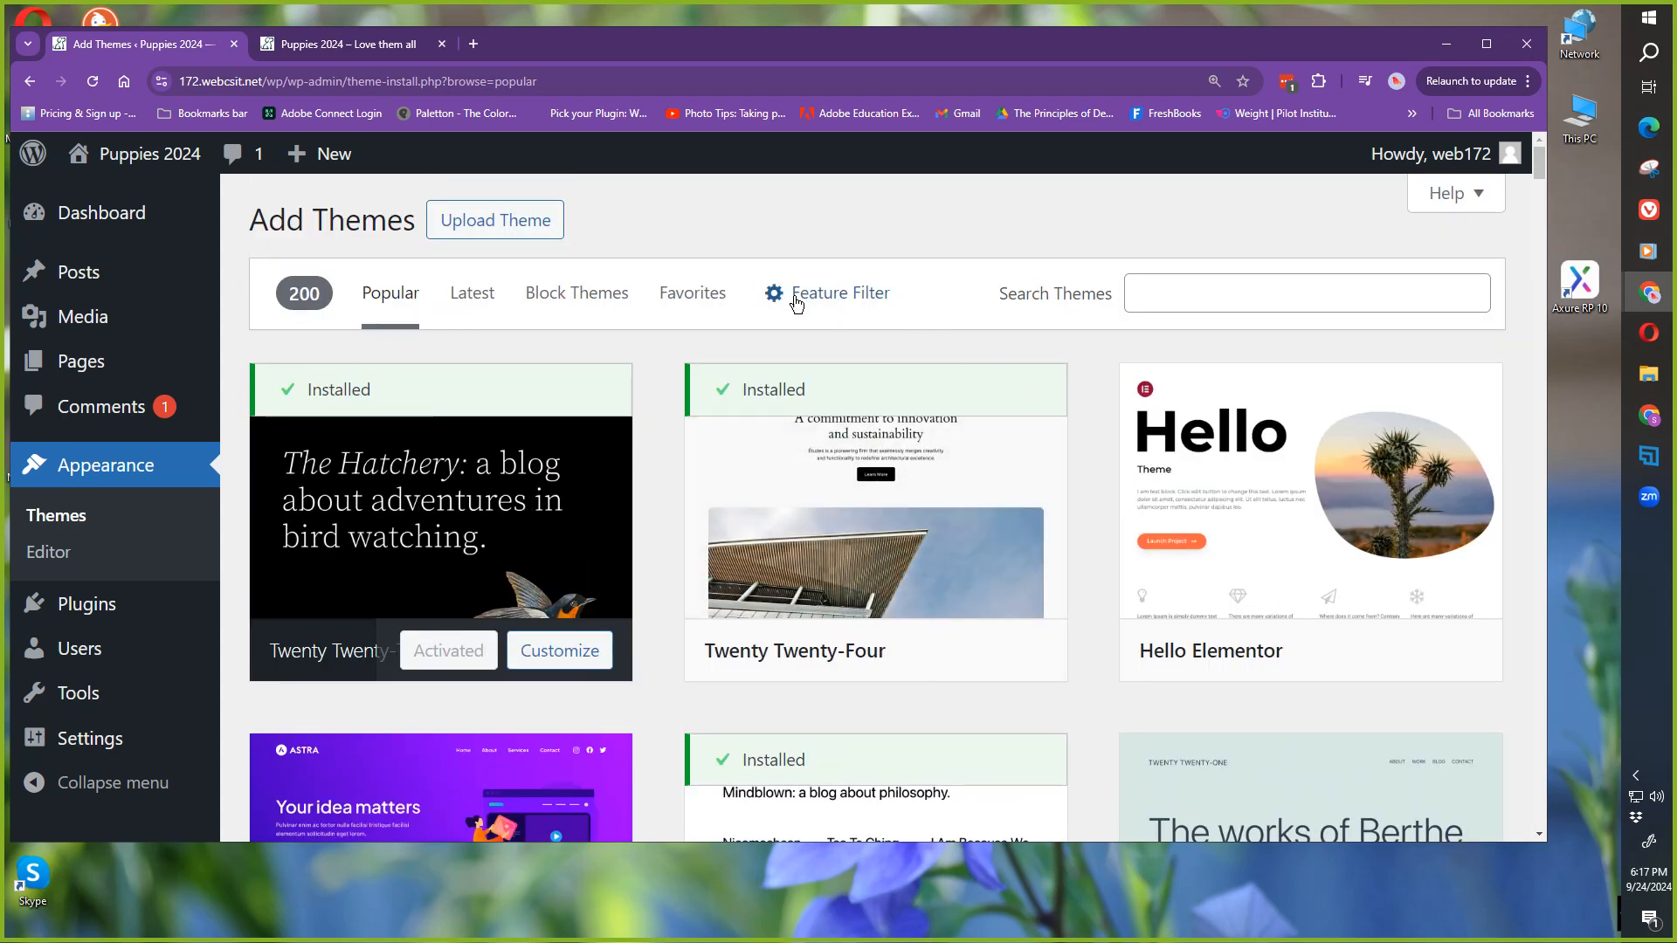
pyautogui.click(482, 296)
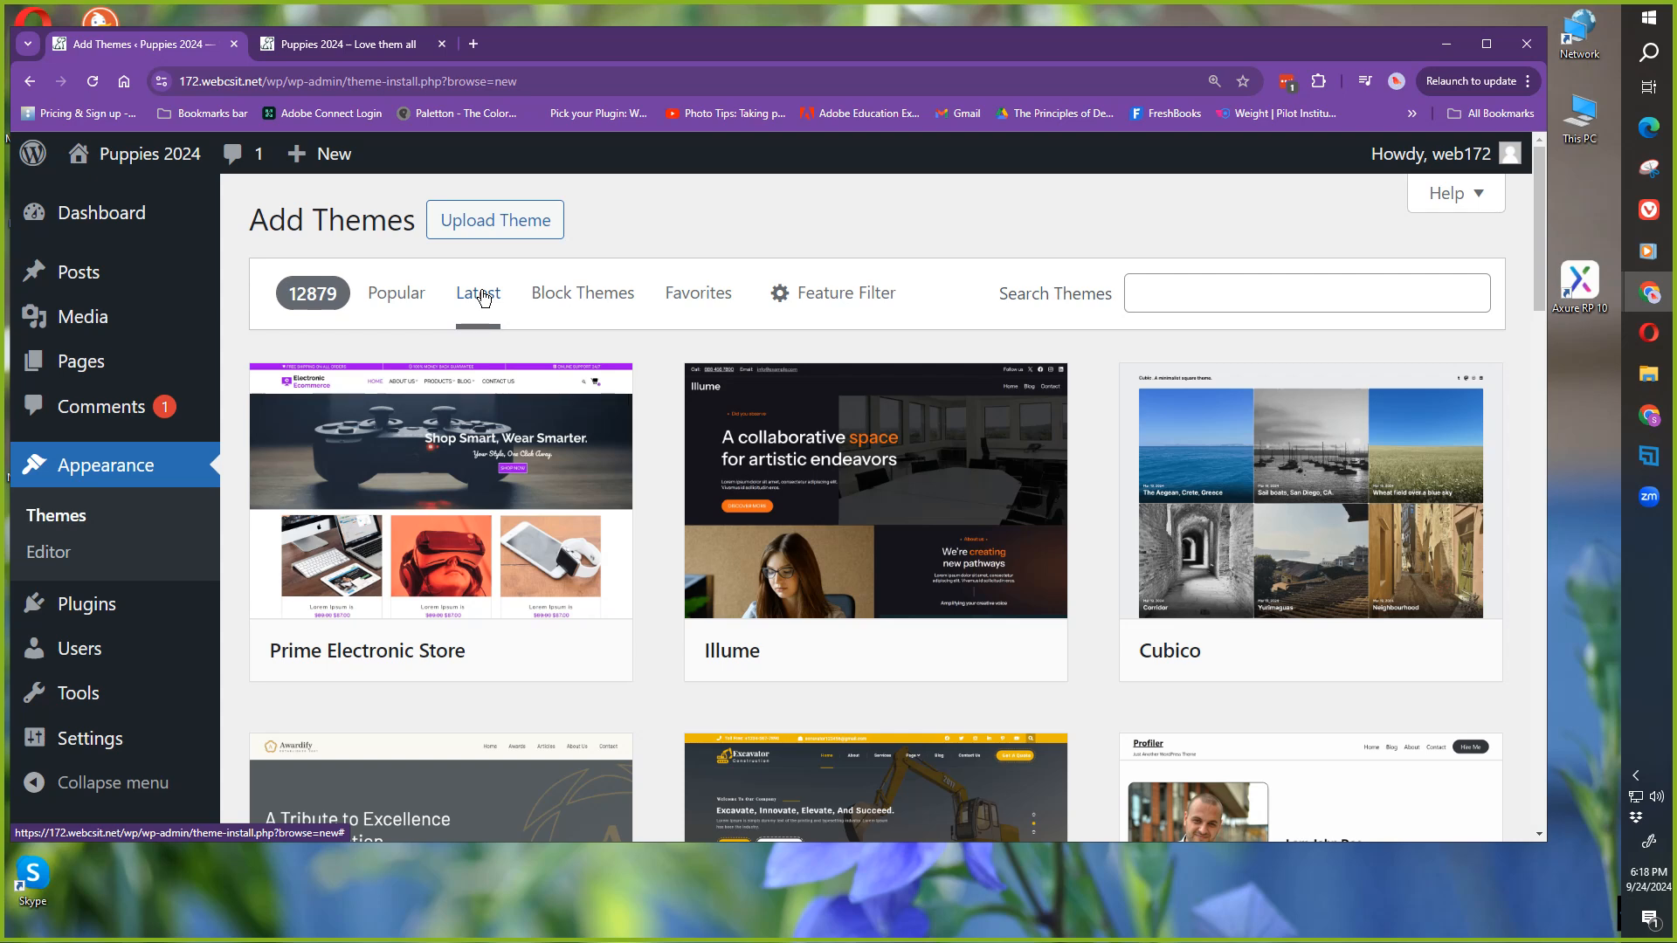
pyautogui.click(599, 296)
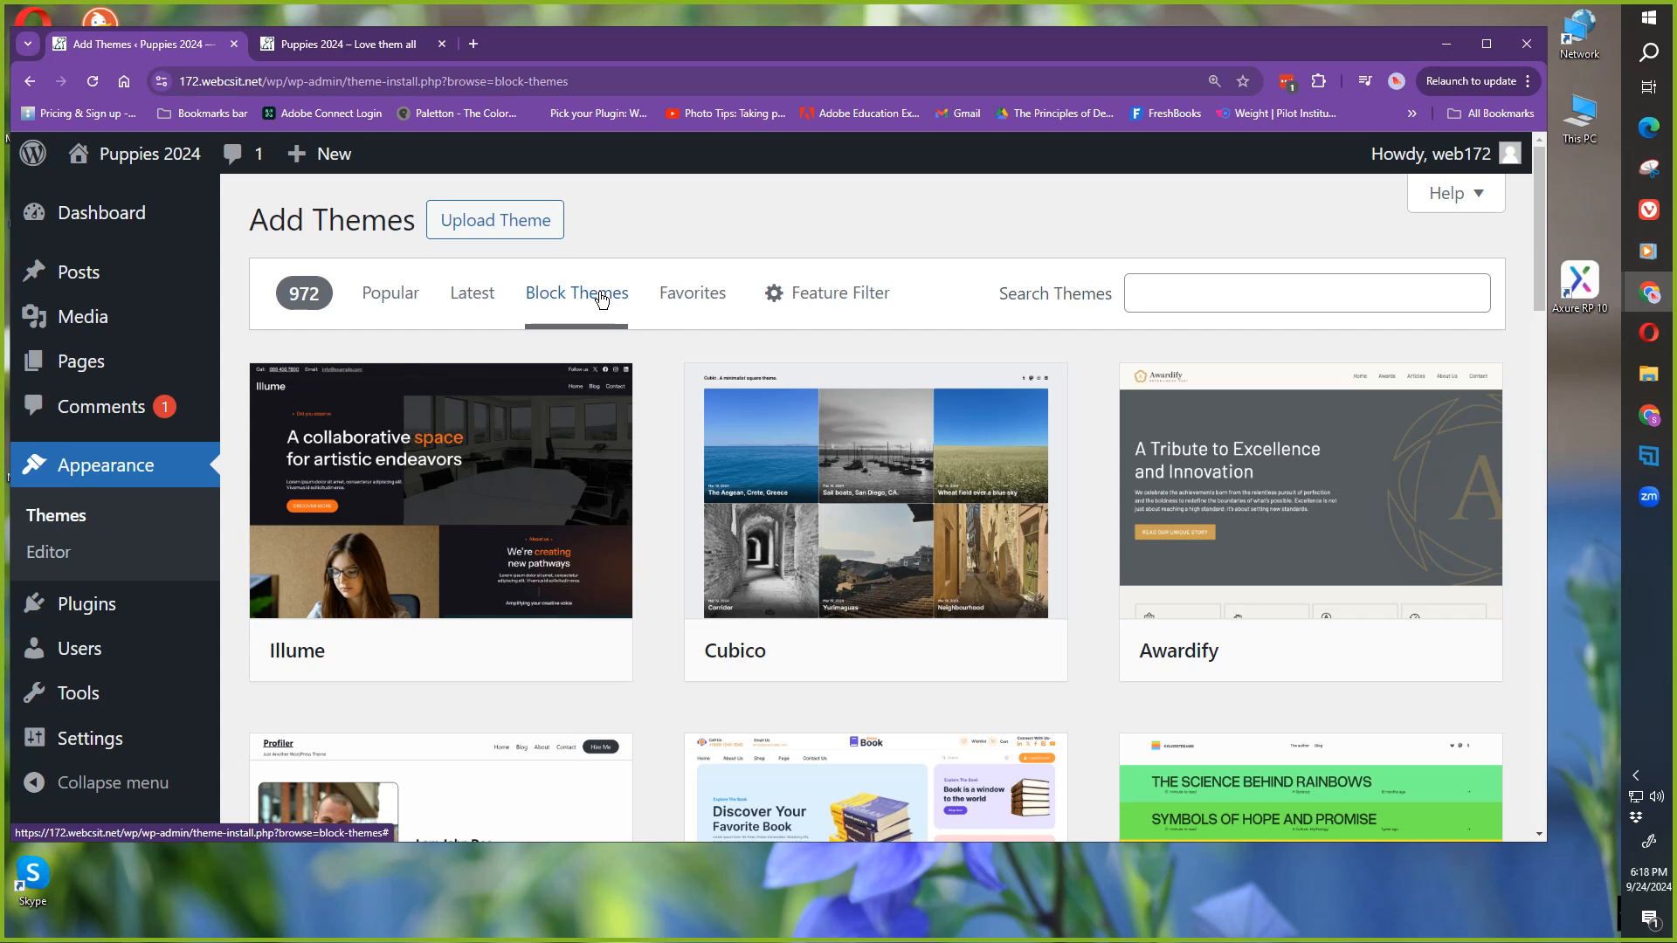
pyautogui.click(708, 297)
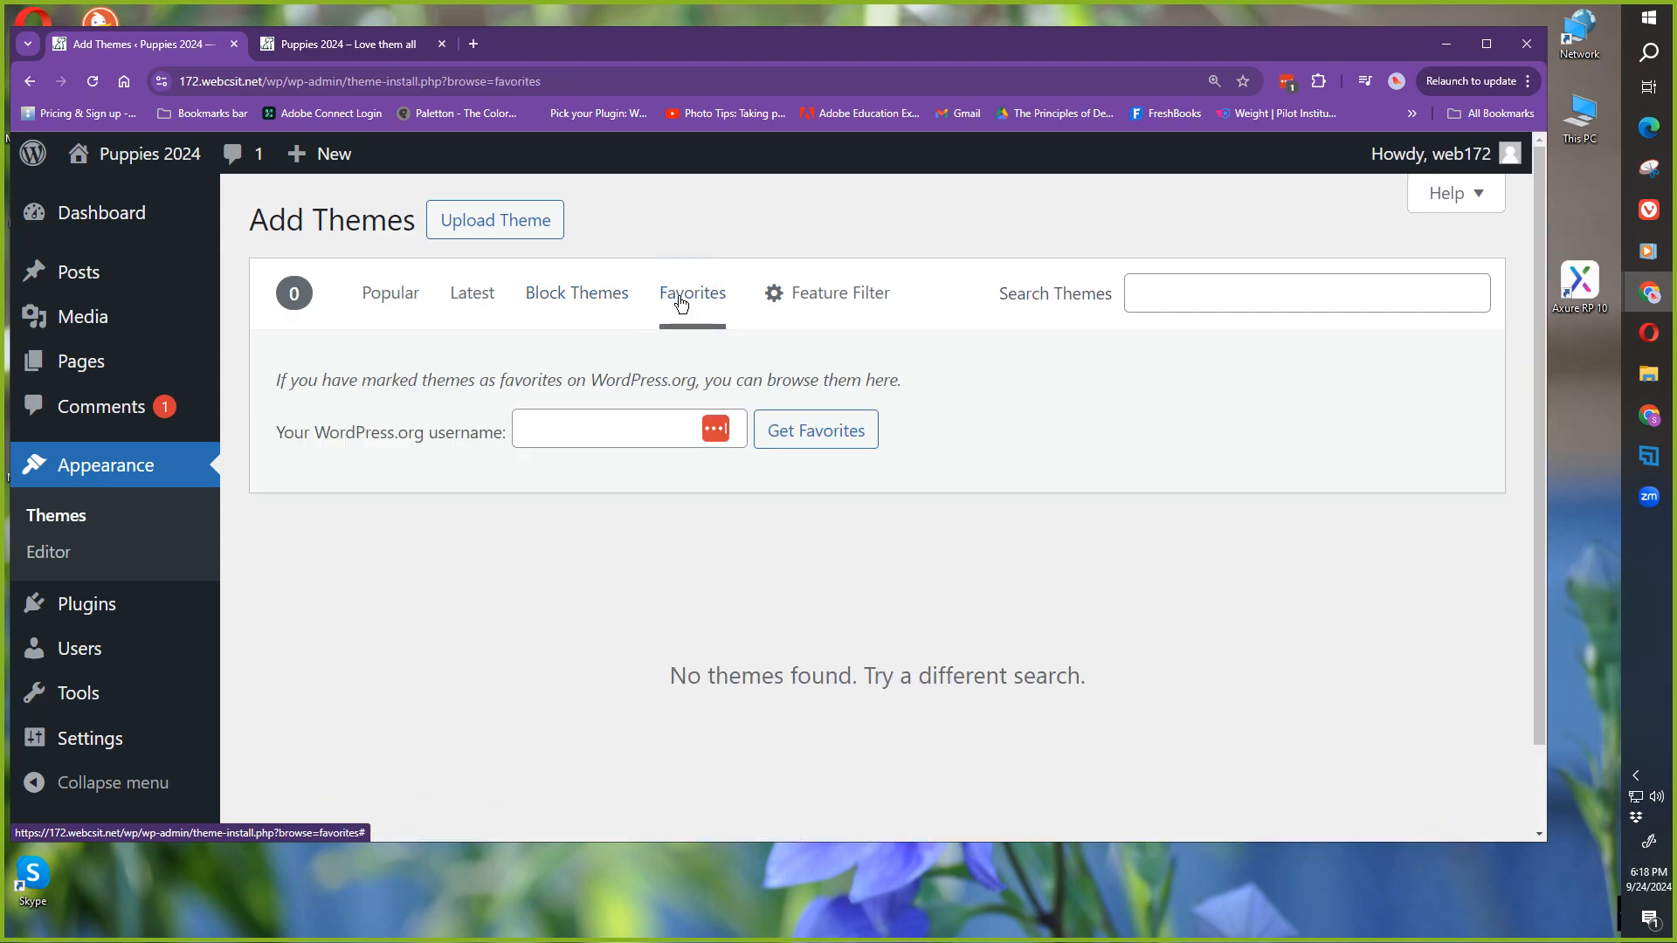
pyautogui.click(842, 297)
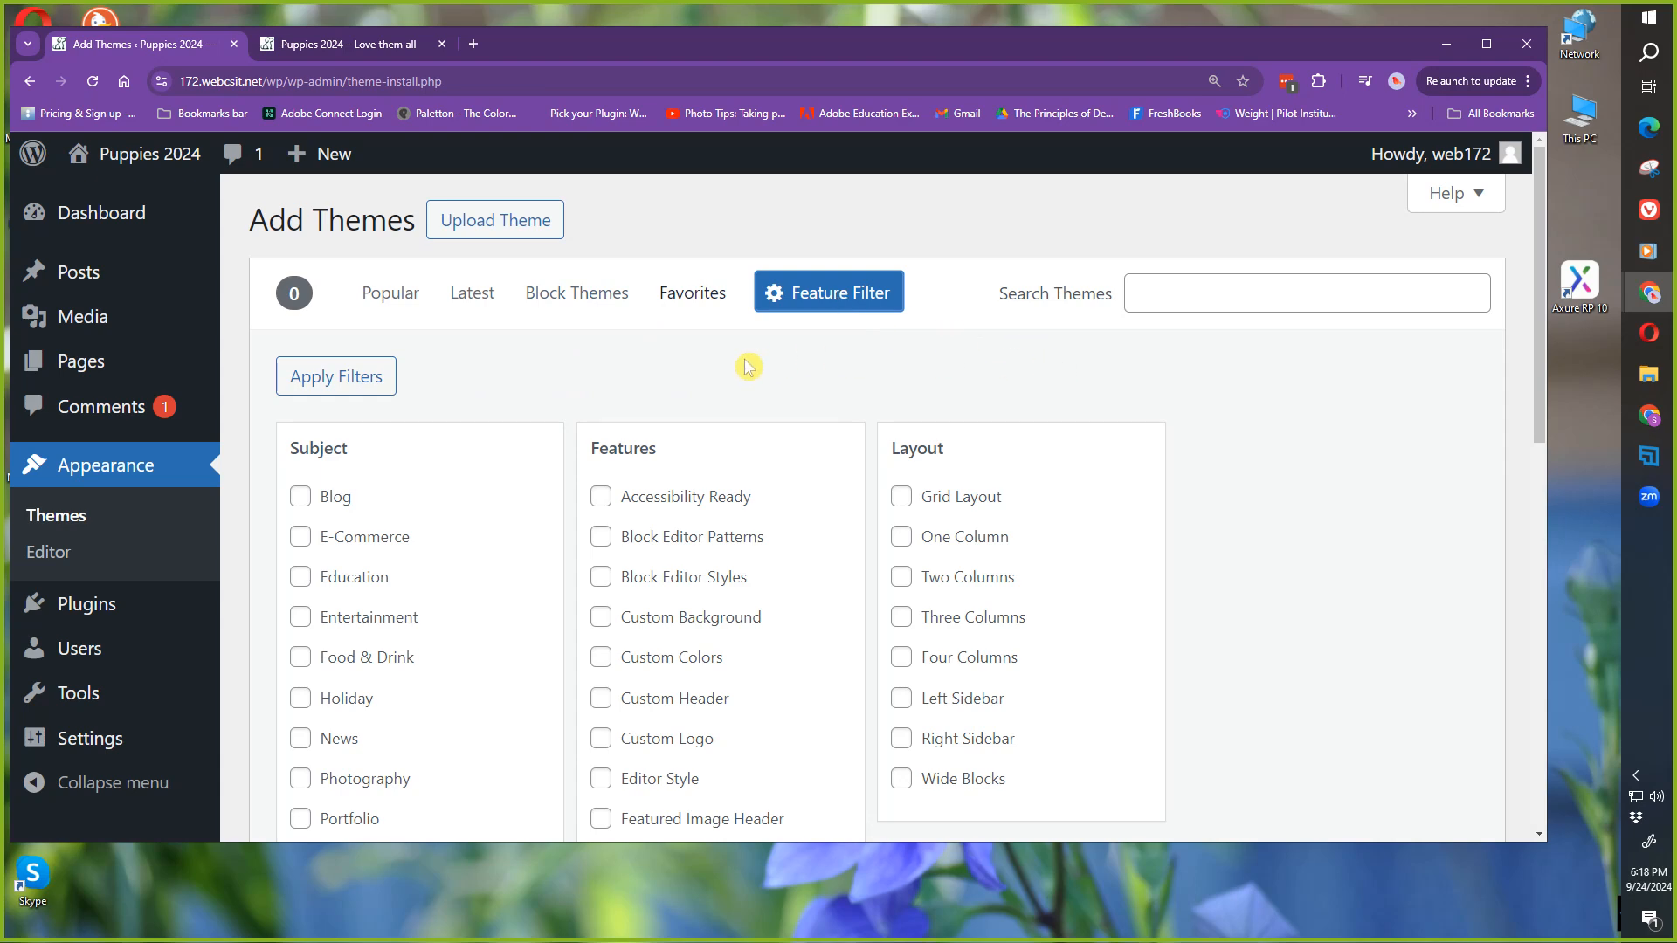
# Tick the Education subject plus Block Editor Patterns and Custom Header features, leaving Entertainment unticked.
pyautogui.scroll(-1, 749, 365)
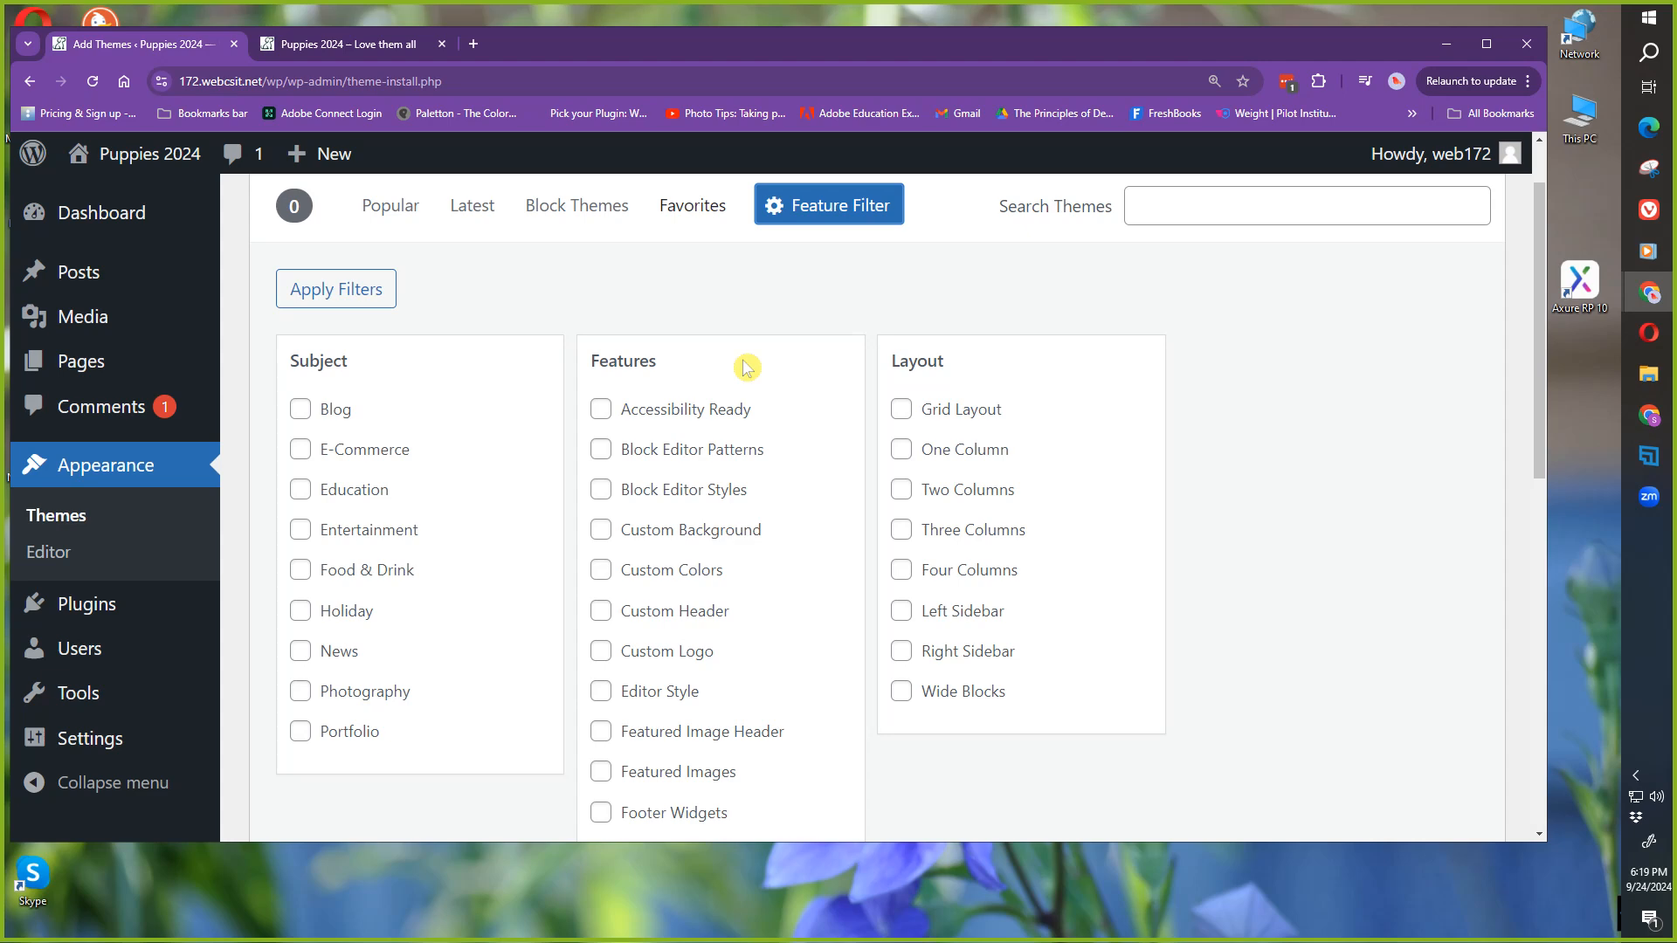
pyautogui.scroll(-1, 470, 468)
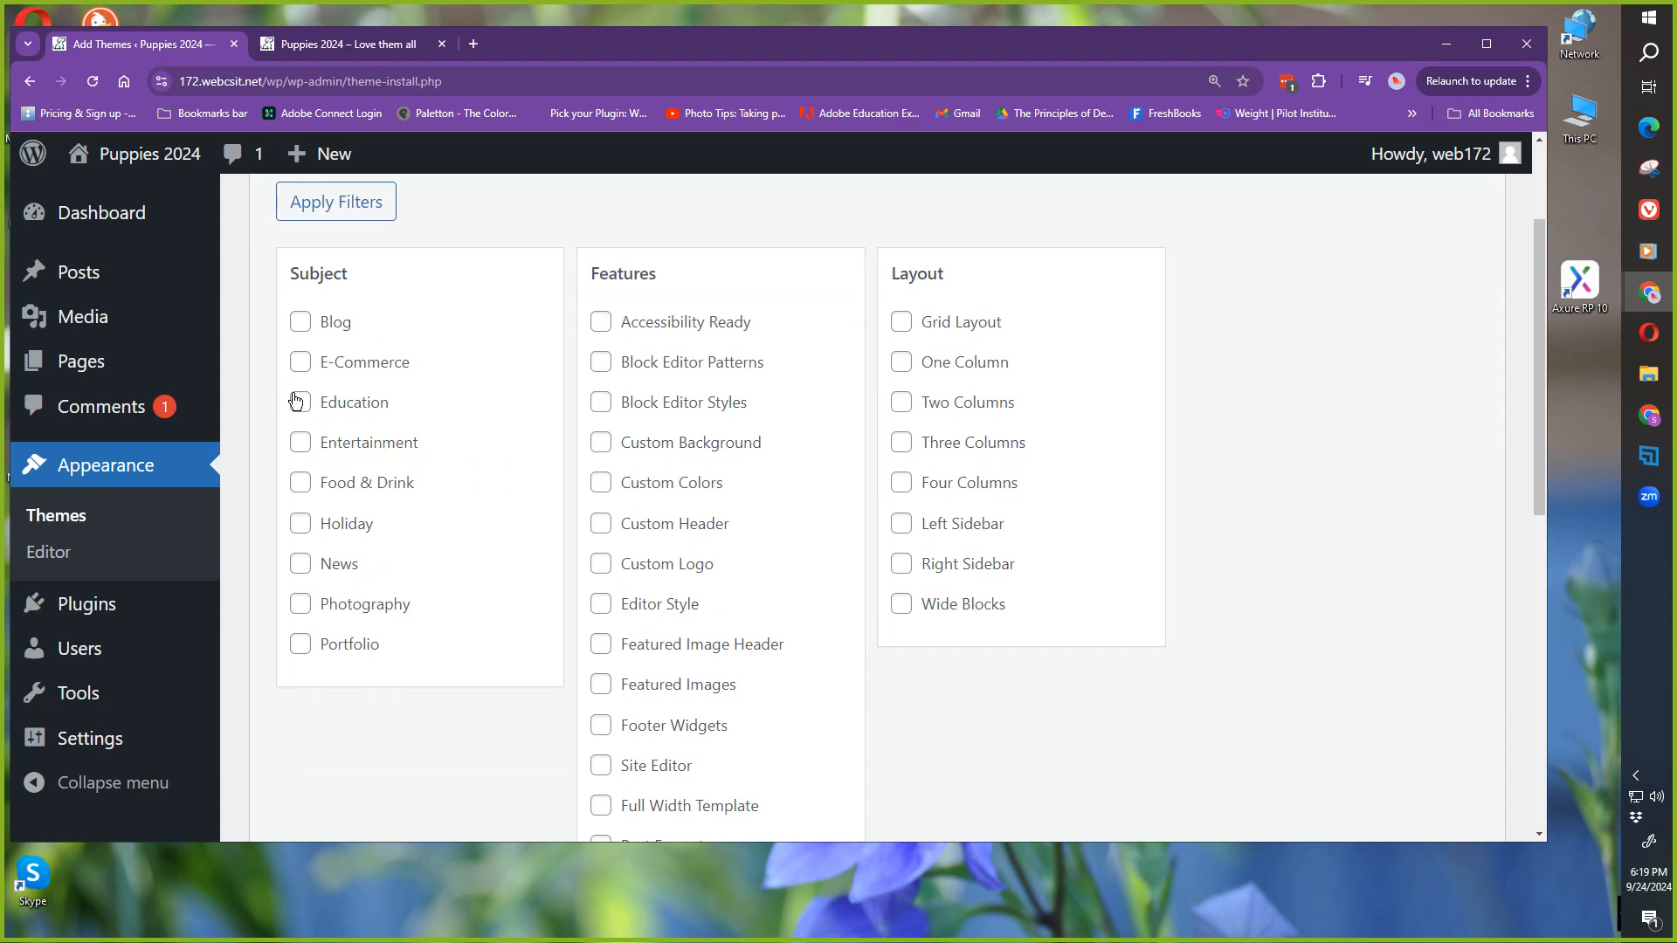
pyautogui.click(300, 444)
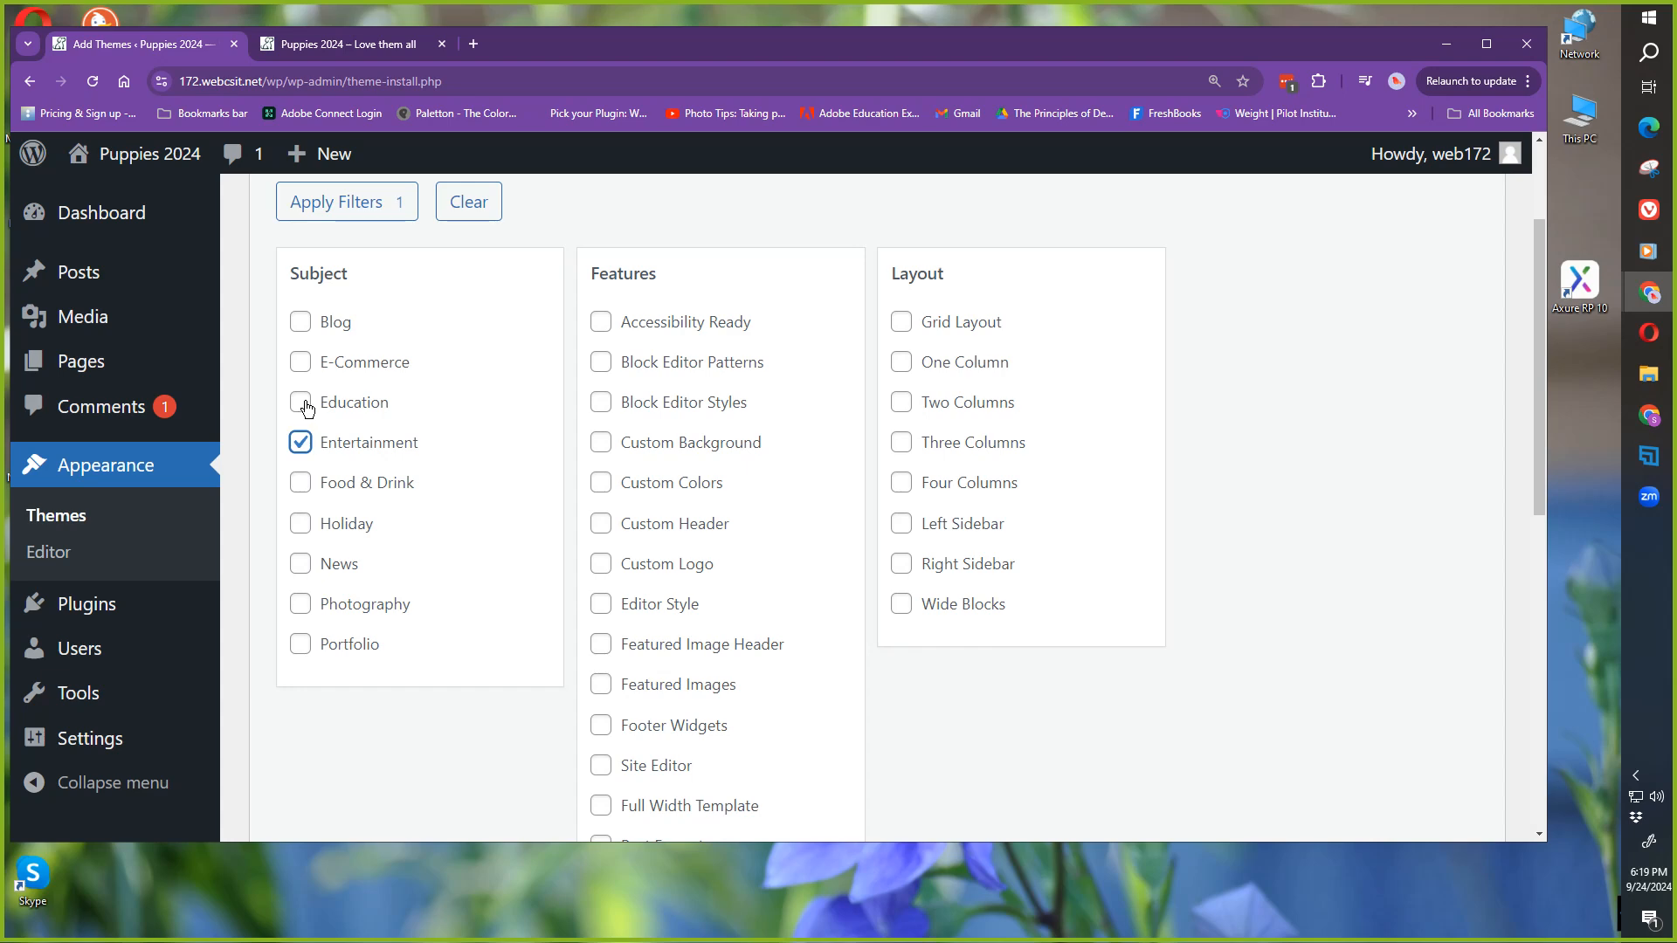
pyautogui.click(302, 403)
pyautogui.click(301, 447)
pyautogui.click(602, 365)
pyautogui.click(600, 523)
# Select the Two Columns layout instead of Three Columns and apply the filters.
pyautogui.click(909, 445)
pyautogui.click(901, 403)
pyautogui.click(901, 443)
pyautogui.click(345, 201)
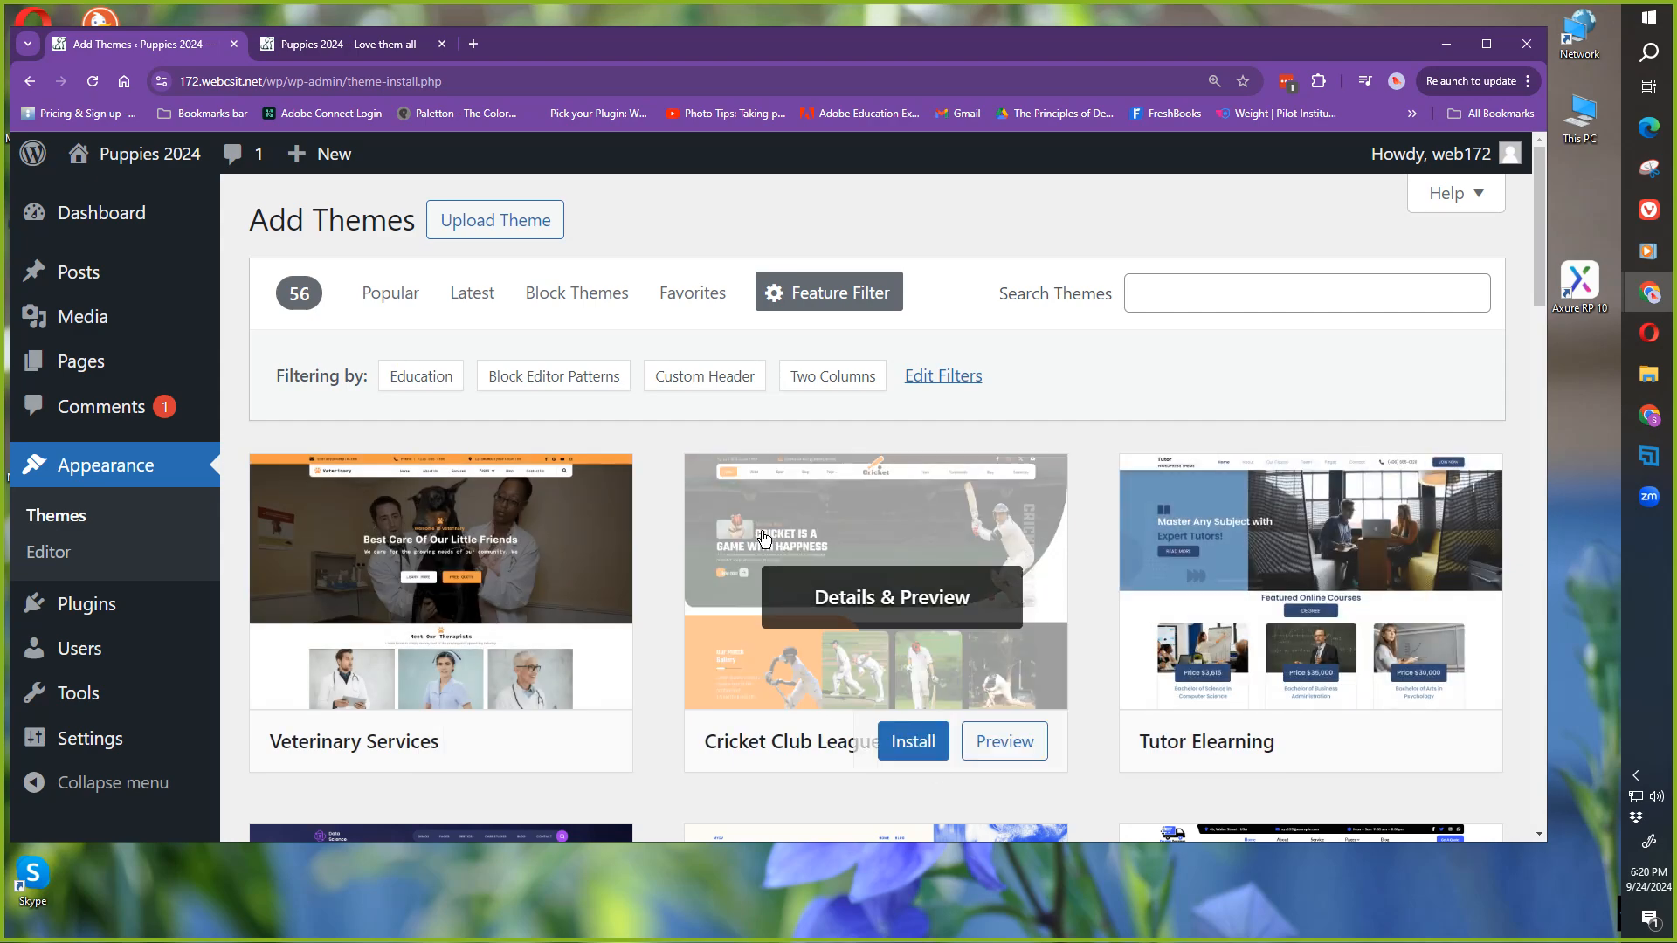
# Scroll through the 56 results such as RT Education School and VW Pet Care, then back up.
pyautogui.scroll(-3, 645, 576)
pyautogui.scroll(-2, 645, 577)
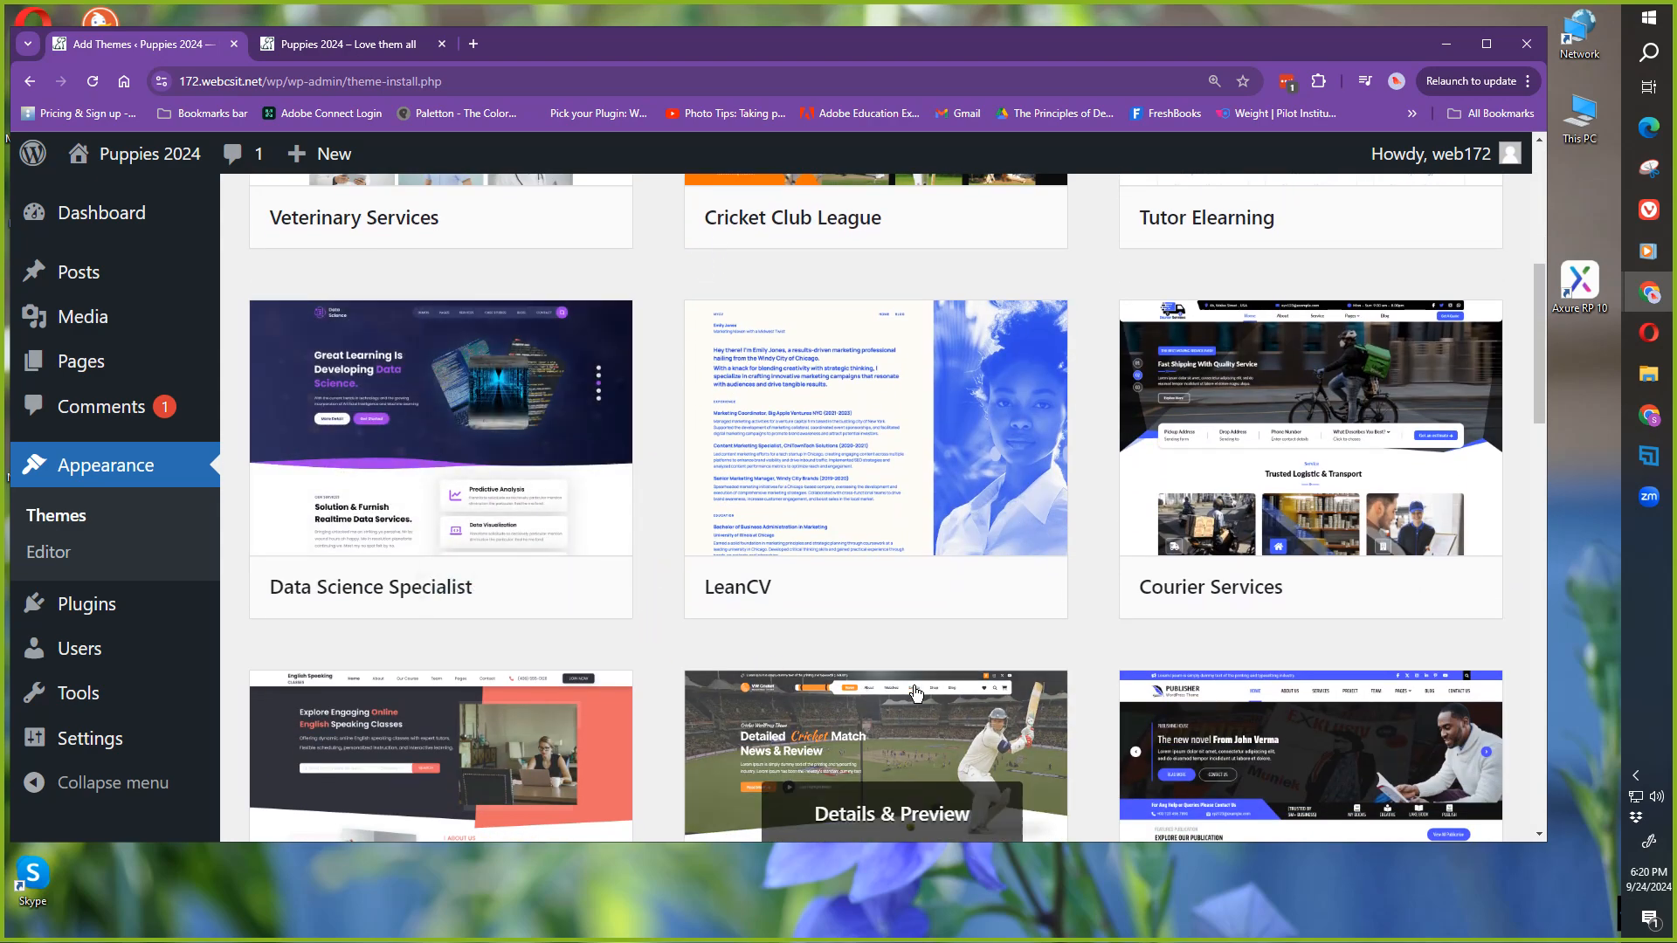
pyautogui.scroll(-2, 1298, 505)
pyautogui.scroll(-5, 647, 463)
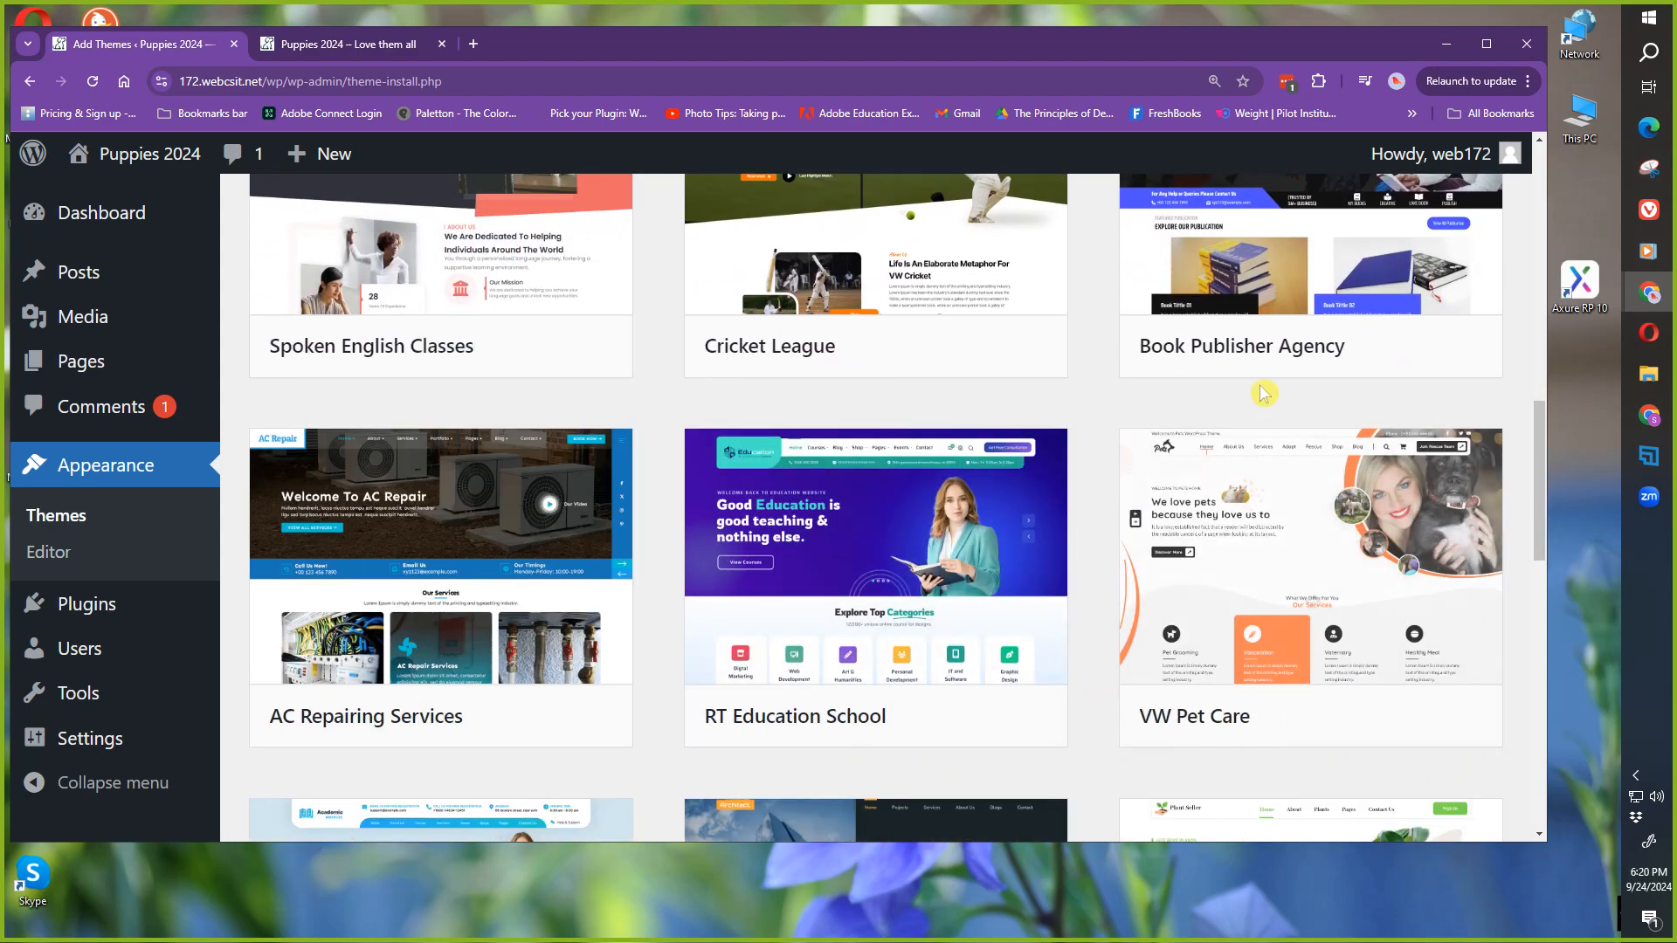
pyautogui.scroll(-3, 637, 385)
pyautogui.scroll(-2, 522, 477)
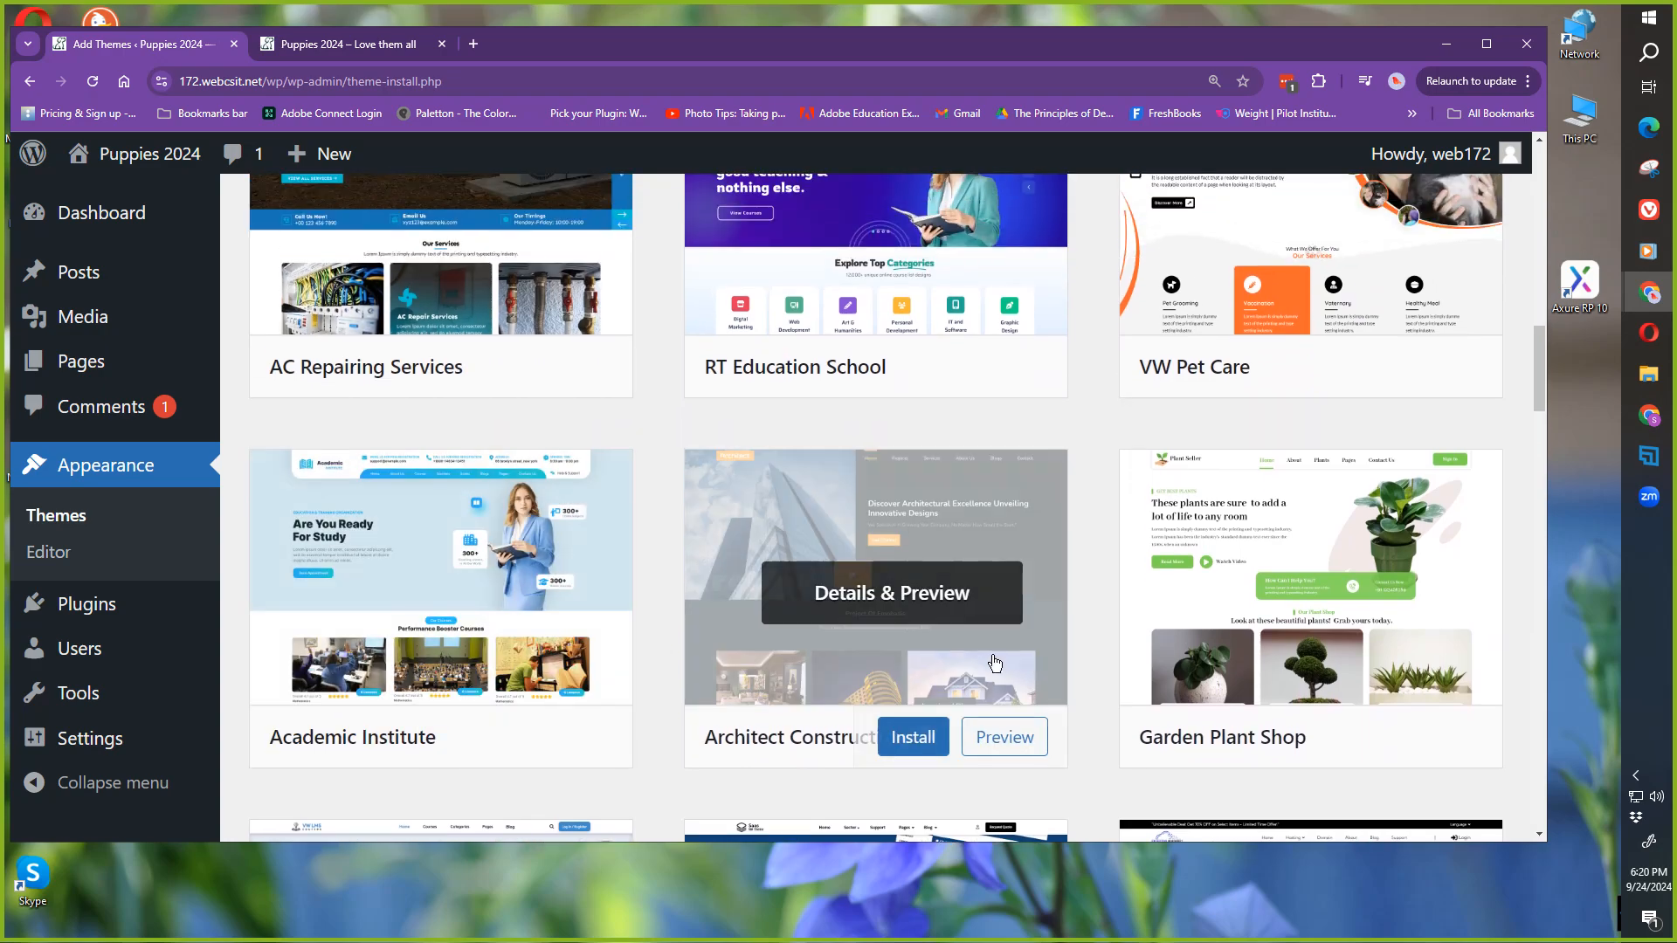
pyautogui.scroll(10, 618, 551)
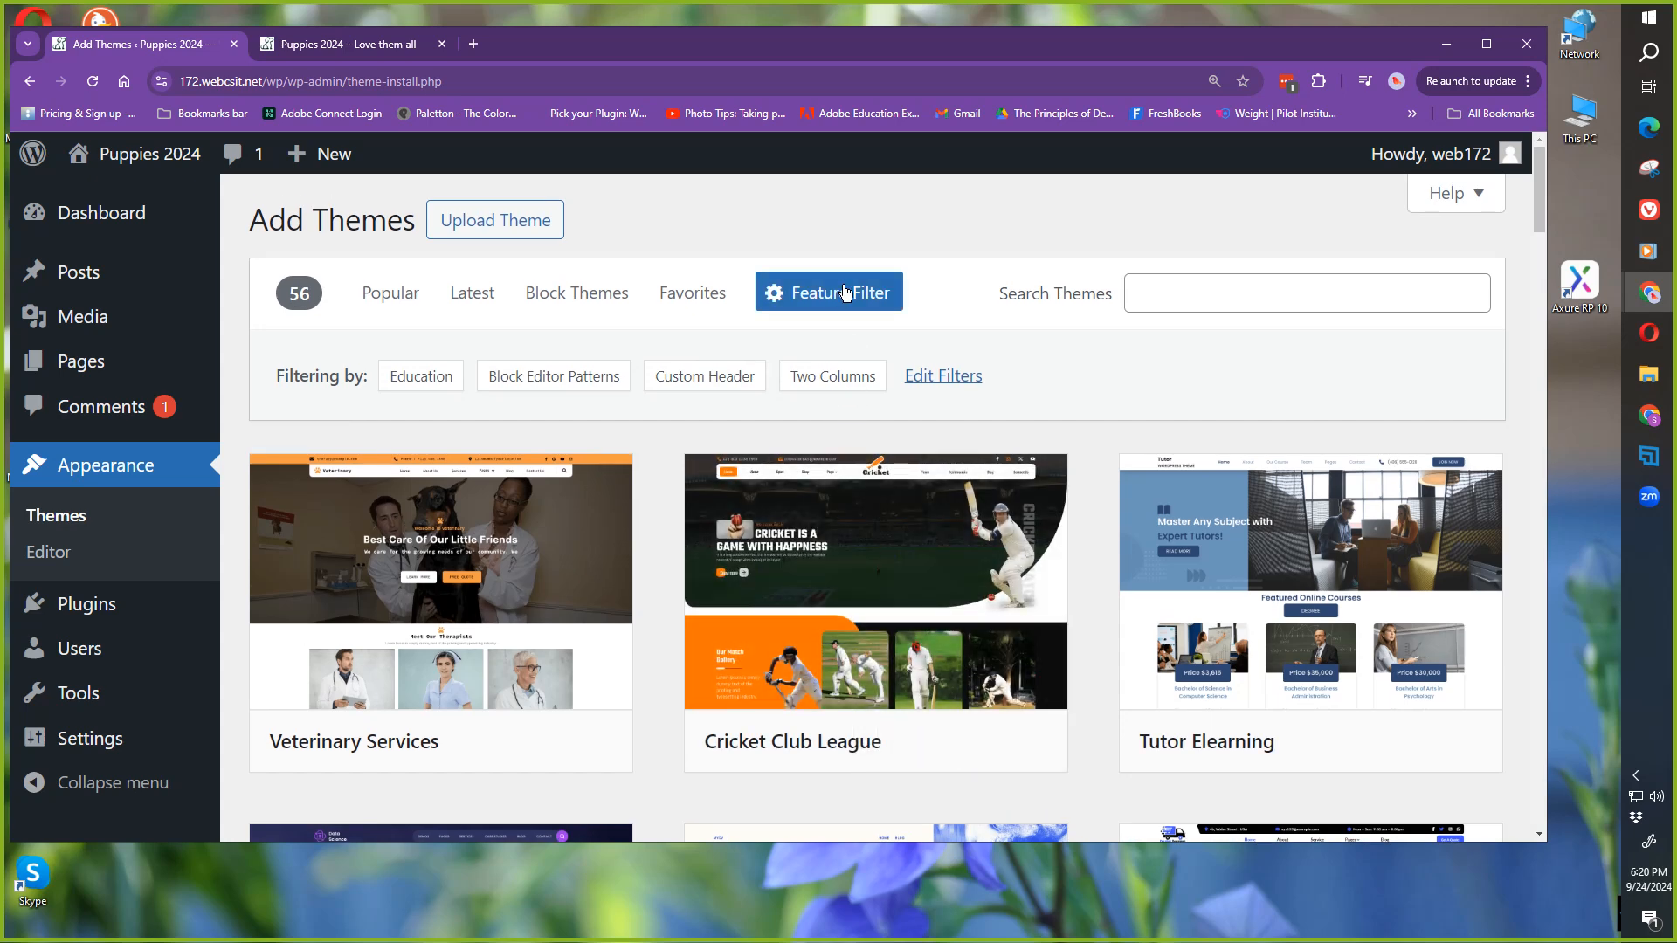
# Remove the Two Columns, Block Editor Patterns and Custom Header filters, keeping only Education.
pyautogui.click(945, 375)
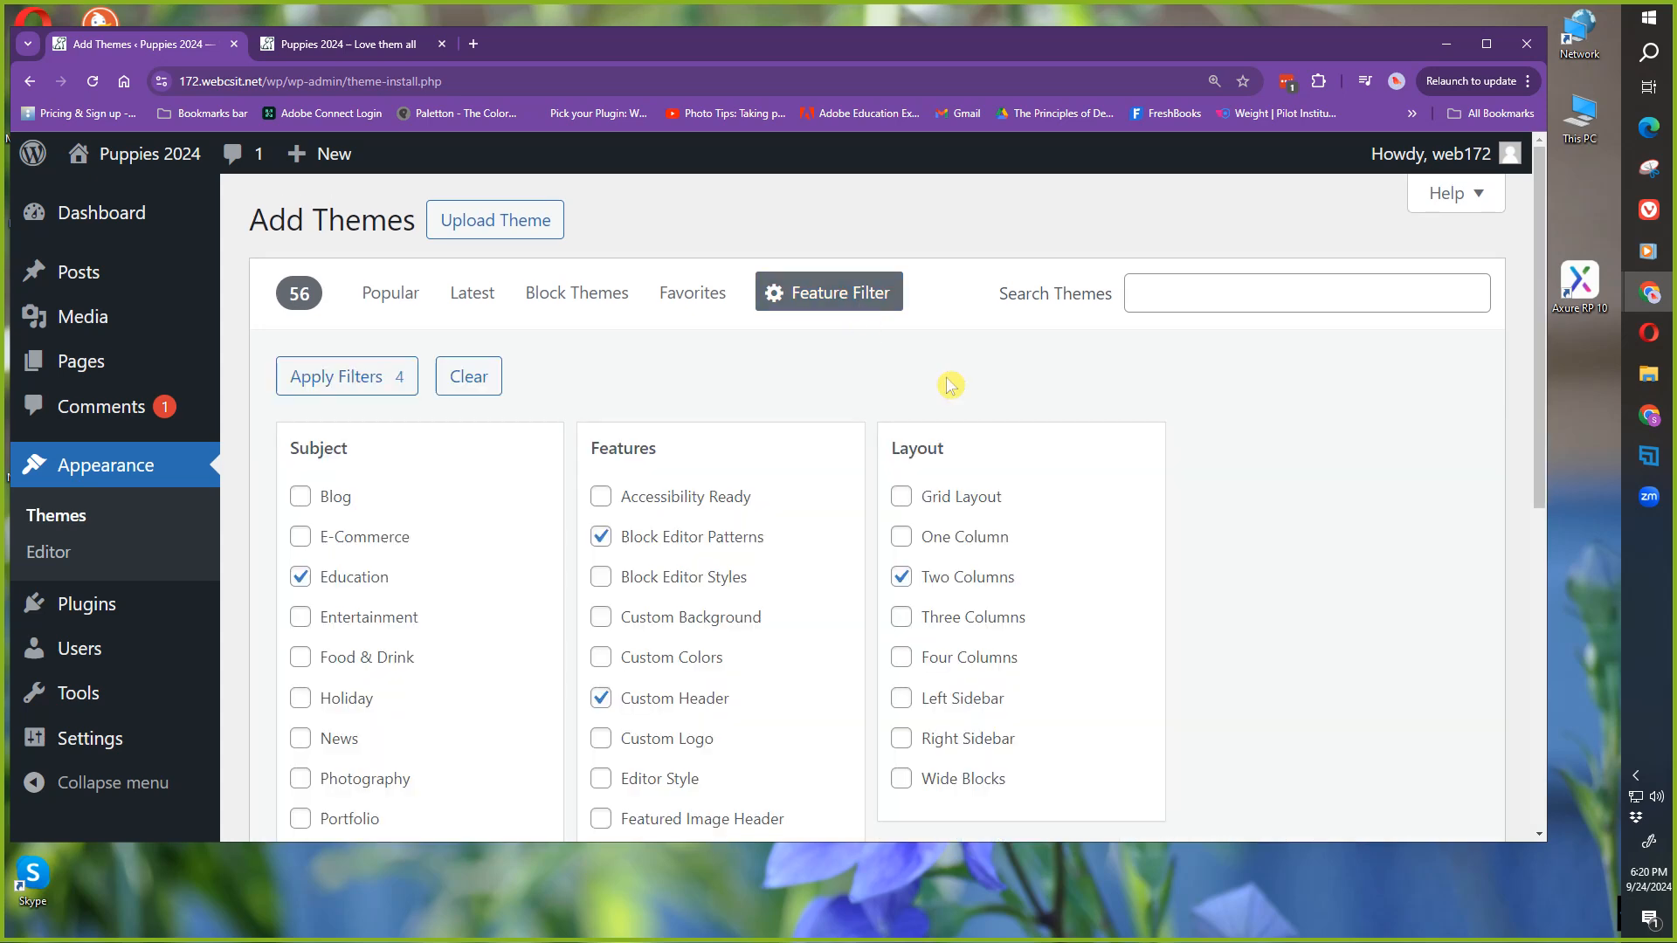
pyautogui.click(901, 578)
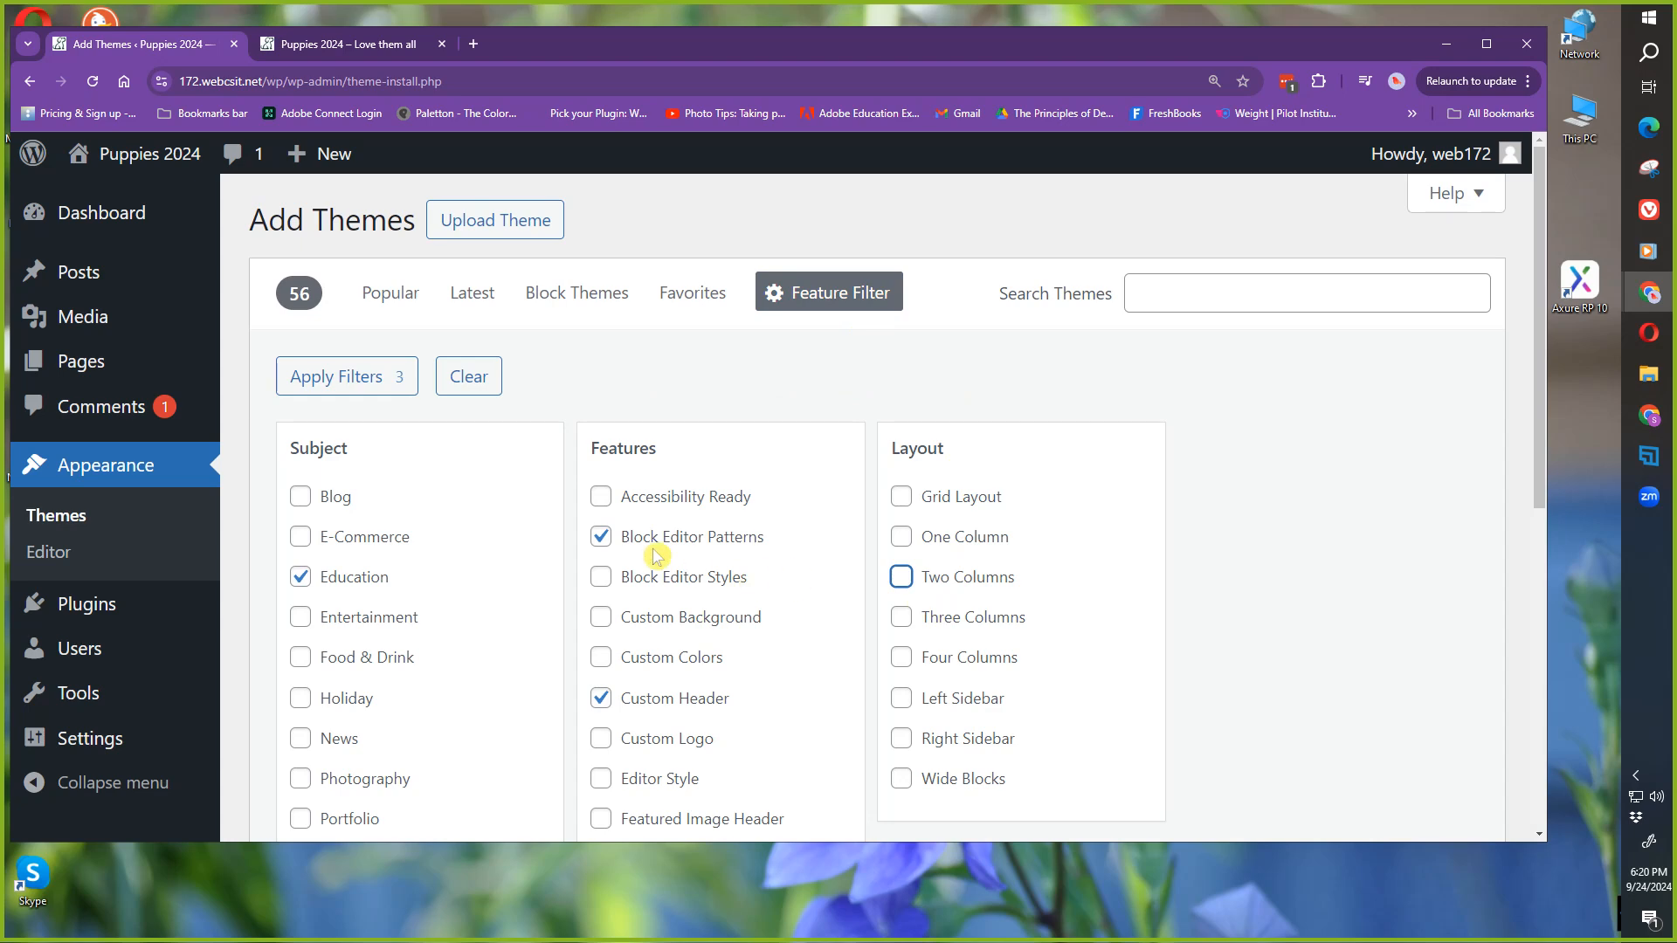
pyautogui.click(601, 537)
pyautogui.click(601, 697)
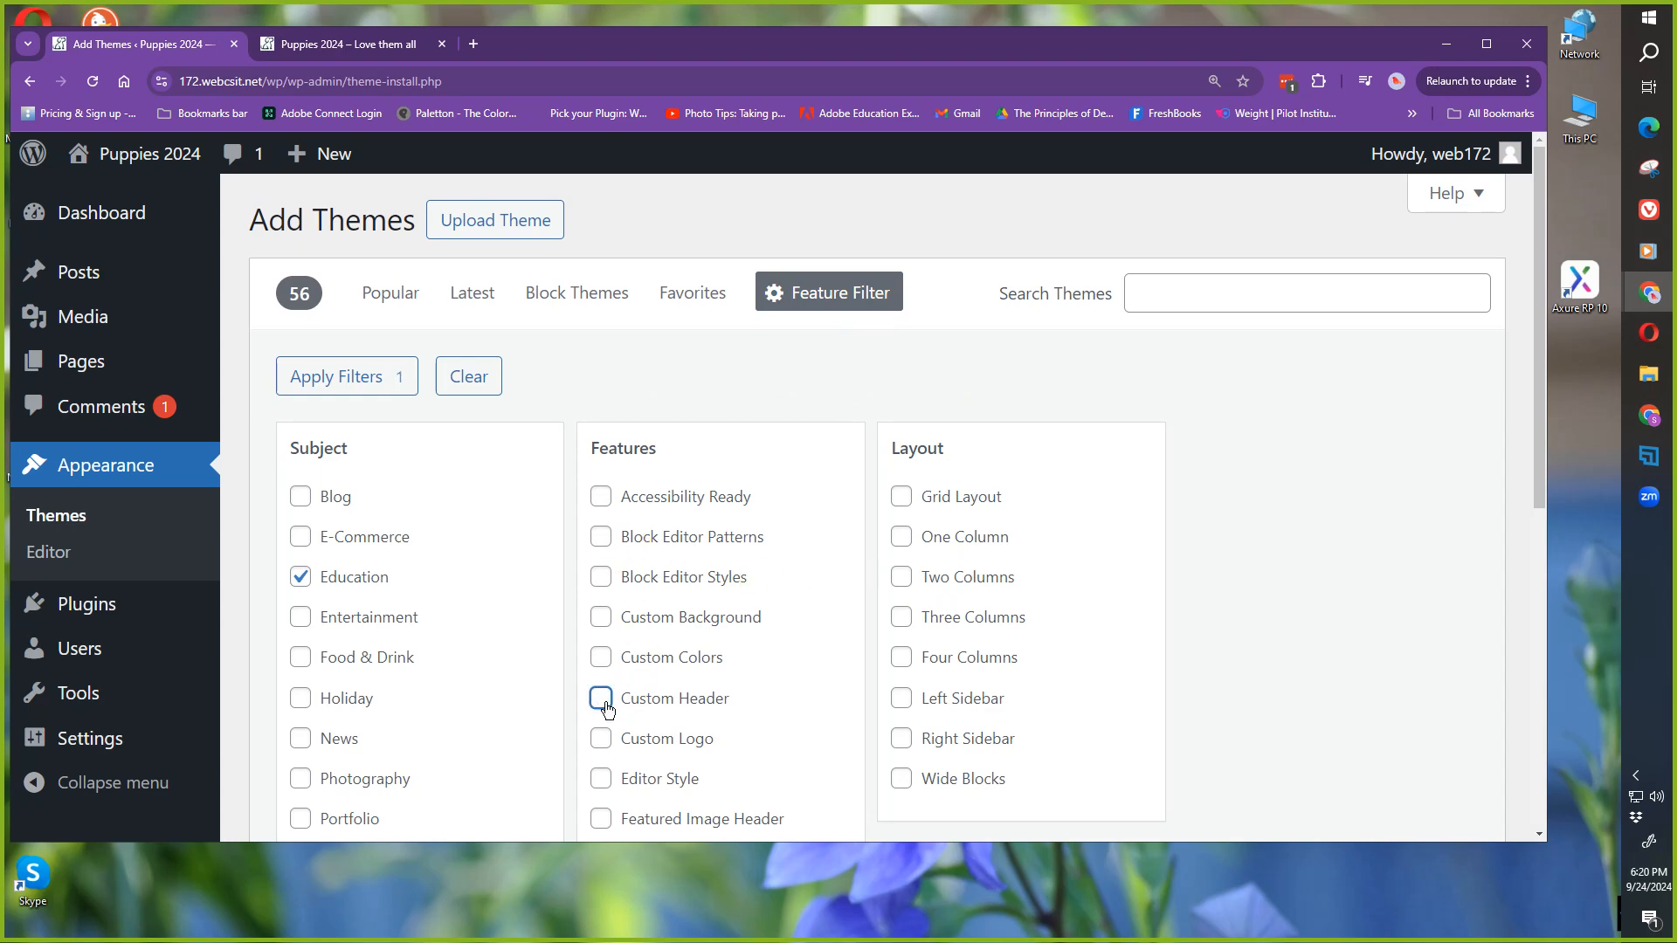
pyautogui.click(324, 378)
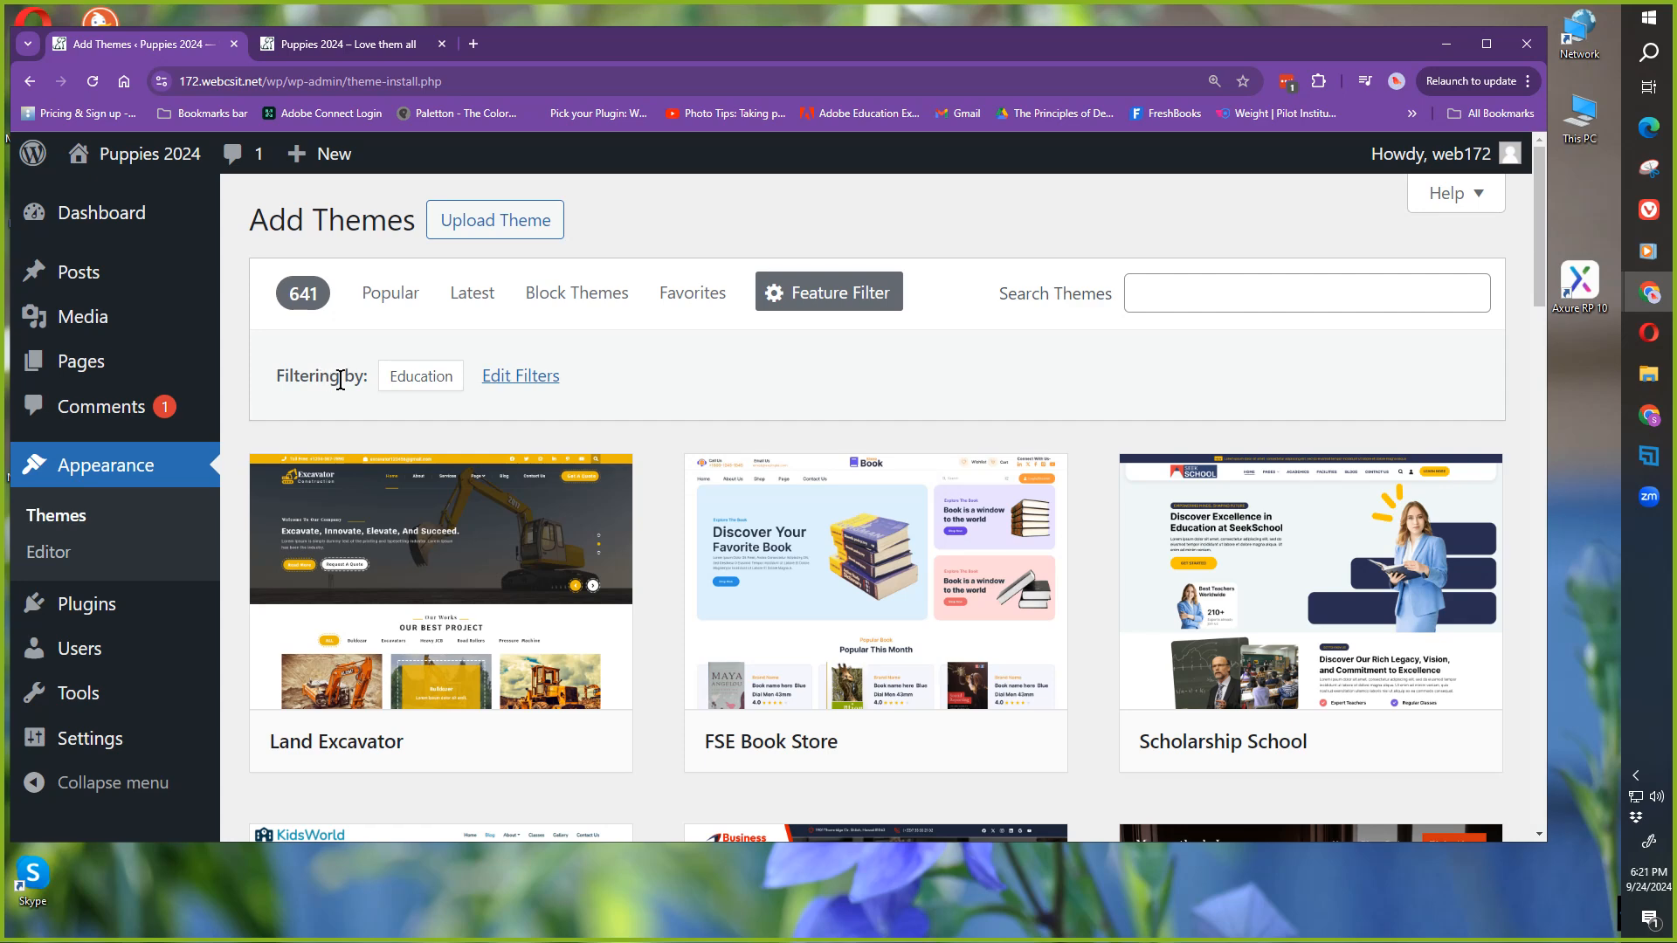
pyautogui.moveTo(447, 527)
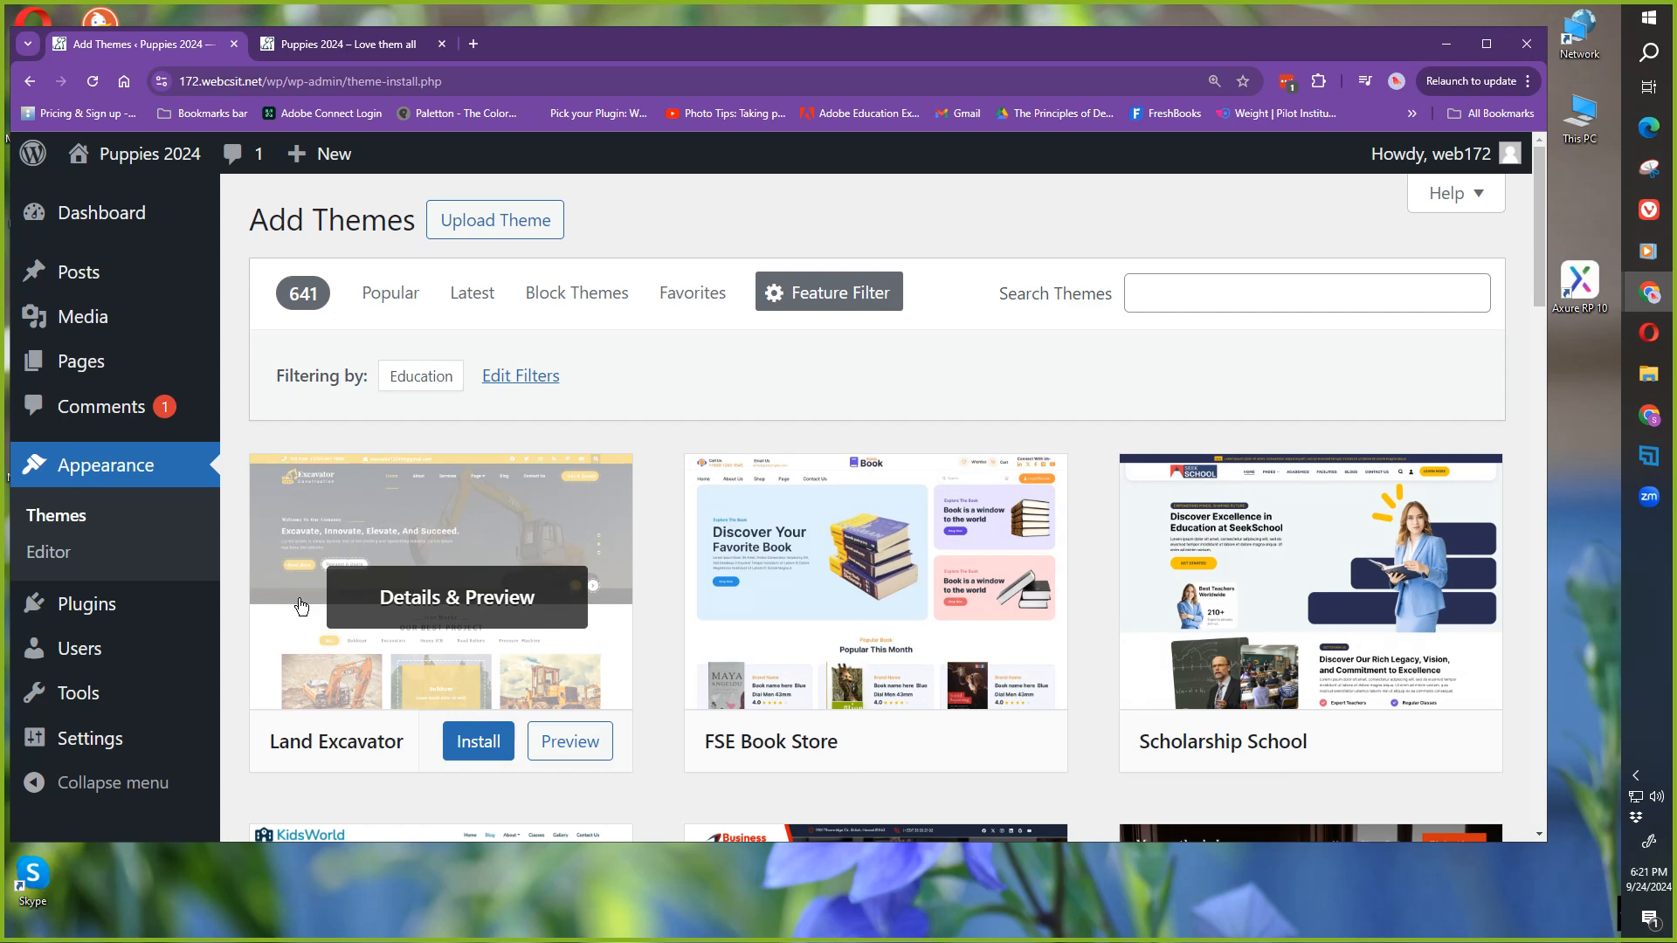
# Open the Land Excavator theme's Details & Preview and scroll through its description.
pyautogui.click(420, 614)
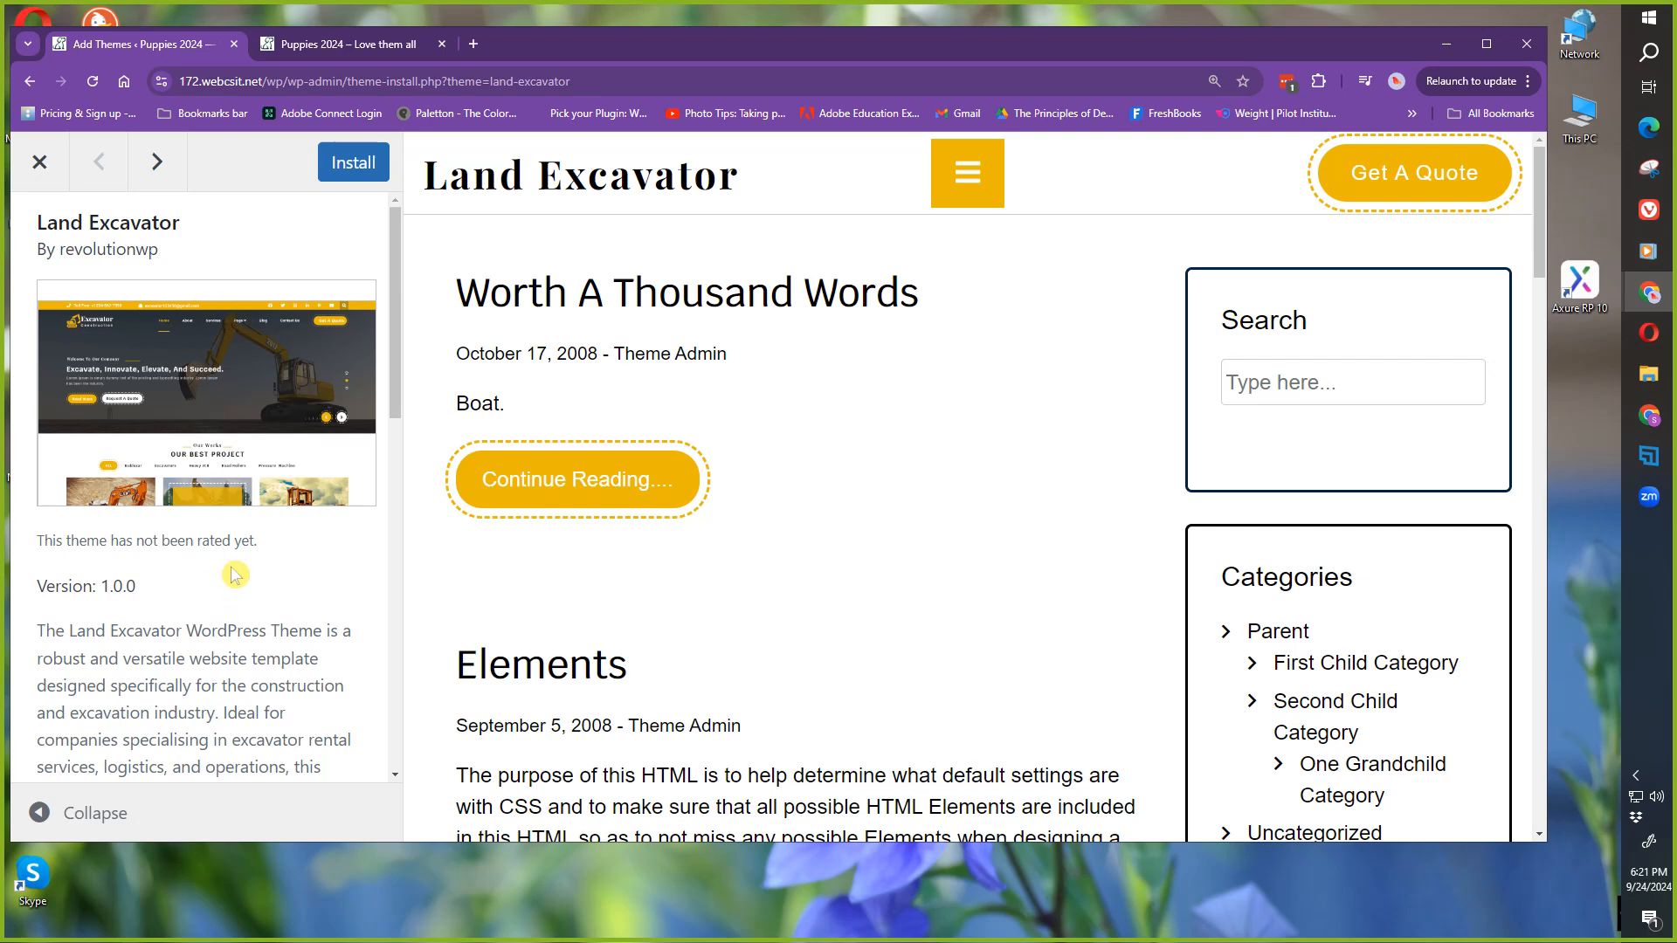
pyautogui.scroll(-2, 231, 573)
pyautogui.scroll(-4, 230, 568)
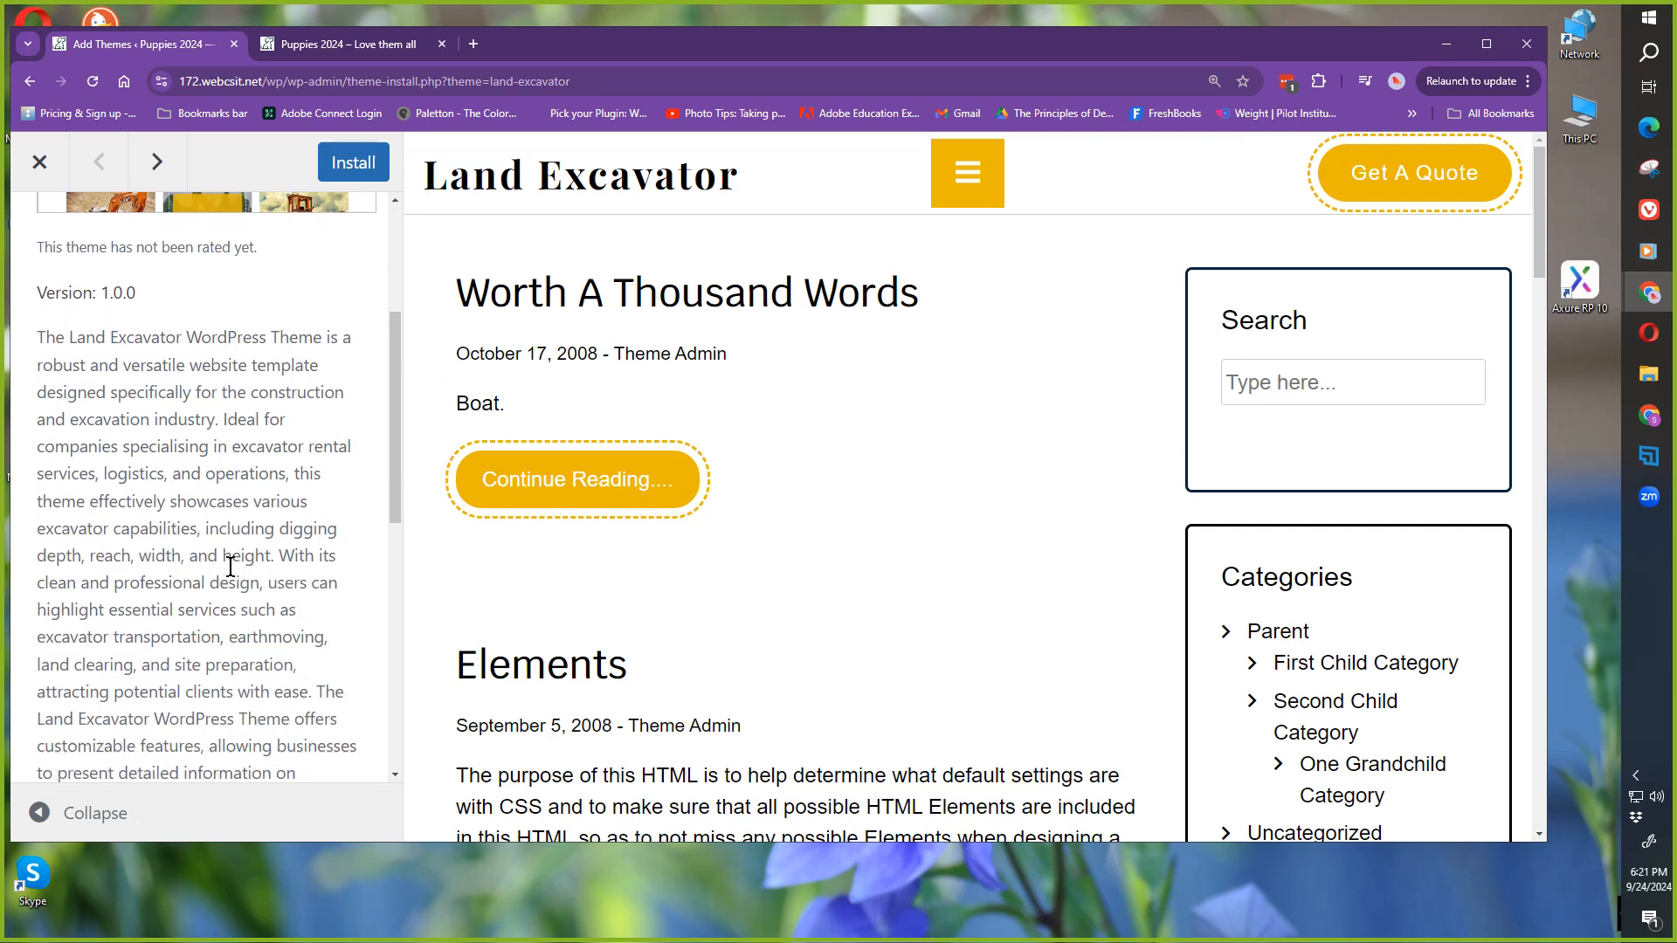
pyautogui.scroll(-5, 230, 568)
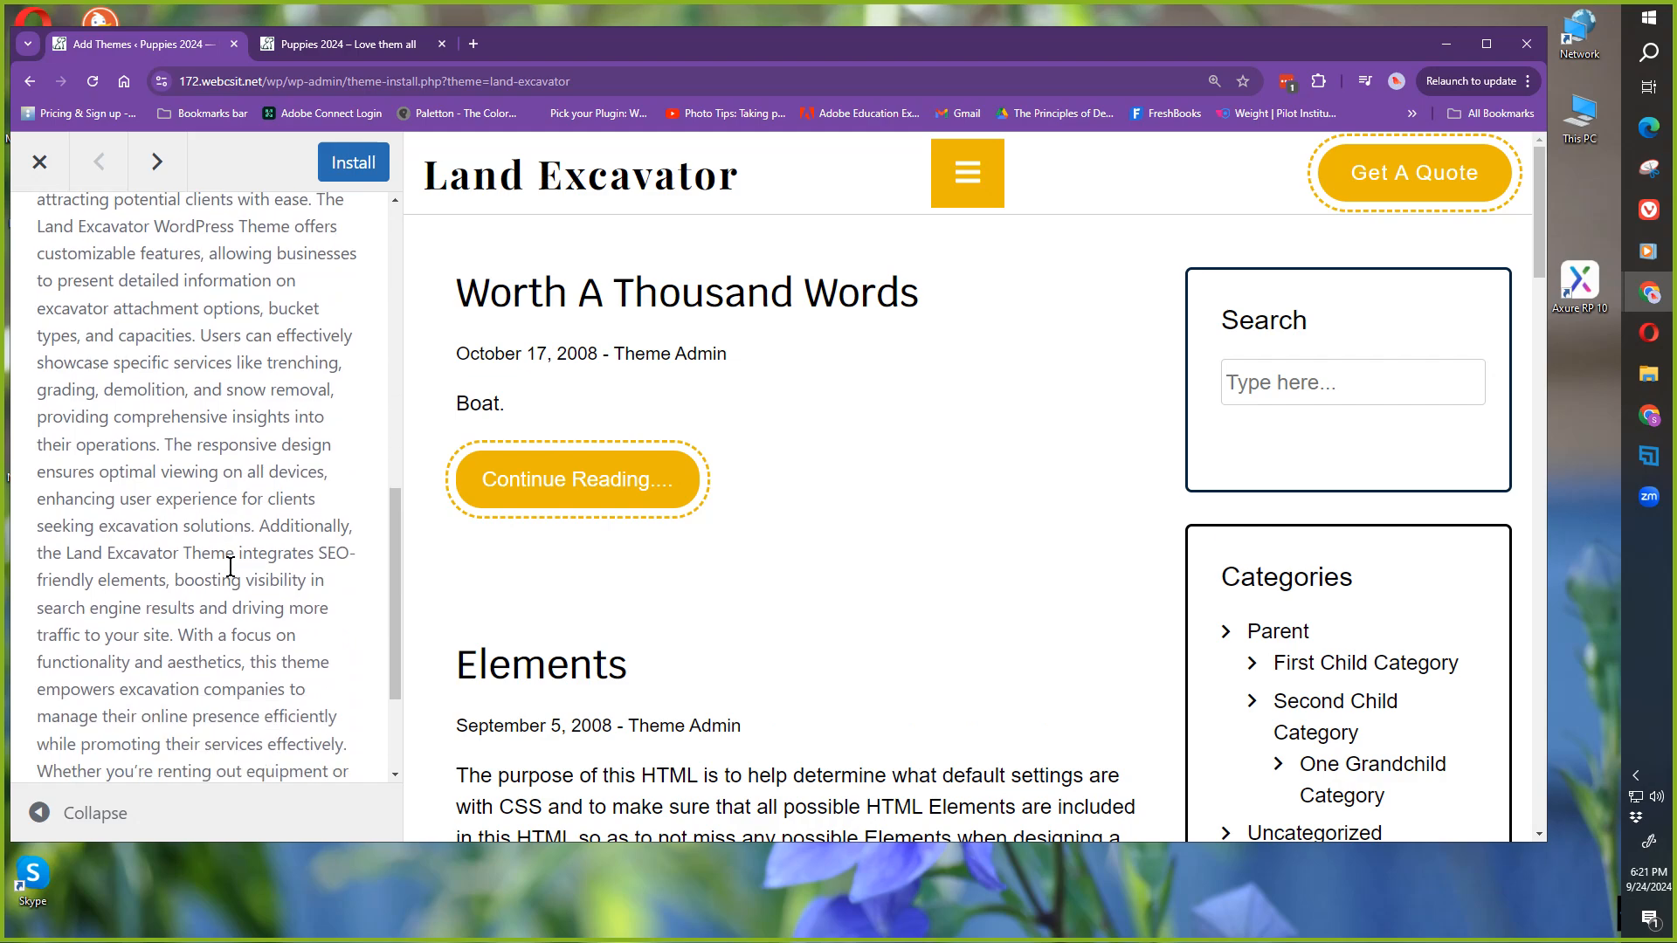
pyautogui.scroll(10, 229, 568)
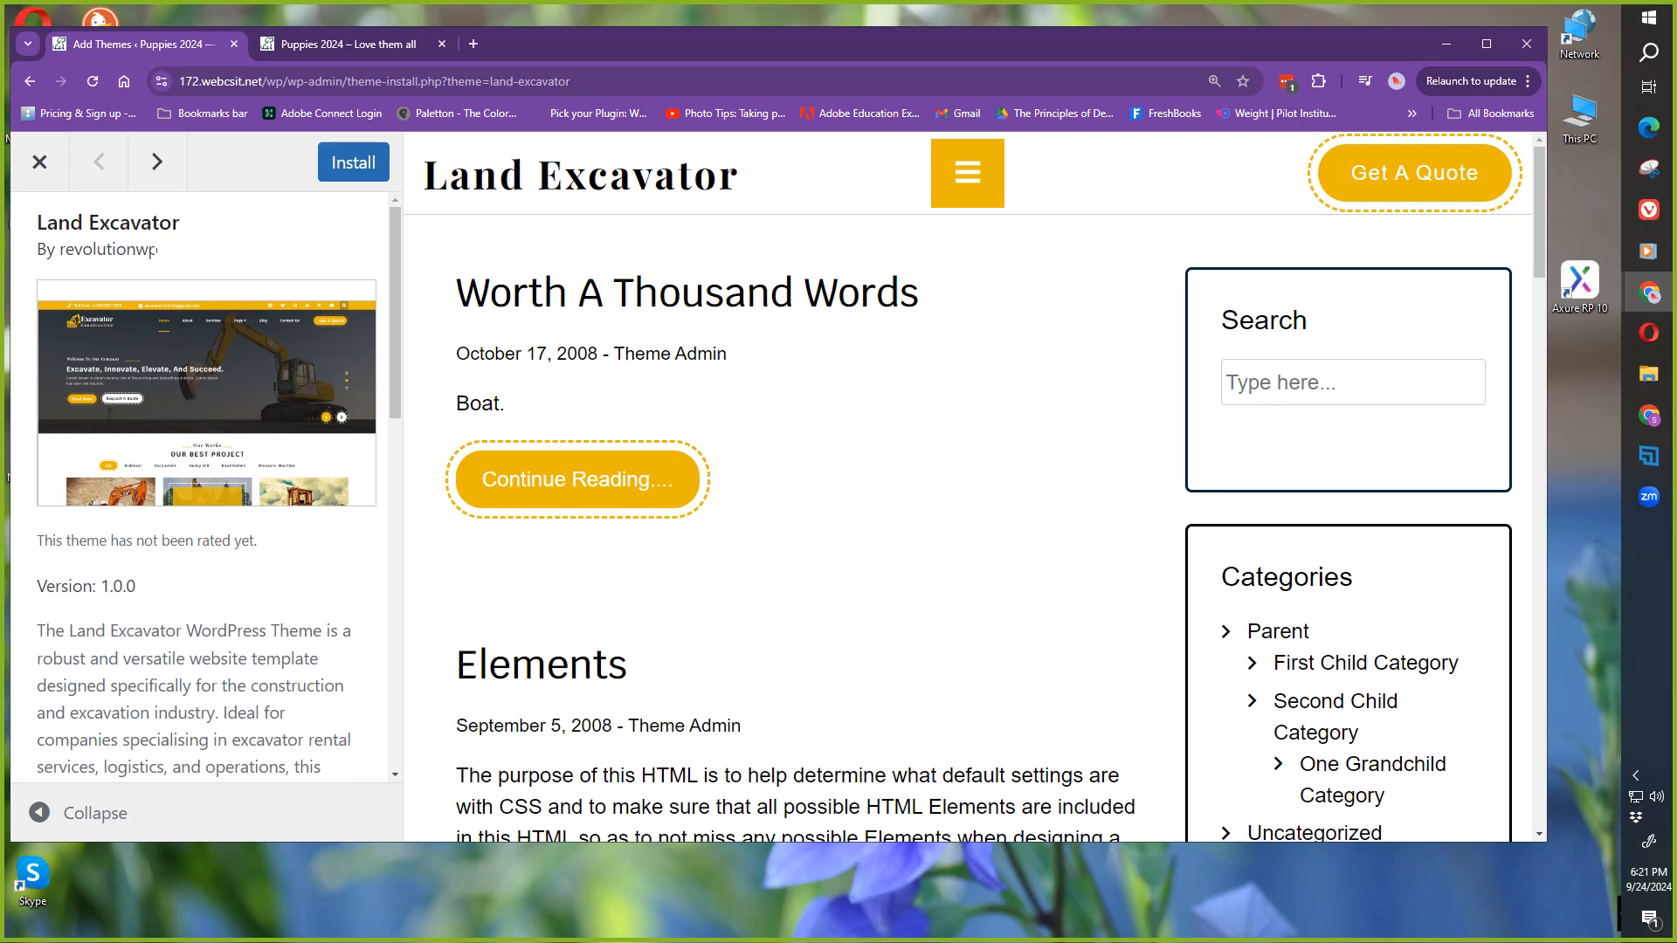
# Copy the theme author name 'revolutionwp' and open a new browser tab.
pyautogui.moveTo(158, 251); pyautogui.dragTo(59, 251)
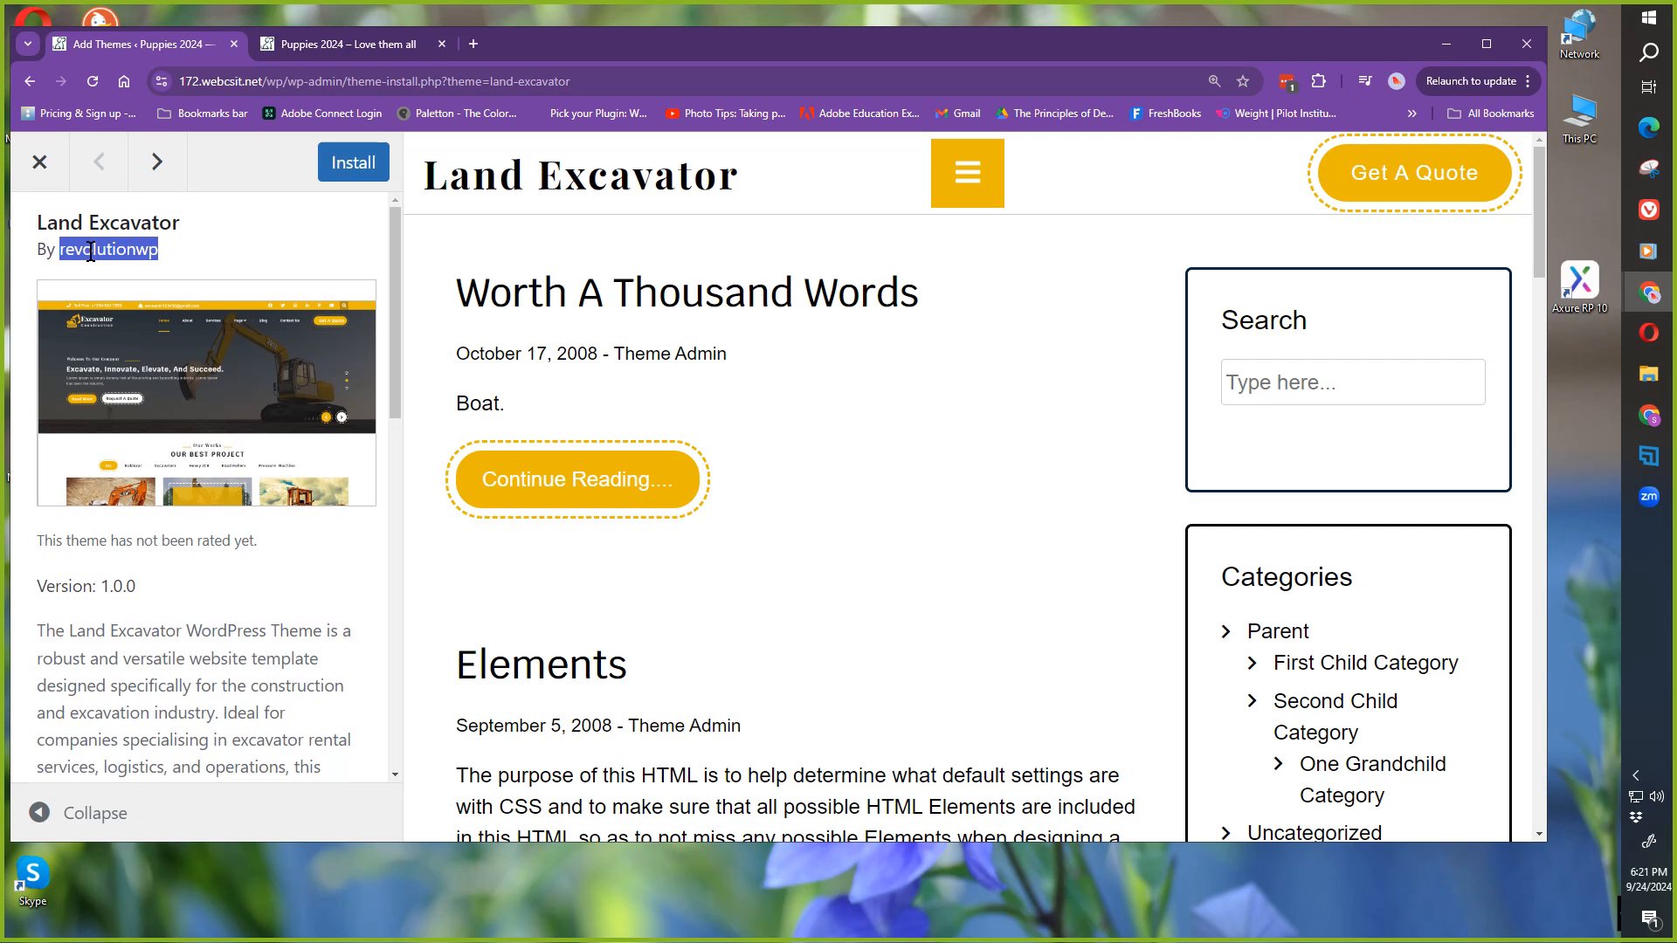
pyautogui.rightClick(91, 253)
pyautogui.click(127, 272)
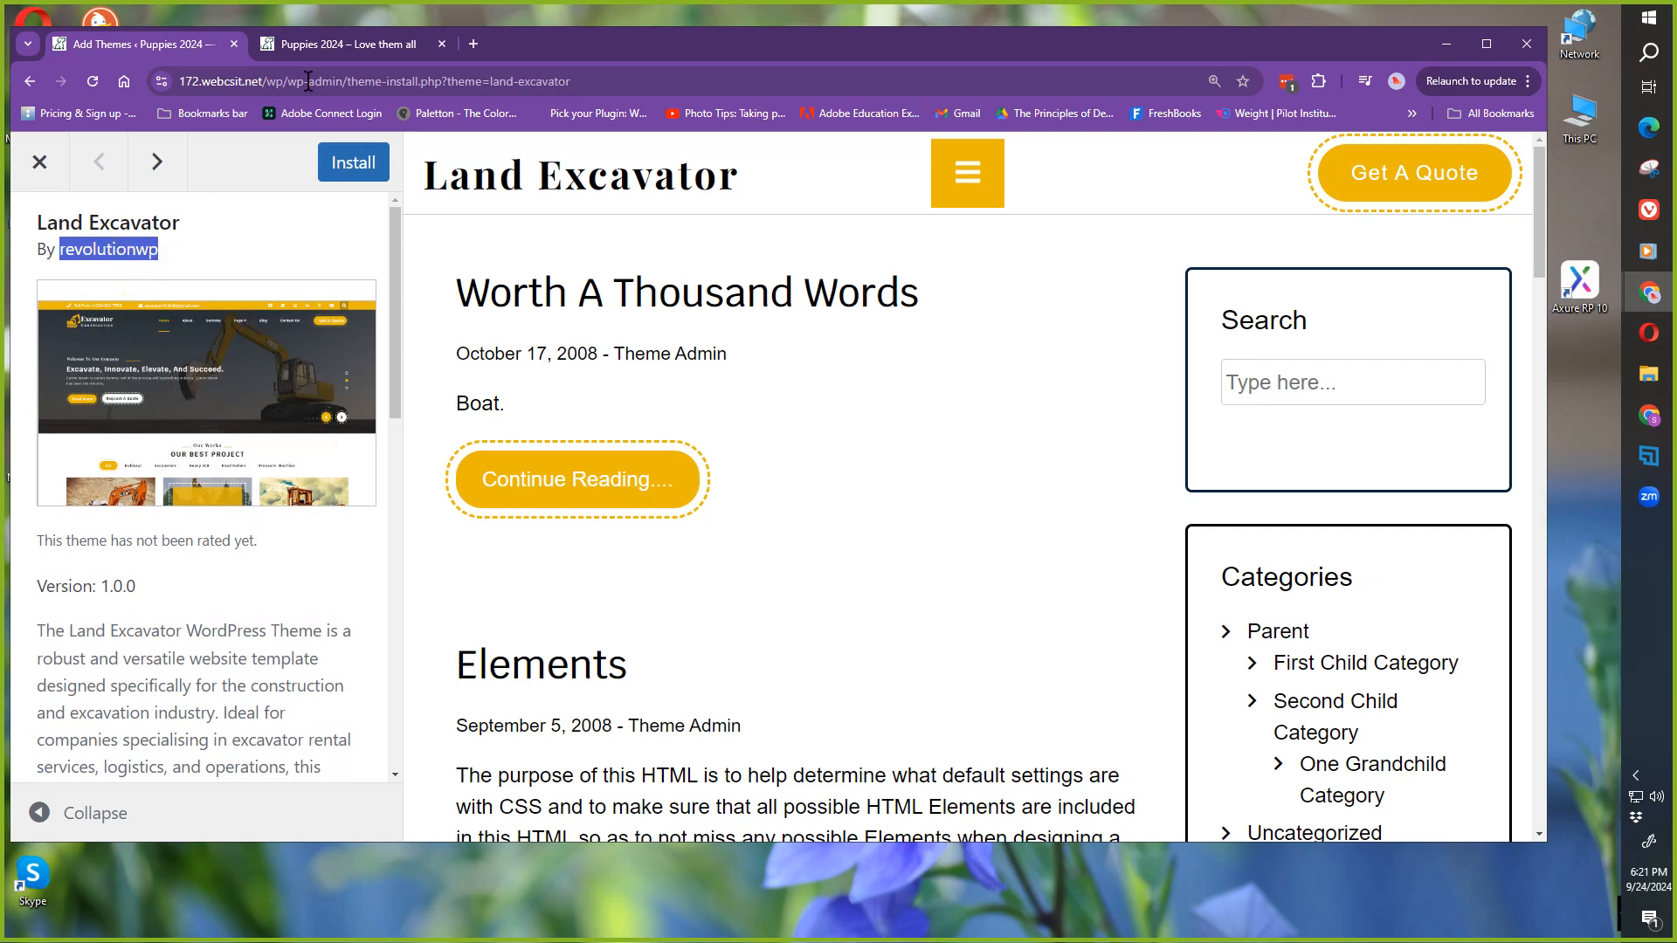
pyautogui.click(473, 44)
pyautogui.rightClick(550, 415)
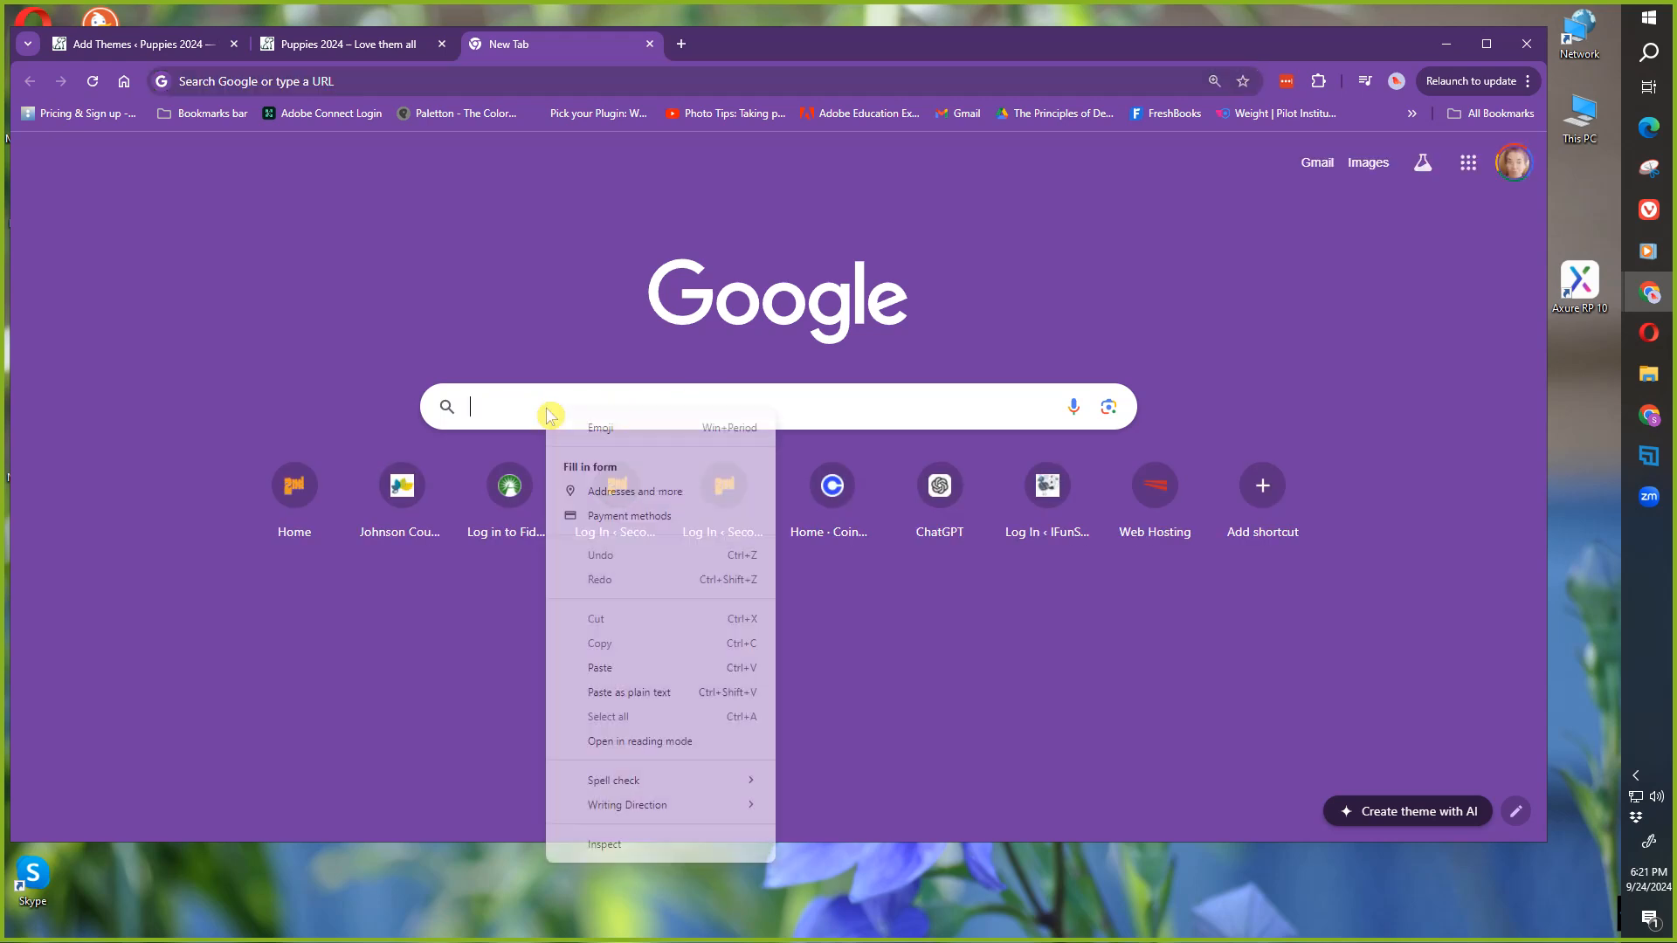
# Paste 'revolutionwp' into Google, remove the extra word 'theme', and run the search.
pyautogui.click(491, 405)
pyautogui.hotkey('ctrl', 'v')
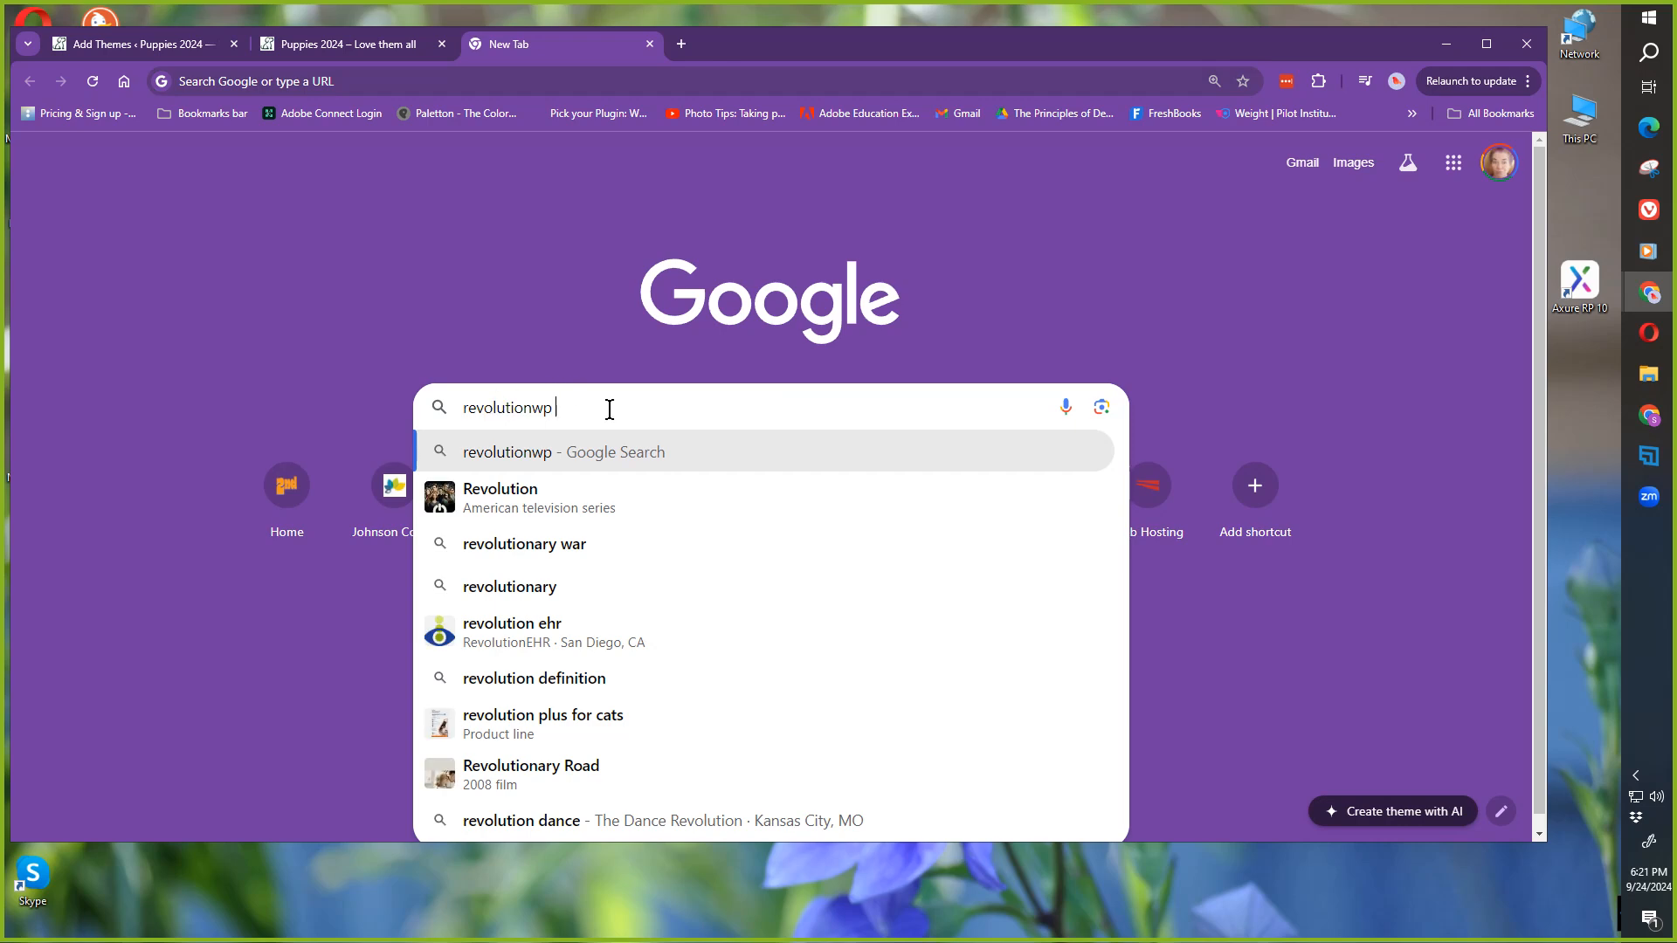
pyautogui.write('theme')
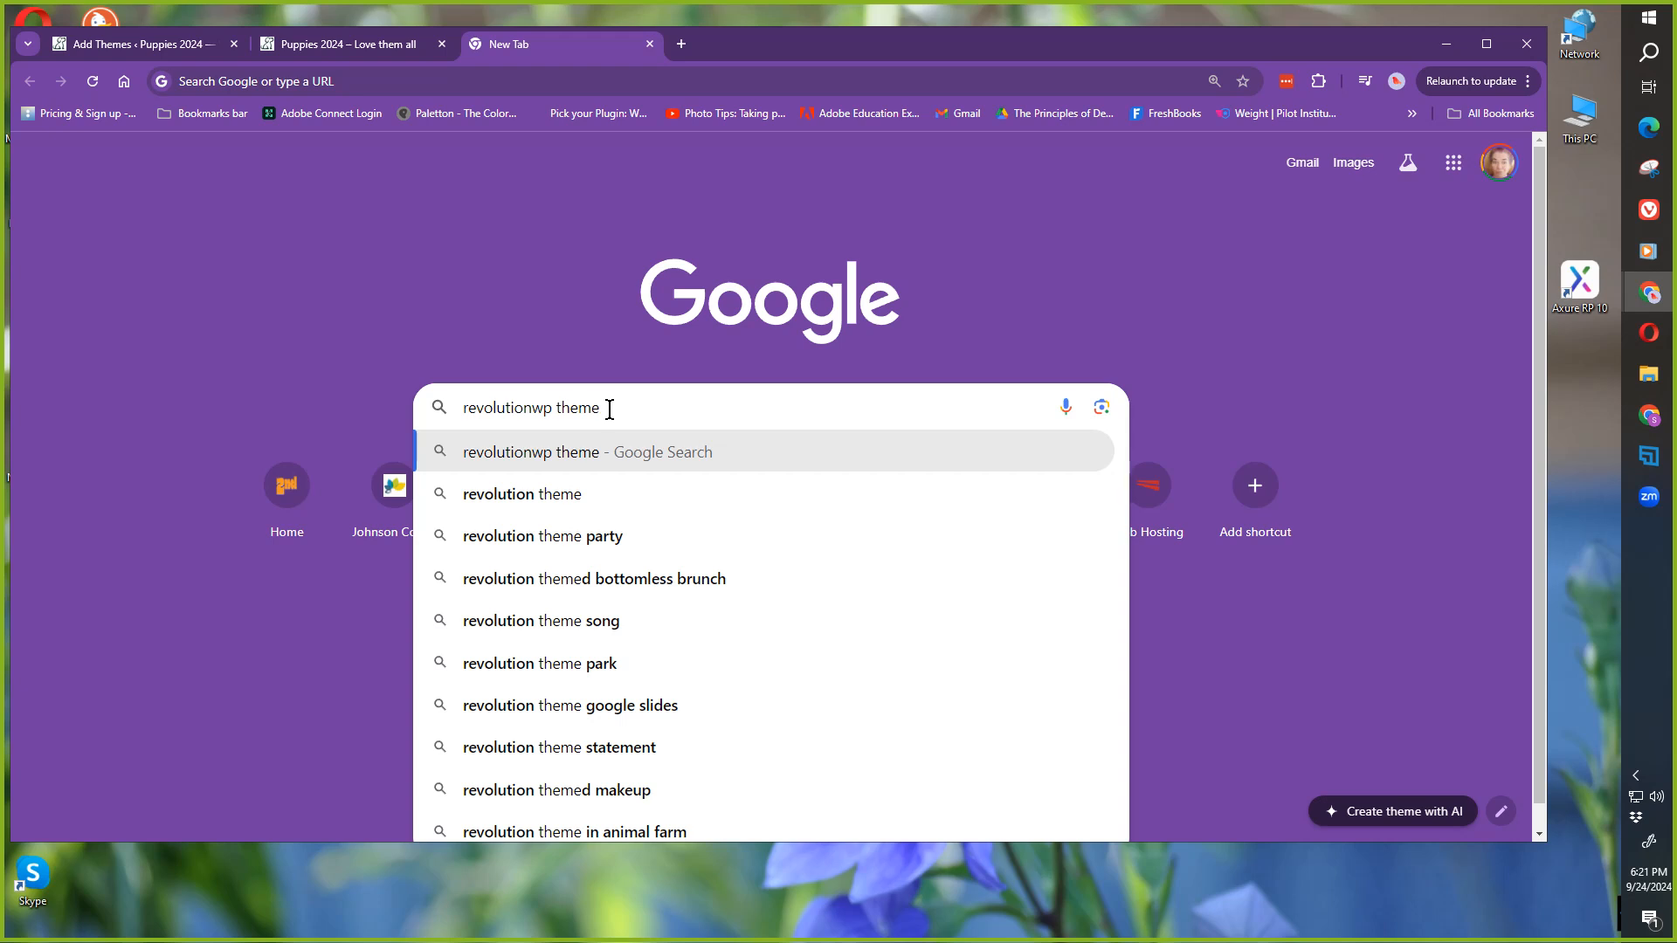
pyautogui.press('BackSpace')
pyautogui.press('BackSpace')
pyautogui.press('BackSpace')
pyautogui.press('BackSpace')
pyautogui.press('BackSpace')
pyautogui.press('BackSpace')
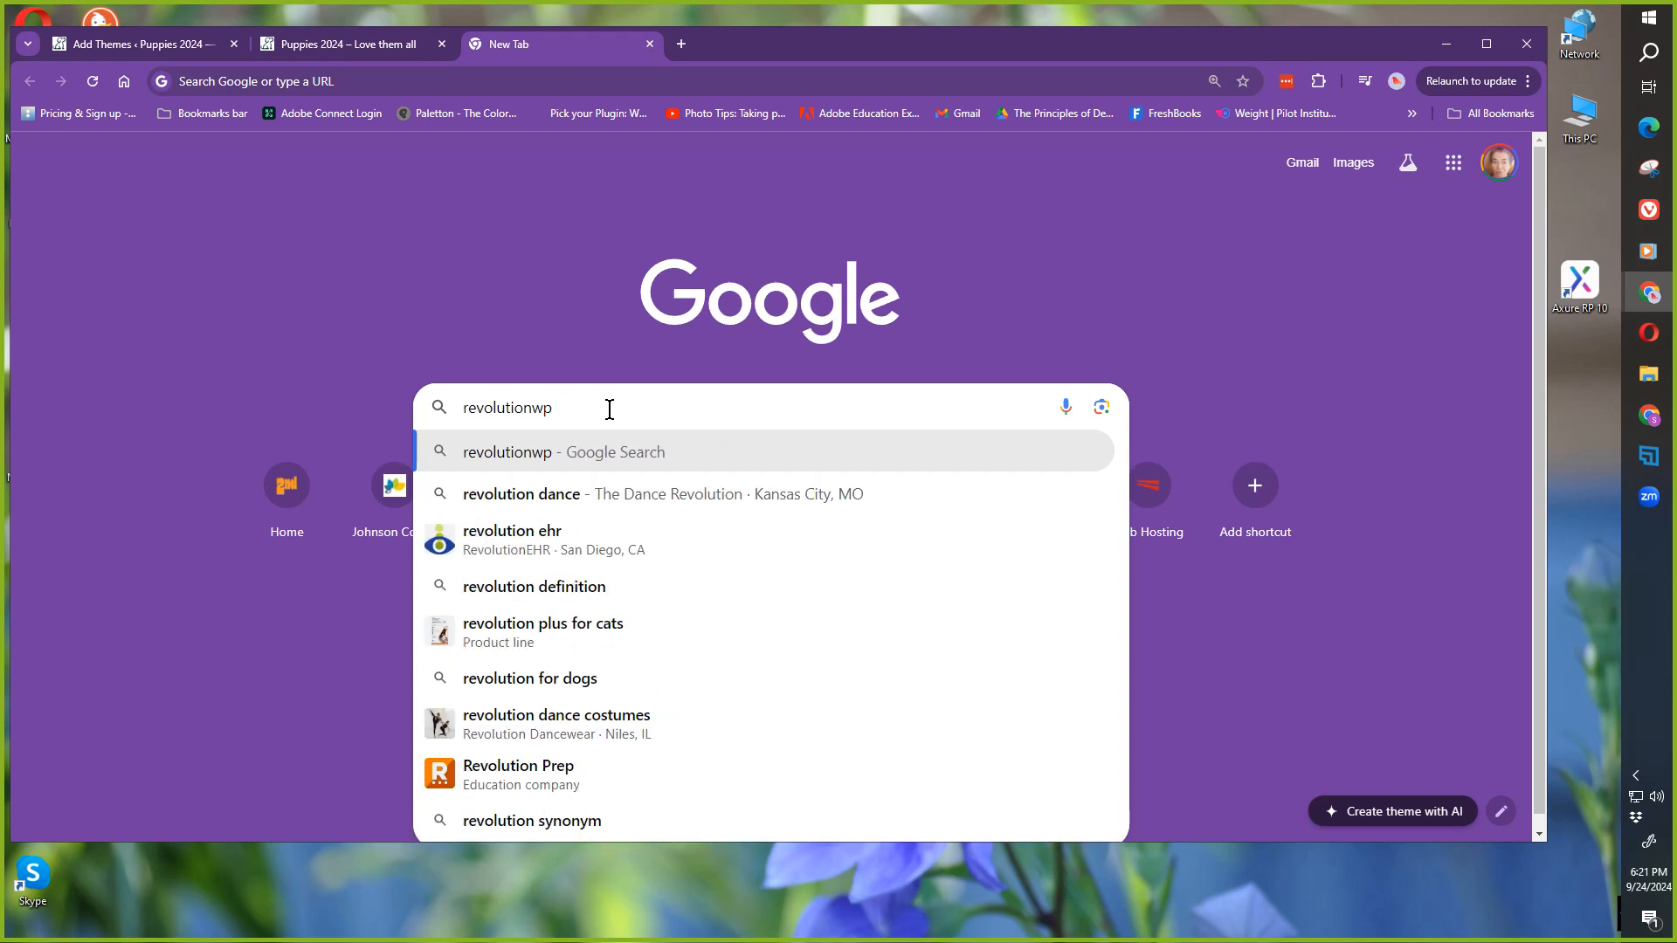
pyautogui.press('Return')
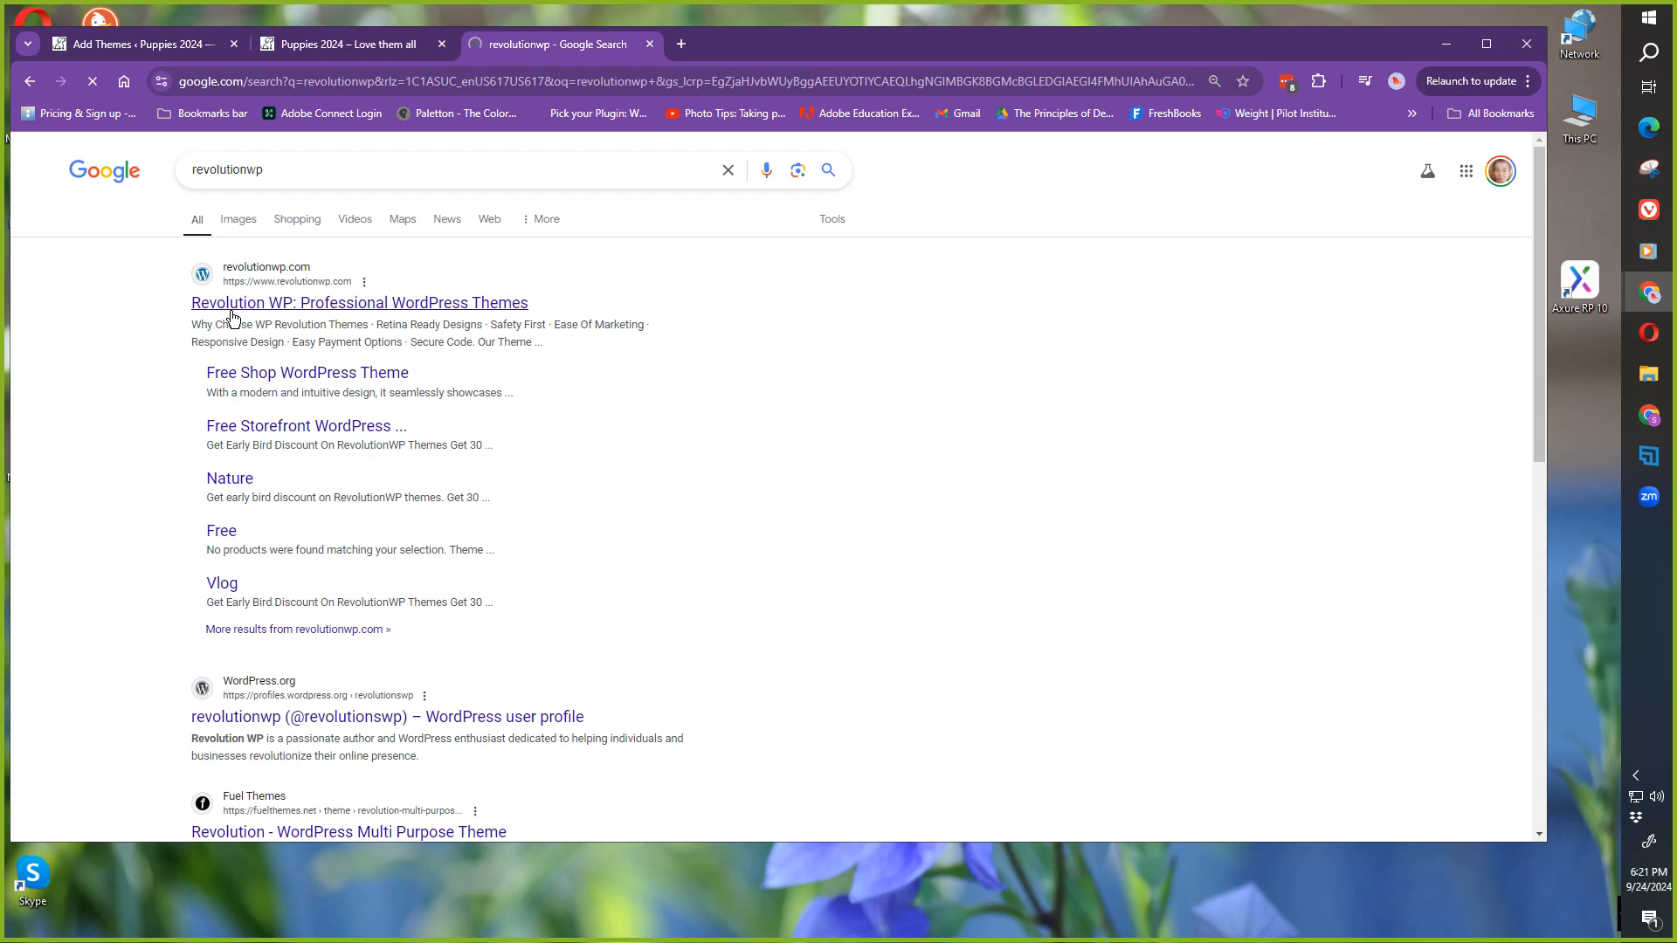
pyautogui.click(318, 313)
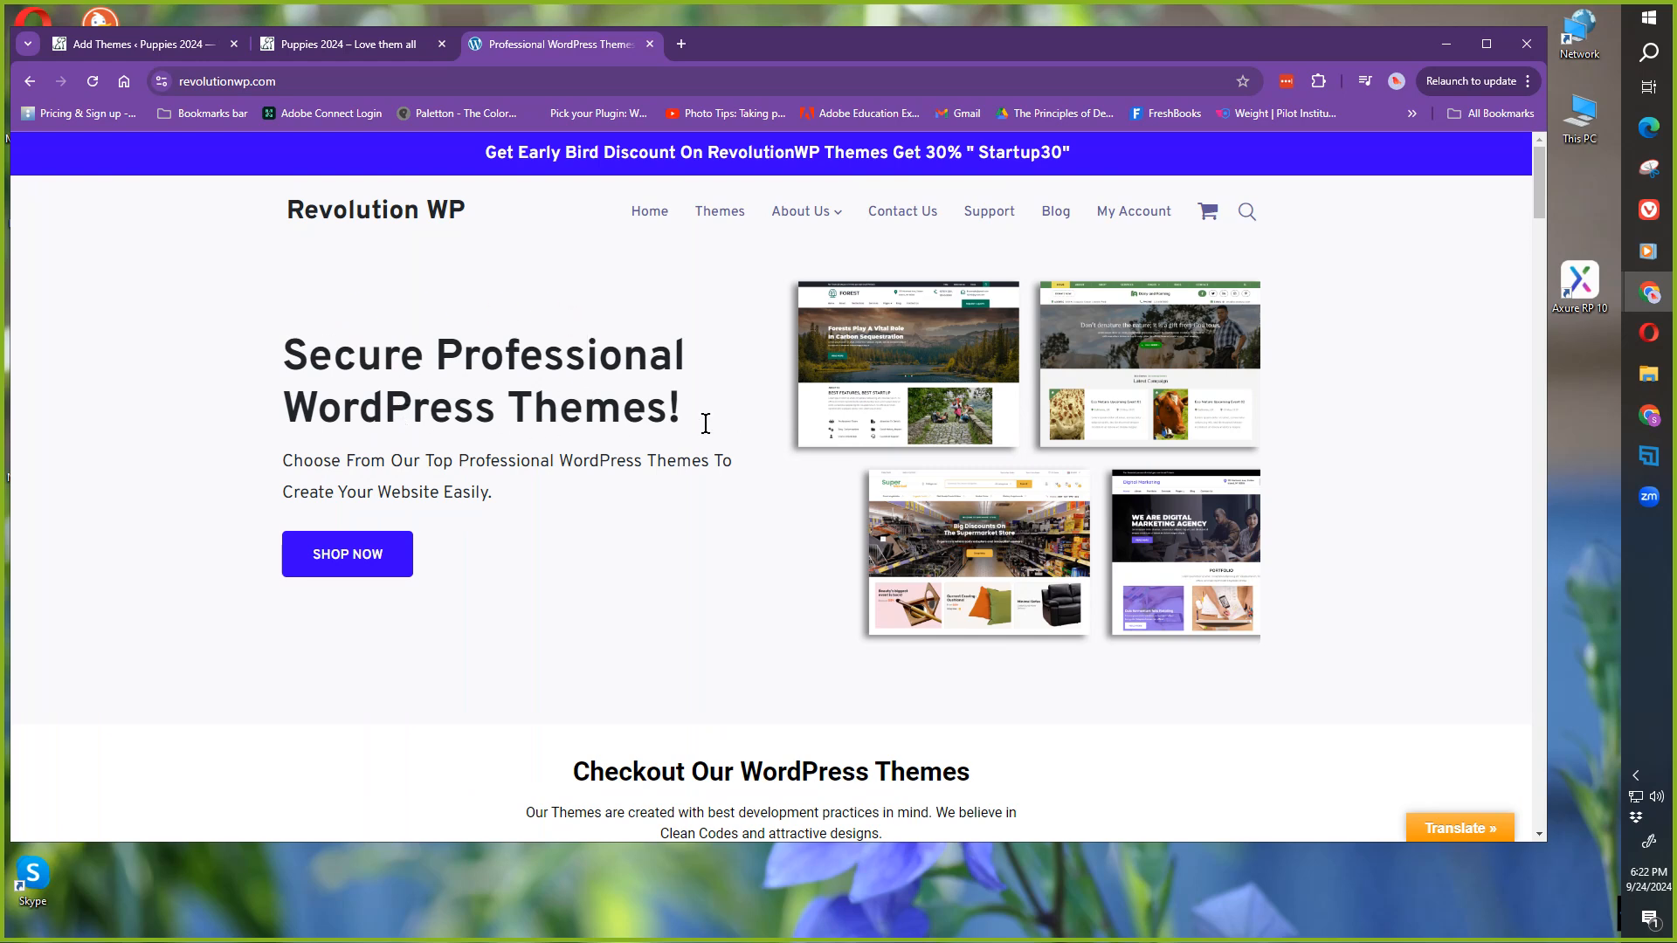
pyautogui.scroll(-2, 710, 432)
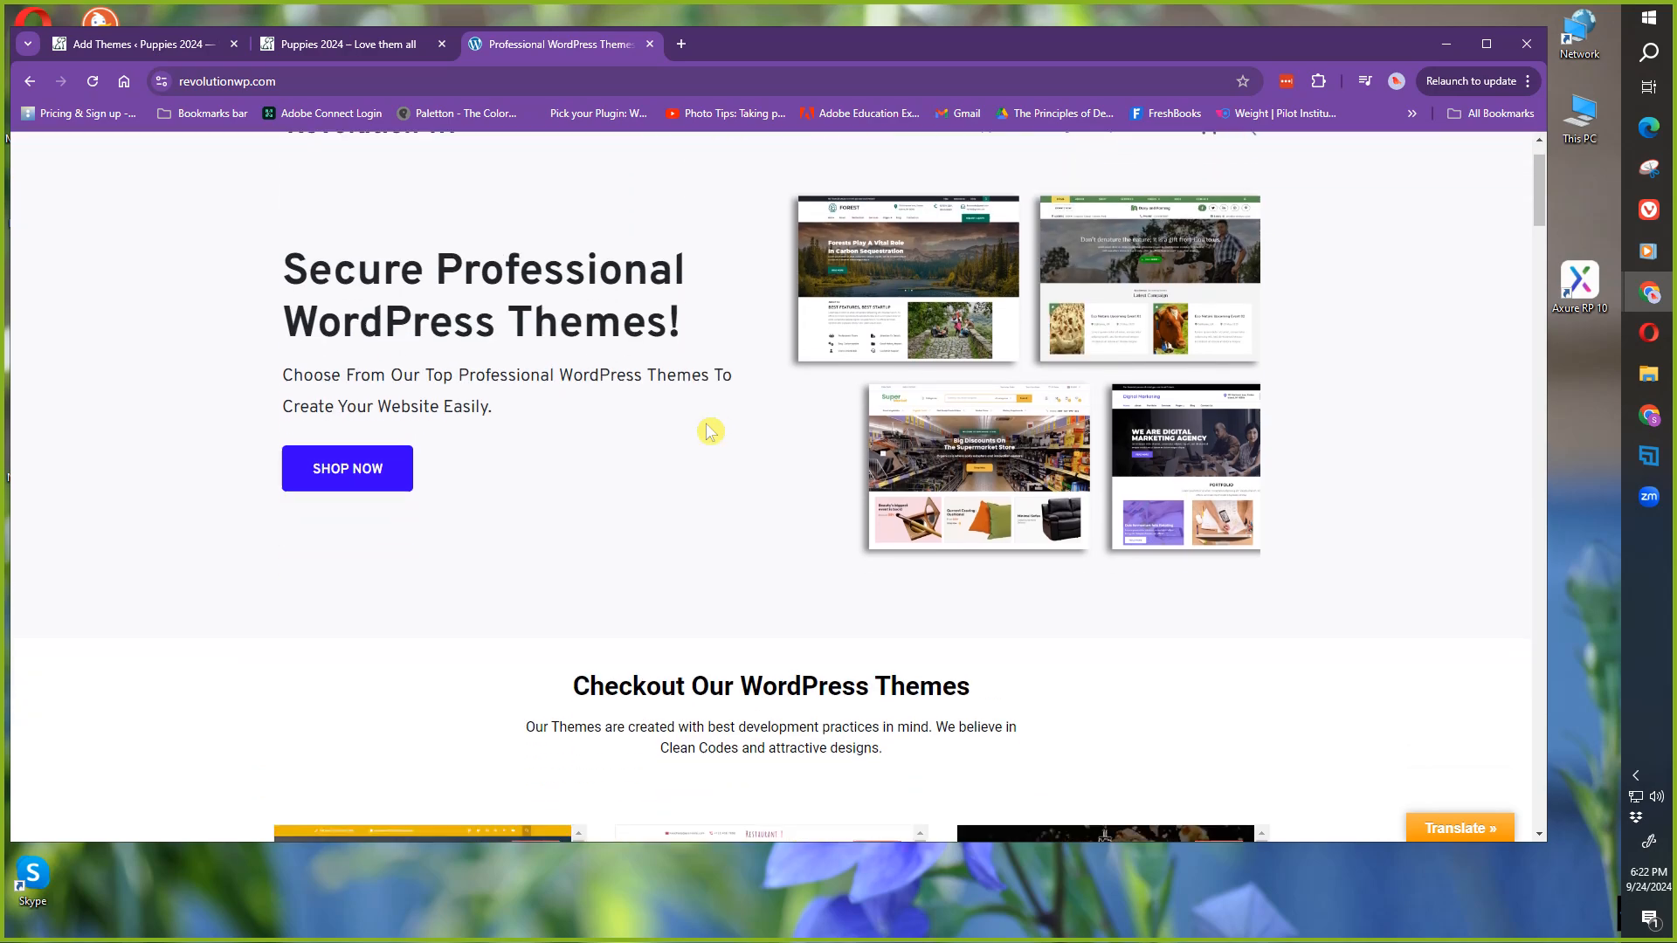
pyautogui.scroll(-4, 709, 431)
pyautogui.scroll(-3, 709, 432)
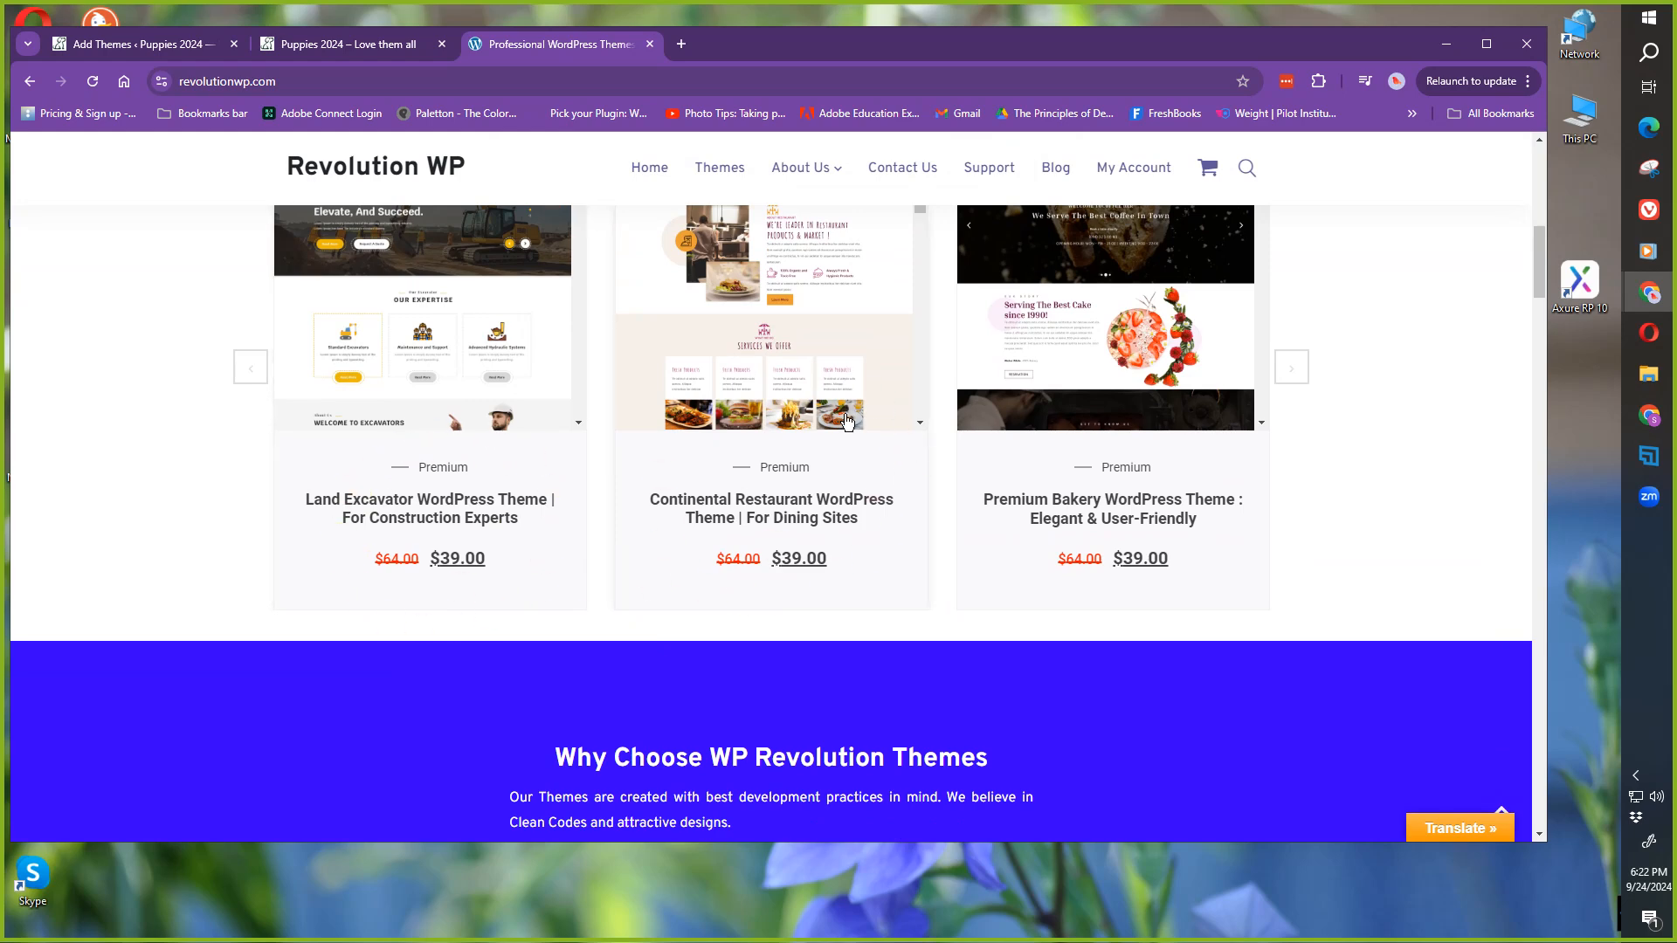
pyautogui.scroll(2, 810, 576)
pyautogui.scroll(2, 809, 576)
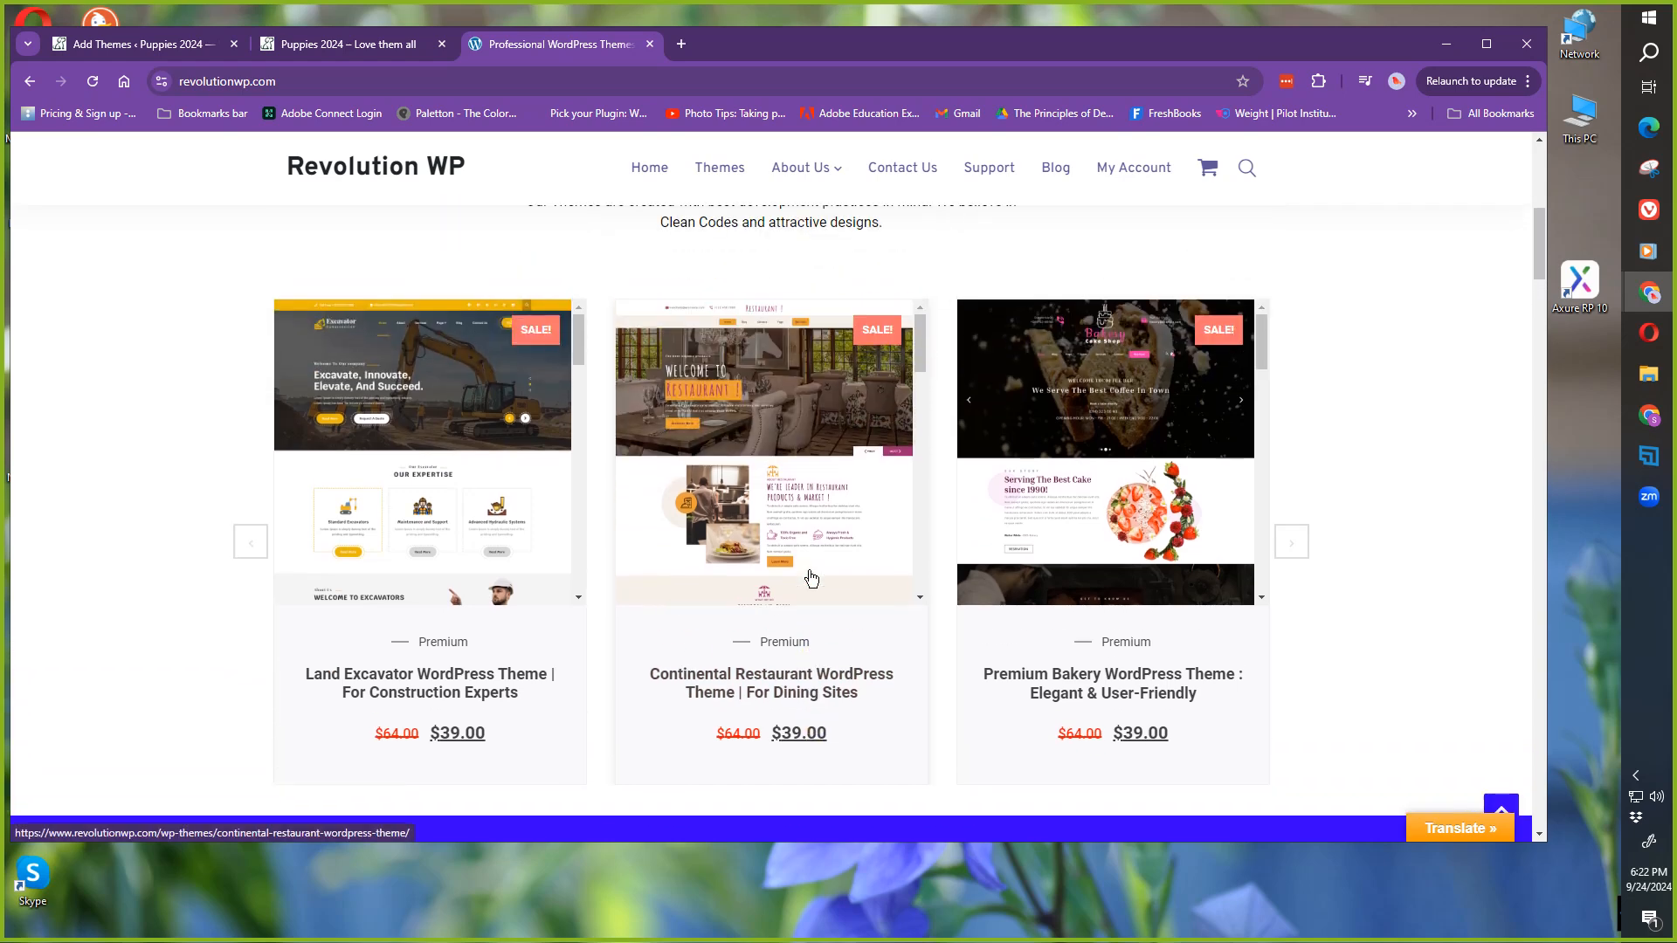
pyautogui.scroll(-3, 485, 512)
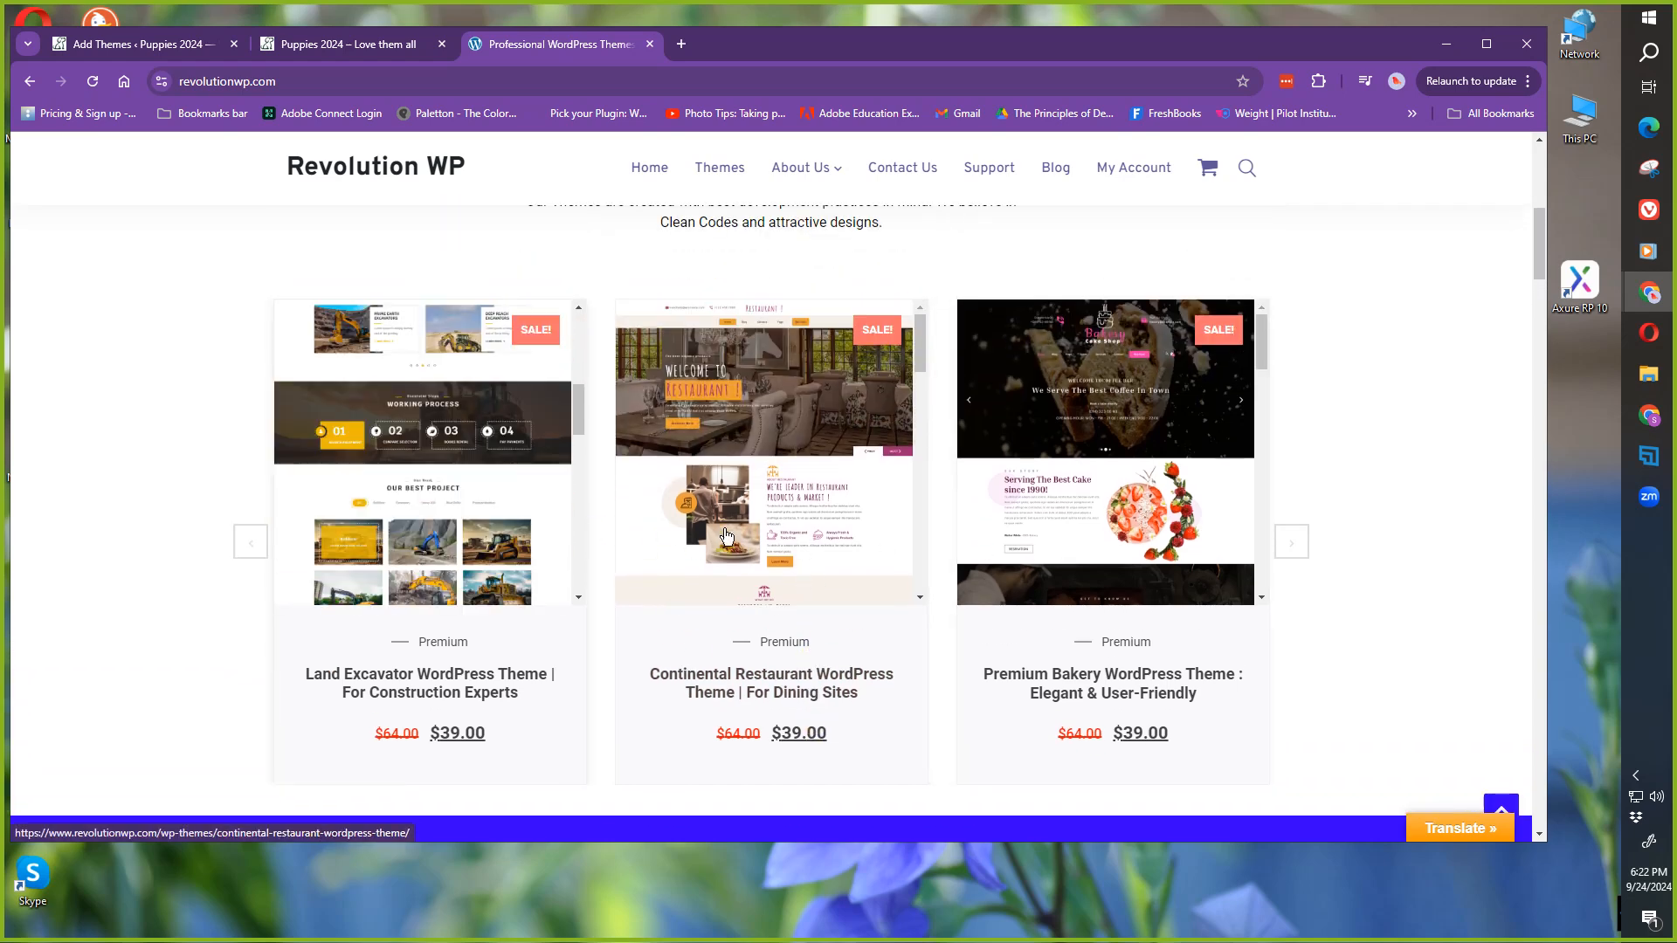
pyautogui.scroll(-6, 1229, 601)
pyautogui.scroll(5, 1340, 532)
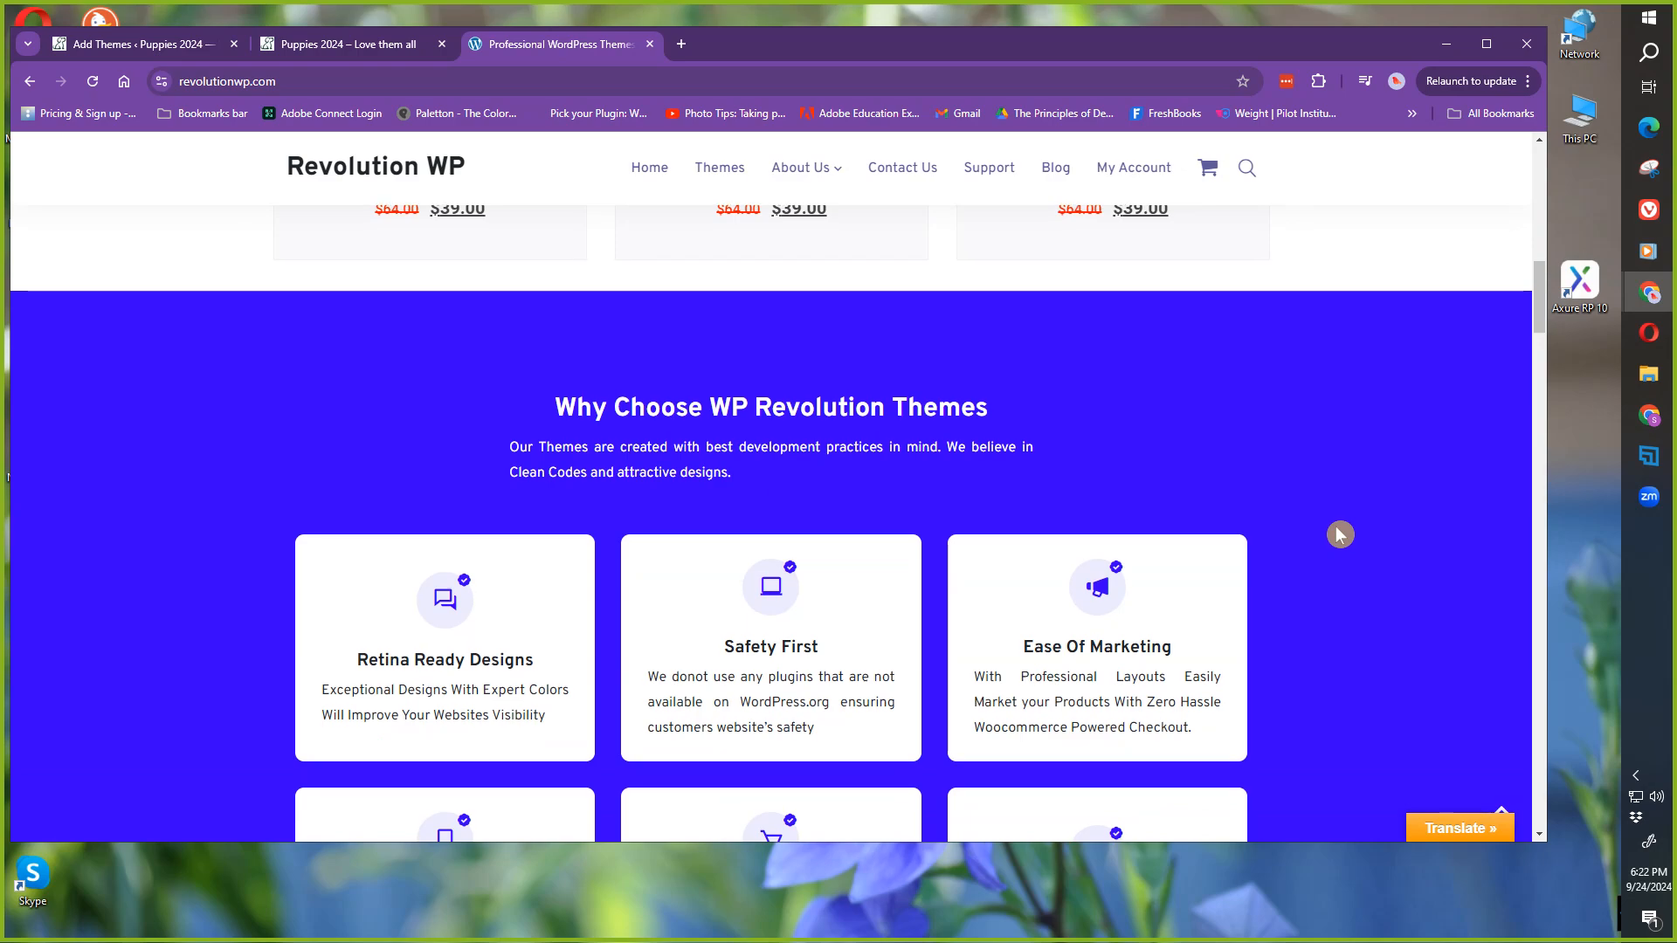
pyautogui.scroll(5, 1381, 573)
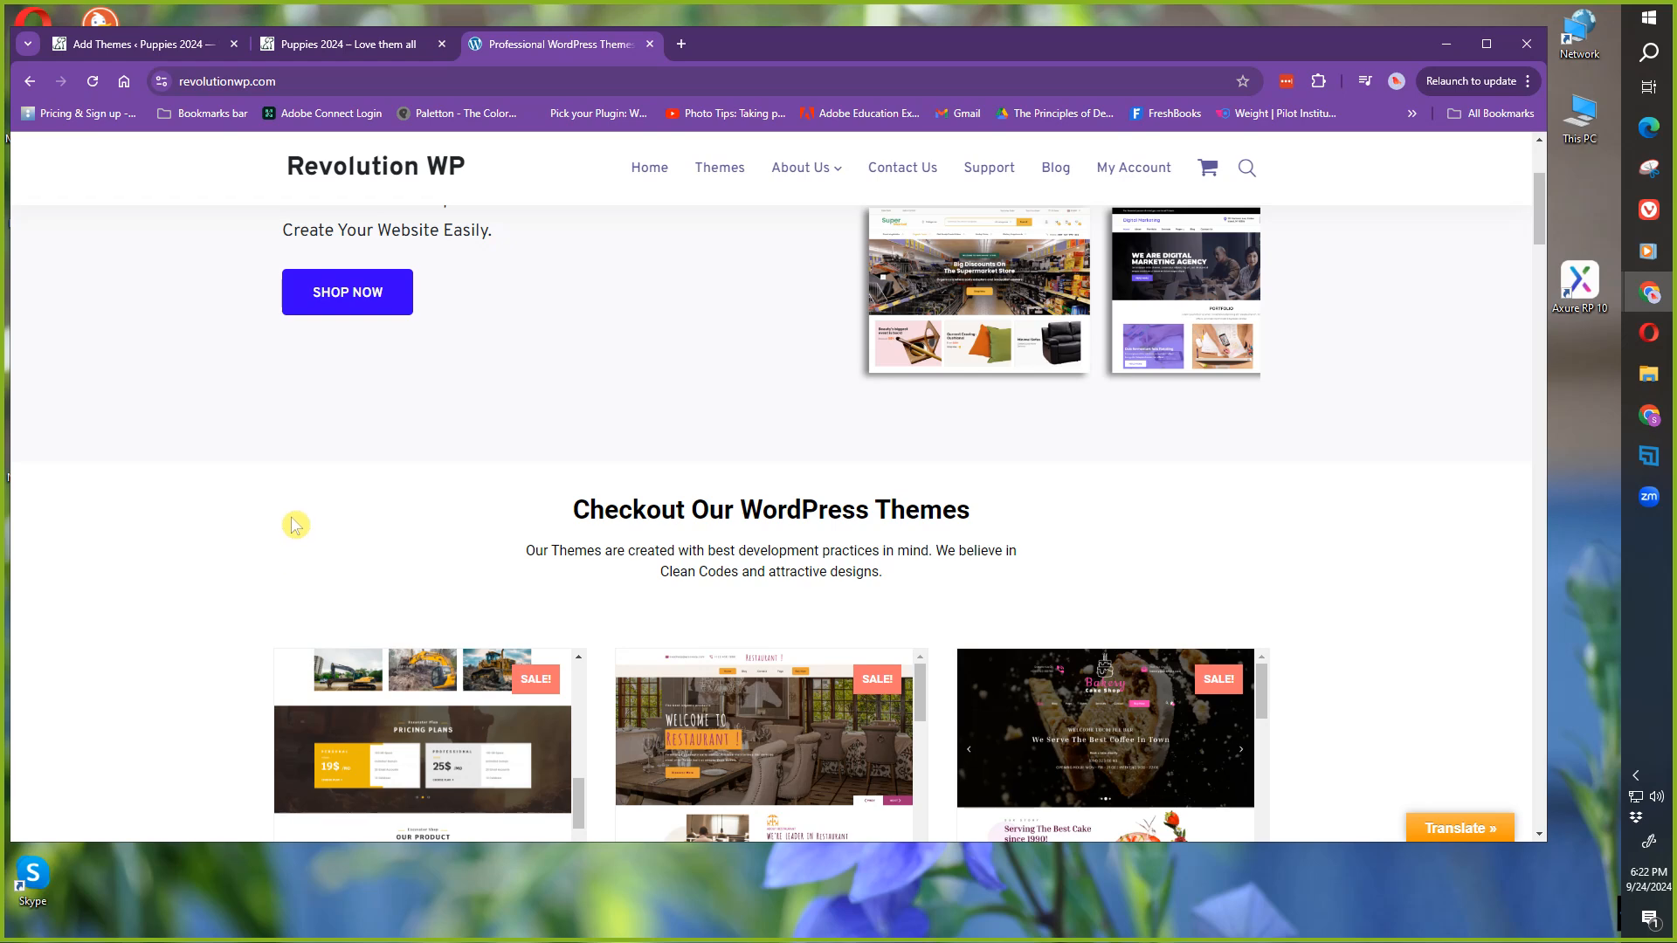
pyautogui.scroll(-4, 296, 525)
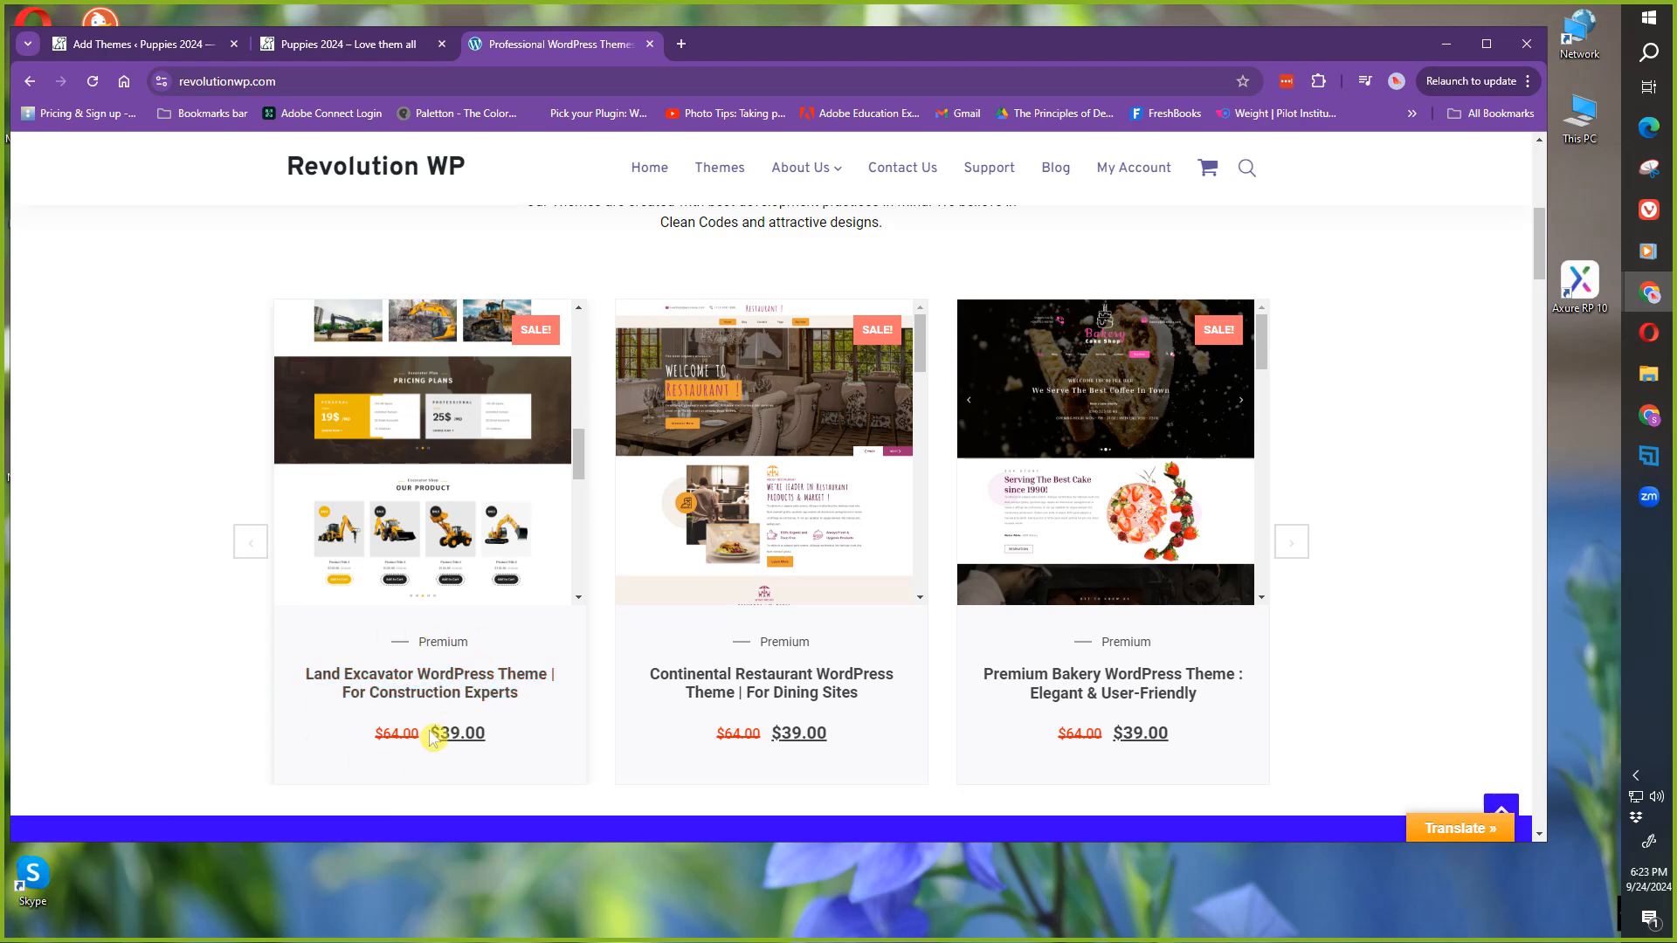
pyautogui.scroll(-3, 400, 594)
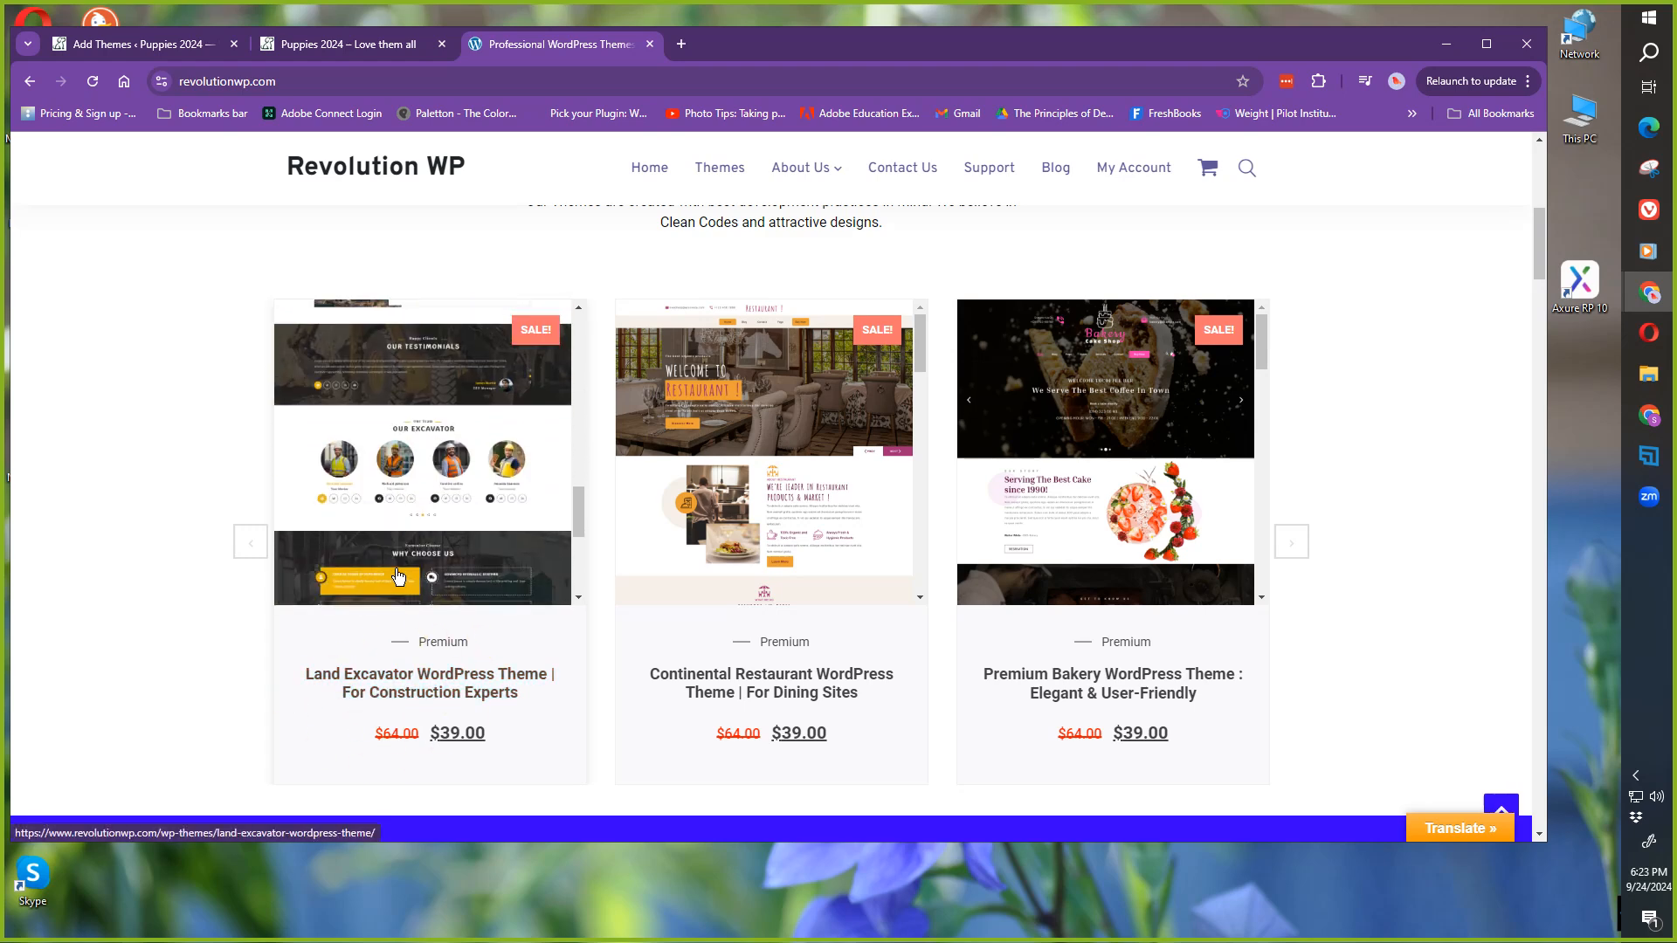
pyautogui.scroll(-5, 463, 749)
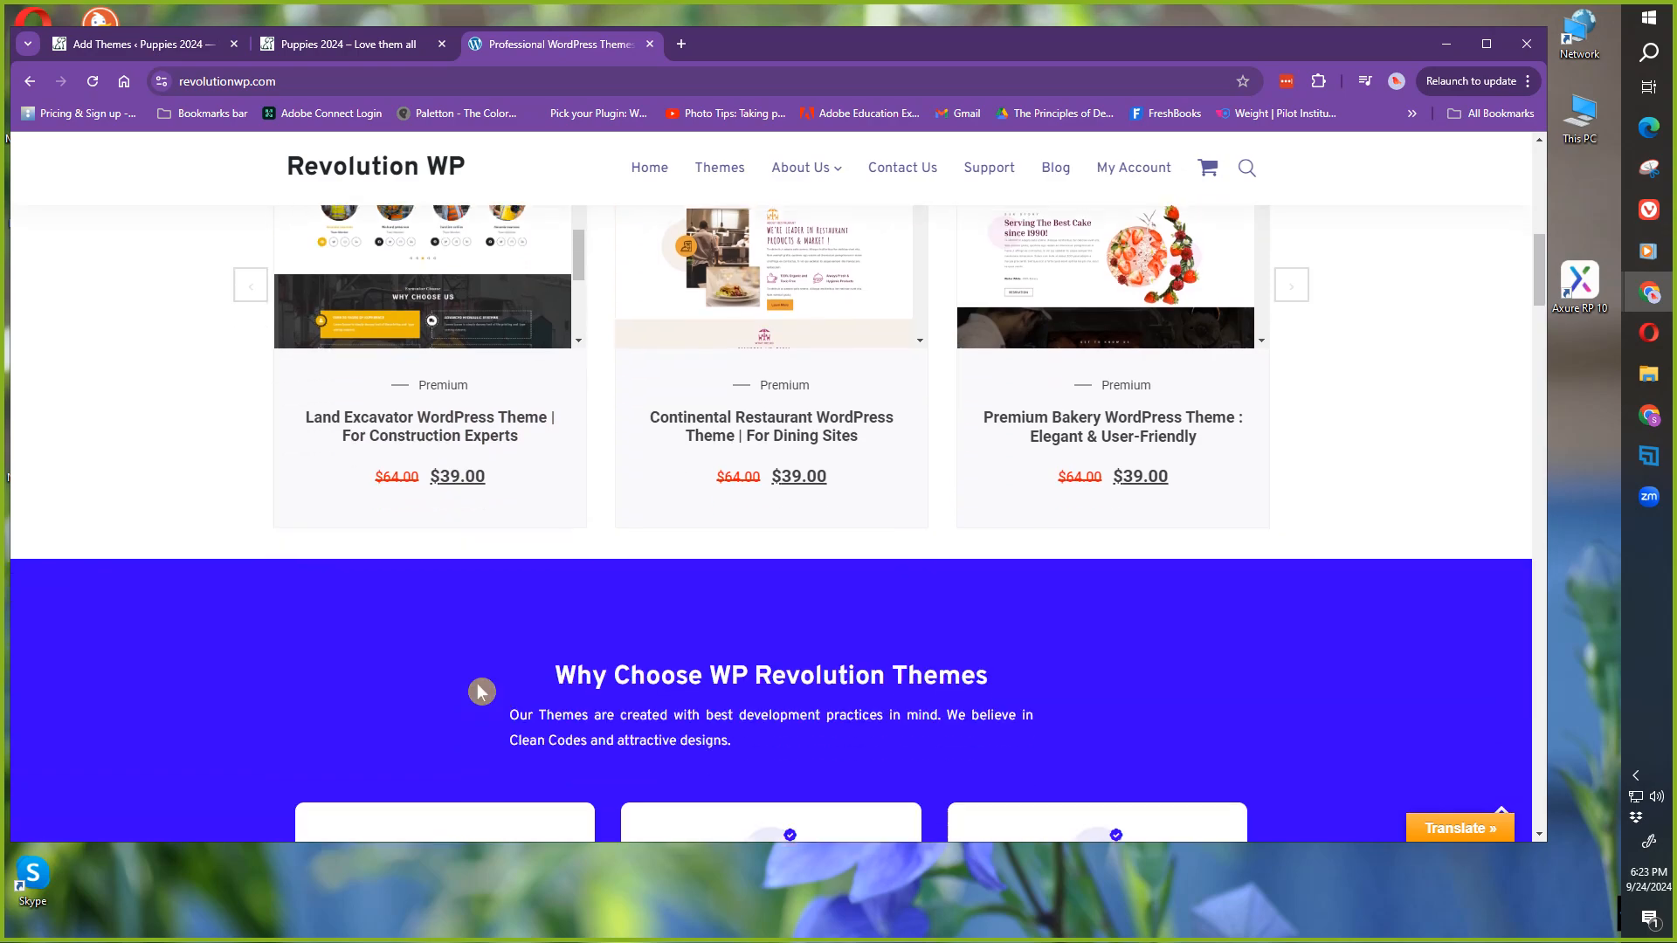
pyautogui.scroll(-2, 291, 631)
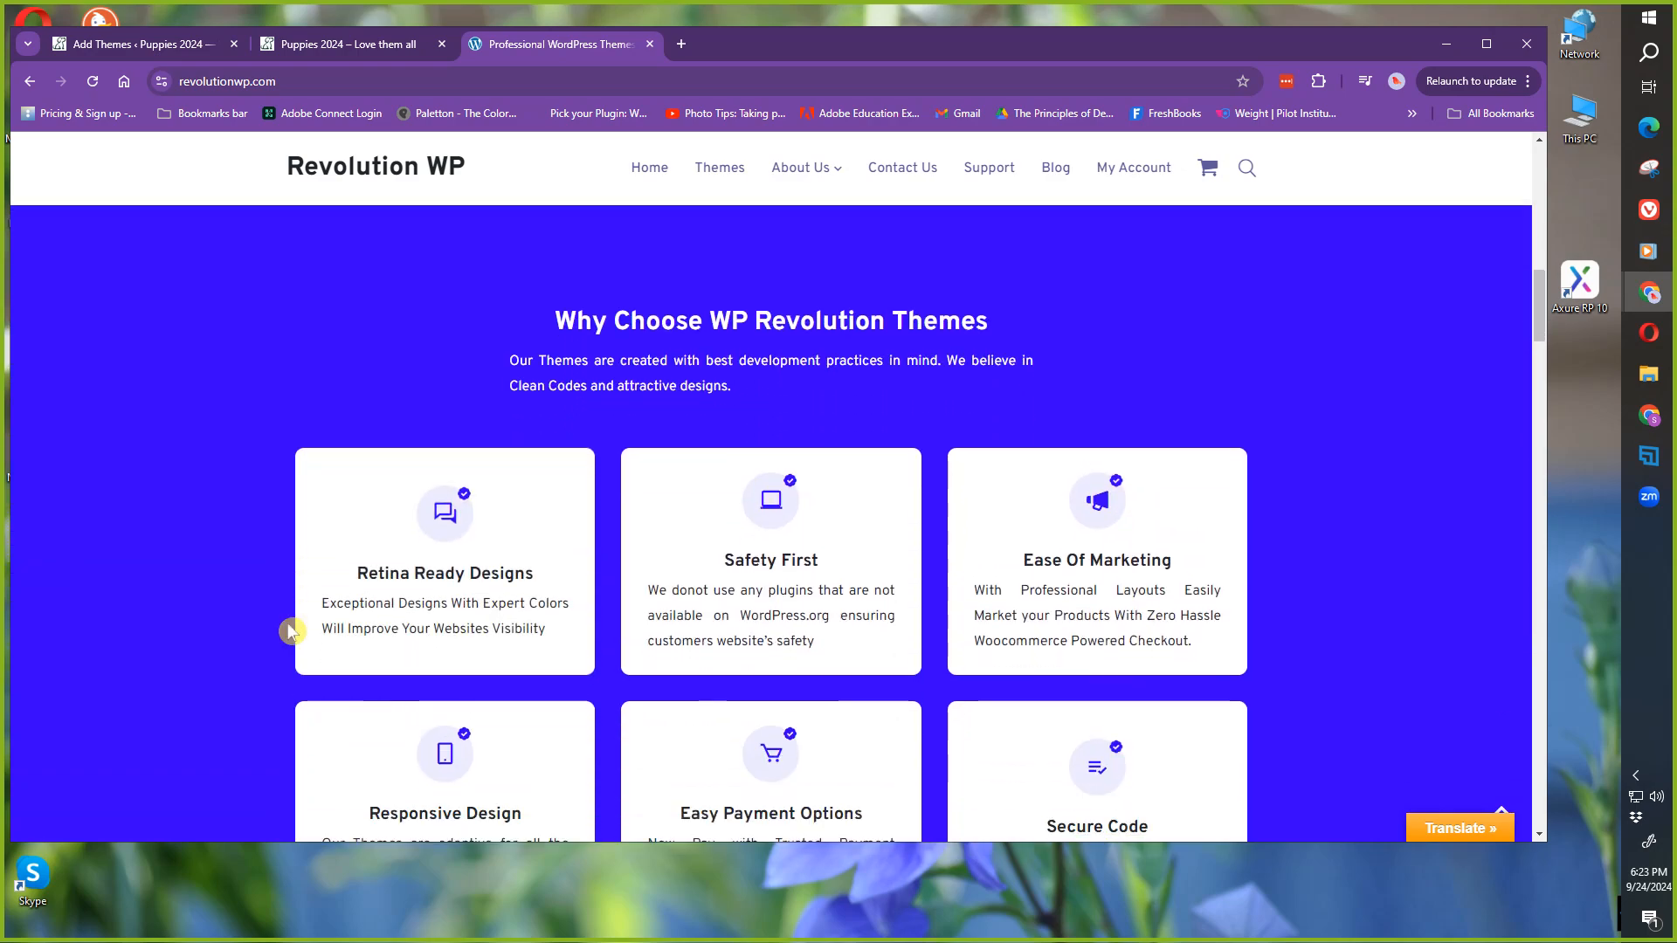
pyautogui.scroll(-2, 291, 631)
pyautogui.scroll(-5, 290, 630)
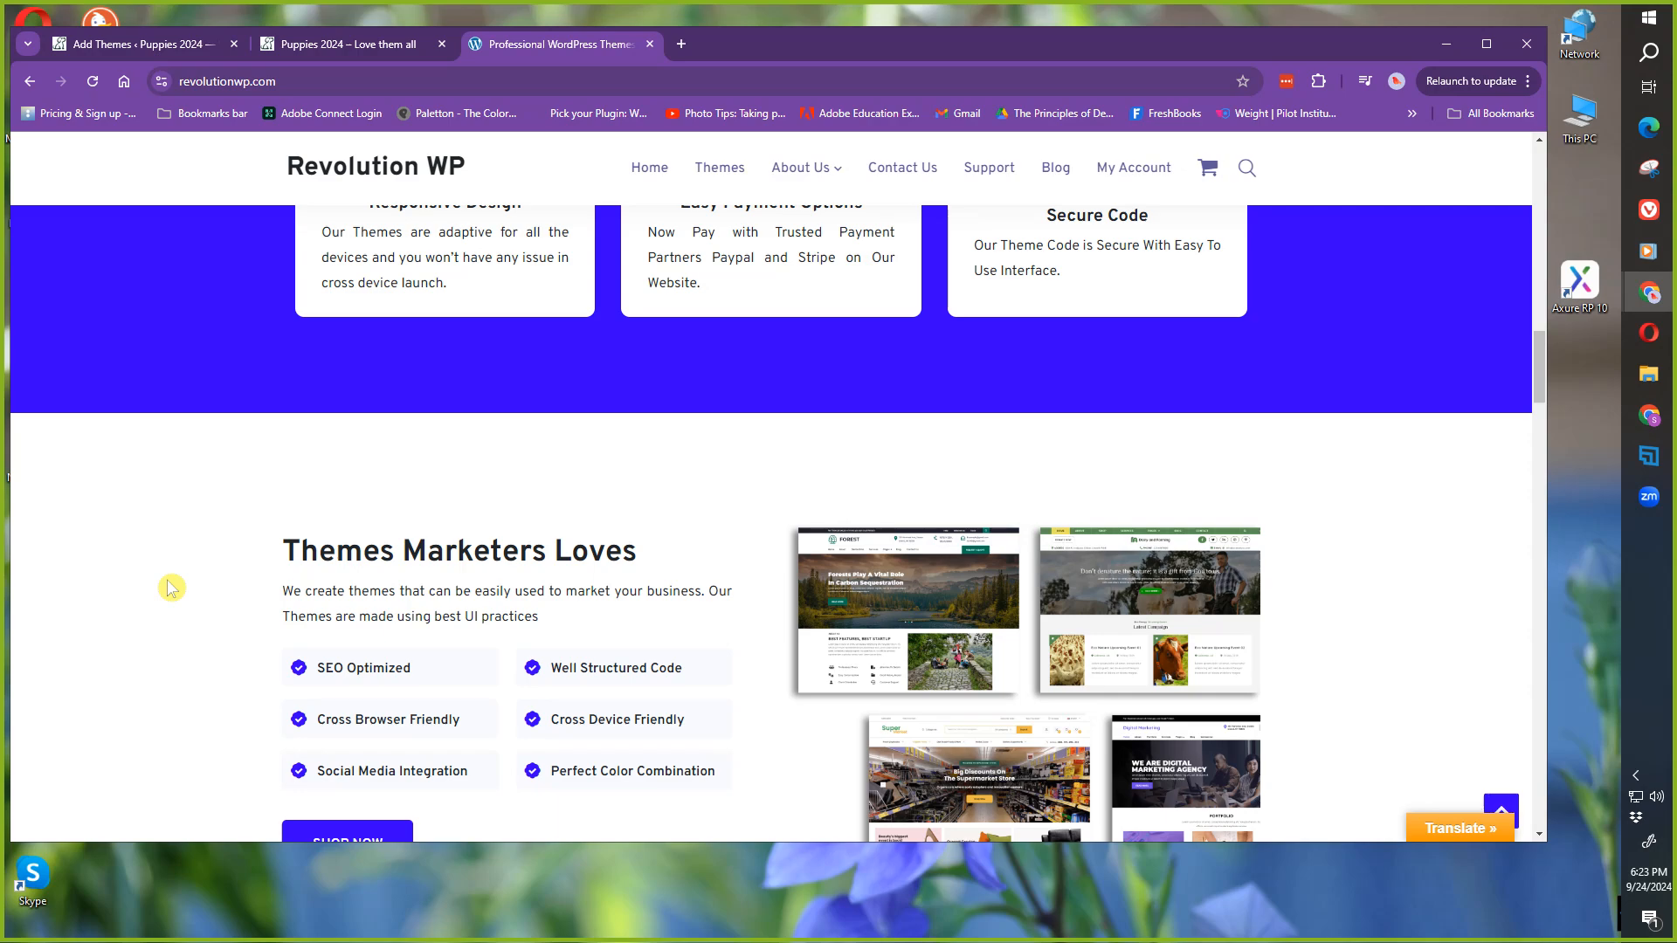
pyautogui.scroll(7, 262, 584)
pyautogui.scroll(-10, 247, 550)
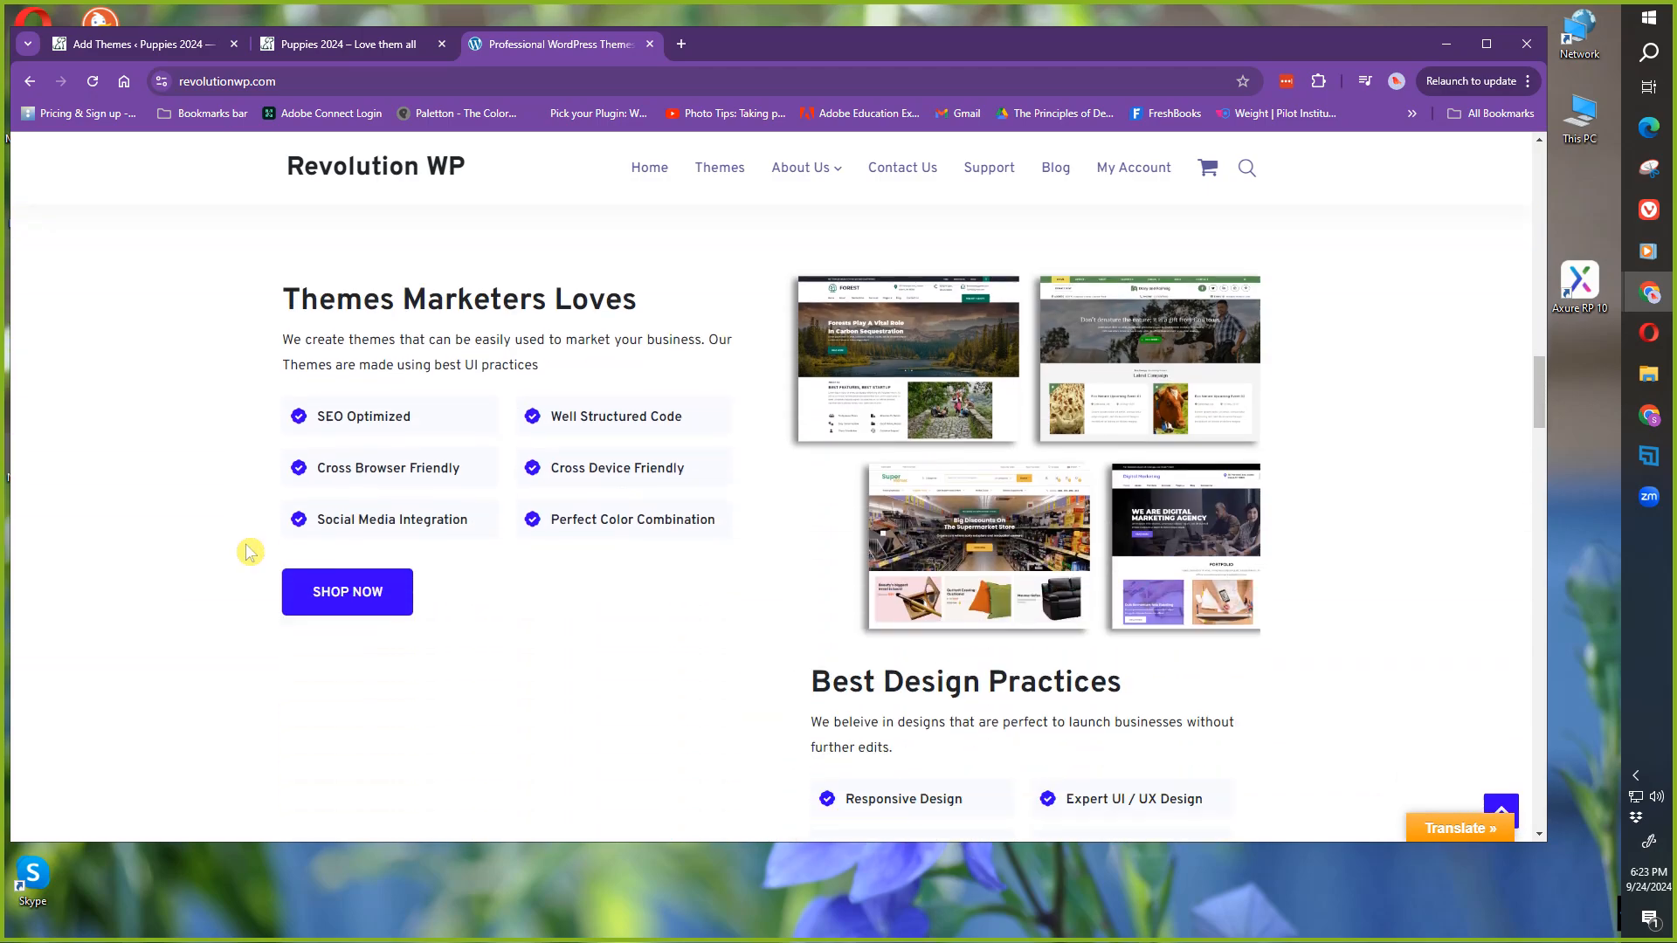
pyautogui.scroll(-10, 249, 551)
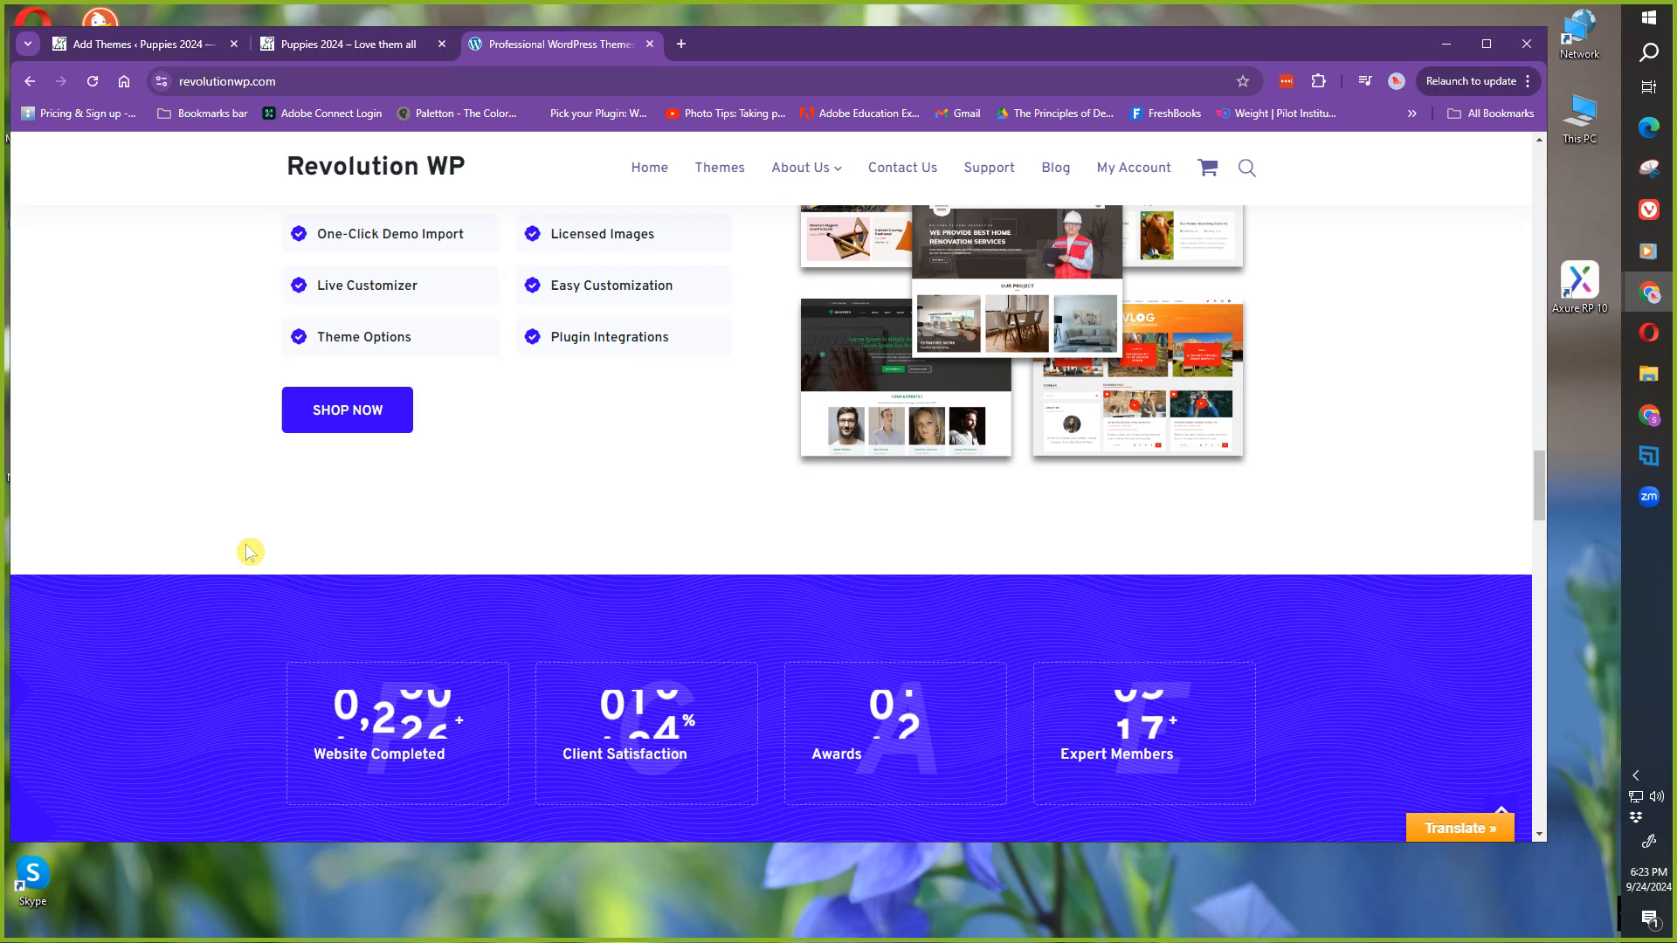
pyautogui.scroll(-5, 250, 552)
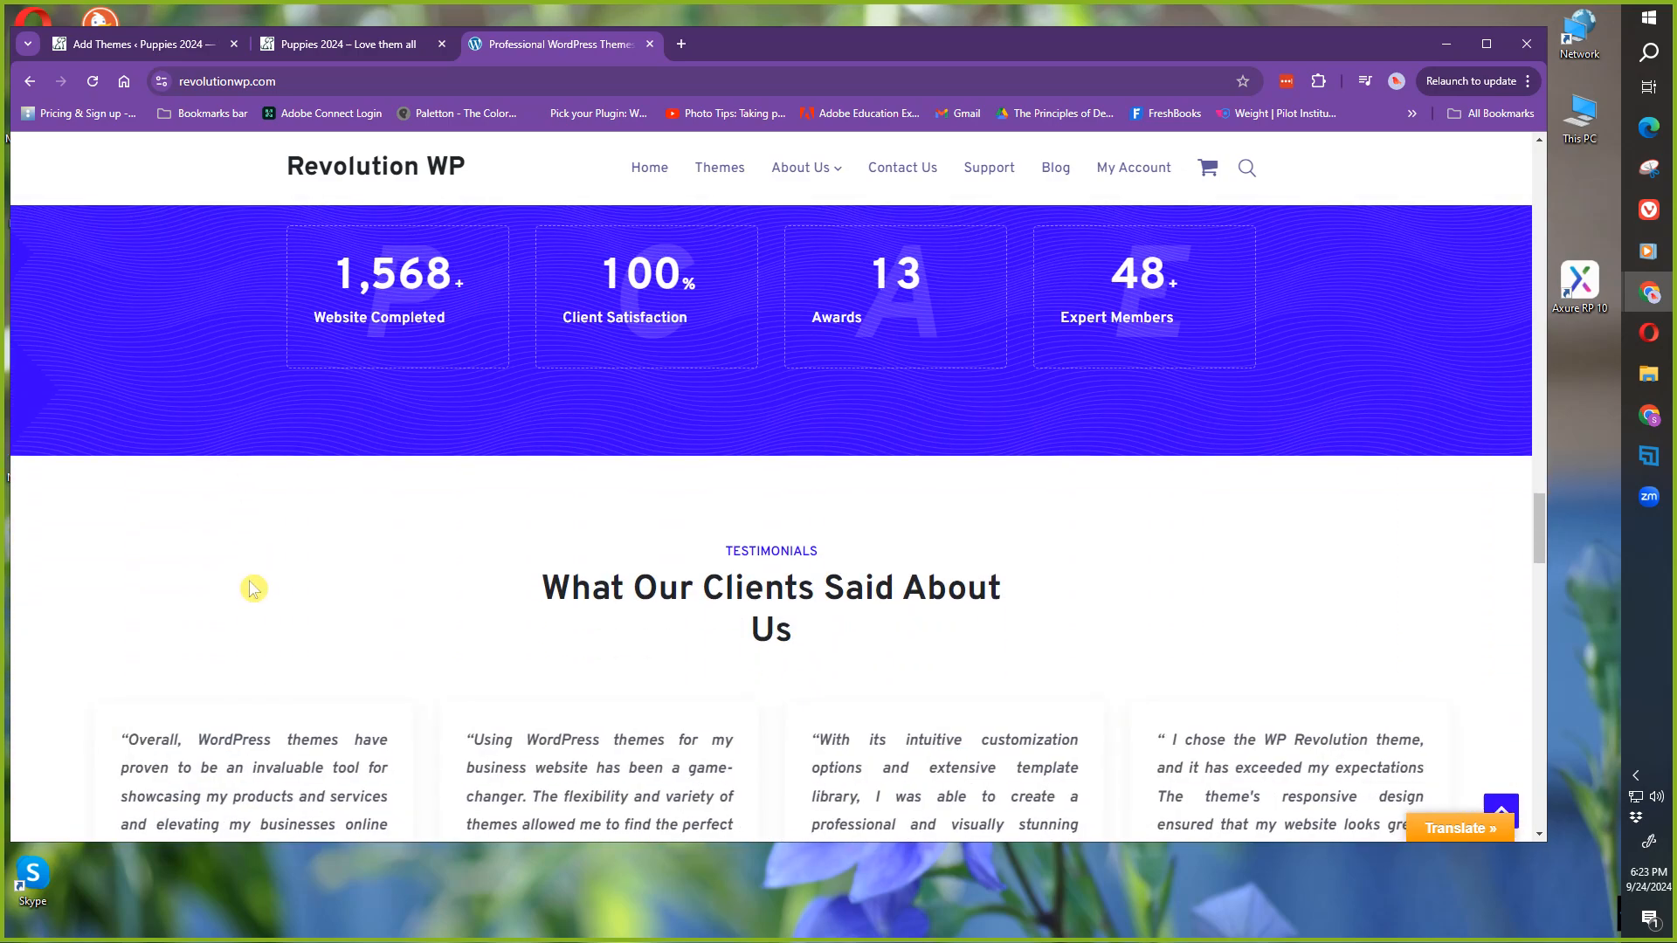
pyautogui.scroll(-12, 253, 588)
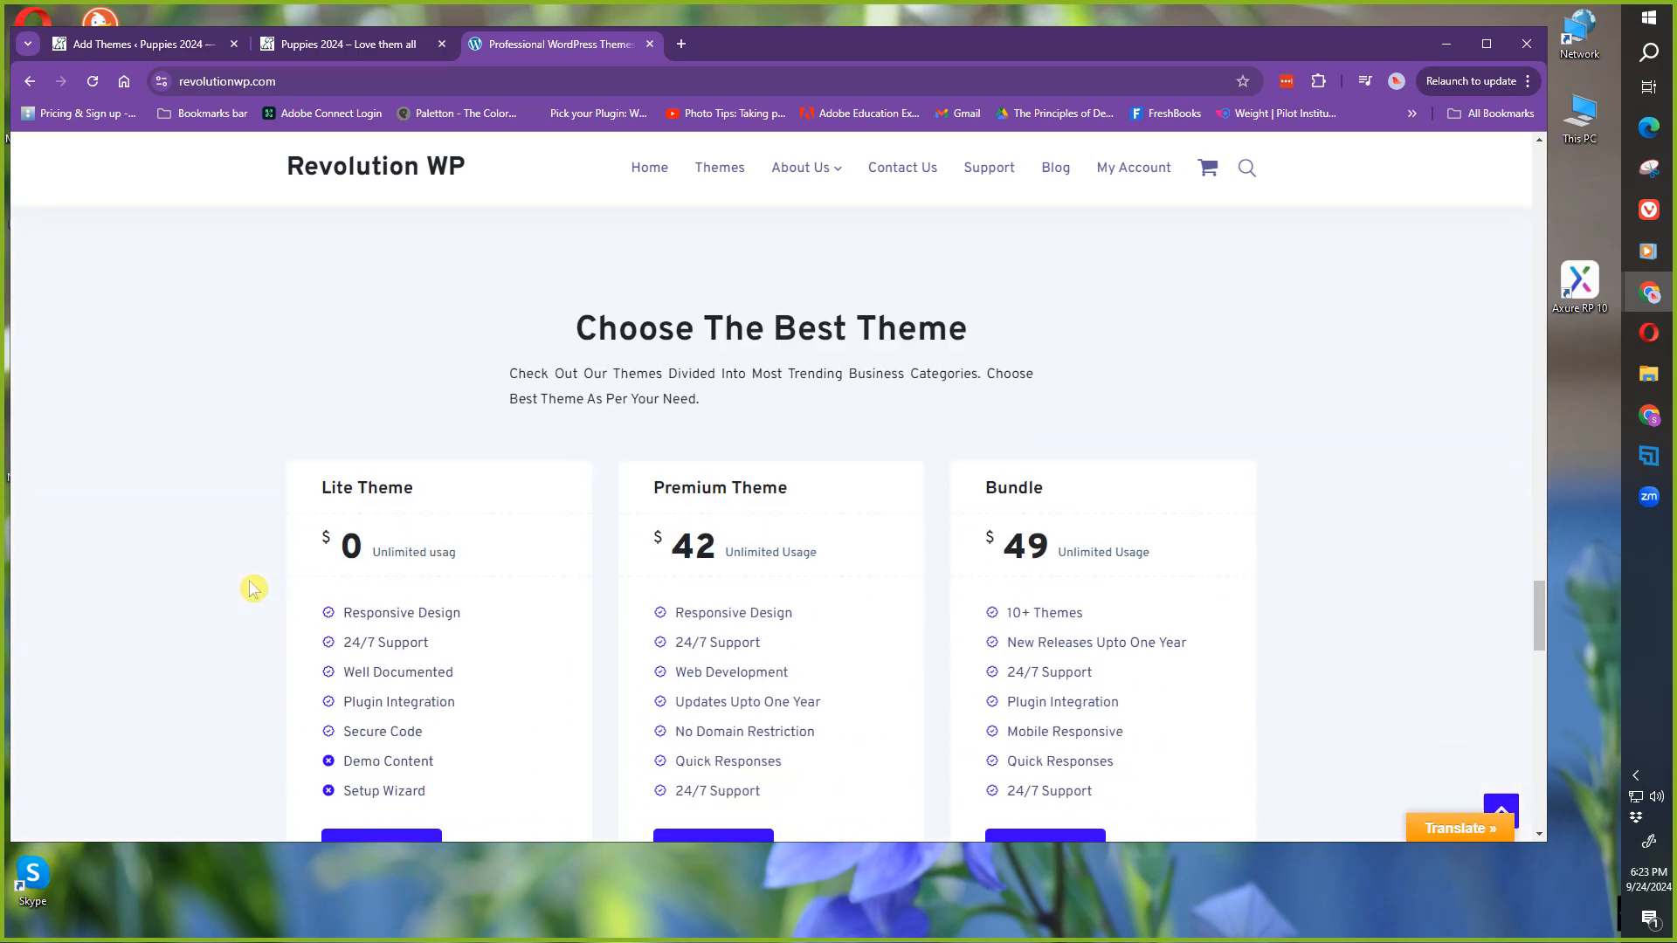
pyautogui.scroll(-2, 253, 589)
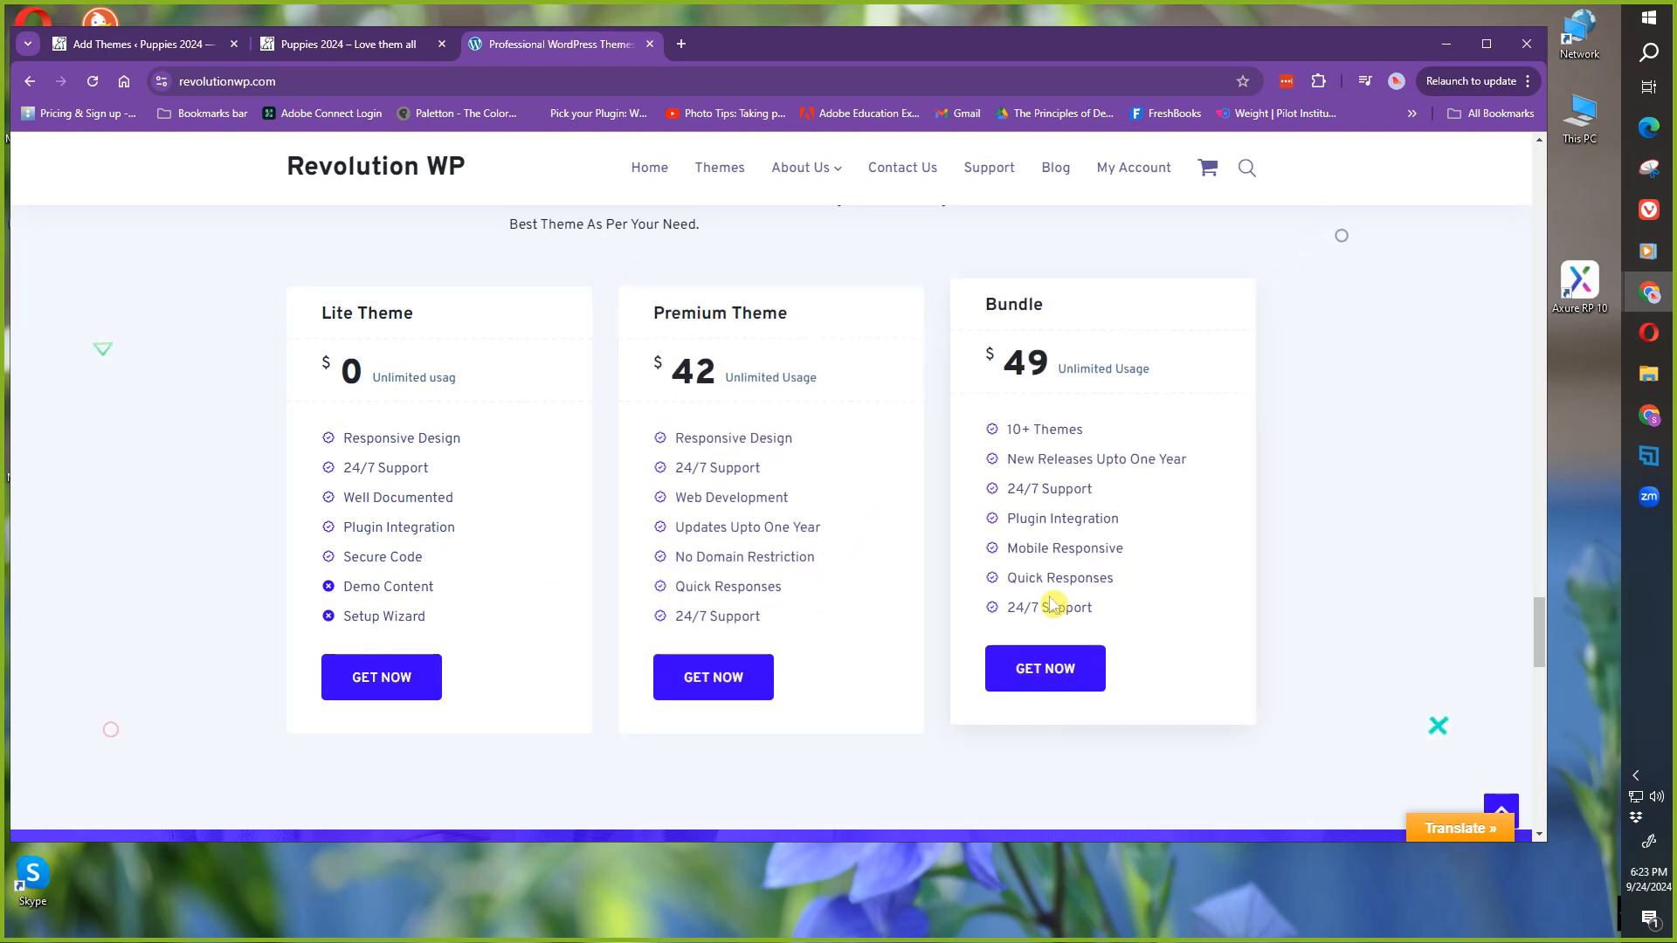
pyautogui.scroll(-1, 1053, 606)
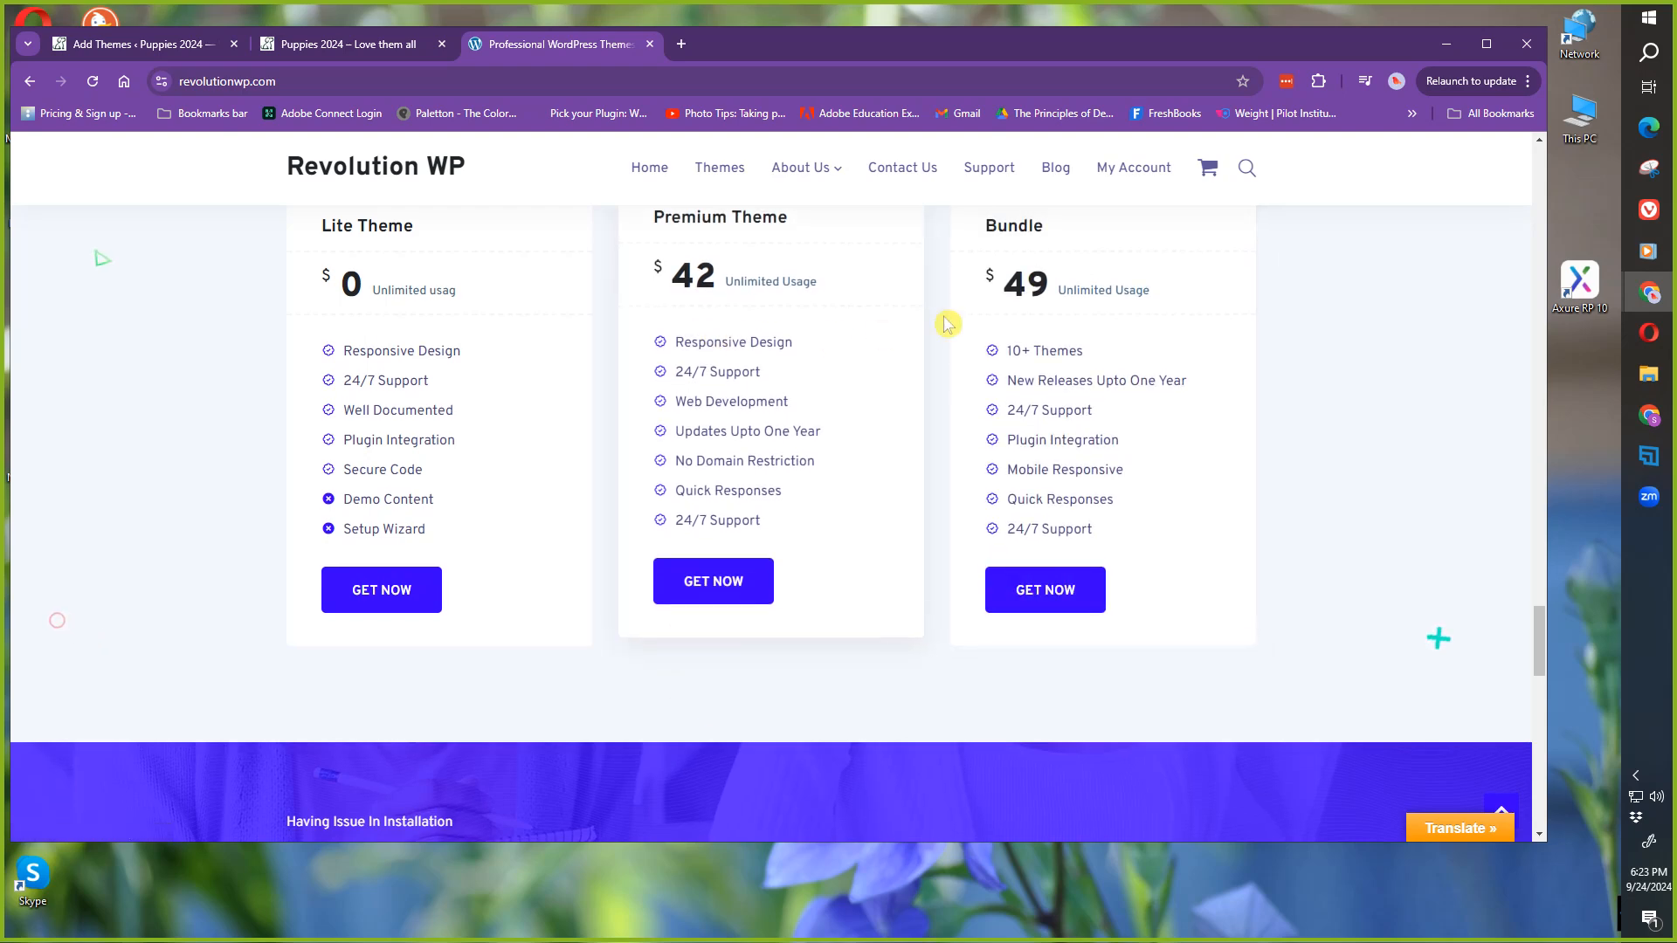
pyautogui.scroll(1, 1125, 591)
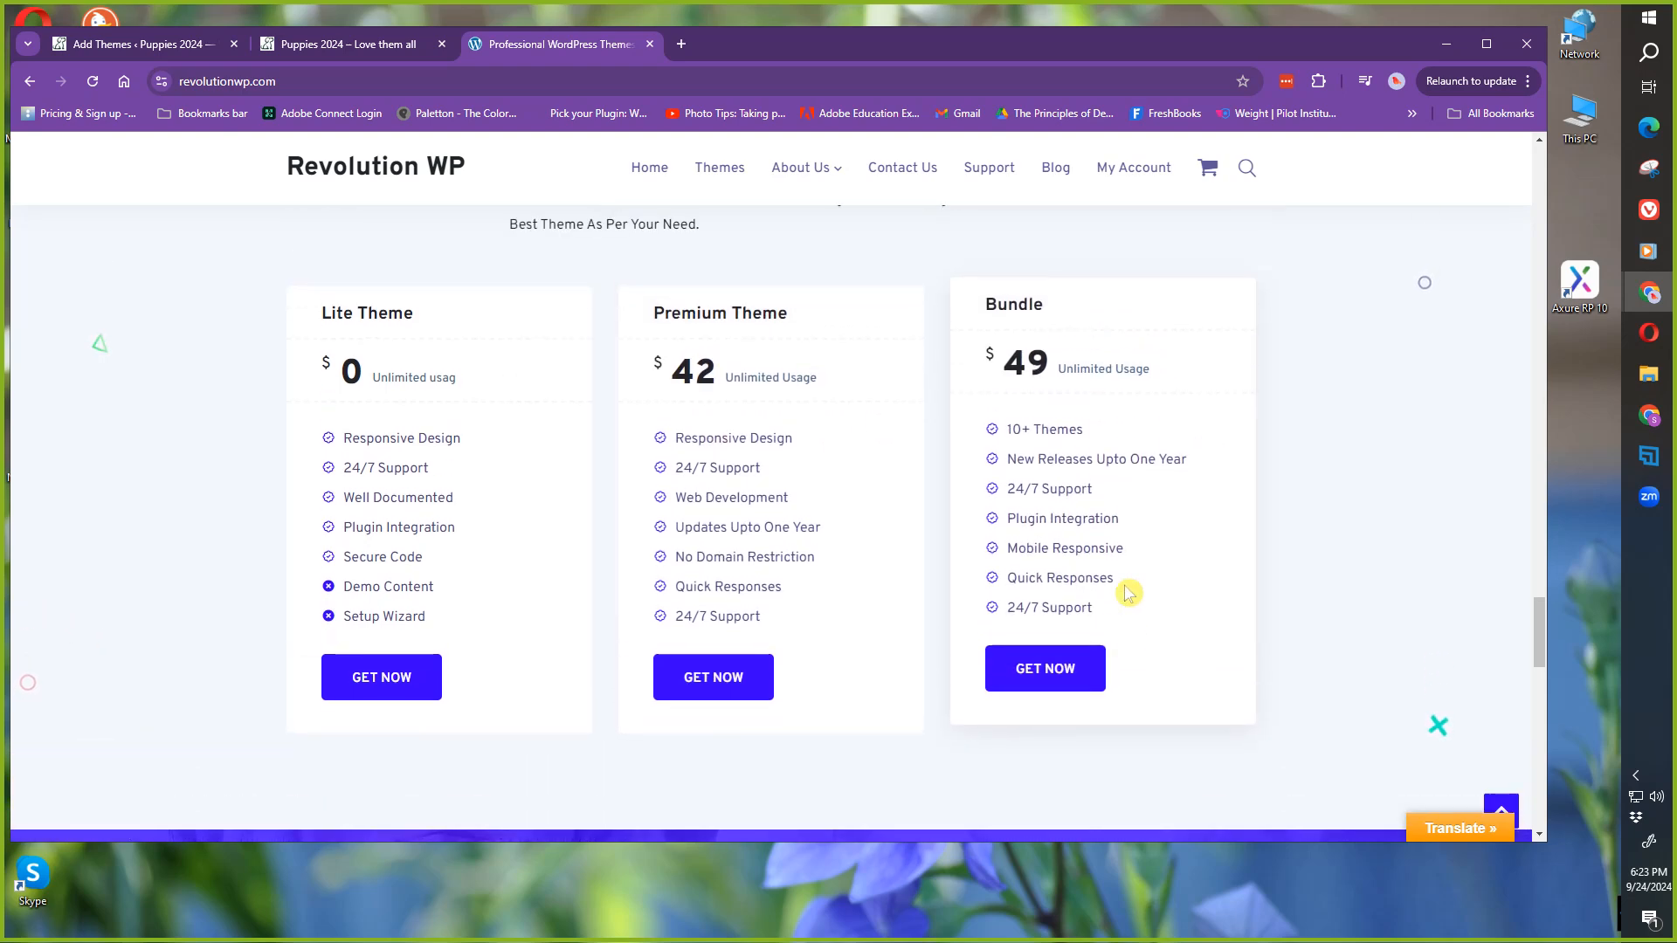
pyautogui.scroll(2, 1126, 591)
pyautogui.scroll(-4, 1126, 591)
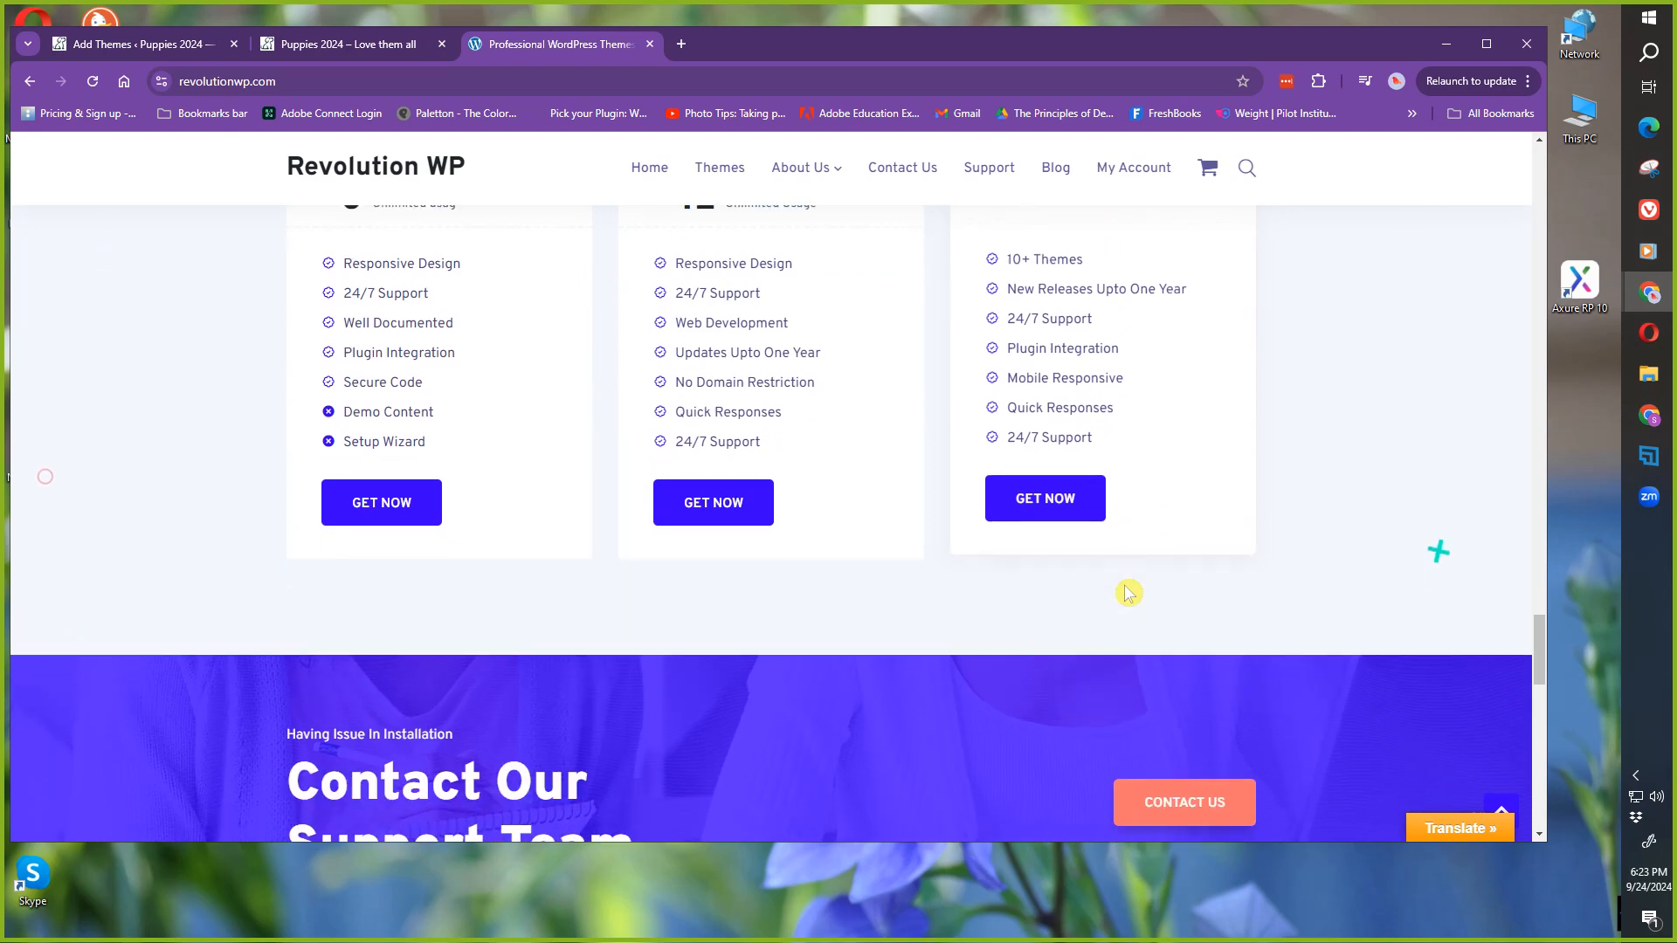
pyautogui.scroll(-8, 1128, 593)
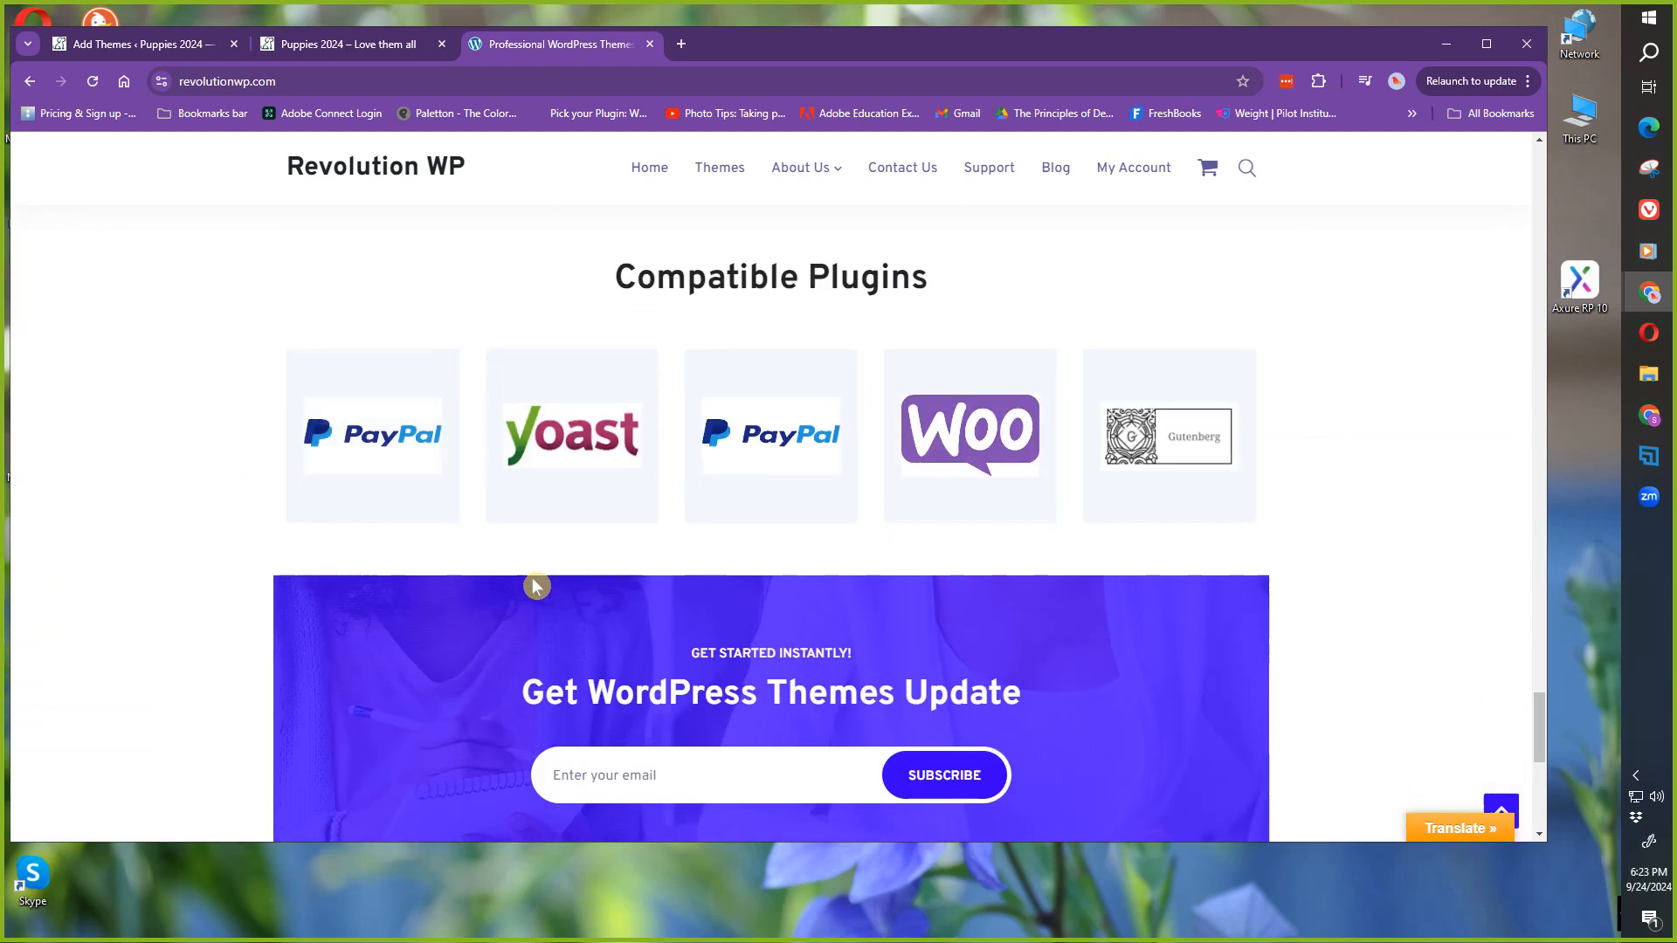
pyautogui.scroll(-4, 446, 612)
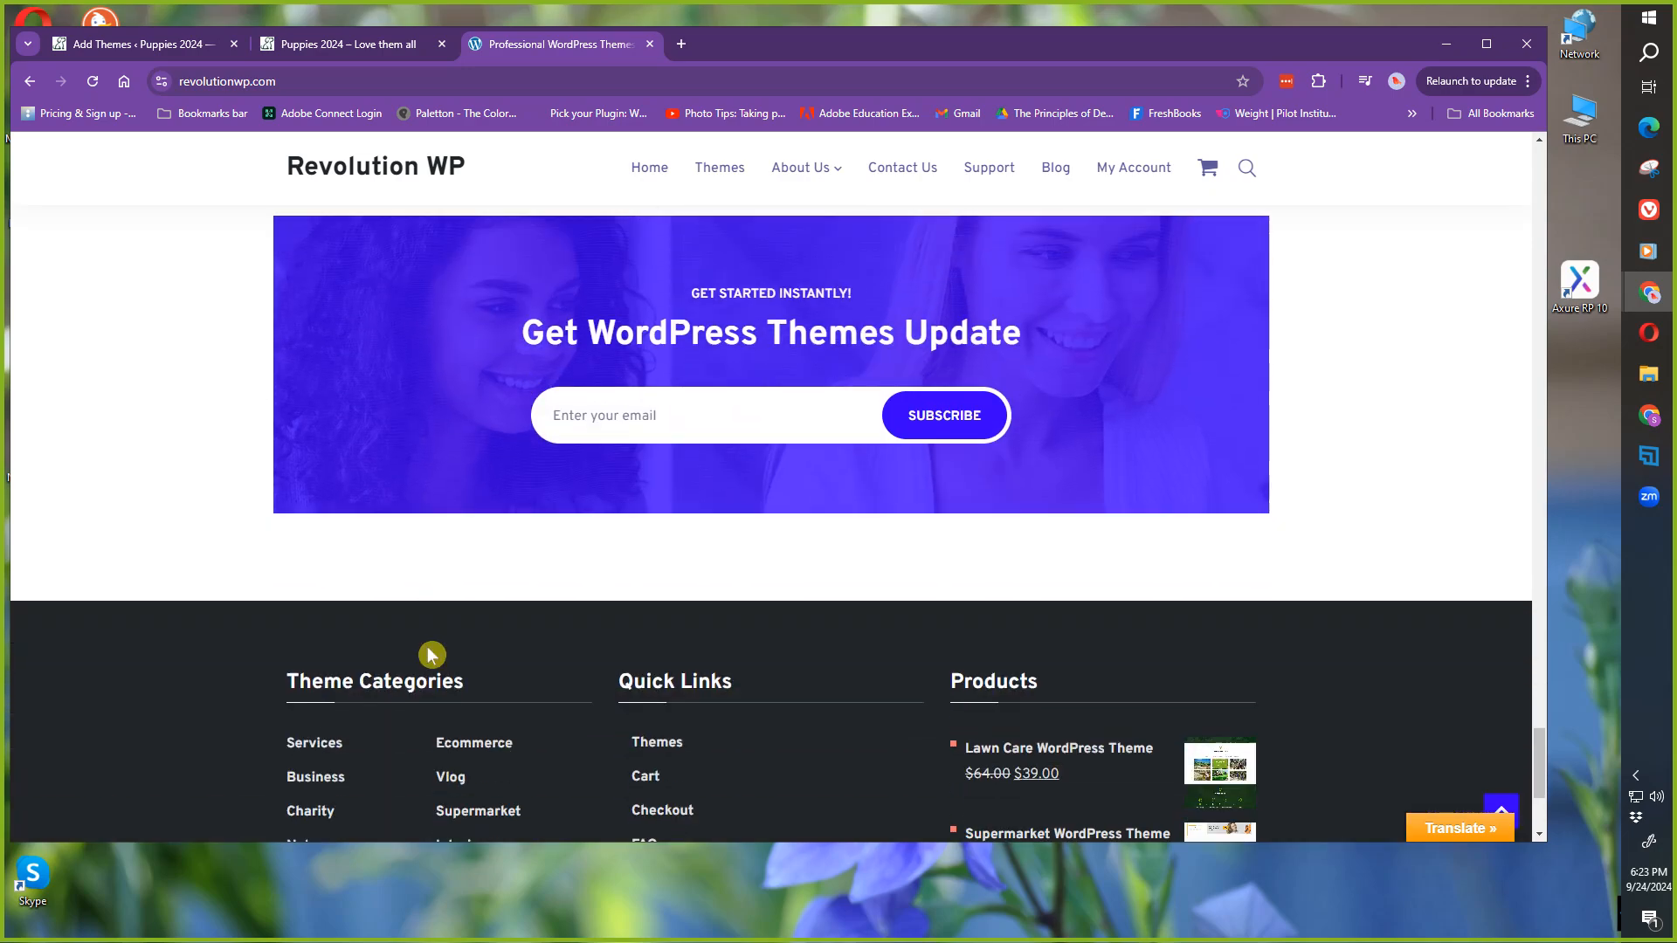
pyautogui.scroll(7, 1201, 559)
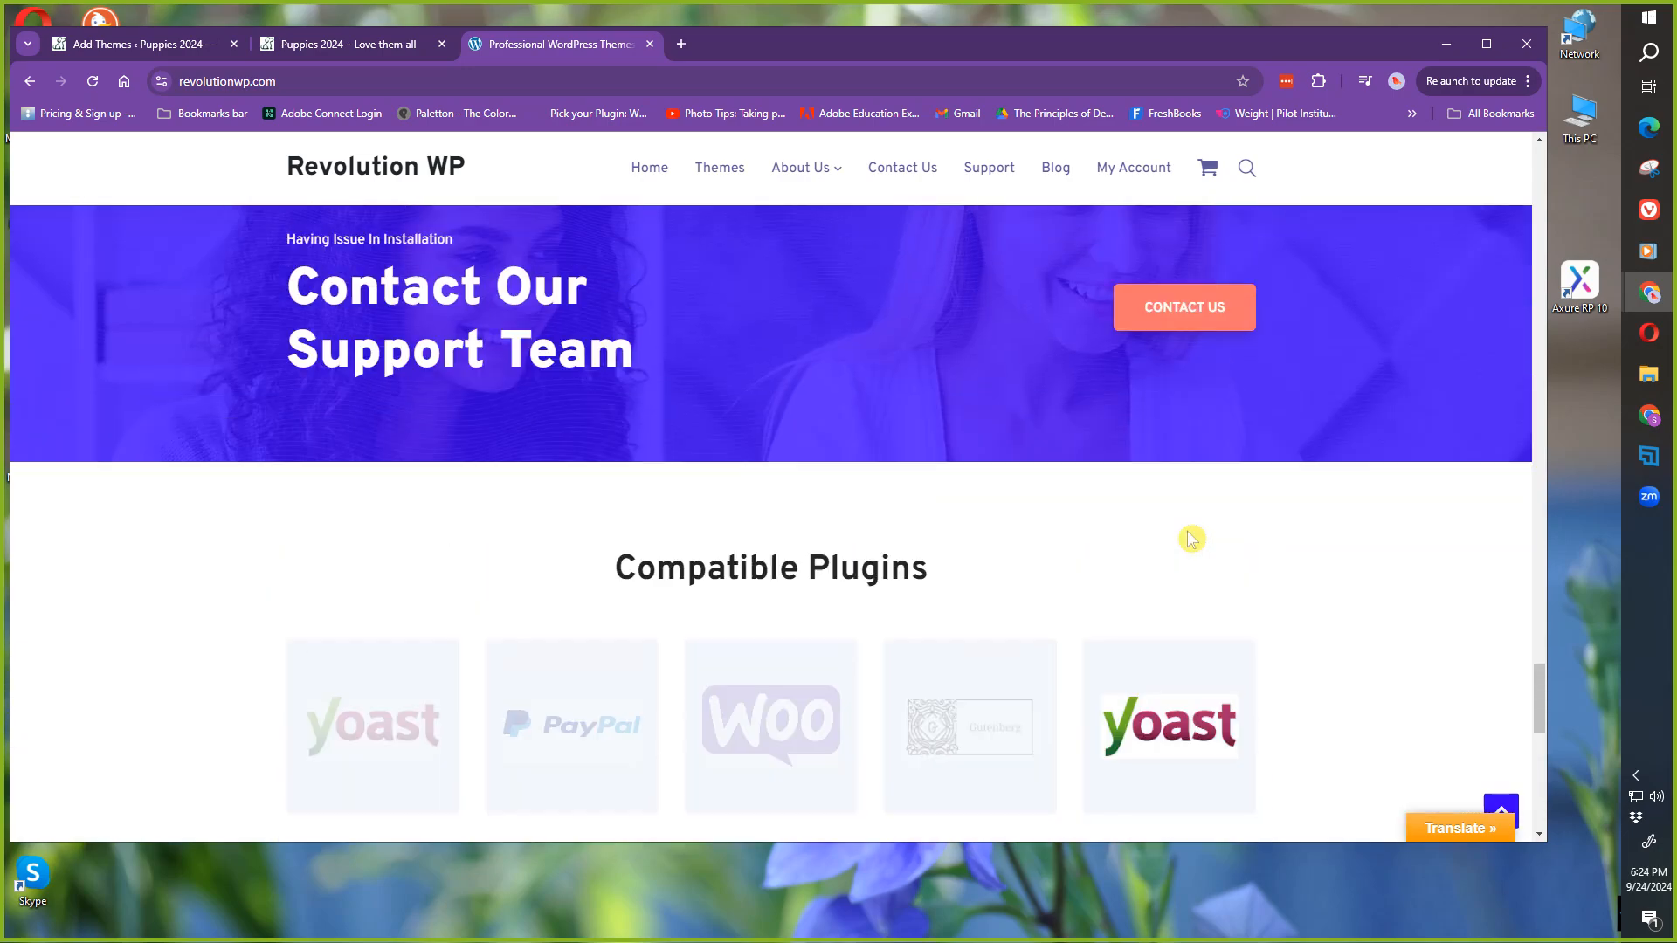
pyautogui.scroll(15, 1191, 539)
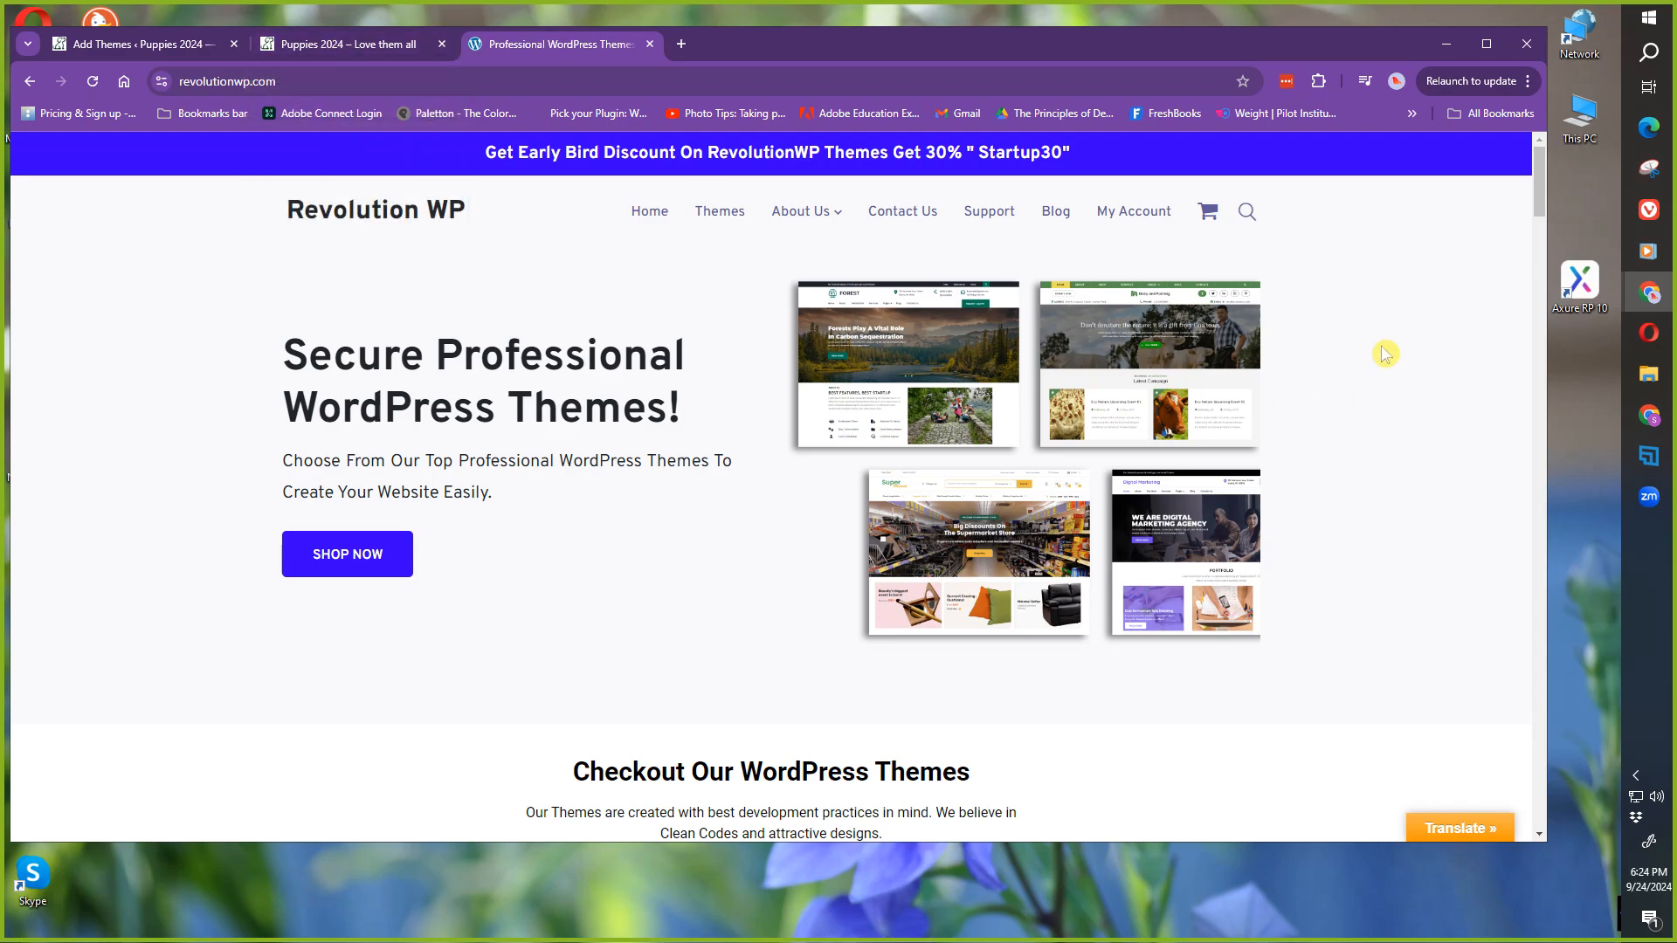
pyautogui.moveTo(1539, 192); pyautogui.dragTo(1521, 835)
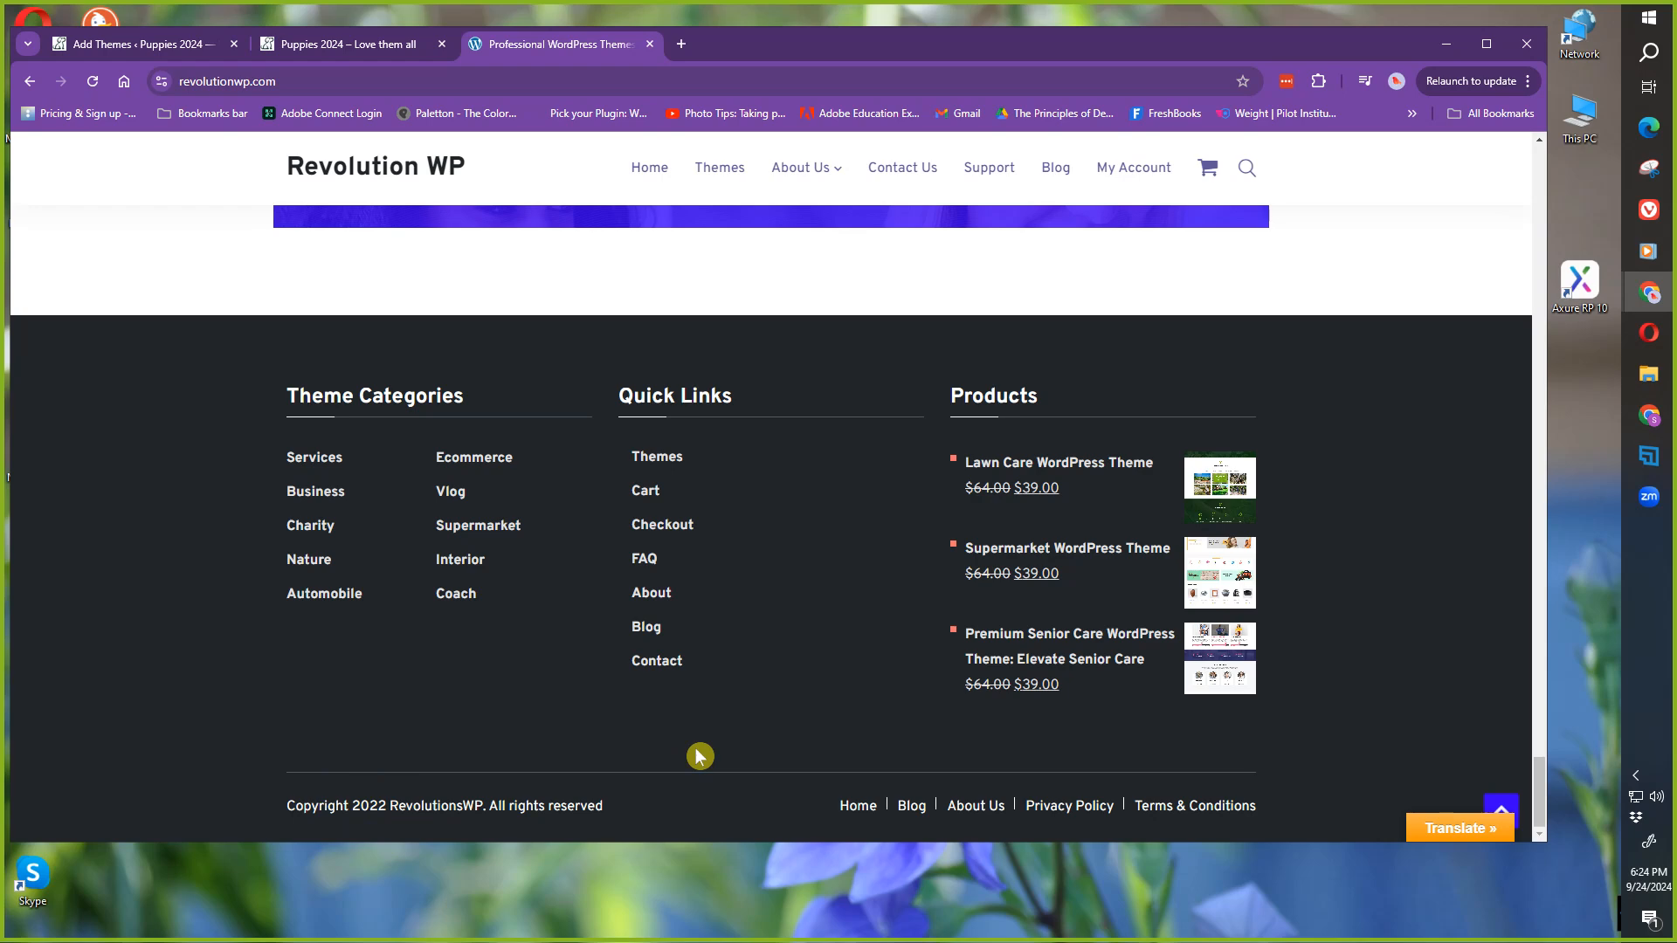
pyautogui.scroll(10, 756, 730)
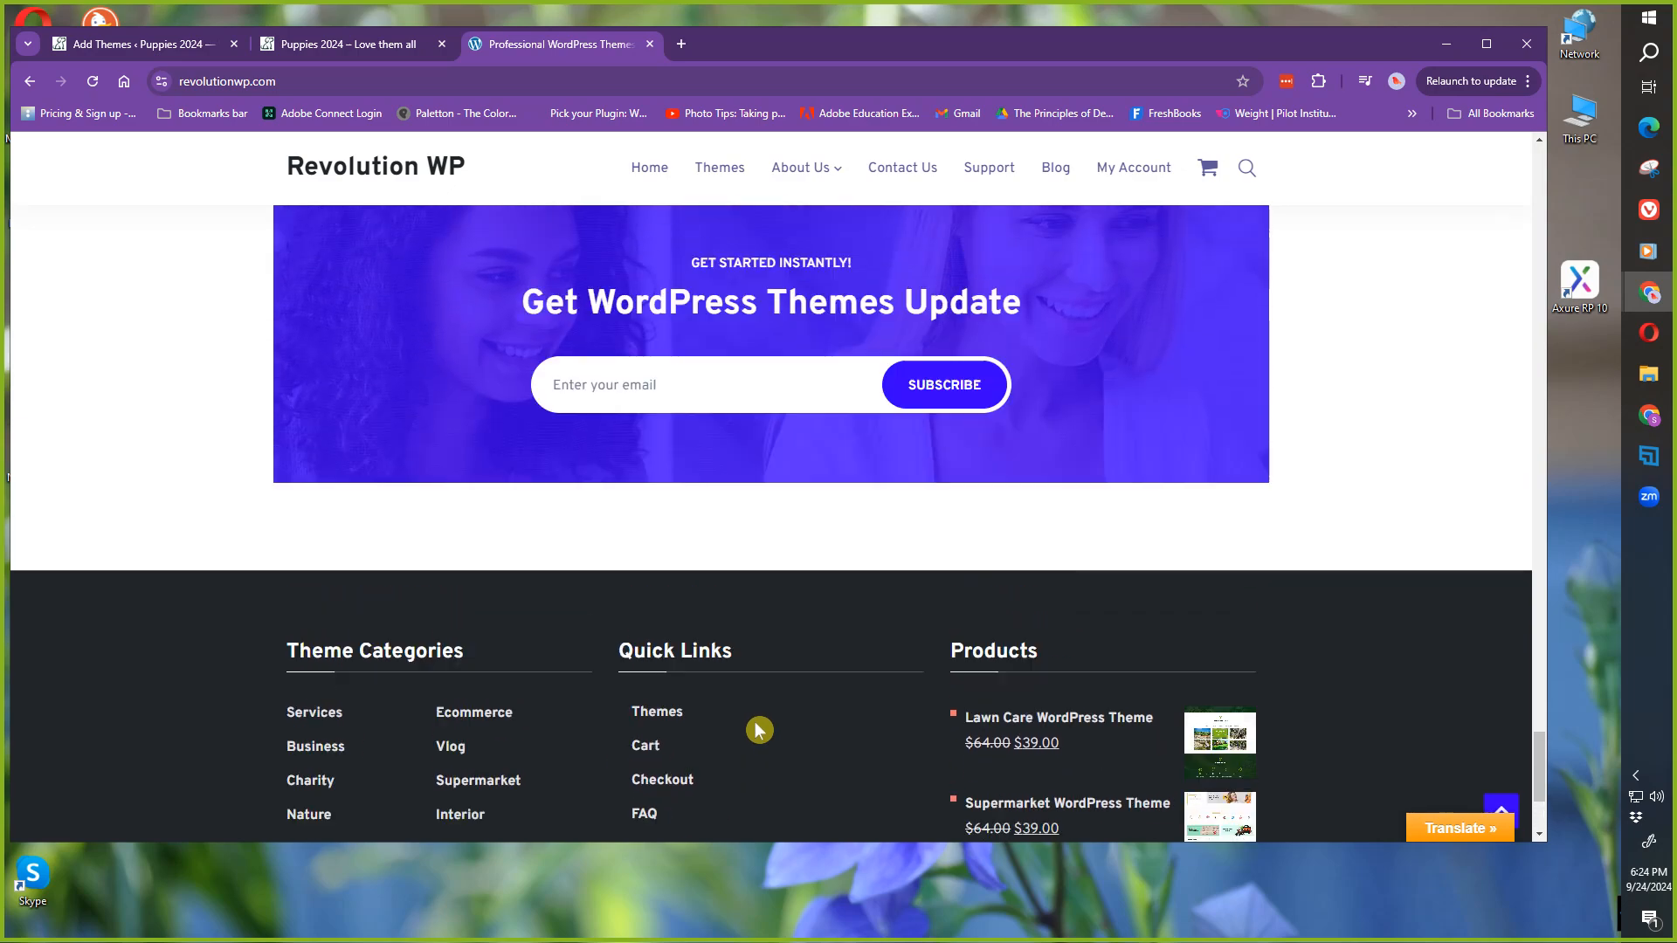
pyautogui.scroll(10, 810, 684)
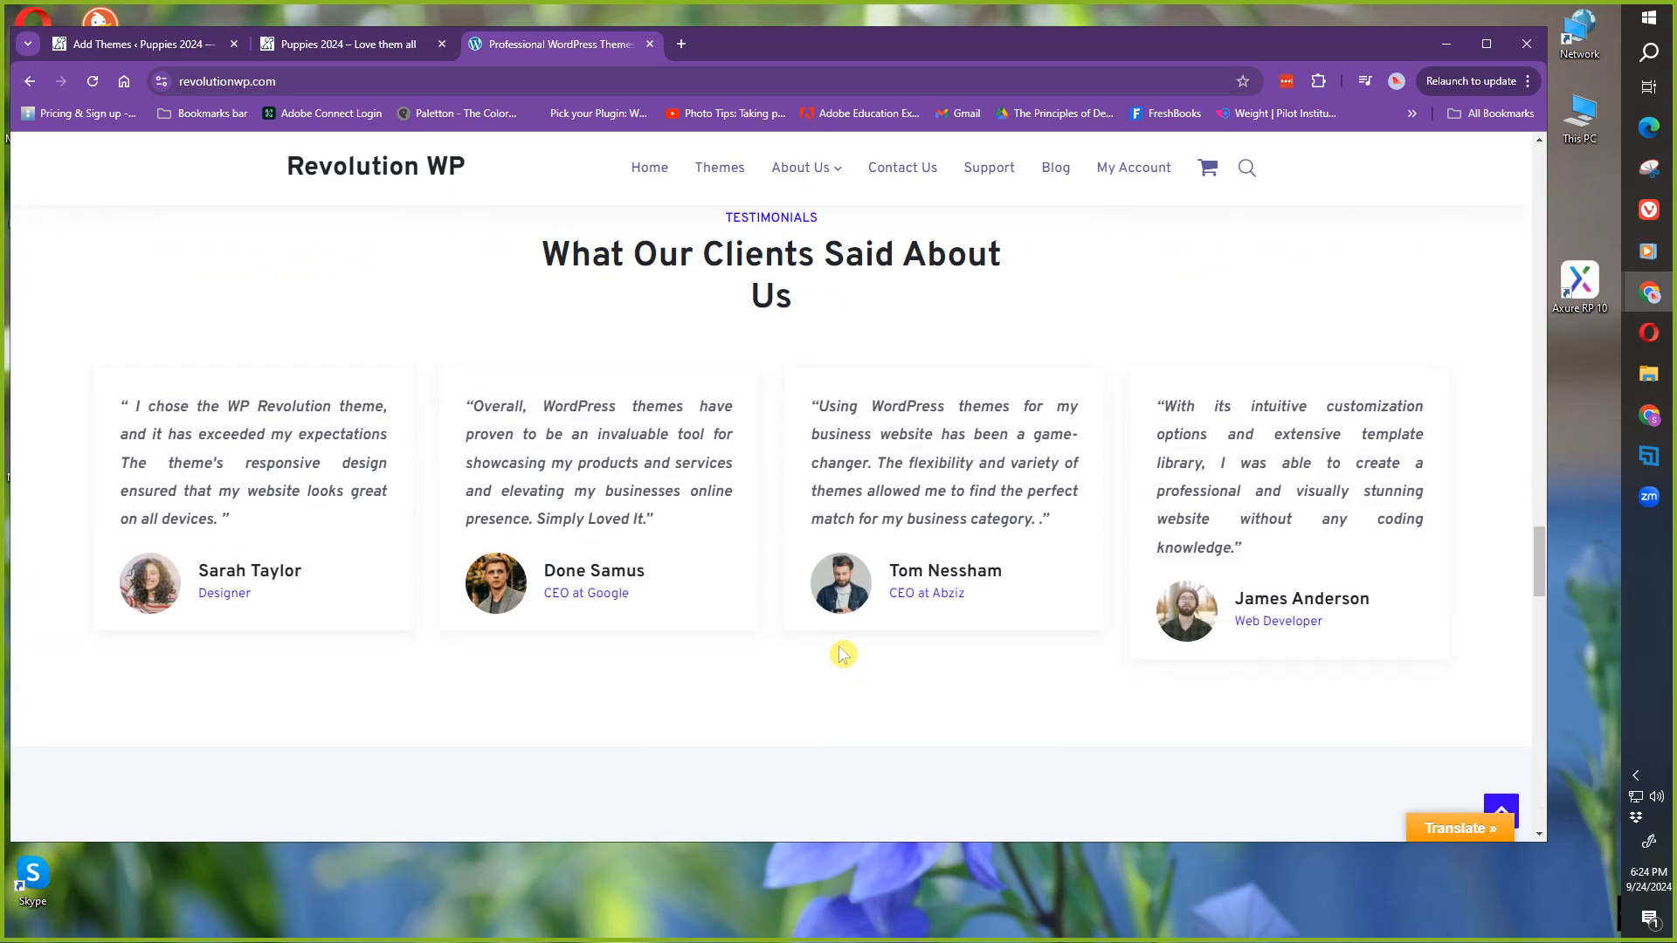
pyautogui.scroll(10, 835, 651)
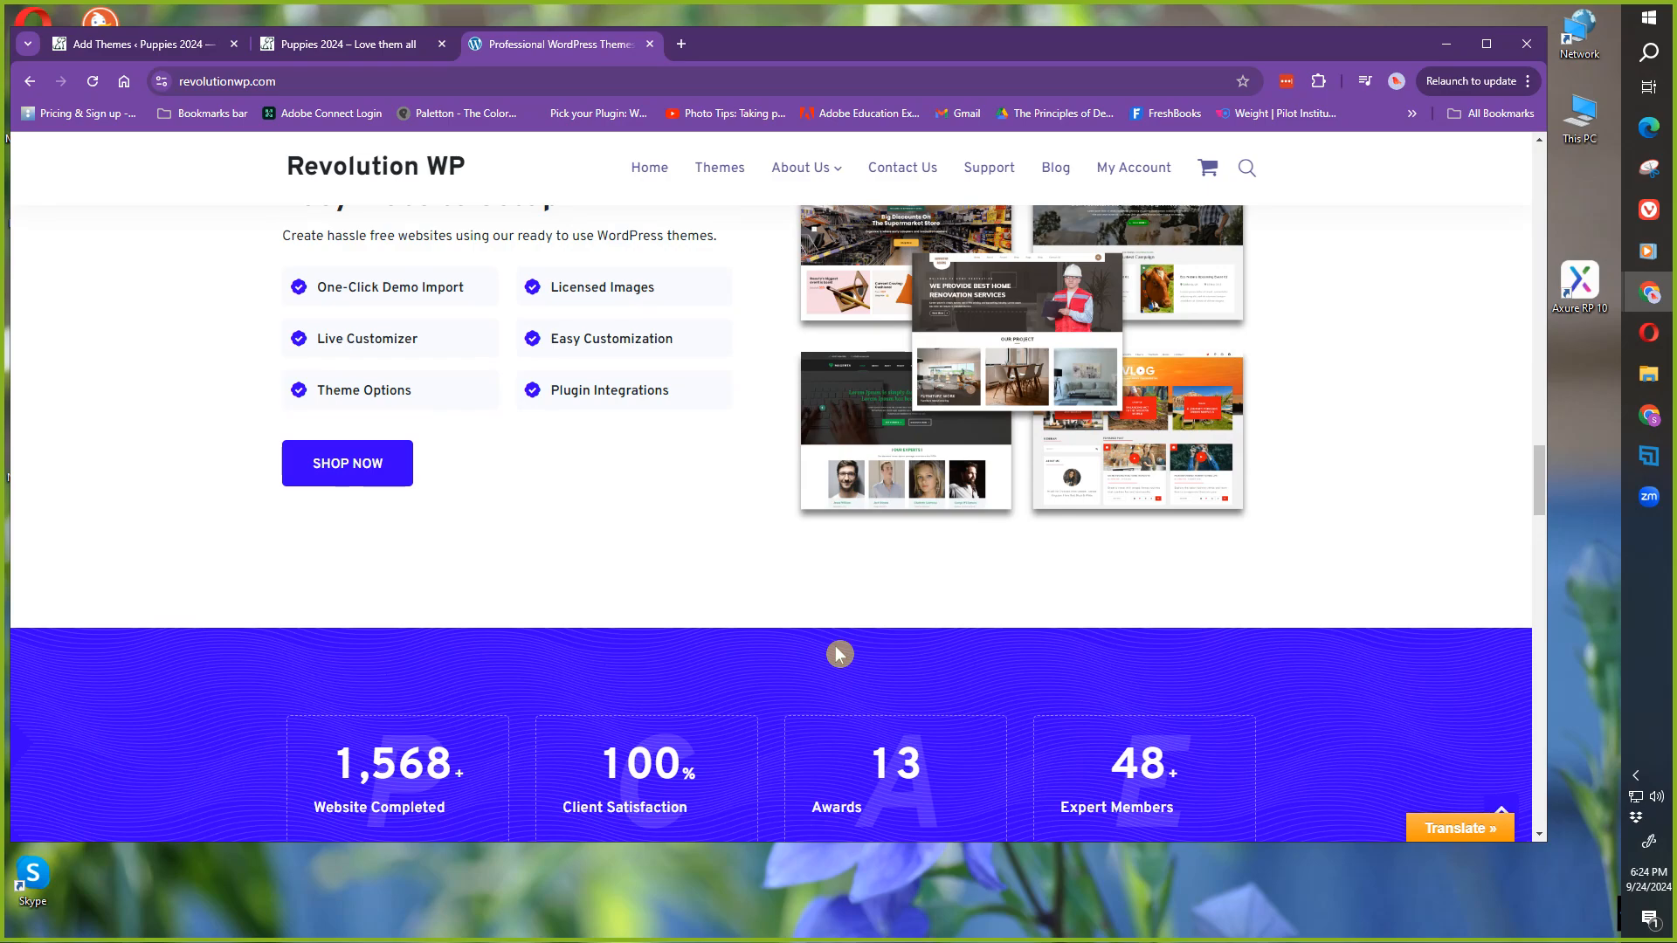
pyautogui.scroll(10, 832, 655)
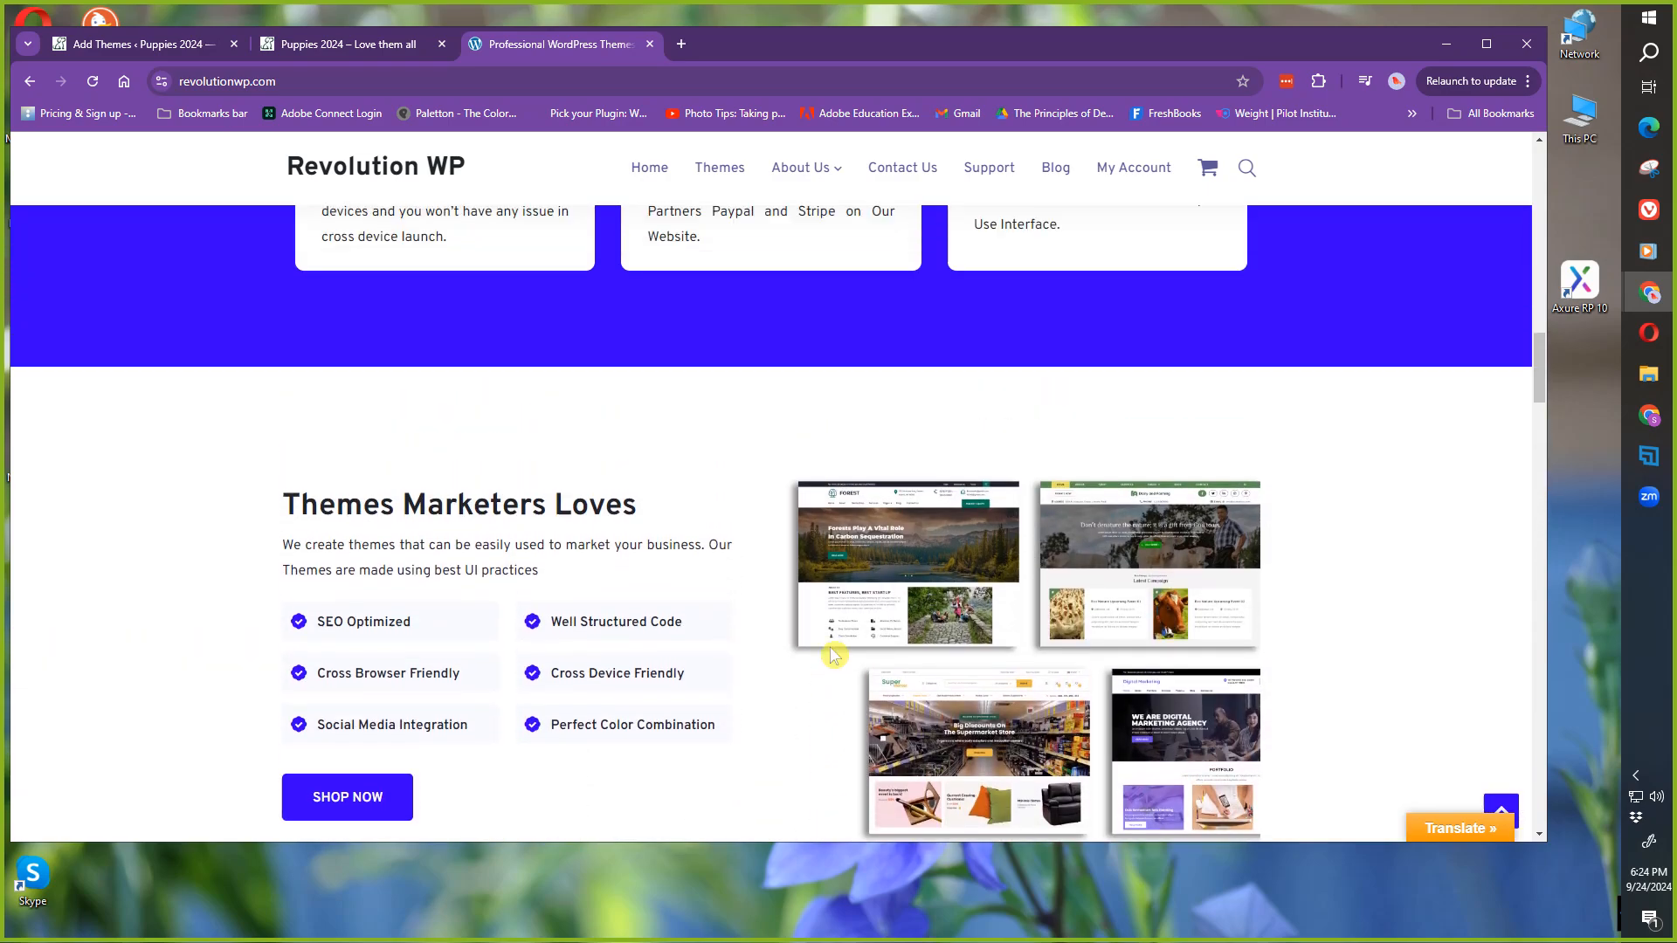
pyautogui.scroll(10, 834, 655)
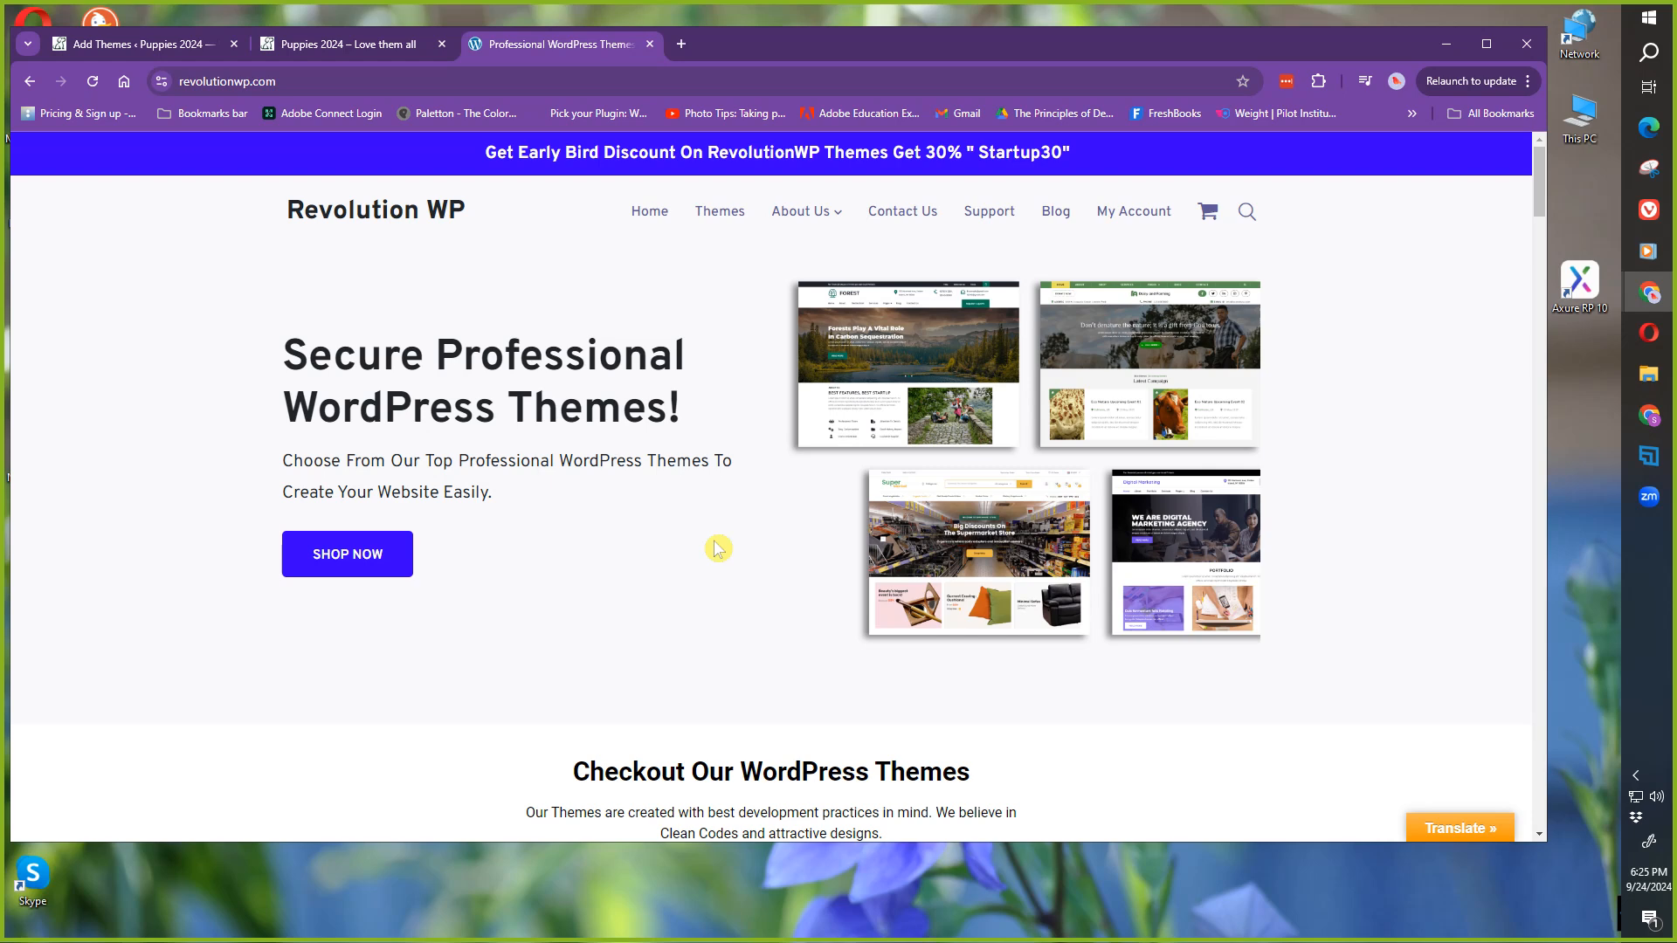
# Switch to the 'Puppies 2024 – Love them all' tab showing its Home page.
pyautogui.click(353, 44)
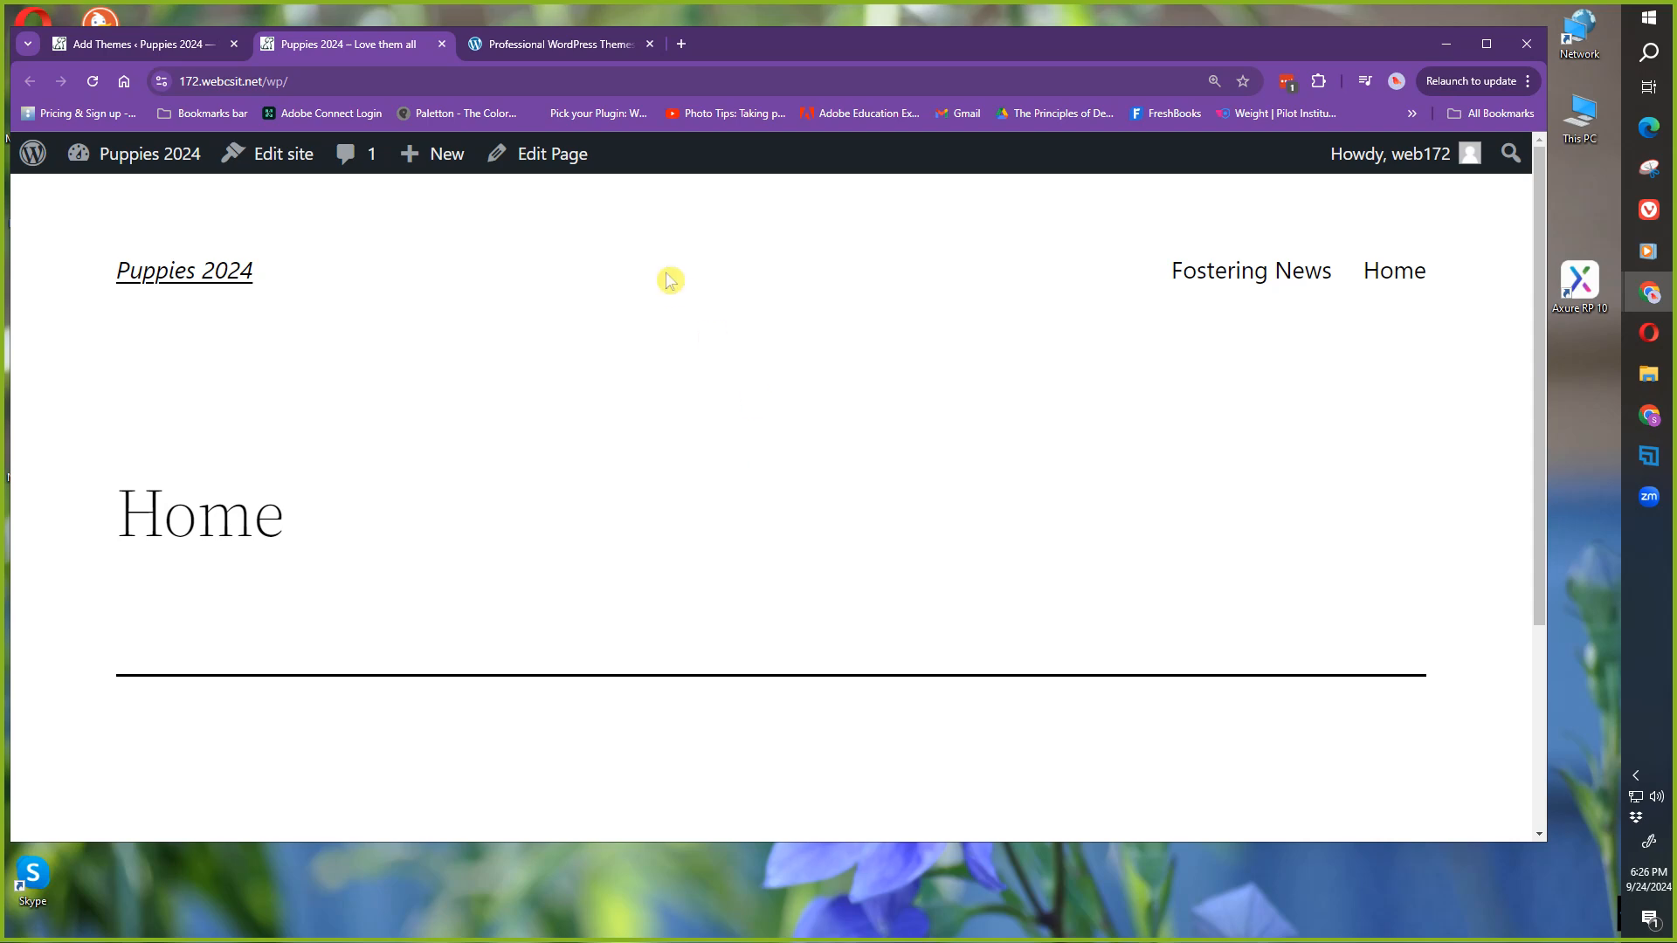
# Return to the Land Excavator preview and scroll through the Hello world post and sidebar sections.
pyautogui.click(155, 45)
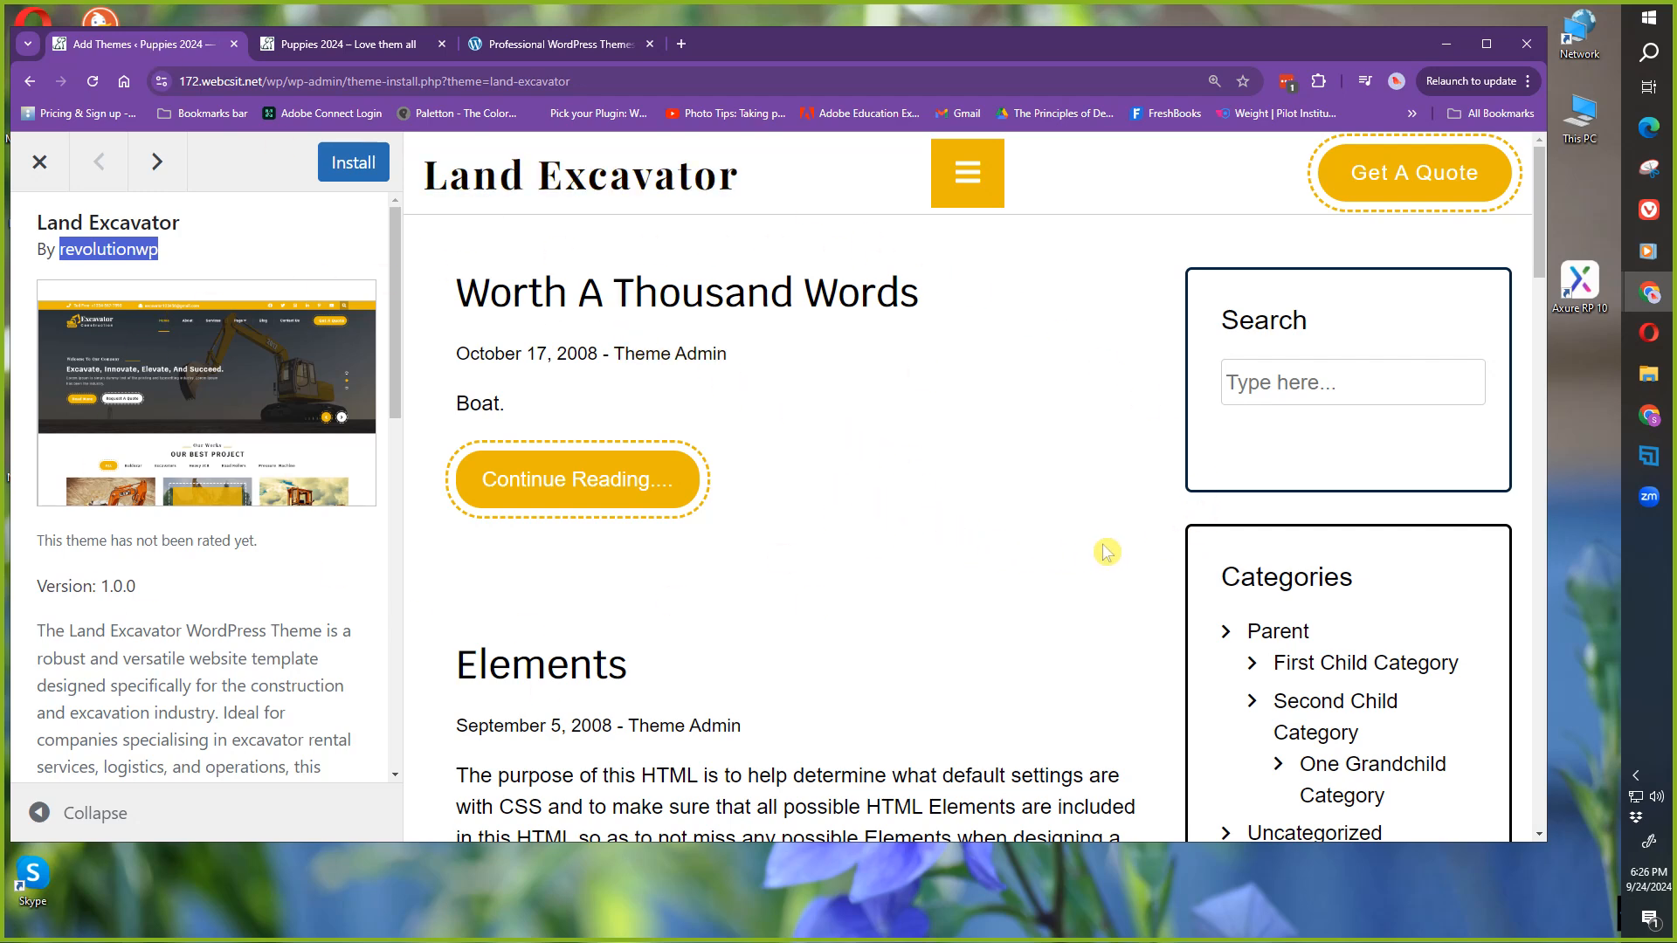
pyautogui.scroll(-1, 784, 499)
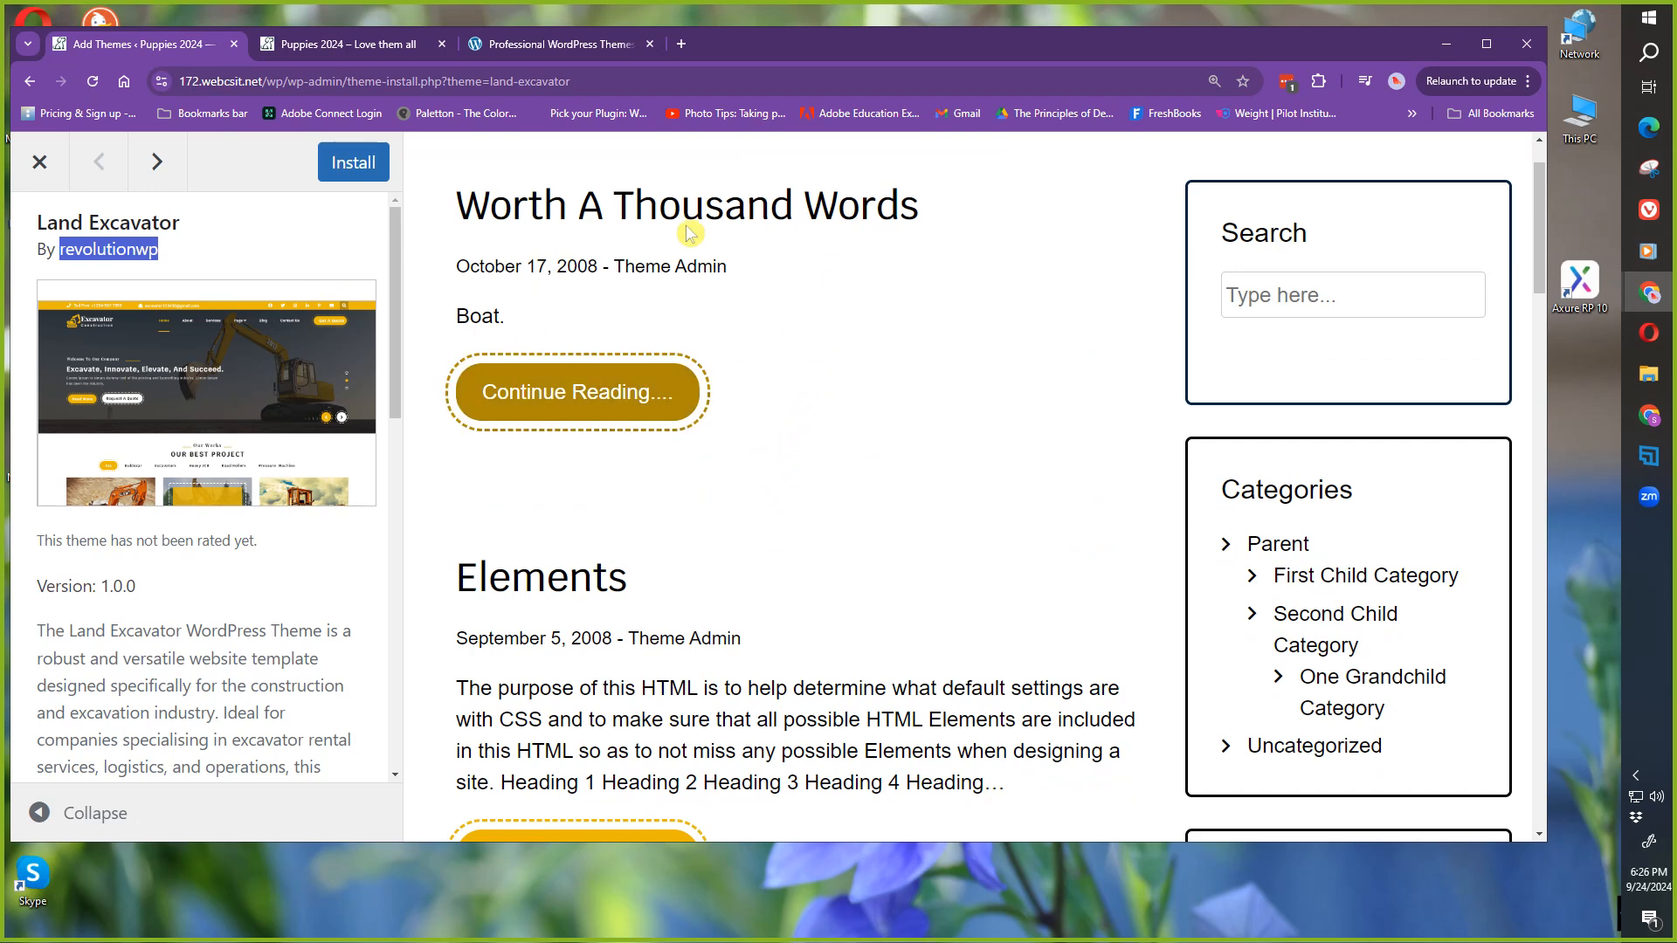
pyautogui.scroll(-1, 788, 431)
pyautogui.scroll(-2, 787, 431)
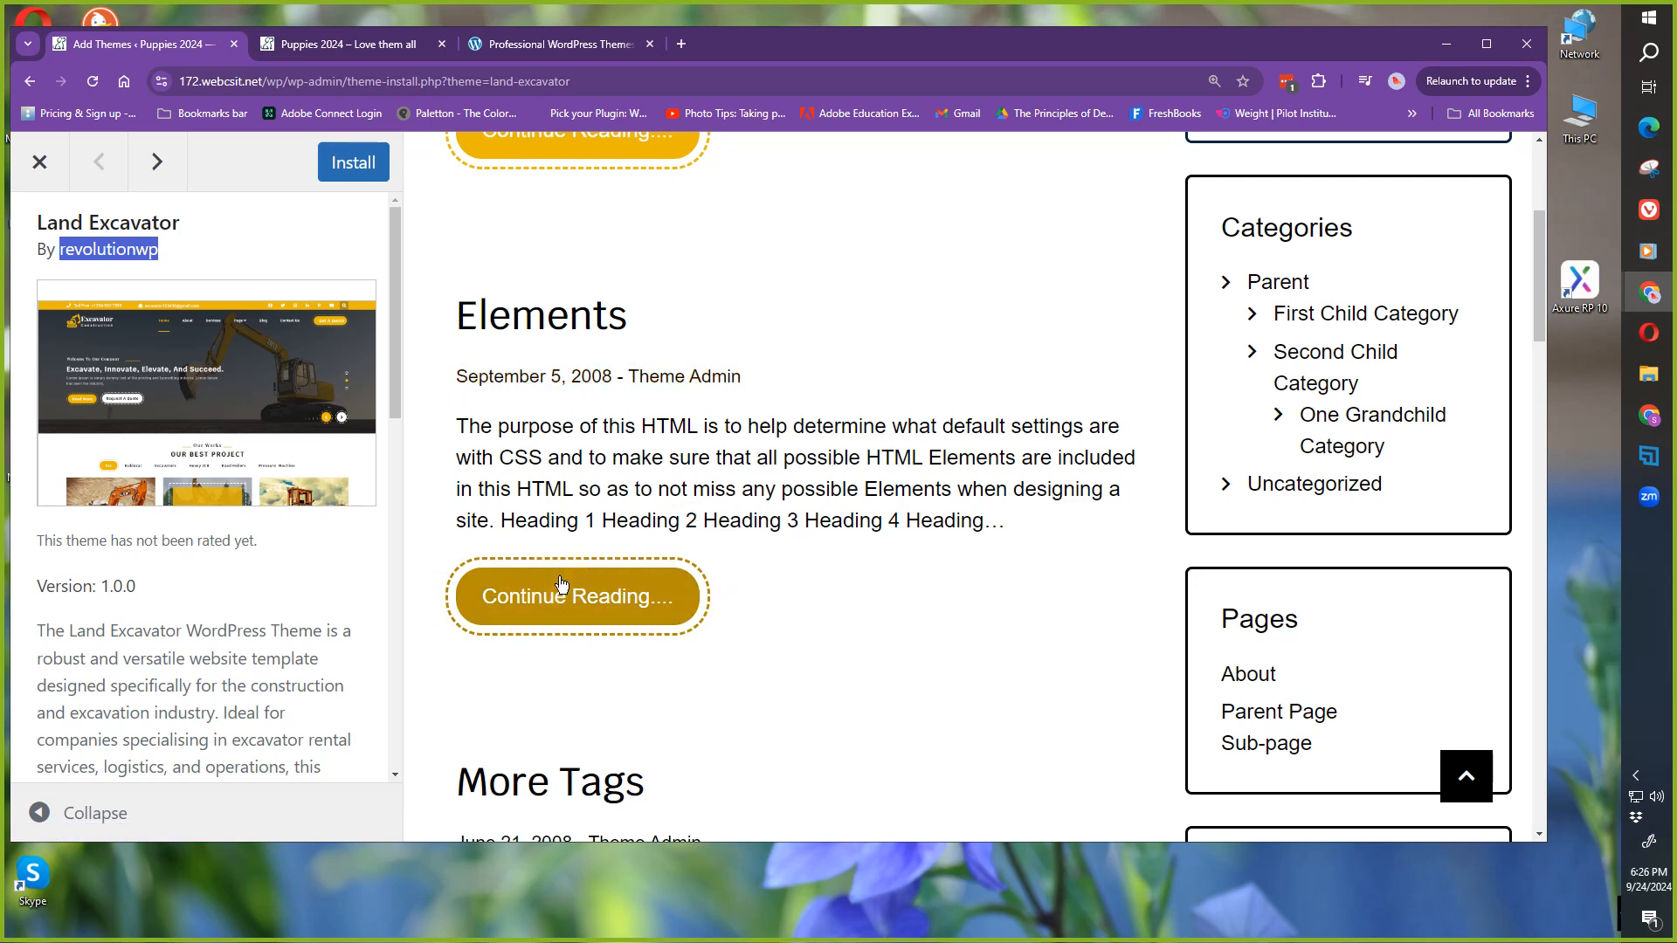
pyautogui.scroll(-5, 769, 594)
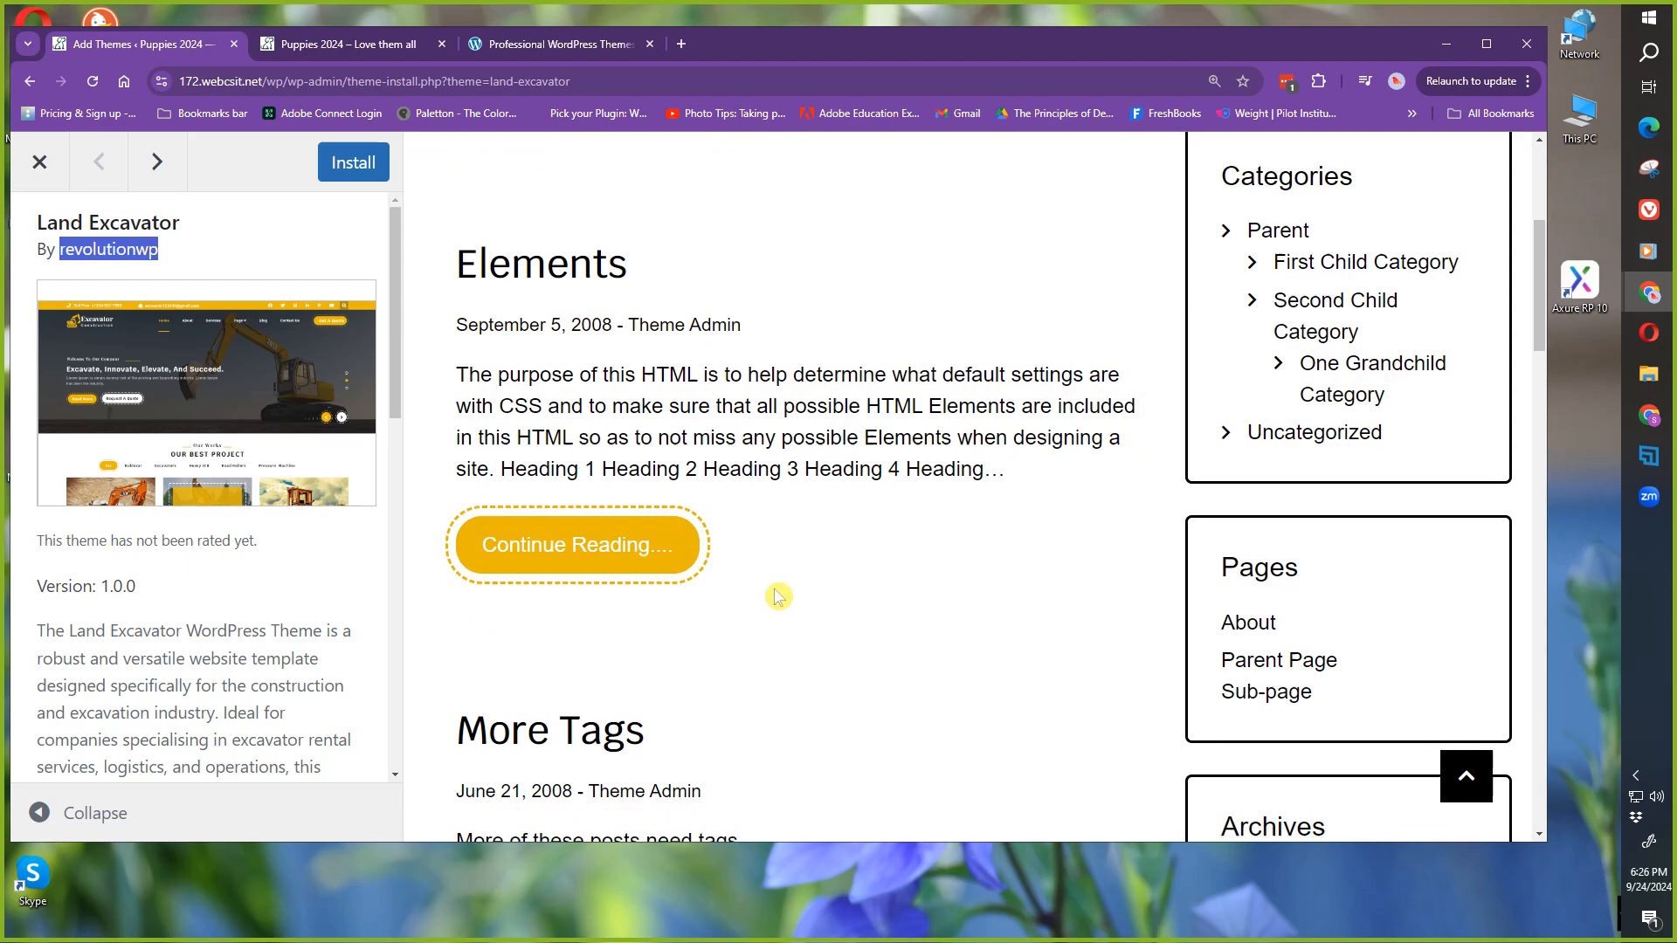
pyautogui.scroll(-1, 646, 559)
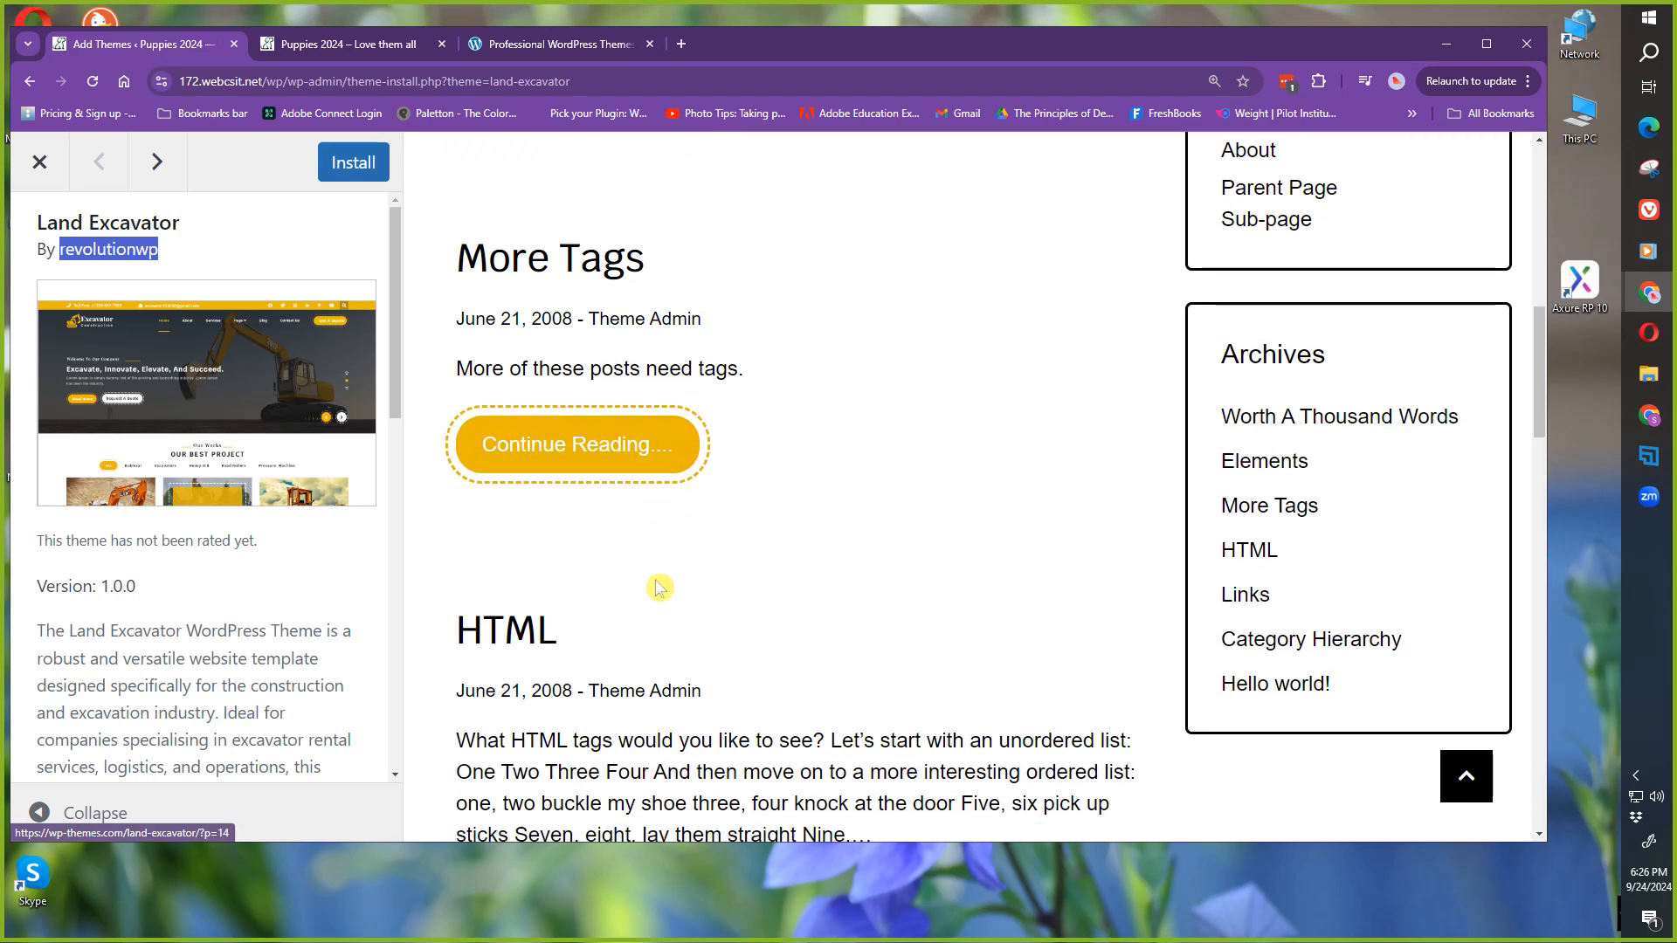
pyautogui.scroll(-2, 722, 543)
pyautogui.scroll(-1, 664, 611)
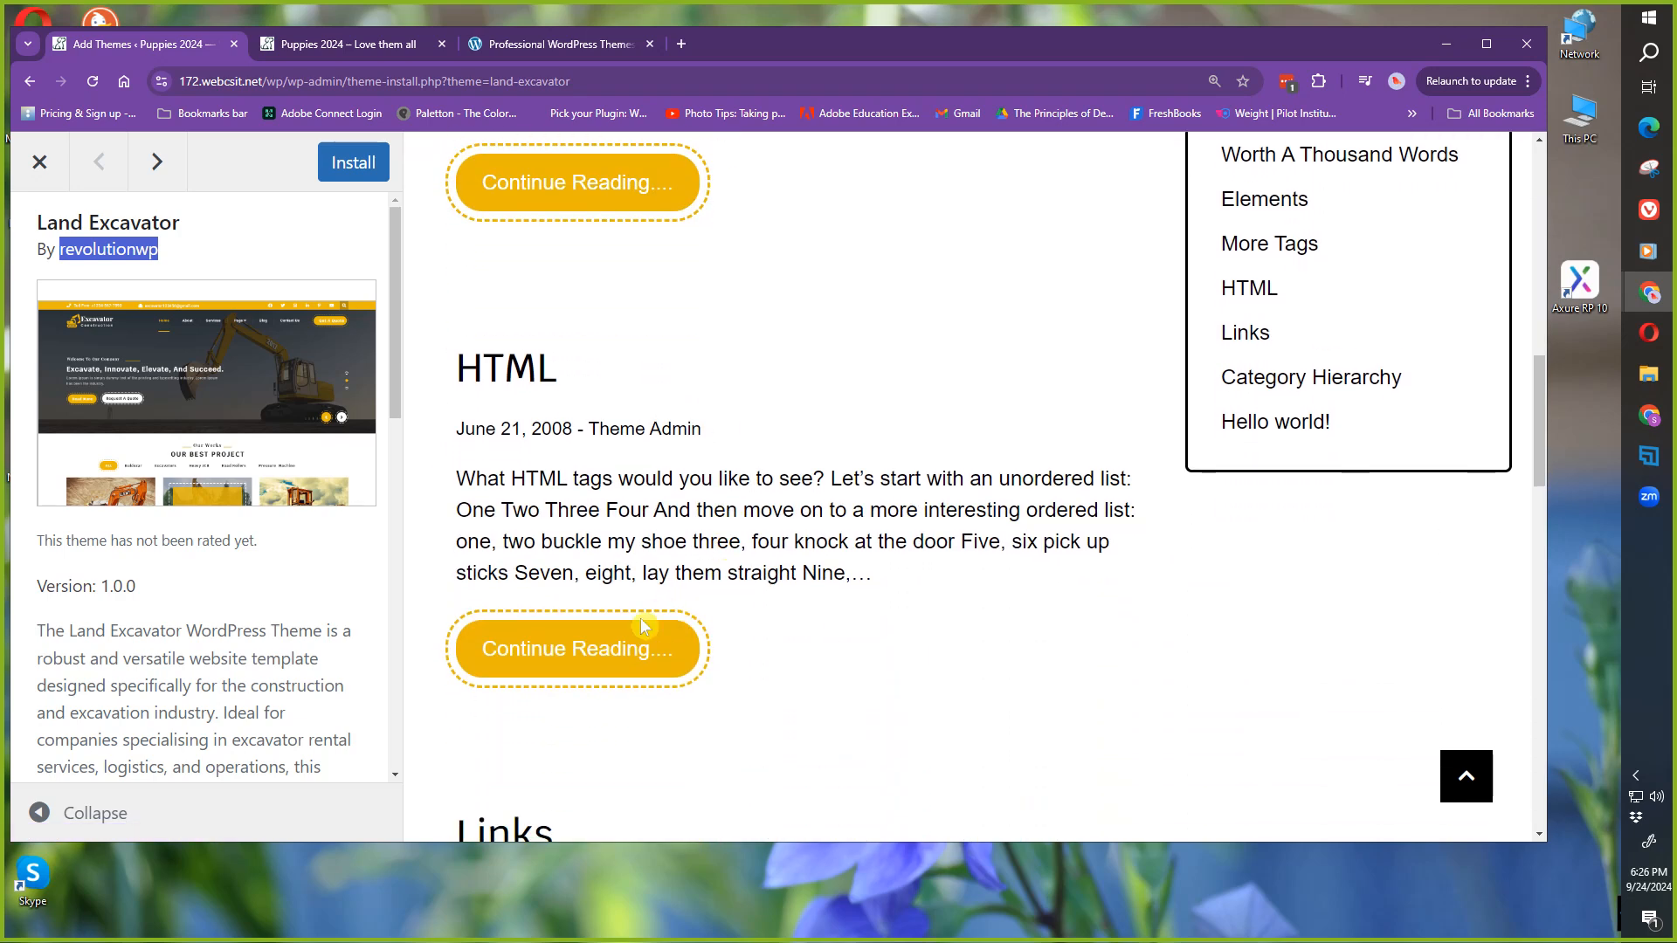
pyautogui.scroll(-3, 614, 666)
pyautogui.scroll(-7, 612, 651)
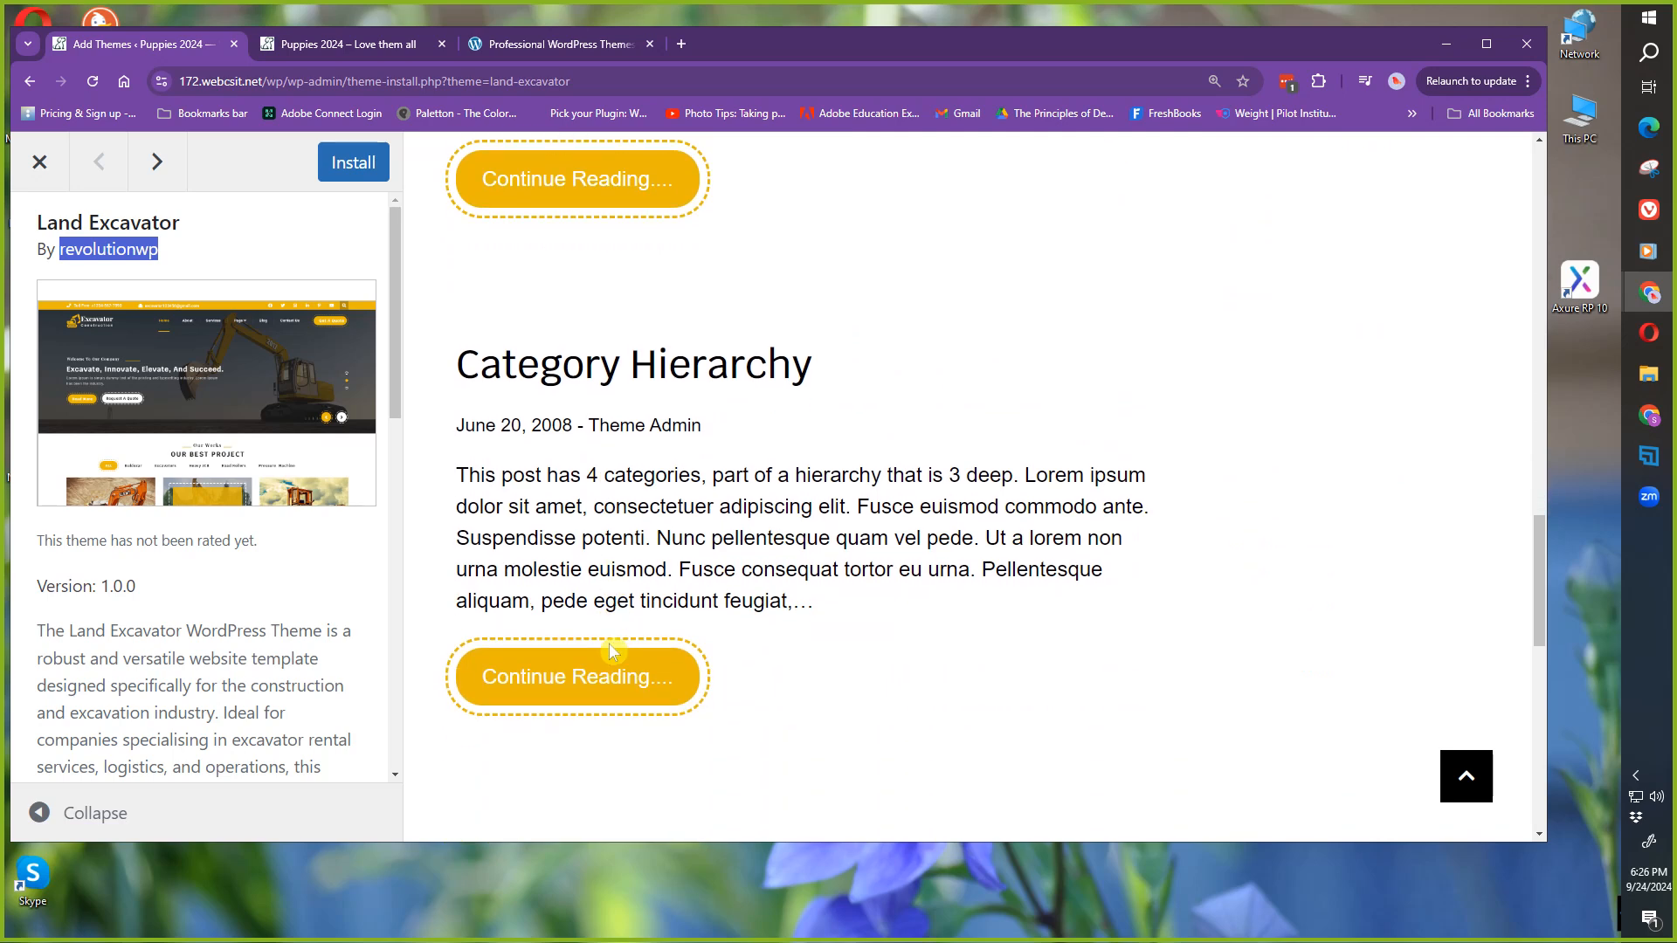
pyautogui.scroll(-1, 611, 647)
pyautogui.scroll(-2, 636, 587)
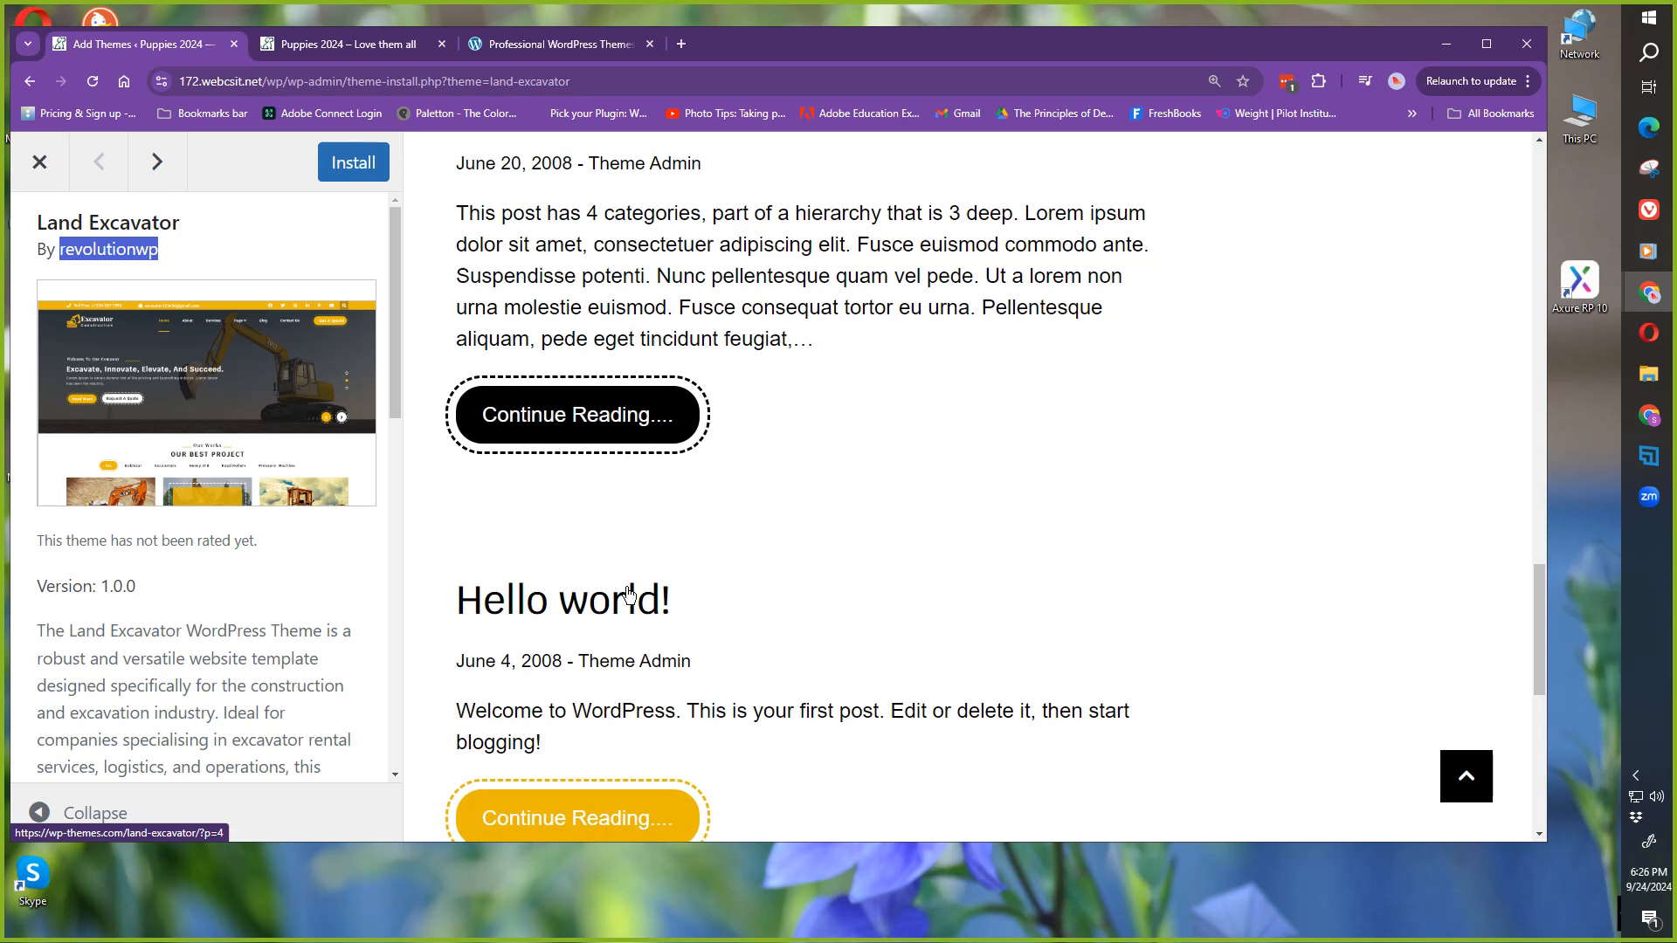
pyautogui.scroll(-3, 630, 594)
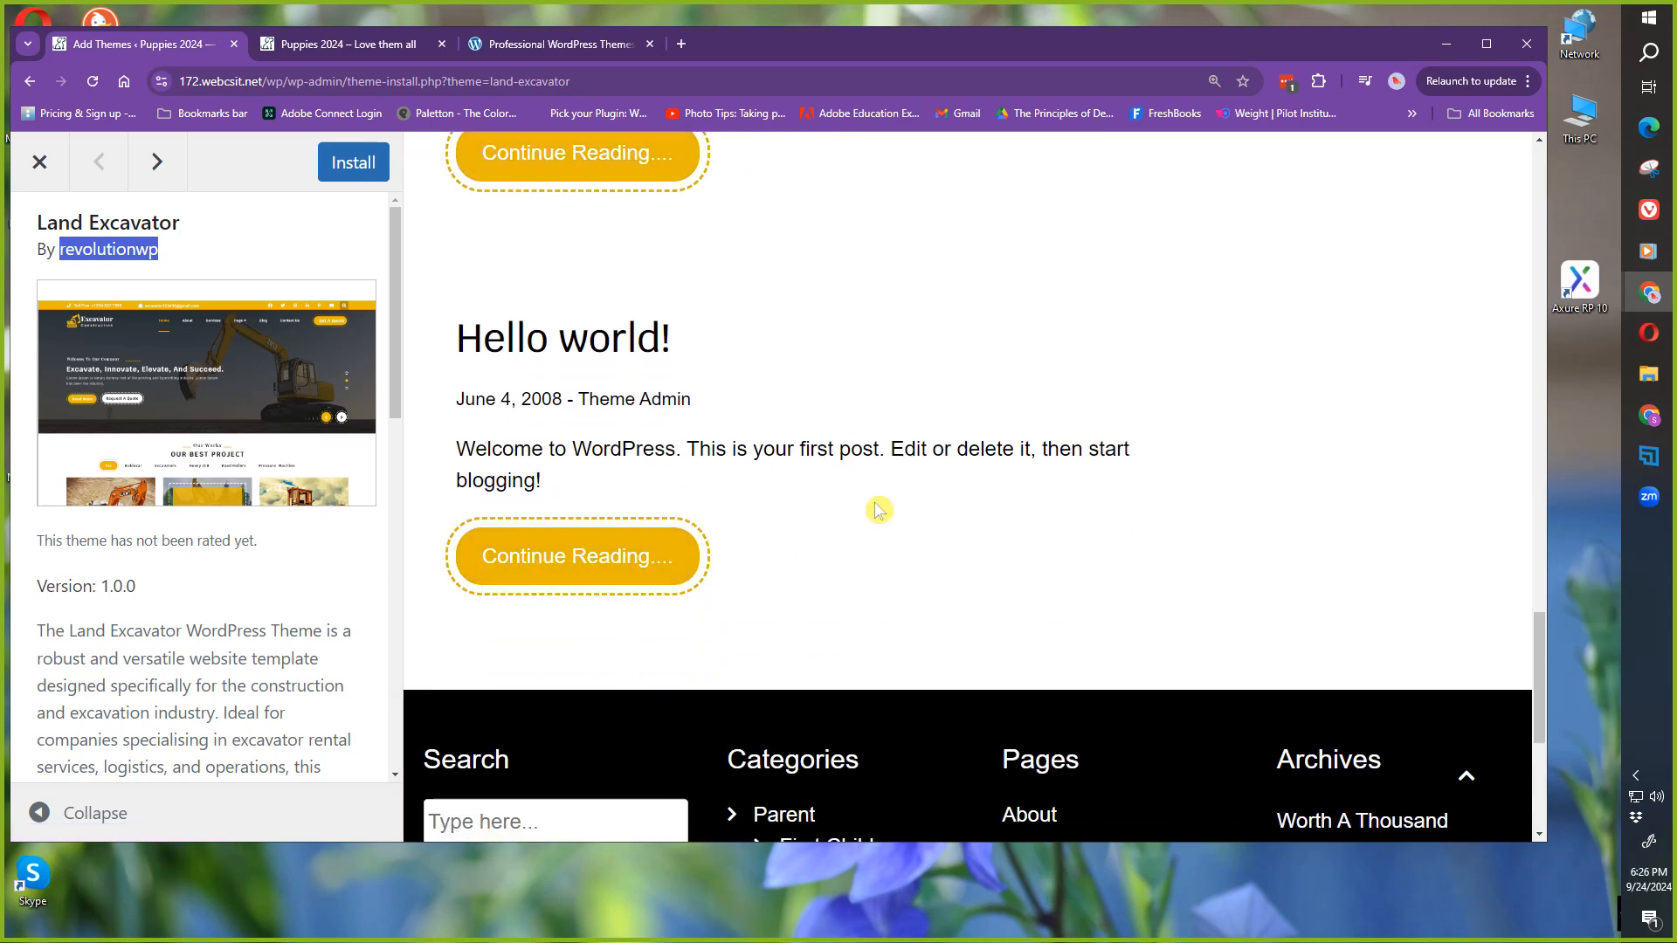
pyautogui.scroll(-2, 933, 602)
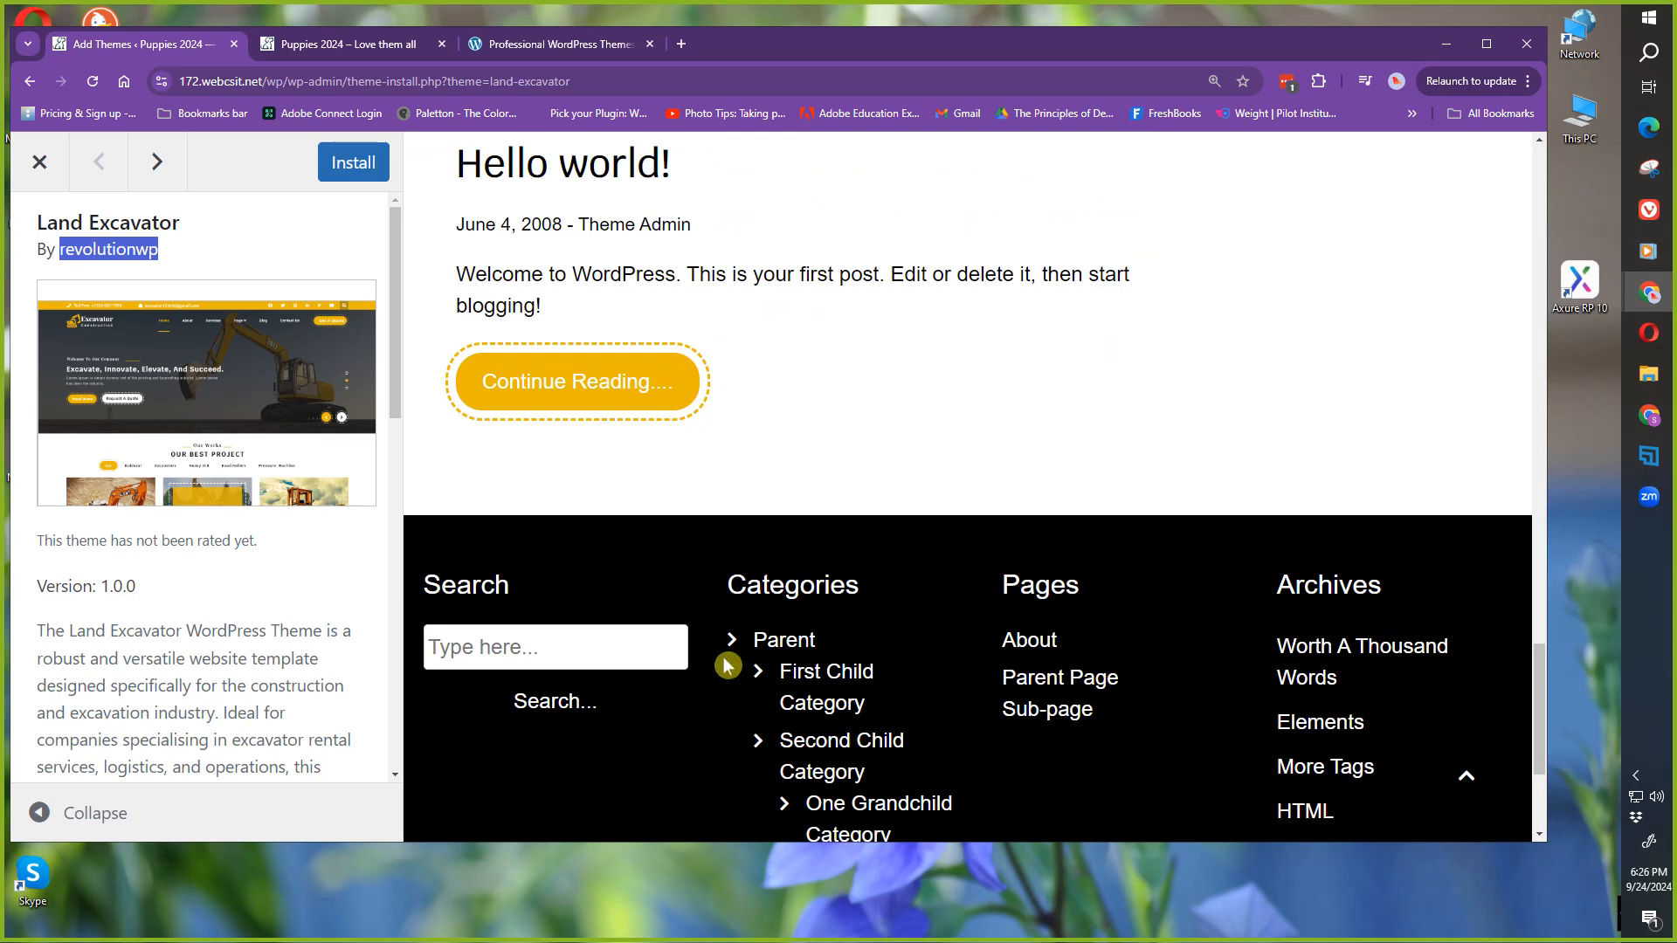
pyautogui.scroll(-1, 275, 579)
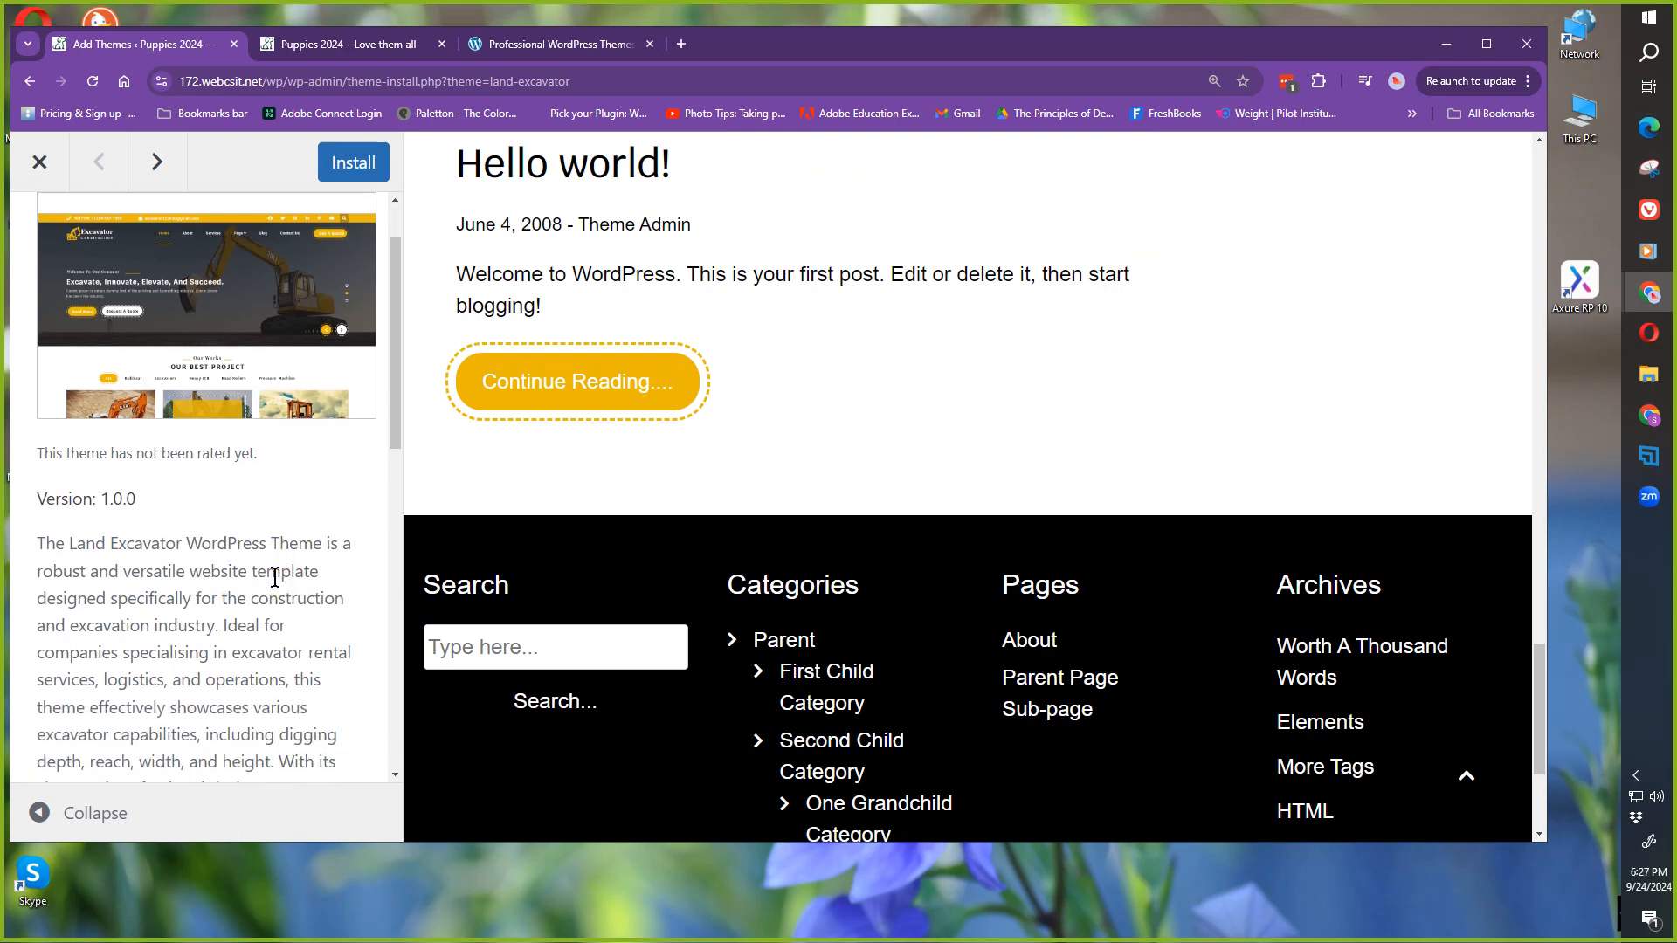
pyautogui.scroll(1, 275, 579)
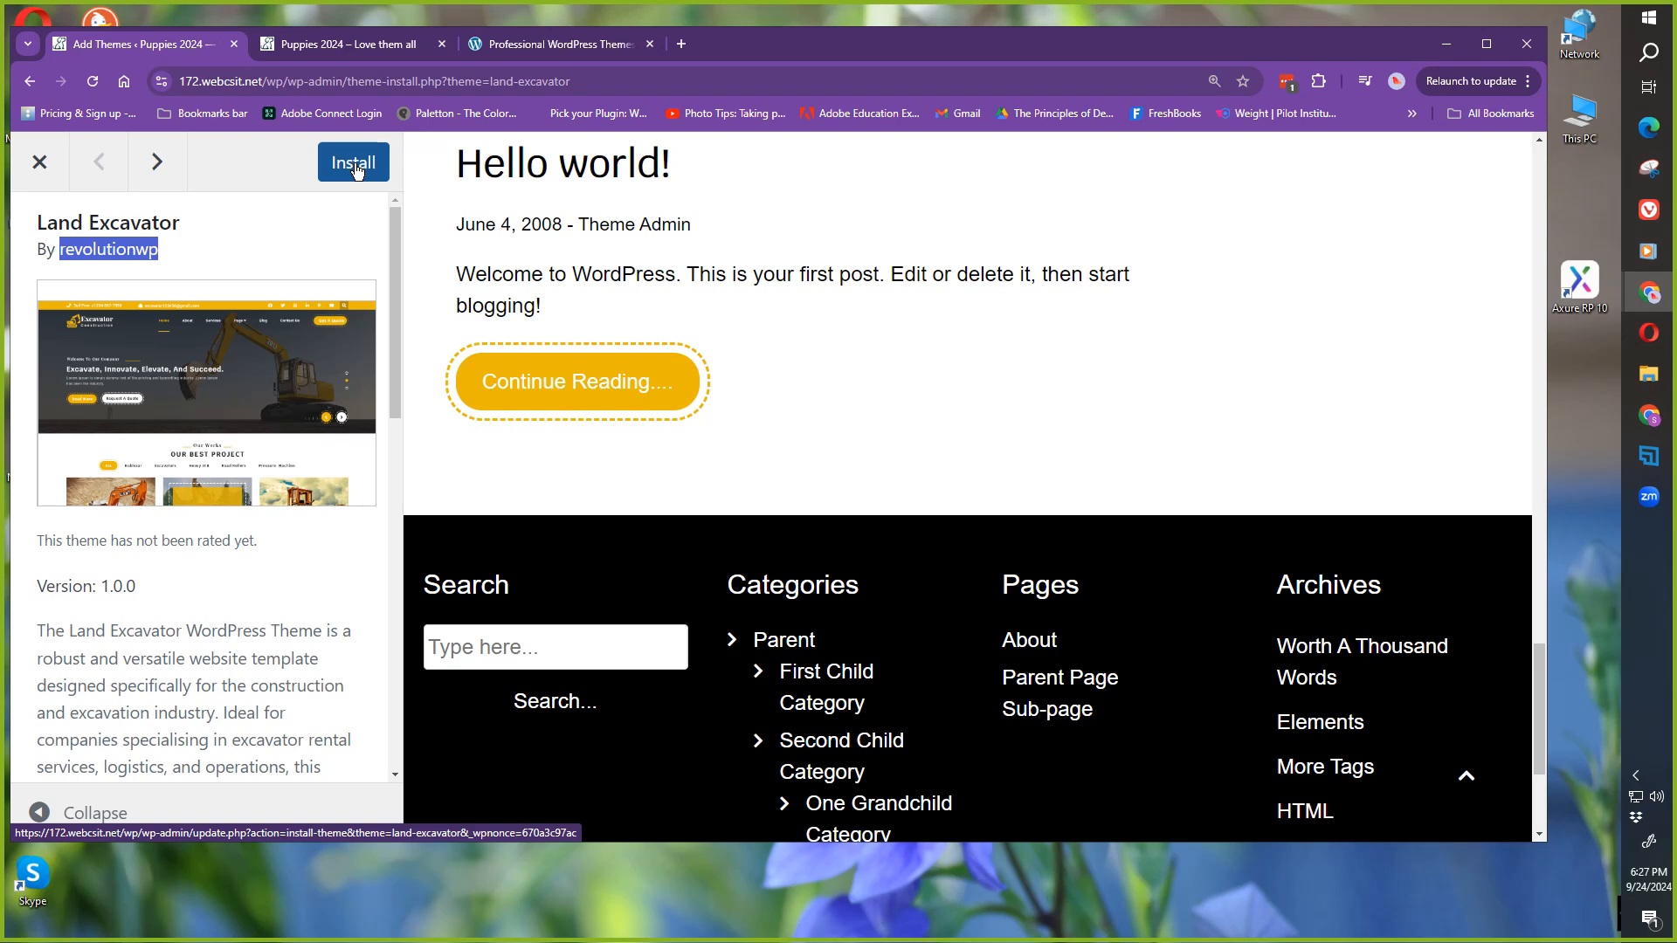
# Close the Land Excavator preview and scroll the Education themes down to VR Gaming.
pyautogui.click(40, 164)
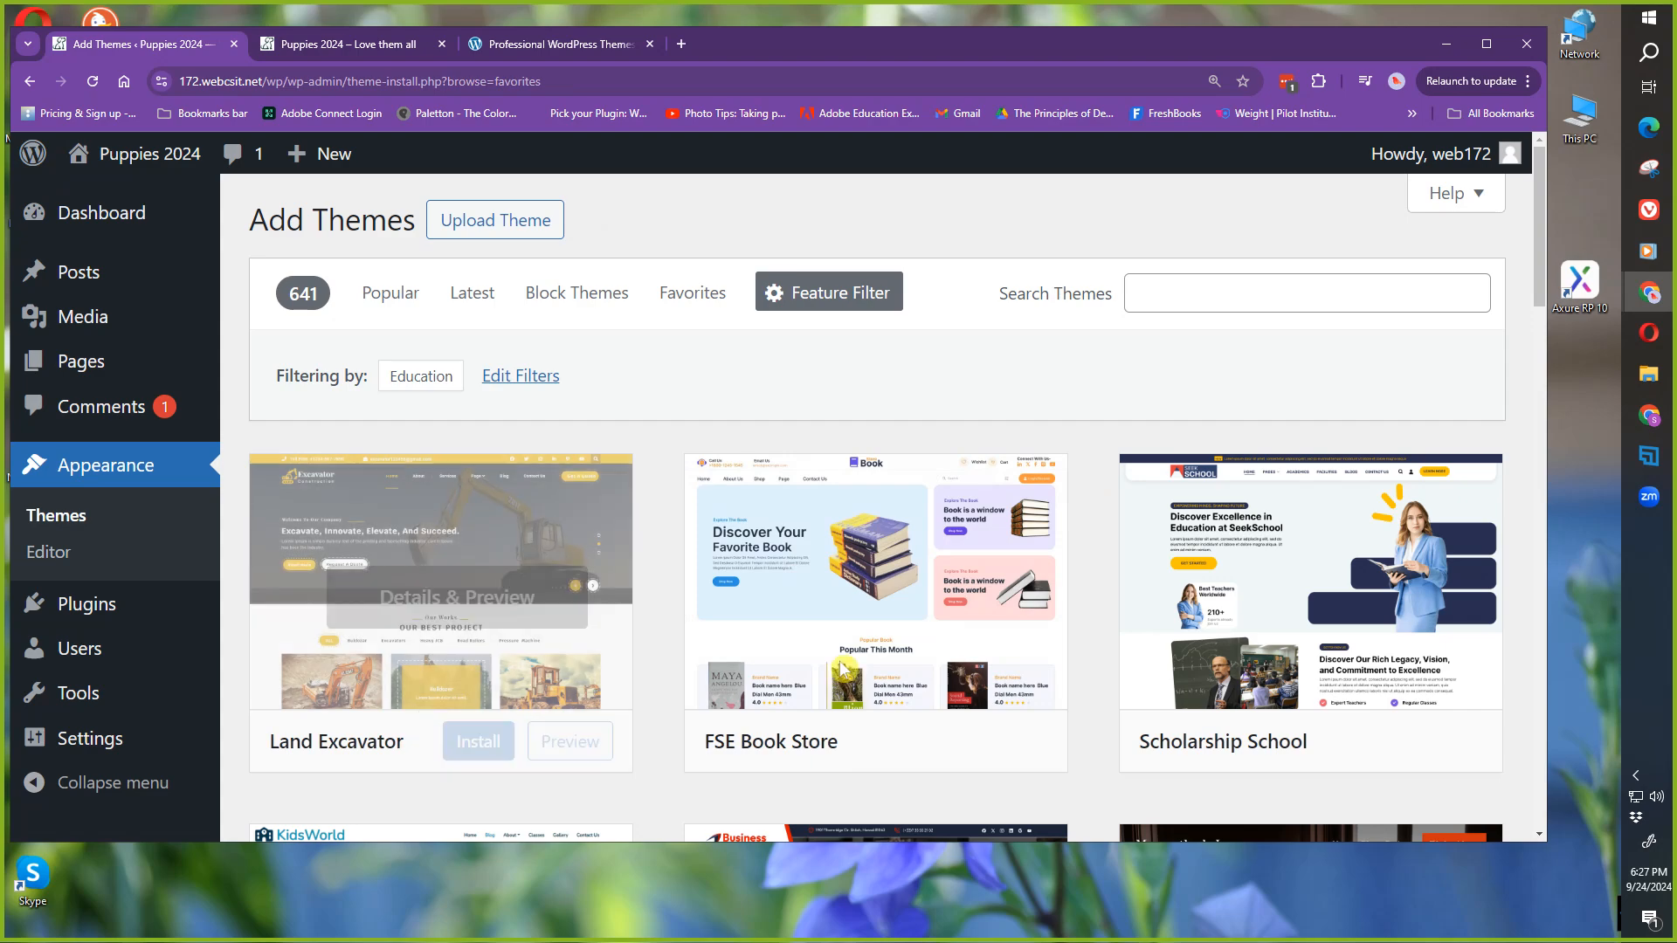
pyautogui.scroll(-3, 953, 599)
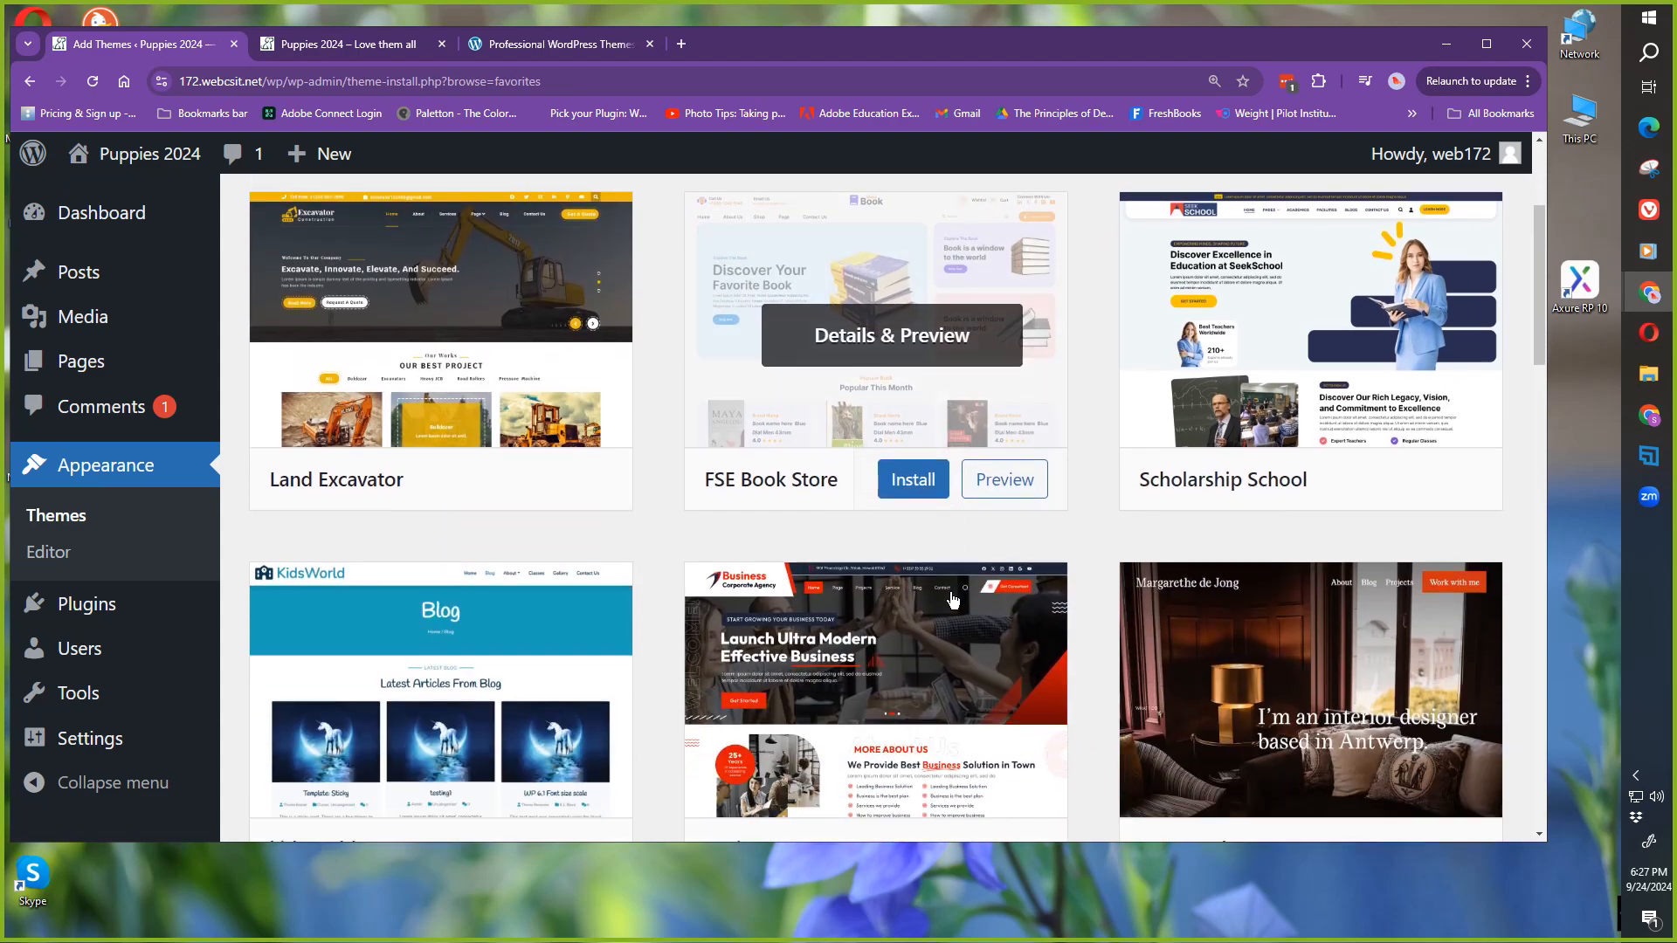
pyautogui.scroll(-6, 953, 599)
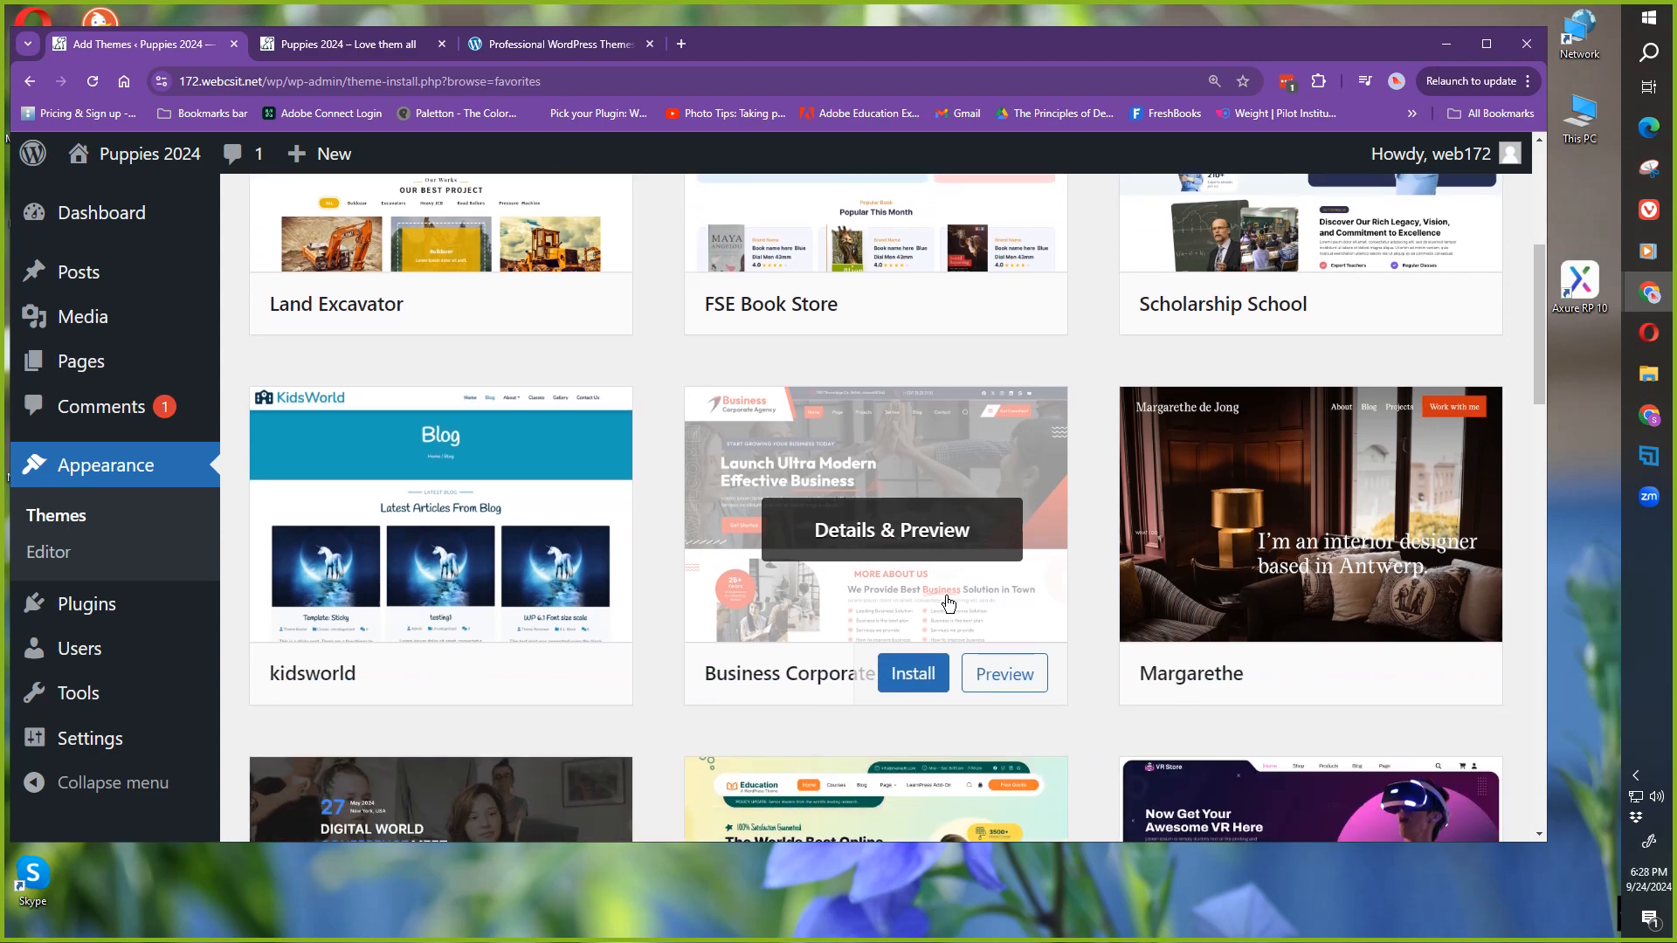
pyautogui.scroll(-2, 946, 605)
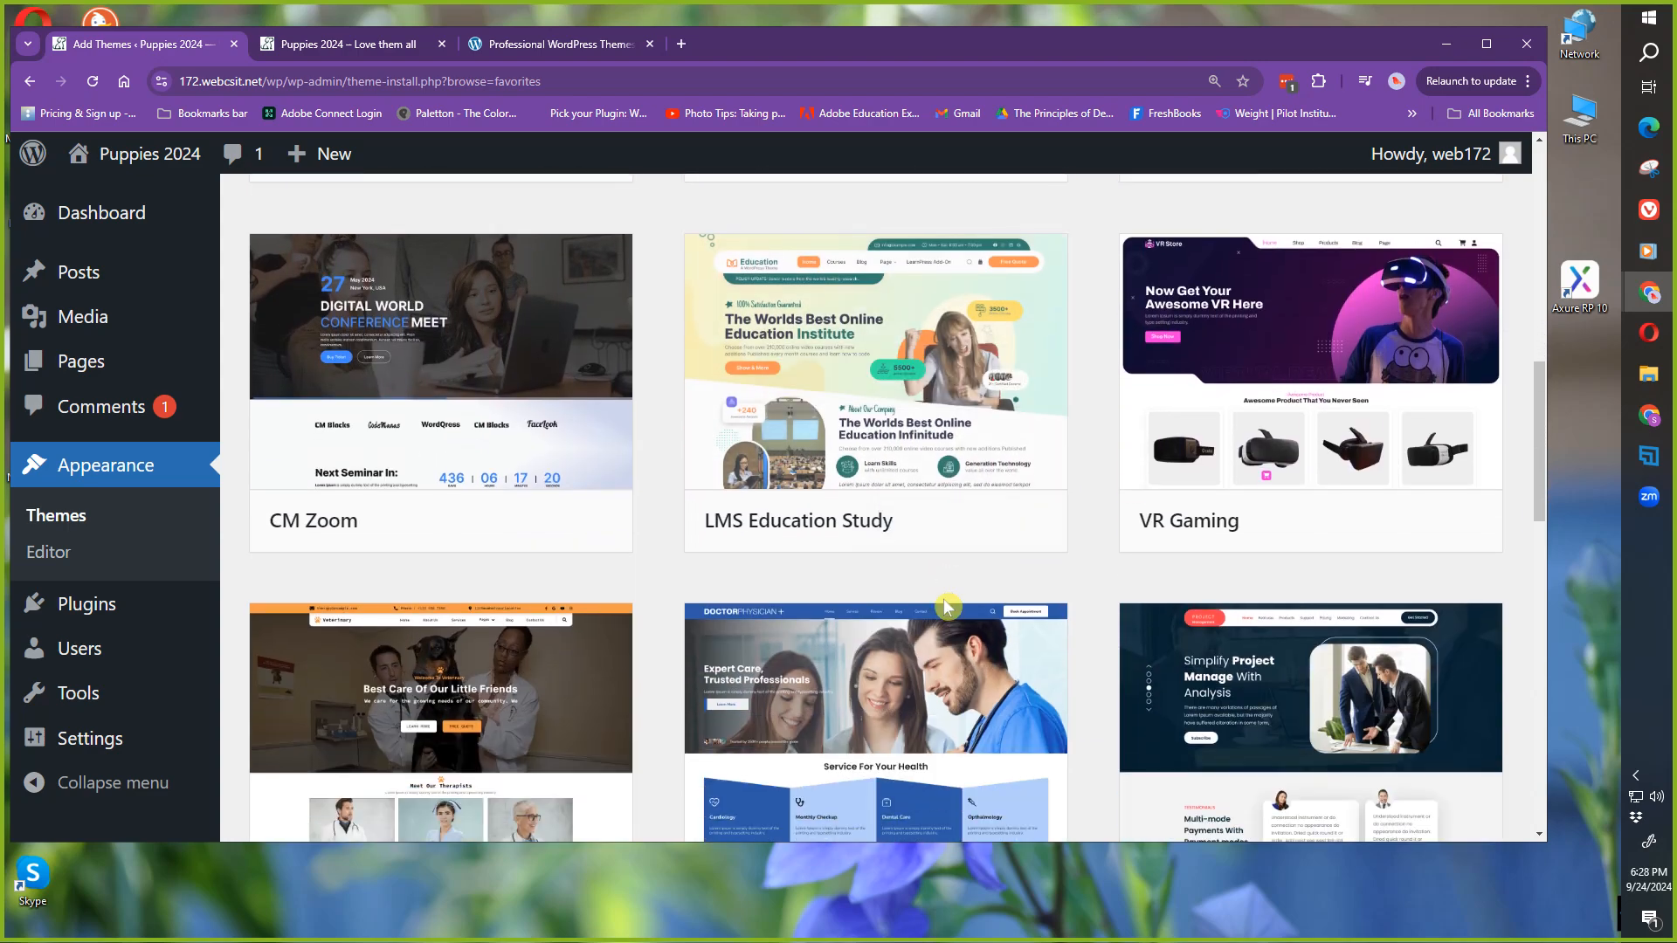
# Open the VR Gaming preview (version 1.1 by Misbah WP) and scroll through its sample posts.
pyautogui.click(1342, 313)
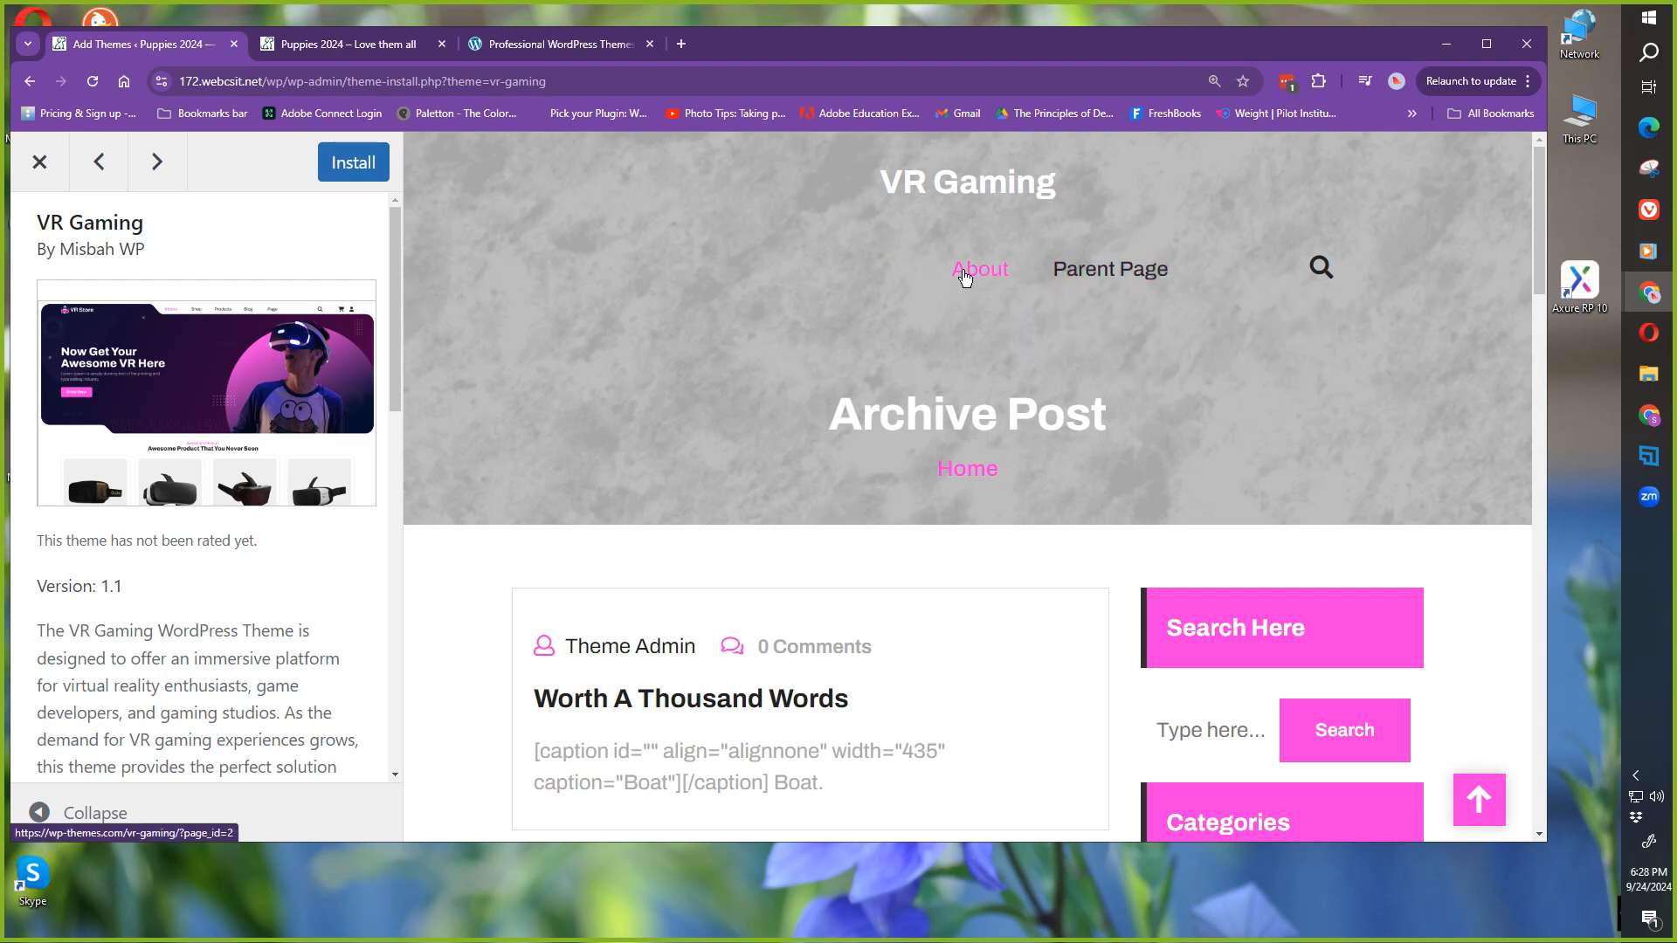
pyautogui.moveTo(1111, 302)
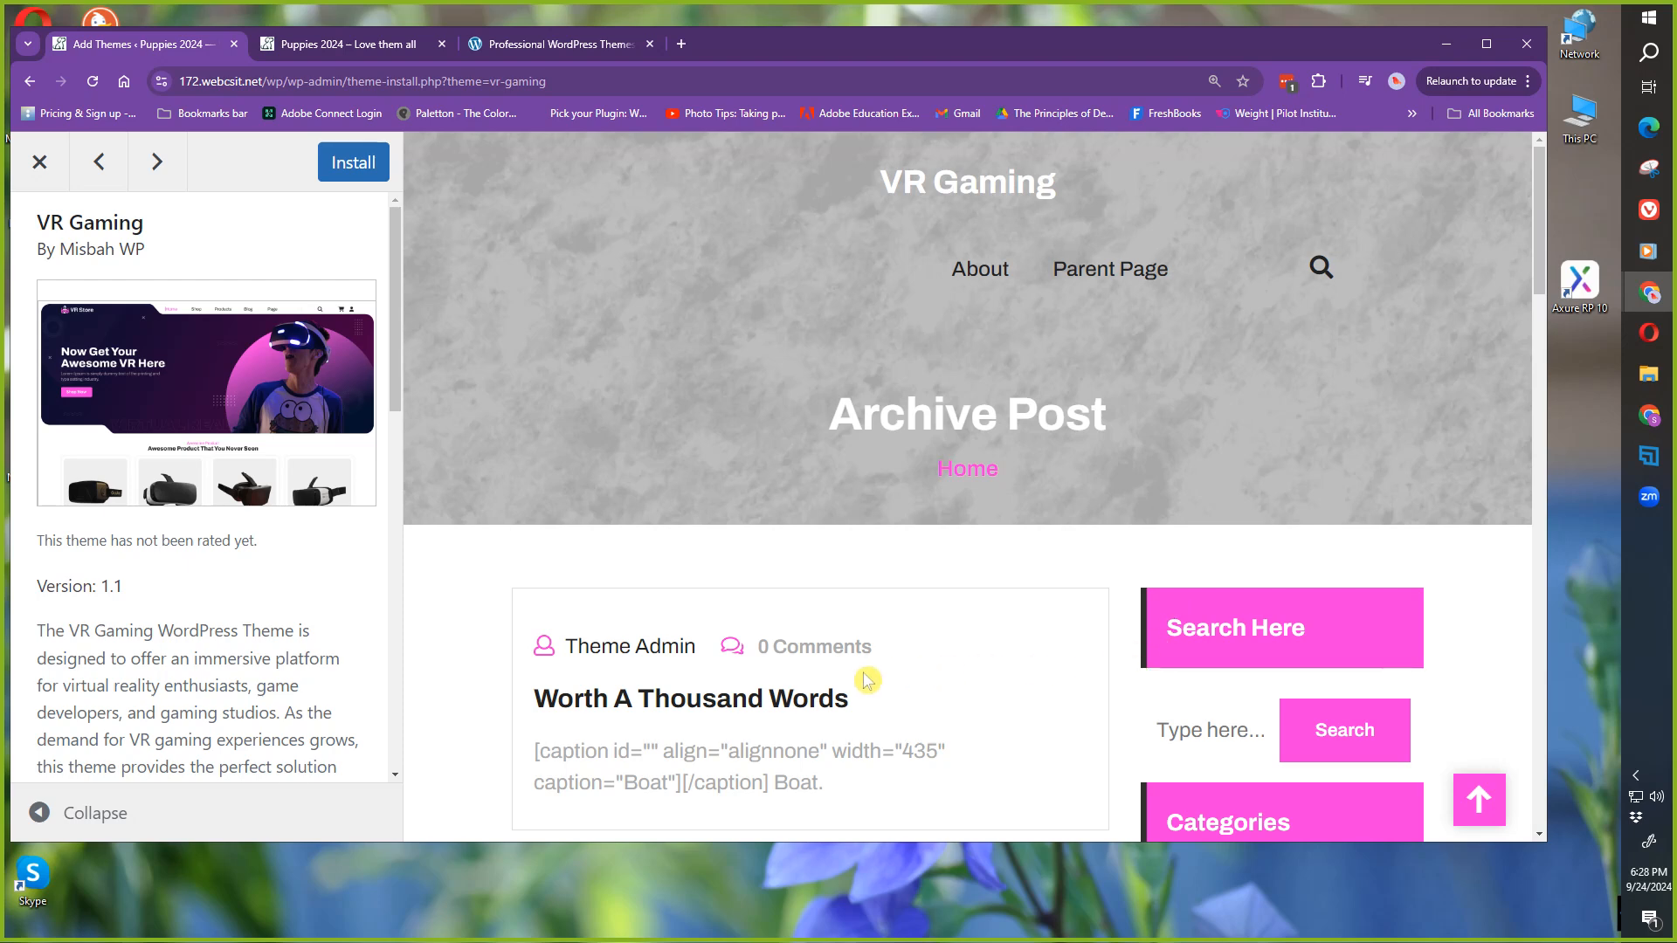
pyautogui.scroll(-2, 865, 673)
pyautogui.scroll(-3, 884, 635)
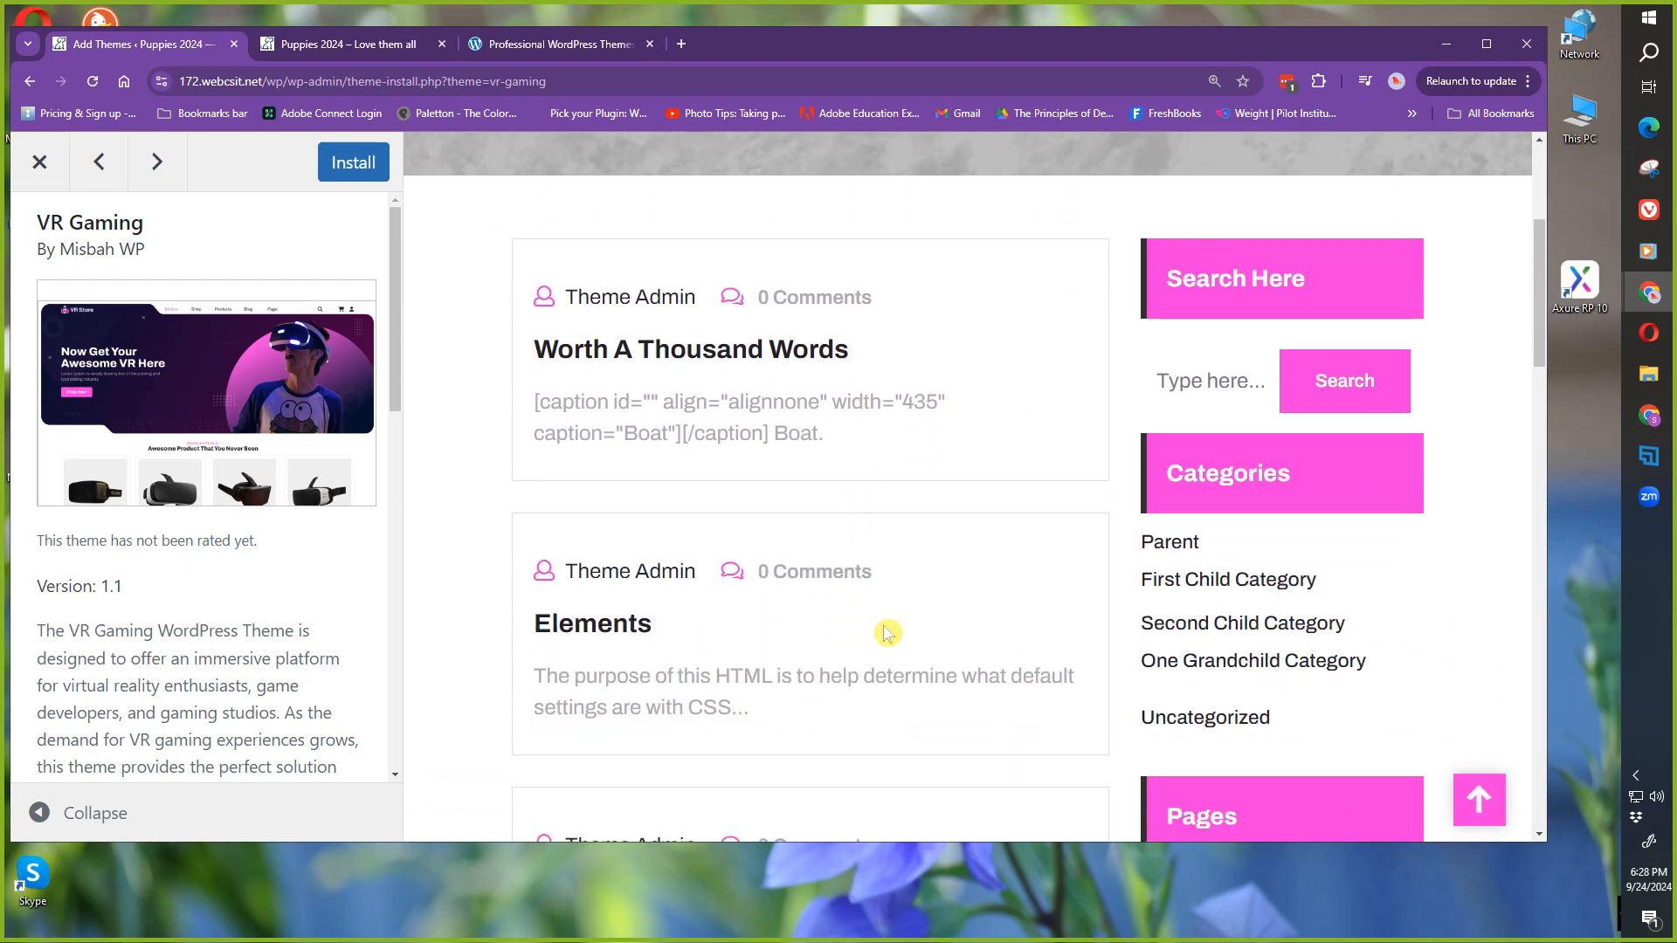
pyautogui.scroll(-2, 891, 632)
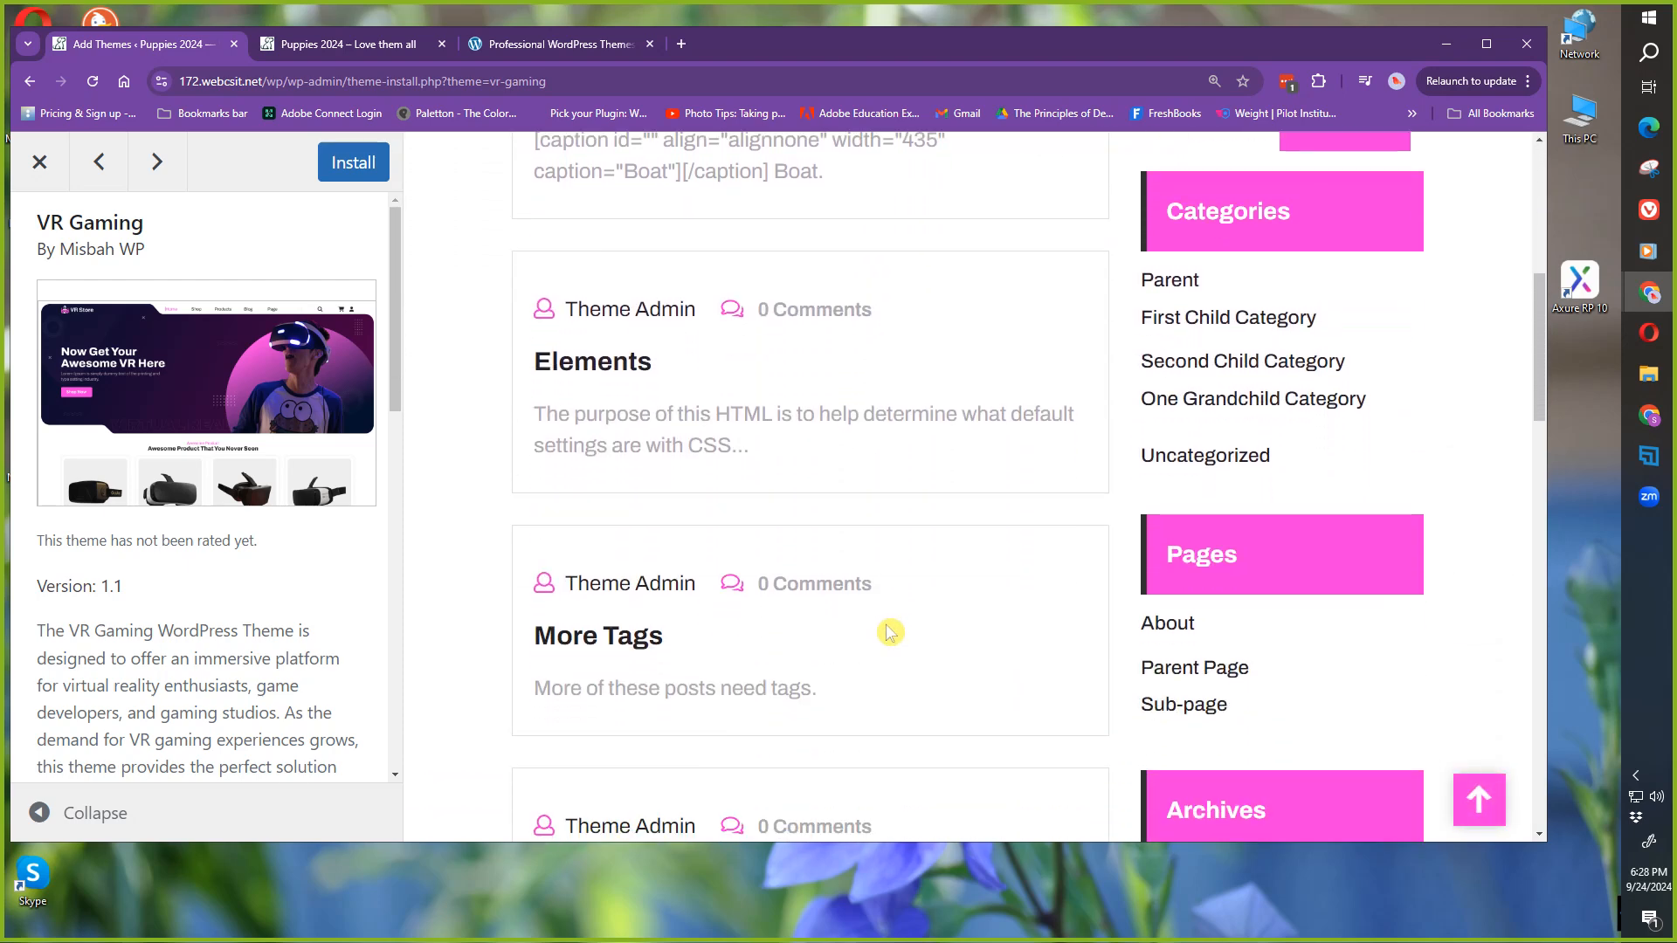
pyautogui.scroll(2, 890, 630)
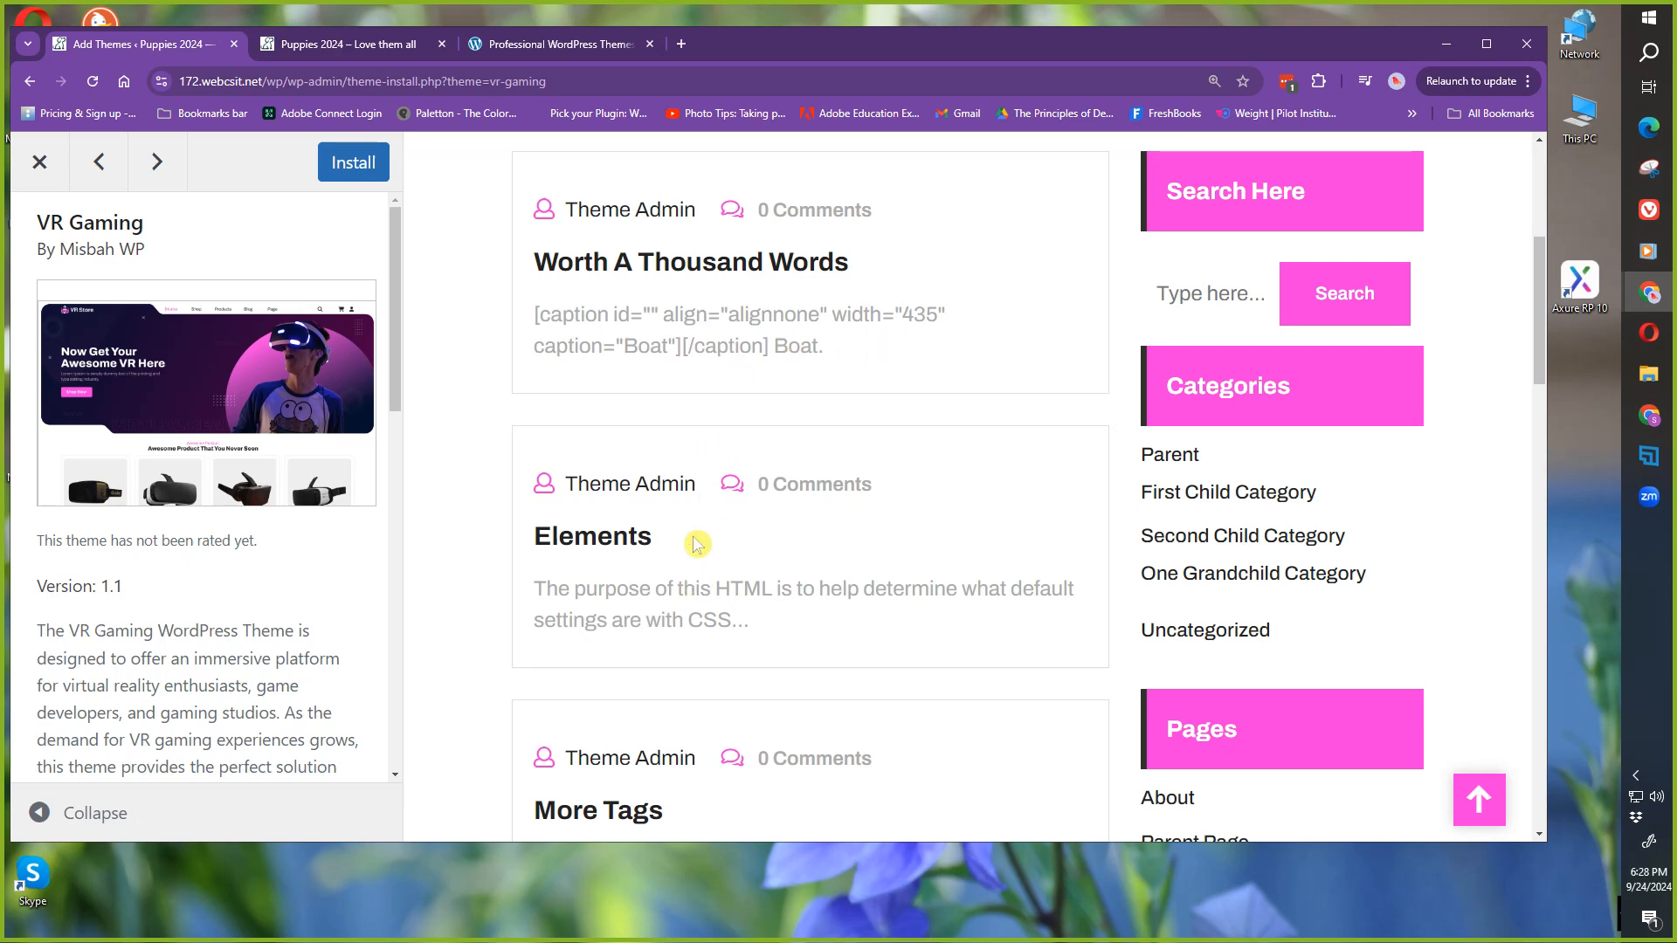
pyautogui.scroll(-2, 711, 558)
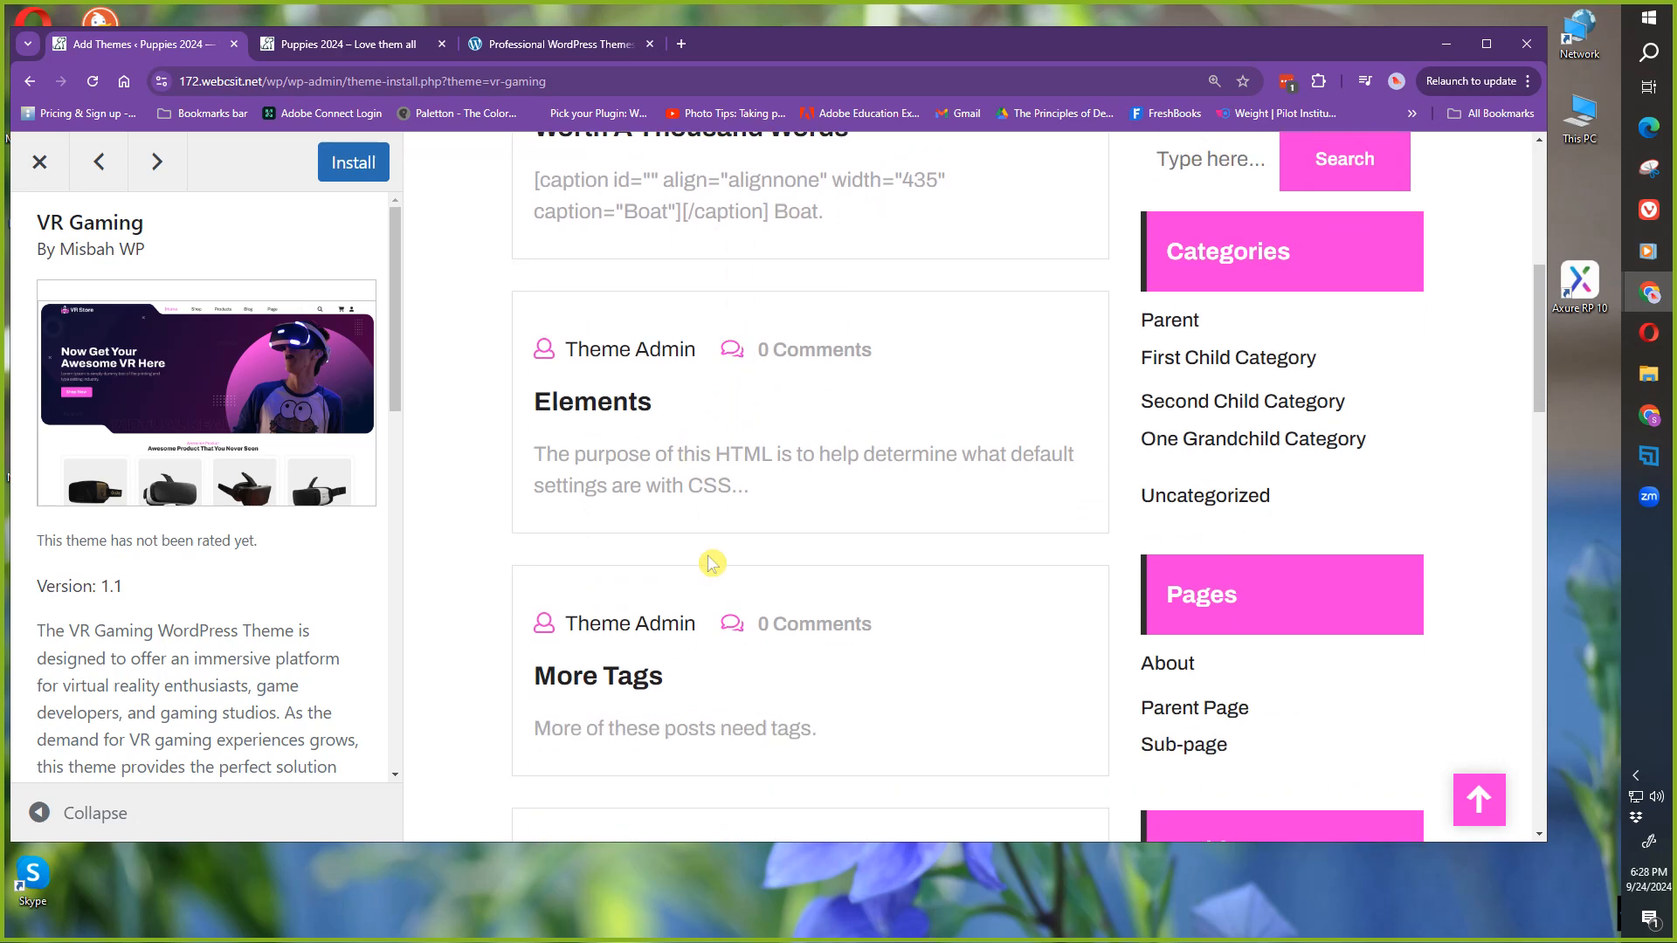
pyautogui.scroll(-6, 711, 562)
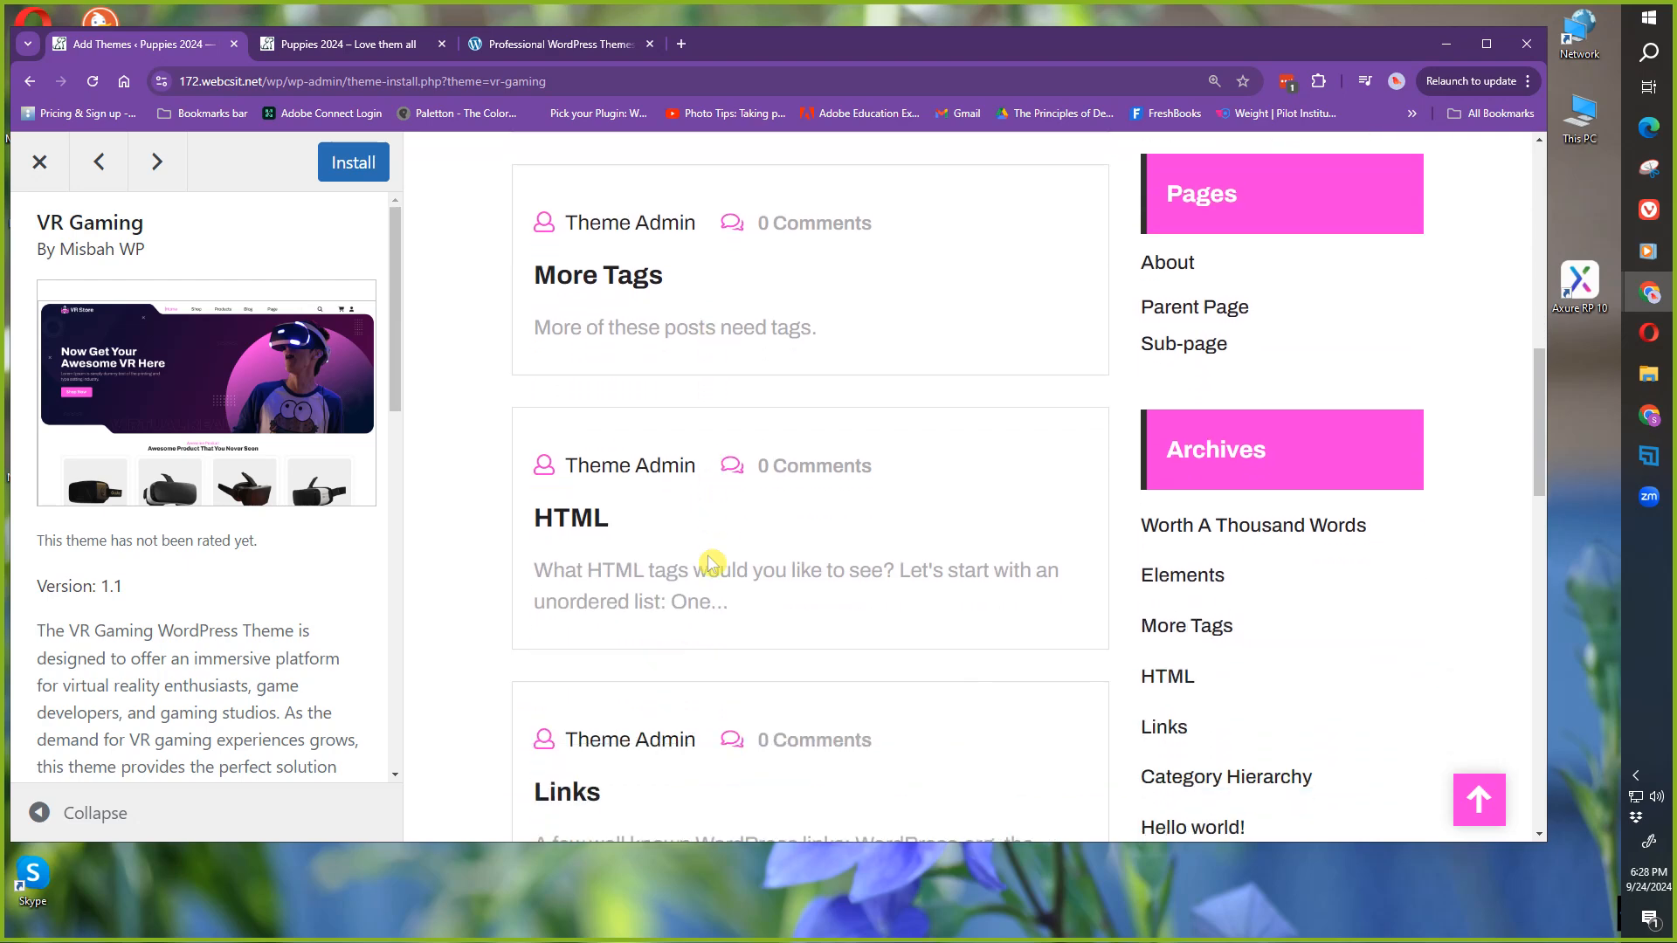
pyautogui.scroll(-10, 711, 562)
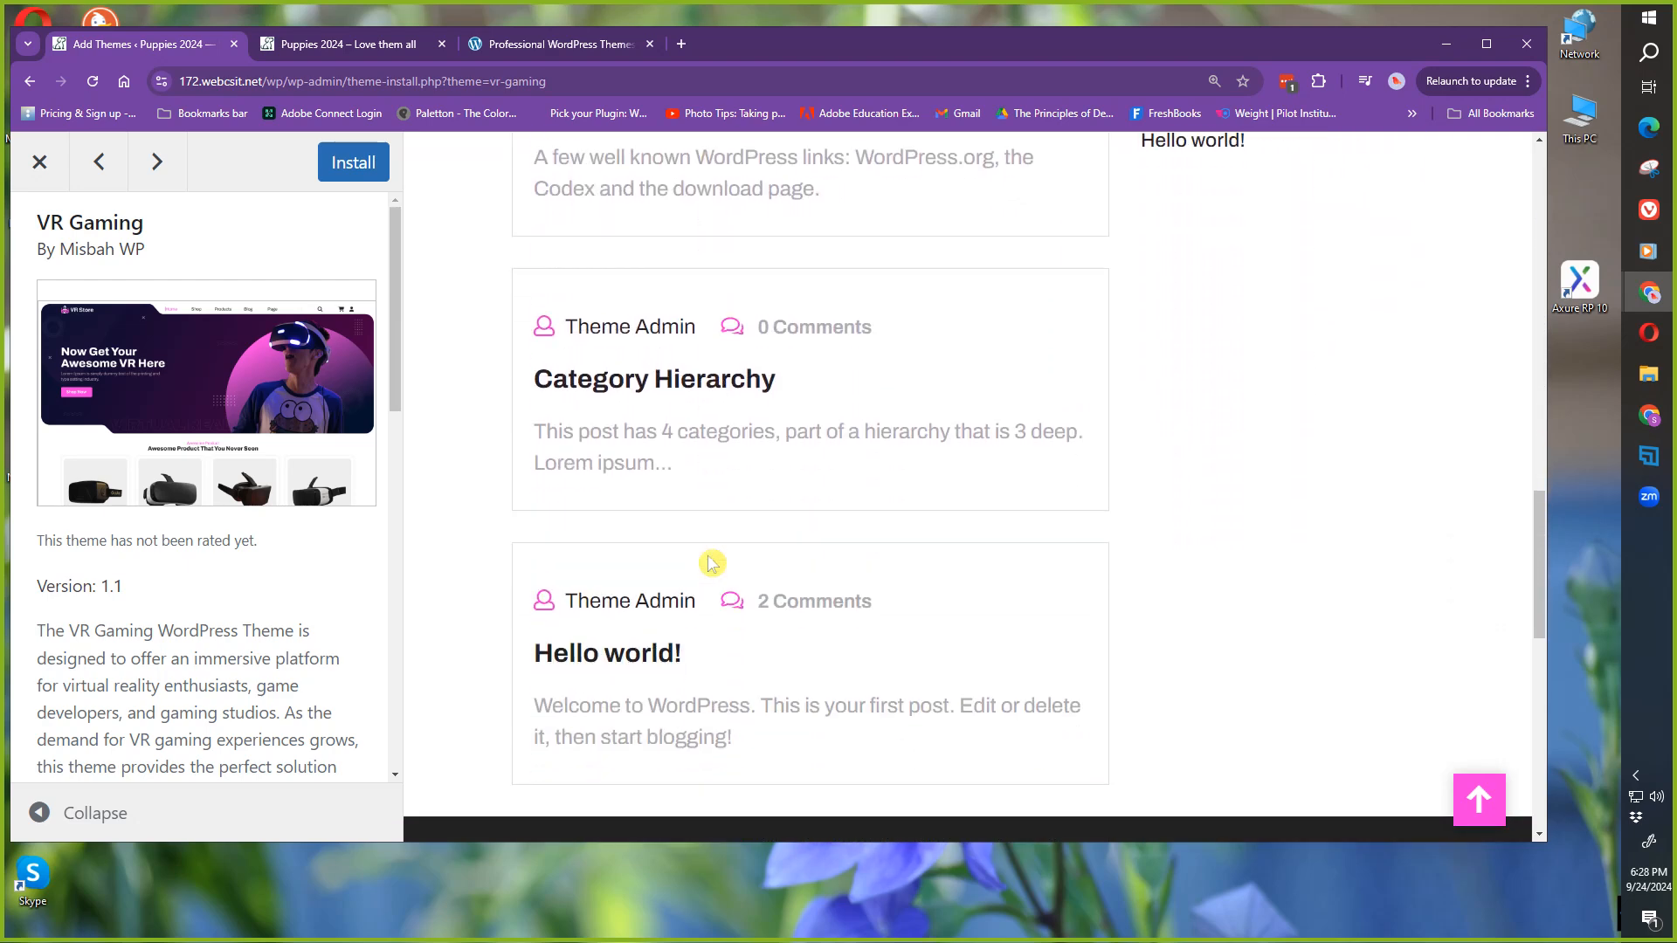
pyautogui.scroll(-9, 711, 561)
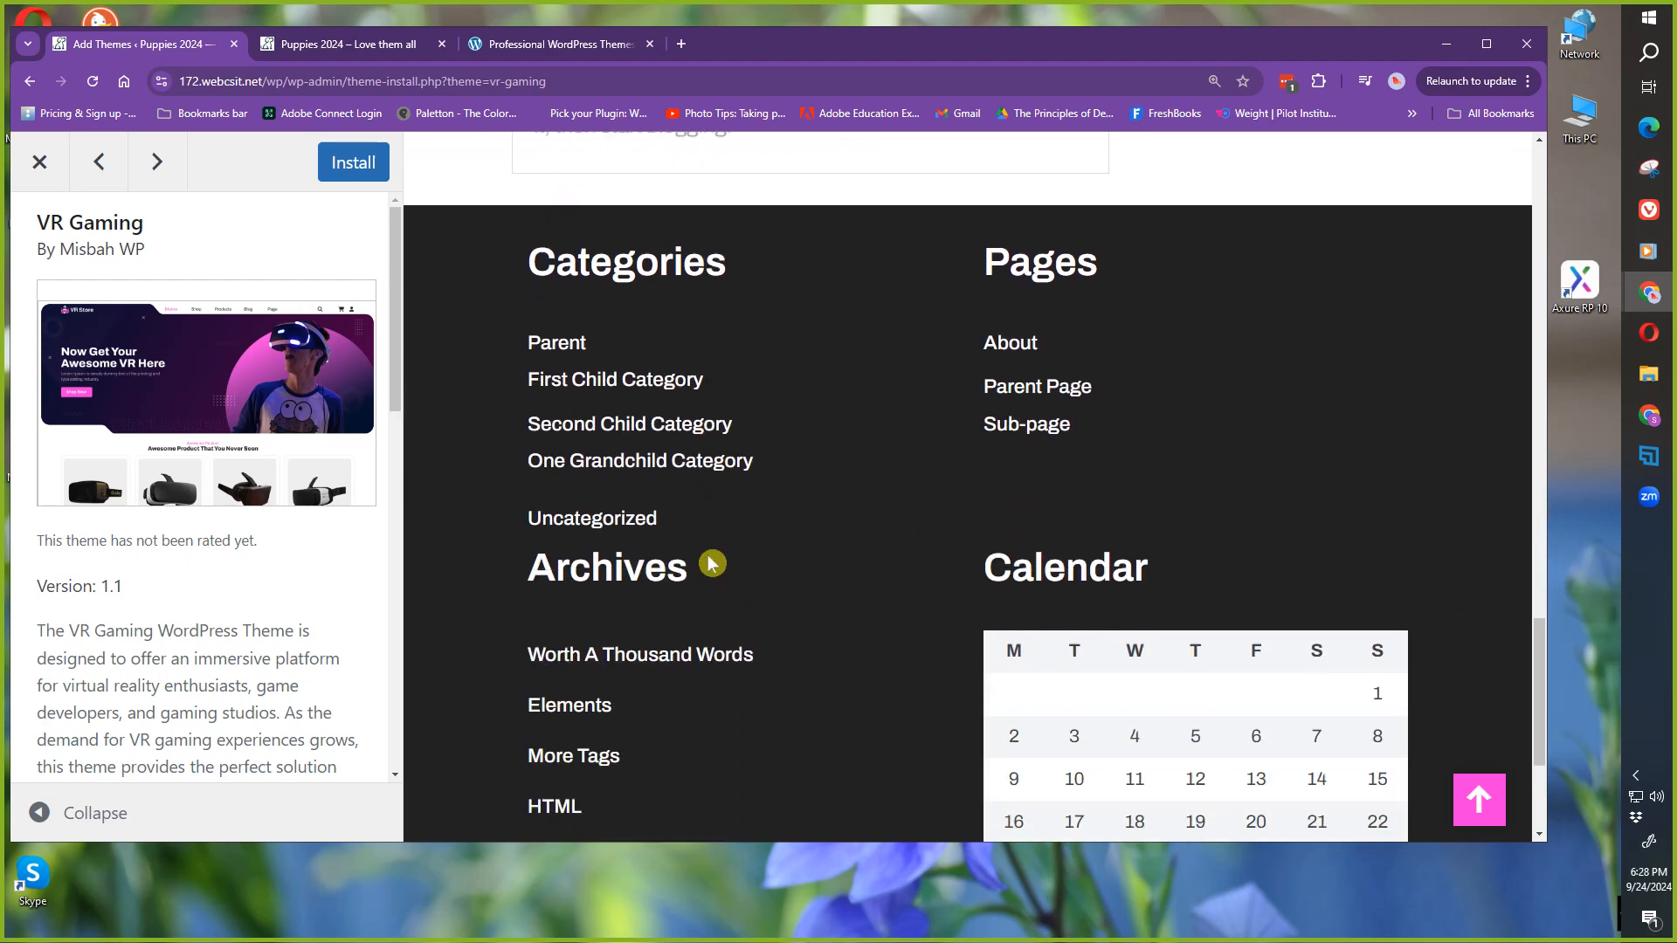
pyautogui.scroll(20, 711, 562)
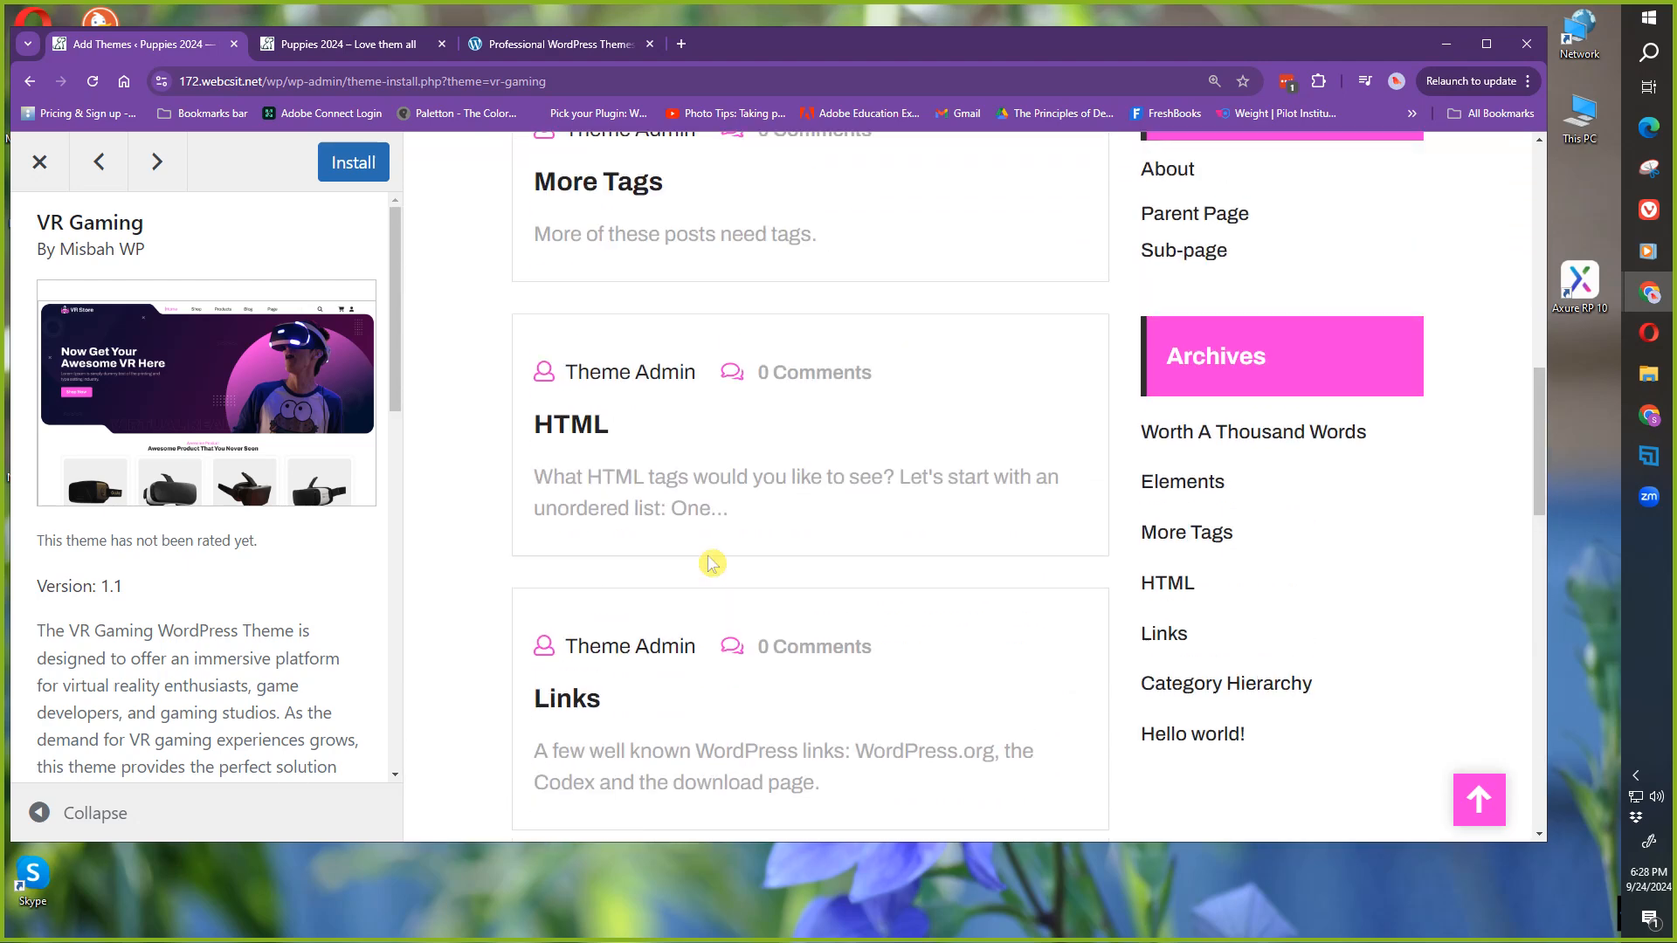
# Install VR Gaming, close its preview, and scroll back to the top of Add Themes.
pyautogui.click(356, 173)
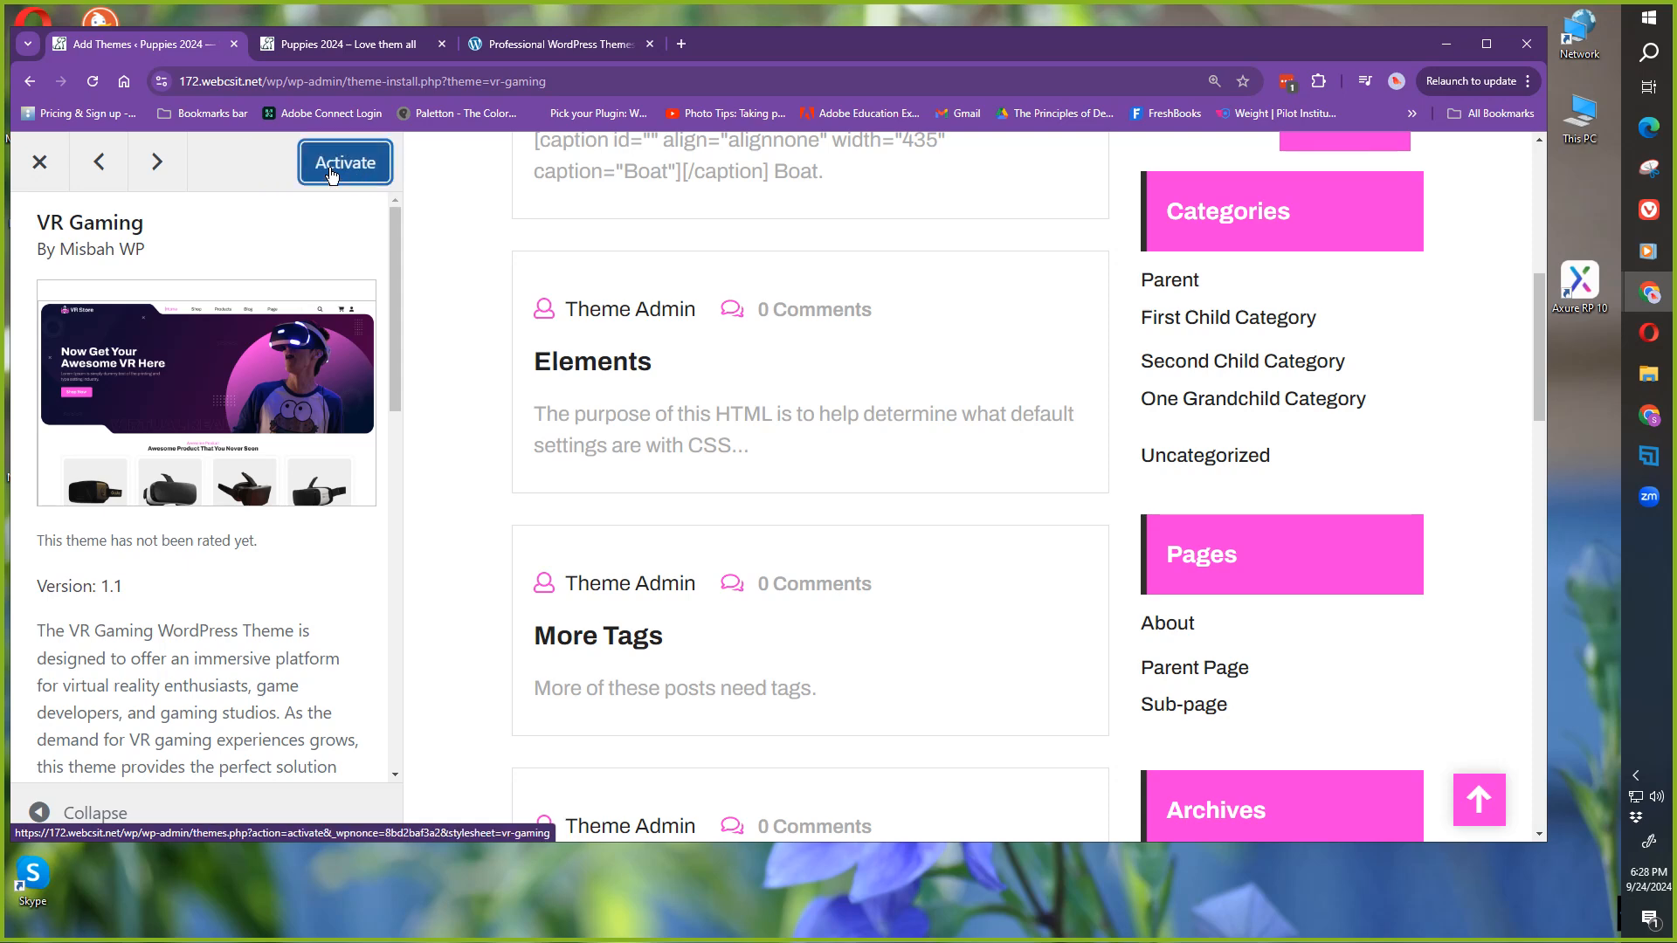
pyautogui.click(40, 165)
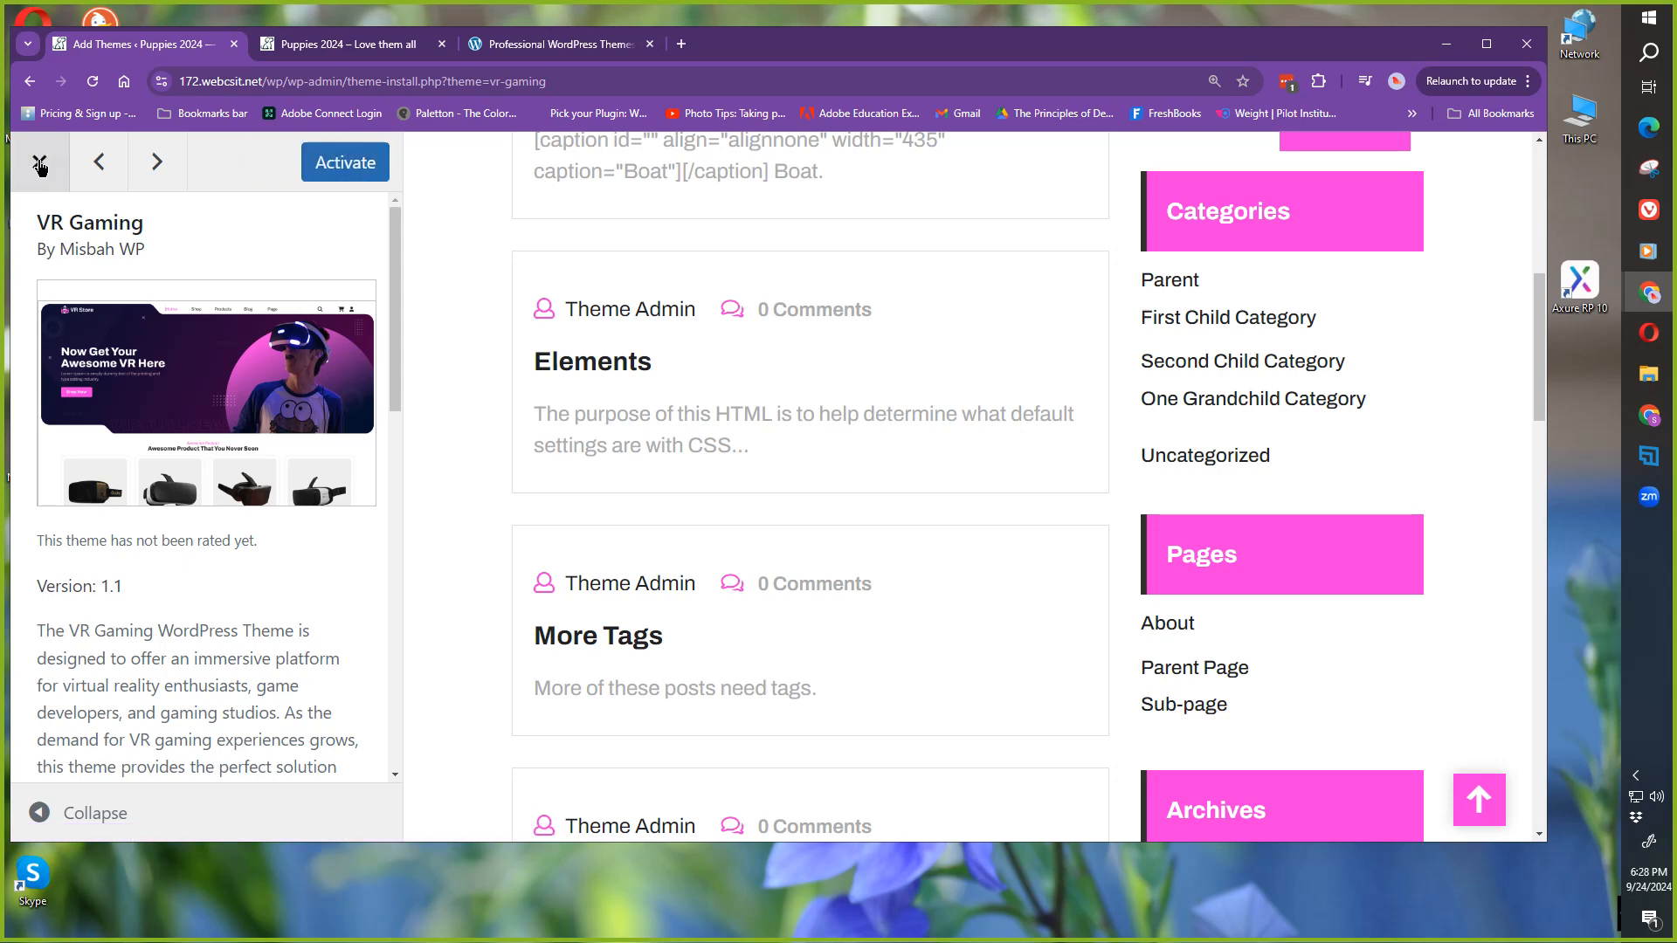
pyautogui.scroll(10, 1048, 480)
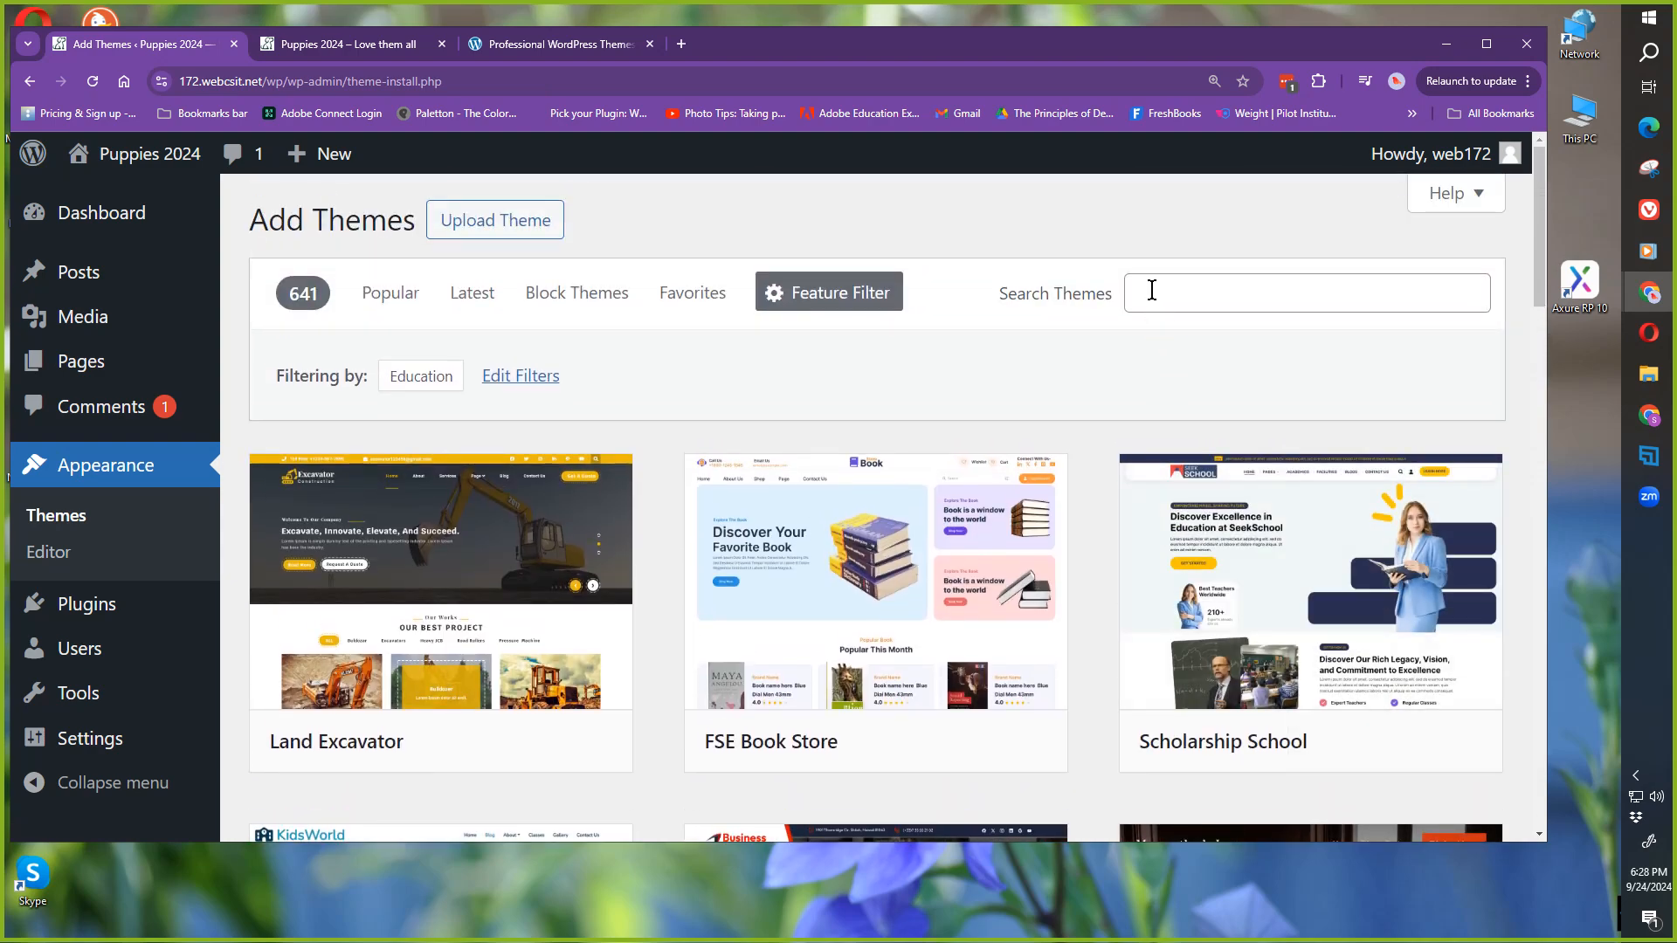
# Clear the Education filter and search the theme directory for 'twenty twenty'.
pyautogui.click(507, 377)
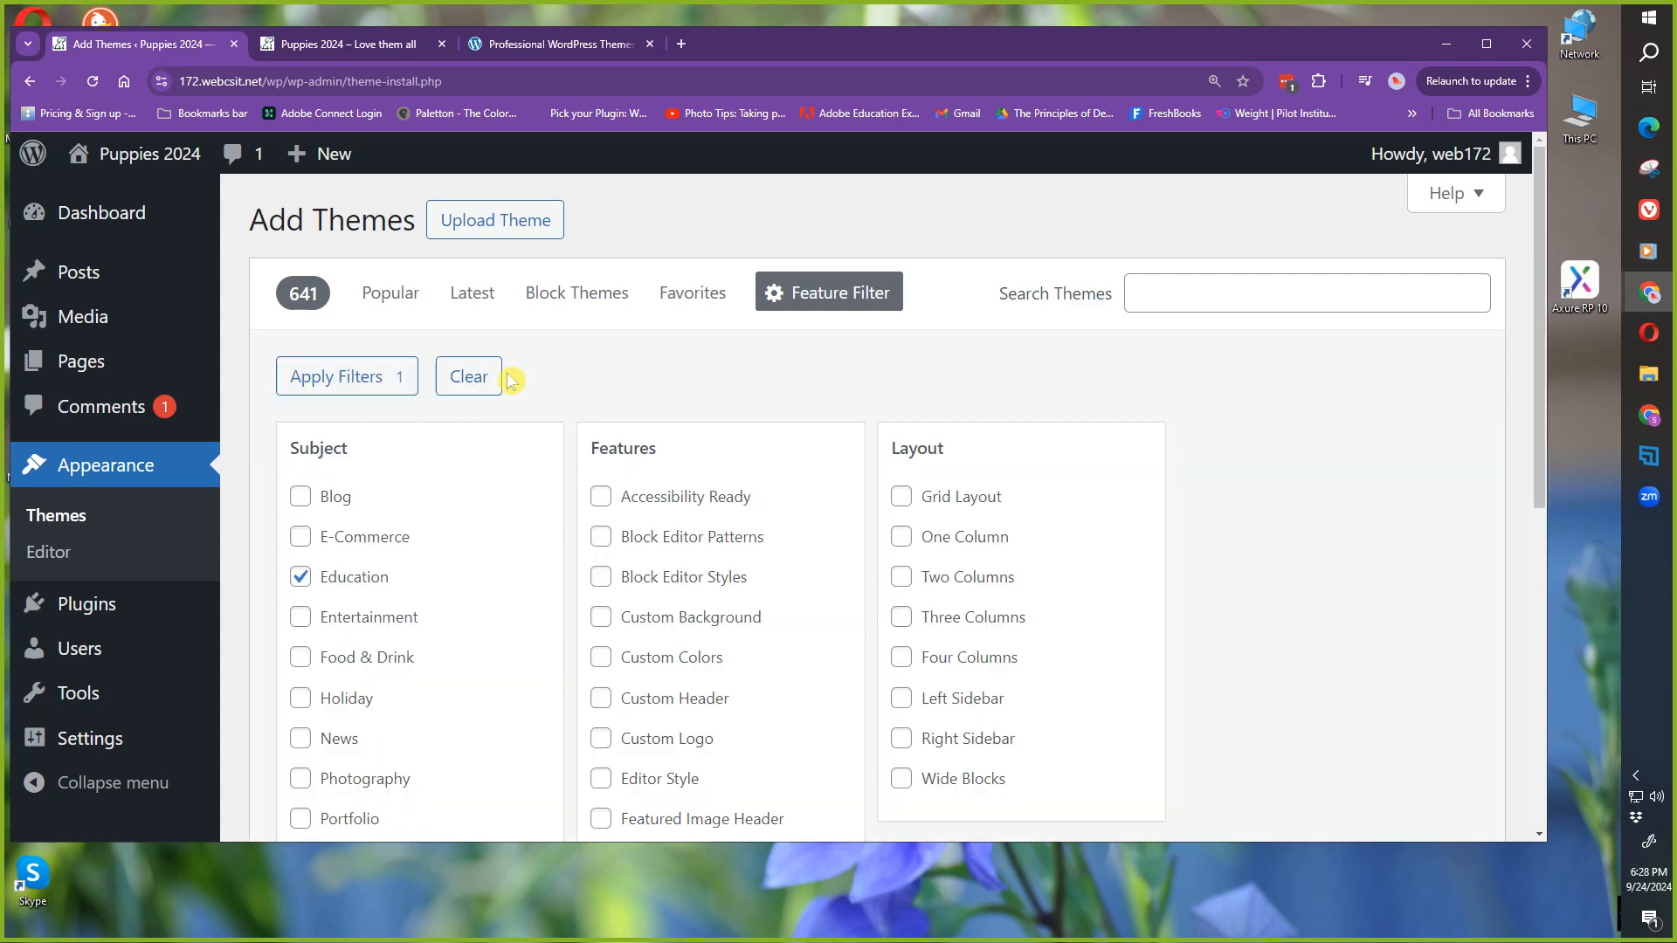
pyautogui.click(468, 378)
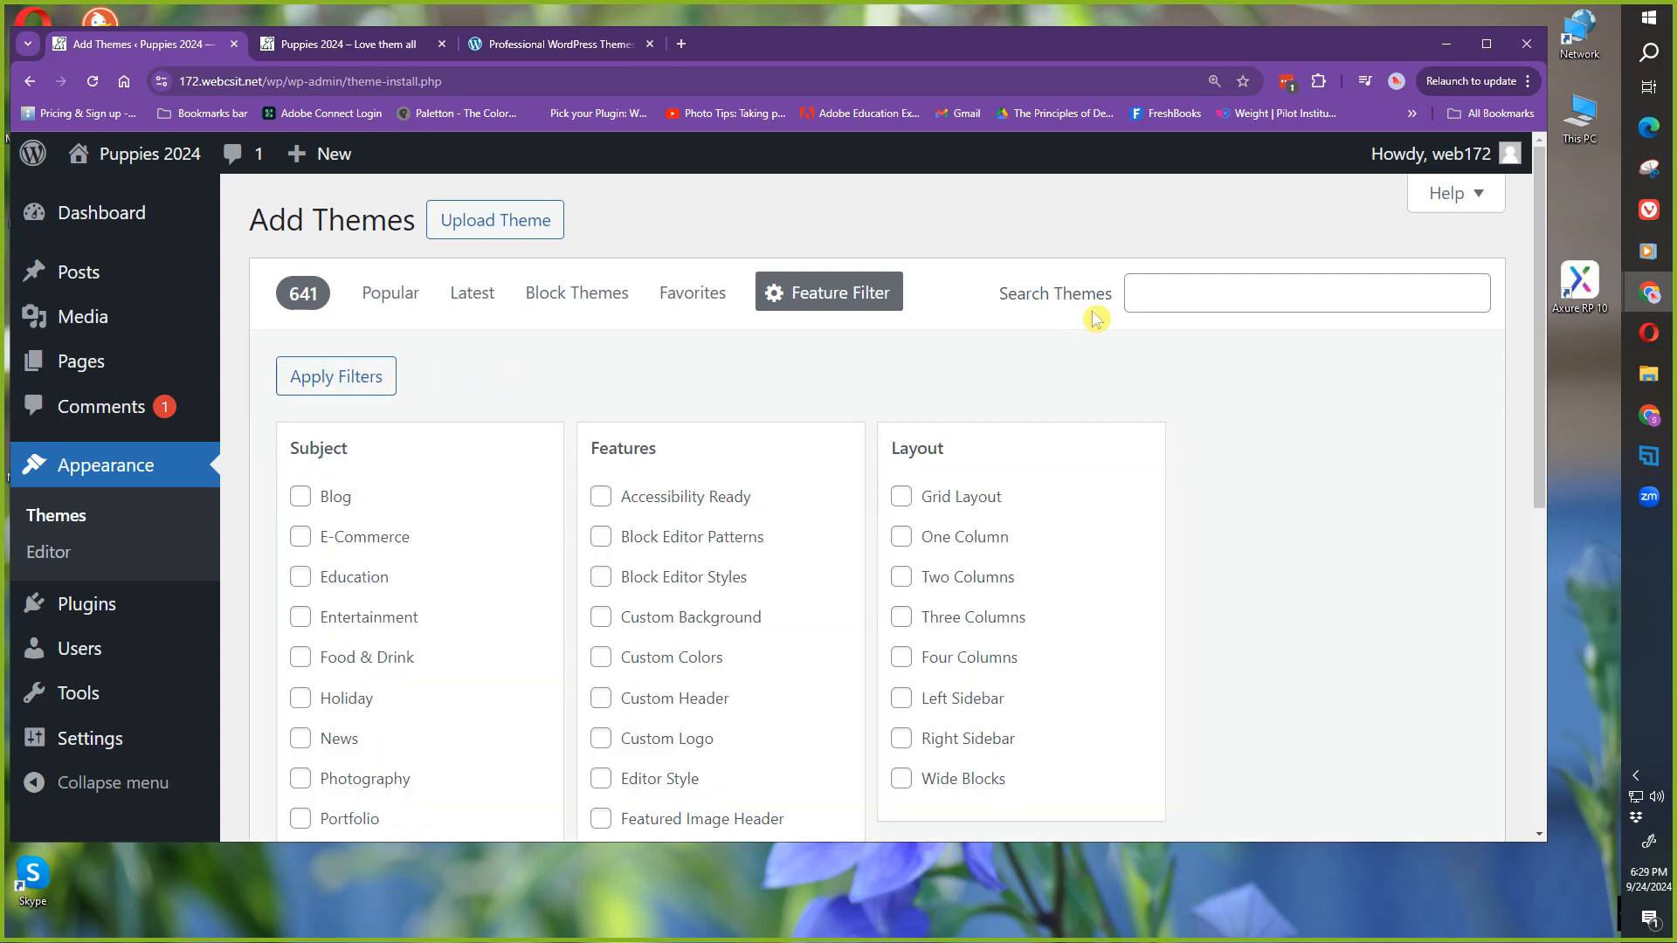
pyautogui.click(1158, 296)
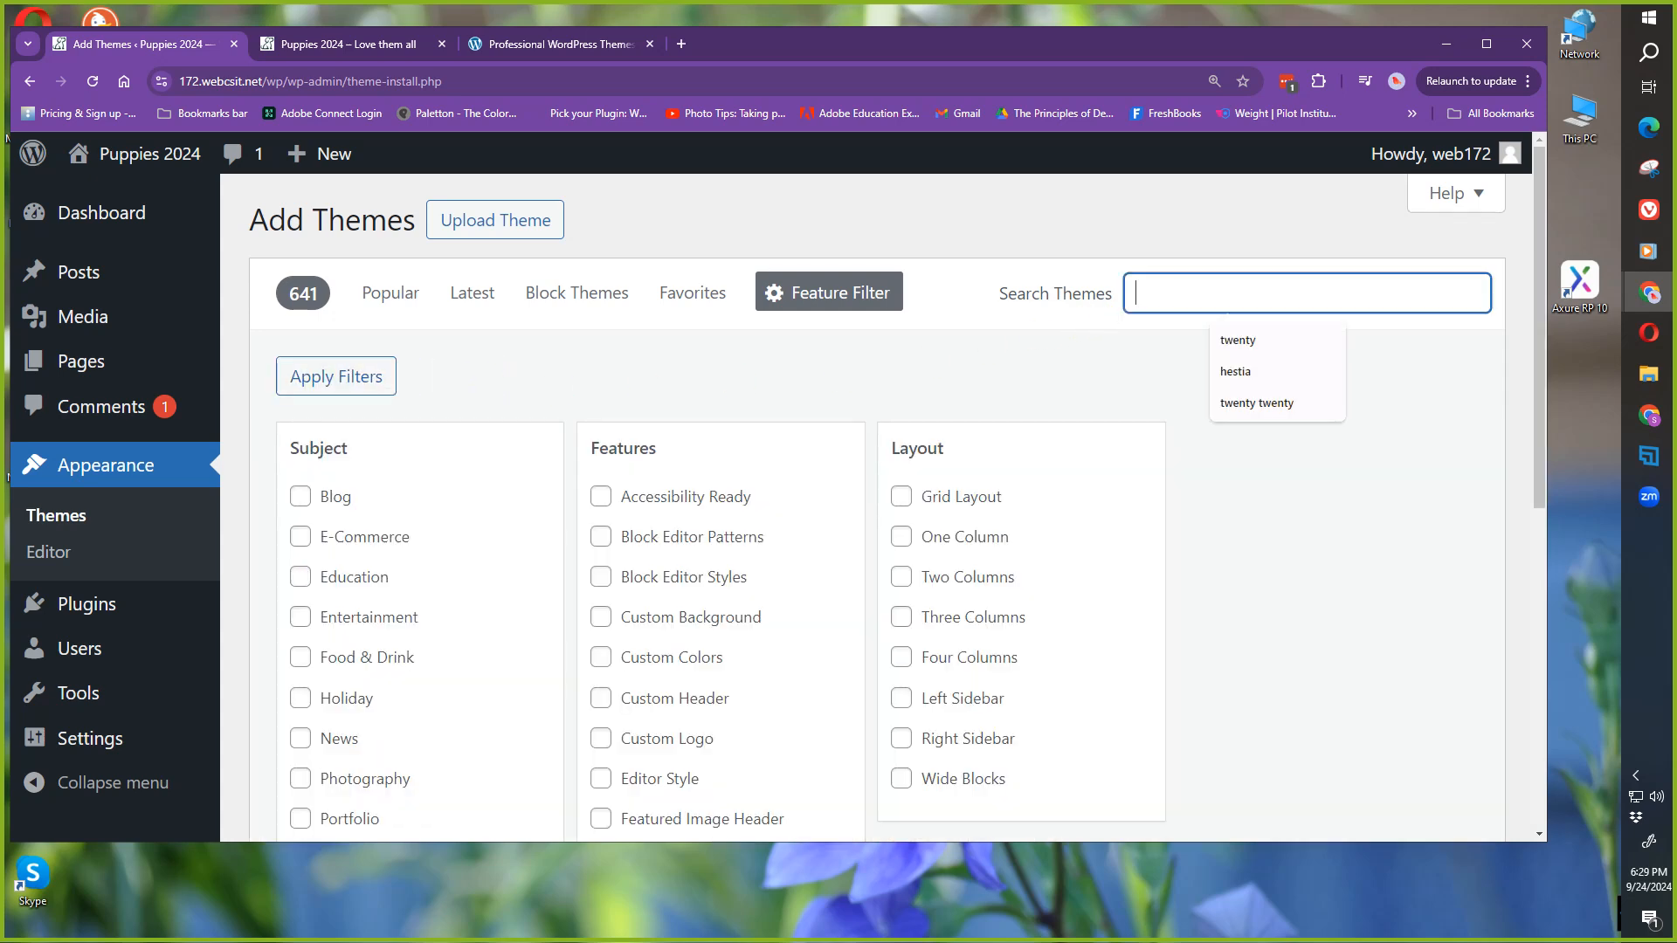
pyautogui.click(1267, 405)
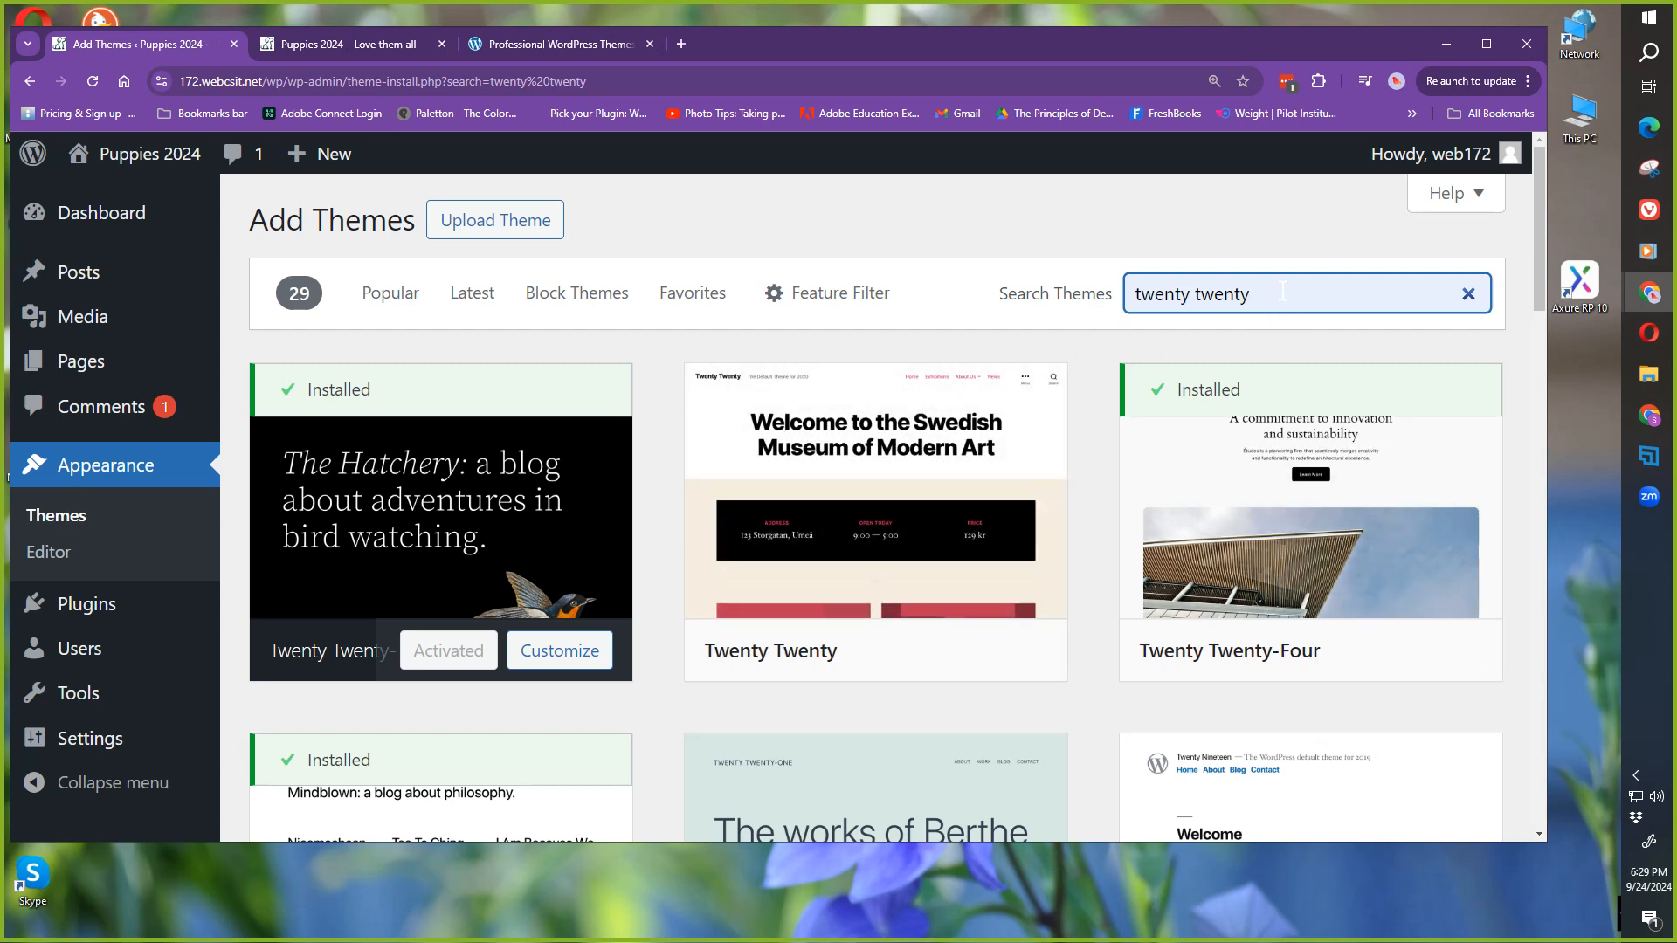
pyautogui.moveTo(943, 386)
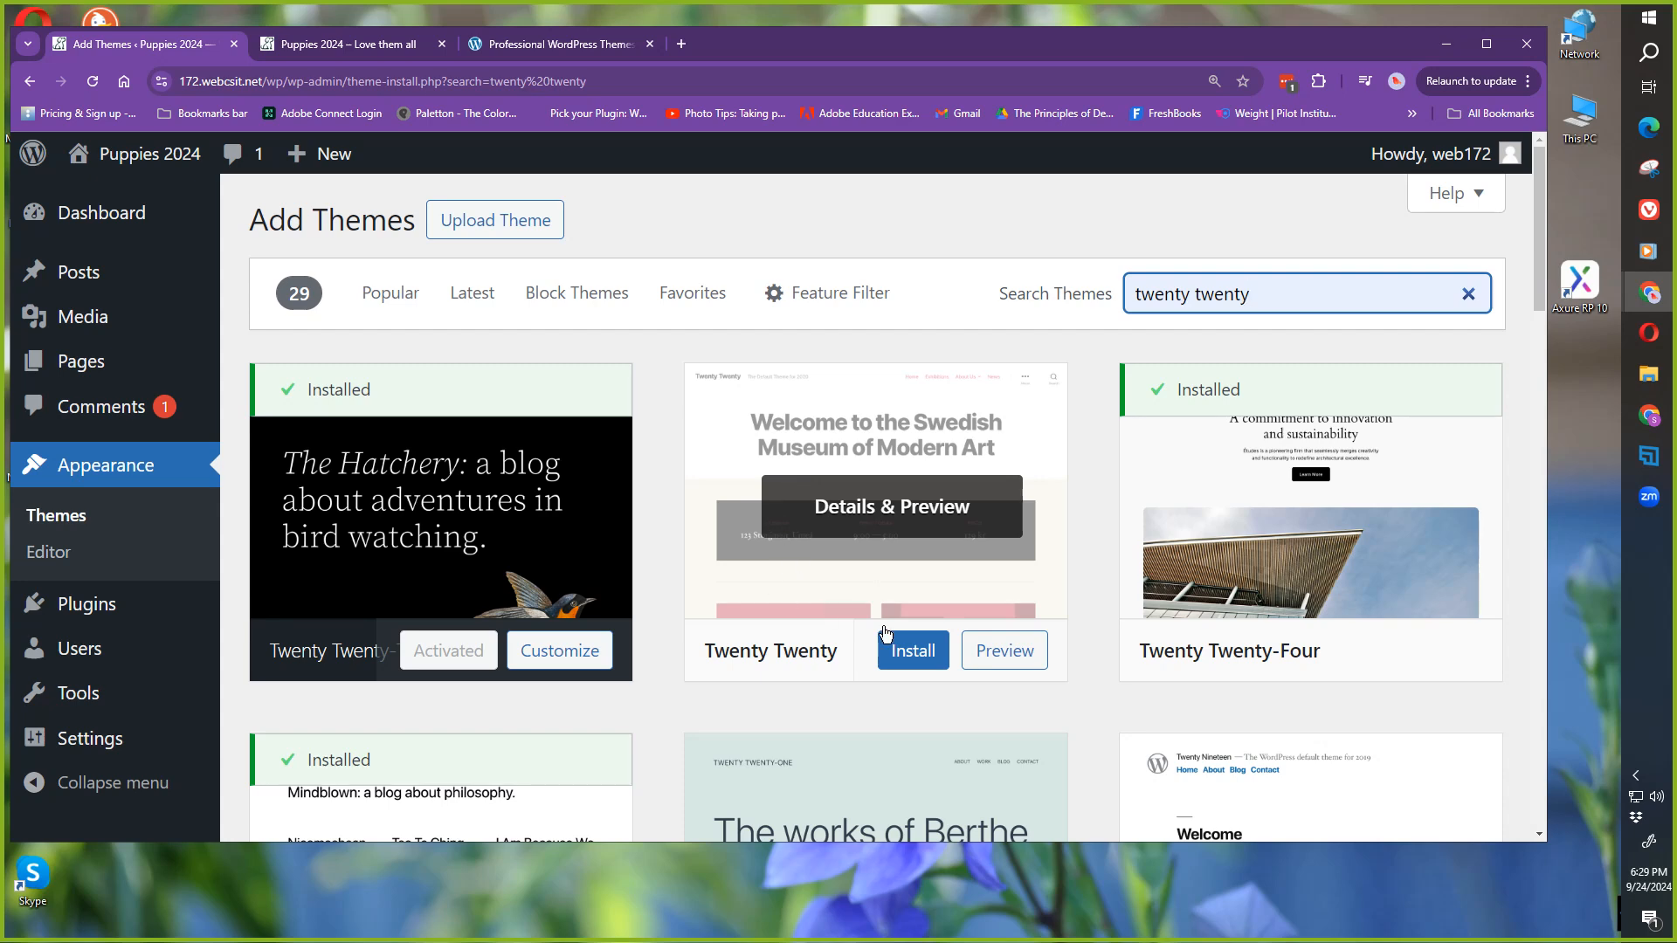
# Install Twenty Twenty, empty the search box, and go to Appearance's installed themes page.
pyautogui.click(914, 660)
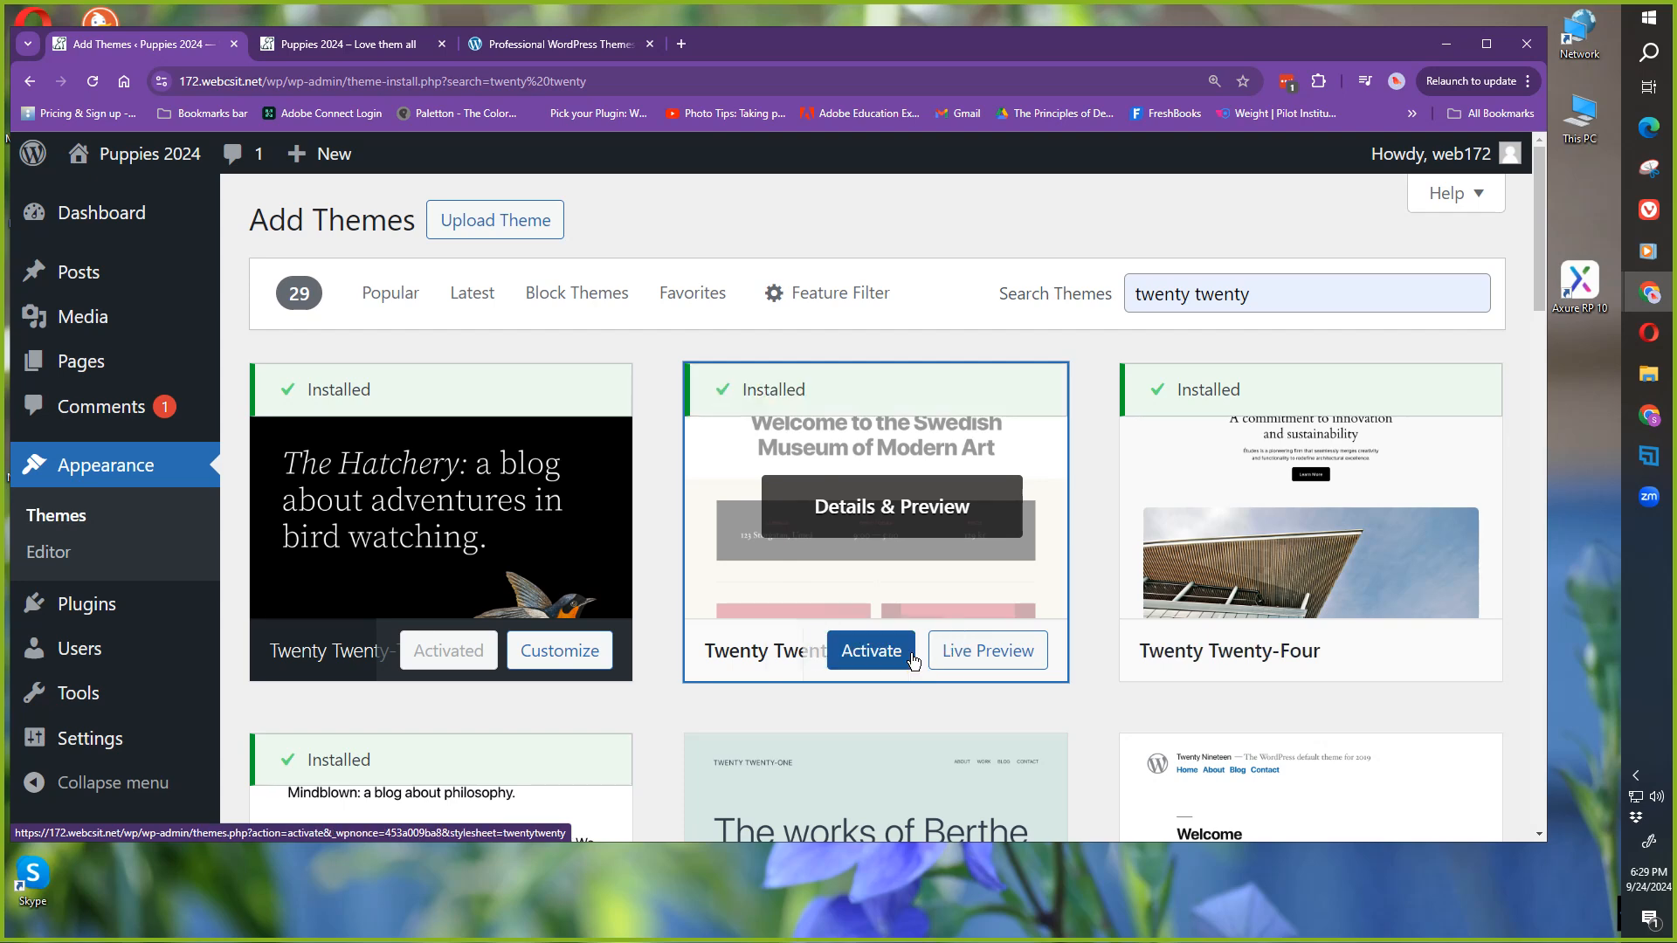
pyautogui.click(1276, 294)
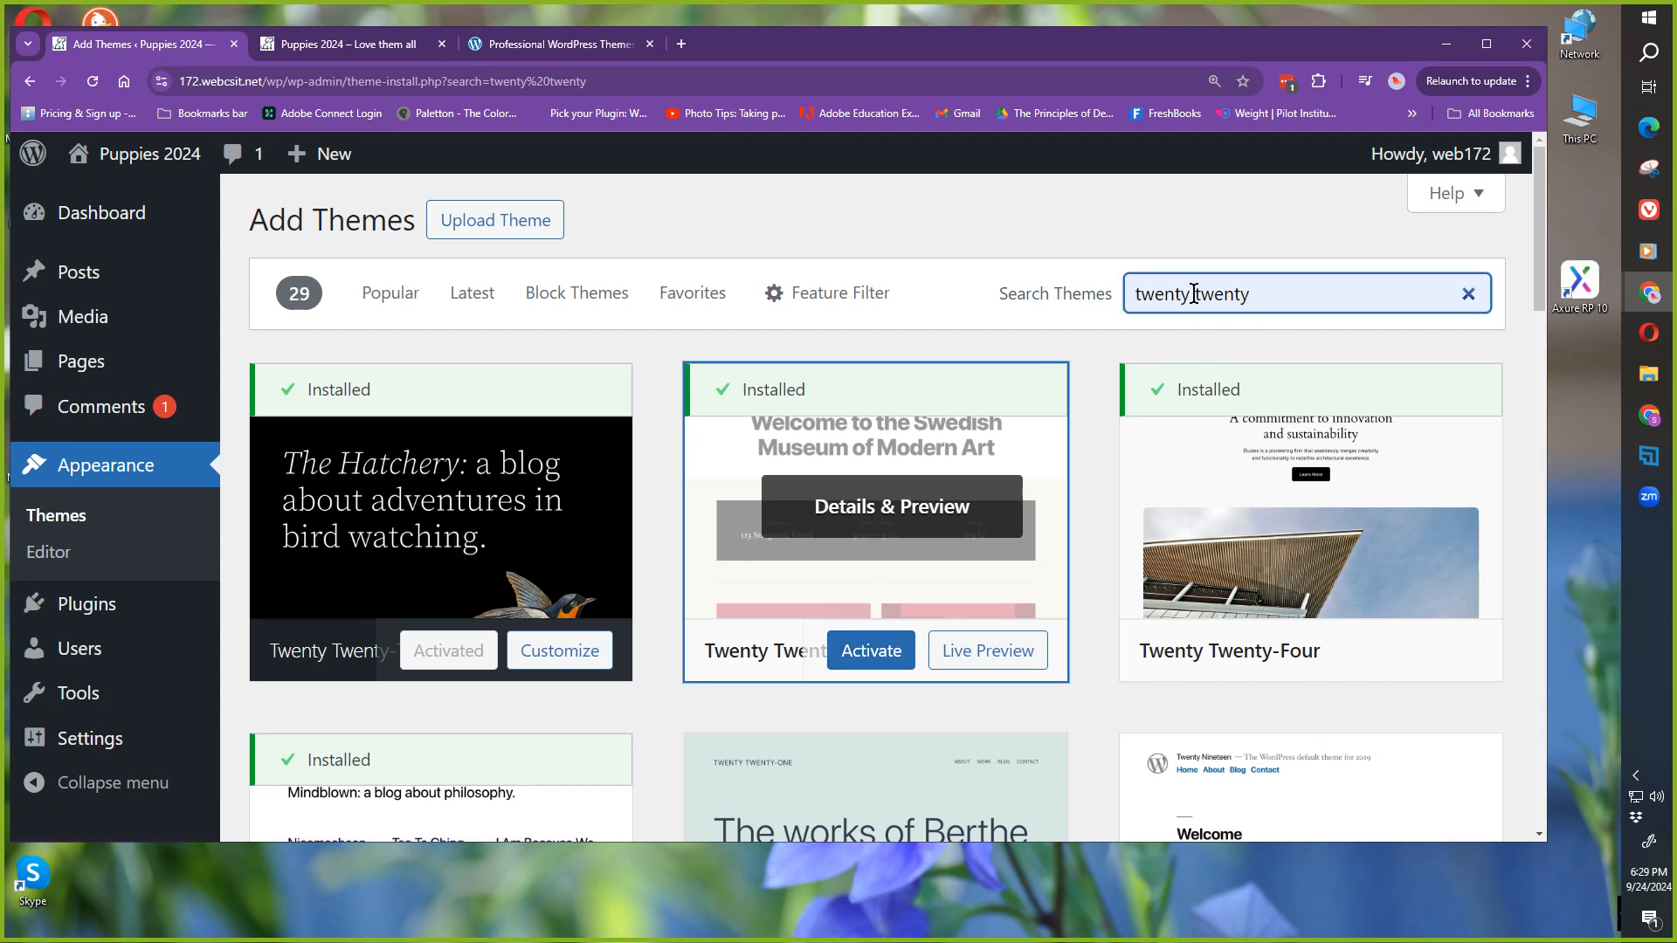
pyautogui.press('BackSpace')
pyautogui.press('BackSpace')
pyautogui.press('BackSpace')
pyautogui.press('BackSpace')
pyautogui.press('BackSpace')
pyautogui.press('BackSpace')
pyautogui.press('BackSpace')
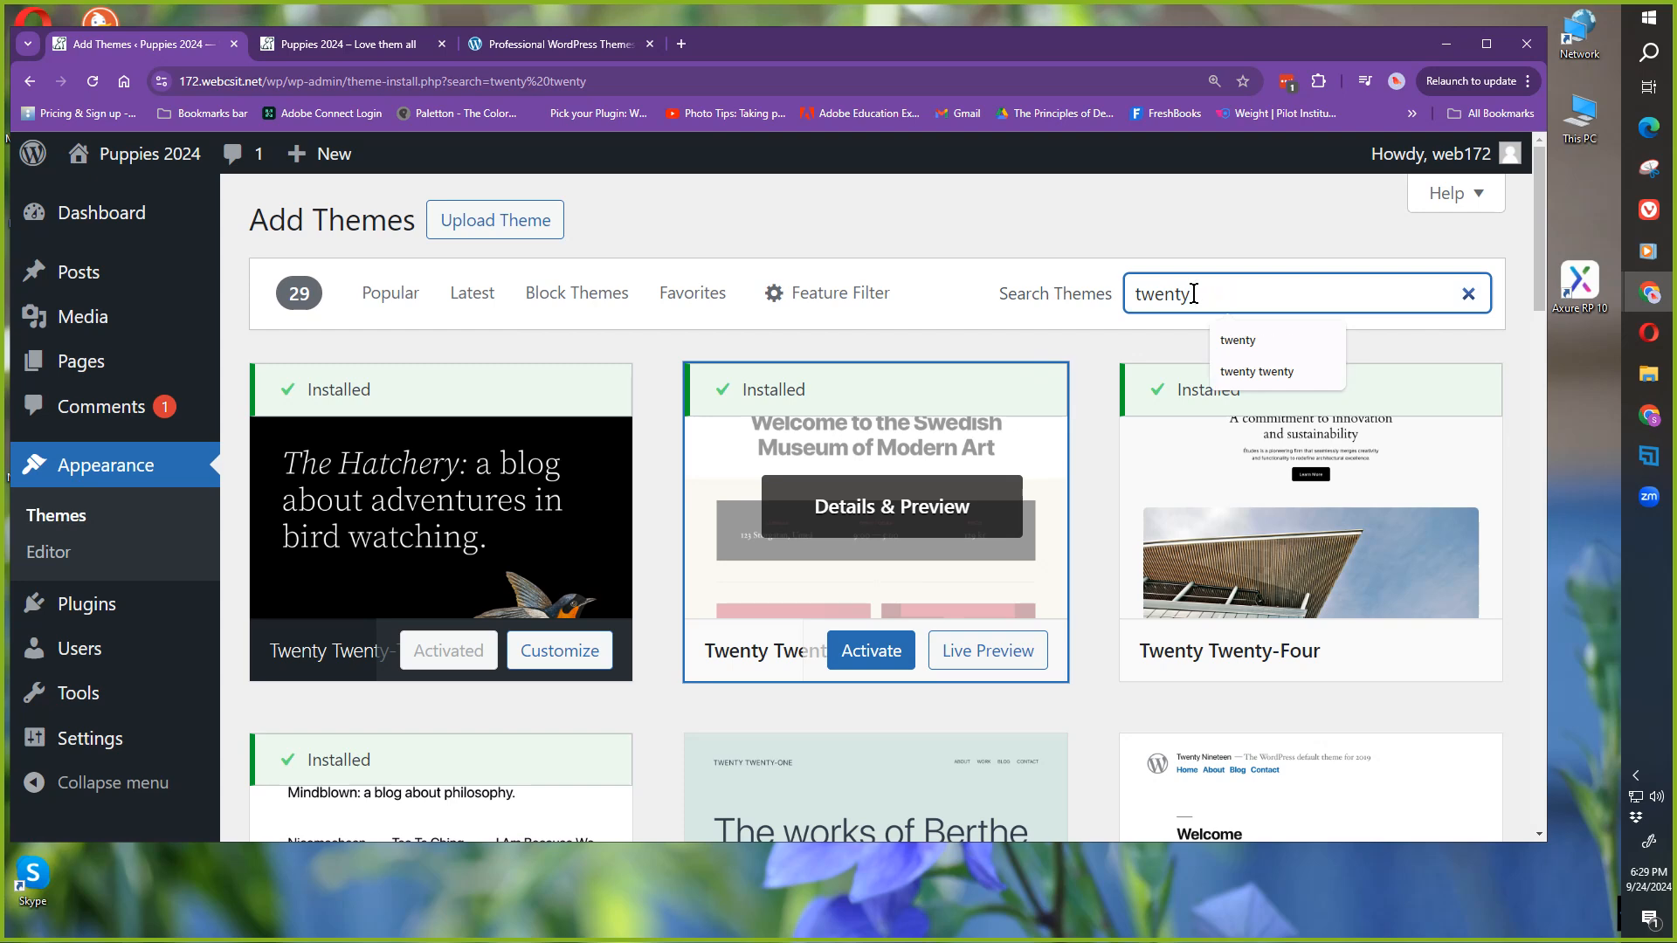
pyautogui.press('BackSpace')
pyautogui.press('BackSpace')
pyautogui.press('BackSpace')
pyautogui.press('BackSpace')
pyautogui.press('BackSpace')
pyautogui.press('BackSpace')
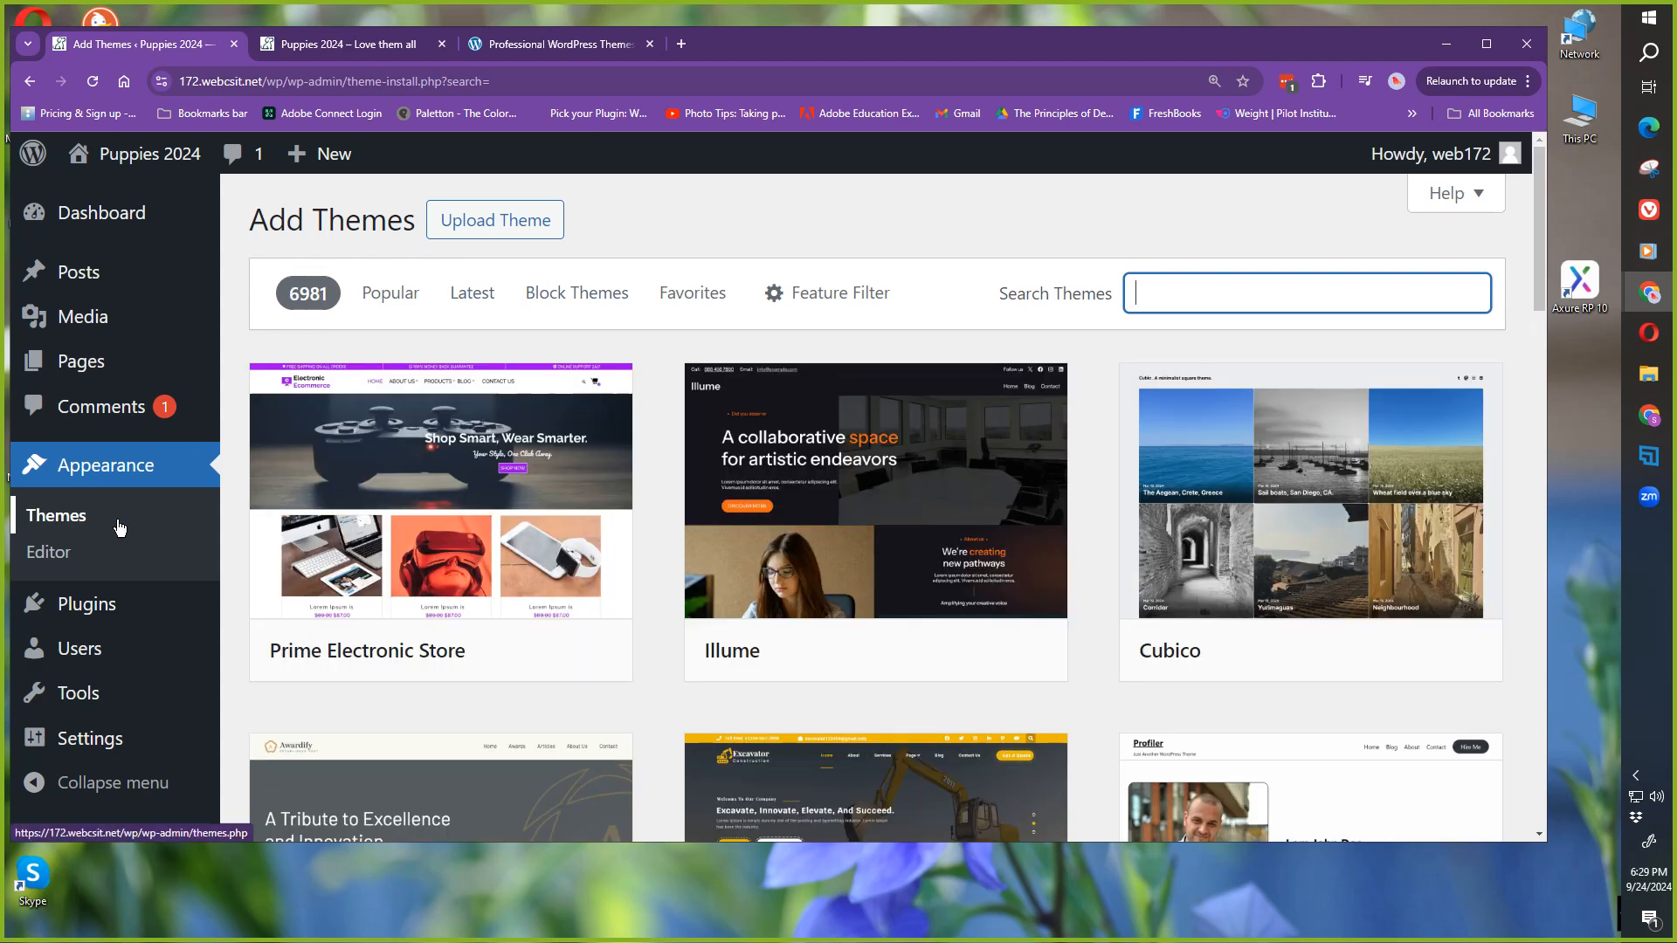
pyautogui.click(100, 471)
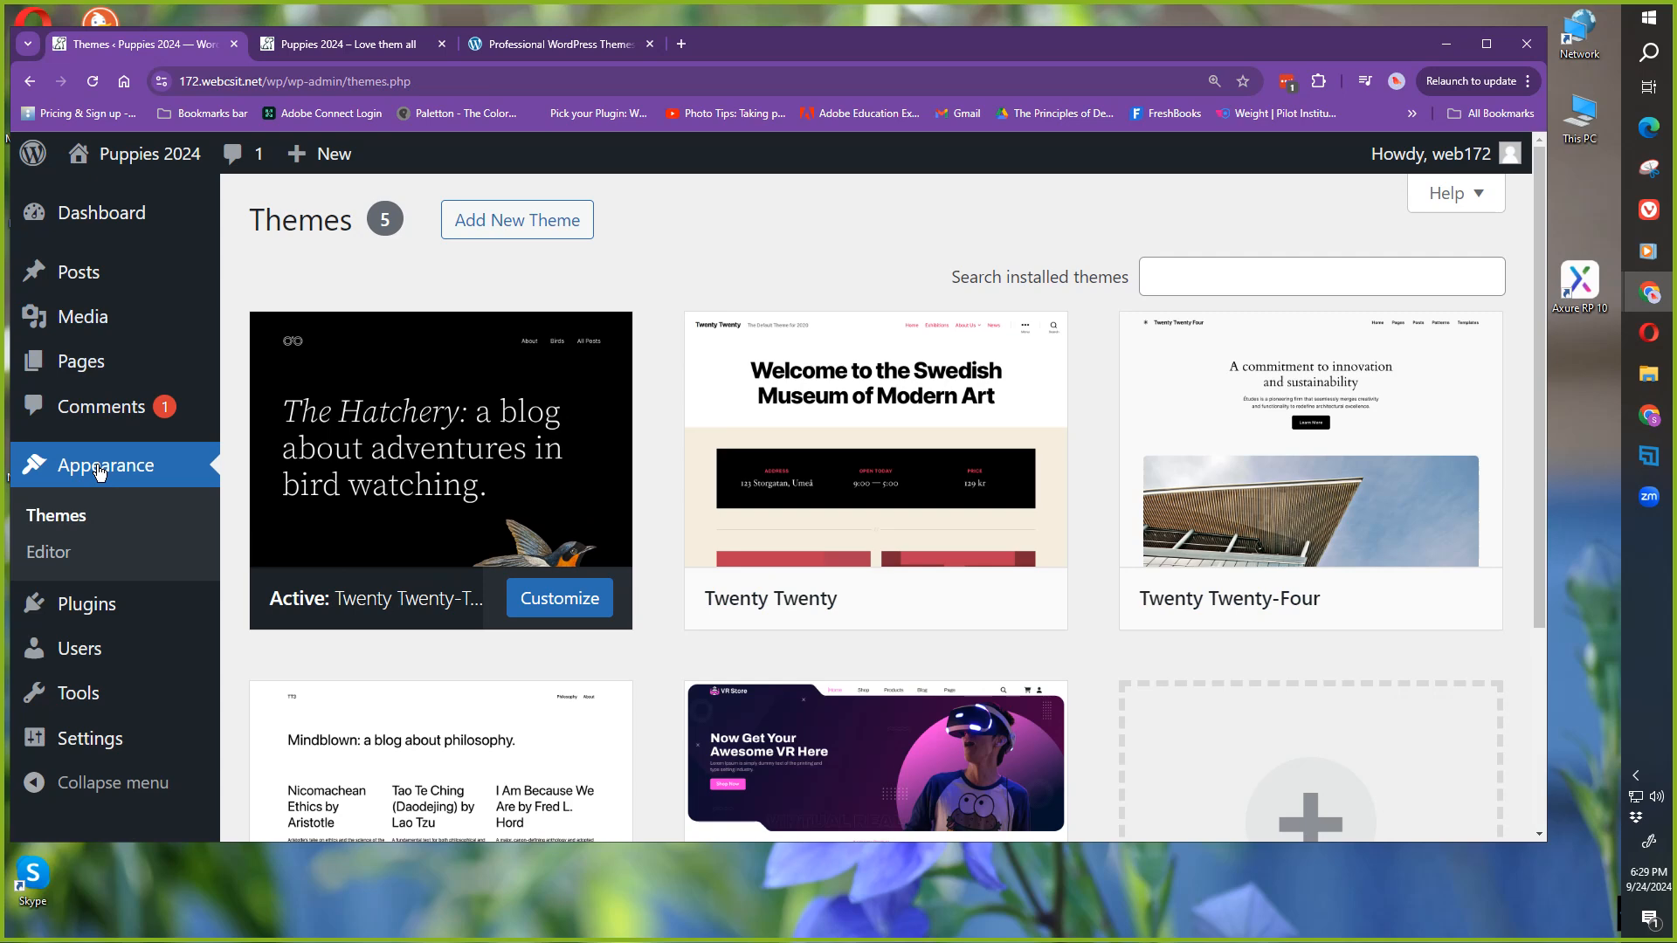
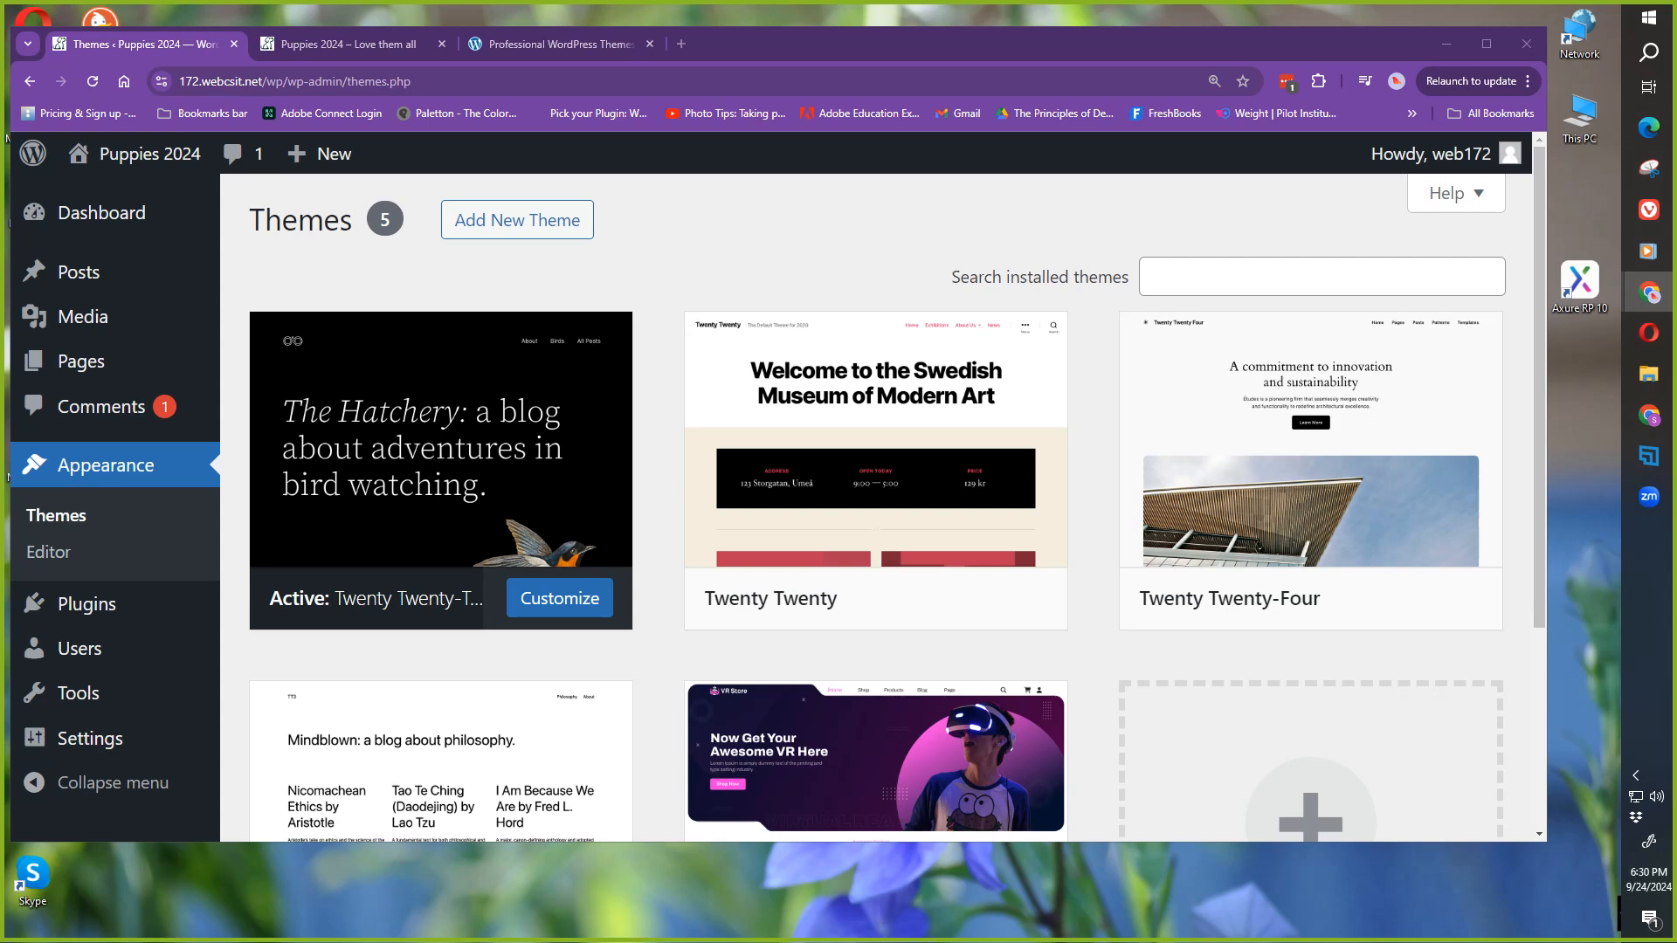
# Activate the Twenty Twenty-Four theme from its card on the Themes page.
pyautogui.moveTo(872, 606)
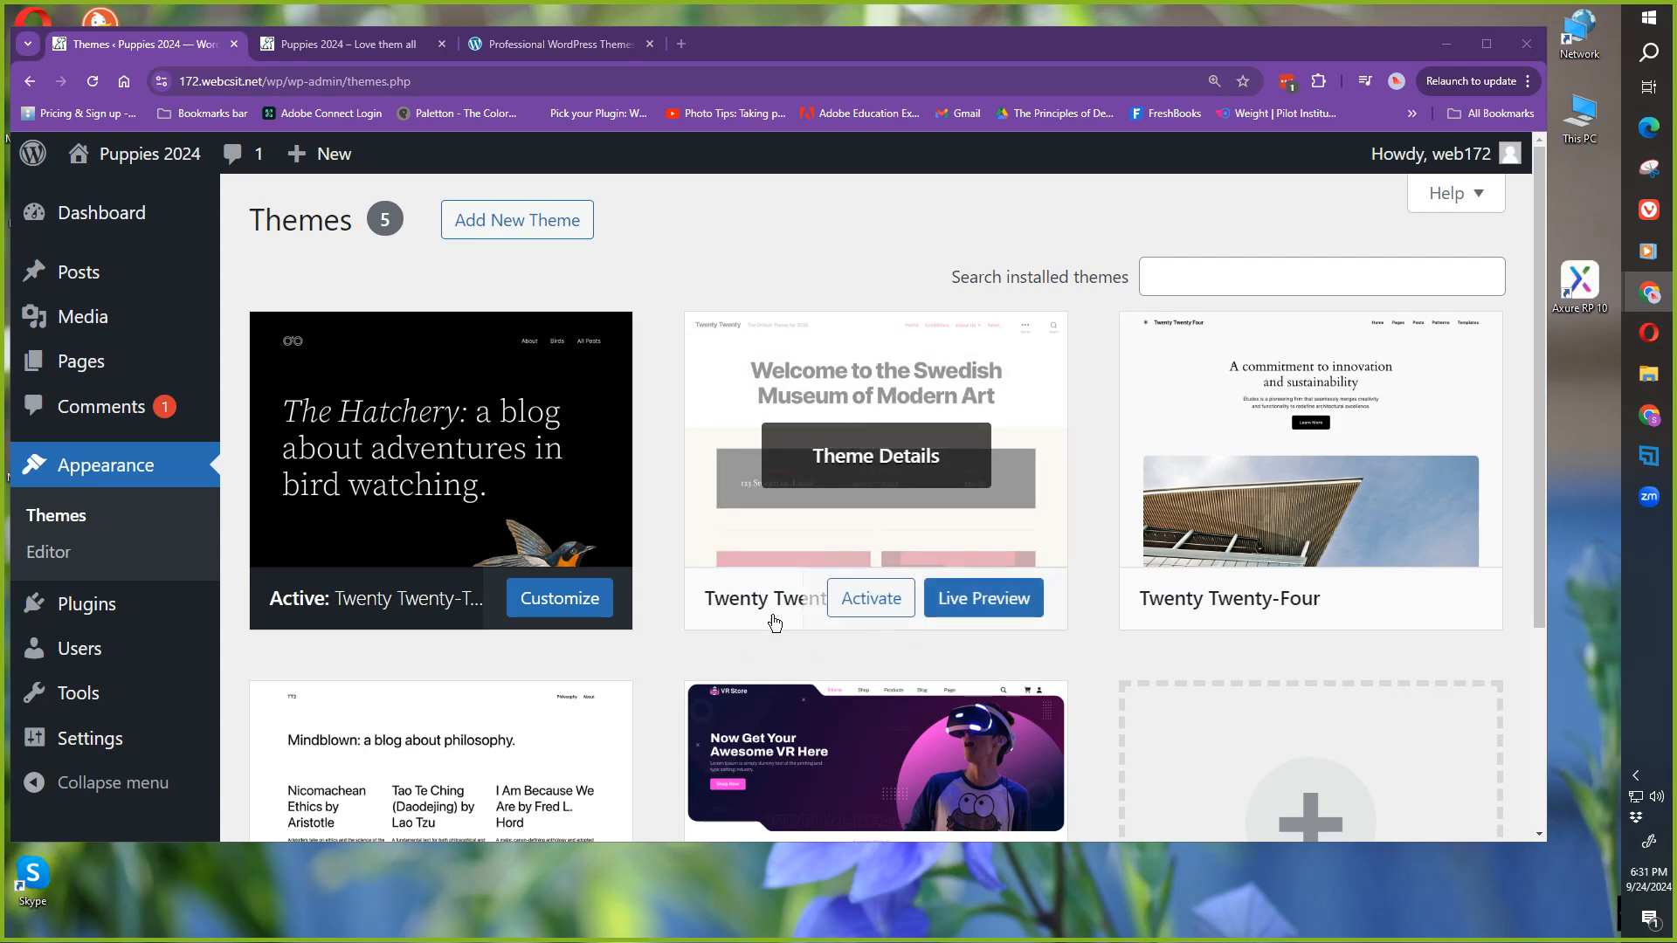
pyautogui.moveTo(1475, 353)
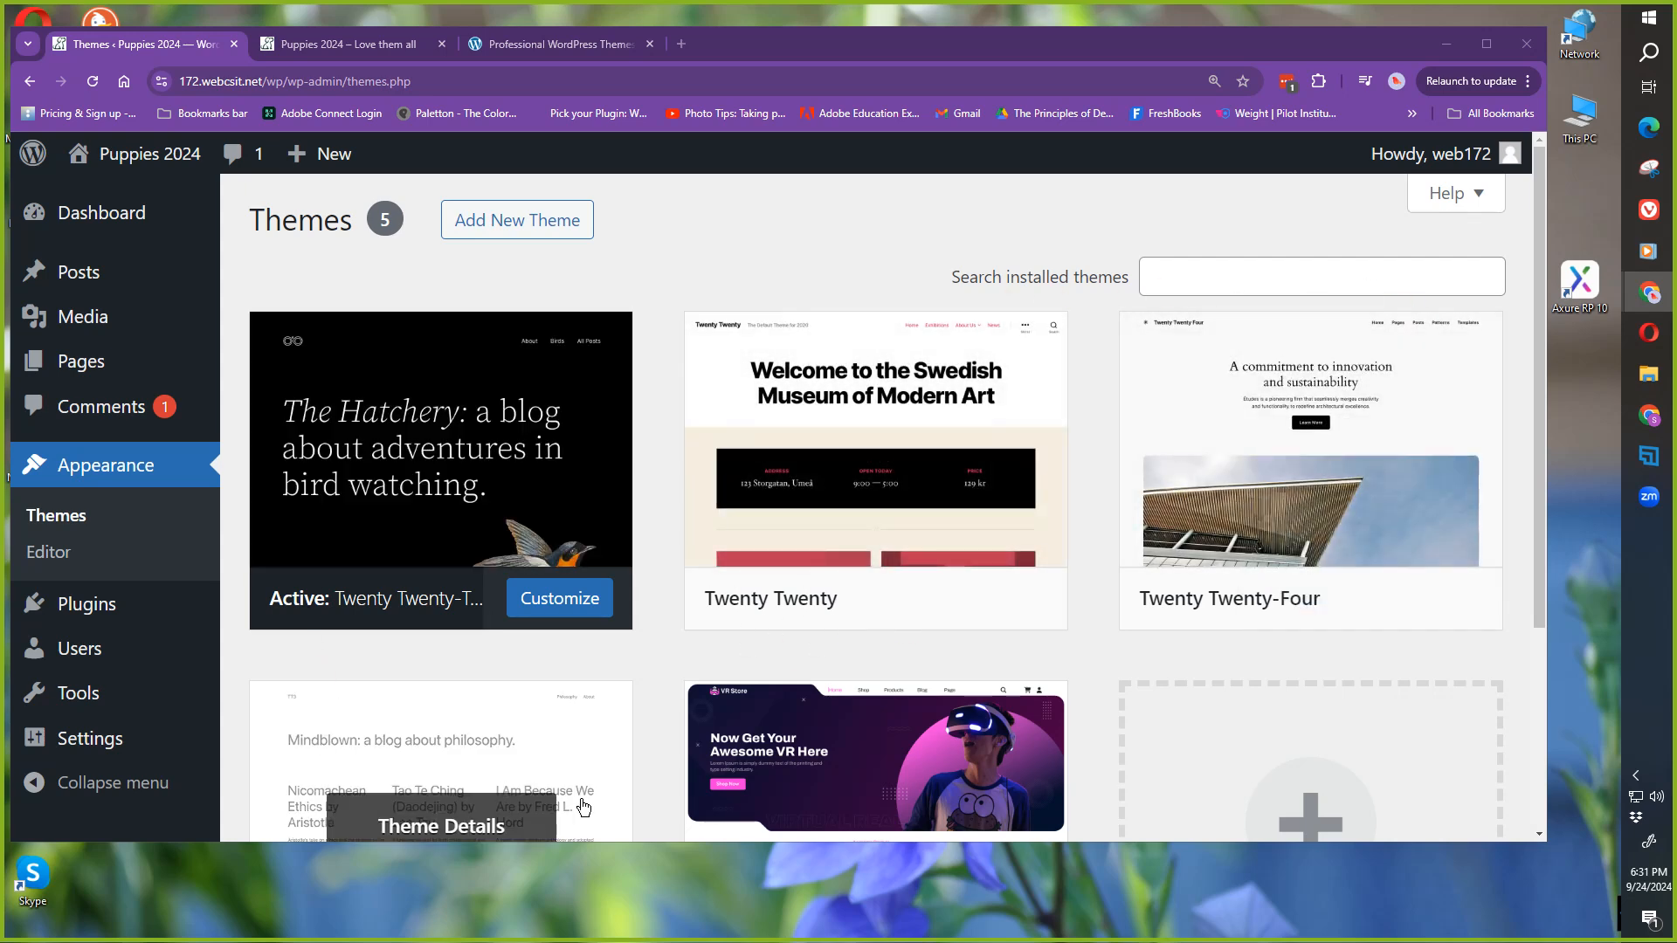
pyautogui.moveTo(331, 590)
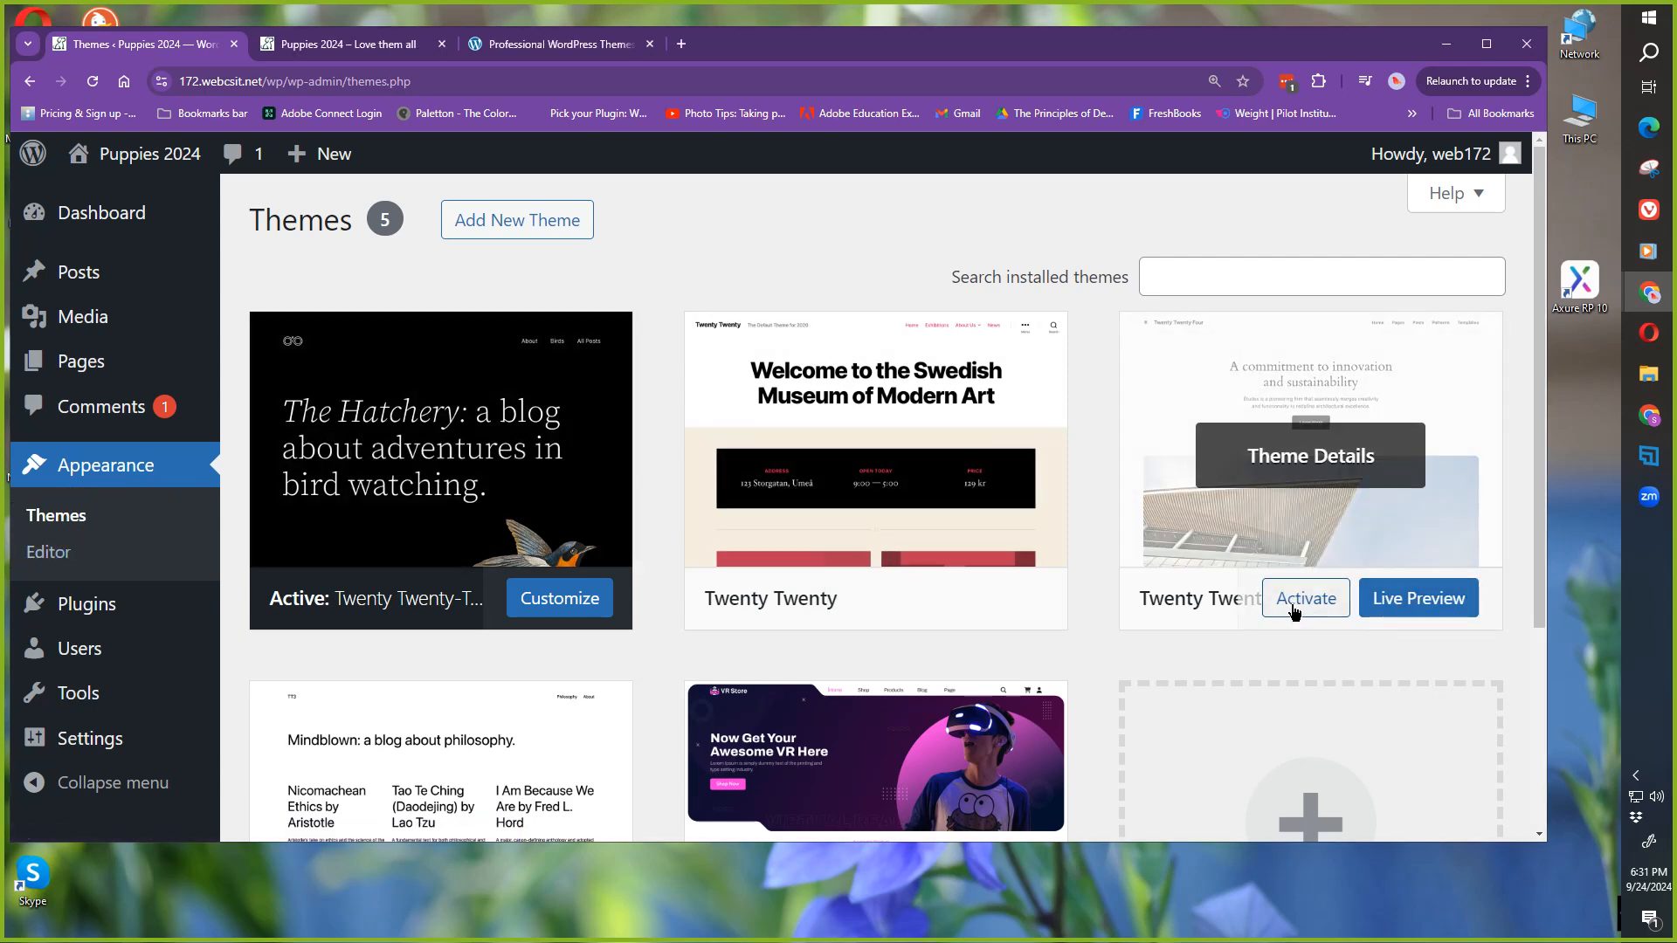
pyautogui.click(1296, 609)
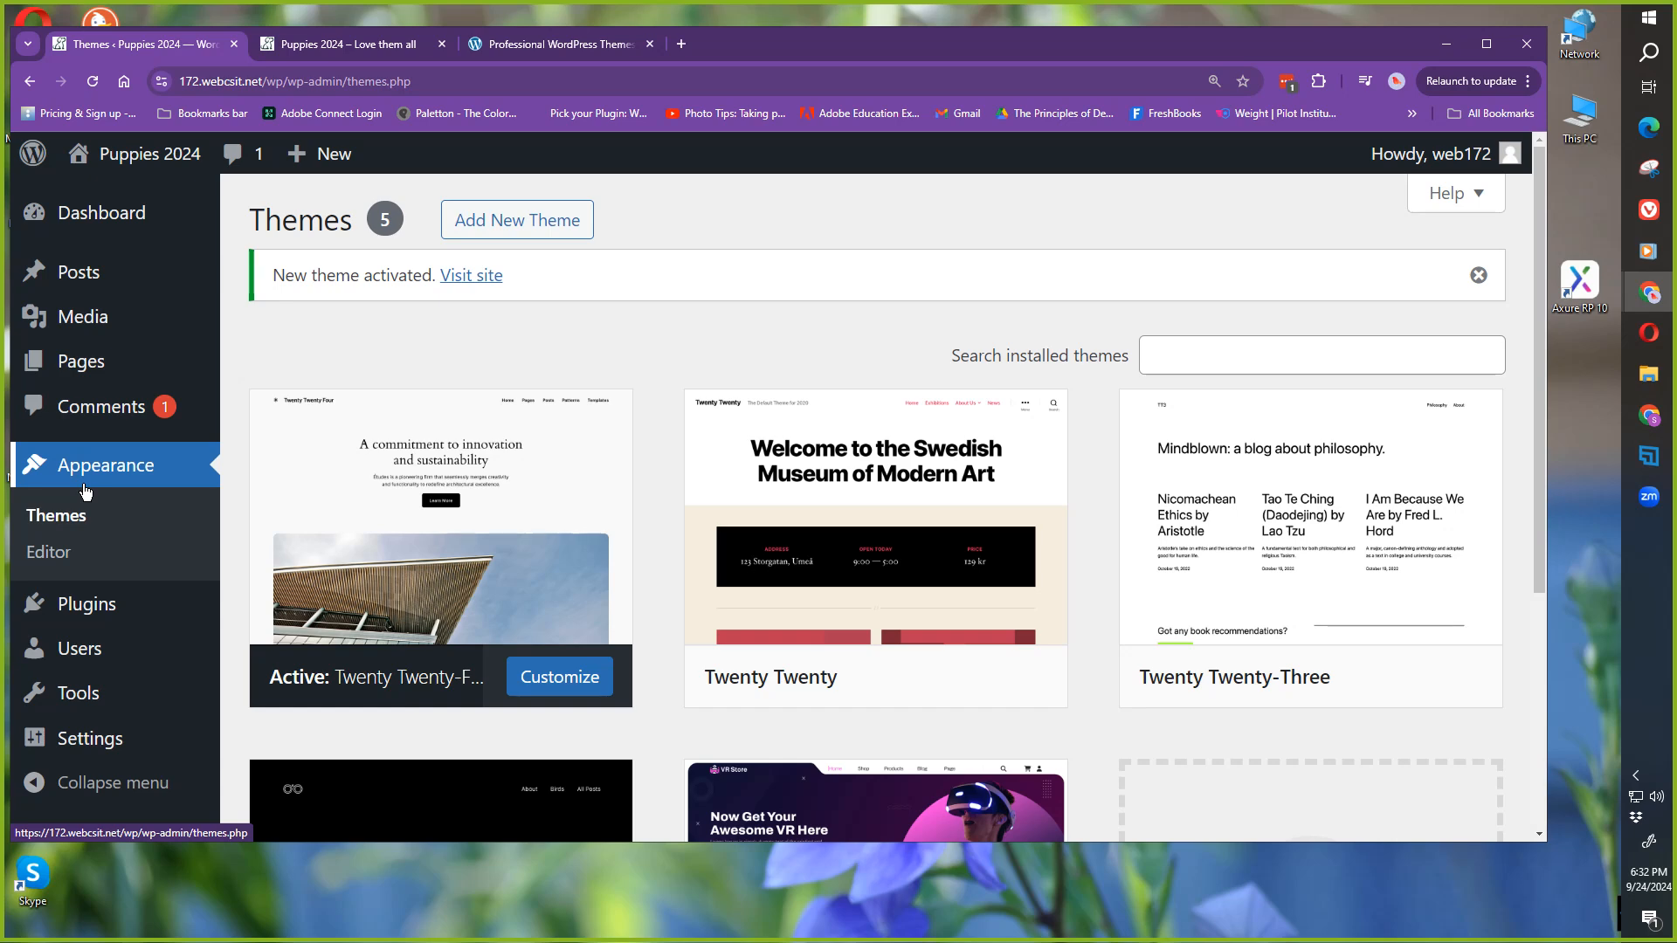
# Confirm the reloaded Themes page shows the 'New theme activated' notice and Active: Twenty Twenty-Four.
pyautogui.moveTo(514, 608)
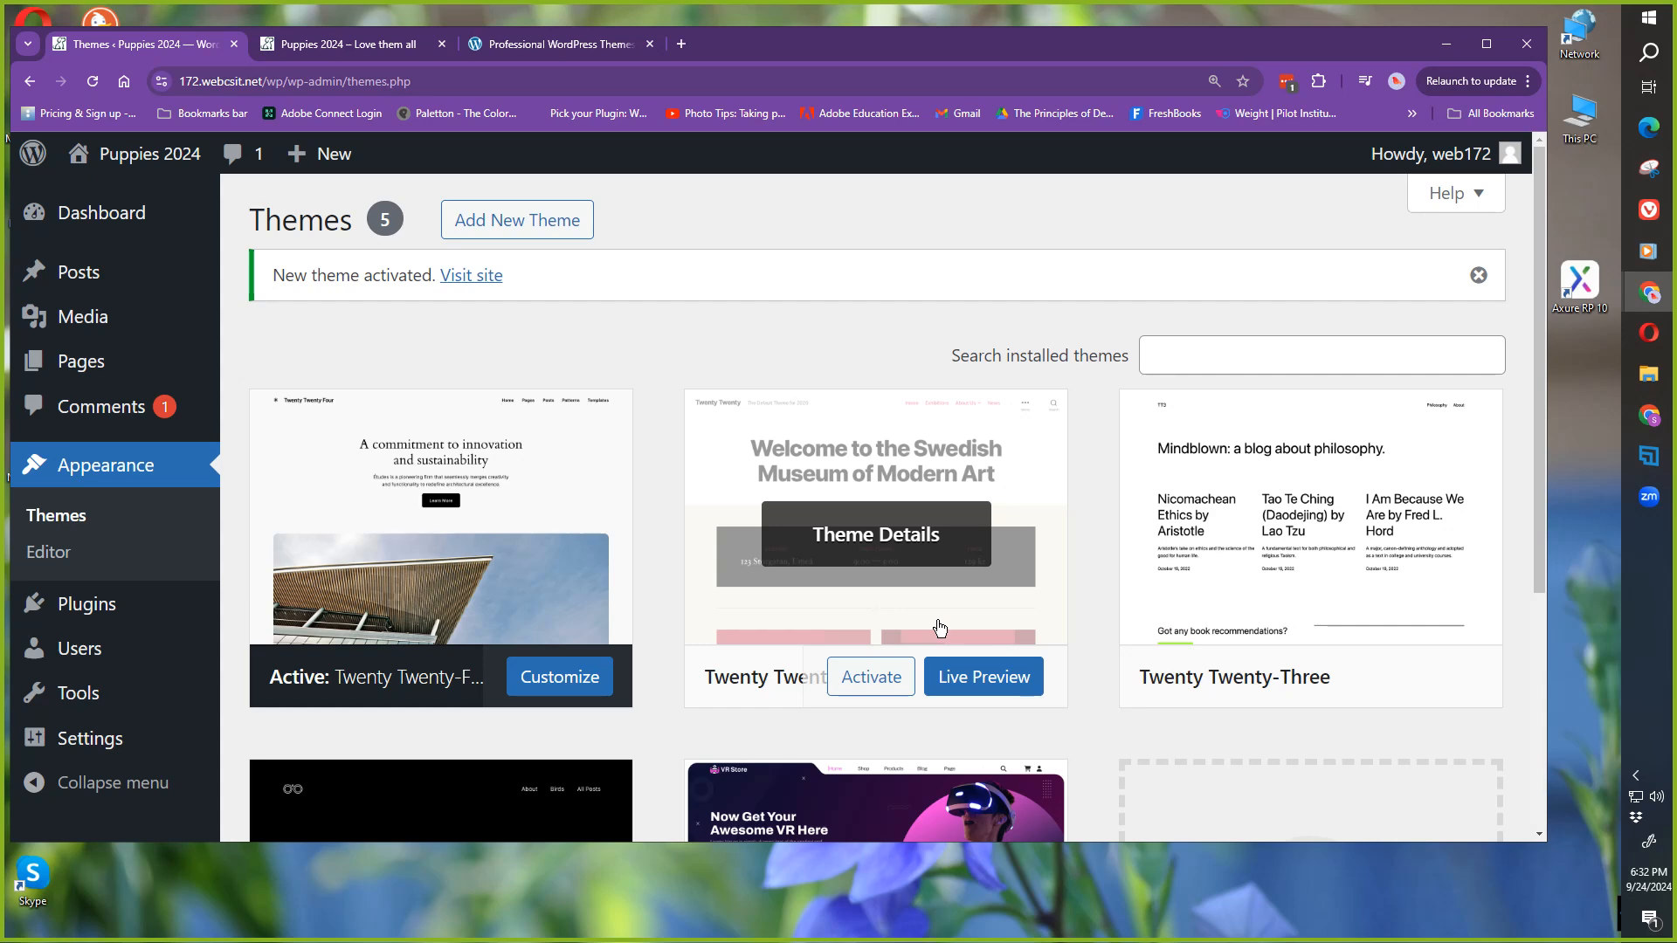
# Activate the Twenty Twenty theme in place of Twenty Twenty-Four.
pyautogui.click(871, 679)
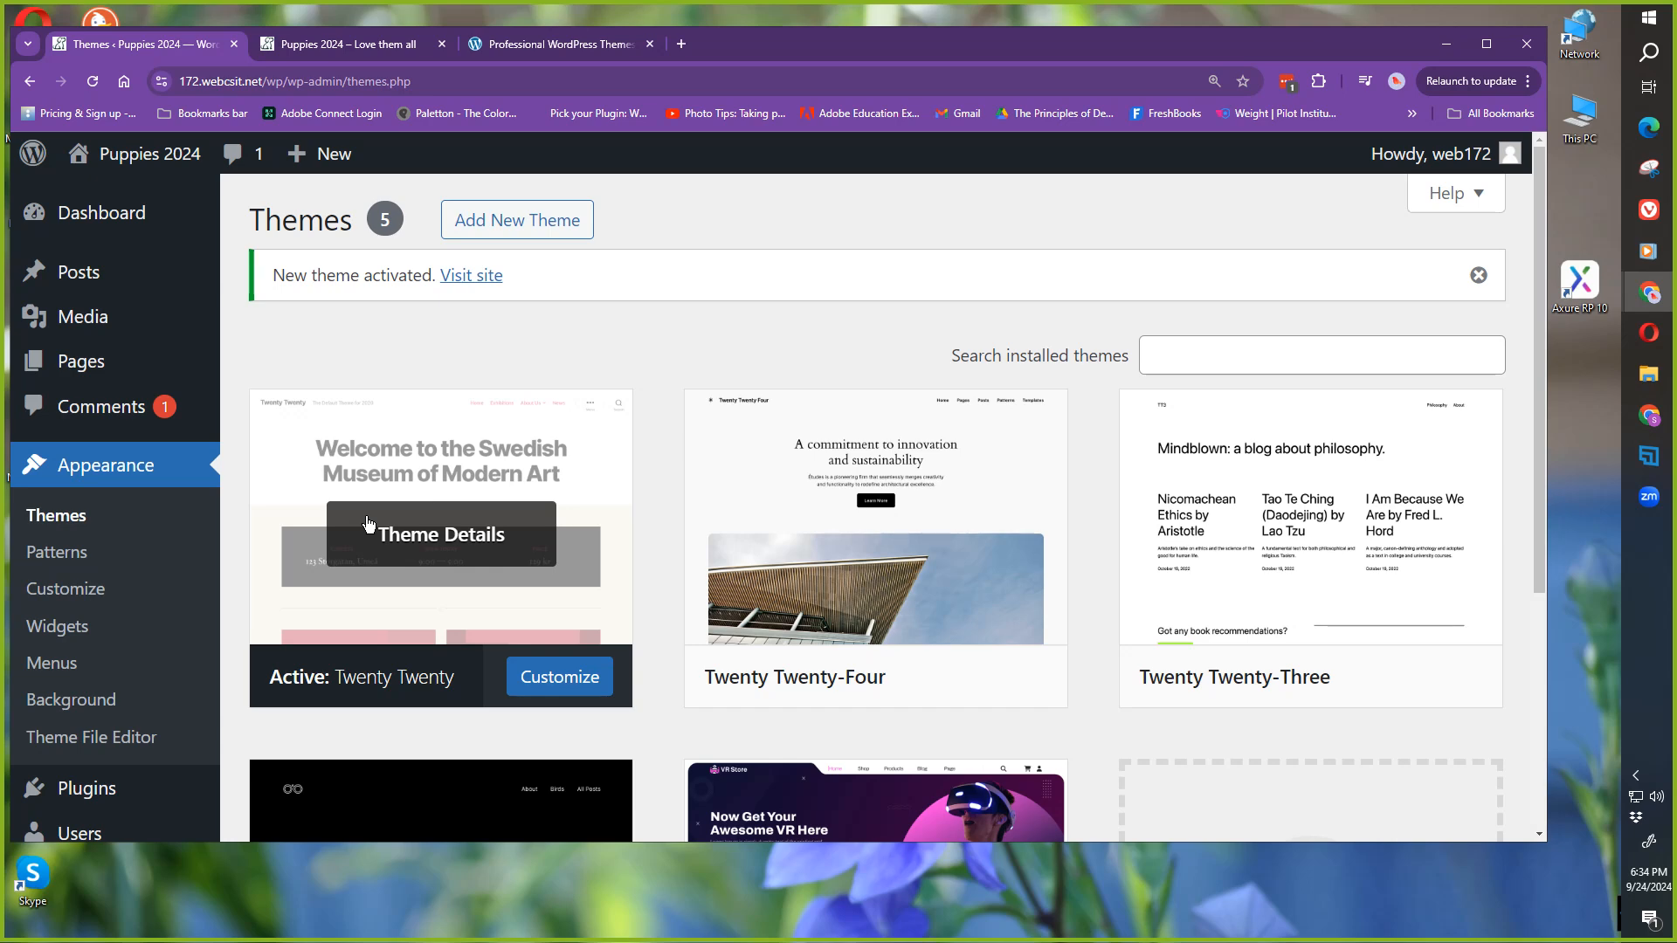
# Launch the Customizer for Puppies 2024 and go to its Site Identity panel.
pyautogui.click(97, 598)
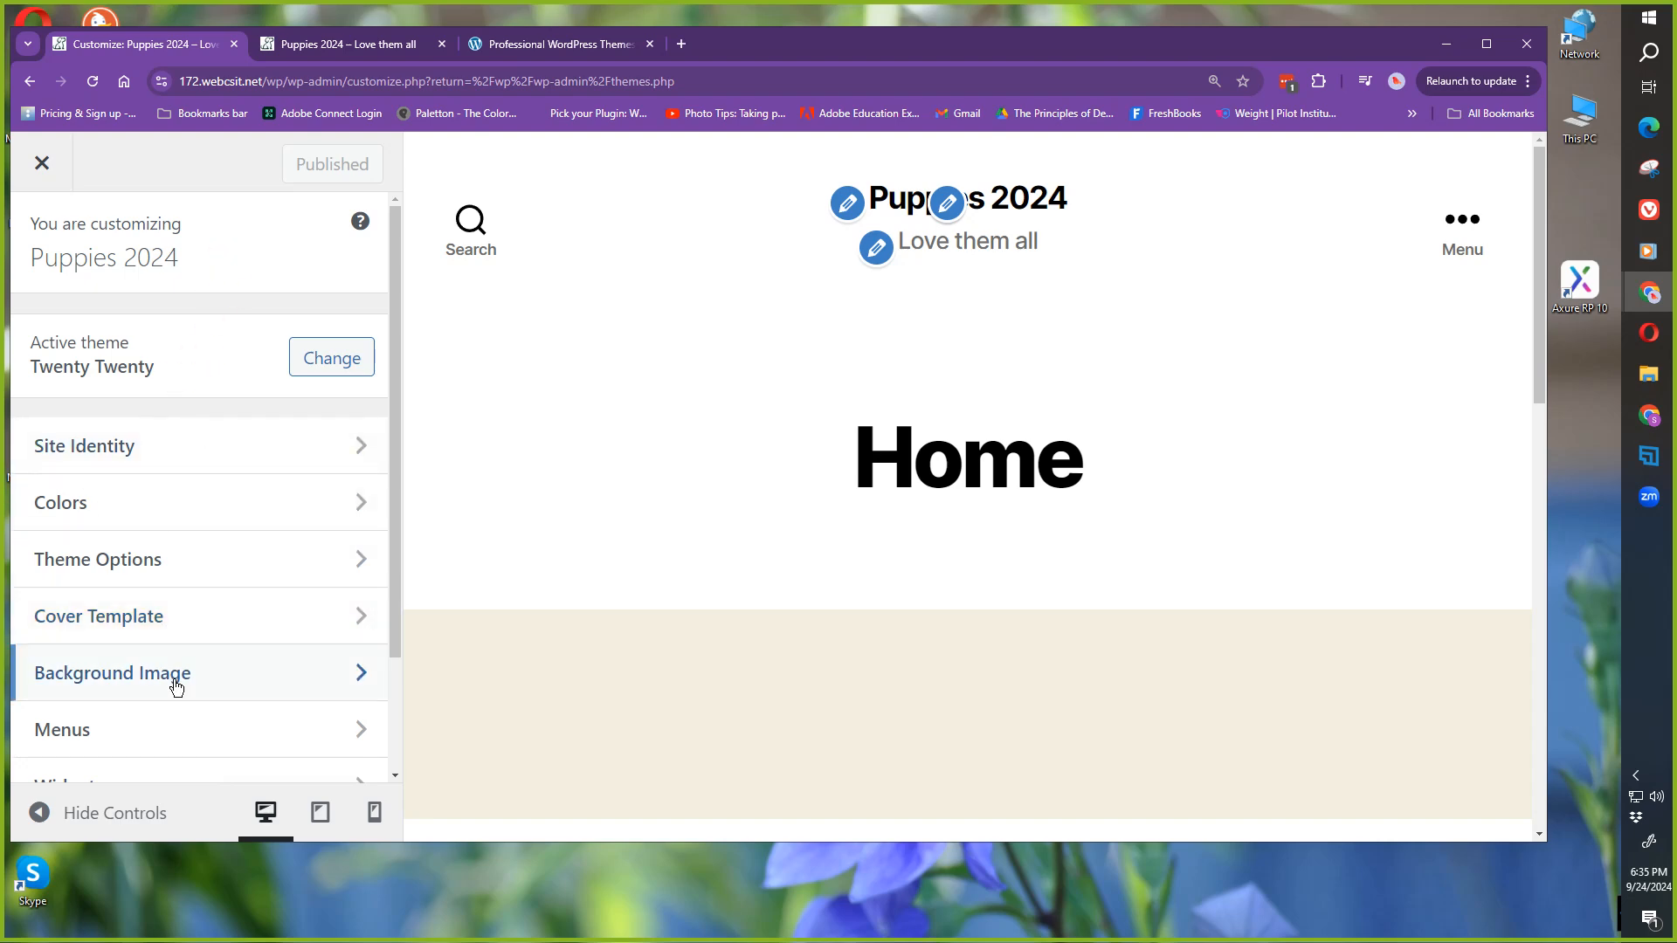
pyautogui.scroll(-1, 204, 527)
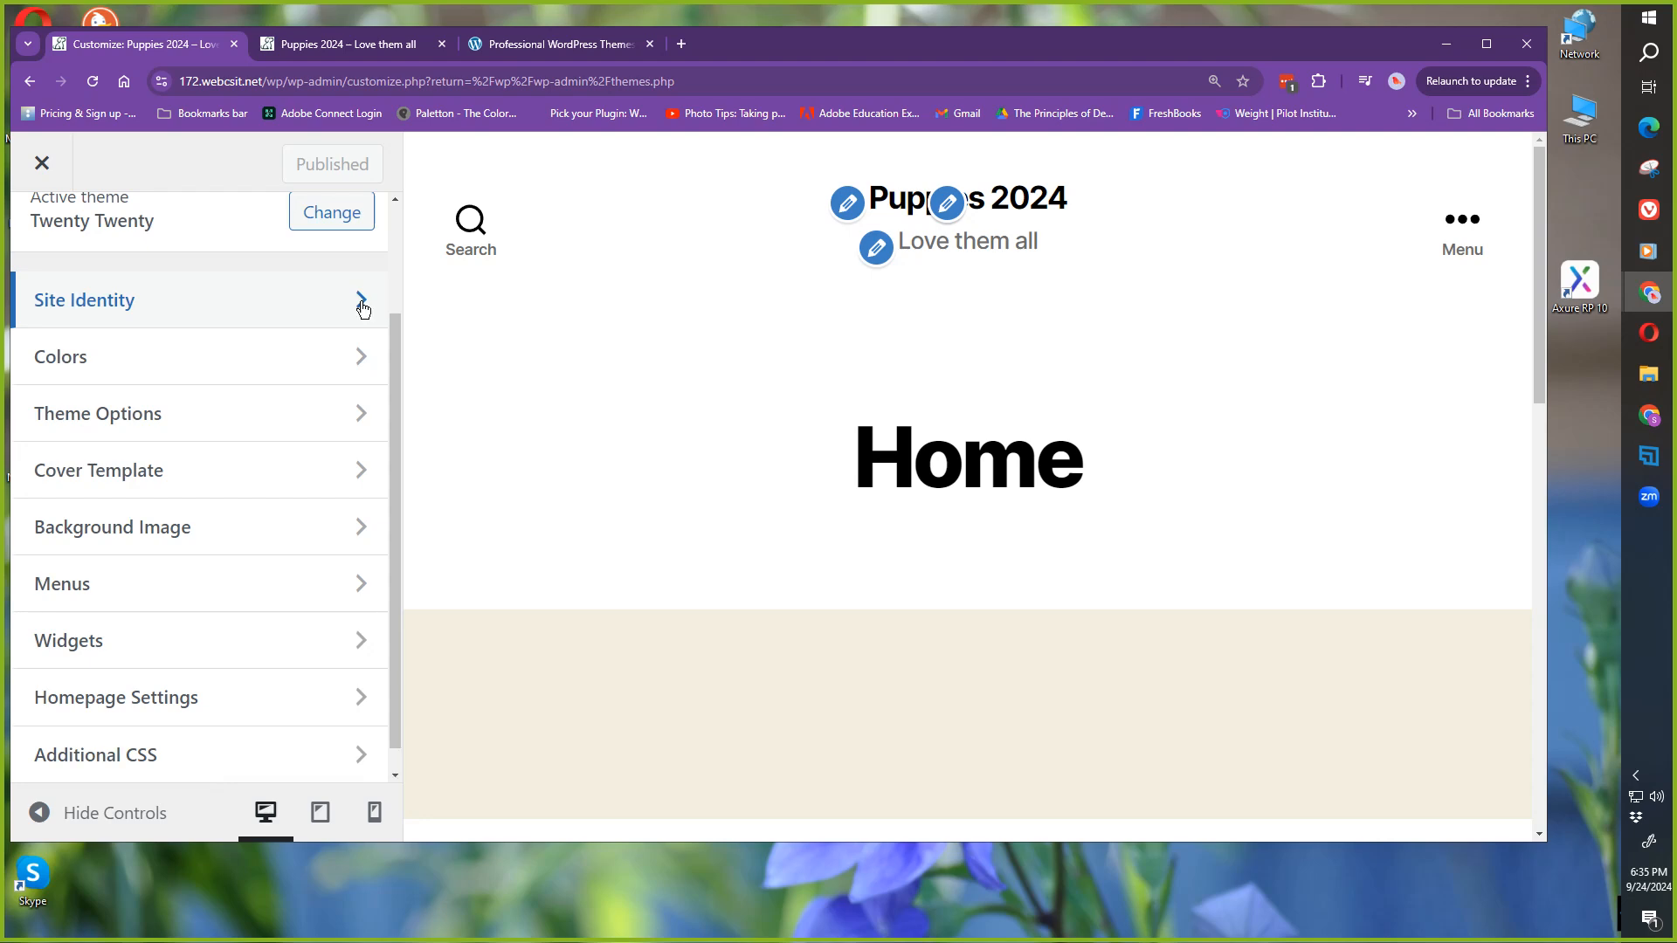
pyautogui.click(364, 309)
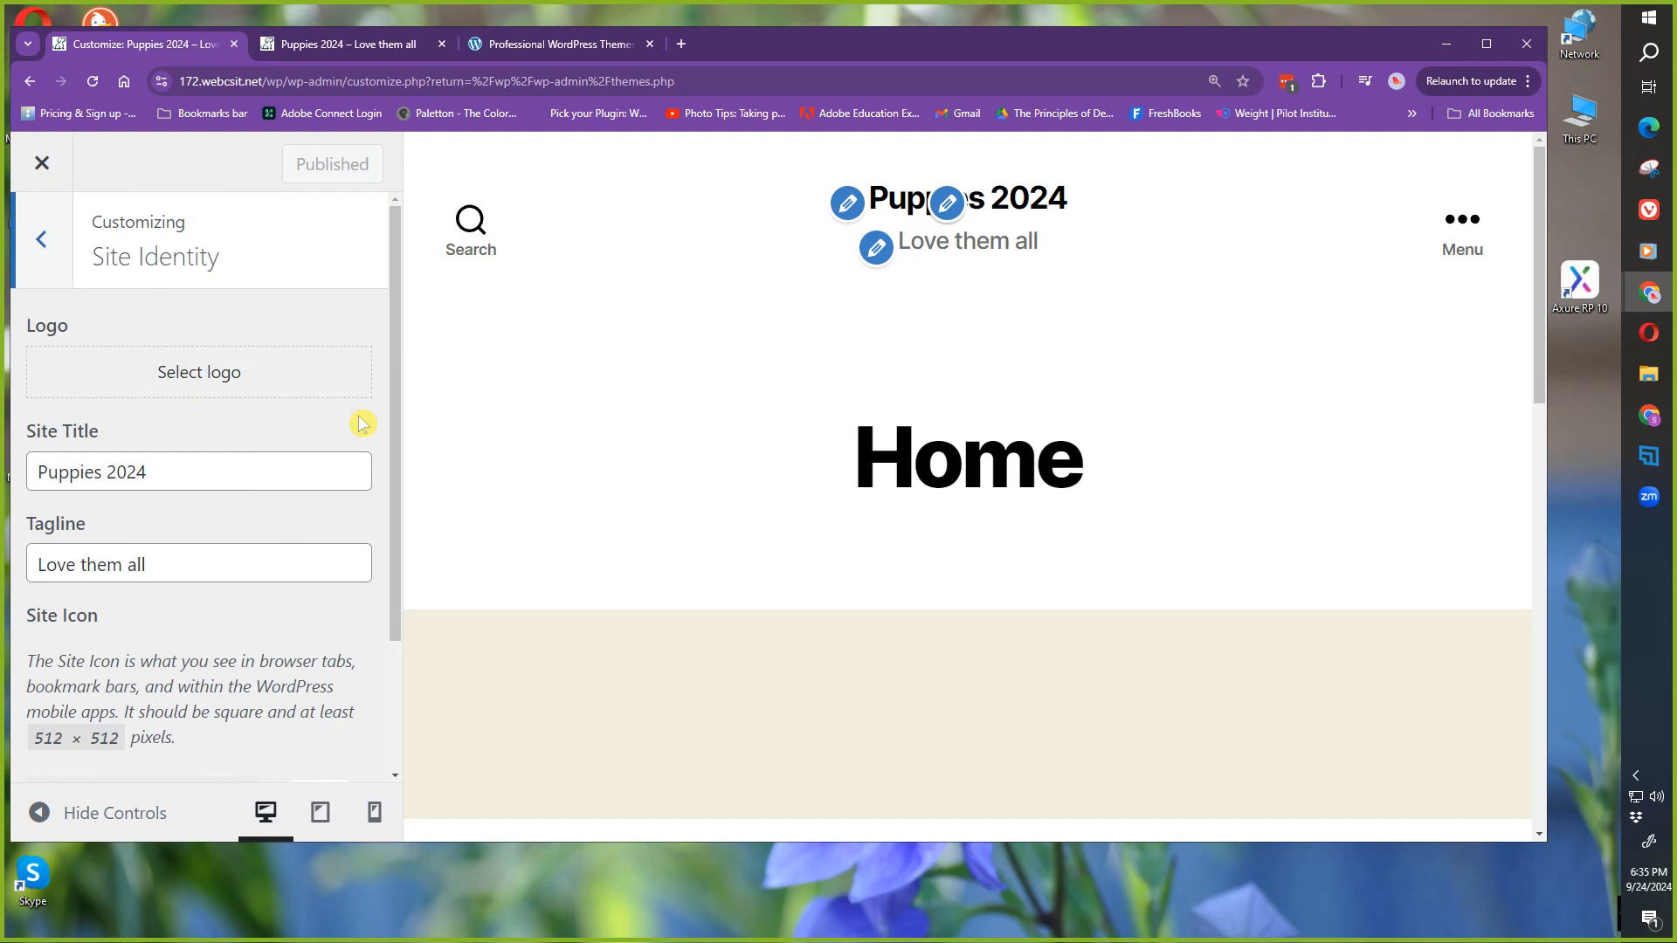
# Back out of Site Identity and exit the Customizer to the Themes page.
pyautogui.click(45, 254)
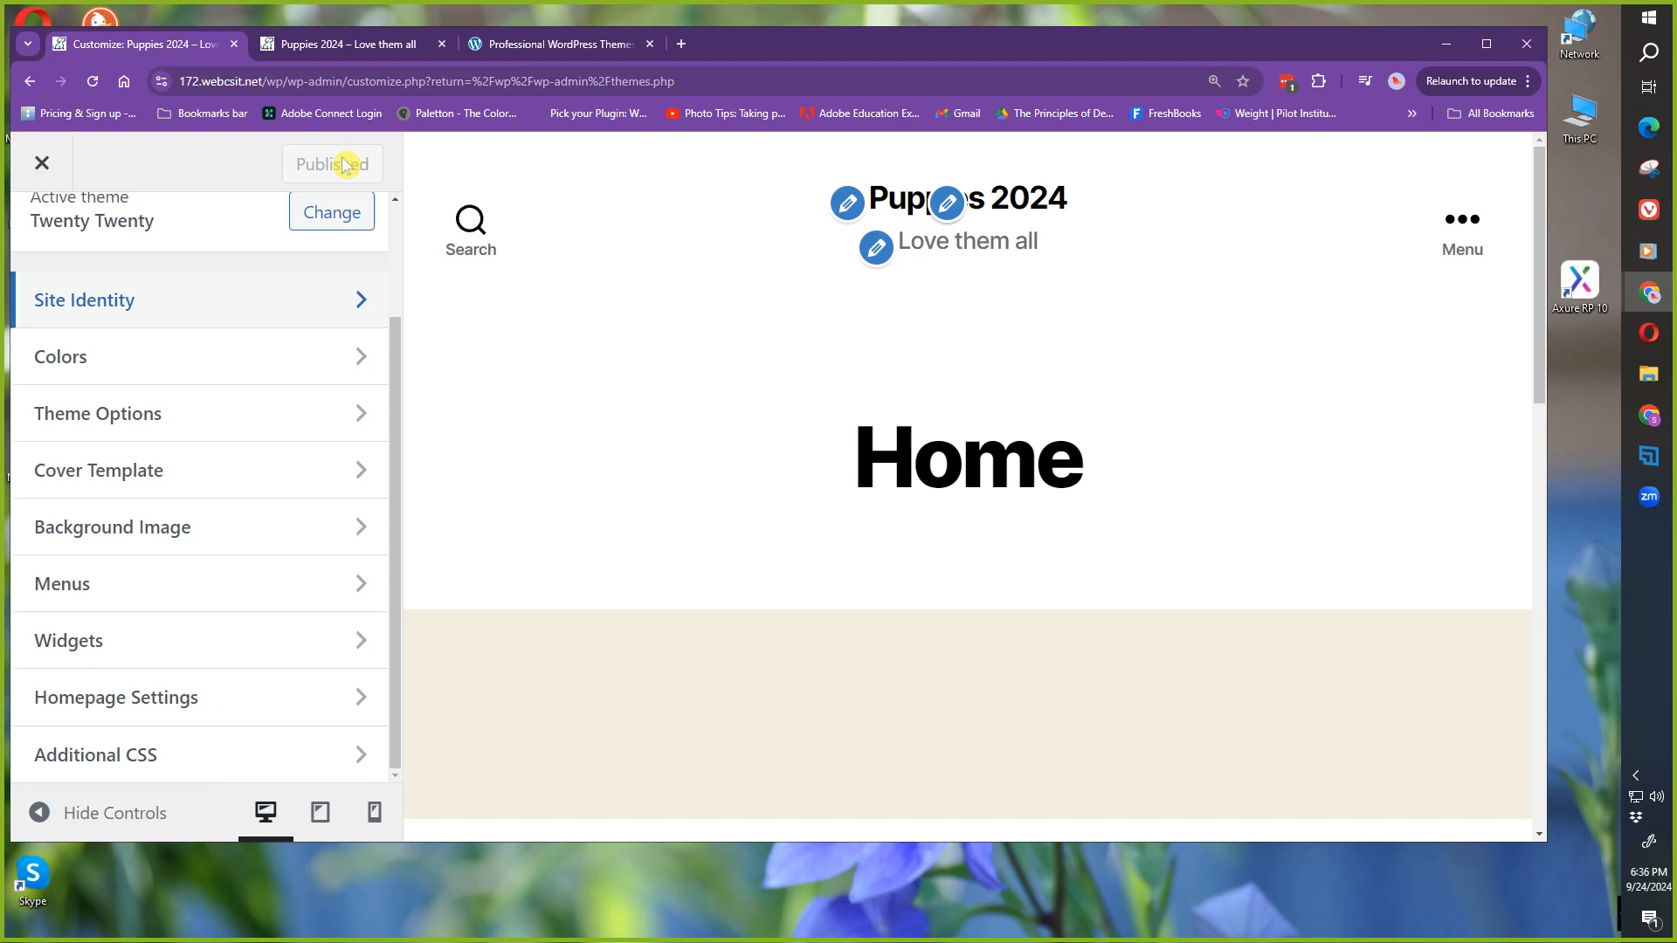
pyautogui.click(39, 168)
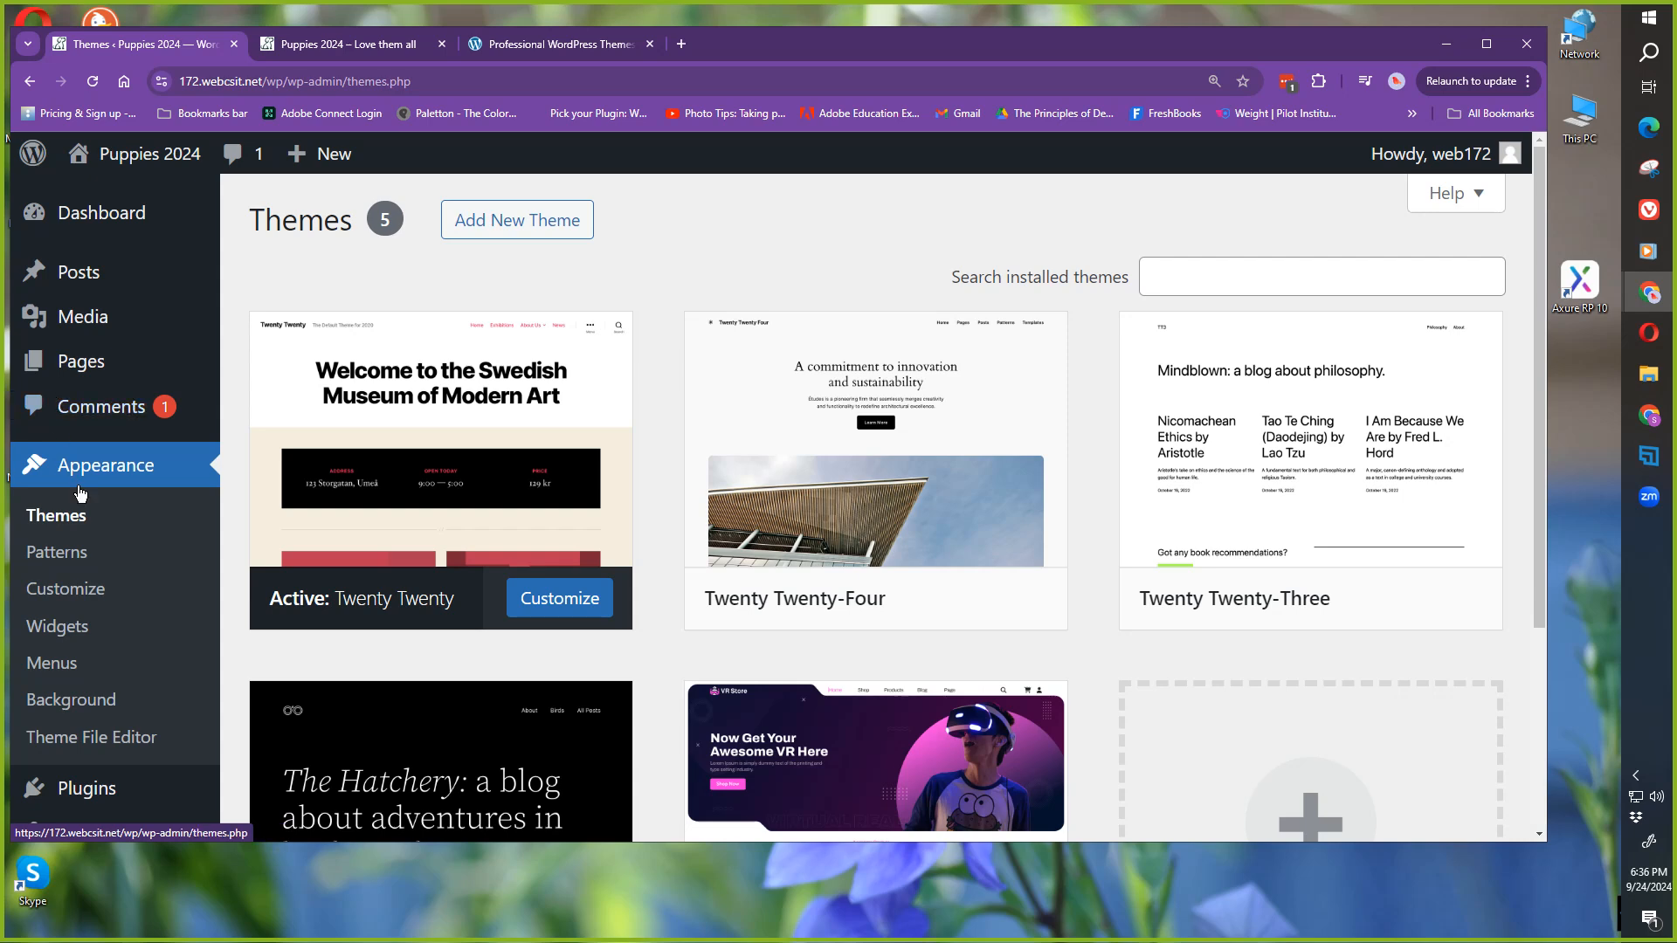
# Relaunch the Customizer from Appearance > Customize.
pyautogui.click(88, 589)
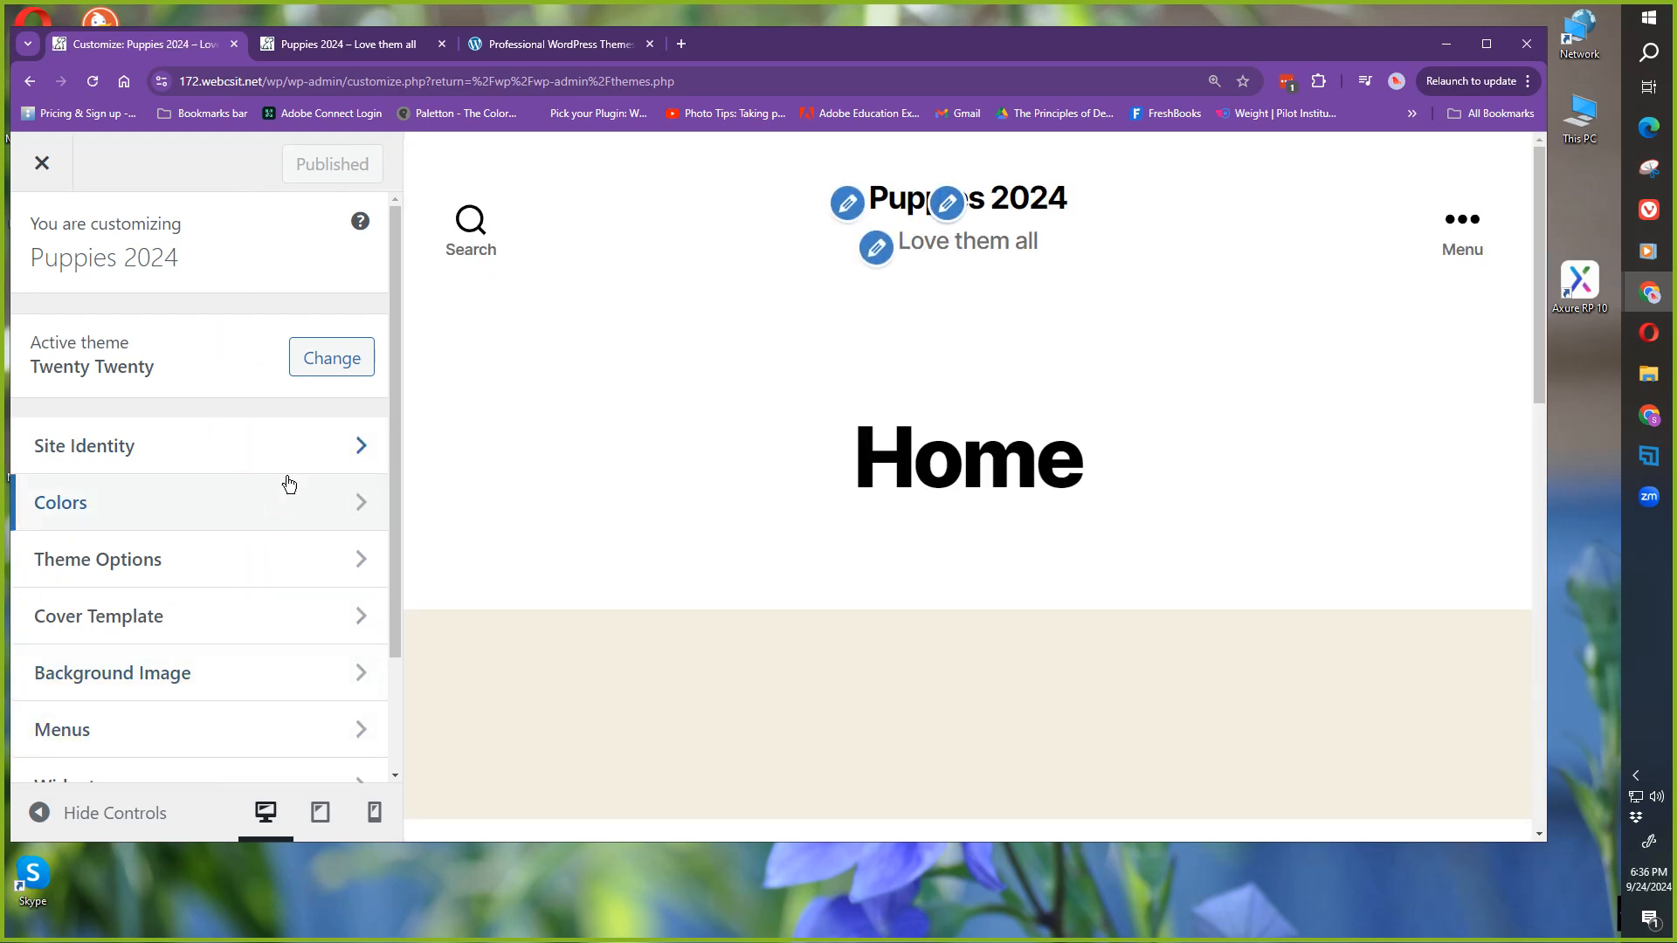
# In Site Identity, review the 'Puppies 2024' title, 'Love them all' tagline and logo settings.
pyautogui.click(363, 453)
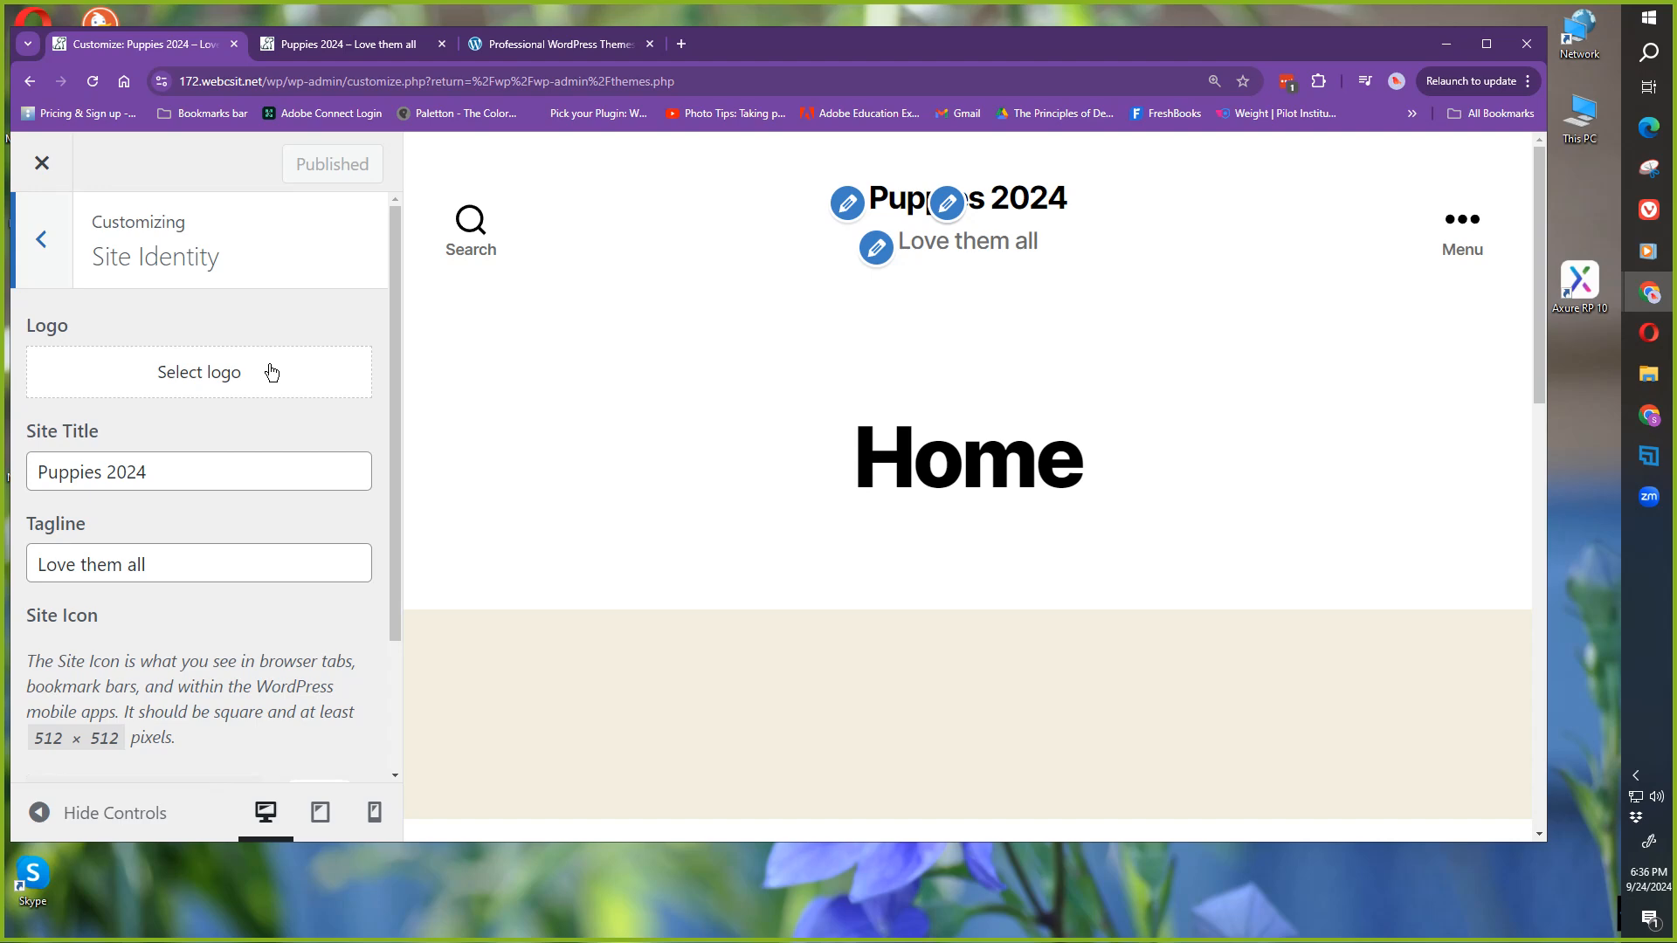
pyautogui.moveTo(236, 472); pyautogui.dragTo(48, 472)
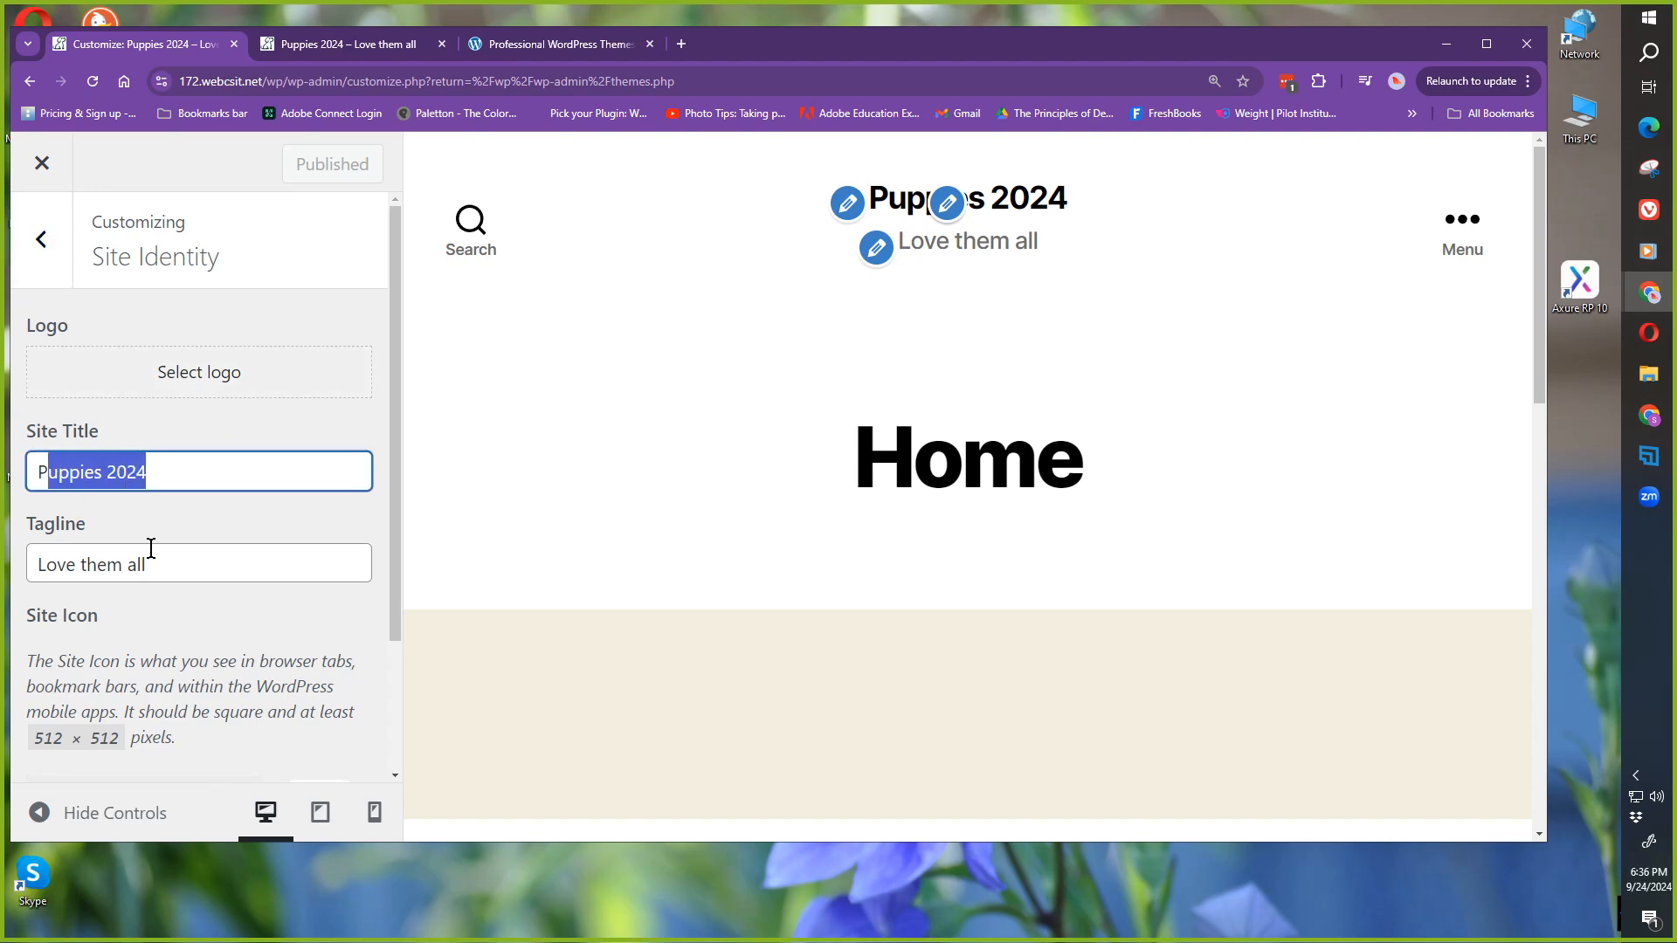
pyautogui.moveTo(151, 548); pyautogui.dragTo(36, 563)
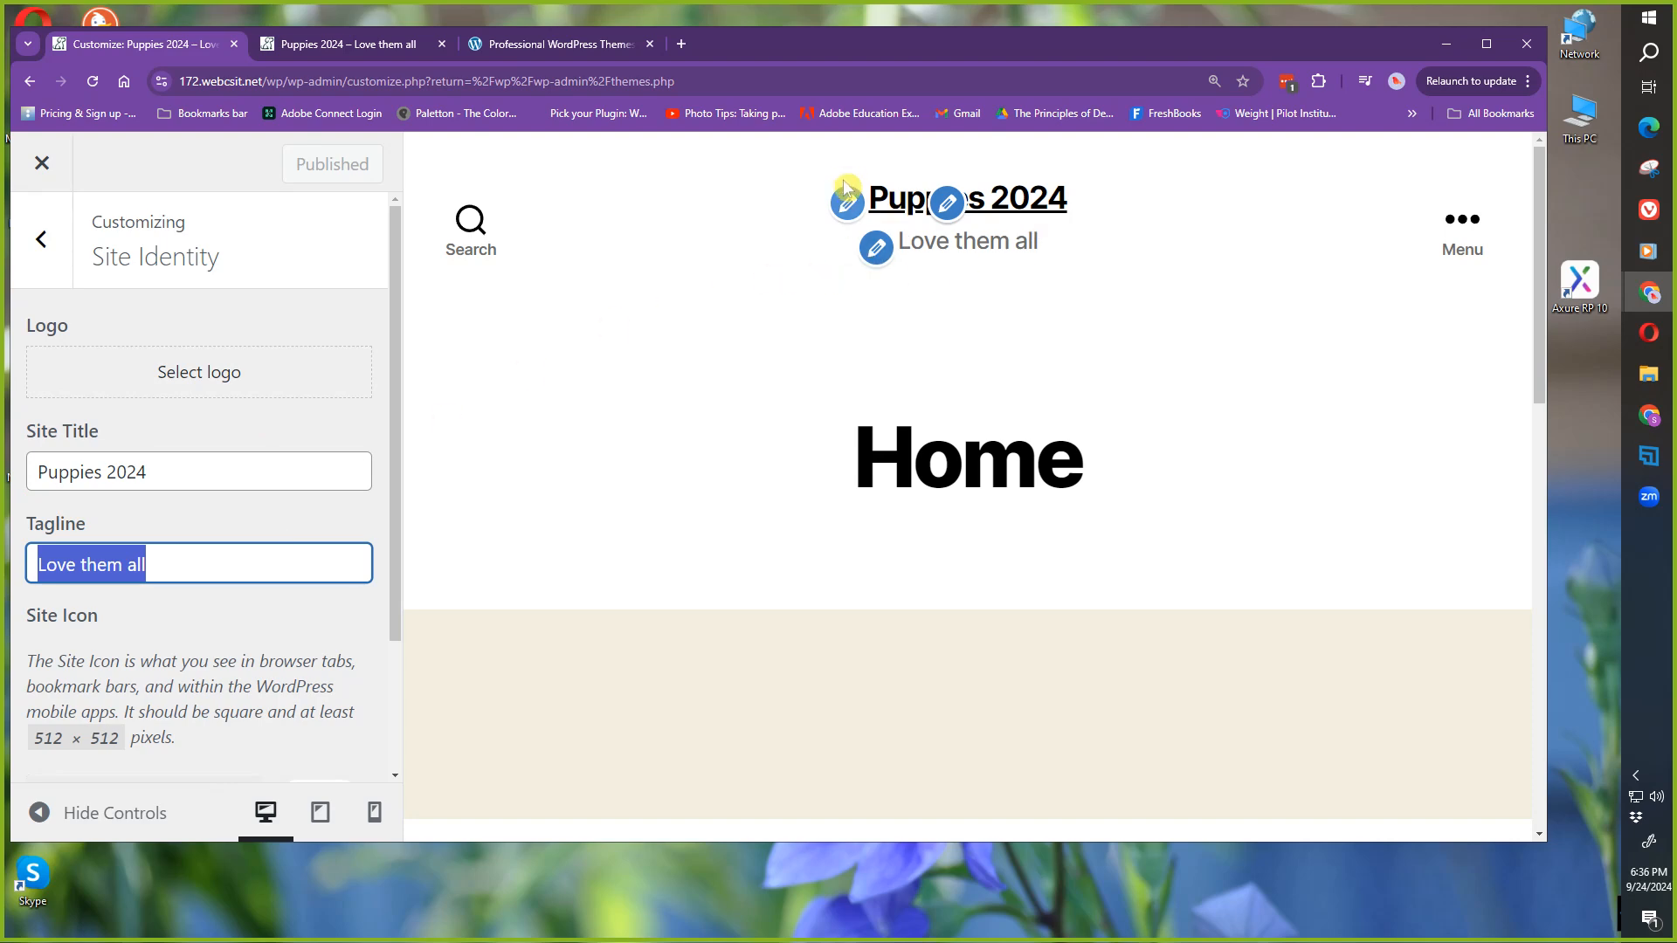
pyautogui.click(852, 206)
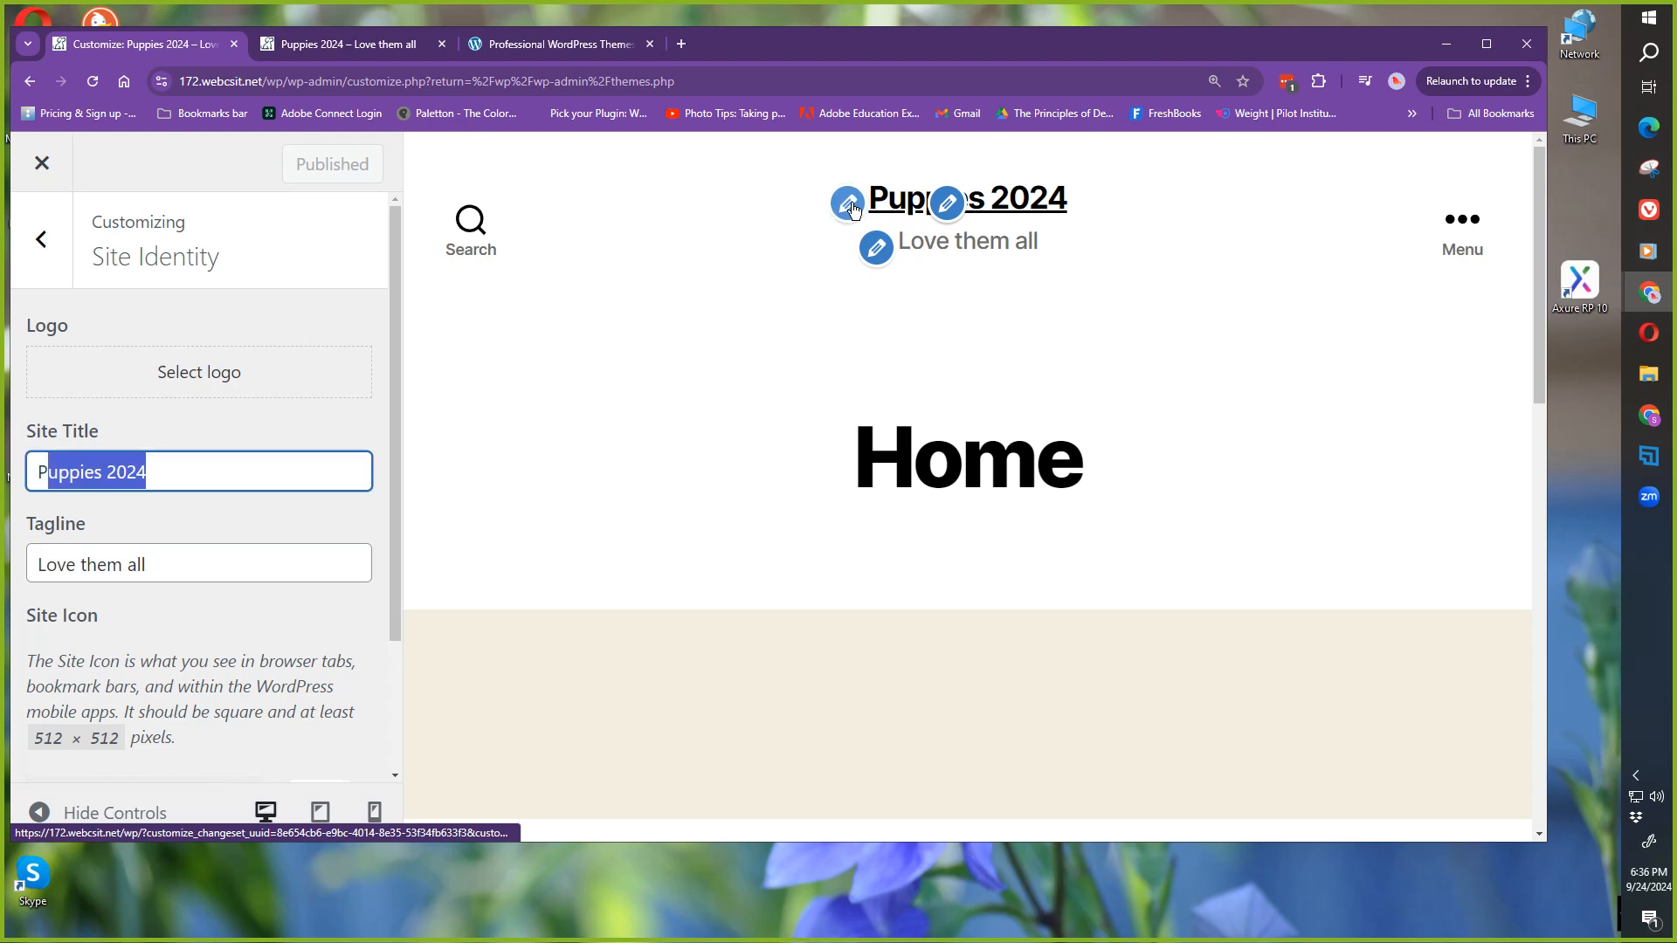
pyautogui.click(876, 249)
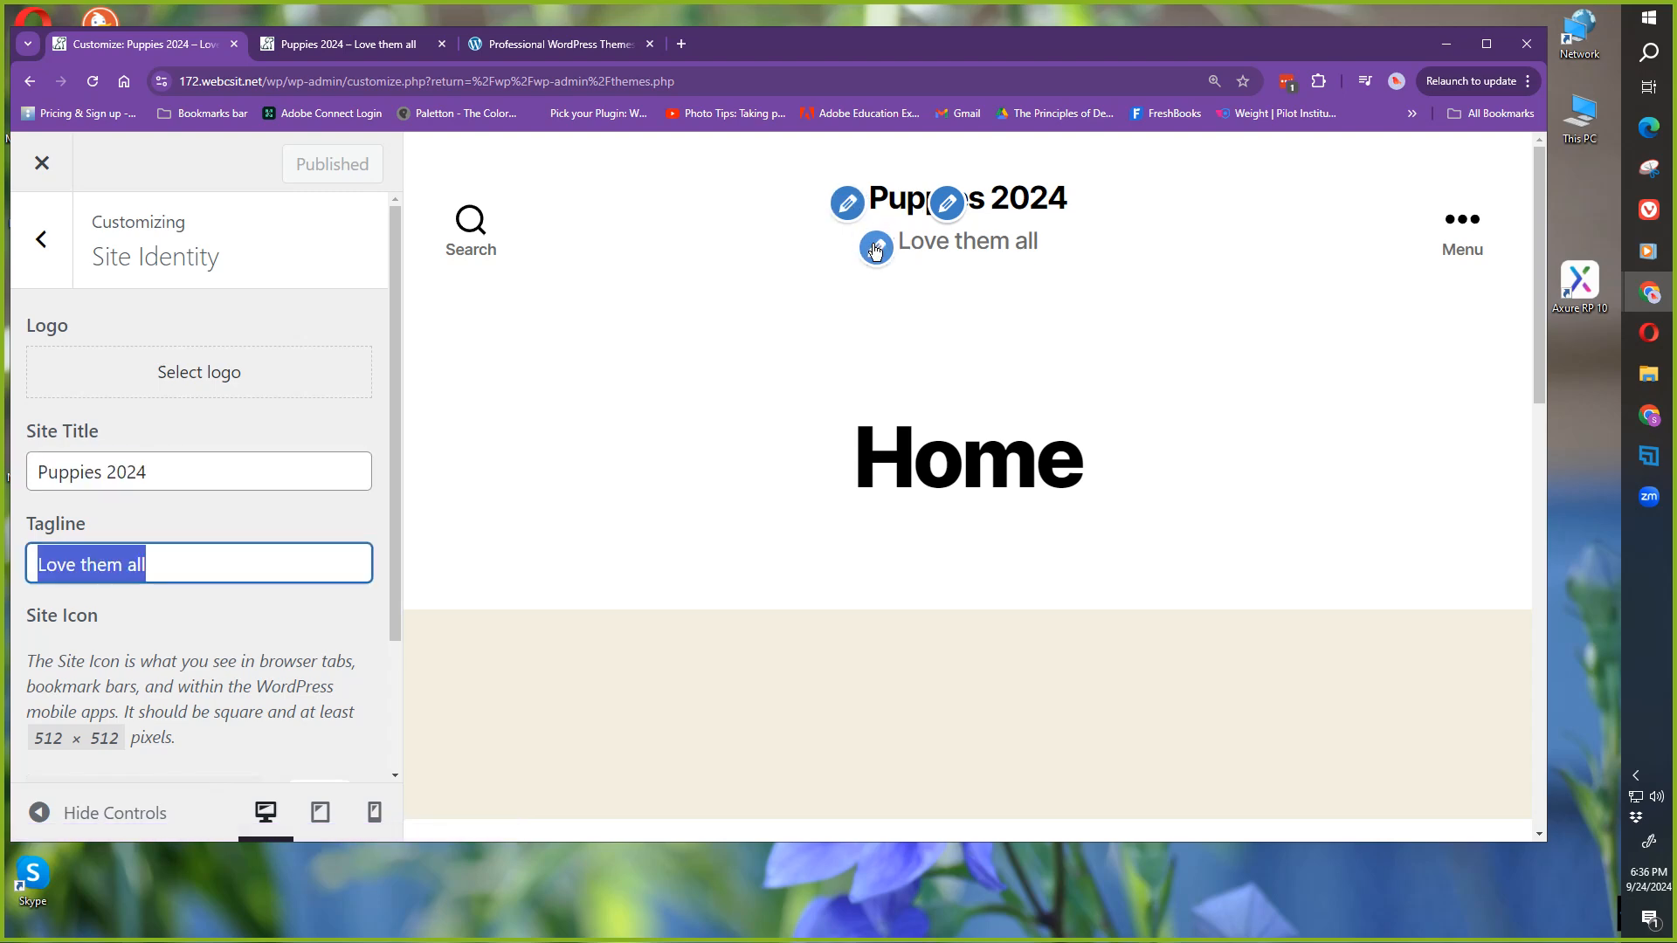
pyautogui.click(952, 205)
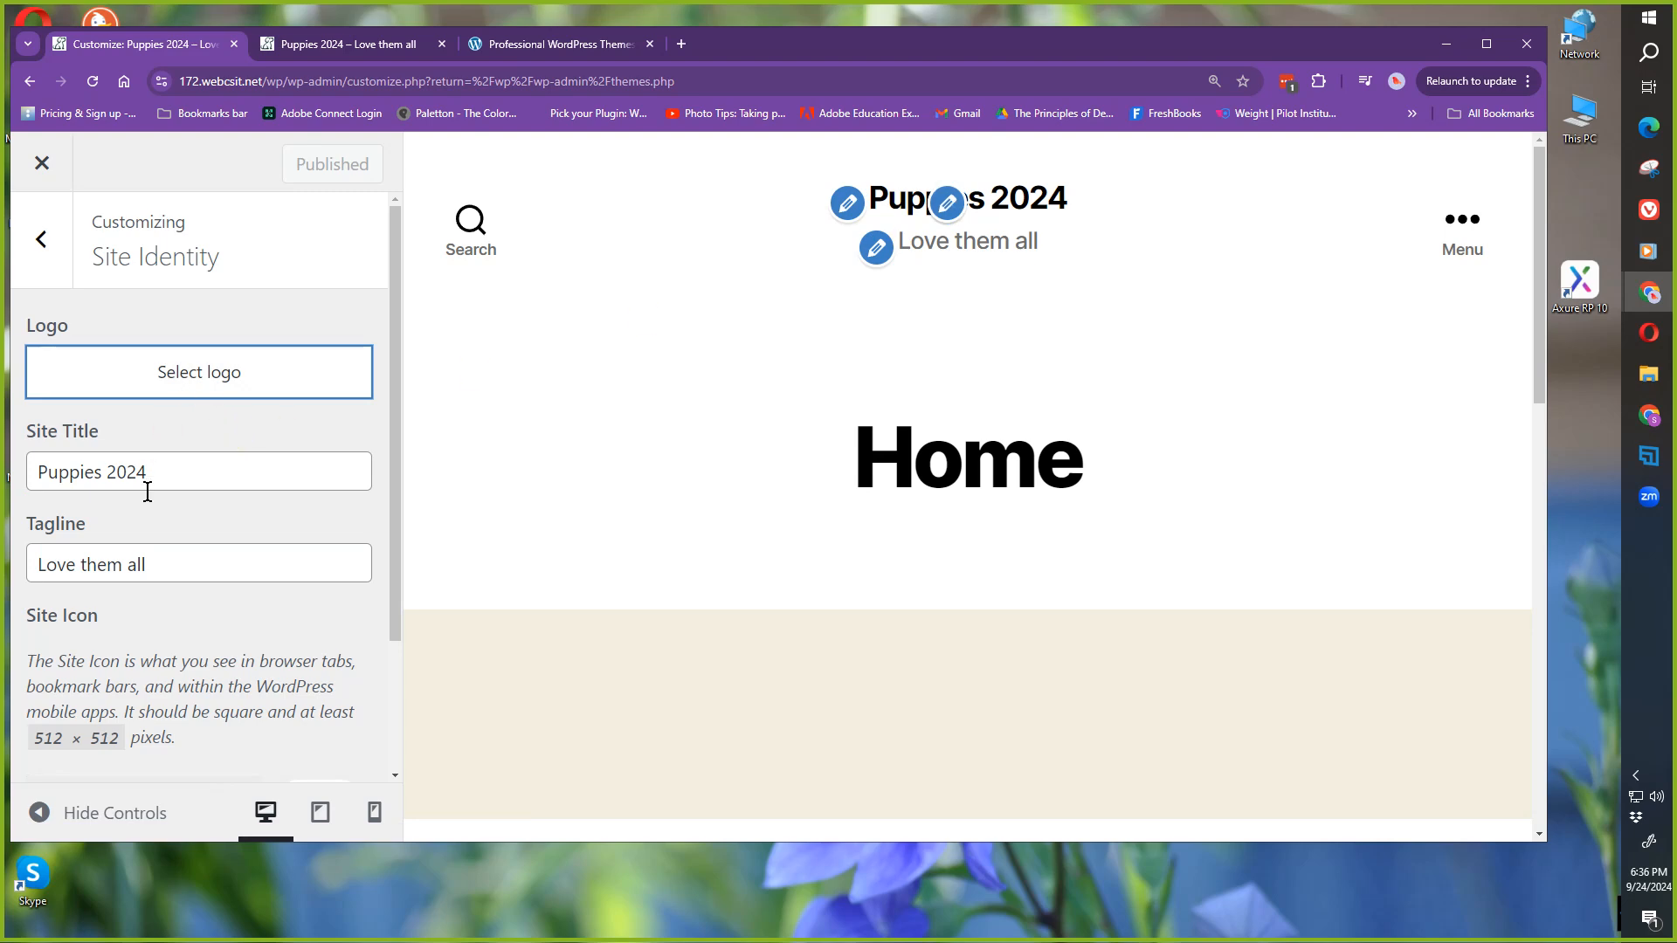
# Review the Site Icon size guidance, then return to the Logo section.
pyautogui.scroll(-2, 214, 572)
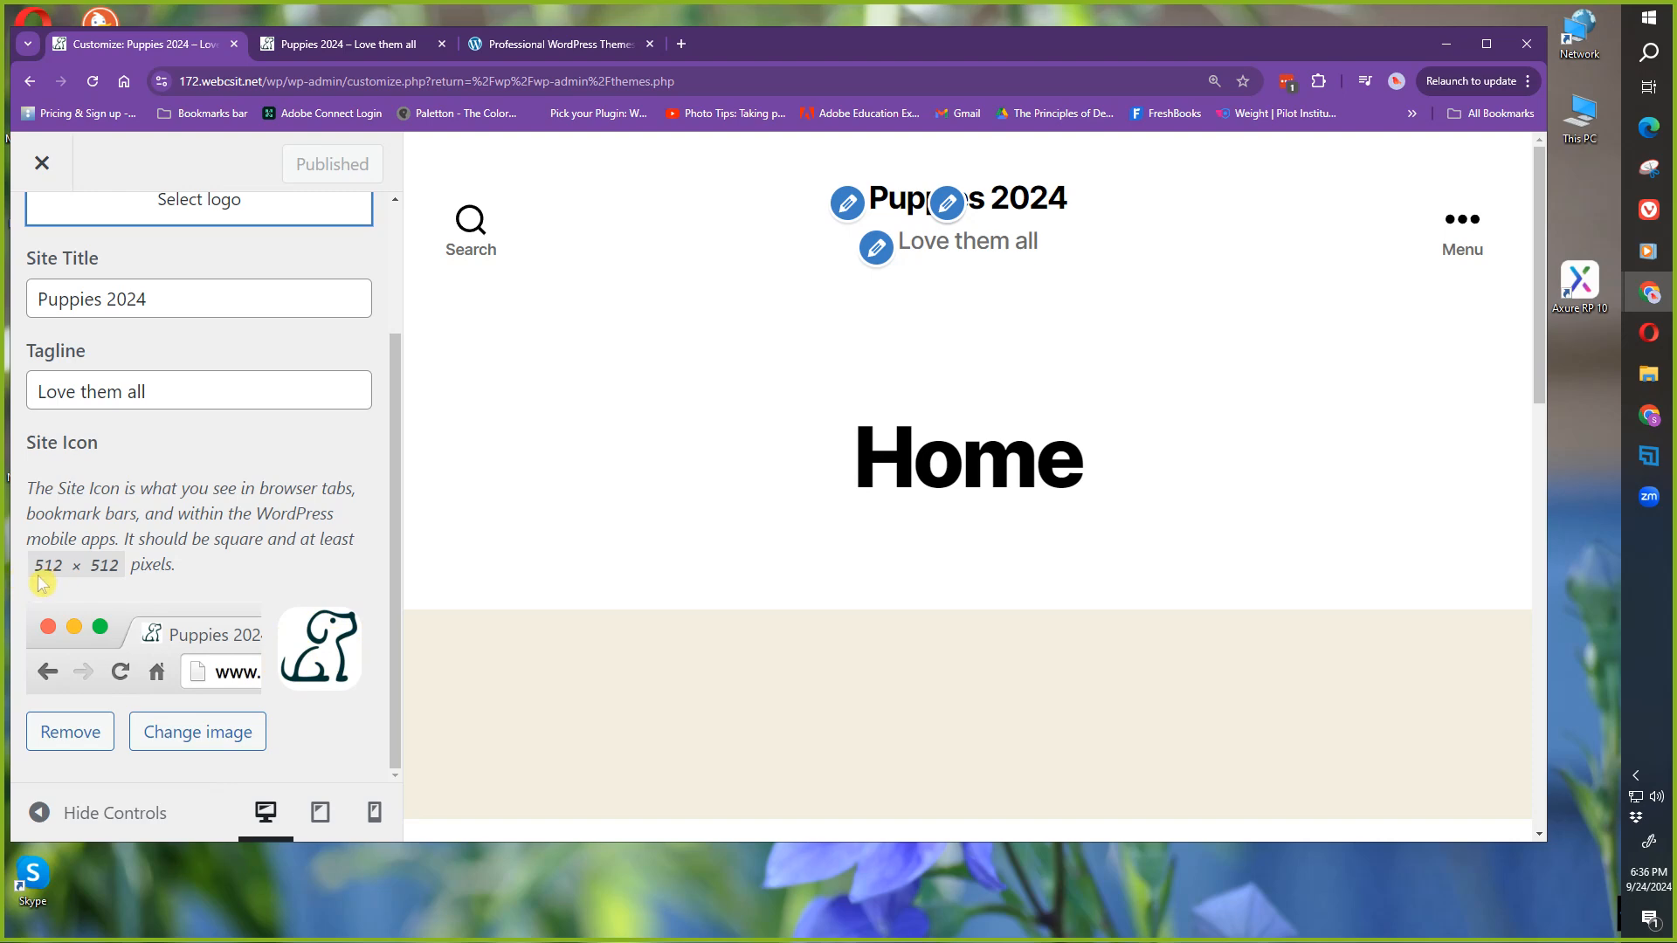
pyautogui.moveTo(27, 486); pyautogui.dragTo(249, 571)
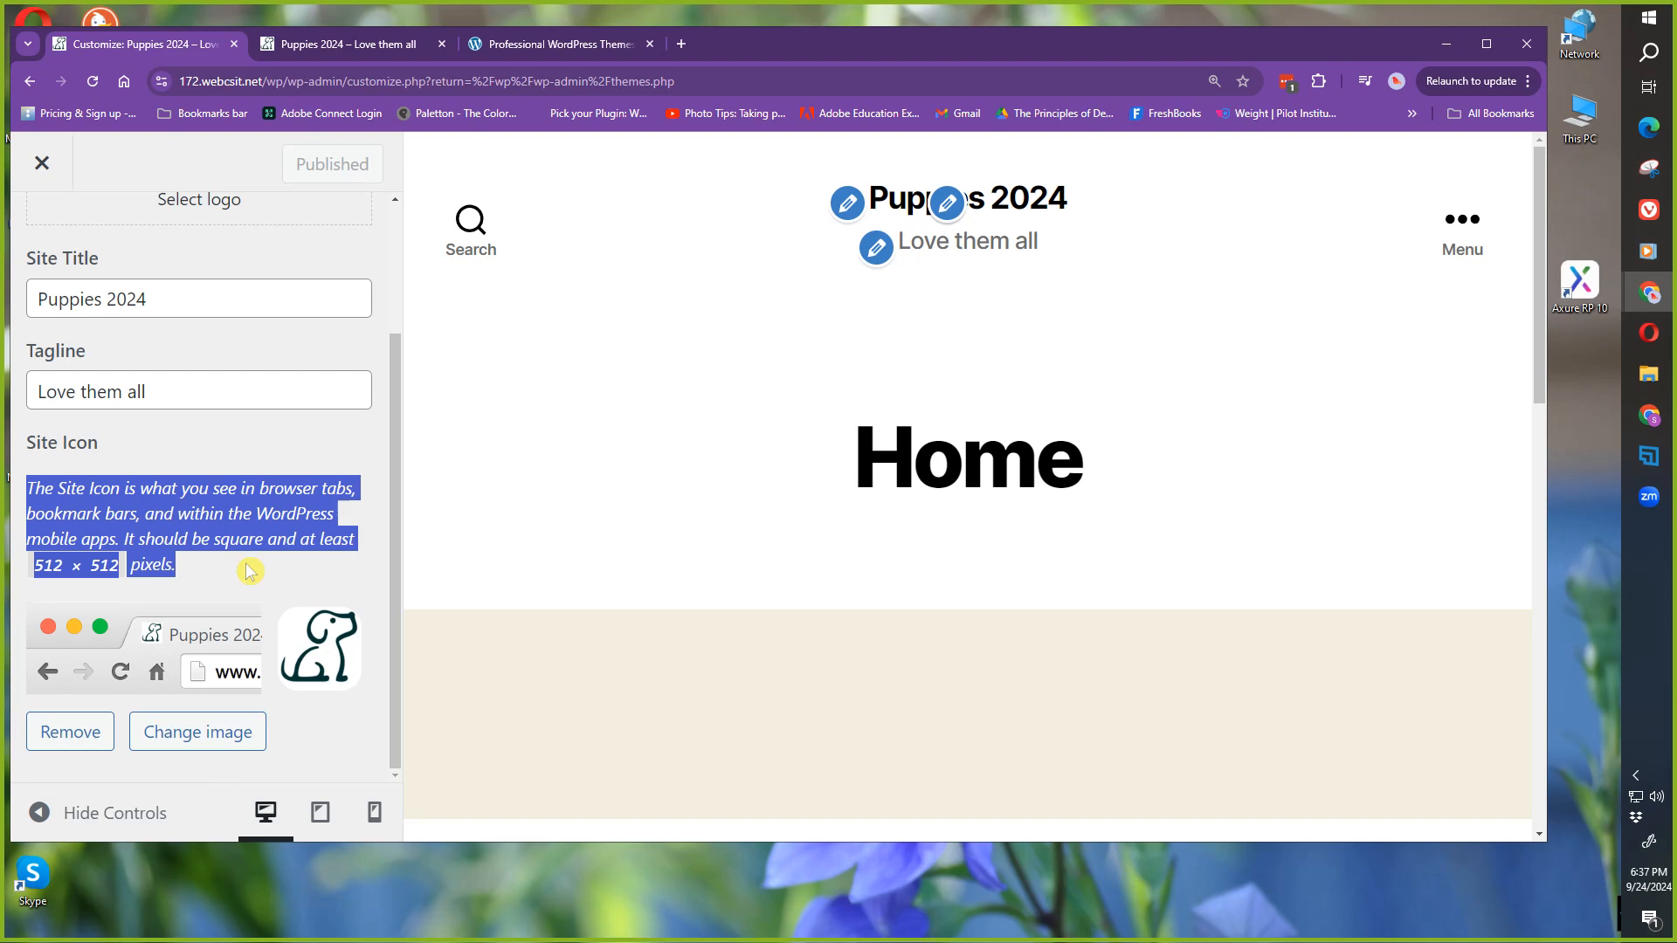
pyautogui.scroll(3, 249, 571)
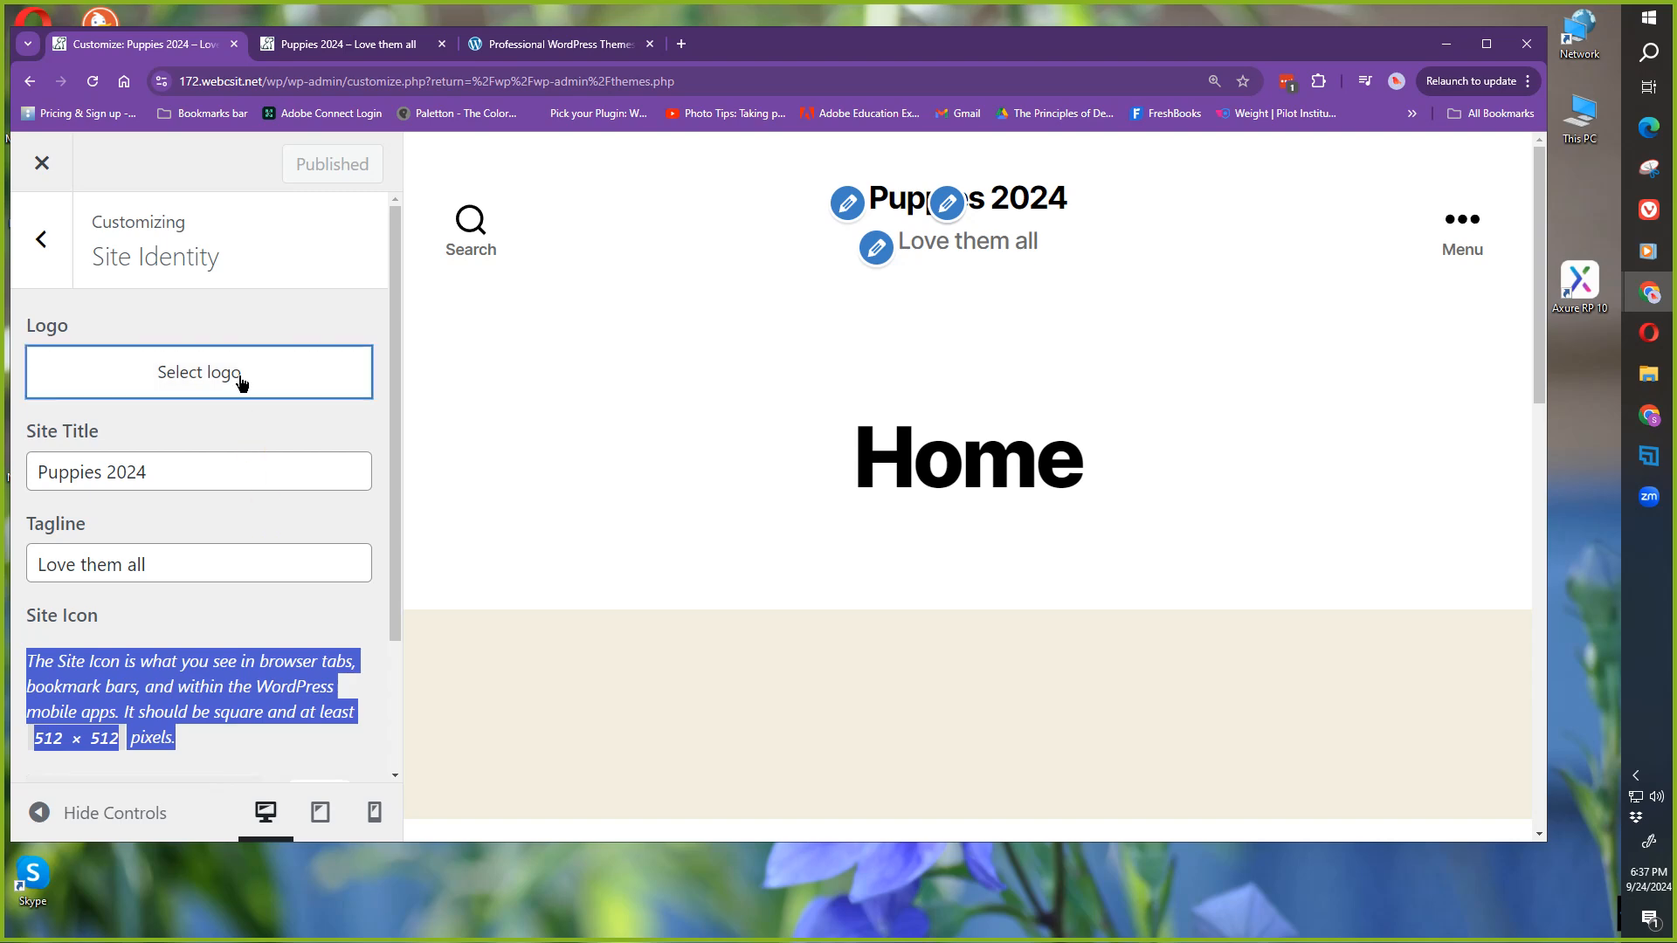
# Set DogLogo.jpg as the site logo, cropping it to include the dog's head.
pyautogui.click(241, 382)
pyautogui.click(385, 495)
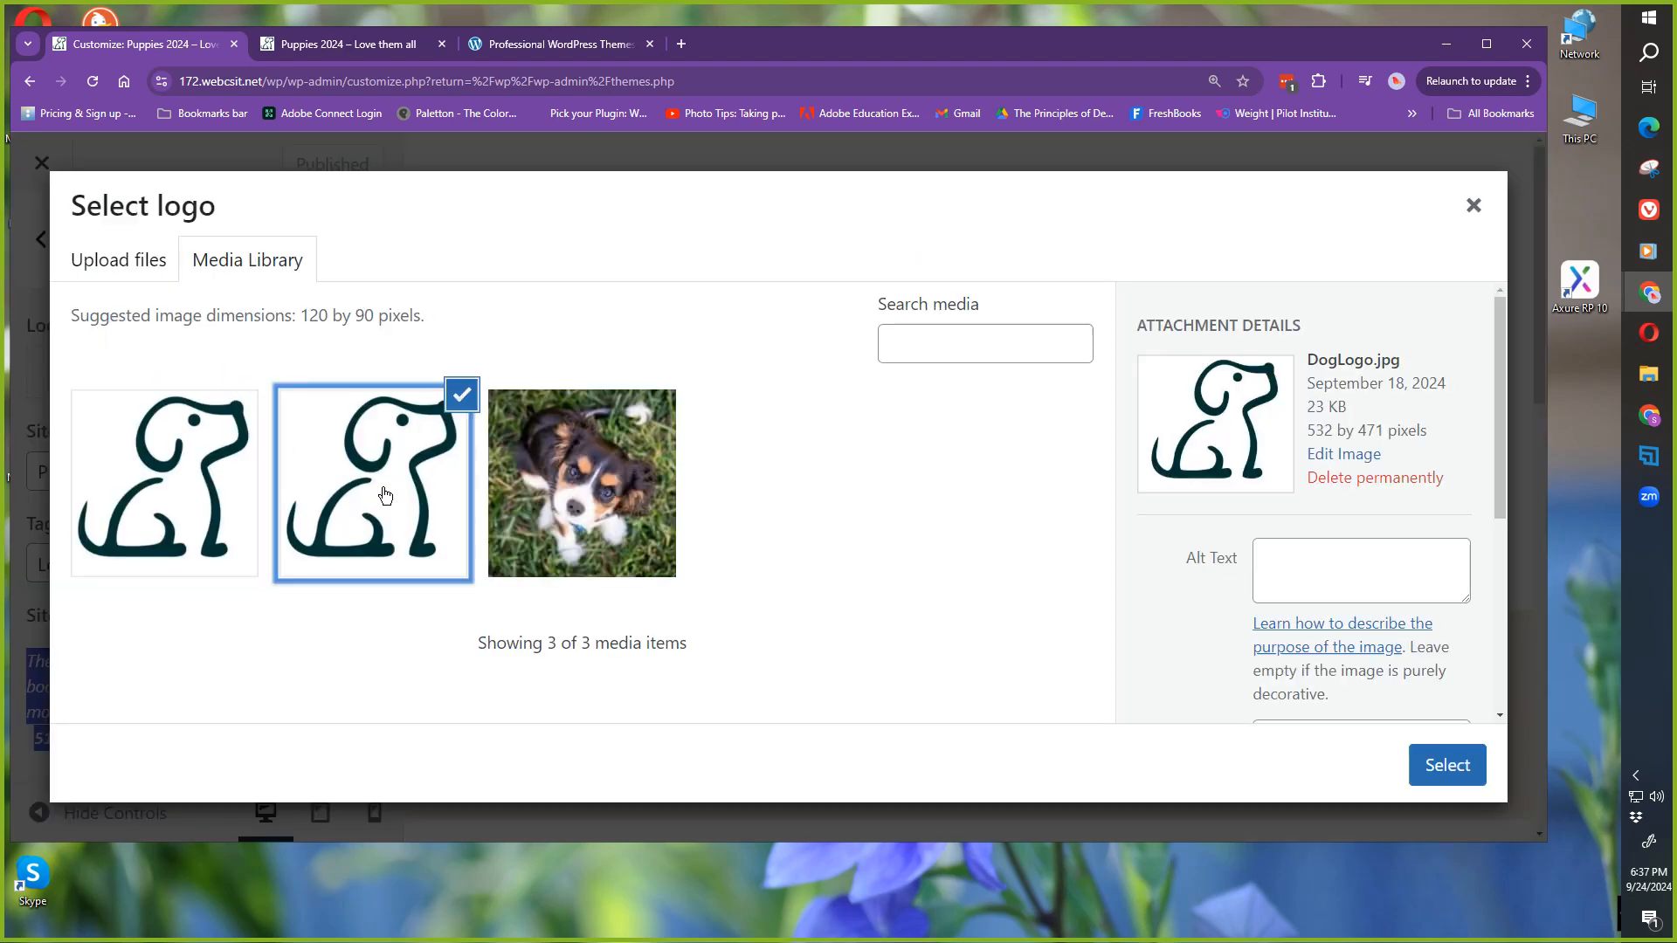
pyautogui.click(1455, 767)
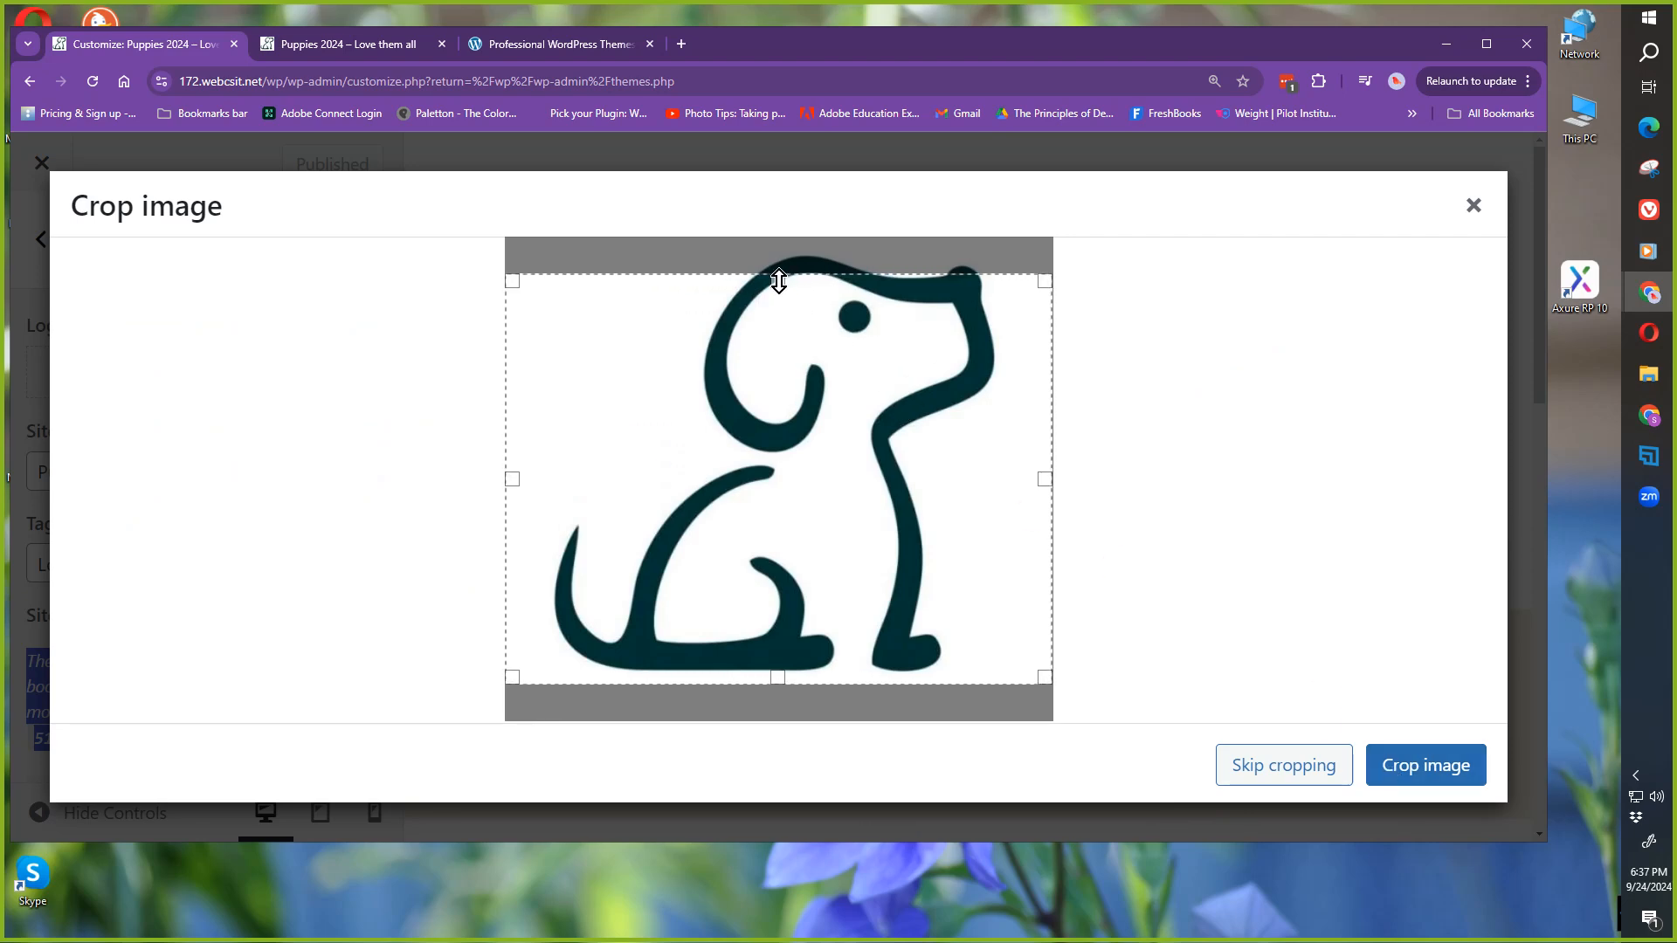
pyautogui.moveTo(778, 280); pyautogui.dragTo(772, 256)
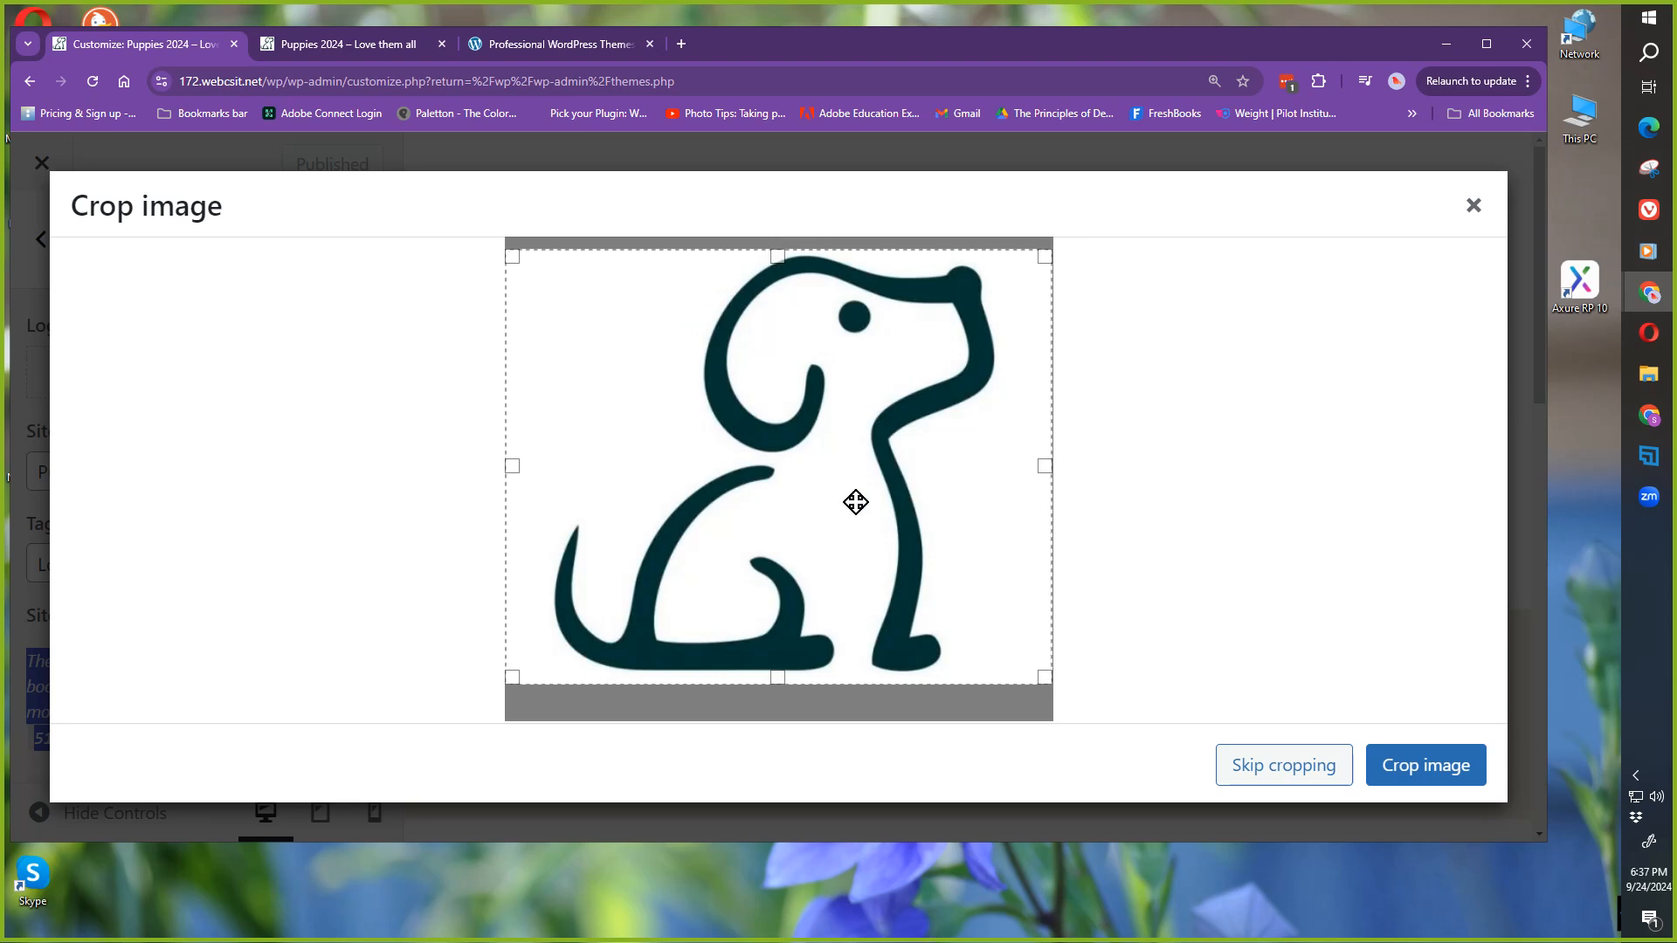
pyautogui.click(1435, 767)
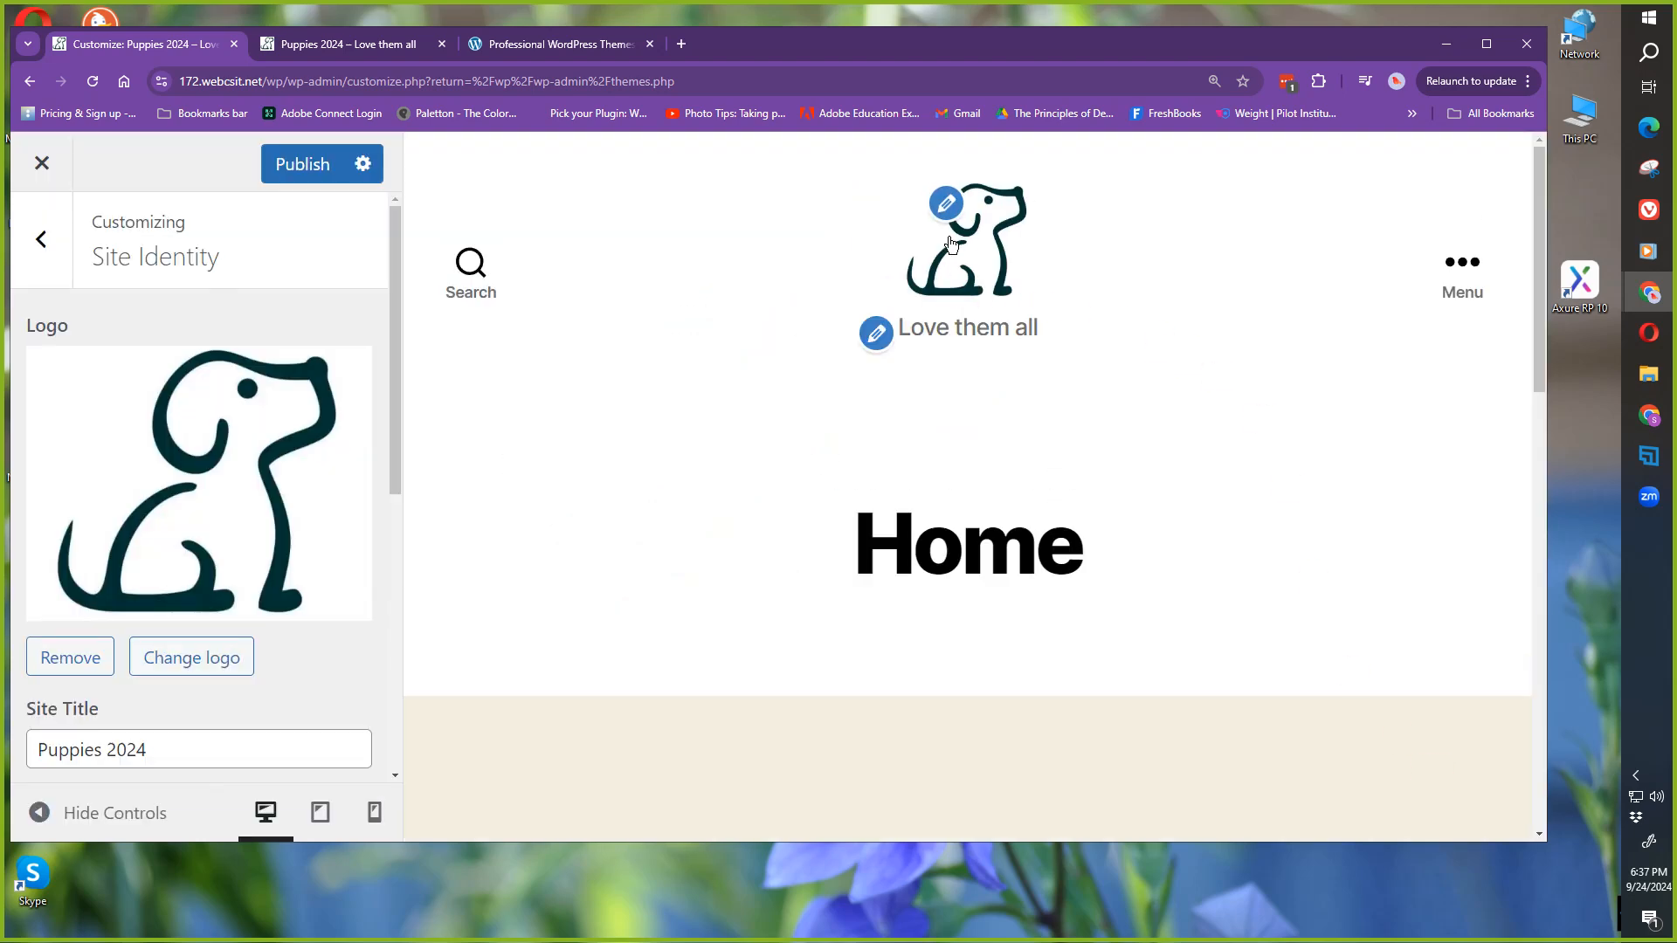
pyautogui.scroll(-1, 537, 524)
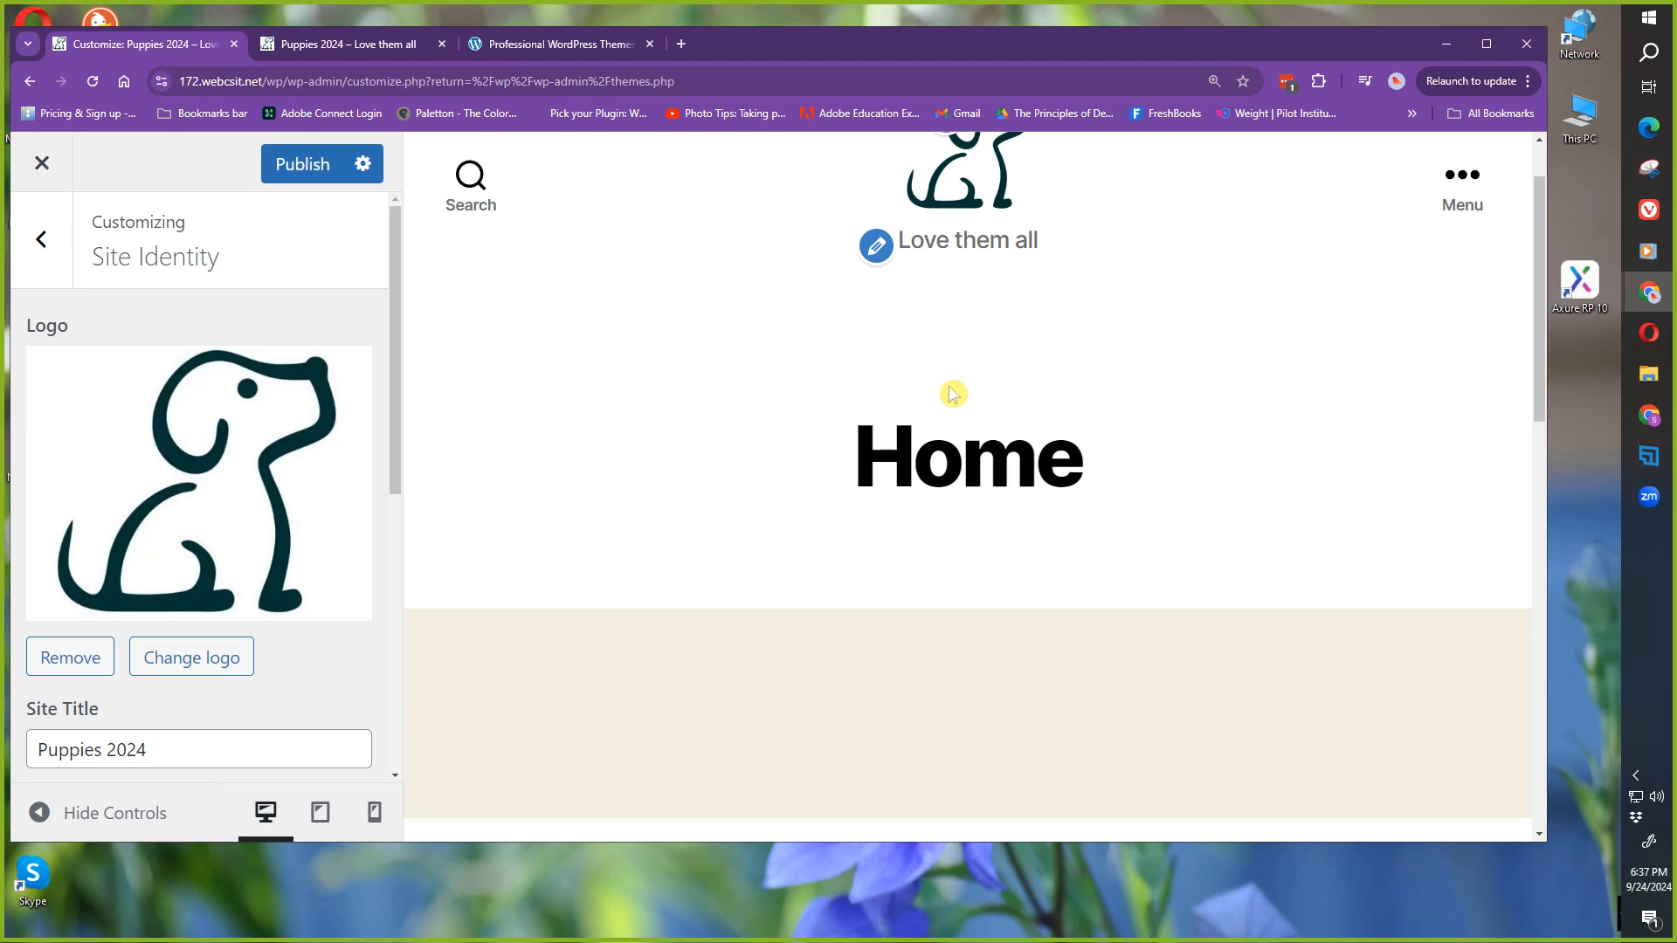
pyautogui.scroll(1, 1005, 389)
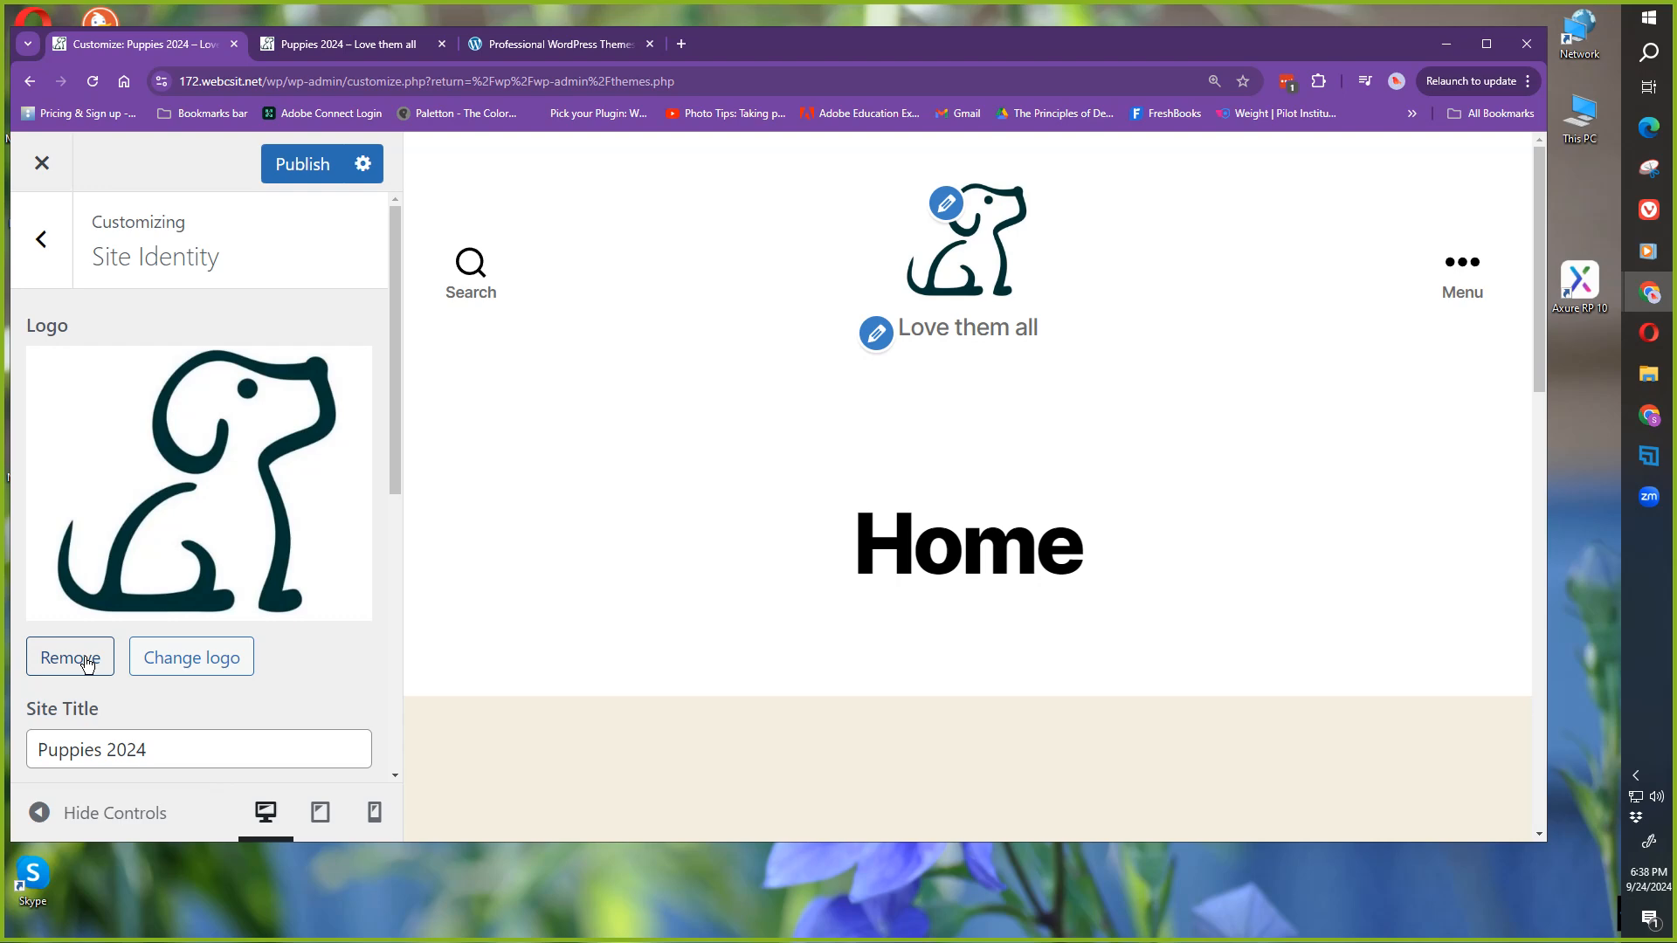
# Remove the DogLogo.jpg logo and recheck the Site Icon section below.
pyautogui.tripleClick(87, 664)
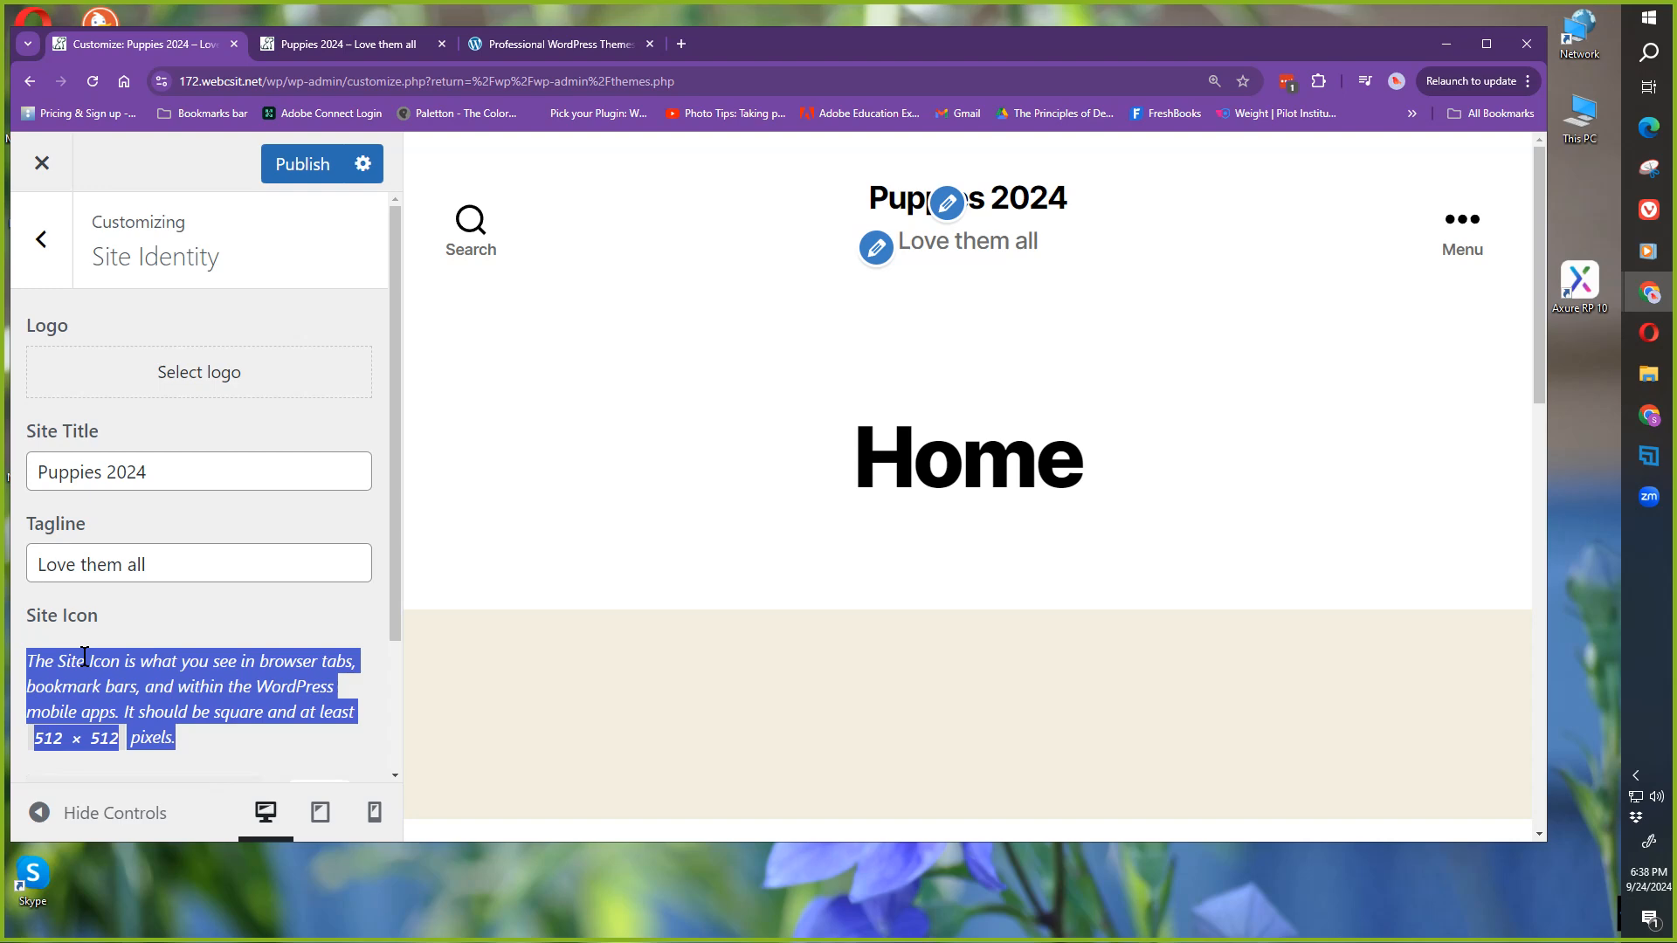
pyautogui.scroll(-2, 282, 657)
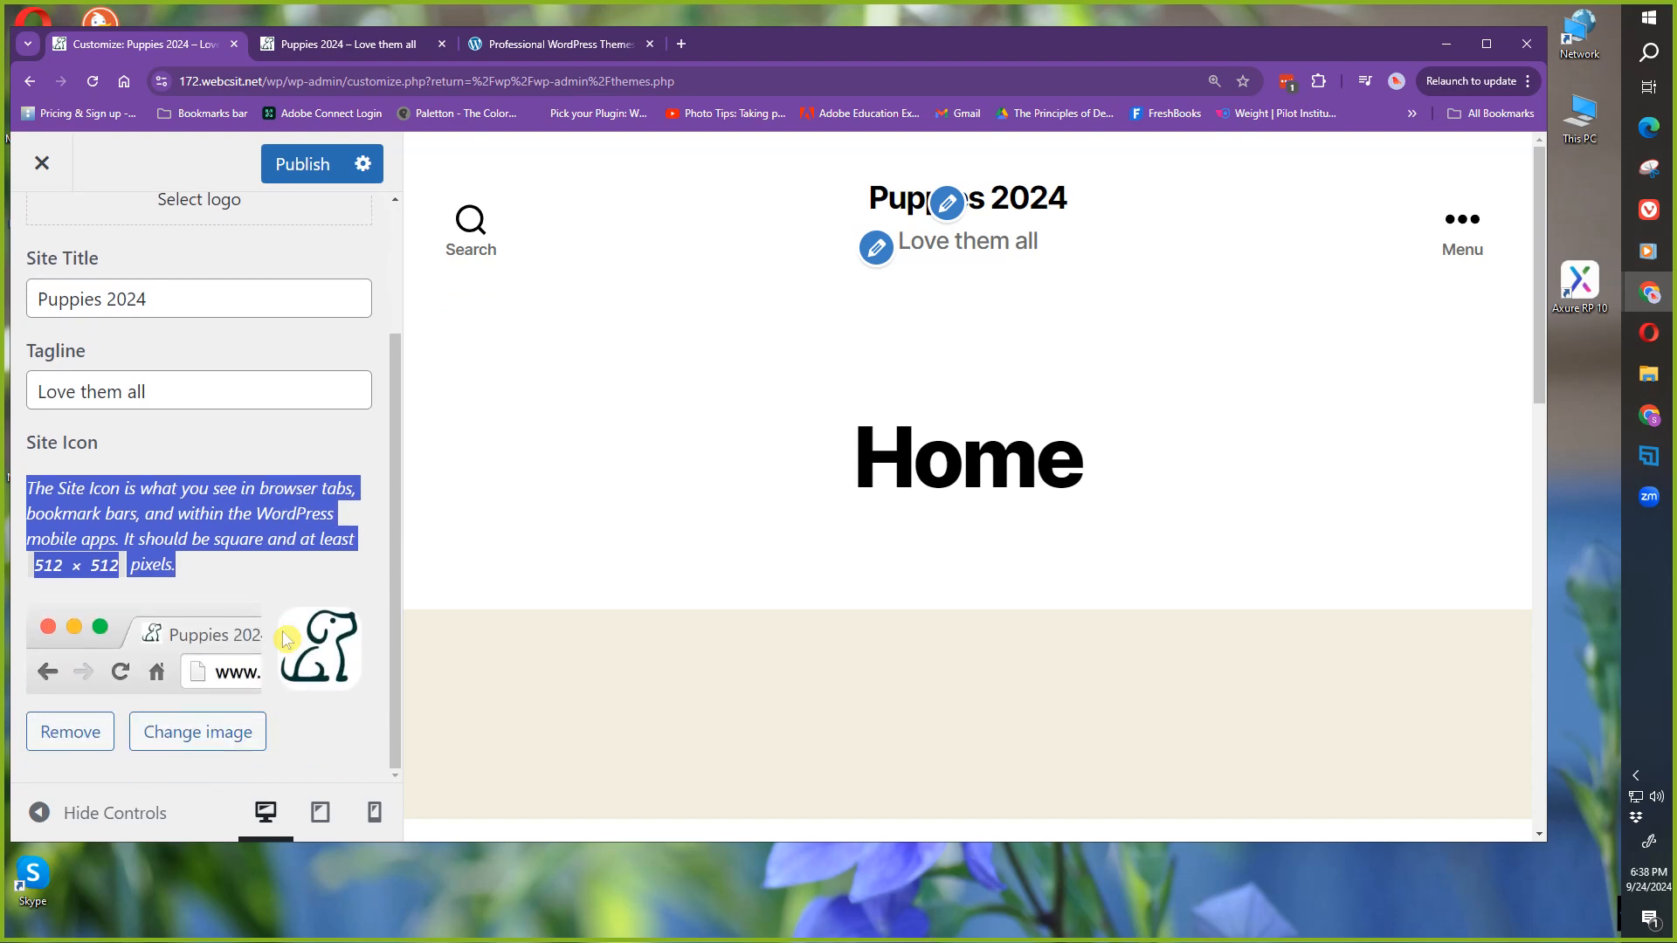
pyautogui.scroll(1, 284, 640)
pyautogui.scroll(-1, 284, 640)
pyautogui.scroll(2, 288, 629)
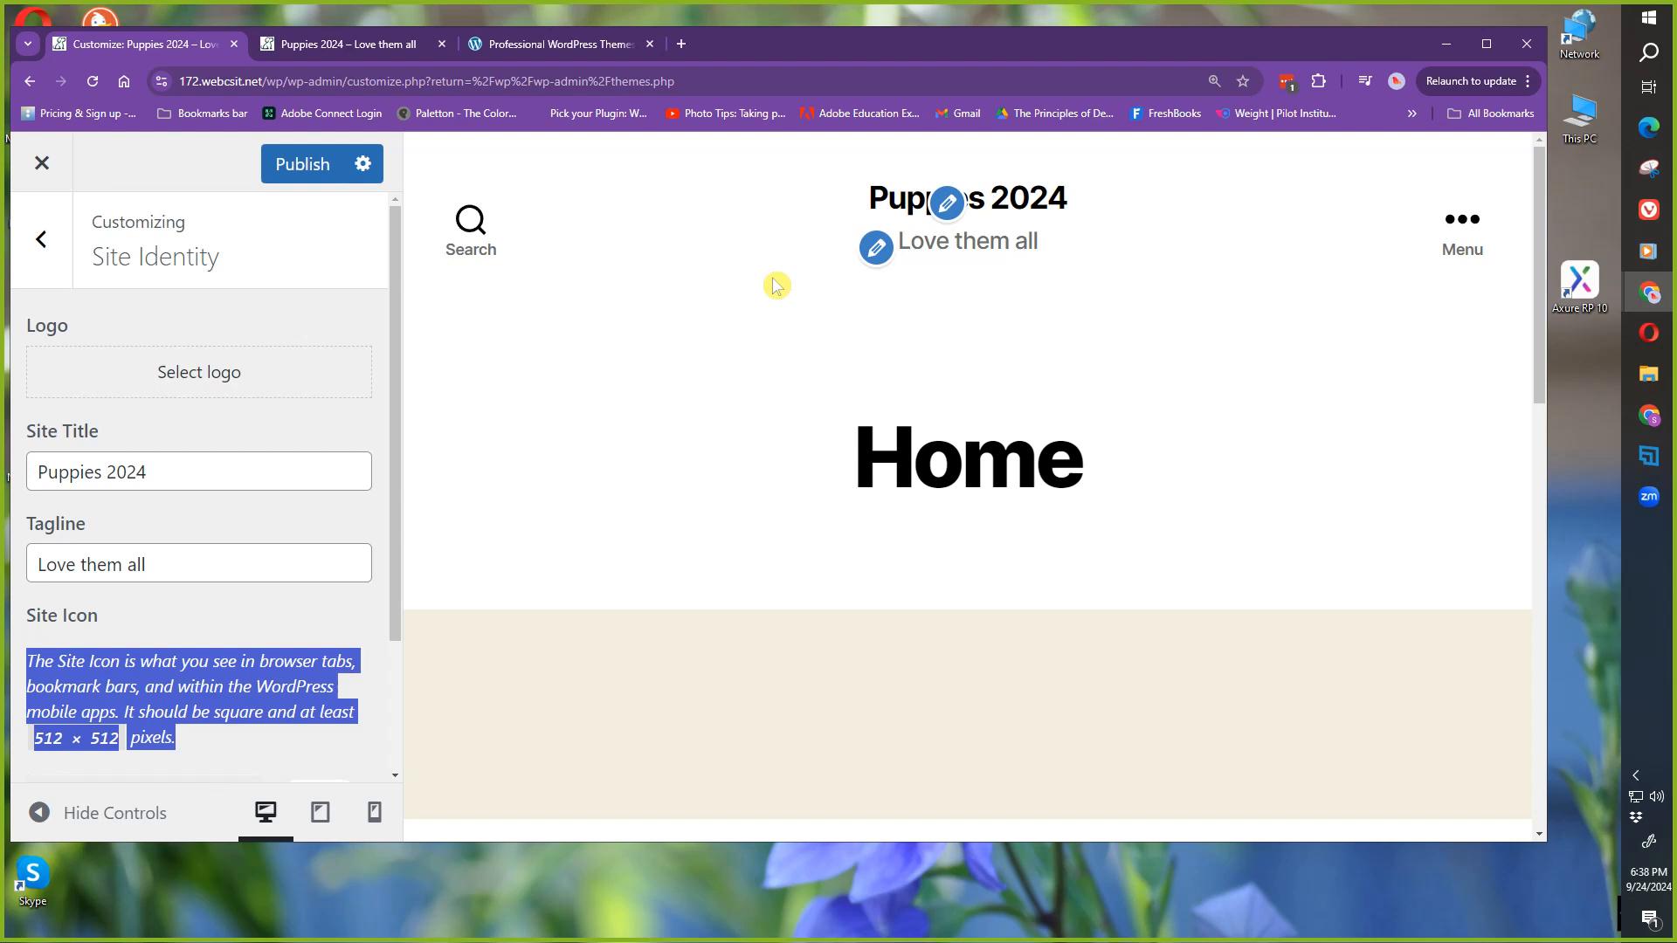
# Open the Customizer's Colors section, showing the #f5efe0 background colour.
pyautogui.click(42, 254)
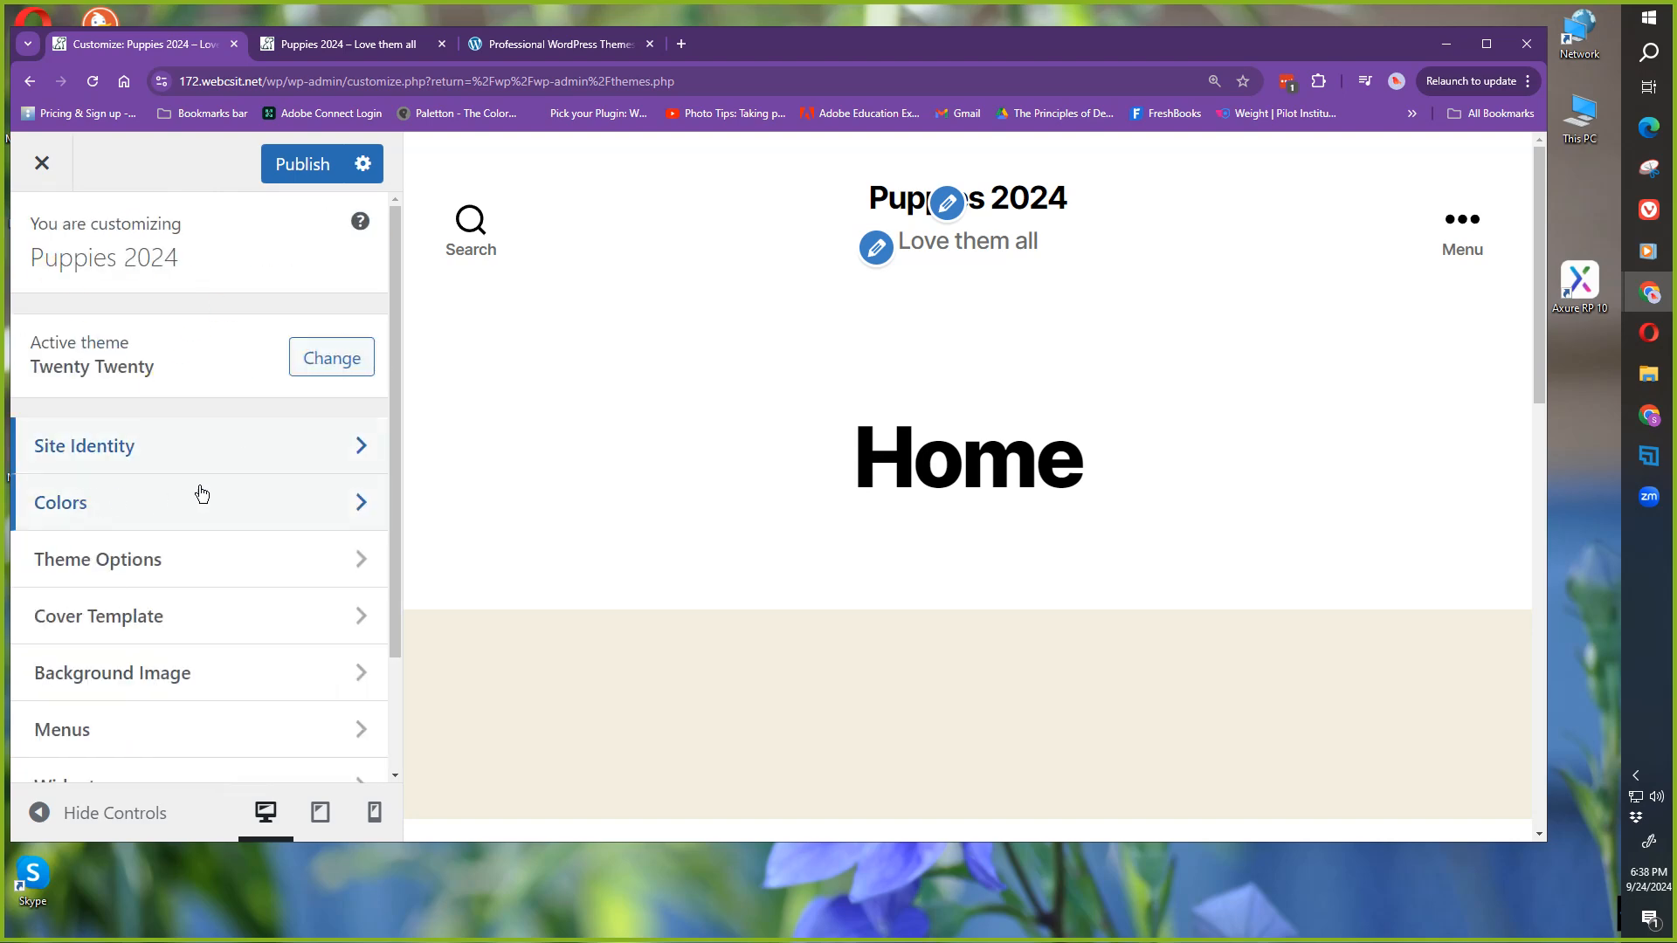
pyautogui.click(360, 509)
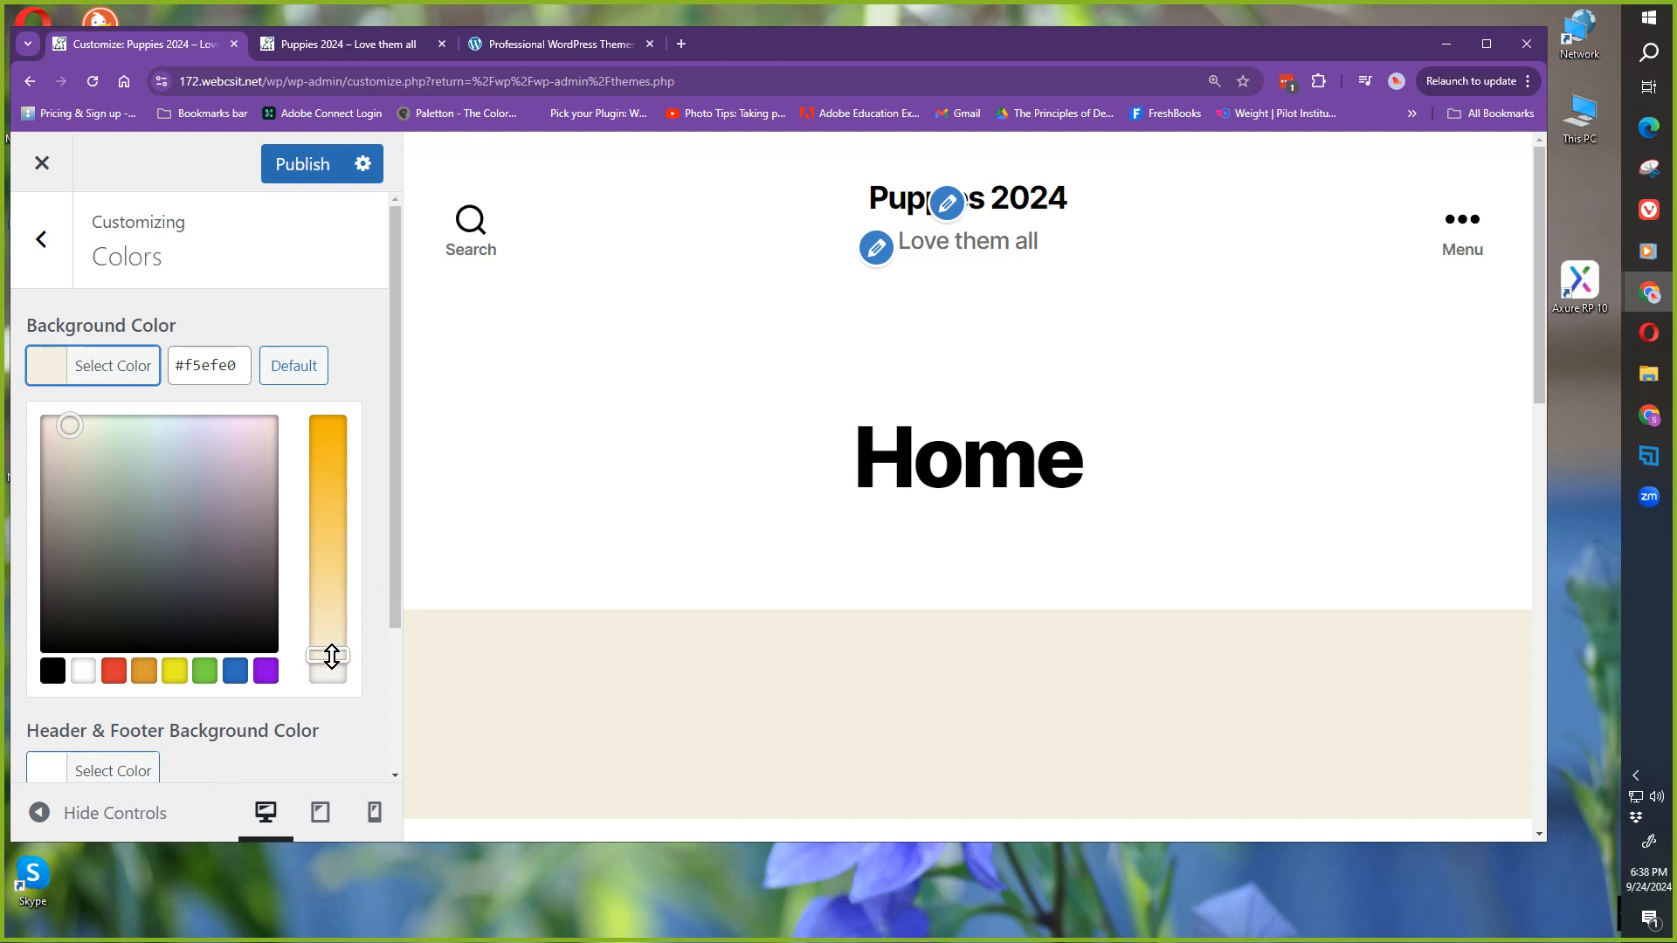
# Adjust the Background Color picker, sliders and swatches until the hex reads mustard gold #c69e2d.
pyautogui.moveTo(330, 655); pyautogui.dragTo(319, 456)
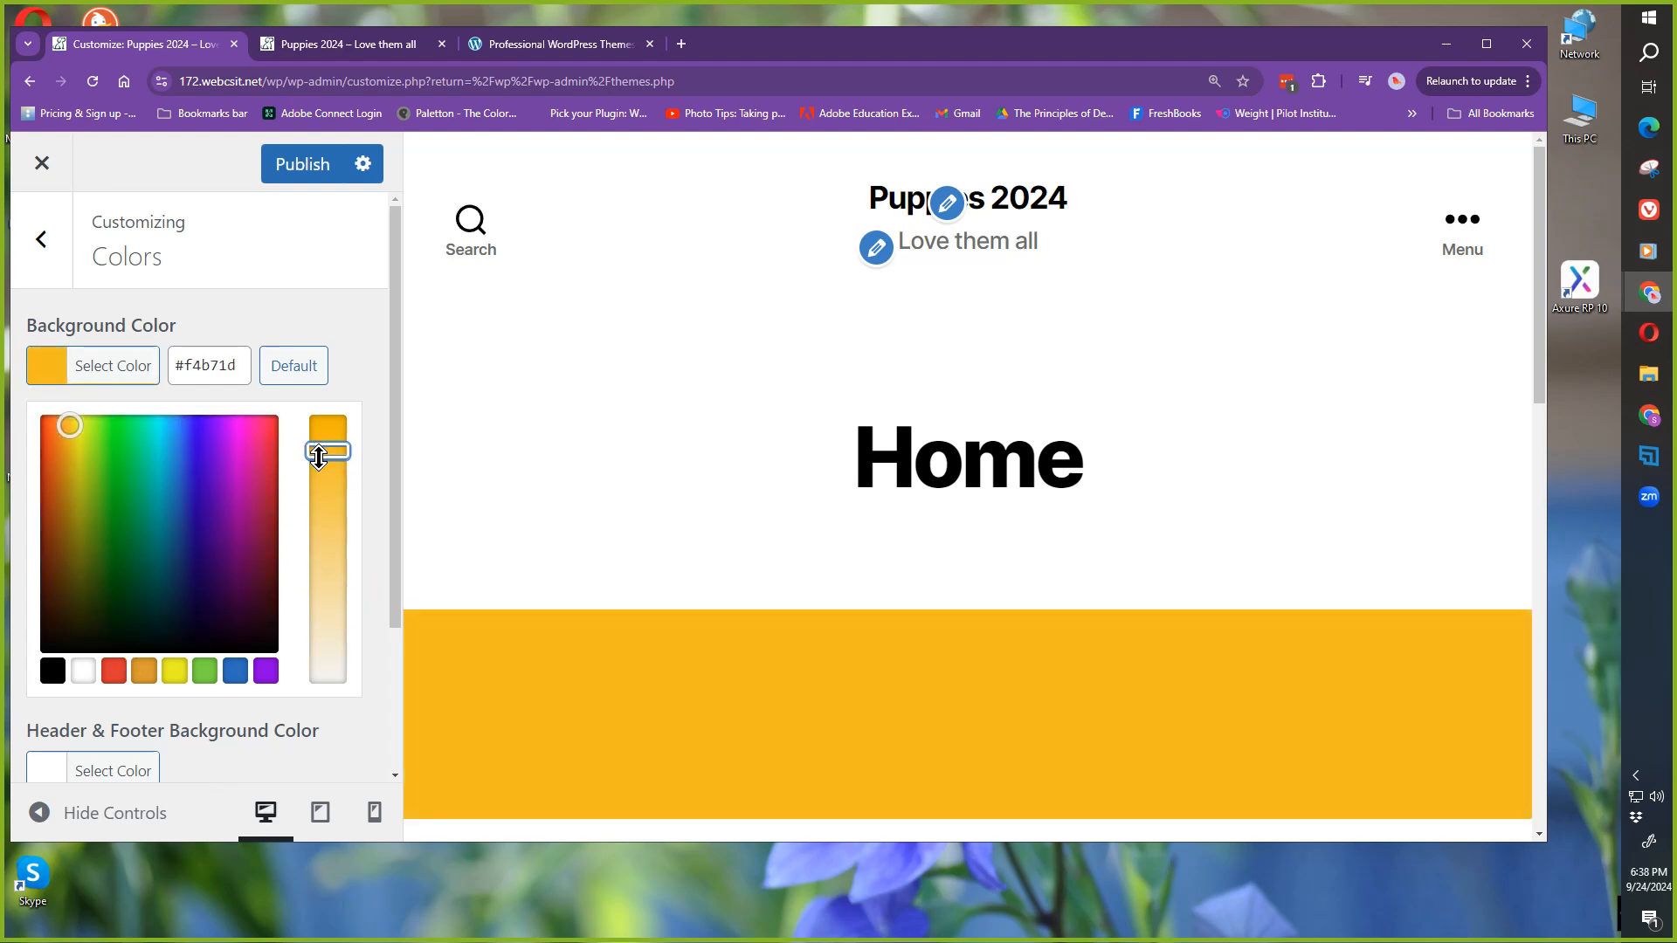
pyautogui.click(75, 497)
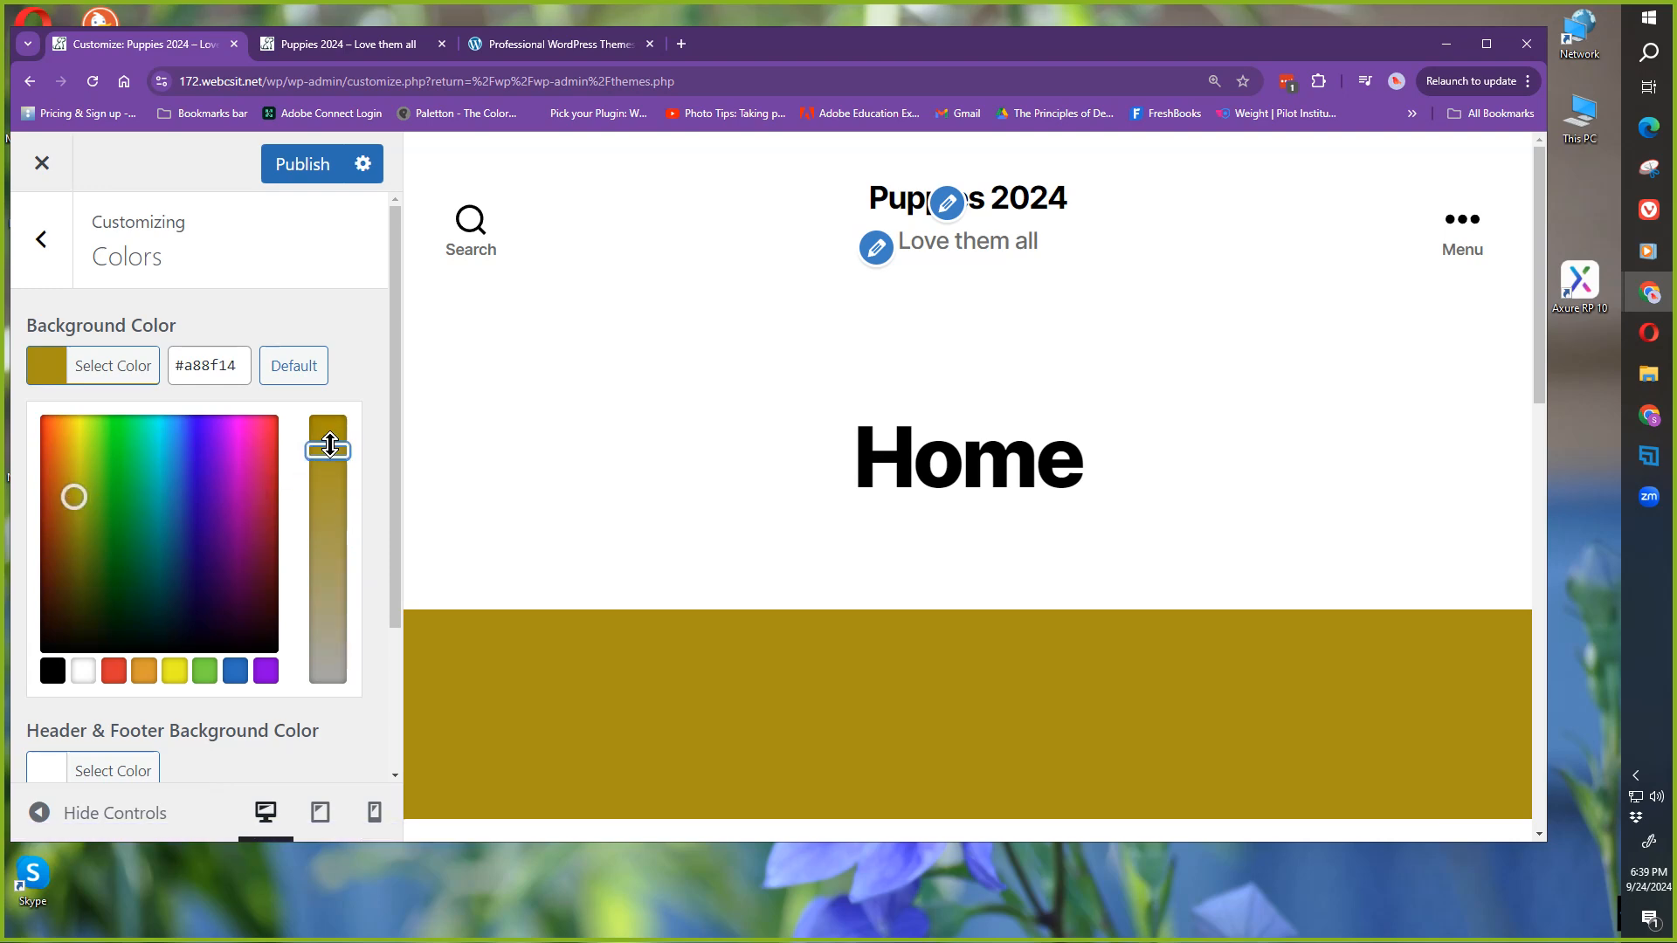
pyautogui.moveTo(330, 445); pyautogui.dragTo(335, 424)
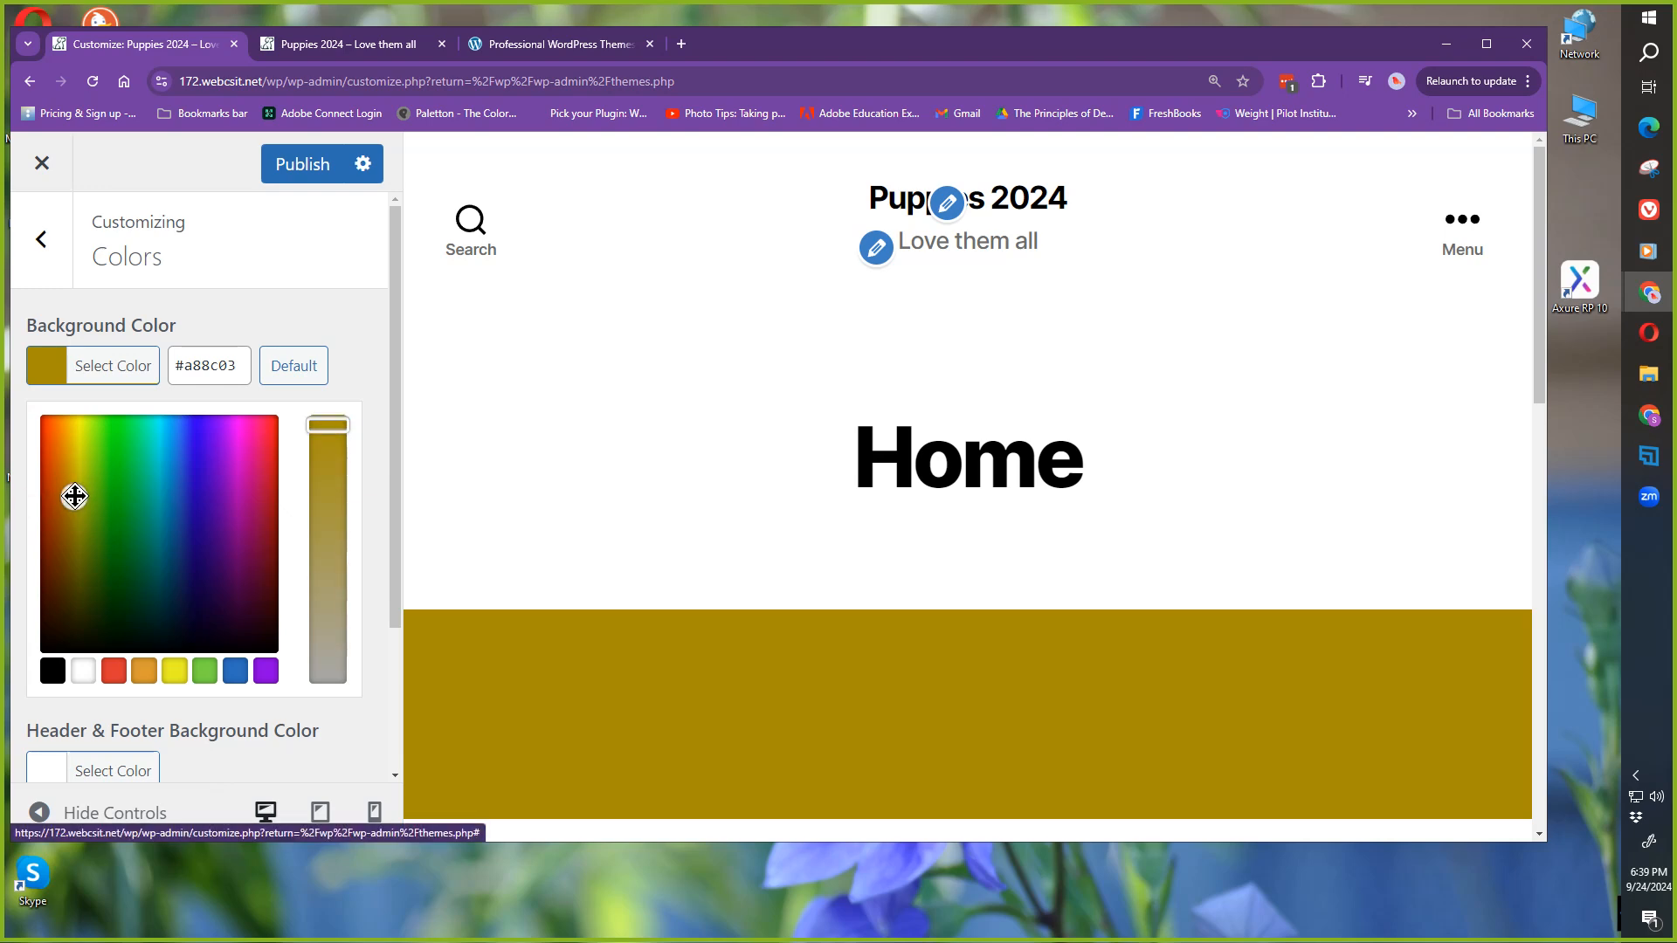
pyautogui.moveTo(70, 494)
pyautogui.mouseDown()
pyautogui.moveTo(77, 479)
pyautogui.moveTo(80, 534)
pyautogui.mouseUp()
pyautogui.moveTo(239, 365); pyautogui.dragTo(171, 373)
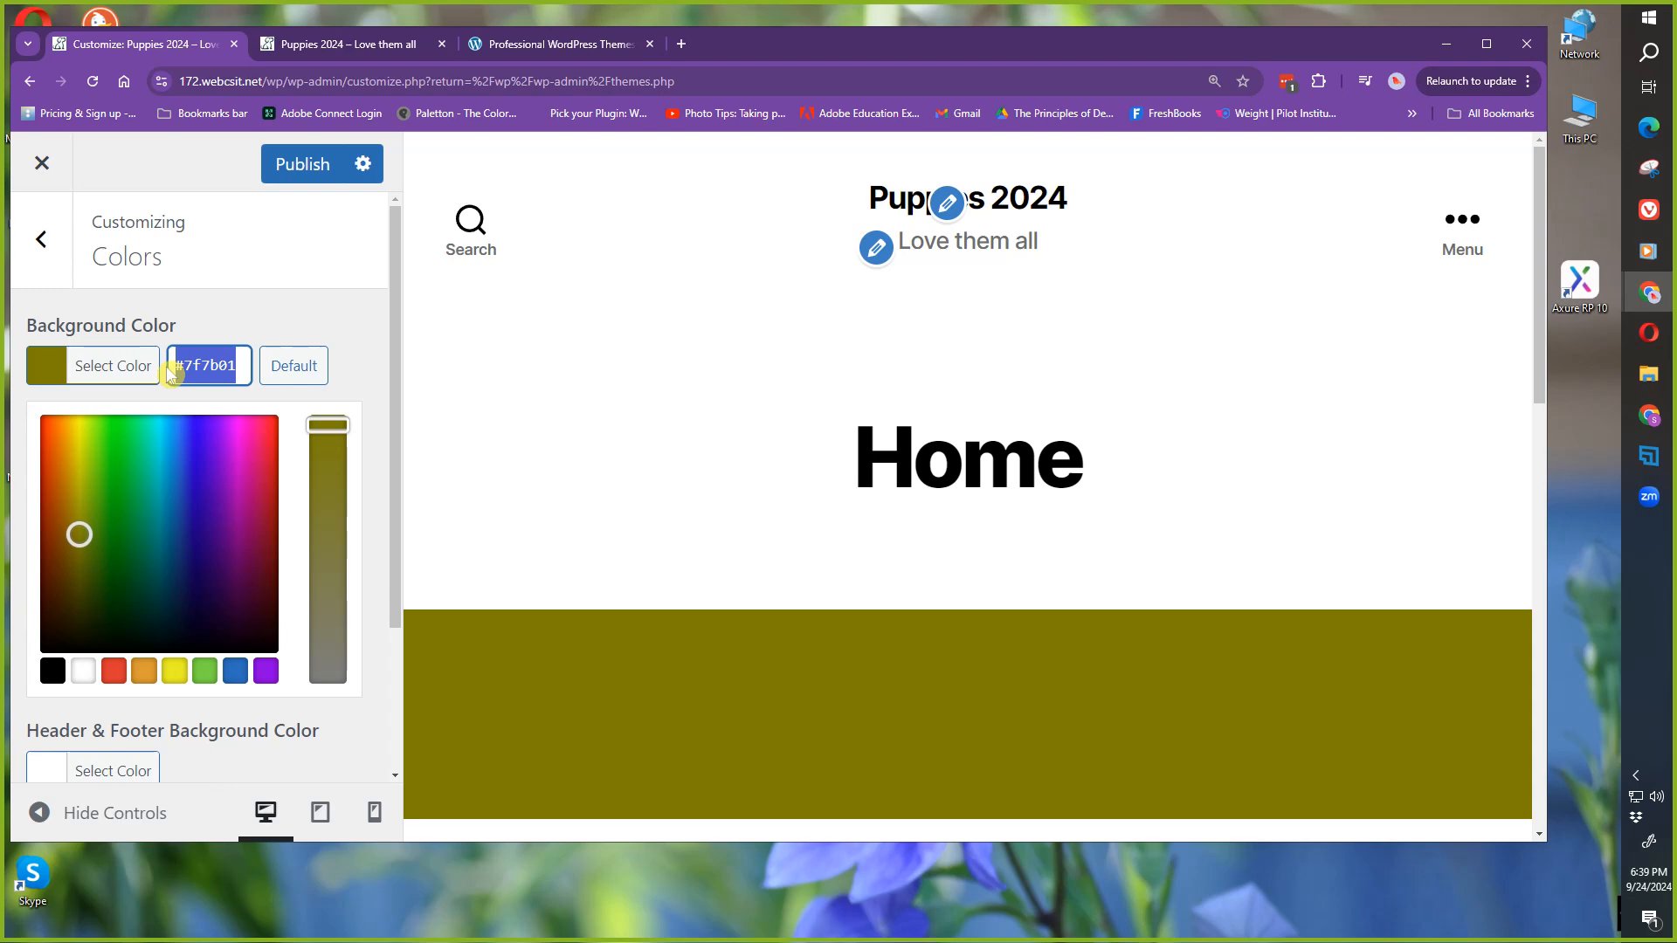
pyautogui.write('#00')
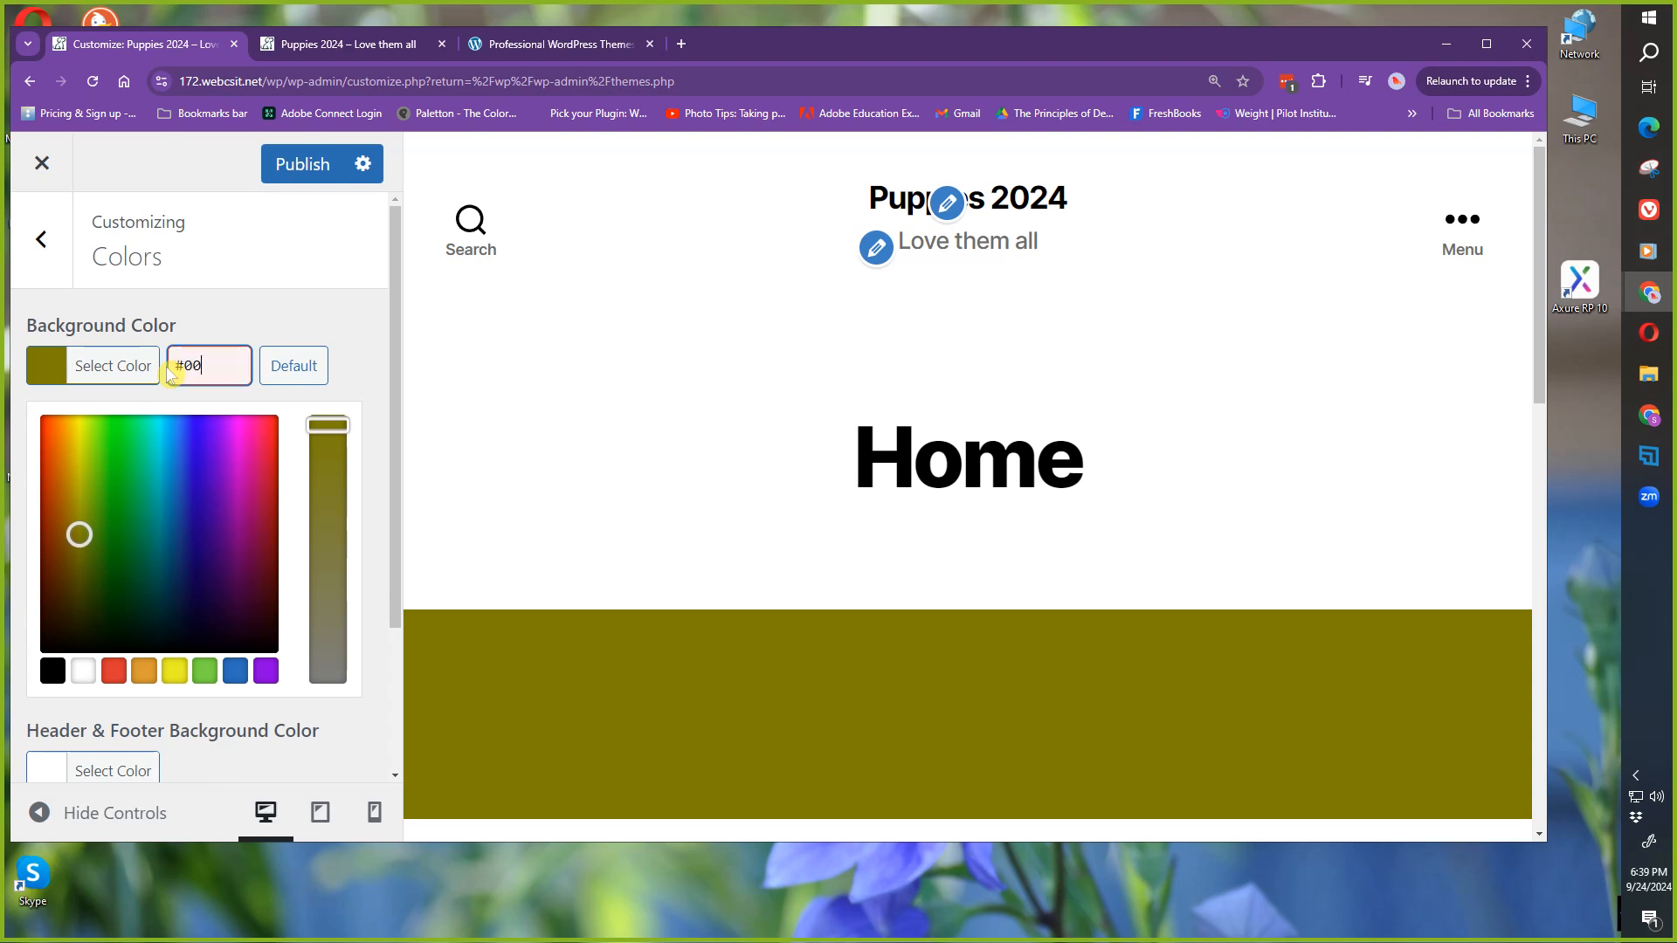
pyautogui.write('ff22')
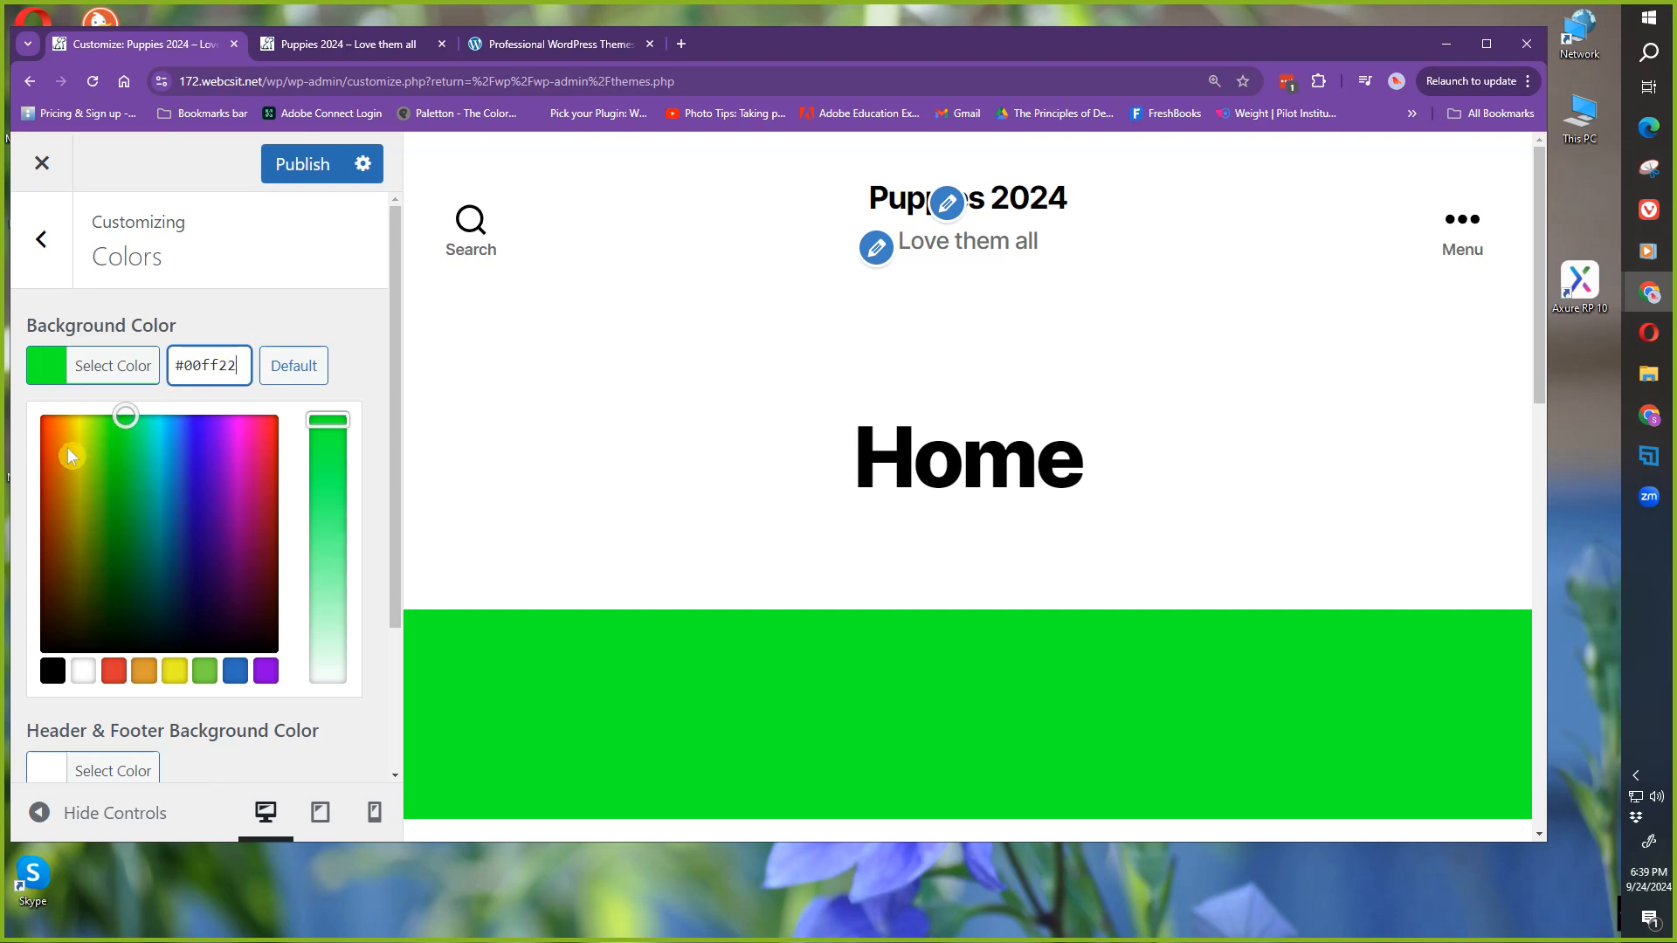
pyautogui.click(67, 487)
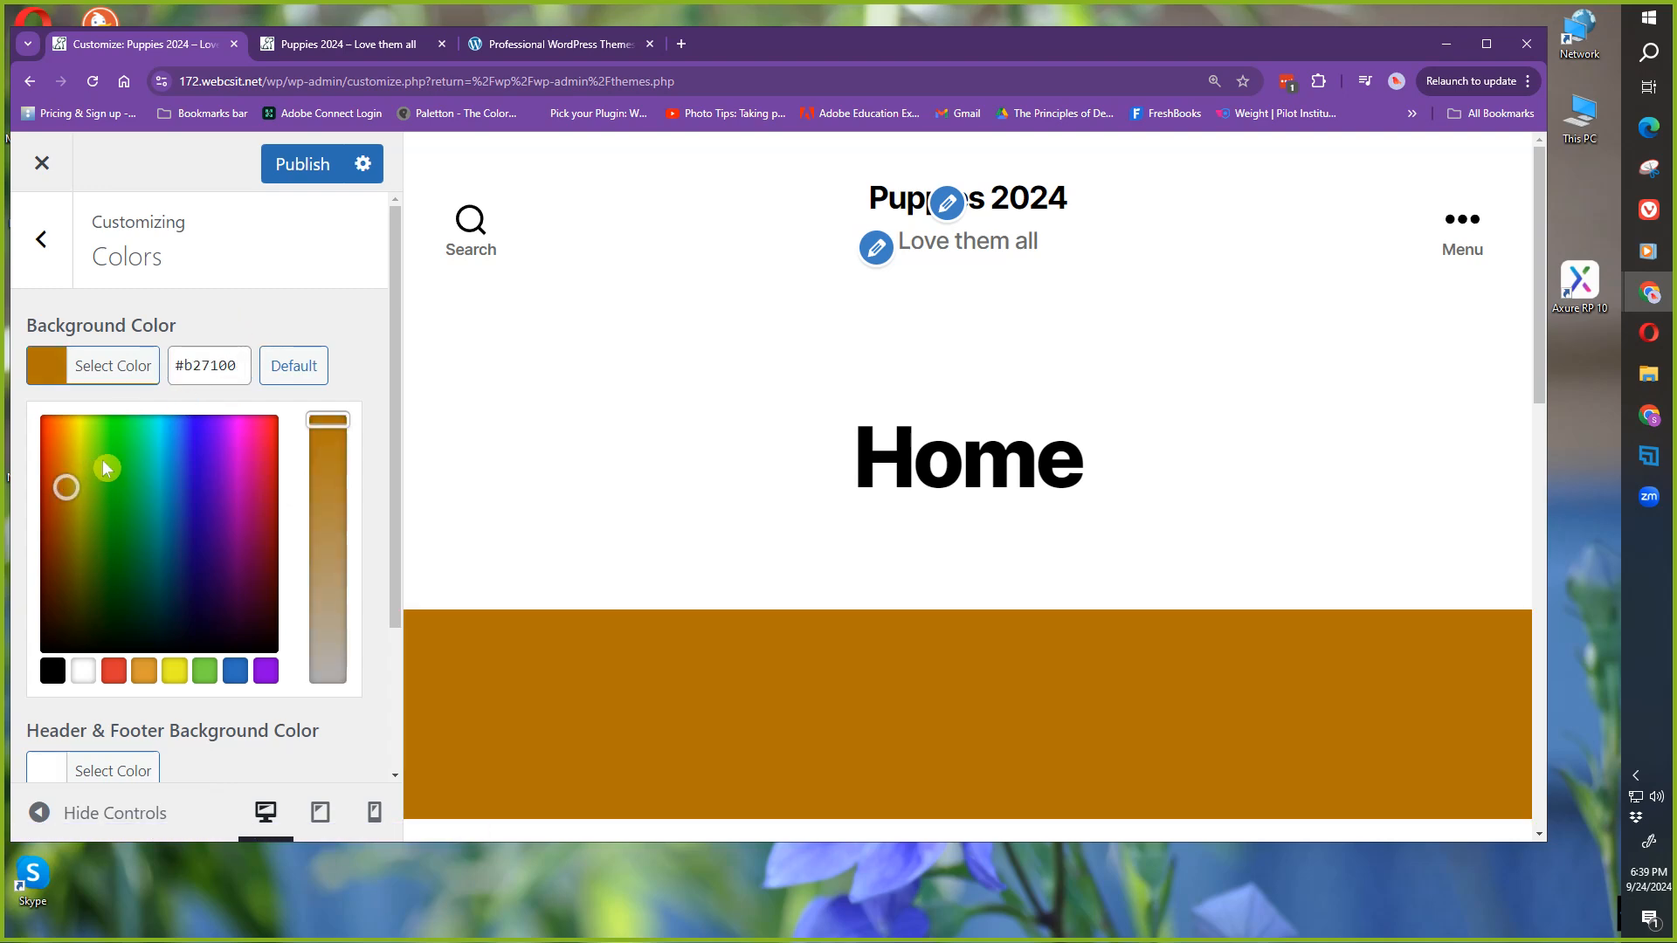
pyautogui.click(144, 671)
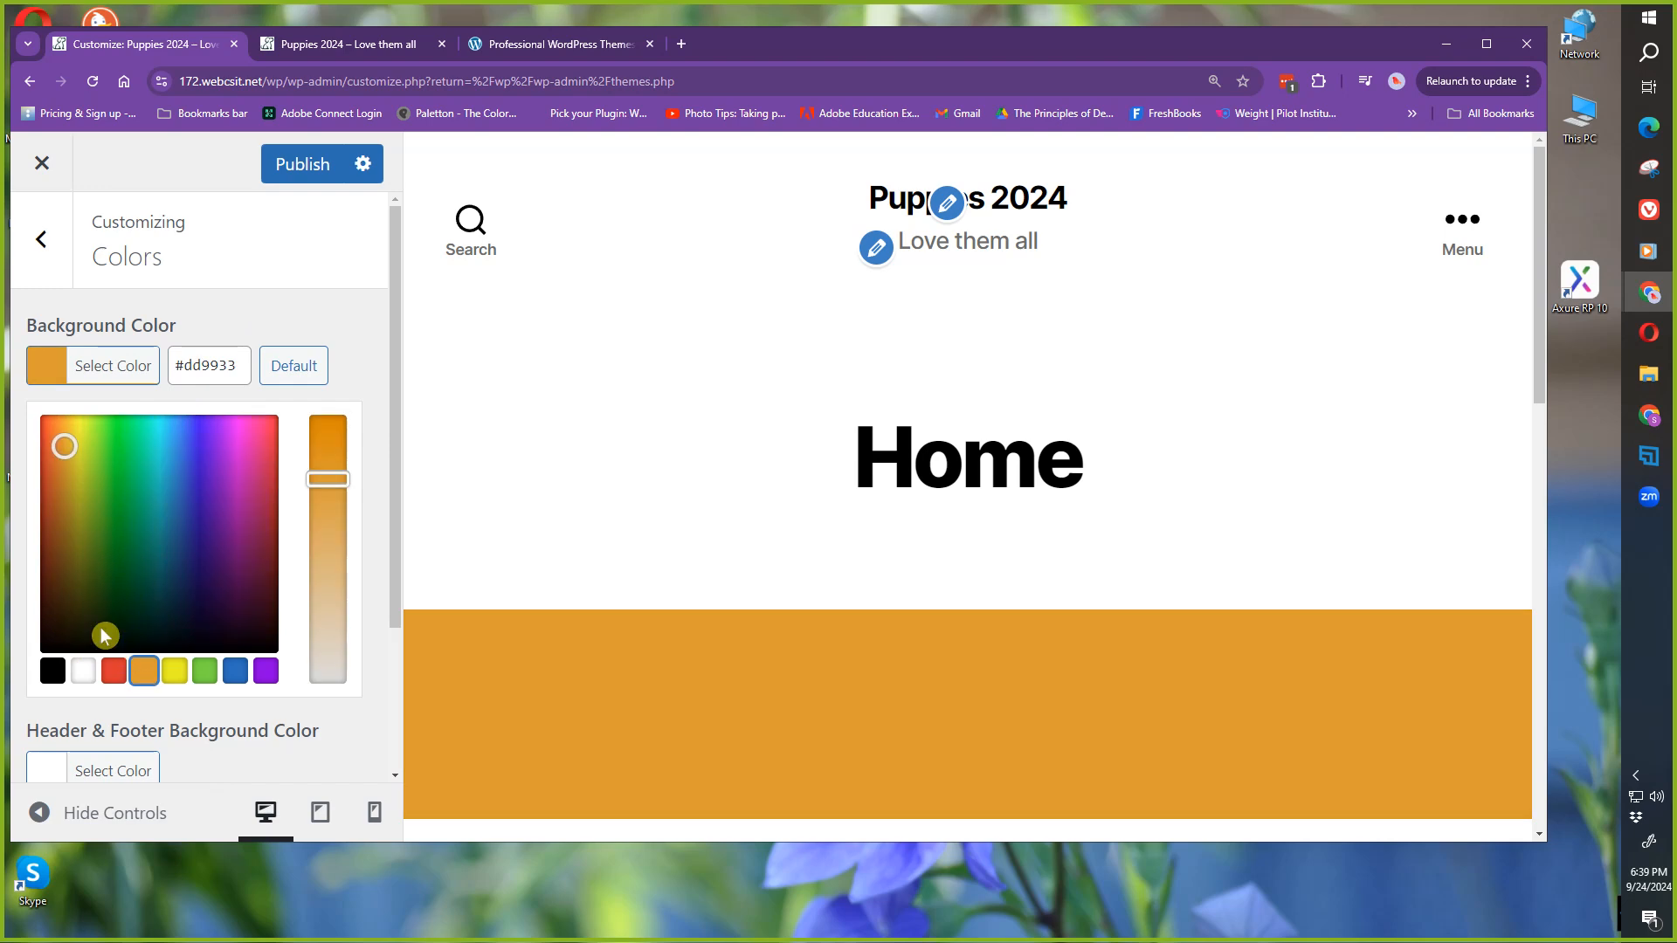
pyautogui.click(58, 487)
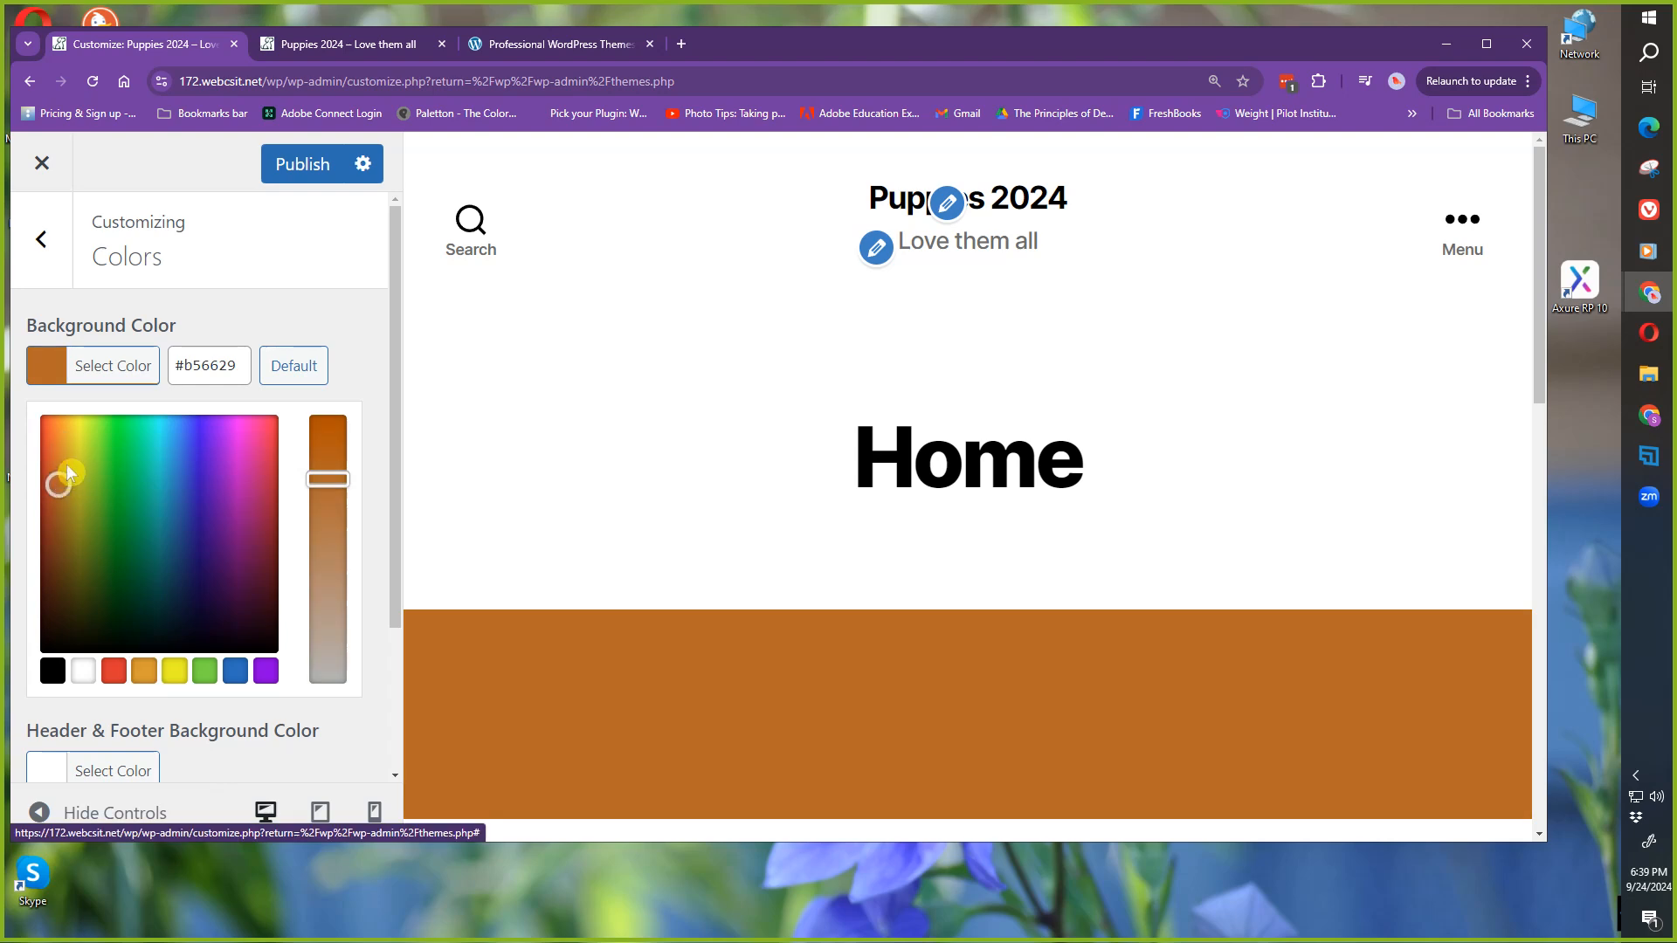
pyautogui.click(67, 454)
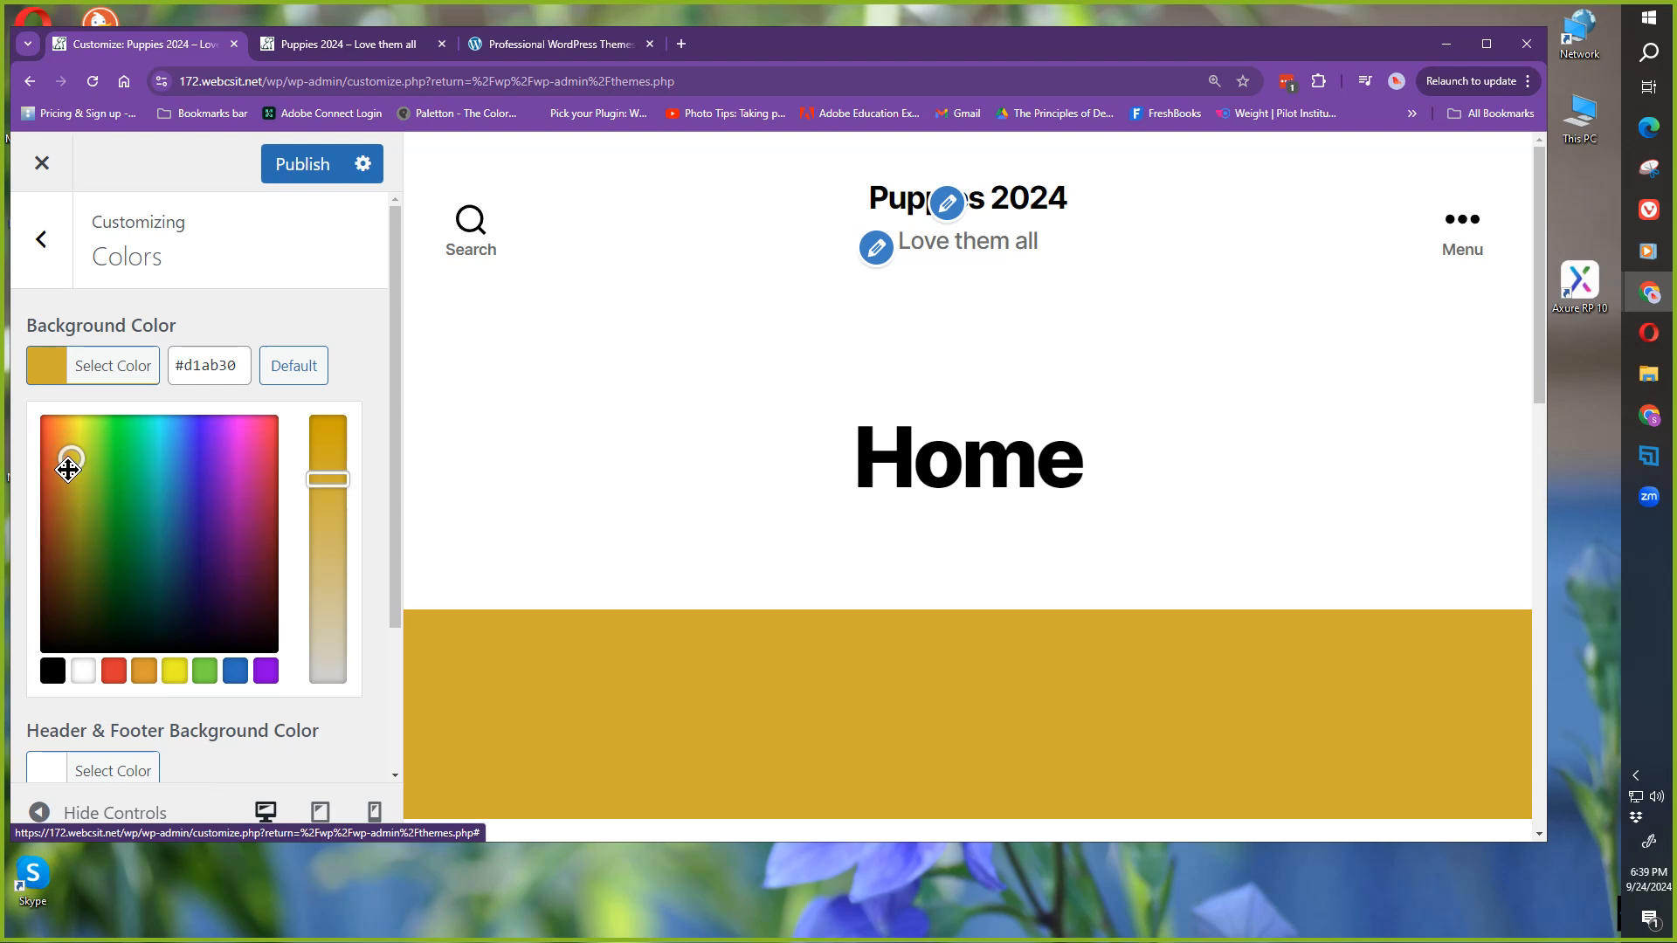
pyautogui.click(69, 470)
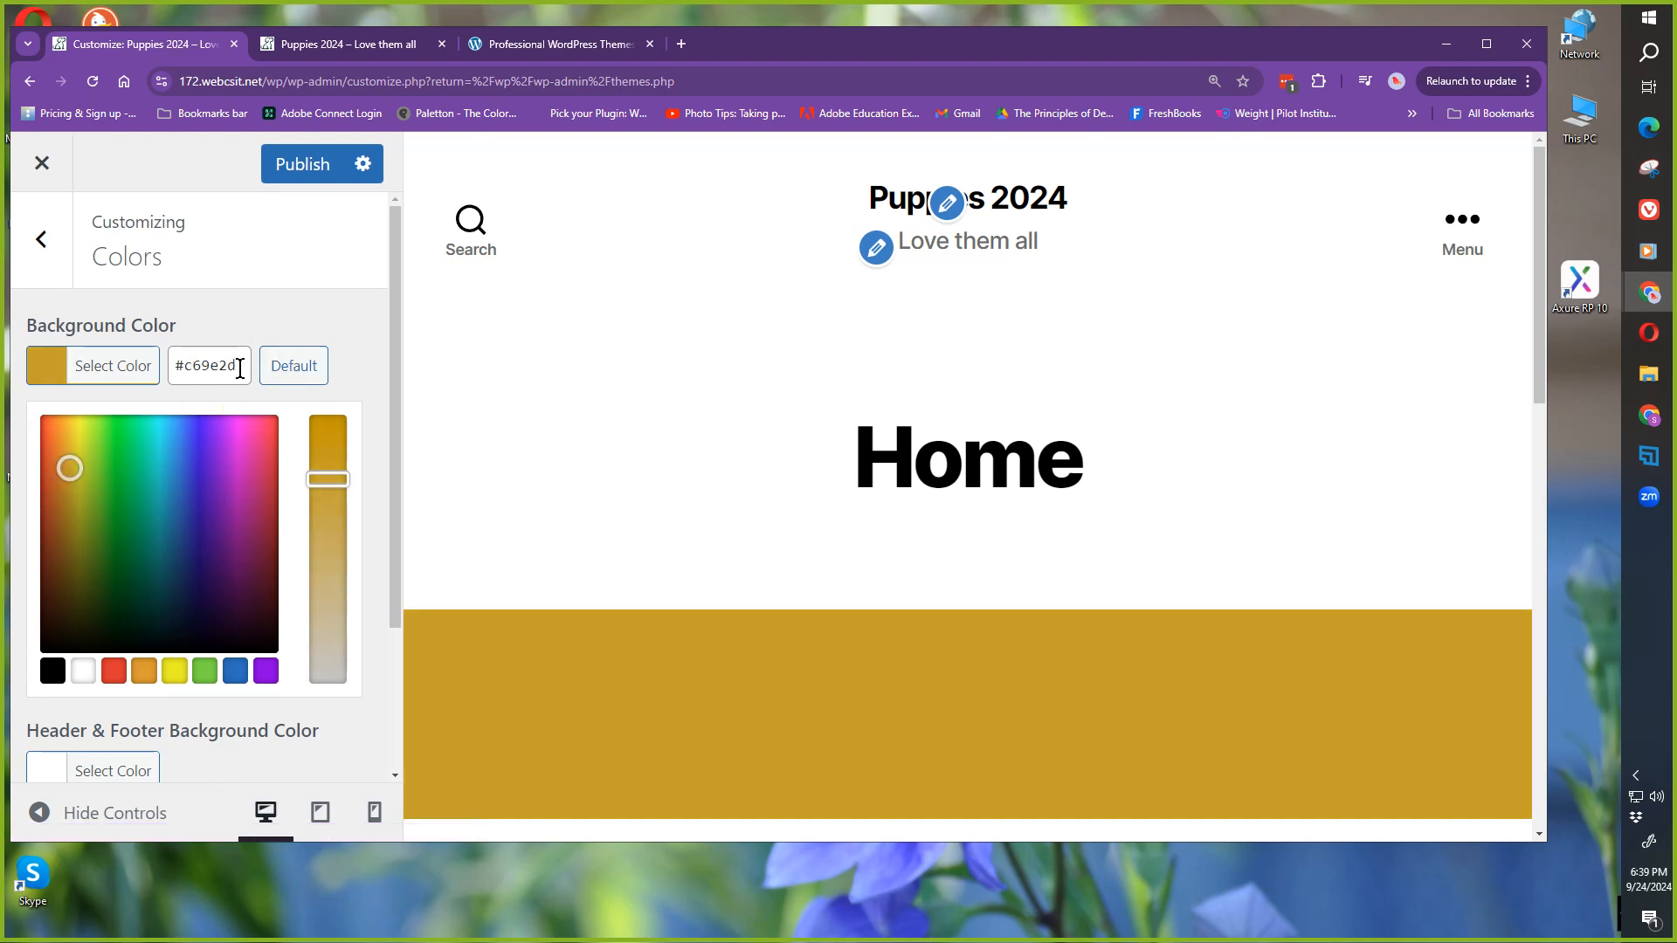
# Set Header & Footer Background Color to the white #ffffff swatch instead of black.
pyautogui.scroll(-2, 319, 341)
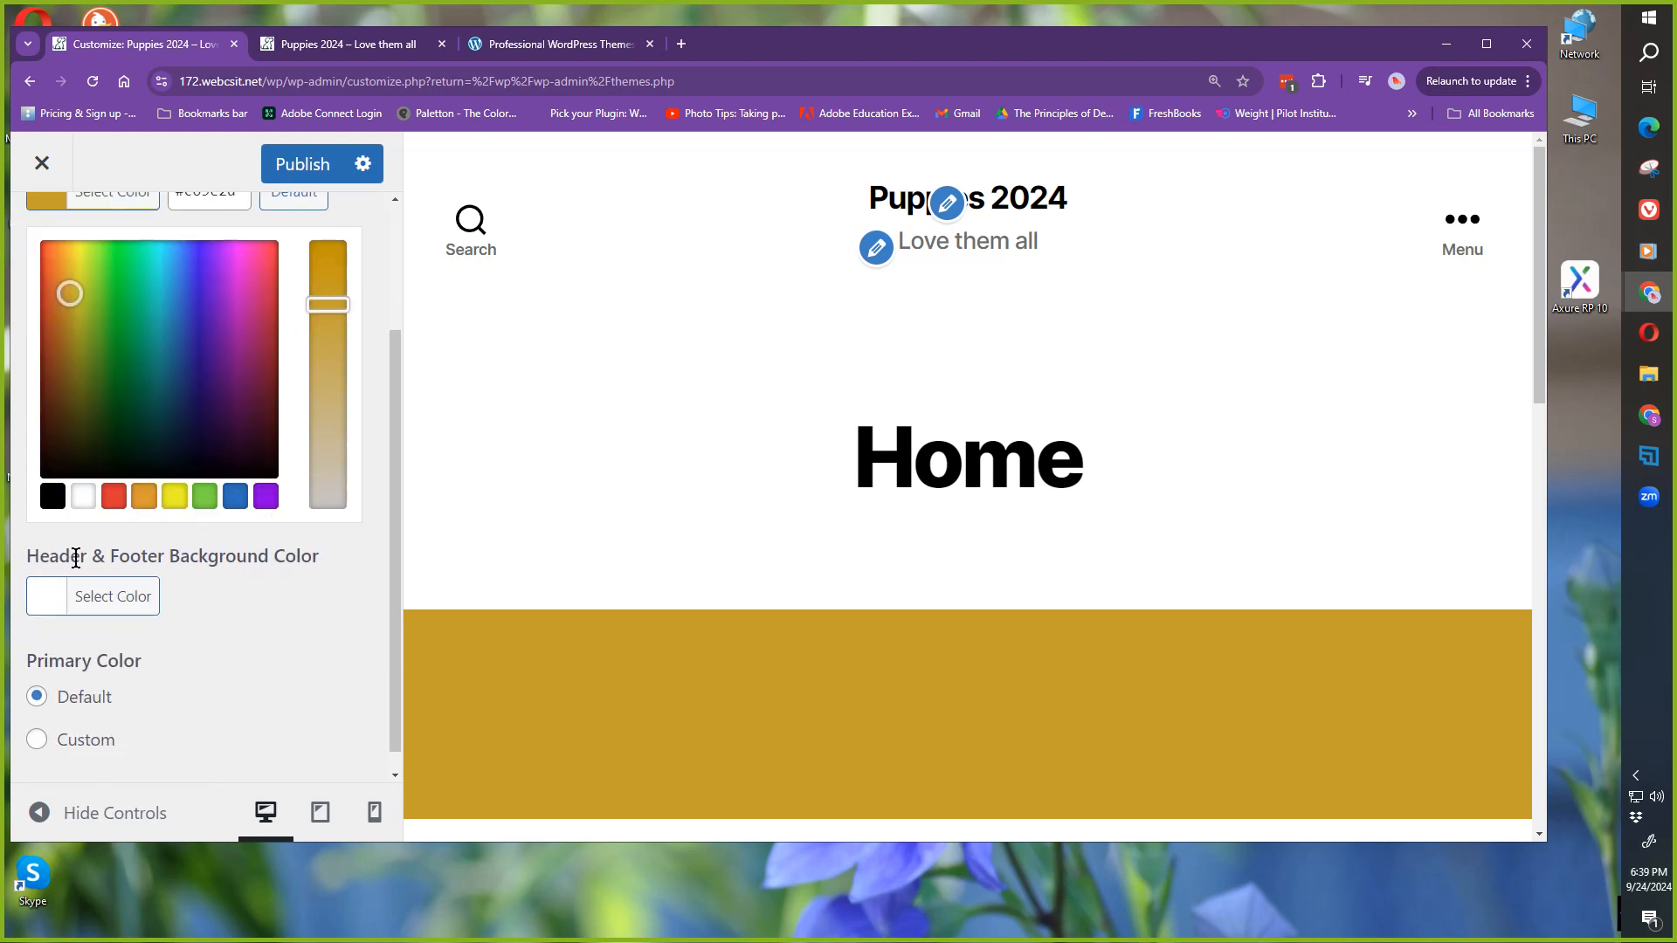
pyautogui.scroll(-10, 820, 559)
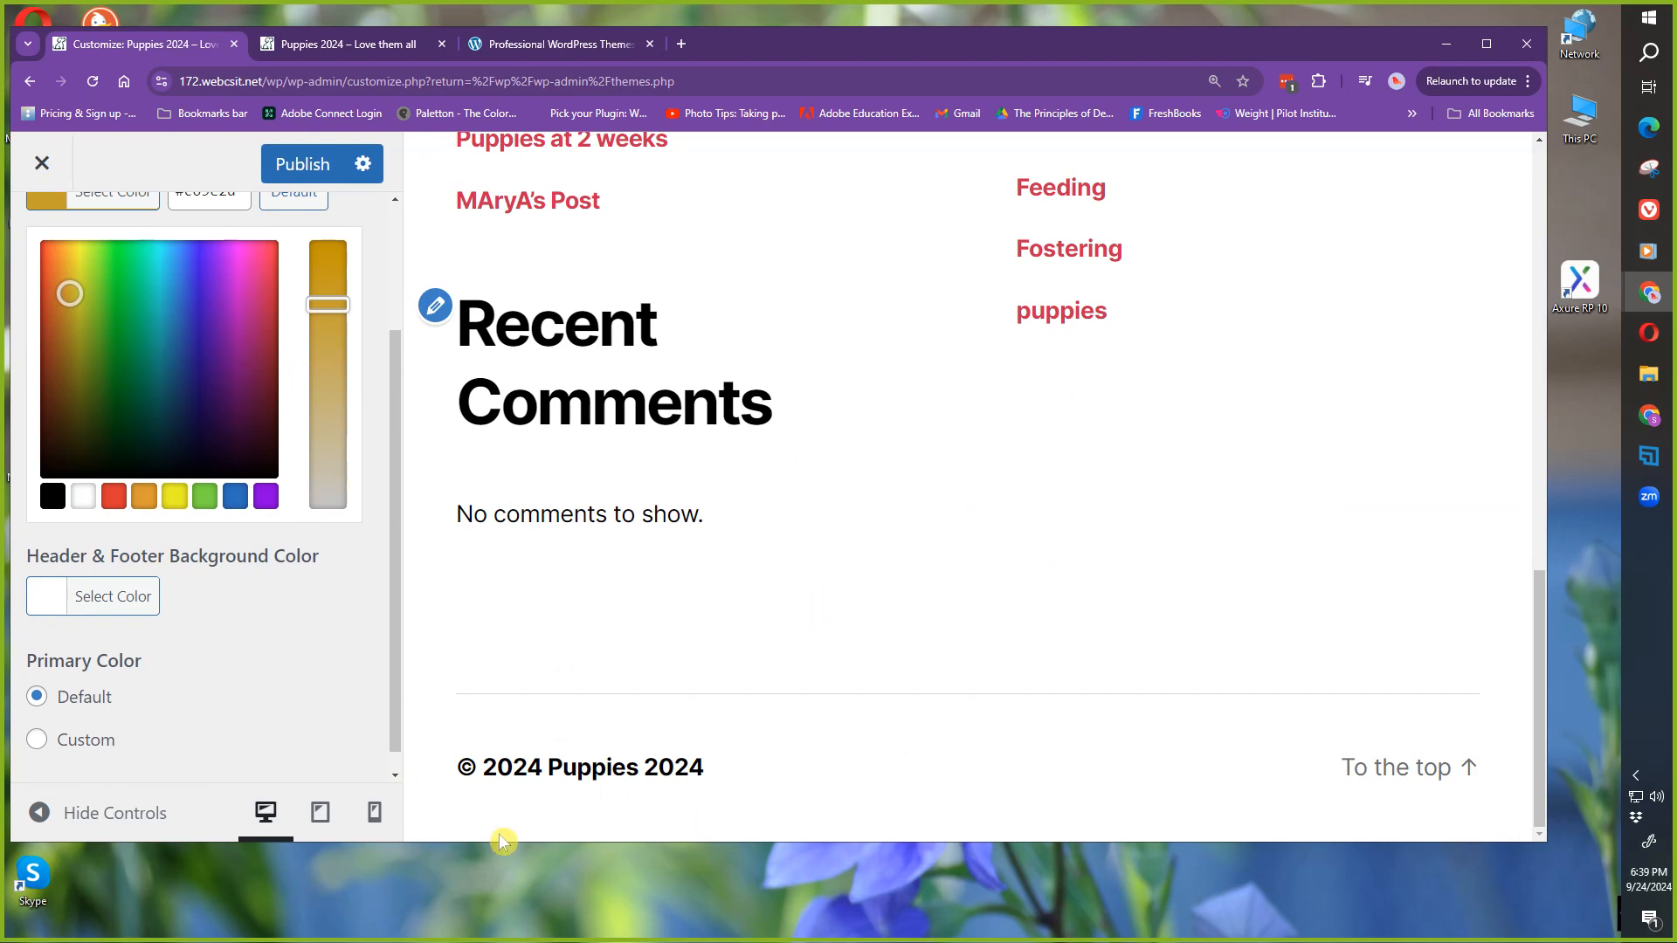
pyautogui.scroll(10, 808, 730)
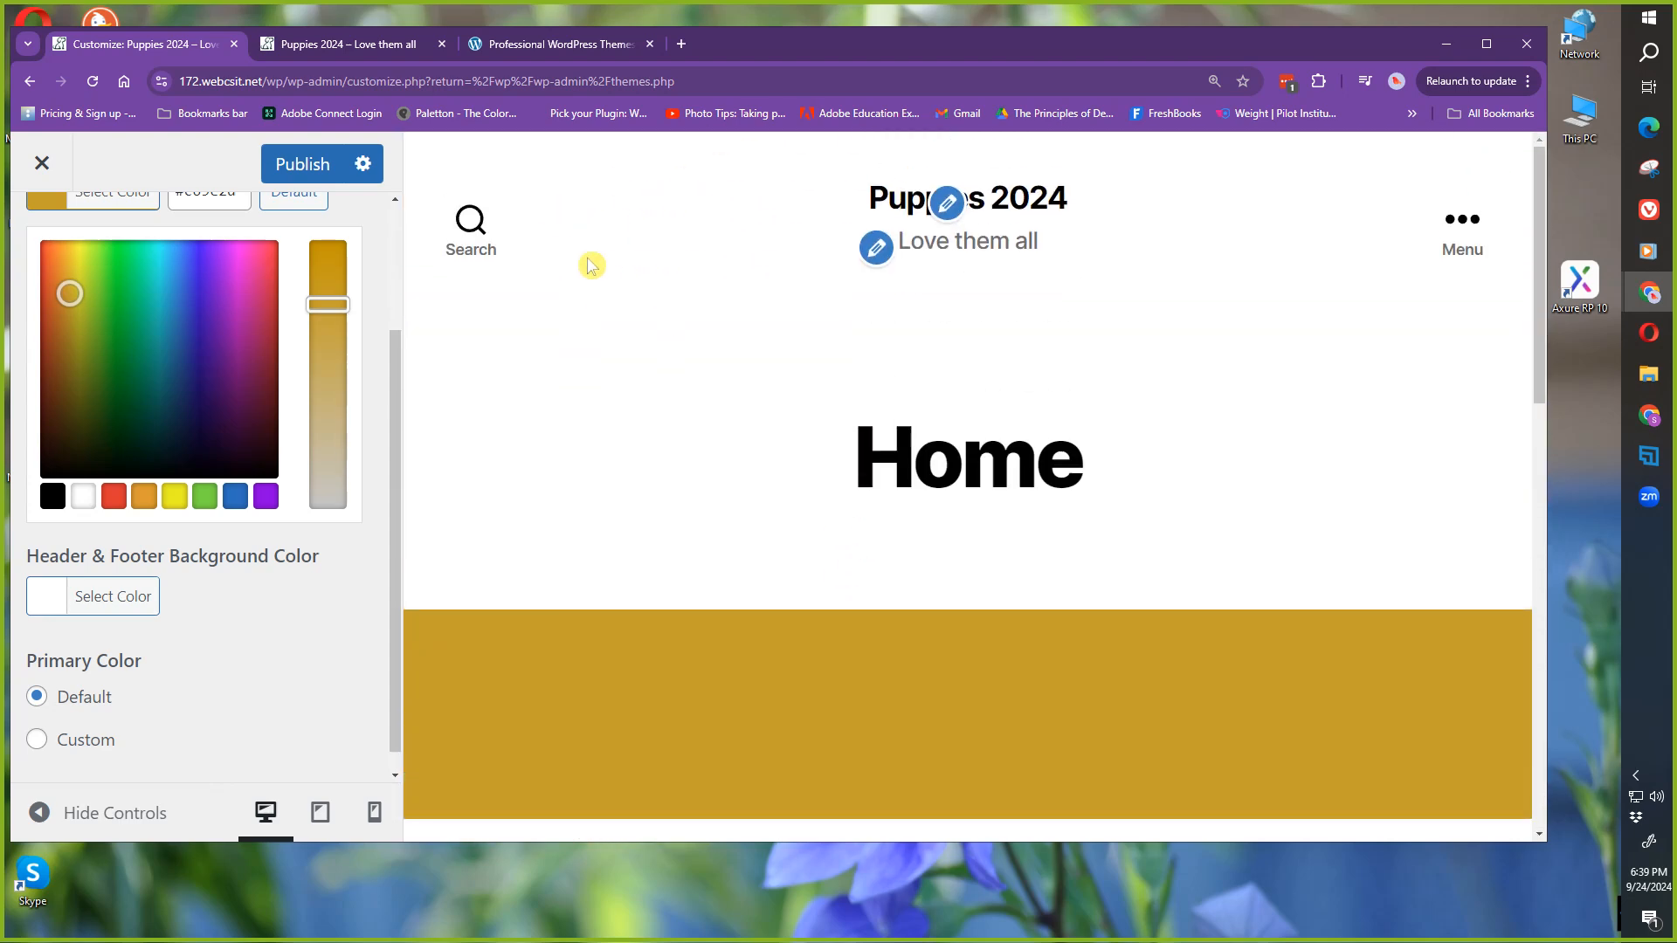
pyautogui.click(54, 598)
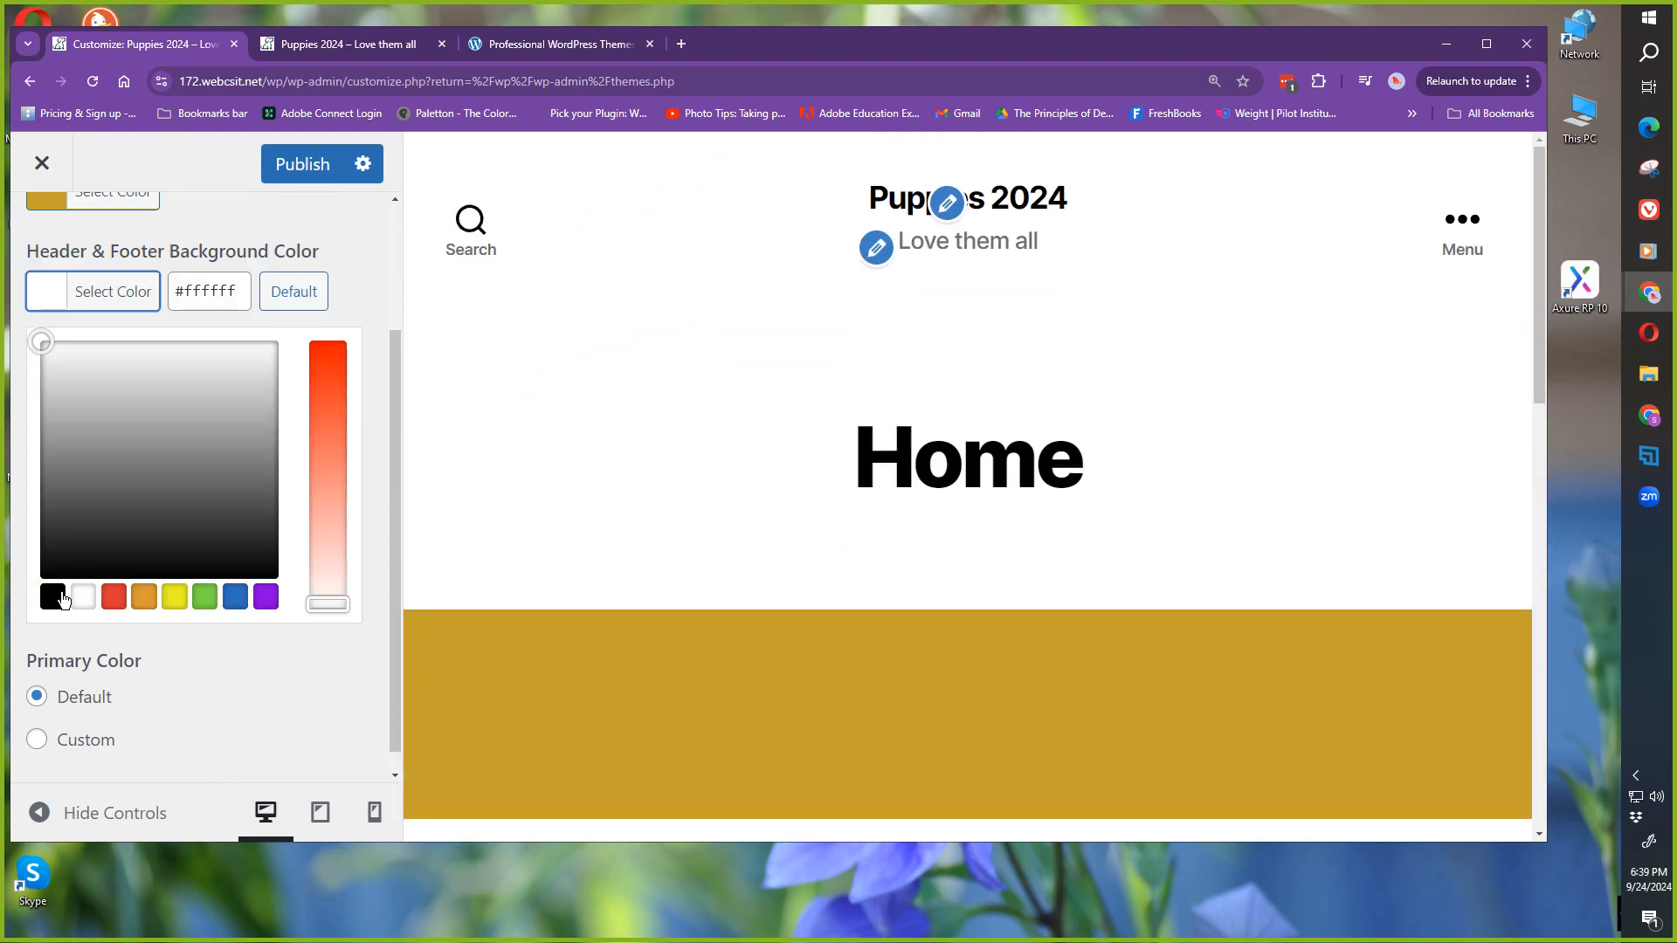
pyautogui.click(54, 597)
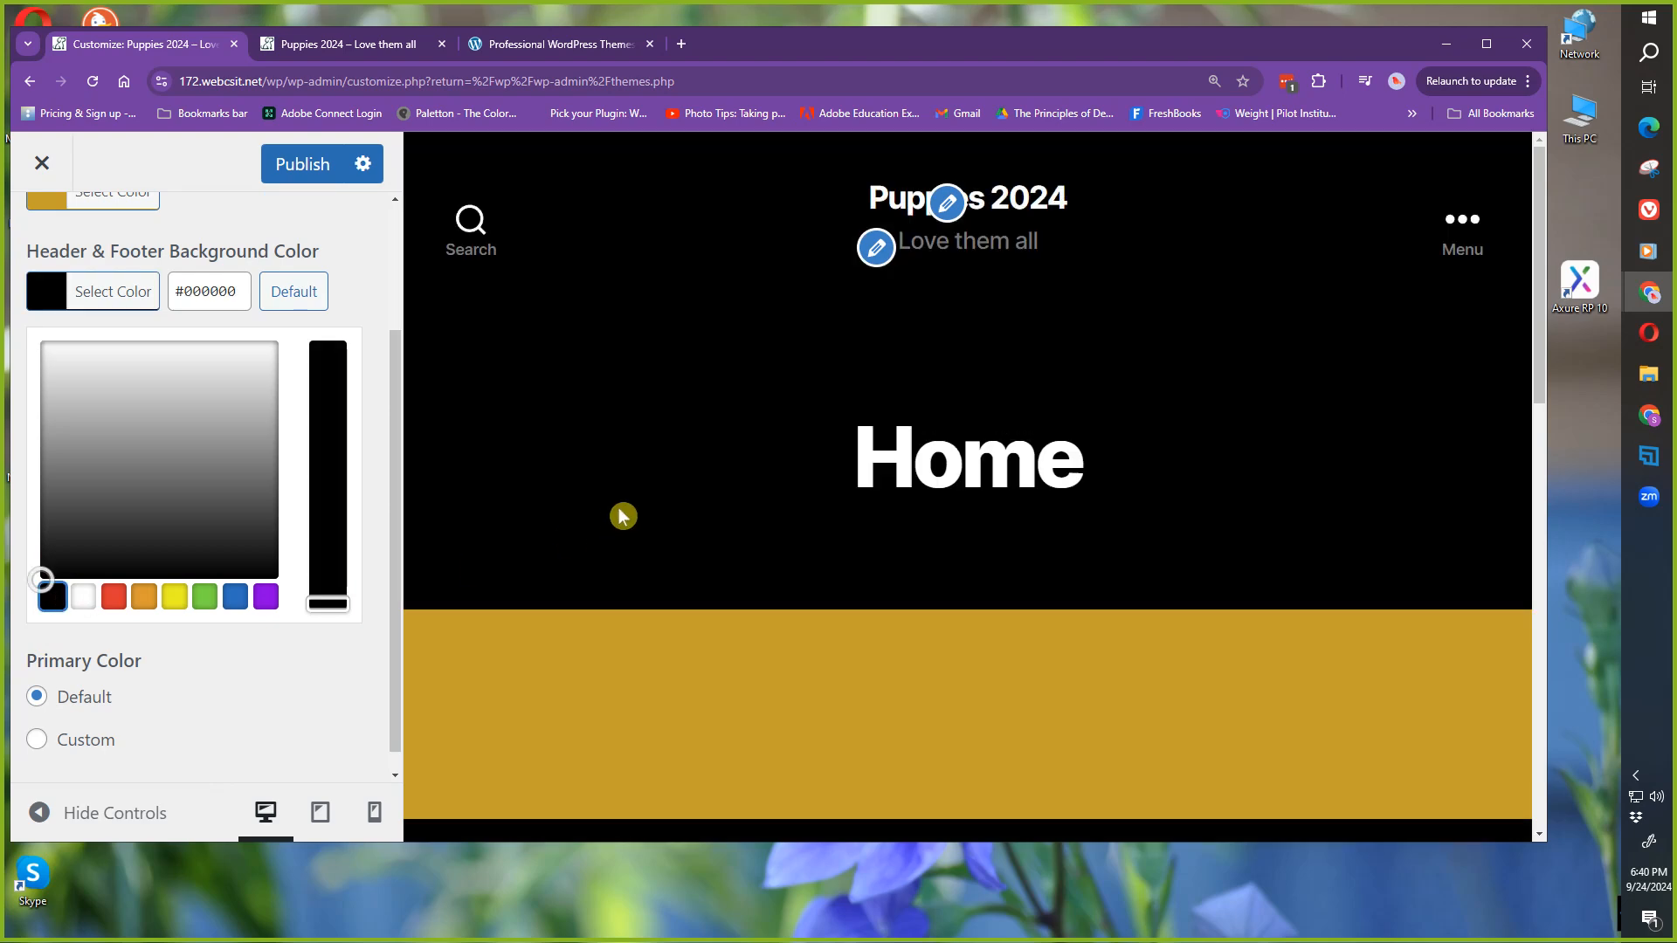
pyautogui.scroll(-15, 621, 517)
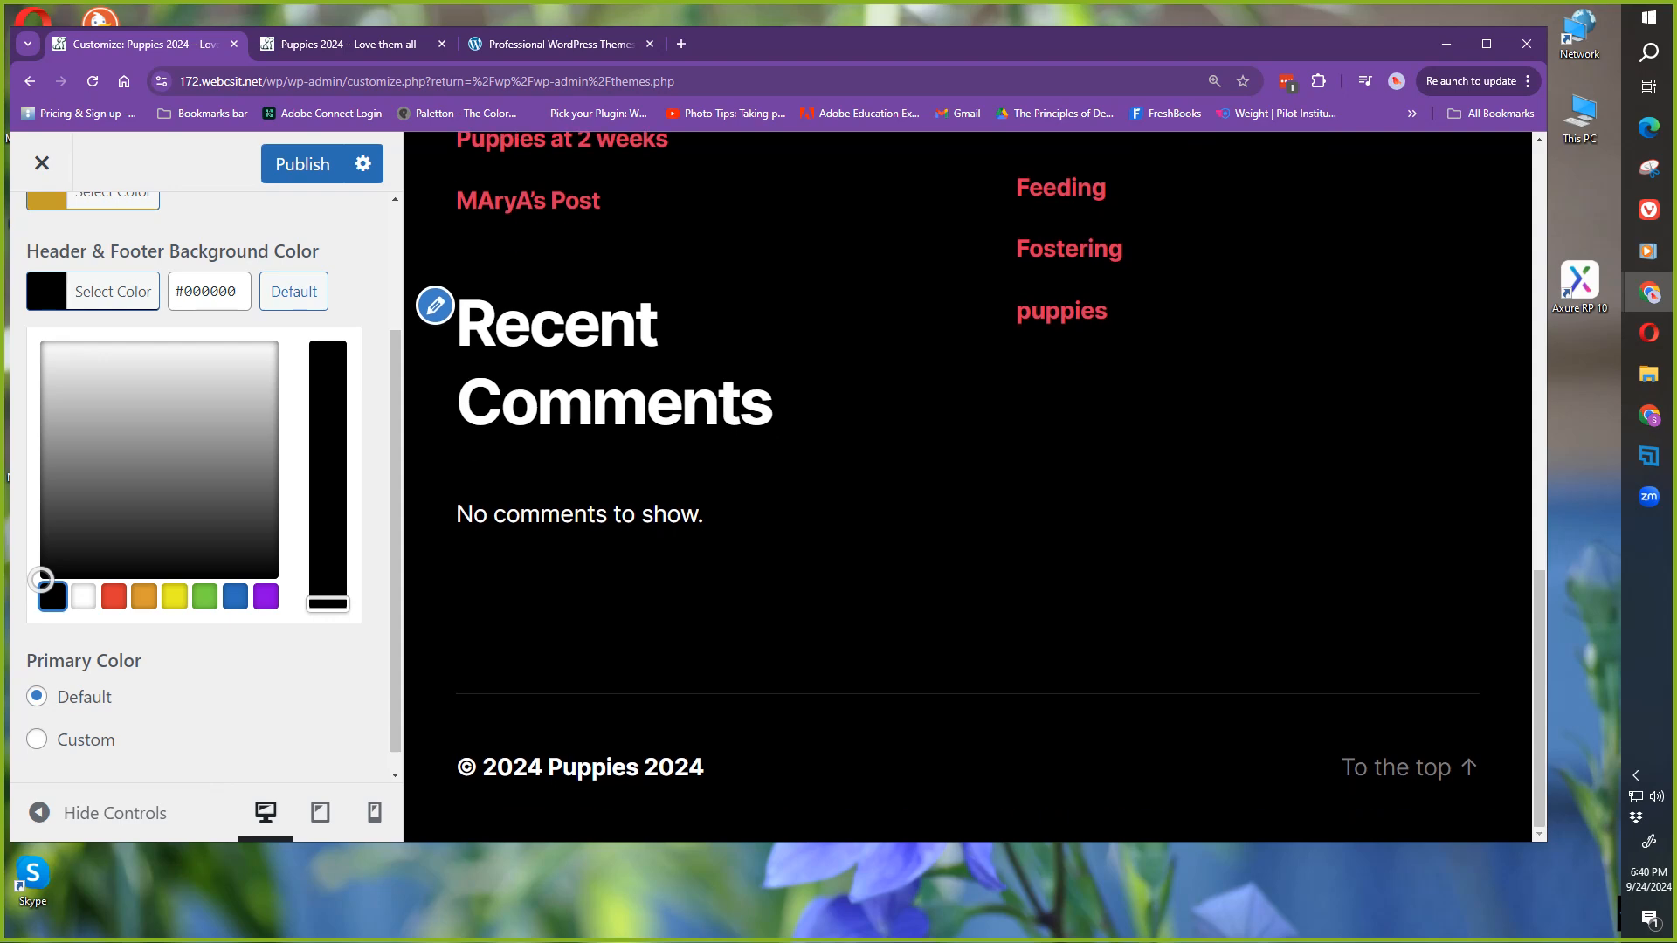
pyautogui.scroll(15, 643, 581)
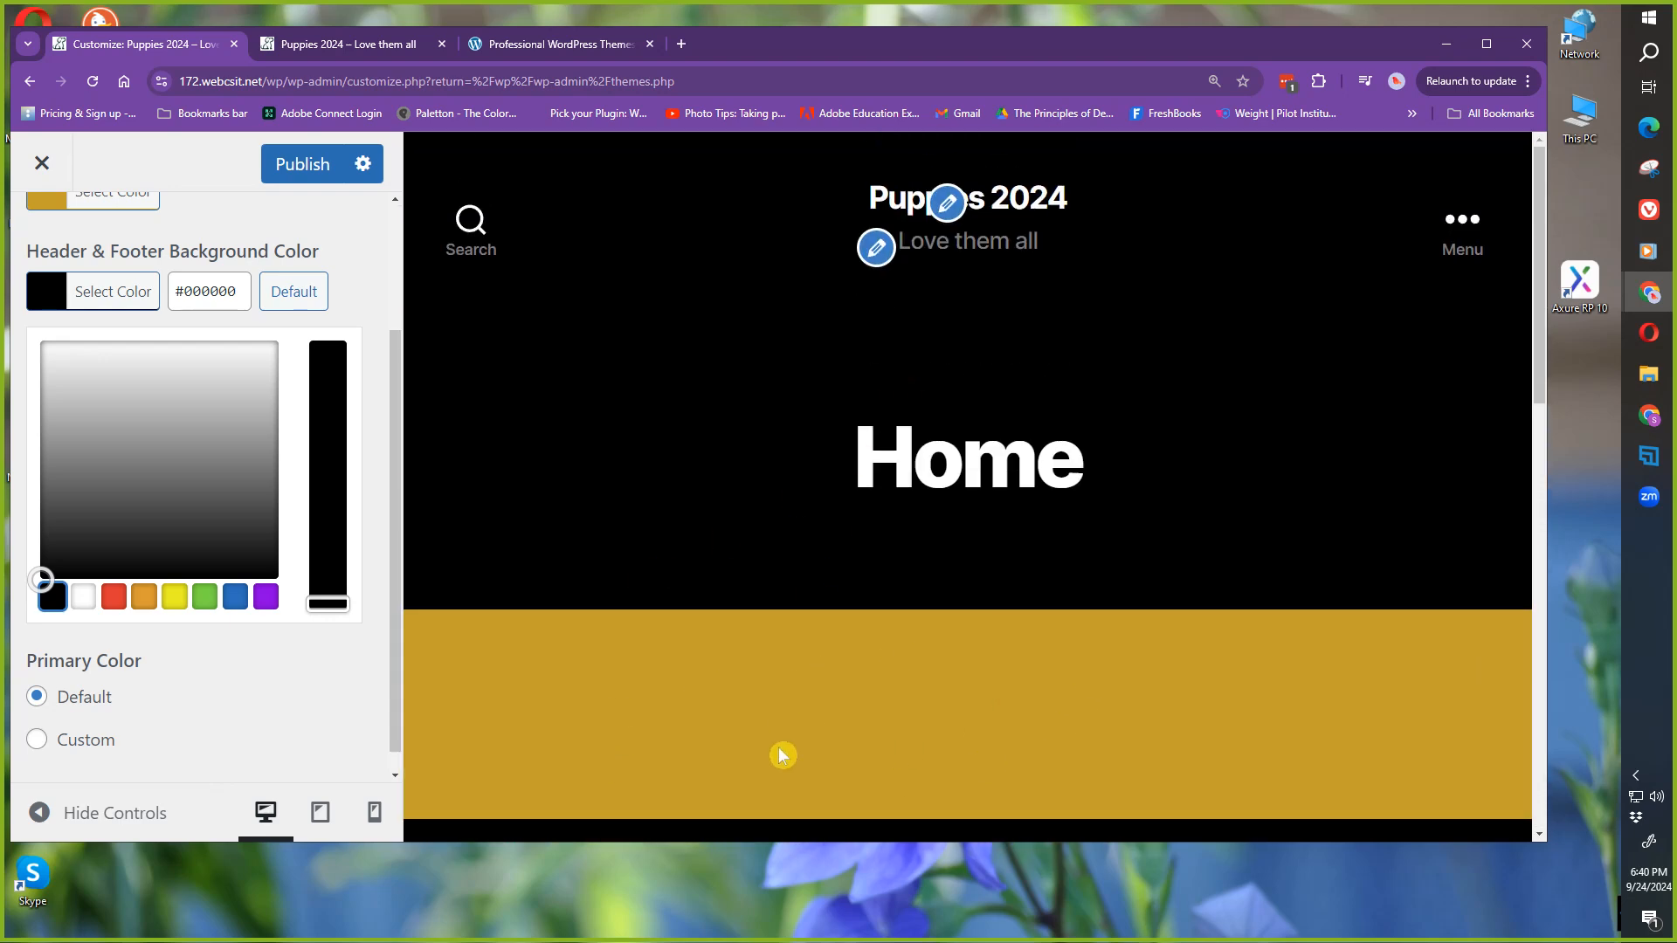
pyautogui.scroll(2, 218, 705)
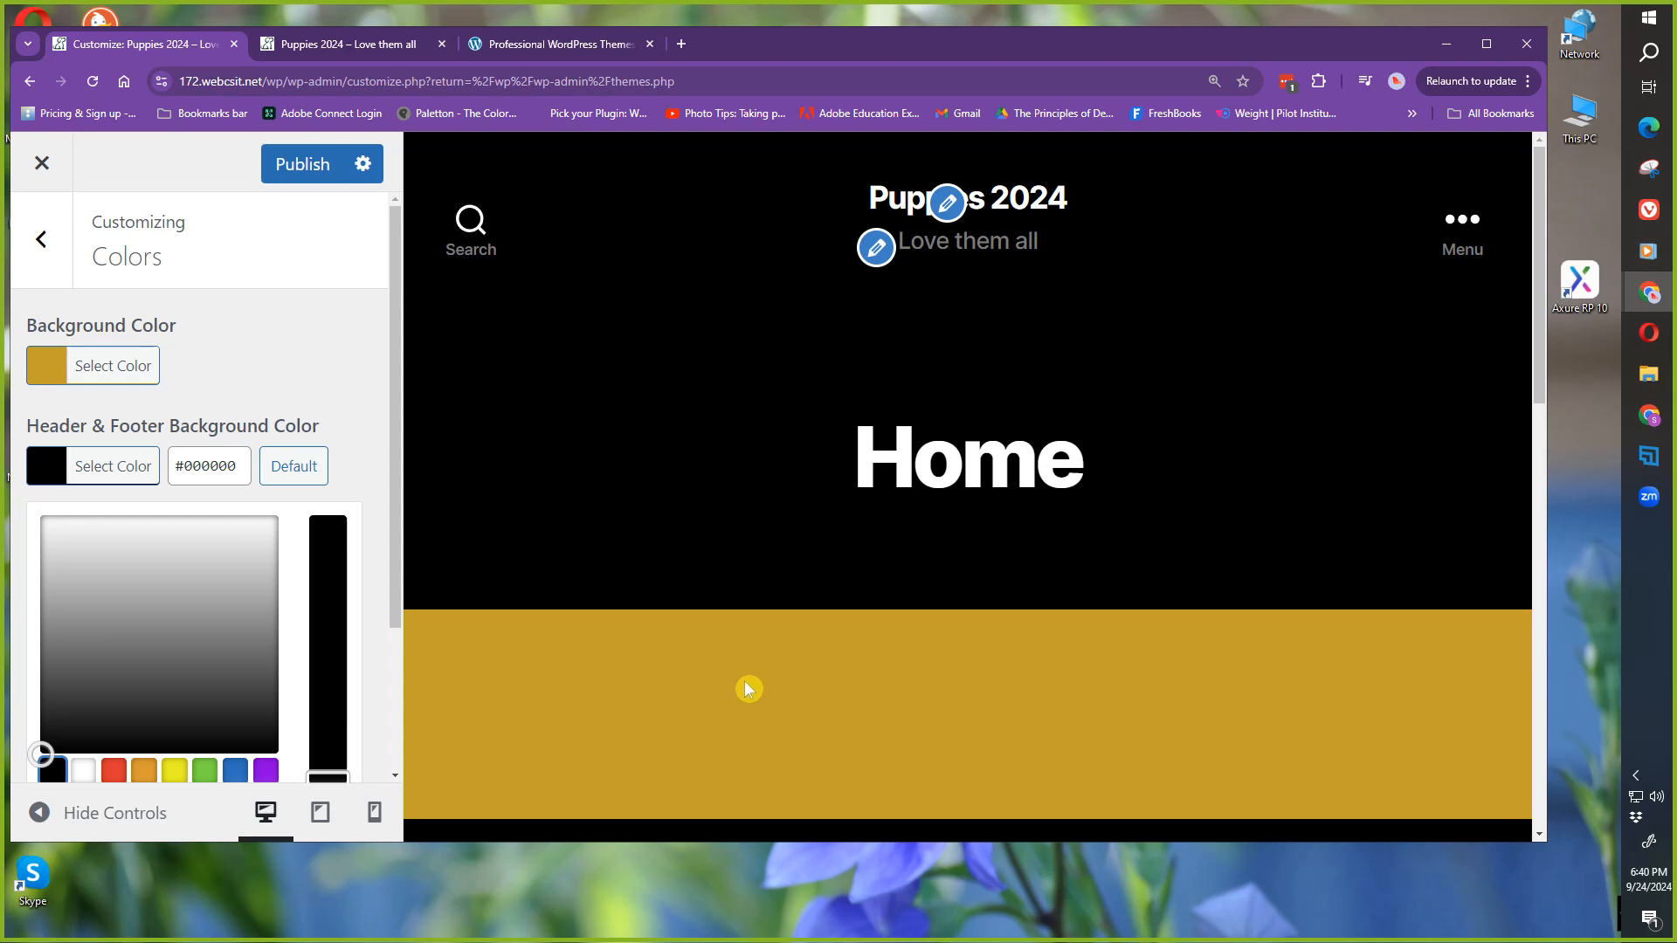
pyautogui.scroll(-2, 242, 507)
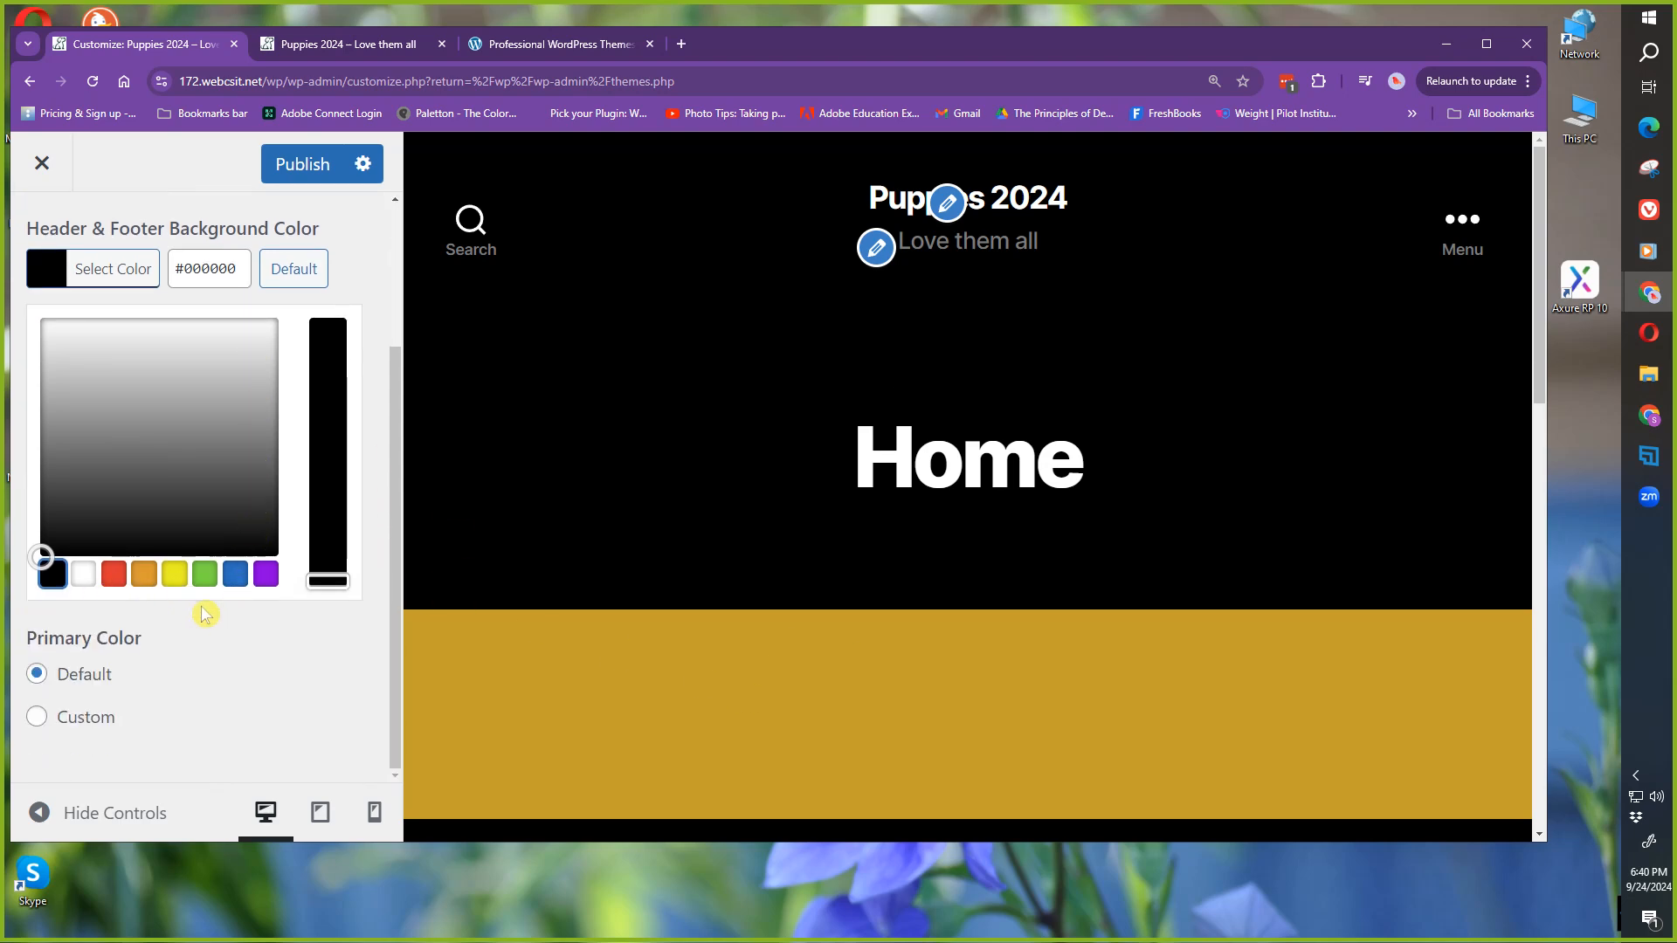
pyautogui.click(83, 574)
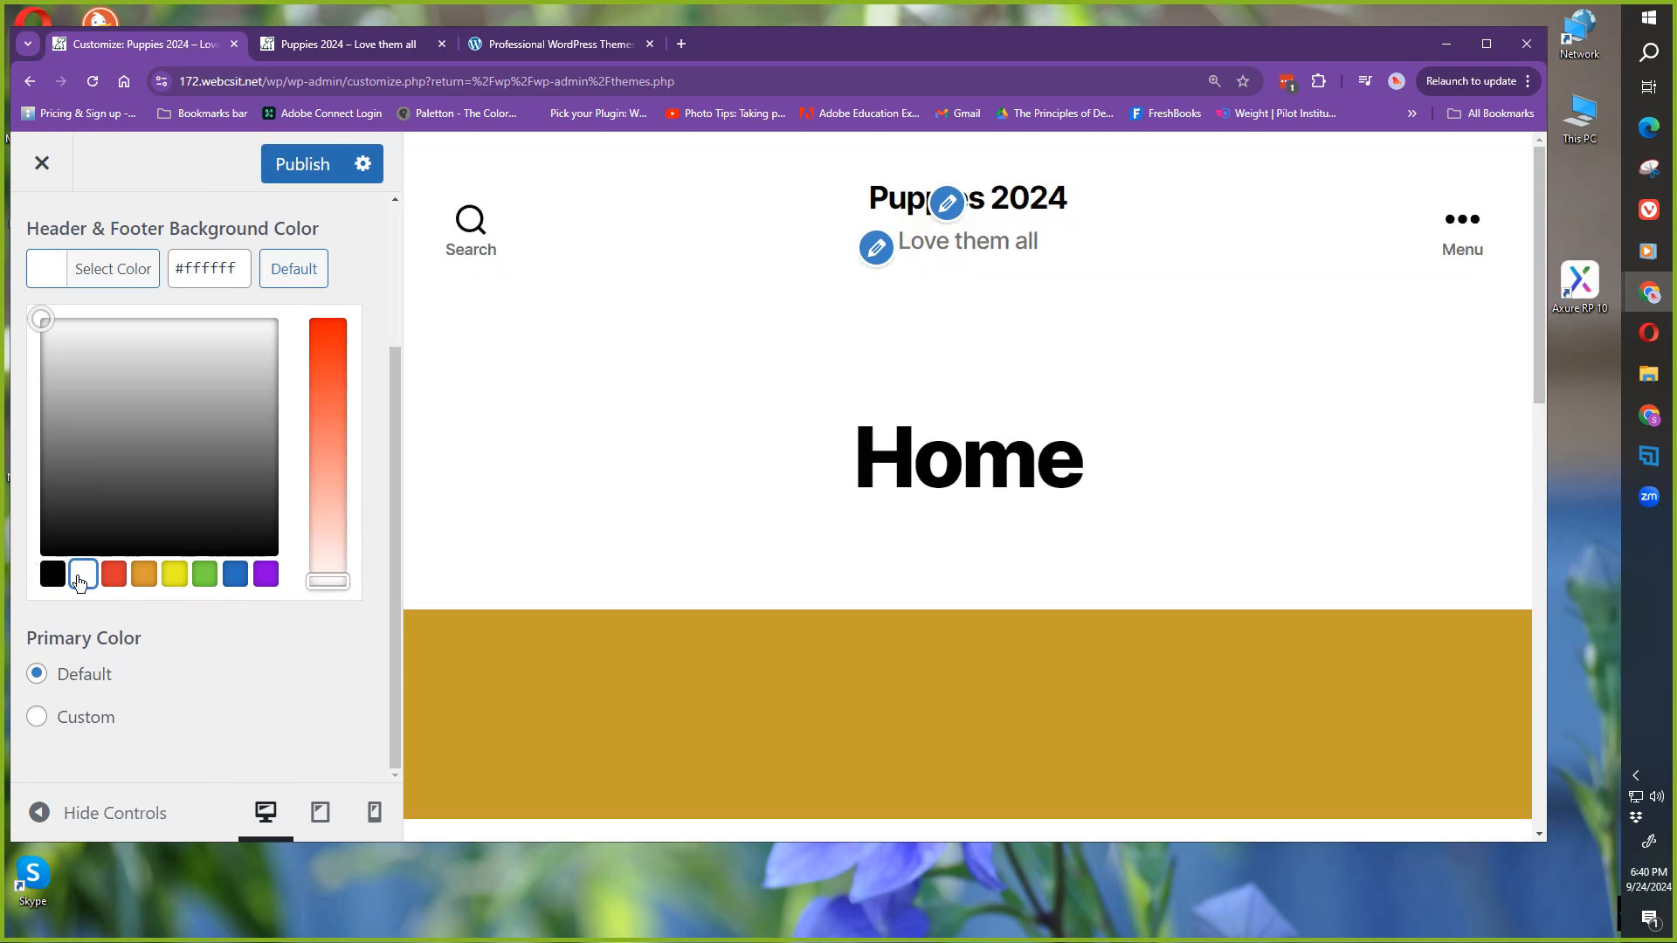
pyautogui.scroll(-11, 684, 612)
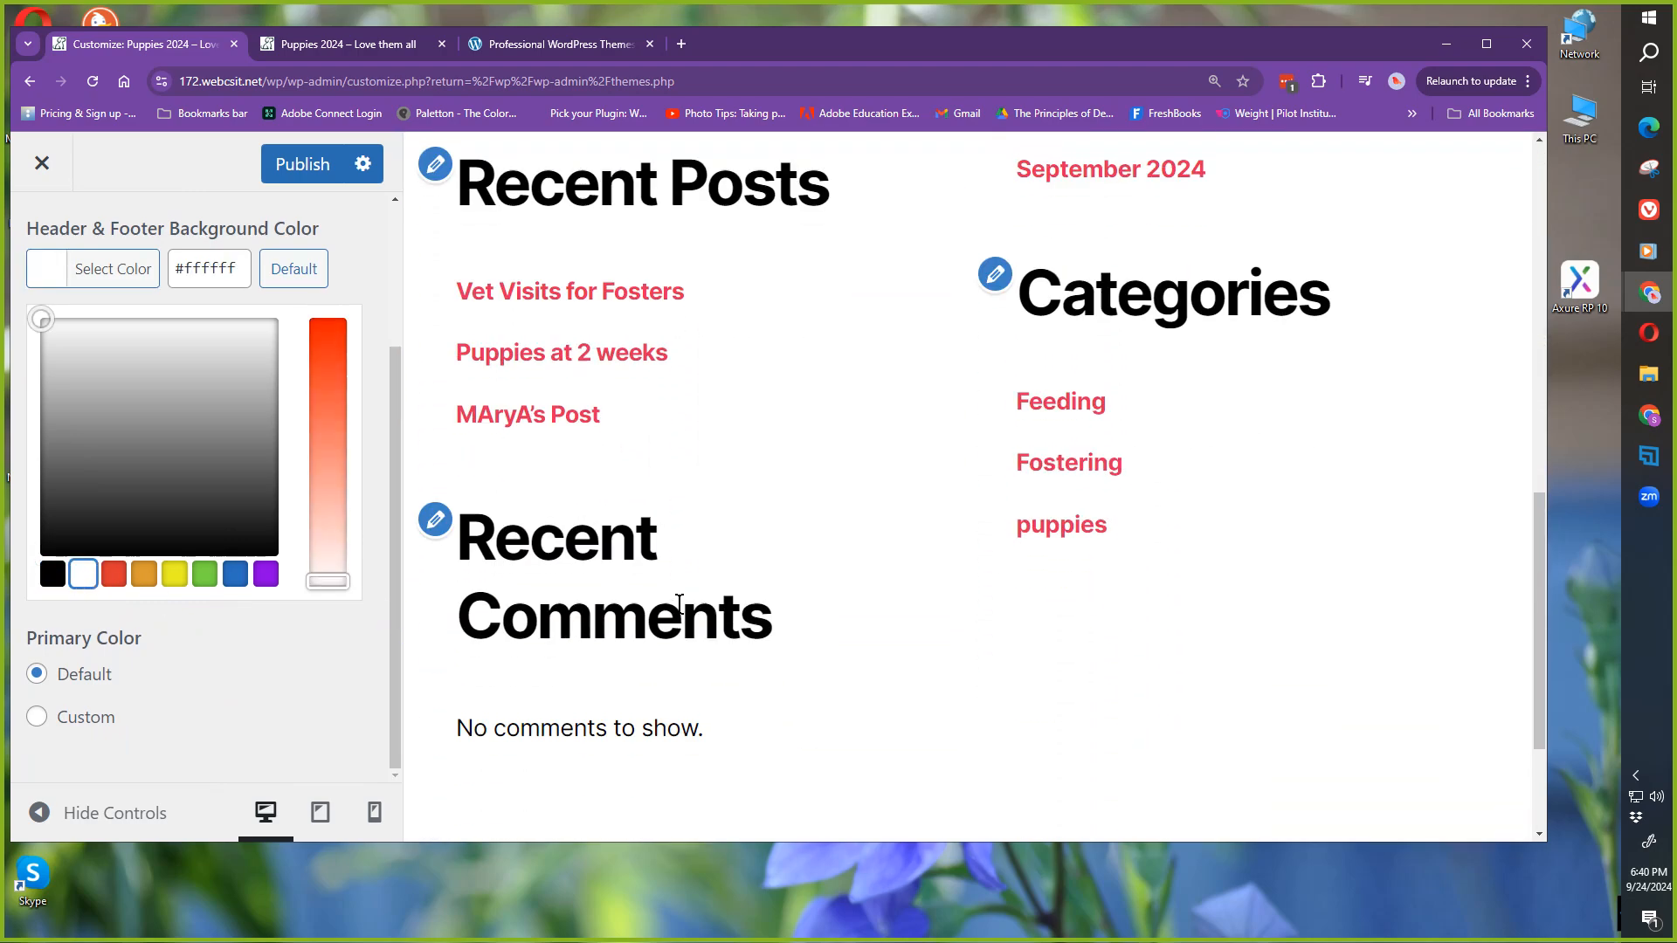
pyautogui.scroll(4, 680, 604)
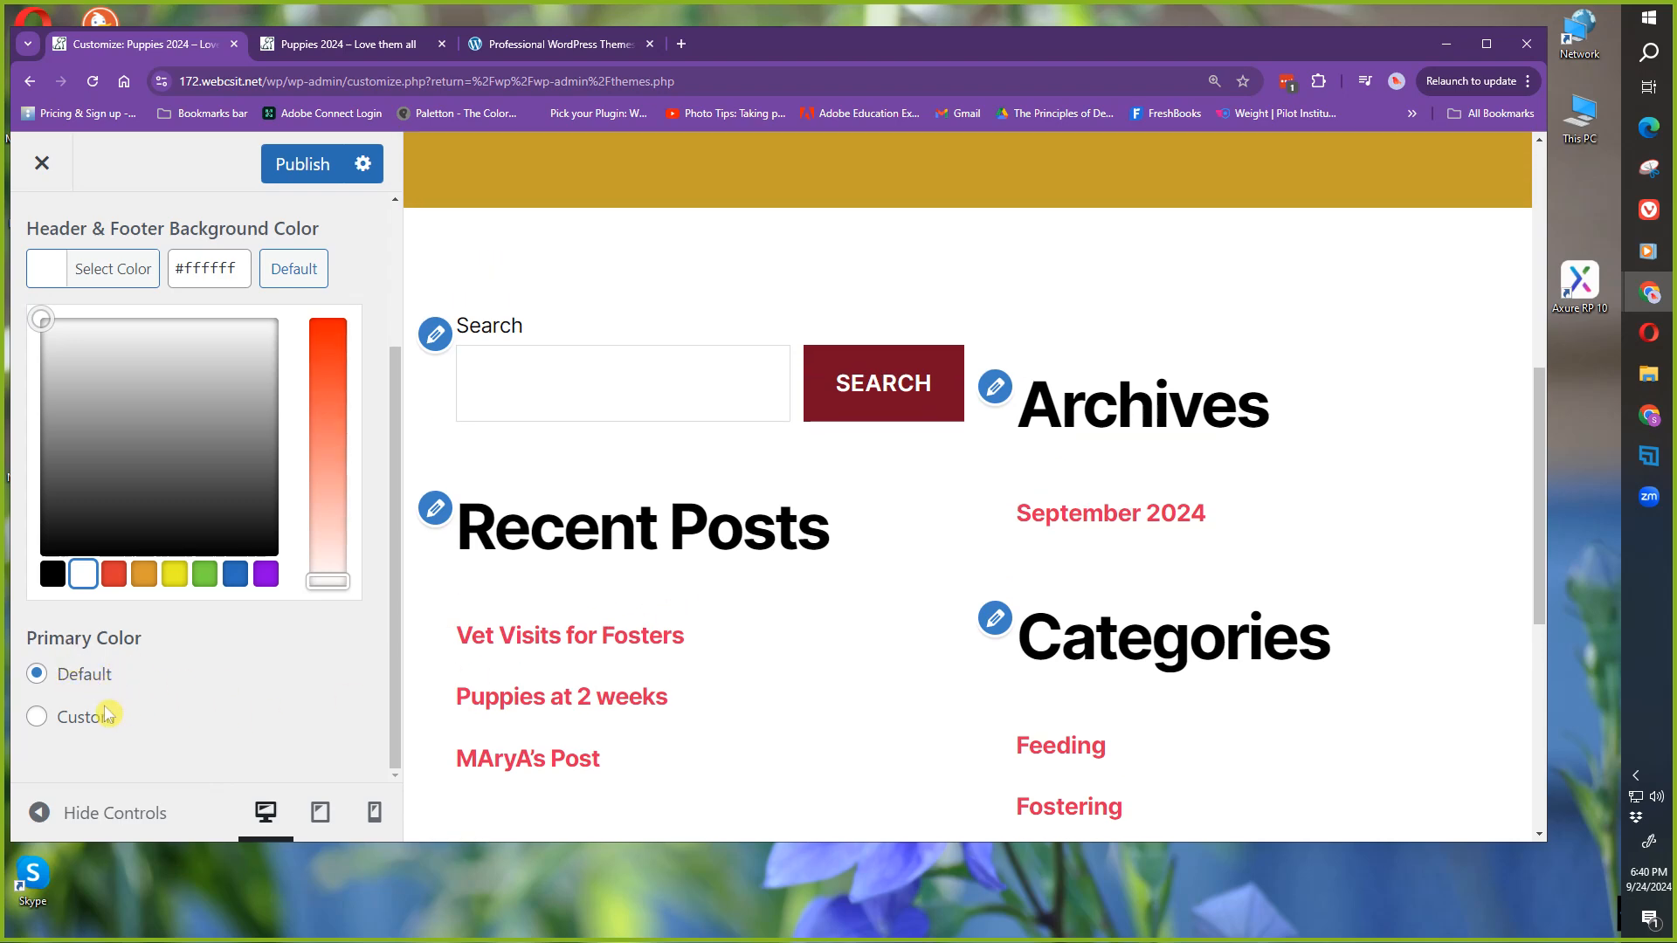
pyautogui.click(39, 720)
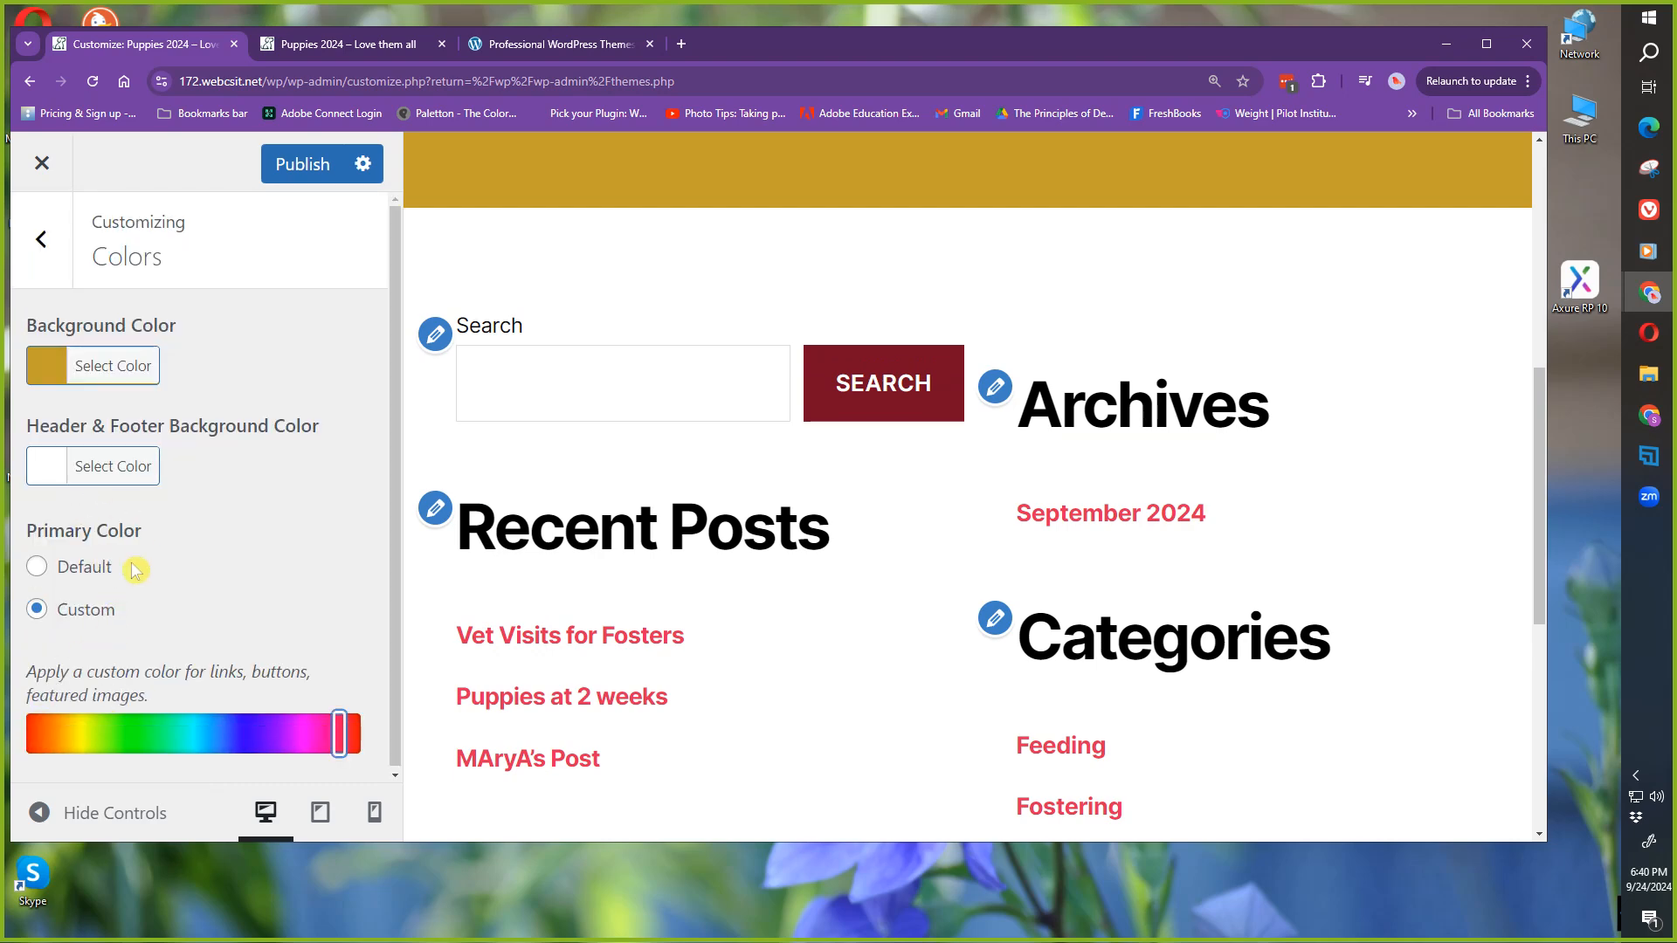
pyautogui.click(37, 566)
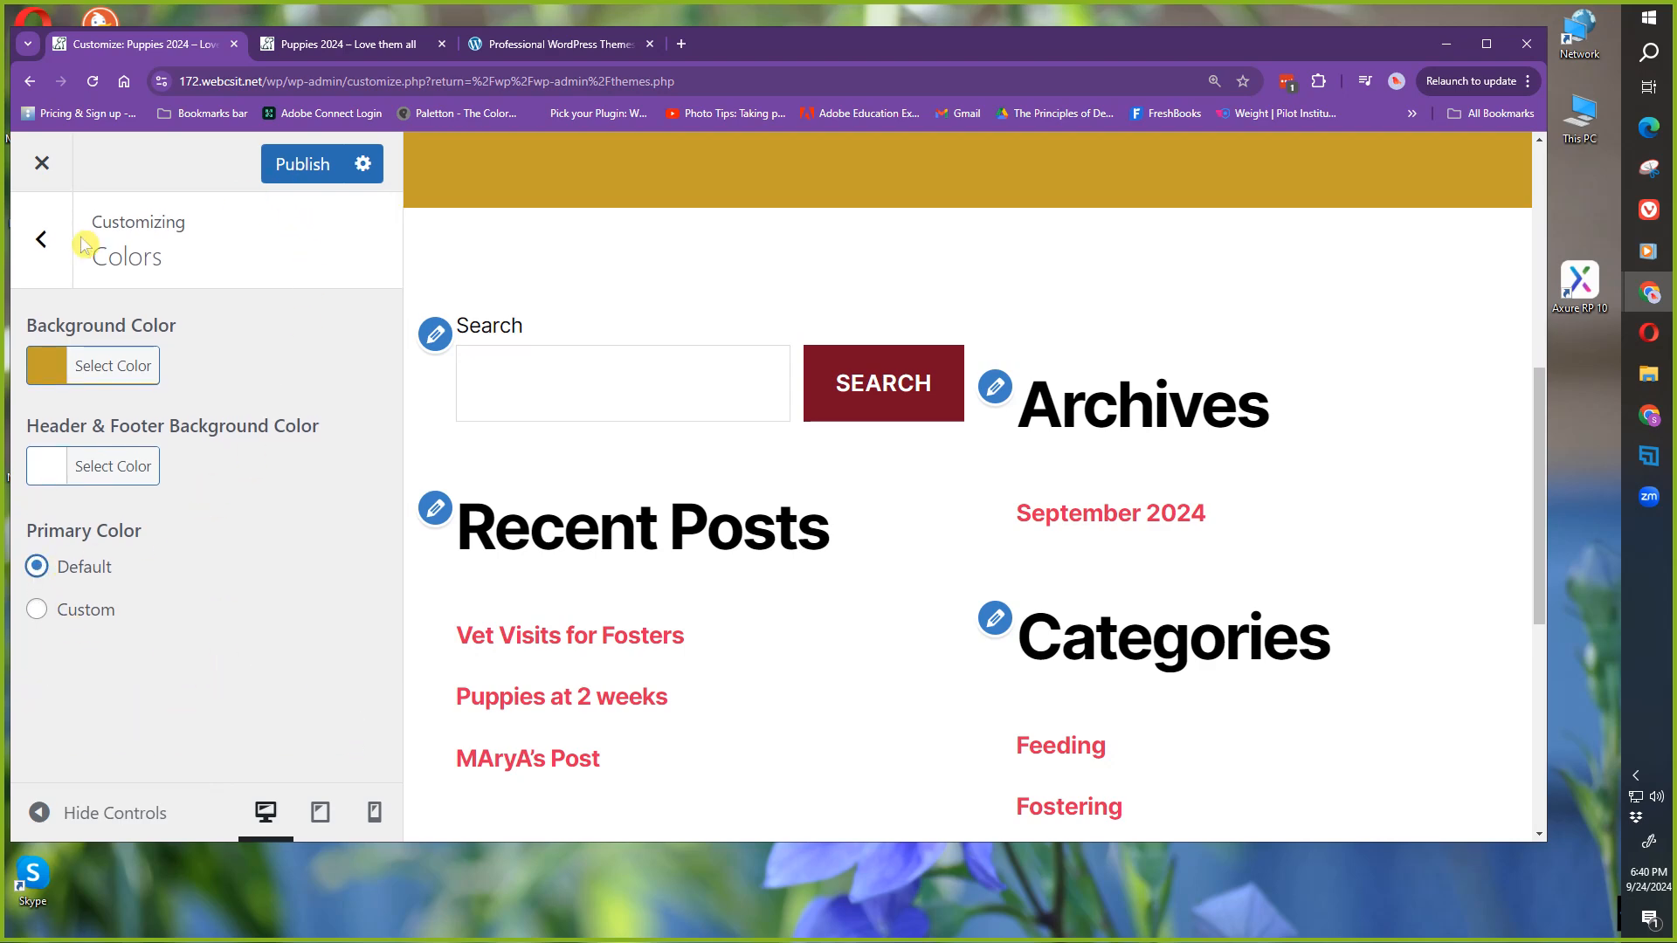
pyautogui.click(41, 240)
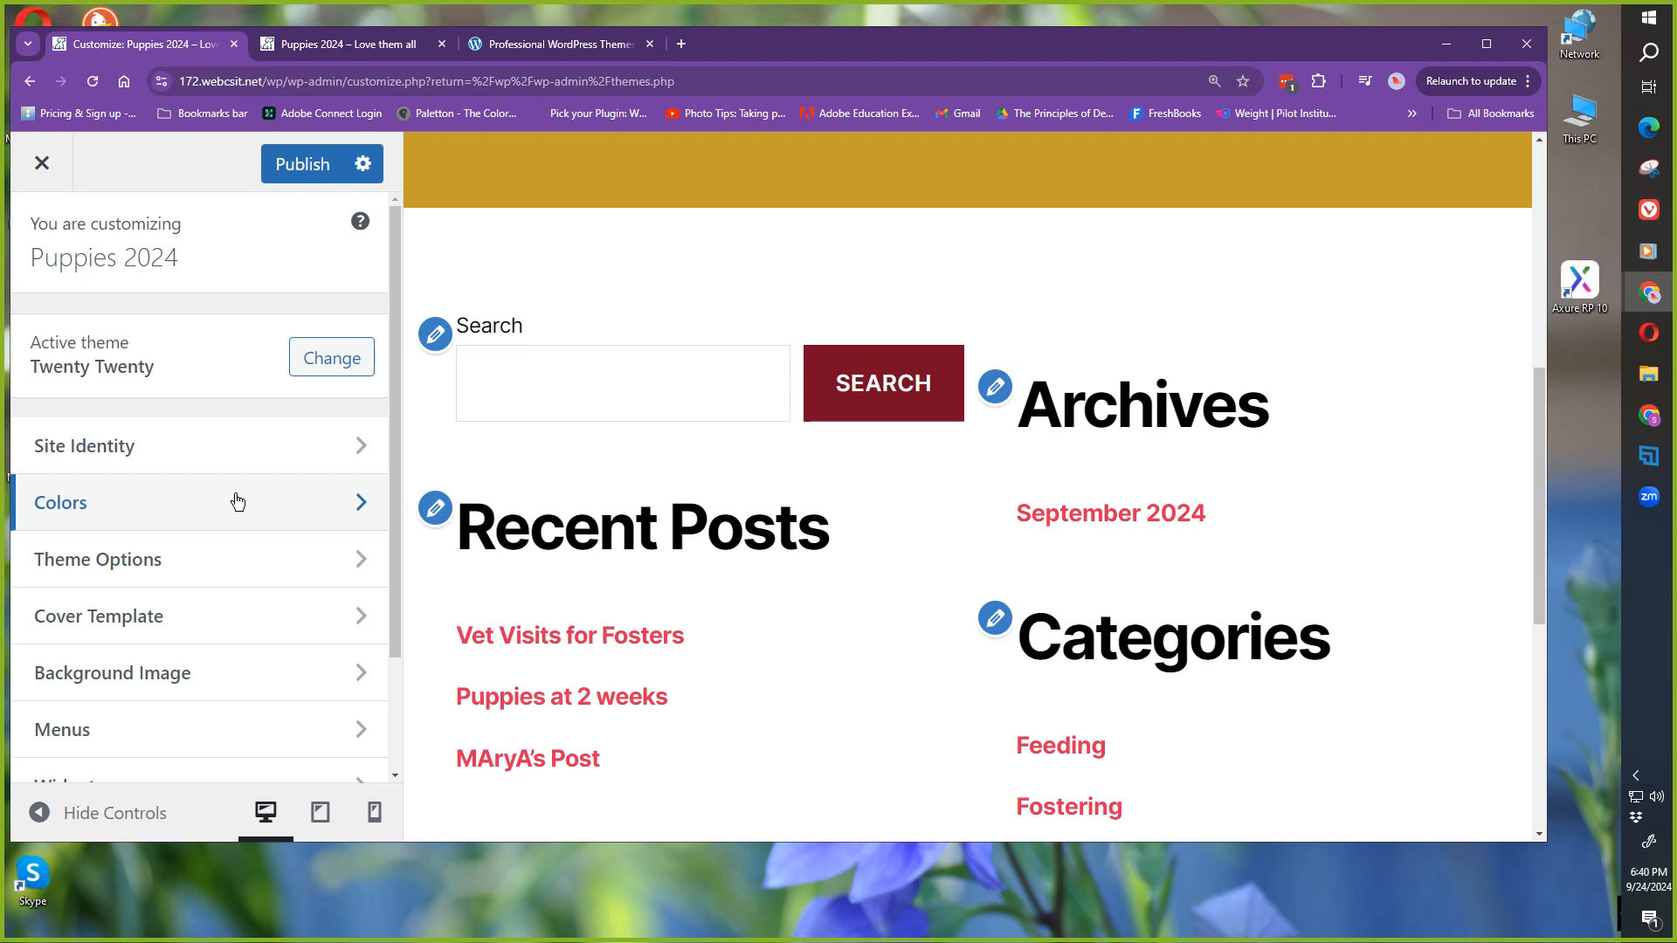
pyautogui.click(359, 513)
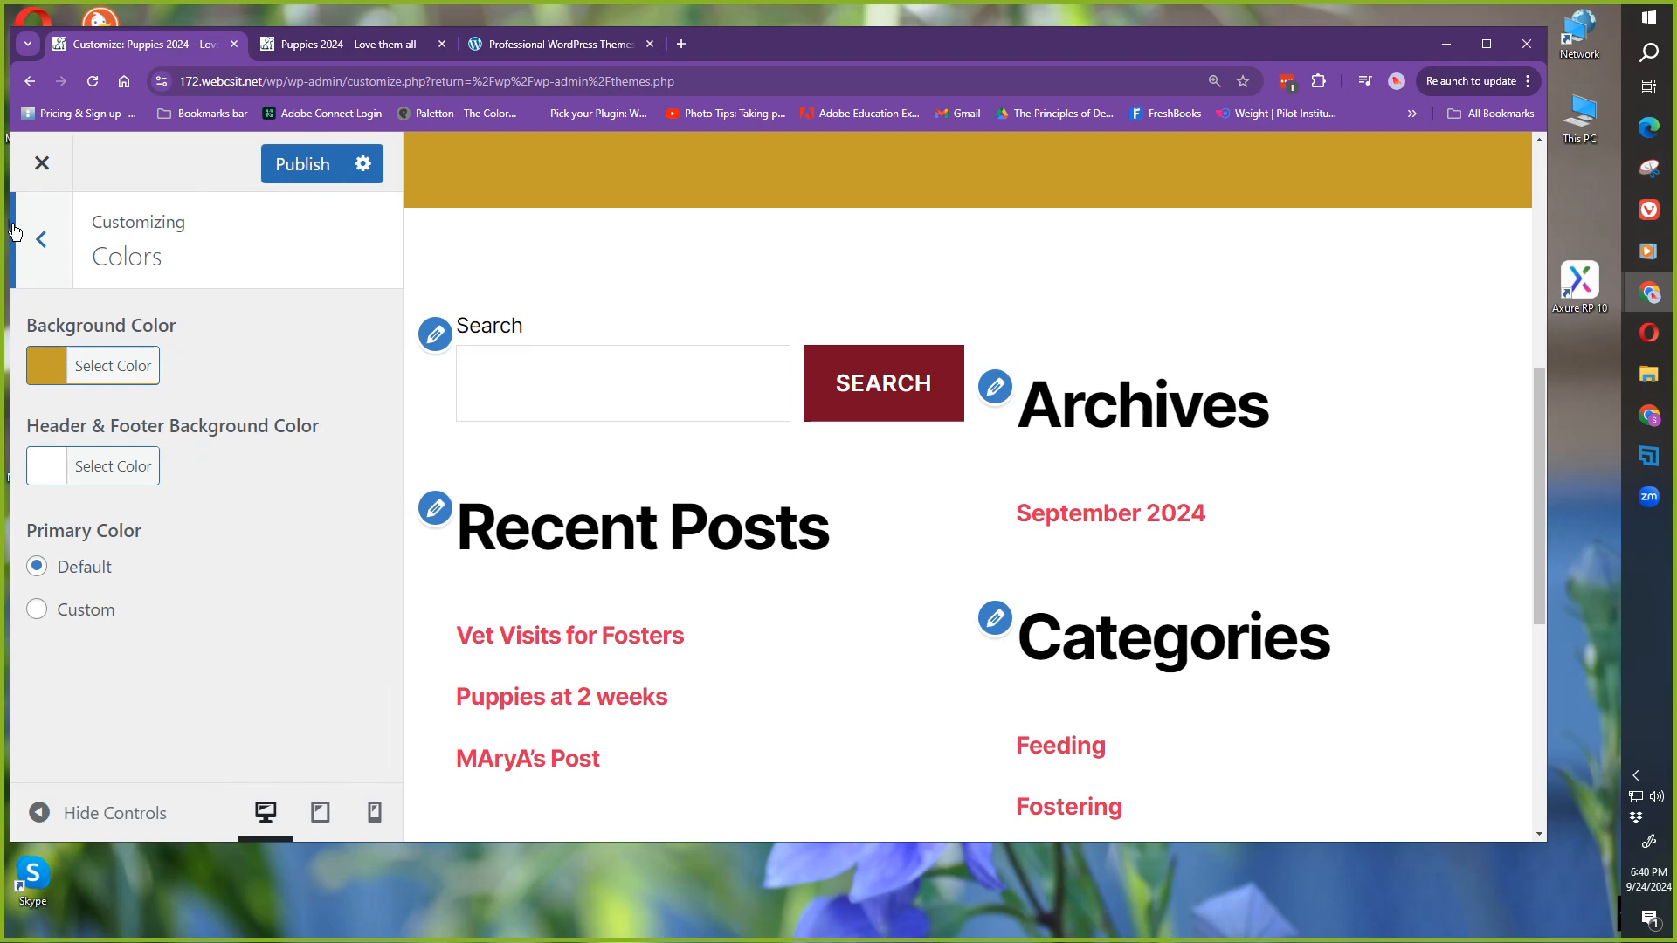
pyautogui.click(34, 248)
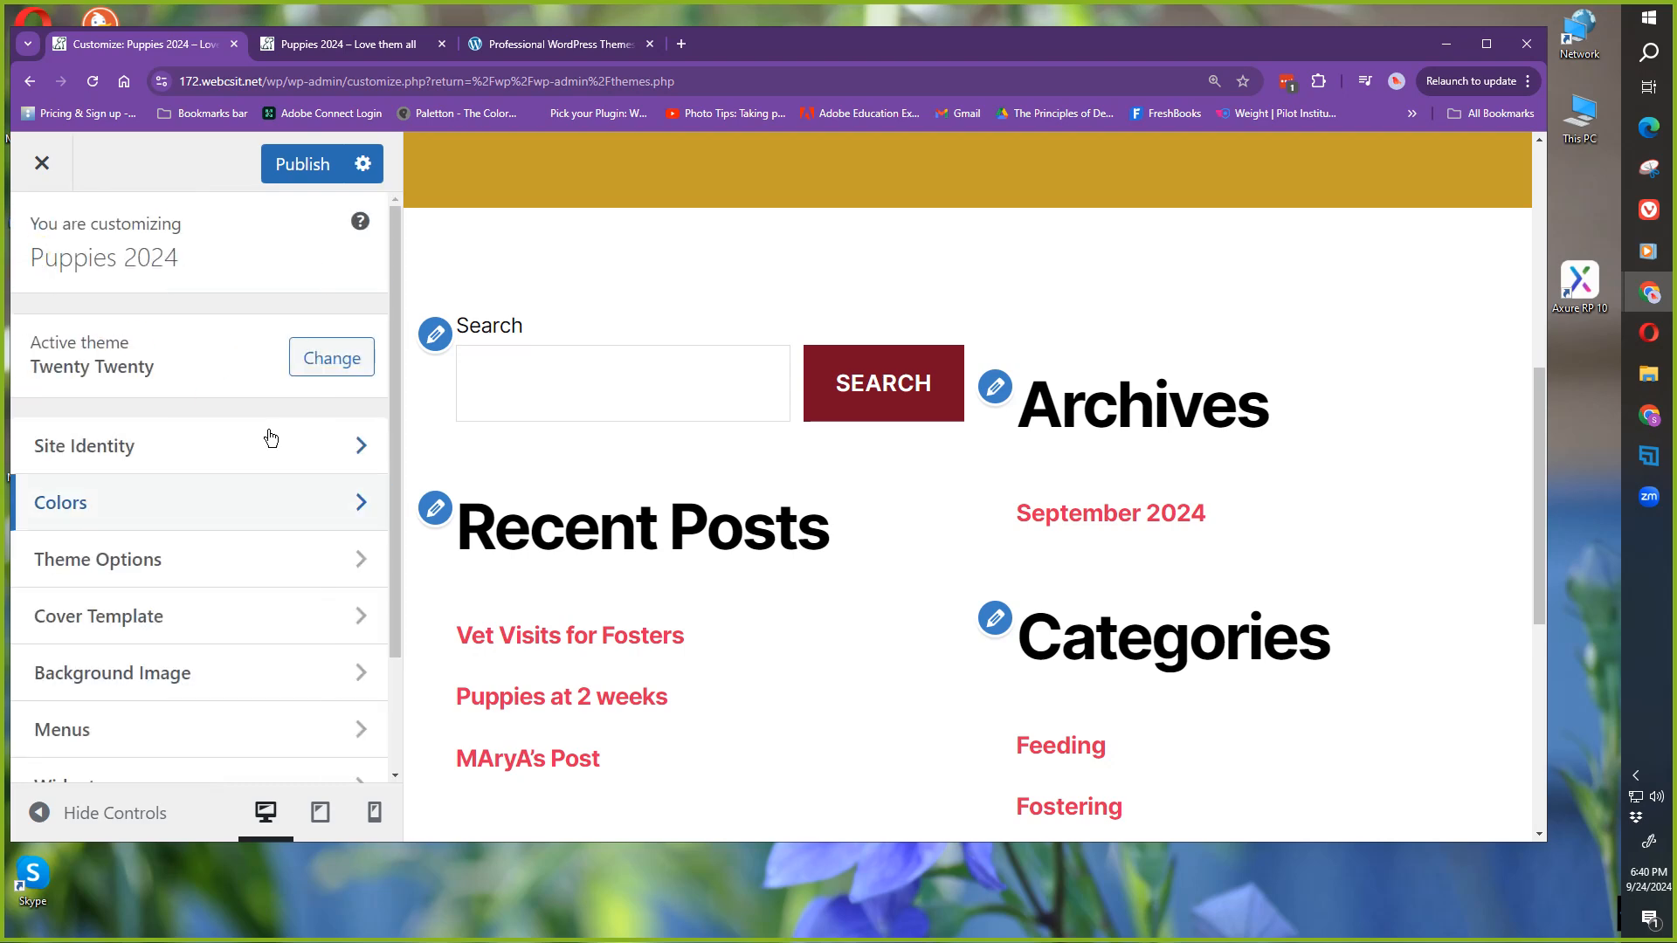
pyautogui.click(361, 505)
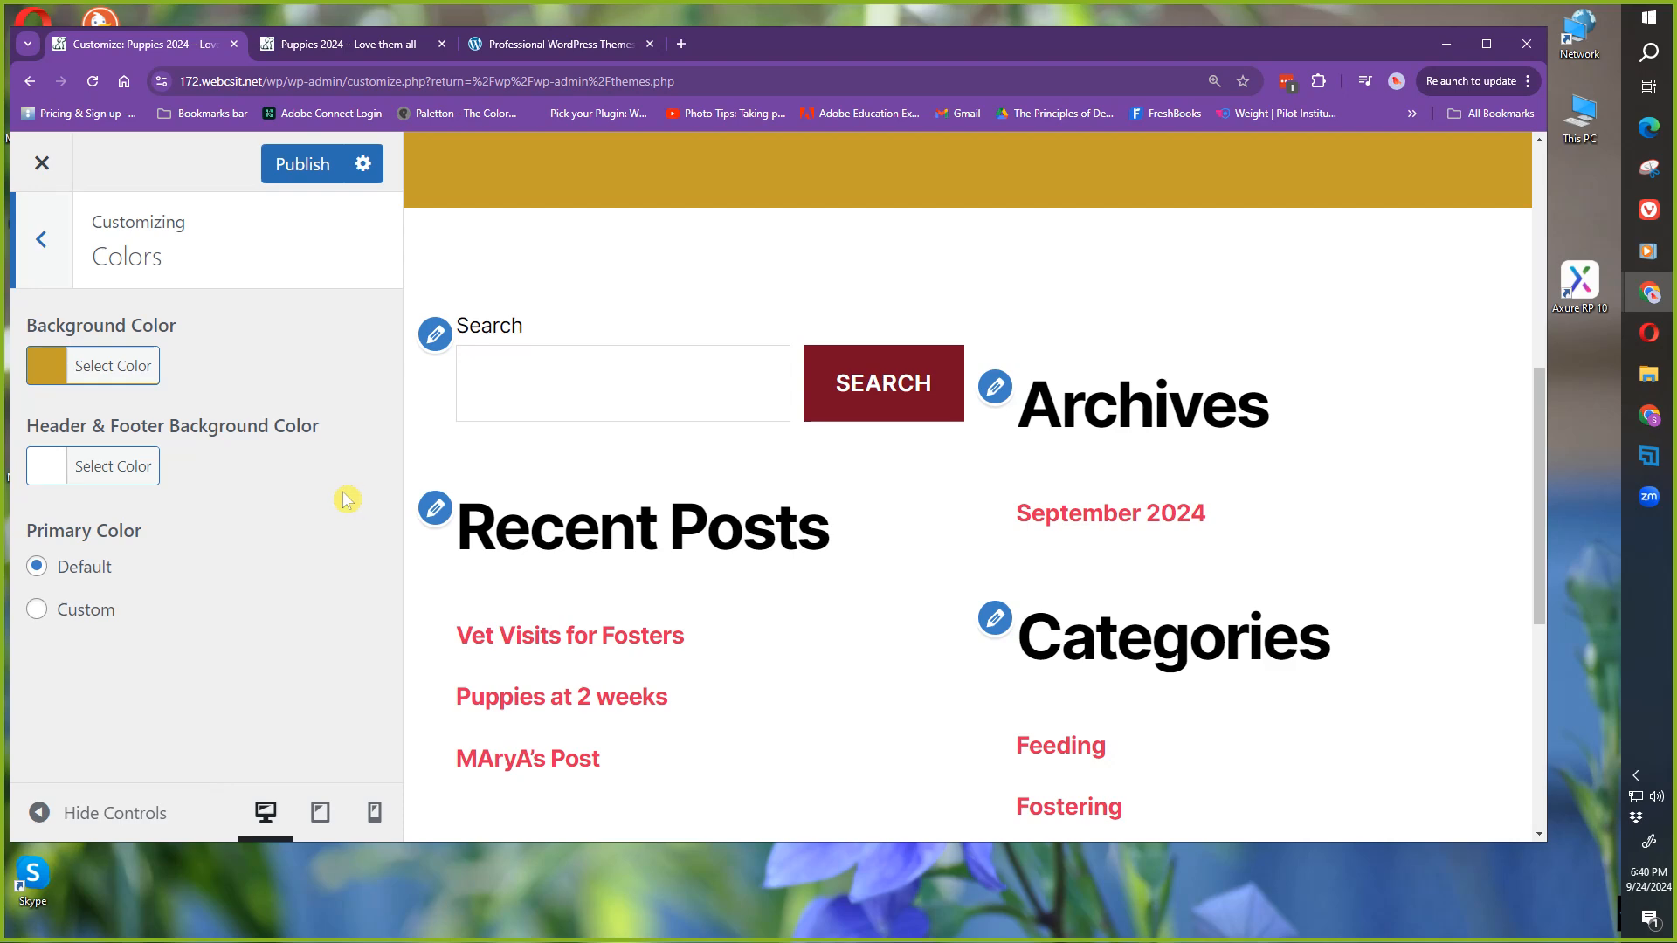
pyautogui.click(40, 251)
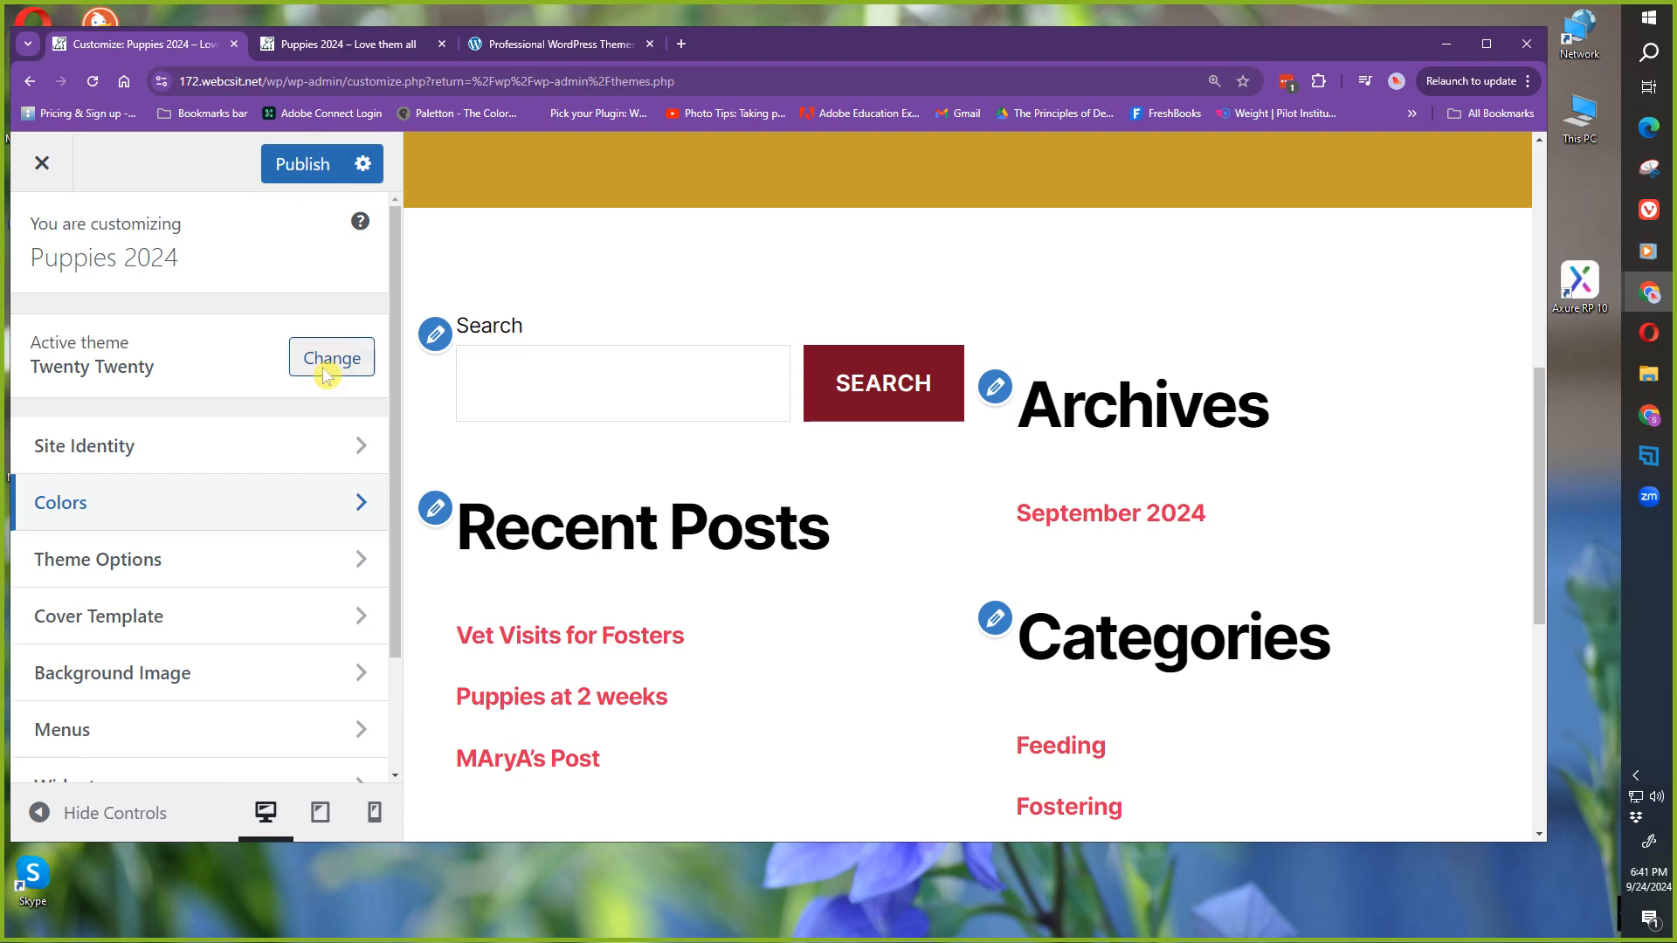
pyautogui.click(365, 511)
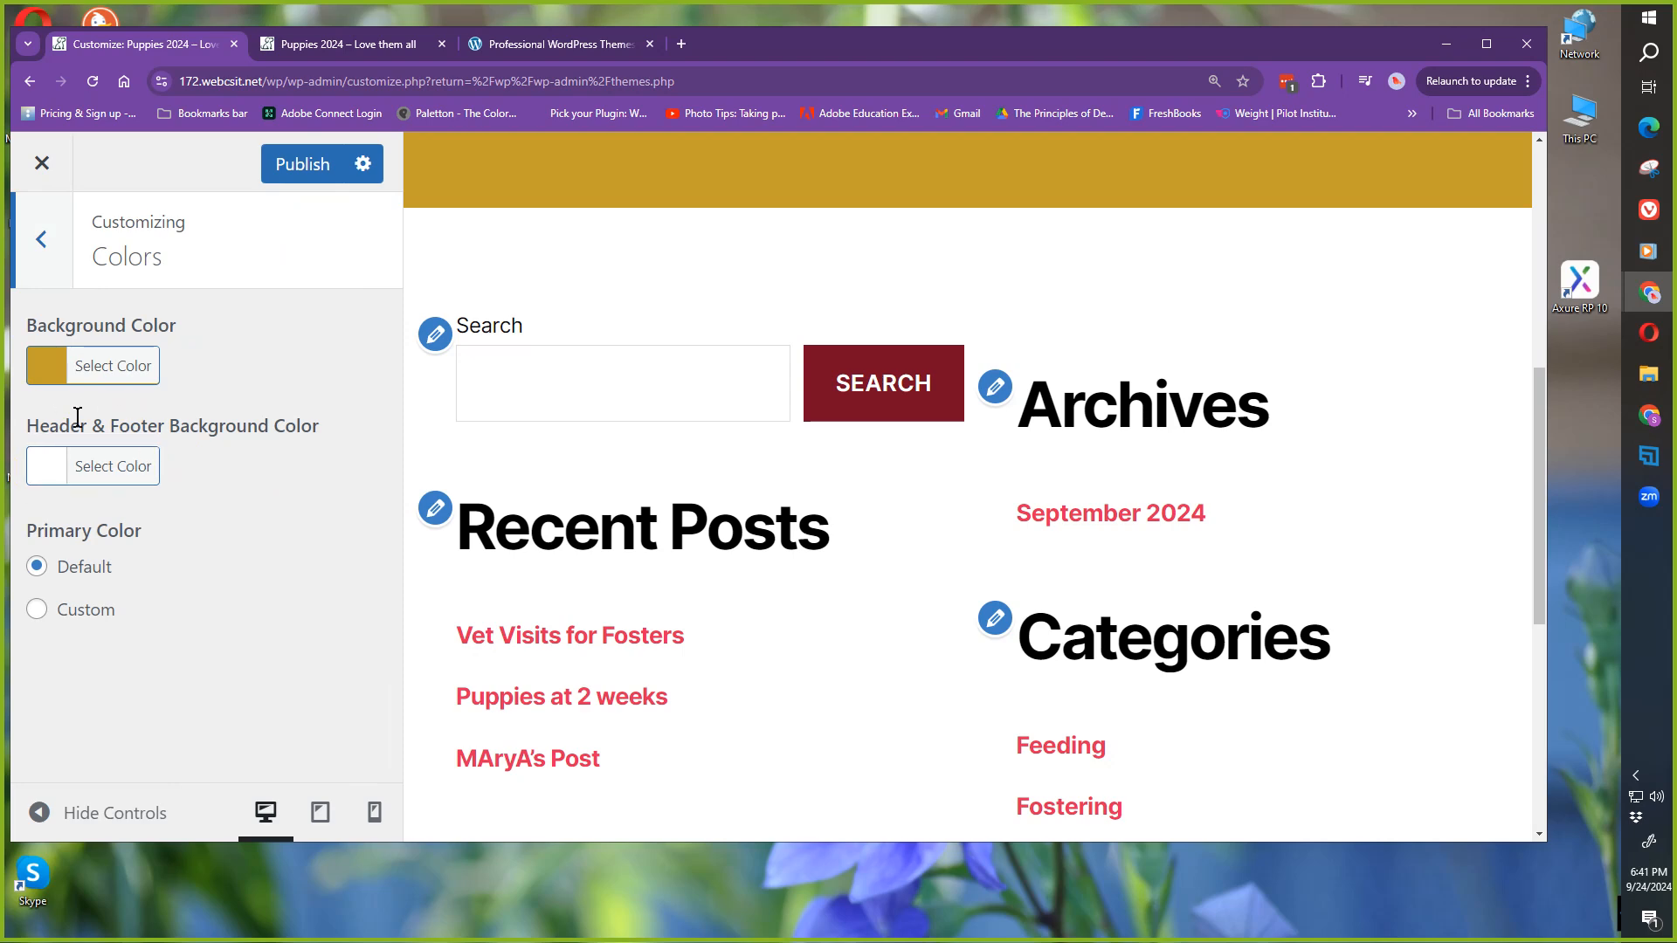
pyautogui.click(39, 476)
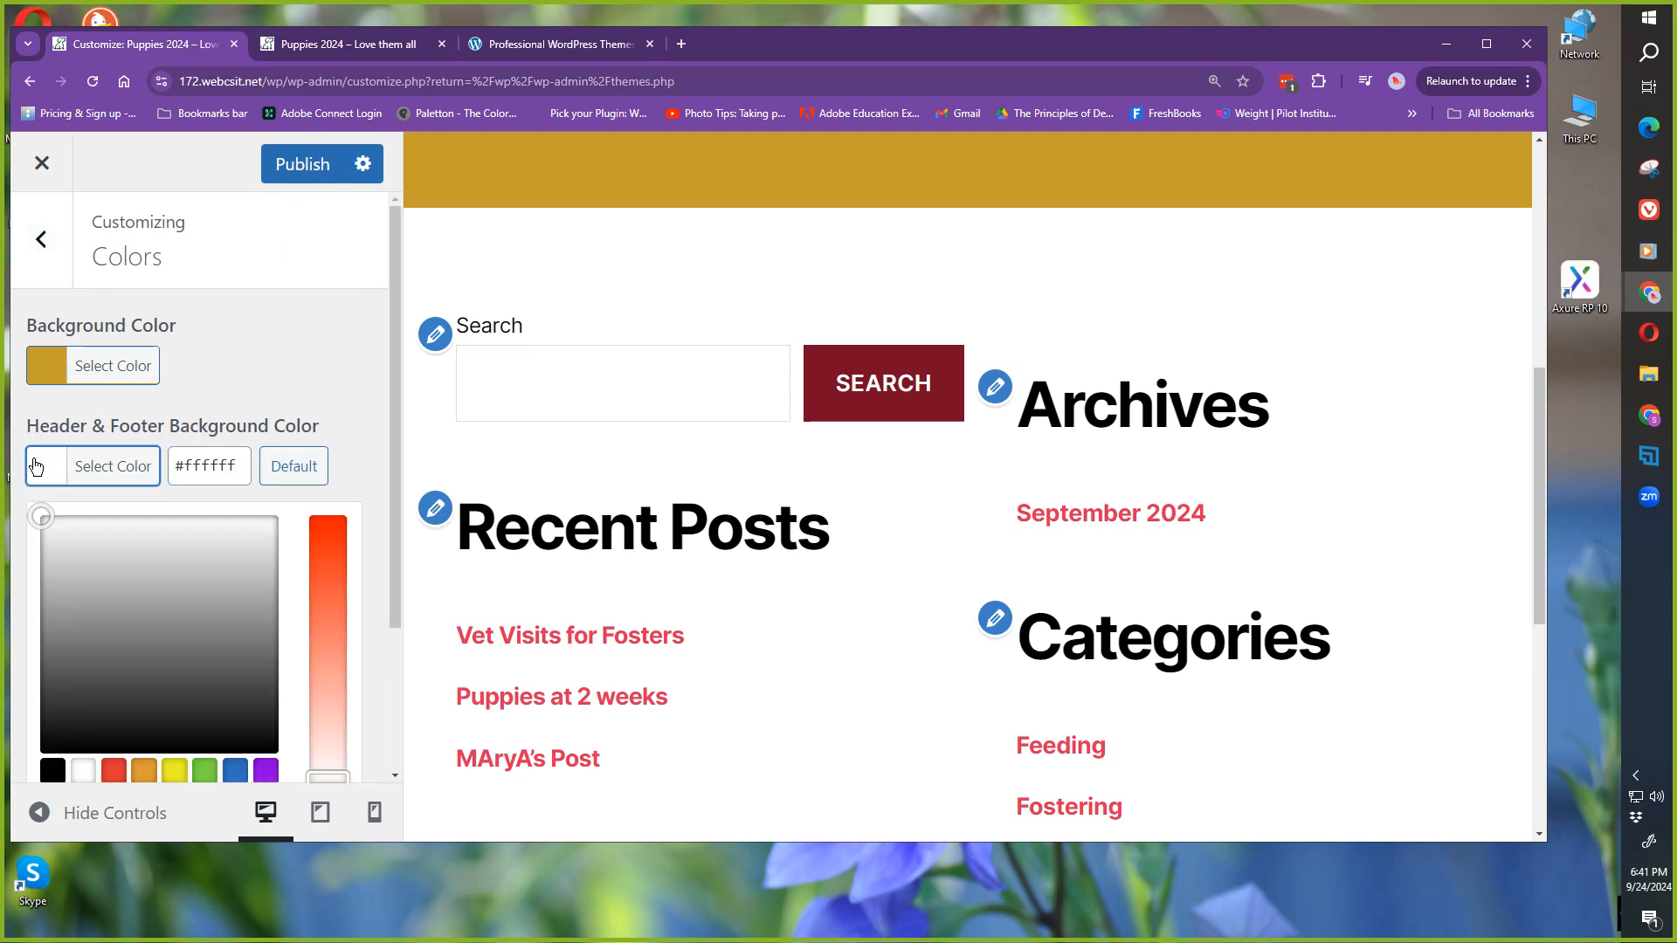
# Set the header and footer background to black #000000, then return to the Customizer section list.
pyautogui.click(37, 465)
pyautogui.click(40, 465)
pyautogui.click(41, 465)
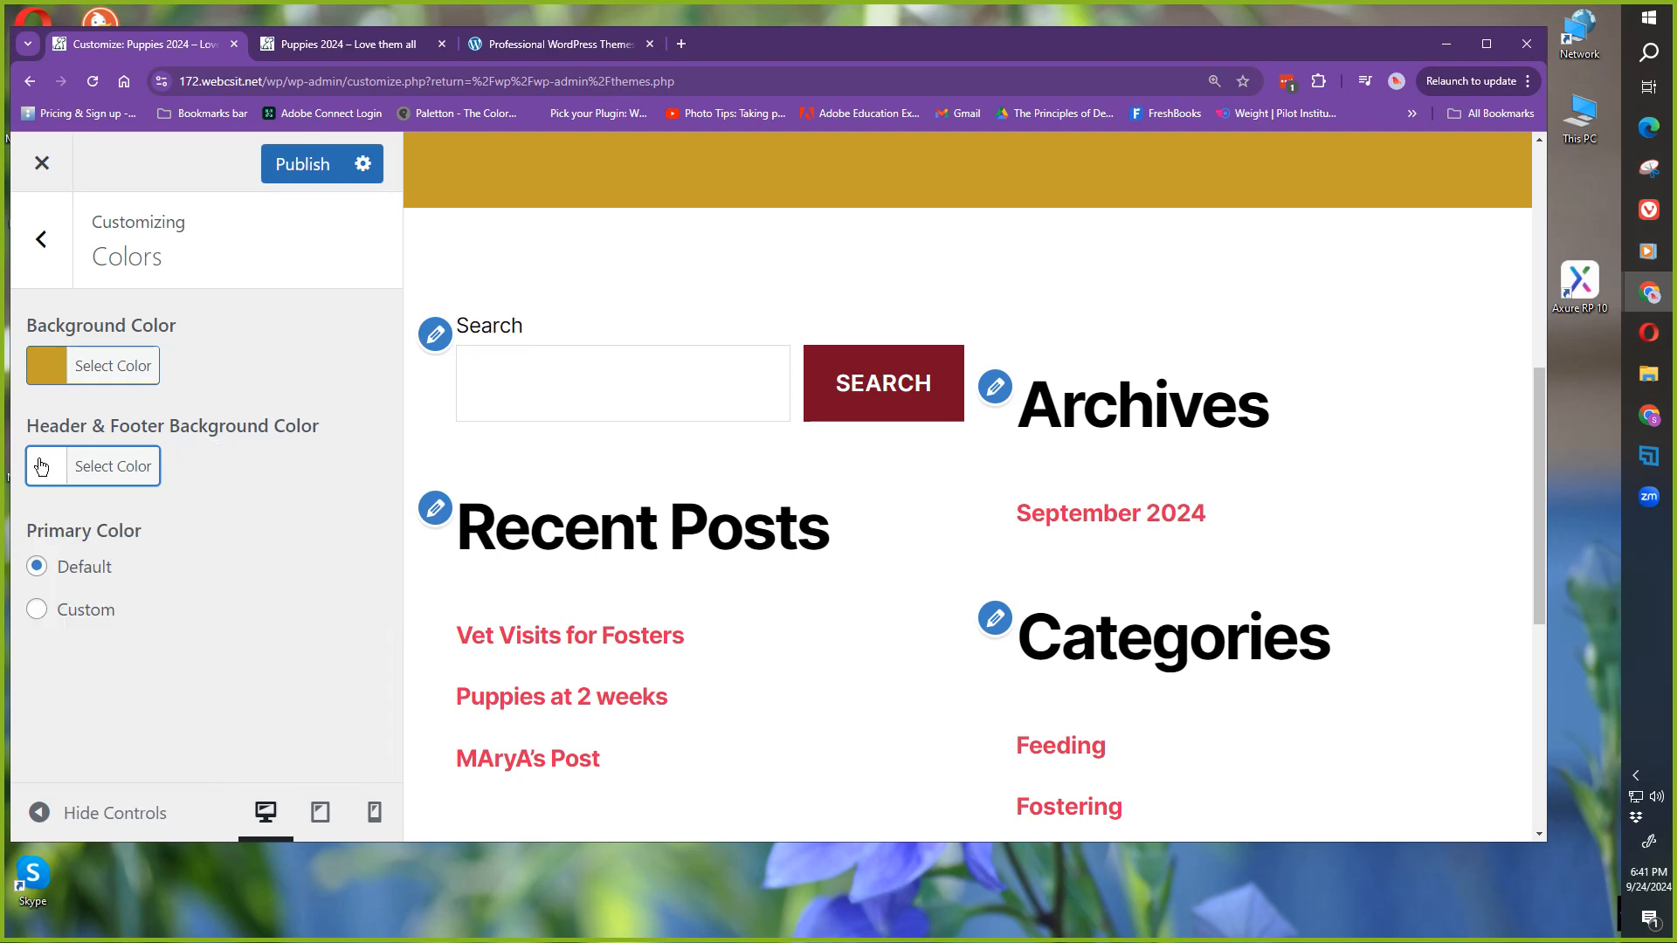
pyautogui.click(41, 465)
pyautogui.click(41, 465)
pyautogui.click(41, 464)
pyautogui.click(44, 750)
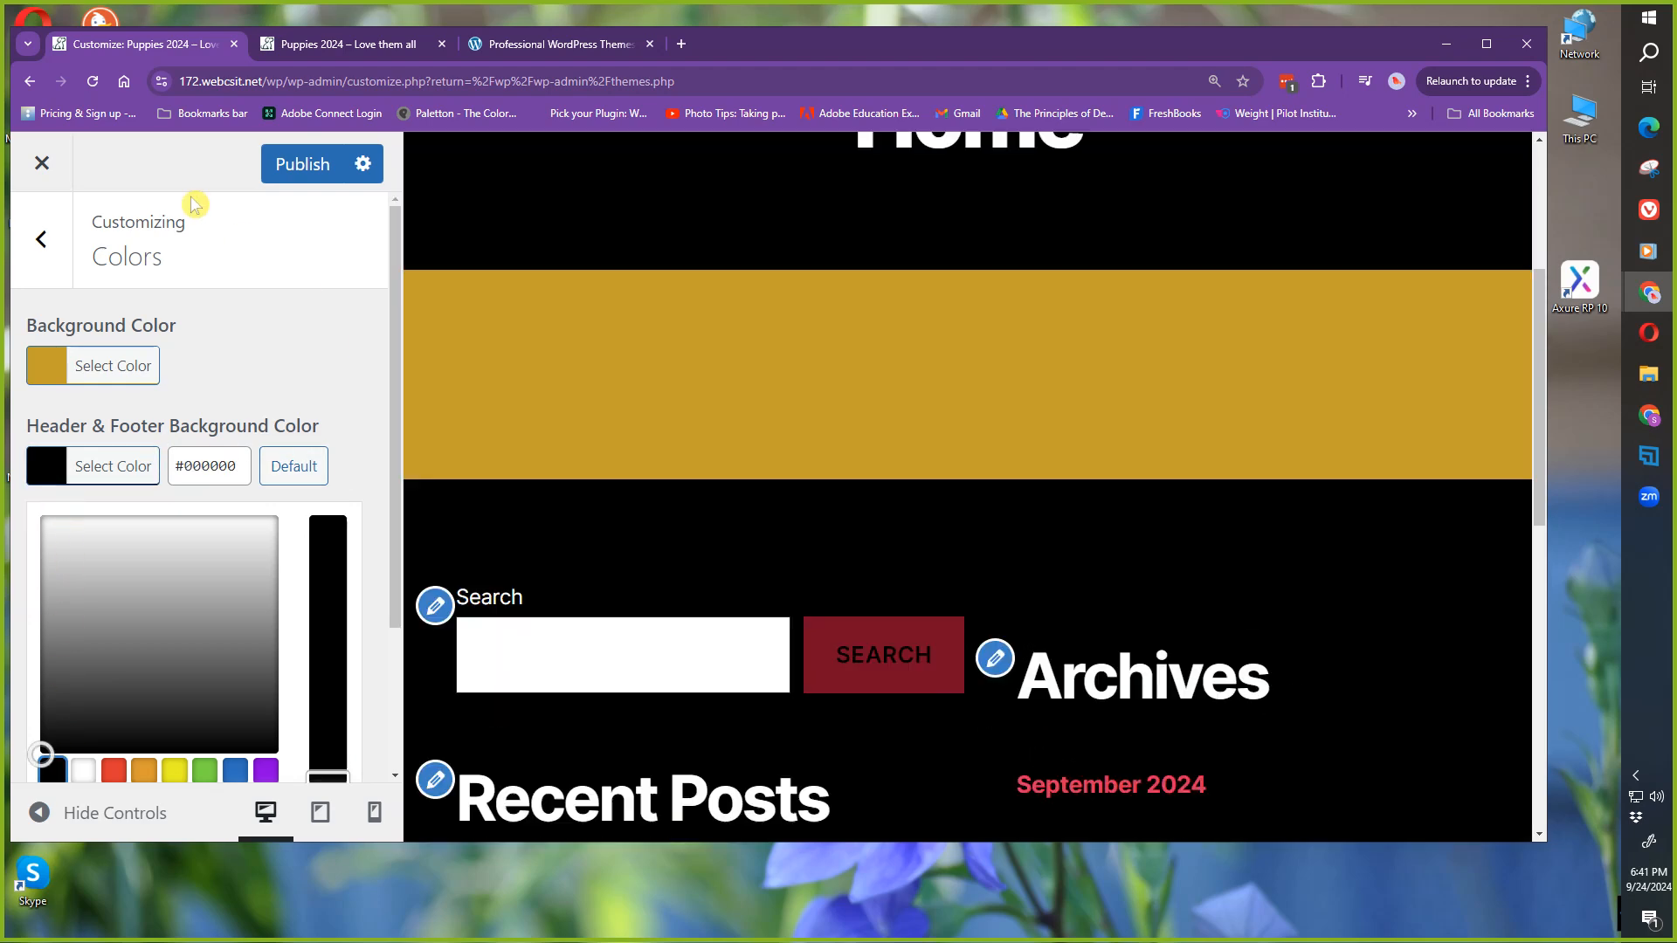
pyautogui.click(45, 242)
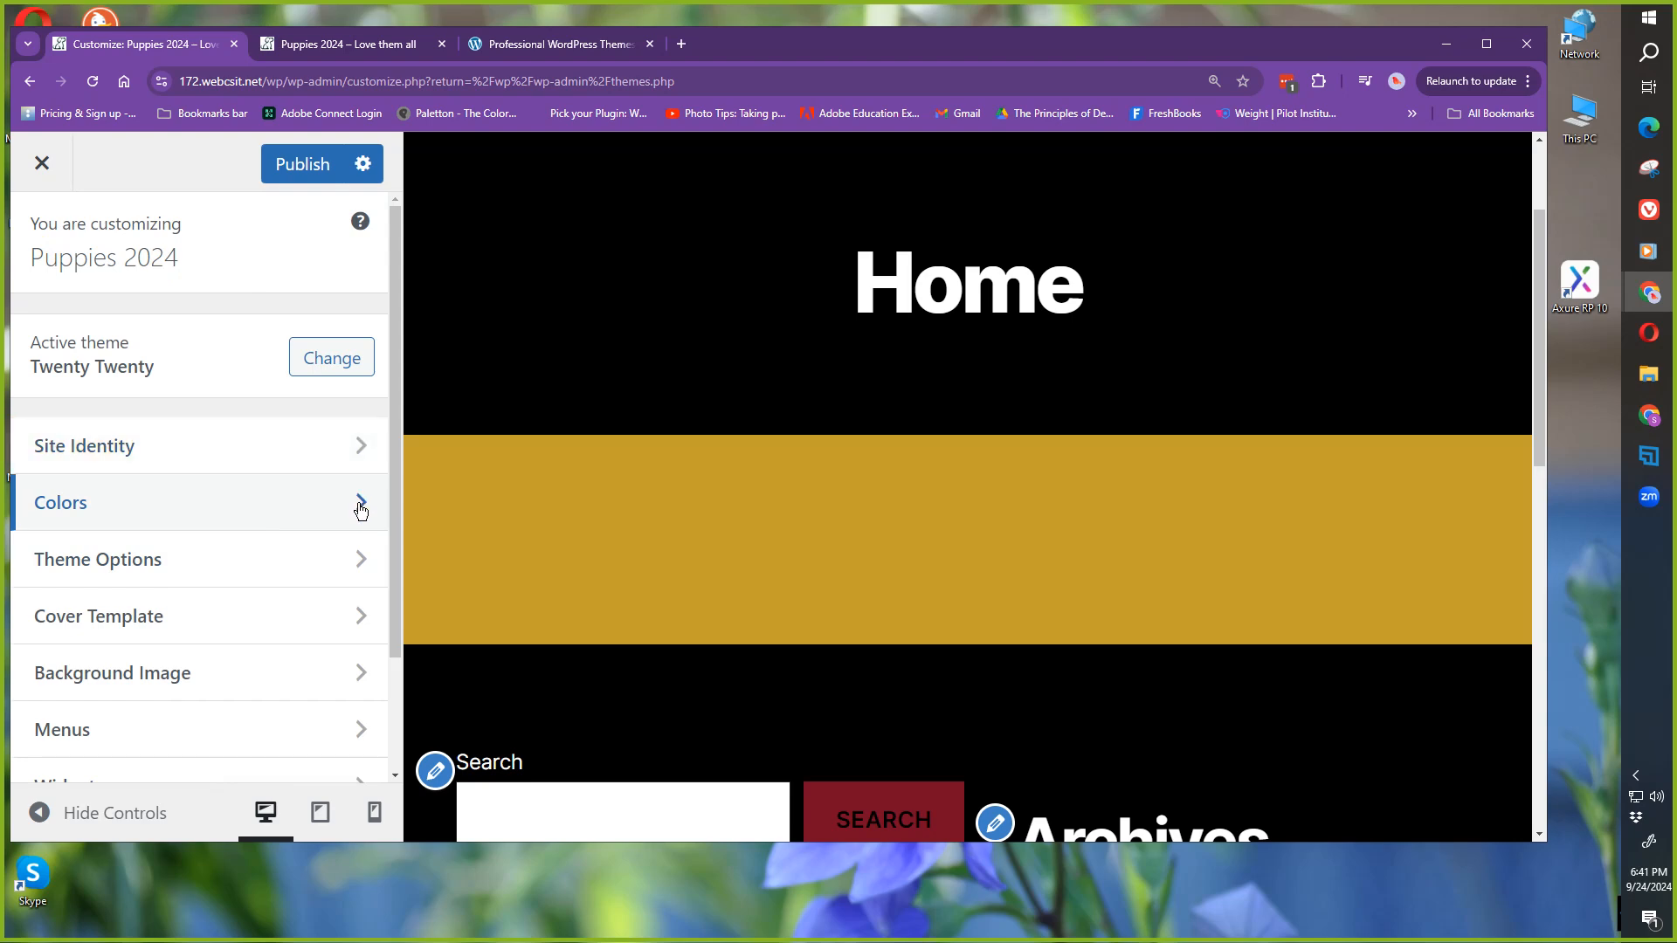
# Zoom the page to 110%, then in Theme Options hide the author bio and show archive summaries.
pyautogui.click(365, 563)
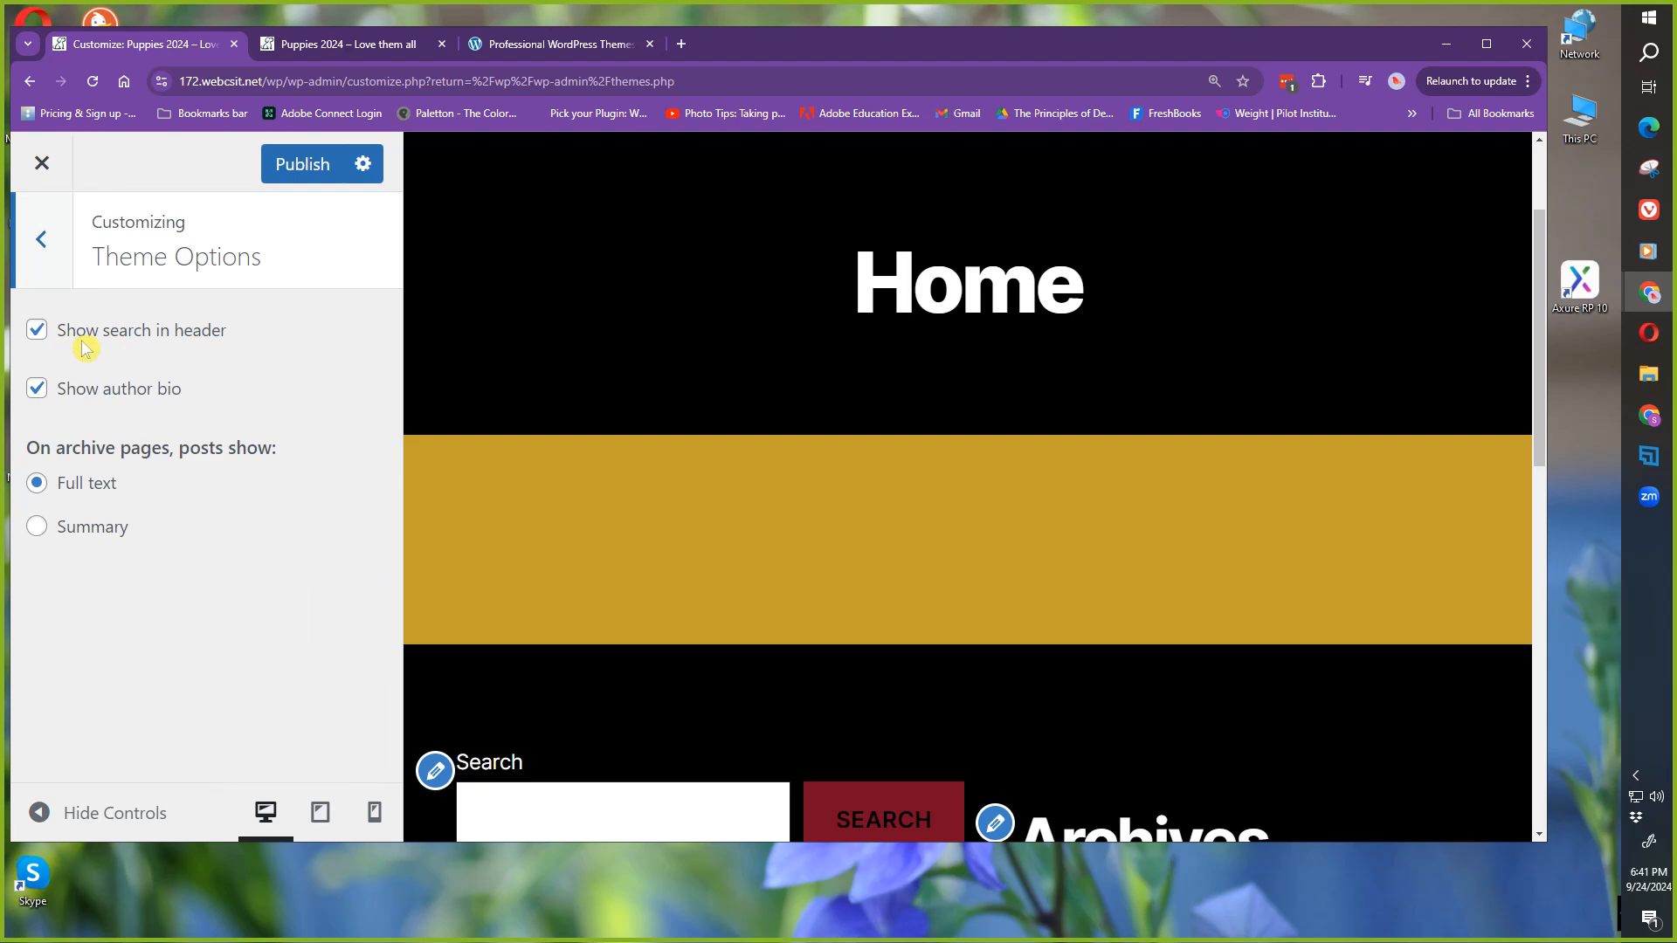
pyautogui.scroll(2, 1346, 339)
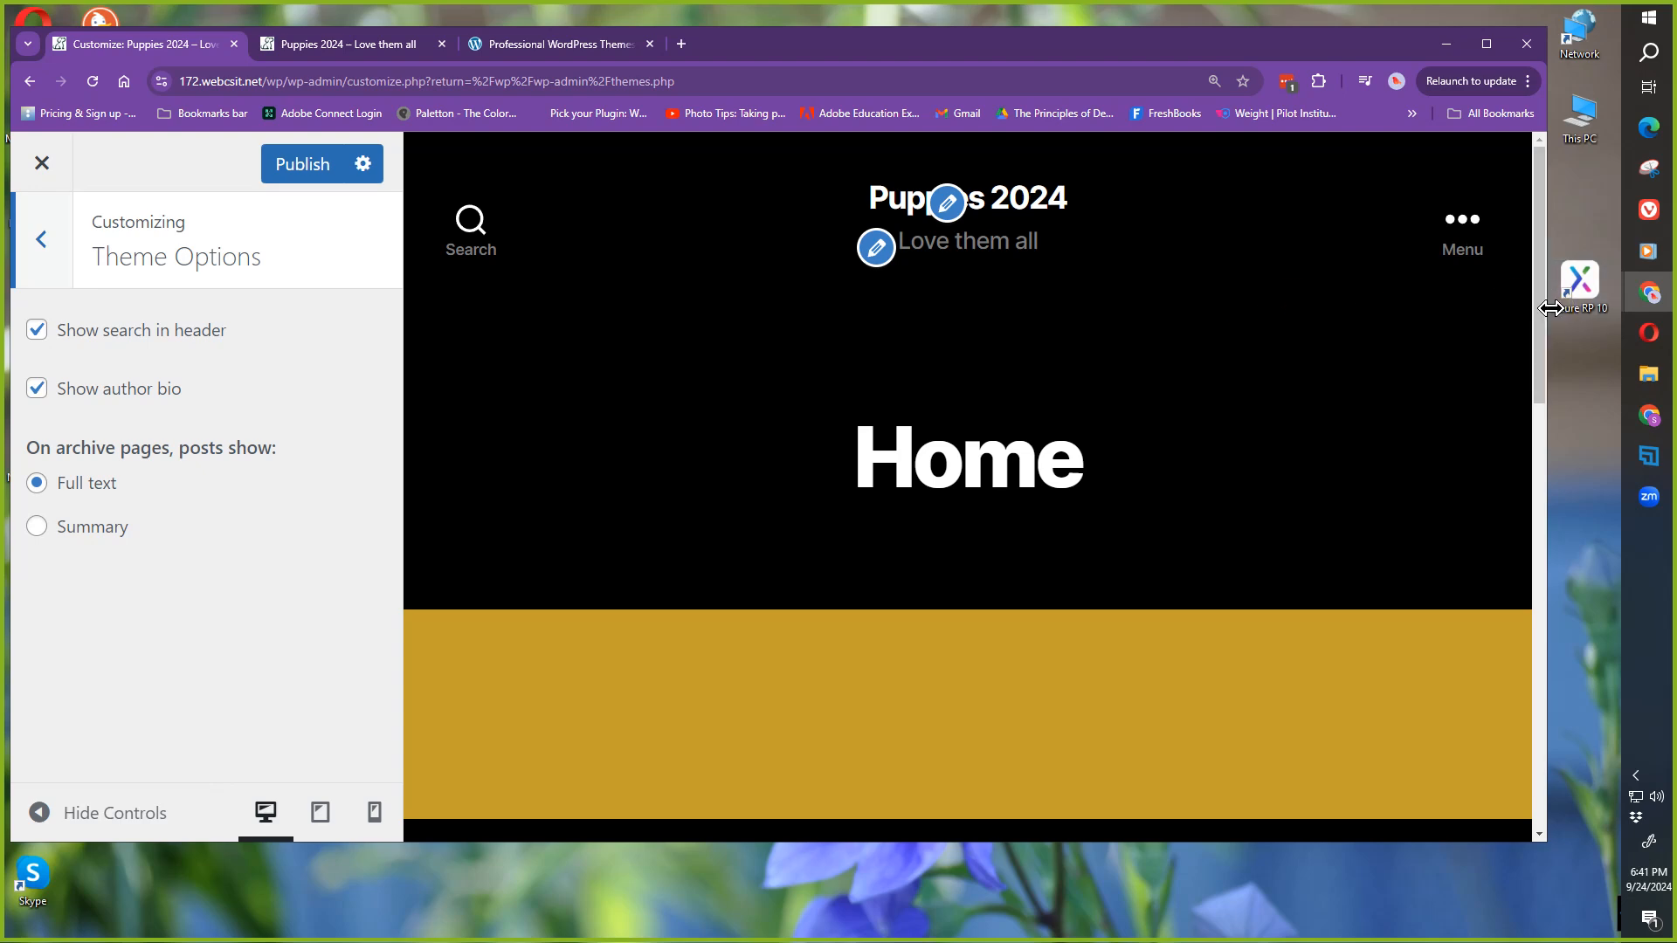
pyautogui.moveTo(1552, 309)
pyautogui.mouseDown()
pyautogui.moveTo(1616, 311)
pyautogui.moveTo(1528, 317)
pyautogui.moveTo(1570, 320)
pyautogui.mouseUp()
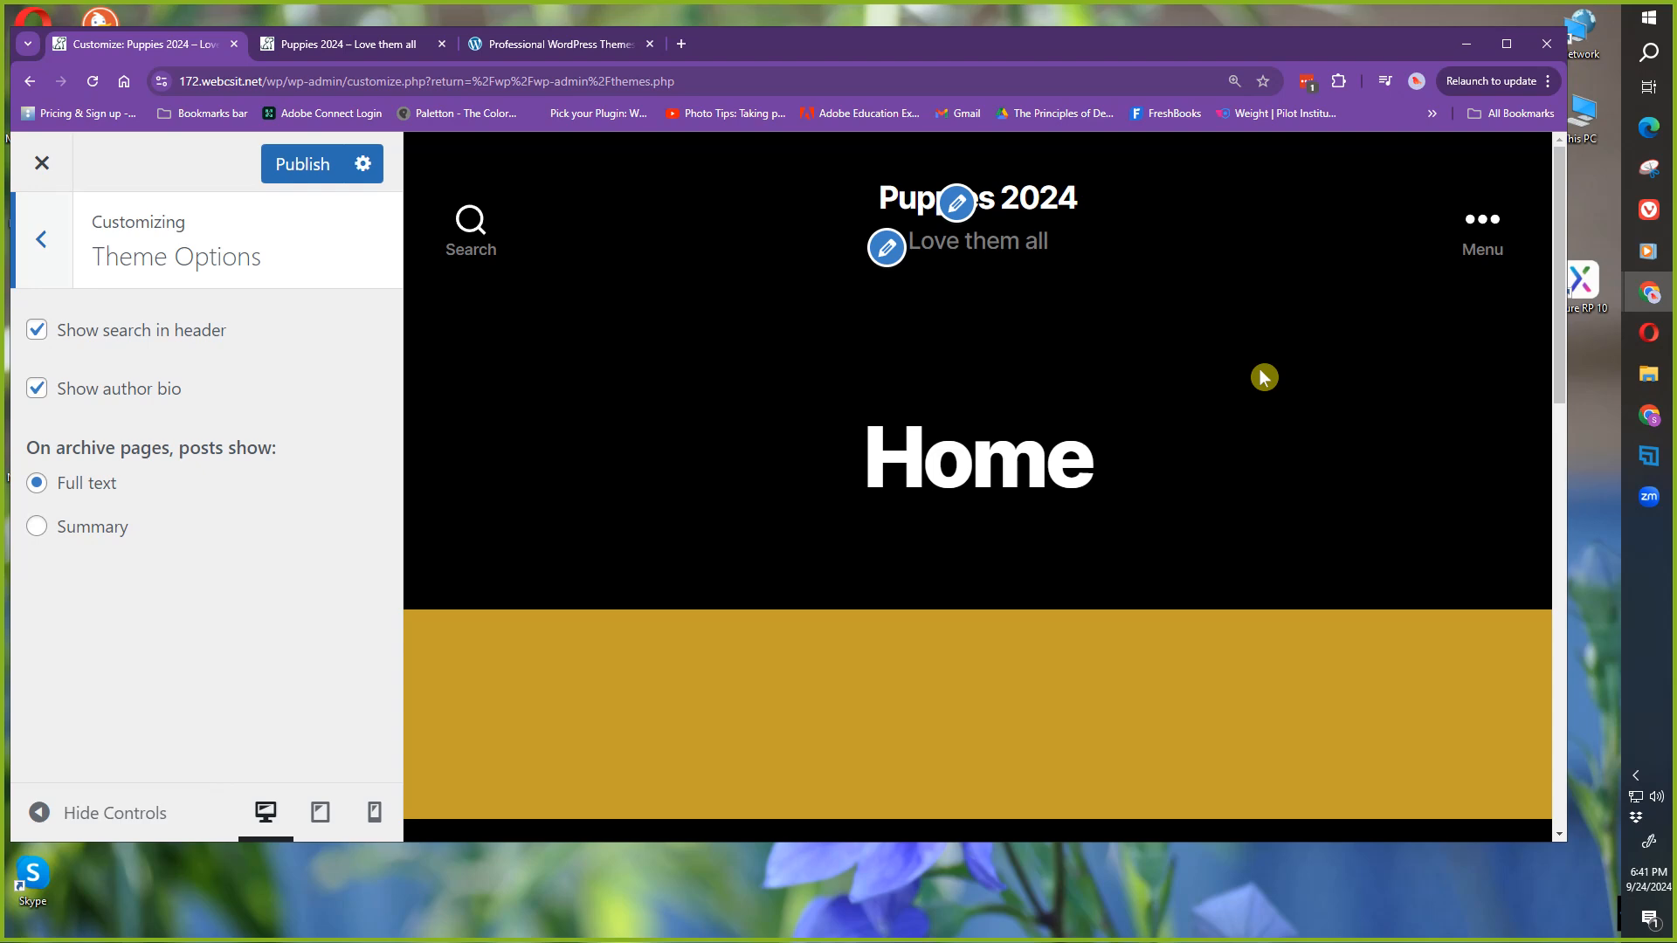
pyautogui.hotkey('ctrl', '-')
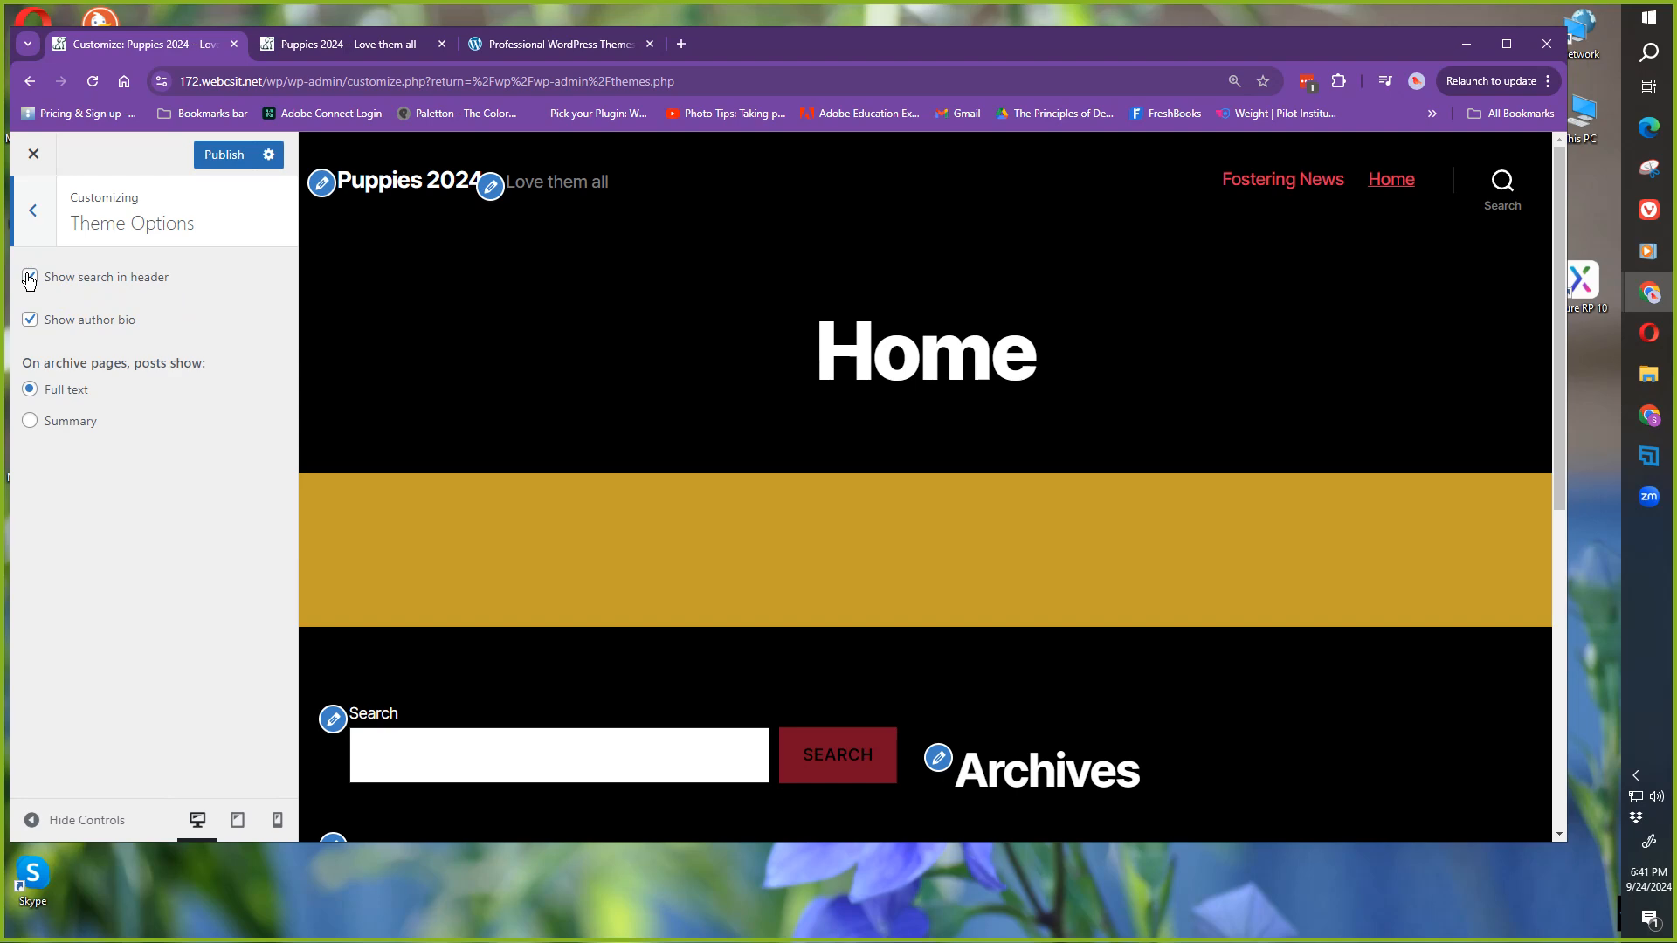
pyautogui.click(28, 278)
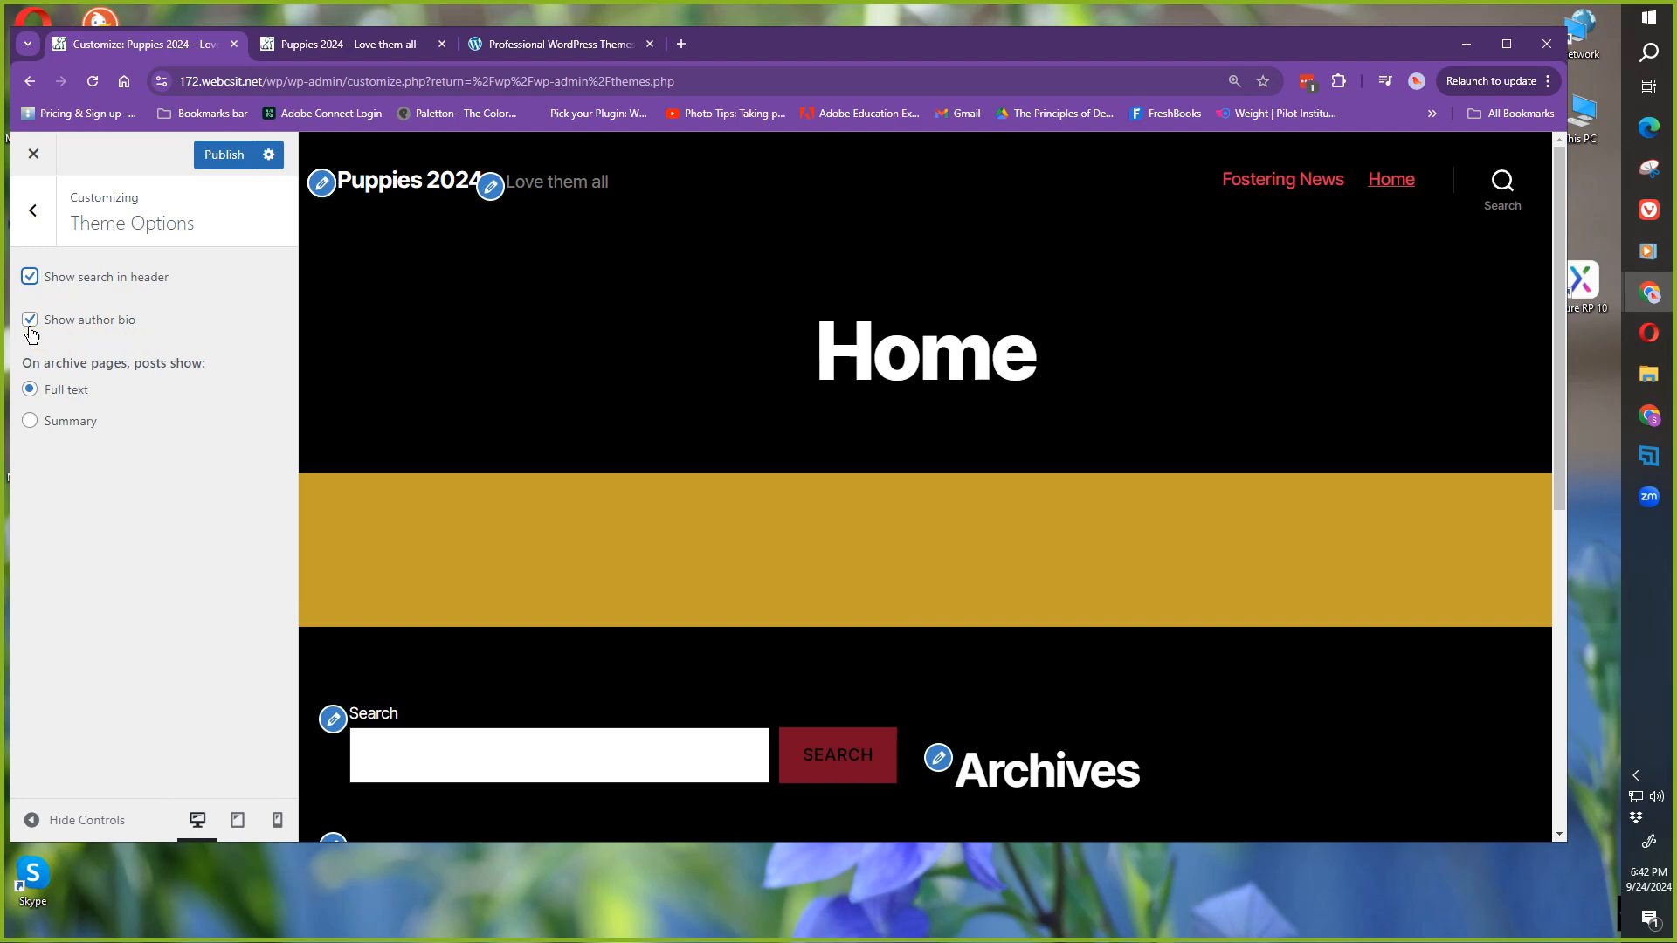
pyautogui.click(29, 321)
pyautogui.click(30, 421)
# Return to the main Customizer list and bring up the Cover Template settings.
pyautogui.click(32, 212)
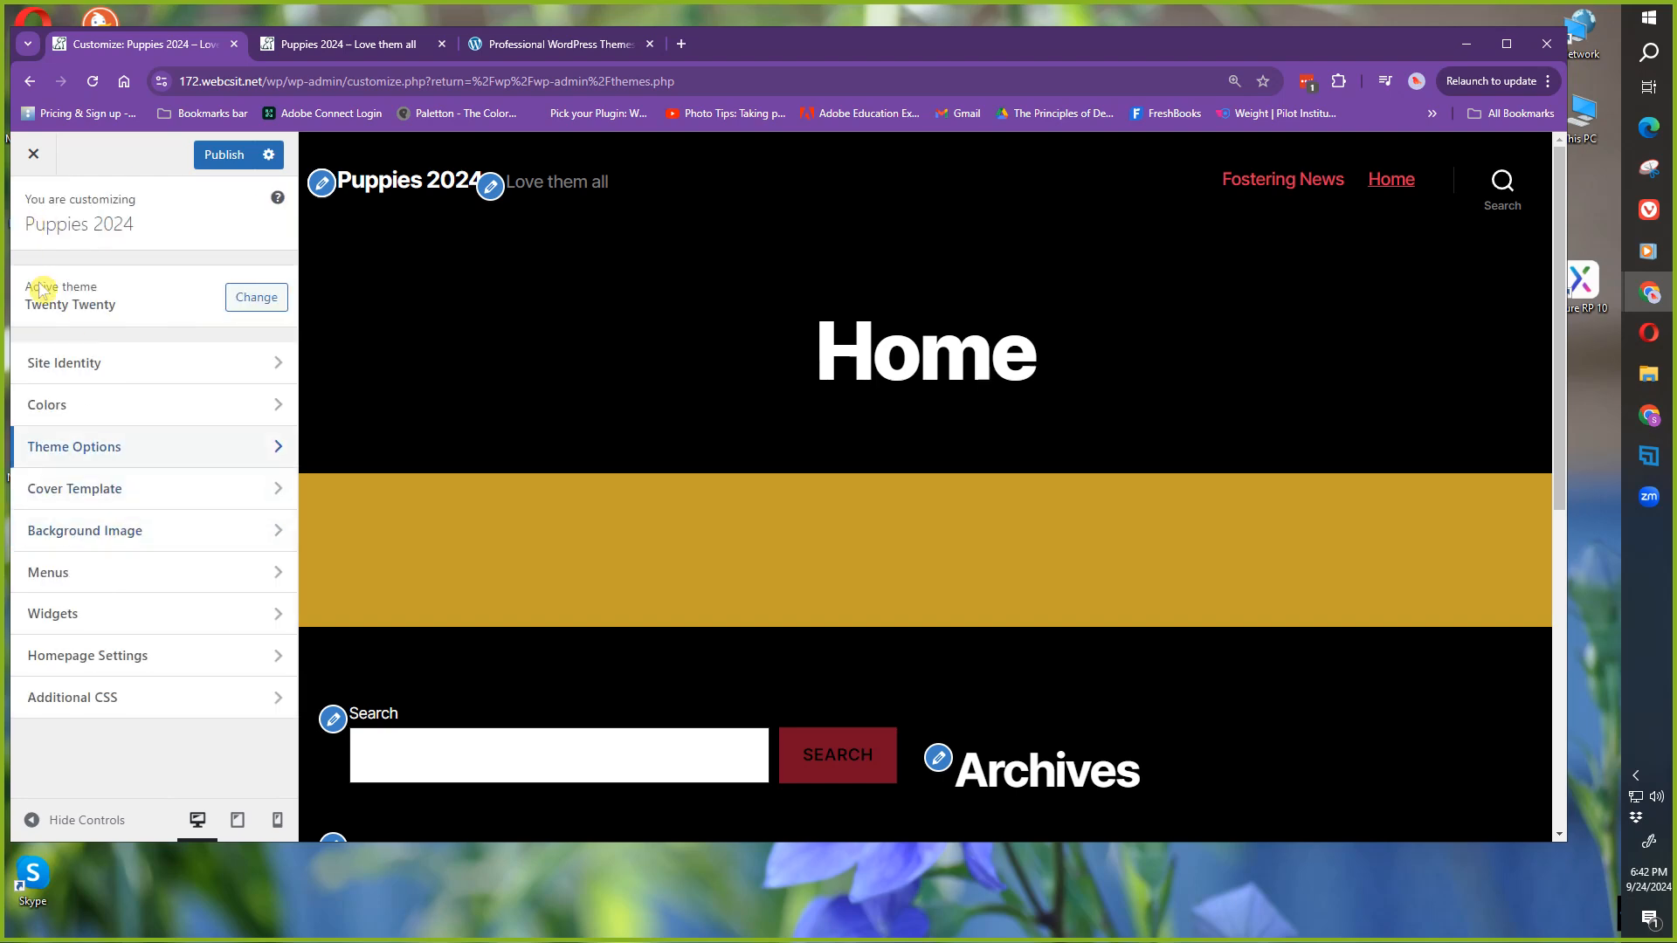
pyautogui.click(277, 450)
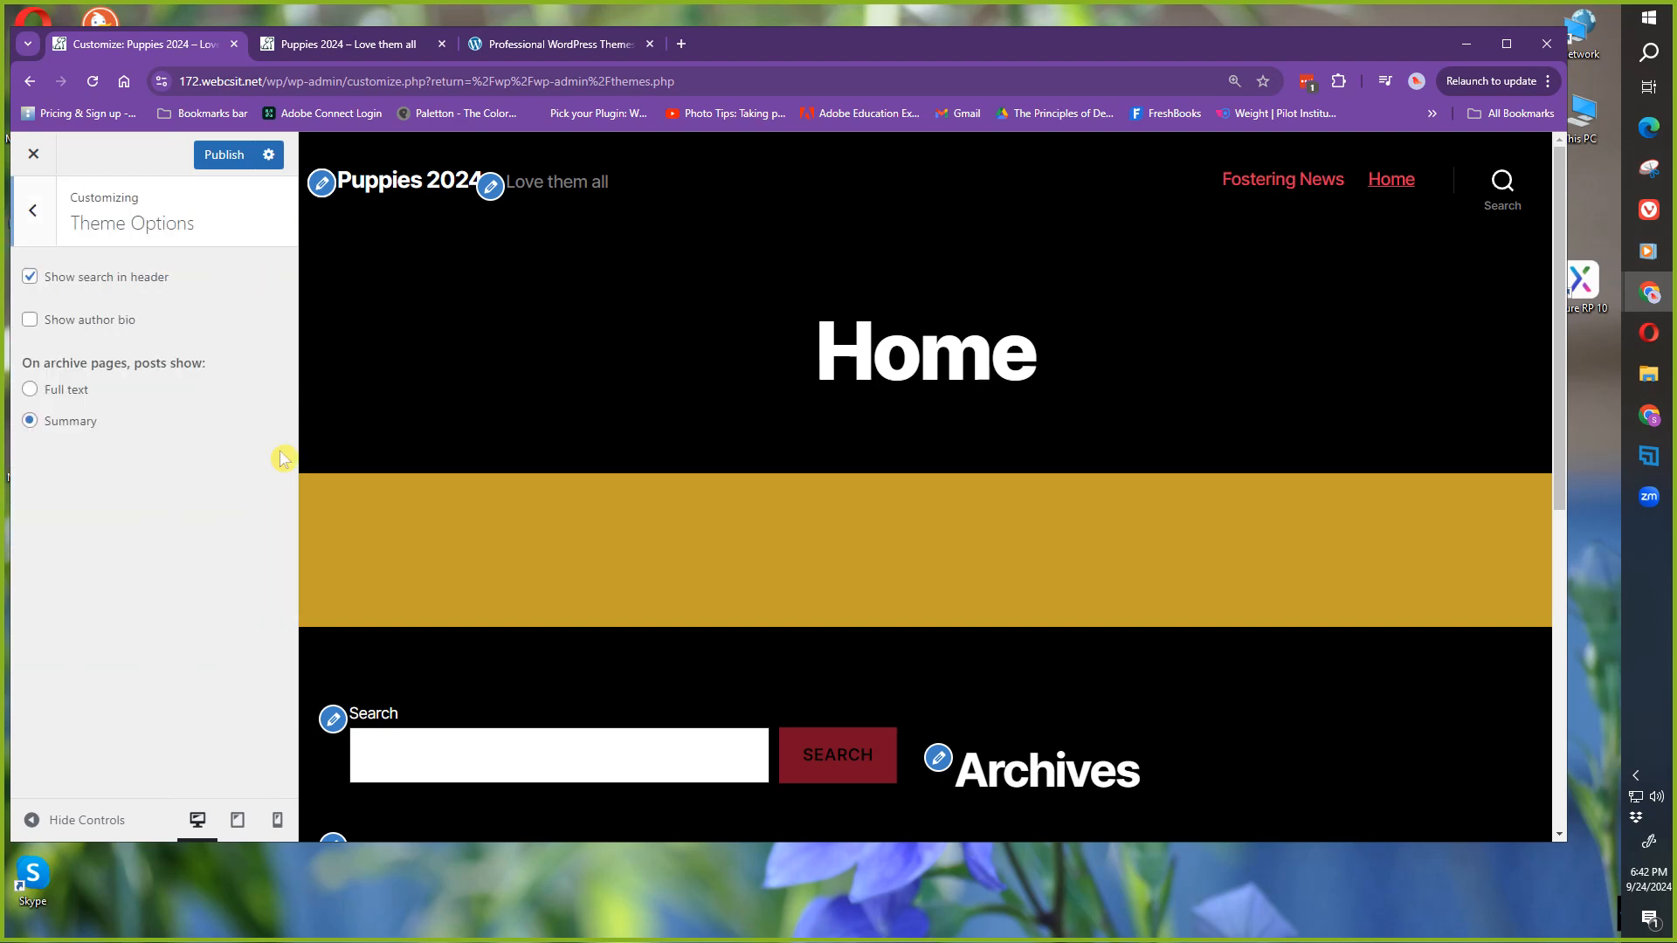
pyautogui.click(31, 214)
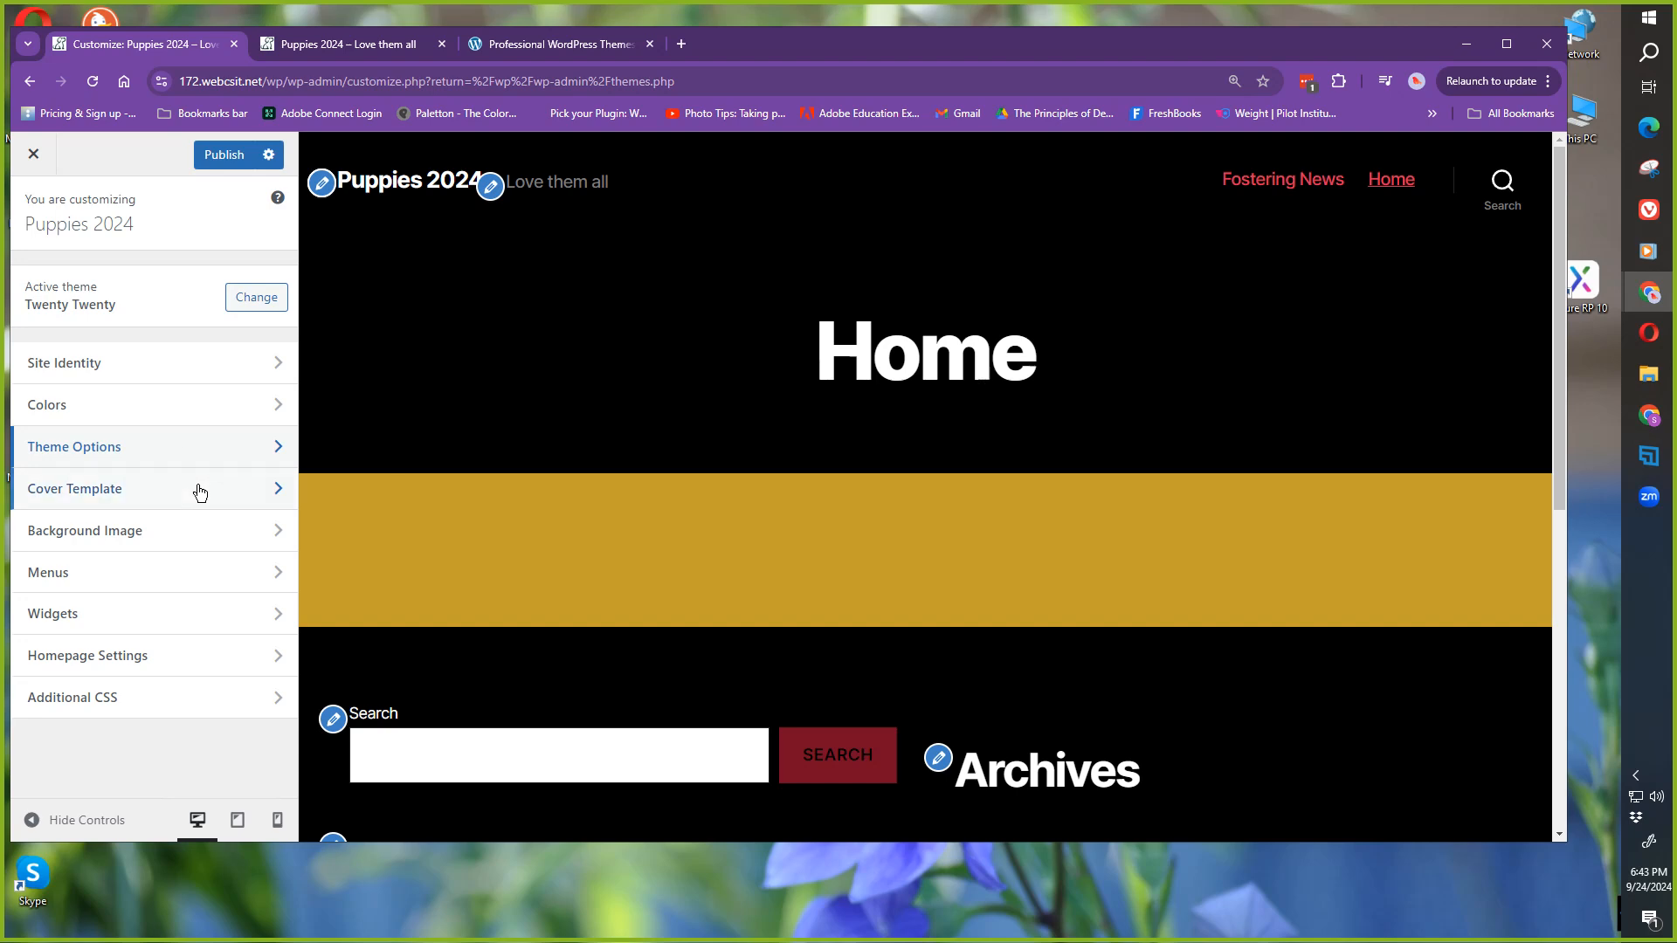
pyautogui.click(280, 494)
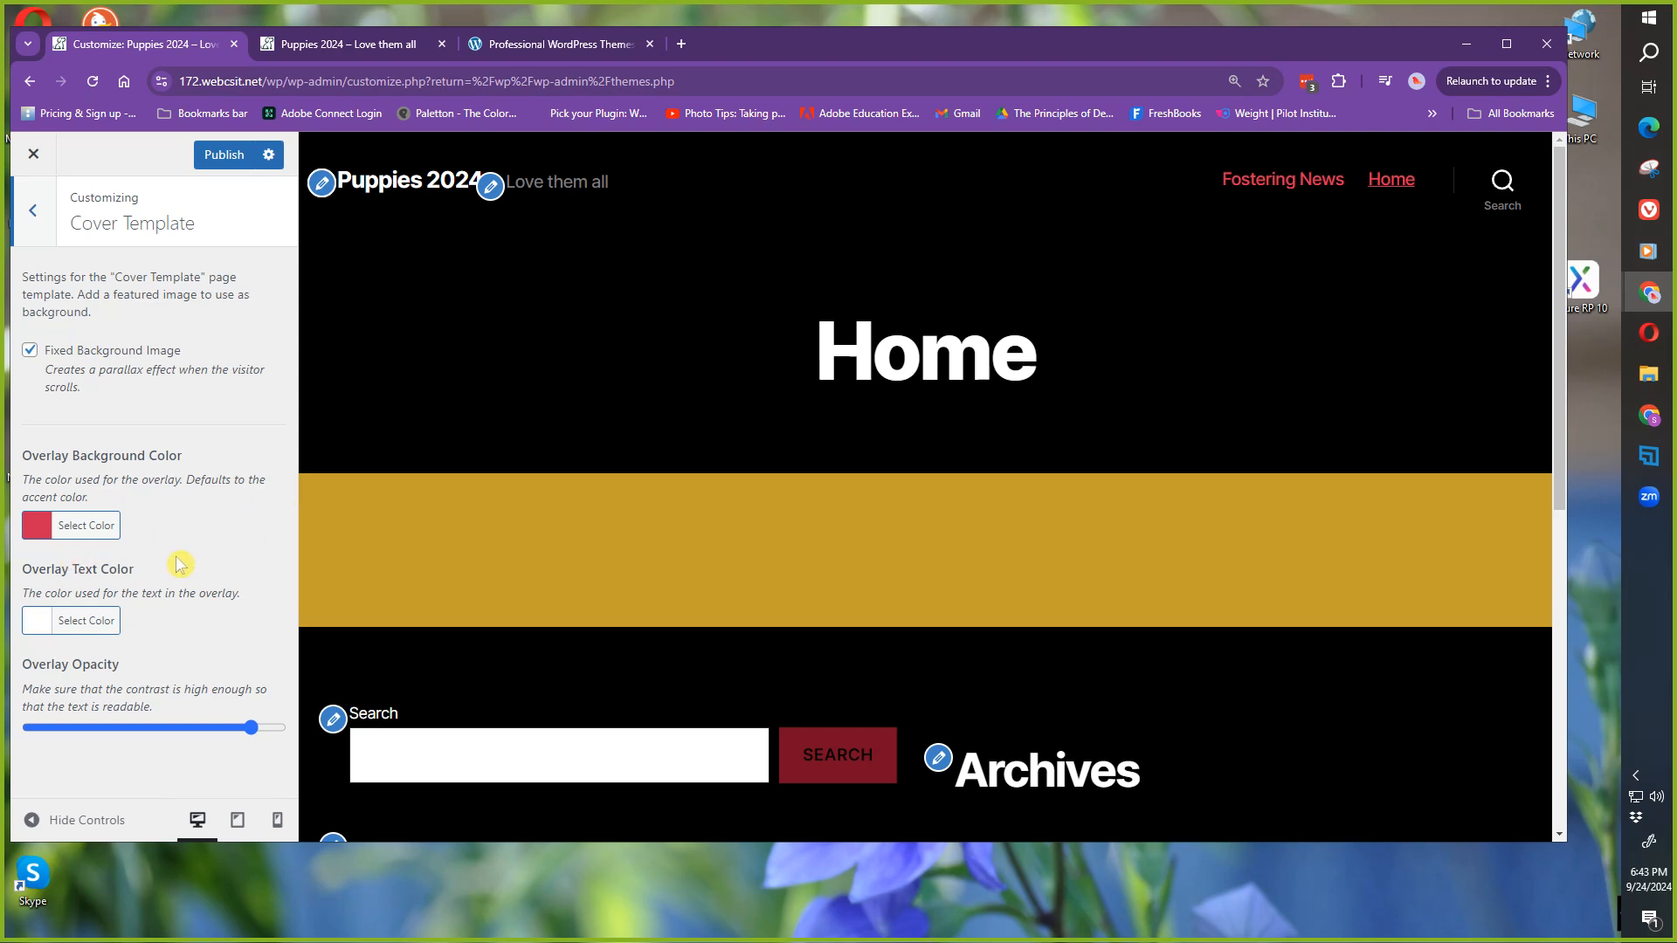
# Change the Cover Template Overlay Opacity with its slider, keeping the overlay colour, then return to the main list.
pyautogui.scroll(-5, 490, 437)
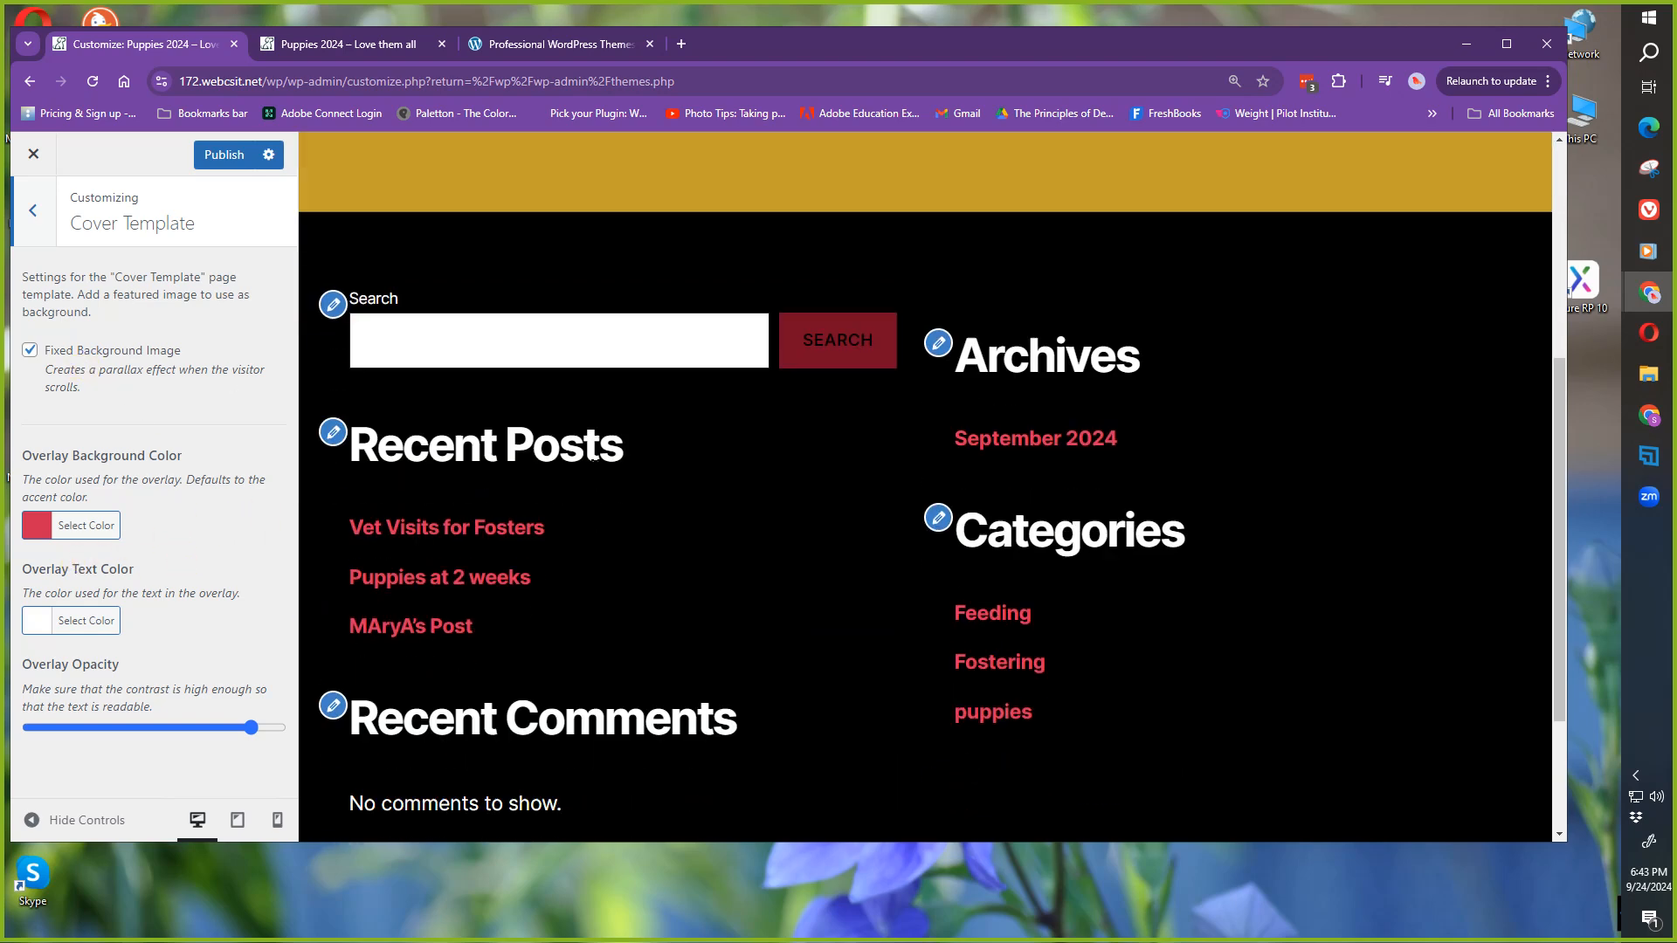
pyautogui.scroll(2, 584, 465)
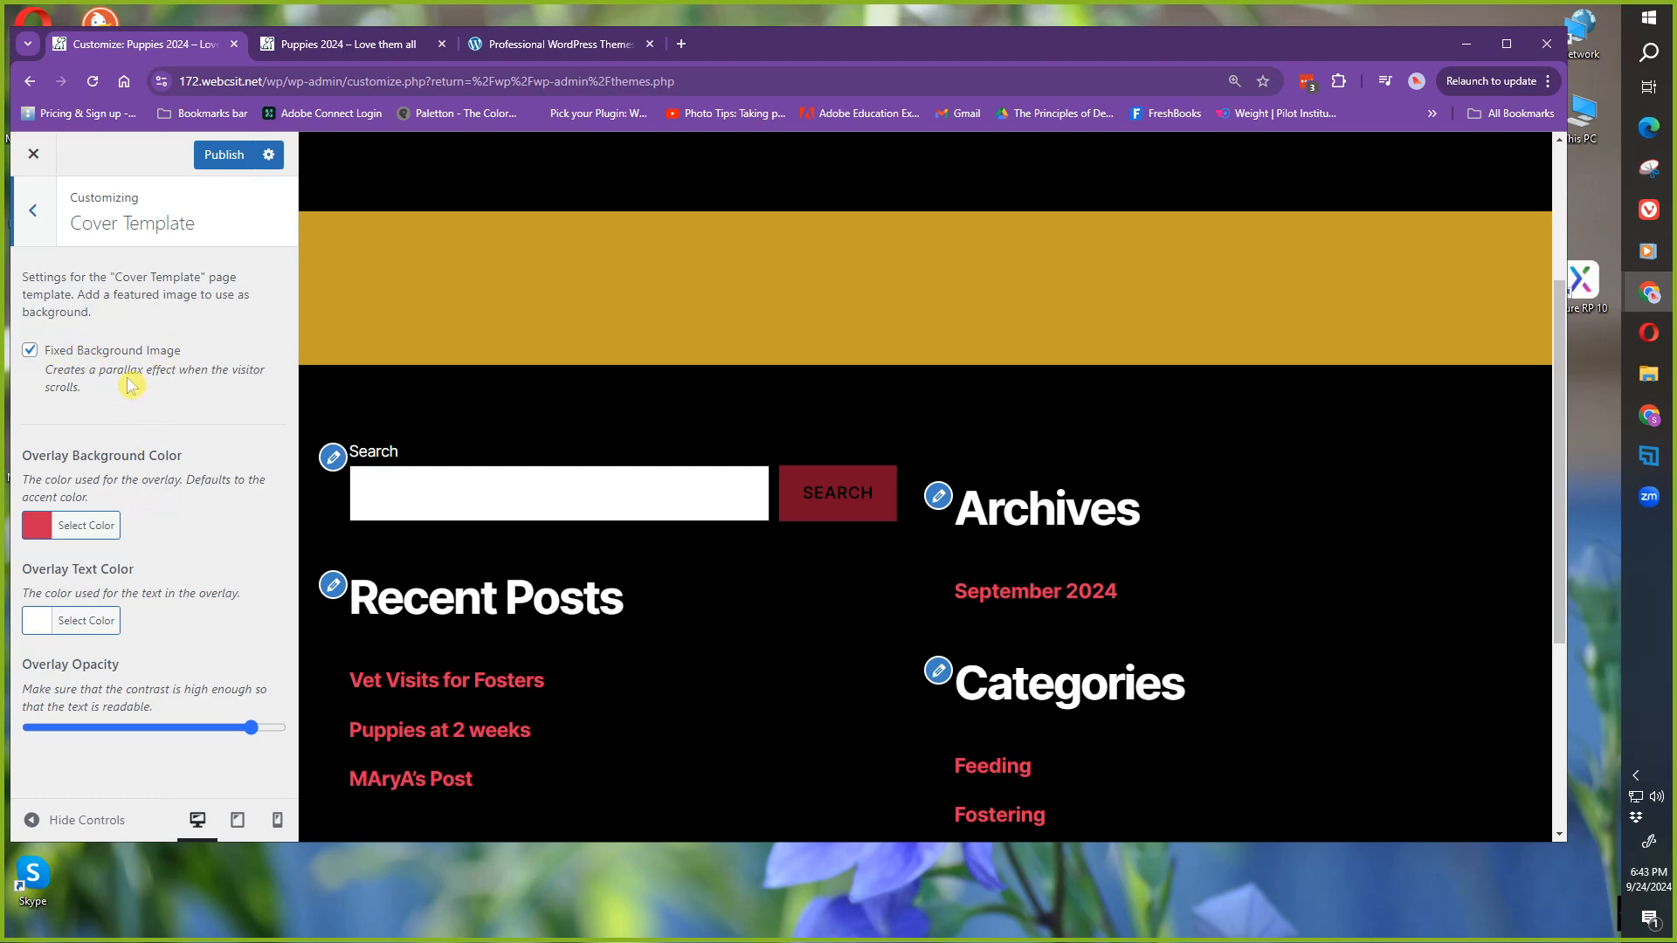
pyautogui.click(36, 530)
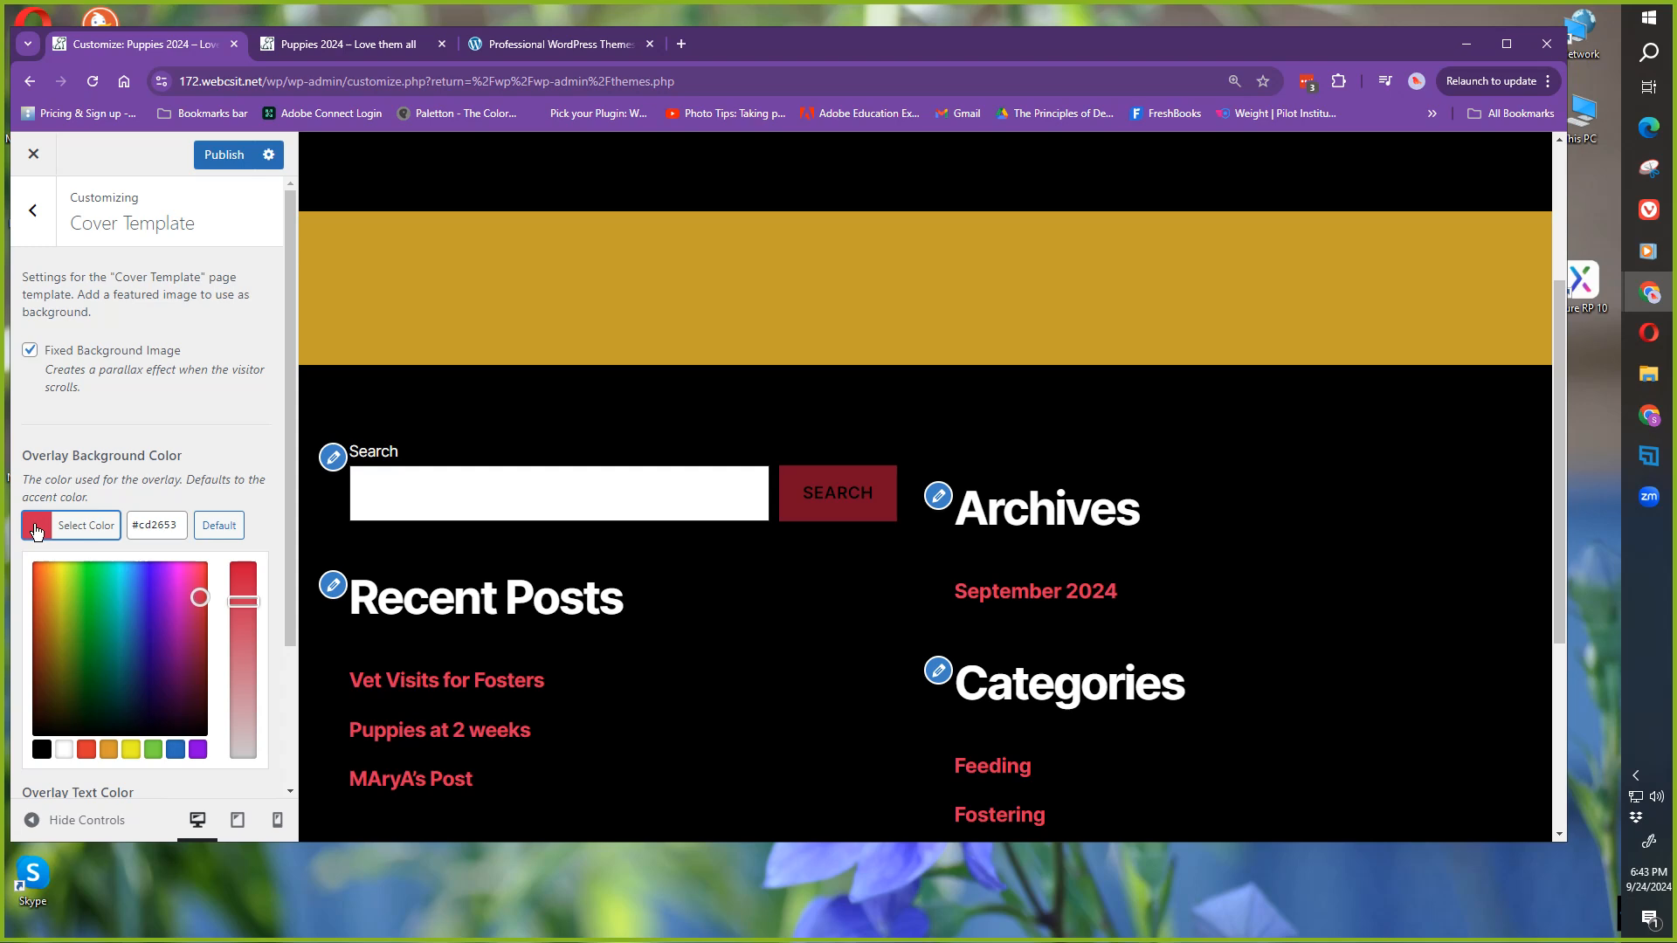
pyautogui.click(36, 529)
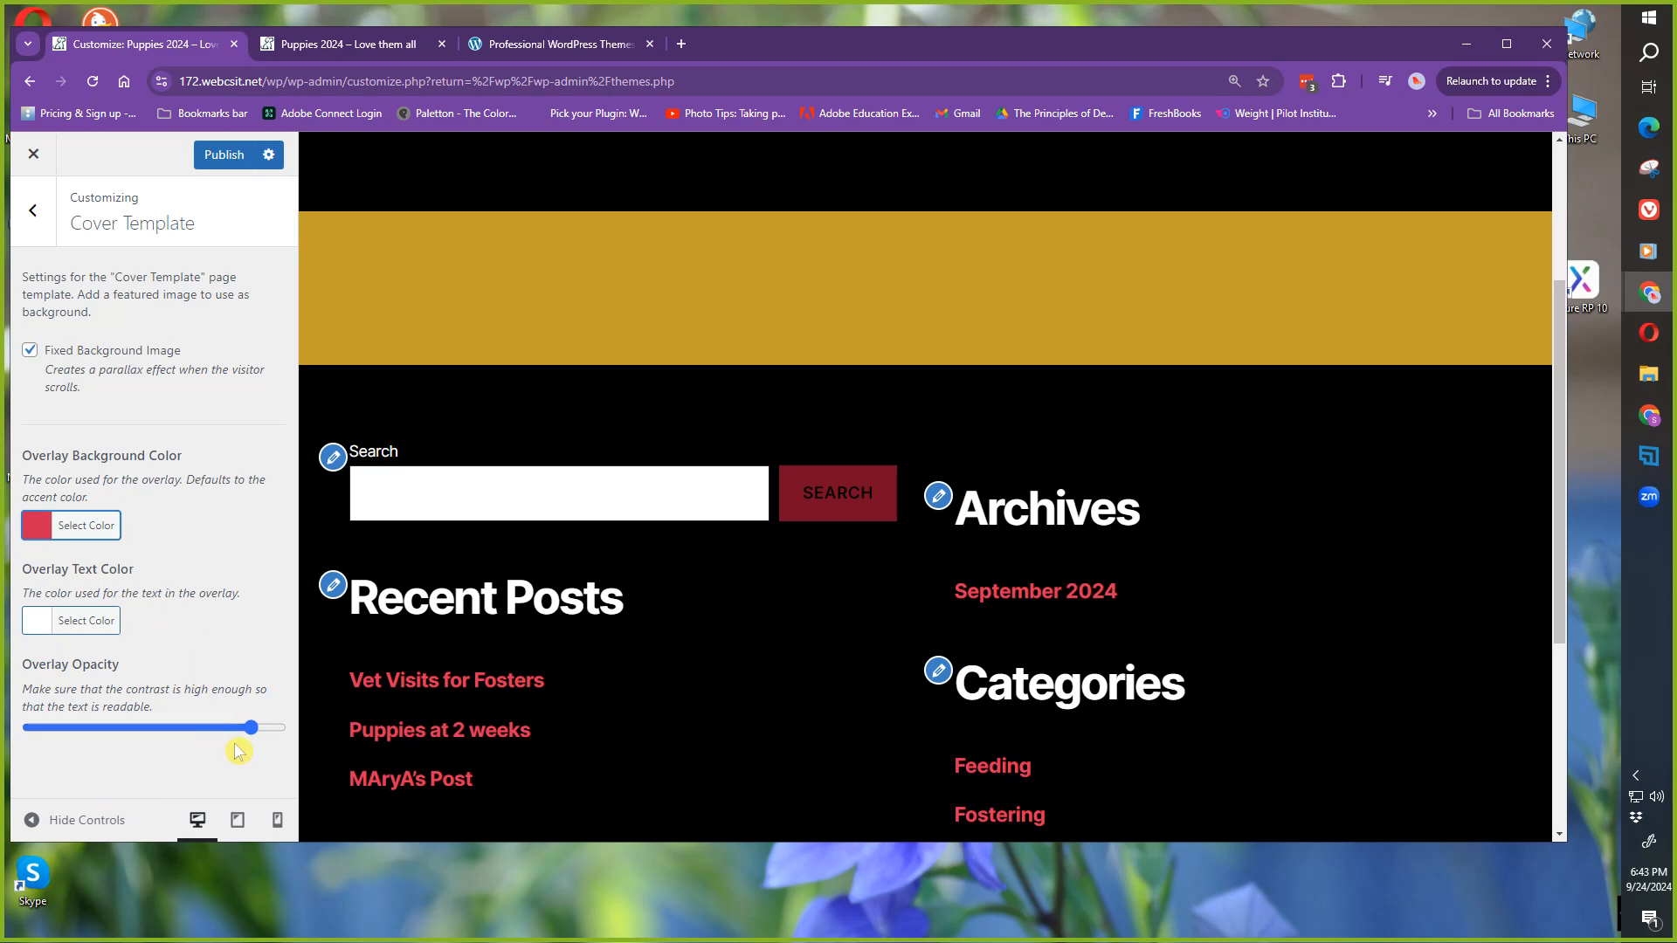
pyautogui.moveTo(255, 740); pyautogui.dragTo(173, 743)
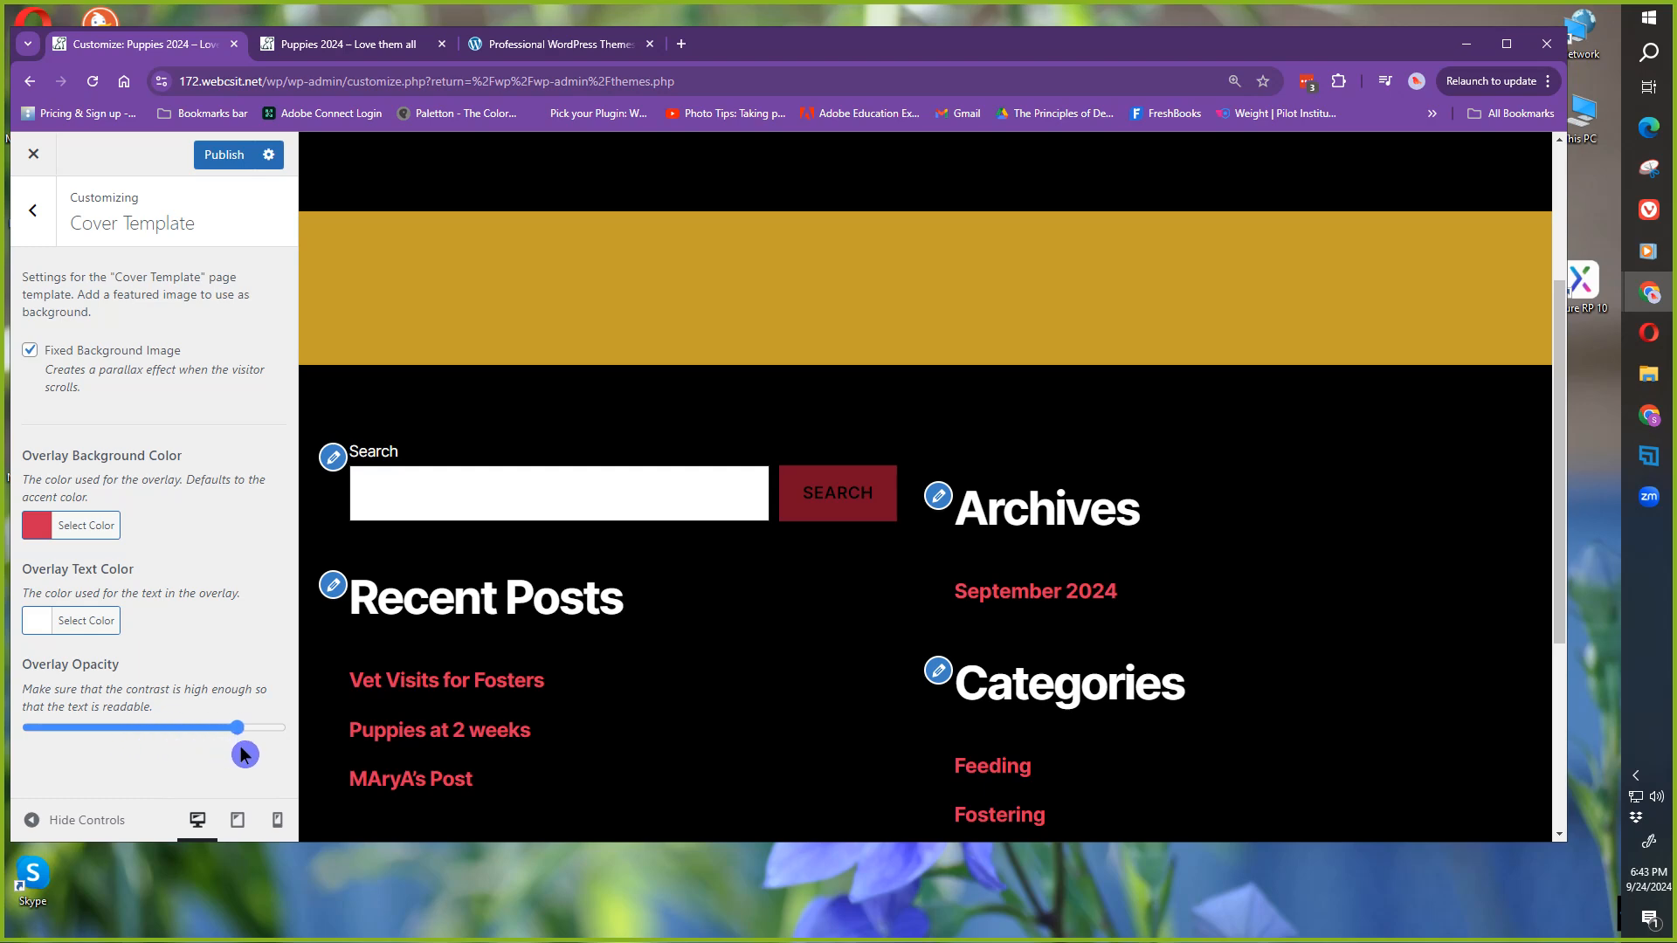
pyautogui.scroll(3, 452, 708)
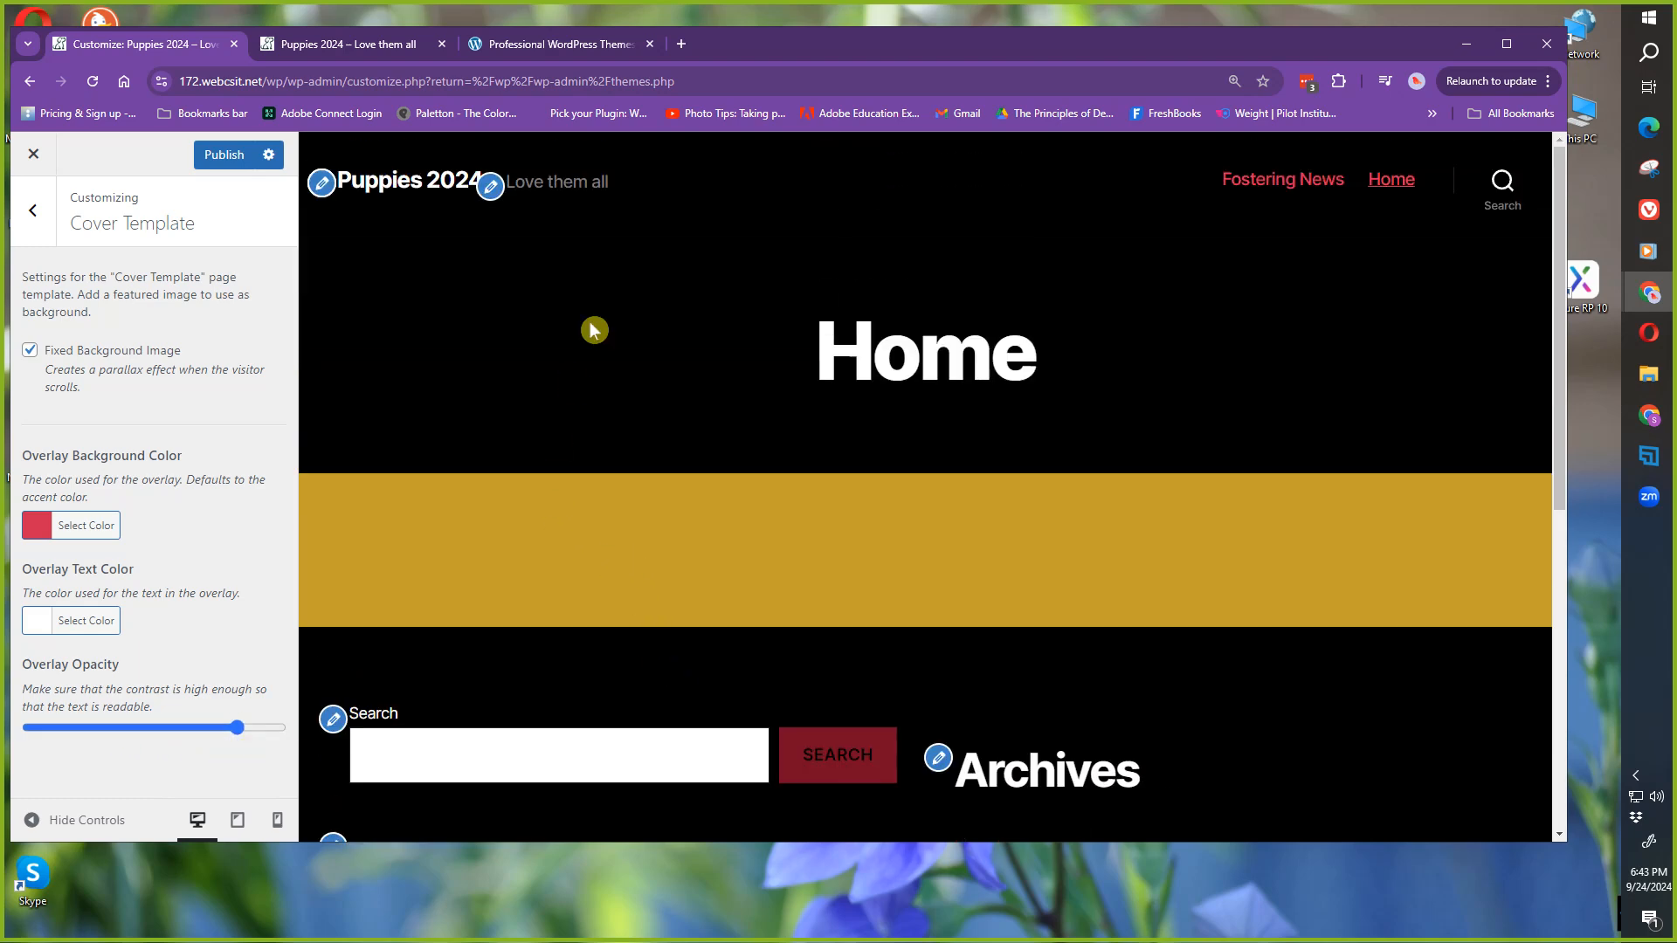
pyautogui.moveTo(238, 730)
pyautogui.mouseDown()
pyautogui.moveTo(60, 739)
pyautogui.moveTo(239, 764)
pyautogui.mouseUp()
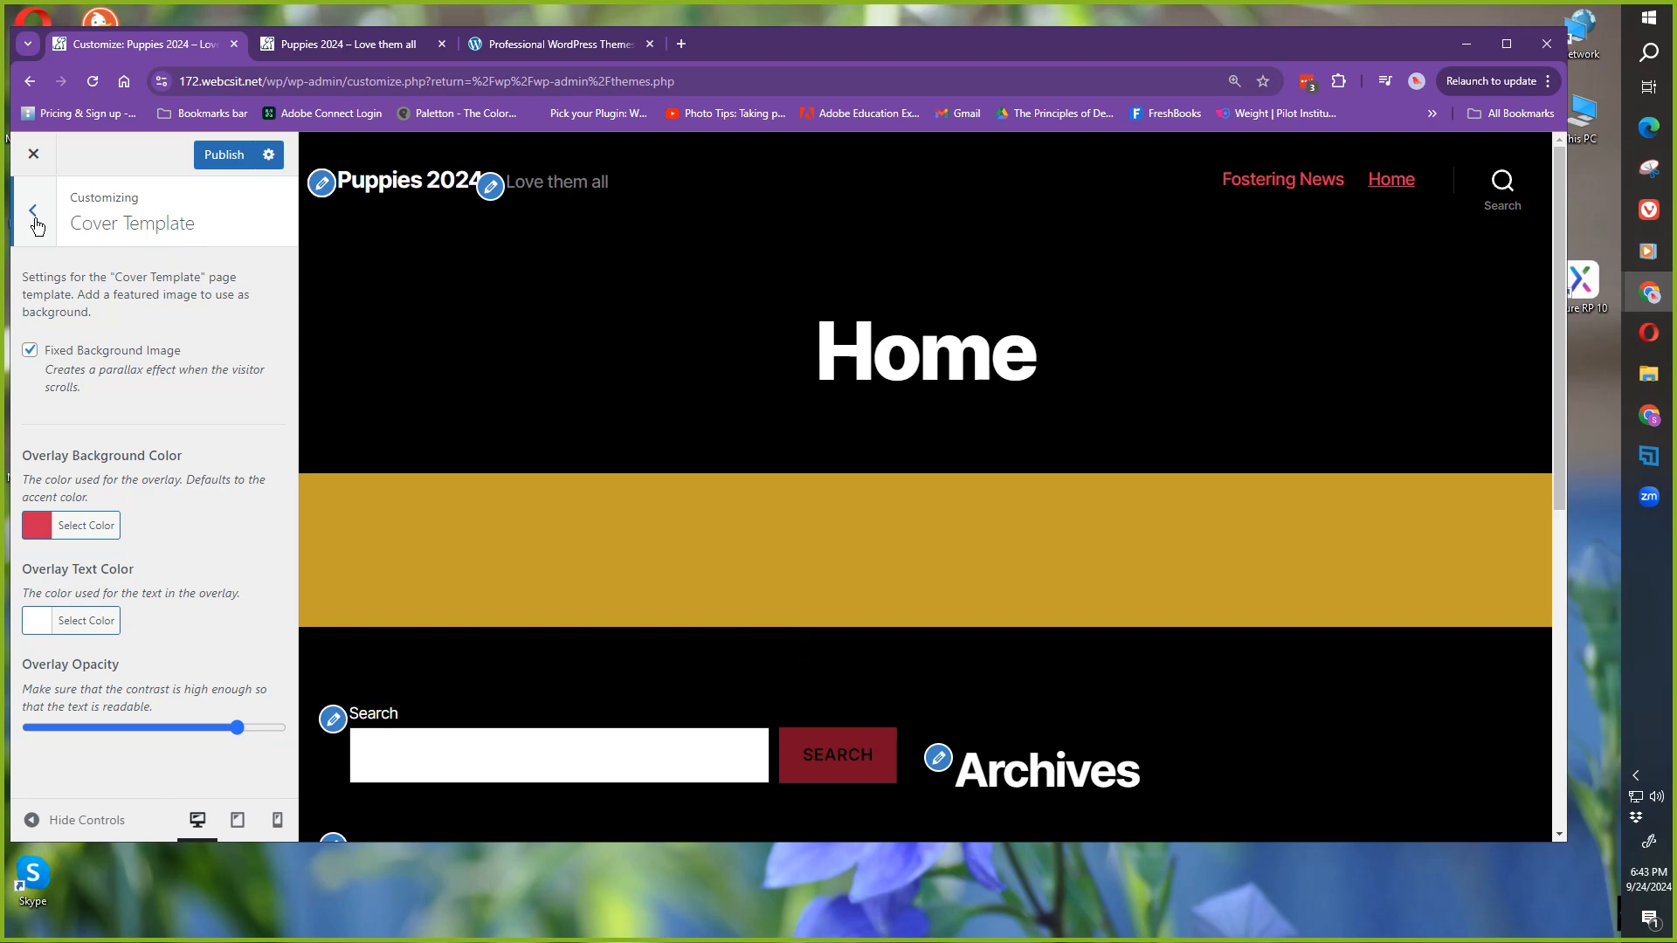
pyautogui.click(34, 213)
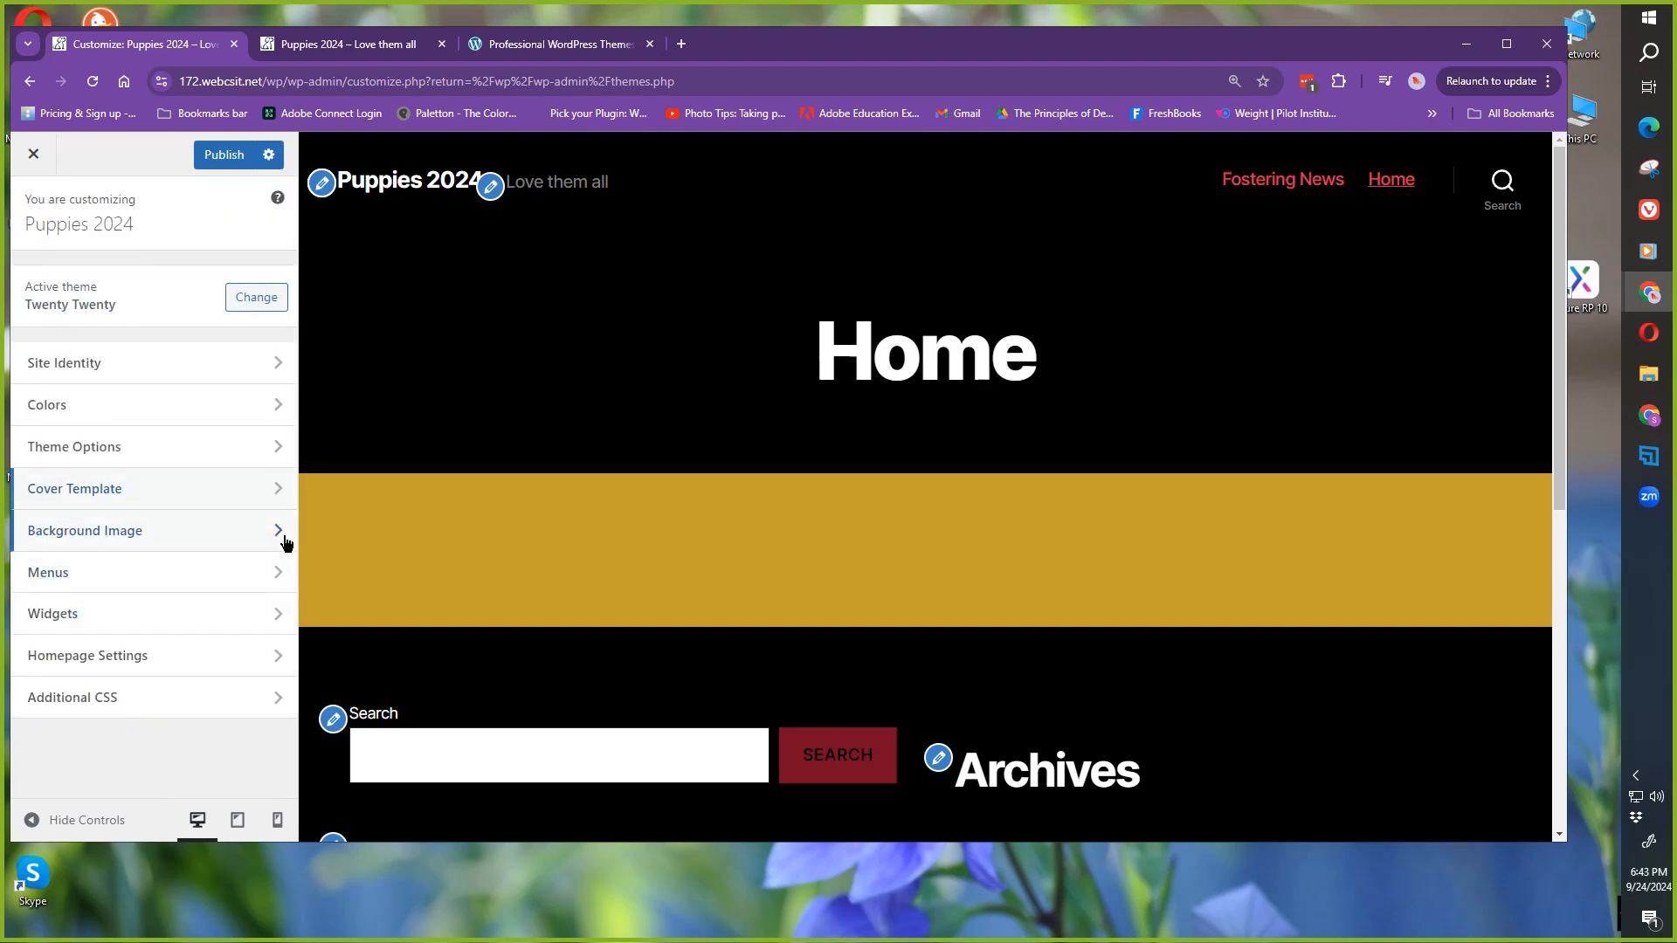
# Check the Background Image settings, then go to the Menus section, which shows no menus yet.
pyautogui.click(279, 536)
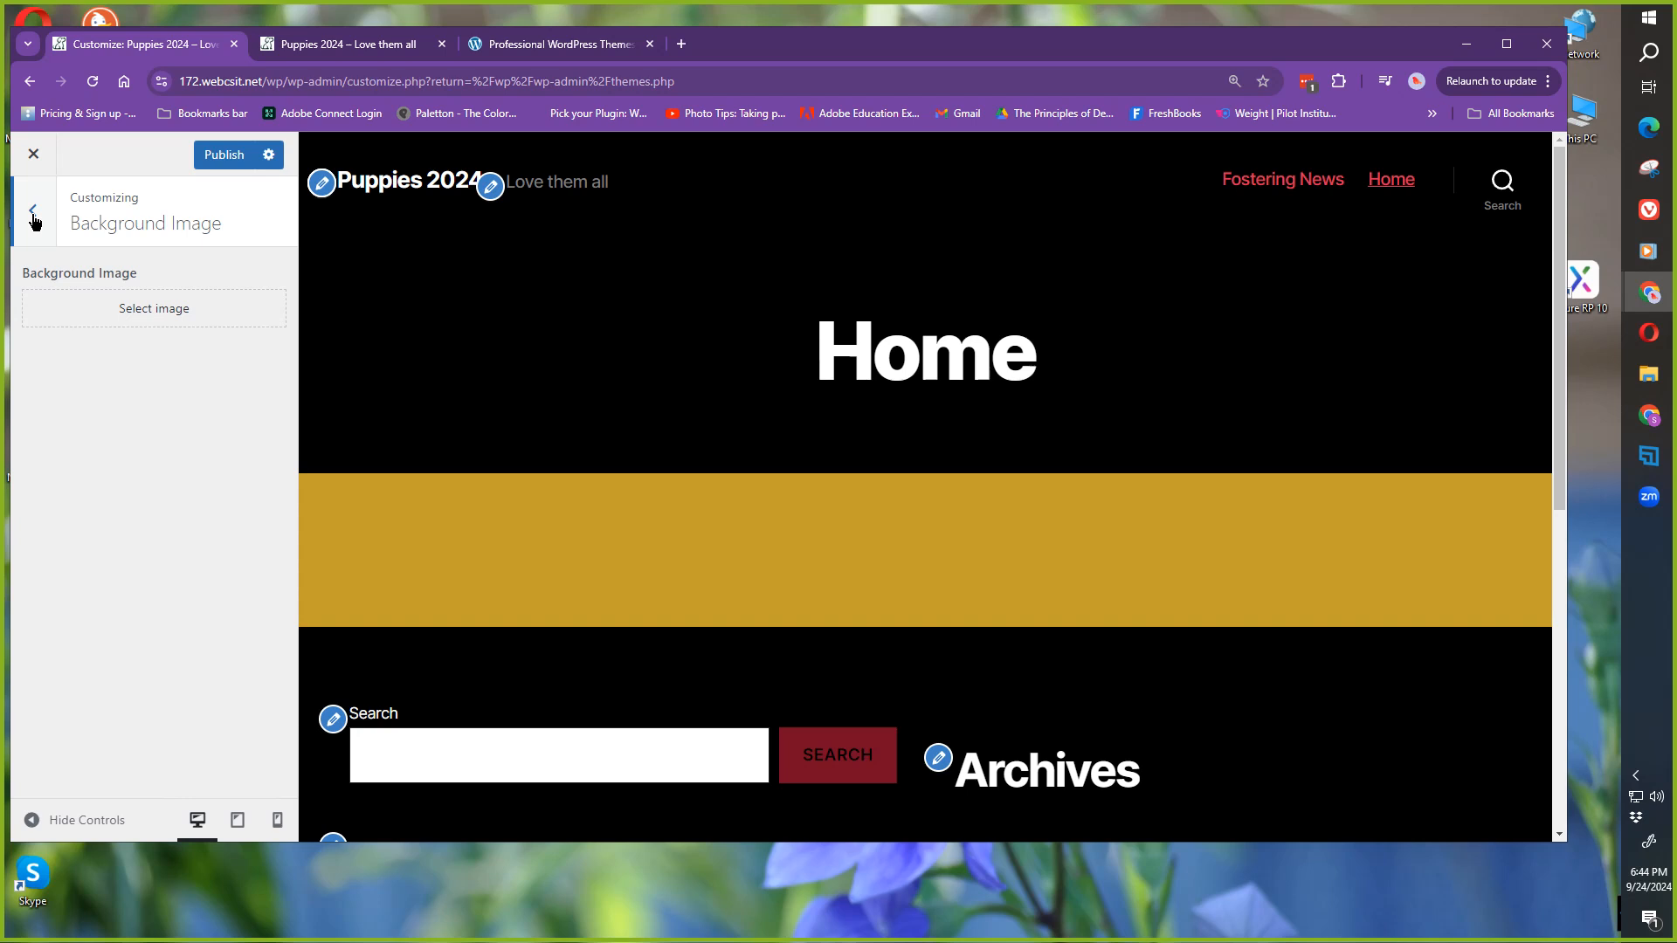
pyautogui.click(33, 217)
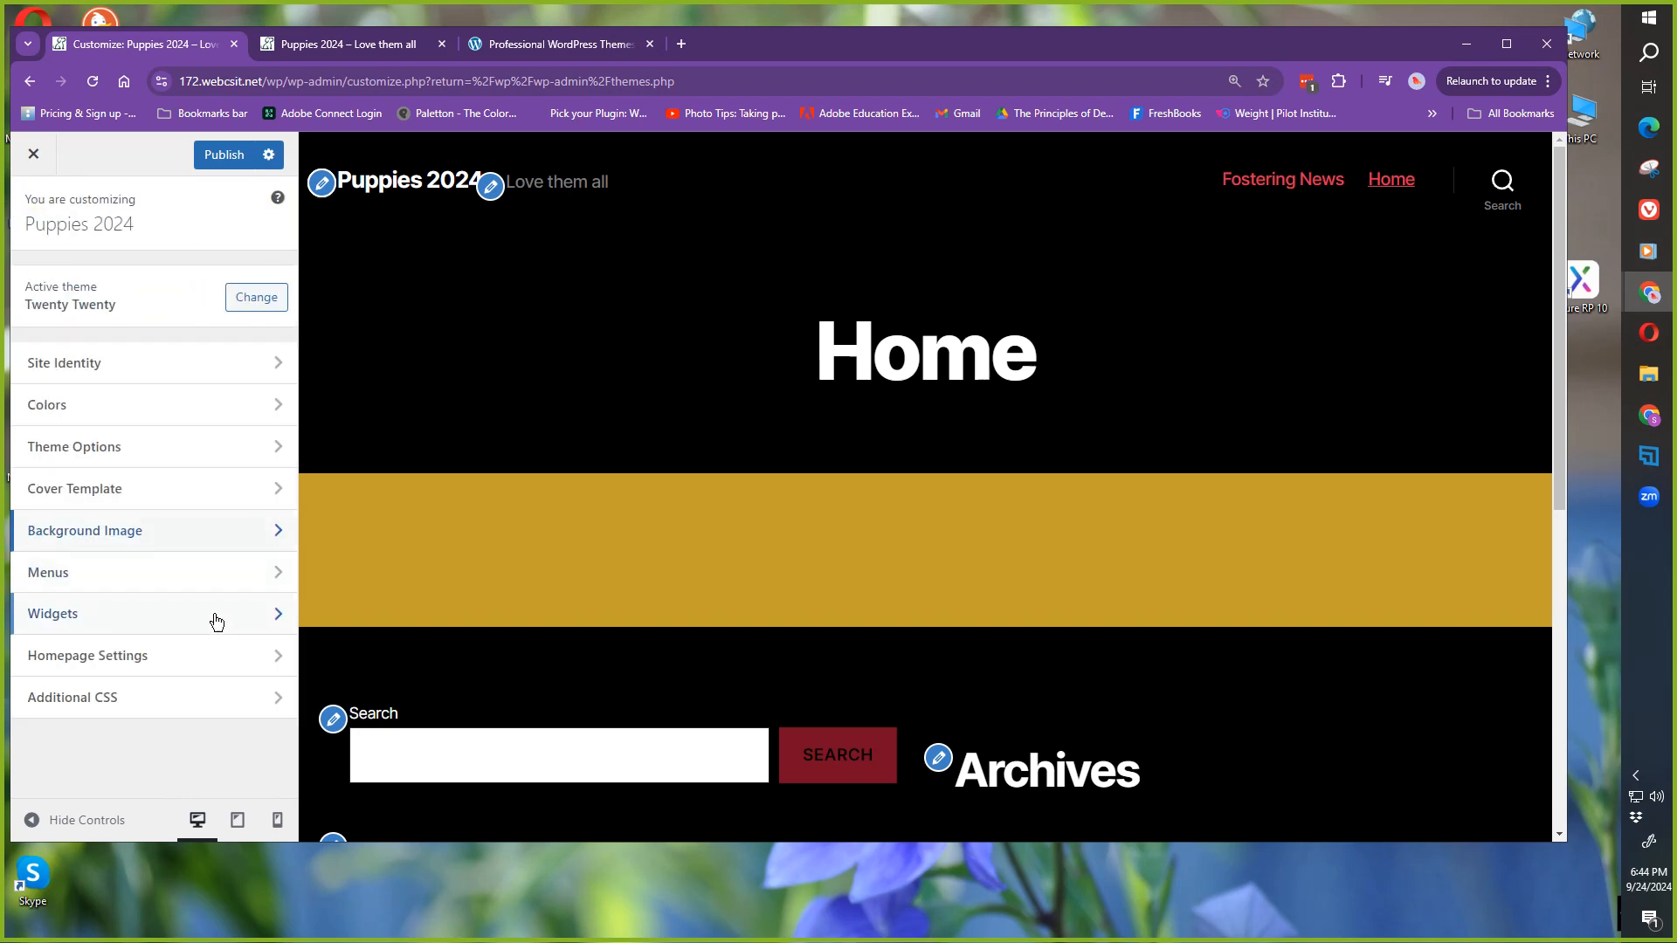
pyautogui.click(277, 584)
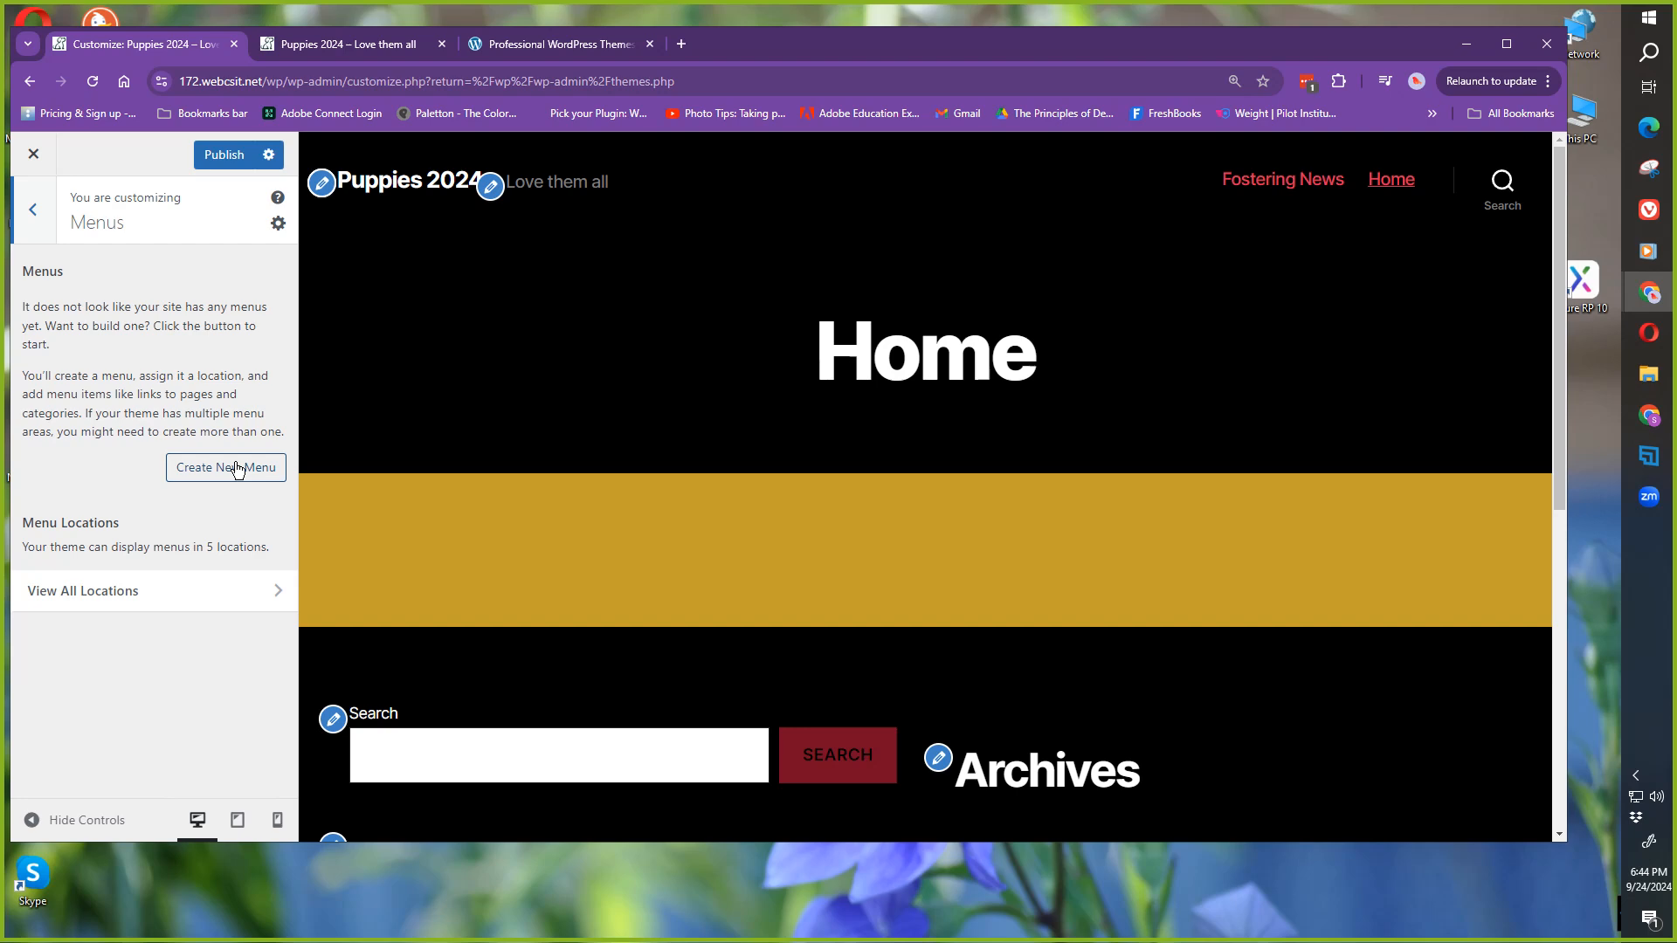
# Create a new menu and name it topNav.
pyautogui.click(236, 469)
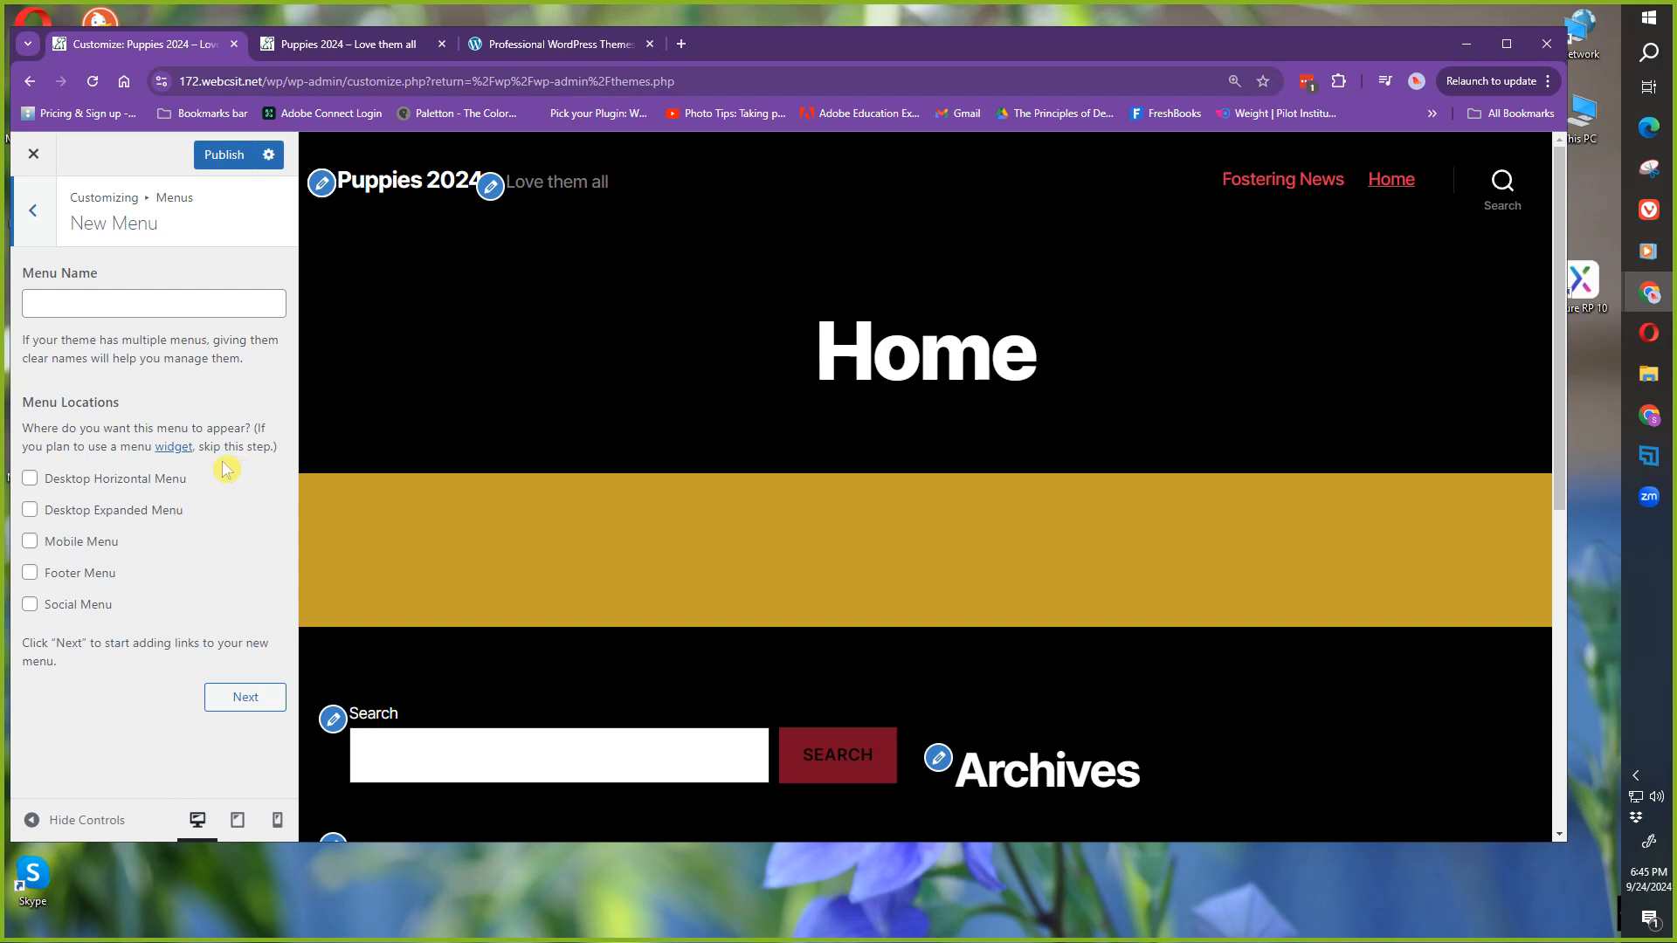
pyautogui.click(164, 310)
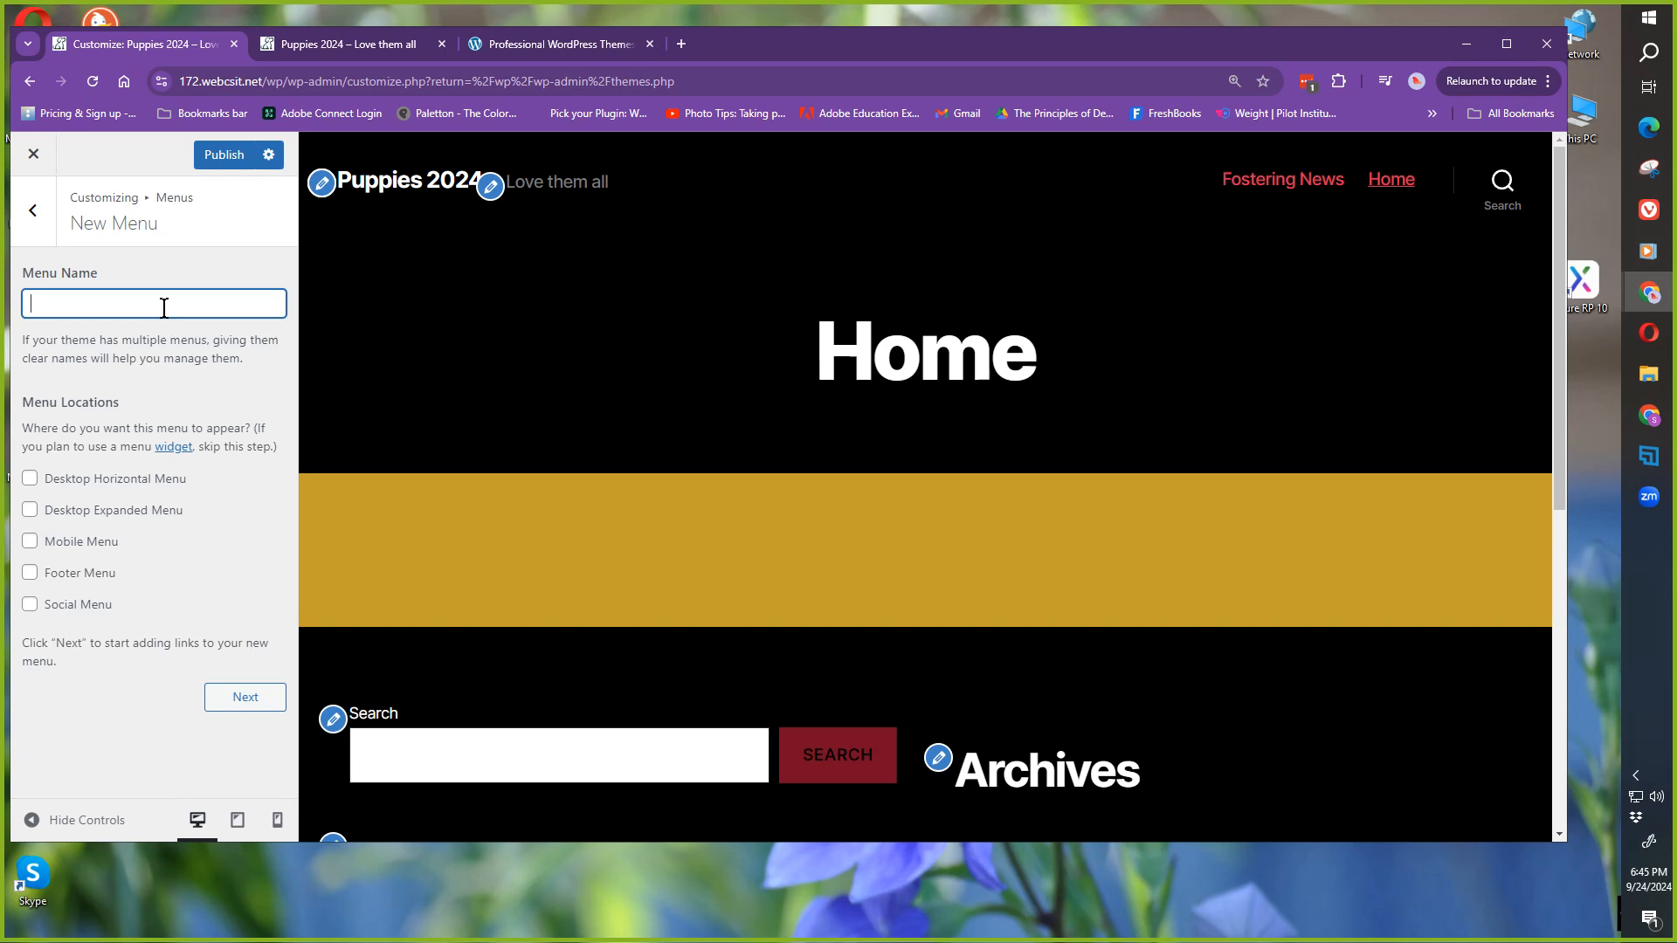
pyautogui.write('op')
pyautogui.write('Nav')
# Assign topNav to the Desktop Horizontal Menu and Mobile Menu locations, then show the items available to add.
pyautogui.click(30, 480)
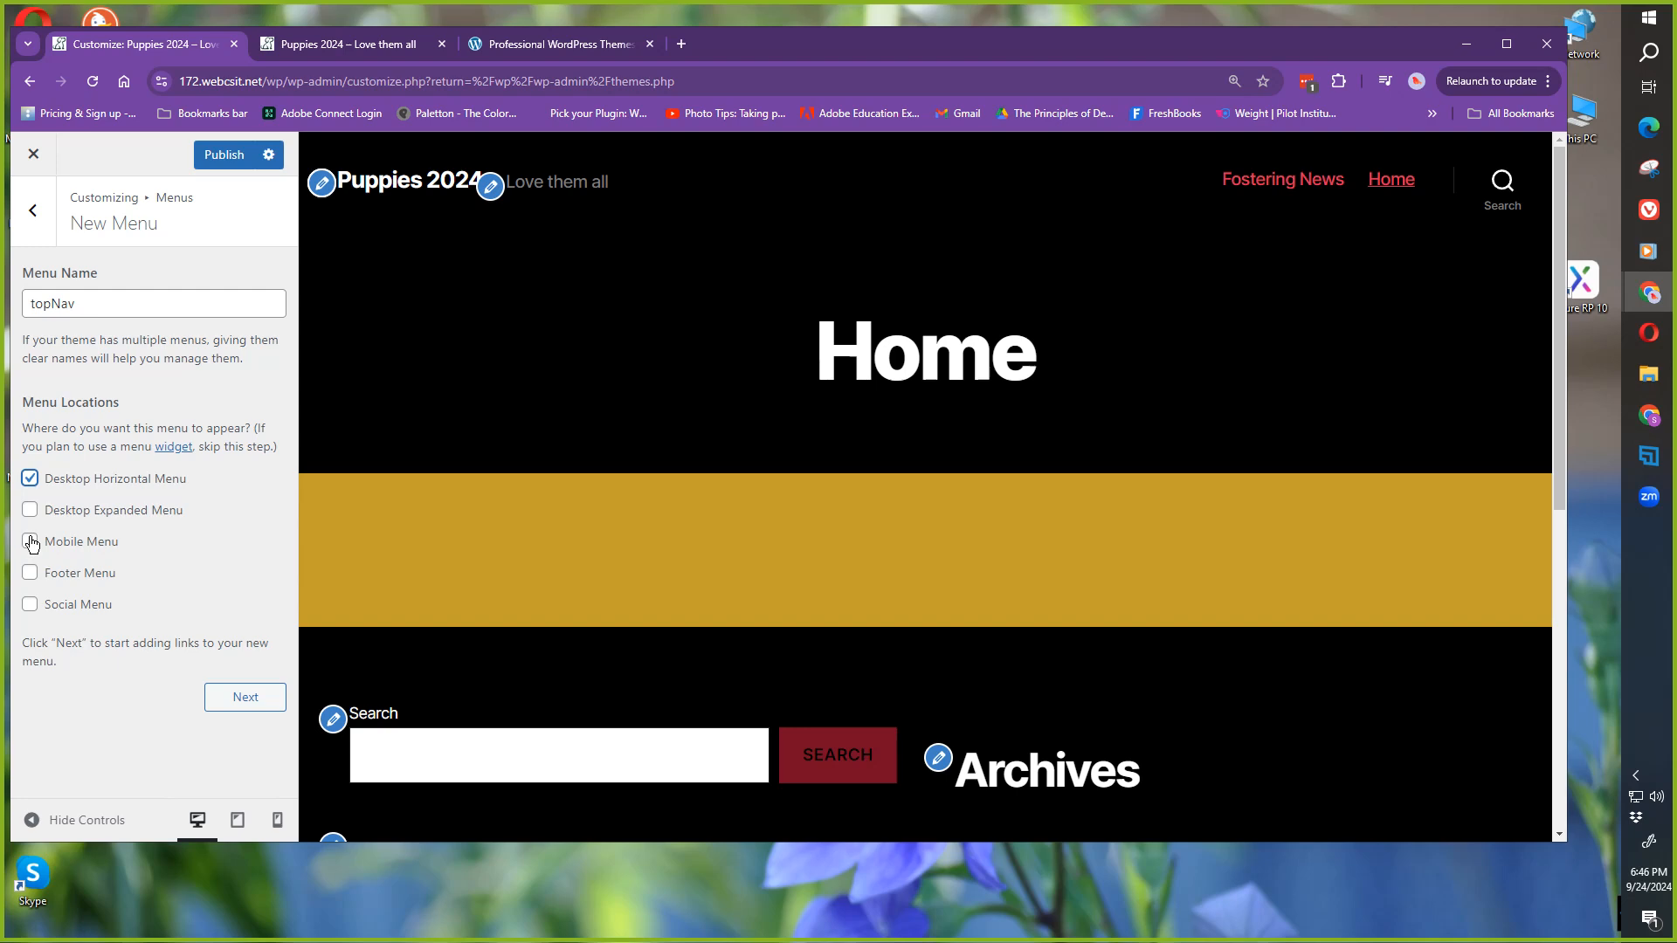
pyautogui.click(31, 543)
pyautogui.click(248, 710)
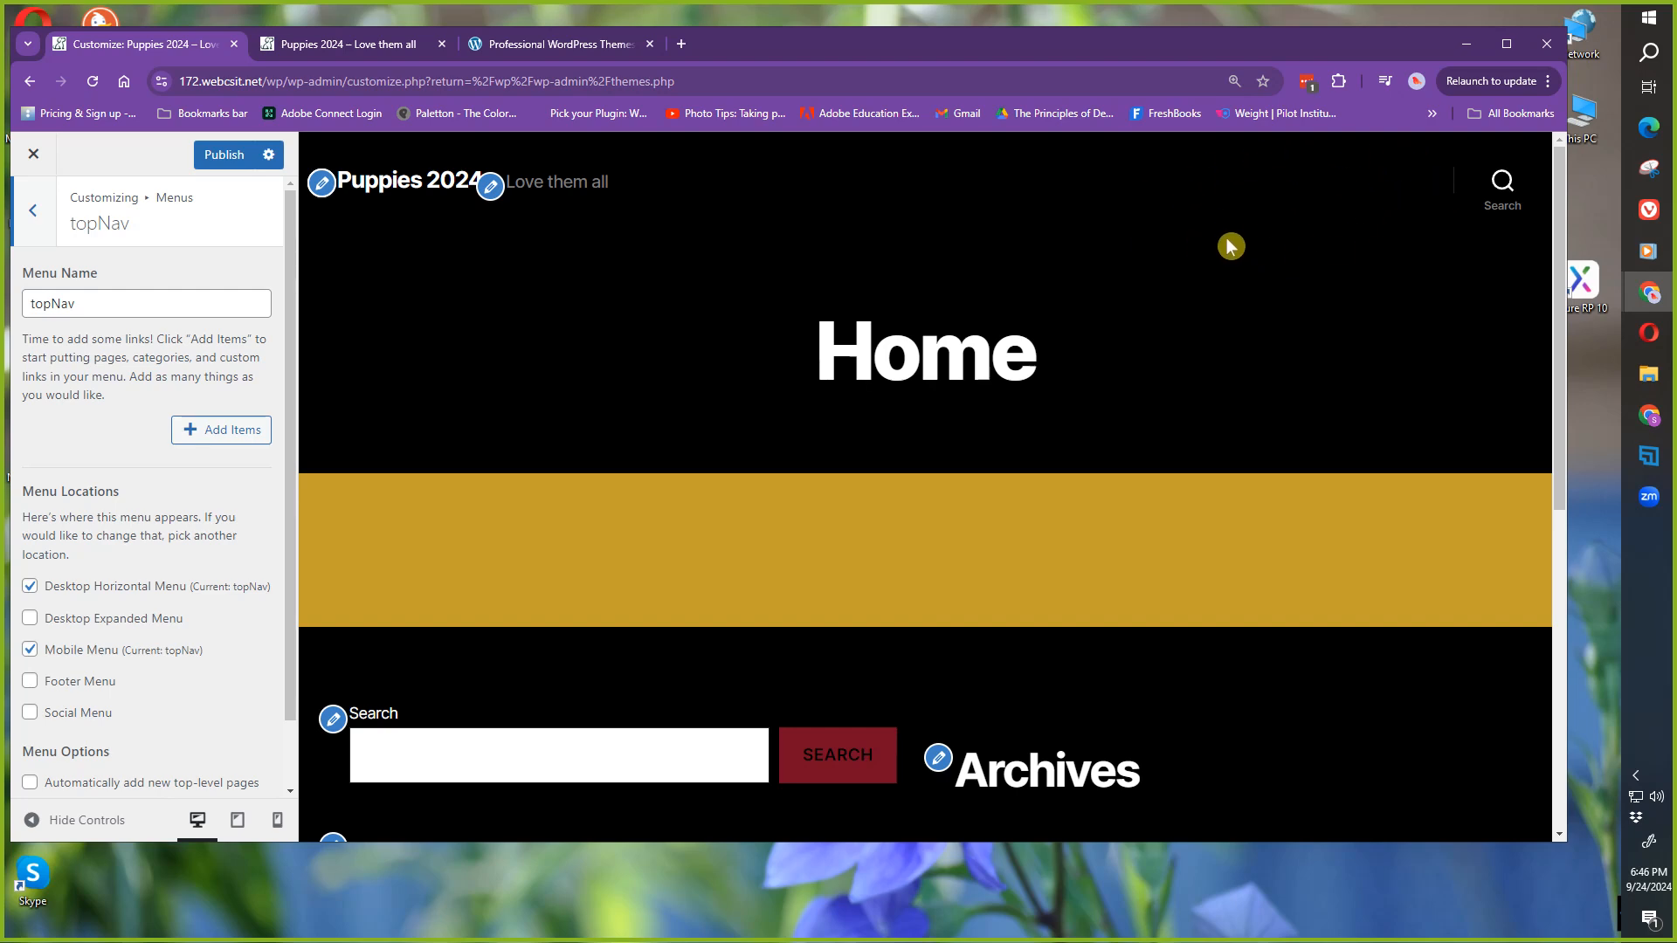
pyautogui.click(234, 437)
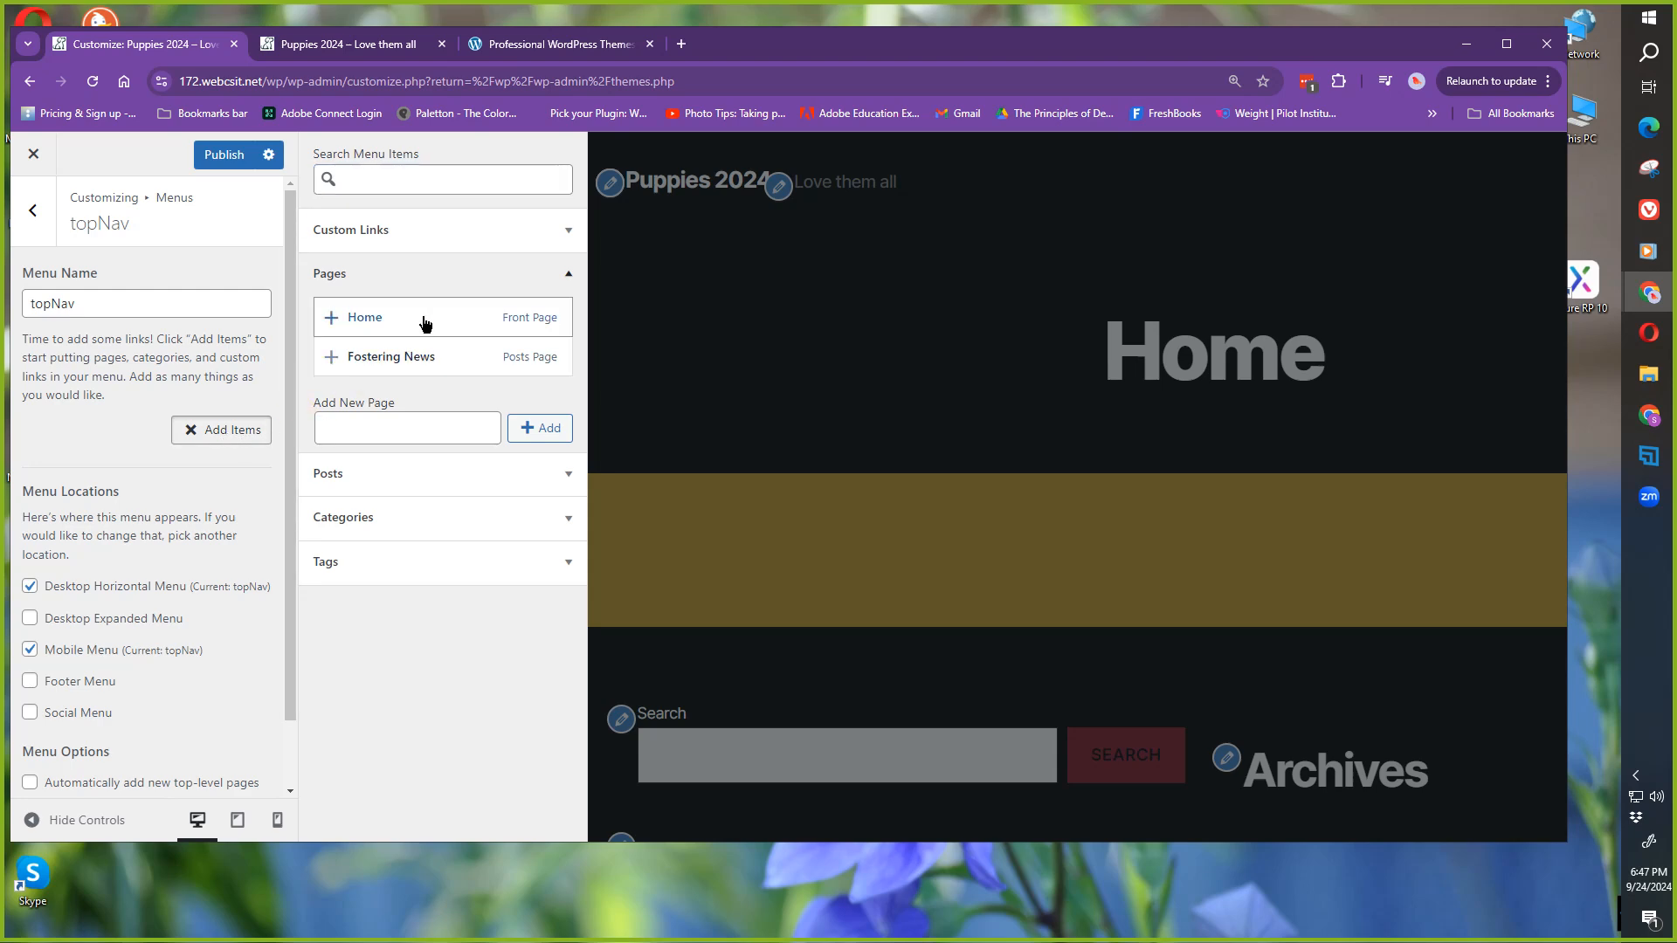
# Add the Home and Fostering News pages to topNav, plus new pages Services and FAQs.
pyautogui.click(425, 322)
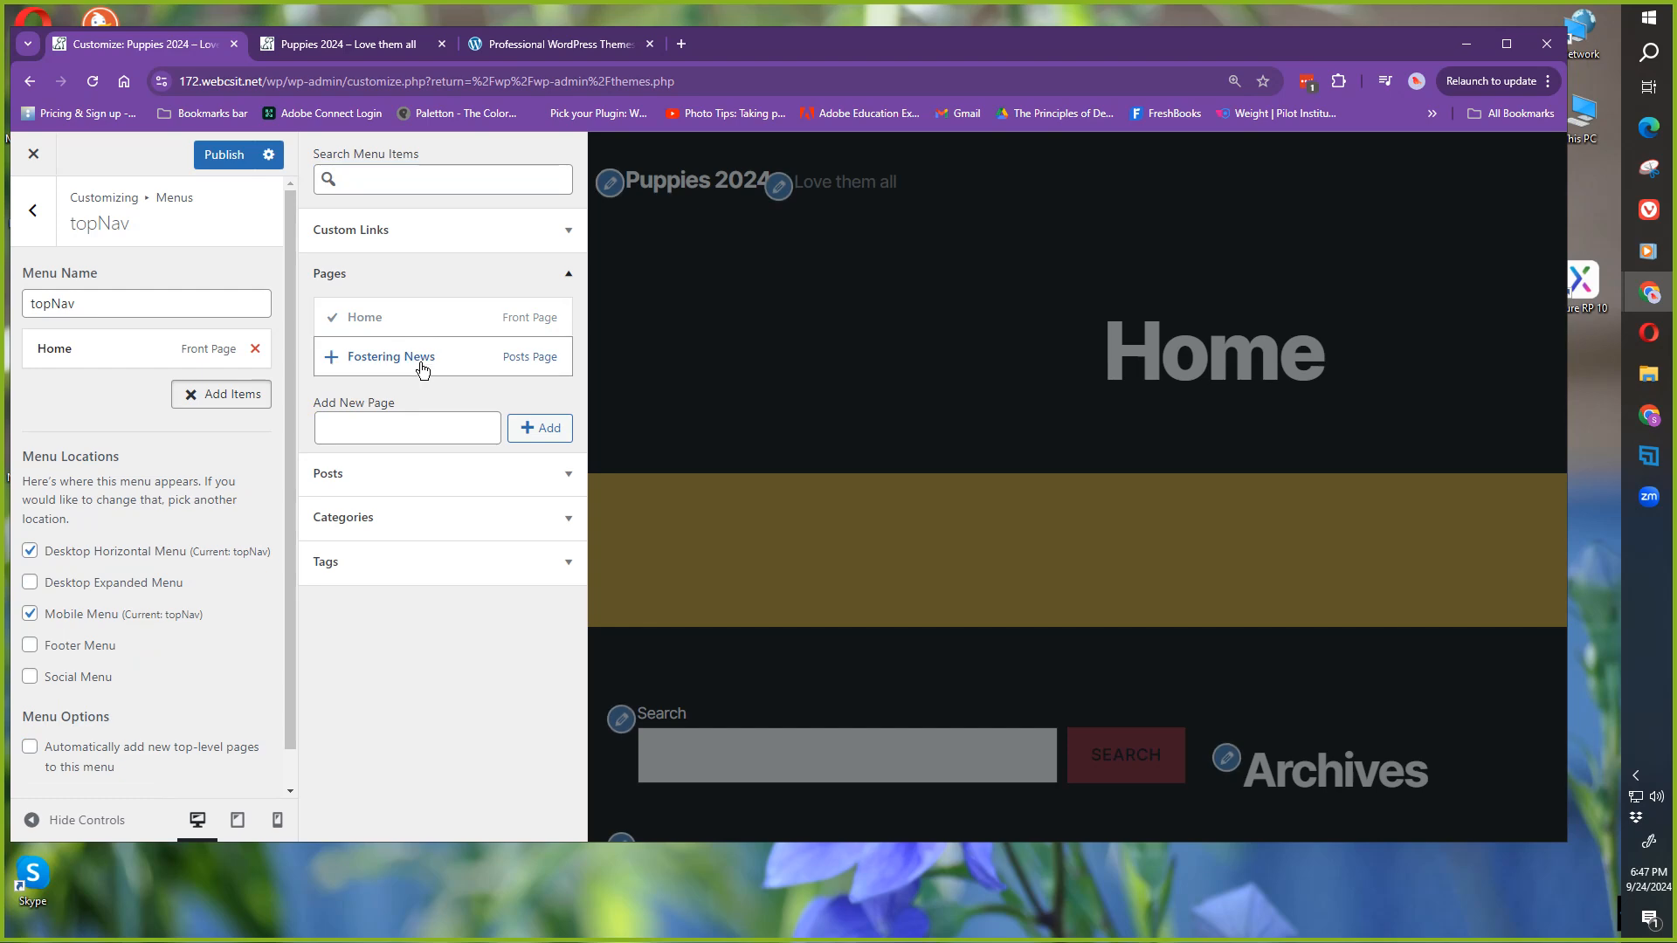
pyautogui.click(425, 364)
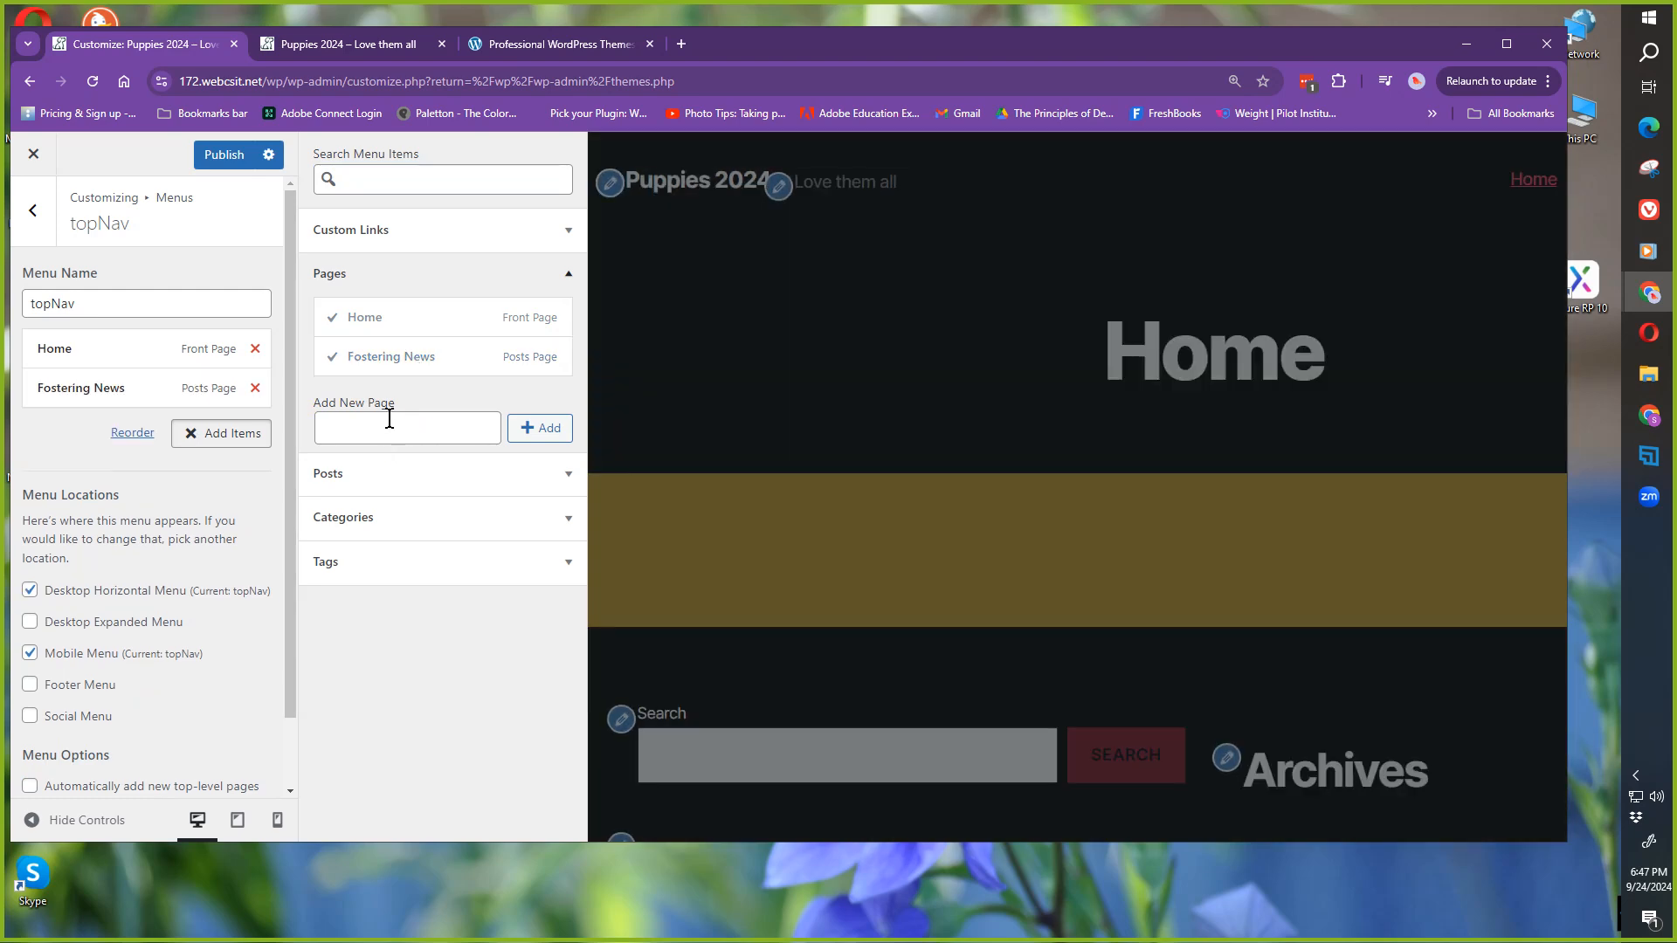
pyautogui.click(389, 427)
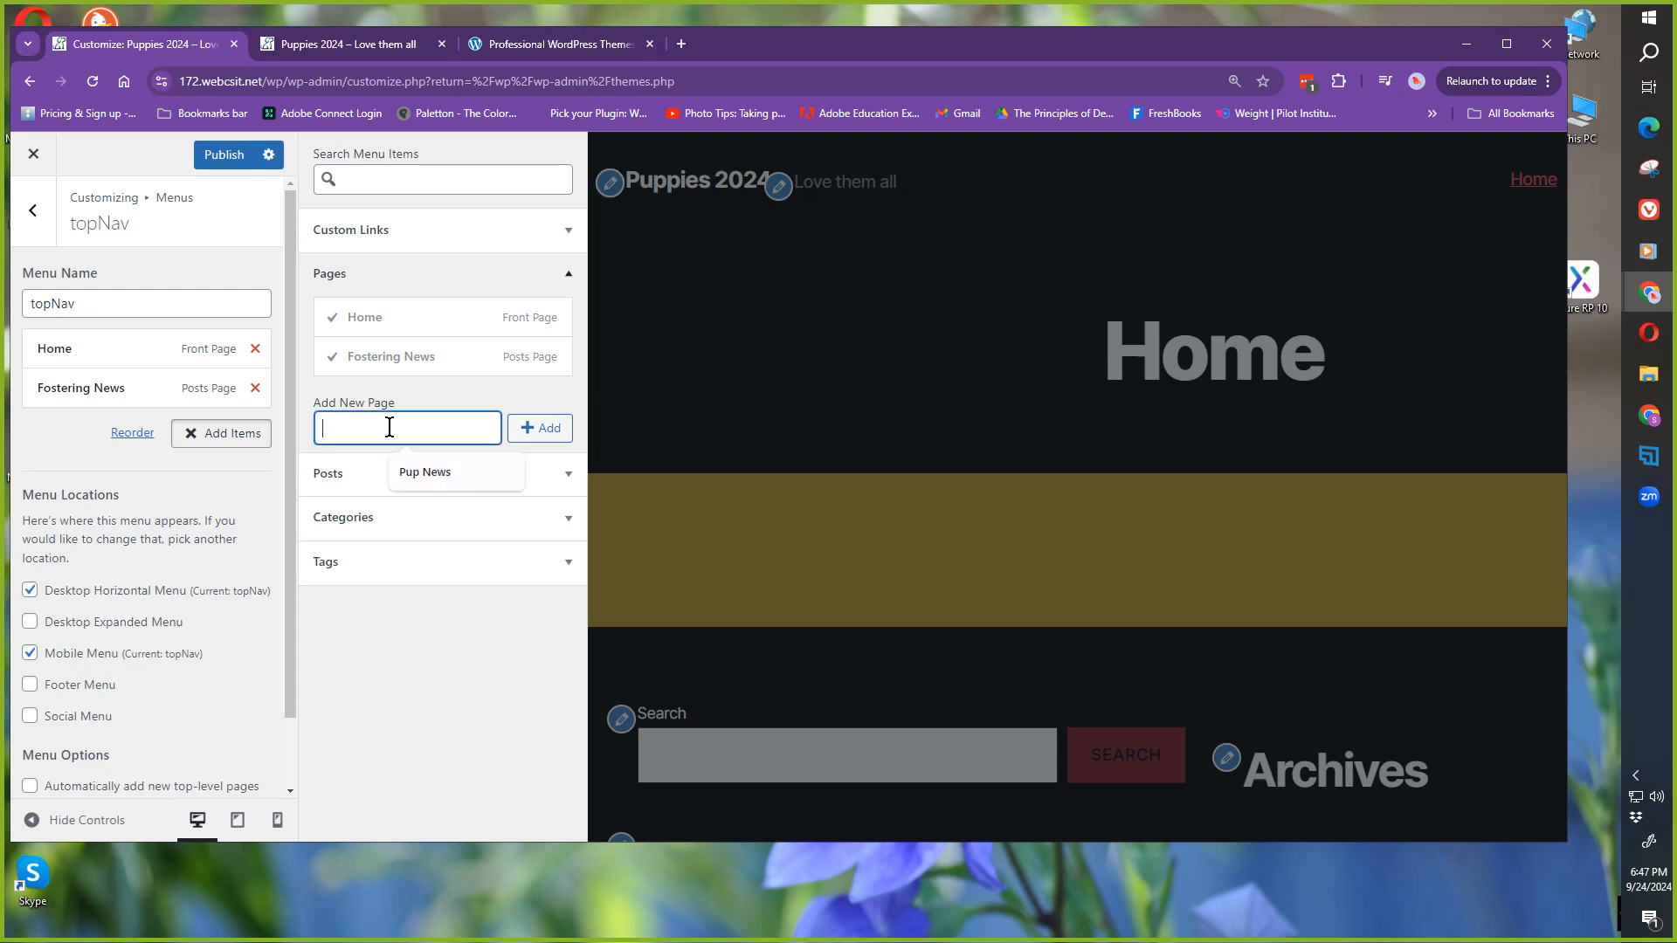
pyautogui.write('Services')
pyautogui.click(543, 428)
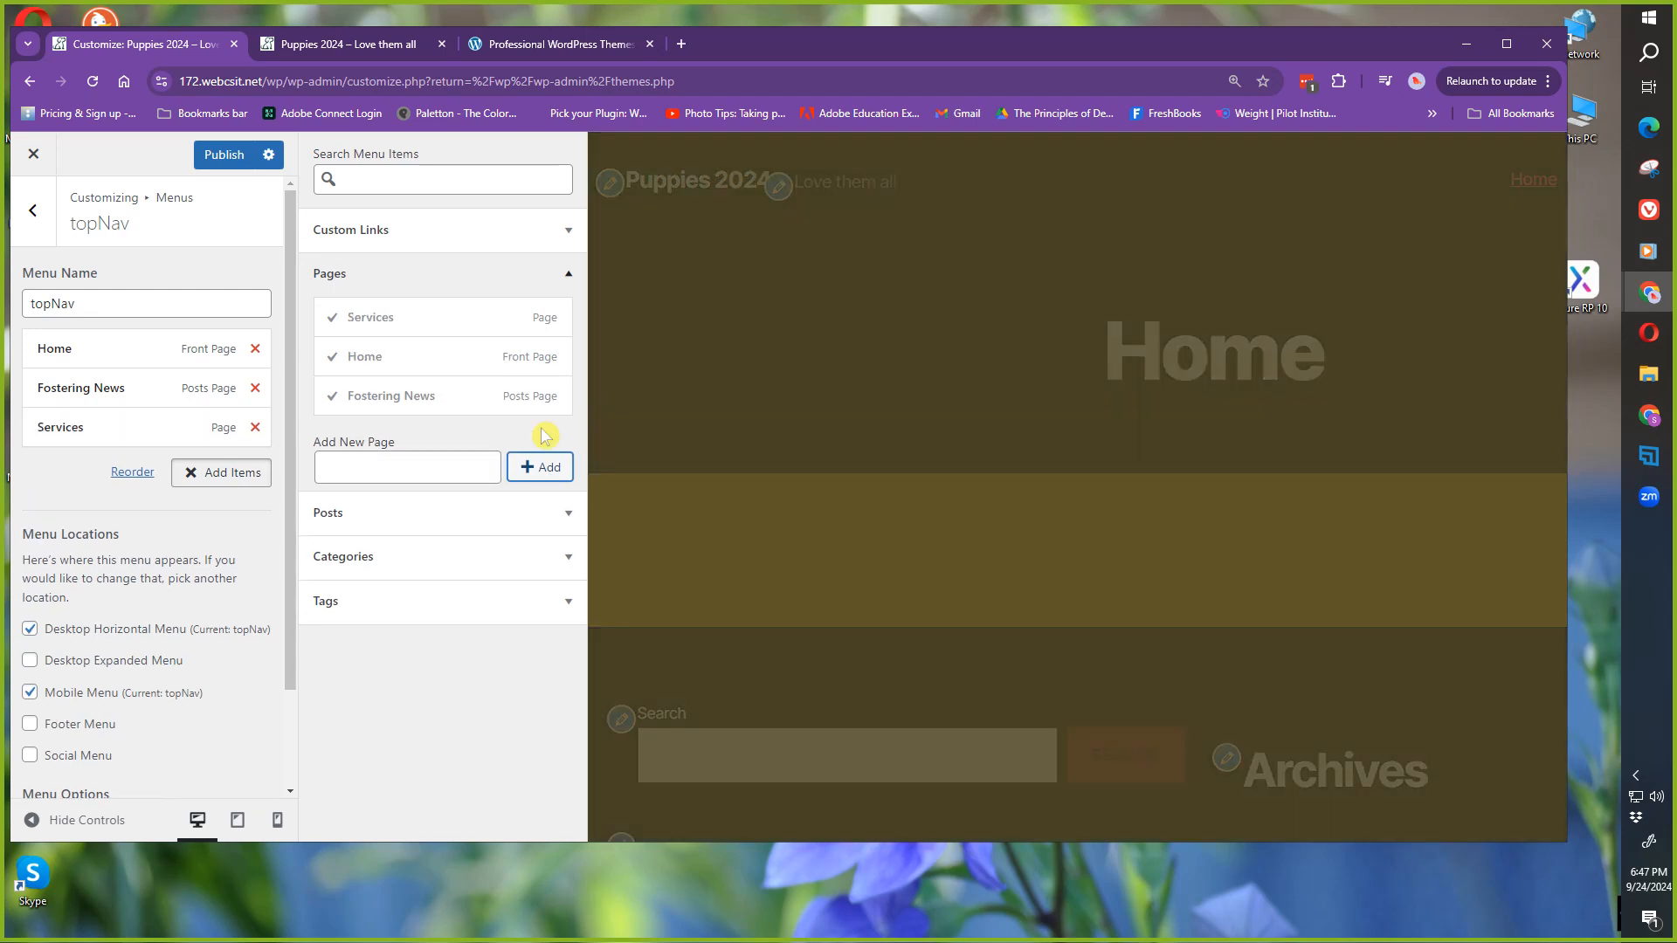
pyautogui.click(373, 467)
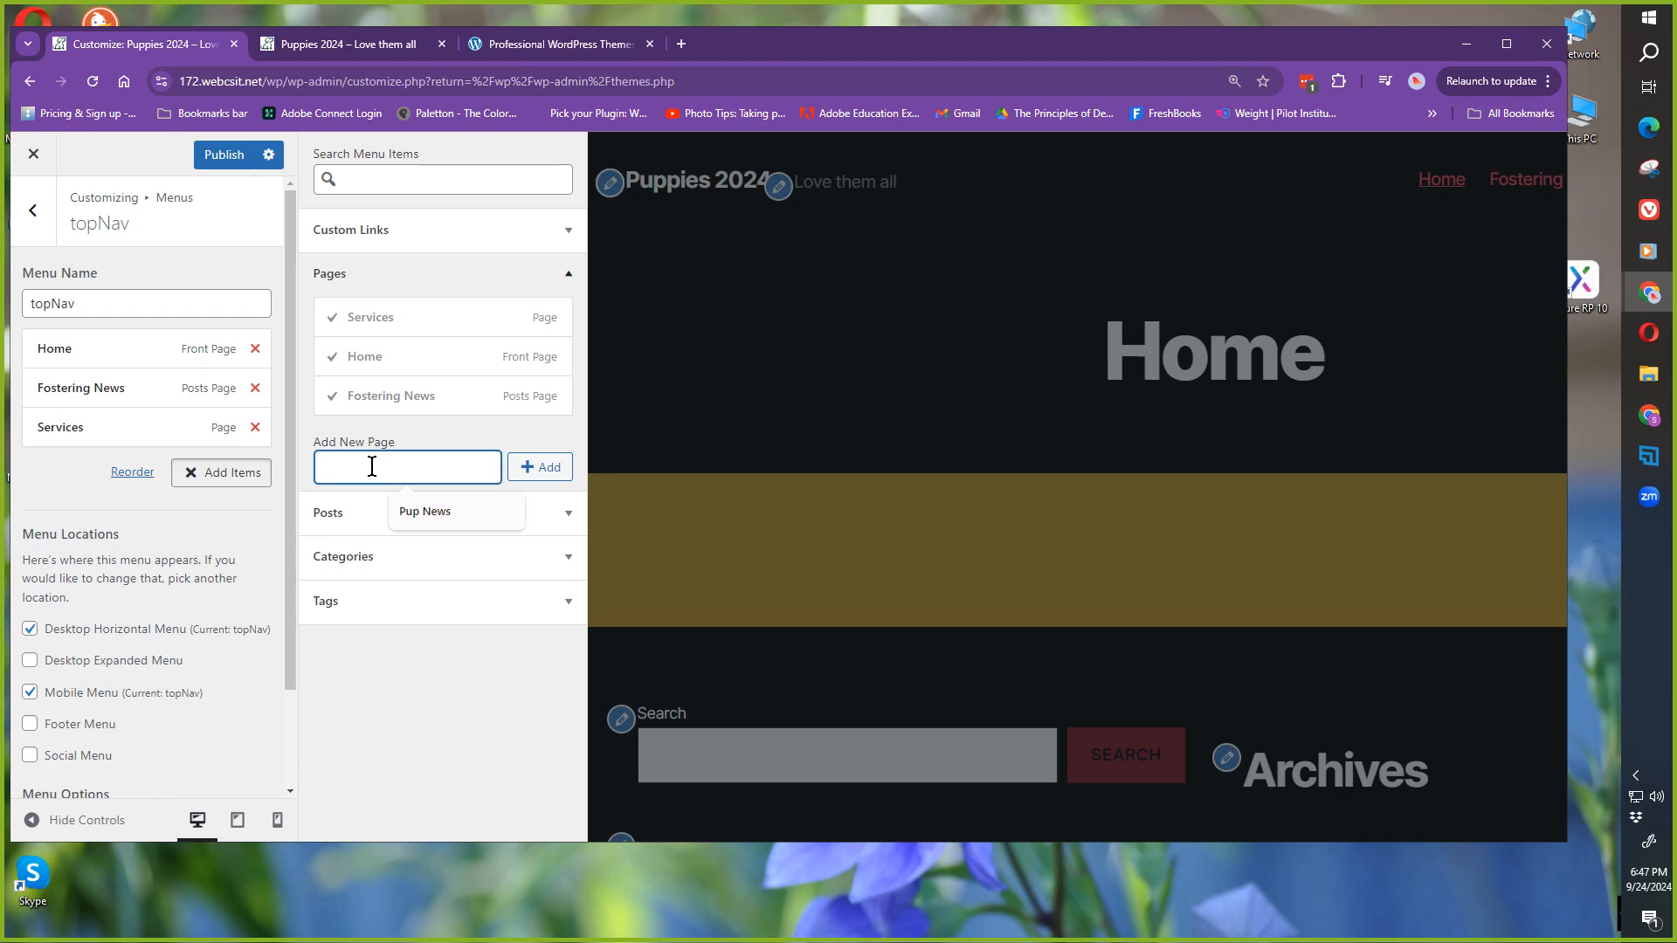
pyautogui.write('FAQs')
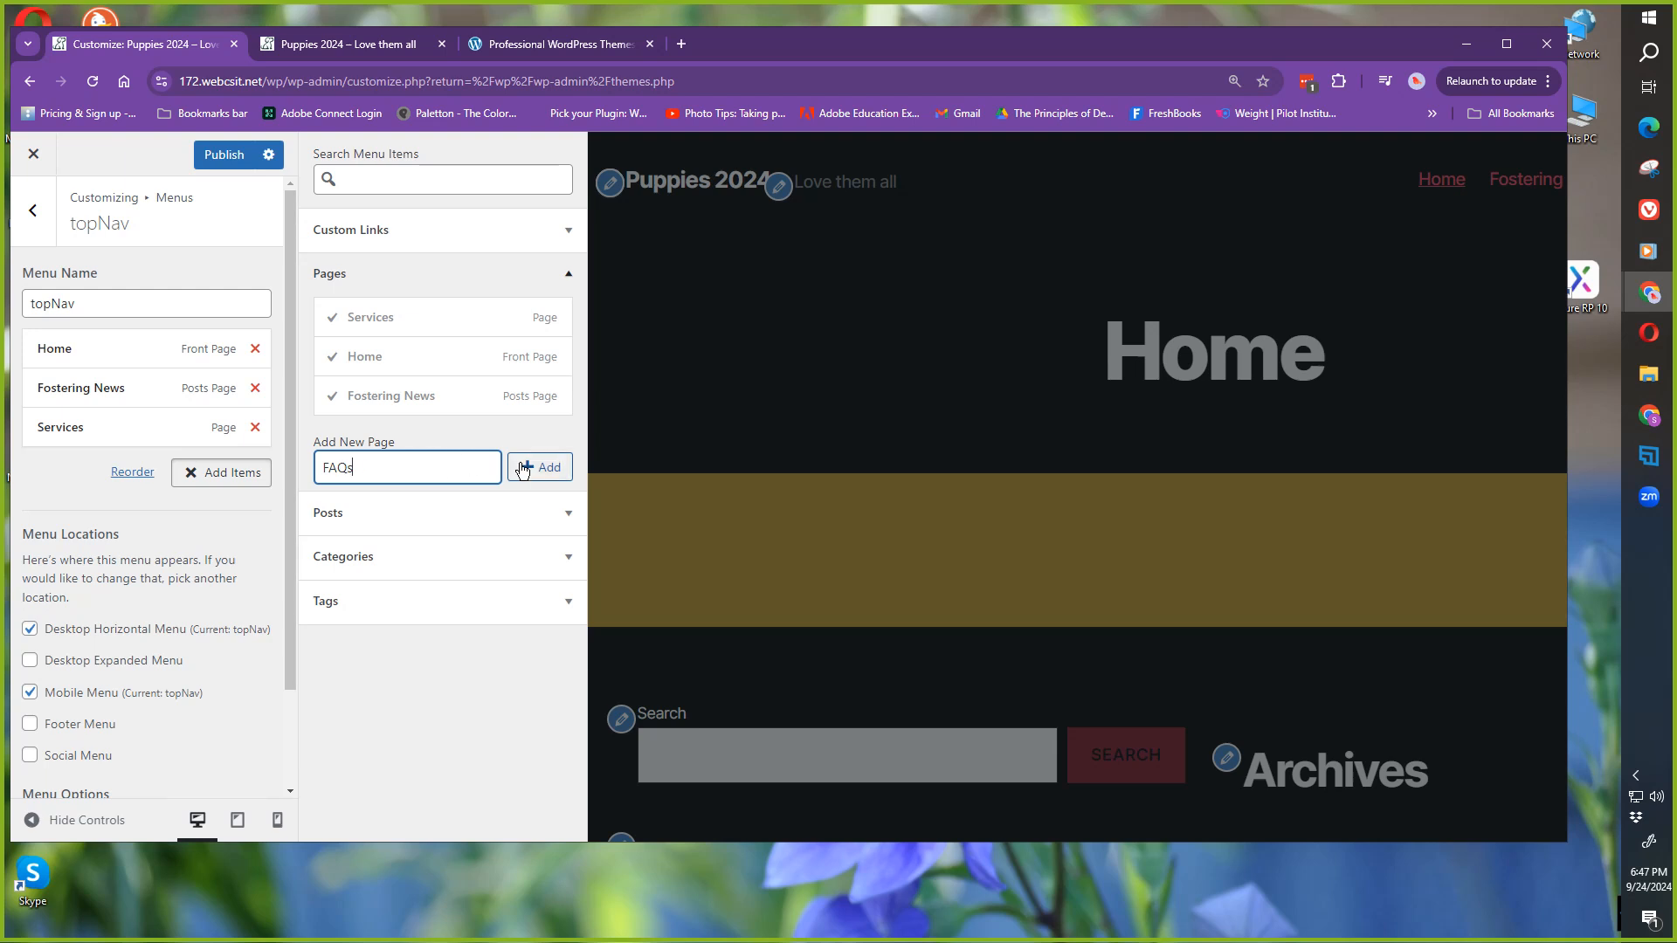
pyautogui.click(535, 468)
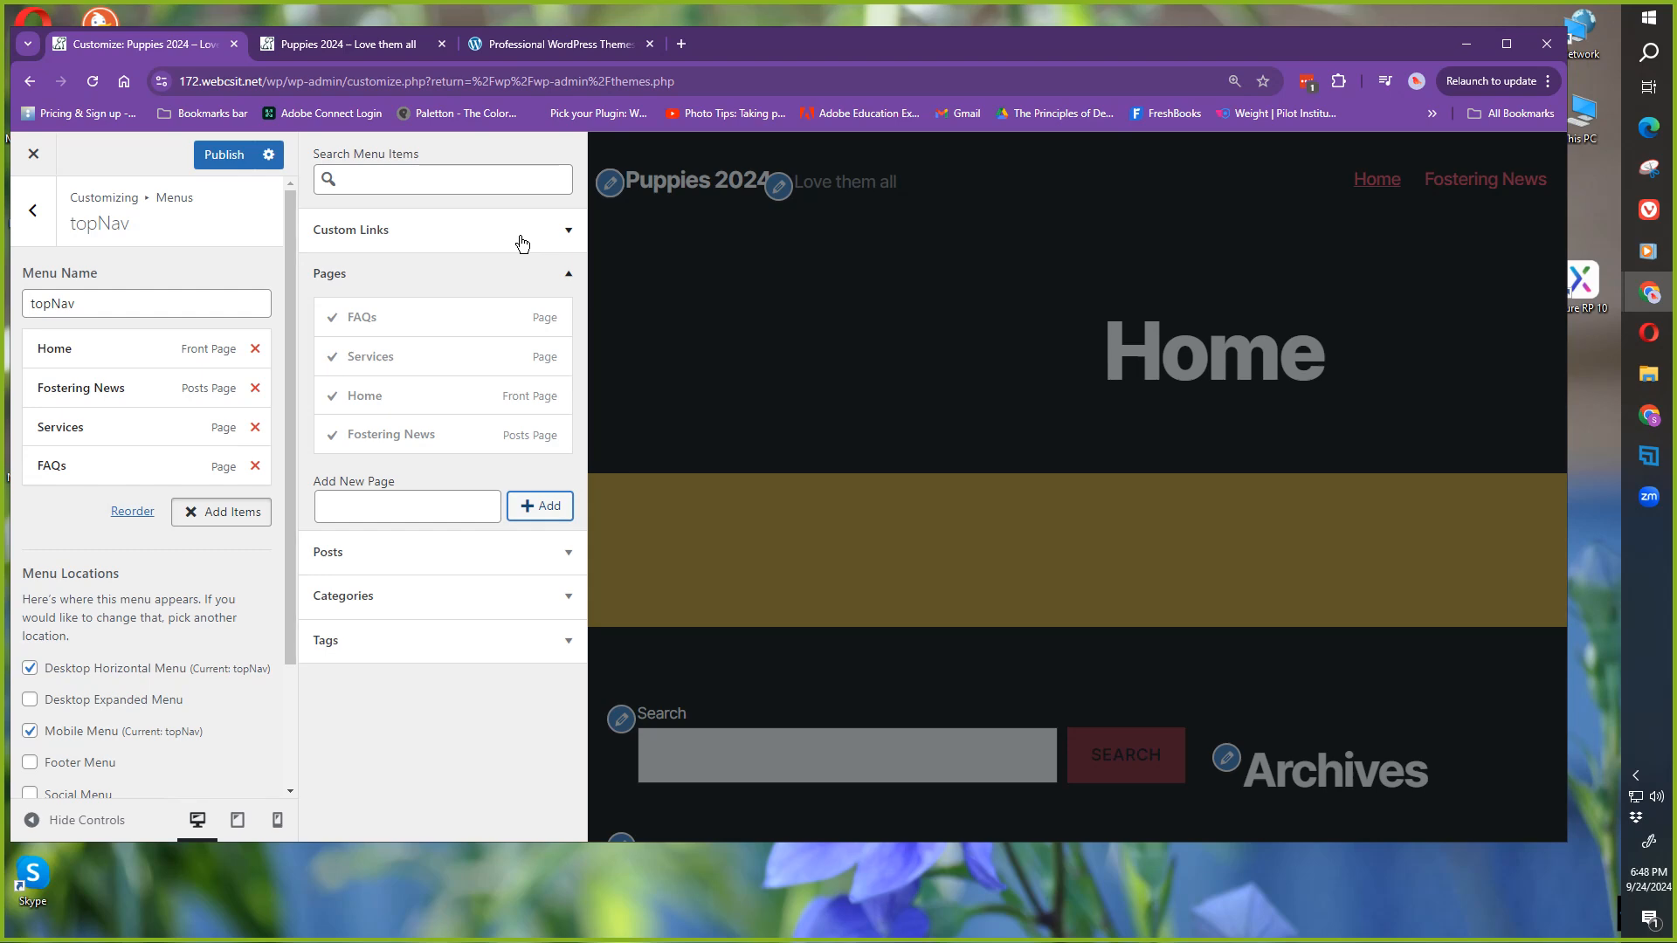
pyautogui.click(522, 241)
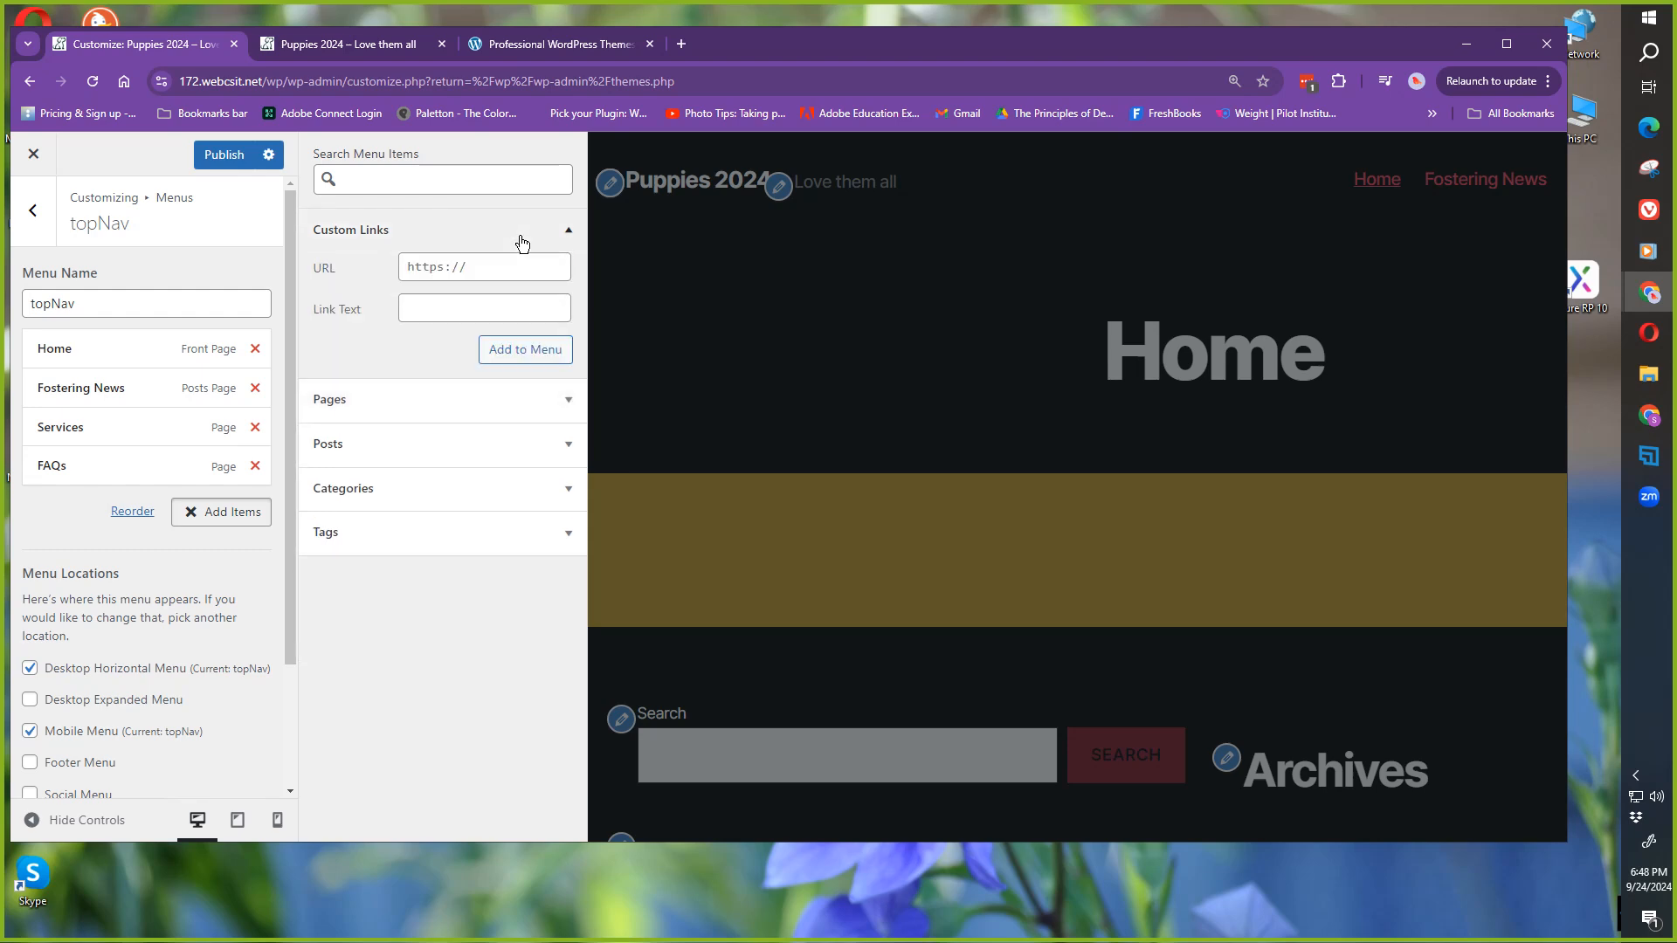
pyautogui.click(434, 308)
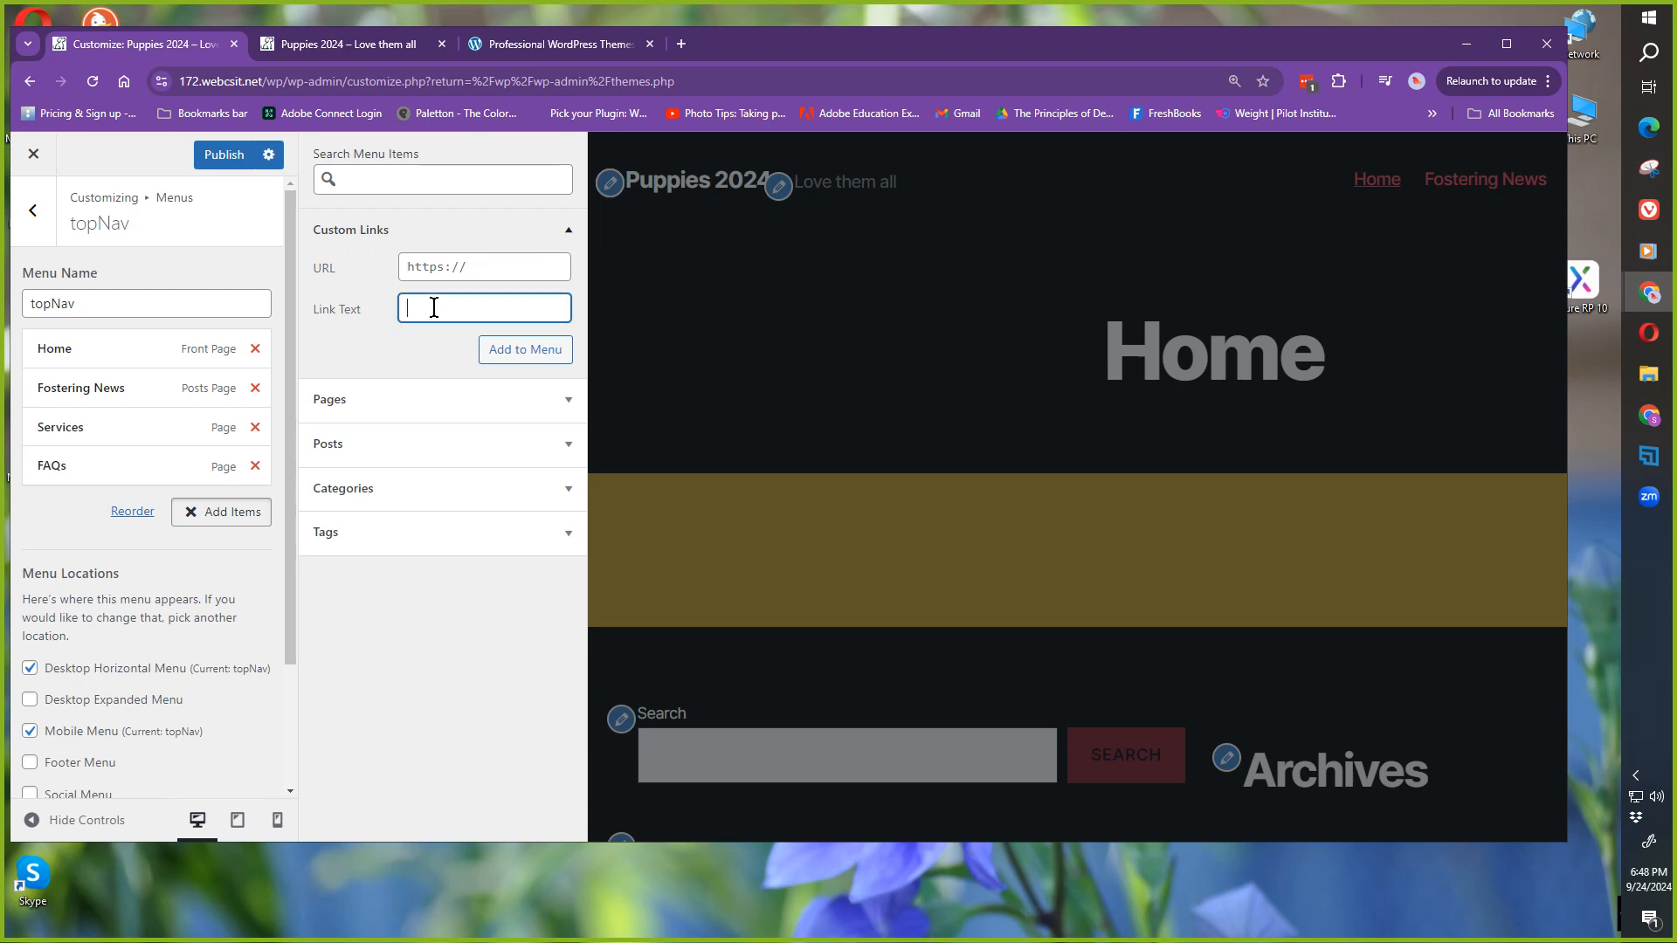
pyautogui.write('WWFoster')
pyautogui.click(480, 266)
pyautogui.write('Https')
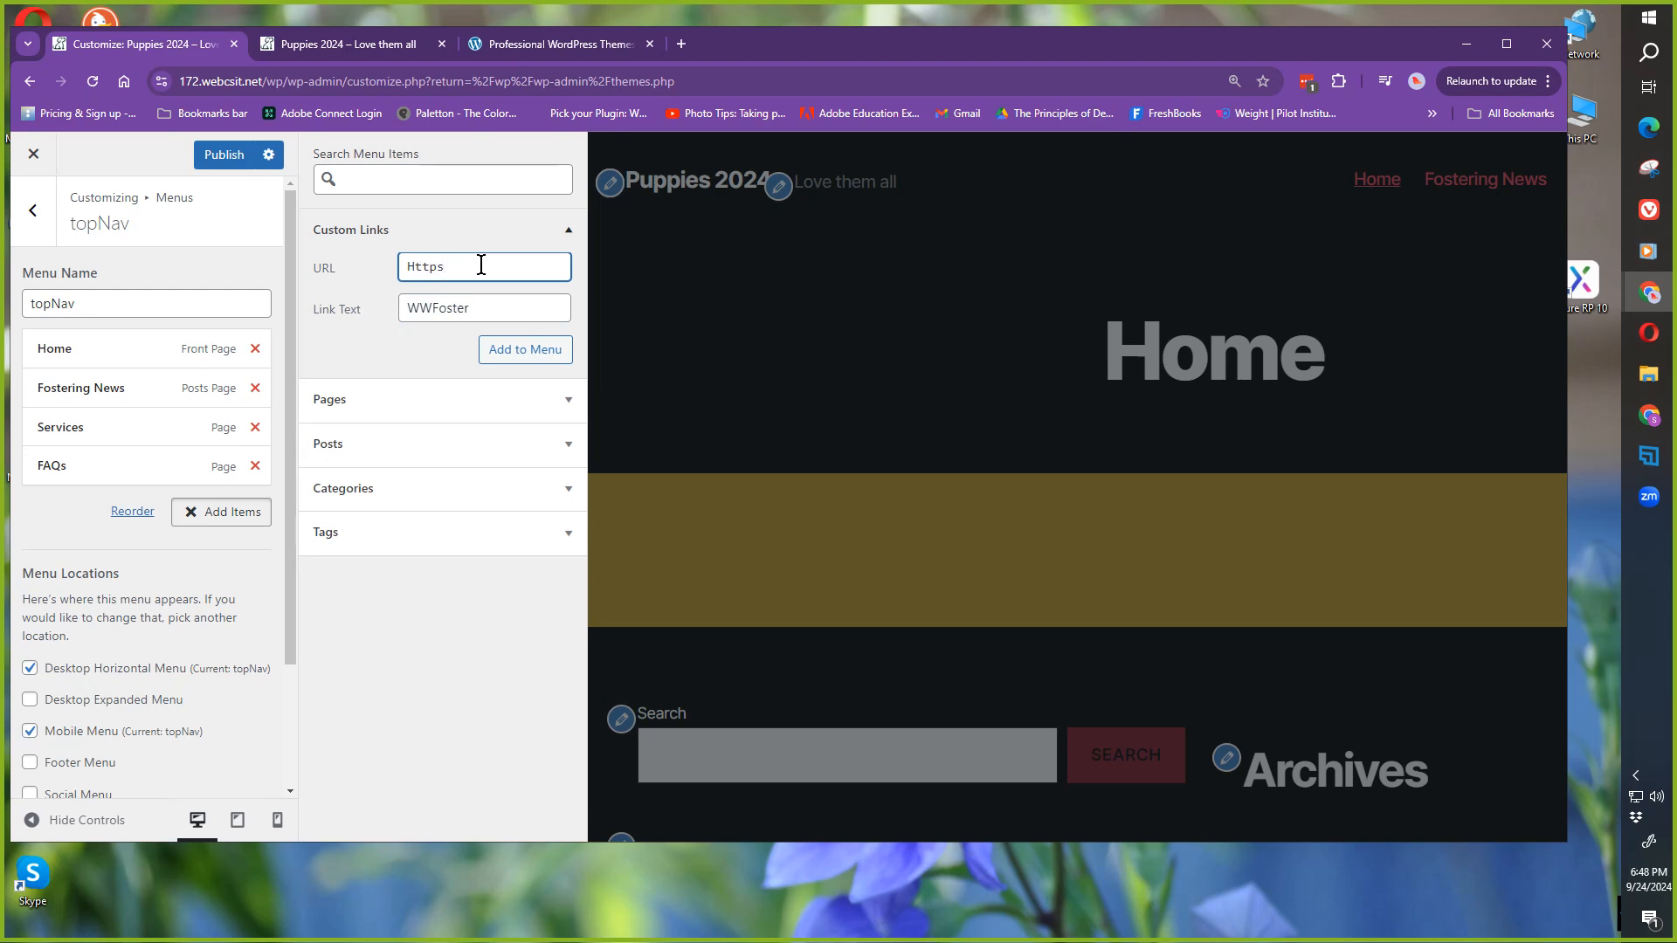
pyautogui.write('://jccc.edu')
pyautogui.click(413, 265)
pyautogui.press('BackSpace')
pyautogui.write('h')
pyautogui.click(534, 350)
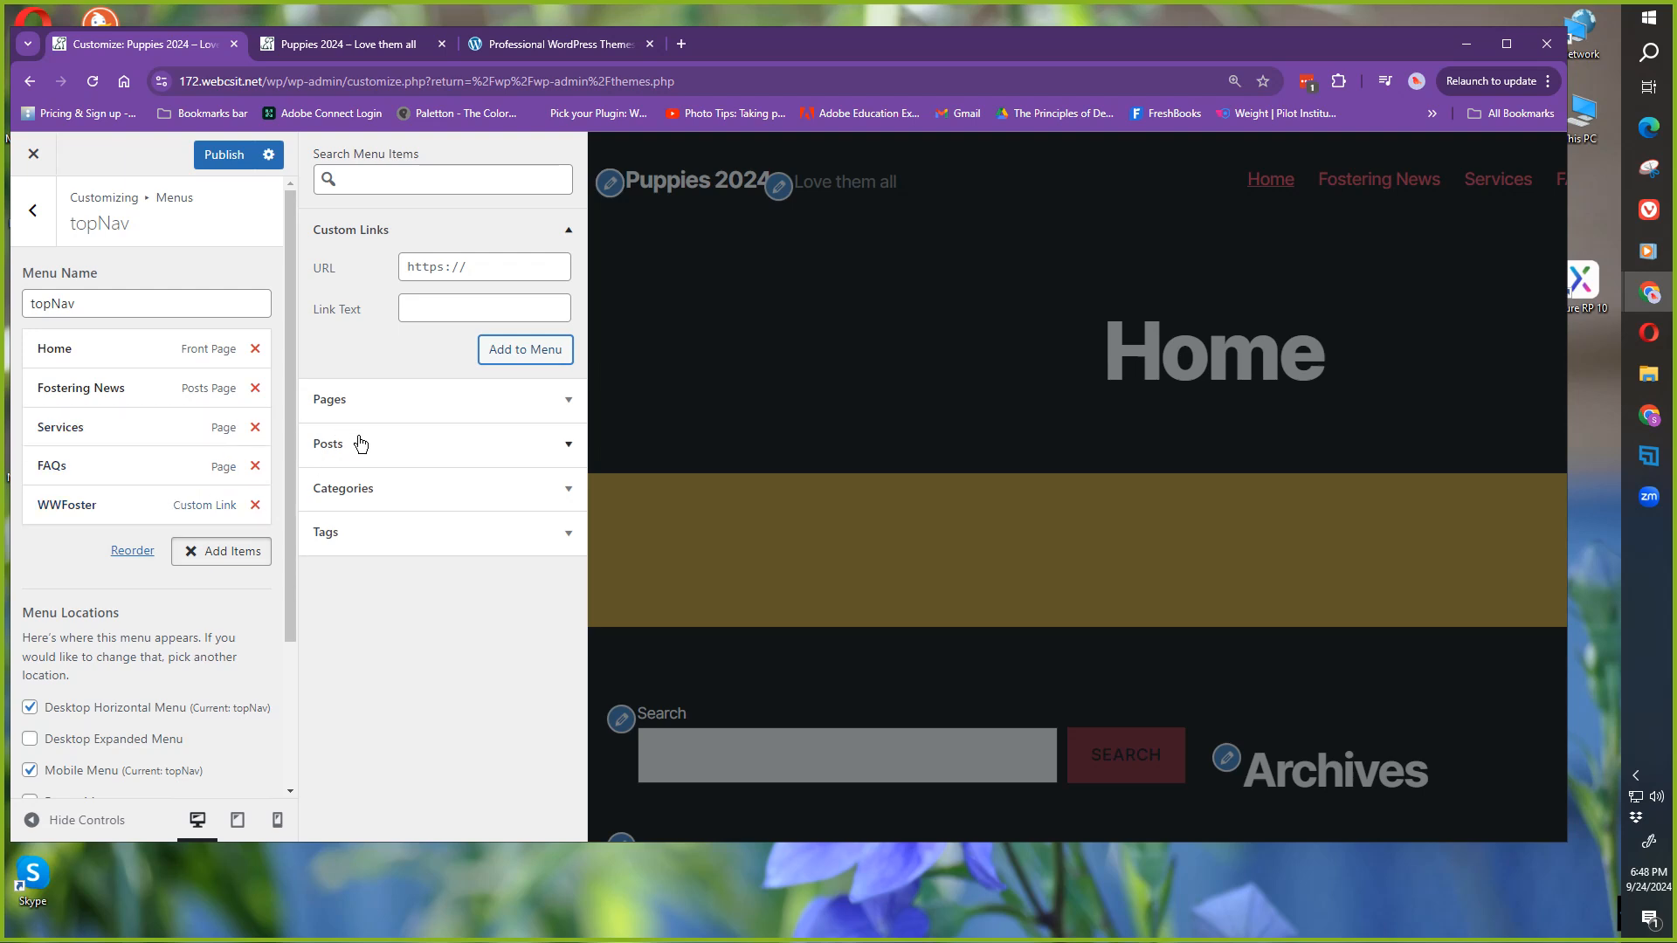
# Expand the Pages section in the topNav menu's Add Items panel.
pyautogui.click(397, 418)
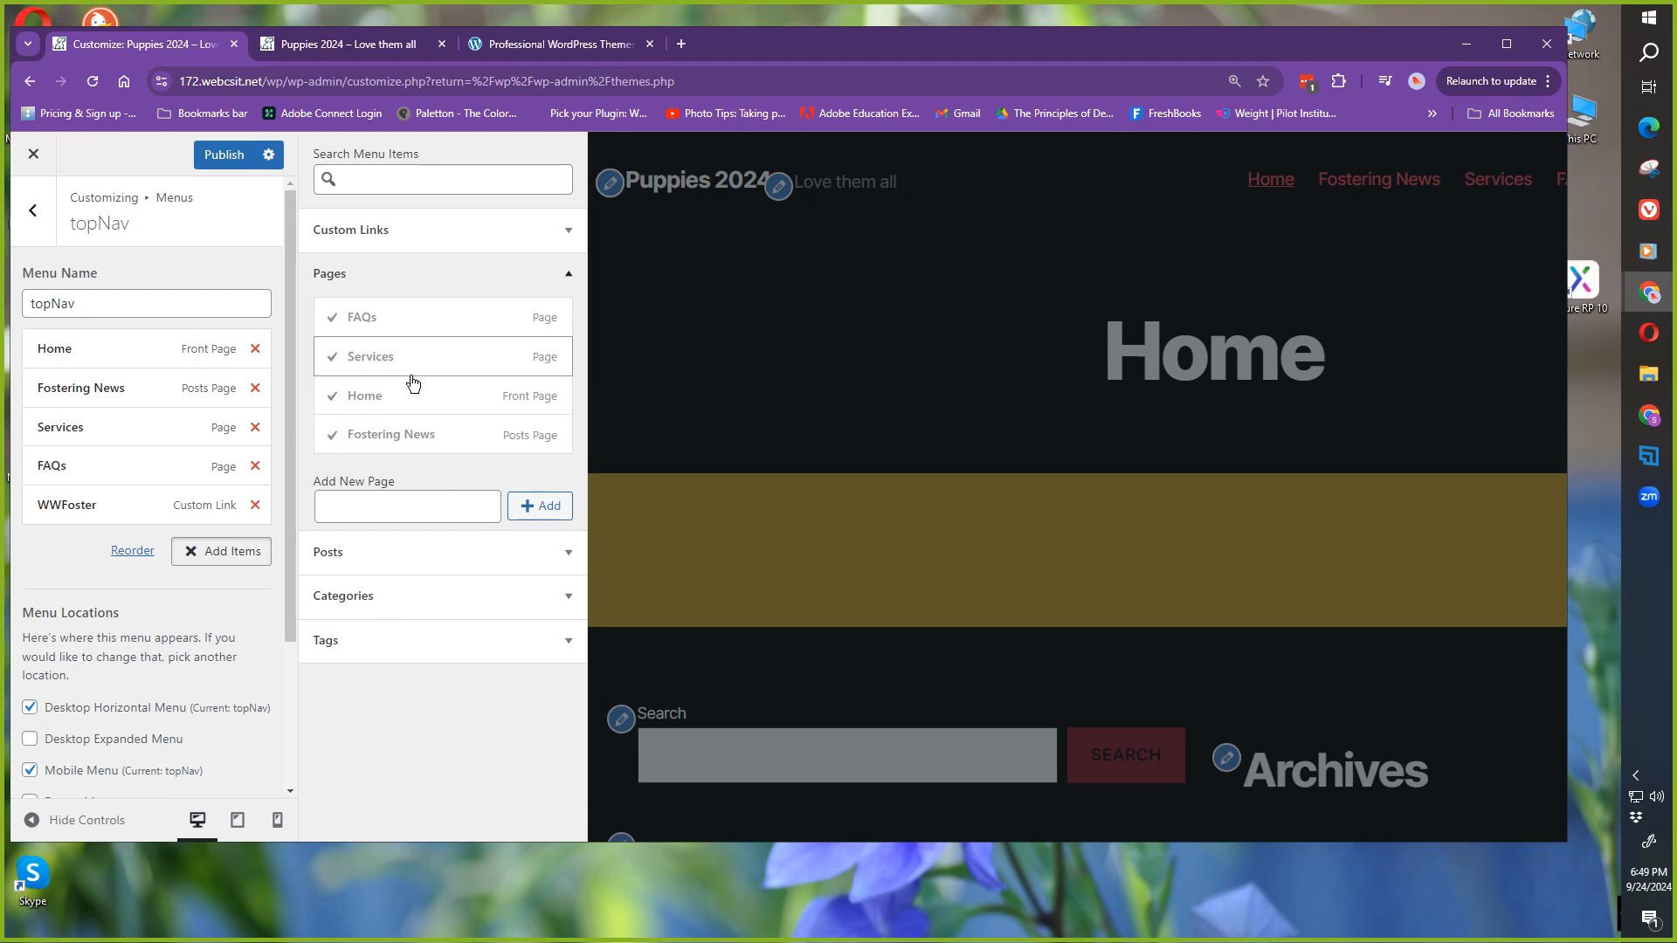
# Move Fostering News to the end of topNav and place FAQs right after WWFoster.
pyautogui.moveTo(131, 387); pyautogui.dragTo(131, 510)
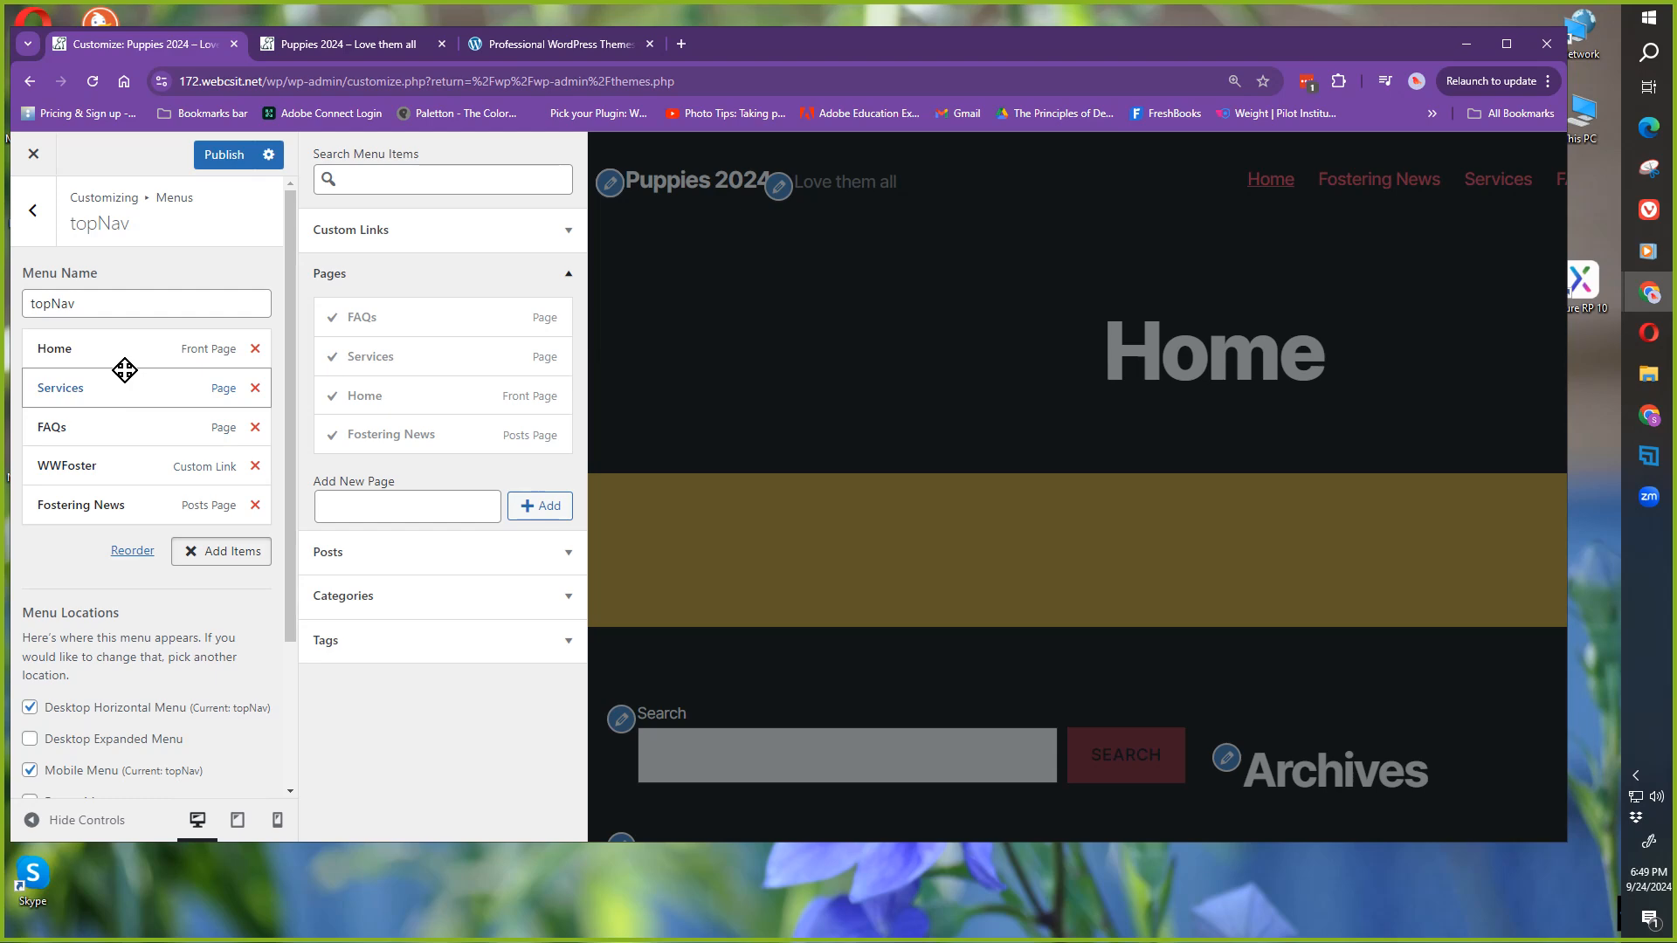
pyautogui.moveTo(123, 416); pyautogui.dragTo(143, 464)
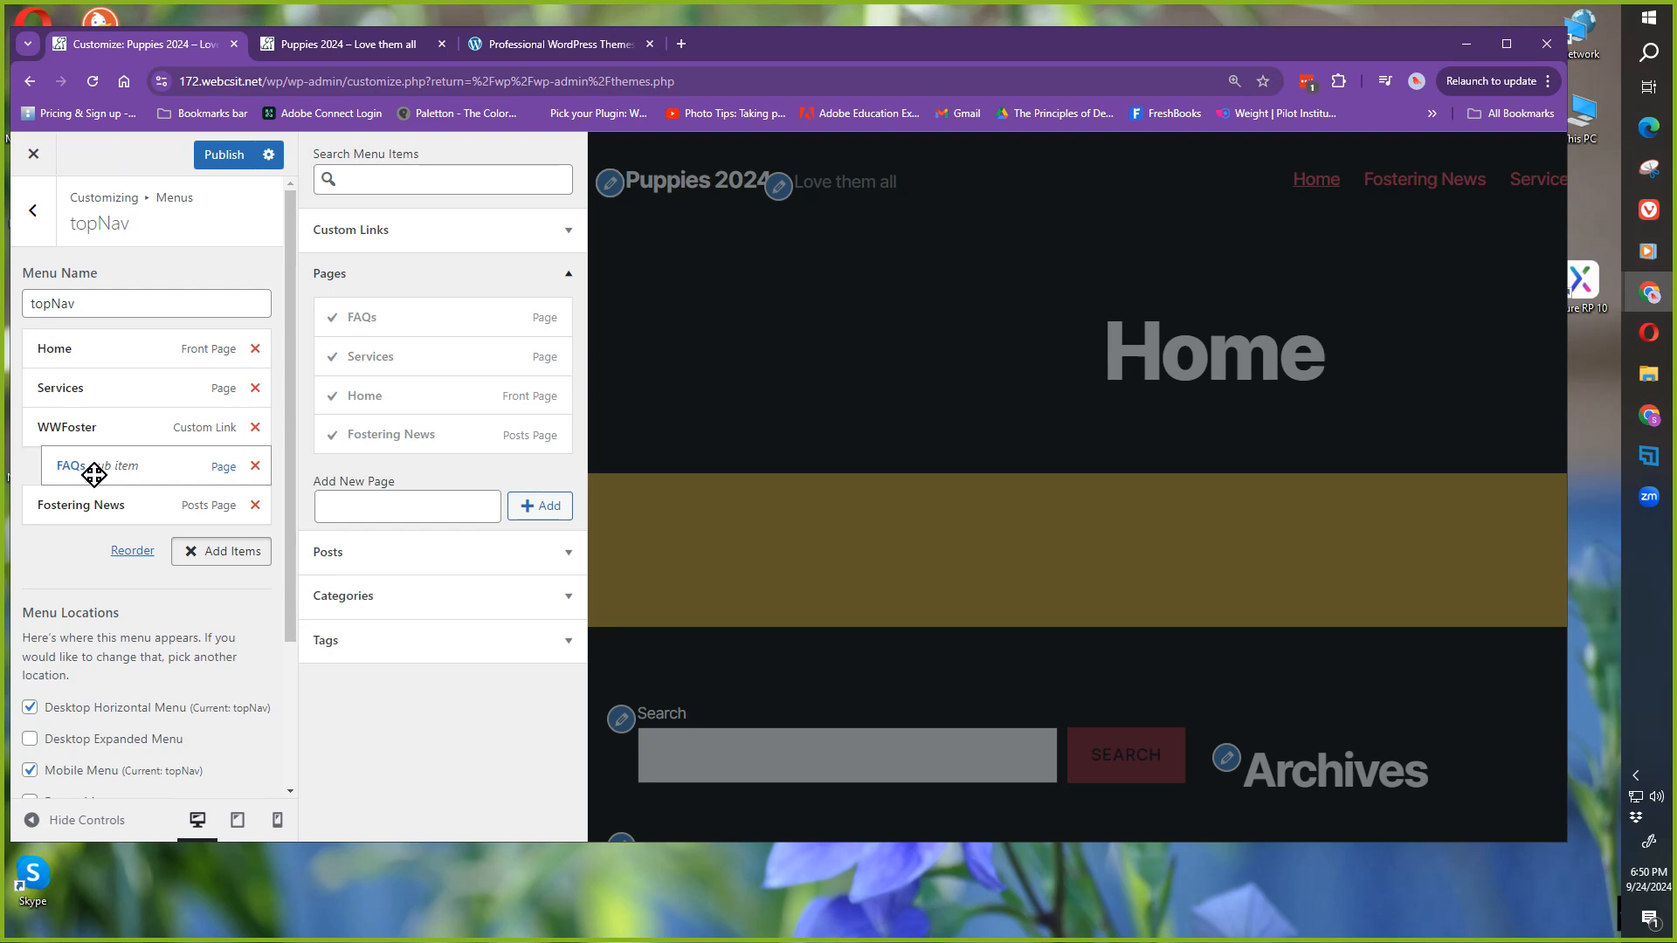
pyautogui.moveTo(93, 475)
pyautogui.mouseDown()
pyautogui.moveTo(123, 456)
pyautogui.moveTo(108, 460)
pyautogui.mouseUp()
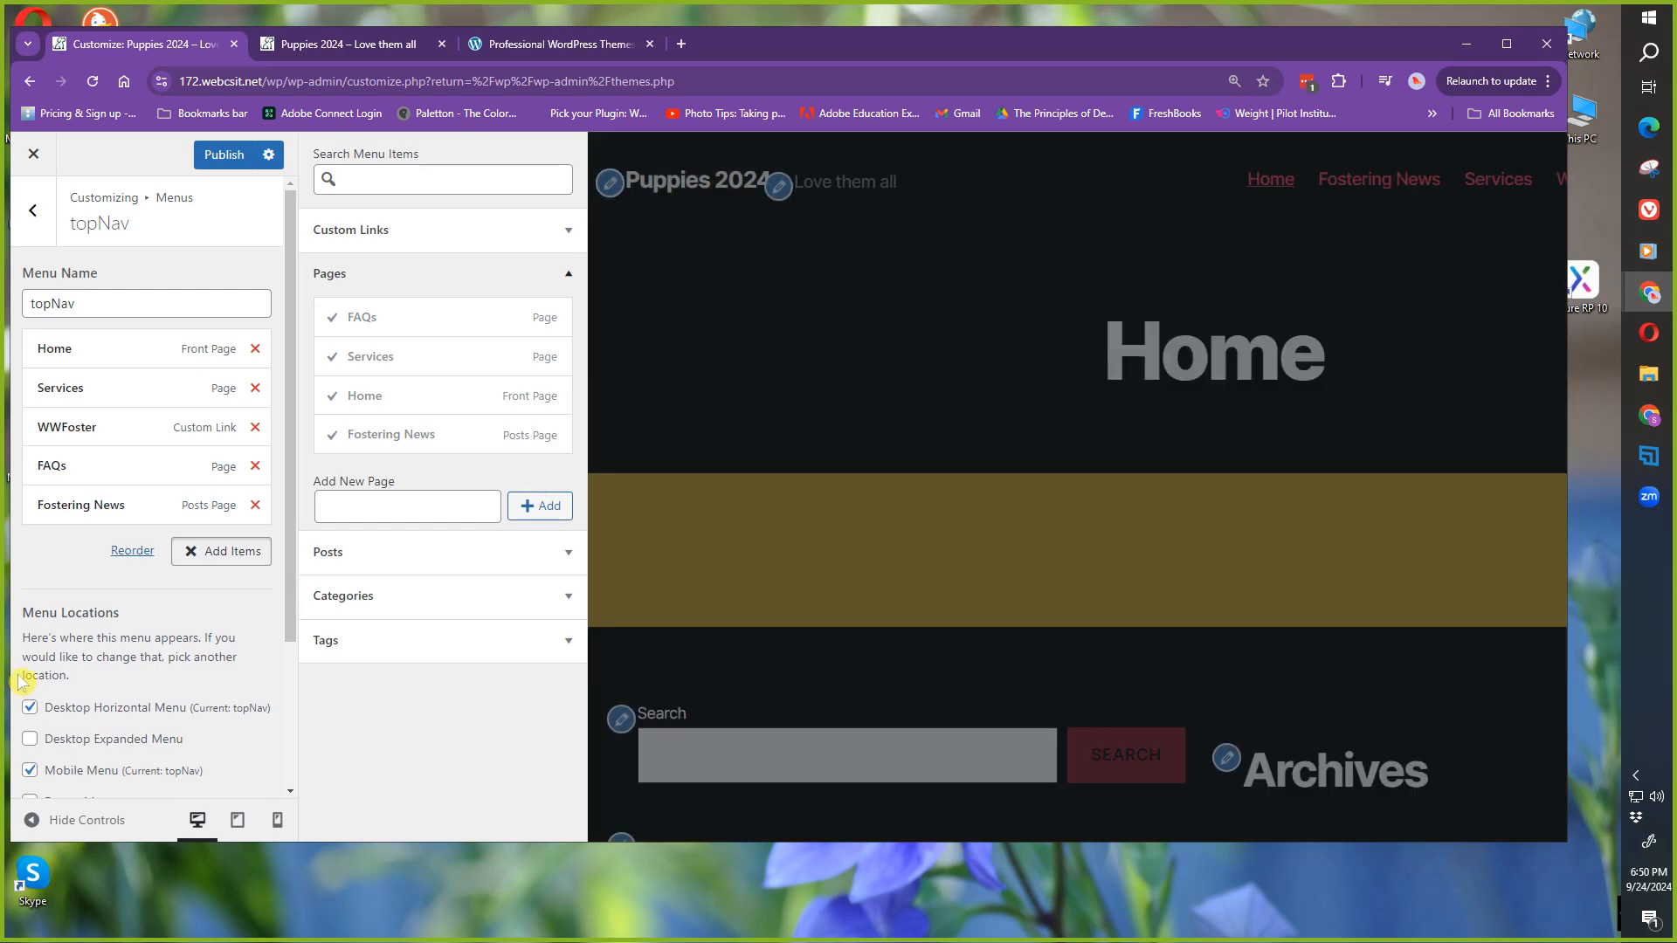
# Indent FAQs as a sub-item under WWFoster and check the final menu order.
pyautogui.moveTo(68, 464); pyautogui.dragTo(85, 466)
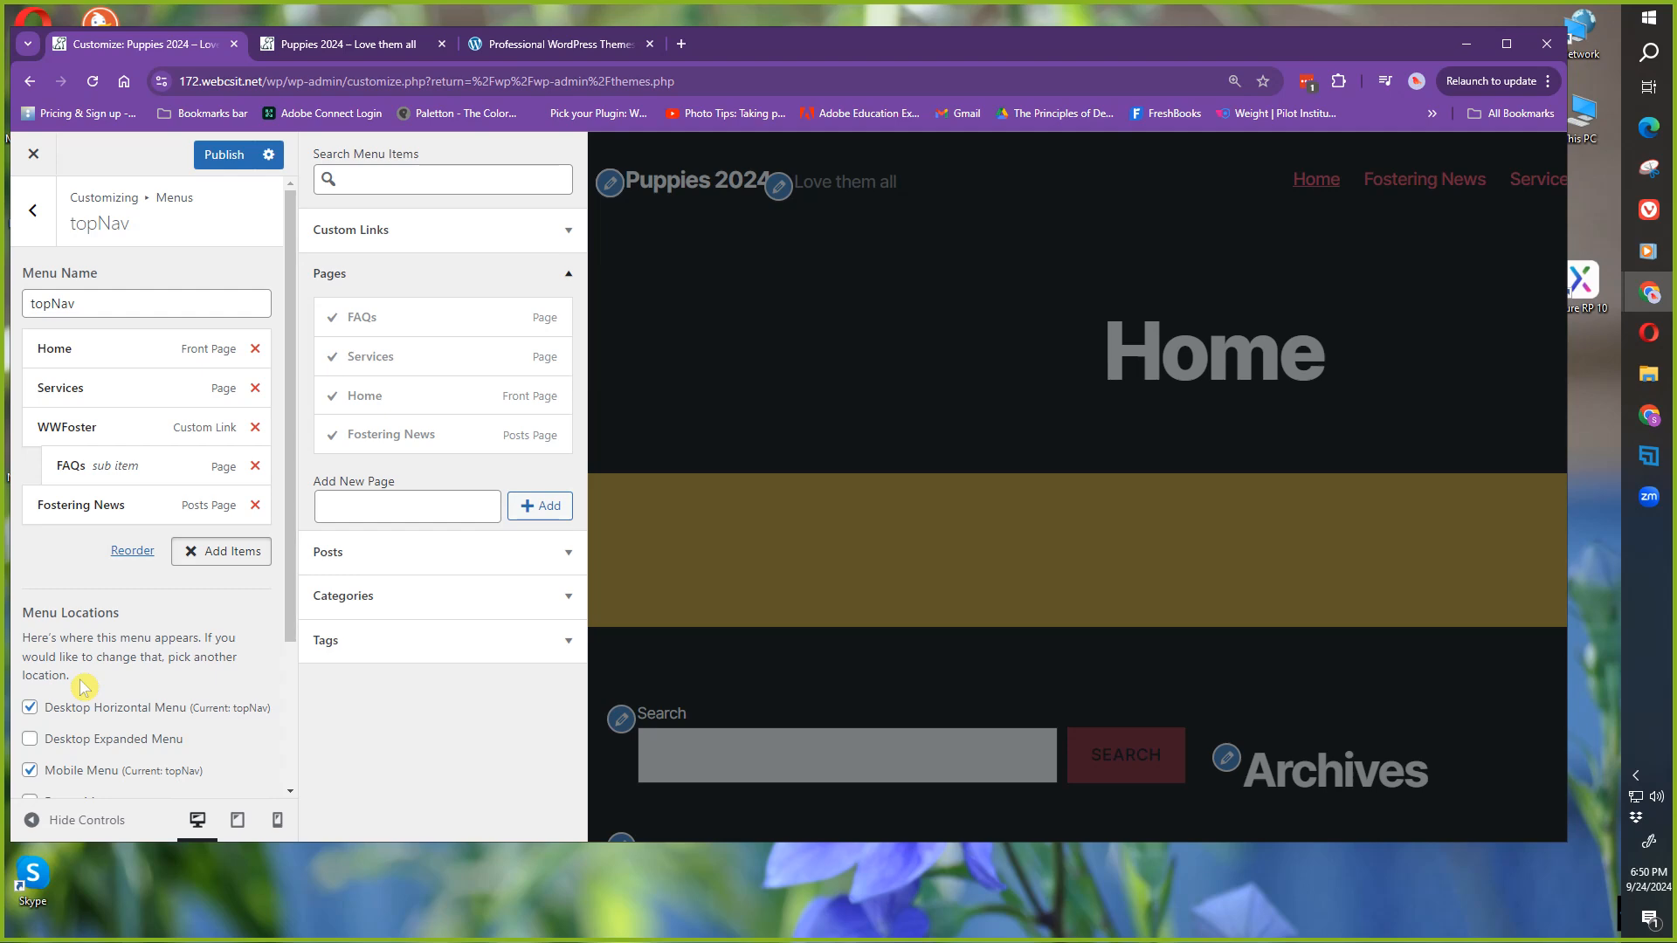
pyautogui.scroll(-3, 114, 664)
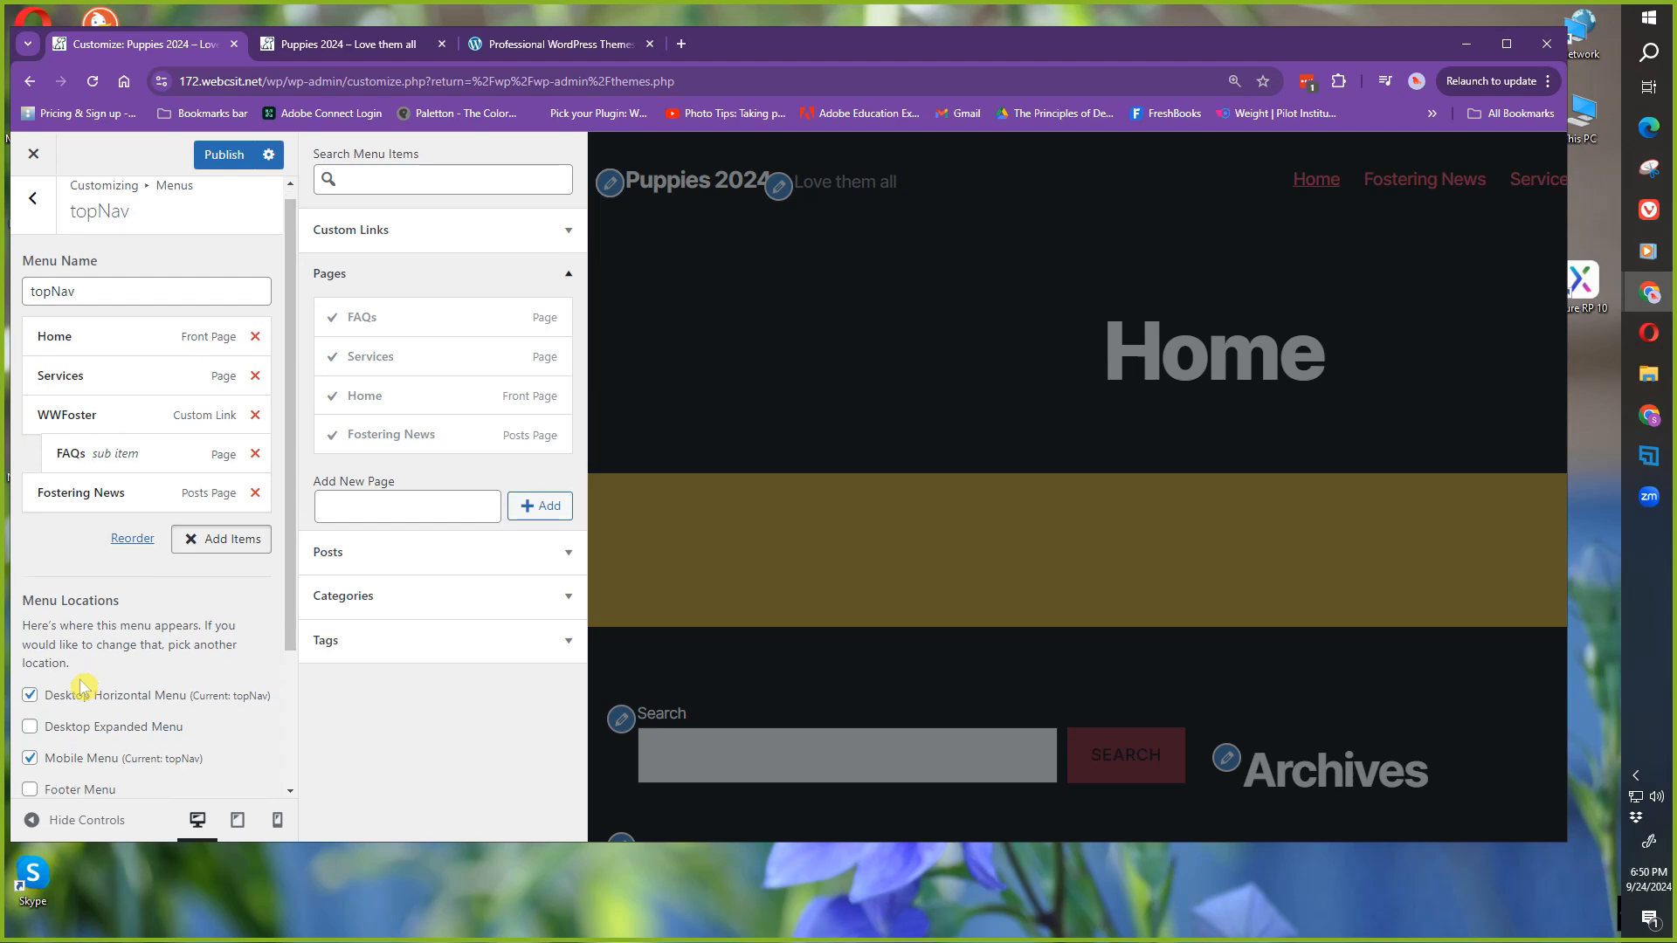
pyautogui.scroll(3, 166, 593)
pyautogui.scroll(-3, 169, 594)
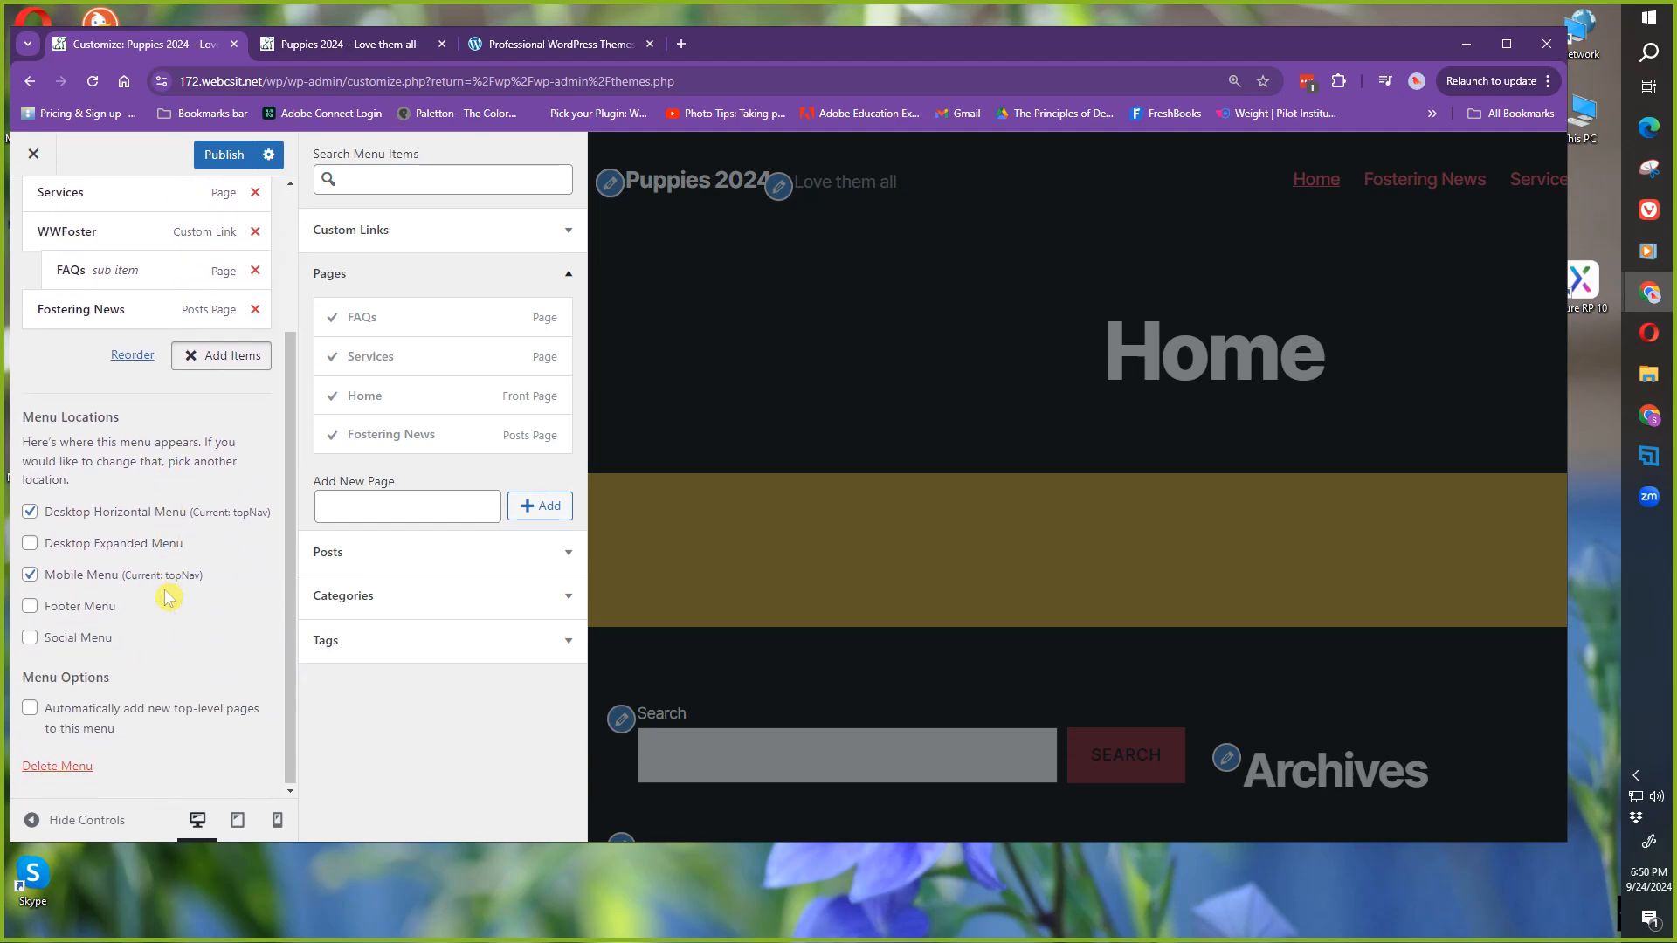
pyautogui.scroll(3, 173, 601)
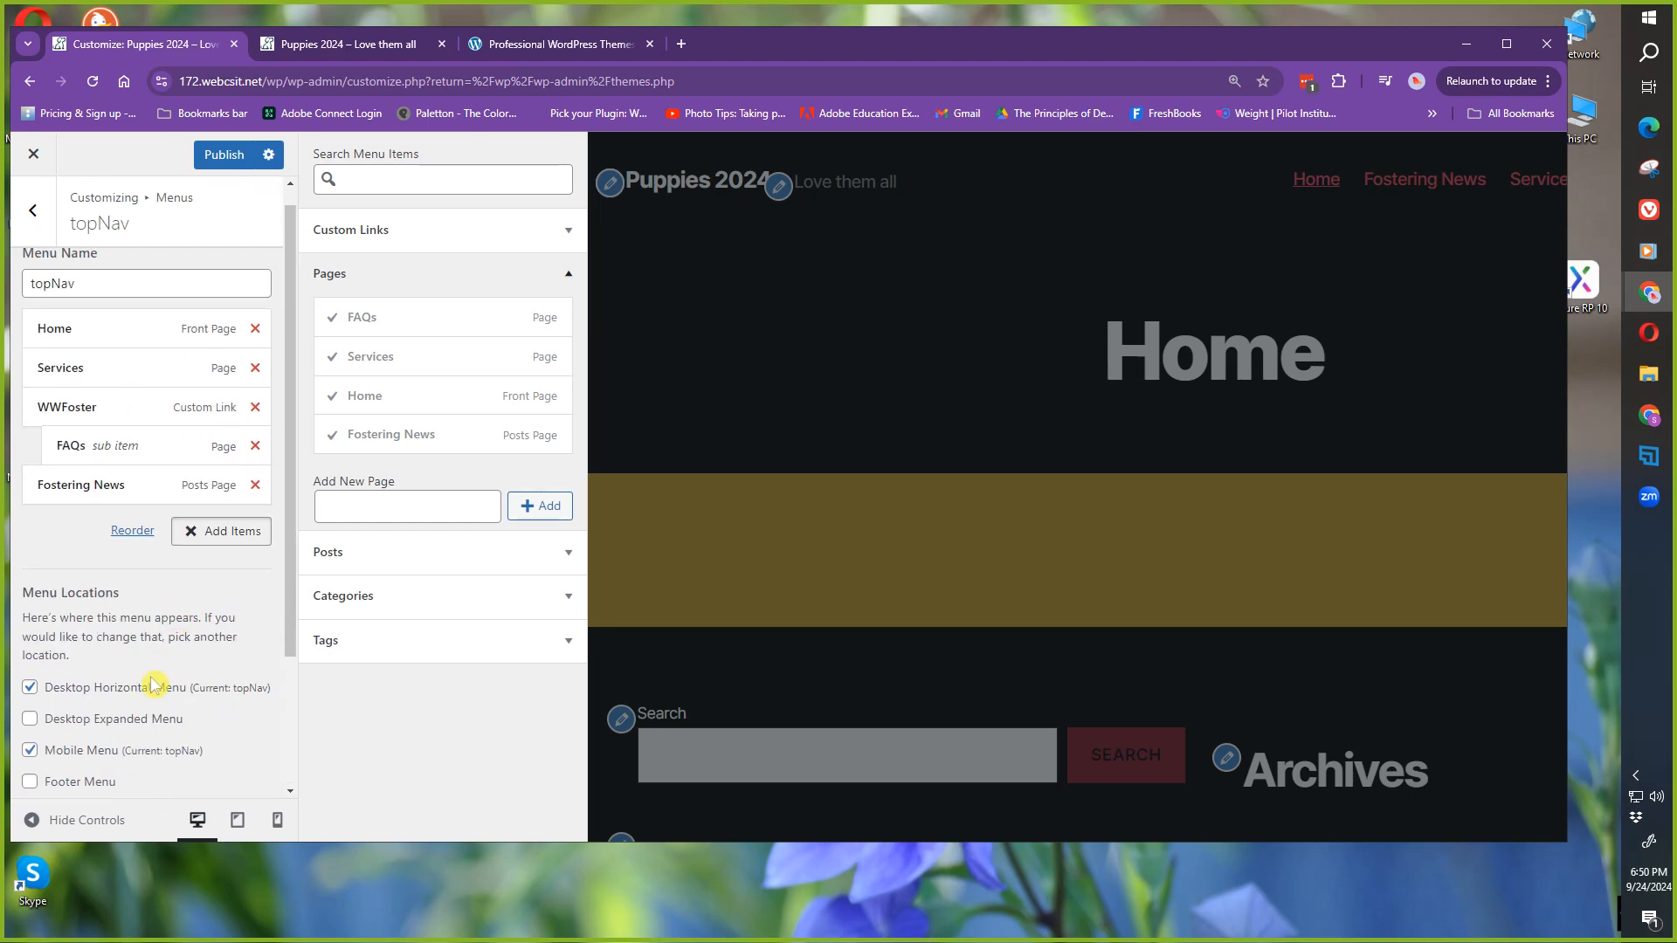
pyautogui.scroll(-2, 131, 673)
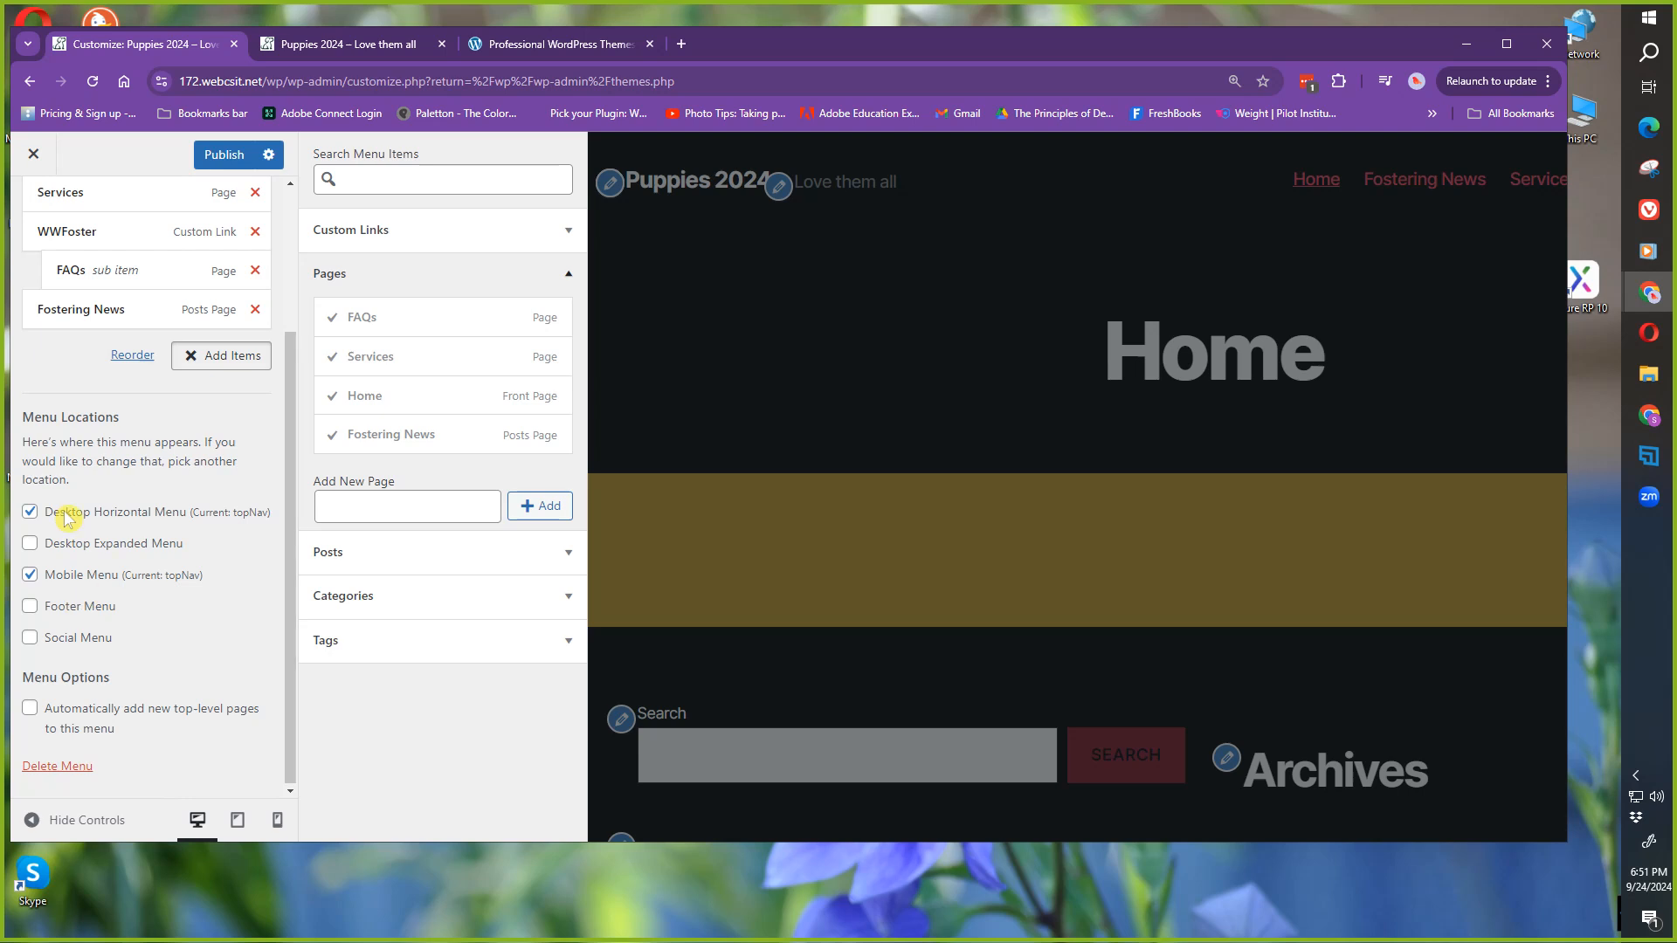
pyautogui.scroll(3, 214, 551)
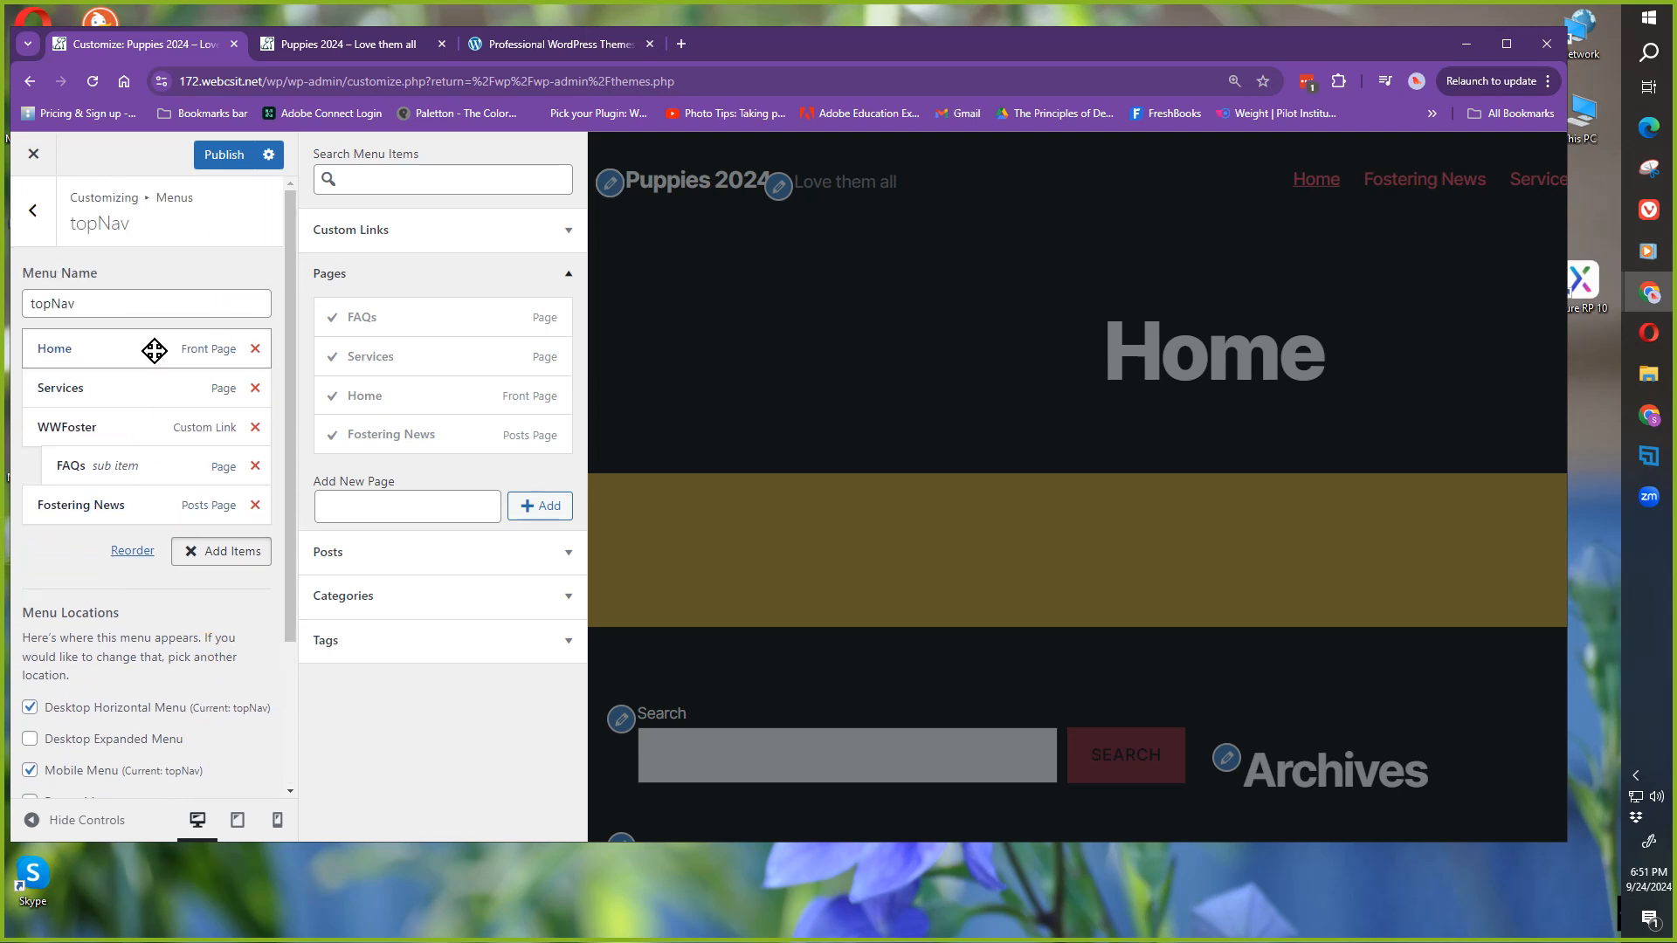
# Back out of the topNav editor to the main Customizer sections, after briefly reopening topNav.
pyautogui.click(35, 214)
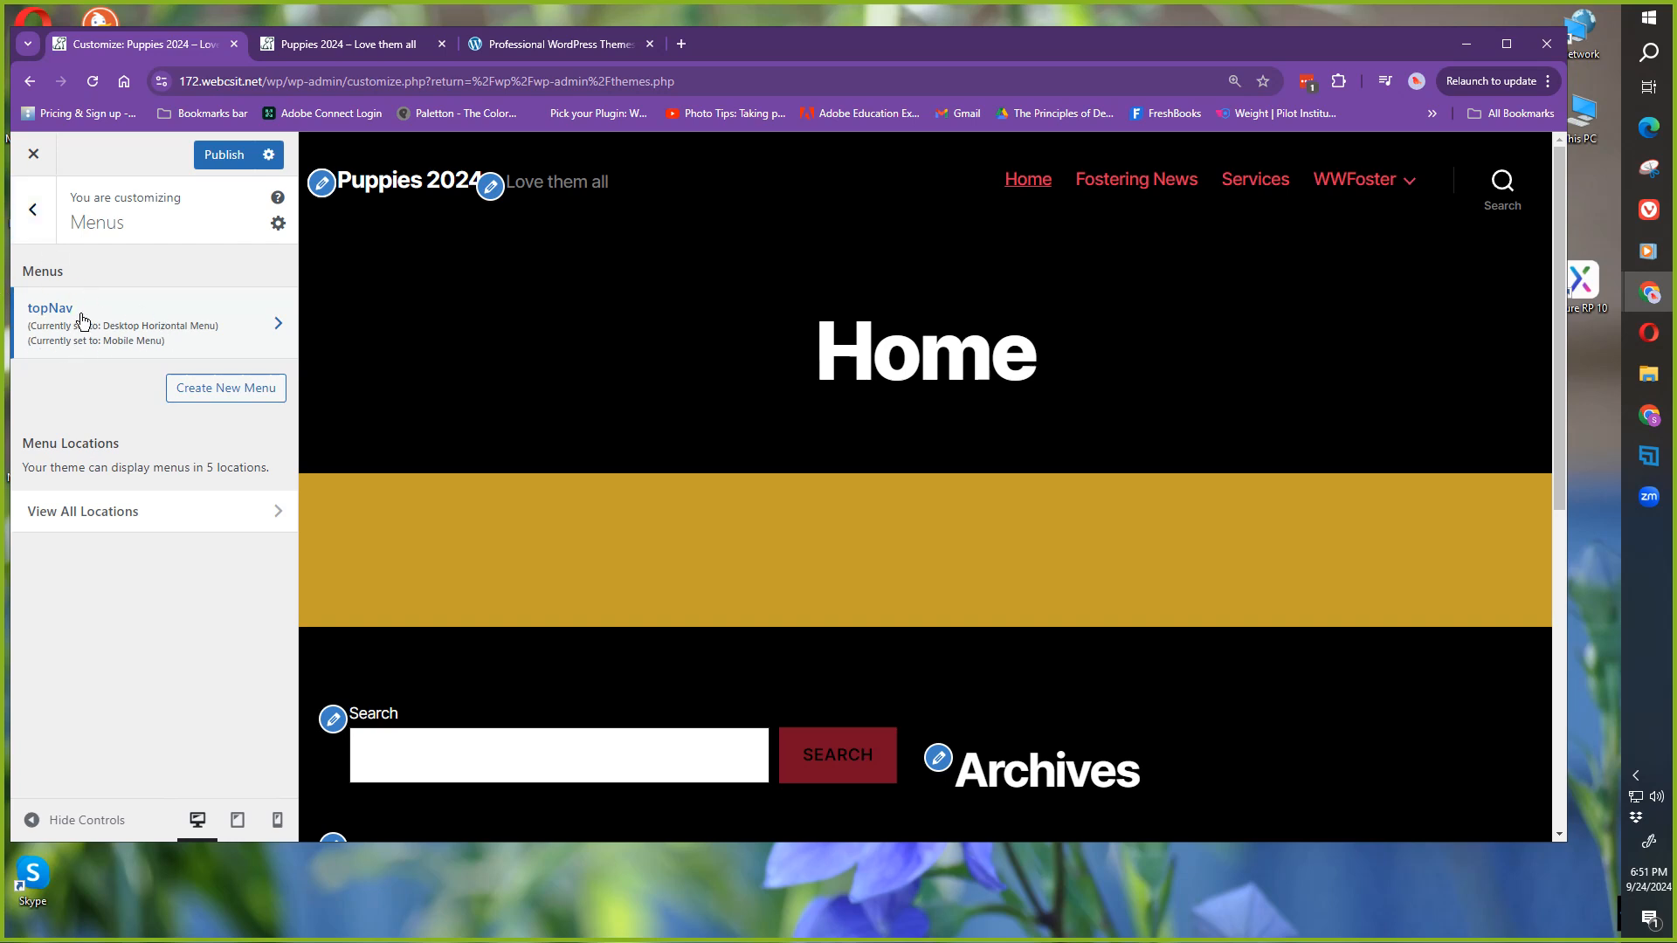
pyautogui.click(31, 219)
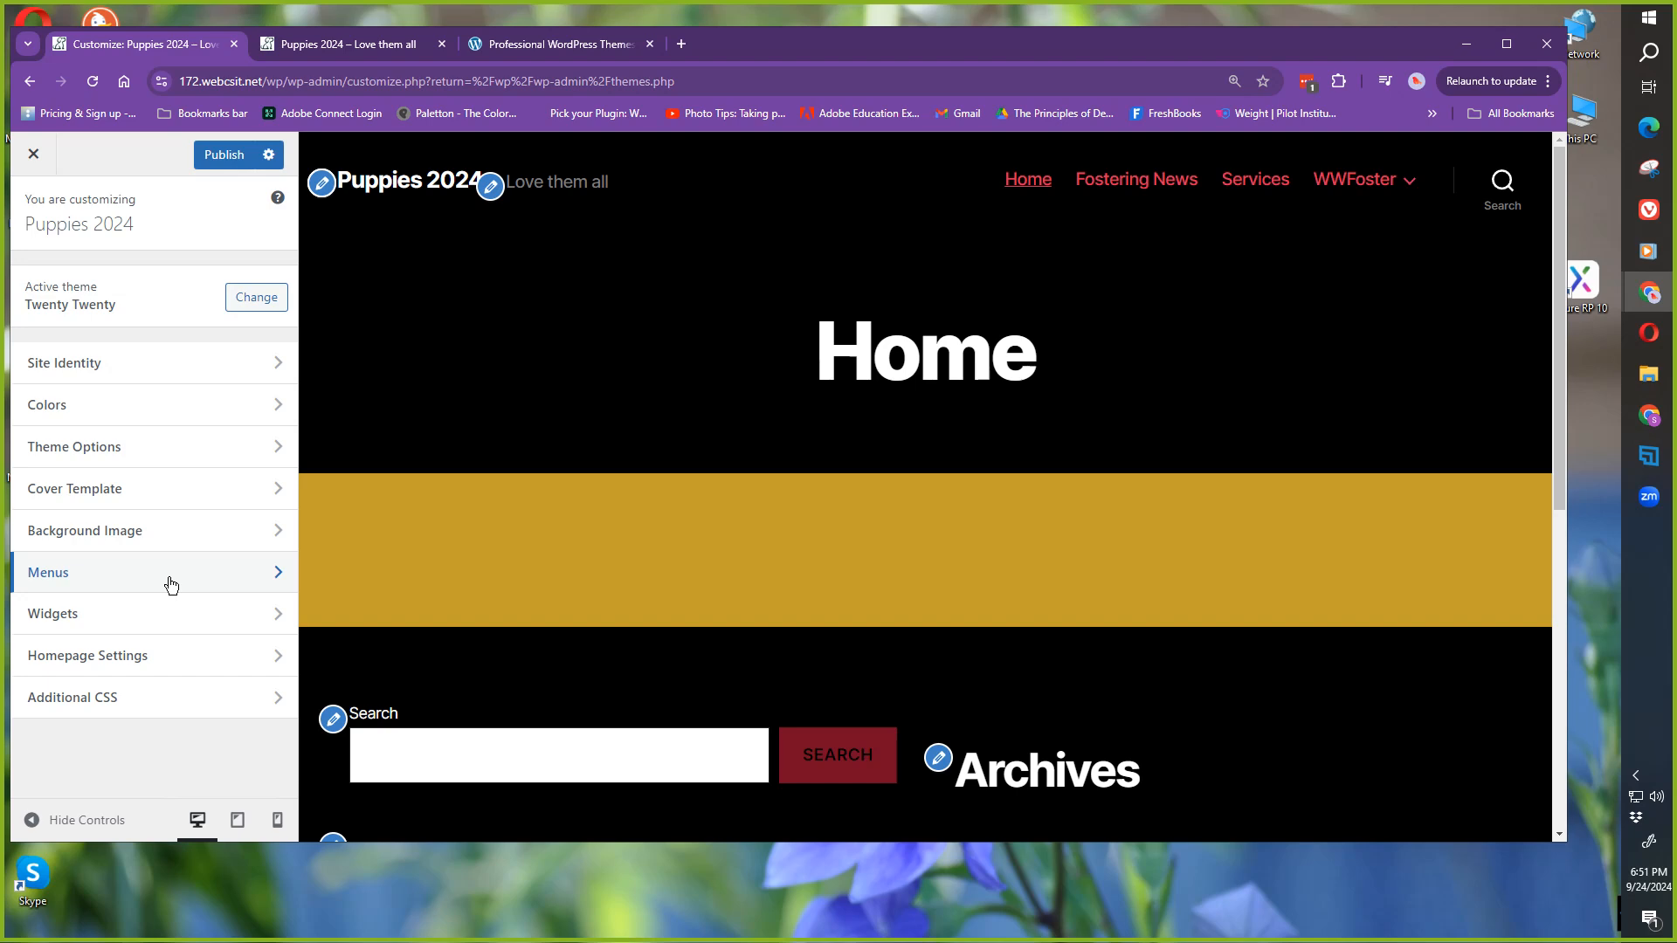
pyautogui.click(171, 586)
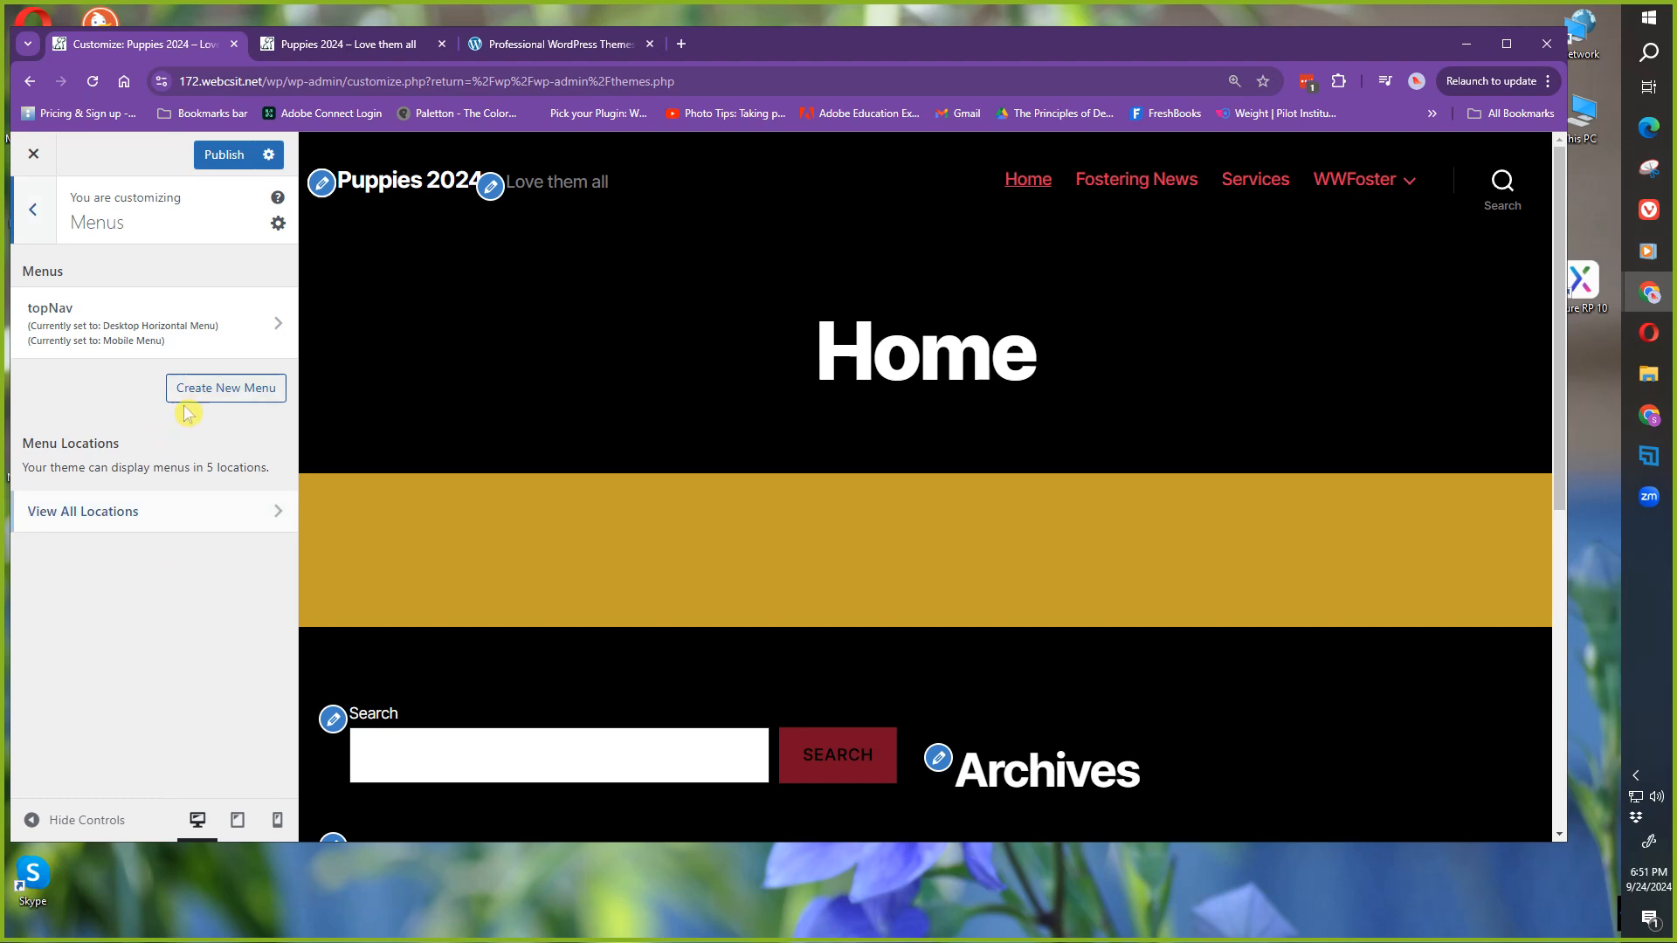
pyautogui.click(253, 339)
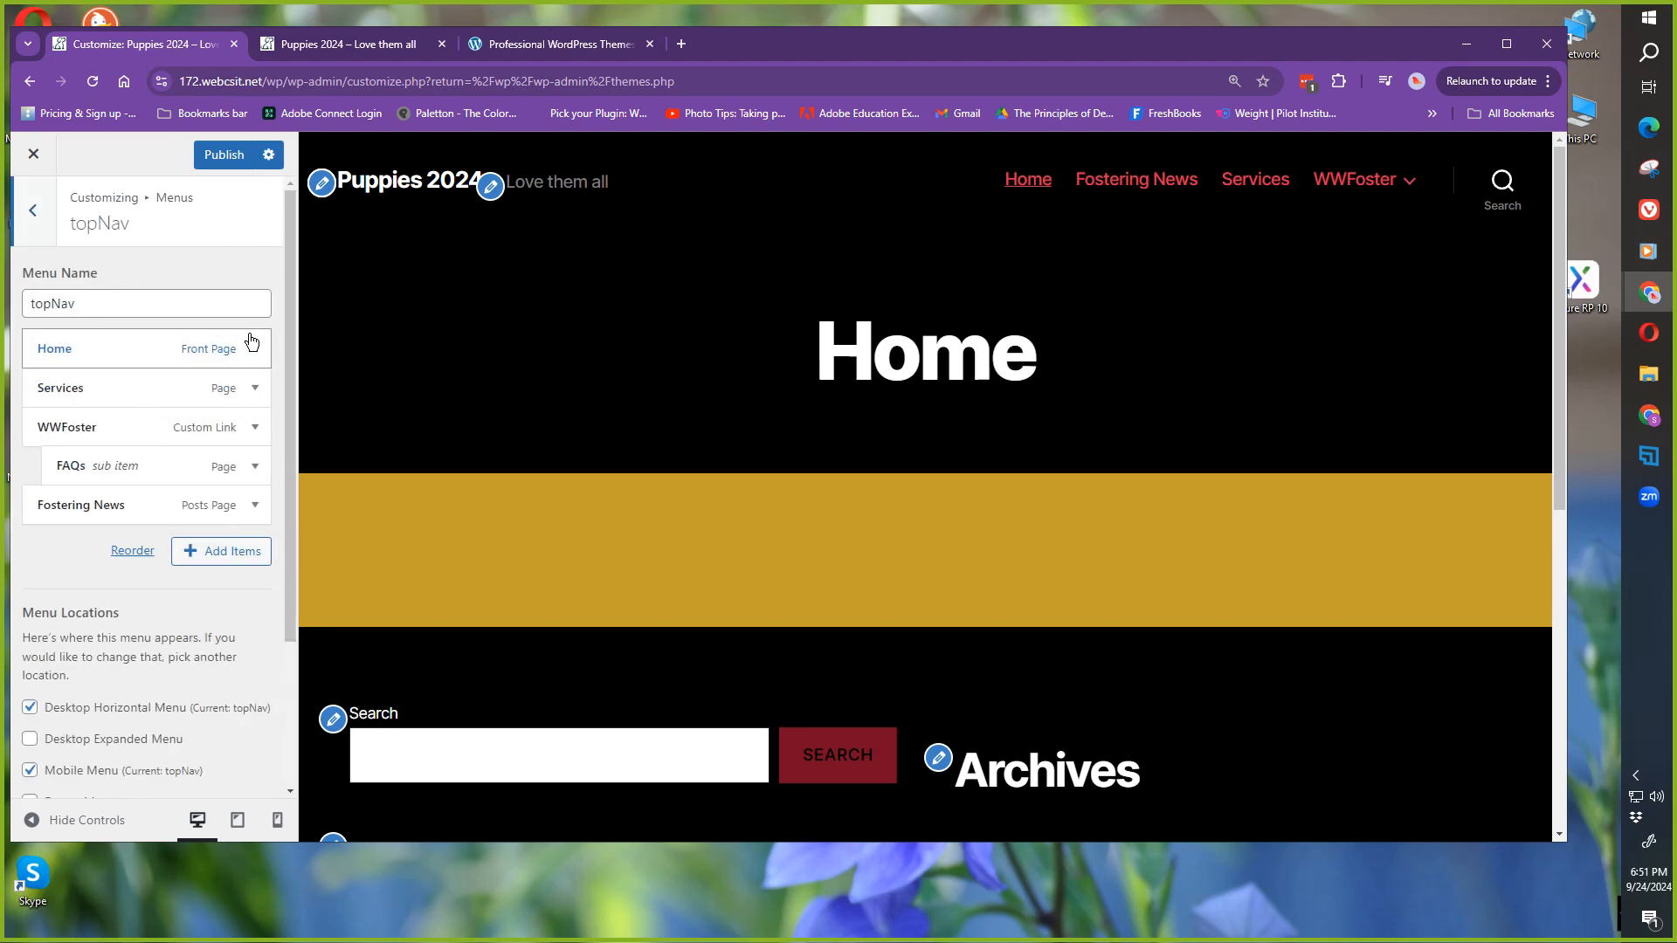
pyautogui.click(39, 220)
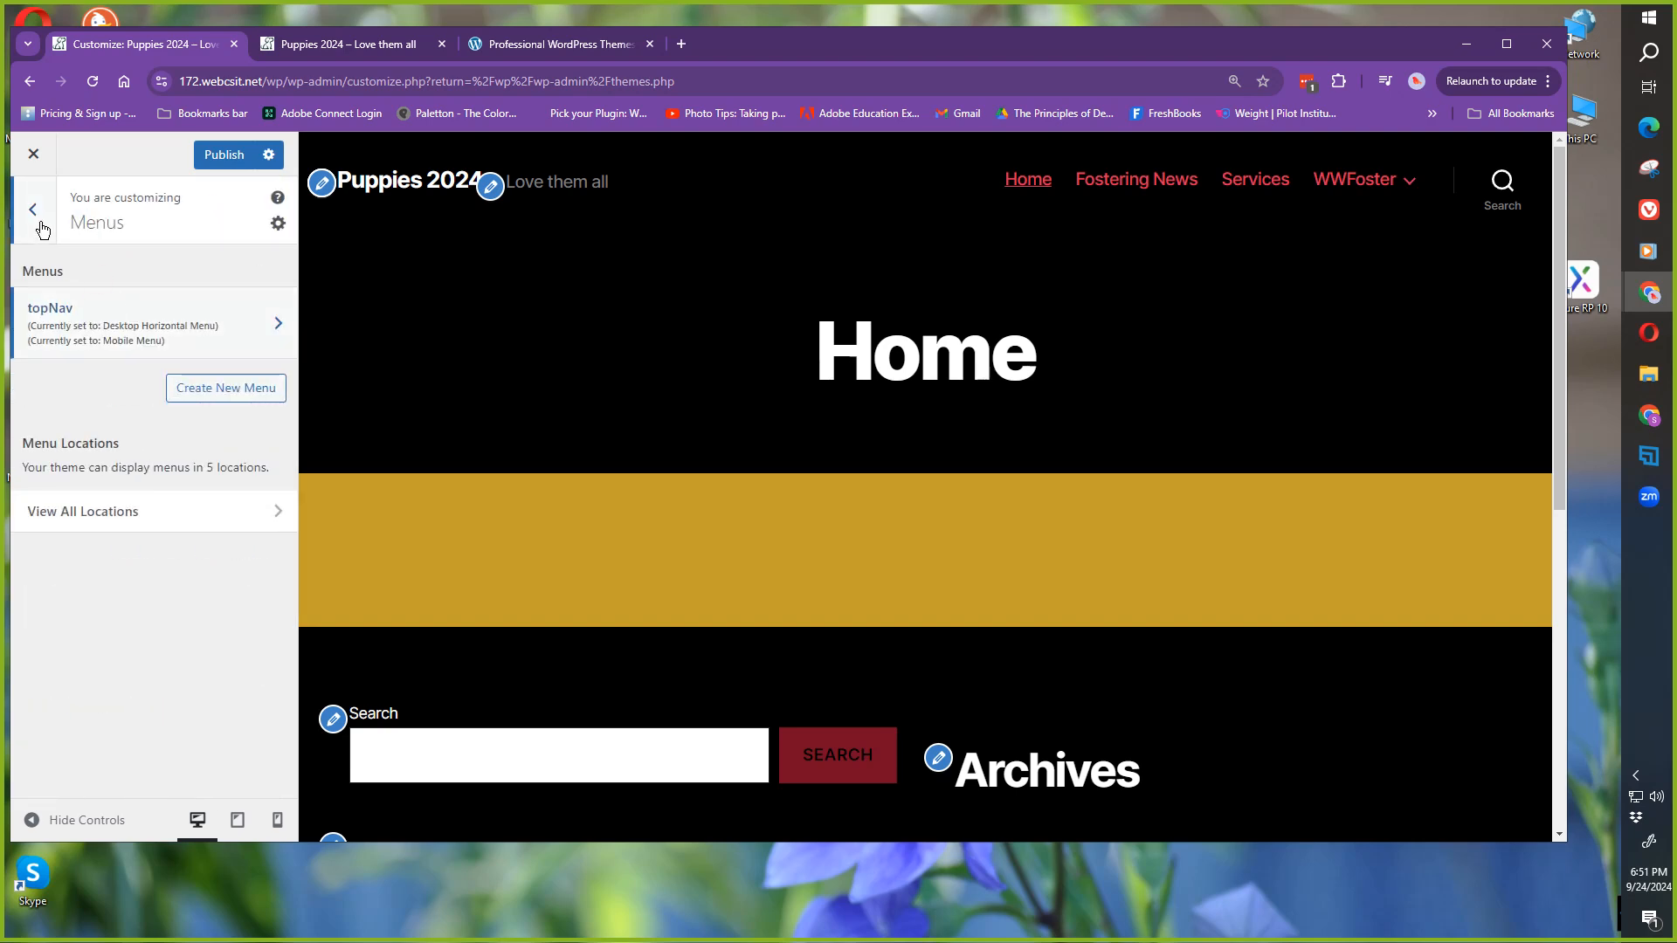
pyautogui.click(38, 220)
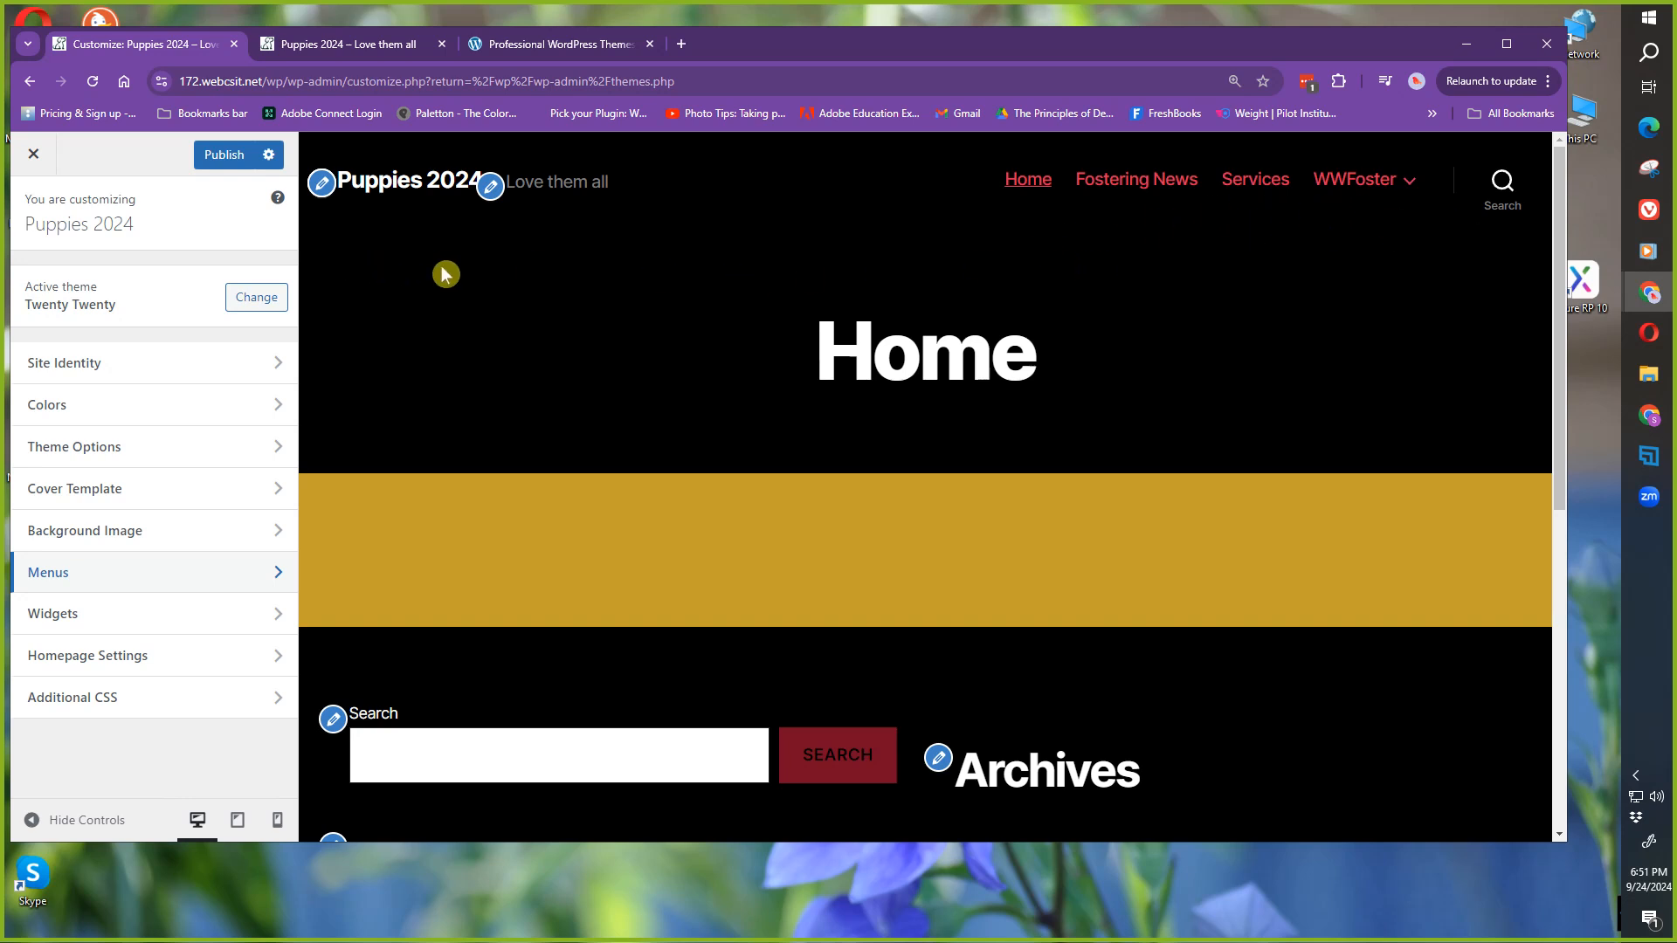
# Publish the Customizer changes, making the reordered topNav menu live.
pyautogui.click(232, 164)
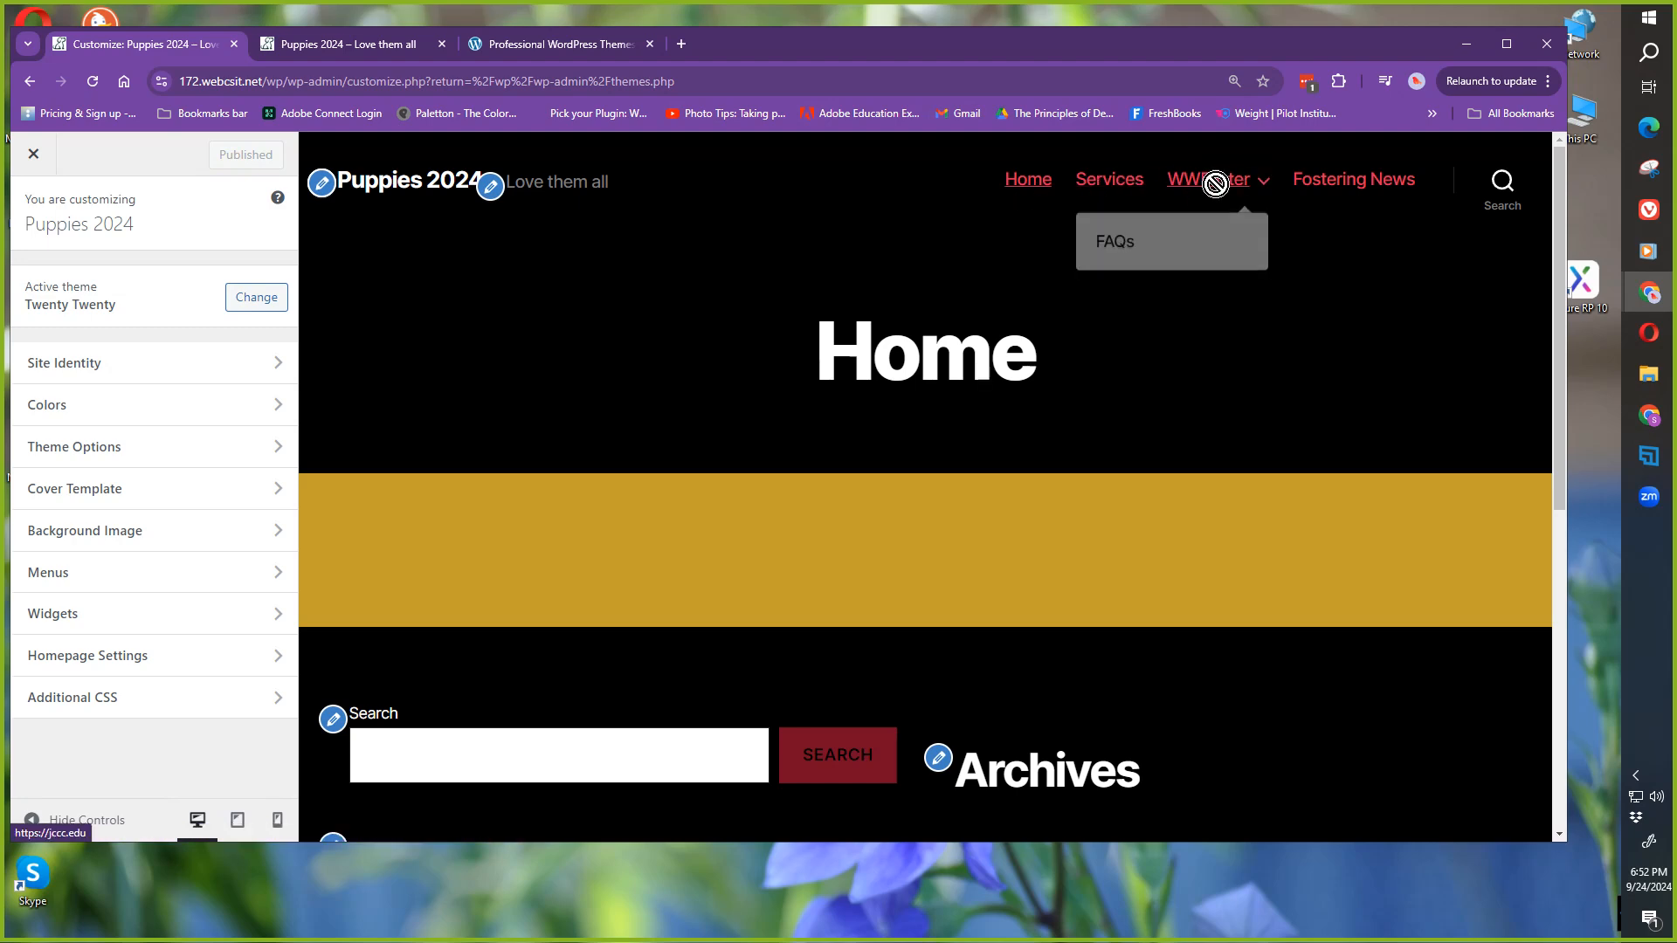
pyautogui.moveTo(1225, 186)
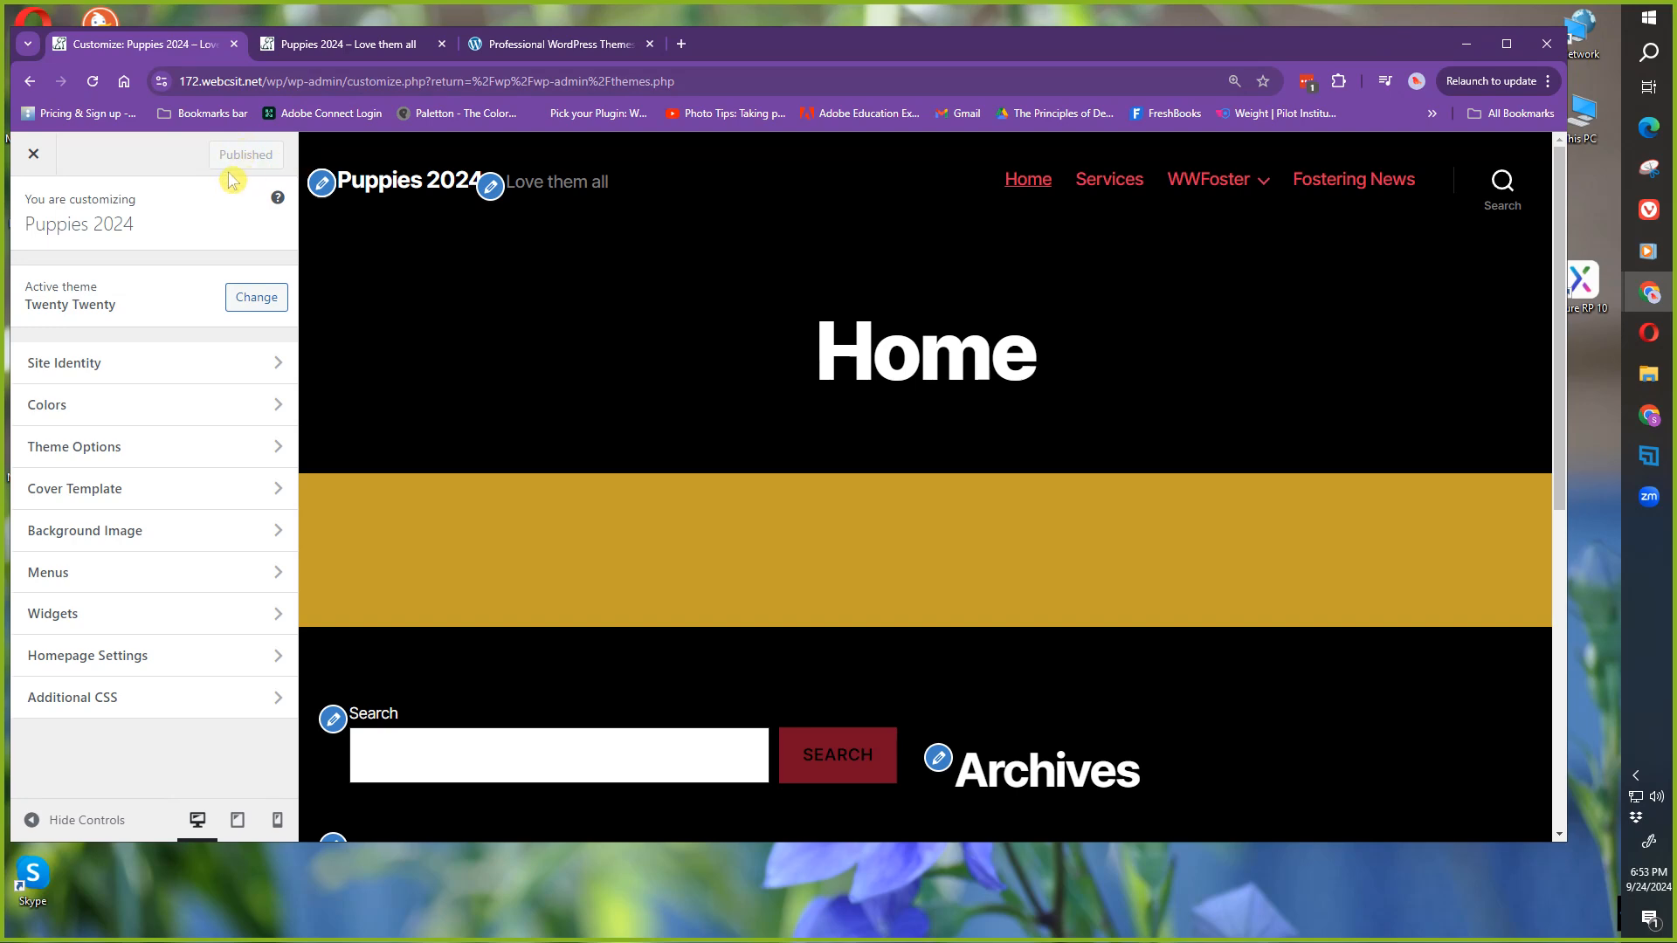
pyautogui.press('F10')
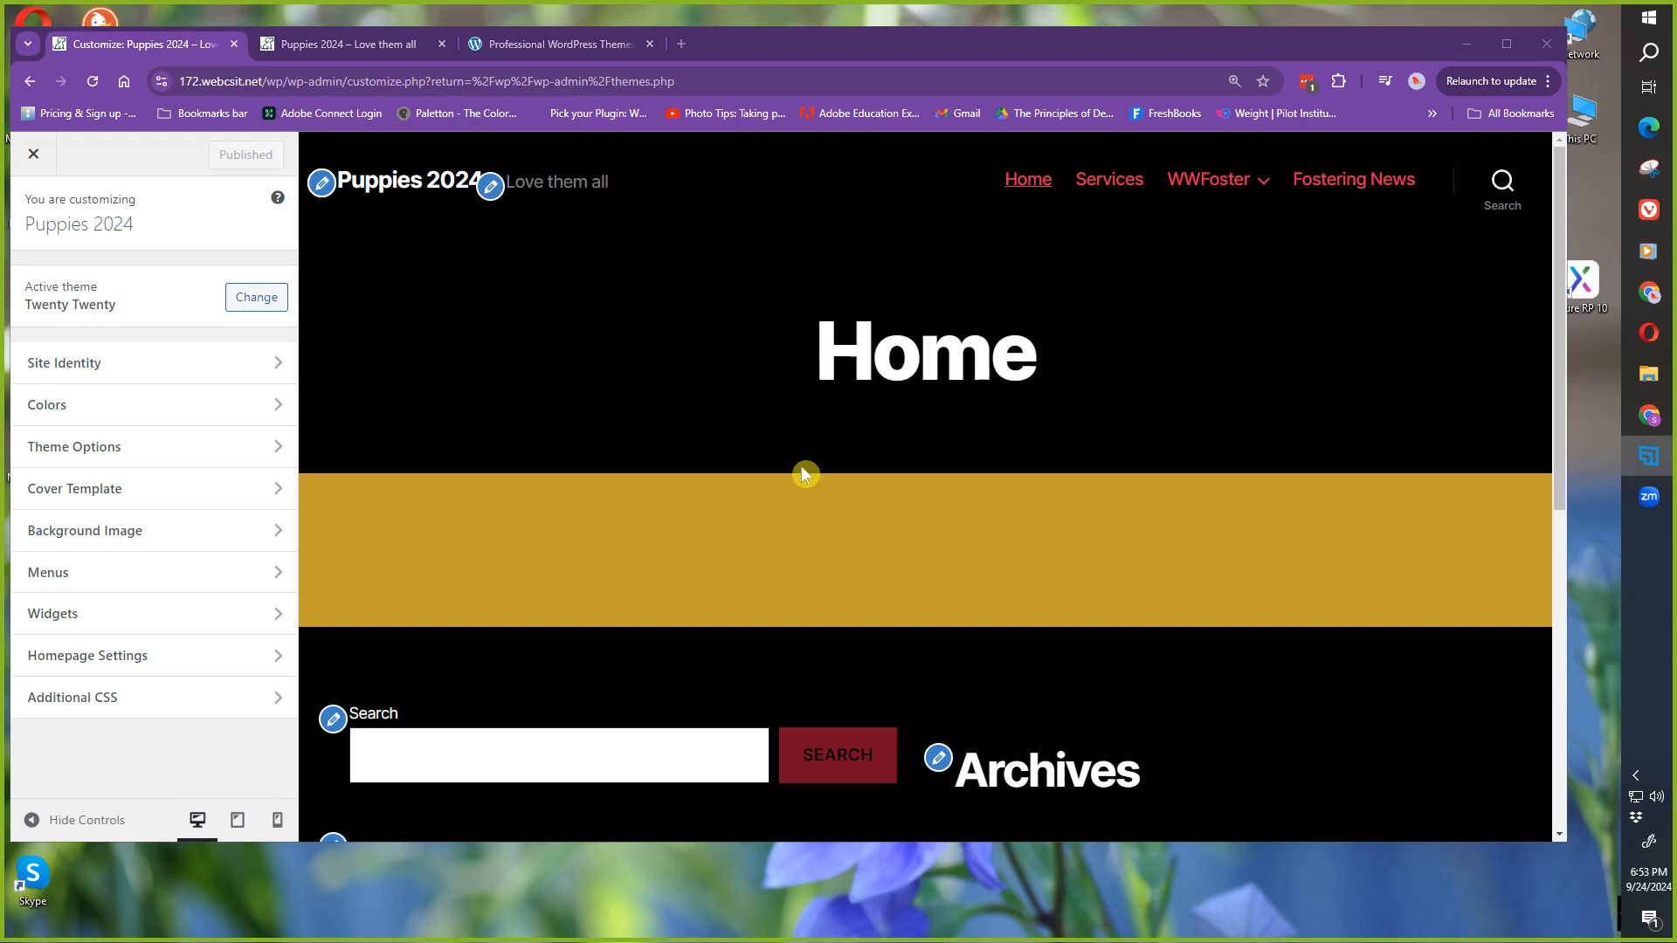
# Inspect the footer areas holding Recent Posts, Recent Comments and Archives, then return to the main sections.
pyautogui.scroll(-4, 886, 596)
pyautogui.scroll(-3, 882, 594)
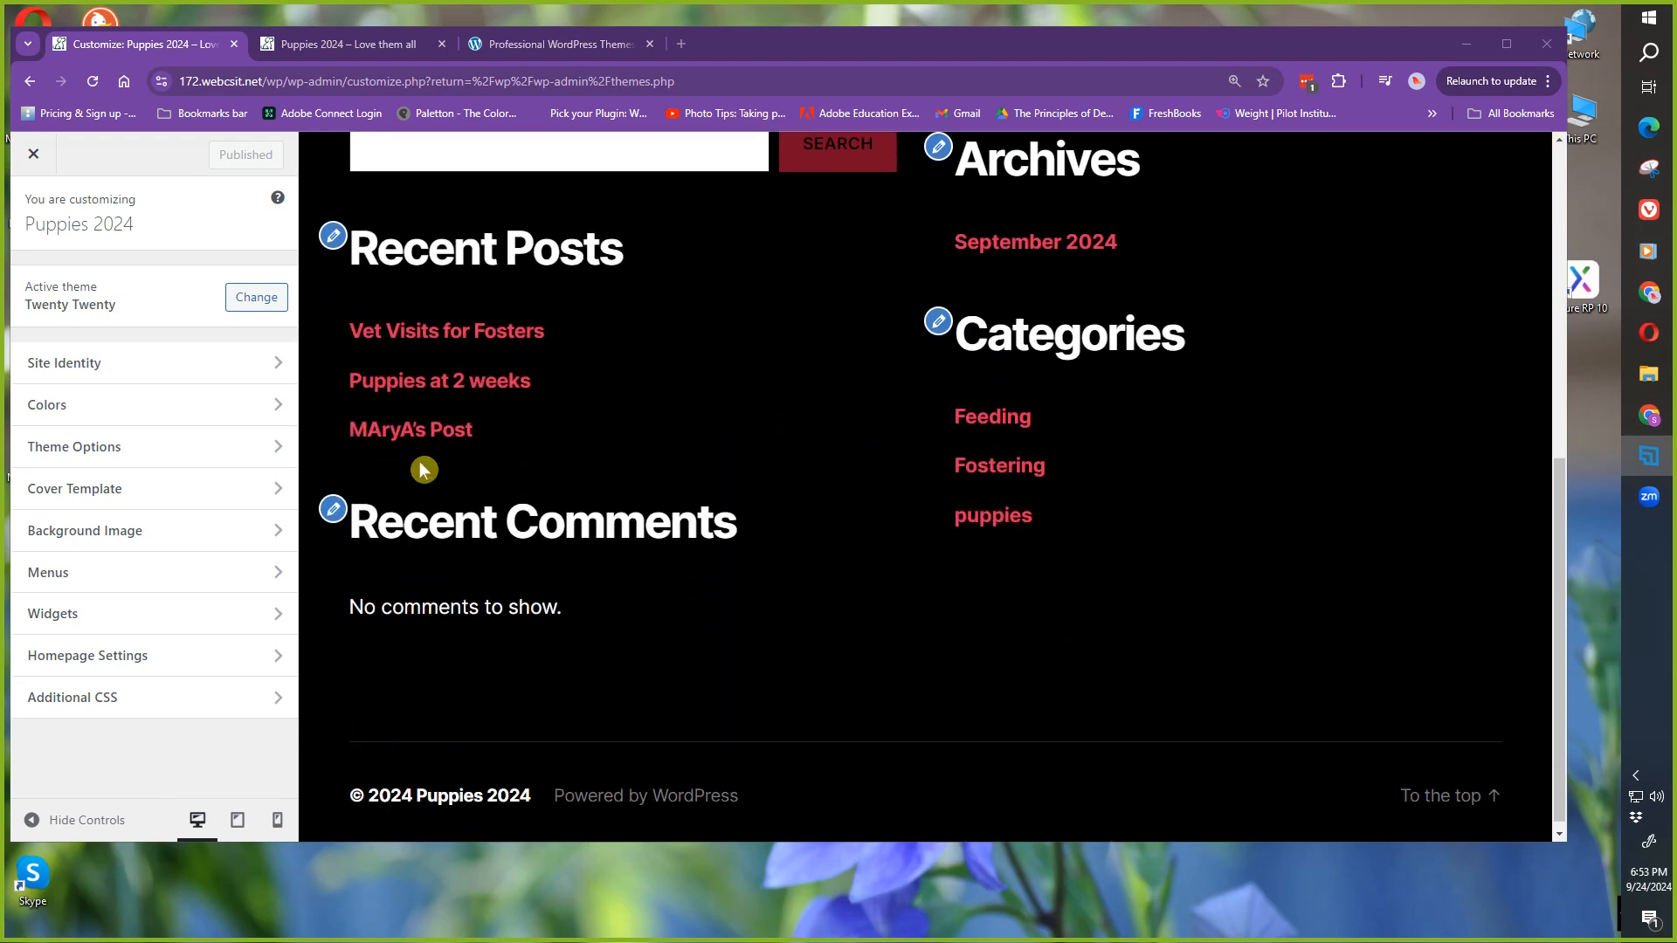
pyautogui.click(332, 239)
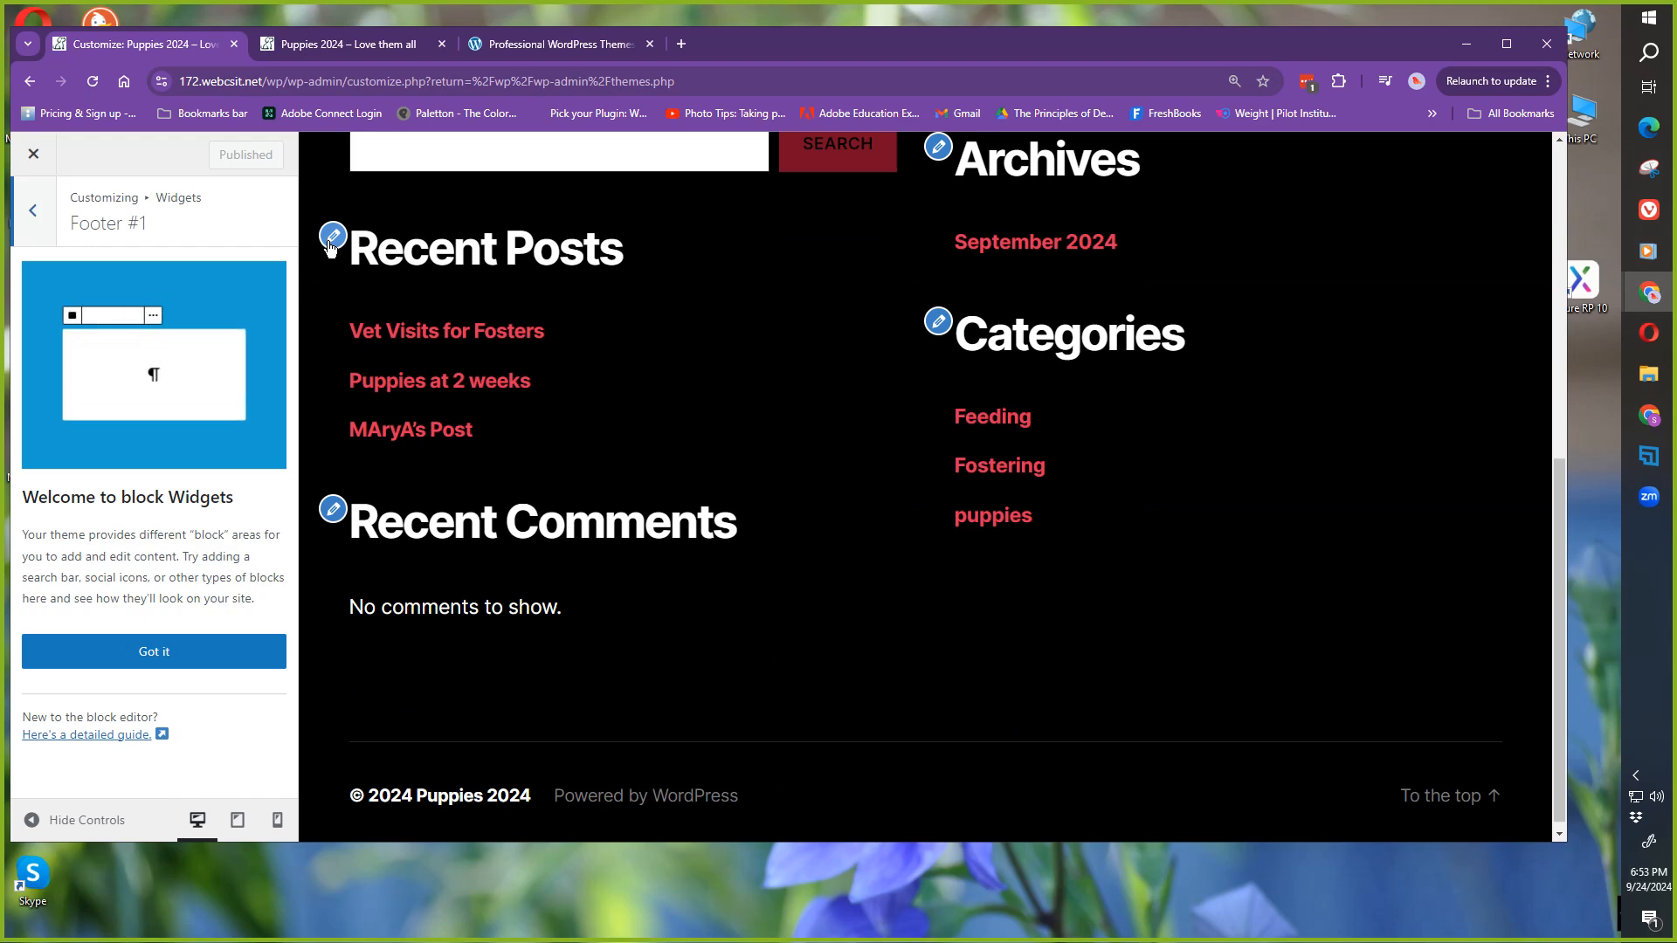
pyautogui.click(334, 512)
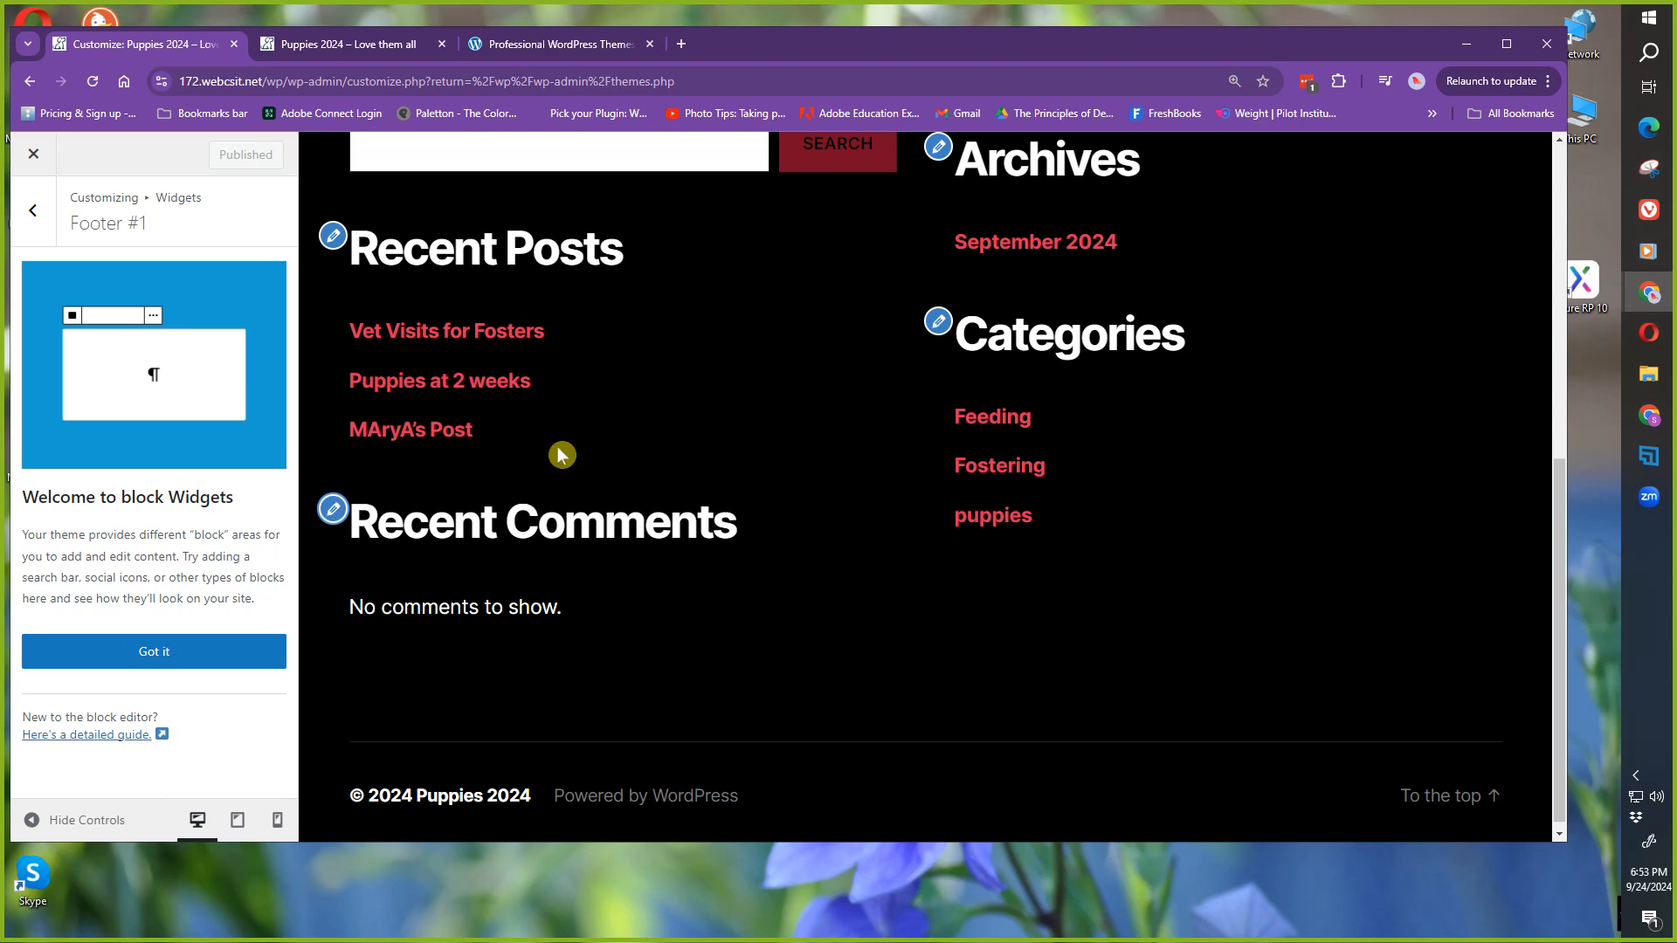
pyautogui.click(950, 156)
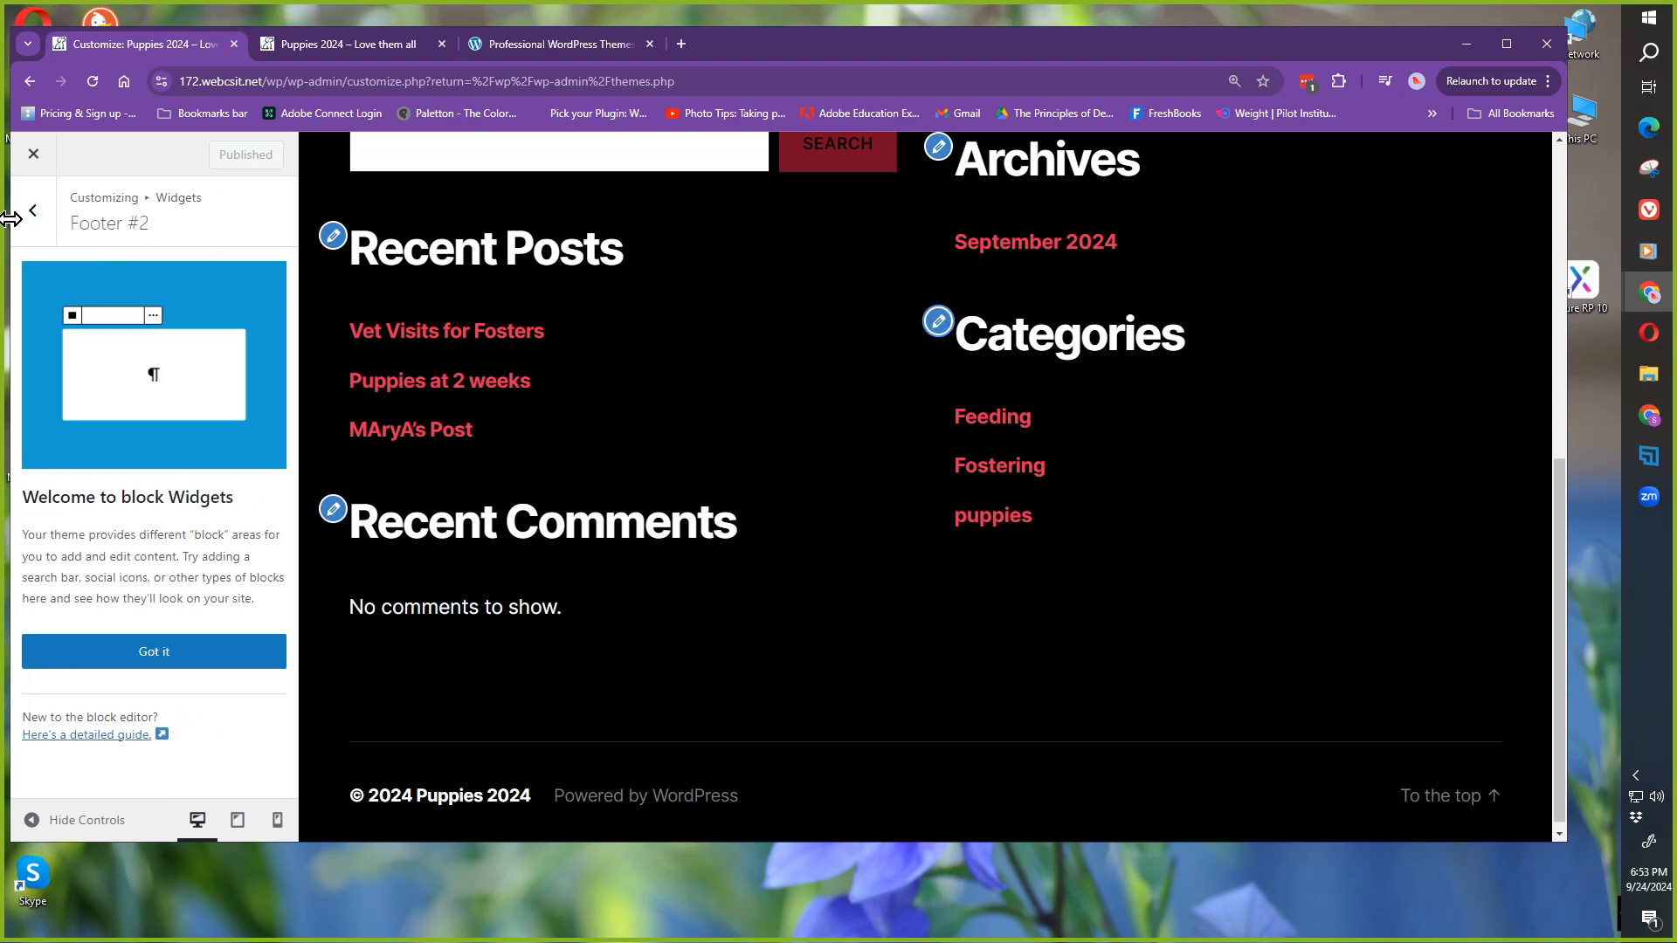
pyautogui.scroll(2, 1031, 507)
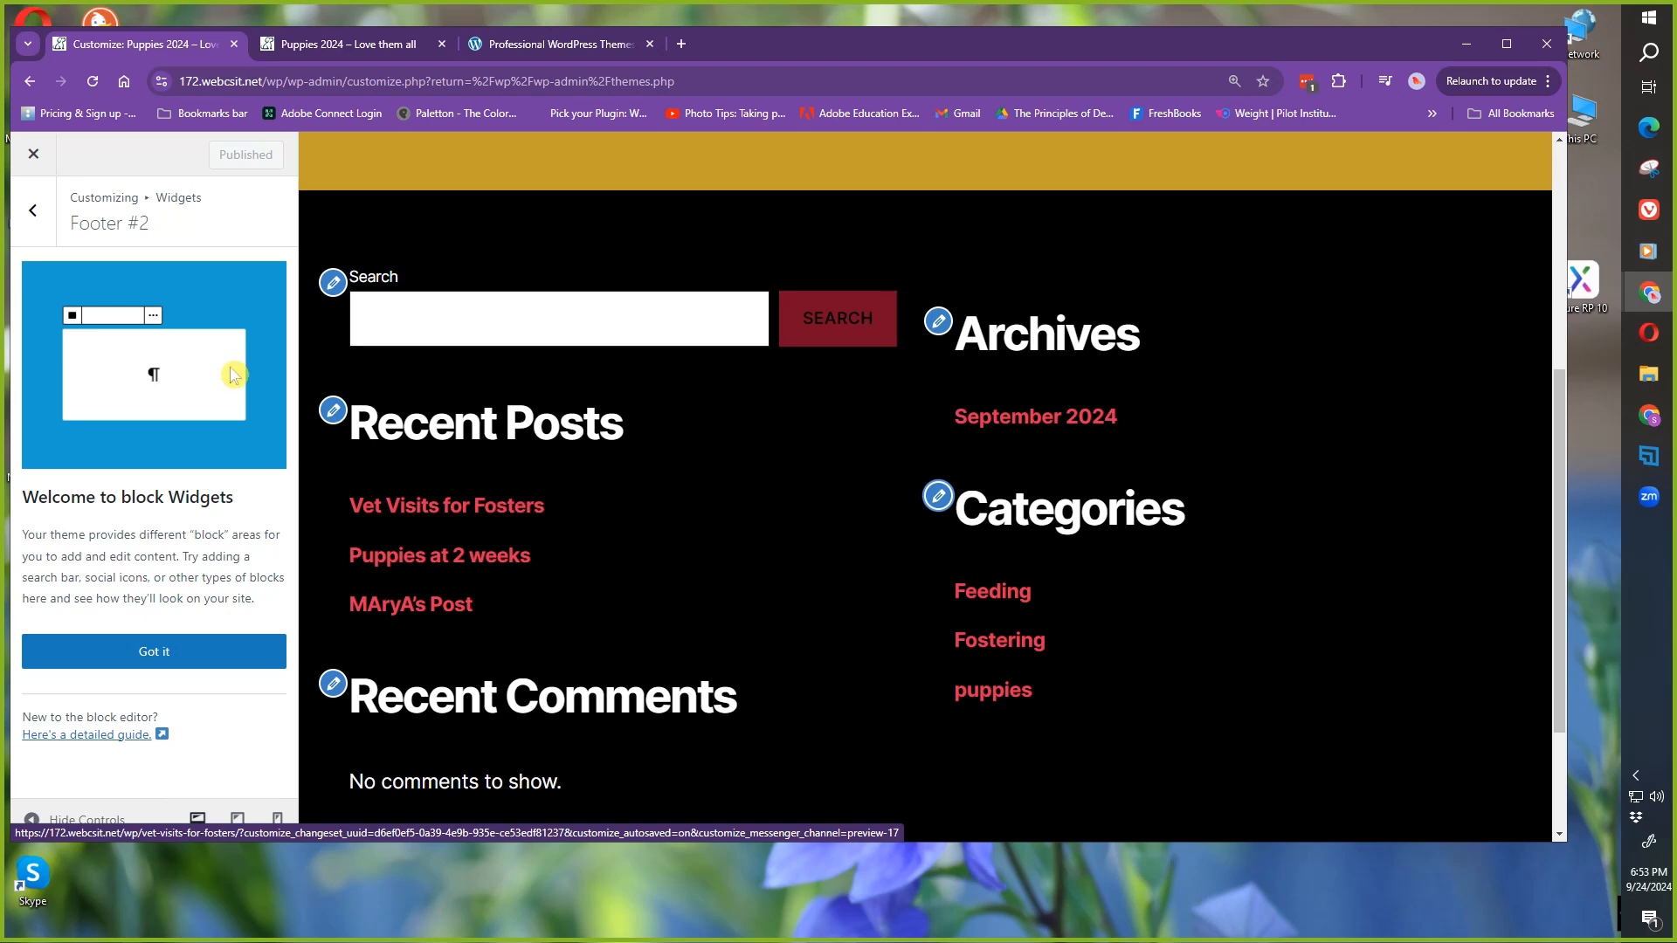
pyautogui.click(32, 218)
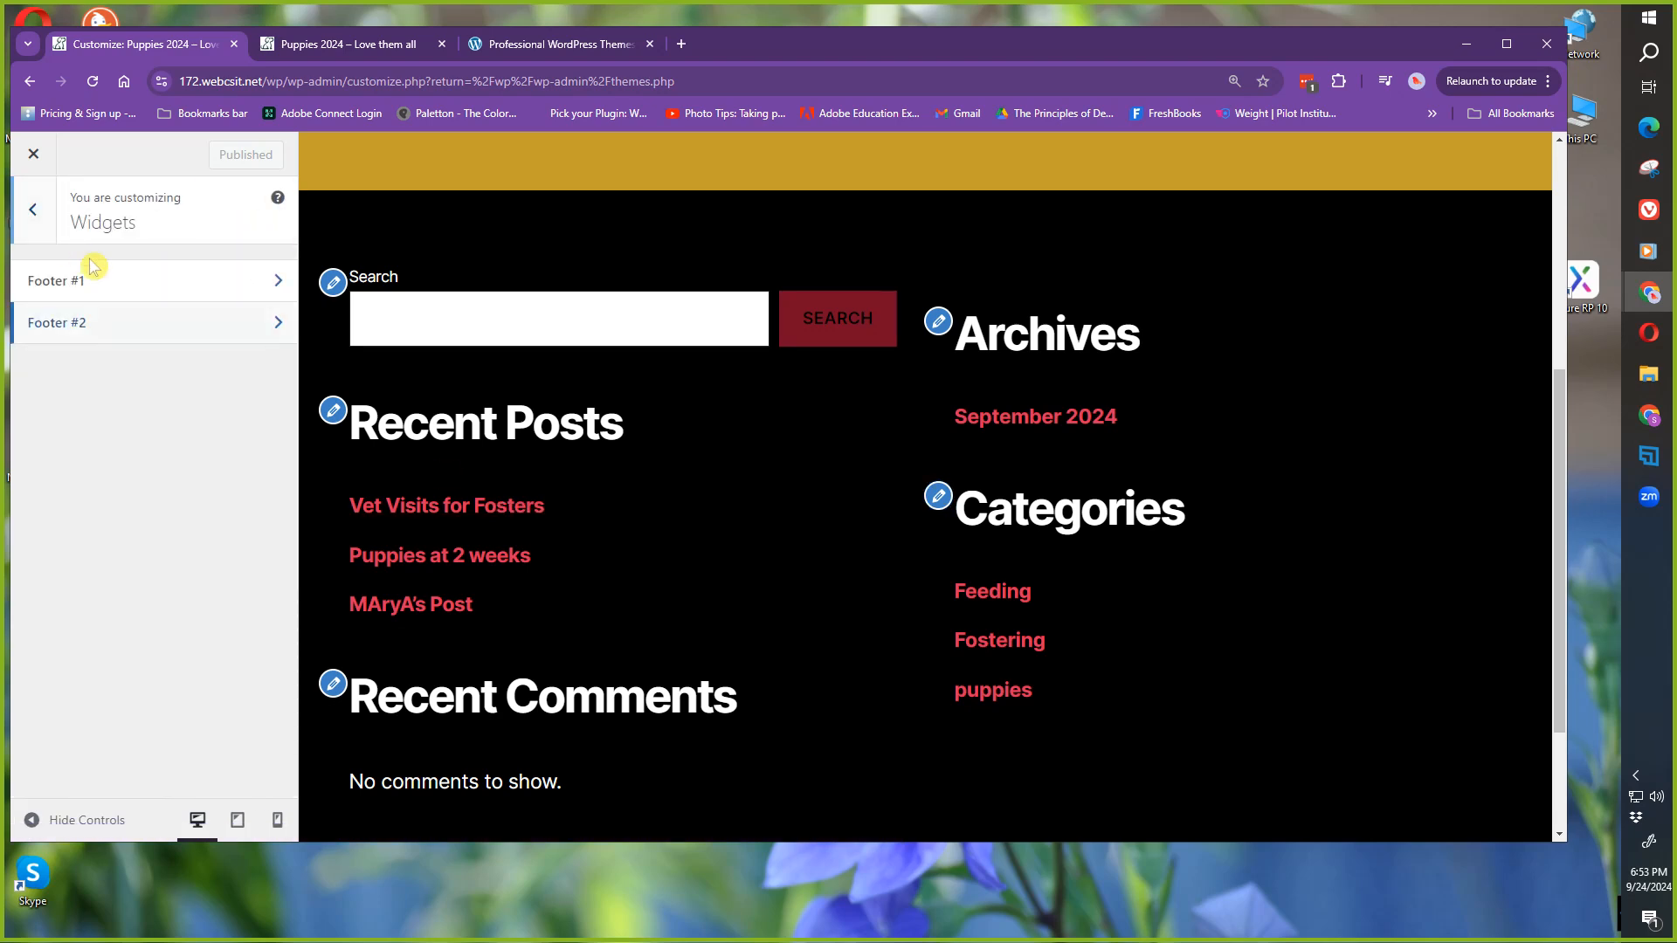
pyautogui.click(32, 214)
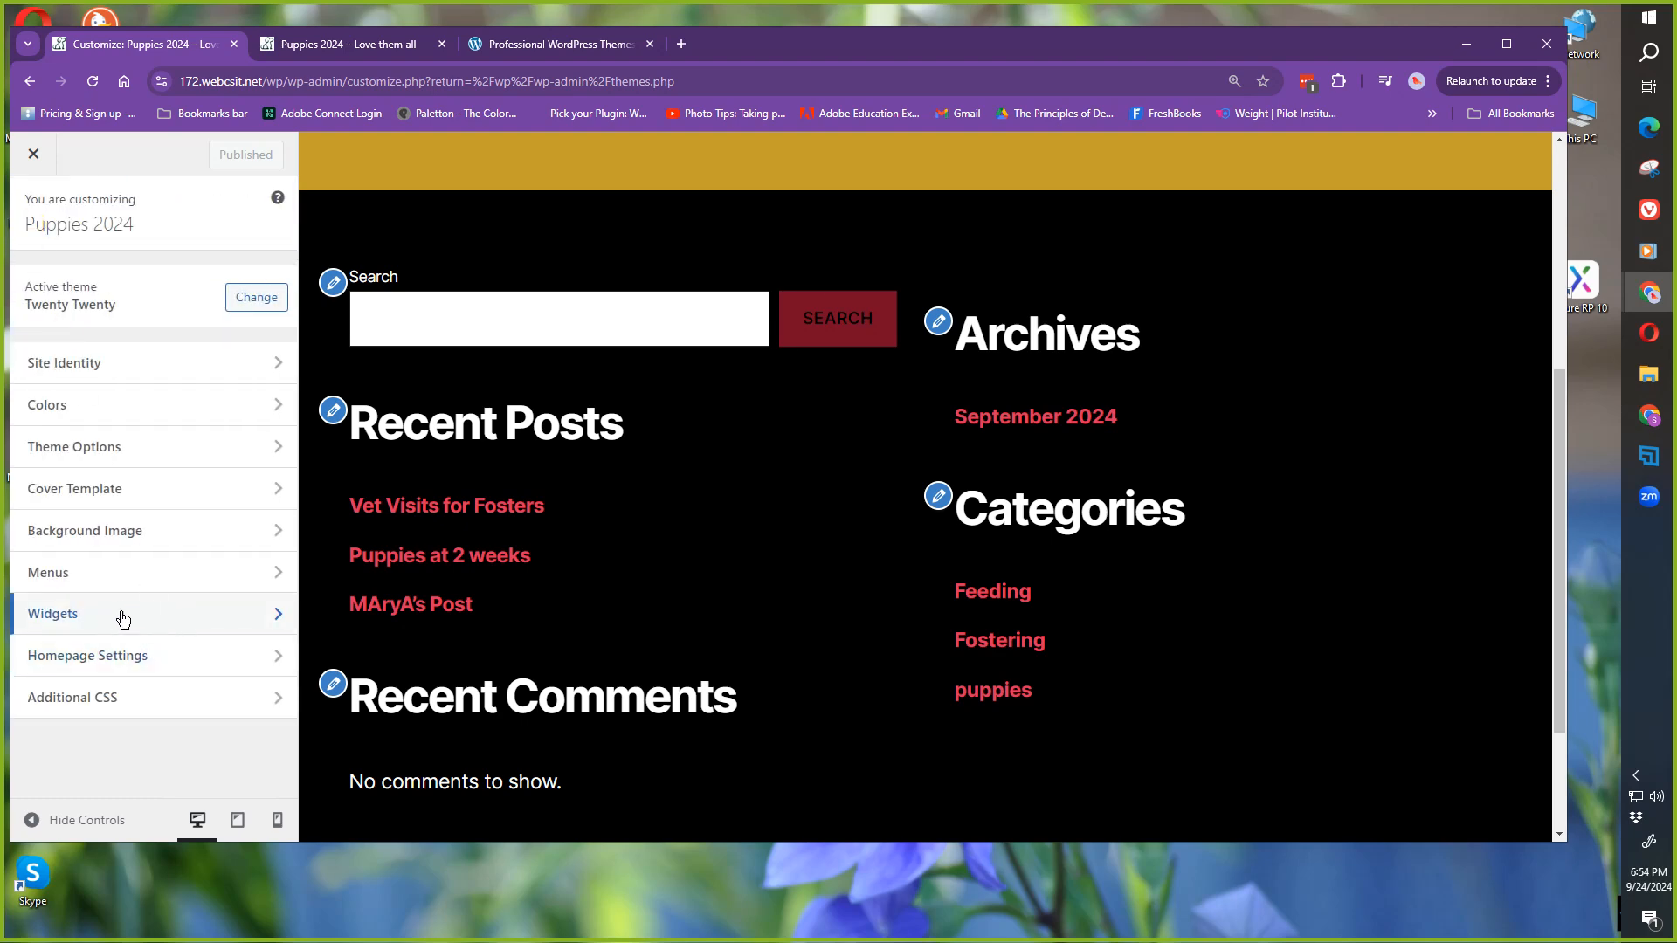
# Open Widgets and then the Footer #1 widget area.
pyautogui.click(278, 620)
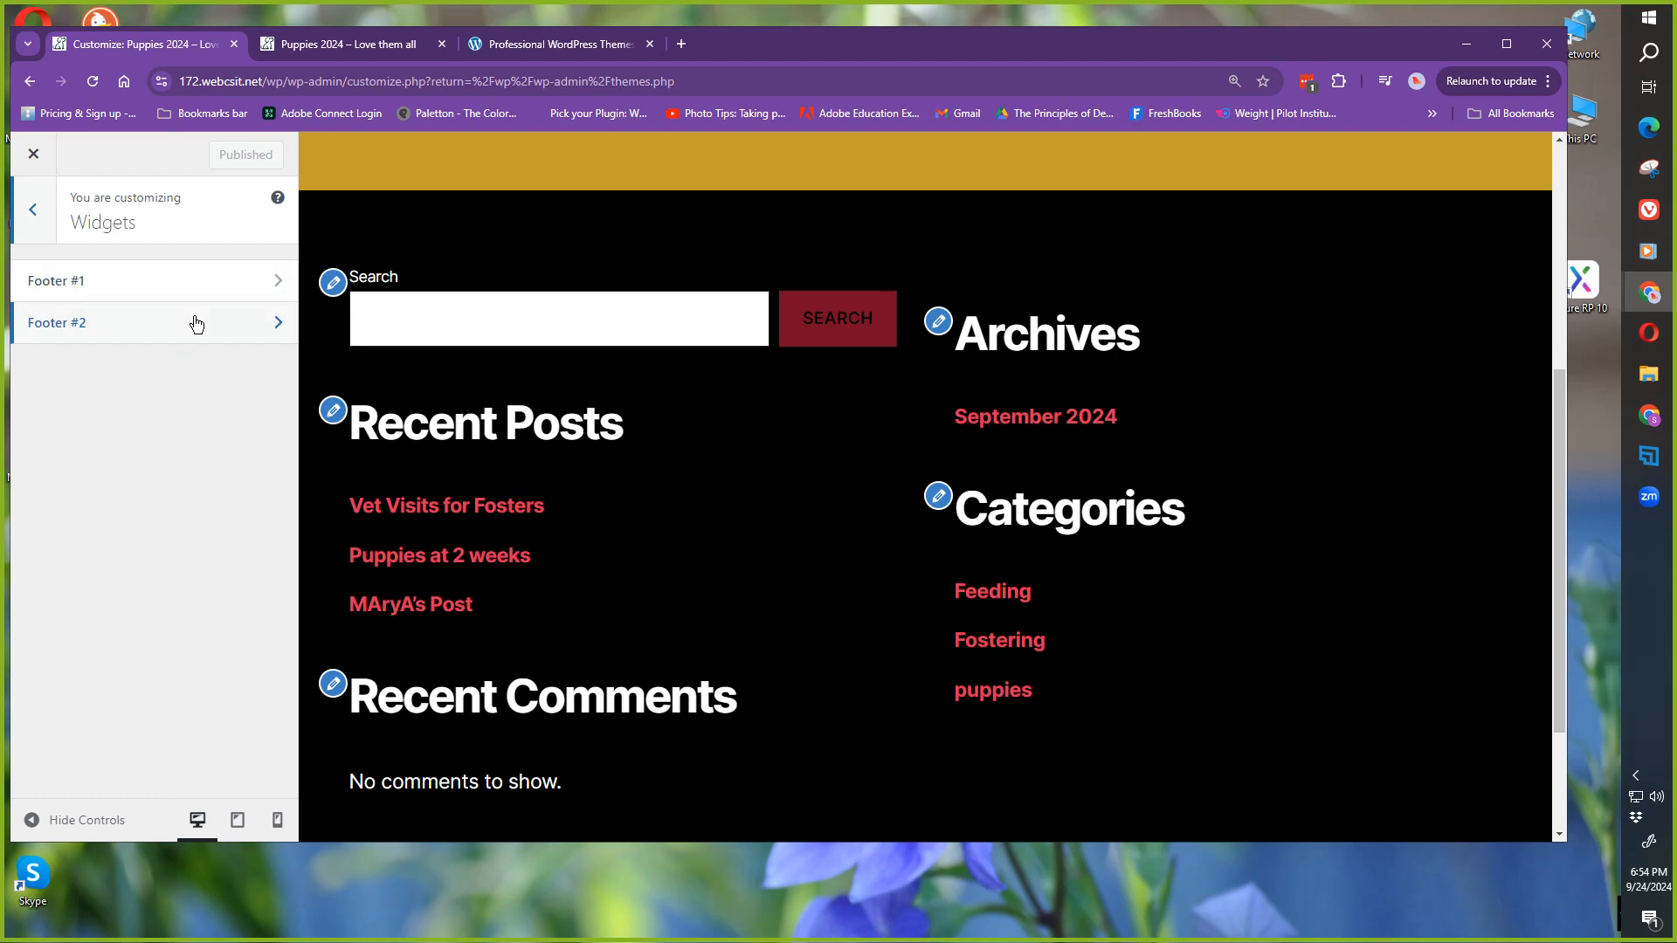
pyautogui.click(273, 281)
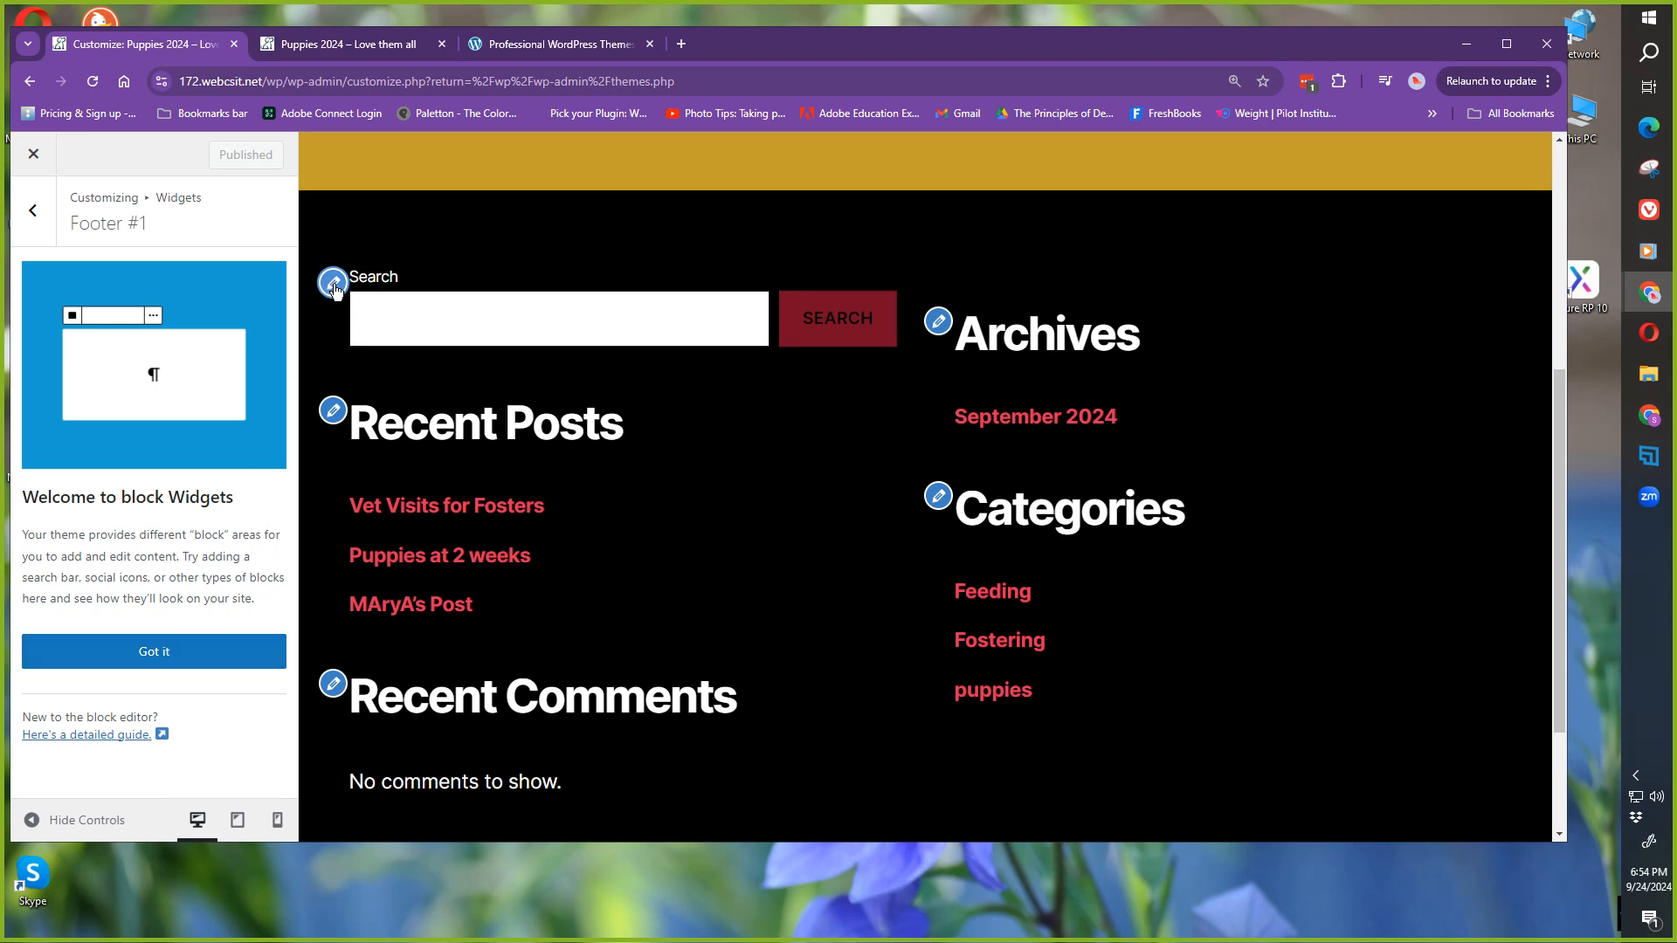
pyautogui.click(348, 435)
pyautogui.click(207, 402)
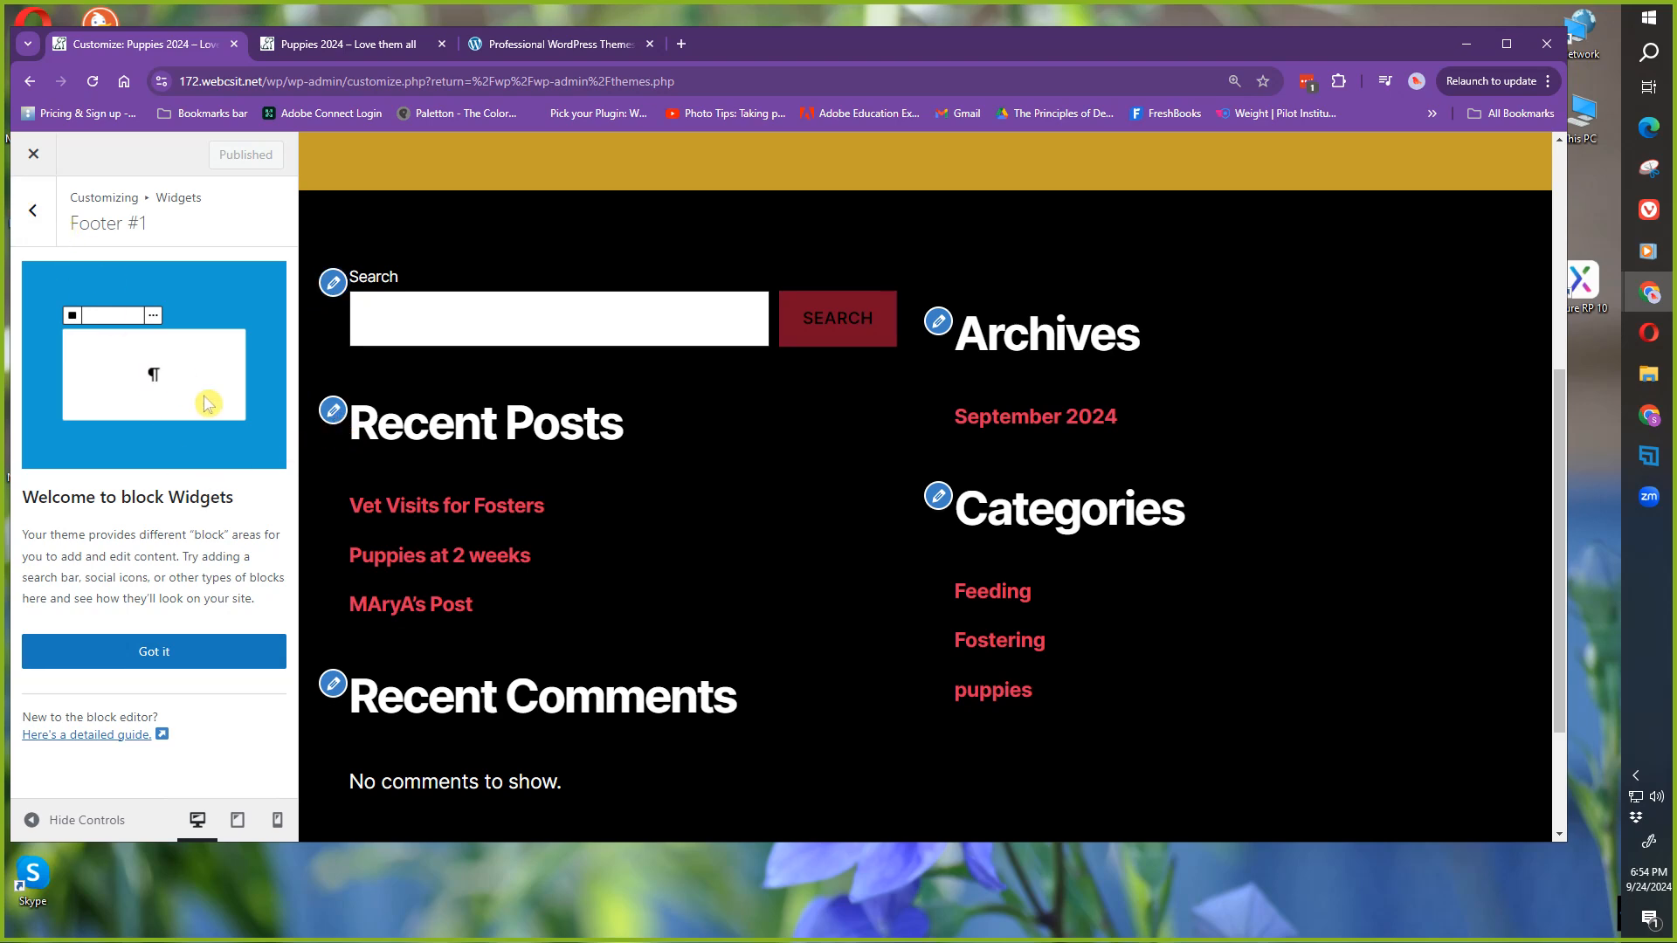
# Dismiss the block widgets welcome and try moving the Search block, leaving it at the top.
pyautogui.click(178, 651)
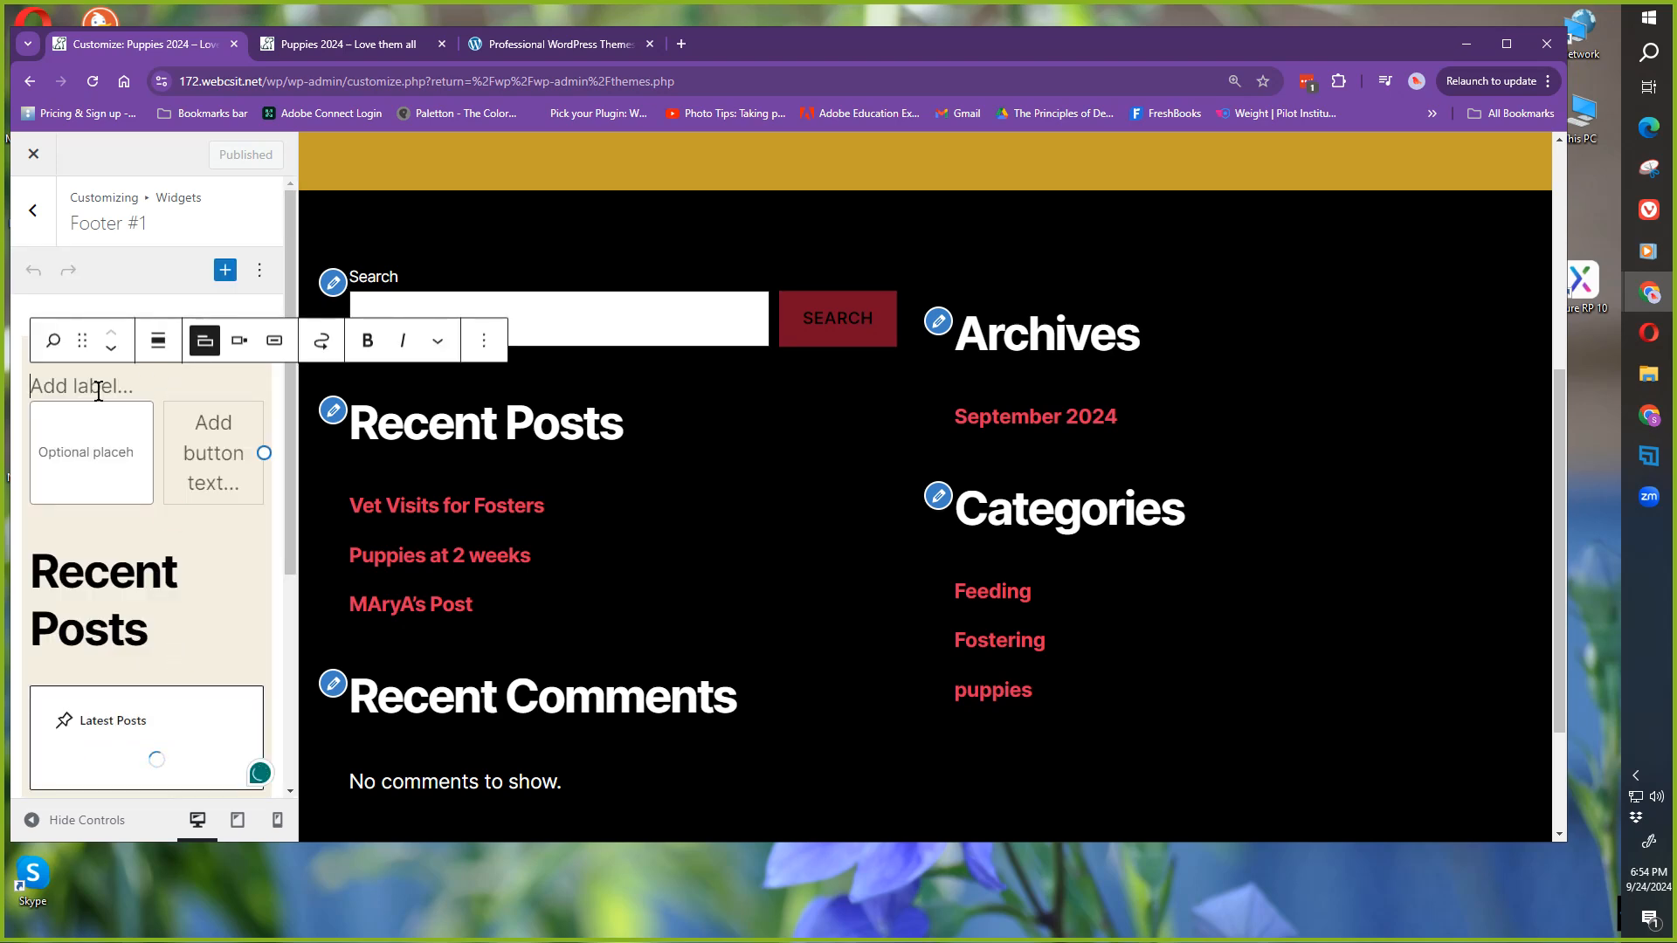
pyautogui.click(743, 486)
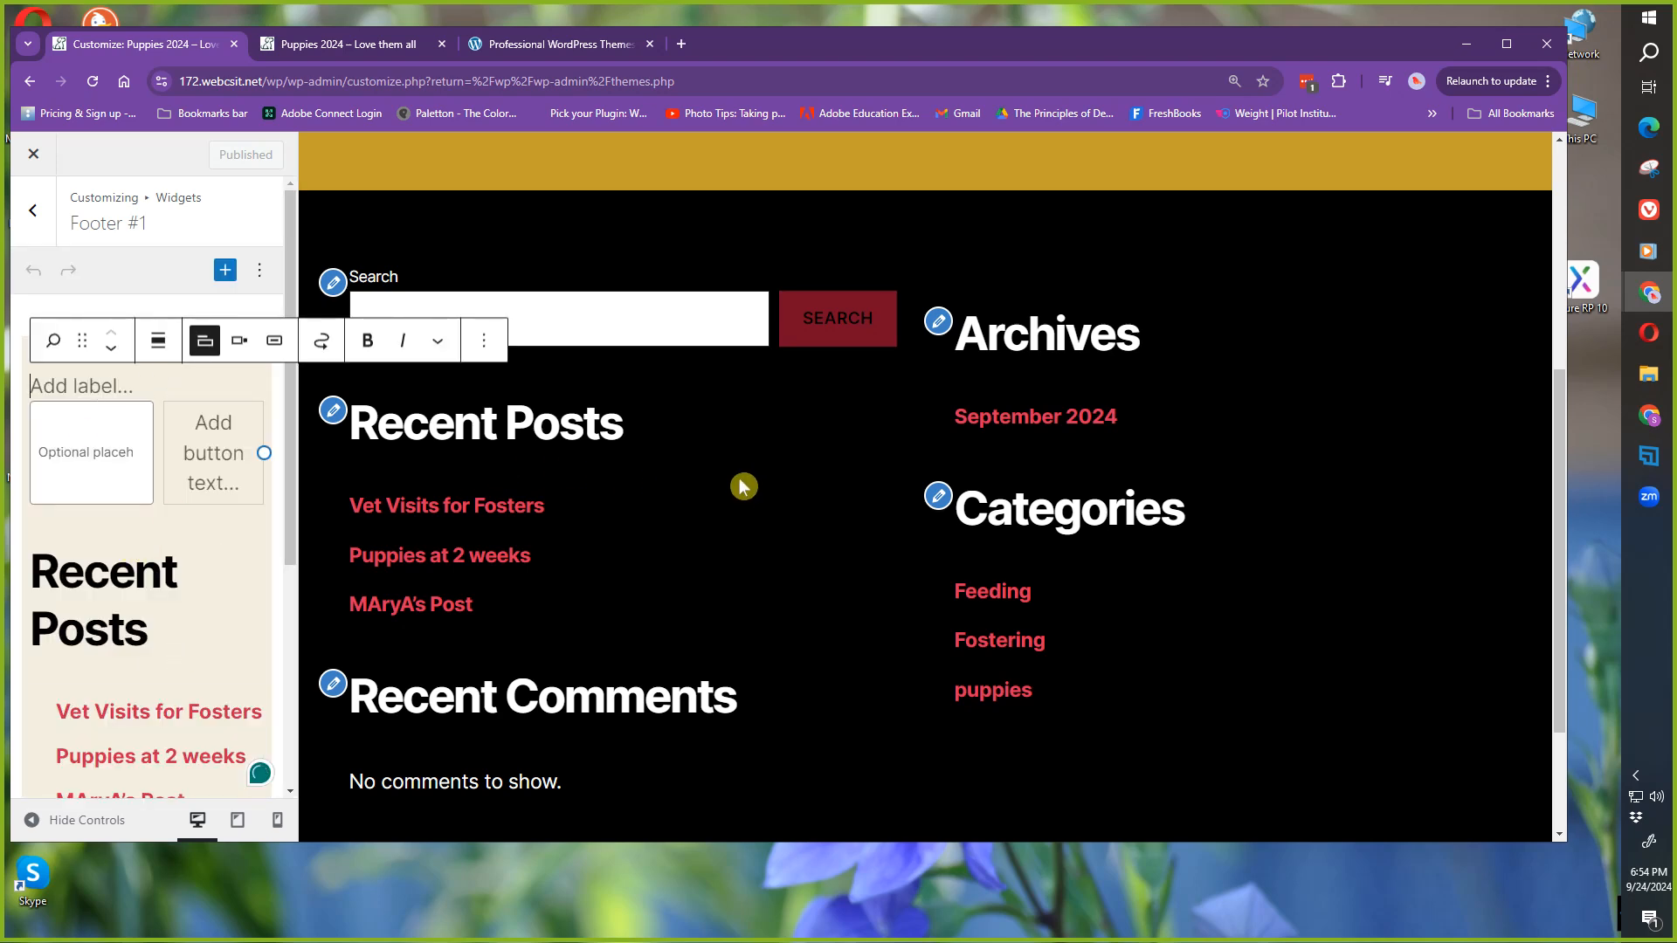
pyautogui.click(330, 290)
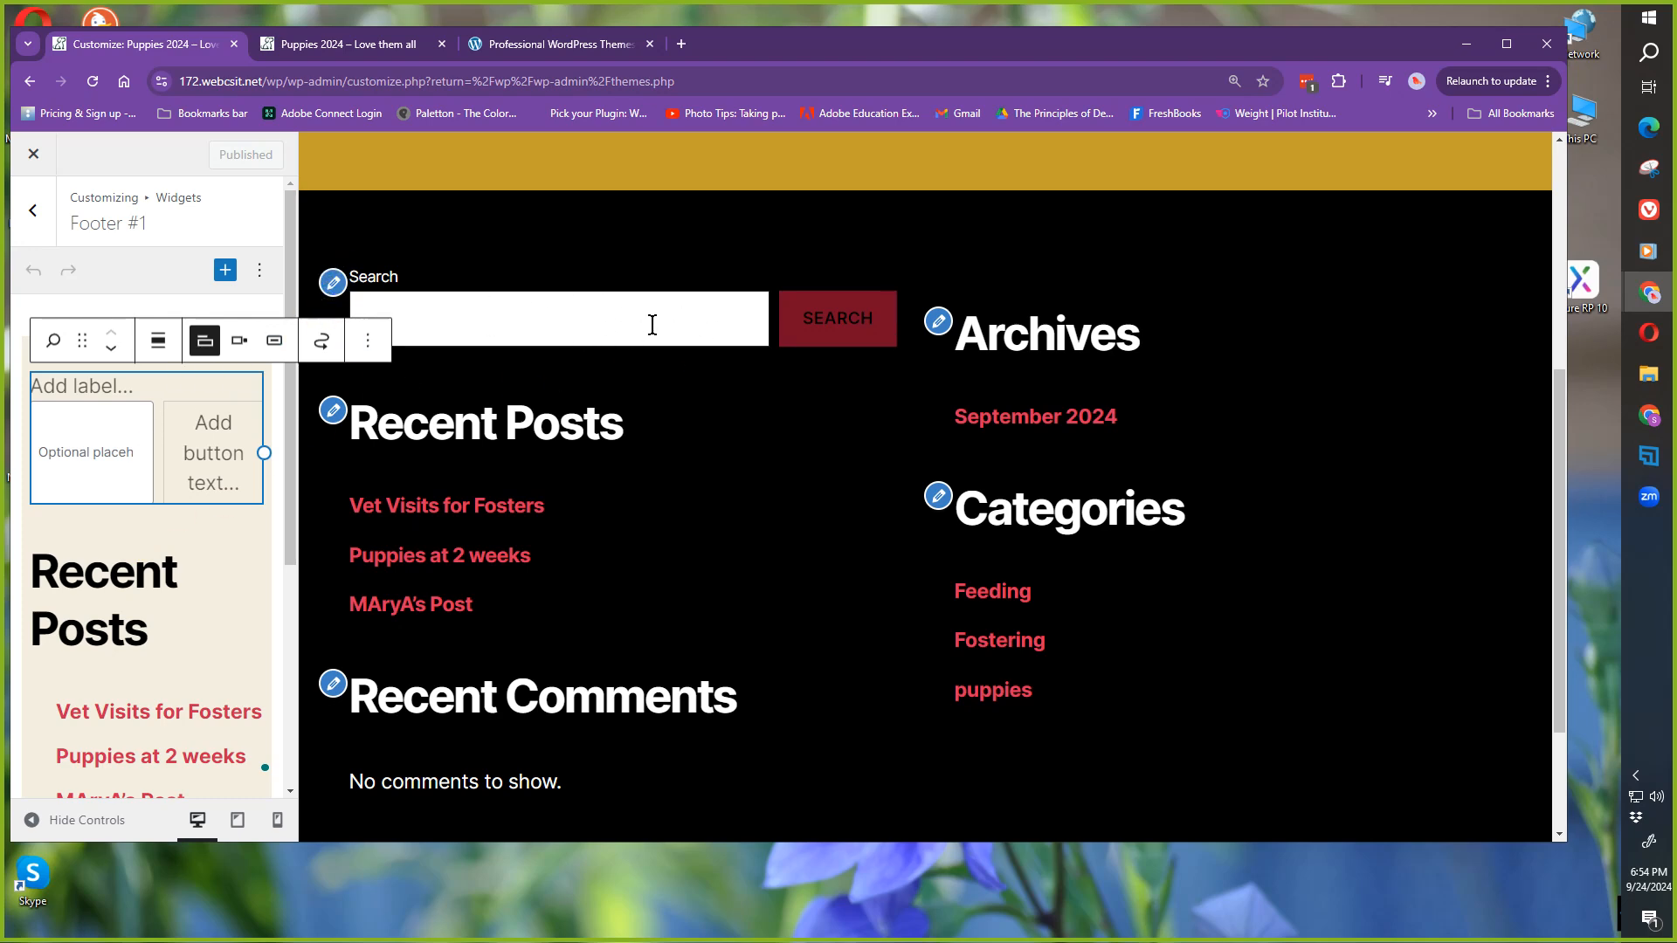
pyautogui.click(426, 364)
pyautogui.click(401, 364)
pyautogui.click(111, 348)
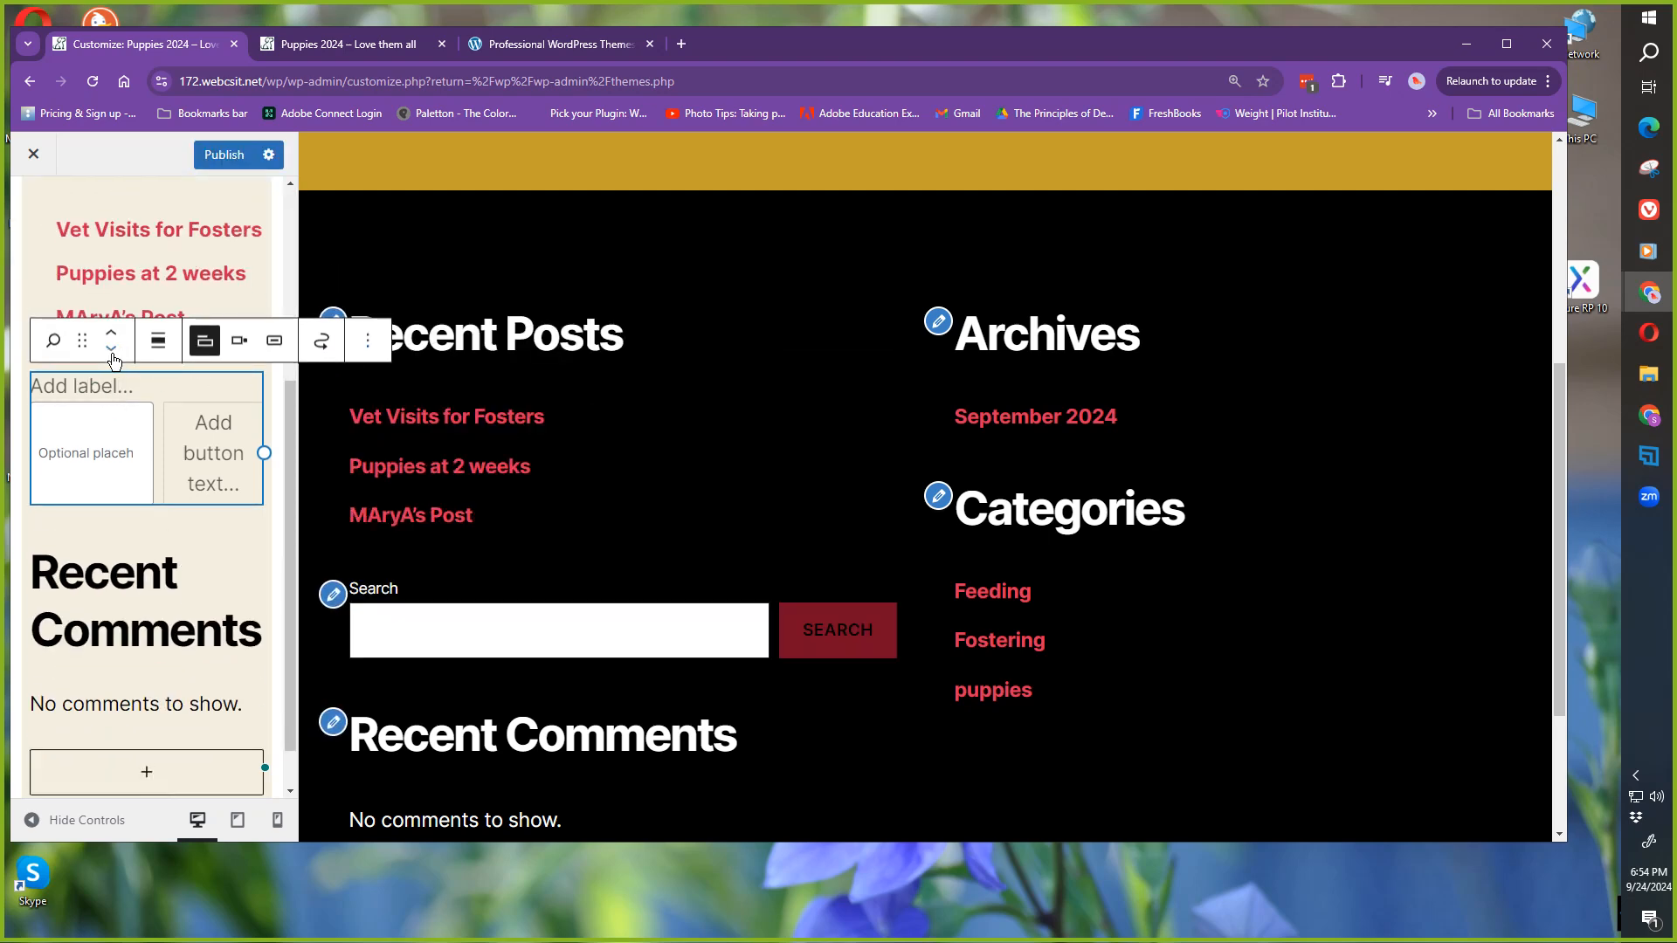
pyautogui.click(112, 350)
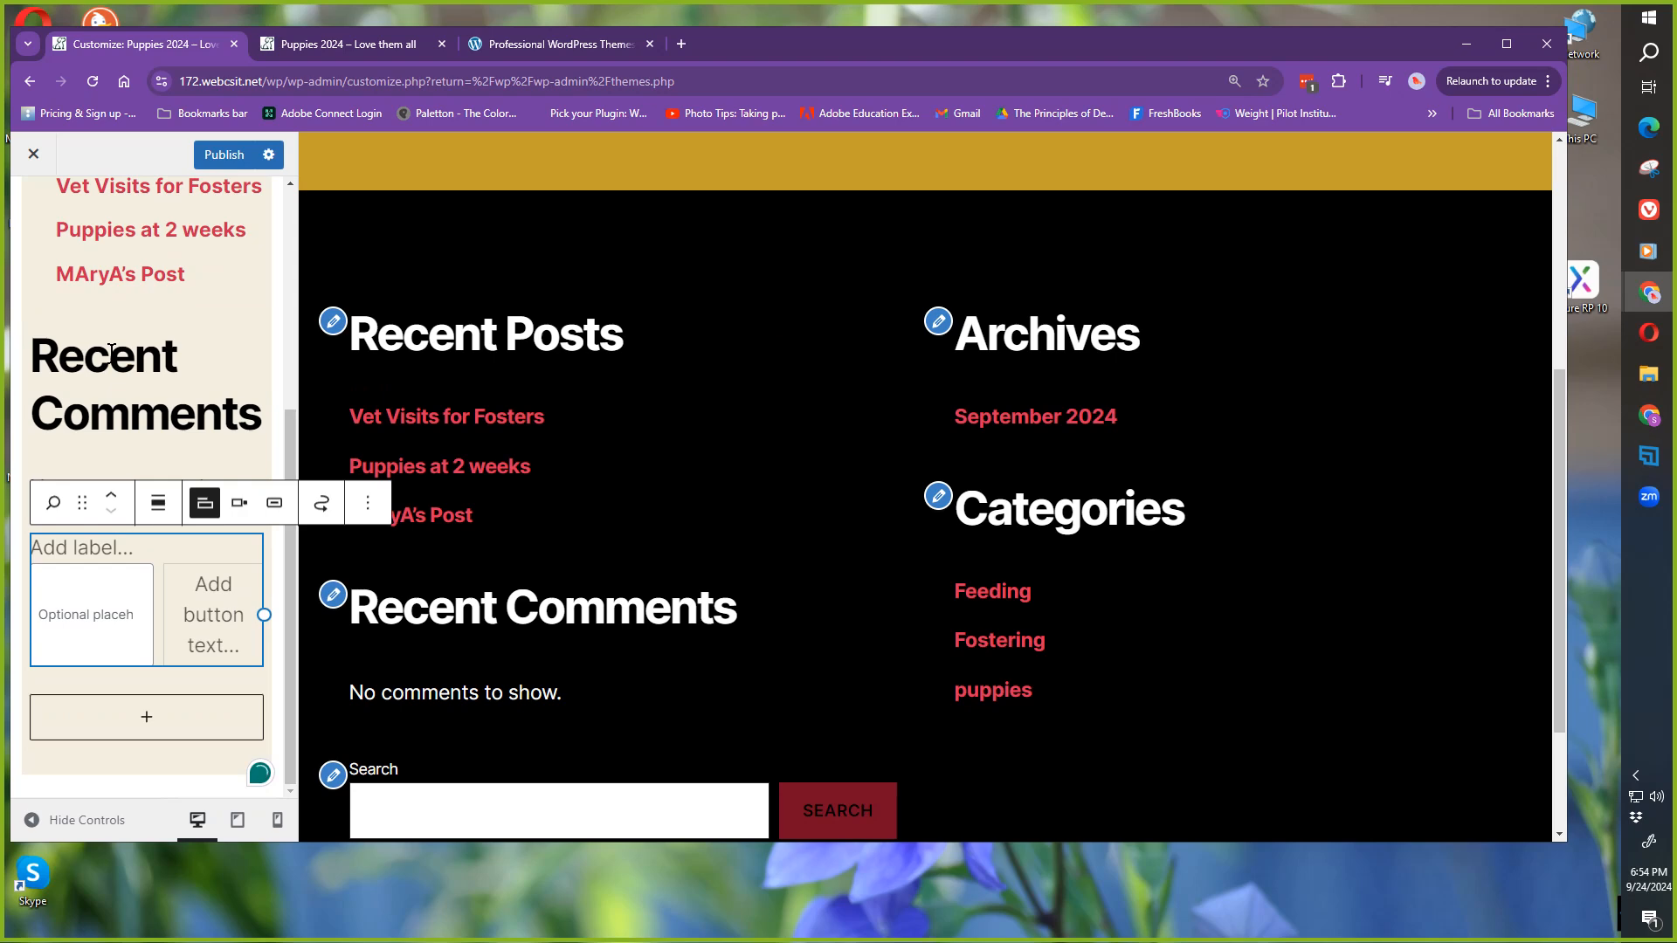
pyautogui.click(110, 496)
pyautogui.click(111, 497)
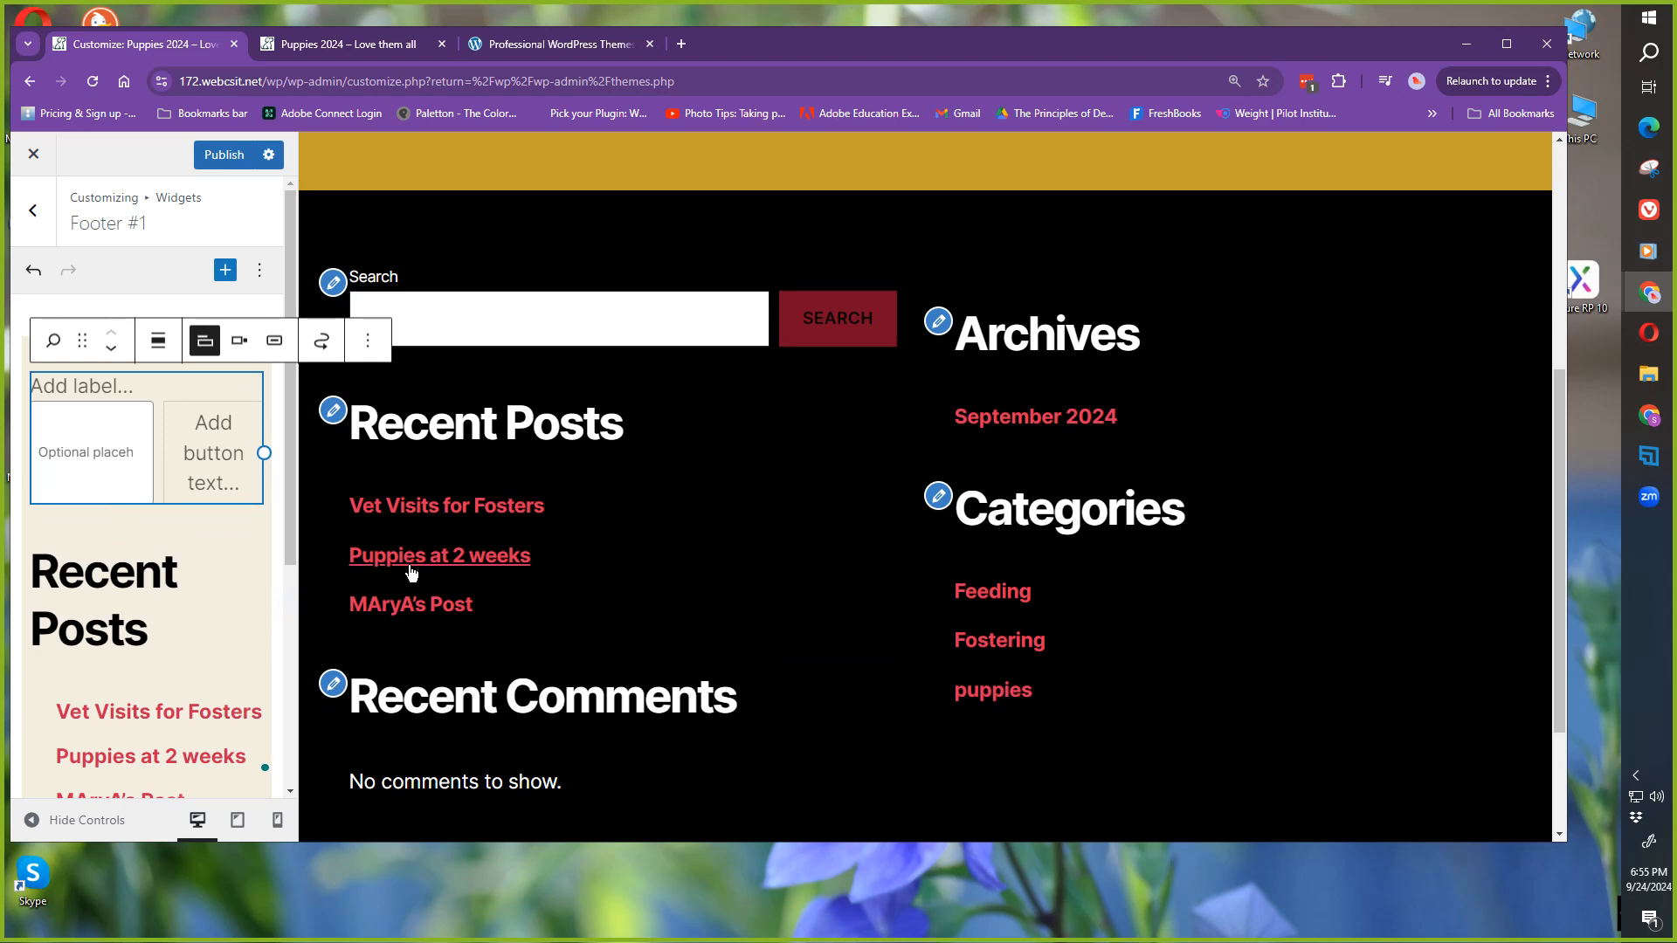
# Delete the Recent Posts heading and its Latest Posts list from Footer #1.
pyautogui.scroll(-1, 510, 569)
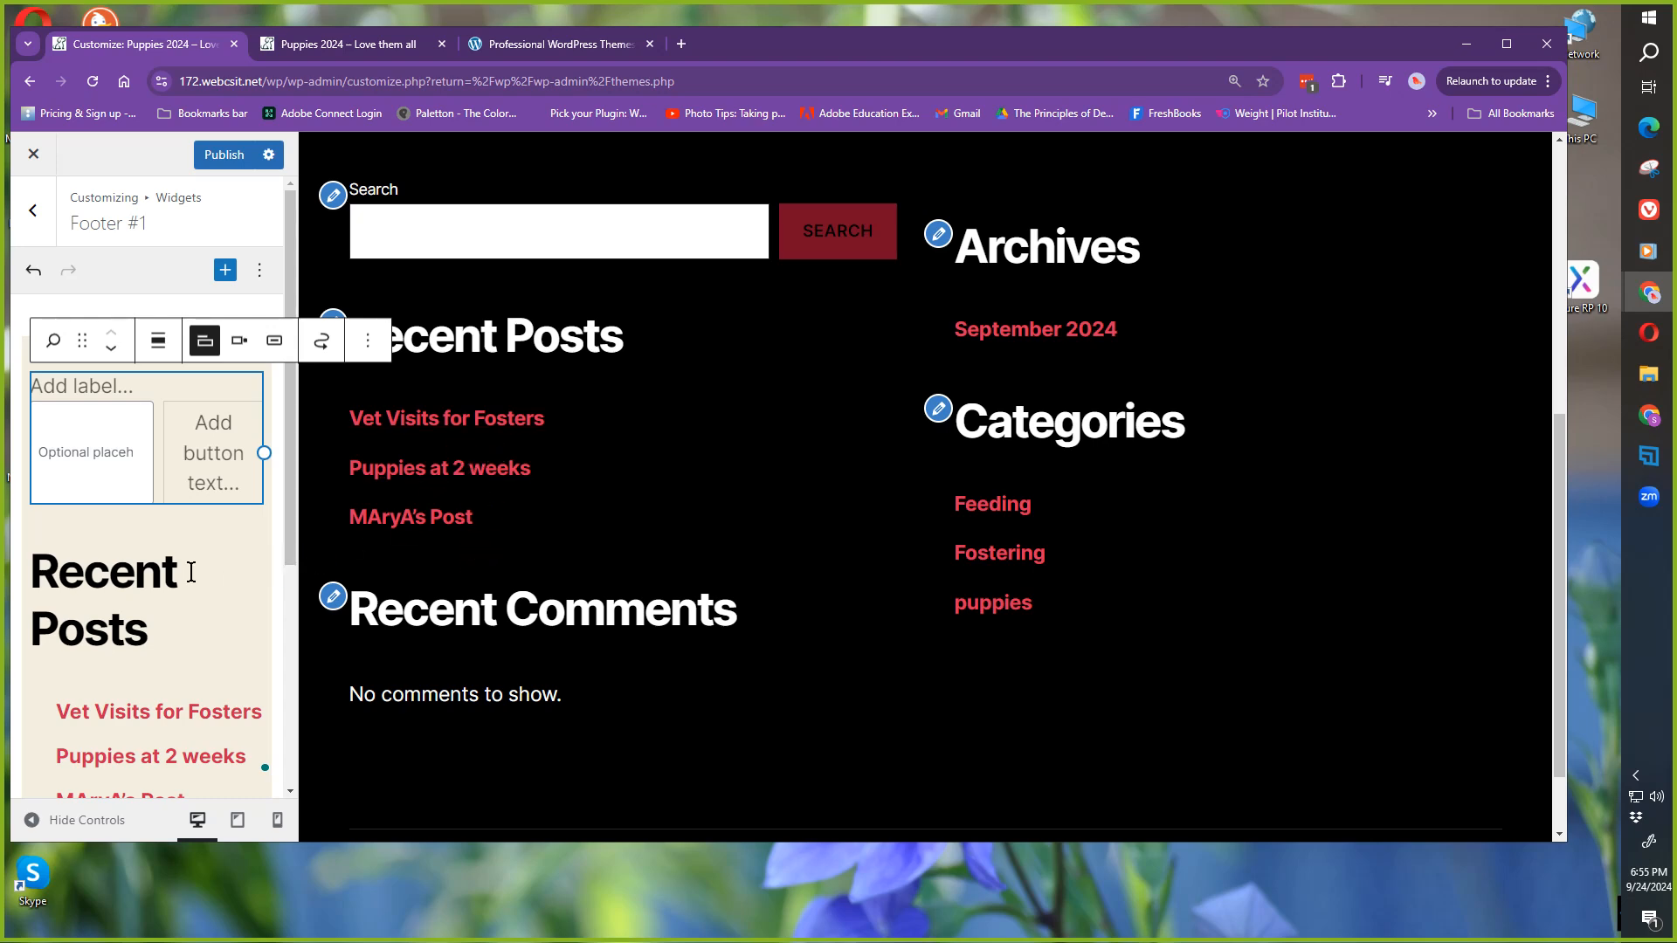
pyautogui.click(126, 578)
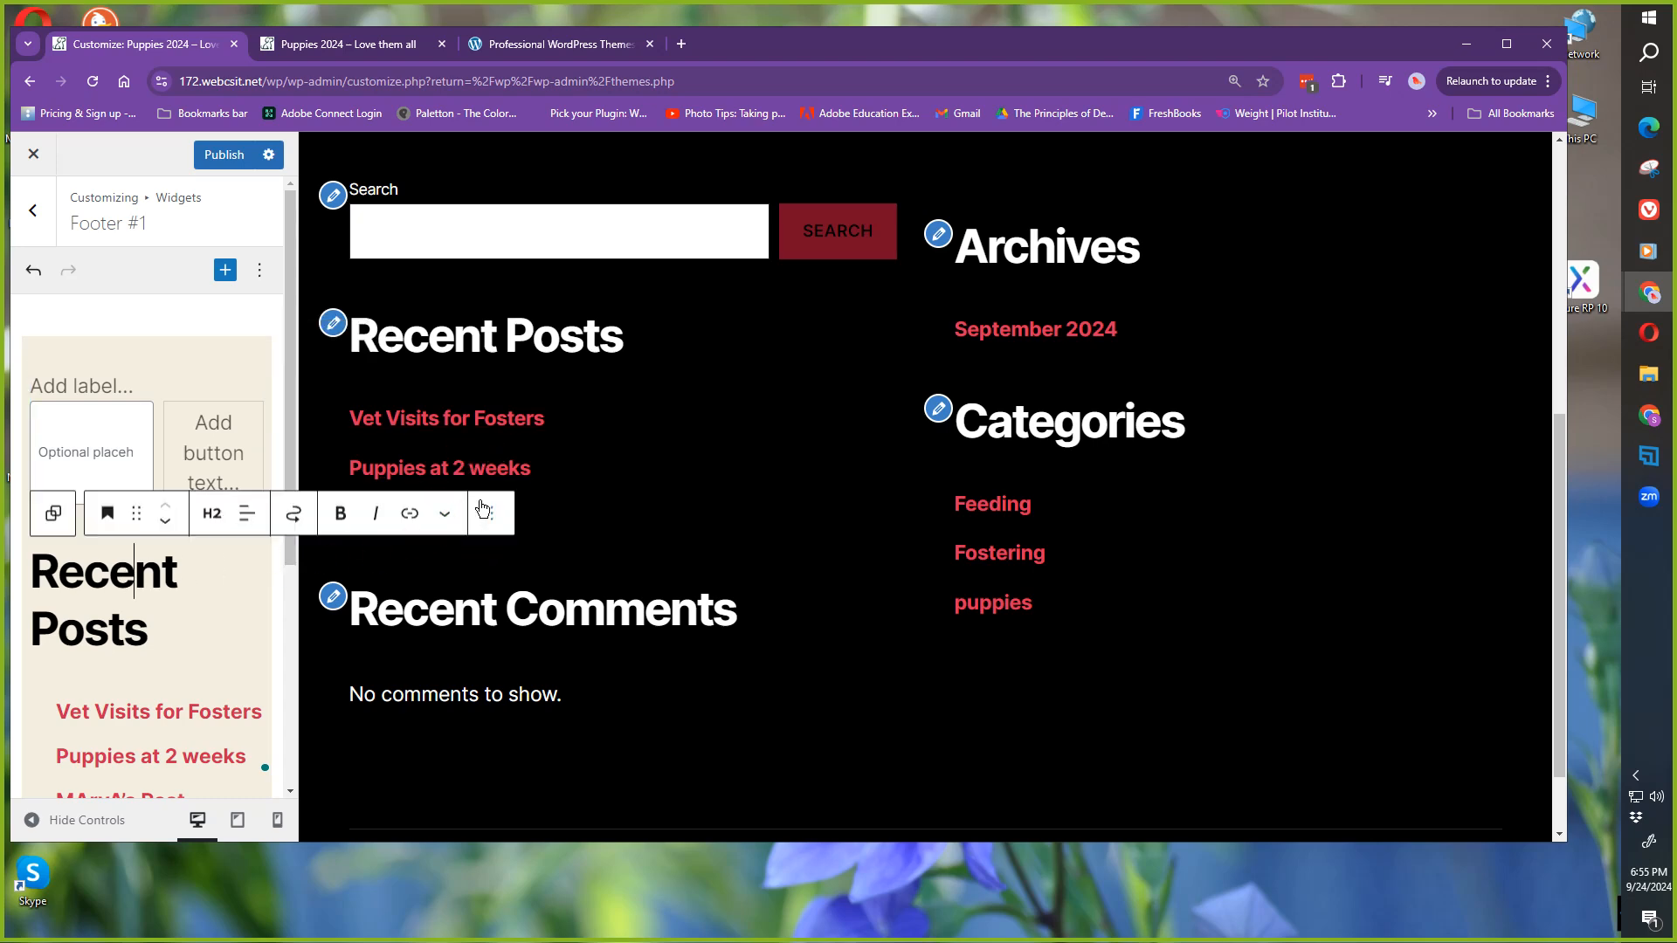
pyautogui.click(212, 702)
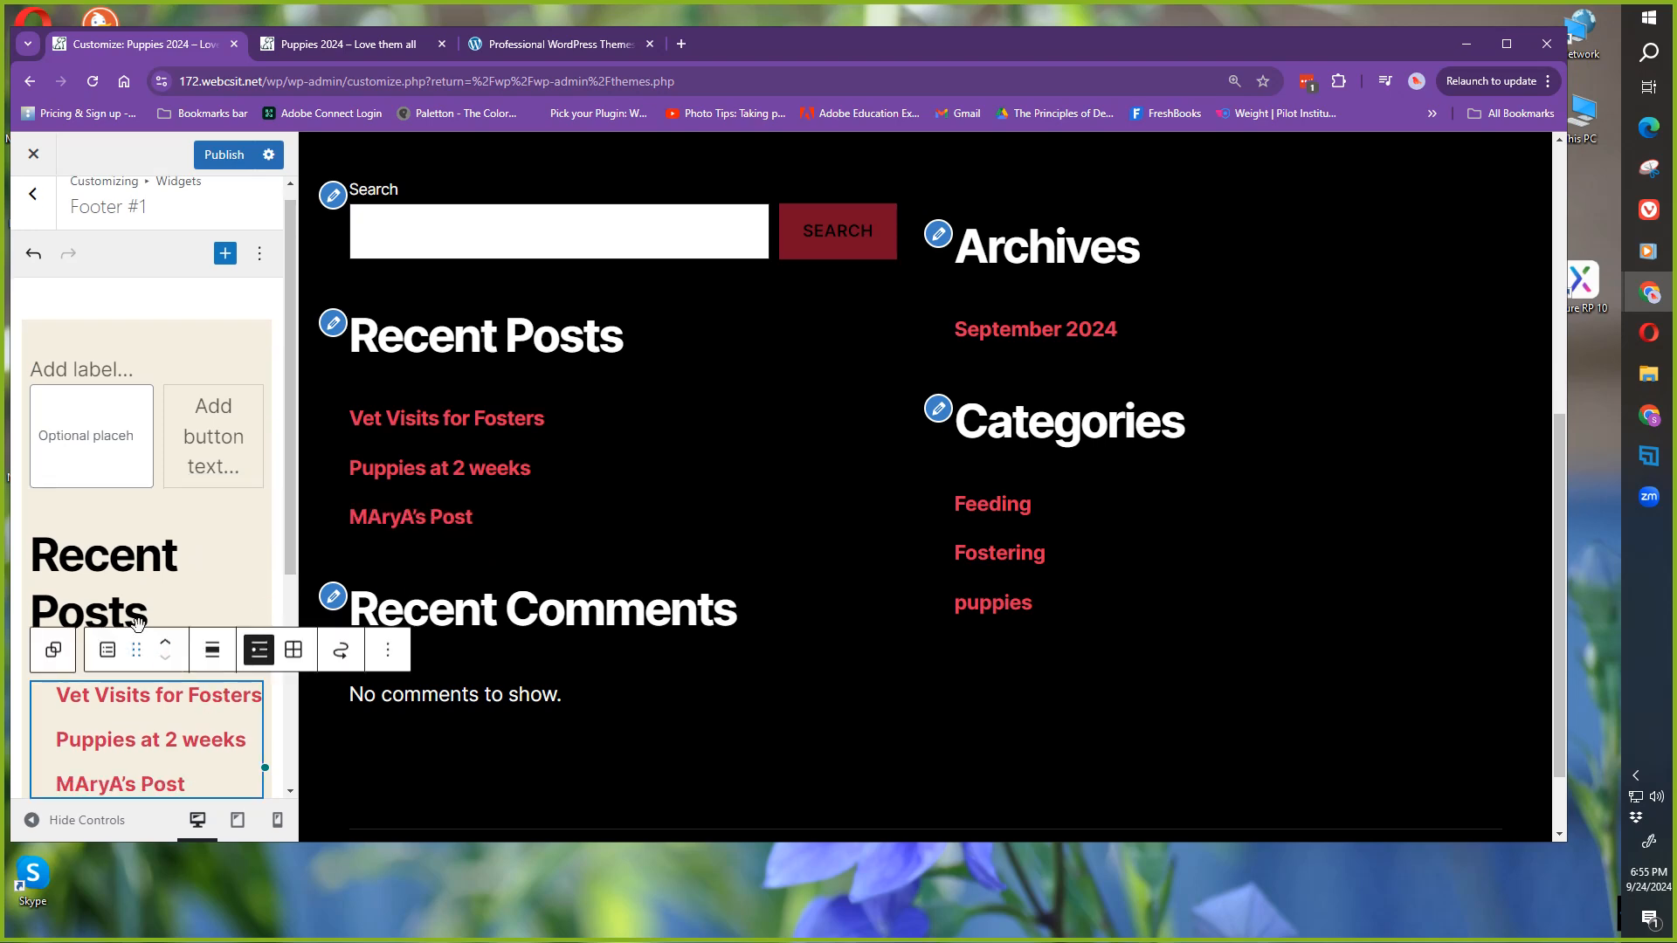
pyautogui.click(134, 556)
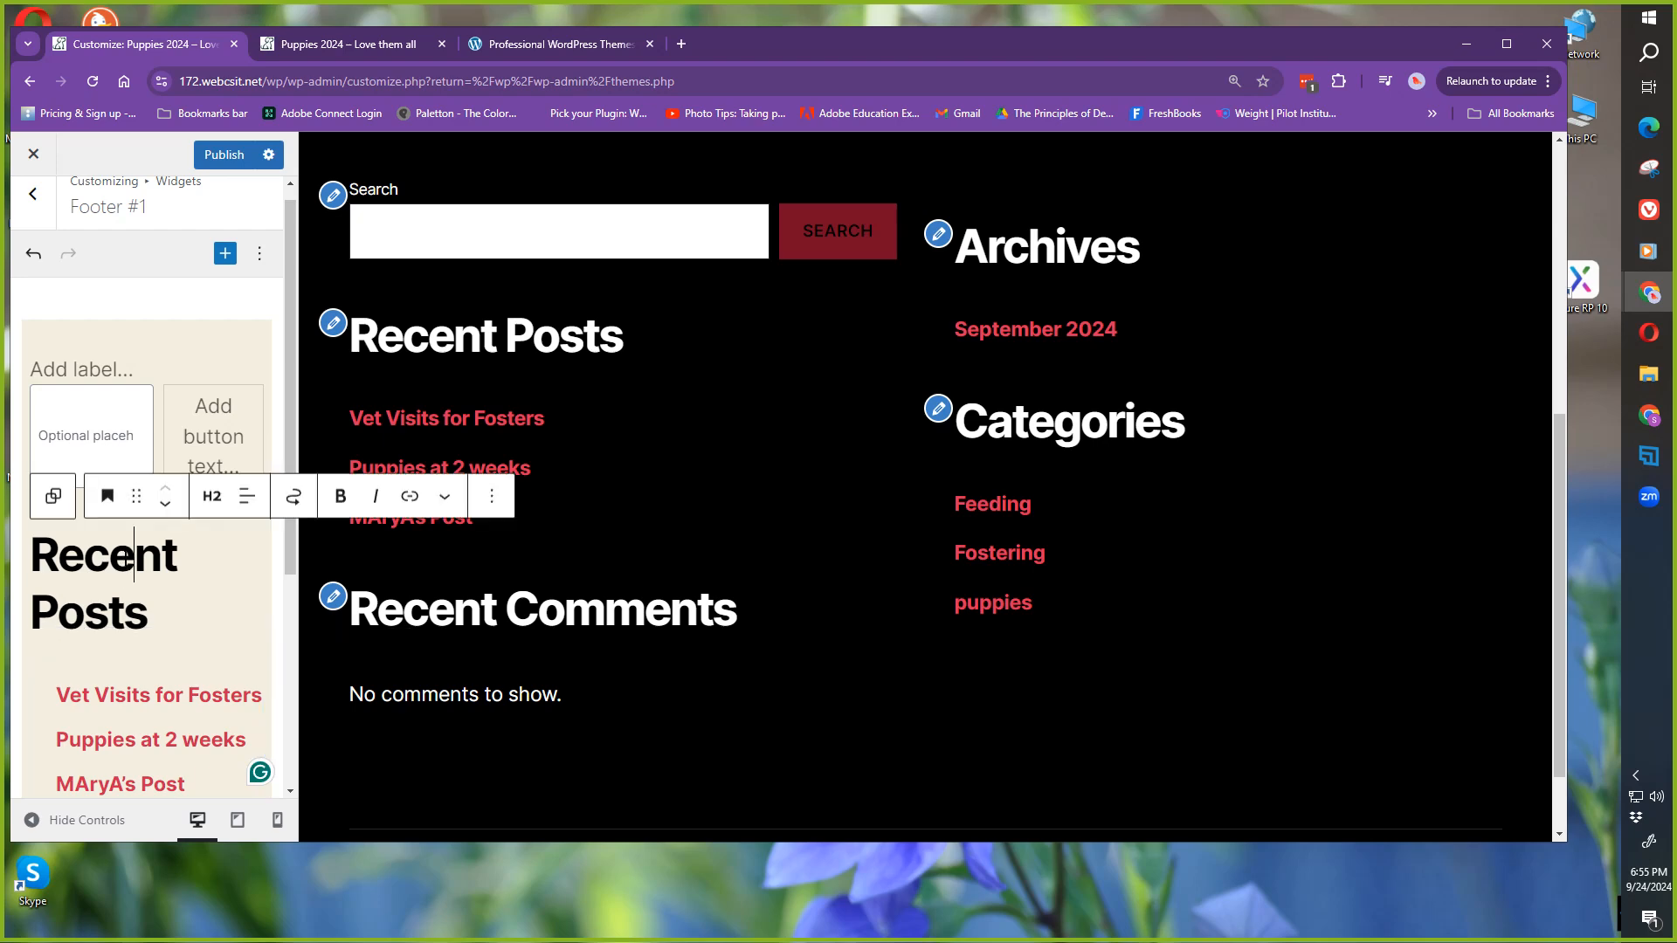
pyautogui.click(492, 498)
pyautogui.scroll(-2, 581, 339)
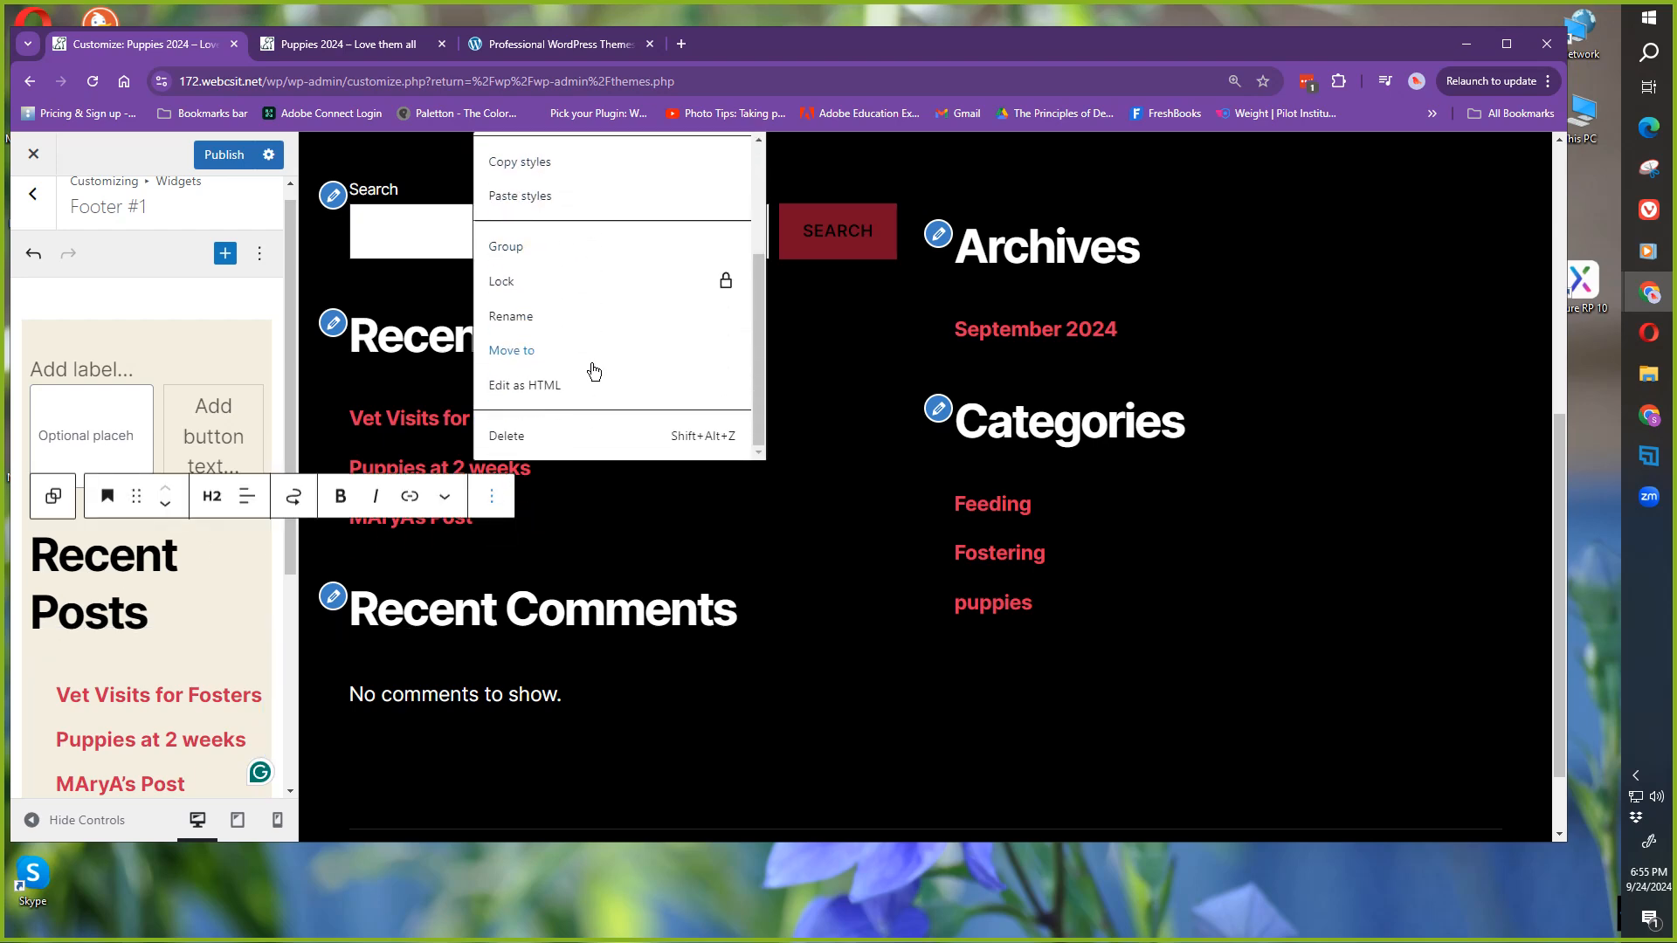
pyautogui.click(522, 444)
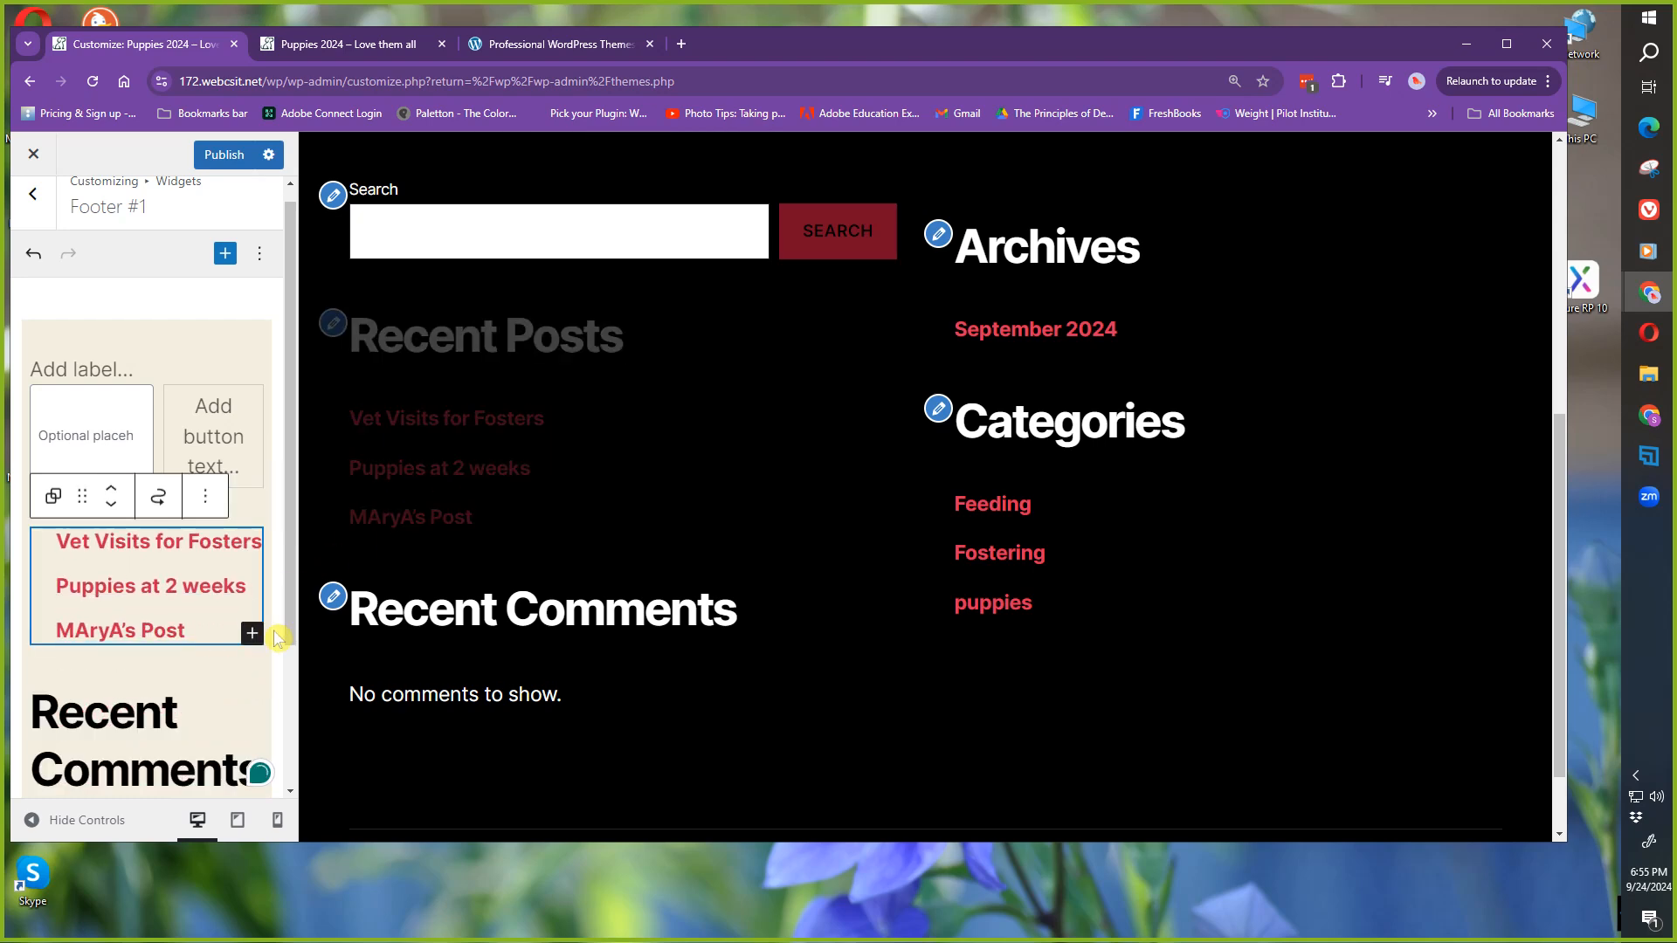
pyautogui.click(205, 496)
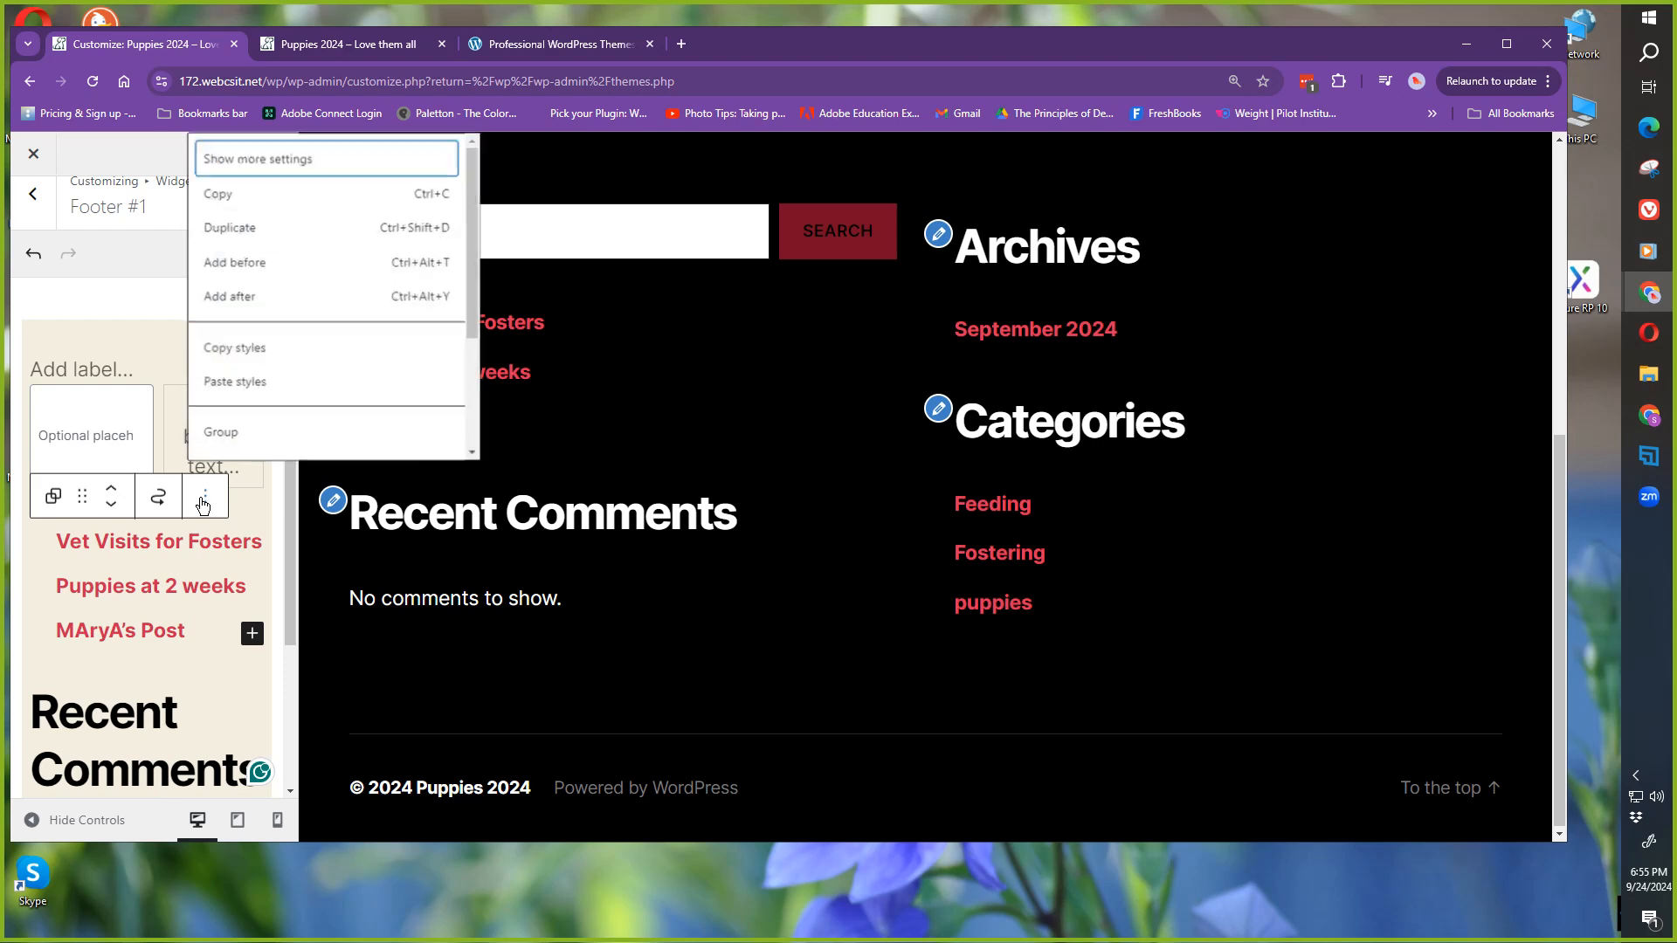
pyautogui.scroll(-2, 318, 423)
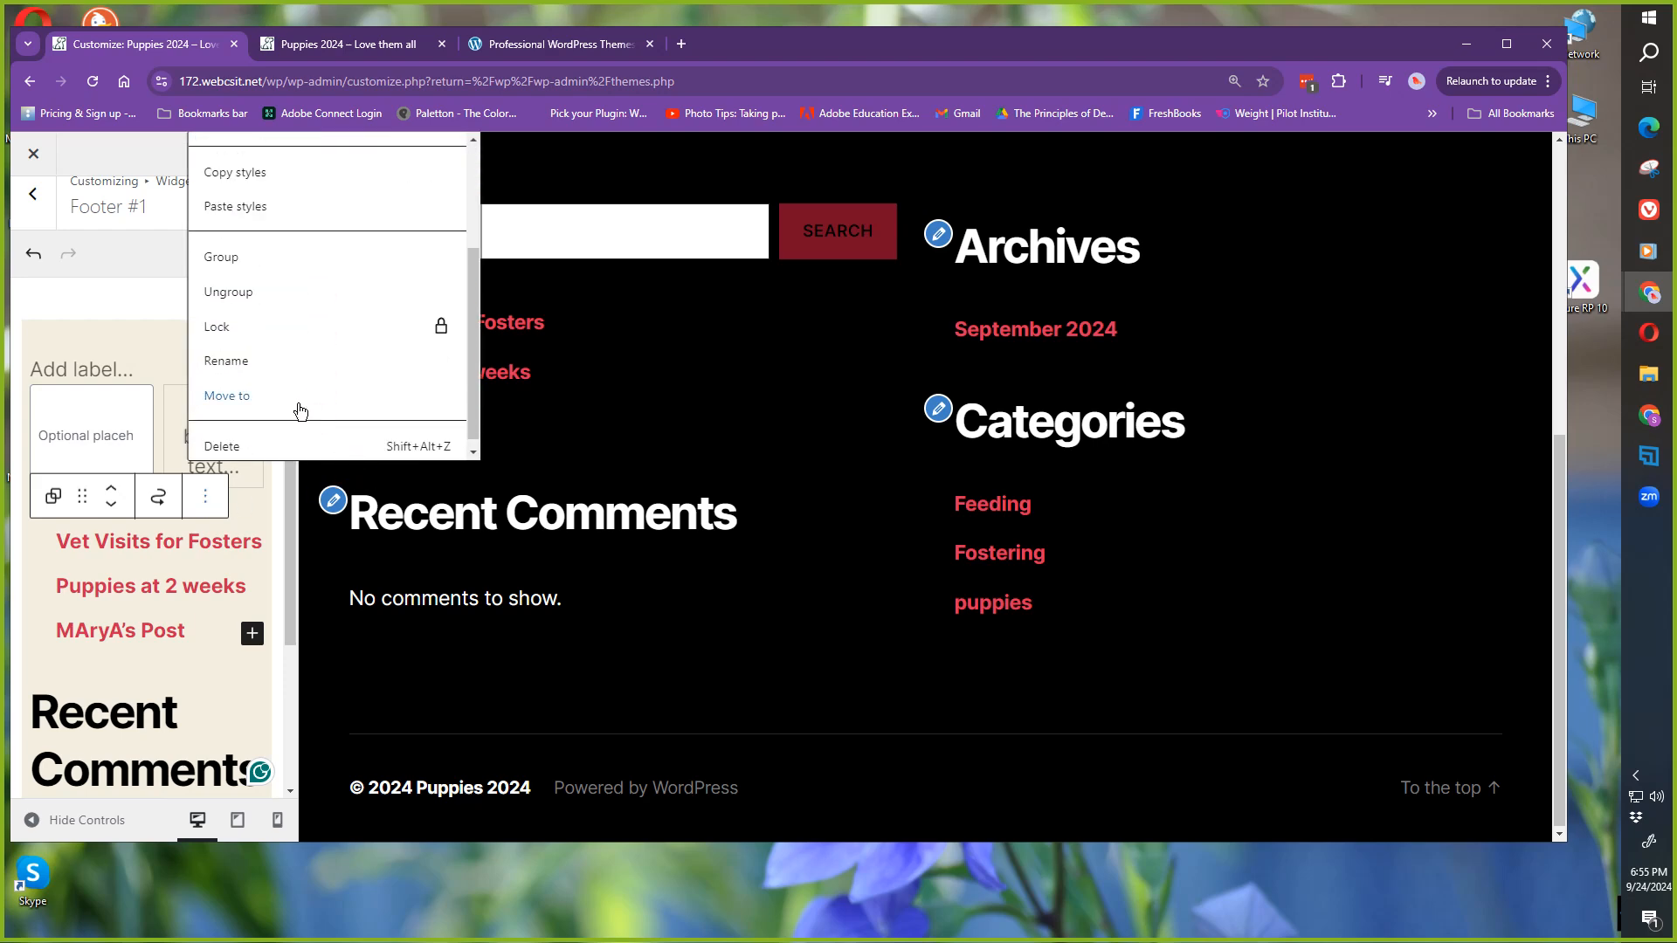
pyautogui.click(251, 449)
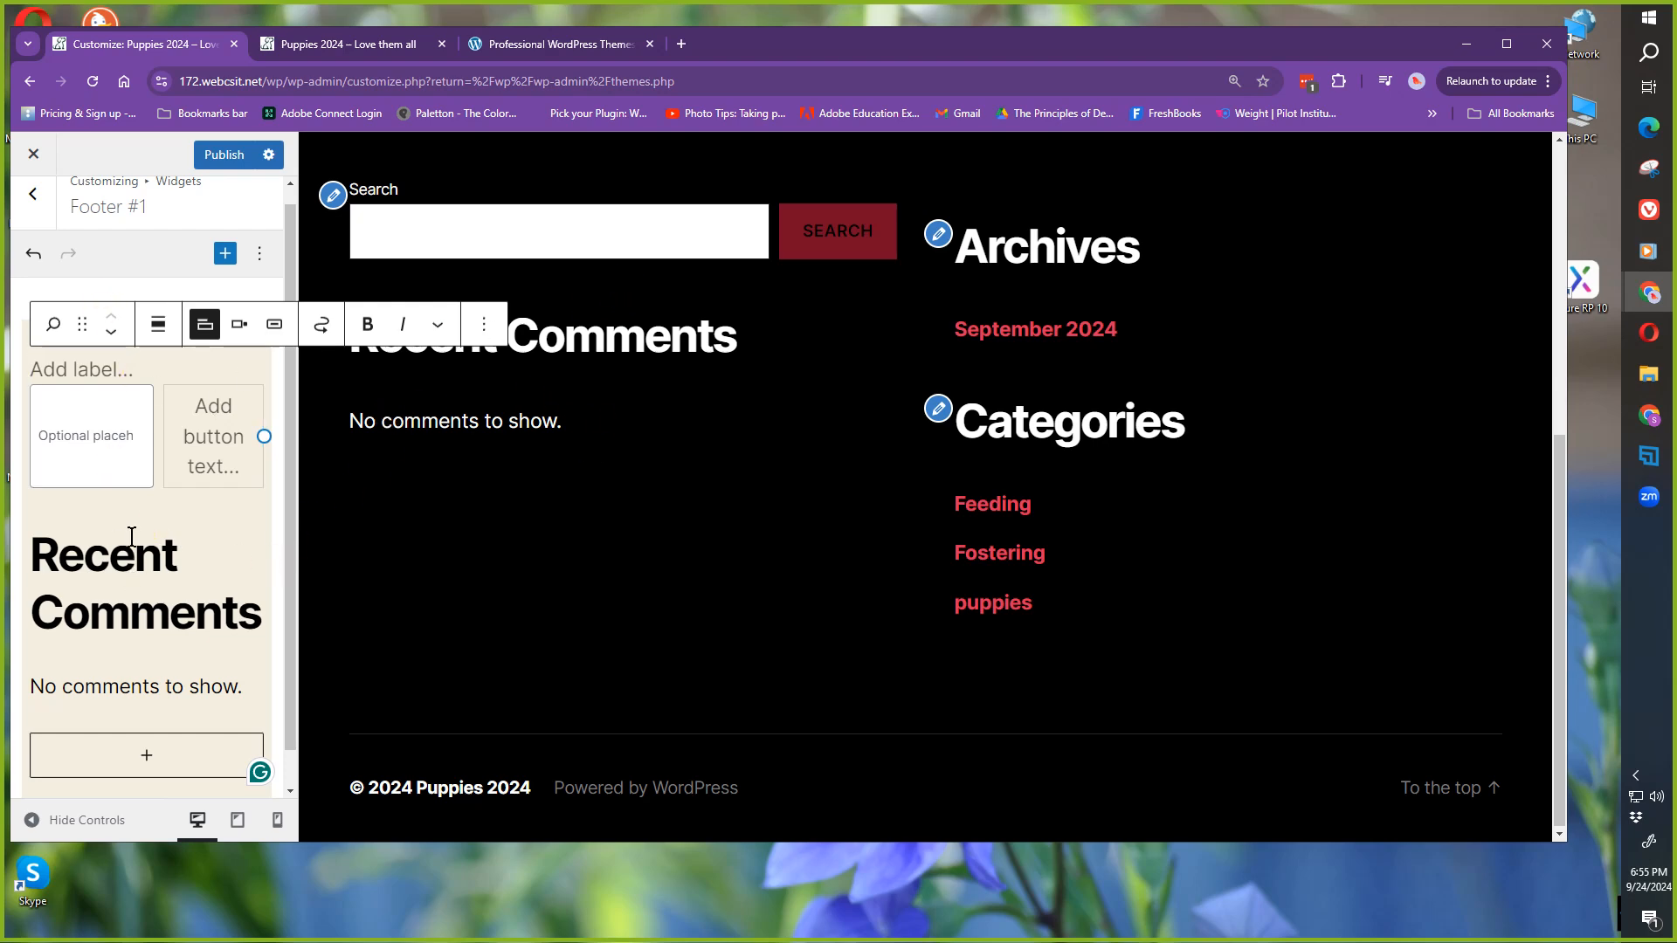
pyautogui.click(474, 432)
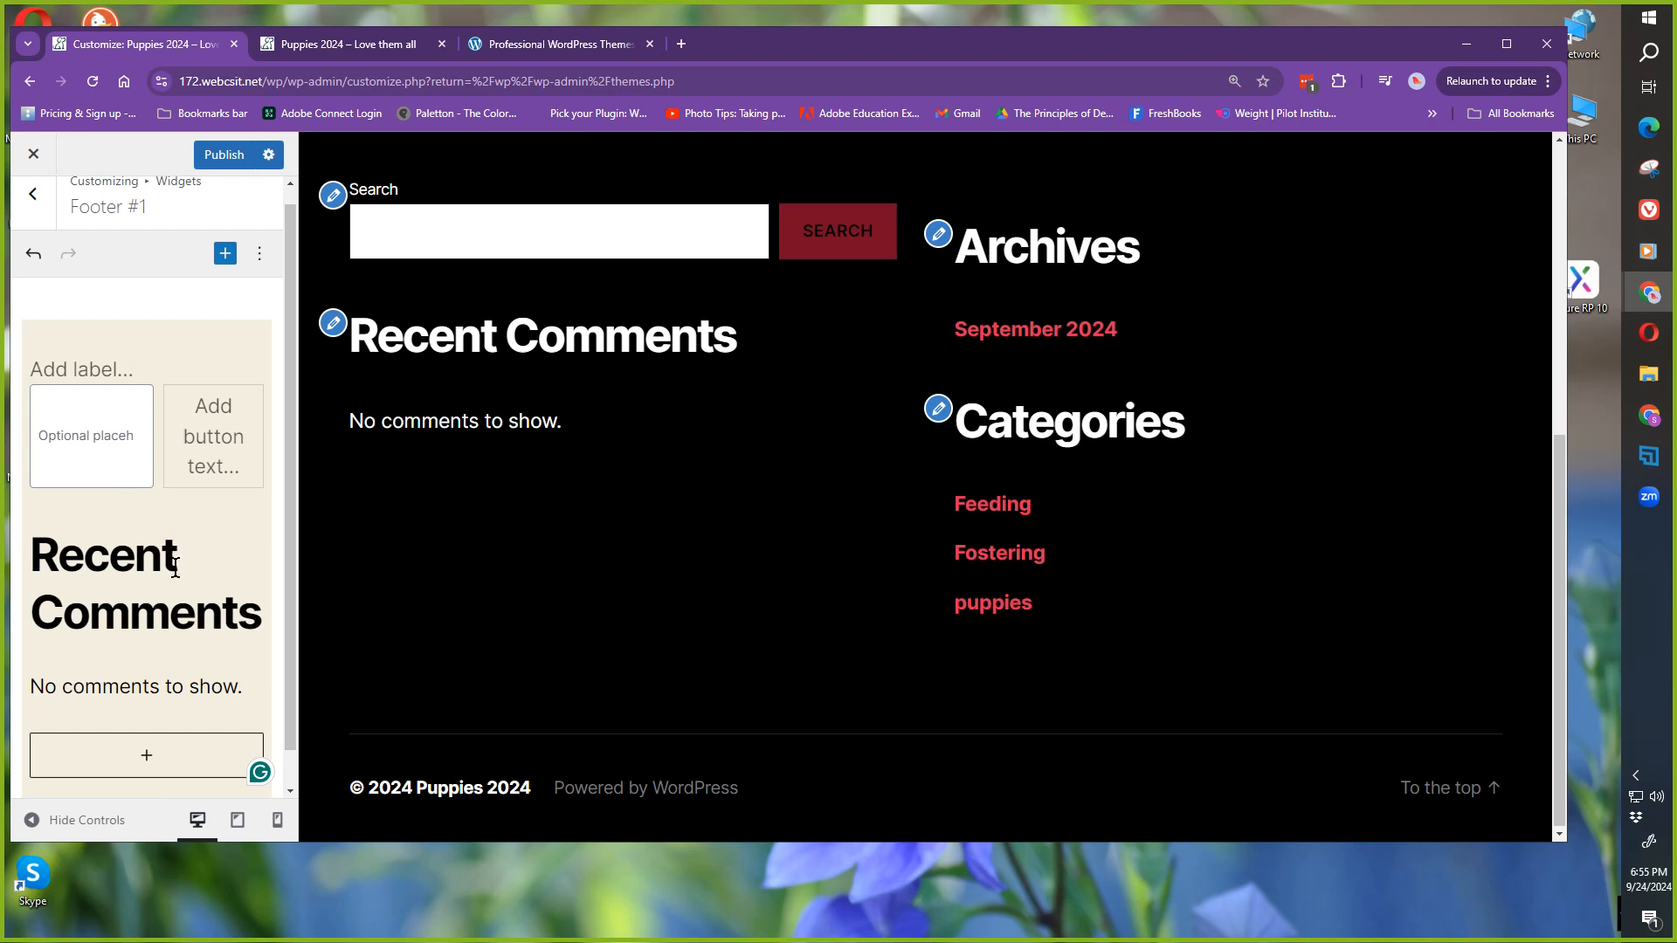
pyautogui.click(149, 760)
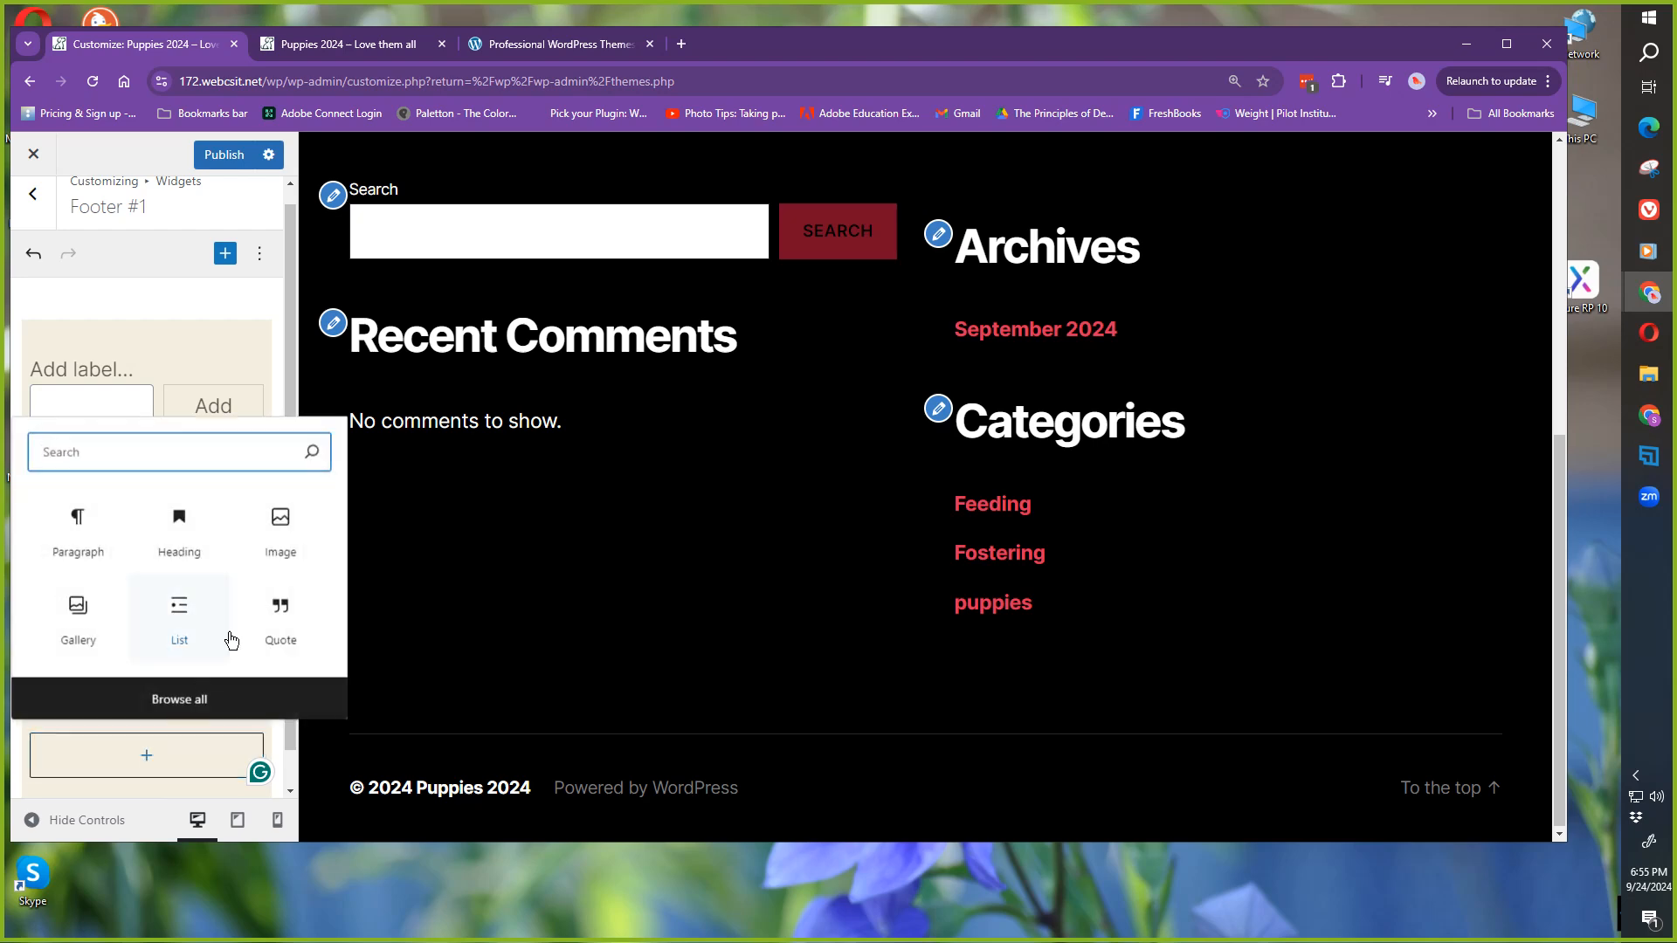
# Insert an Image block with the puppy photo from the media library, then publish.
pyautogui.click(283, 524)
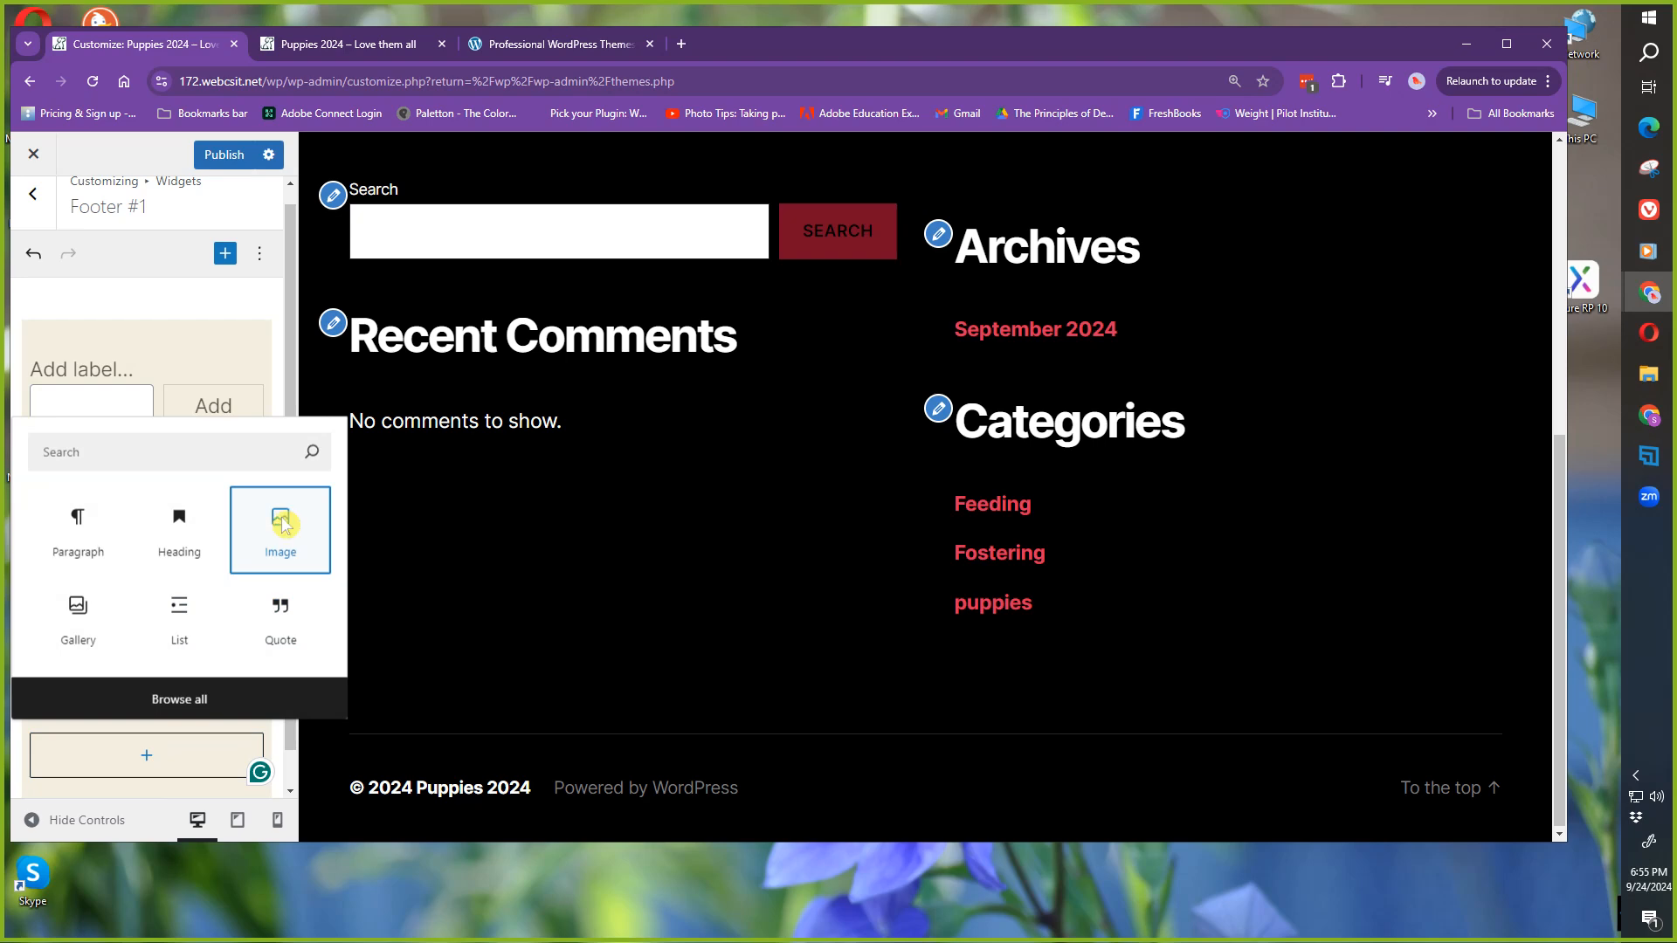
pyautogui.click(282, 524)
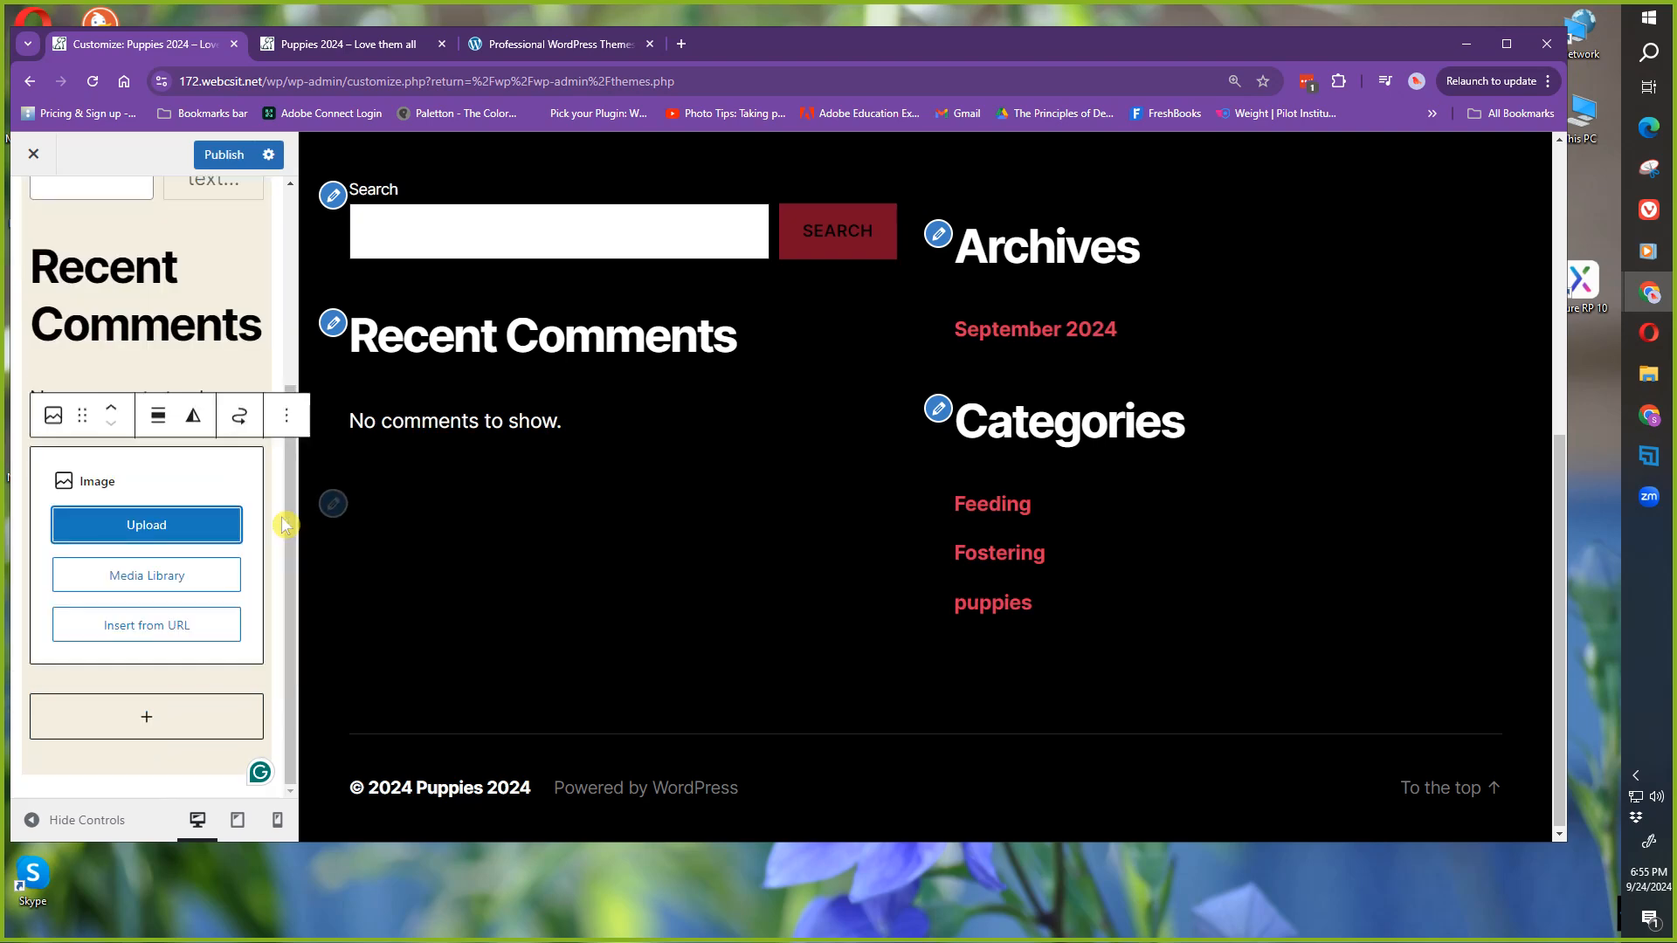
pyautogui.click(169, 578)
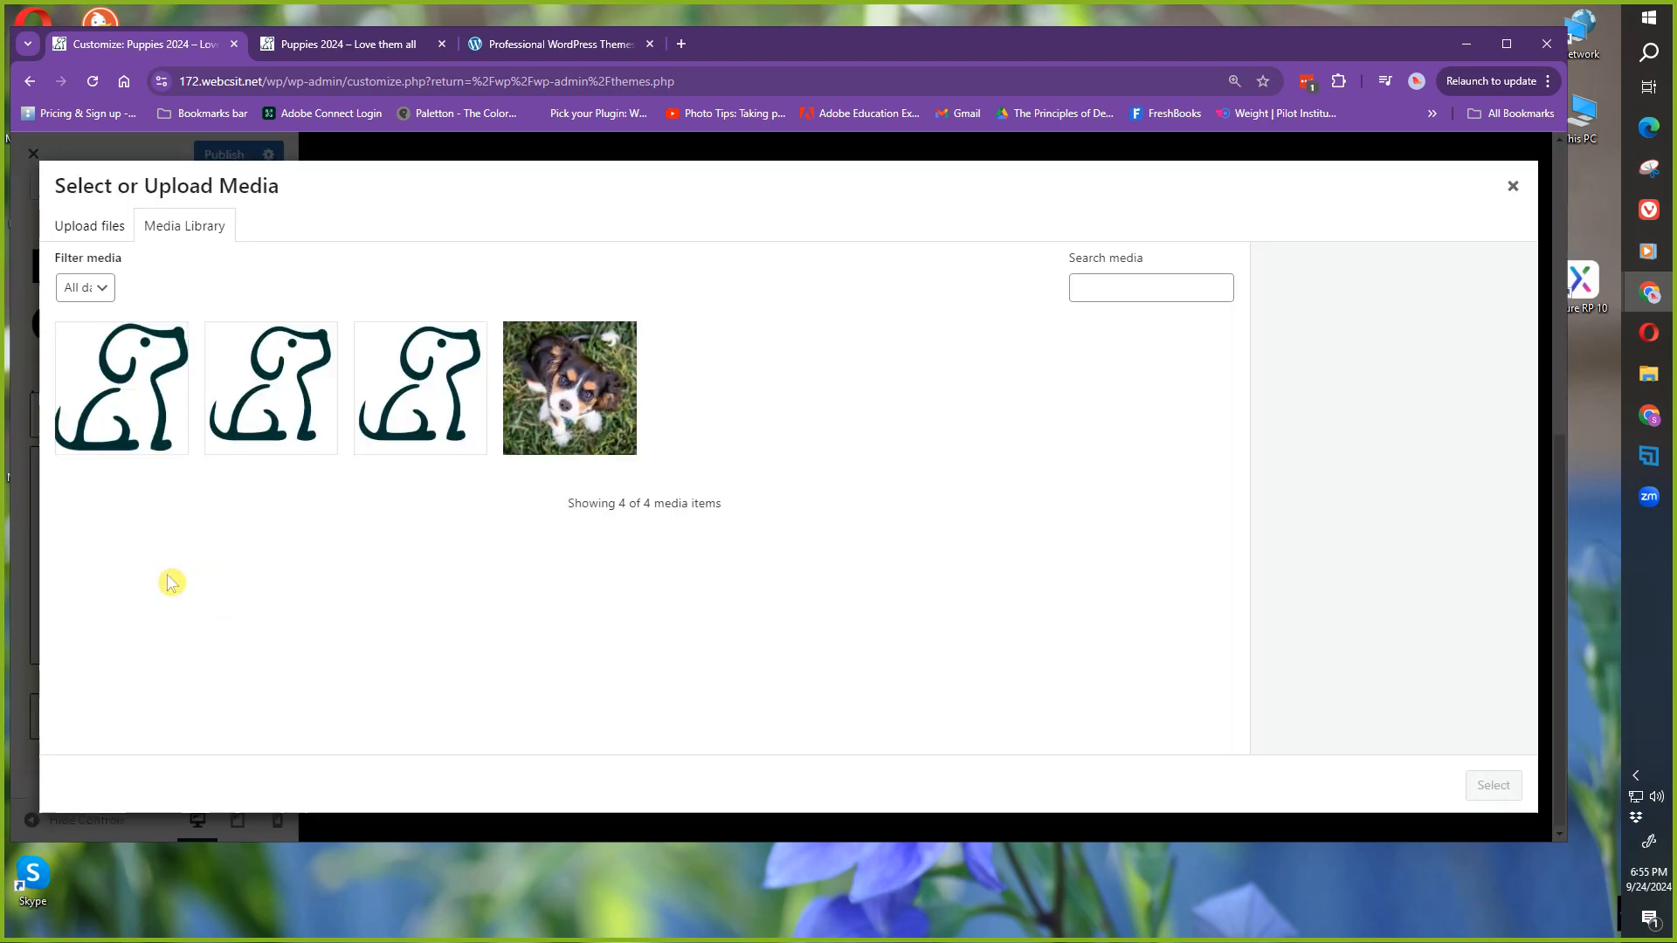
pyautogui.click(568, 428)
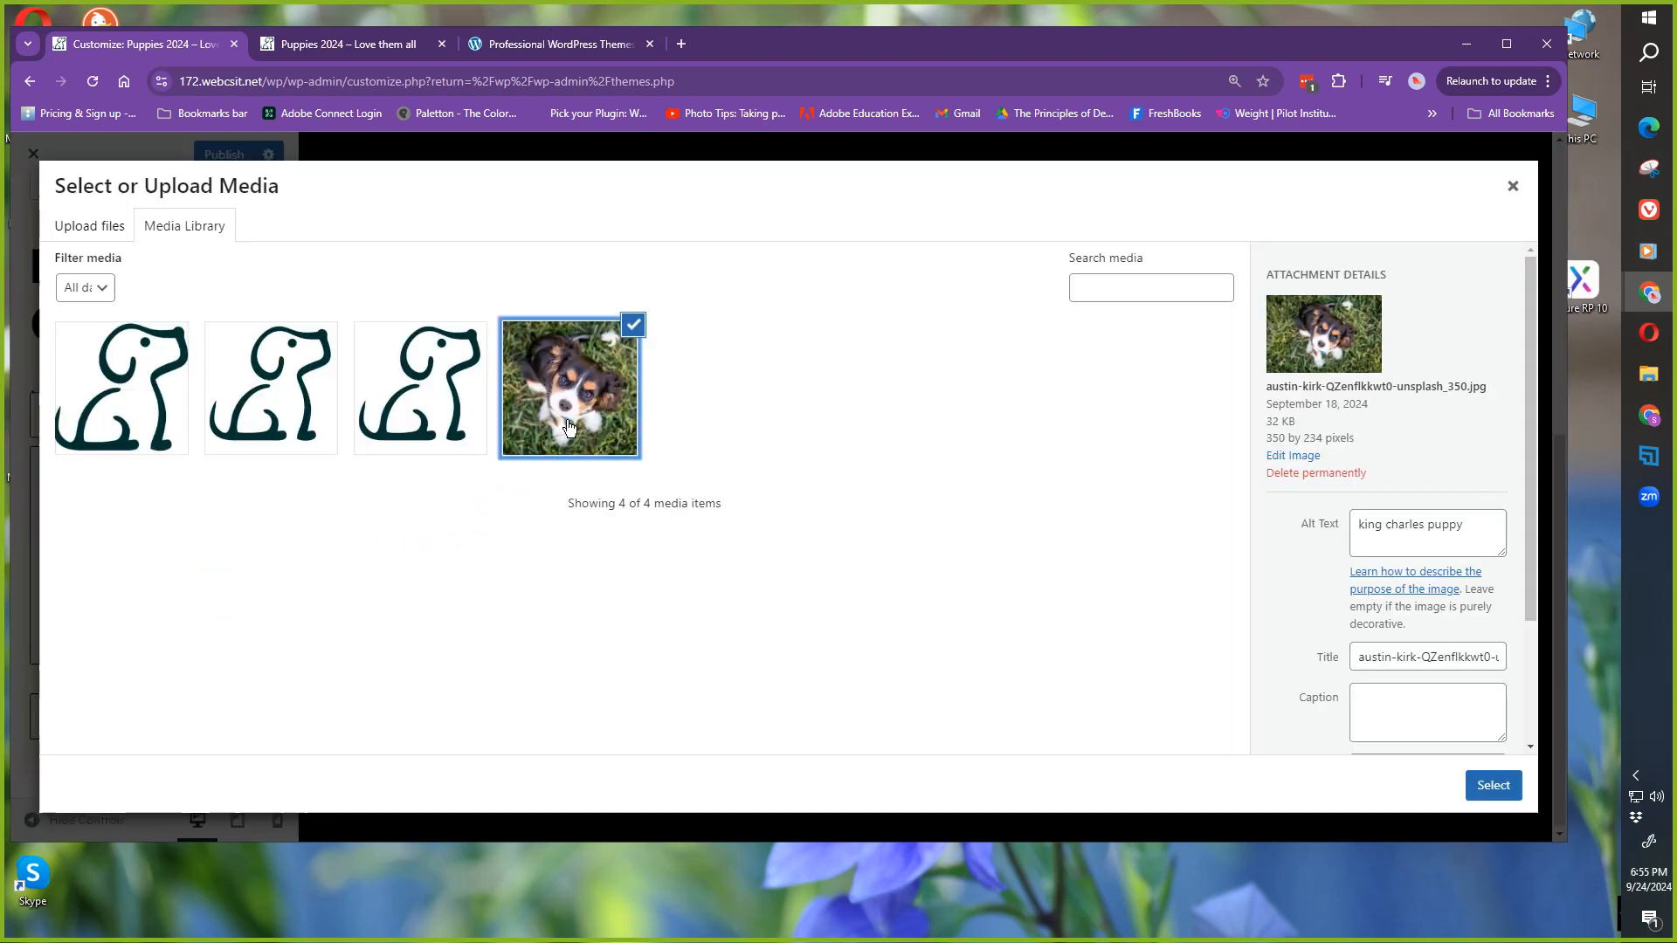
pyautogui.click(1494, 789)
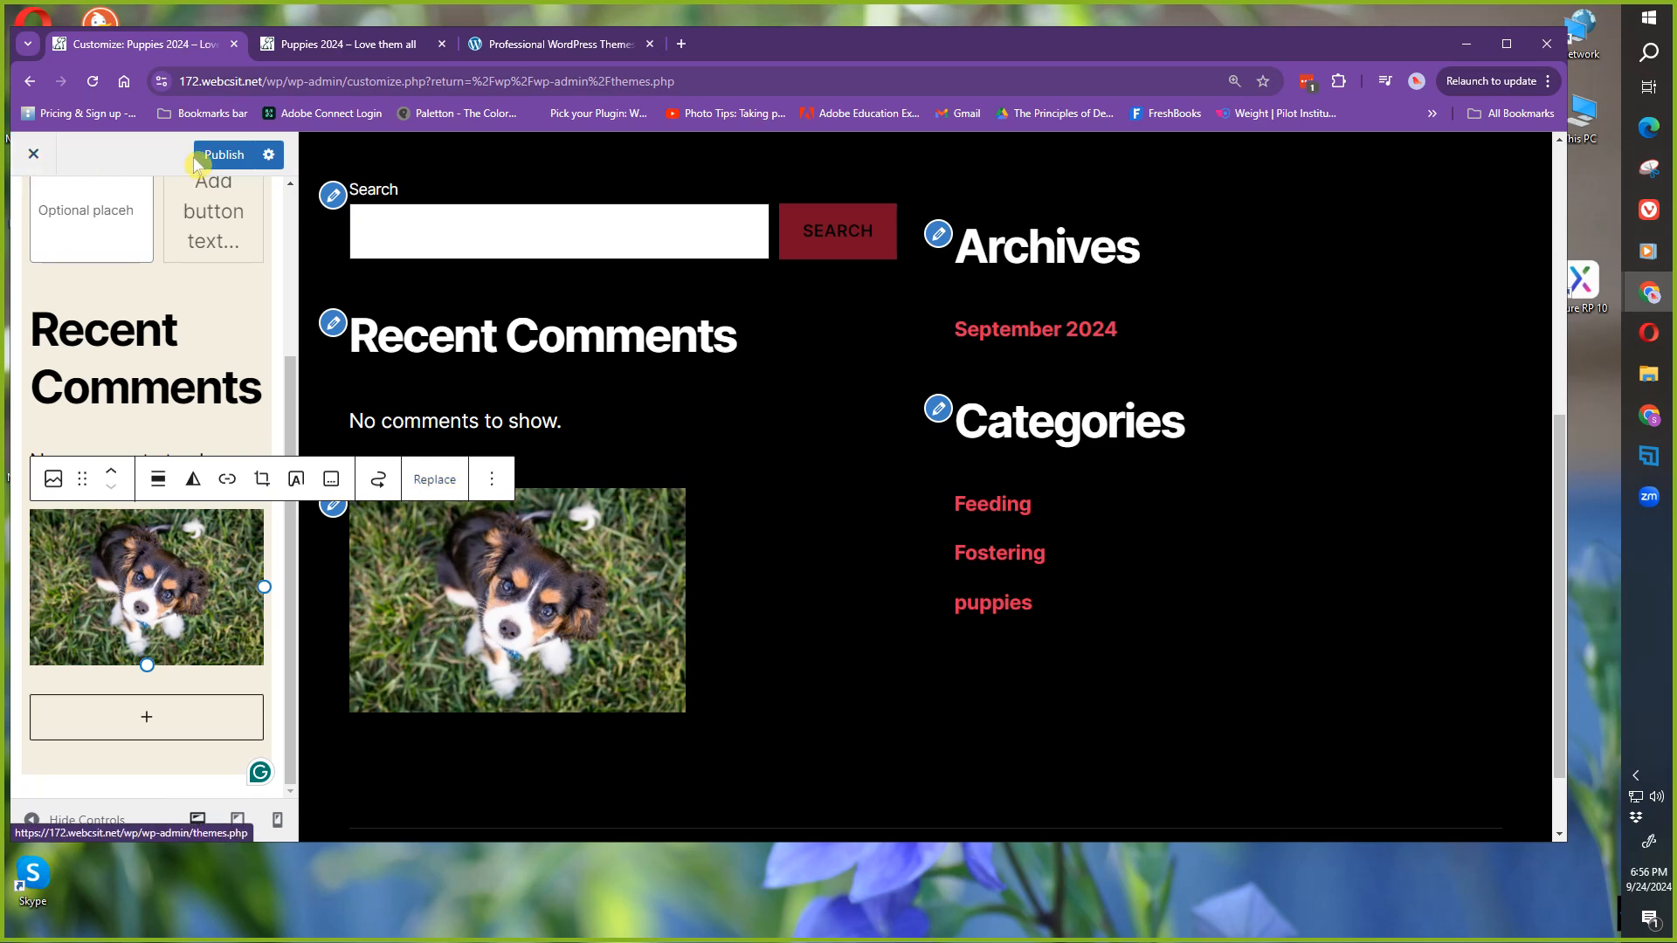
pyautogui.click(222, 155)
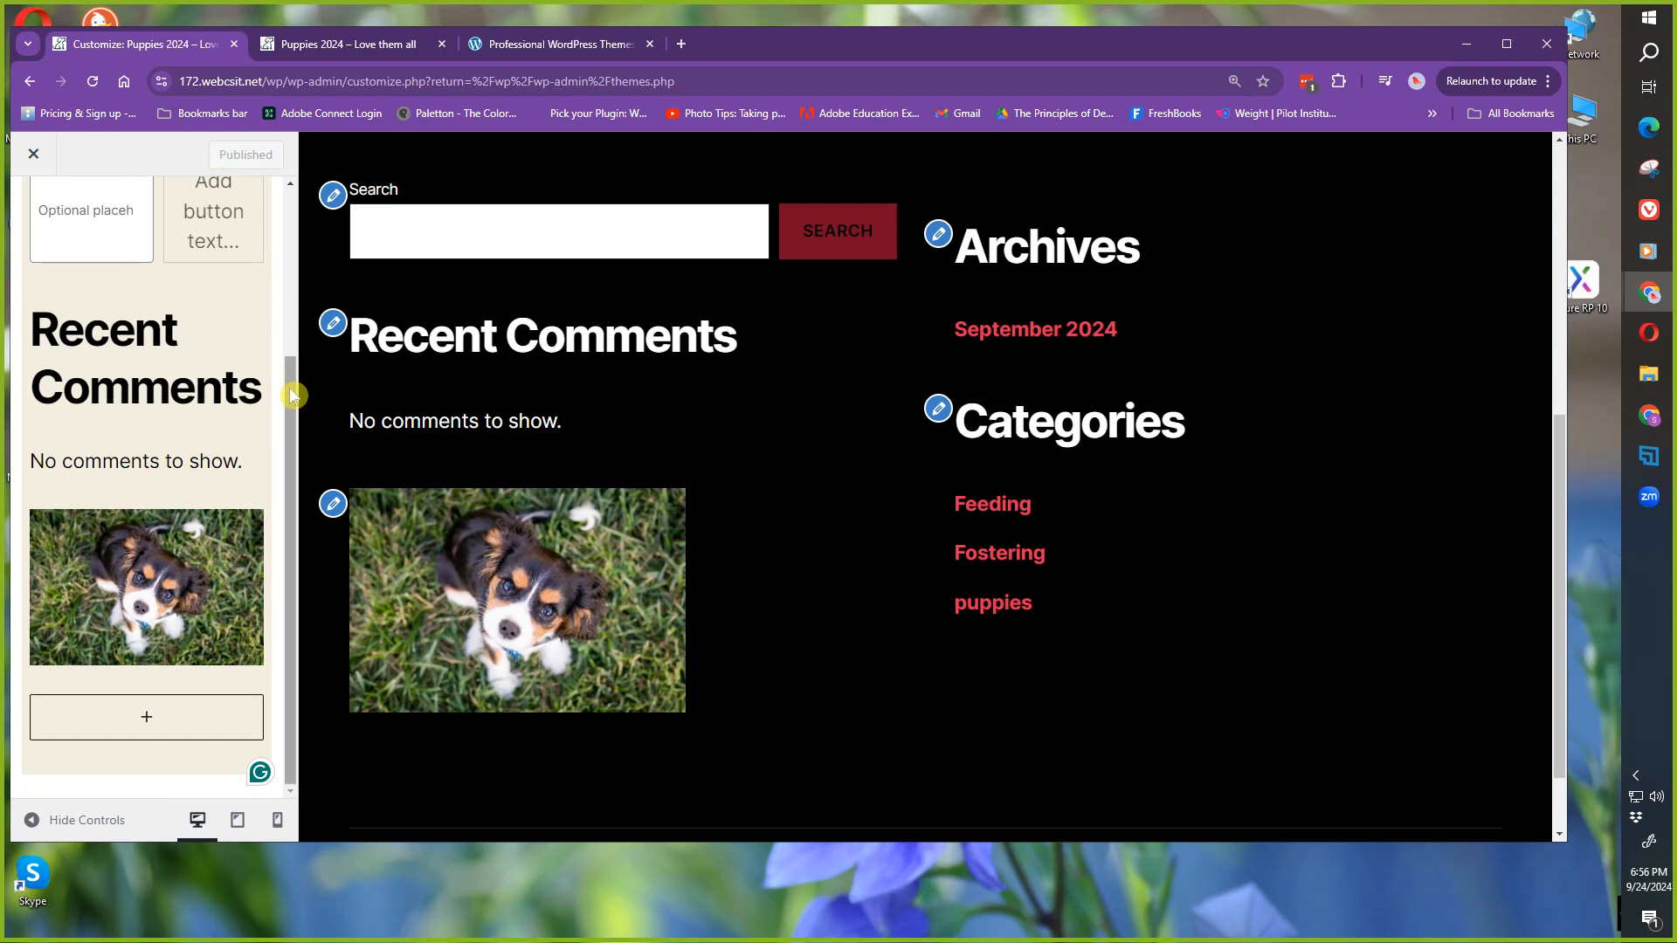
# Return to the main Customizer panel, open Homepage Settings and select Your latest posts.
pyautogui.moveTo(290, 394); pyautogui.dragTo(281, 203)
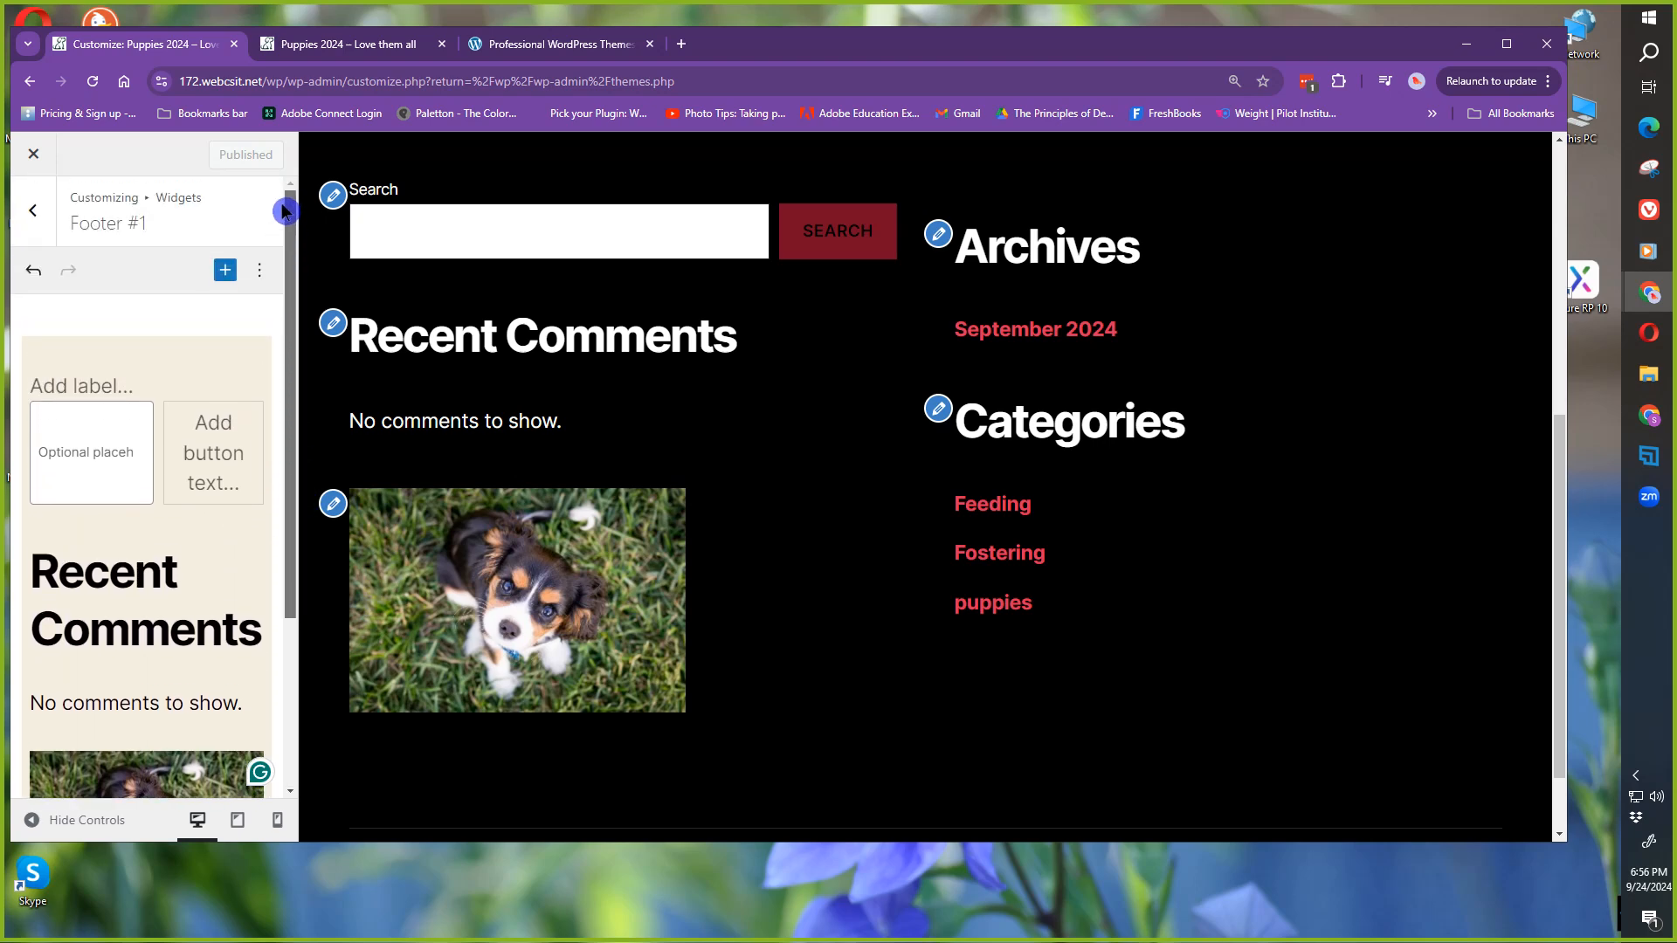
pyautogui.click(34, 218)
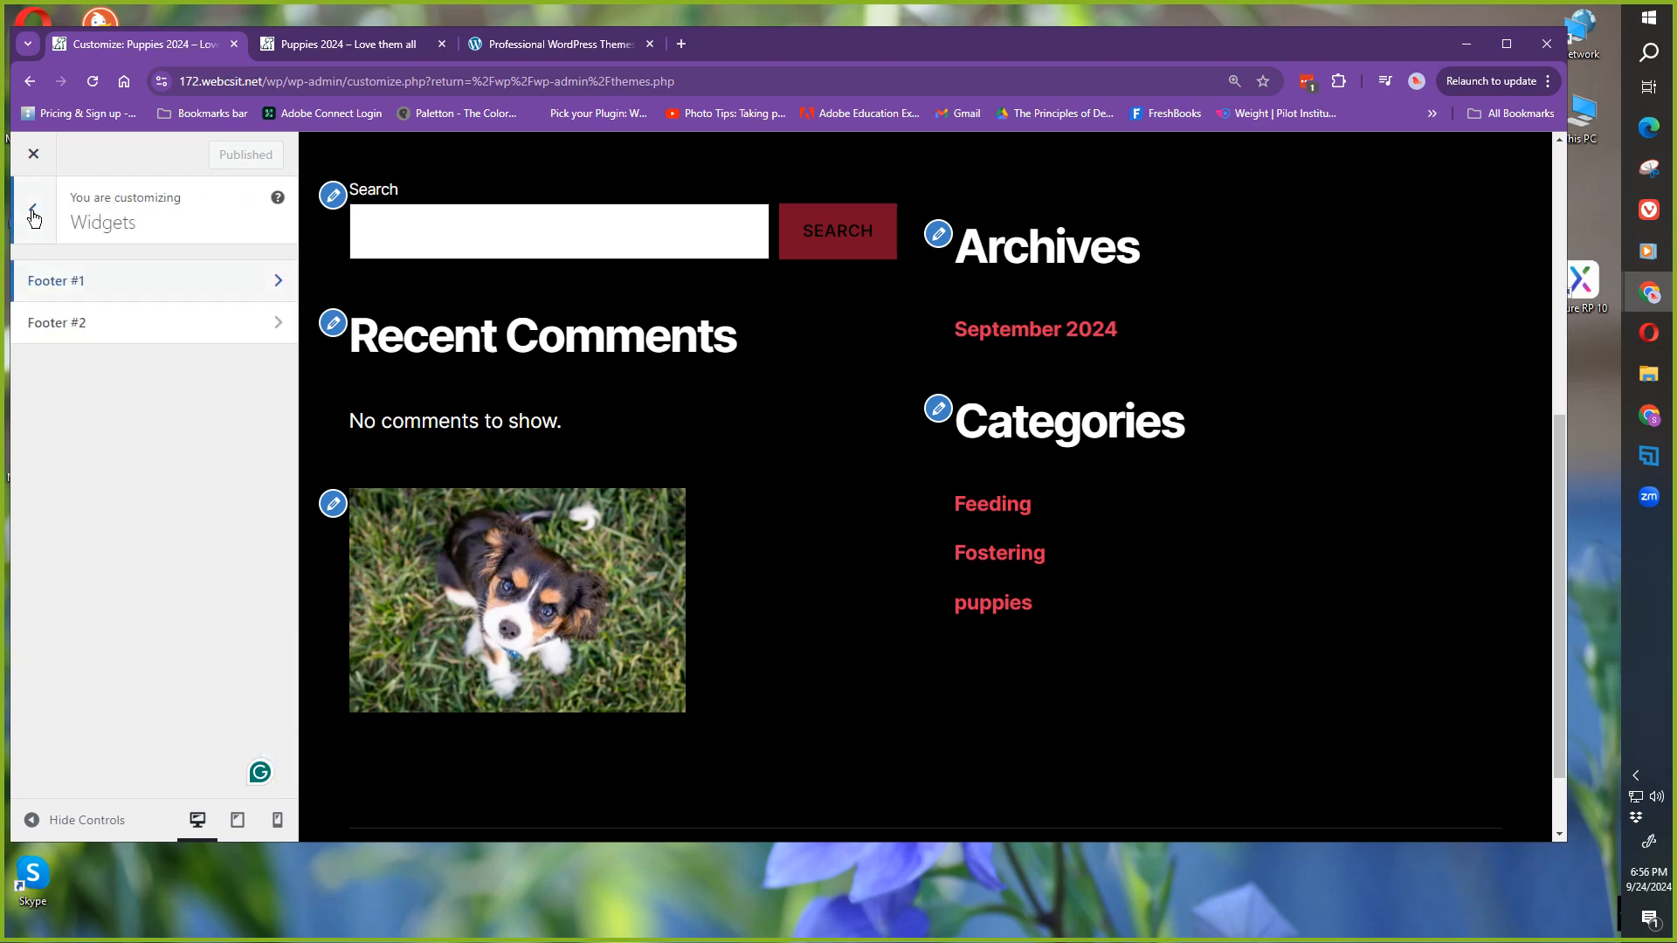
pyautogui.click(34, 217)
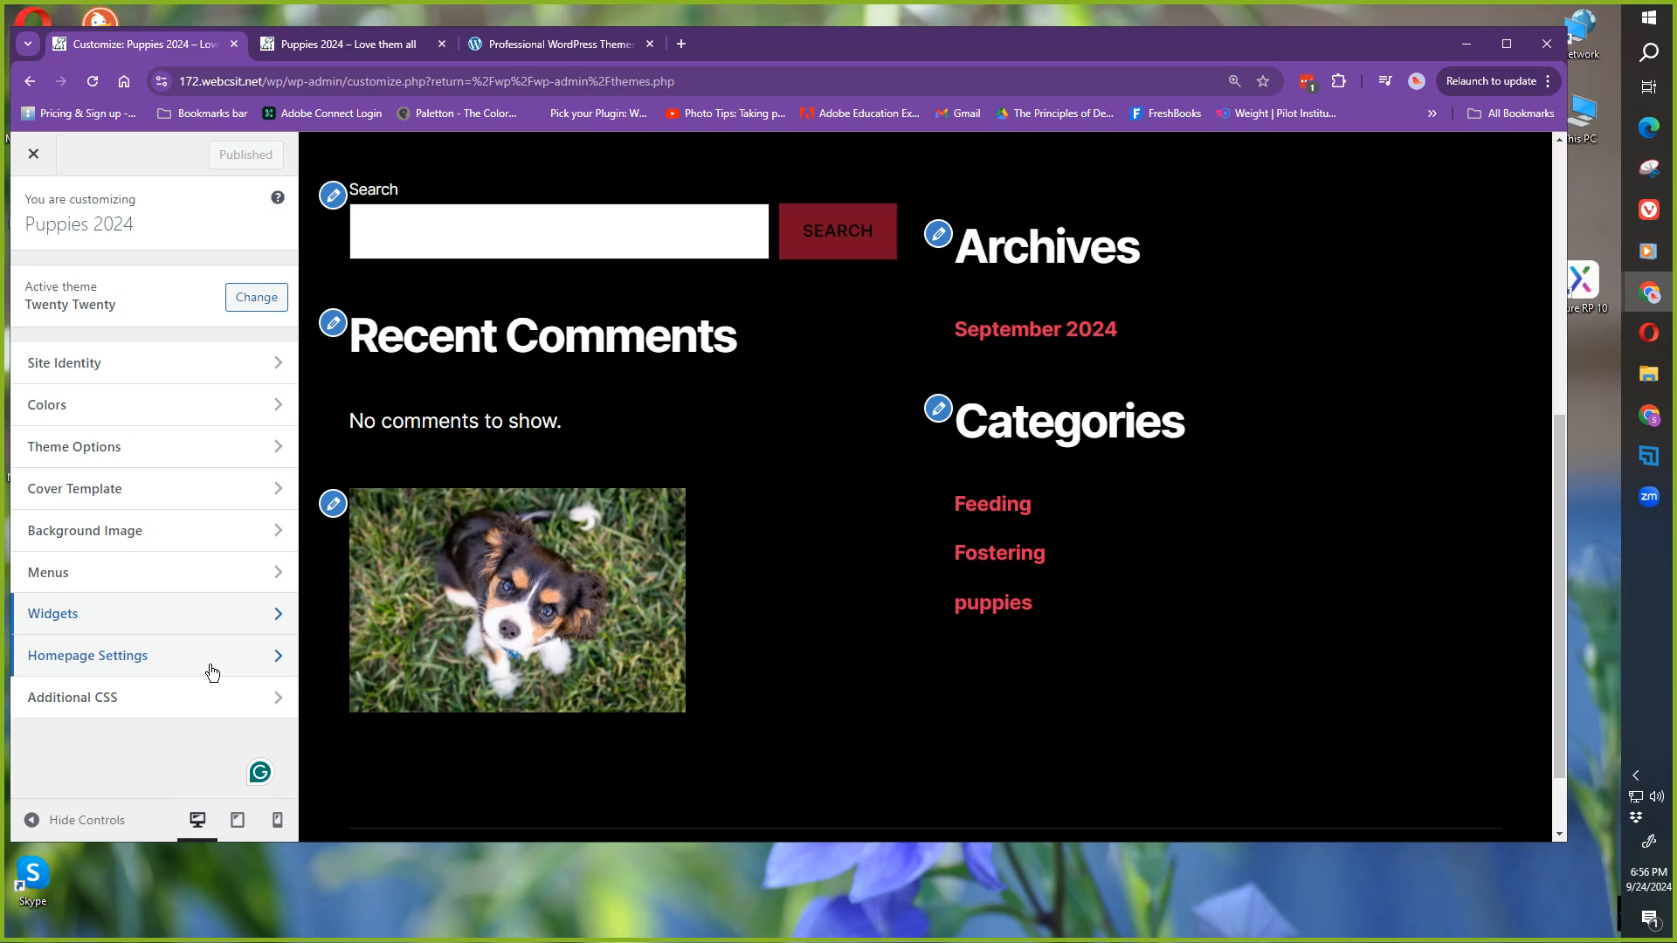
pyautogui.click(213, 672)
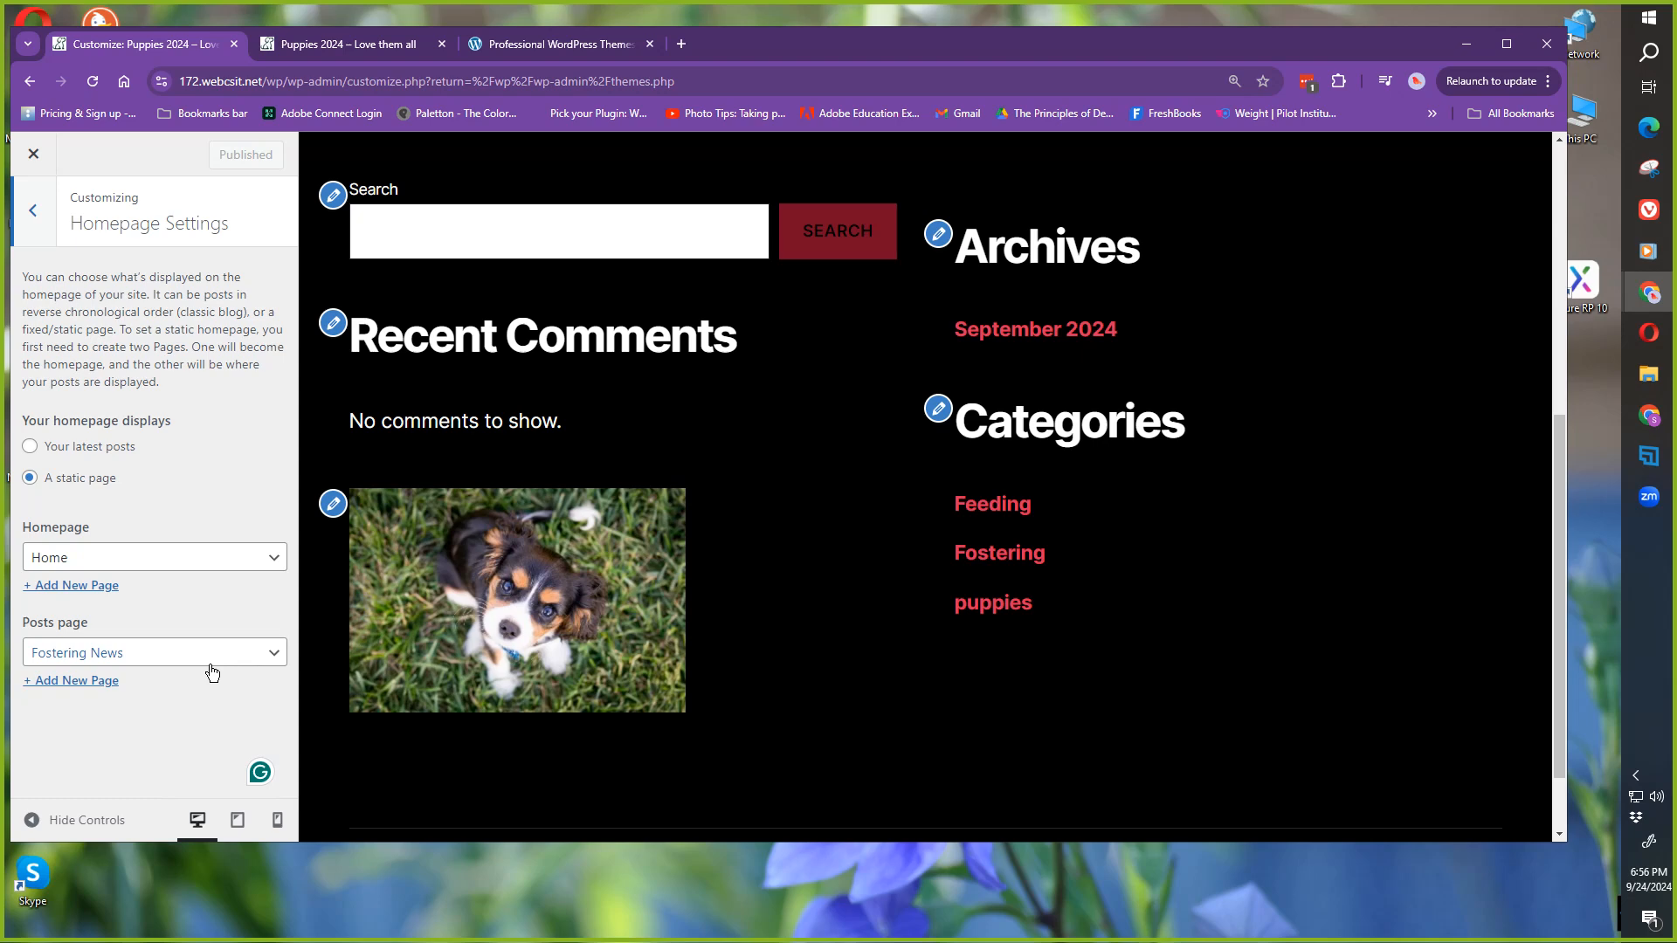
pyautogui.click(31, 452)
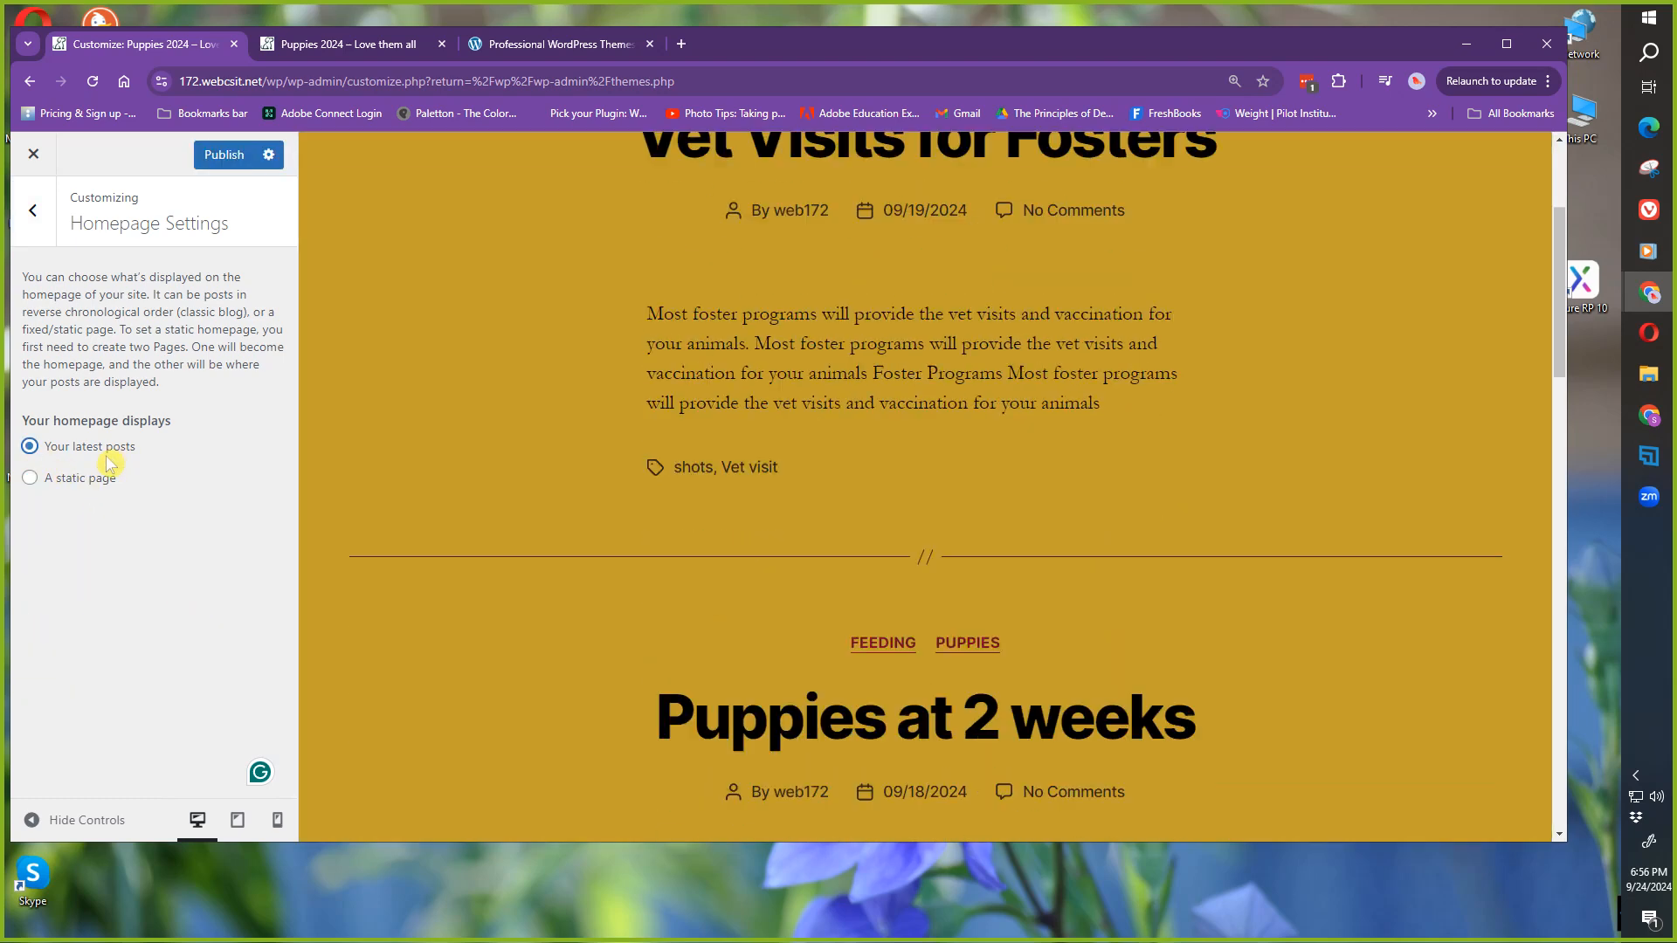
# Switch the homepage back to A static page with Home as the homepage.
pyautogui.scroll(6, 660, 509)
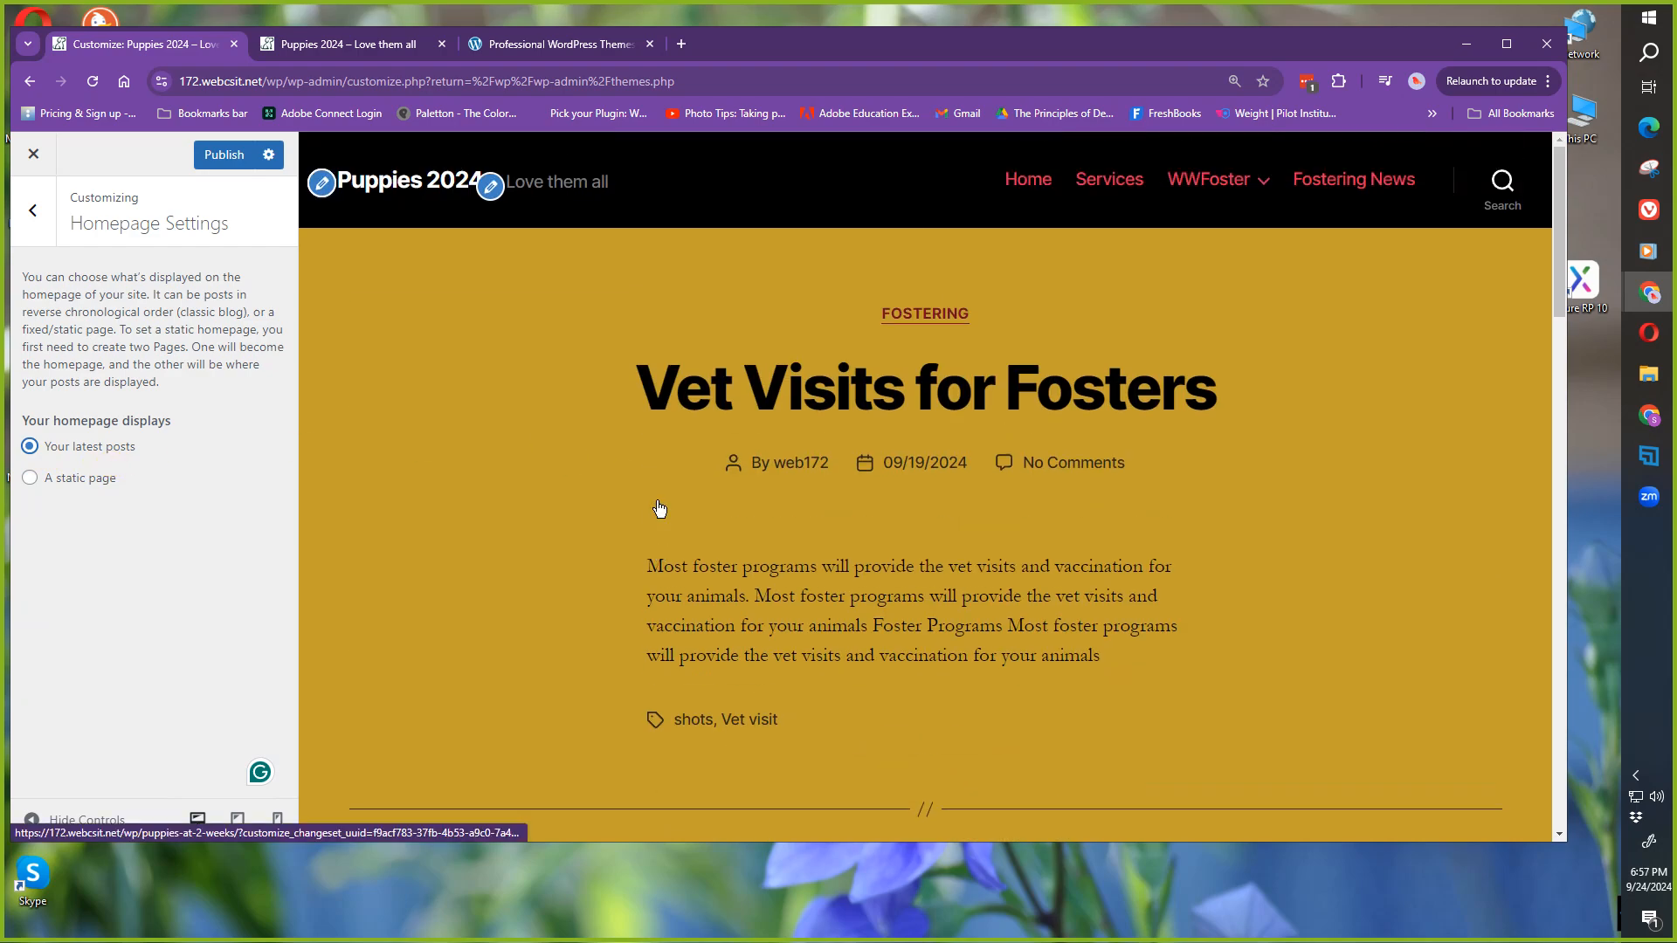
pyautogui.scroll(-7, 640, 468)
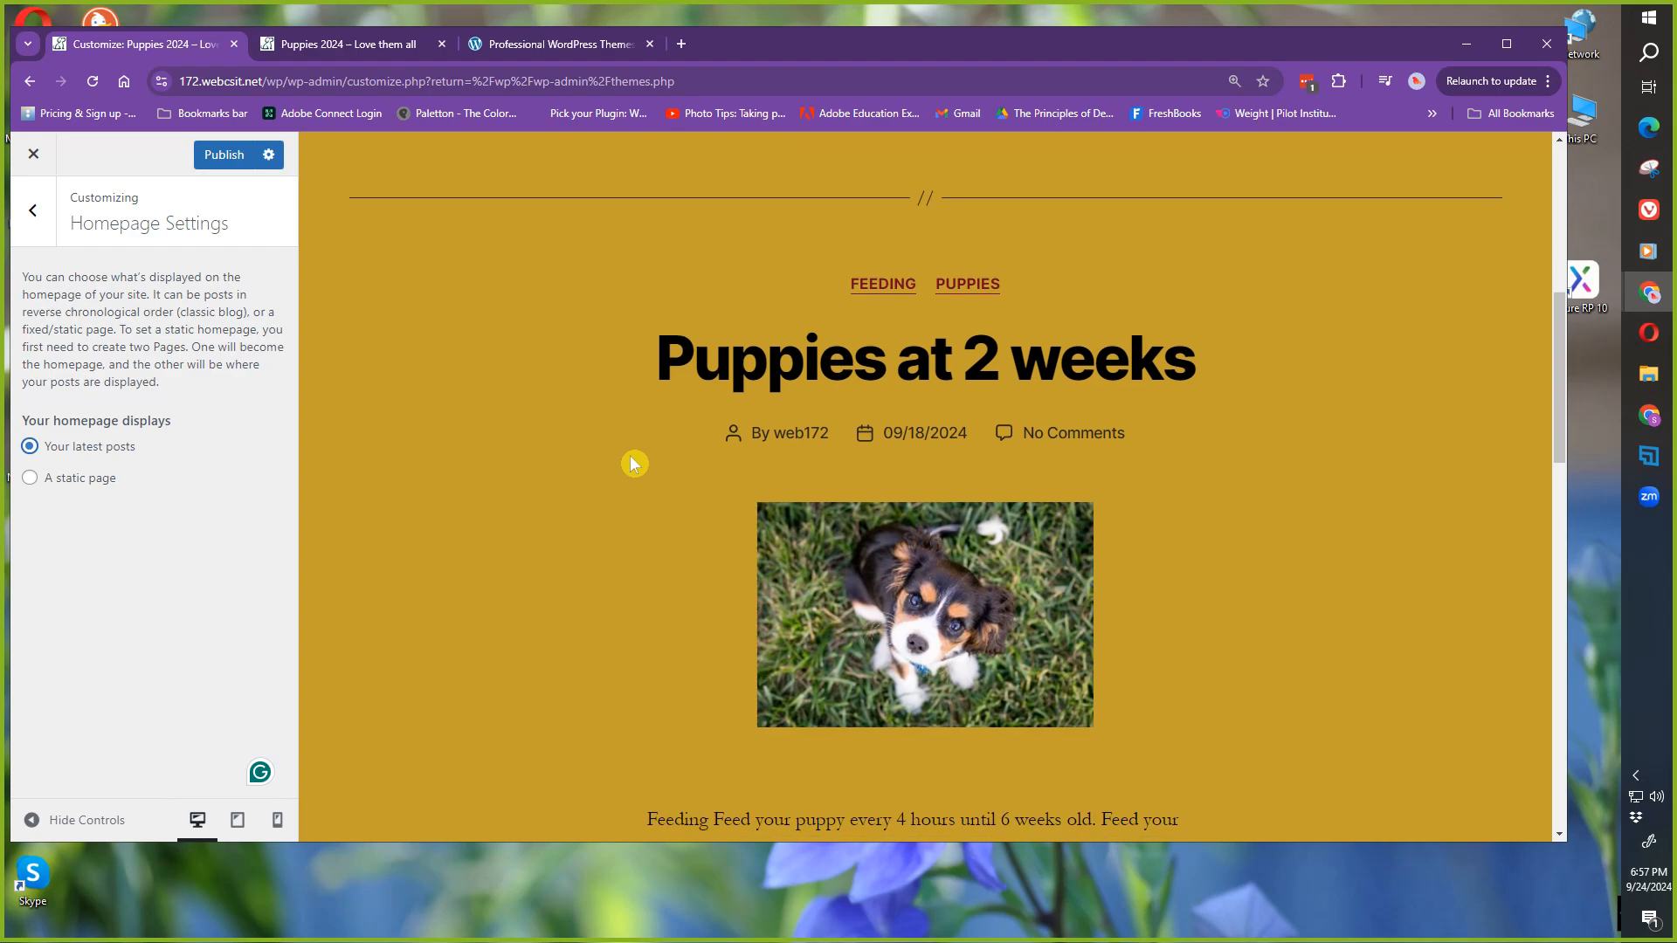
pyautogui.scroll(-10, 633, 463)
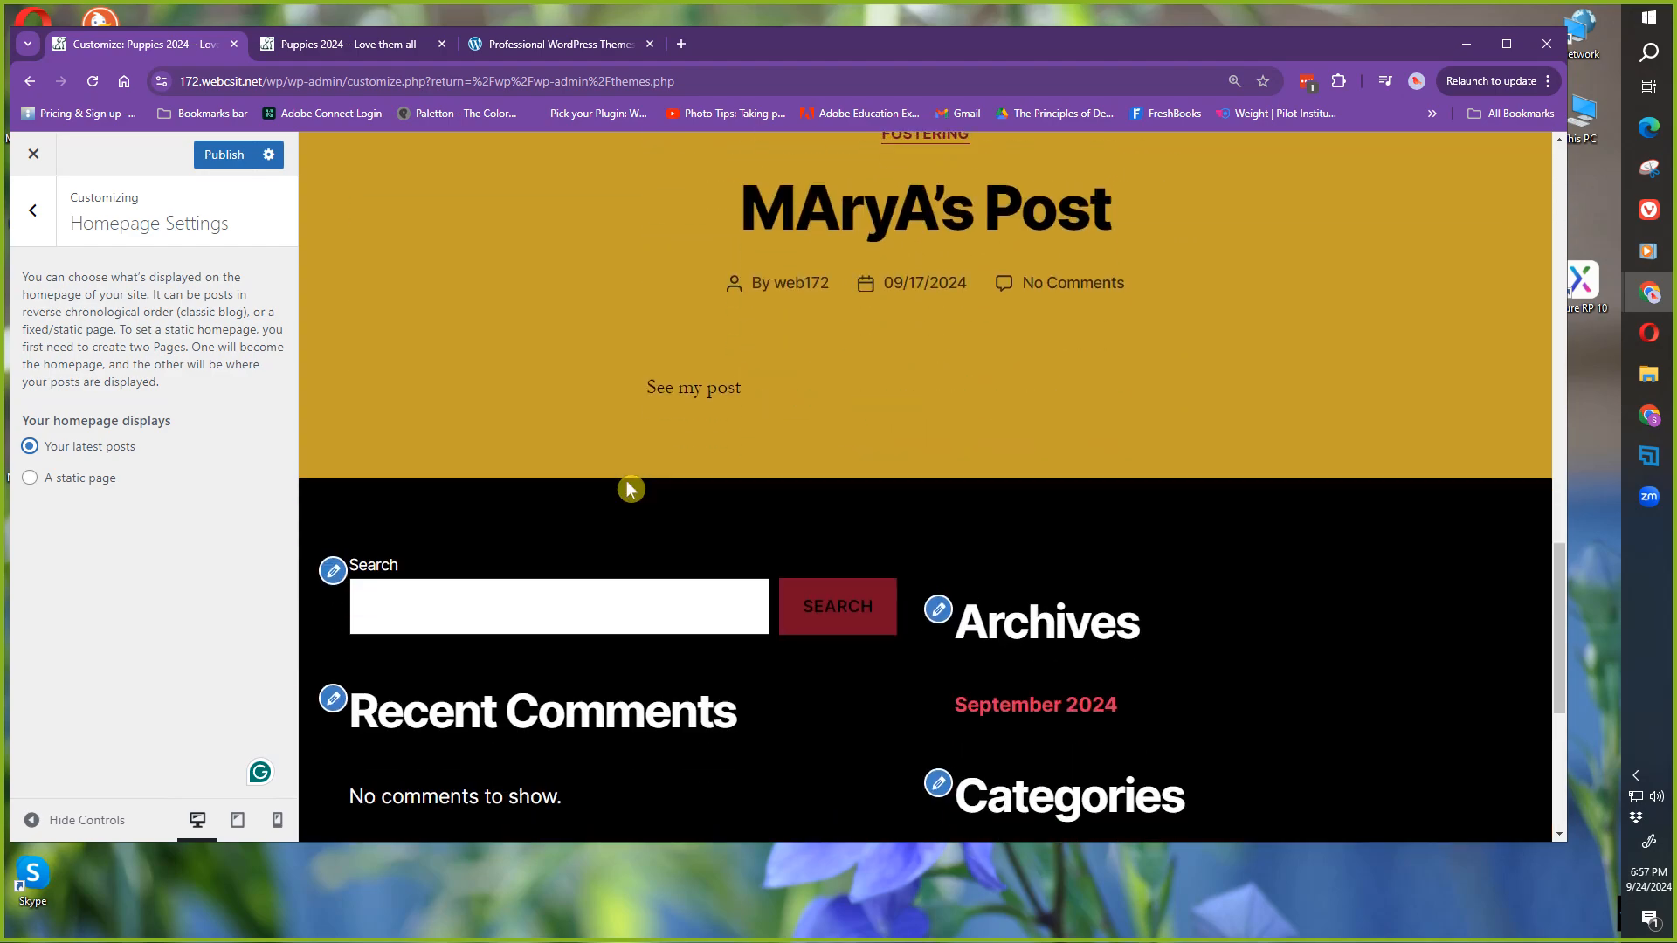
pyautogui.scroll(5, 629, 487)
pyautogui.scroll(6, 673, 491)
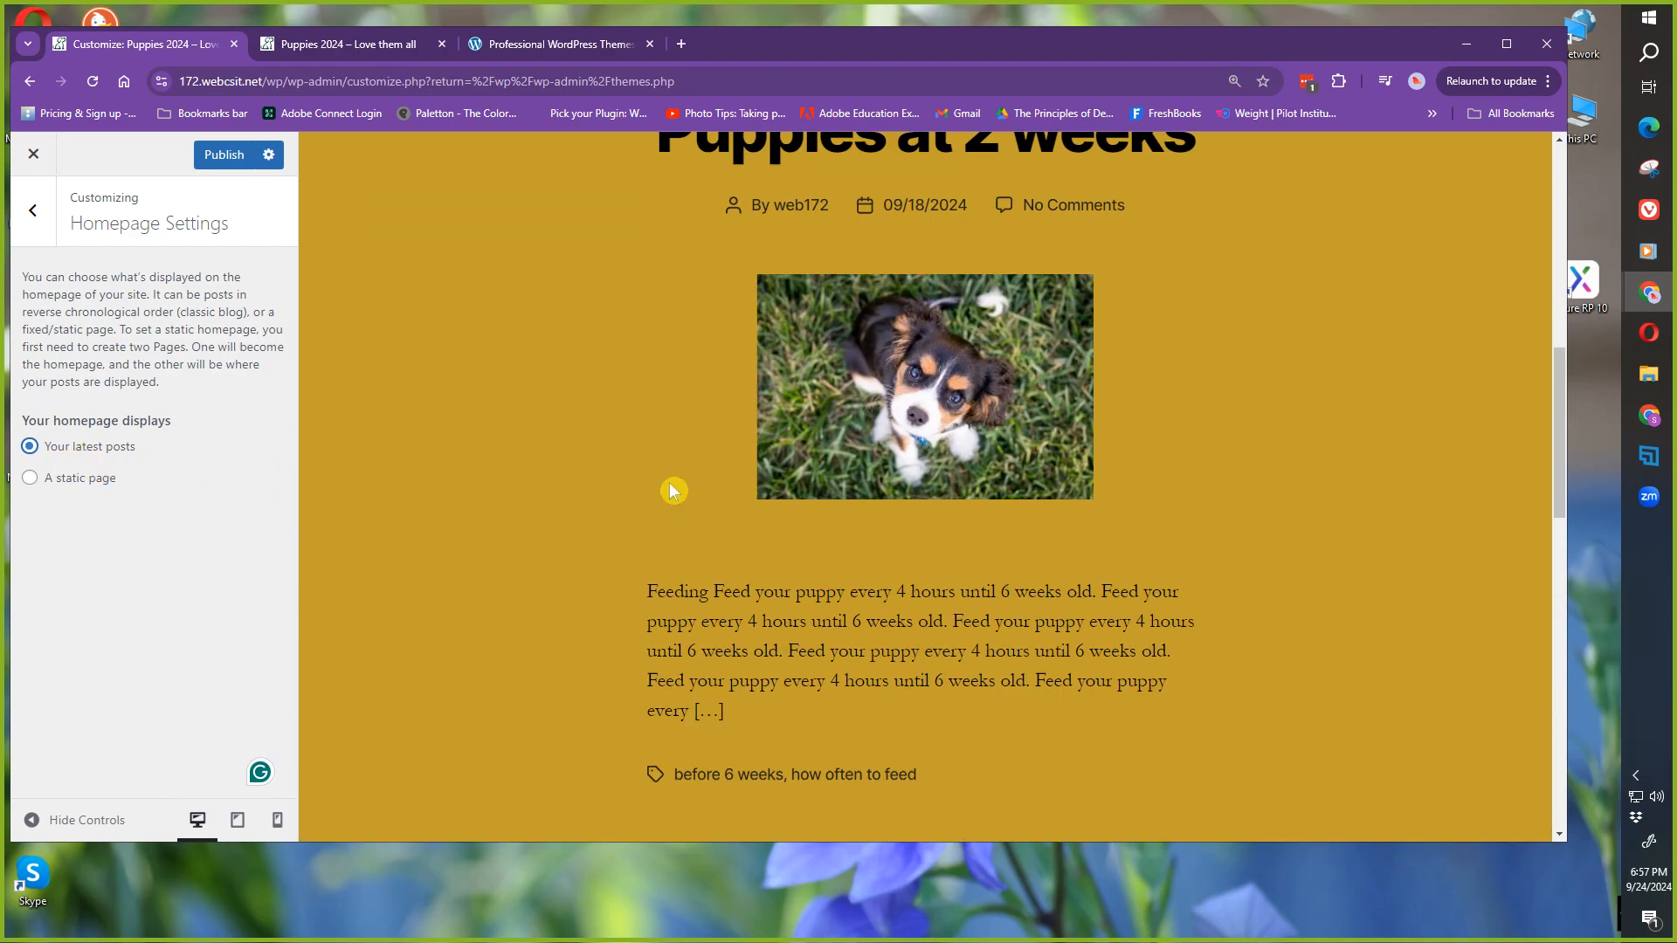
pyautogui.scroll(3, 668, 437)
pyautogui.scroll(-10, 668, 463)
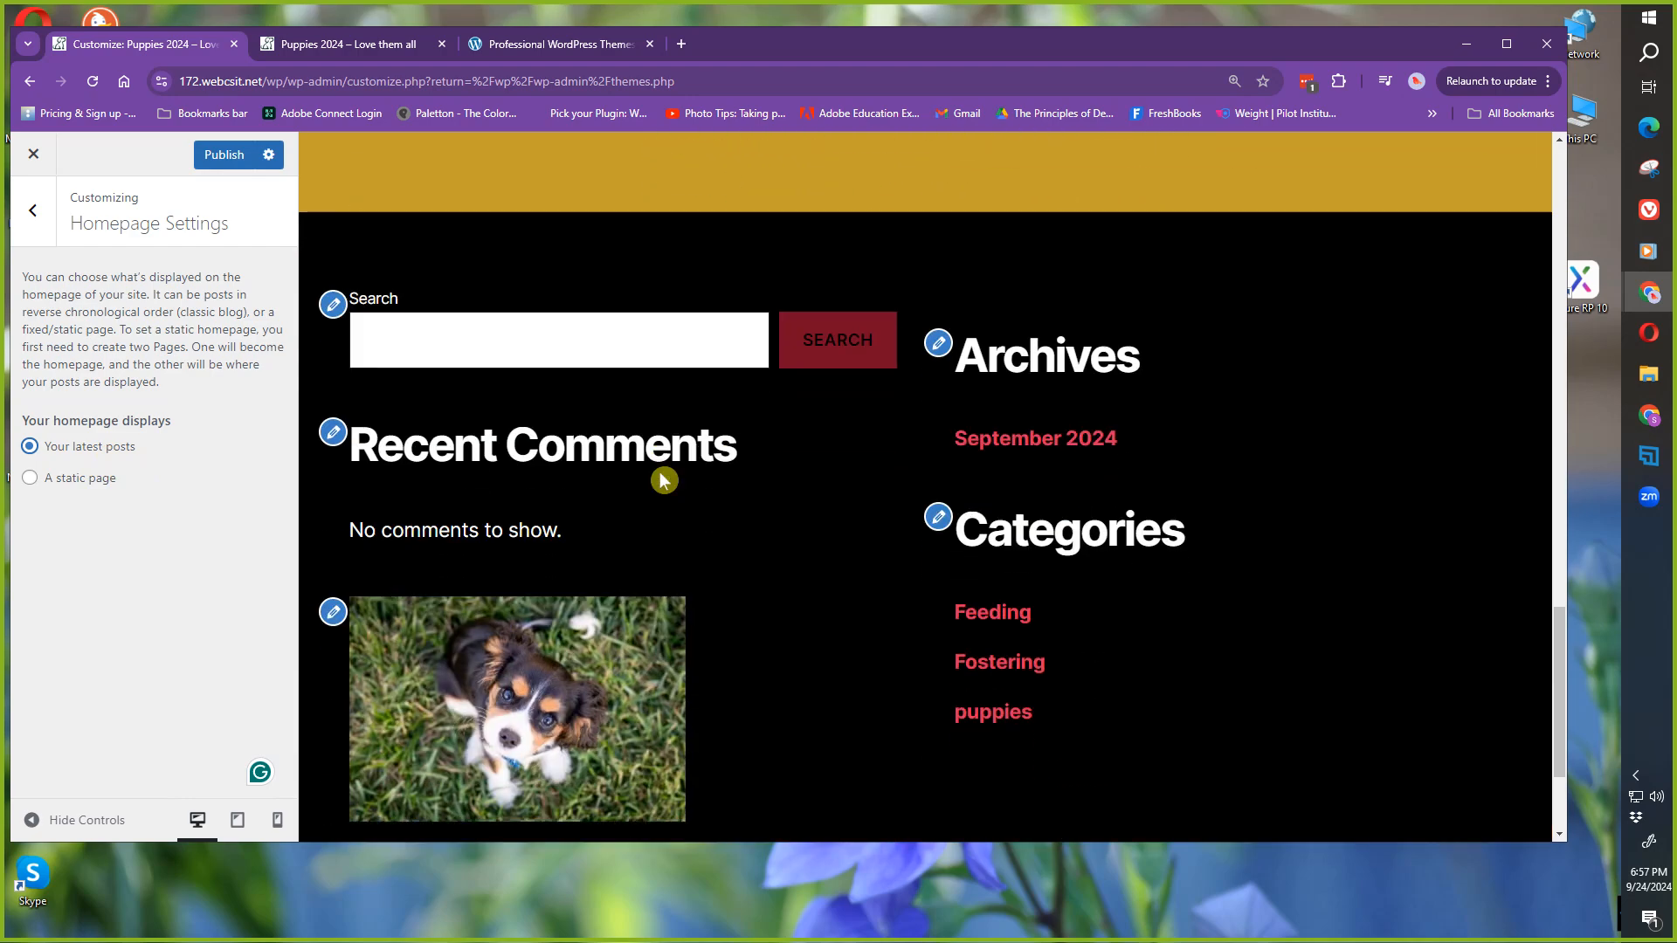
pyautogui.scroll(10, 659, 463)
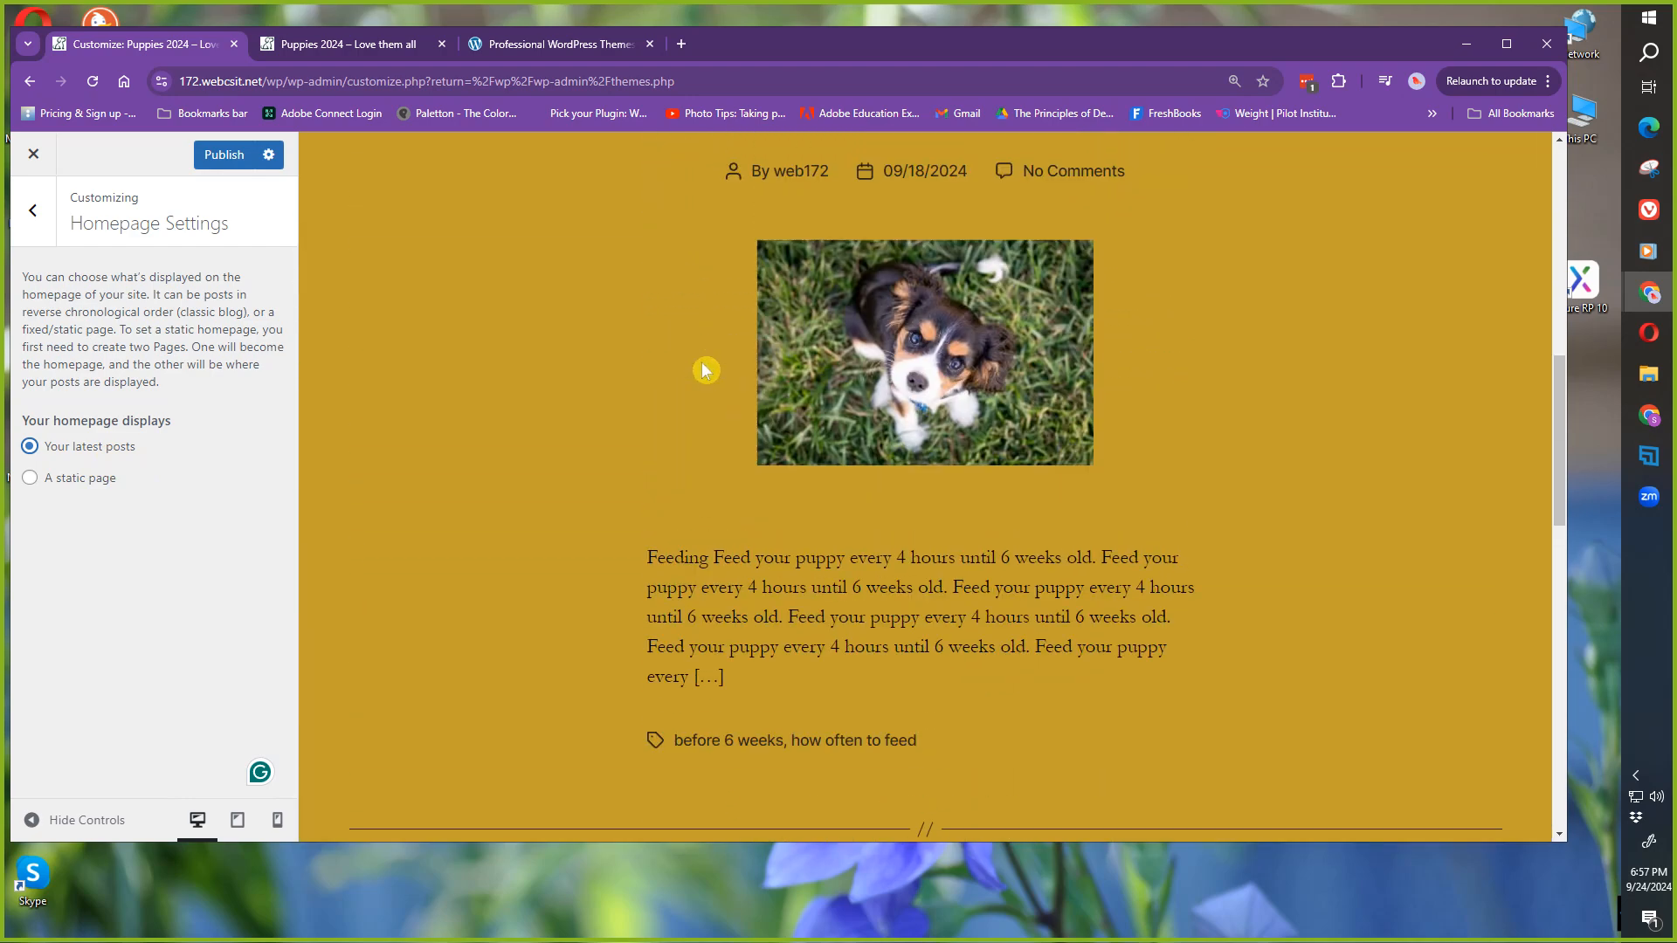
pyautogui.scroll(10, 705, 370)
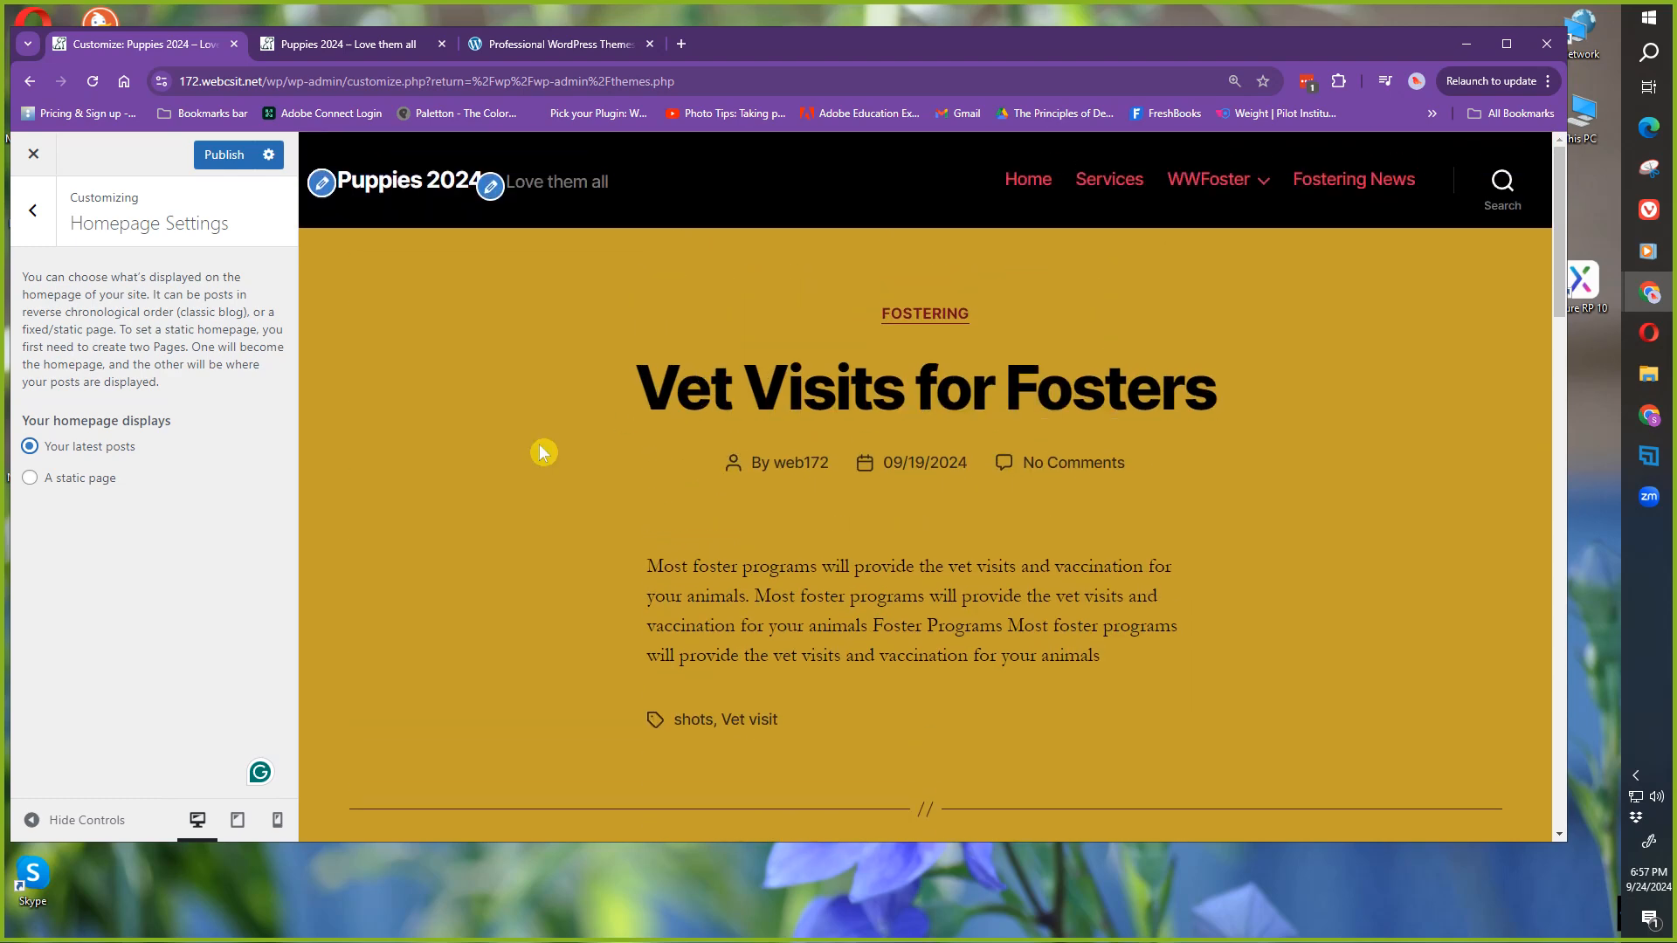
pyautogui.click(30, 478)
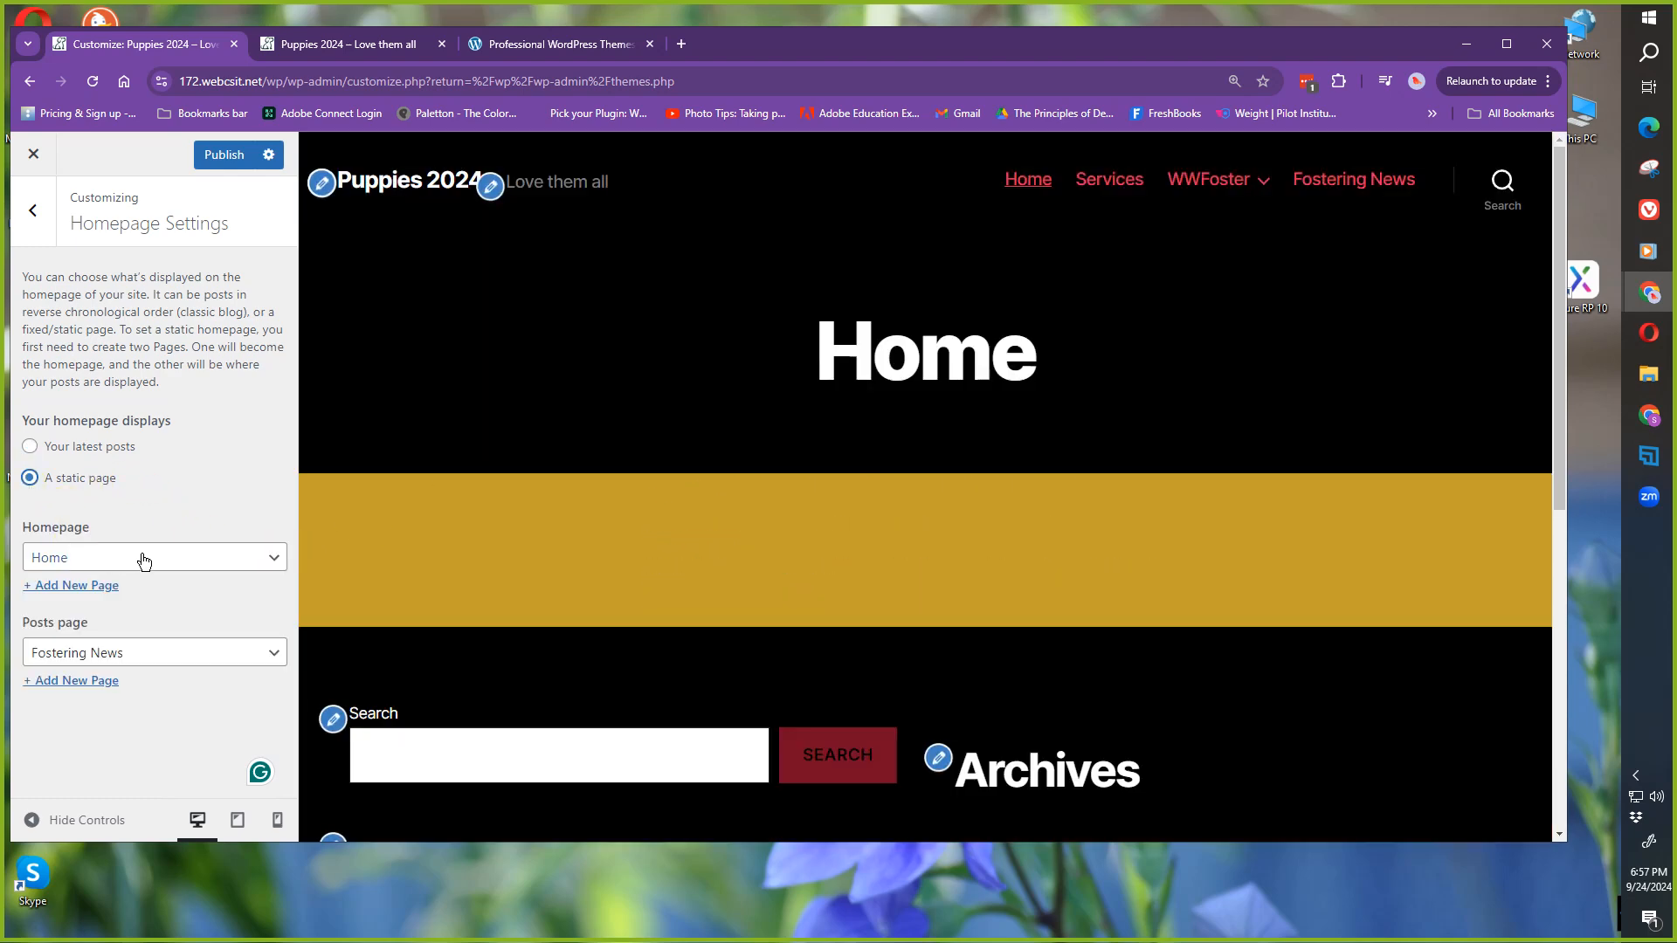
pyautogui.click(143, 557)
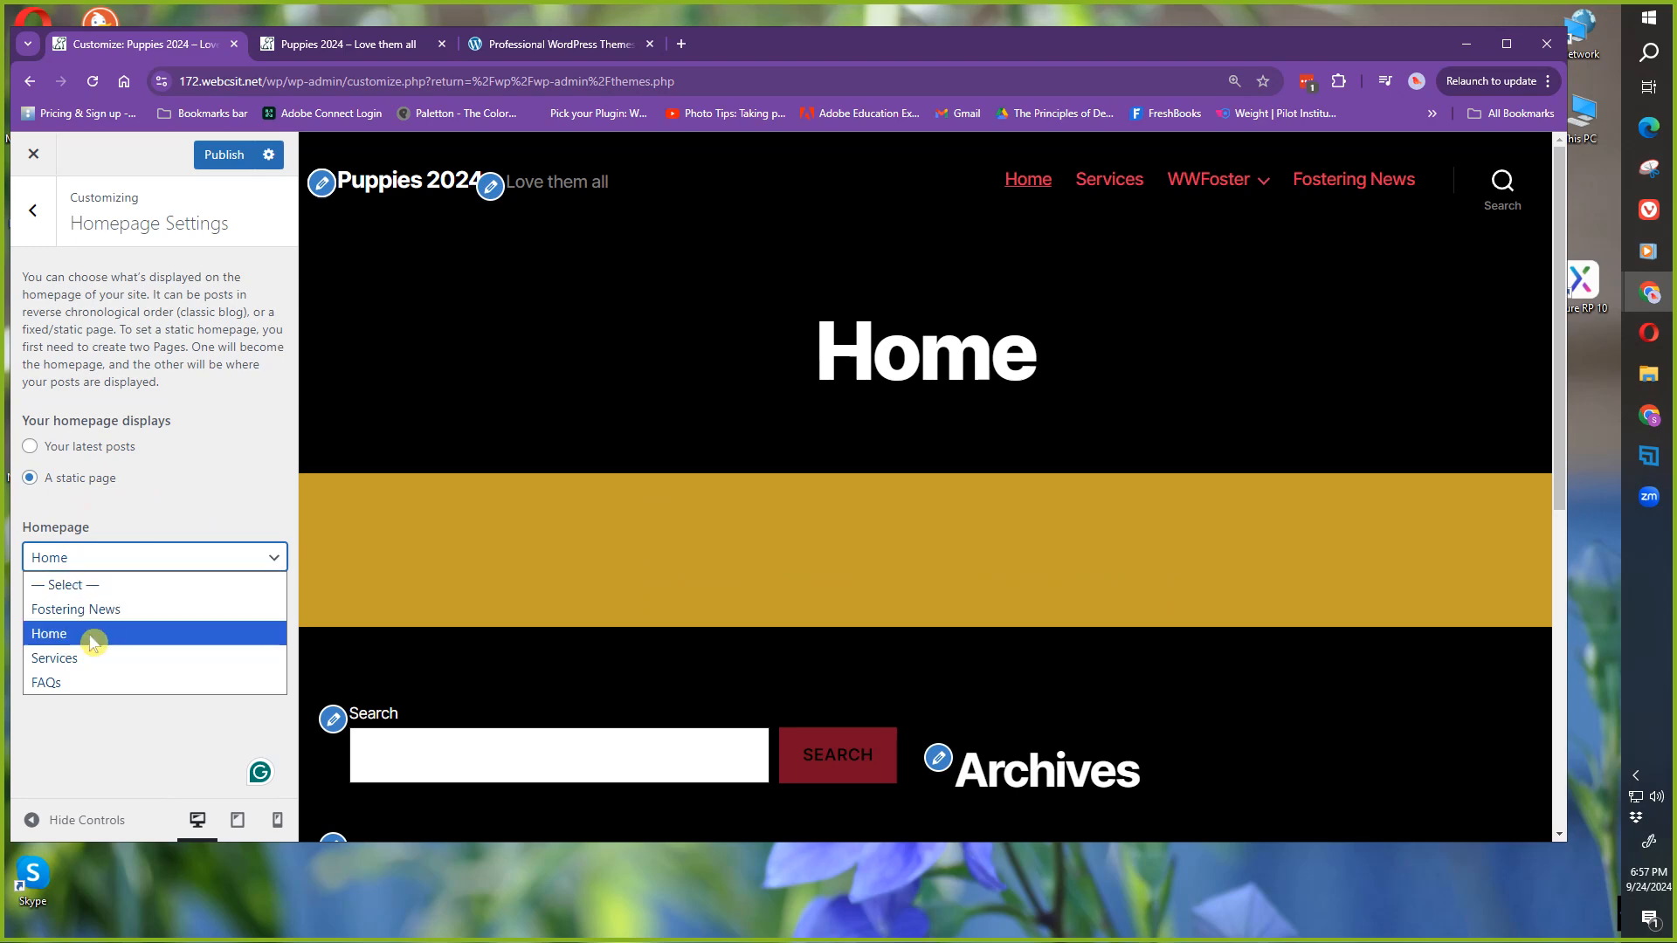
pyautogui.click(61, 636)
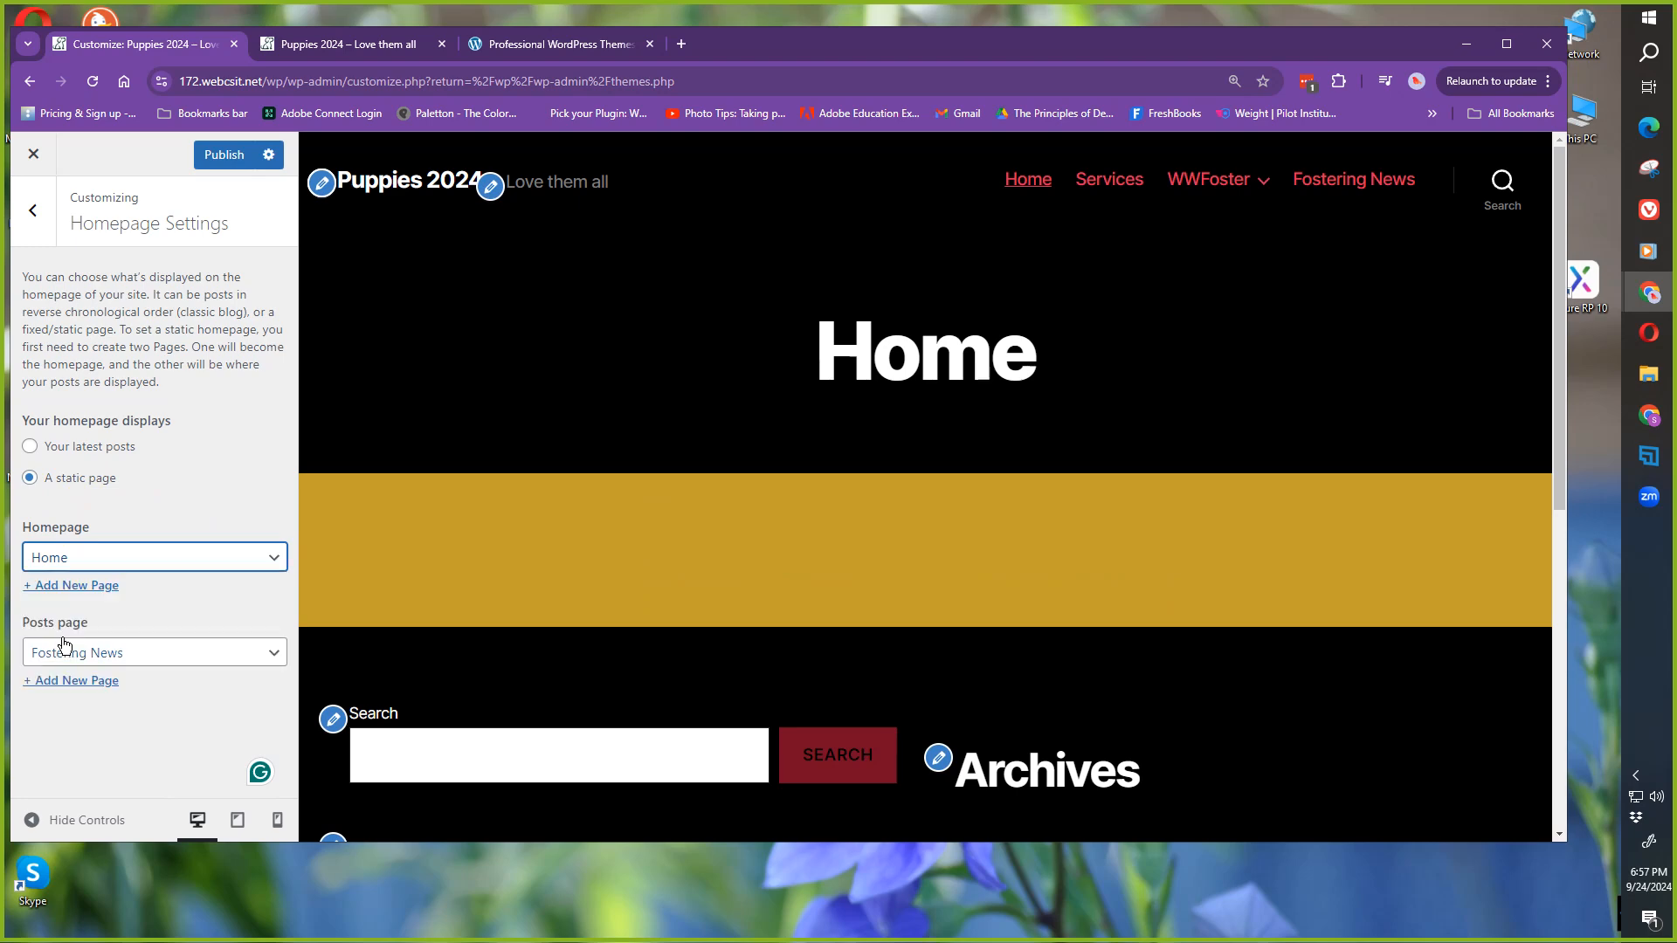
# Set Fostering News as the posts page, publish, and return to the main options.
pyautogui.click(127, 647)
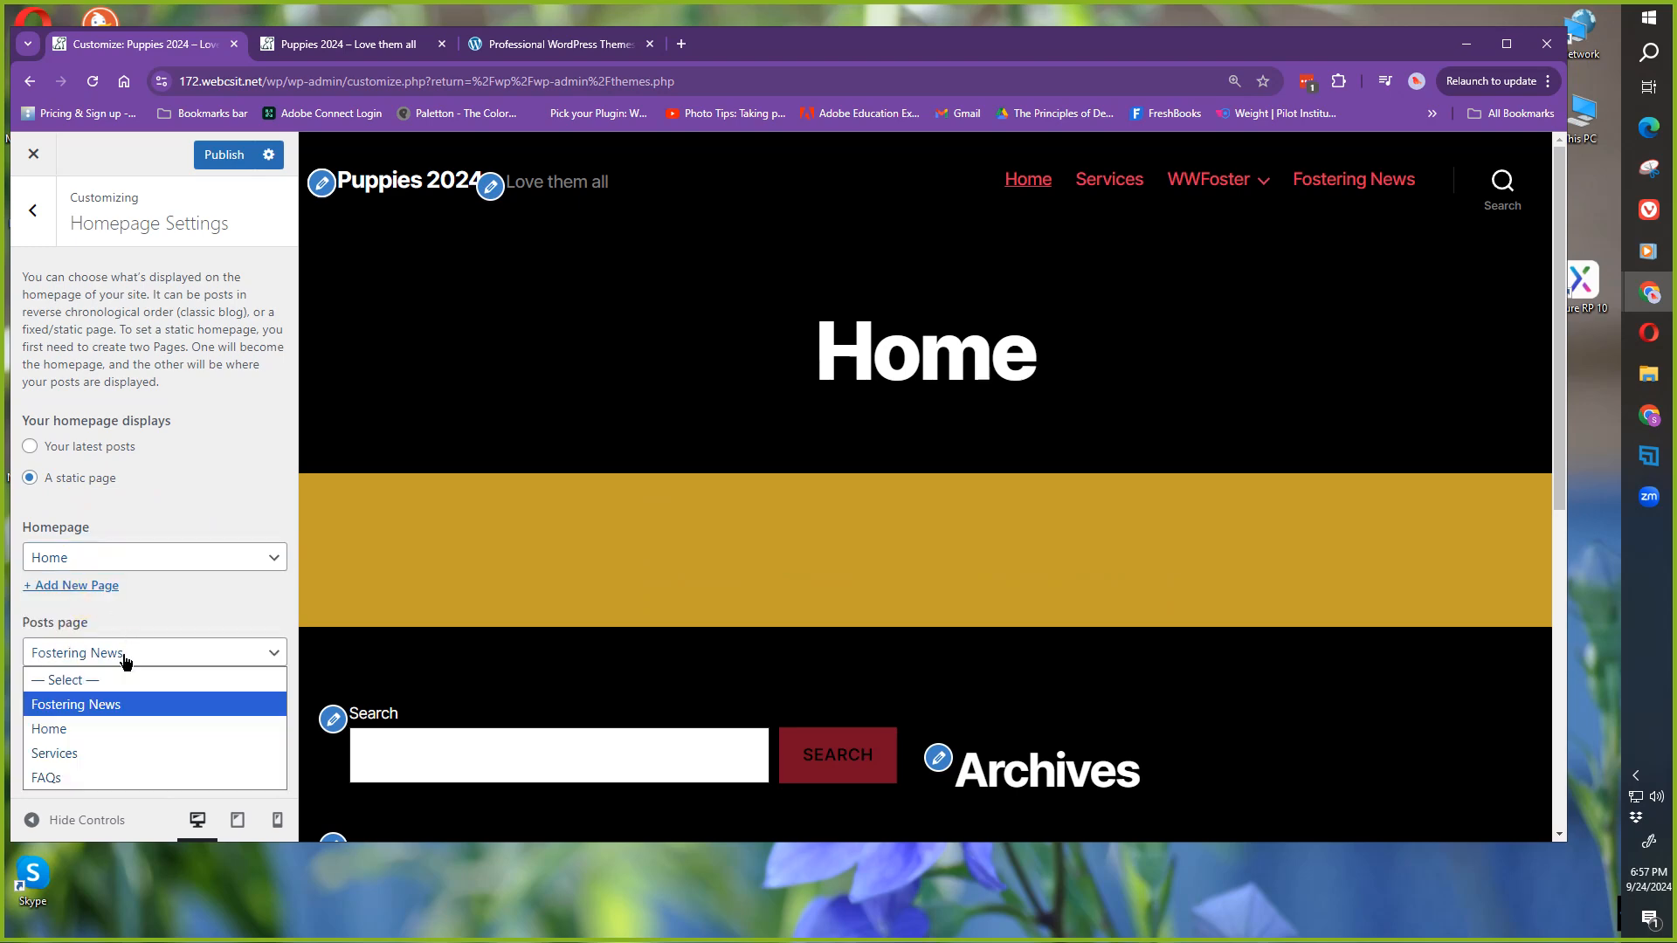
pyautogui.click(108, 713)
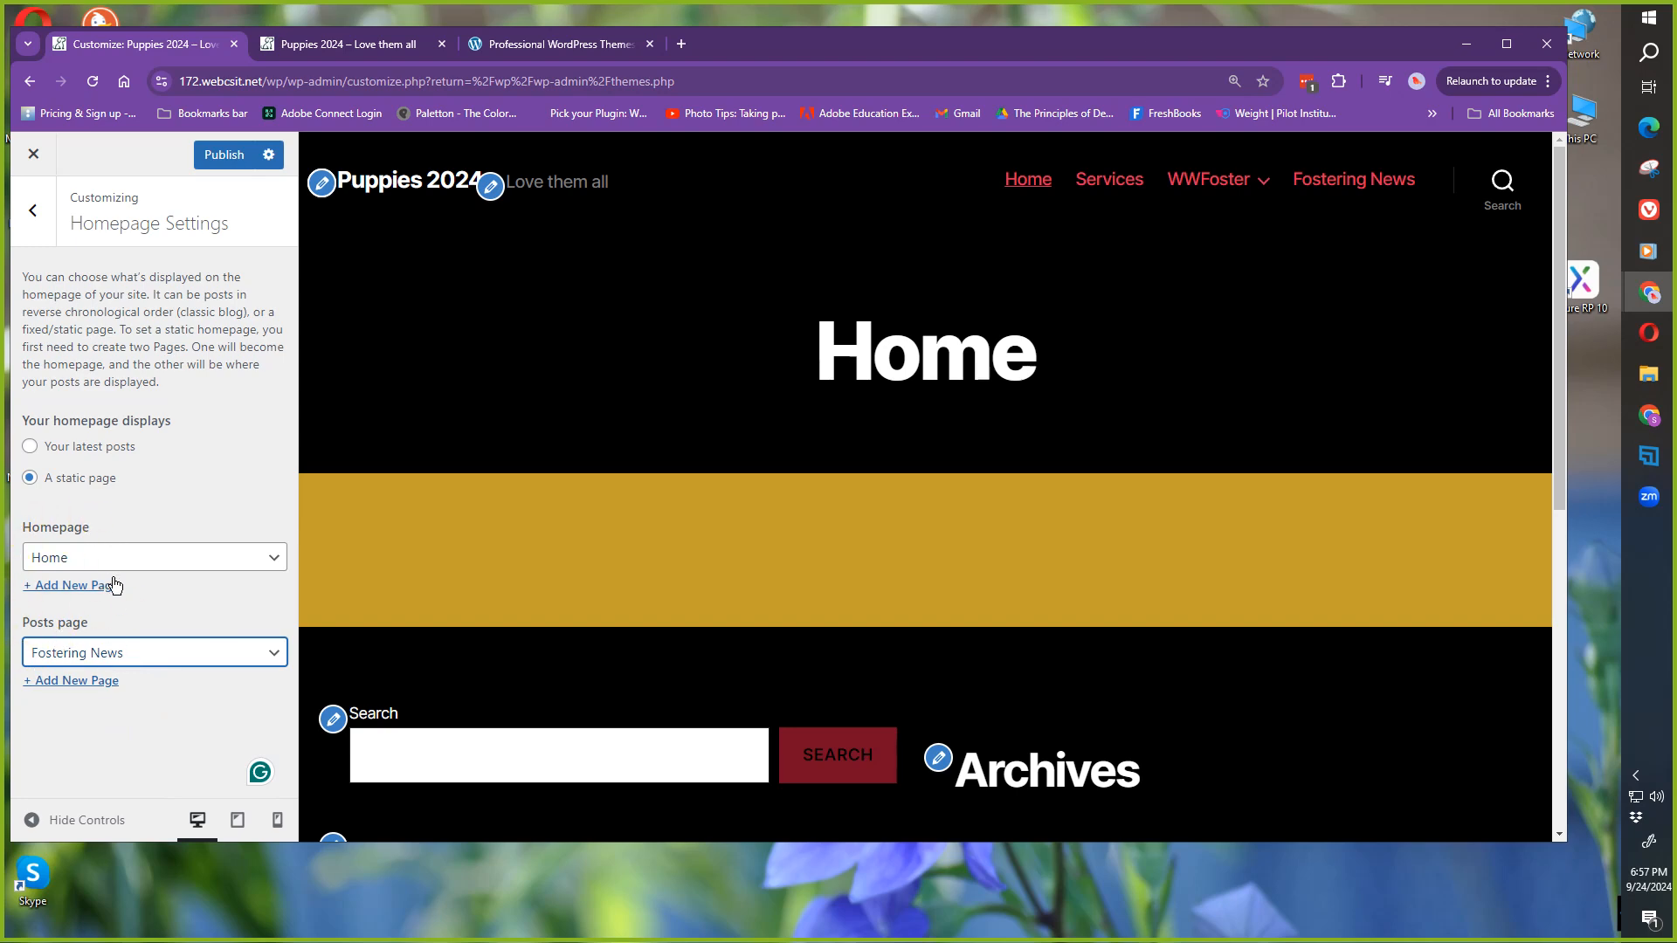
pyautogui.click(229, 154)
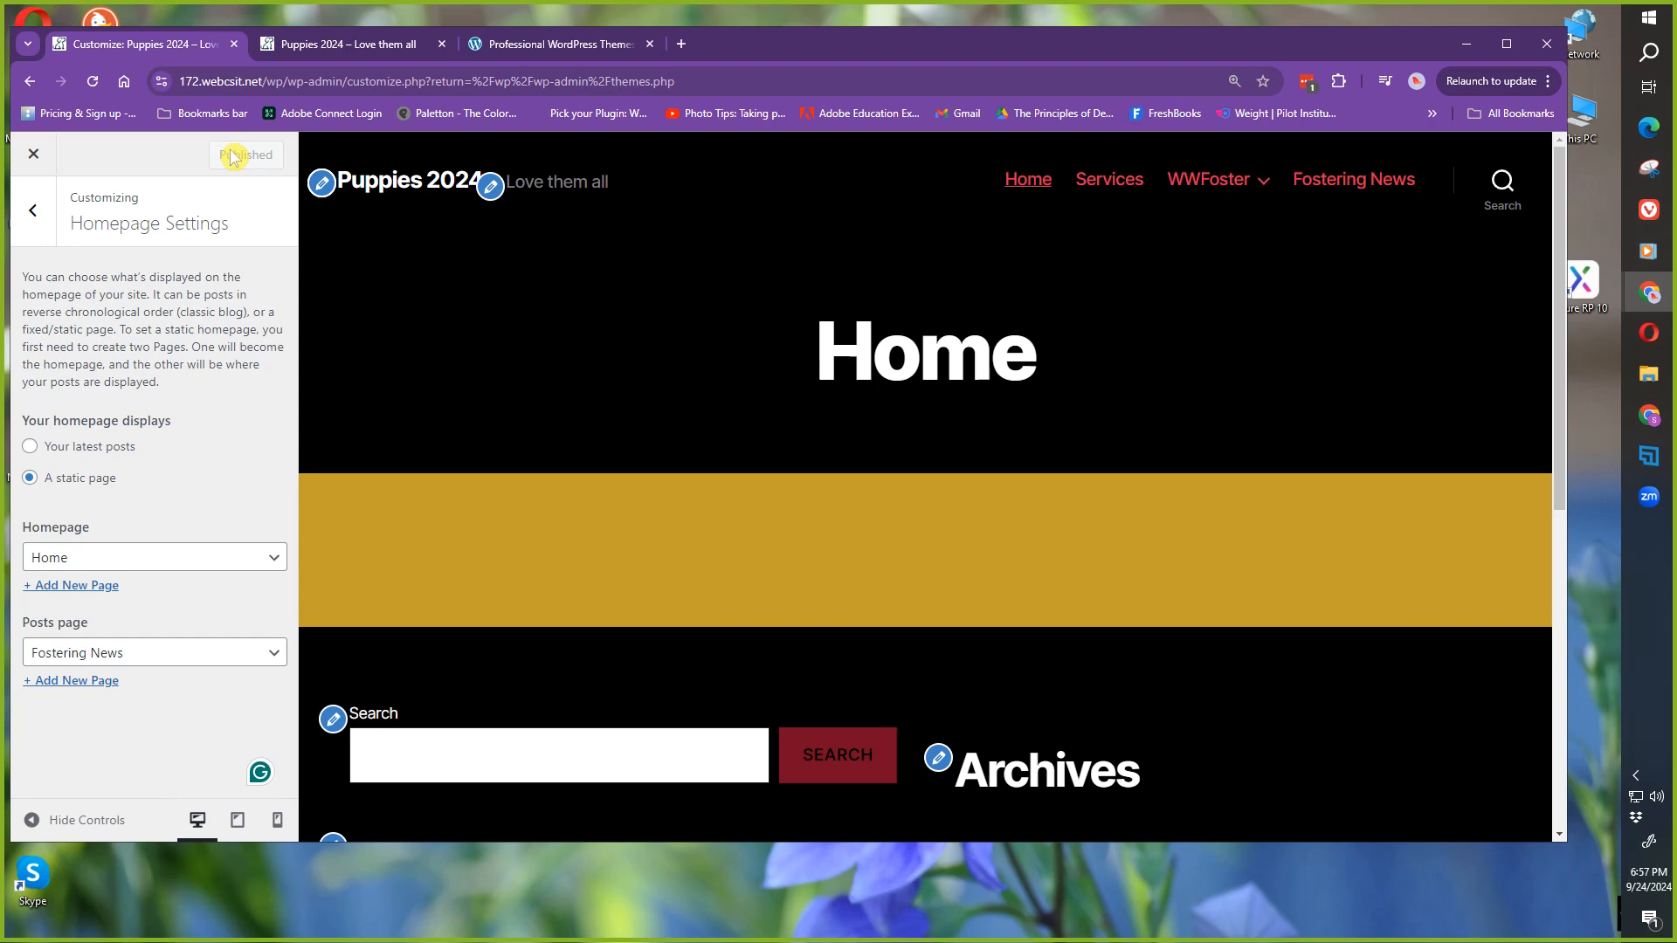
pyautogui.click(31, 217)
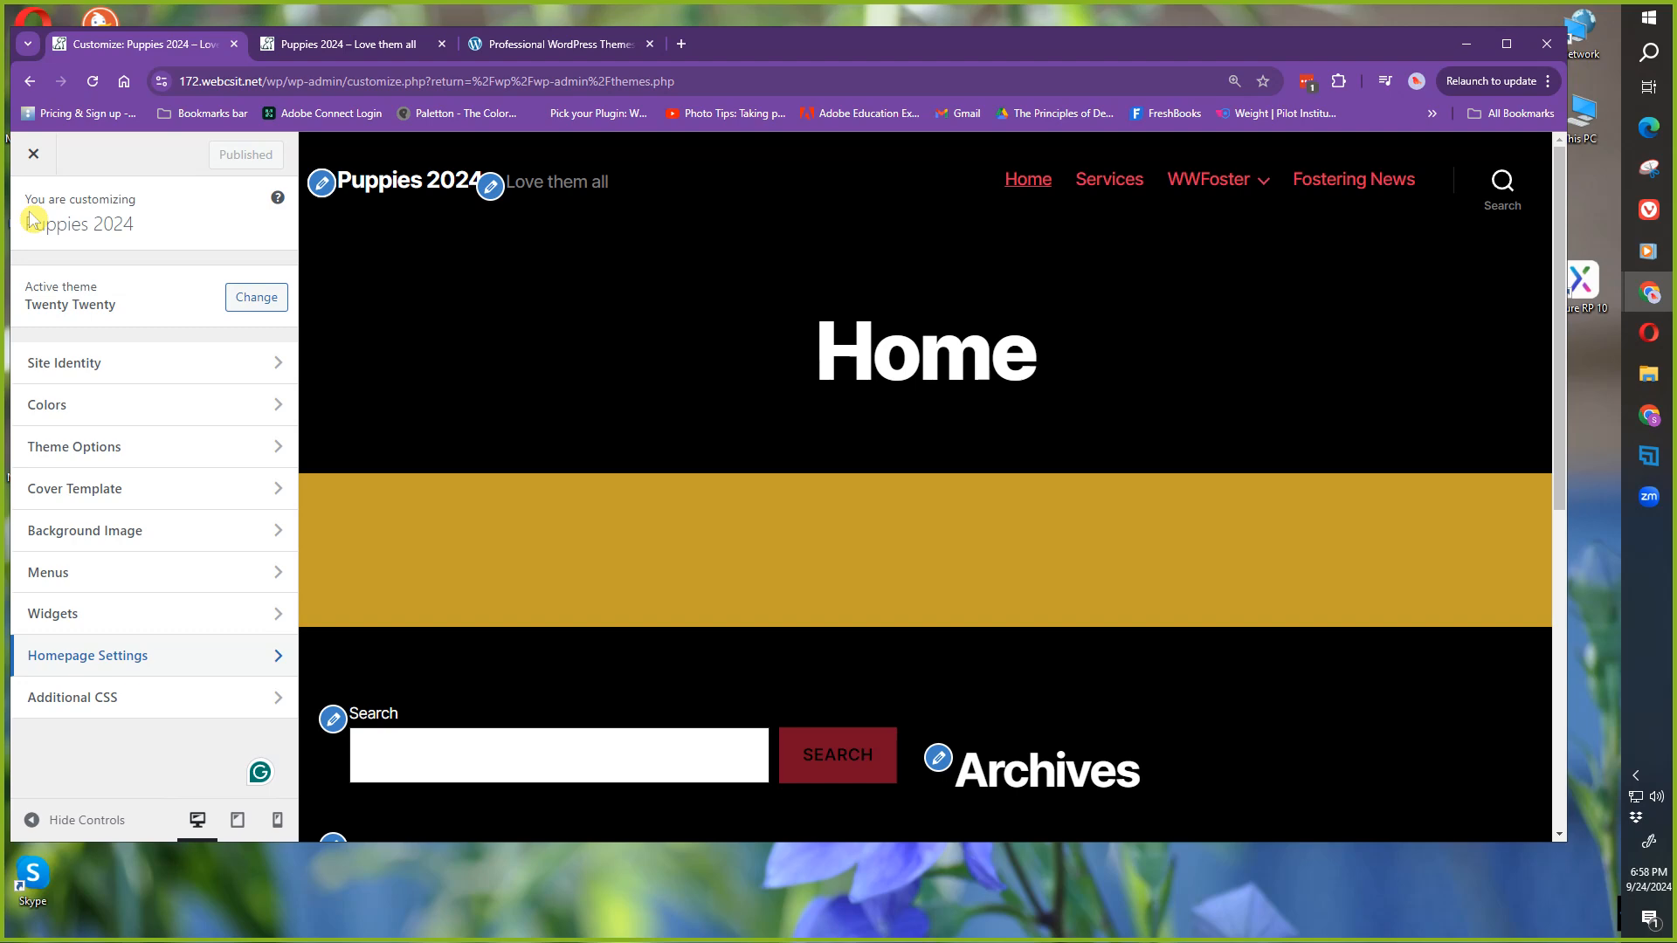
# Look over the Additional CSS section and select the Home heading text in the preview.
pyautogui.click(215, 718)
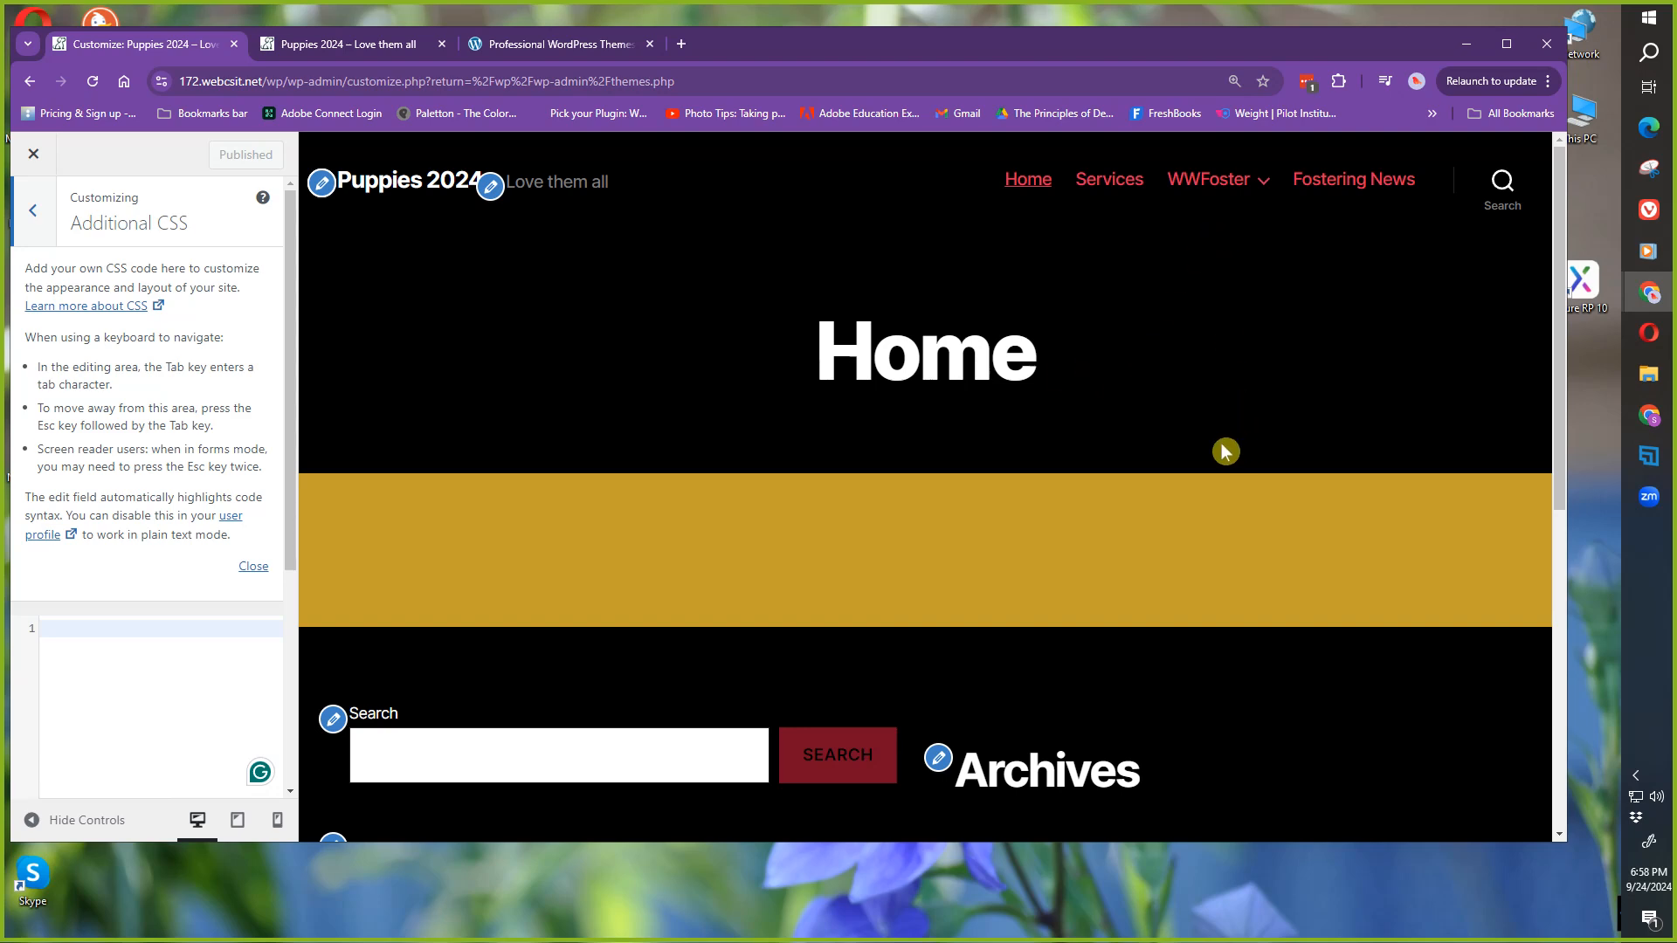
pyautogui.scroll(-3, 1179, 674)
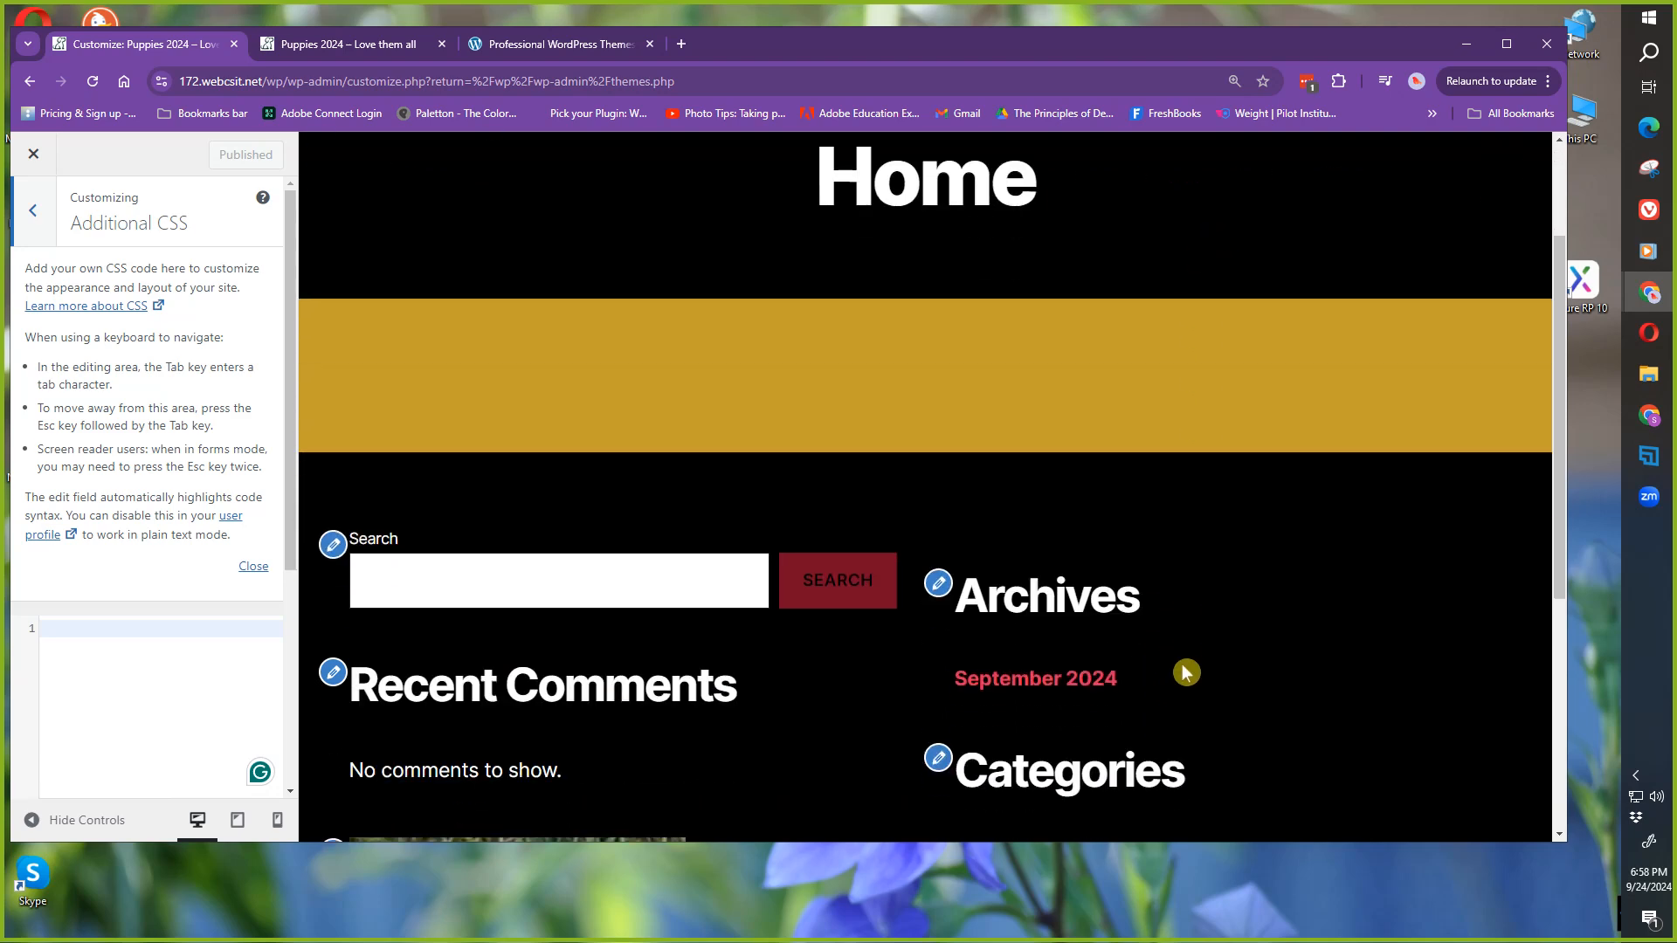
pyautogui.scroll(1, 1183, 673)
pyautogui.scroll(2, 1185, 670)
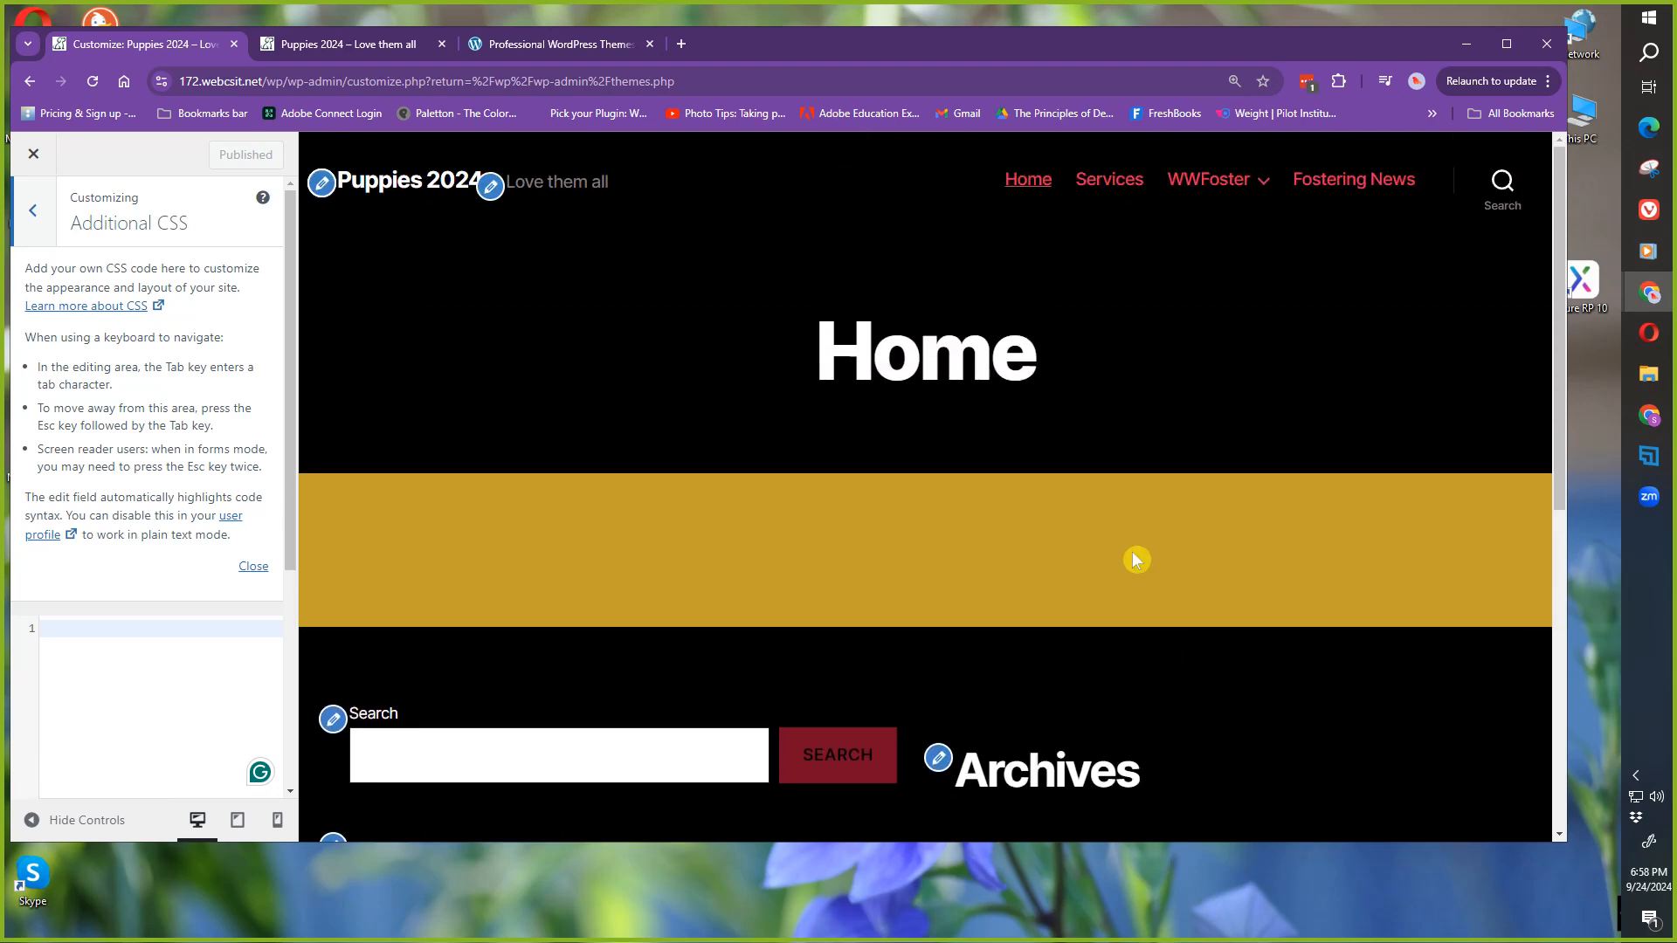
pyautogui.moveTo(828, 361); pyautogui.dragTo(1022, 374)
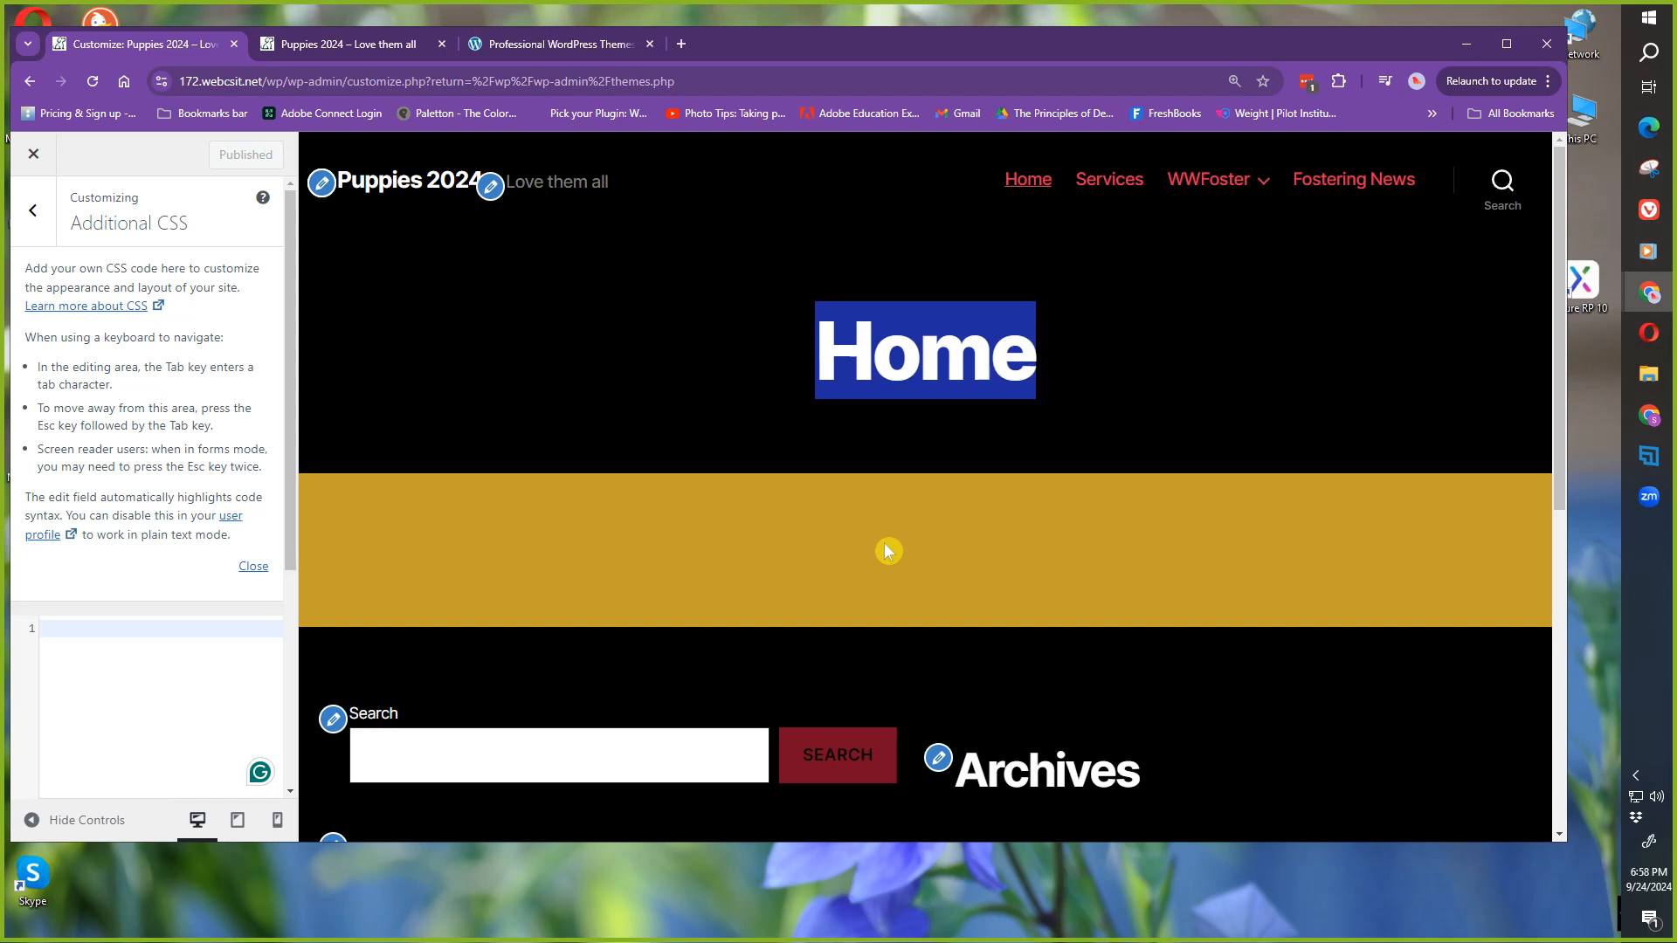
pyautogui.click(33, 212)
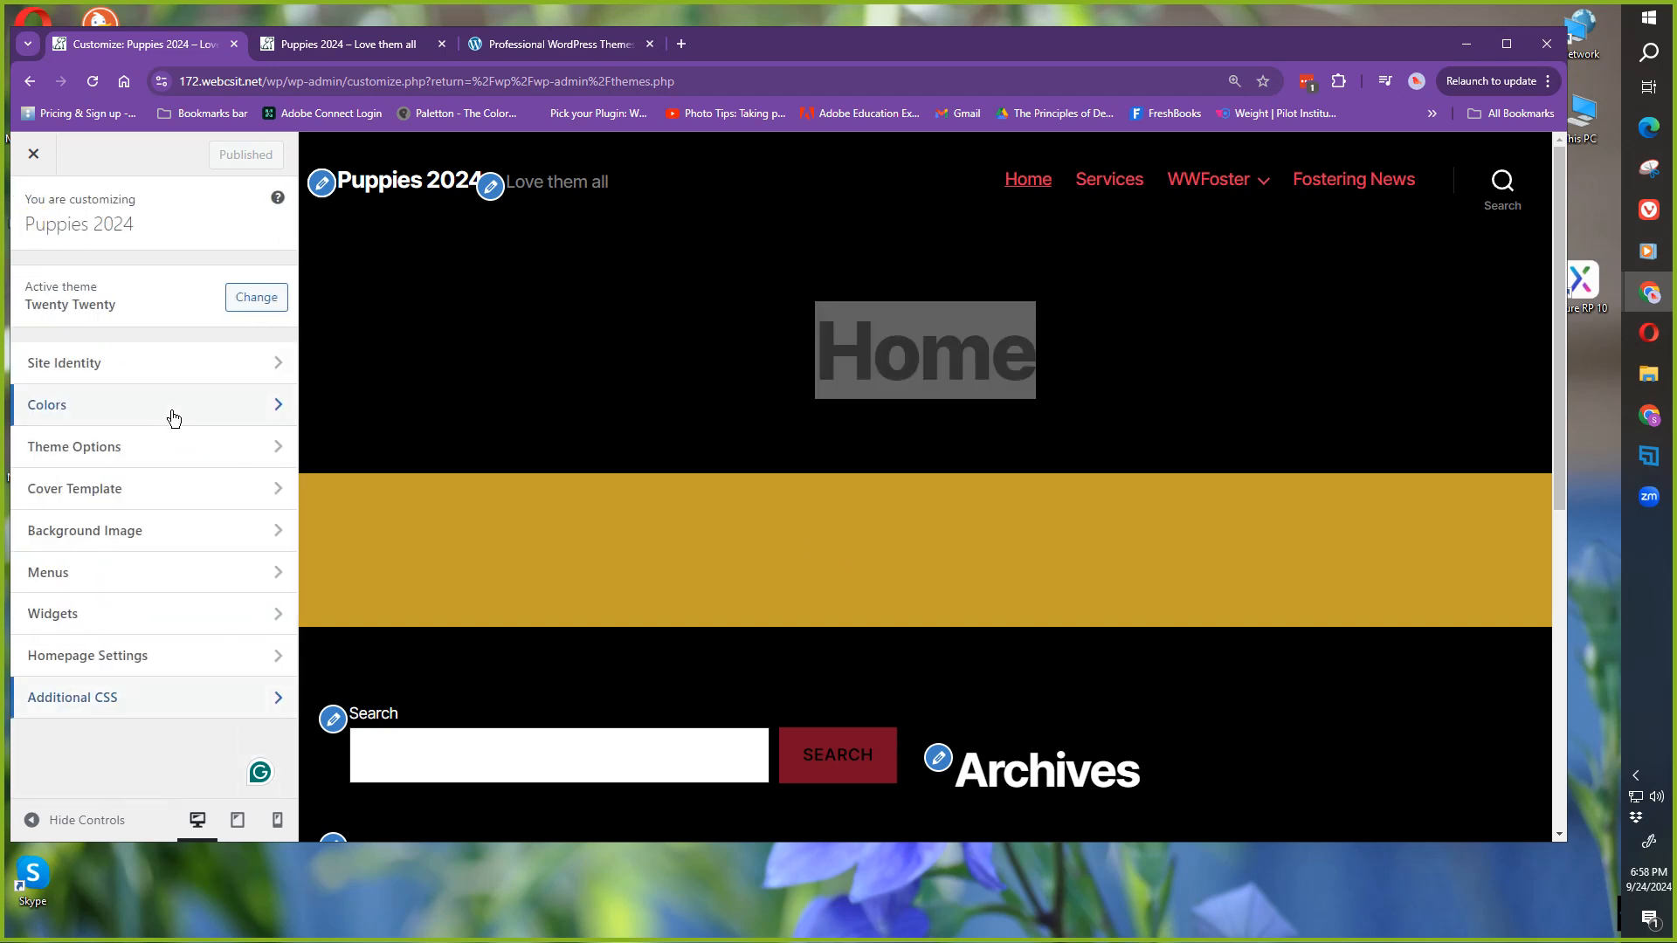
# Copy the background colour hex #c69e2d from Colors, then open Additional CSS.
pyautogui.click(179, 411)
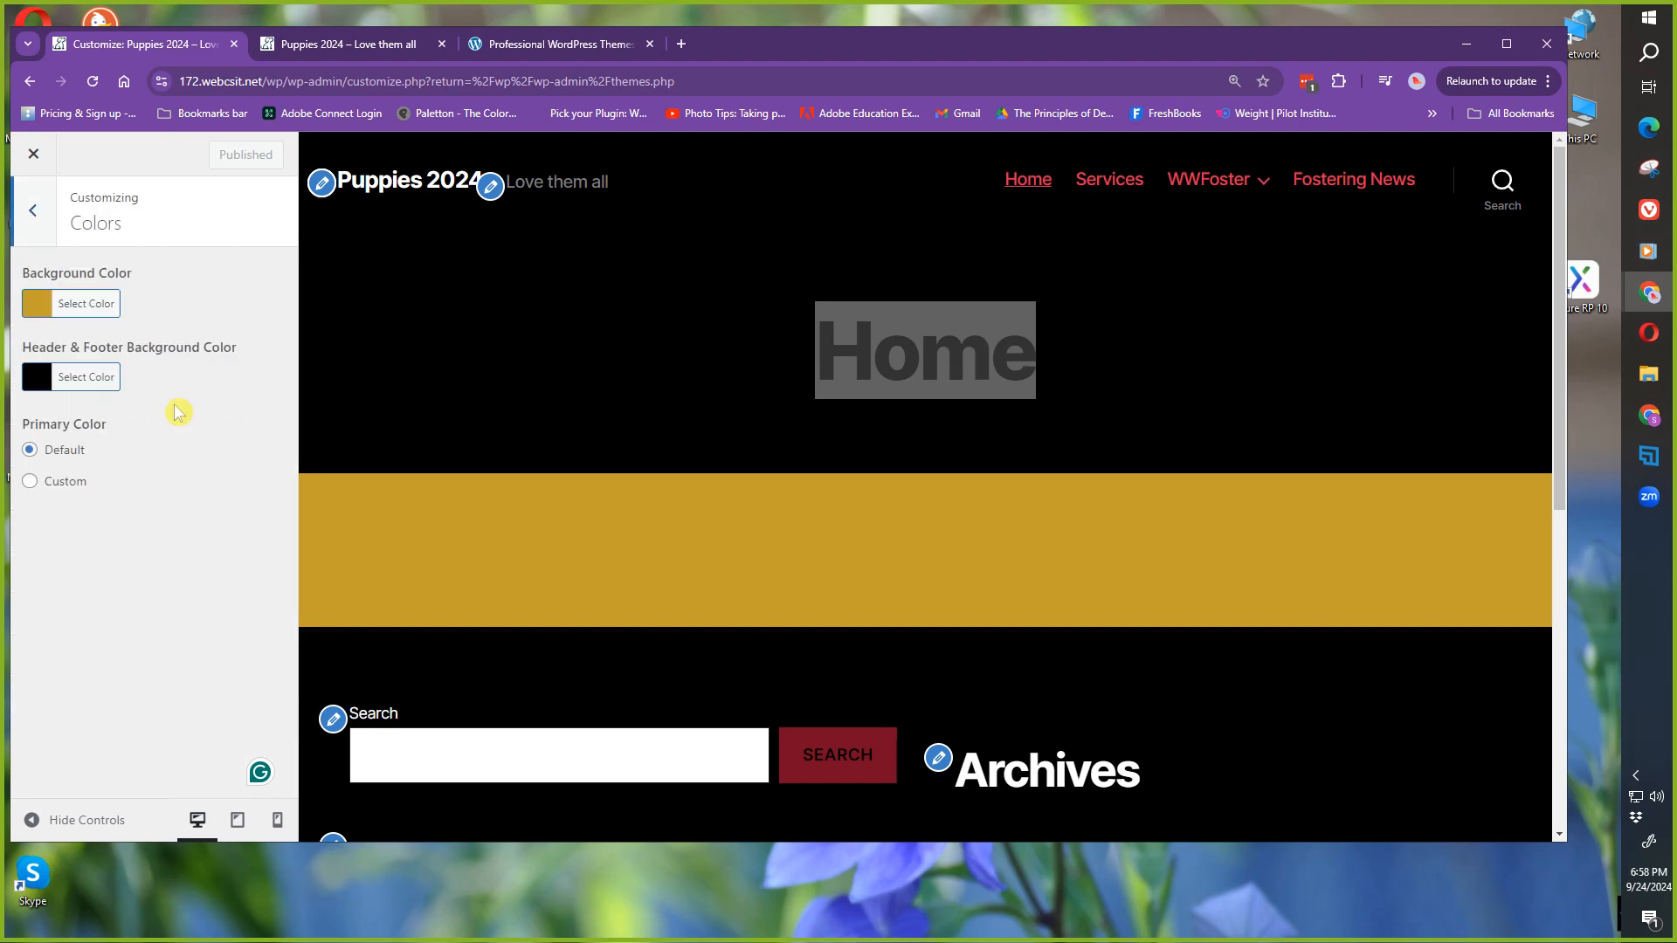
pyautogui.click(39, 303)
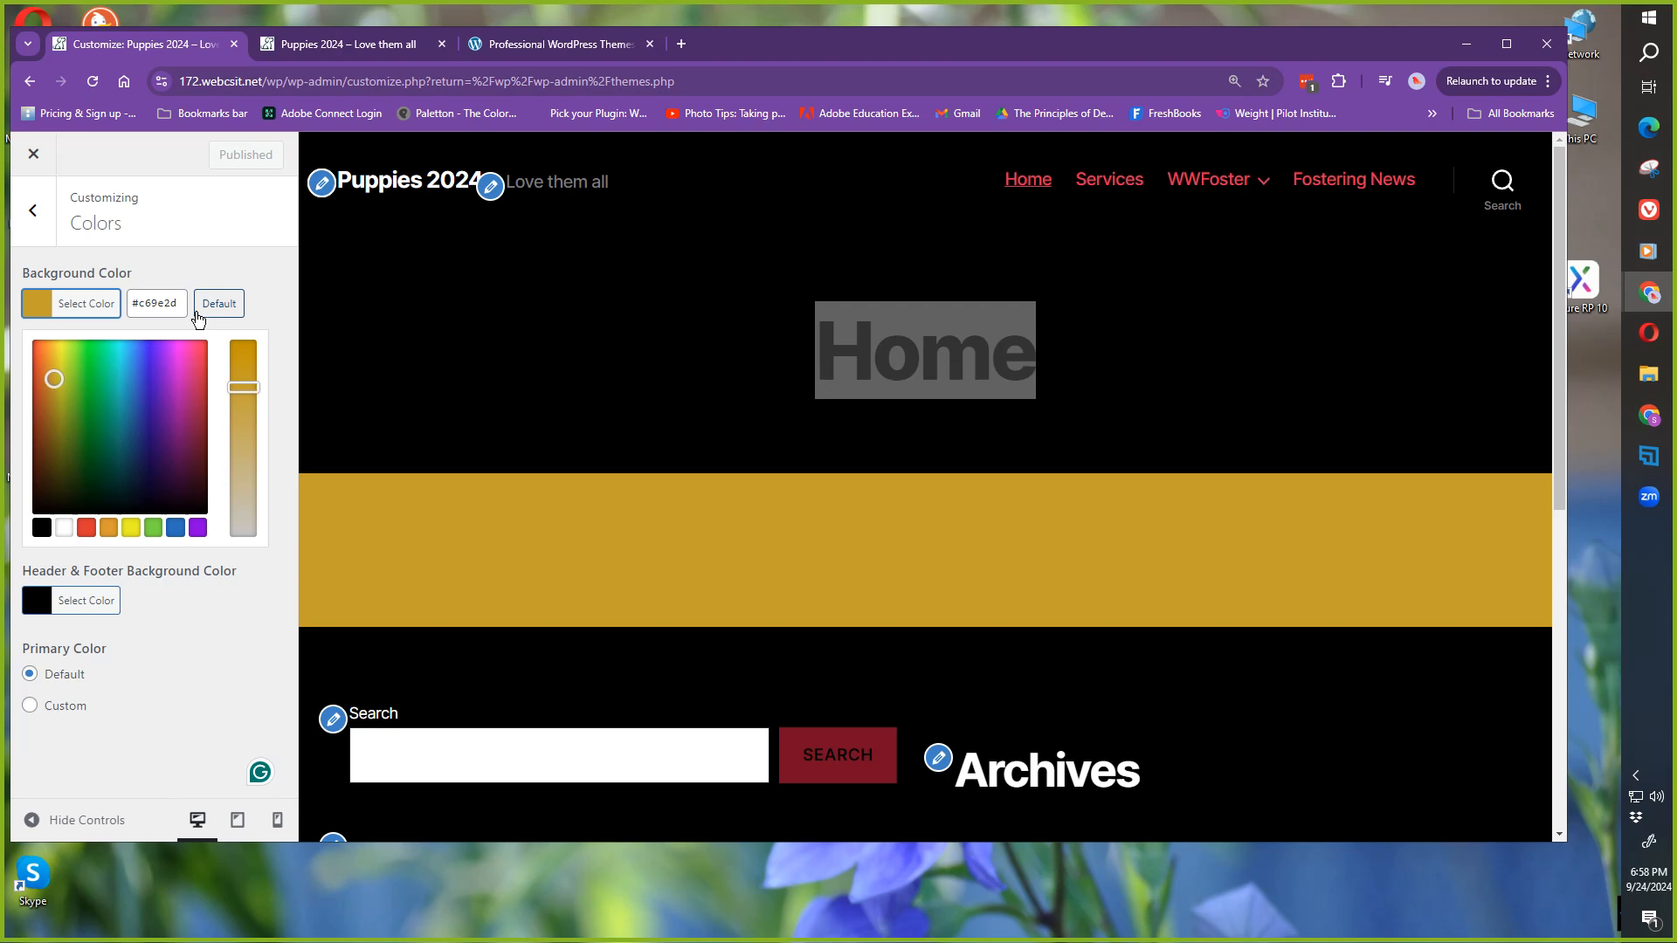
pyautogui.moveTo(180, 304); pyautogui.dragTo(124, 303)
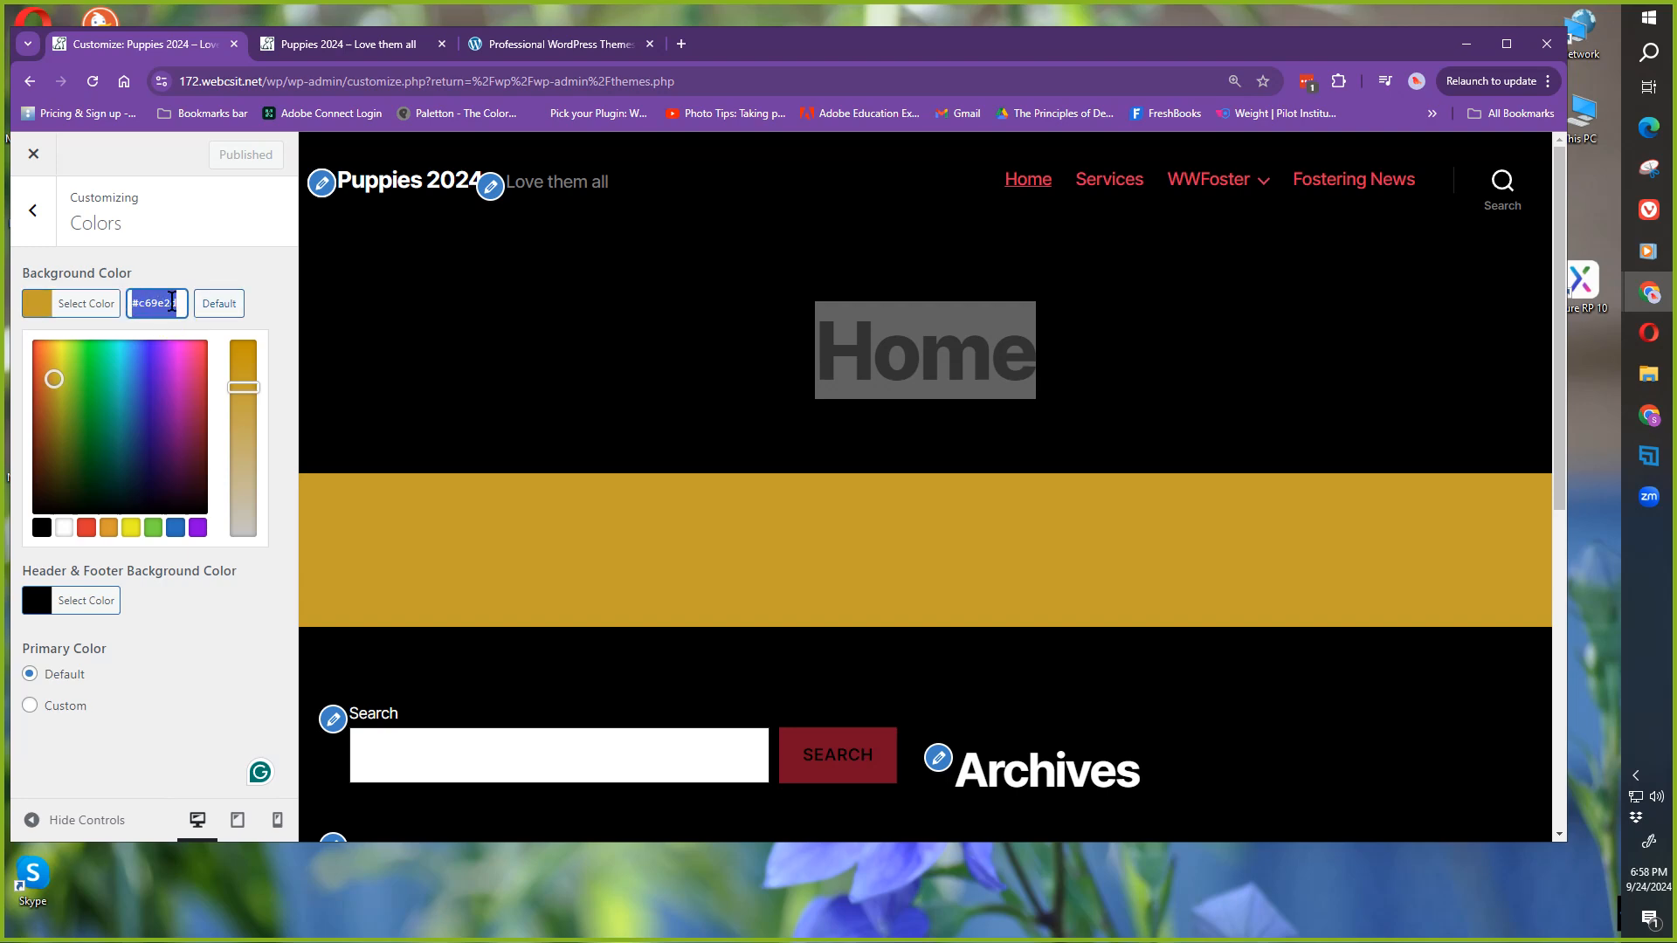
pyautogui.rightClick(156, 307)
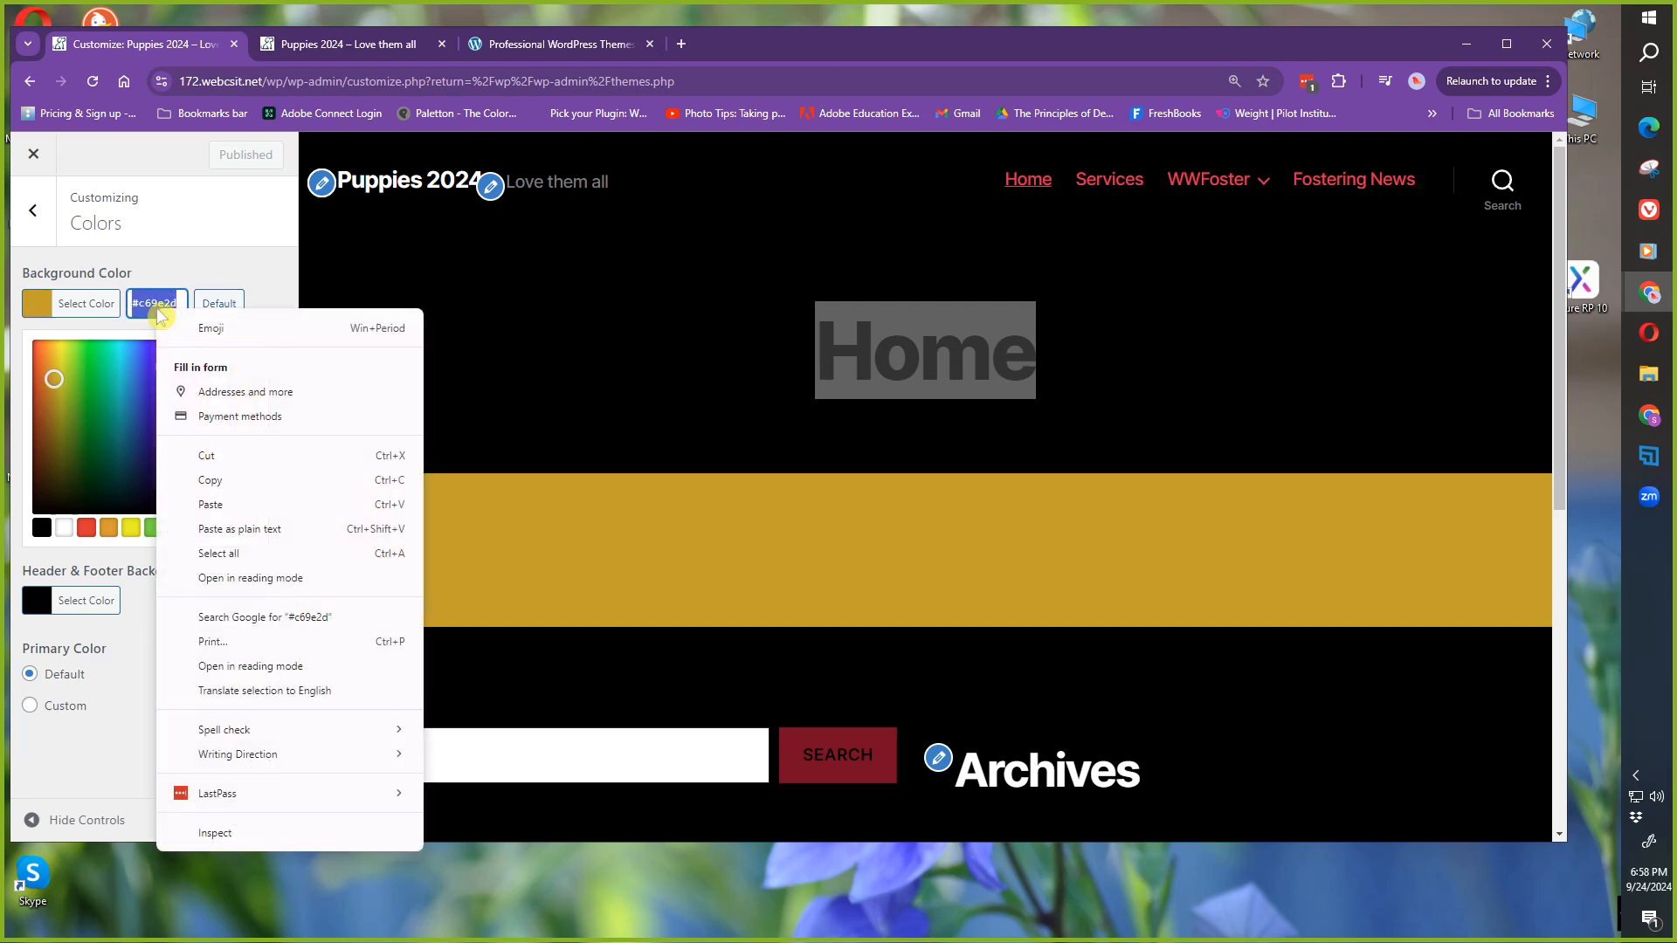
pyautogui.click(213, 480)
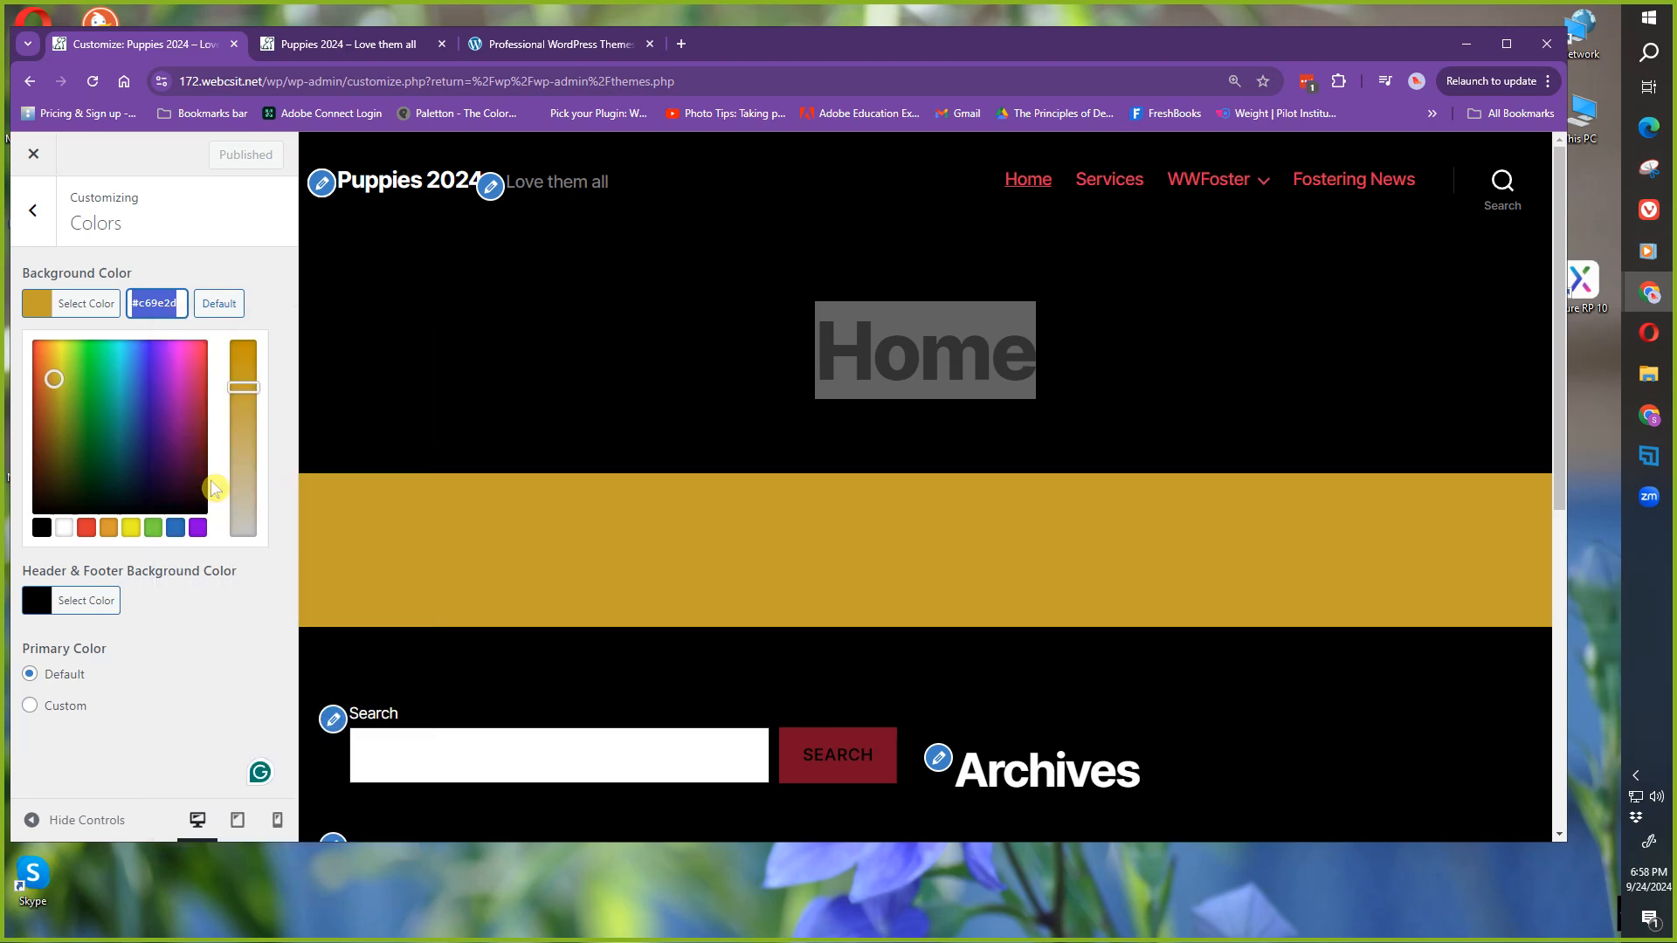
pyautogui.click(33, 214)
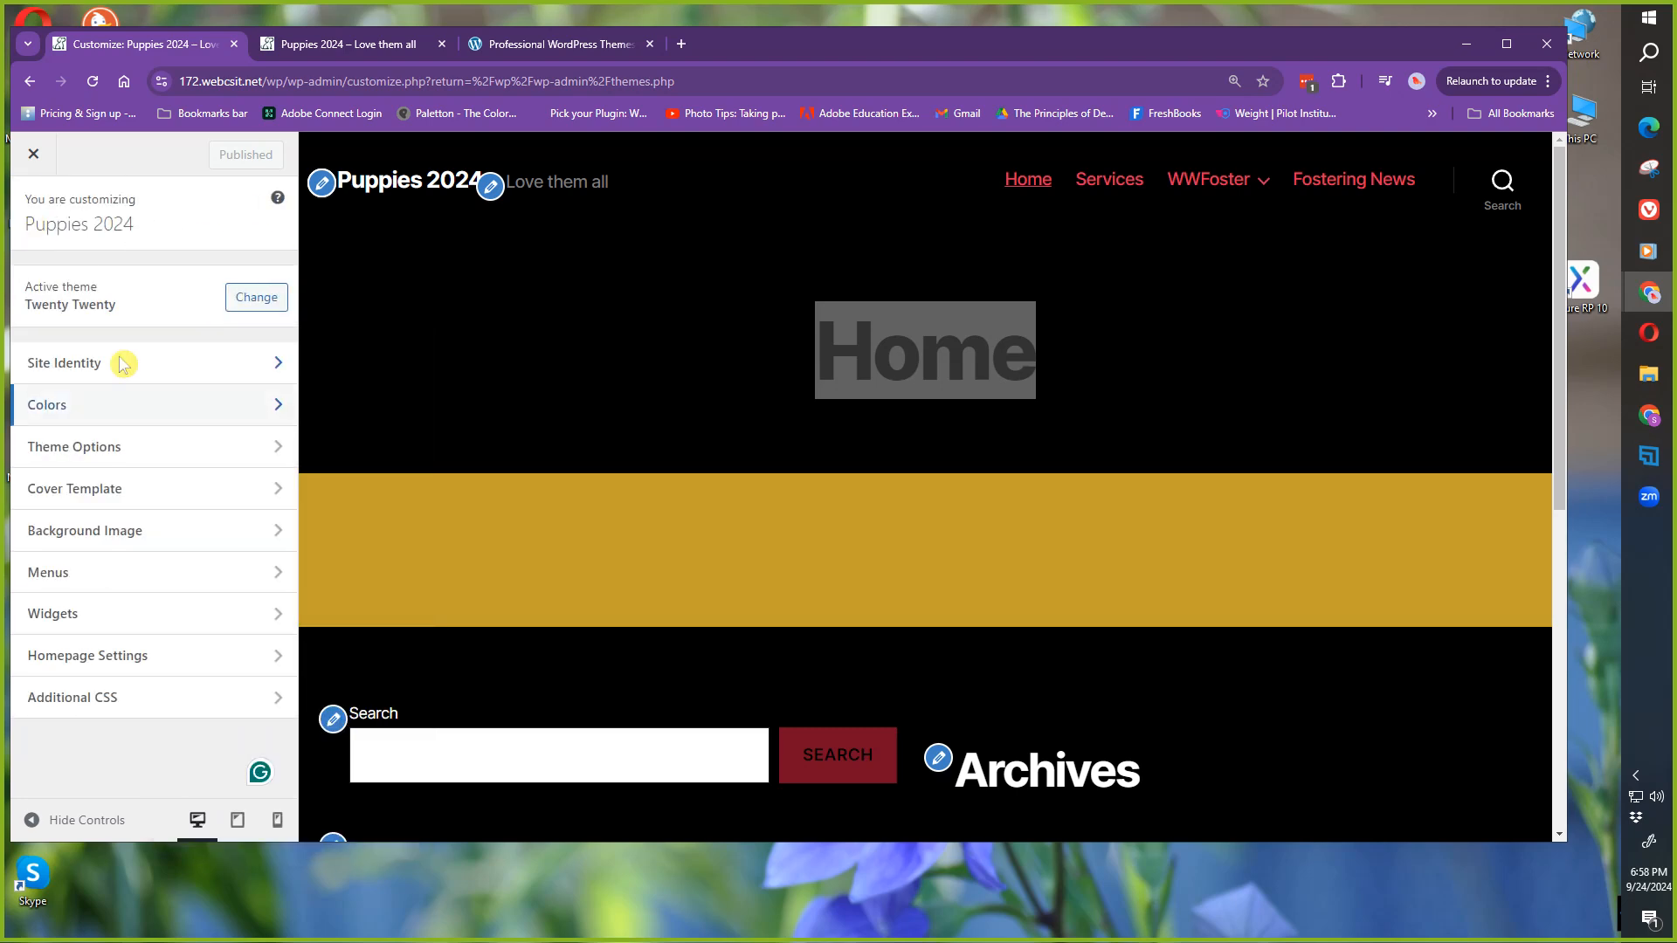
pyautogui.click(143, 715)
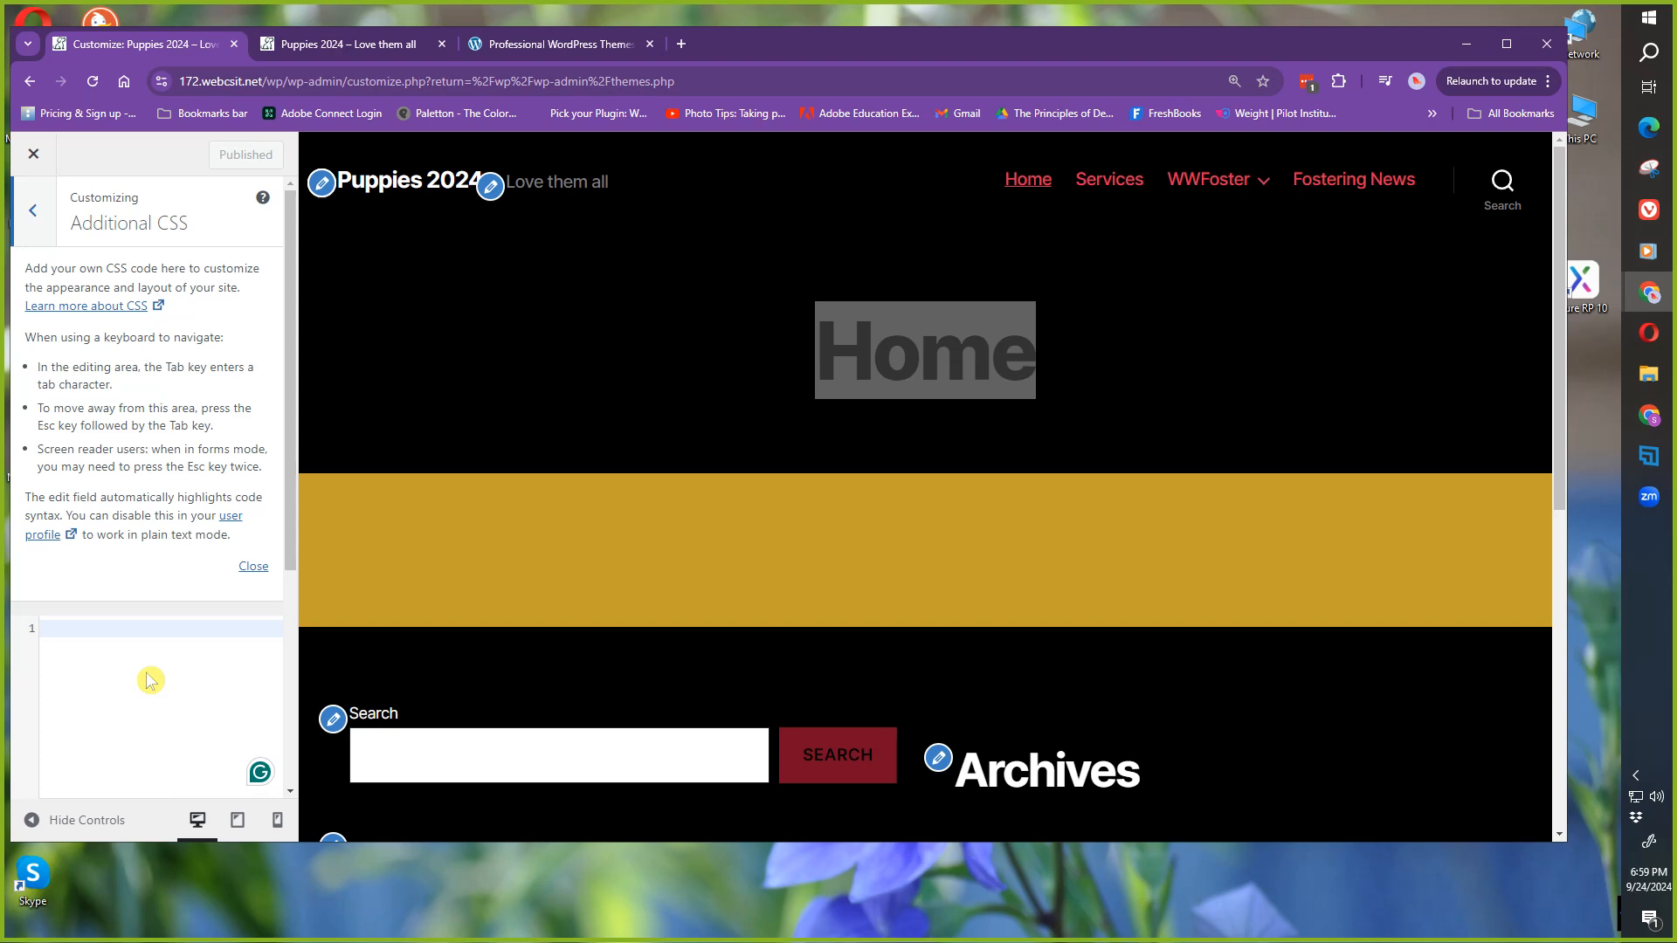
# Paste #c69e2d onto line 1 of the CSS editor, then select the Home heading in the preview.
pyautogui.click(173, 637)
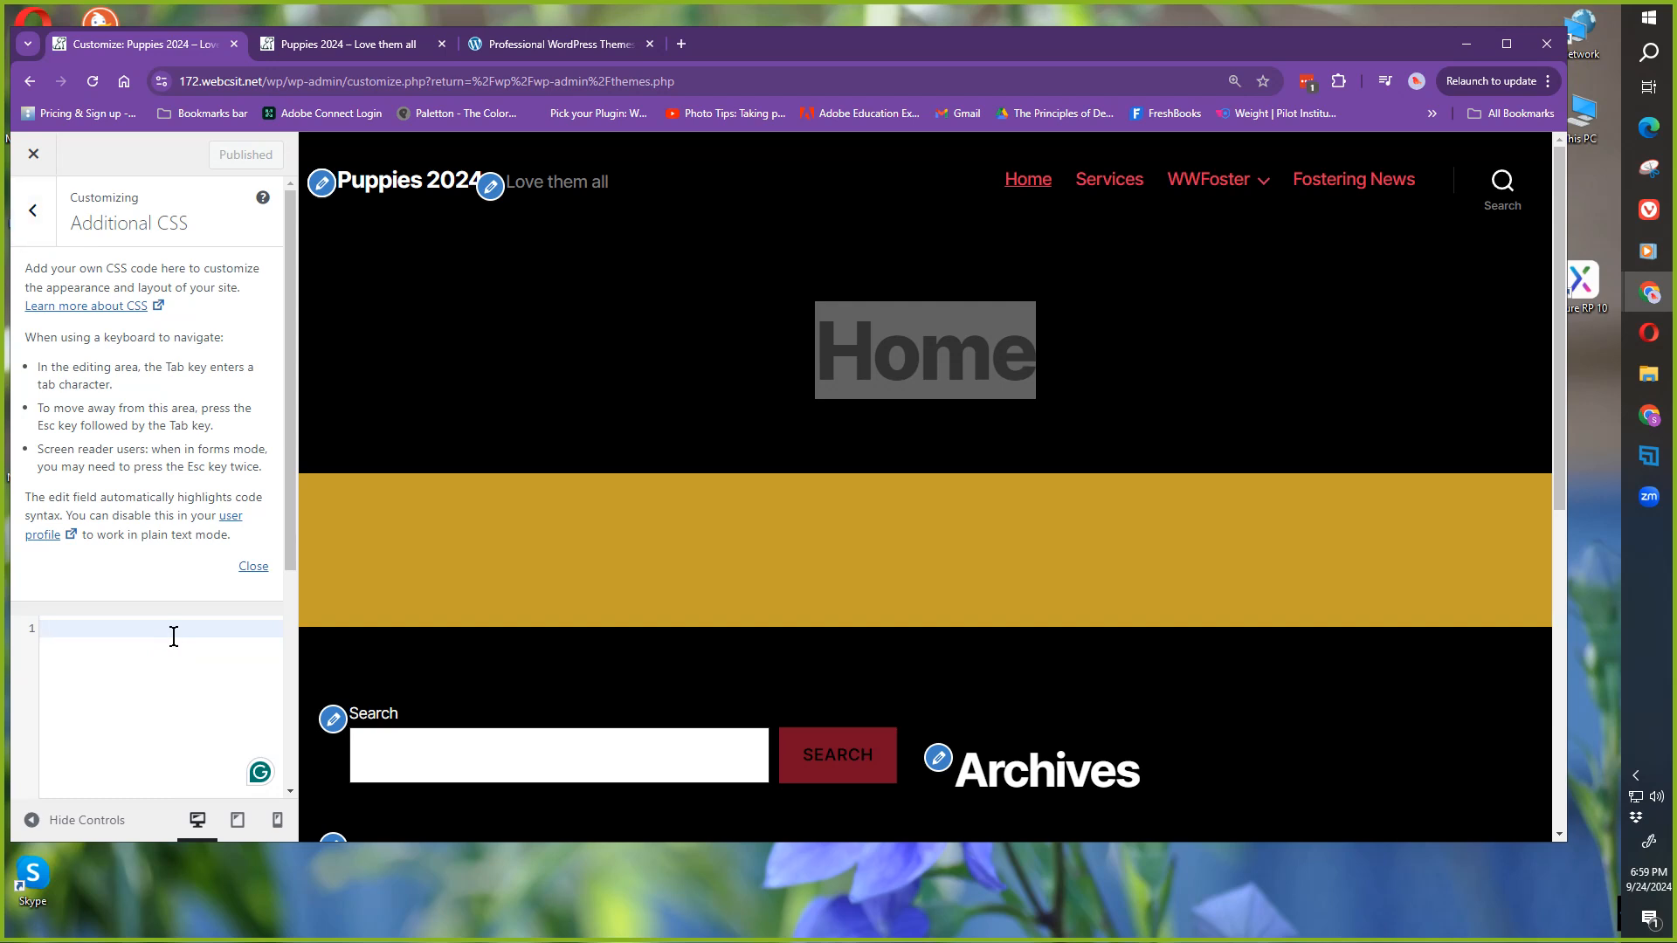
pyautogui.hotkey('ctrl', 'v')
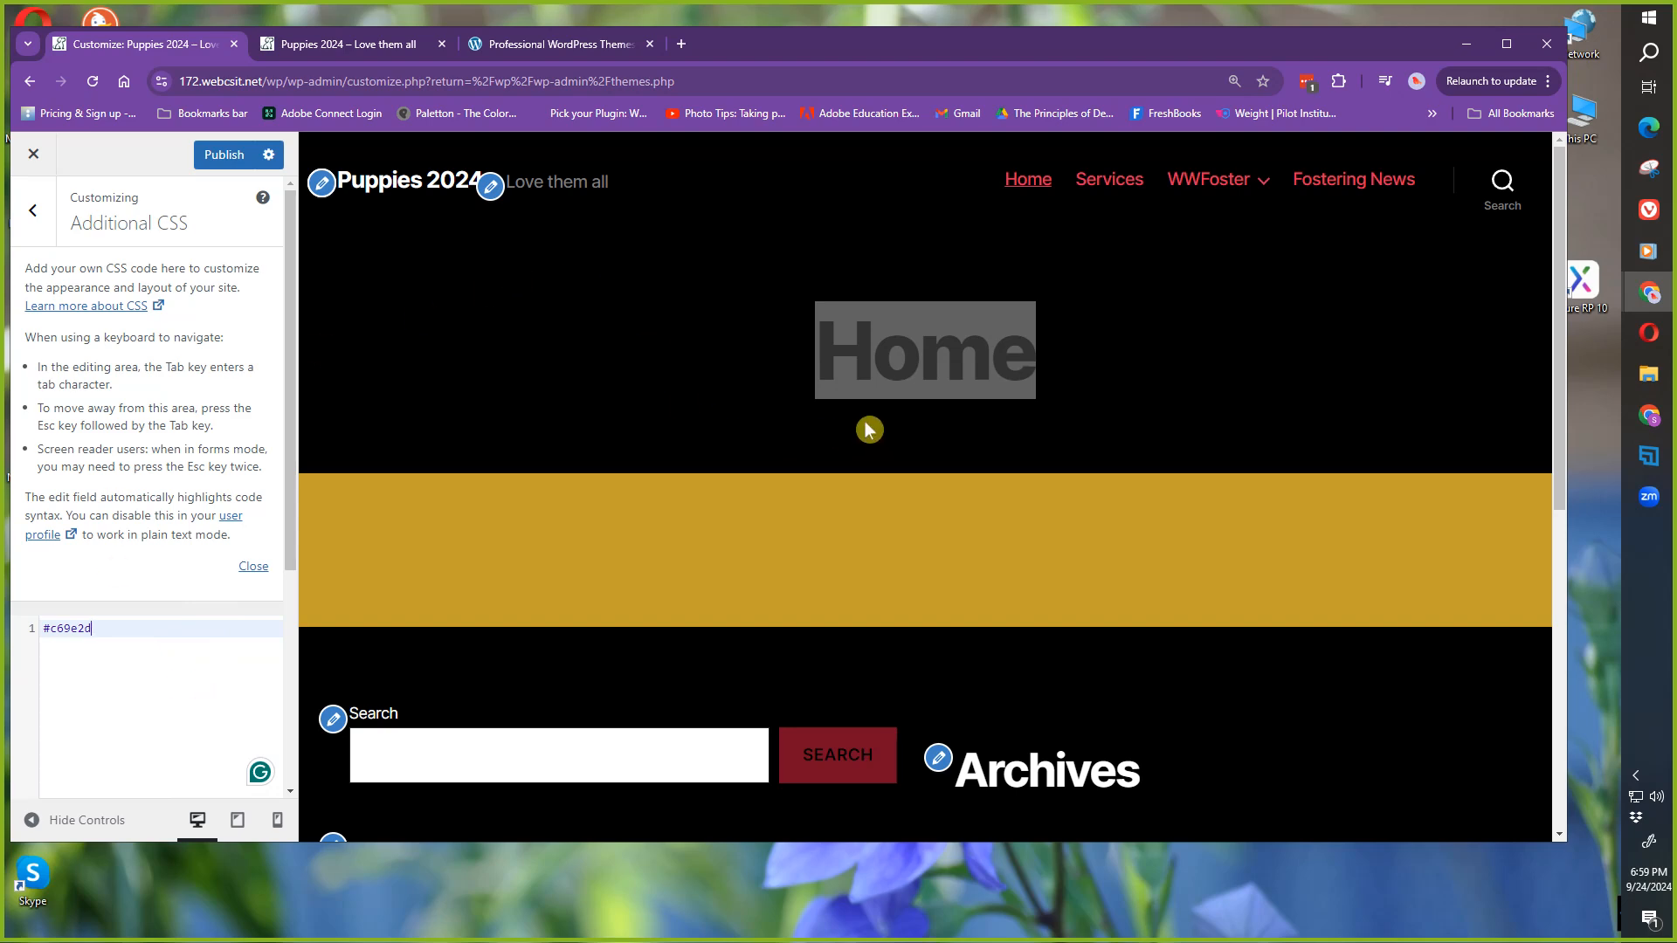
pyautogui.click(915, 368)
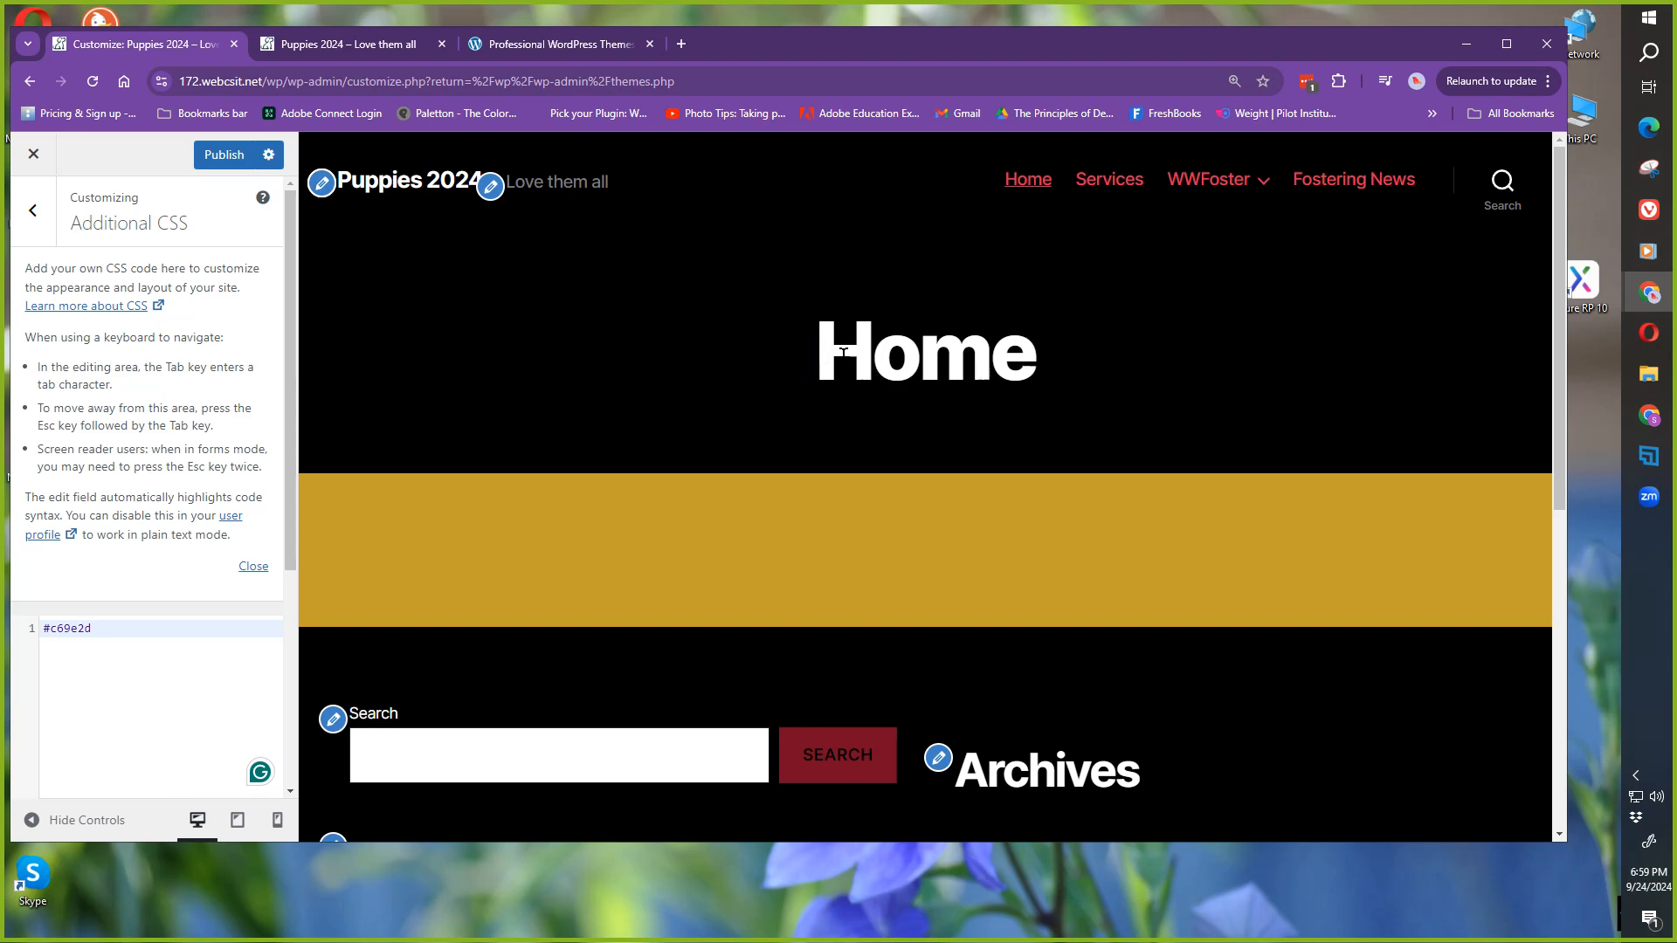
pyautogui.moveTo(816, 352); pyautogui.dragTo(1077, 373)
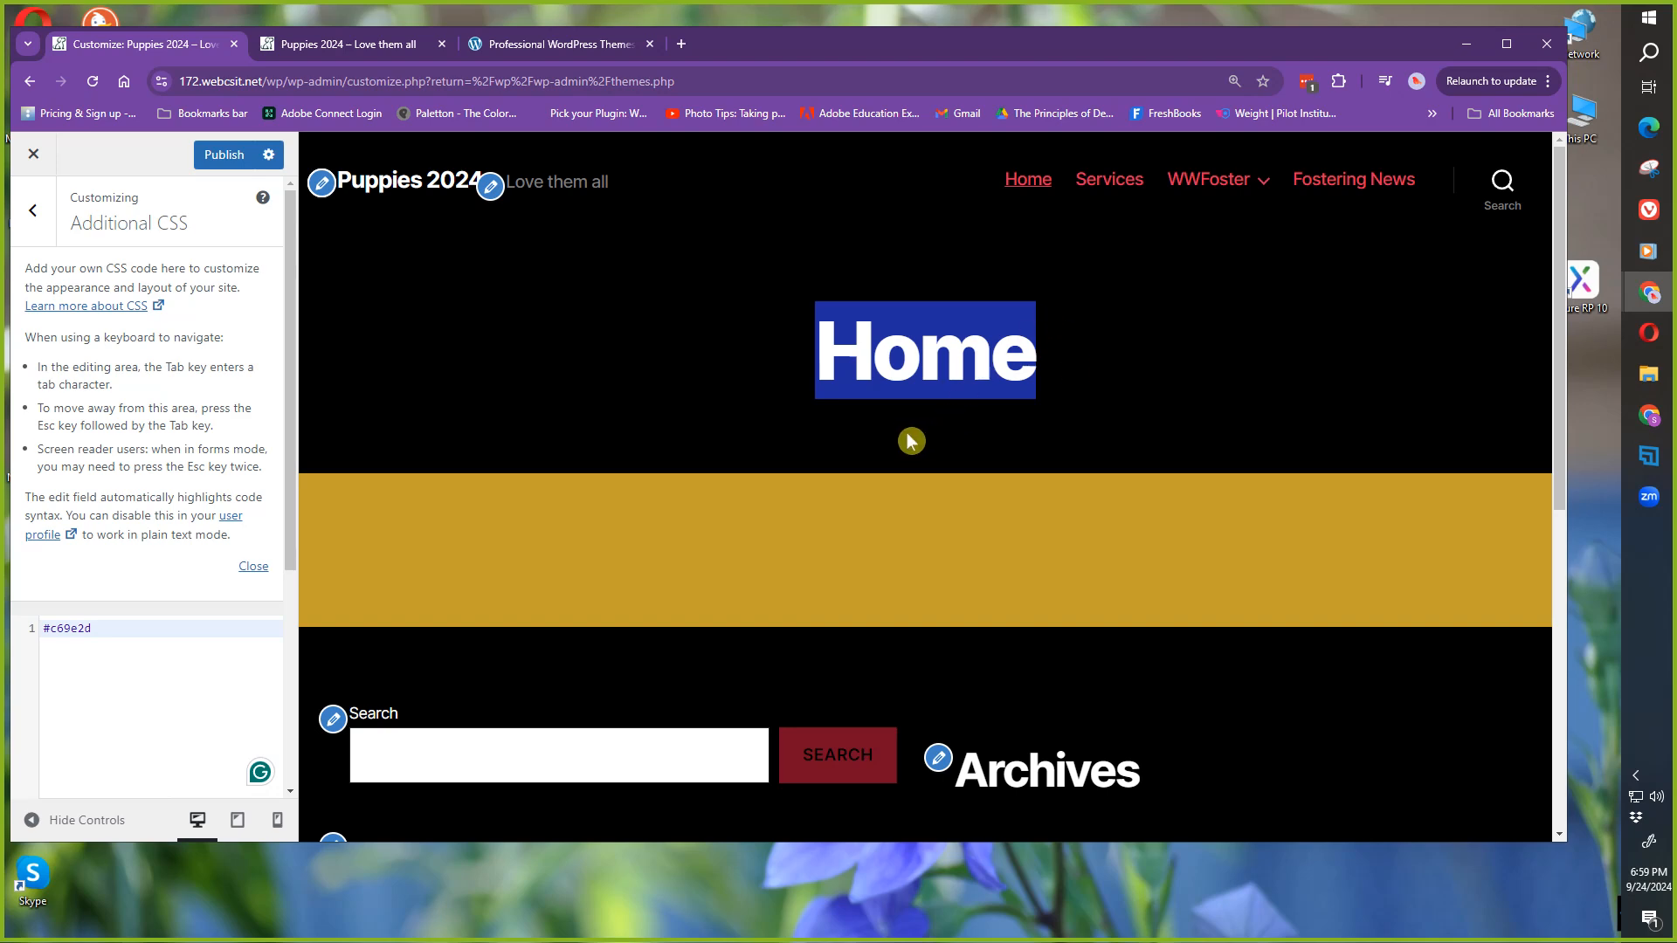
pyautogui.rightClick(842, 634)
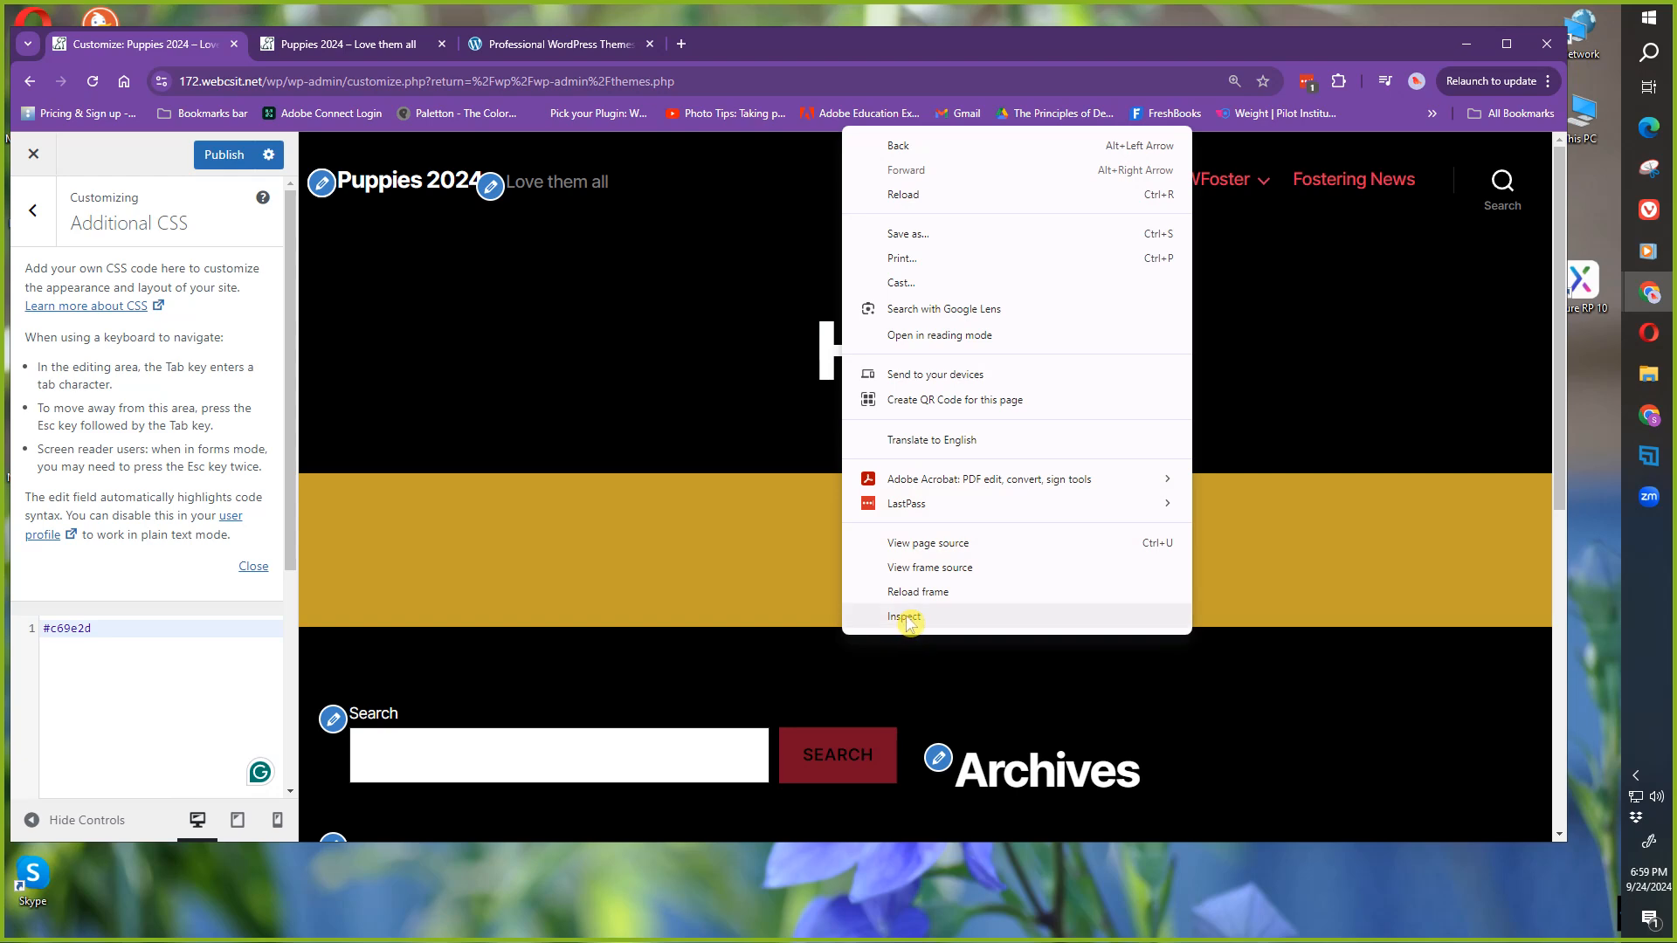
# Open DevTools in responsive mode and widen the emulated viewport to about 2527 px.
pyautogui.click(903, 622)
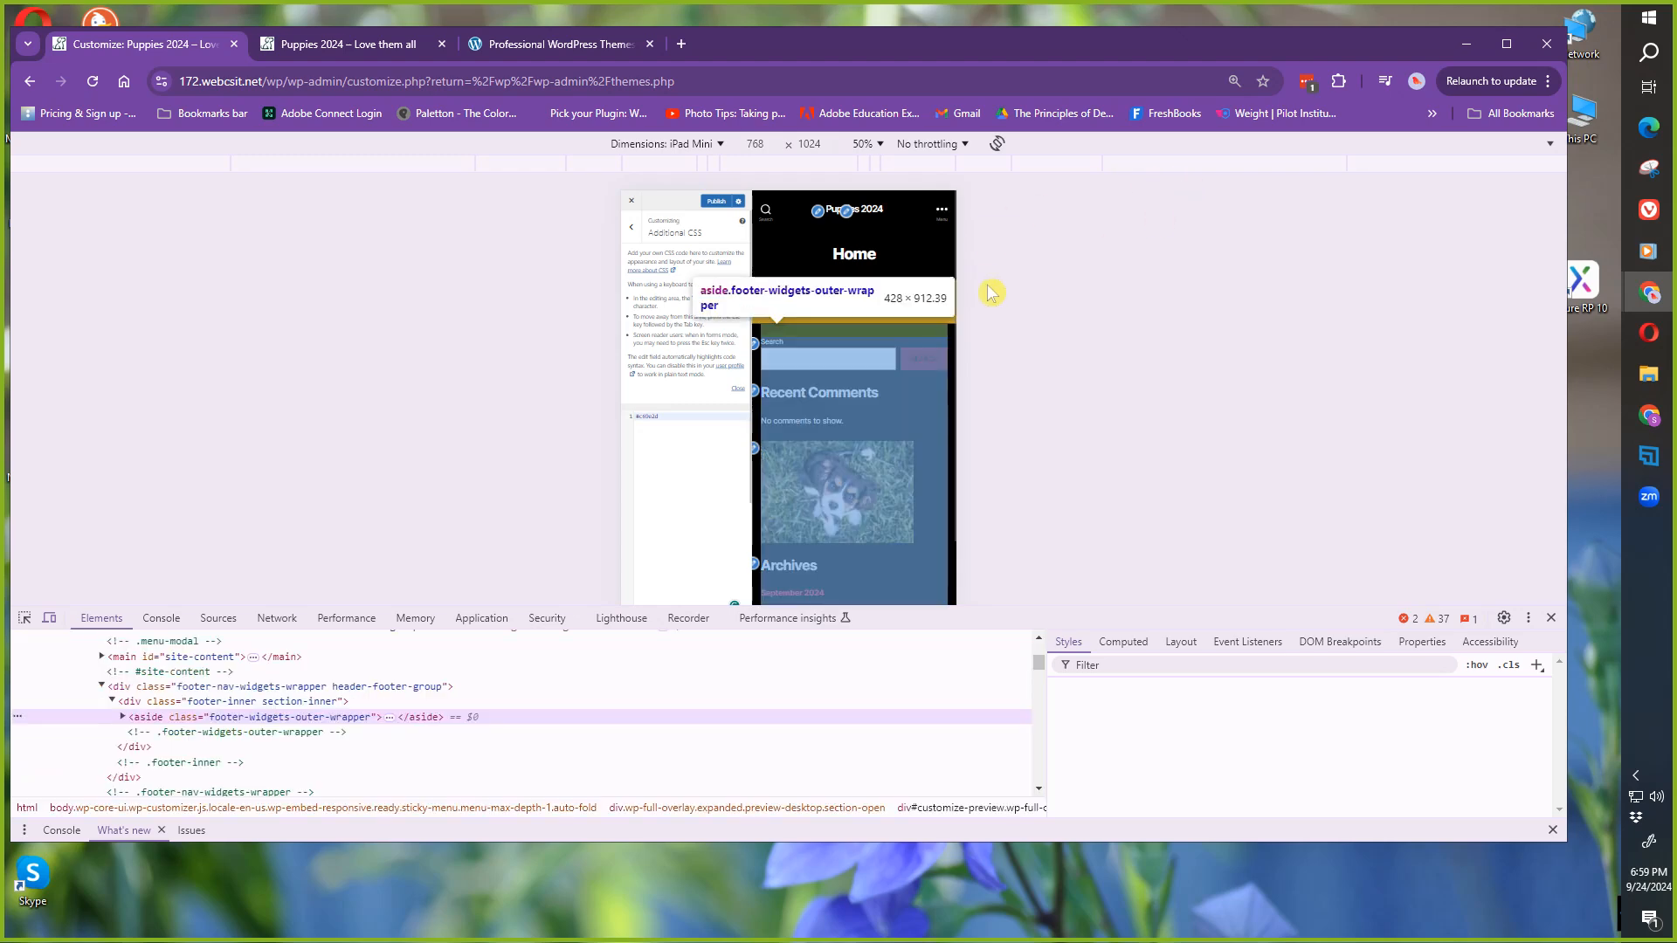
pyautogui.click(712, 145)
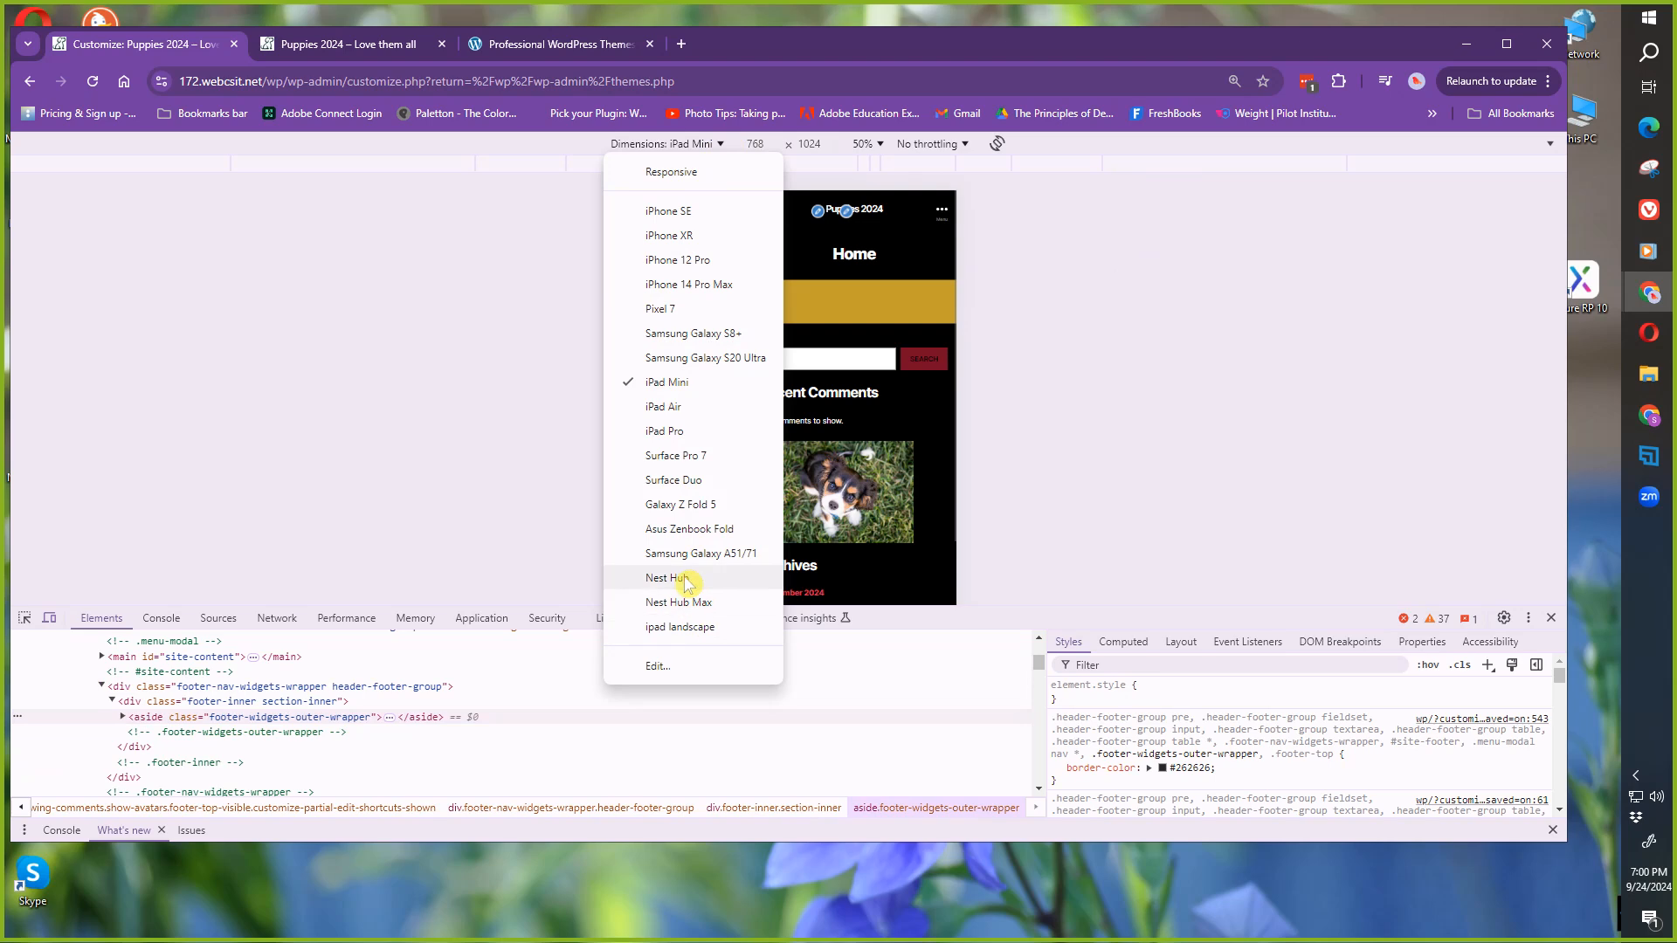
pyautogui.click(700, 184)
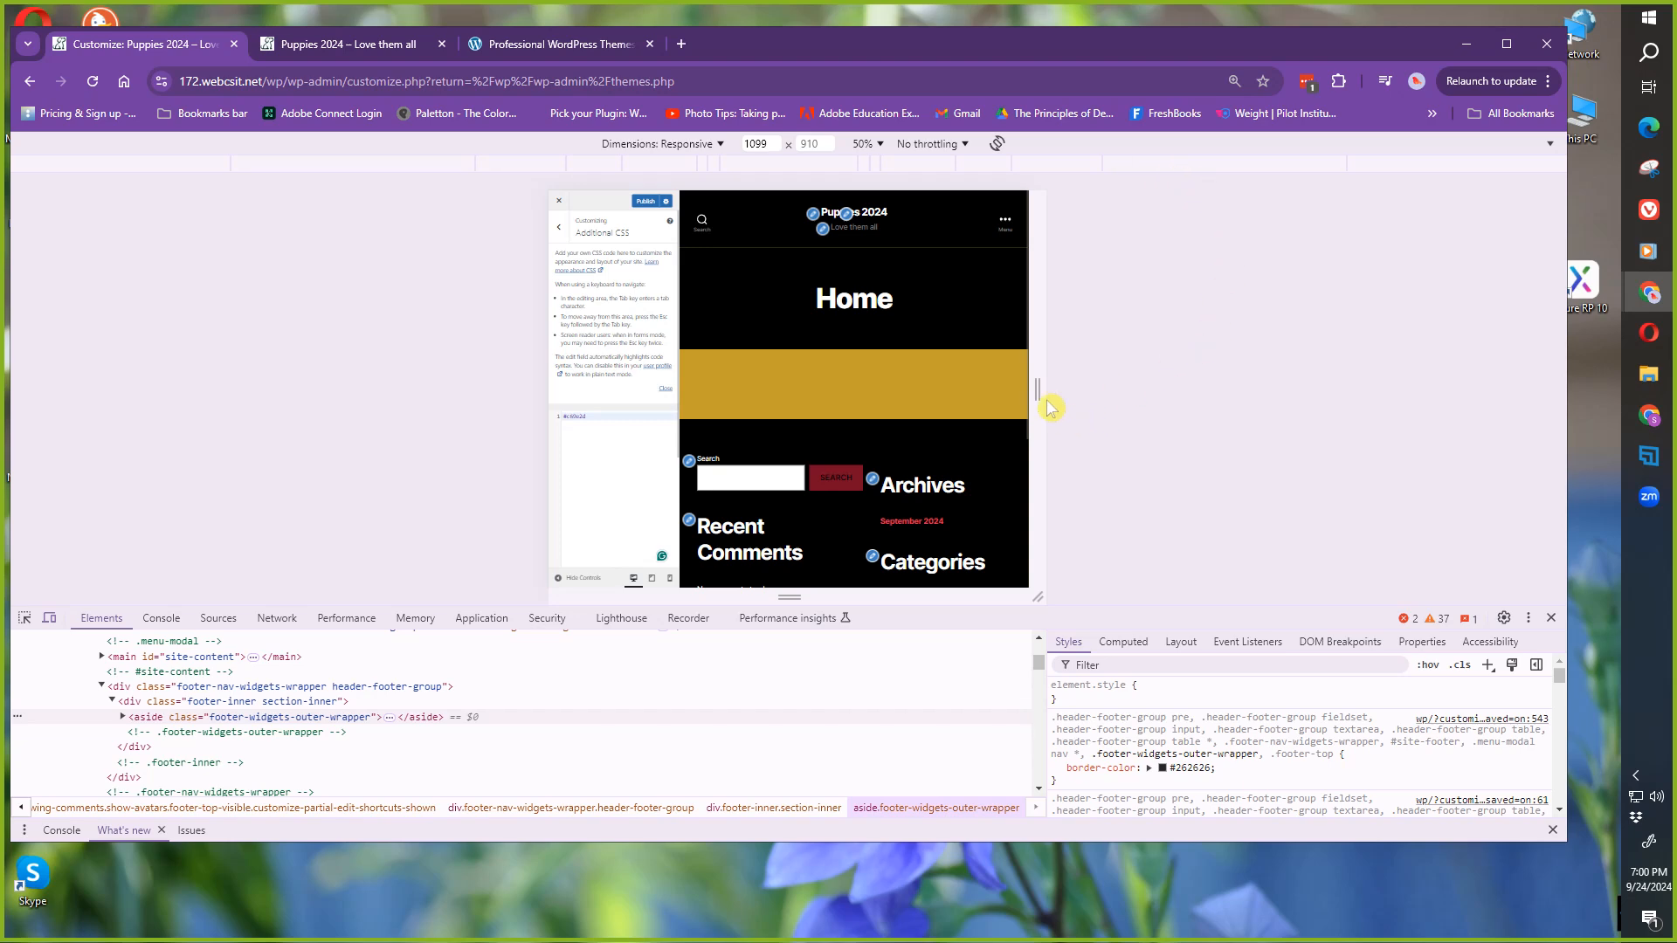
pyautogui.moveTo(1038, 385); pyautogui.dragTo(1357, 356)
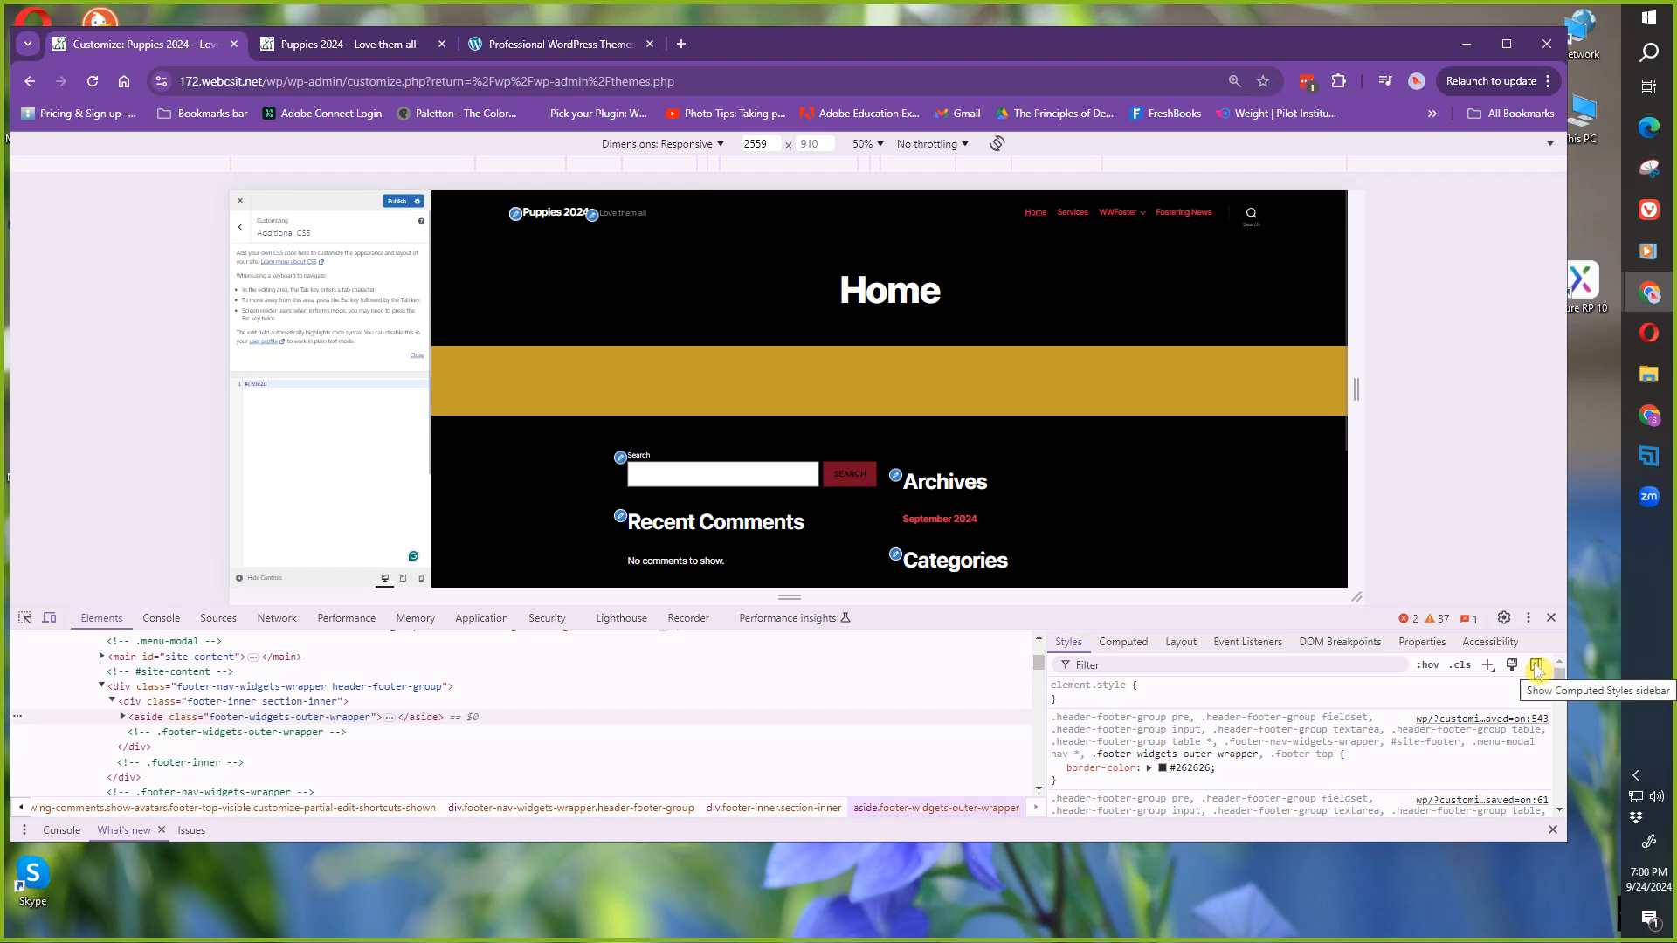
pyautogui.click(1537, 670)
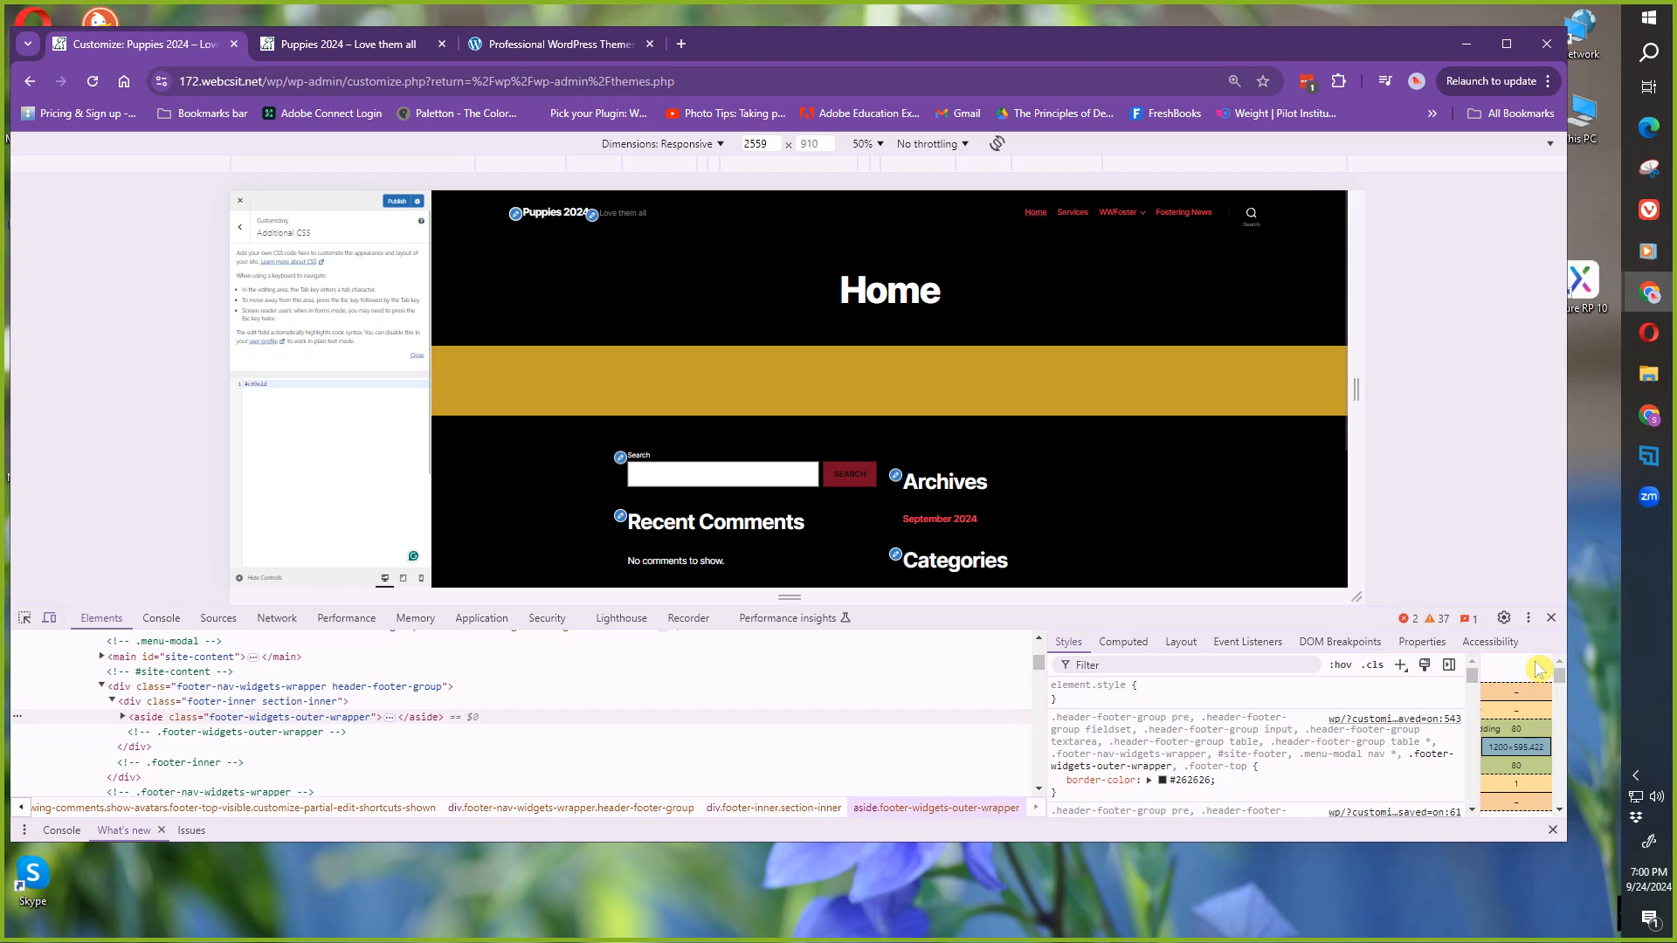
pyautogui.click(1449, 666)
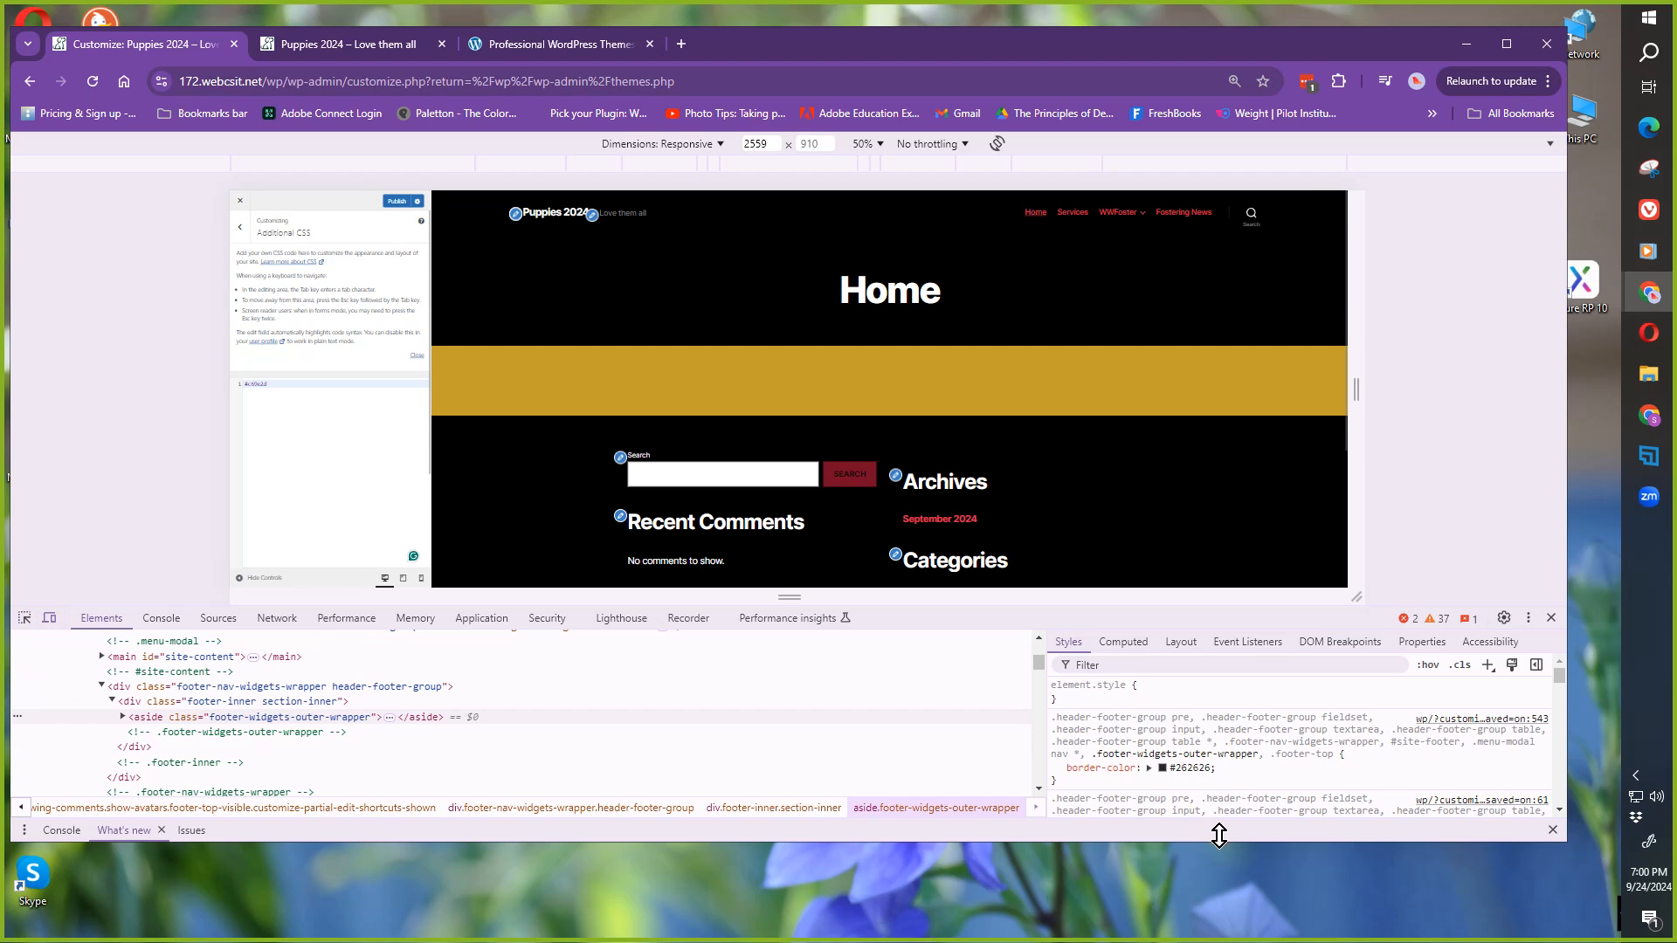
# Inspect the CSS code editor element with the element picker, then close DevTools.
pyautogui.click(1529, 618)
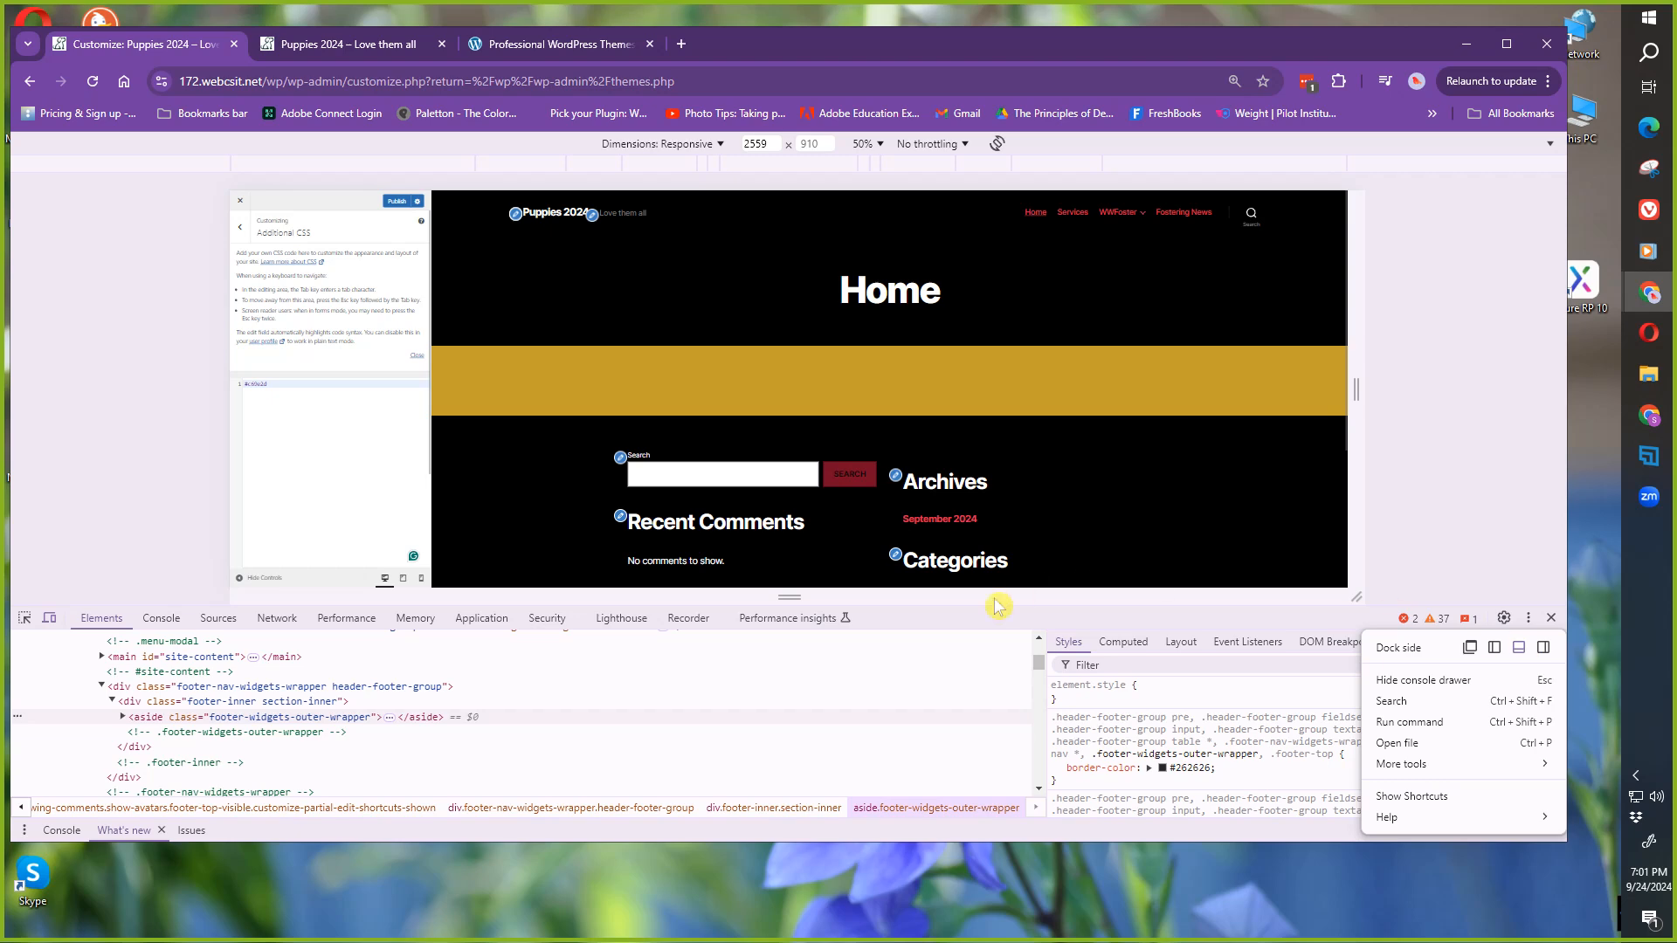
pyautogui.click(24, 620)
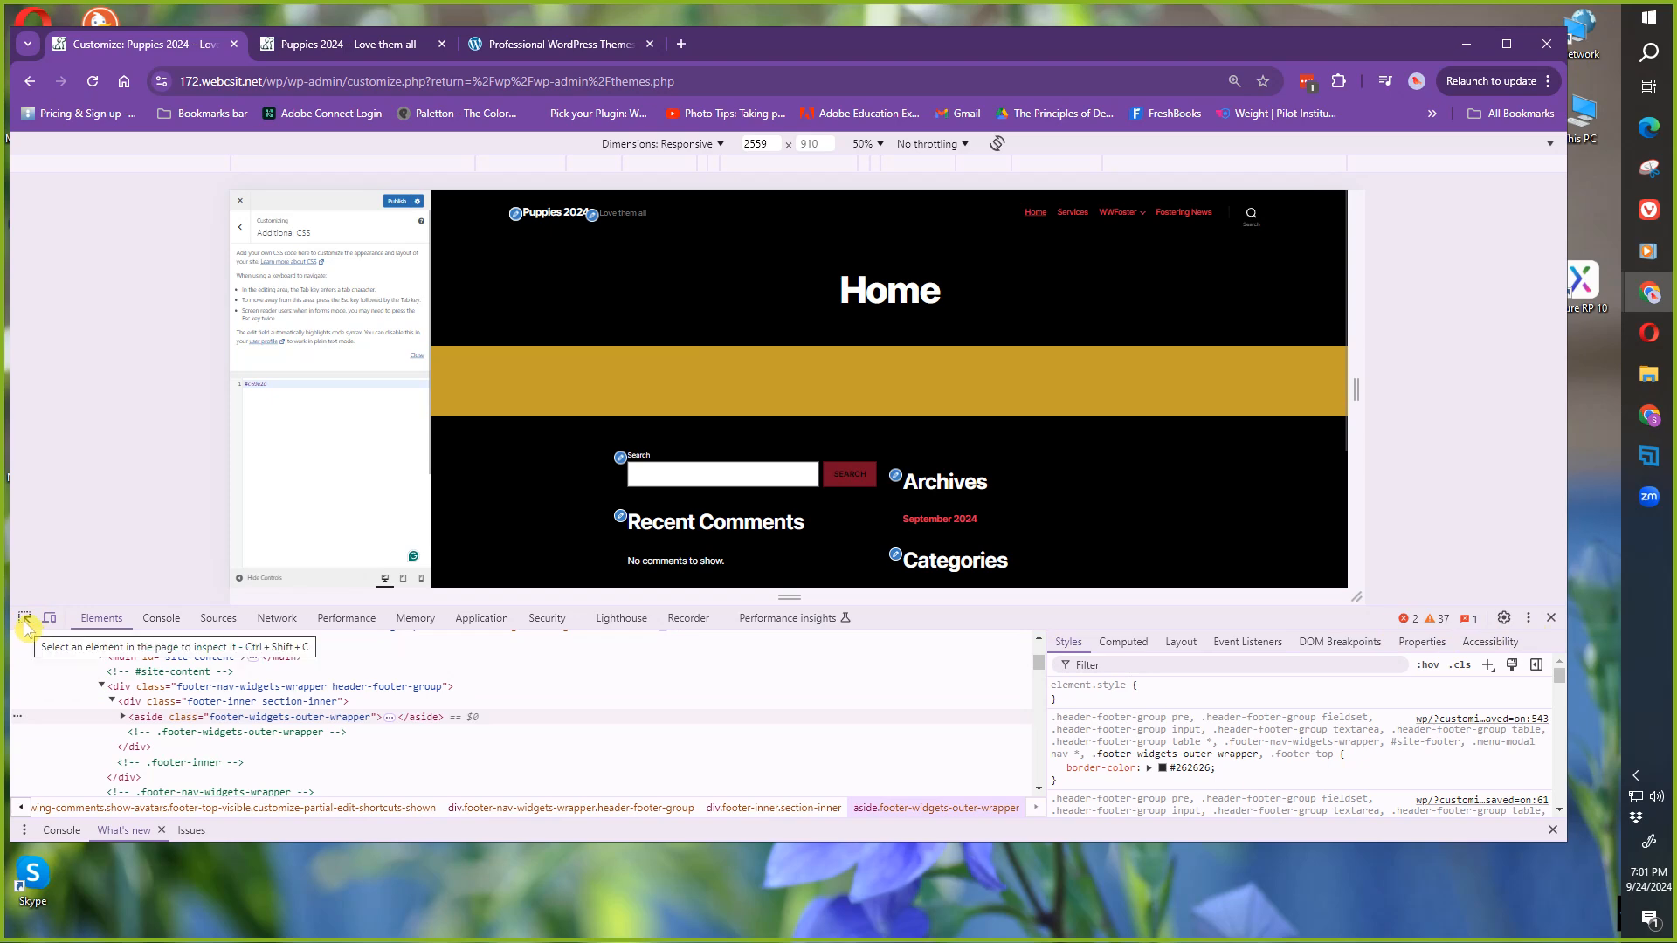
pyautogui.click(25, 621)
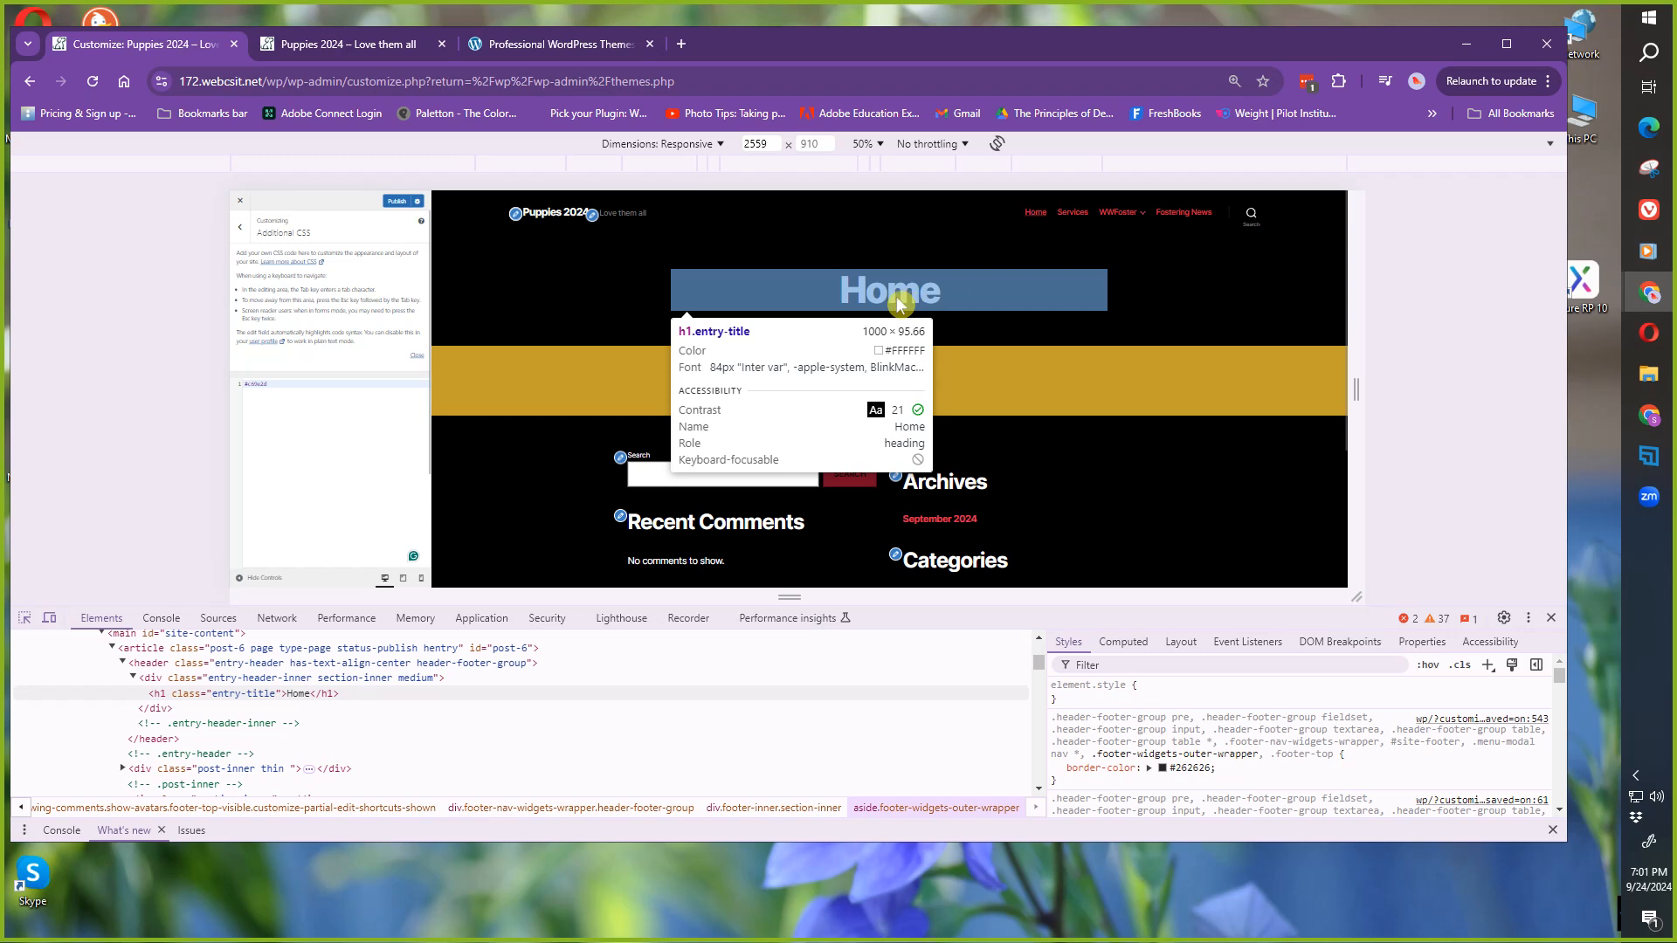
pyautogui.click(301, 489)
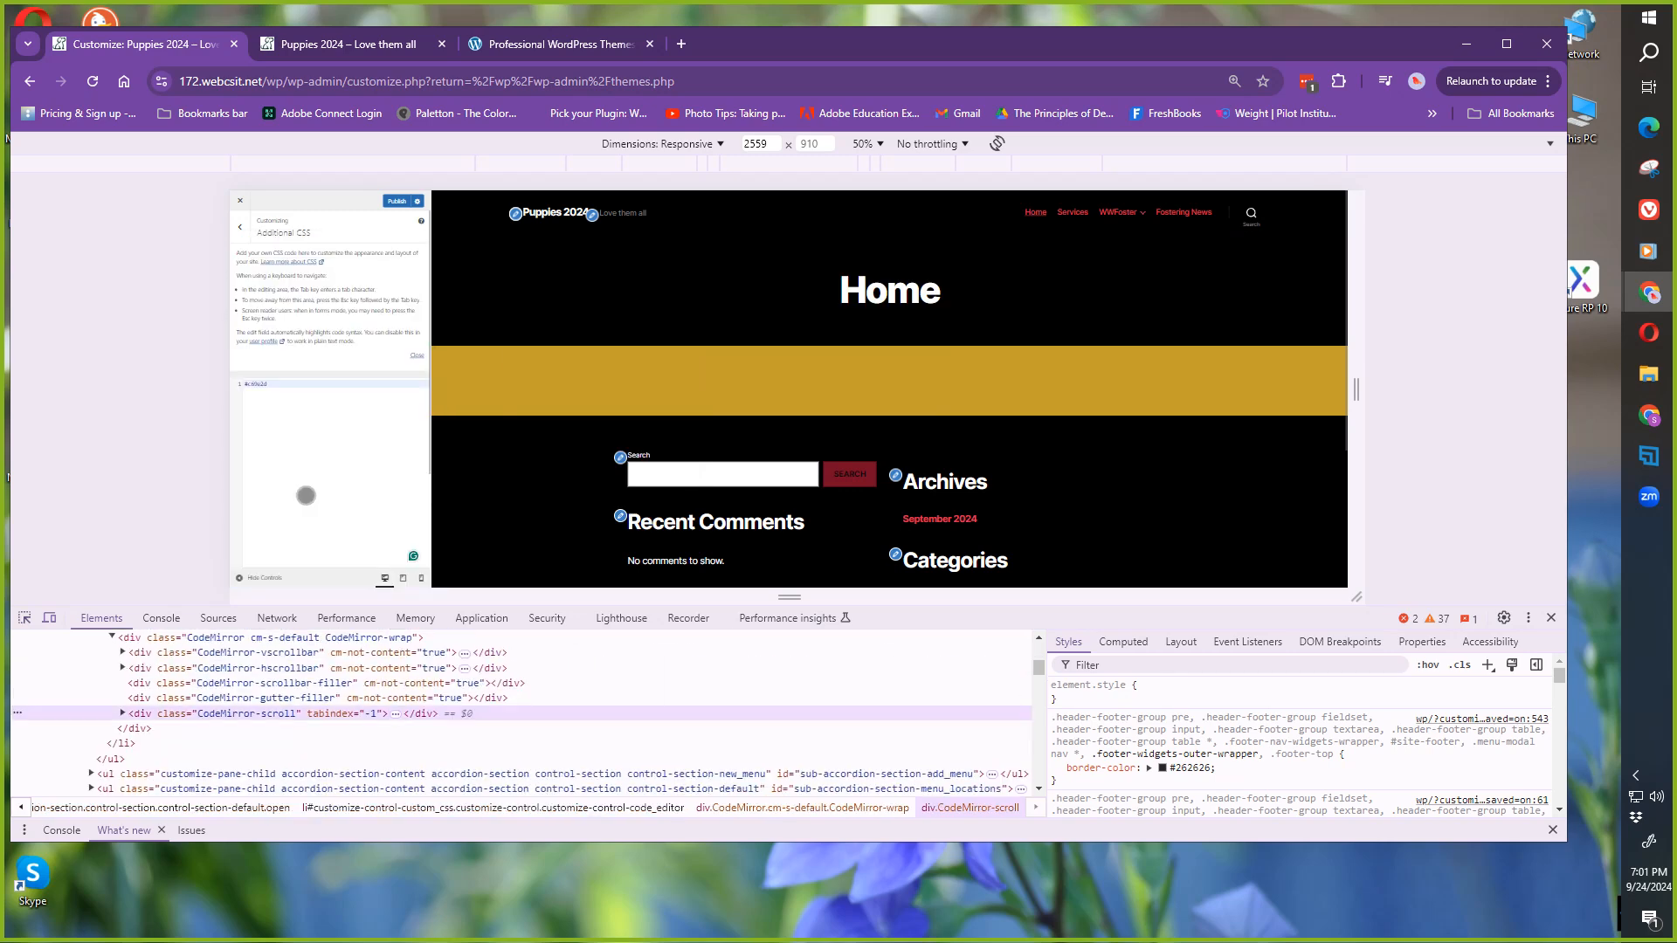
pyautogui.click(1553, 620)
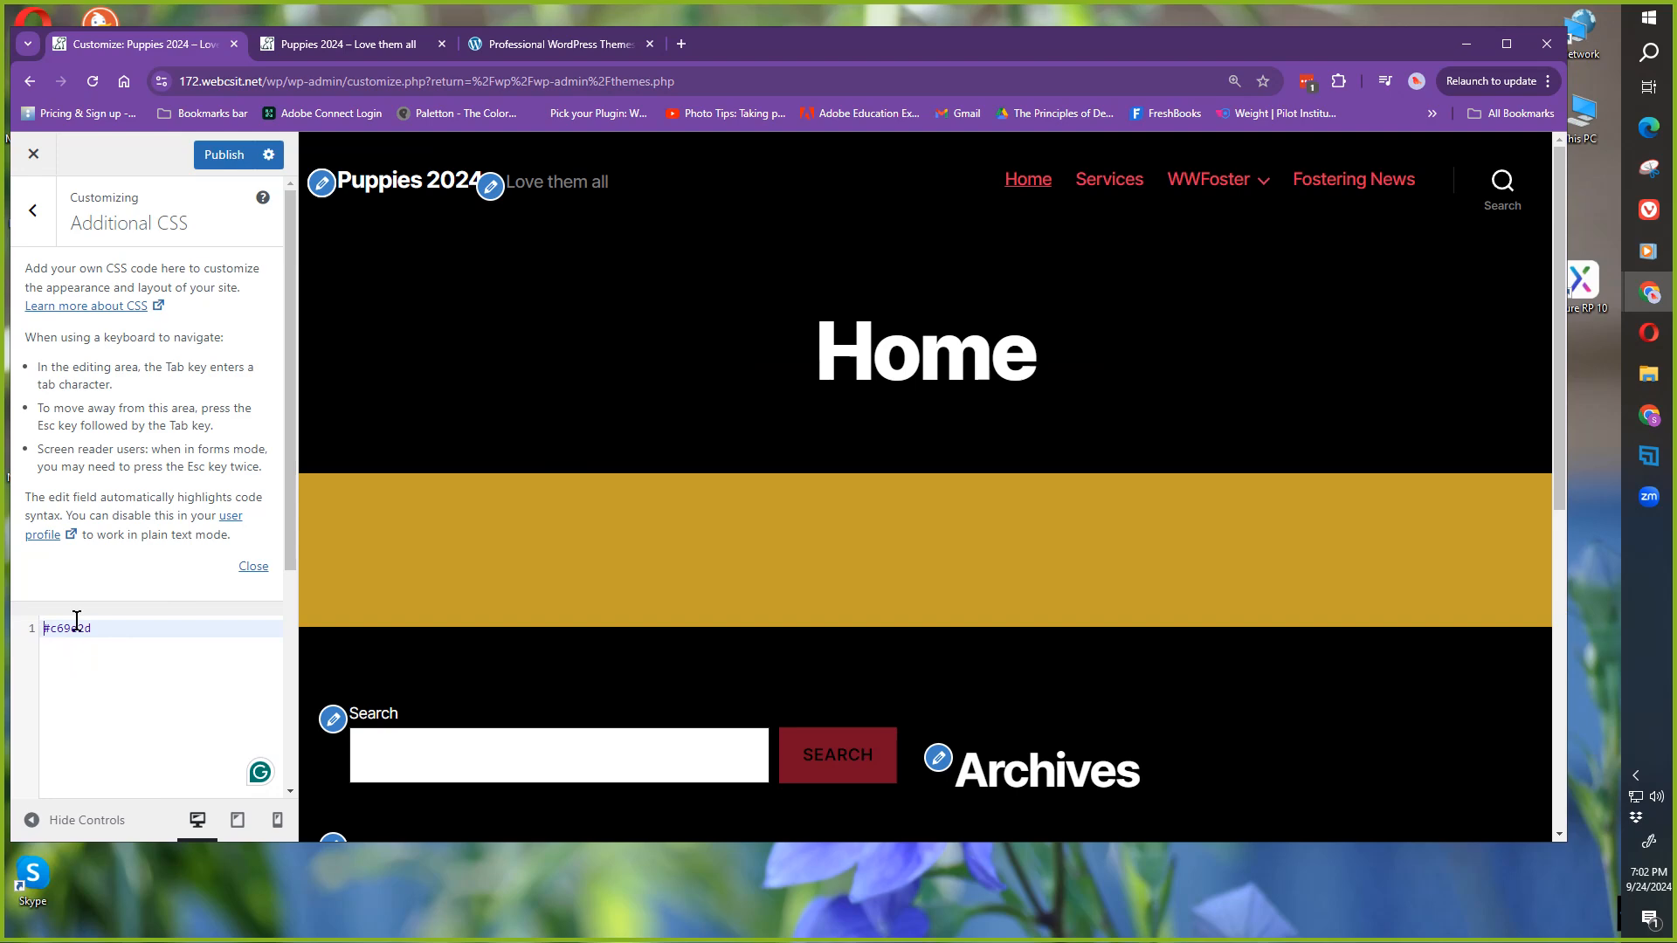
# Build the rule h1.entry-title{color:#c69e2d;} around the pasted colour value.
pyautogui.write('h1.entry-title{colo')
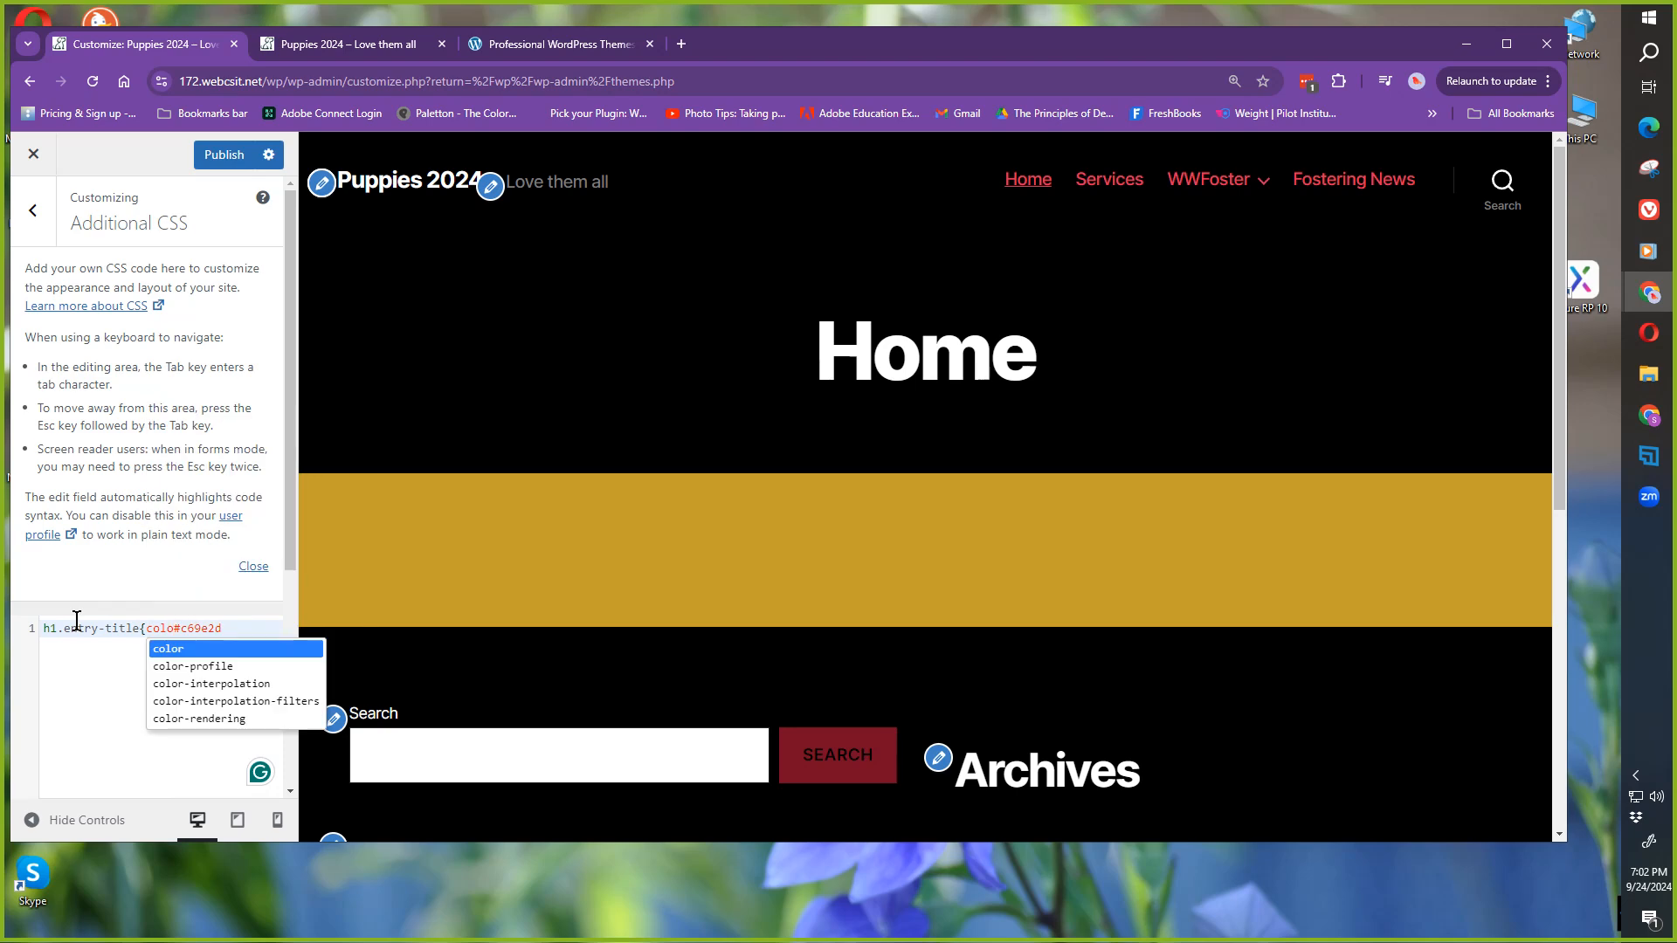
pyautogui.write('r:')
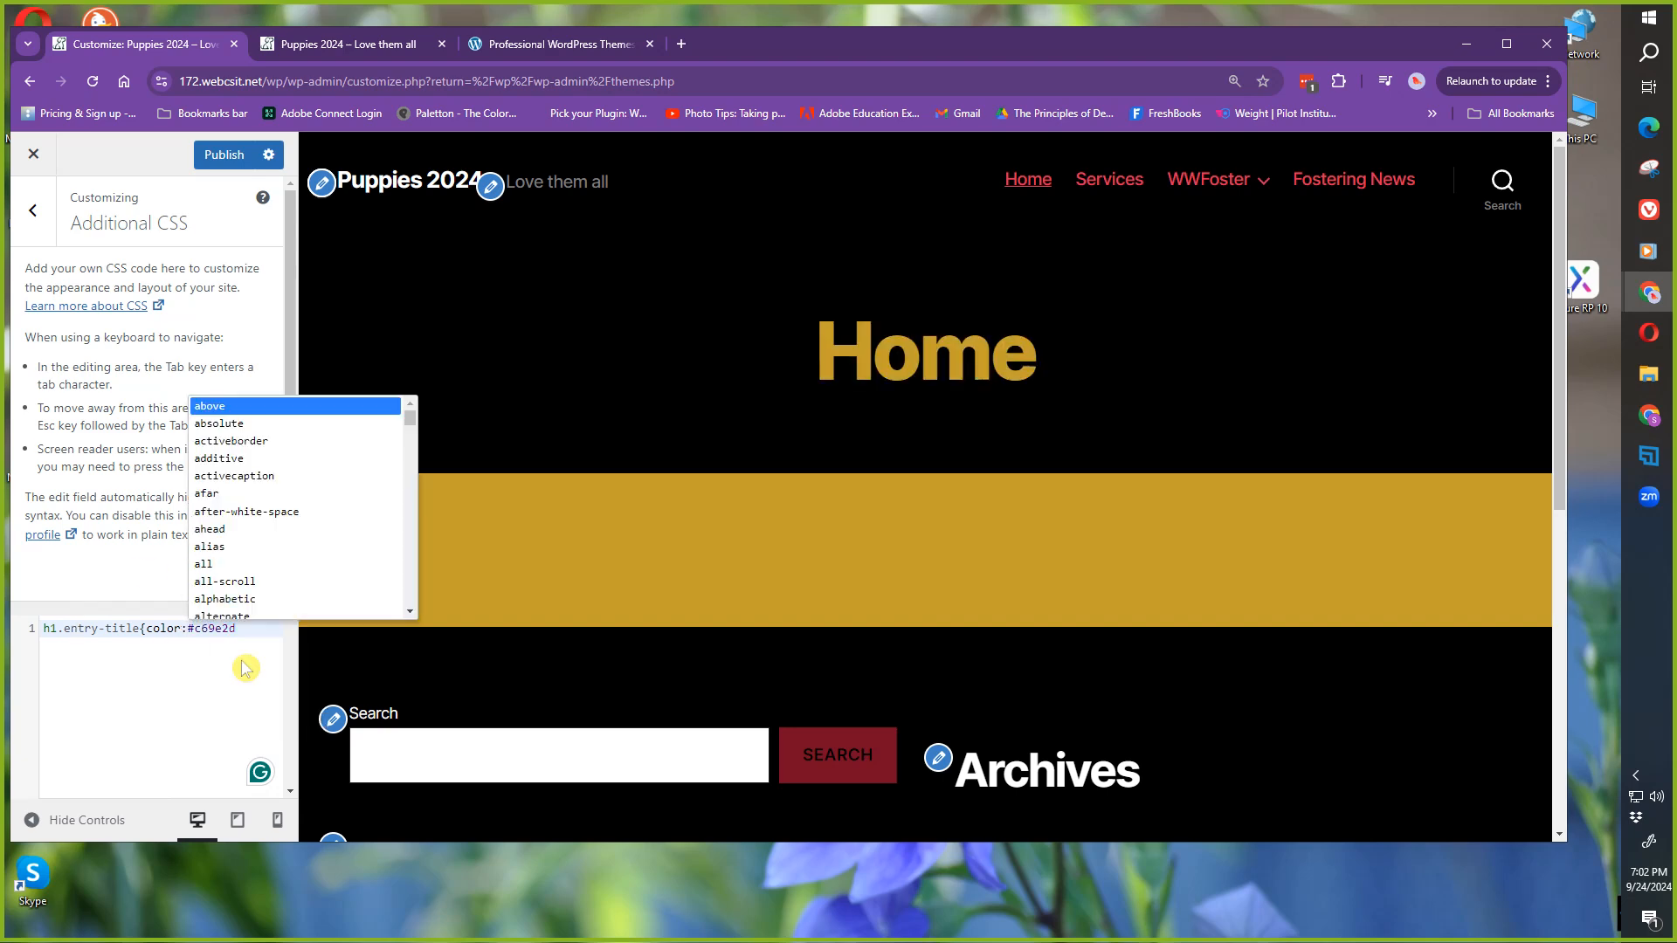
pyautogui.click(243, 629)
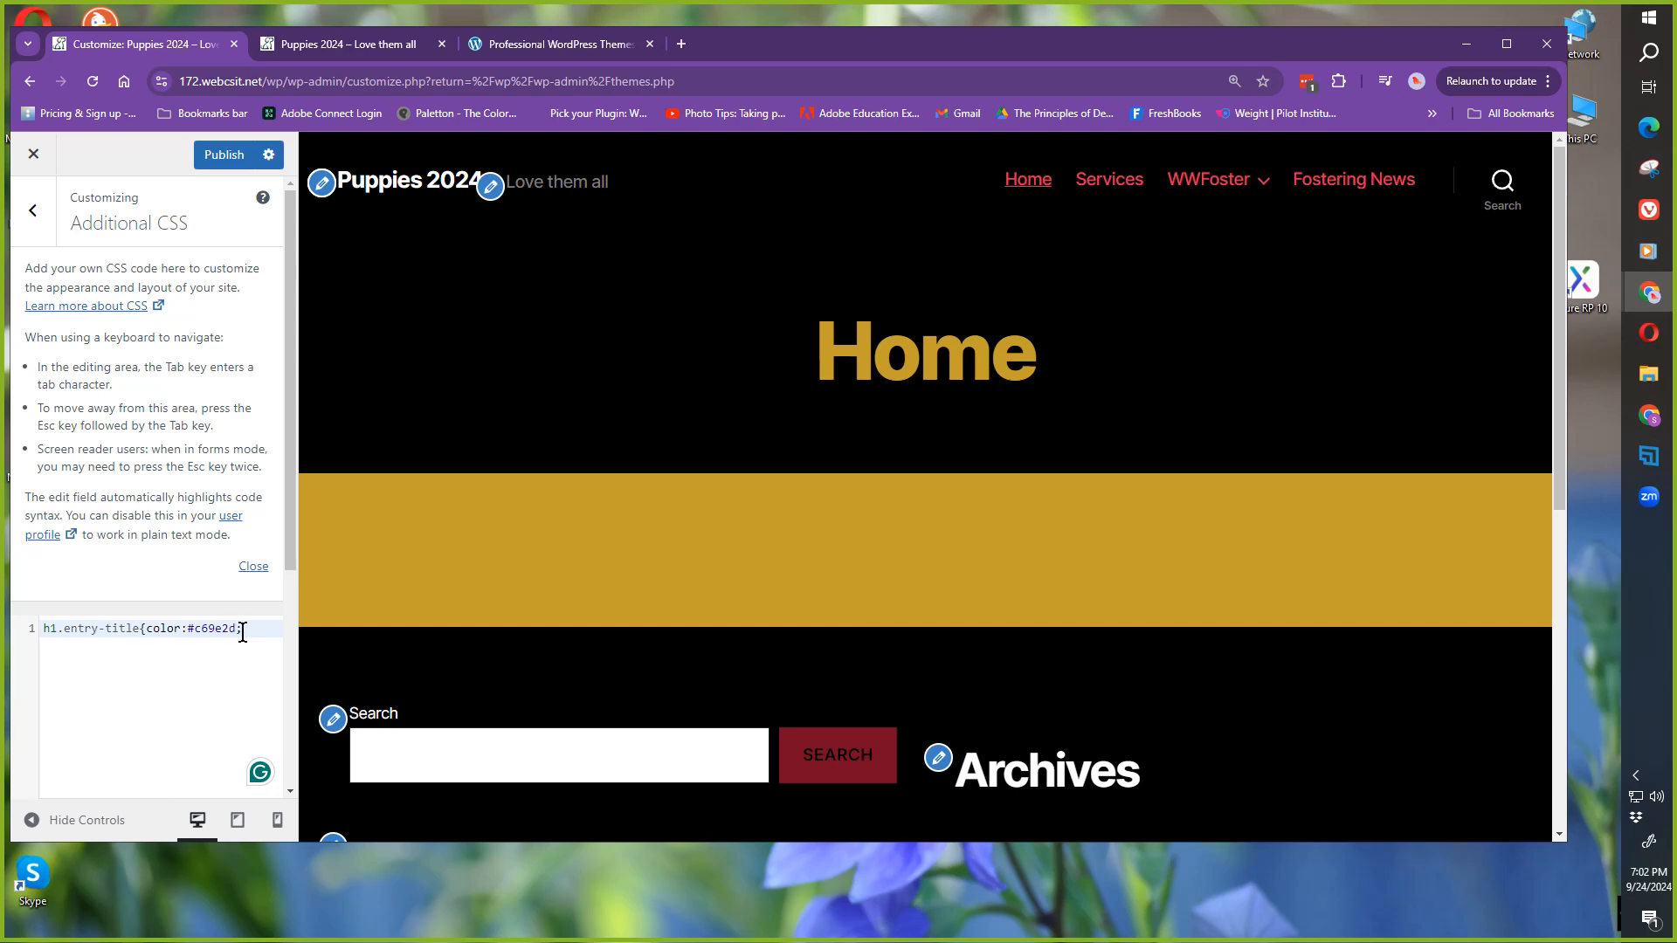
pyautogui.write('}')
# Publish the CSS and check the gold titles on the Services and Fostering News pages.
pyautogui.click(224, 159)
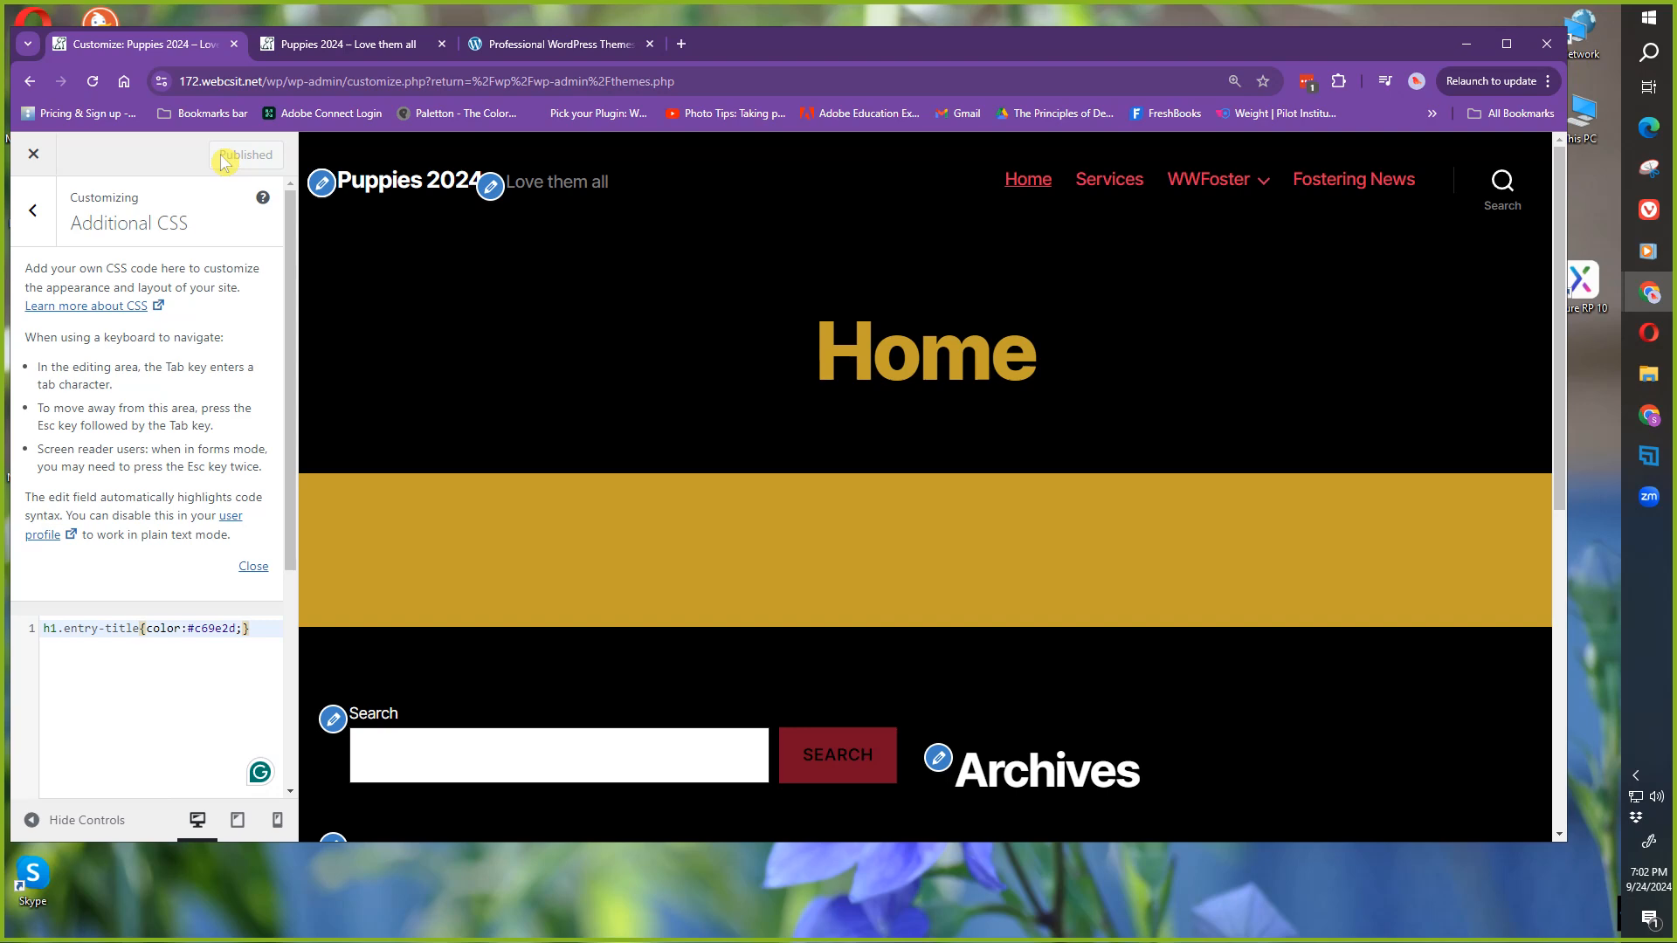
pyautogui.click(1118, 180)
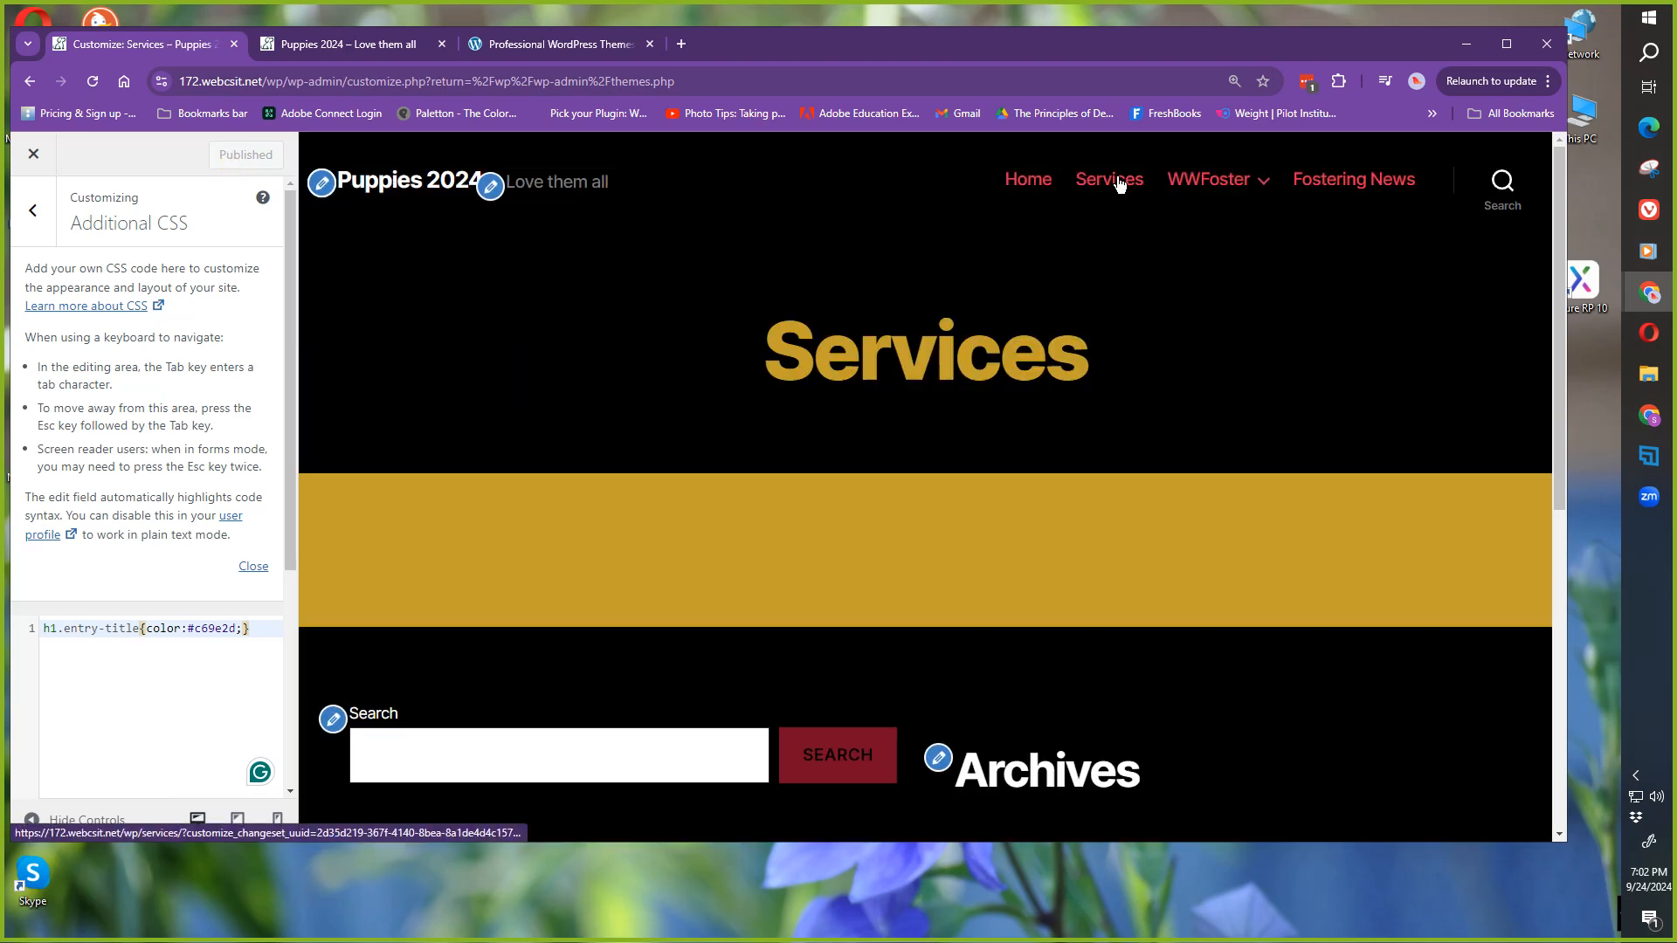
pyautogui.moveTo(1219, 179)
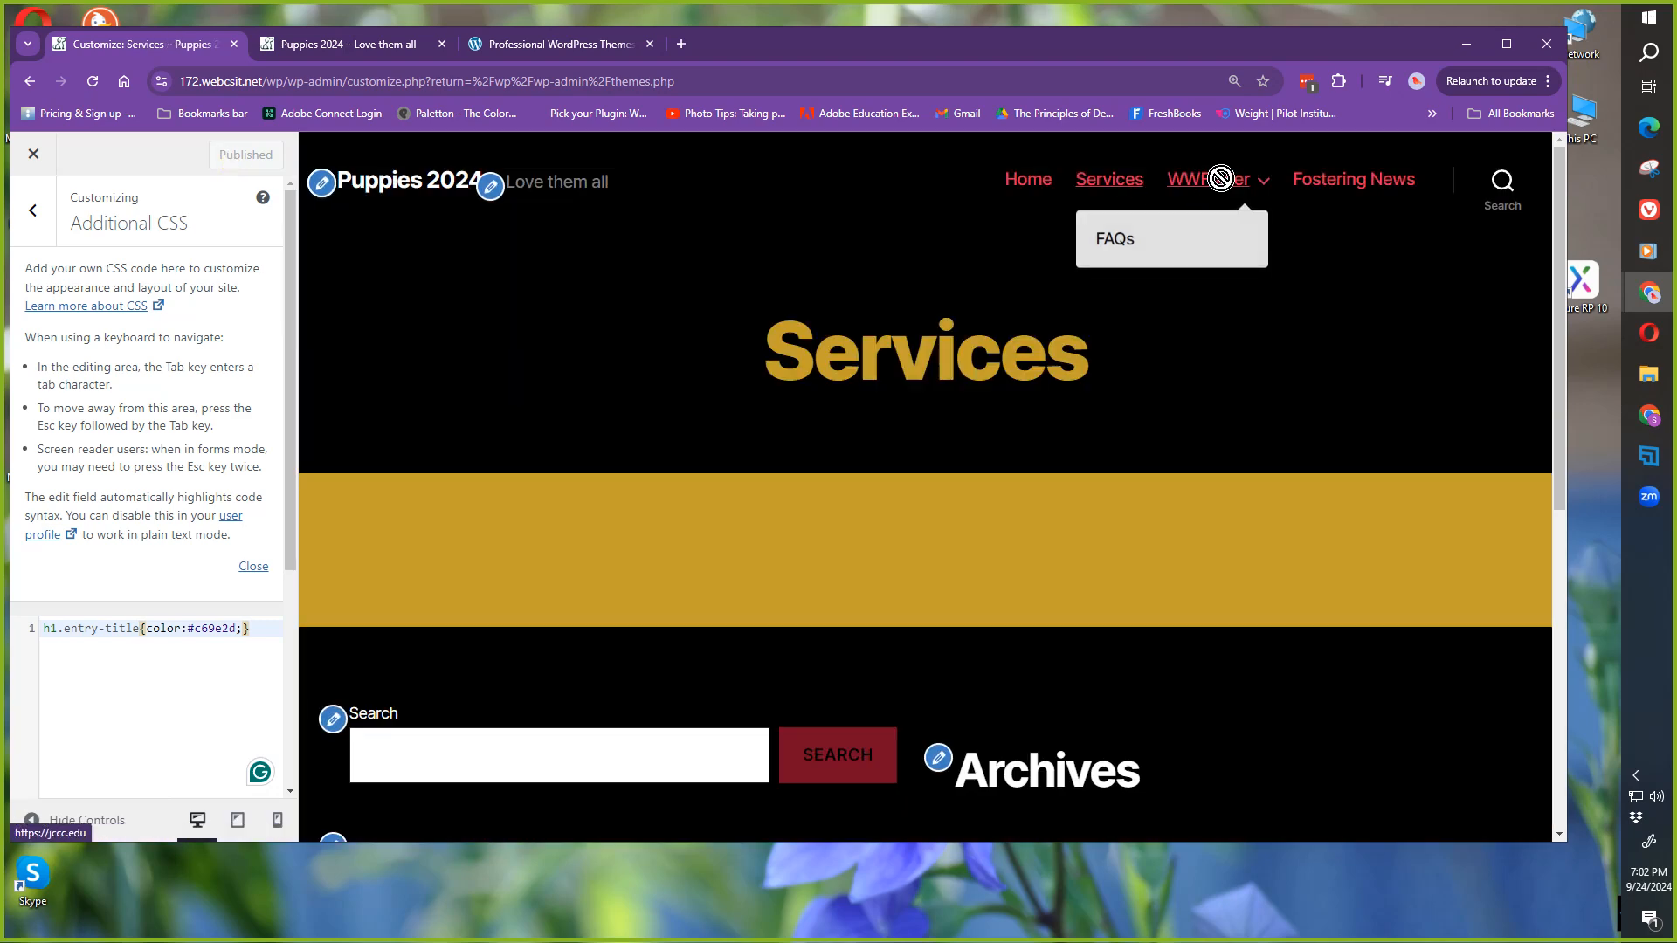
pyautogui.click(1329, 182)
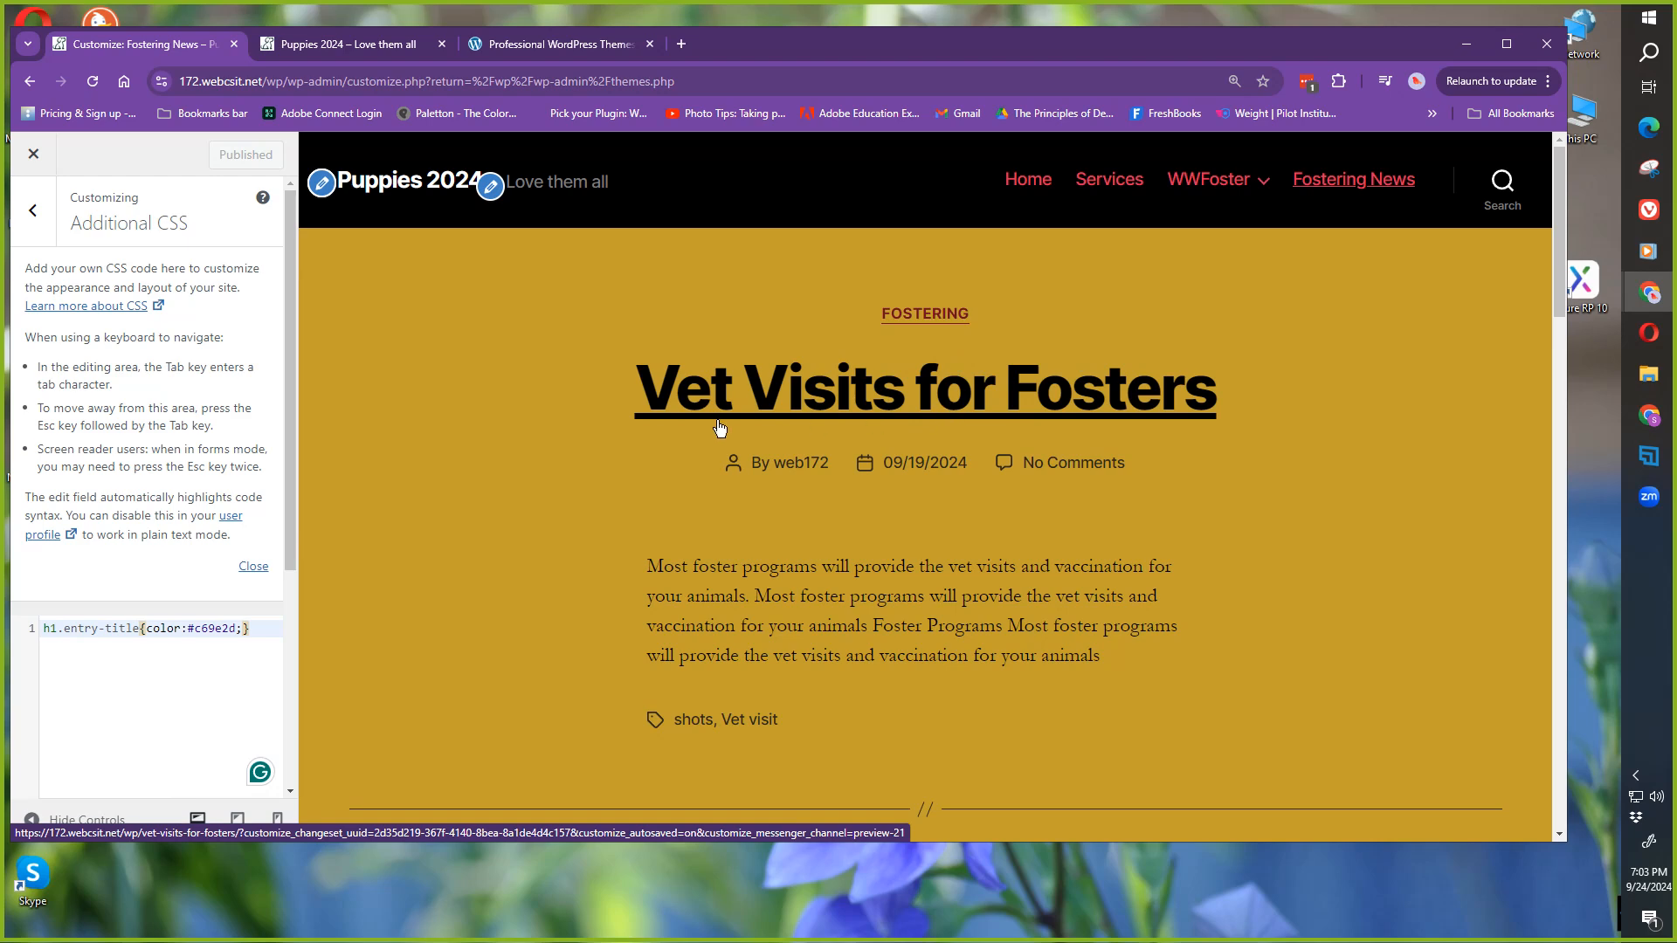
pyautogui.scroll(-4, 587, 437)
pyautogui.scroll(4, 586, 446)
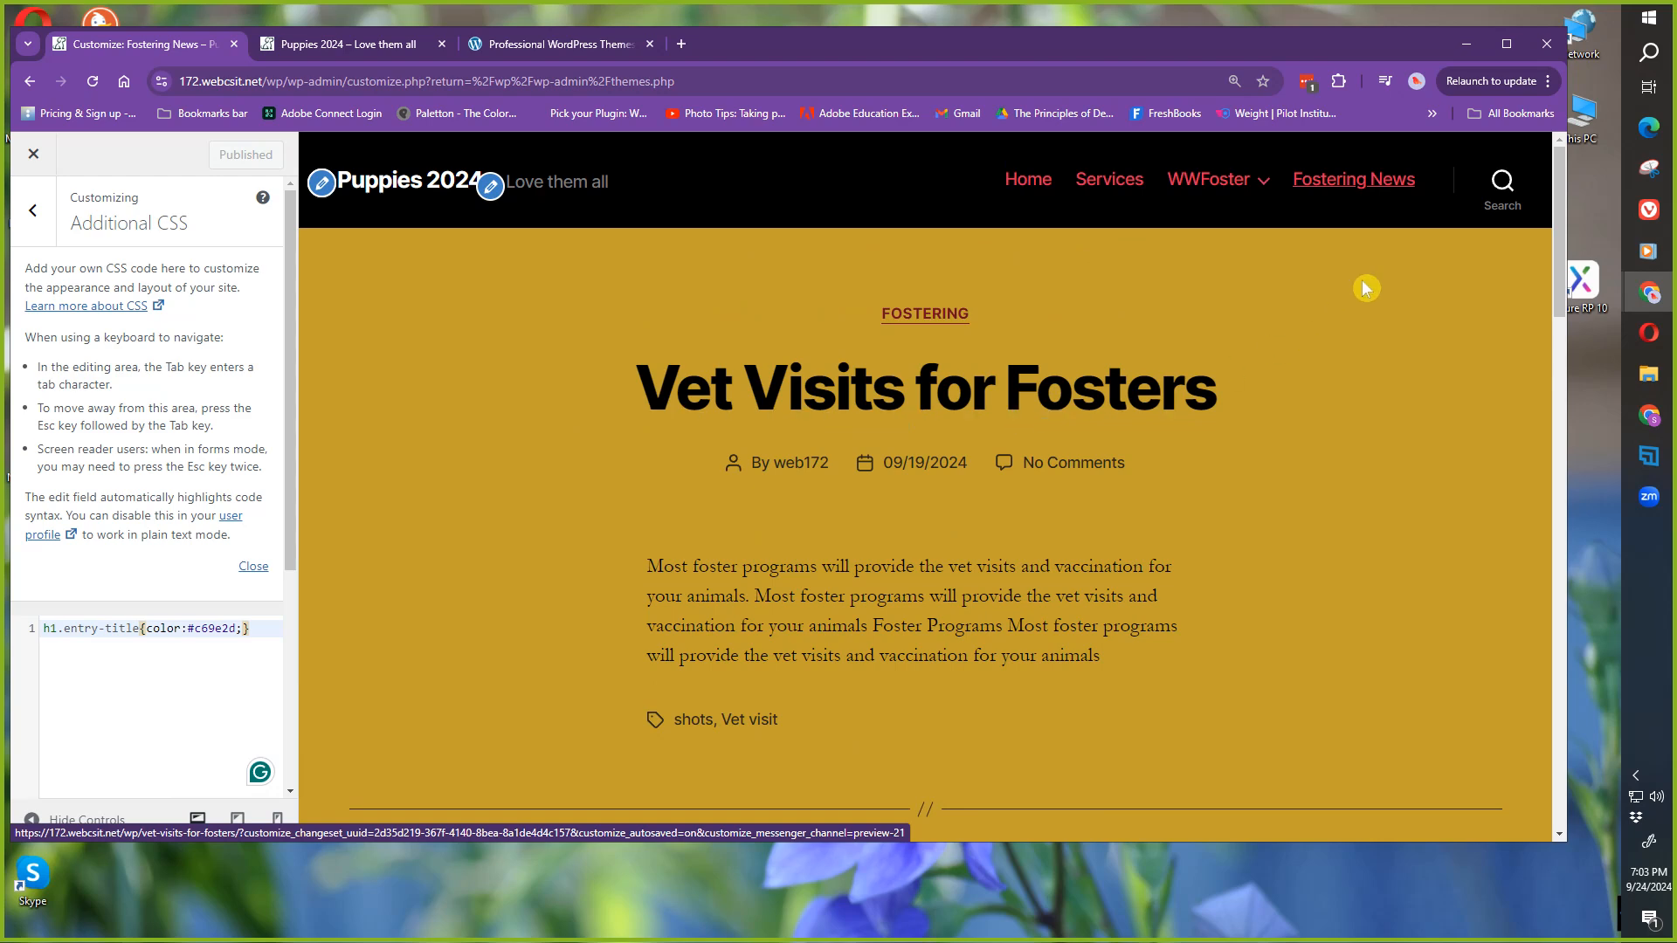
# Check the Services, Home and FAQs page titles, then return to the main Customizer sections.
pyautogui.click(1115, 181)
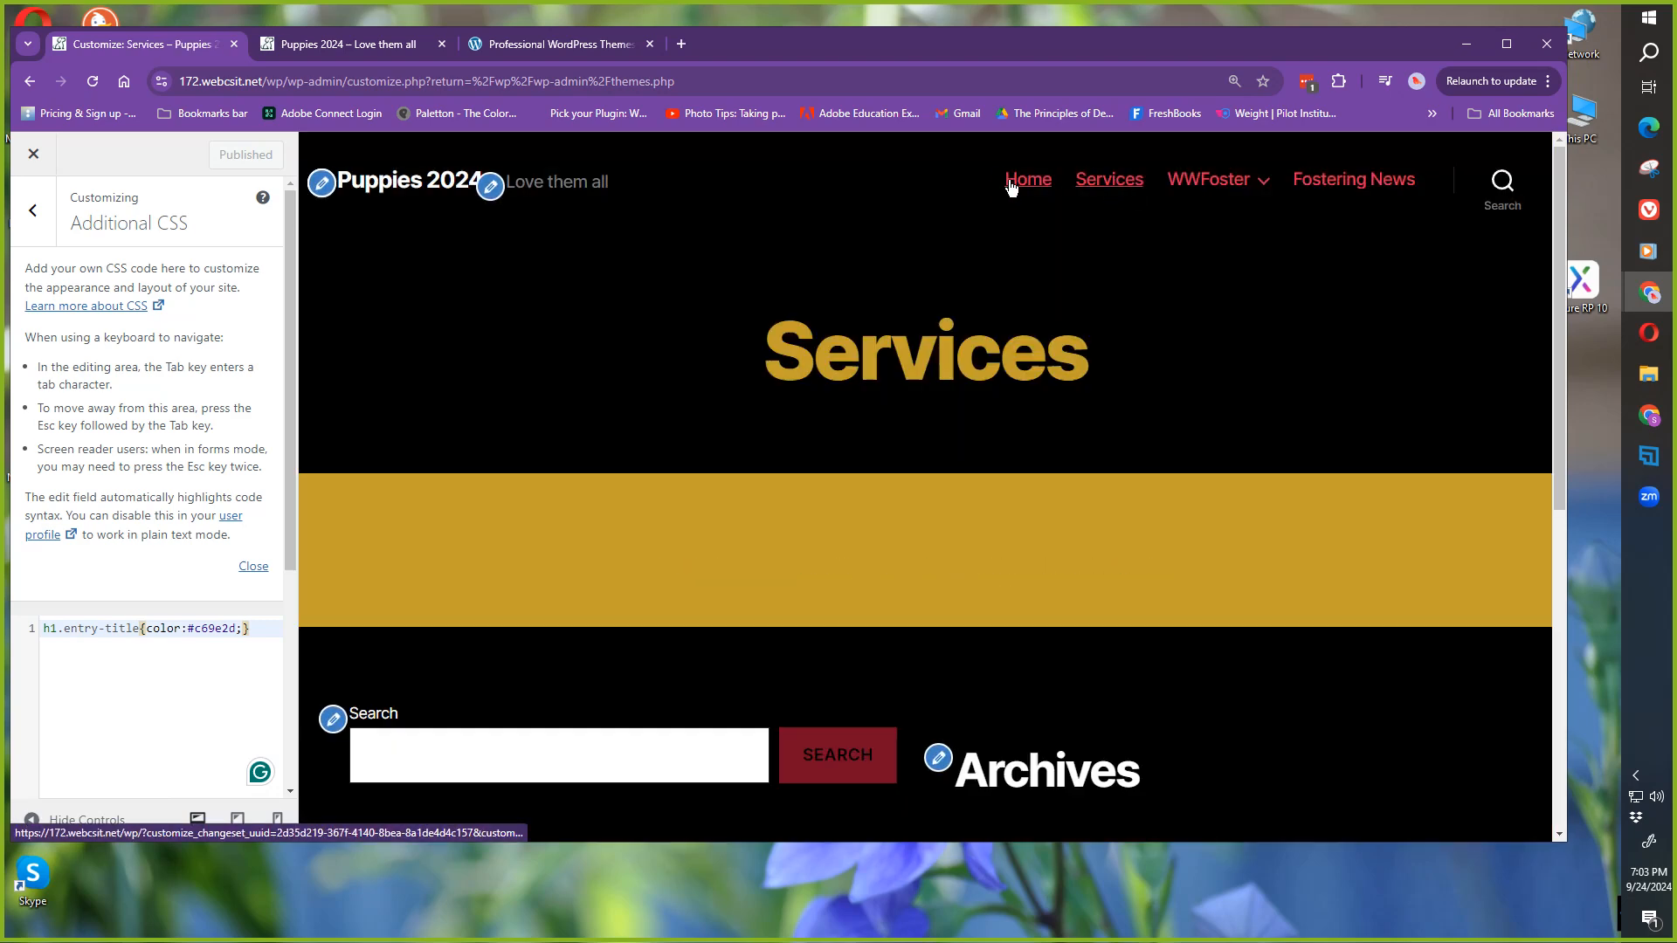
pyautogui.click(1021, 182)
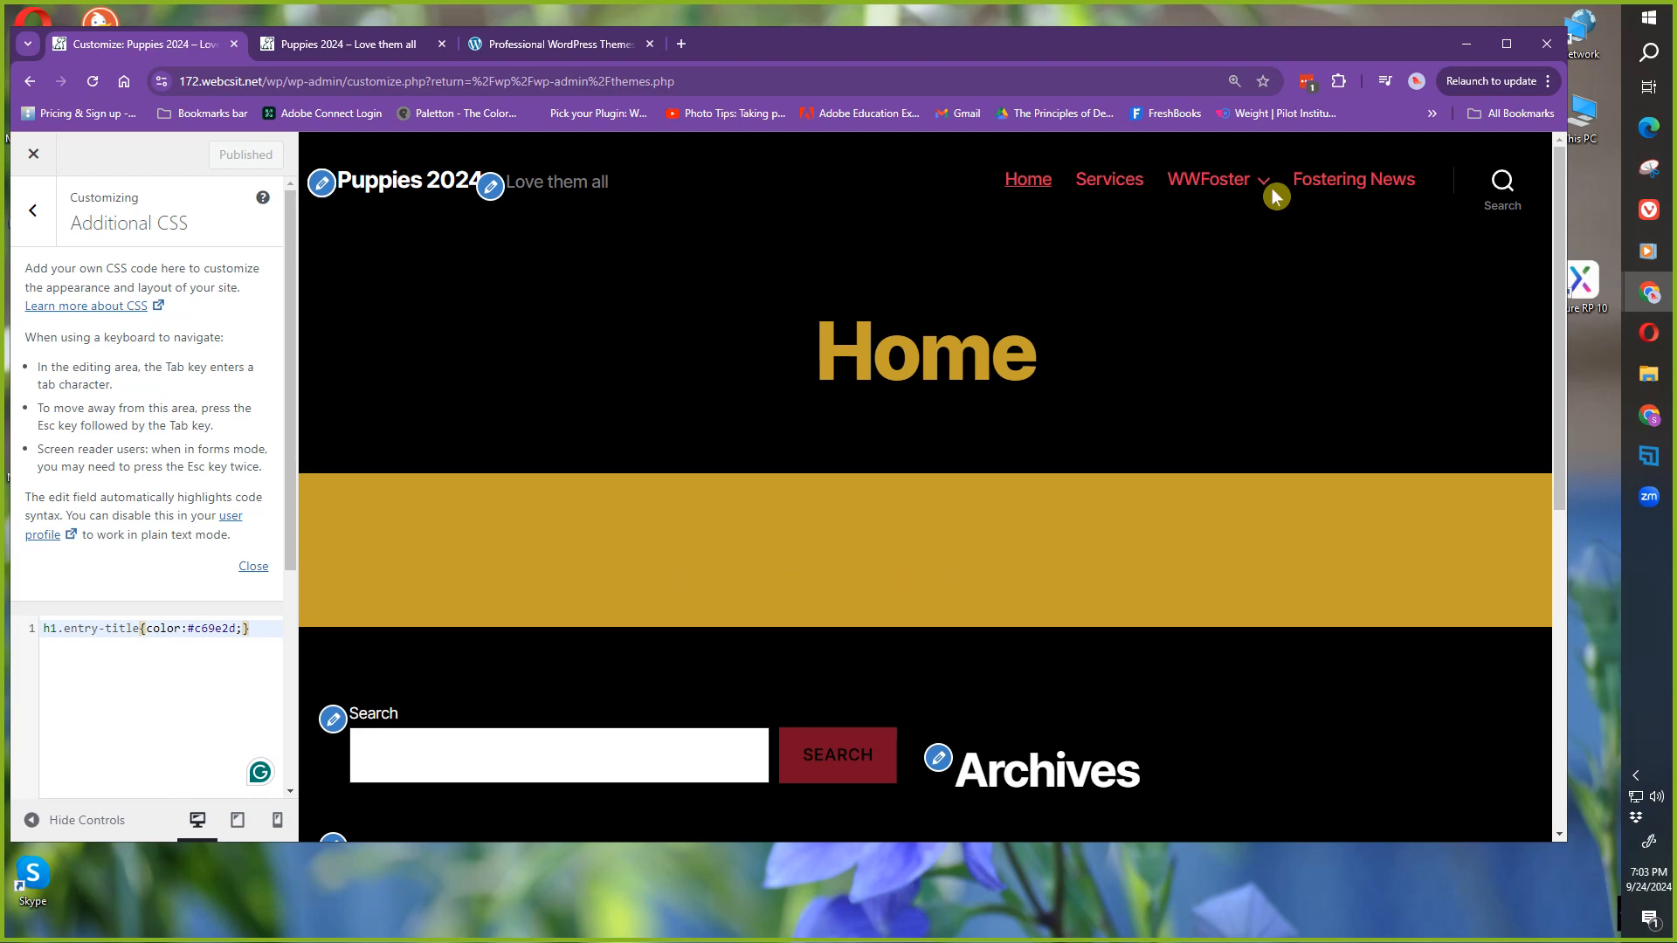
pyautogui.moveTo(1267, 187)
pyautogui.click(1110, 251)
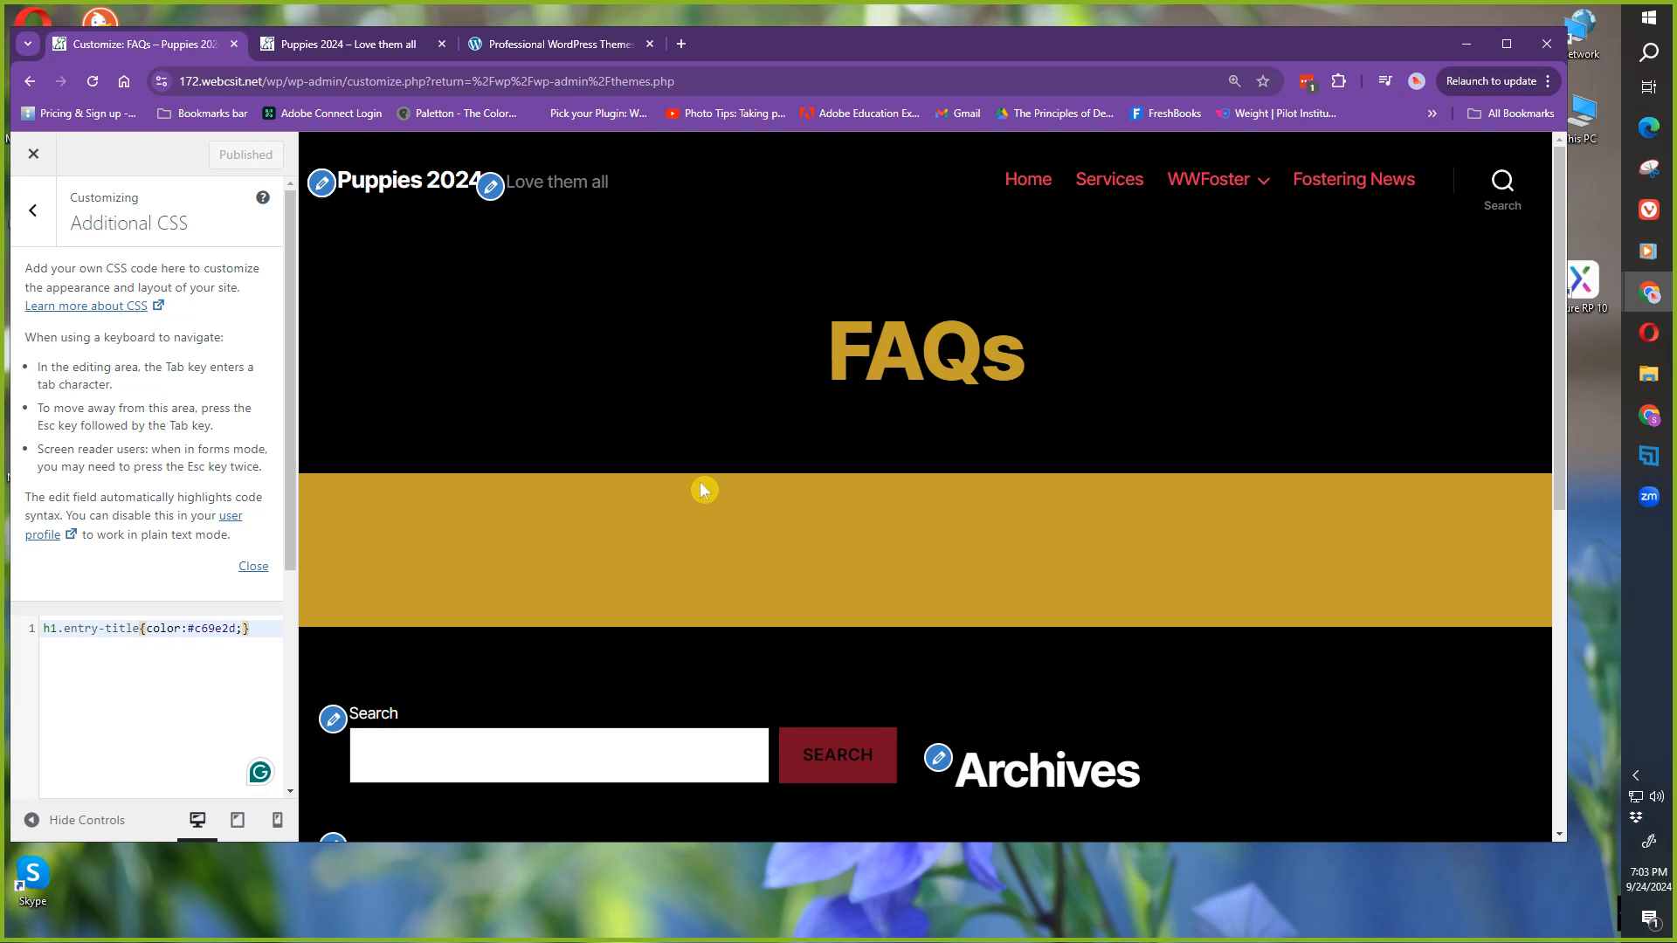
pyautogui.click(42, 214)
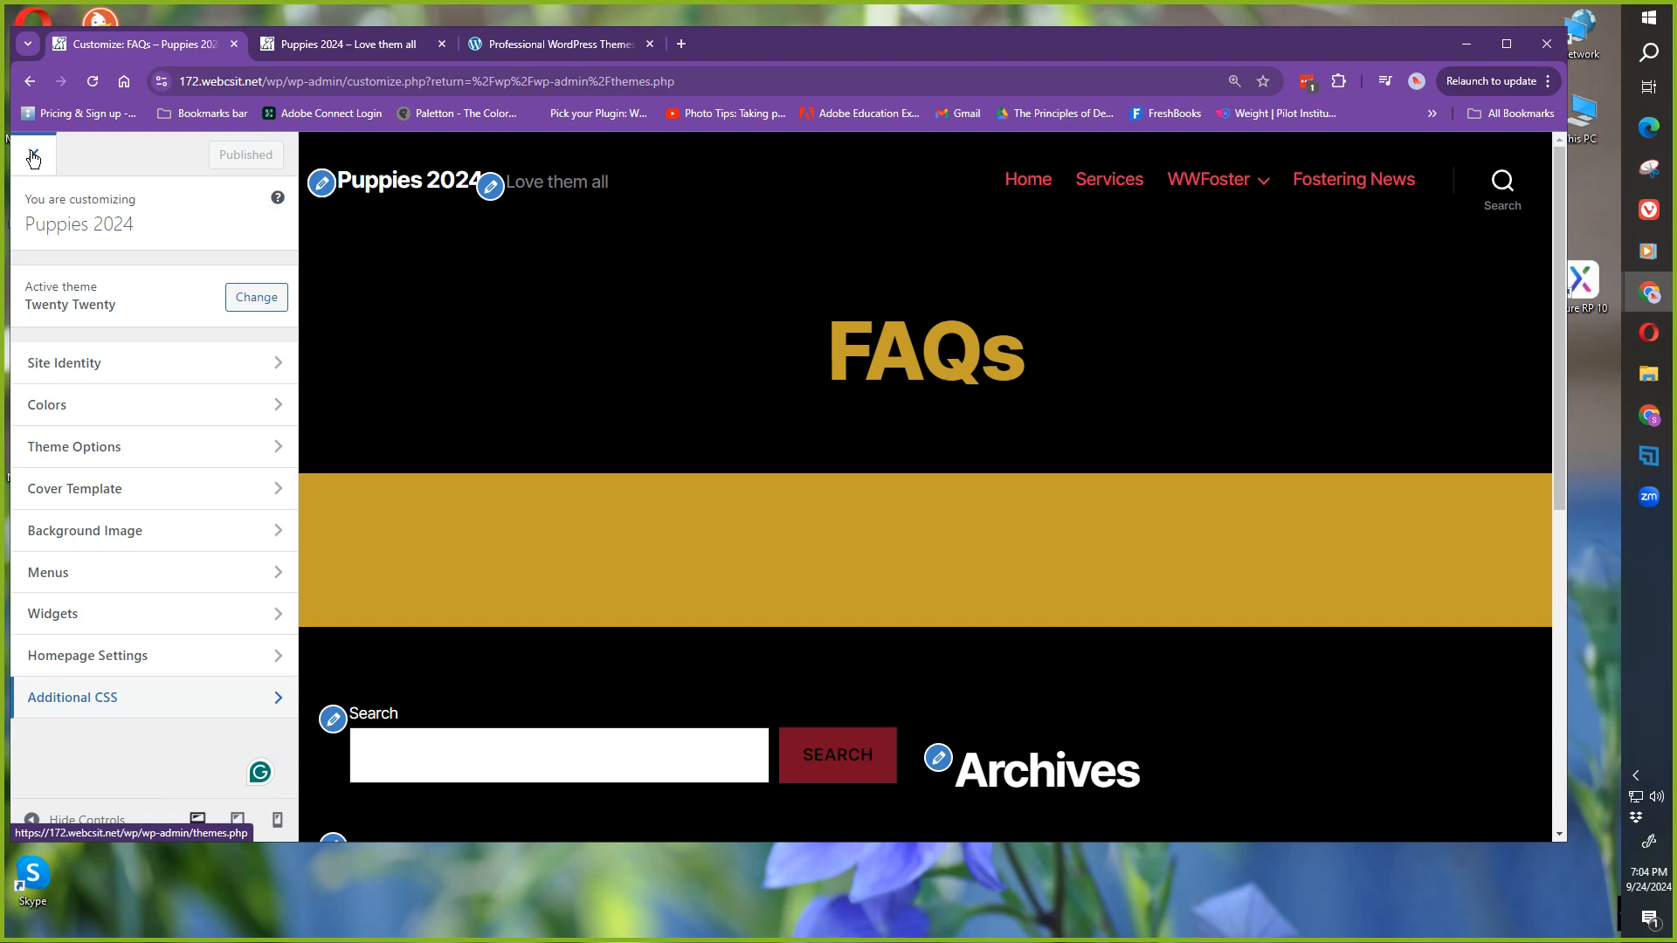
# Reopen Additional CSS and add a background-color { line below the rule, then erase the property name.
pyautogui.click(217, 711)
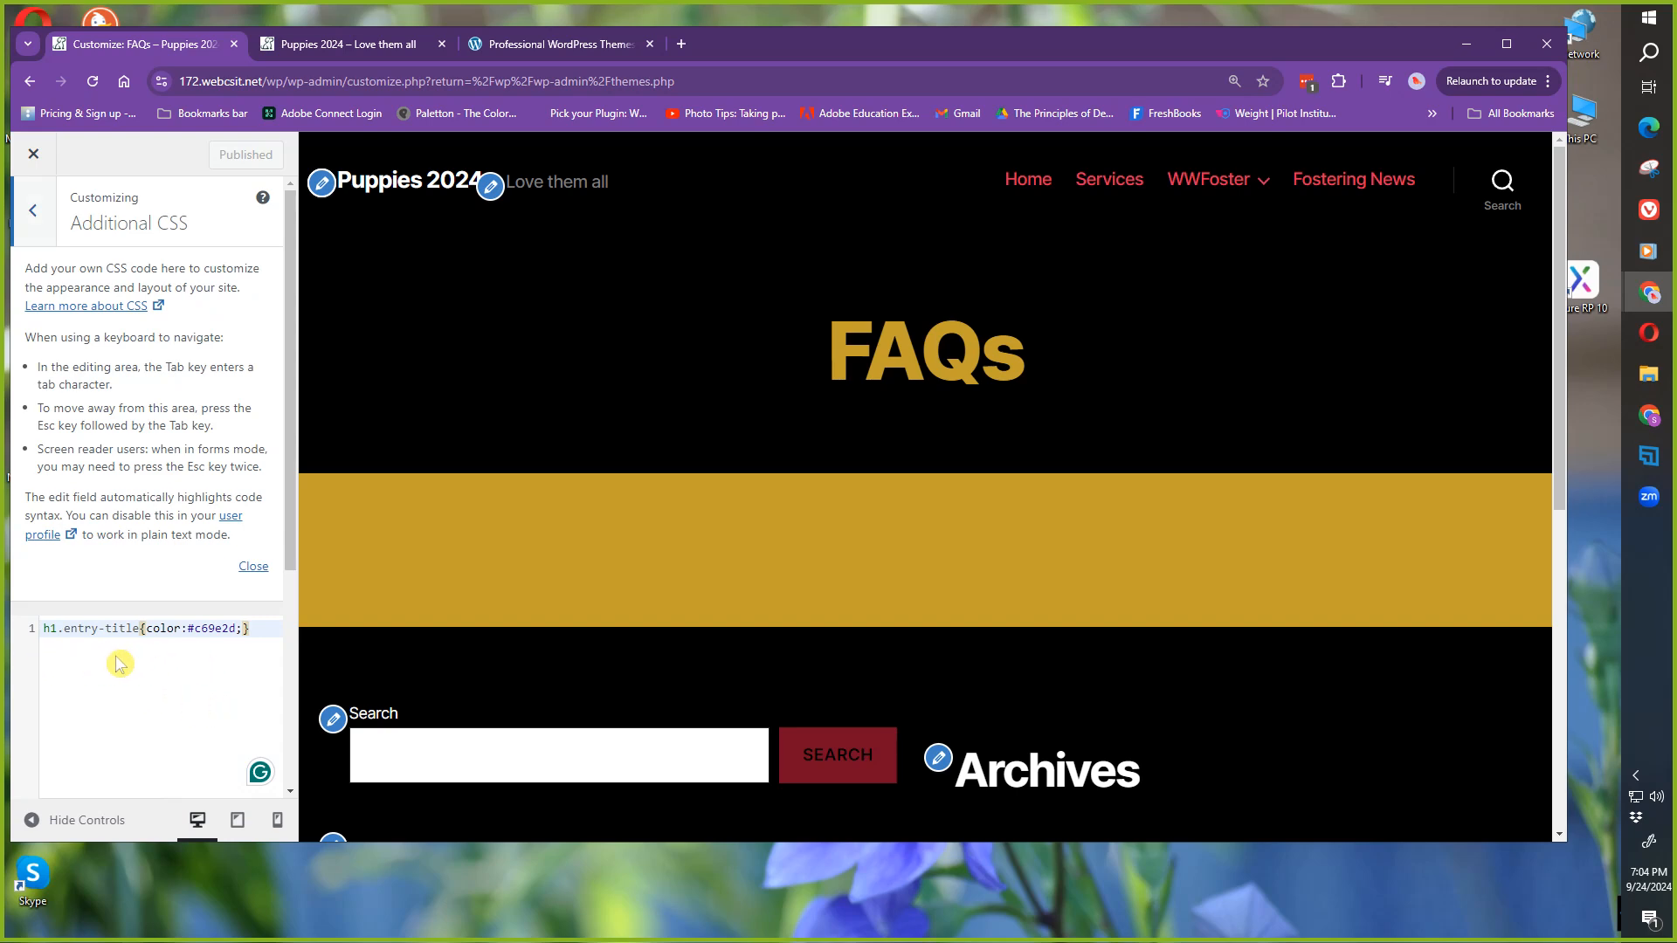
pyautogui.click(259, 631)
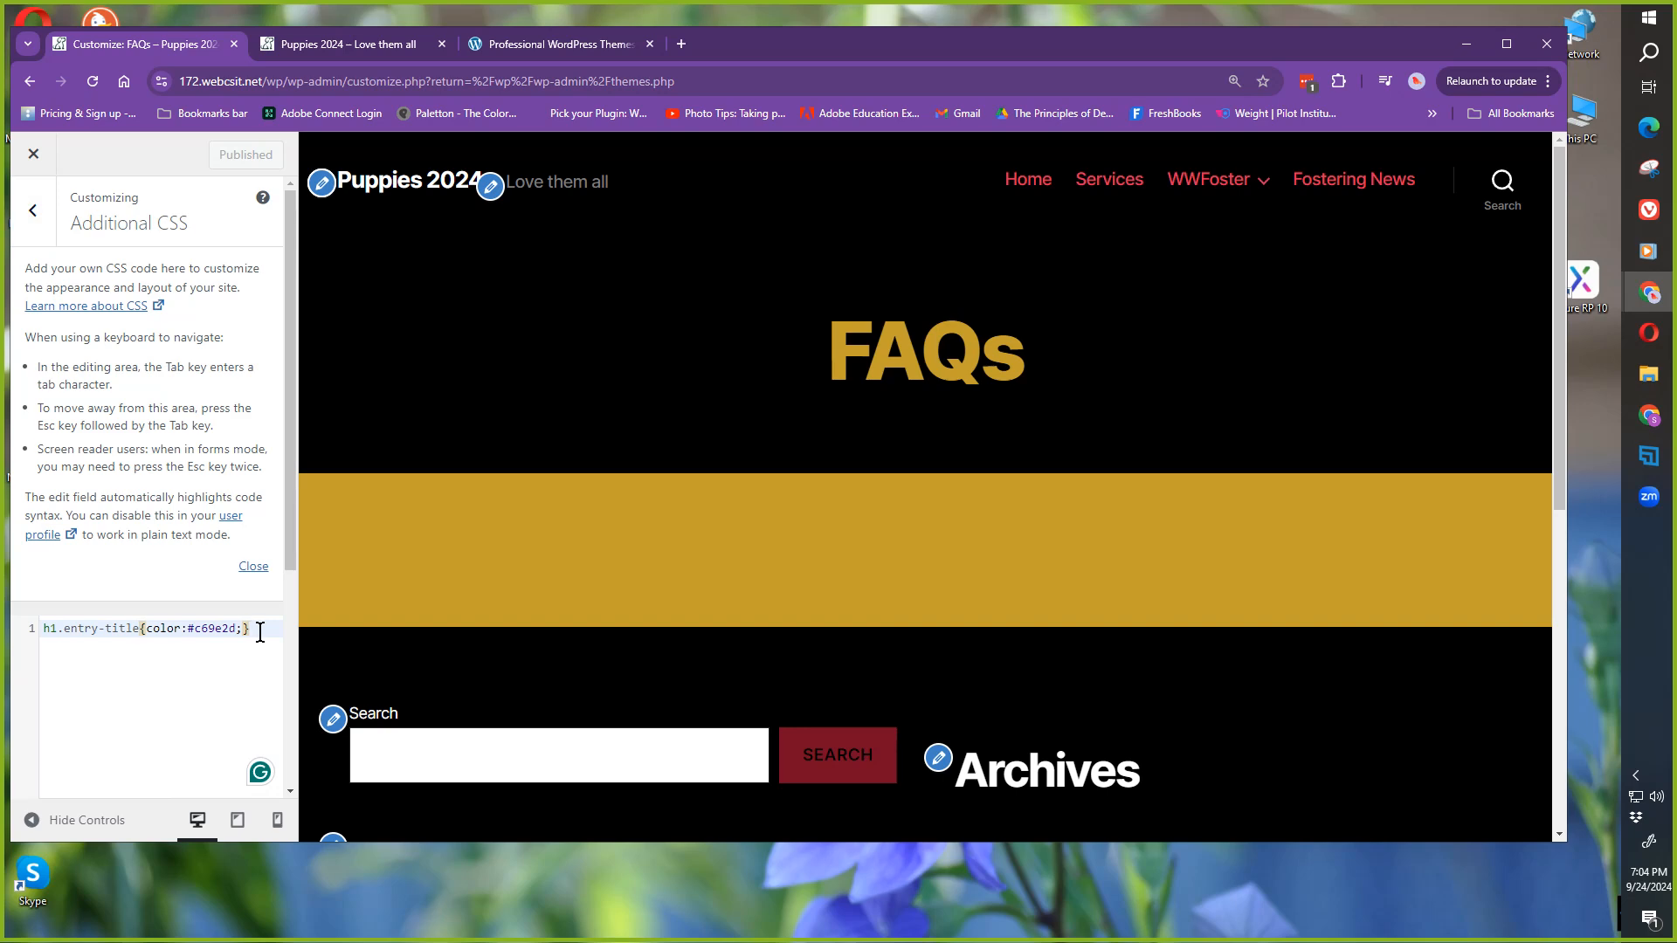
pyautogui.press('Return')
pyautogui.press('Return')
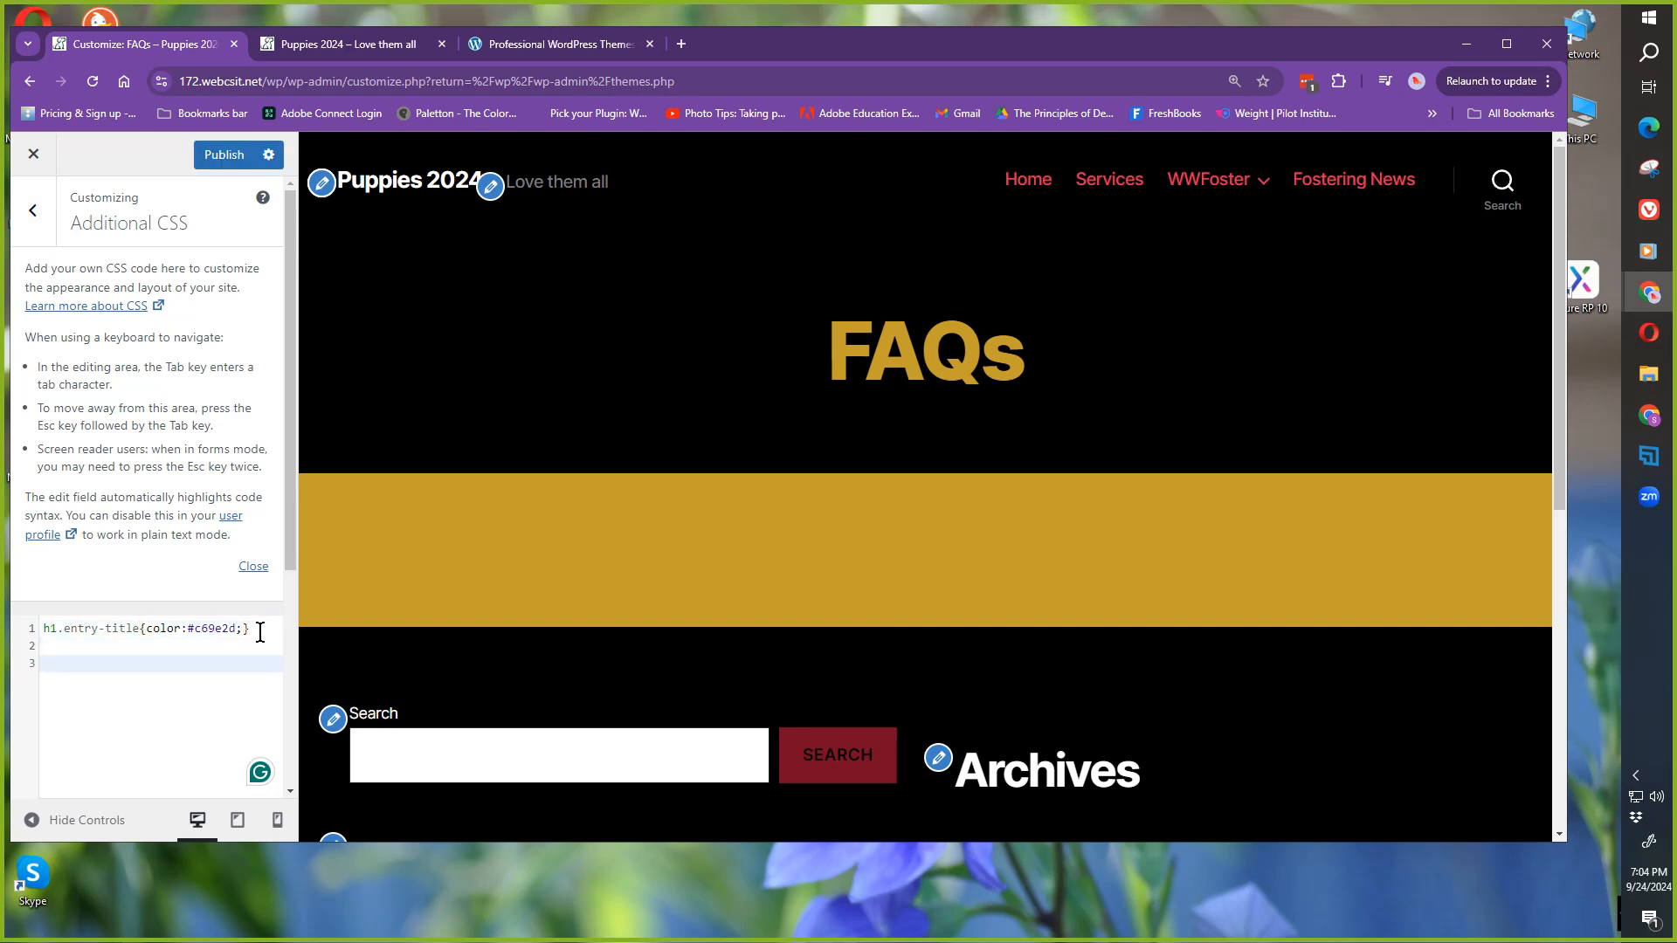
pyautogui.write('B')
pyautogui.press('BackSpace')
pyautogui.write('background-color {')
pyautogui.moveTo(153, 666); pyautogui.dragTo(15, 669)
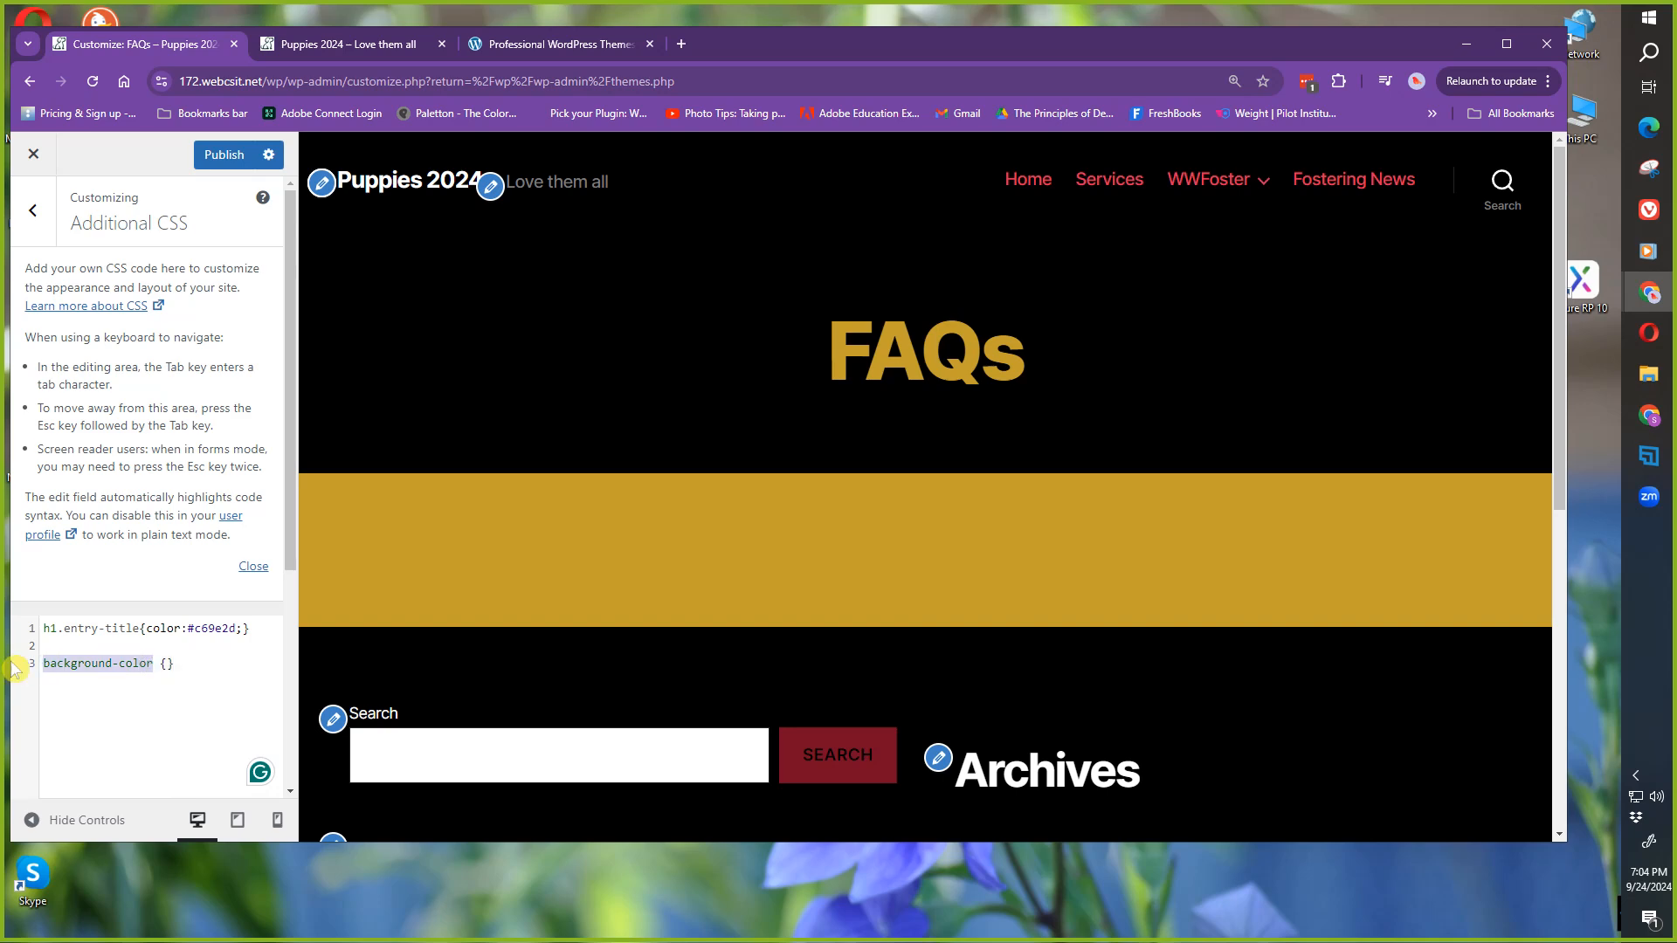
pyautogui.press('BackSpace')
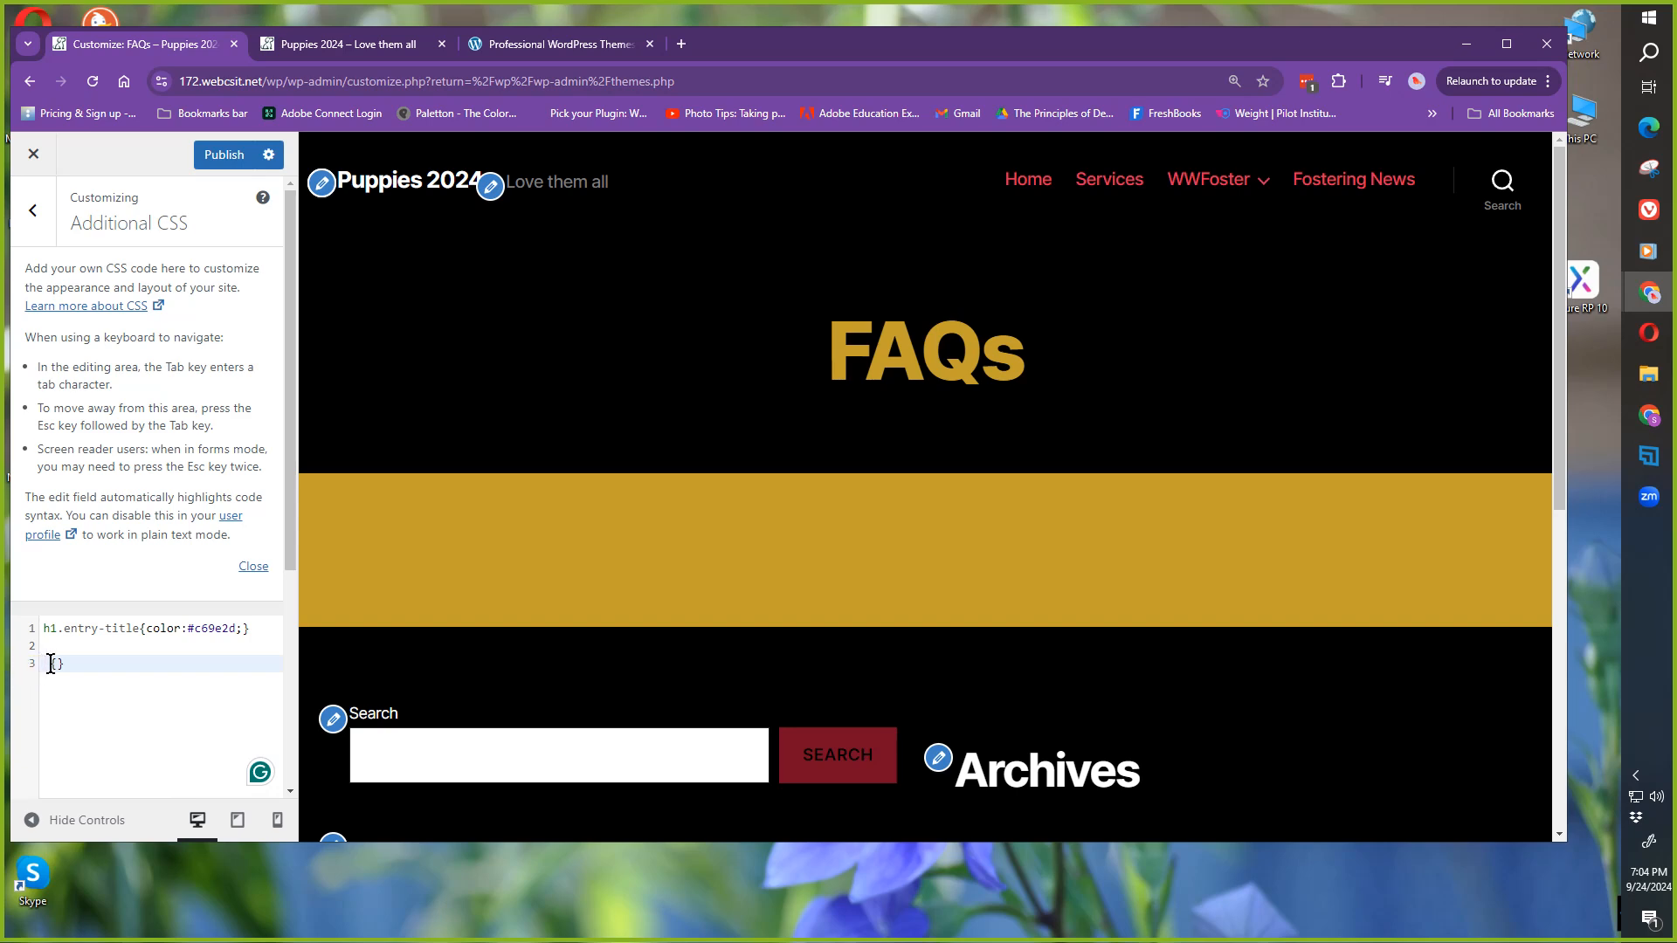
pyautogui.click(57, 665)
# Add background-color:#333; inside the h1.entry-title rule, moving the closing brace to a new line.
pyautogui.click(248, 630)
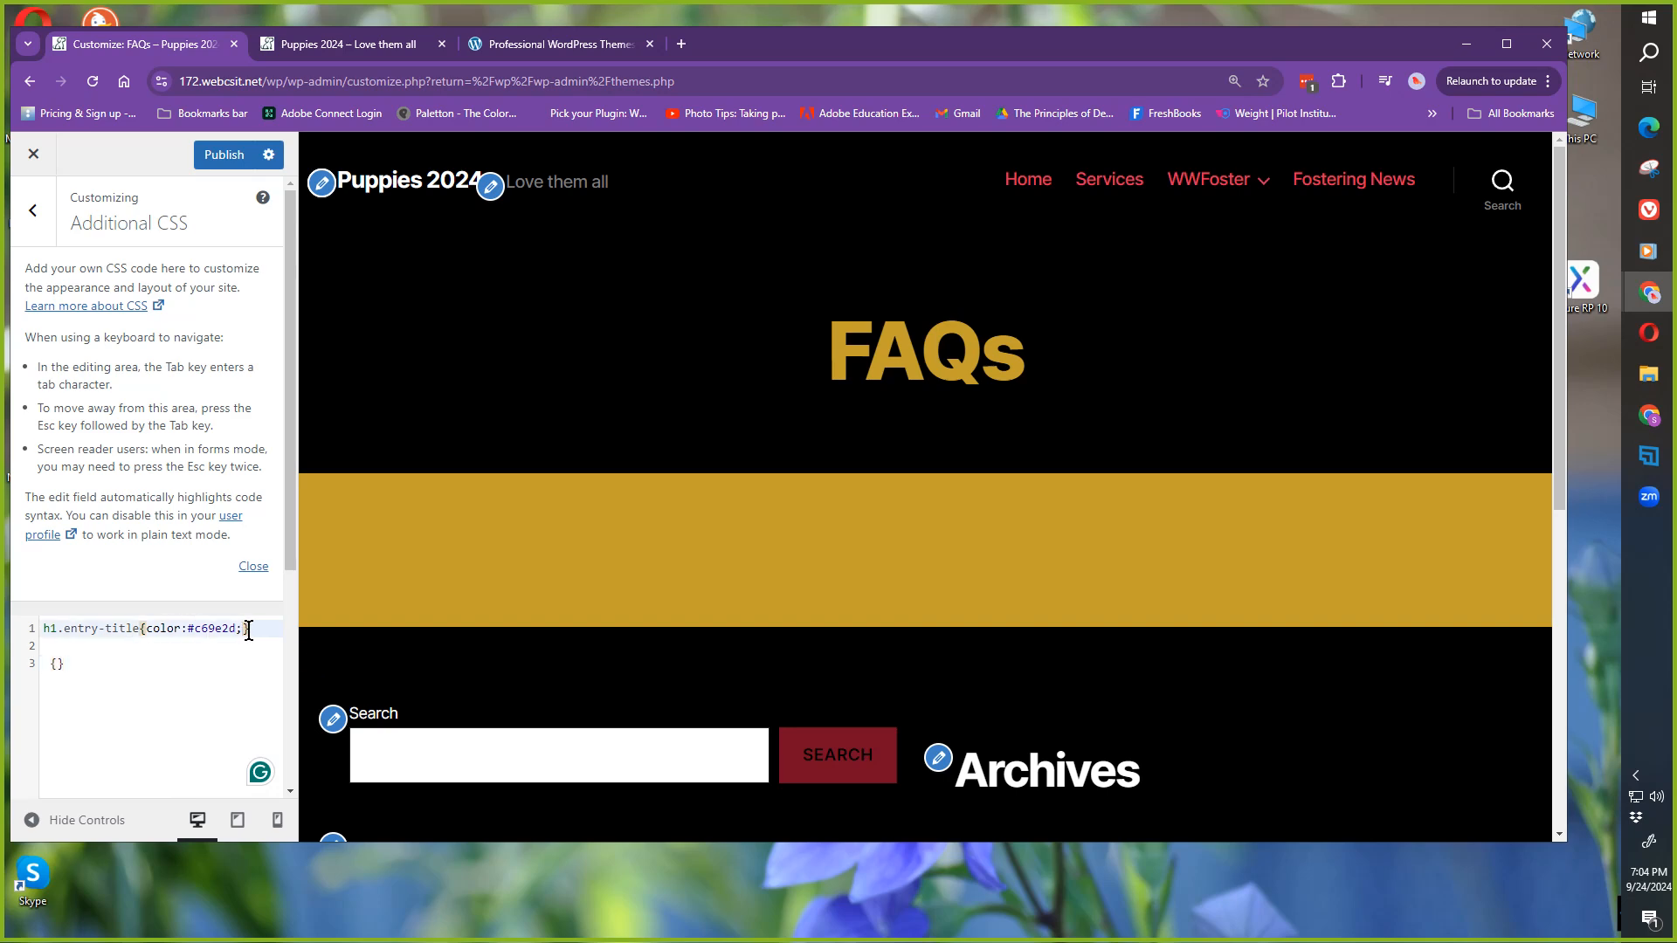
pyautogui.press('Return')
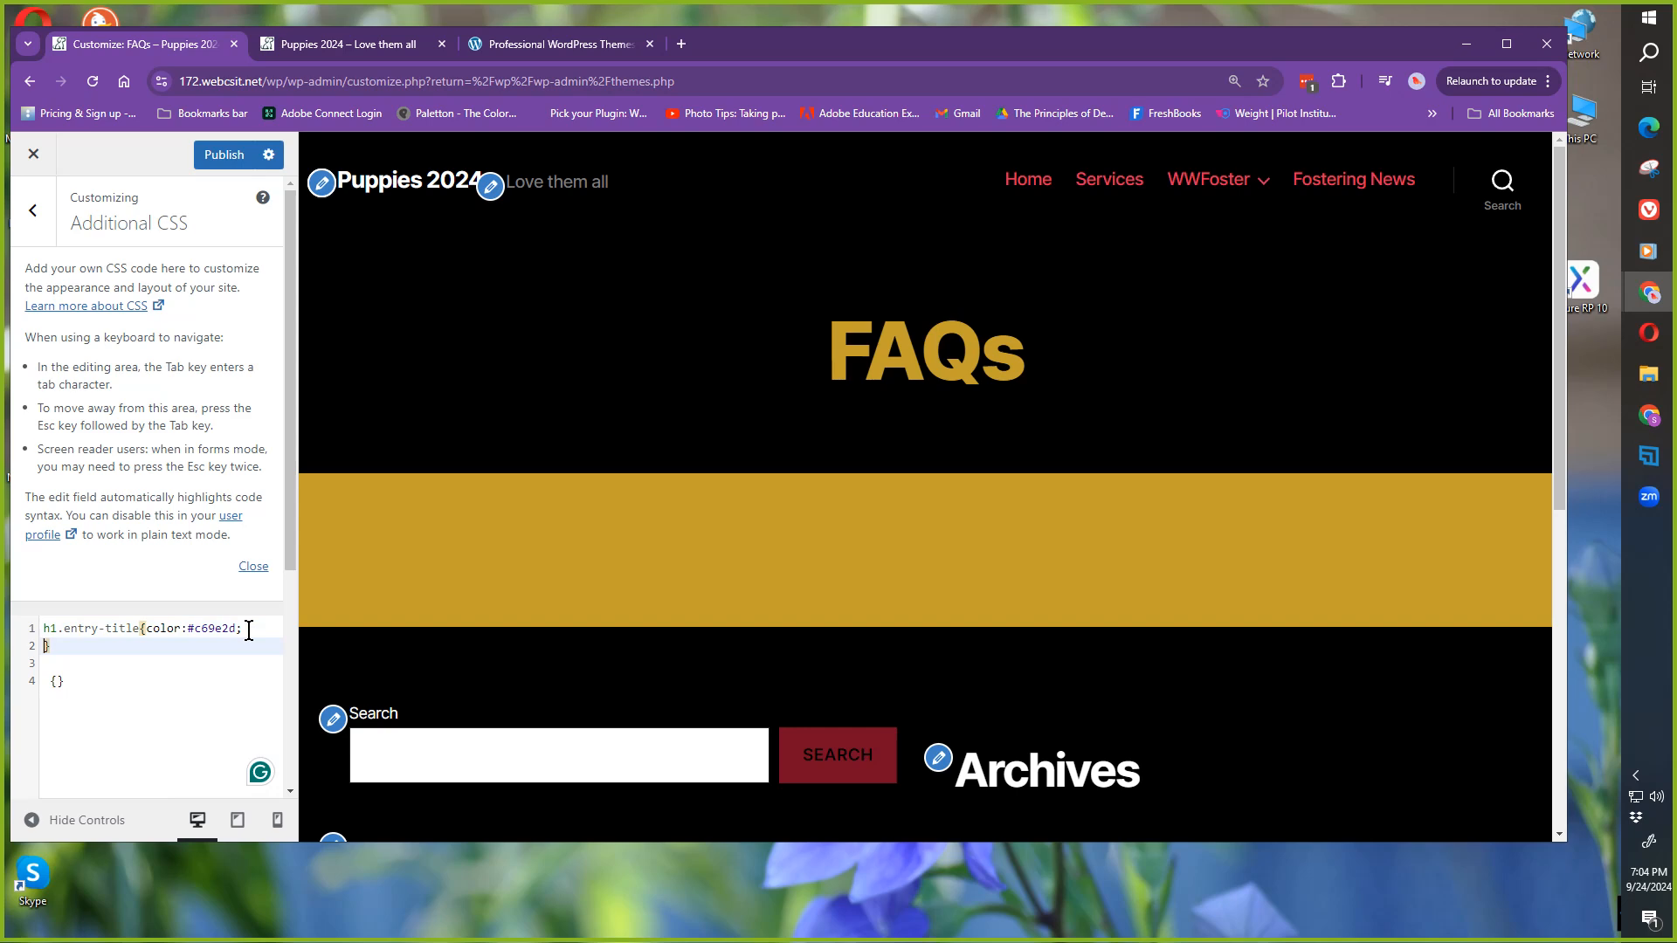
pyautogui.write('b')
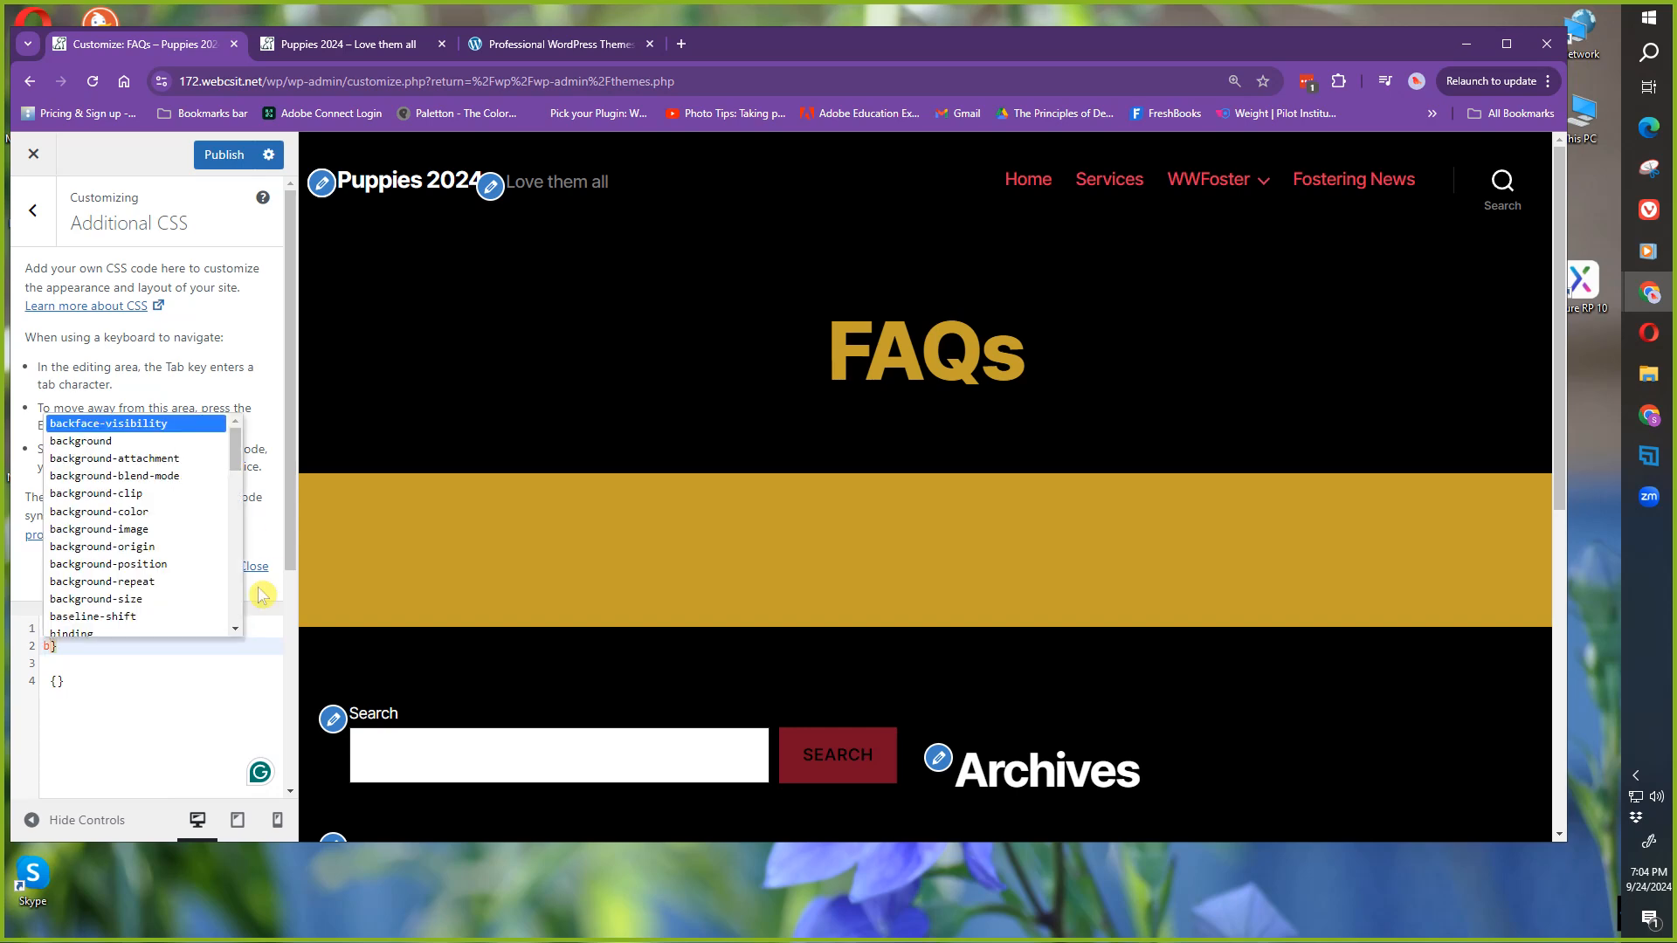
pyautogui.click(141, 513)
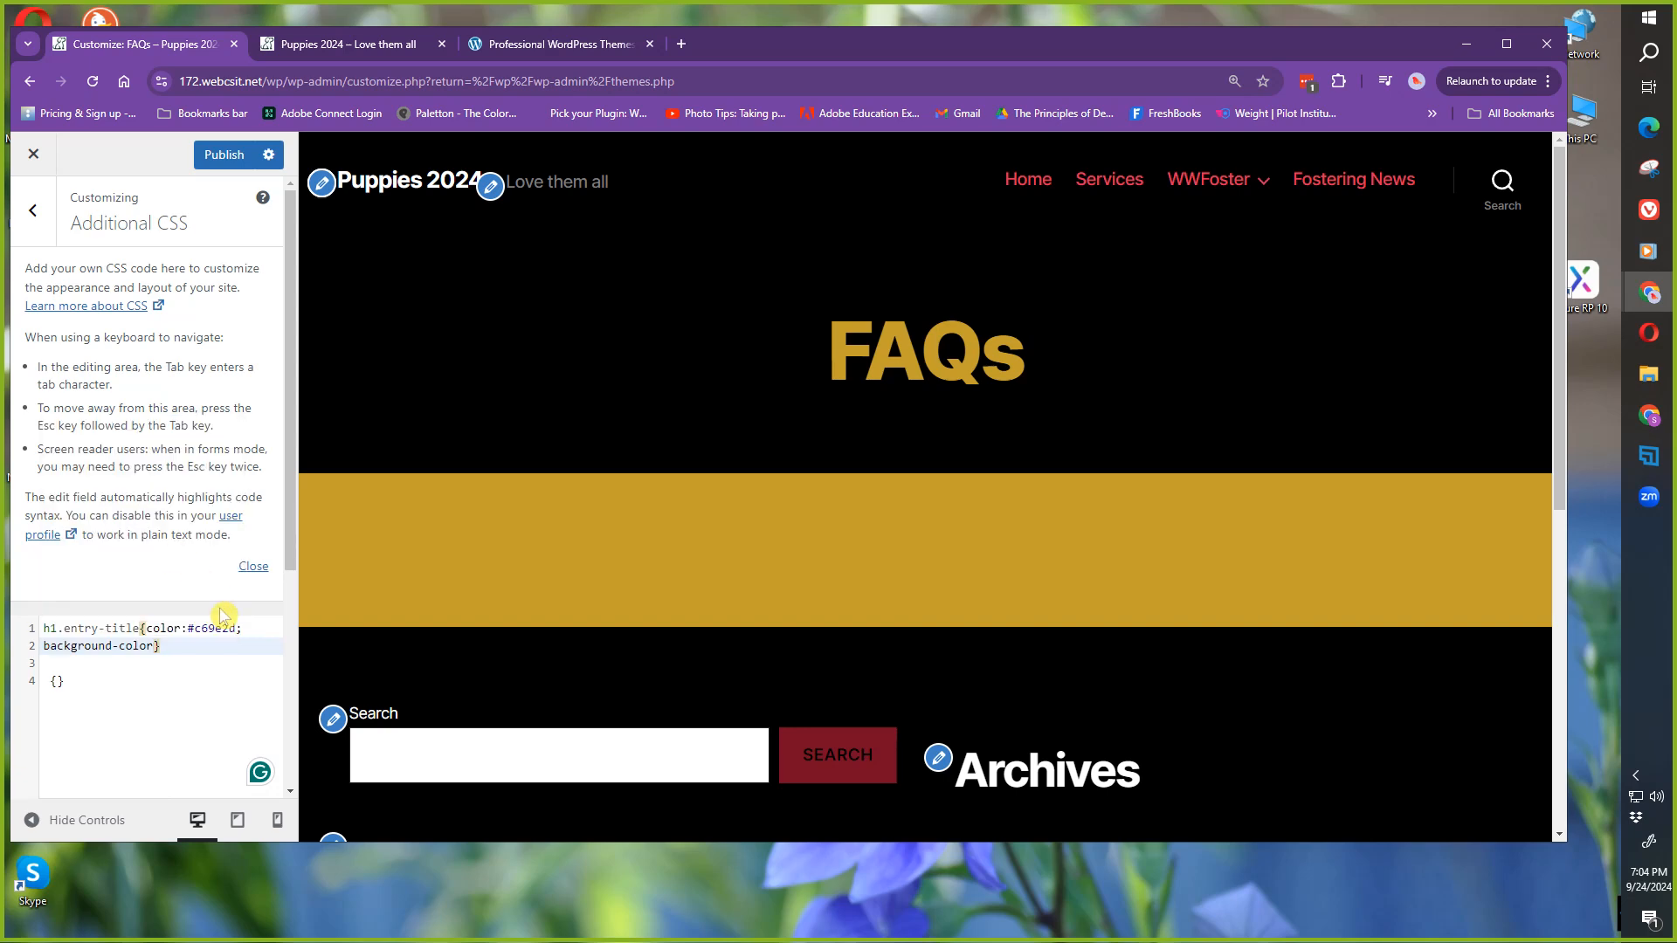
pyautogui.write(':')
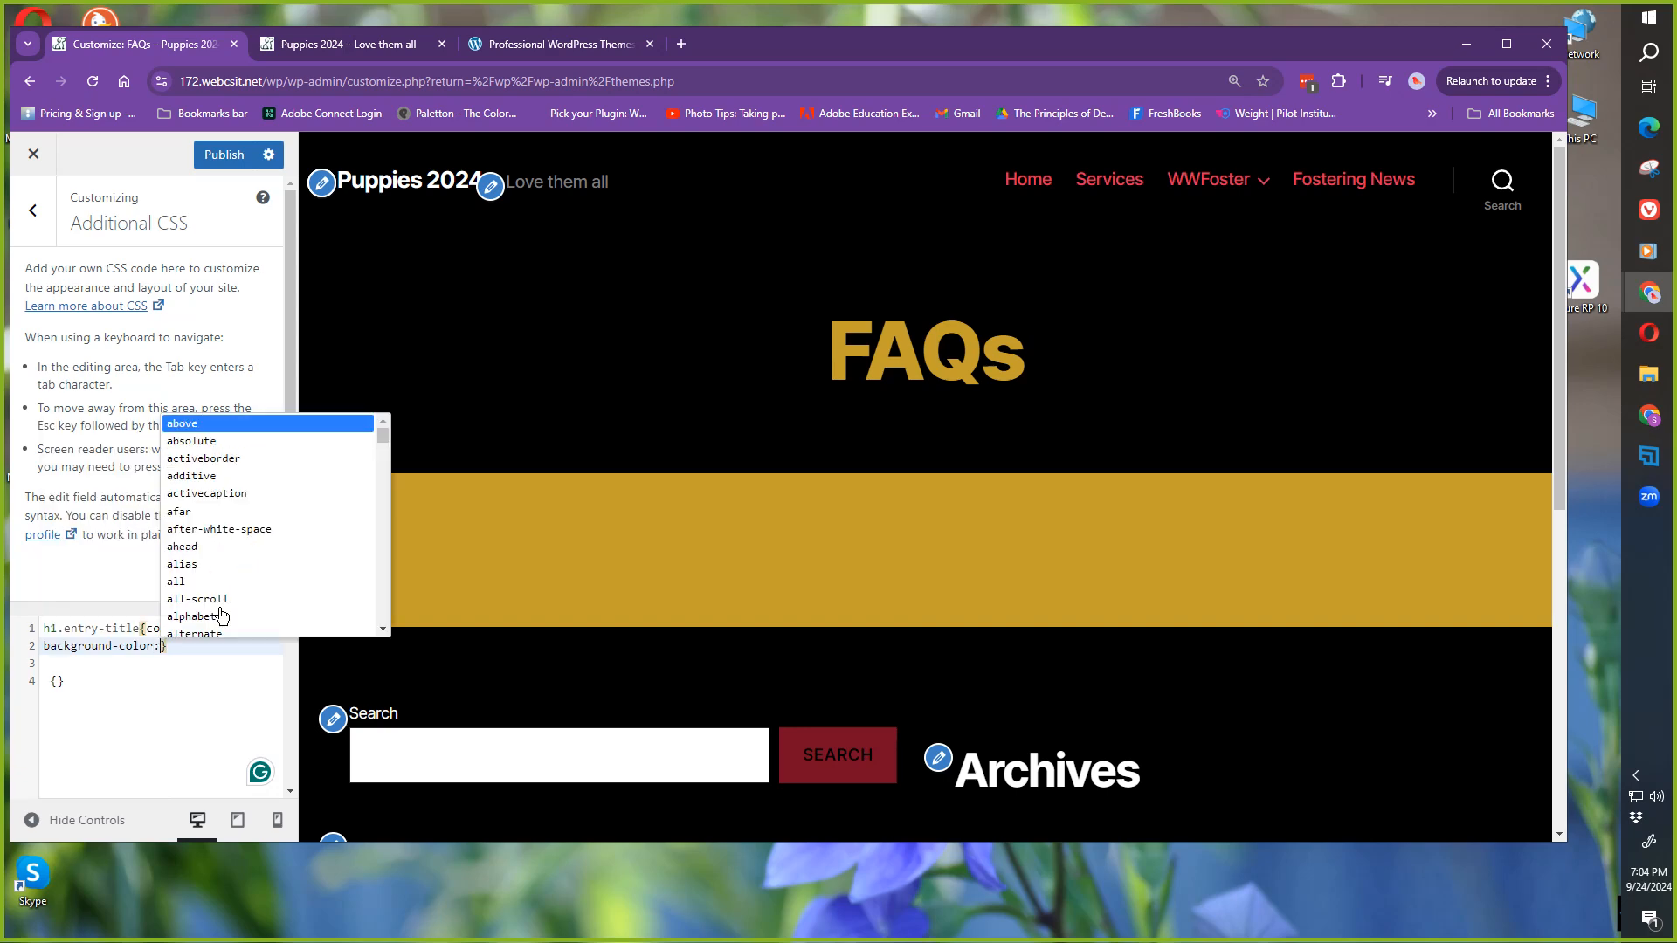
pyautogui.write('#')
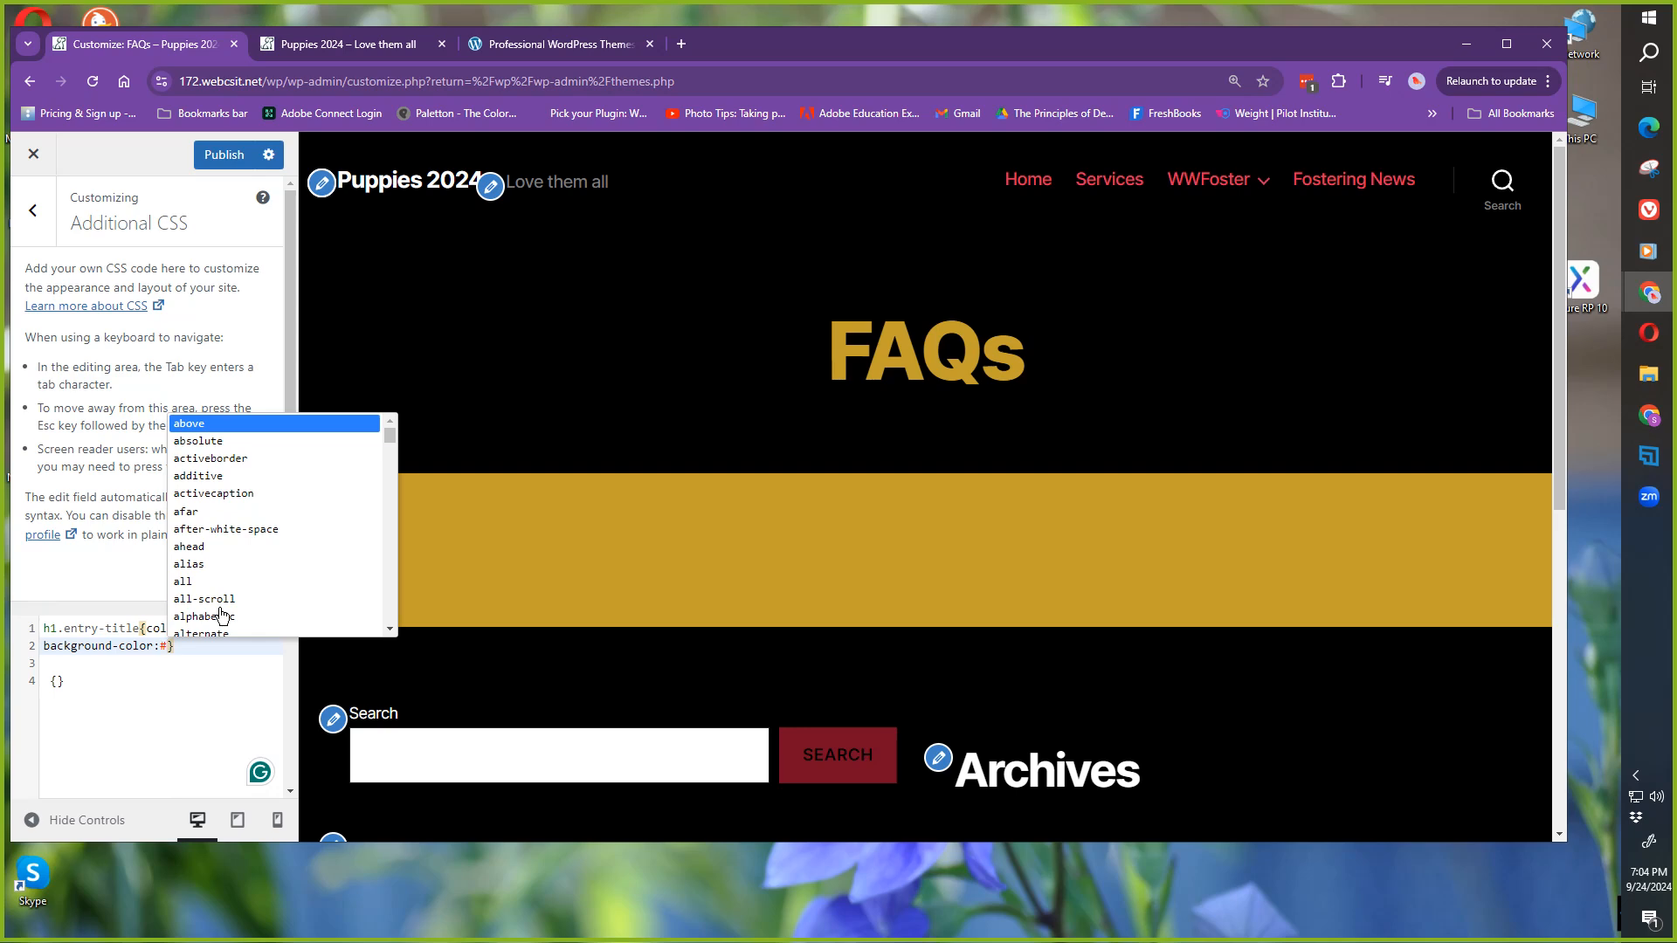
pyautogui.write('333')
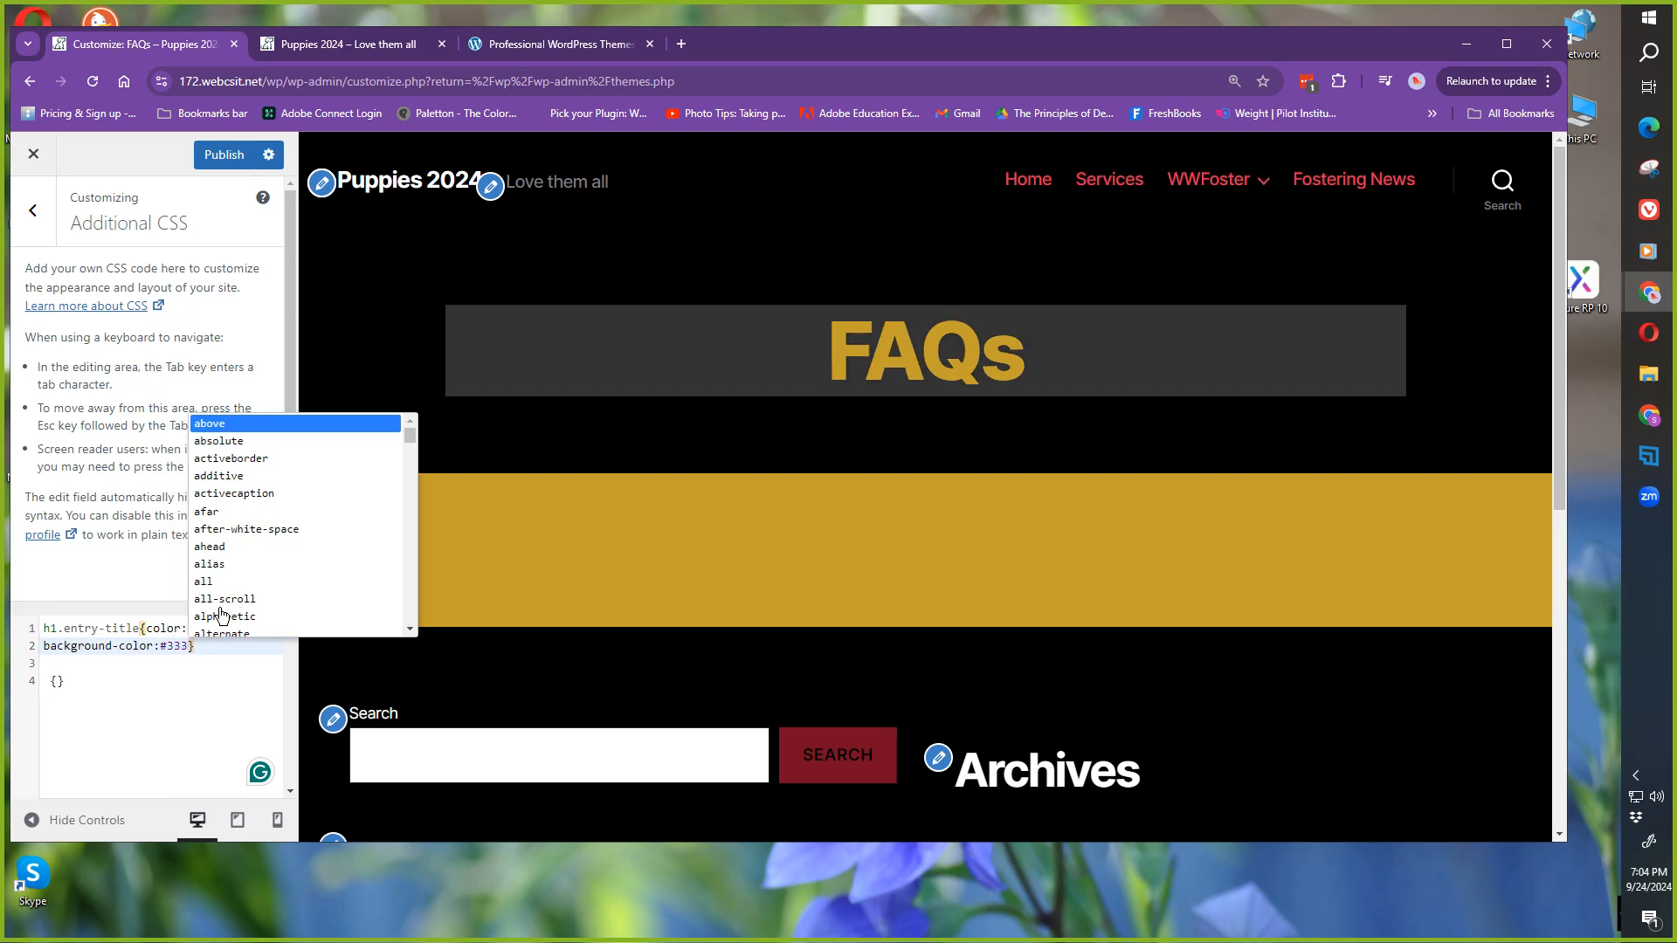
pyautogui.write(';')
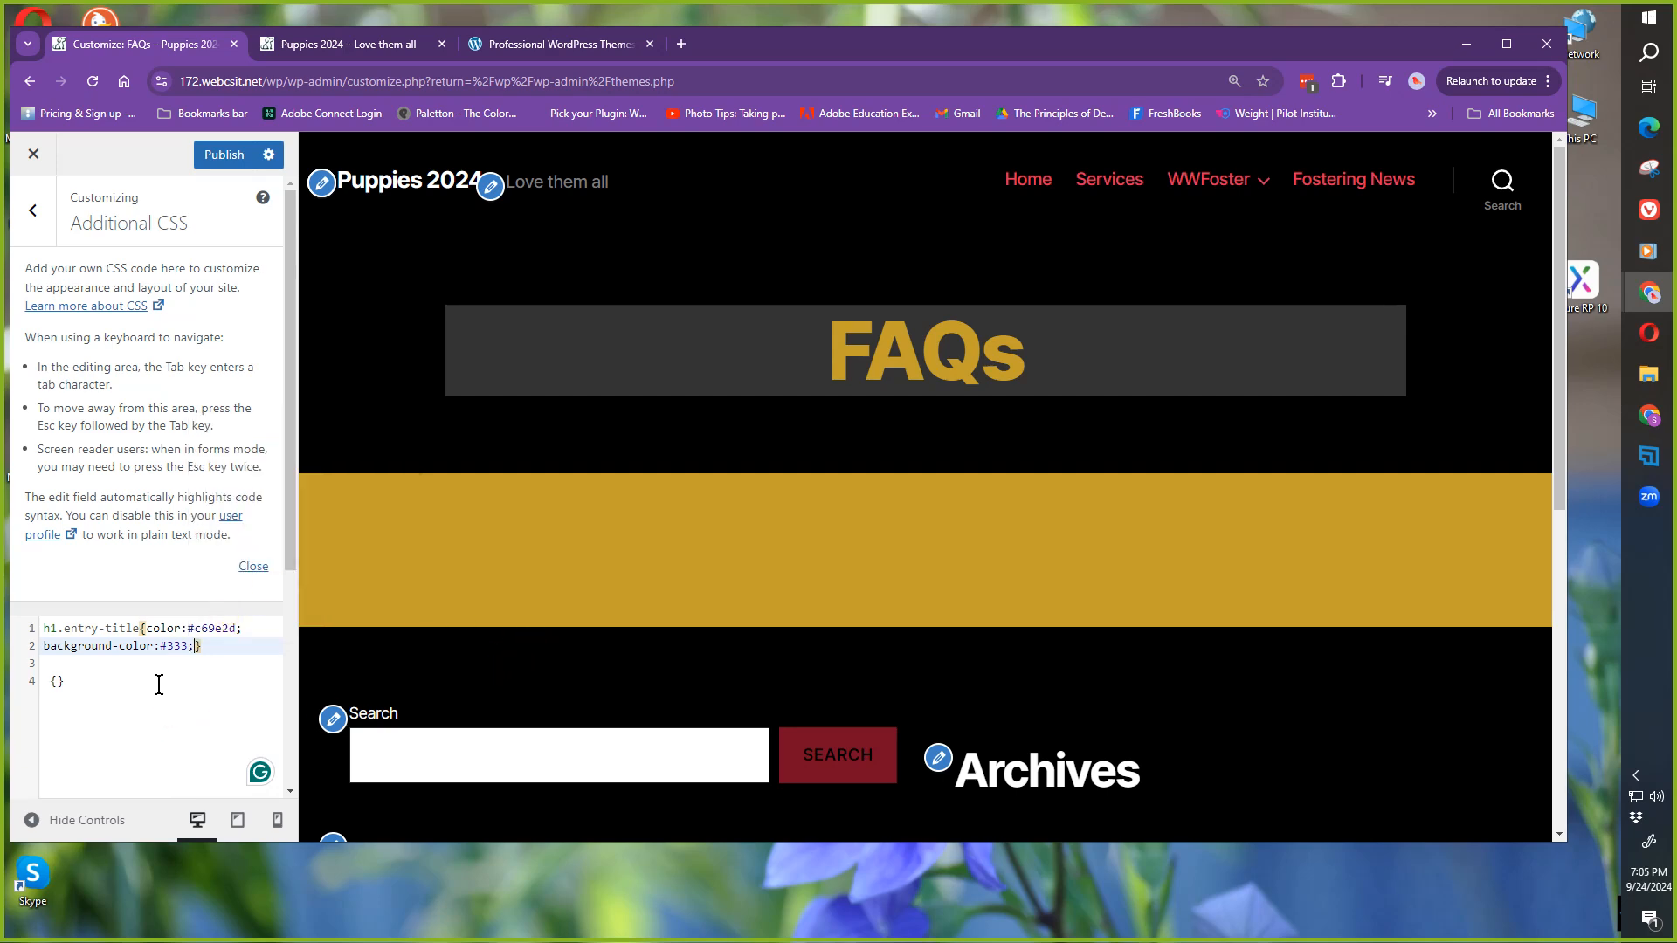
# Delete the leftover empty {} rule and remove the #333 background declaration.
pyautogui.moveTo(85, 688); pyautogui.dragTo(44, 684)
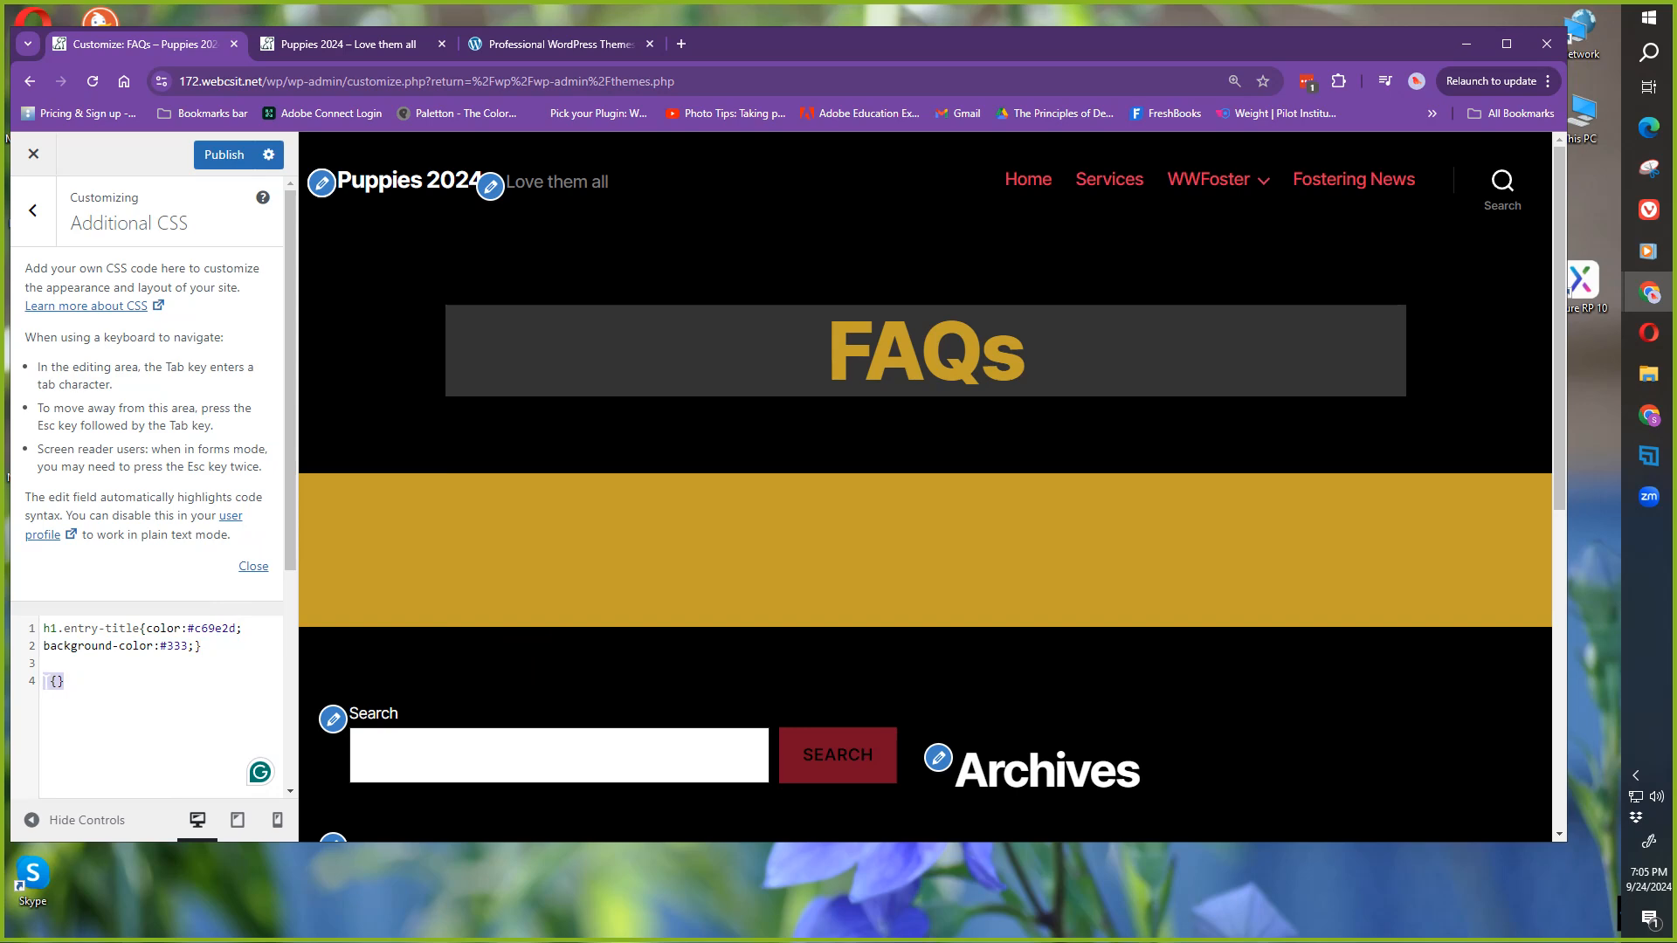
pyautogui.press('BackSpace')
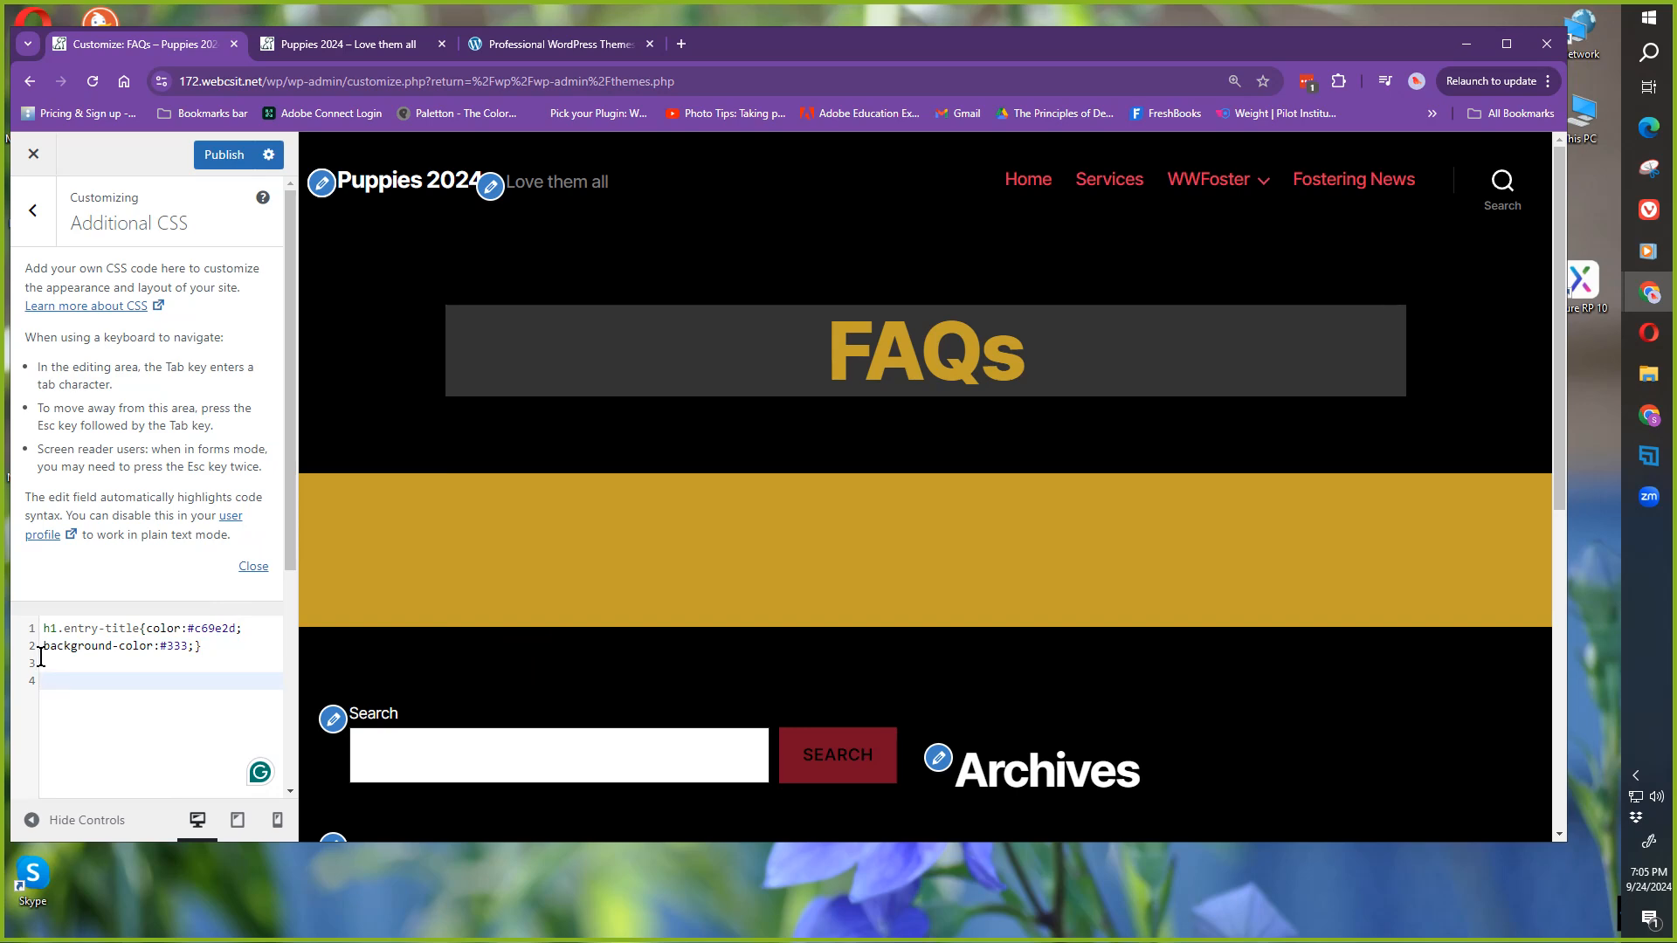
pyautogui.click(43, 646)
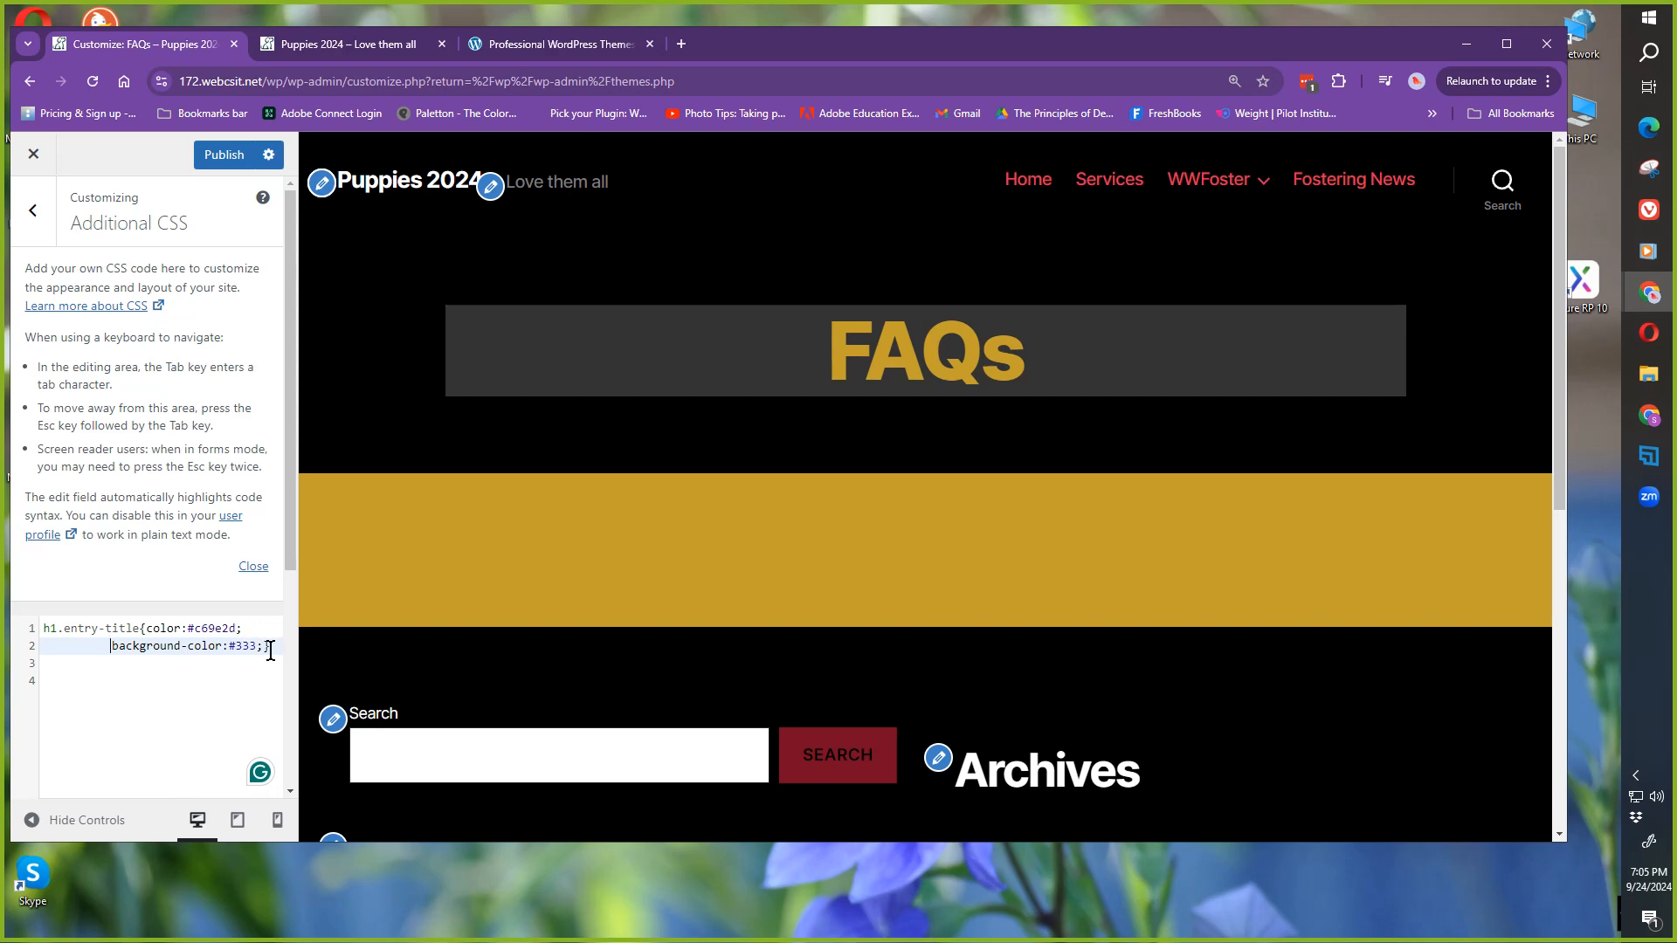
pyautogui.moveTo(266, 647); pyautogui.dragTo(108, 648)
pyautogui.press('BackSpace')
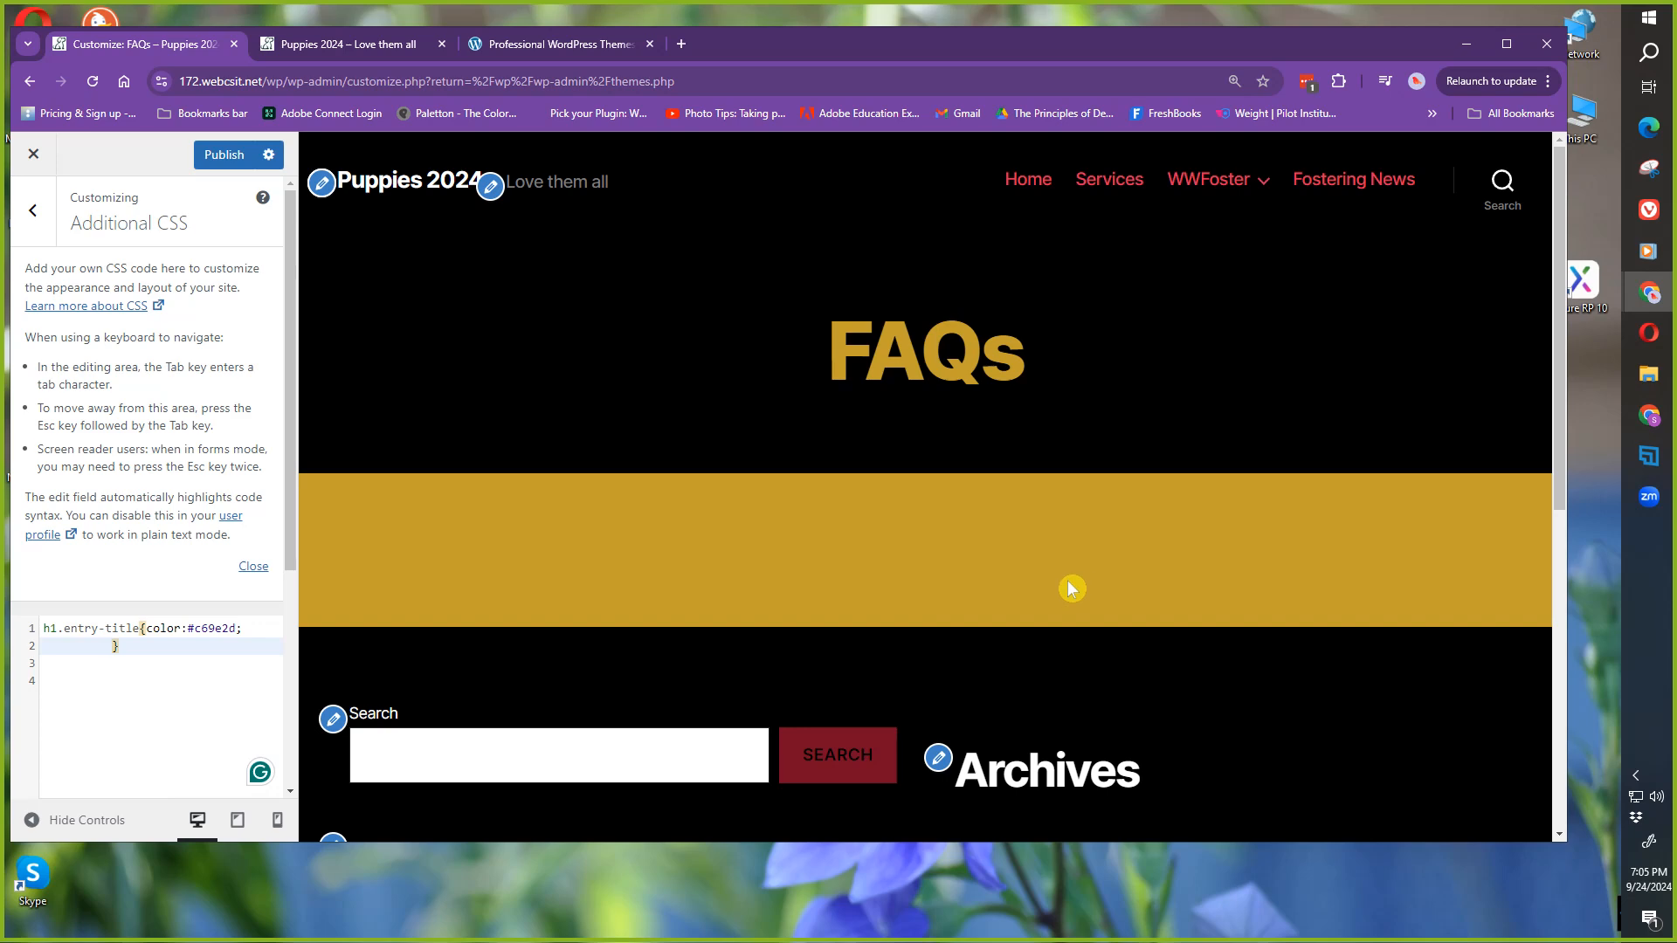
# Publish the CSS change and exit the Customizer back to the Themes page.
pyautogui.click(215, 154)
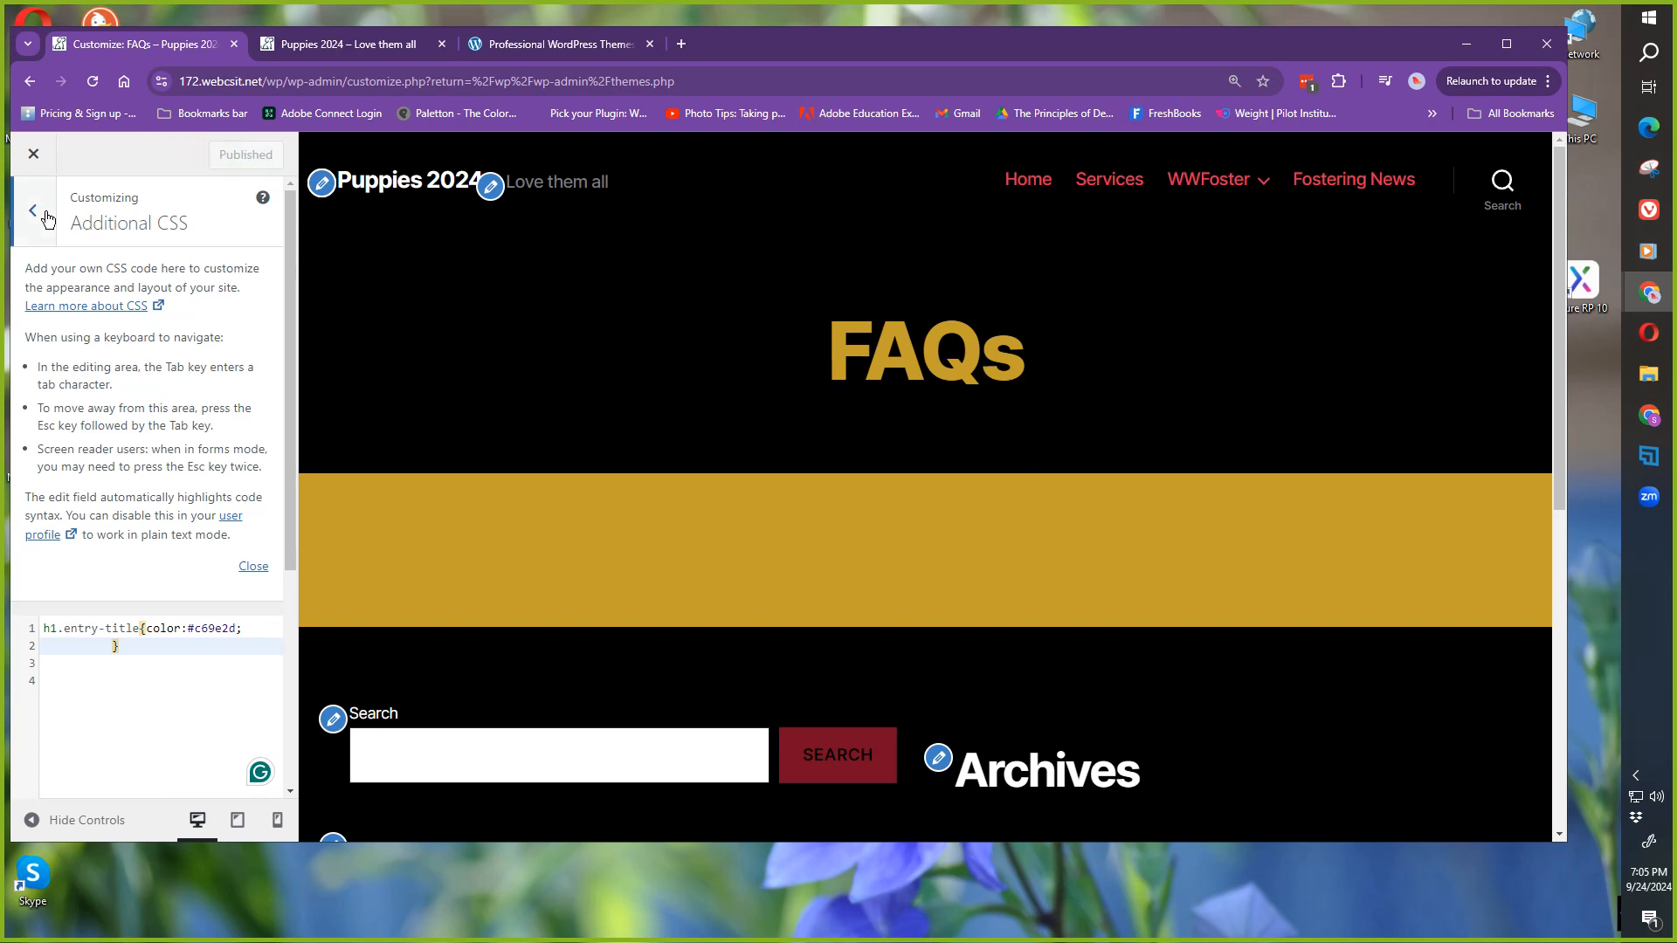
pyautogui.click(35, 214)
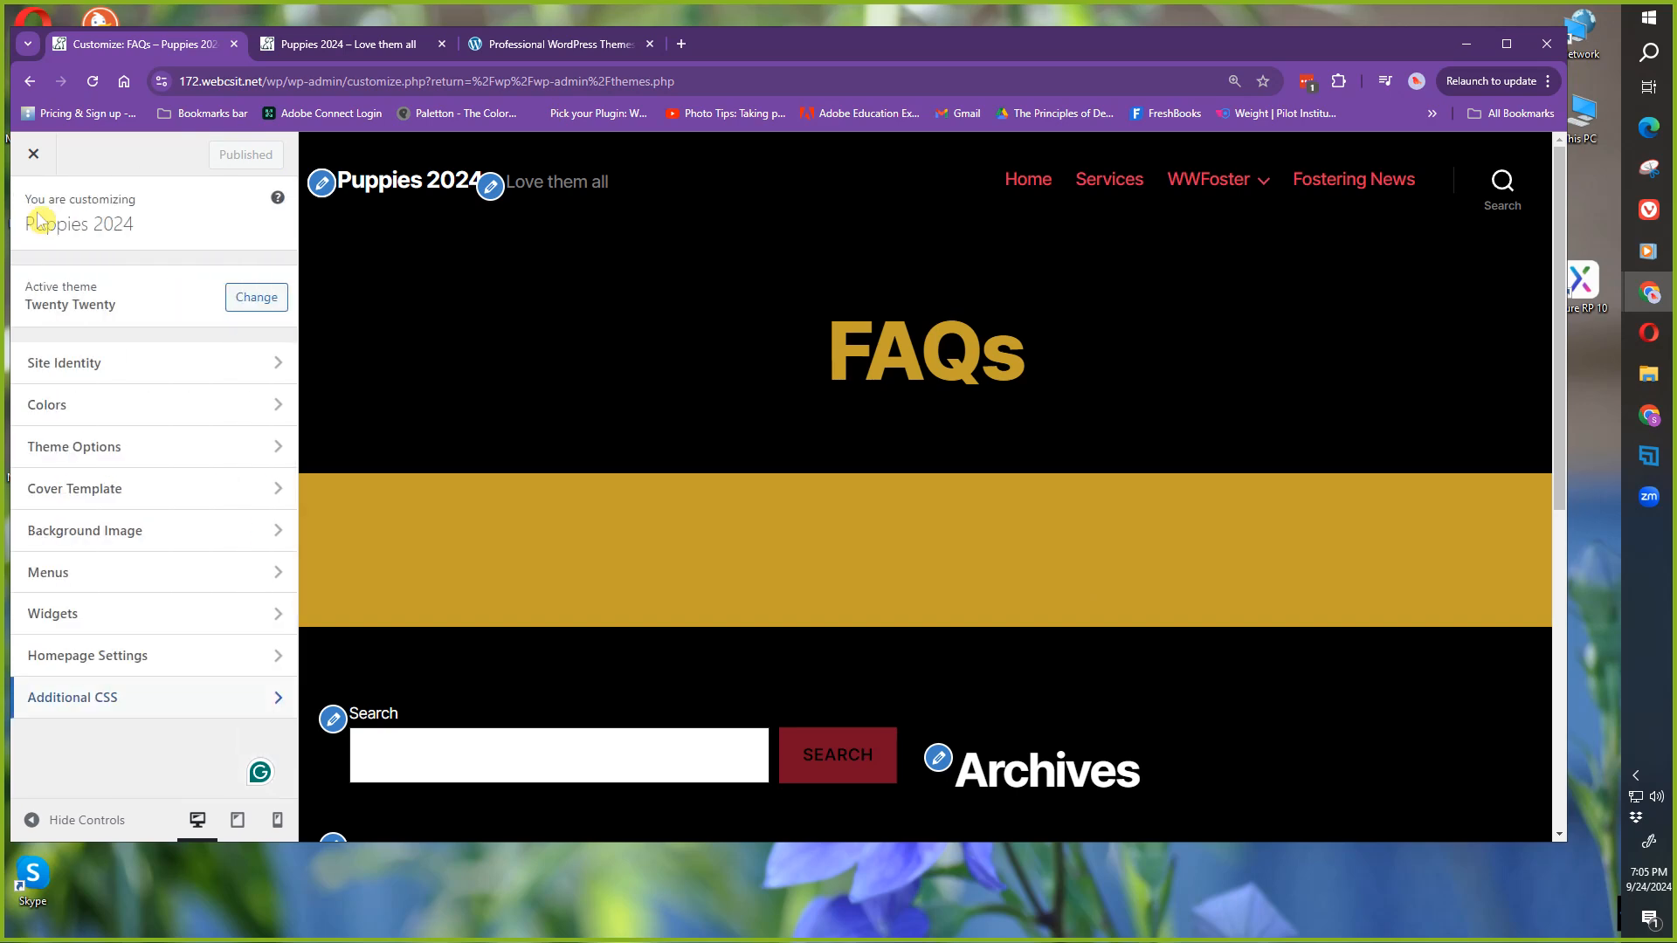
pyautogui.click(32, 157)
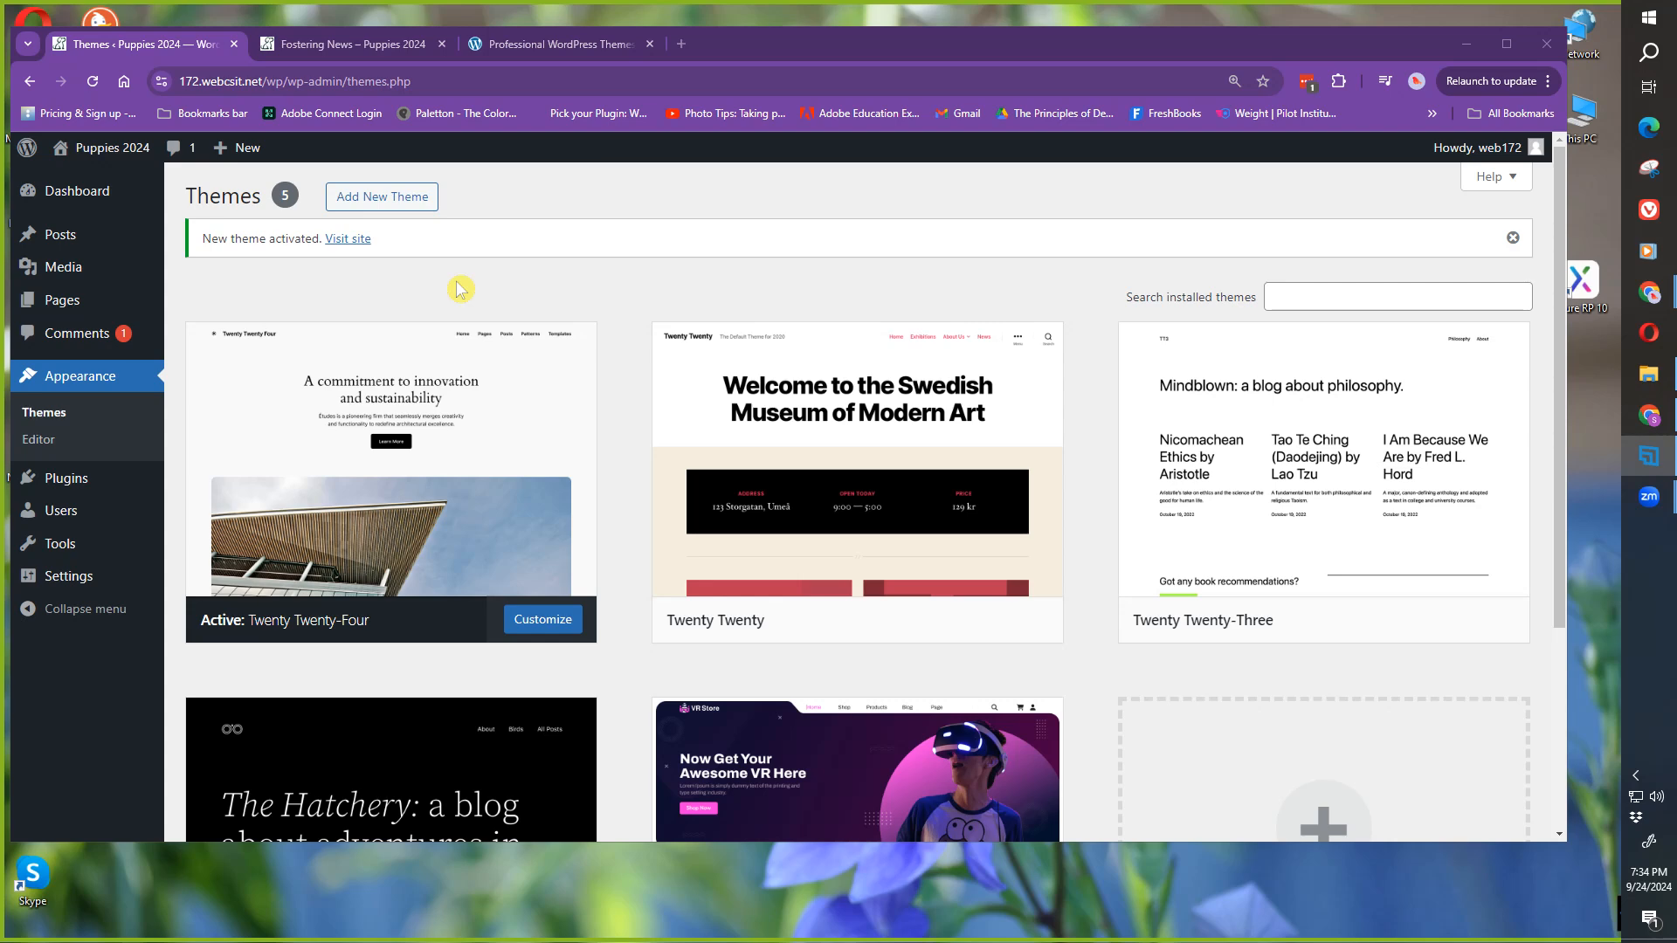
# Activate Twenty Twenty-Four and browse the installed themes list.
pyautogui.moveTo(323, 491)
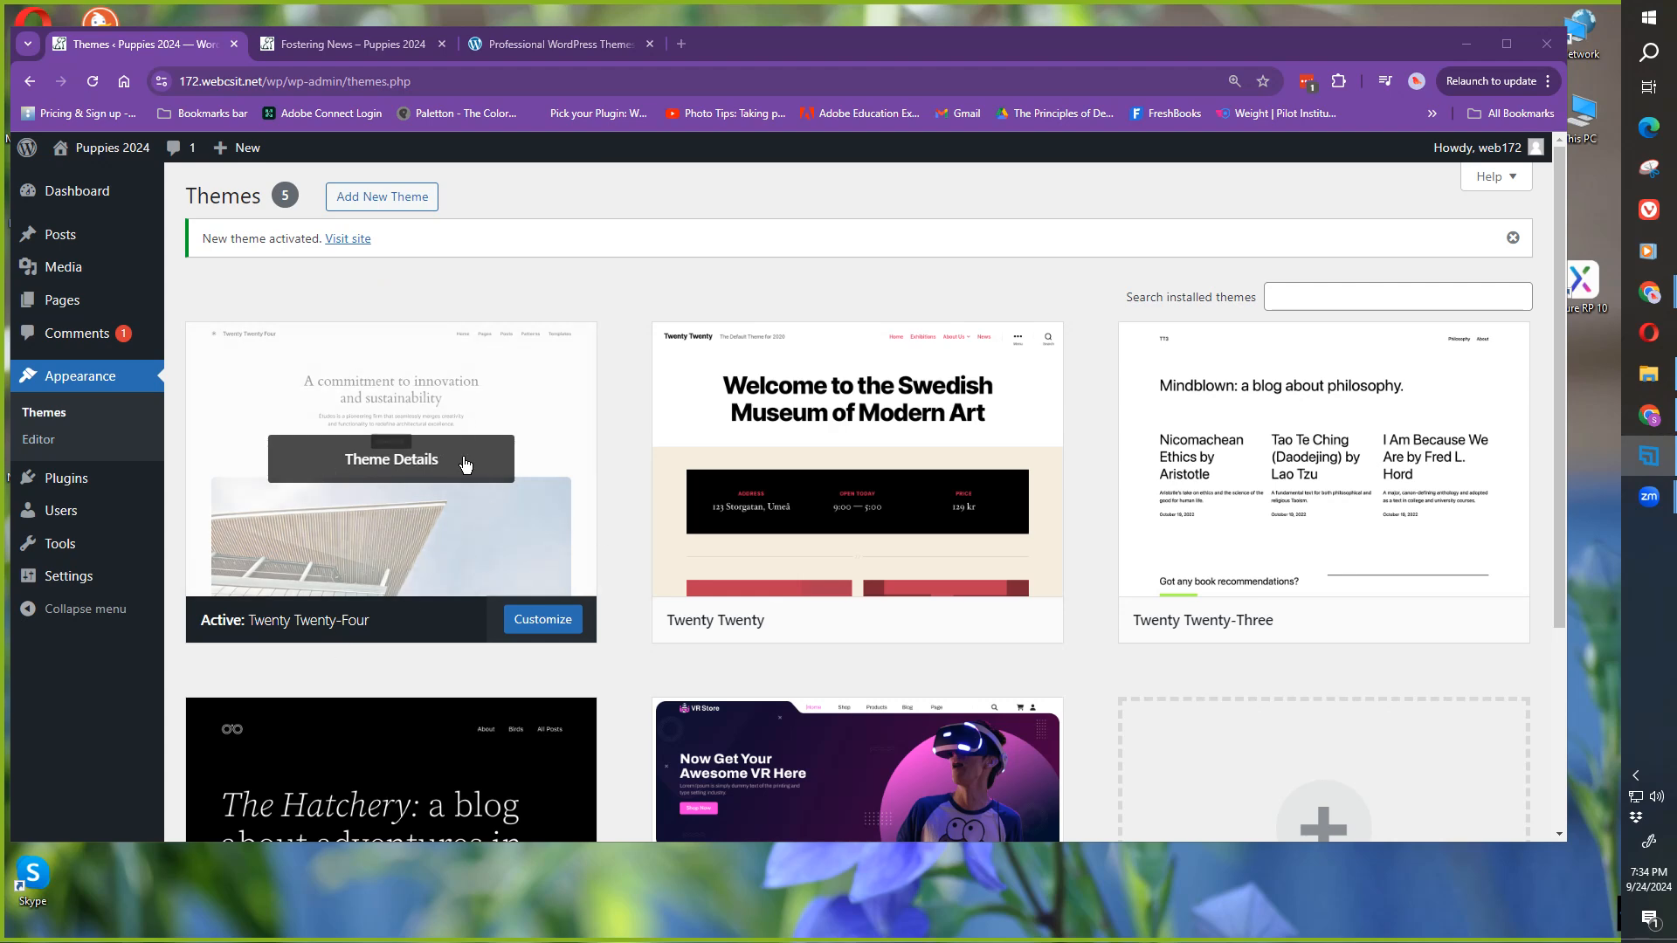
pyautogui.moveTo(835, 418)
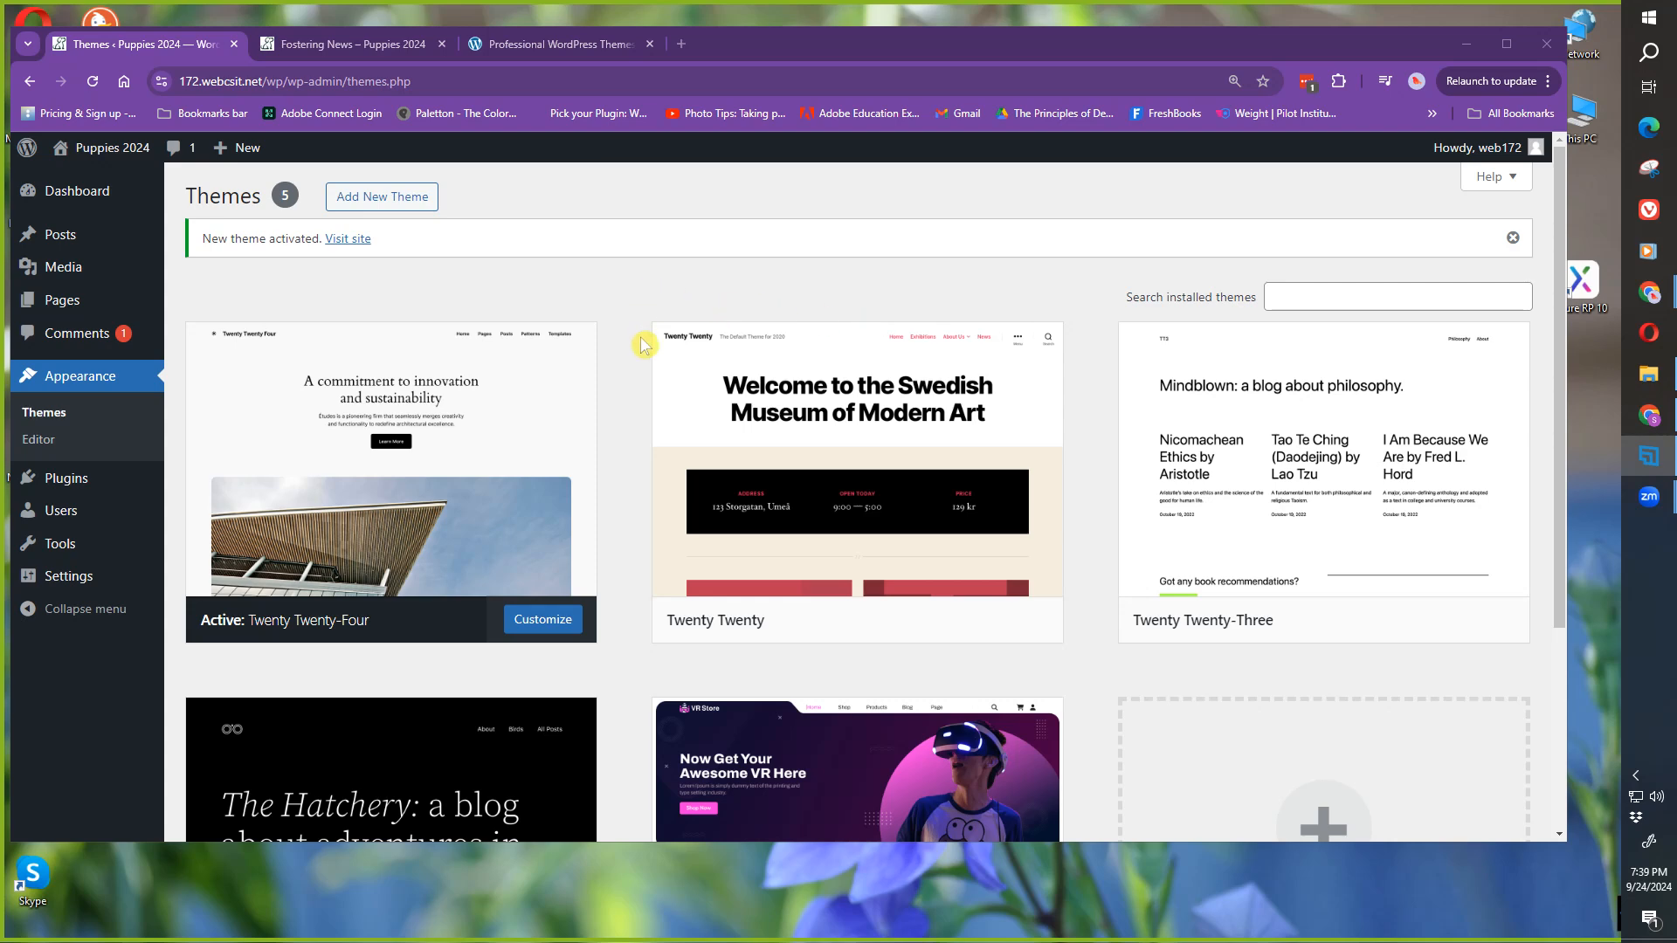
pyautogui.moveTo(792, 361)
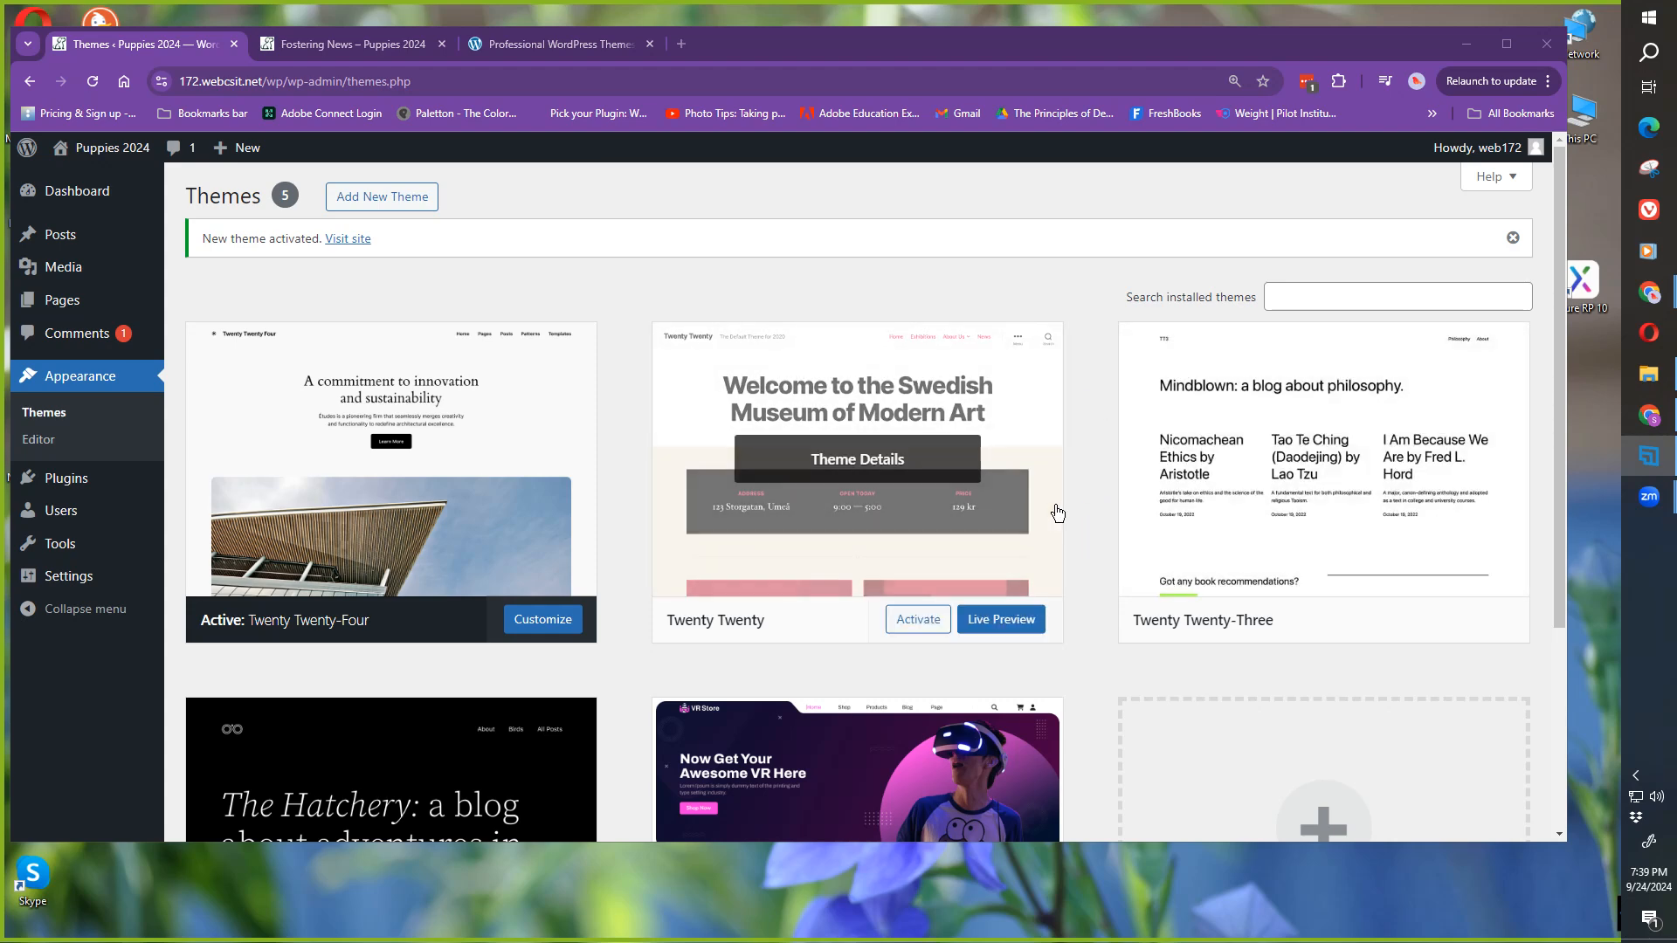
pyautogui.scroll(-2, 1057, 451)
pyautogui.scroll(-1, 1057, 452)
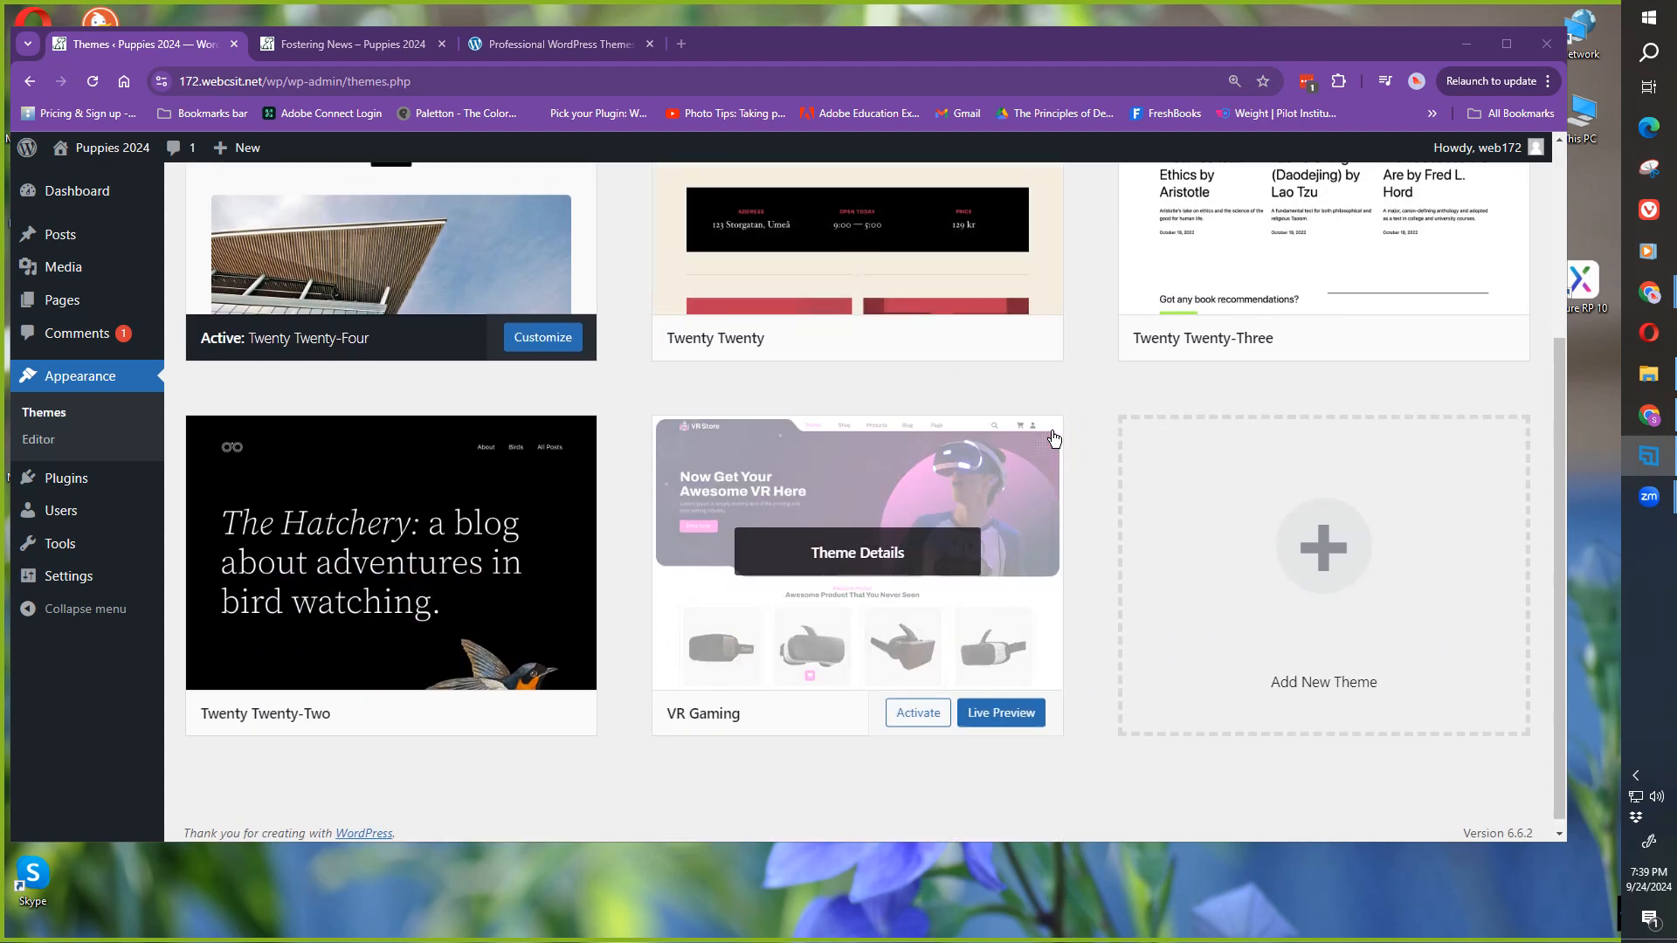
pyautogui.scroll(1, 1052, 432)
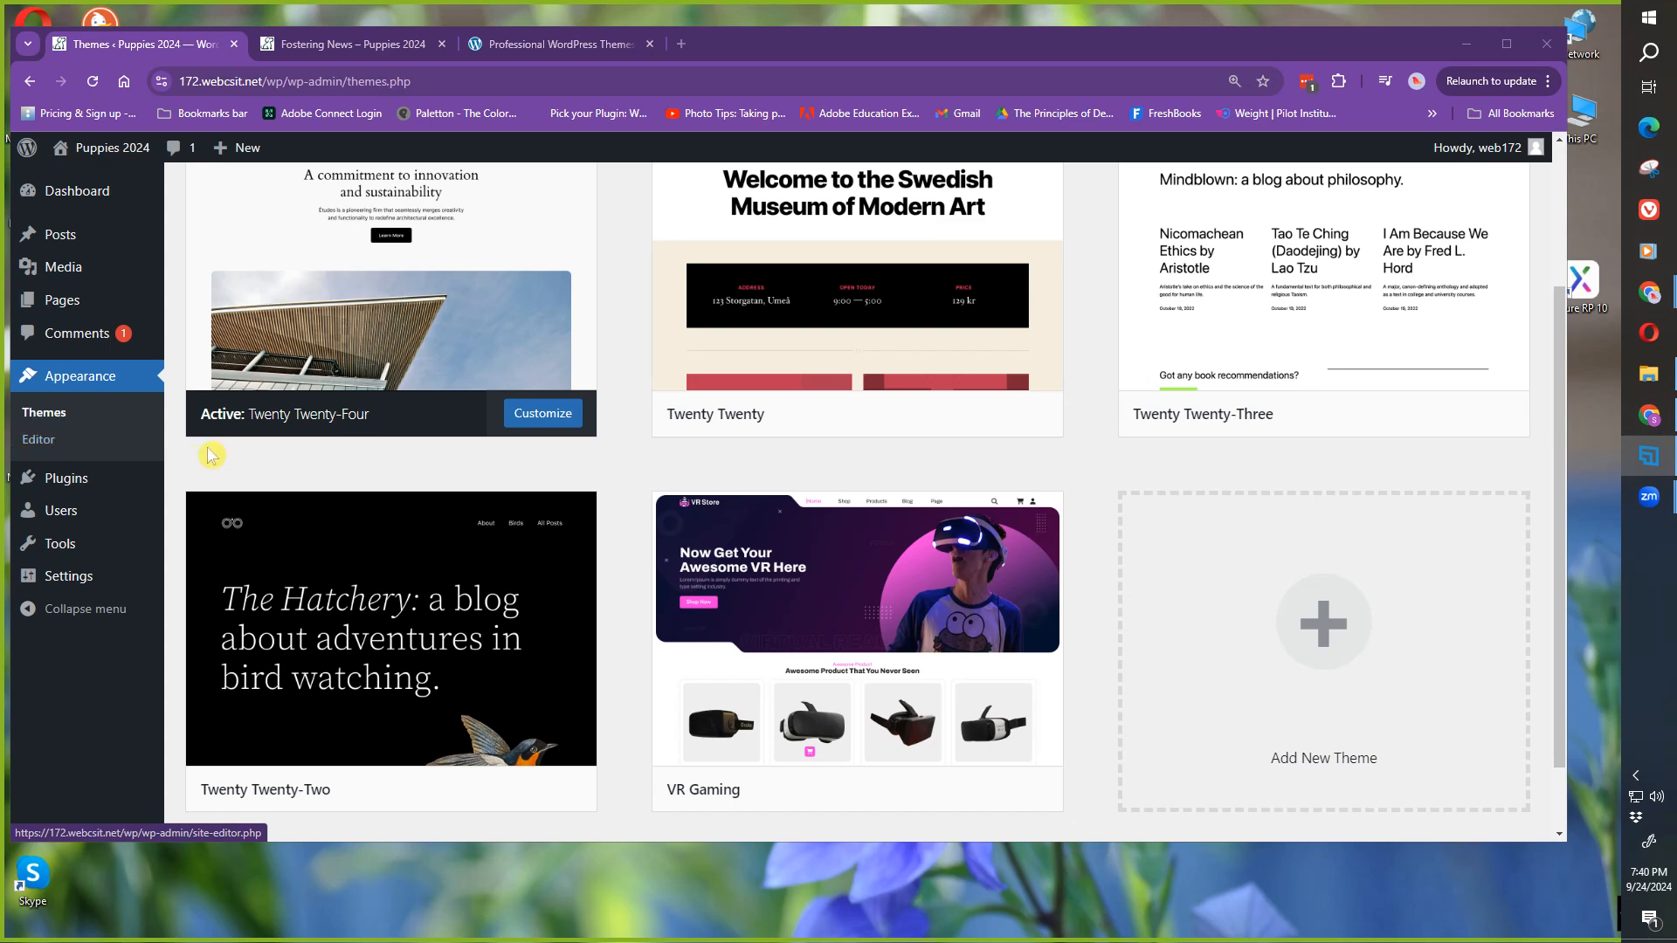
pyautogui.scroll(2, 873, 341)
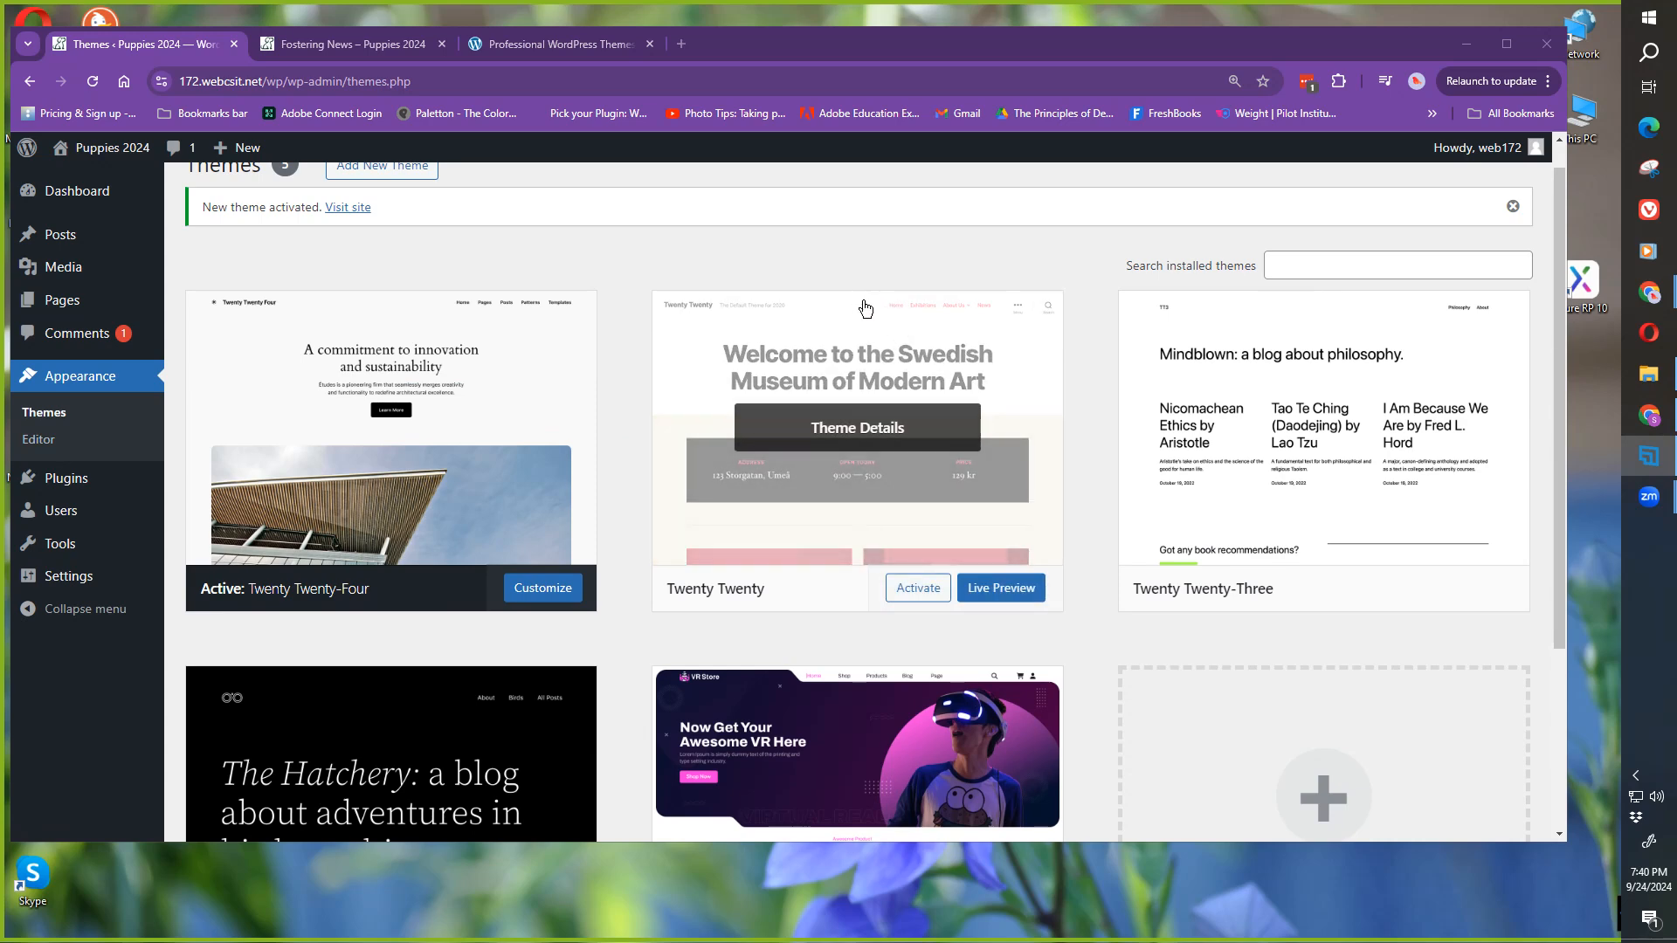
pyautogui.click(885, 288)
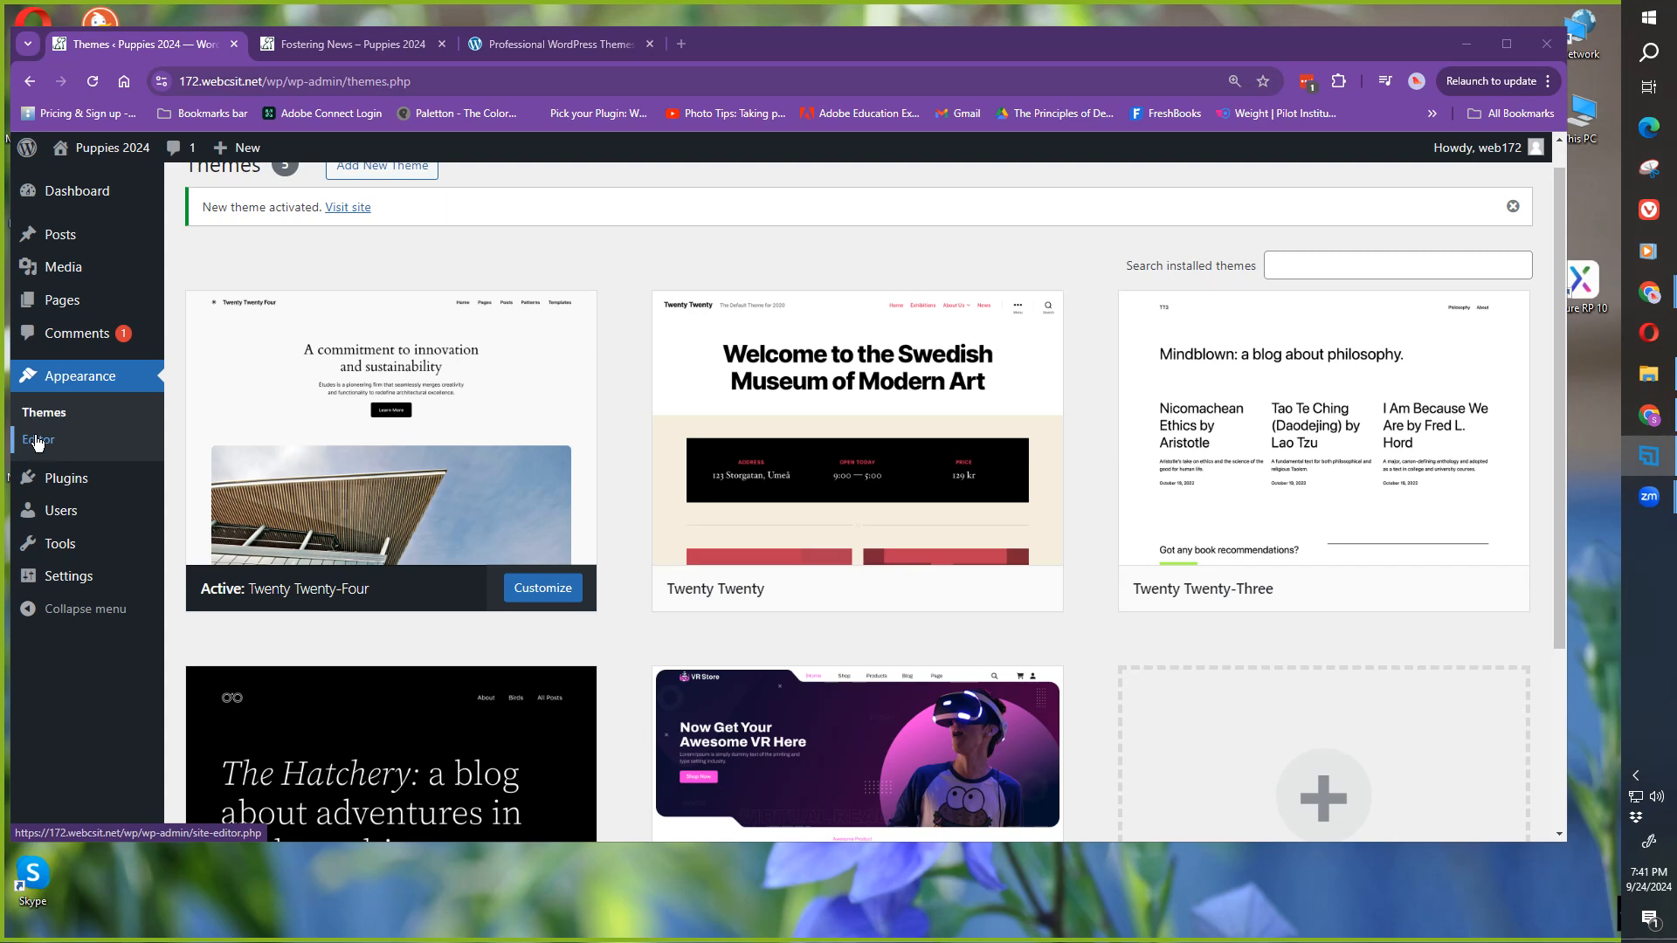
# Open the Site Editor from Appearance > Editor.
pyautogui.click(38, 441)
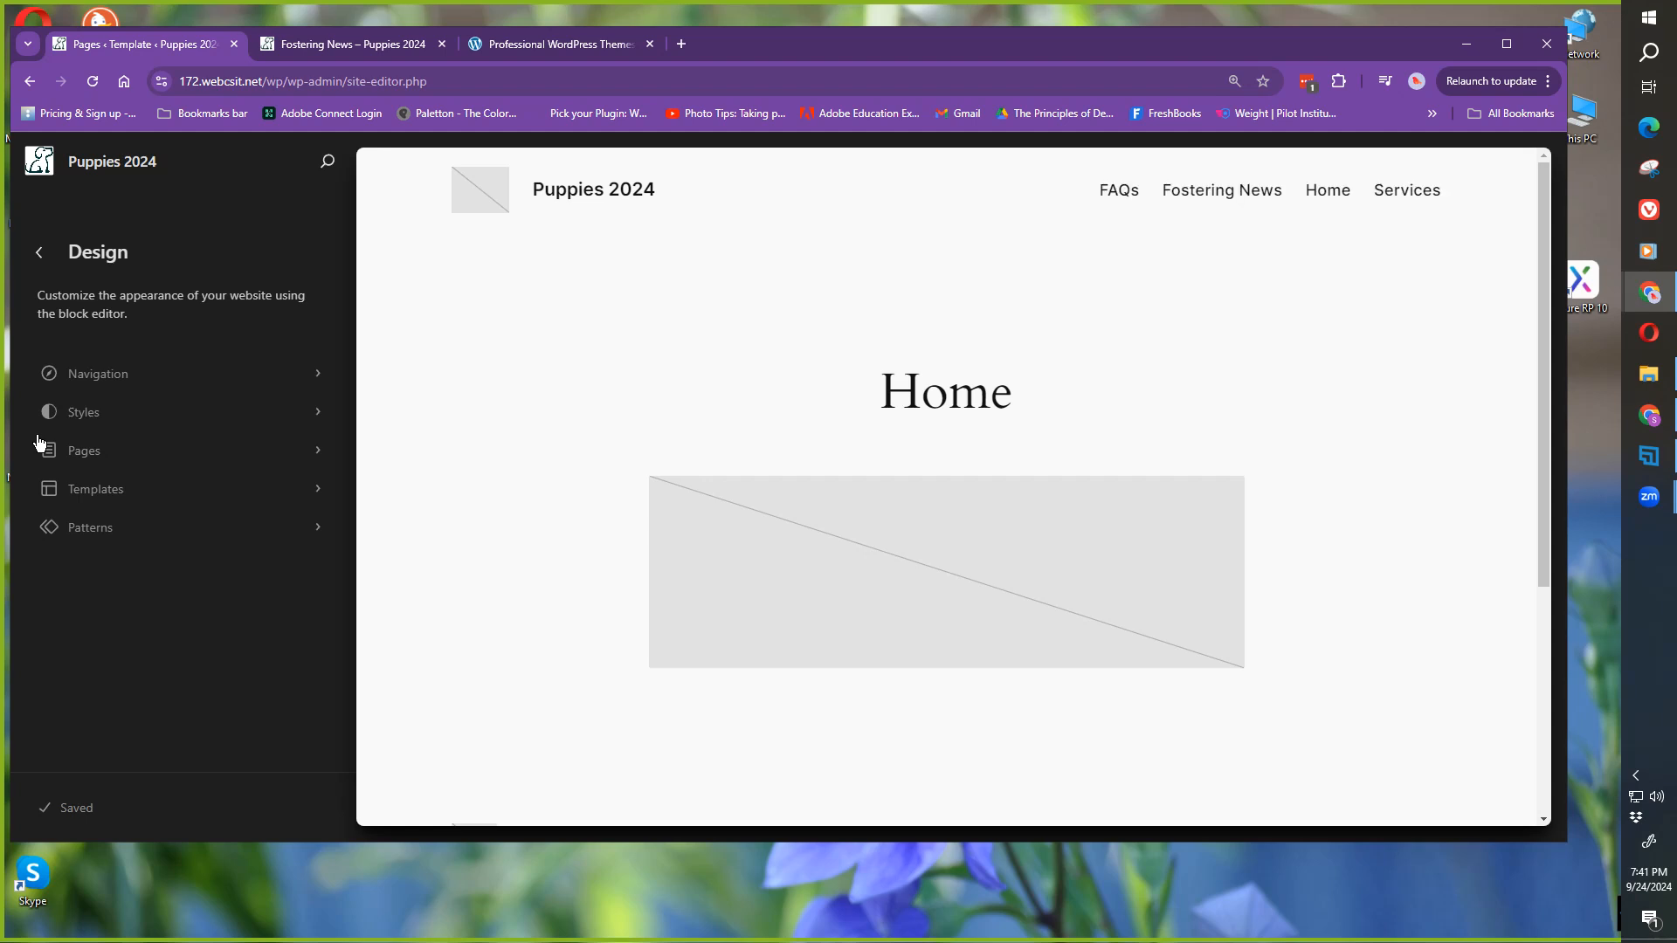
pyautogui.click(39, 443)
# Preview the Maelstrom style variation, then apply Rust and open style editing.
pyautogui.click(176, 423)
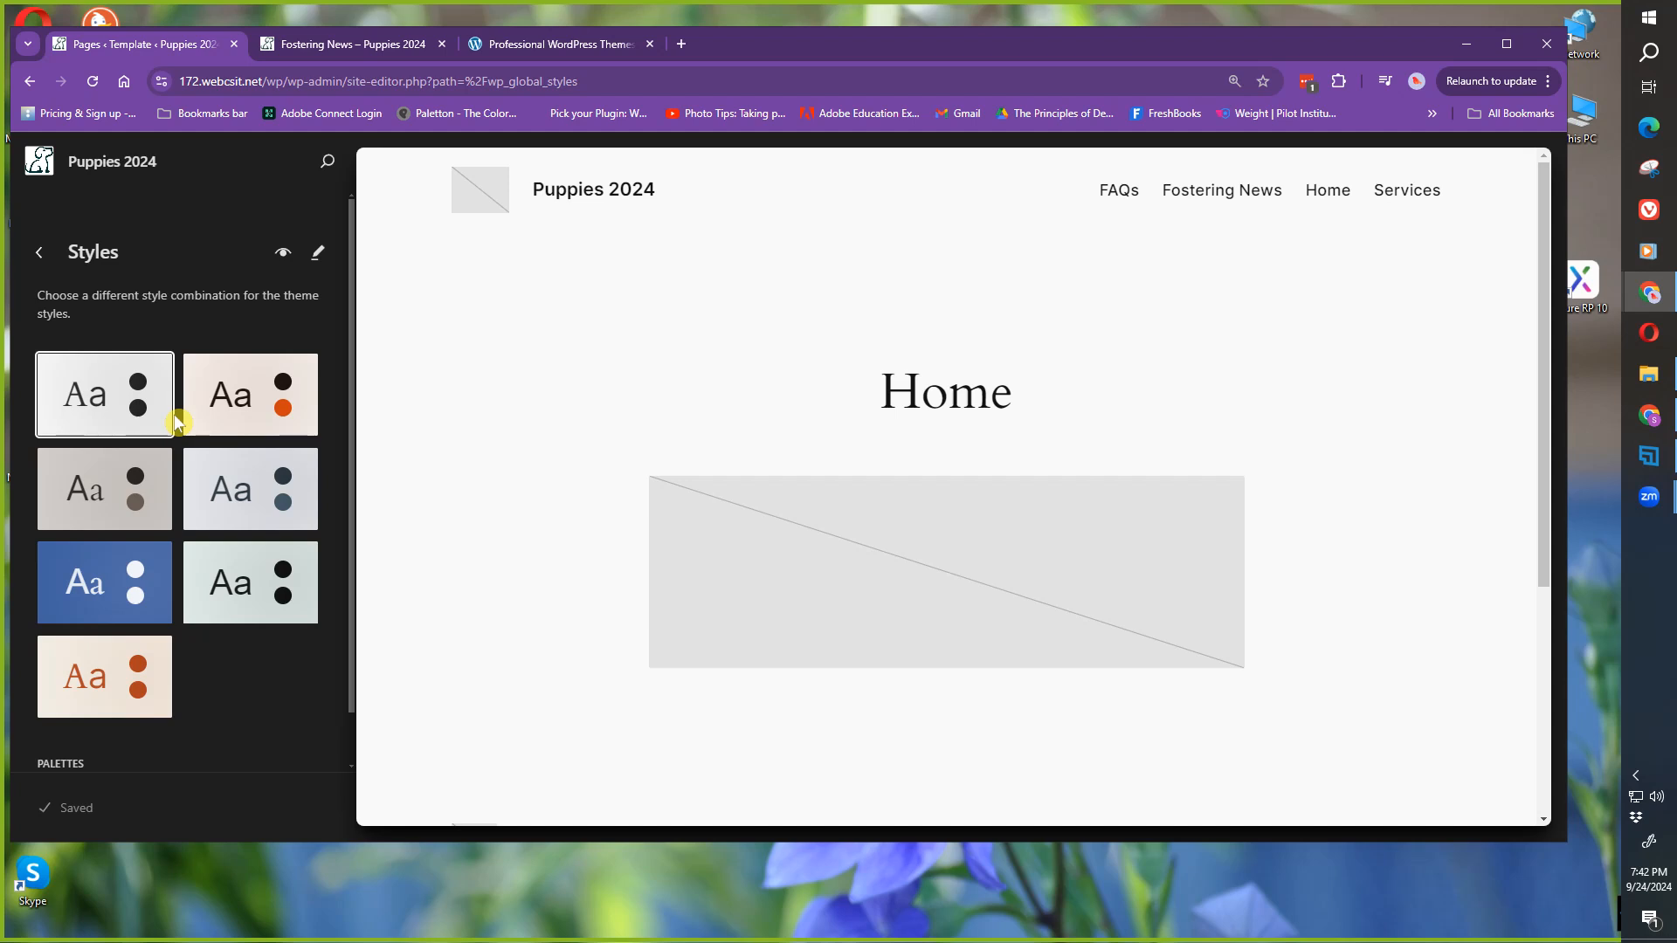
pyautogui.scroll(-1, 178, 422)
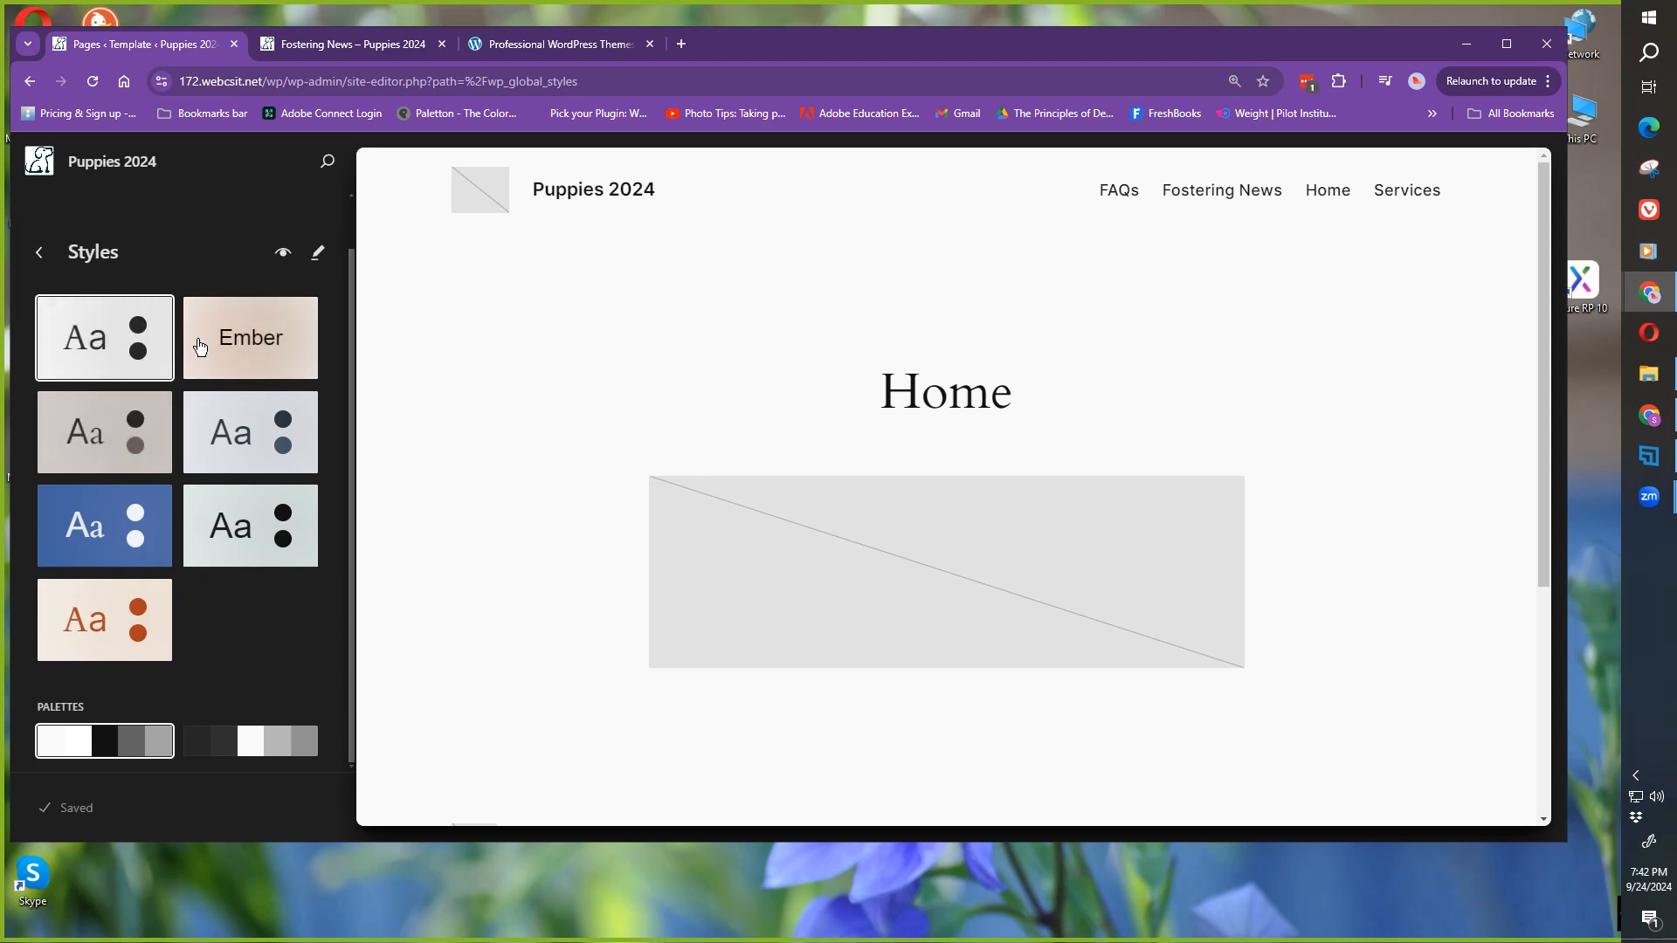
pyautogui.click(112, 527)
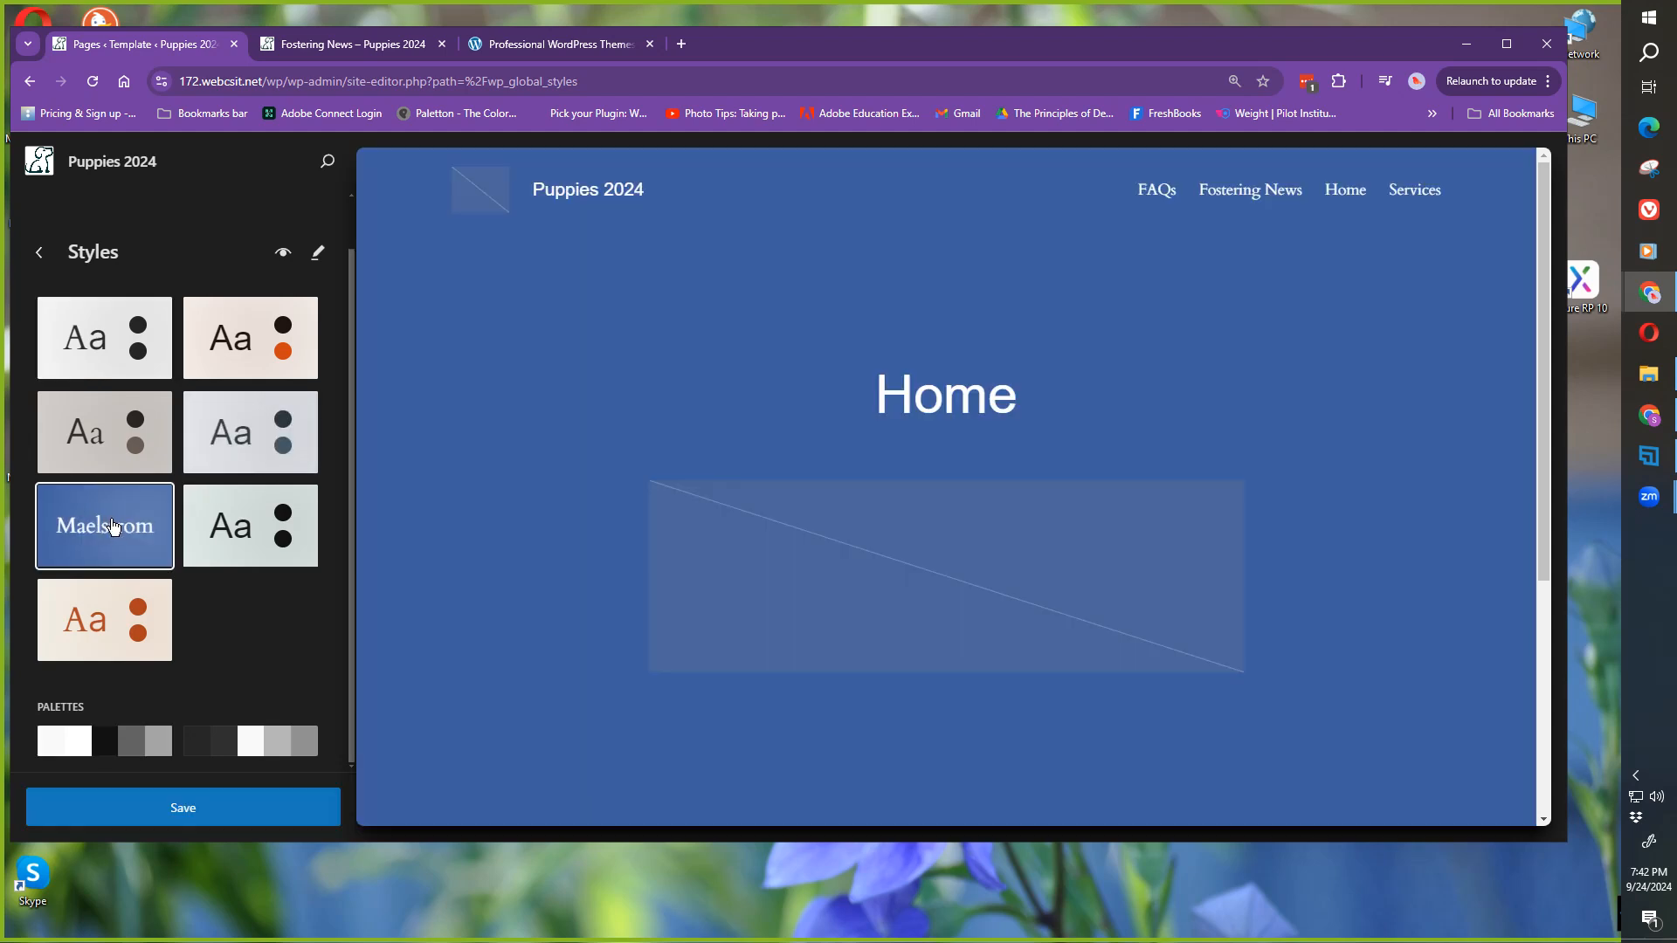
pyautogui.click(108, 622)
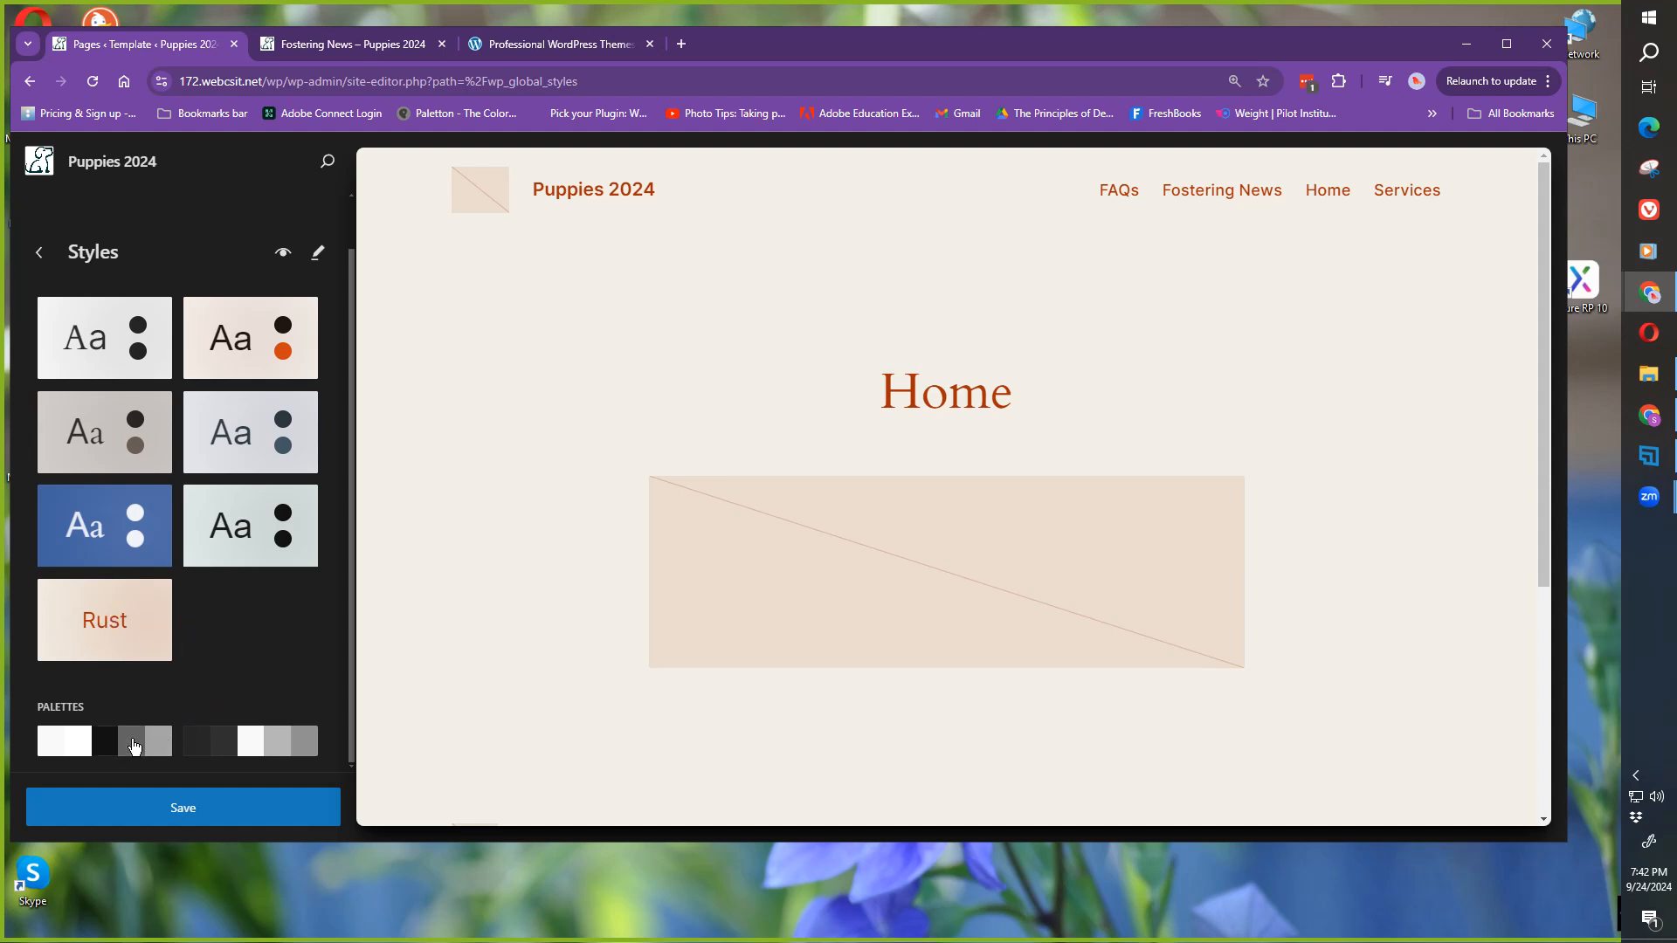
pyautogui.click(319, 253)
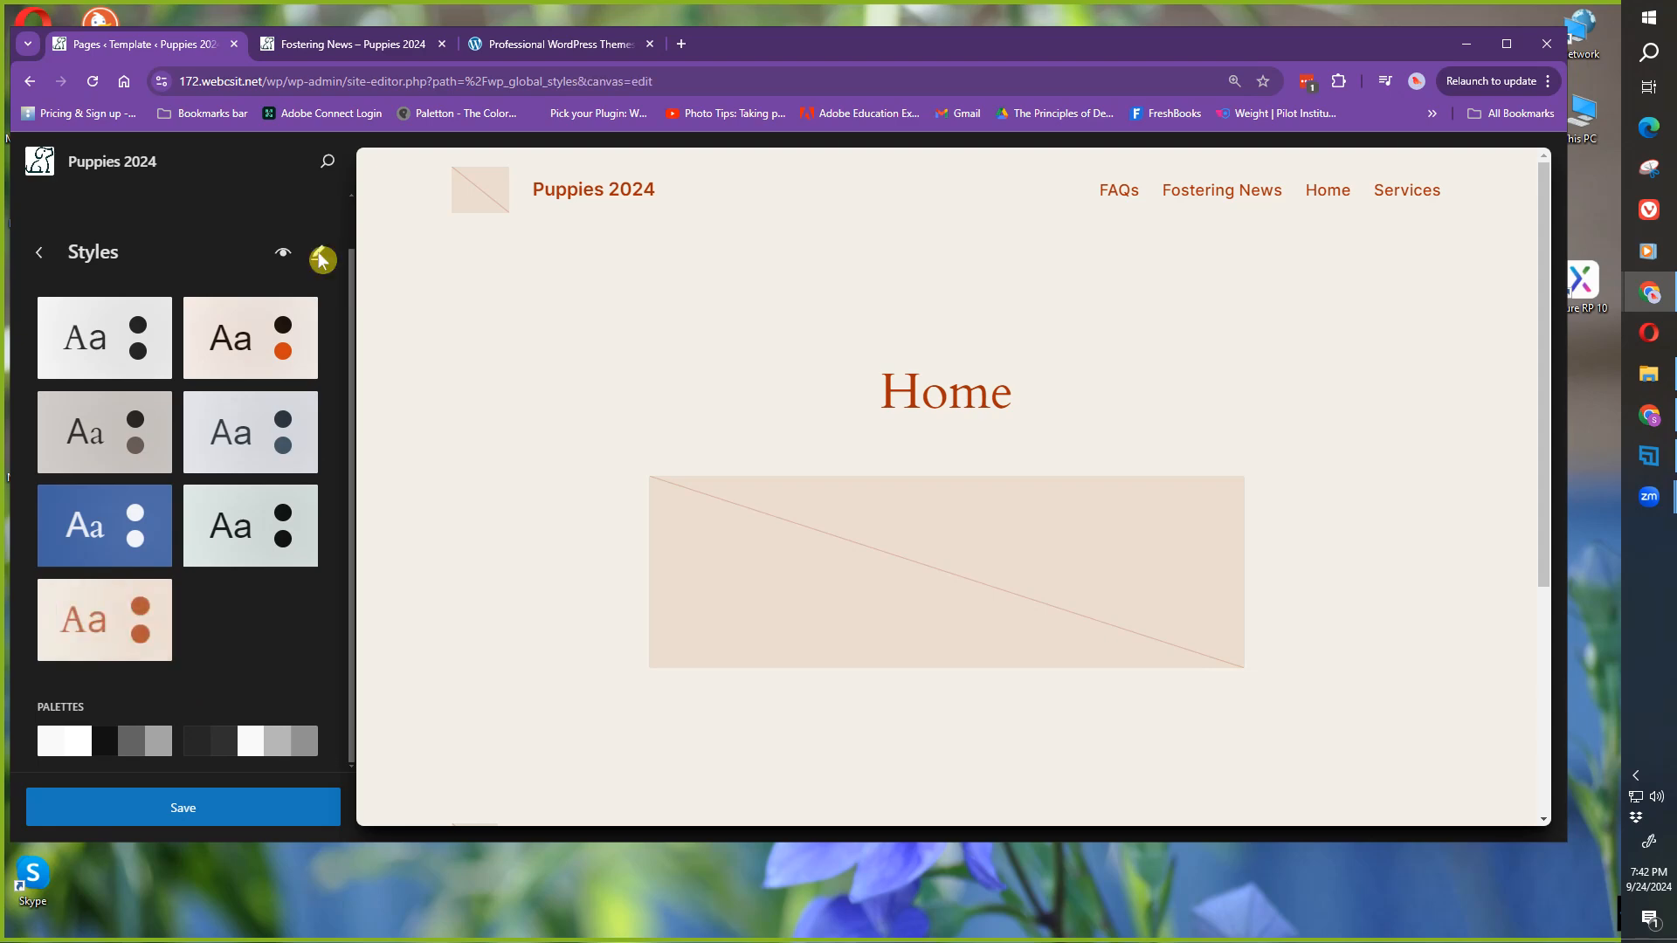
pyautogui.click(322, 260)
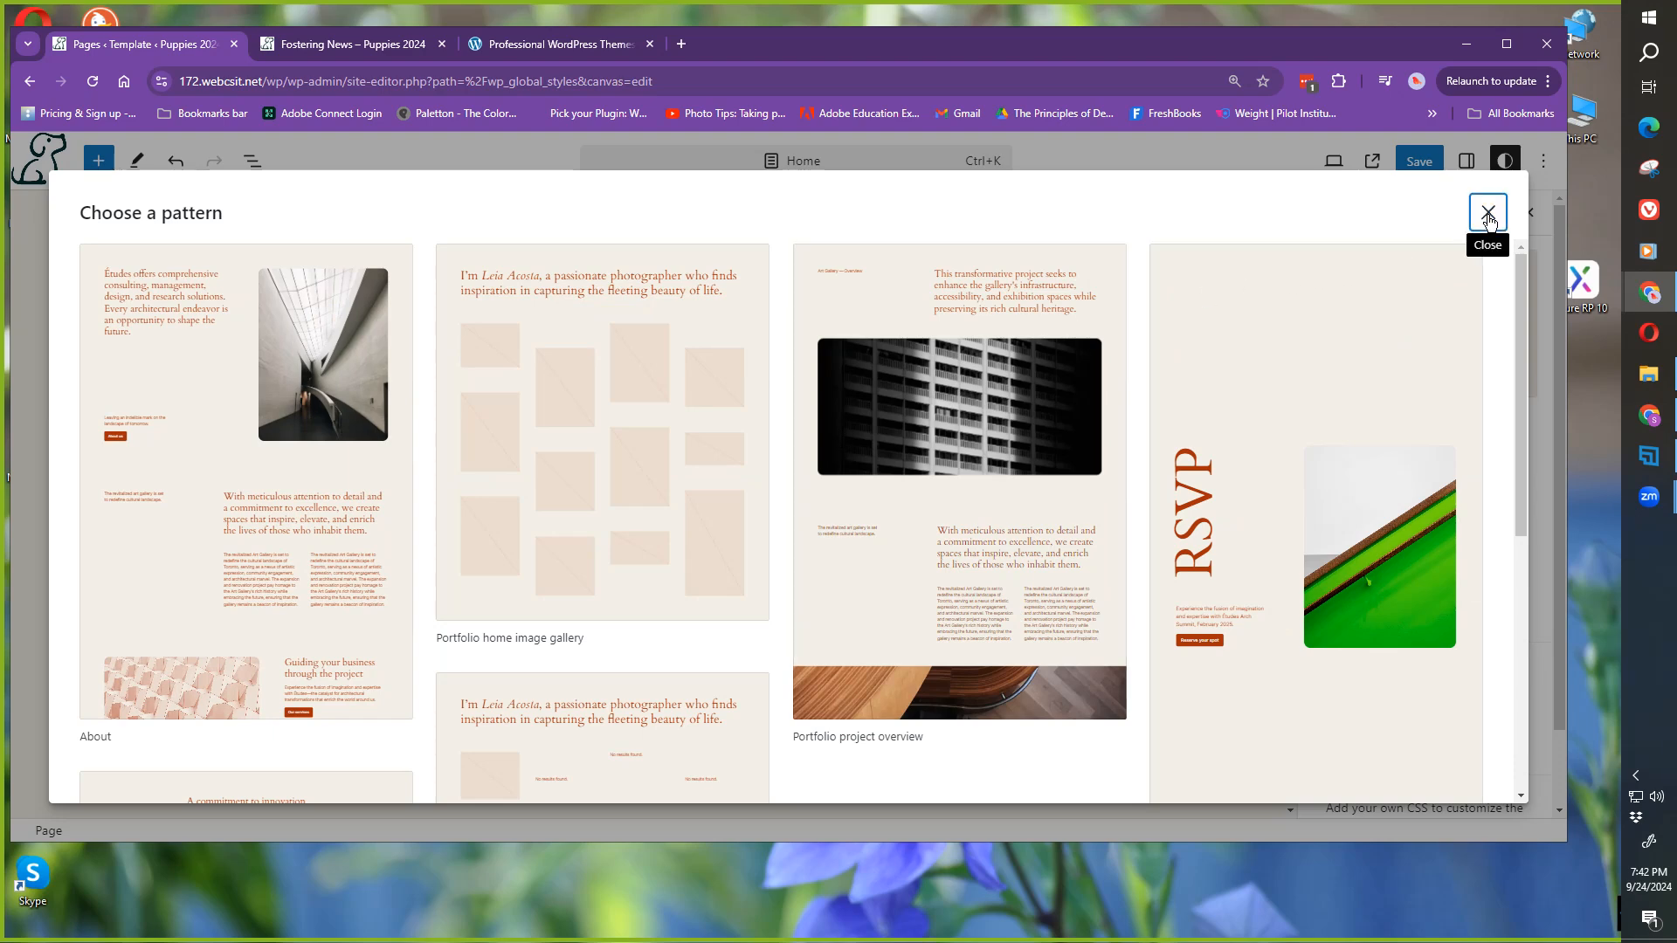
pyautogui.click(1489, 215)
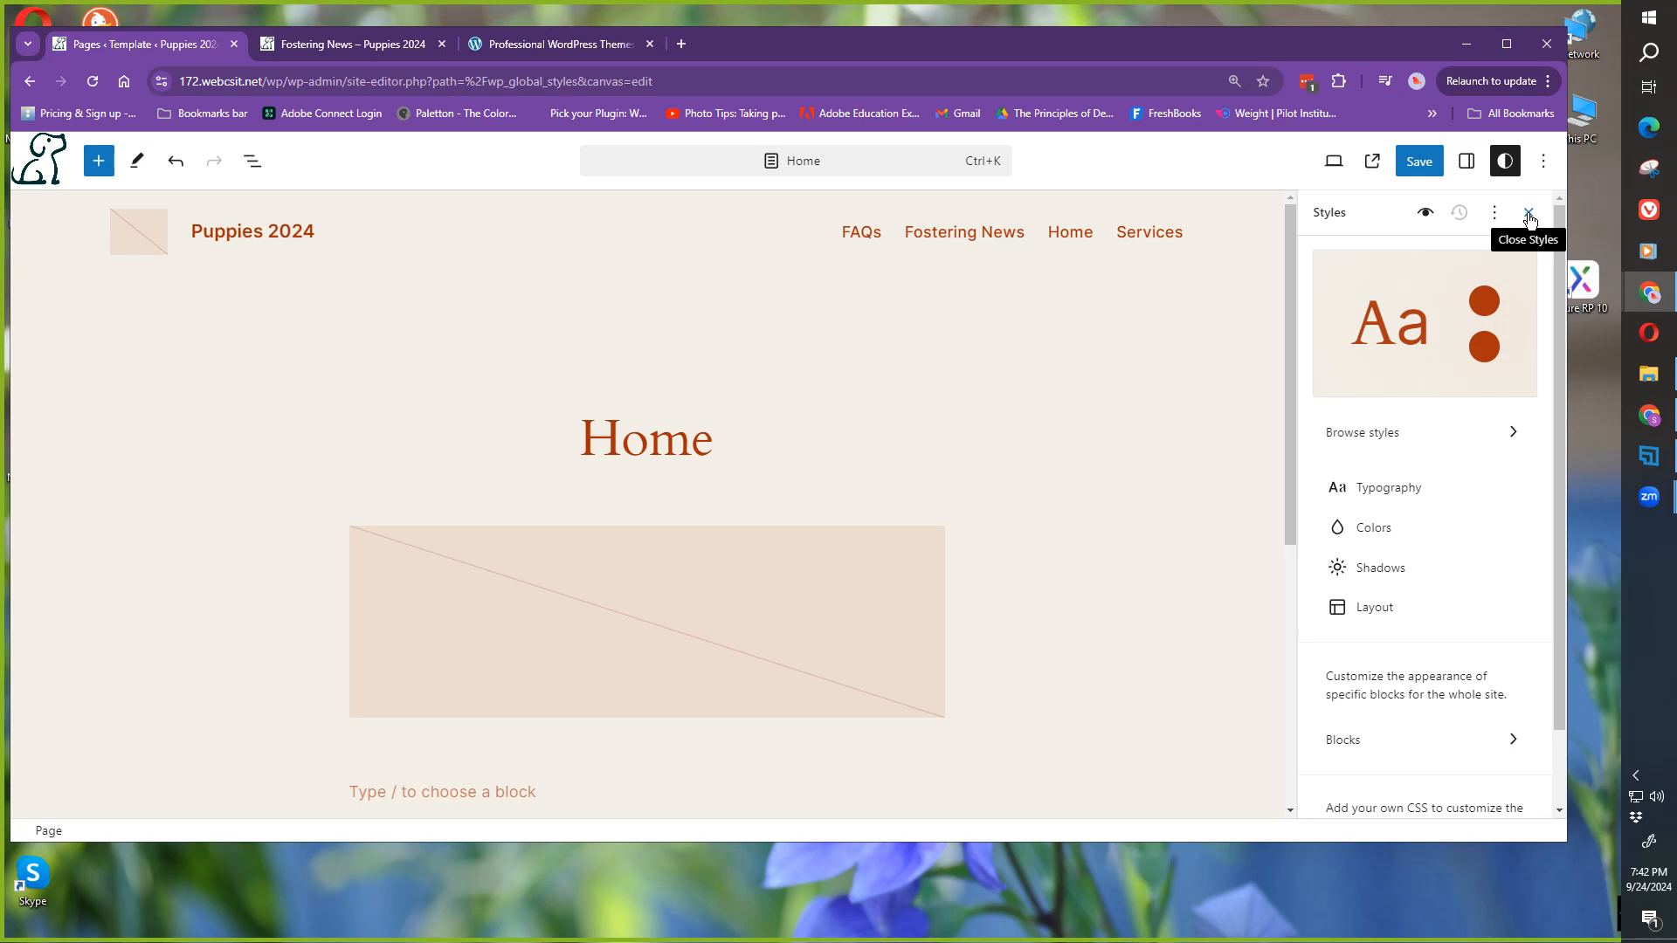
pyautogui.click(1530, 215)
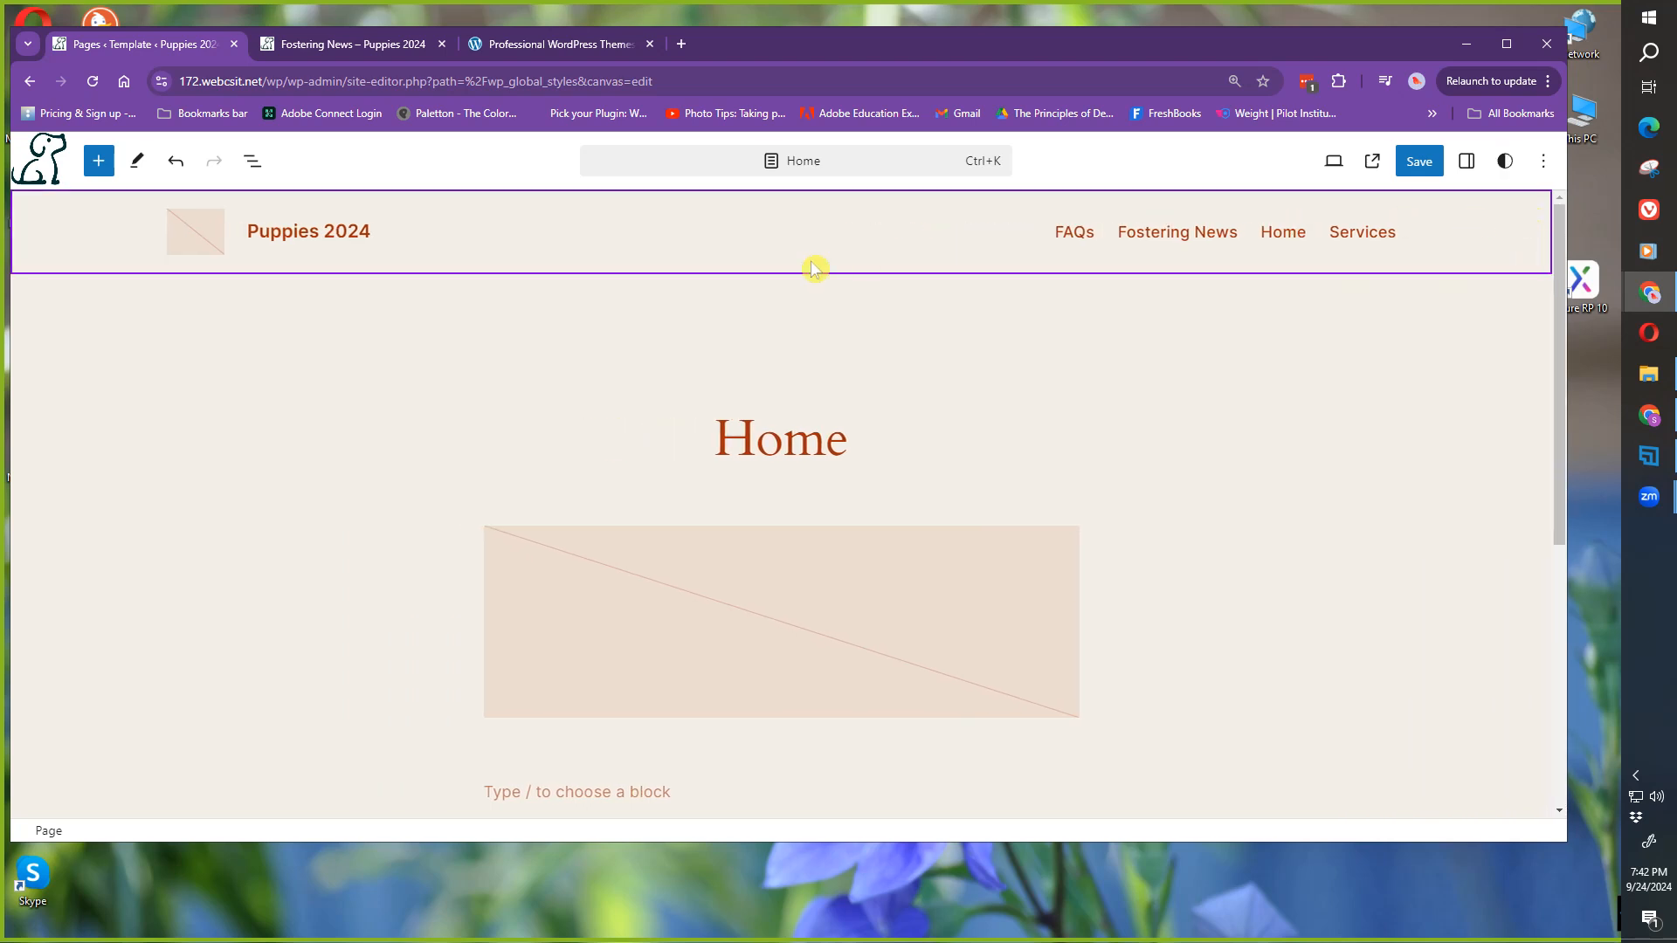
pyautogui.click(44, 175)
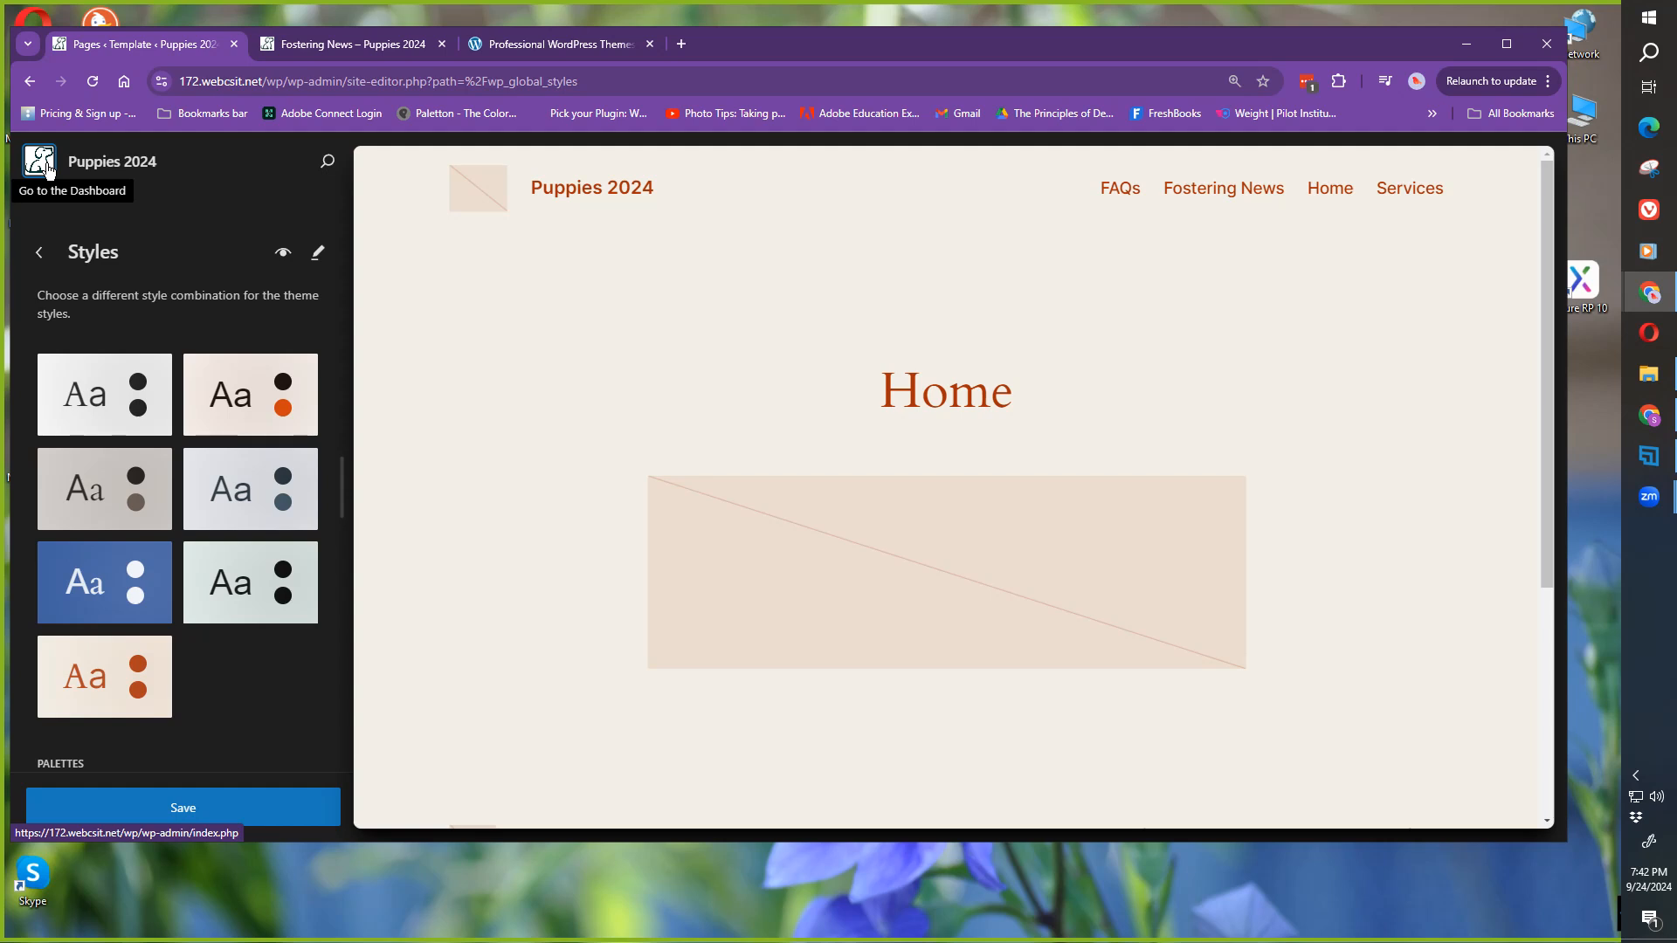
# Open the navigation menu items from Design and drag Home upward, bringing up Edit Page List.
pyautogui.click(40, 256)
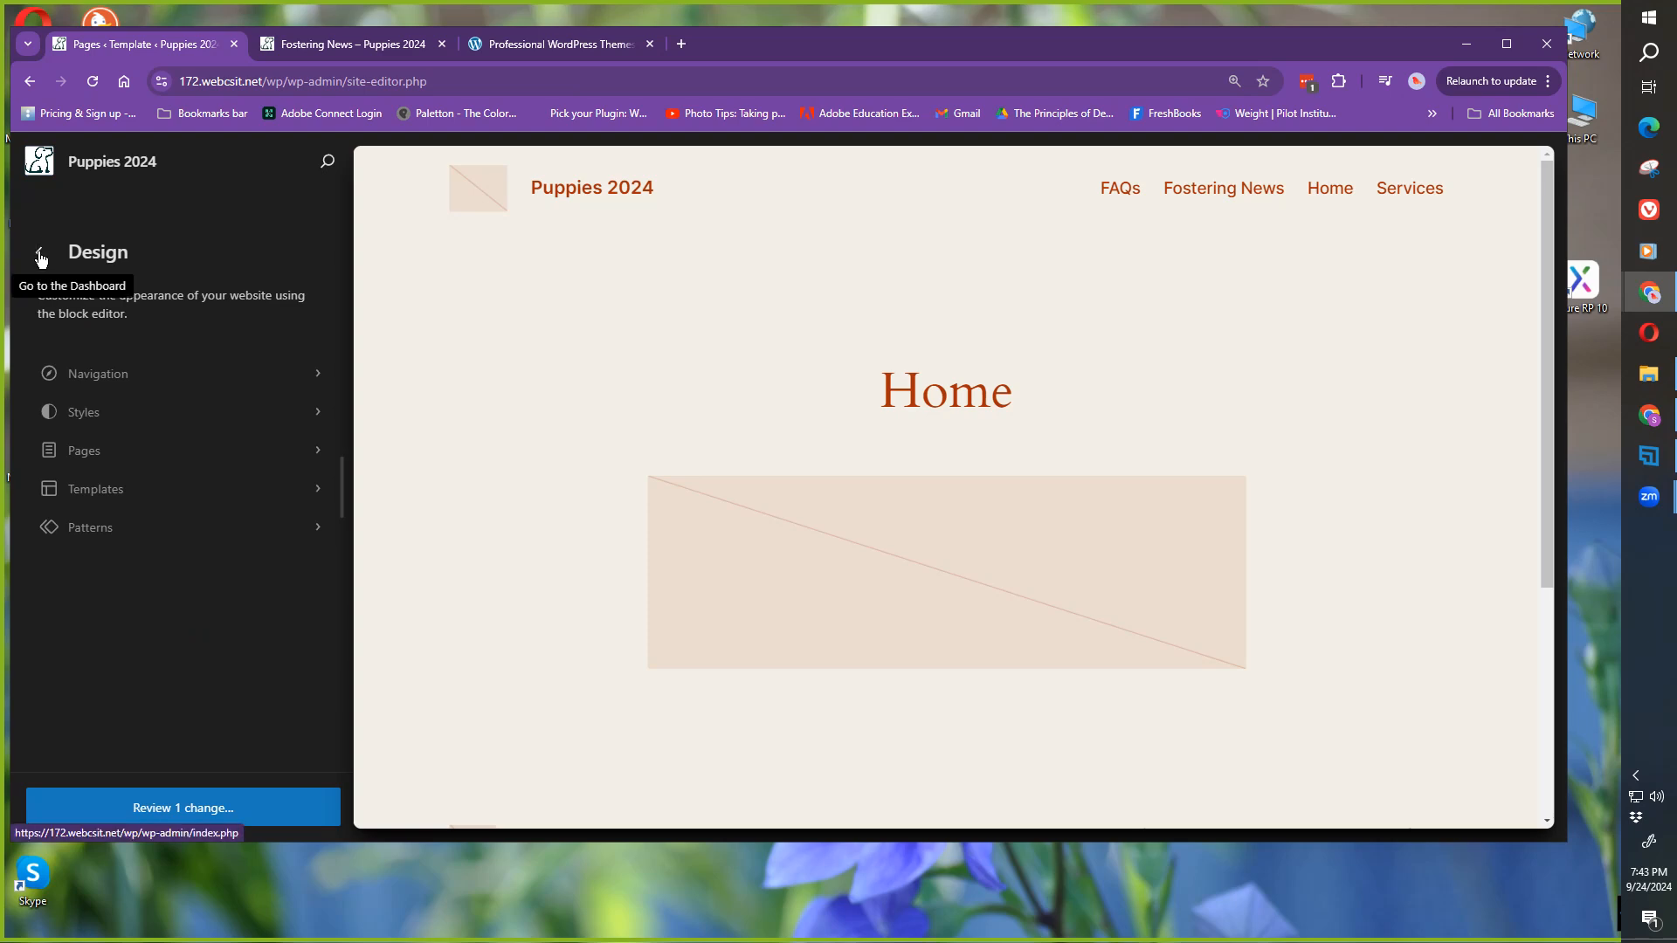
pyautogui.click(92, 375)
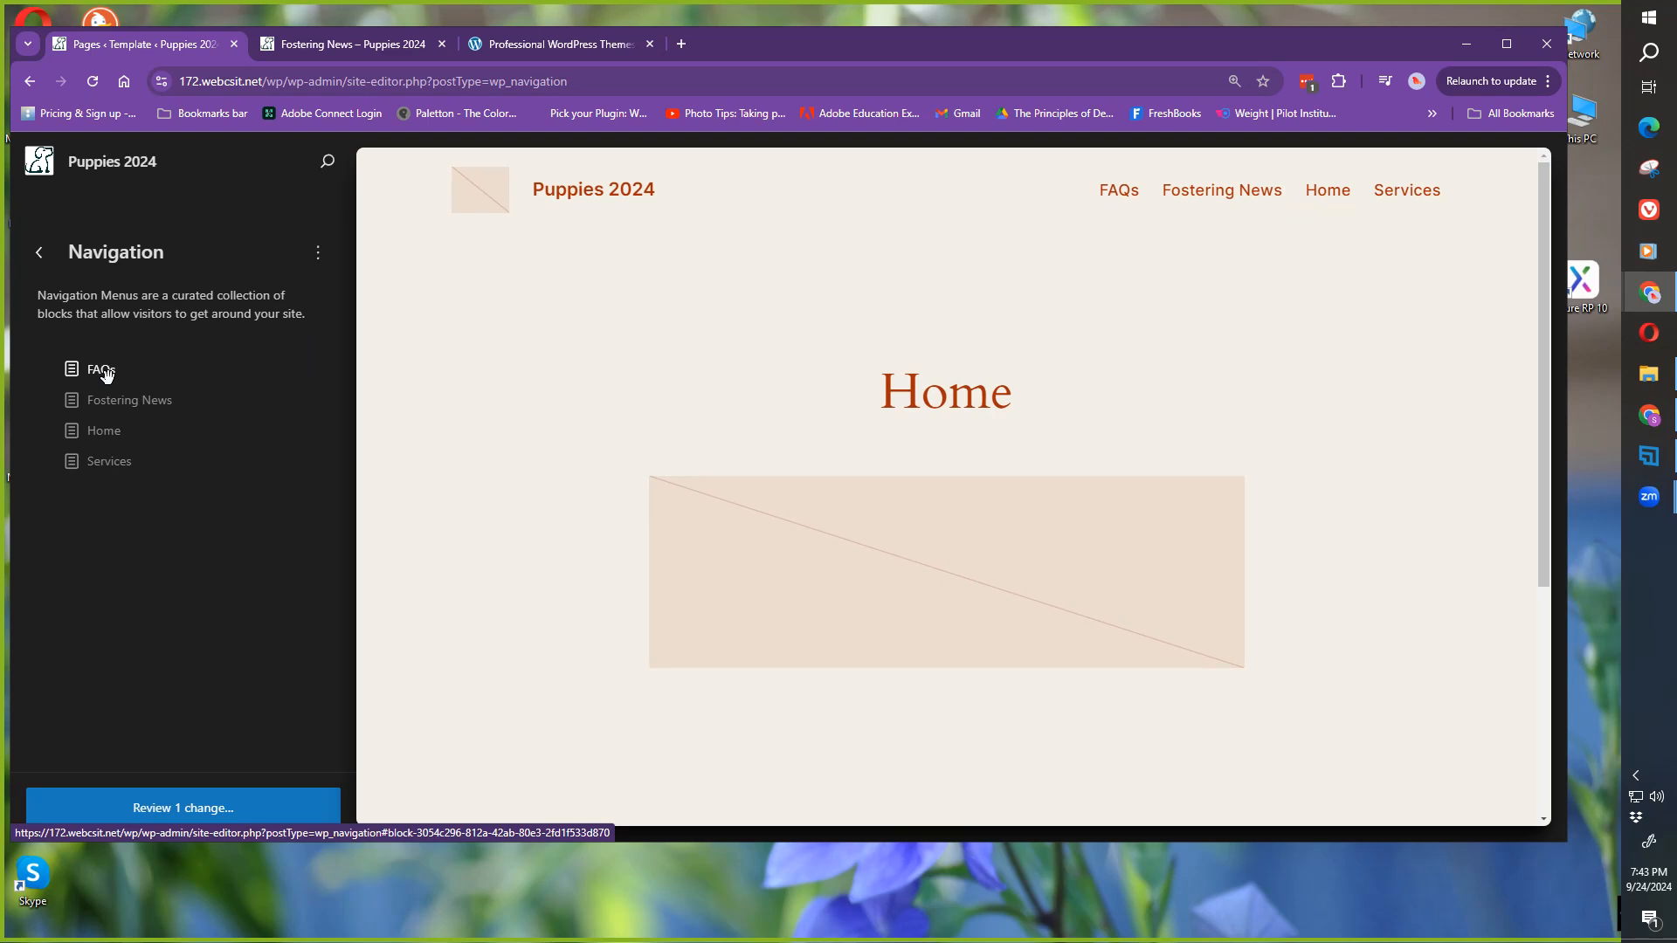
pyautogui.click(96, 433)
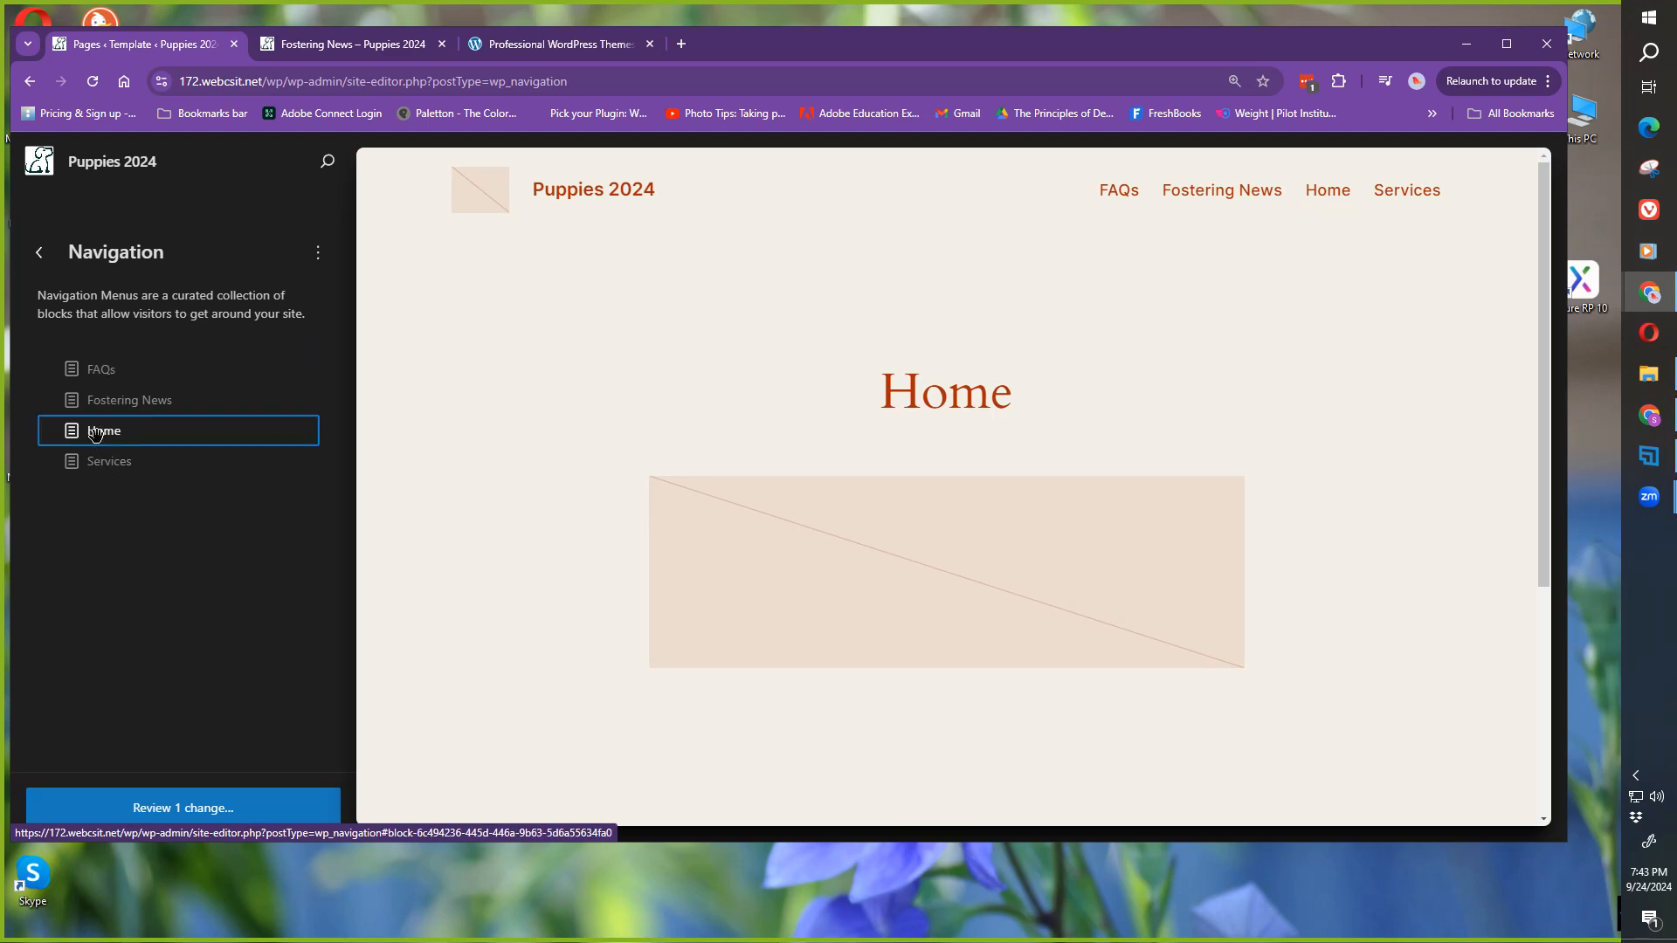
pyautogui.moveTo(96, 434); pyautogui.dragTo(67, 344)
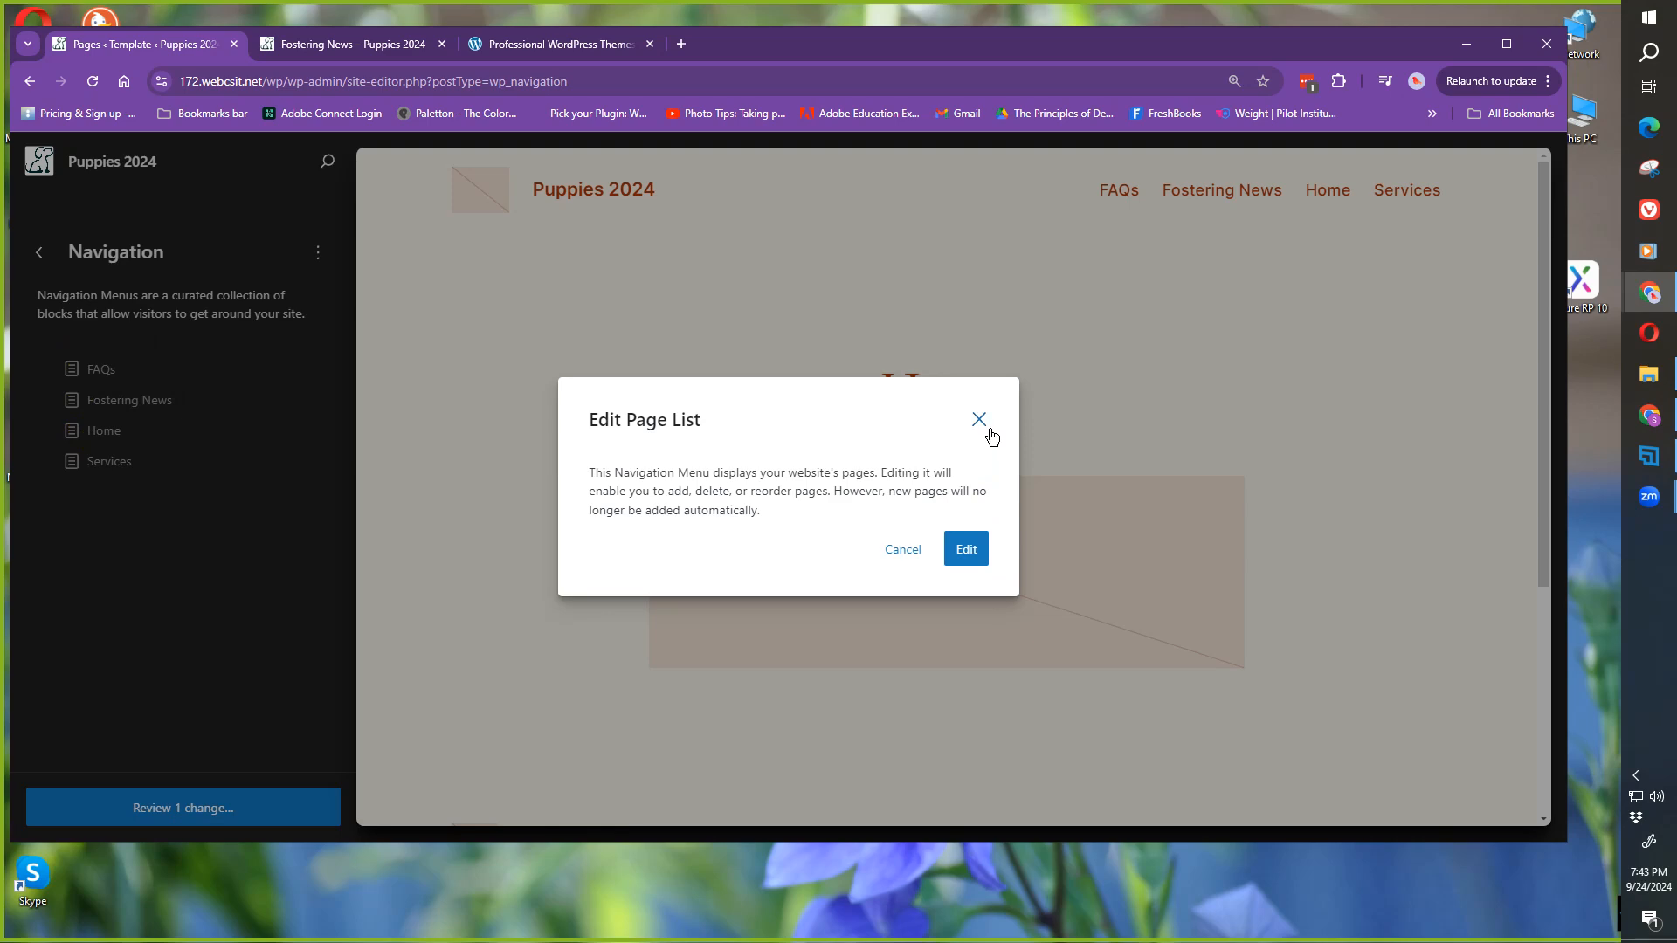
# Allow page list editing, move Home to the top, and move FAQs below Fostering News.
pyautogui.click(966, 550)
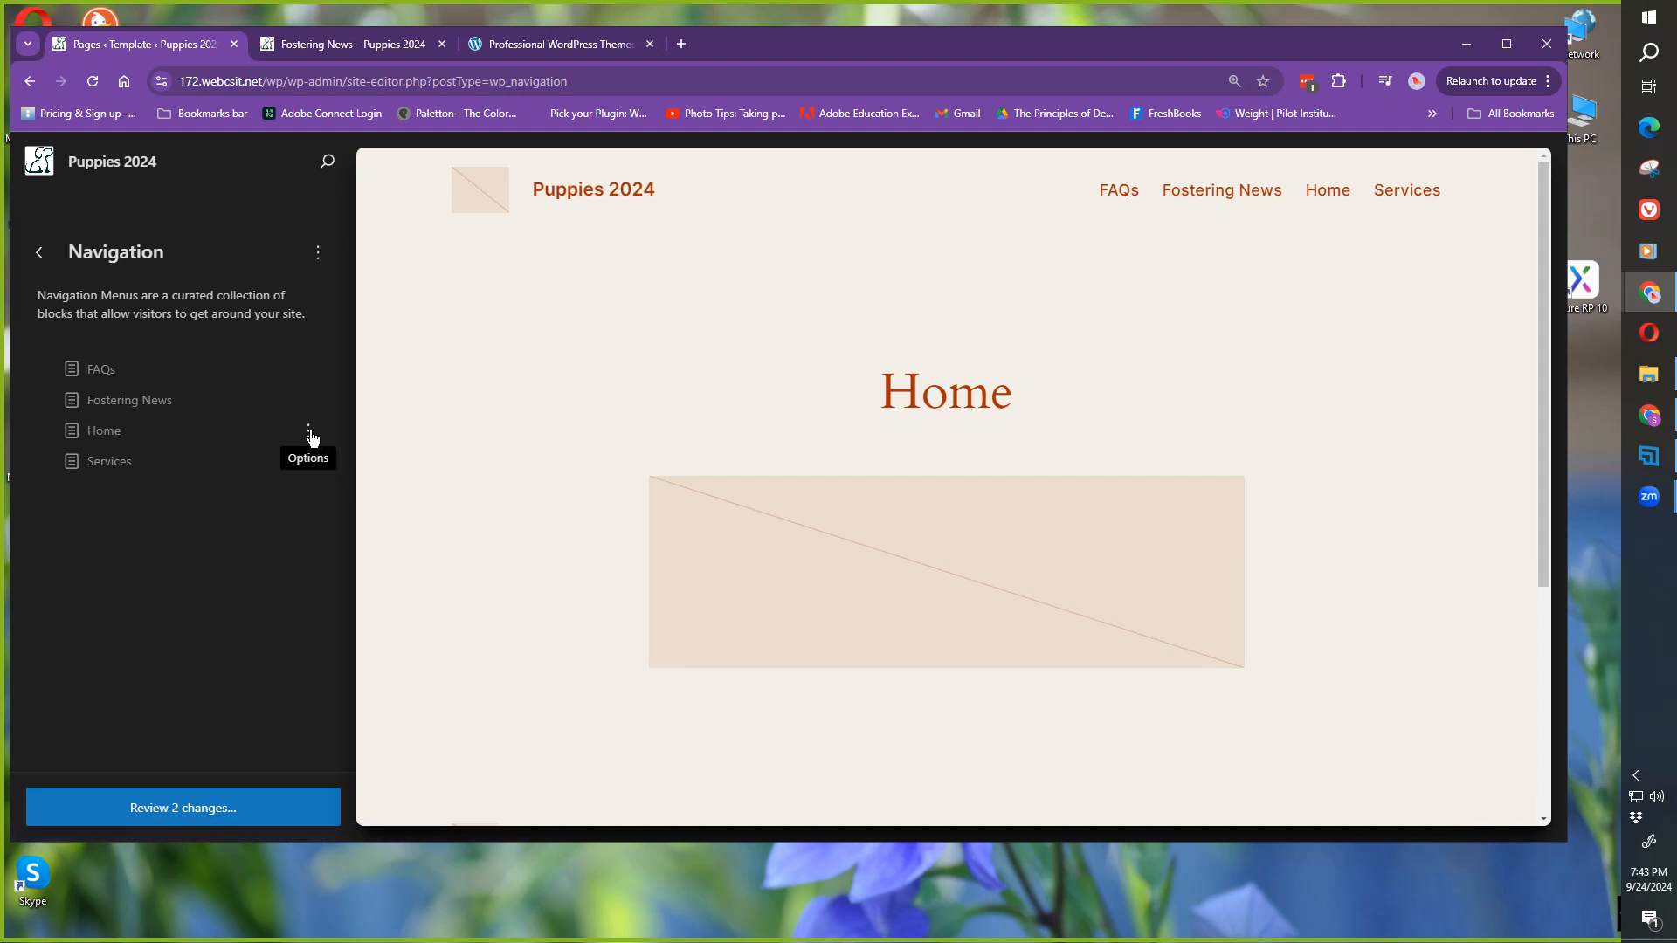
pyautogui.click(310, 434)
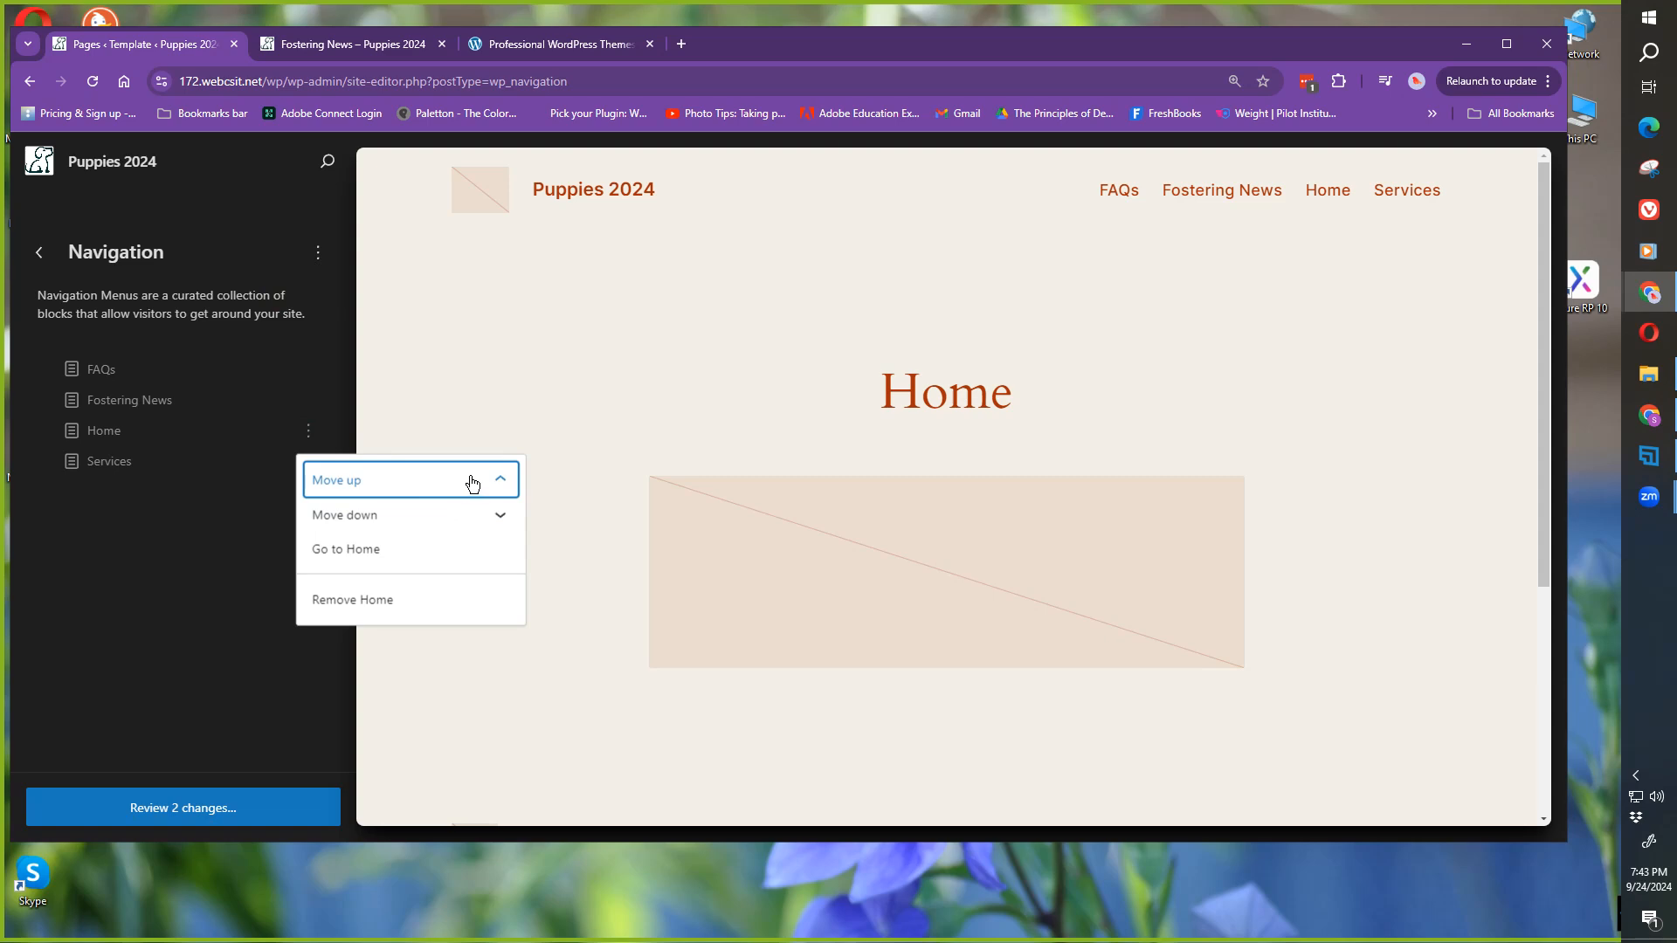
pyautogui.click(505, 487)
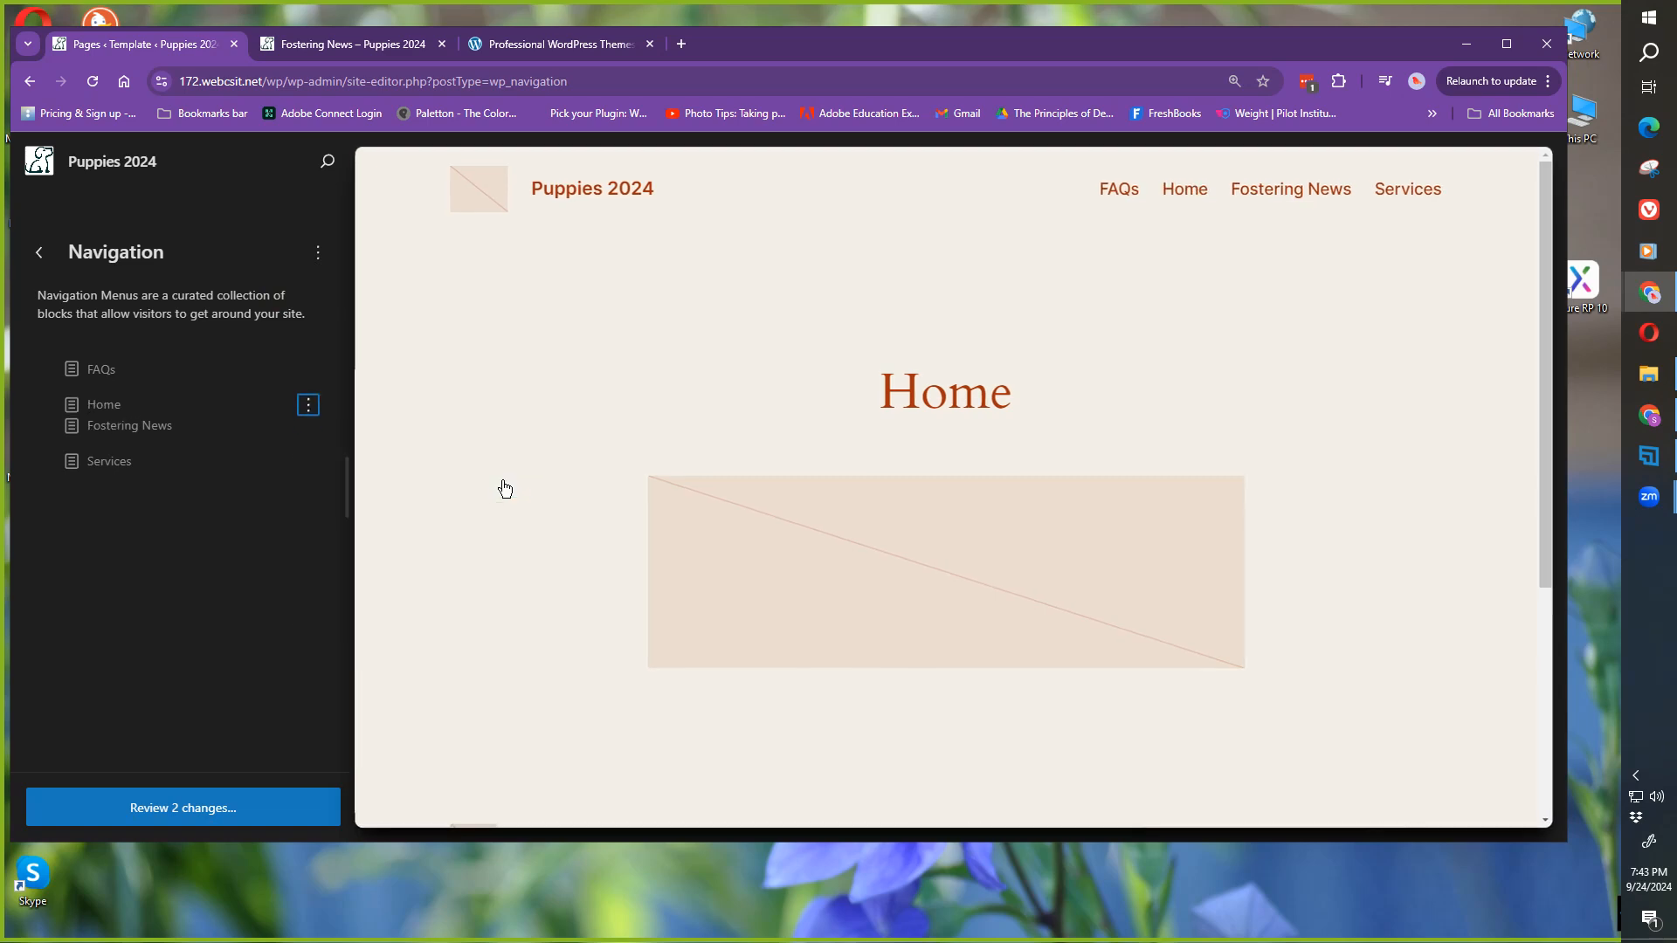
pyautogui.click(310, 403)
pyautogui.click(455, 454)
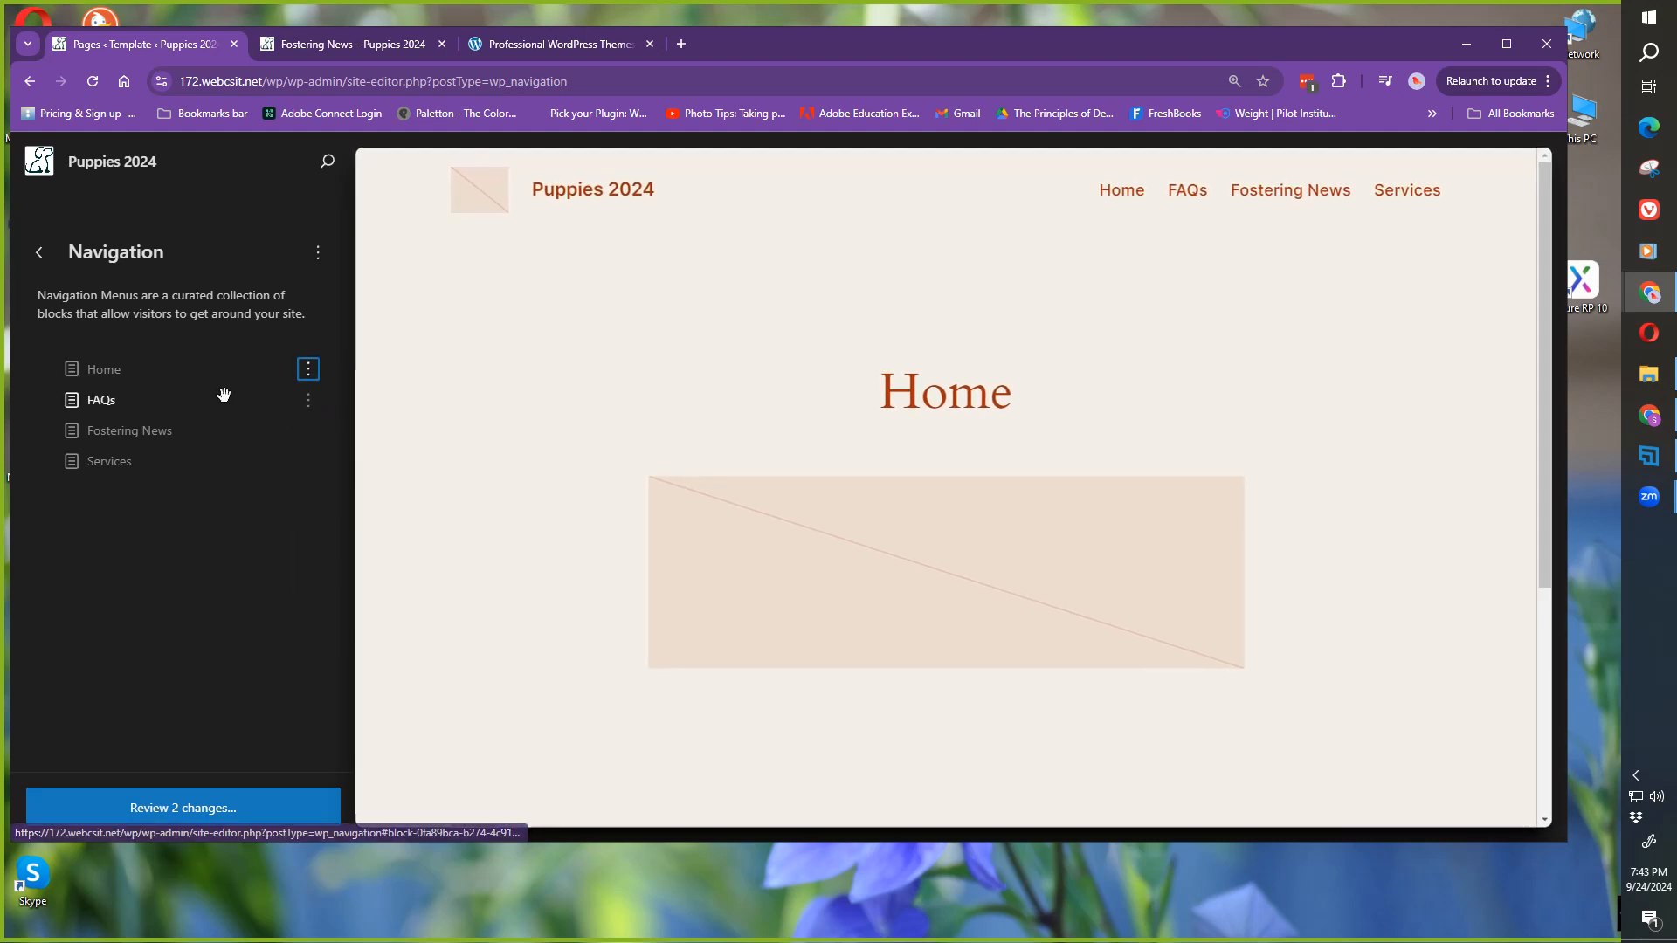
pyautogui.click(309, 400)
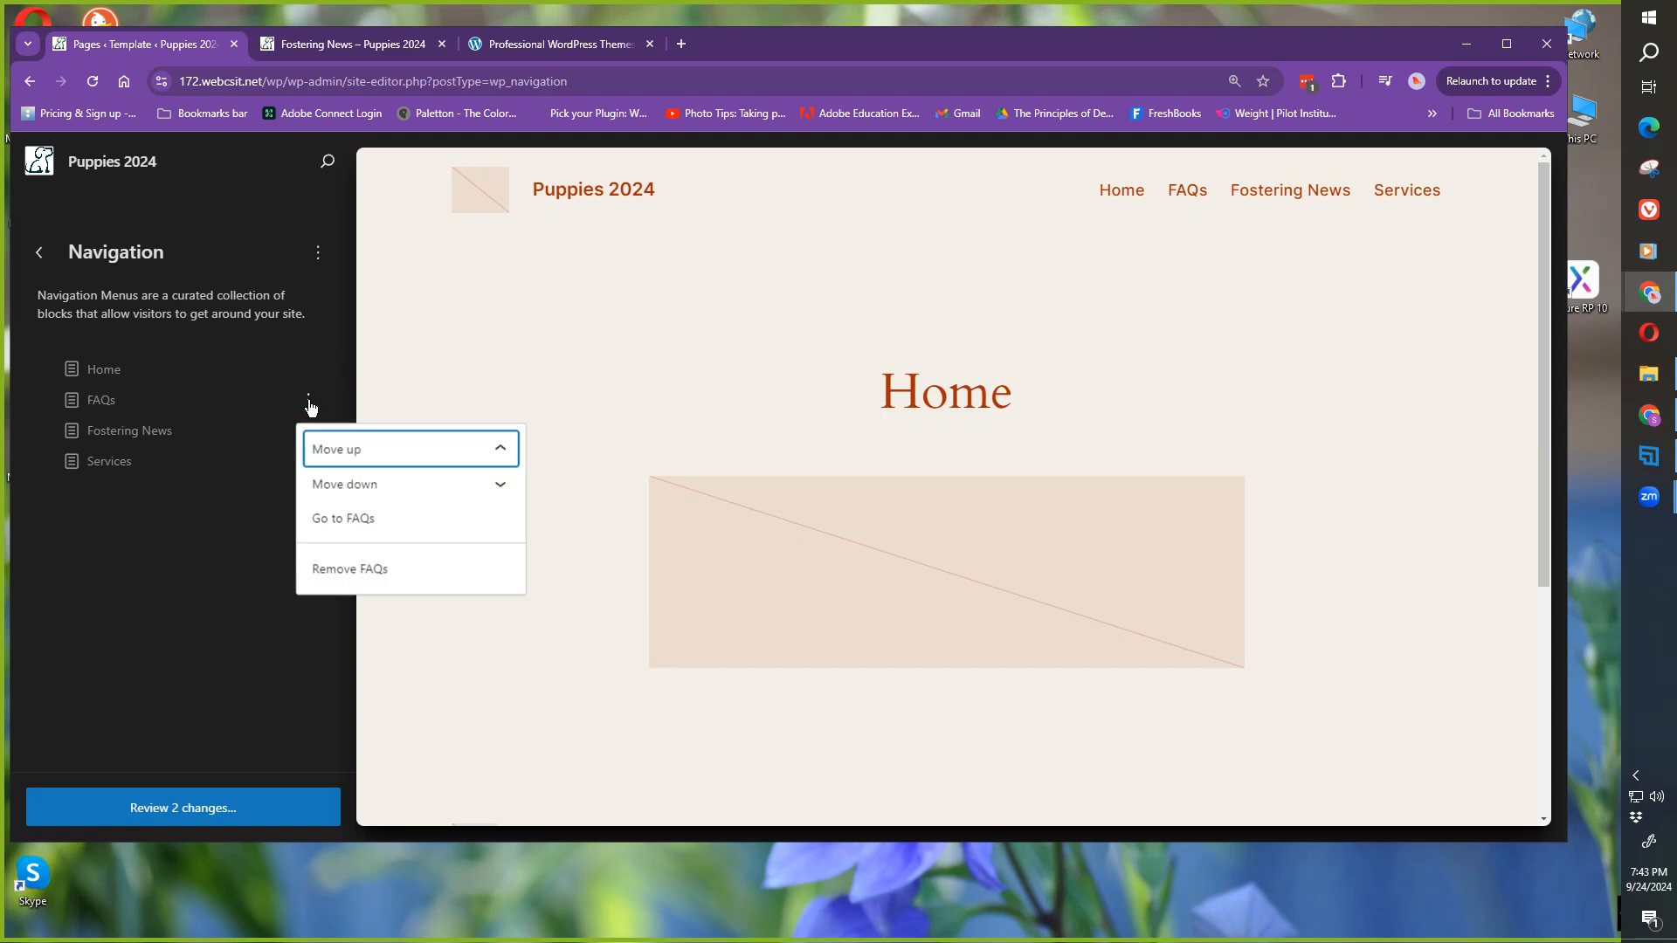
pyautogui.click(340, 486)
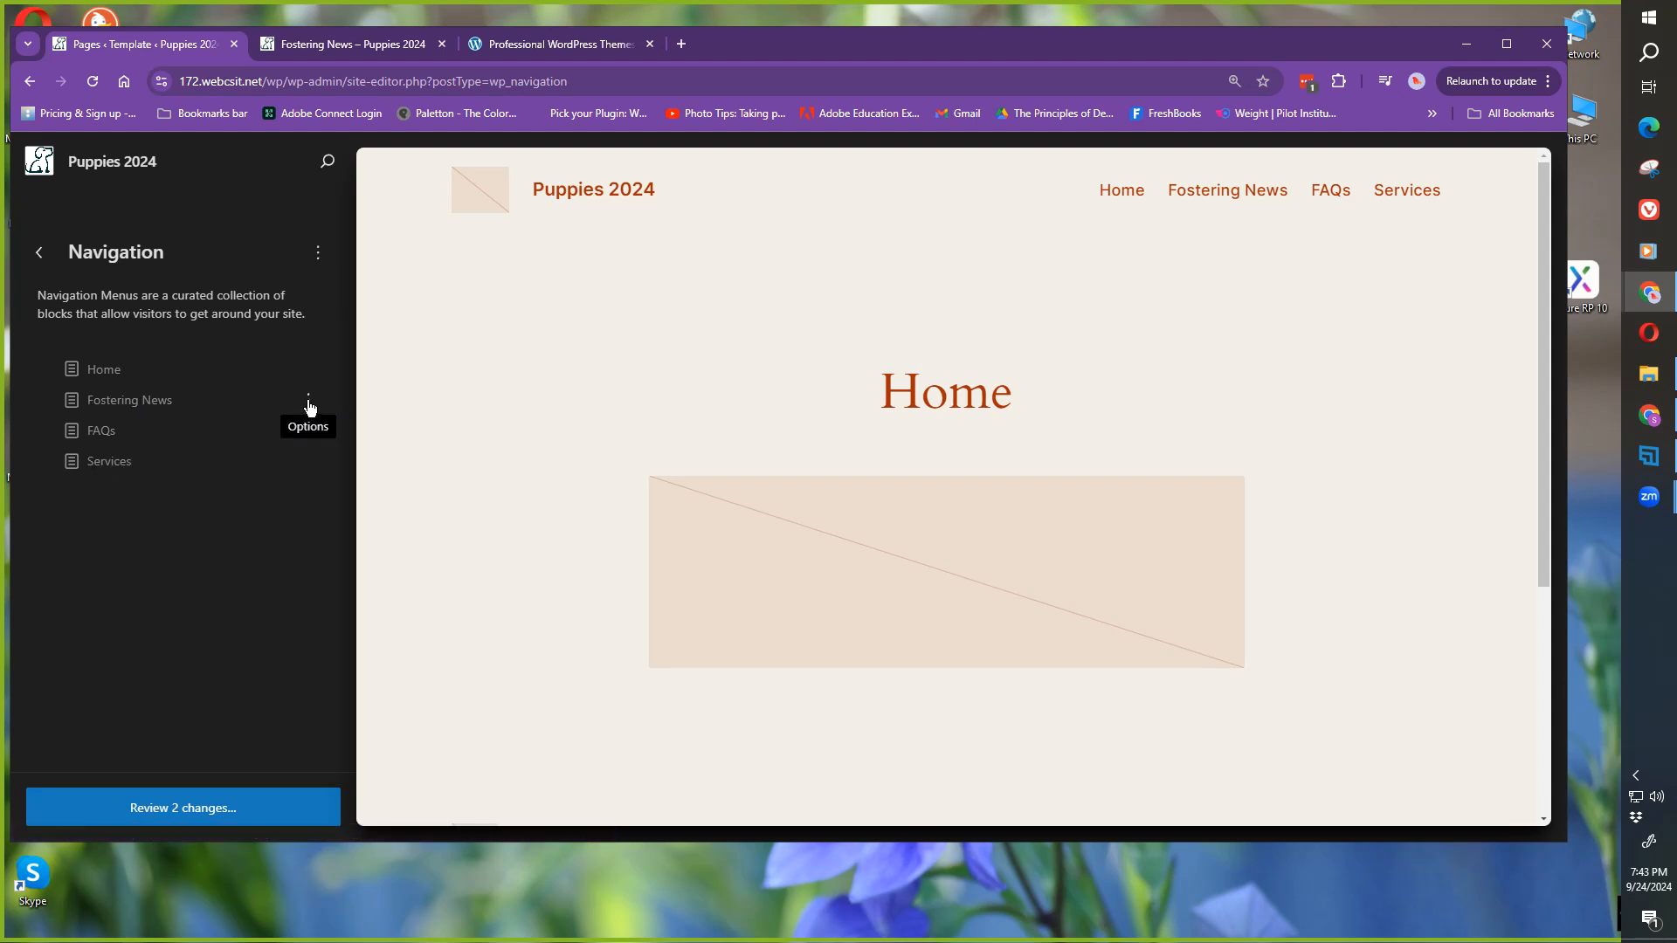
# Drag Fostering News below Services for Home, FAQs, Services, Fostering News, then try returning to the dashboard.
pyautogui.click(309, 401)
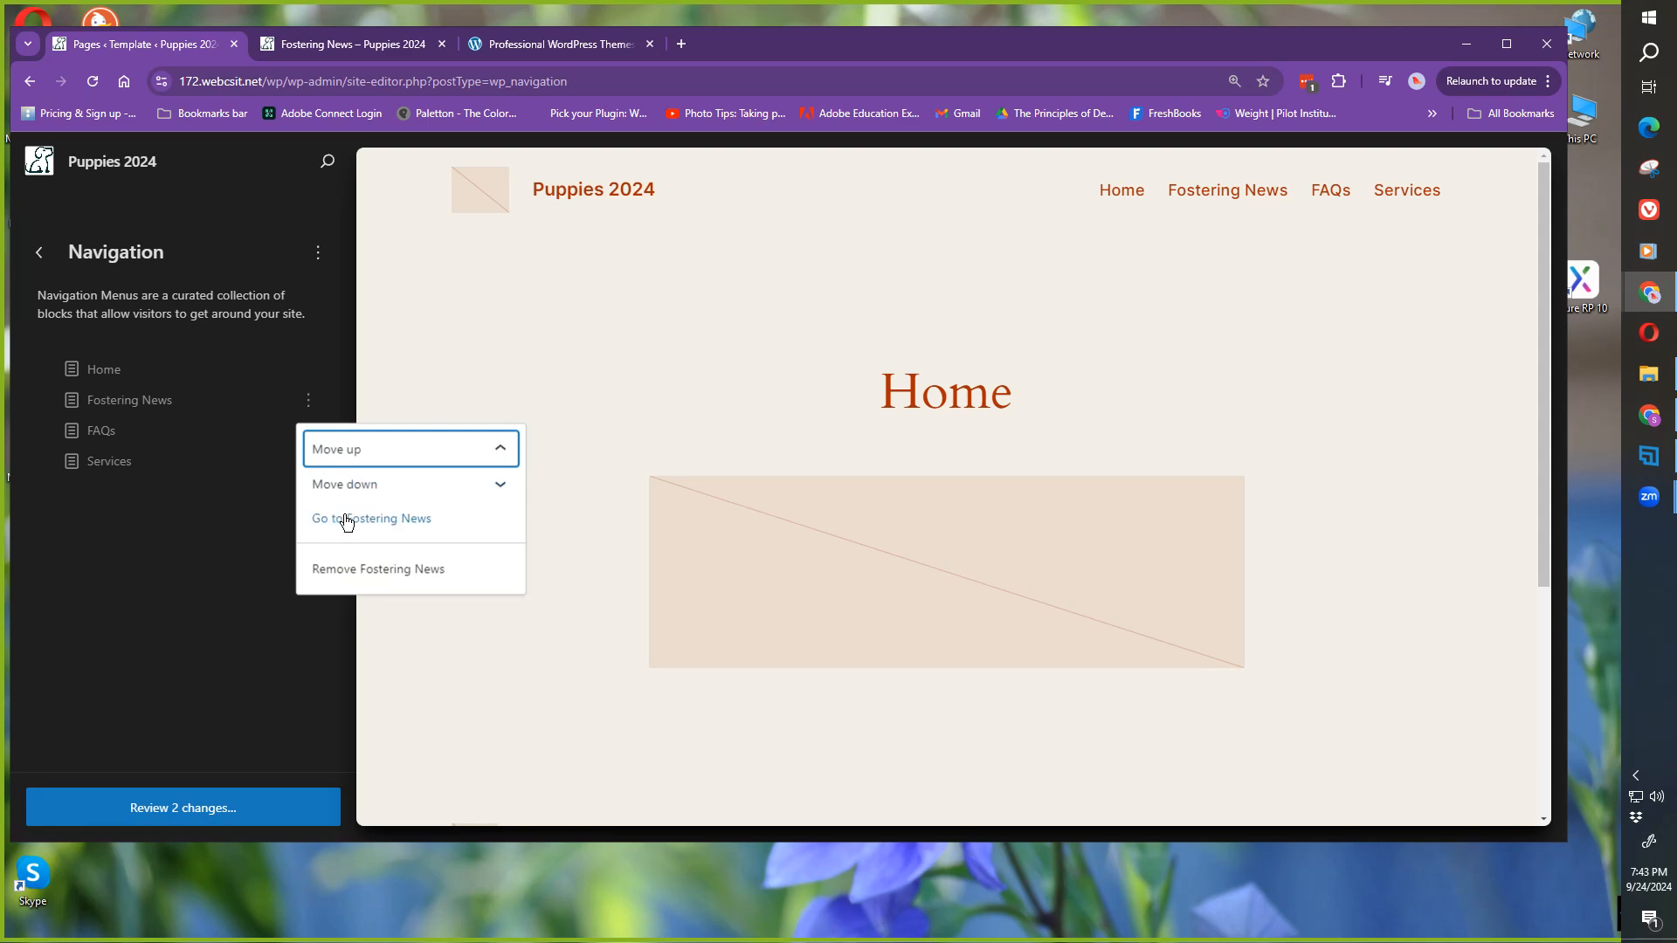
pyautogui.click(73, 404)
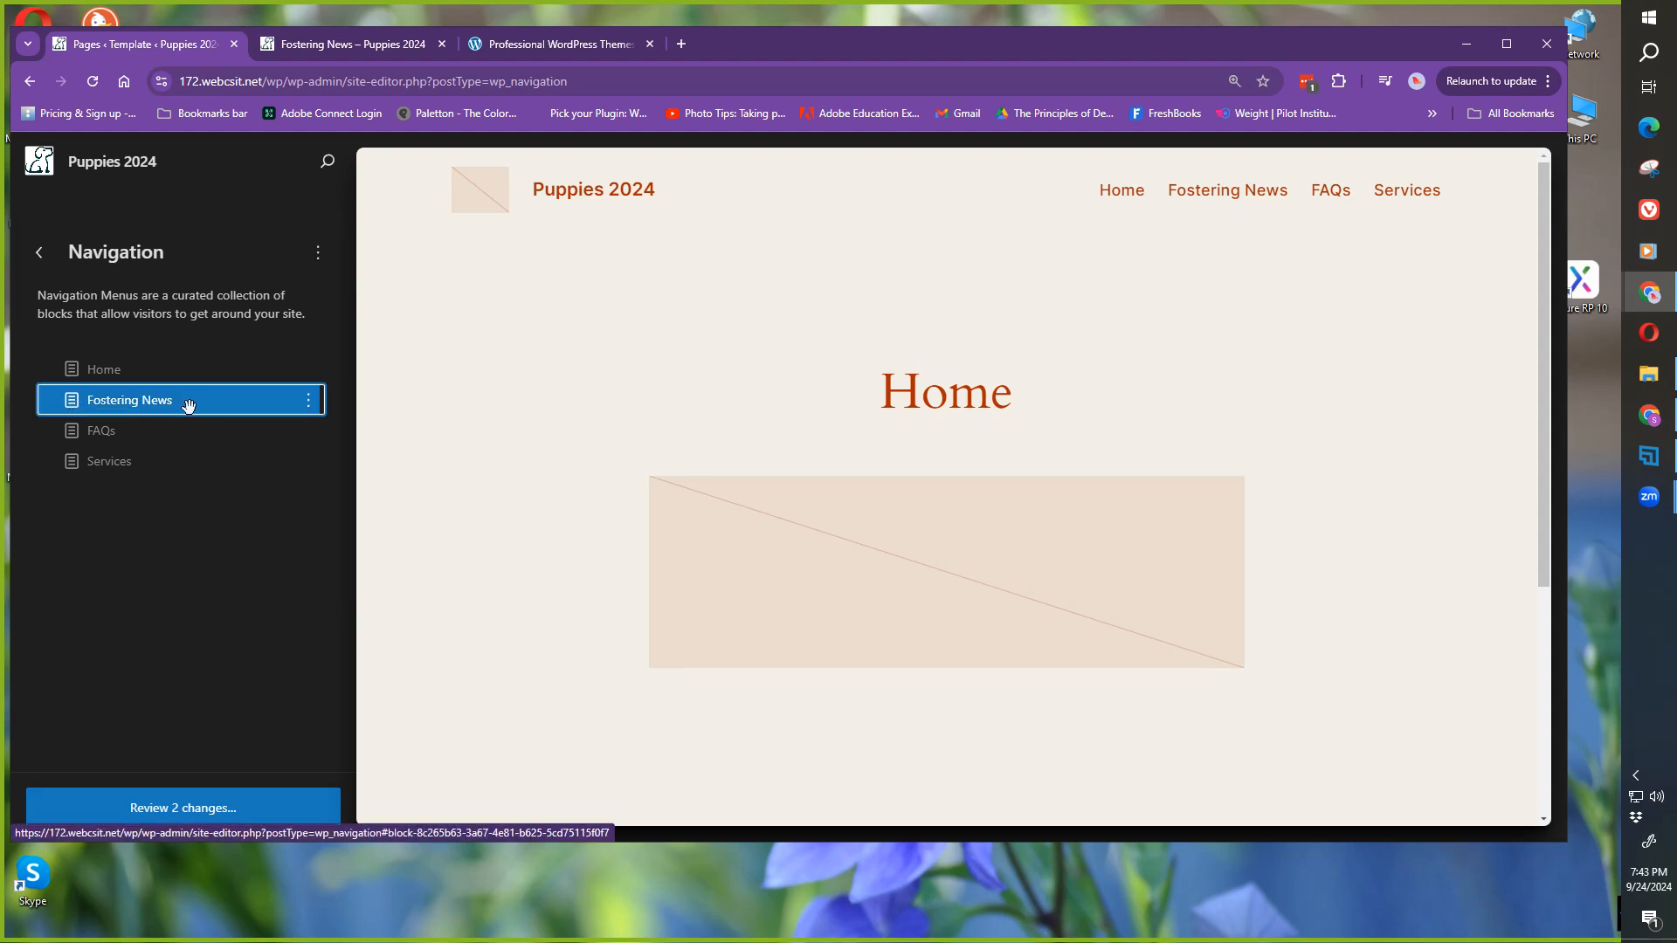
pyautogui.moveTo(71, 400); pyautogui.dragTo(70, 474)
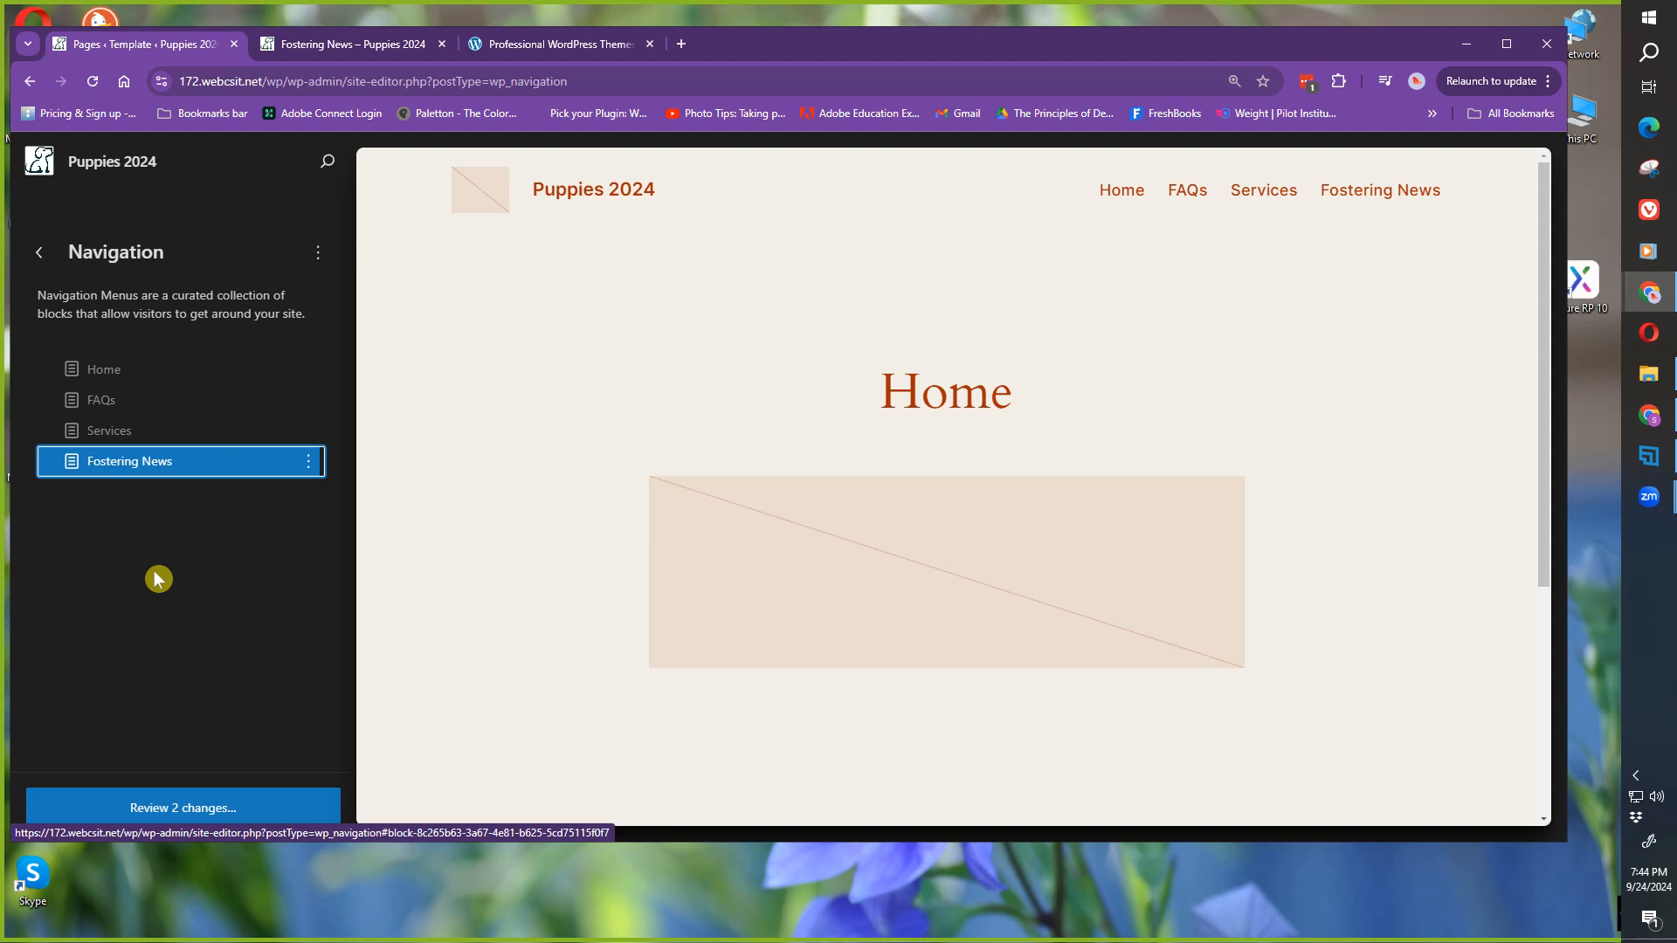
pyautogui.click(195, 520)
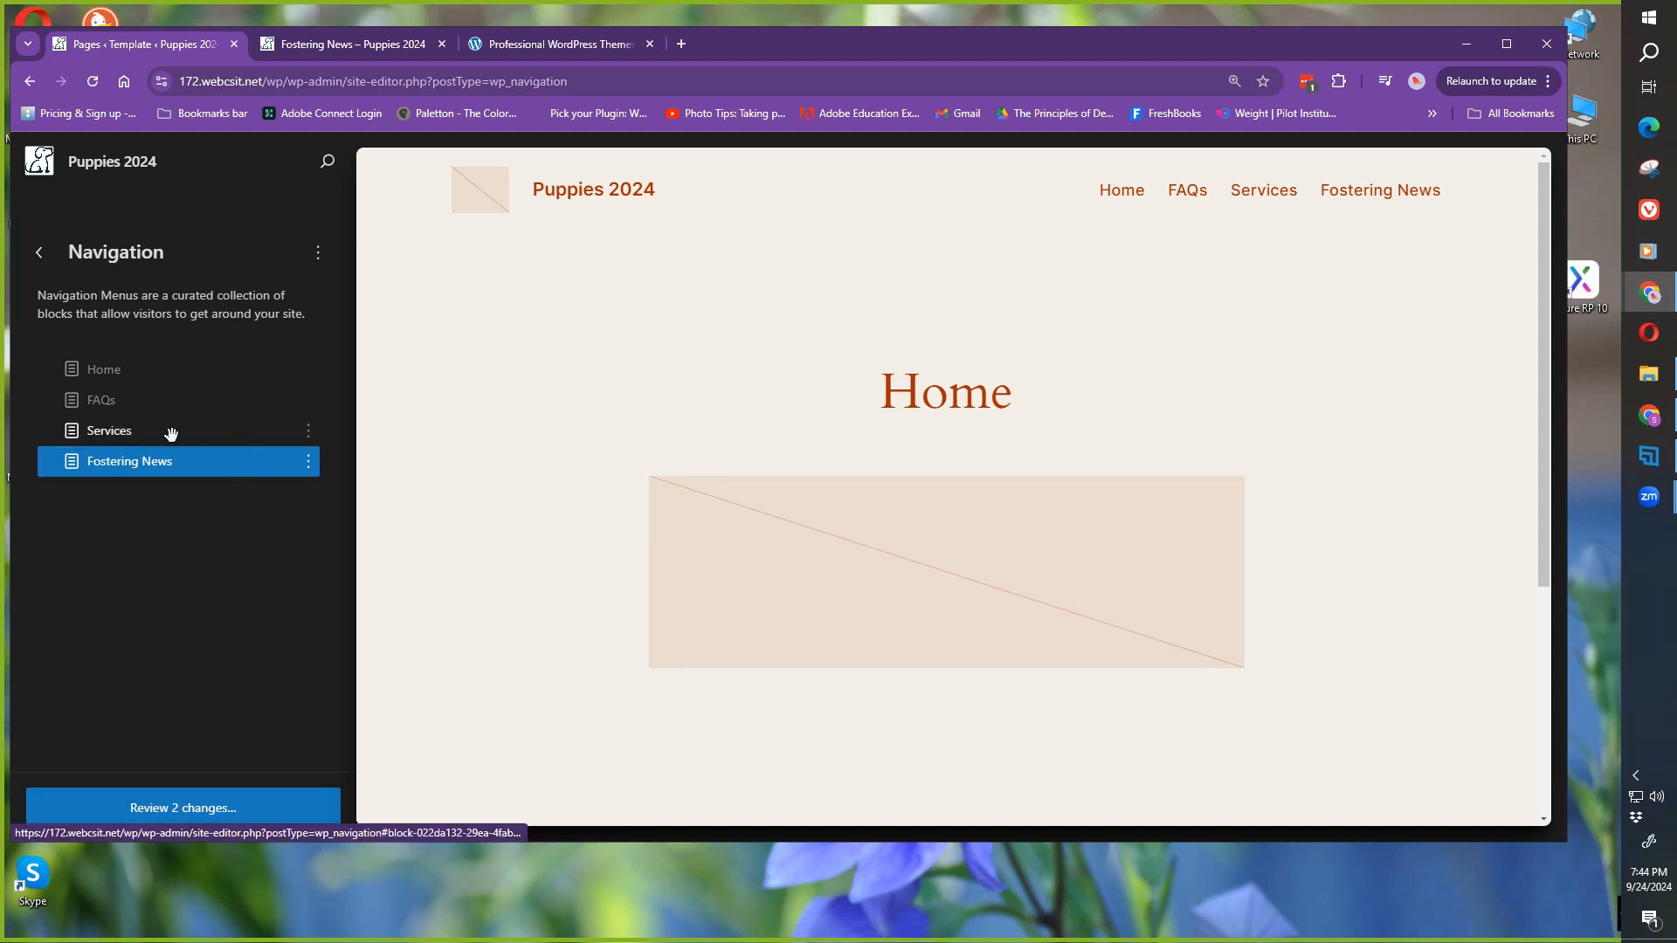
pyautogui.click(140, 437)
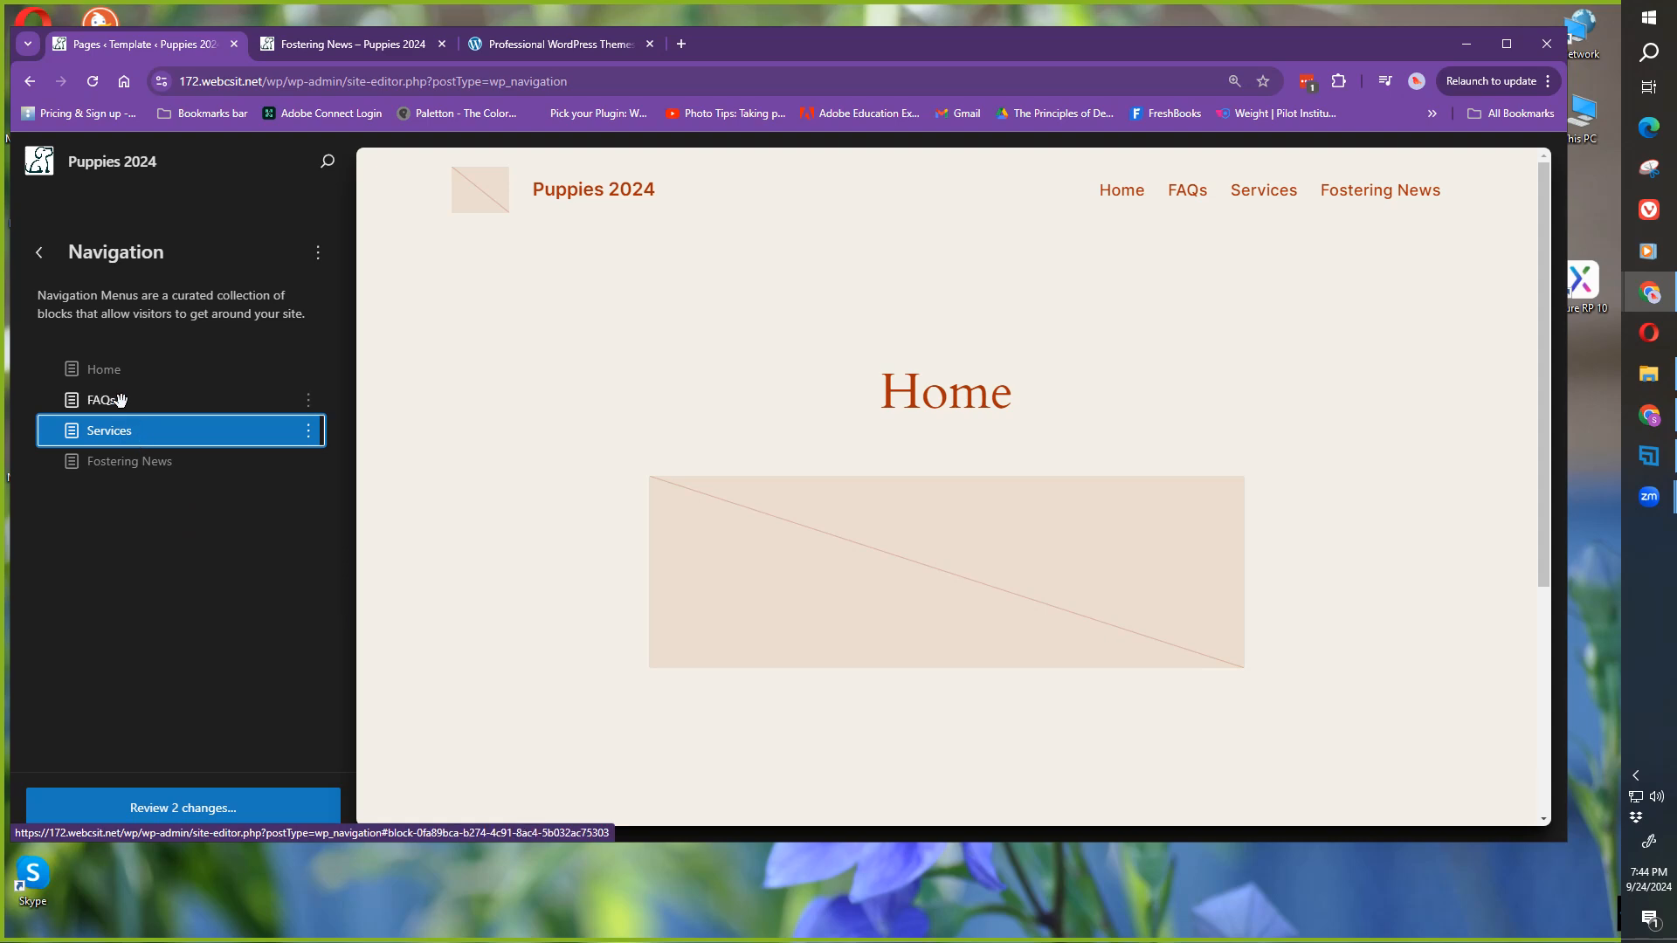
pyautogui.click(120, 400)
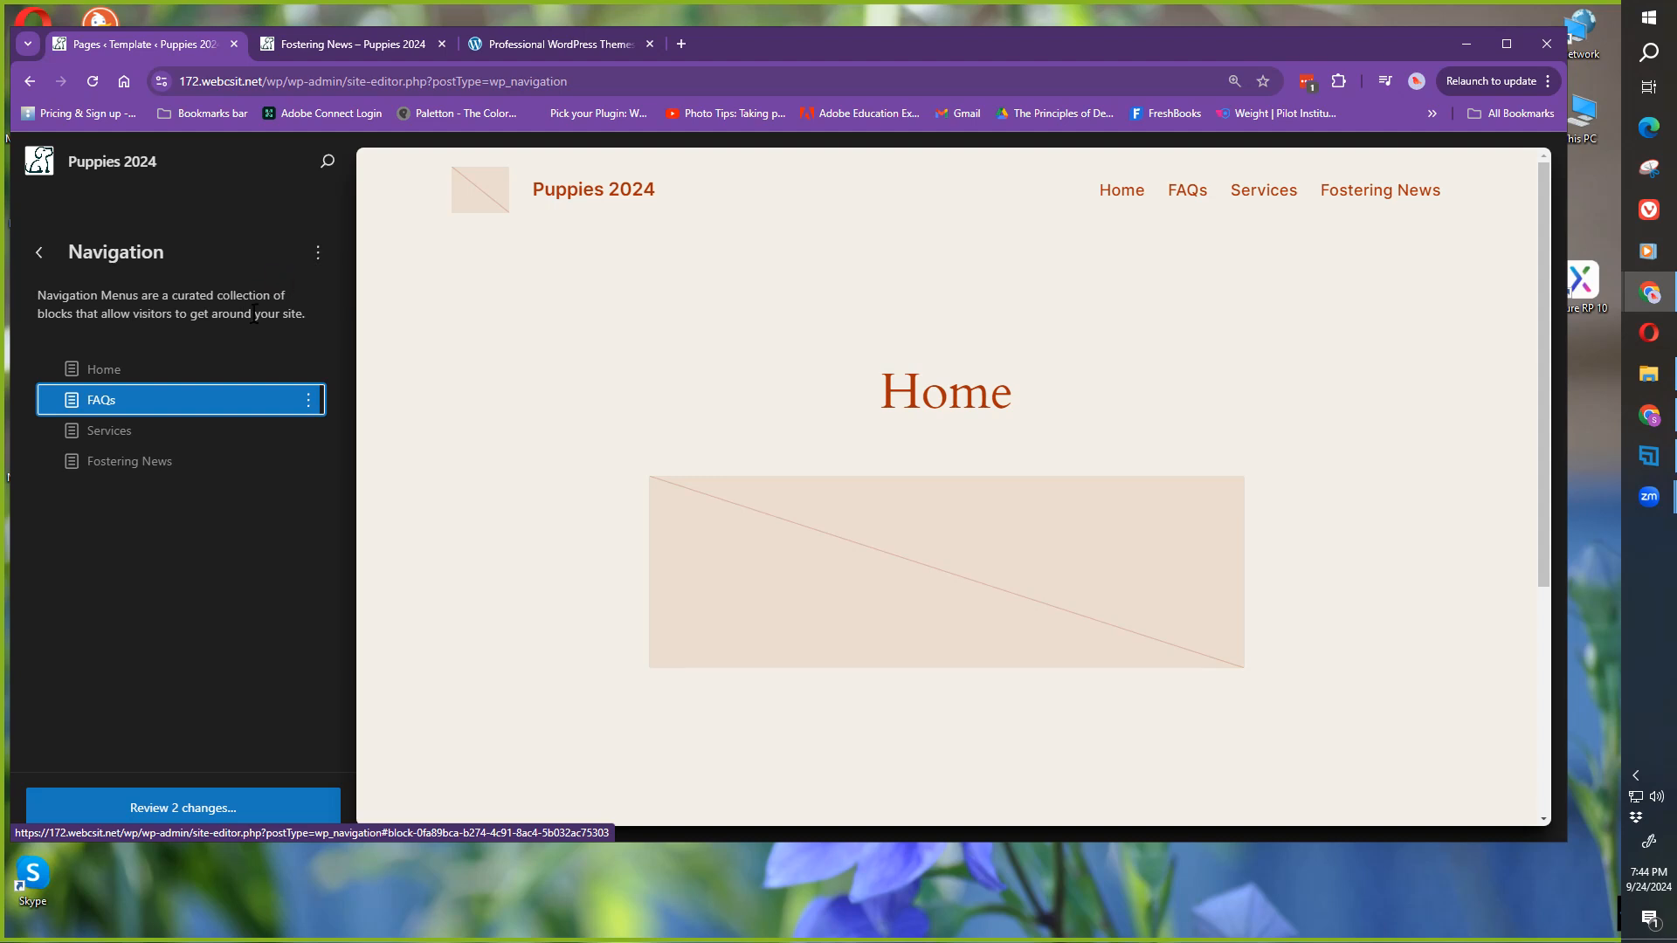
pyautogui.click(265, 366)
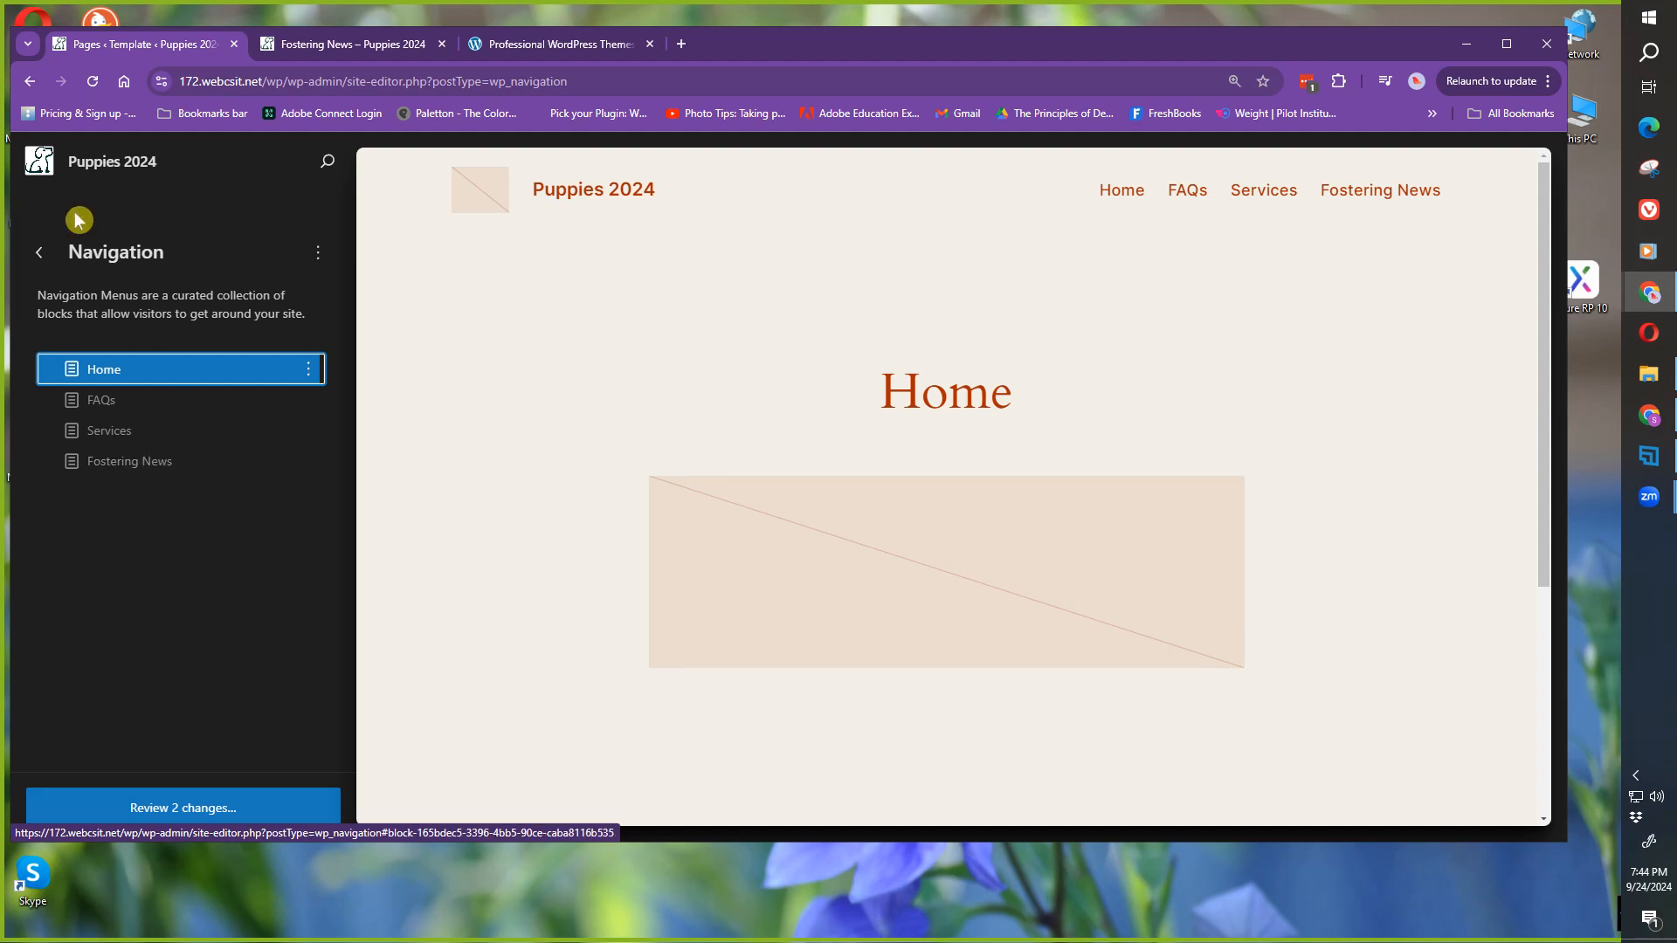
pyautogui.click(38, 252)
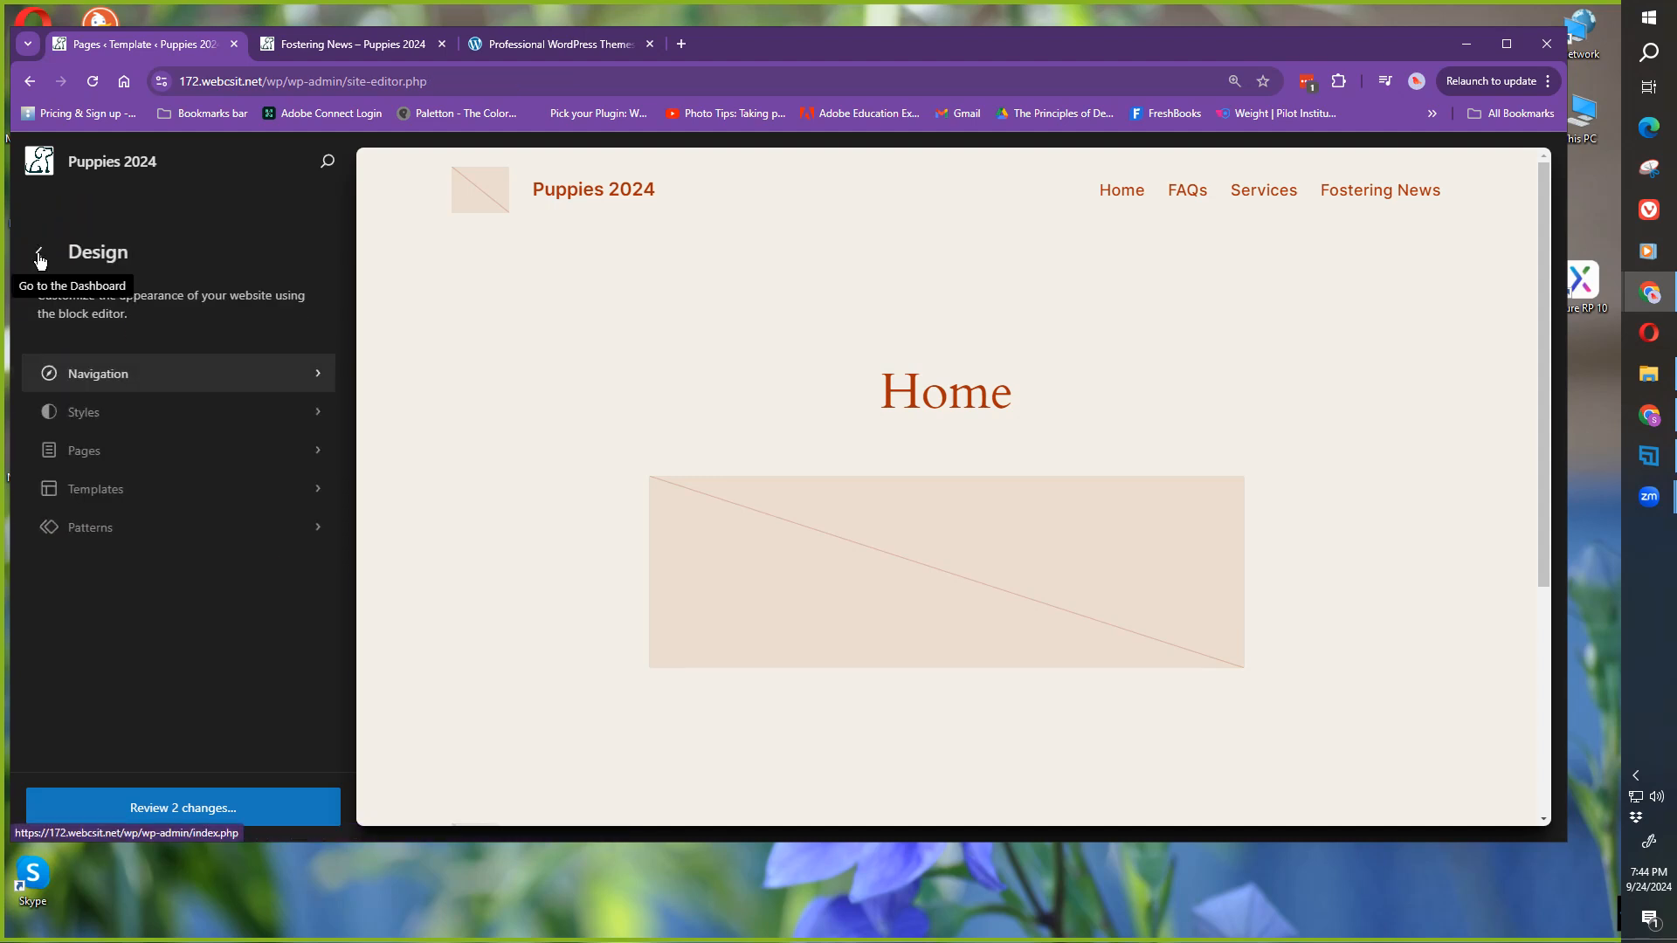
pyautogui.click(39, 253)
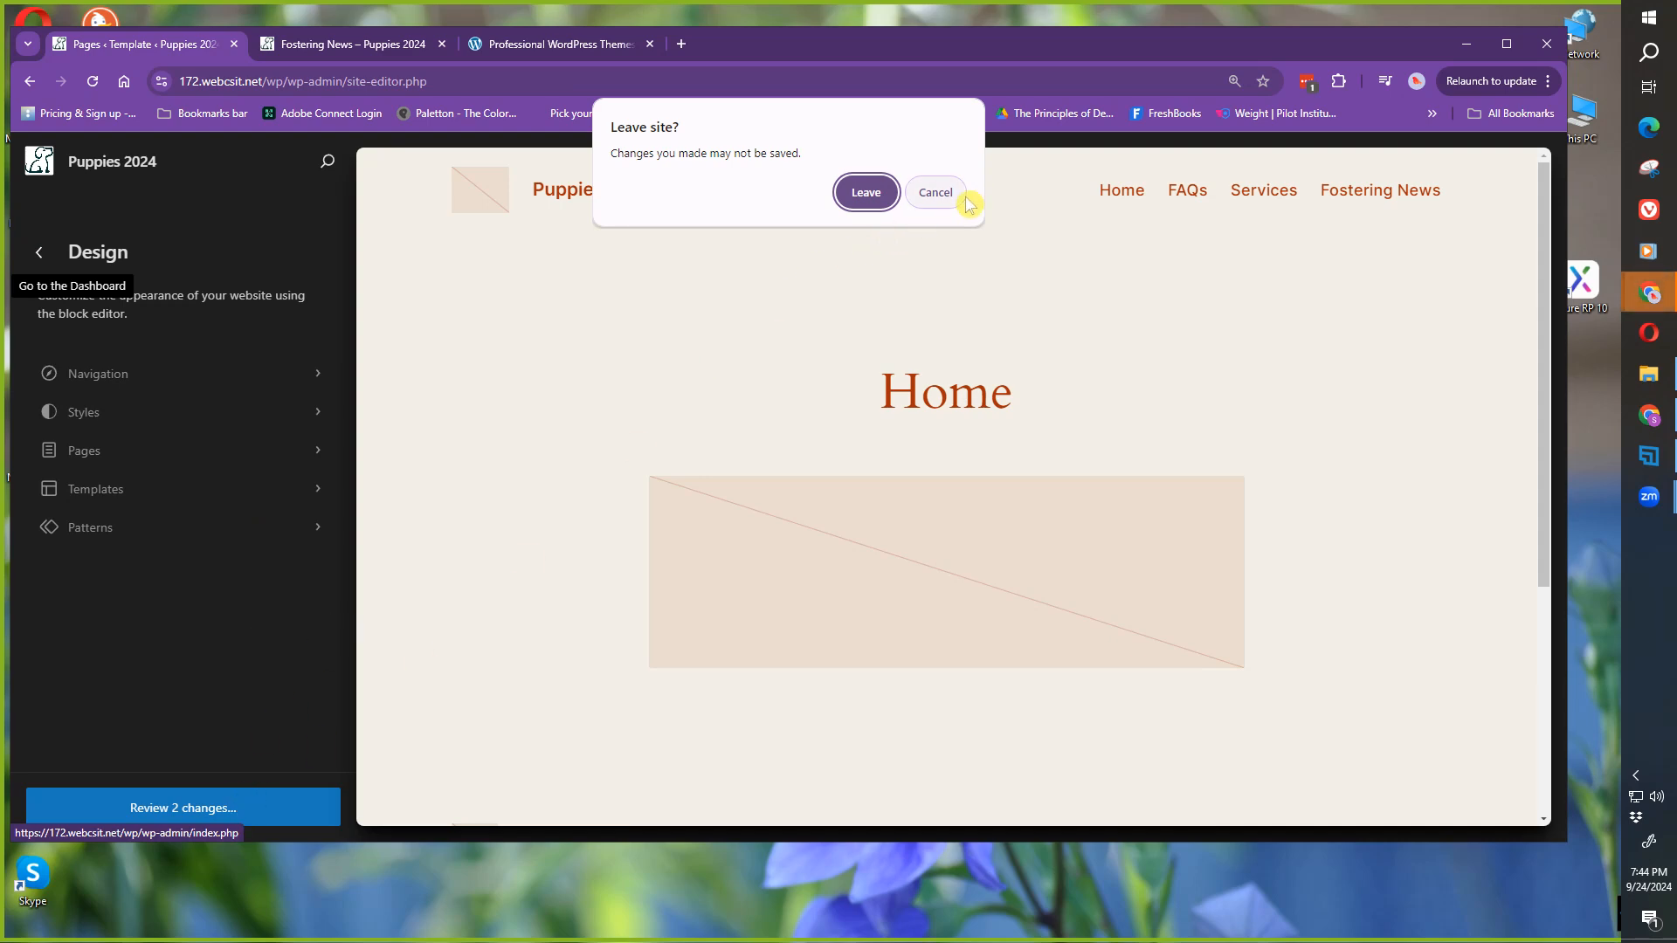
# Stay in the editor and save both pending changes, Custom Styles and the Navigation menu.
pyautogui.click(937, 194)
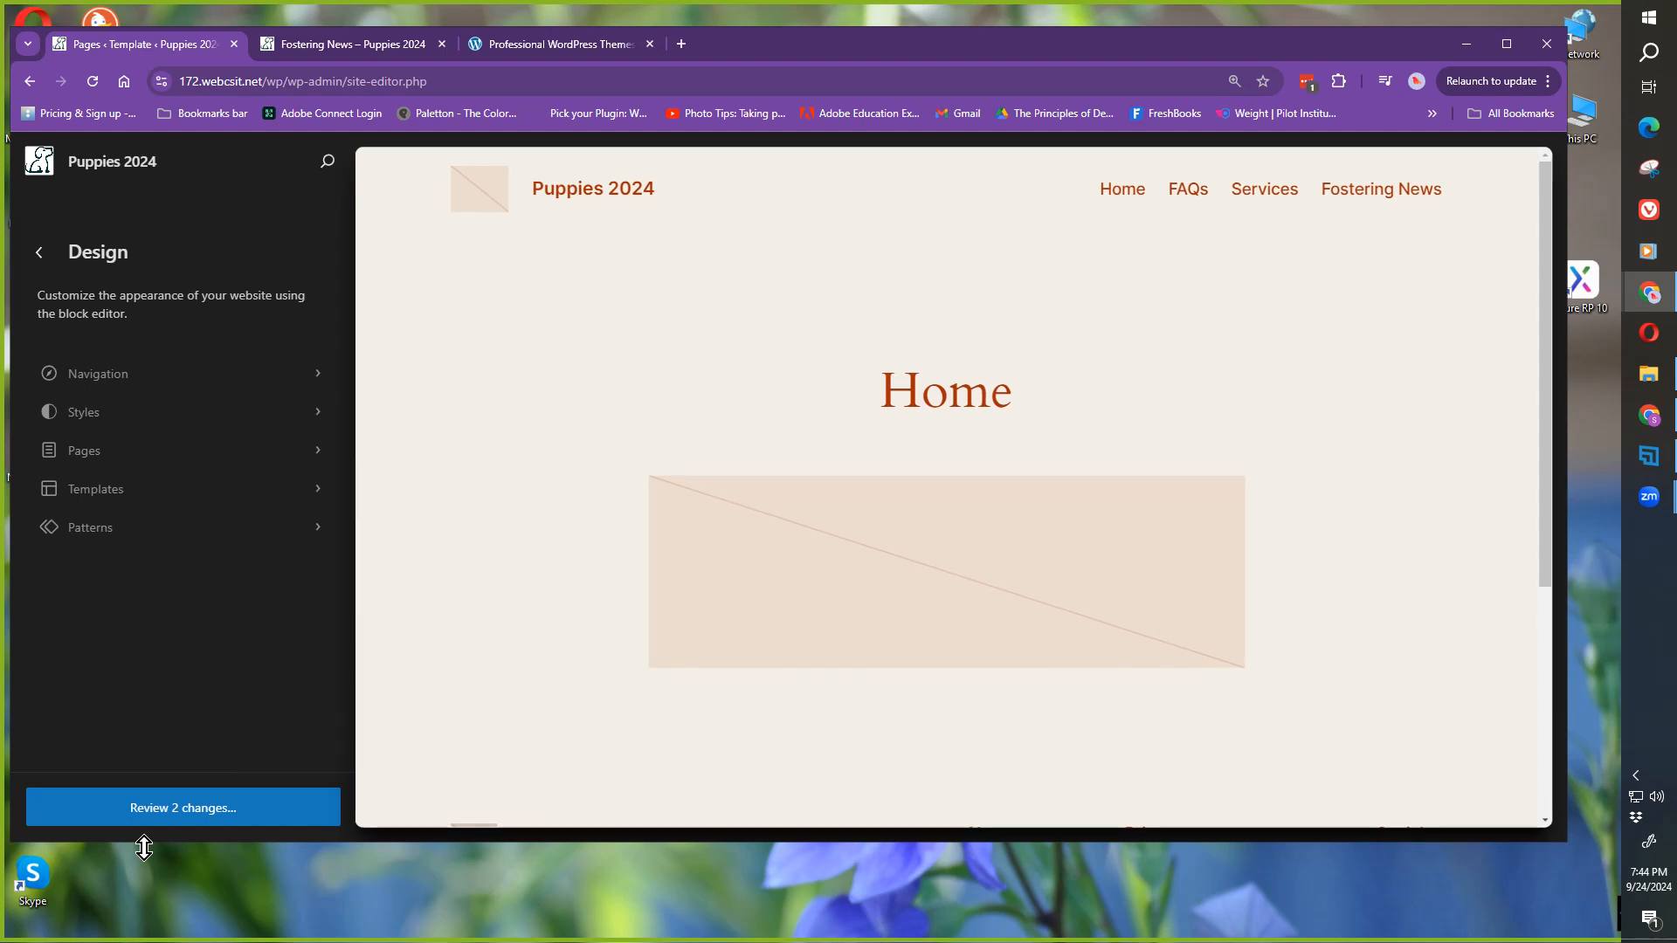
pyautogui.click(183, 810)
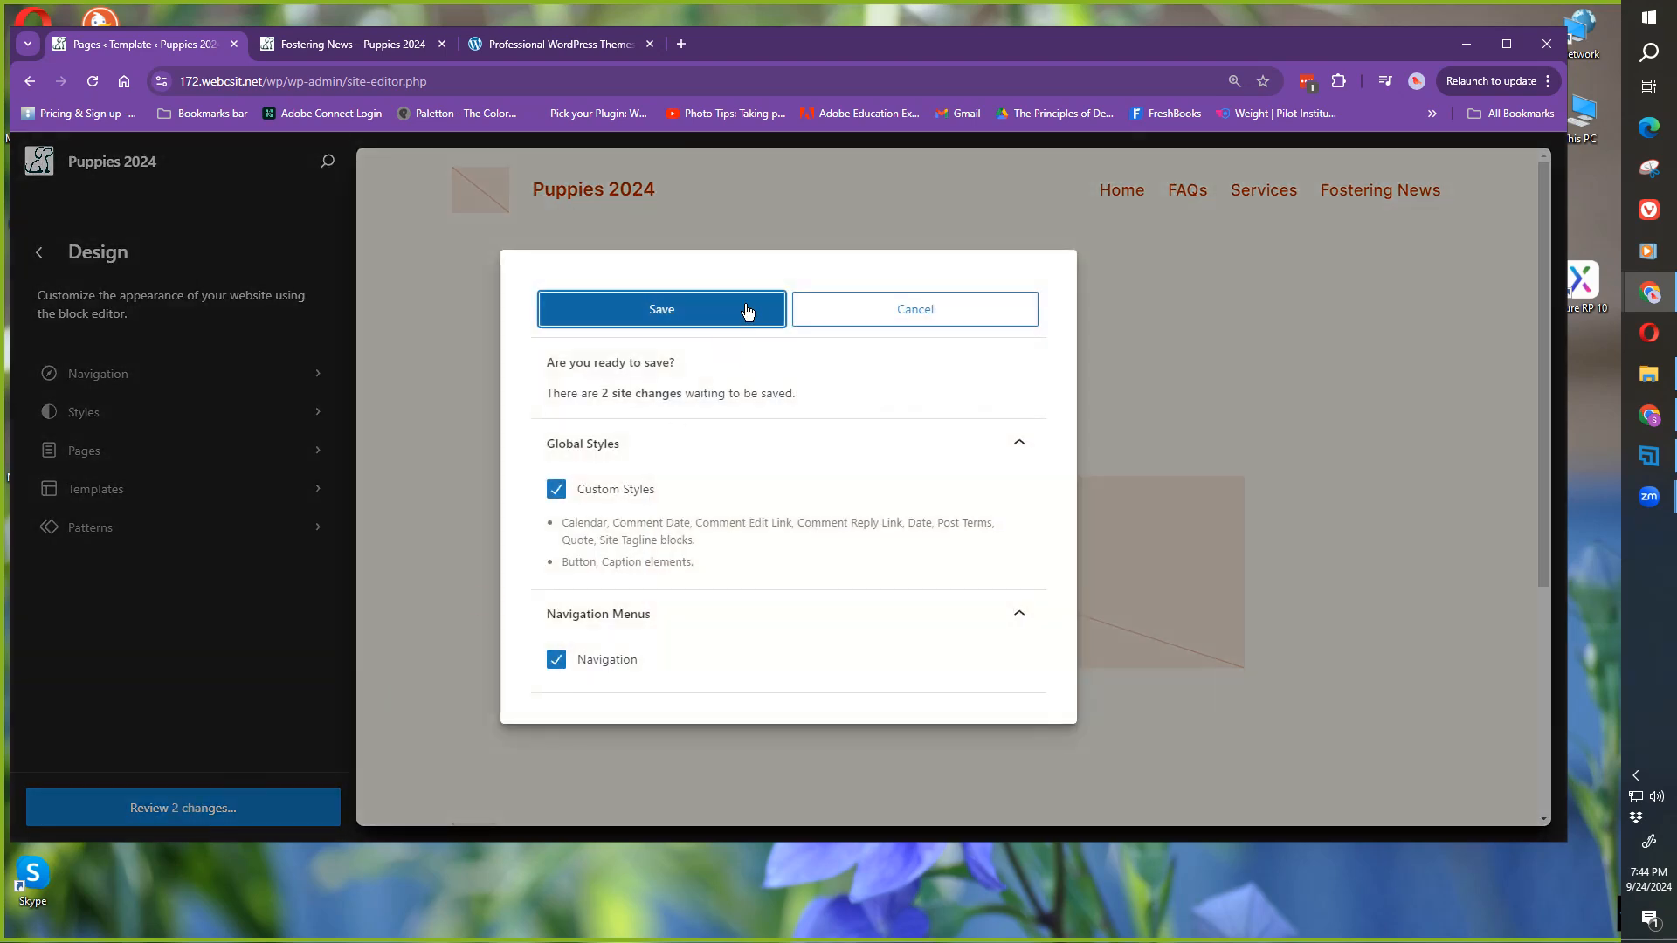
pyautogui.click(689, 311)
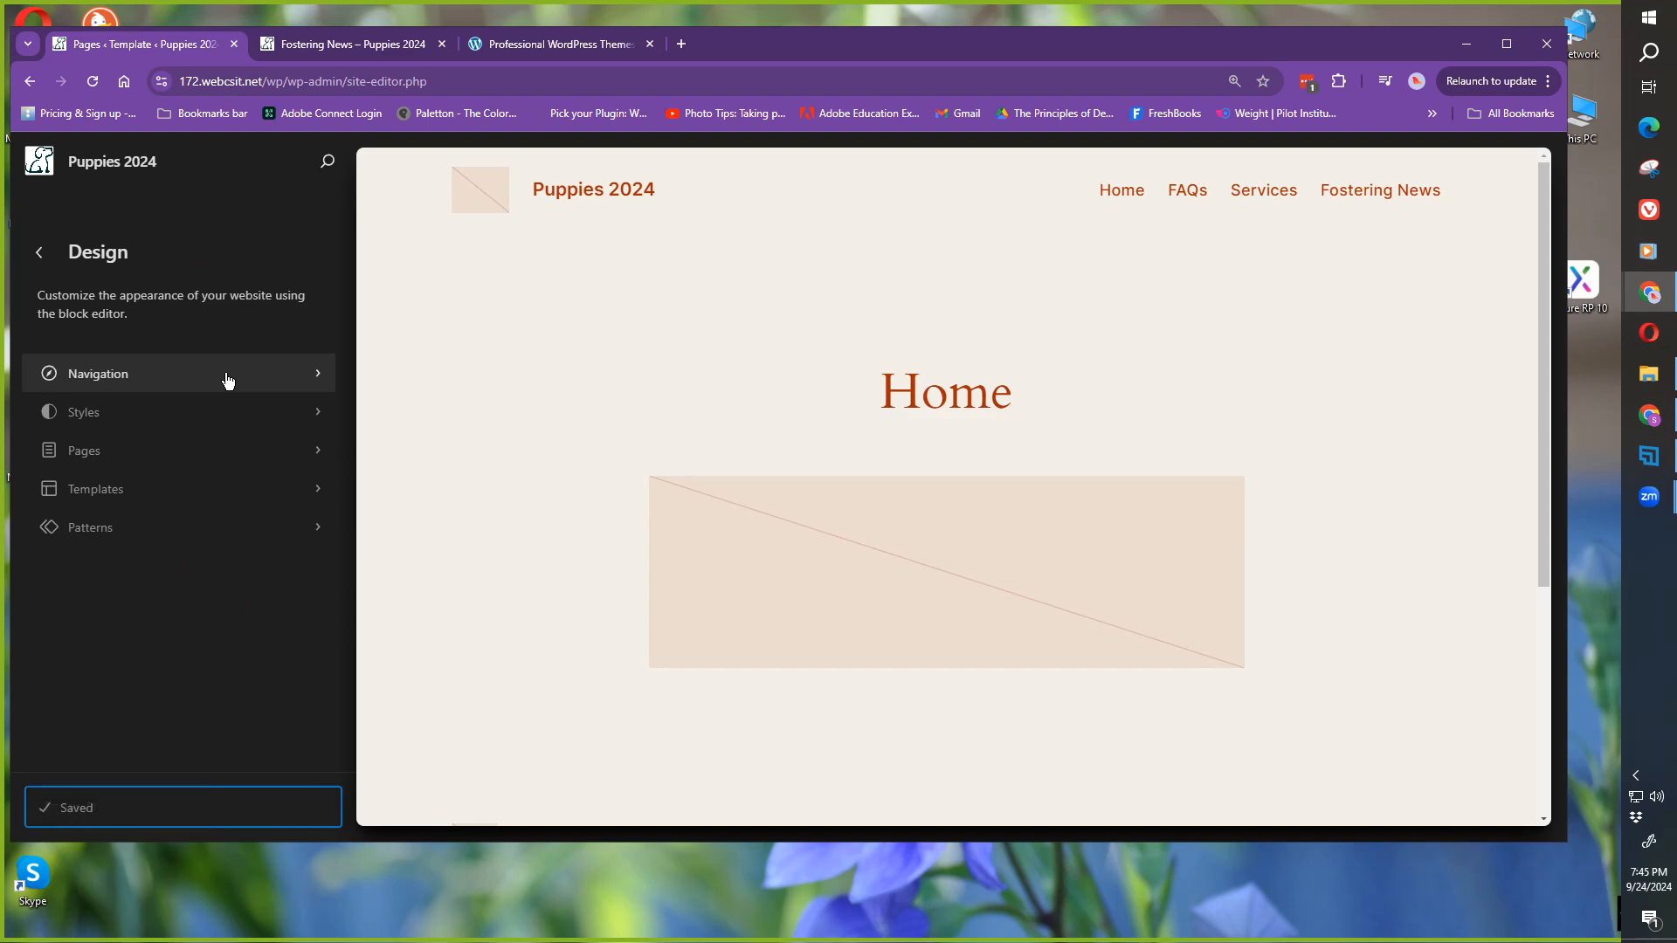
# Open the navigation menu for full editing and insert a new link item after Fostering News.
pyautogui.click(317, 380)
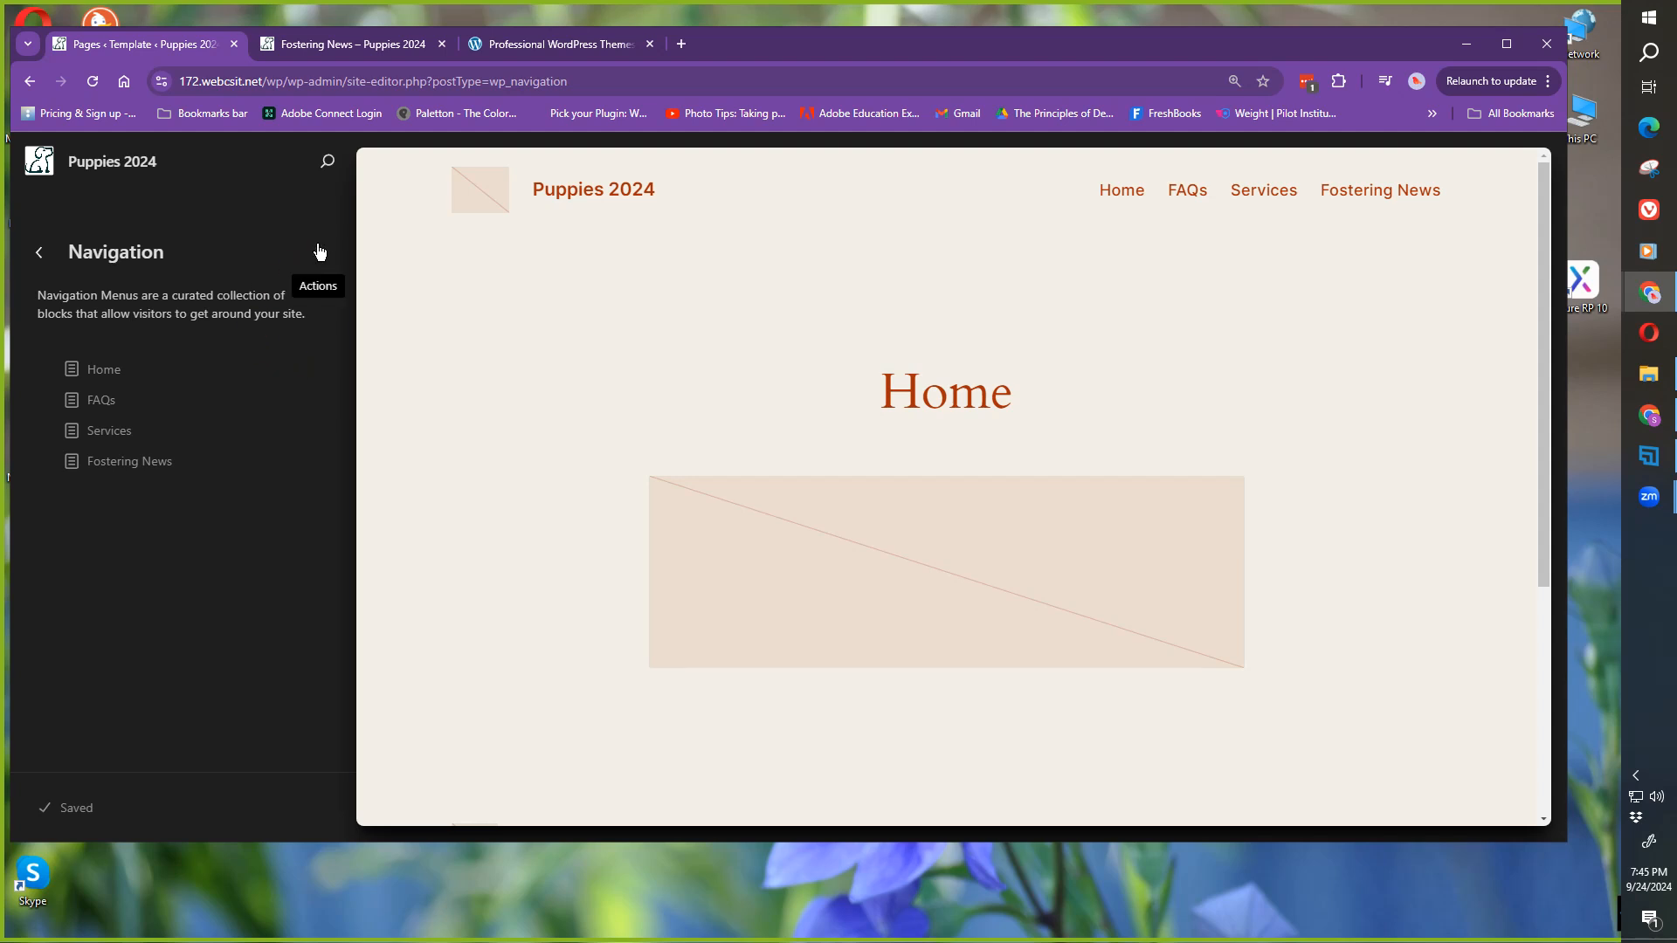
pyautogui.click(318, 260)
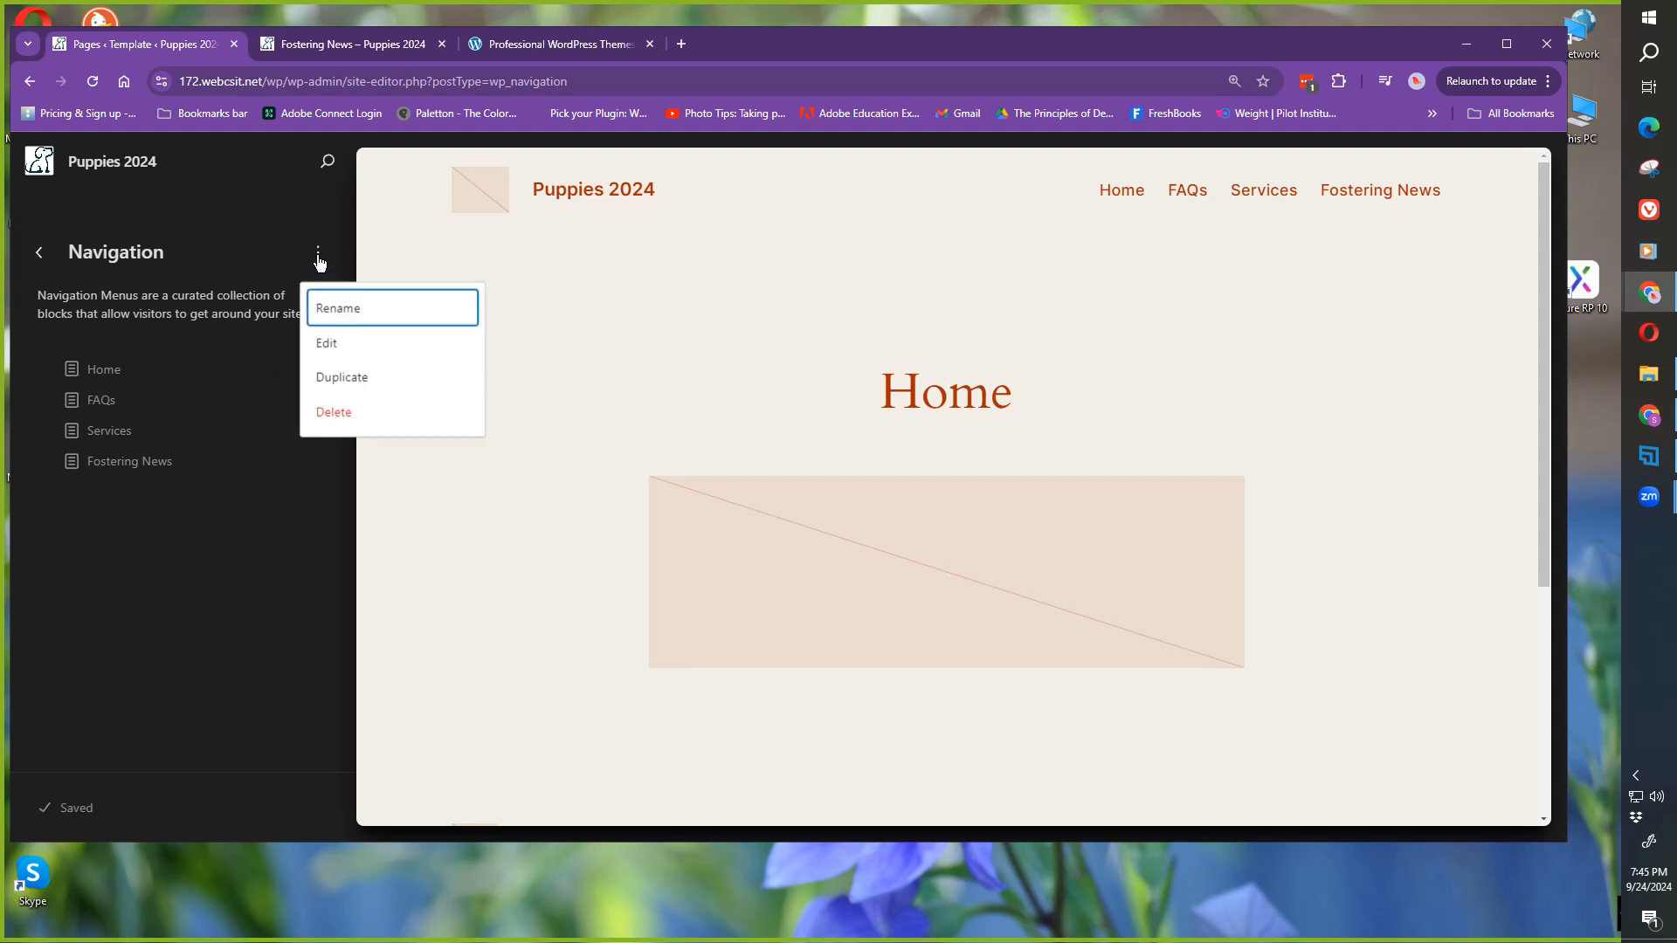
pyautogui.click(325, 348)
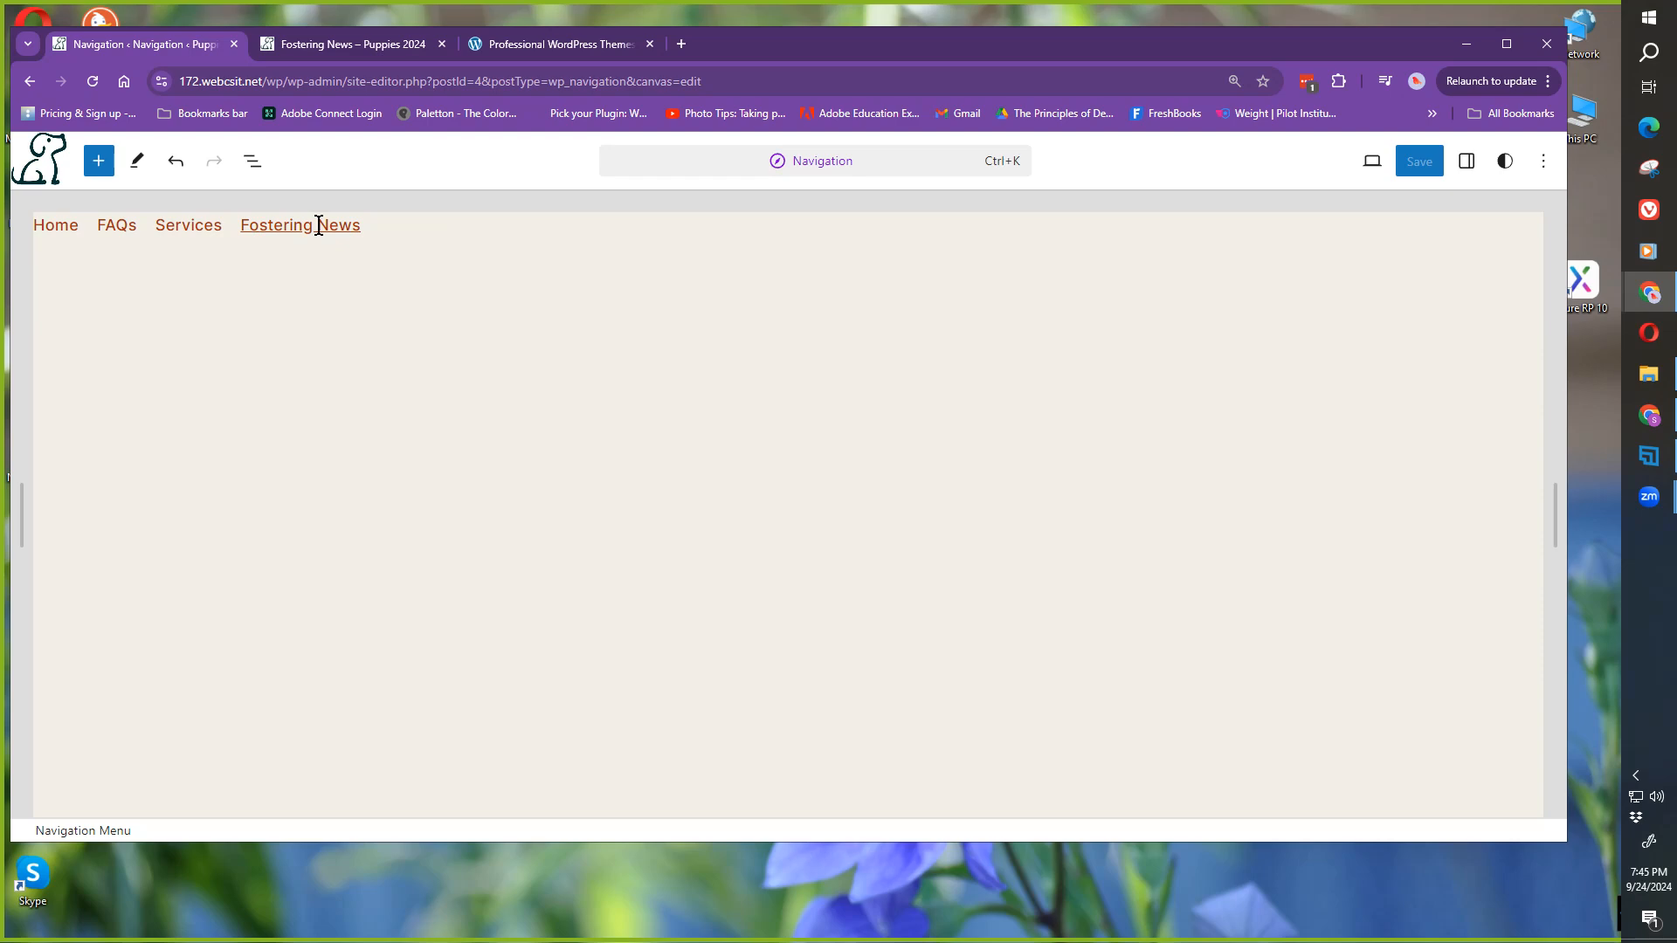
pyautogui.click(360, 226)
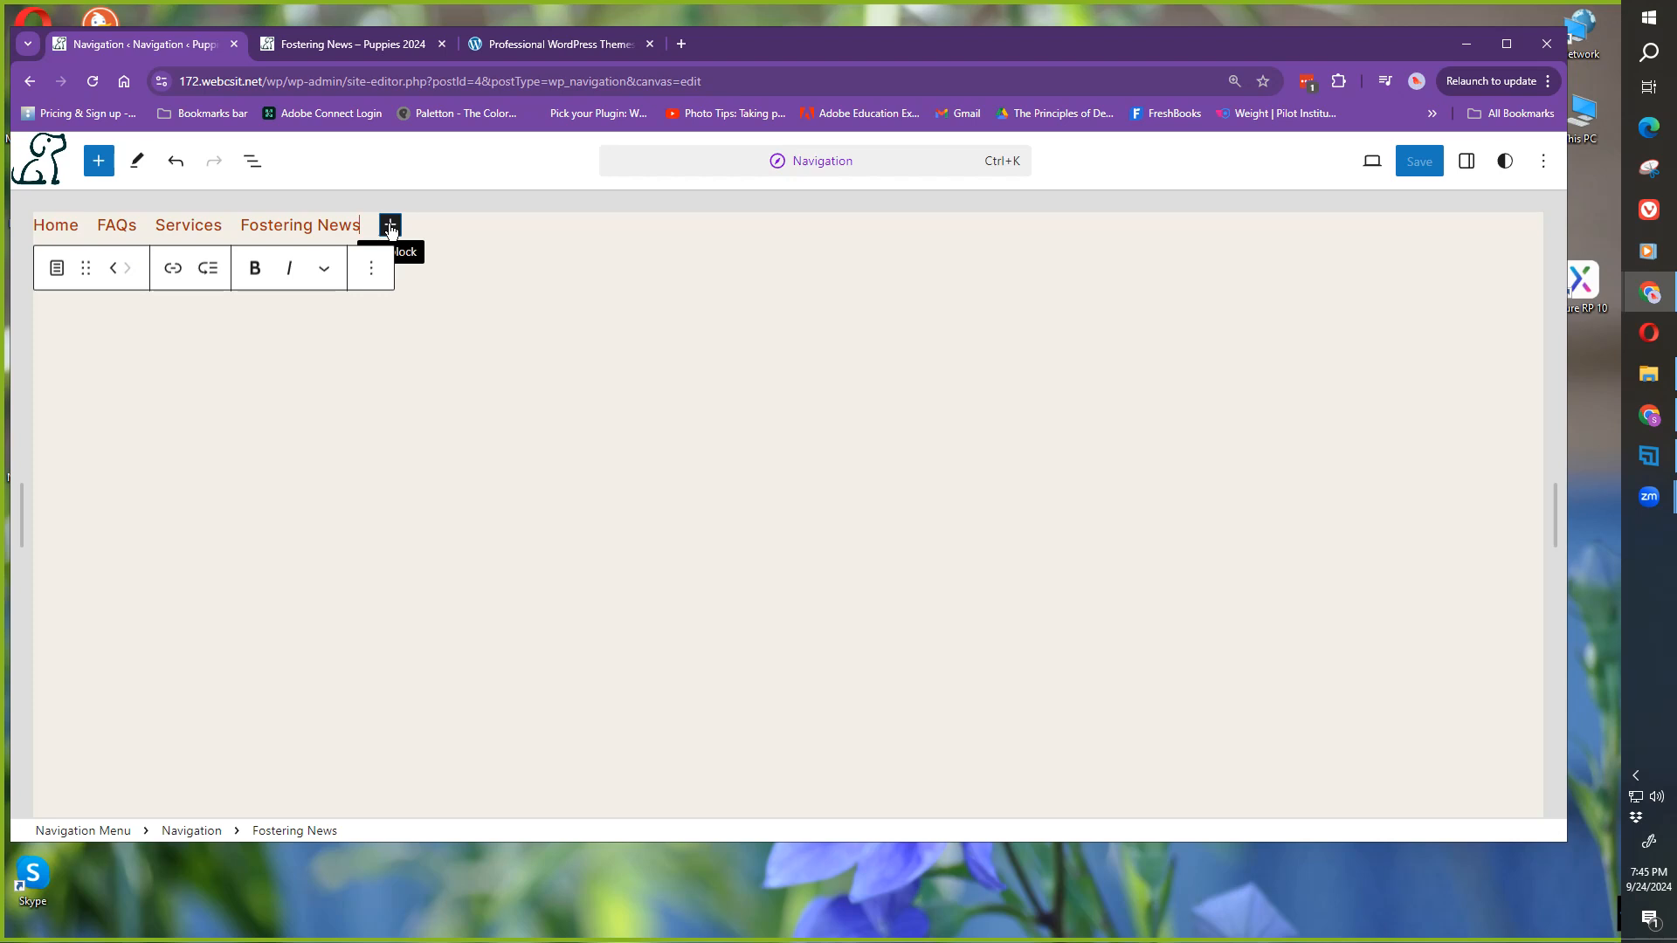
pyautogui.click(391, 226)
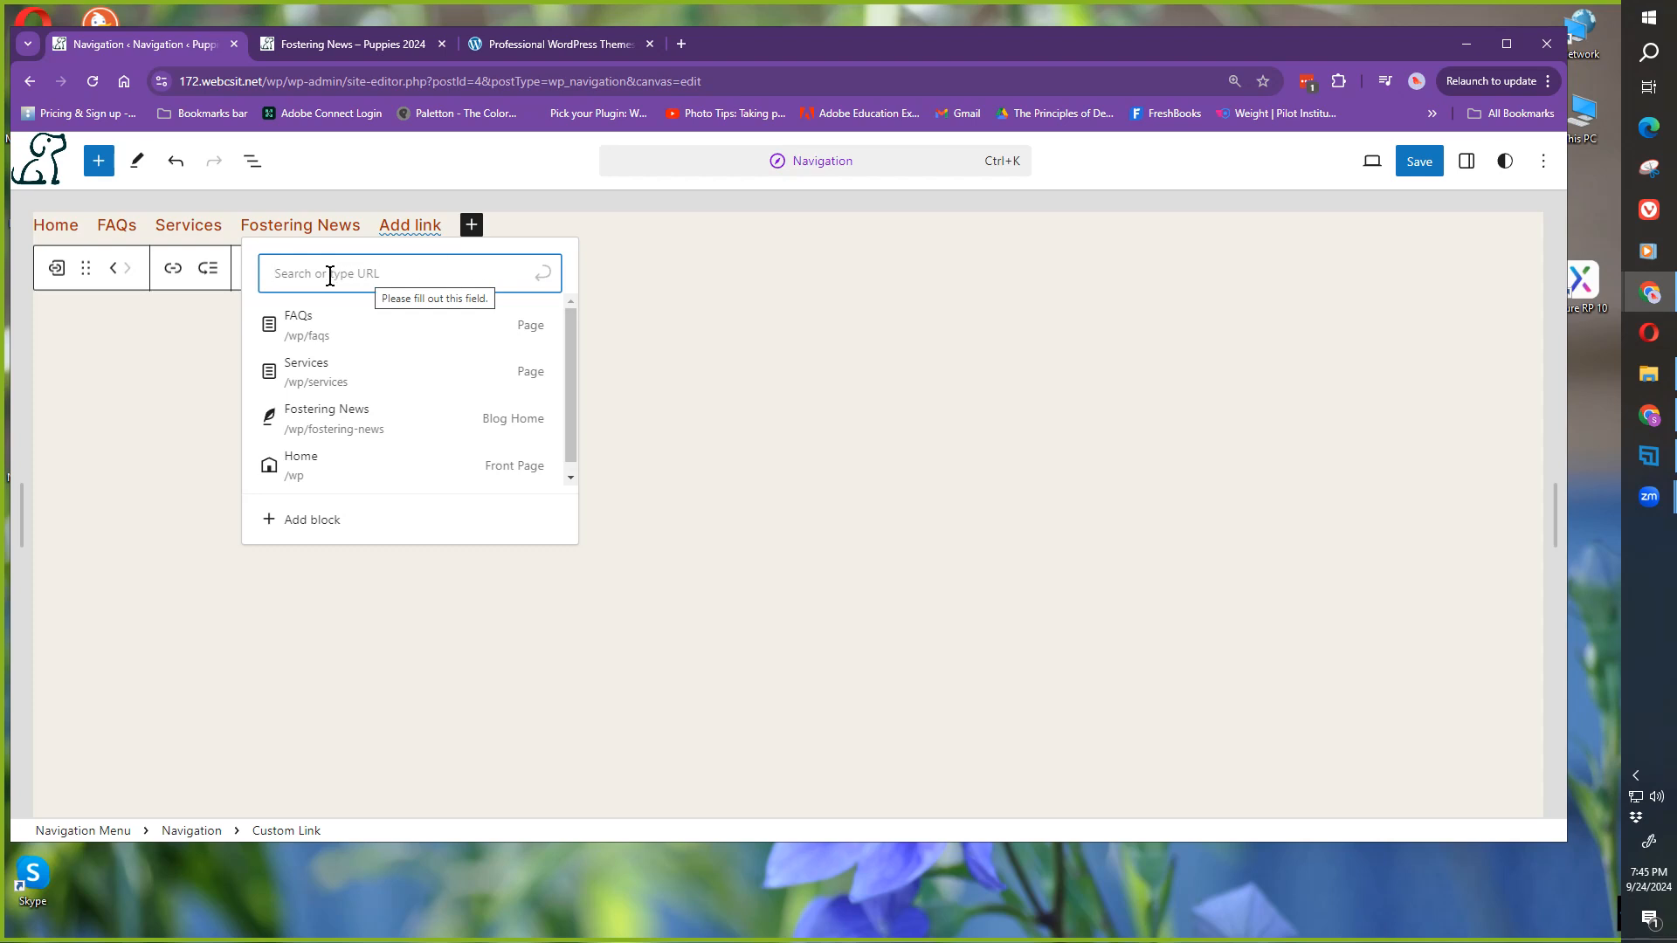
# Discard the empty link and add a new link with the jccc https URL.
pyautogui.click(406, 227)
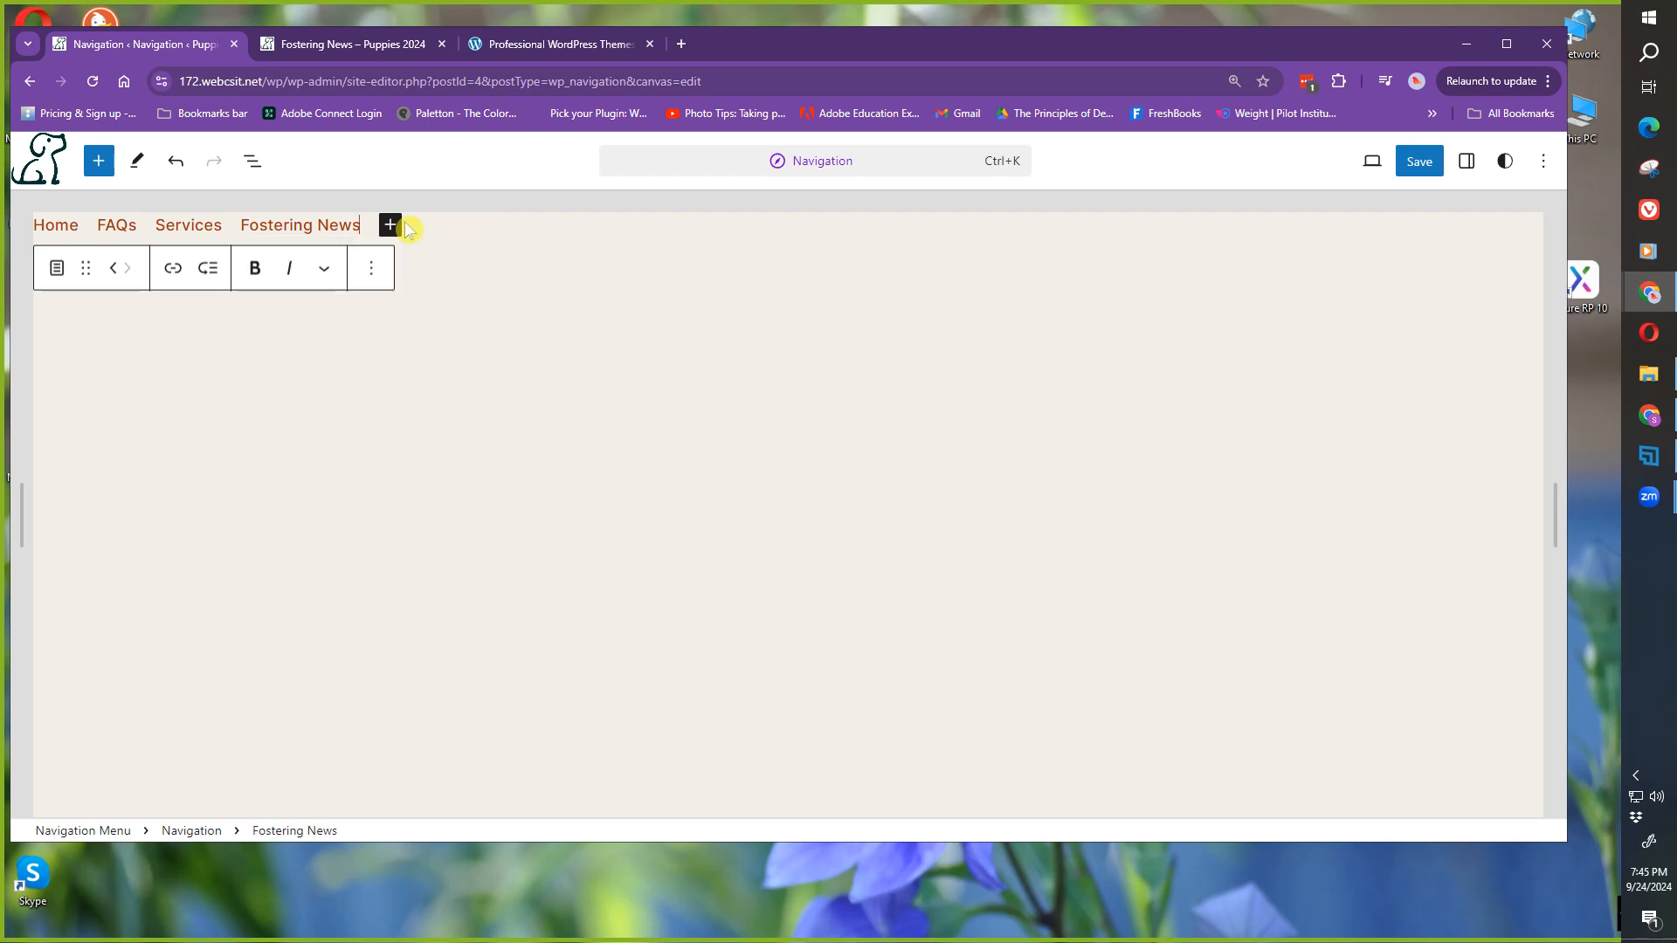
pyautogui.click(391, 226)
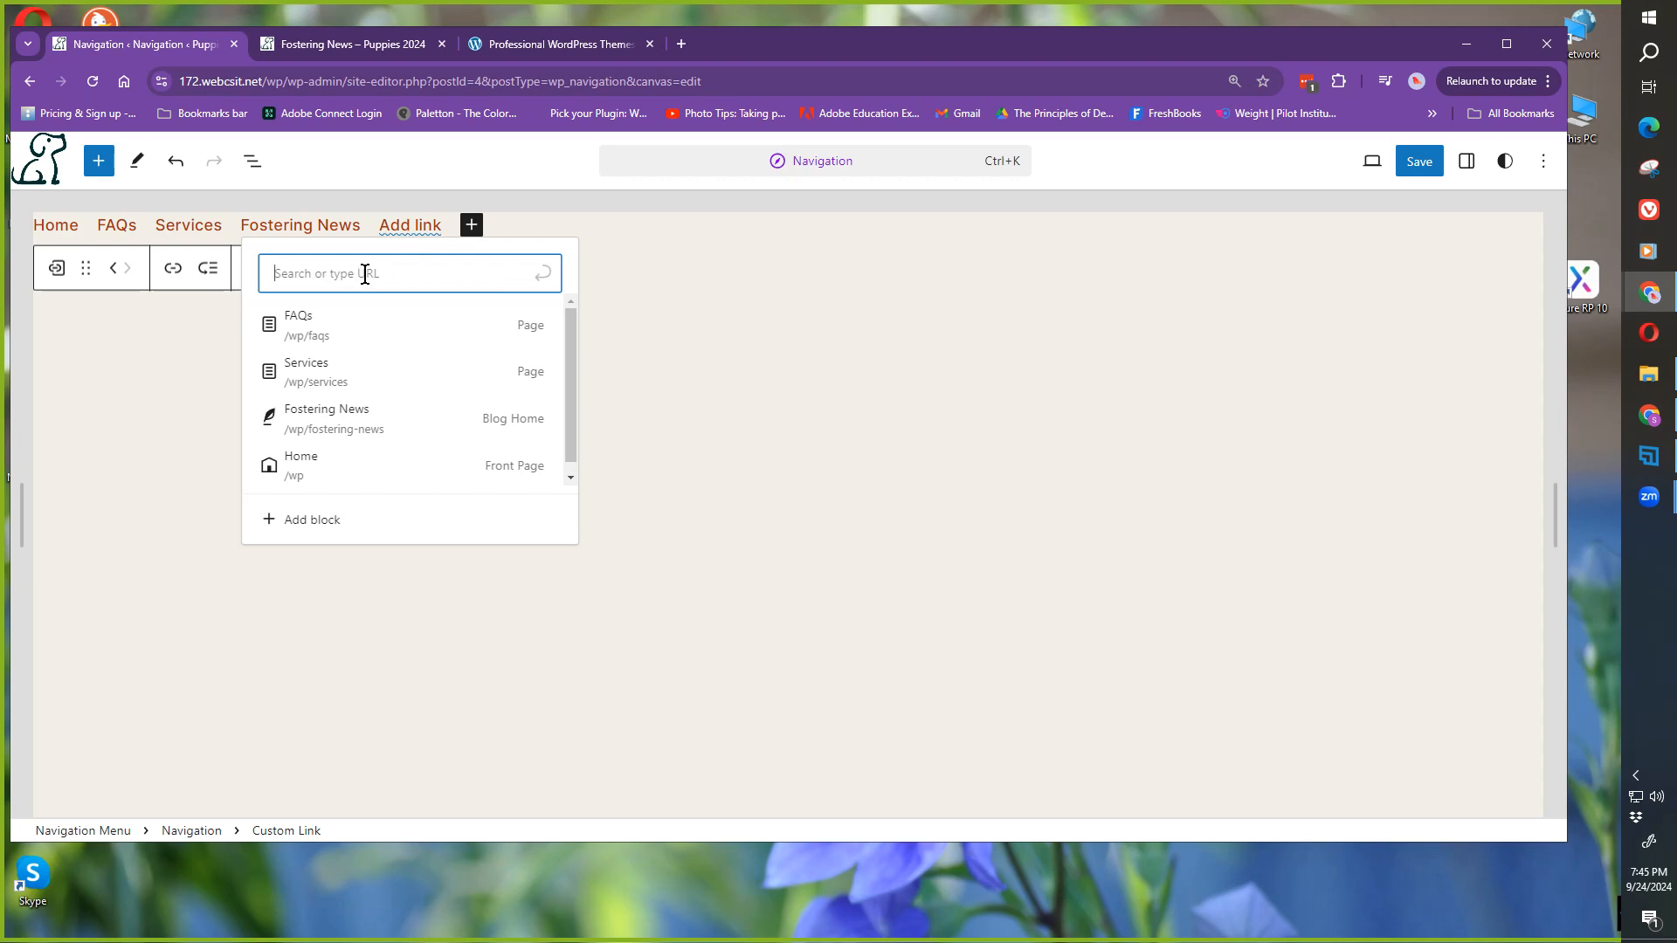
pyautogui.write('Jccc')
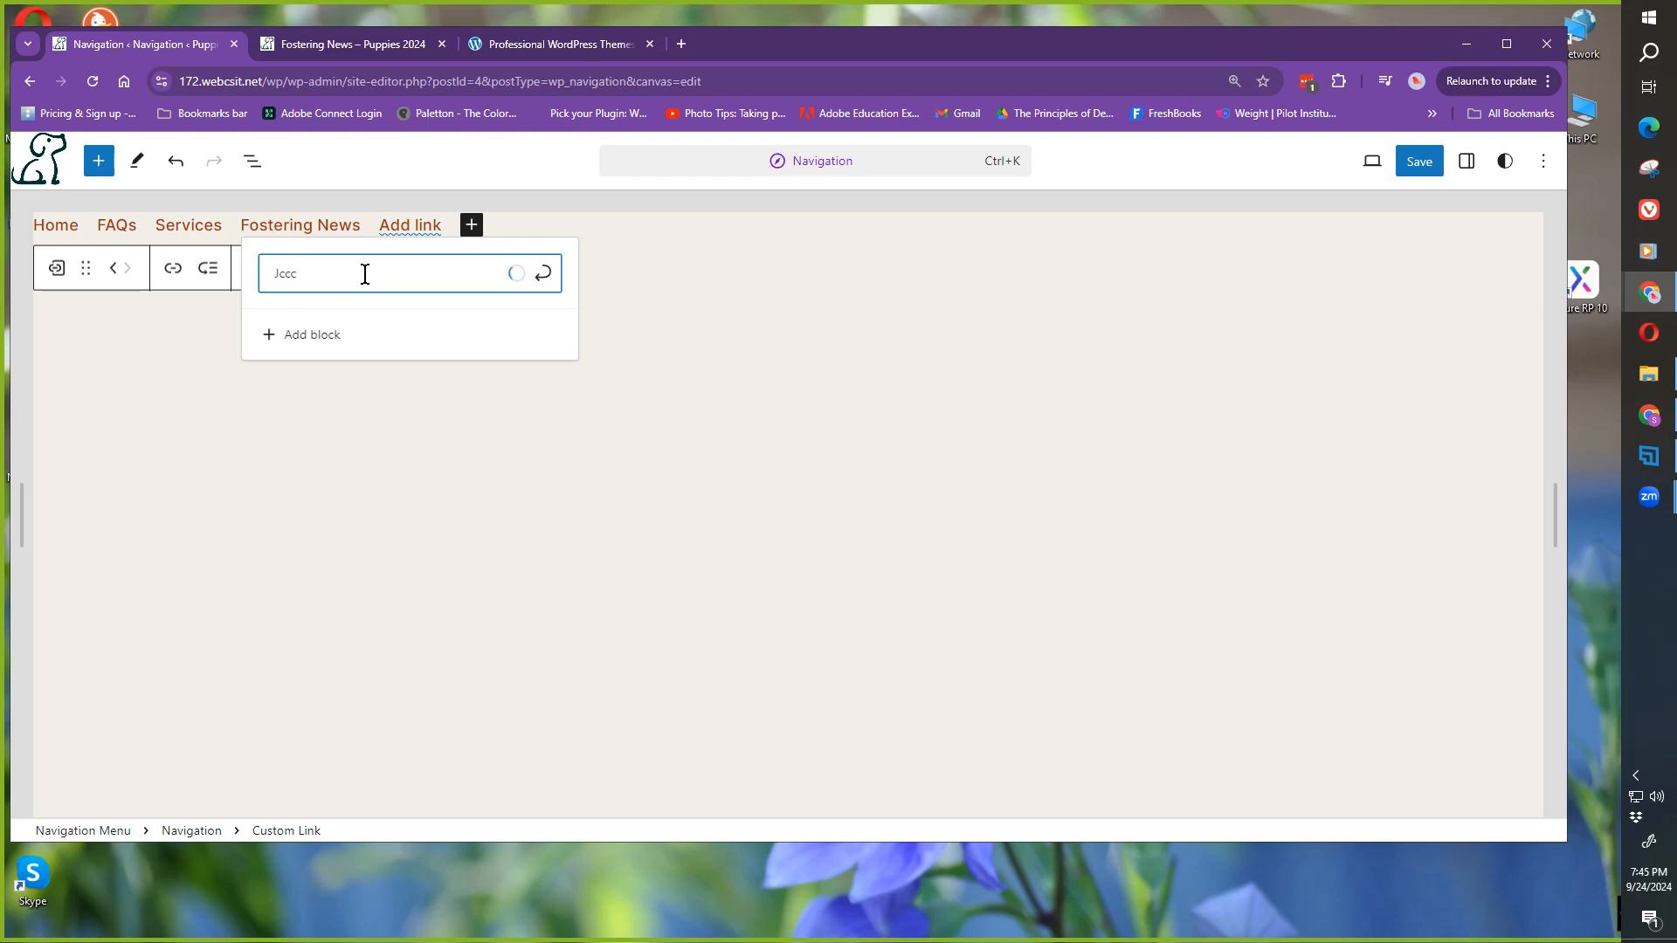
pyautogui.press('BackSpace')
pyautogui.write('htt')
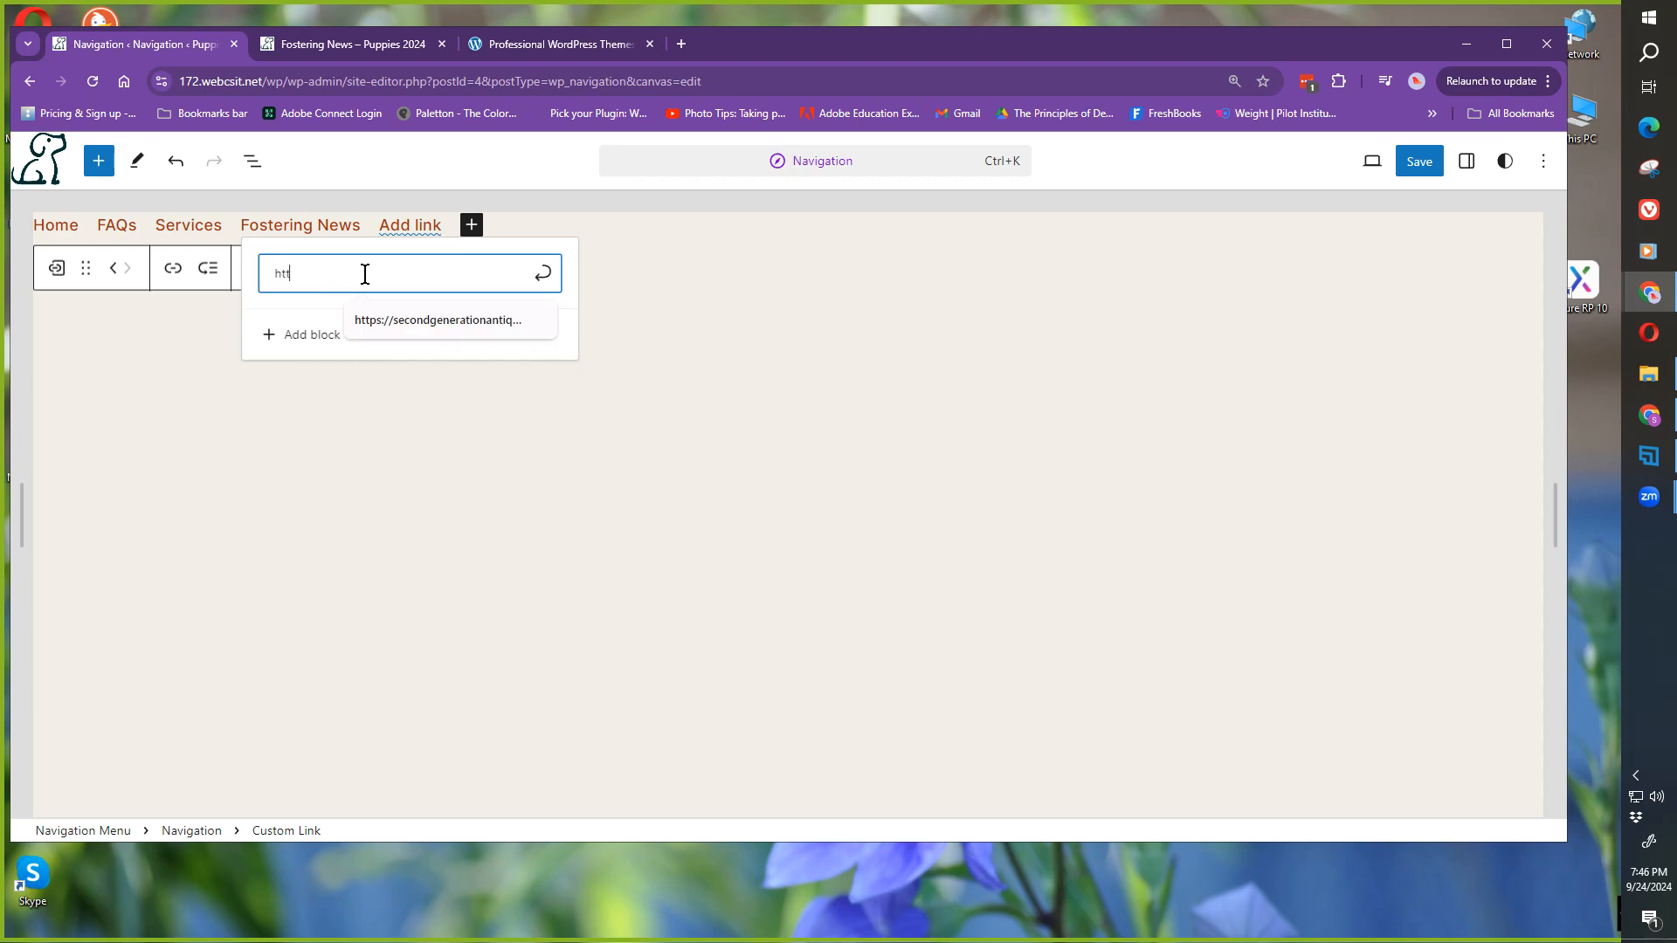
pyautogui.write('p')
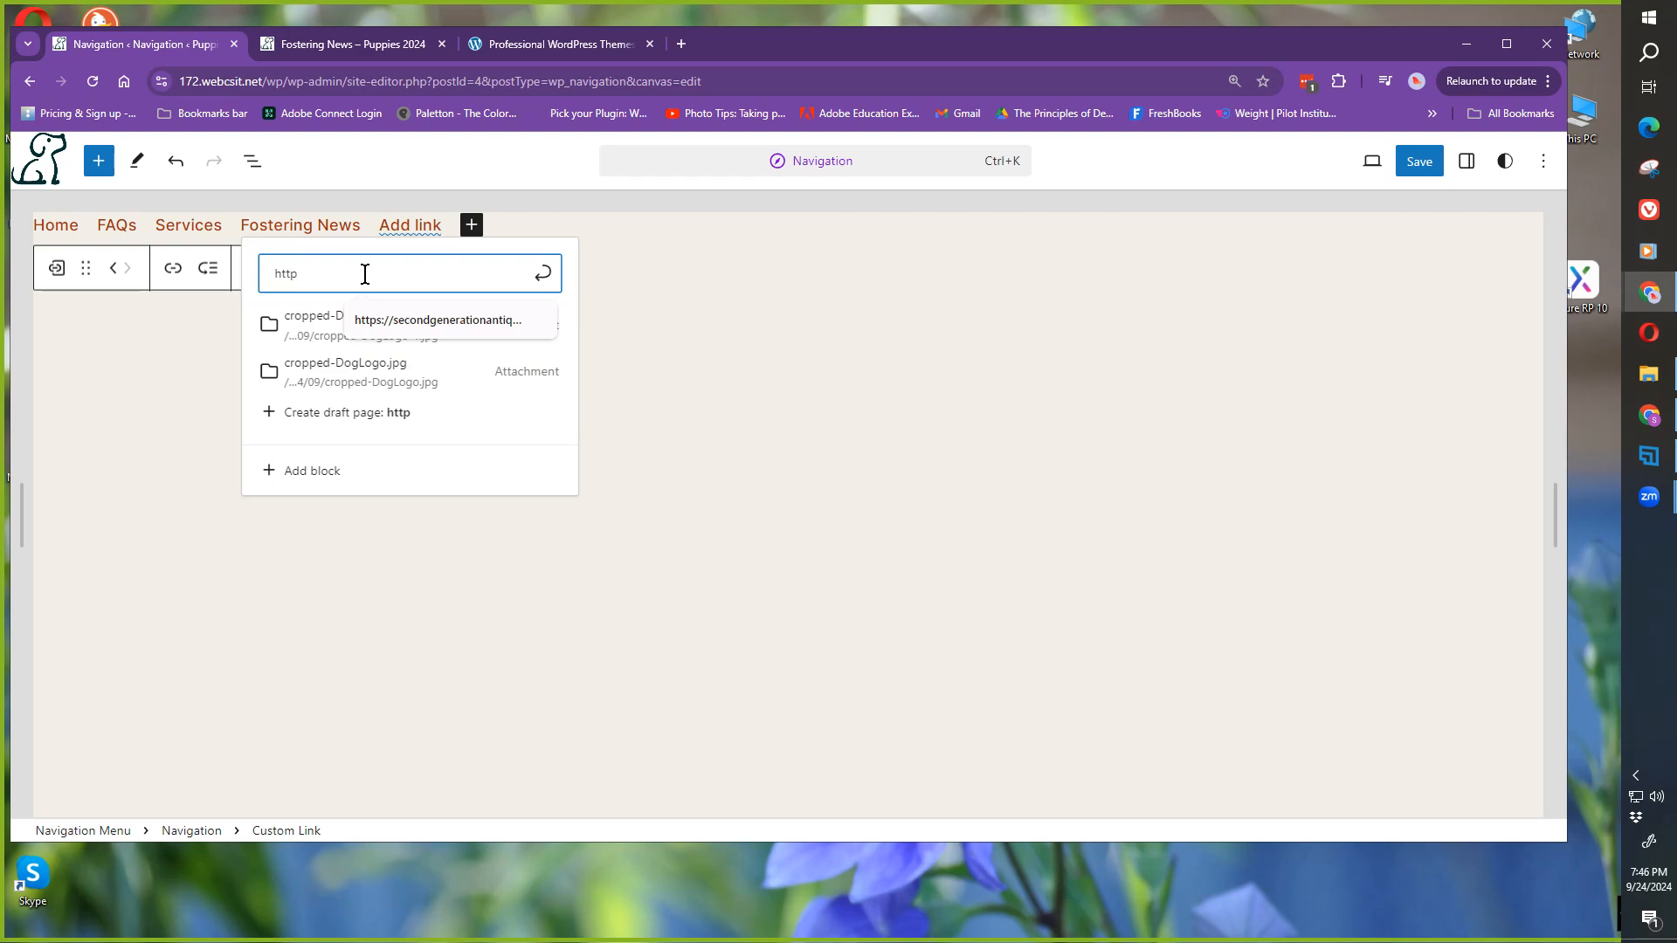
pyautogui.write('s:')
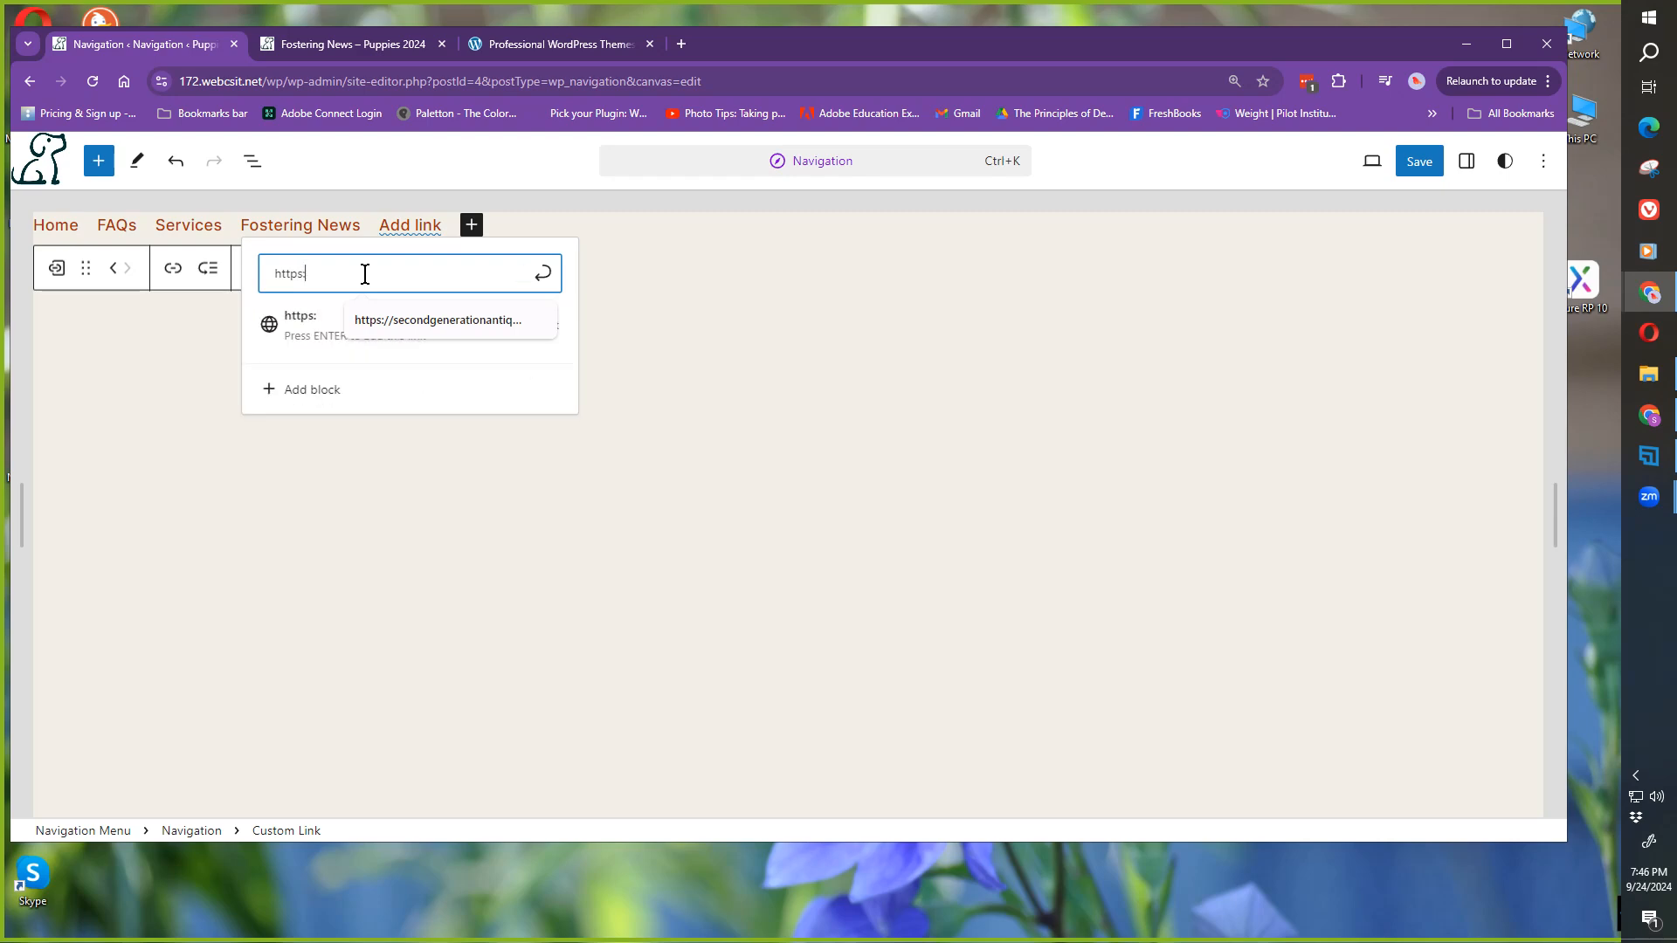
pyautogui.write('//jccc.edu')
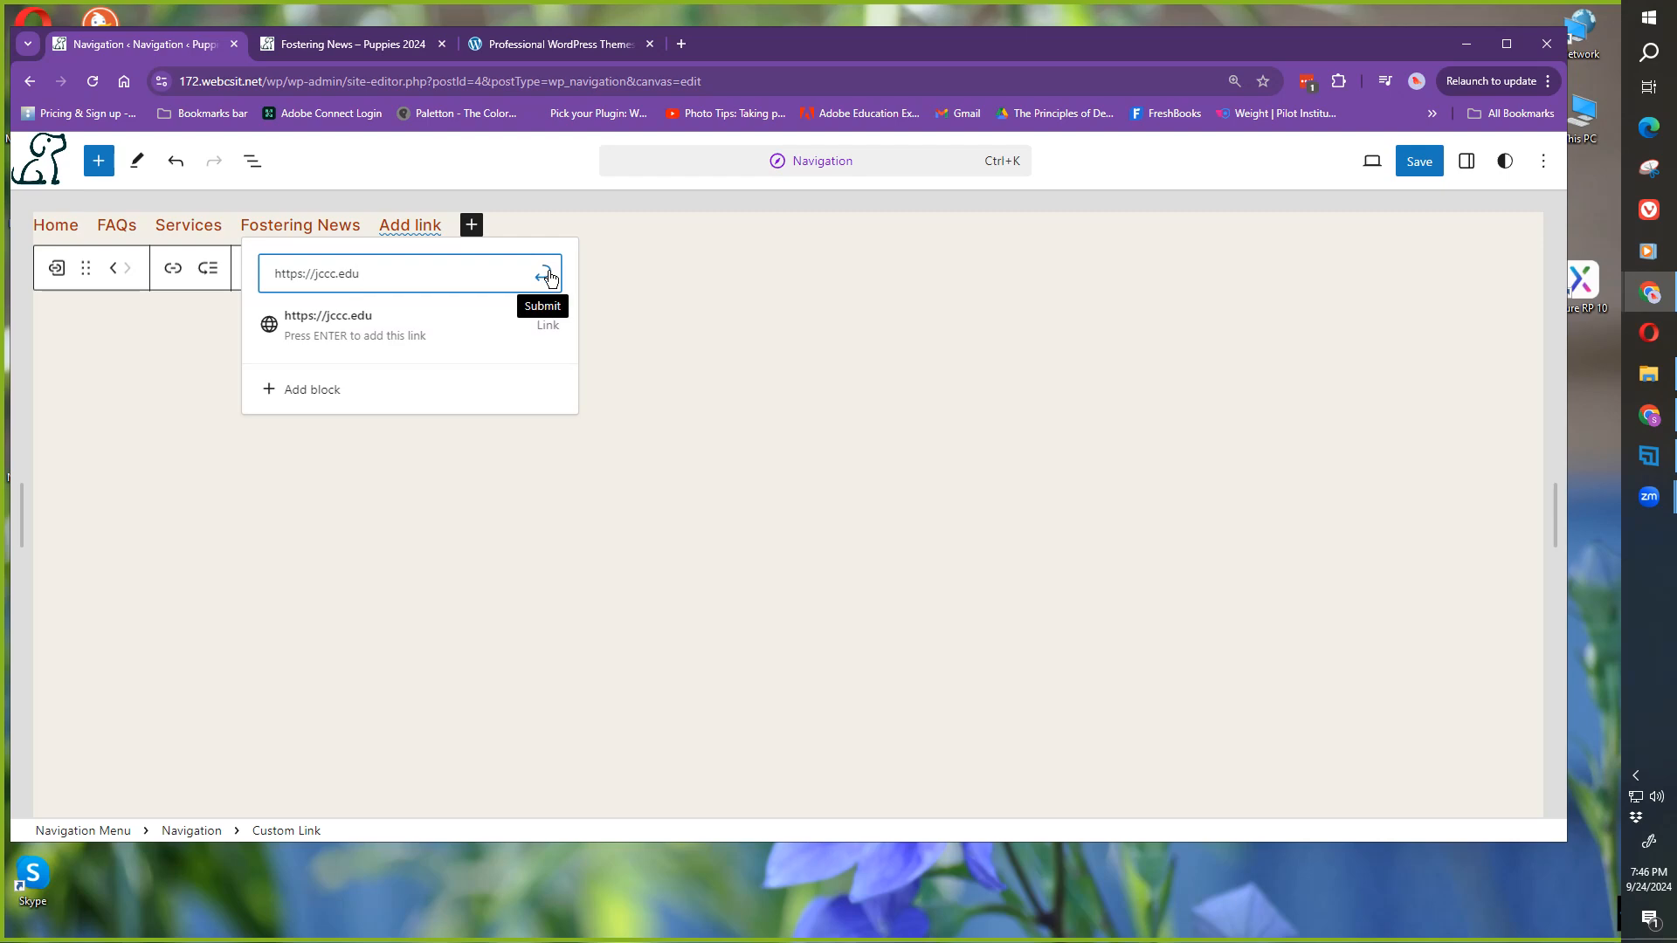
pyautogui.click(548, 277)
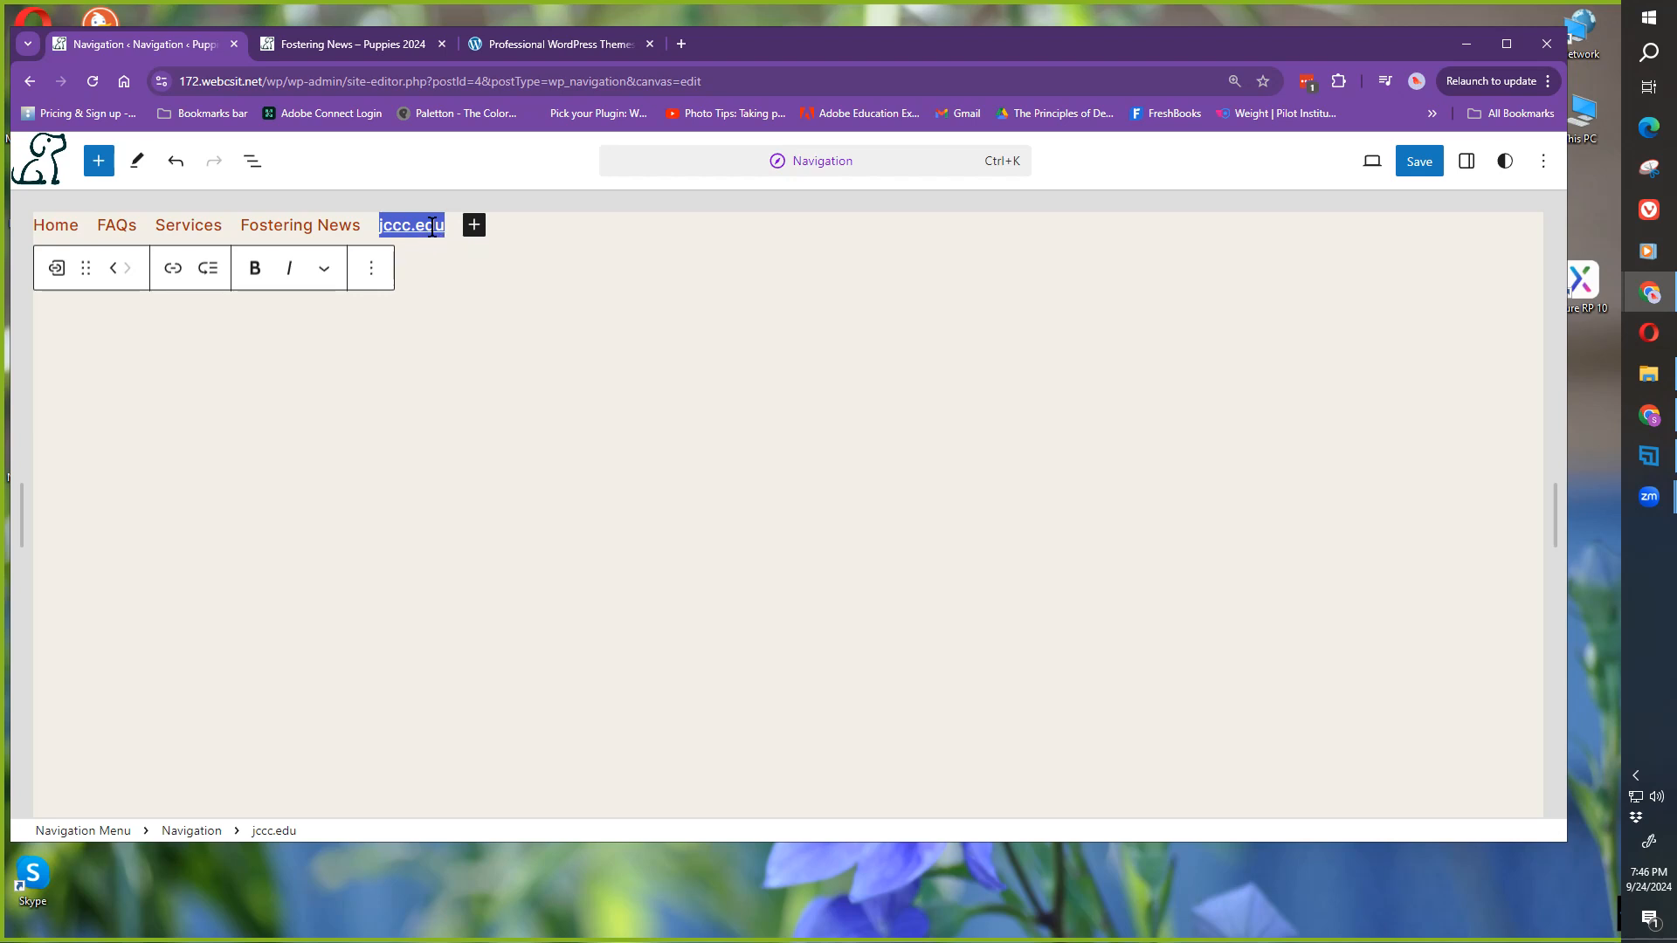
# Shorten the new link's label from jccc.edu to jccc.
pyautogui.click(432, 229)
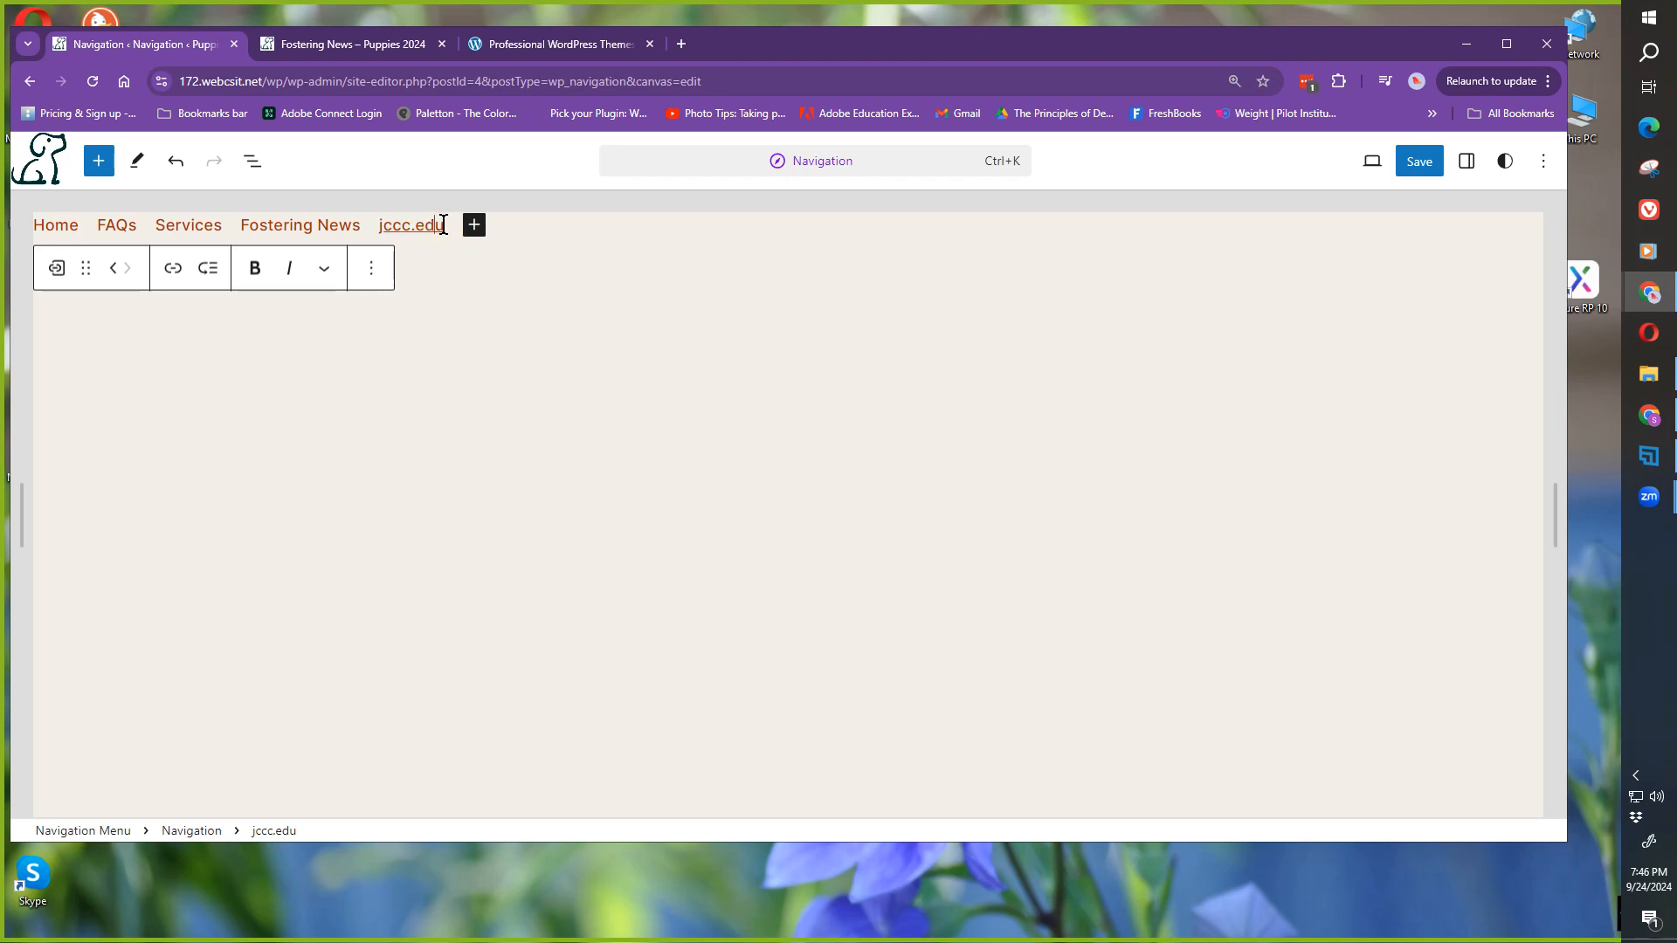
pyautogui.moveTo(443, 223); pyautogui.dragTo(412, 225)
pyautogui.press('BackSpace')
pyautogui.click(384, 225)
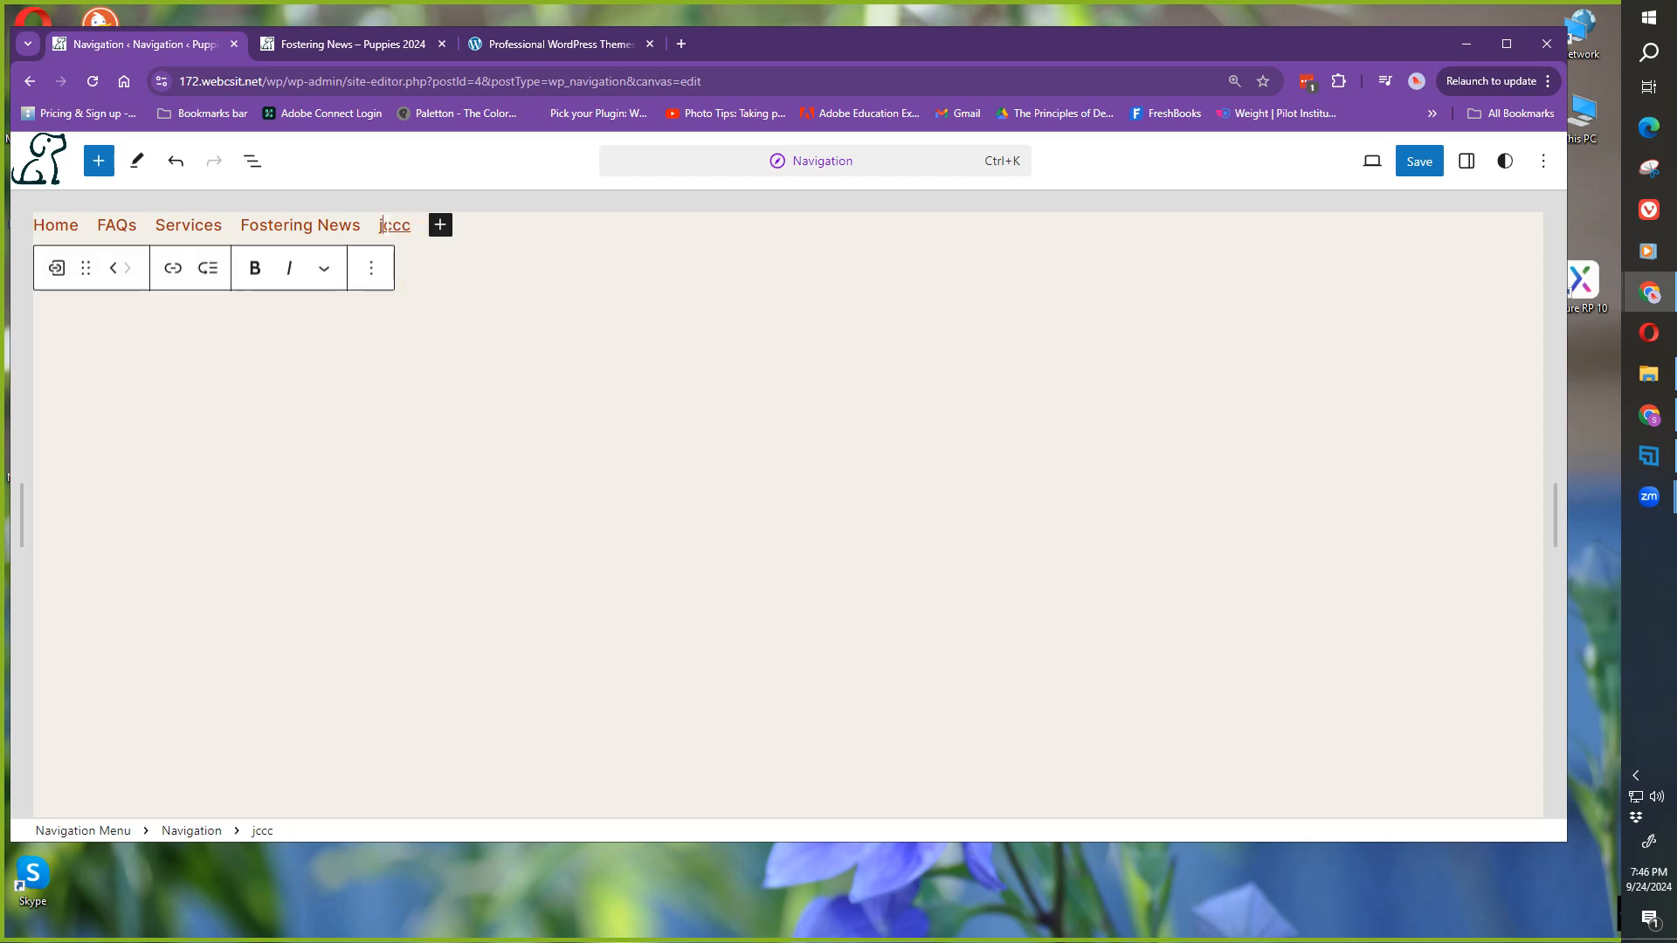
pyautogui.click(380, 228)
# Save the navigation with the jccc link and return to the Navigation panel with the Home preview.
pyautogui.click(1429, 169)
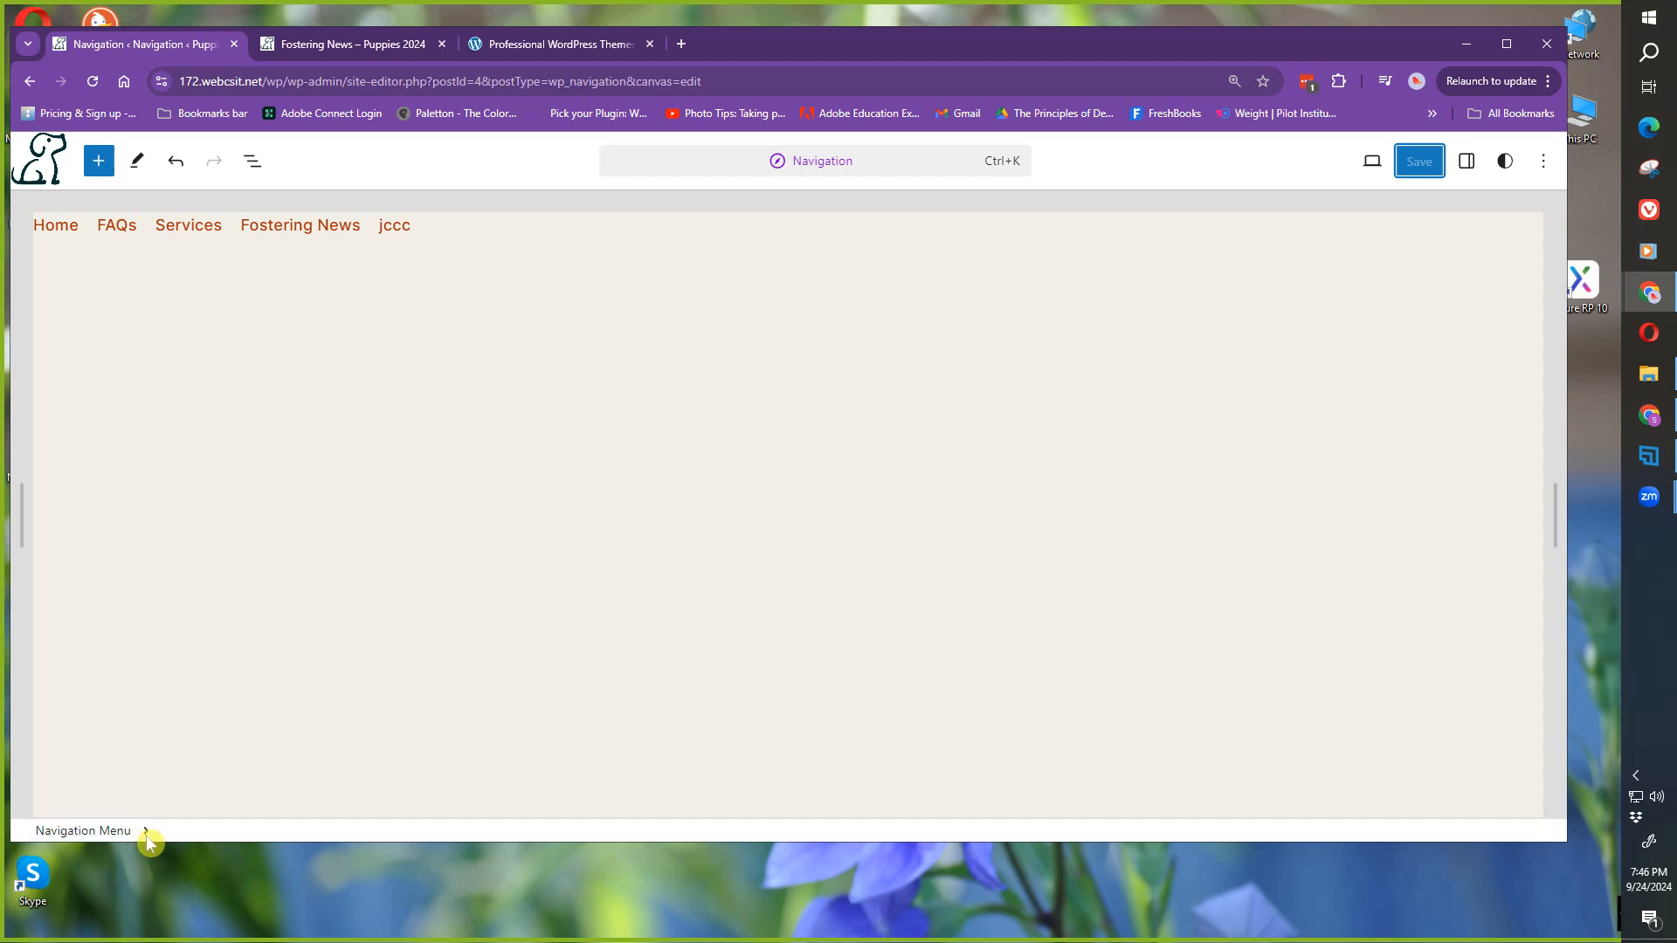
pyautogui.click(95, 832)
pyautogui.click(56, 170)
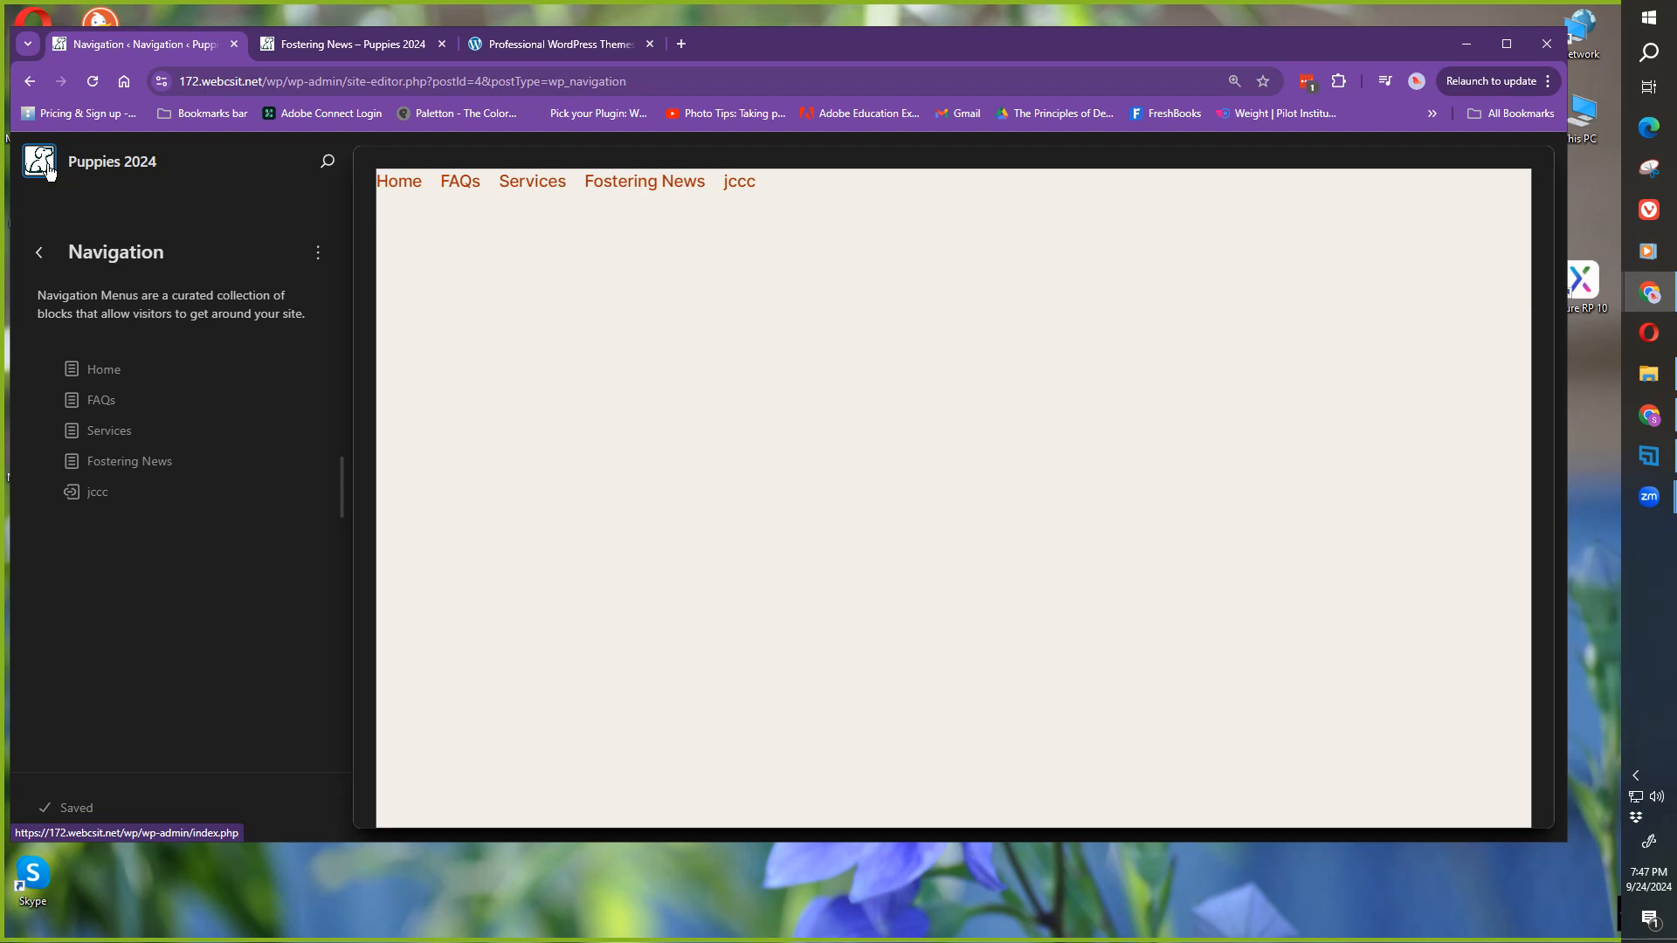
pyautogui.click(38, 254)
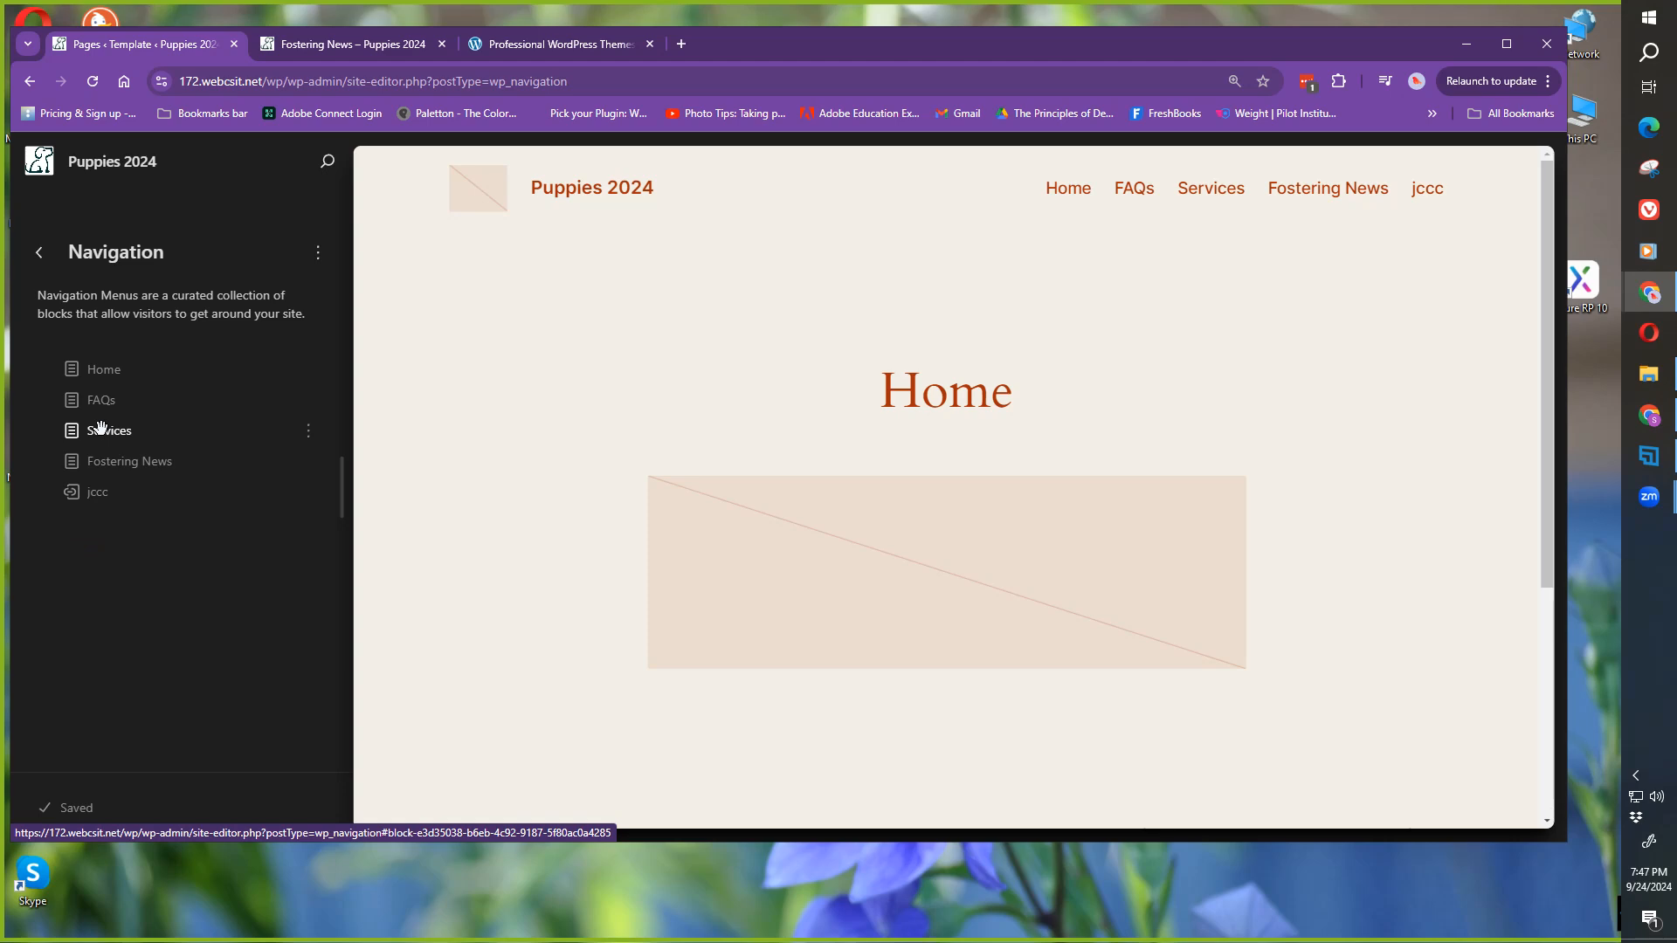
# Drag the jccc link in the sidebar list onto Services to nest it as a submenu item.
pyautogui.click(116, 494)
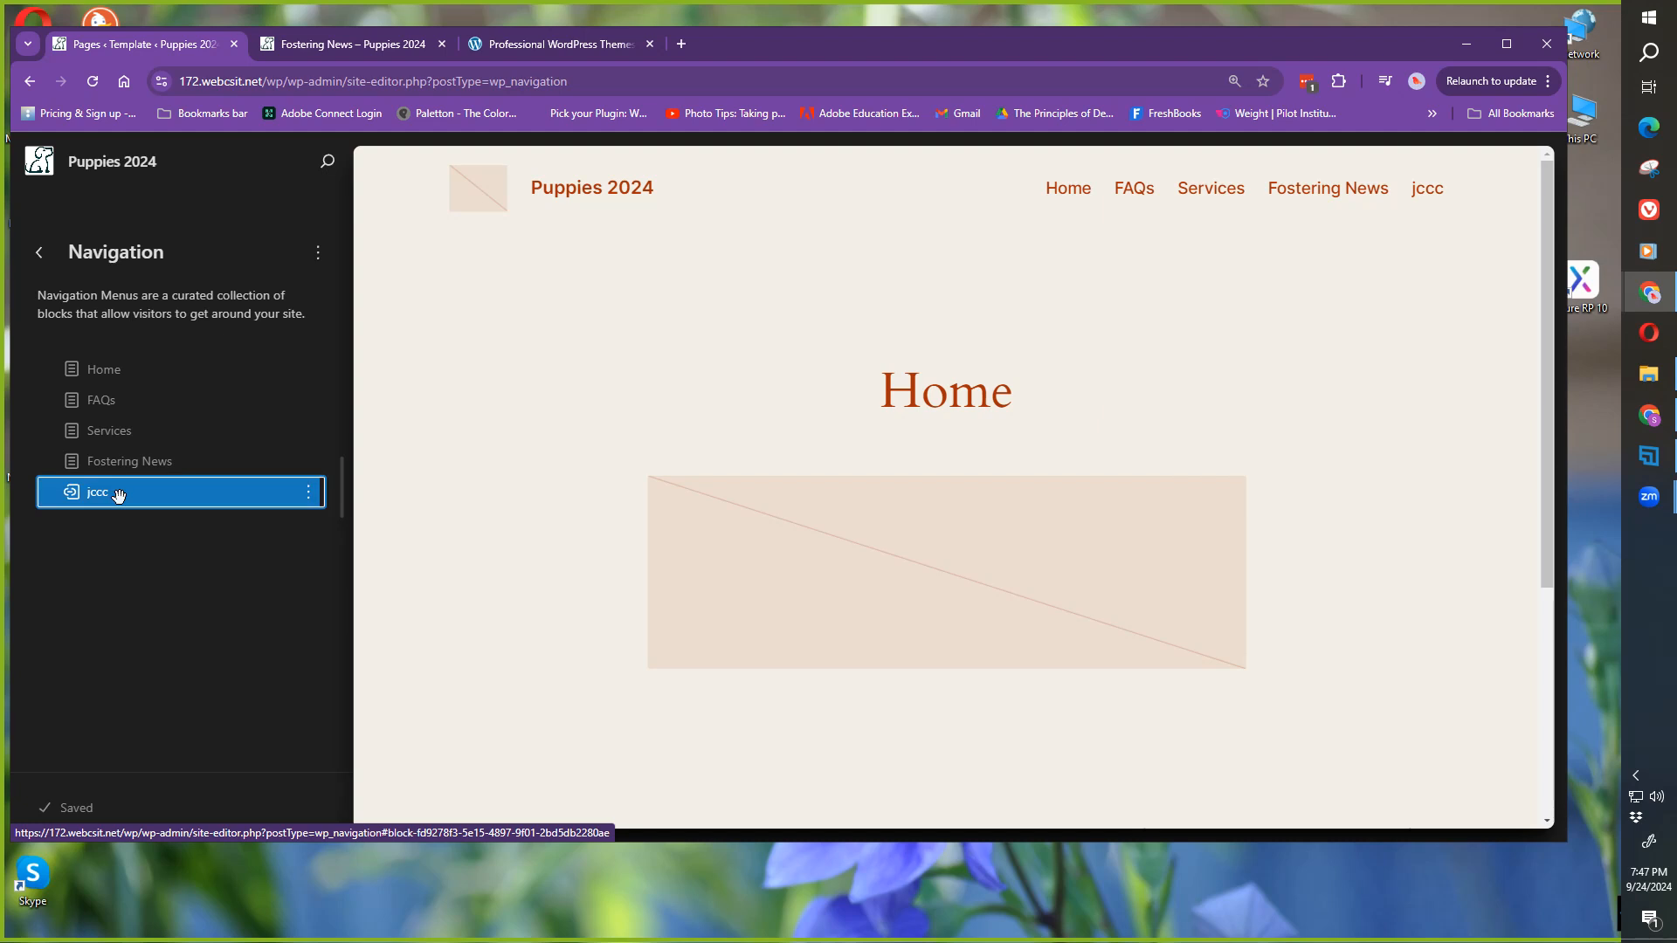
pyautogui.moveTo(117, 496); pyautogui.dragTo(169, 450)
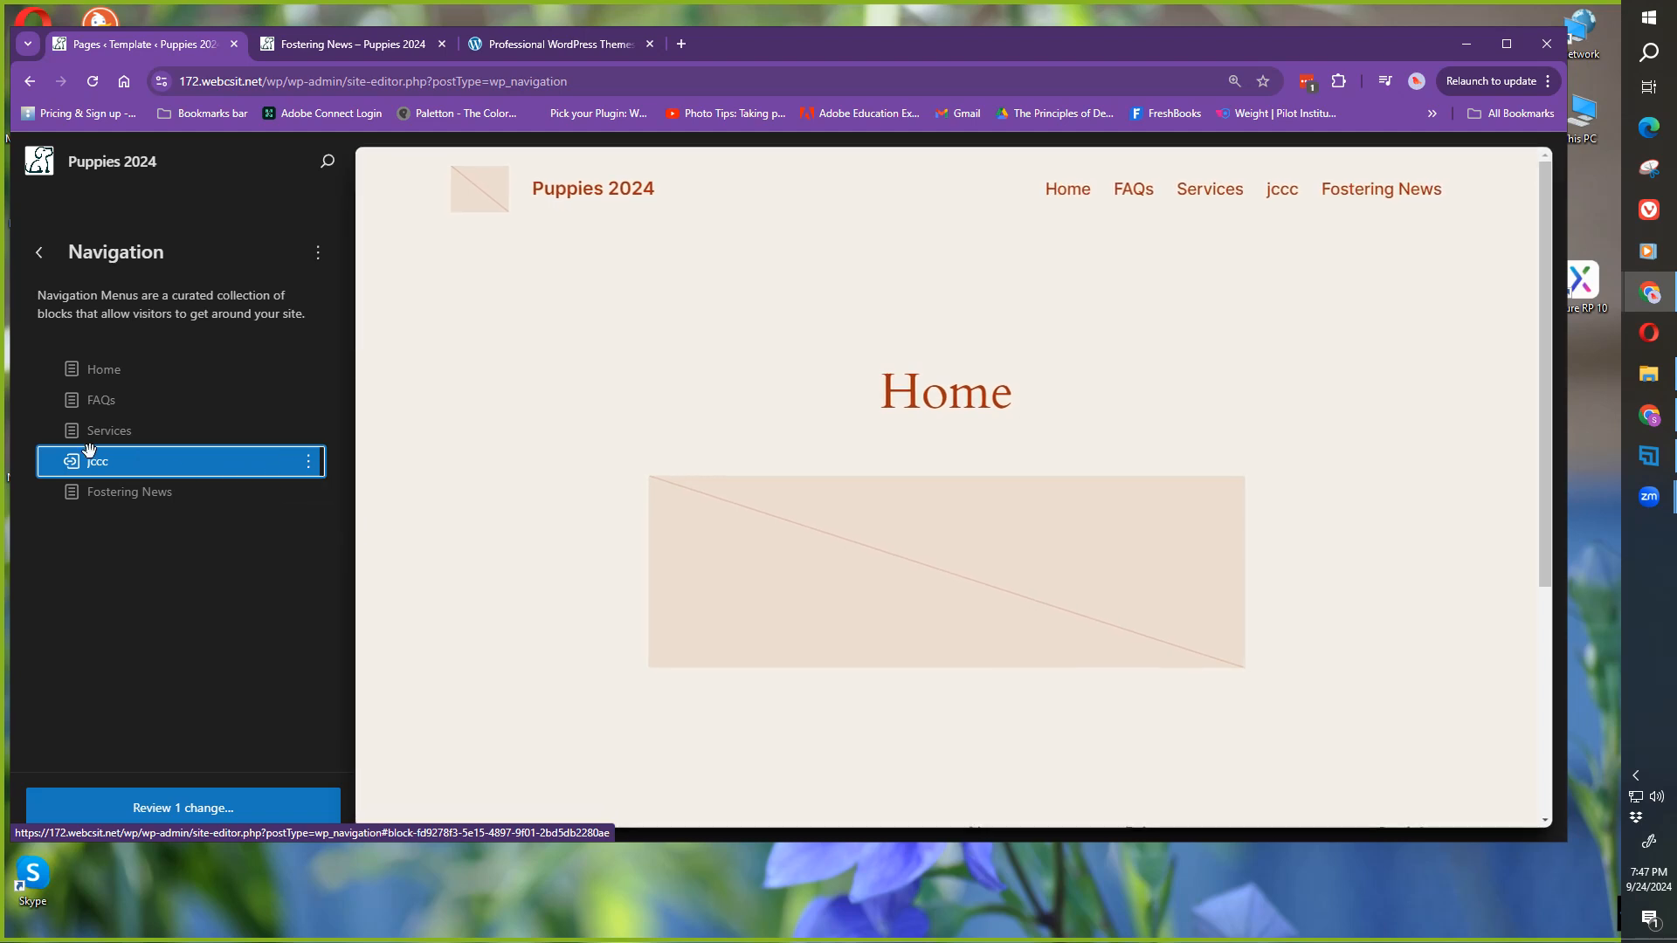
pyautogui.moveTo(44, 464); pyautogui.dragTo(150, 464)
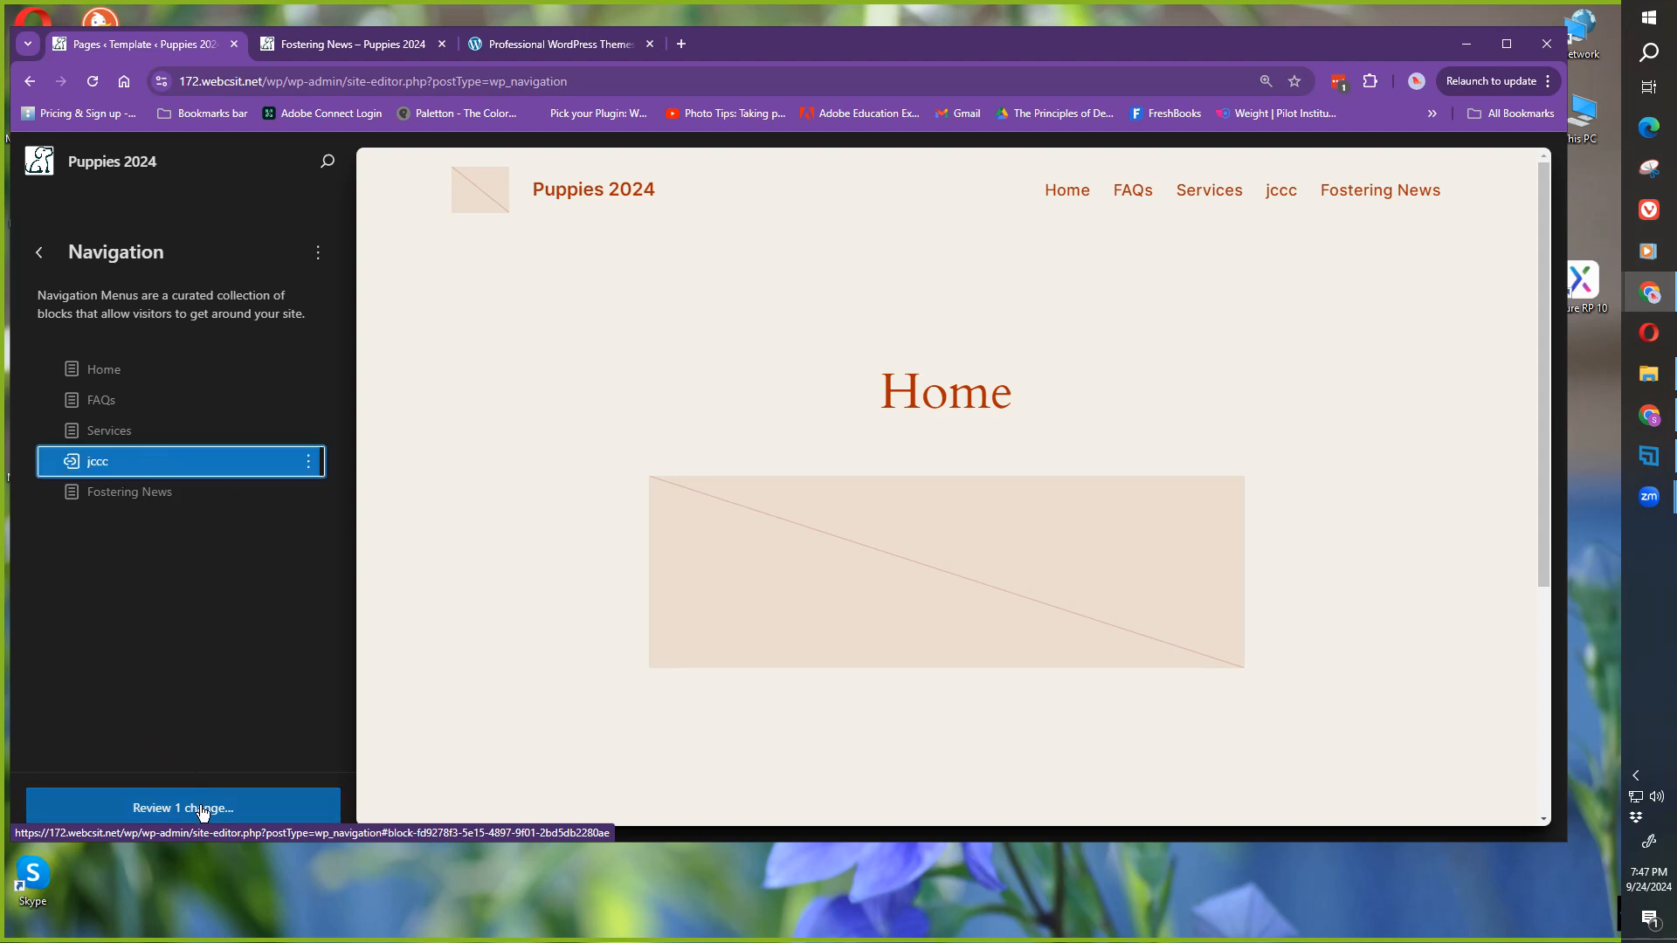
pyautogui.moveTo(75, 462); pyautogui.dragTo(129, 442)
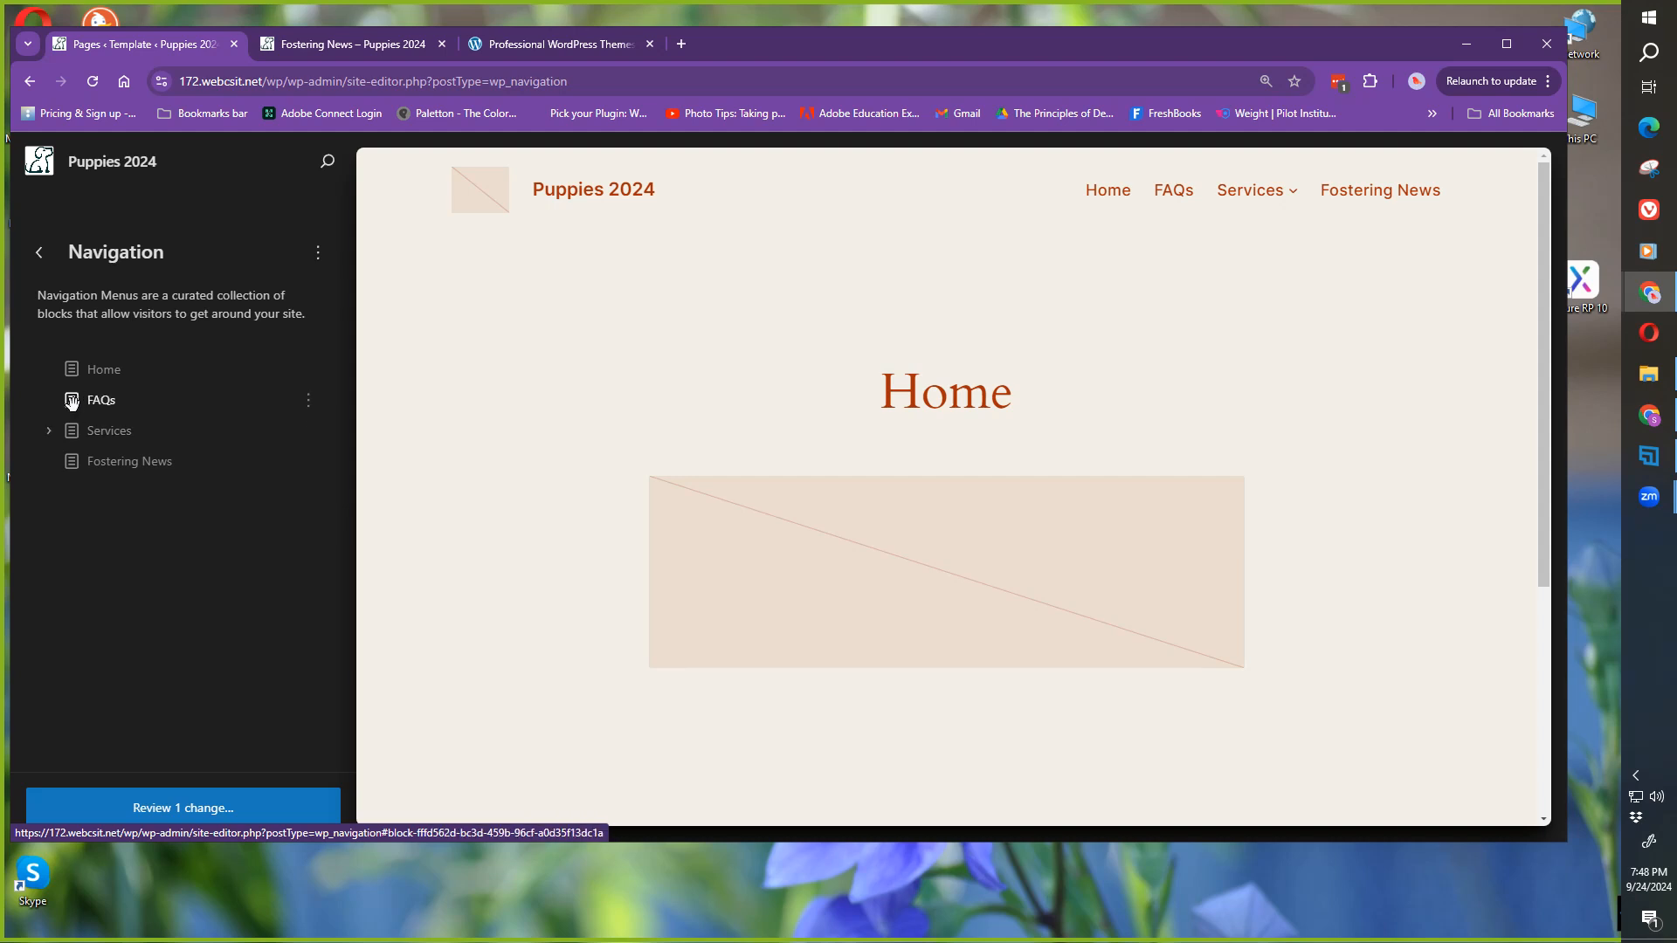
# Go back to the Design panel and save the one pending Navigation menu change.
pyautogui.click(309, 402)
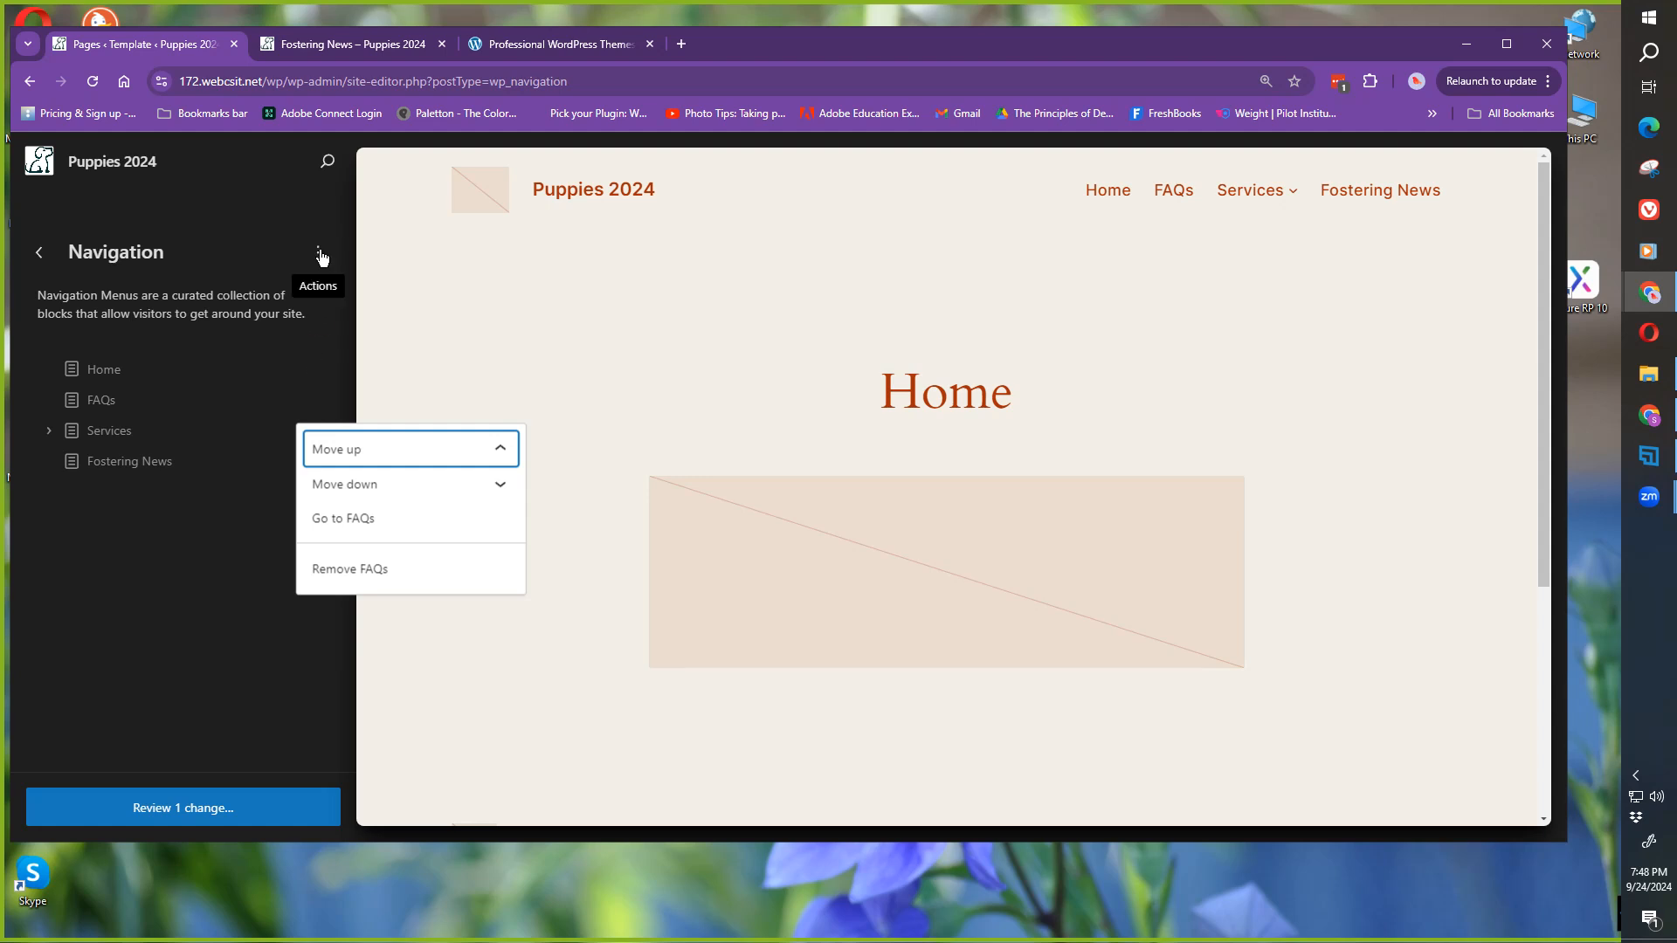
pyautogui.click(318, 253)
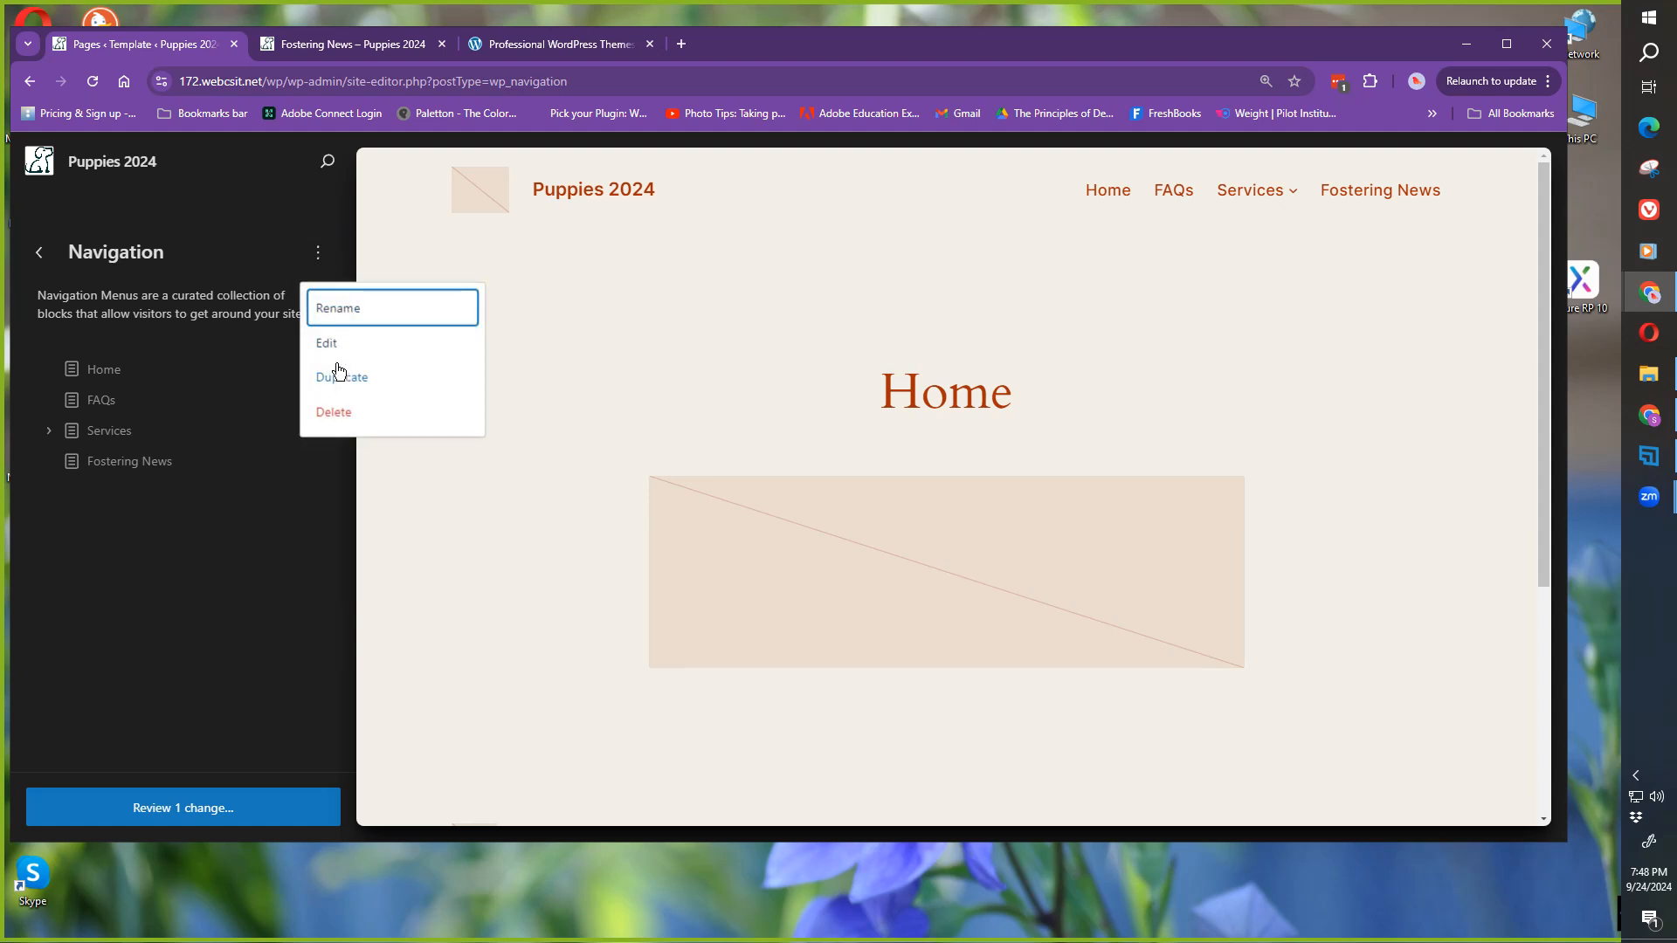
pyautogui.click(38, 252)
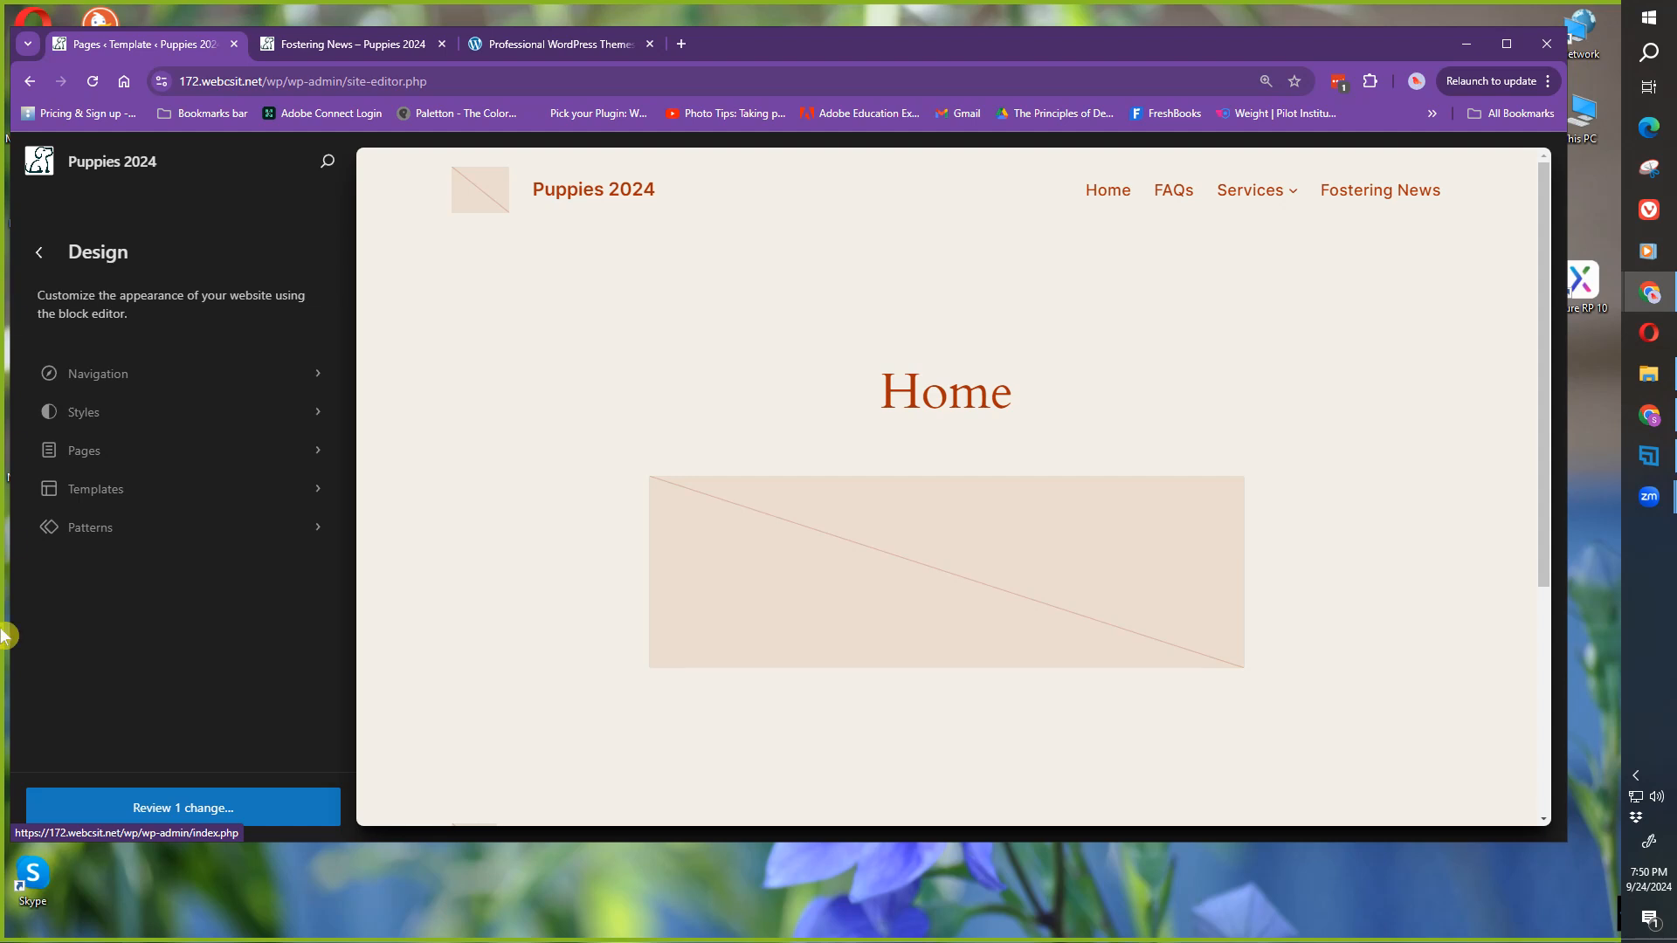
pyautogui.click(234, 819)
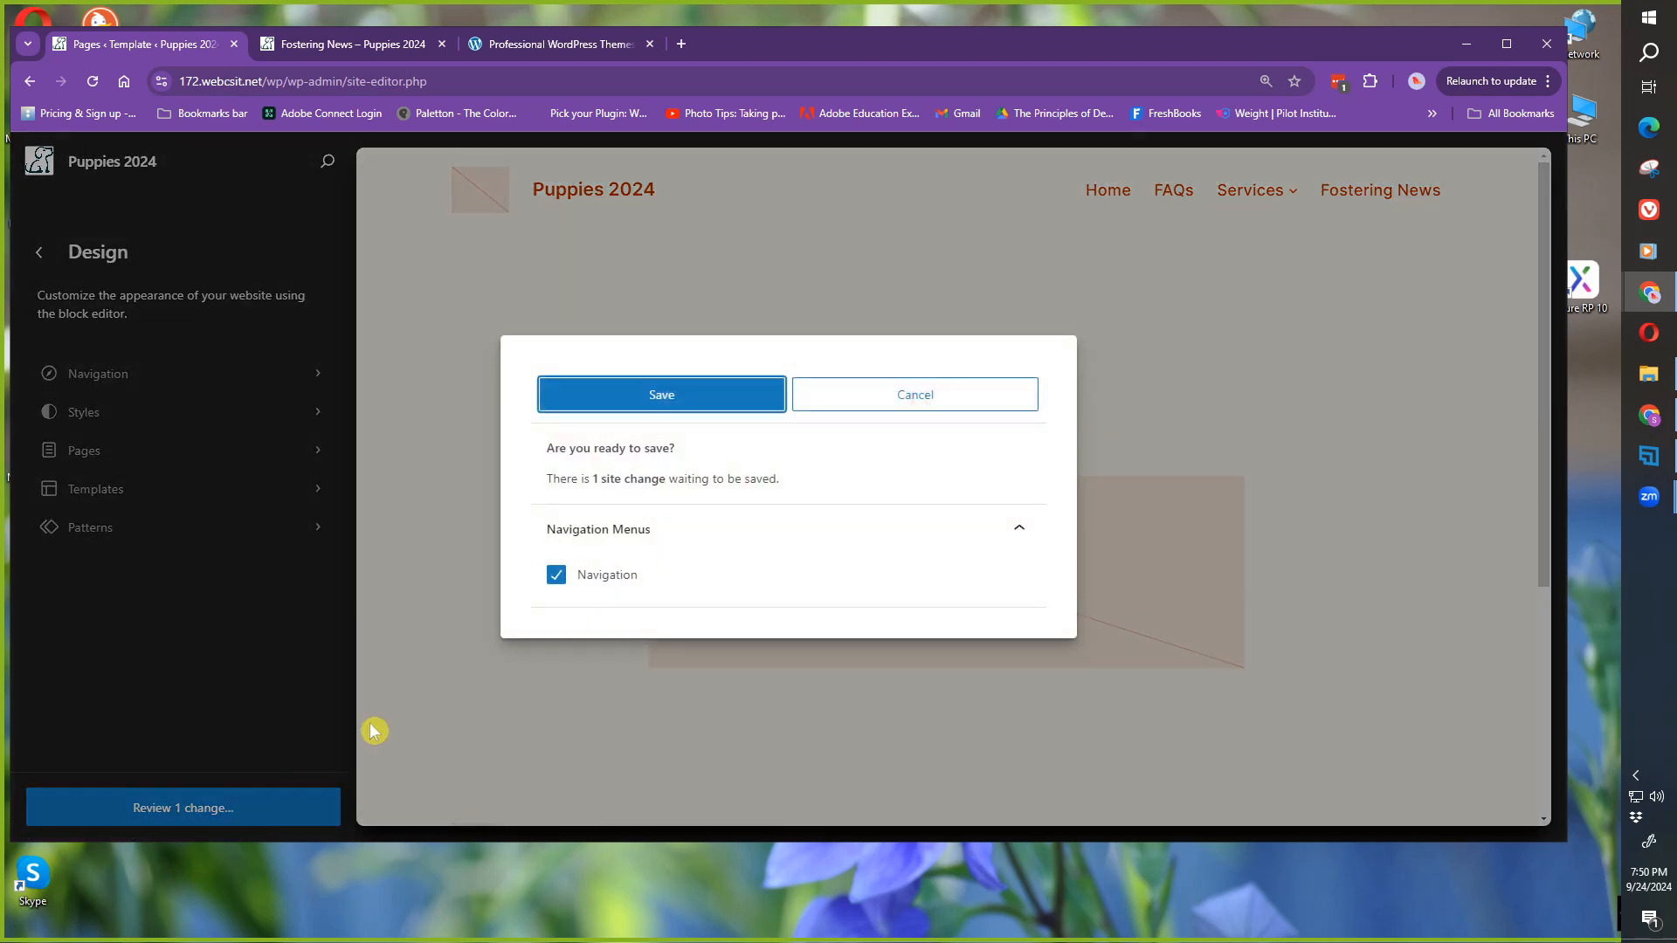
pyautogui.click(636, 401)
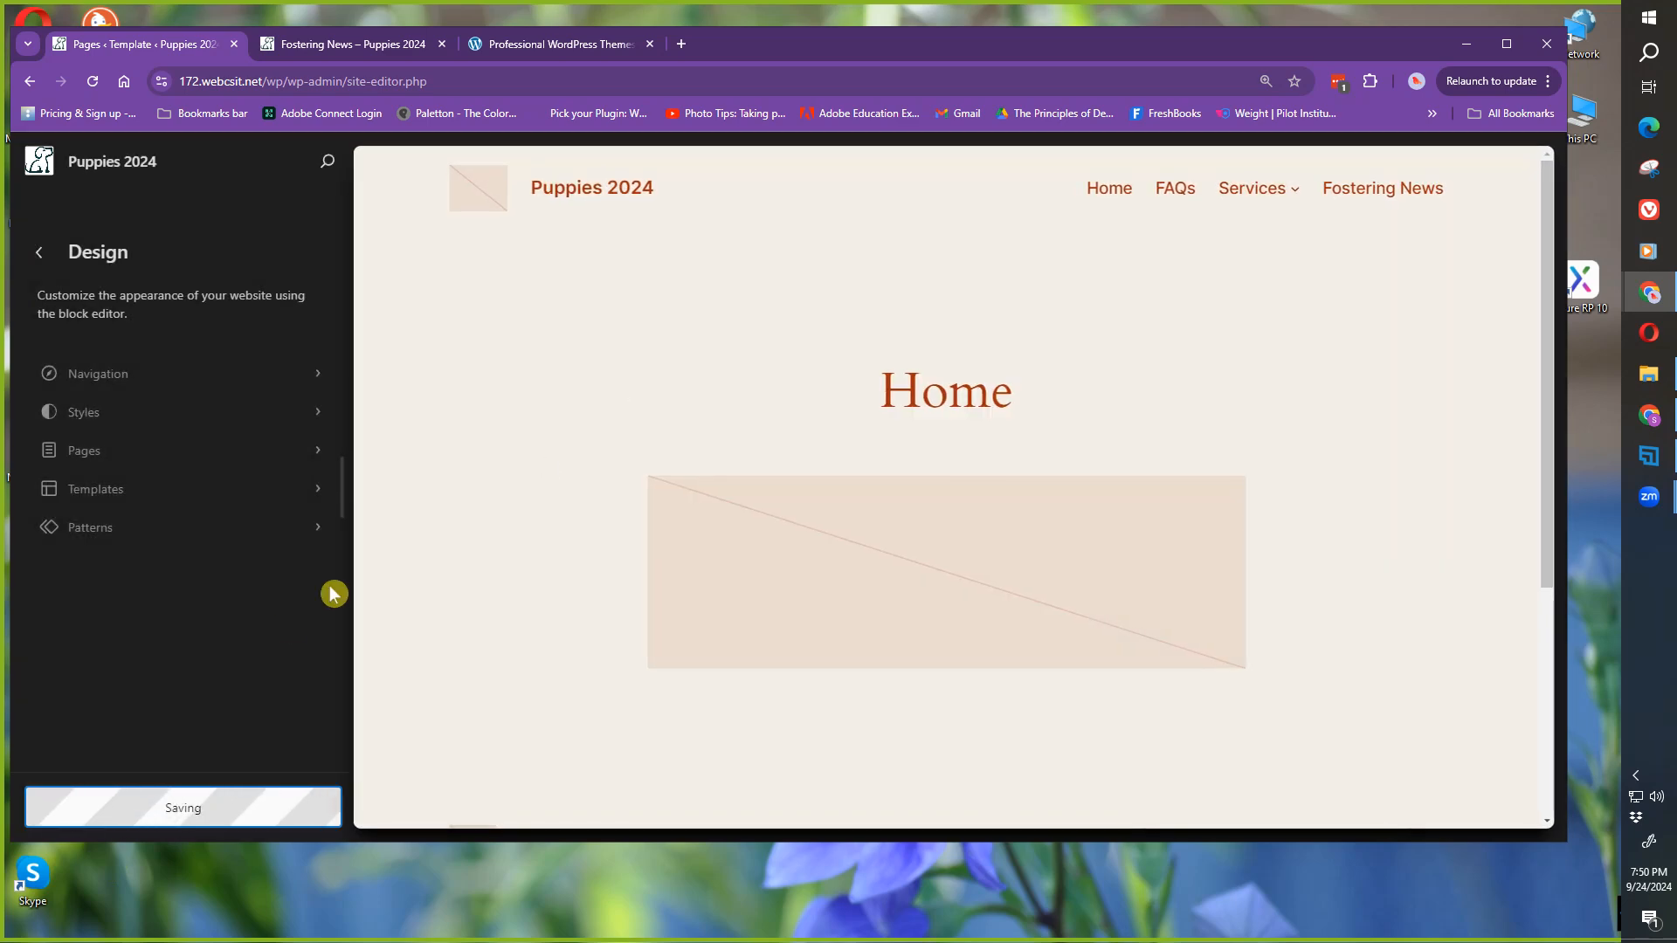
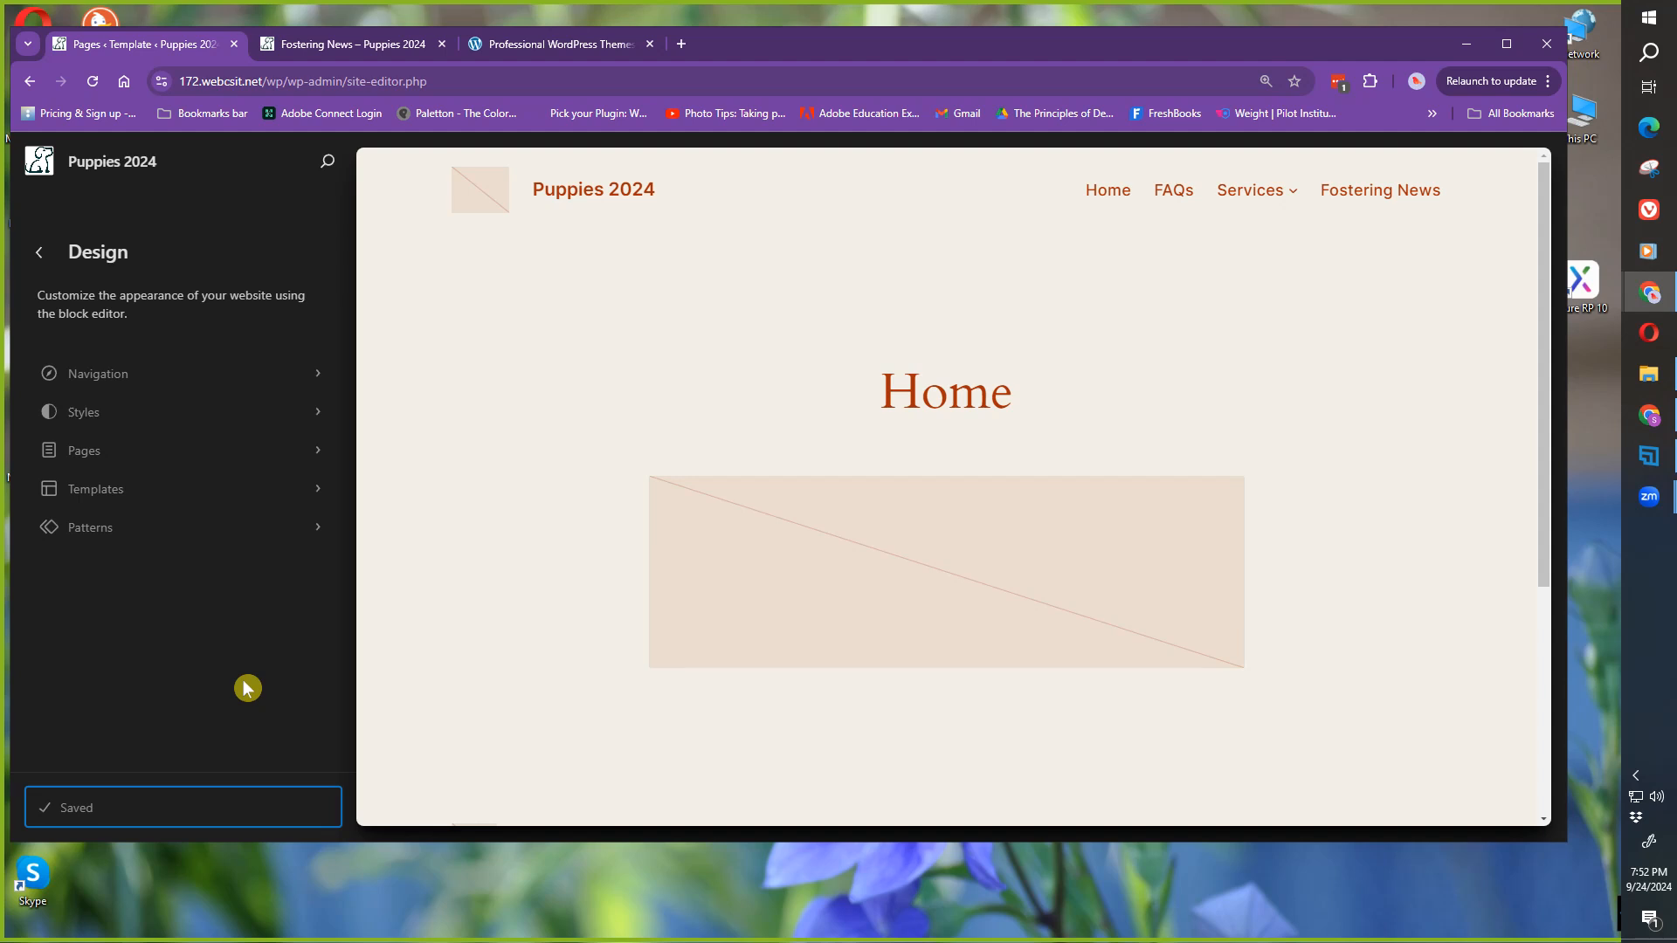
# From the Home page canvas, open the Header block's template part and select its empty site logo.
pyautogui.moveTo(1553, 538); pyautogui.dragTo(1528, 464)
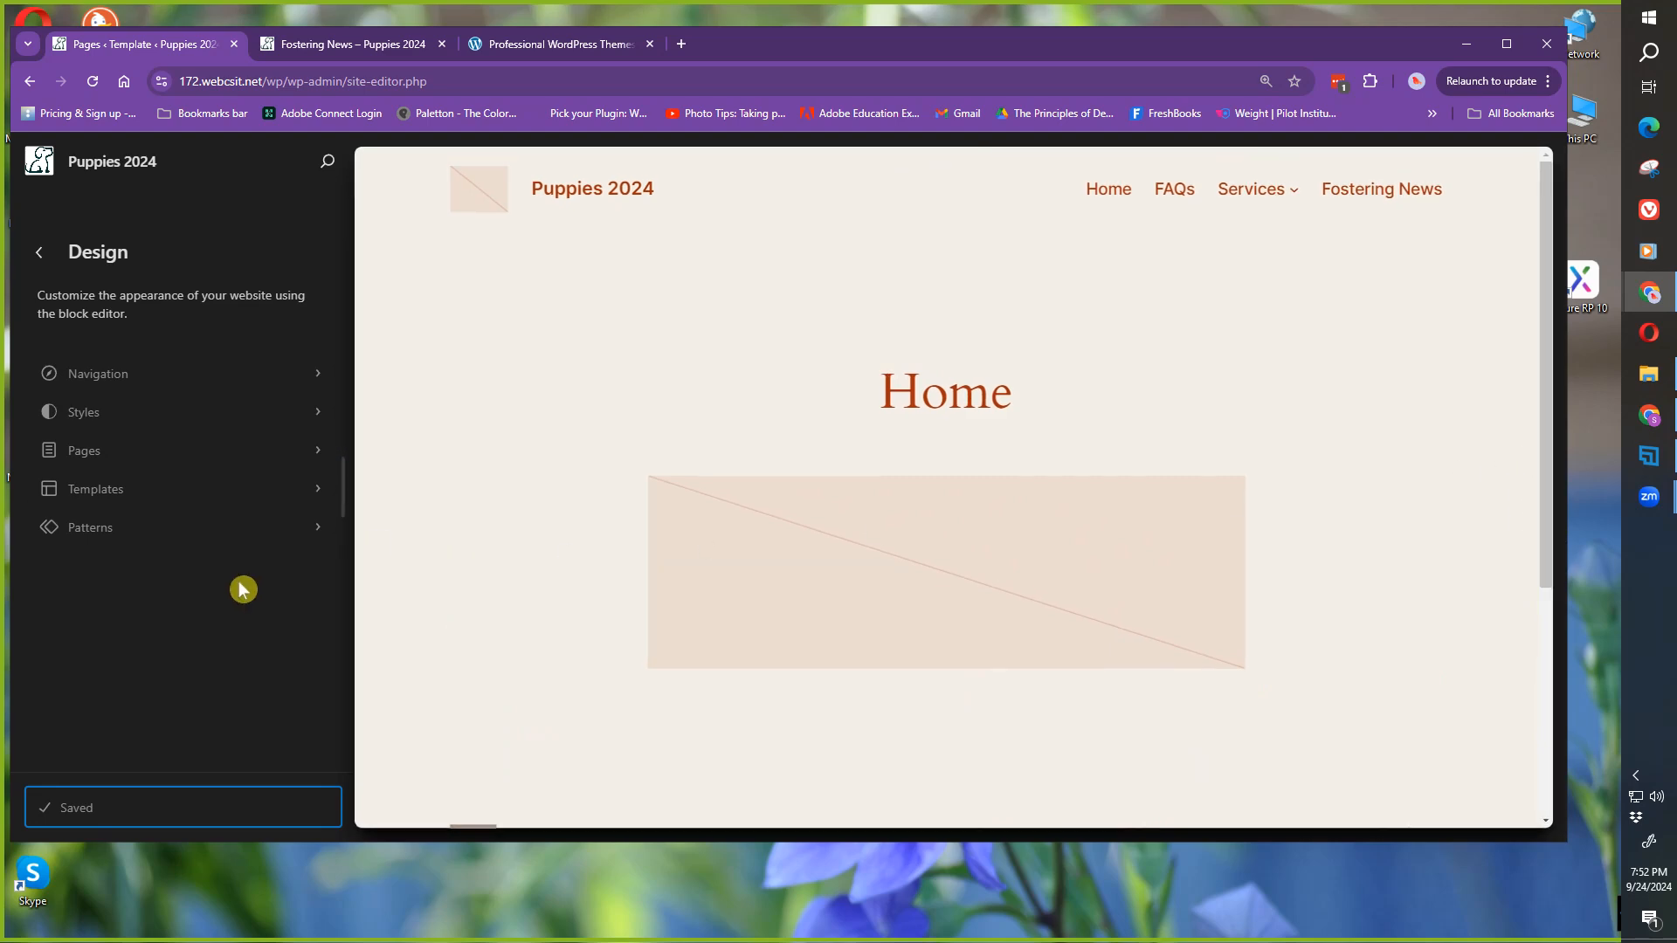
pyautogui.click(486, 207)
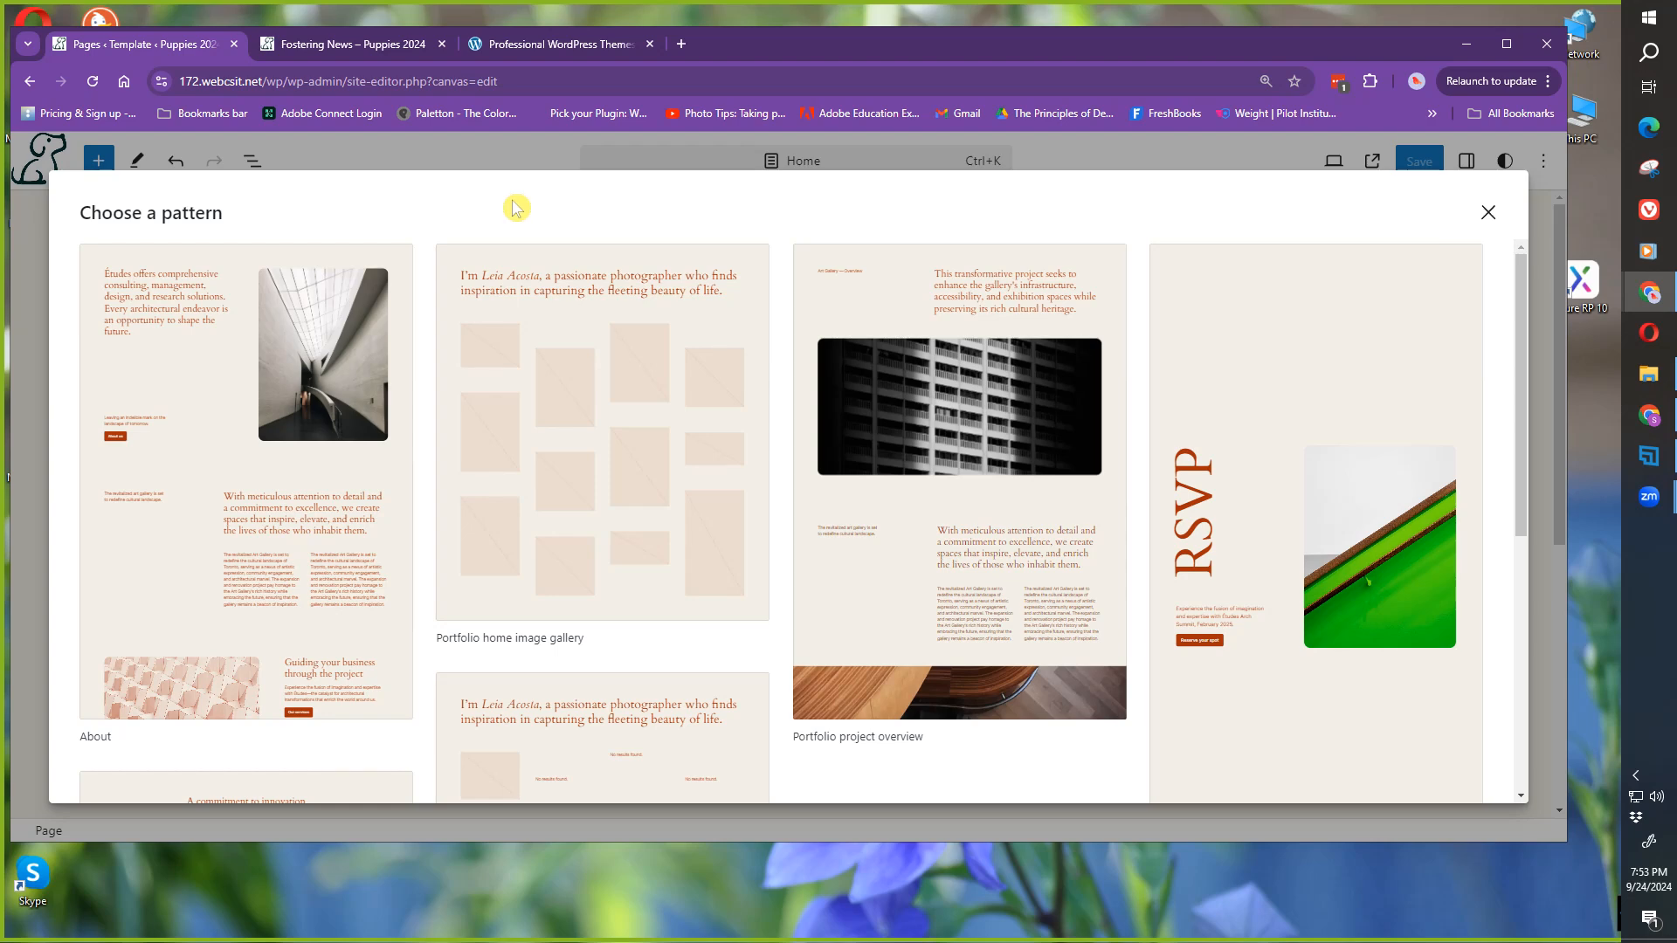
pyautogui.click(1486, 213)
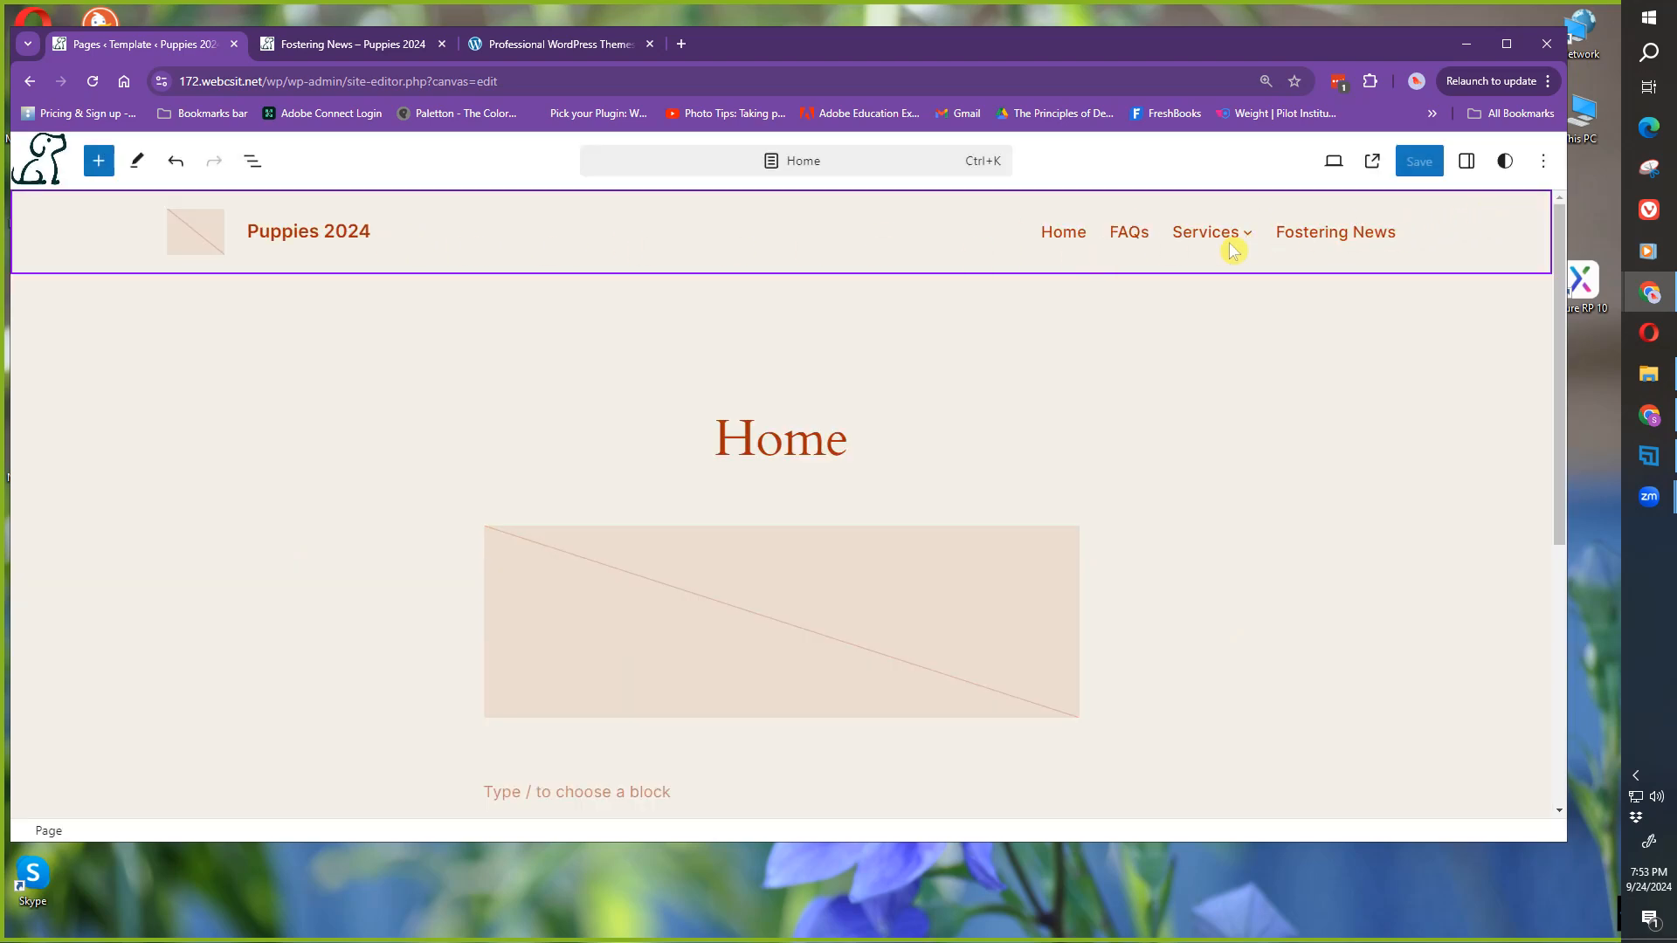
pyautogui.click(199, 236)
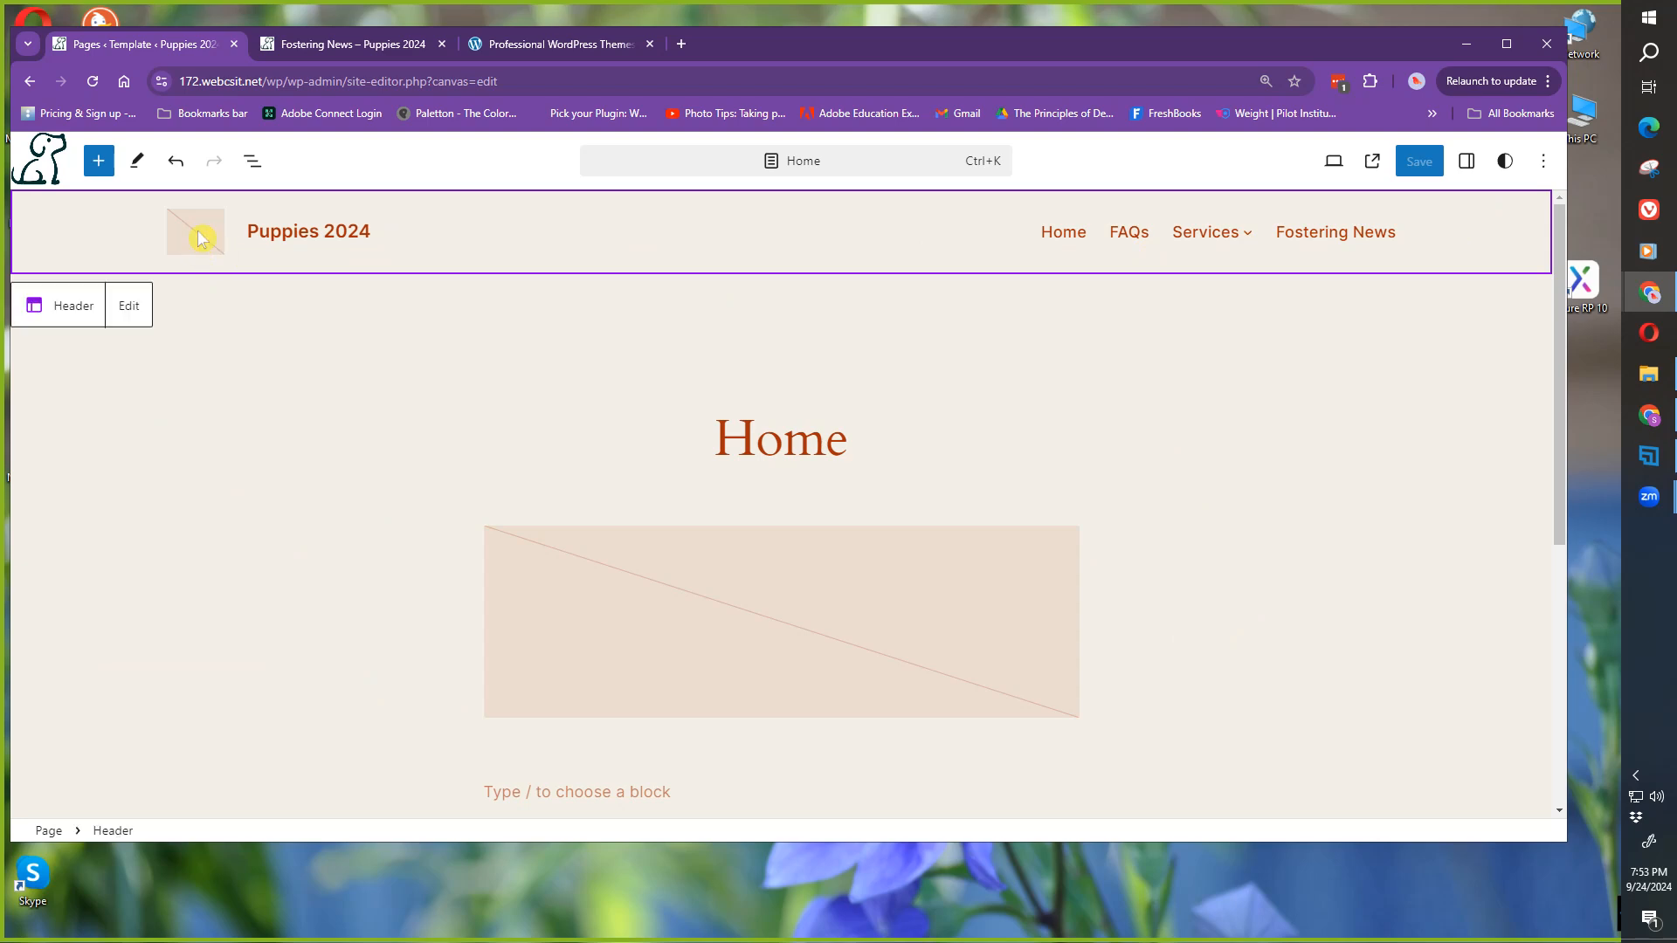
pyautogui.click(130, 311)
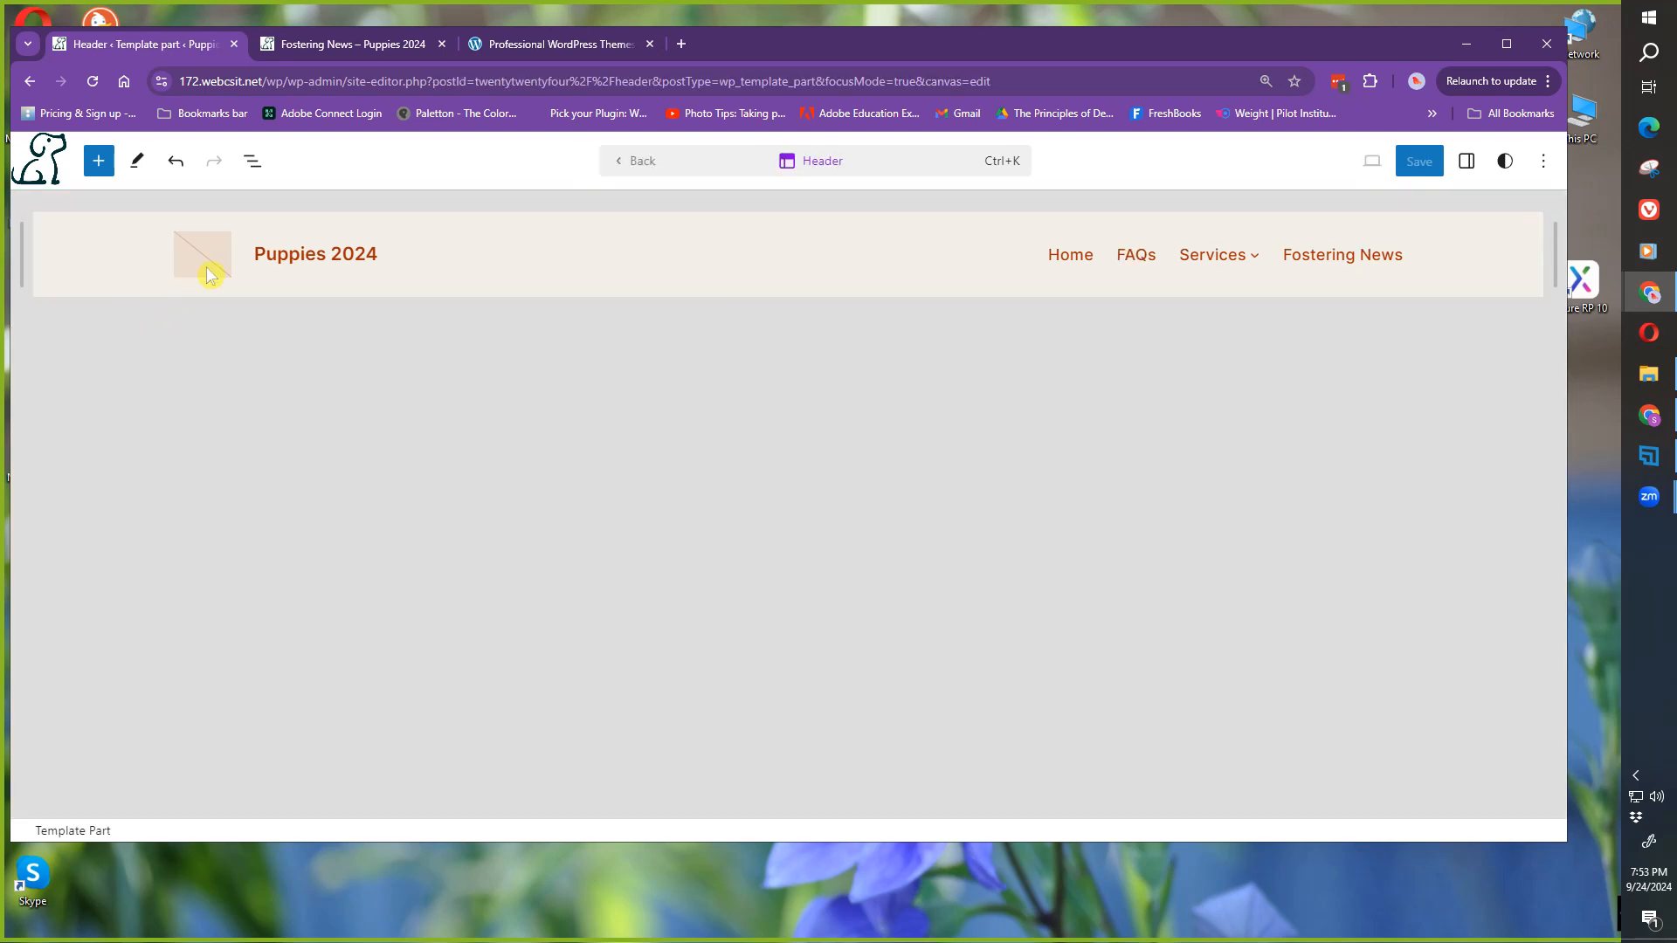
pyautogui.click(208, 274)
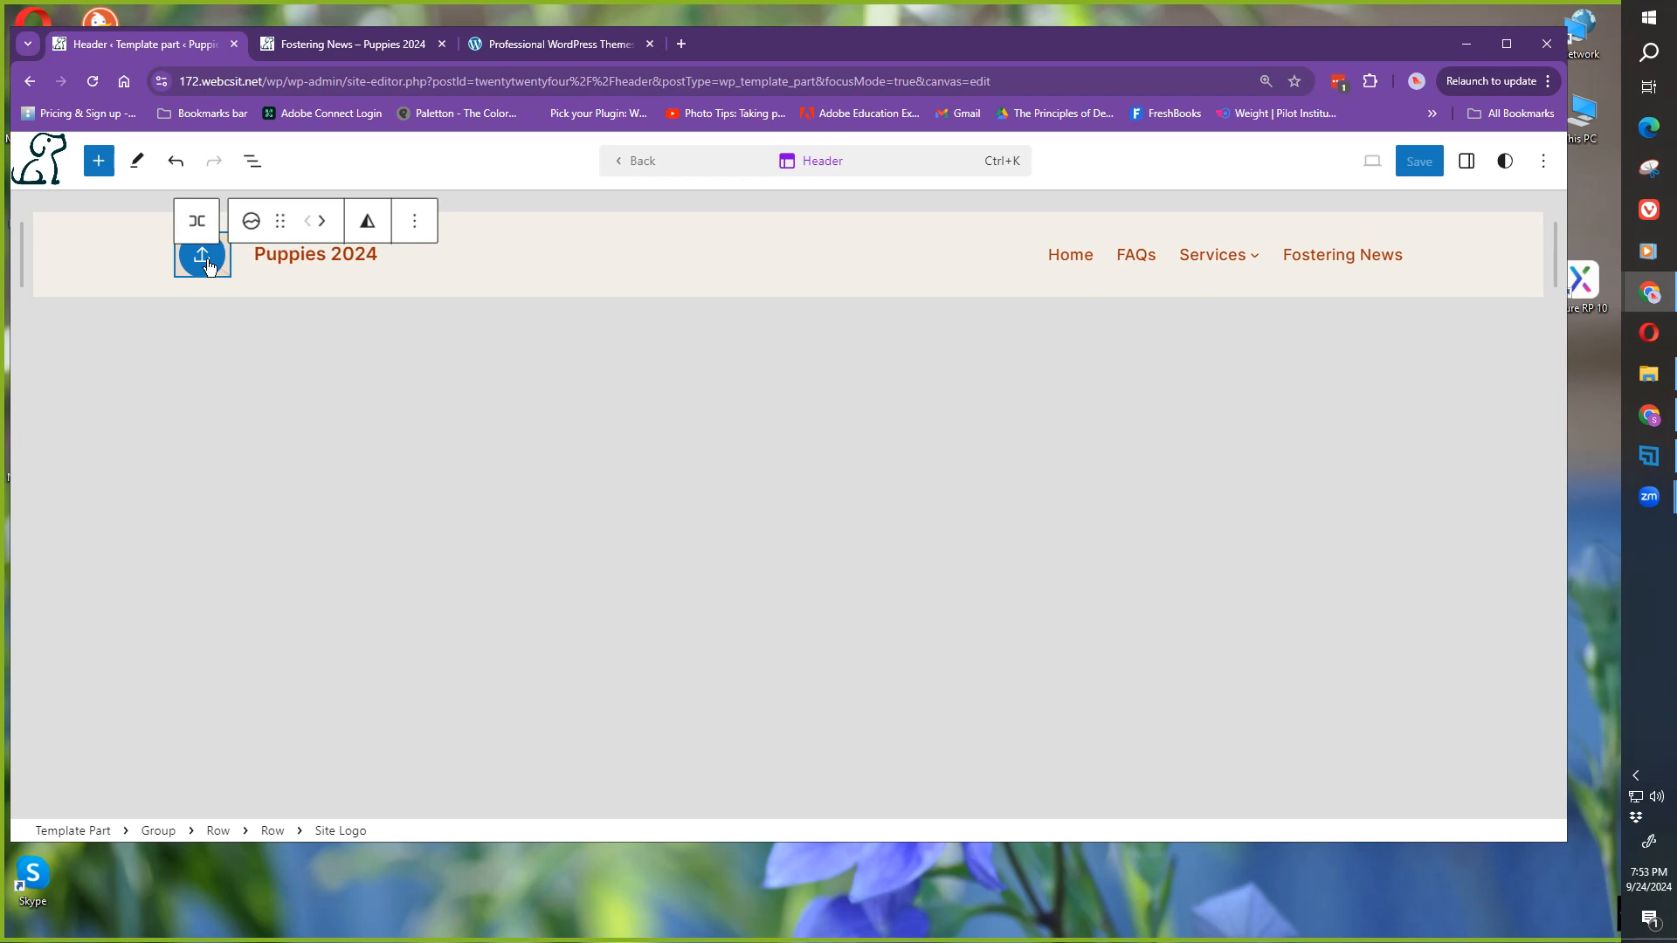
# Set DogLogo.jpg from the Media Library as the header's site logo beside the Puppies 2024 title.
pyautogui.click(208, 265)
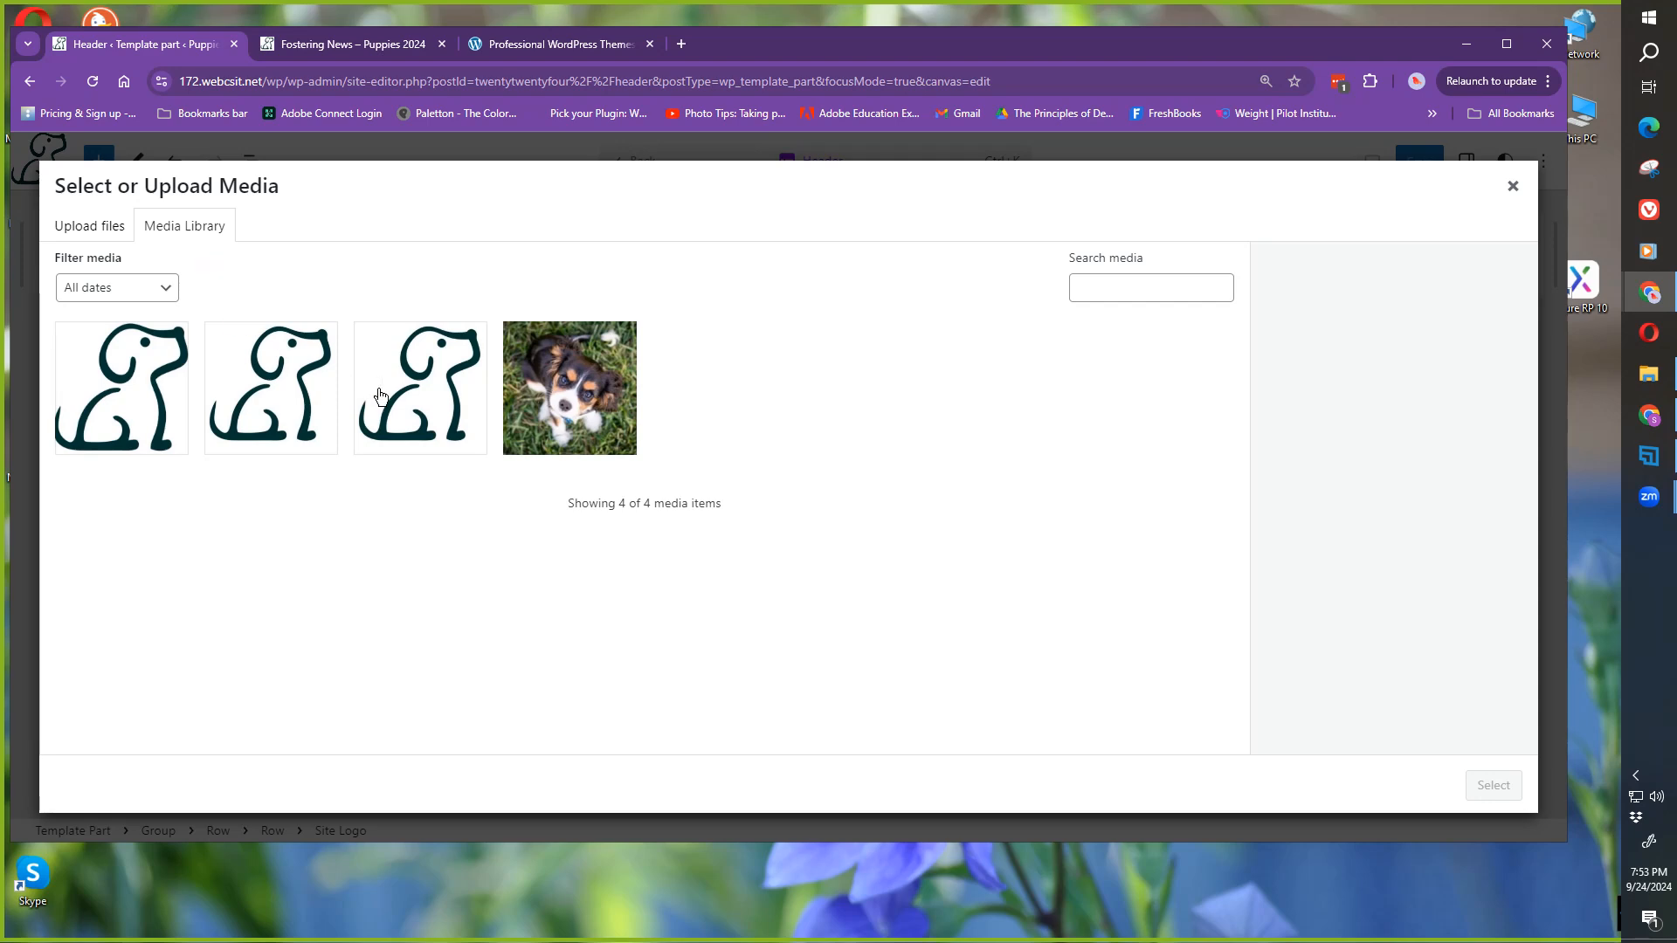
pyautogui.click(434, 387)
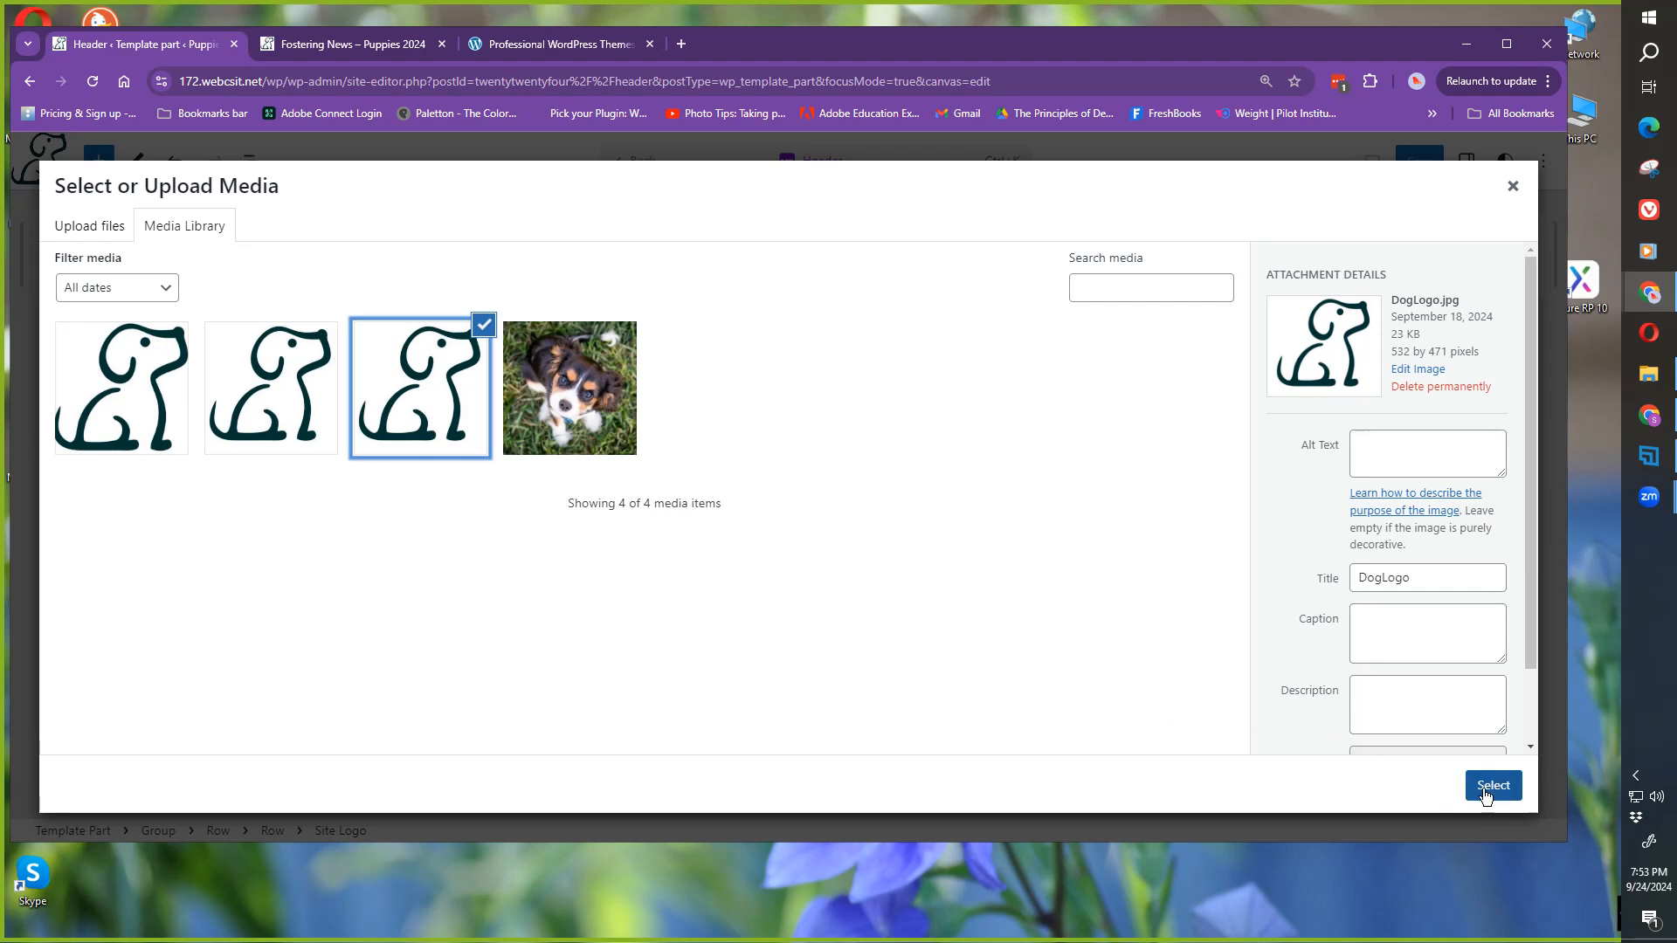
pyautogui.click(1499, 788)
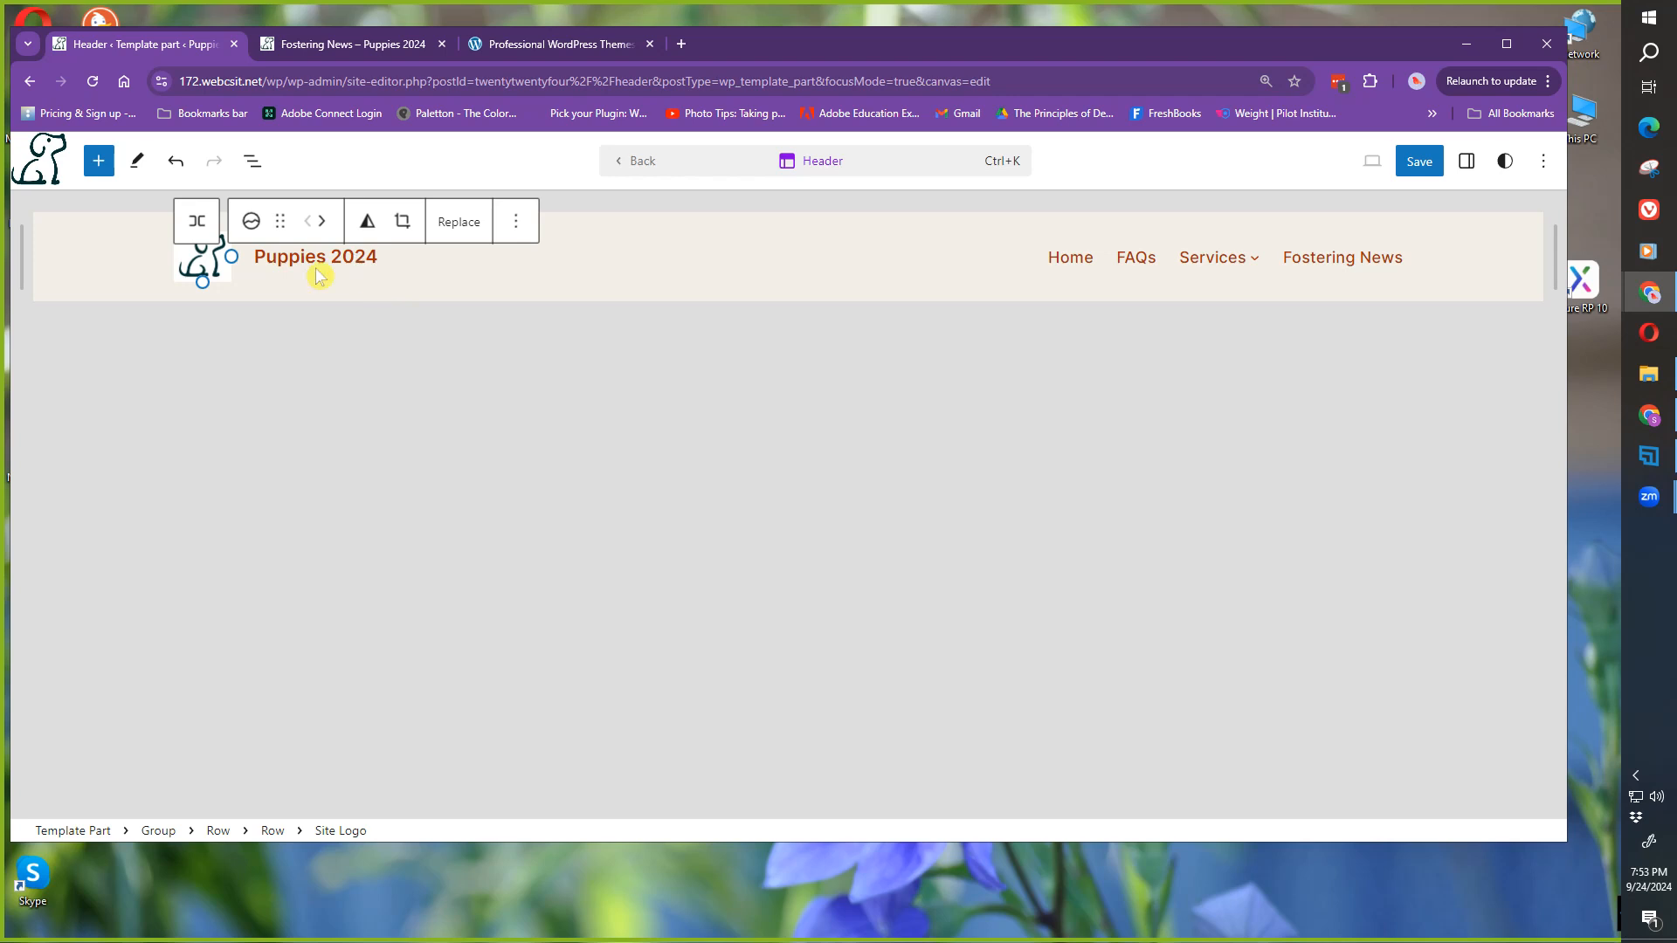
pyautogui.click(345, 267)
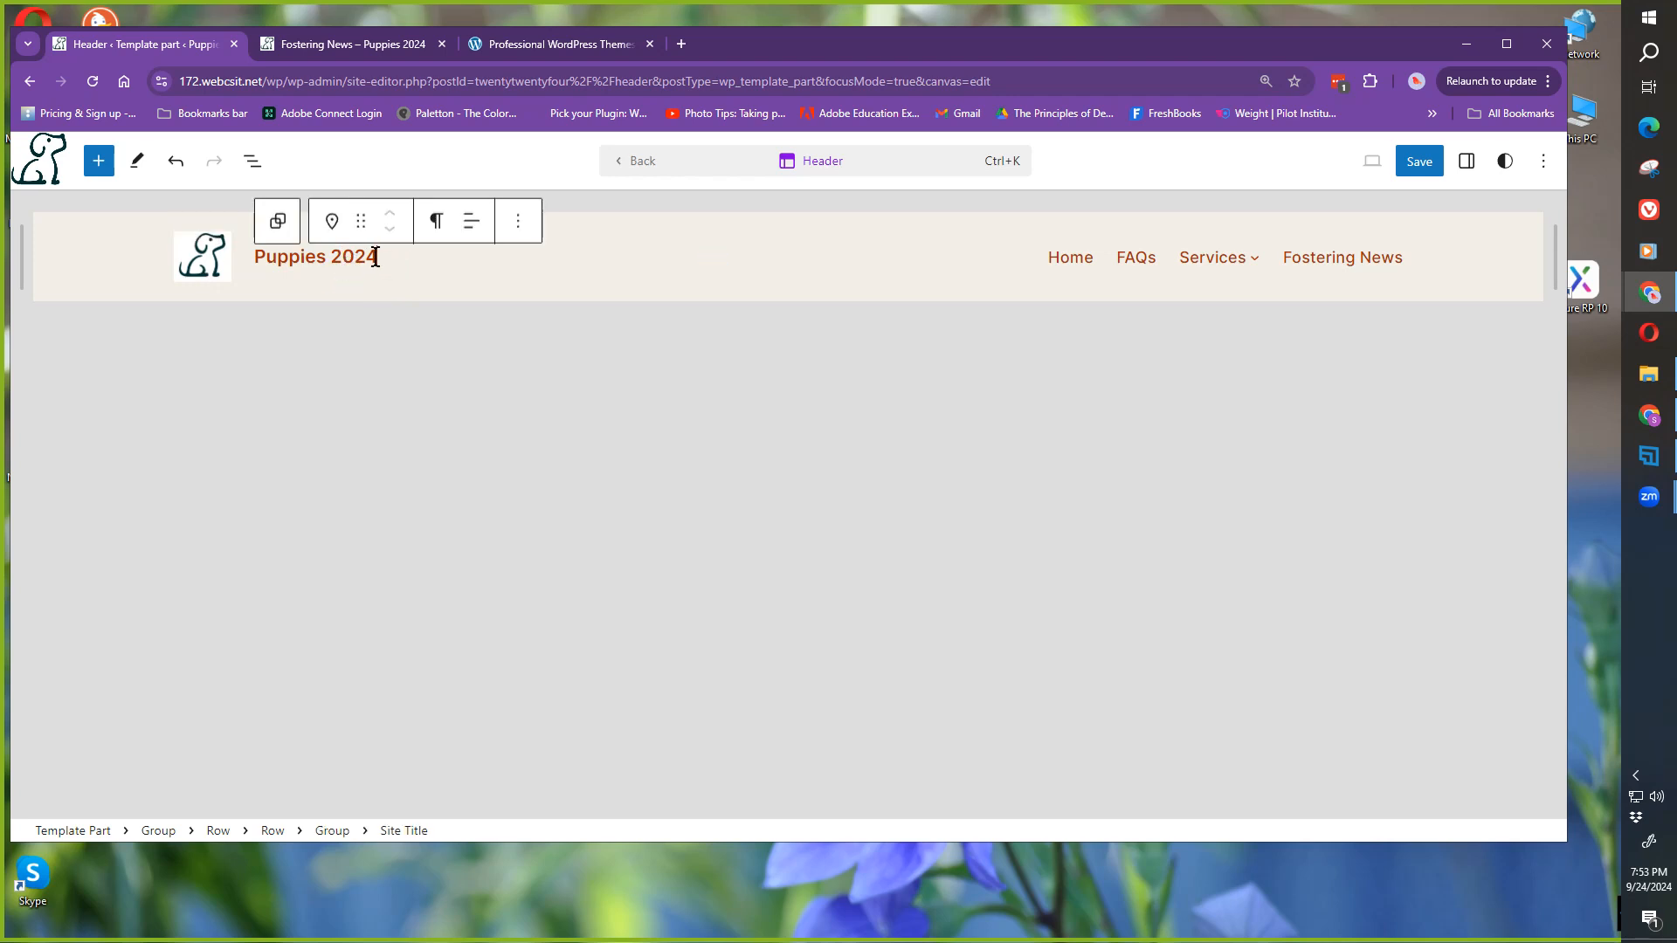
pyautogui.click(376, 257)
# Save the header with the new dog logo and go back to All template parts.
pyautogui.press('Escape')
pyautogui.click(337, 261)
pyautogui.moveTo(739, 269)
pyautogui.click(1420, 162)
pyautogui.click(1421, 168)
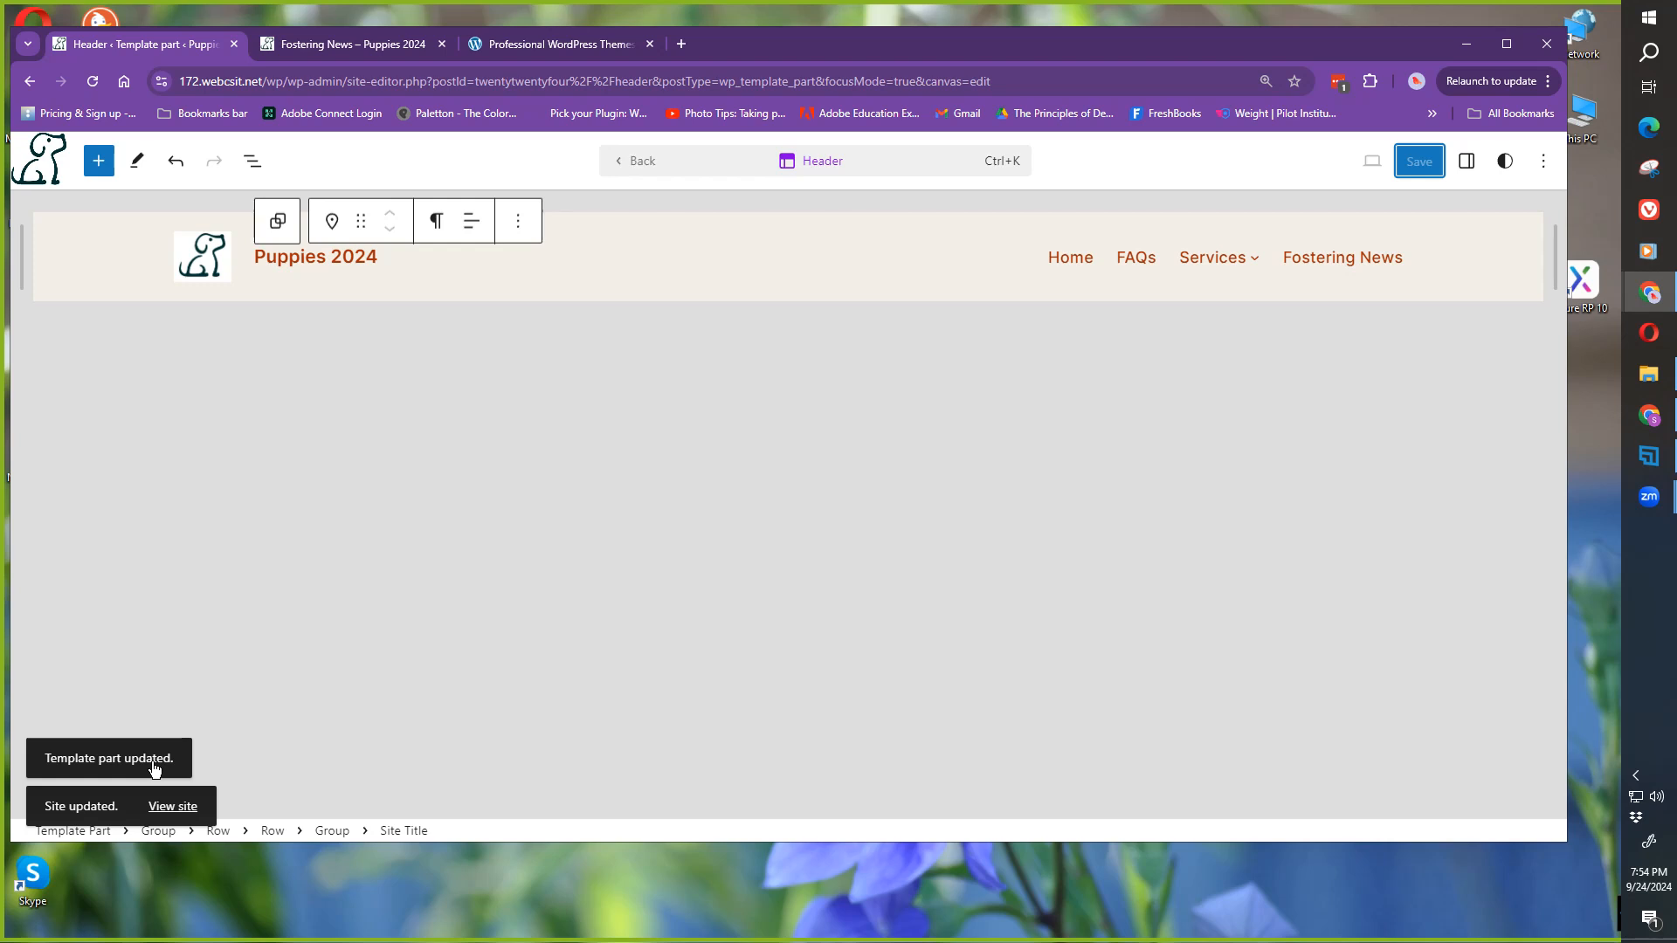
pyautogui.click(39, 166)
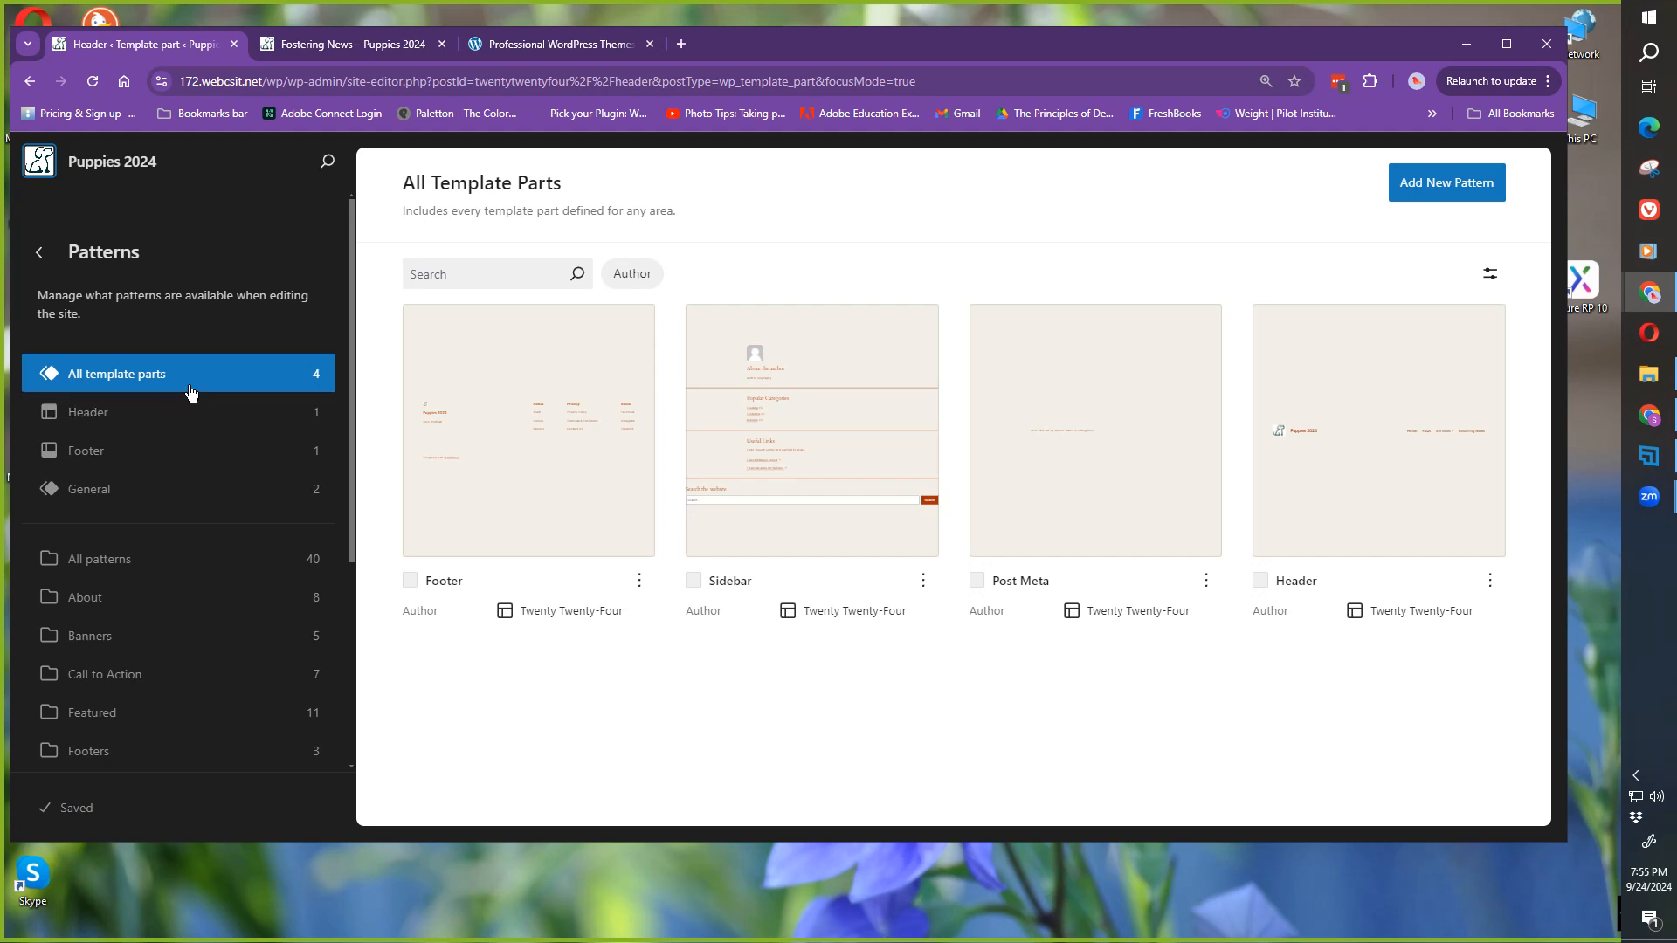
# Browse the Header, Footer and General template part categories, ending on Sidebar and Post Meta.
pyautogui.click(190, 417)
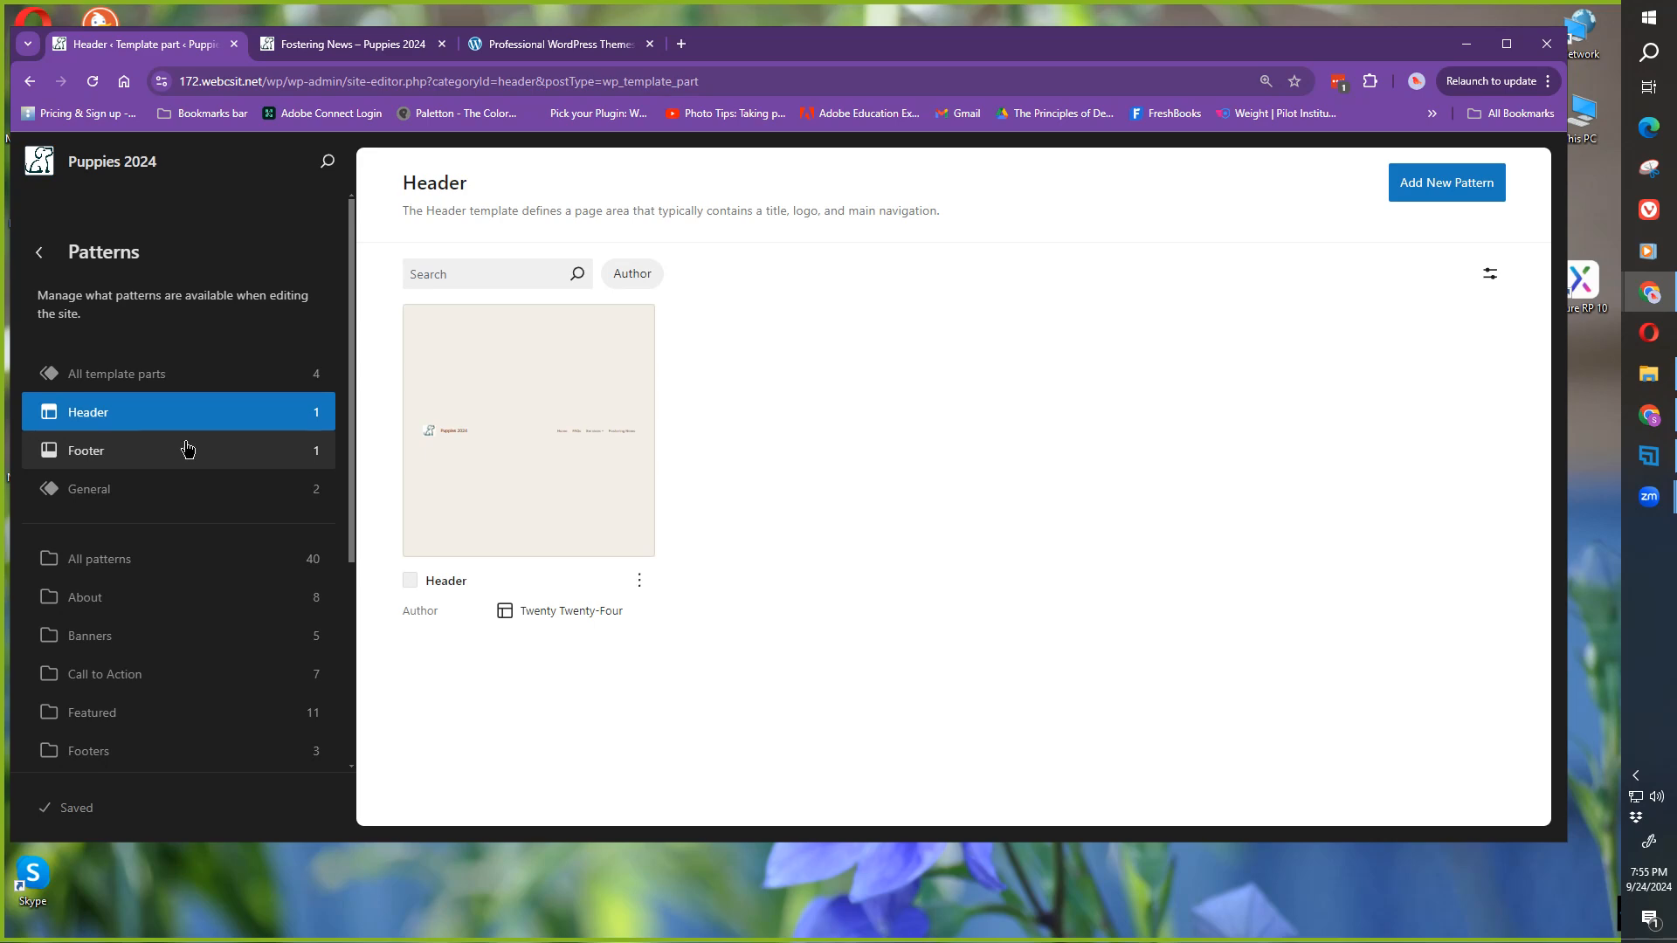
pyautogui.click(187, 449)
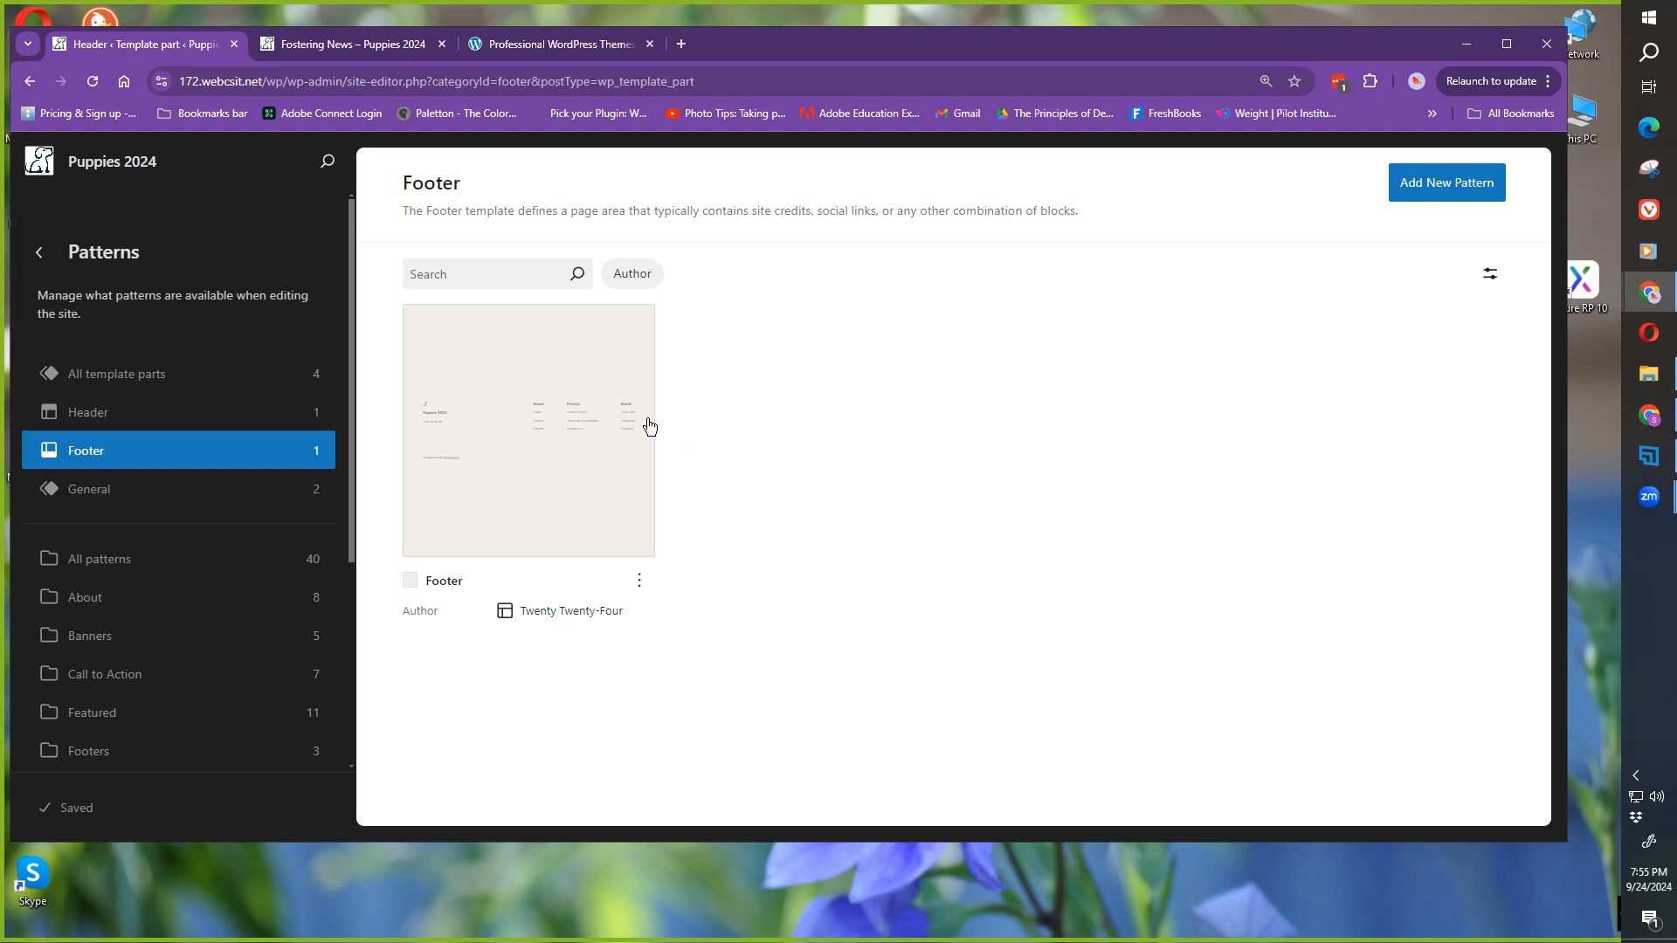
pyautogui.click(185, 495)
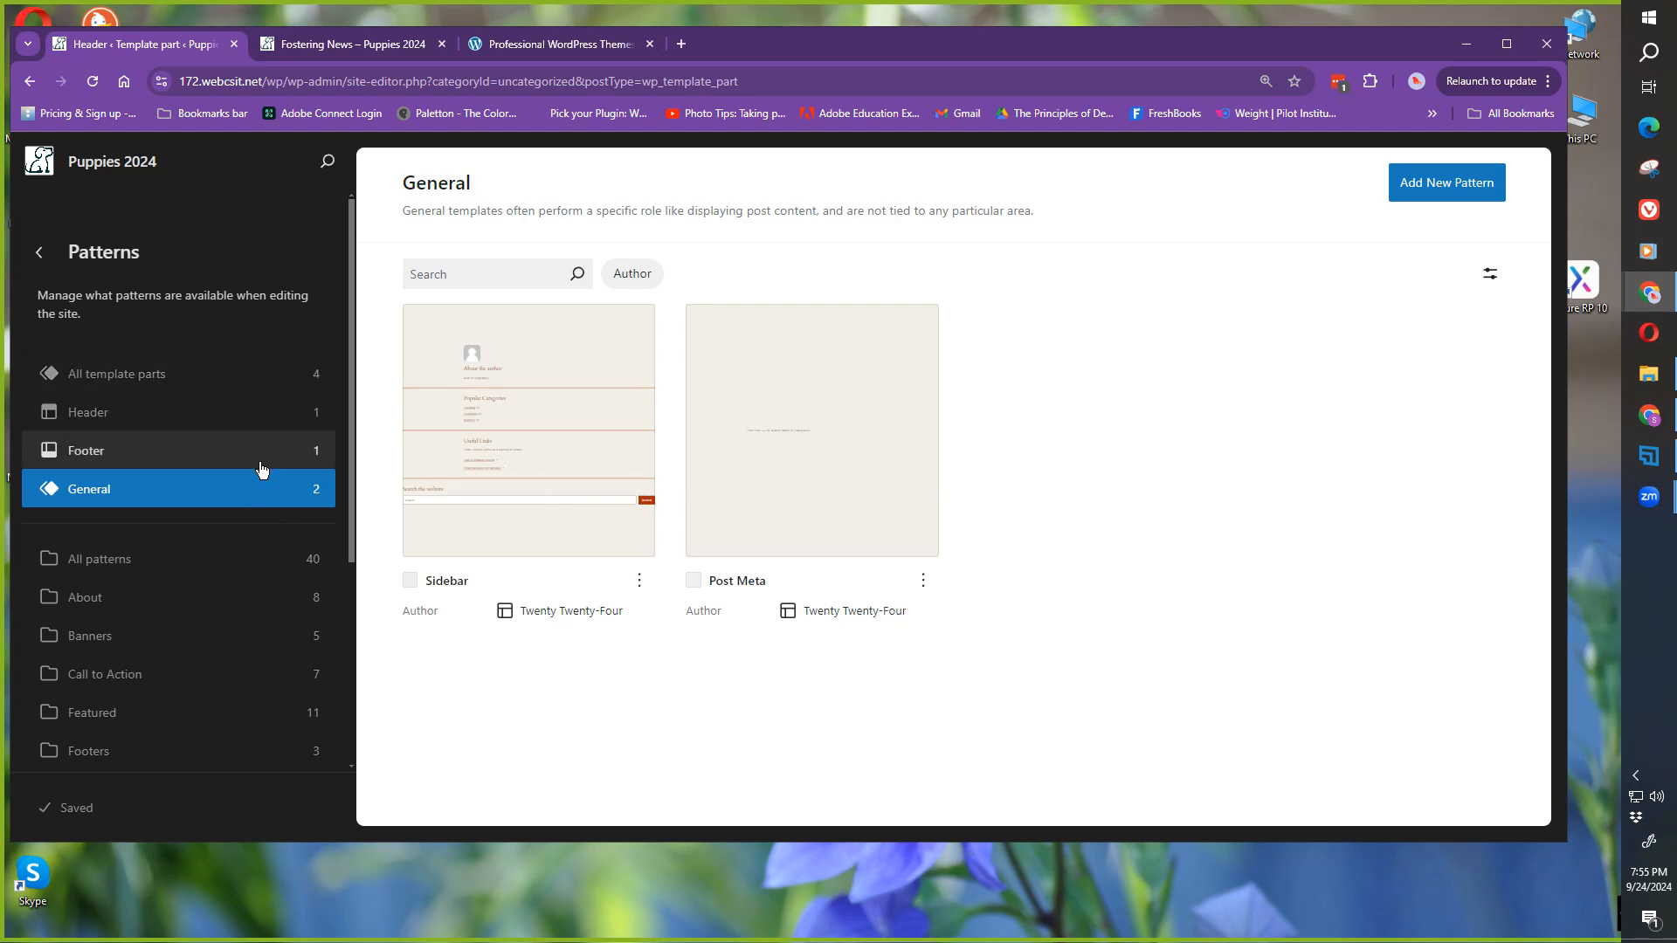
# Show All patterns and scroll through the first page of the 40 patterns.
pyautogui.click(186, 564)
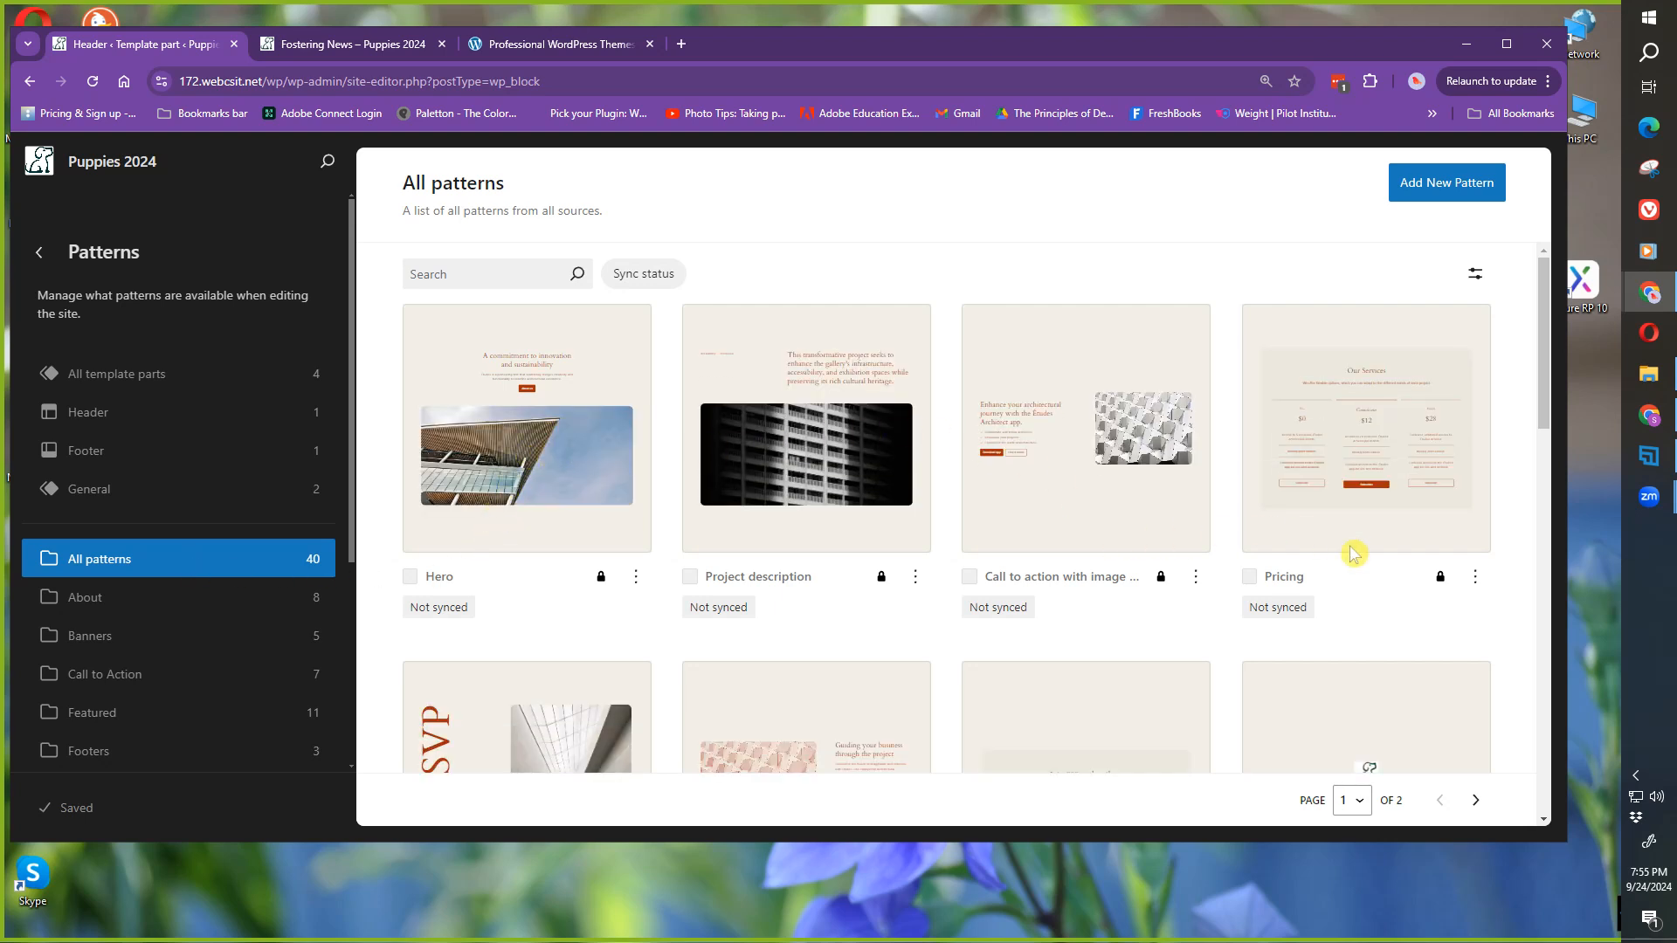
pyautogui.scroll(-4, 887, 699)
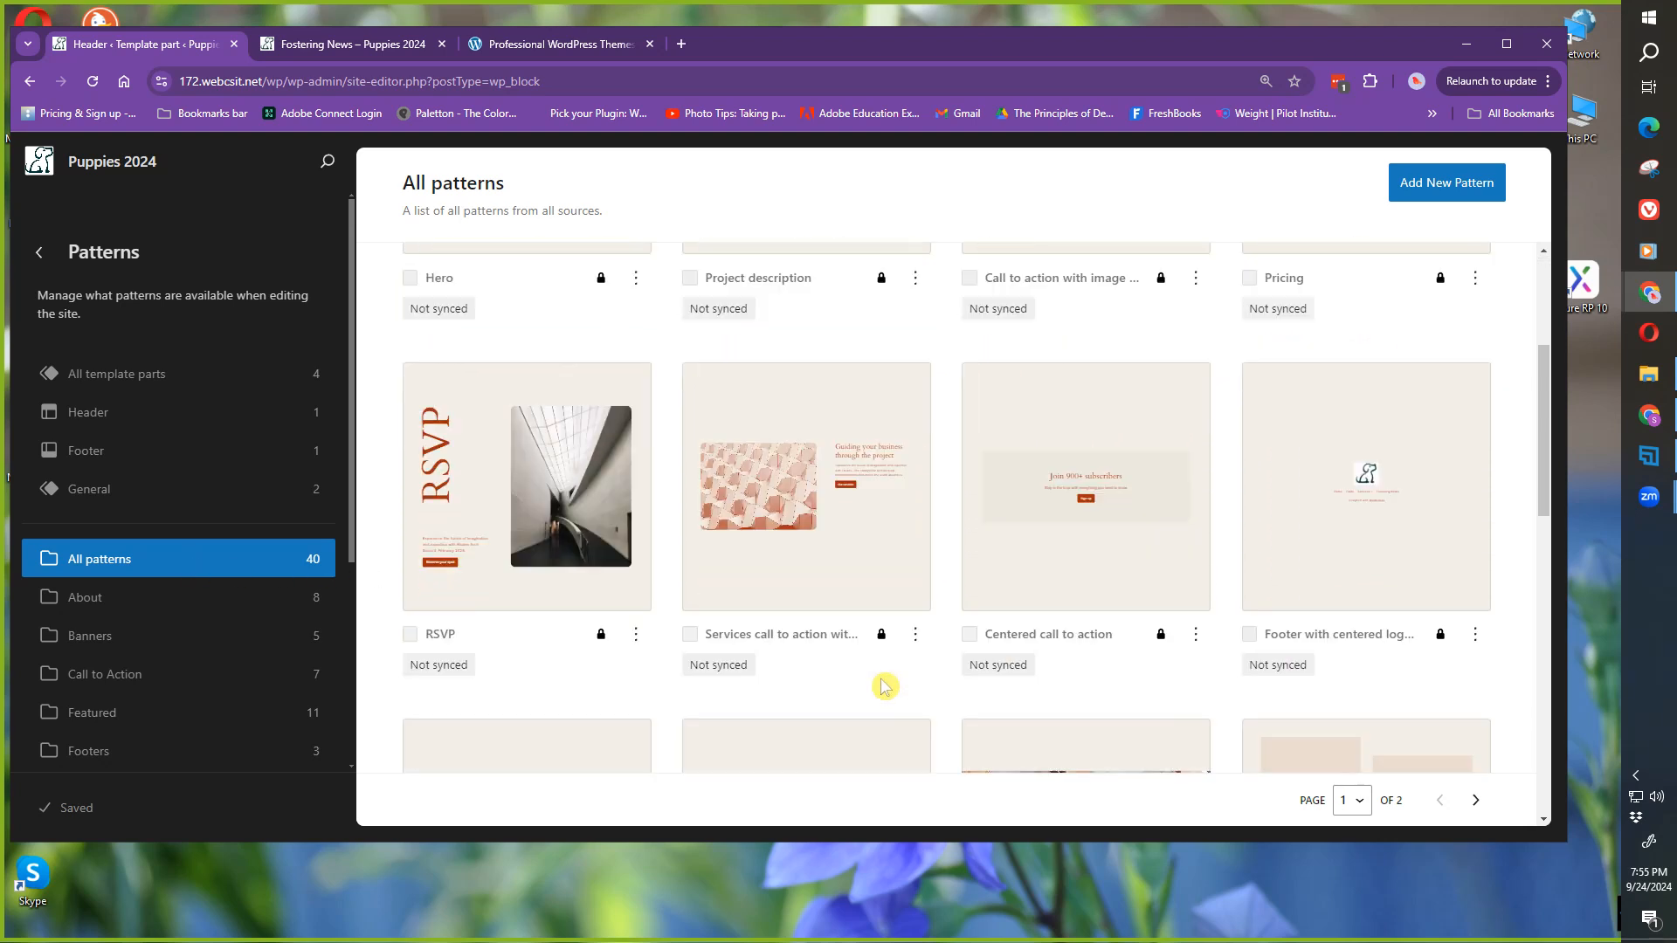
pyautogui.scroll(-8, 847, 637)
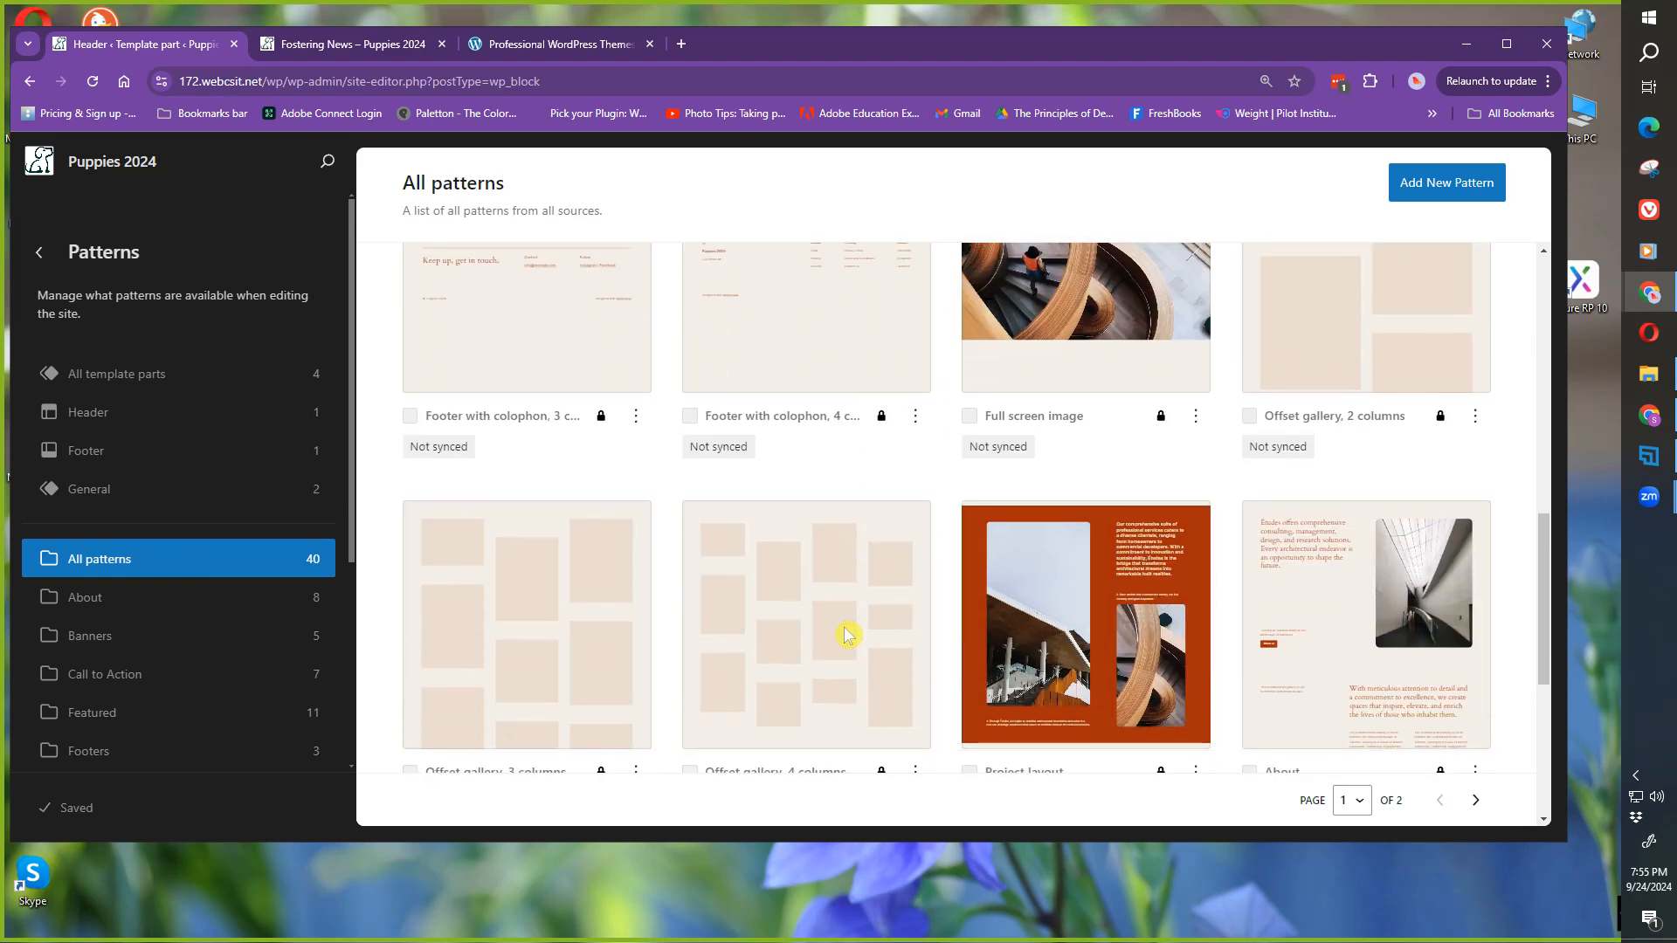
pyautogui.scroll(-1, 847, 635)
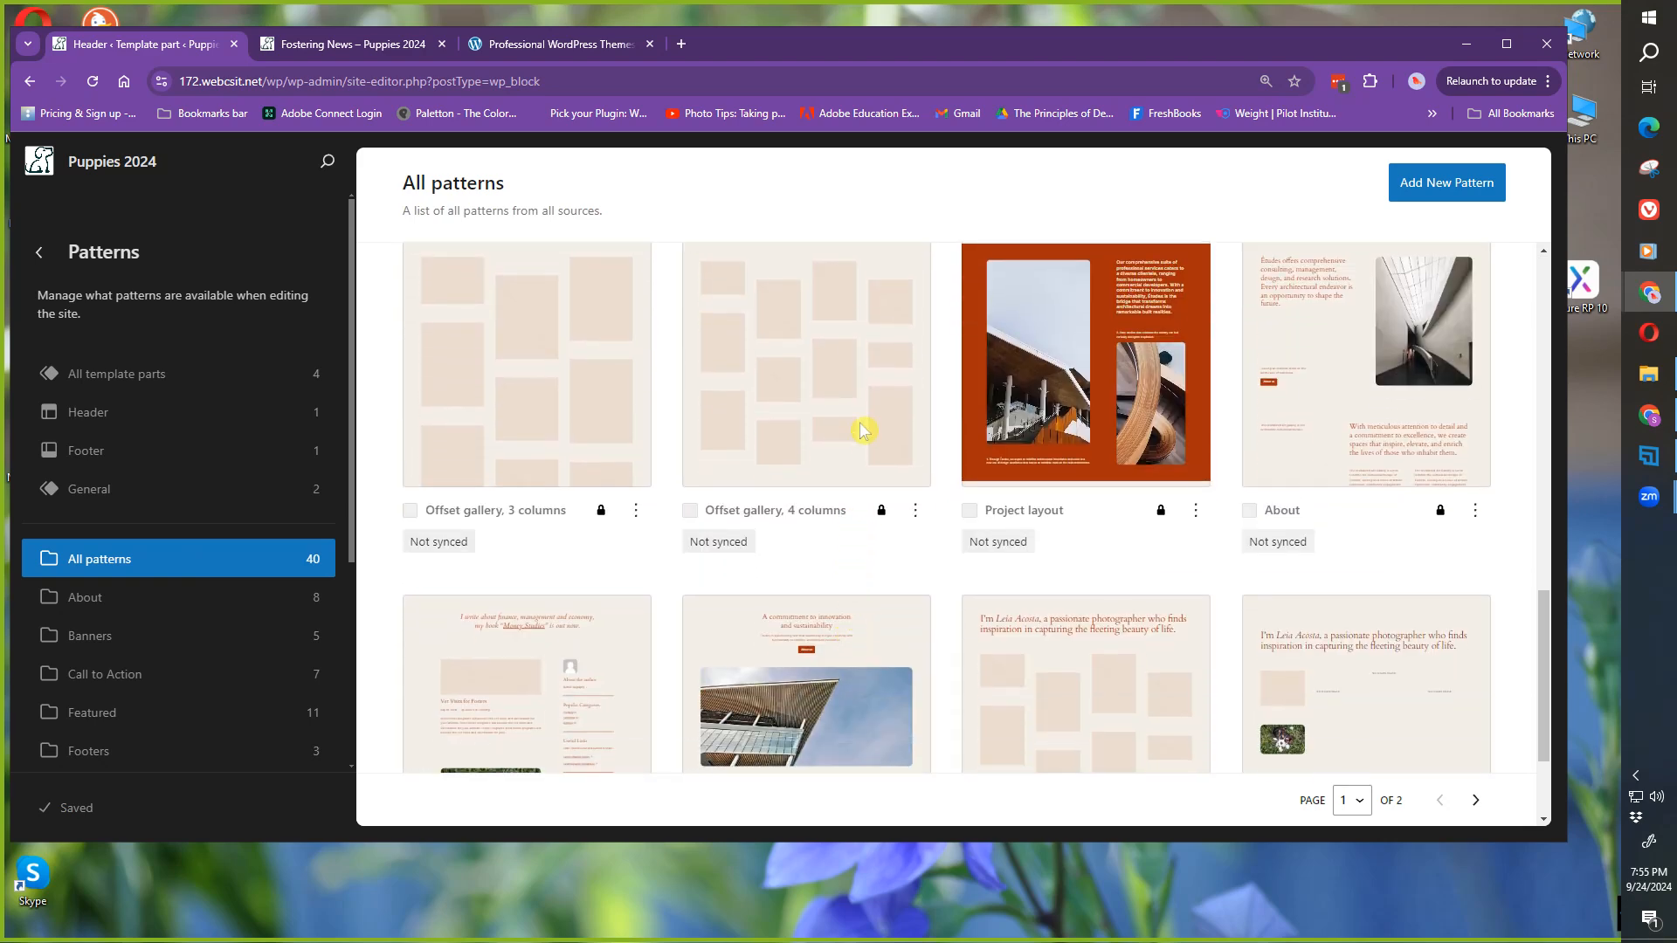
pyautogui.scroll(-2, 863, 431)
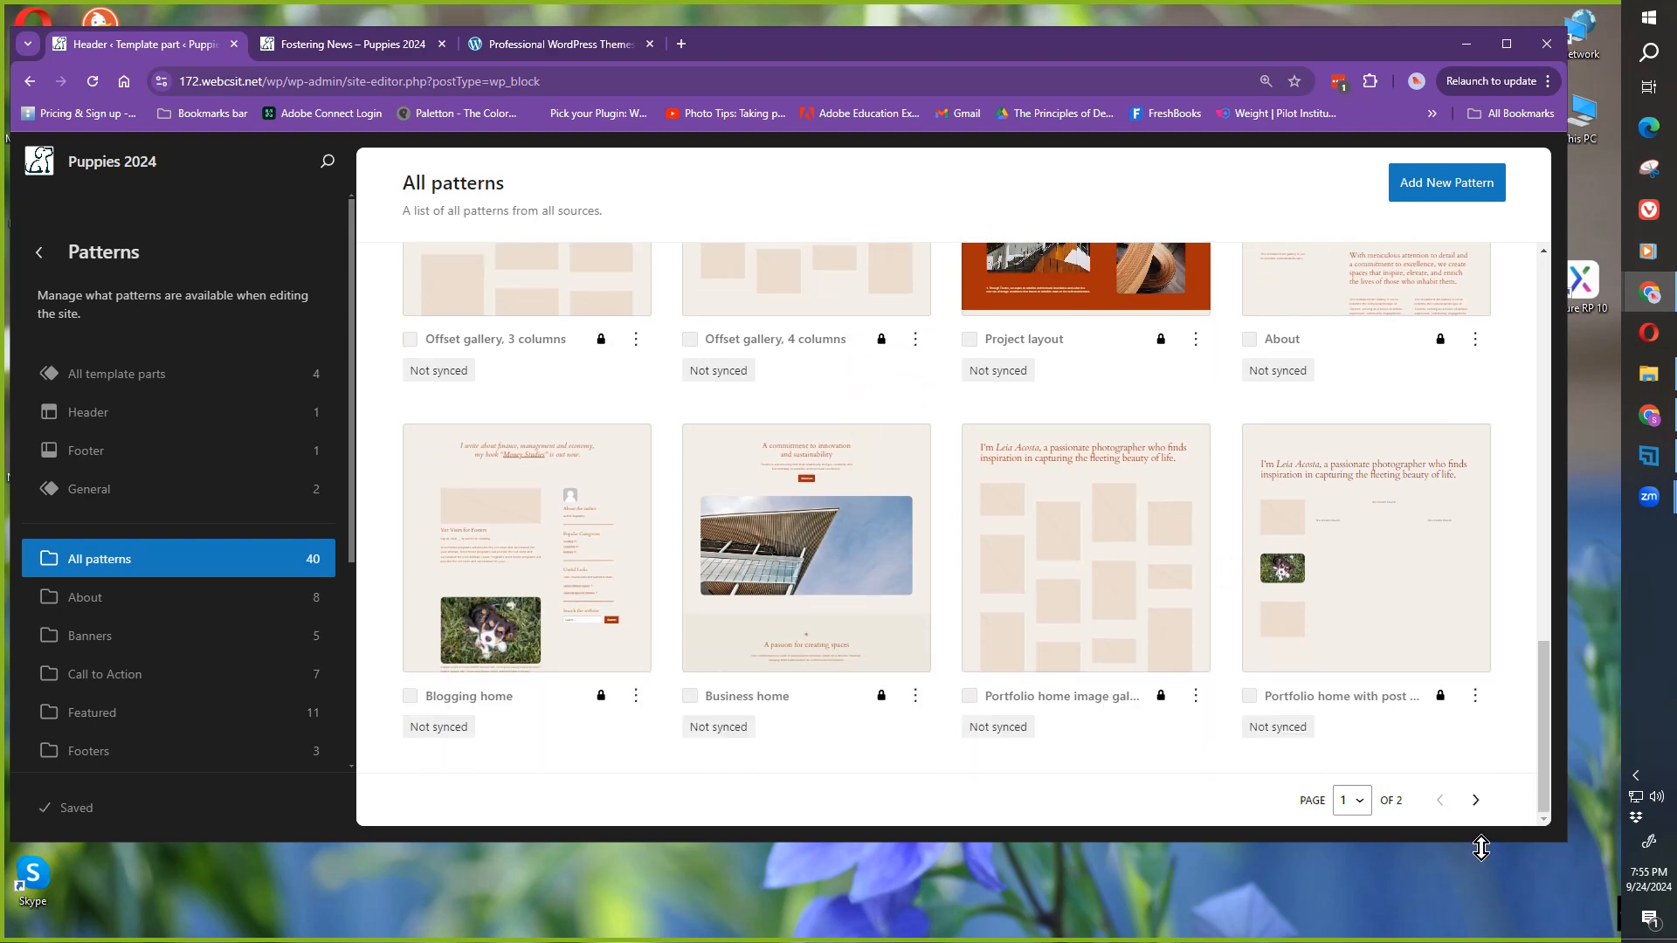
# Move to the second page of patterns and scroll through it and the category sidebar.
pyautogui.click(1476, 800)
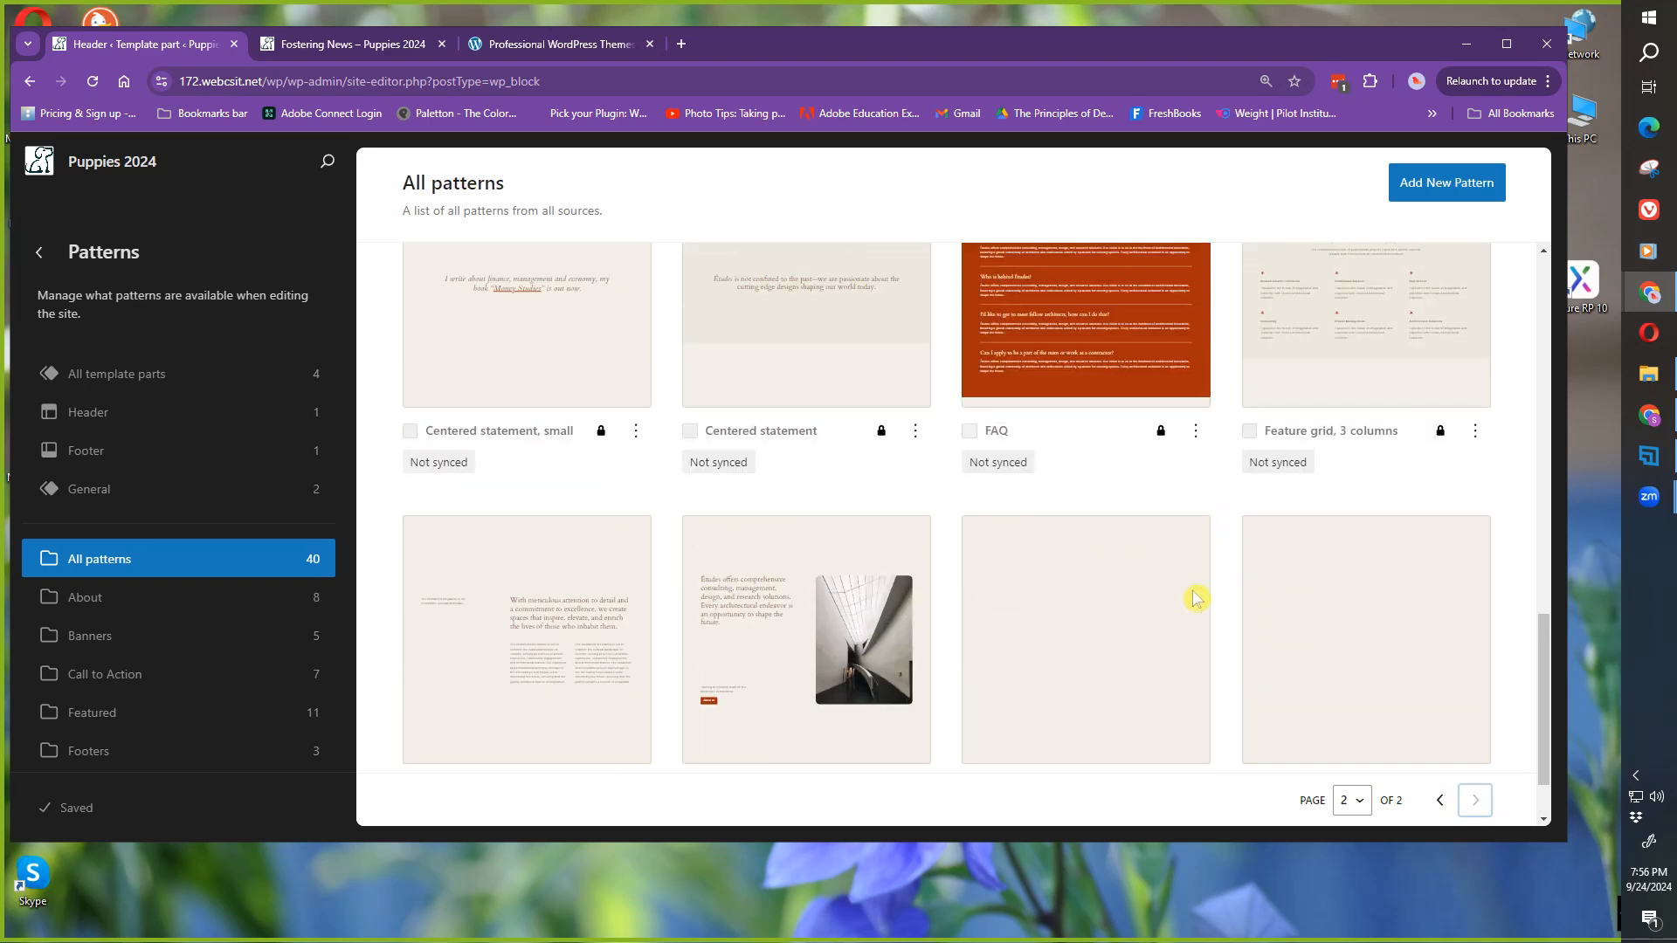
pyautogui.scroll(6, 1205, 597)
pyautogui.scroll(7, 1198, 599)
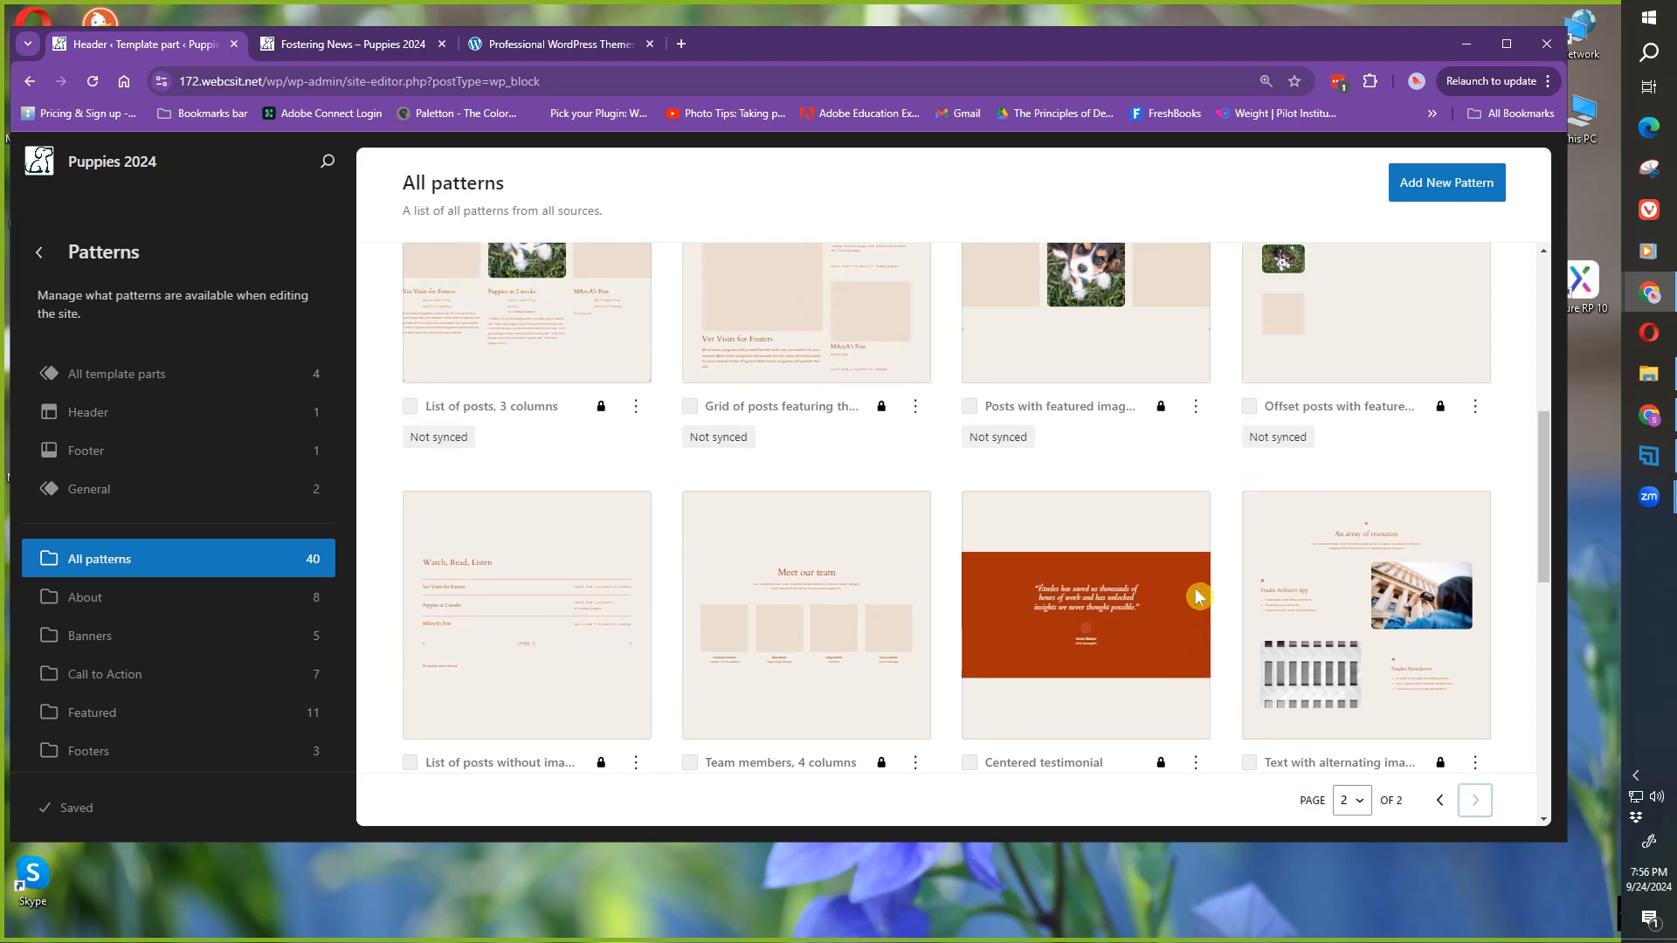
pyautogui.scroll(2, 1197, 598)
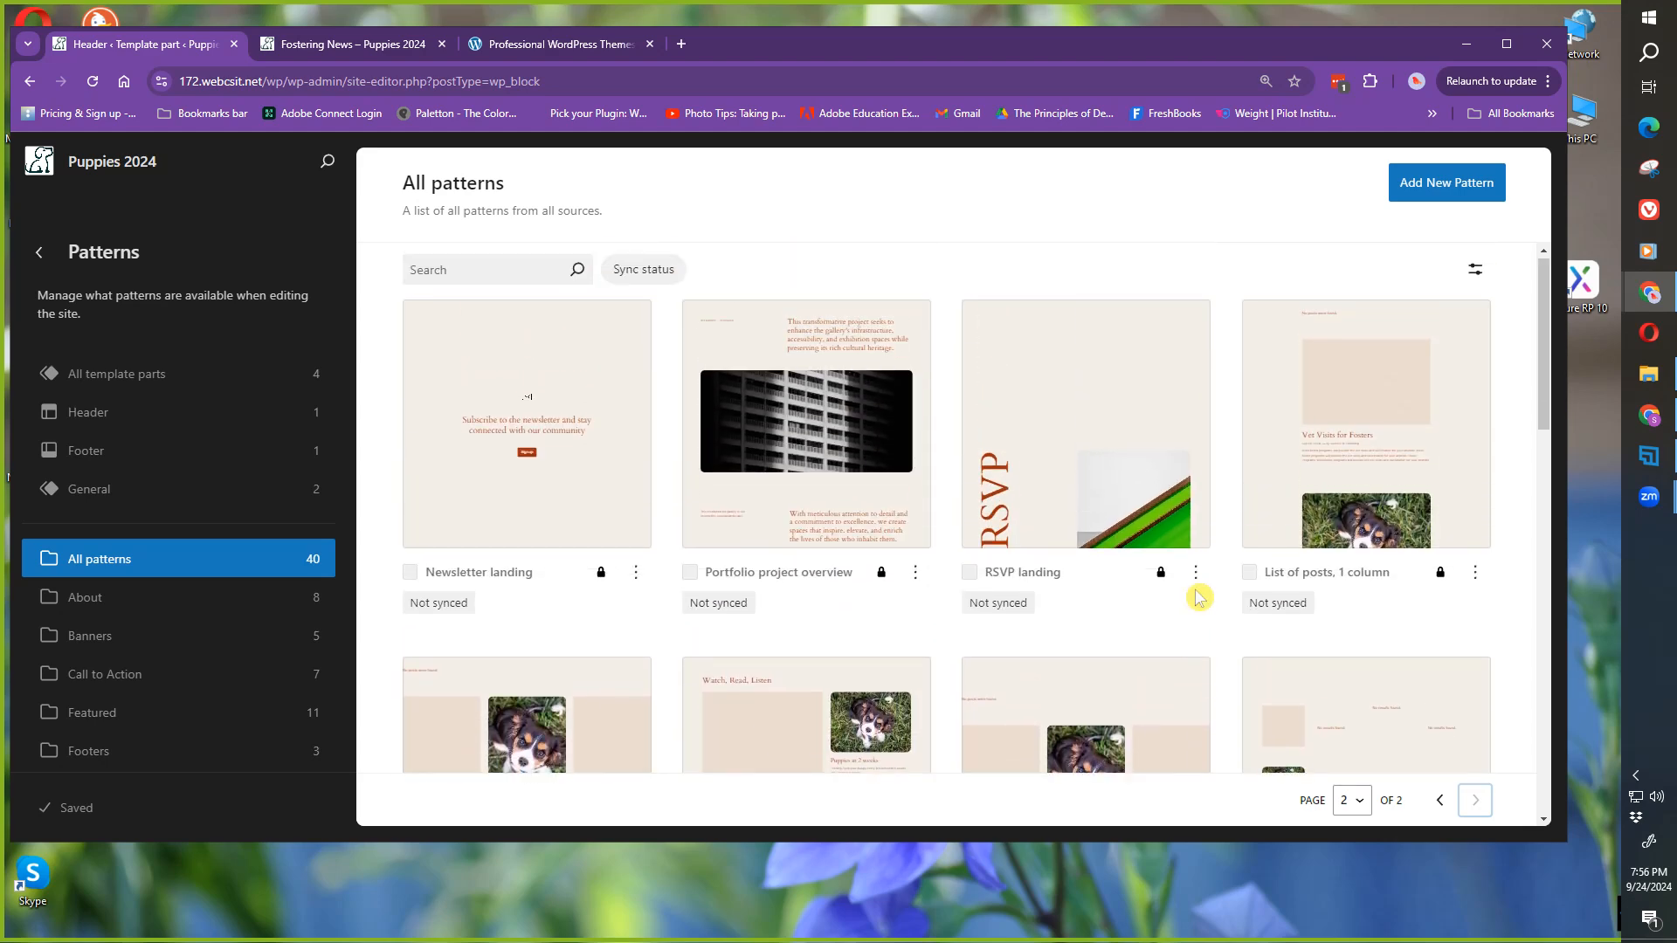
pyautogui.scroll(-3, 1197, 598)
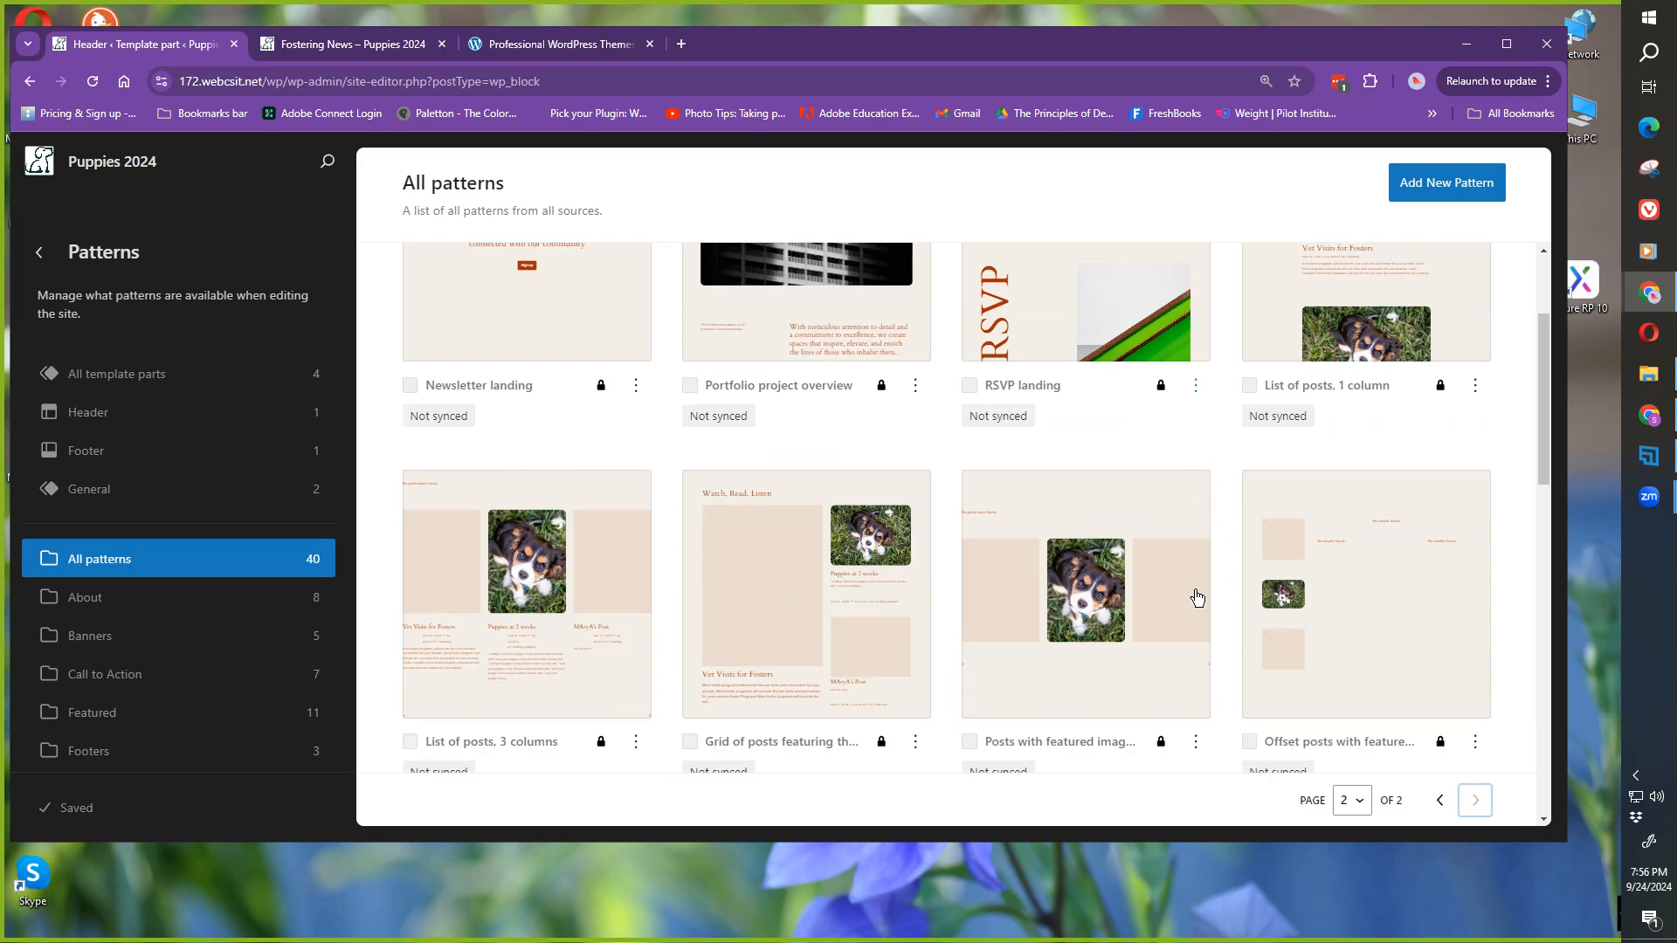
pyautogui.scroll(-10, 1197, 598)
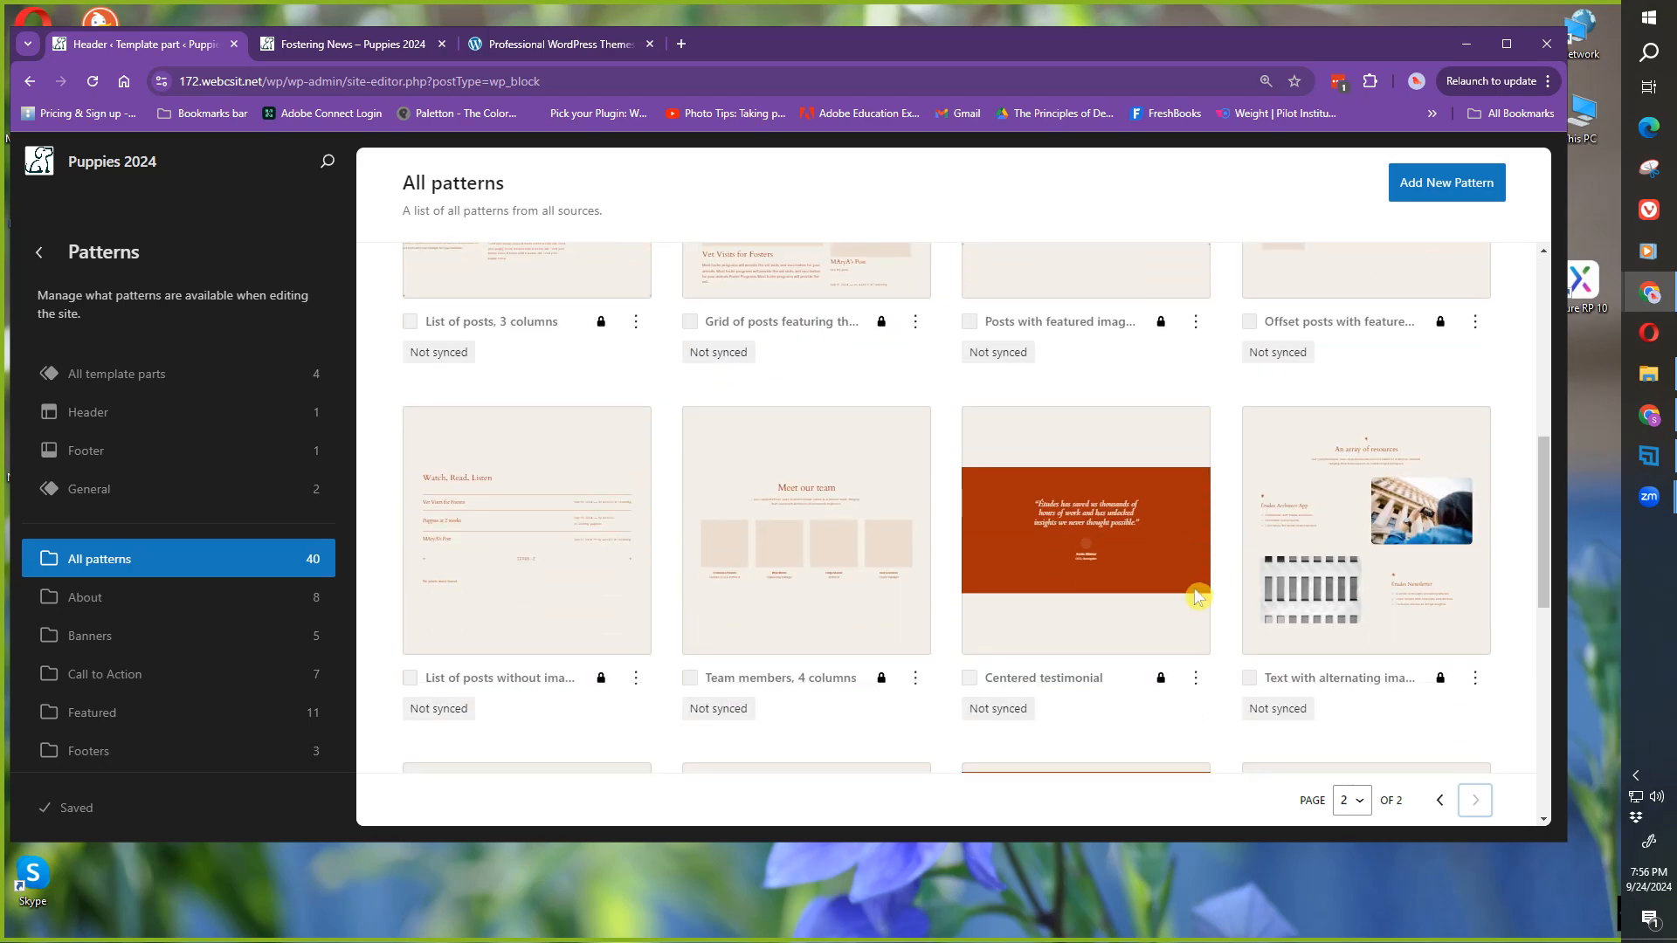
pyautogui.scroll(-1, 1197, 598)
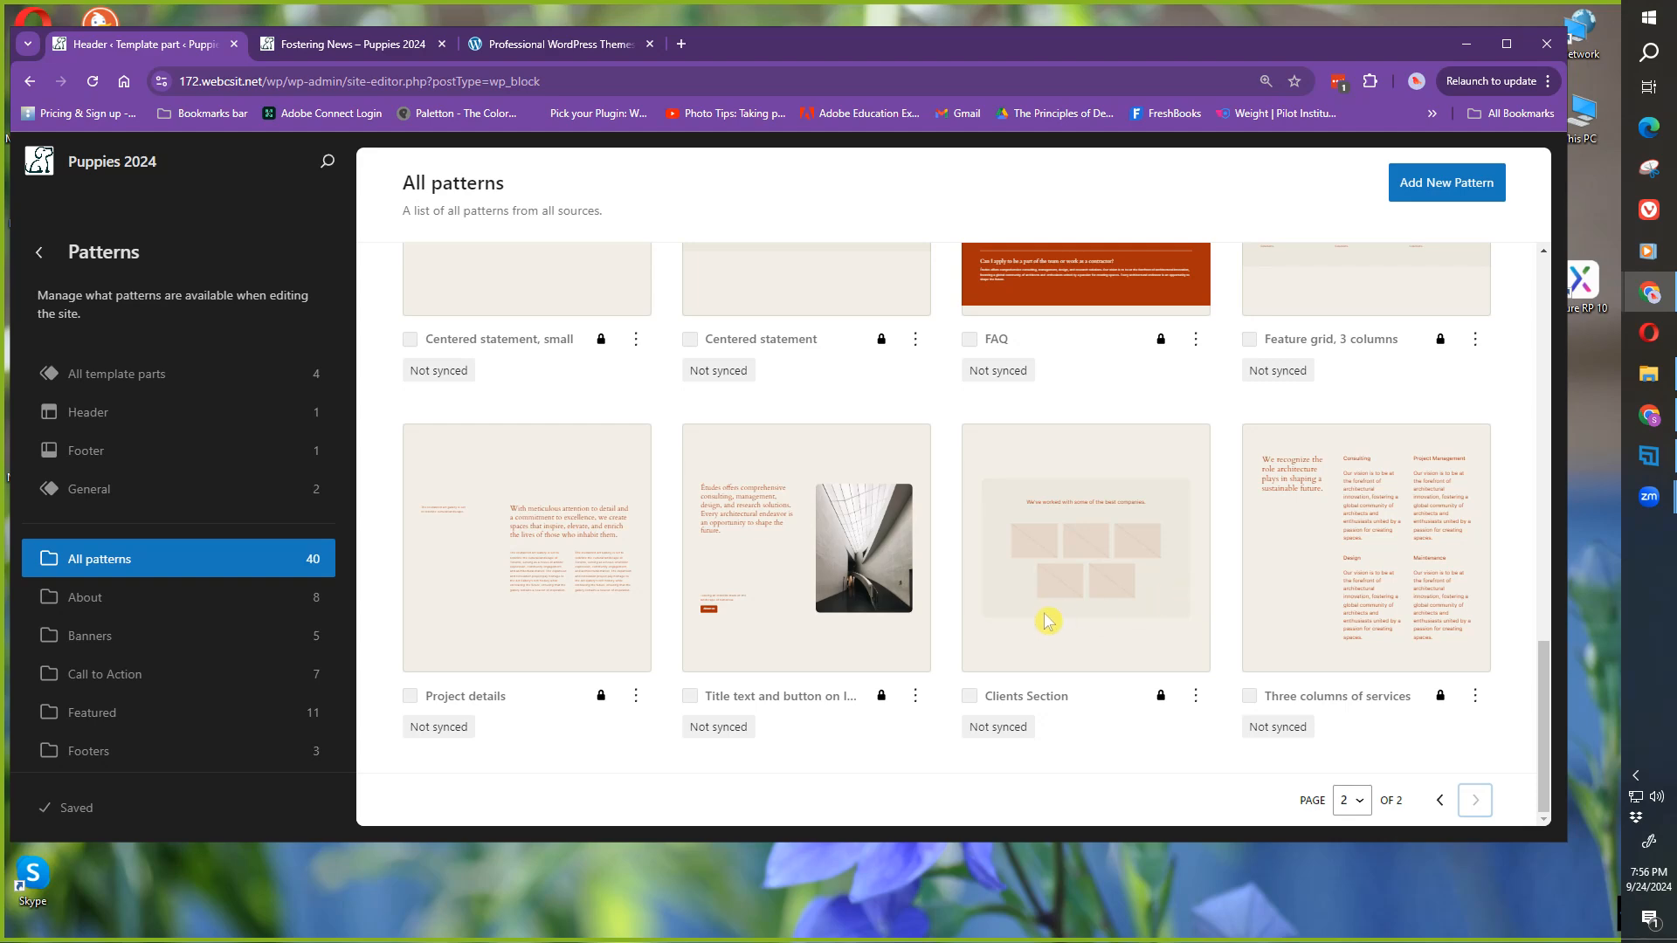
pyautogui.scroll(5, 1054, 621)
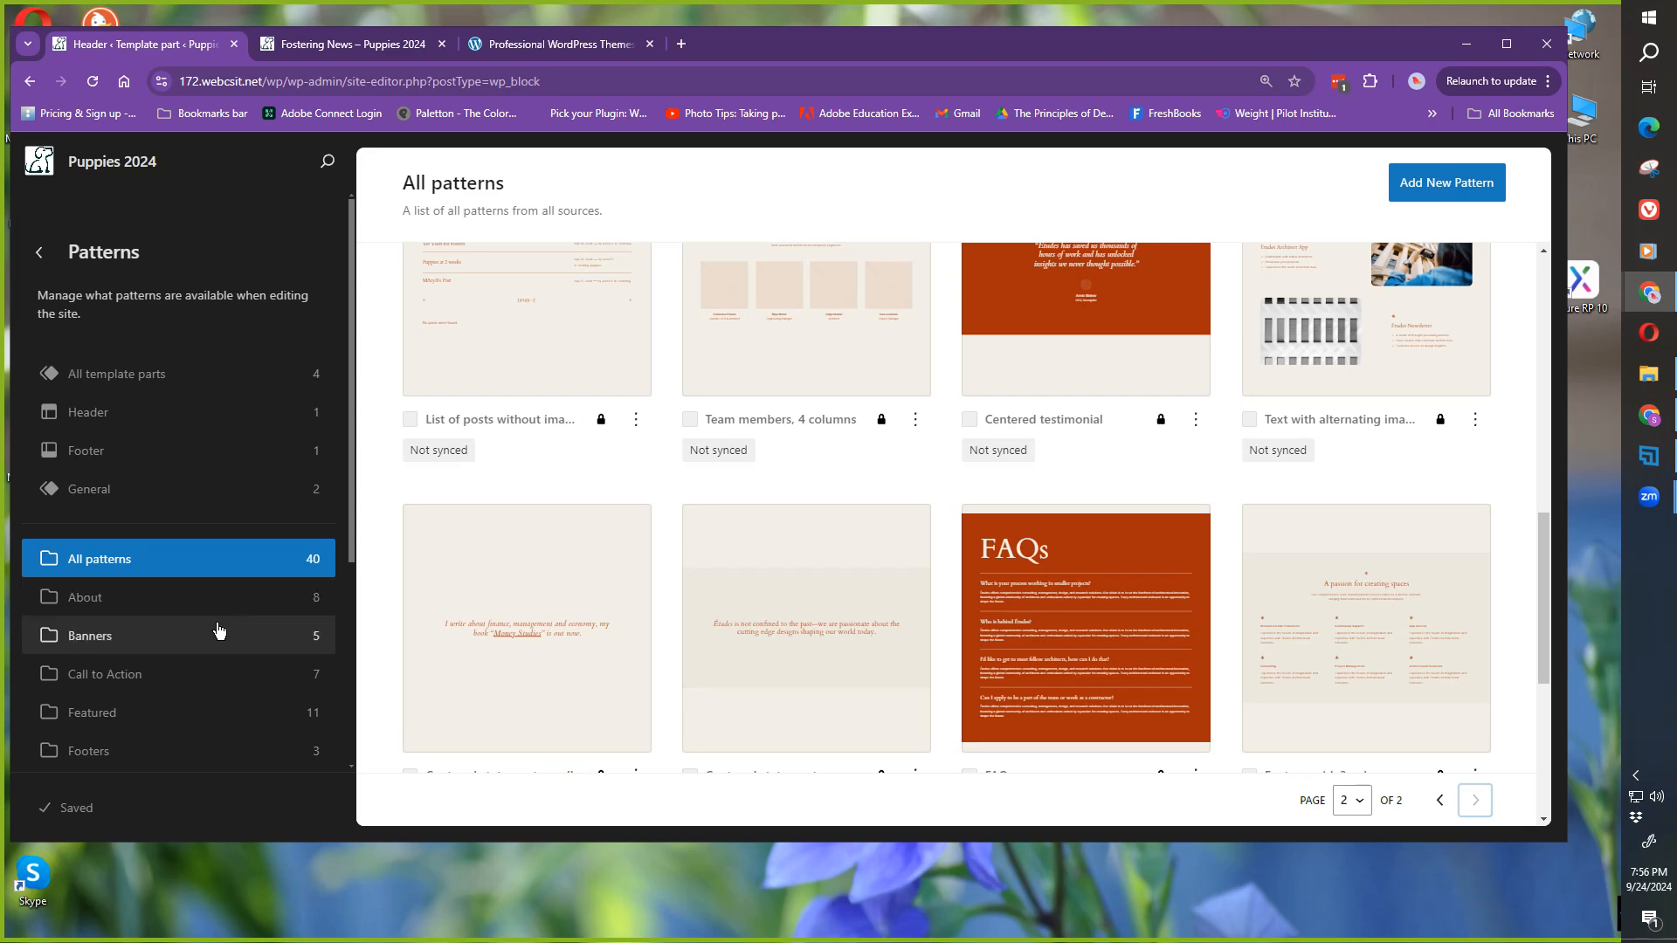
pyautogui.scroll(-1, 225, 645)
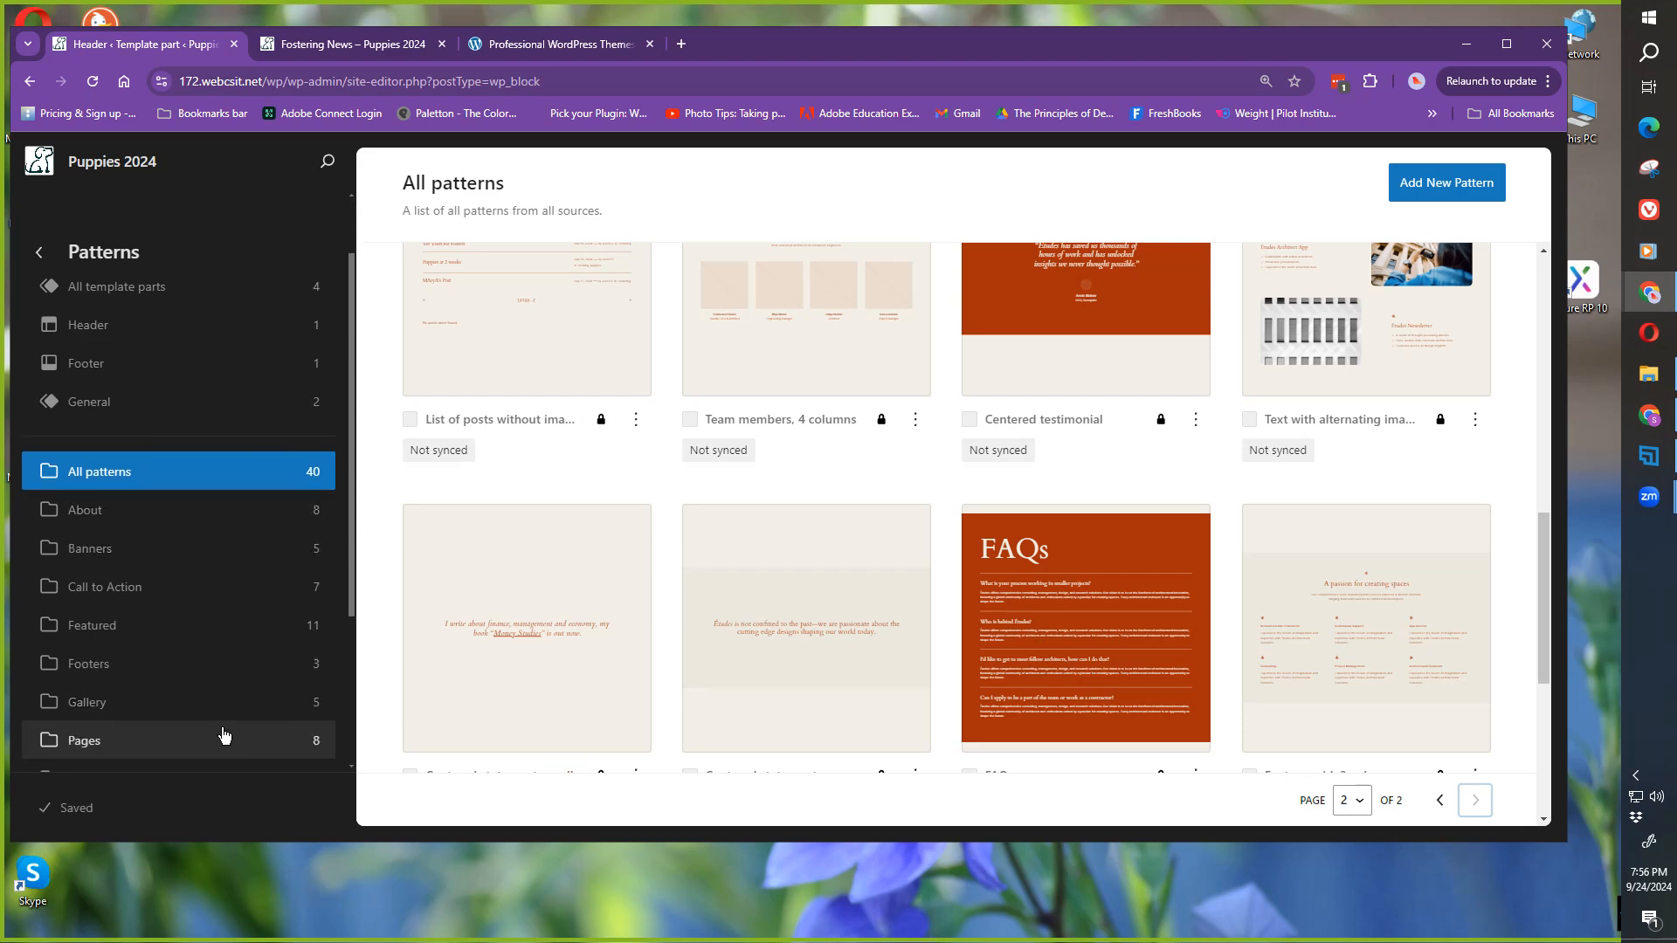
pyautogui.scroll(-3, 191, 653)
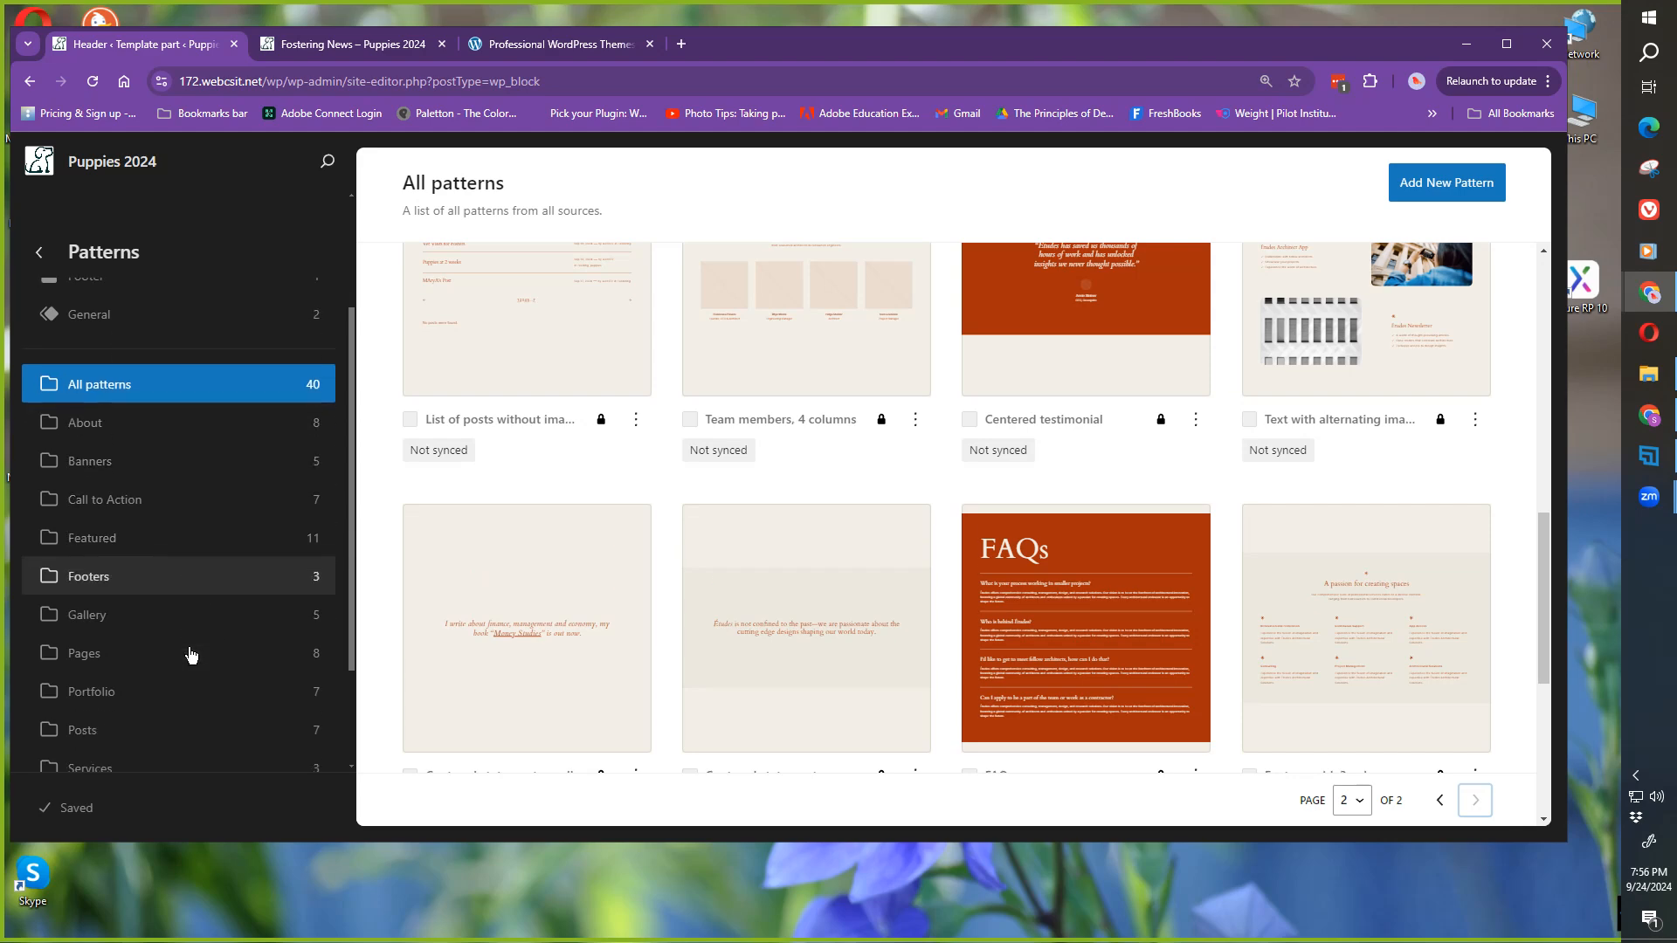
# Browse the Services, Team and Footers pattern categories.
pyautogui.click(196, 622)
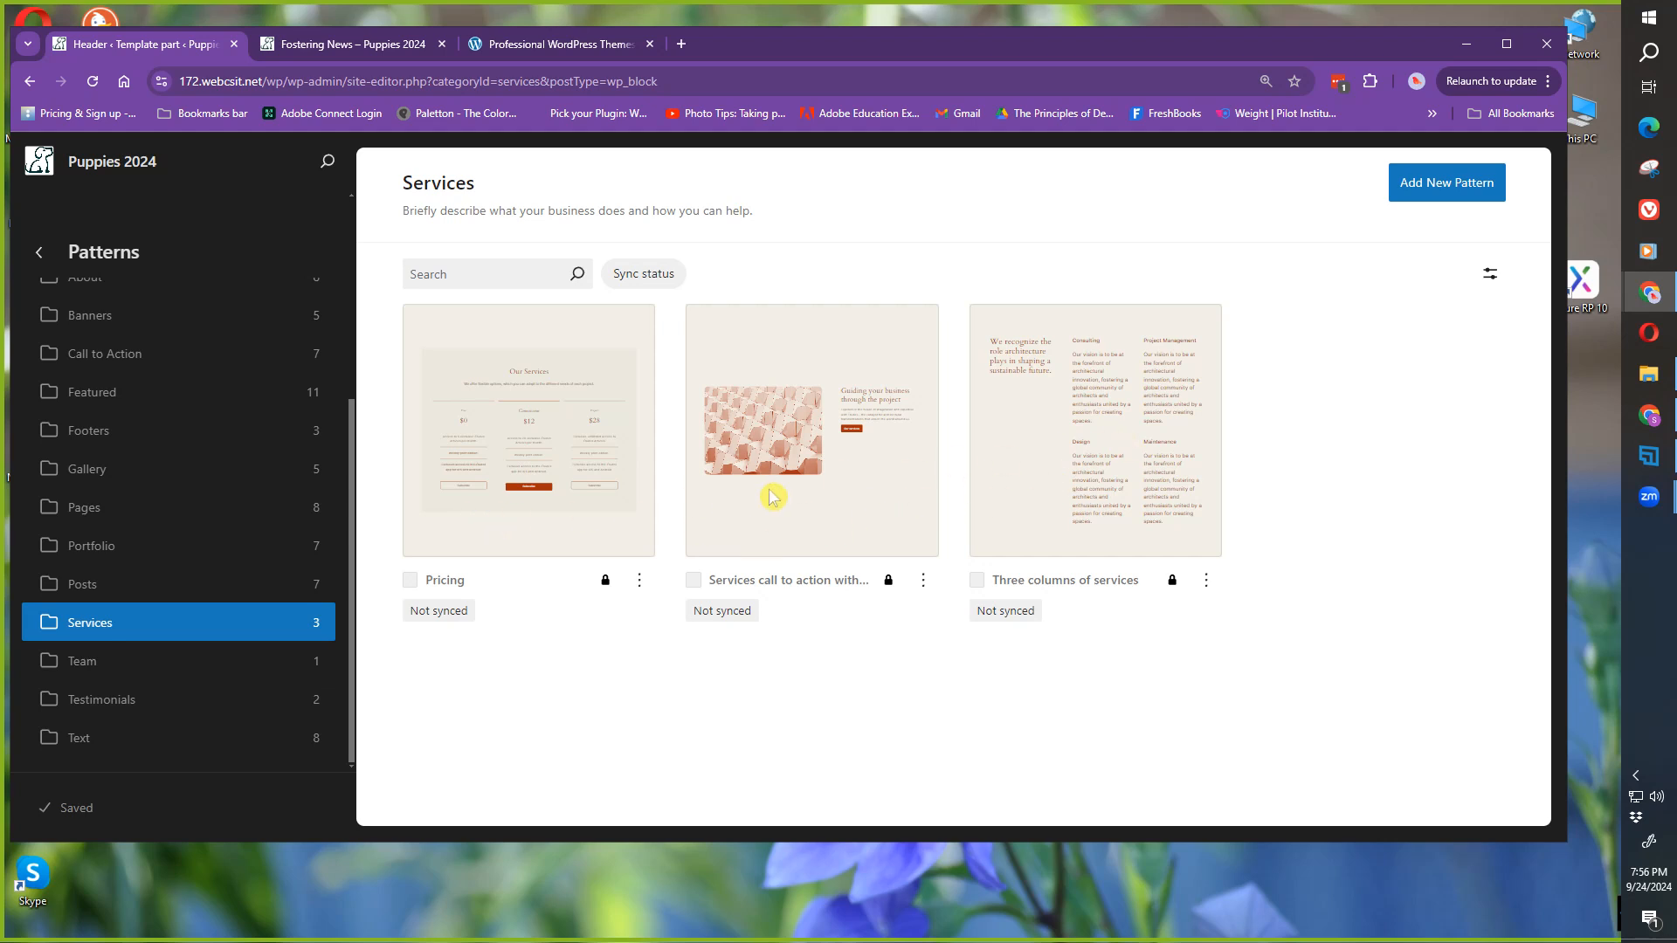
pyautogui.click(181, 674)
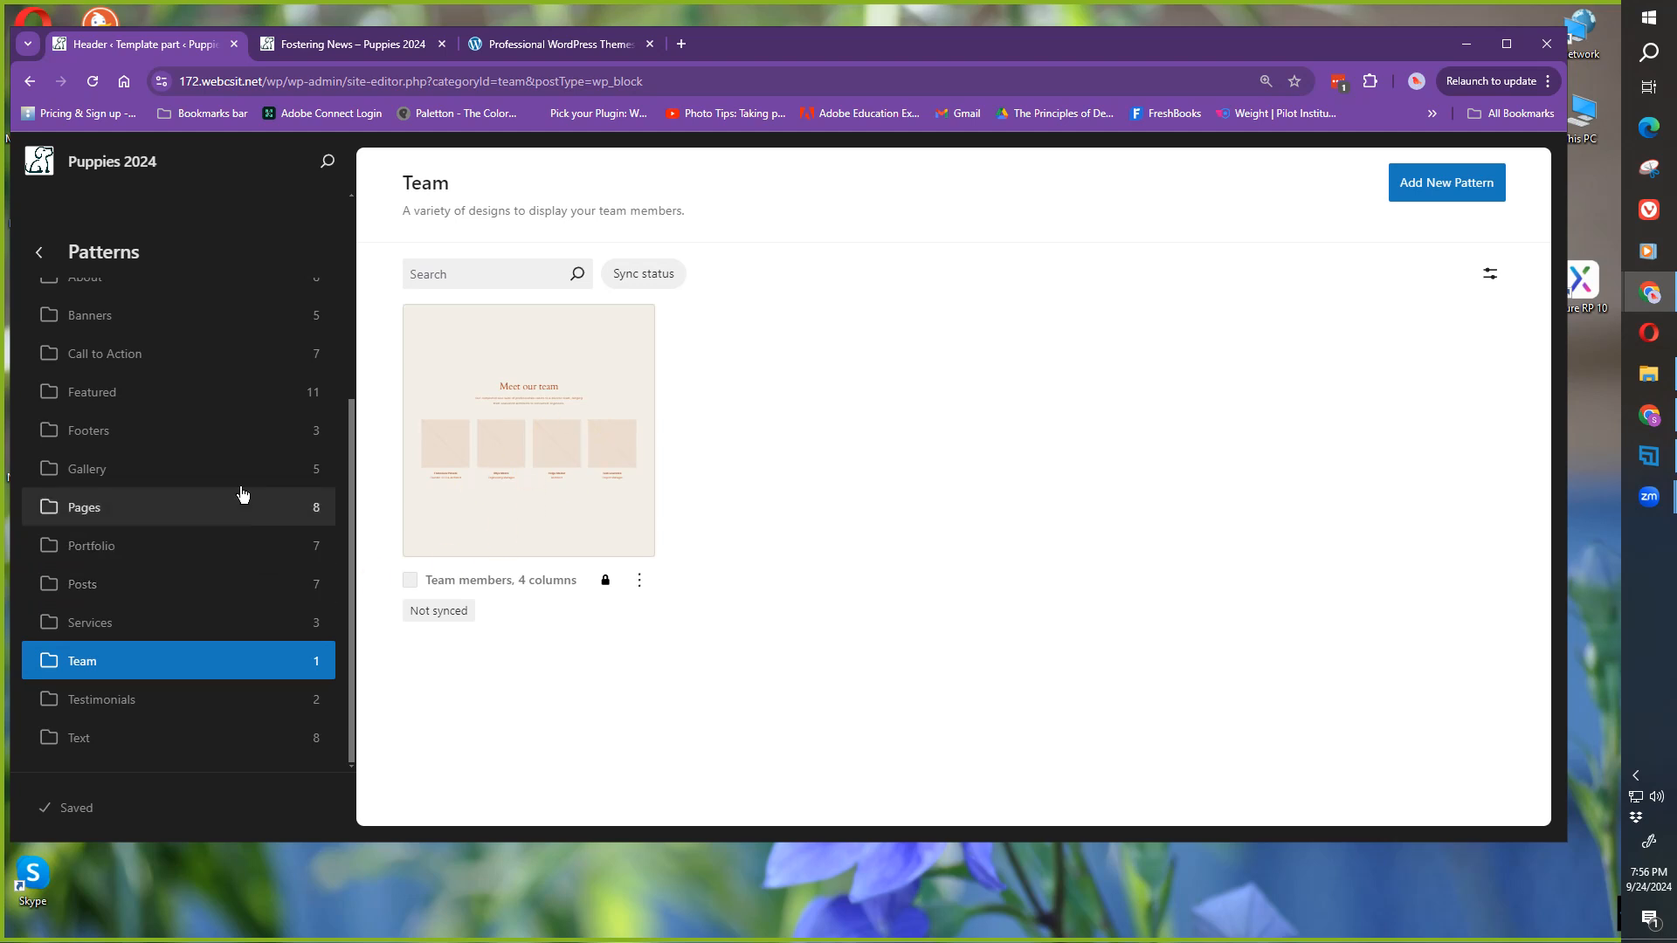
pyautogui.click(243, 426)
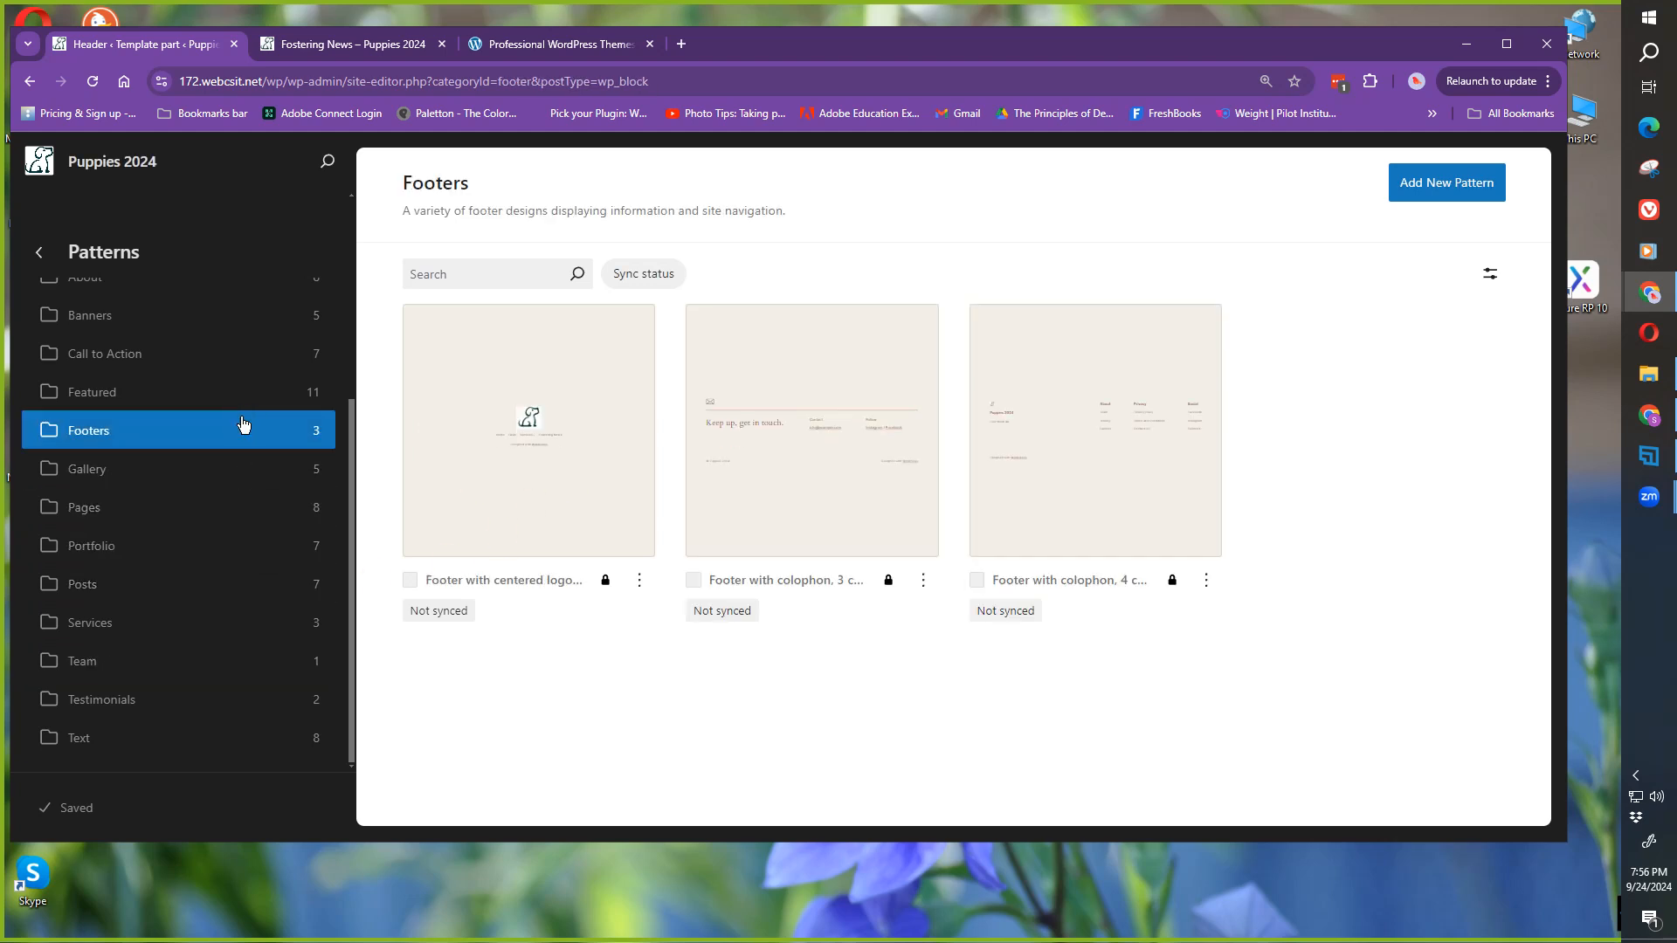
pyautogui.click(535, 430)
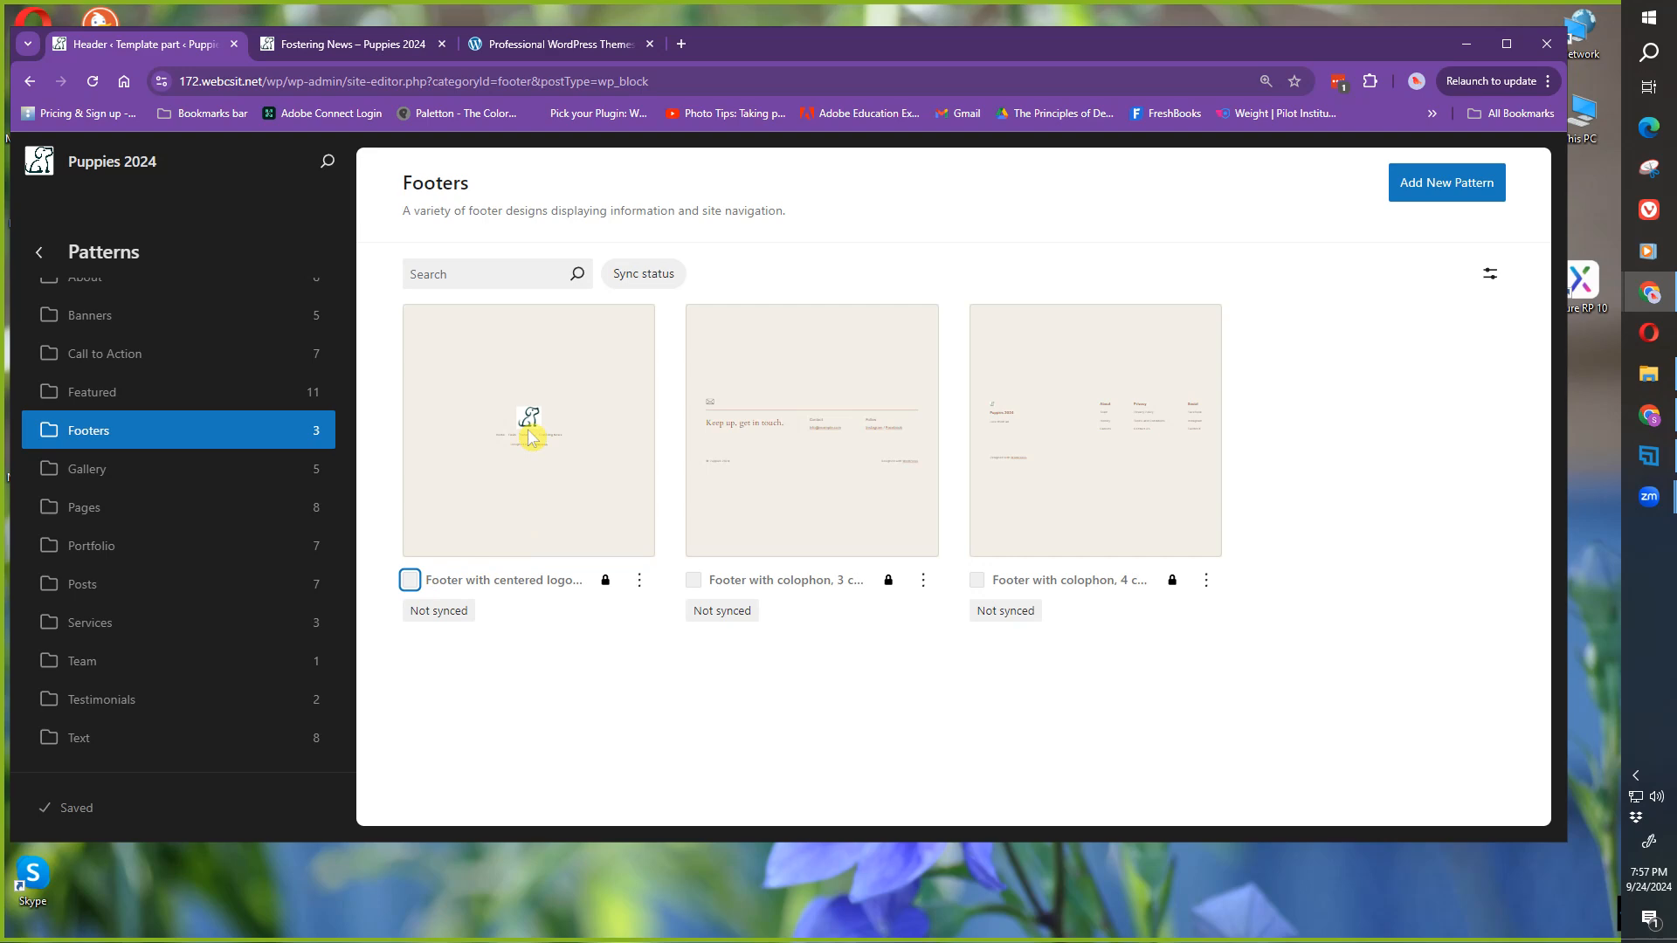
# Dismiss the first footer pattern's actions menu without changes and return to the Design overview.
pyautogui.click(640, 581)
pyautogui.click(415, 592)
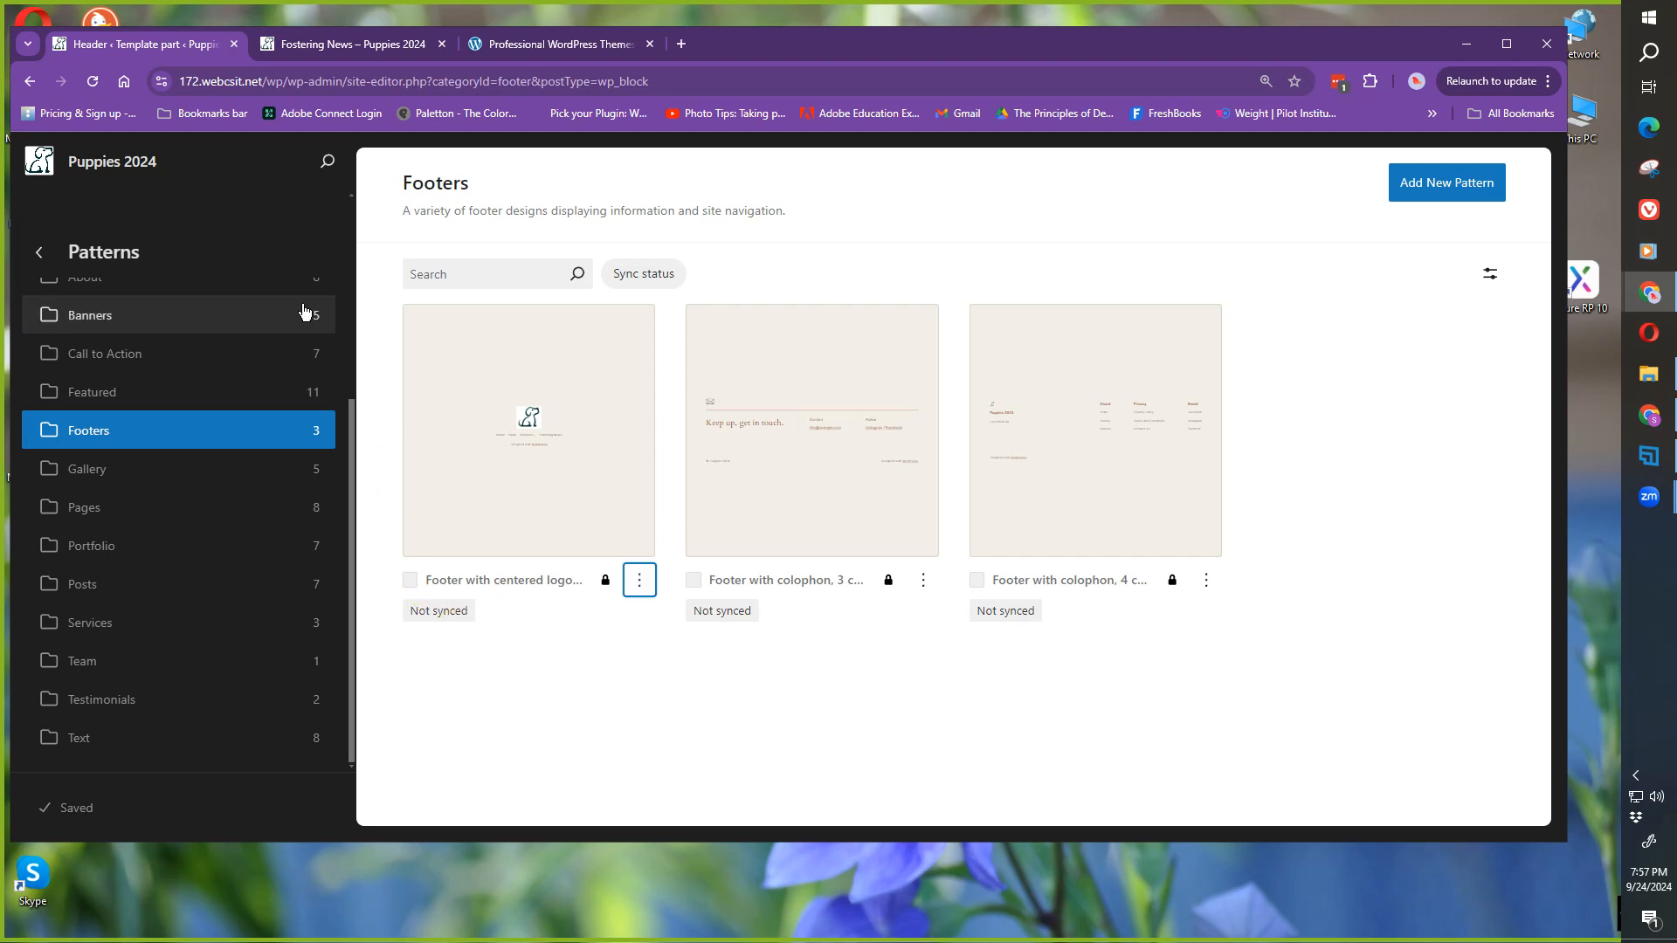
pyautogui.scroll(2, 193, 440)
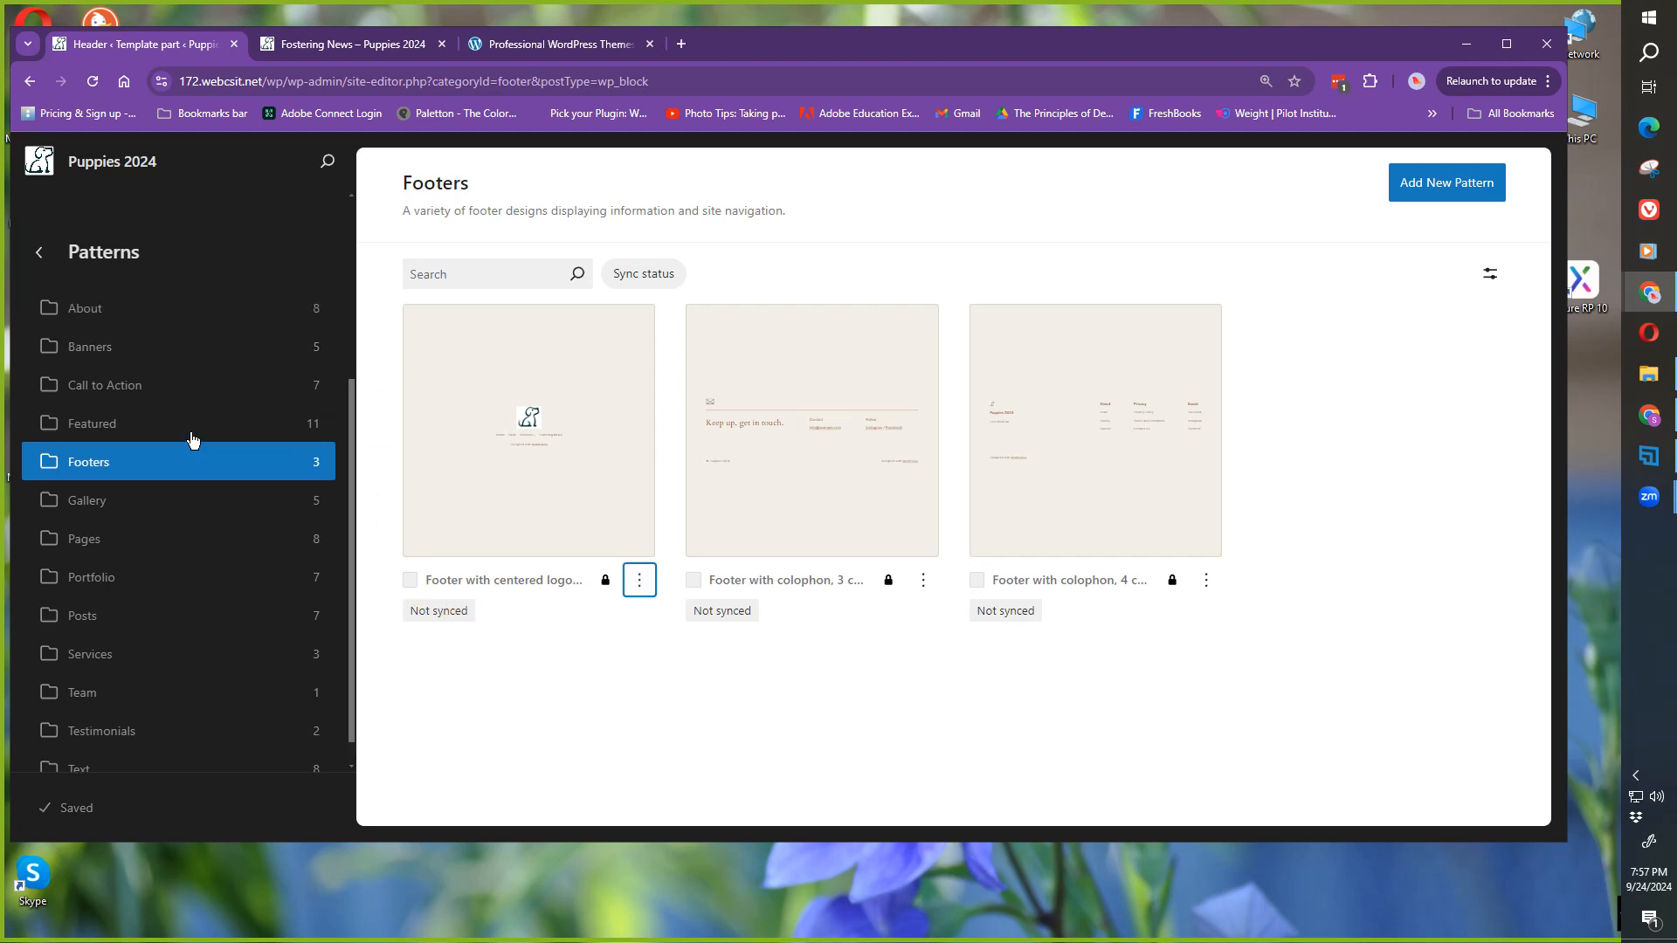
pyautogui.click(40, 253)
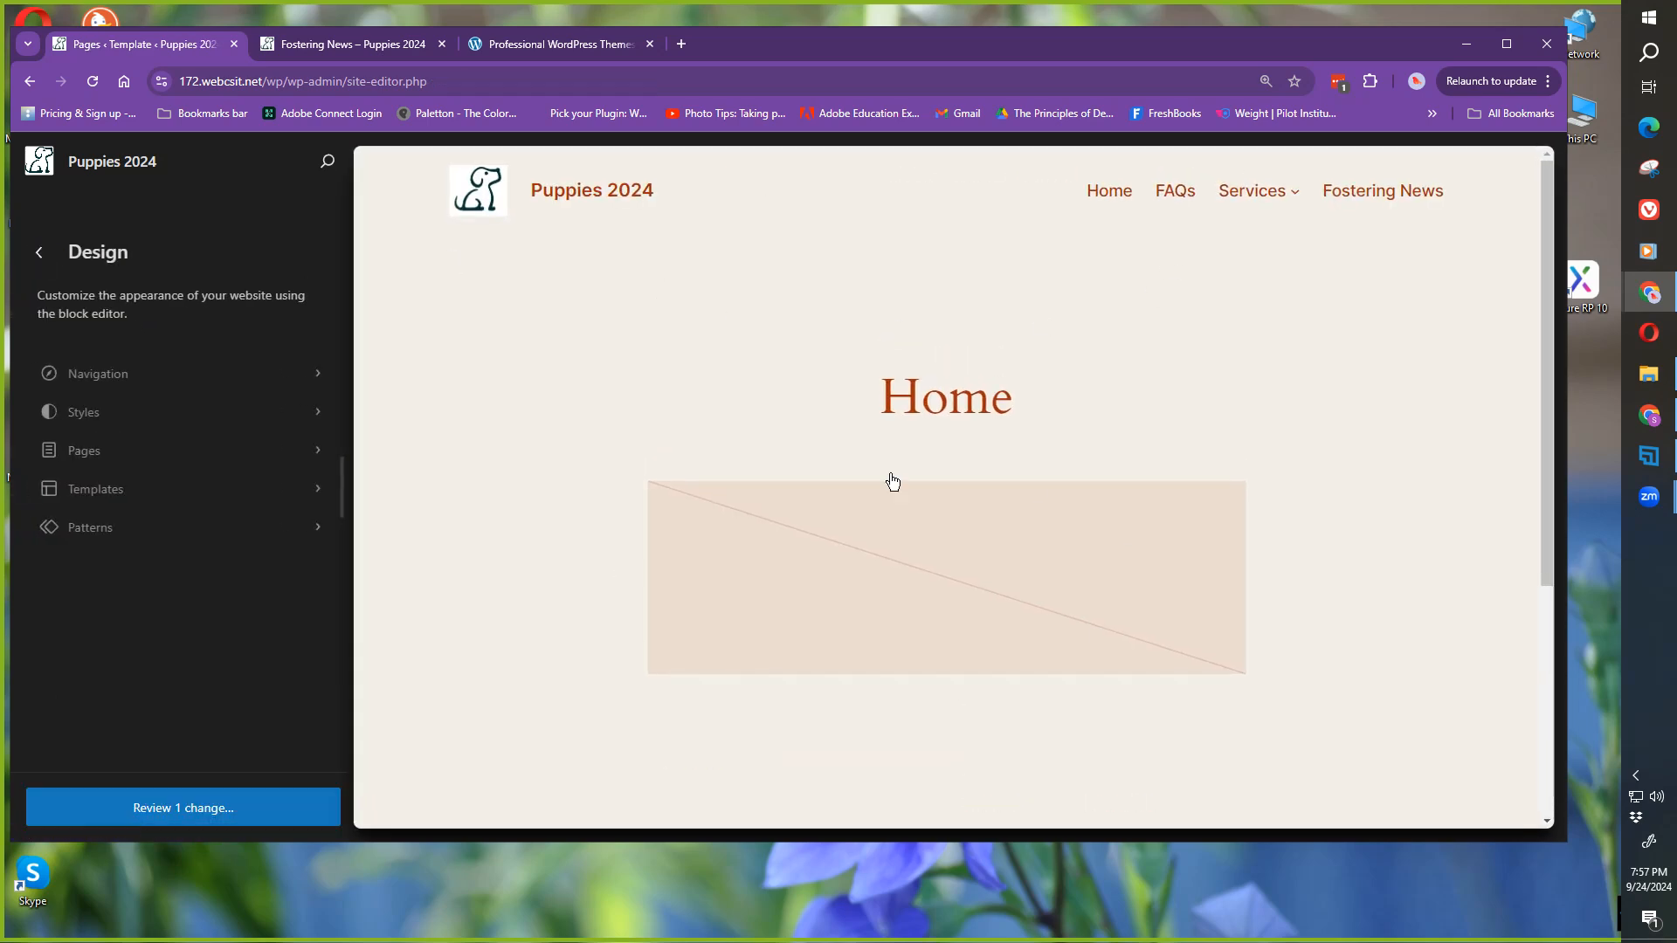
# Enter editing on the Home page, dismiss the pattern chooser, and open the Footer block's template part.
pyautogui.scroll(-4, 952, 611)
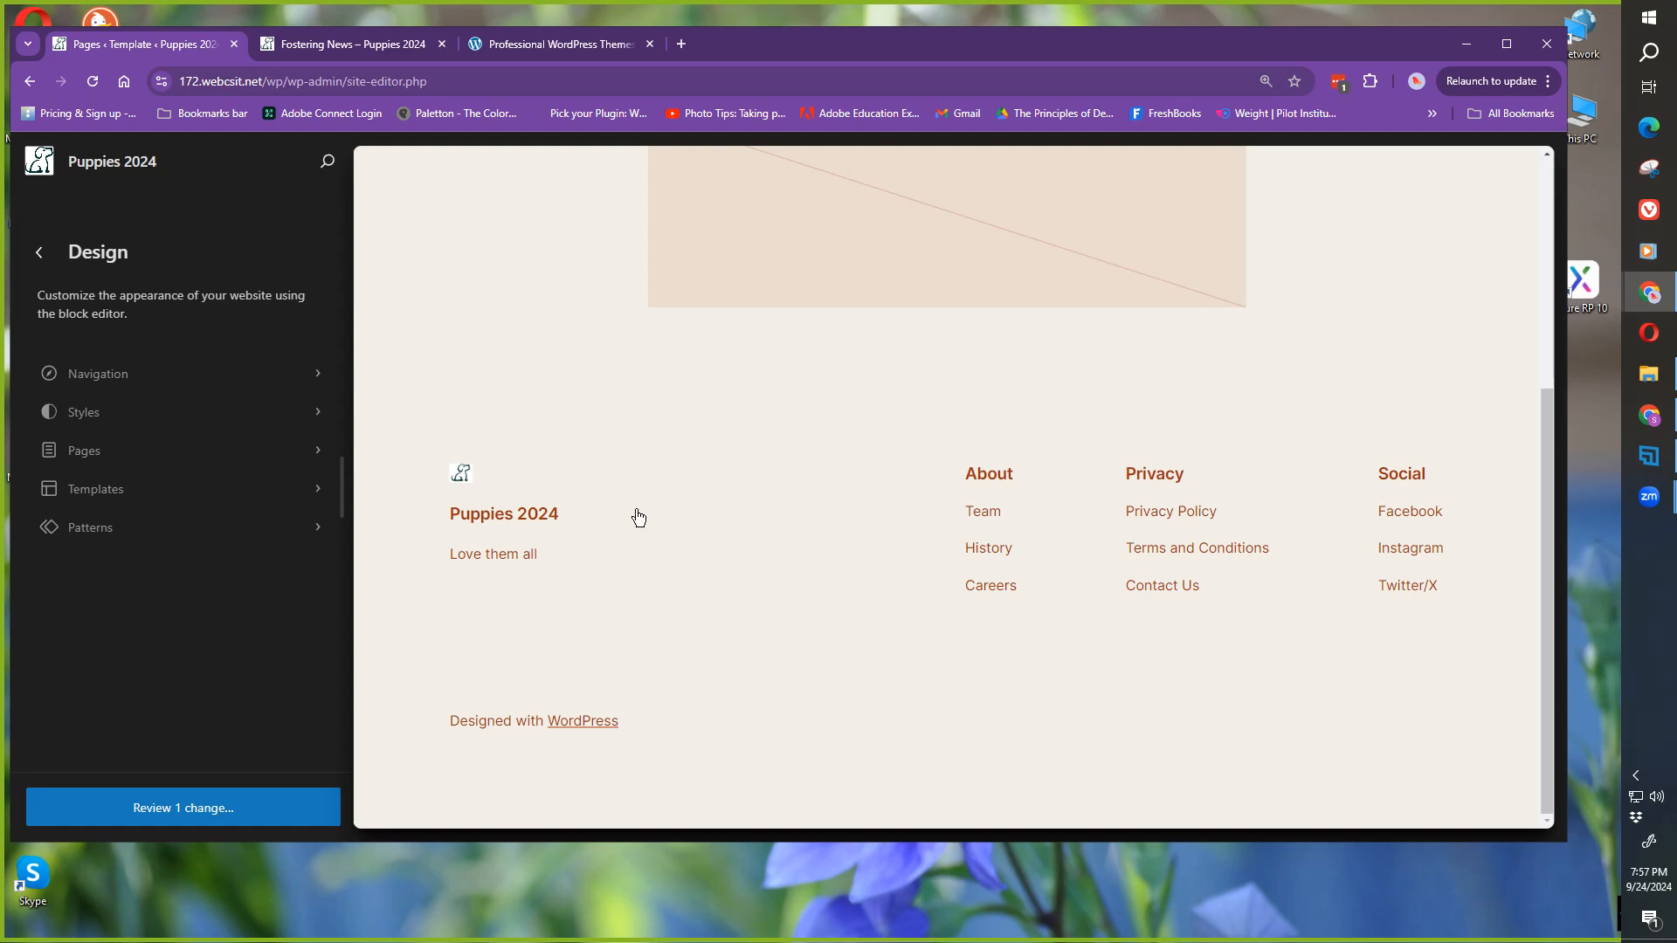
pyautogui.click(584, 465)
pyautogui.click(584, 465)
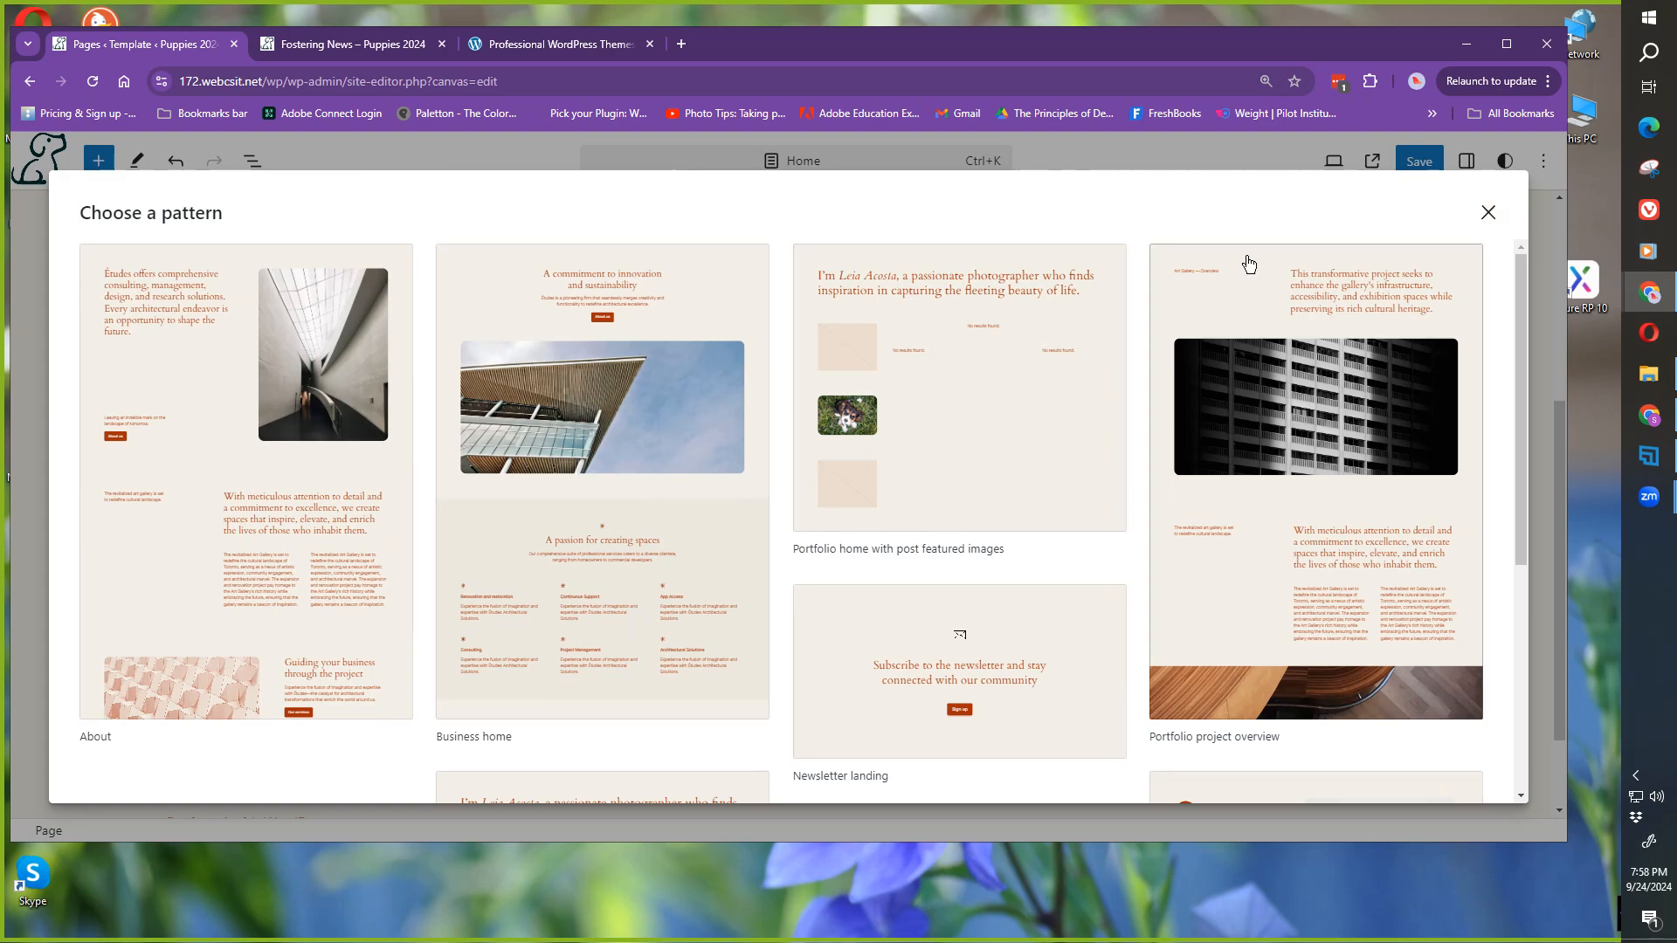
pyautogui.scroll(-2, 1199, 385)
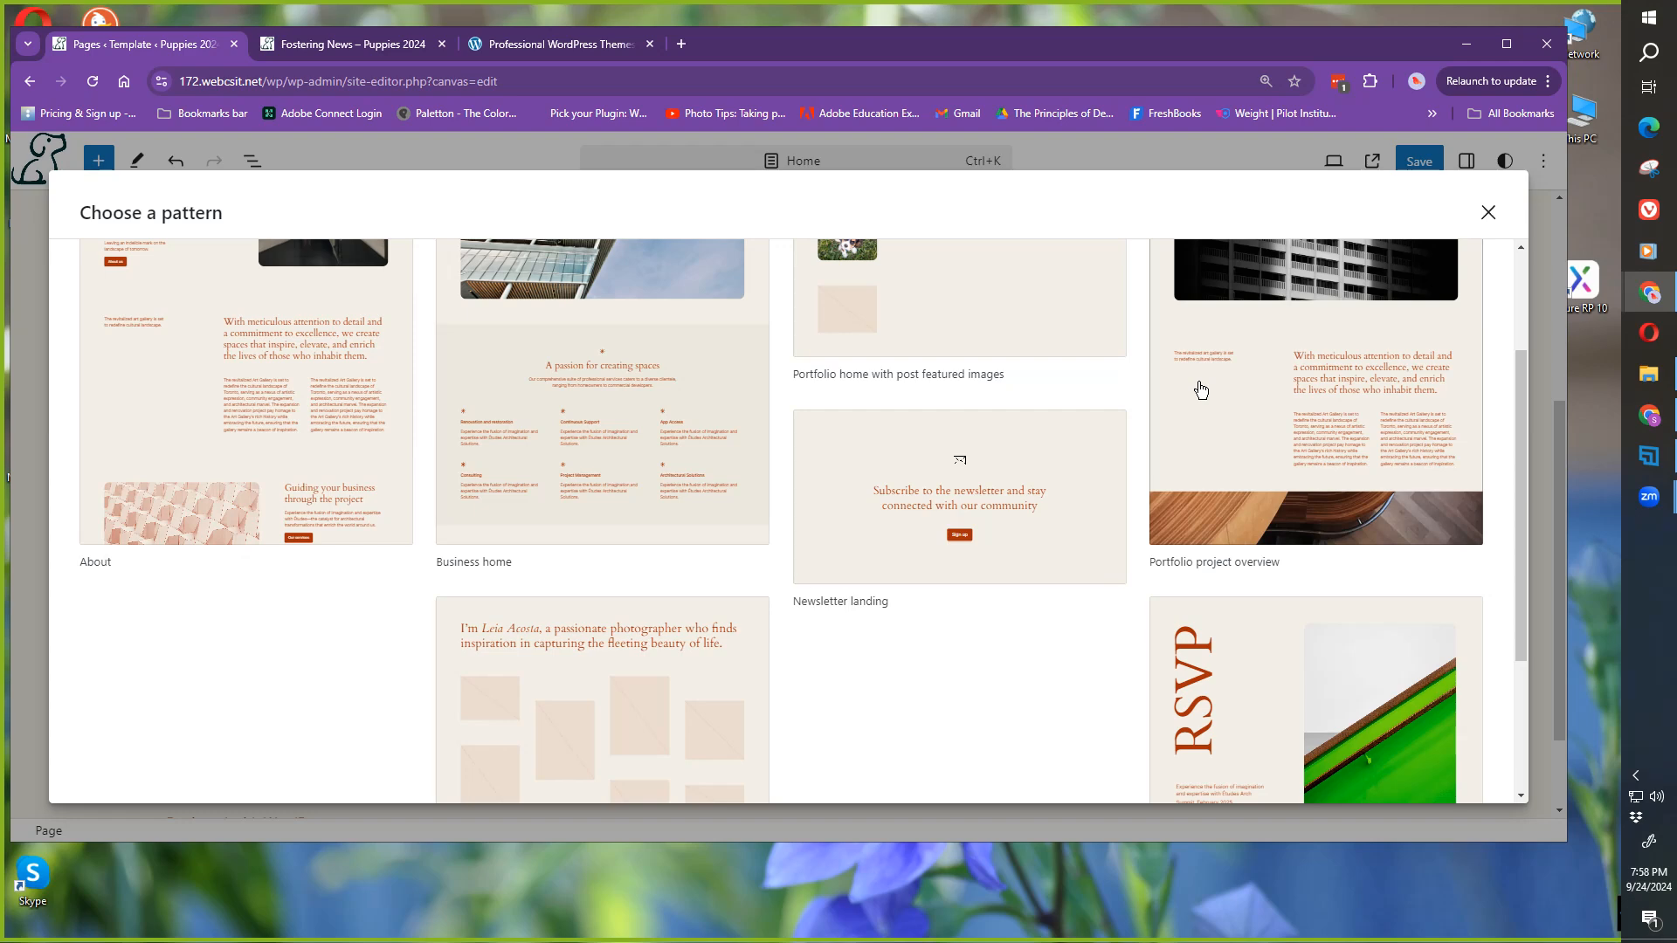
pyautogui.scroll(-3, 1201, 390)
pyautogui.scroll(3, 1201, 403)
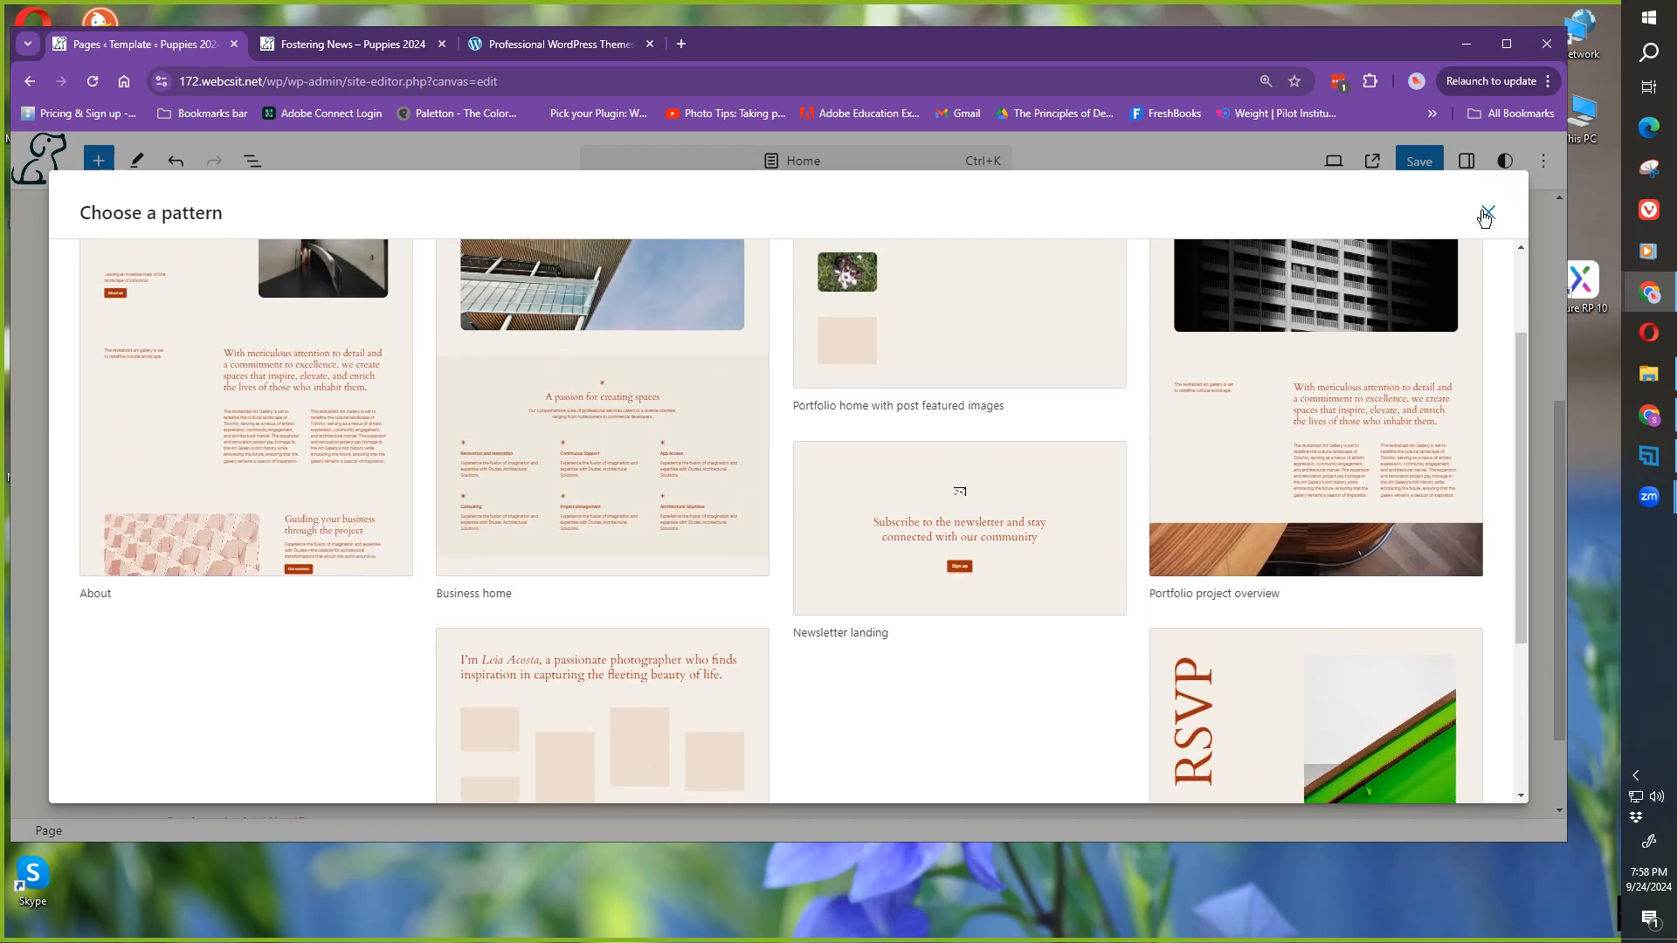
pyautogui.click(1487, 212)
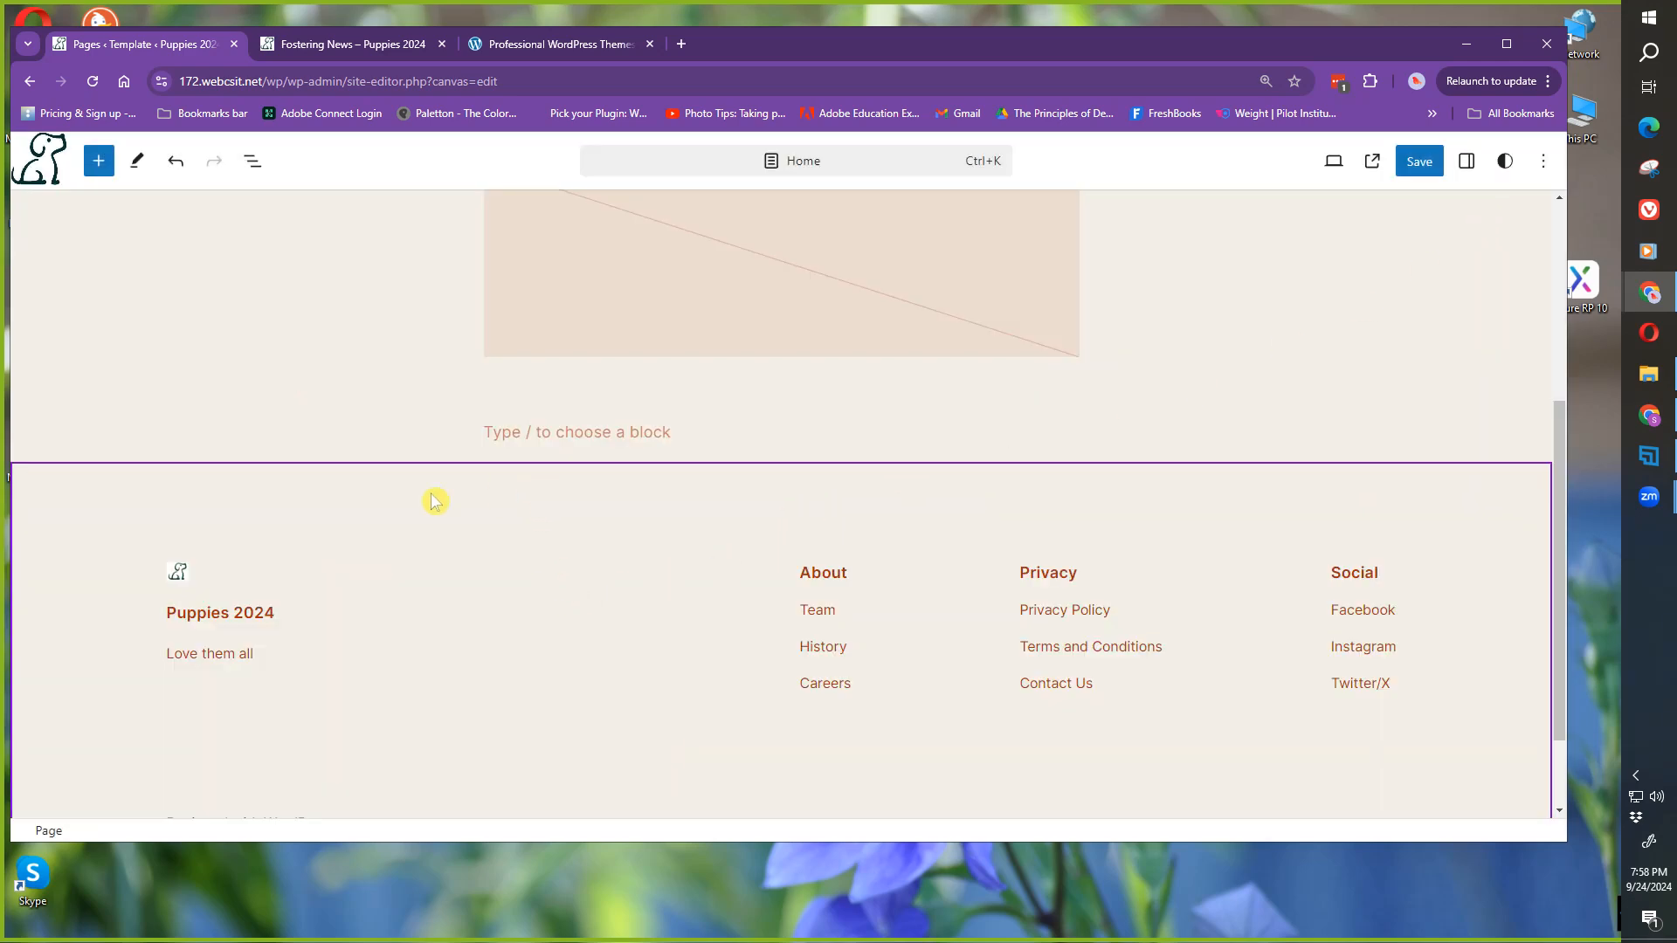
pyautogui.click(89, 504)
pyautogui.click(124, 434)
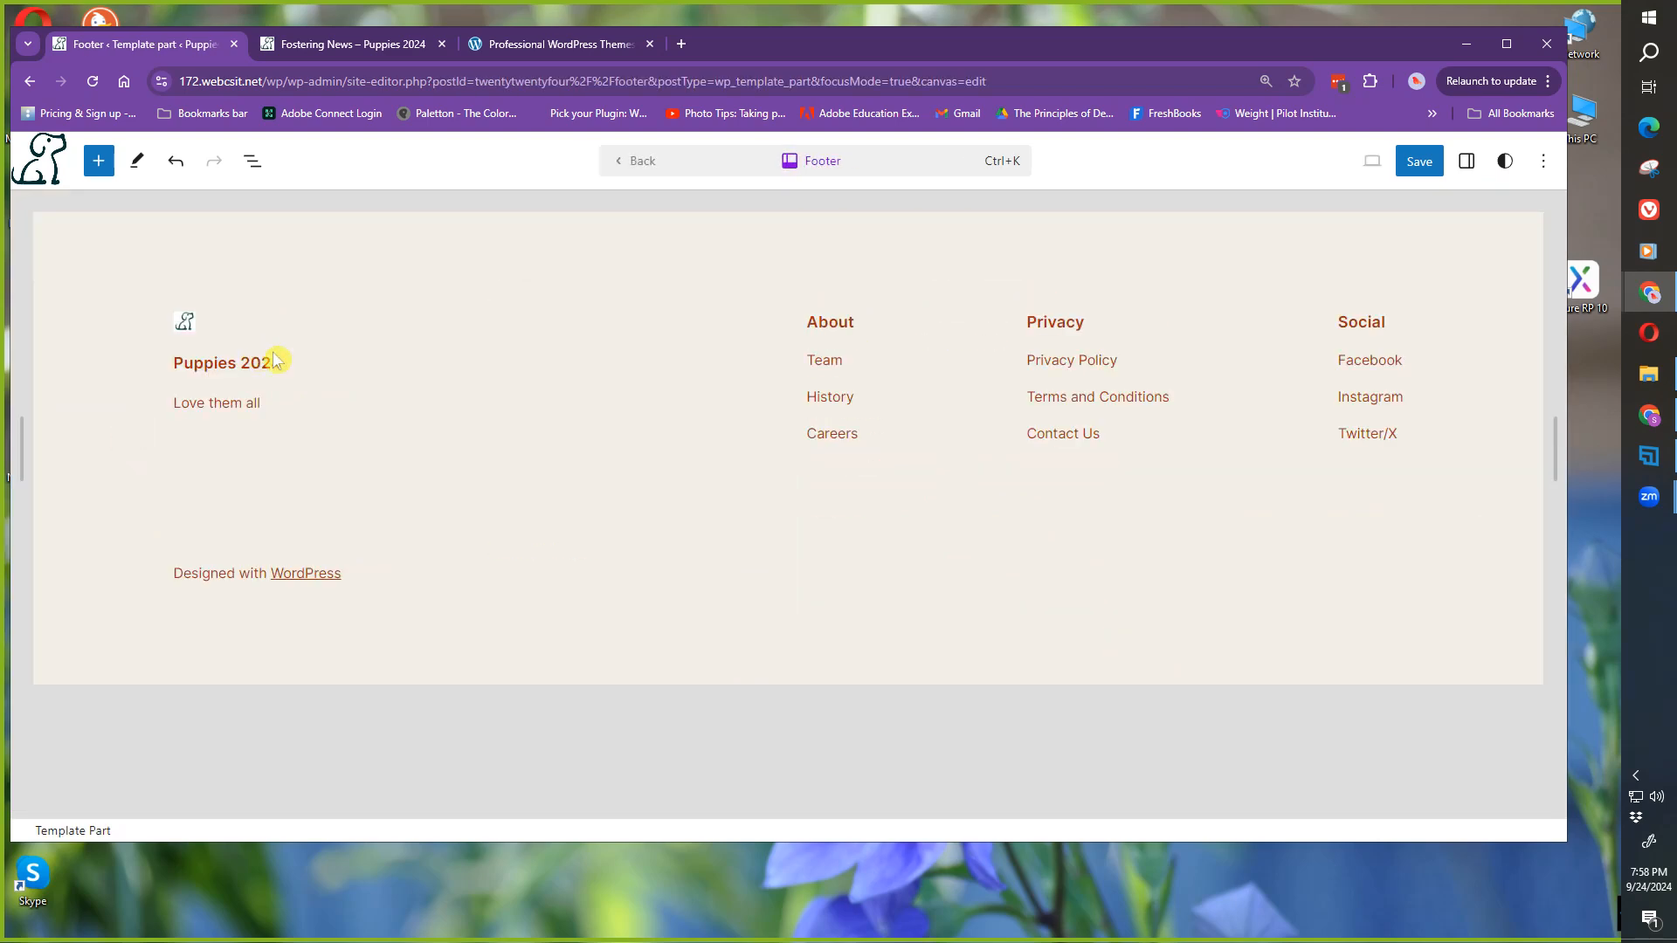
# Delete the footer's entire content Group block via its Options menu, leaving an empty placeholder.
pyautogui.click(148, 281)
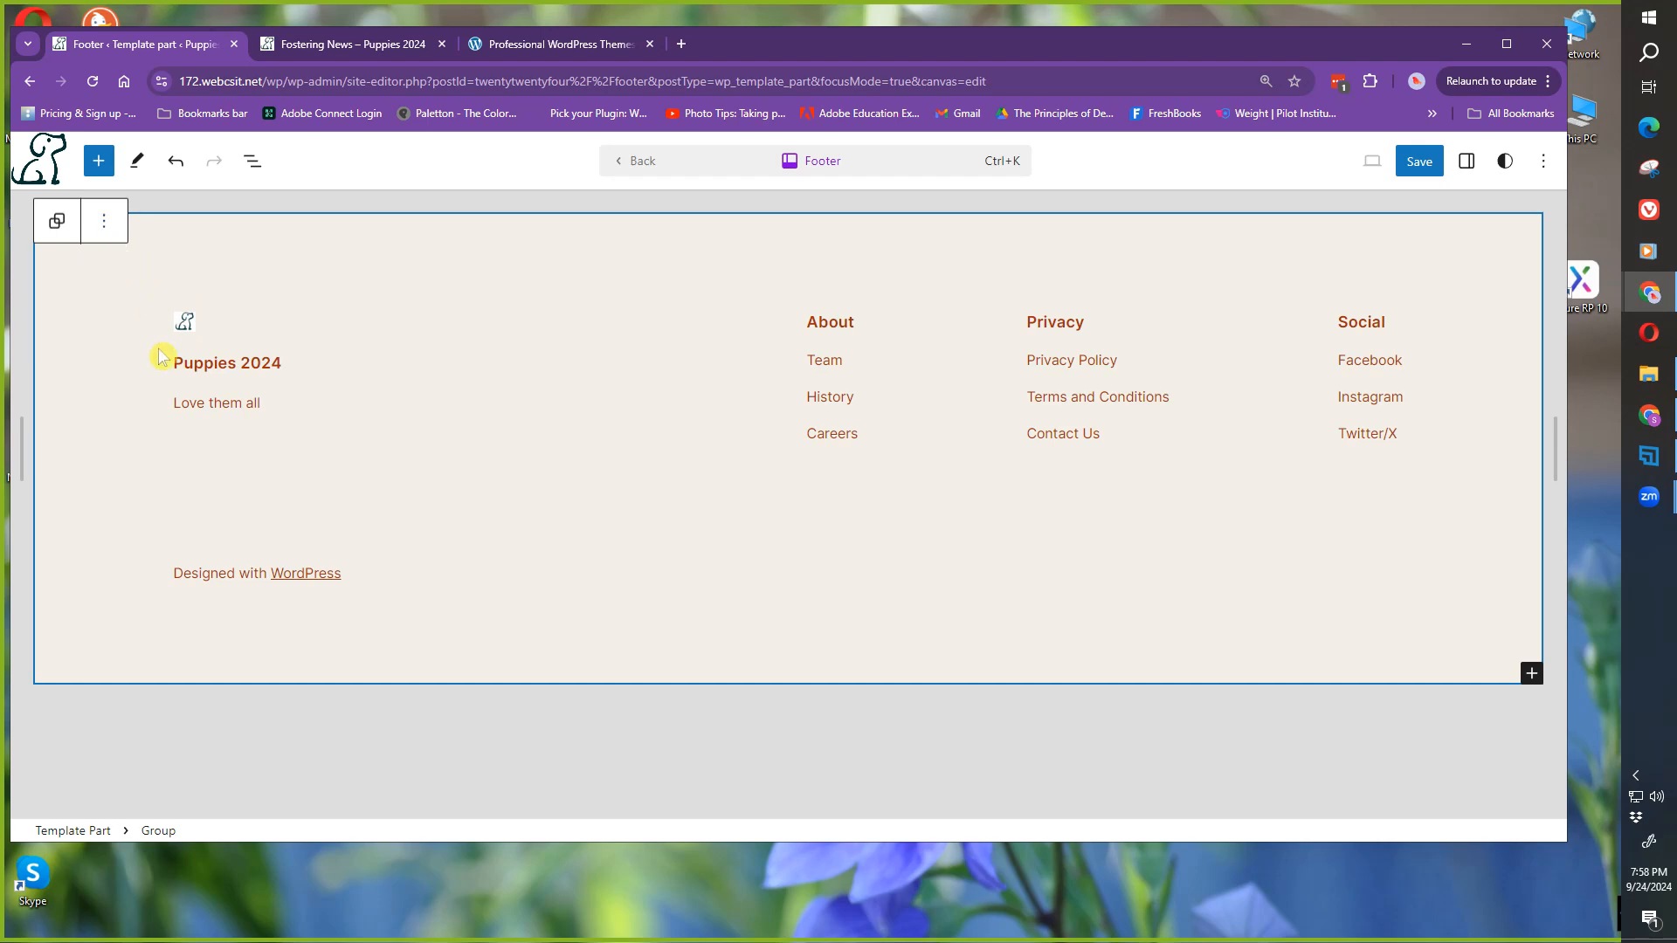
pyautogui.click(104, 229)
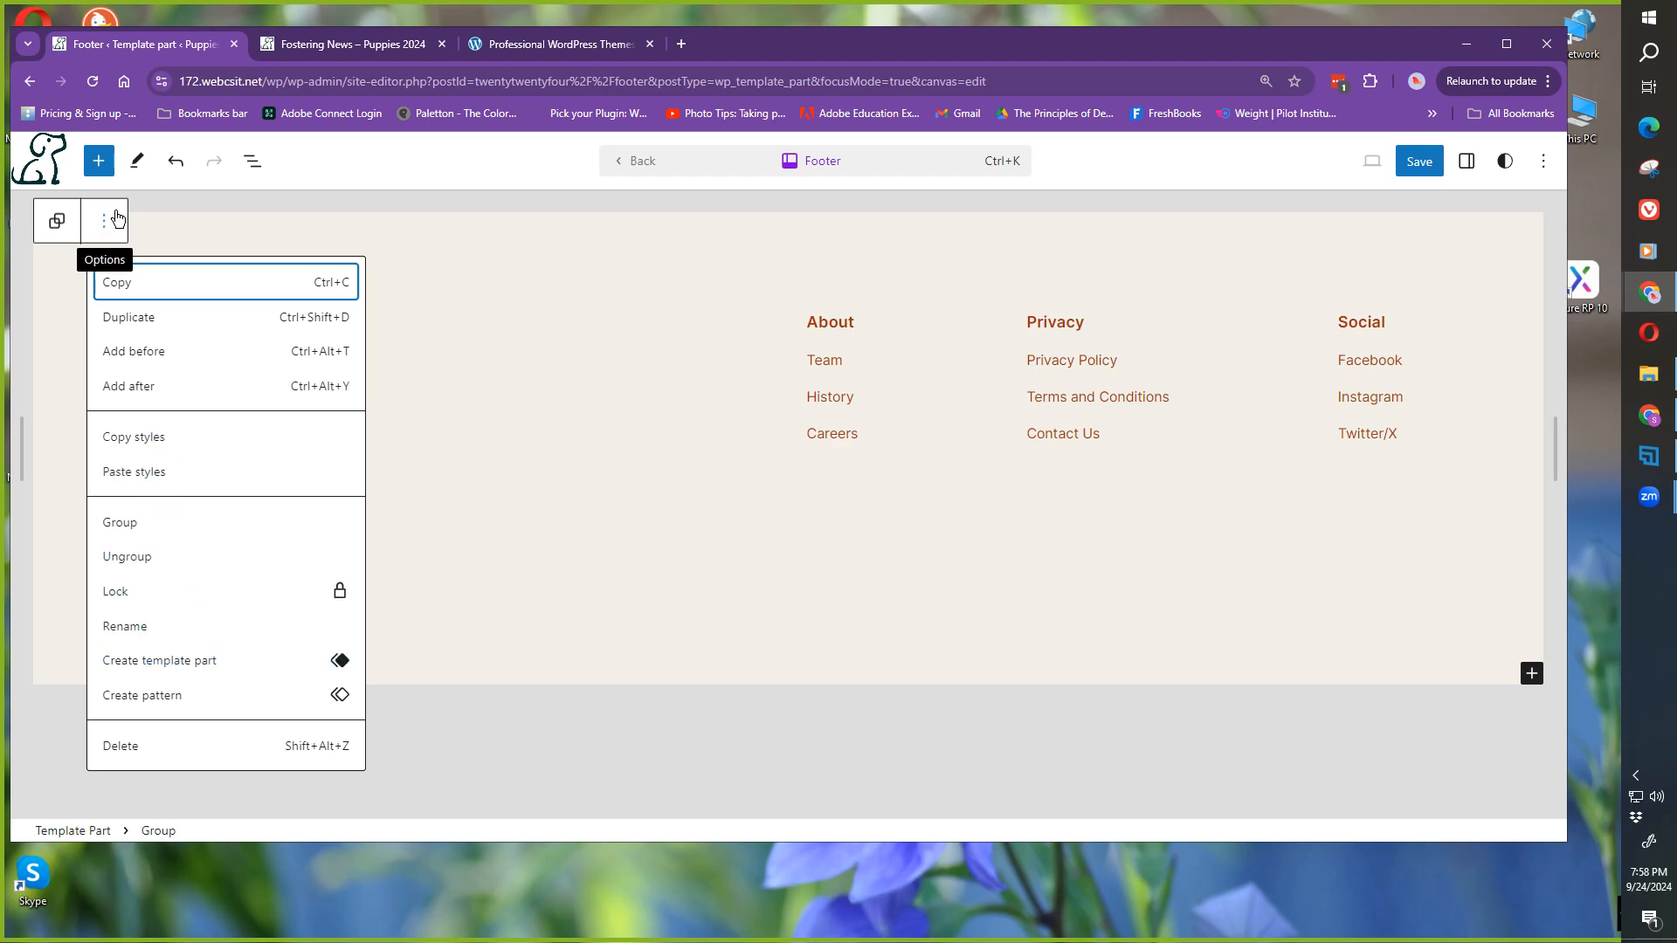
pyautogui.click(238, 360)
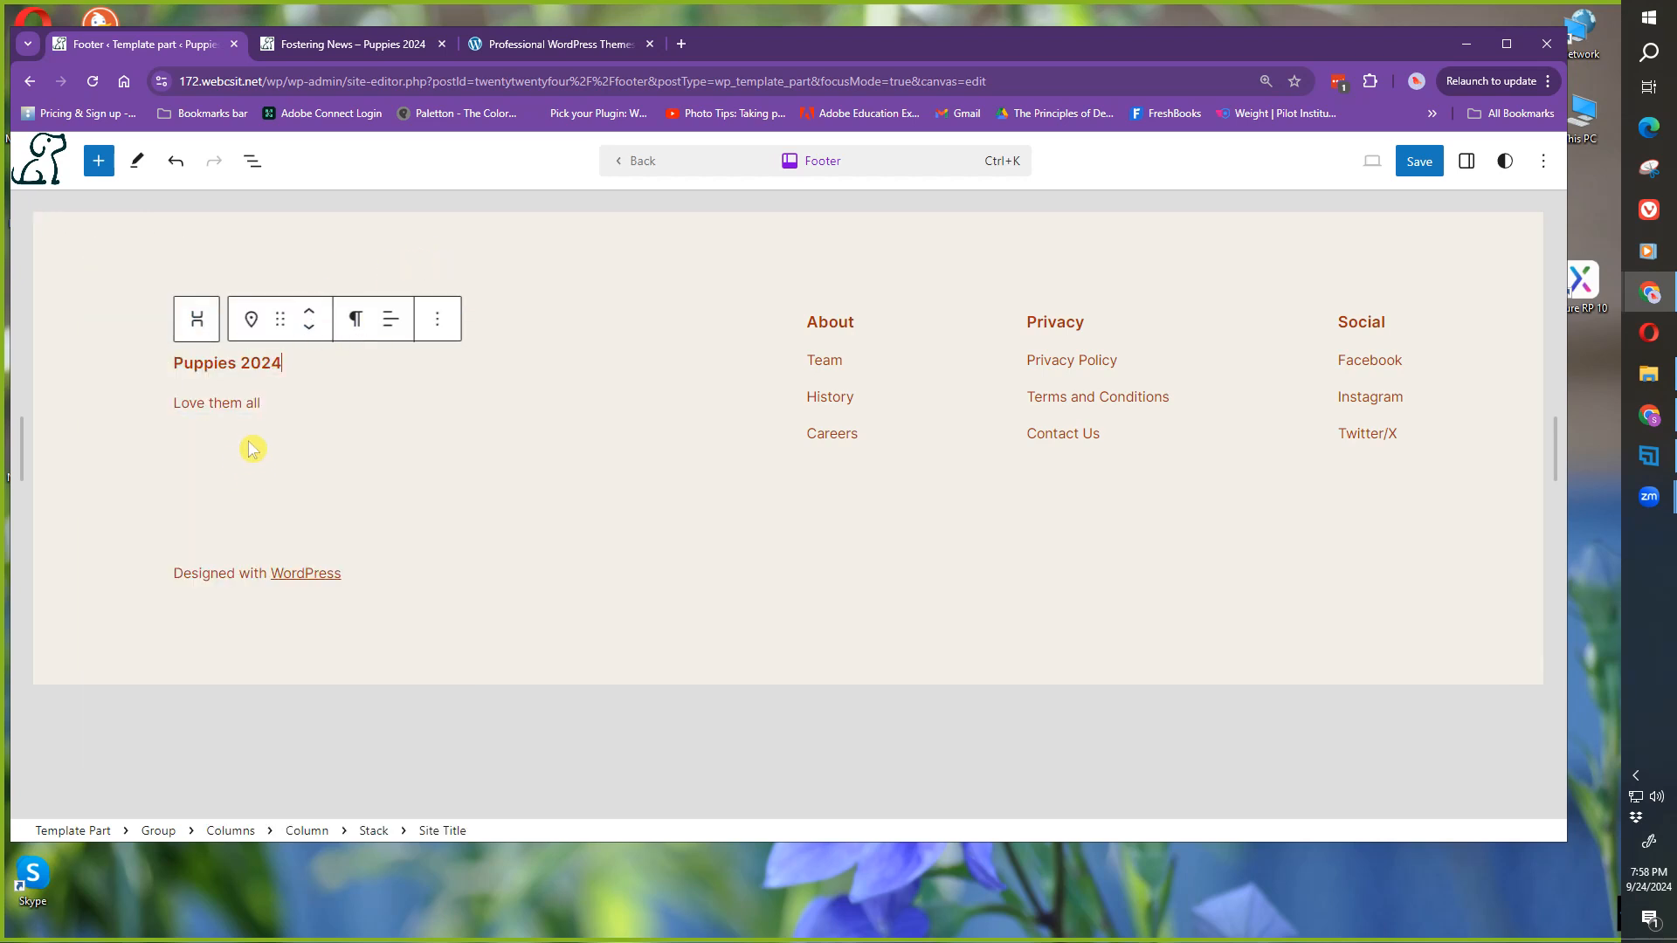
pyautogui.click(128, 320)
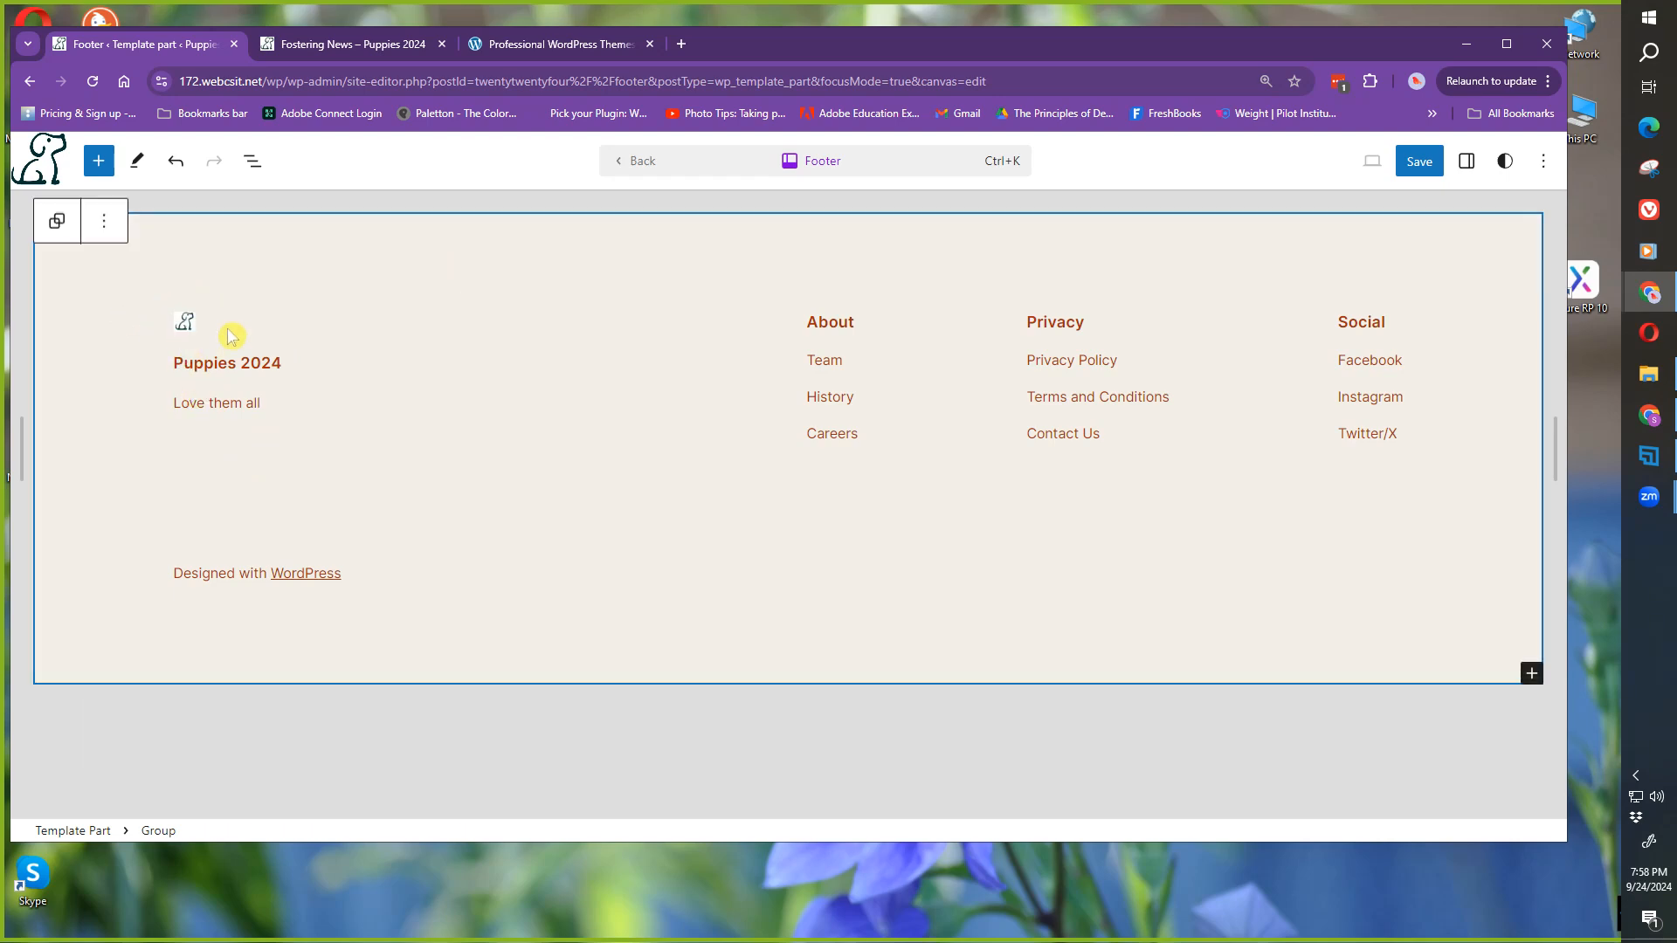
pyautogui.click(109, 232)
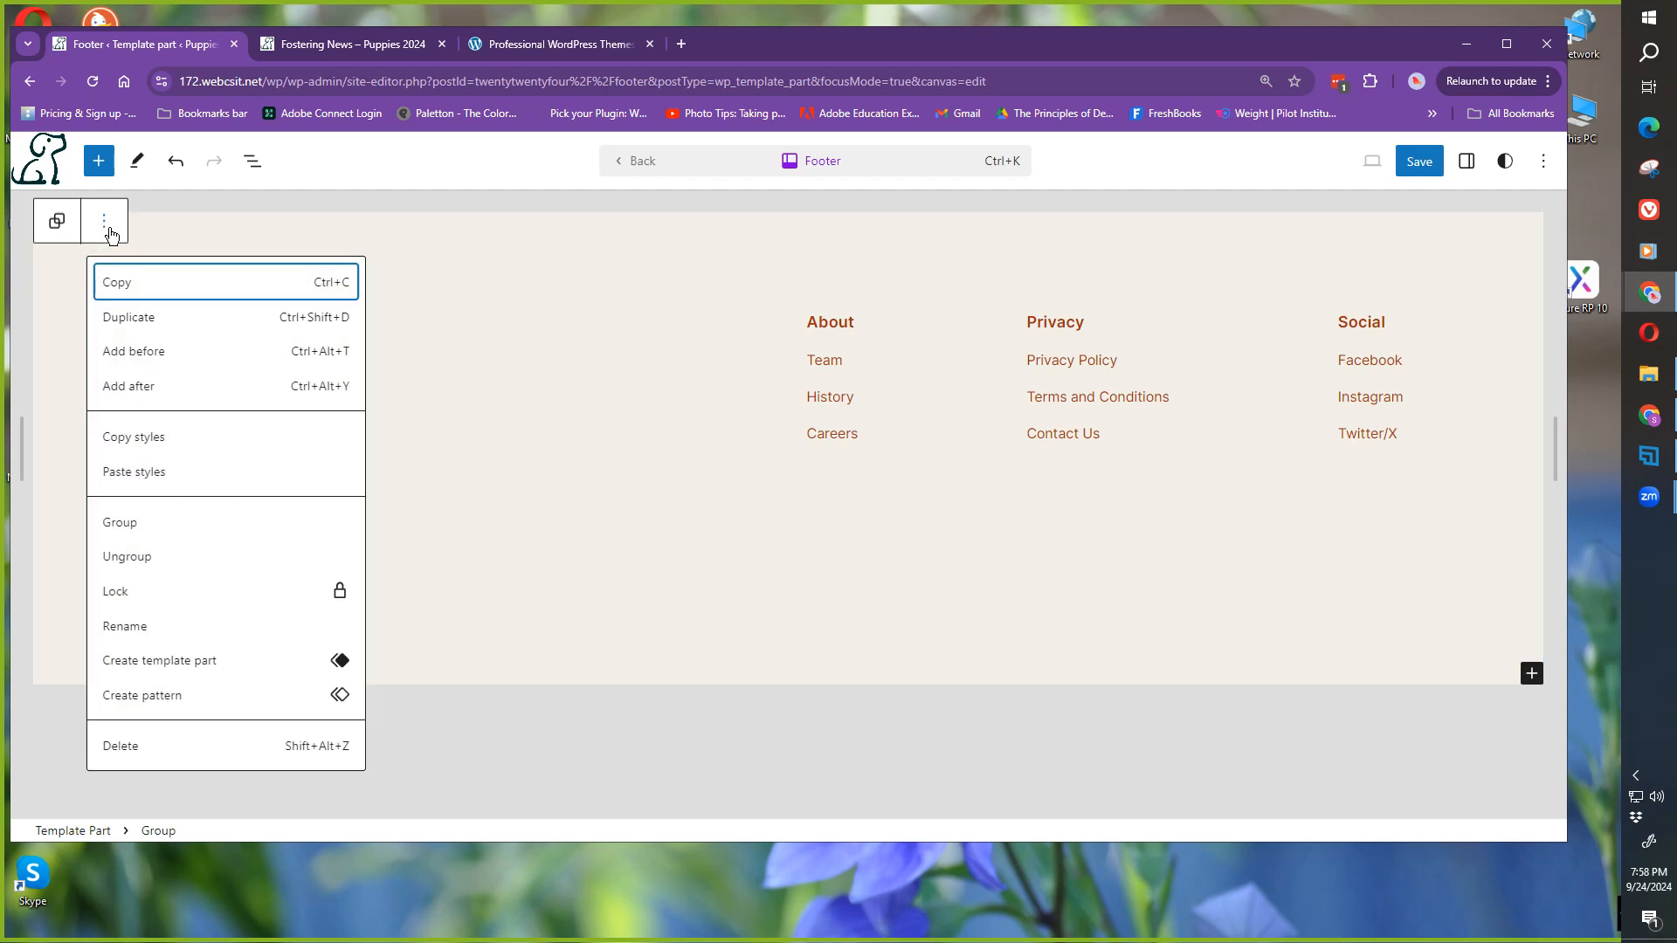
pyautogui.click(164, 751)
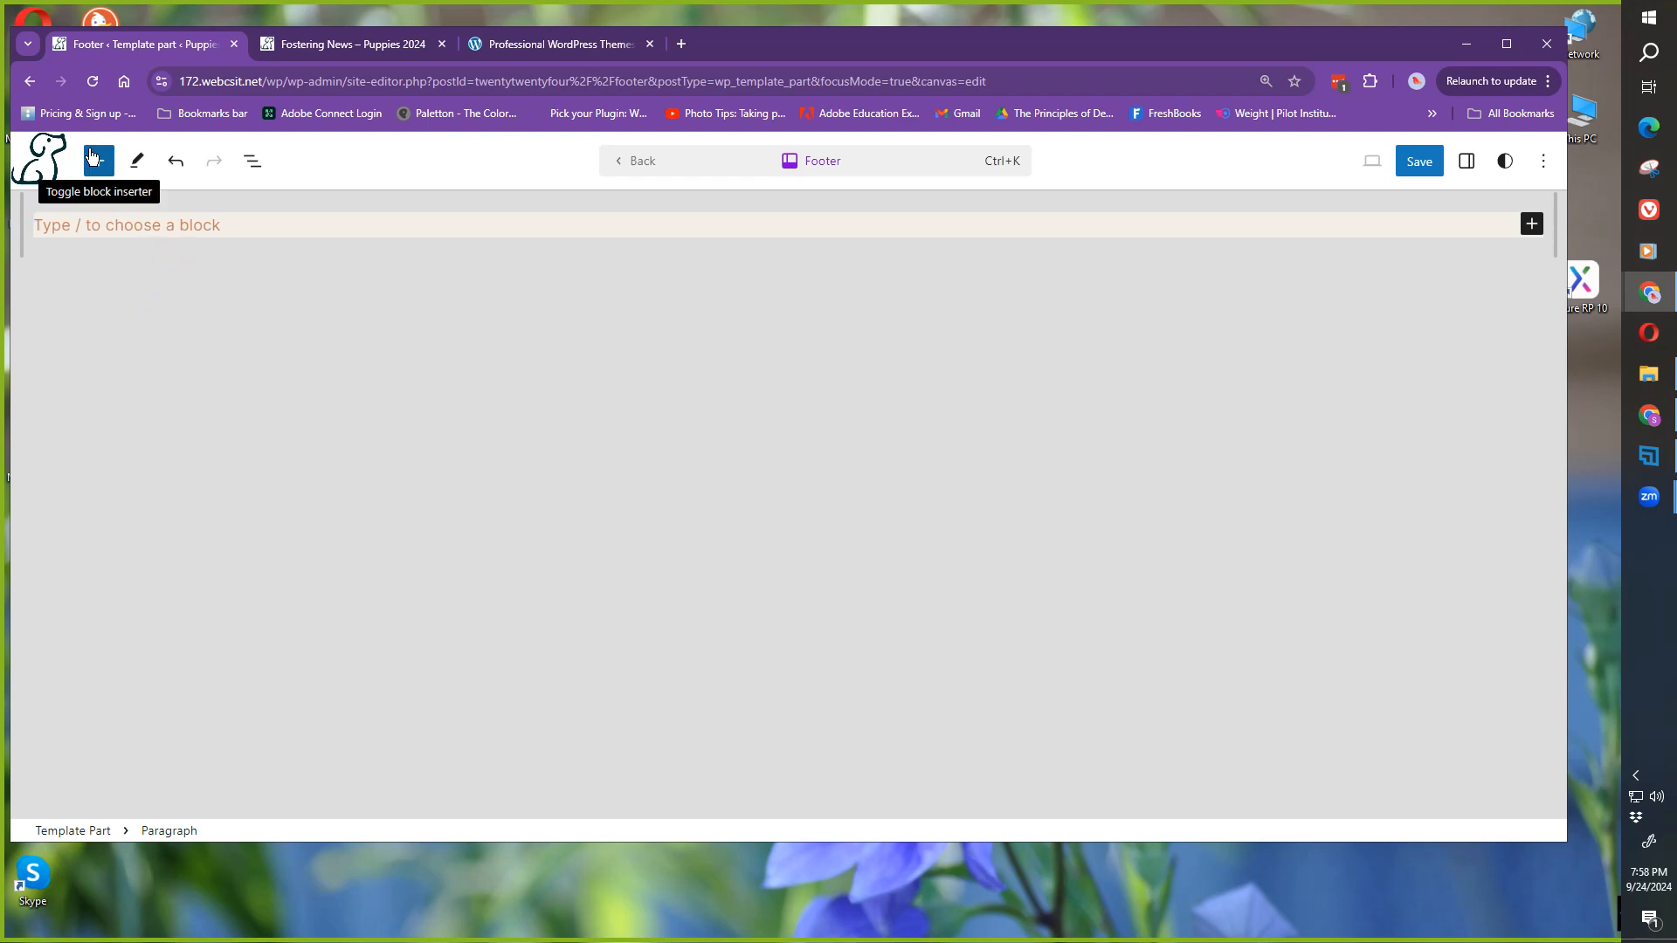
# Insert the 'Footer with centered logo and navigation' pattern from Patterns > Footers and save the footer.
pyautogui.click(99, 161)
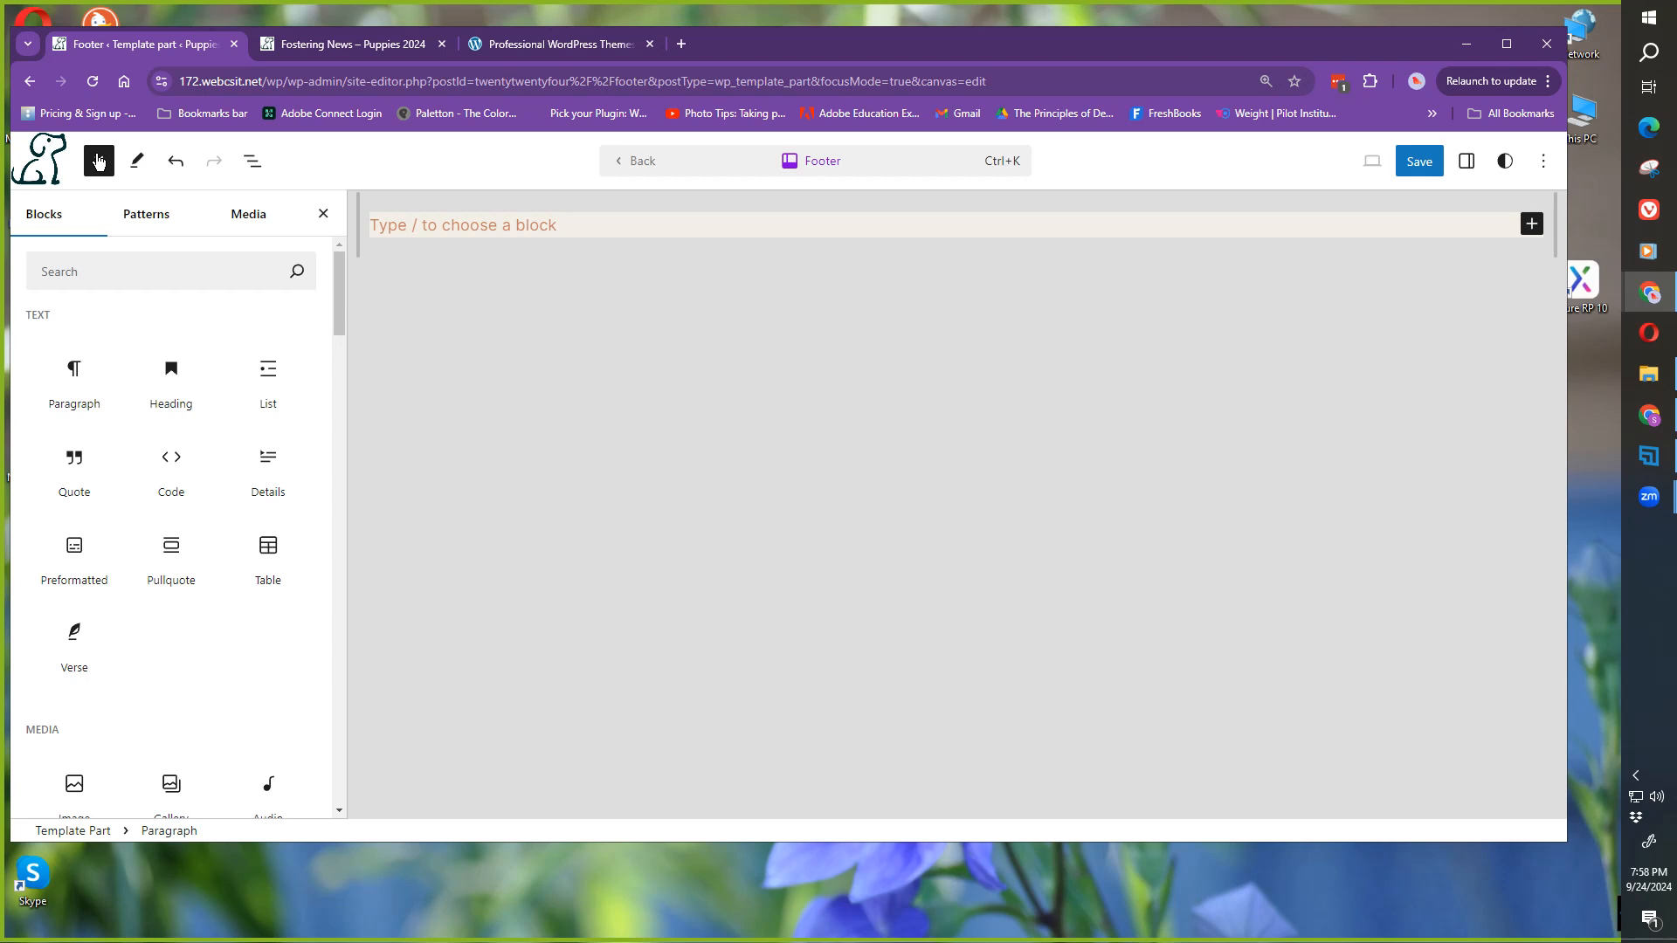
pyautogui.click(169, 224)
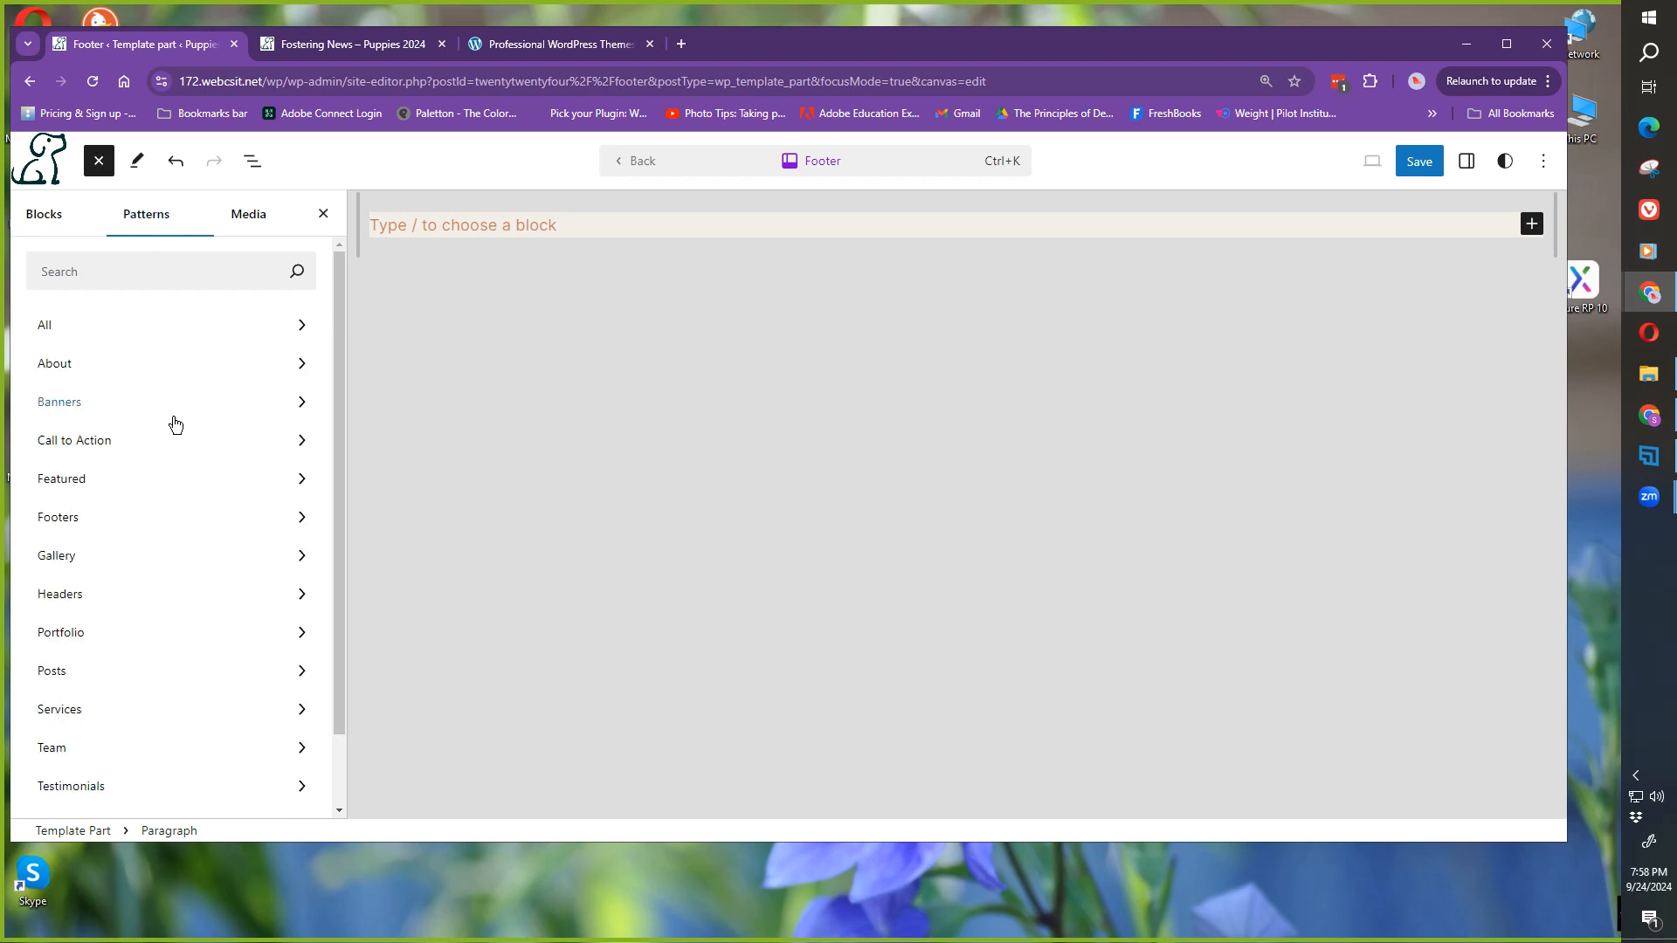
pyautogui.click(108, 525)
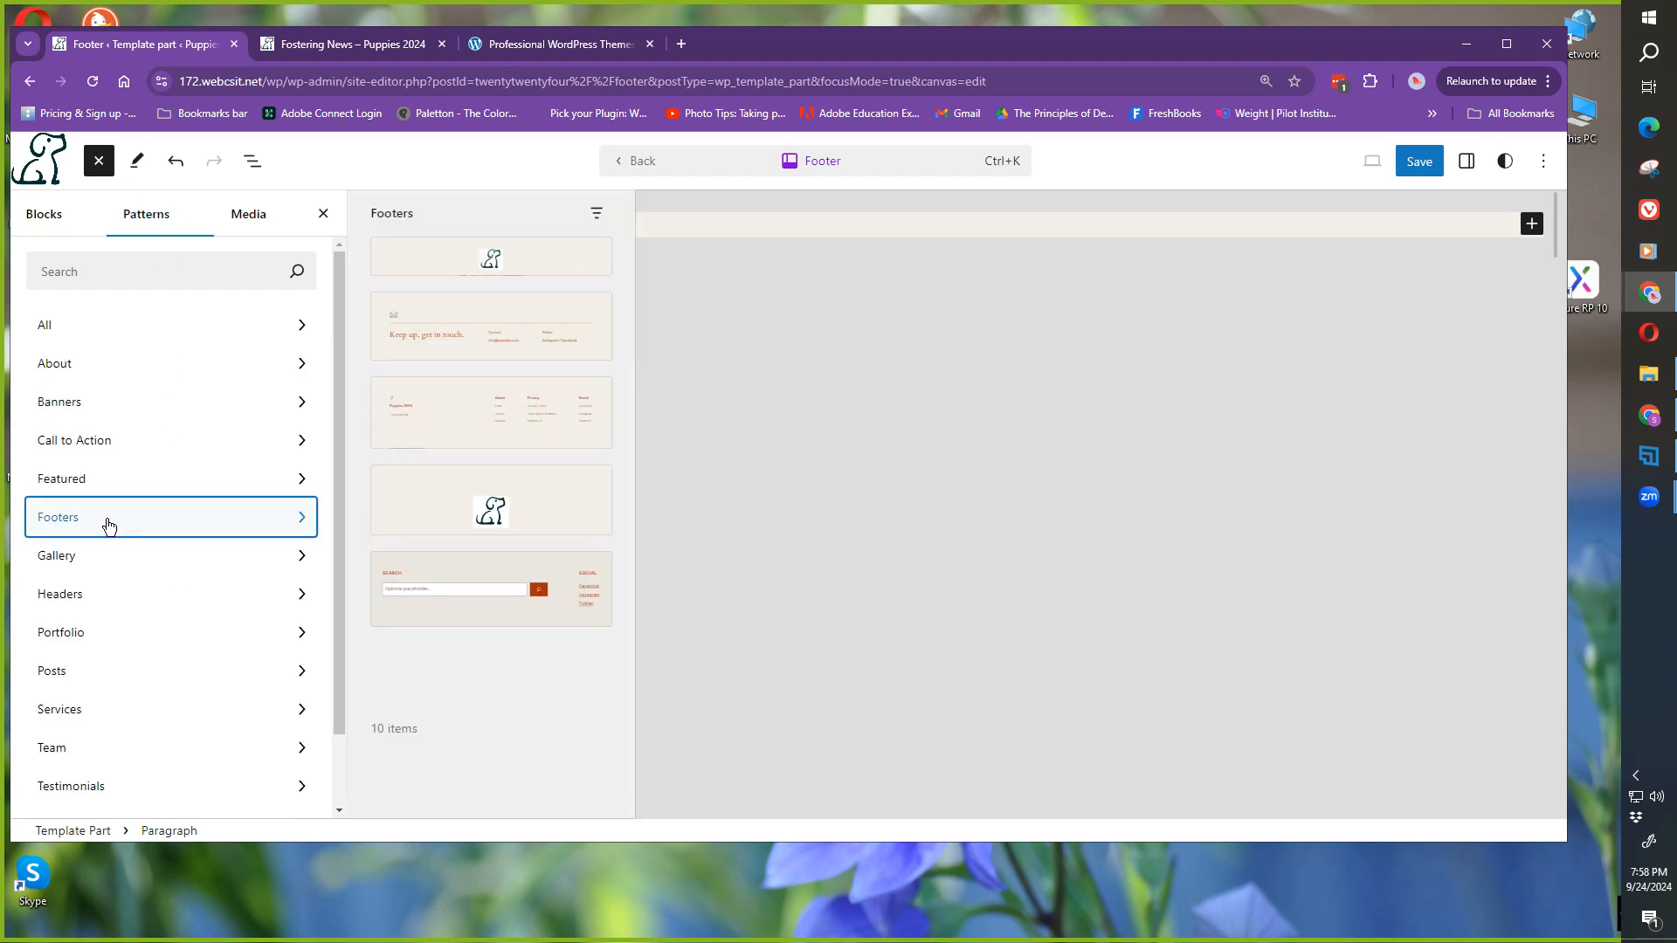
pyautogui.click(510, 277)
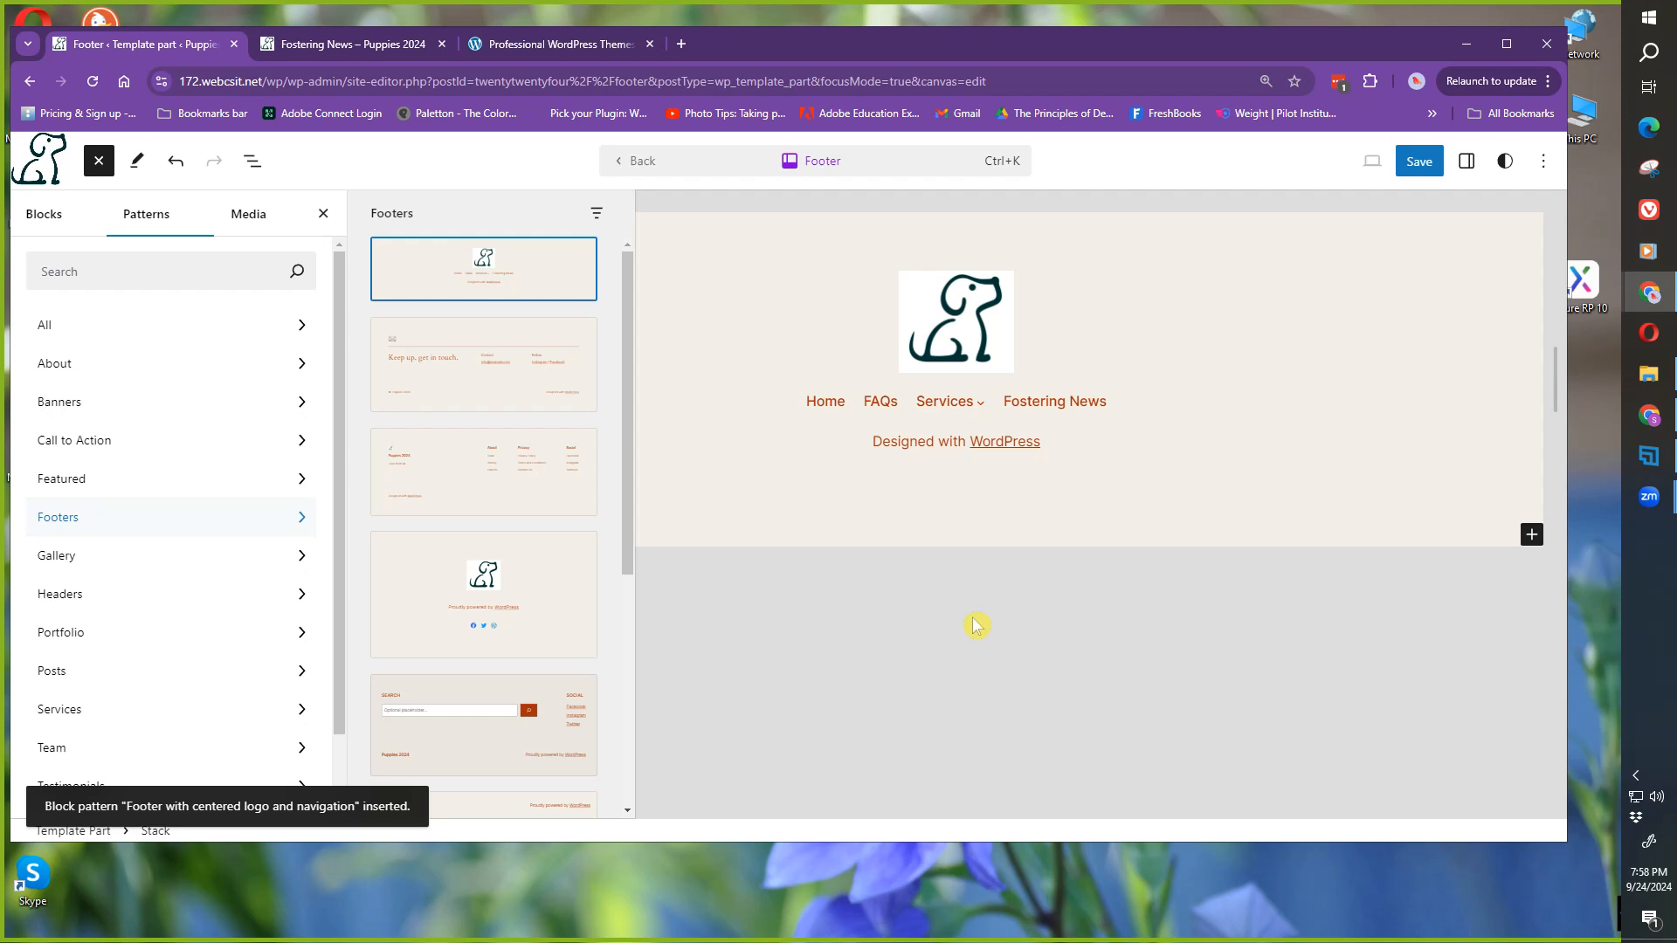
pyautogui.click(1417, 165)
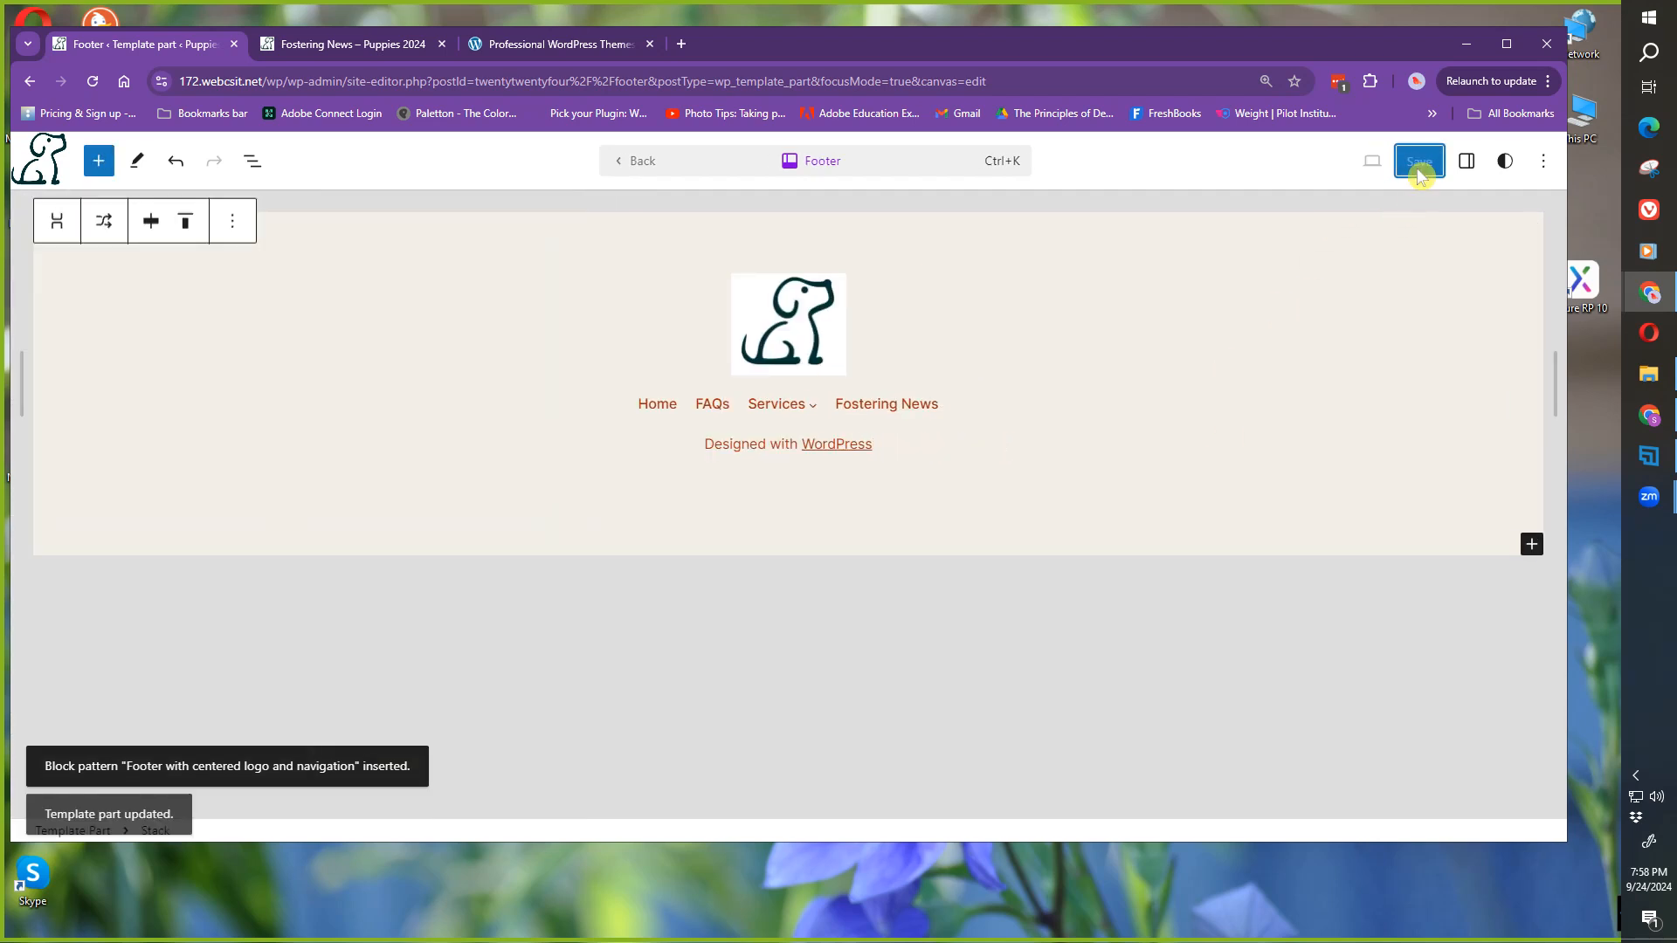
pyautogui.click(788, 328)
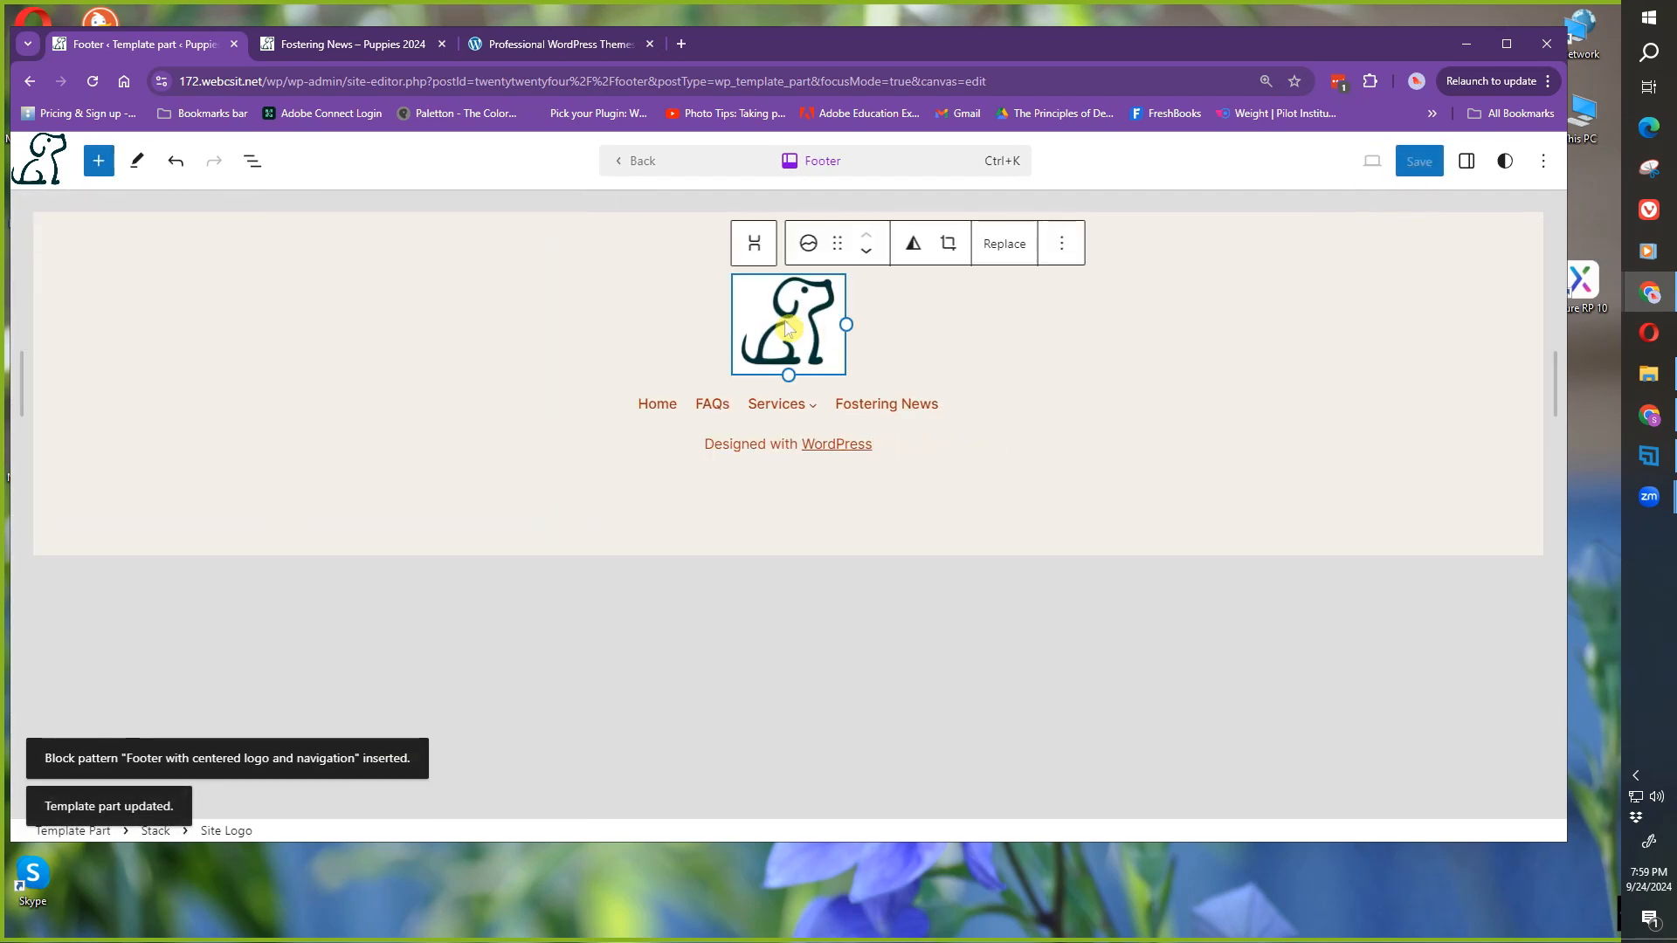
# Remove the dog logo and the Fostering News and Services links from the footer.
pyautogui.click(1066, 254)
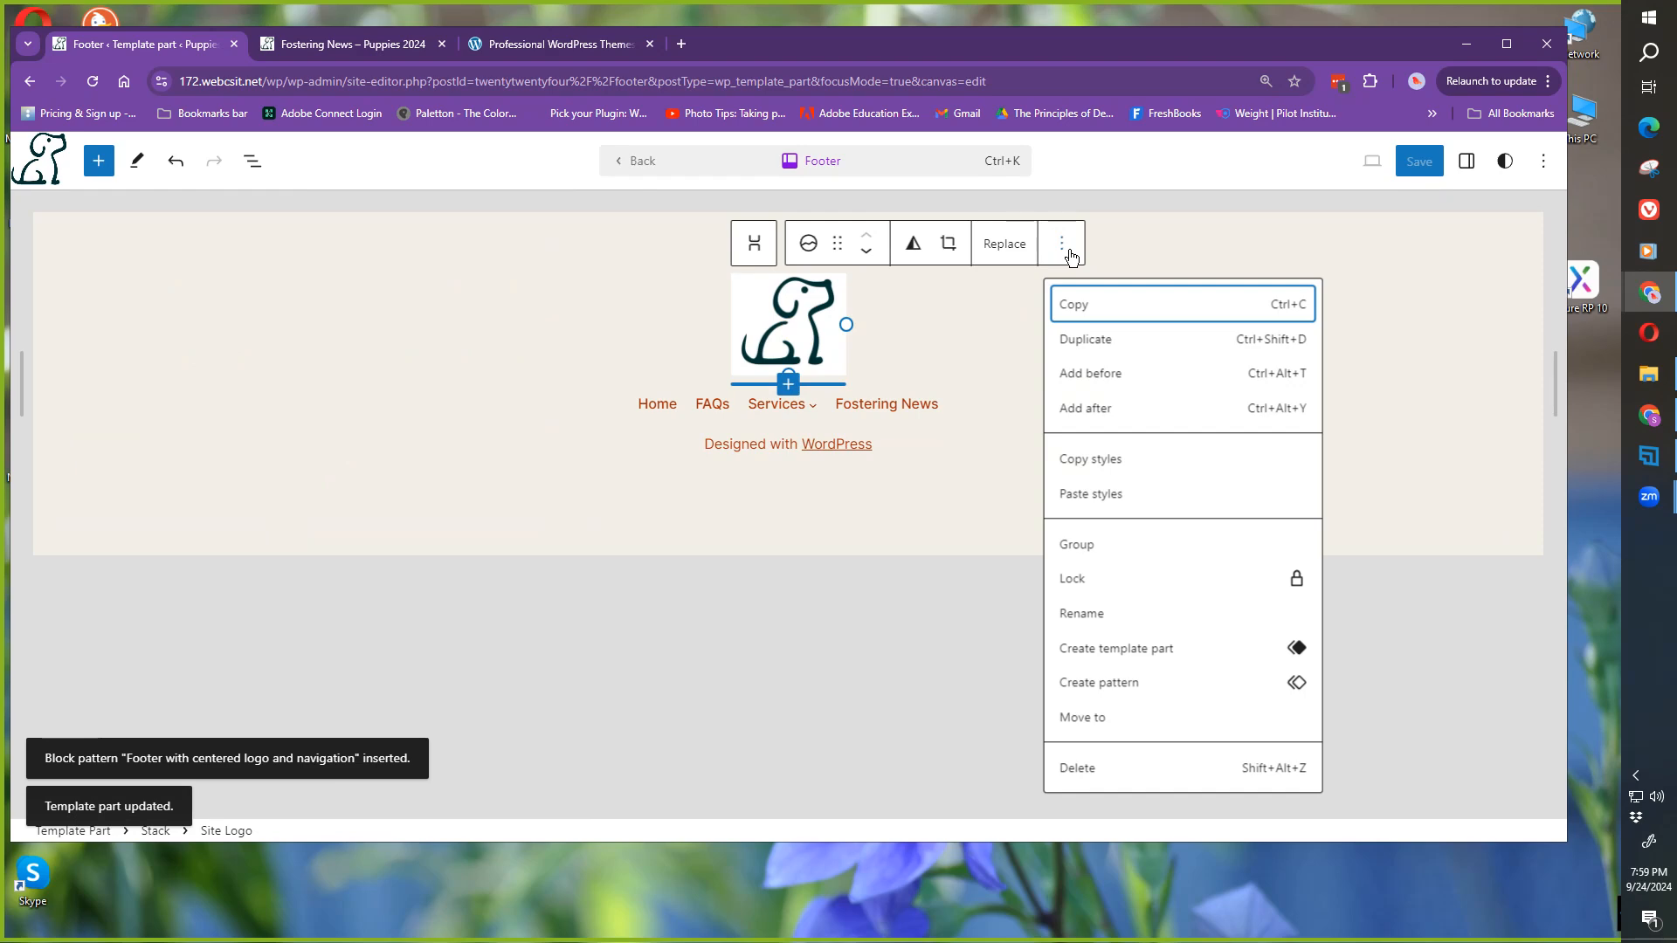
pyautogui.click(1081, 768)
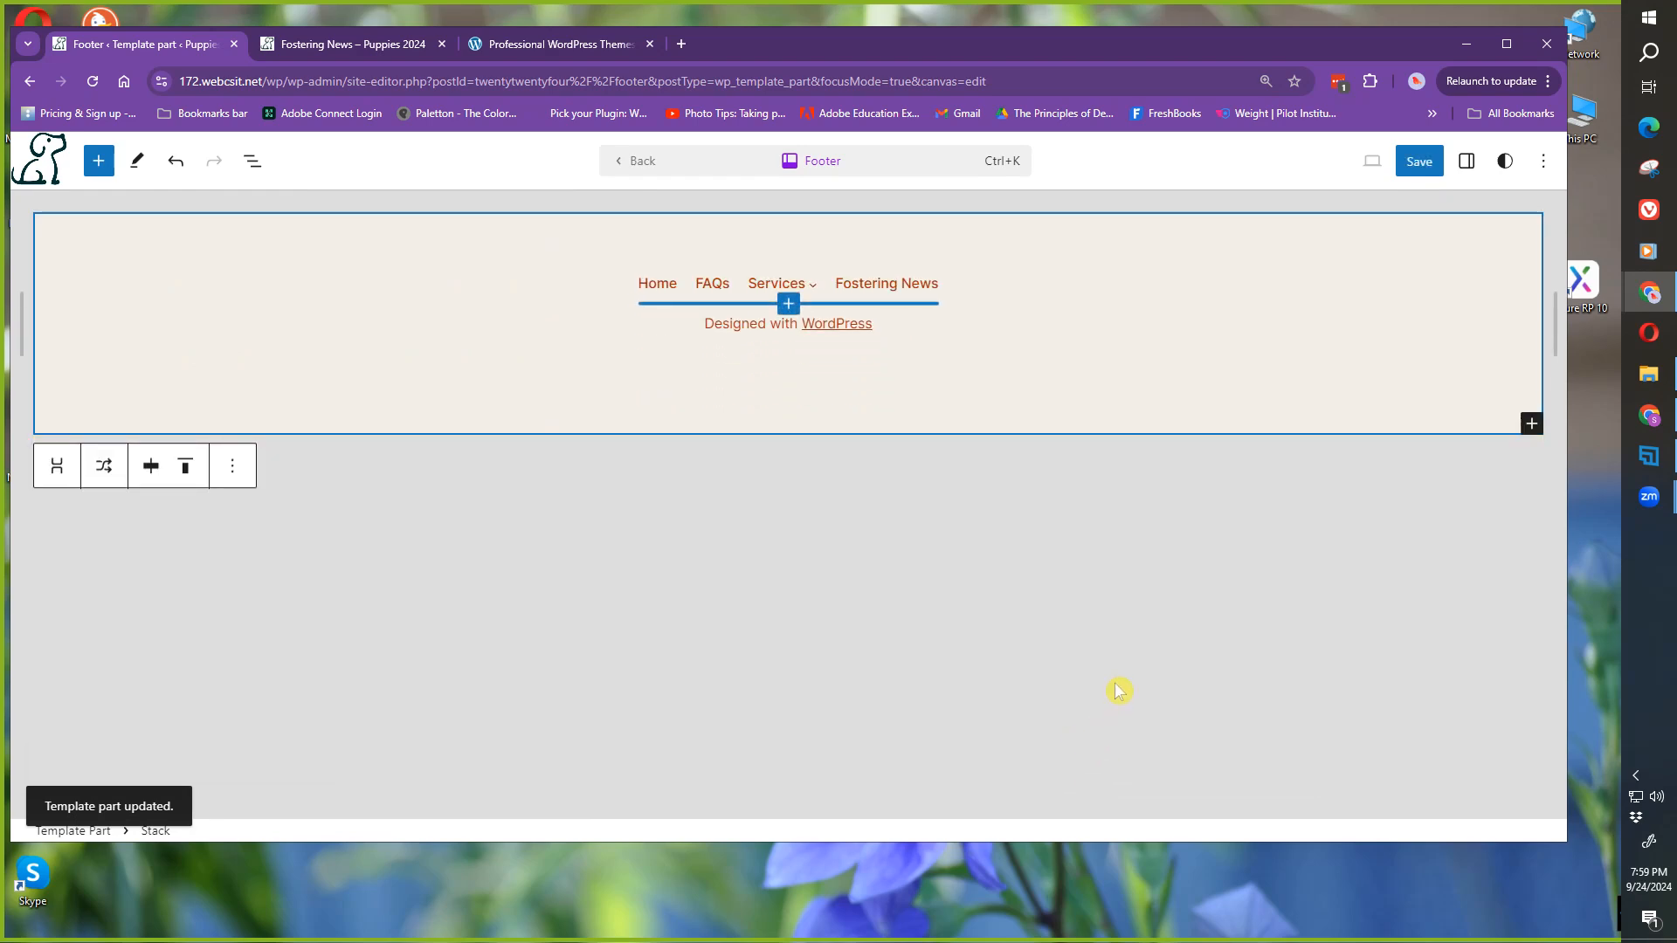
pyautogui.click(860, 284)
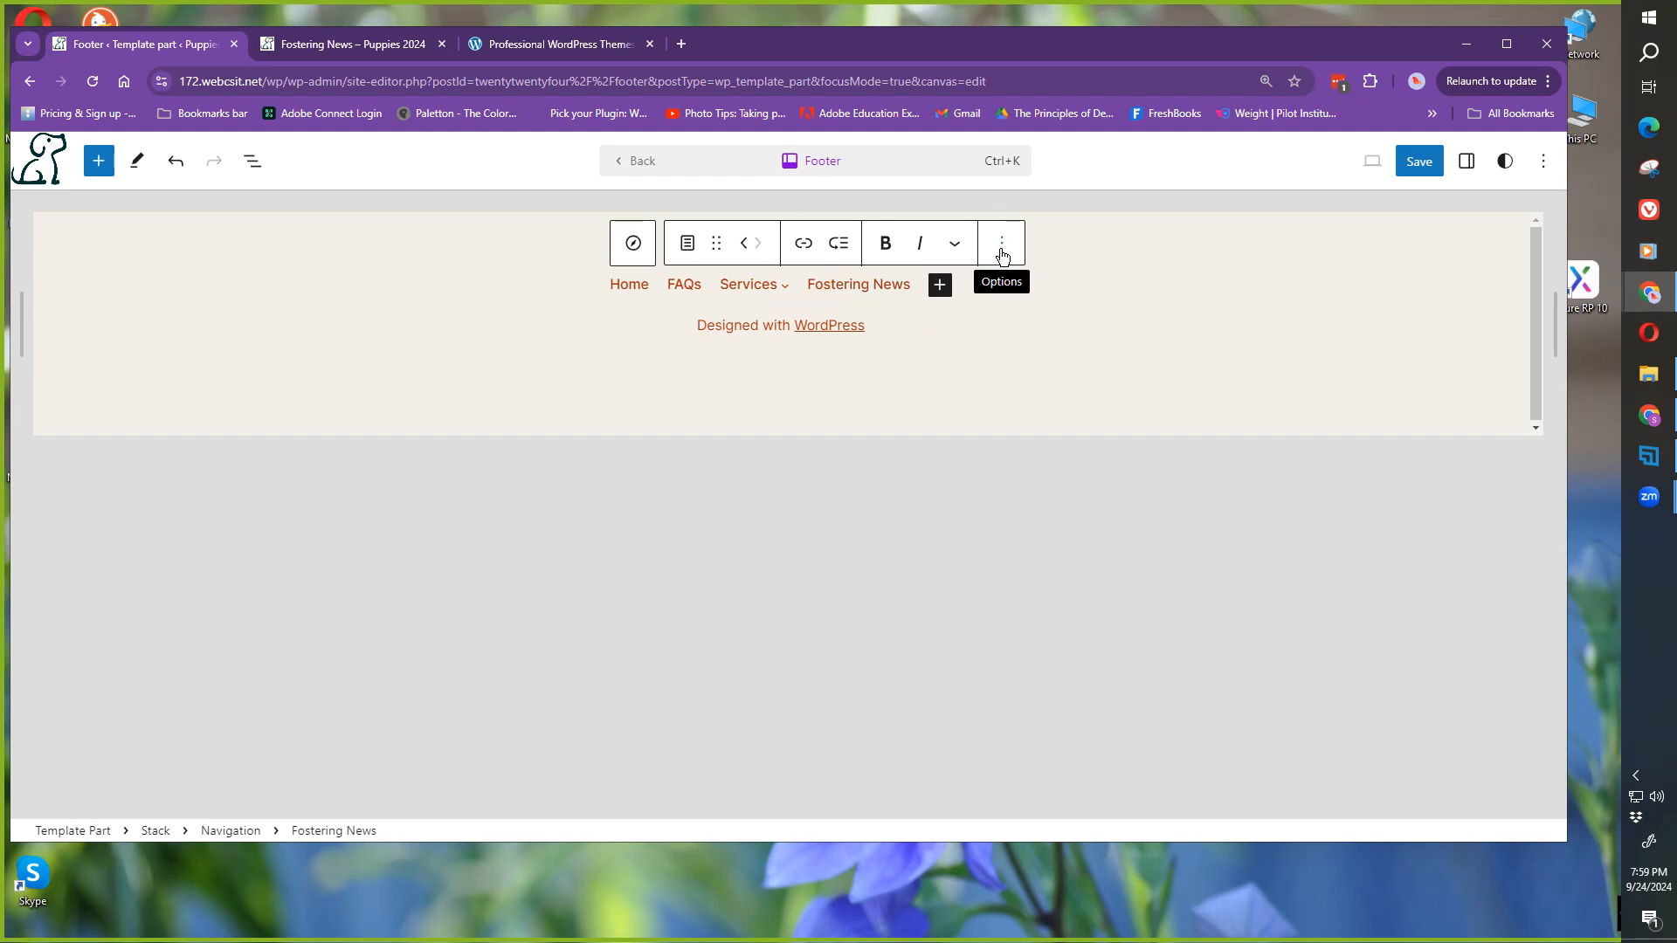
pyautogui.click(1002, 255)
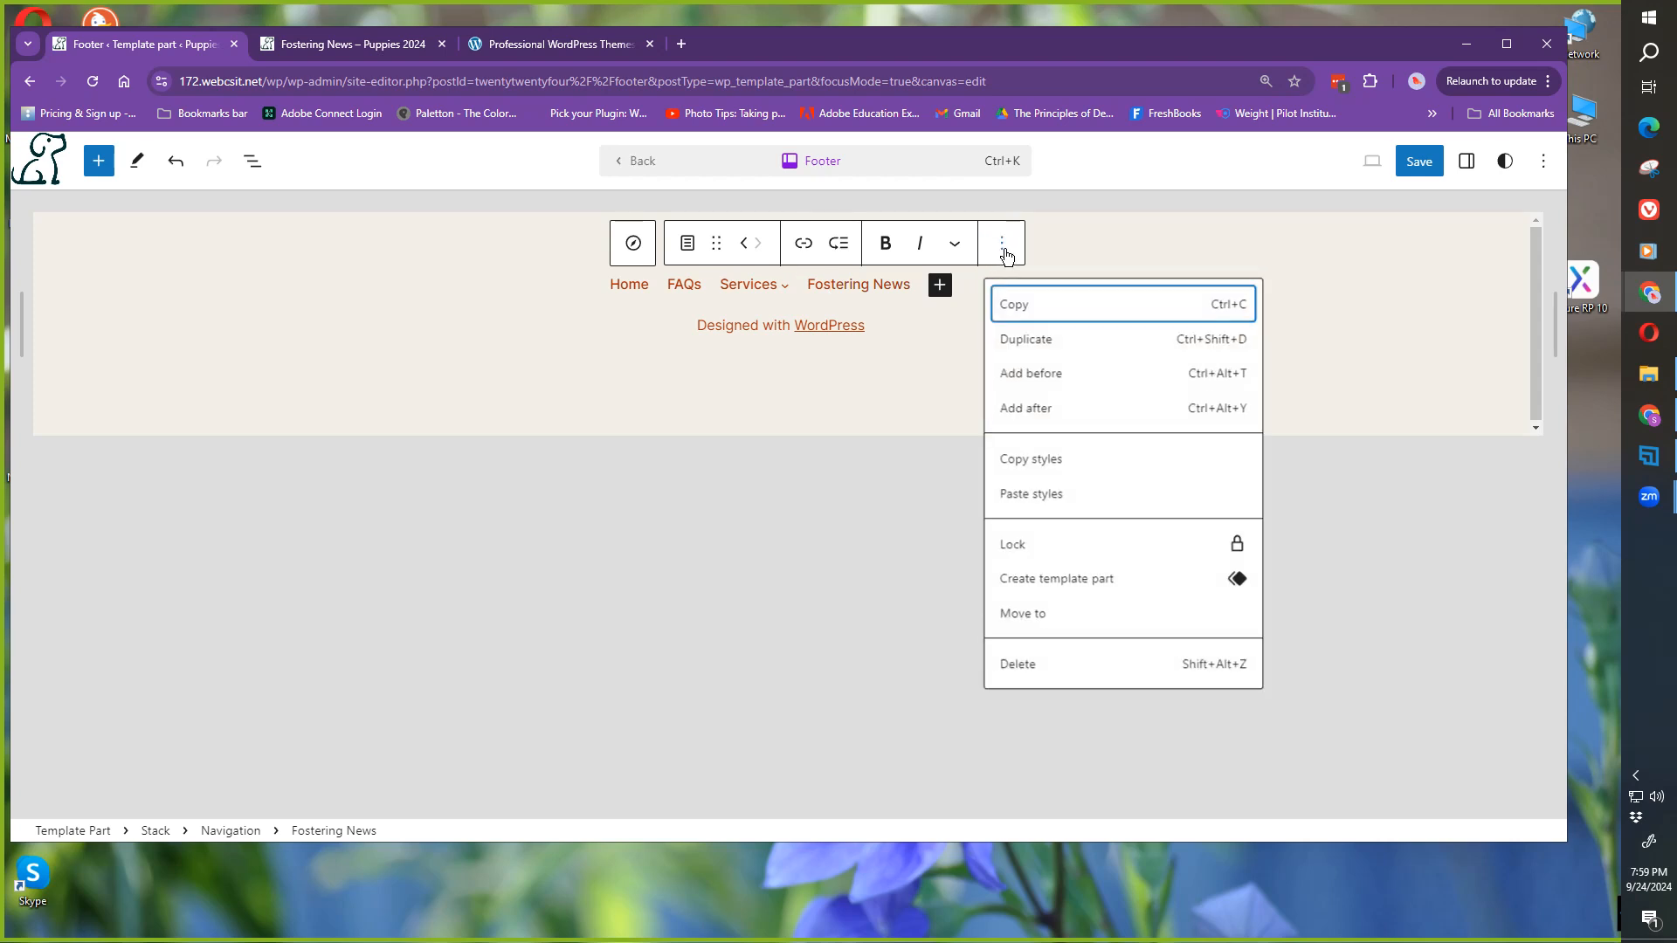
pyautogui.click(1029, 678)
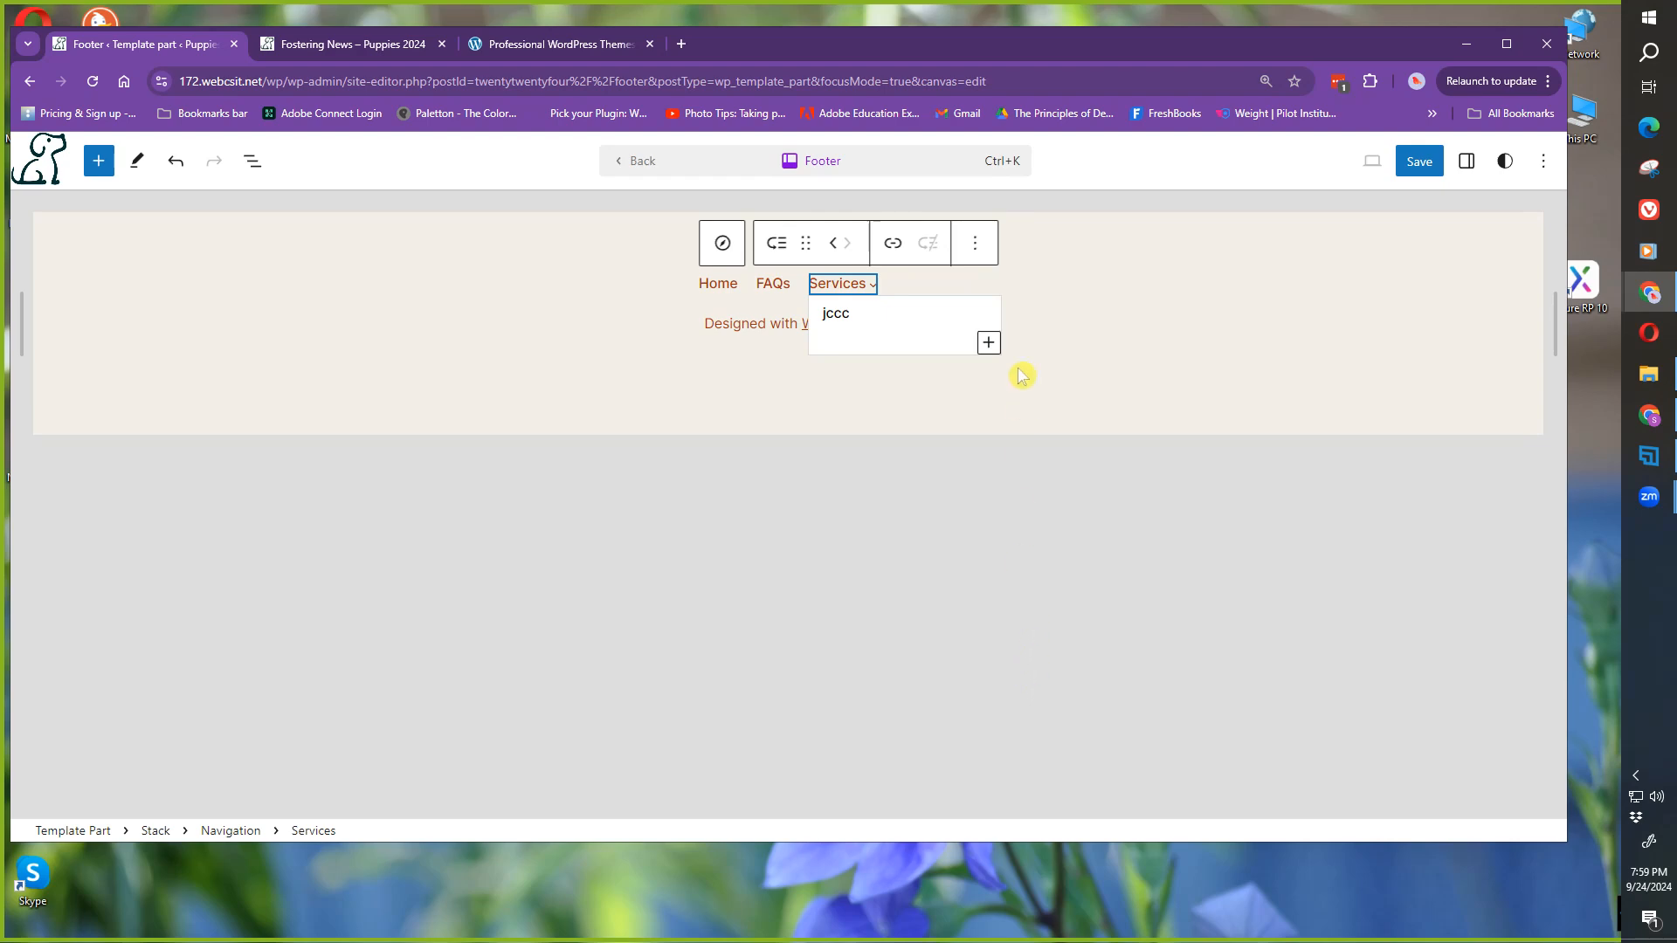
pyautogui.click(977, 250)
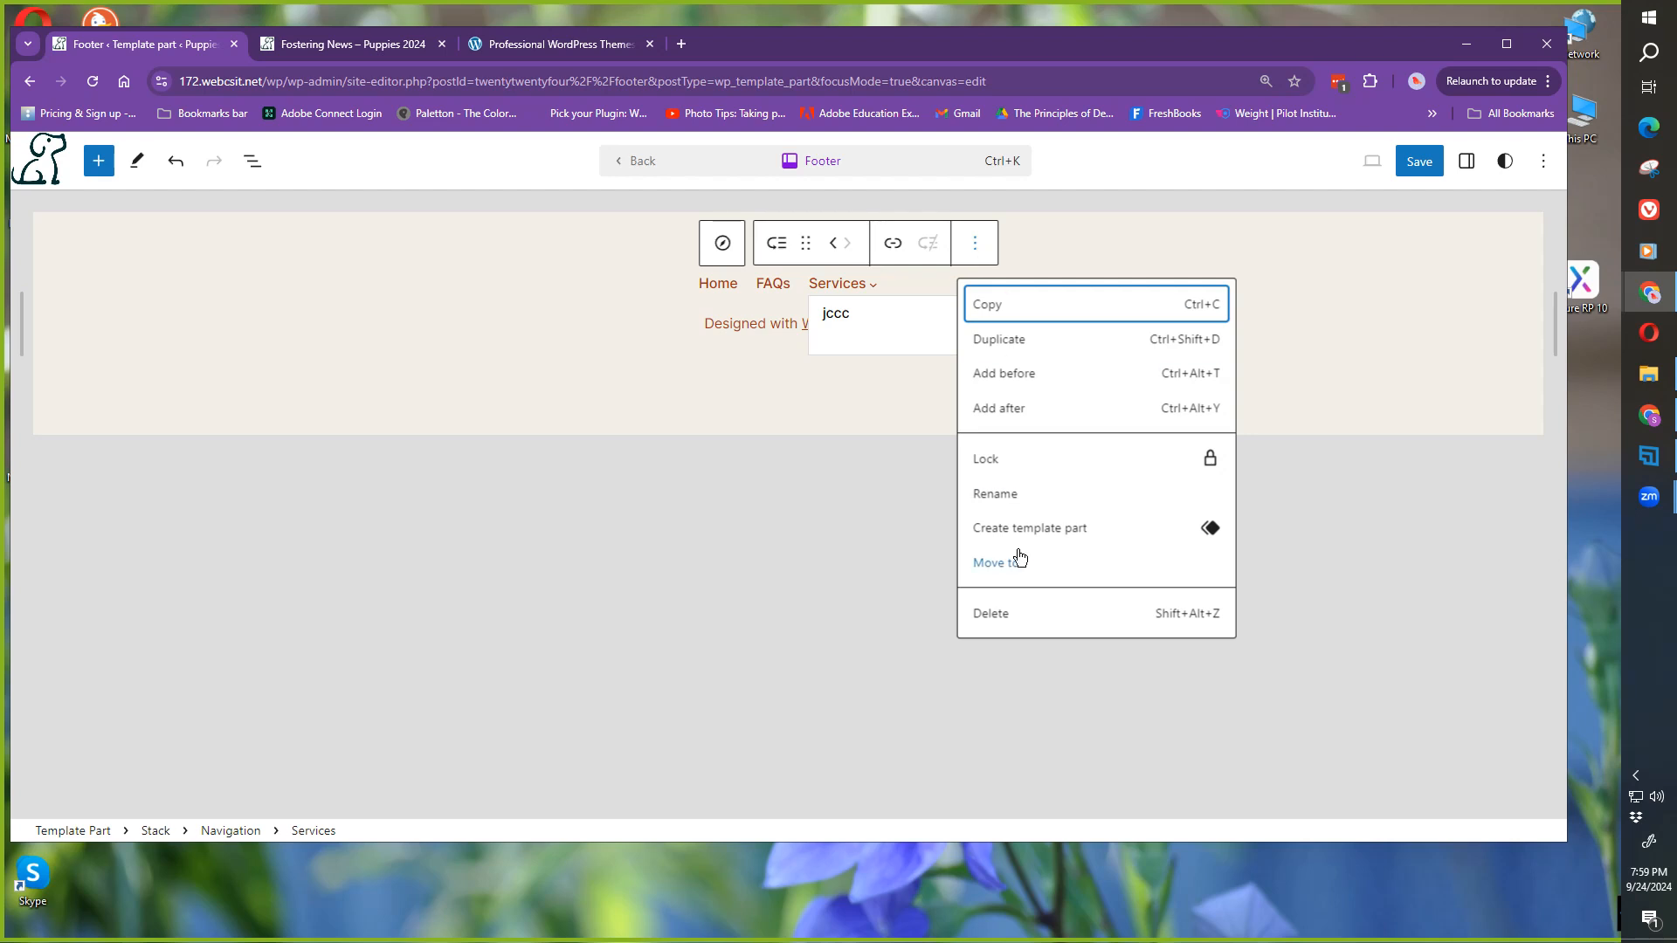
pyautogui.click(996, 615)
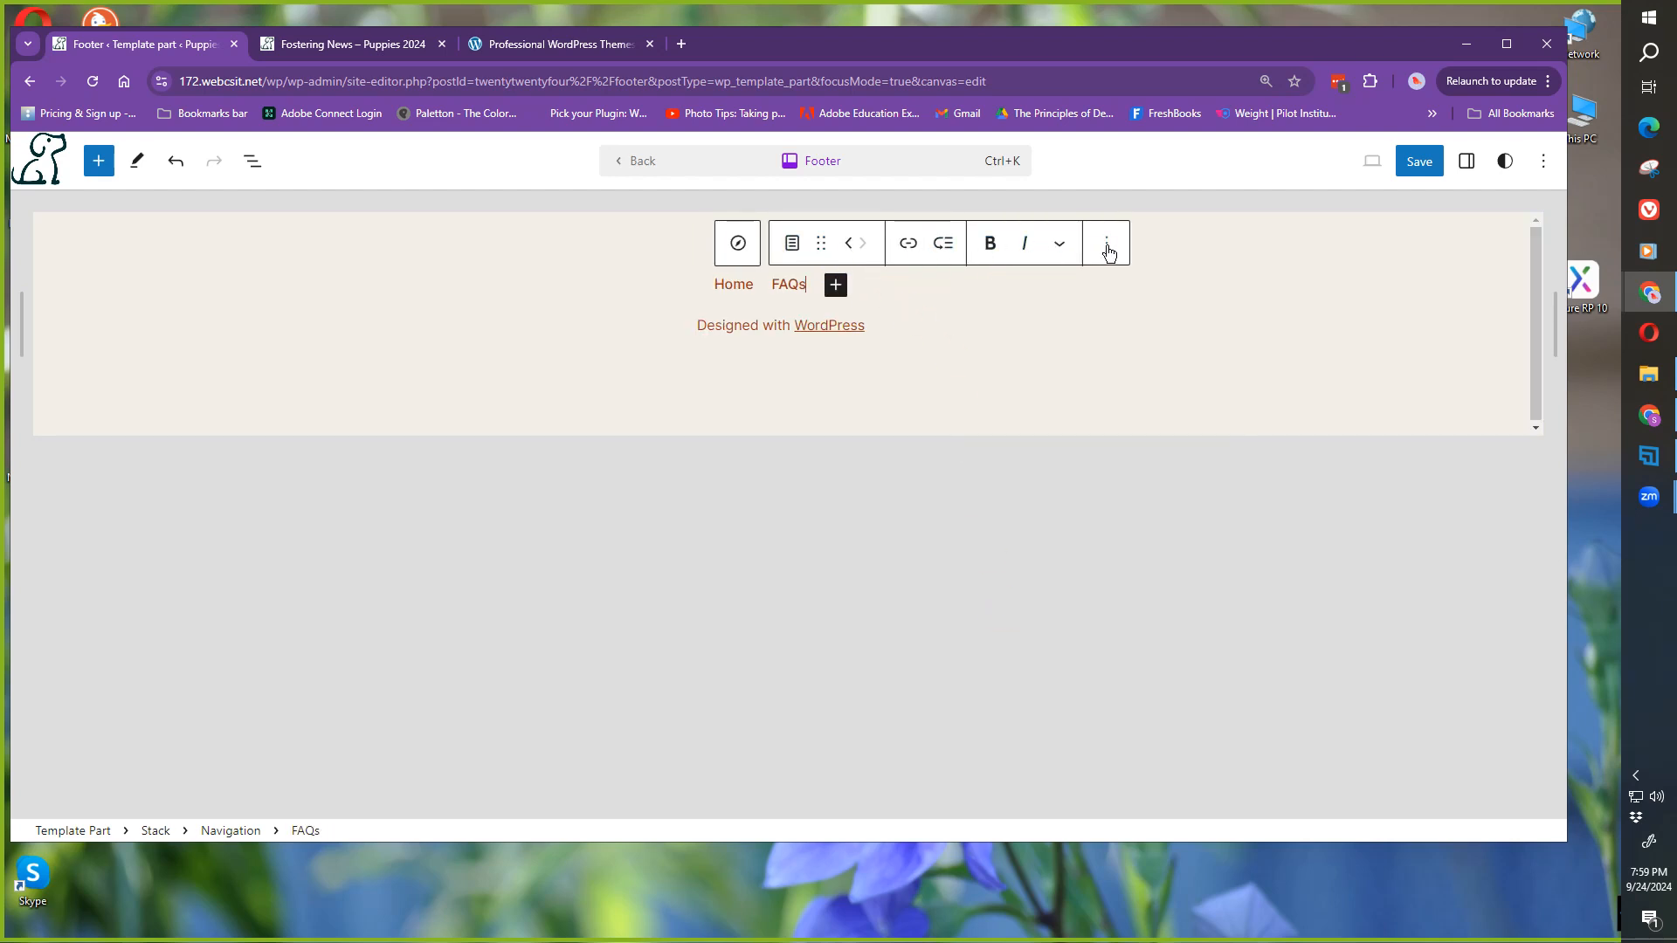
# Delete the remaining Home and FAQs navigation menu, leaving only the Designed with WordPress line.
pyautogui.click(684, 284)
pyautogui.click(614, 330)
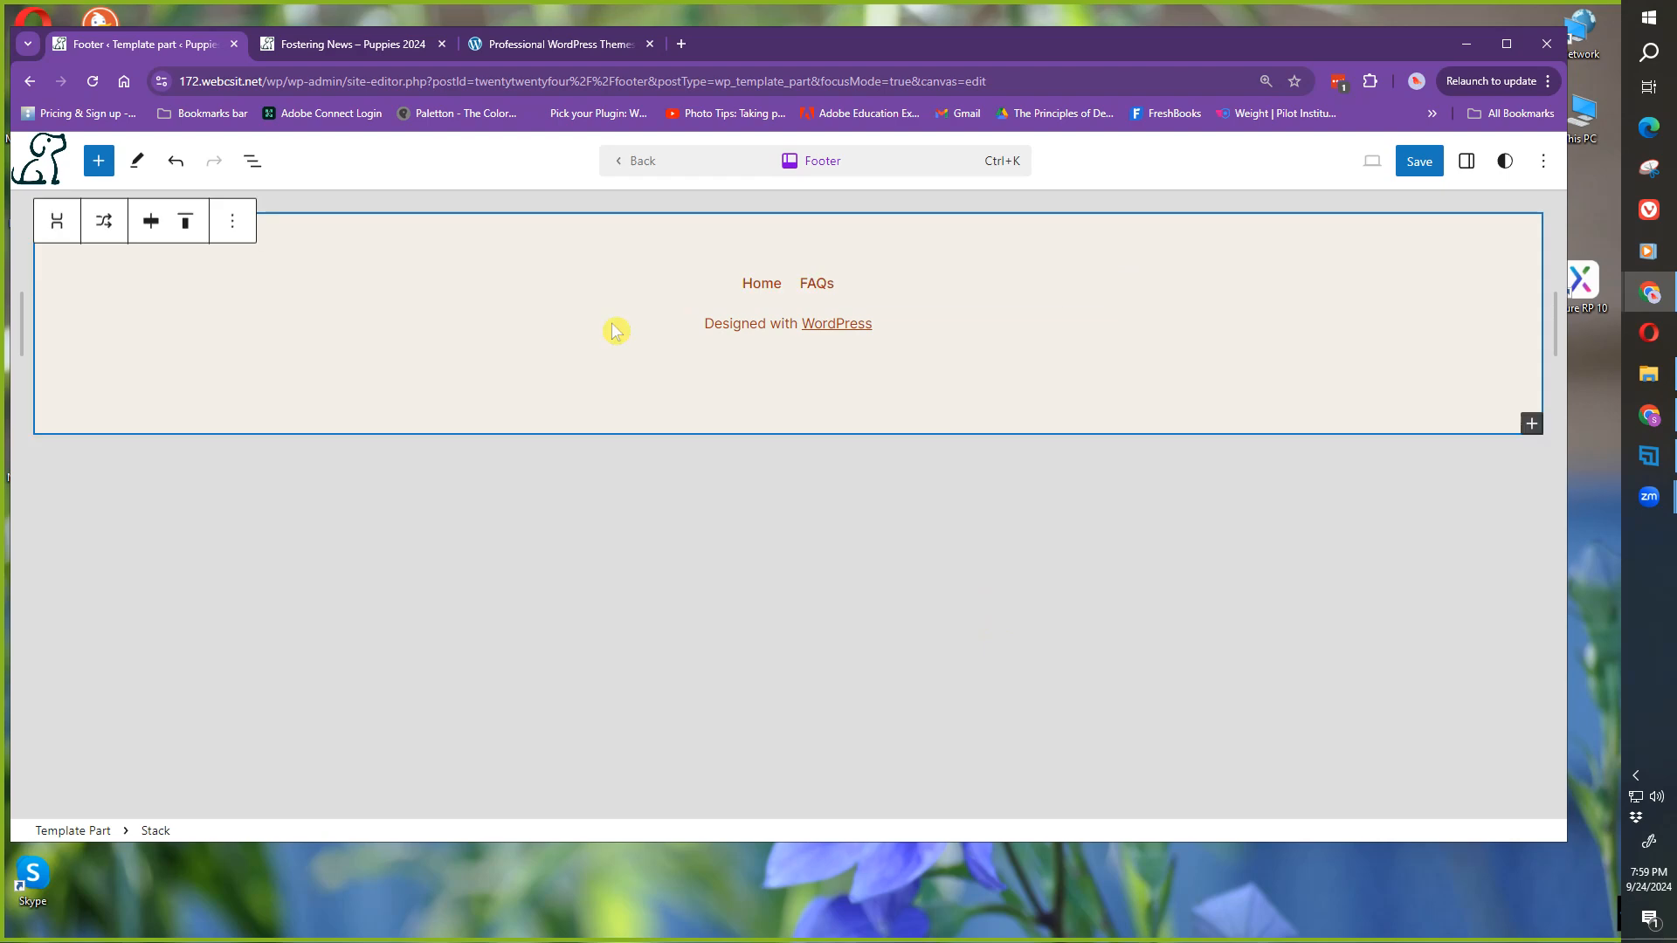
pyautogui.click(756, 285)
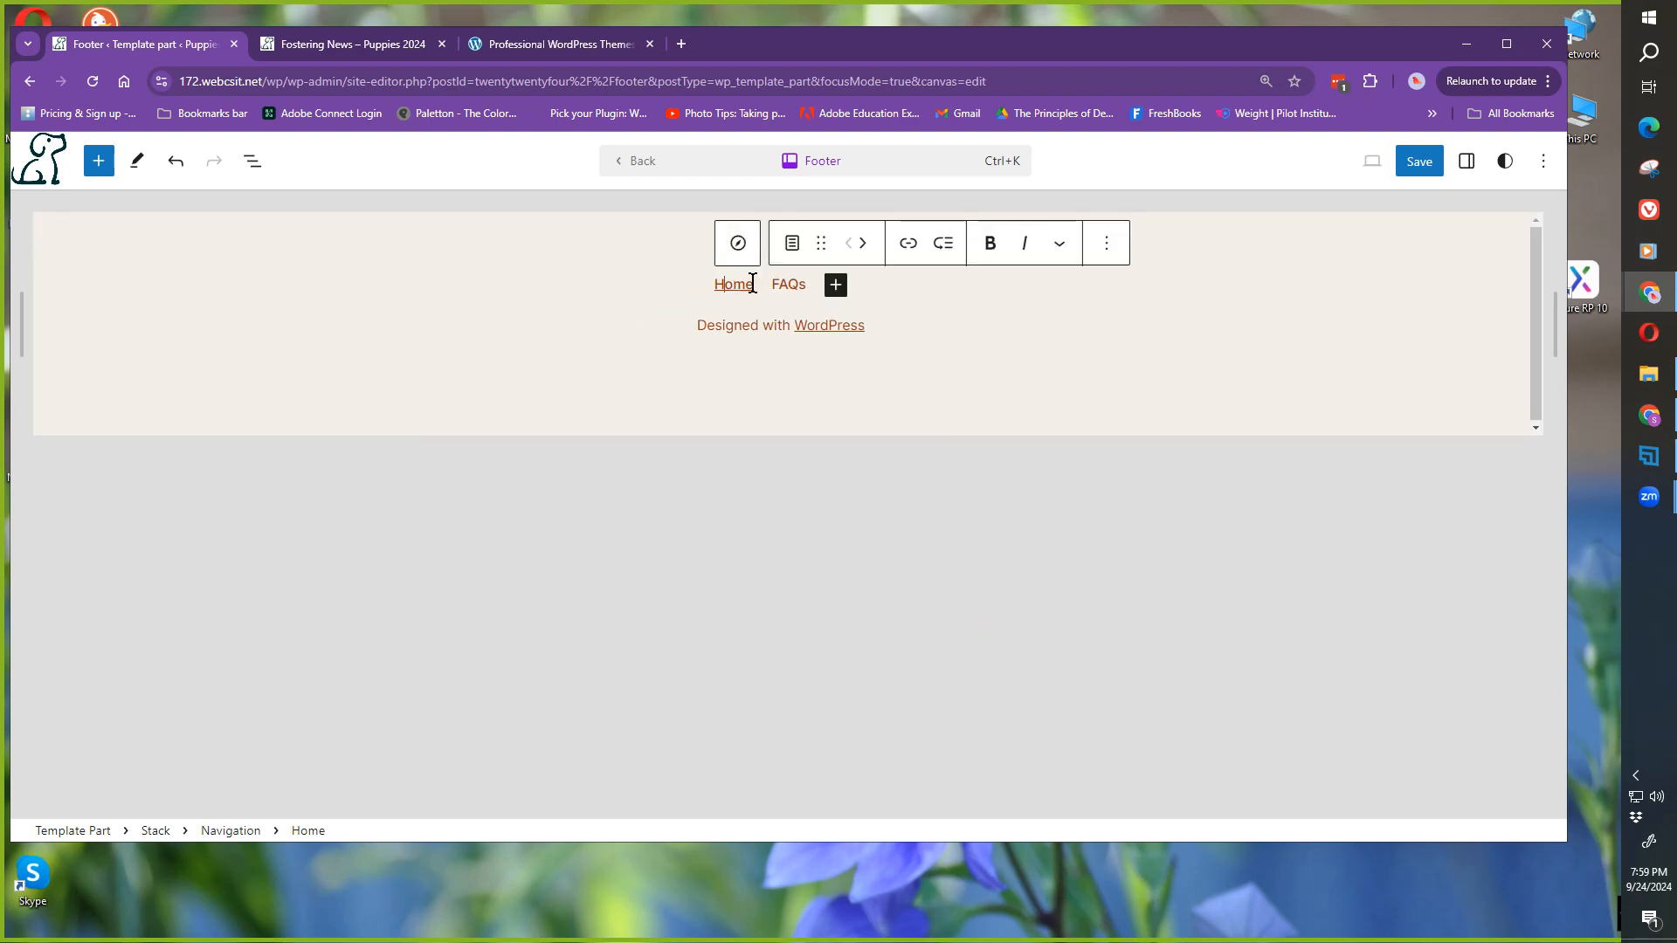
pyautogui.click(1109, 245)
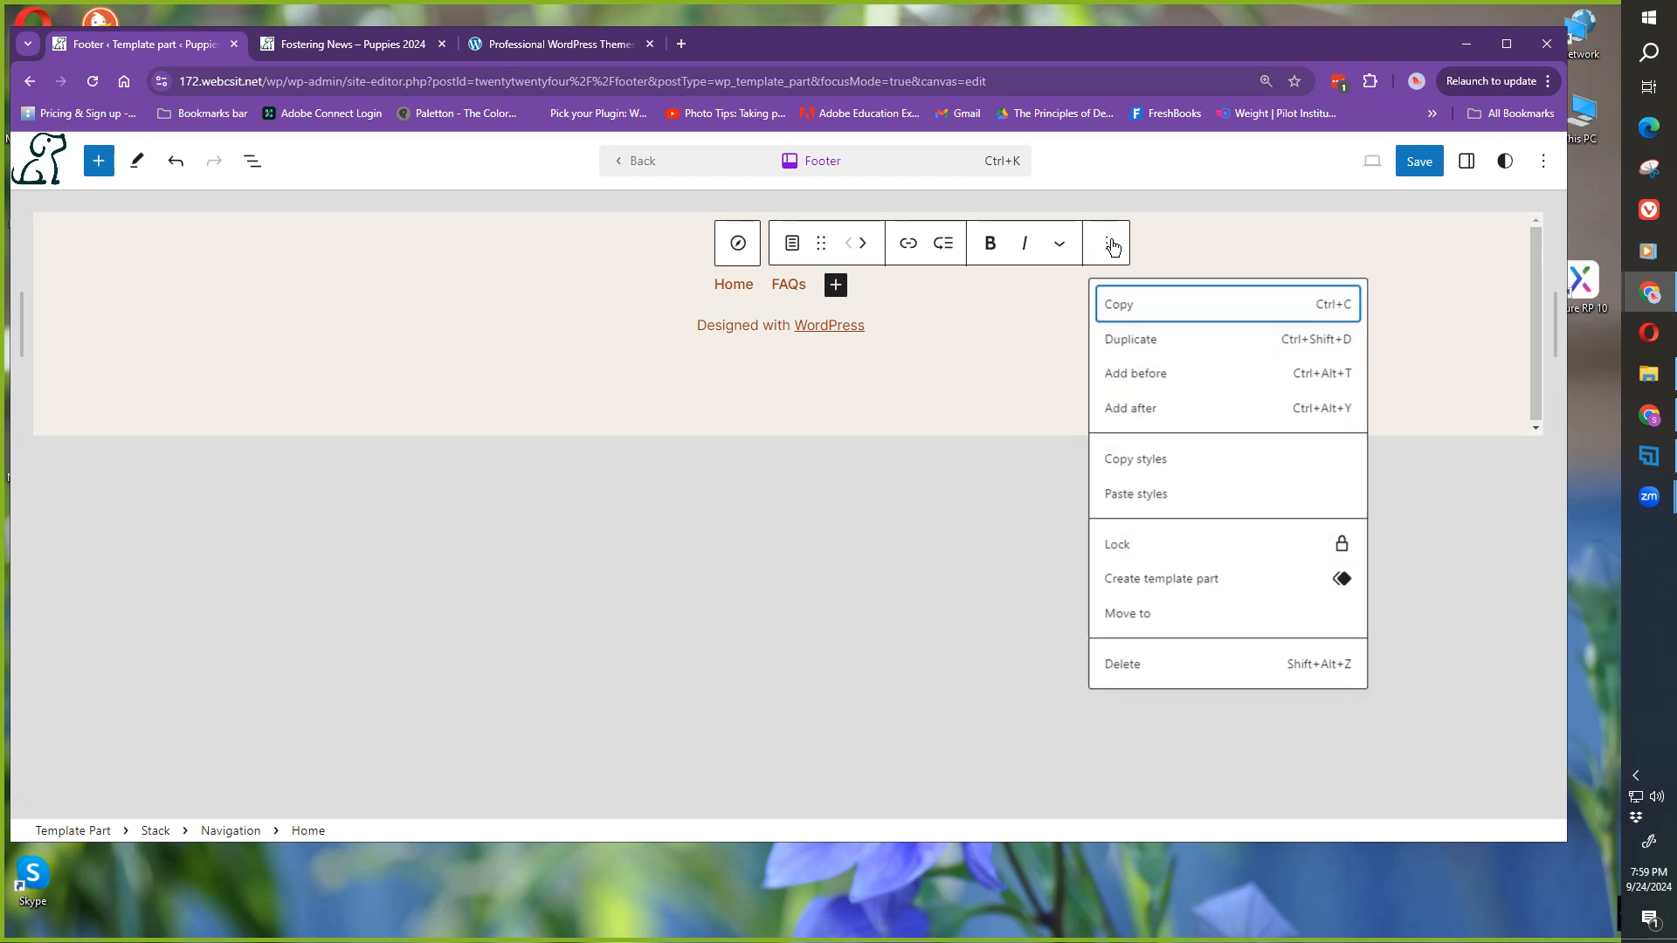
pyautogui.click(740, 244)
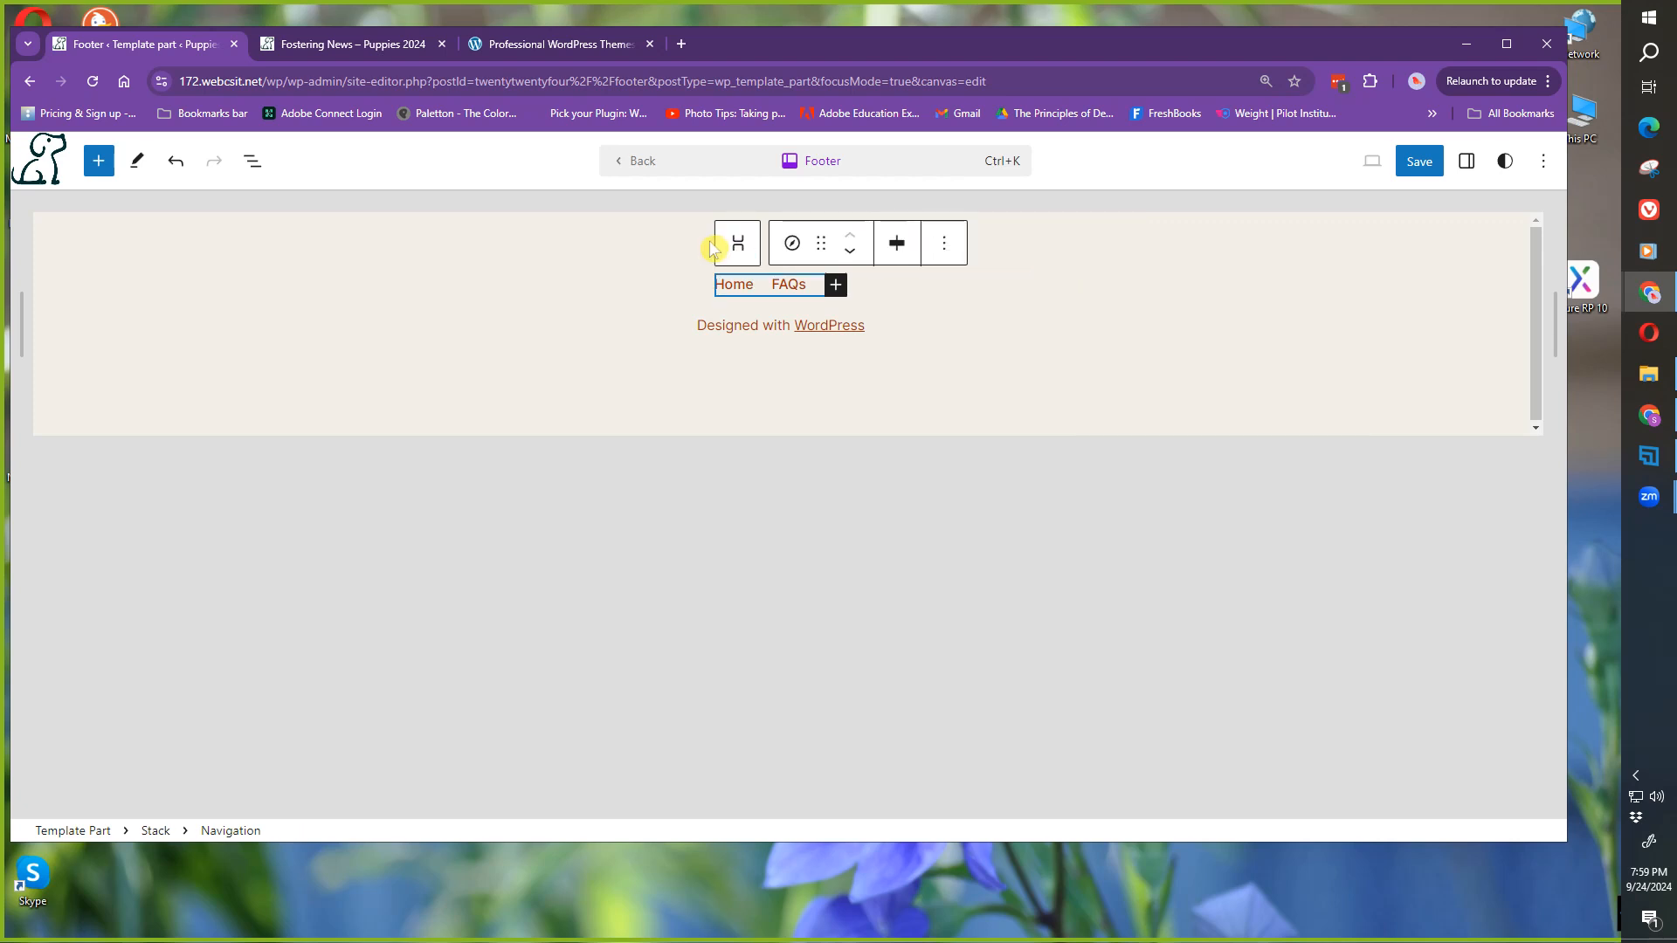
pyautogui.click(945, 246)
pyautogui.click(960, 734)
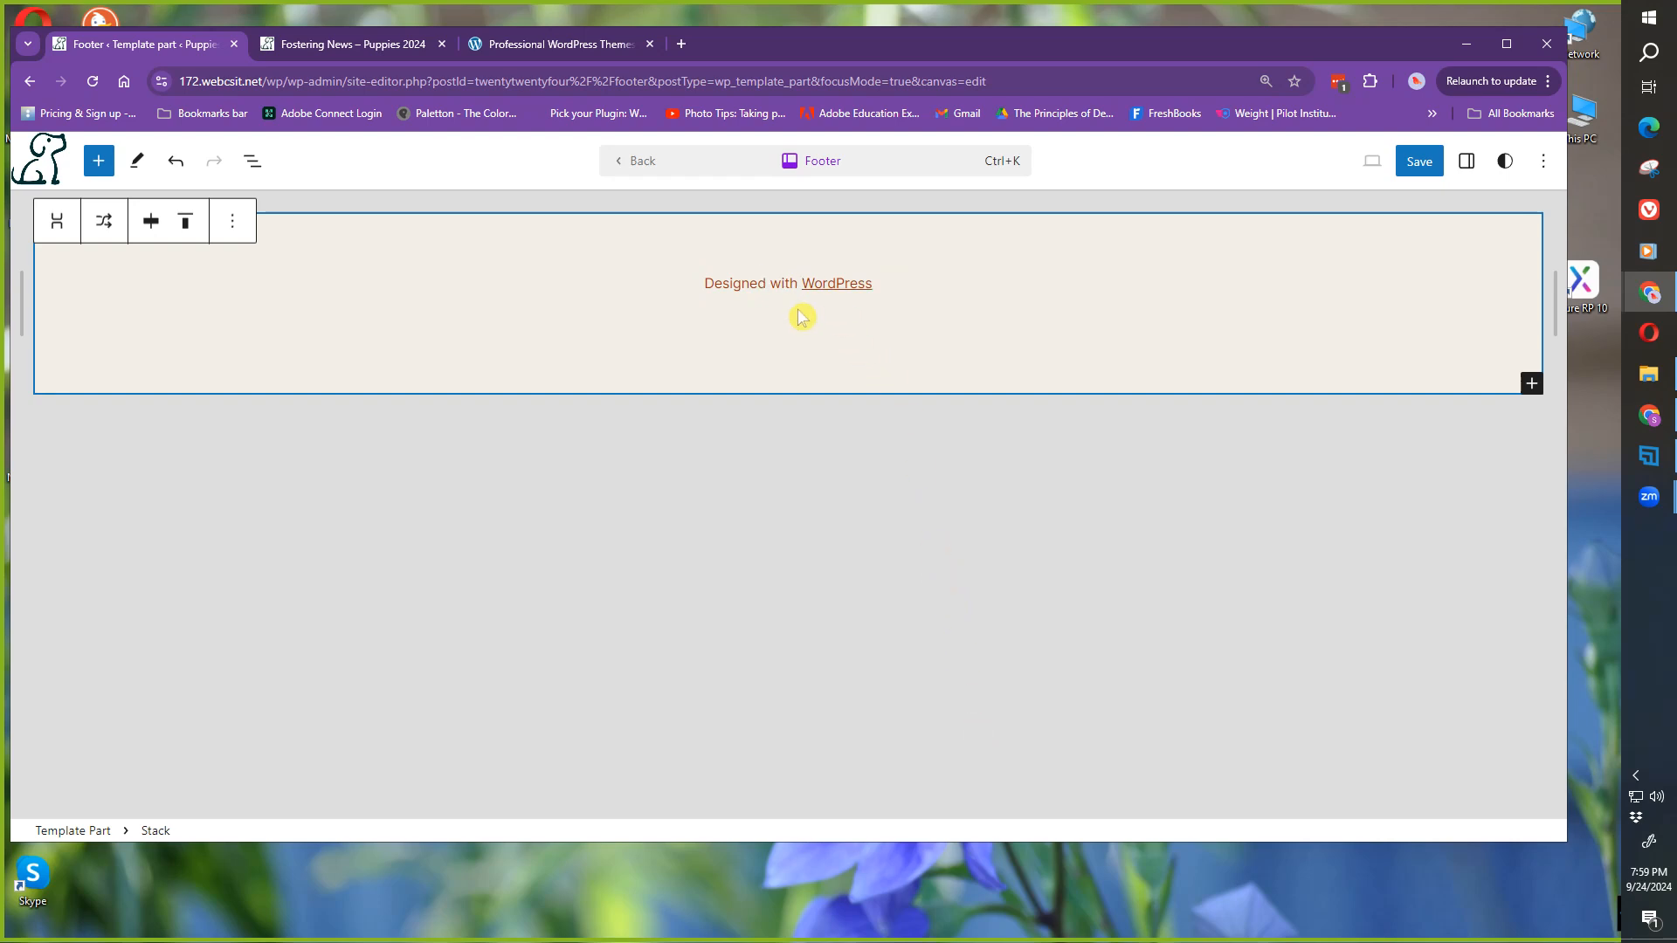
pyautogui.click(794, 281)
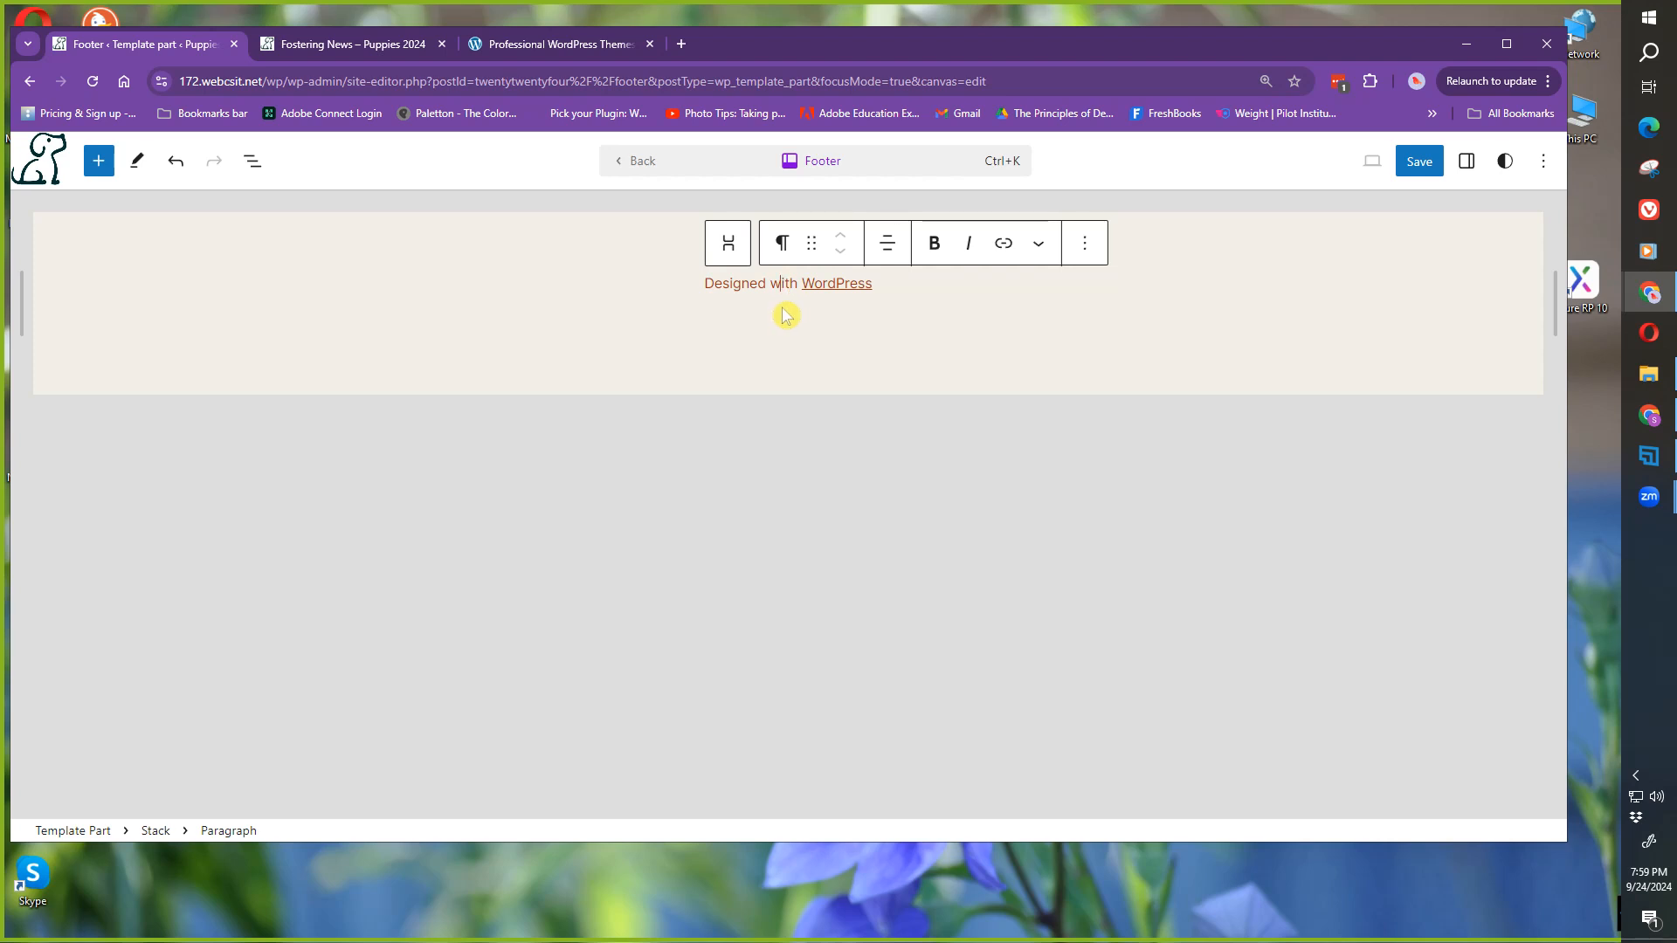
# Insert an empty Paragraph block below the footer's credit line, found by searching 'tex'.
pyautogui.click(94, 159)
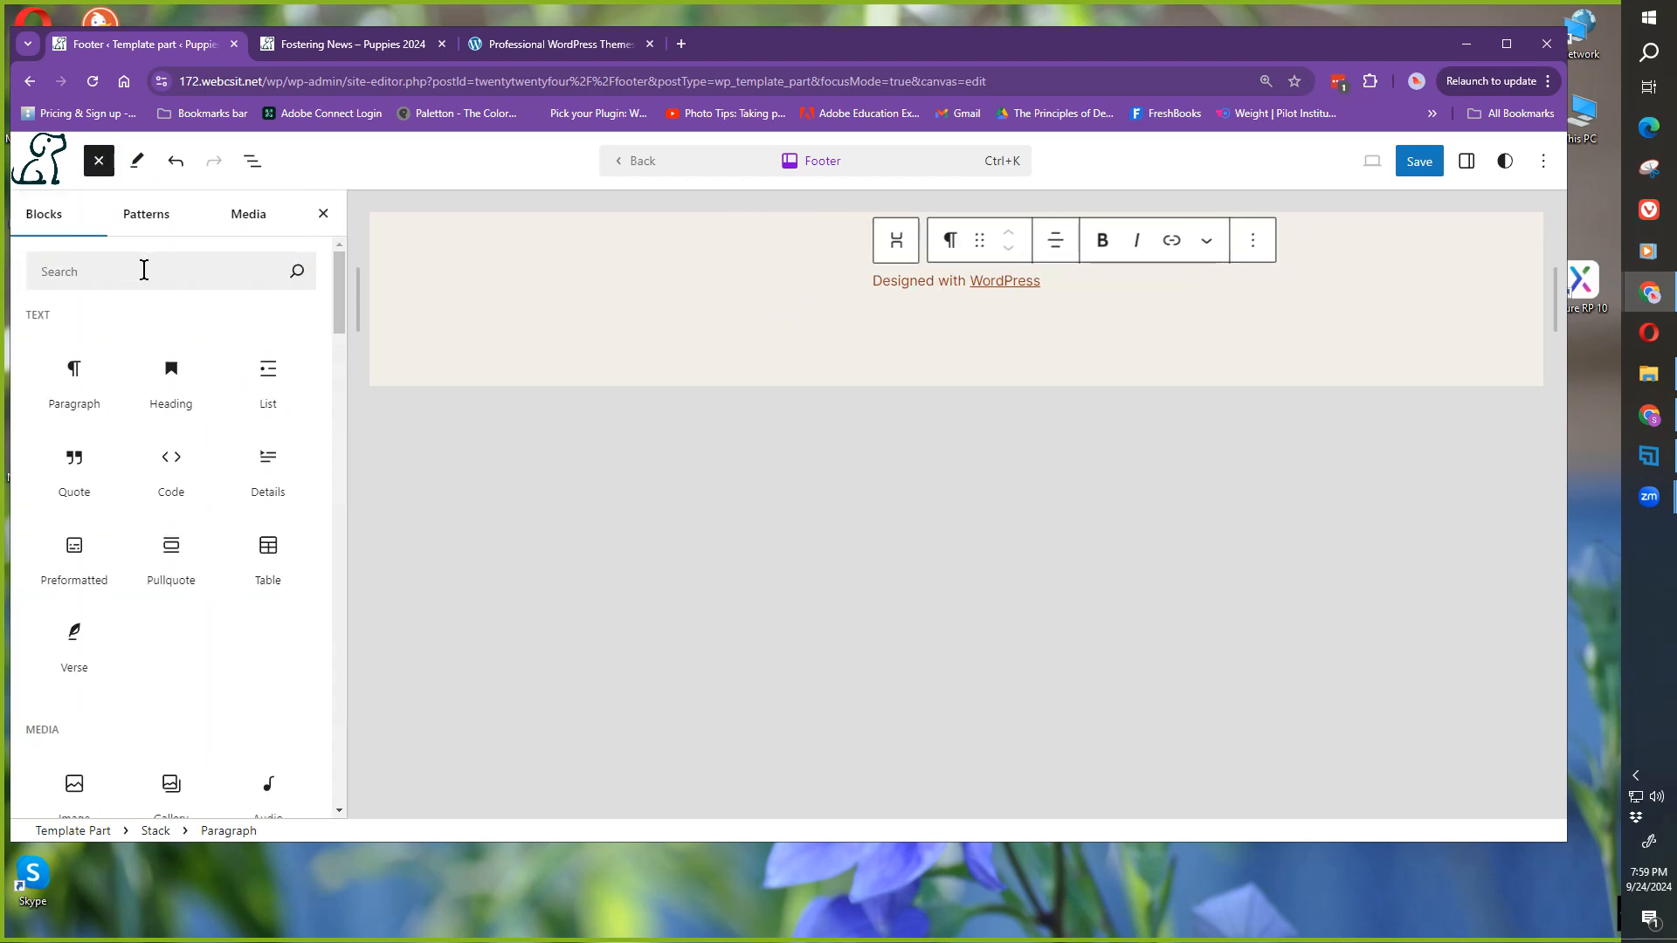
pyautogui.click(144, 270)
pyautogui.write('tex')
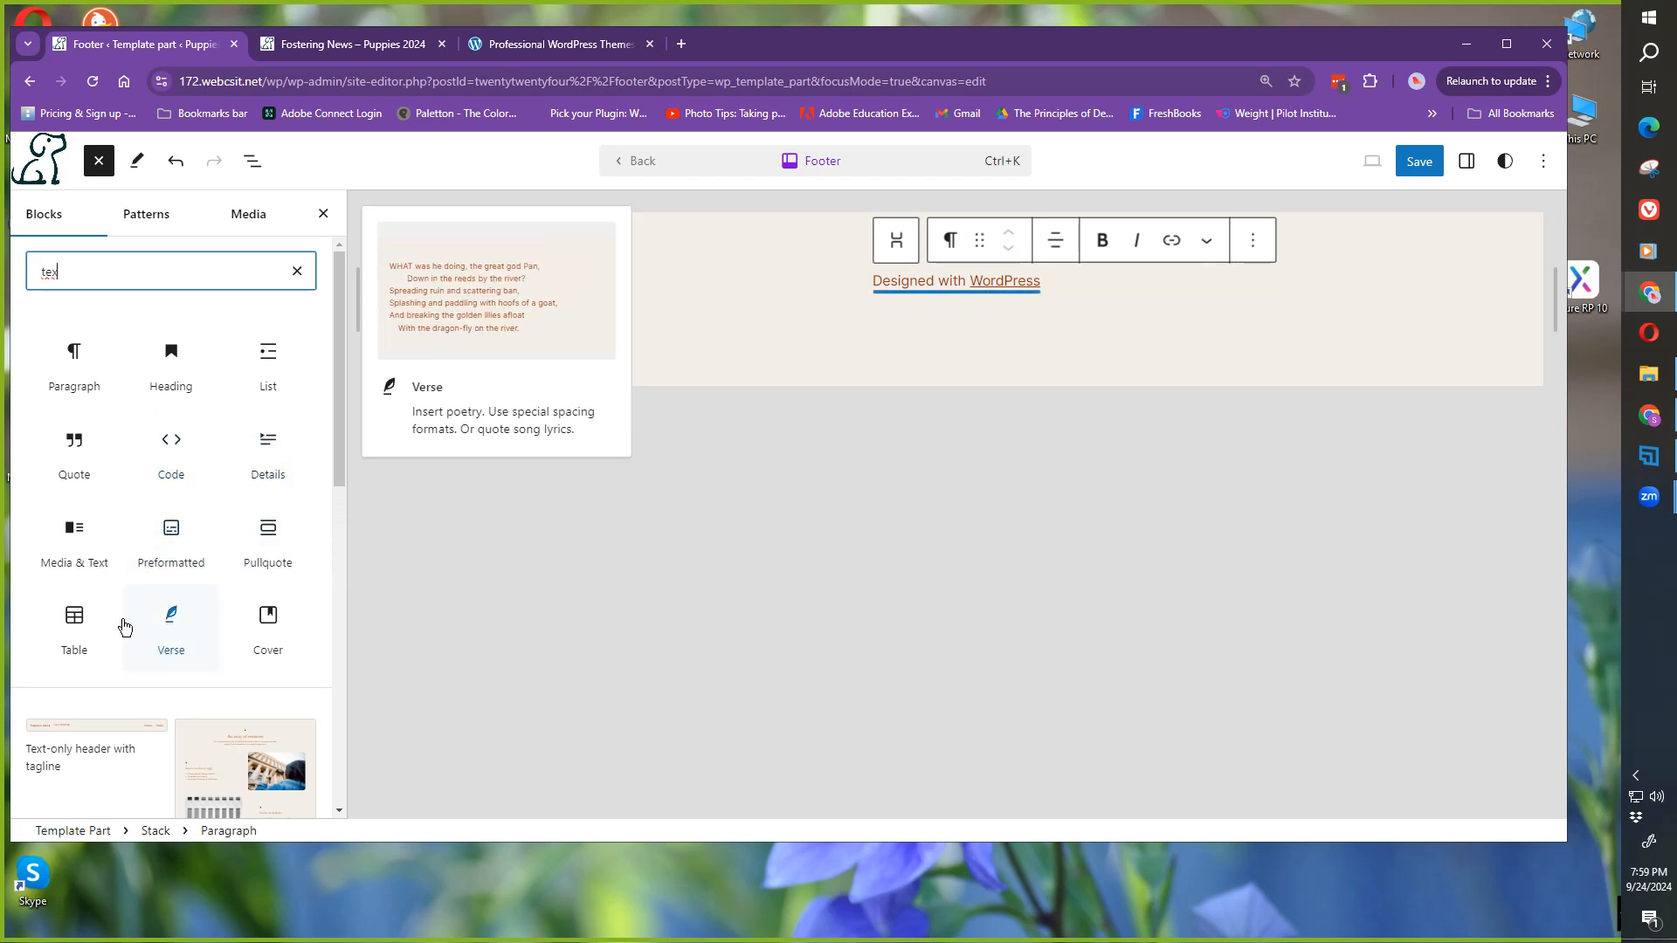
pyautogui.click(81, 280)
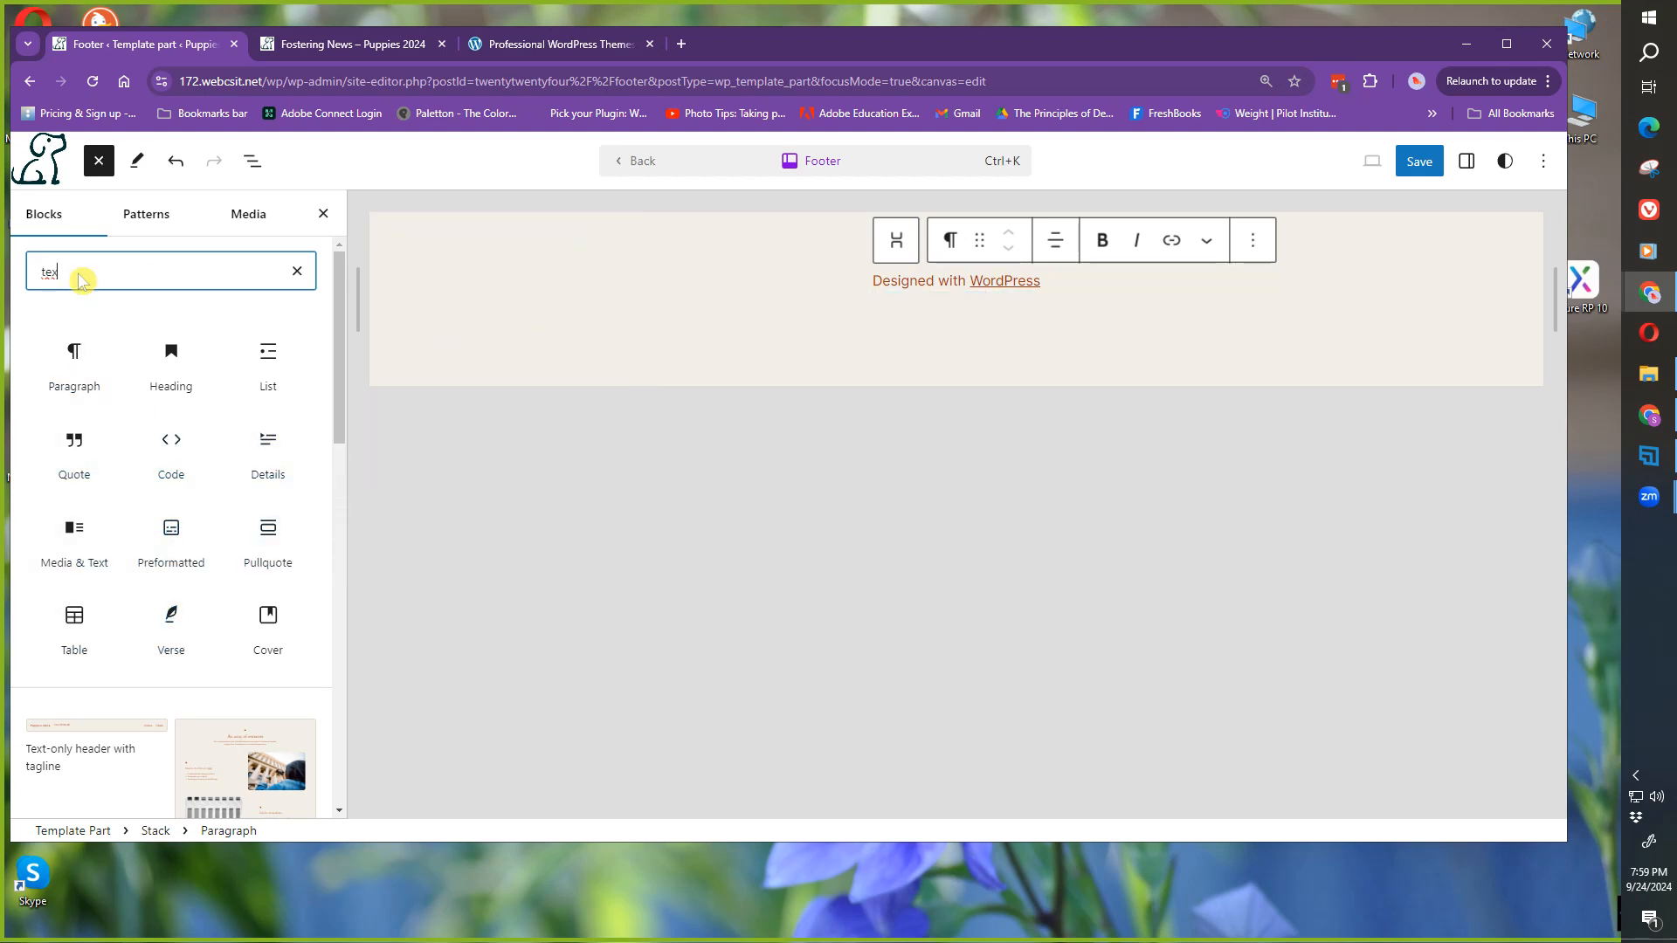
pyautogui.click(72, 354)
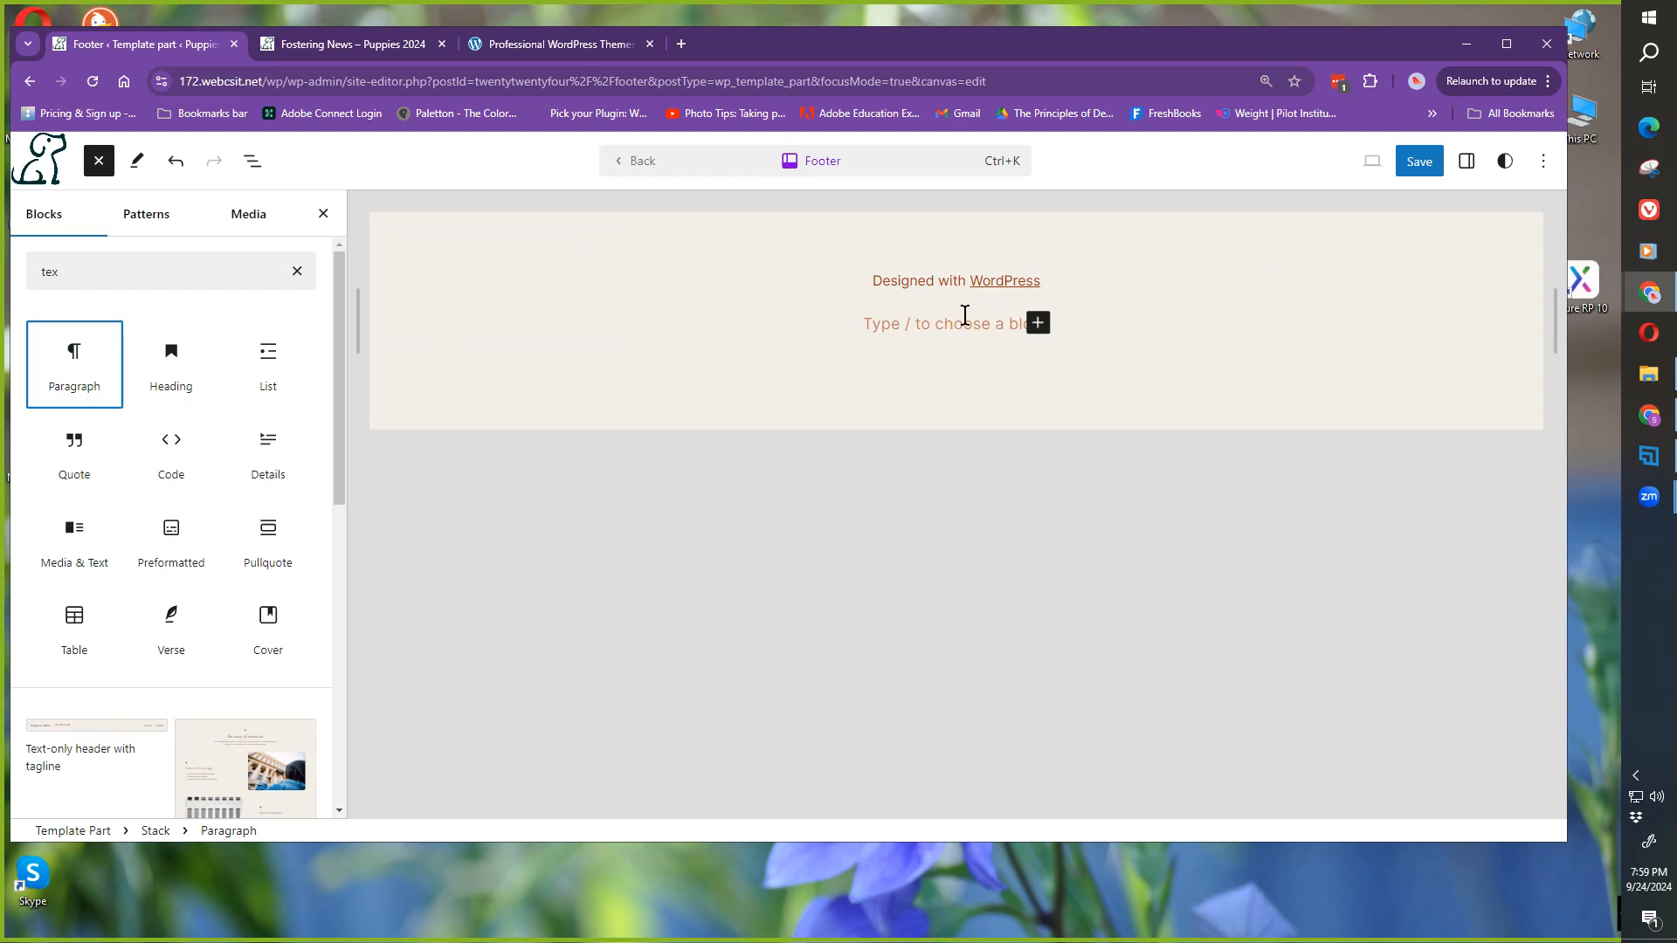
pyautogui.click(919, 325)
pyautogui.moveTo(1000, 331); pyautogui.dragTo(427, 321)
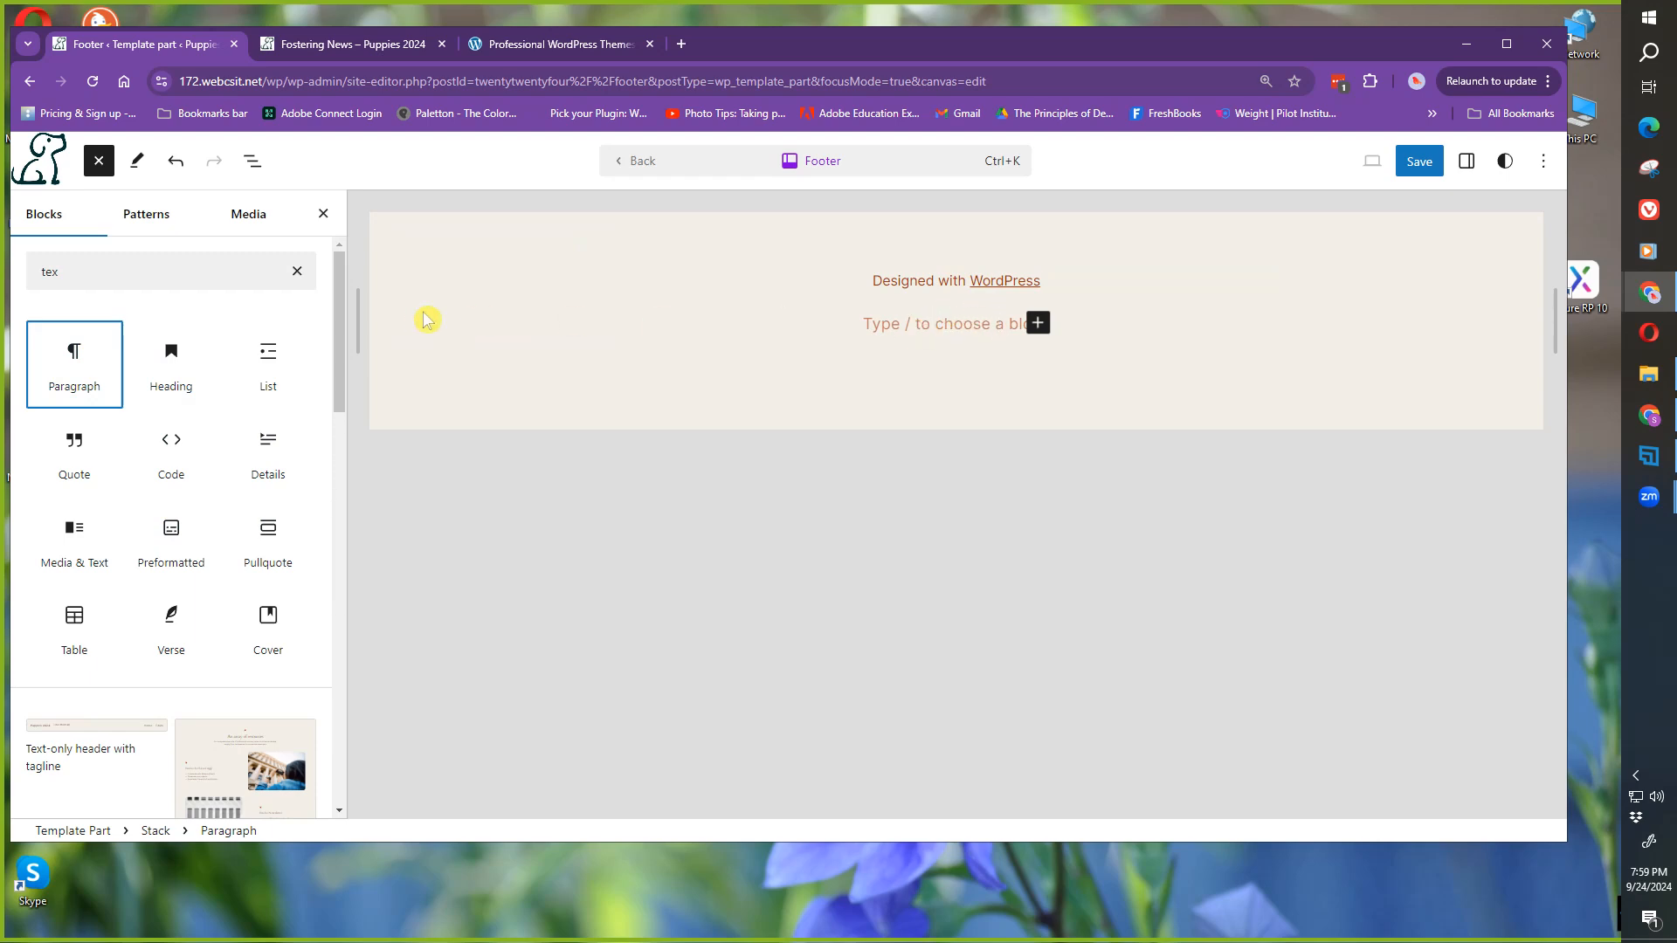
pyautogui.click(867, 327)
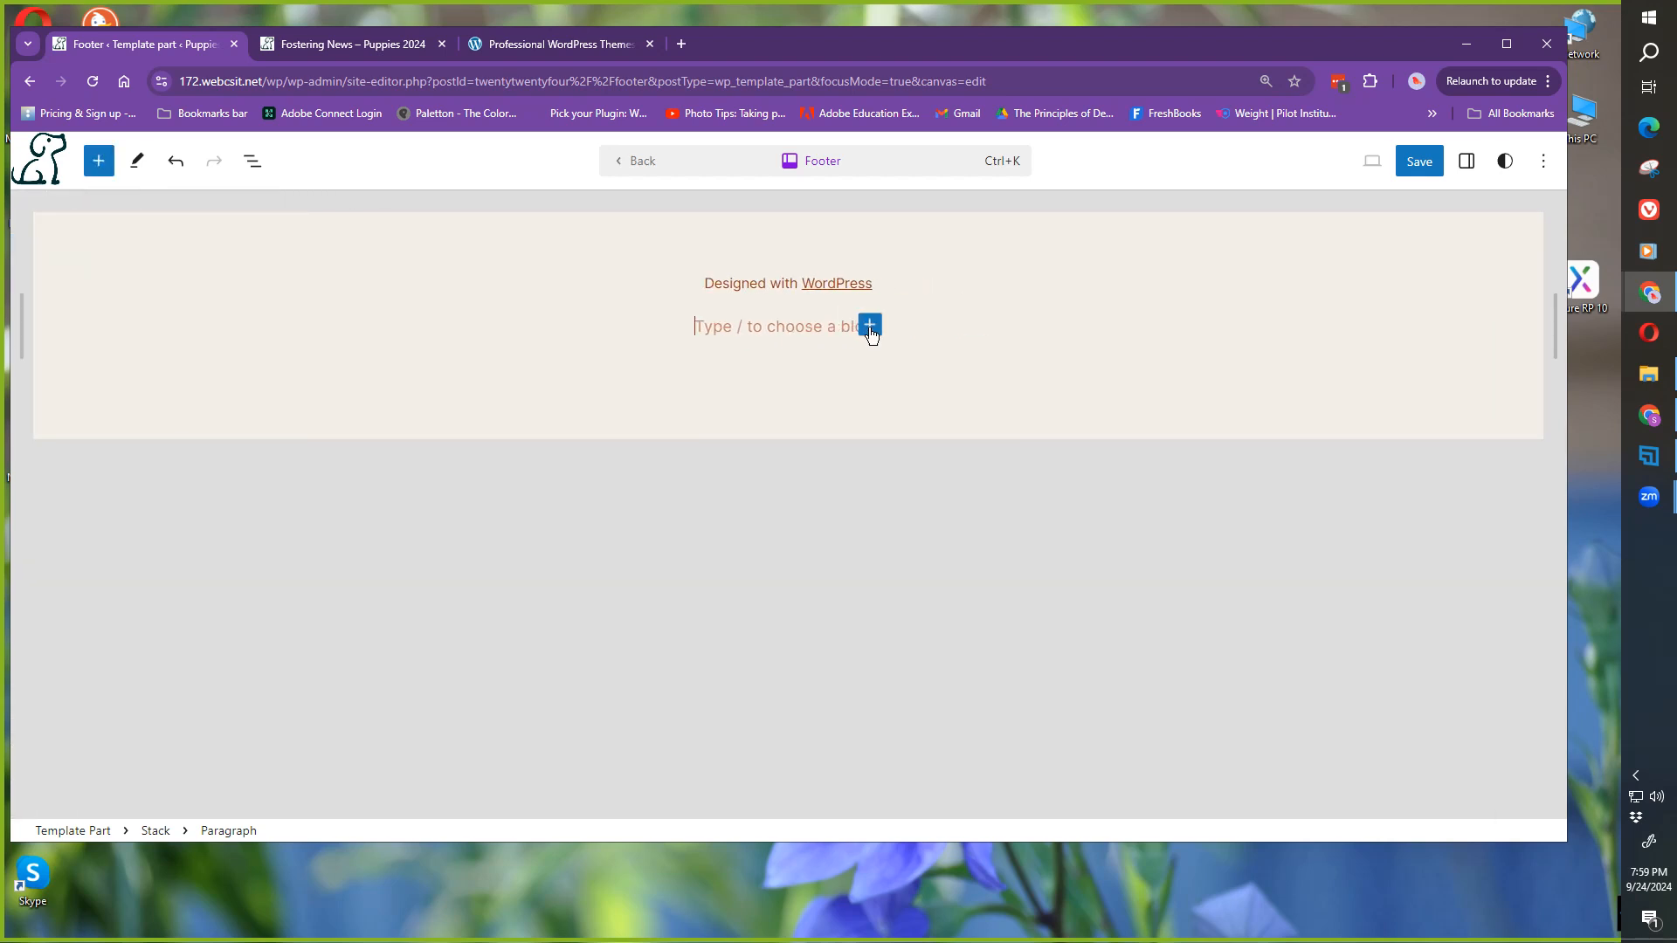
# Type 'All rights reserved Puppies 2024' in the new paragraph and delete the stray '&copy;' text.
pyautogui.write('All ri')
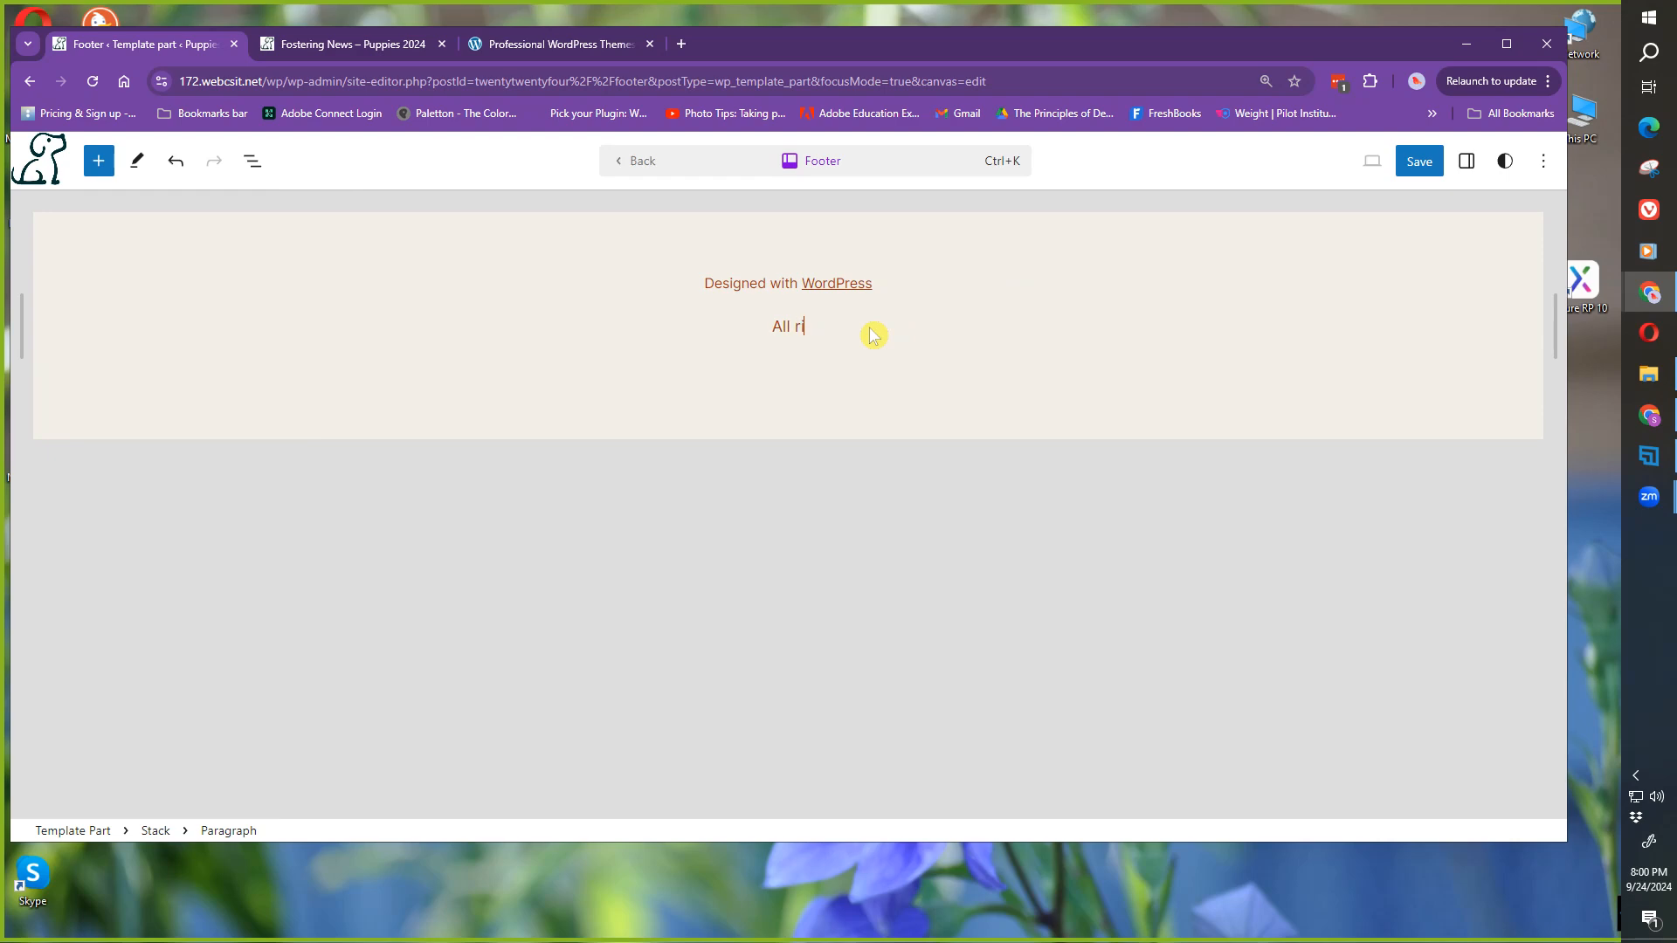
pyautogui.write('ghts reserved')
pyautogui.click(873, 336)
pyautogui.write('Pu')
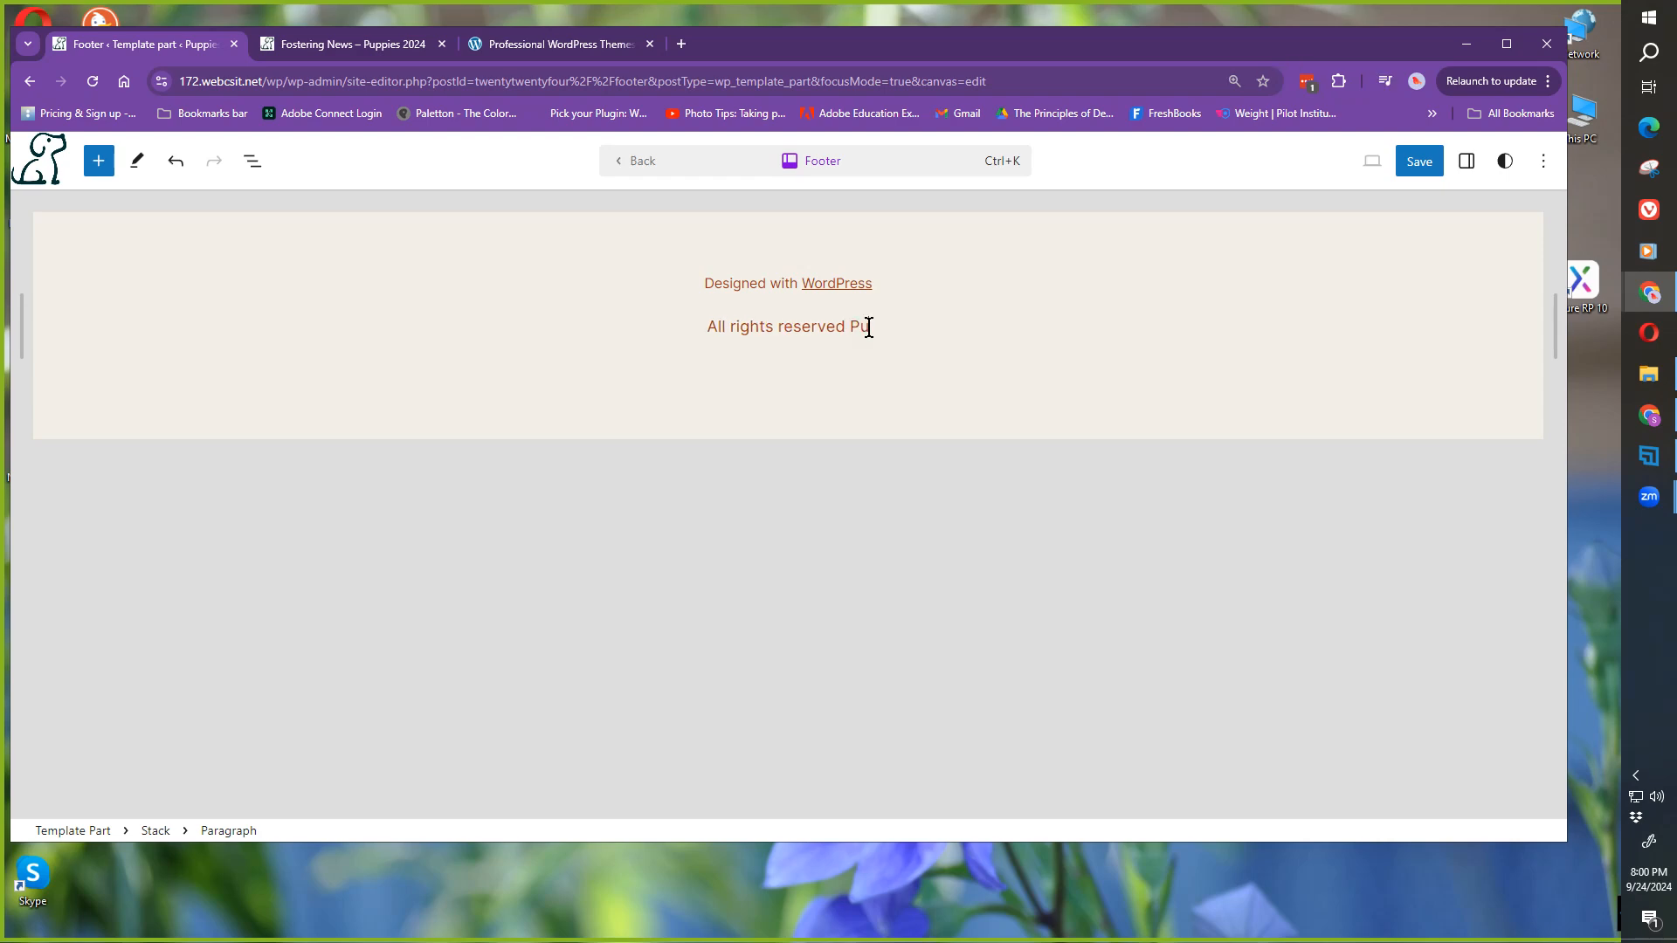
pyautogui.write('ppies 2024')
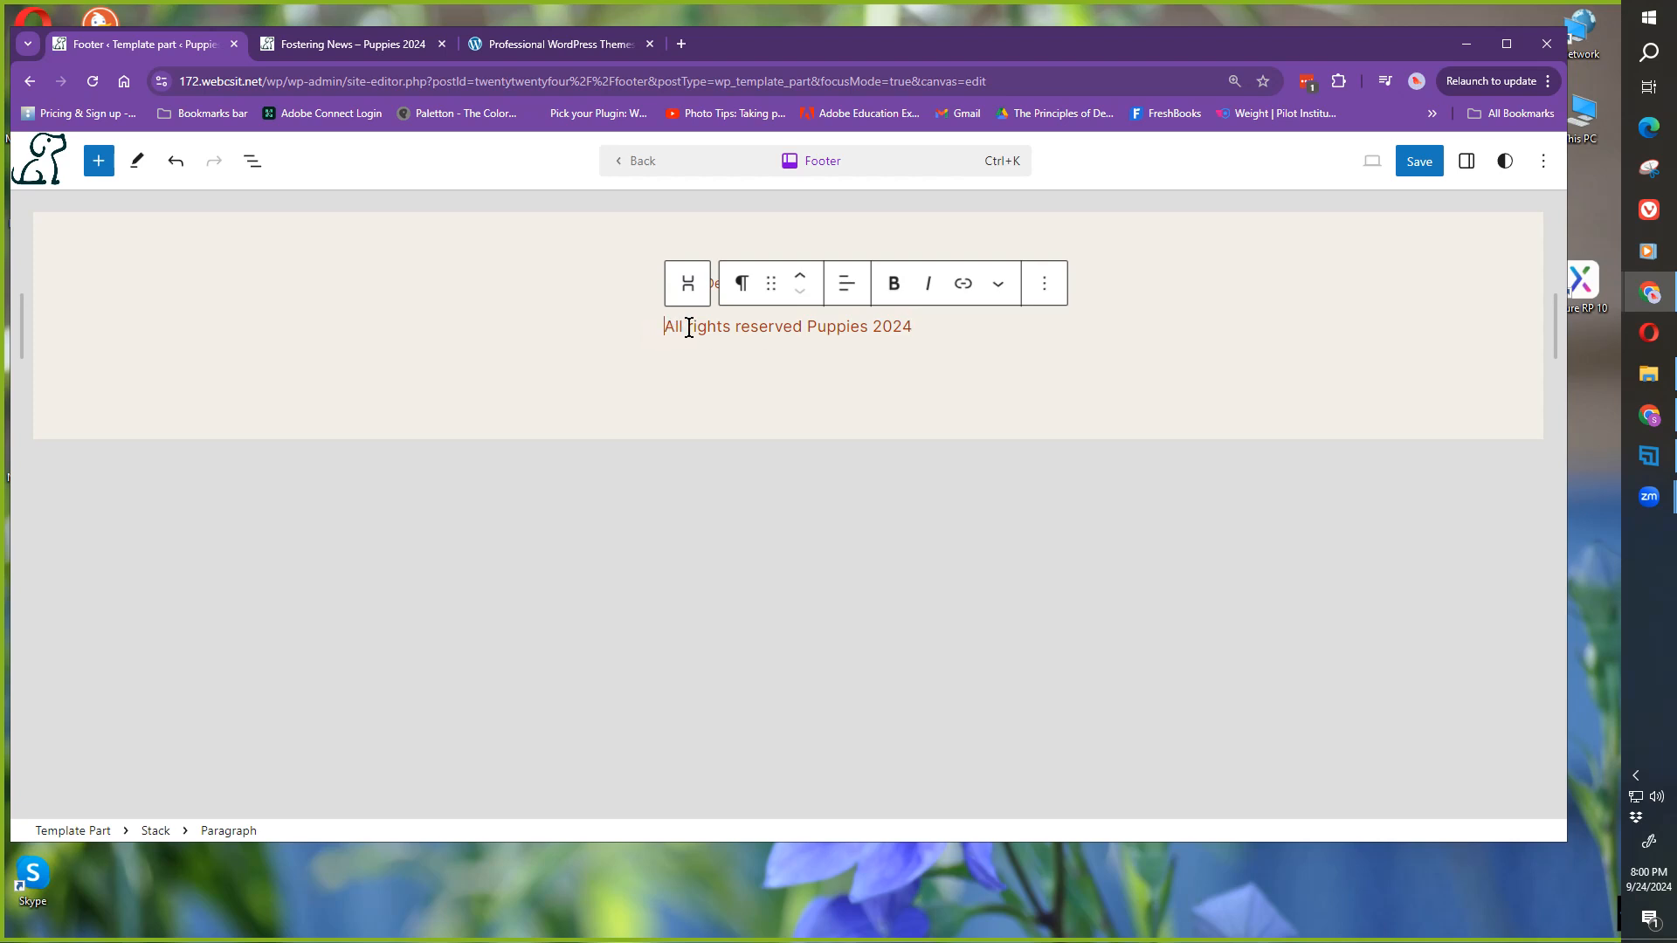
pyautogui.write('&')
pyautogui.write('copy')
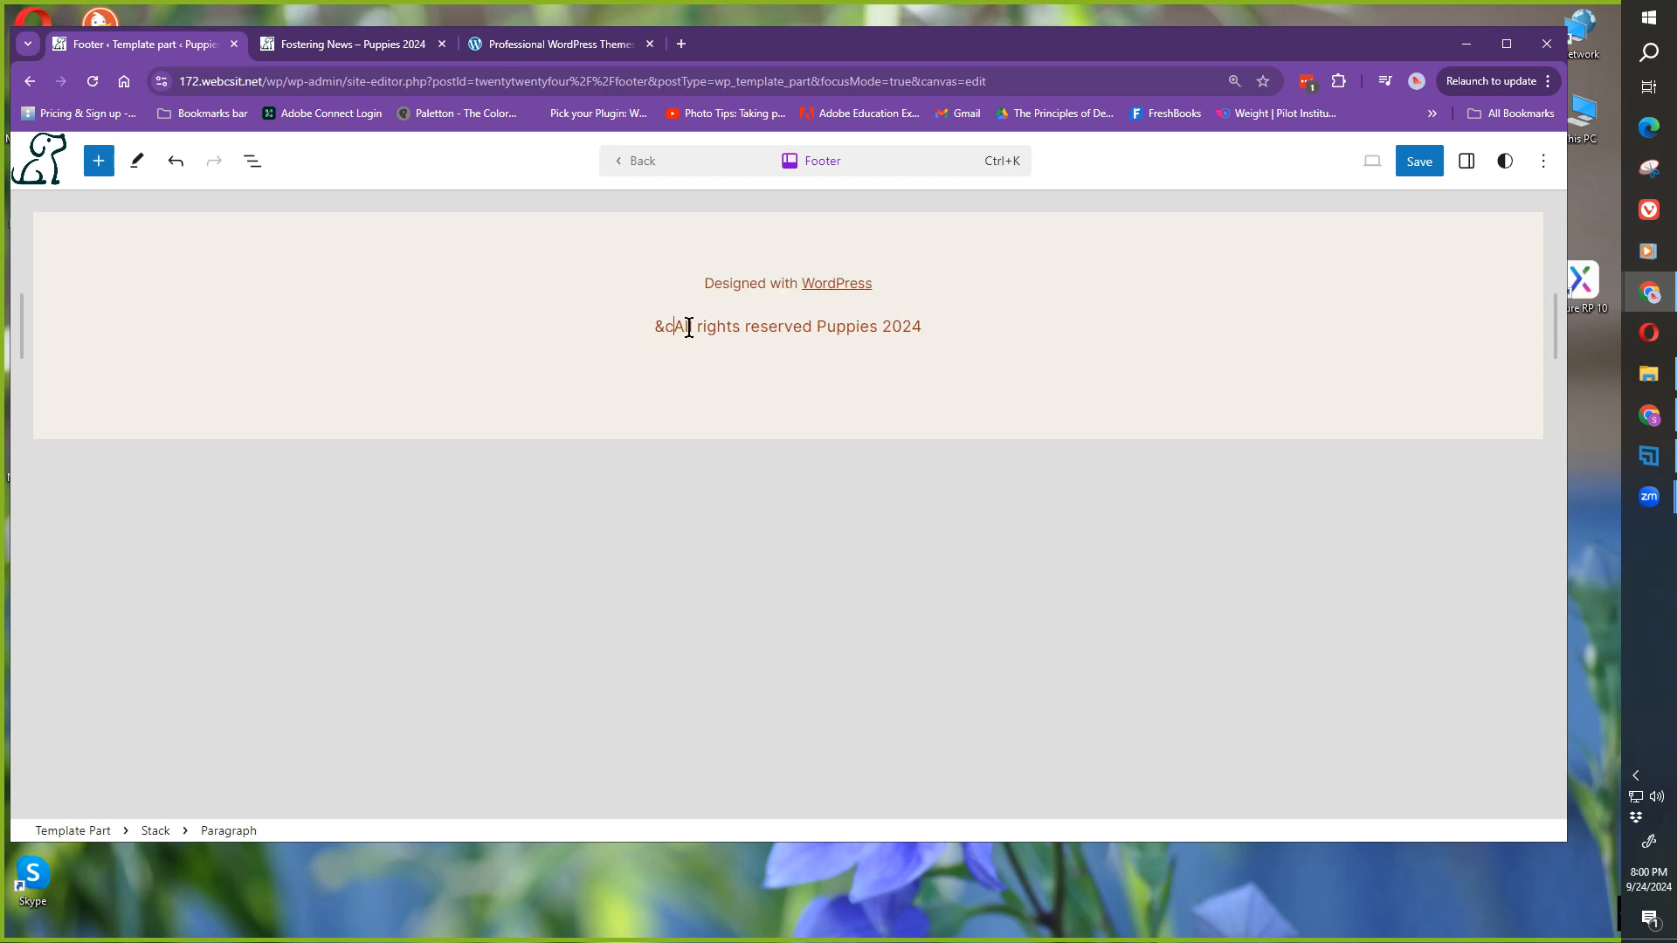
pyautogui.write(';')
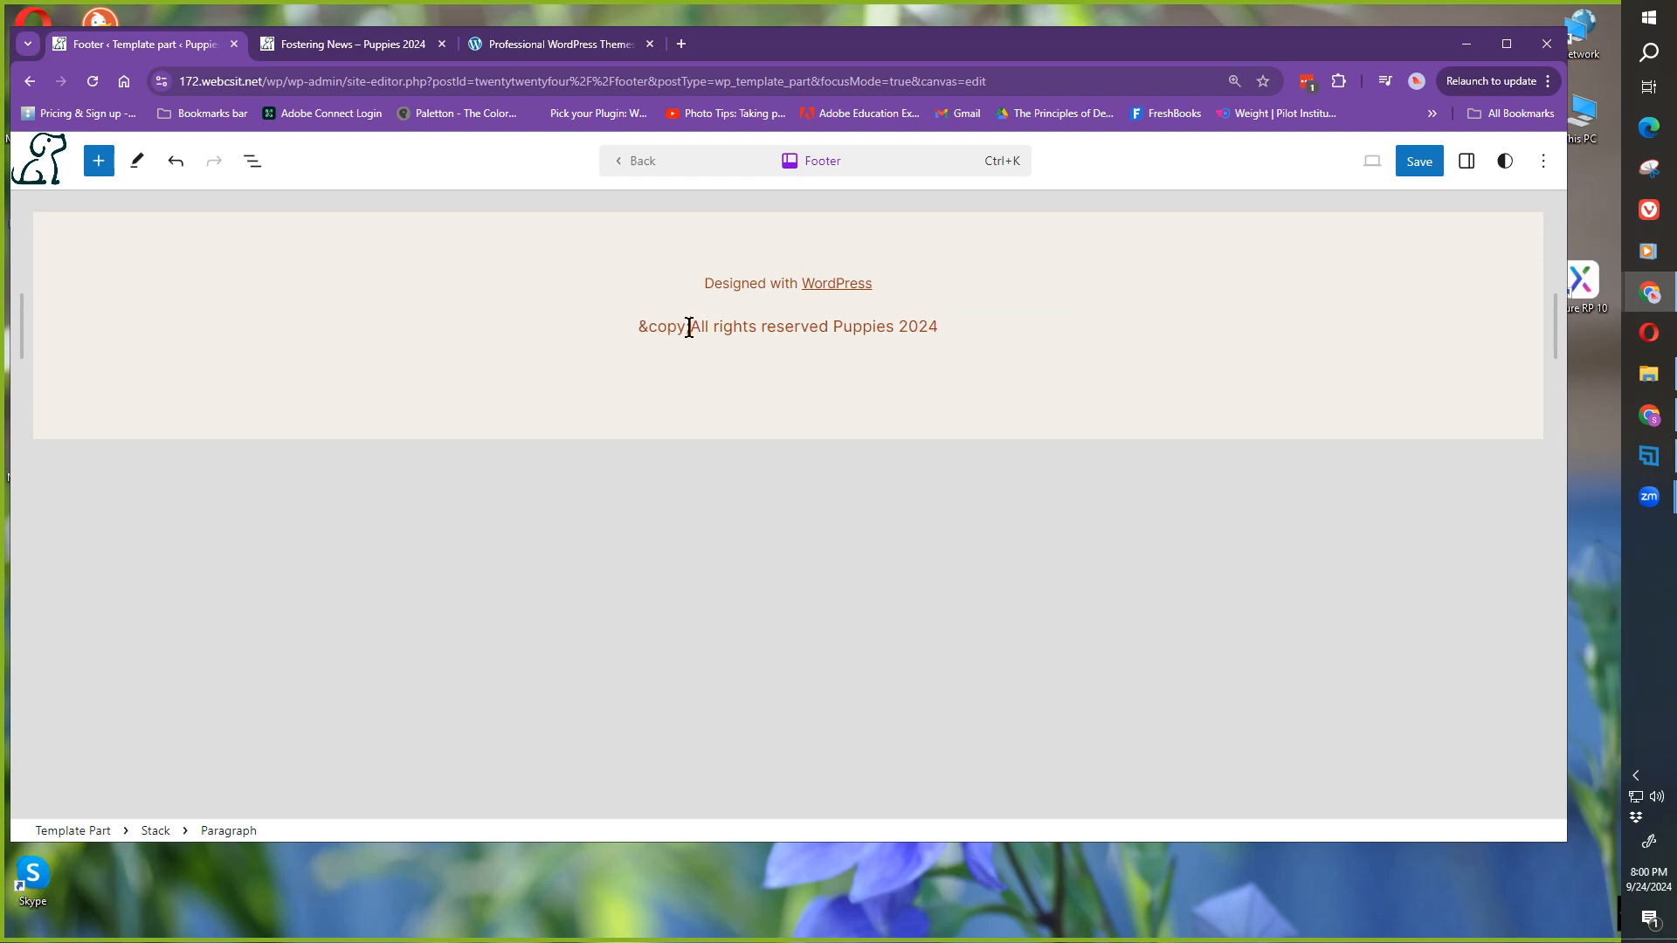
pyautogui.write(';')
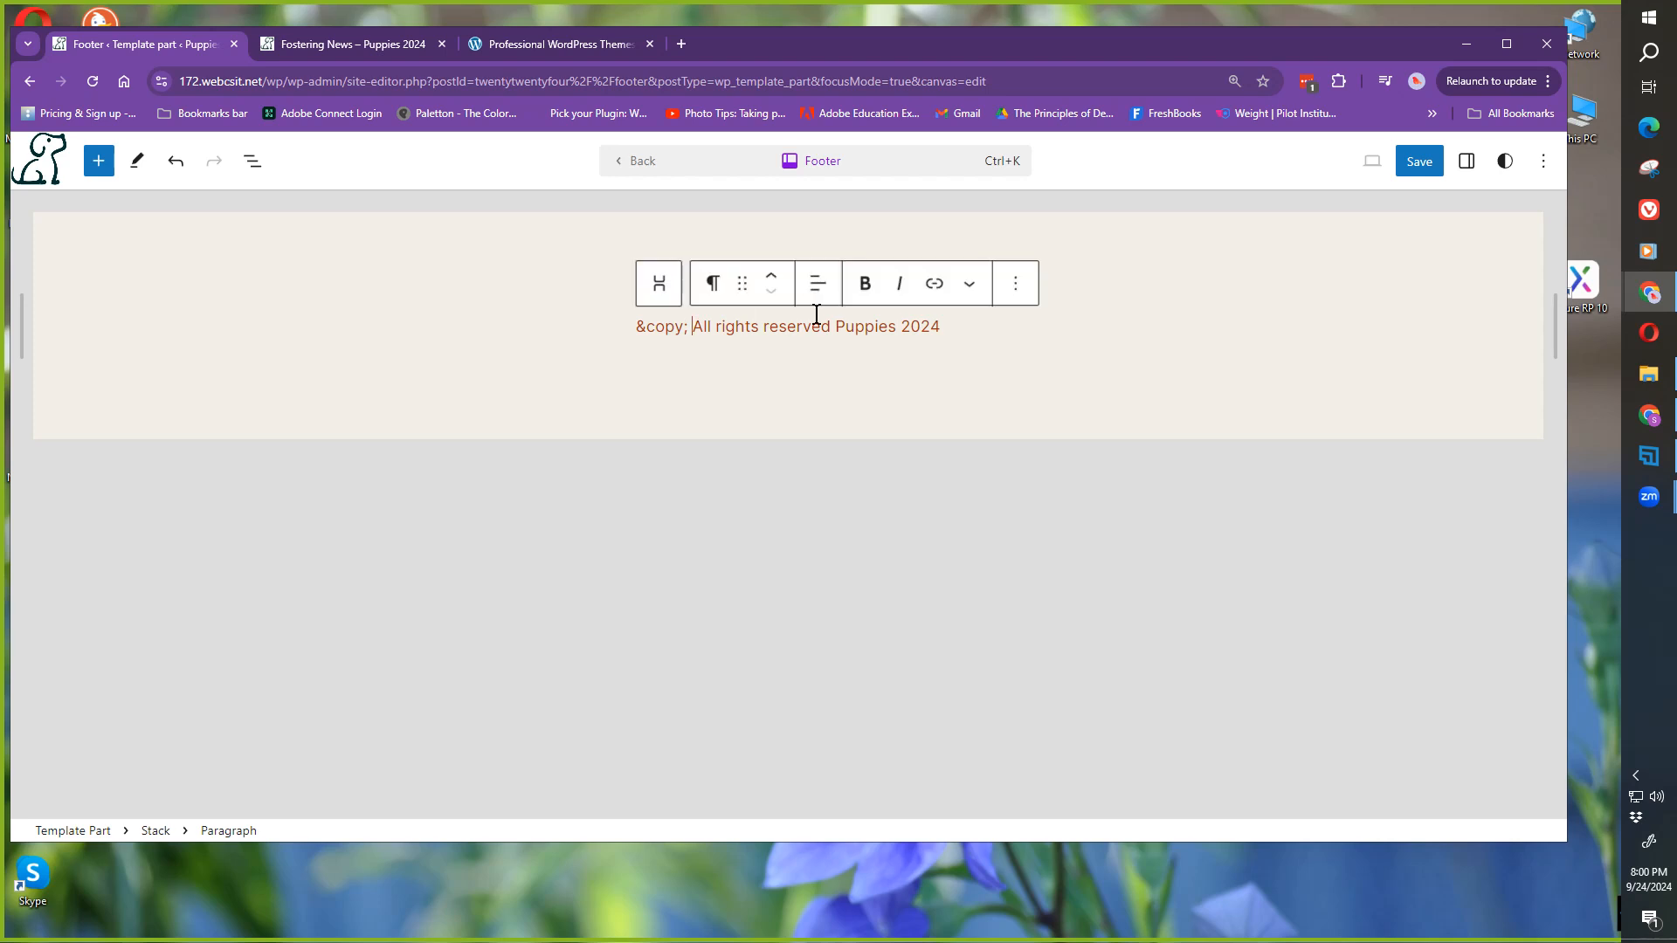
pyautogui.moveTo(690, 328); pyautogui.dragTo(627, 328)
pyautogui.press('BackSpace')
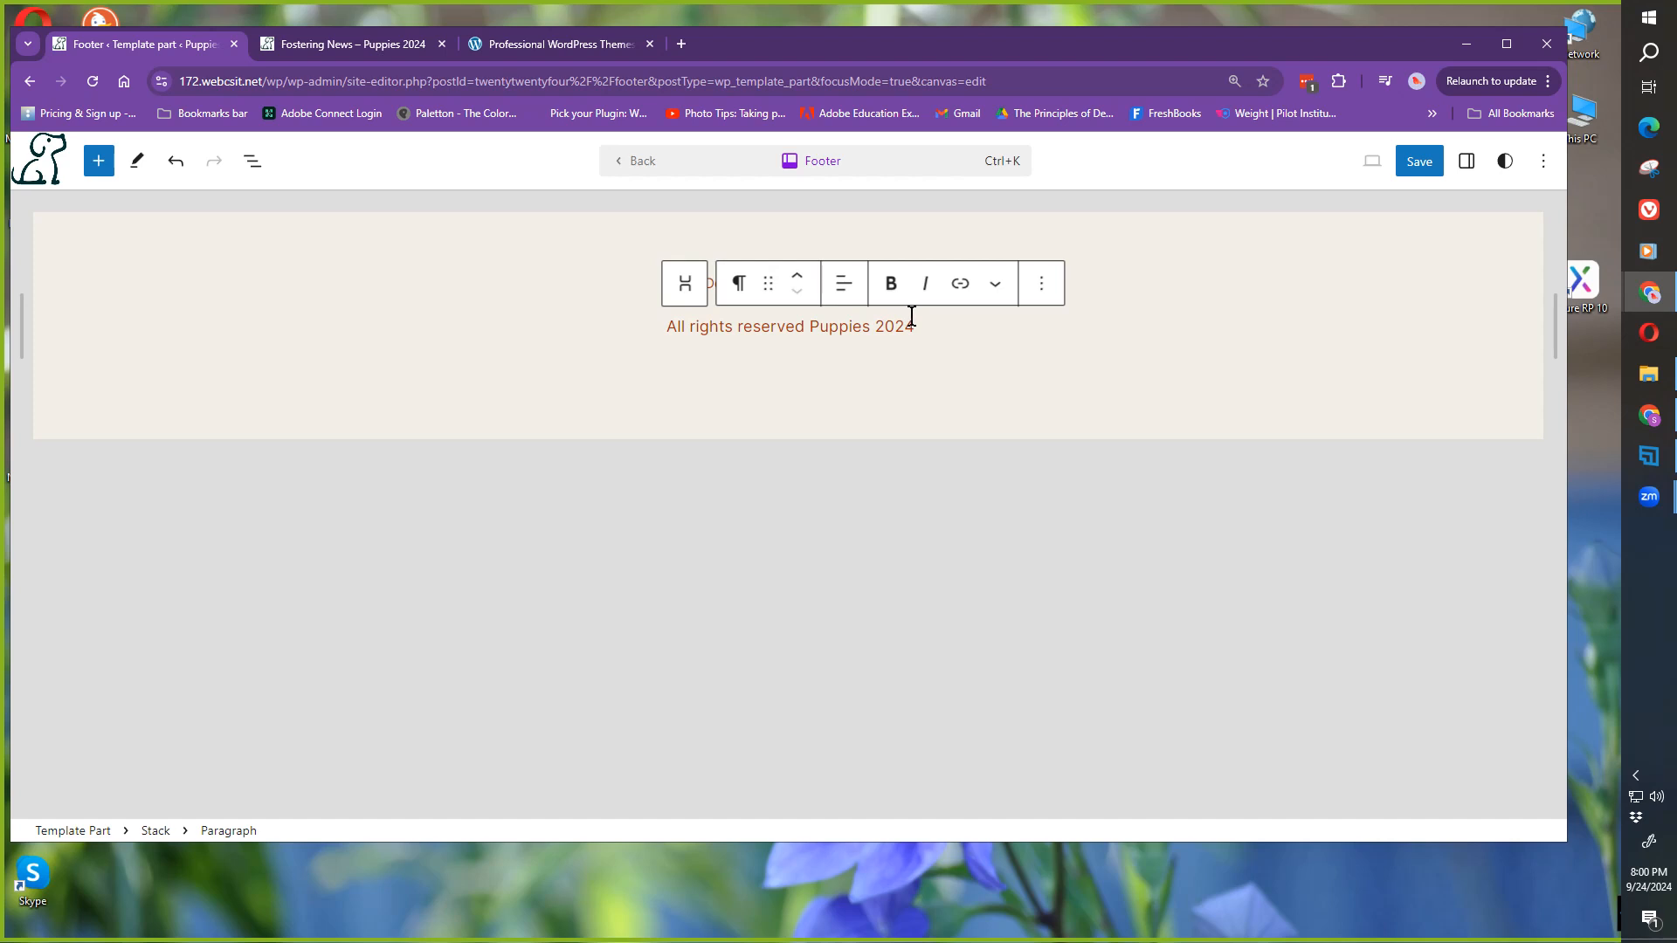
pyautogui.click(1043, 285)
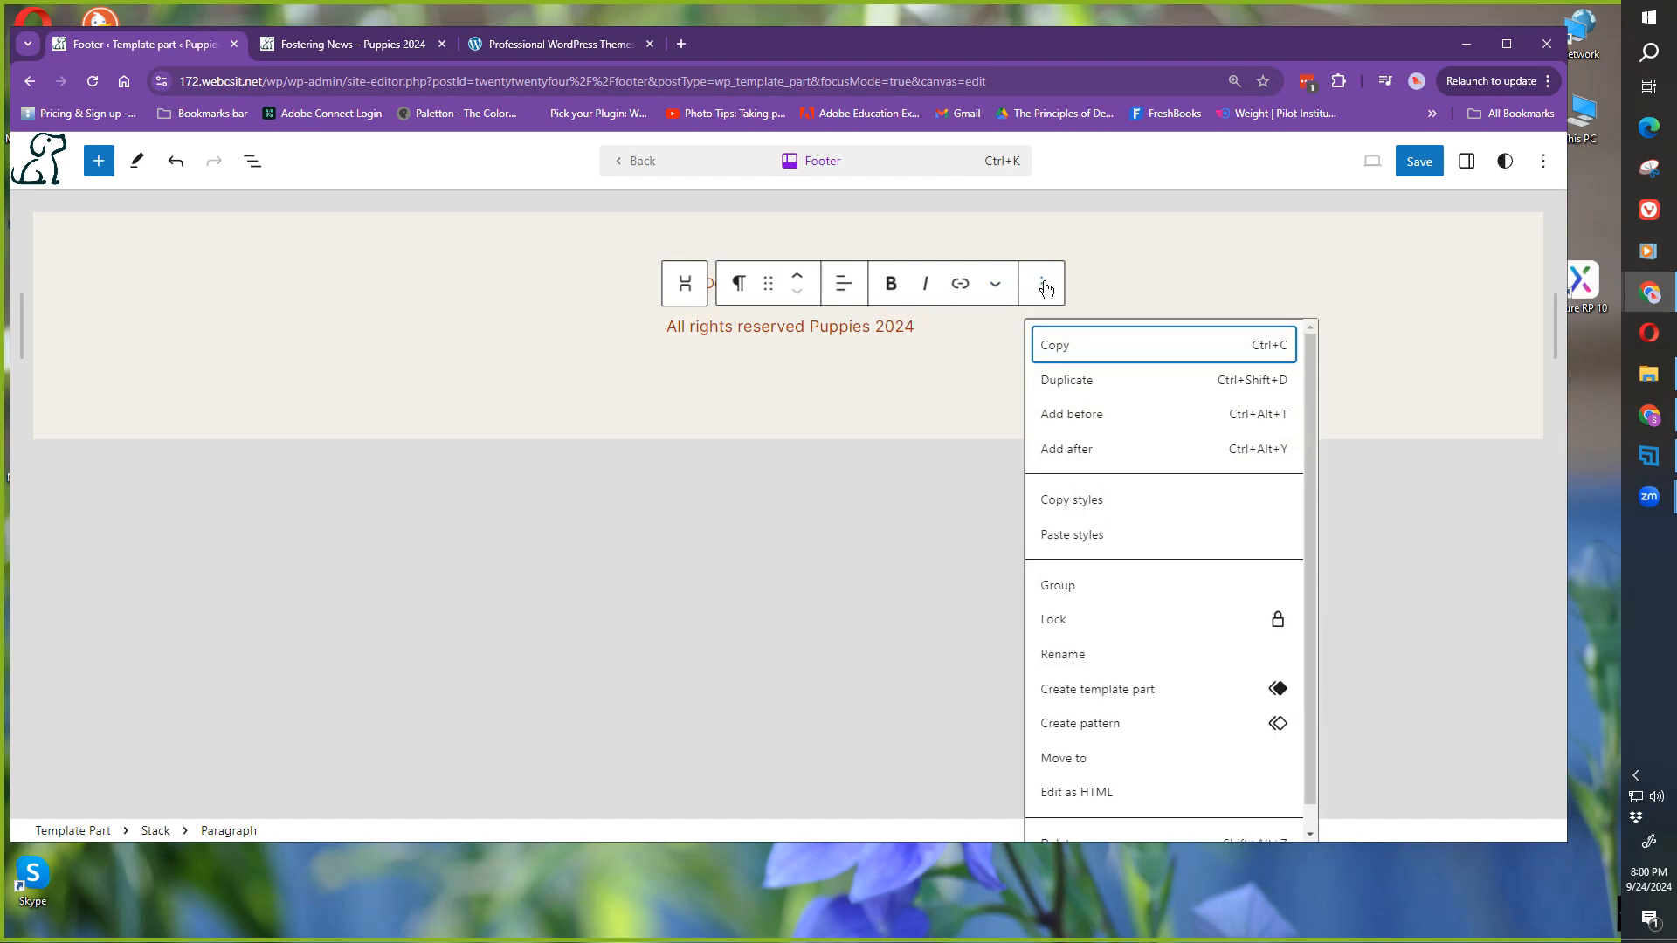
# Add '&copy;' before 'All rights reserved' in the paragraph's HTML, then return to visual editing.
pyautogui.click(1082, 794)
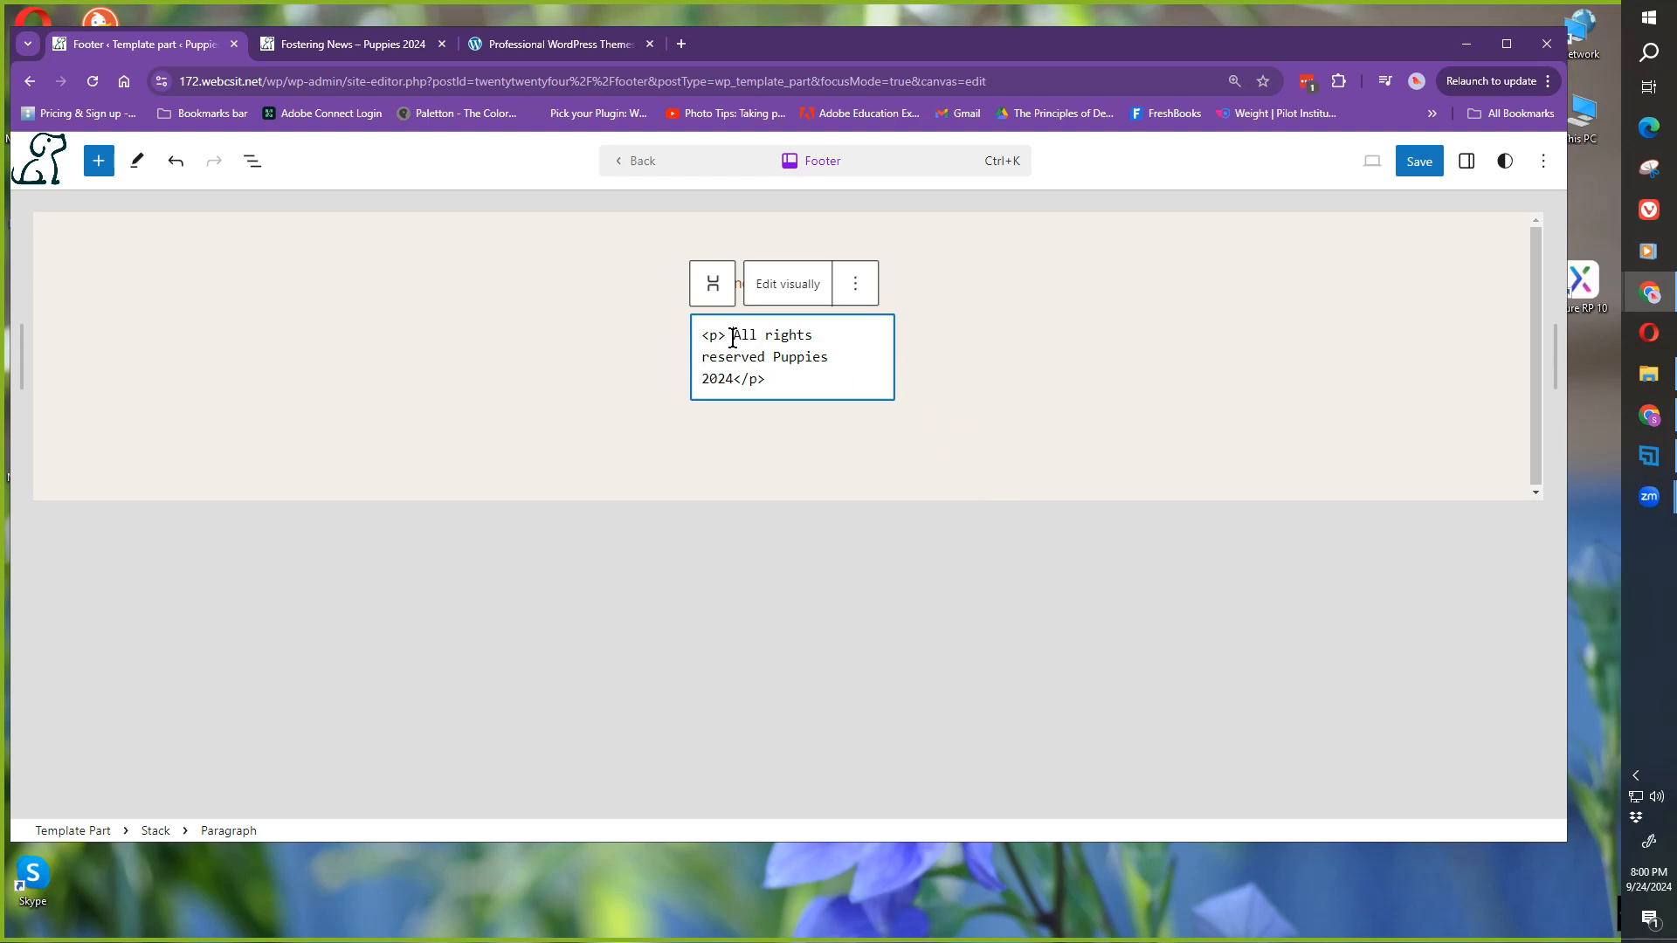
pyautogui.click(733, 338)
pyautogui.write('&copy')
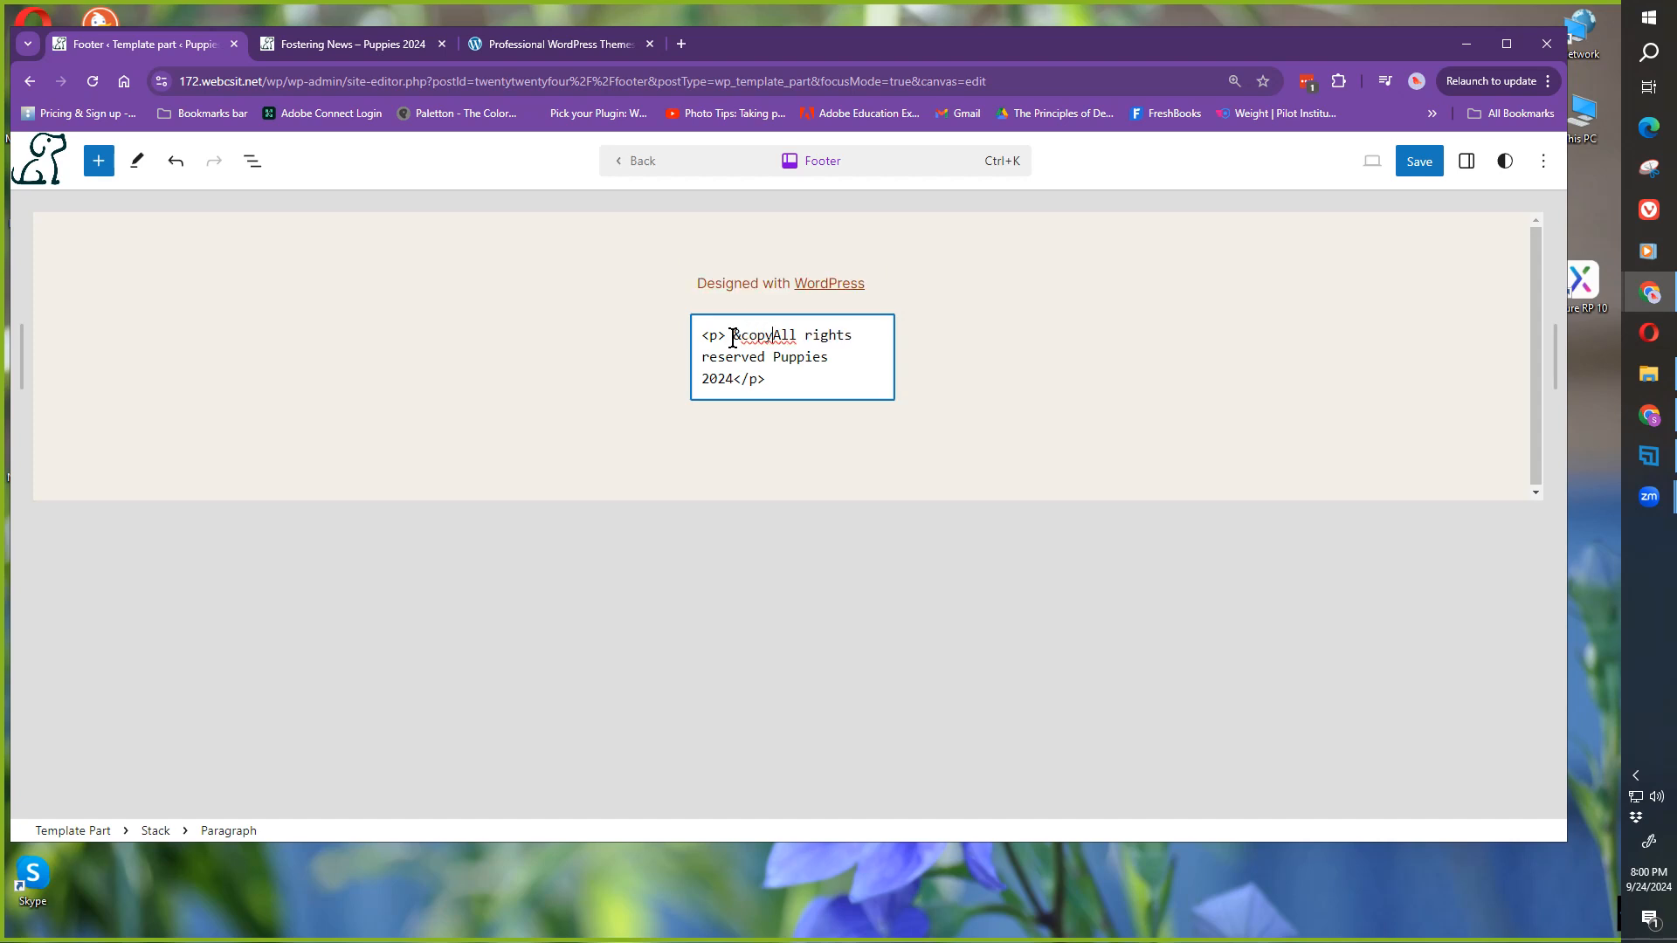
pyautogui.write(';')
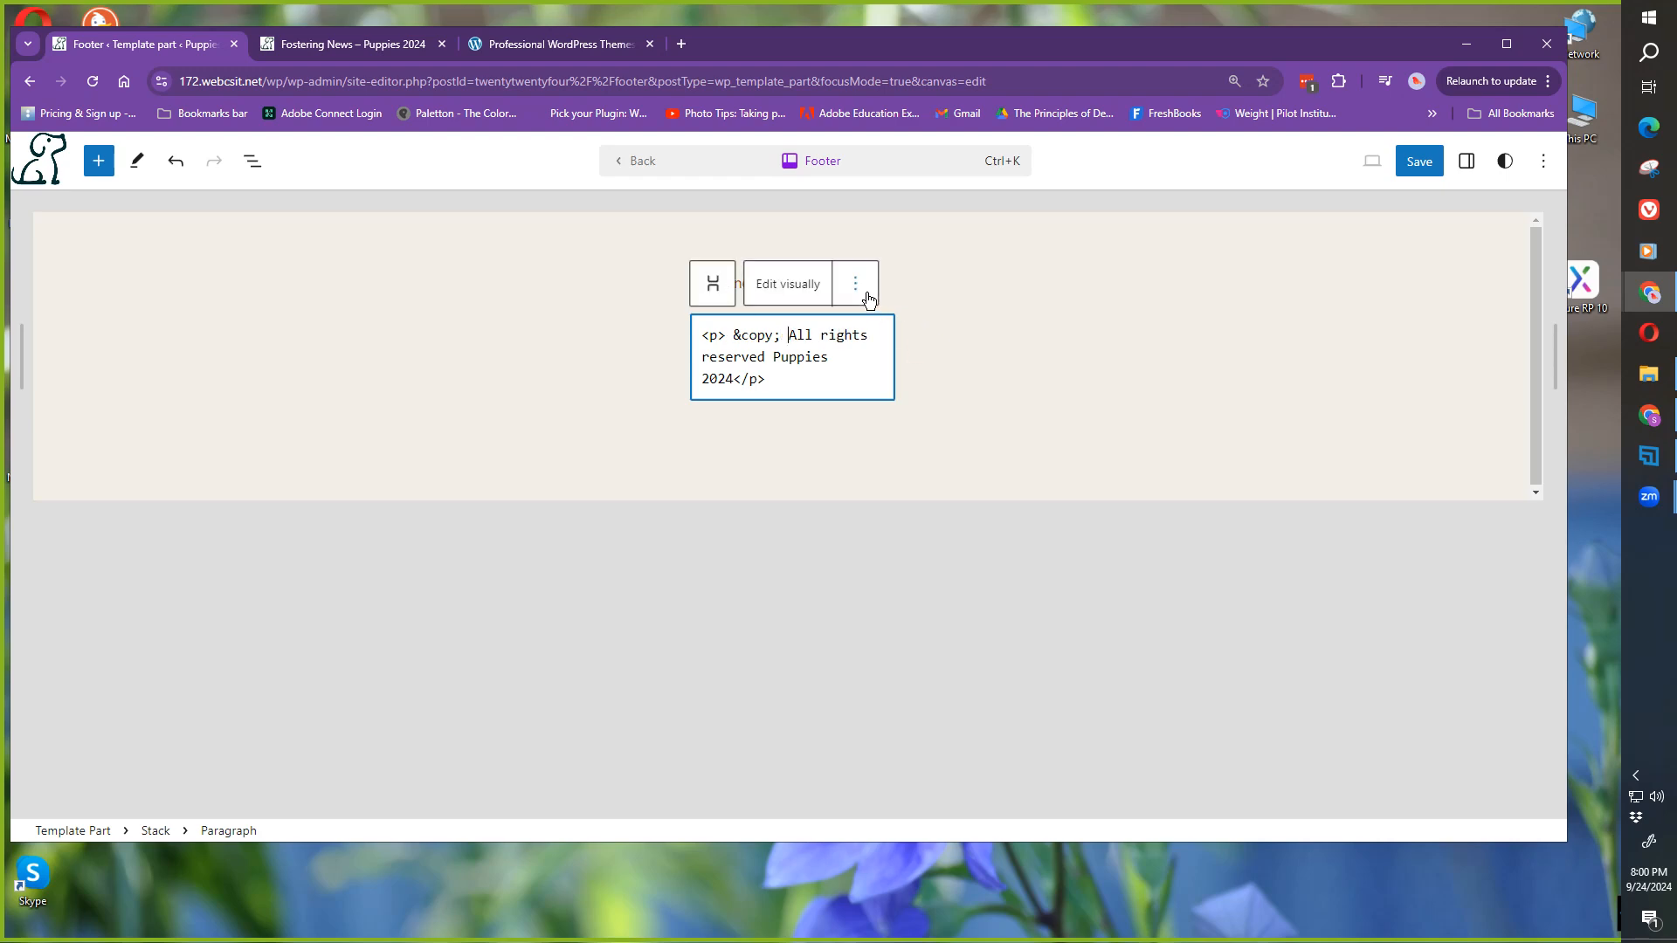
pyautogui.click(786, 284)
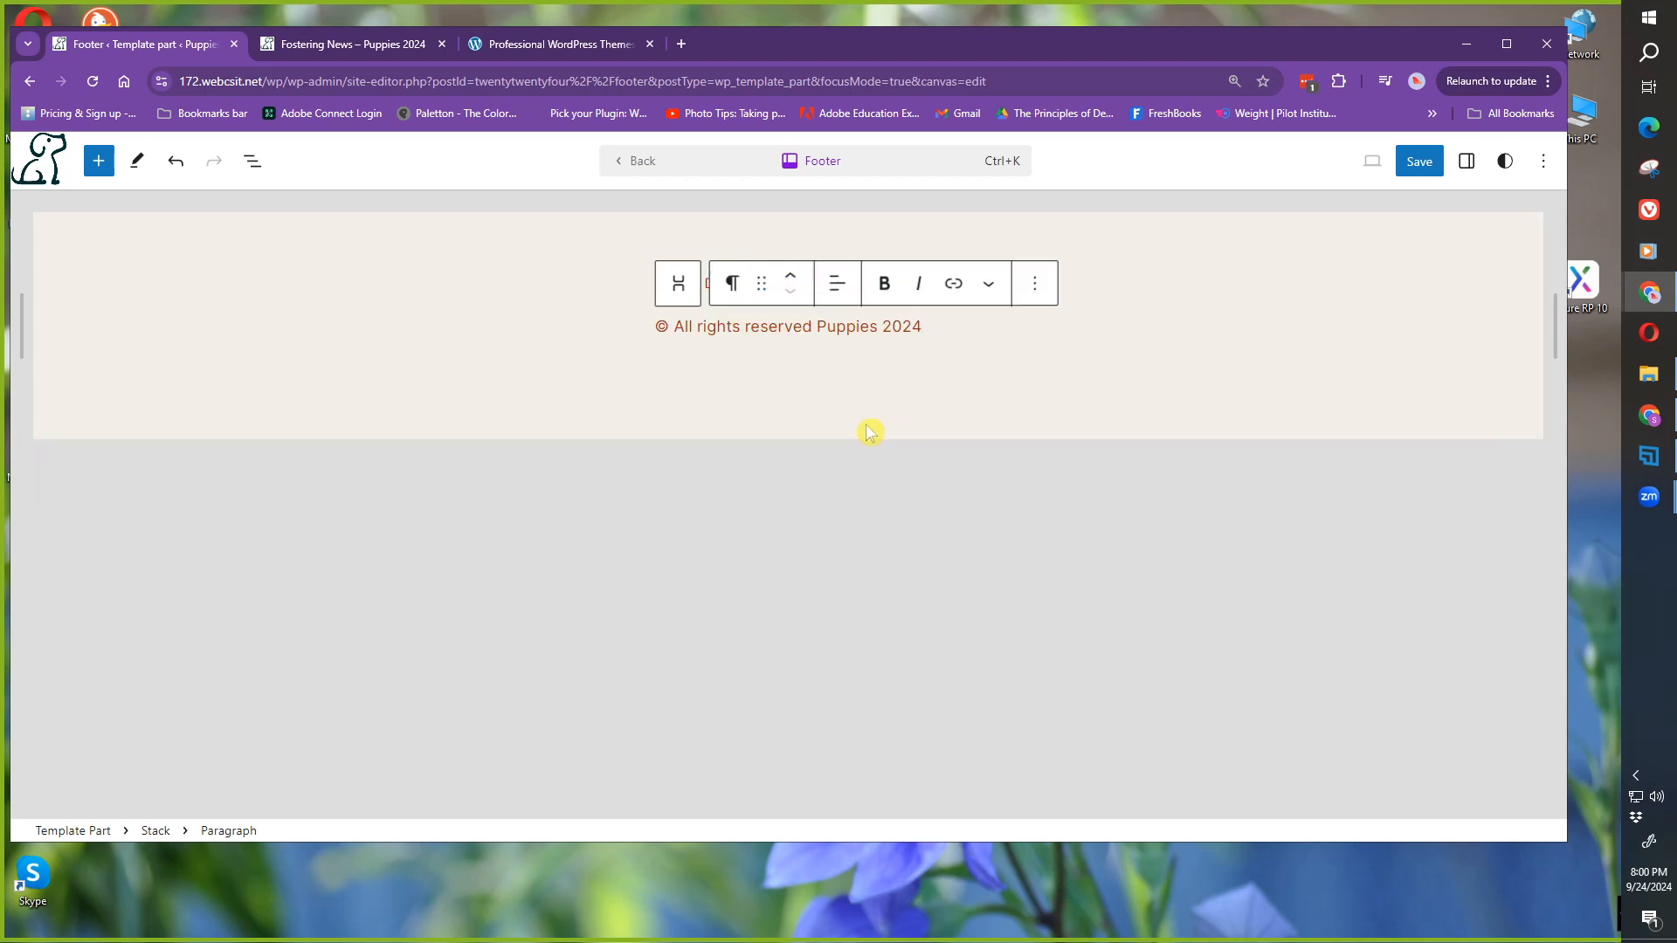
# Save the footer changes and confirm the save.
pyautogui.click(1036, 284)
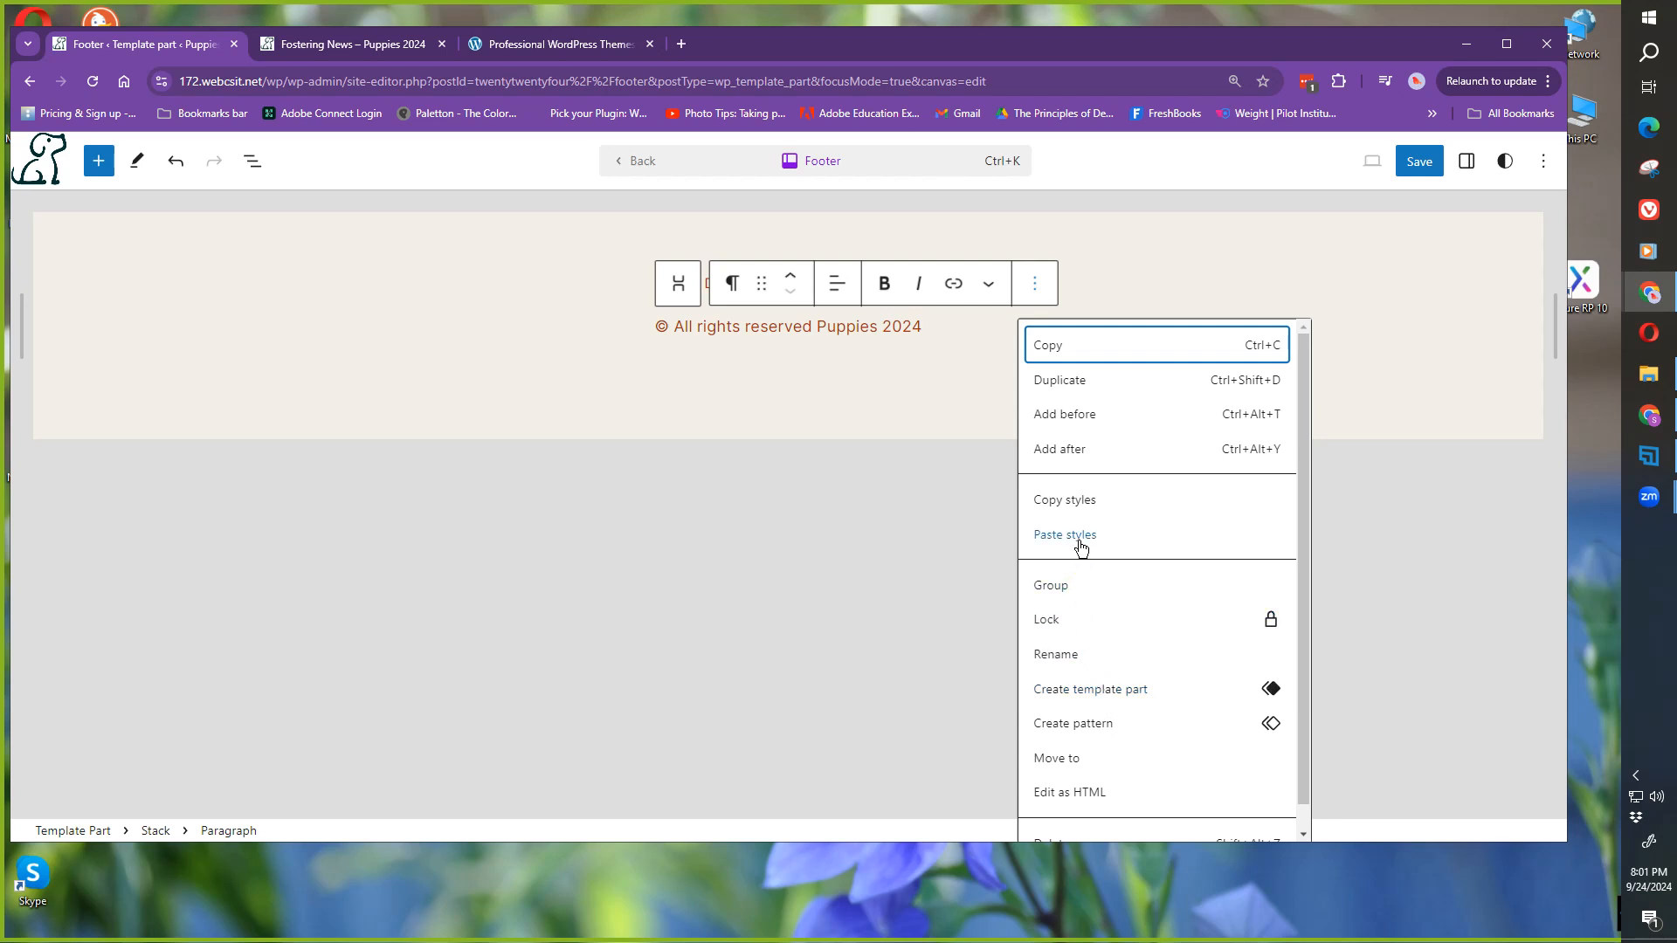
pyautogui.click(812, 379)
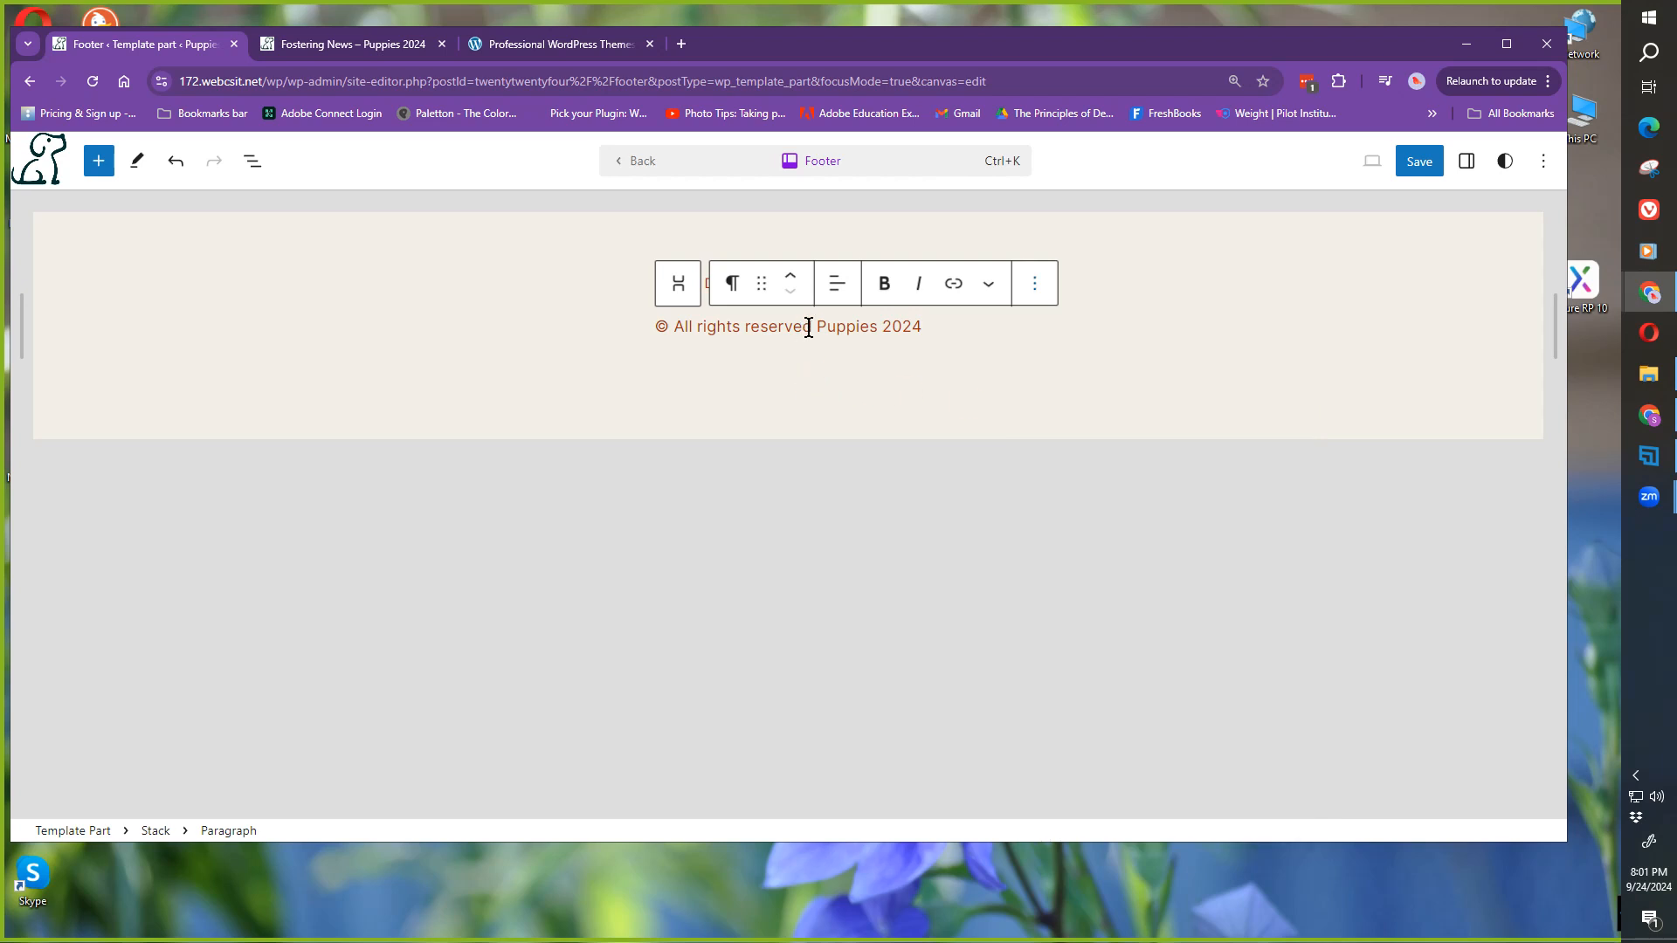
pyautogui.click(878, 327)
pyautogui.click(1034, 297)
pyautogui.click(825, 362)
pyautogui.click(717, 419)
pyautogui.click(1420, 163)
pyautogui.click(1408, 168)
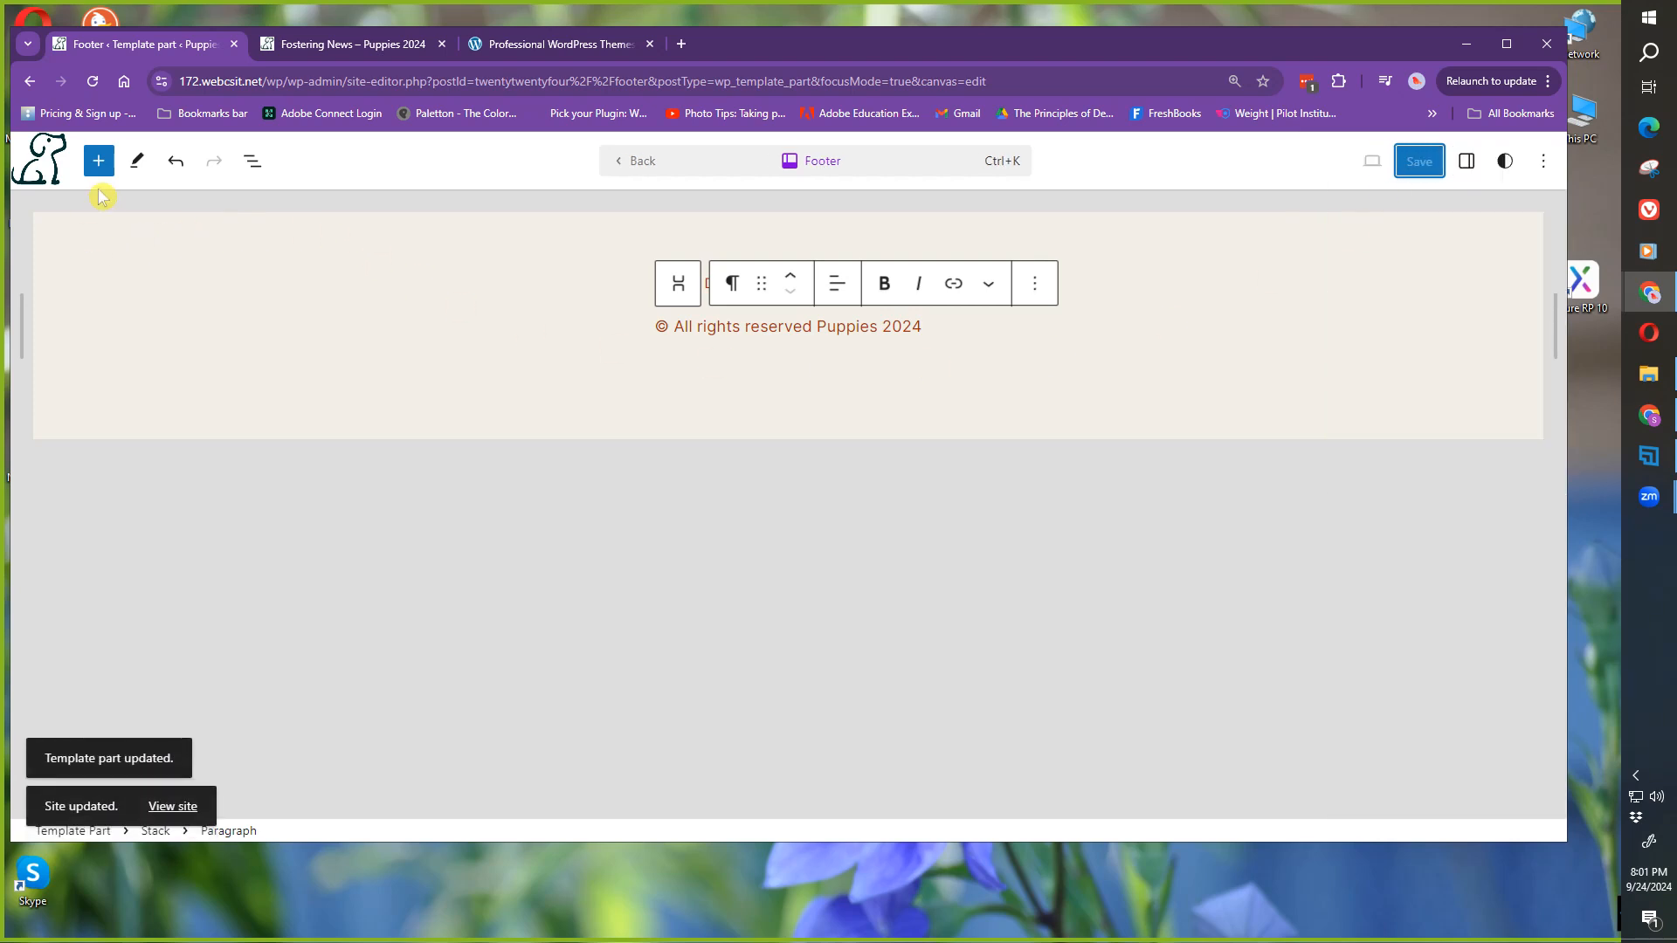
# Select the '© All rights reserved Puppies 2024' paragraph and show its block settings panel.
pyautogui.click(361, 325)
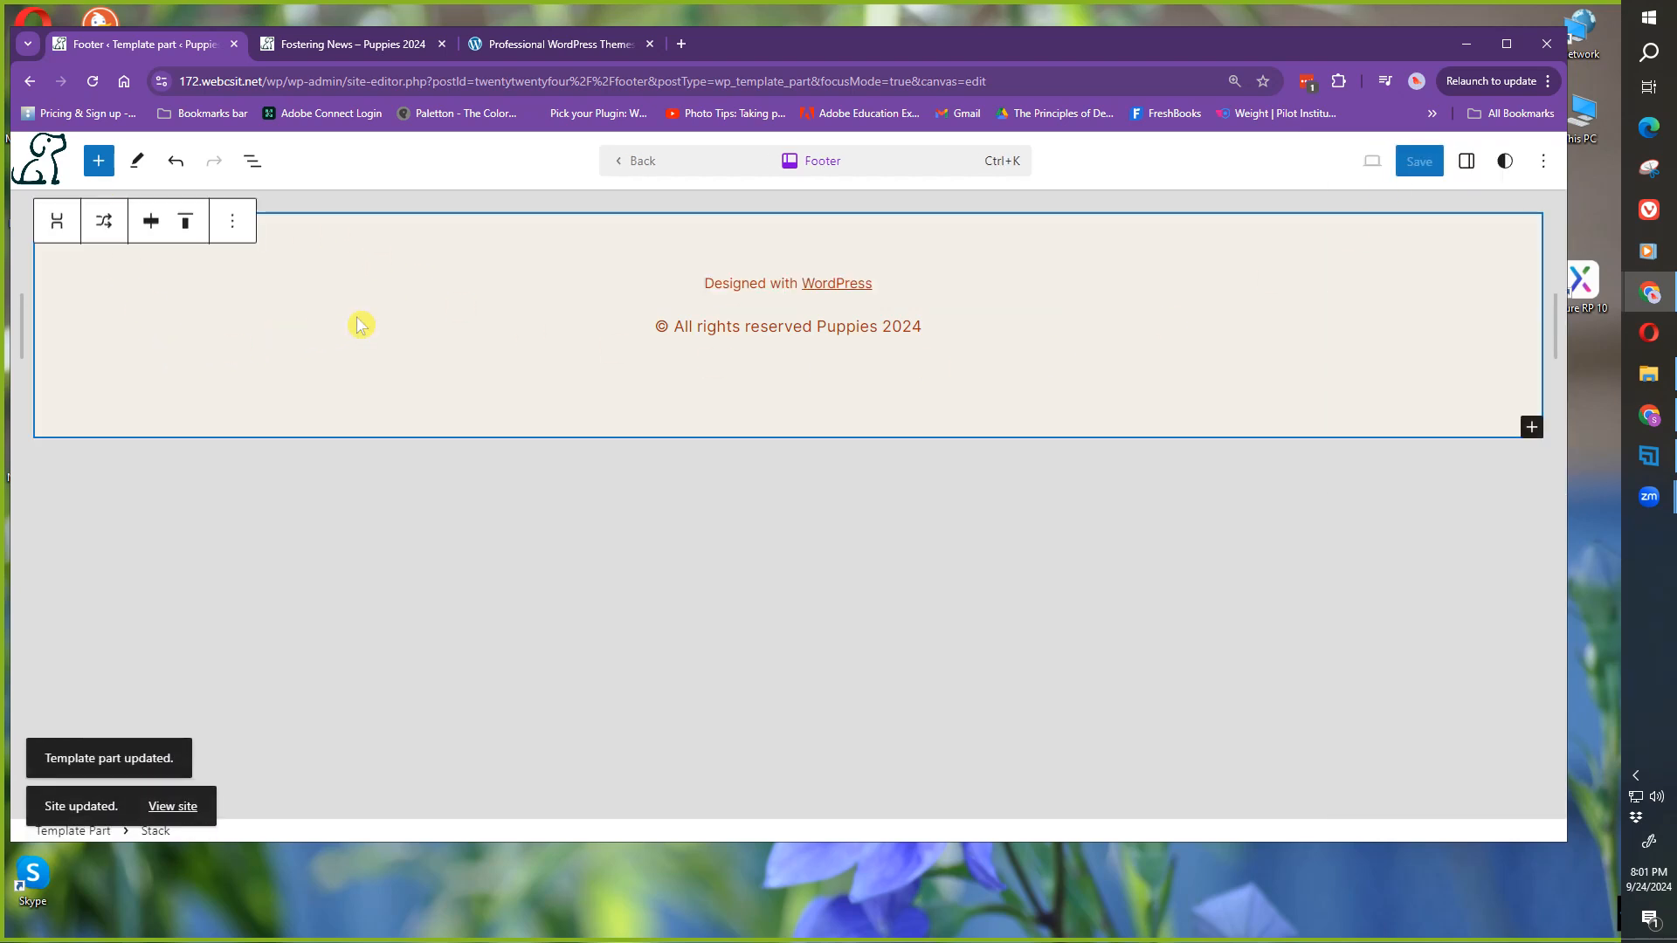
pyautogui.click(860, 329)
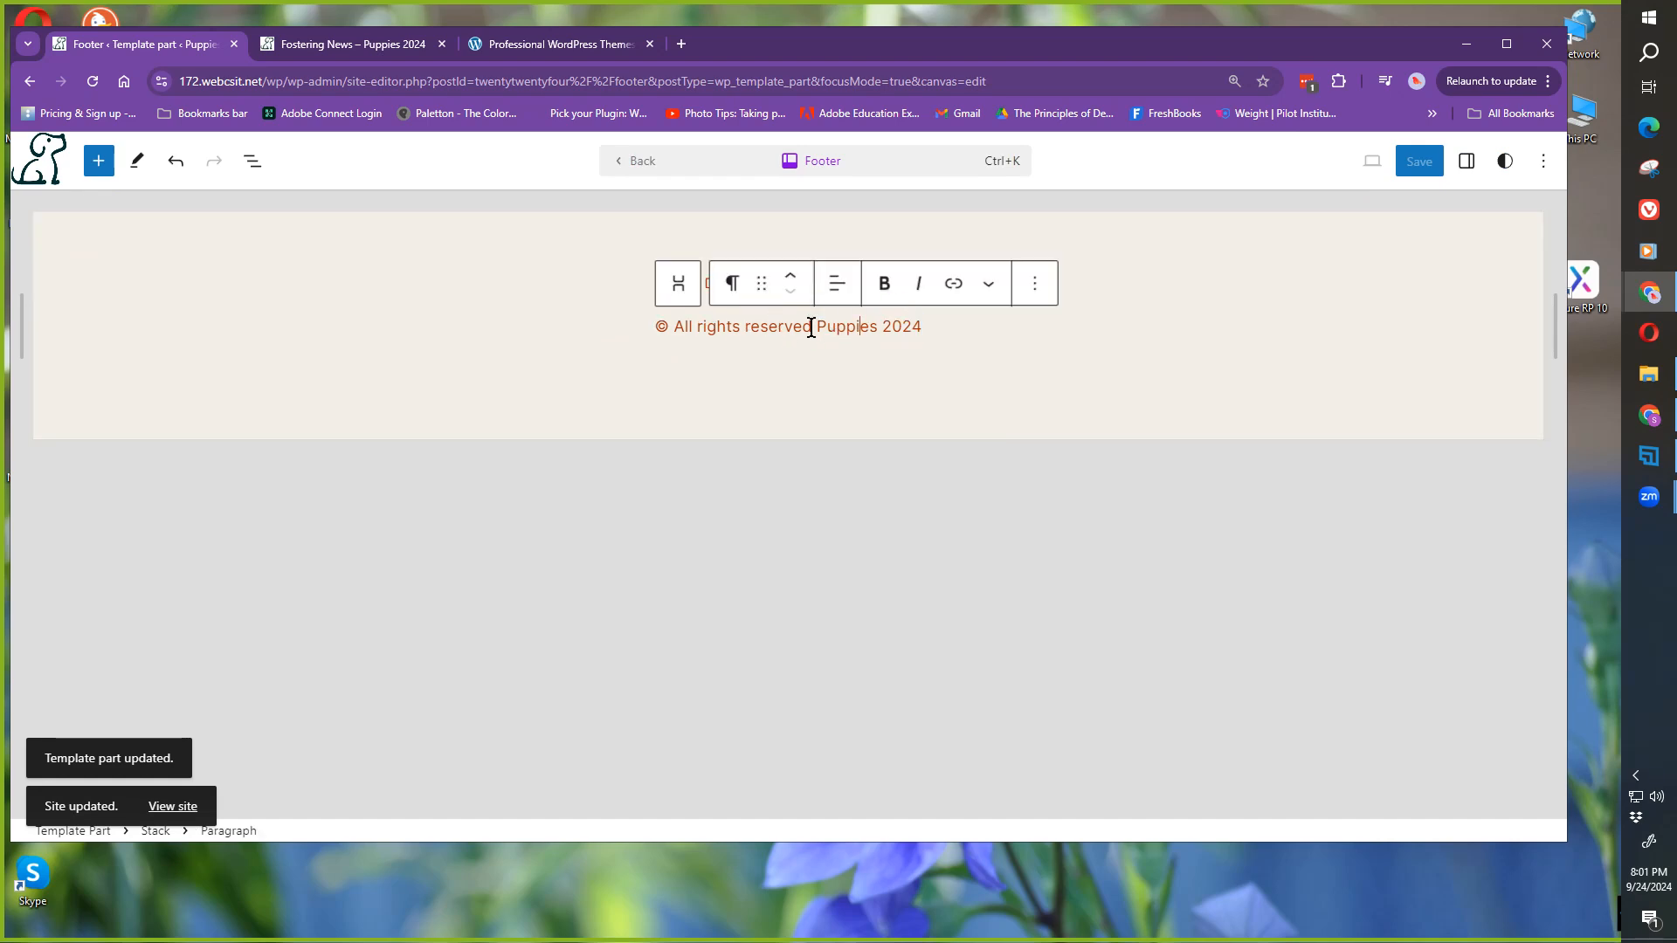
pyautogui.click(1037, 294)
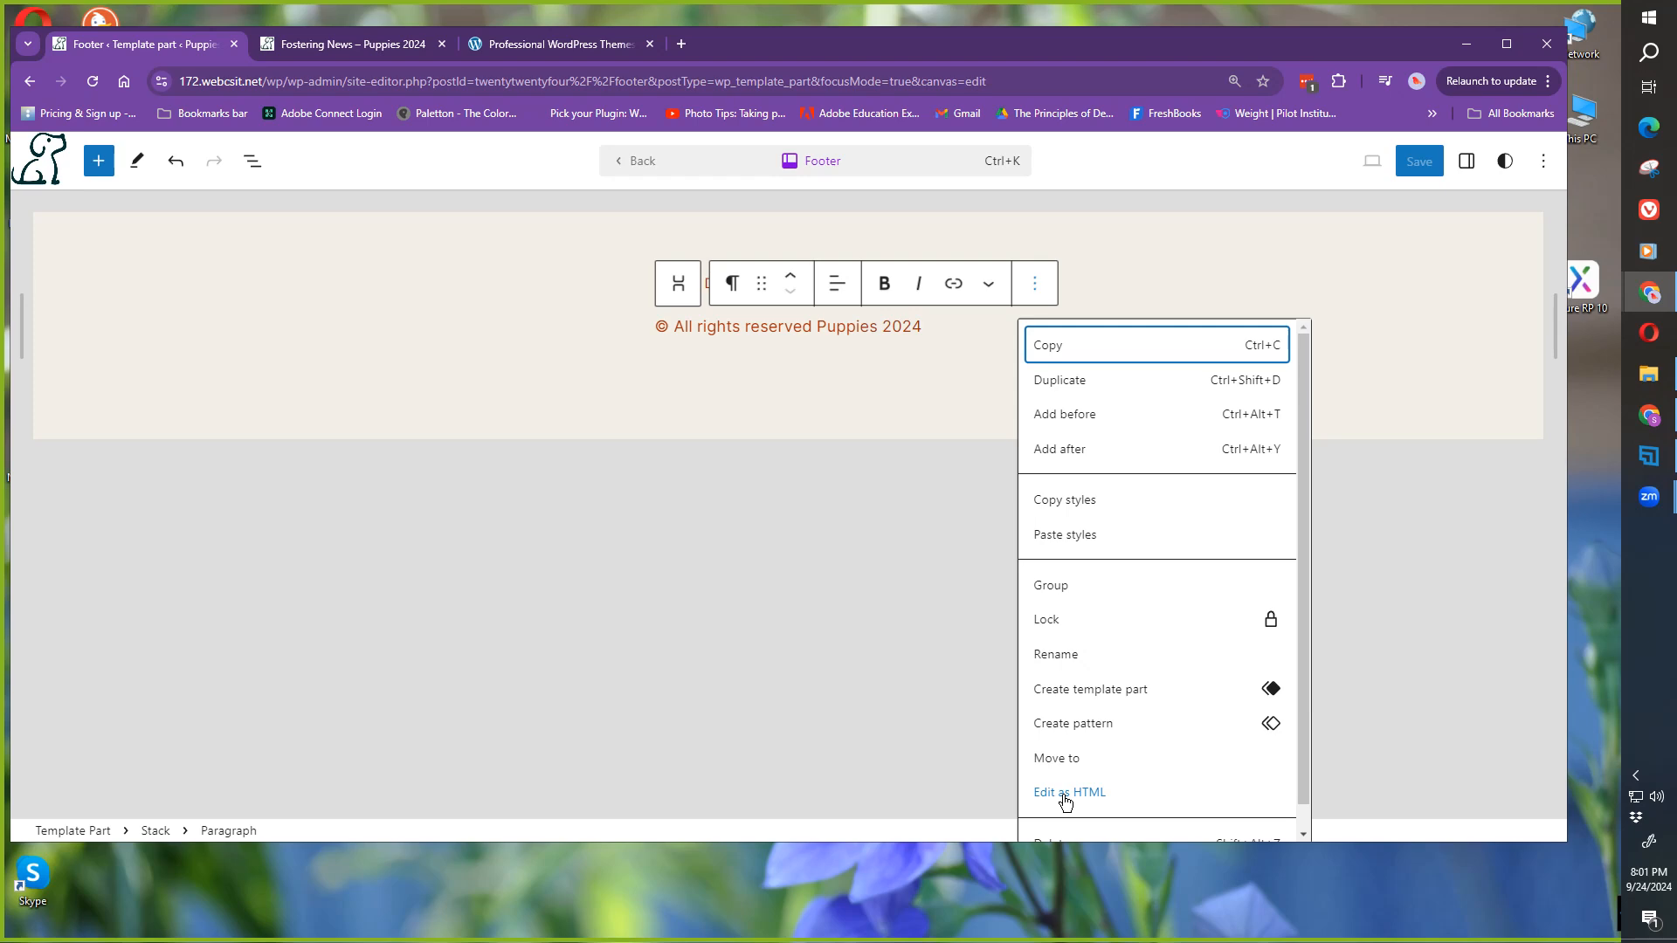
pyautogui.click(288, 339)
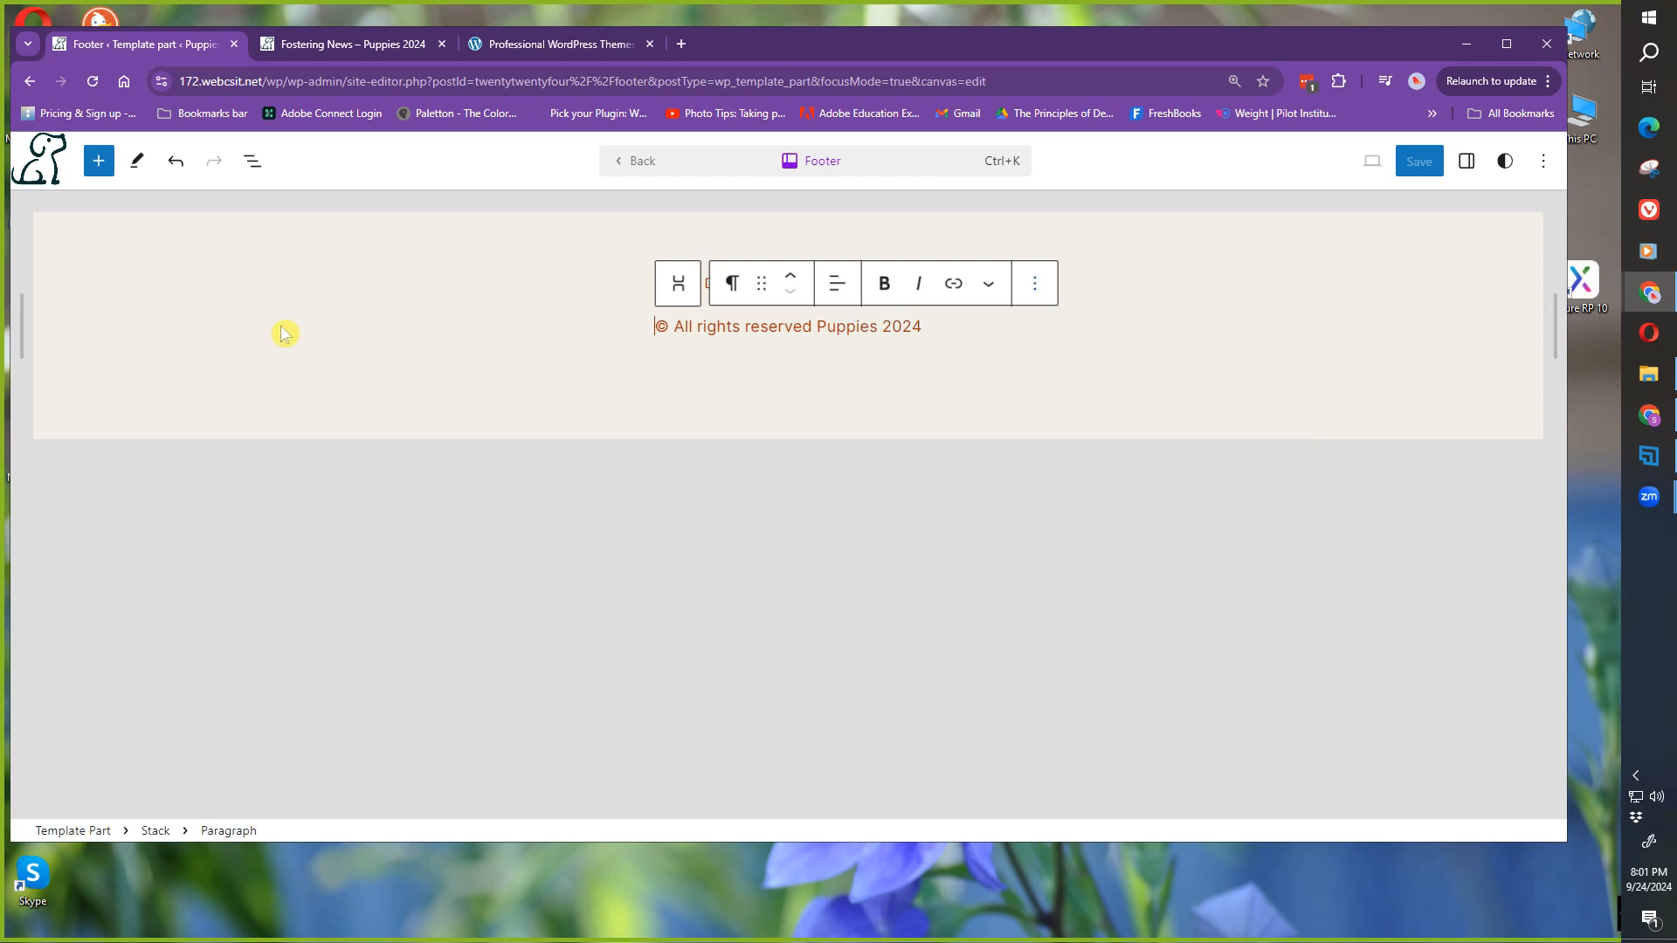
pyautogui.click(1419, 163)
pyautogui.click(572, 261)
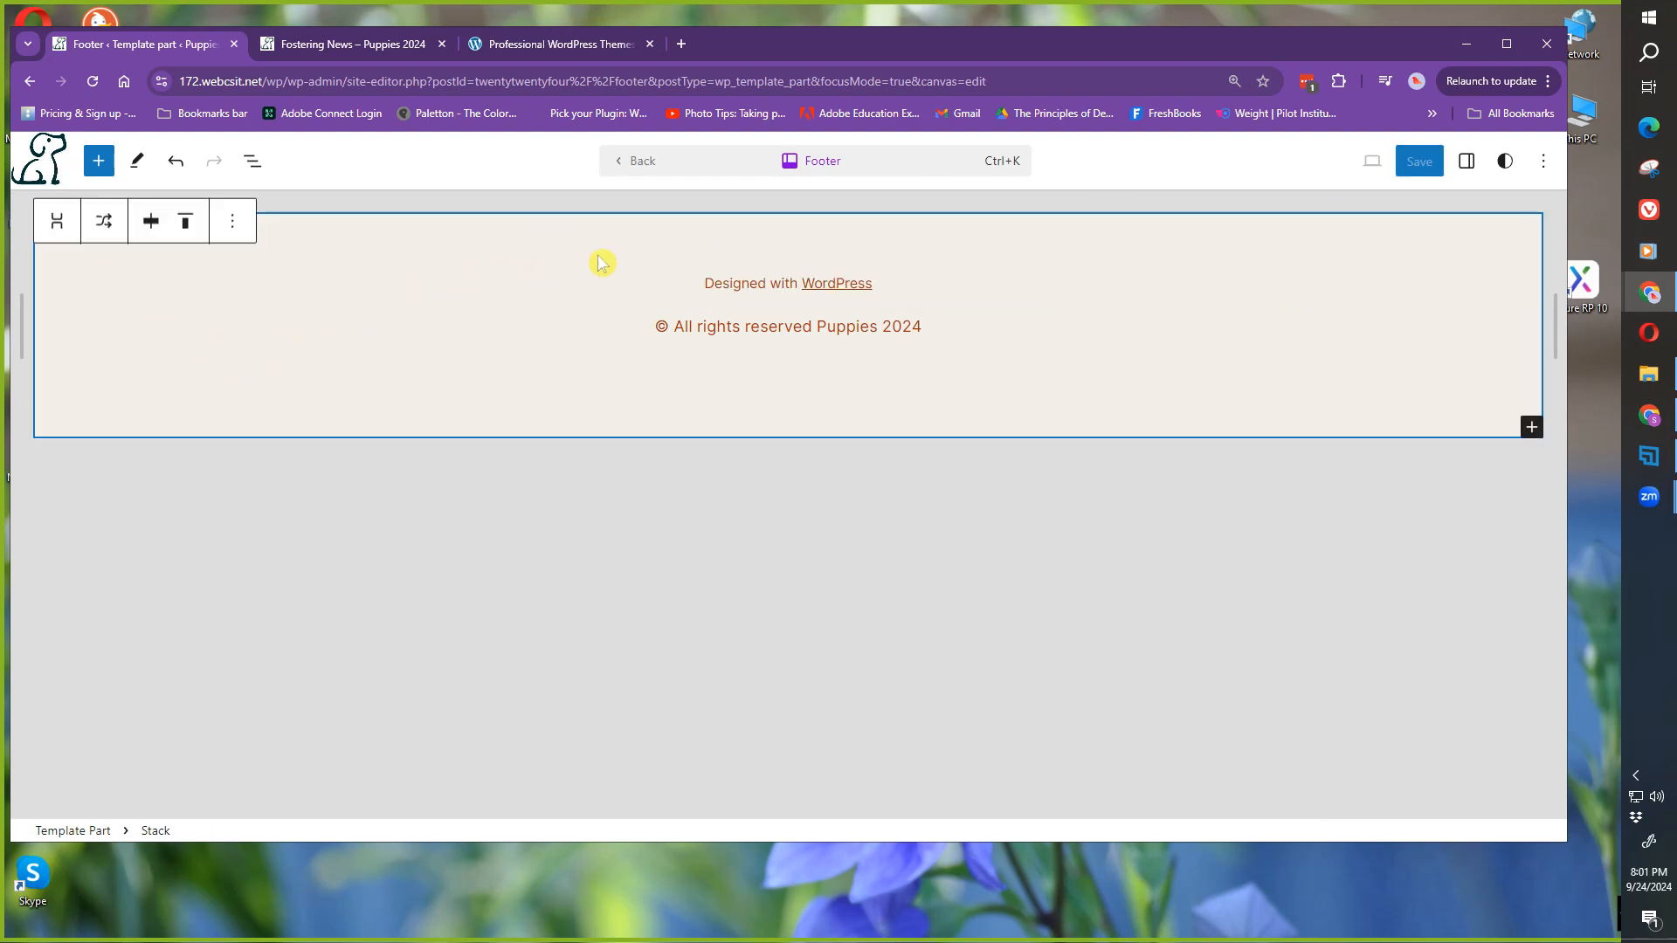
pyautogui.click(780, 326)
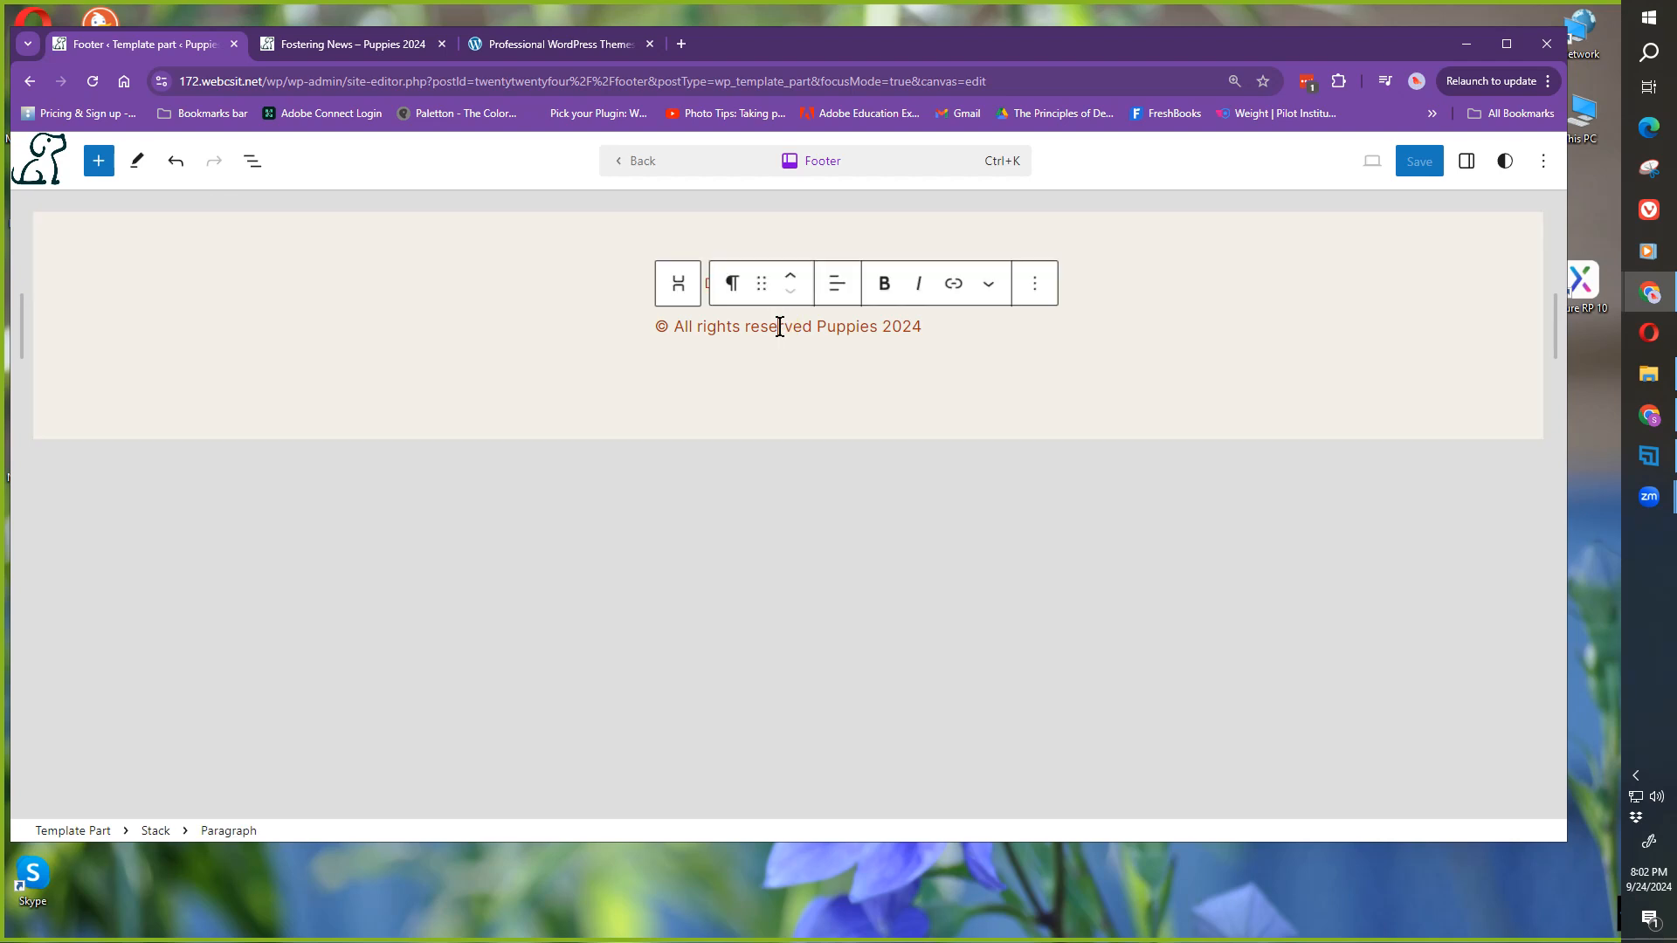
pyautogui.click(1466, 161)
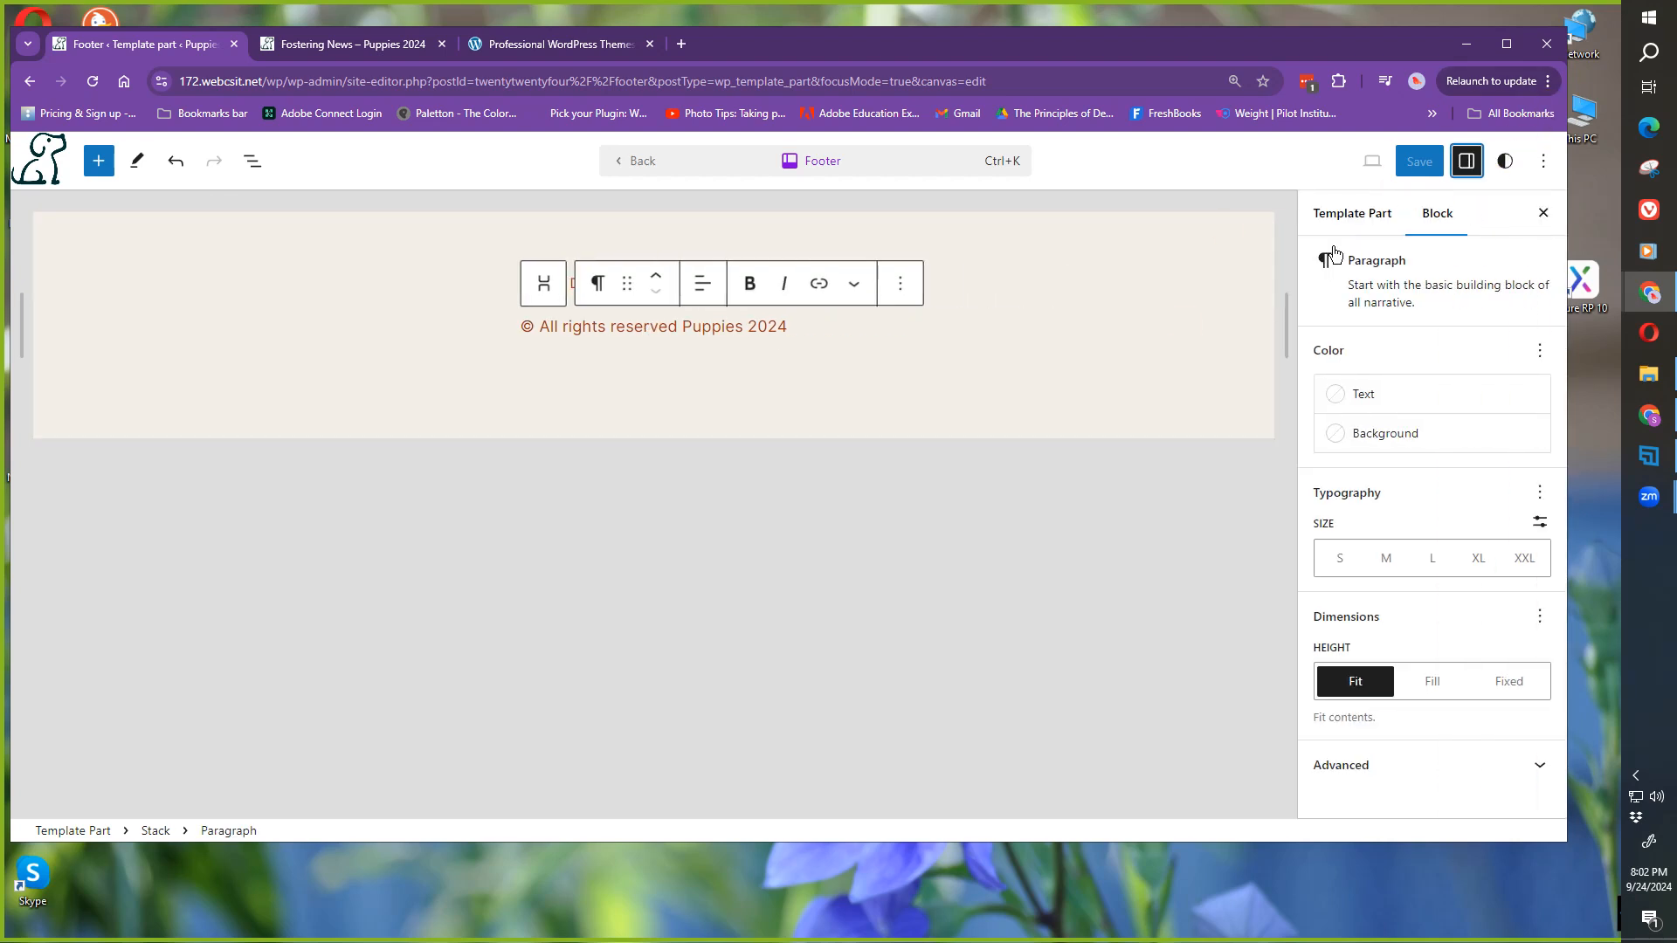
# Select the whole copyright line and set its typography size to S.
pyautogui.click(1468, 159)
pyautogui.click(1468, 166)
pyautogui.click(1468, 170)
pyautogui.click(1469, 171)
pyautogui.click(1469, 170)
pyautogui.click(1469, 170)
pyautogui.click(780, 325)
pyautogui.moveTo(785, 327); pyautogui.dragTo(526, 334)
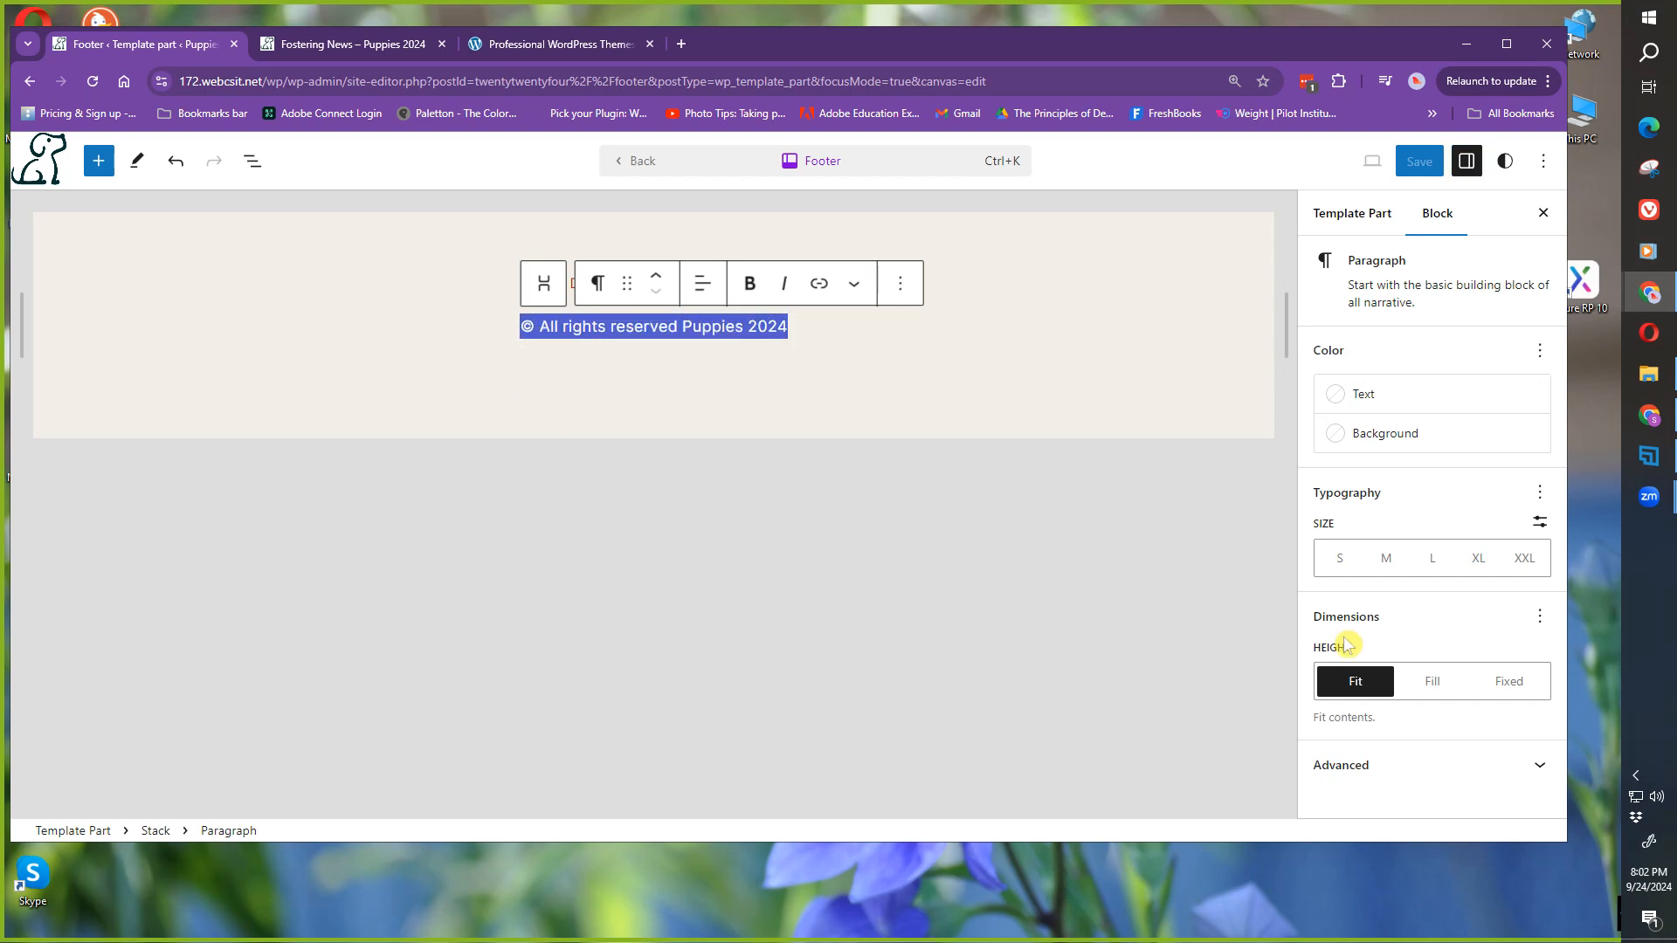
pyautogui.click(1341, 559)
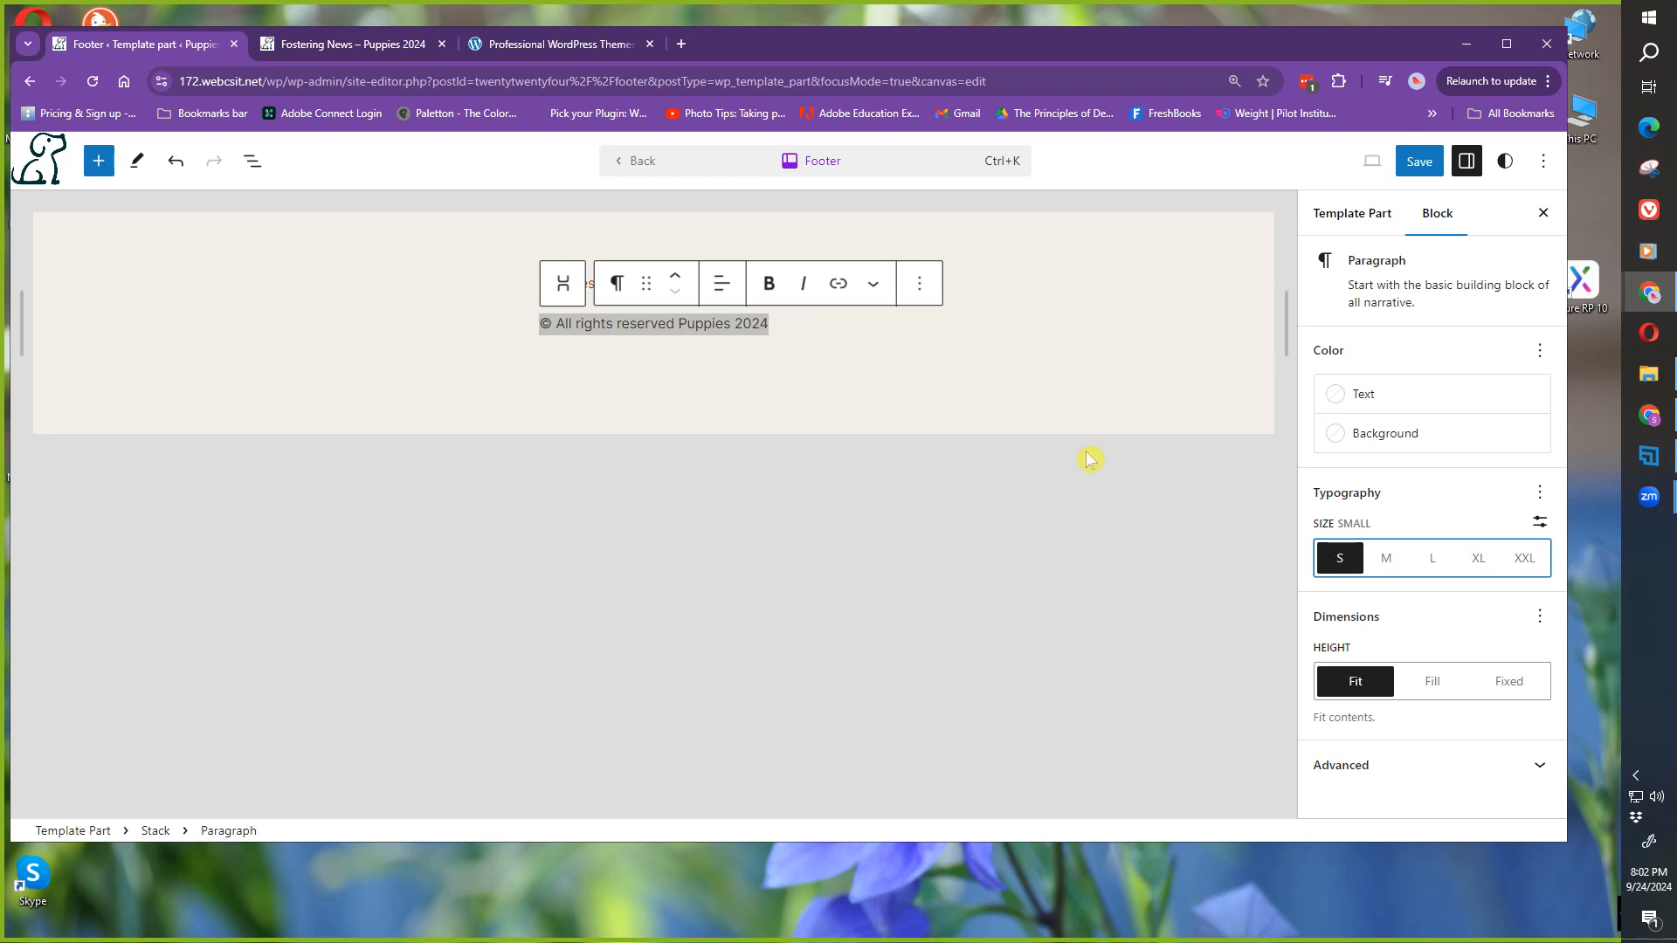
pyautogui.click(1000, 387)
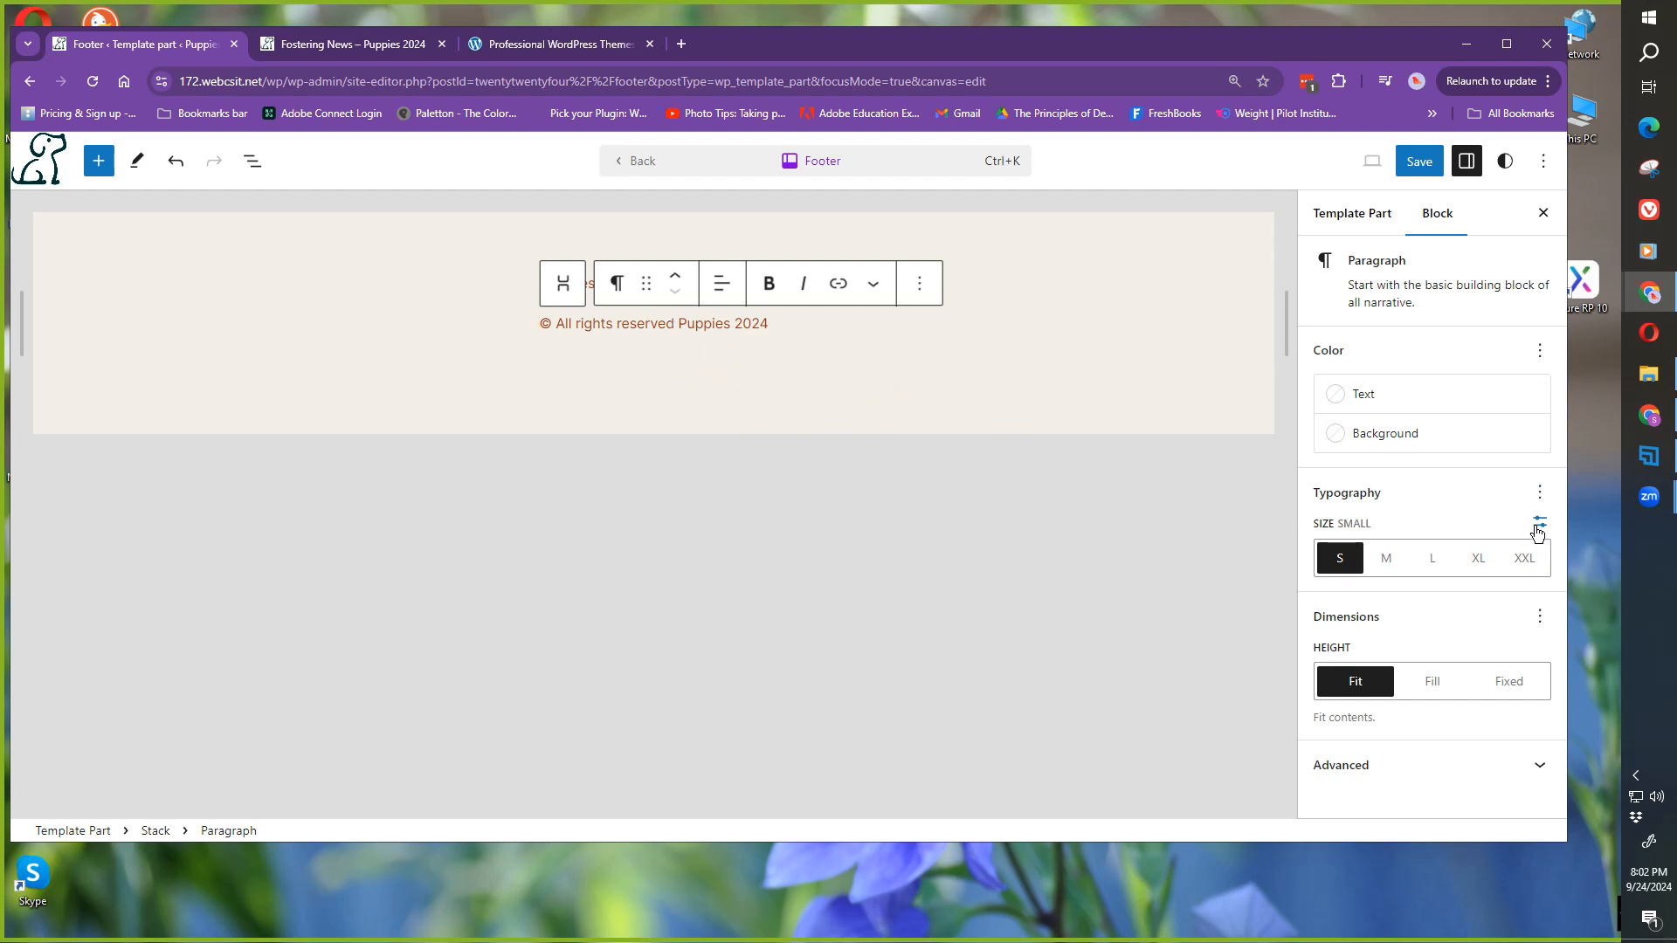
# Reset the copyright line's text size to default, then reselect the copyright paragraph.
pyautogui.click(1541, 495)
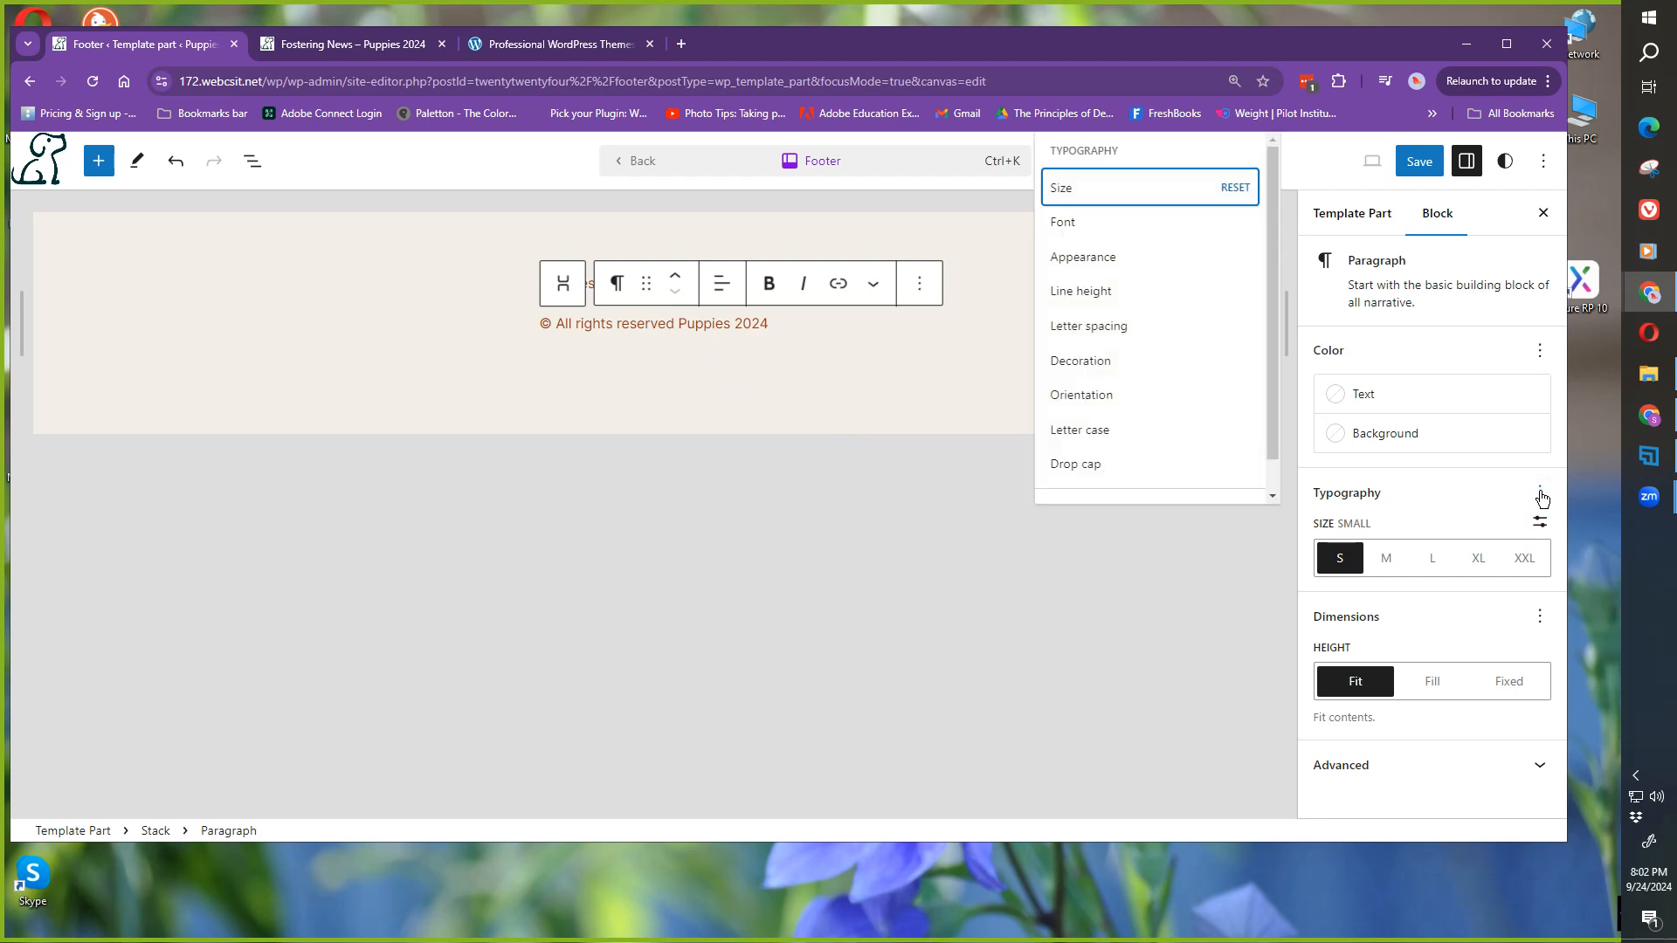
pyautogui.click(1061, 197)
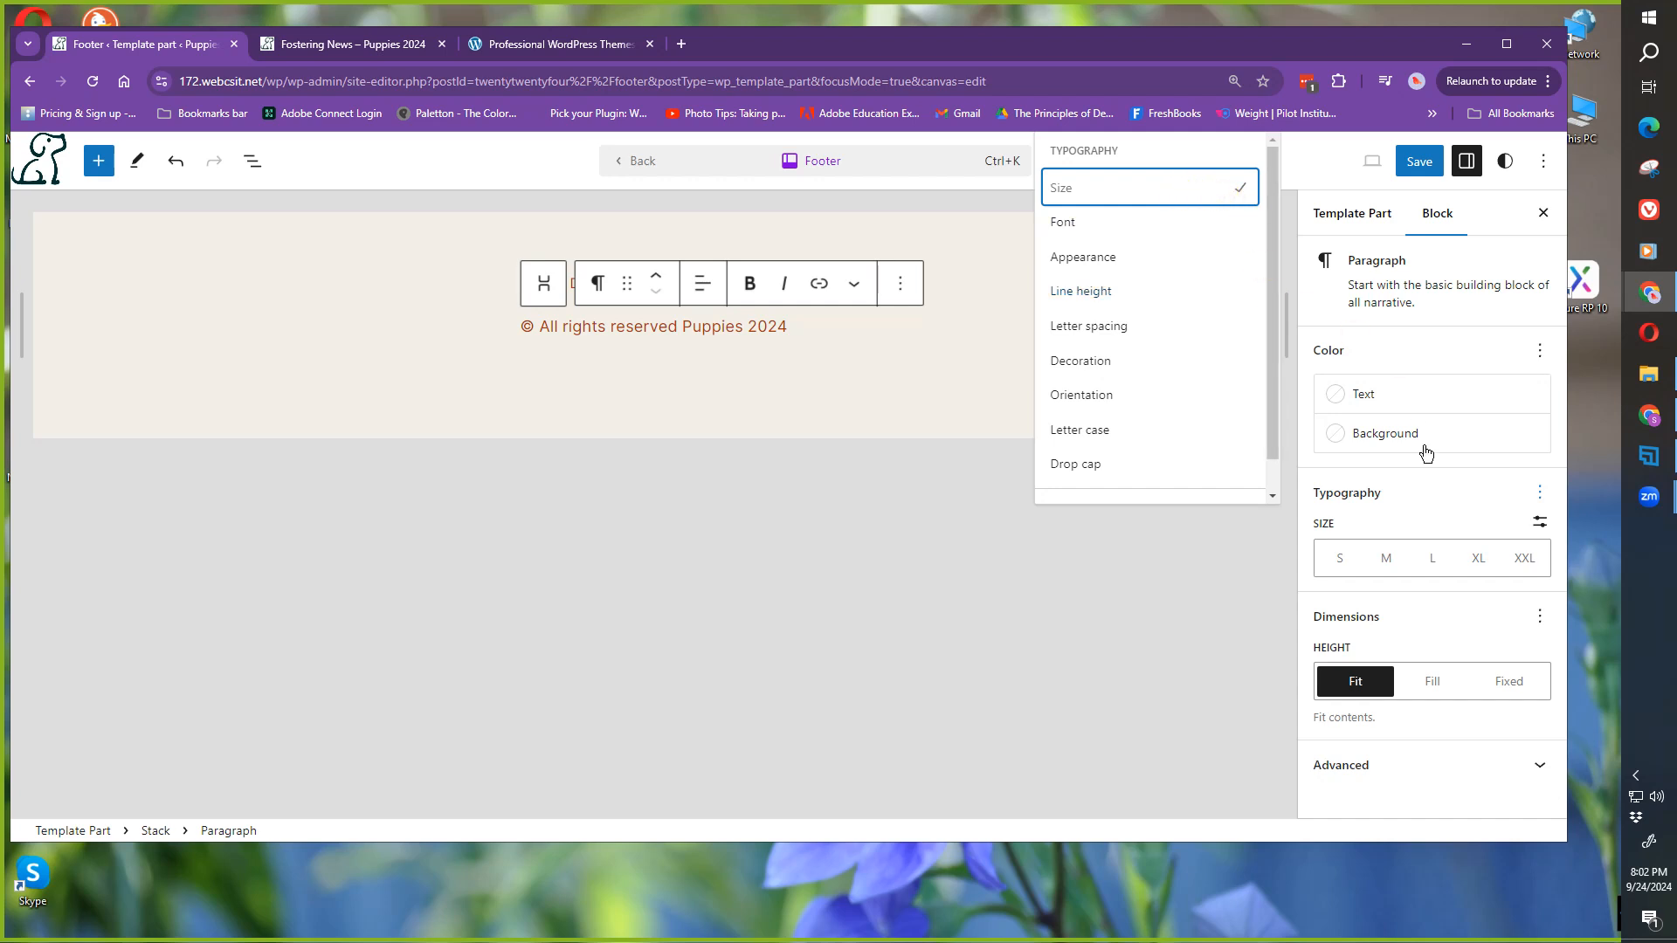
pyautogui.click(827, 556)
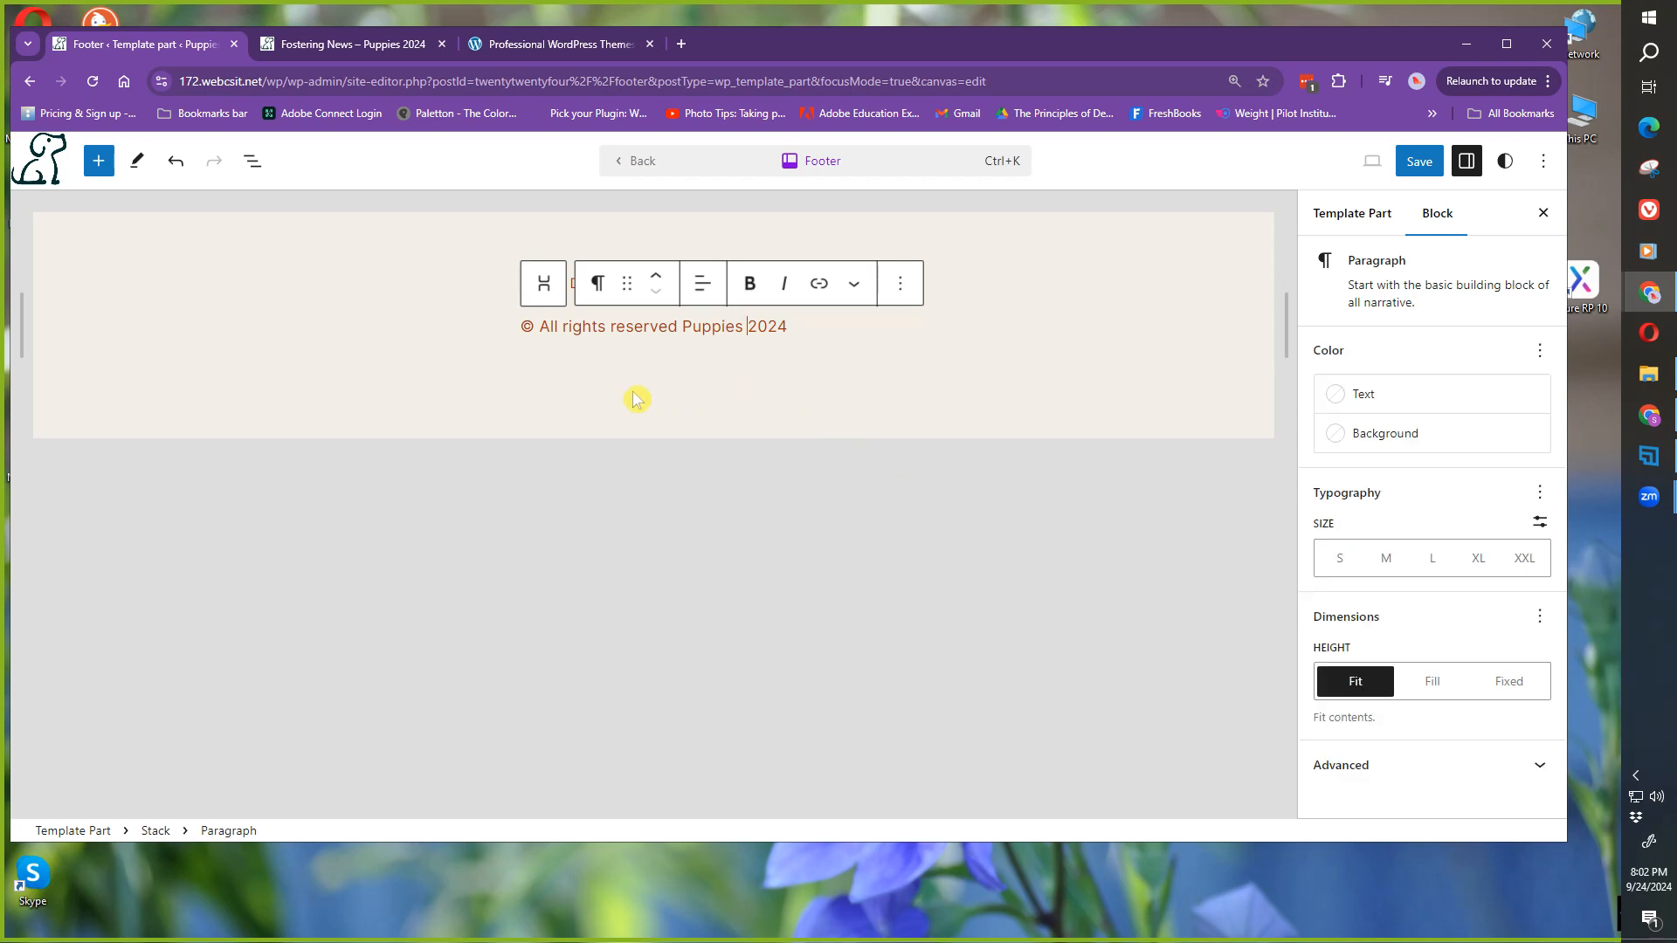
pyautogui.click(456, 321)
pyautogui.click(573, 282)
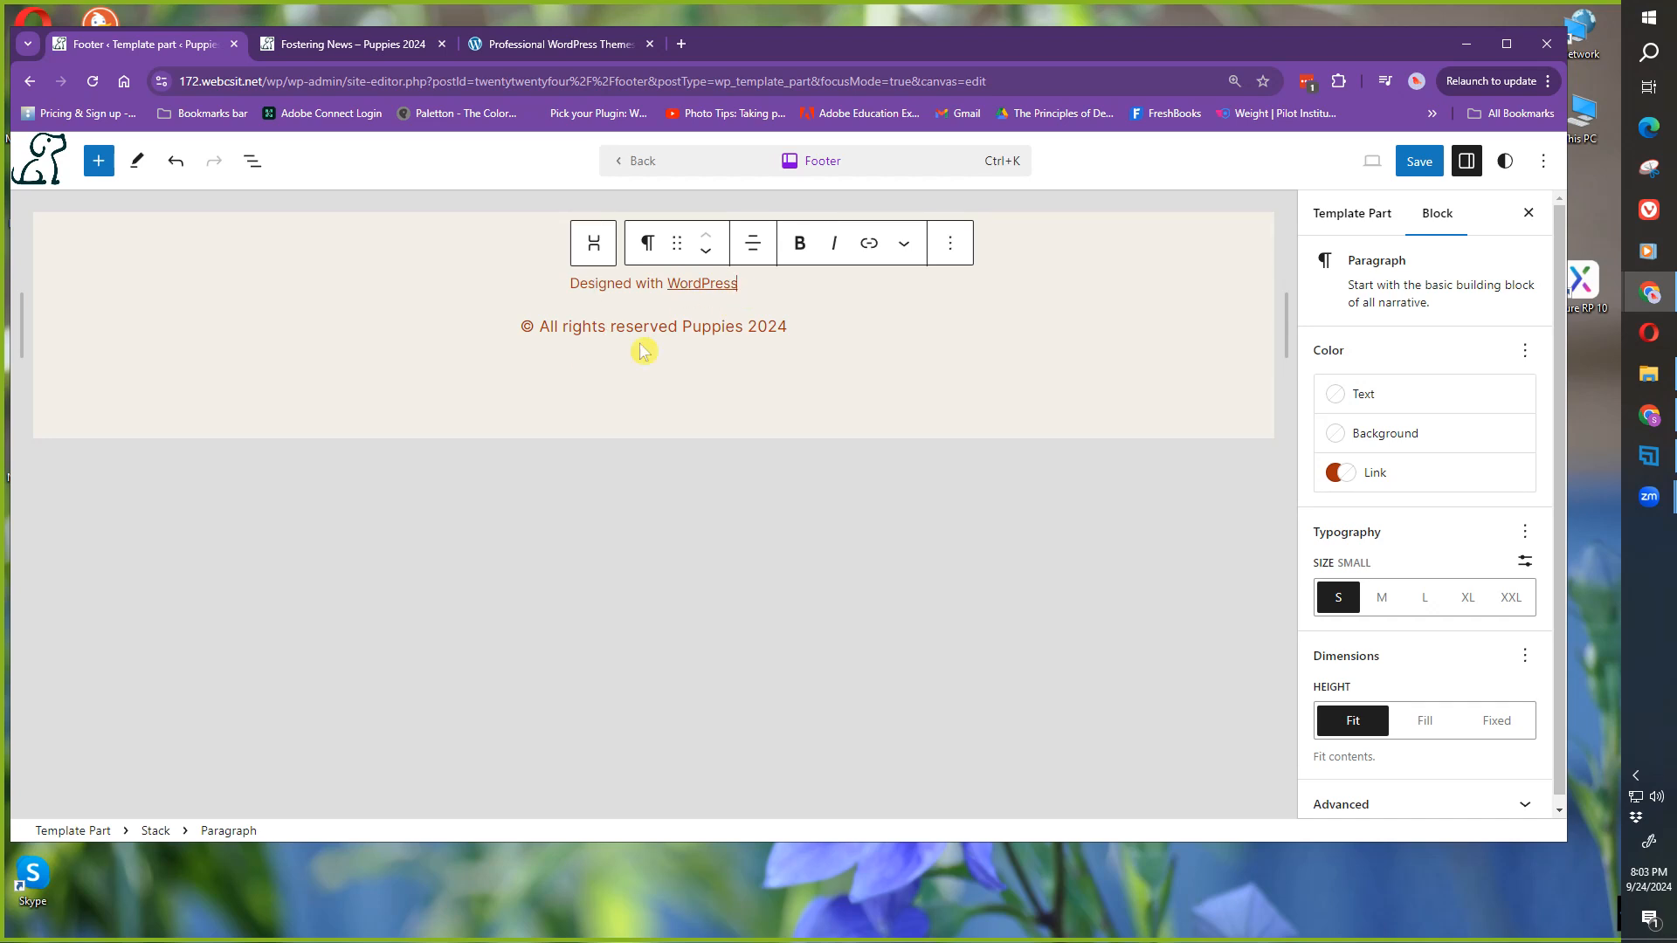
pyautogui.click(781, 330)
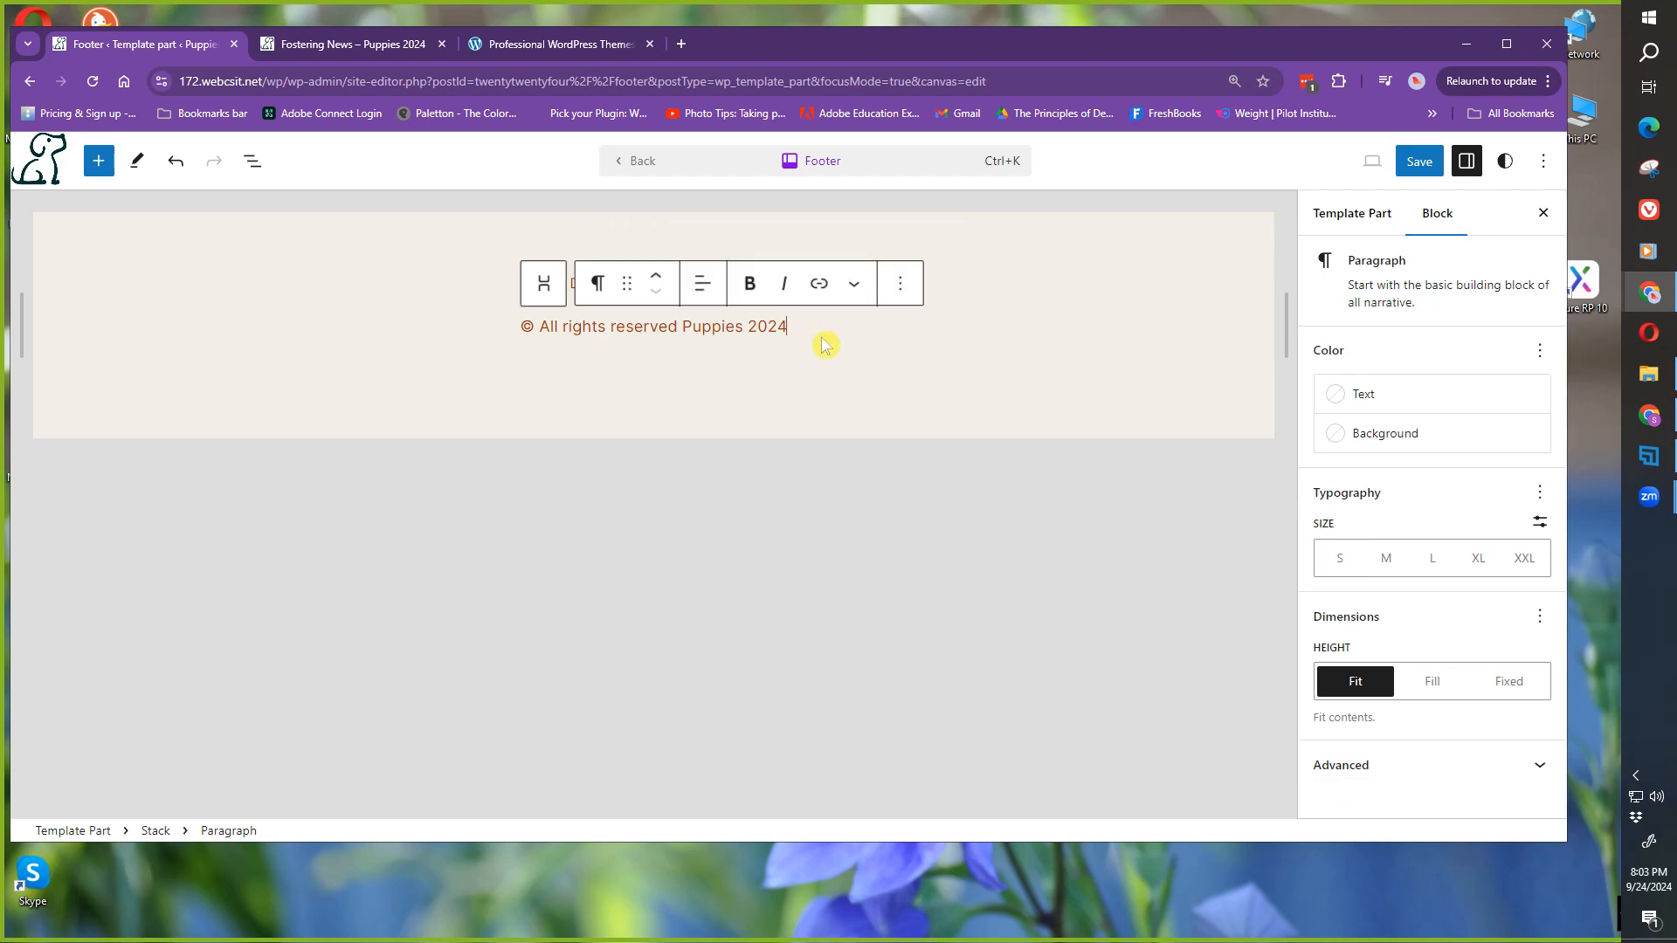
pyautogui.click(100, 161)
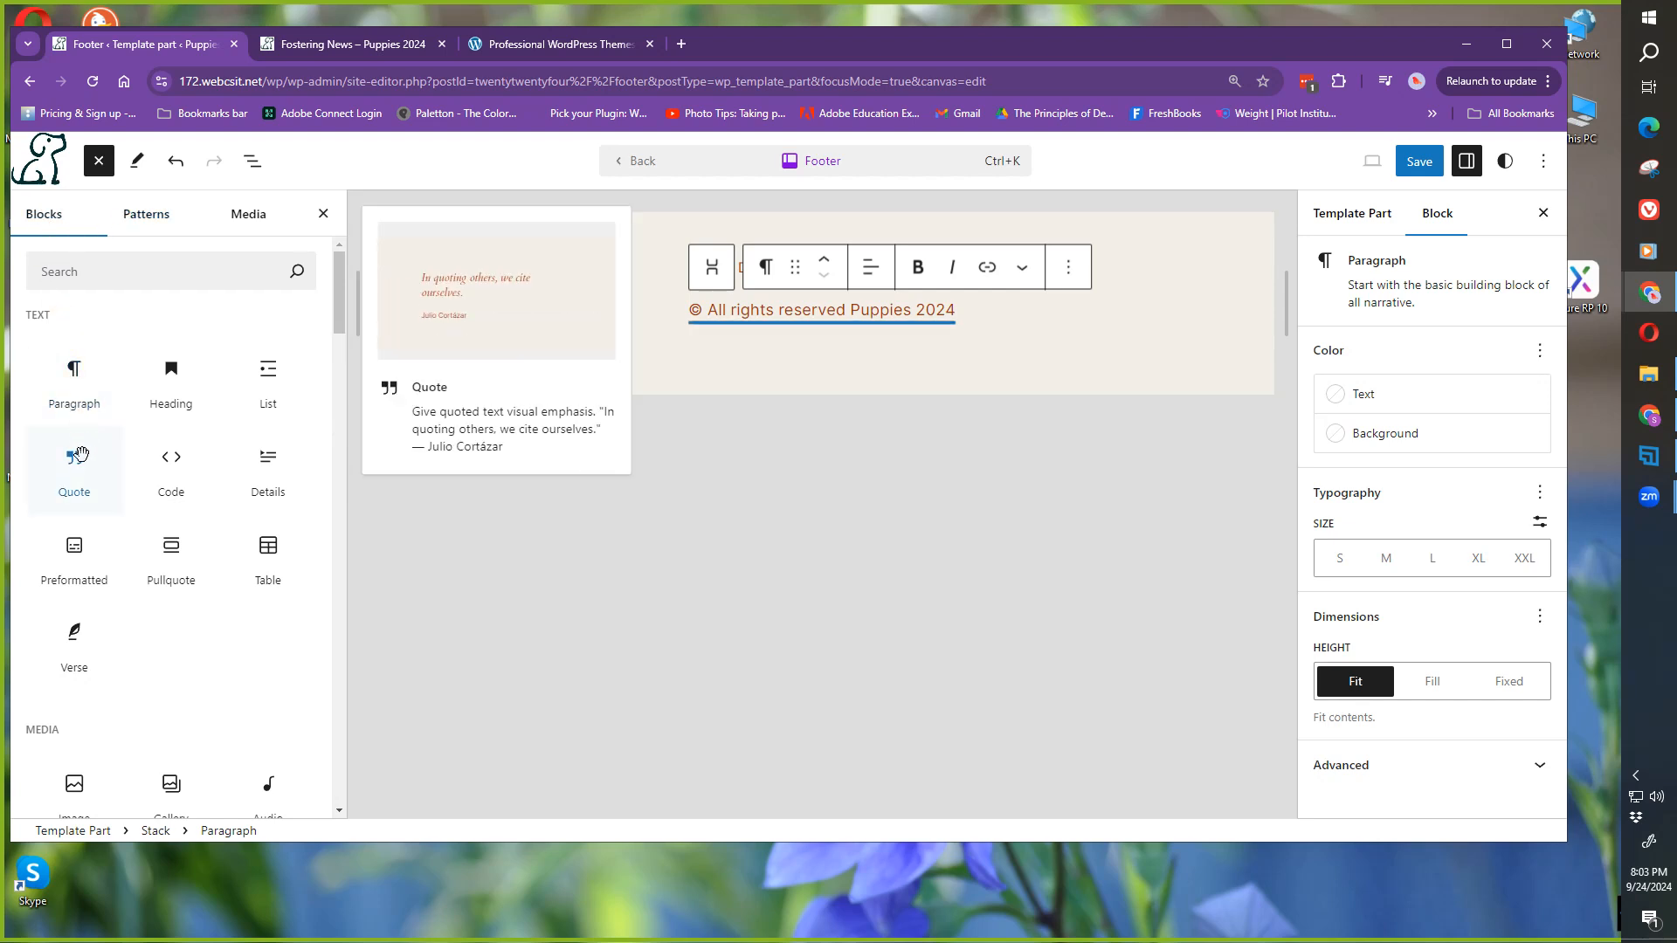
# Insert a Navigation block into the footer, found by searching 'na'.
pyautogui.moveTo(73, 443)
pyautogui.scroll(-3, 77, 454)
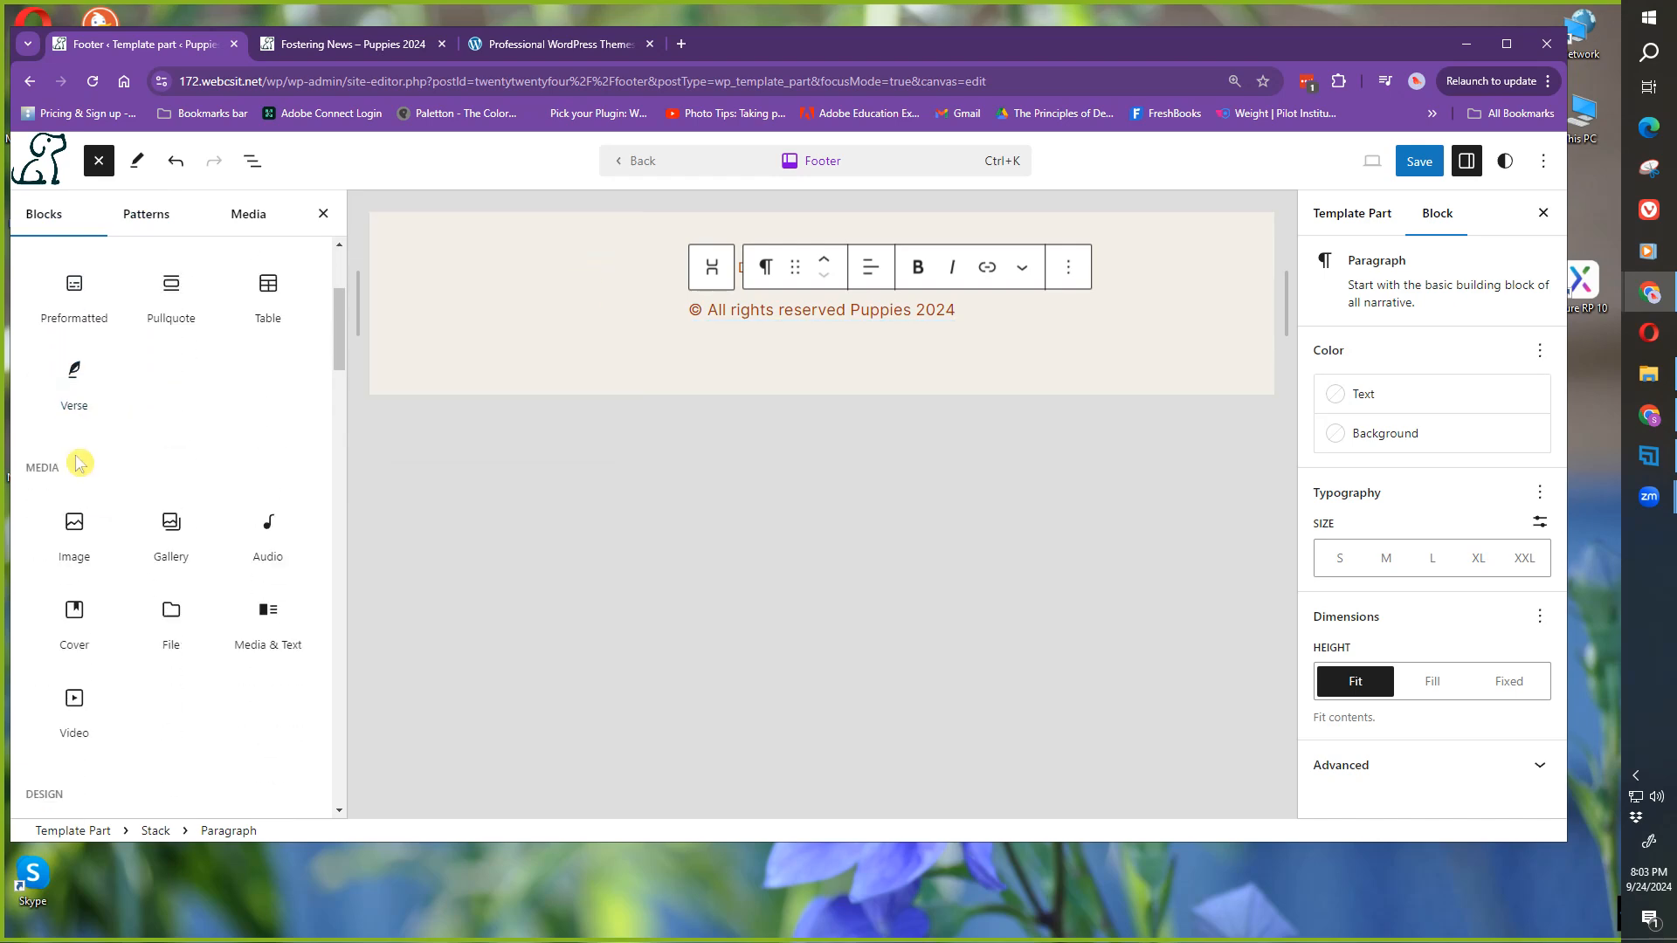
pyautogui.scroll(3, 77, 437)
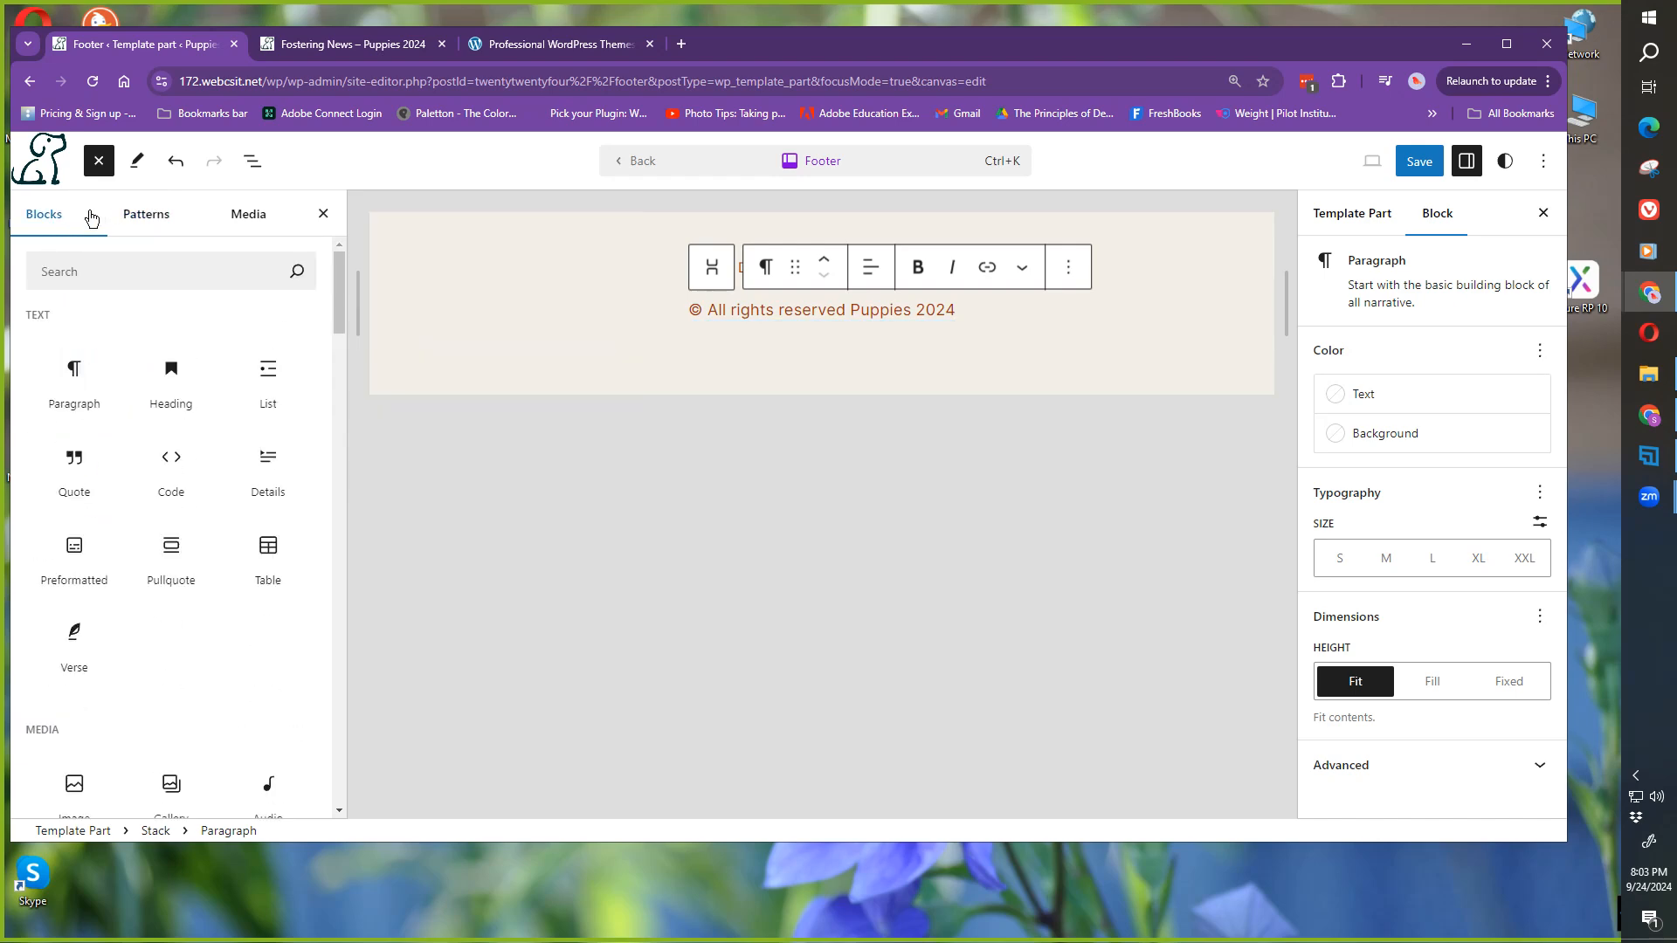
pyautogui.click(83, 277)
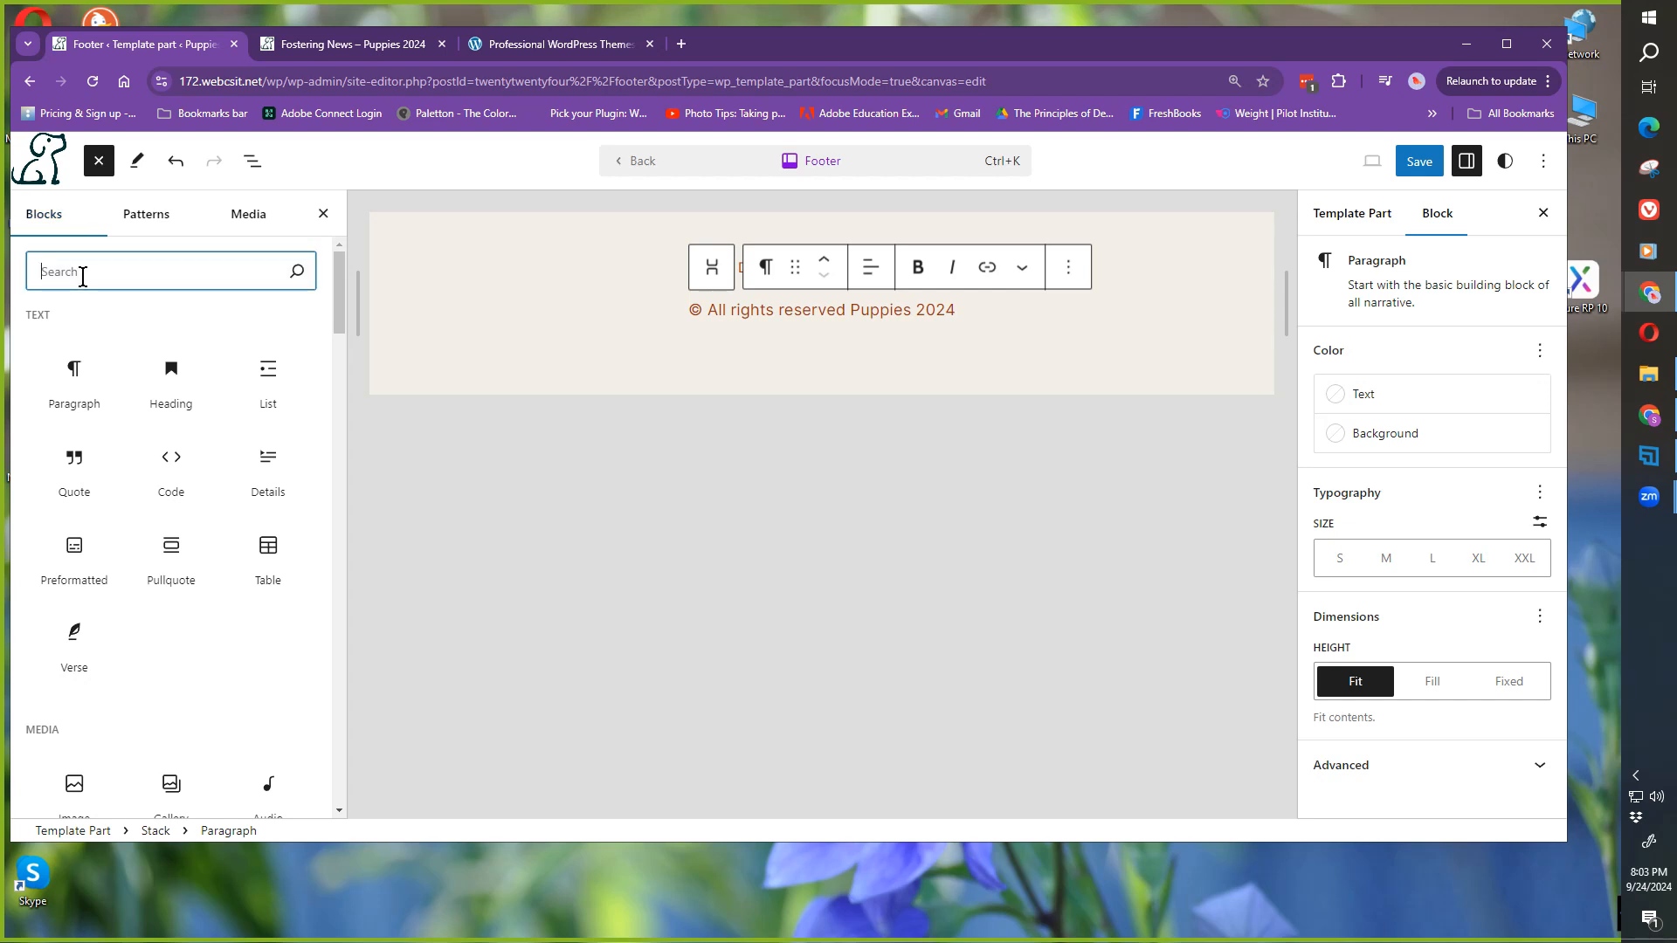
pyautogui.write('na')
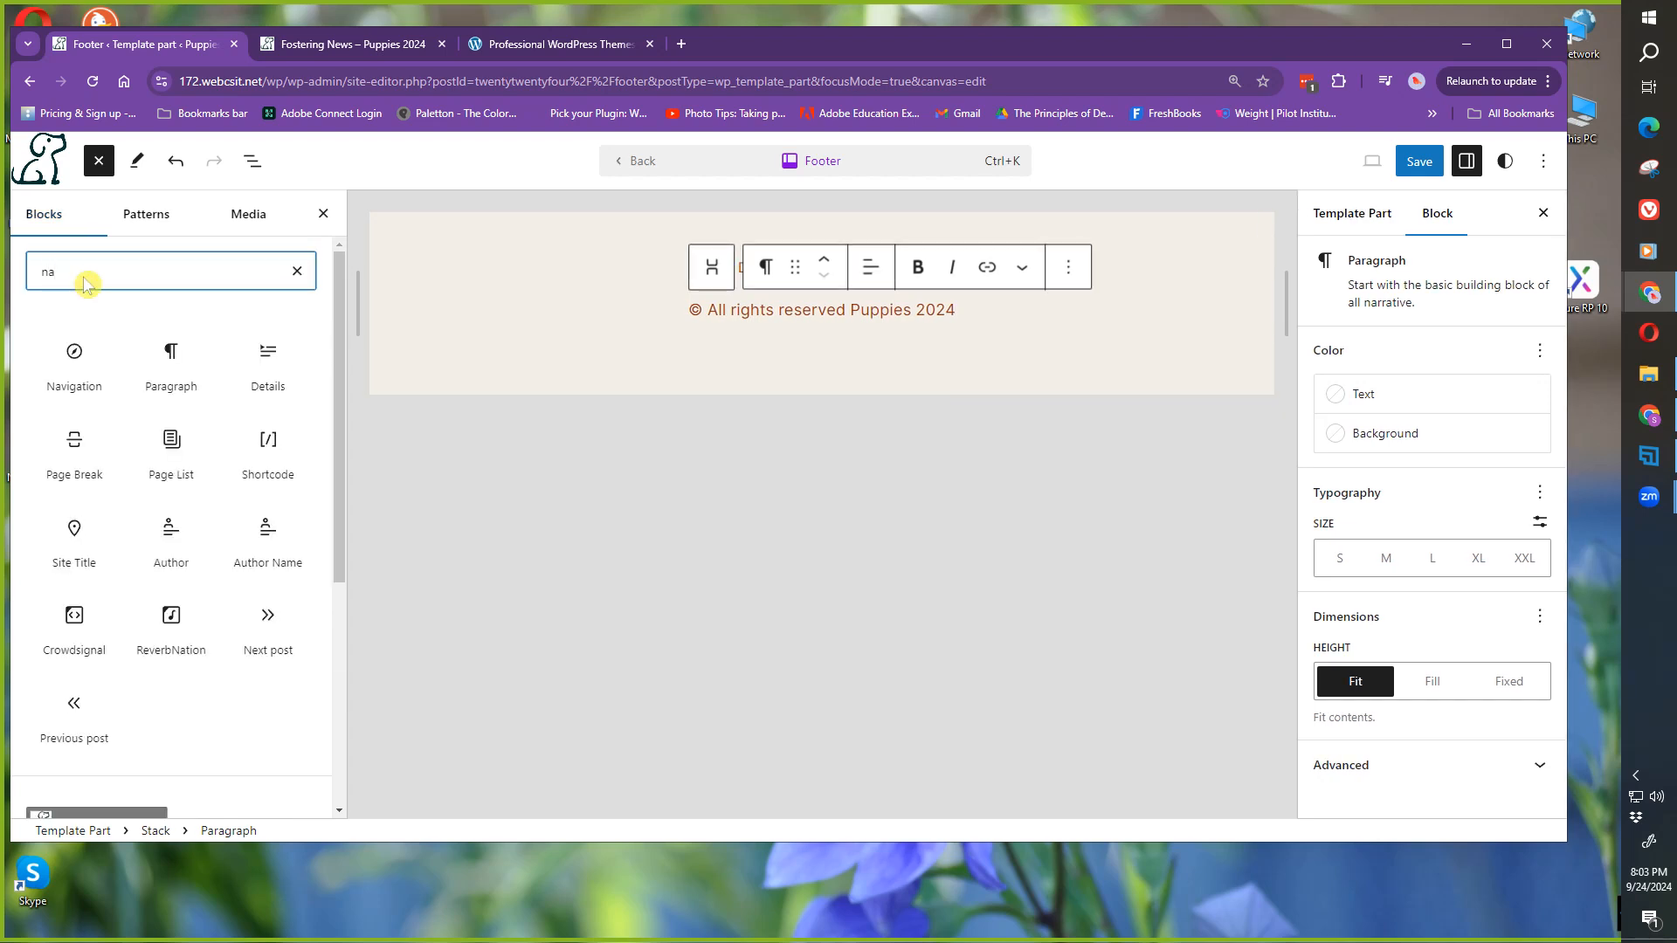
pyautogui.click(75, 352)
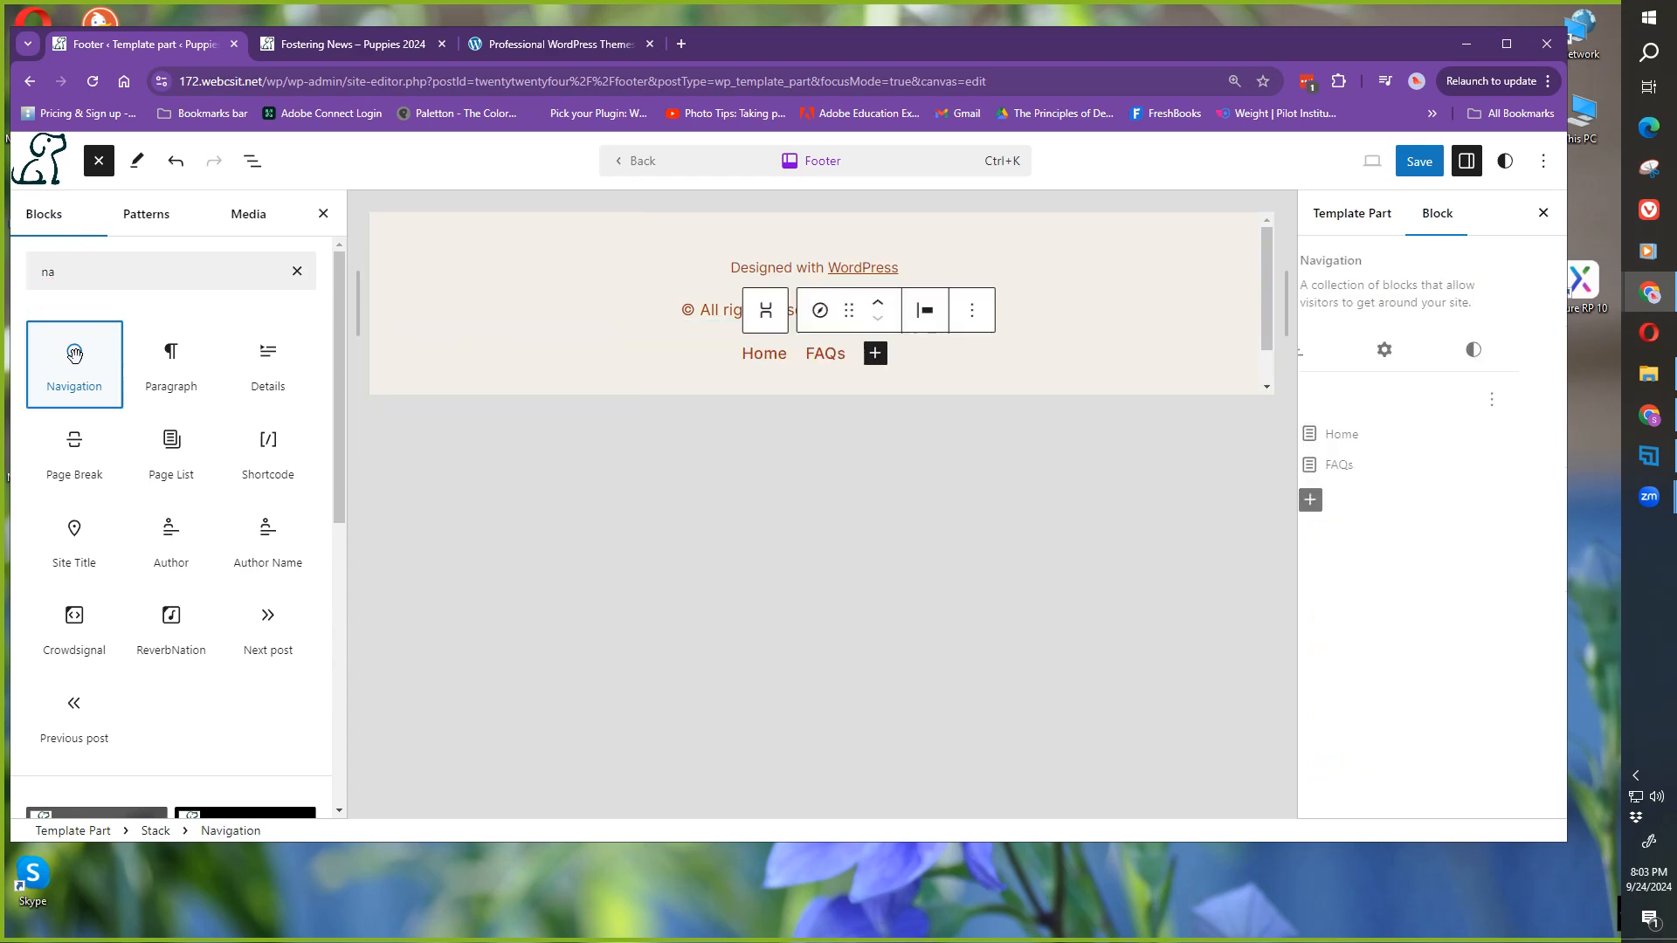
pyautogui.click(883, 356)
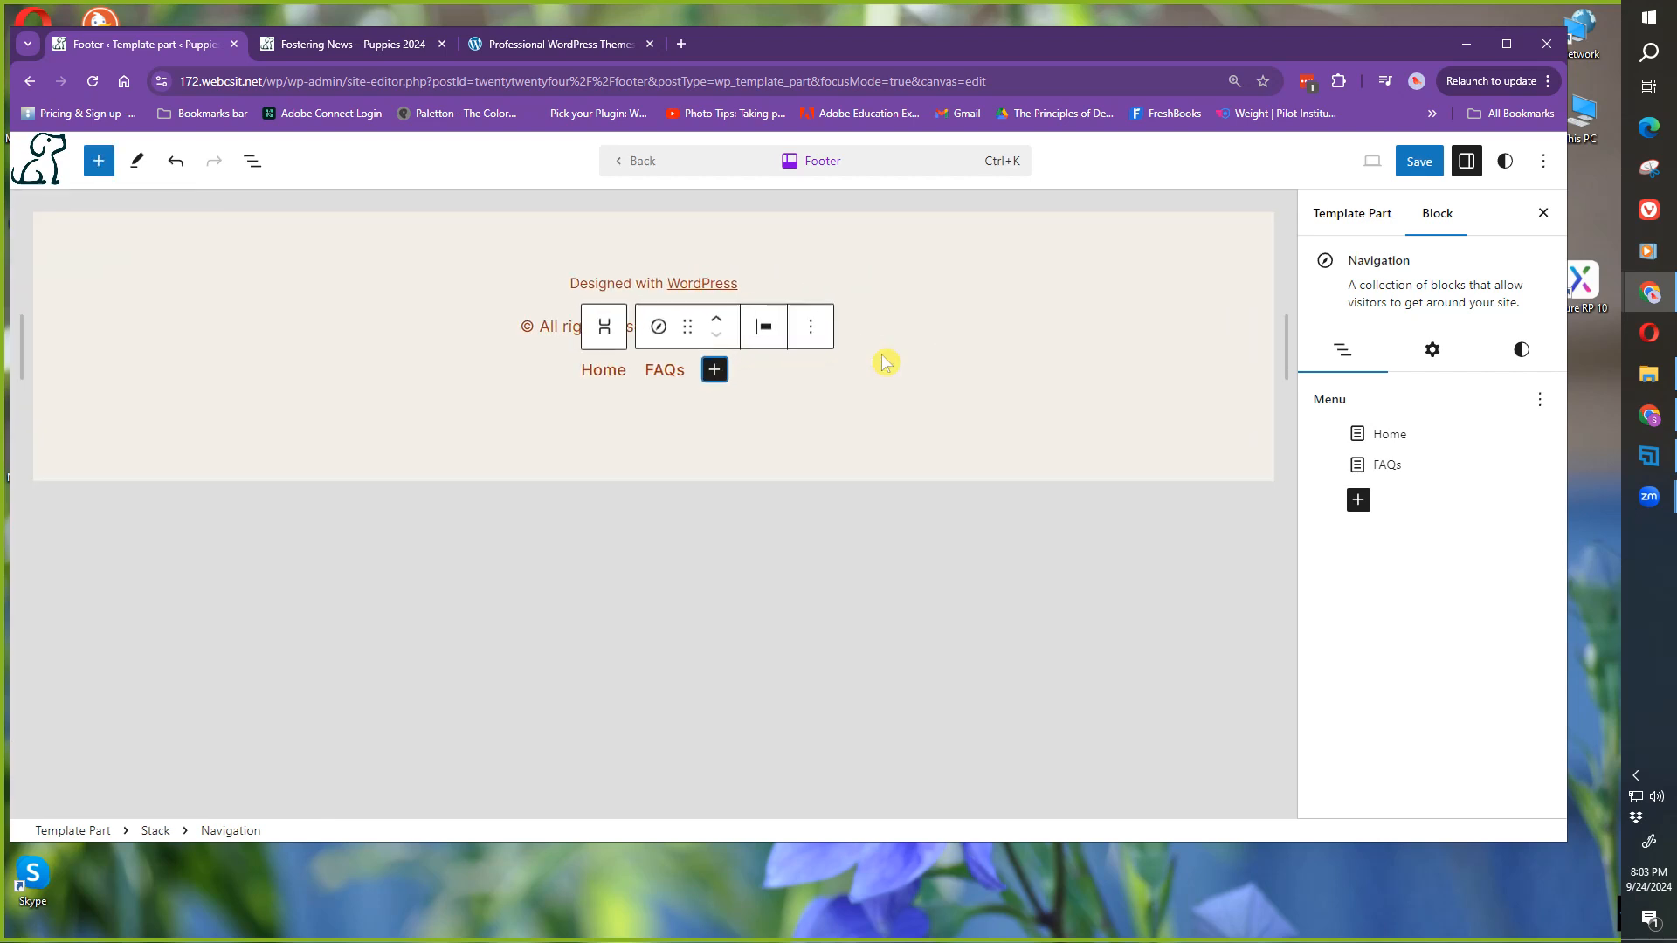
# Add new draft-page links 'terms of service' and 'Privacy Policy' to the footer menu.
pyautogui.click(714, 371)
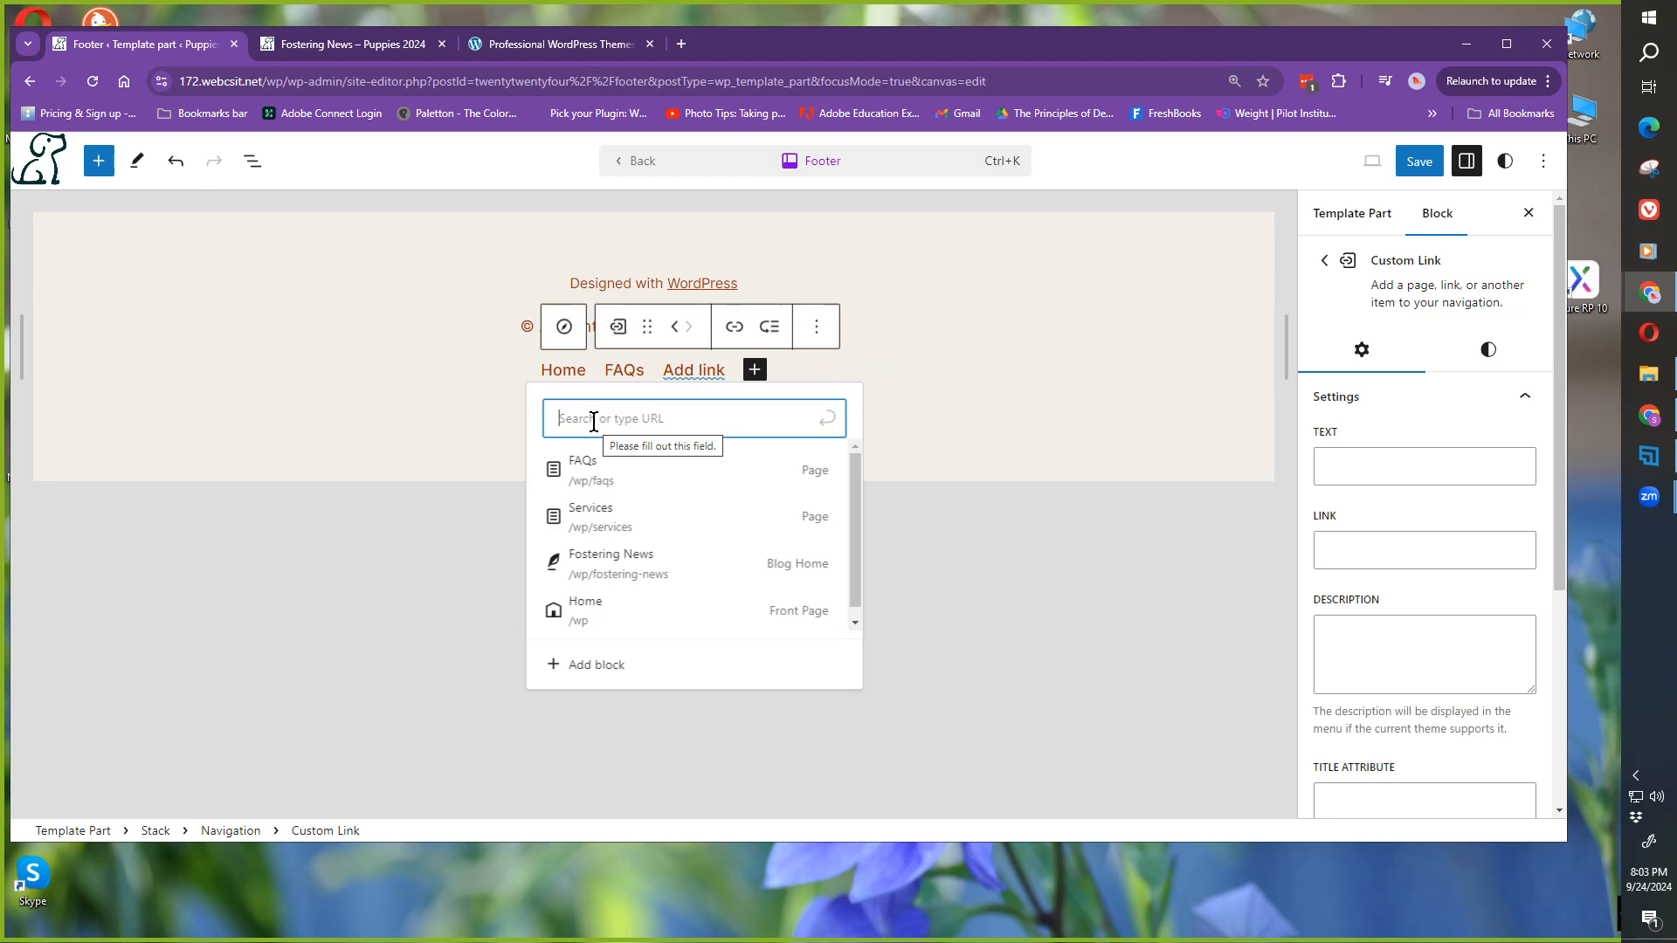
pyautogui.write('te')
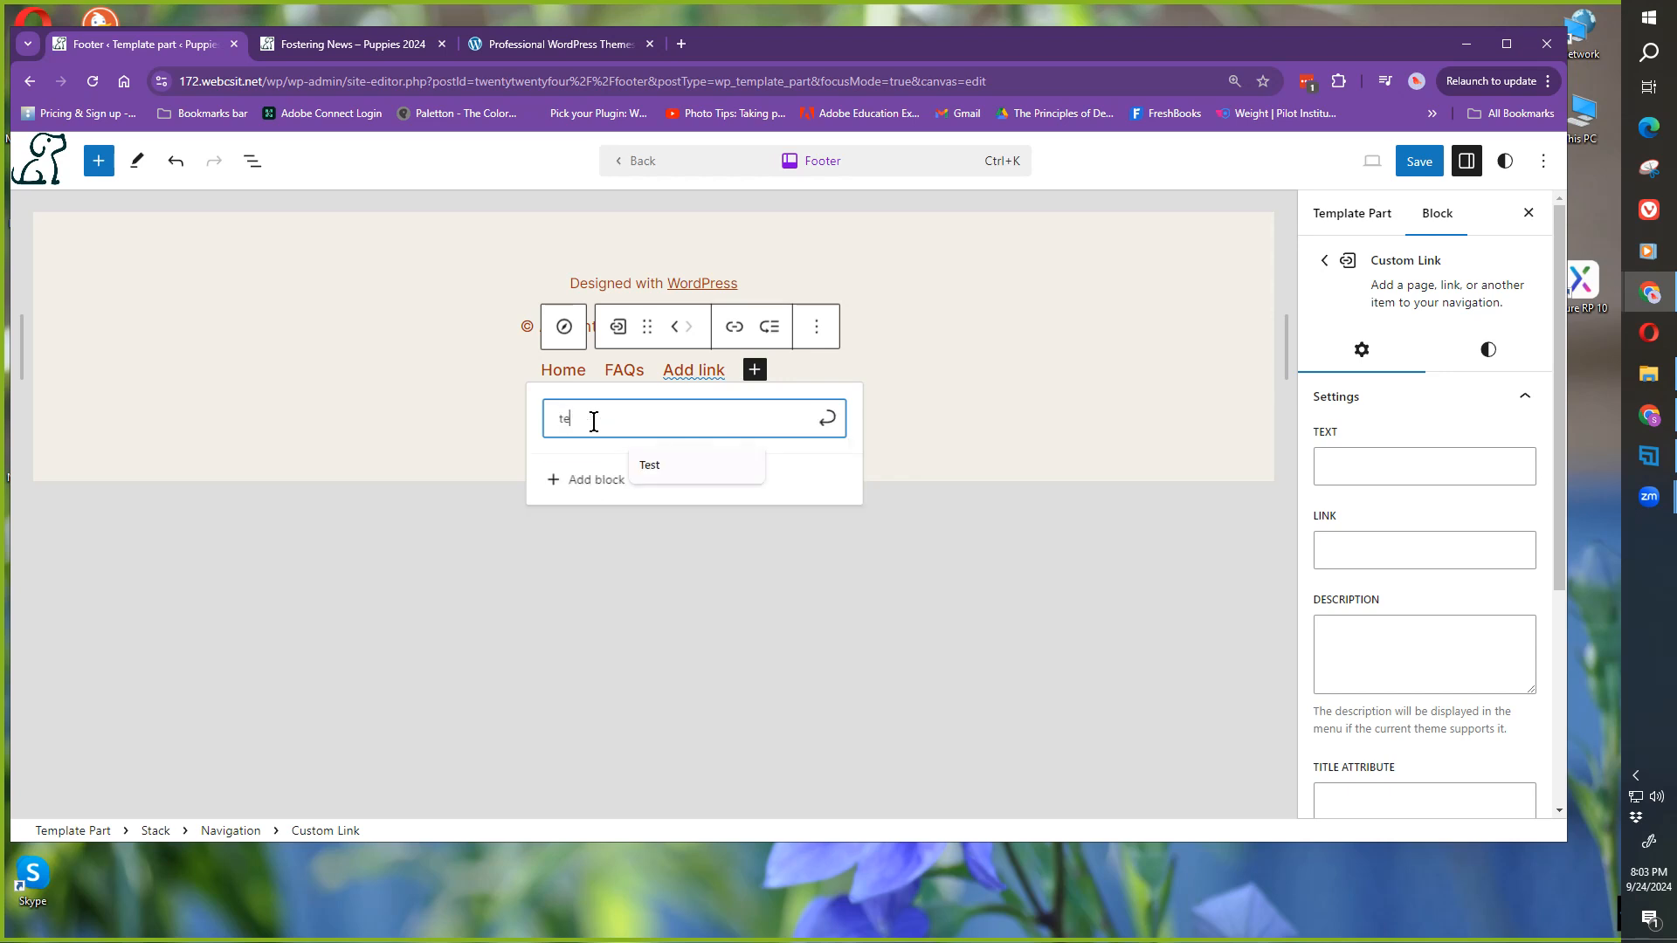
pyautogui.write('rms of service')
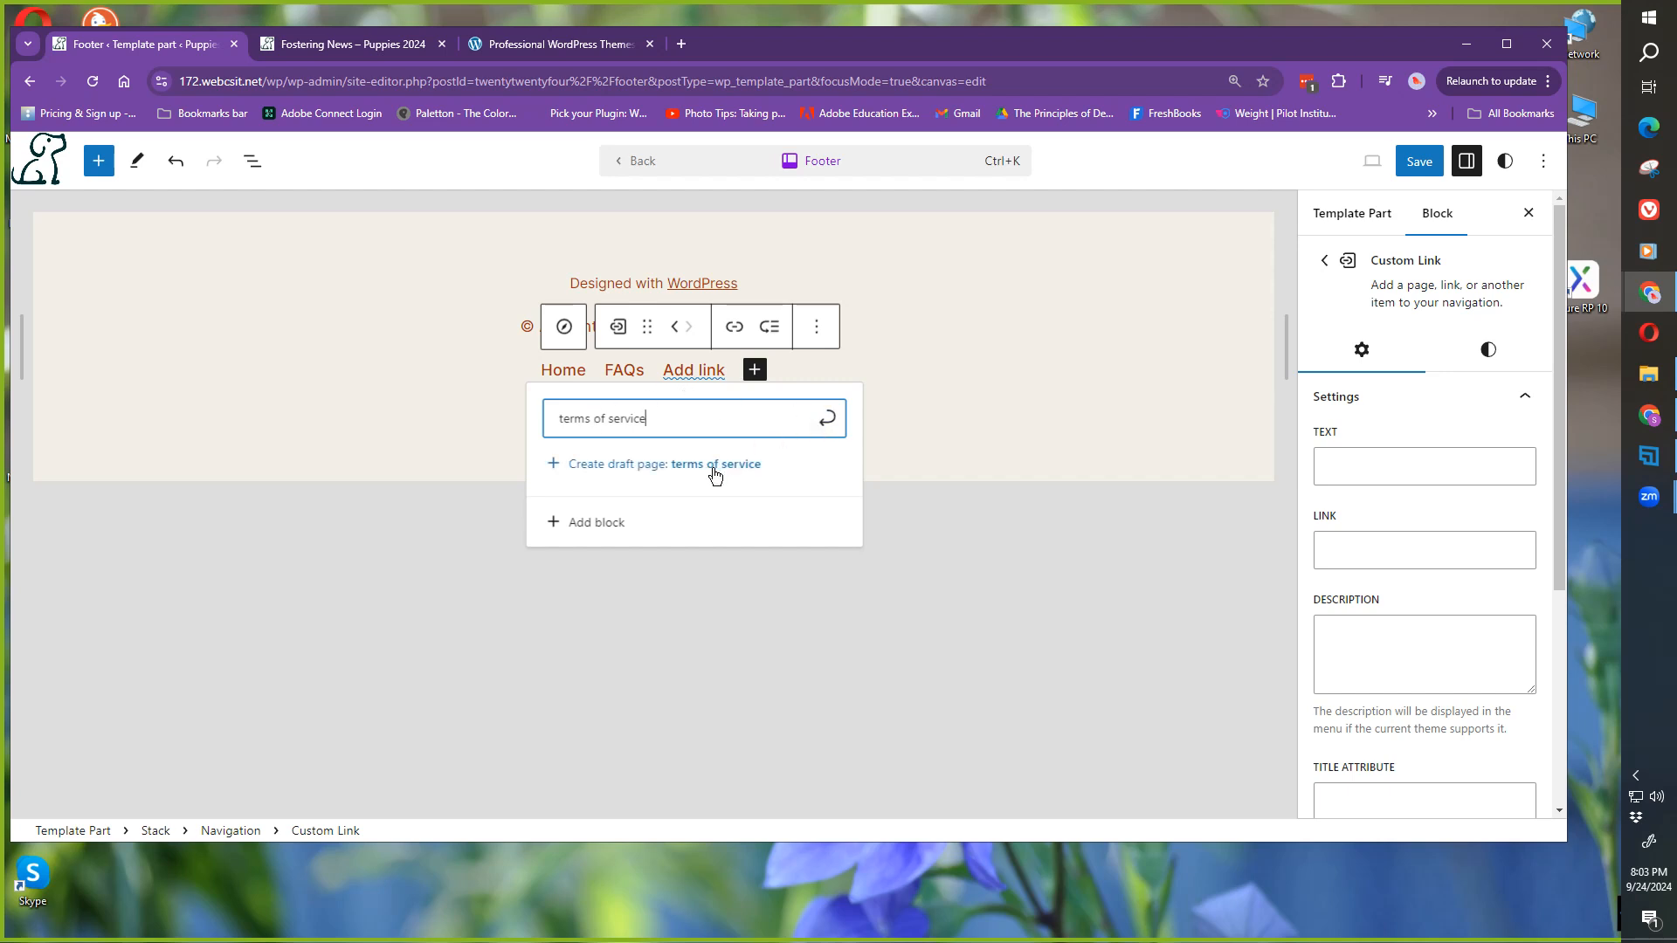
pyautogui.click(715, 474)
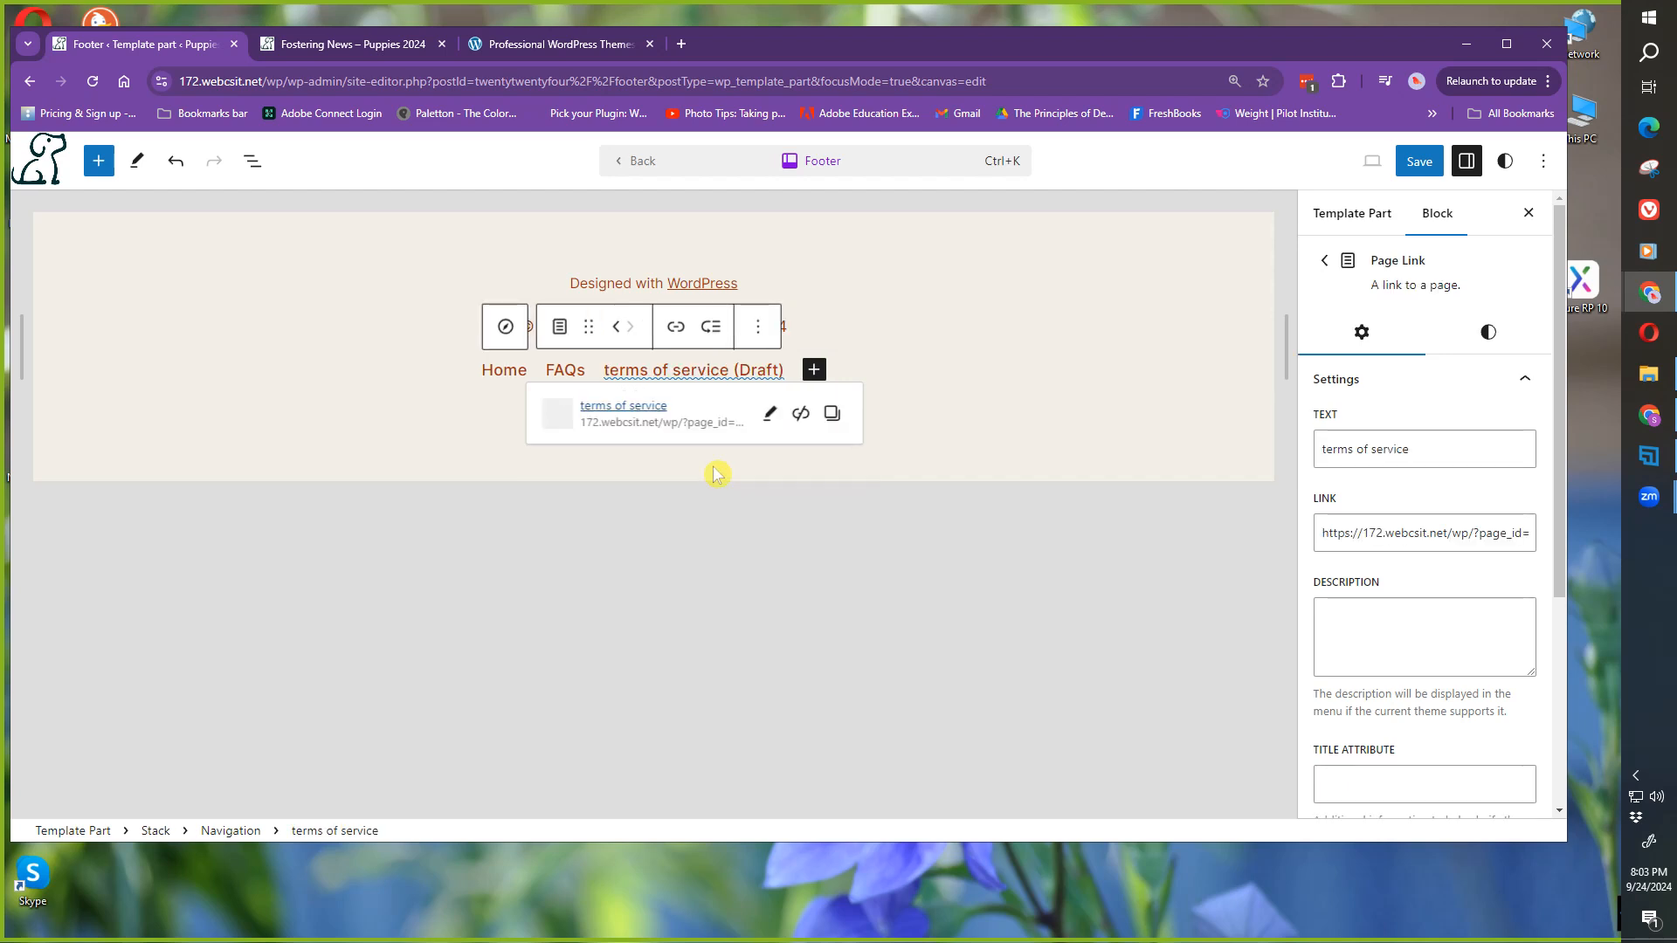
pyautogui.click(814, 372)
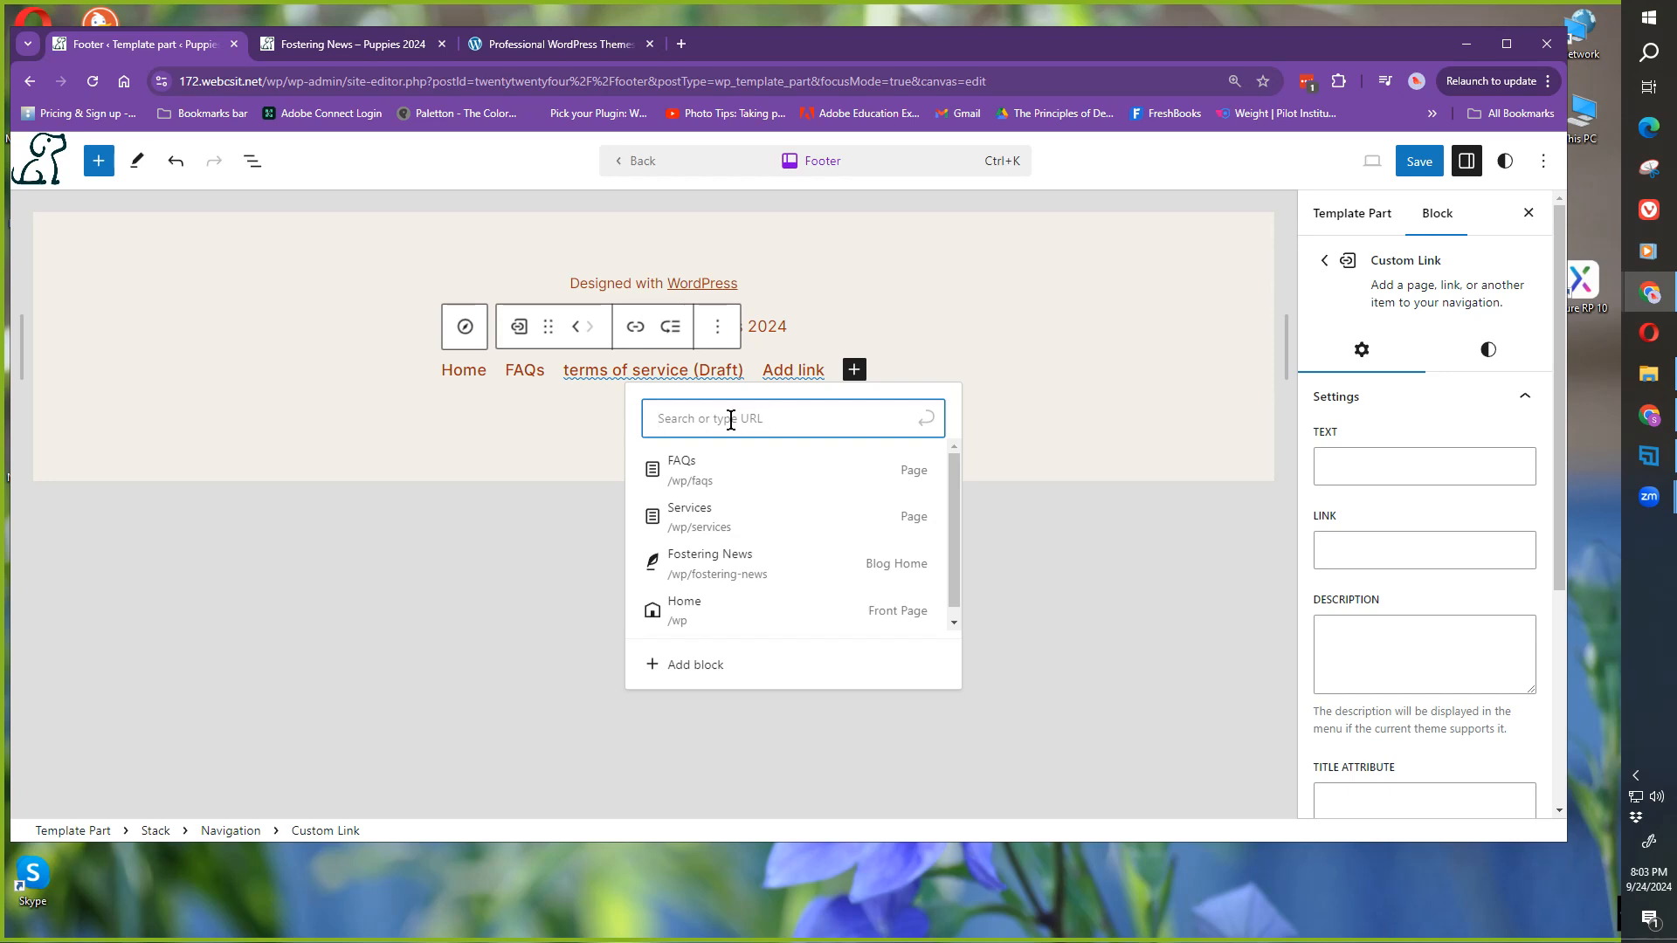
pyautogui.write('Priva')
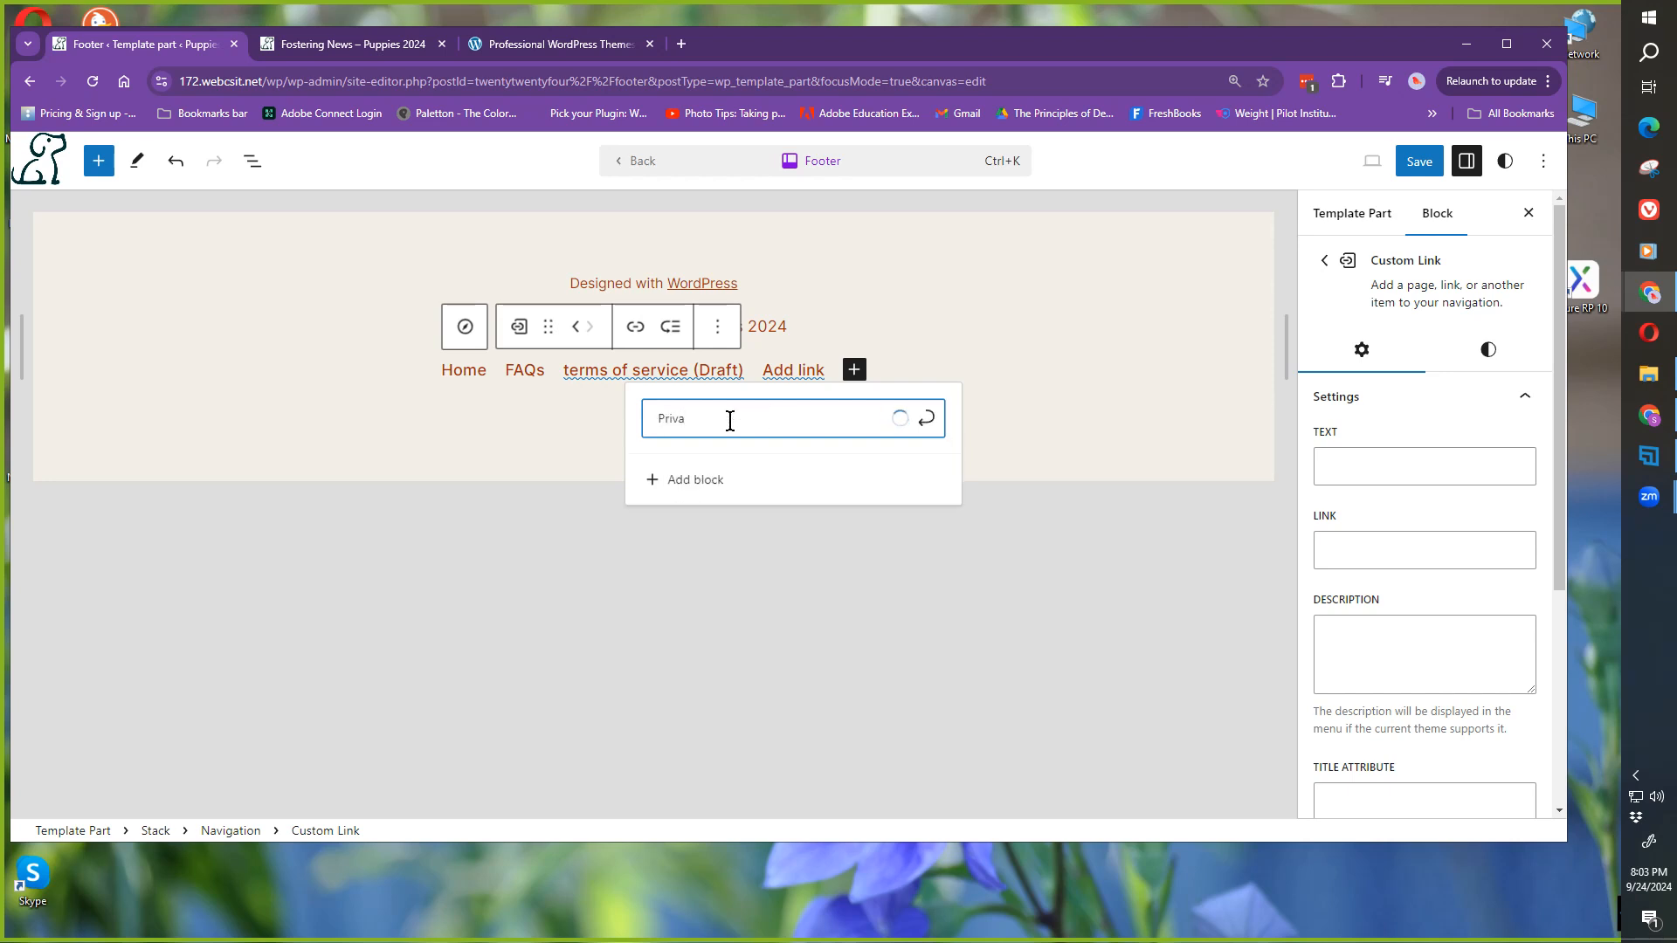
pyautogui.write('cy')
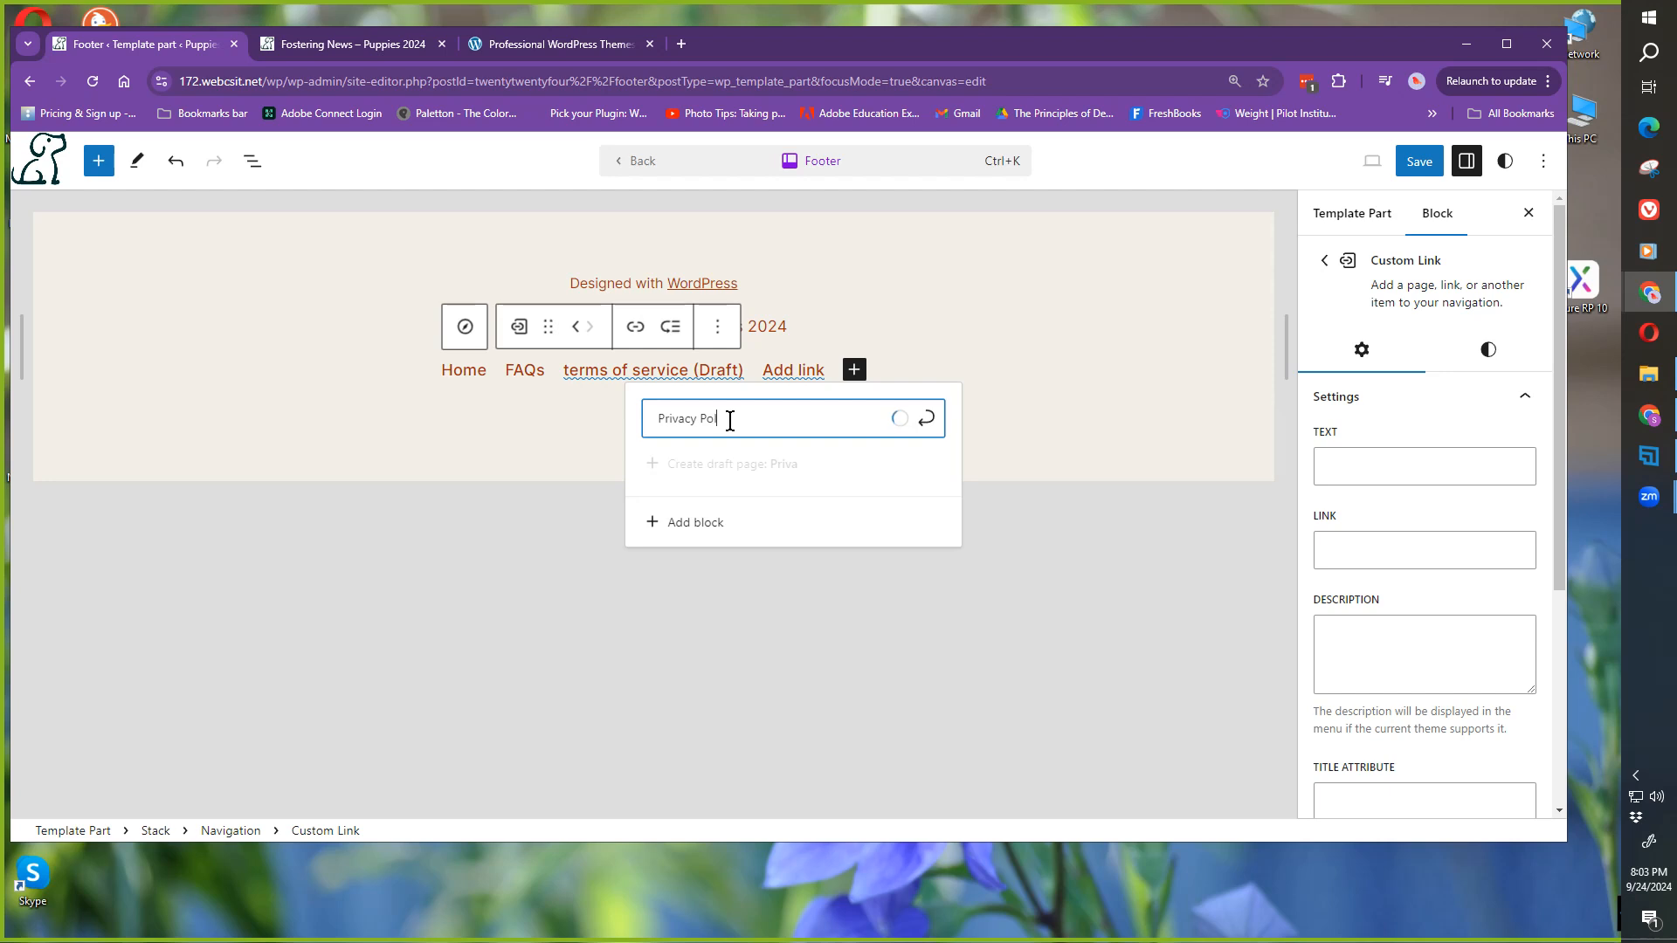
pyautogui.write(' Policy')
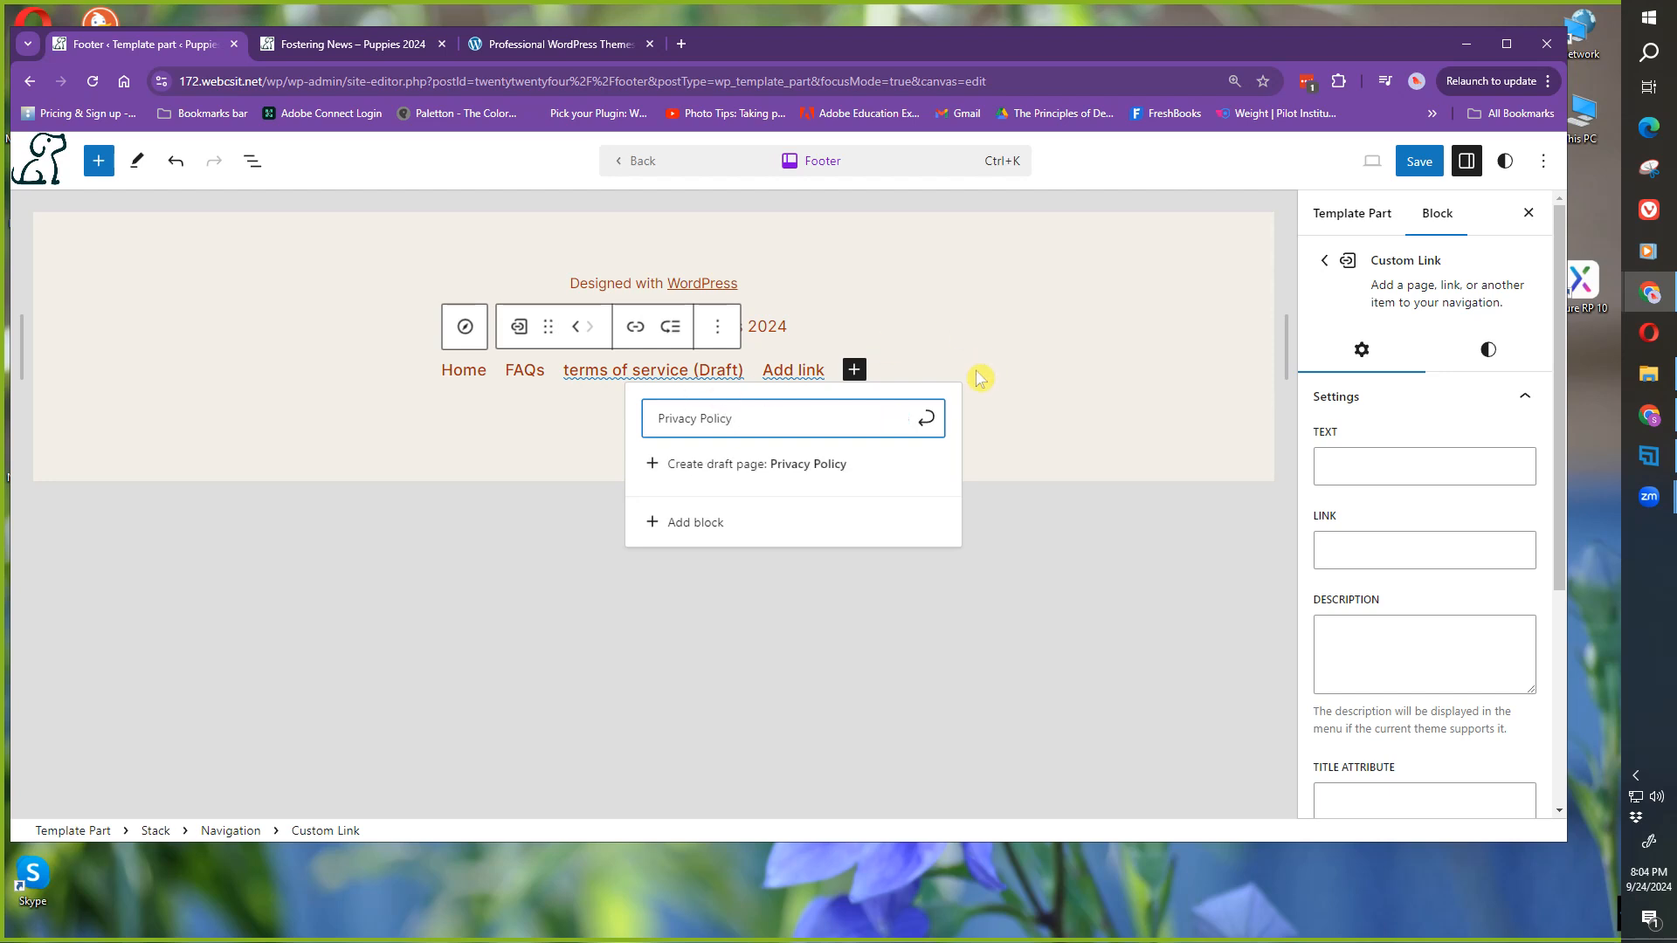
pyautogui.click(745, 465)
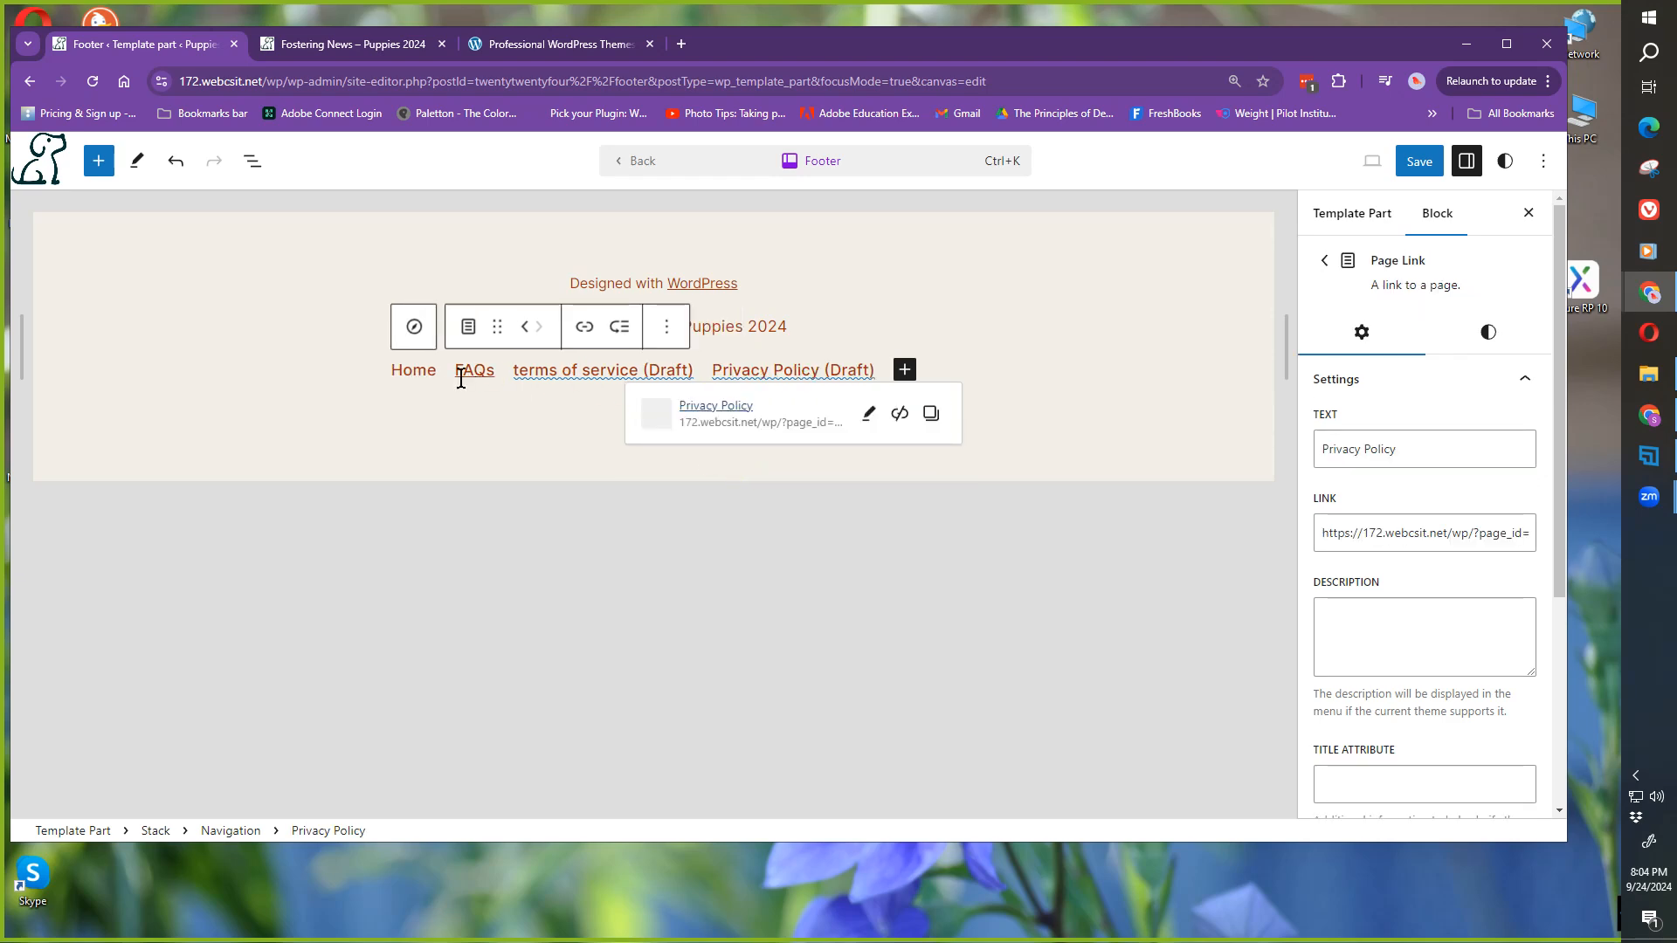
# Delete the FAQs and Home links from the footer menu.
pyautogui.click(499, 371)
pyautogui.click(495, 369)
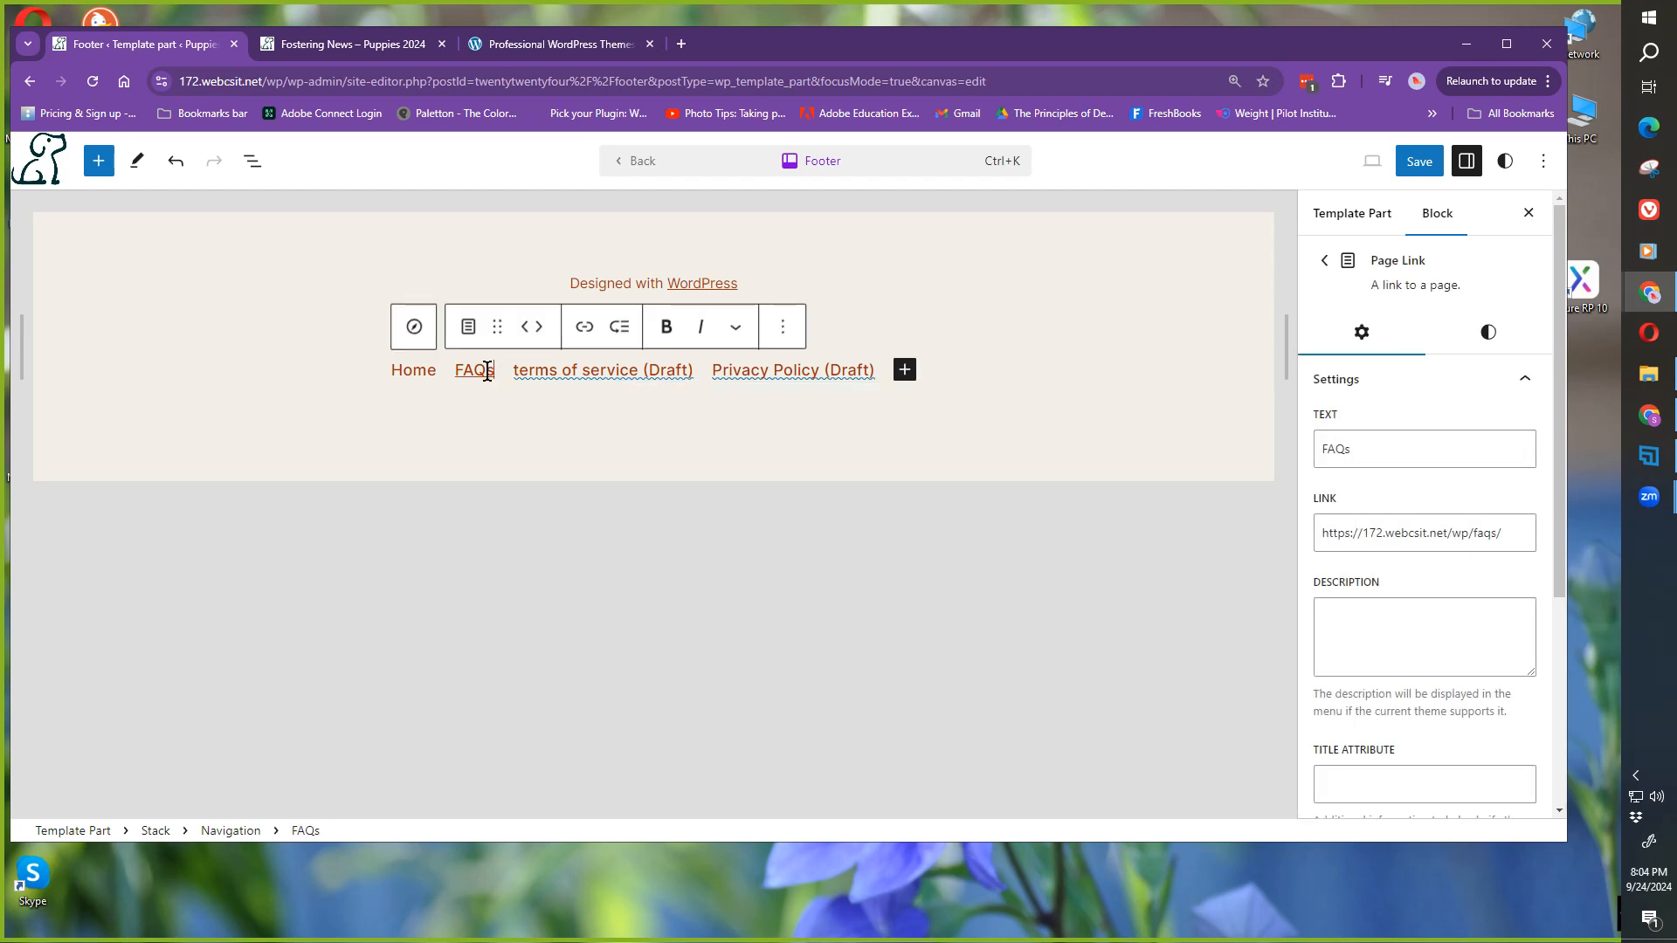
pyautogui.doubleClick(494, 370)
pyautogui.click(784, 330)
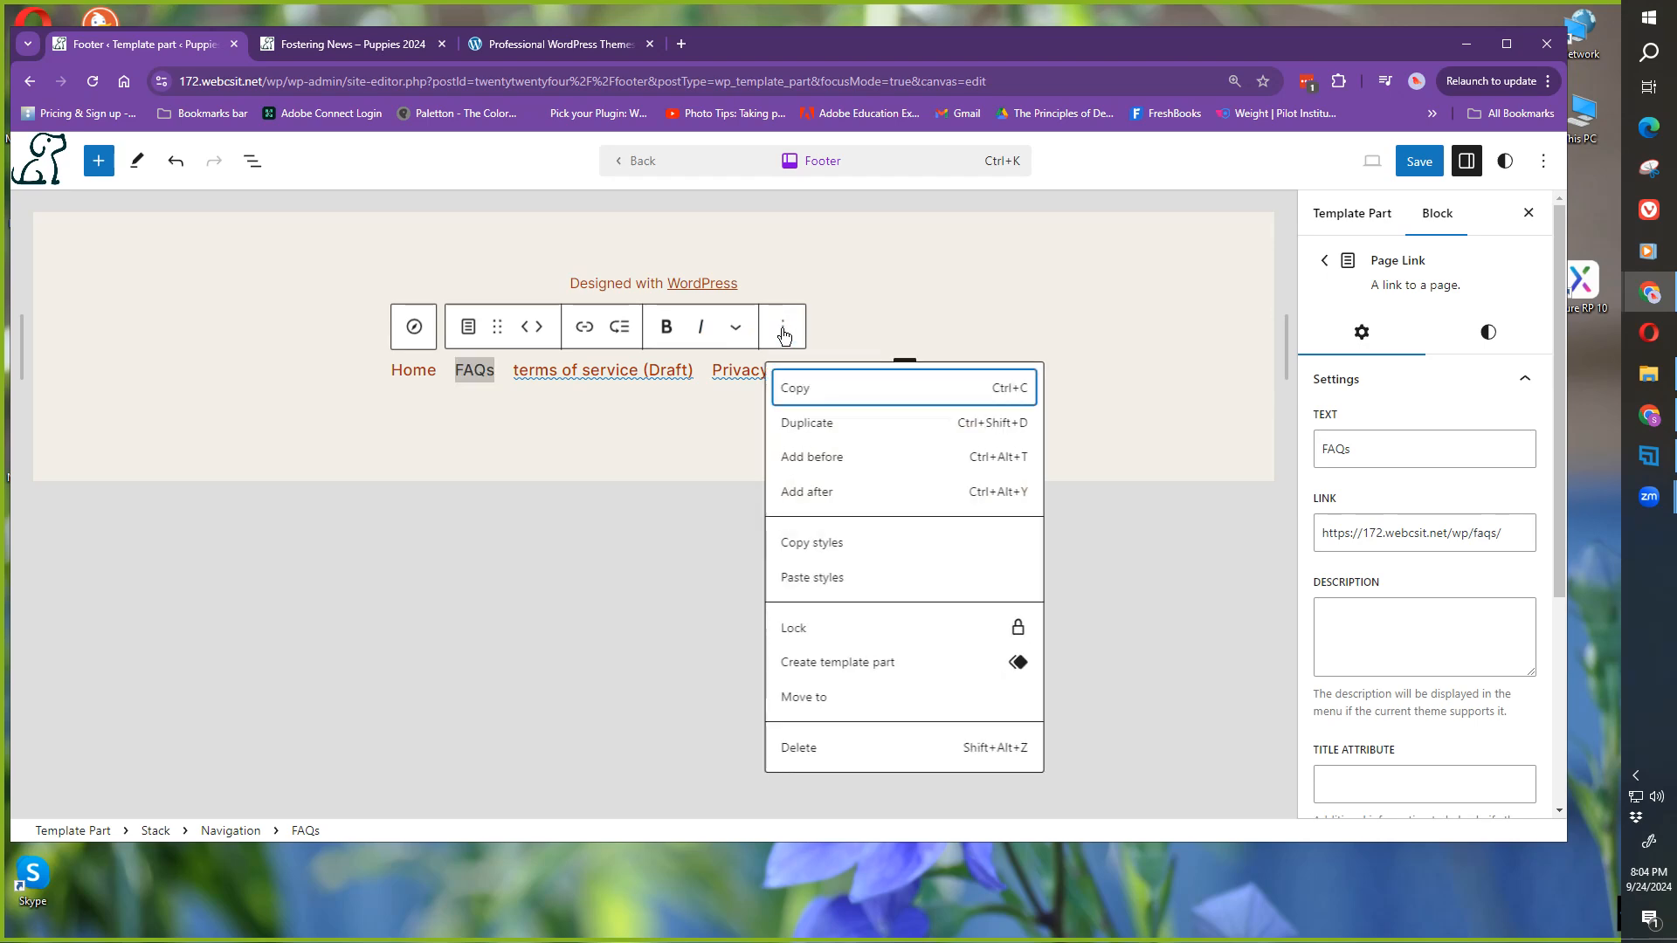
pyautogui.click(797, 749)
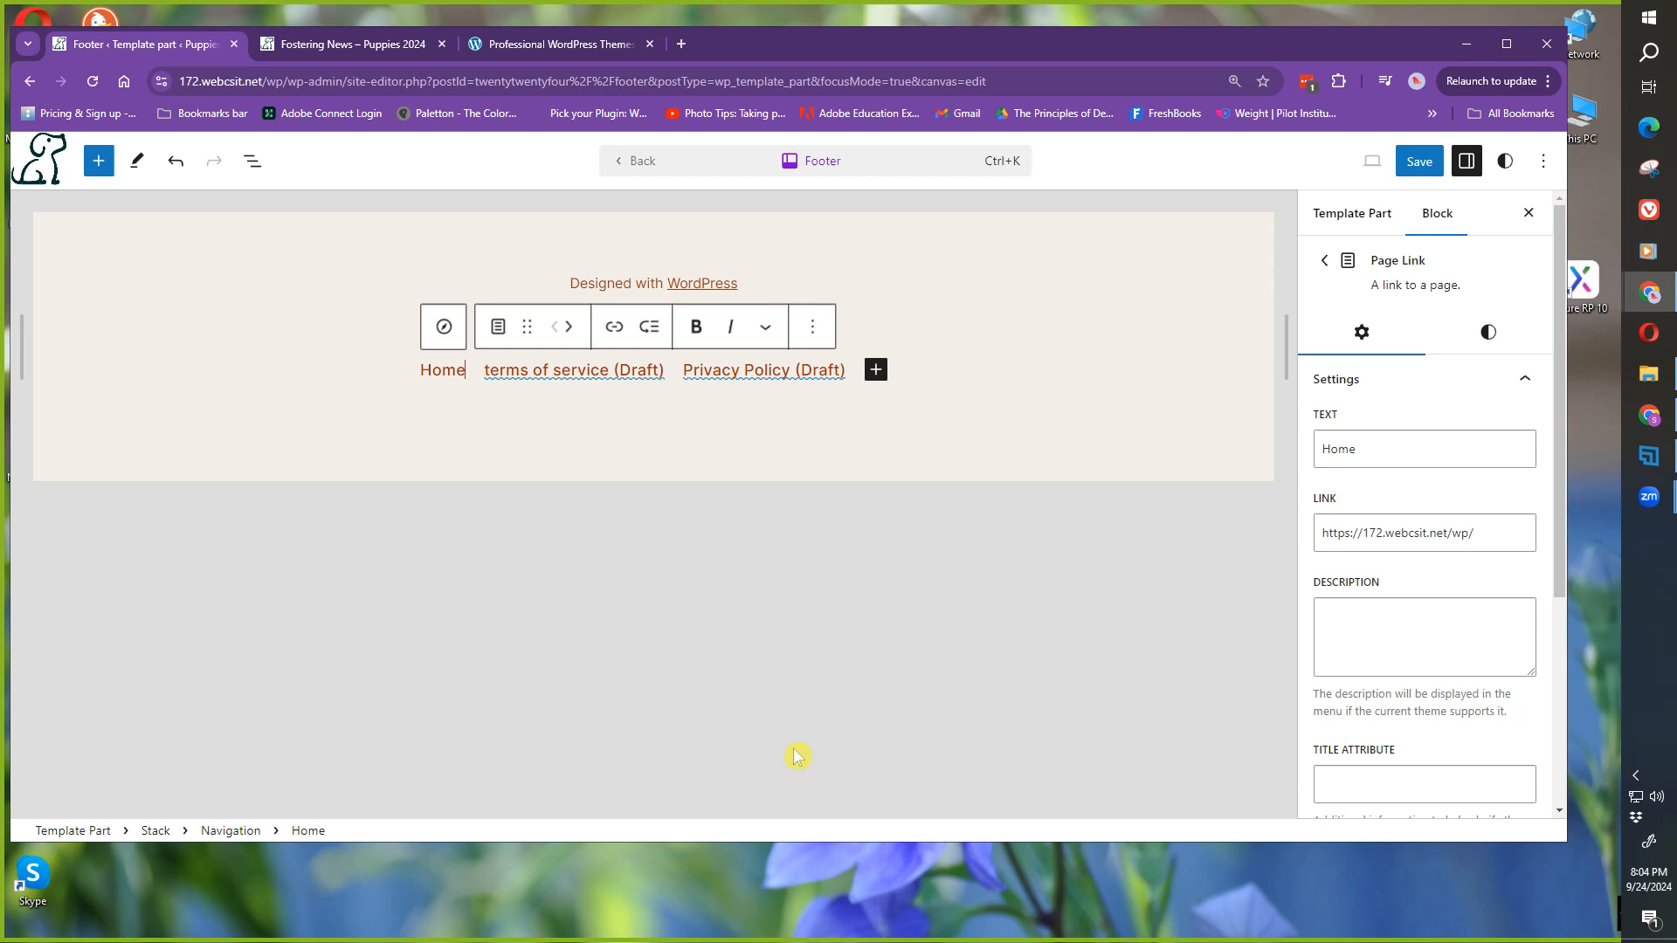
pyautogui.doubleClick(464, 369)
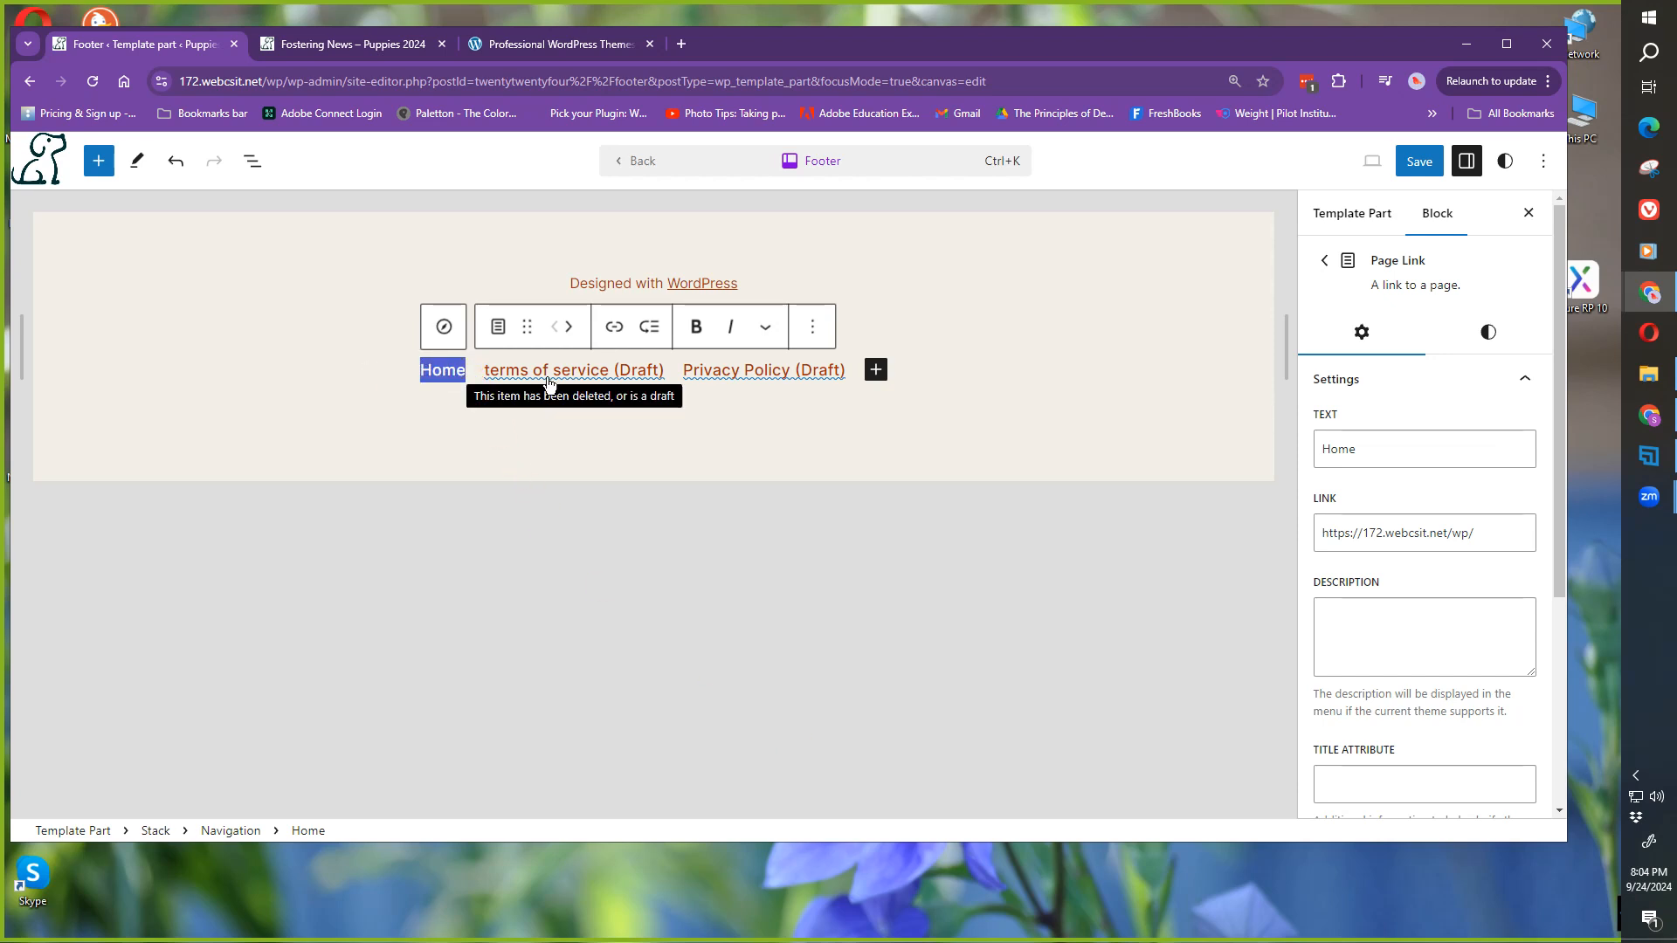
pyautogui.click(812, 327)
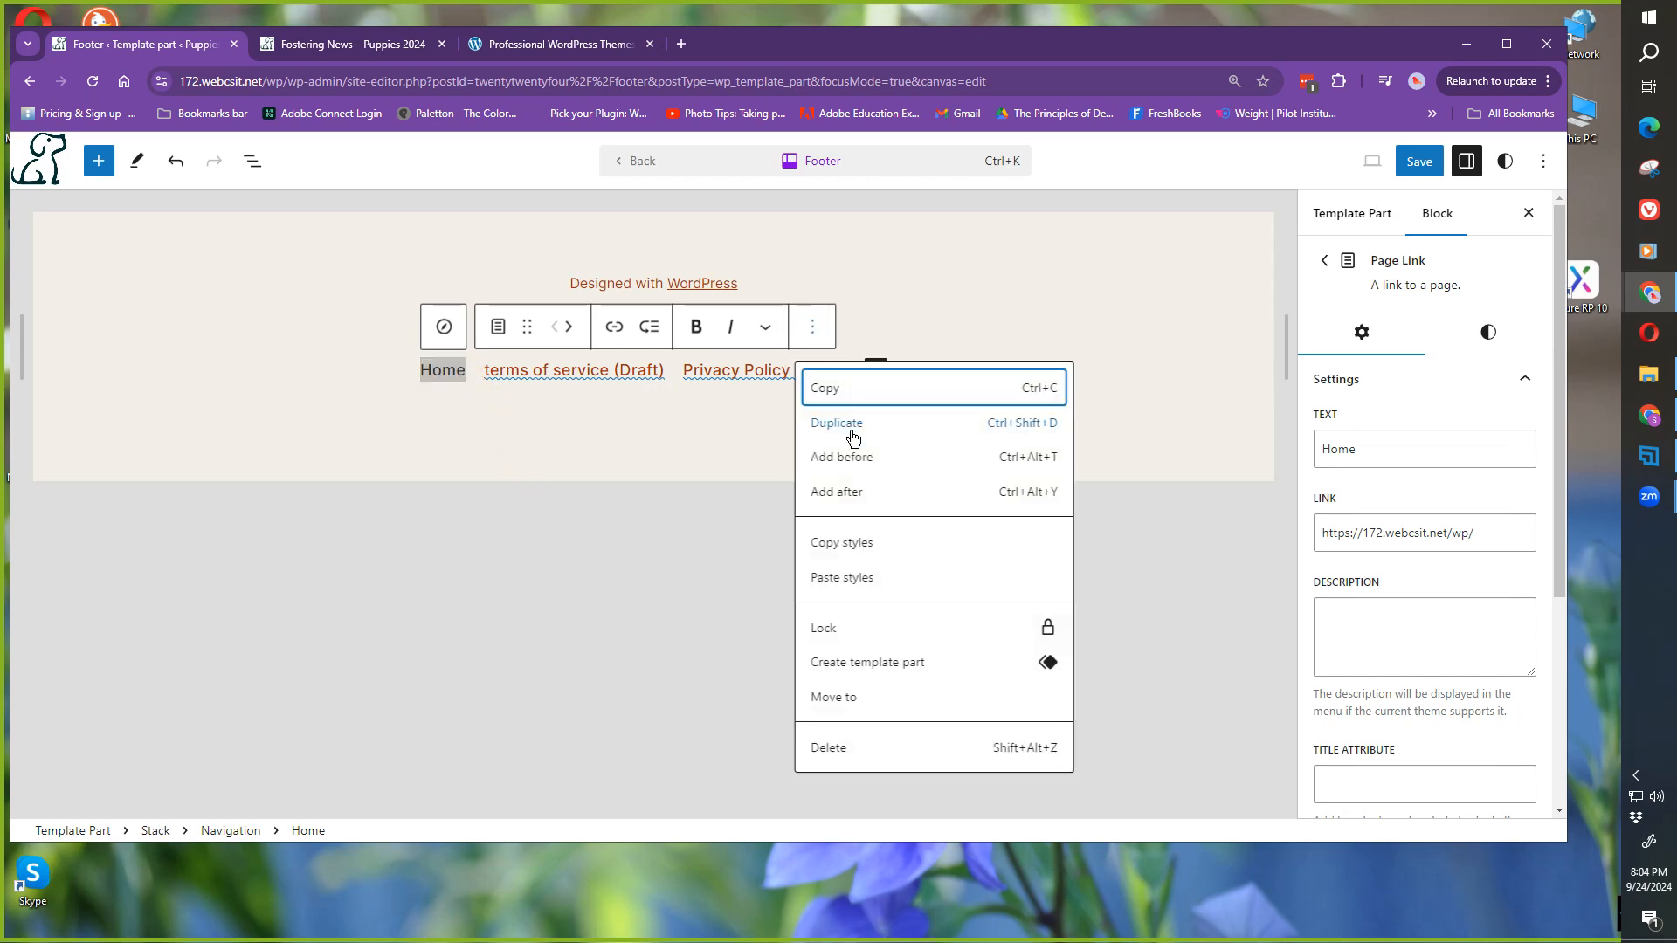
pyautogui.click(837, 748)
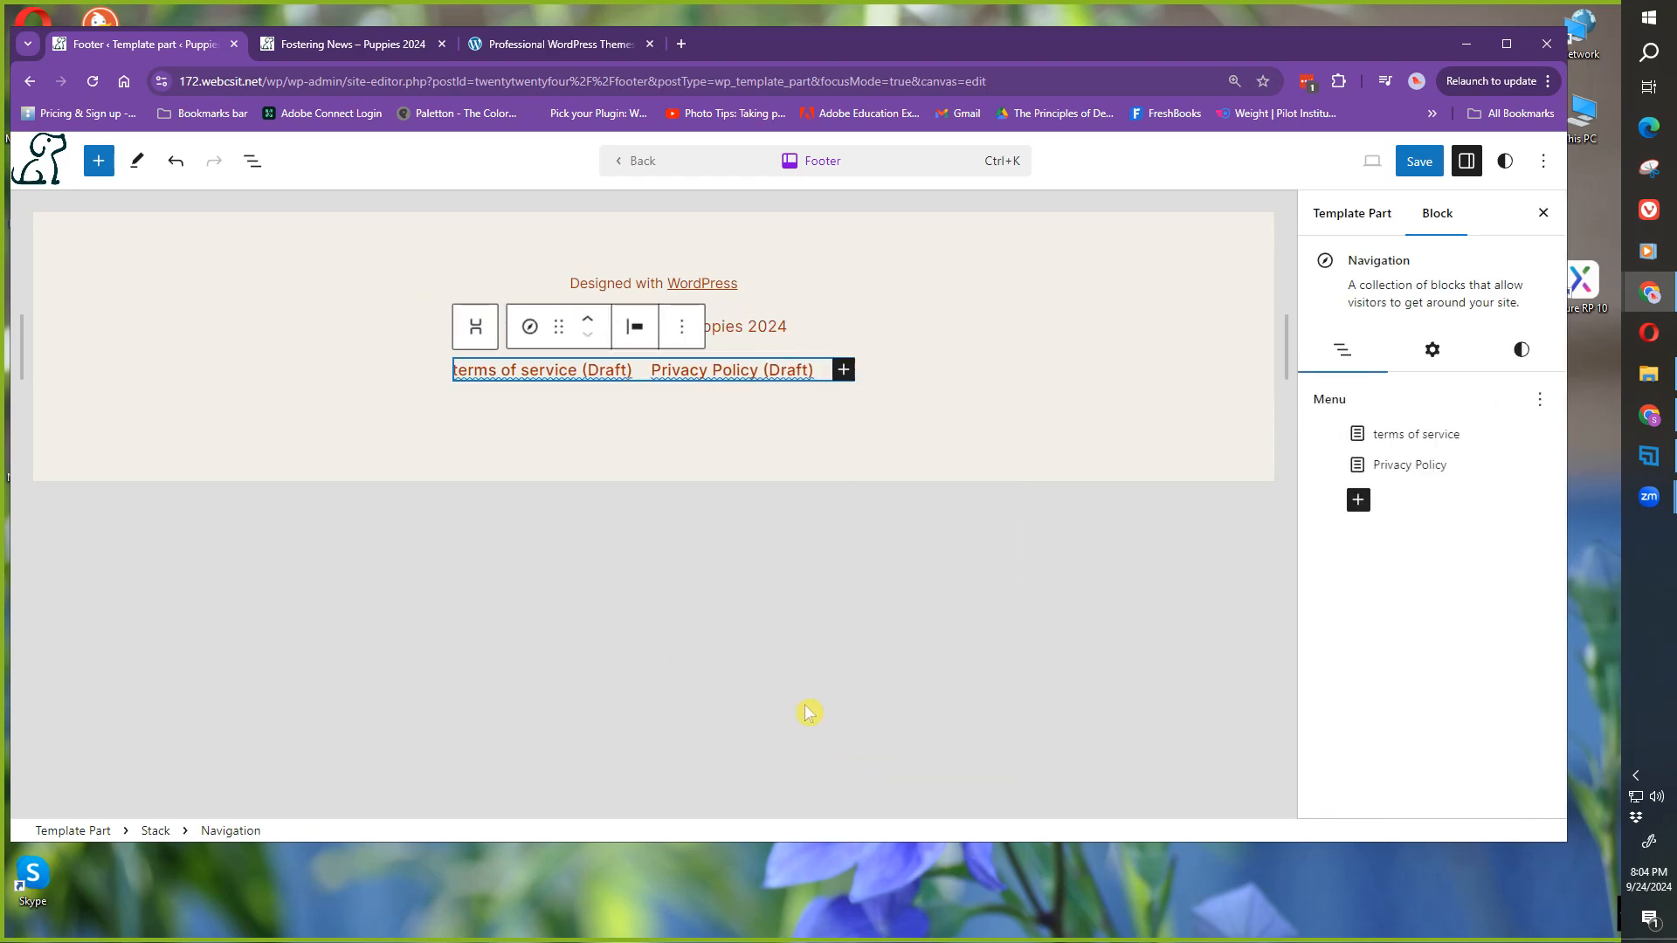
# Rename the 'terms of service' link to 'Terms of Service' and save it.
pyautogui.click(465, 371)
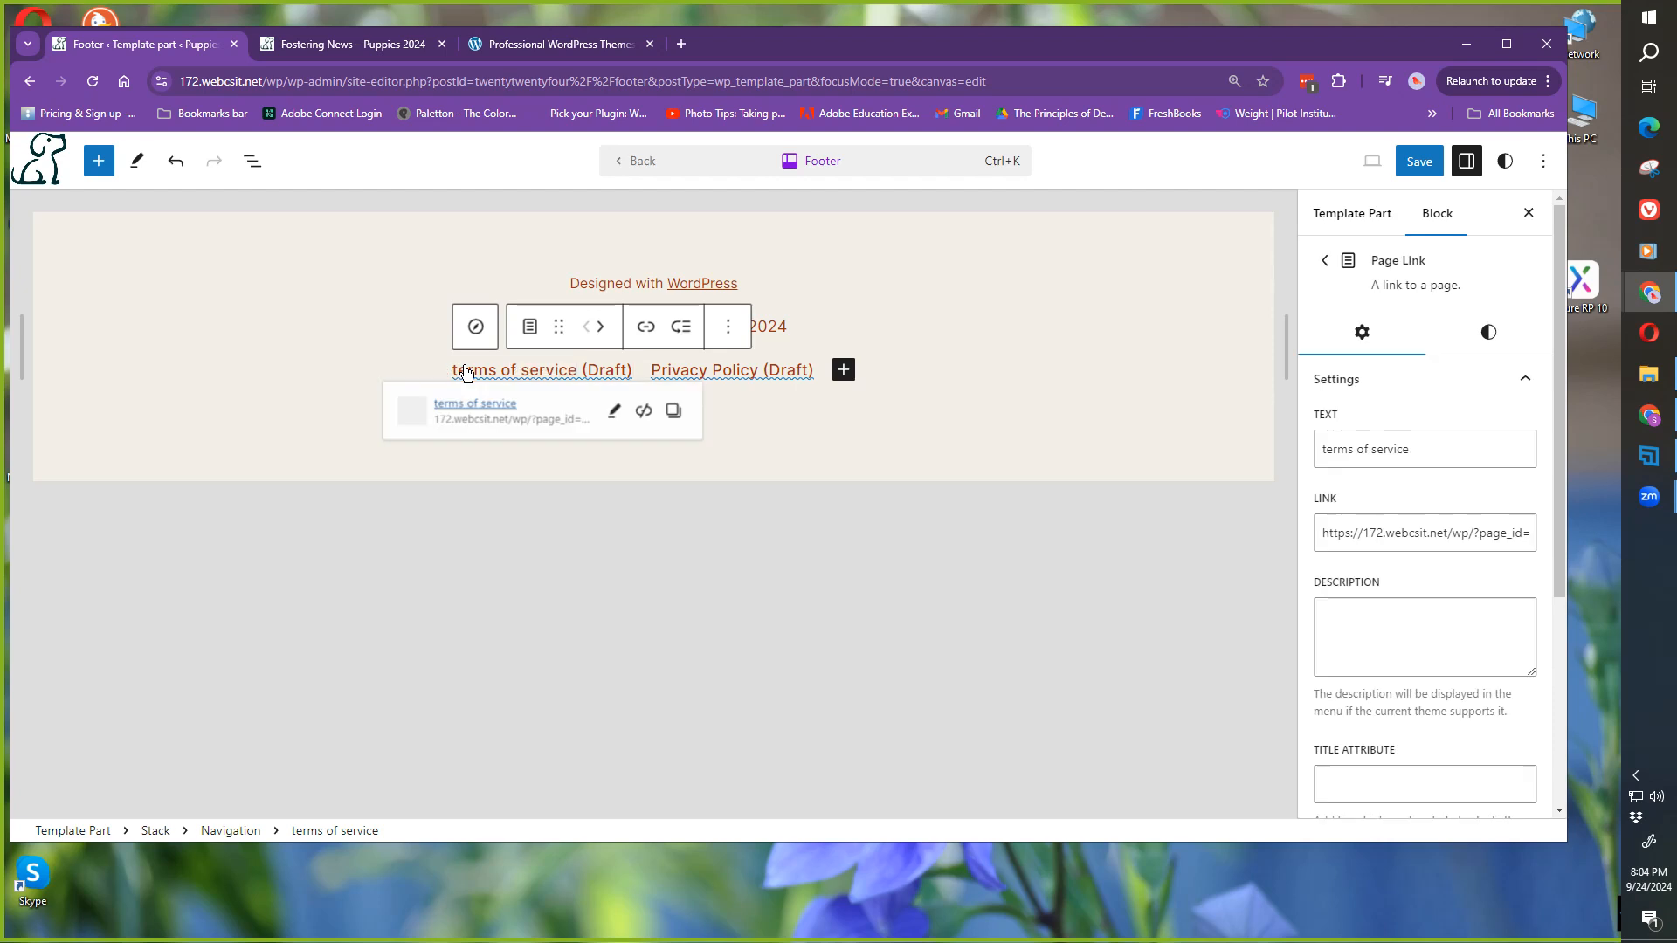
pyautogui.click(614, 410)
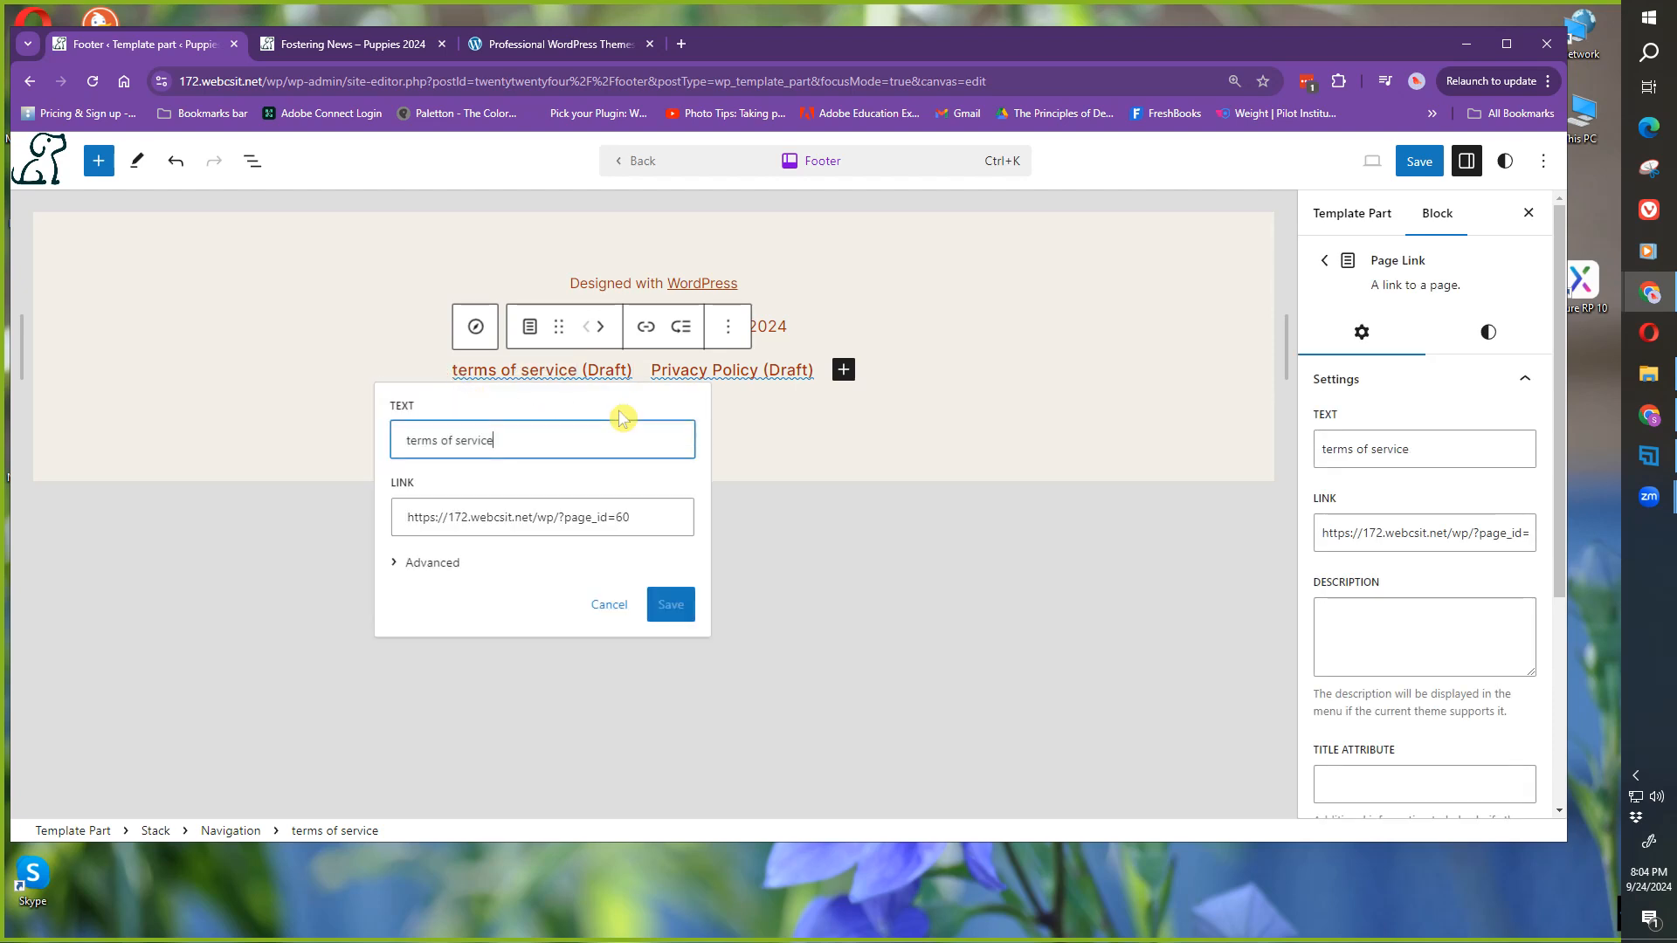
pyautogui.click(411, 441)
pyautogui.press('BackSpace')
pyautogui.write('T')
pyautogui.click(461, 437)
pyautogui.press('BackSpace')
pyautogui.write('S')
pyautogui.click(672, 606)
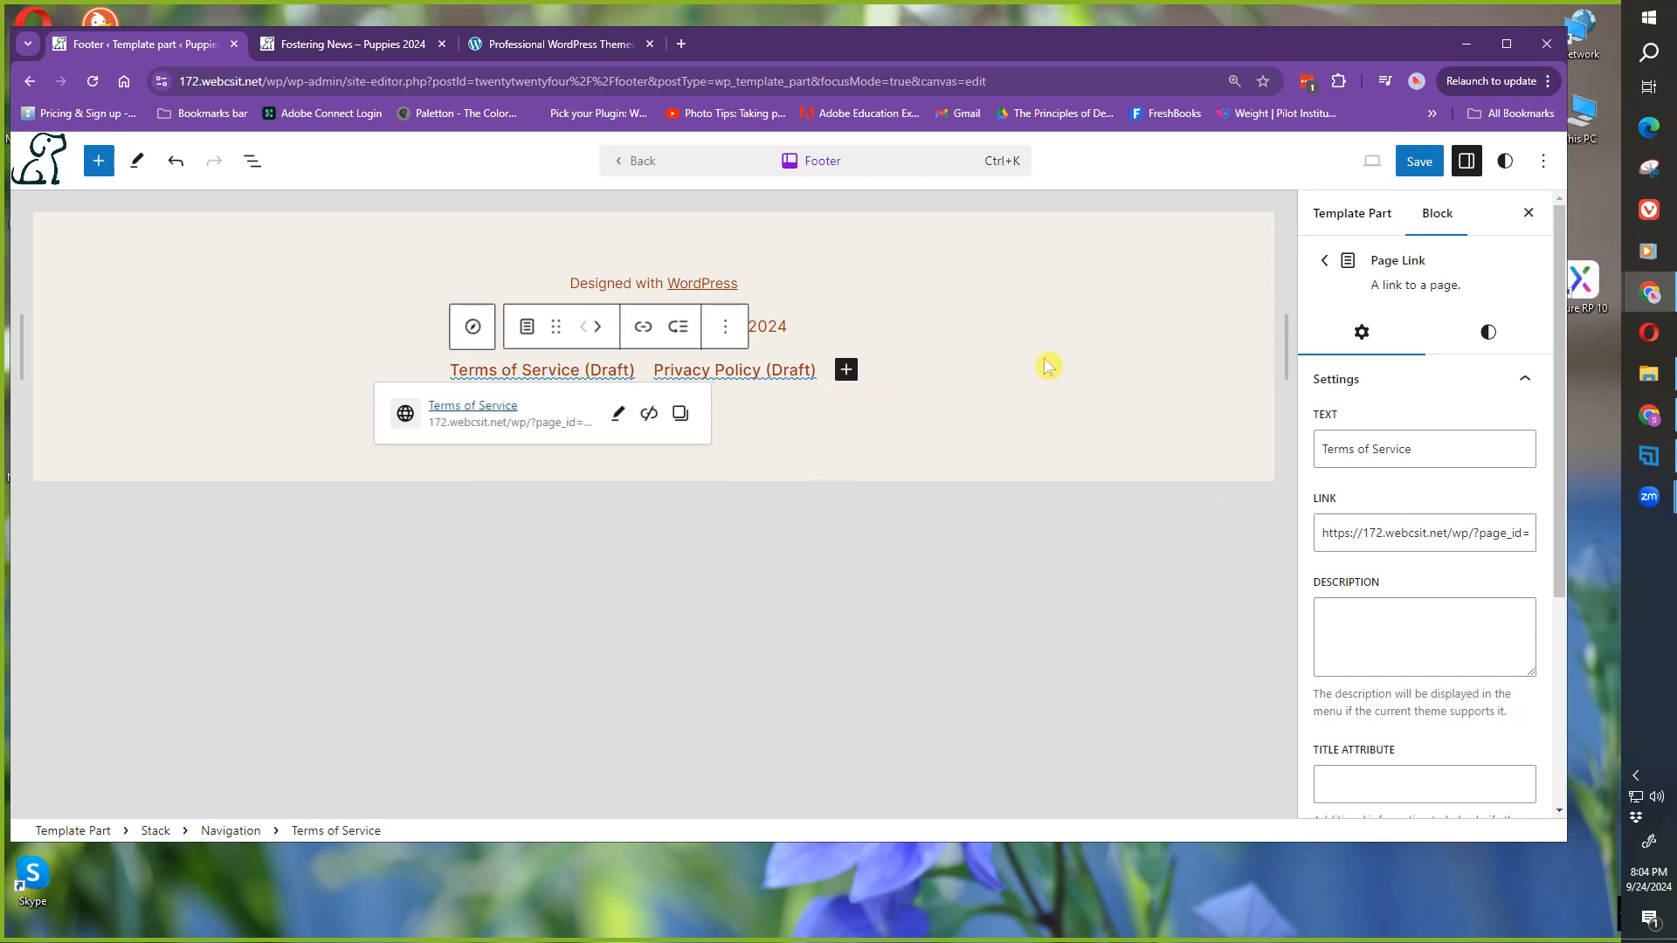
# Select the footer navigation menu and view the footer template part's details.
pyautogui.click(936, 416)
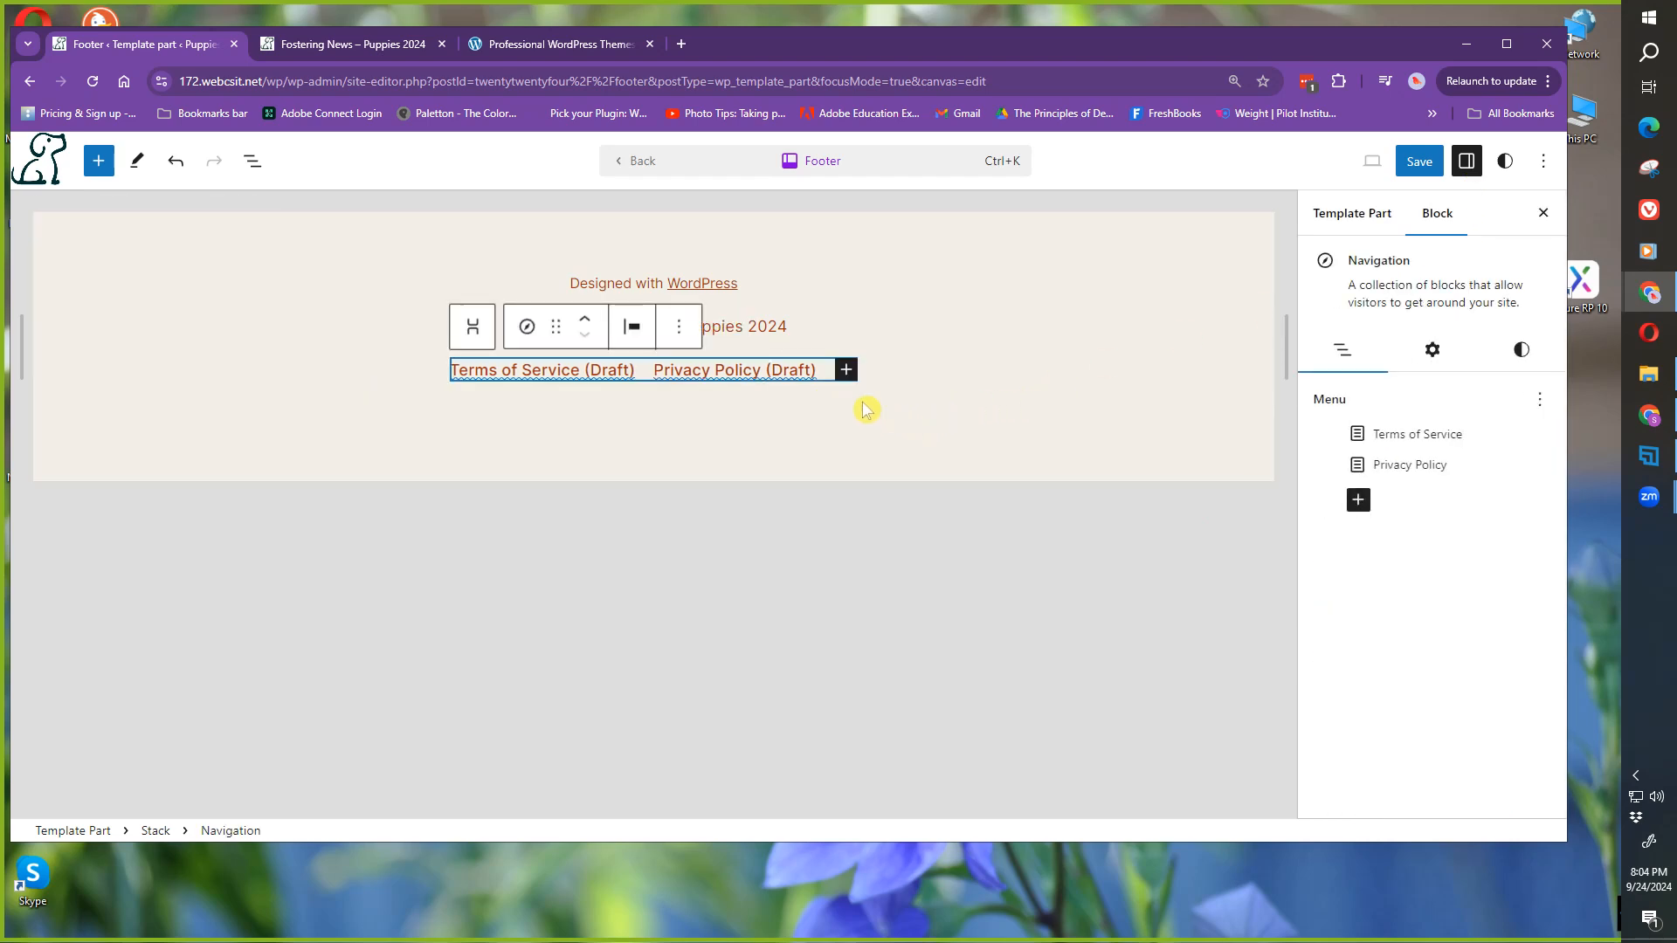
pyautogui.click(1346, 216)
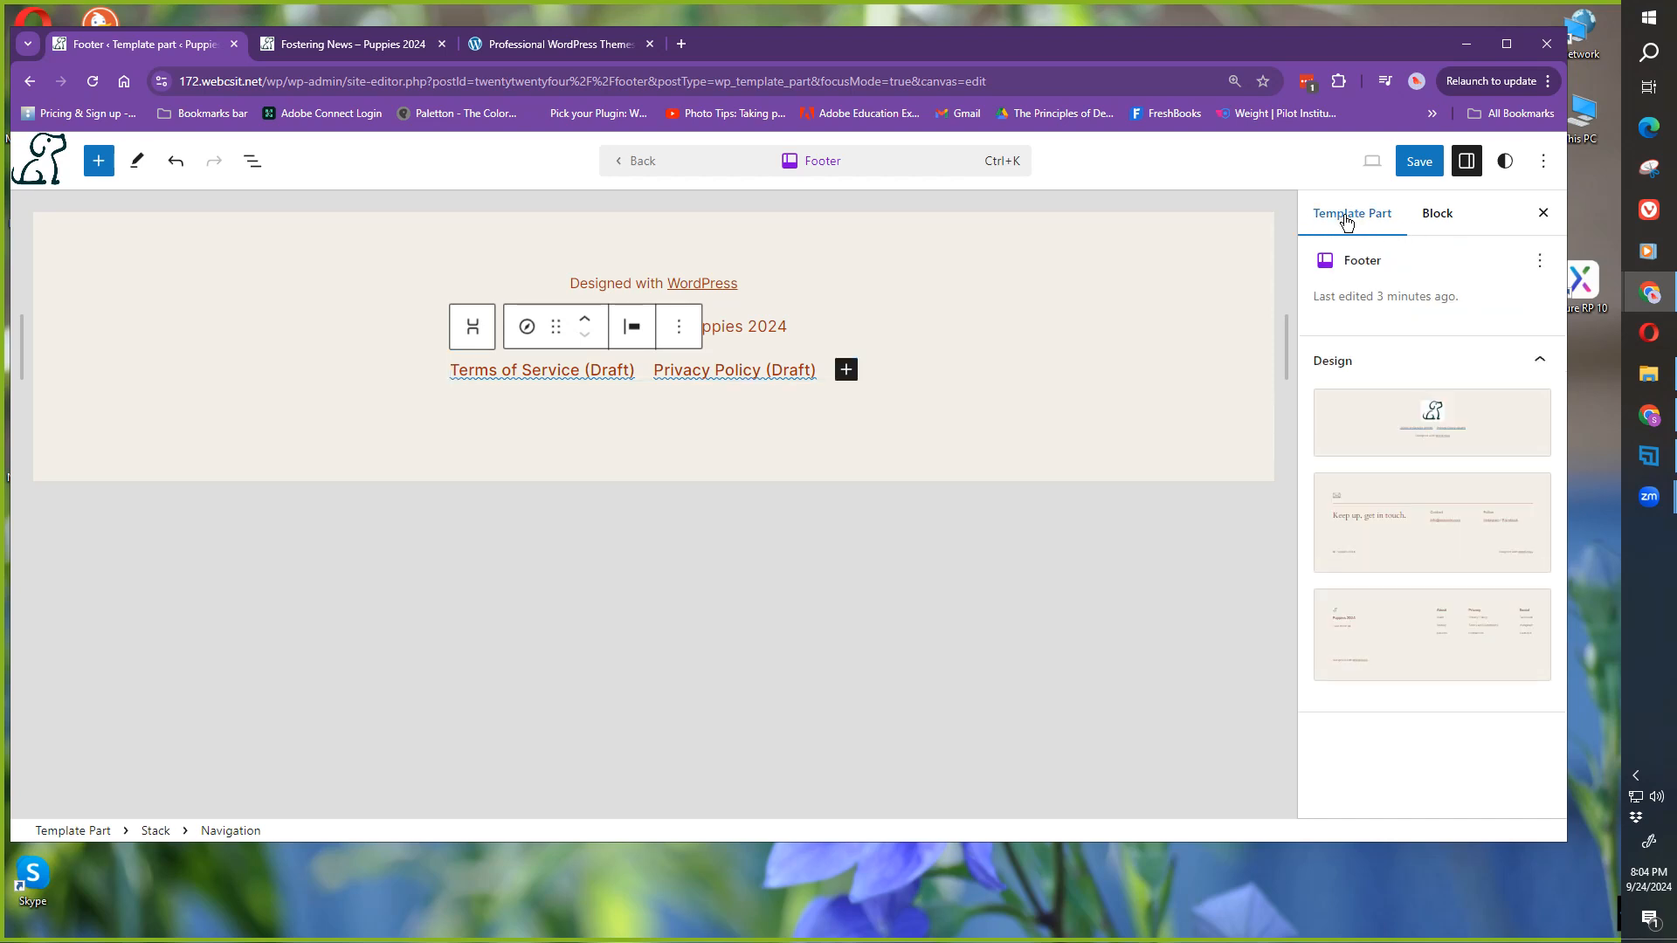
pyautogui.click(679, 339)
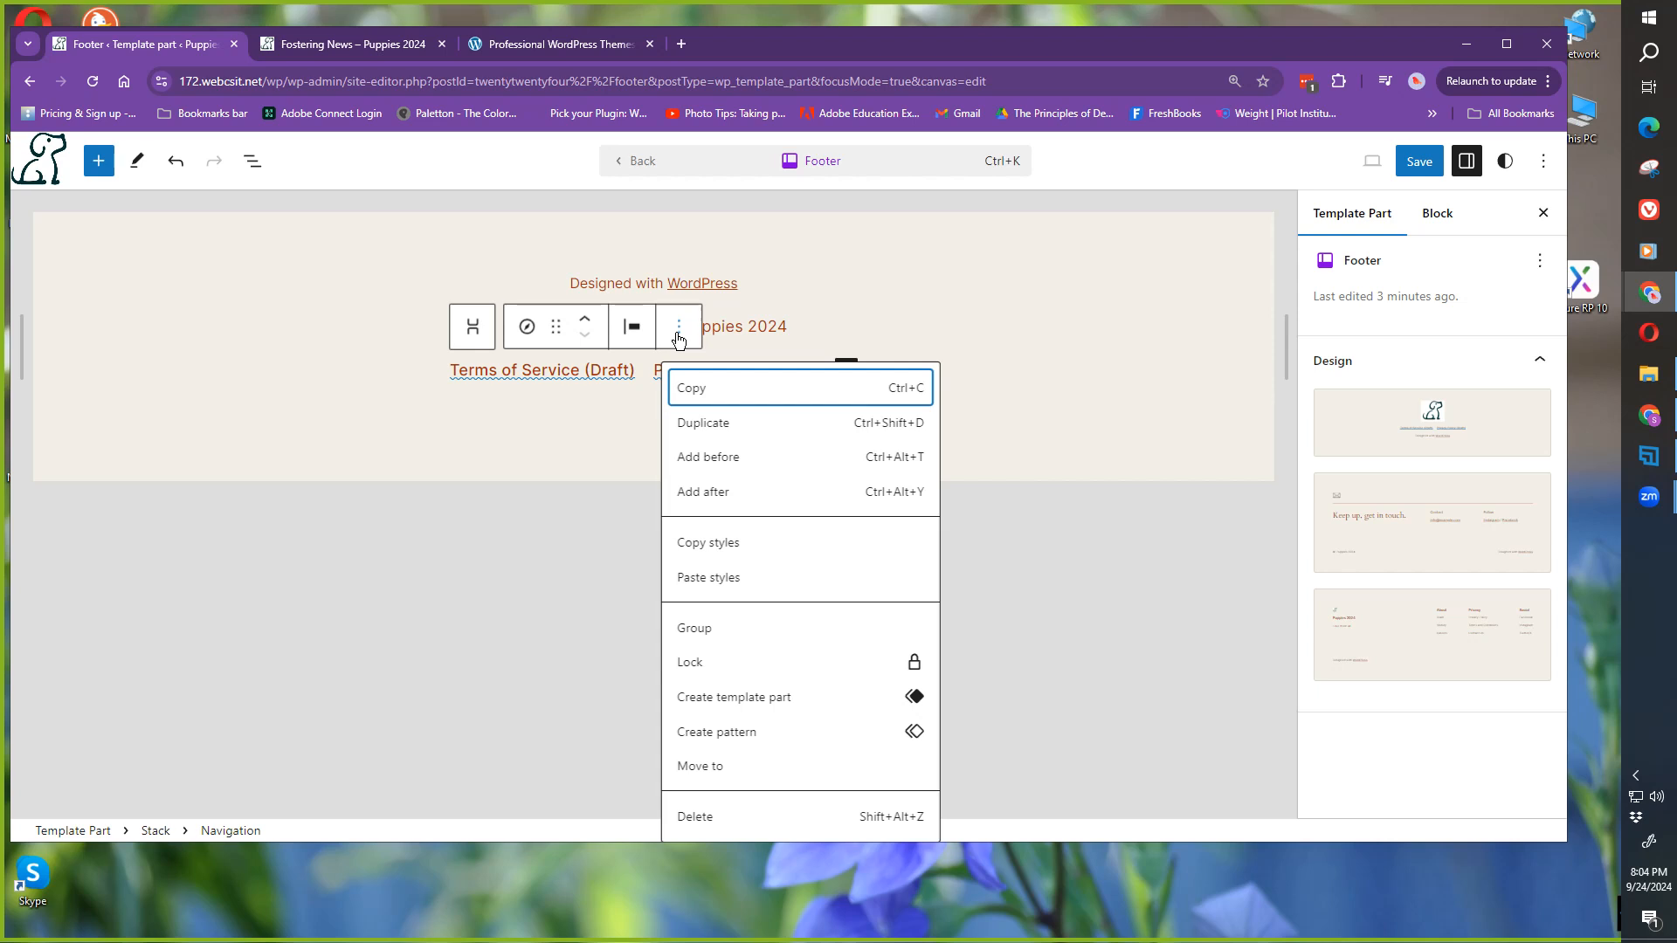
pyautogui.click(850, 312)
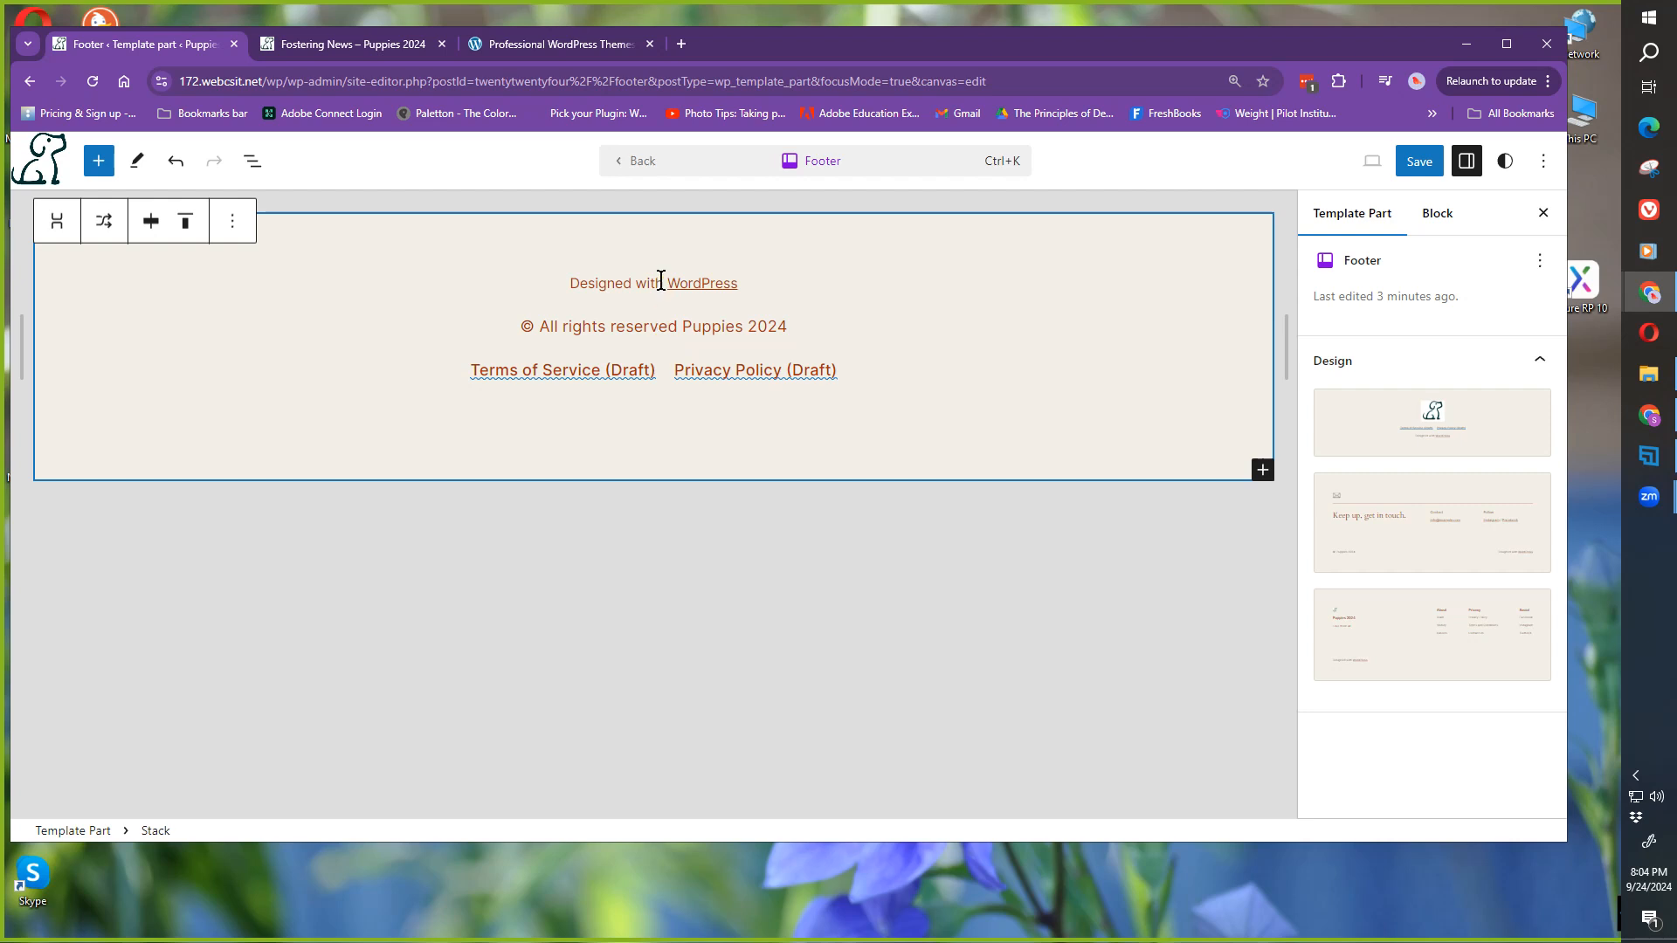
pyautogui.click(744, 279)
# Replace 'WordPress' in the footer credit with 'JCCC Student Services'.
pyautogui.moveTo(668, 285); pyautogui.dragTo(745, 283)
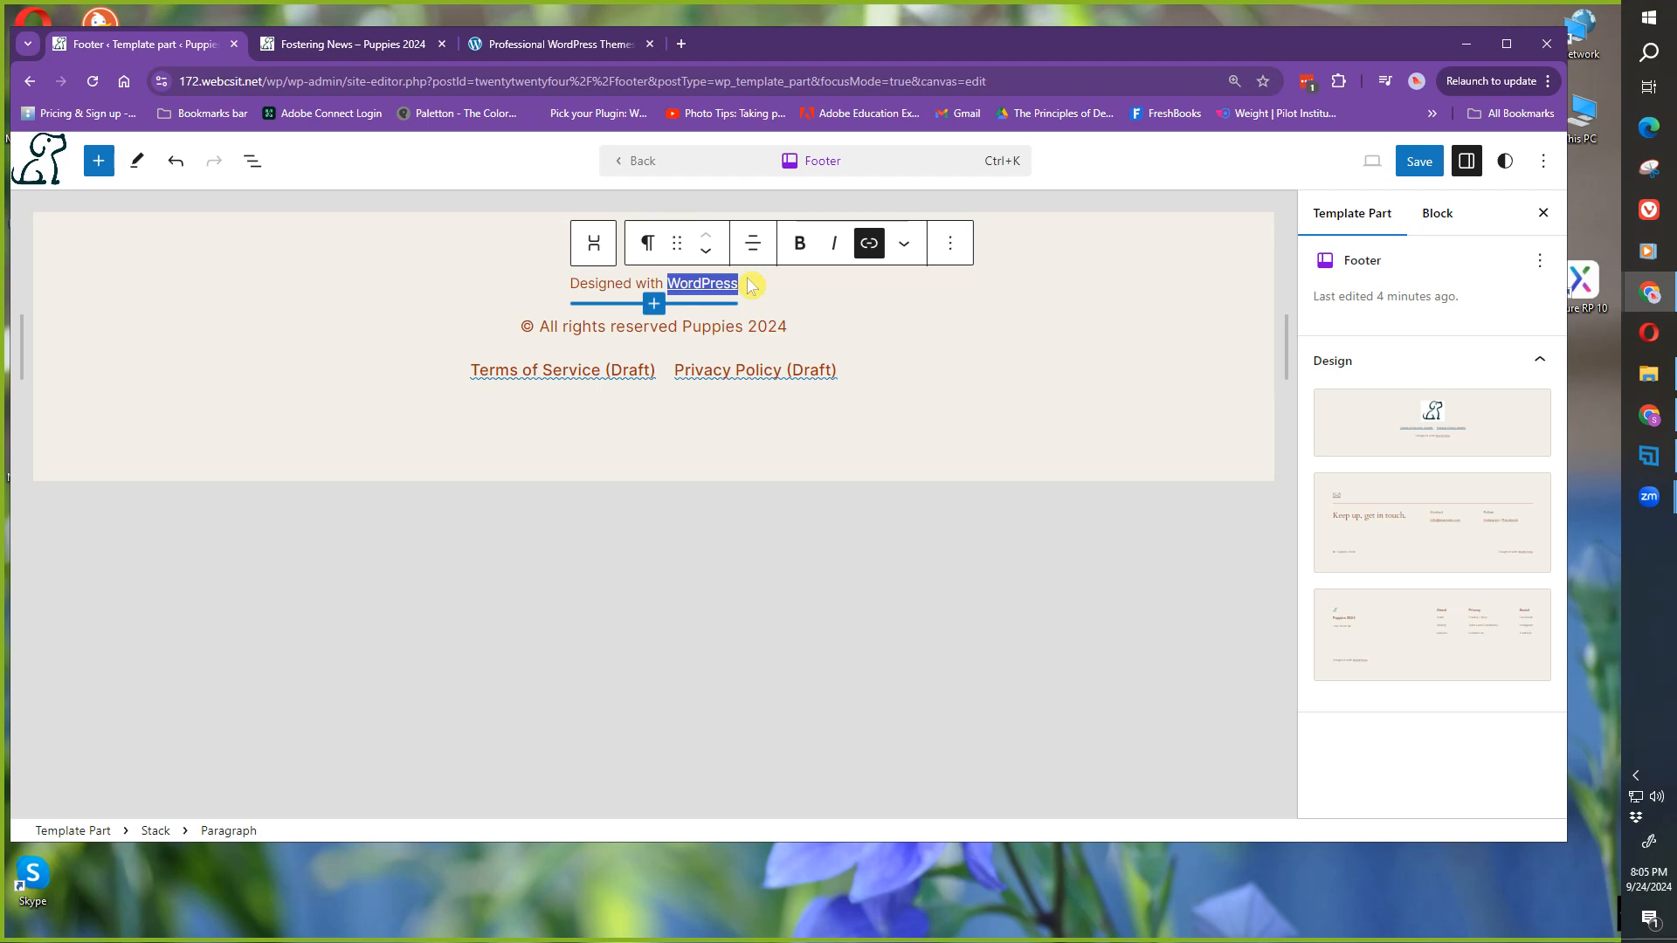
pyautogui.write('JCC')
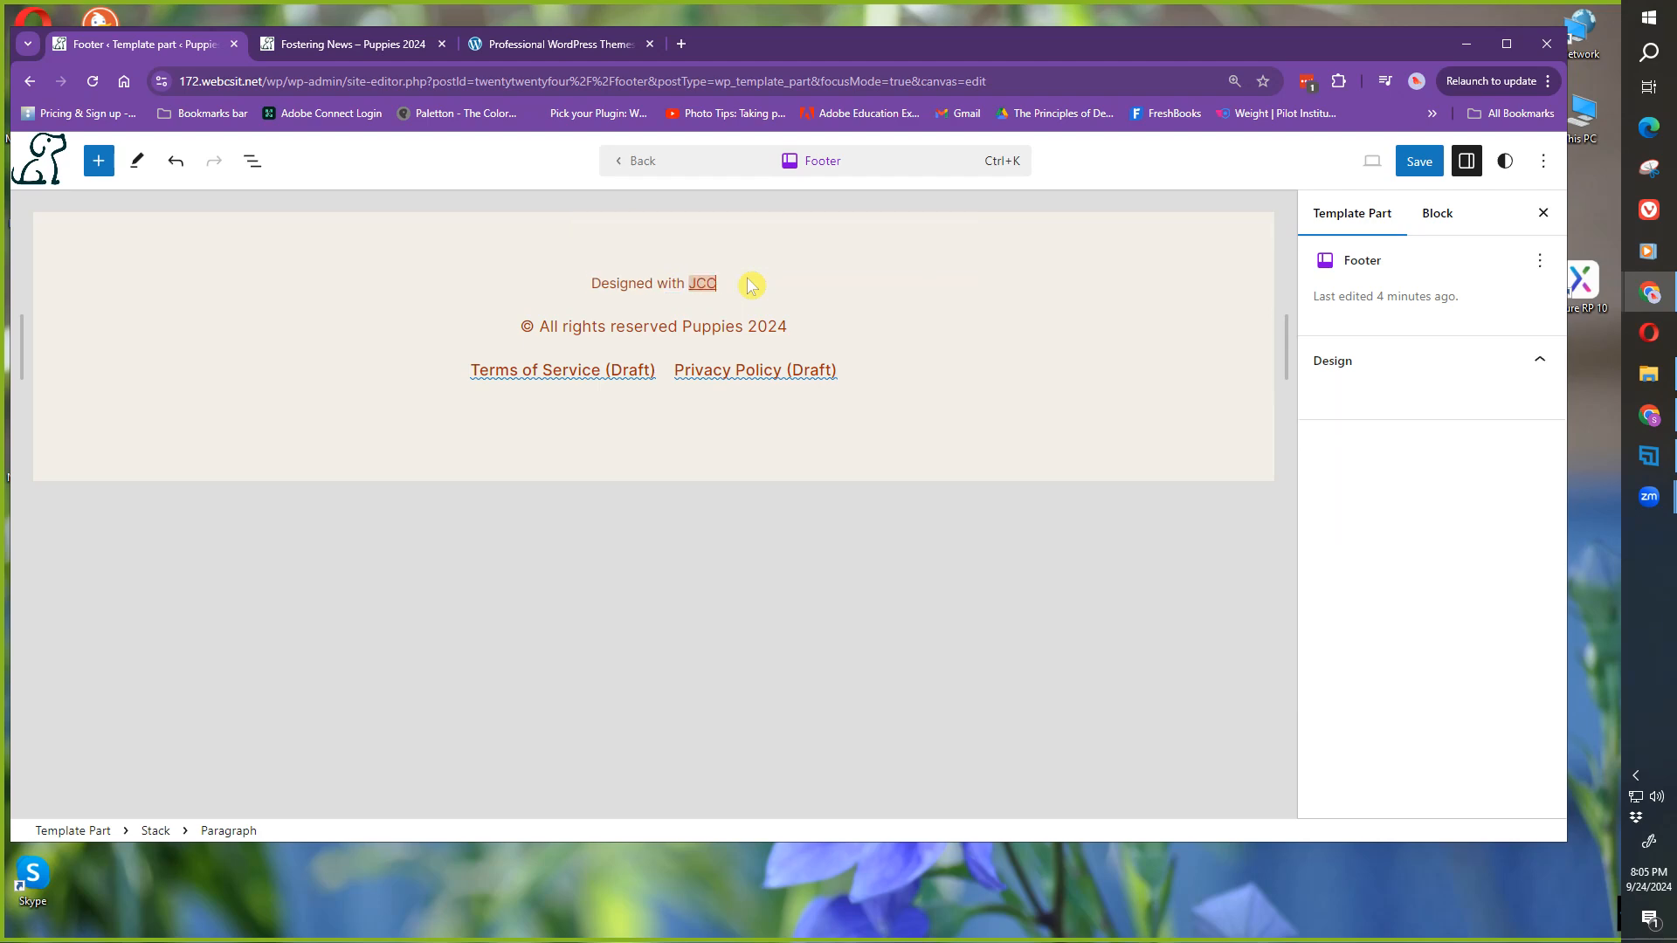
pyautogui.write('CStuc')
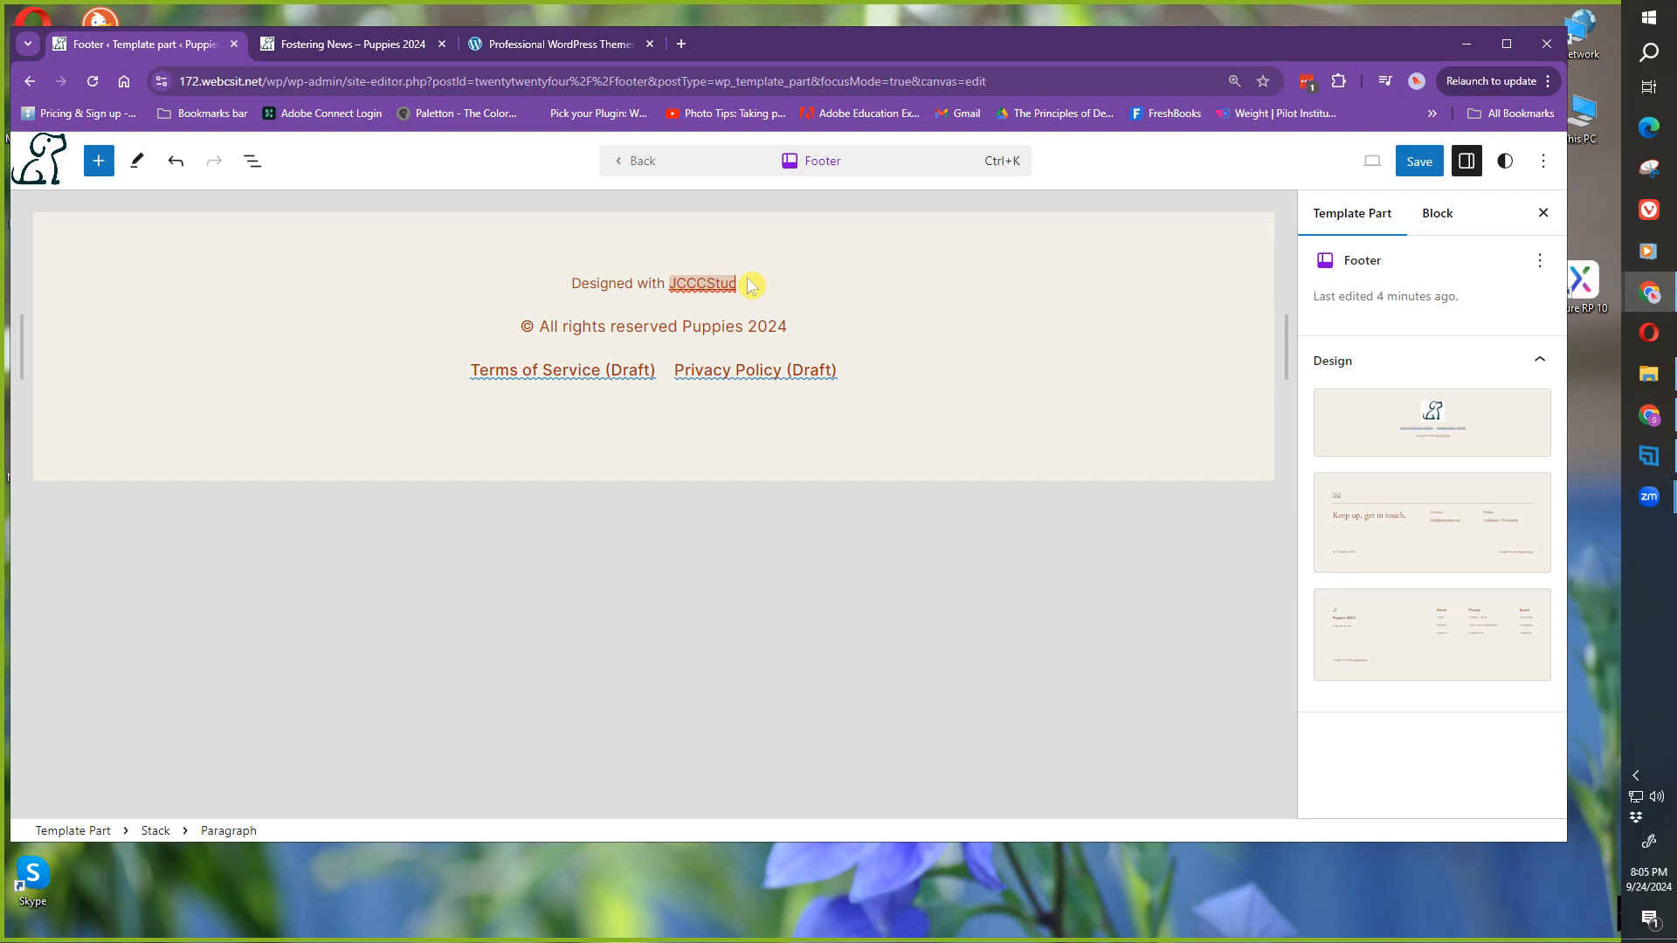
pyautogui.write('ent')
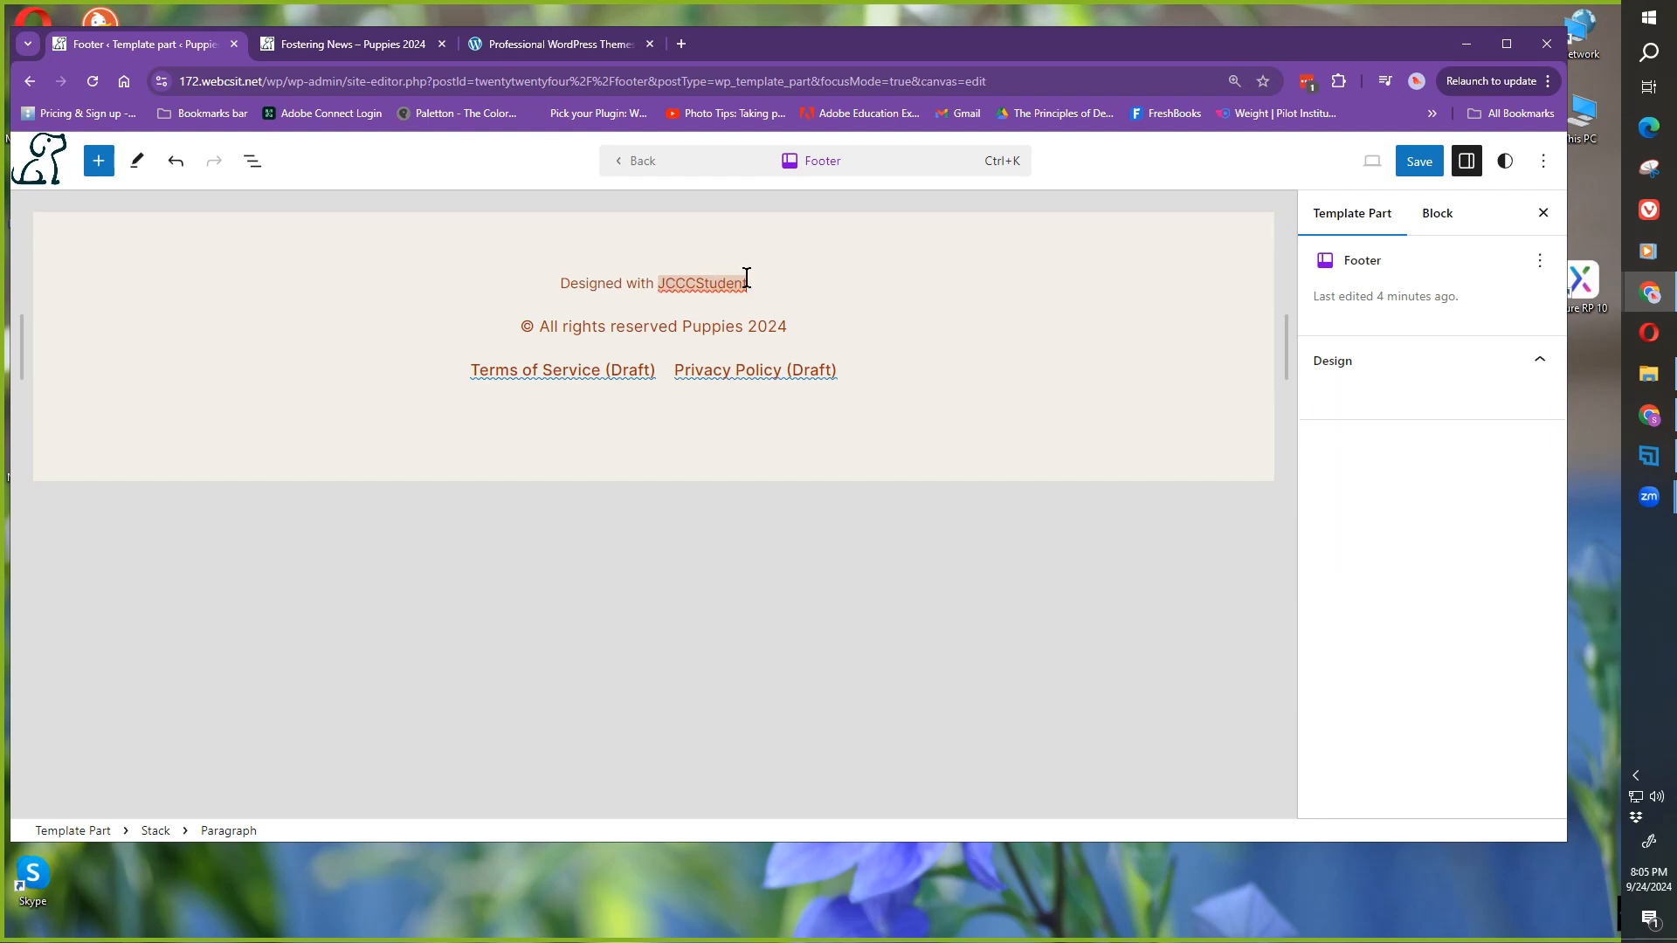
pyautogui.write(' St')
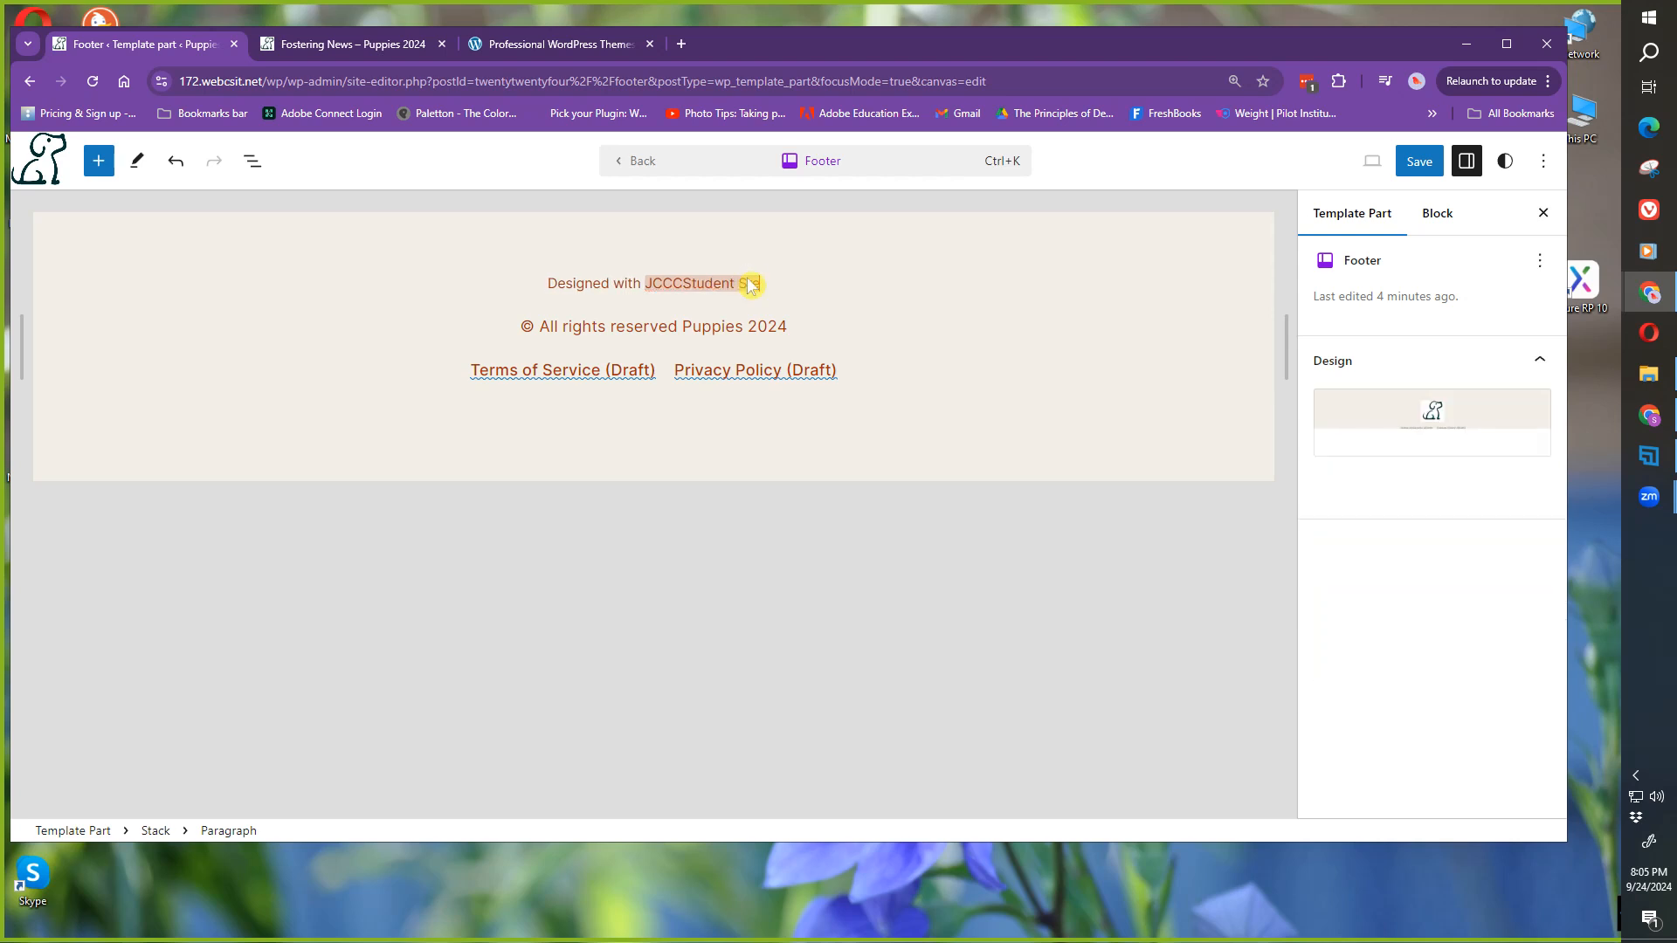
pyautogui.write('evice')
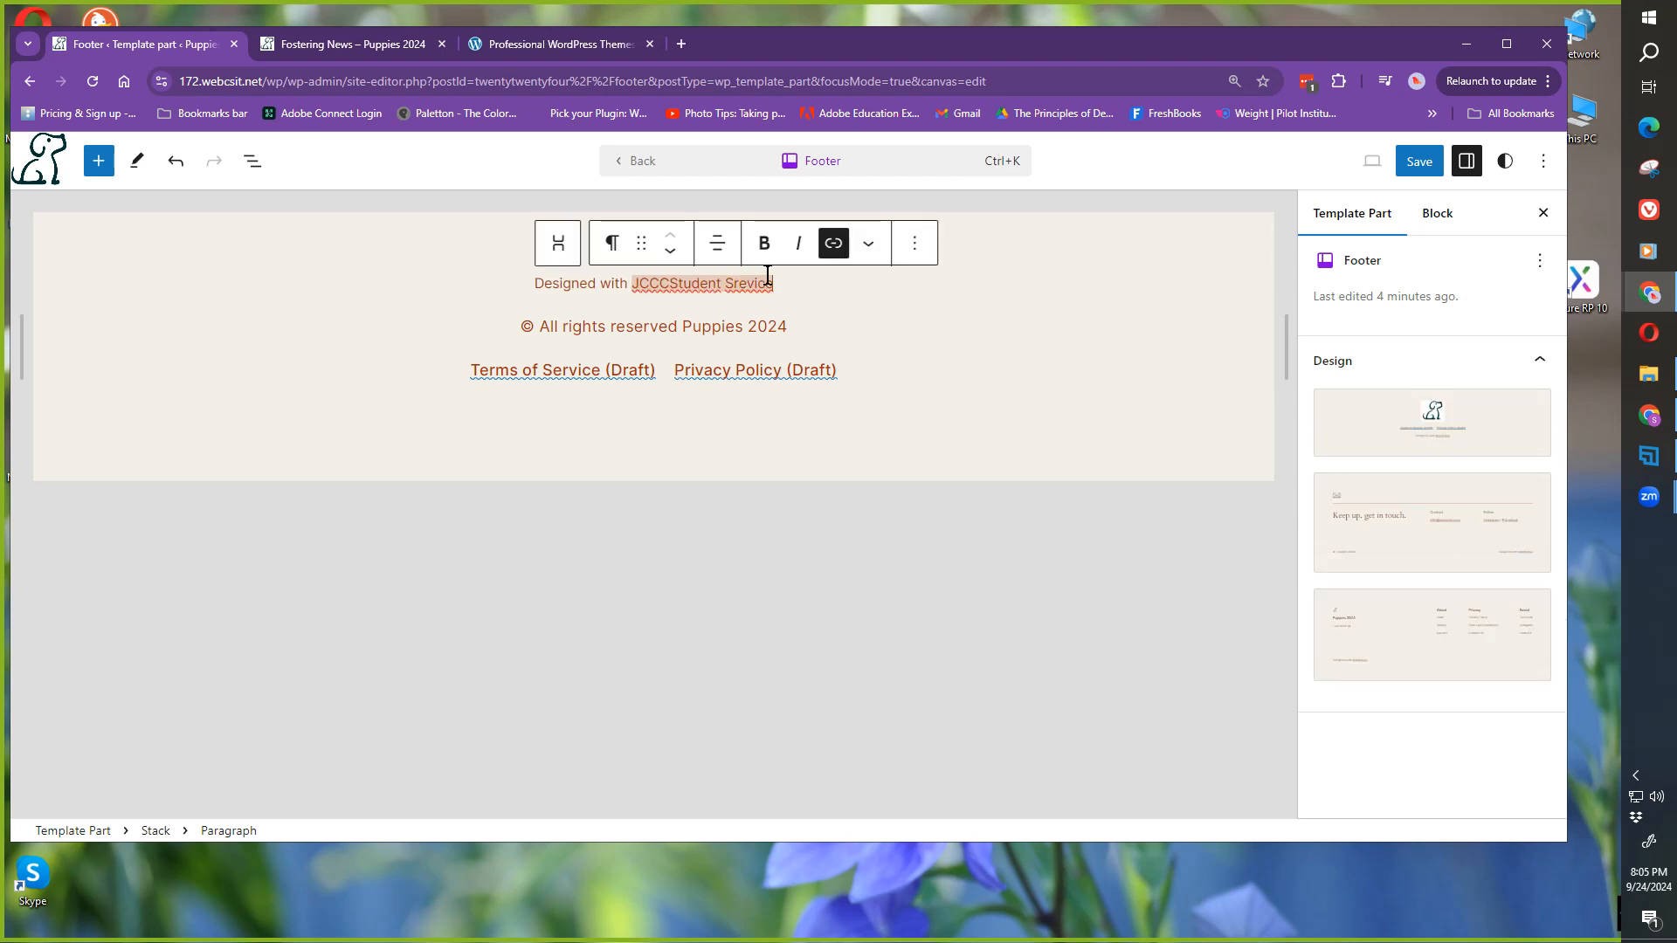
pyautogui.click(746, 282)
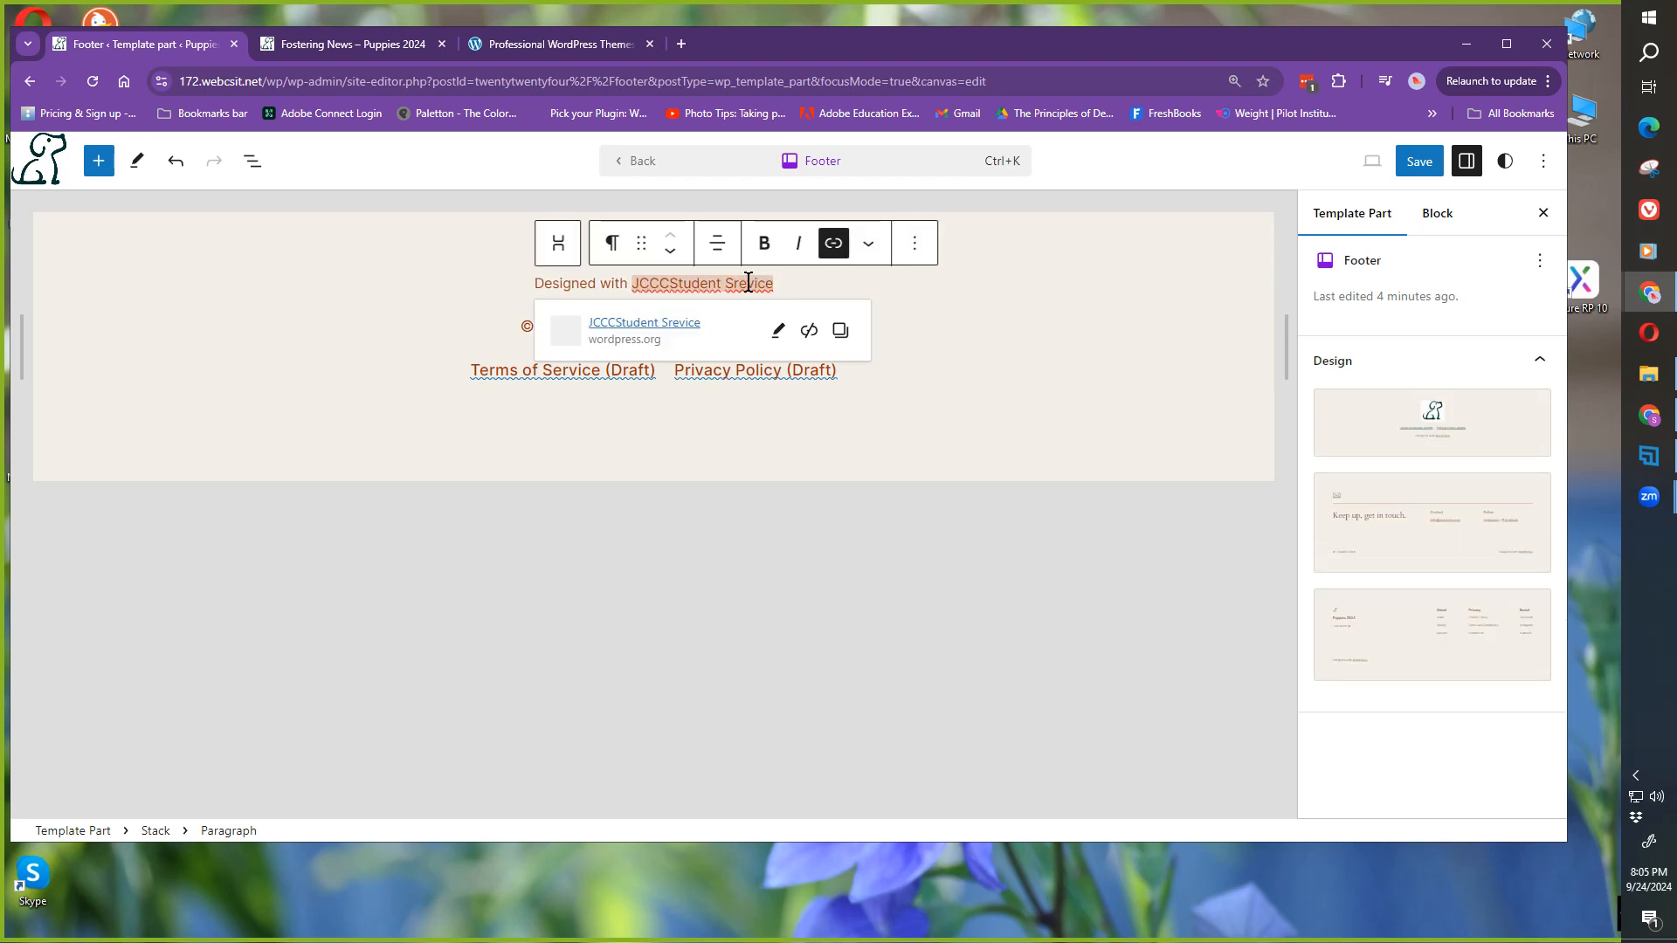
pyautogui.press('BackSpace')
pyautogui.press('BackSpace')
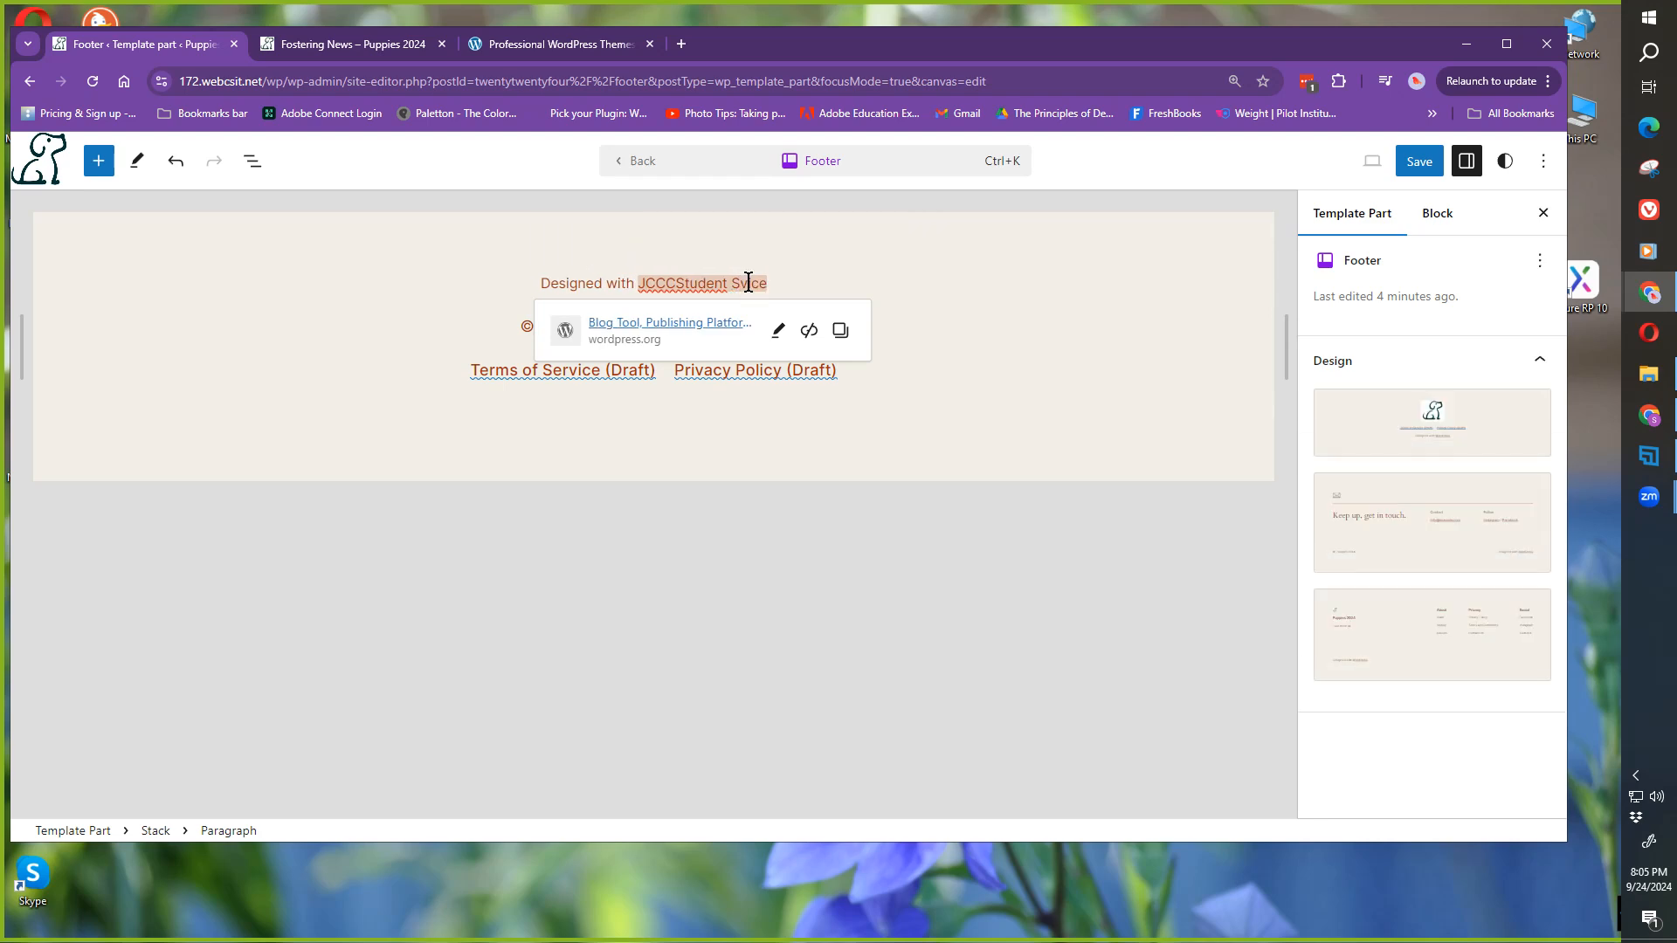
pyautogui.write('ervice')
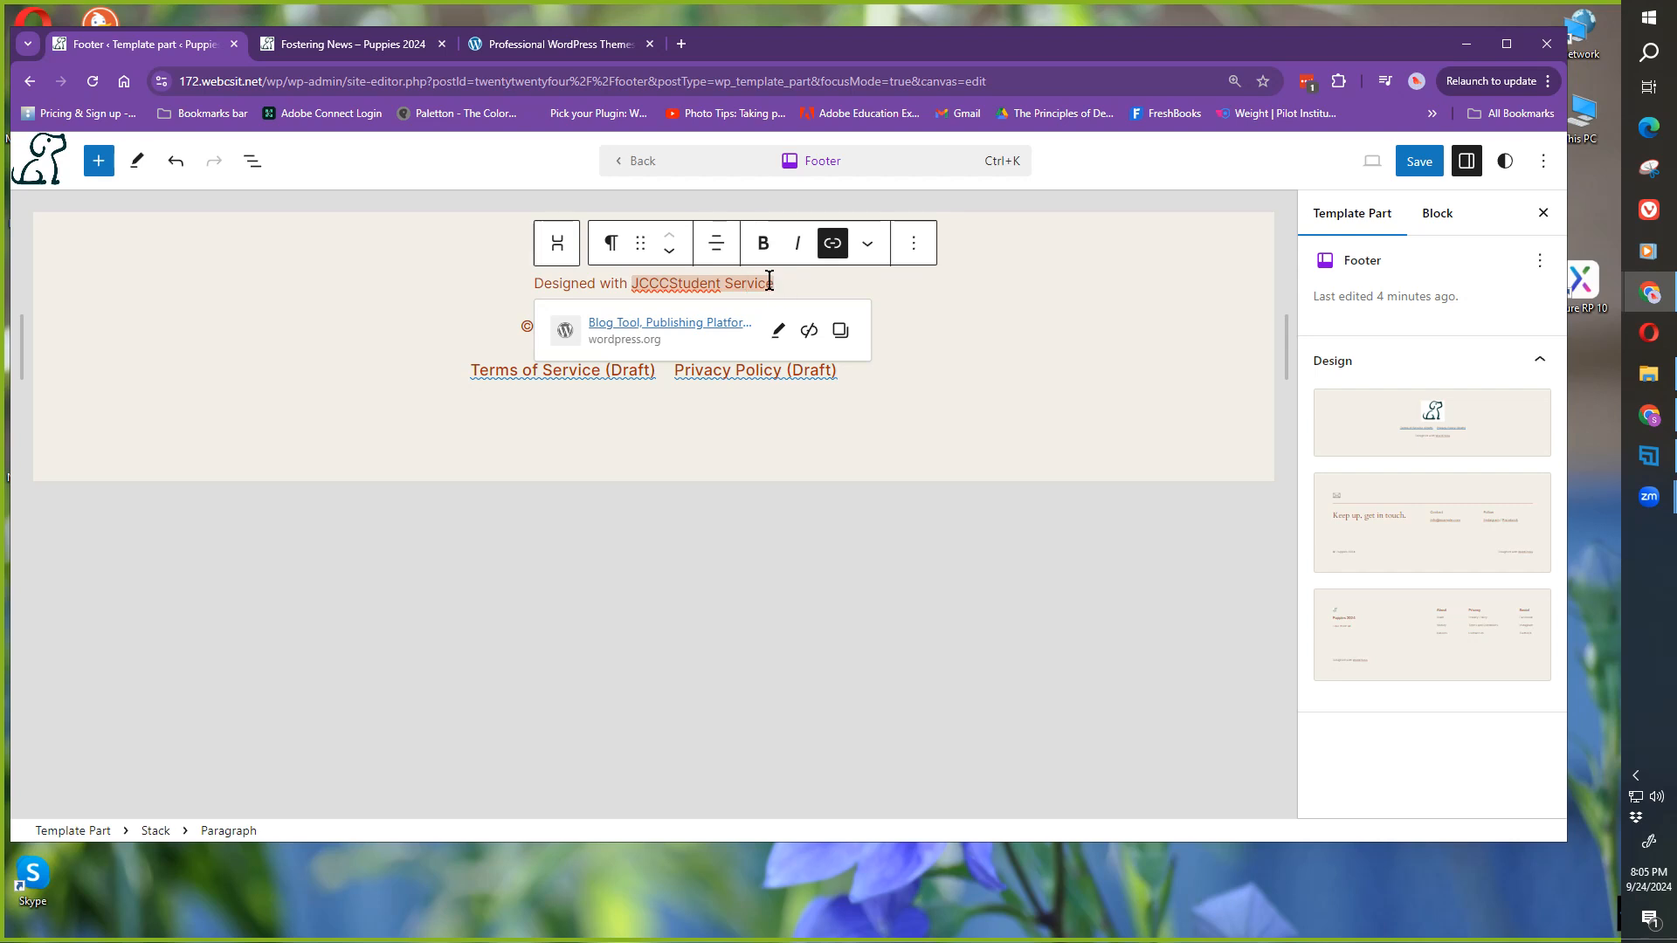
pyautogui.write('s')
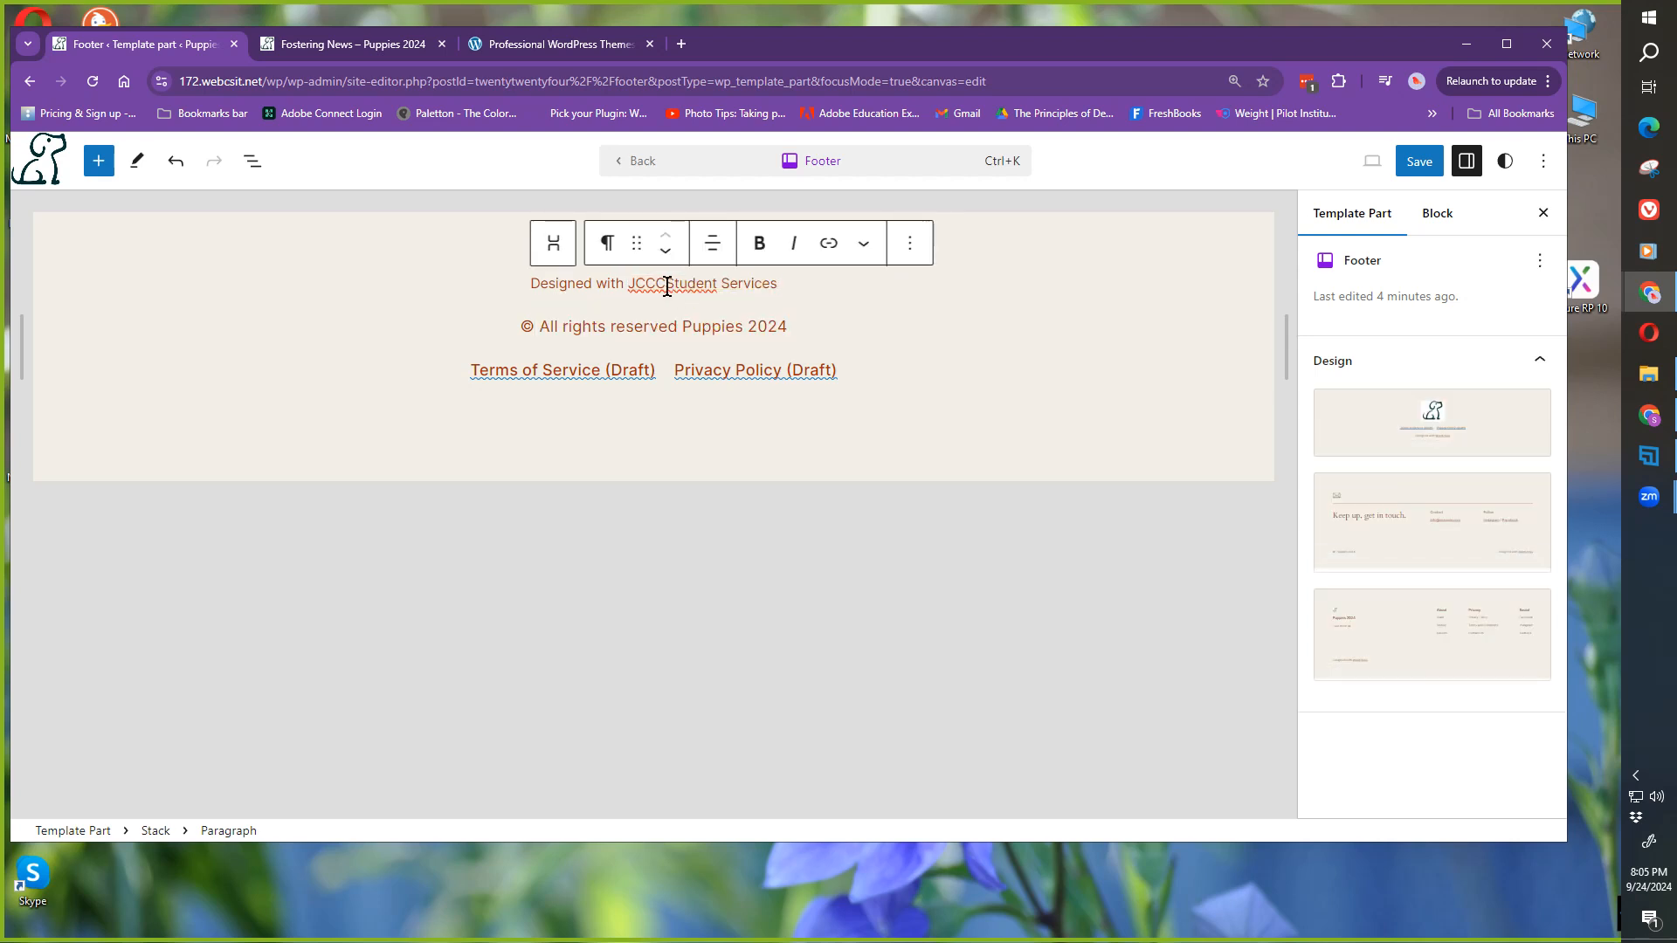
pyautogui.click(670, 286)
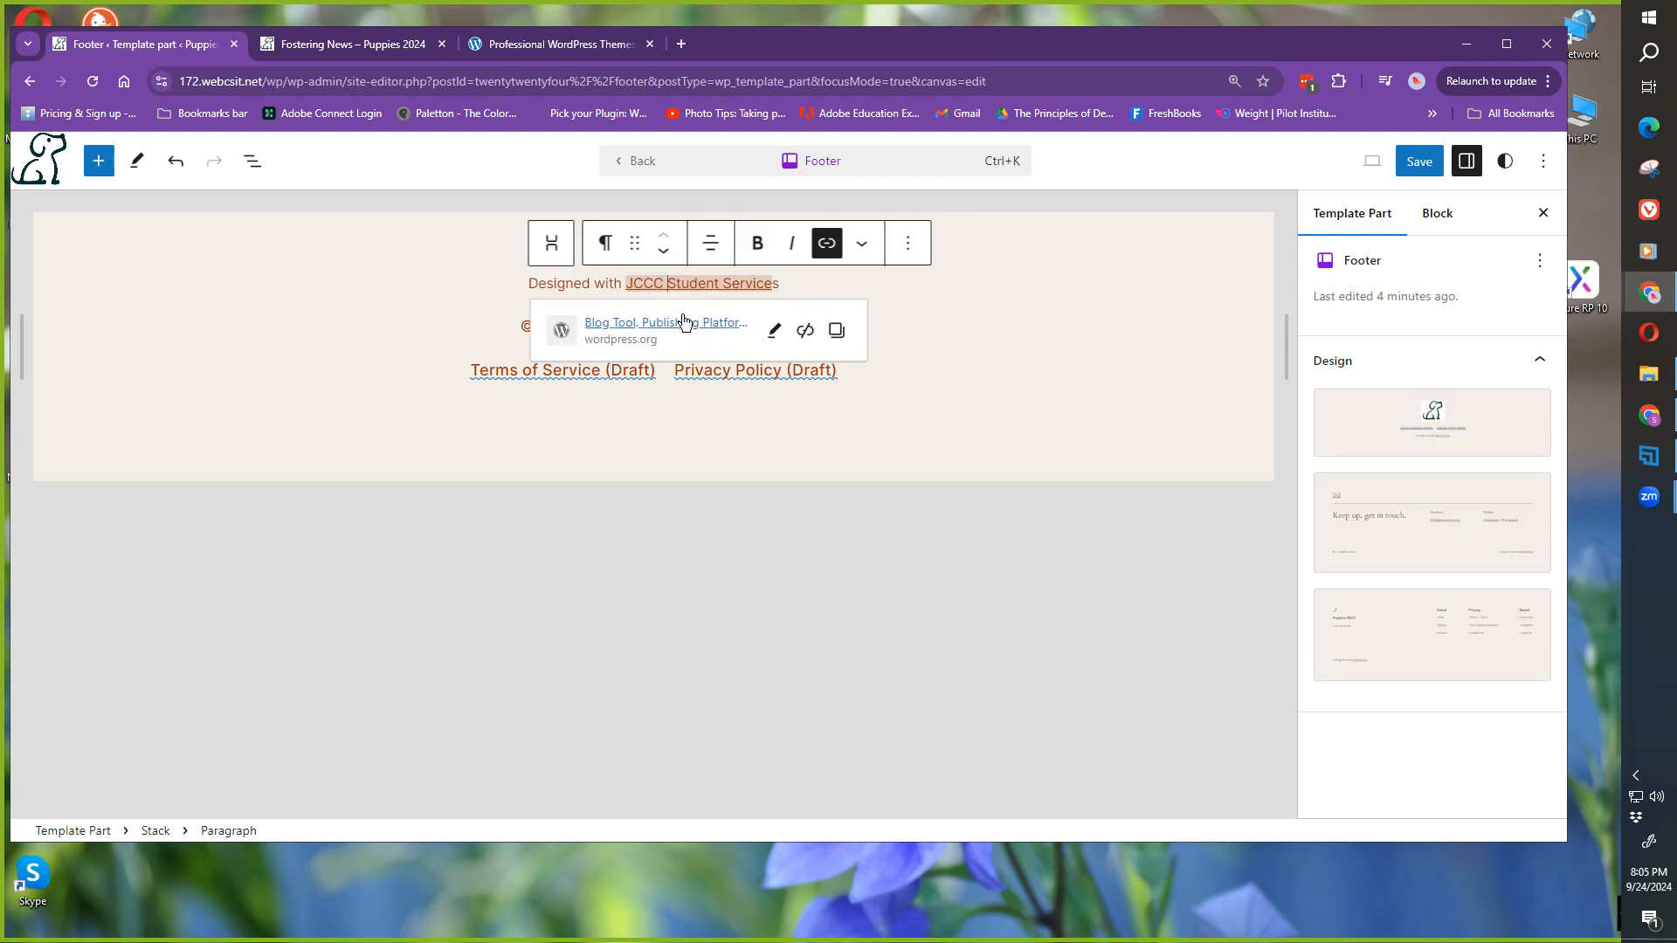
pyautogui.click(773, 330)
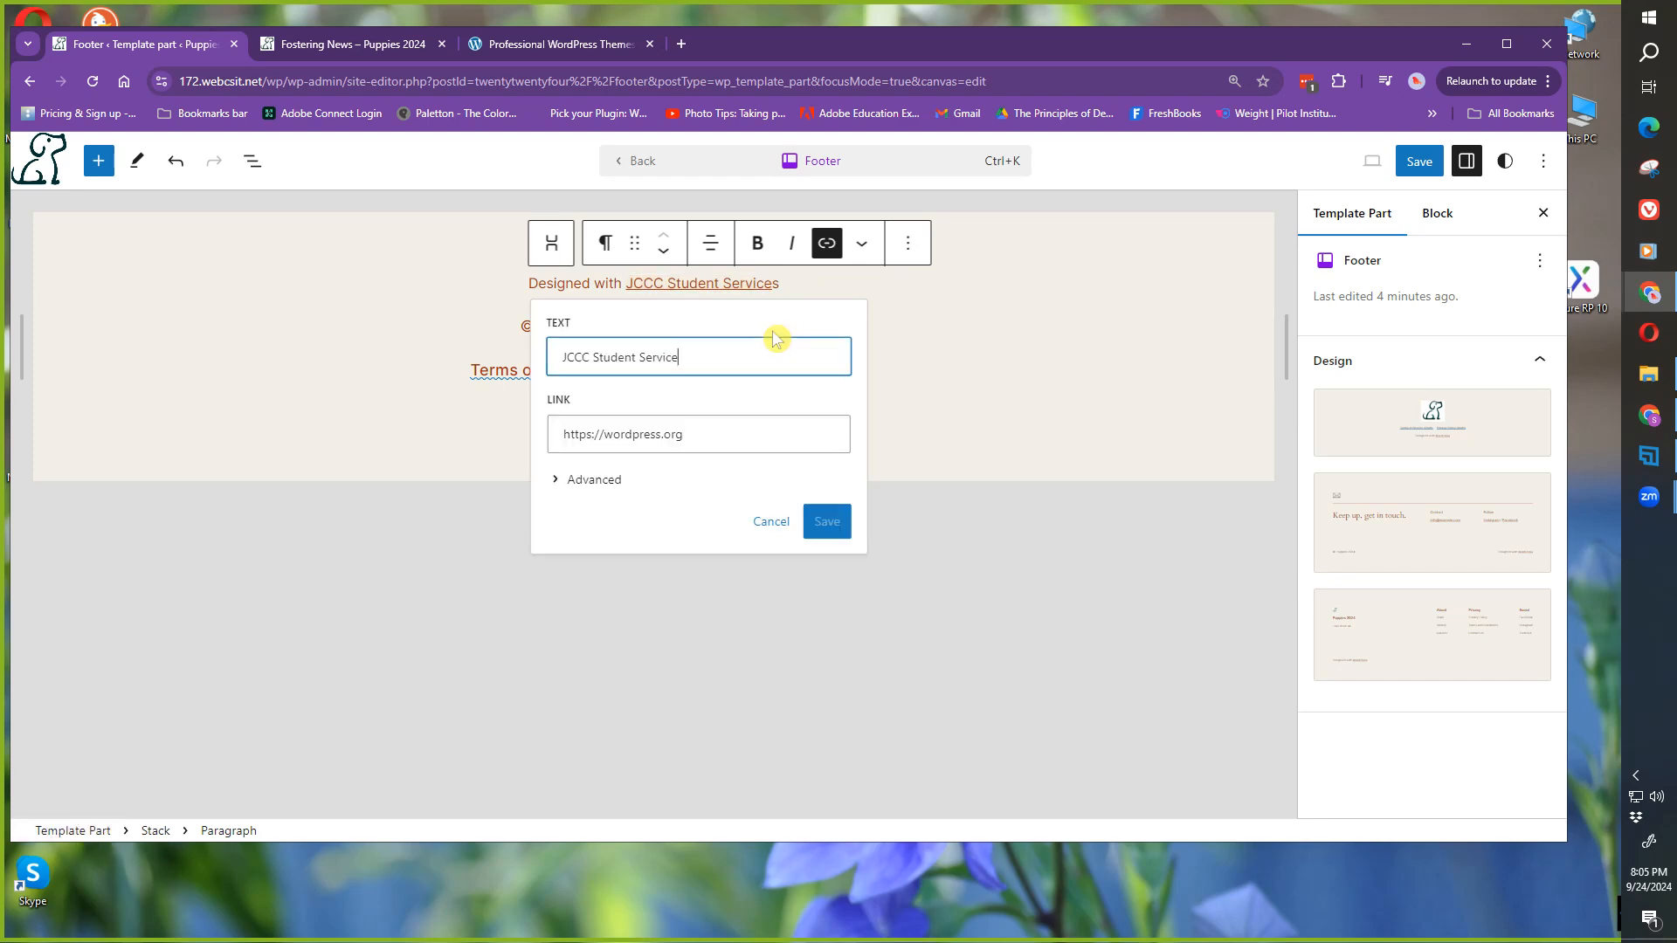
pyautogui.moveTo(698, 356); pyautogui.dragTo(592, 357)
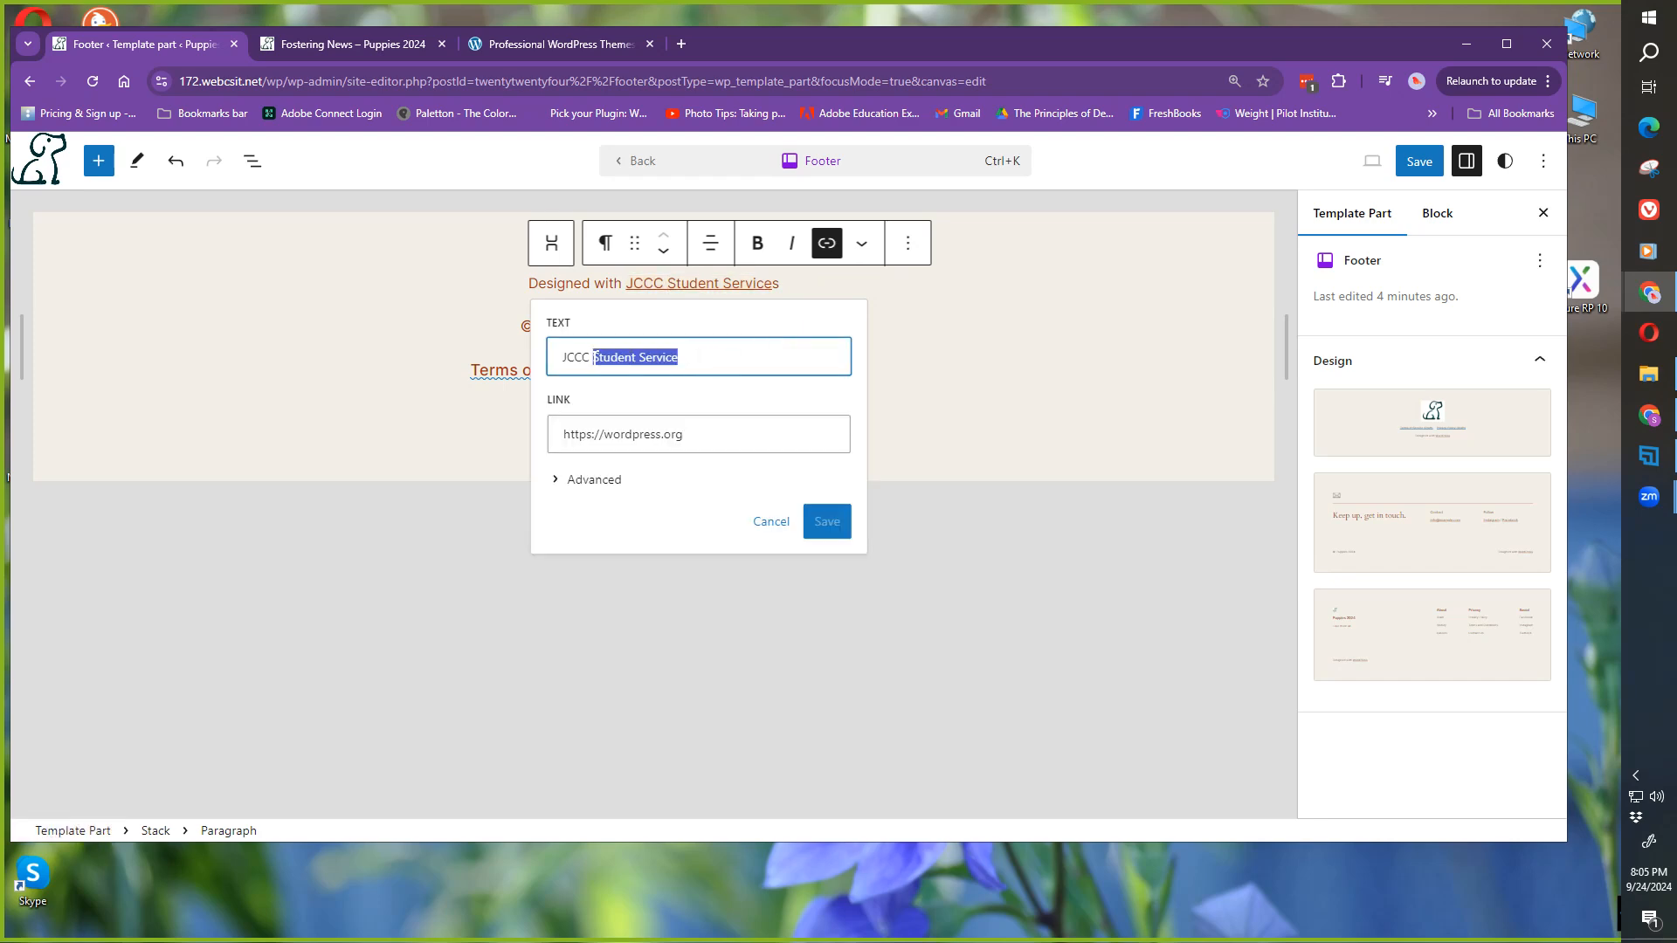
pyautogui.click(719, 437)
pyautogui.moveTo(684, 434); pyautogui.dragTo(601, 432)
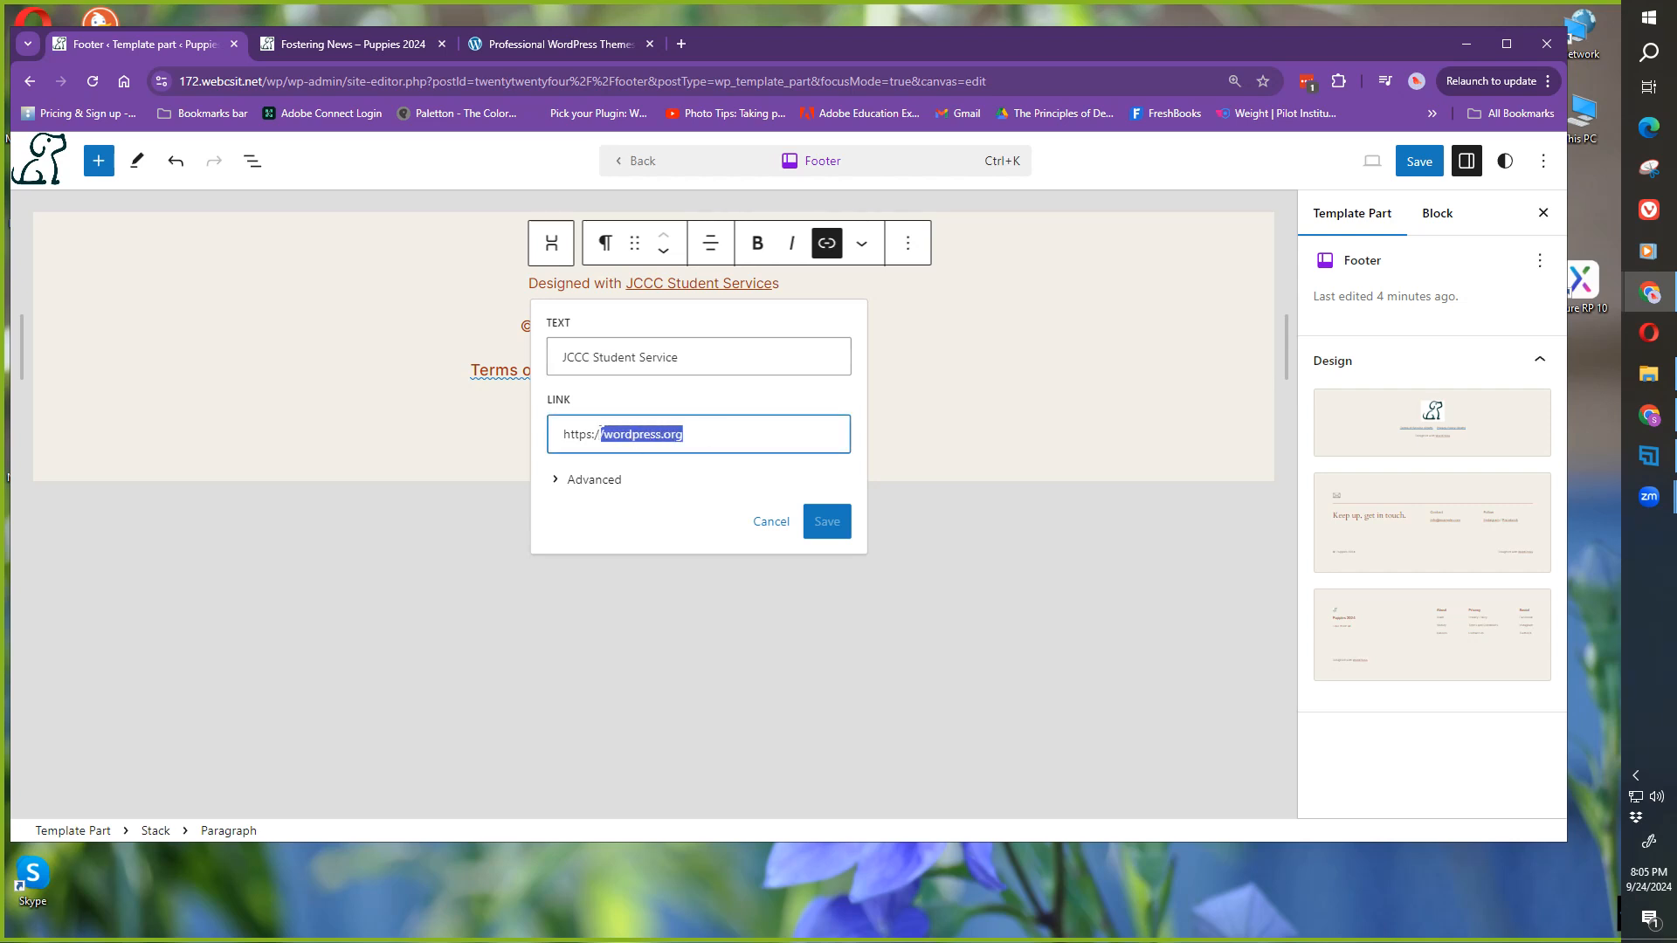
pyautogui.write('jccc.edu')
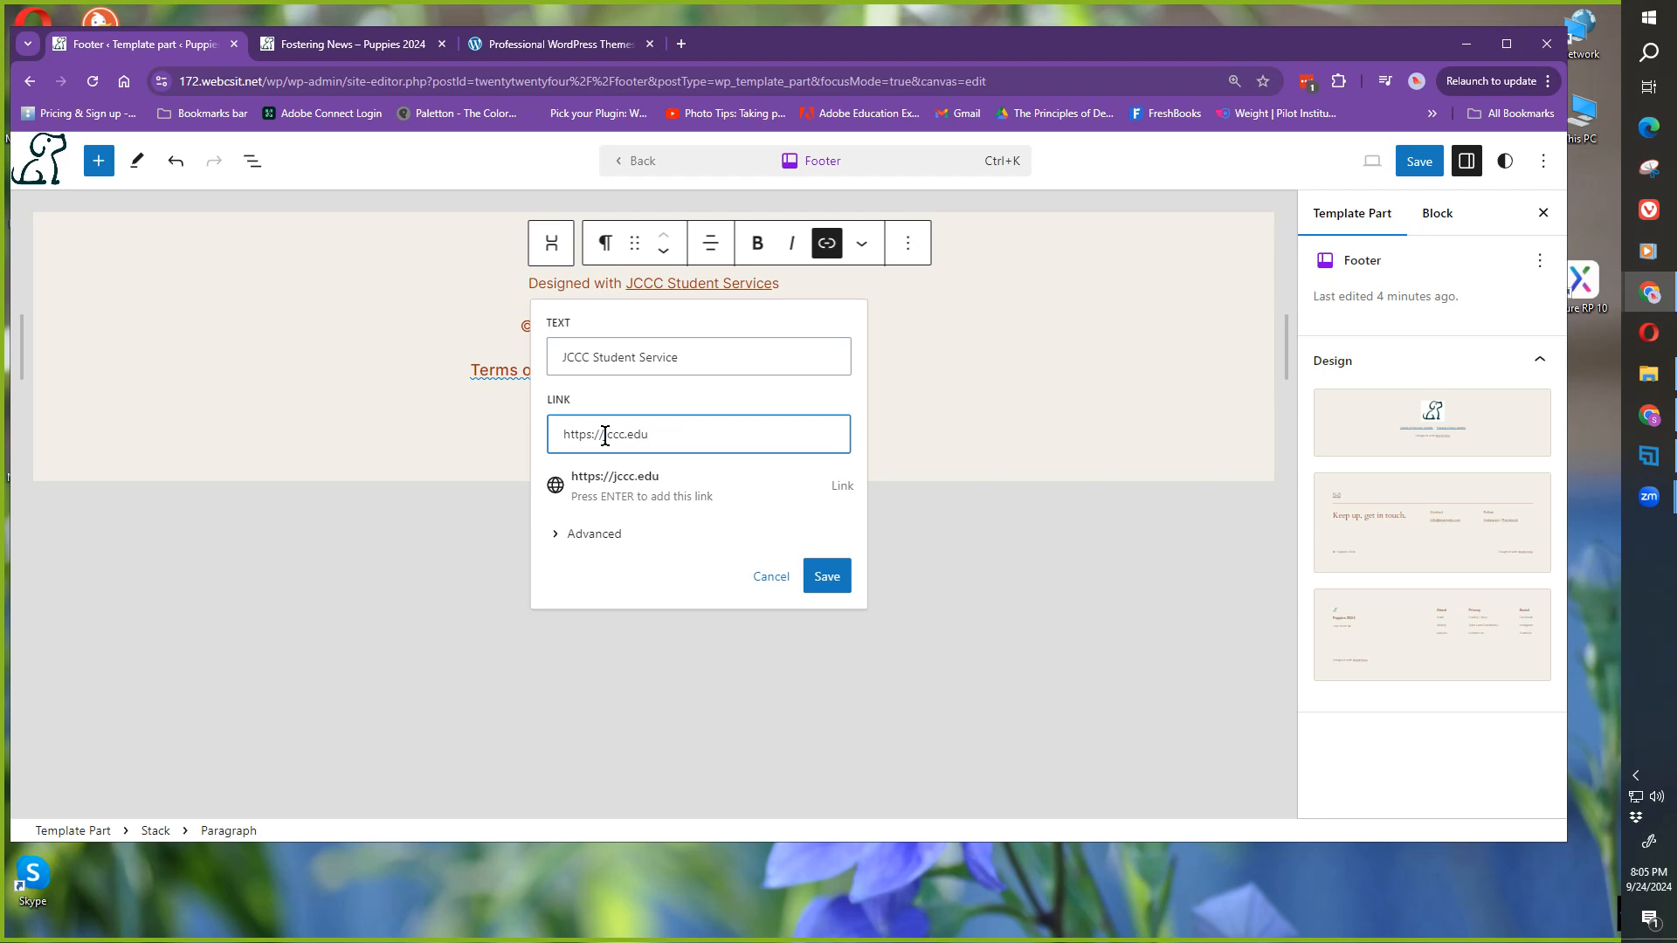
pyautogui.click(827, 579)
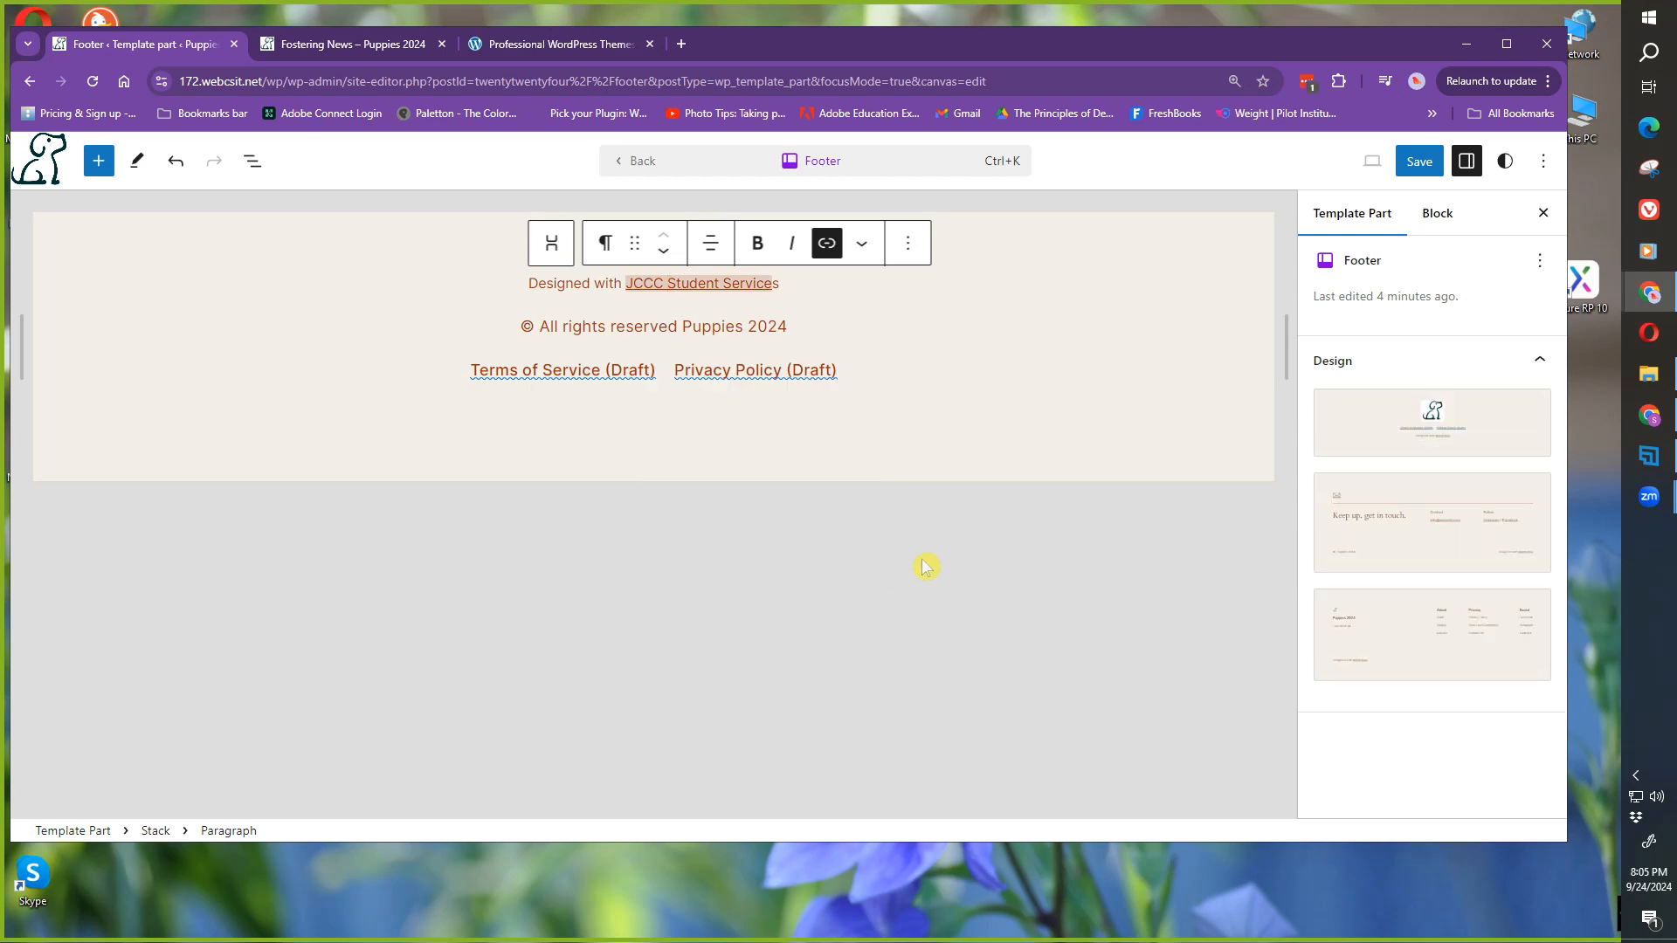
pyautogui.click(980, 395)
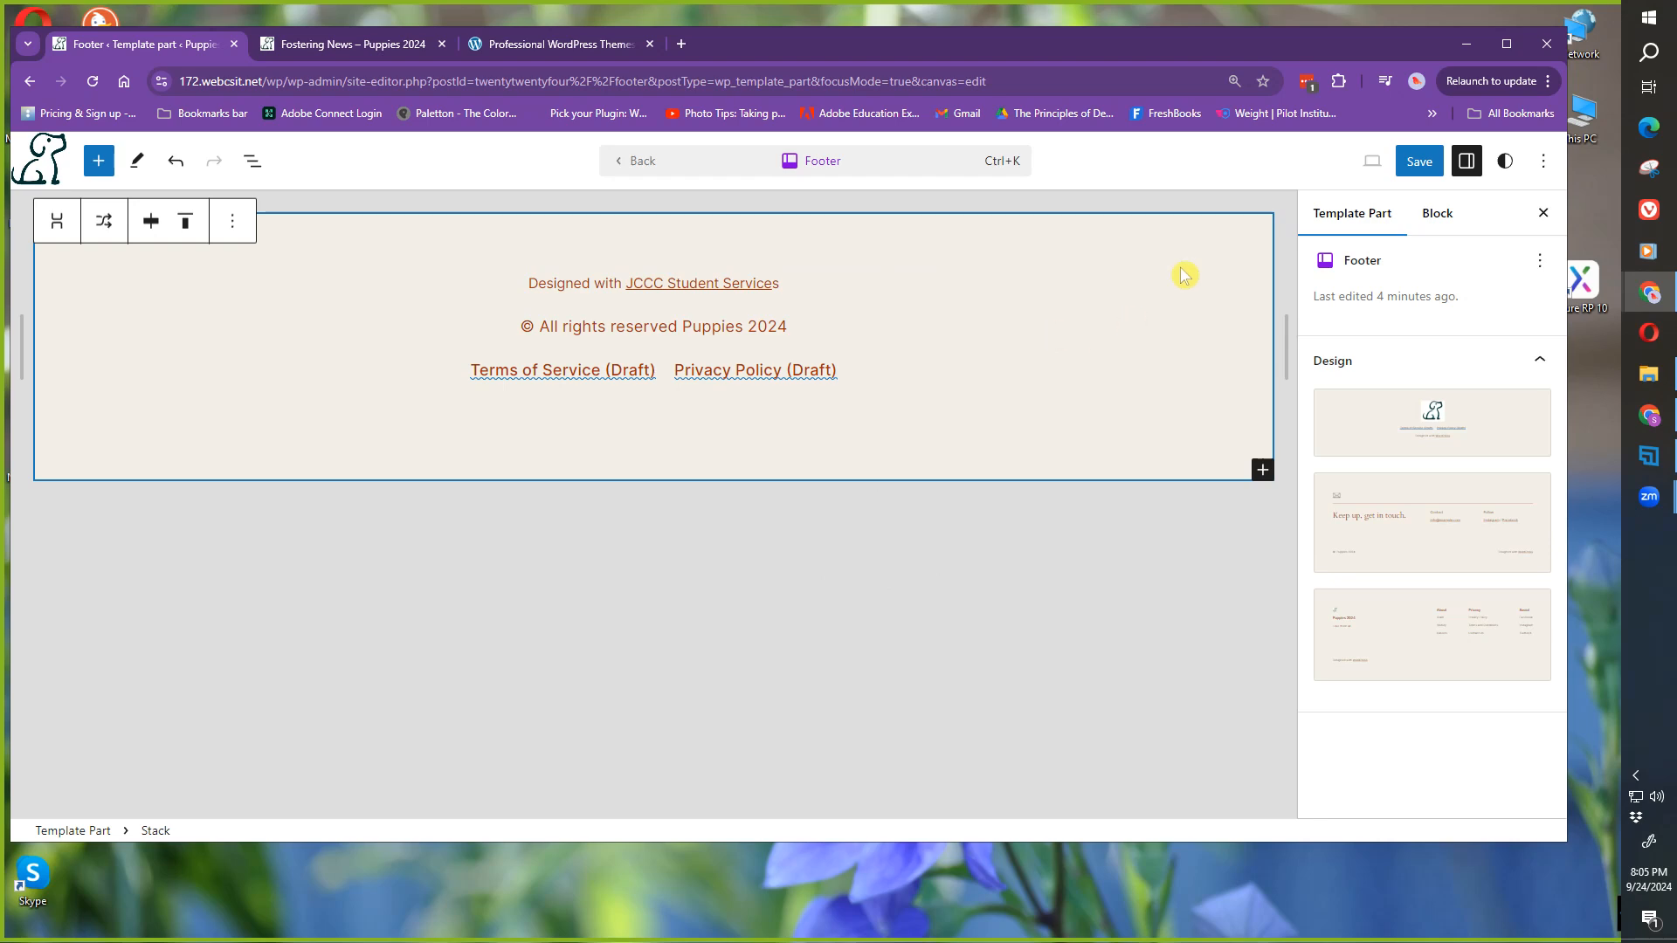
# Save the Footer and Navigation changes, then return to the Dashboard and the Fostering News tab.
pyautogui.click(1420, 166)
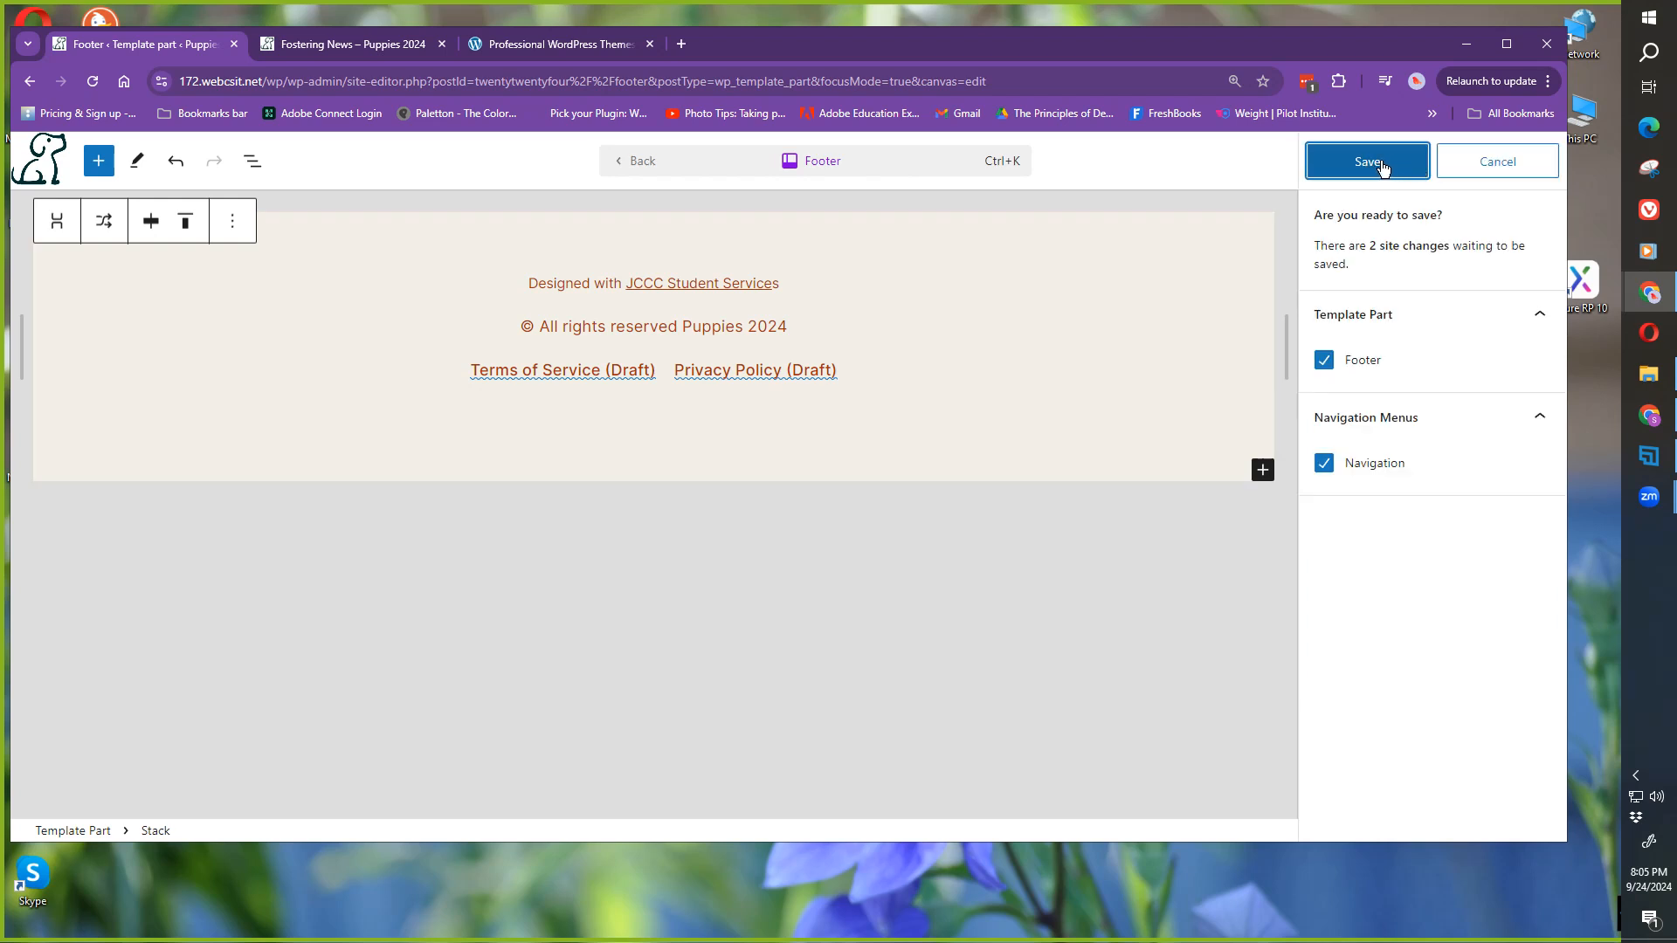
pyautogui.click(1381, 168)
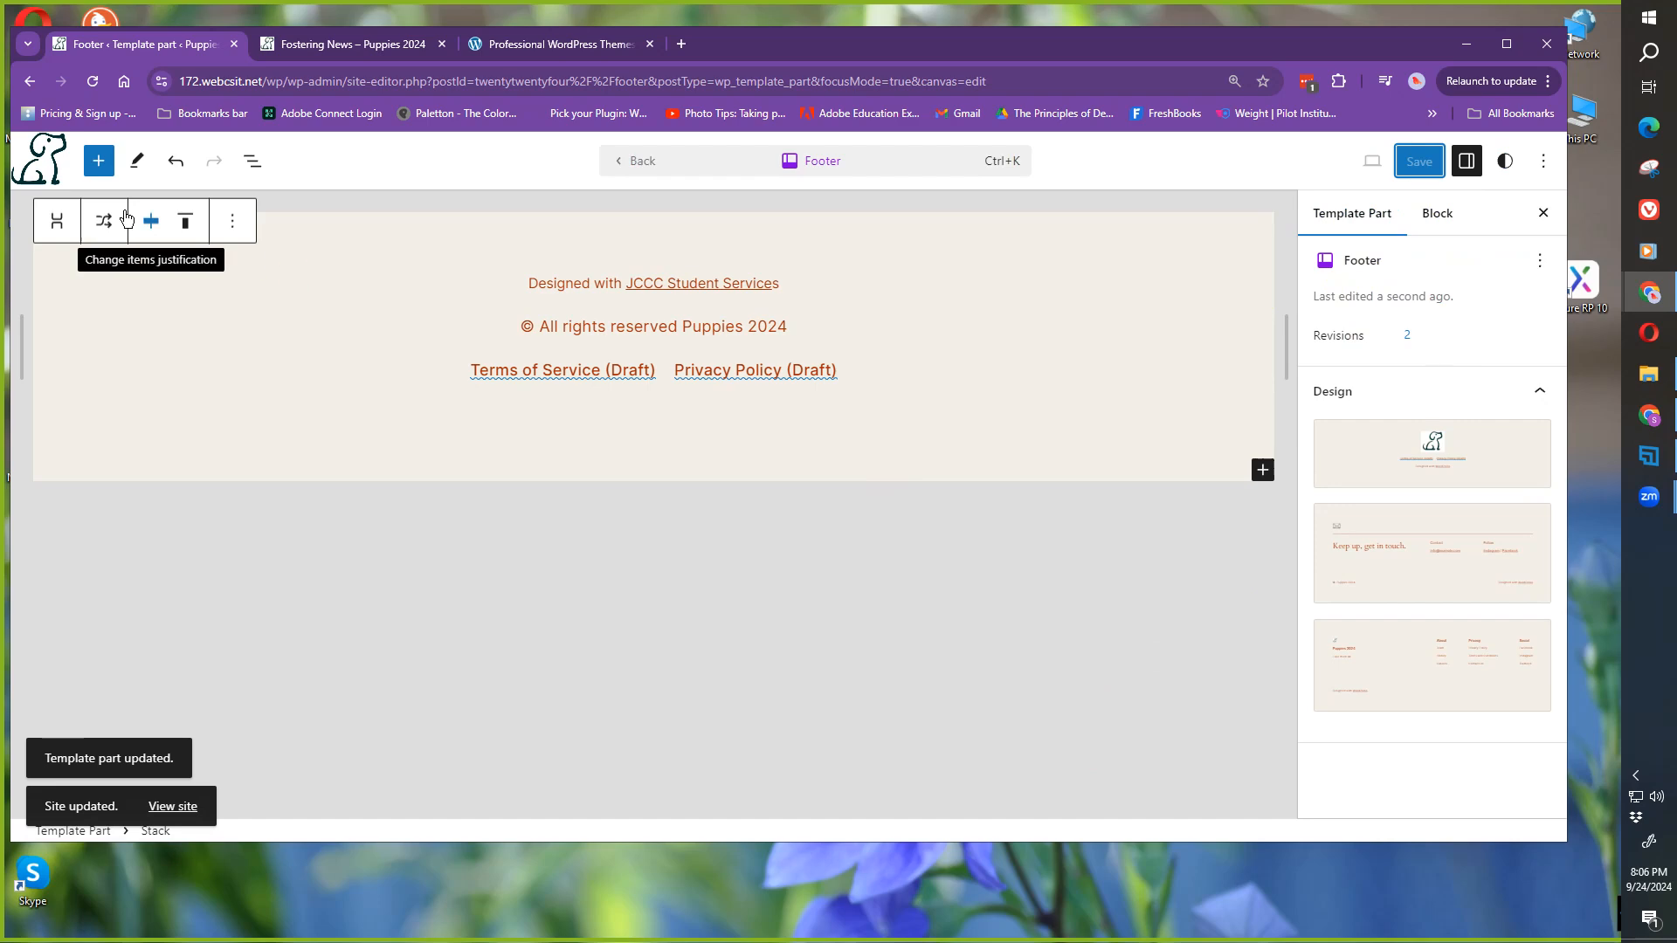
pyautogui.click(44, 166)
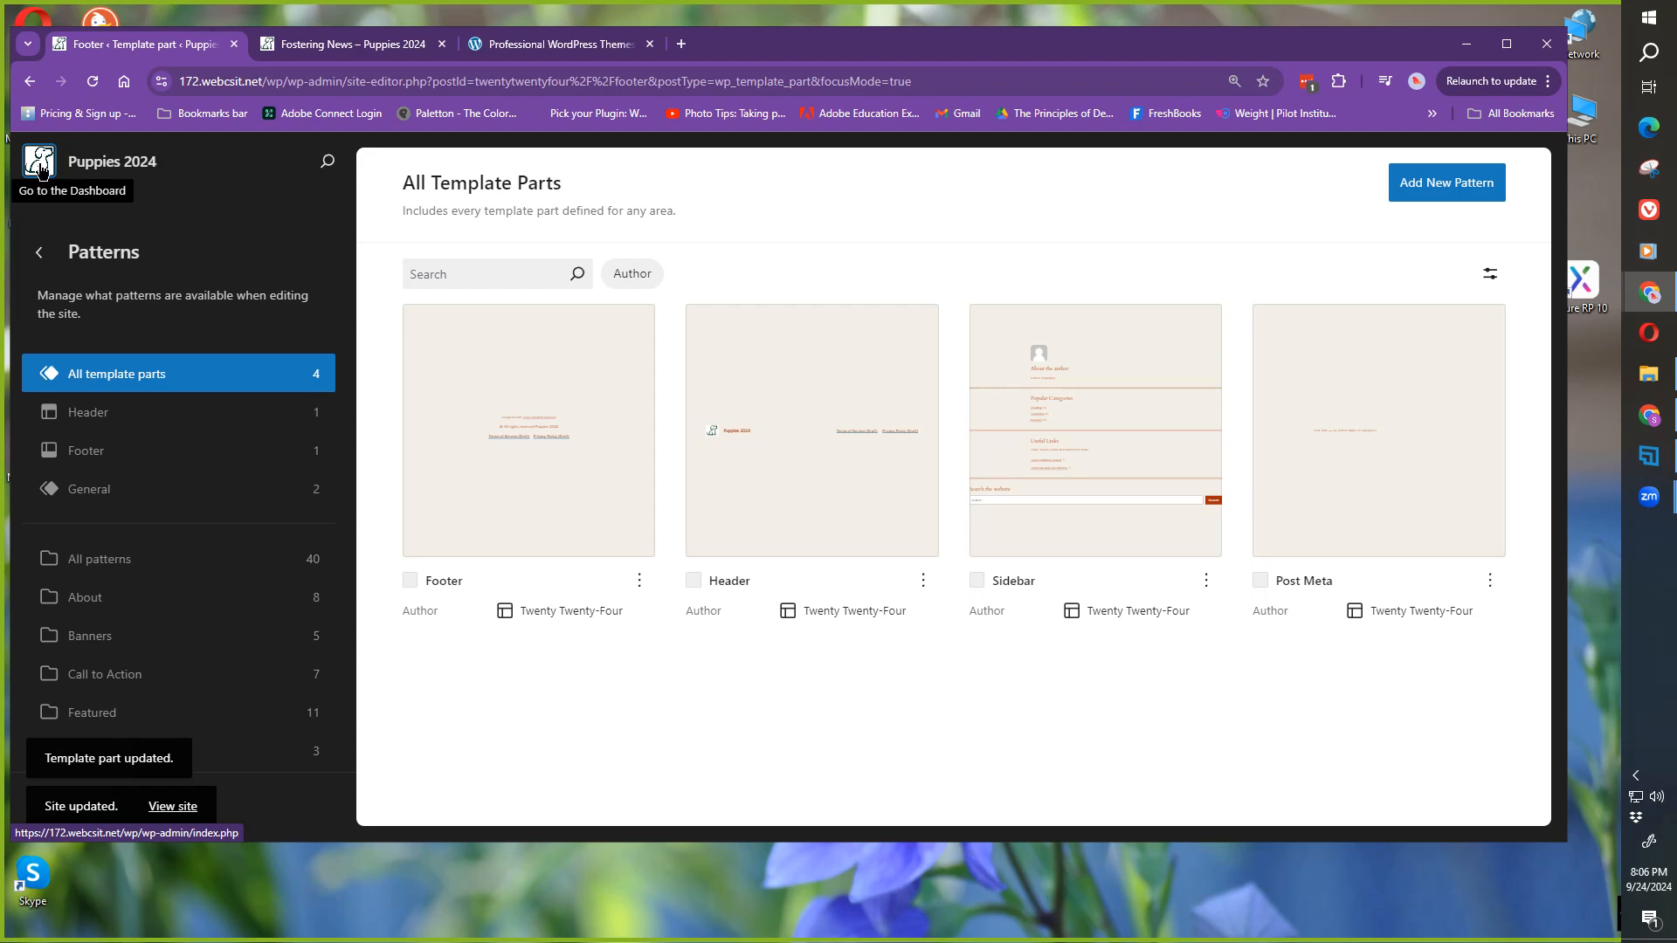
pyautogui.click(39, 170)
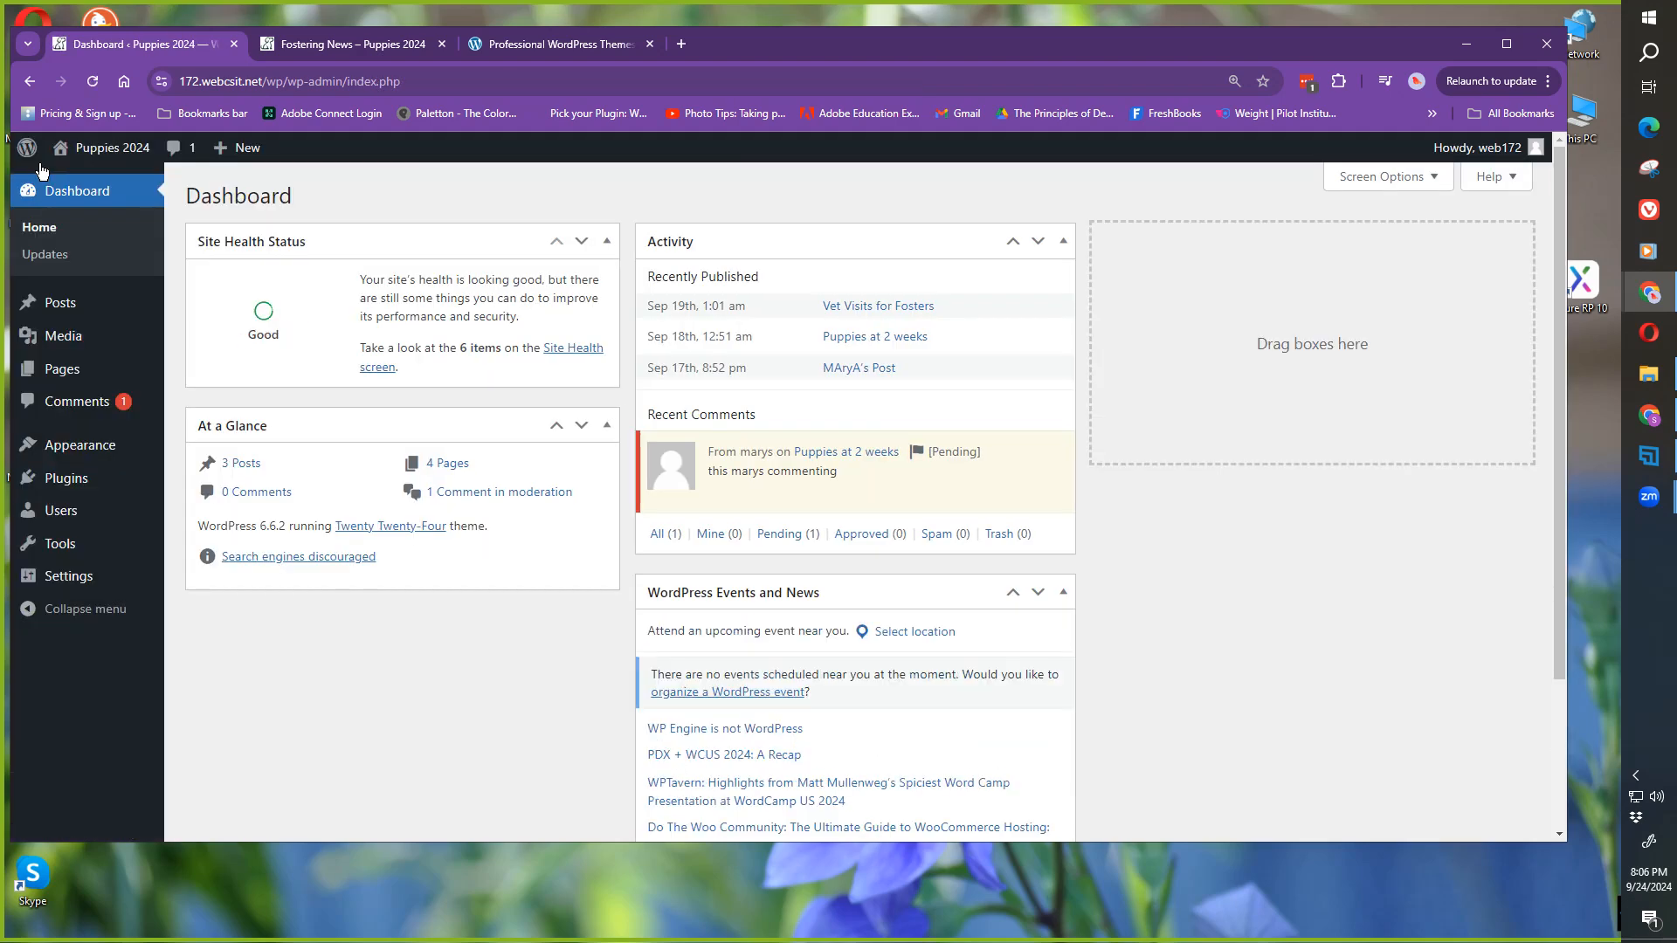
pyautogui.moveTo(95, 164)
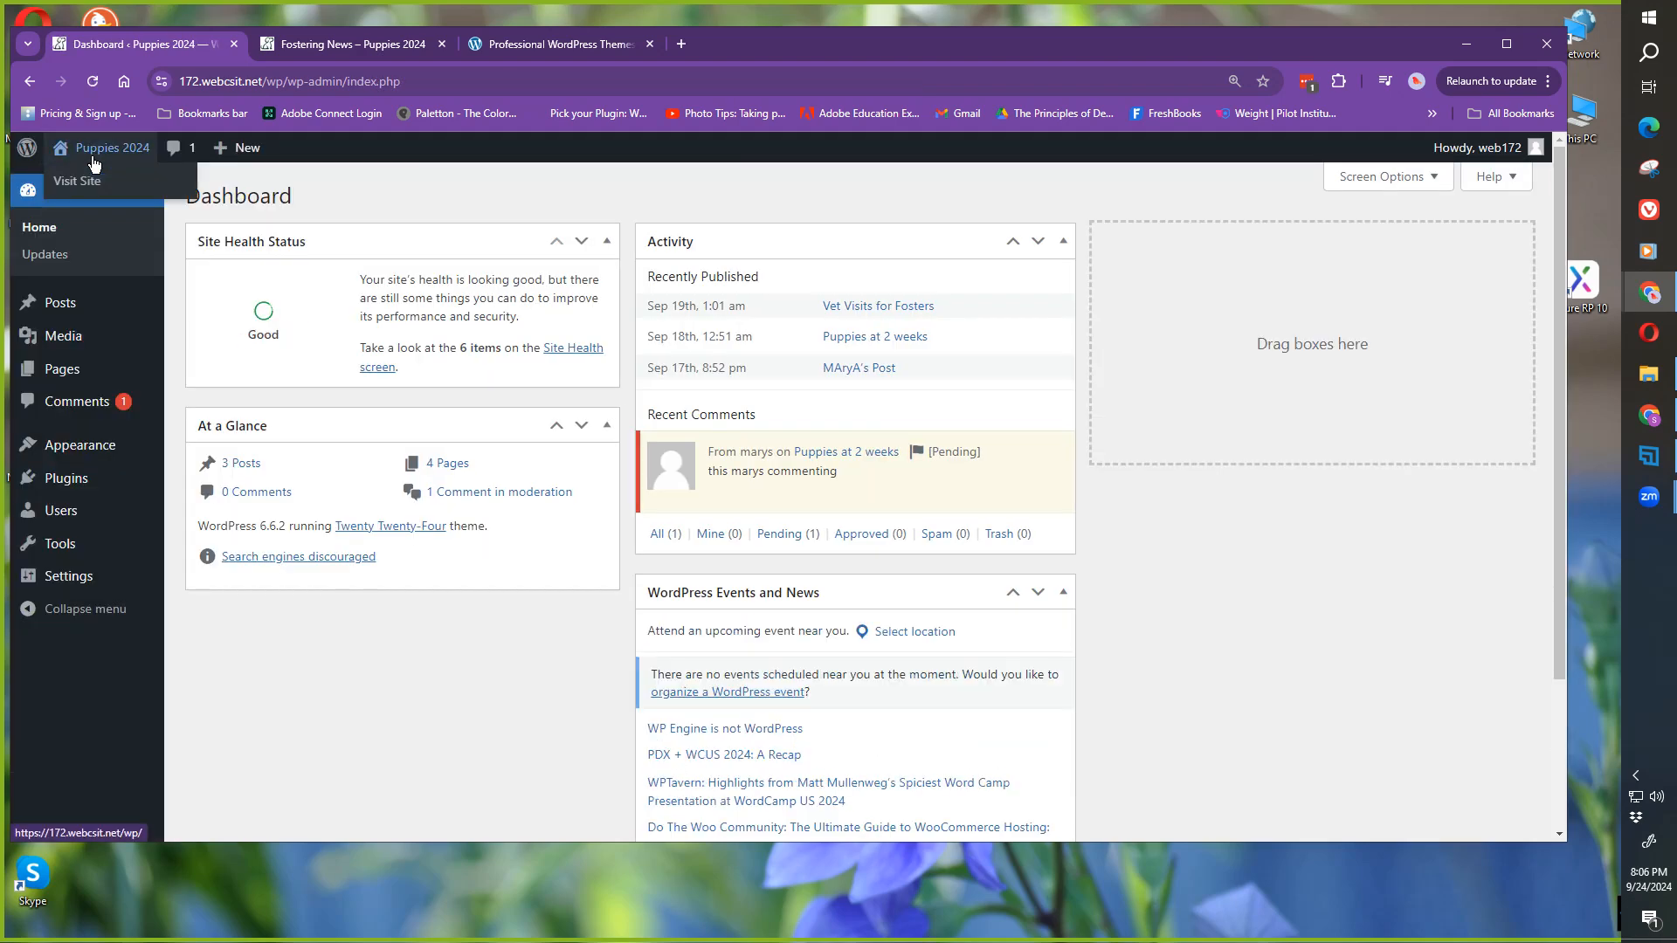
pyautogui.click(351, 45)
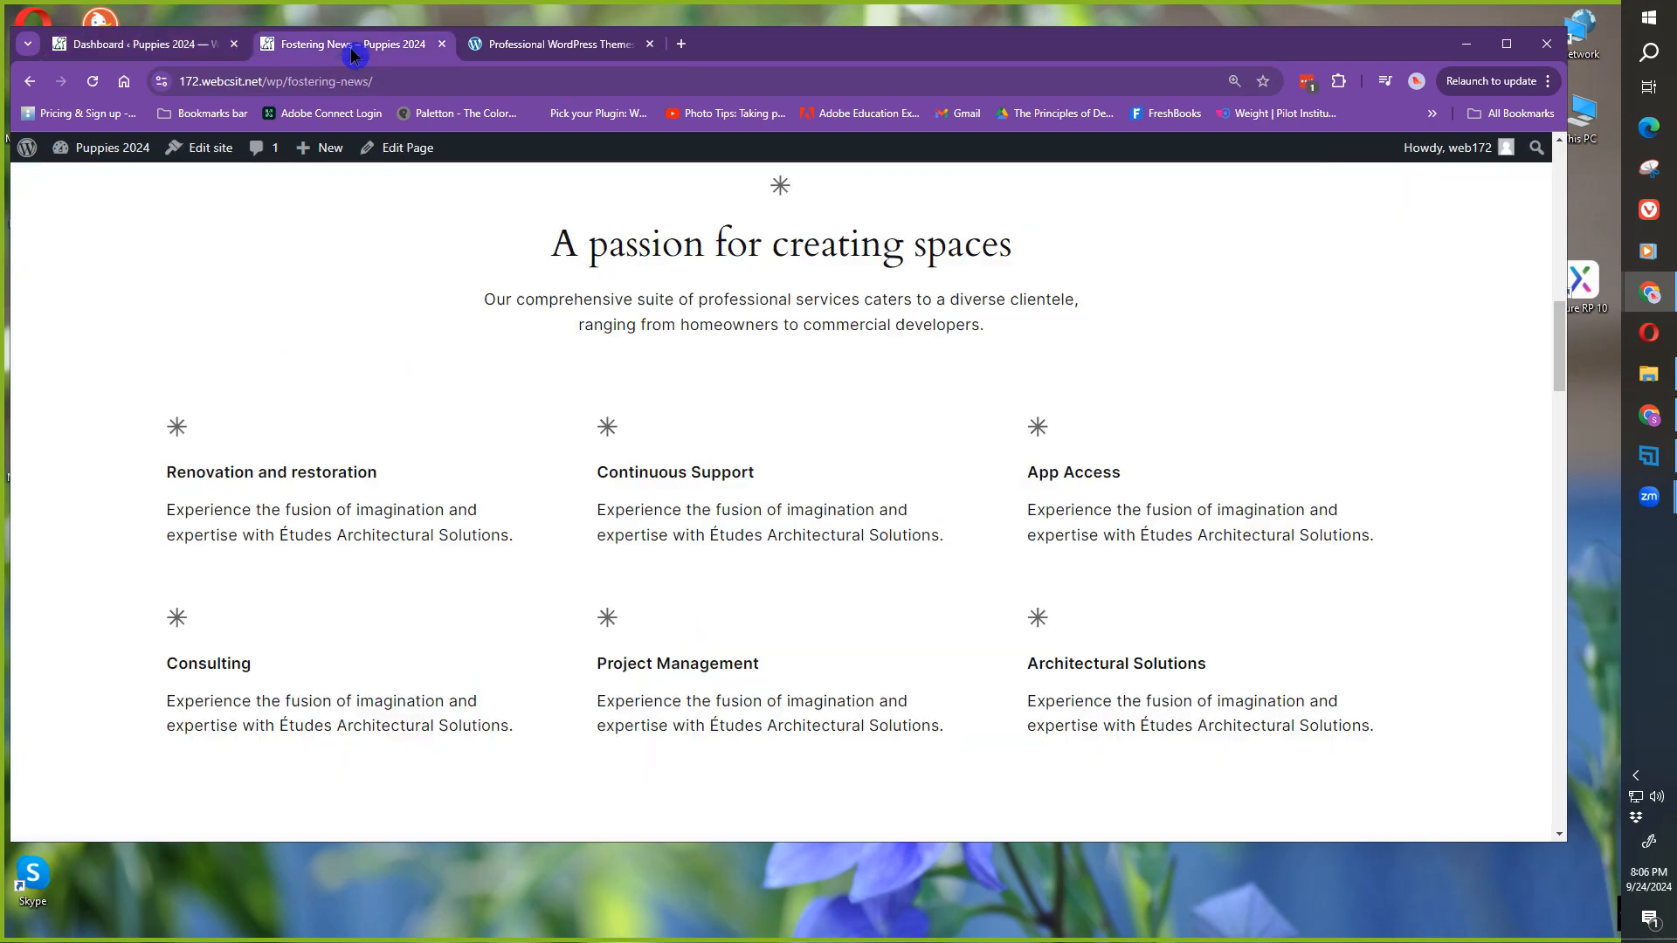
# Reload the live Fostering News page, scroll through it, and go to the admin Dashboard.
pyautogui.click(94, 83)
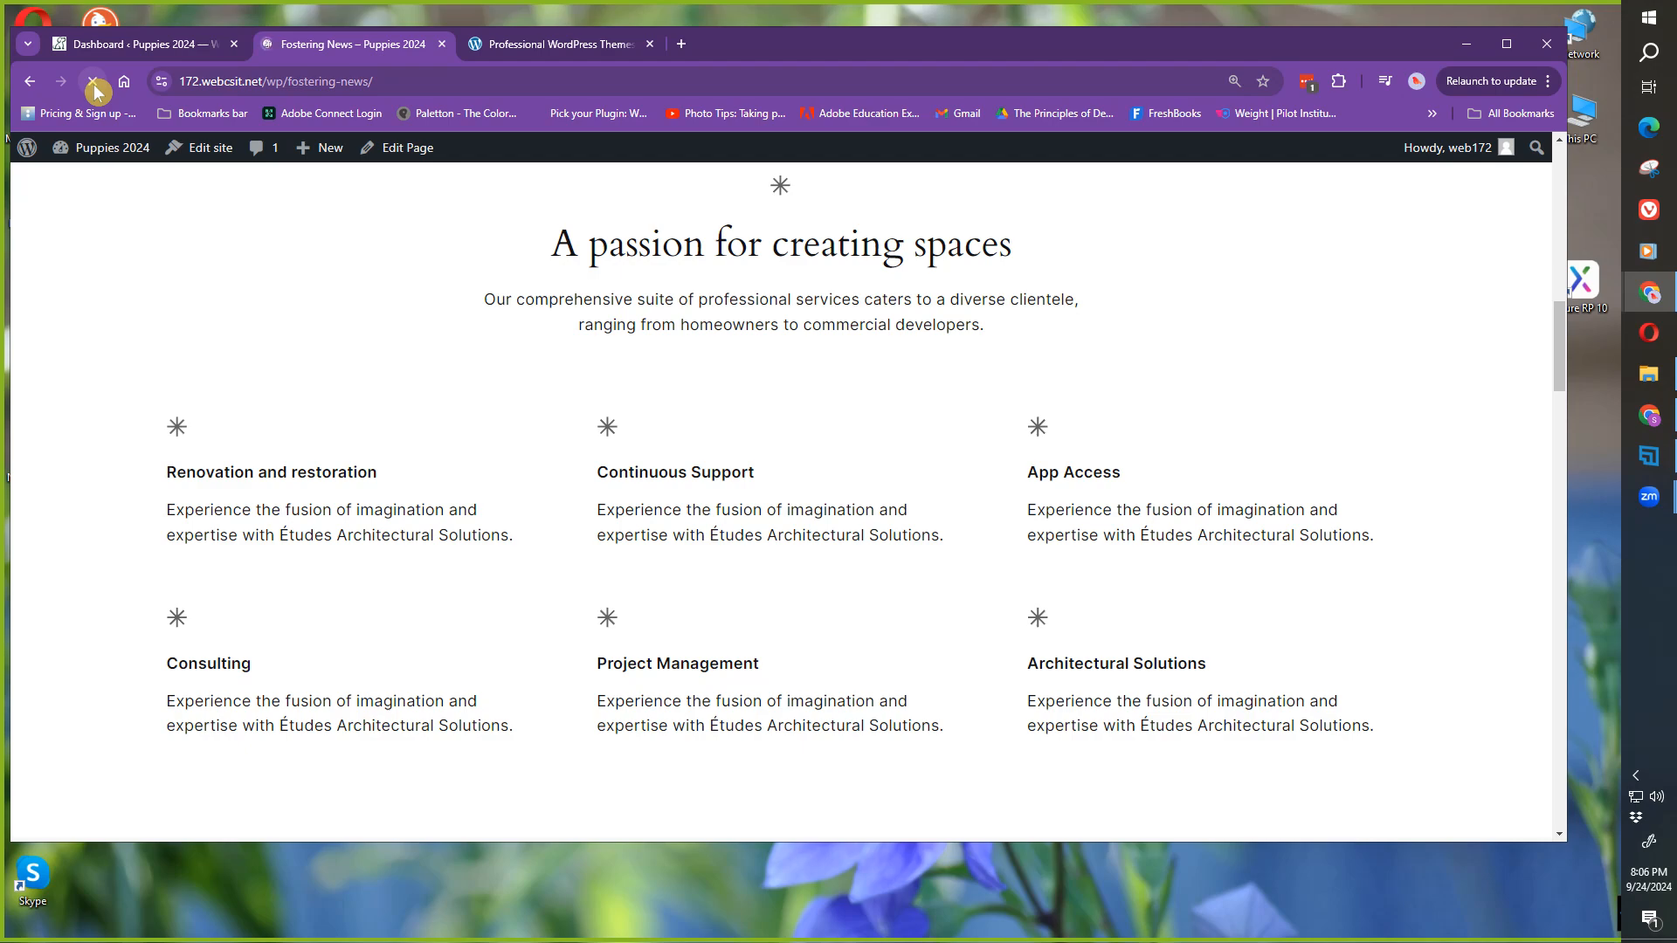
pyautogui.scroll(12, 546, 436)
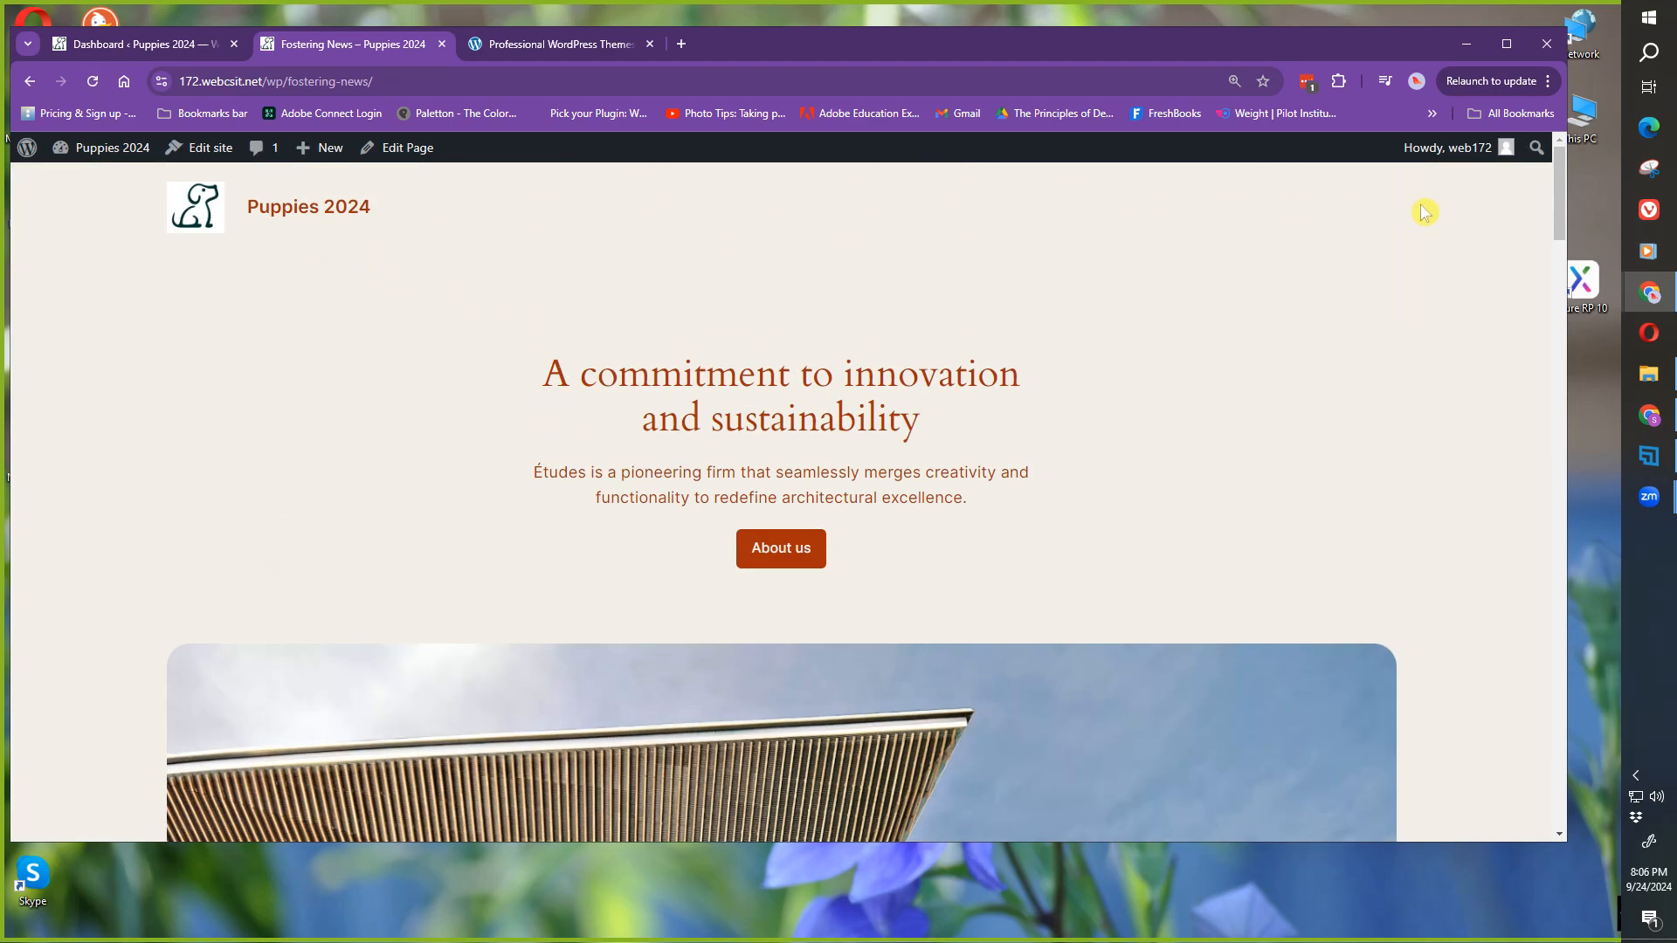
pyautogui.scroll(-12, 626, 376)
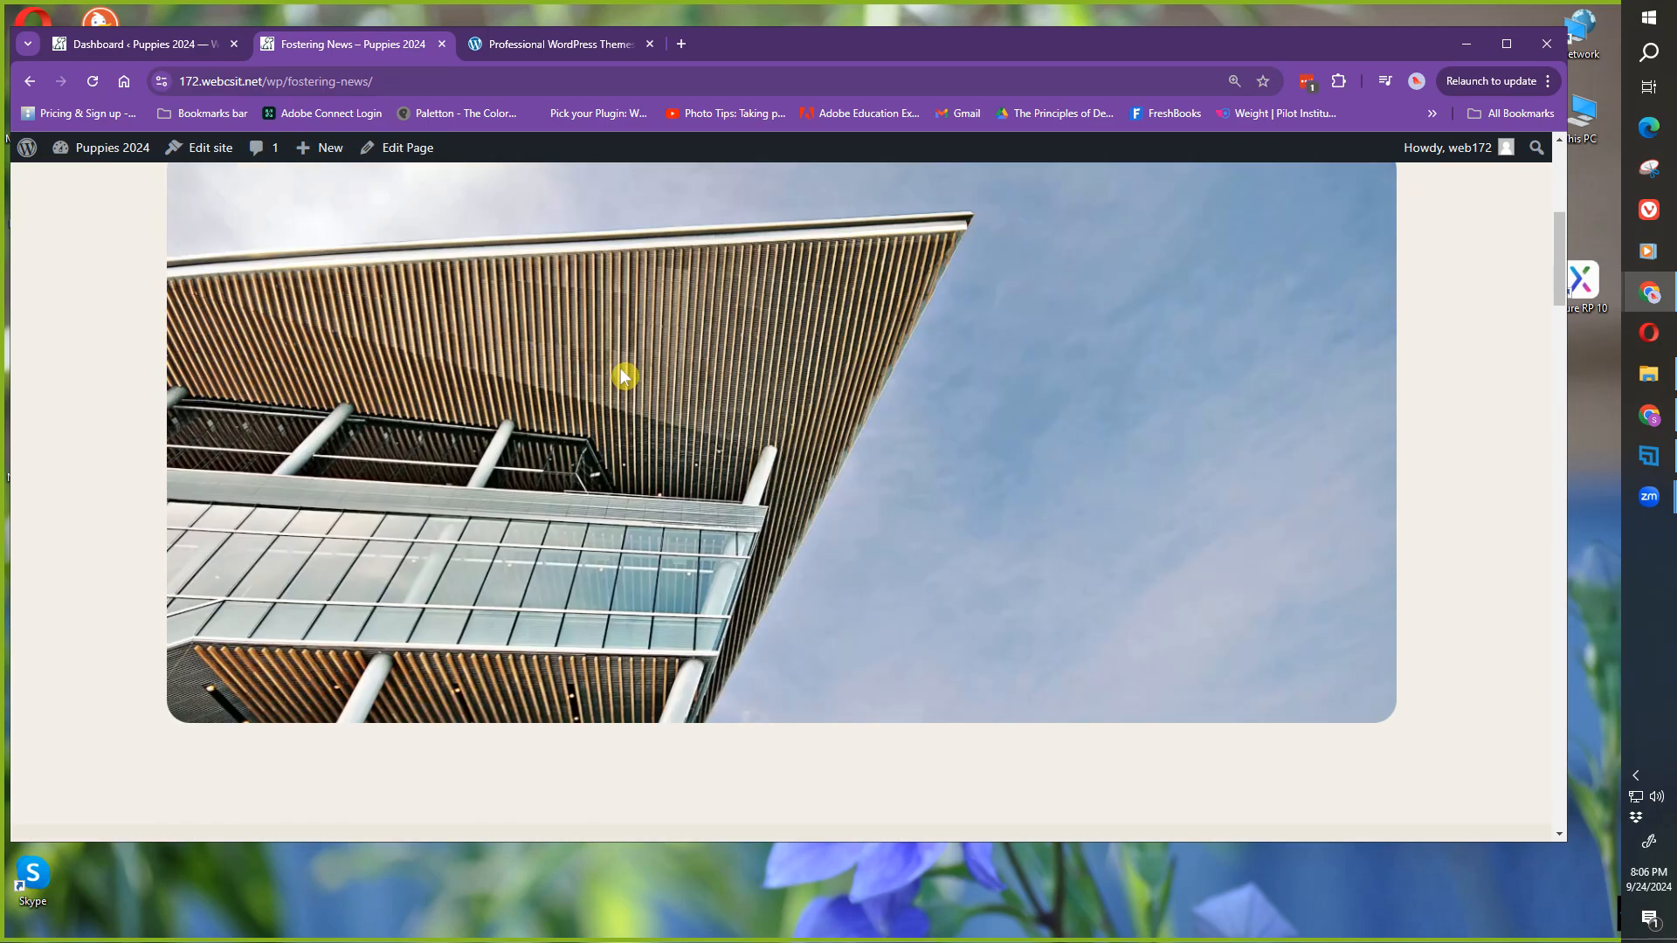
pyautogui.scroll(-15, 620, 403)
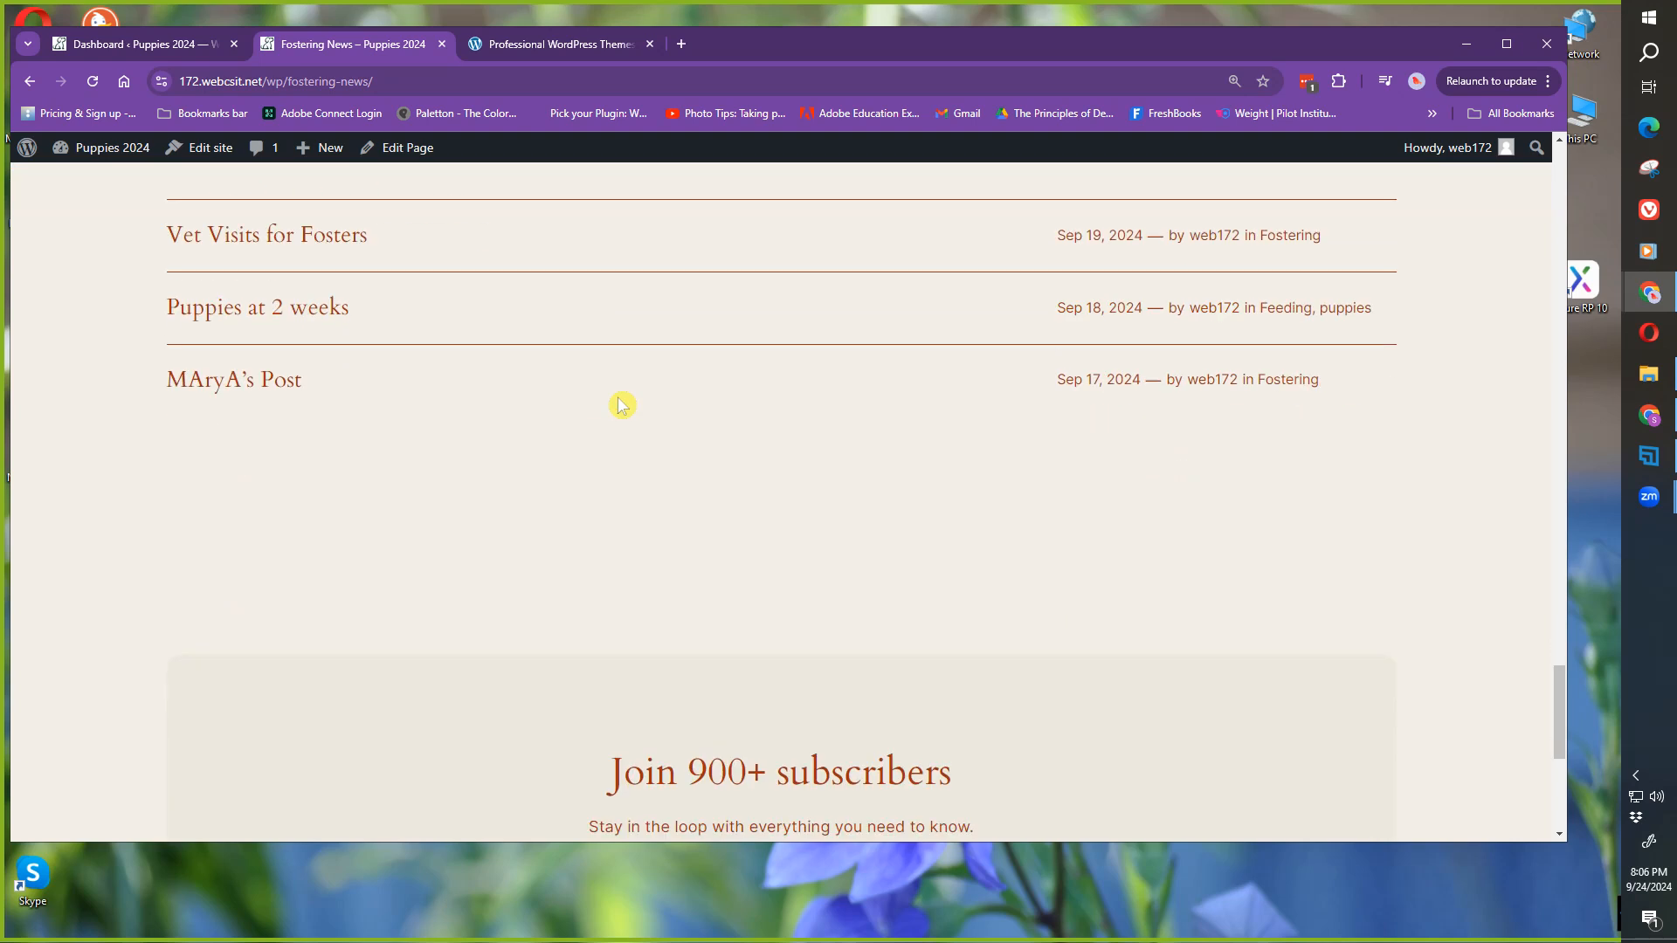
pyautogui.scroll(-5, 622, 405)
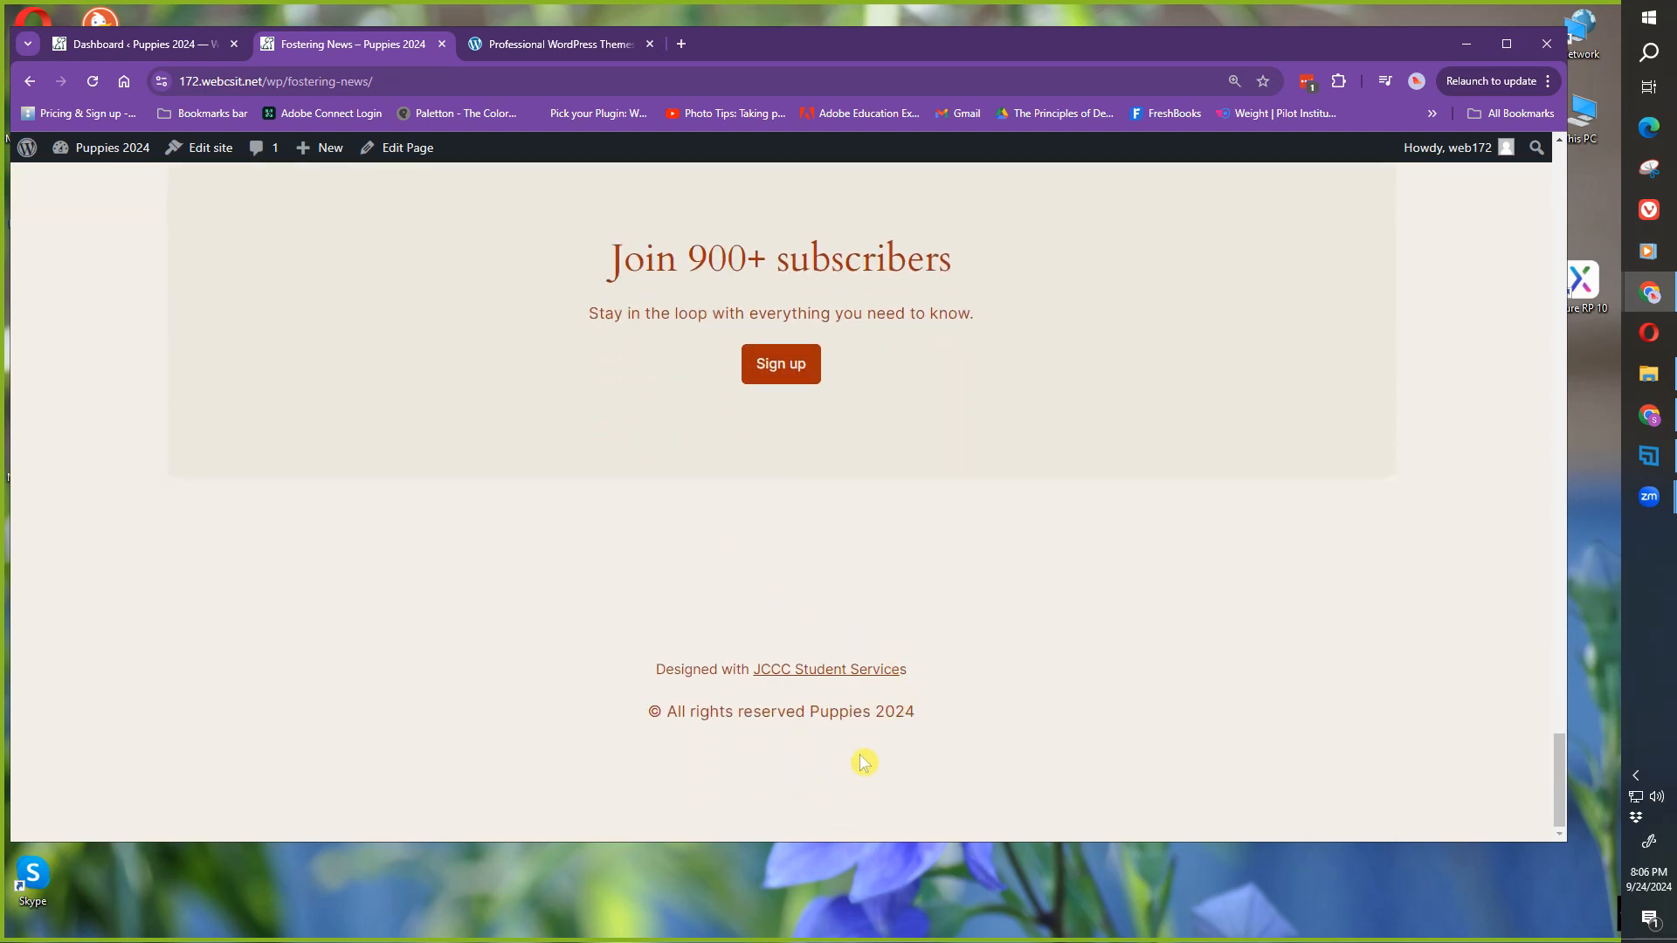
pyautogui.scroll(15, 1051, 663)
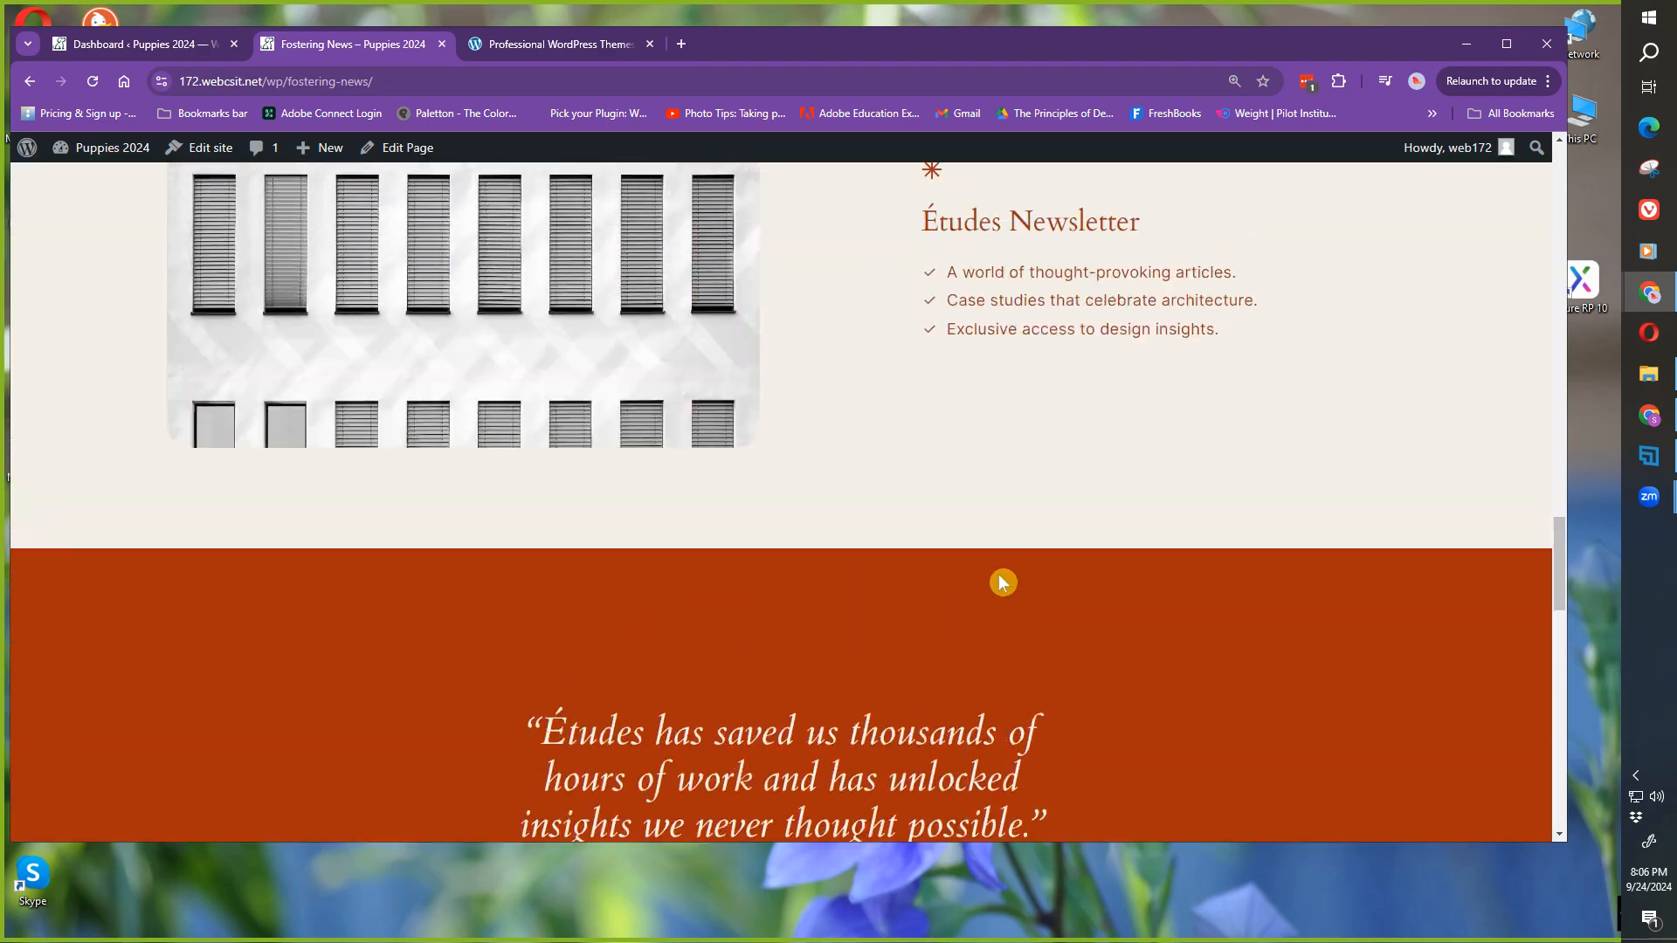
pyautogui.scroll(10, 1003, 583)
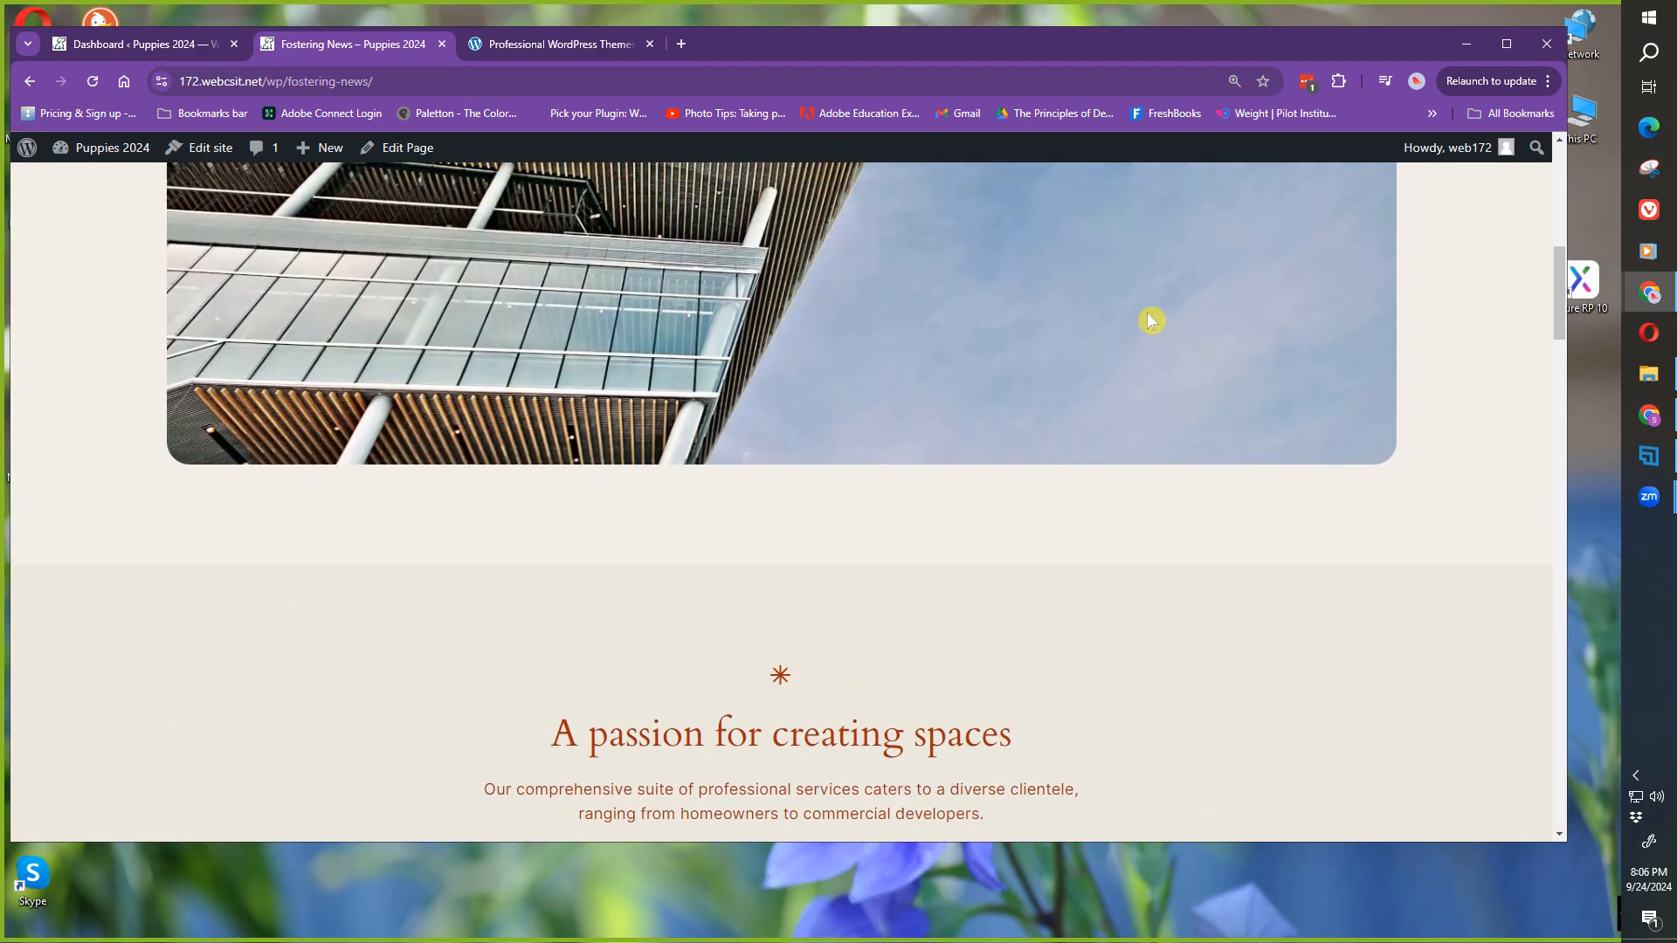
pyautogui.scroll(10, 1151, 321)
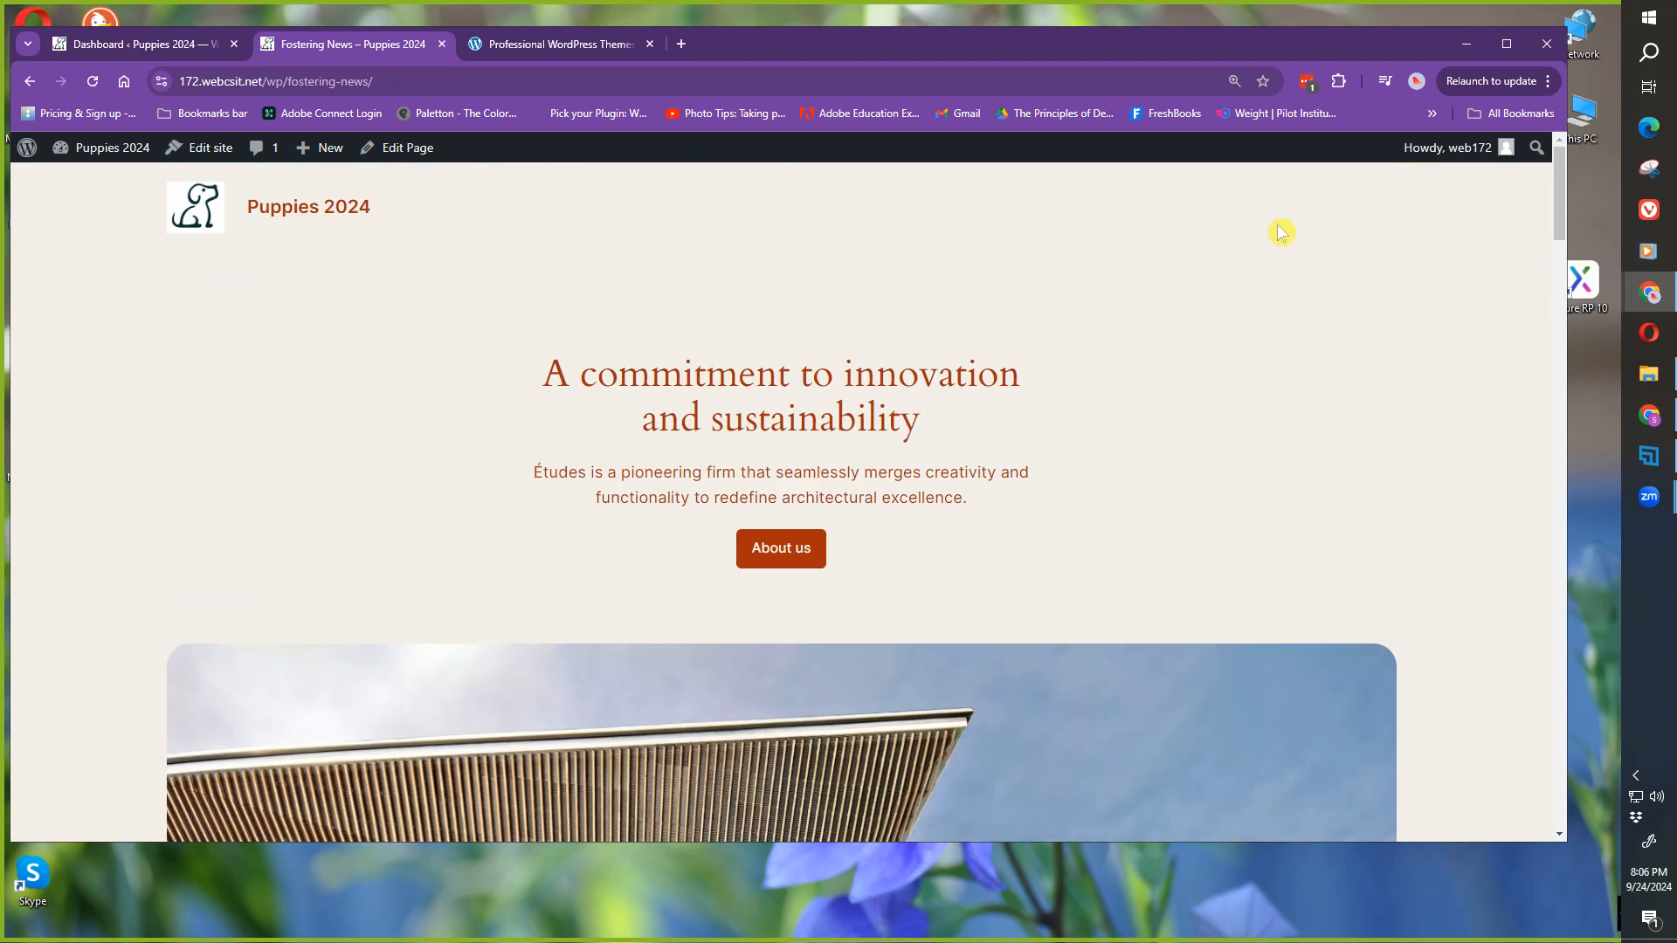
pyautogui.moveTo(99, 152)
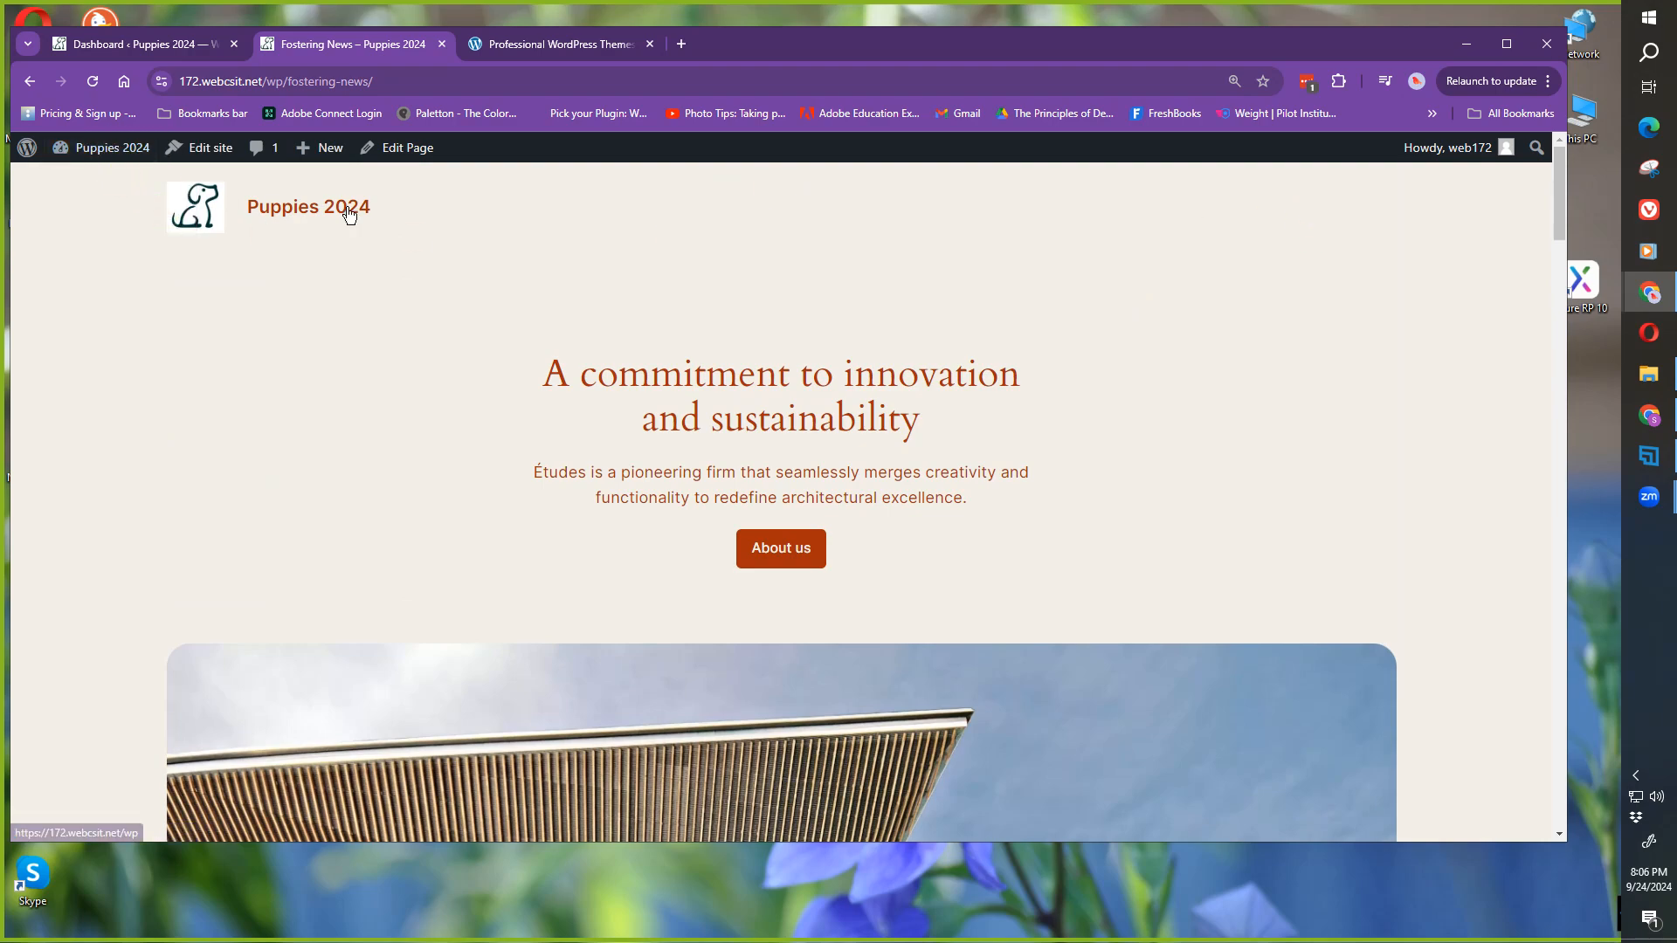
pyautogui.scroll(-4, 636, 312)
pyautogui.scroll(1, 922, 401)
pyautogui.scroll(3, 922, 401)
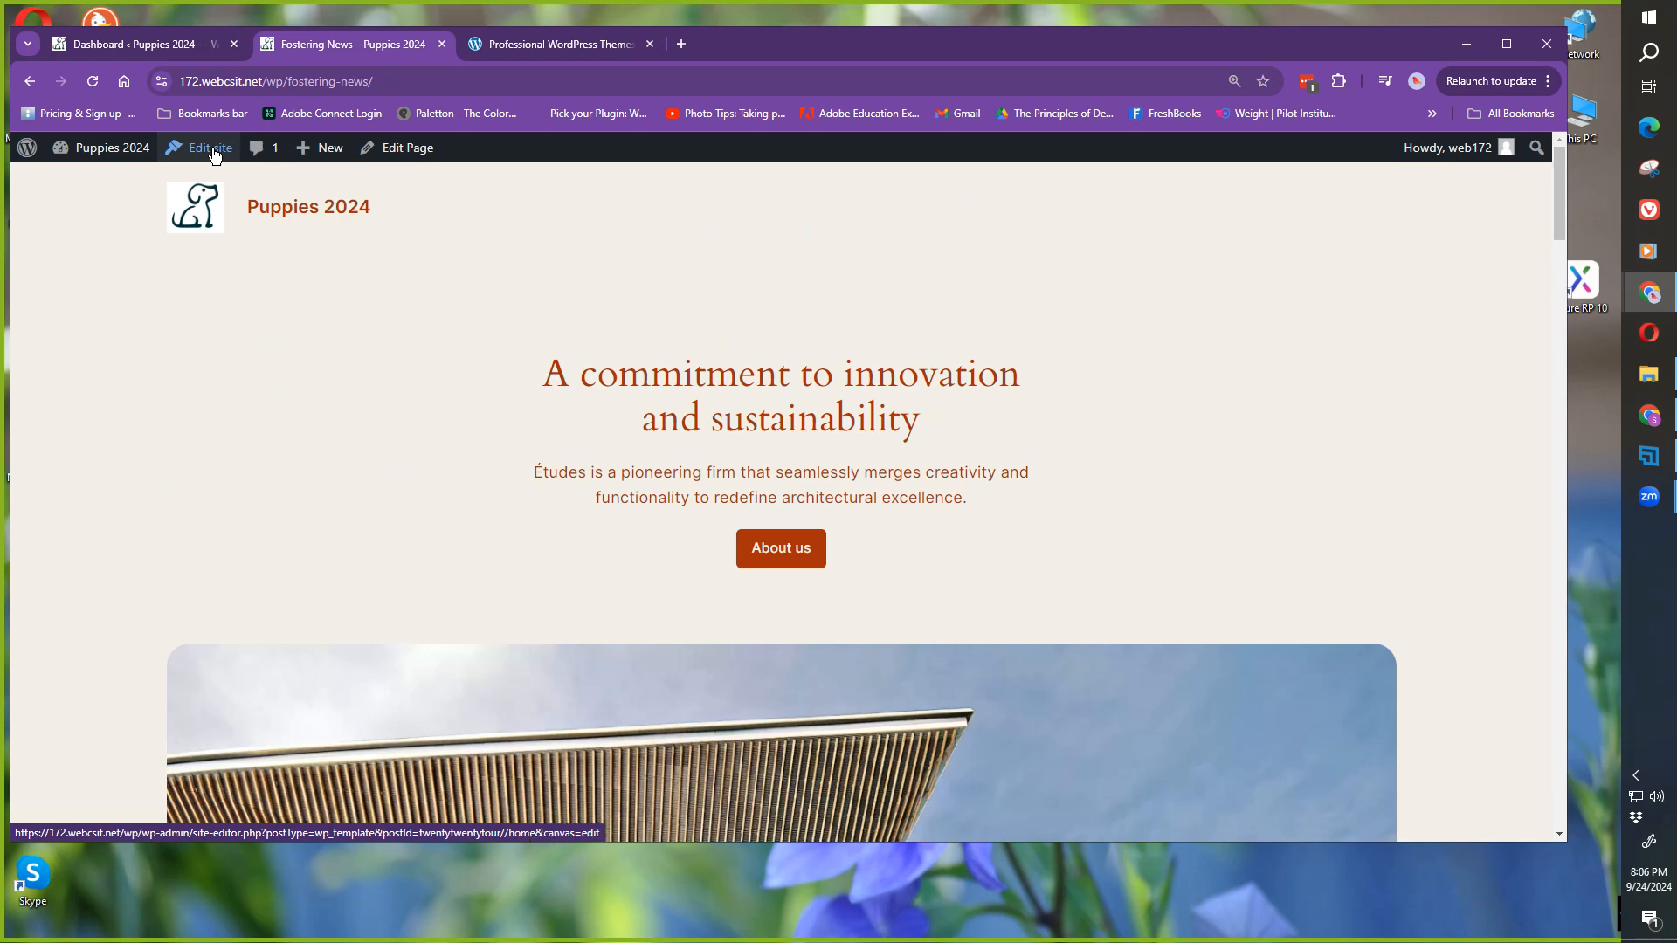
pyautogui.moveTo(114, 155)
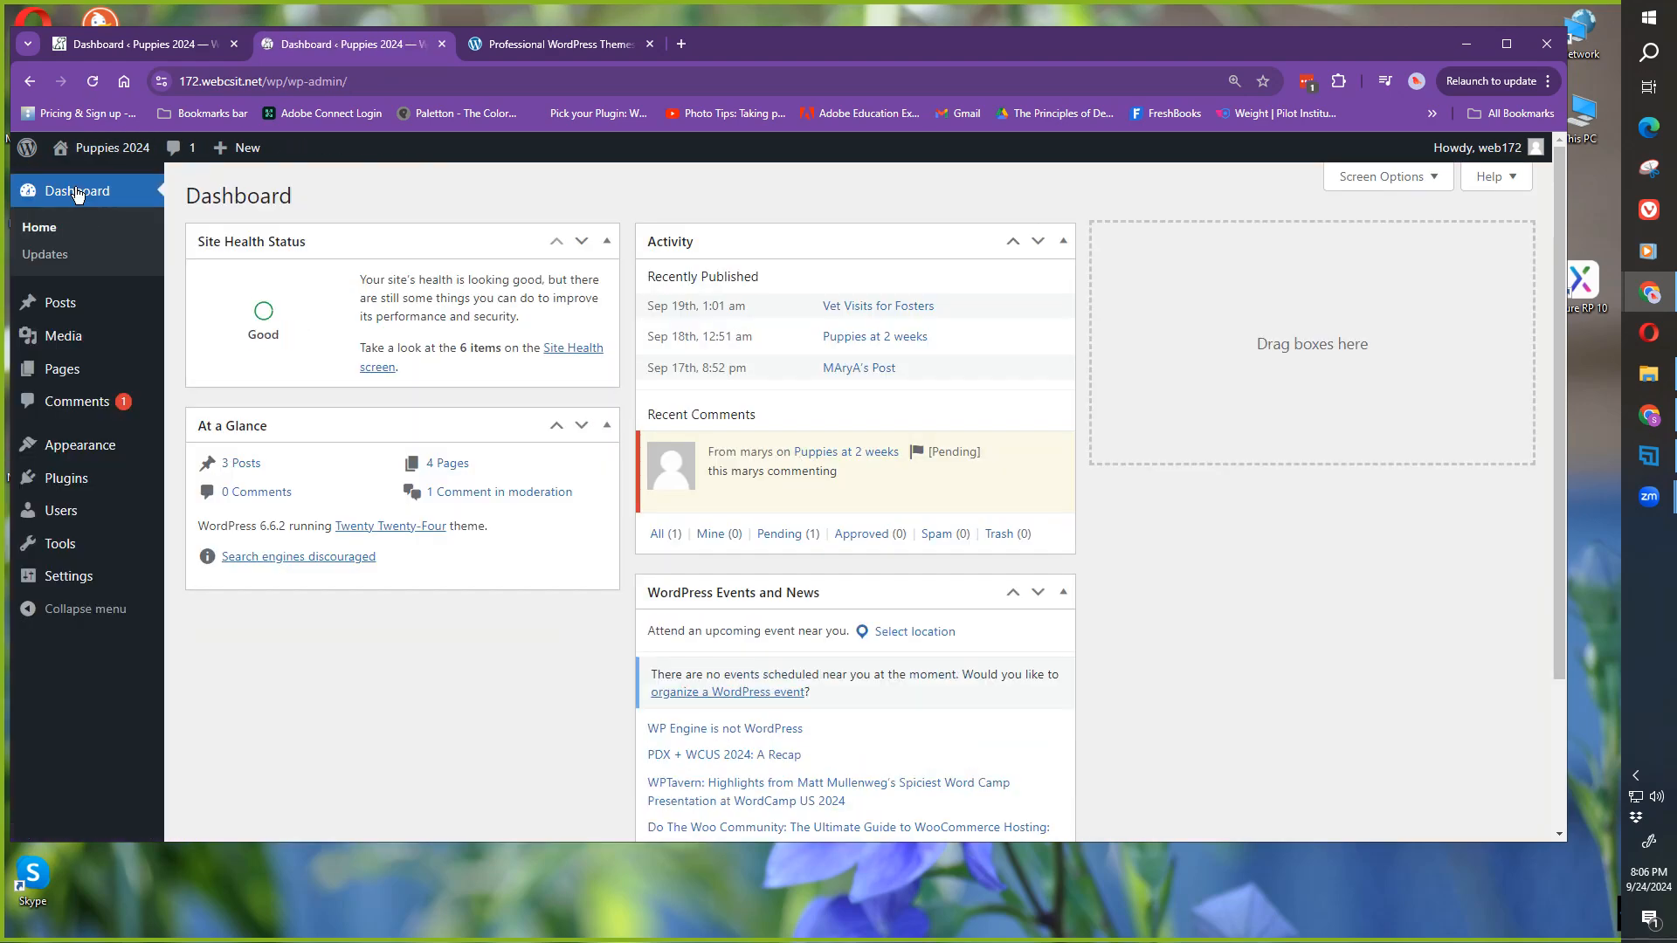
# Review Settings > General, visit Appearance > Themes, then open the site editor.
pyautogui.click(68, 578)
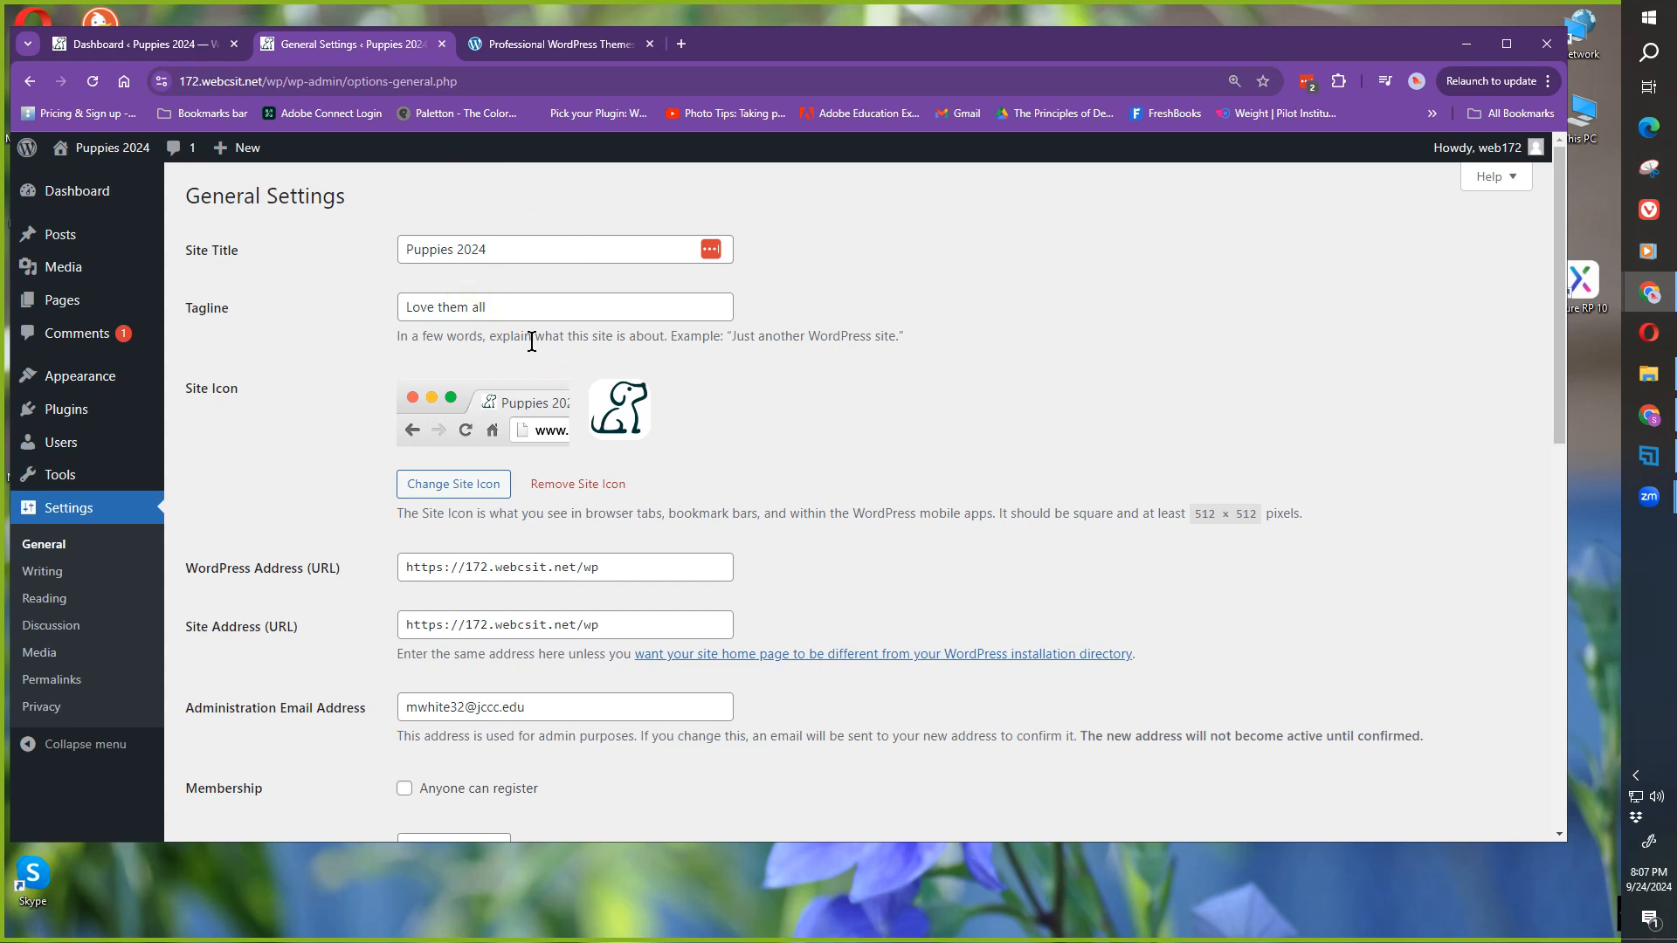
pyautogui.scroll(-6, 750, 568)
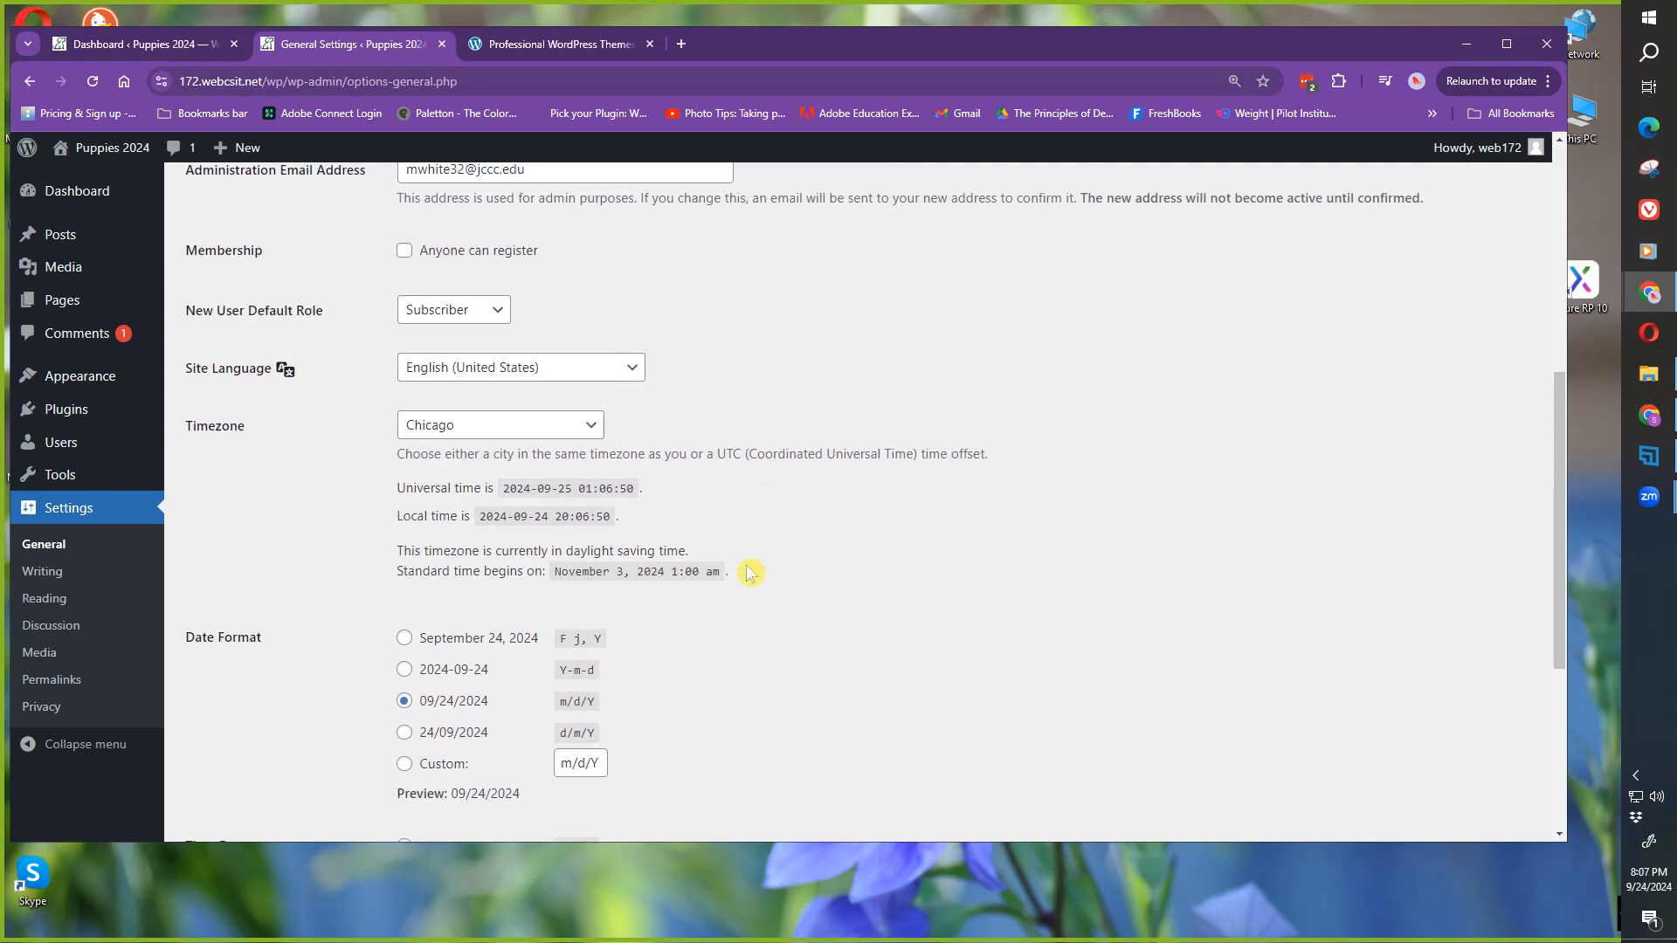
pyautogui.scroll(-1, 750, 572)
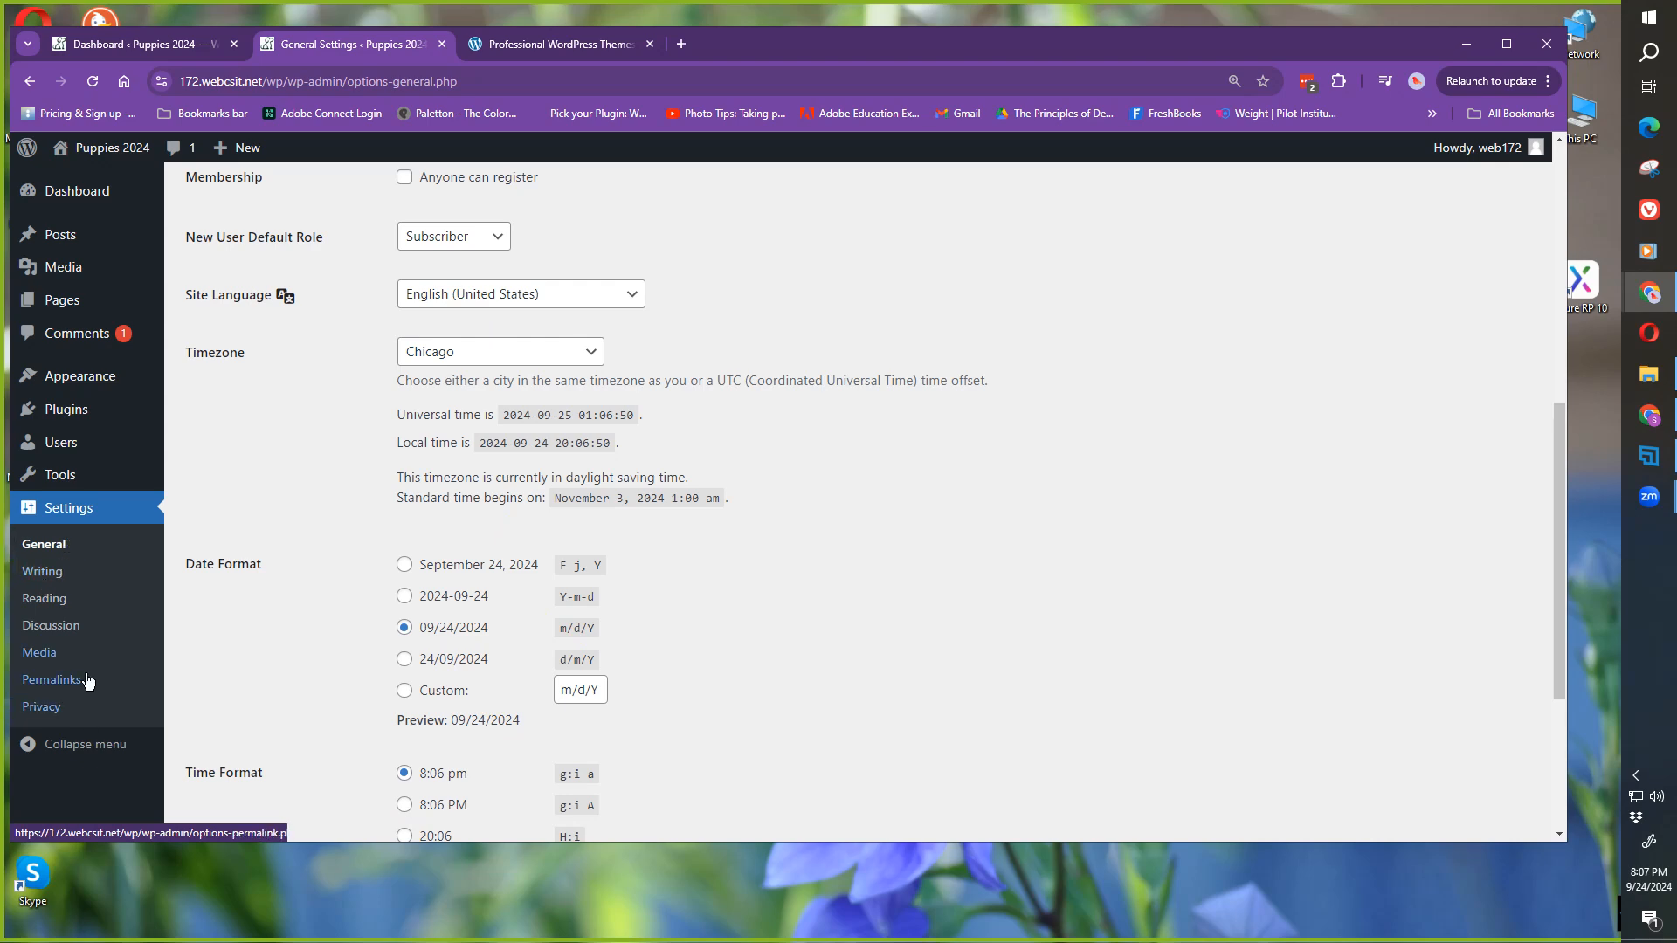
pyautogui.click(97, 379)
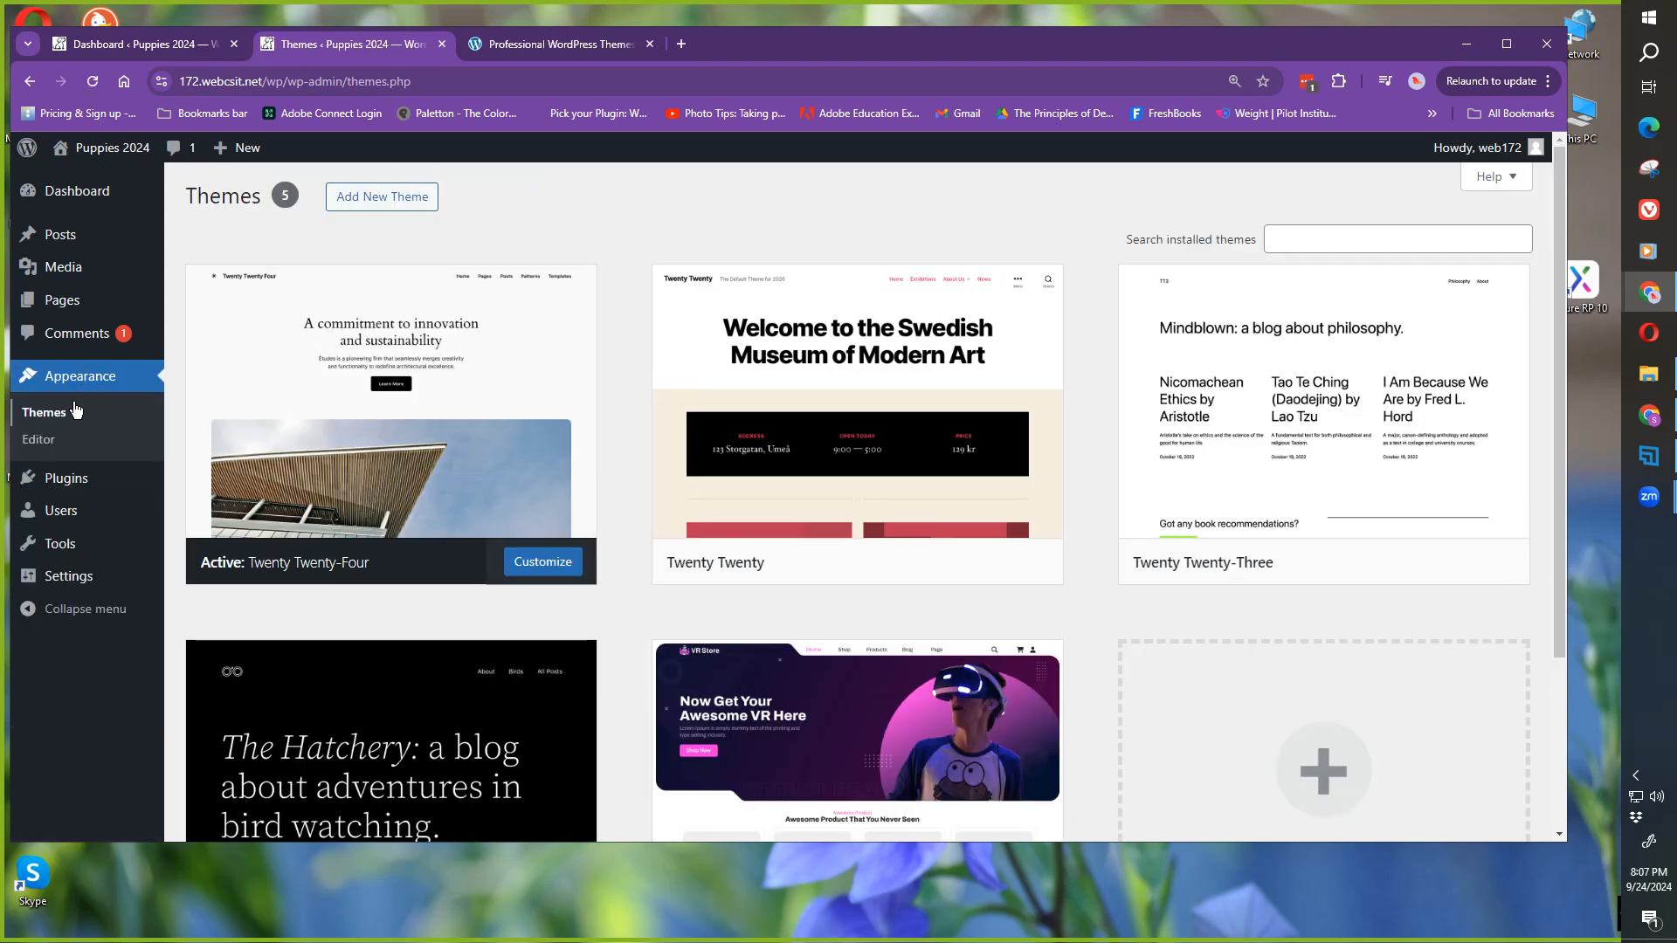
pyautogui.moveTo(75, 583)
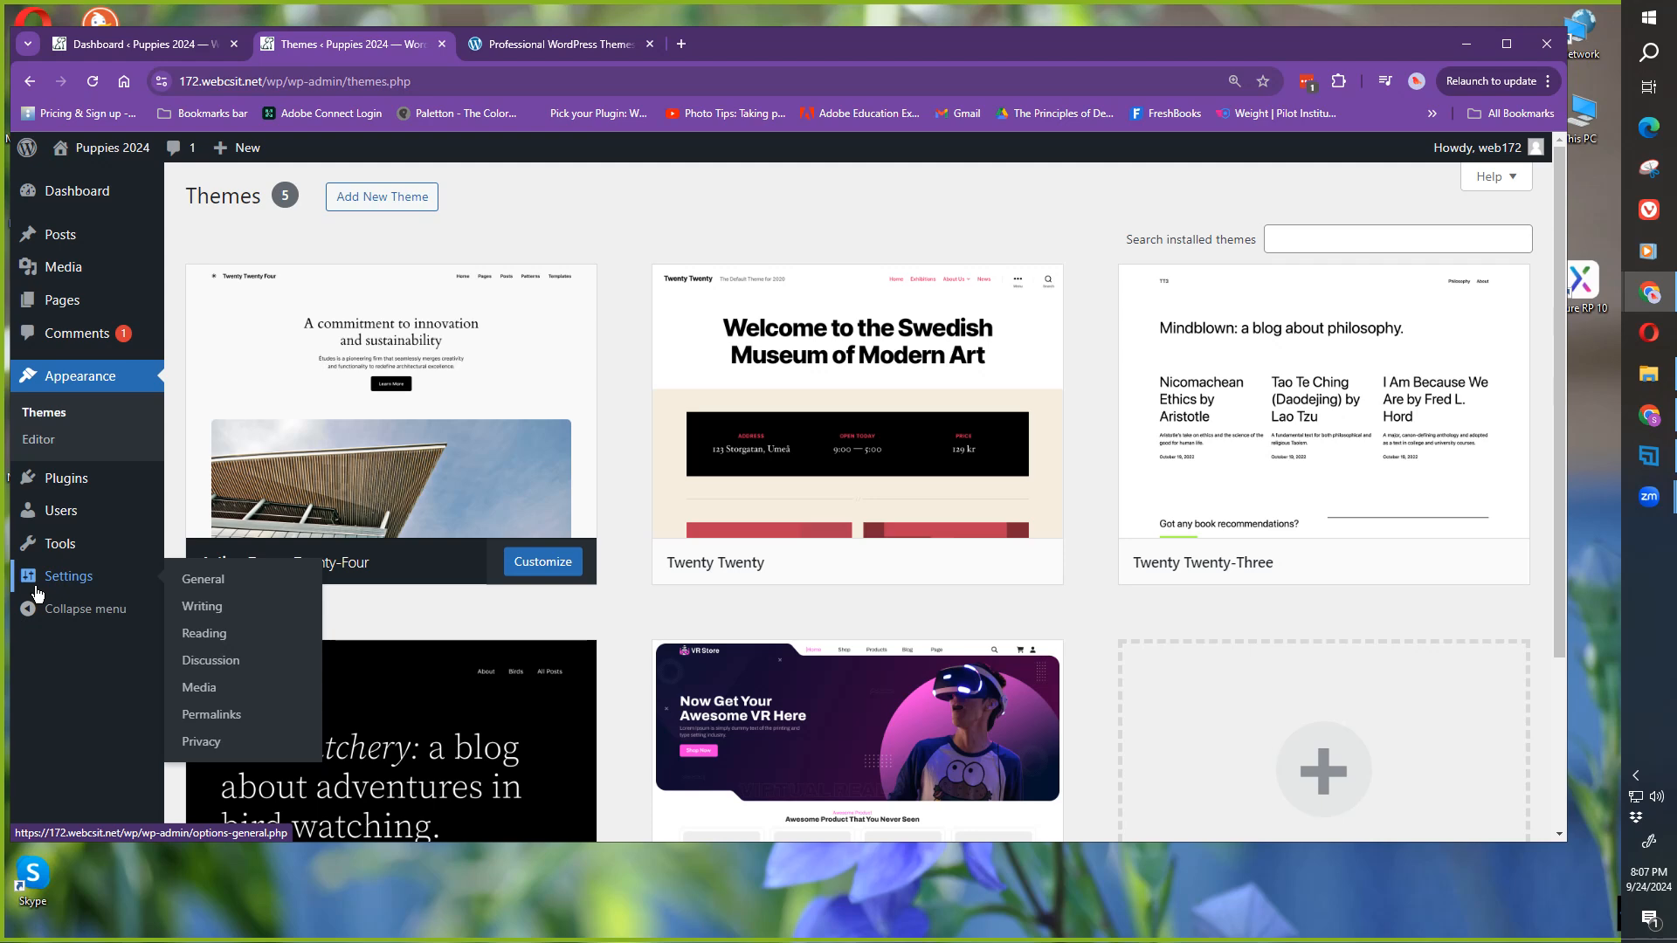
pyautogui.click(45, 444)
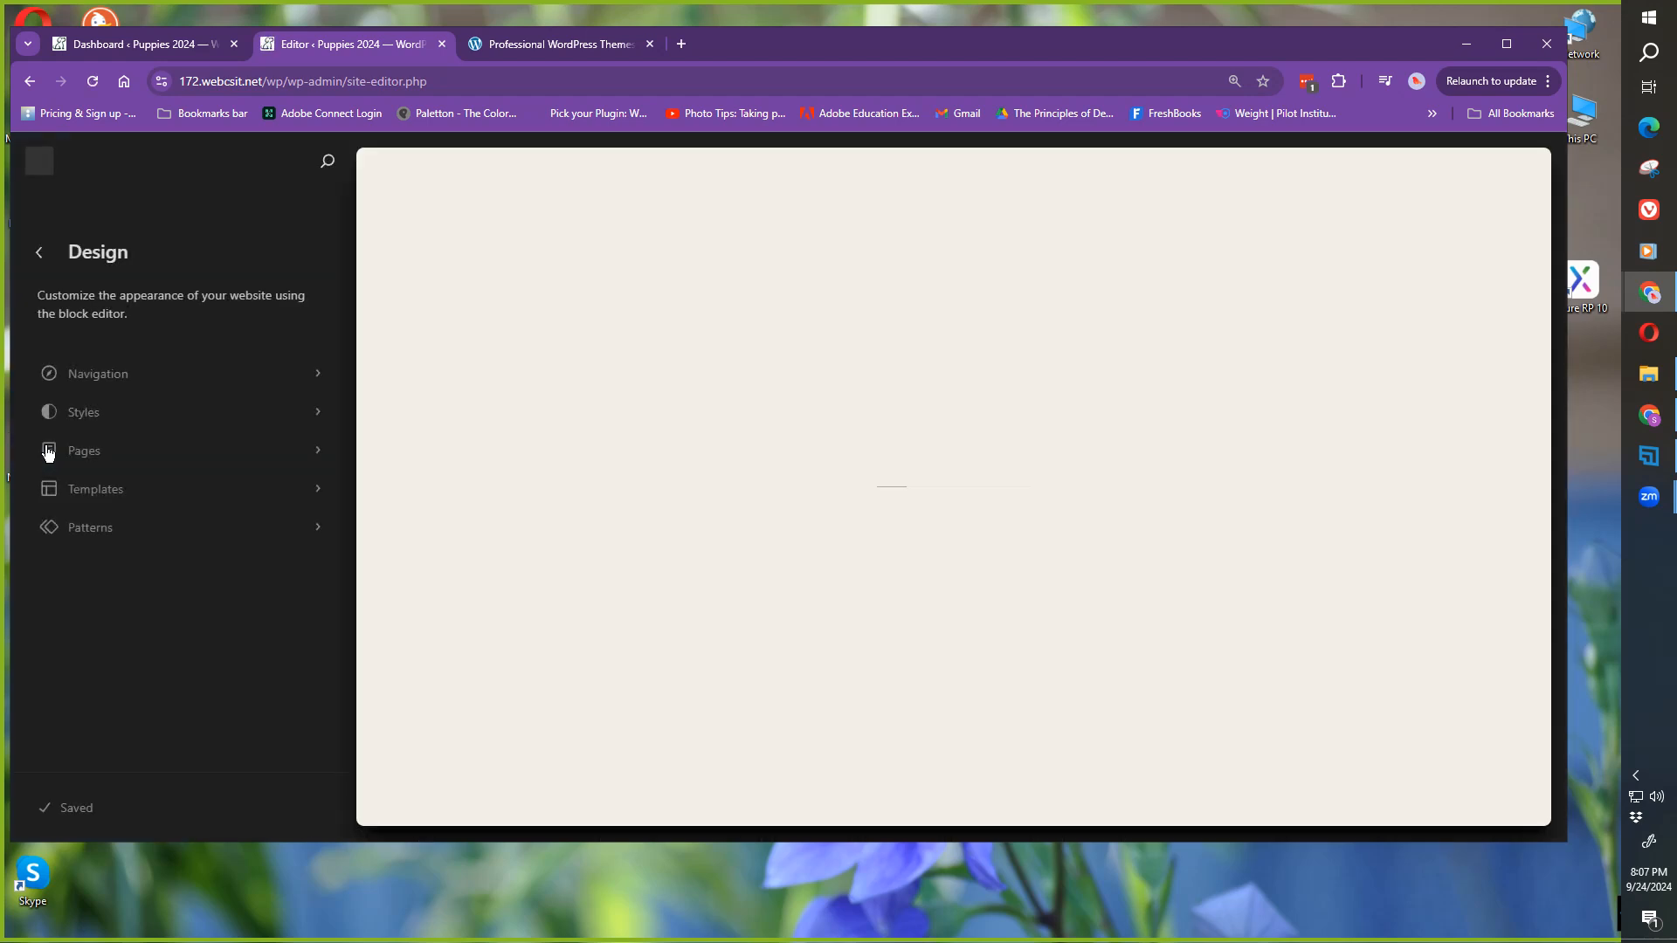
# Rename the navigation menu holding Terms of Service and Privacy Policy to FooterNav and save.
pyautogui.click(108, 373)
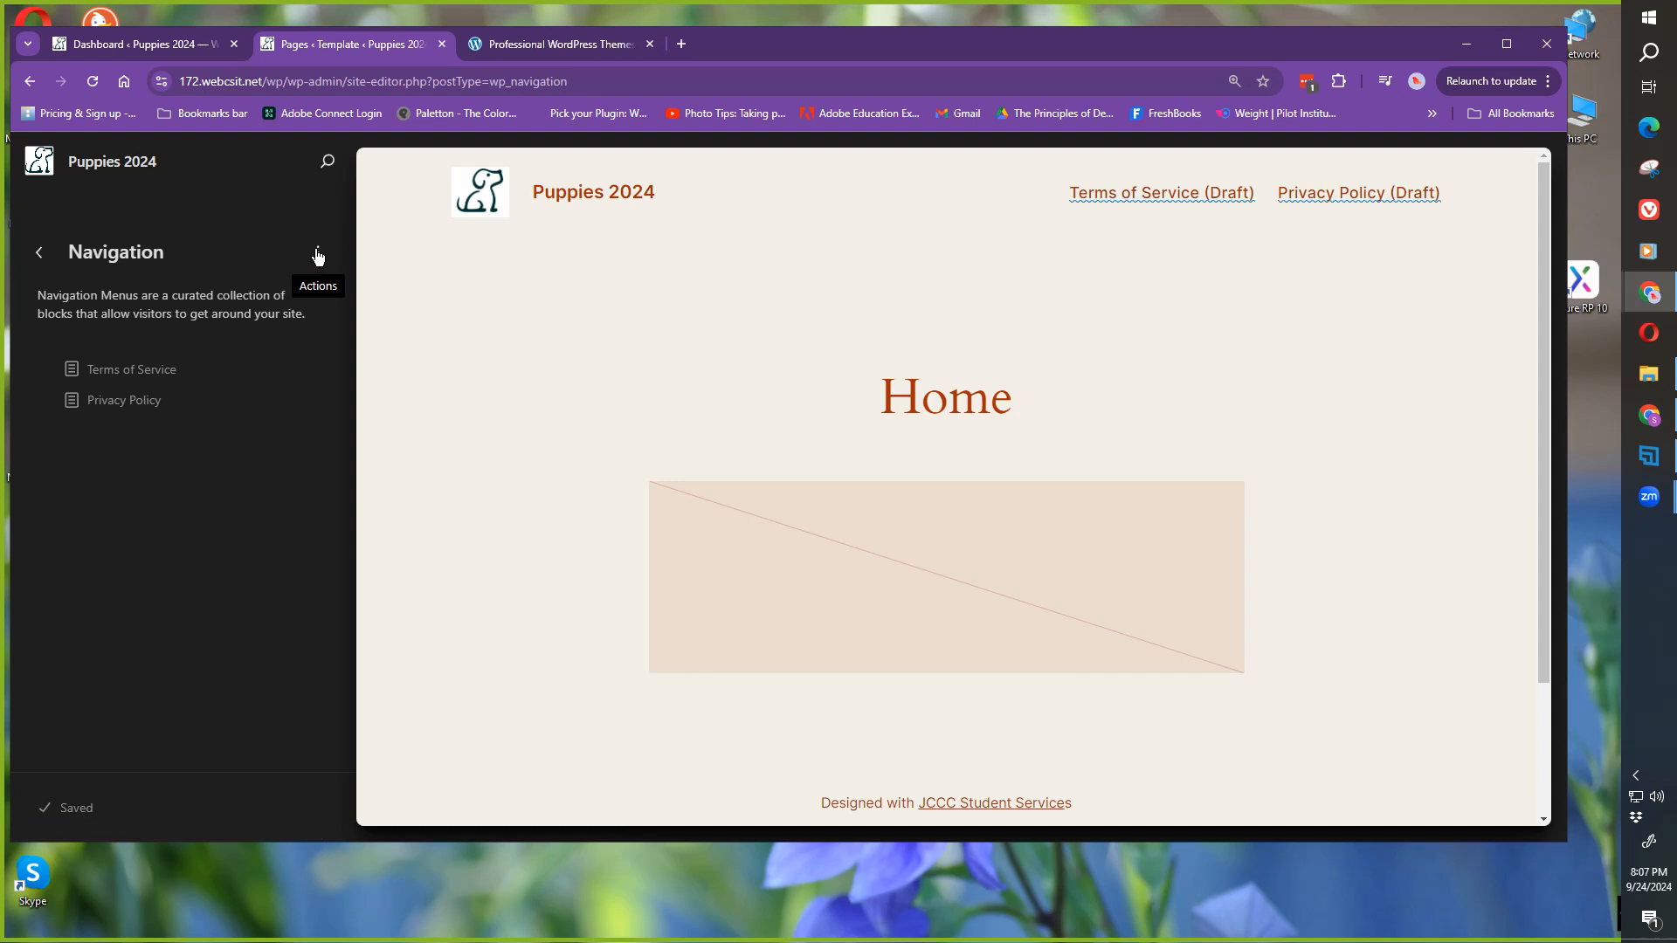
pyautogui.click(319, 255)
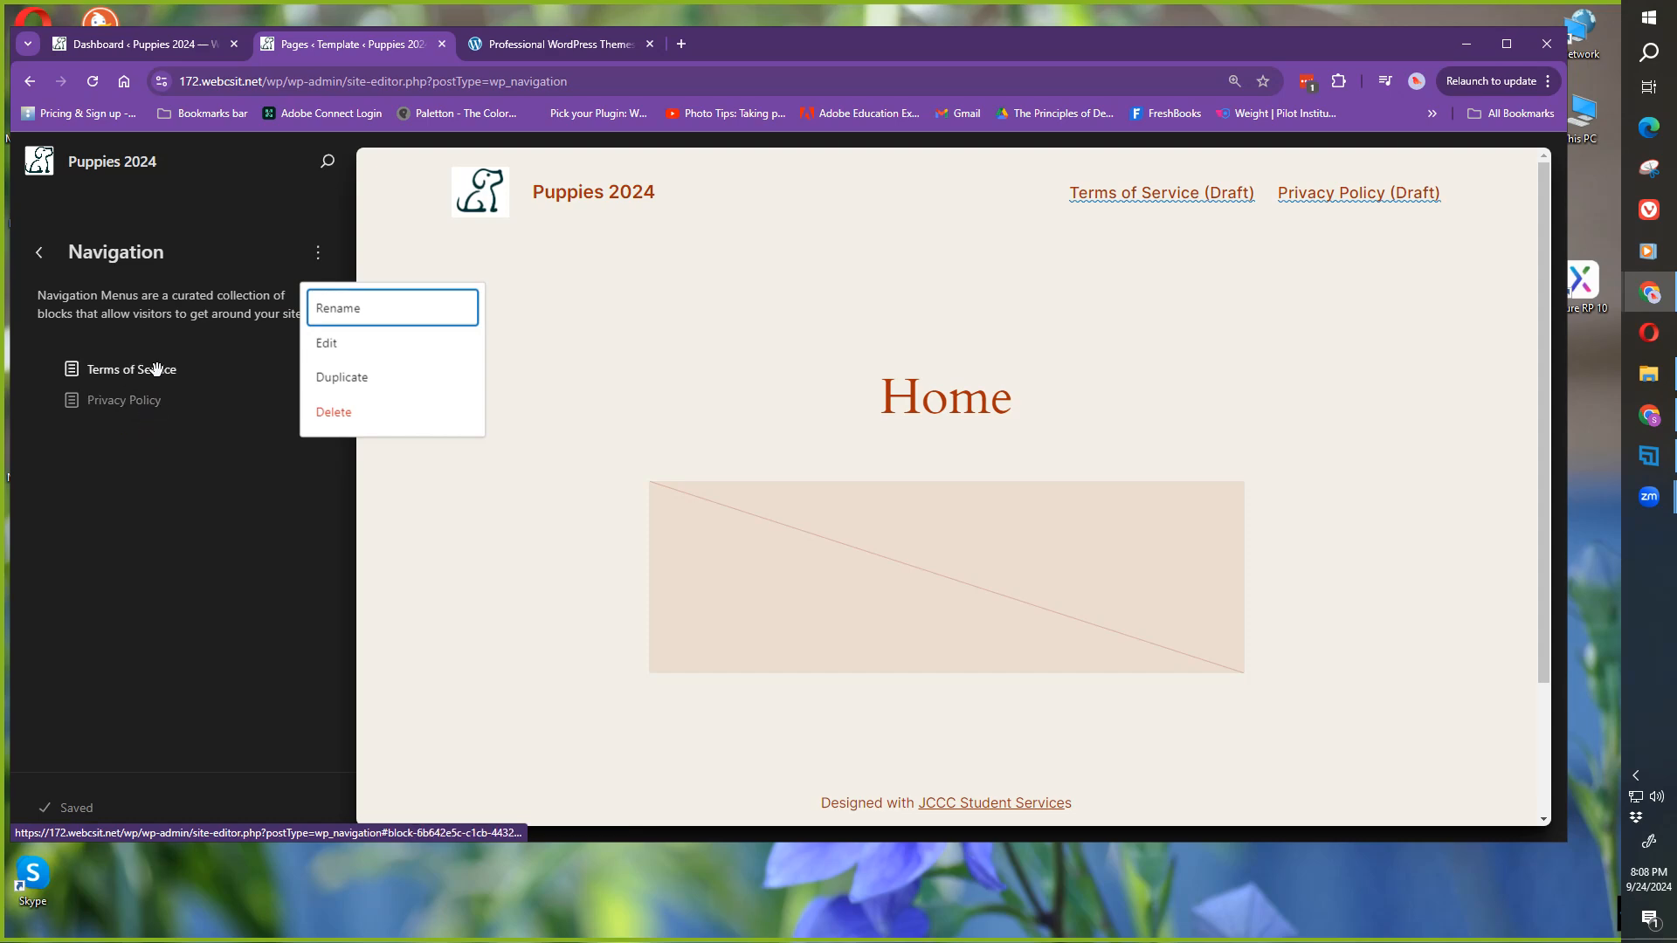
pyautogui.click(367, 312)
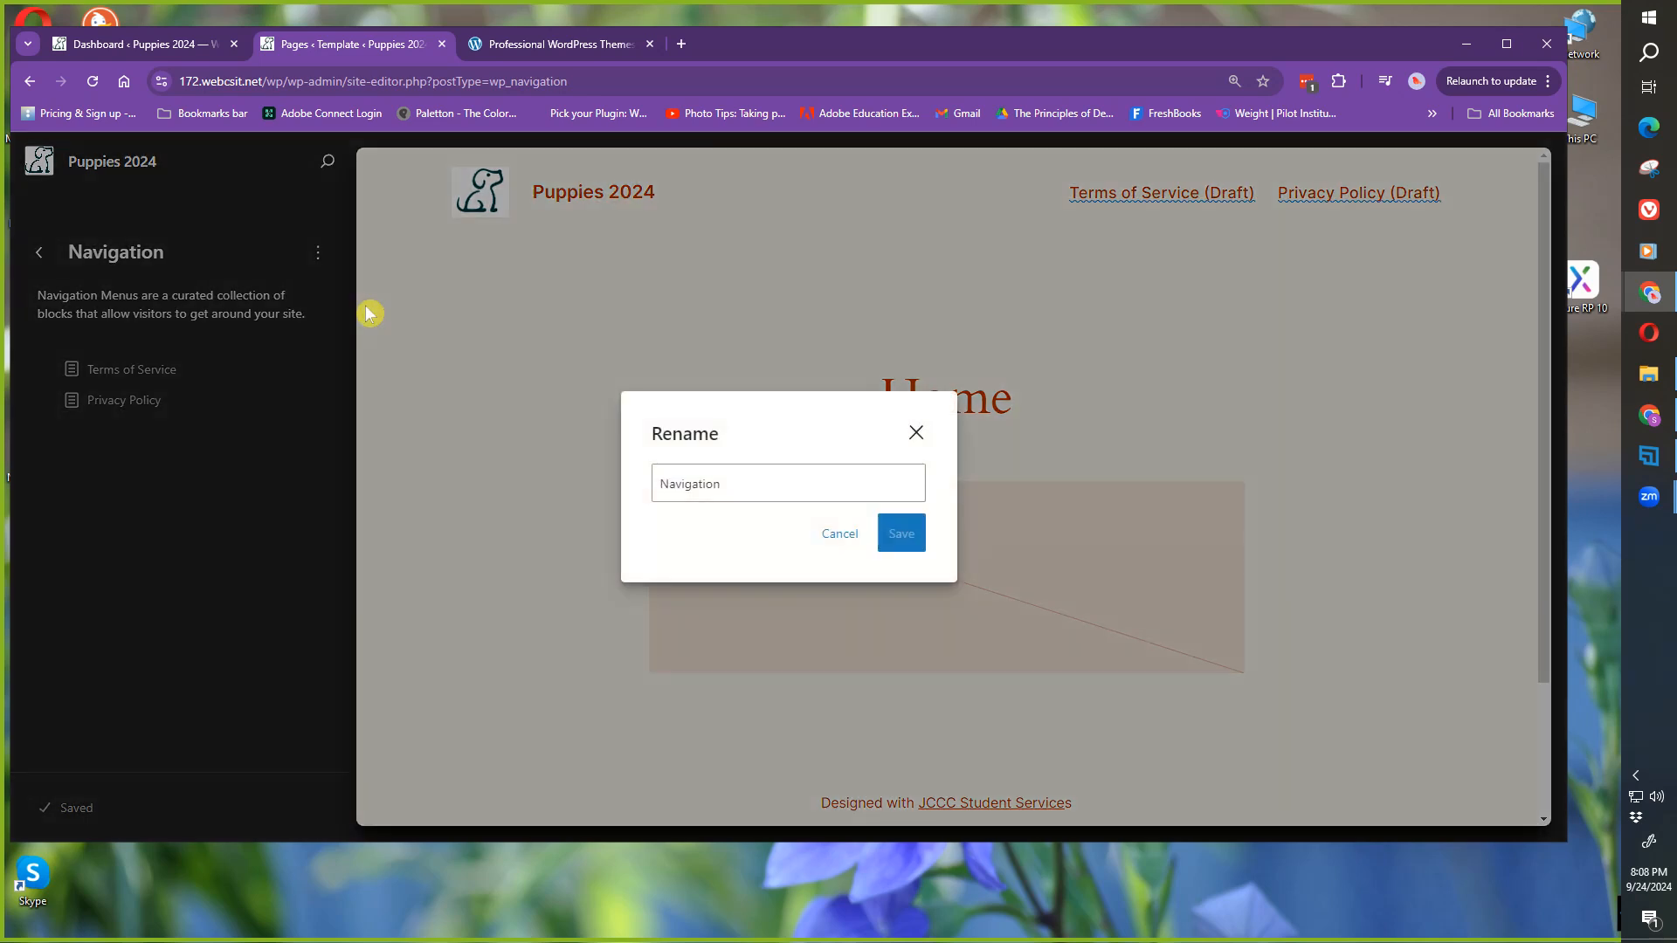
pyautogui.moveTo(734, 487); pyautogui.dragTo(627, 500)
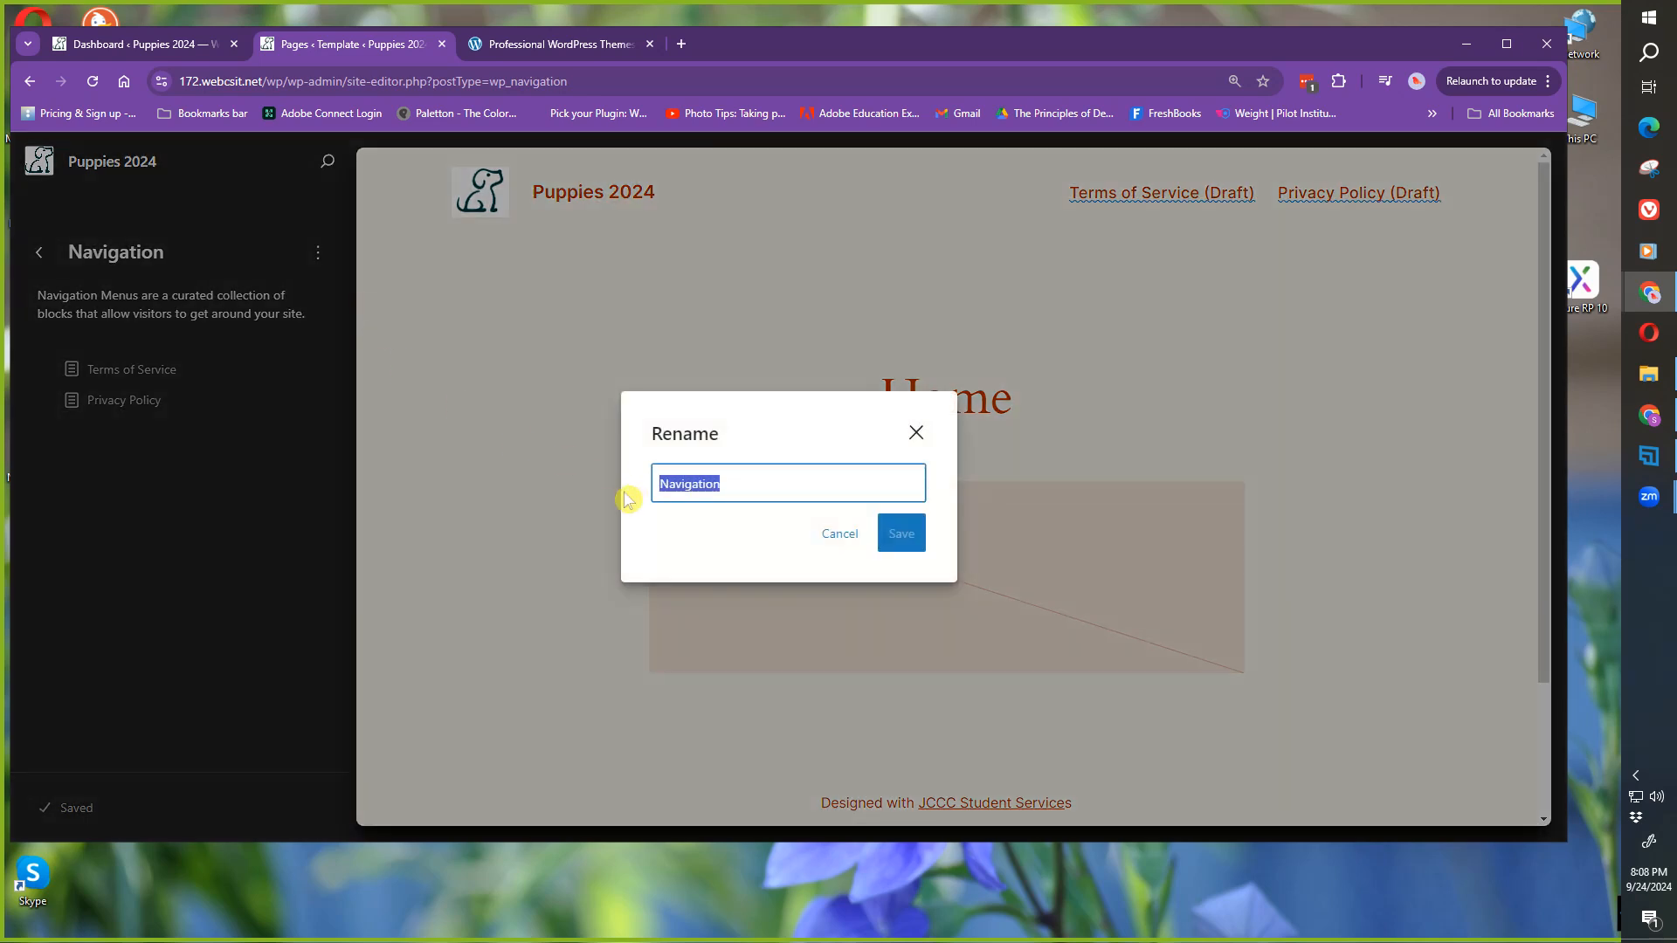
pyautogui.write('FooterNav')
pyautogui.click(901, 545)
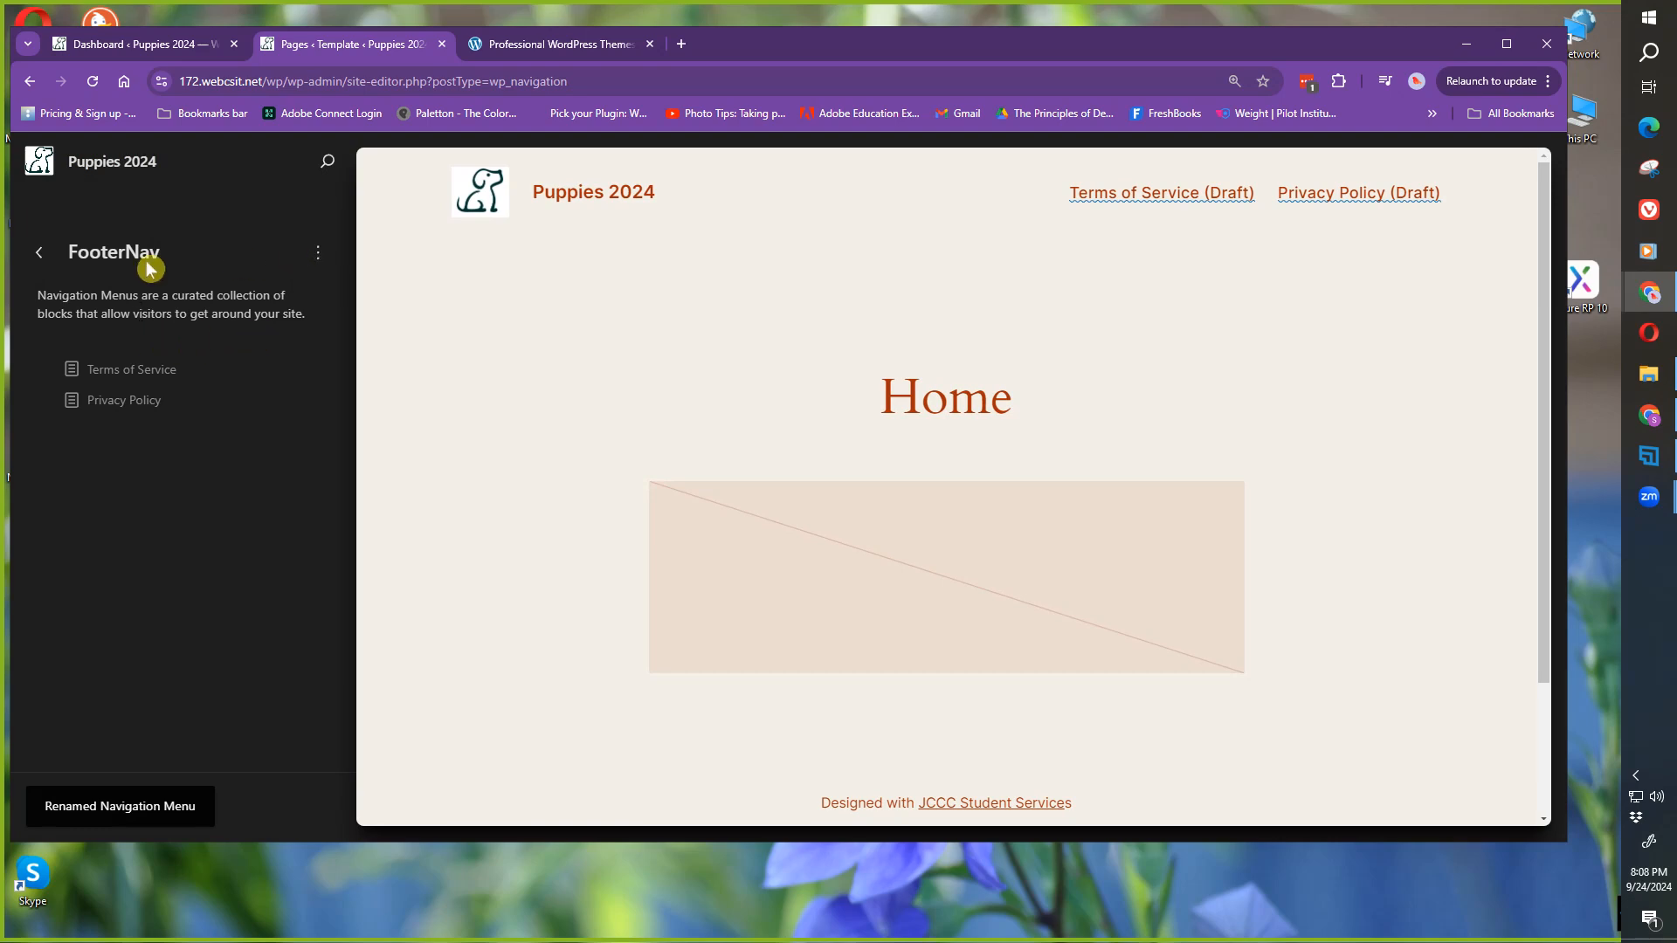
# Return to the FooterNav menu and bring up its actions menu again.
pyautogui.click(38, 257)
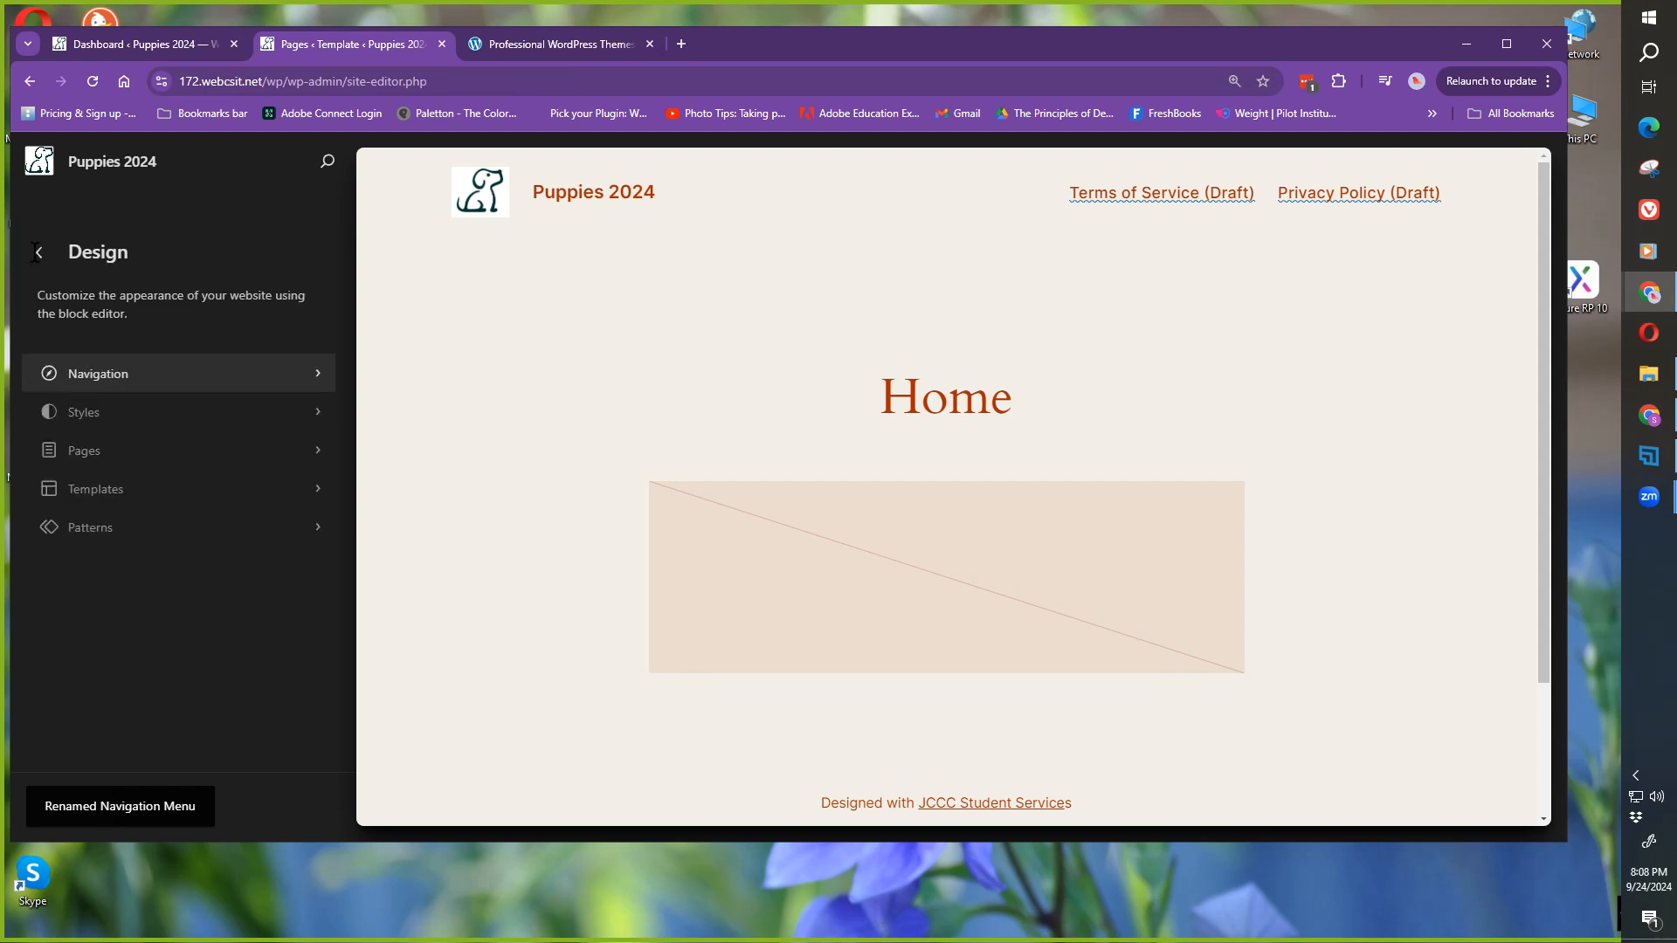
pyautogui.click(103, 383)
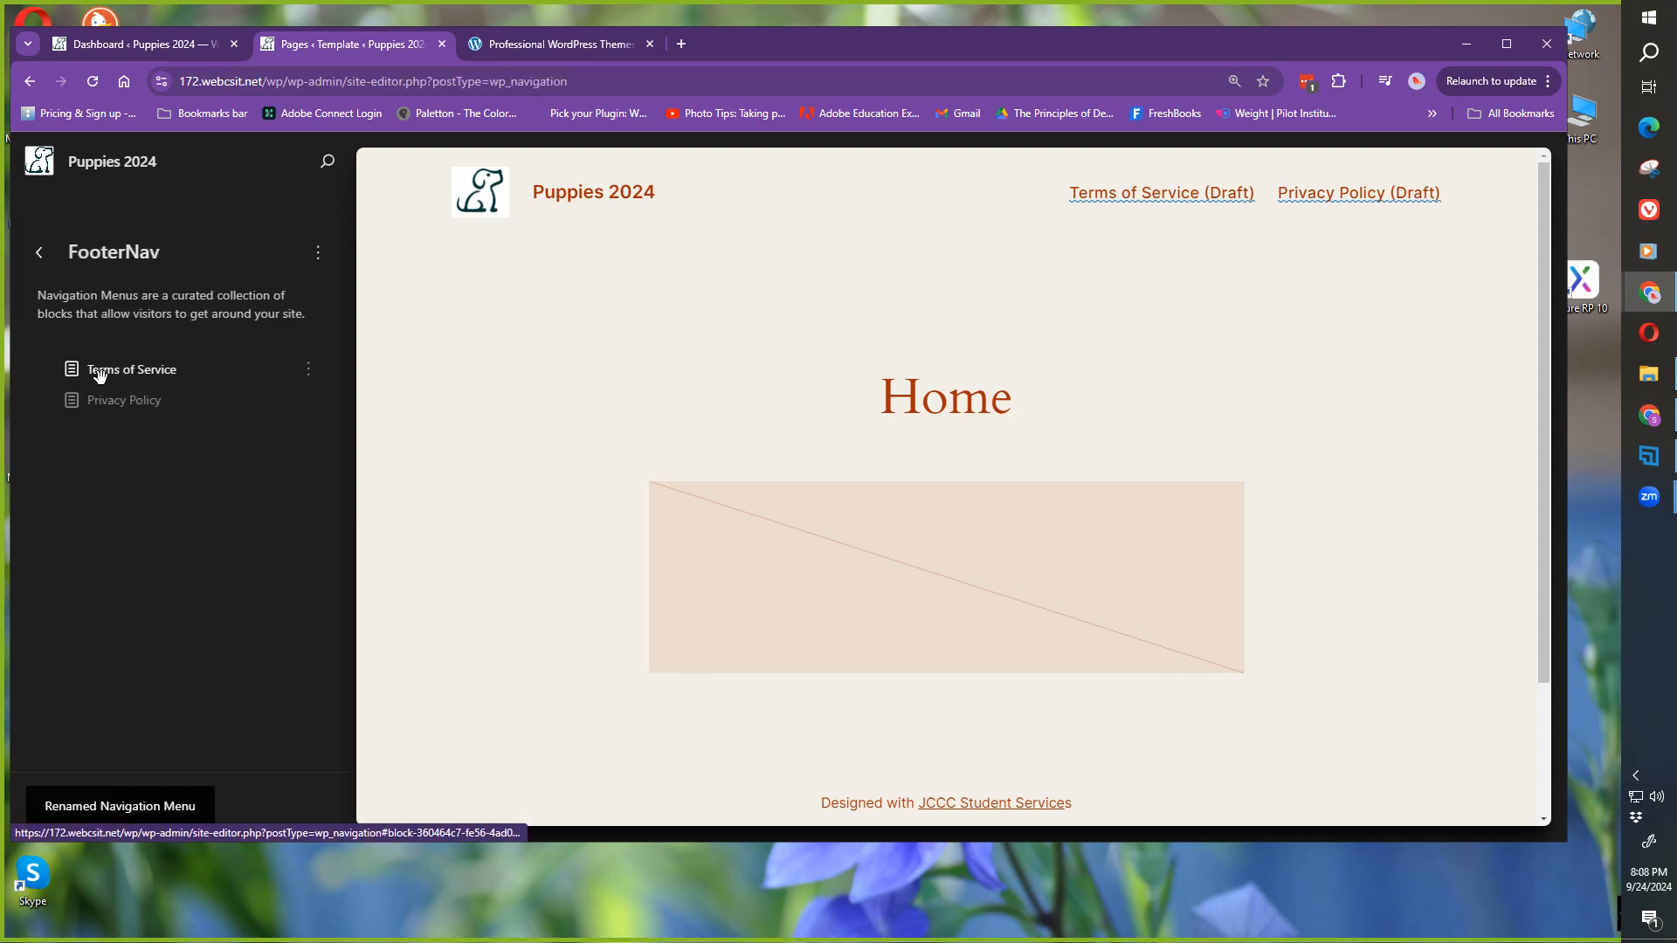
pyautogui.click(39, 253)
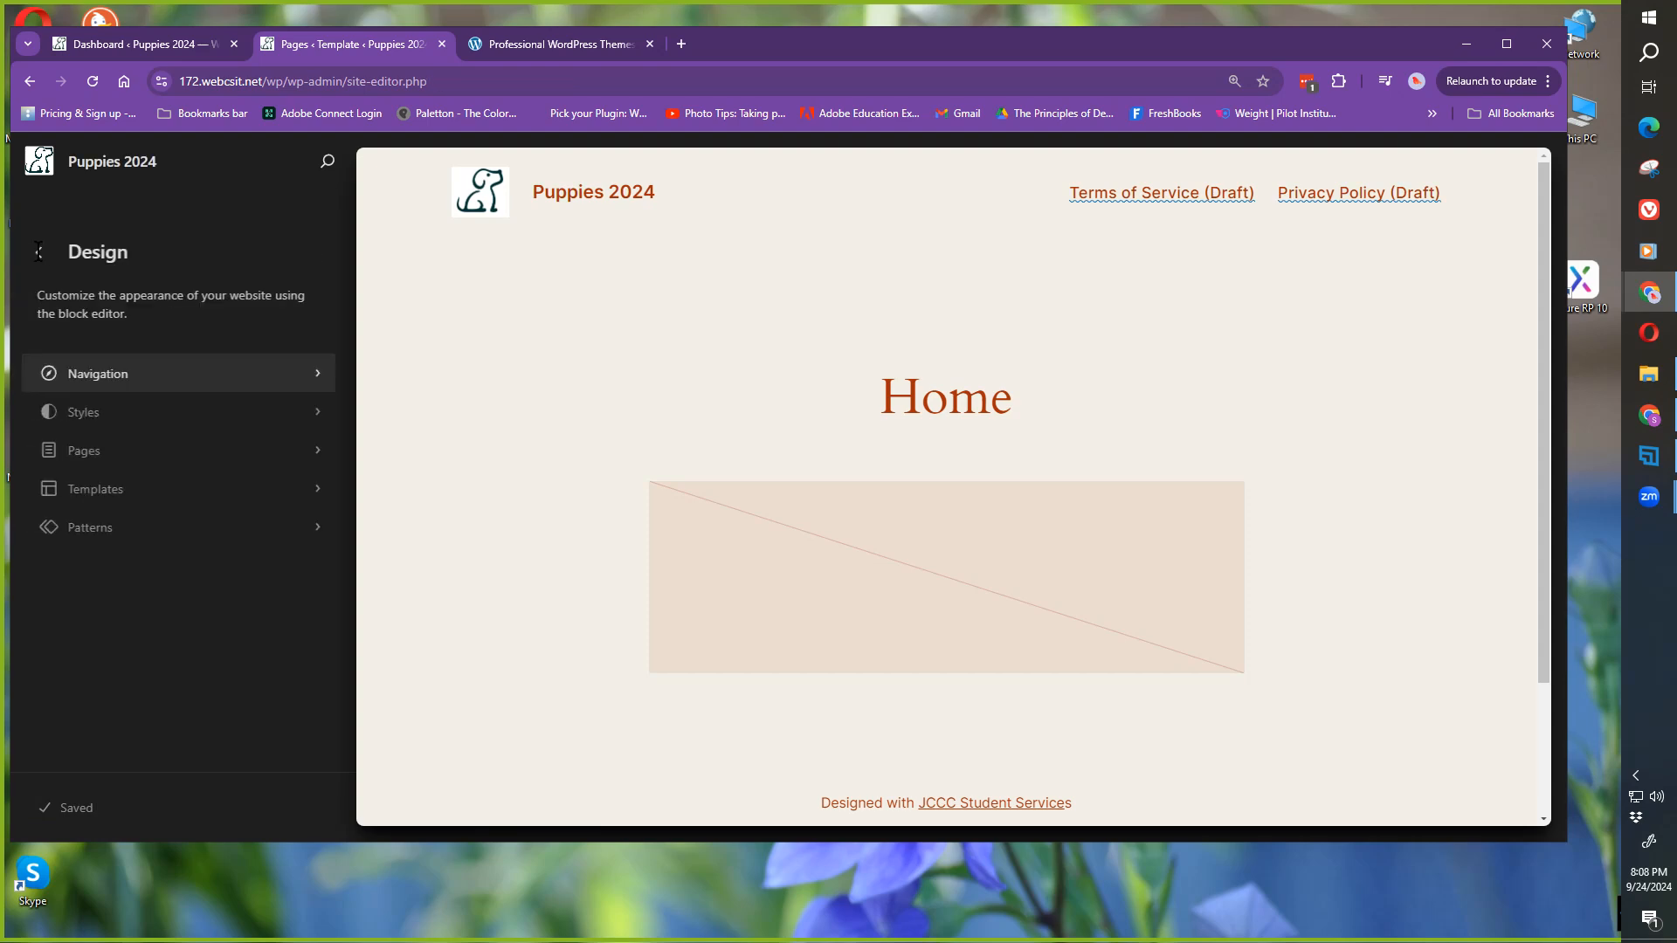
pyautogui.click(318, 379)
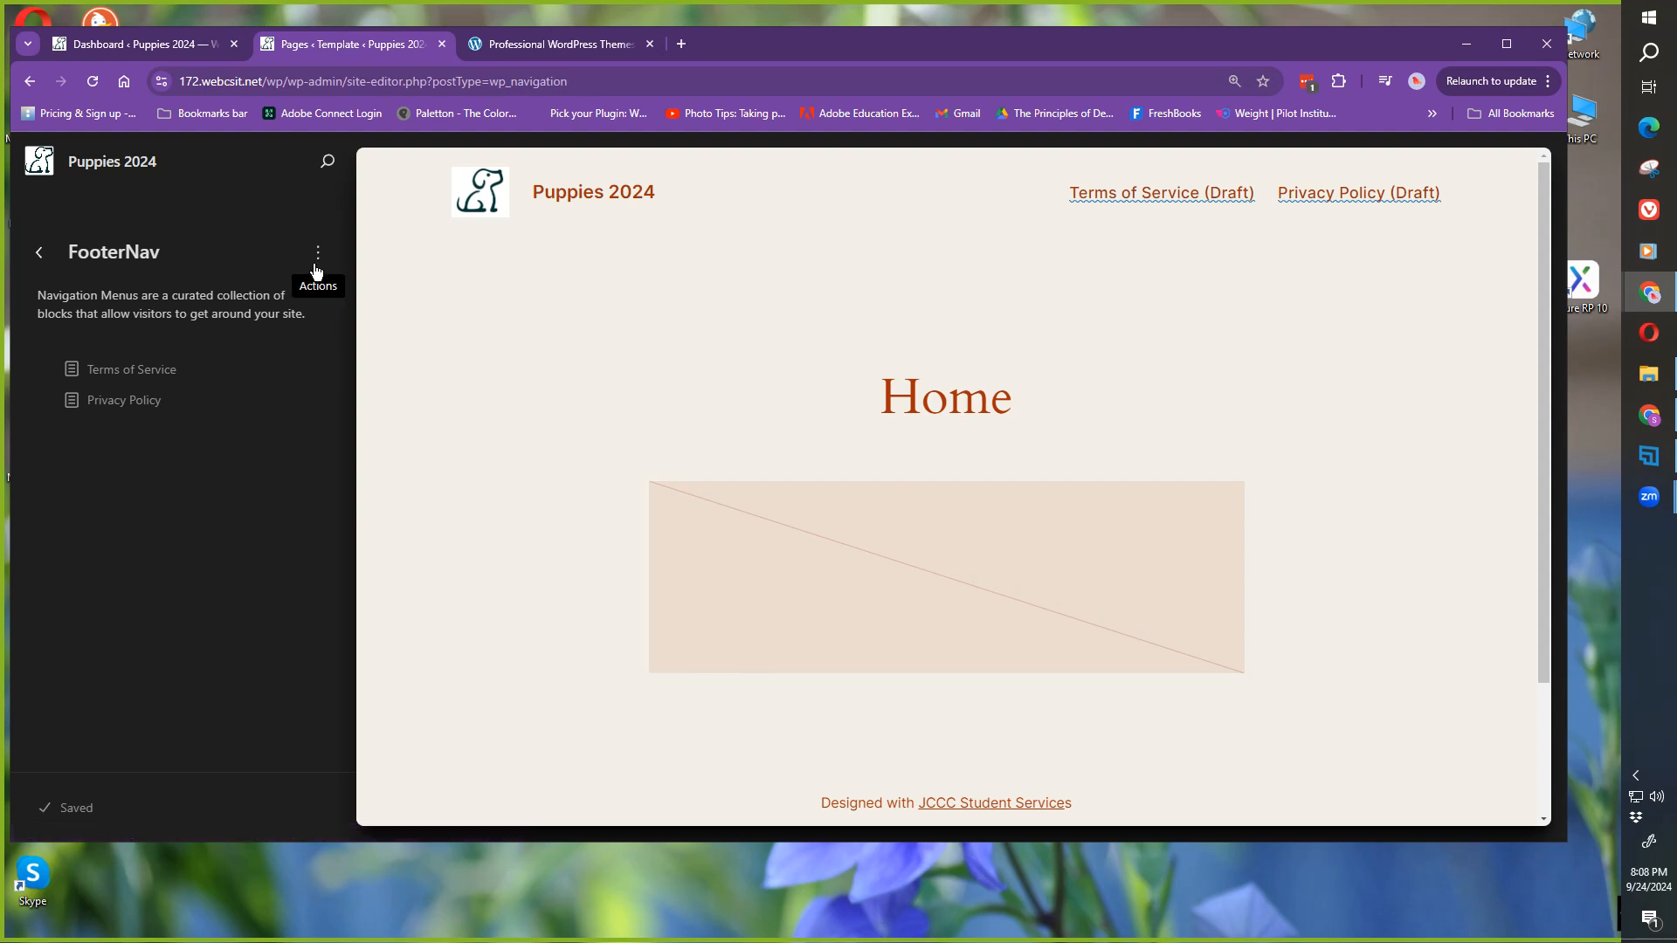
pyautogui.click(318, 263)
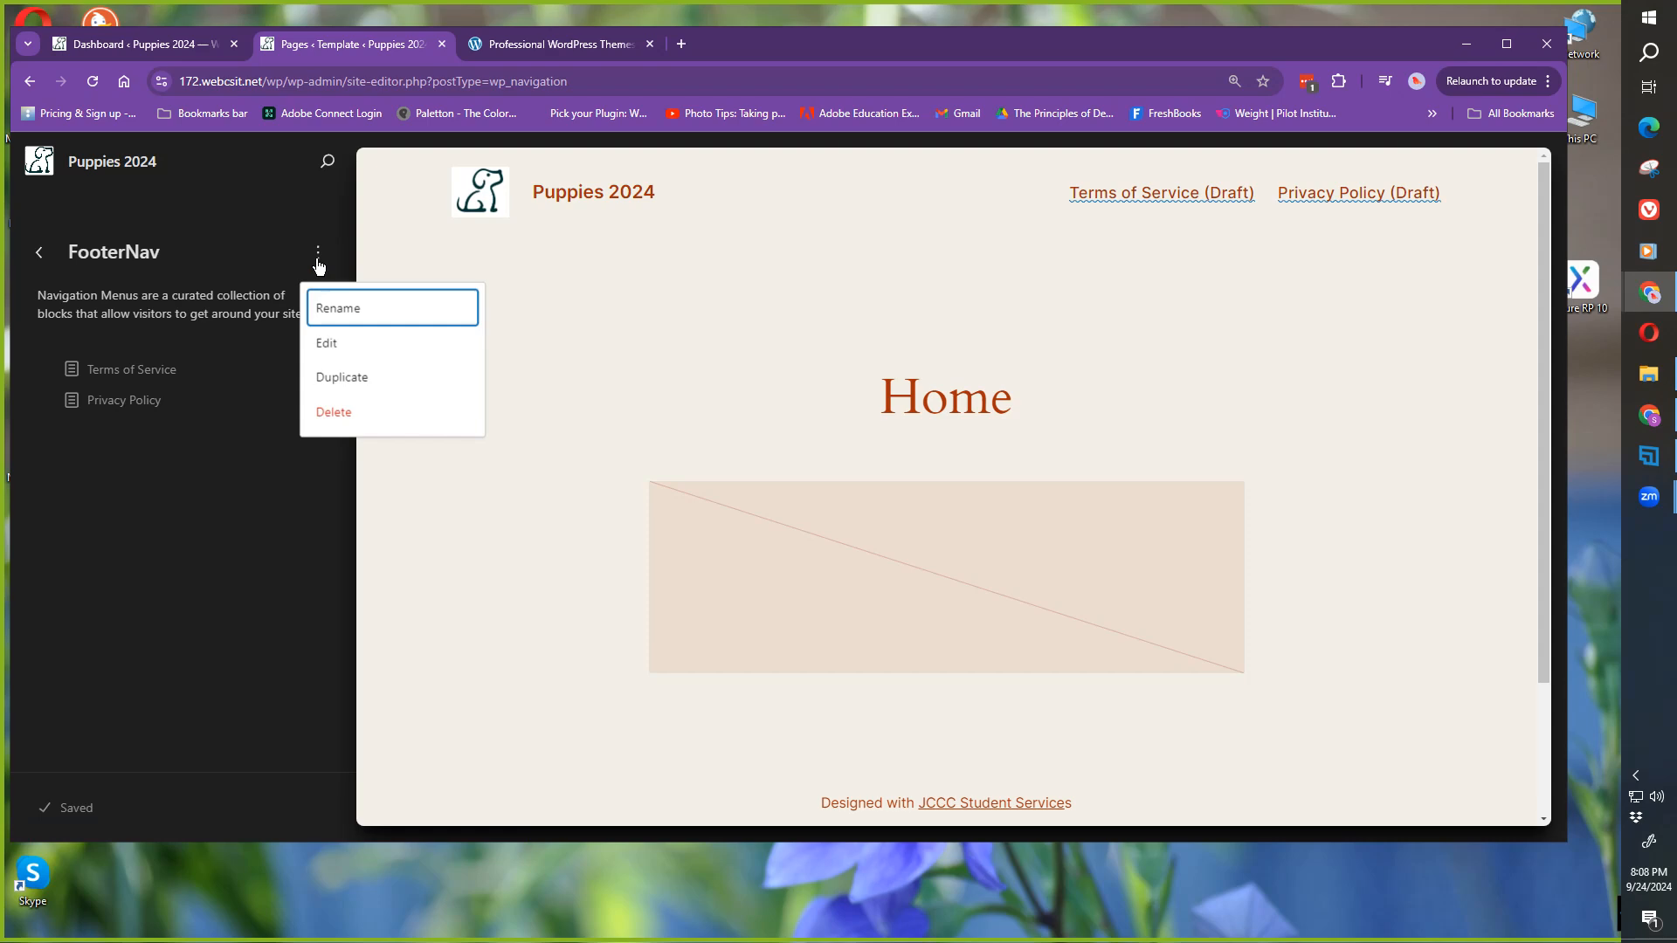
# Duplicate FooterNav and remove the Terms of Service and Privacy Policy links from the copy.
pyautogui.click(353, 387)
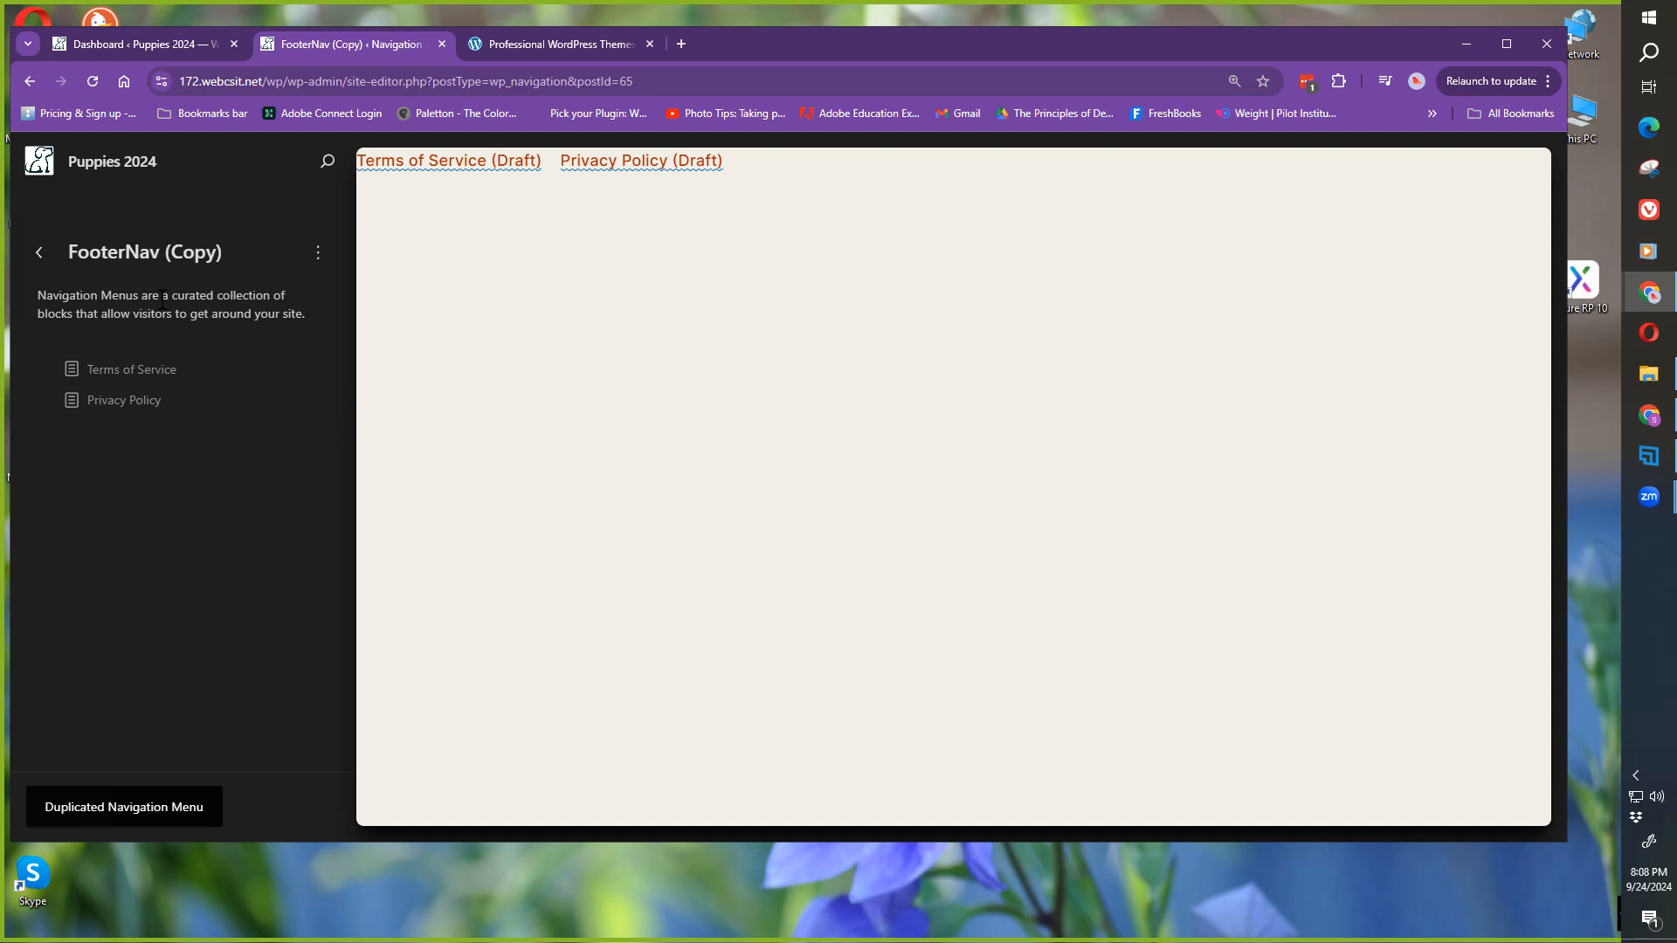
pyautogui.click(310, 373)
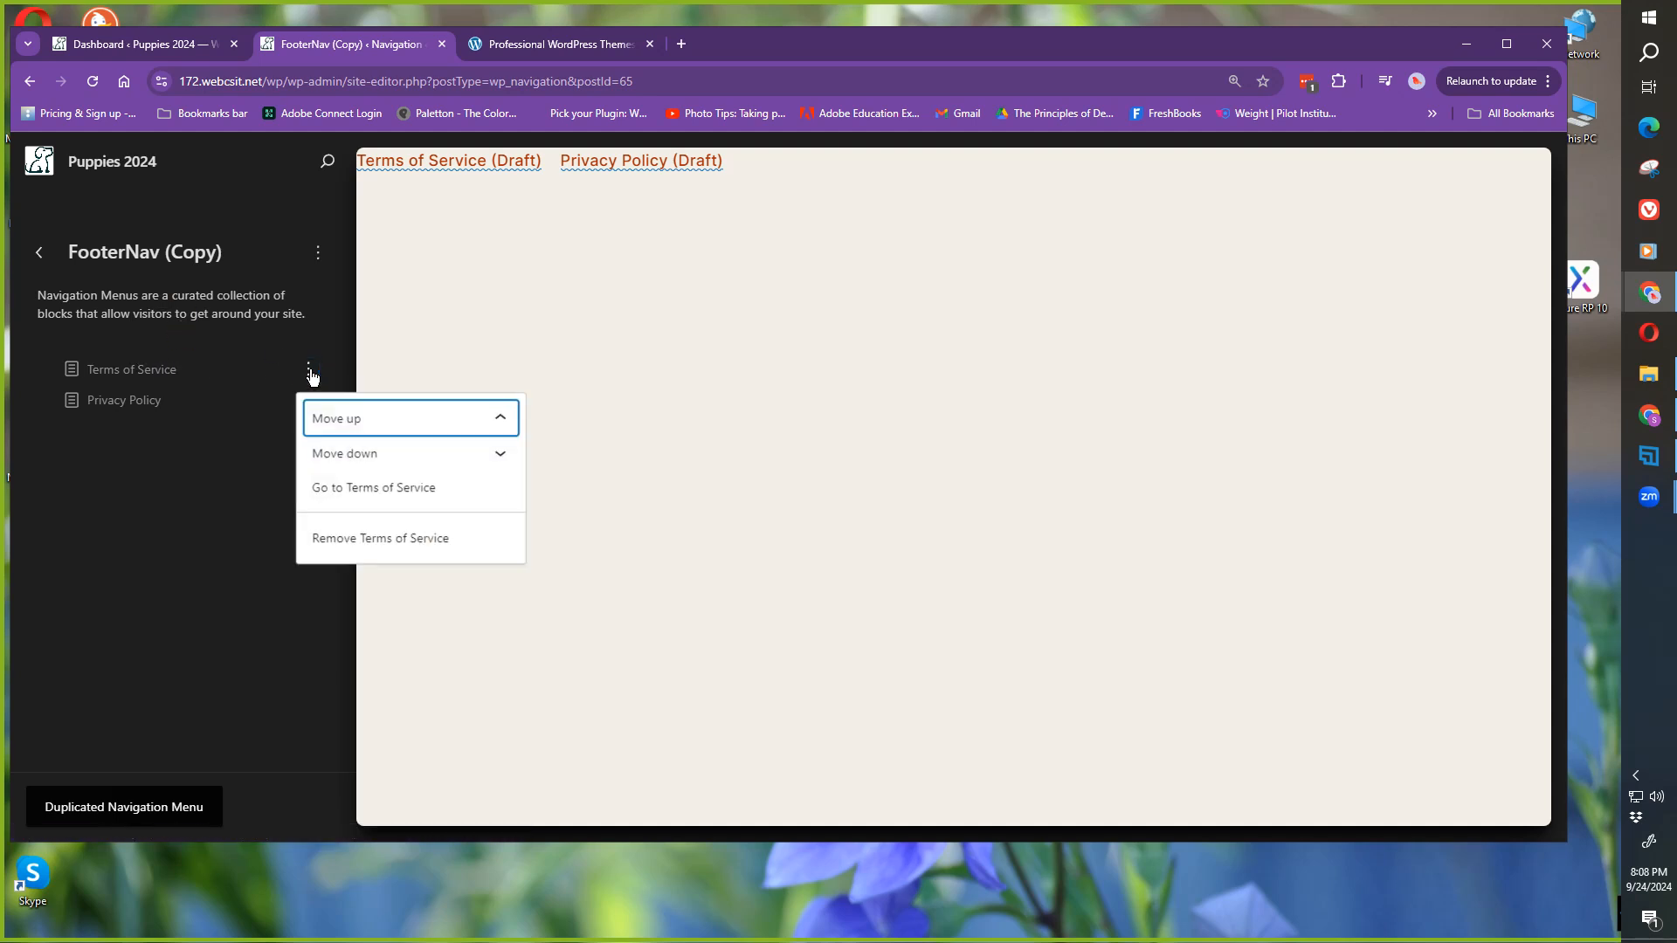
pyautogui.click(344, 536)
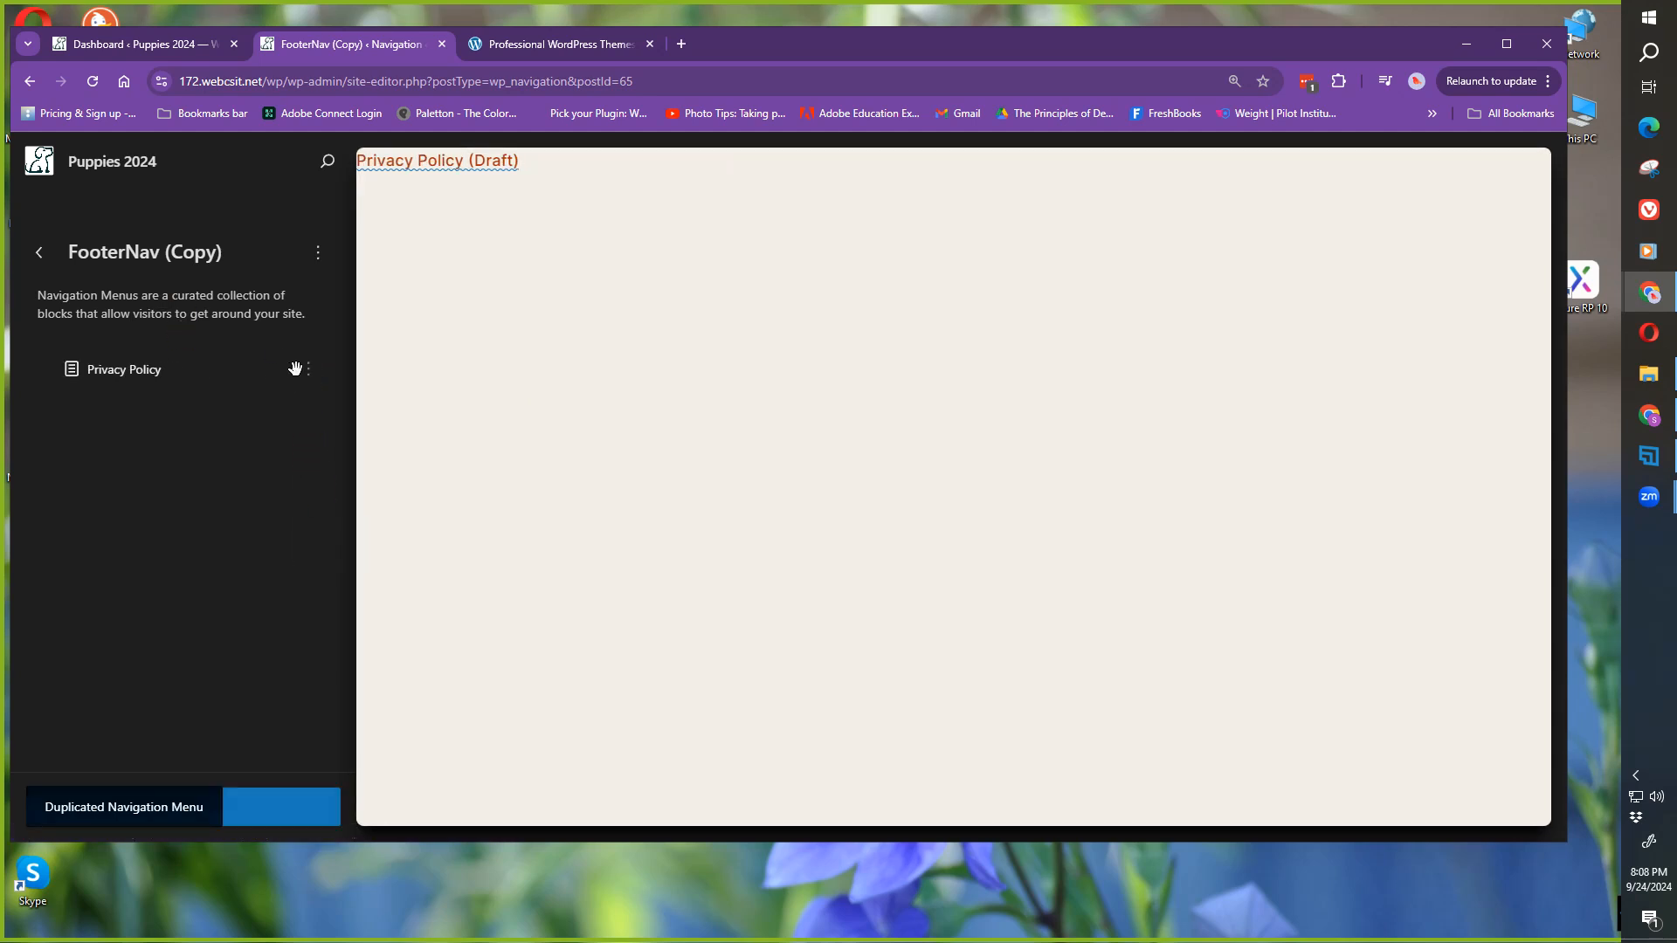
pyautogui.click(308, 370)
pyautogui.click(359, 538)
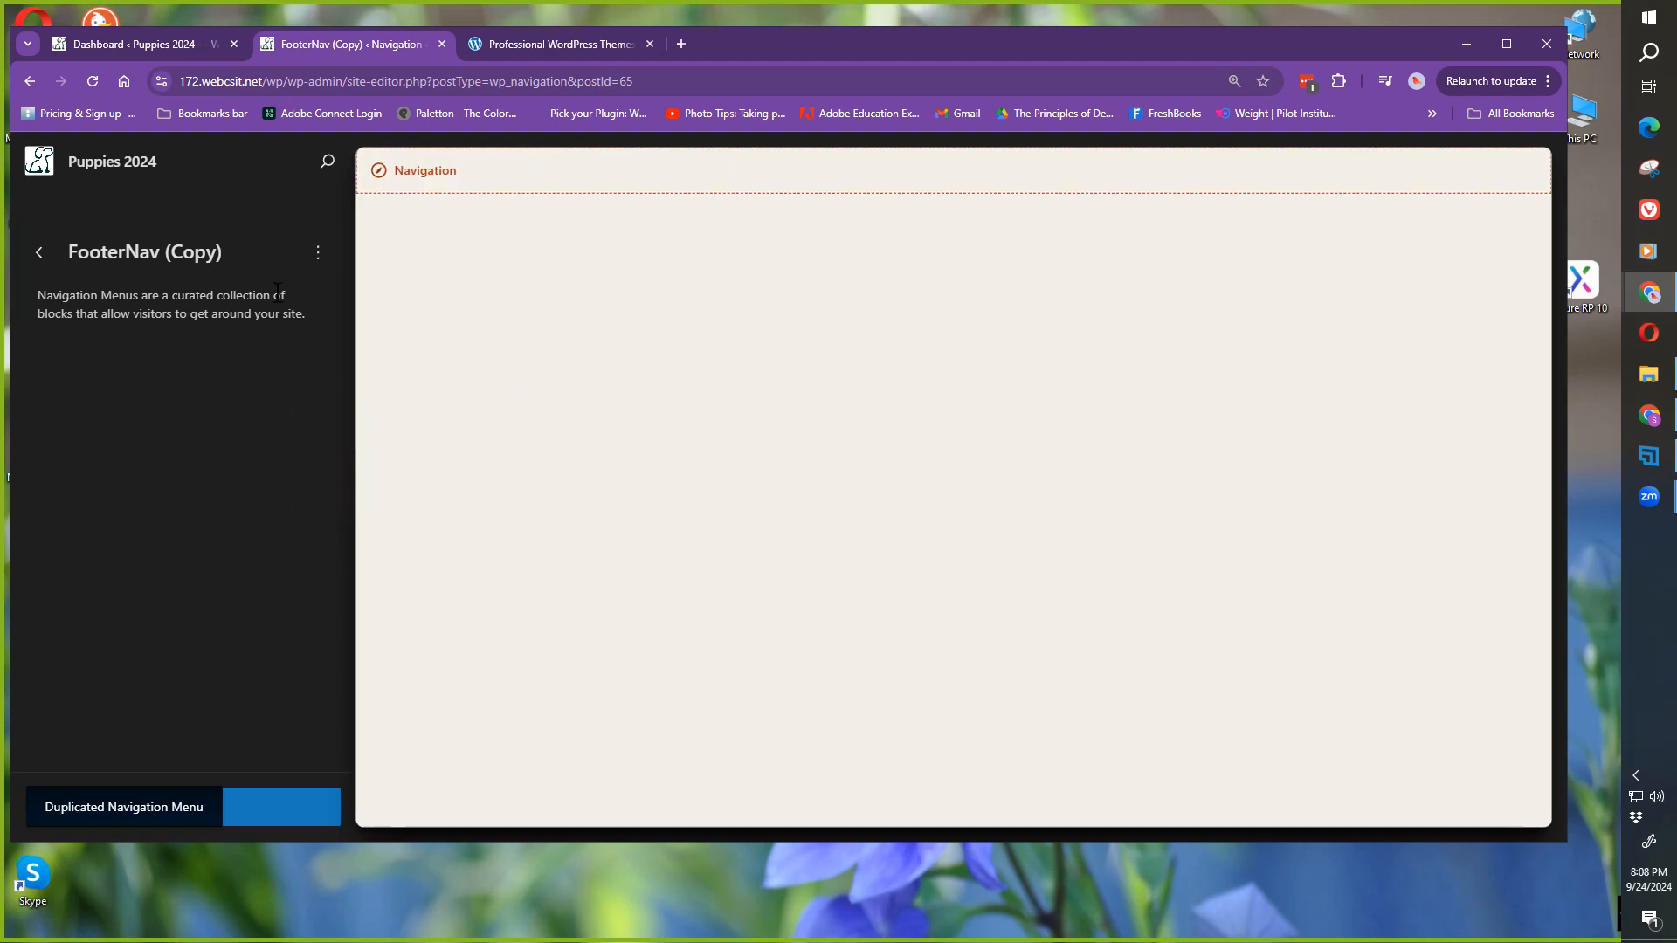
# Rename the copied menu to HeaderNav and save the name.
pyautogui.click(317, 254)
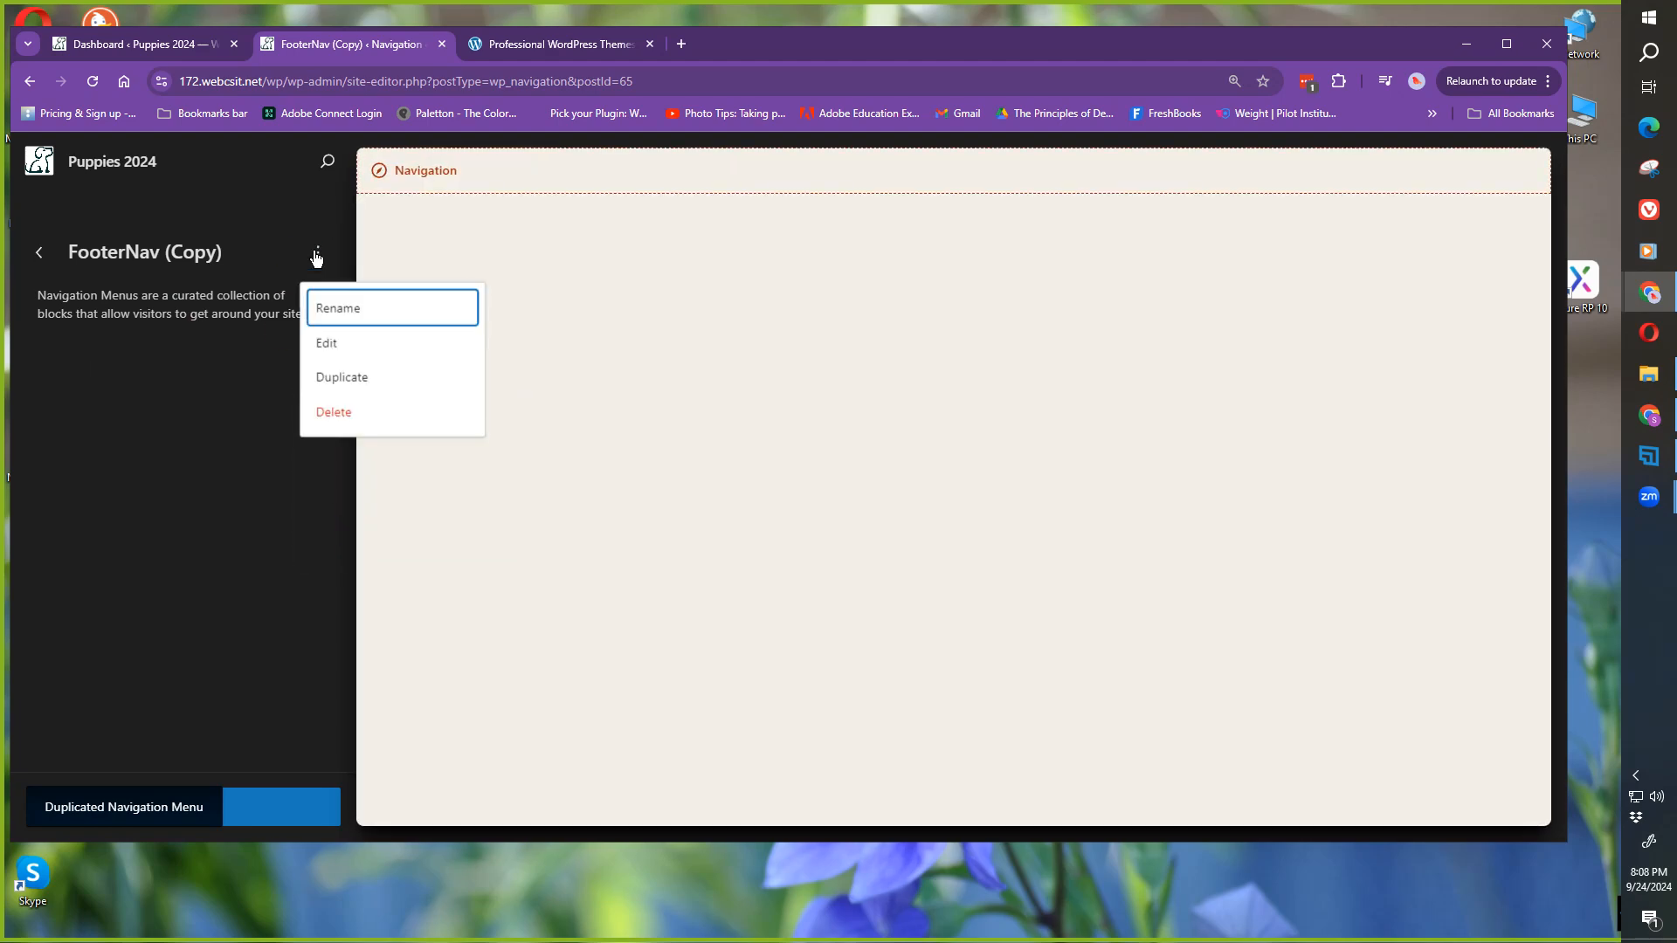
pyautogui.click(347, 309)
pyautogui.tripleClick(765, 478)
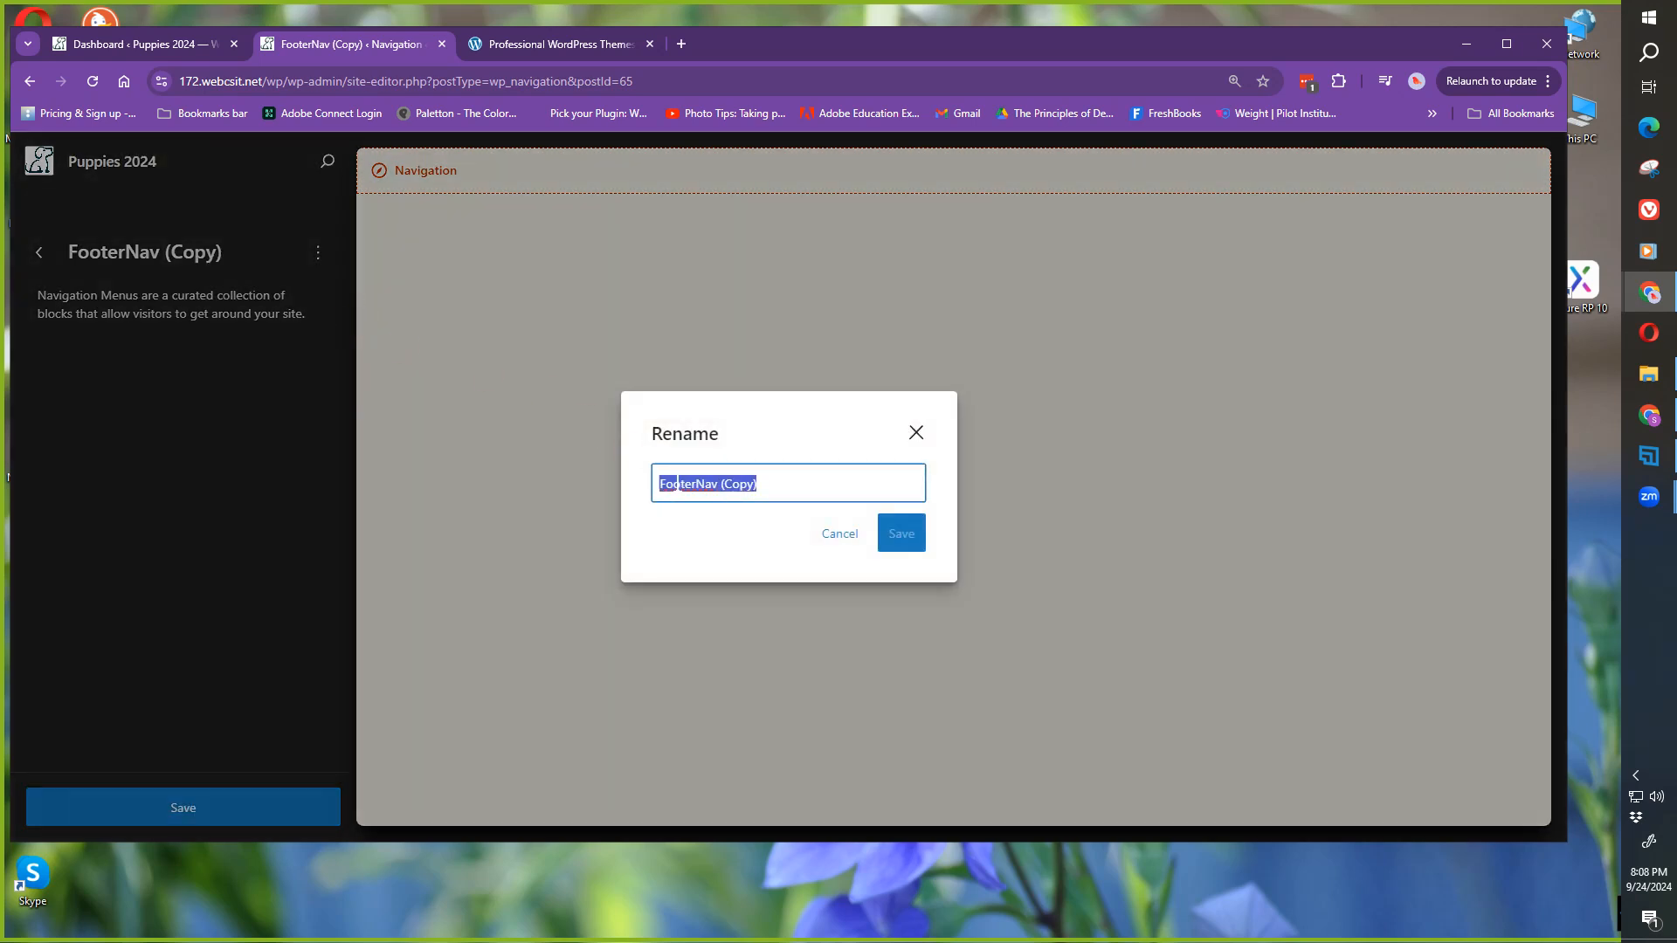
pyautogui.write('HeaderNav')
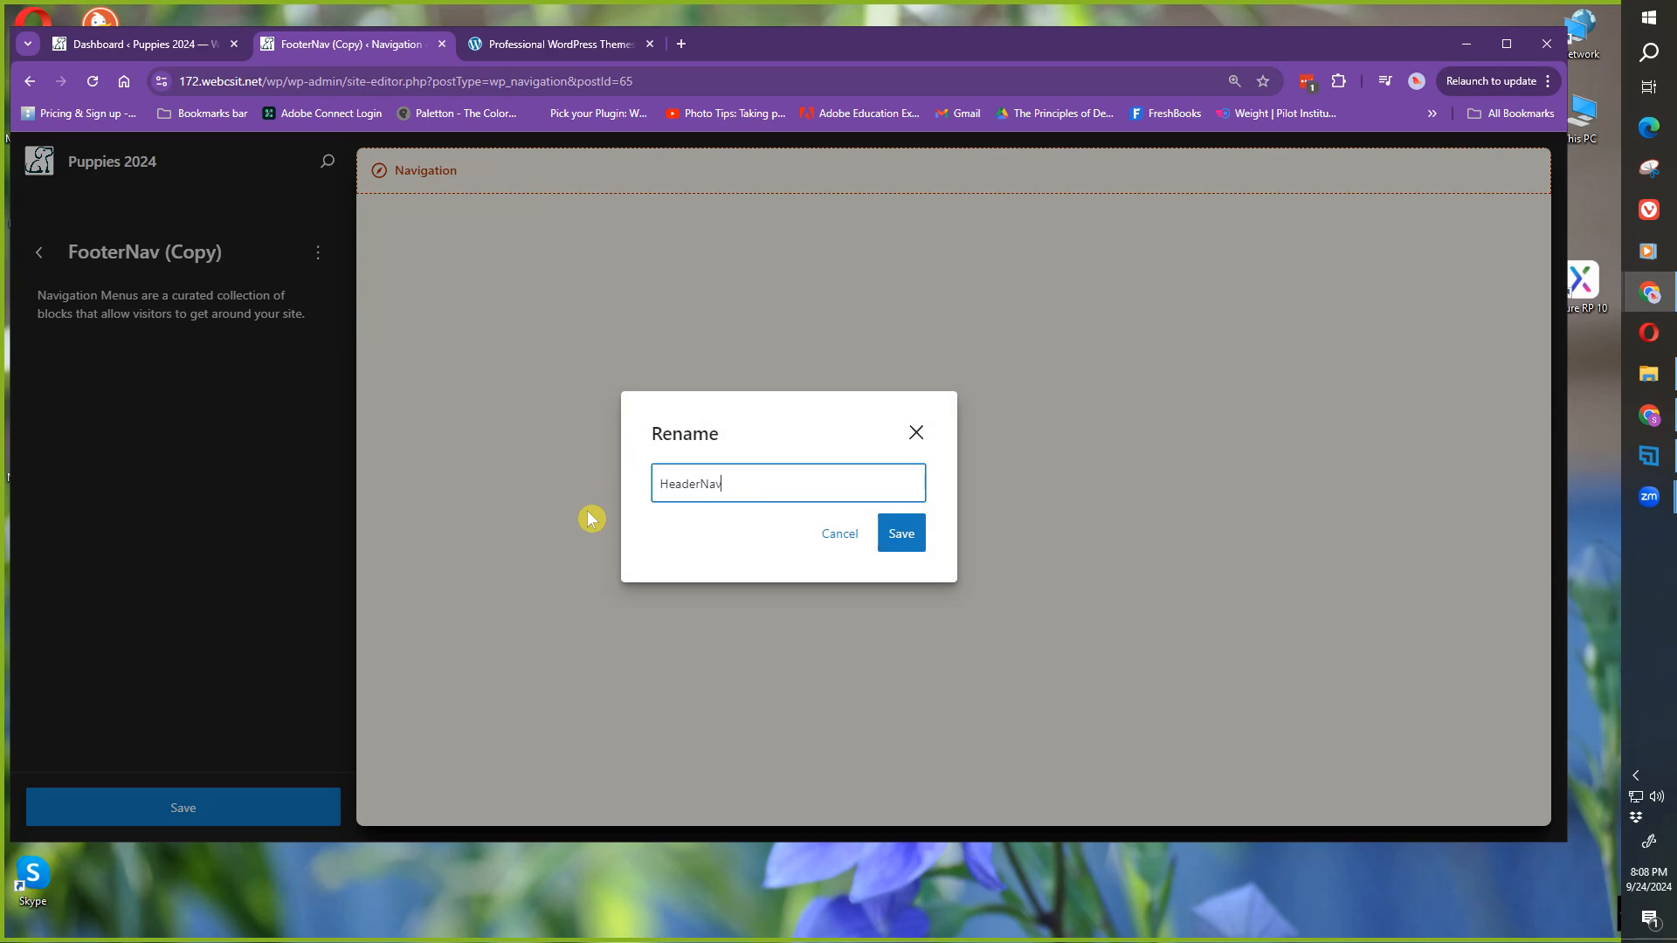
pyautogui.click(926, 534)
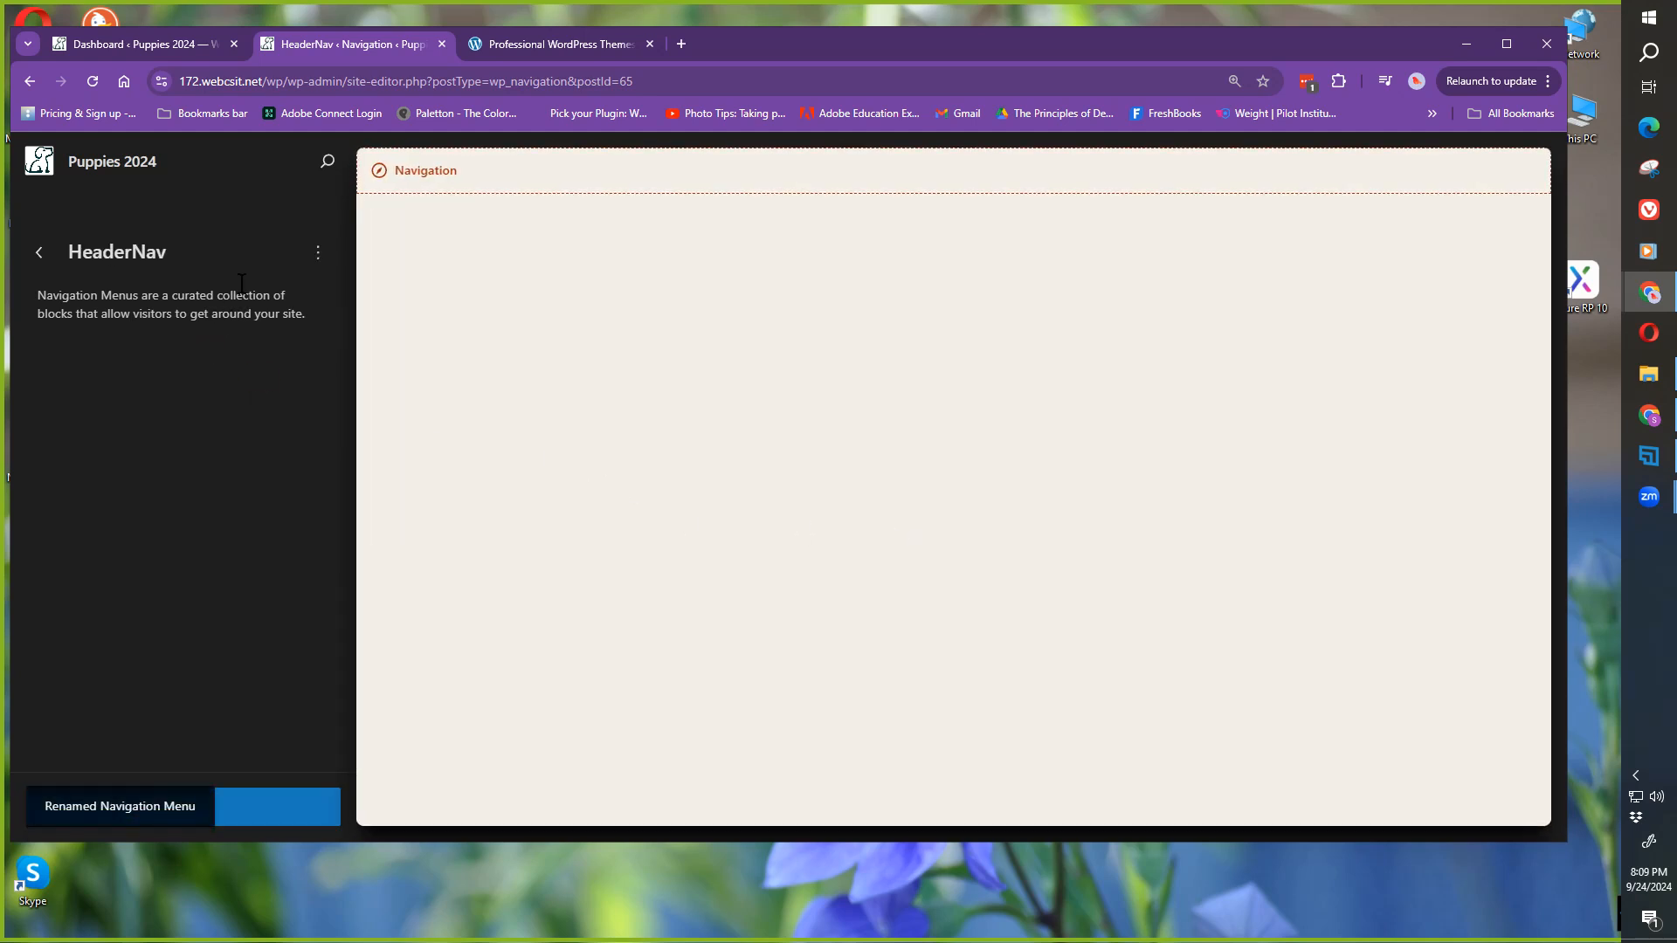
# Save the empty HeaderNav menu and open its contents in the editor.
pyautogui.click(319, 259)
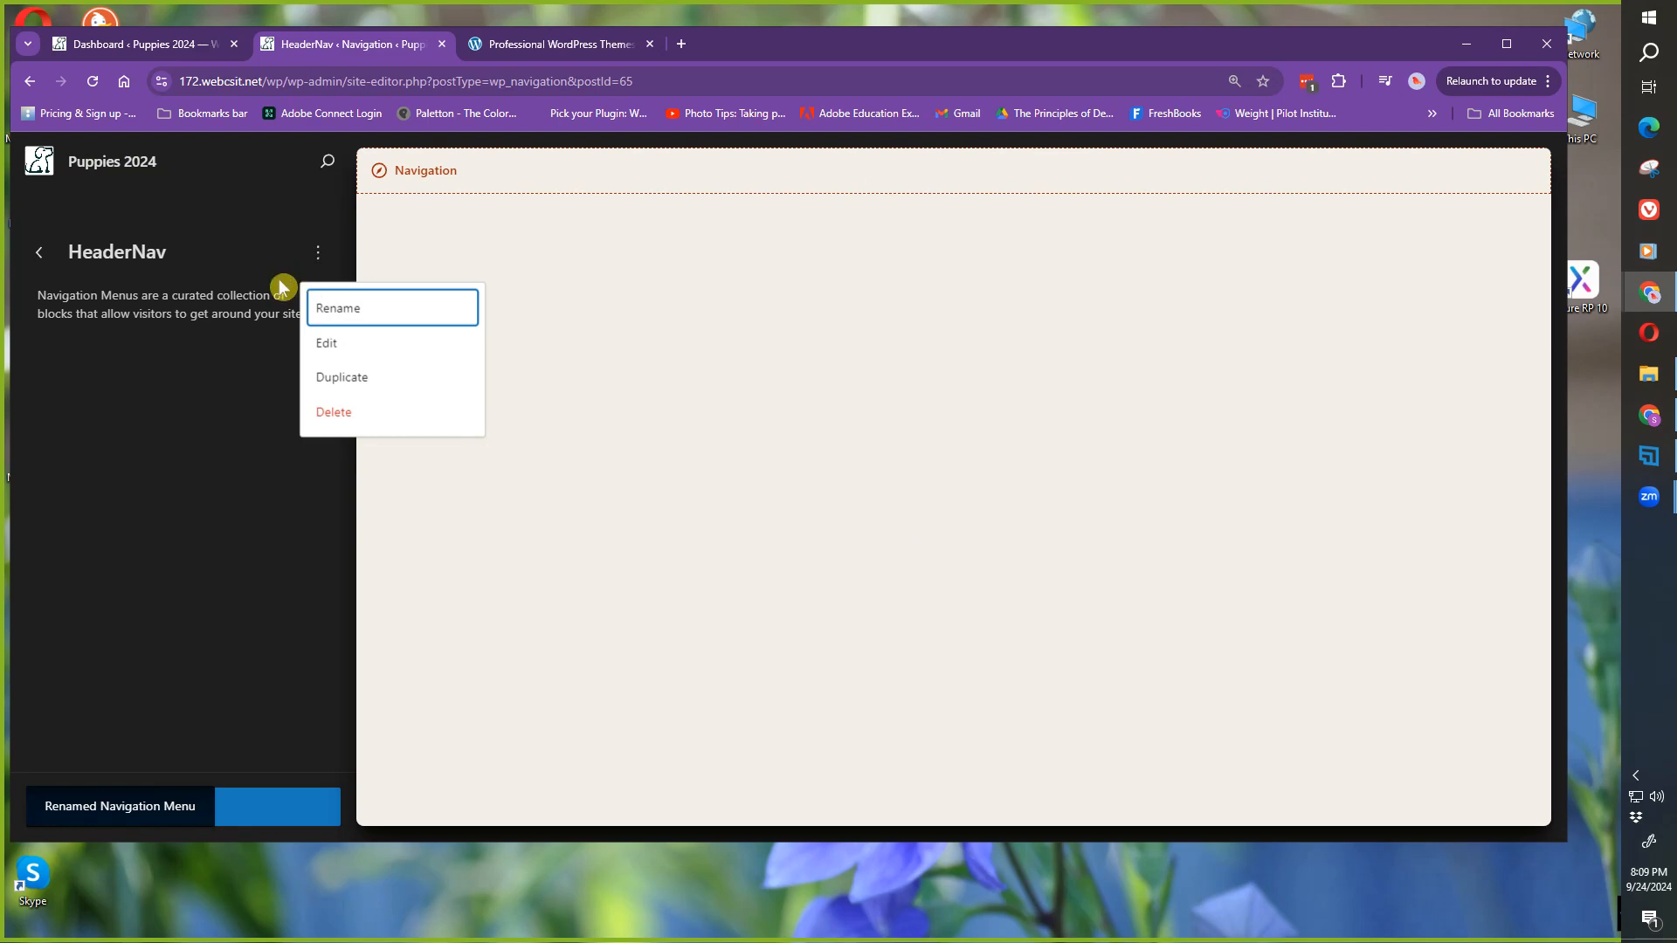
pyautogui.click(194, 335)
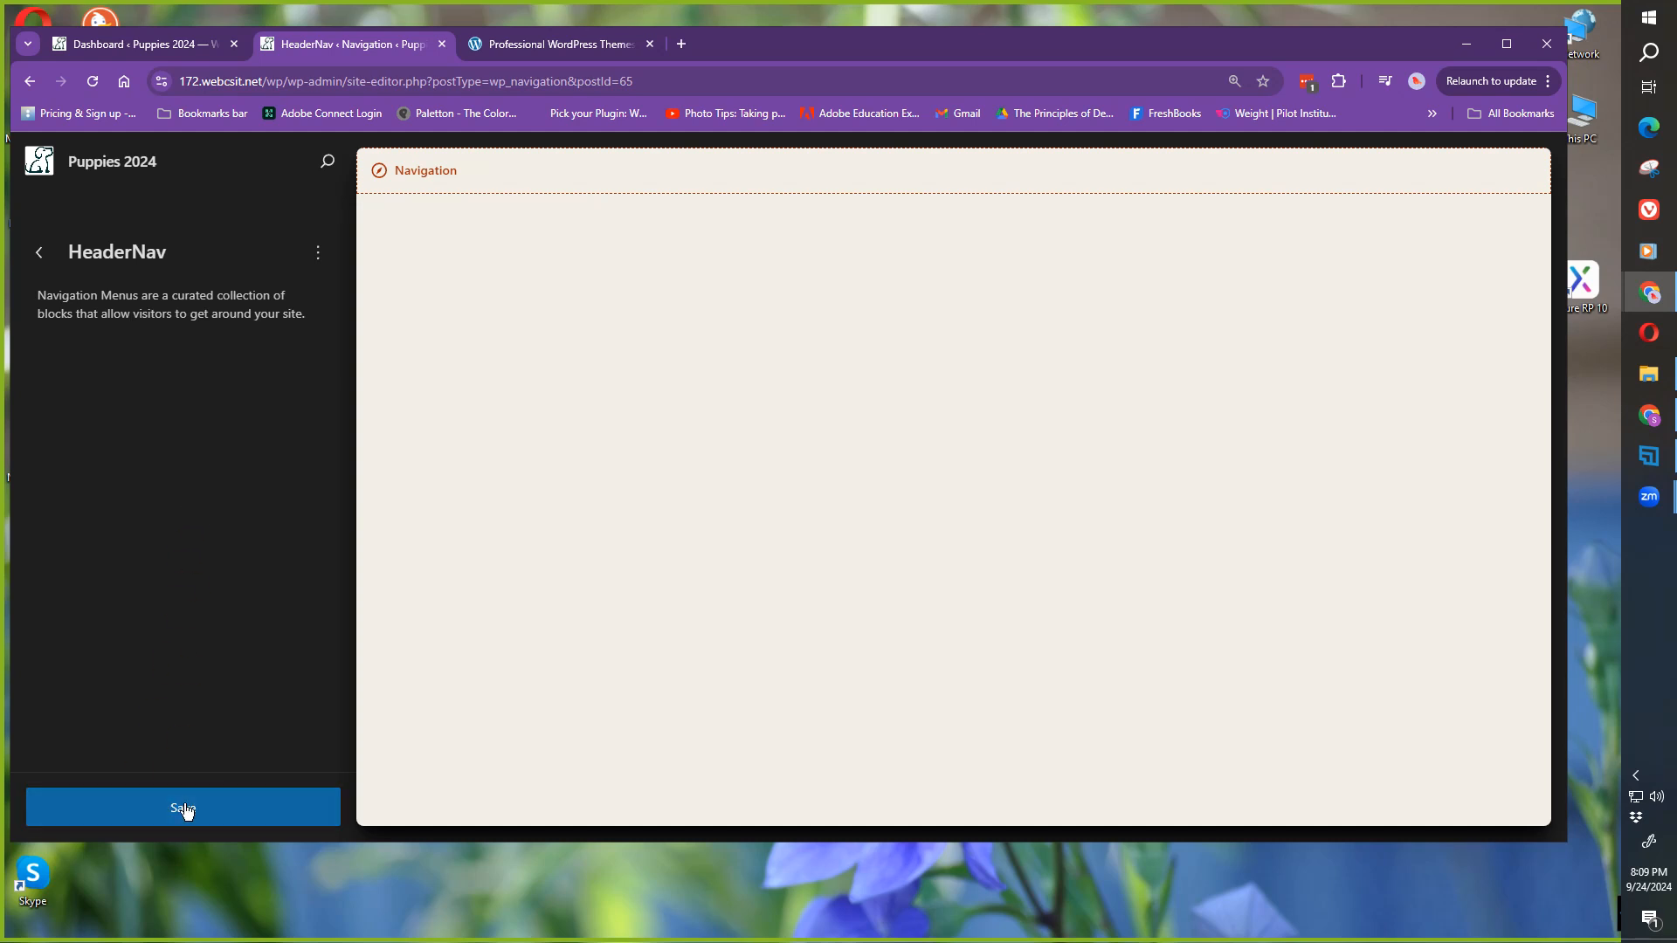
pyautogui.click(183, 808)
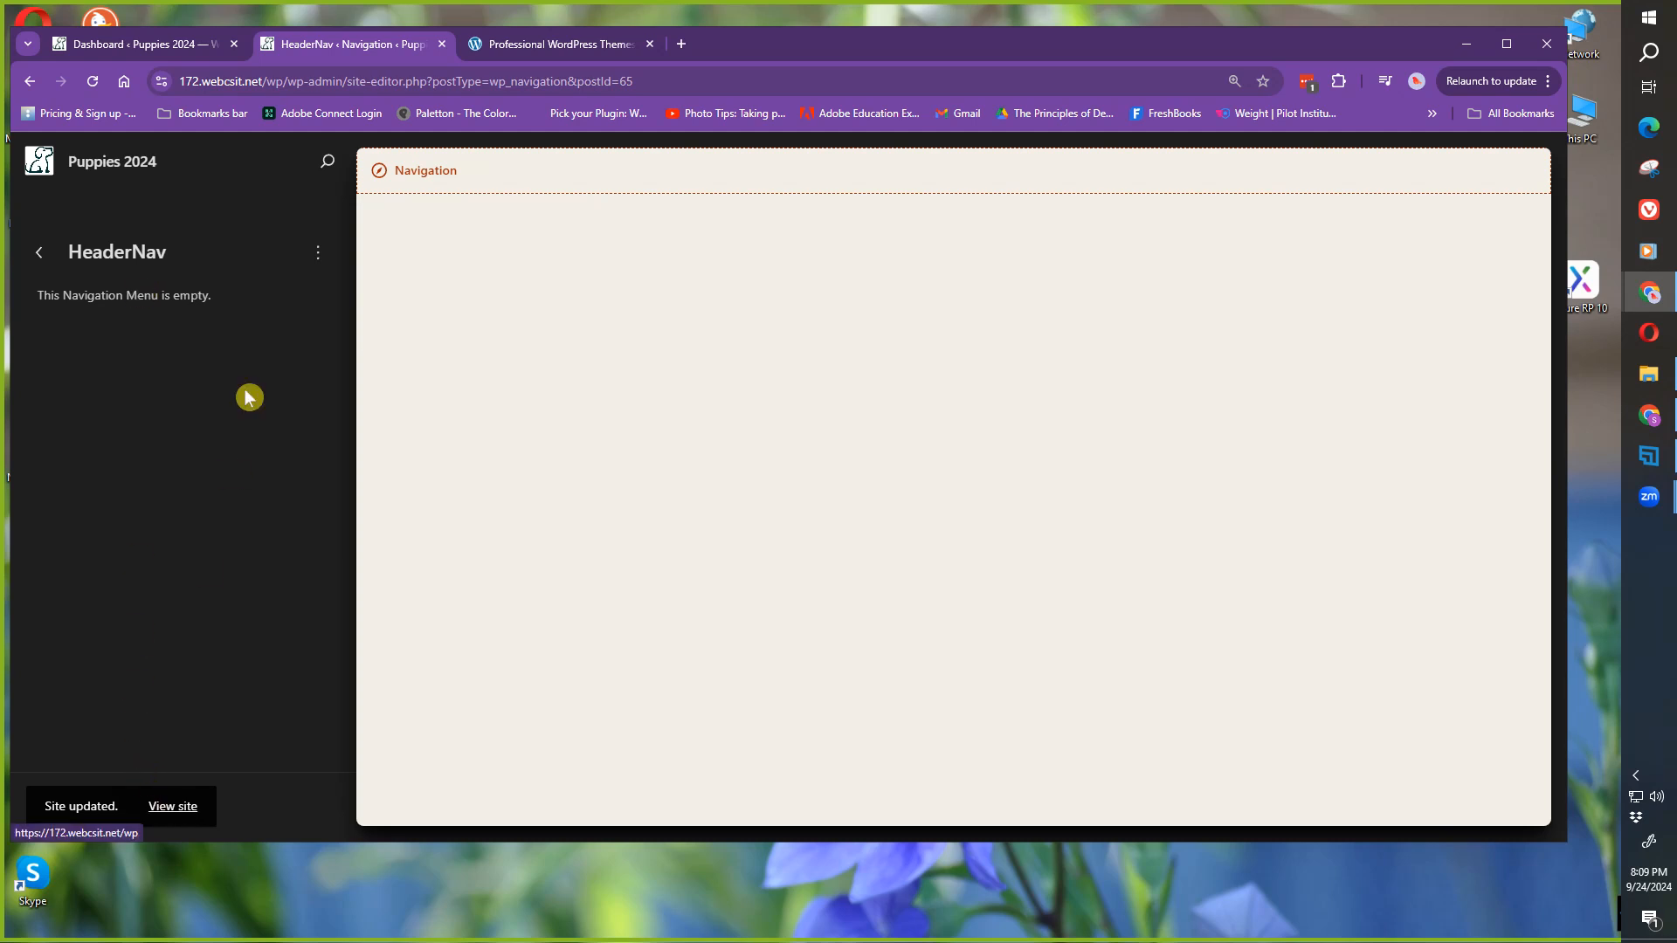
pyautogui.click(454, 186)
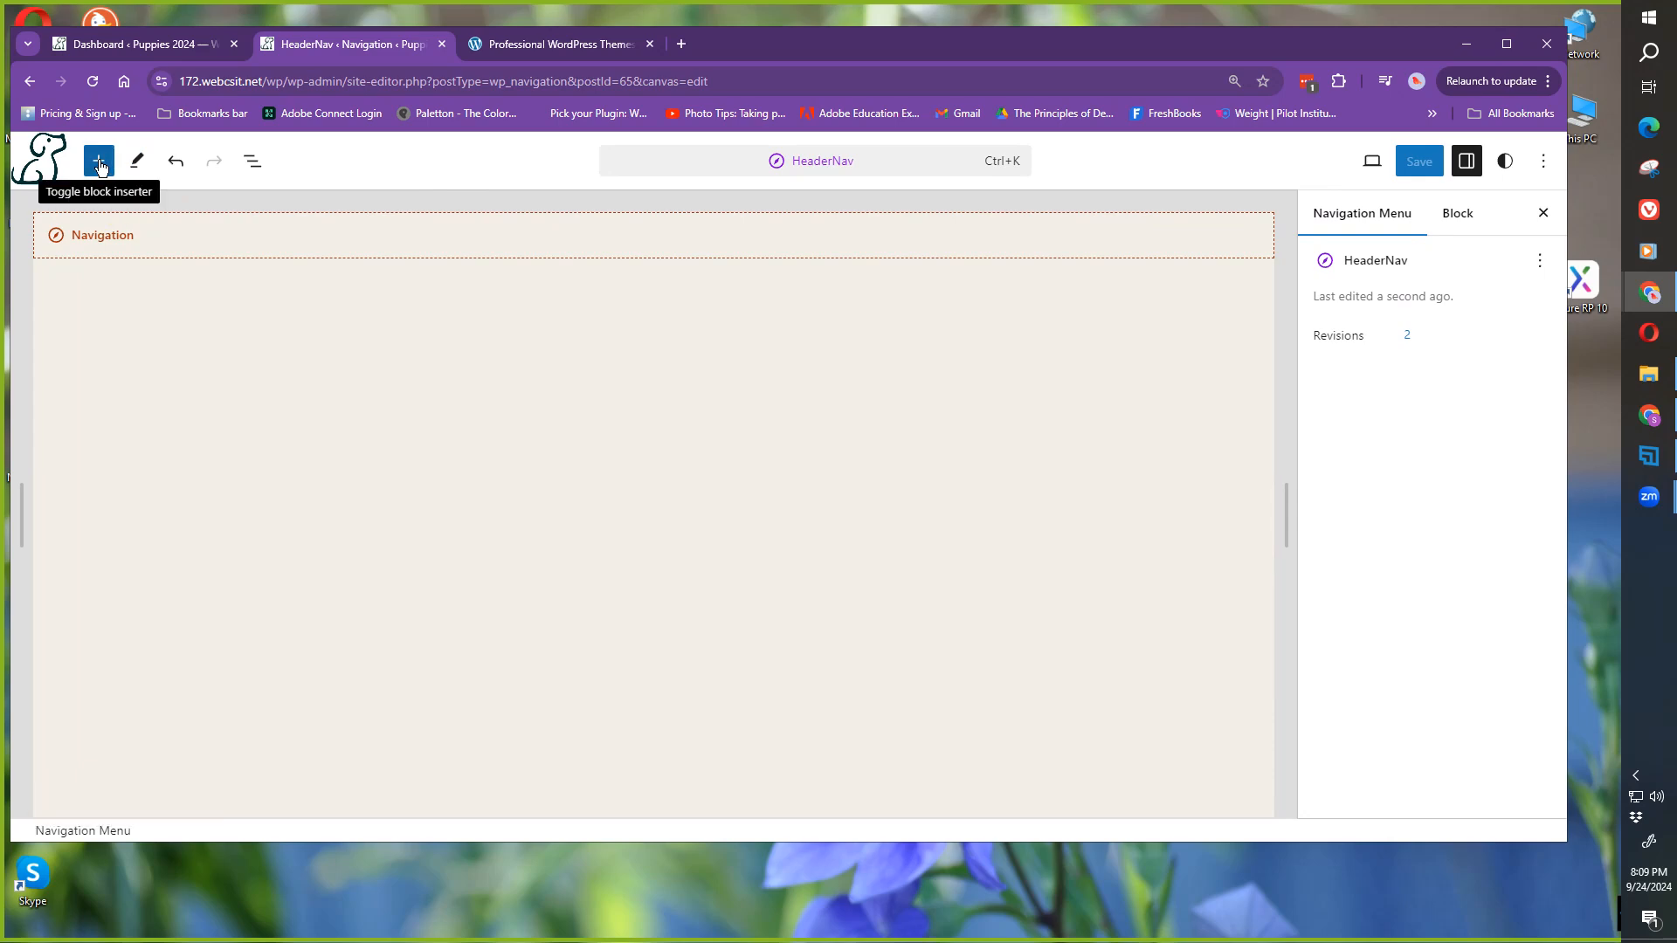
# Add Home, FAQs, Services and Fostering News page links to the HeaderNav menu.
pyautogui.click(98, 160)
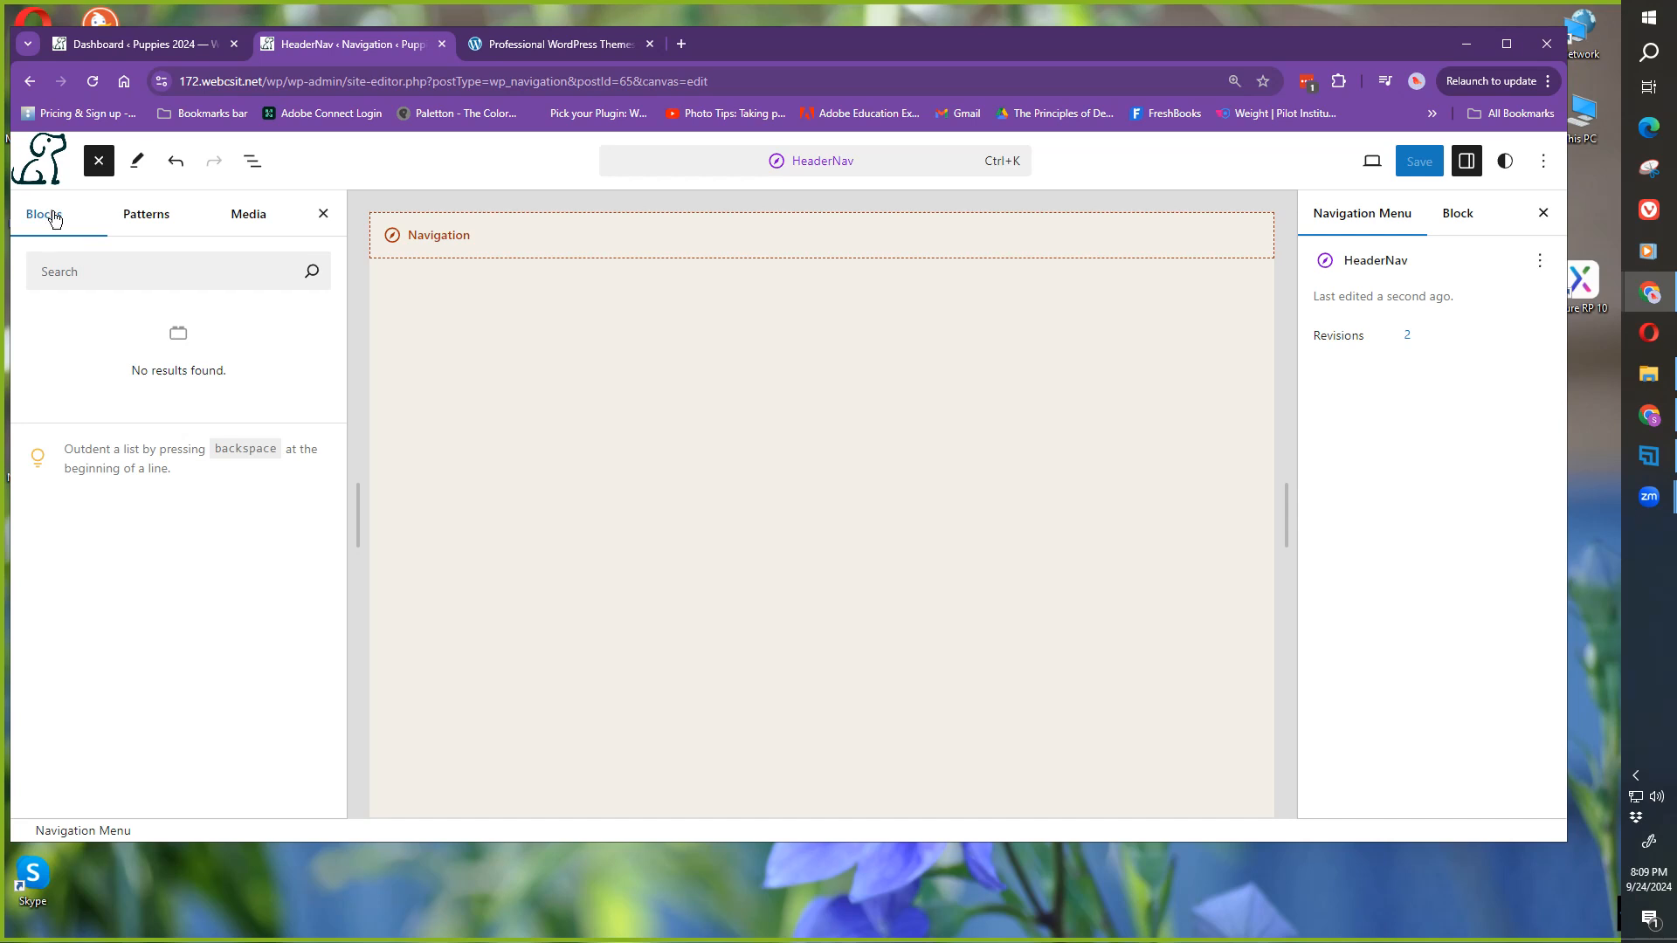
pyautogui.click(174, 271)
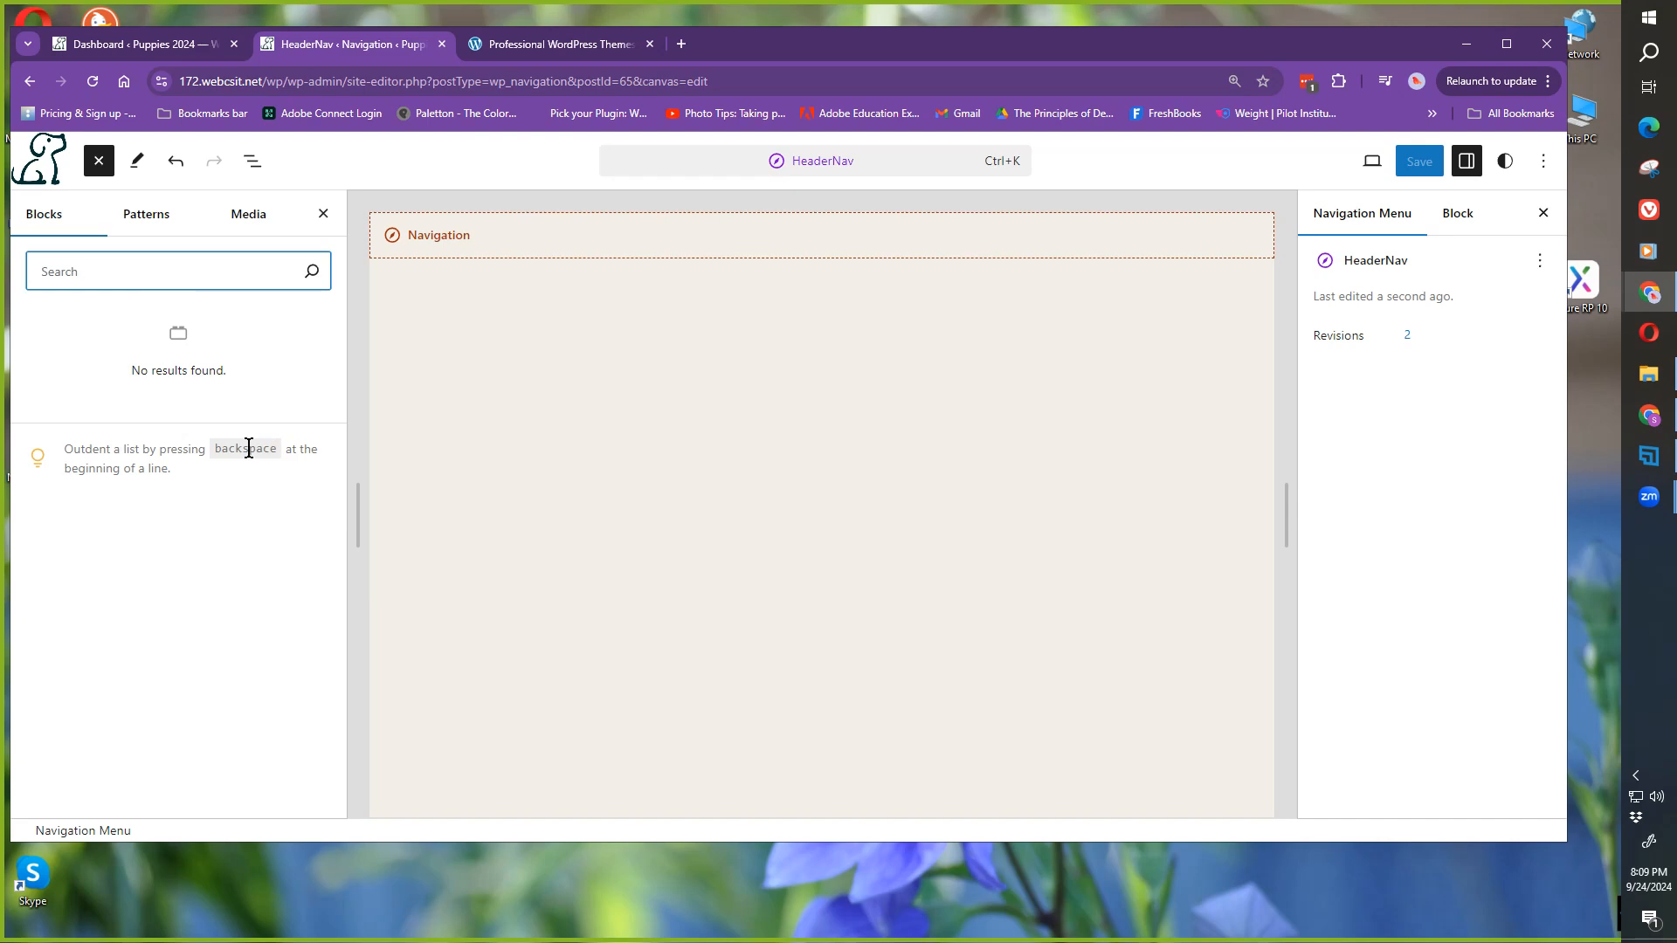
pyautogui.click(462, 244)
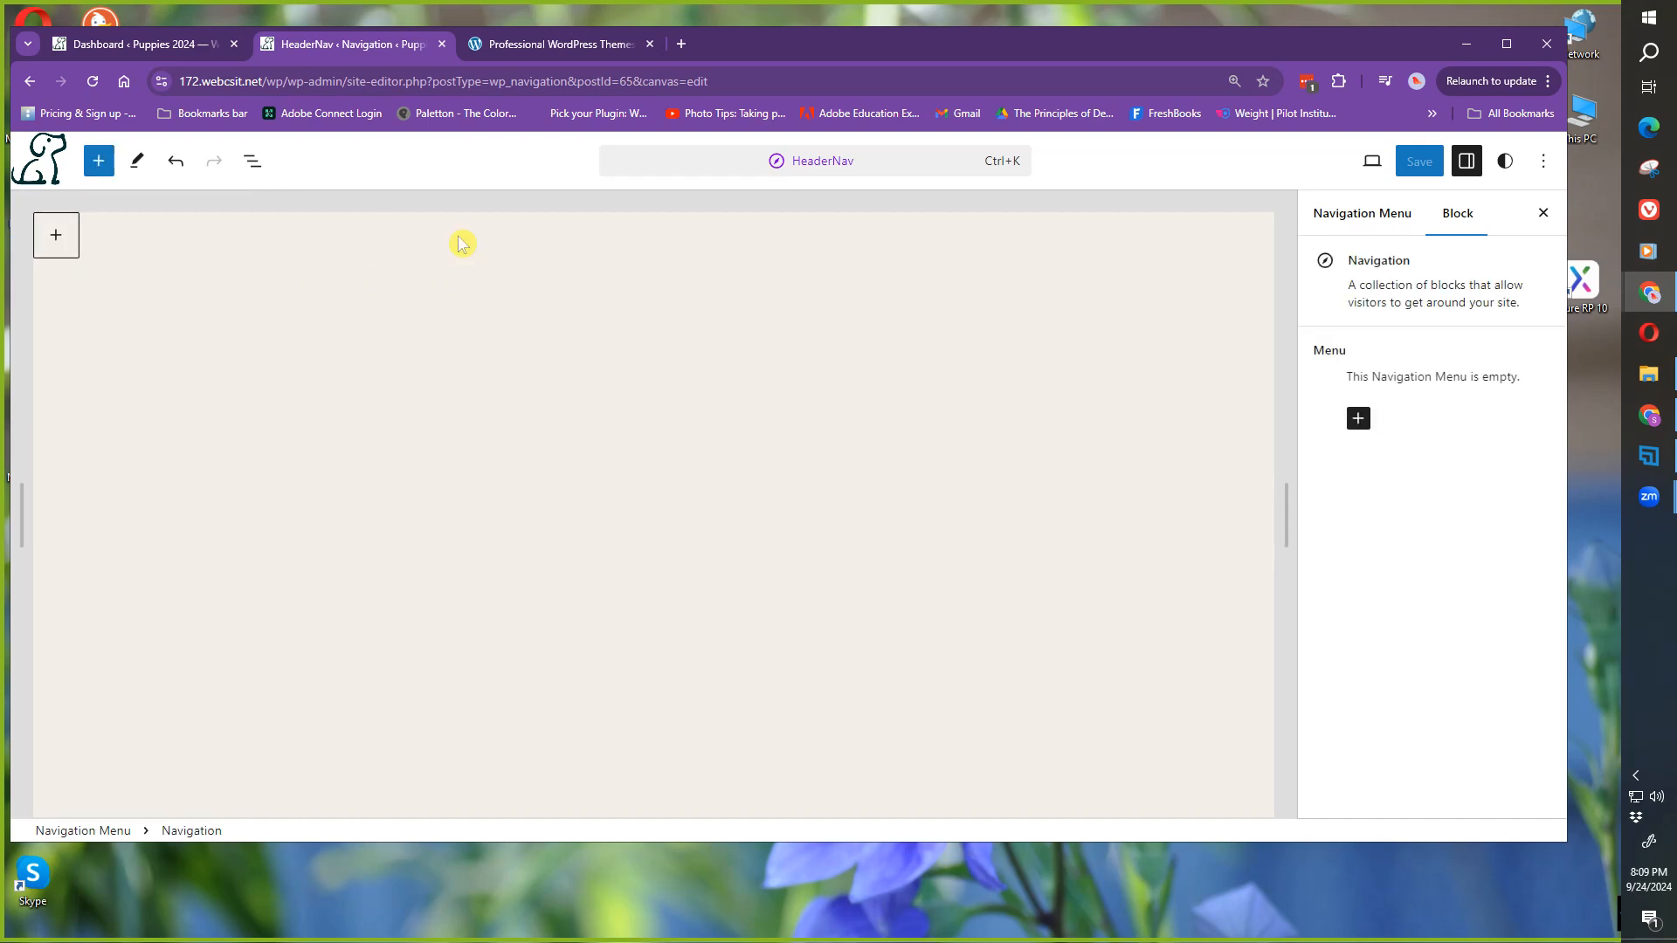
pyautogui.click(56, 235)
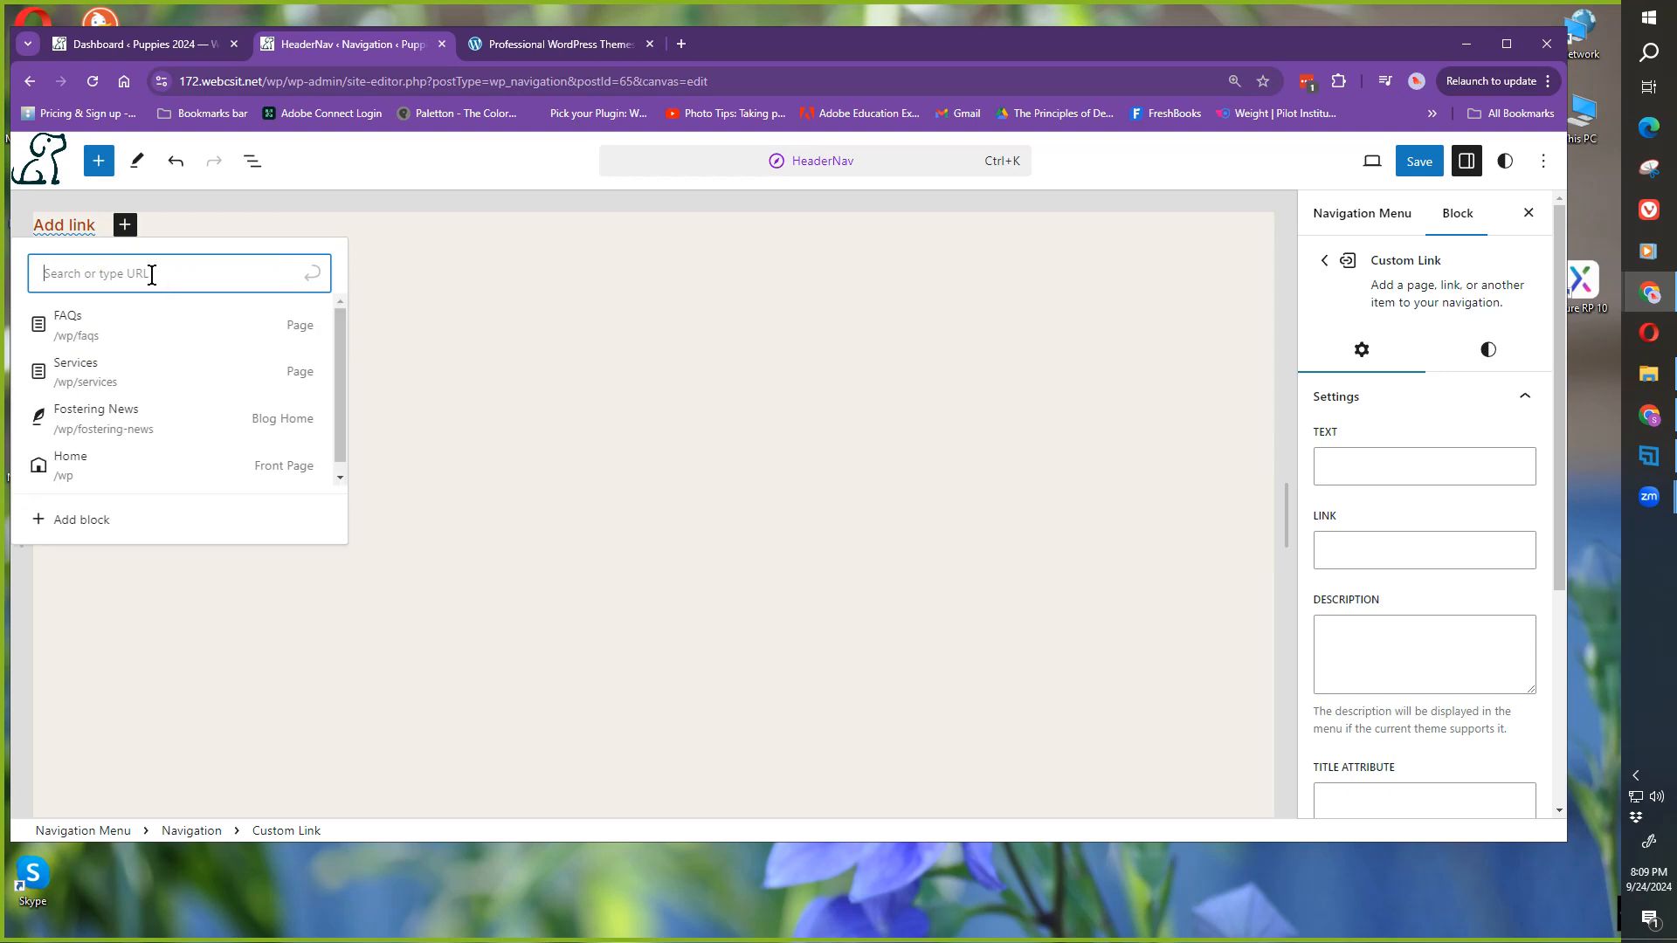
pyautogui.click(71, 457)
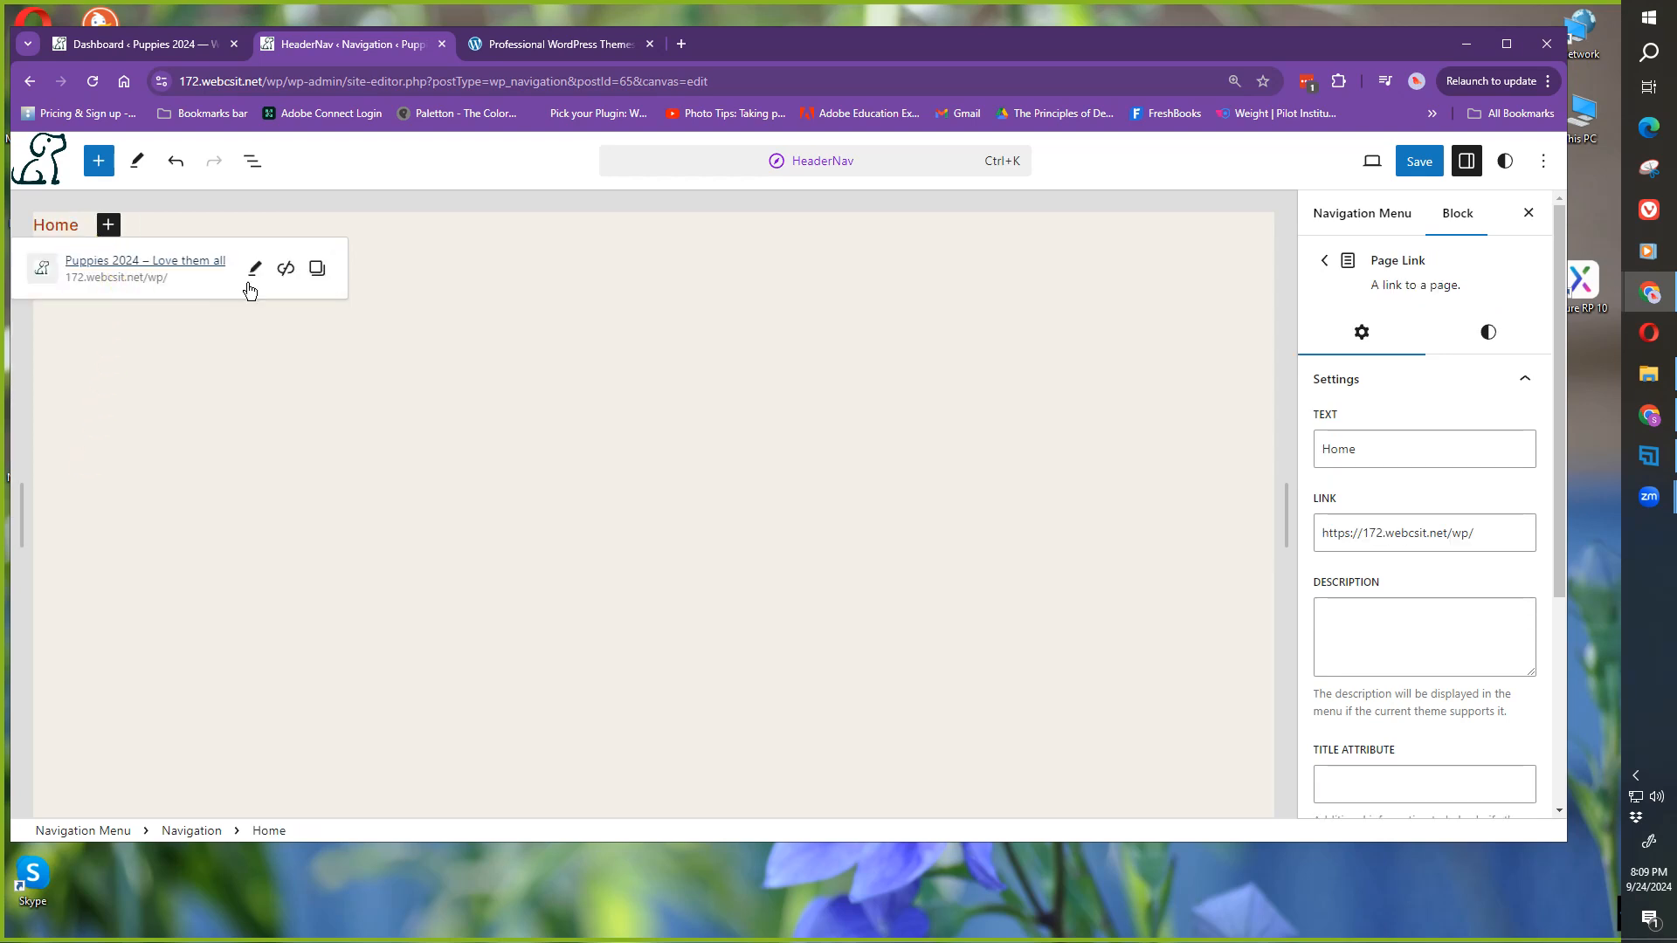
pyautogui.click(108, 226)
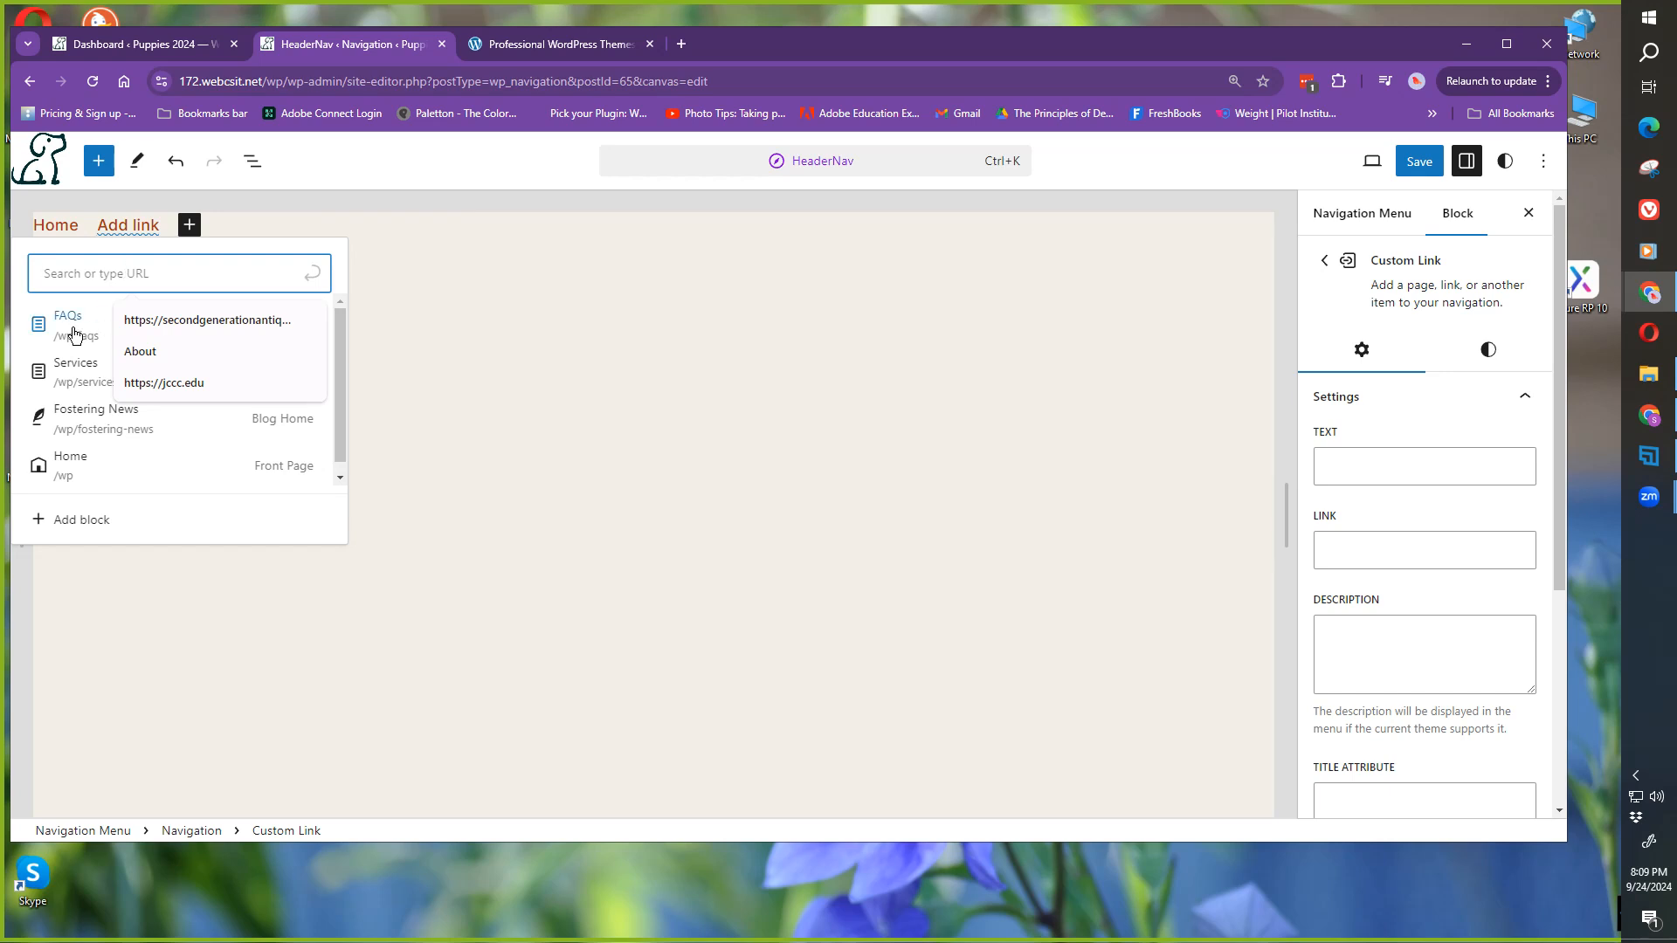
pyautogui.click(74, 330)
pyautogui.click(166, 224)
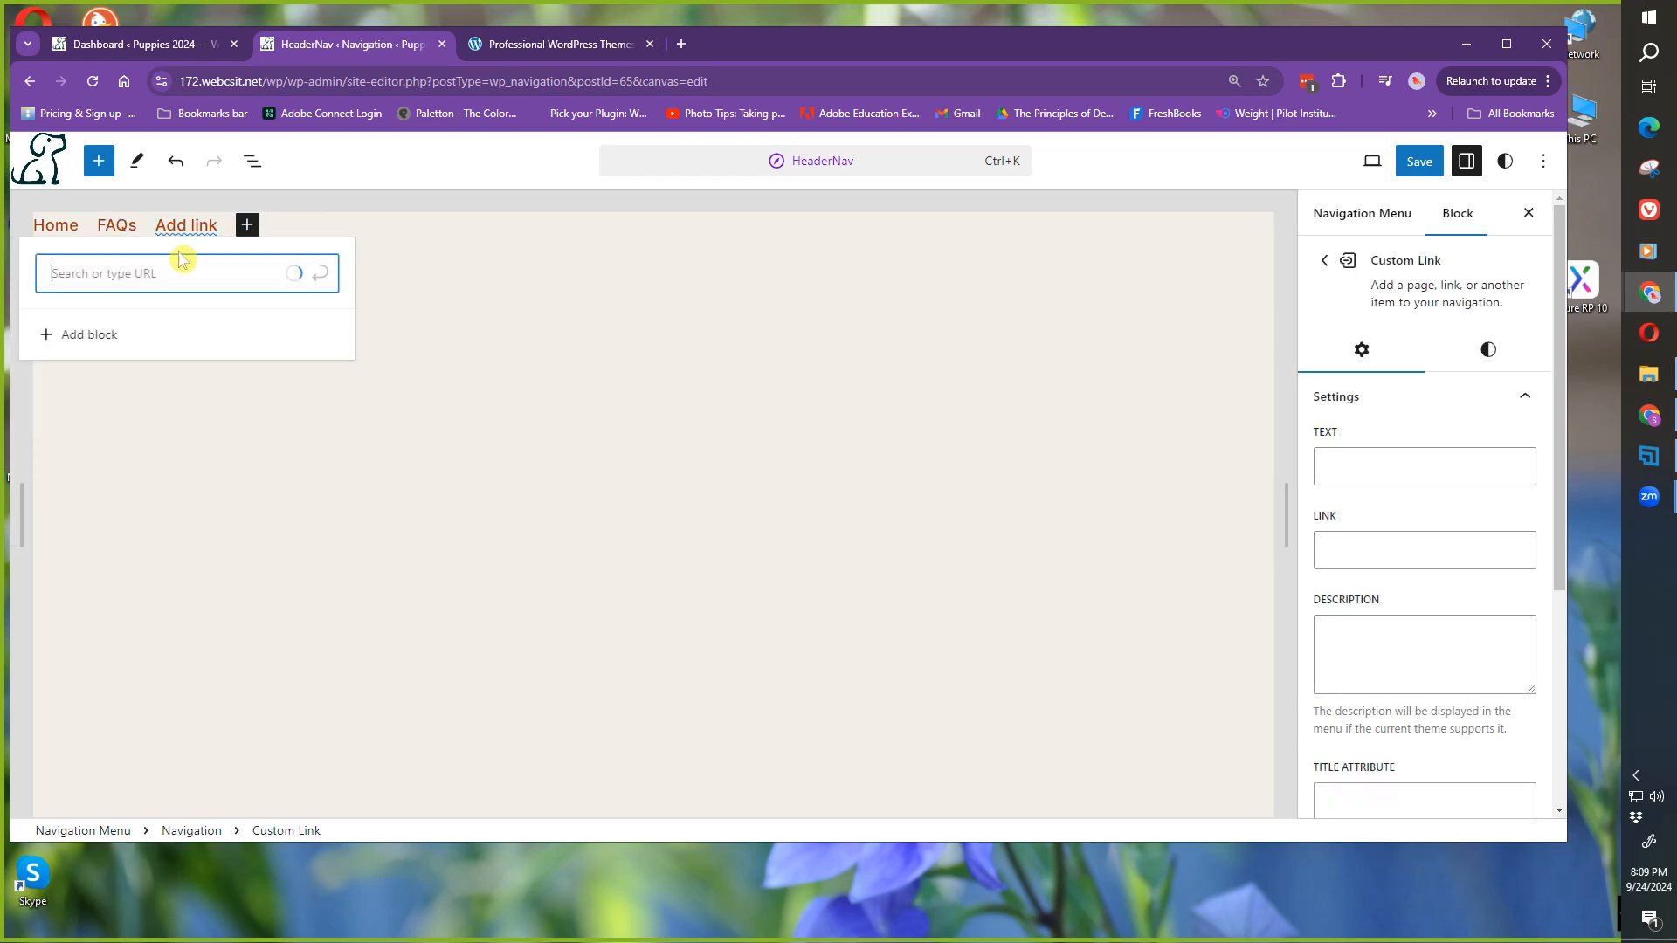
pyautogui.click(108, 372)
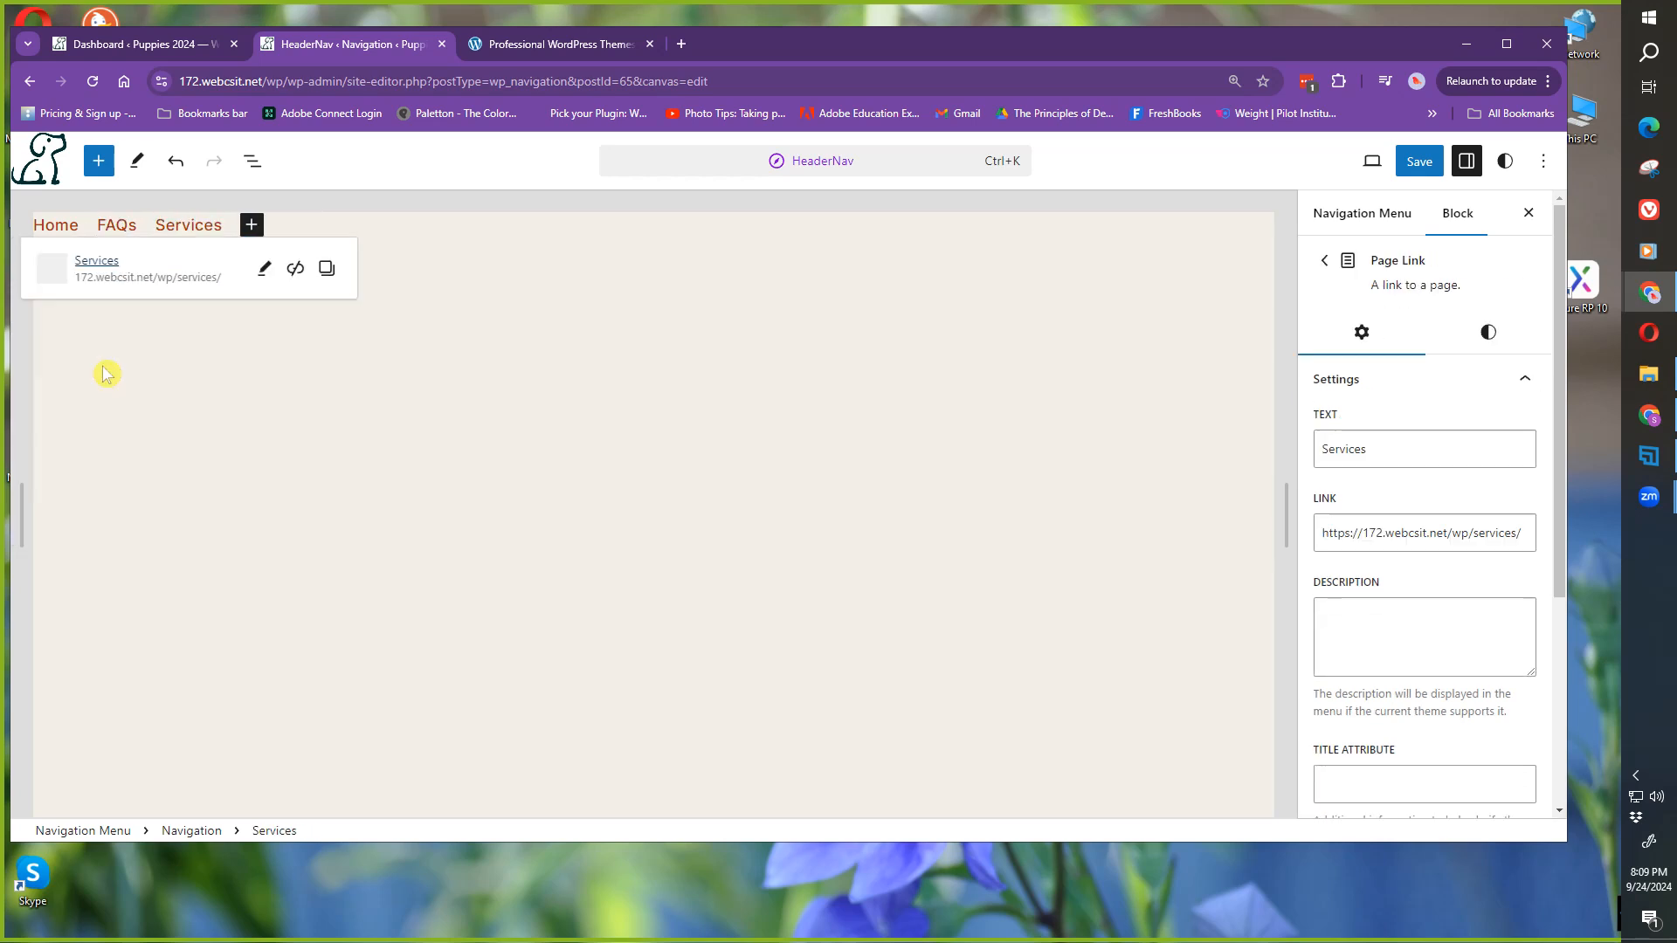
pyautogui.click(249, 228)
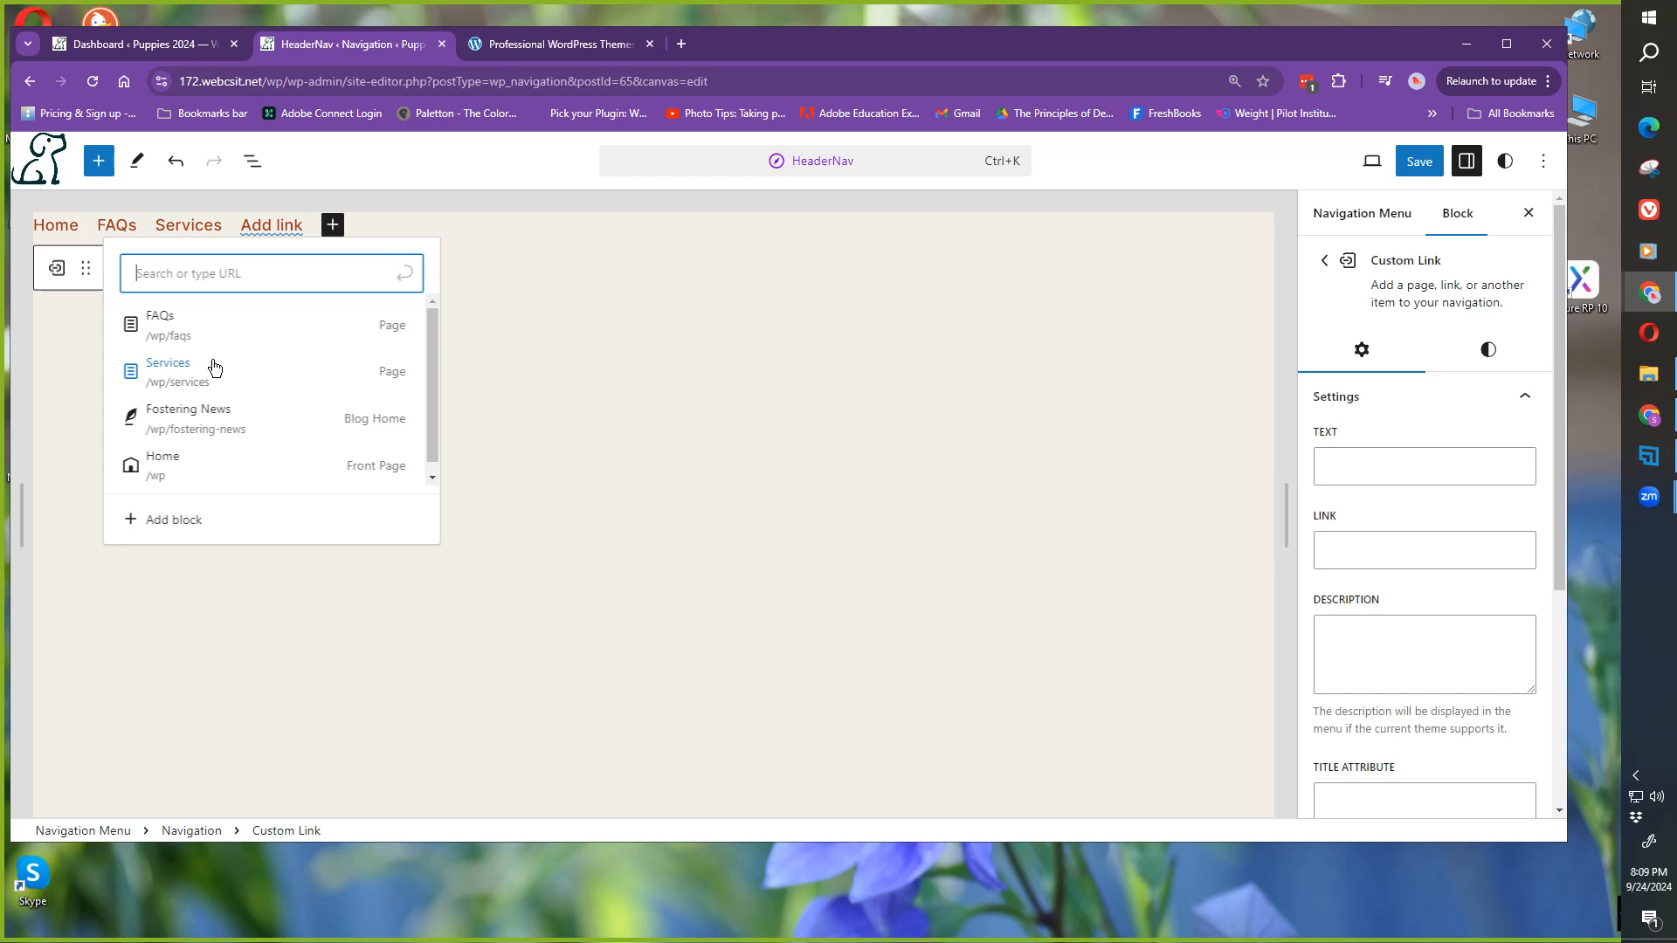
pyautogui.click(206, 414)
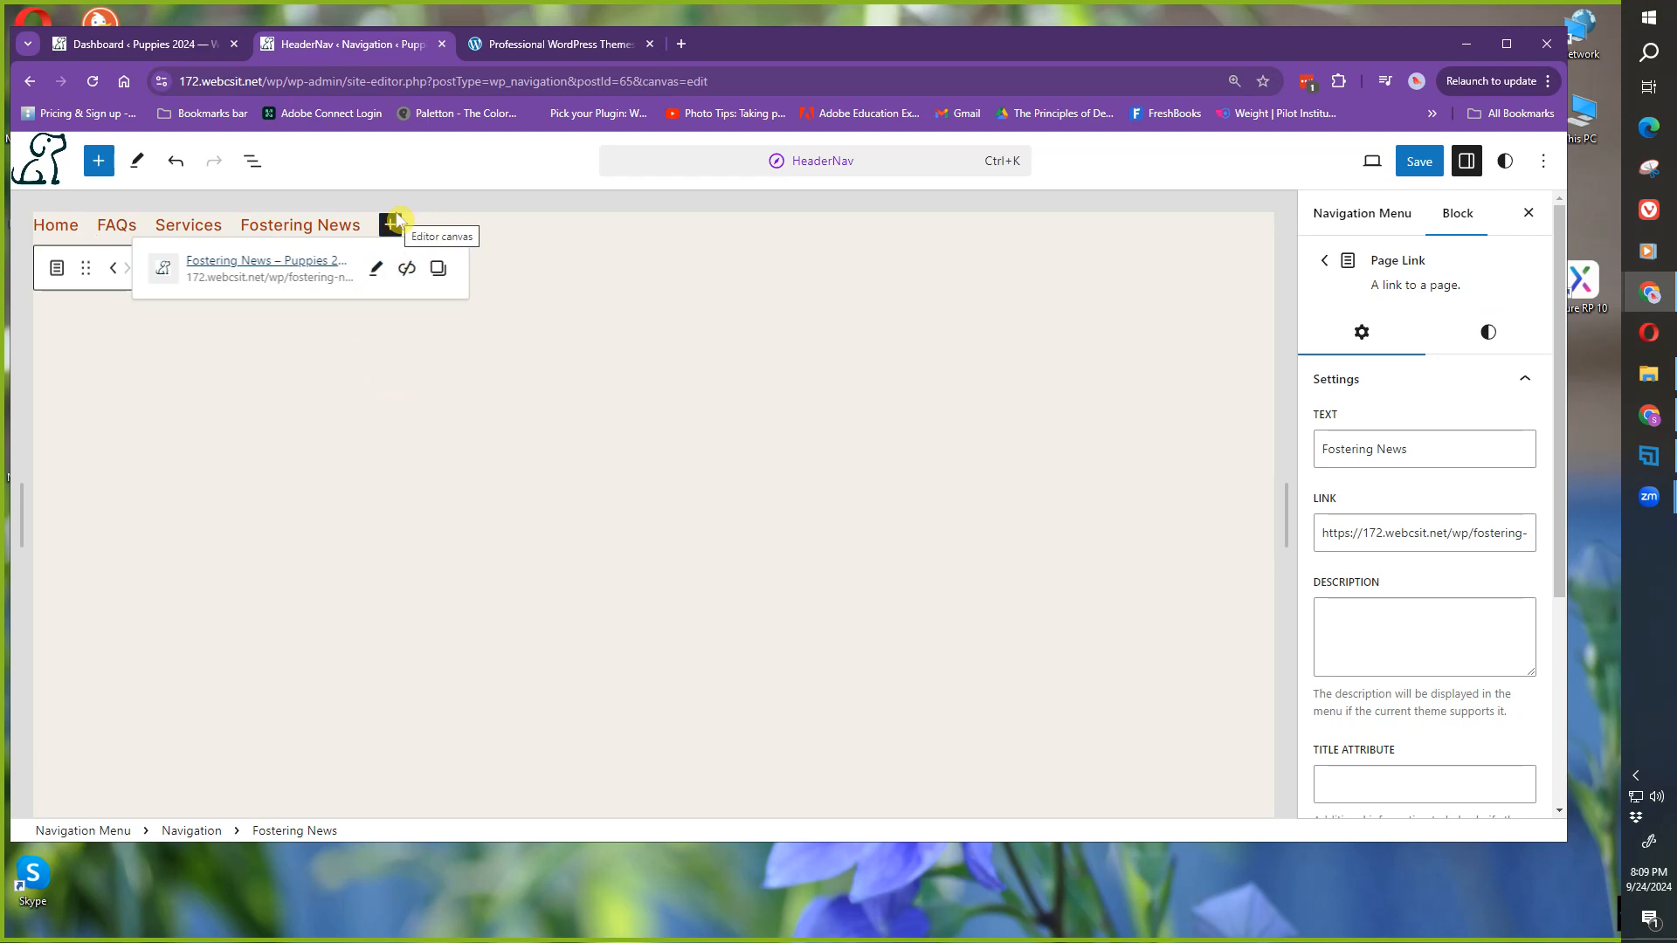
# Discard the extra empty link and save the HeaderNav menu.
pyautogui.click(393, 224)
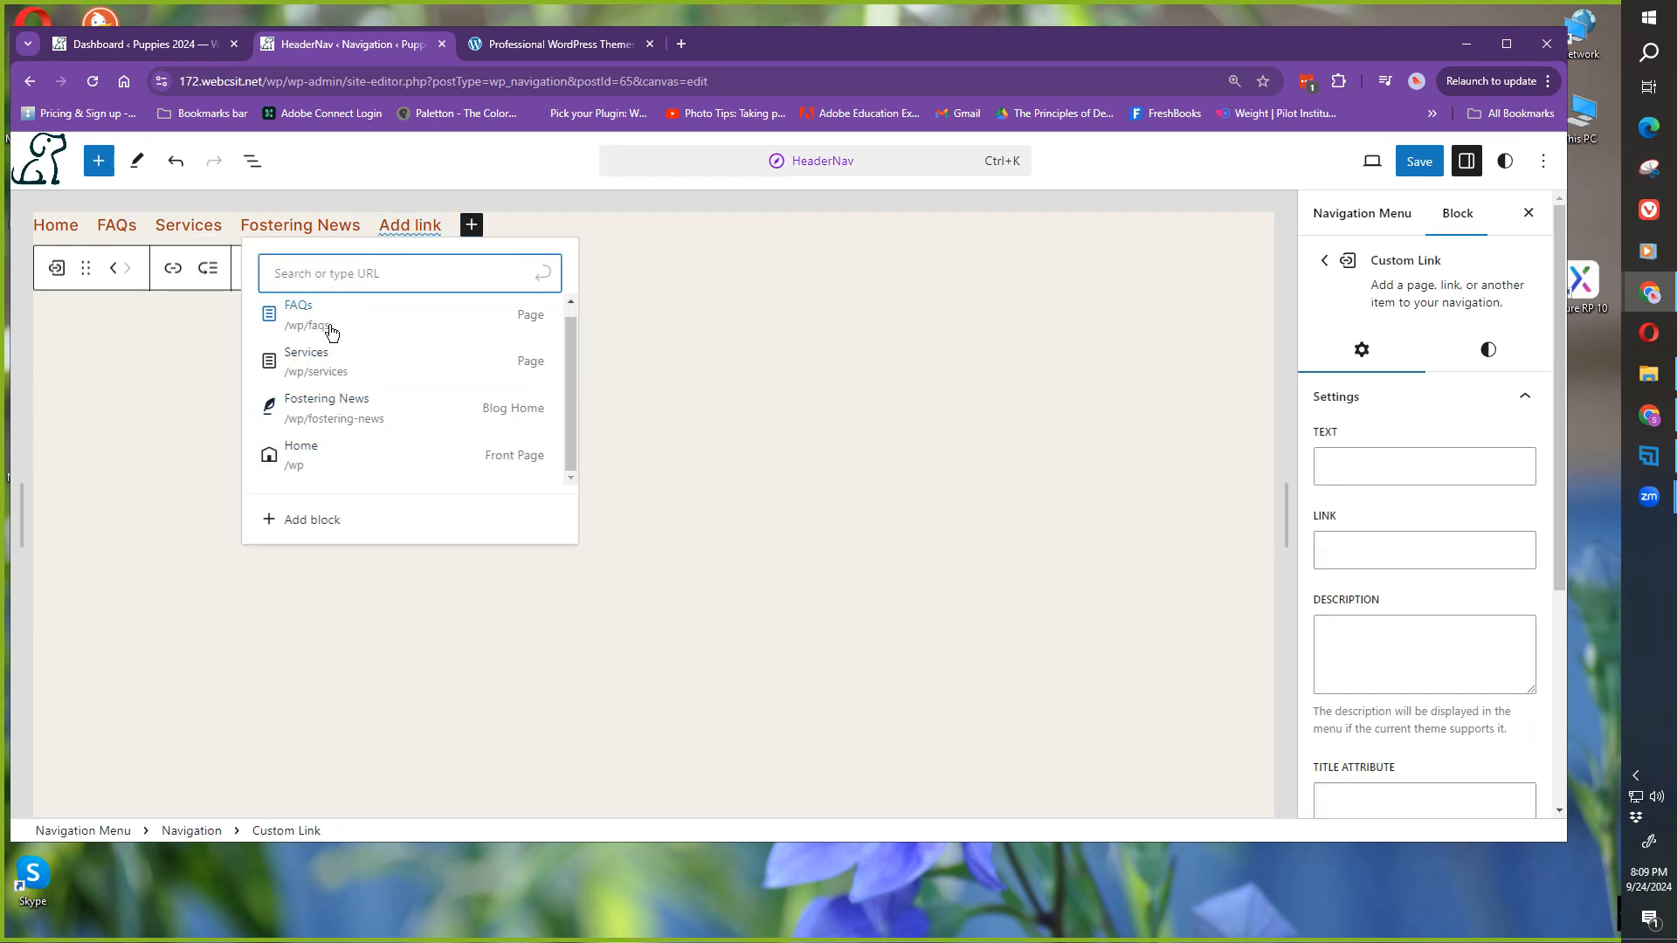
pyautogui.click(473, 226)
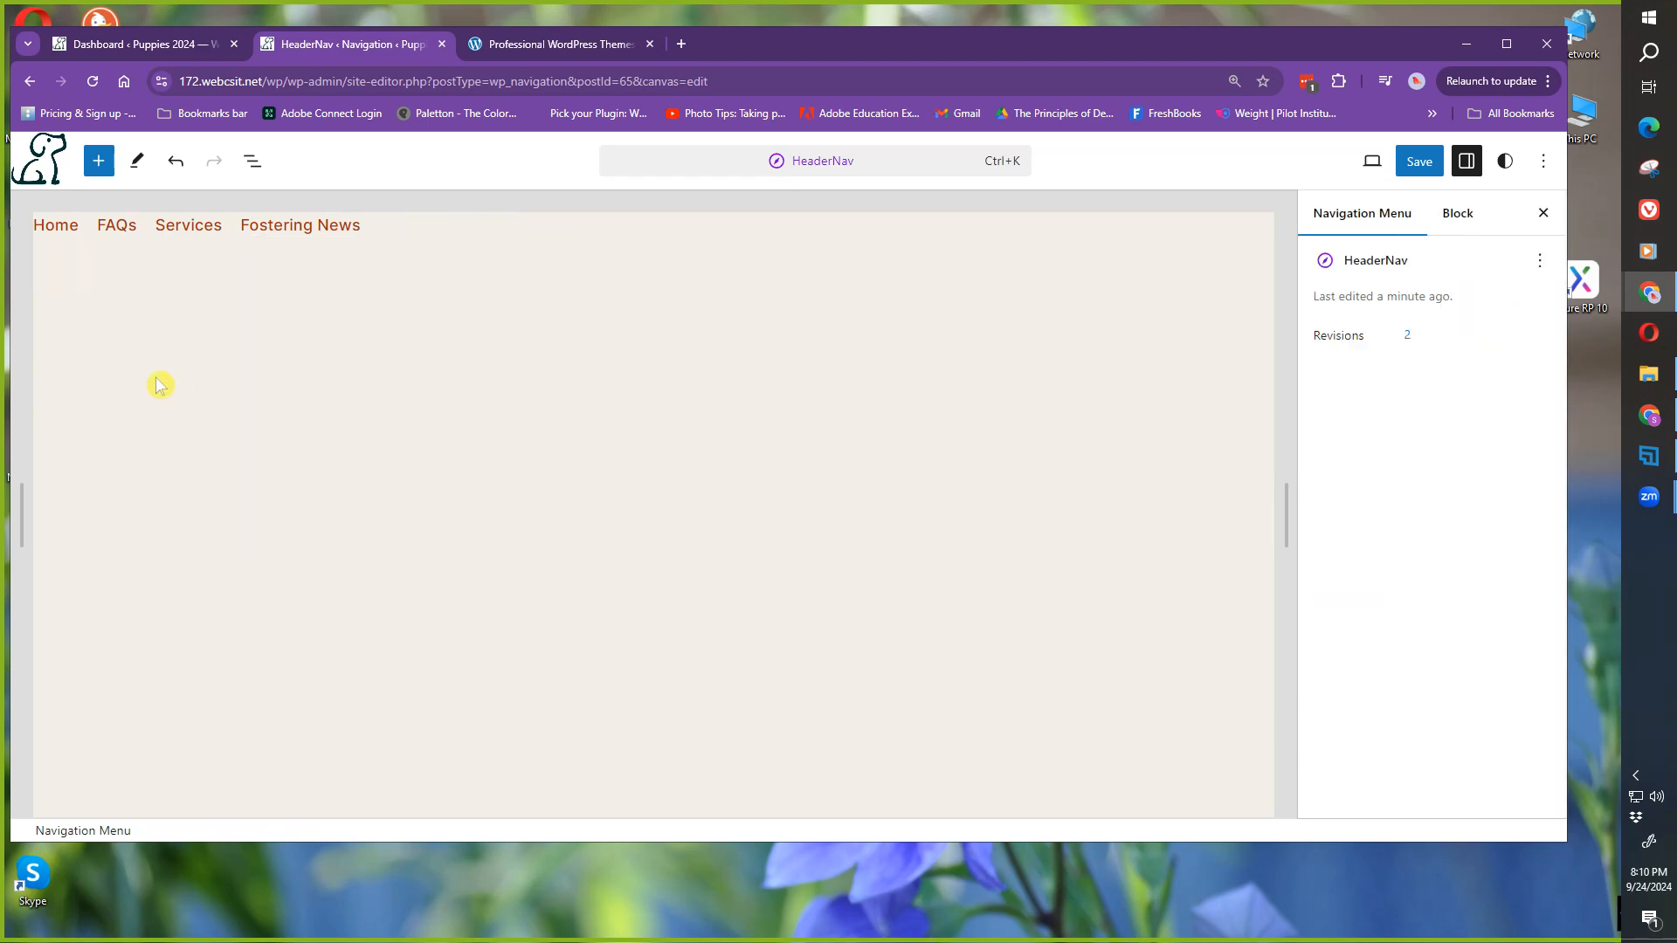
pyautogui.click(1417, 164)
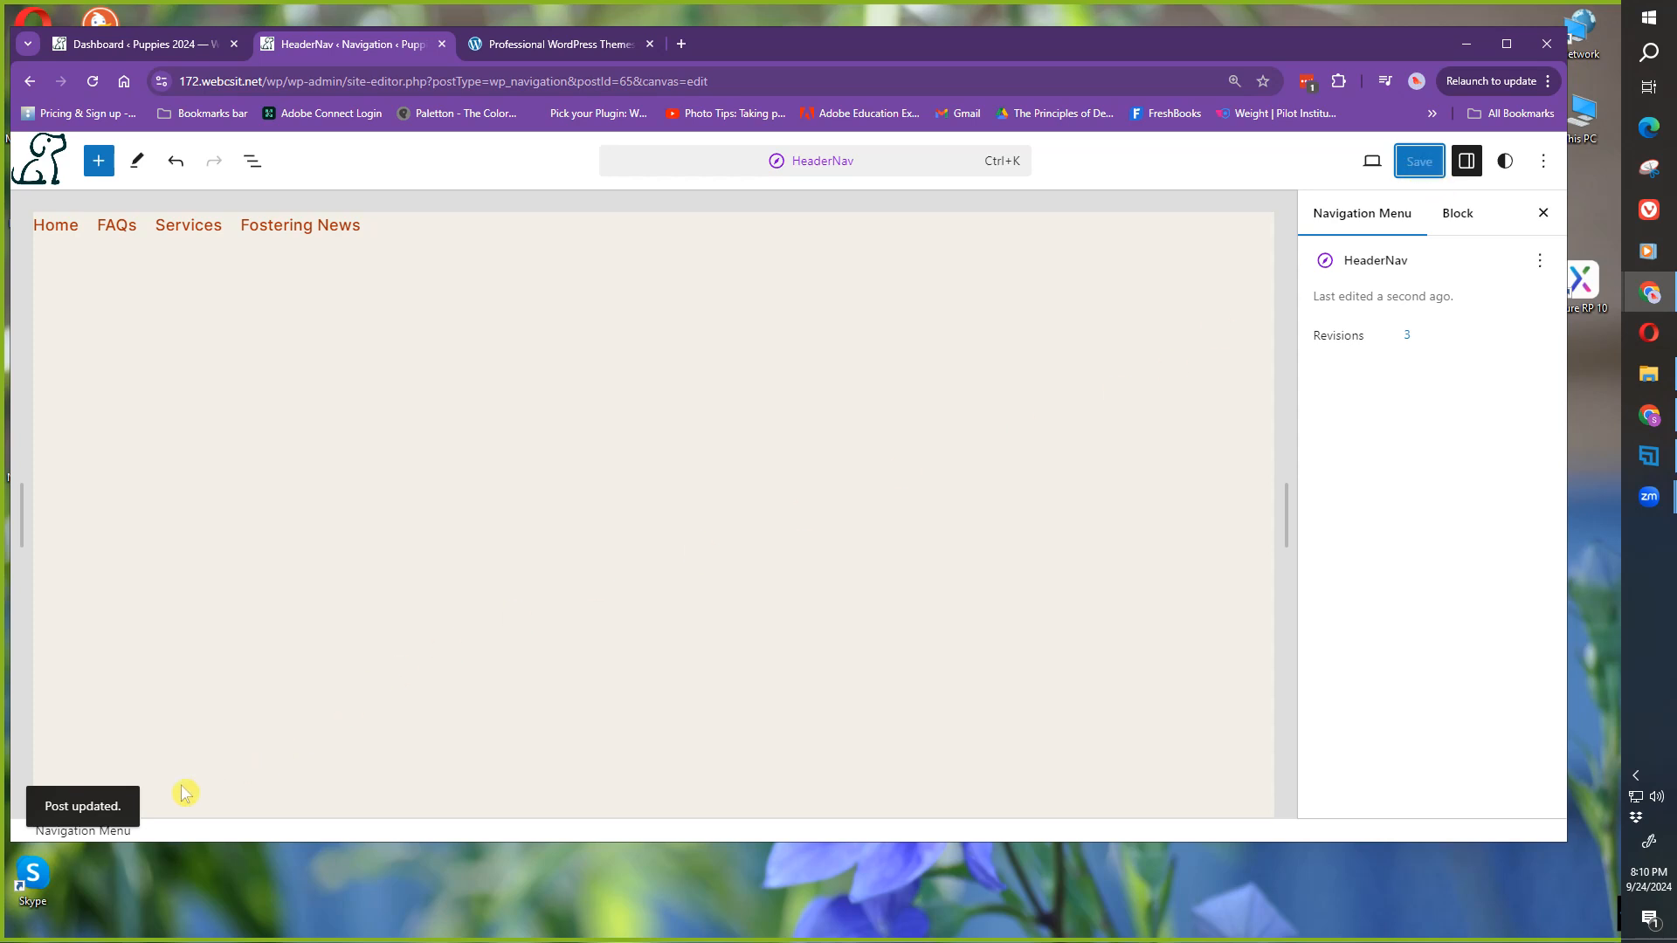
pyautogui.click(86, 813)
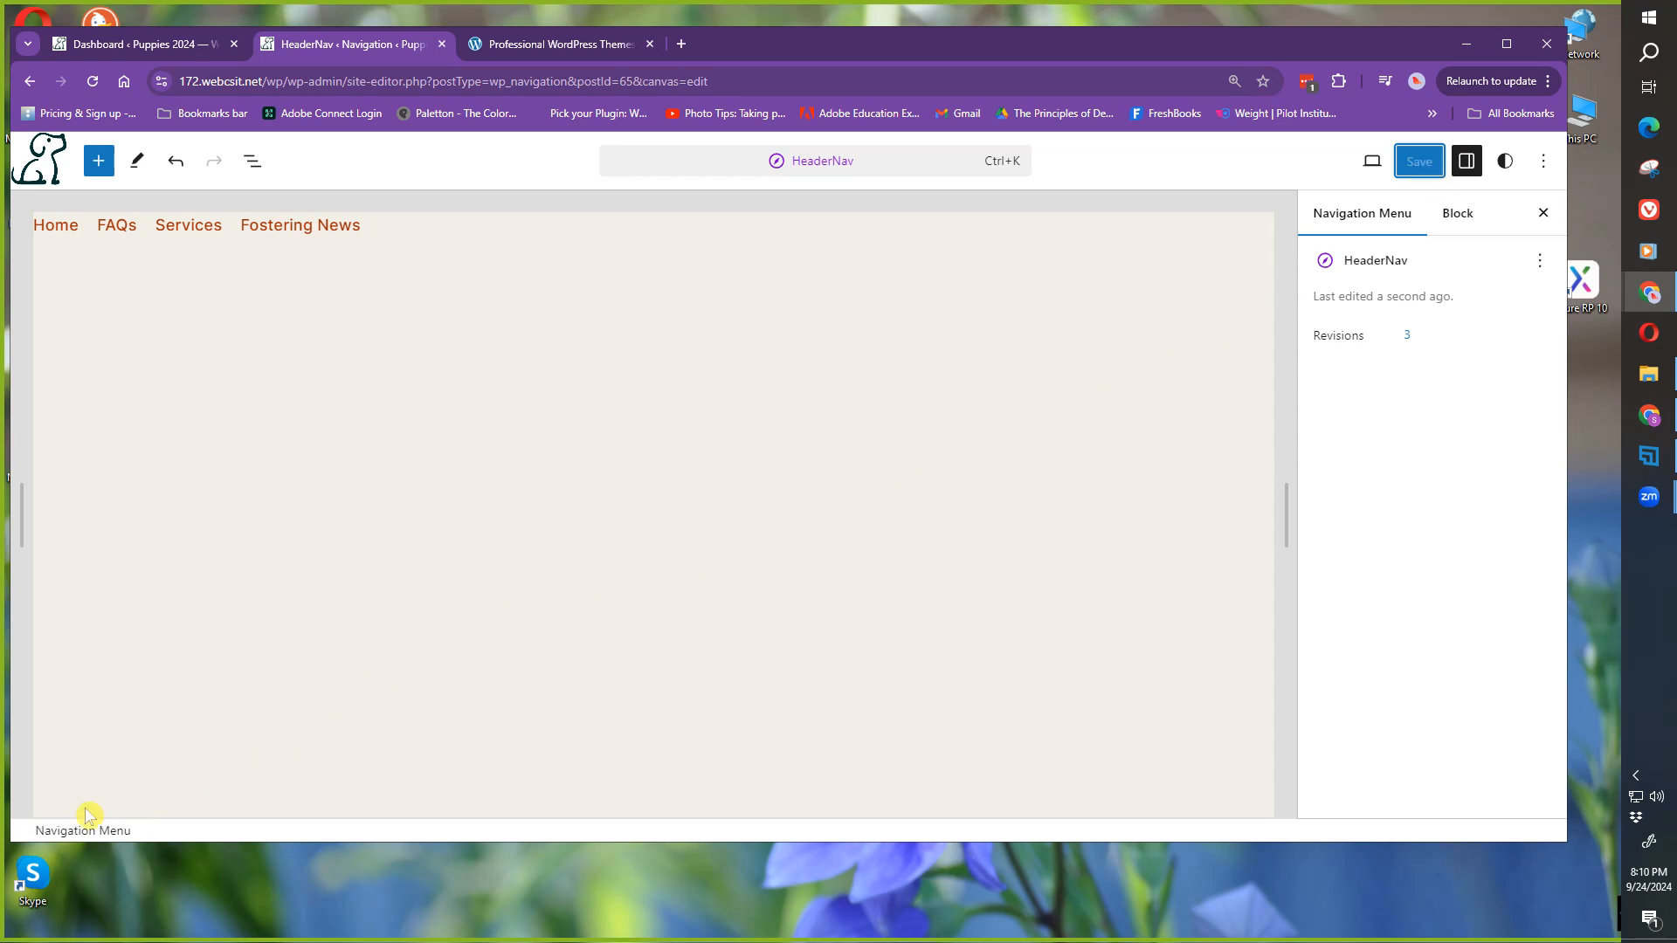
pyautogui.click(1420, 175)
# Exit the menu editor, view the Puppies 2024 front page, and open the site editor on it.
pyautogui.click(38, 167)
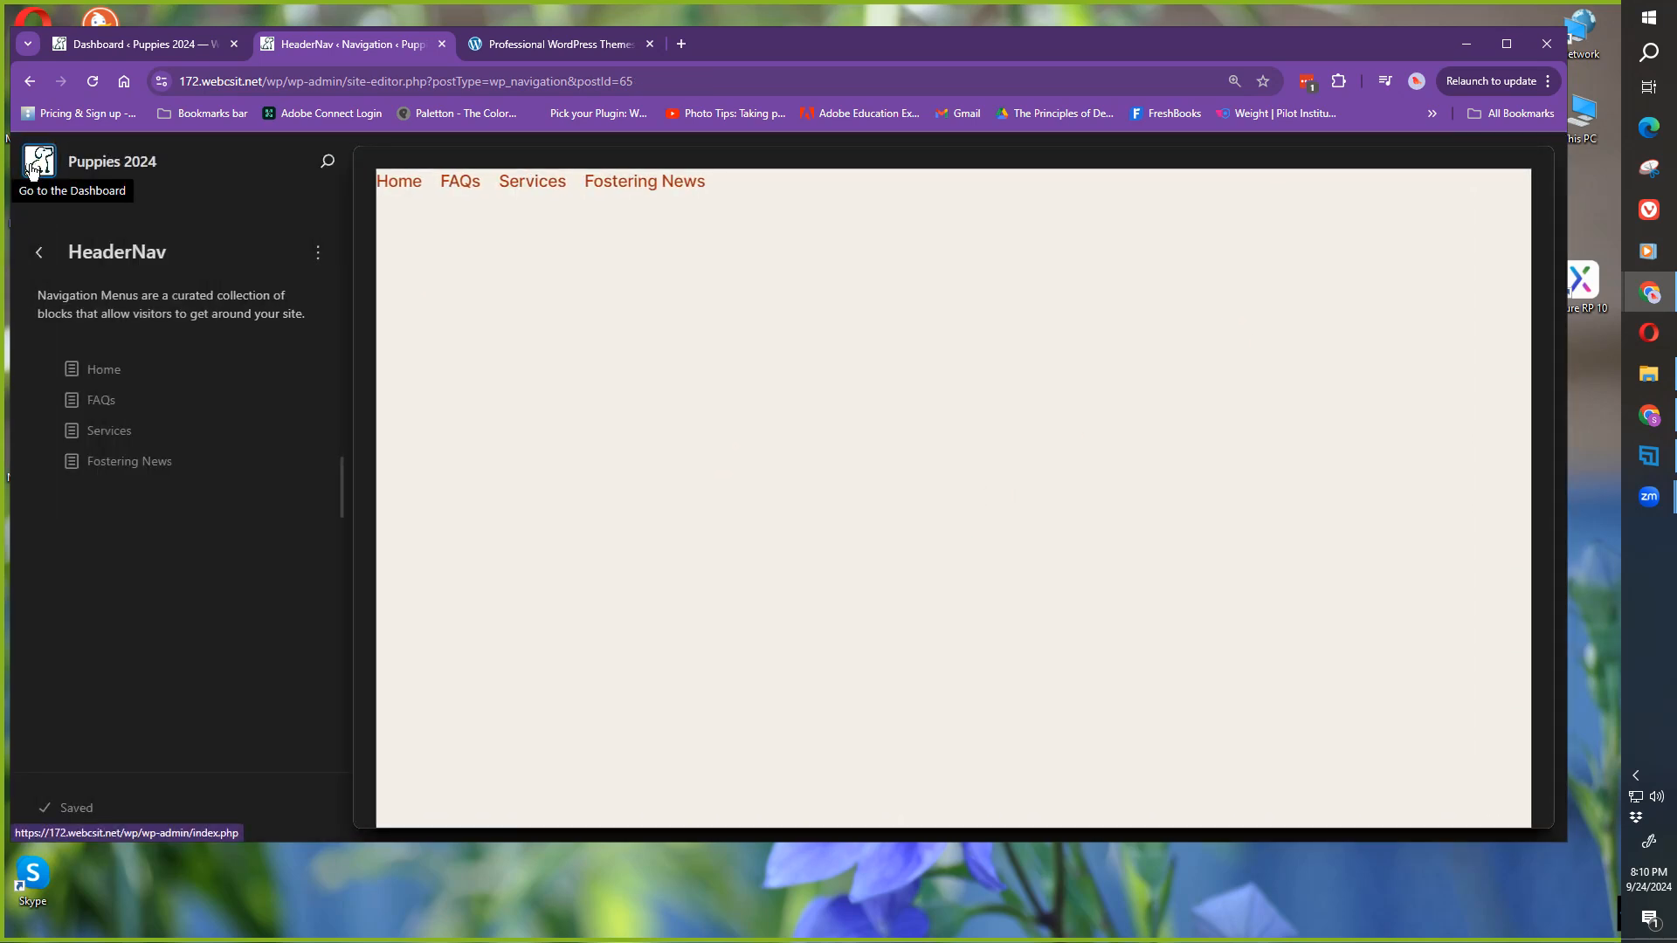
pyautogui.click(33, 168)
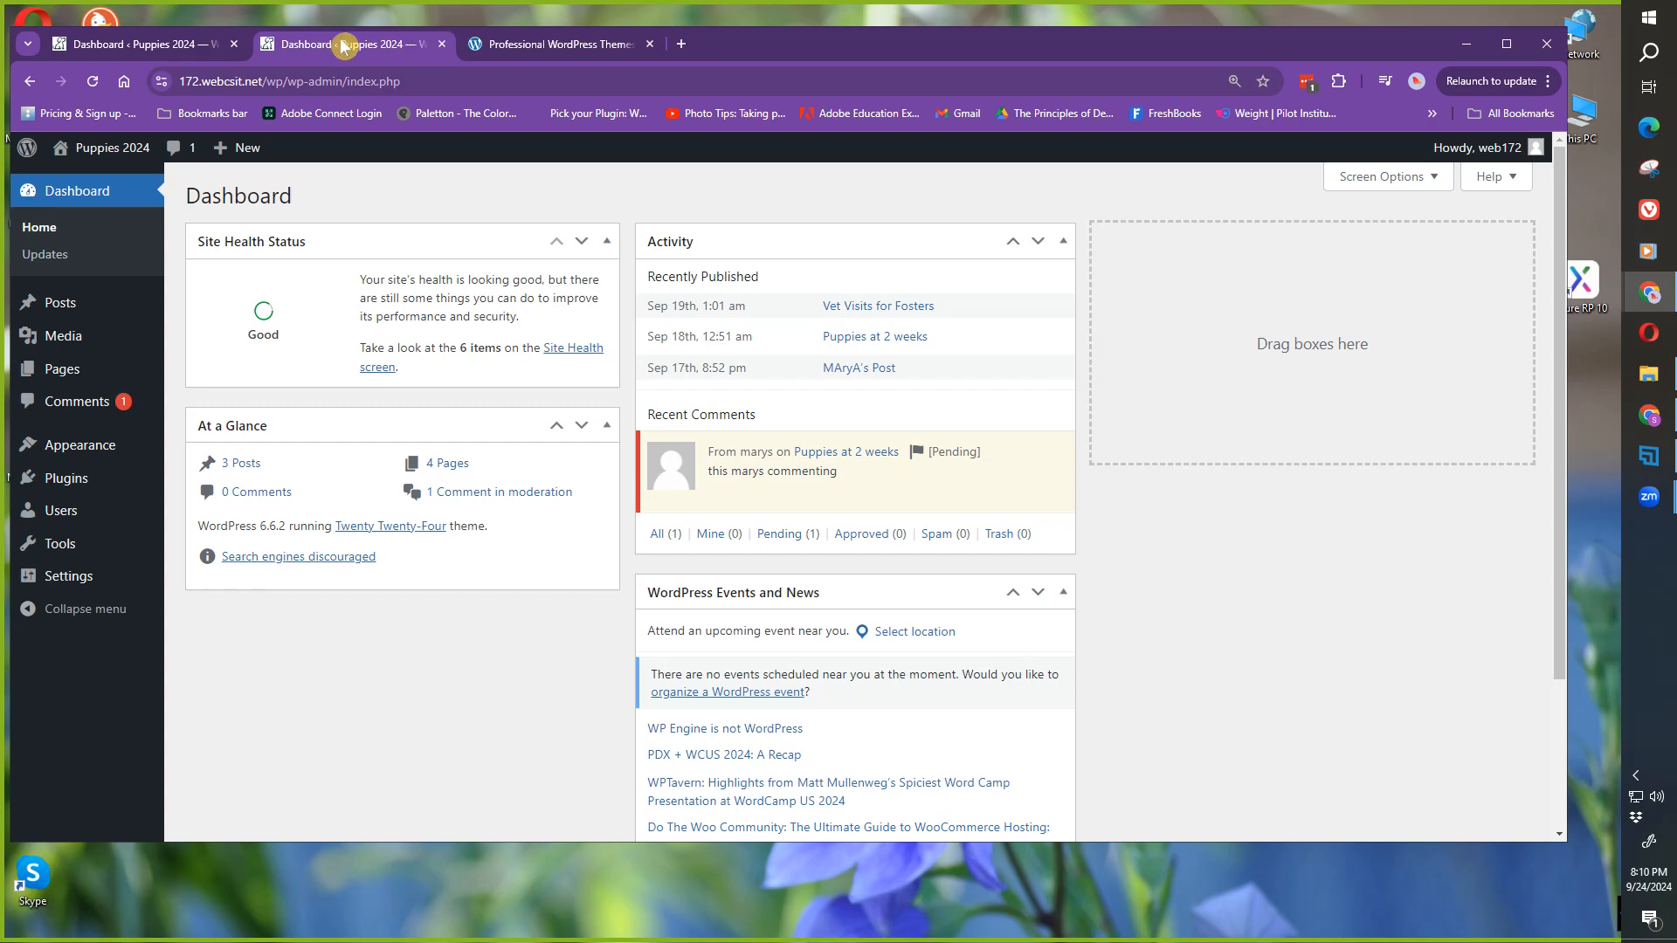
pyautogui.click(131, 147)
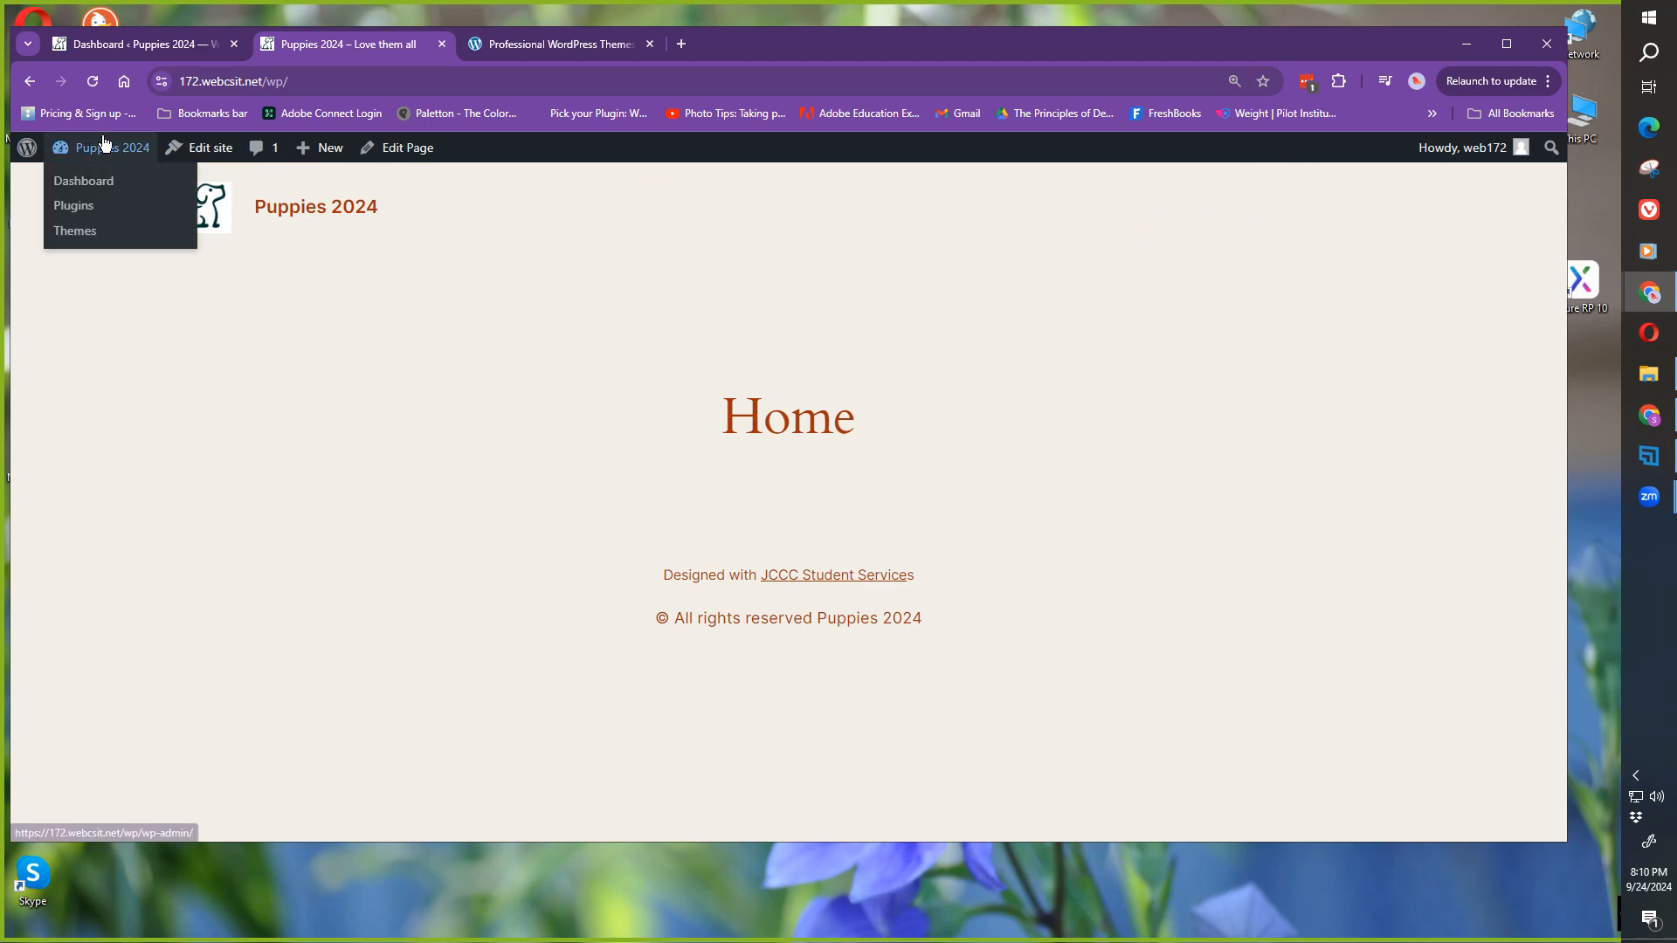
pyautogui.click(209, 150)
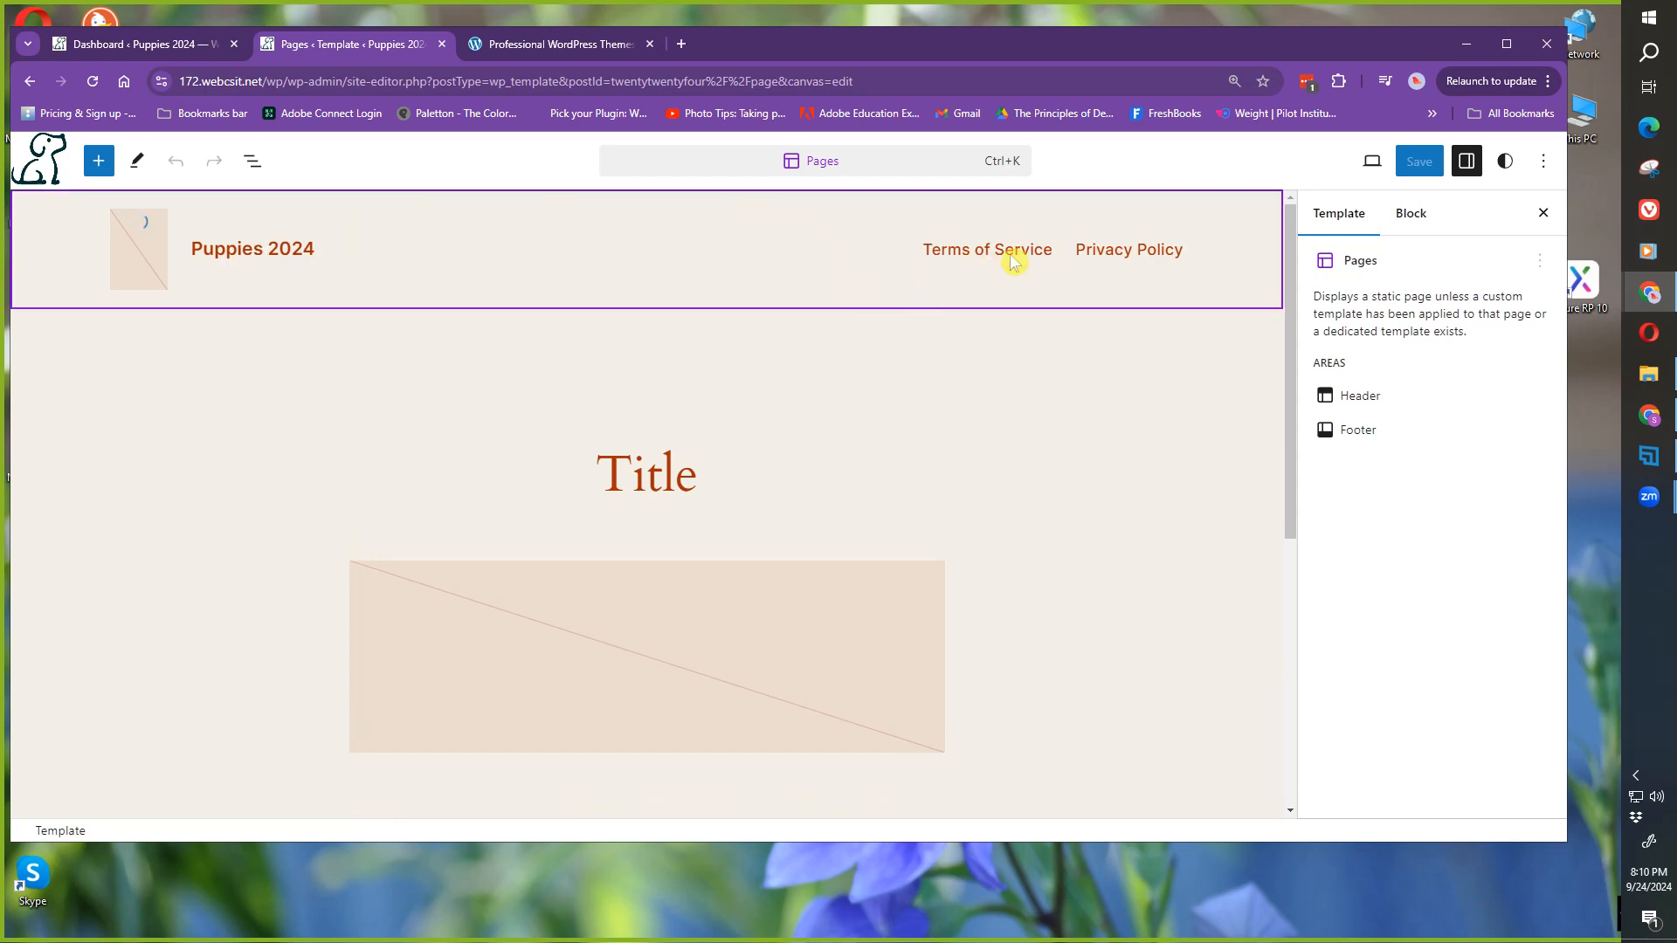
# Select the Header block in the template and open the Header template part for editing.
pyautogui.click(1014, 242)
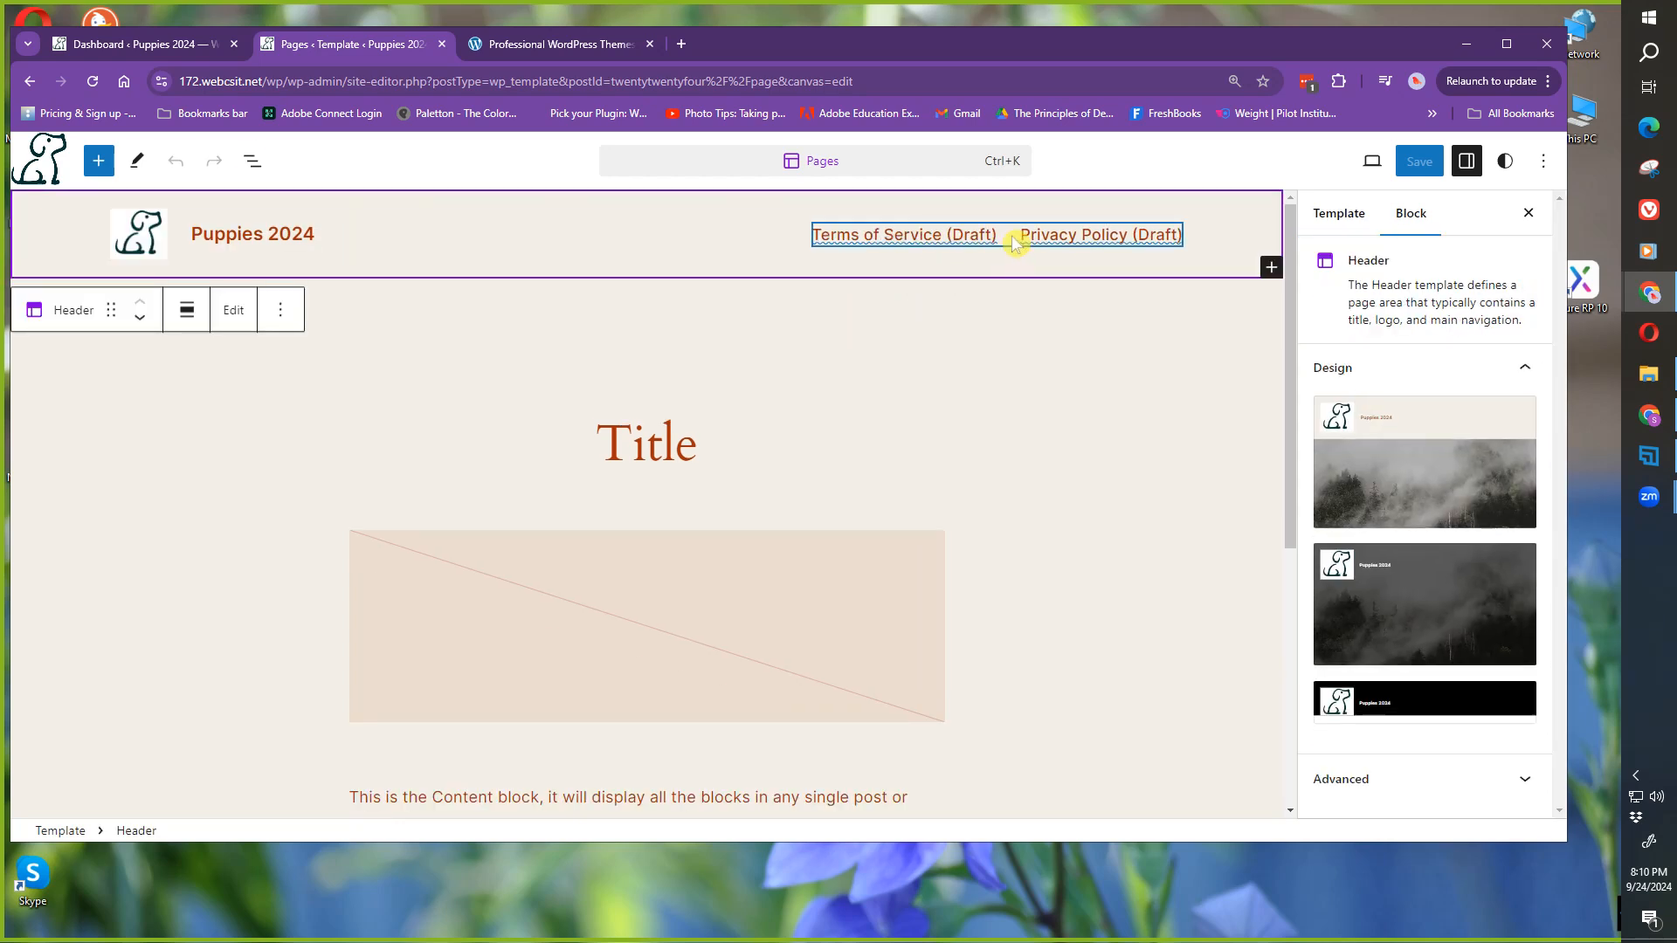
pyautogui.click(993, 240)
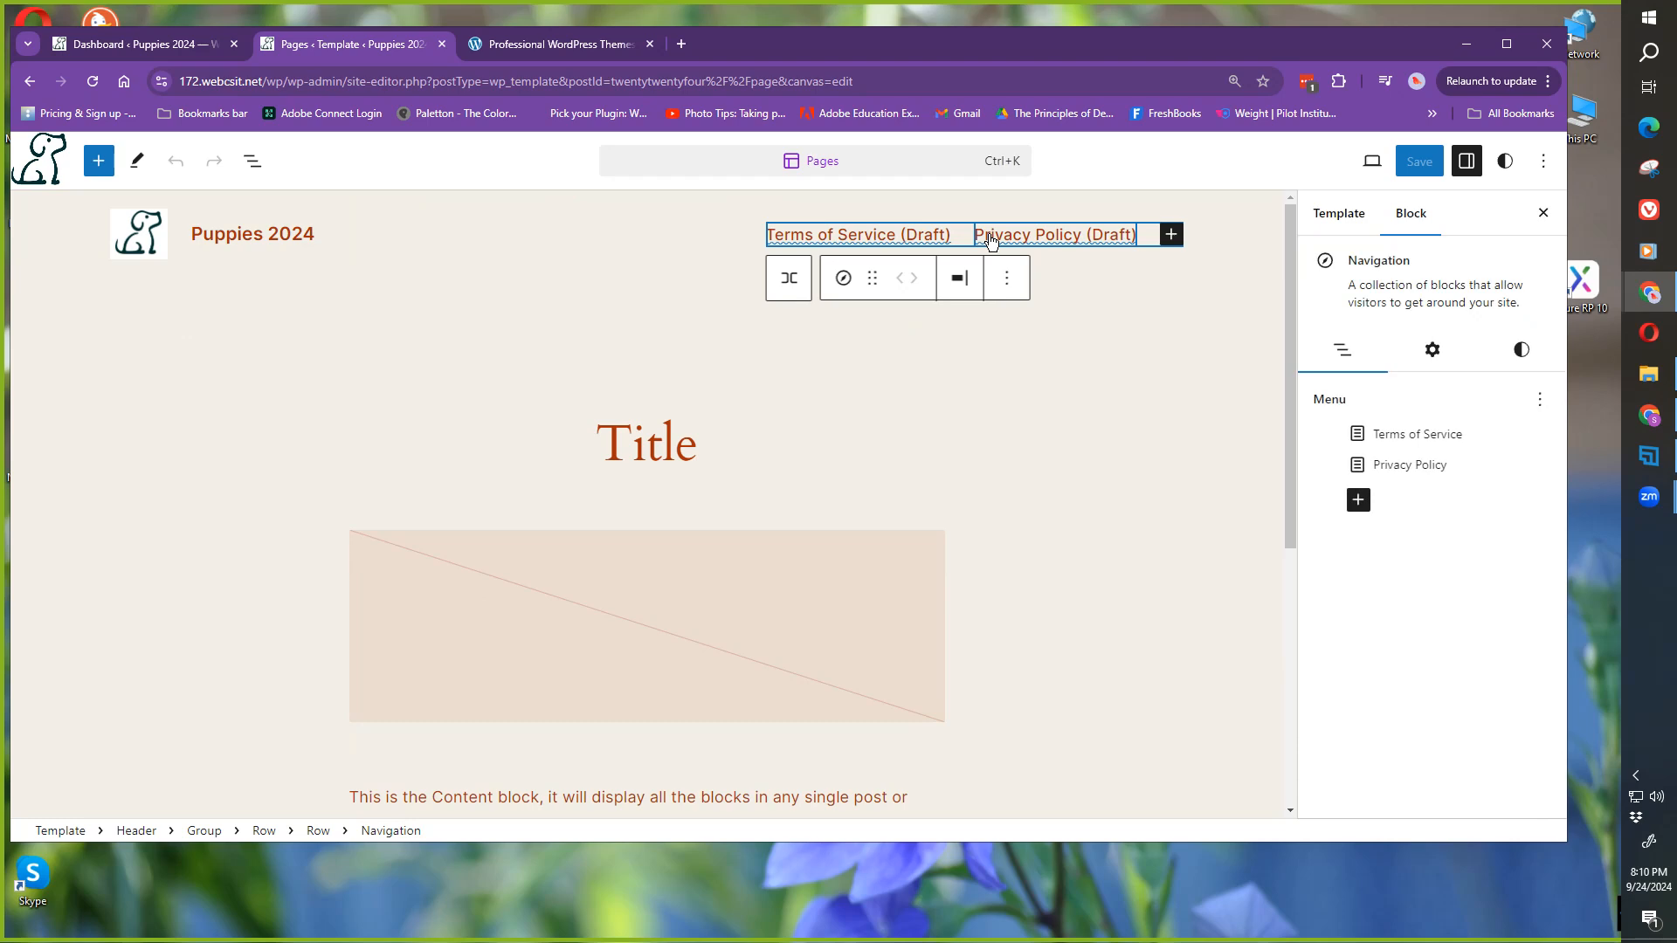
pyautogui.scroll(-5, 821, 424)
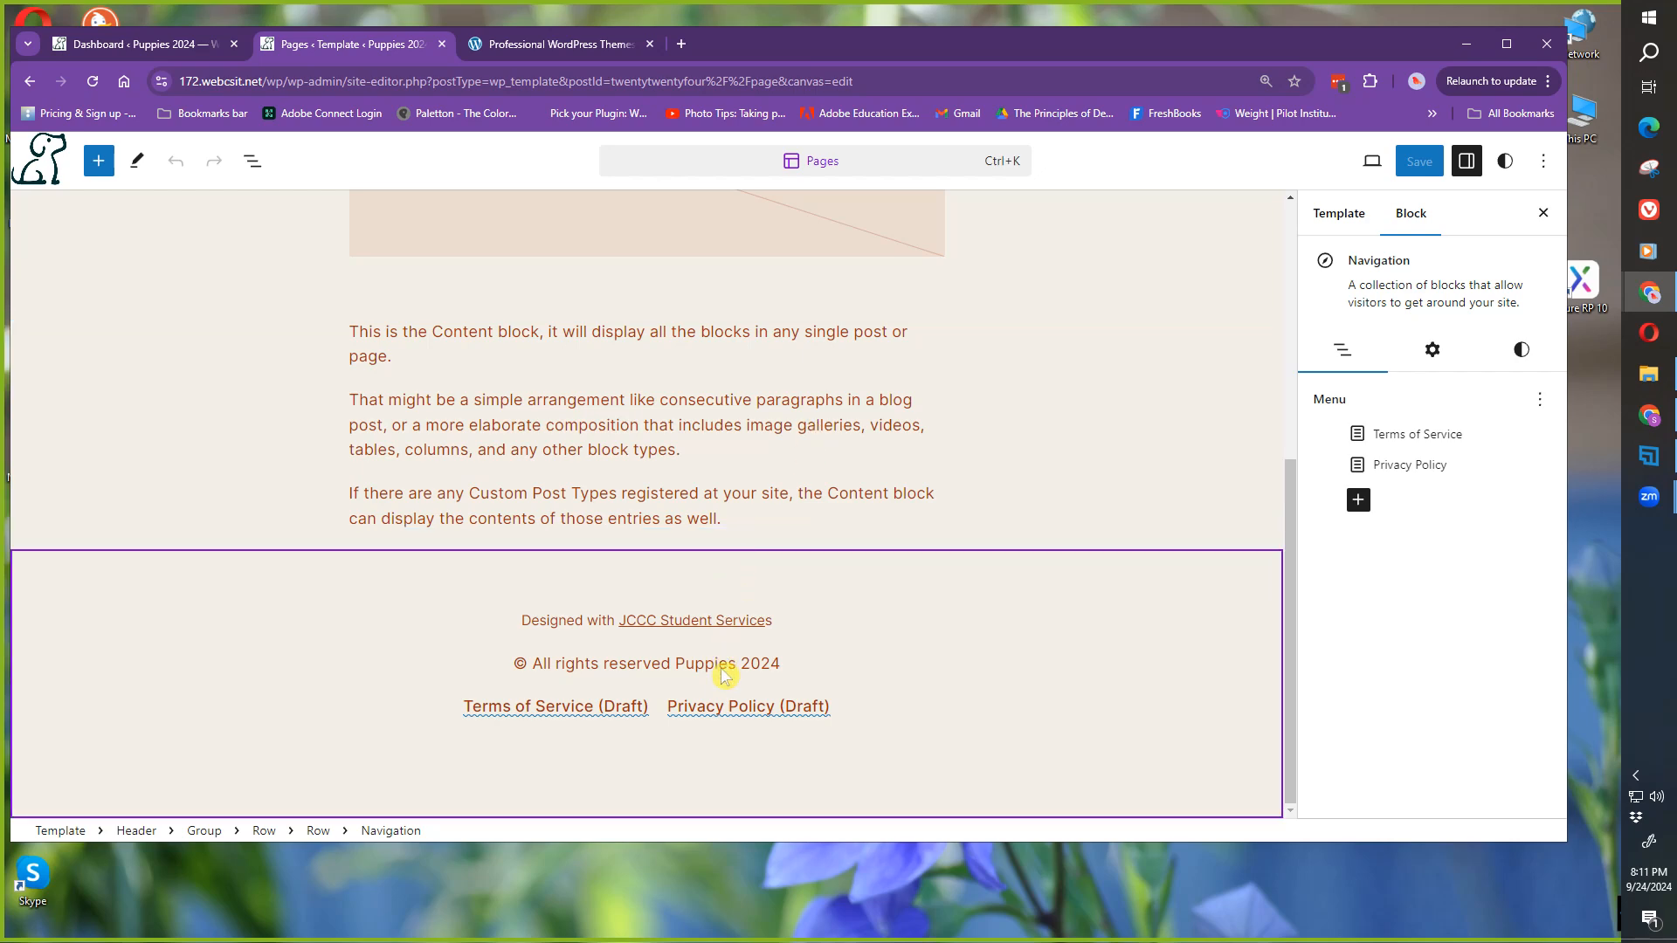
pyautogui.click(743, 712)
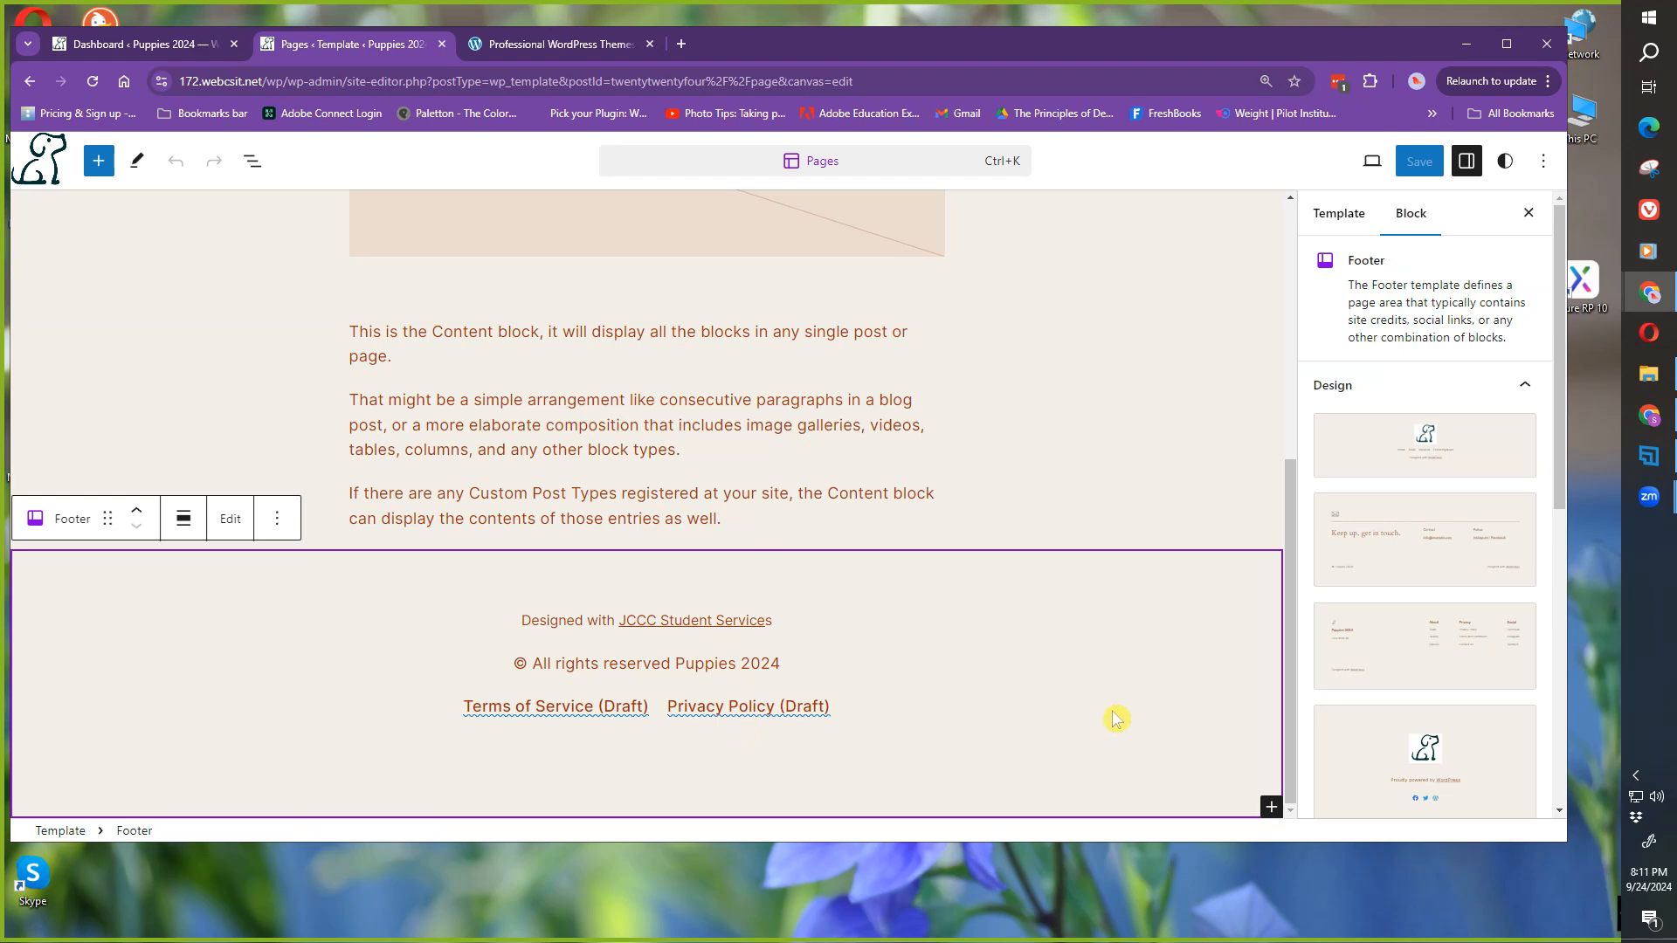
pyautogui.scroll(5, 1114, 719)
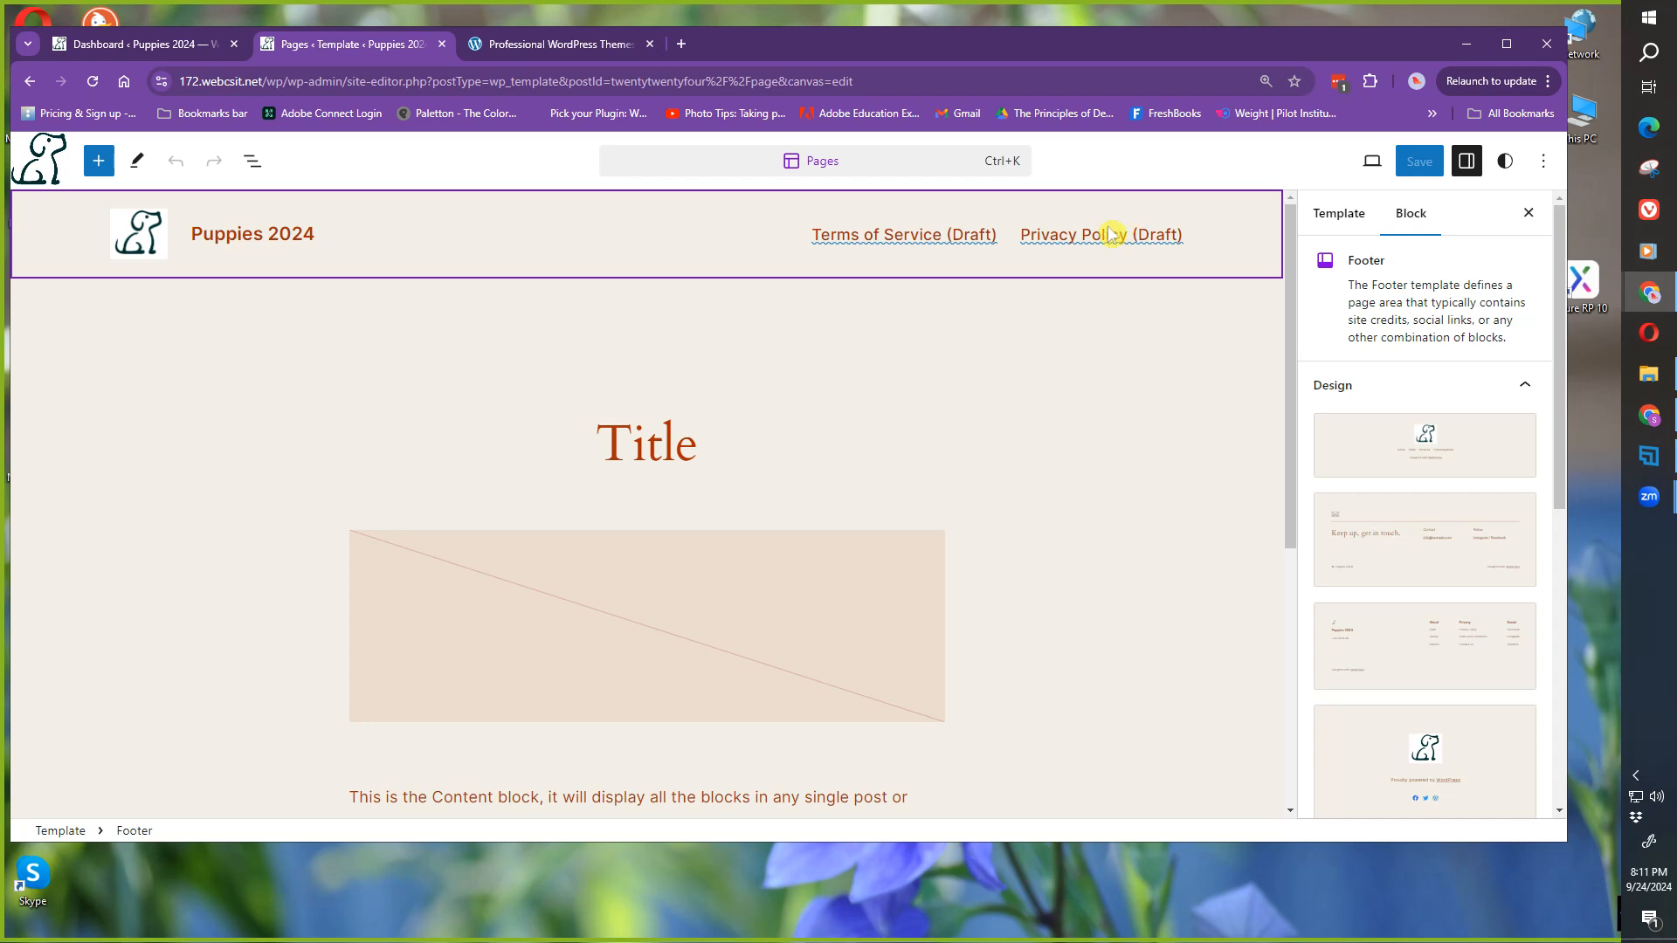
pyautogui.click(1081, 236)
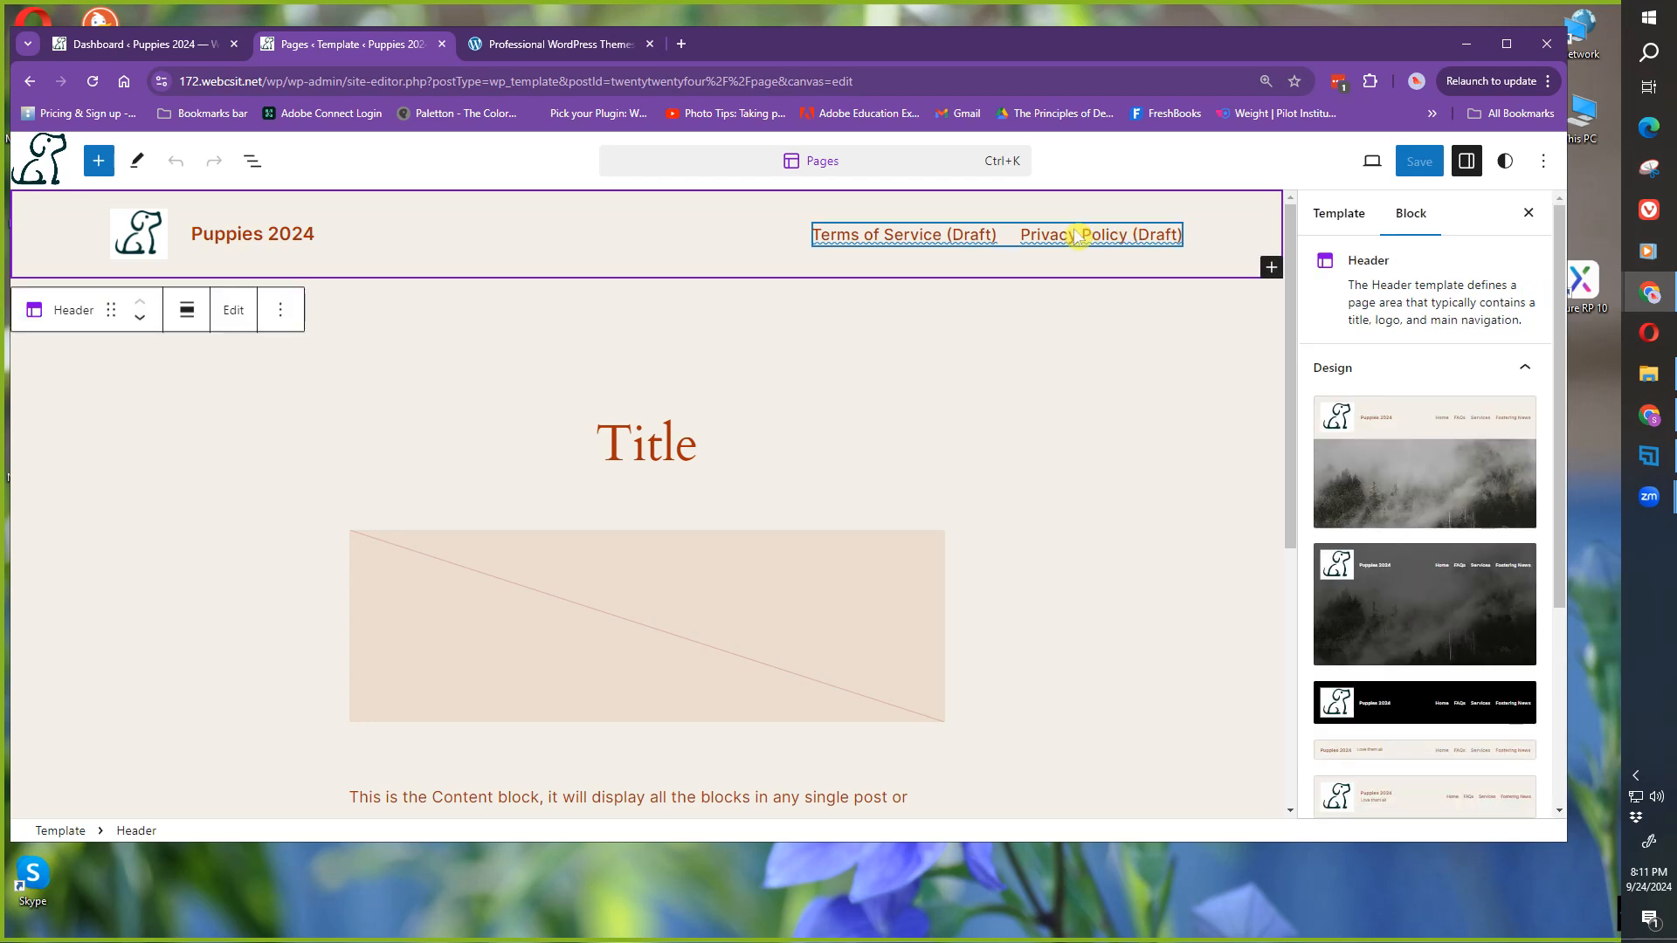
pyautogui.click(234, 312)
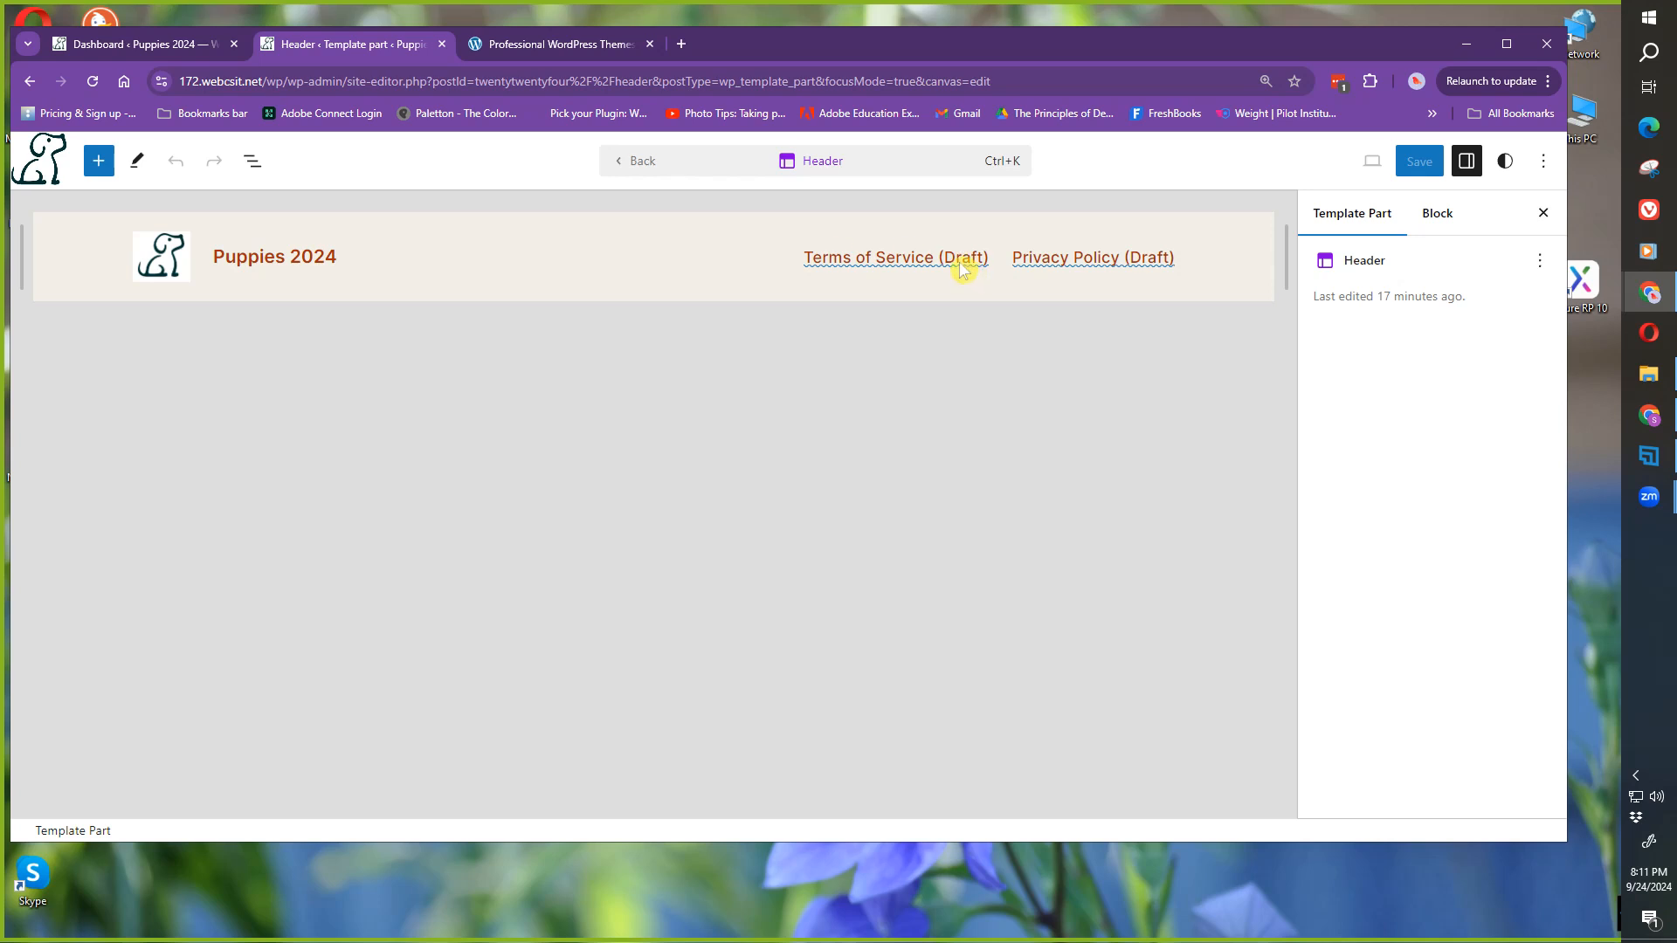
# Delete the Terms of Service and Privacy Policy navigation block from the header.
pyautogui.click(961, 260)
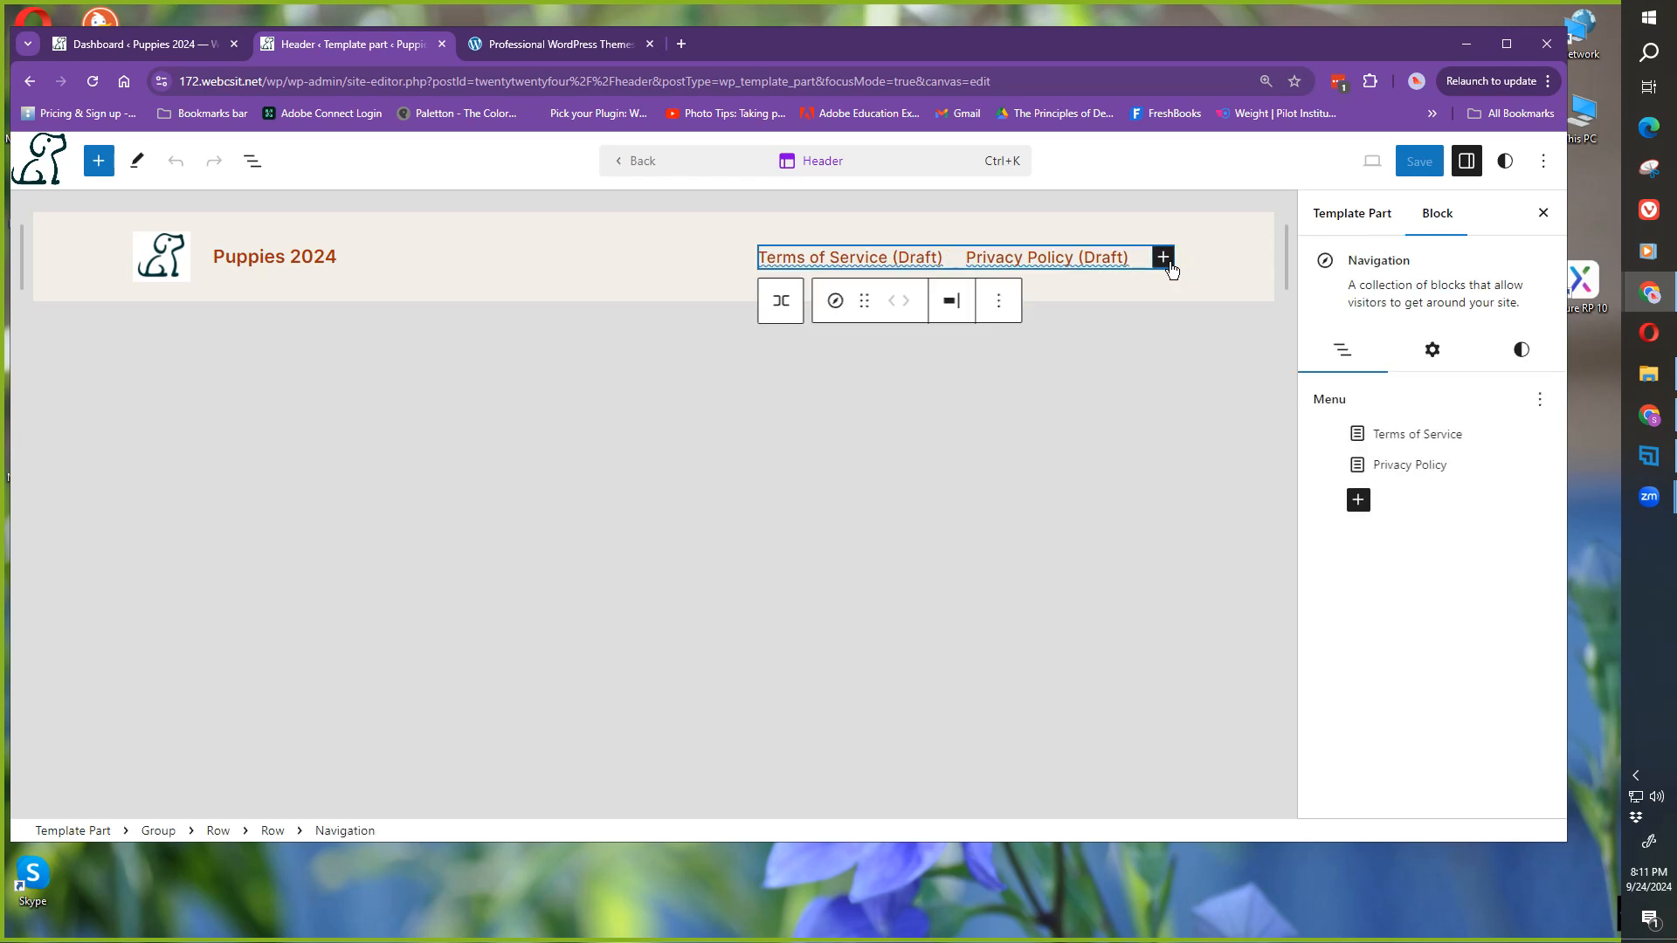
pyautogui.click(998, 303)
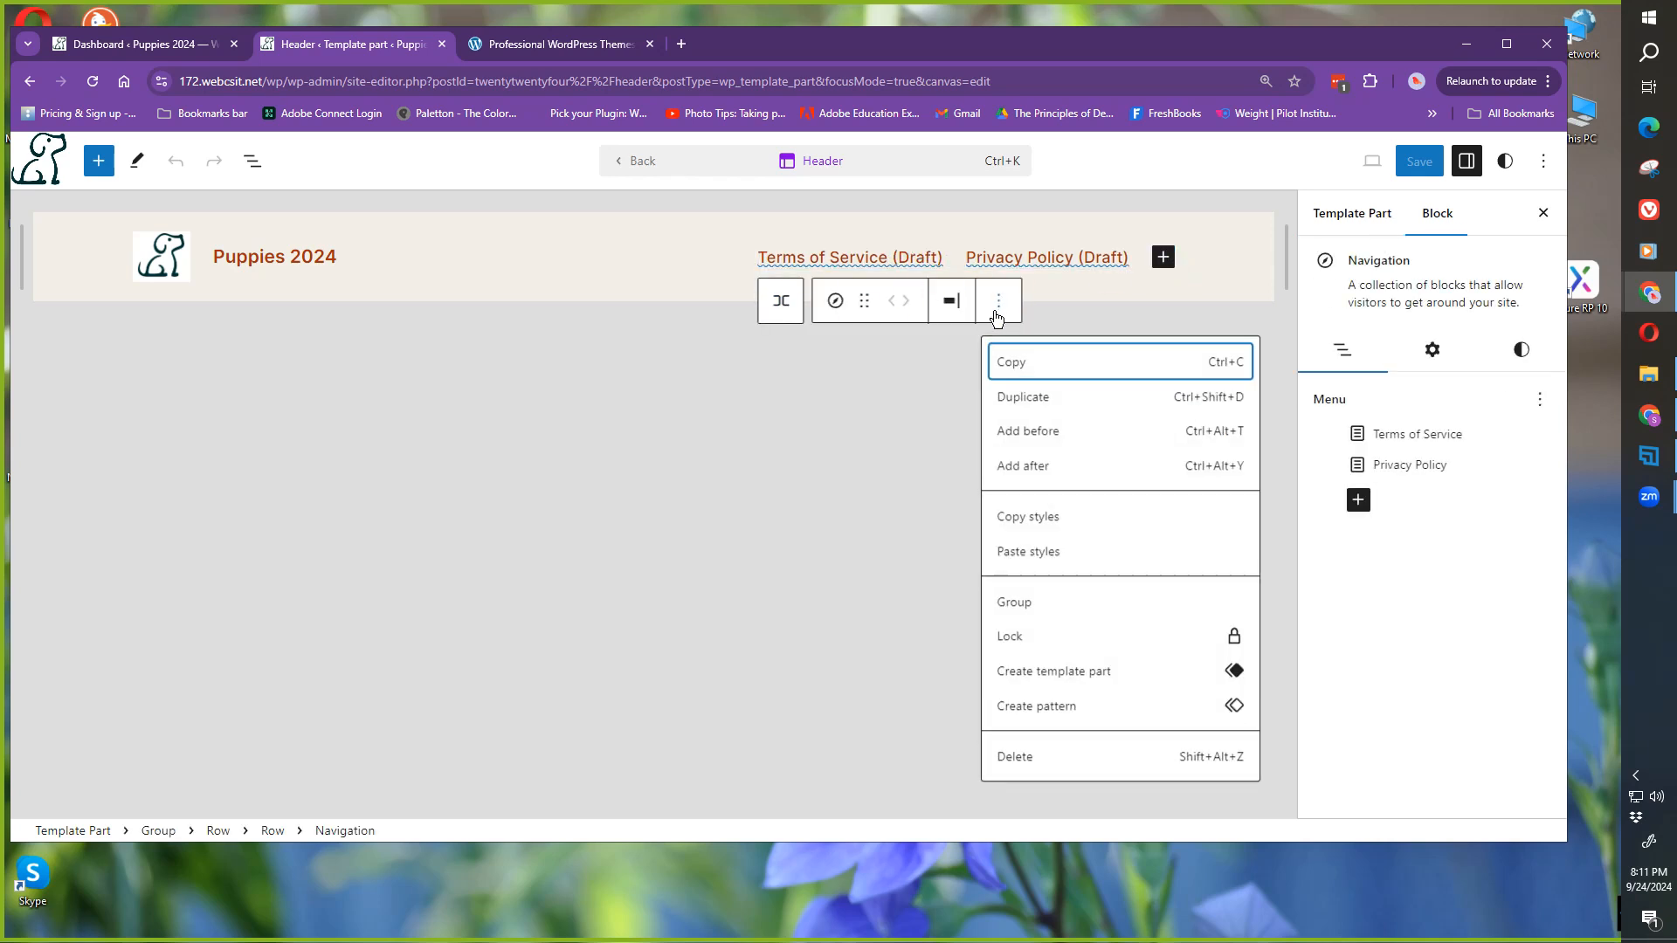
pyautogui.click(1027, 762)
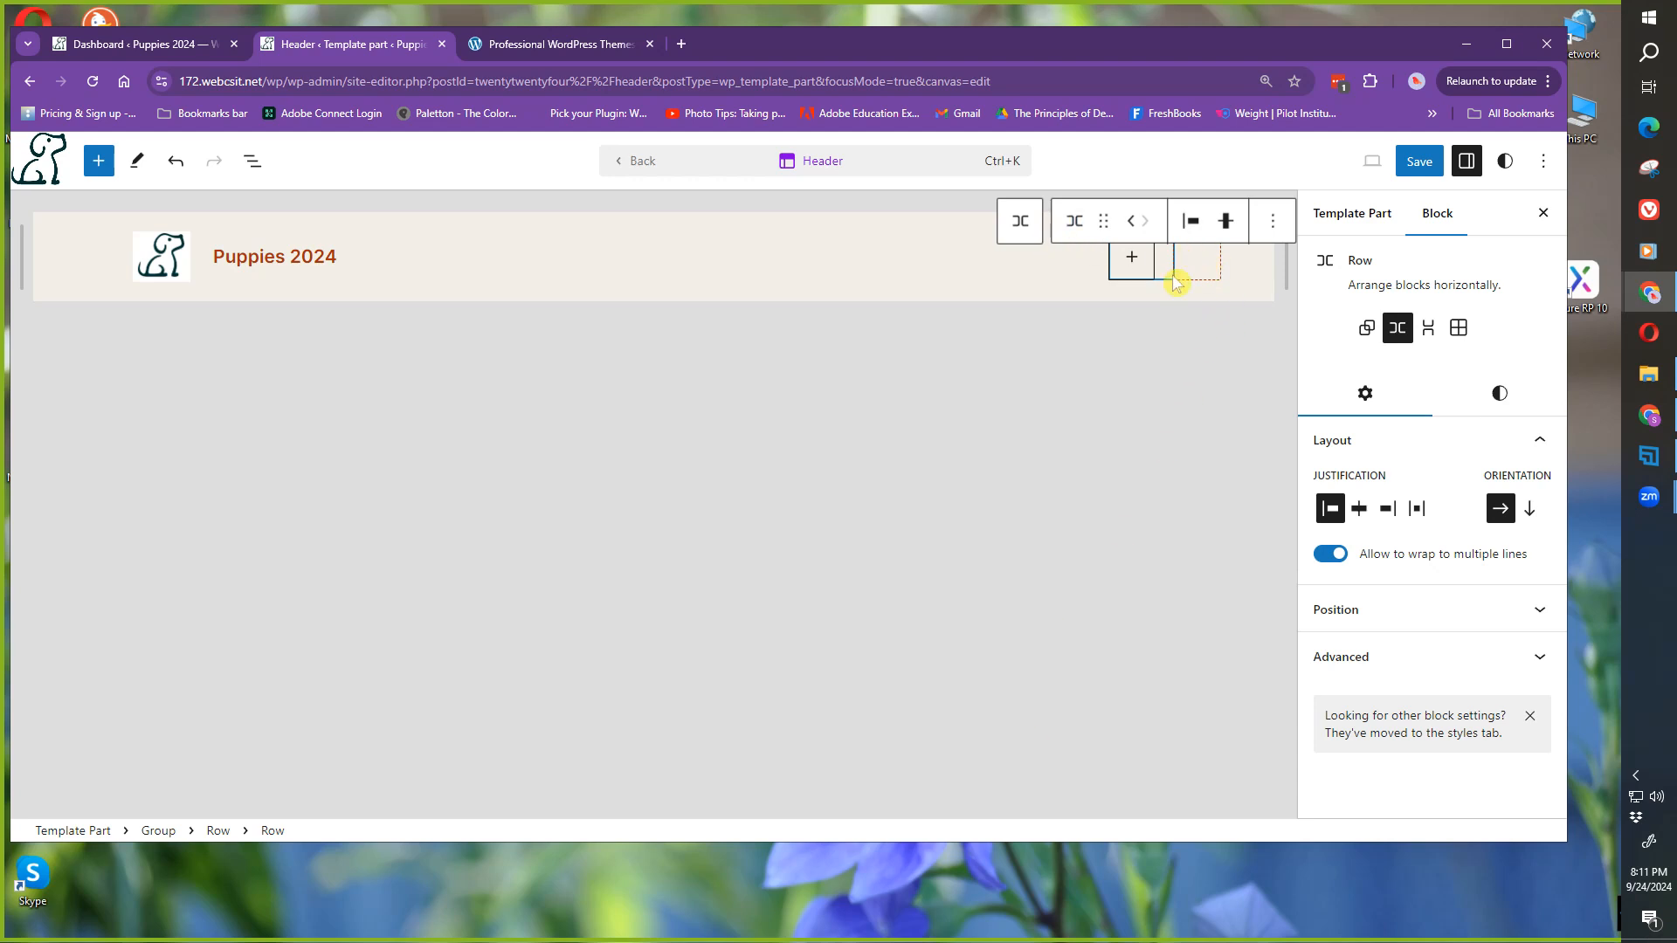
# Insert a Navigation block showing Home, FAQs, Services, Fostering News, then save the header.
pyautogui.click(1132, 260)
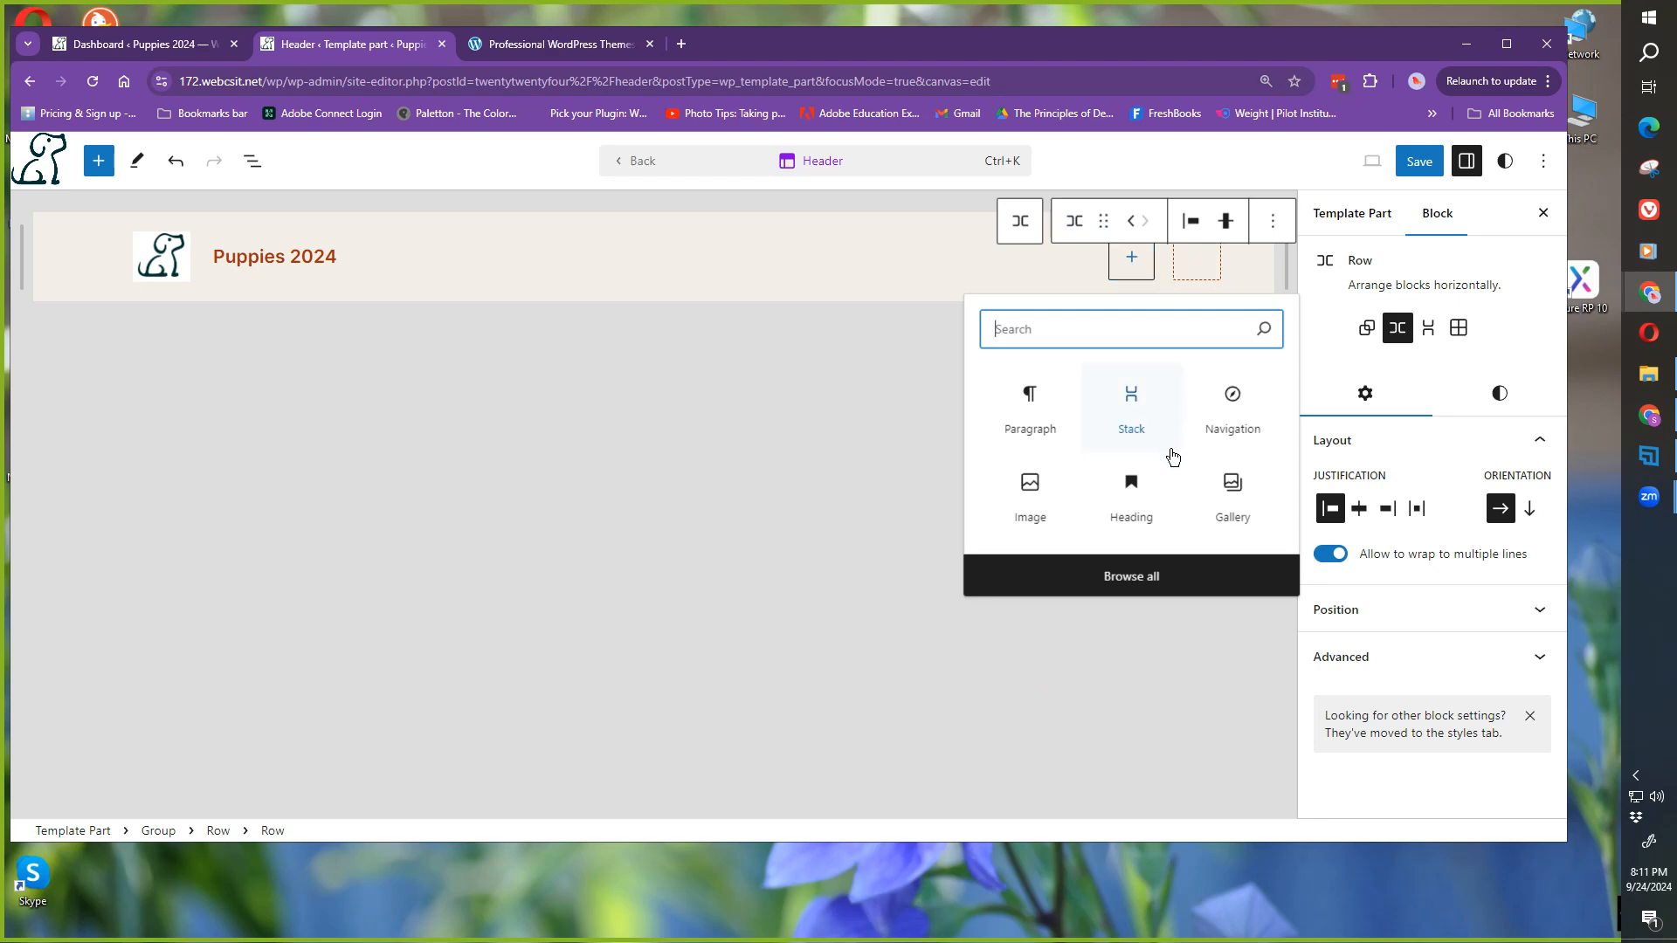
pyautogui.click(1216, 419)
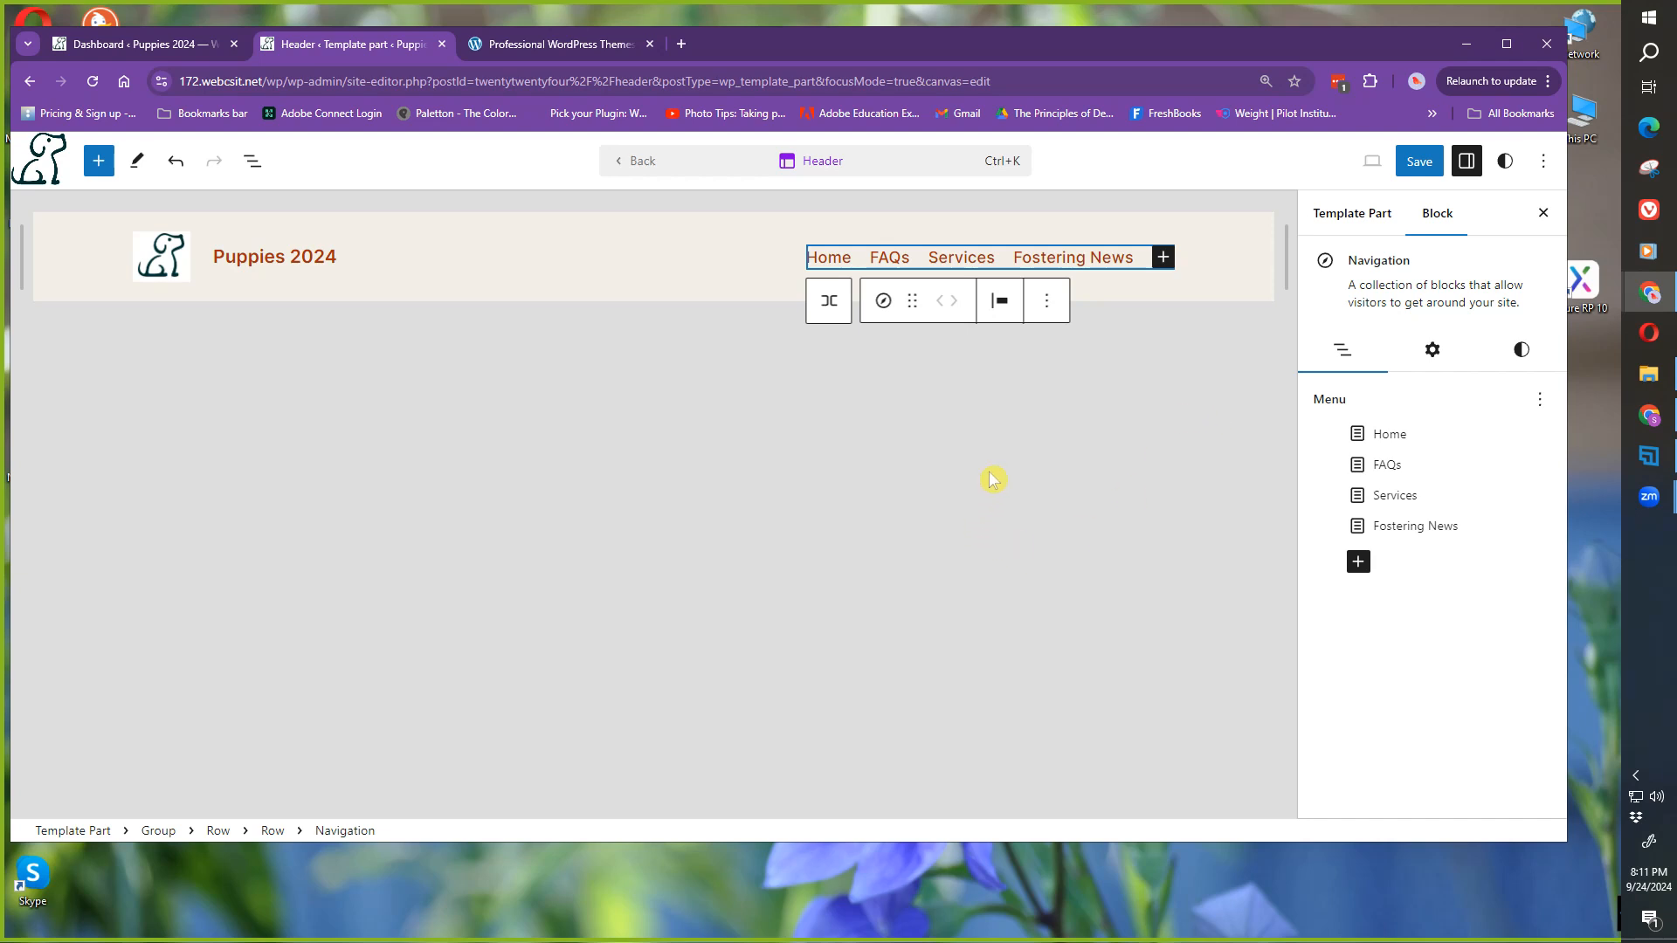
pyautogui.click(1413, 160)
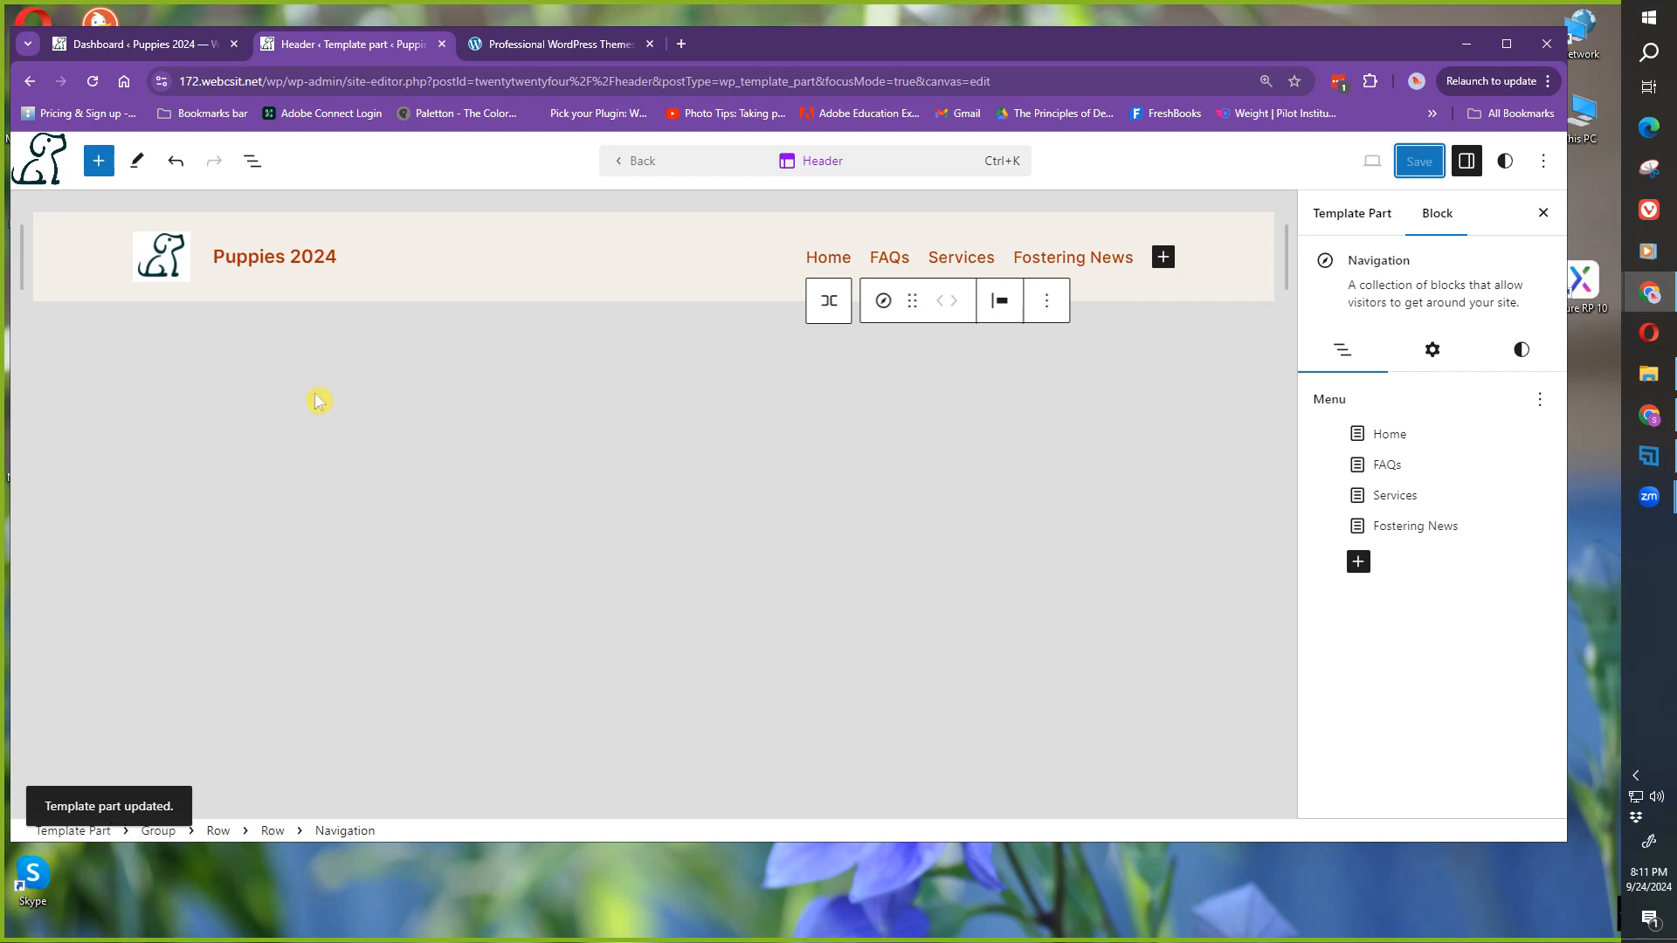
pyautogui.click(38, 168)
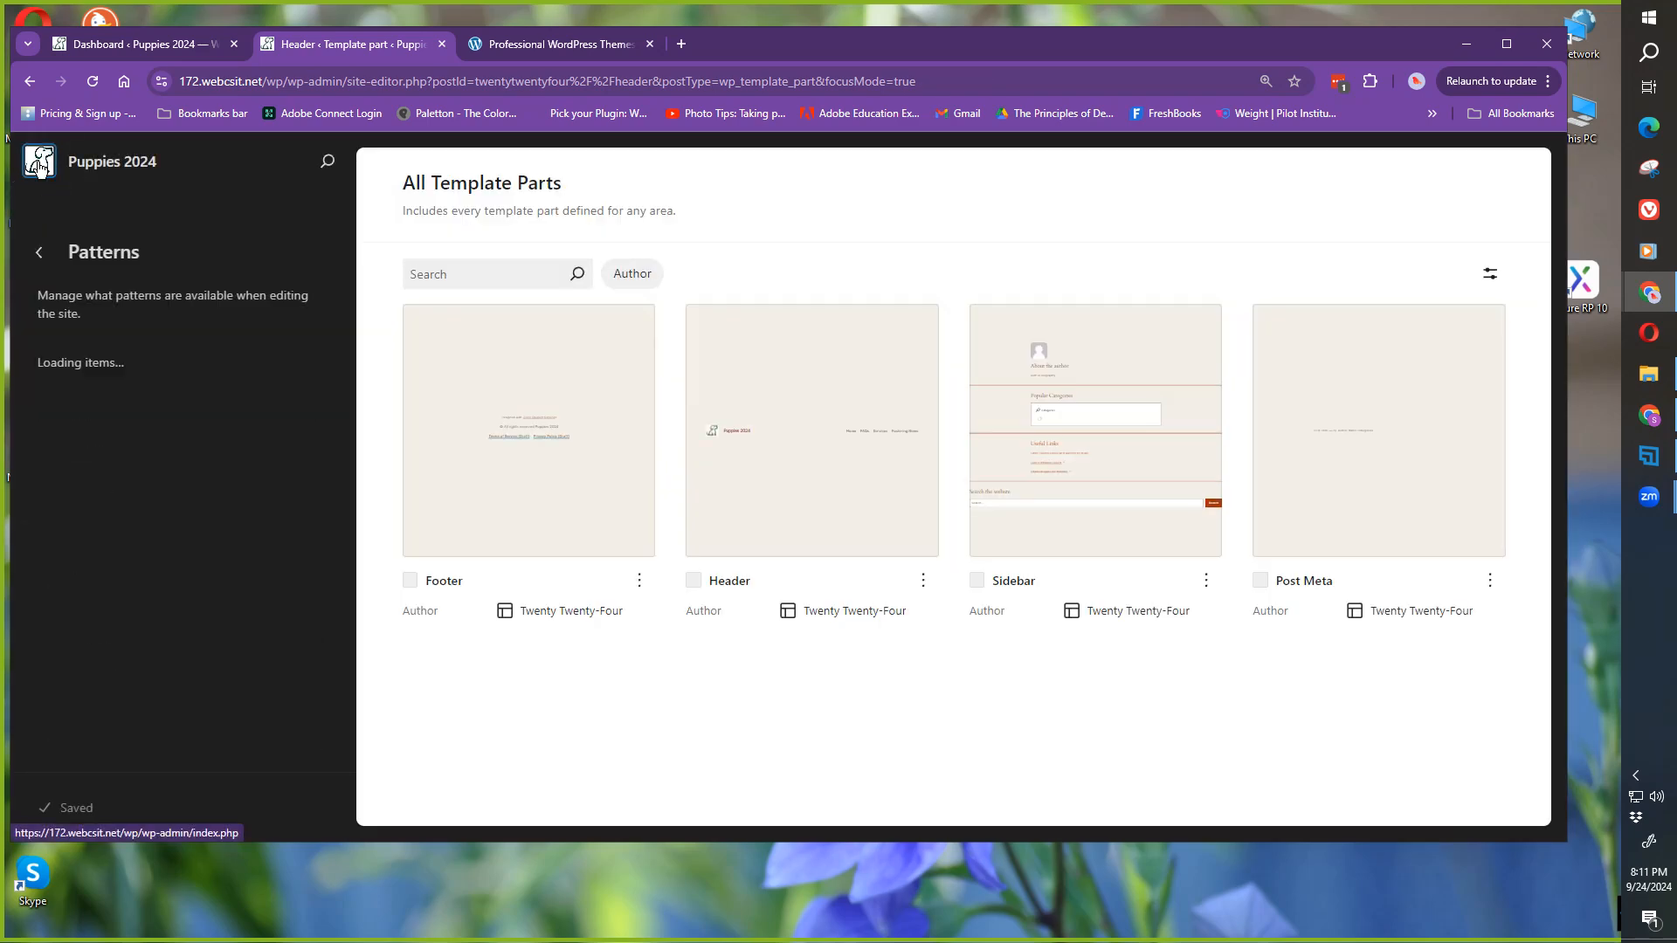
# Go to the Dashboard and open the Puppies 2024 front page to check the new header menu.
pyautogui.click(36, 166)
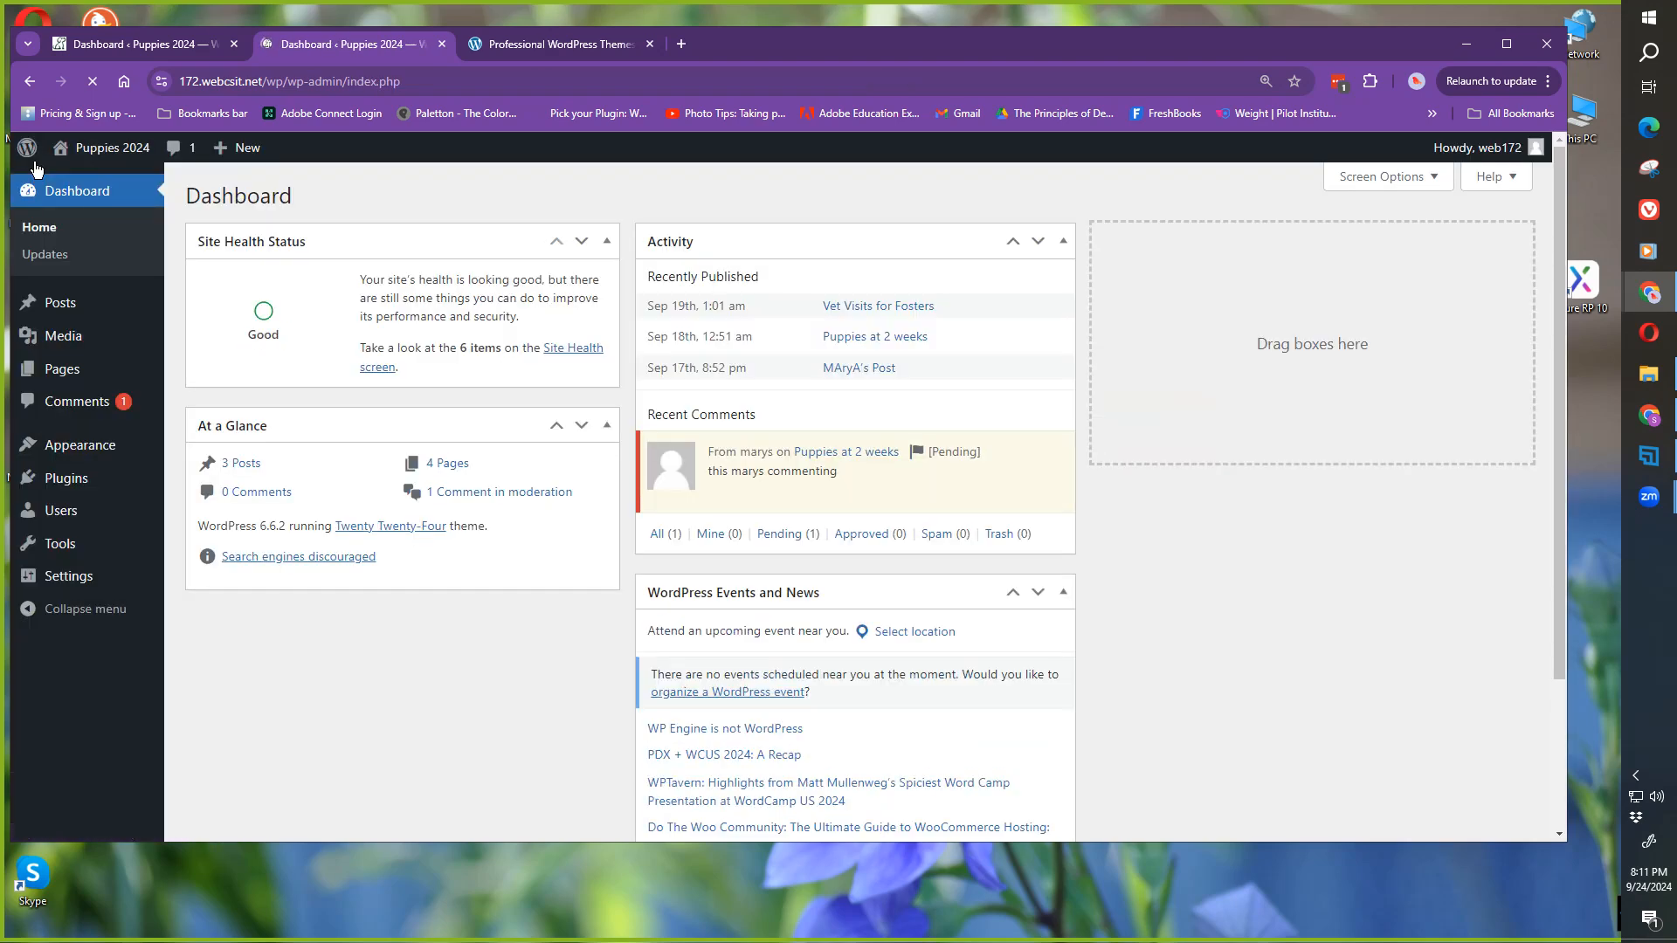
pyautogui.click(113, 150)
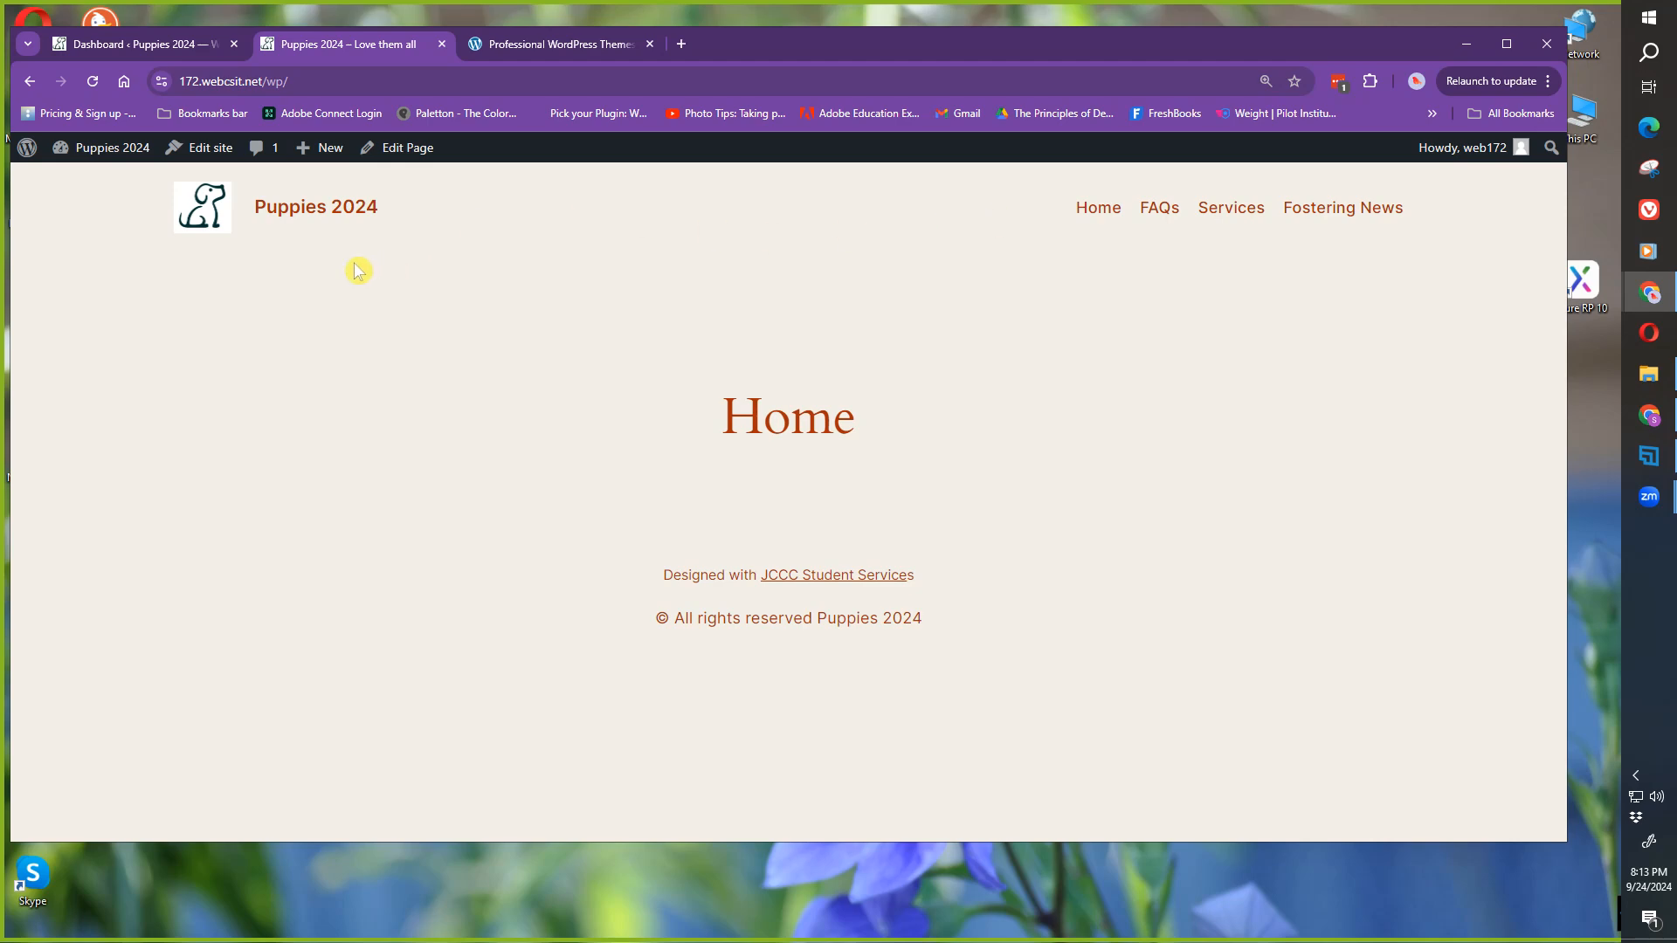
# Switch to the Dashboard tab and open the Pages list showing all 7 pages.
pyautogui.moveTo(109, 157)
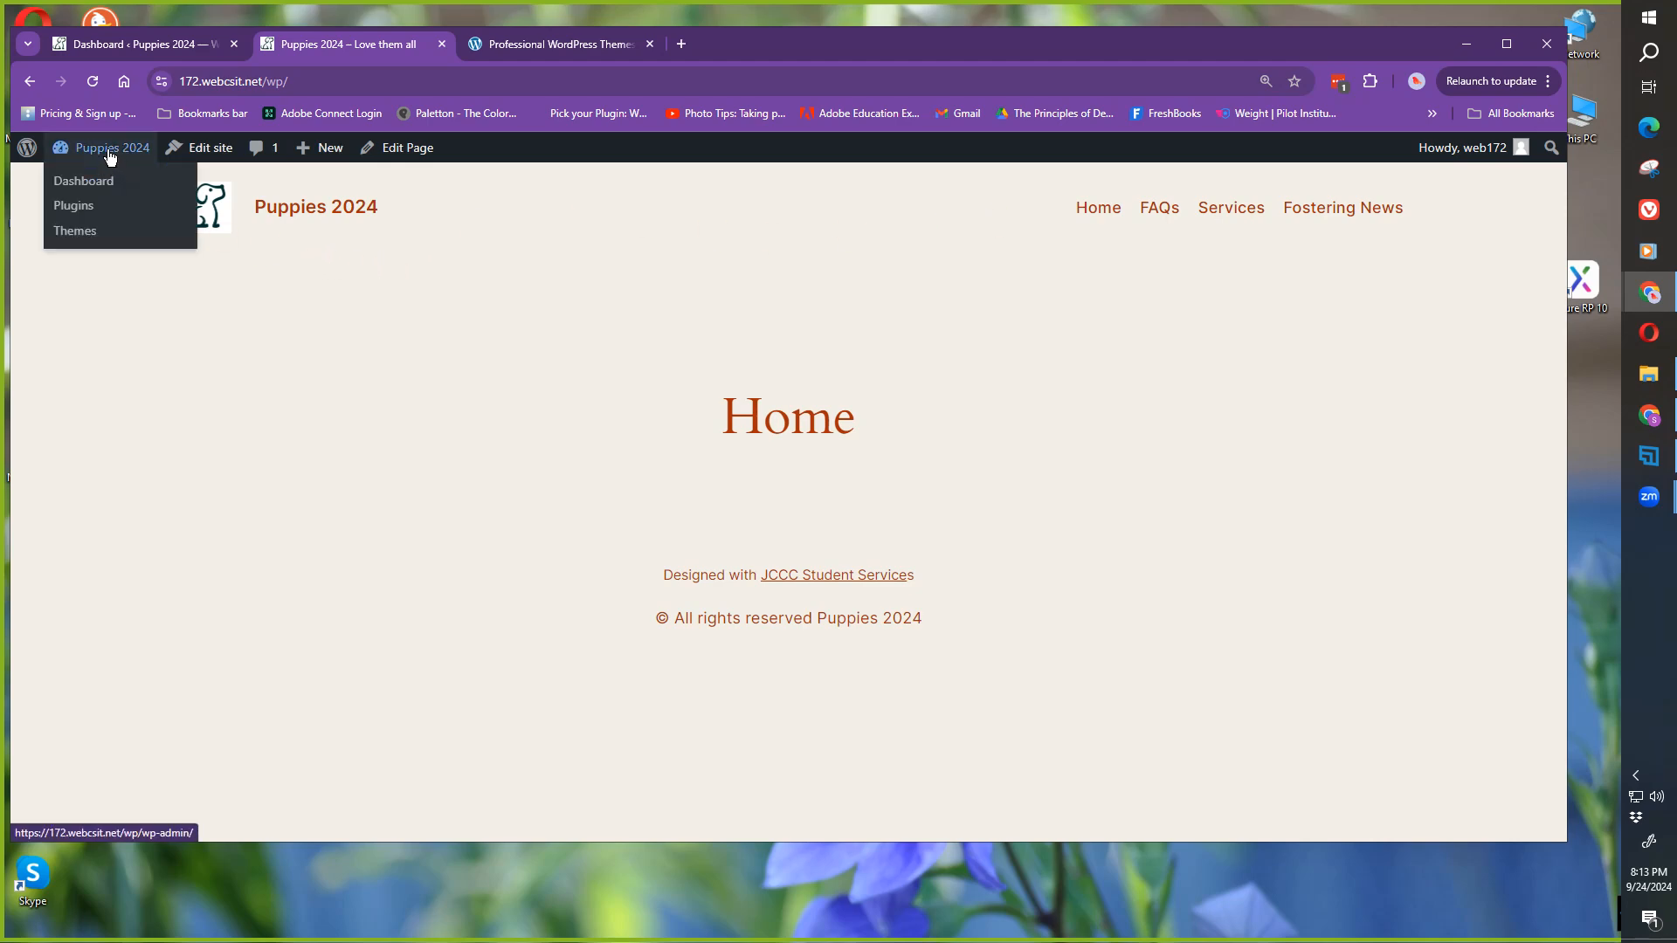
pyautogui.click(149, 46)
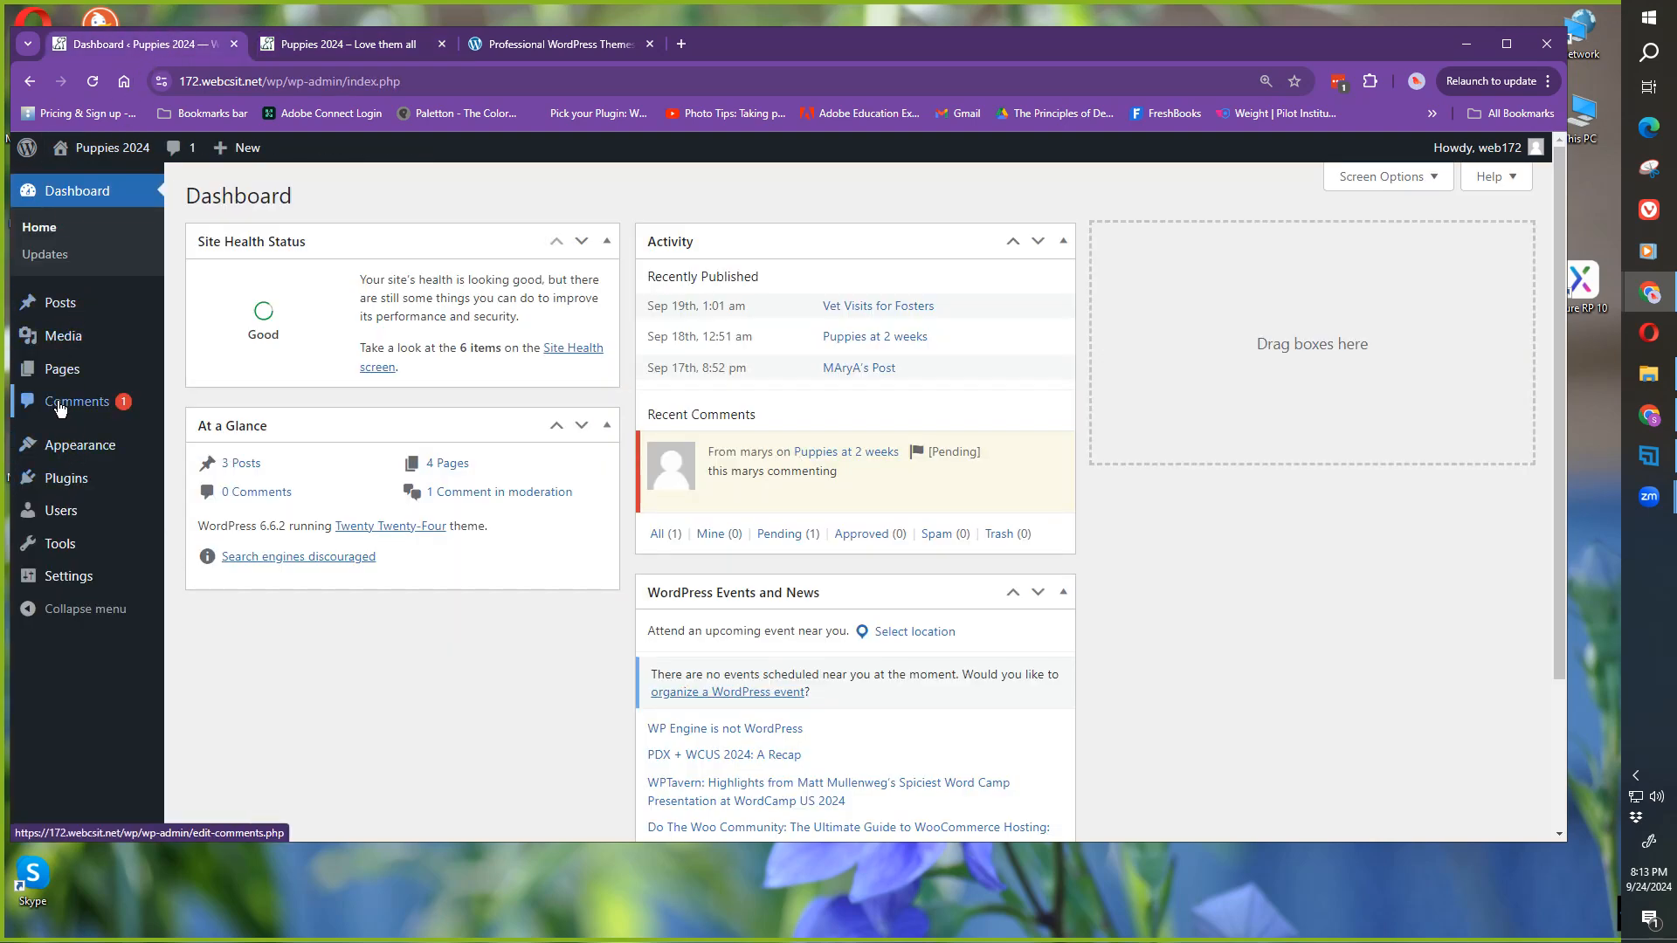
pyautogui.click(64, 374)
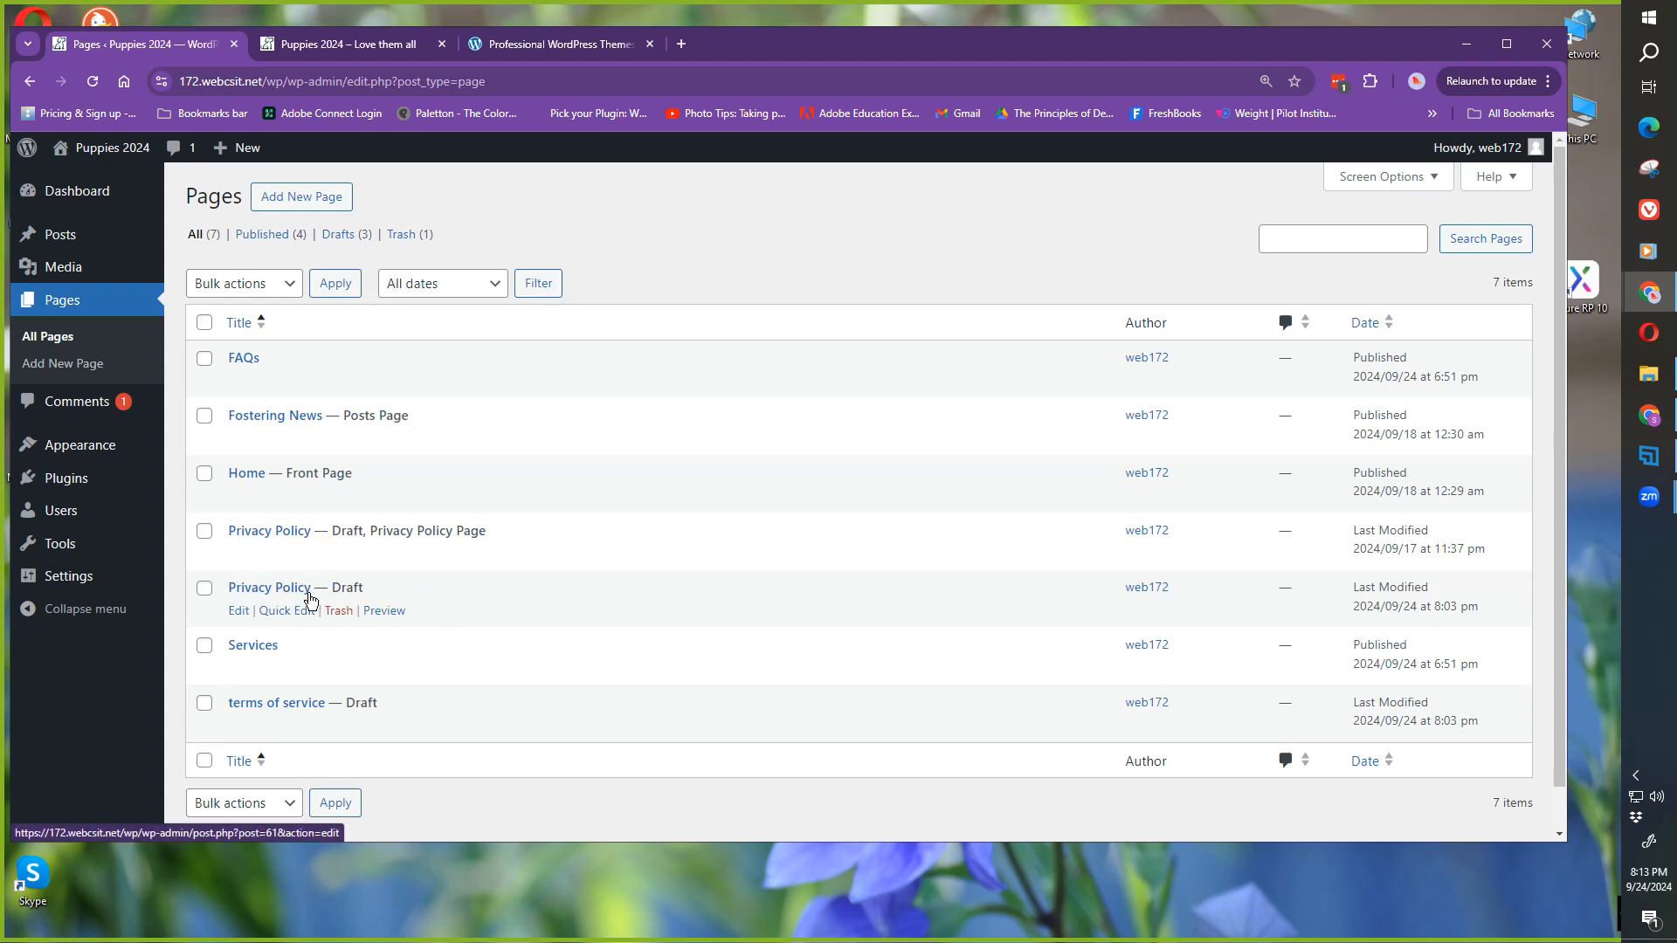
pyautogui.click(319, 470)
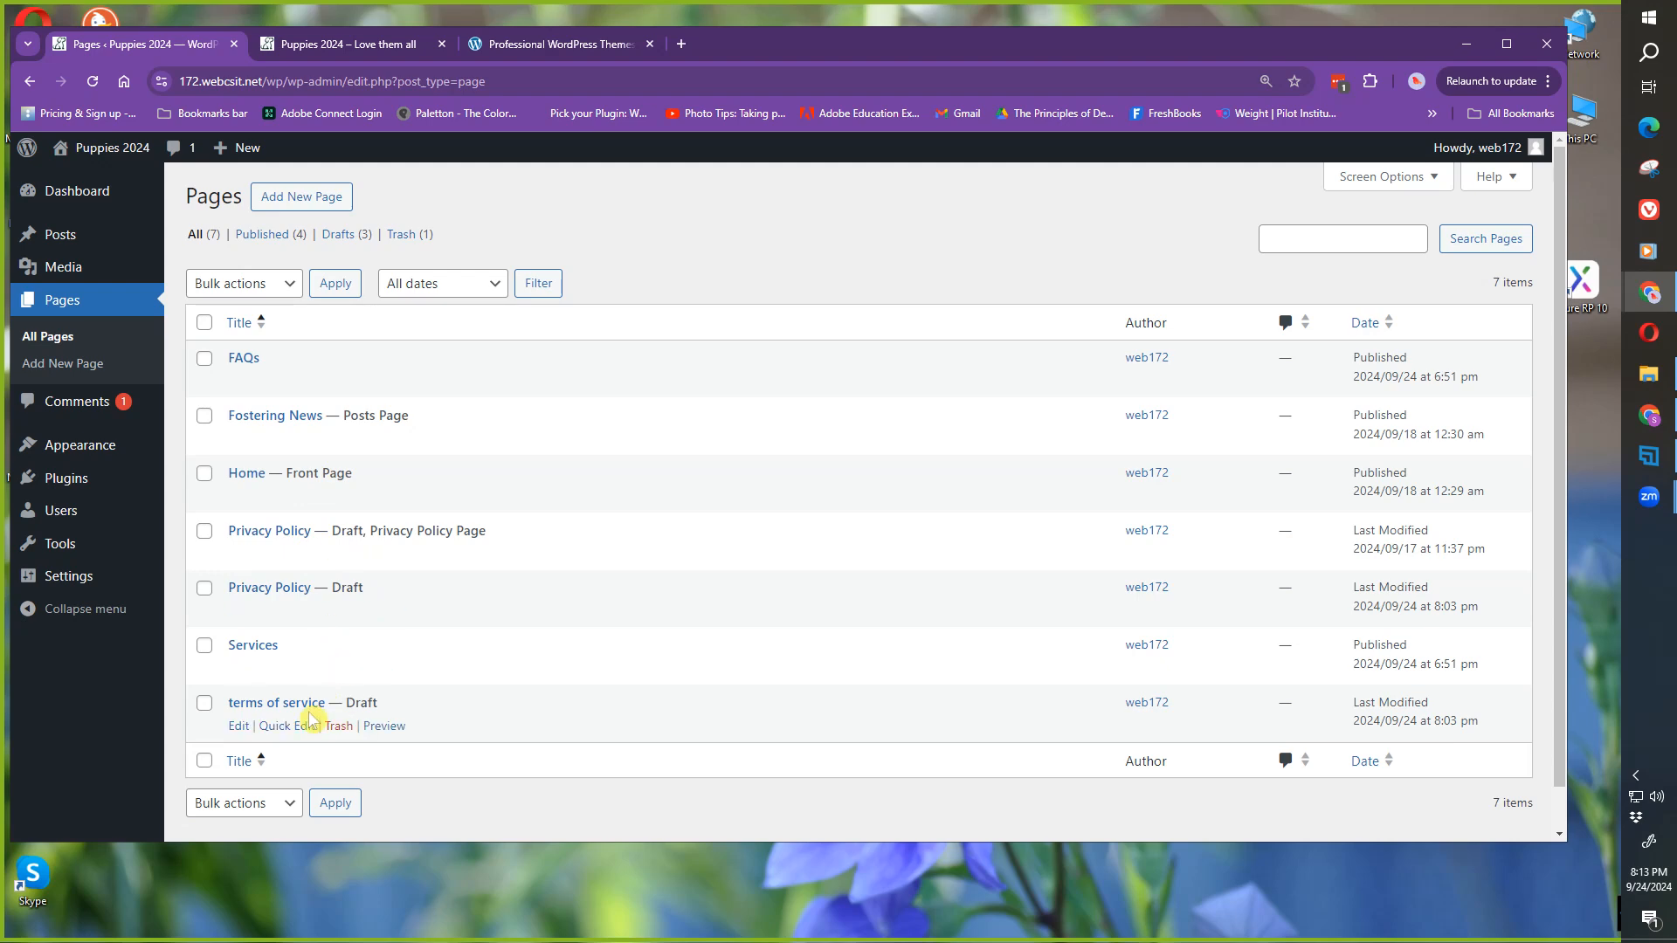
# Open the terms of service draft and recapitalise its title to 'Terms of Service'.
pyautogui.click(240, 727)
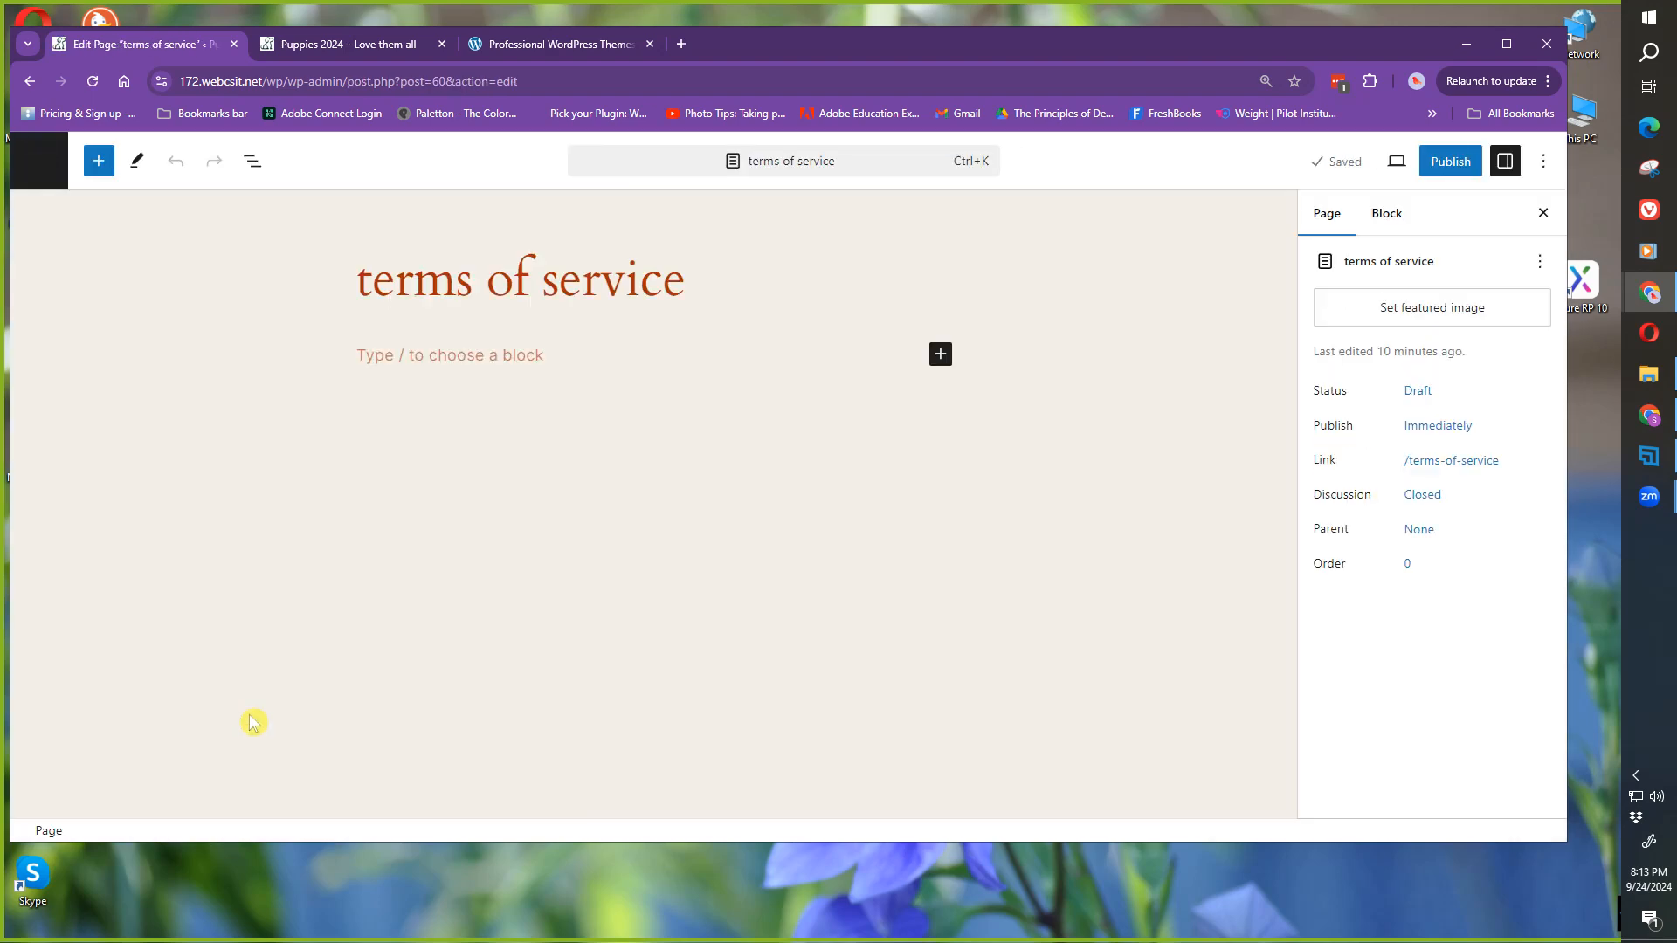
pyautogui.click(373, 290)
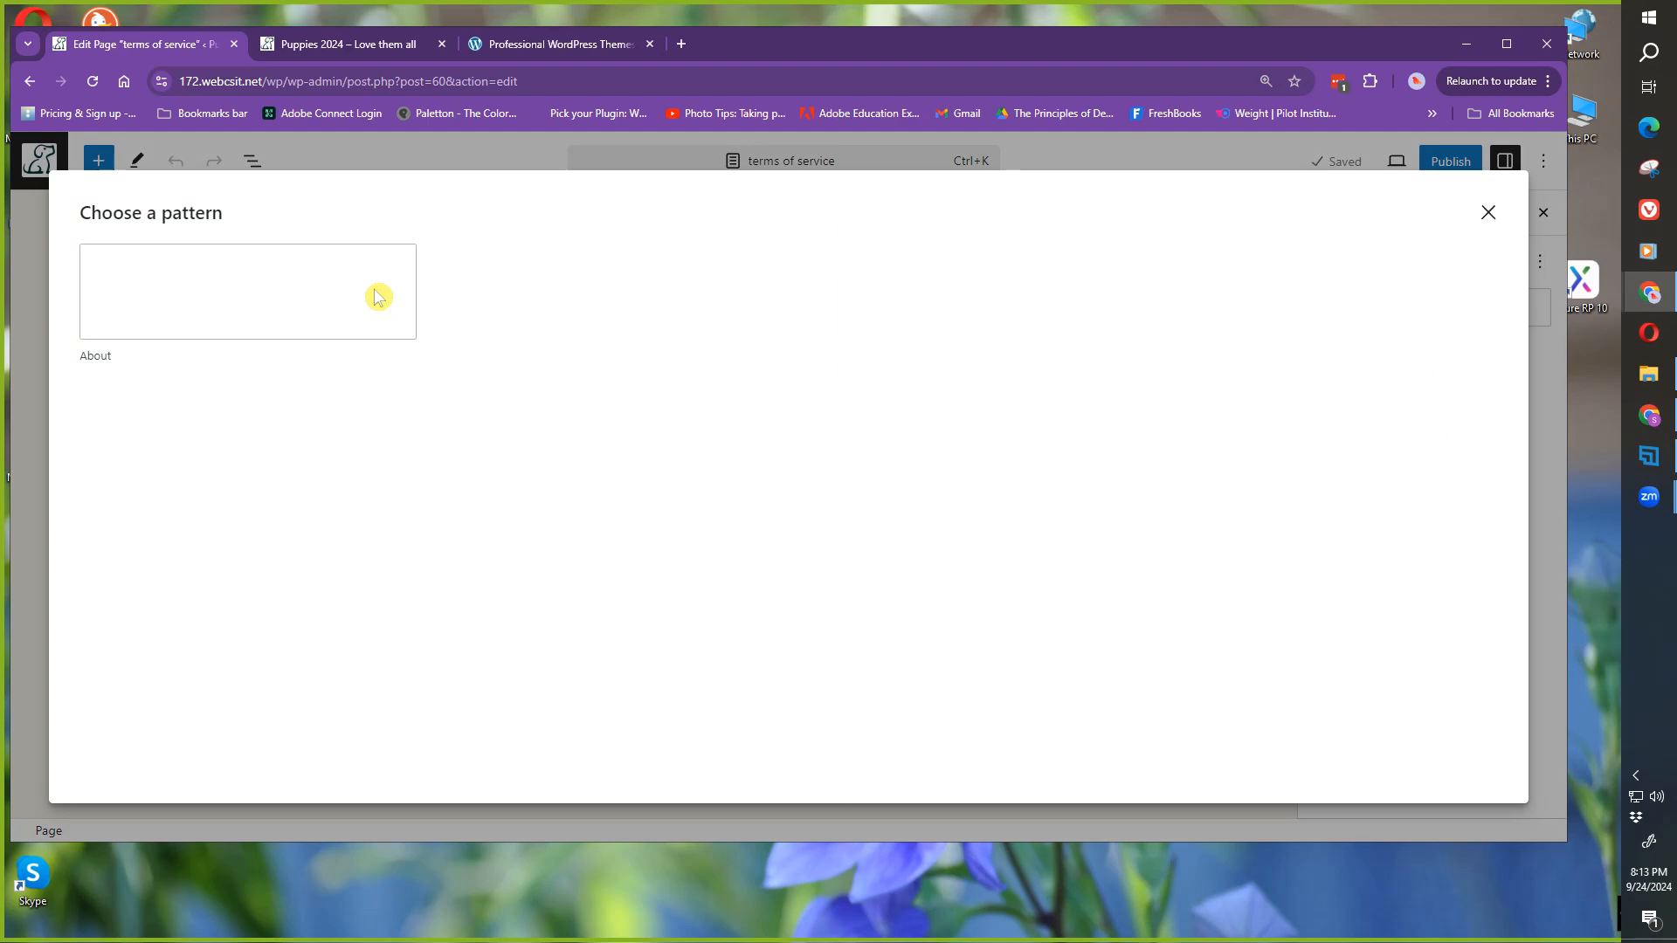
pyautogui.click(1488, 212)
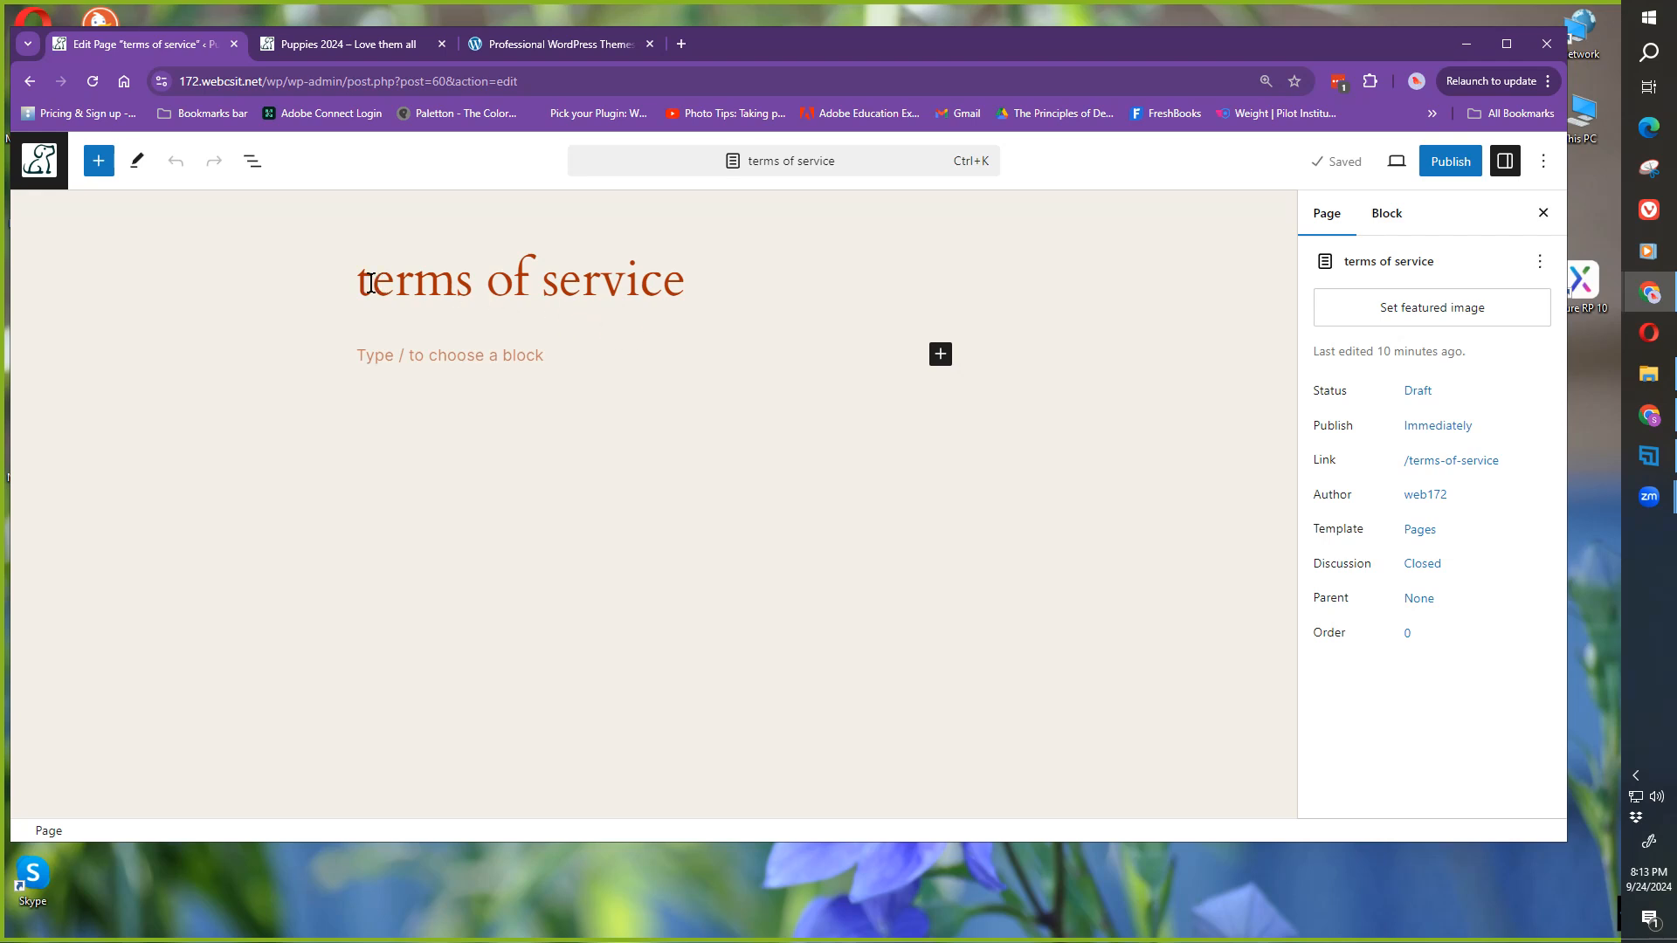
pyautogui.press('BackSpace')
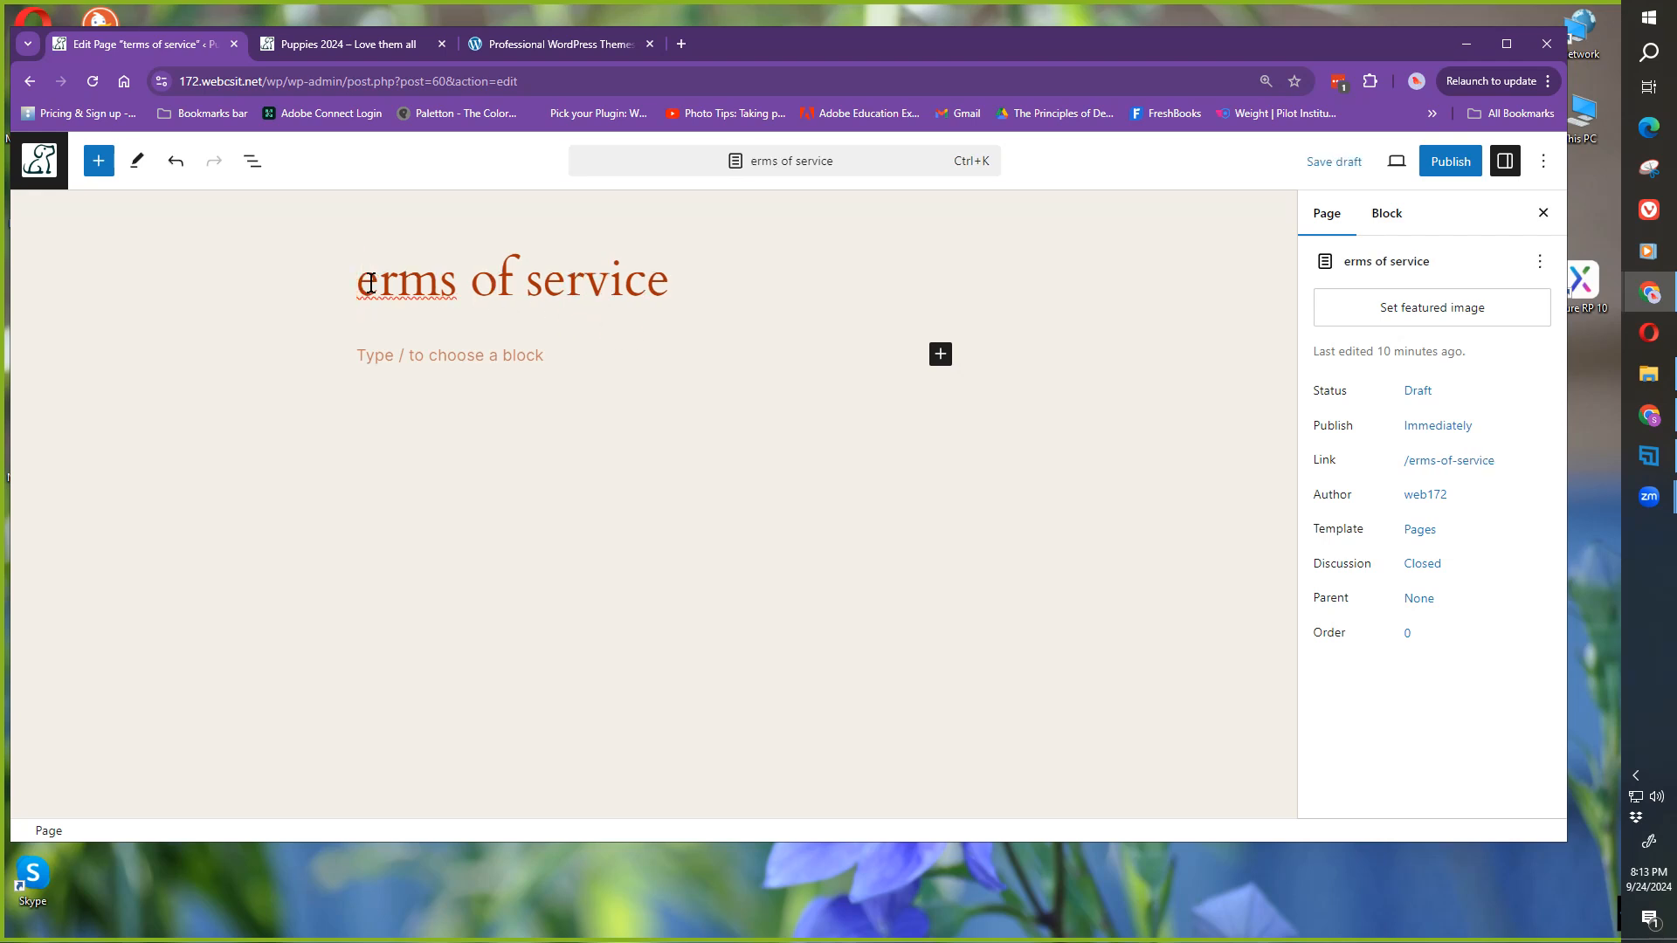
pyautogui.write('T')
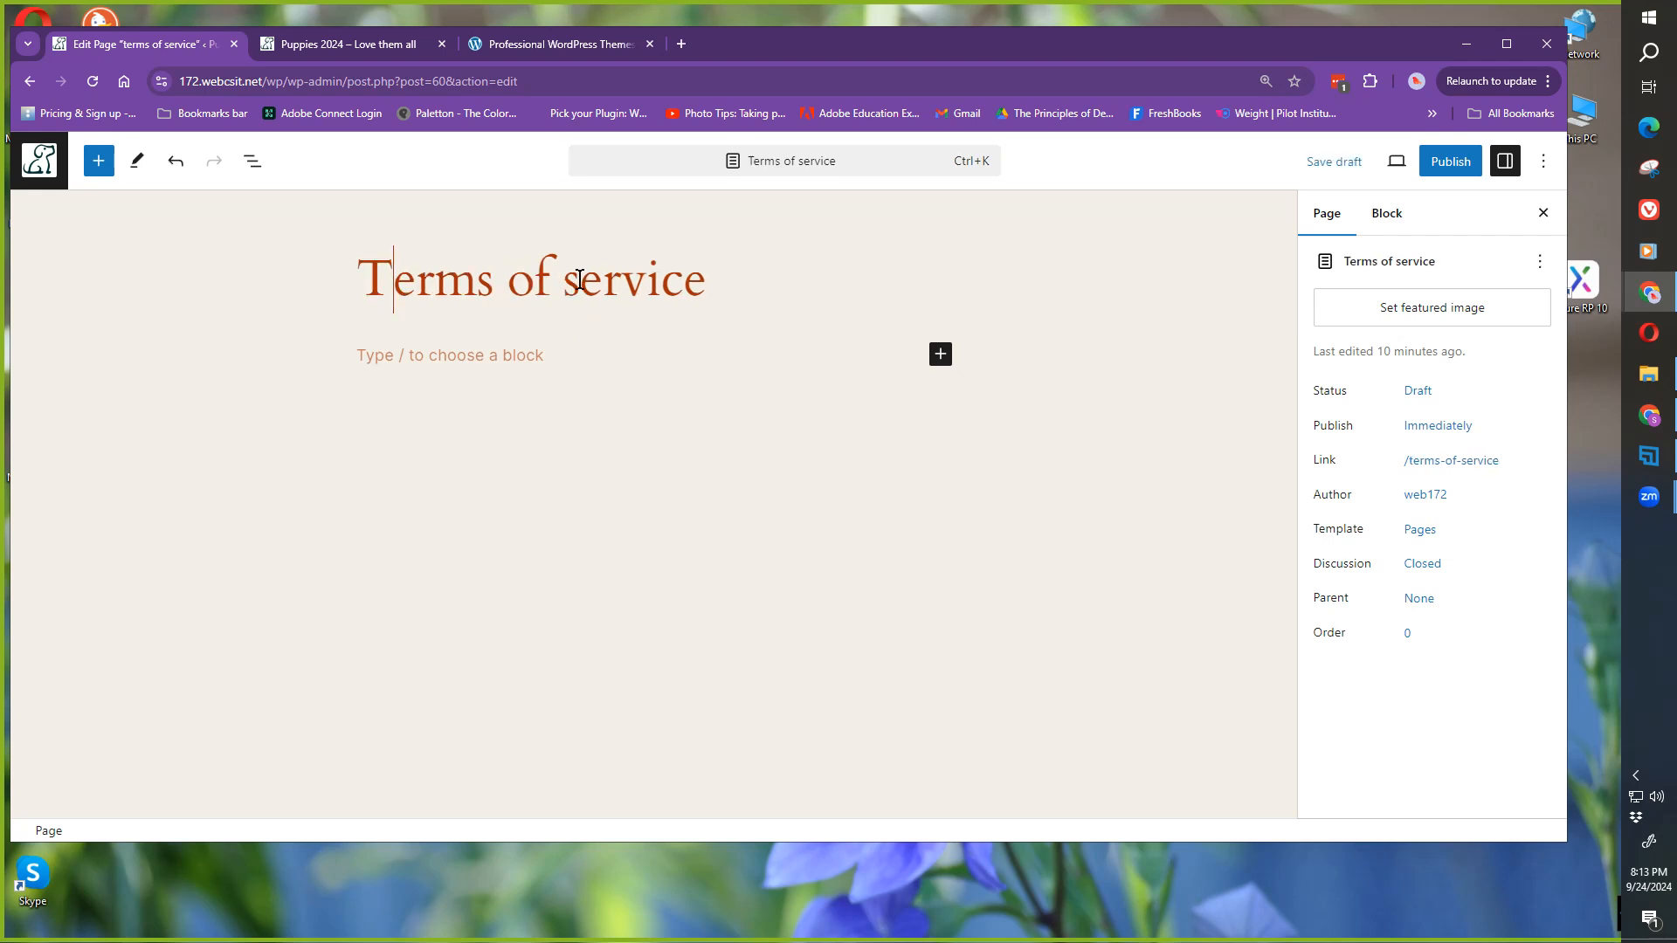
pyautogui.click(577, 282)
pyautogui.press('BackSpace')
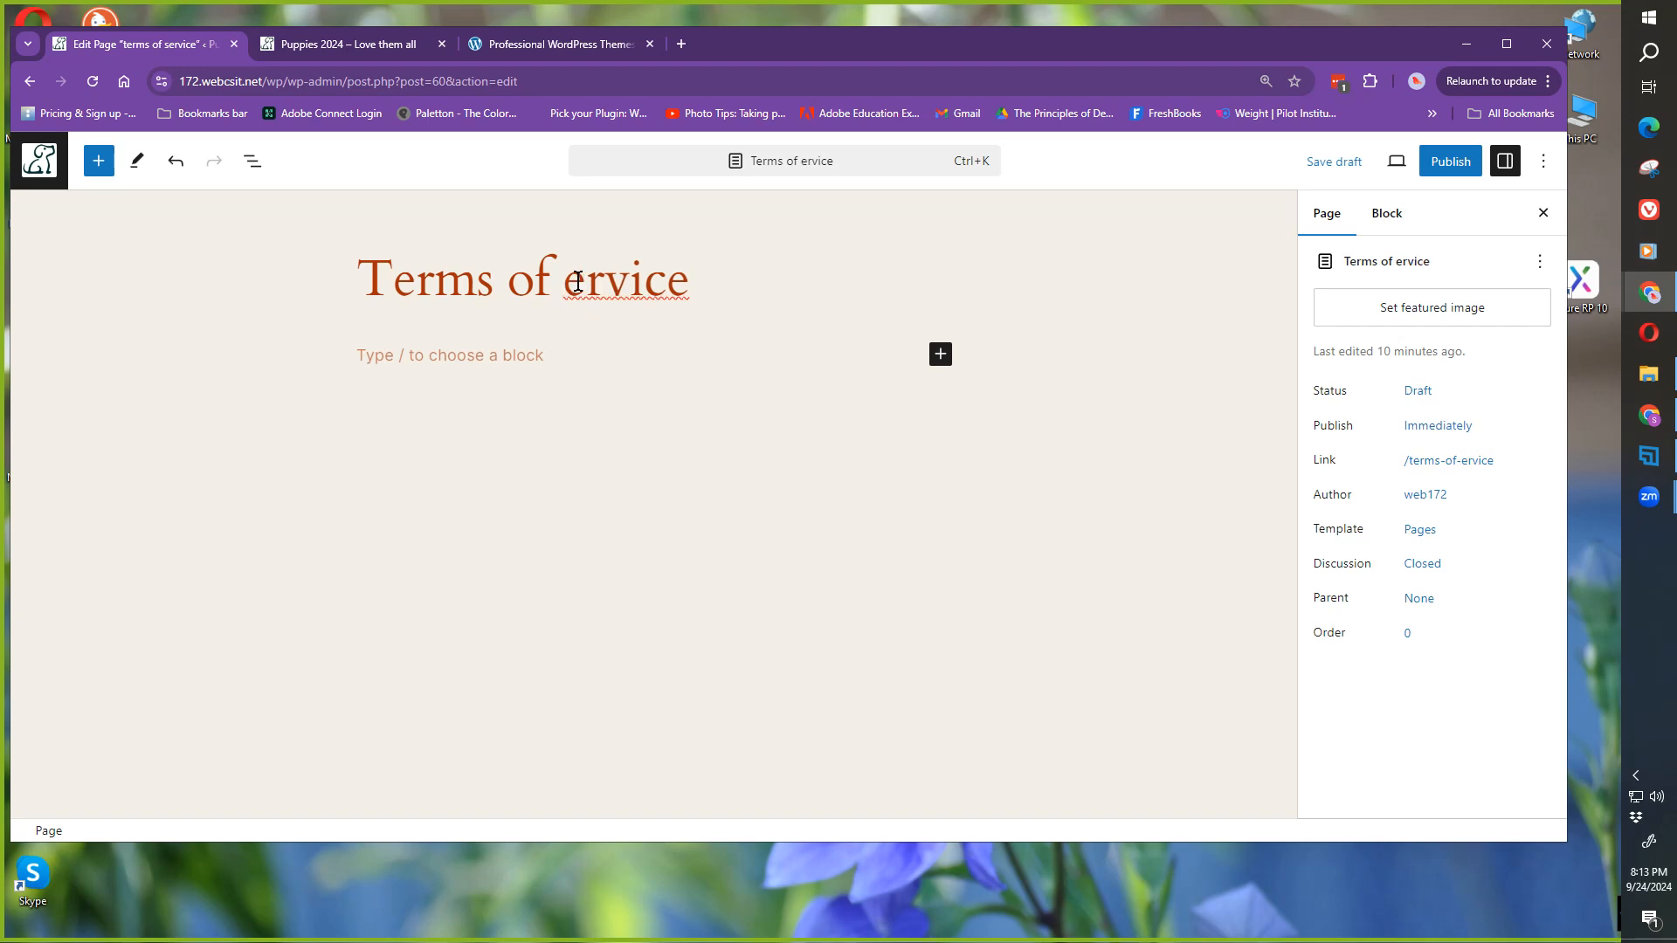
pyautogui.write('W')
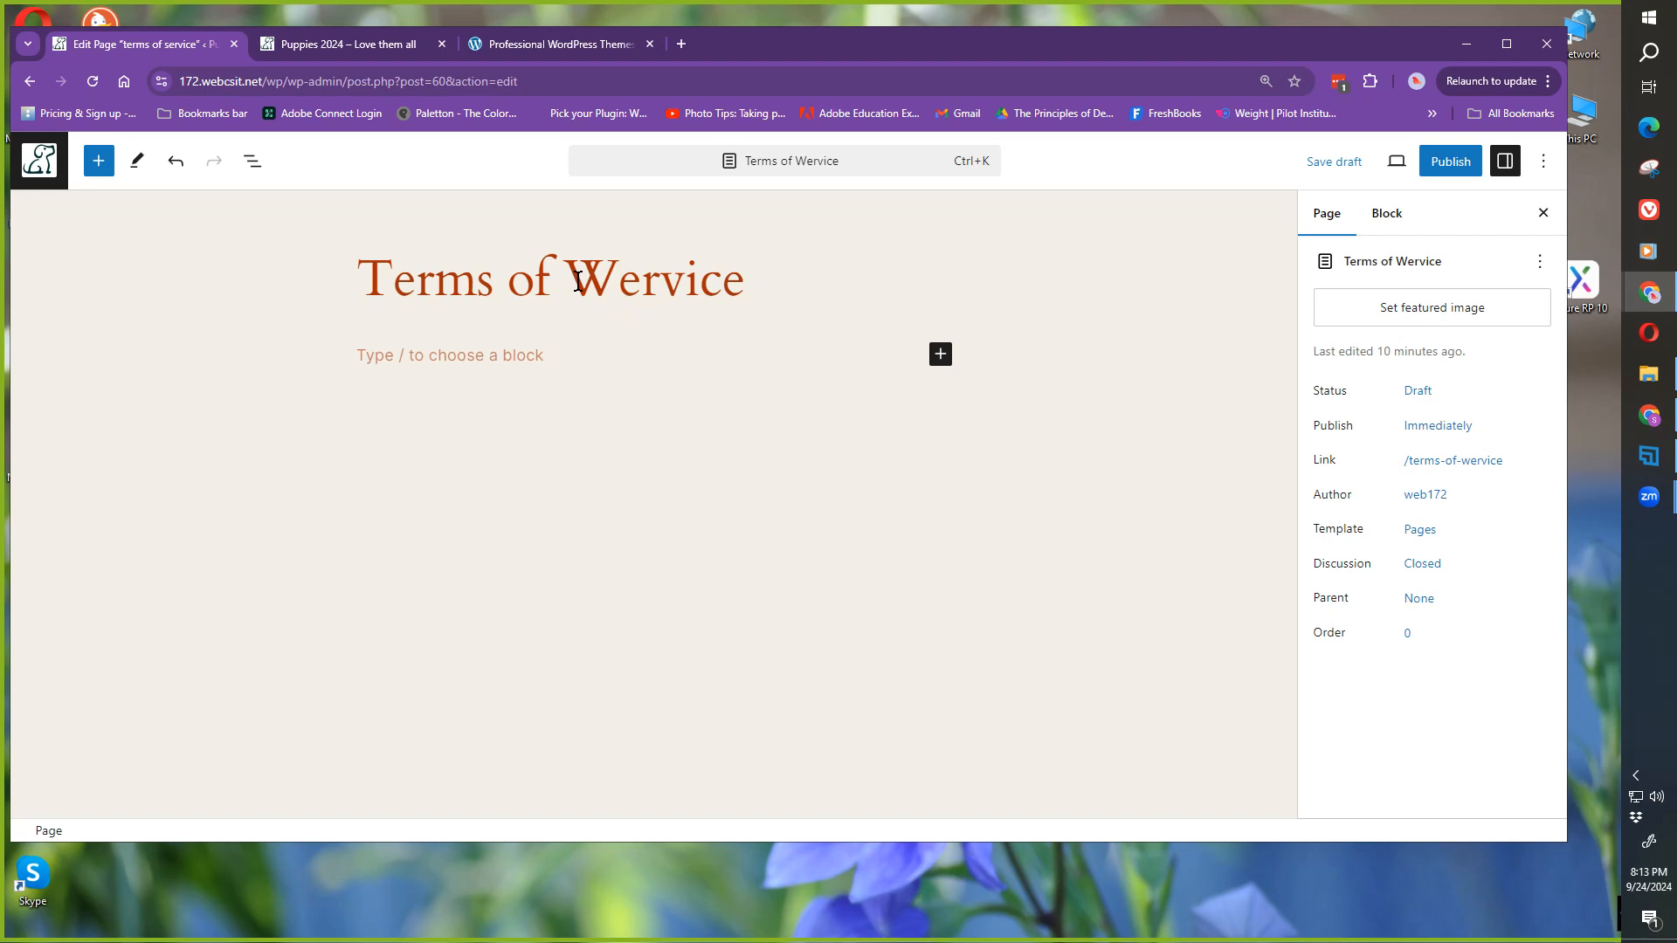
pyautogui.press('BackSpace')
pyautogui.write('S')
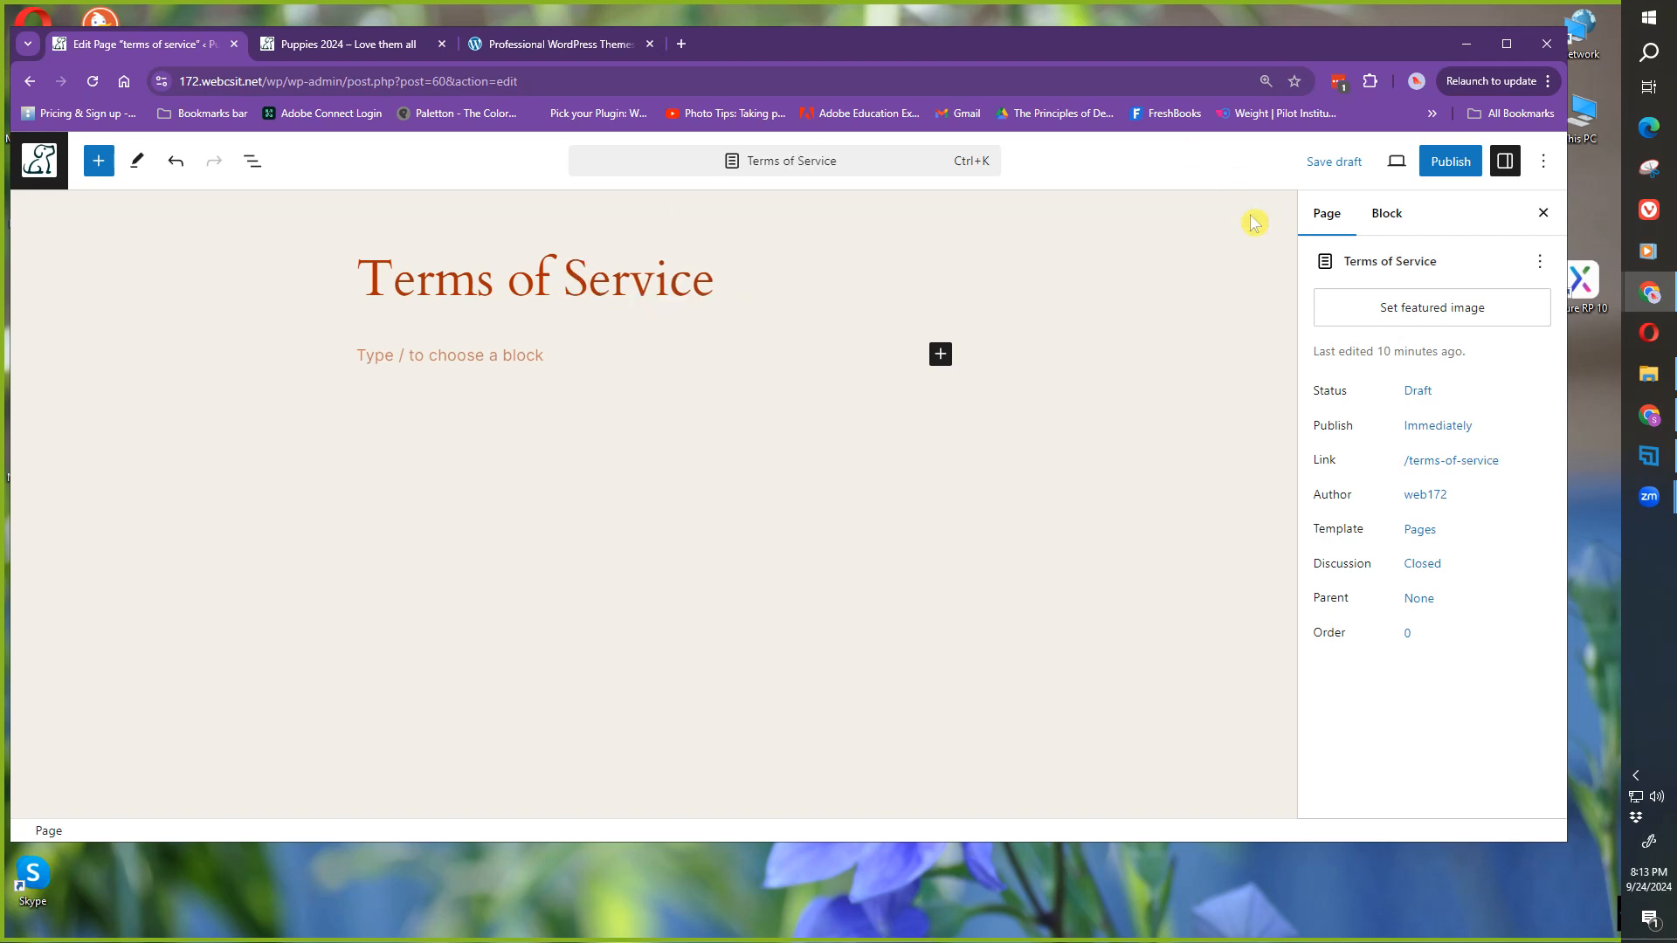
# Publish the Terms of Service page and return to the Pages list.
pyautogui.click(1433, 166)
pyautogui.click(1398, 163)
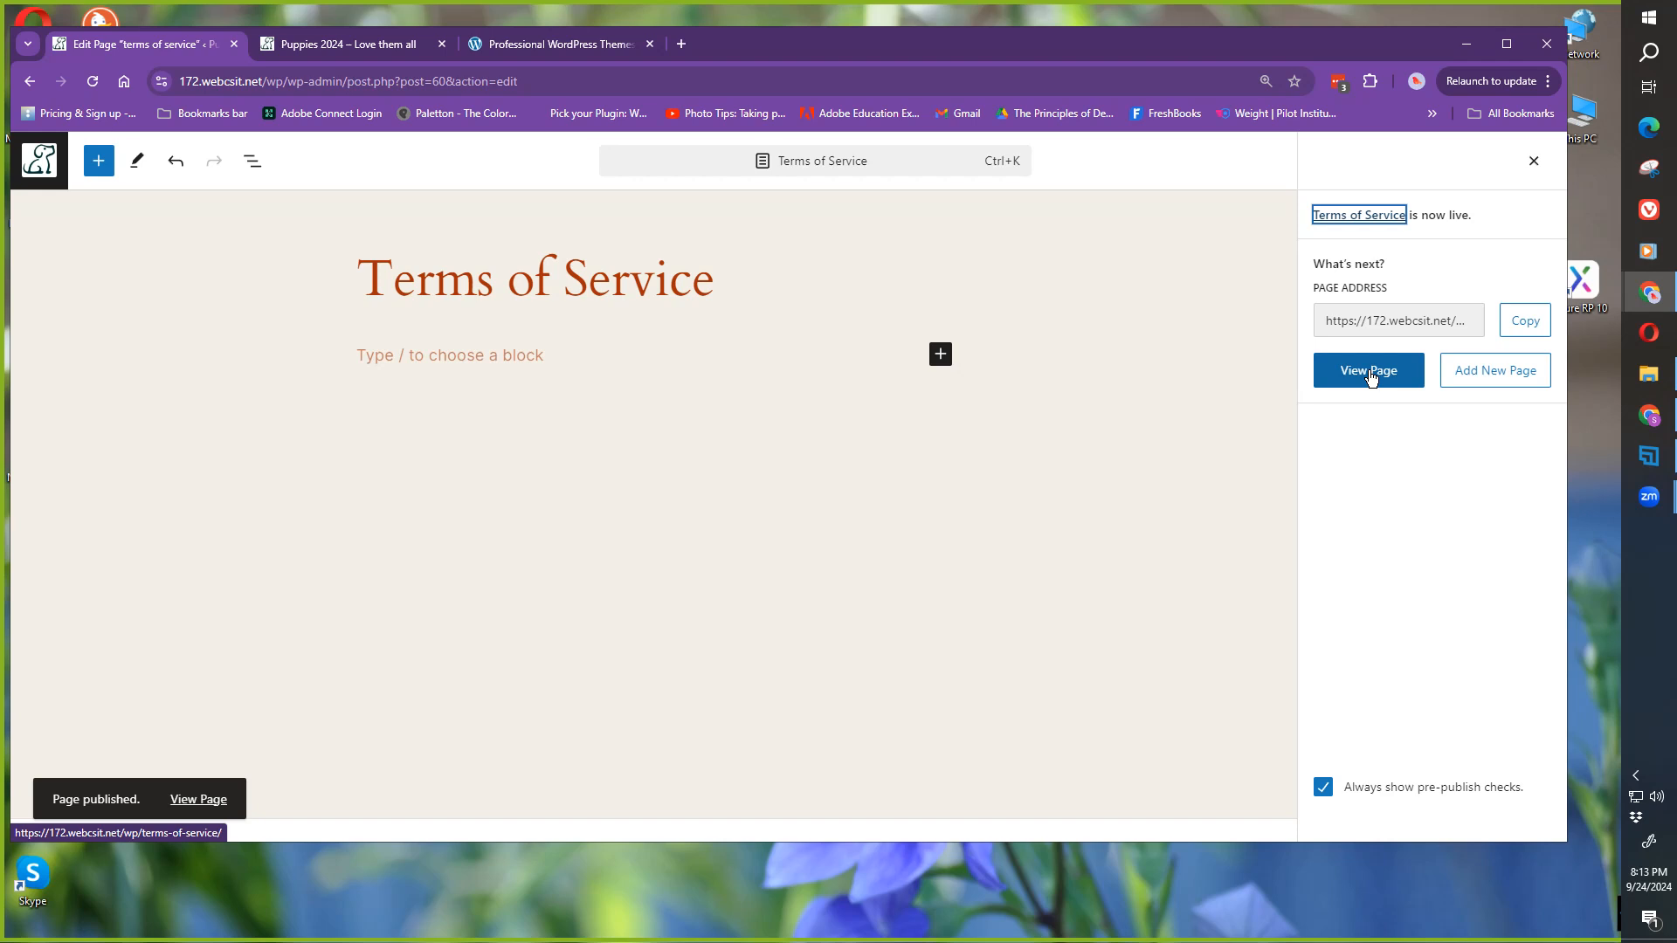
pyautogui.click(45, 168)
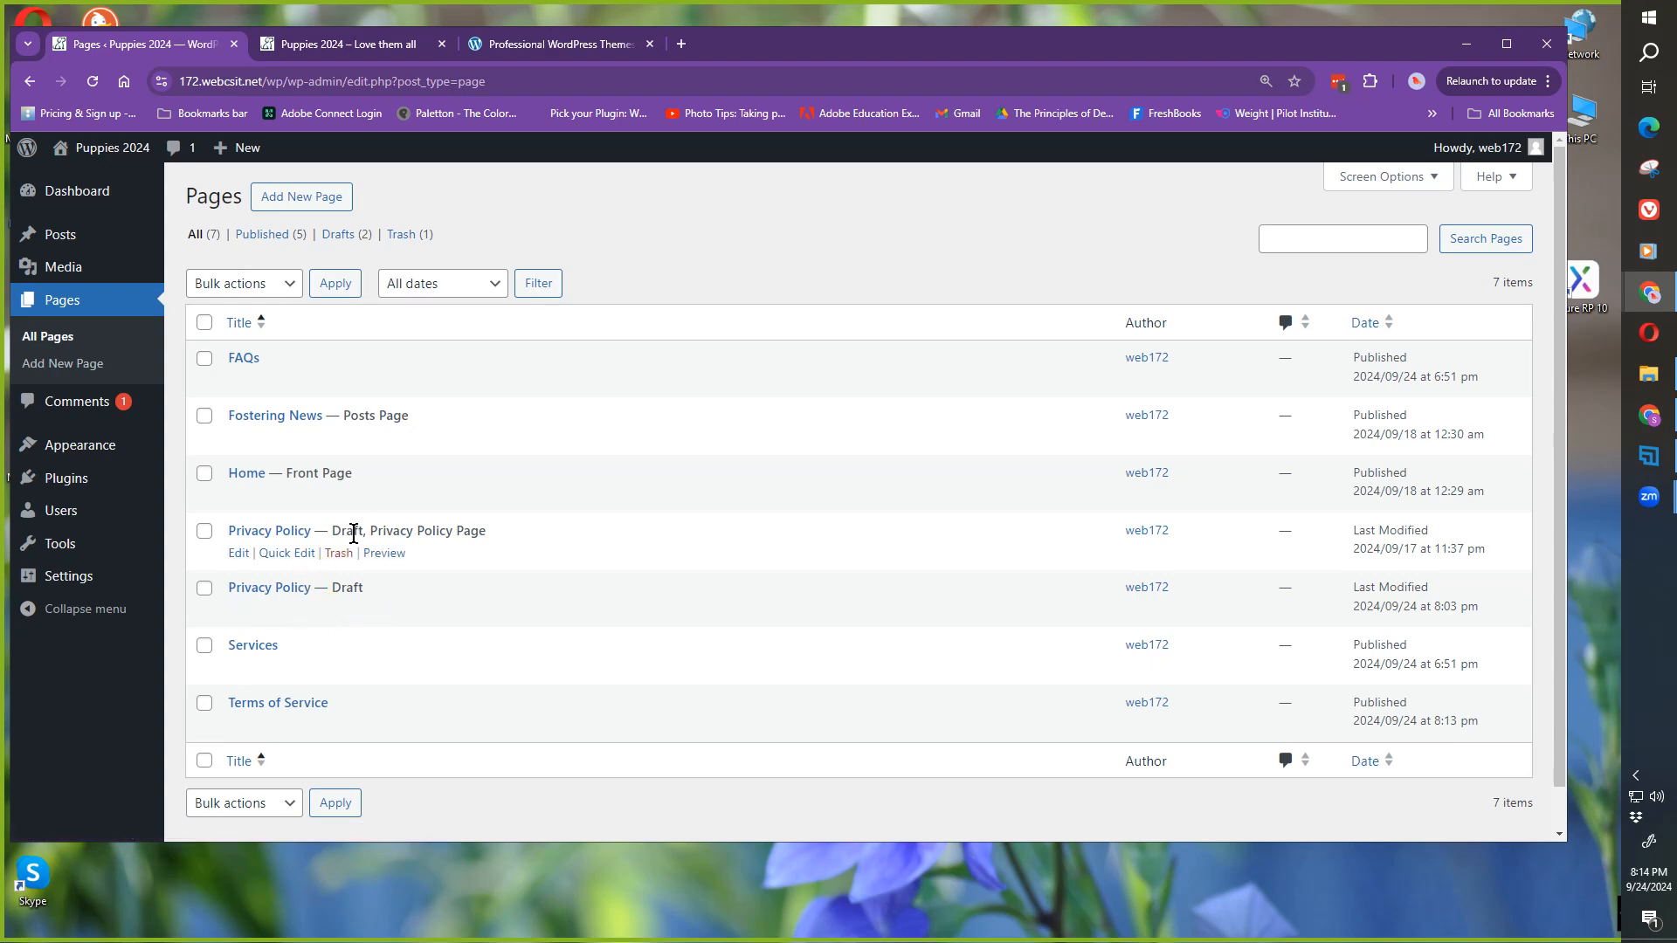
# Open the designated Privacy Policy page, publish it, and go back to the Pages list.
pyautogui.moveTo(66, 581)
pyautogui.click(232, 563)
pyautogui.click(238, 563)
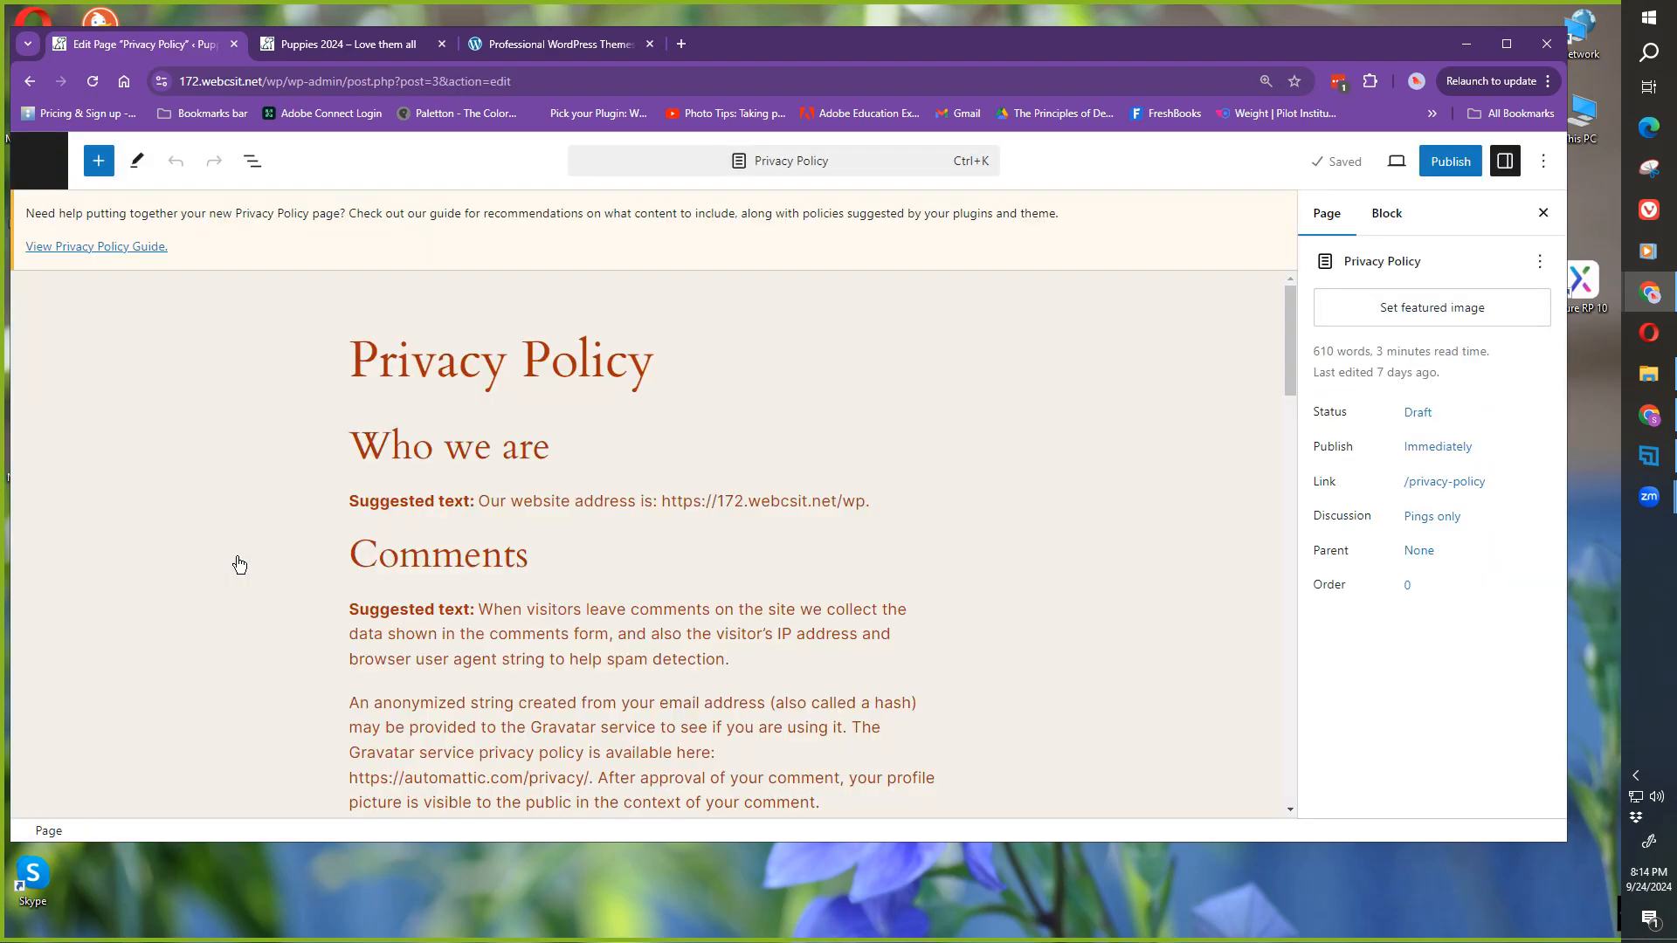
pyautogui.click(203, 245)
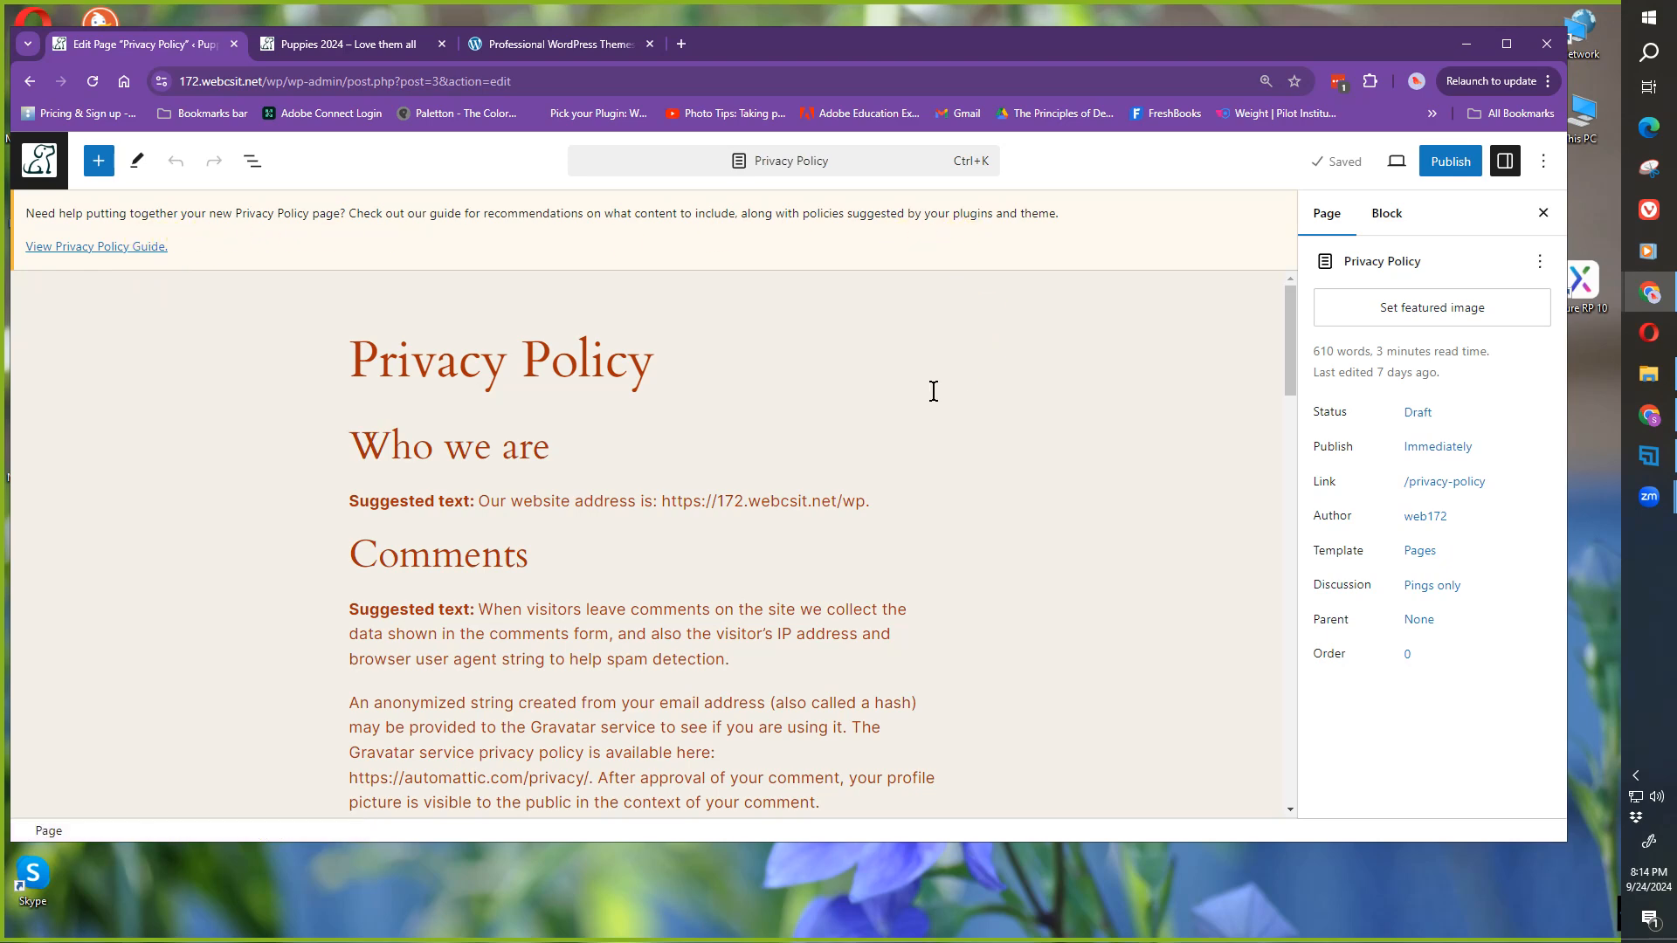
pyautogui.scroll(-2, 939, 402)
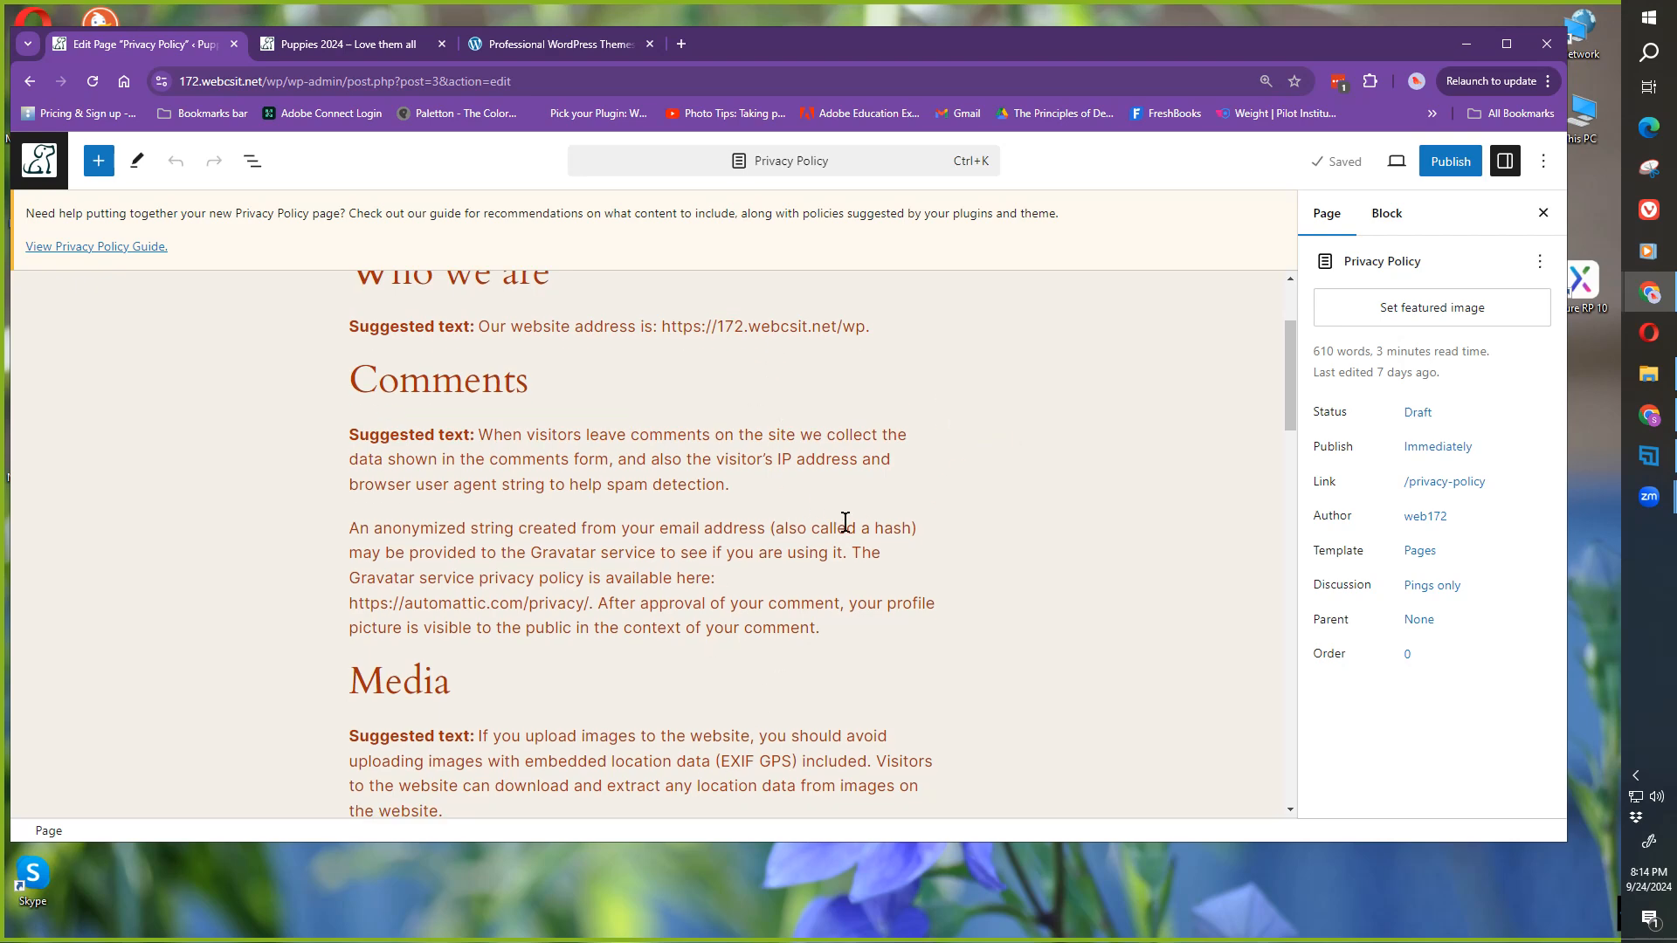
pyautogui.scroll(-1, 925, 580)
pyautogui.scroll(3, 925, 581)
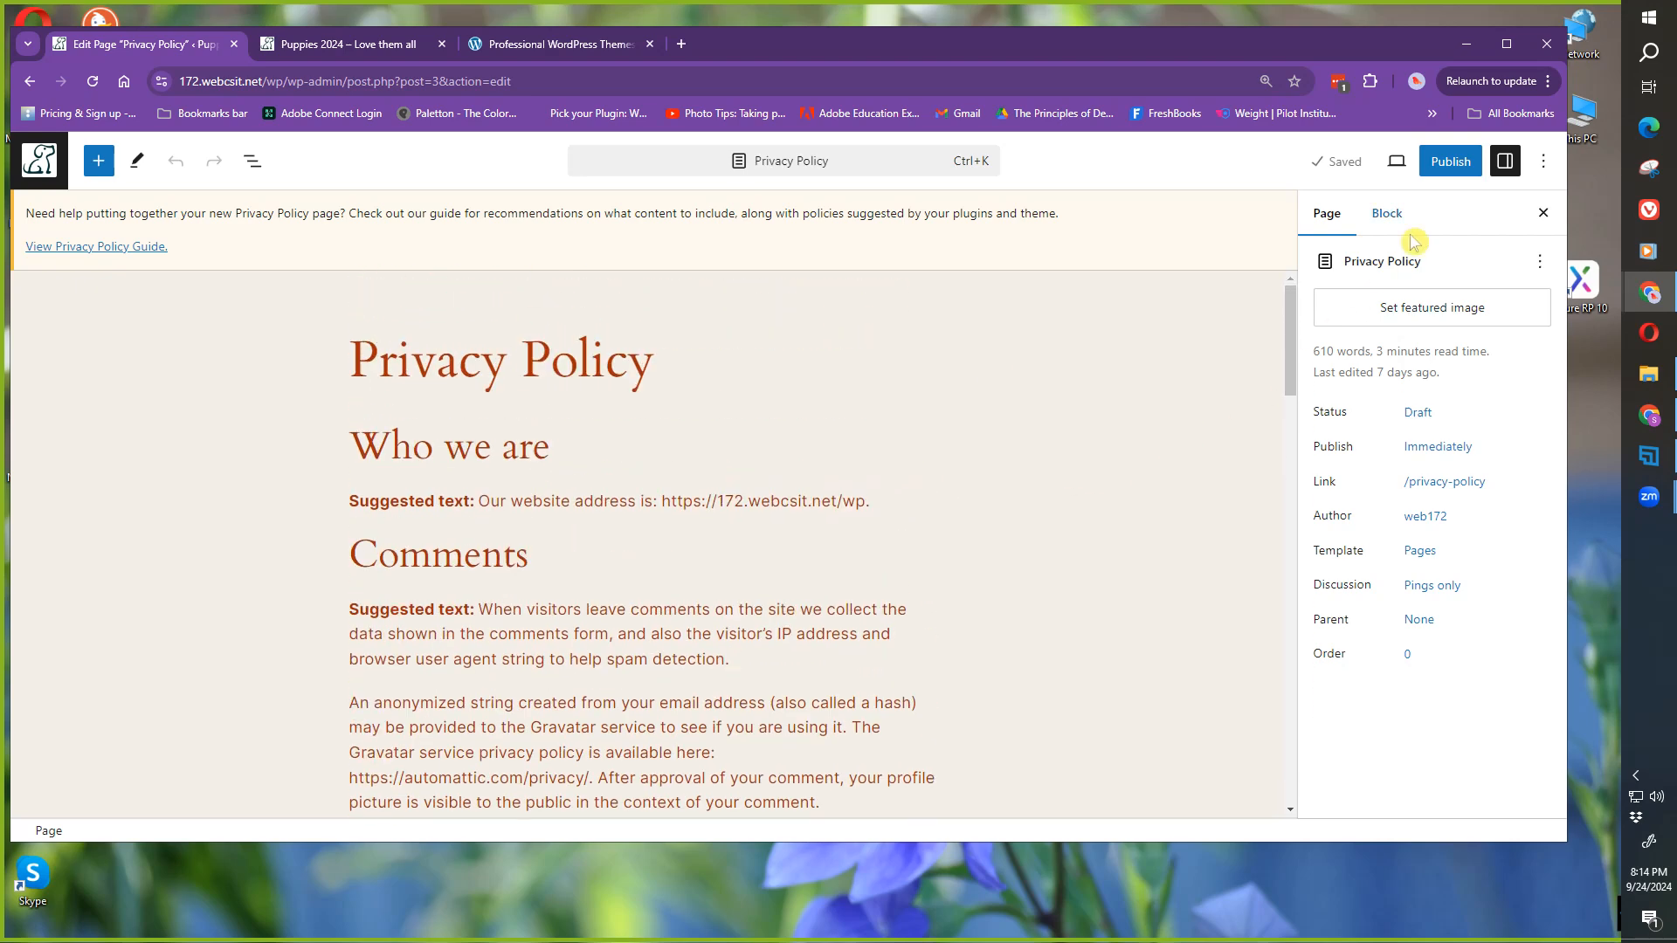
pyautogui.click(1452, 166)
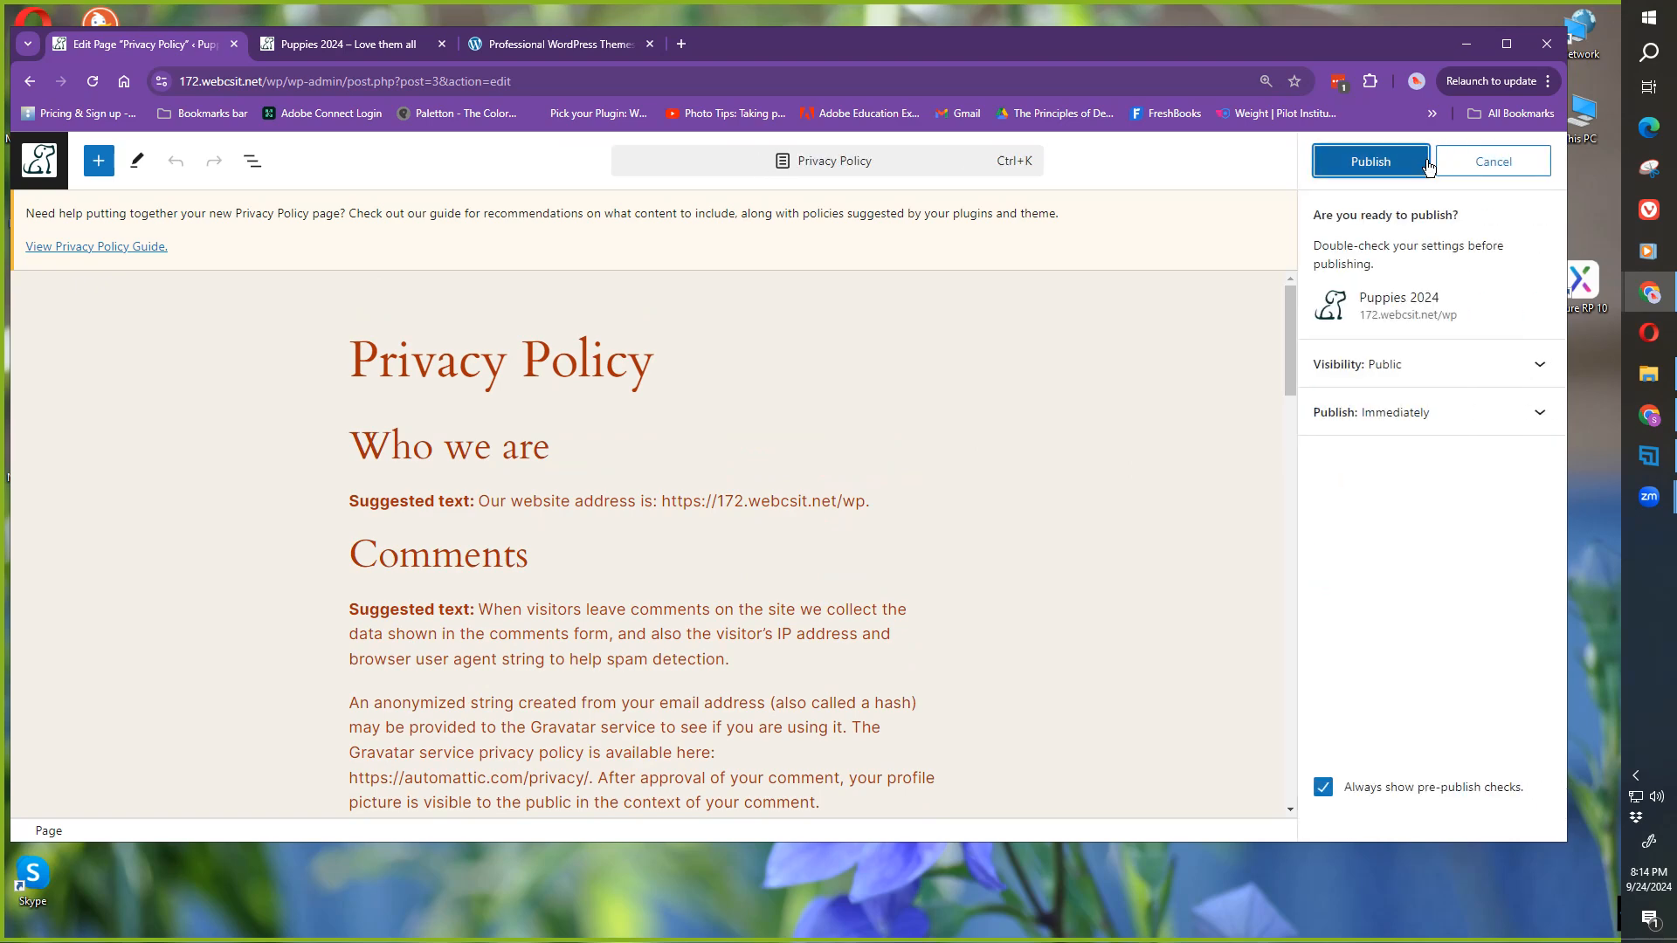
pyautogui.click(1398, 164)
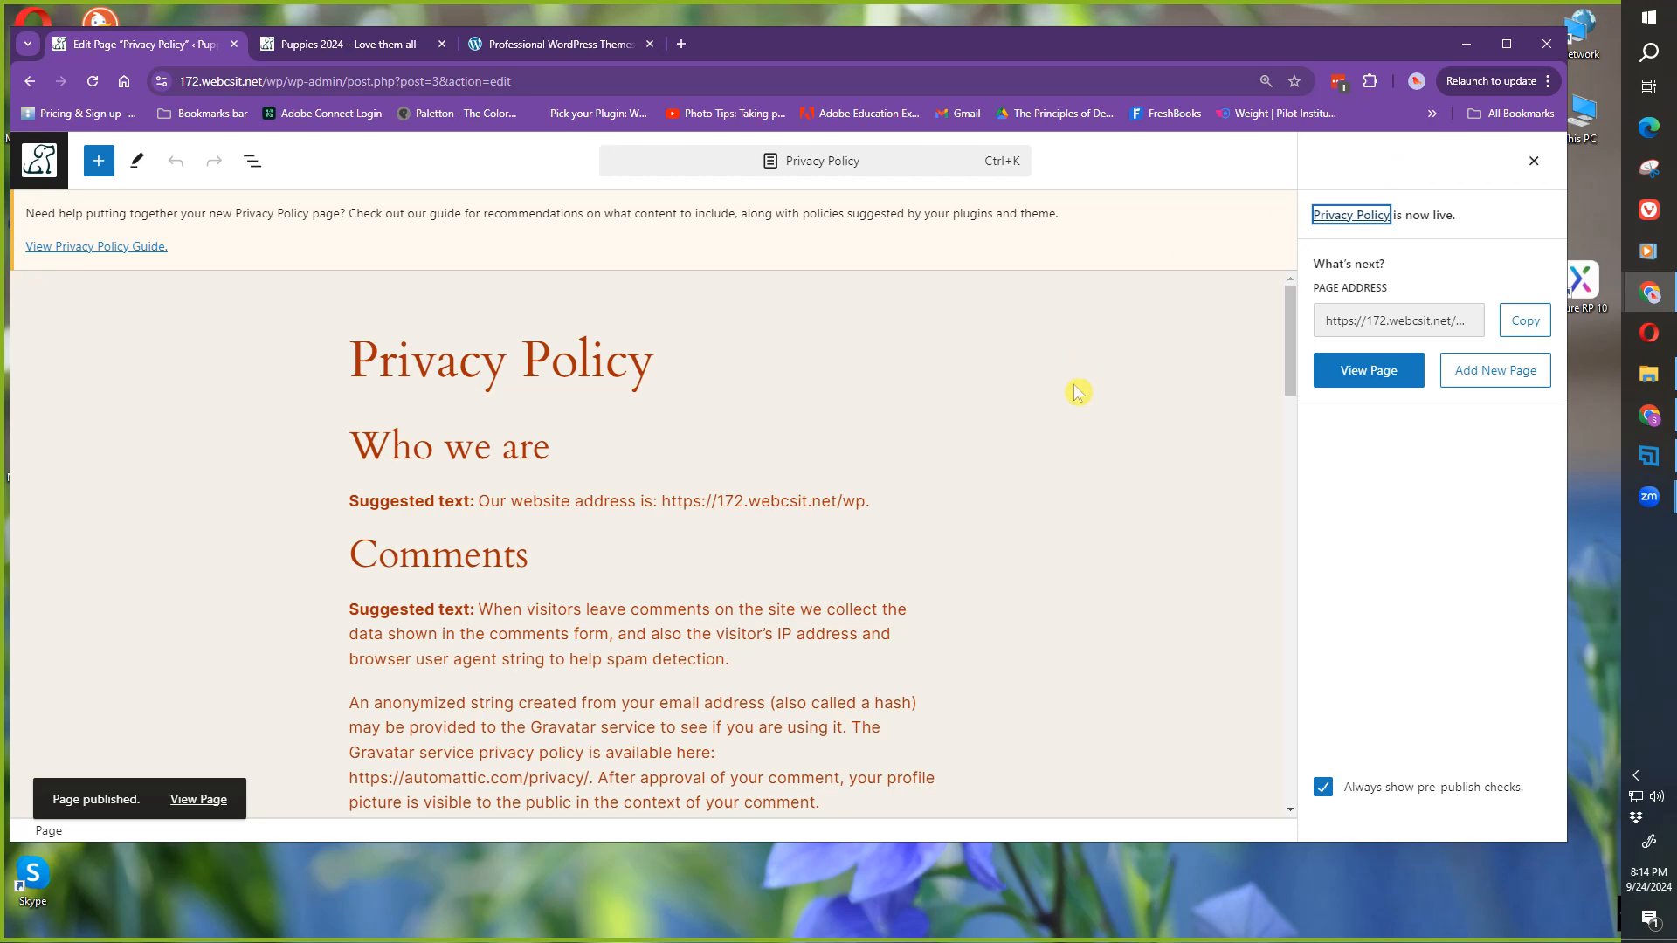
pyautogui.click(36, 174)
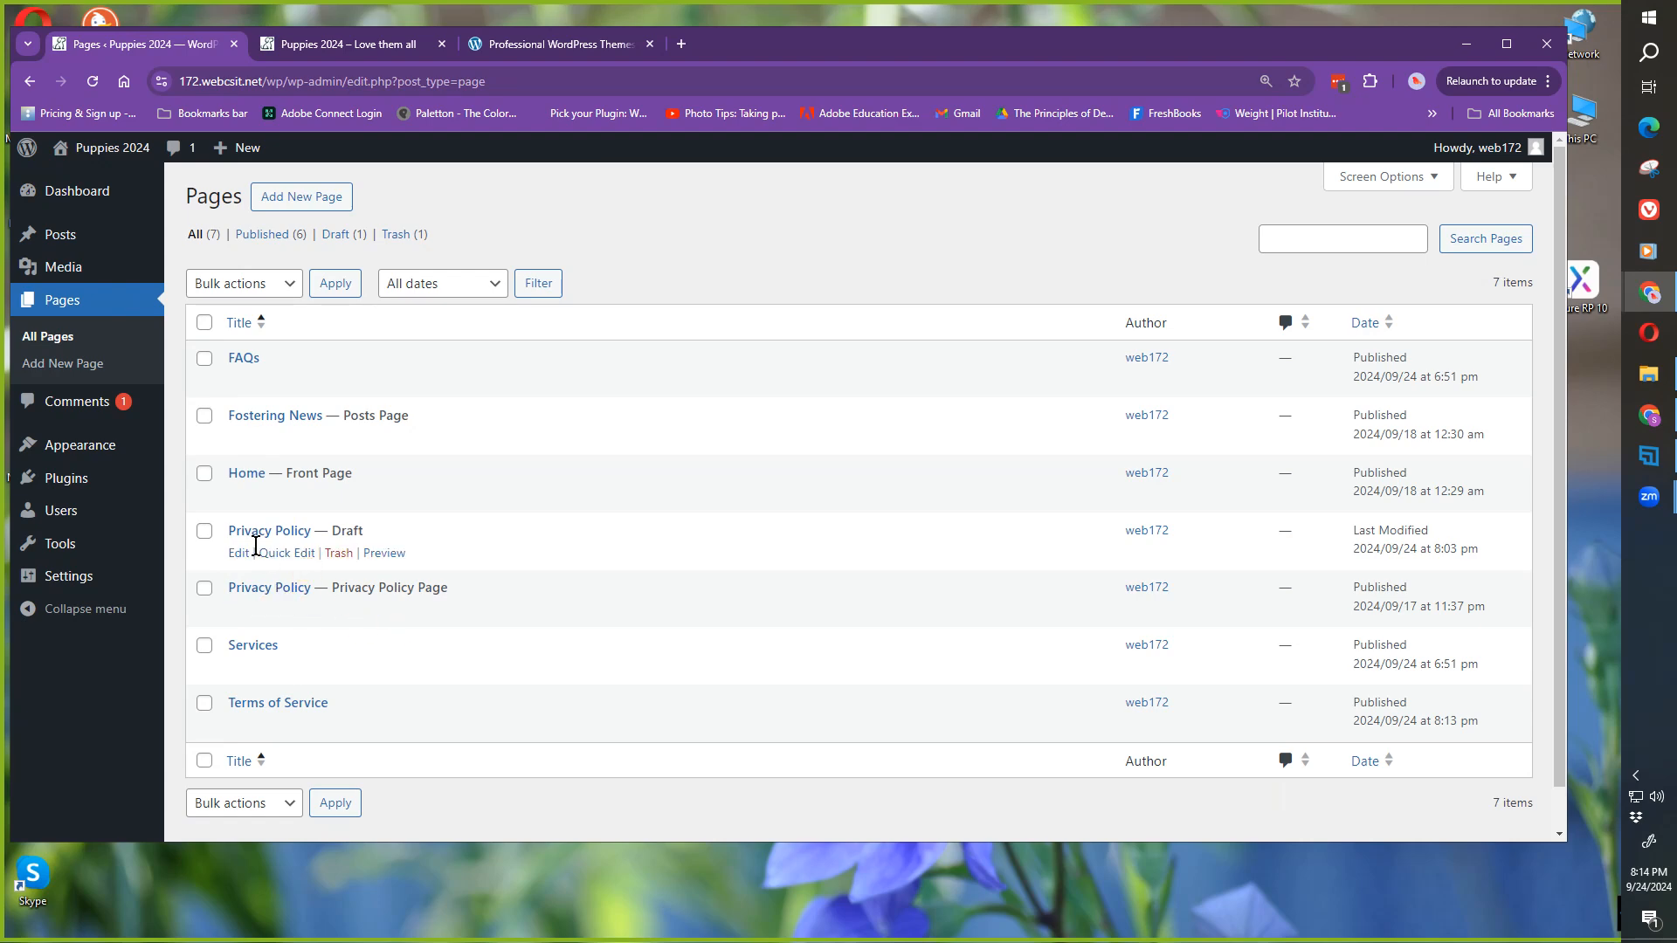
# Trash the duplicate Privacy Policy draft, then reload the live Home page to confirm the Terms of Service footer link.
pyautogui.click(339, 554)
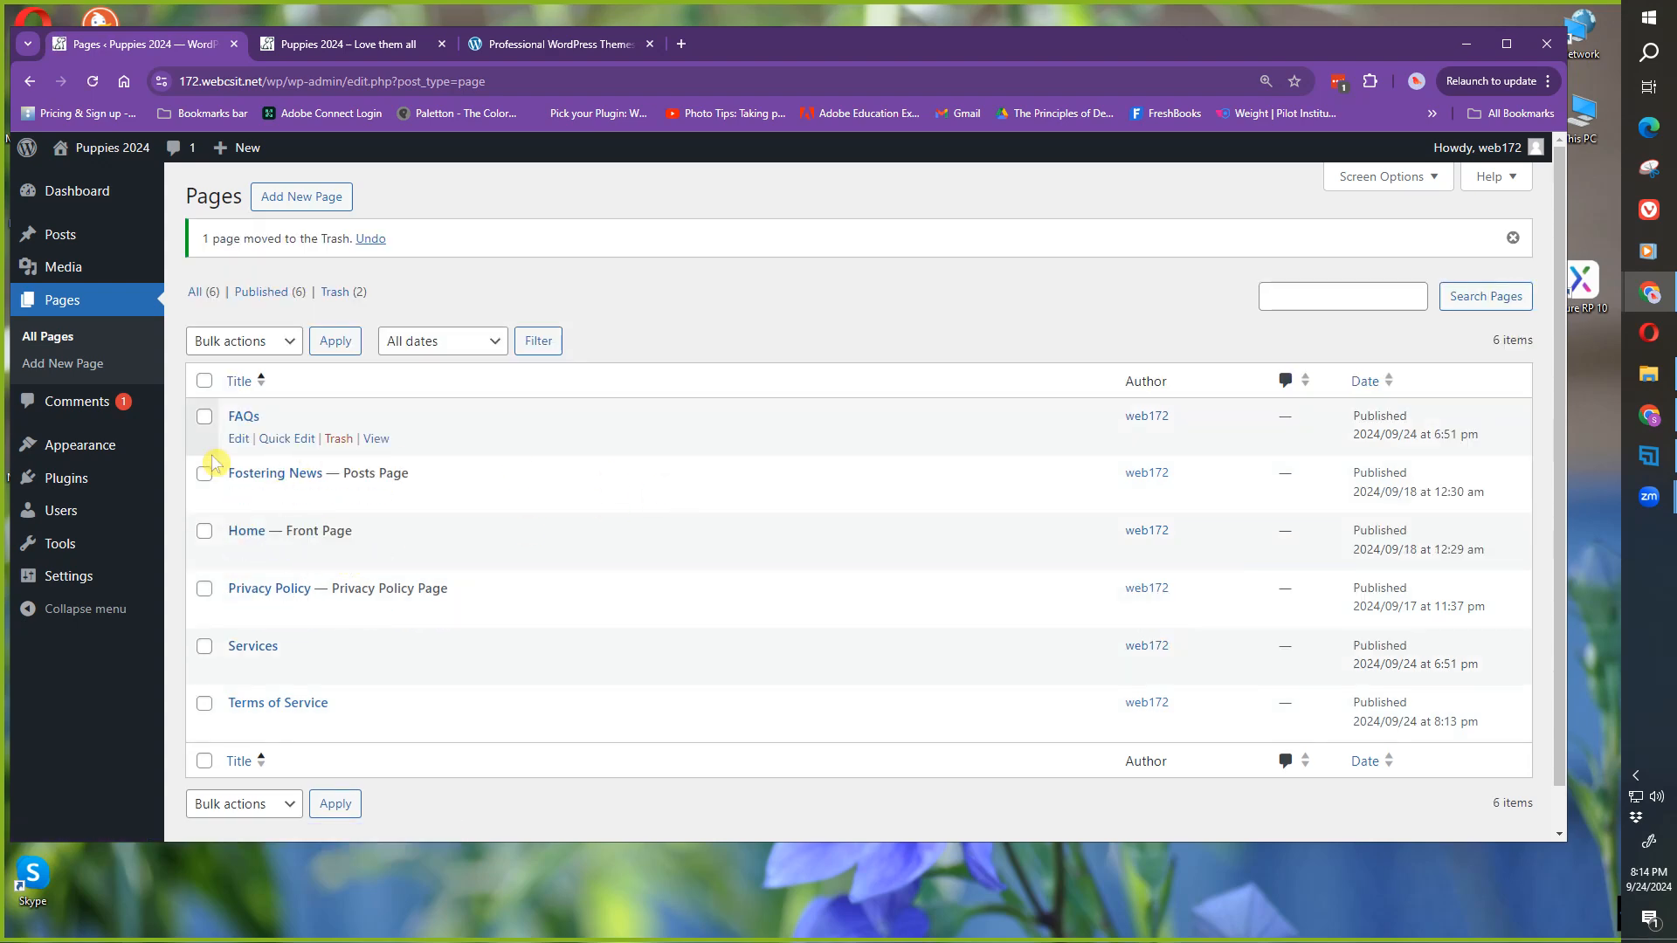
pyautogui.click(328, 43)
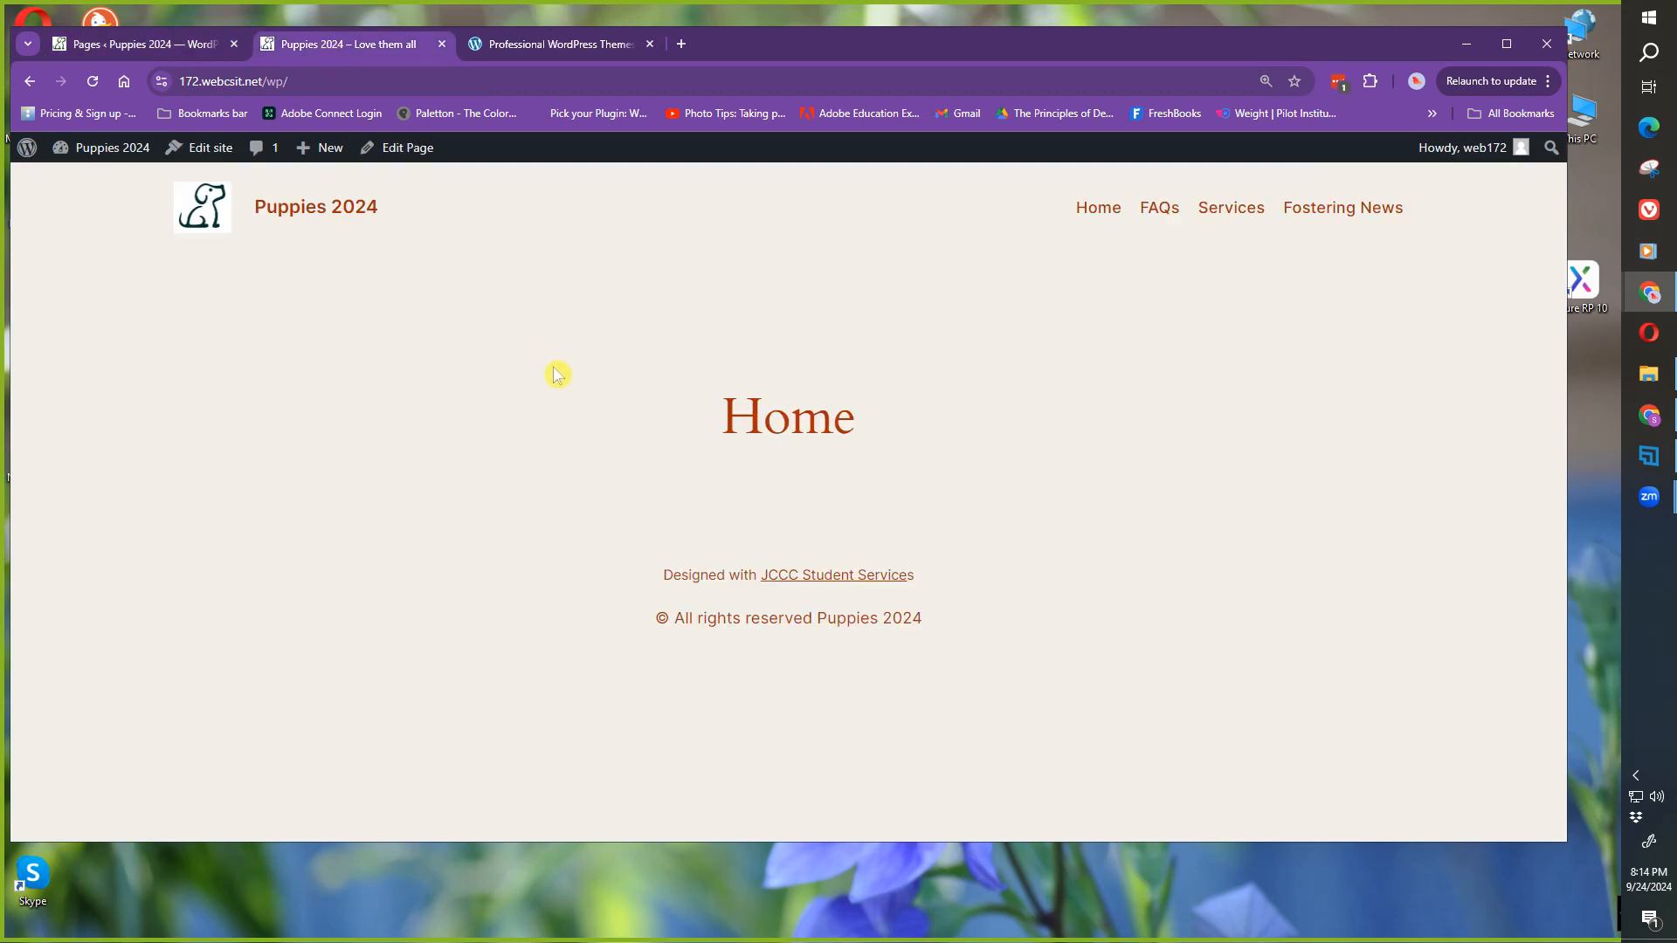
pyautogui.click(94, 82)
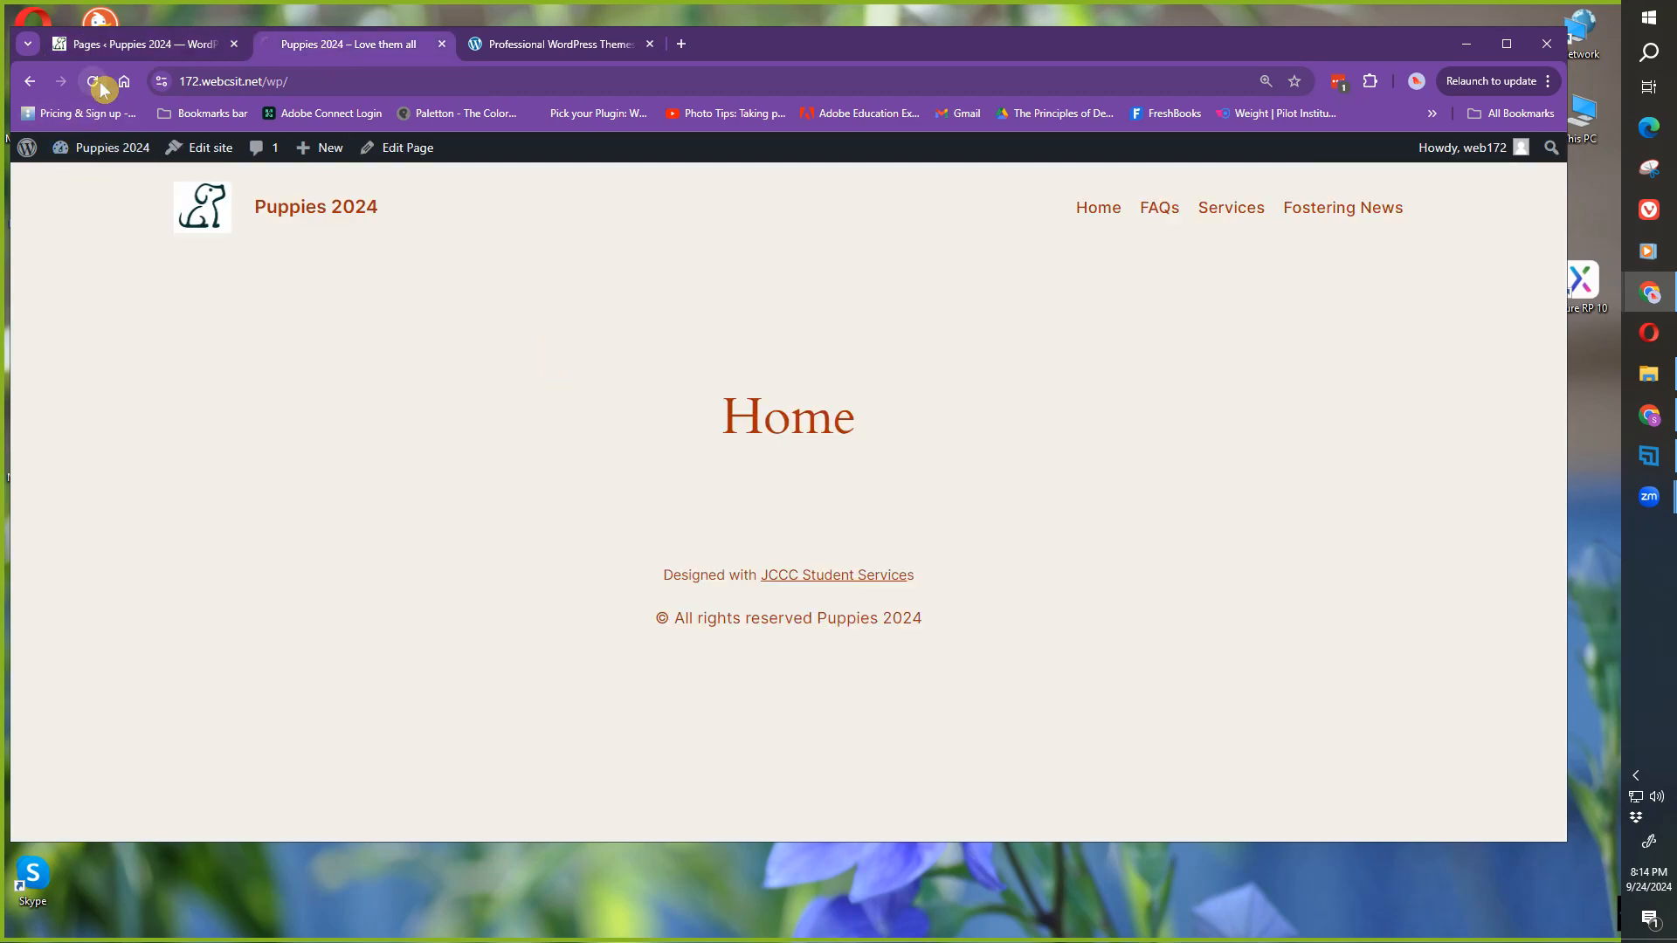
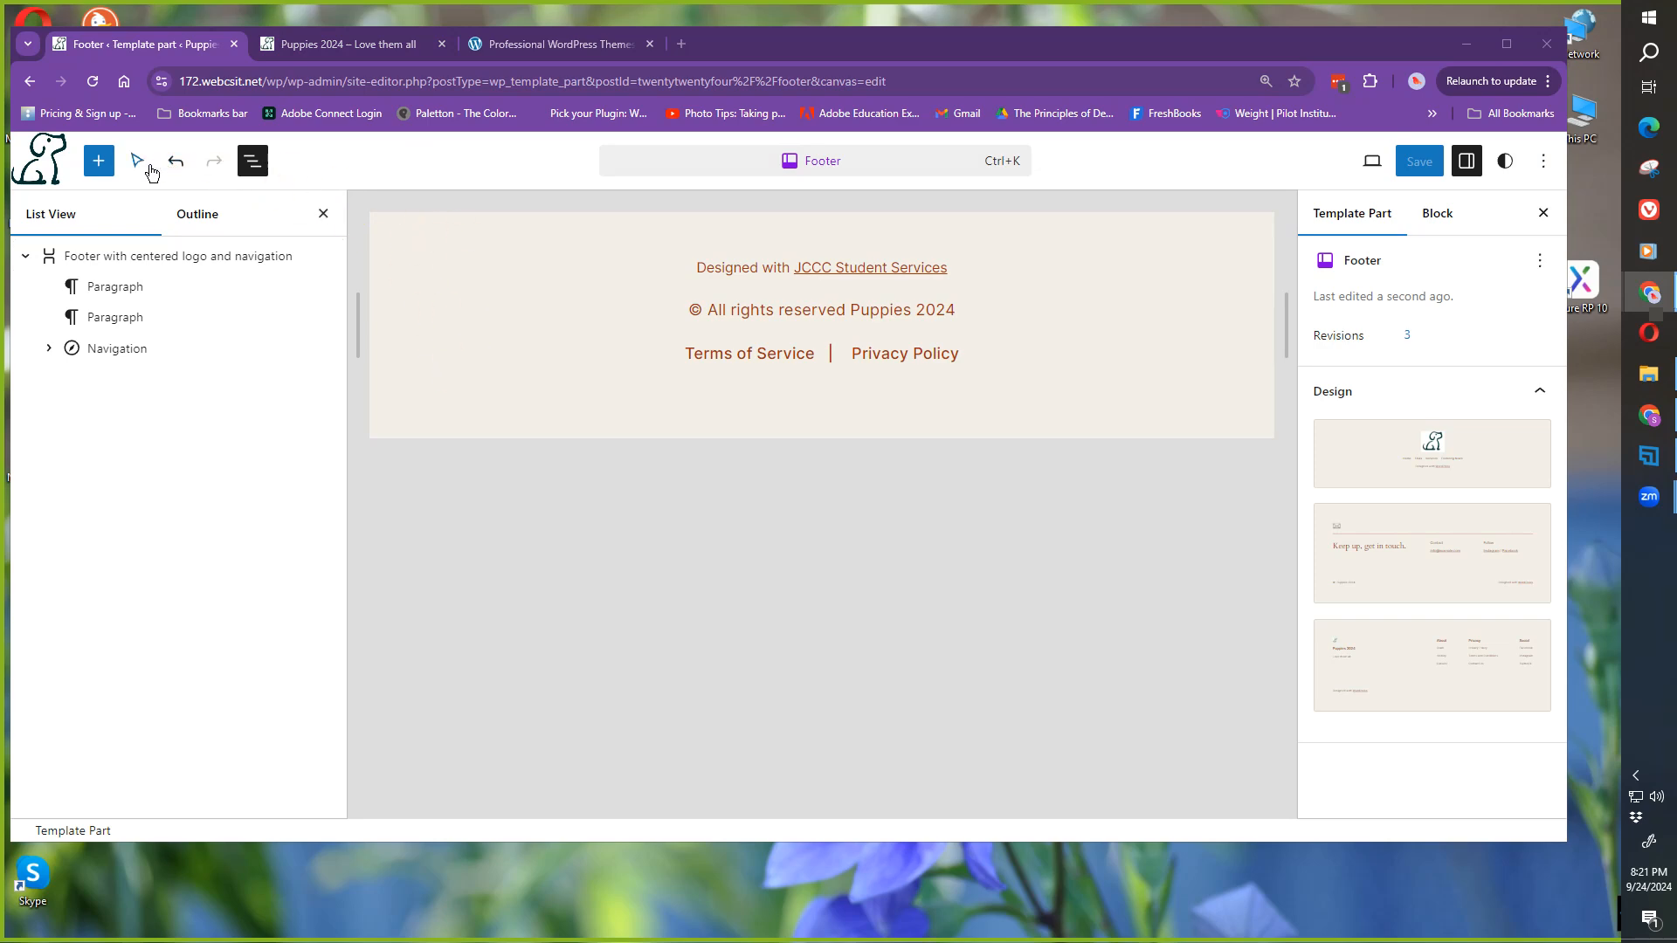
# Switch the editor to Edit mode and expand the footer and Navigation rows in List View.
pyautogui.click(138, 162)
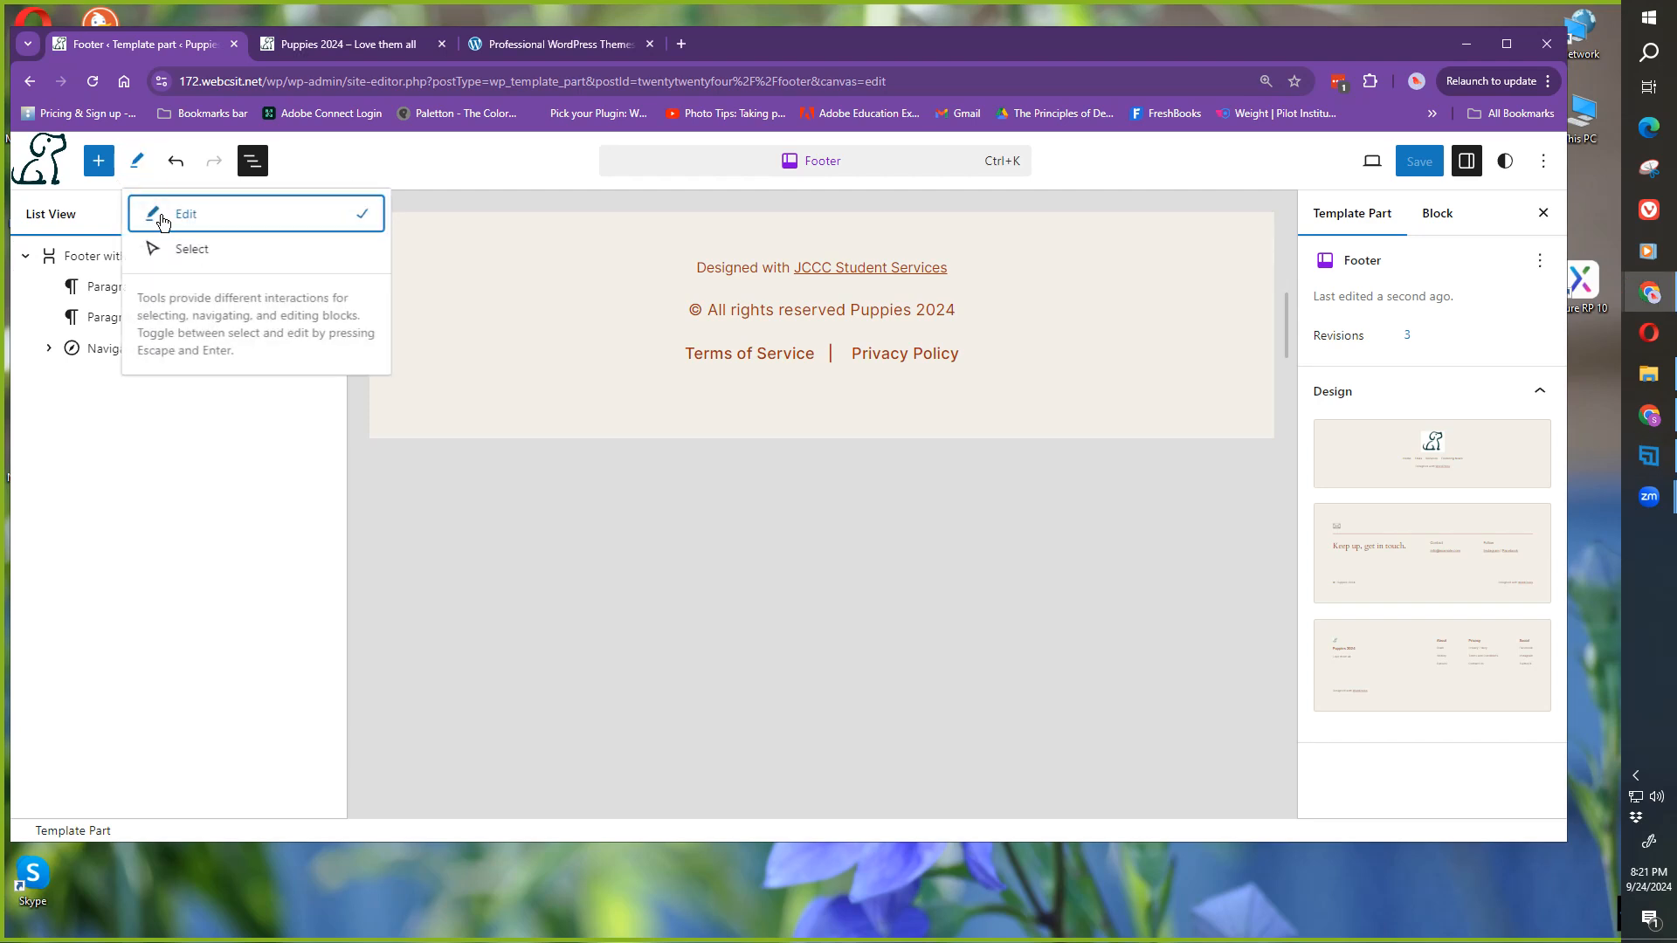
pyautogui.click(140, 163)
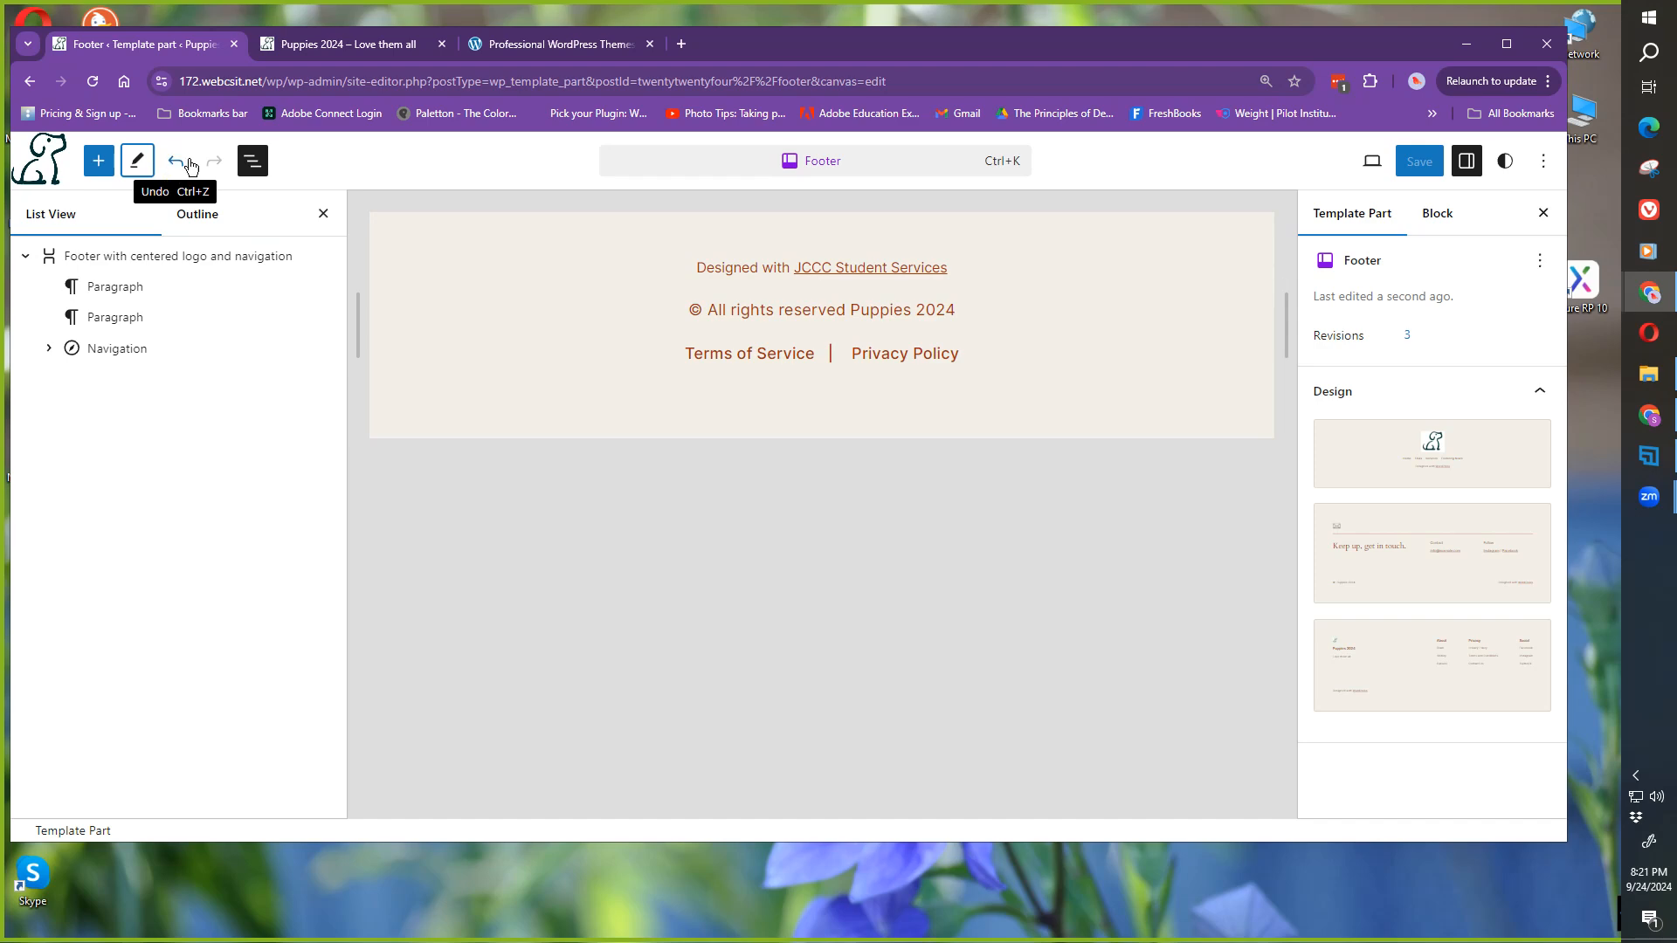
pyautogui.click(252, 166)
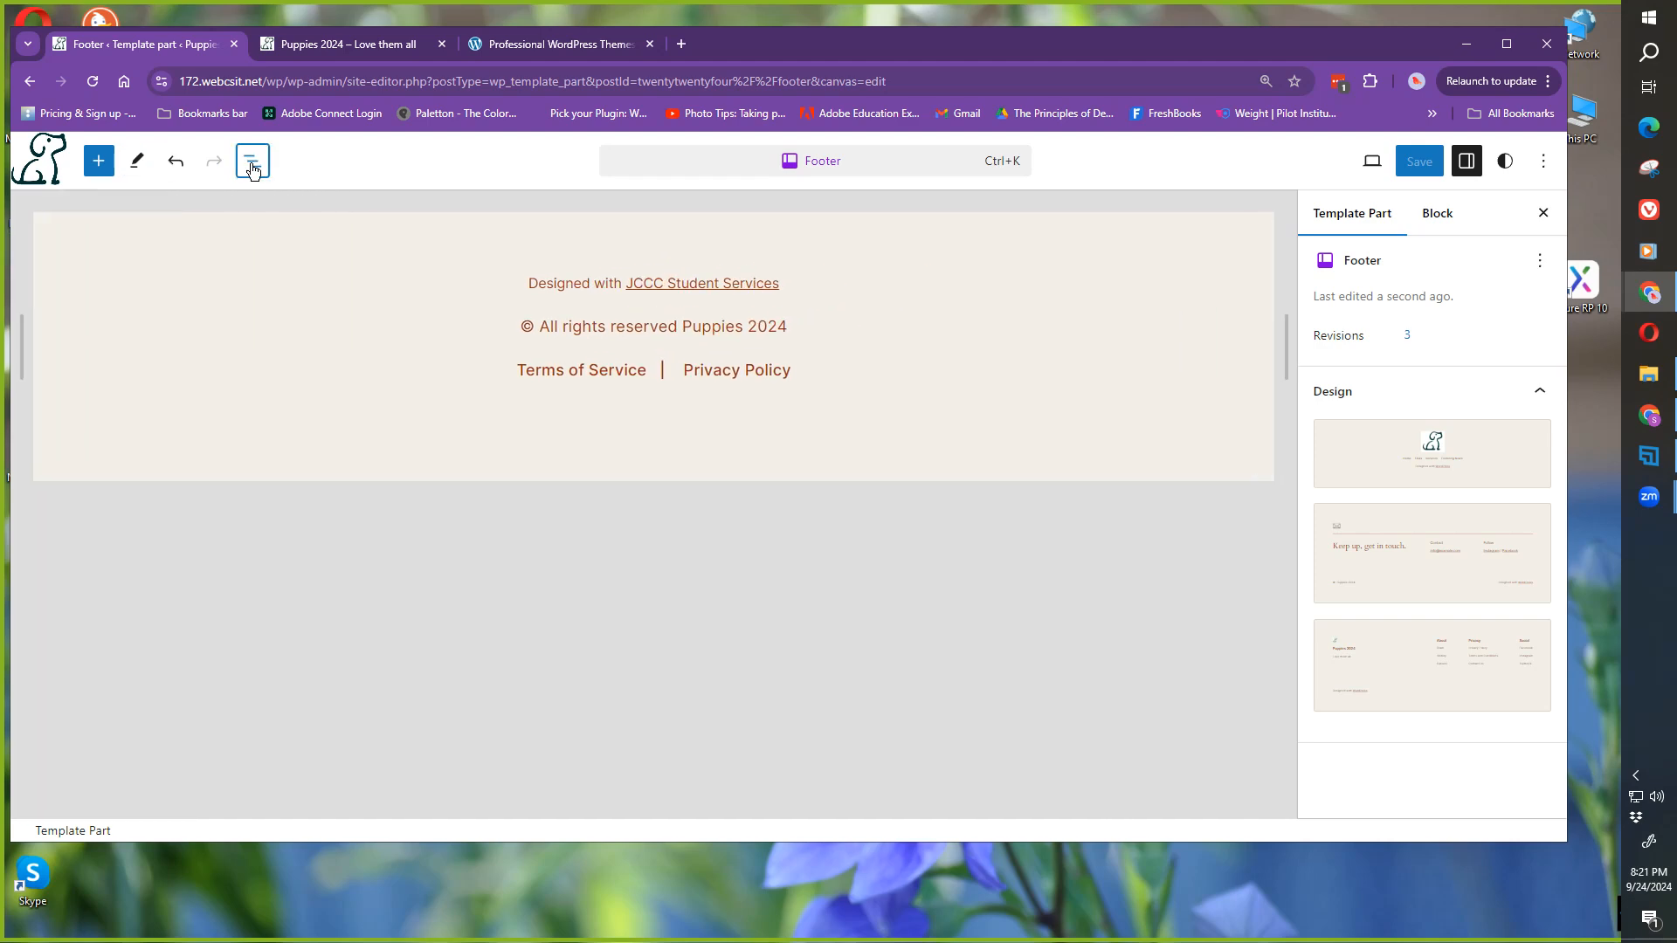
pyautogui.click(251, 166)
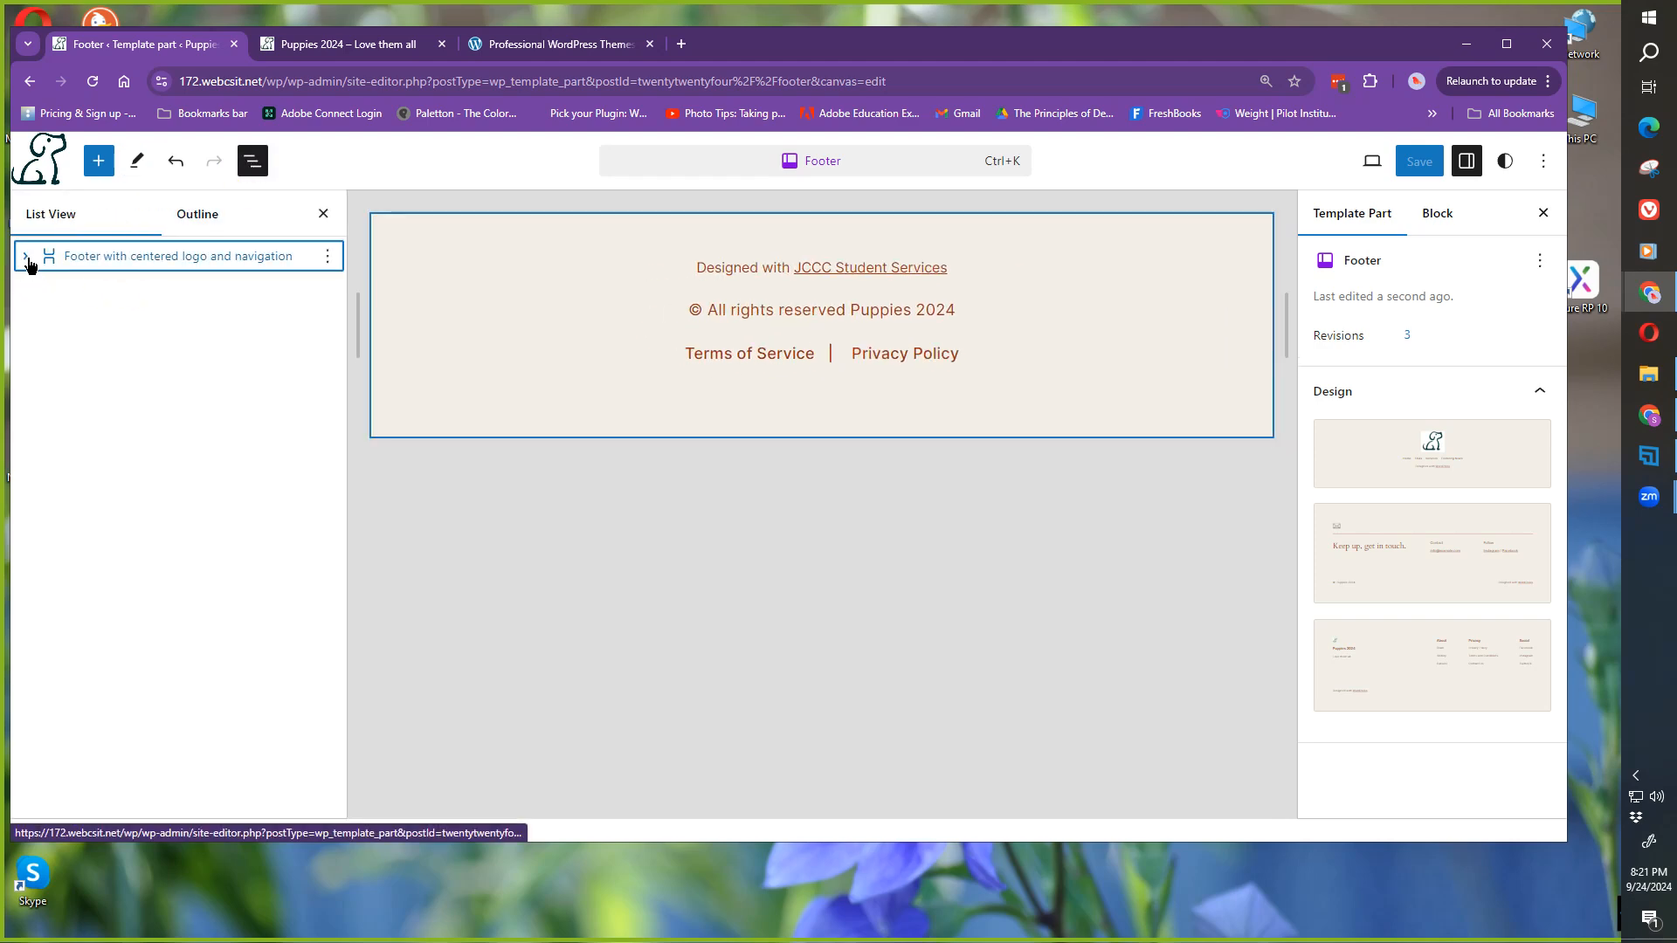
pyautogui.click(25, 256)
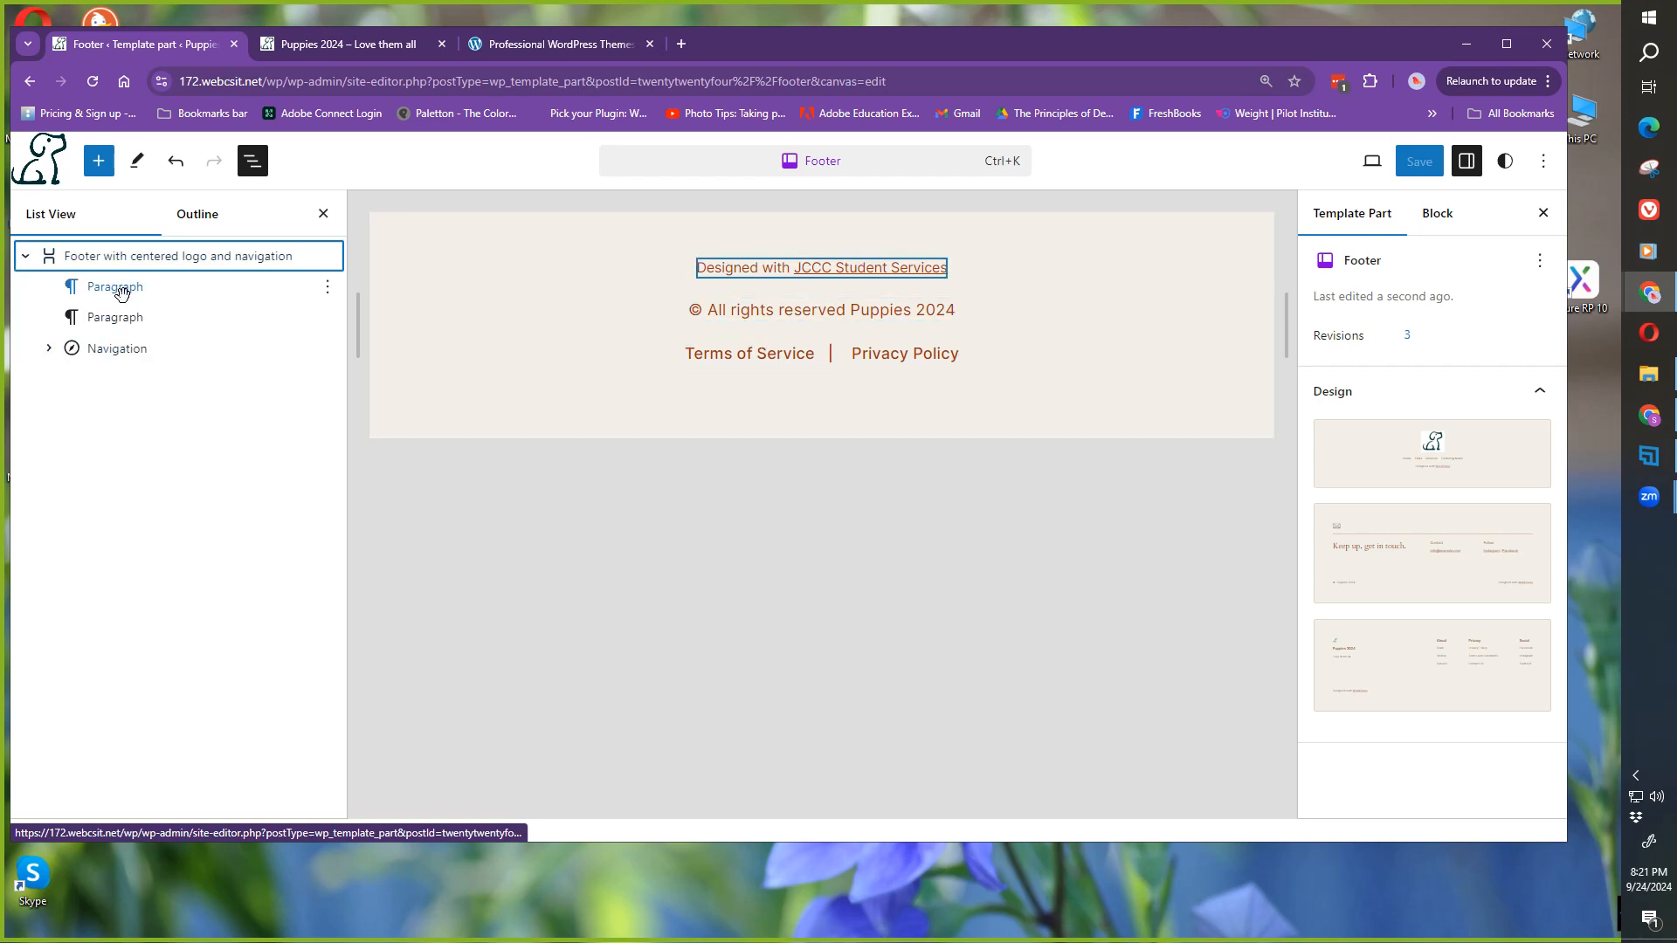
pyautogui.click(49, 353)
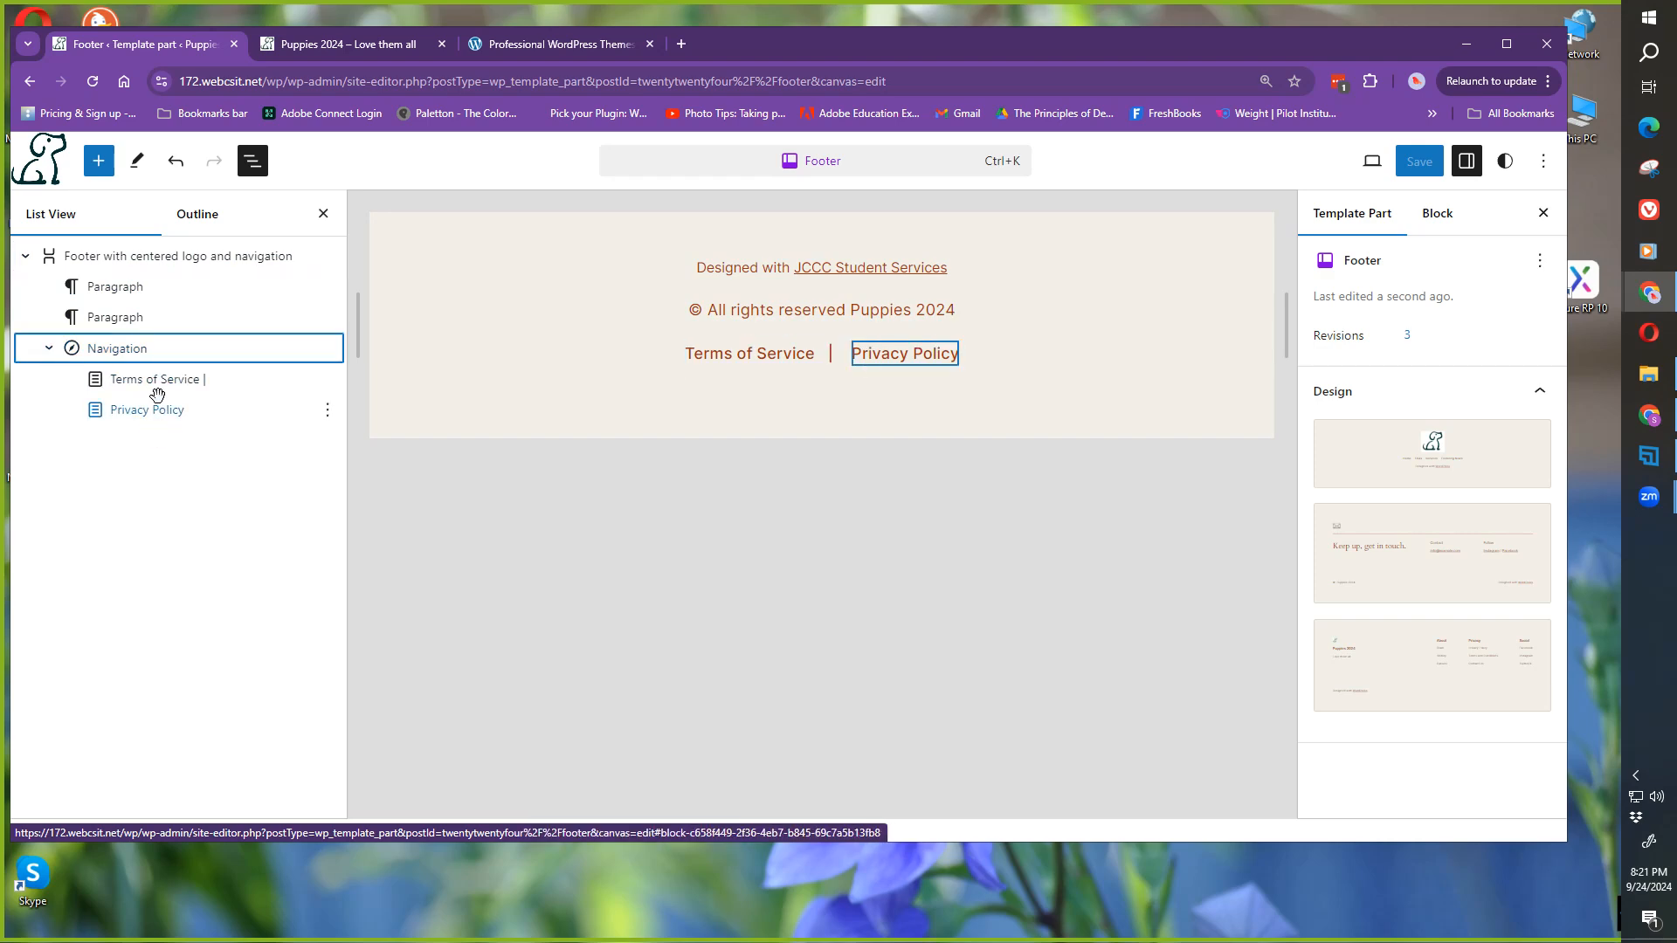
# Select the Navigation block and open its options menu, then close it unchanged.
pyautogui.click(135, 438)
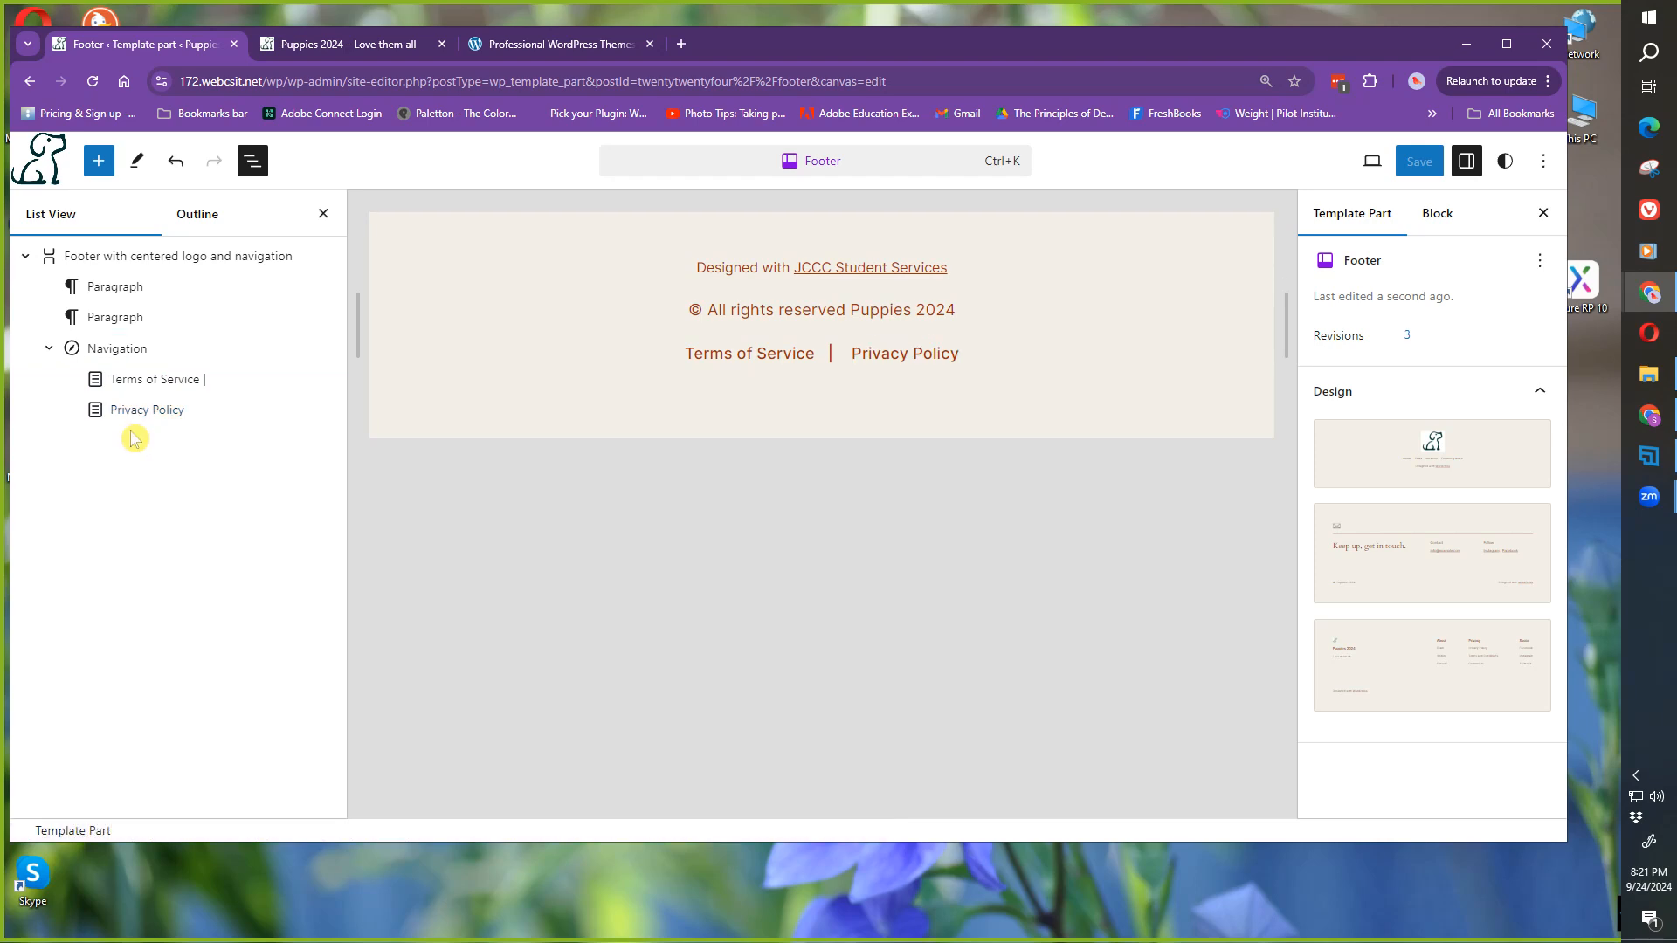
pyautogui.rightClick(136, 438)
pyautogui.click(122, 435)
pyautogui.click(92, 351)
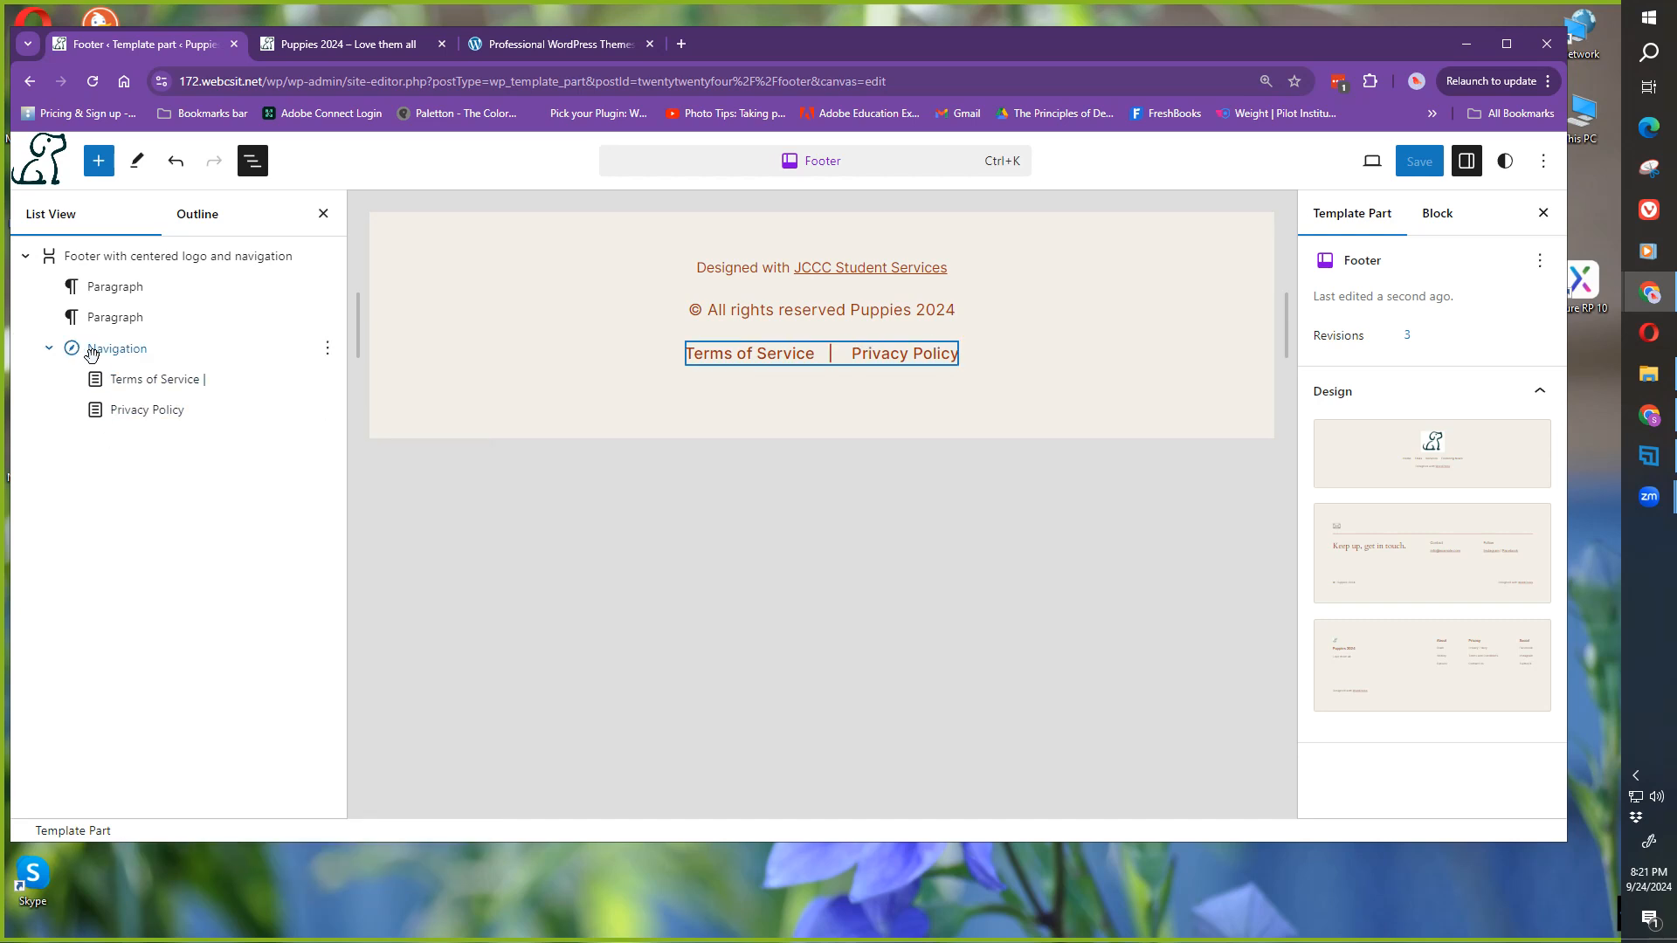
pyautogui.click(329, 349)
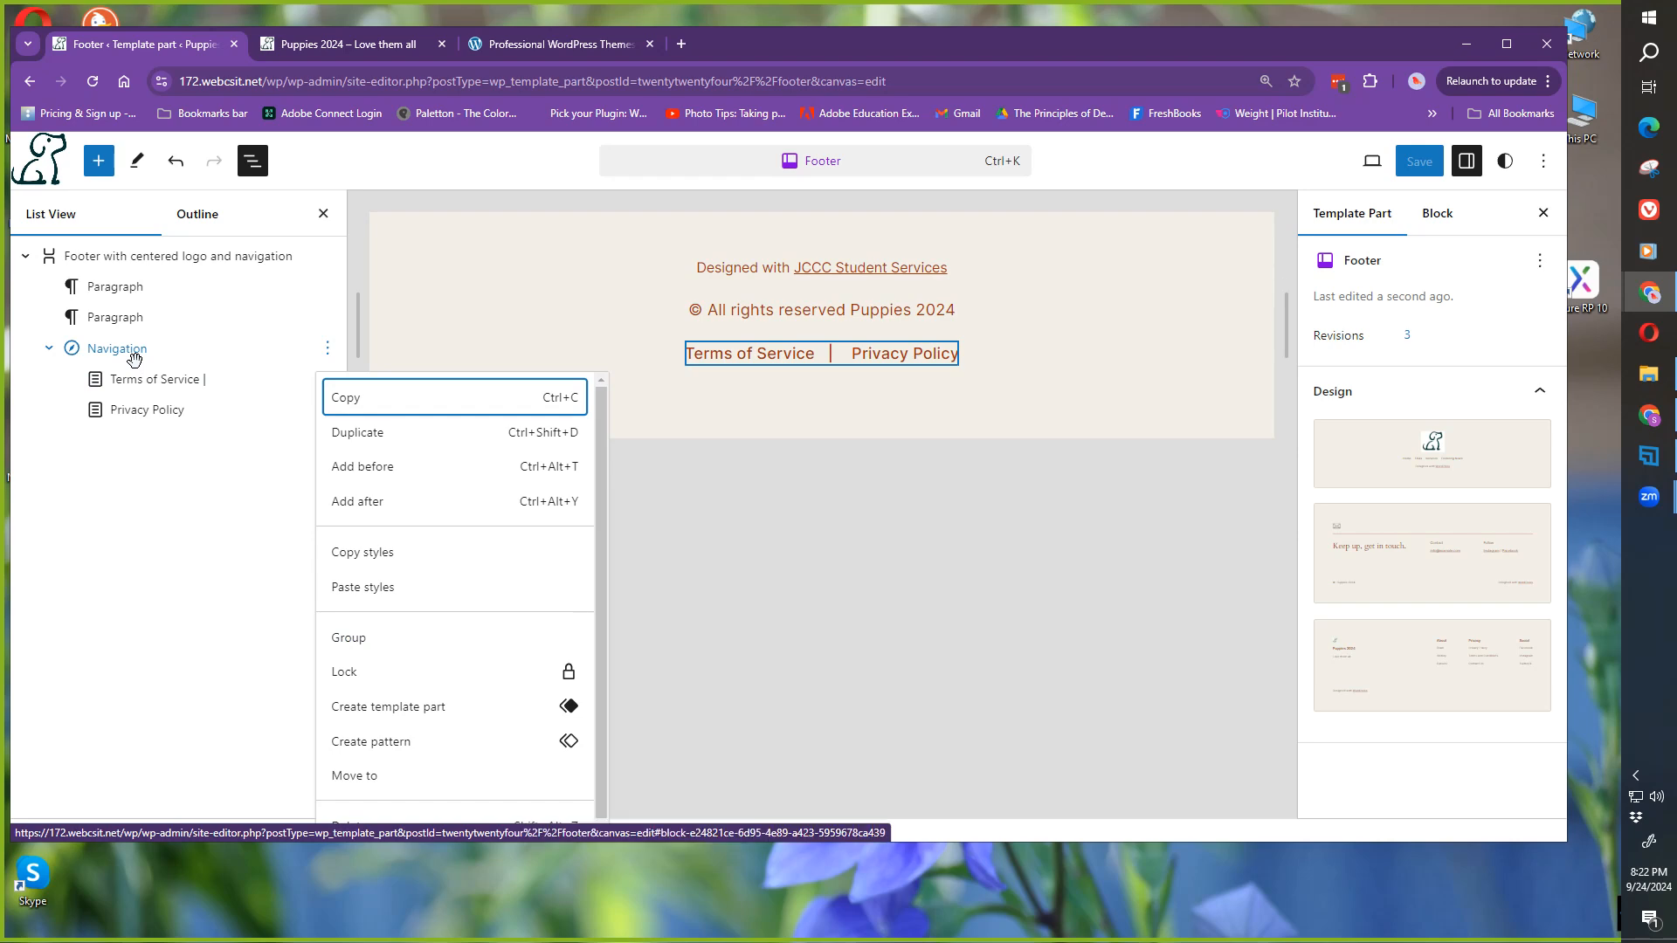
pyautogui.click(134, 349)
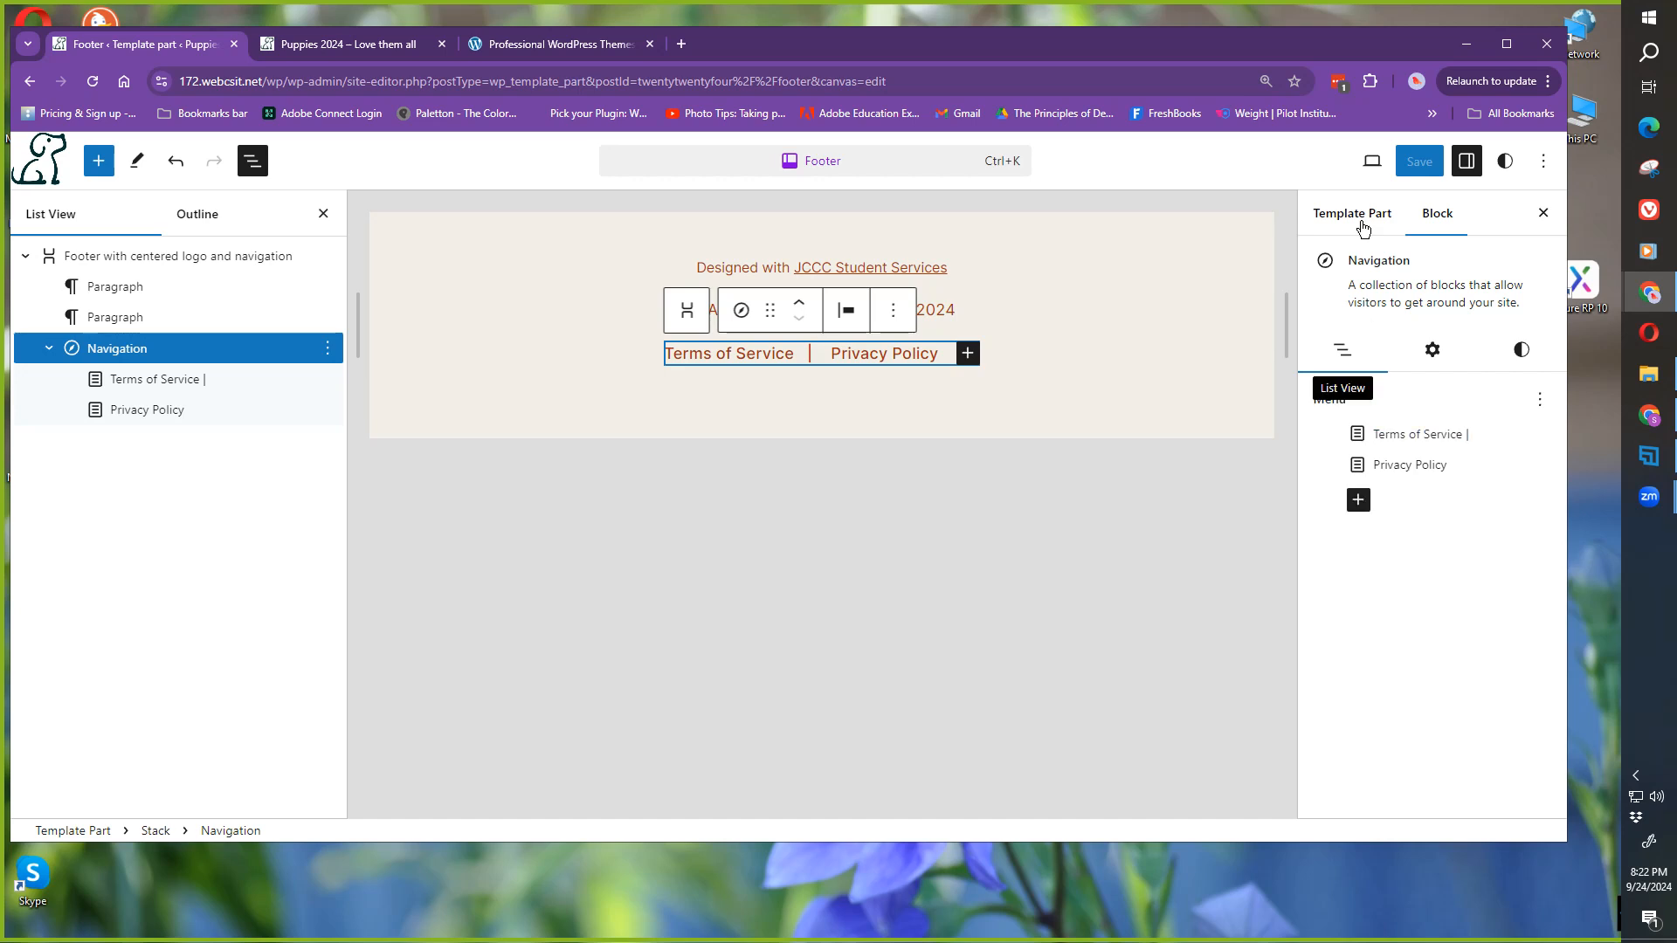
# Review the footer paragraphs' Advanced settings, save the footer, and return to All template parts.
pyautogui.click(50, 353)
pyautogui.click(100, 320)
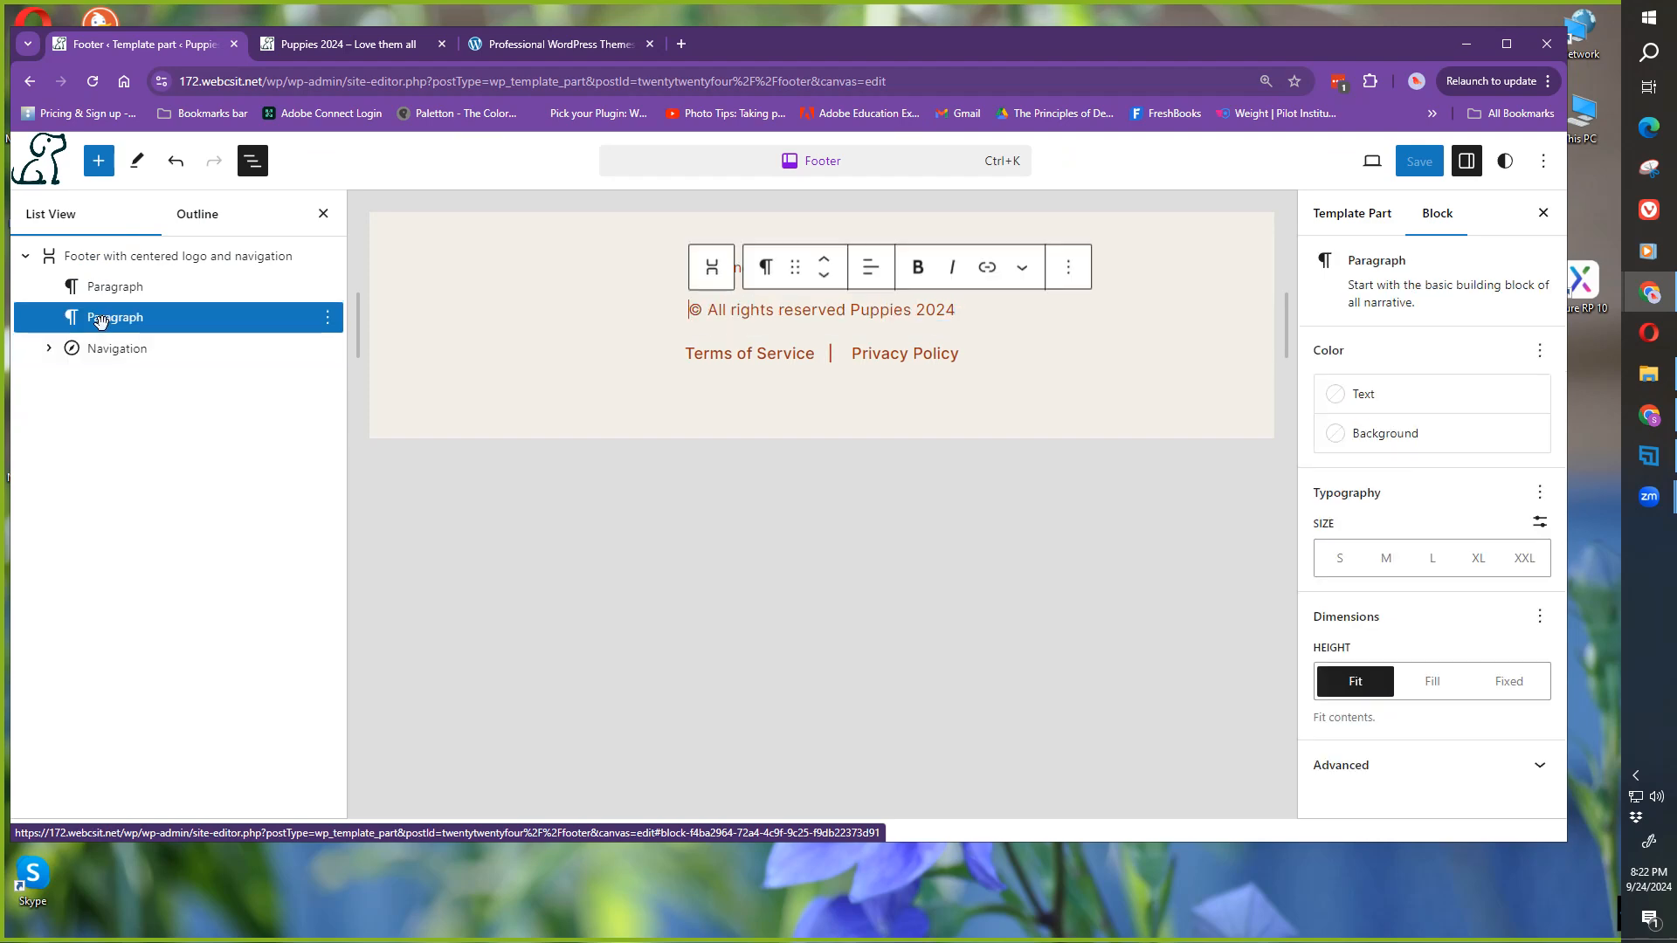
pyautogui.click(96, 287)
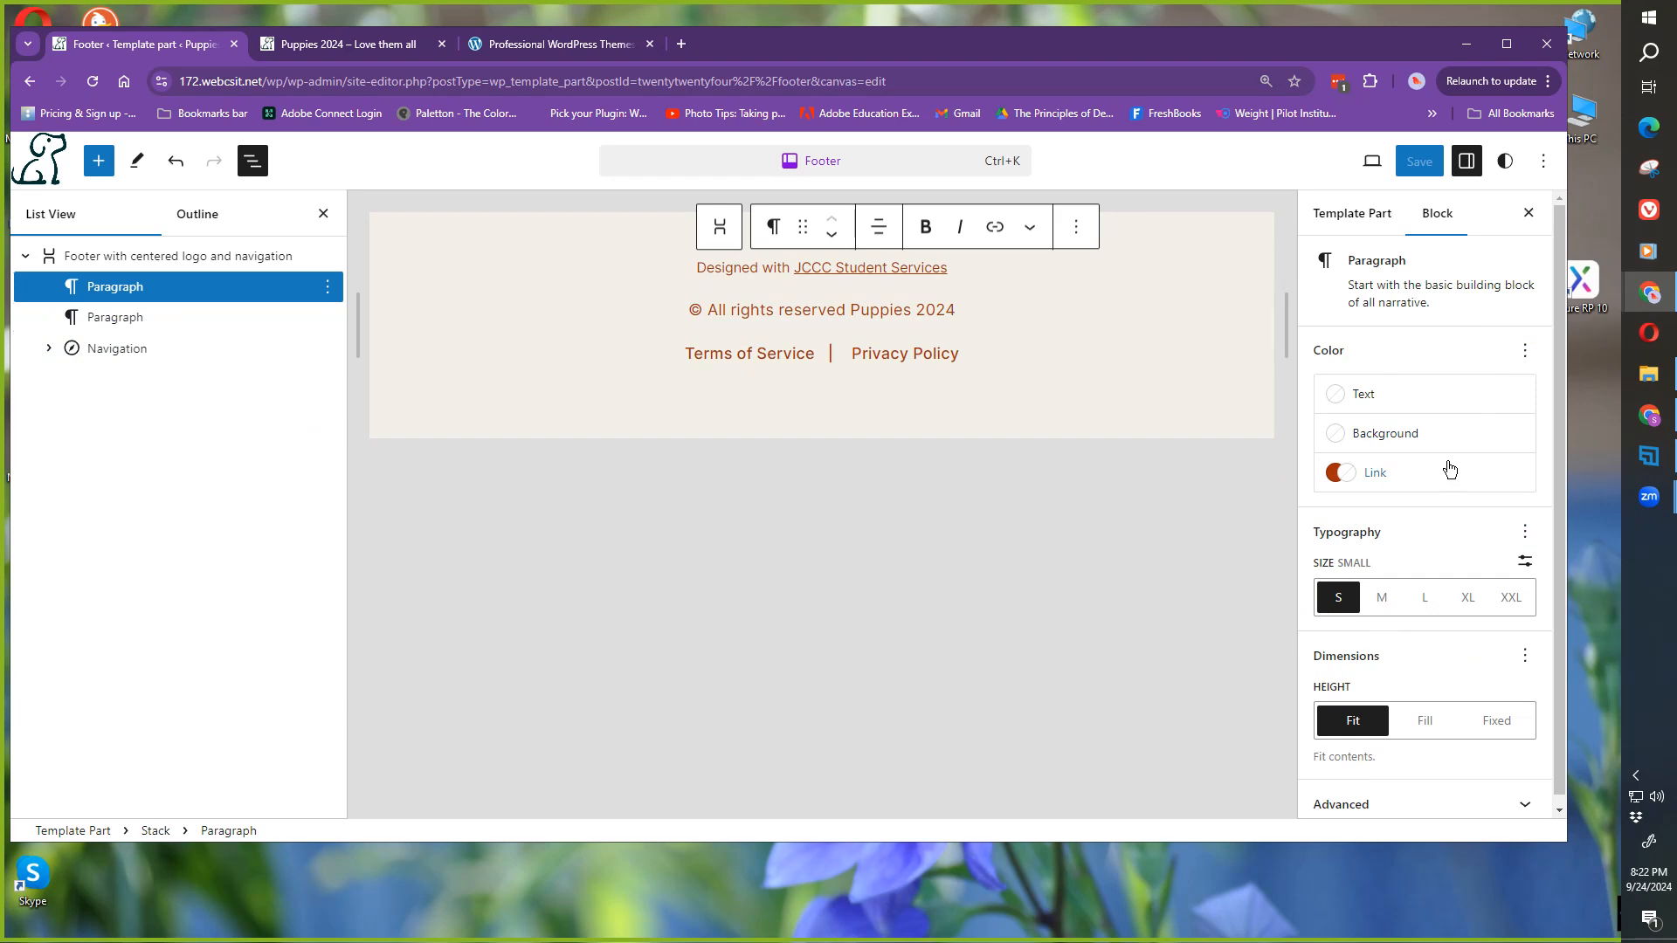
pyautogui.scroll(-1, 1476, 708)
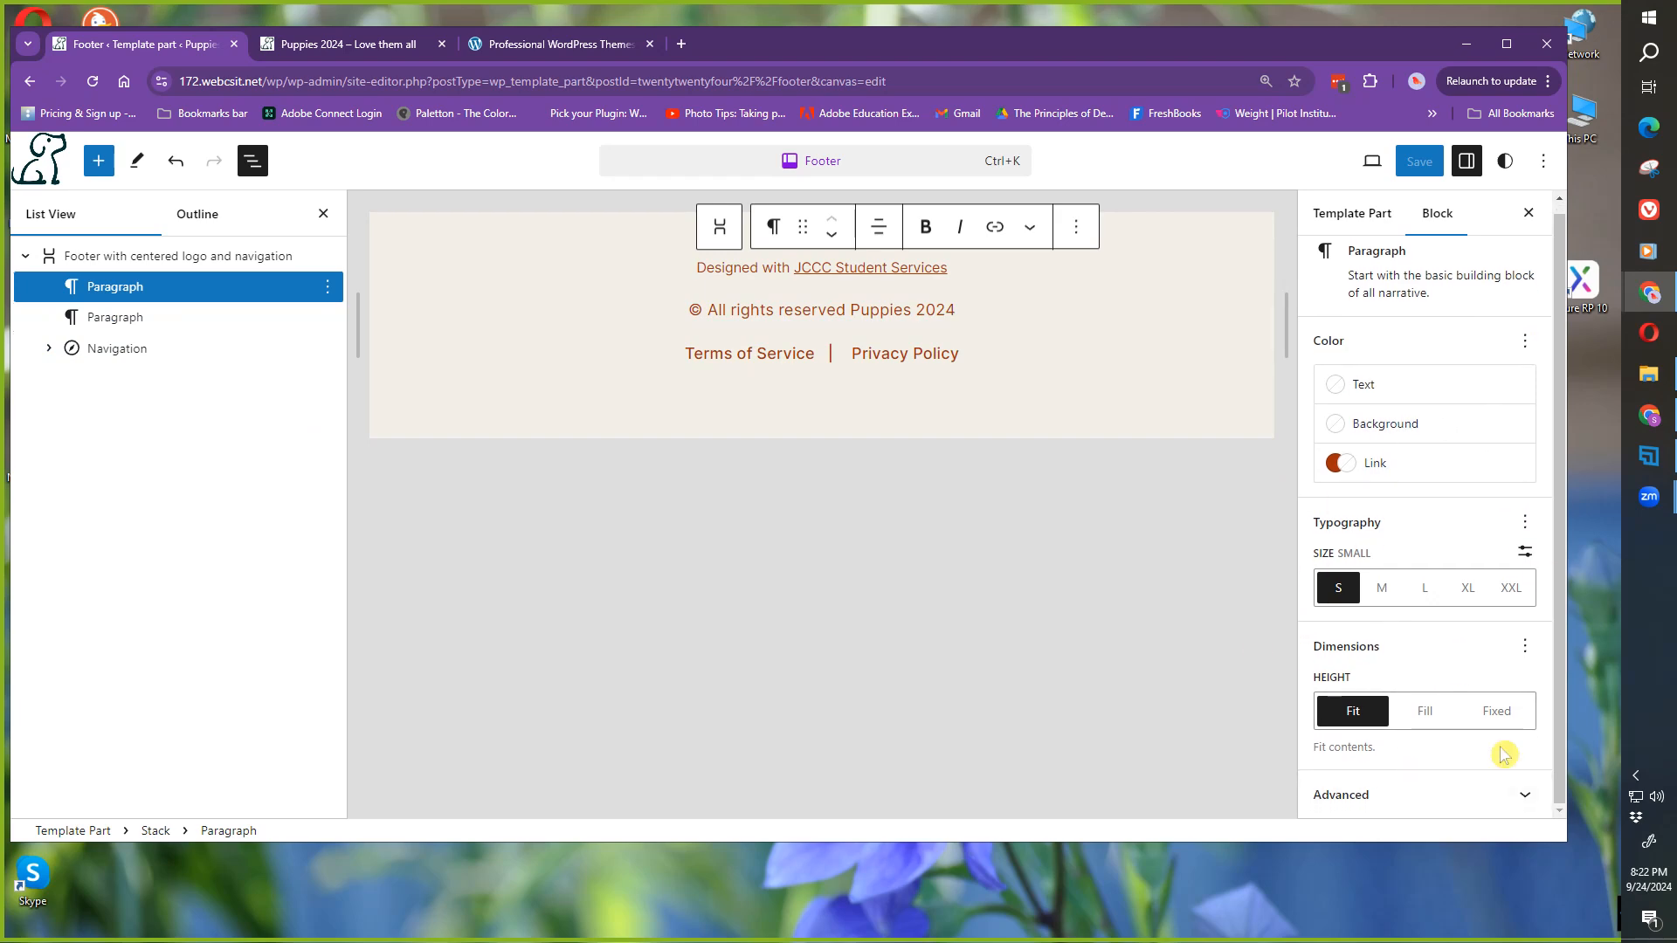
pyautogui.click(1533, 799)
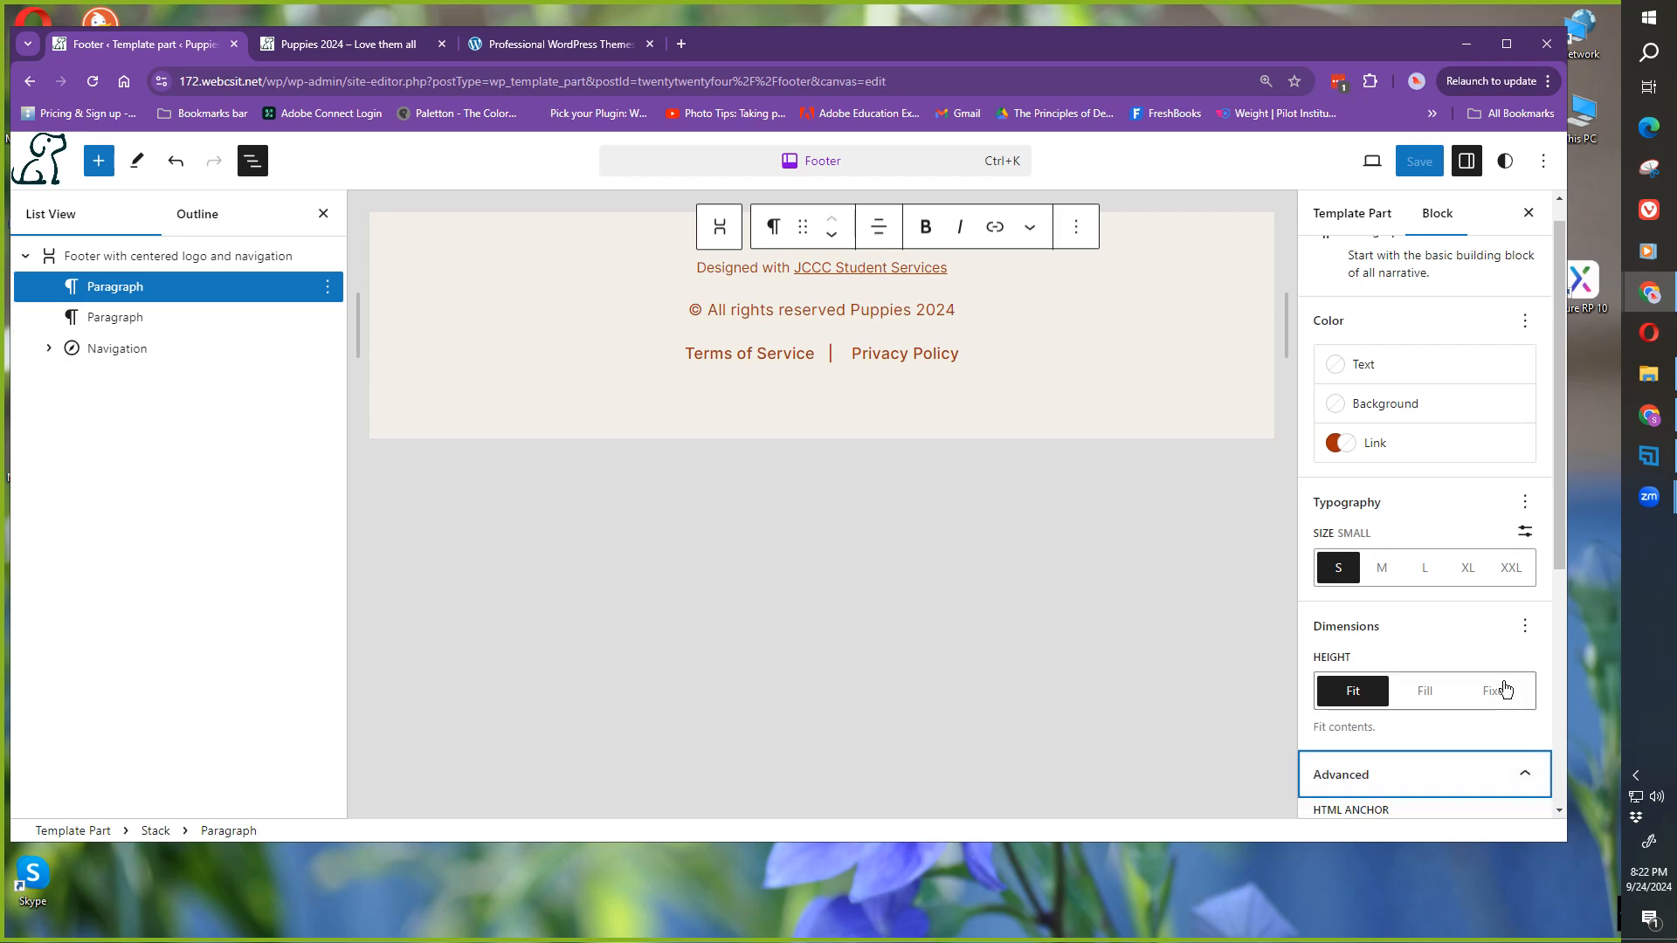
pyautogui.scroll(-5, 1499, 689)
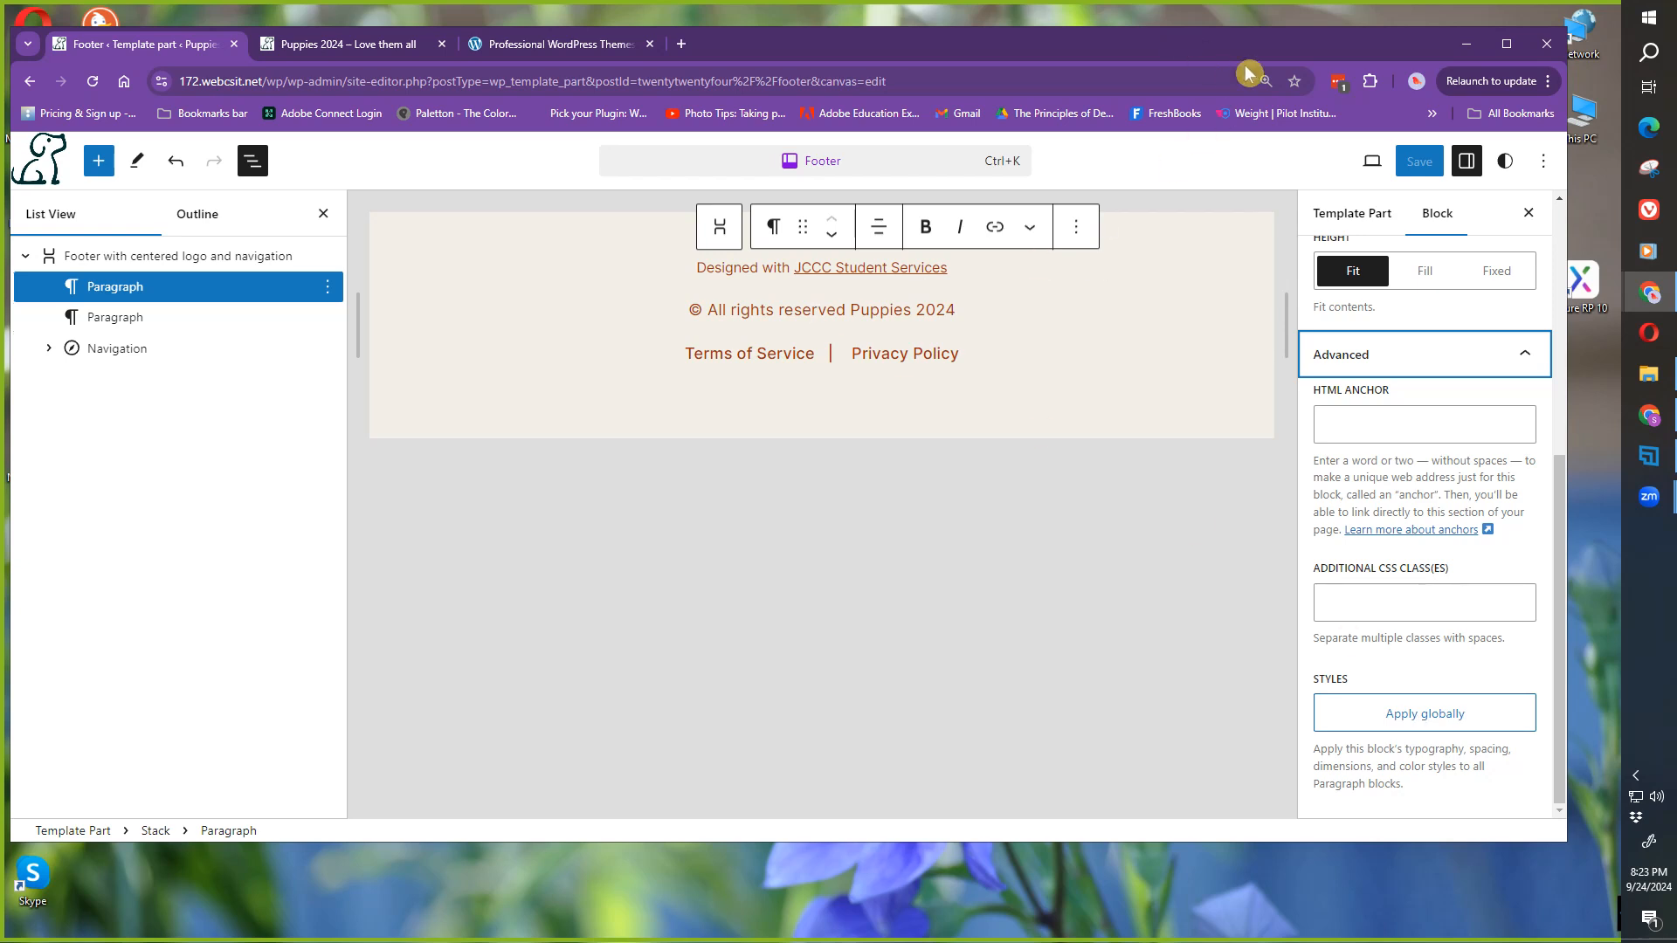
pyautogui.click(1419, 168)
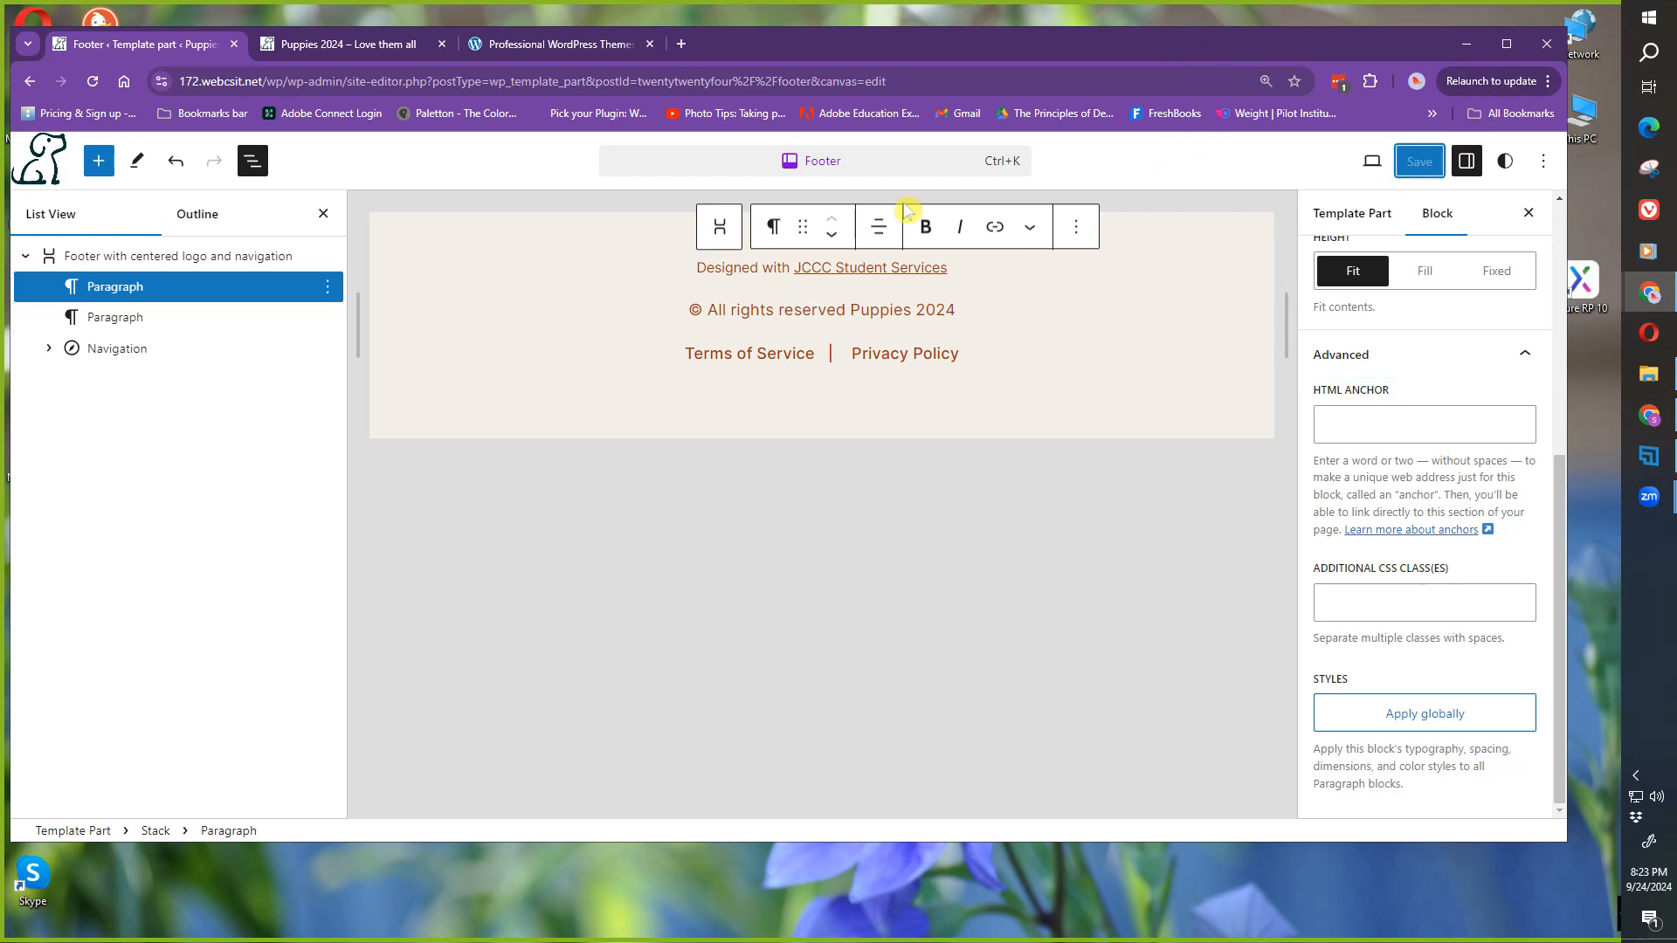
pyautogui.click(39, 160)
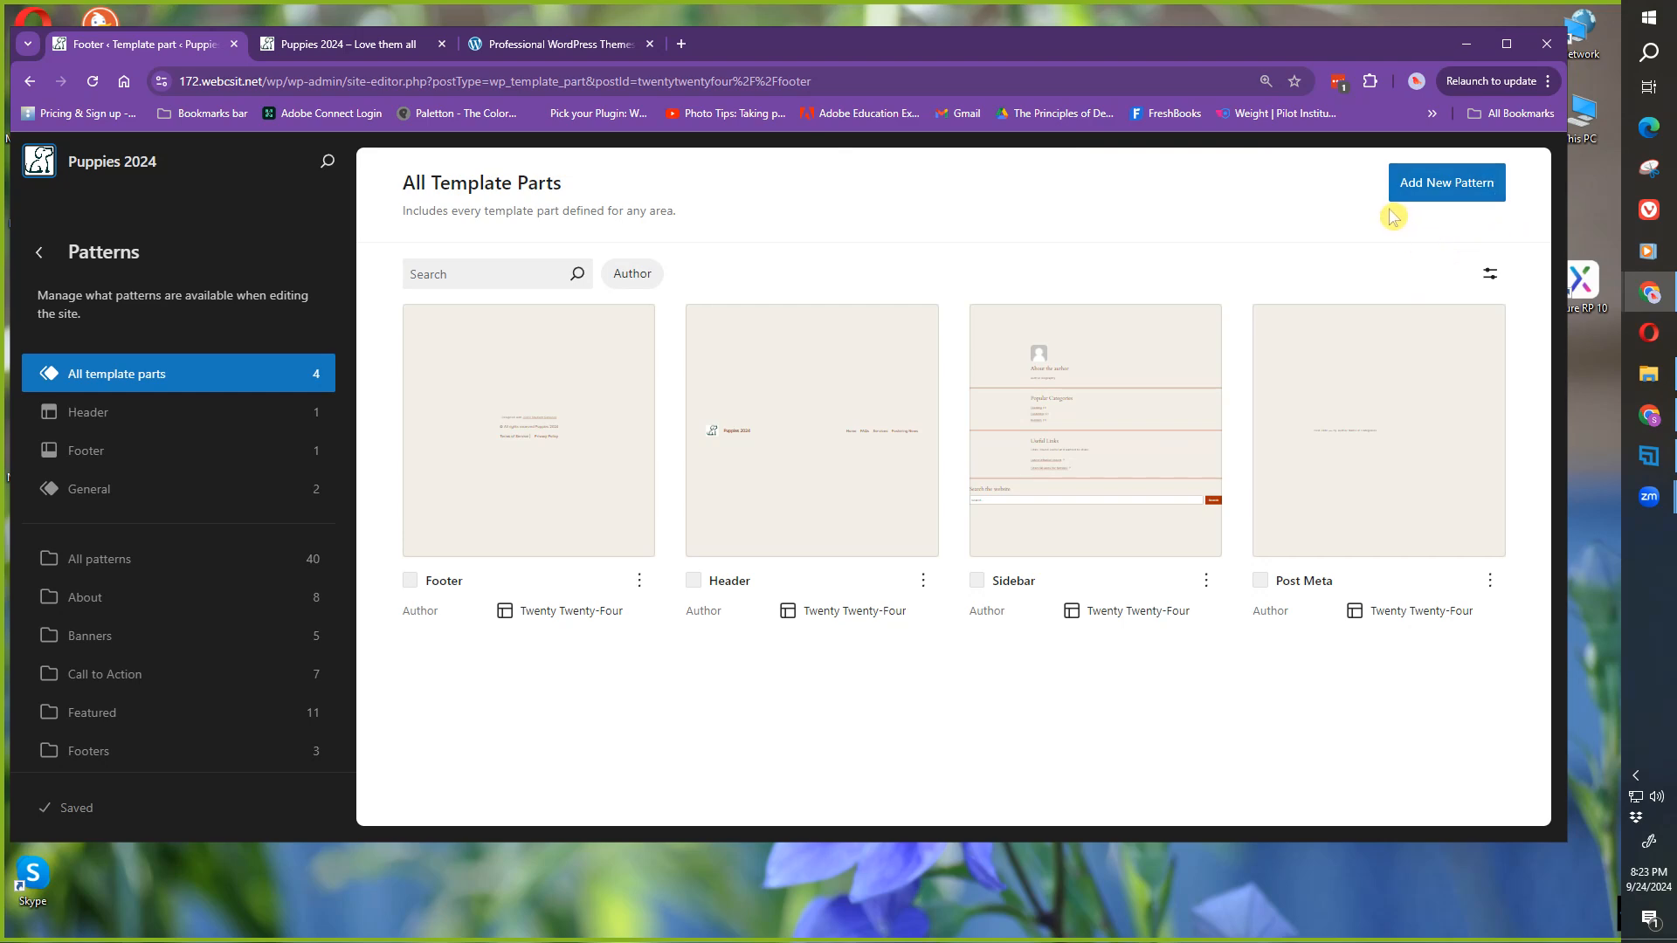
# Open the Patterns library and browse the Banners and Call to Action categories.
pyautogui.click(36, 253)
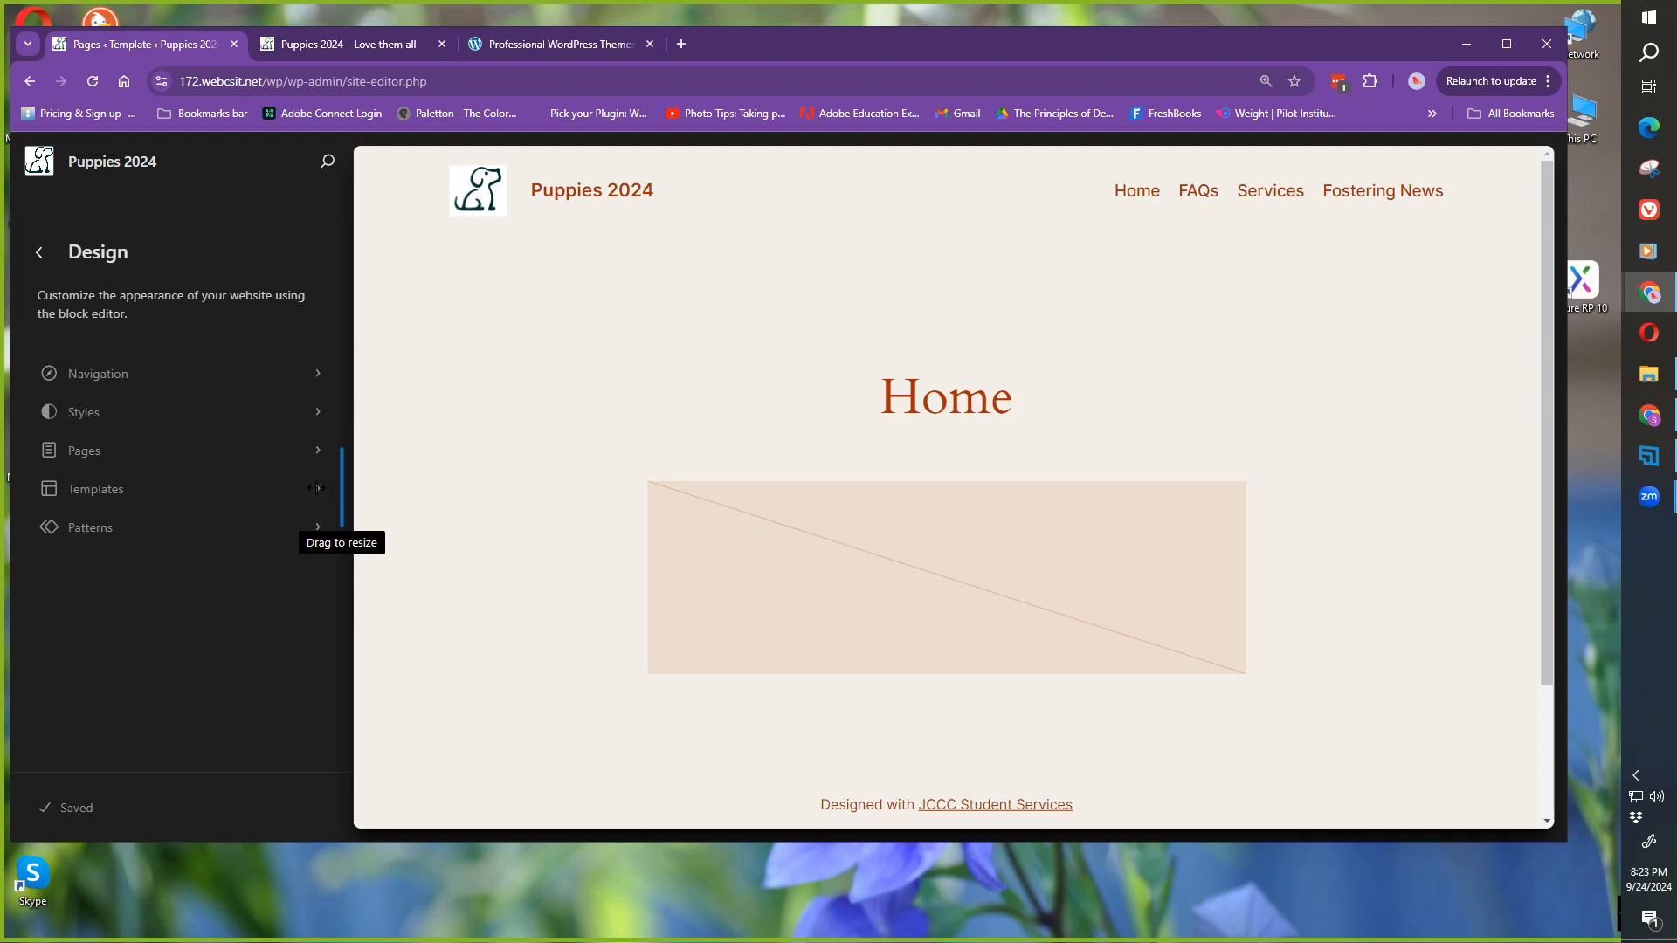
pyautogui.click(99, 527)
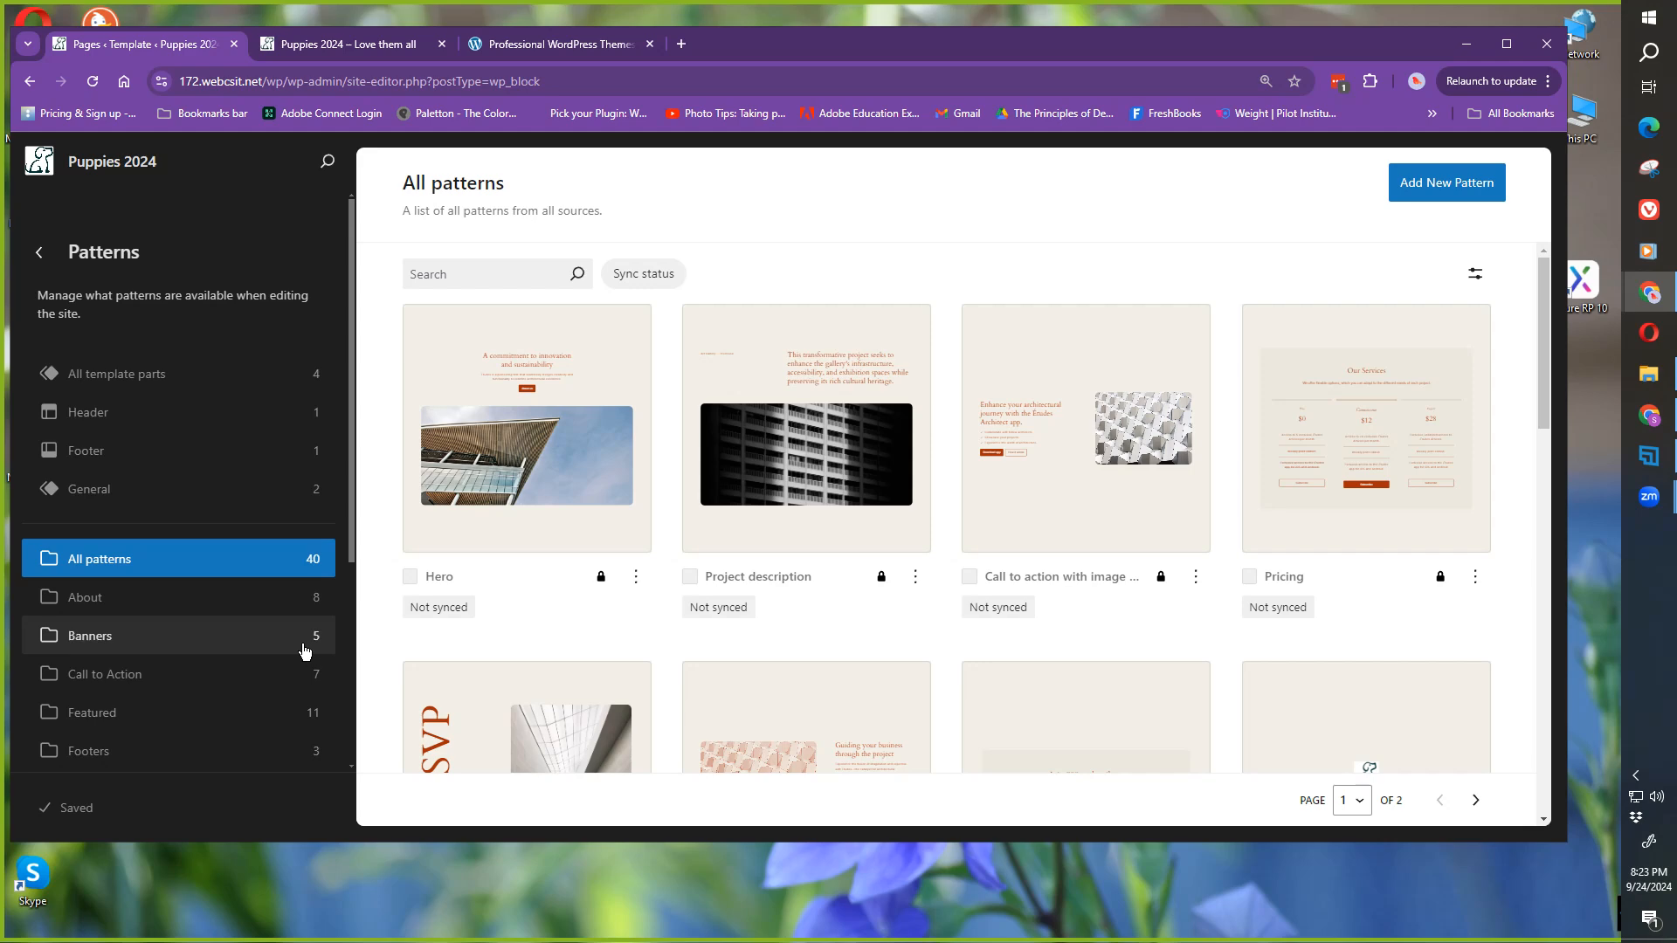
pyautogui.click(304, 652)
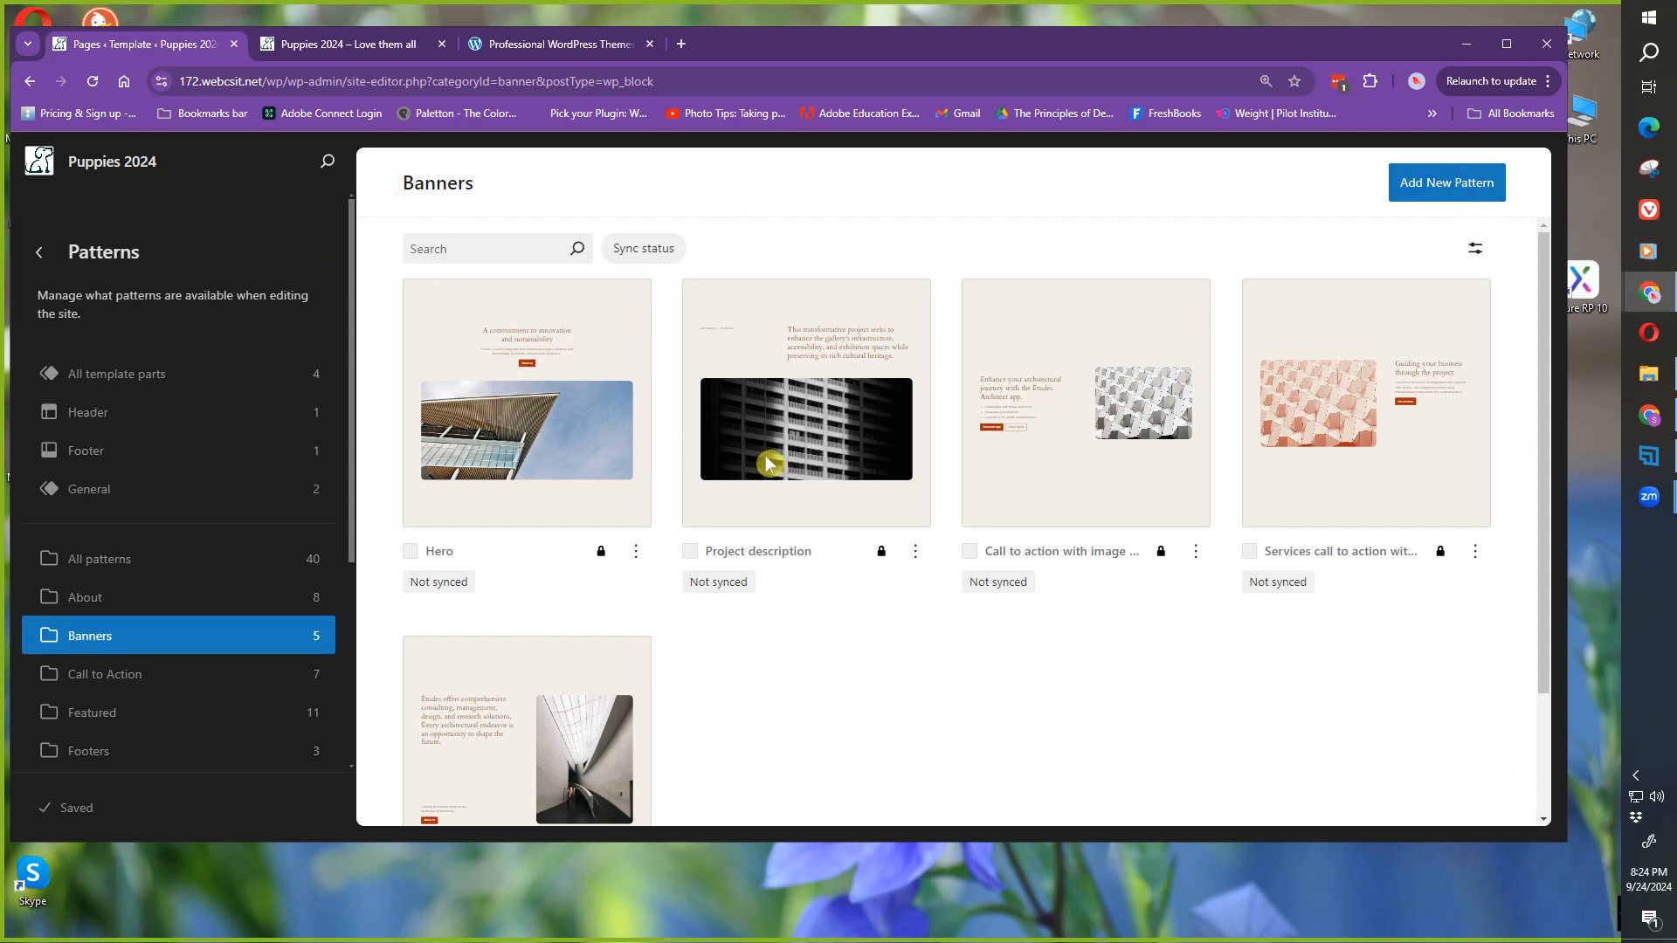
pyautogui.scroll(-2, 599, 562)
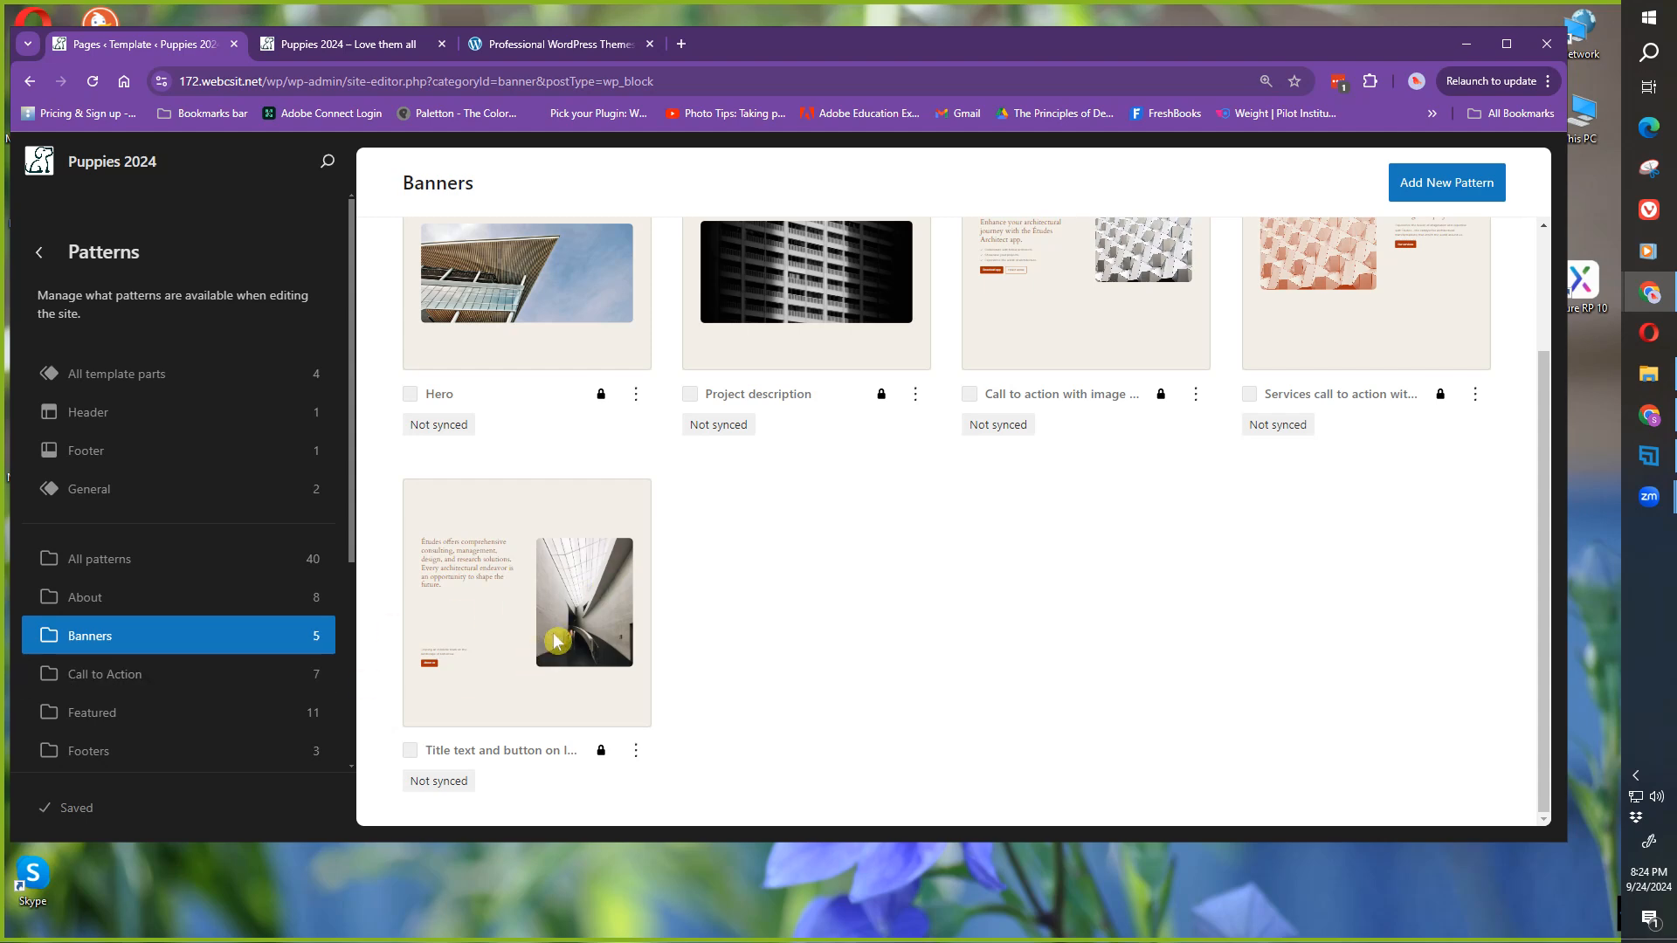
pyautogui.click(200, 678)
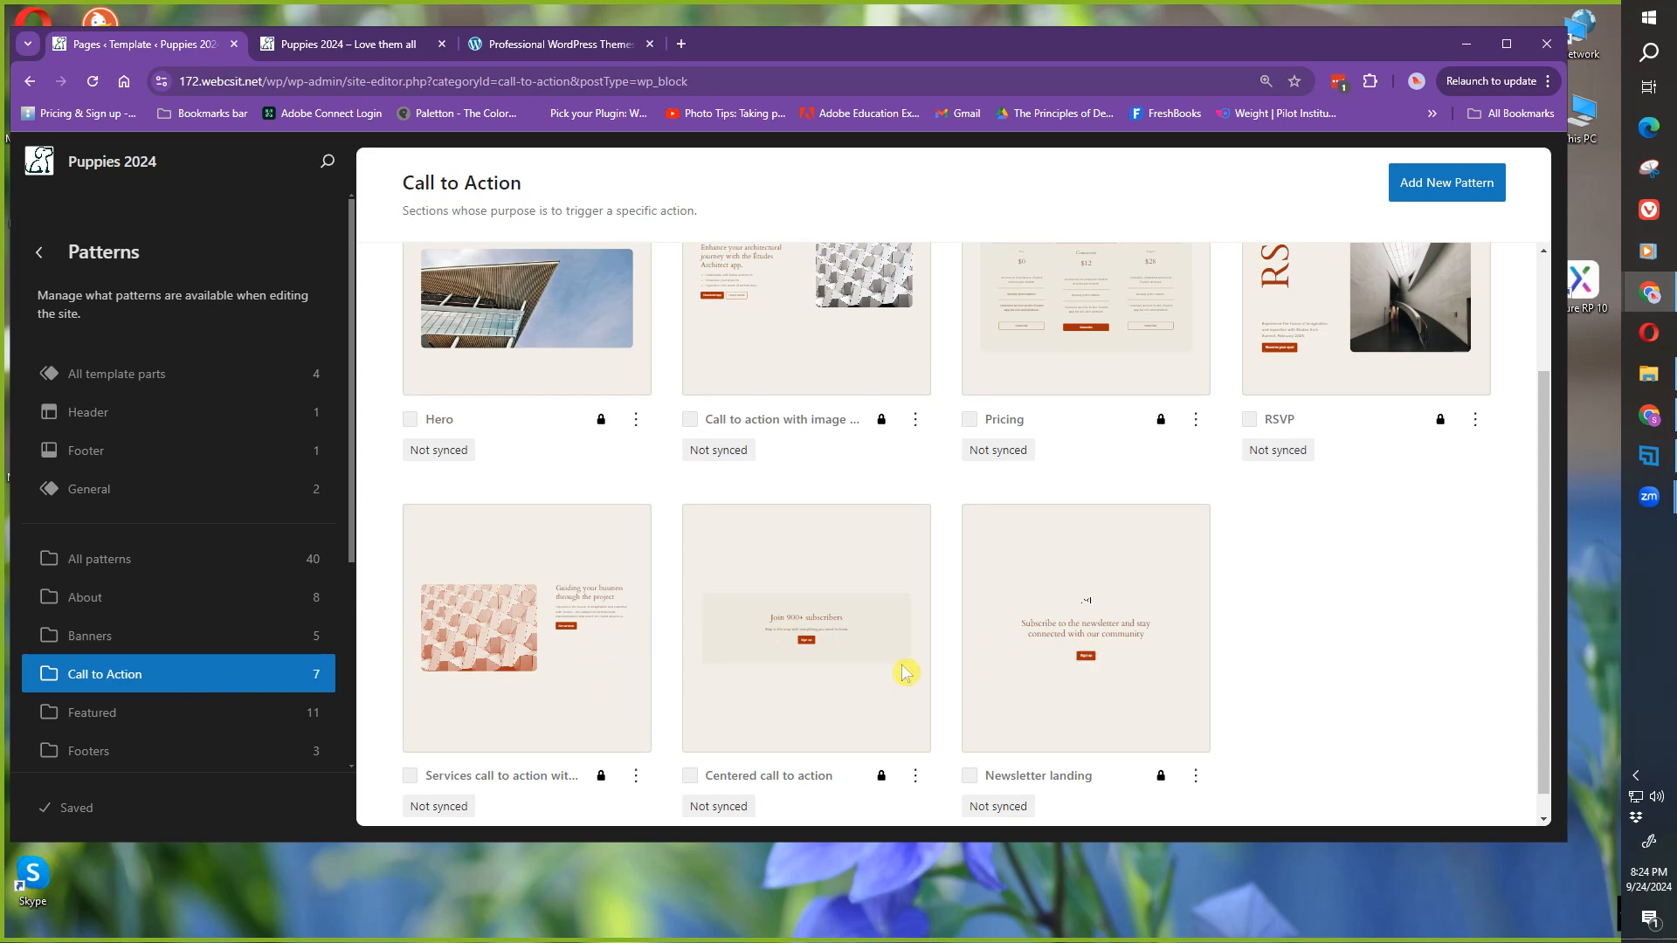
pyautogui.scroll(-1, 906, 674)
pyautogui.scroll(3, 891, 485)
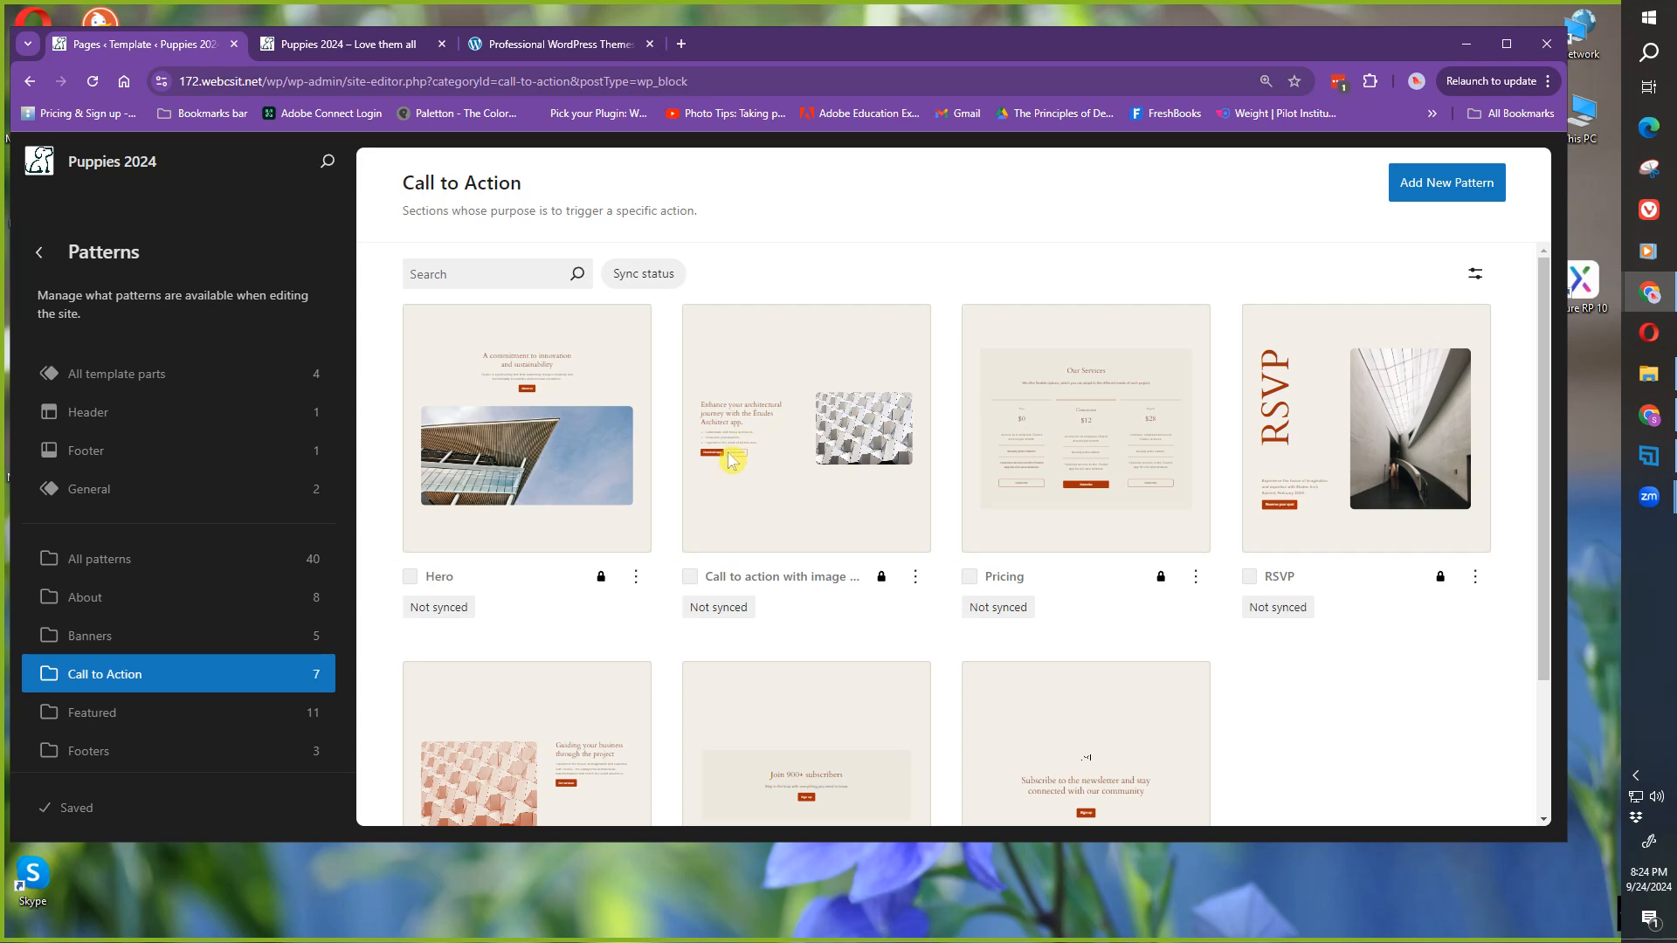
pyautogui.click(689, 576)
pyautogui.click(690, 576)
# Look at the Add New Pattern choices and the image call-to-action pattern's Duplicate option, then dismiss them.
pyautogui.click(1429, 185)
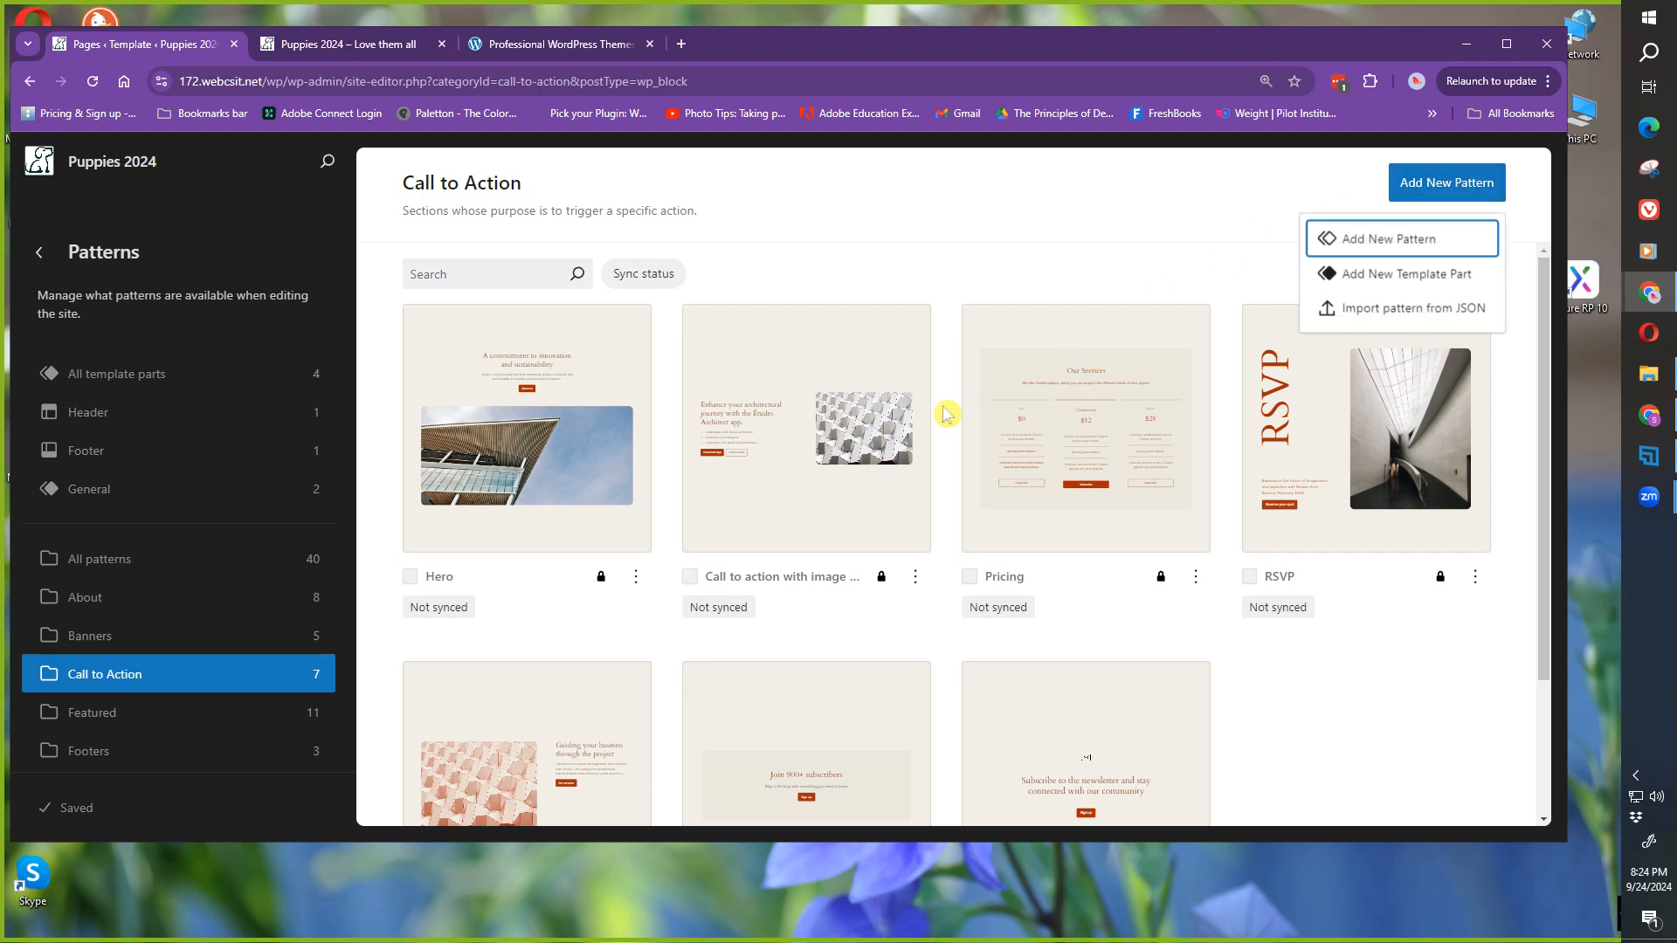
pyautogui.click(839, 468)
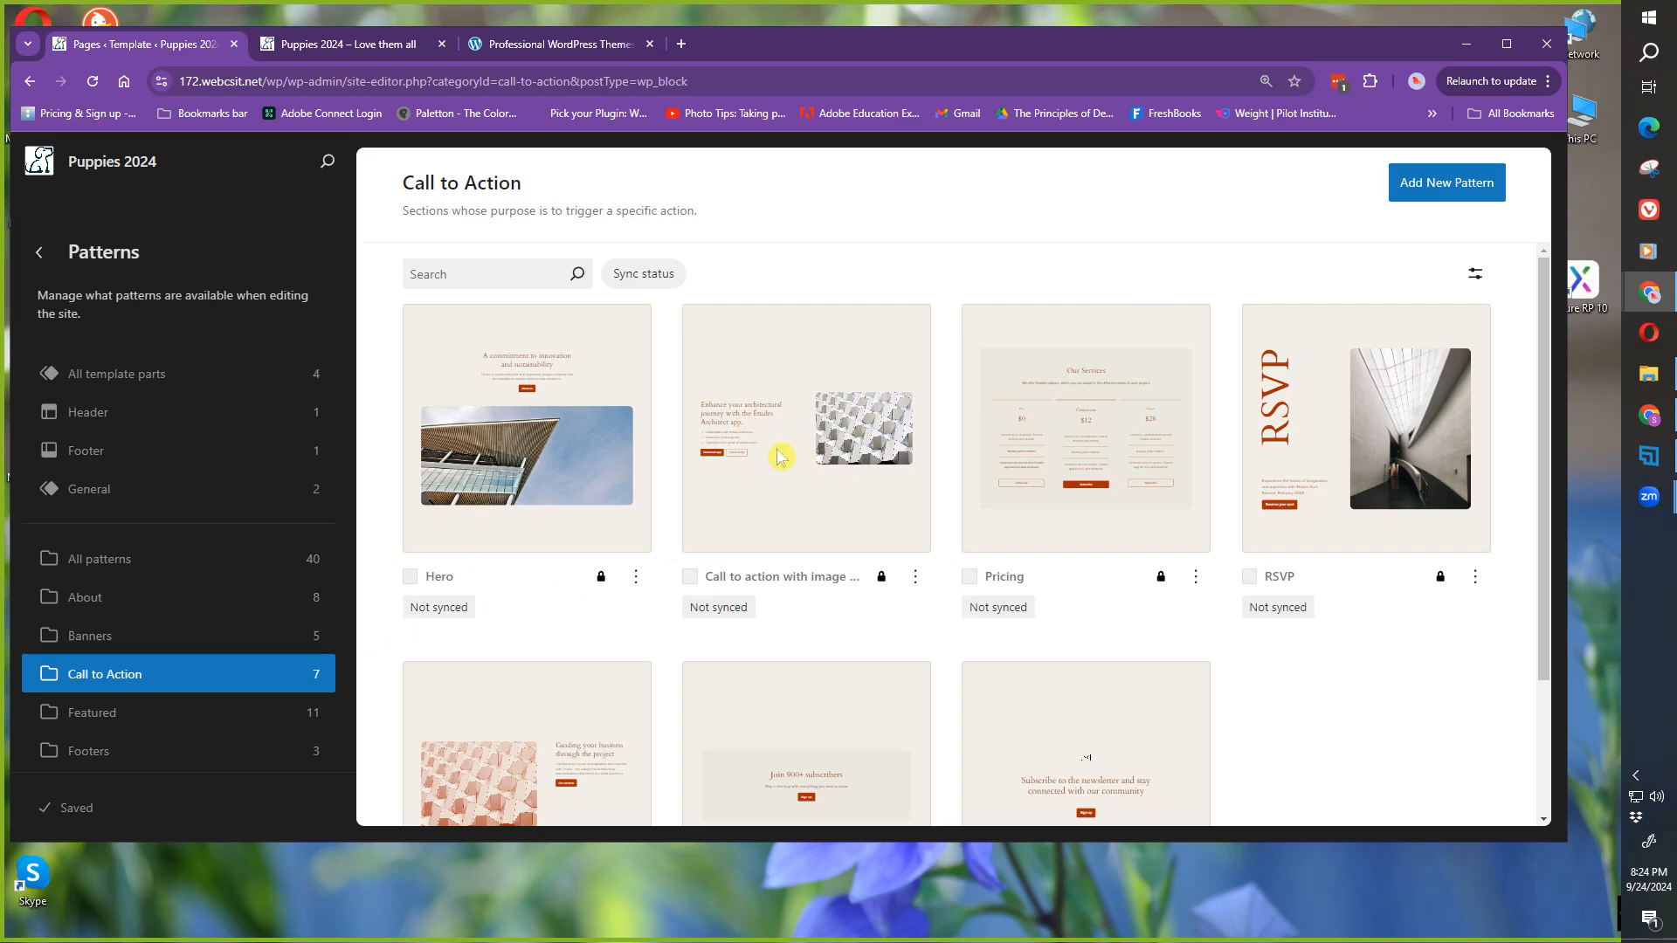
pyautogui.click(692, 578)
pyautogui.click(916, 578)
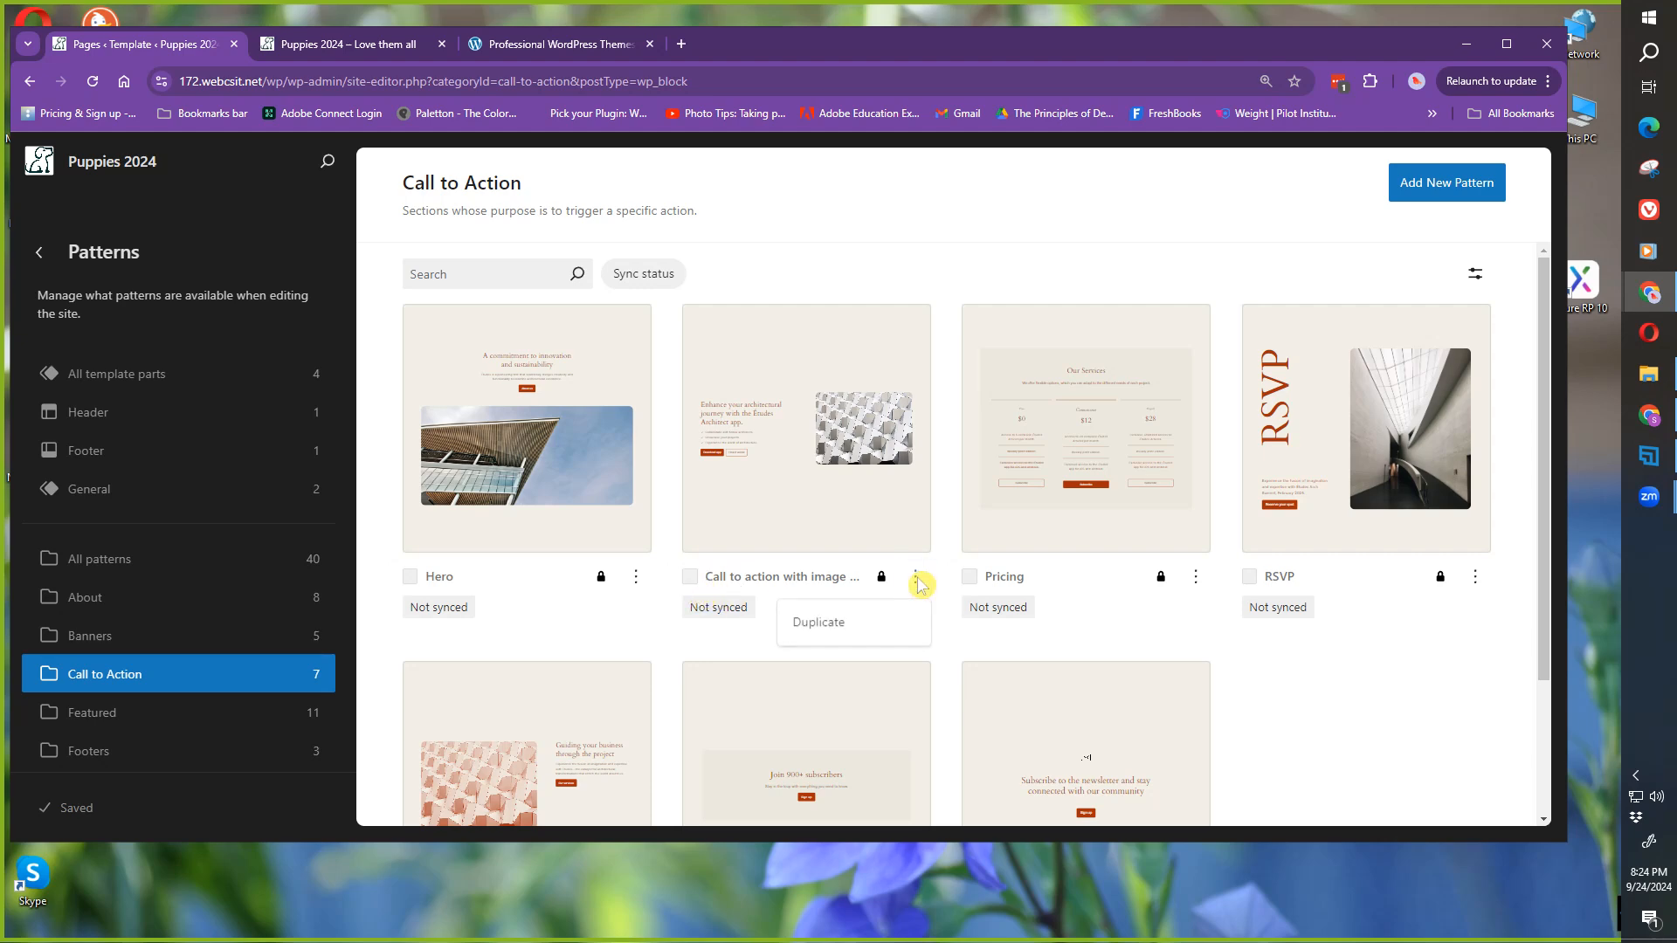
pyautogui.click(850, 623)
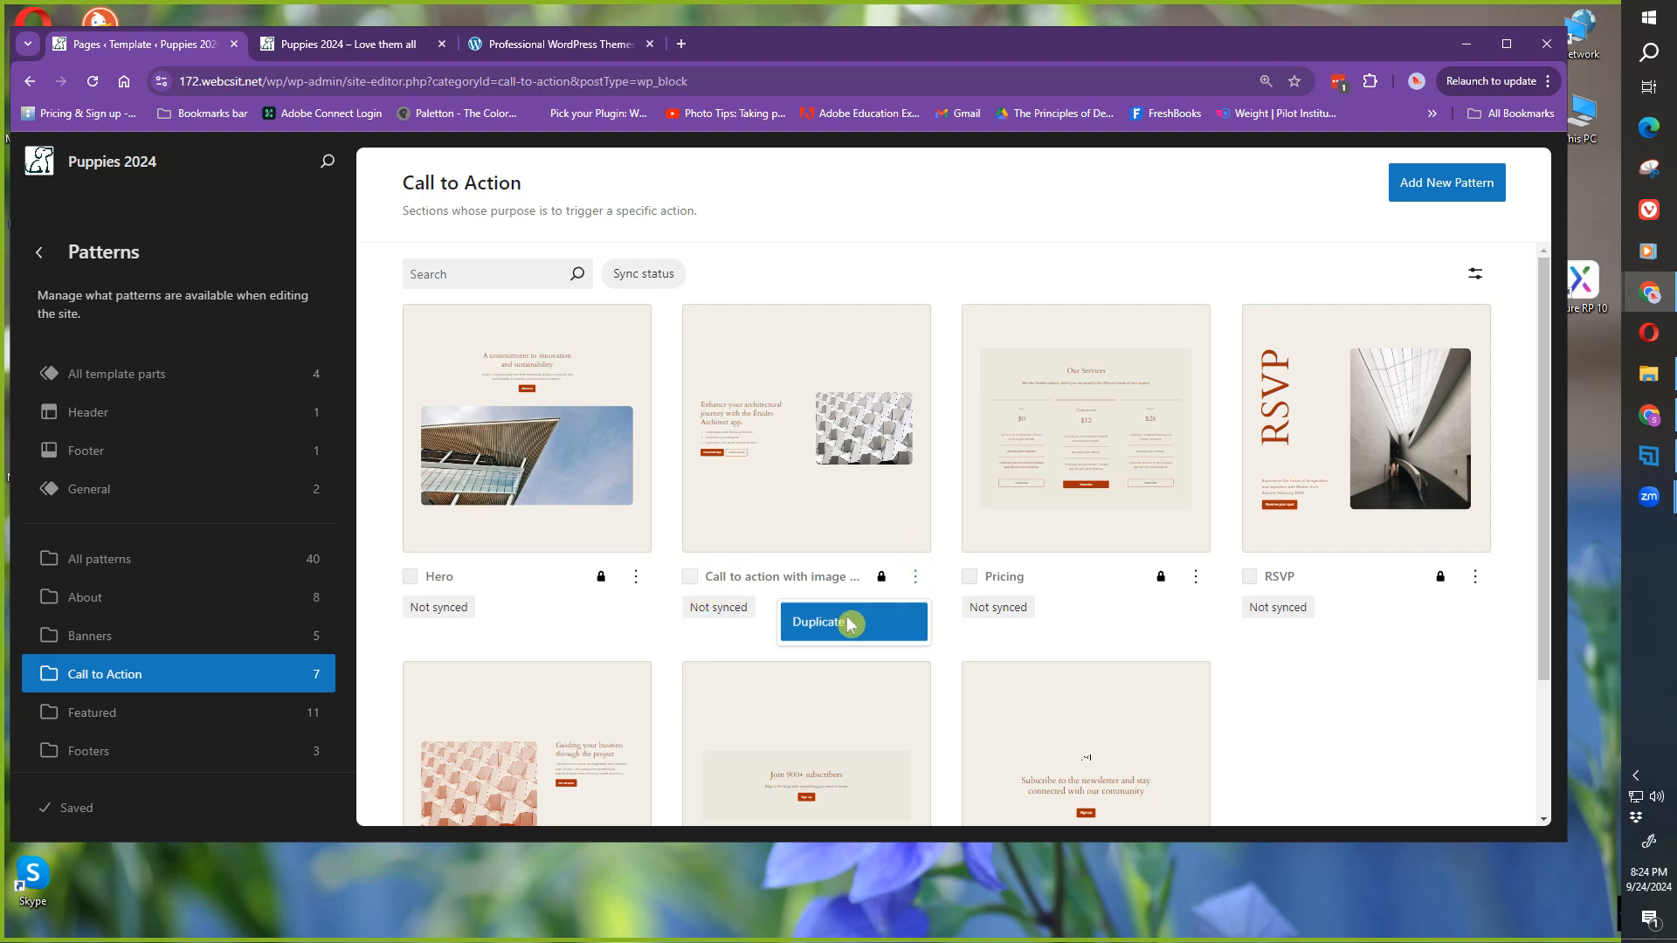
pyautogui.click(653, 282)
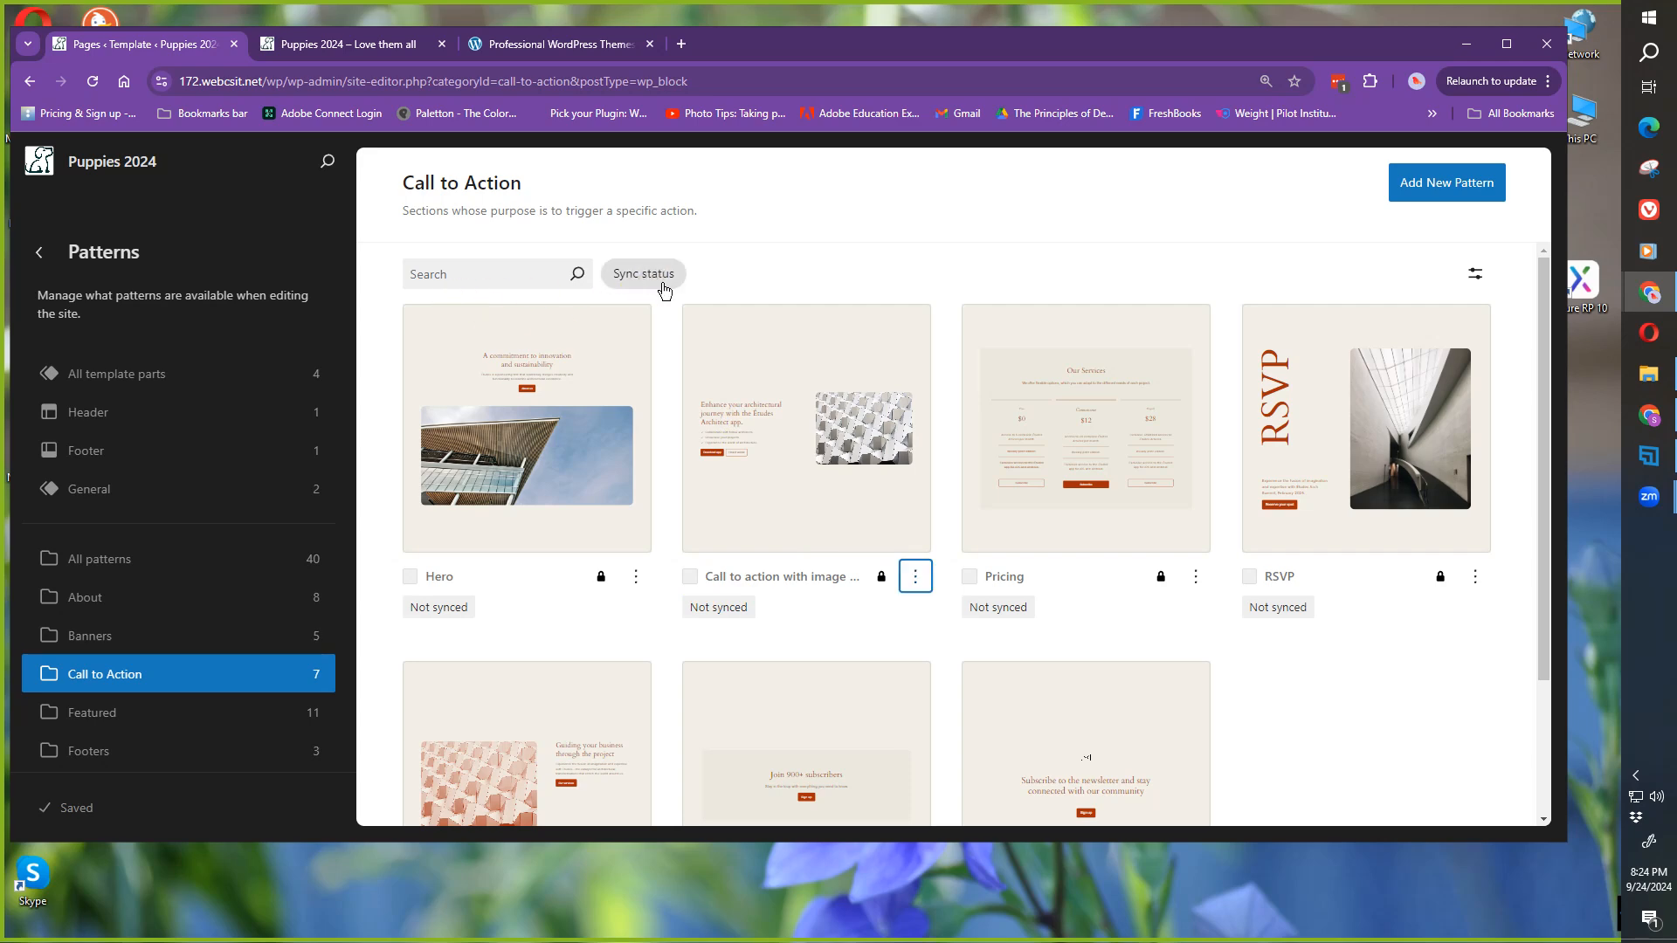
pyautogui.click(689, 581)
pyautogui.click(710, 611)
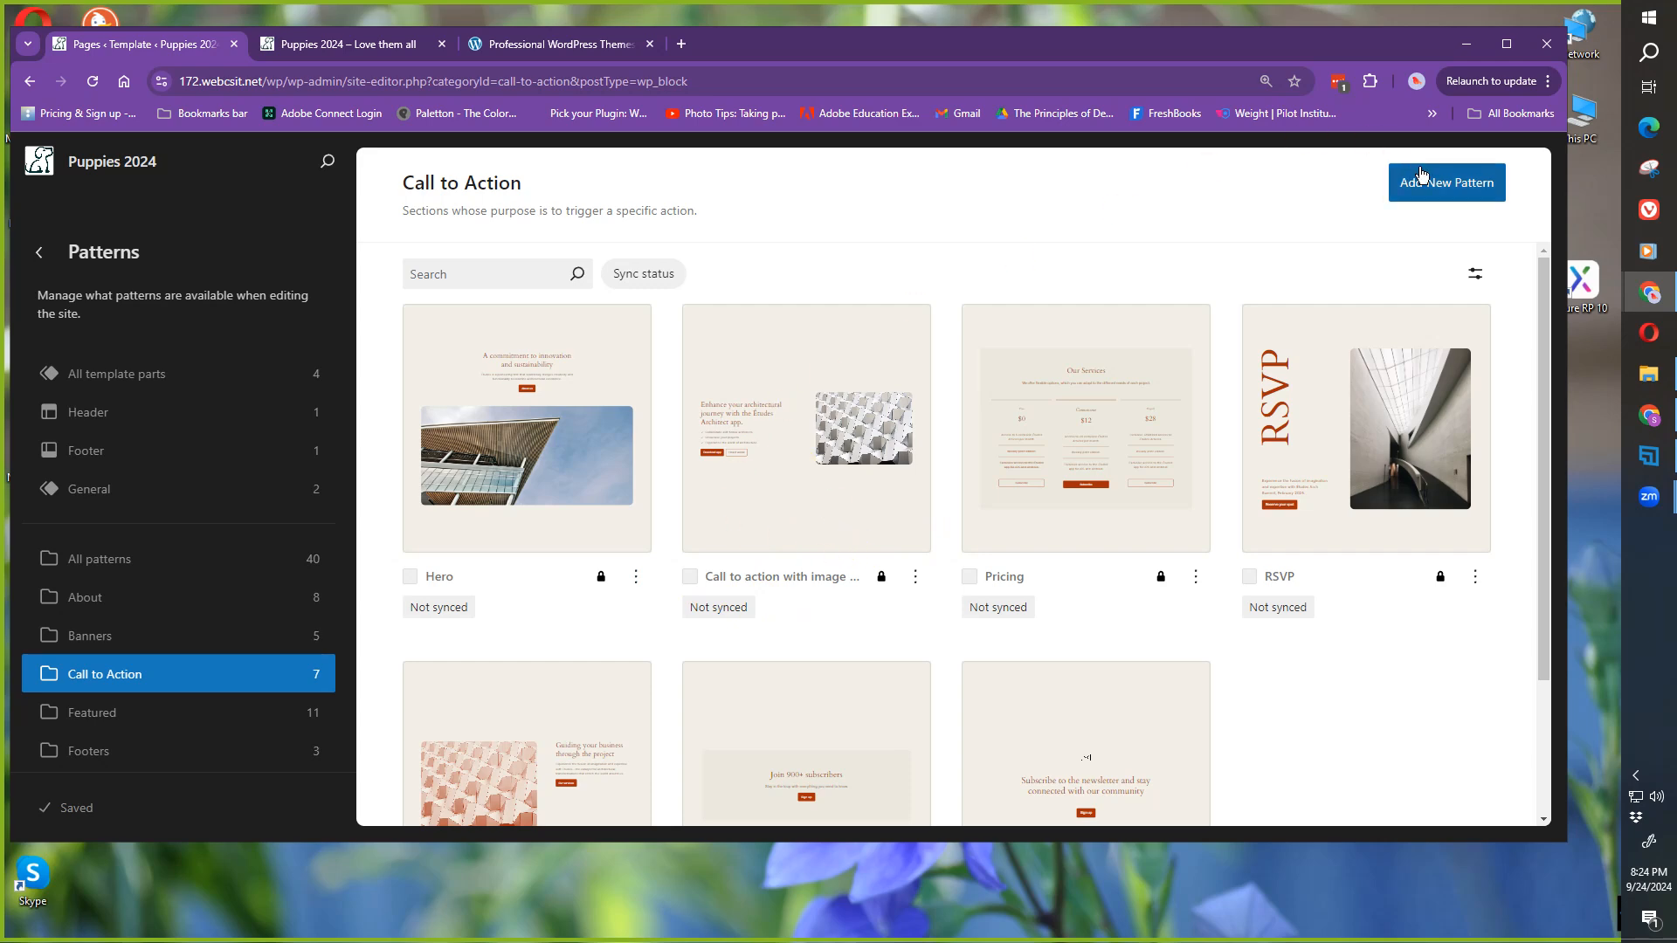
# Open and close the command palette, then go back to the Design menu.
pyautogui.click(333, 164)
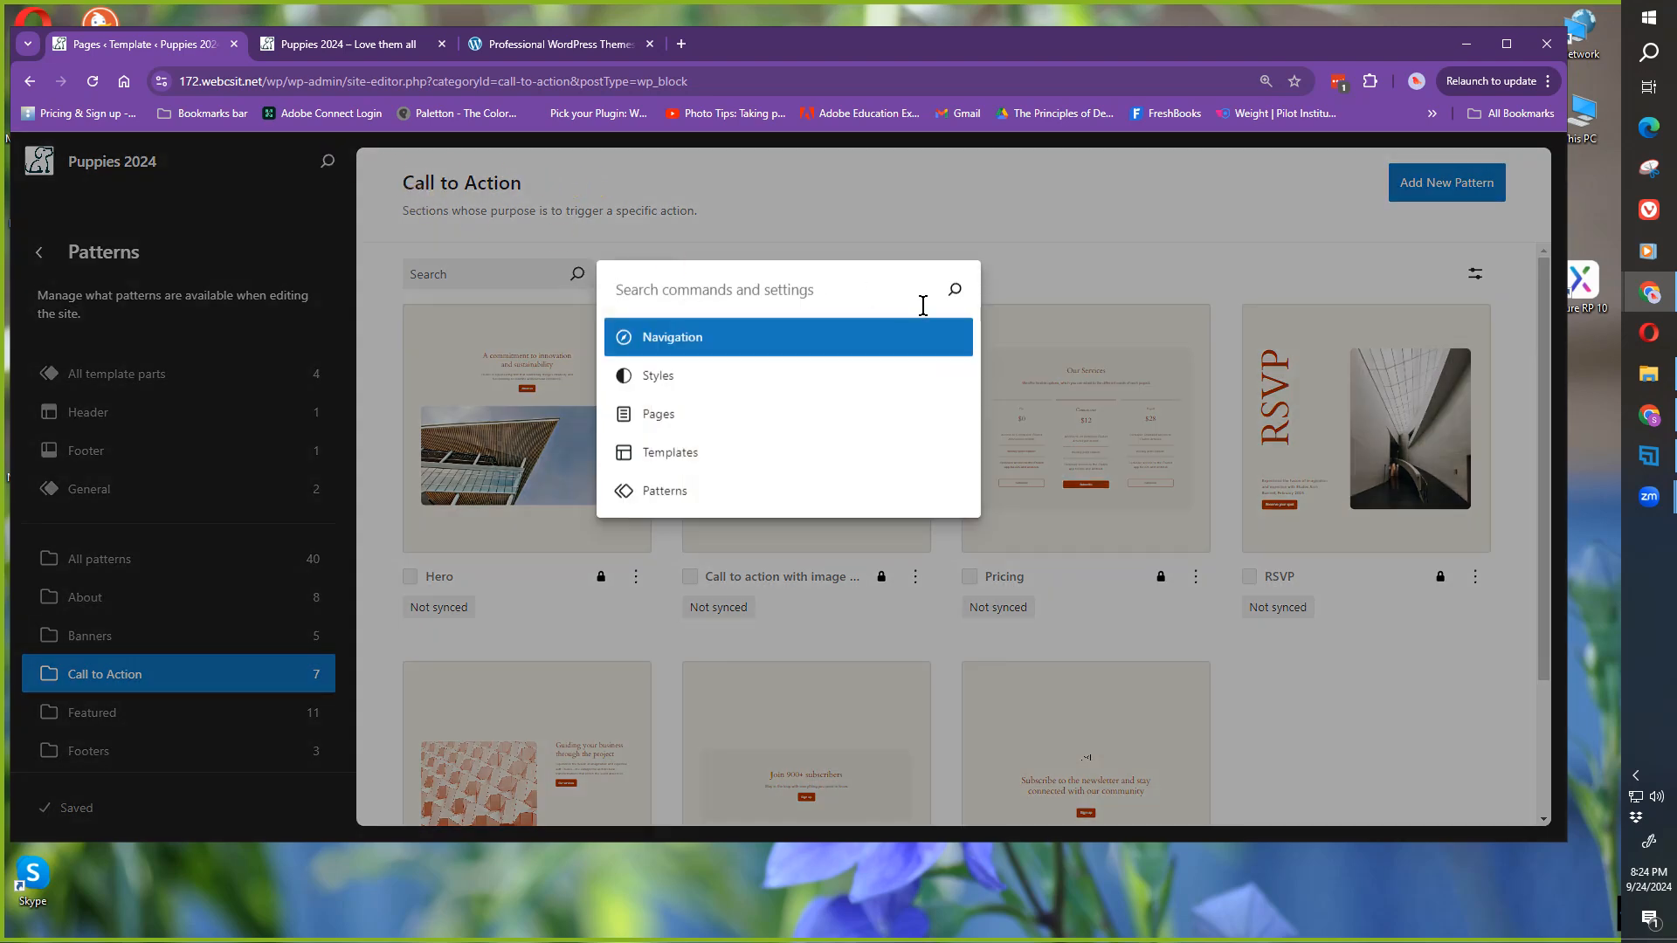
pyautogui.click(273, 176)
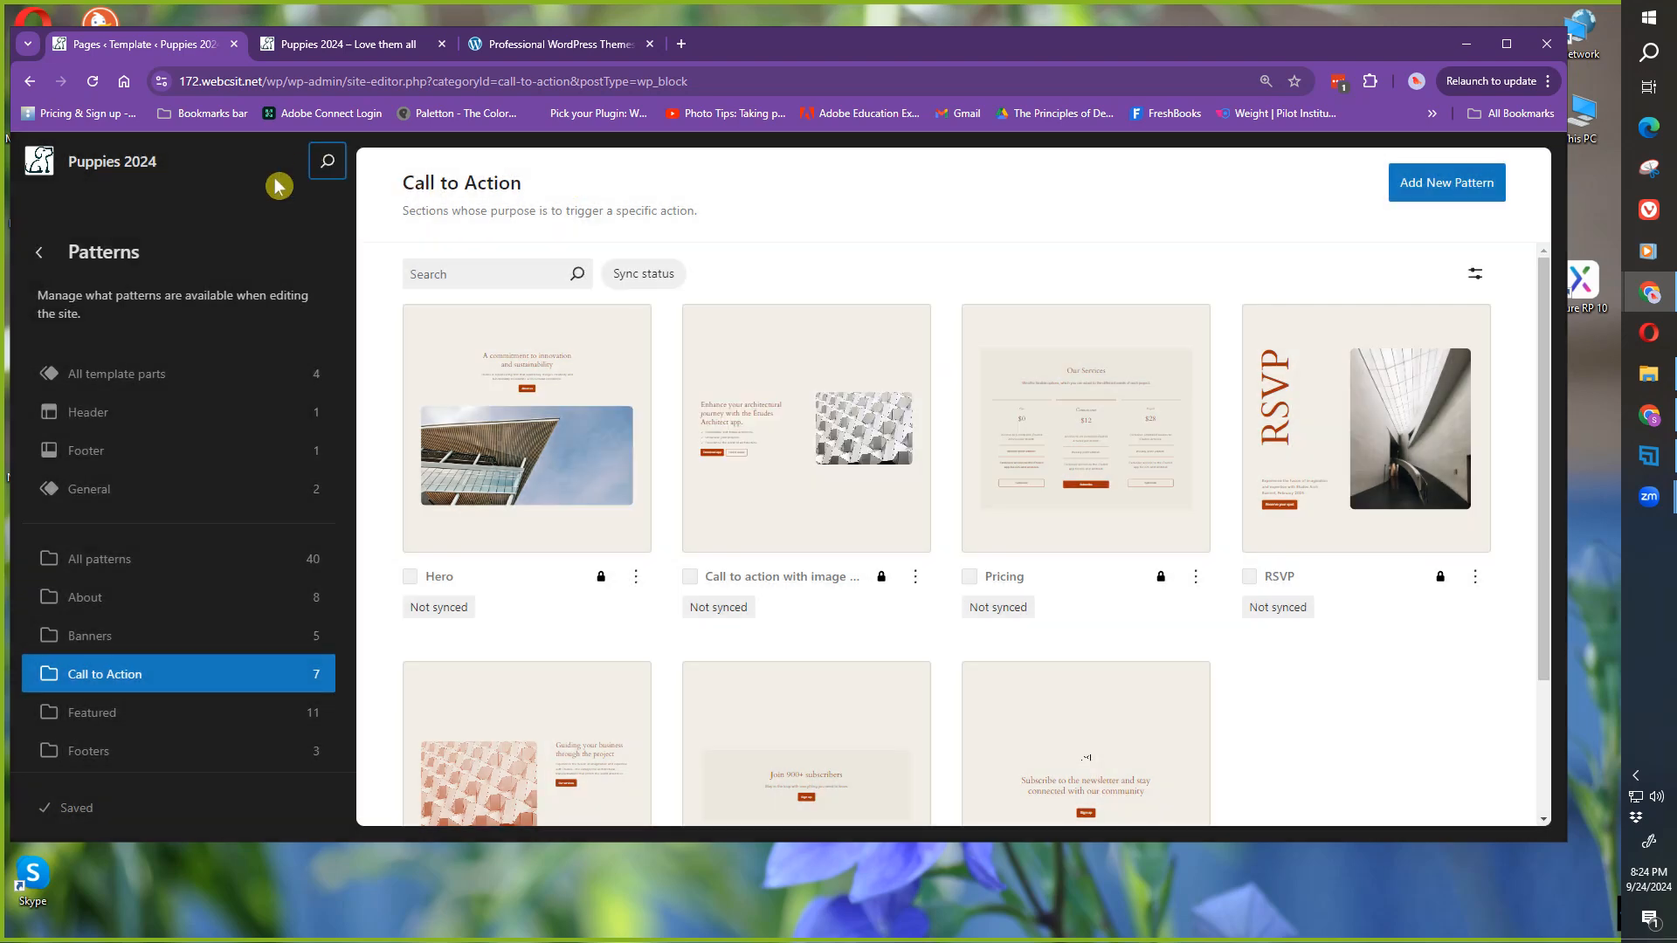
pyautogui.click(41, 256)
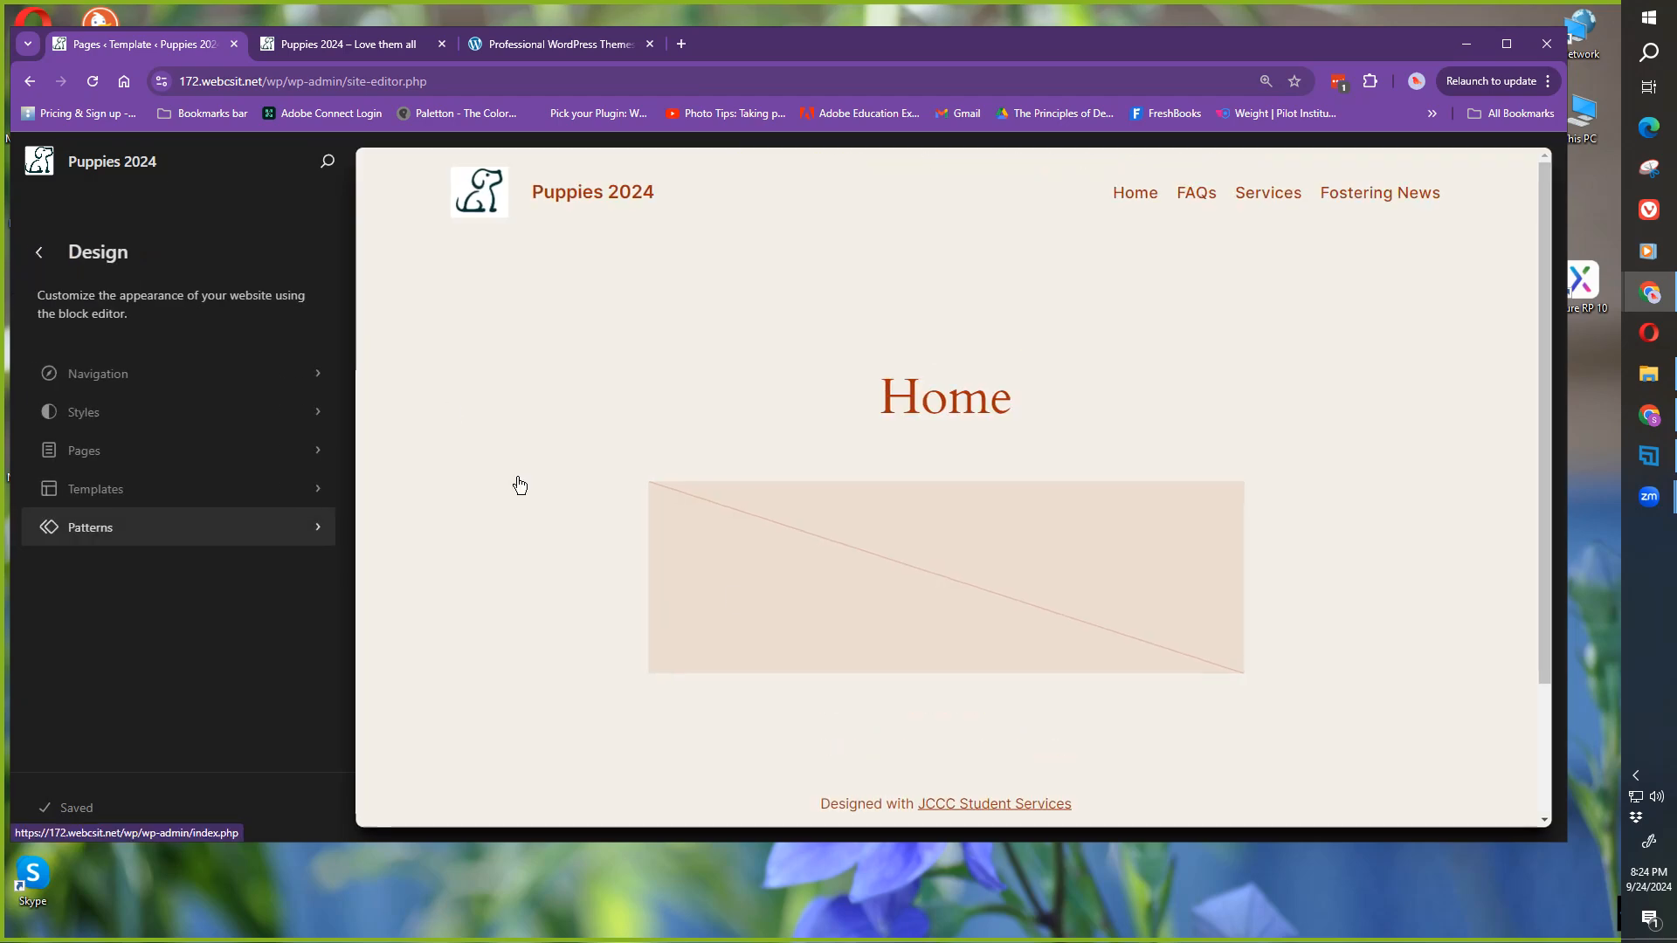
pyautogui.click(845, 576)
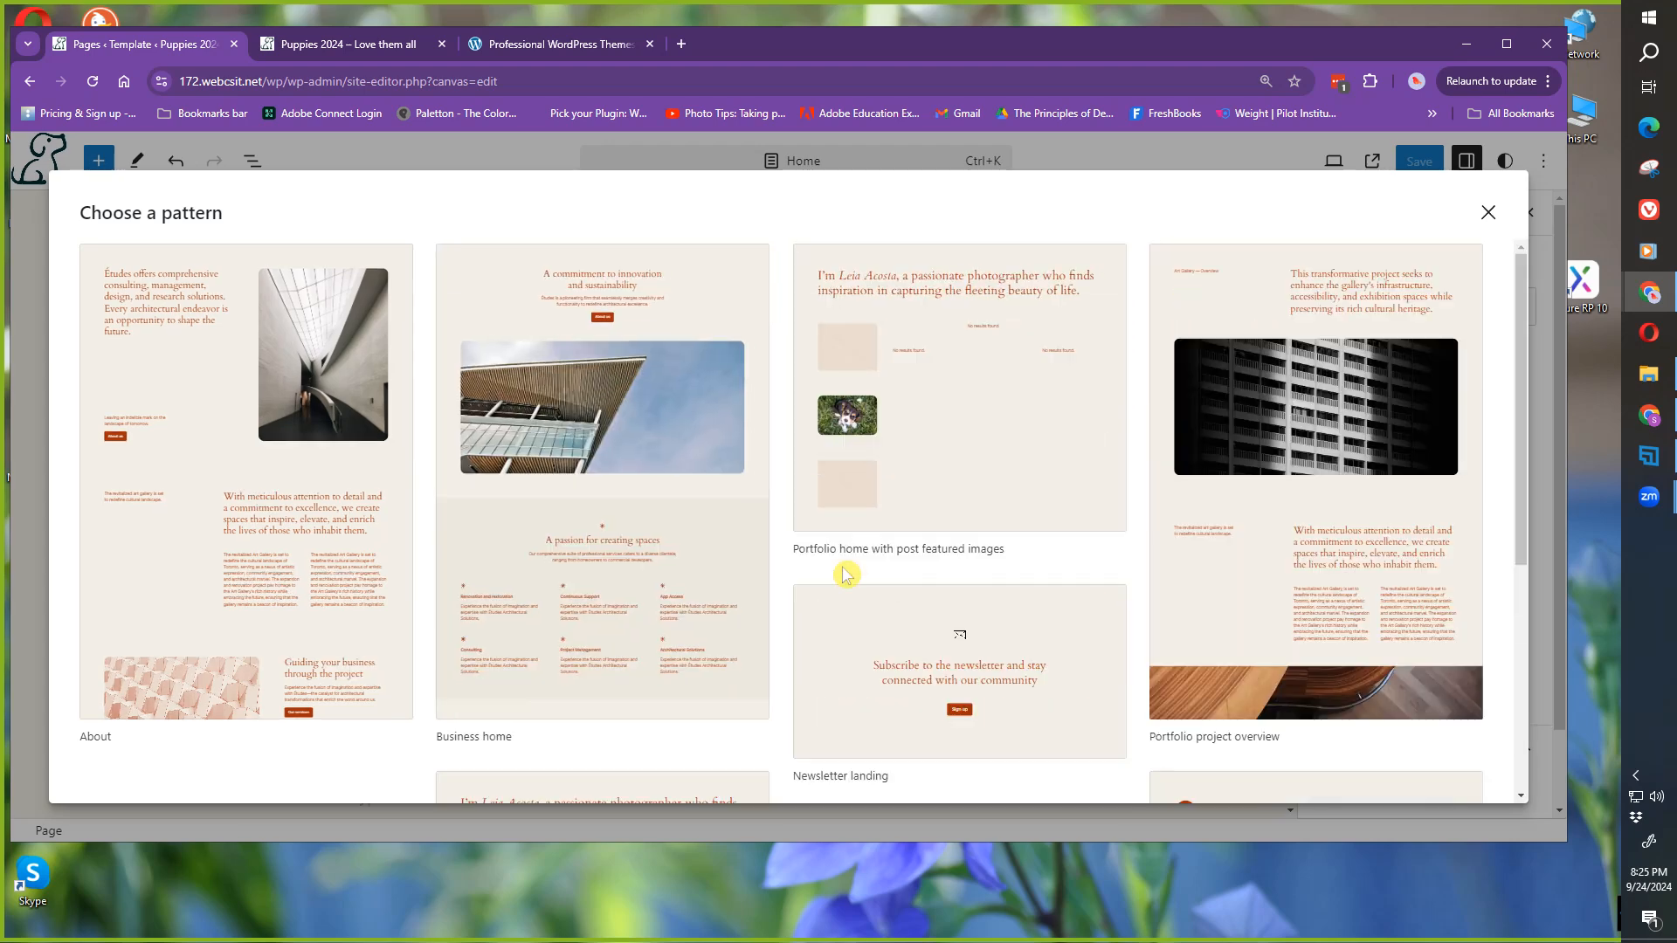
pyautogui.scroll(-5, 908, 437)
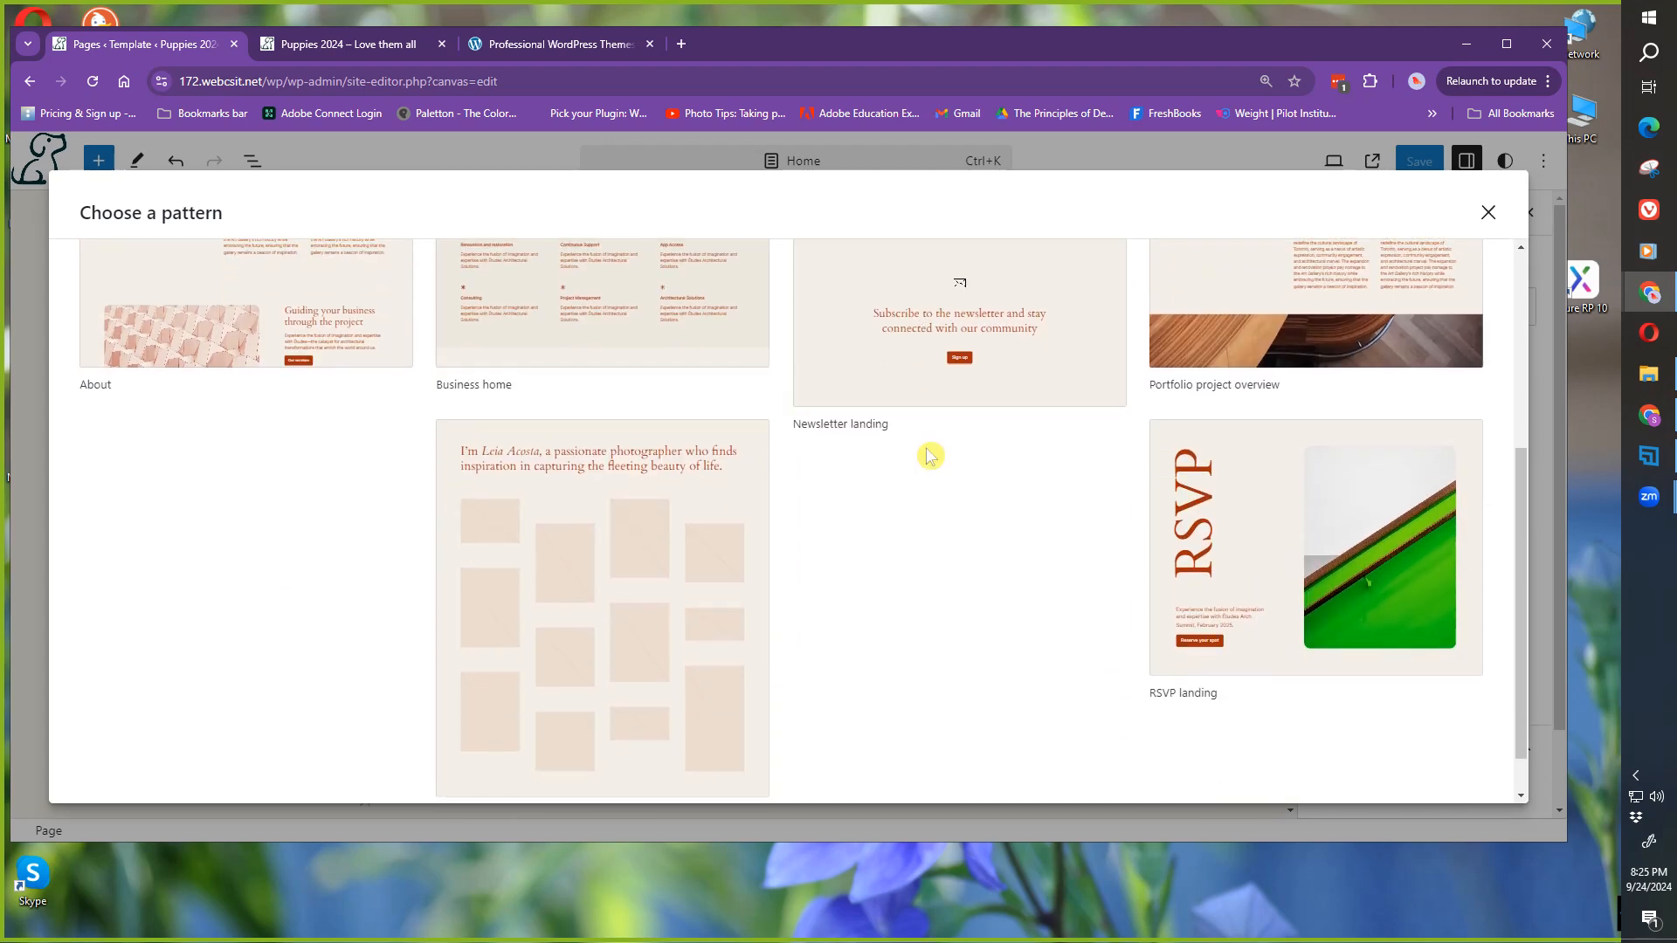
pyautogui.scroll(5, 937, 498)
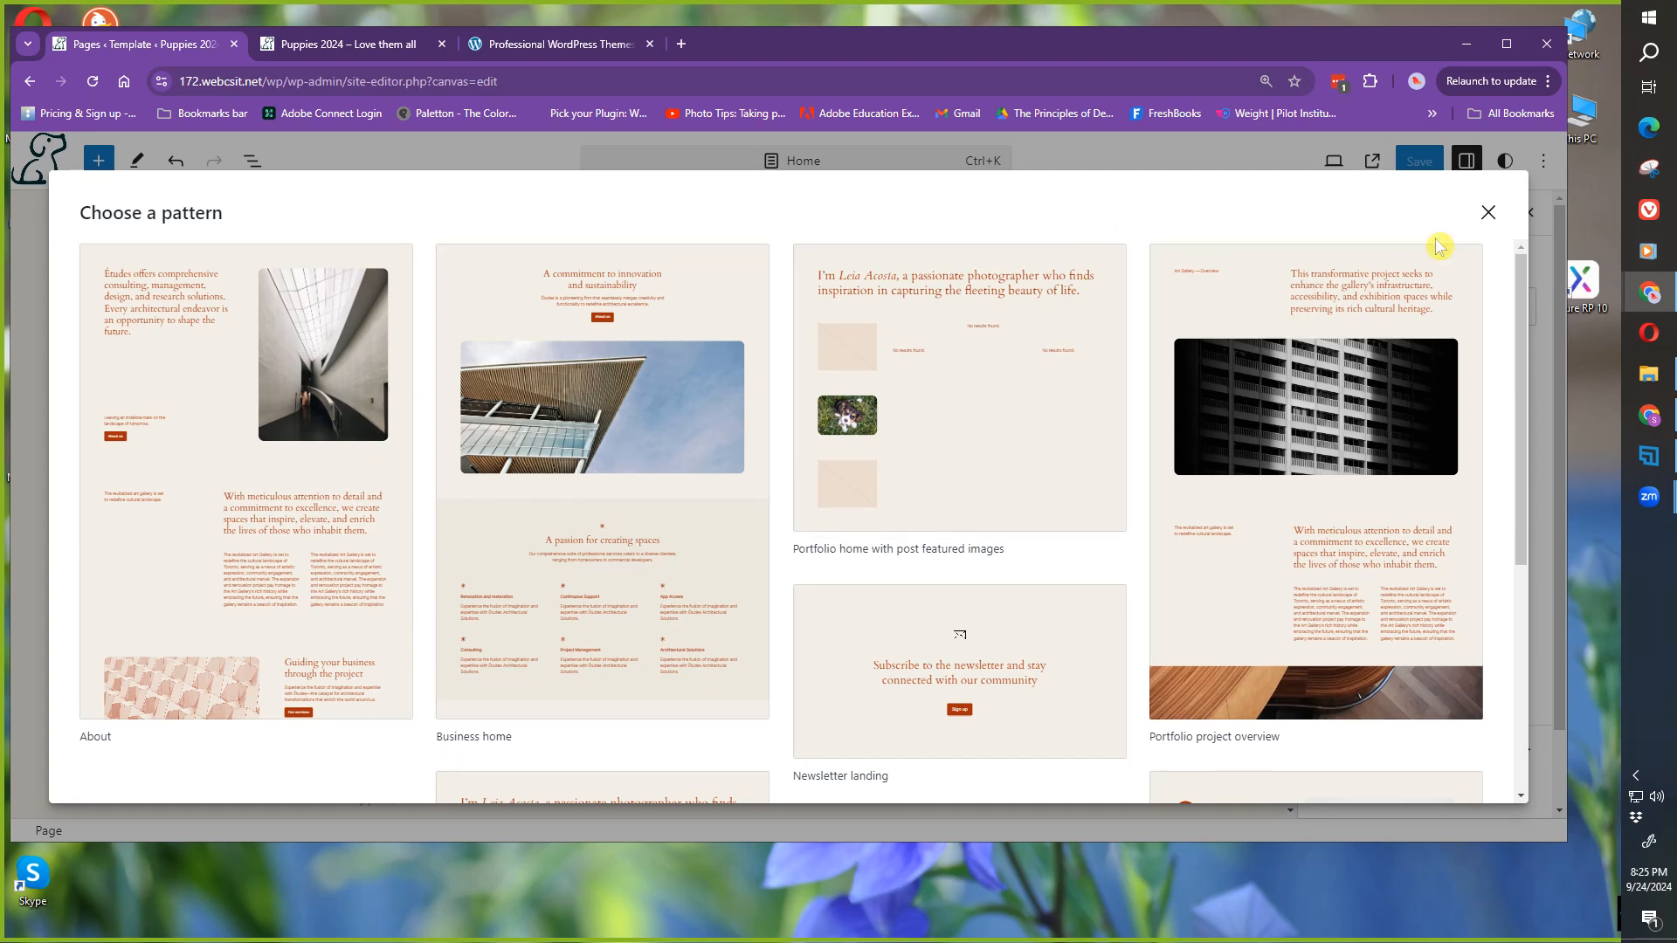
pyautogui.click(1490, 212)
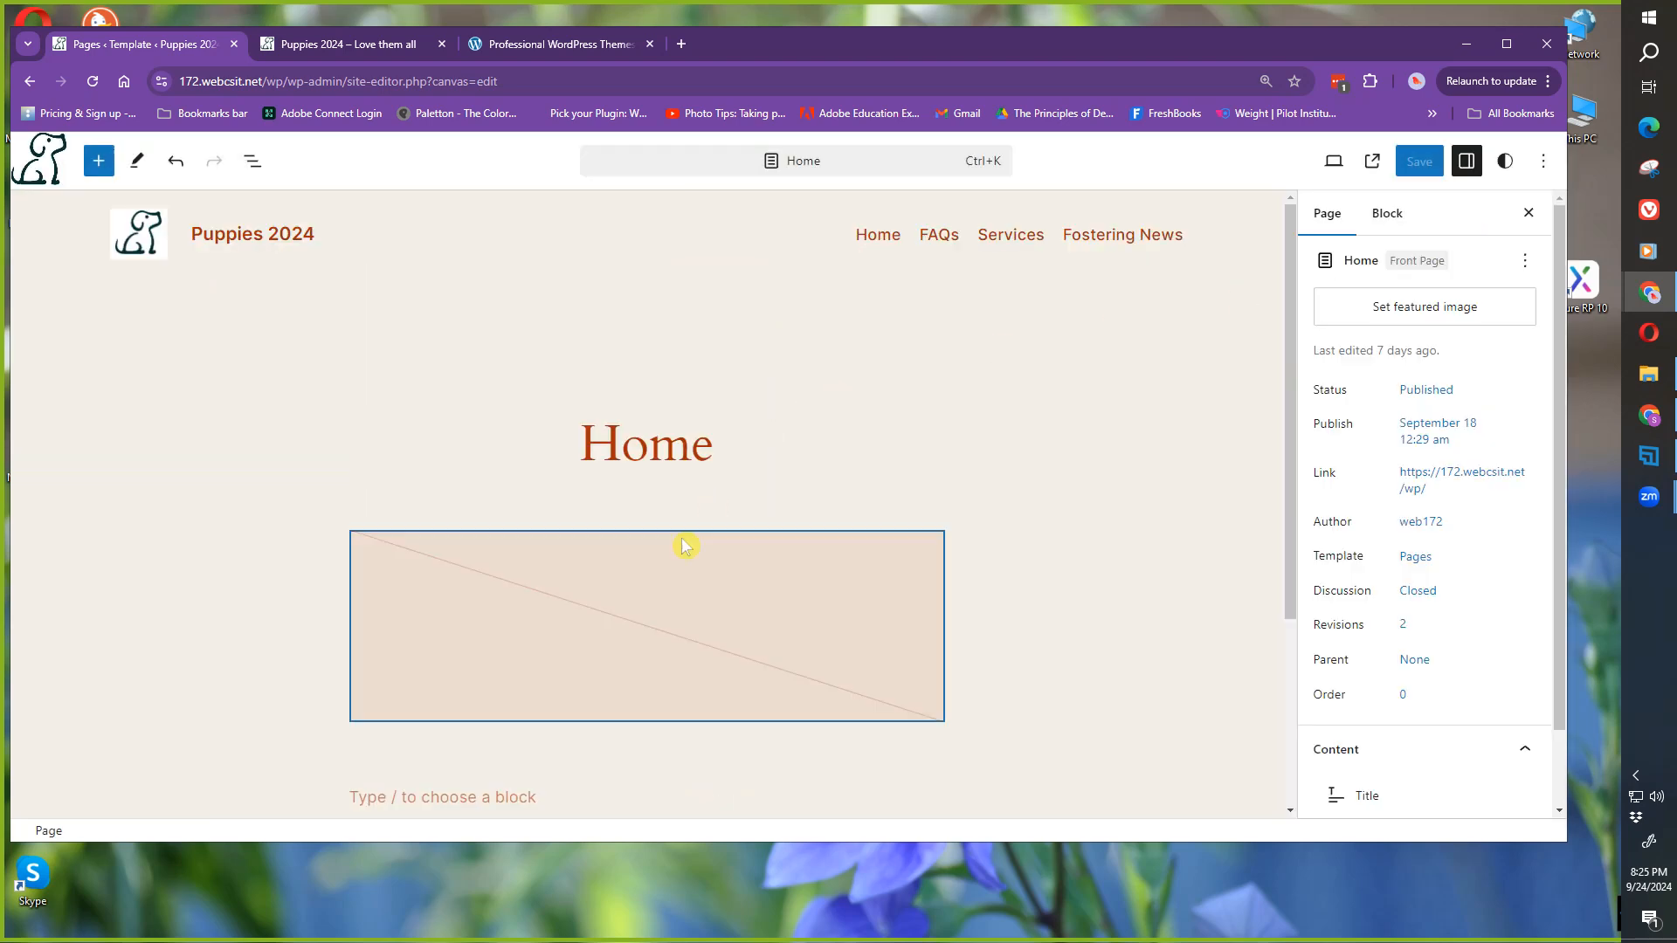
pyautogui.click(673, 572)
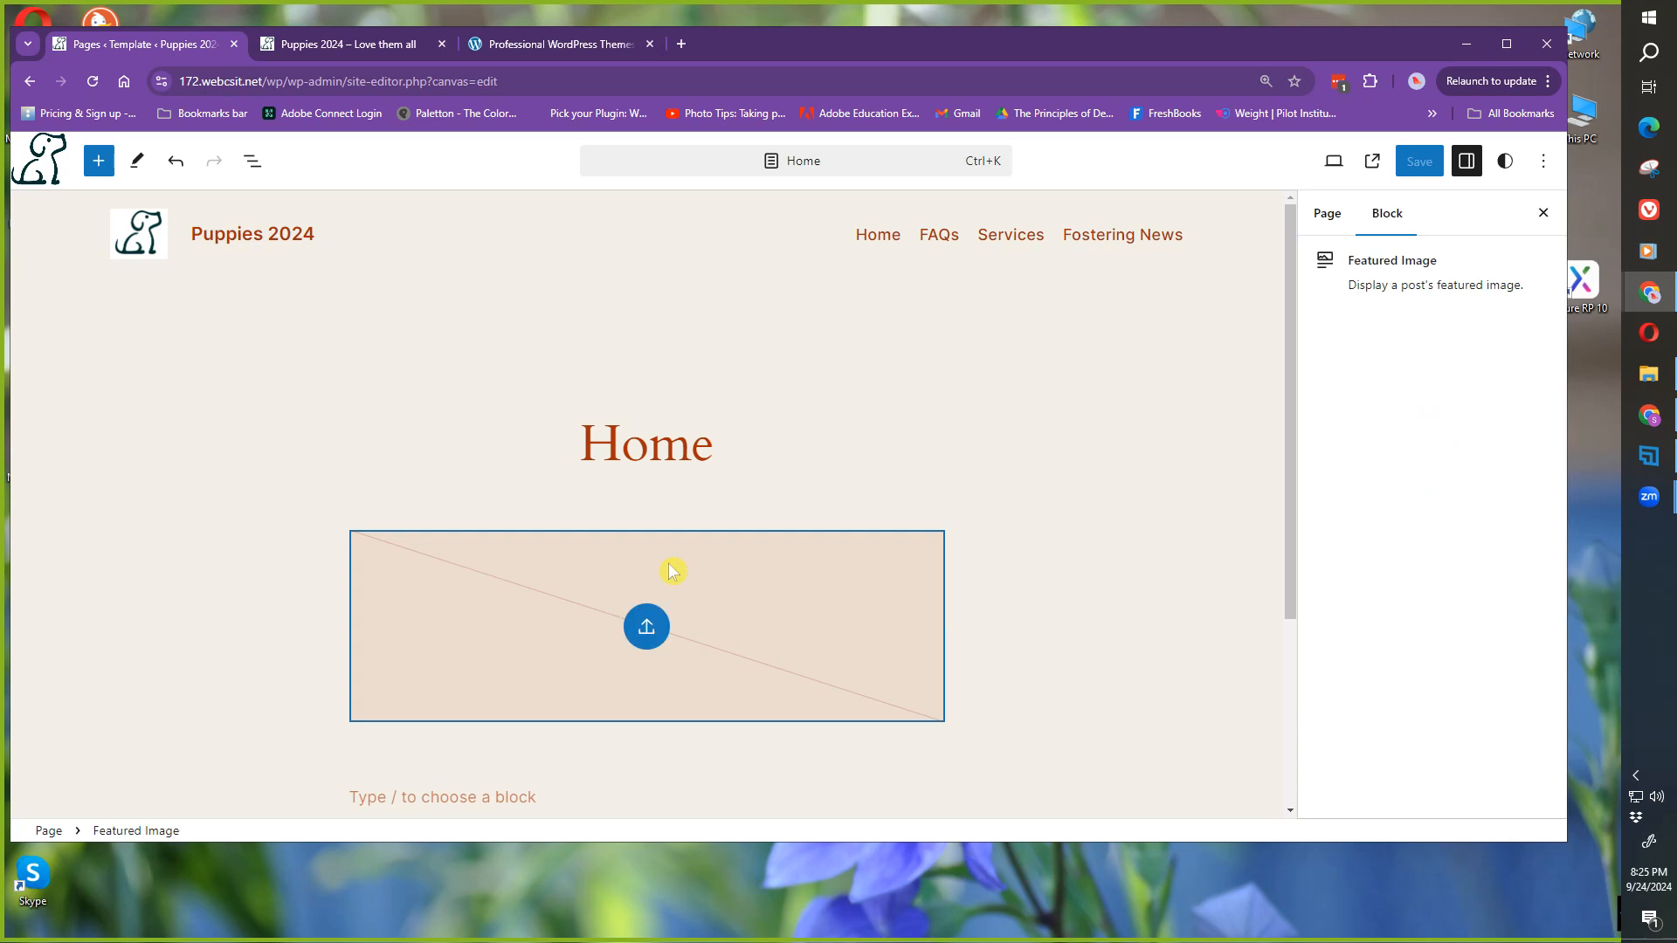
pyautogui.click(646, 629)
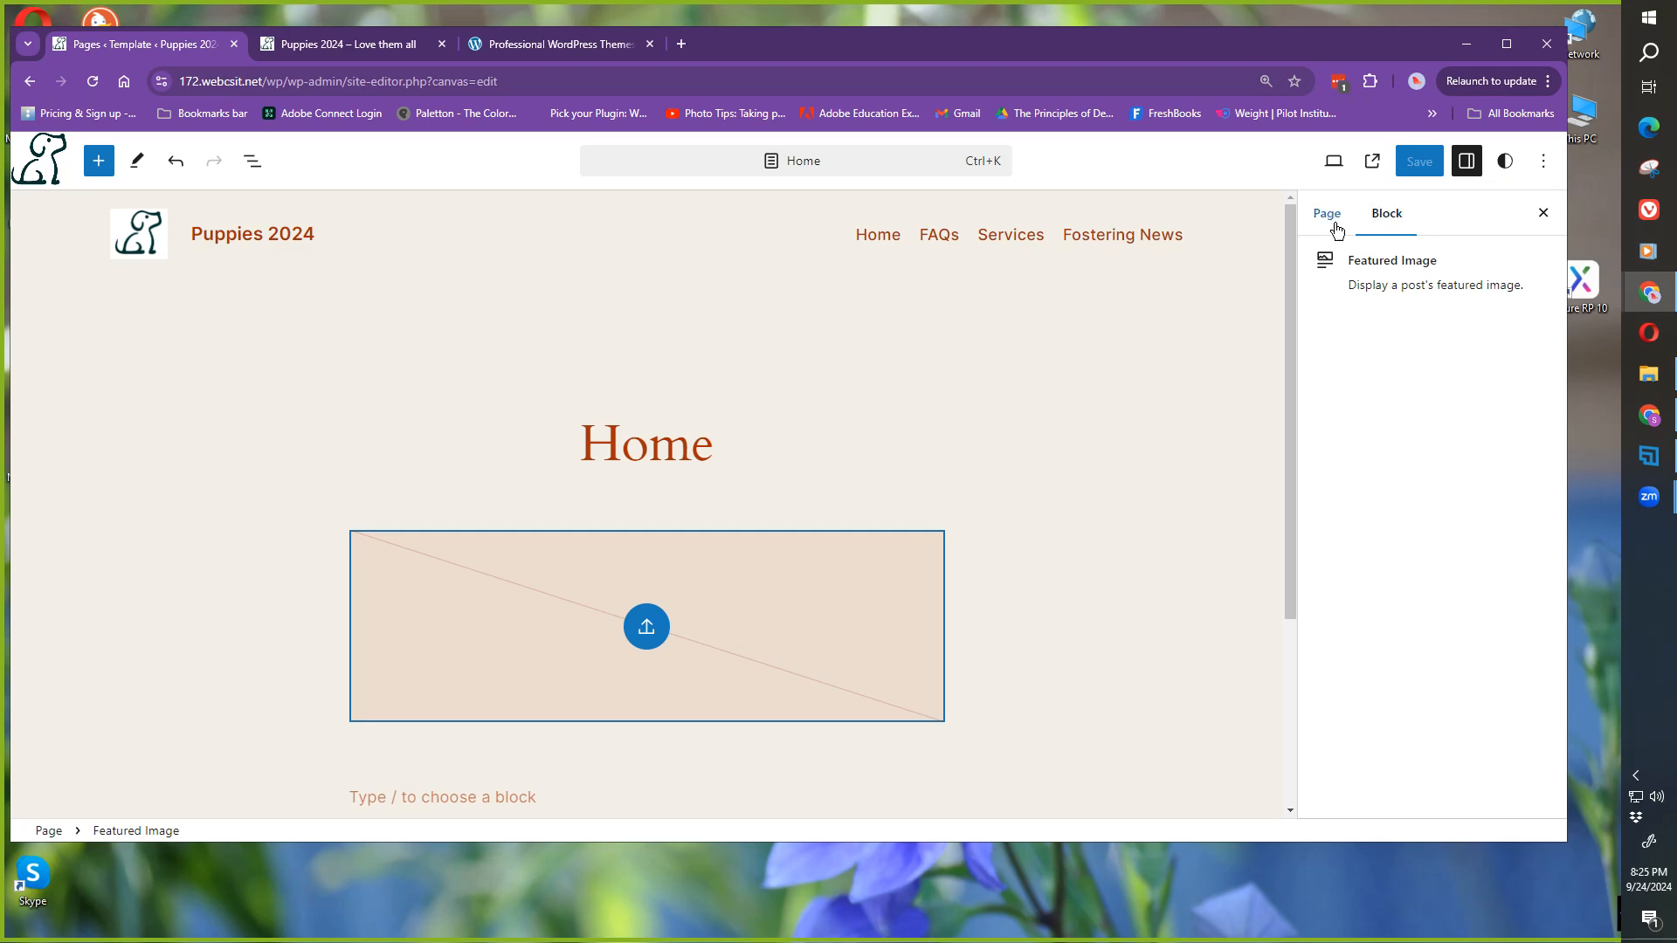
pyautogui.click(36, 172)
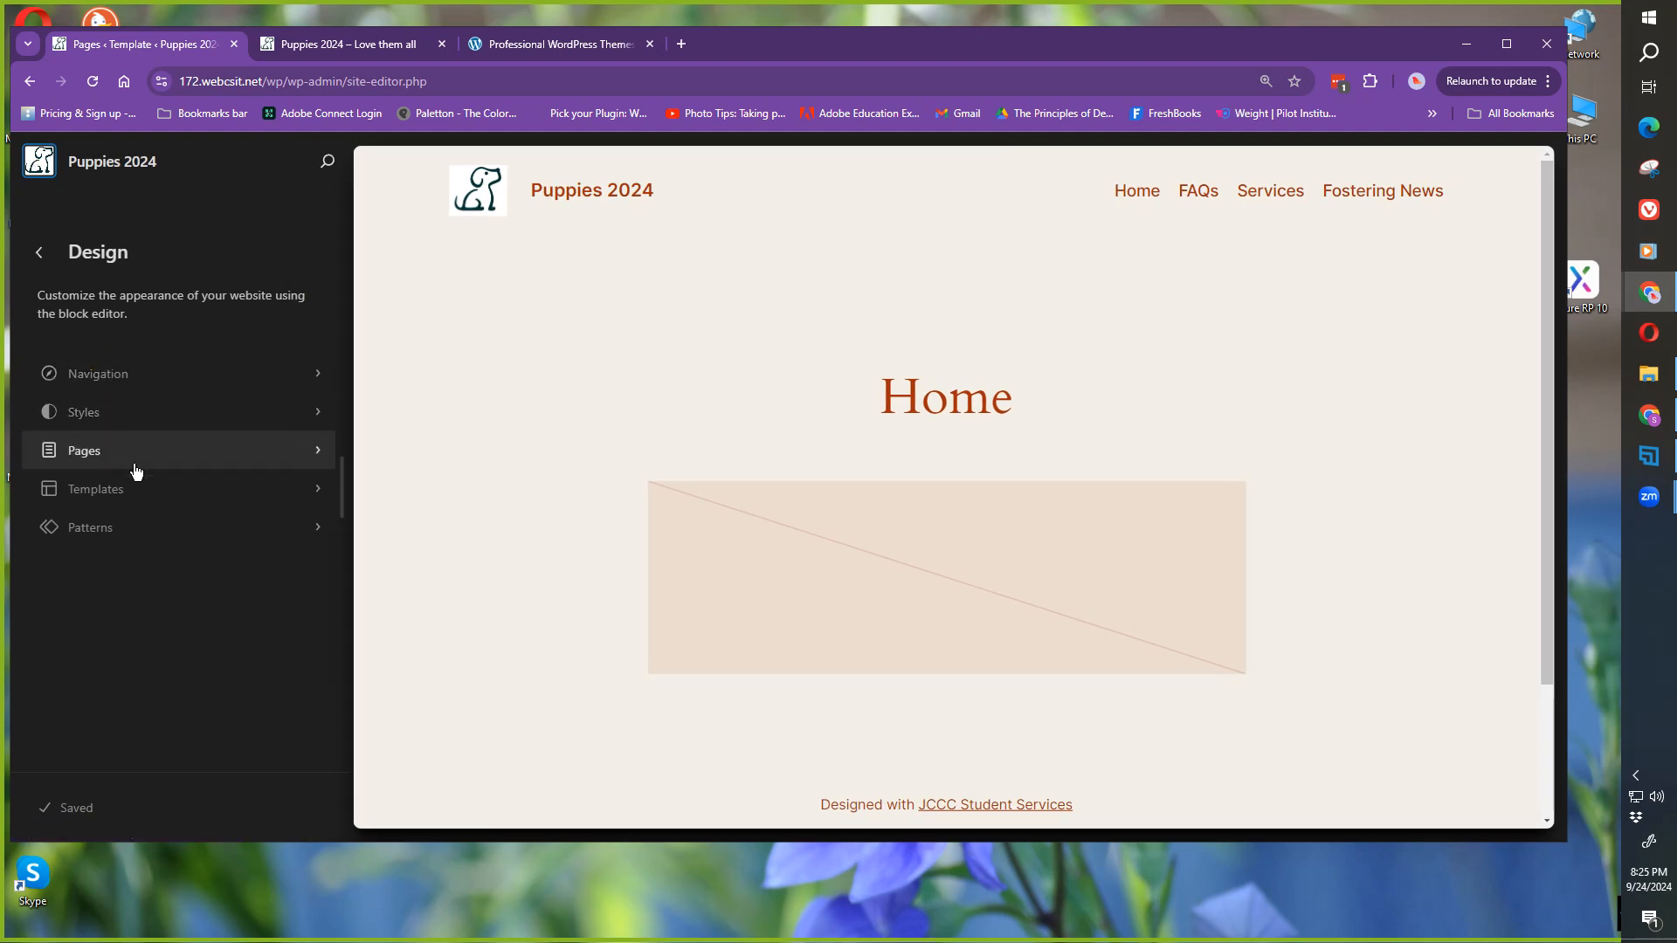
# Duplicate Call to action with image on right as an unsynced copy, keeping its name.
pyautogui.click(132, 529)
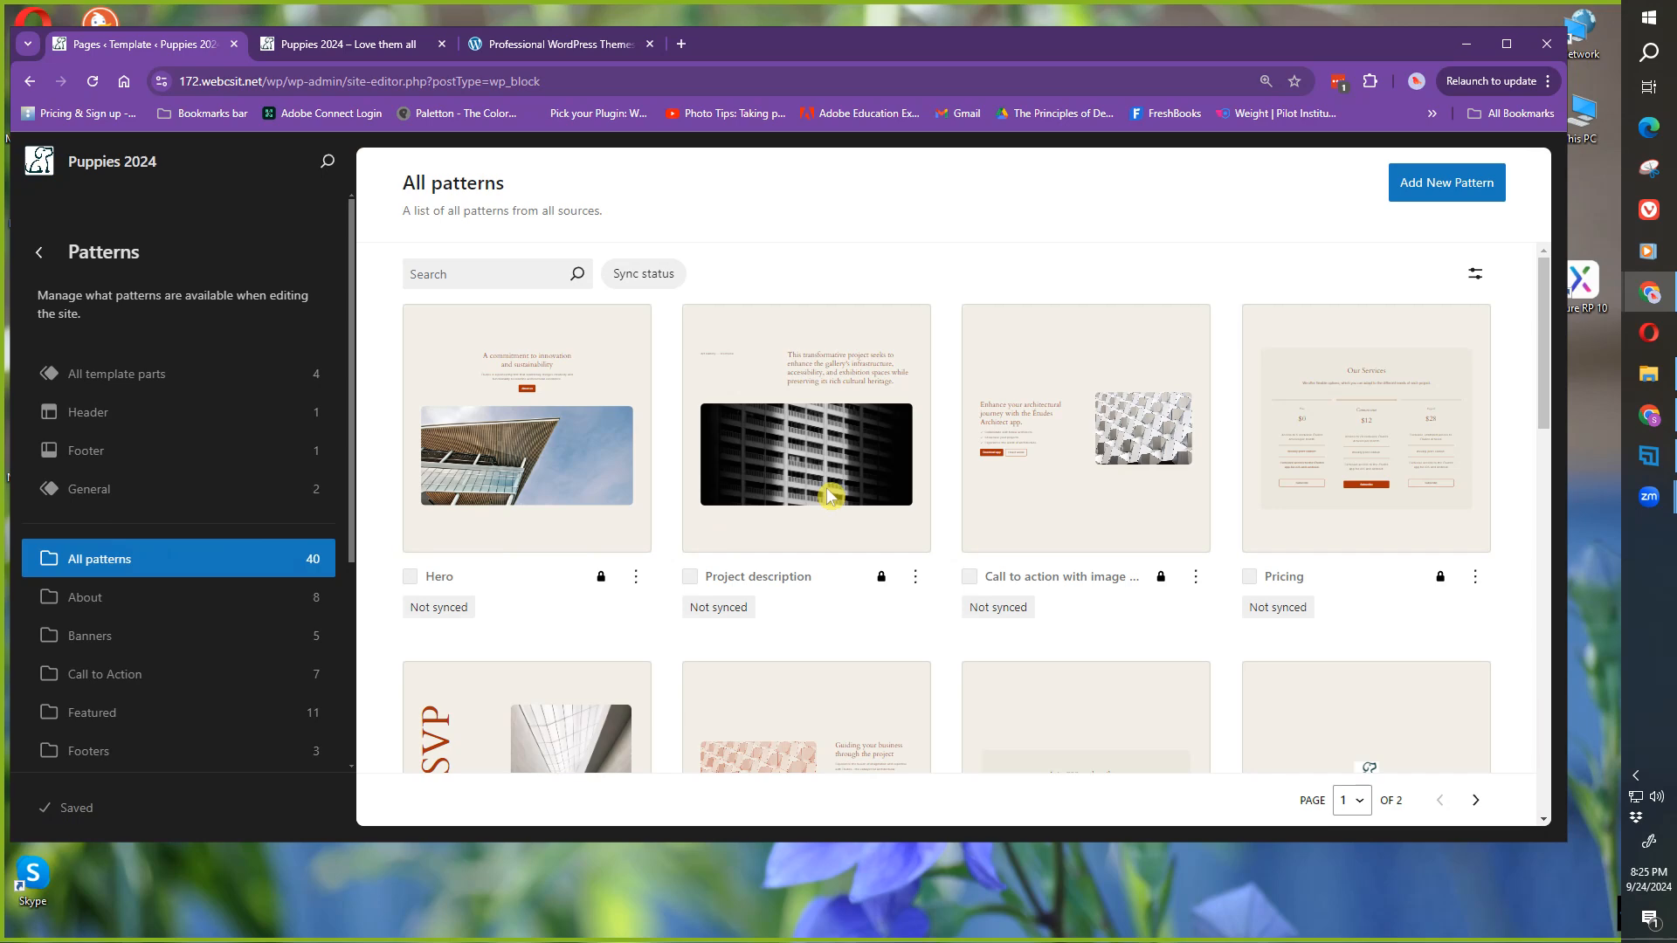
pyautogui.click(1196, 581)
pyautogui.click(1126, 625)
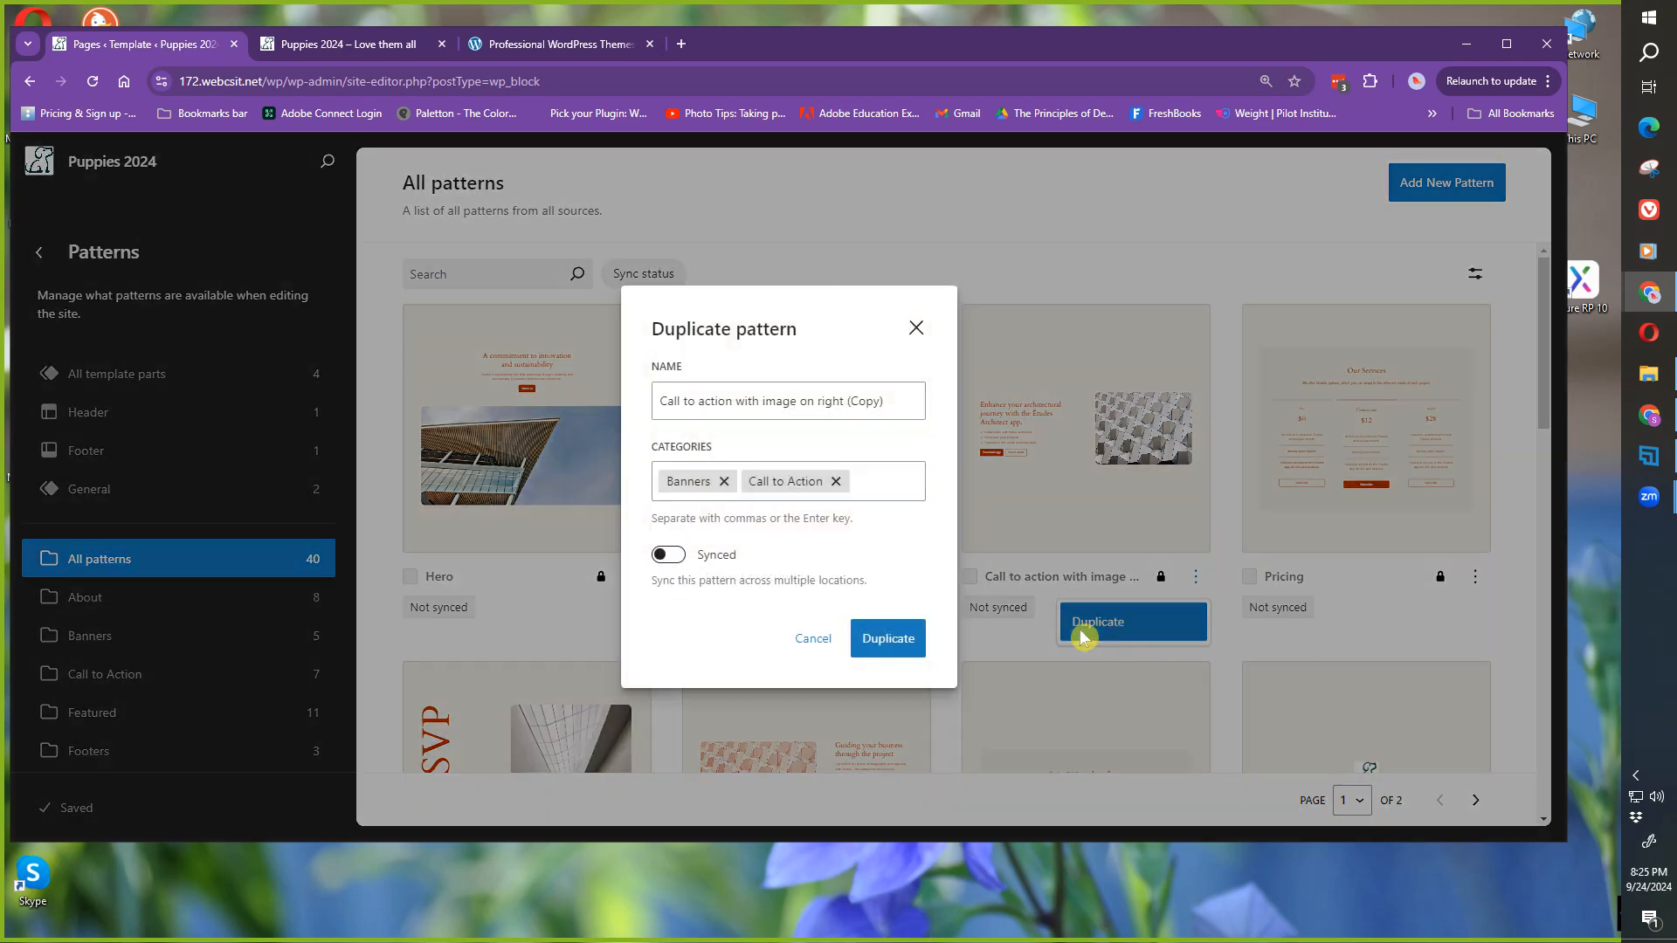
pyautogui.click(887, 400)
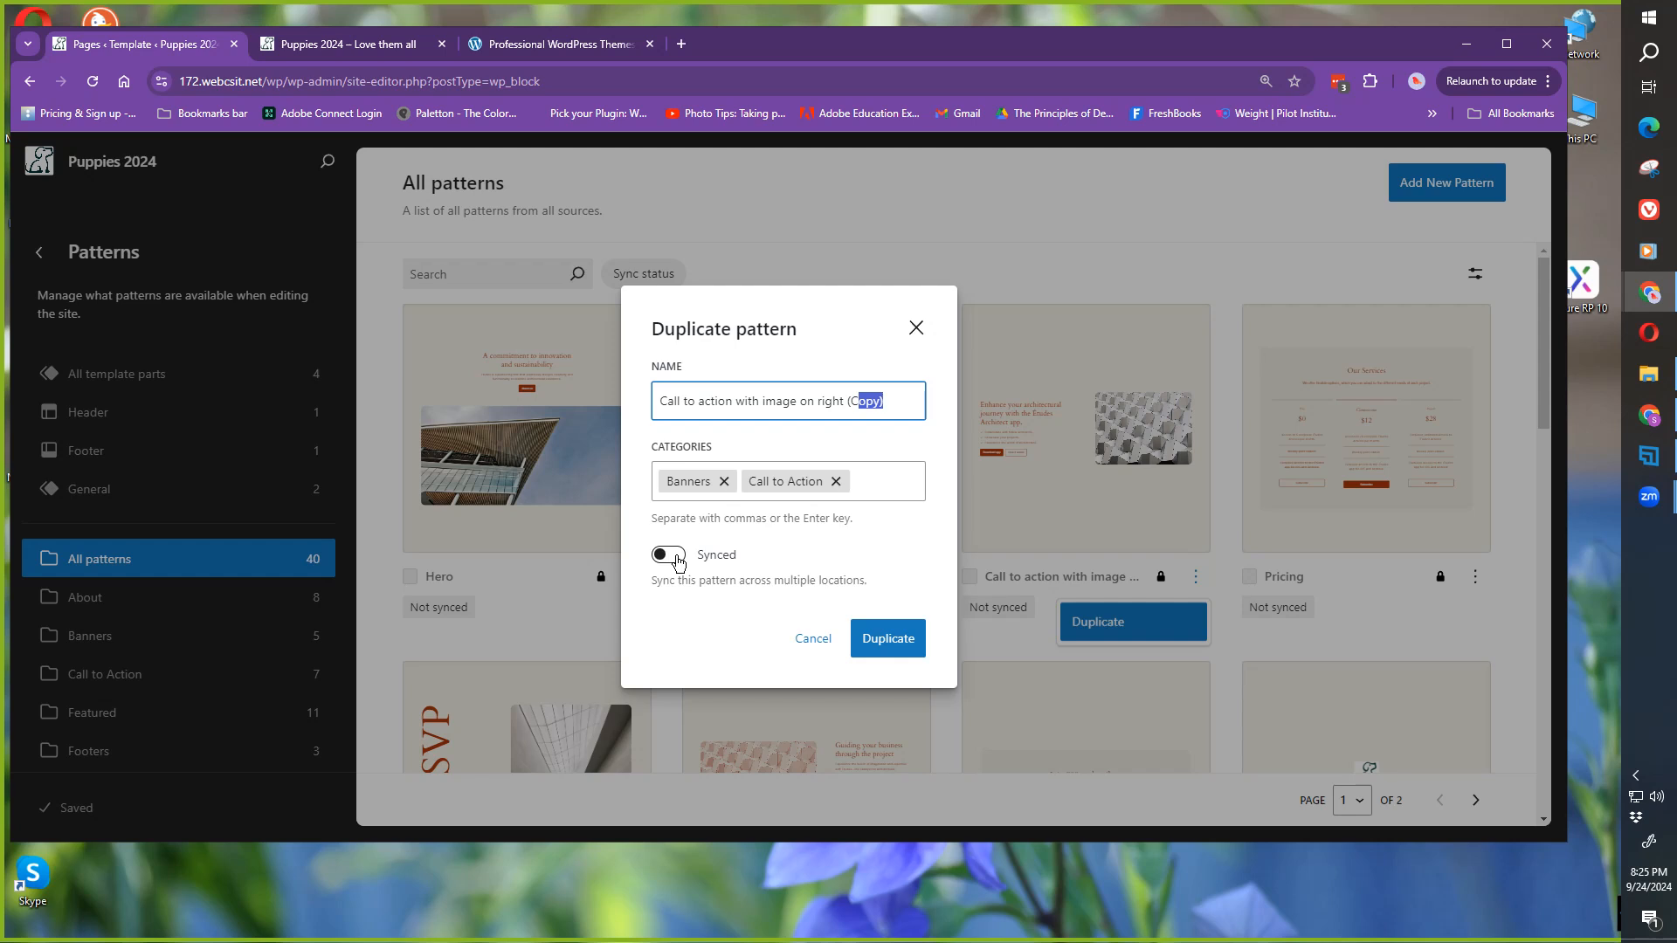
pyautogui.click(906, 645)
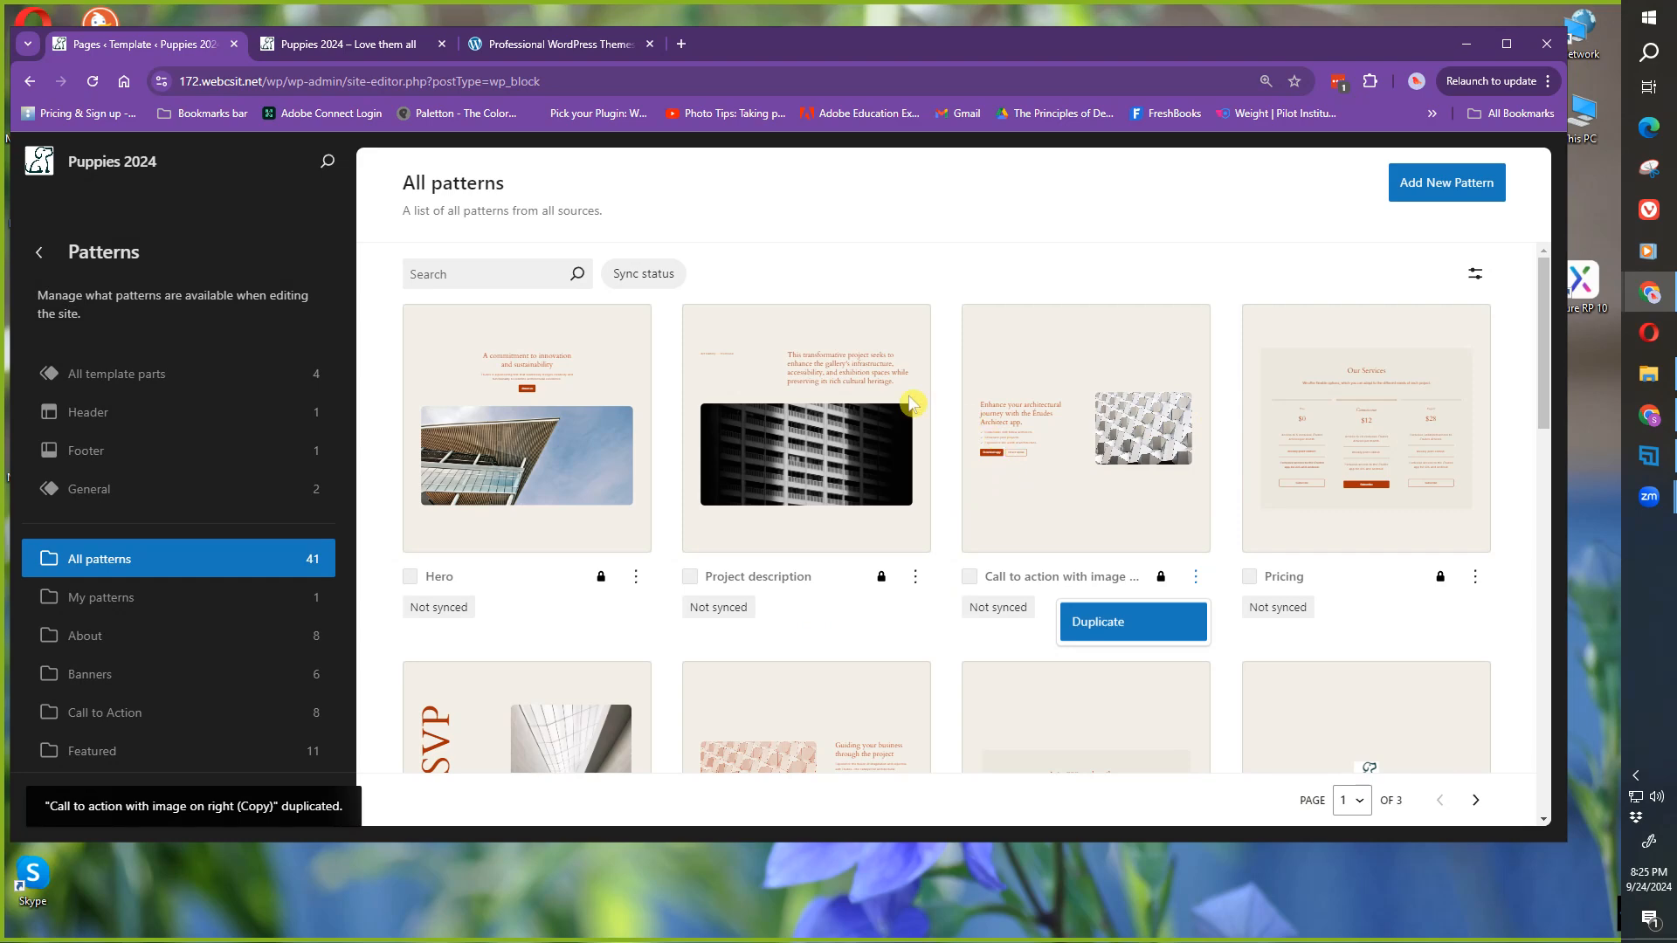
pyautogui.press('Escape')
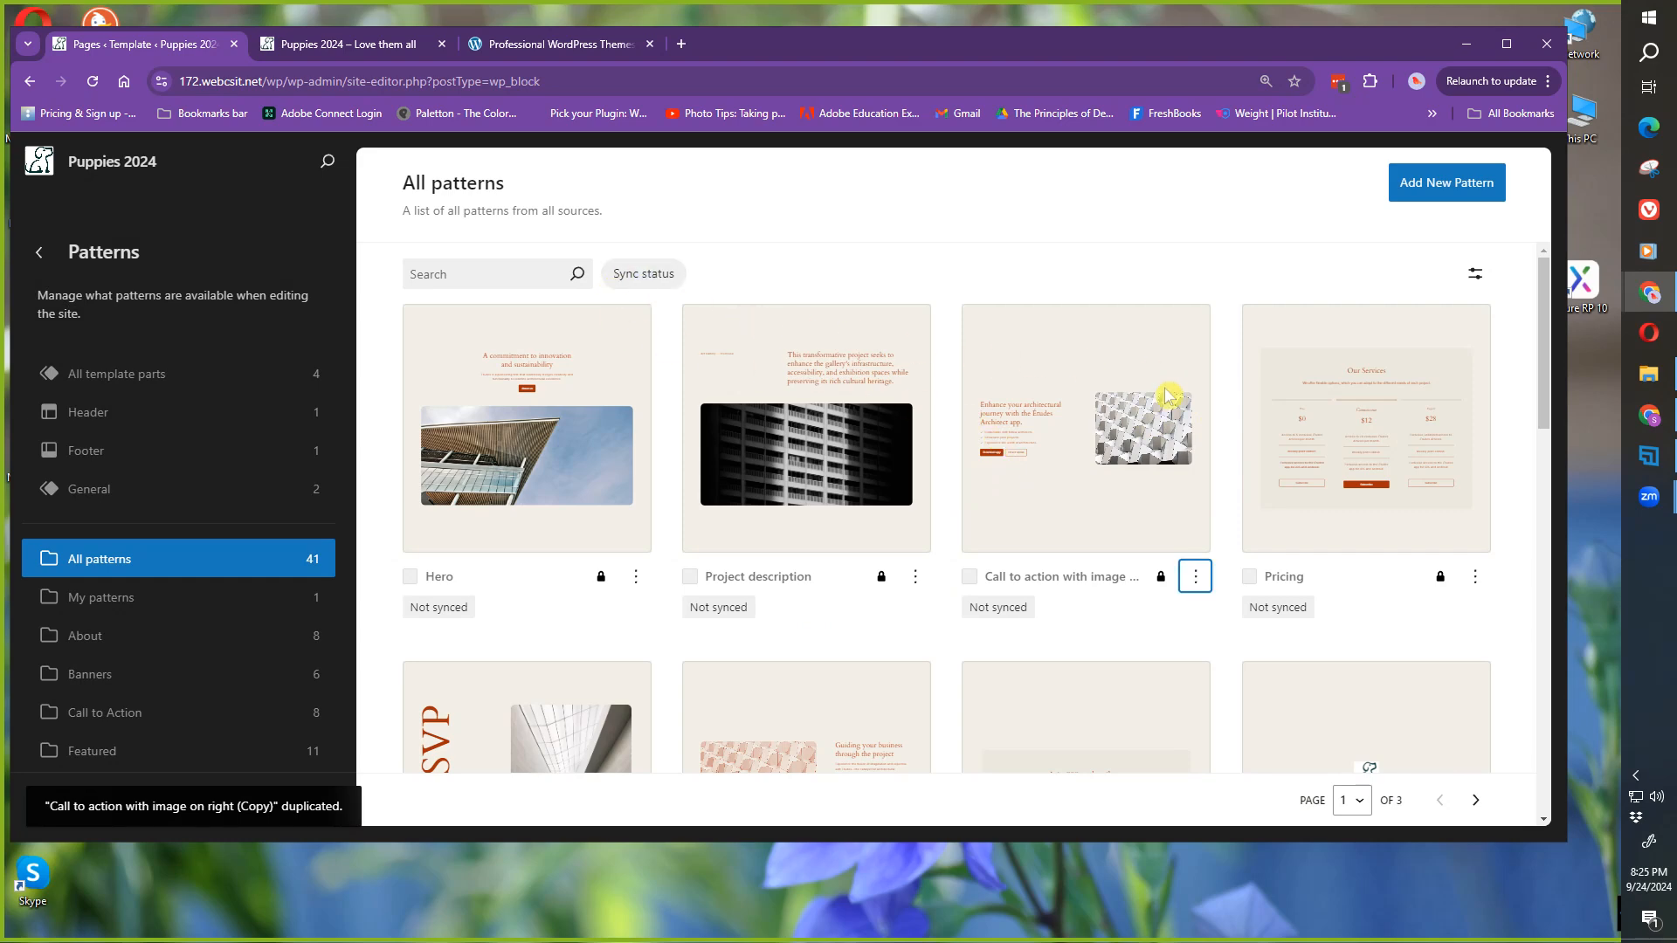
# Check the sync status filter options in the All patterns list, then close them.
pyautogui.scroll(-15, 1168, 395)
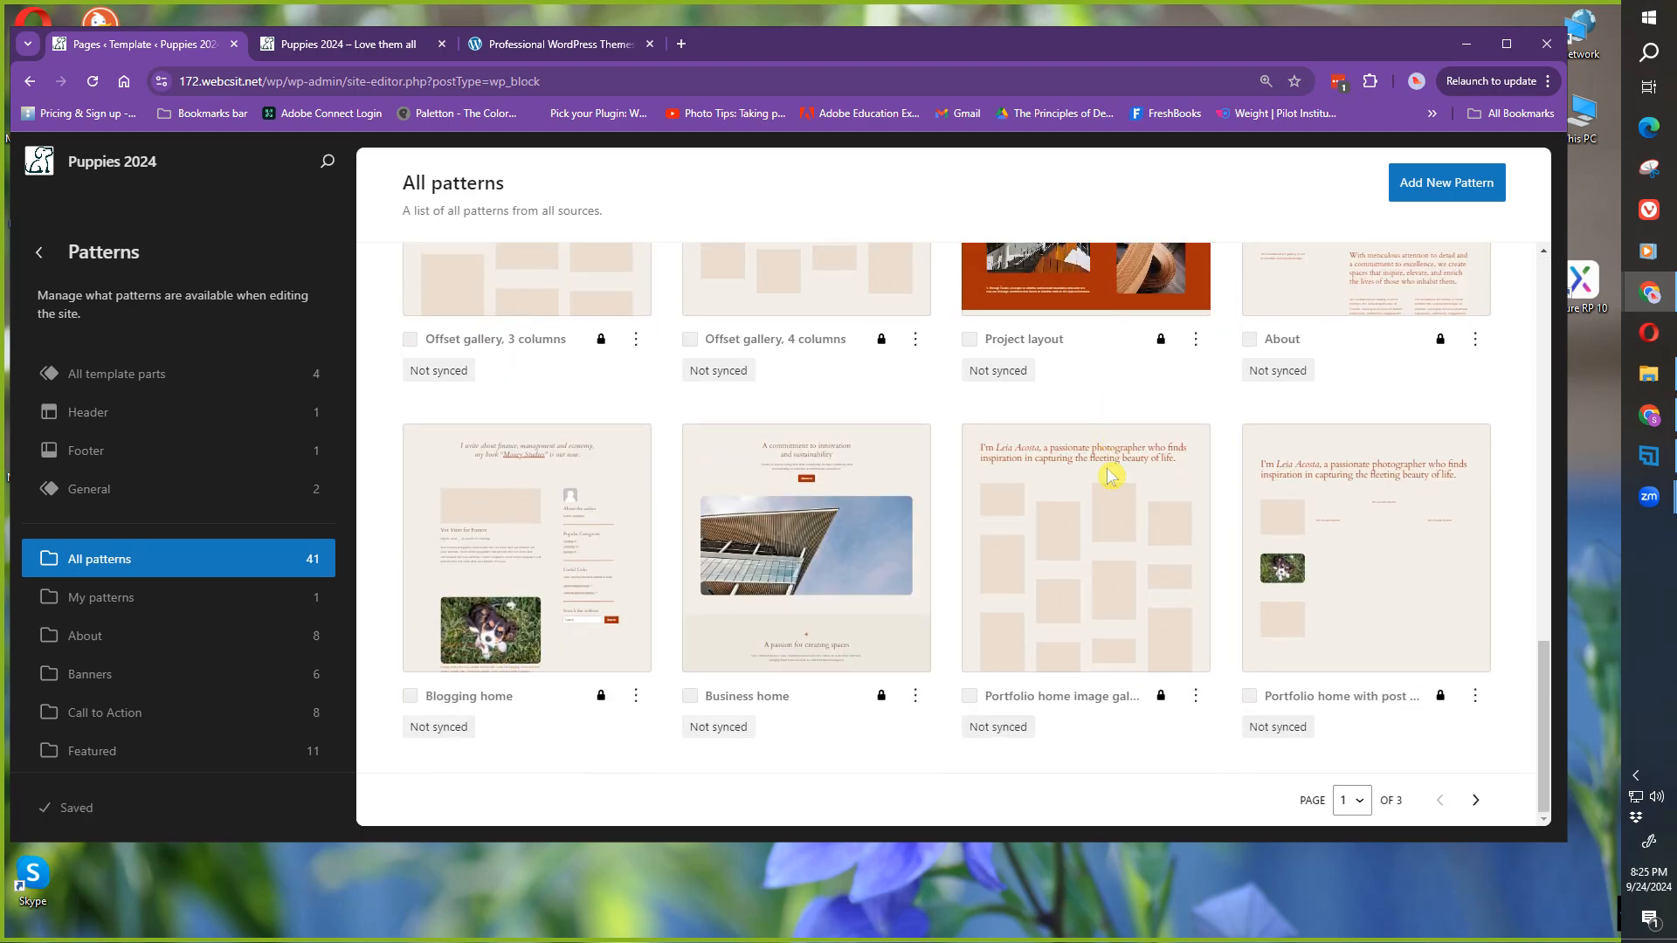
pyautogui.scroll(15, 1112, 511)
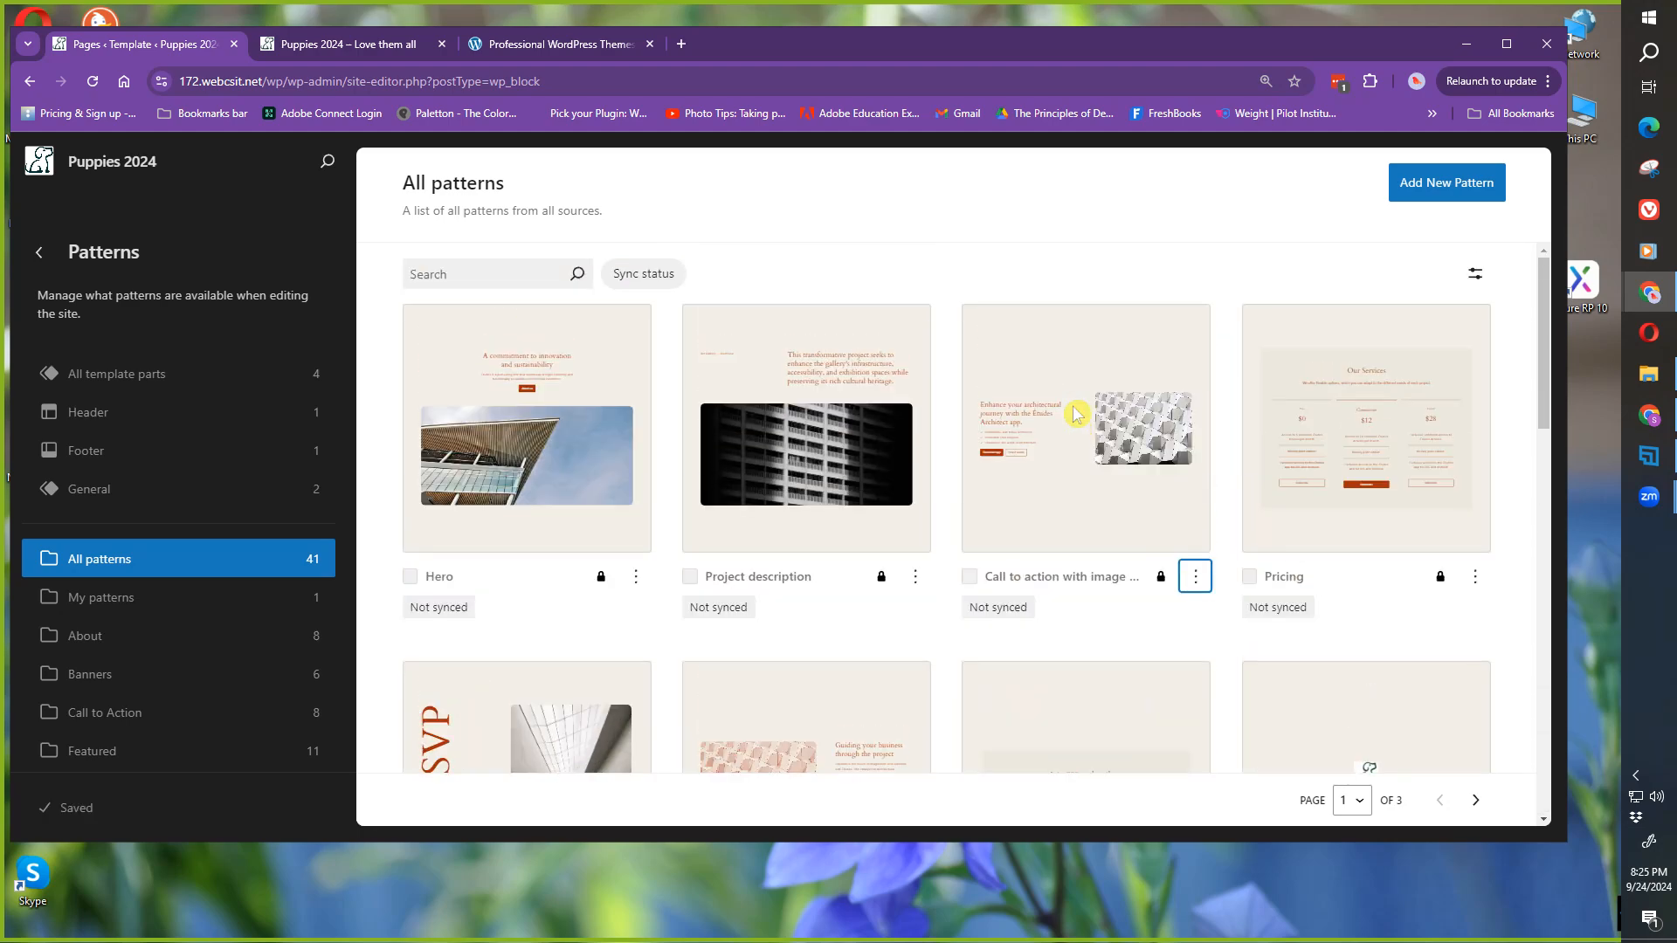
pyautogui.click(1075, 435)
pyautogui.click(654, 278)
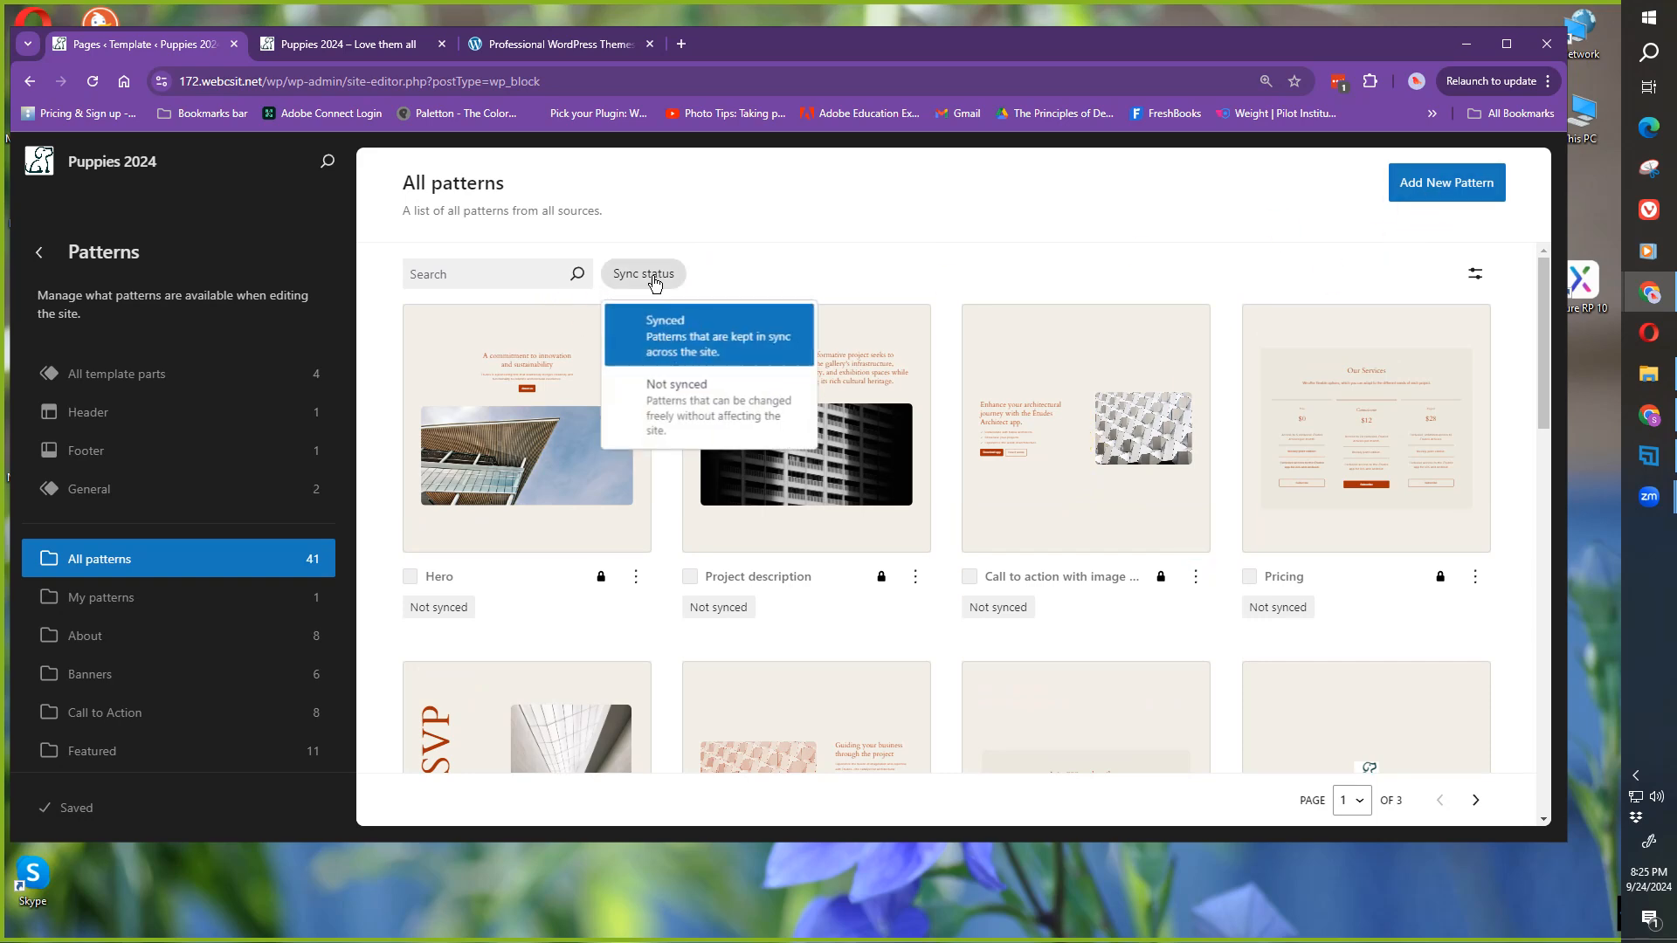
pyautogui.click(697, 354)
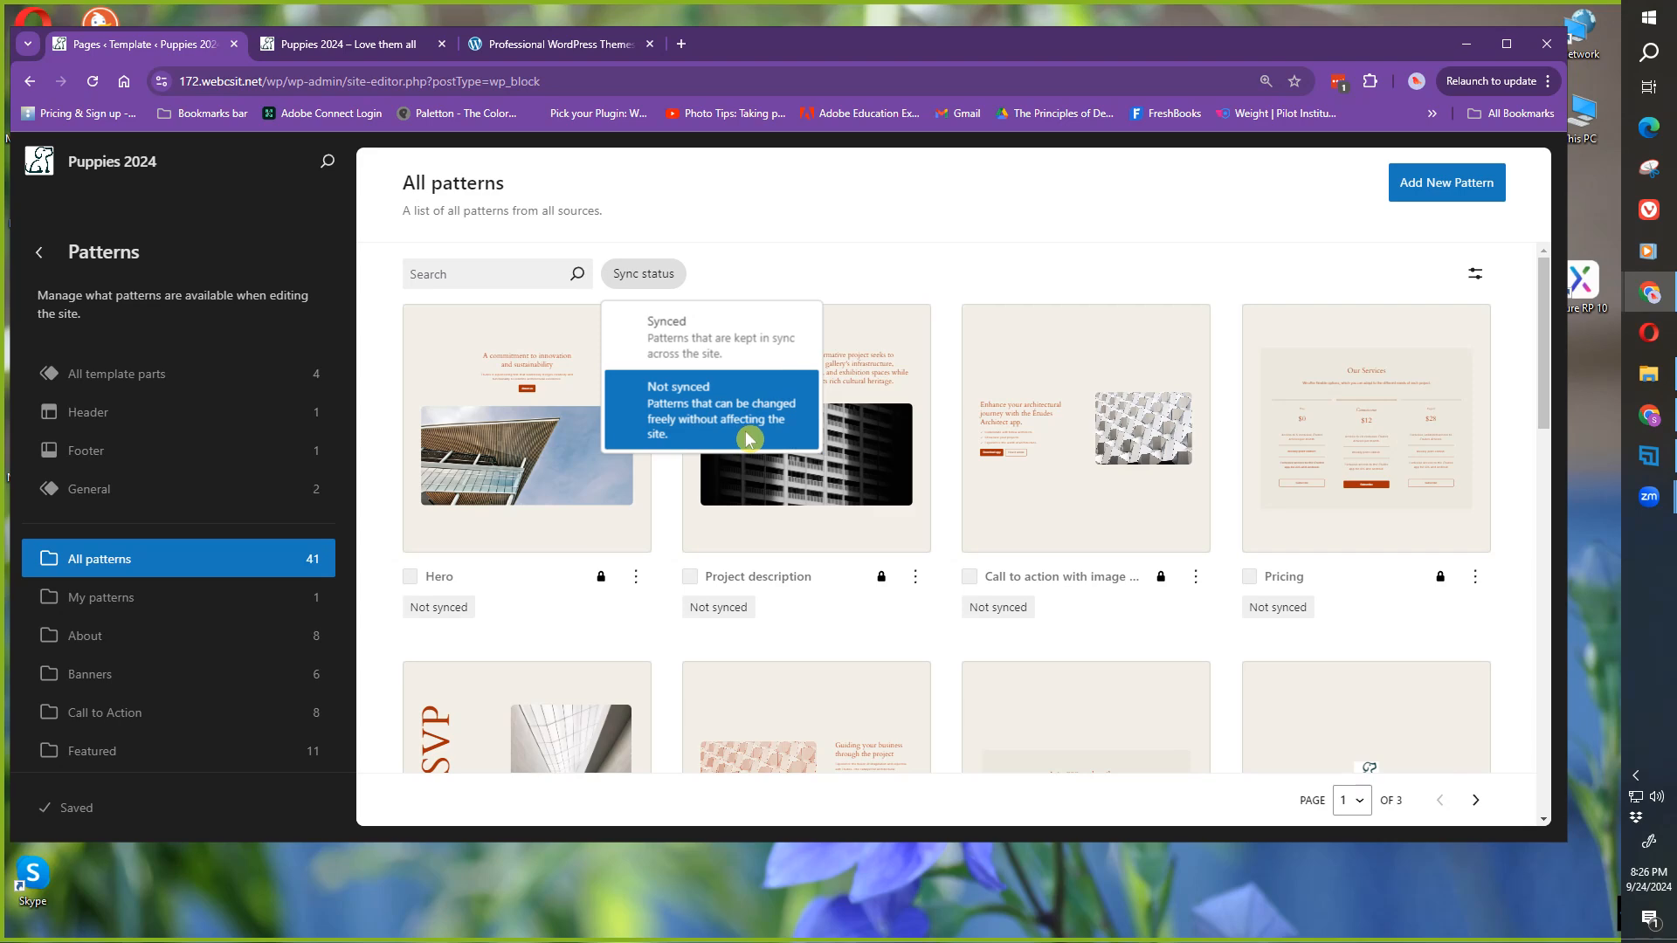
pyautogui.click(634, 276)
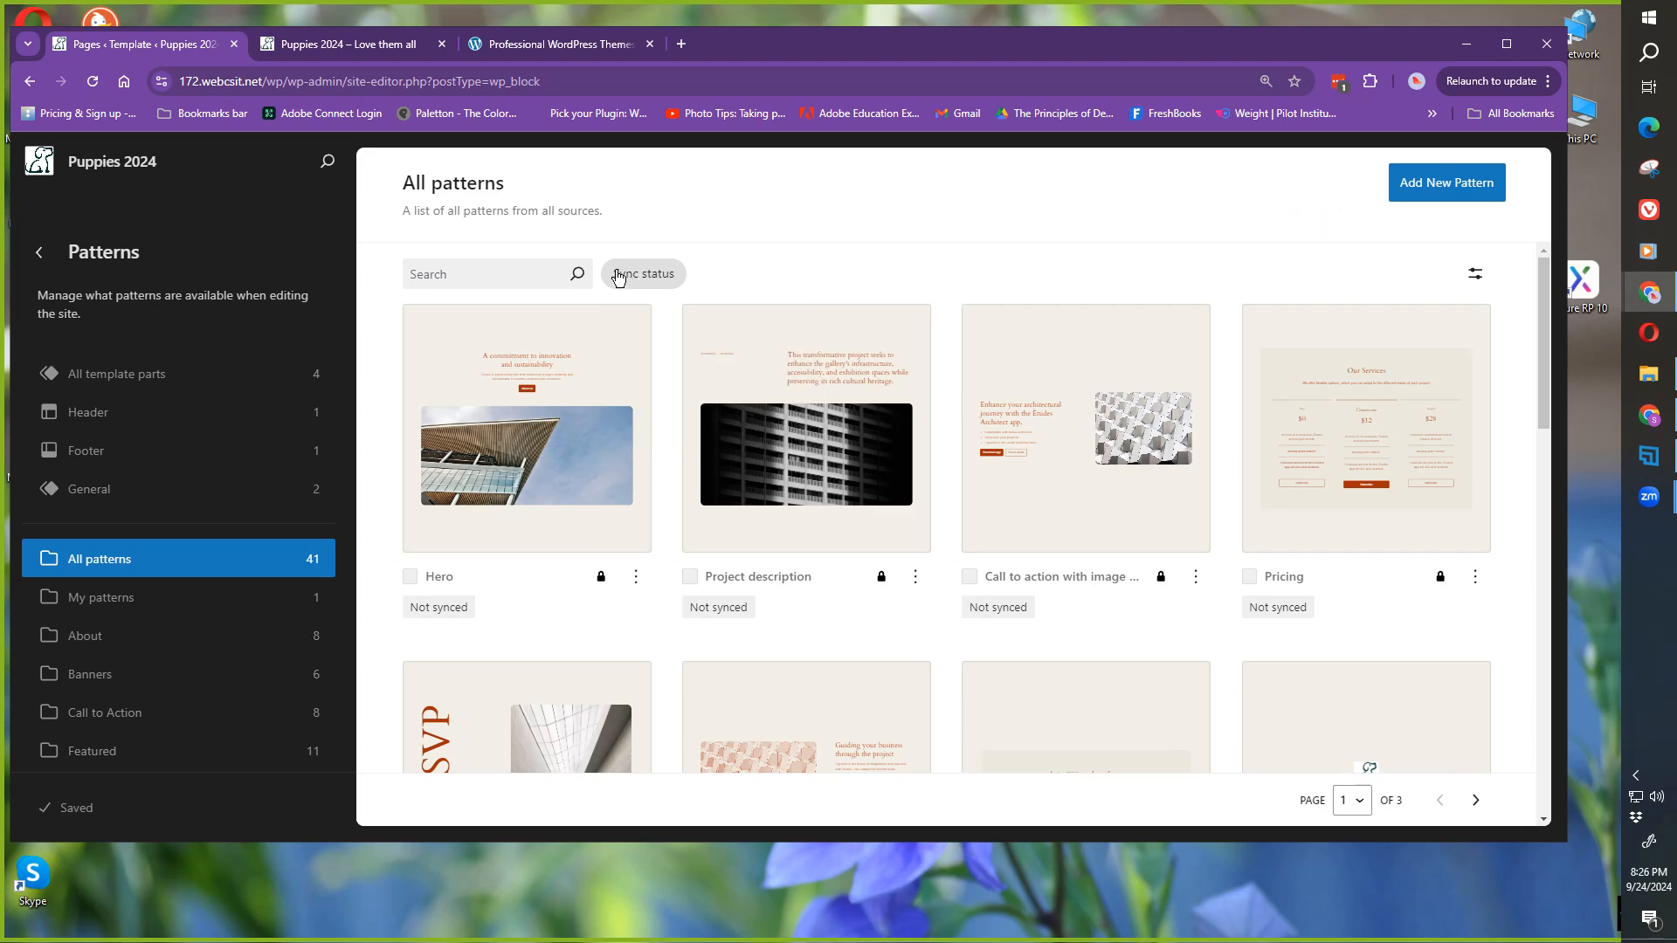
pyautogui.click(572, 276)
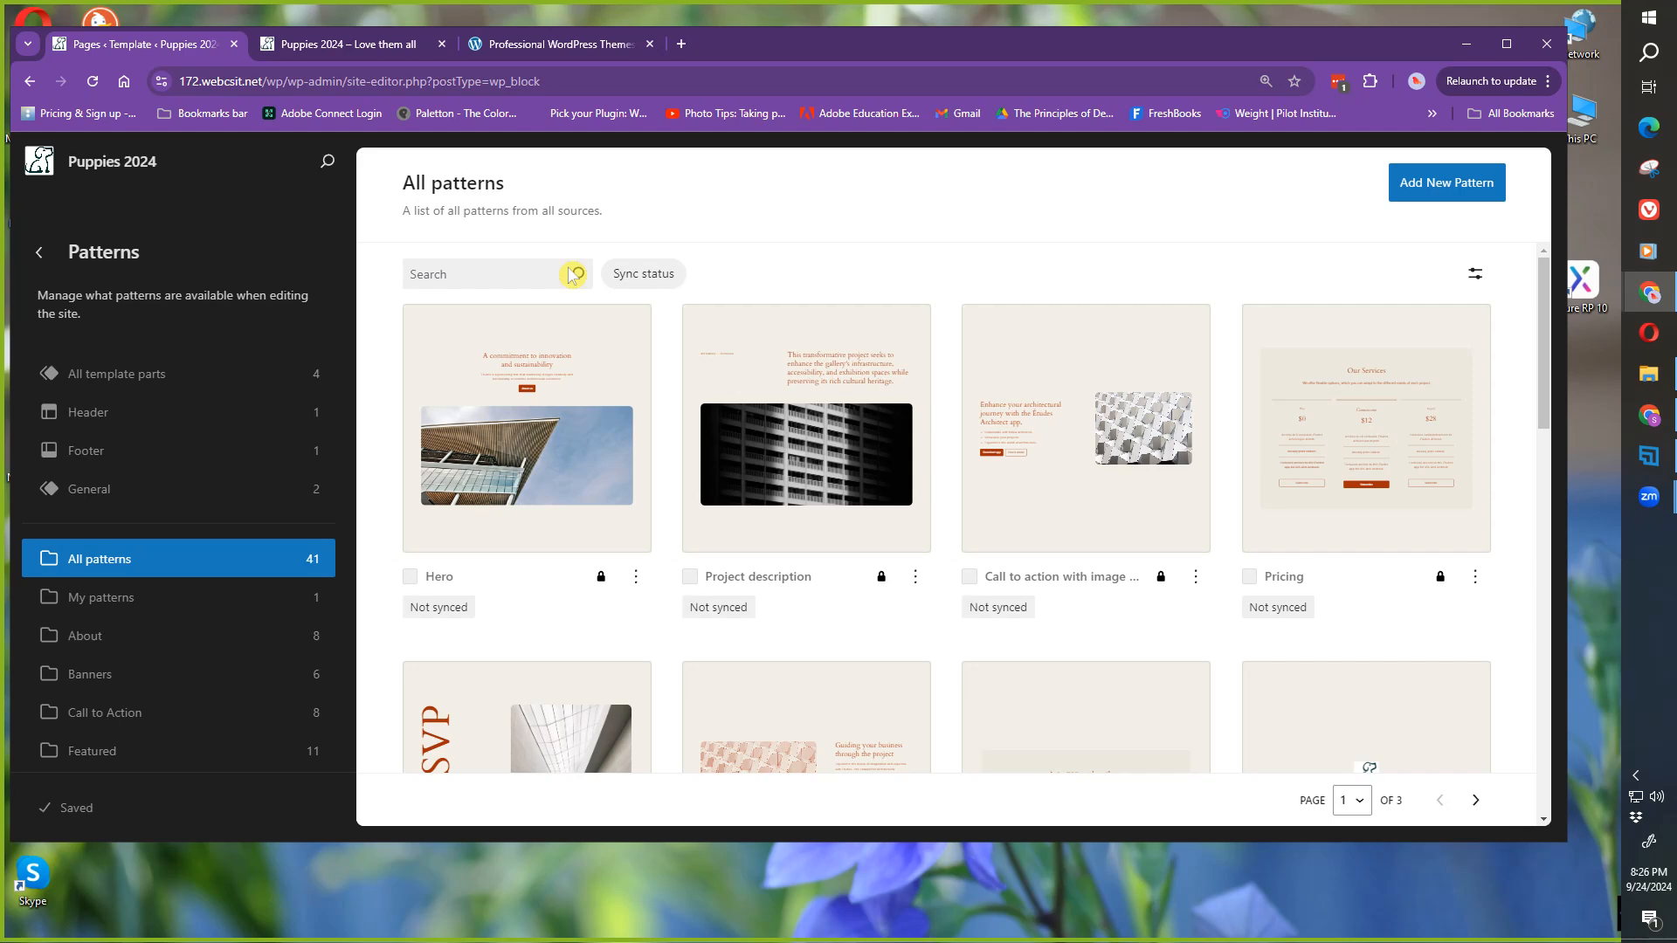
# Duplicate Call to action with image on right again with Synced on, then view My patterns.
pyautogui.click(1197, 577)
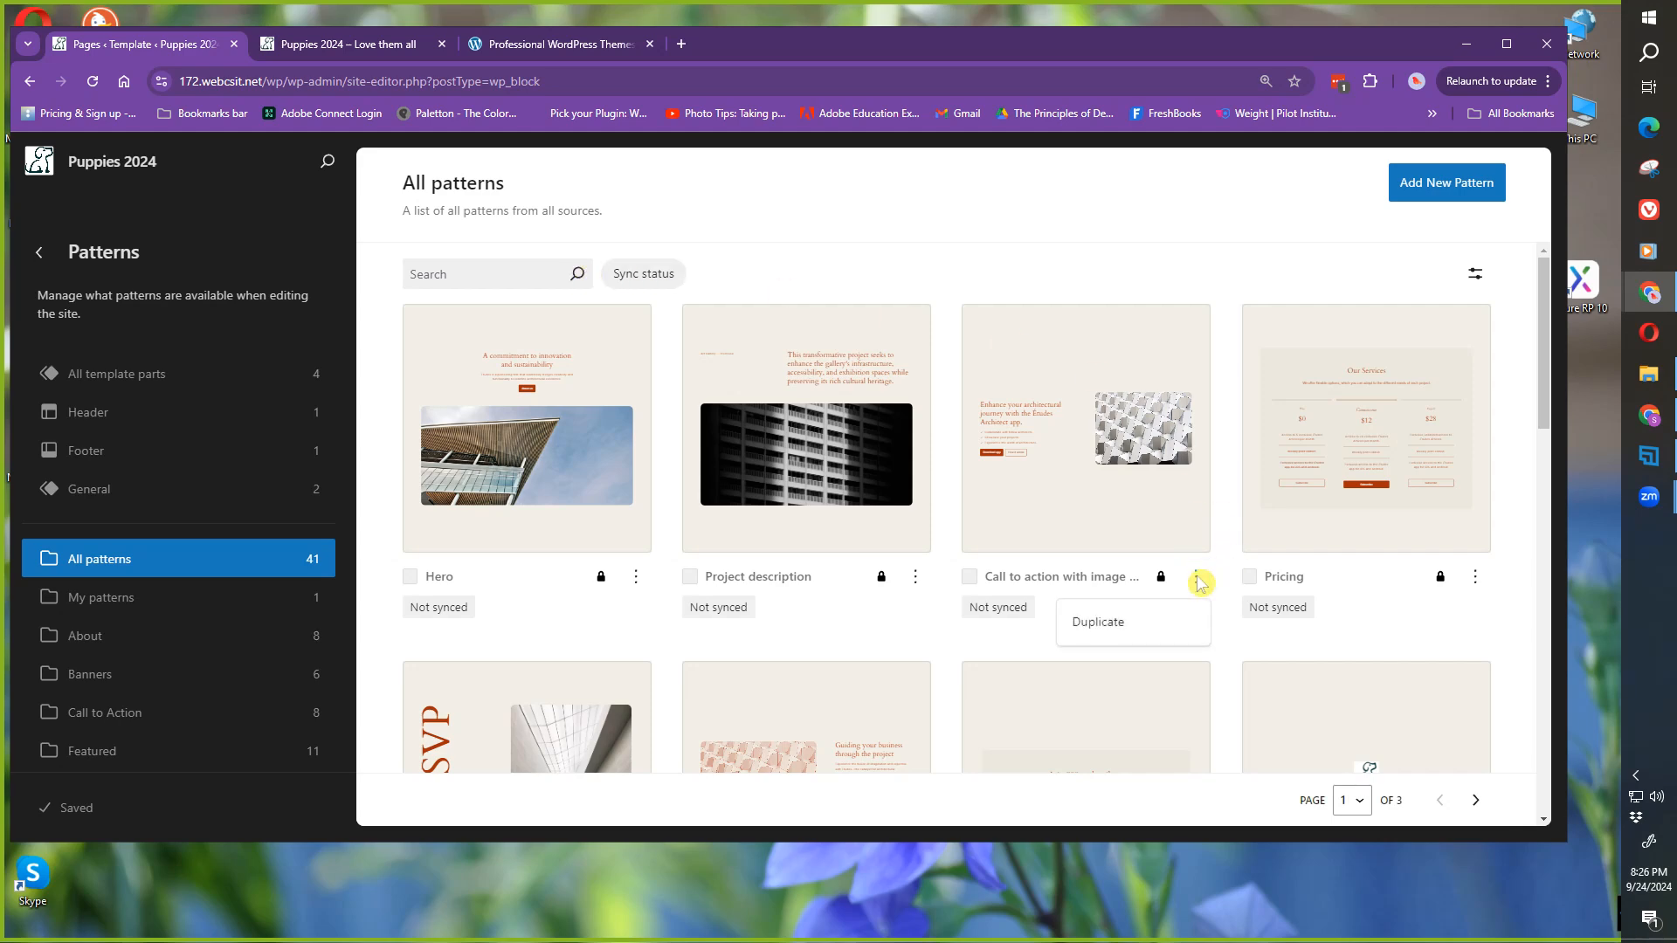
pyautogui.click(1132, 622)
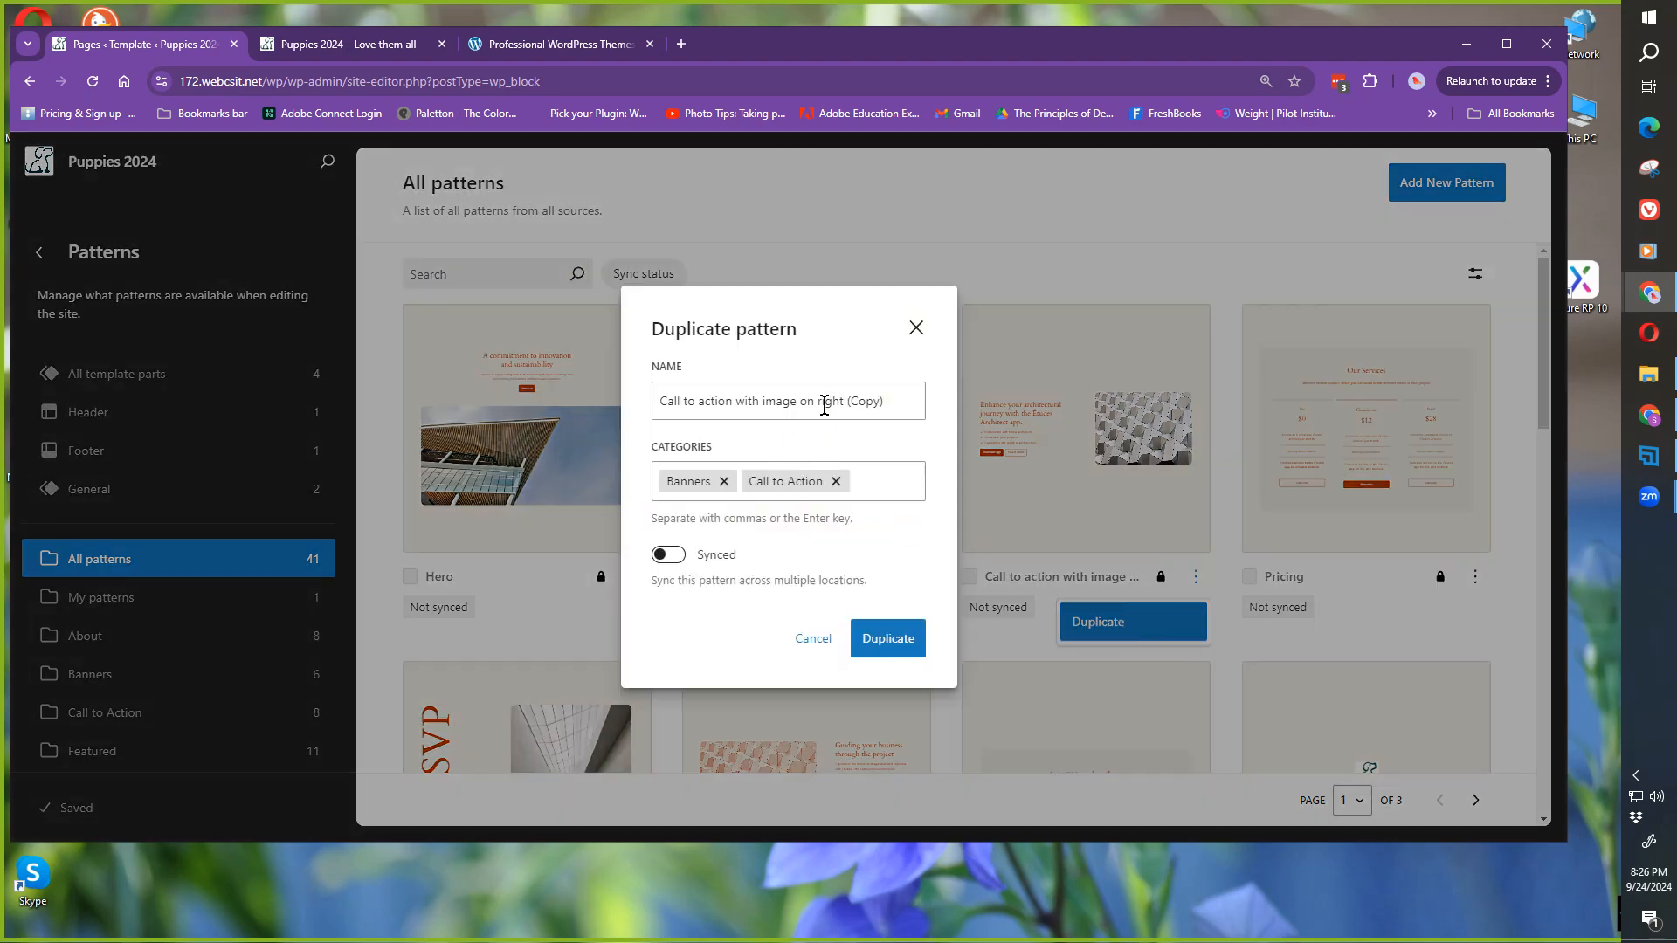
pyautogui.click(668, 555)
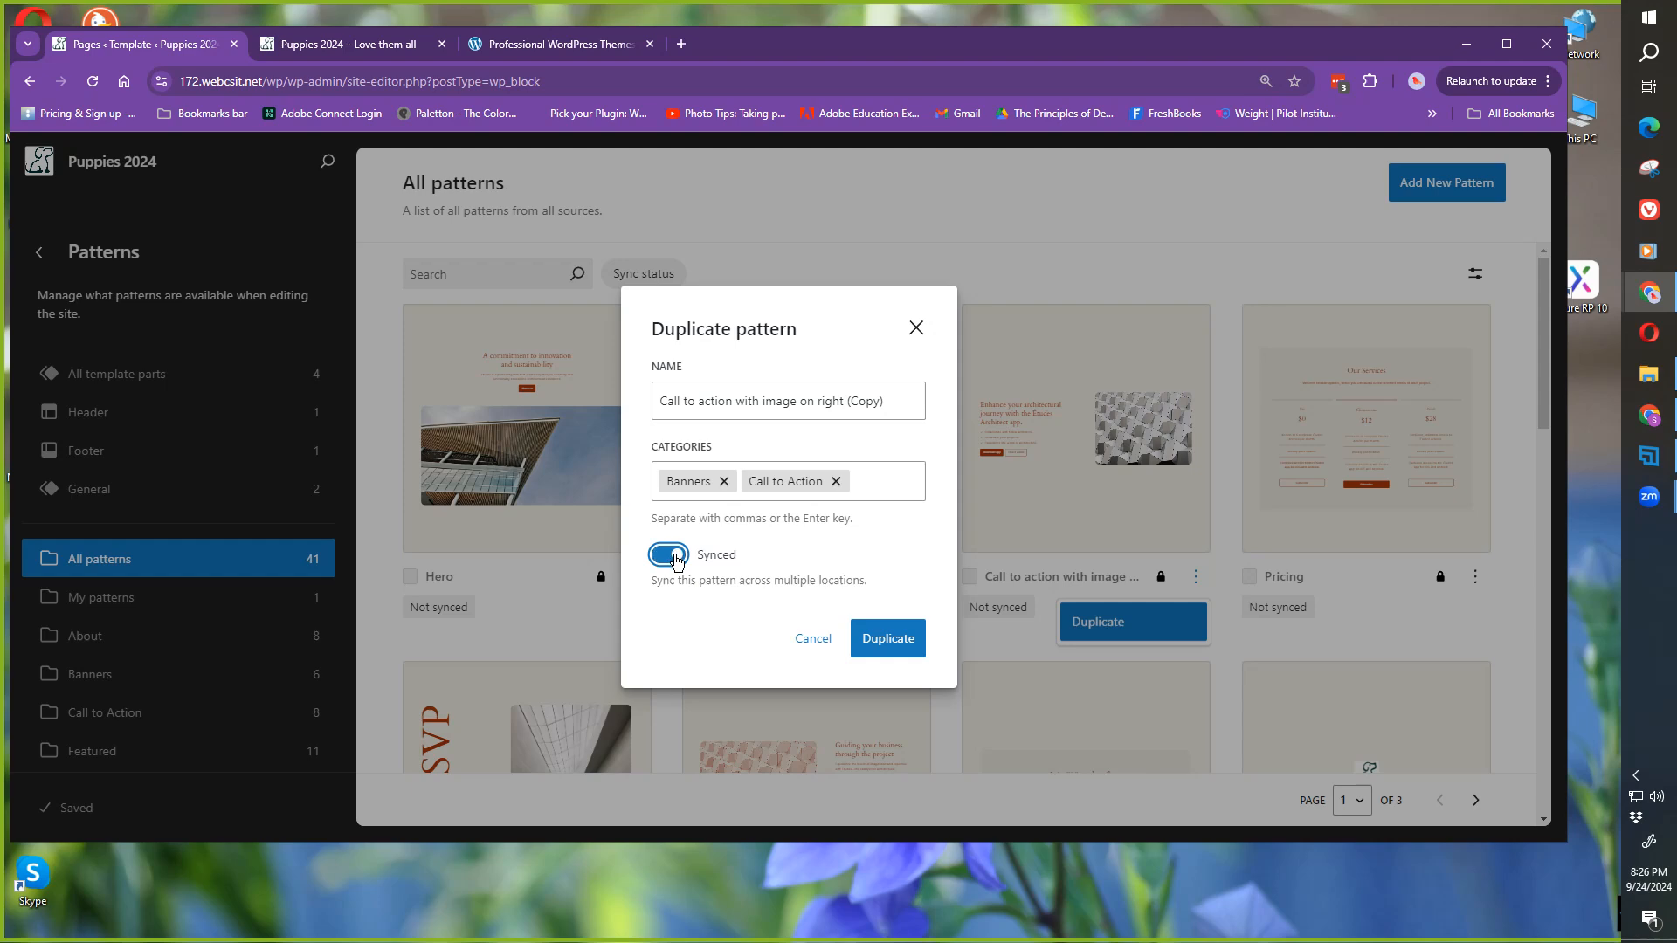
pyautogui.click(888, 639)
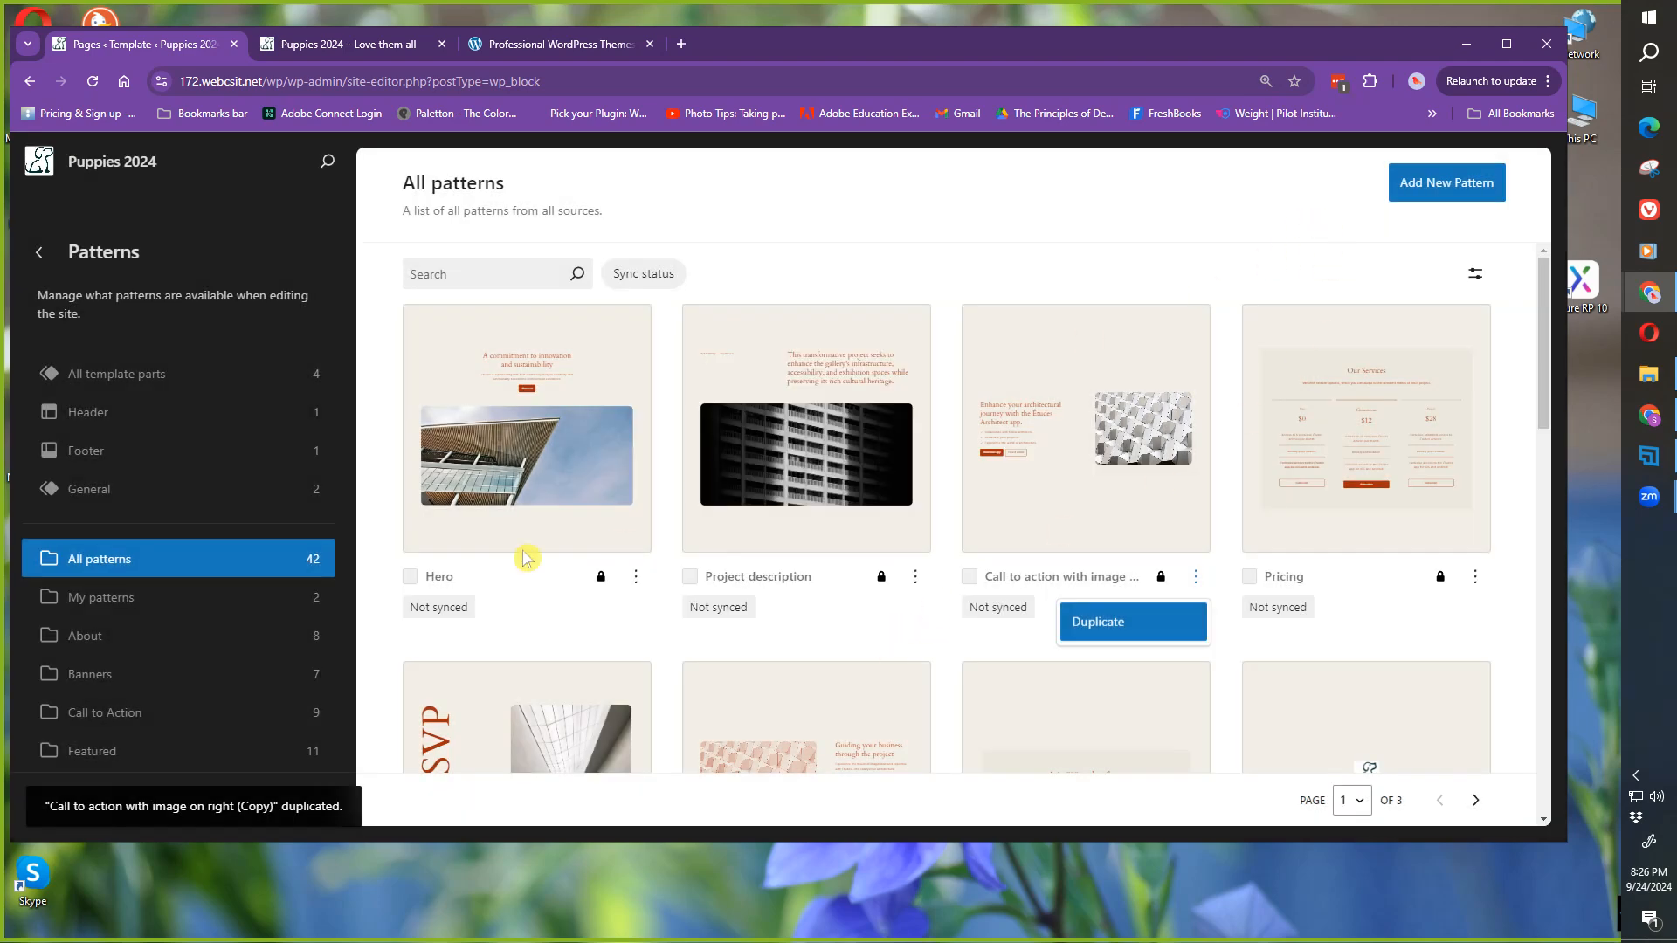
pyautogui.click(140, 607)
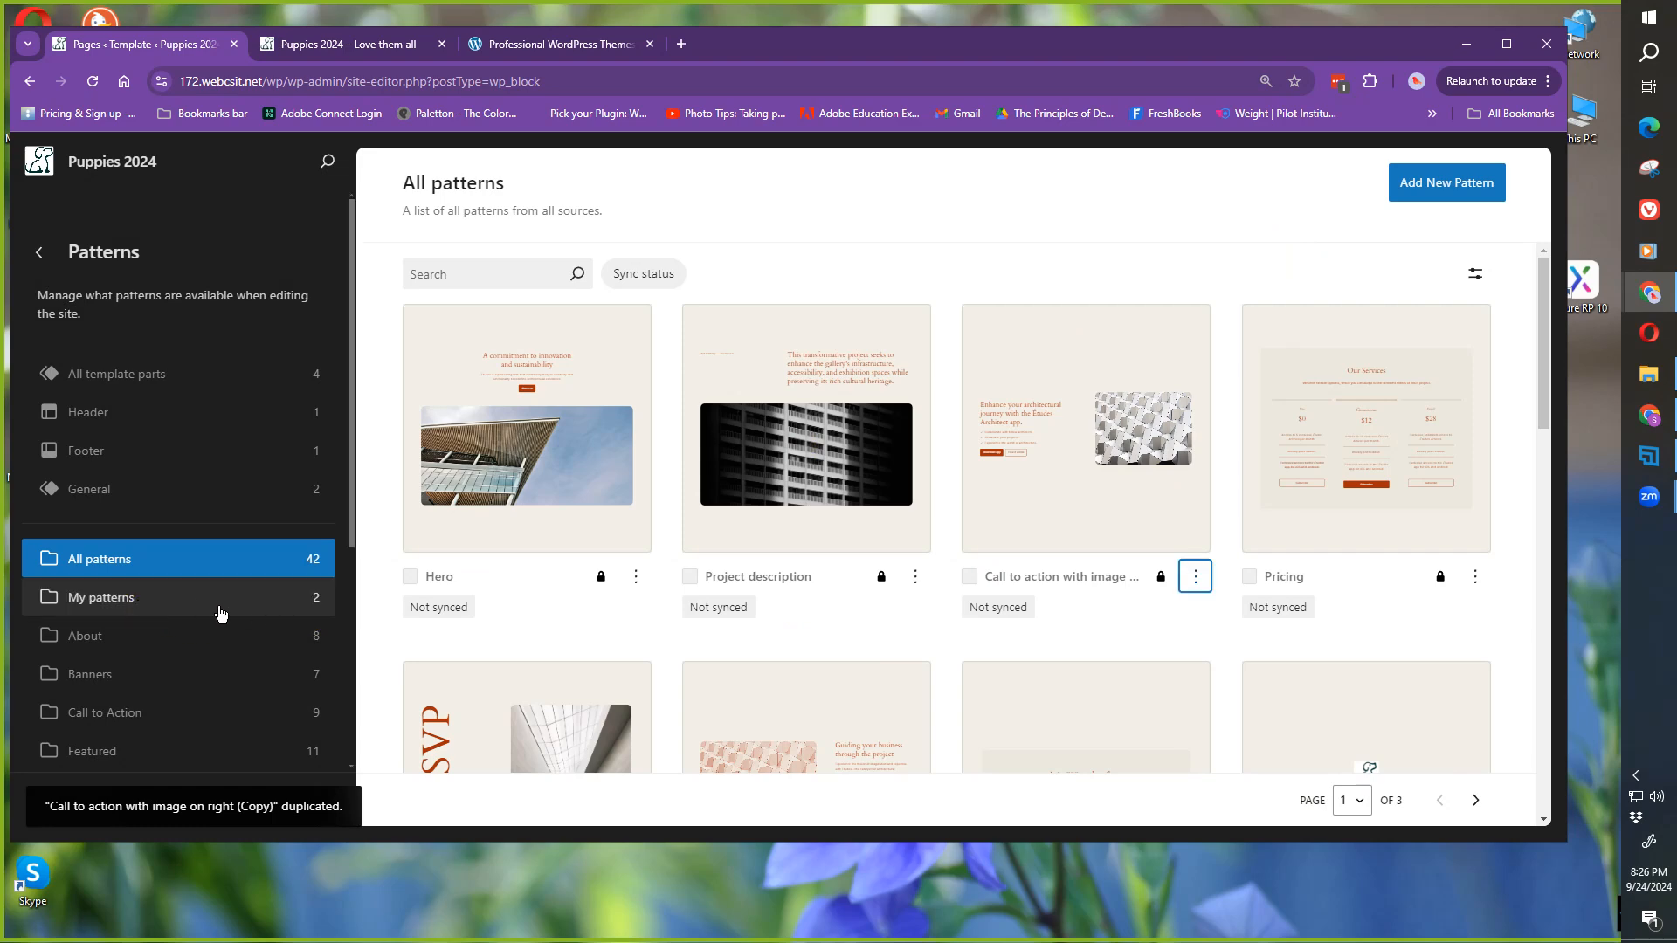
pyautogui.click(128, 597)
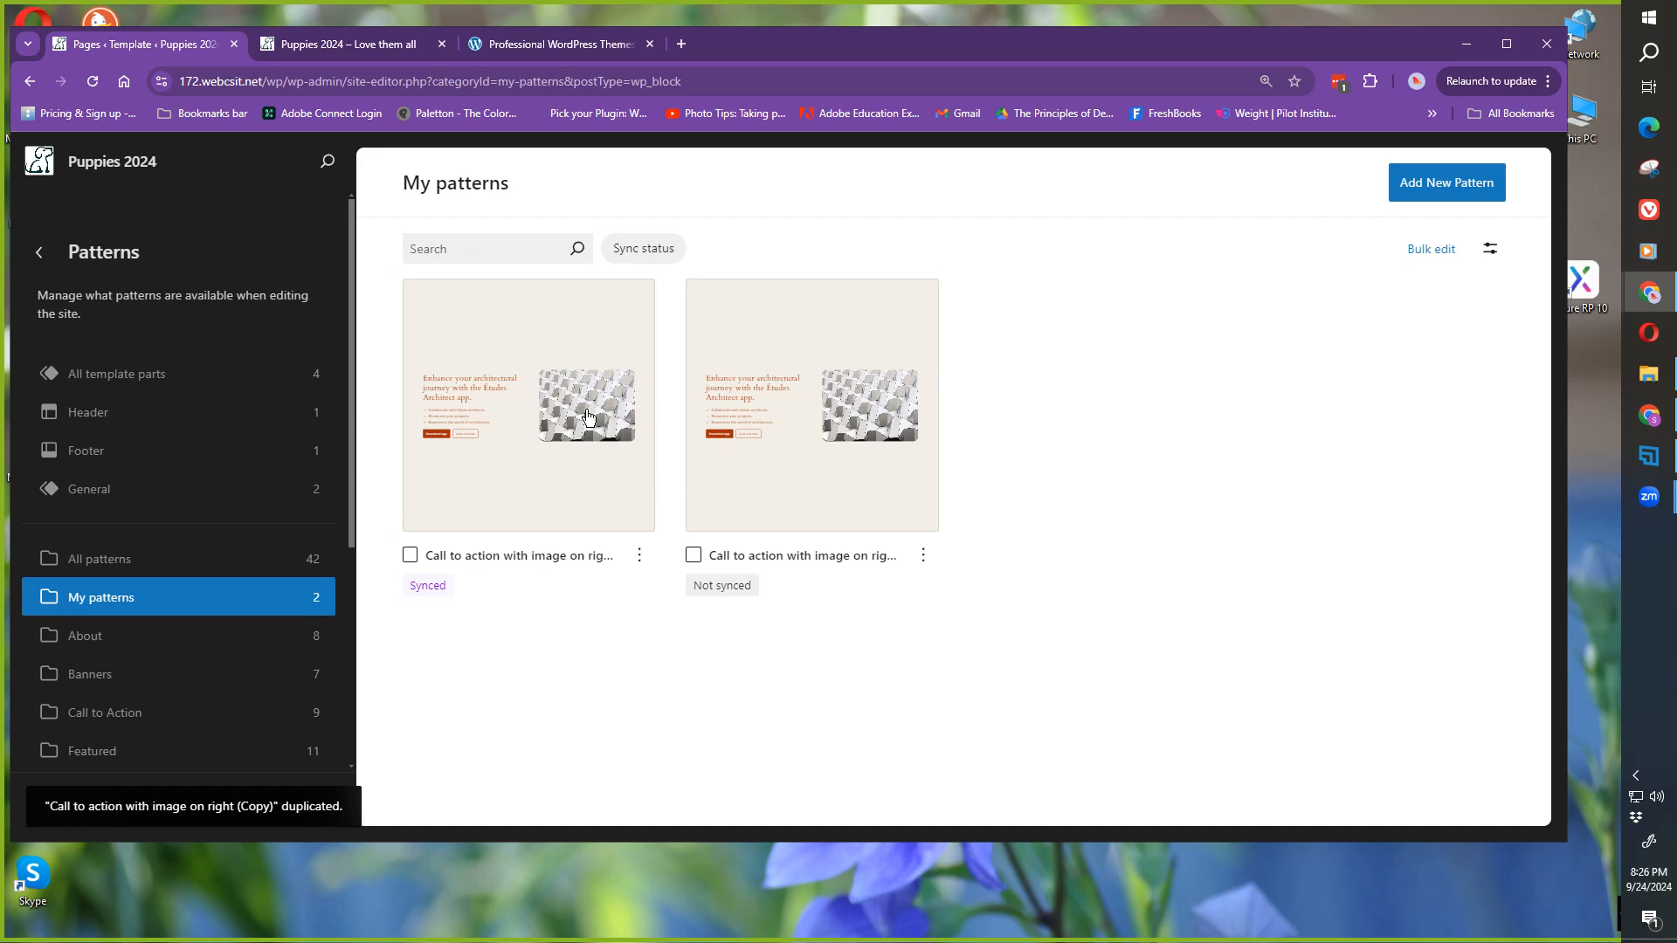
# Open the synced (Copy) pattern, select its architecture image, and check its Transform options without changing anything.
pyautogui.click(578, 416)
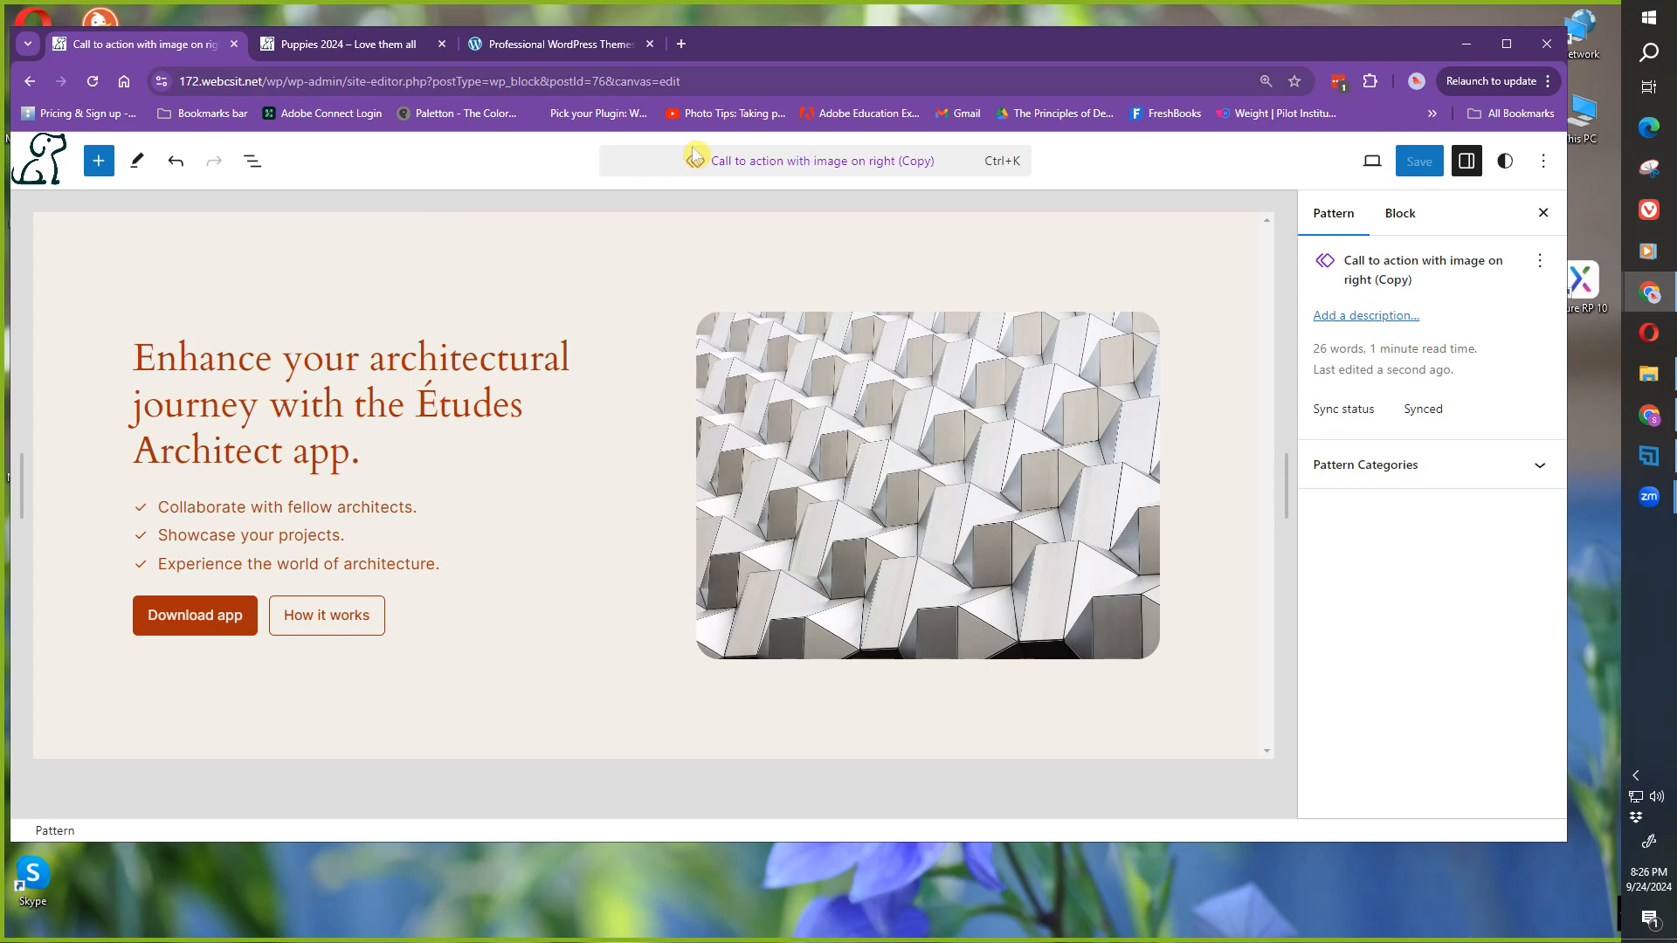
pyautogui.click(871, 448)
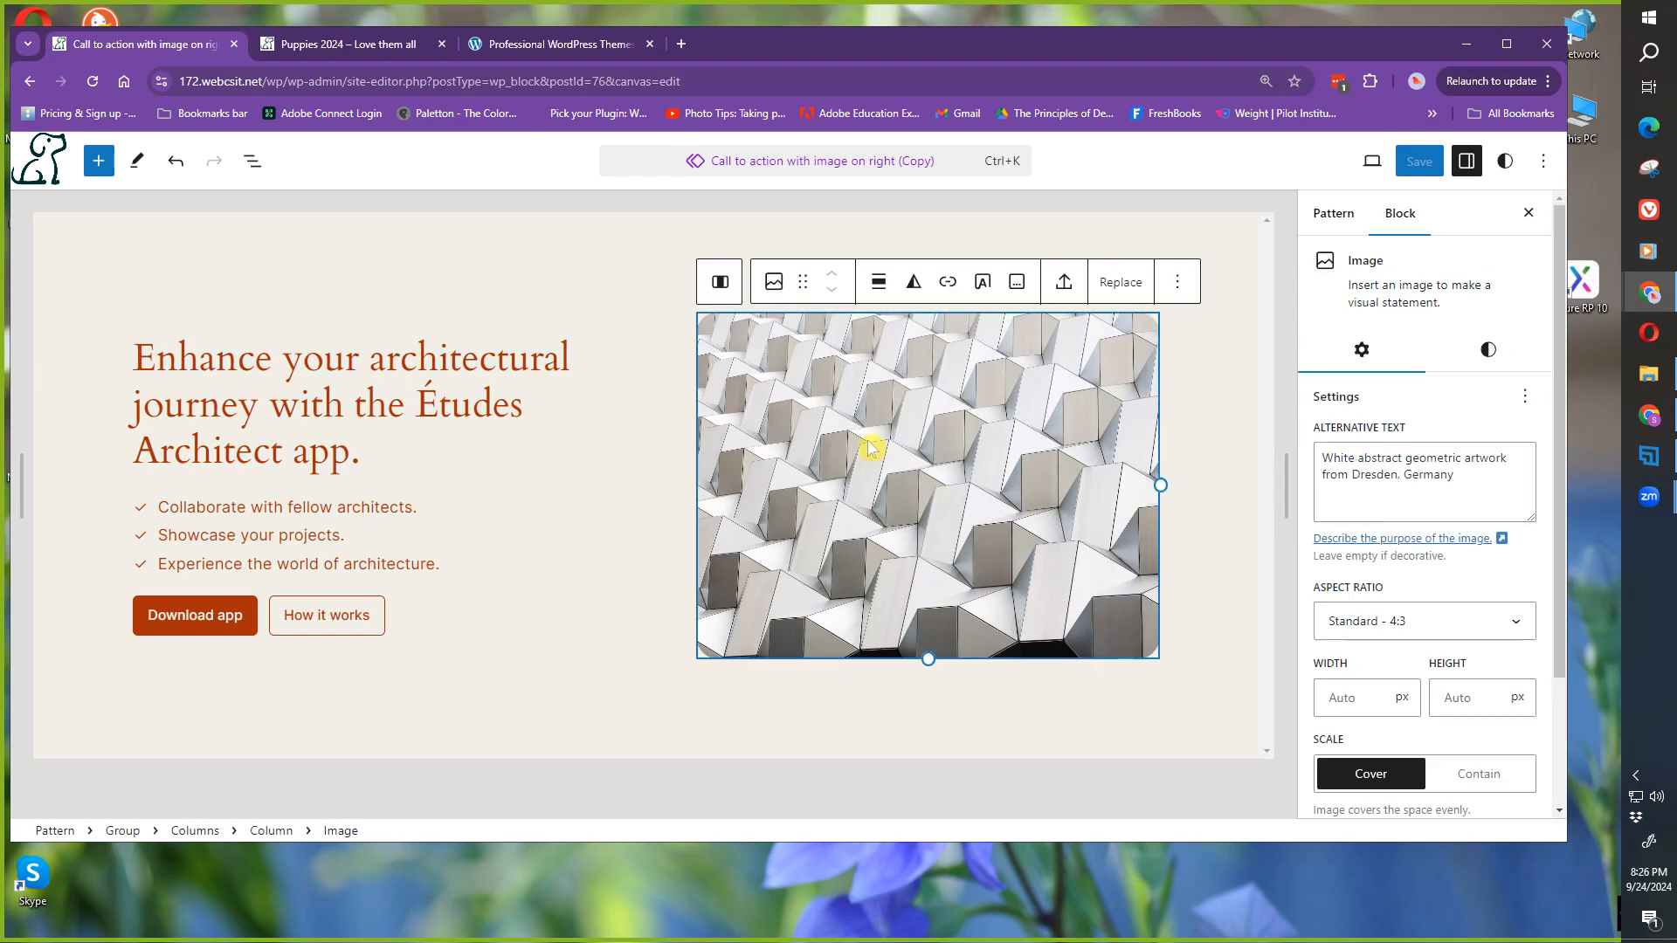
pyautogui.click(773, 281)
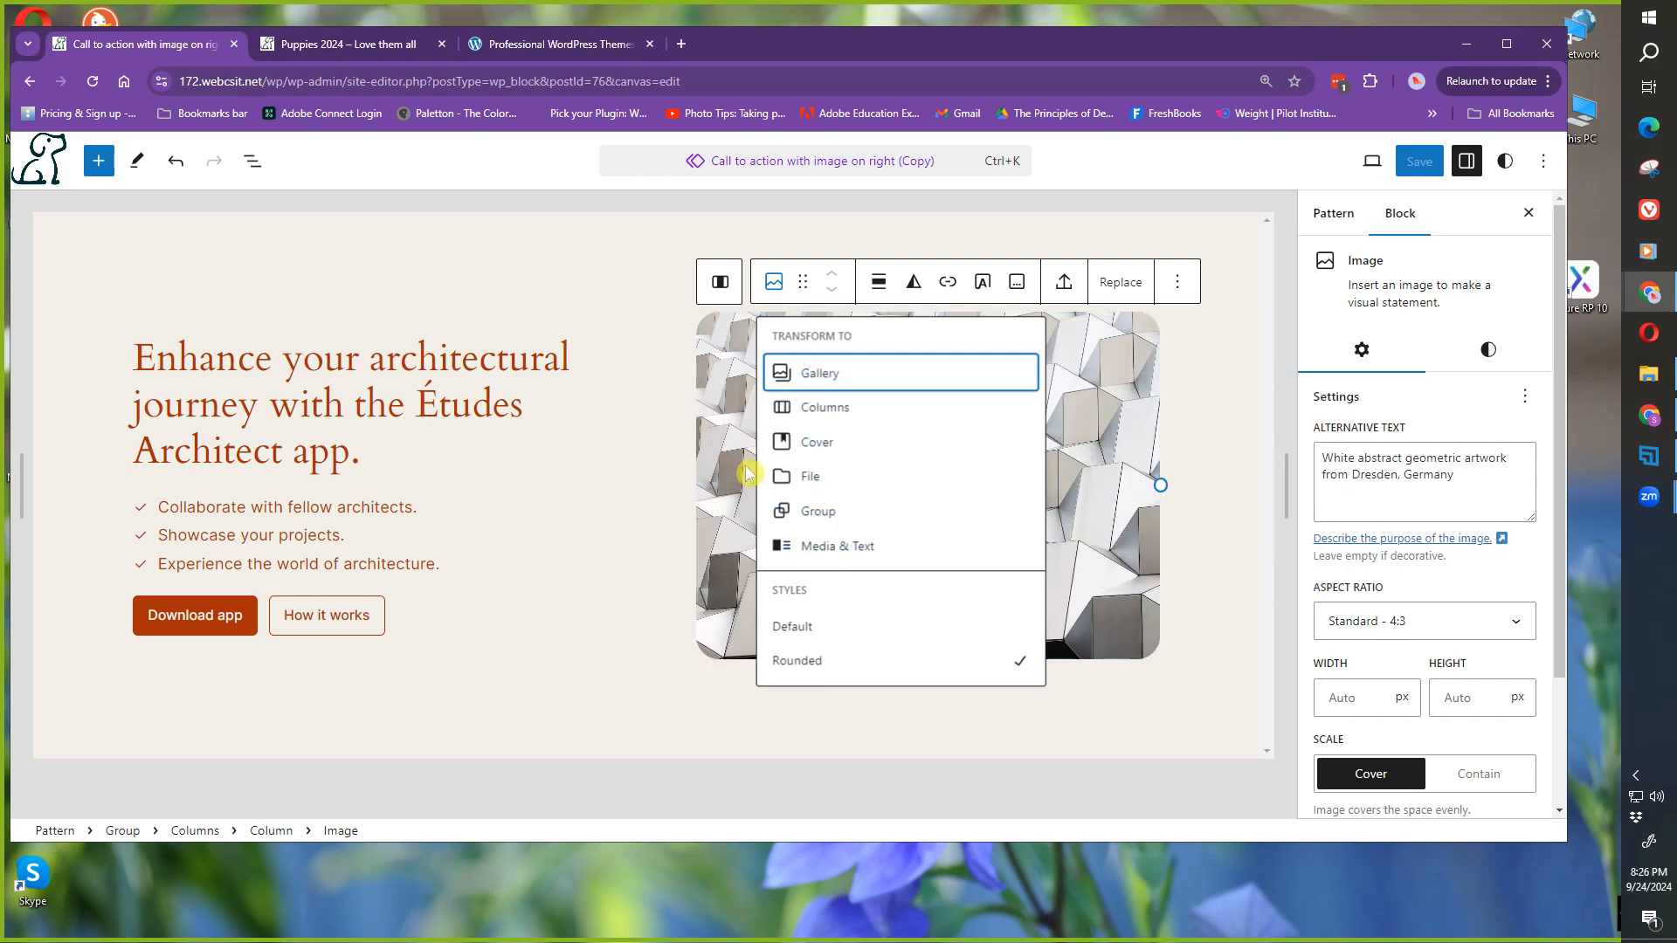
pyautogui.click(738, 431)
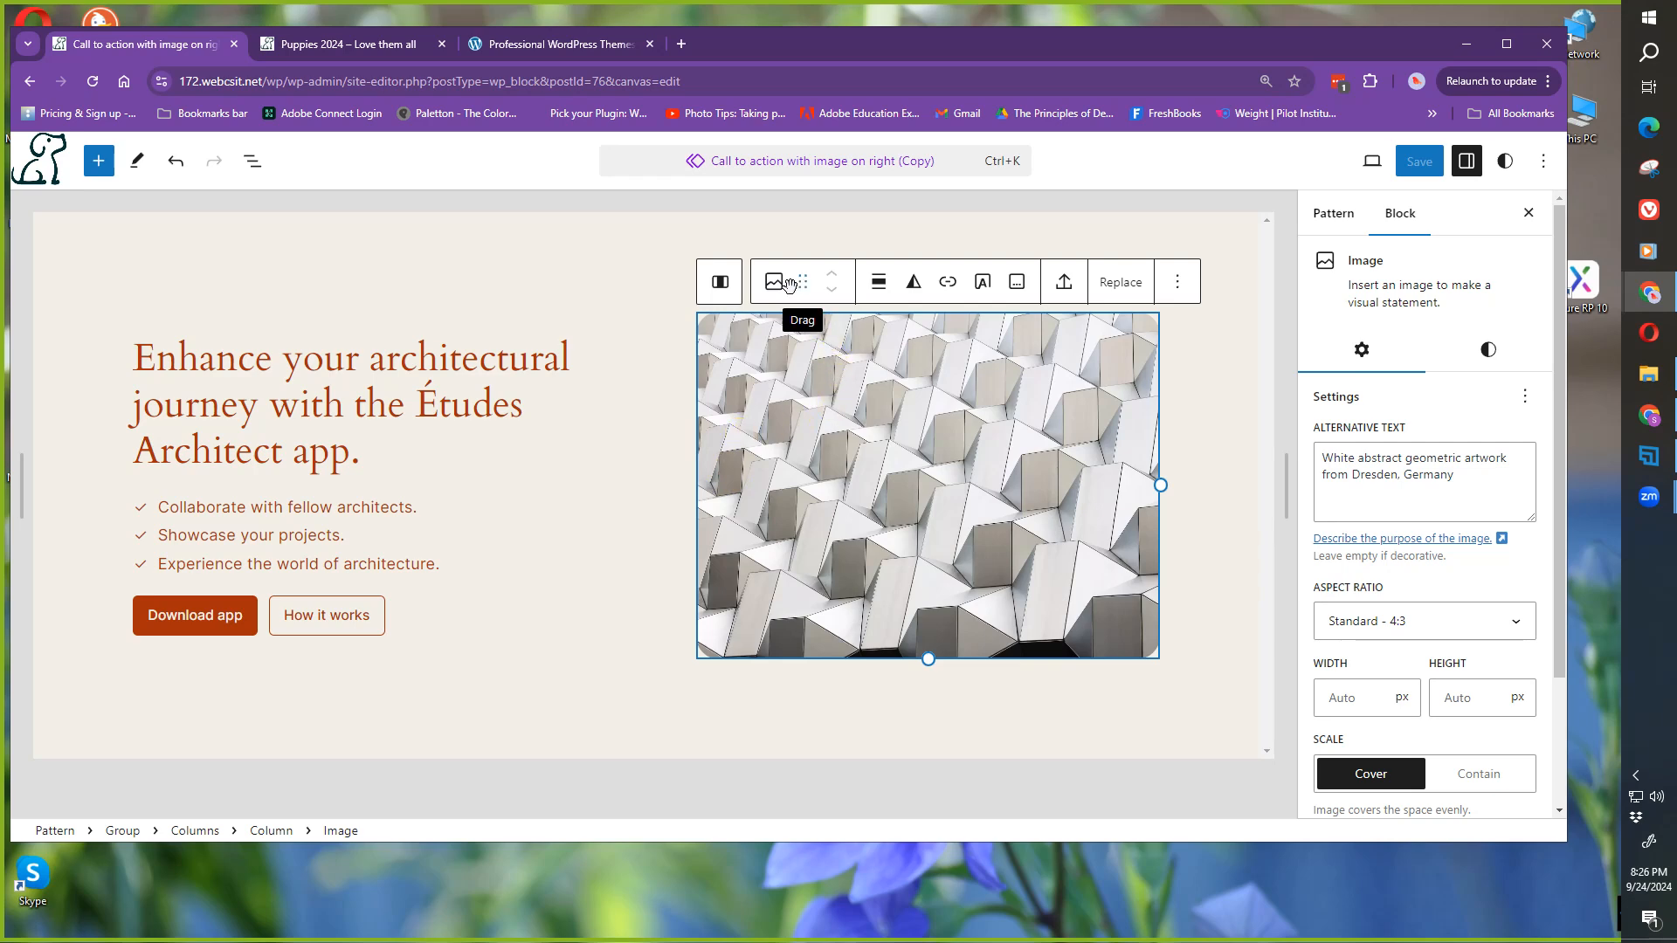
# Replace the architecture image with the 'king charles puppy' photo from the Media Library.
pyautogui.click(898, 387)
pyautogui.rightClick(898, 387)
pyautogui.click(874, 393)
pyautogui.click(1121, 282)
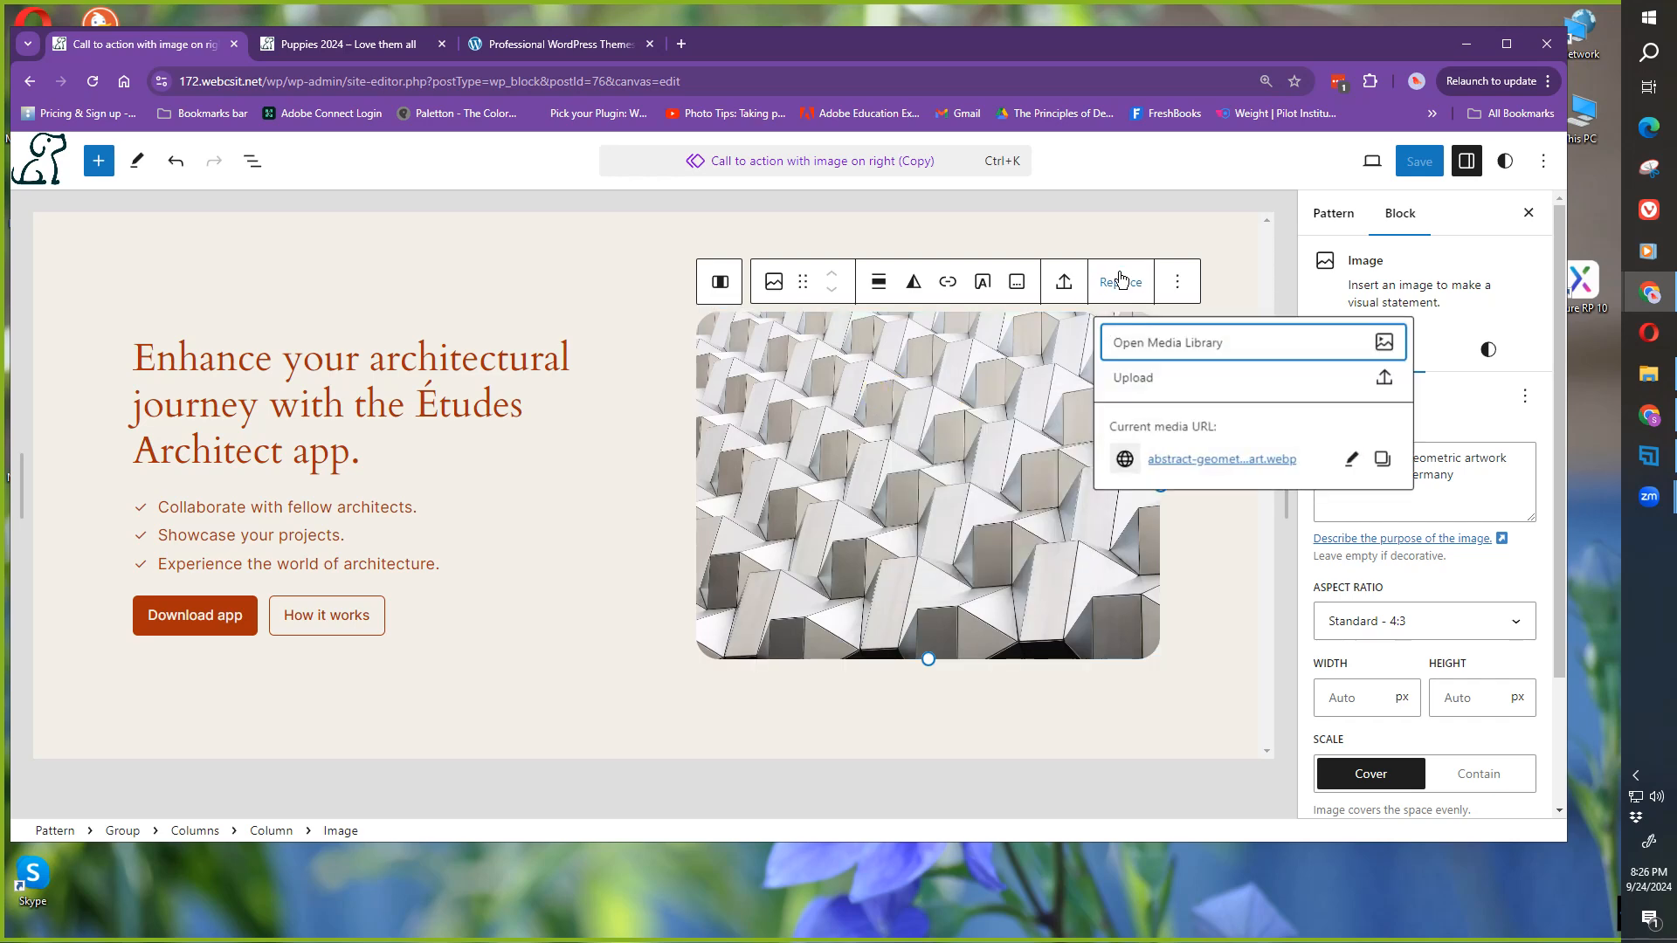
pyautogui.click(1157, 350)
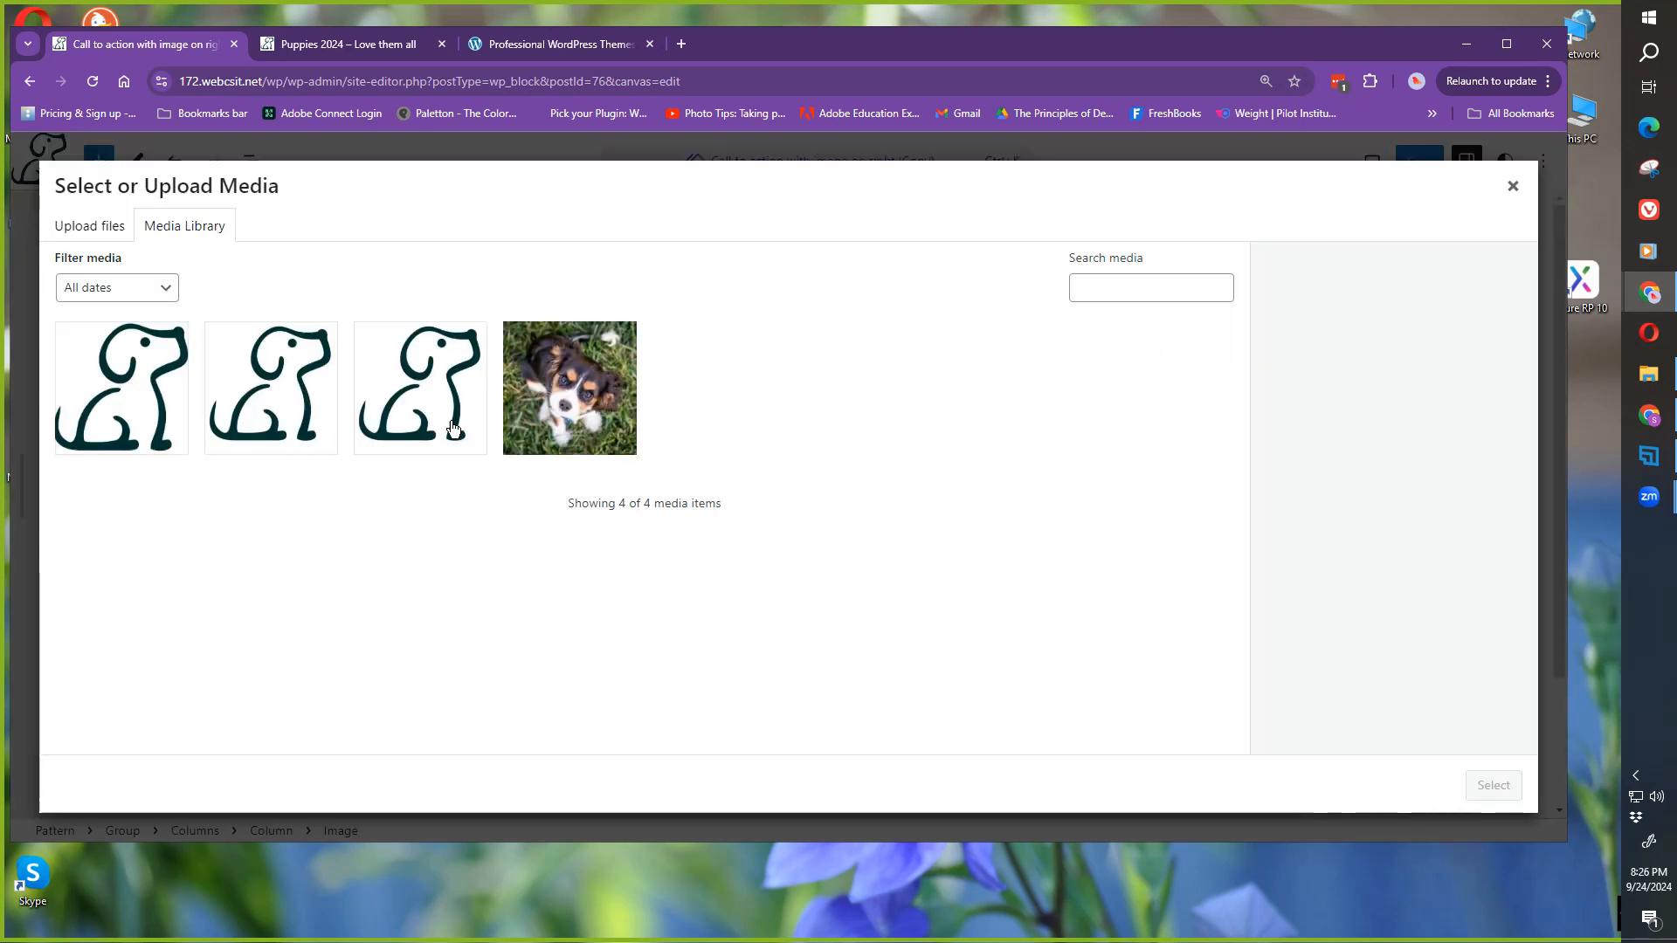
pyautogui.click(566, 404)
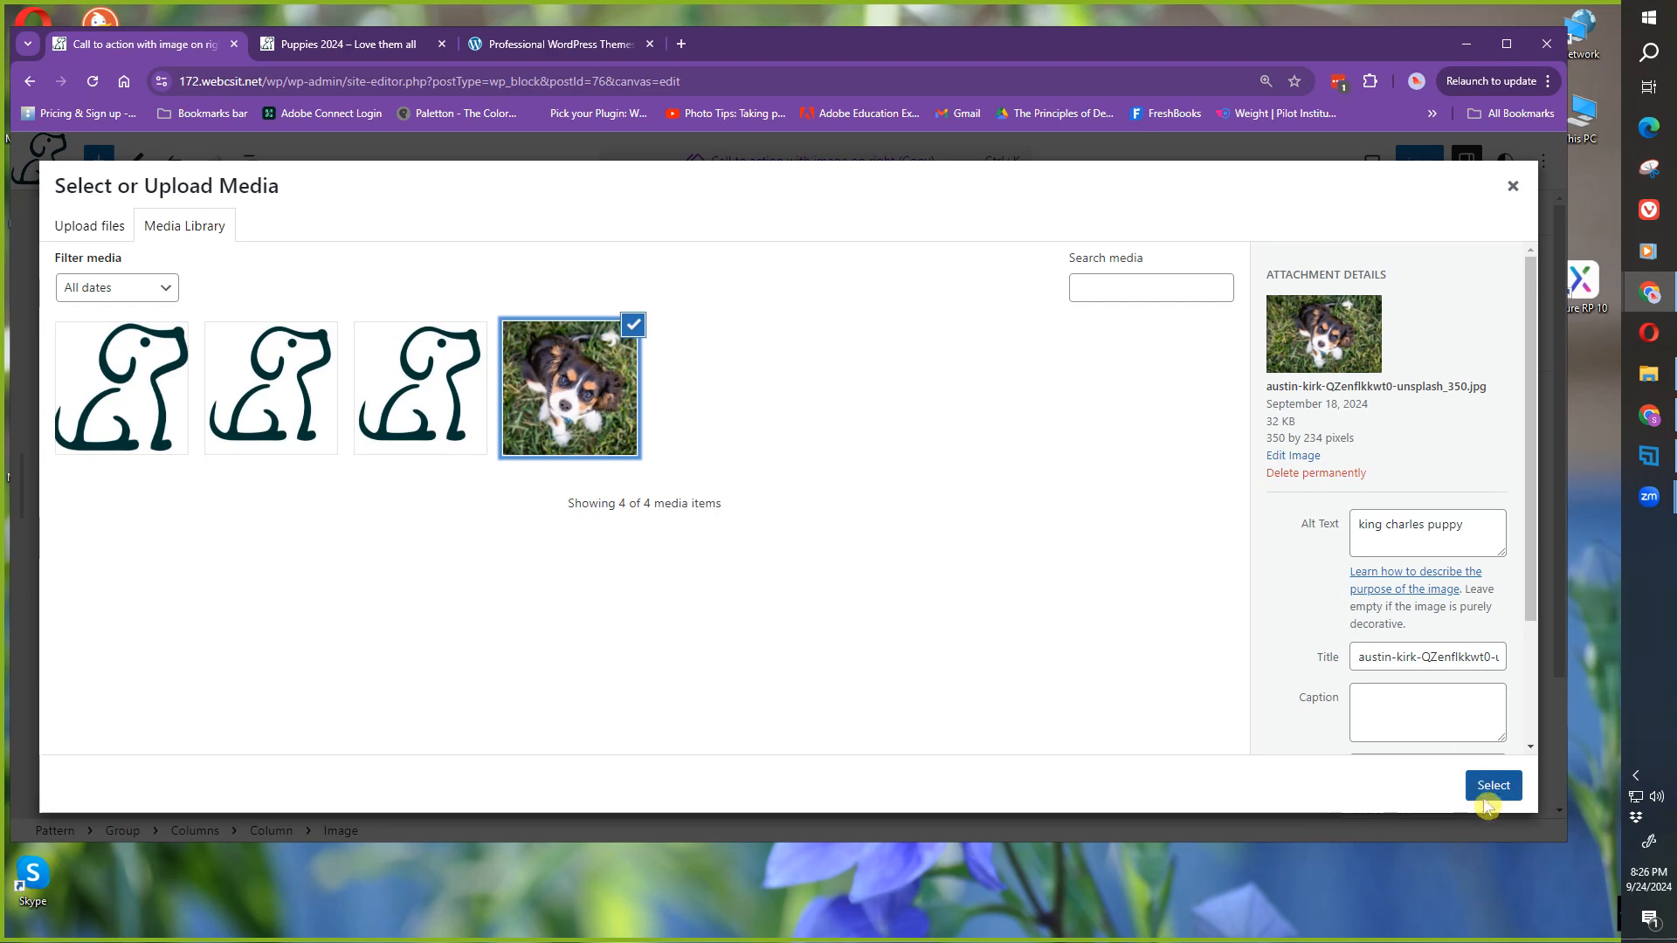
pyautogui.click(1492, 789)
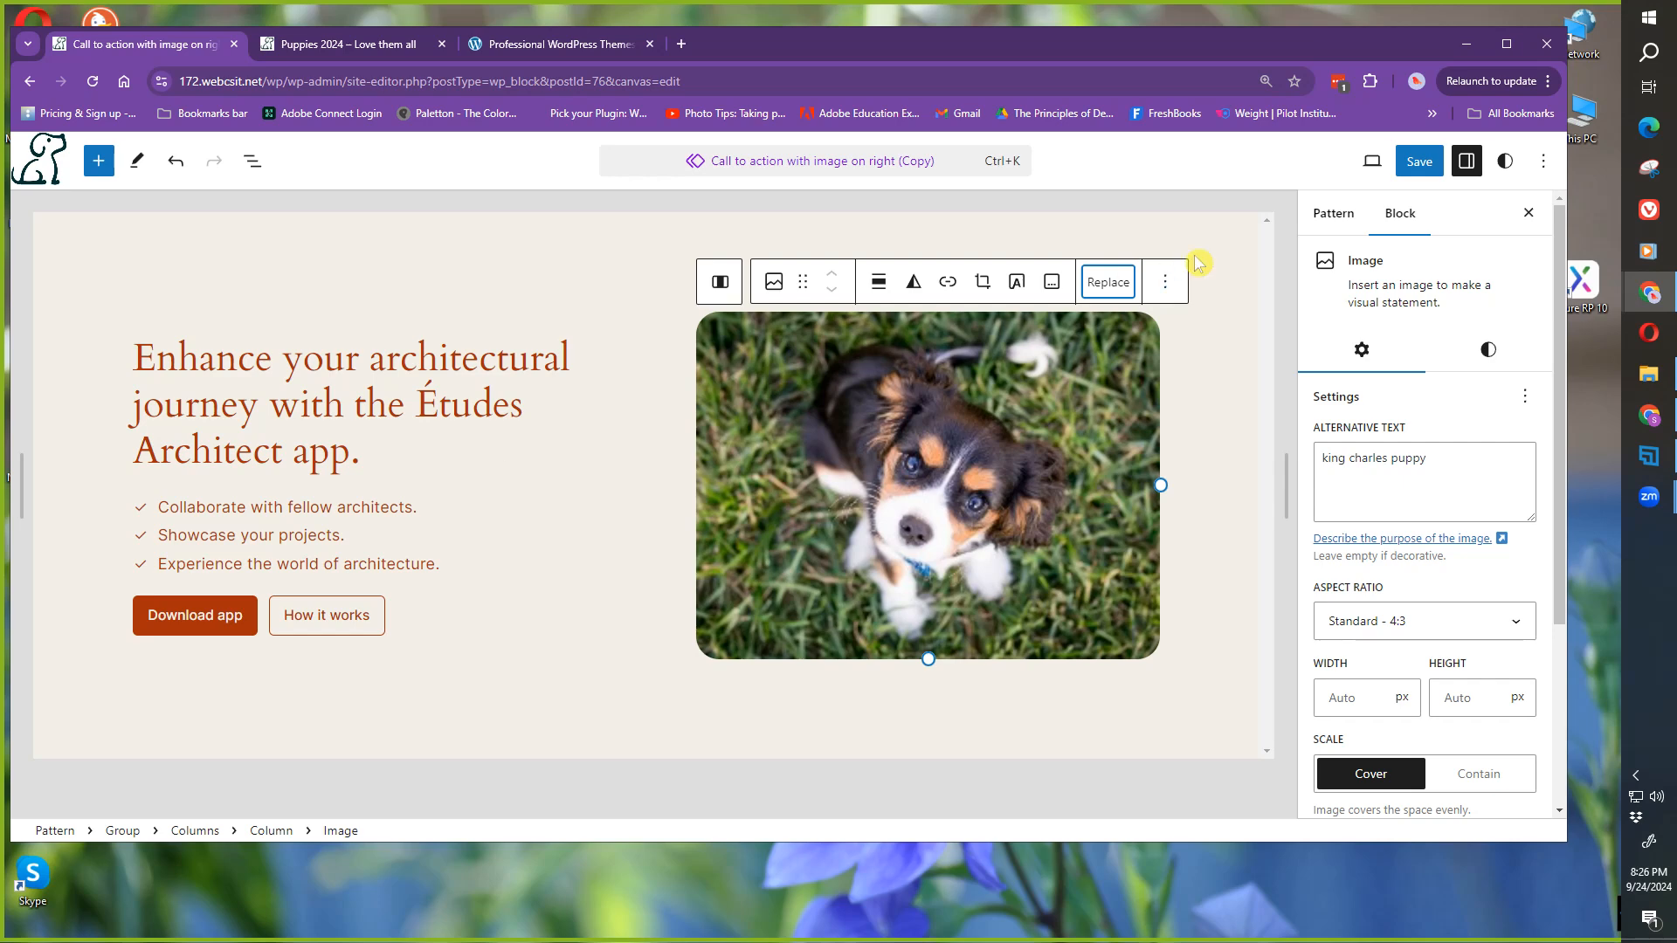
pyautogui.click(346, 623)
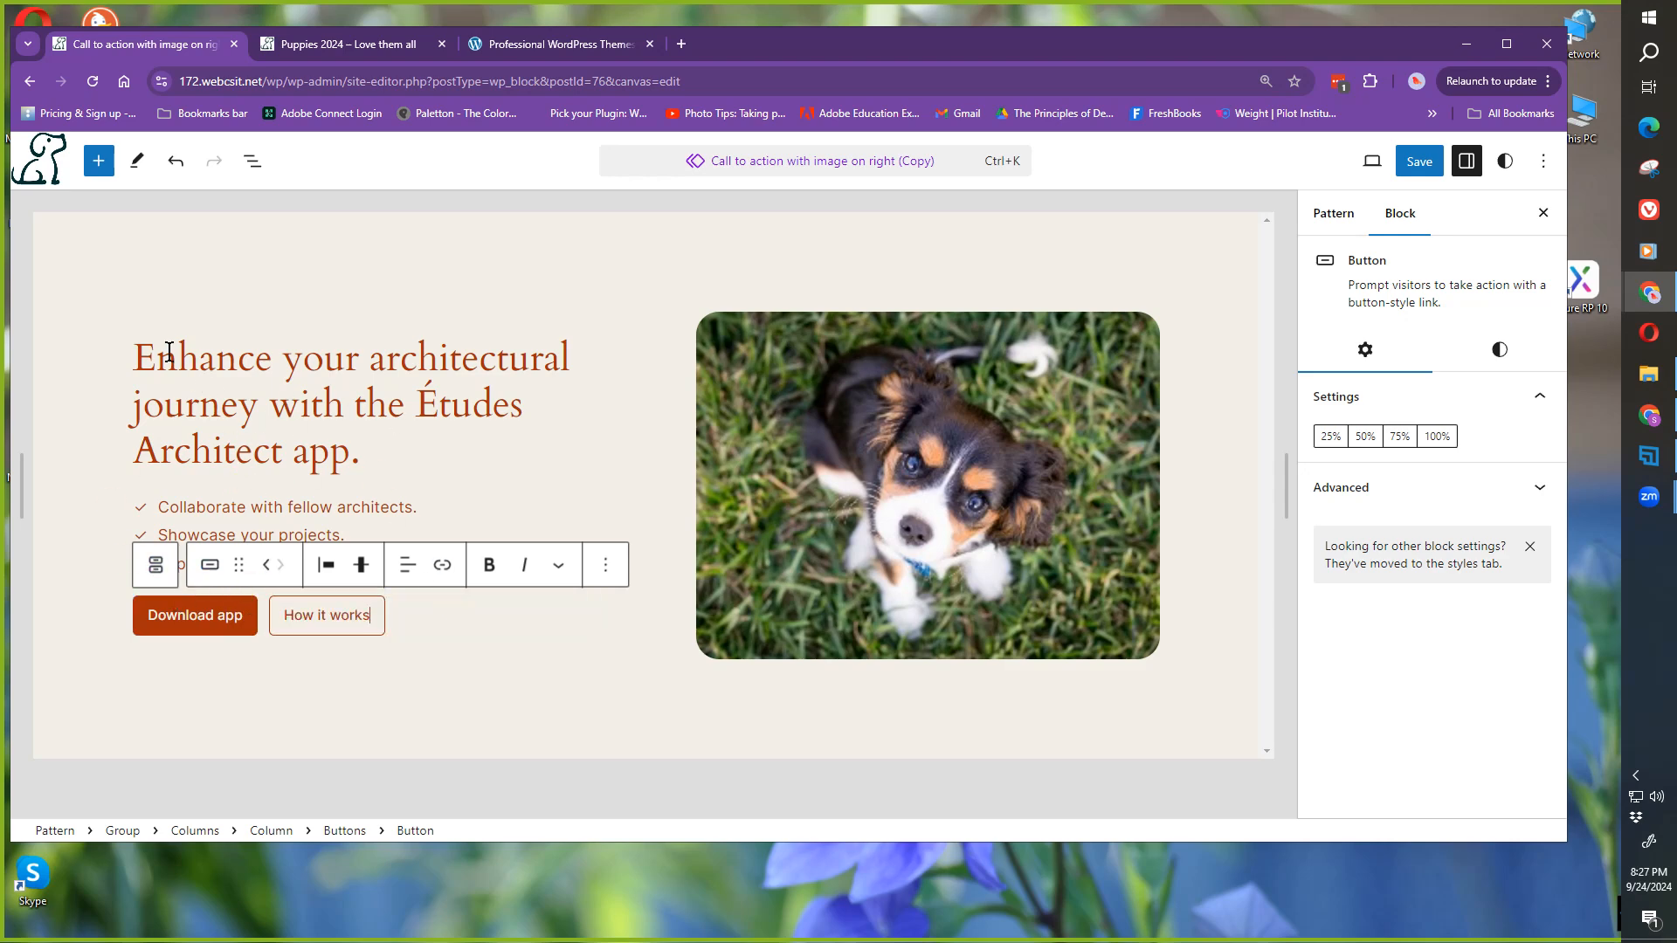
# Review the heading and three list items, save the puppy pattern, and go back to the Dashboard.
pyautogui.moveTo(137, 356); pyautogui.dragTo(376, 458)
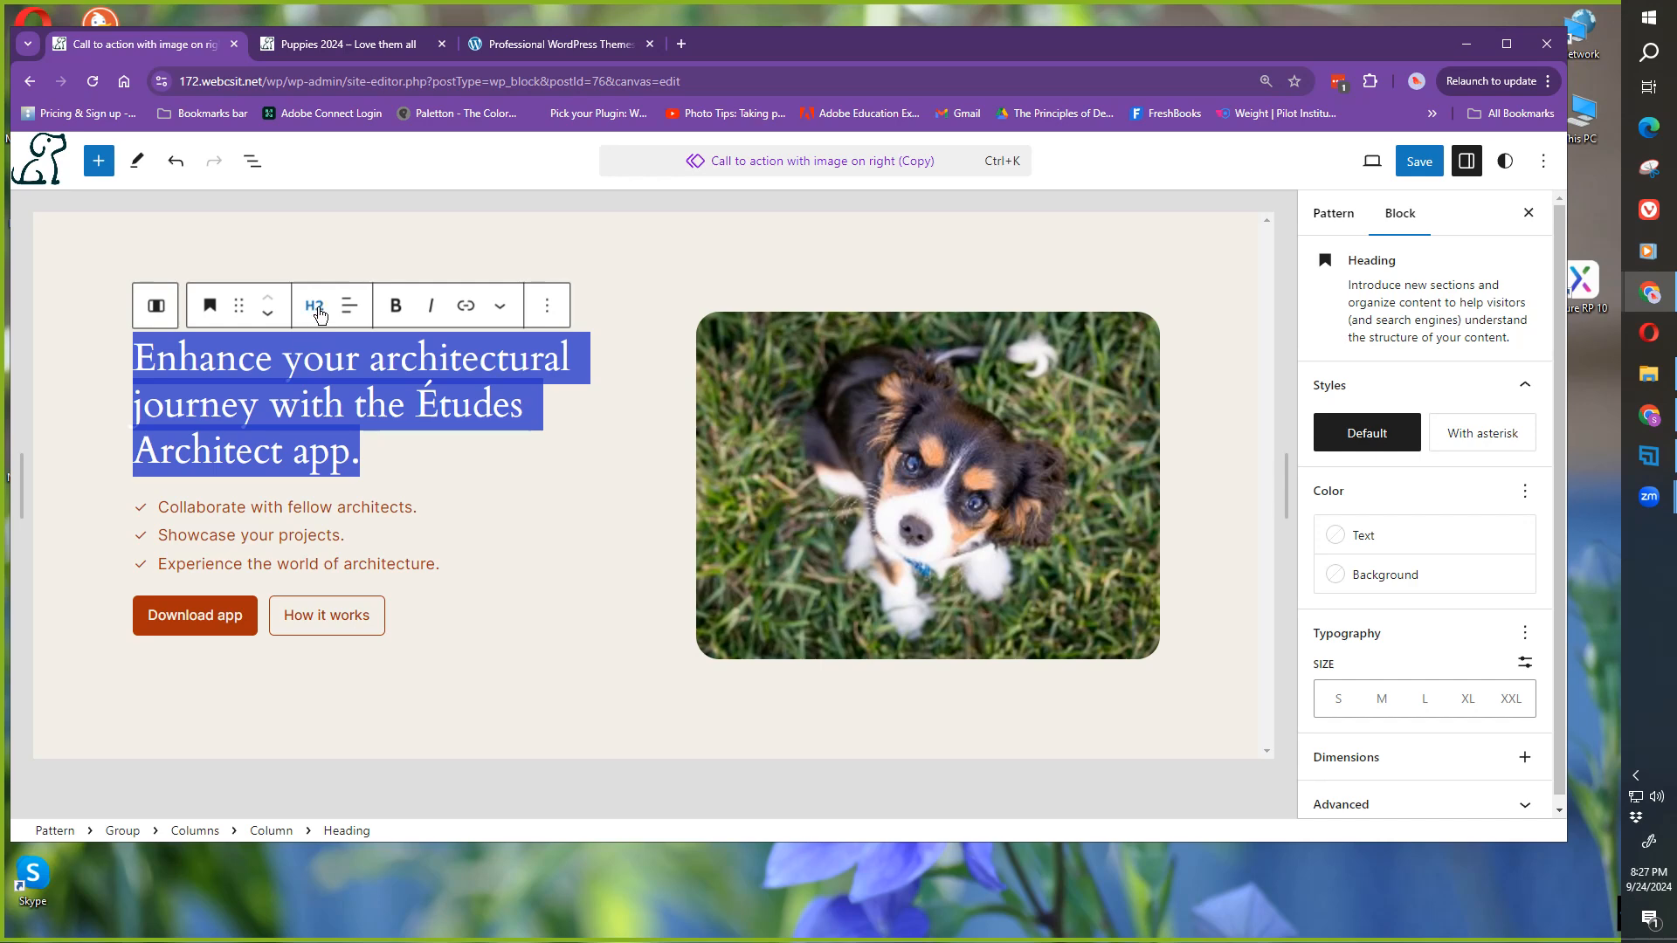
pyautogui.click(199, 514)
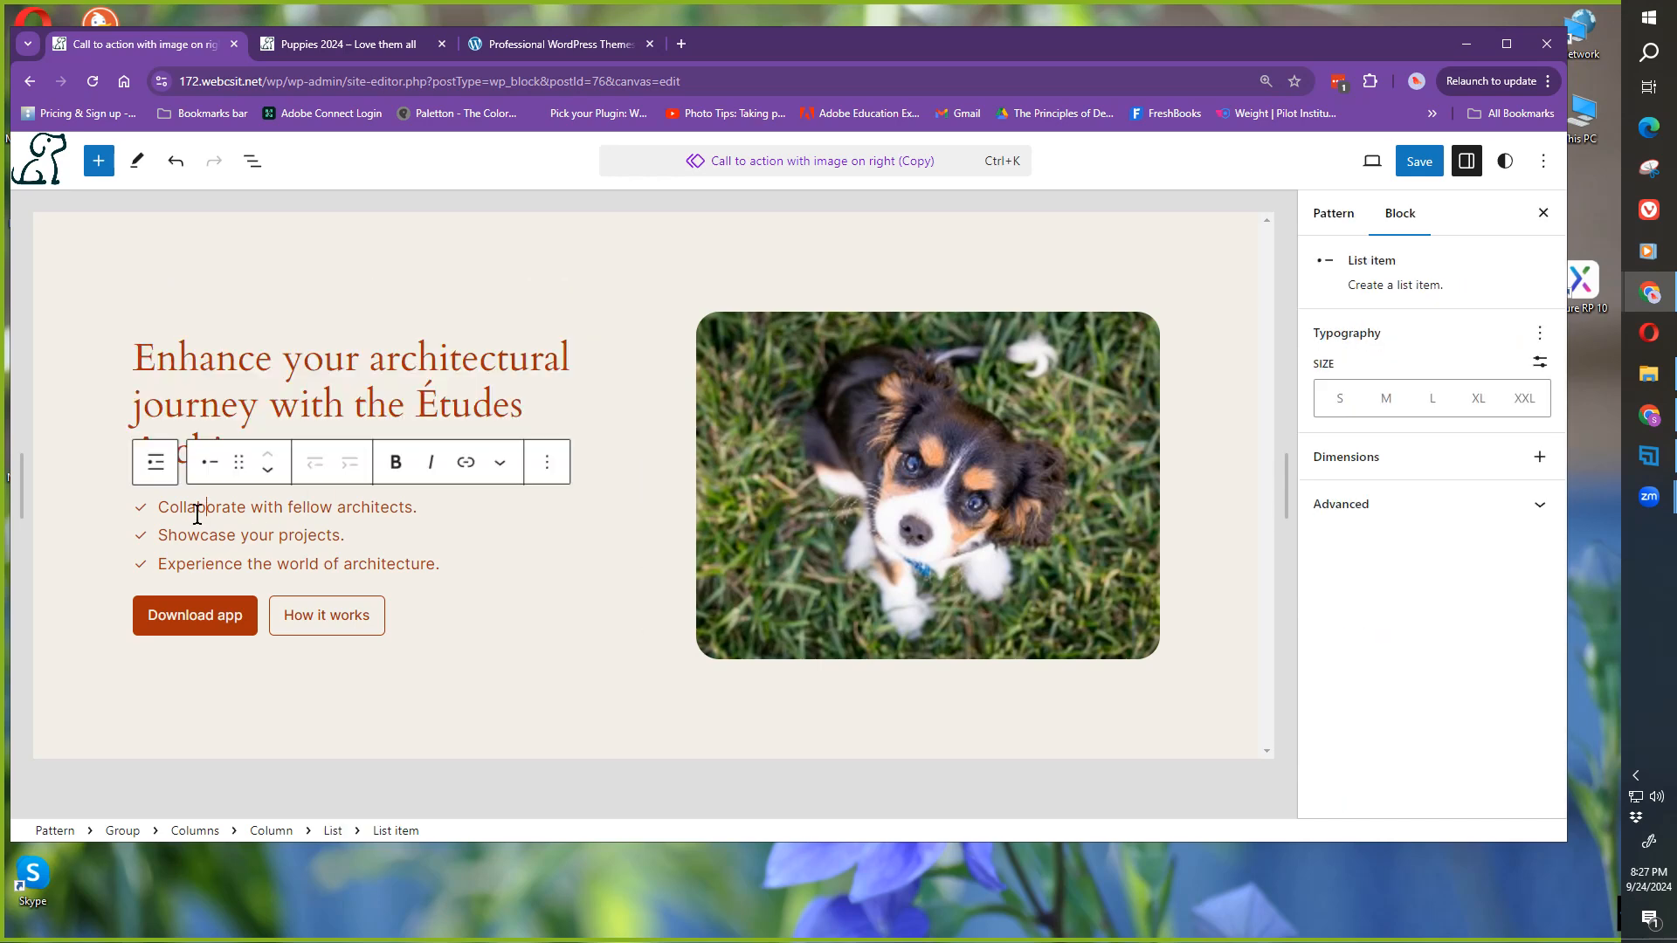
pyautogui.moveTo(160, 513); pyautogui.dragTo(451, 566)
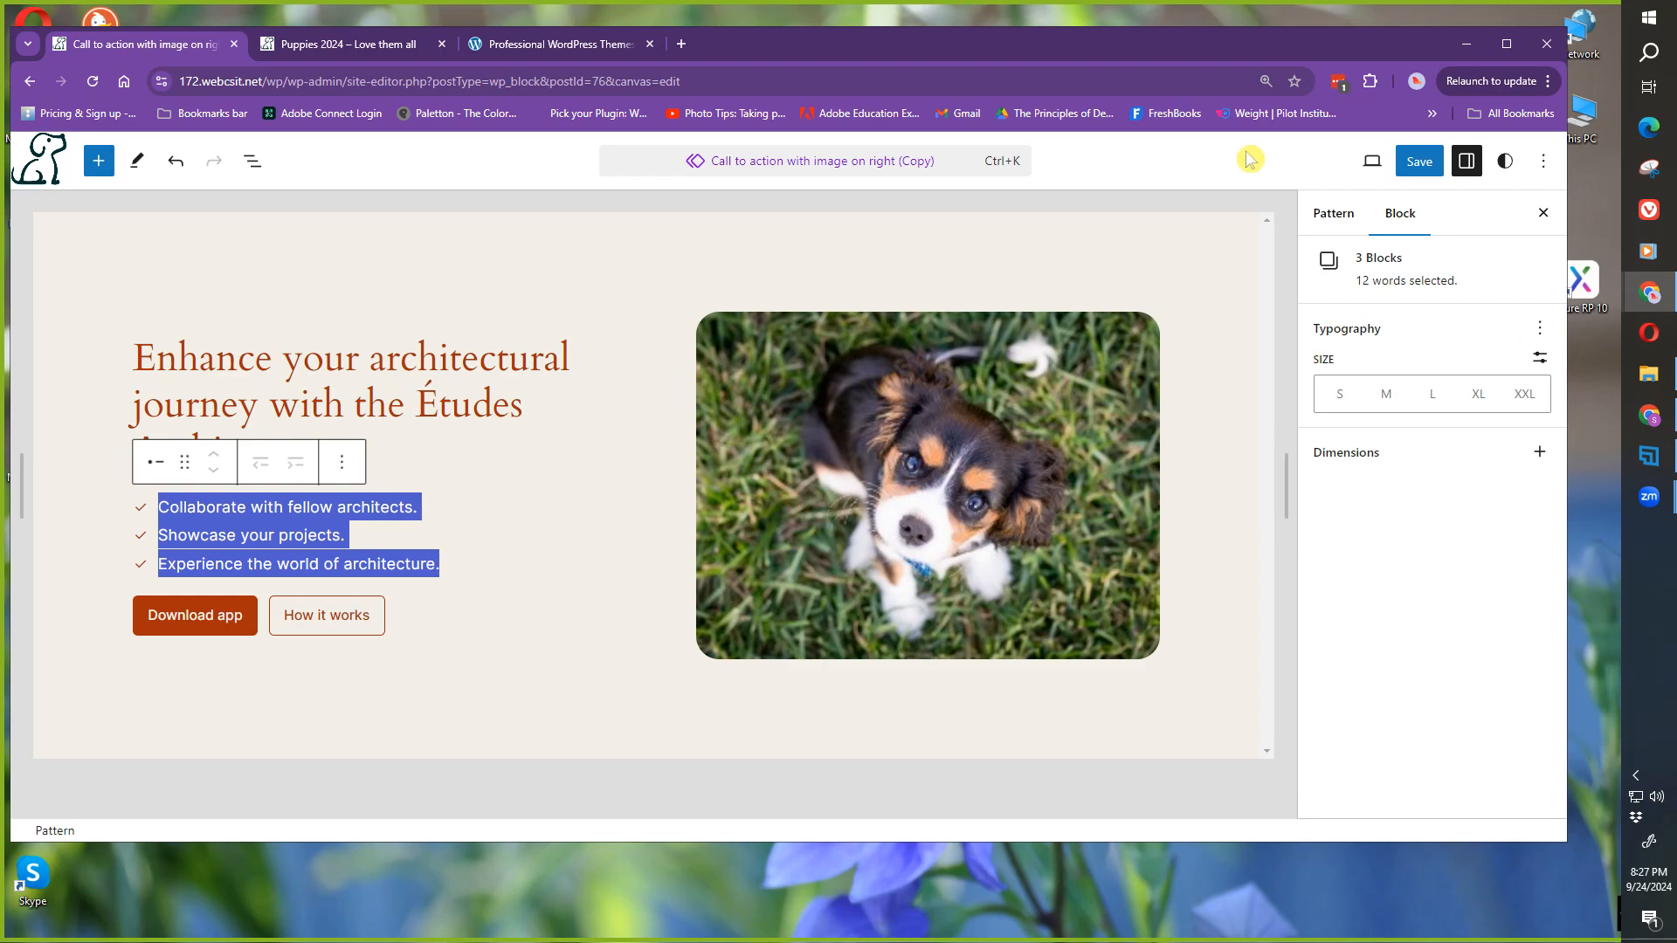
pyautogui.click(1422, 162)
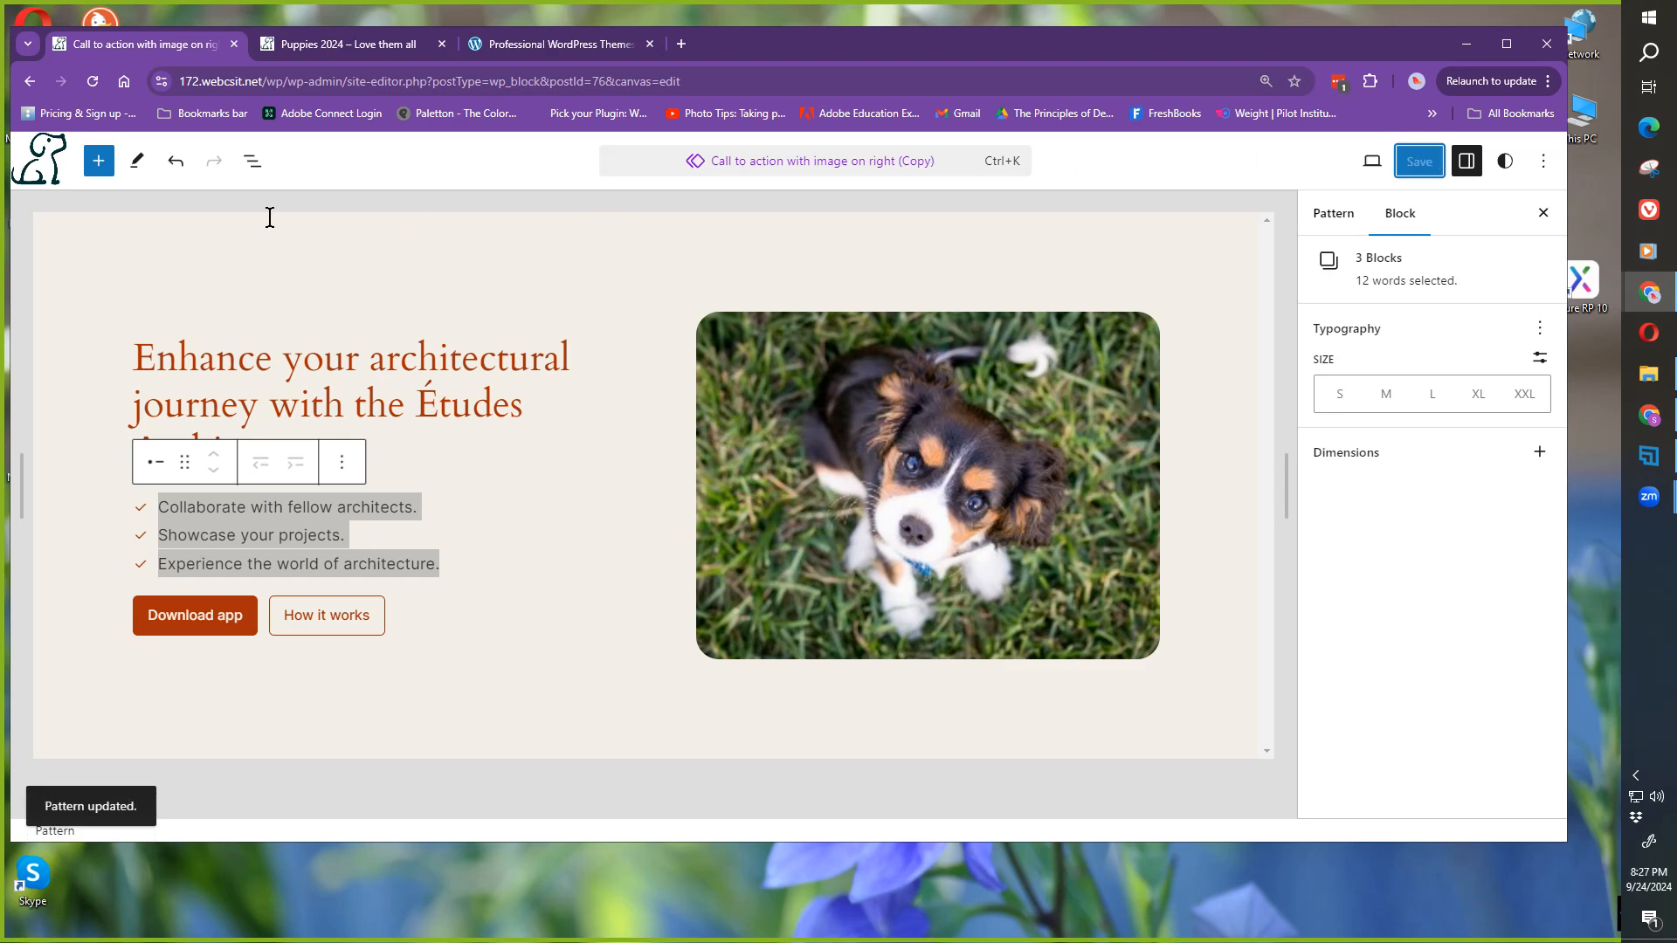
pyautogui.click(42, 160)
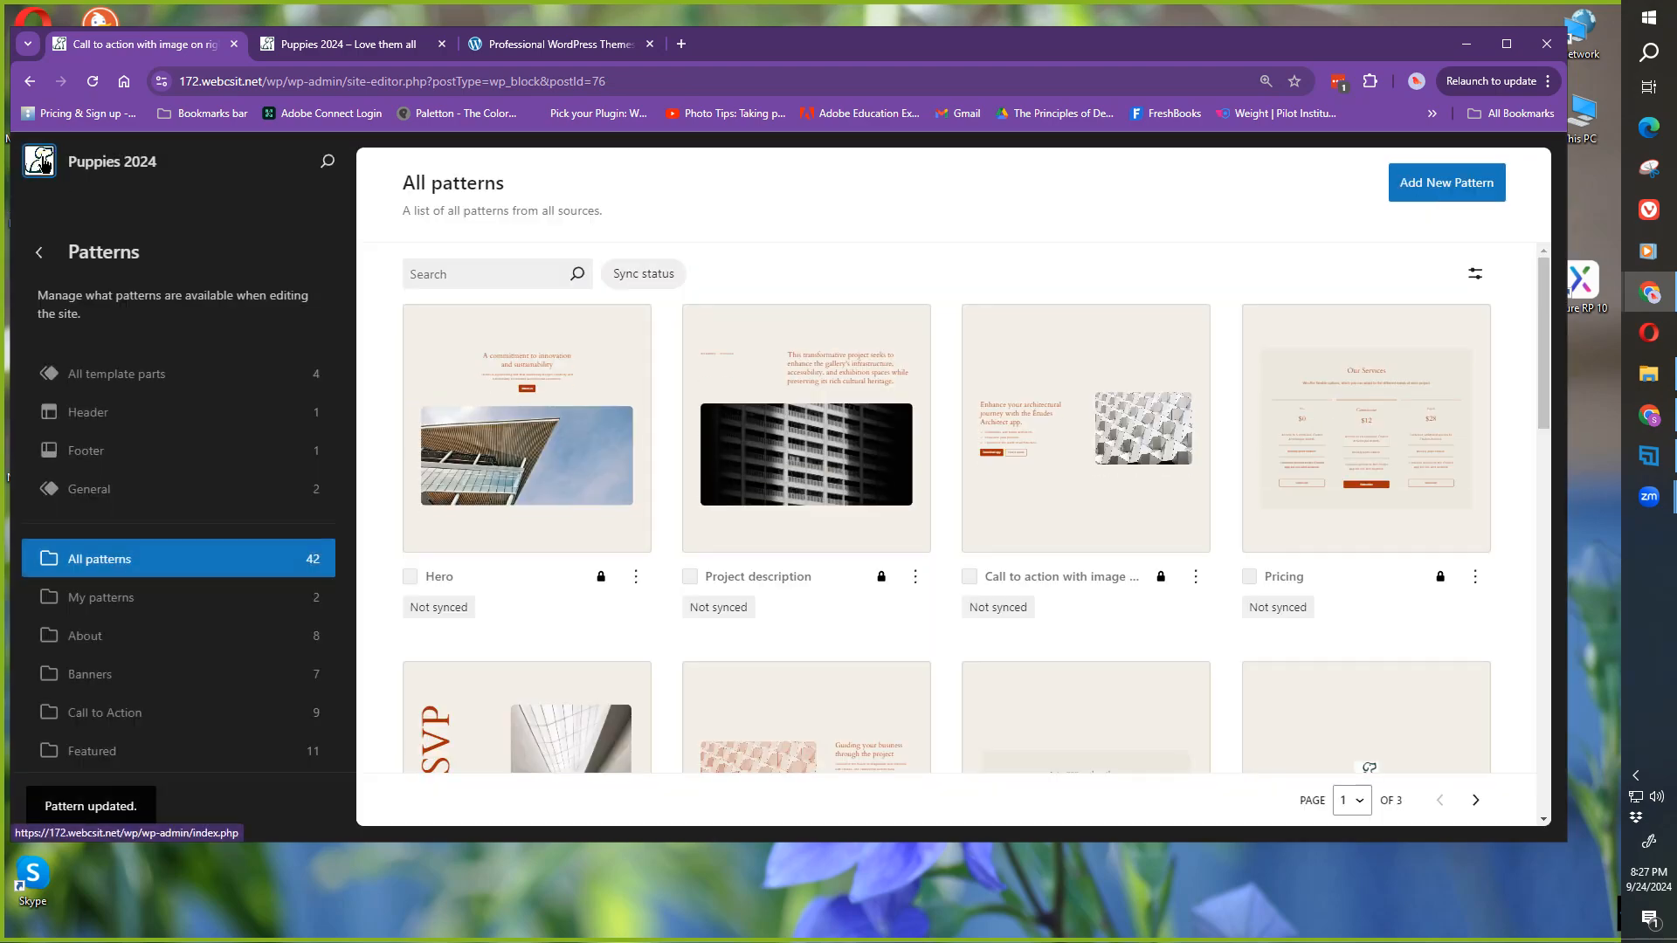
pyautogui.click(42, 159)
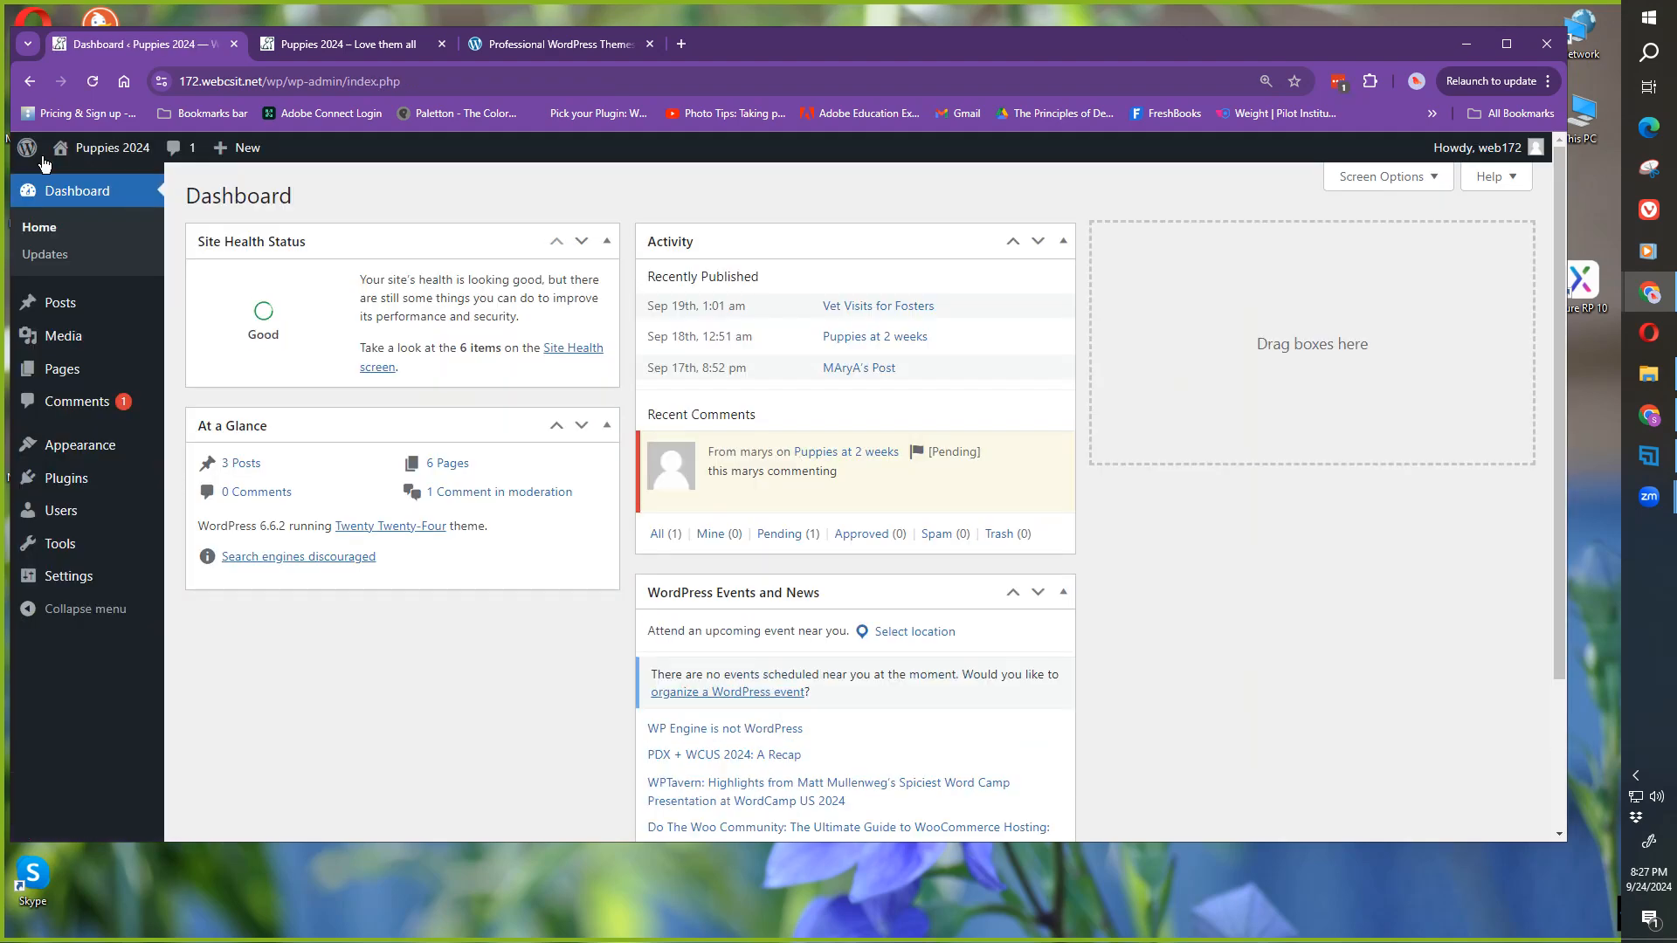
# Open the Home page in the editor, dismiss the pattern chooser, and open the block inserter.
pyautogui.click(333, 54)
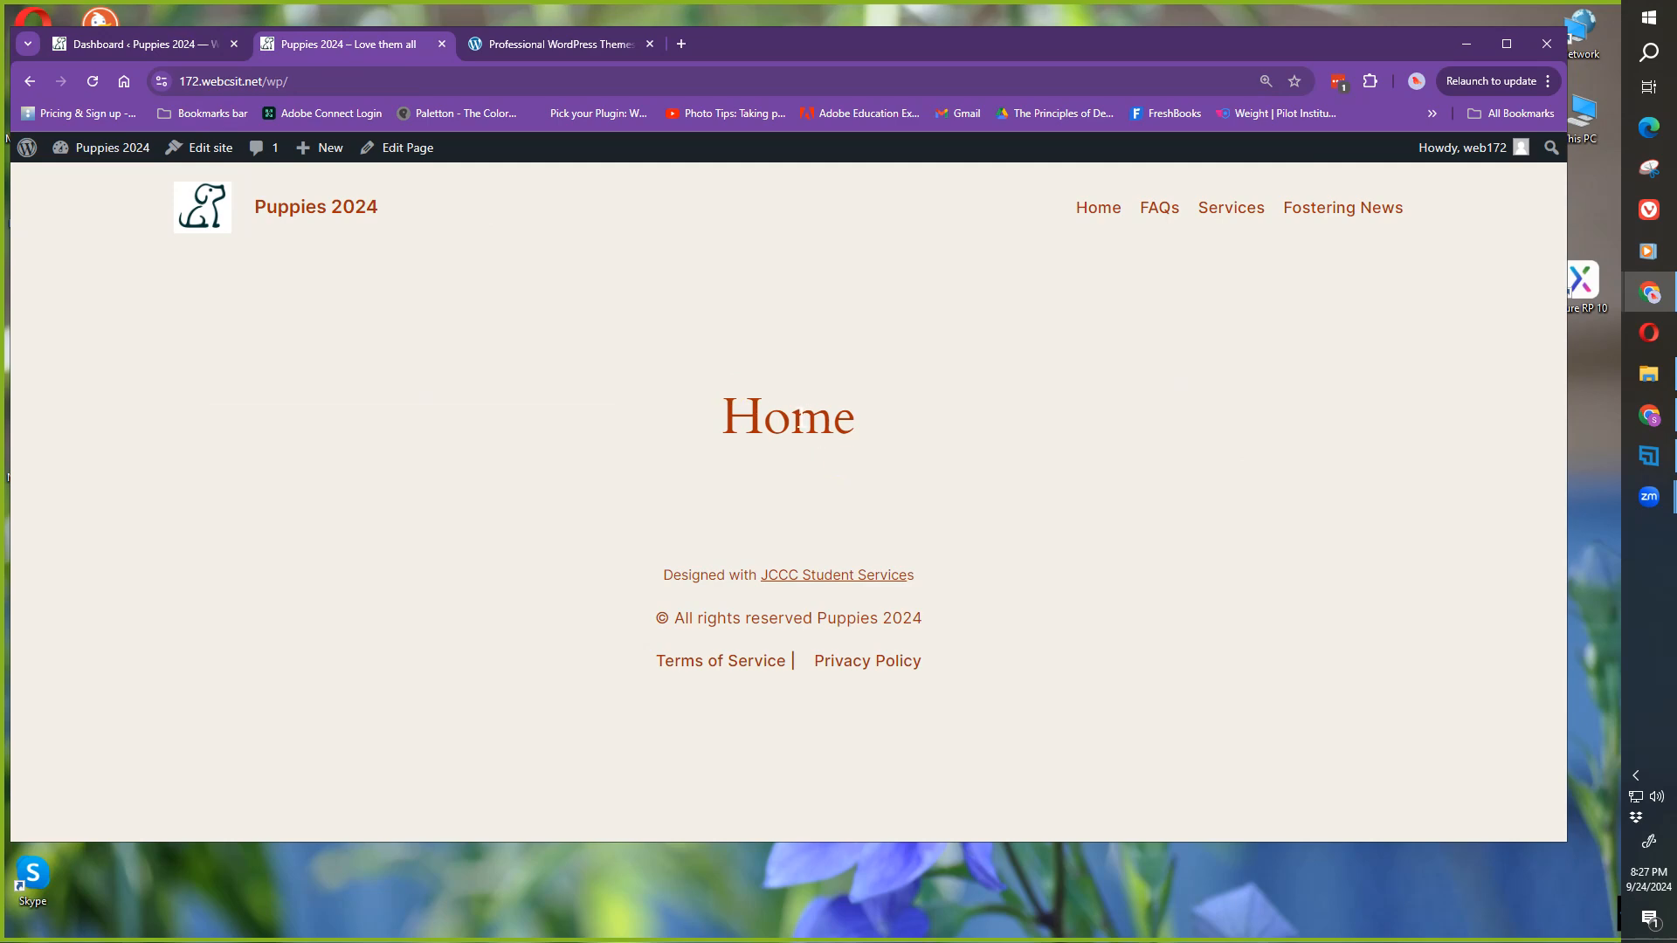
pyautogui.click(406, 149)
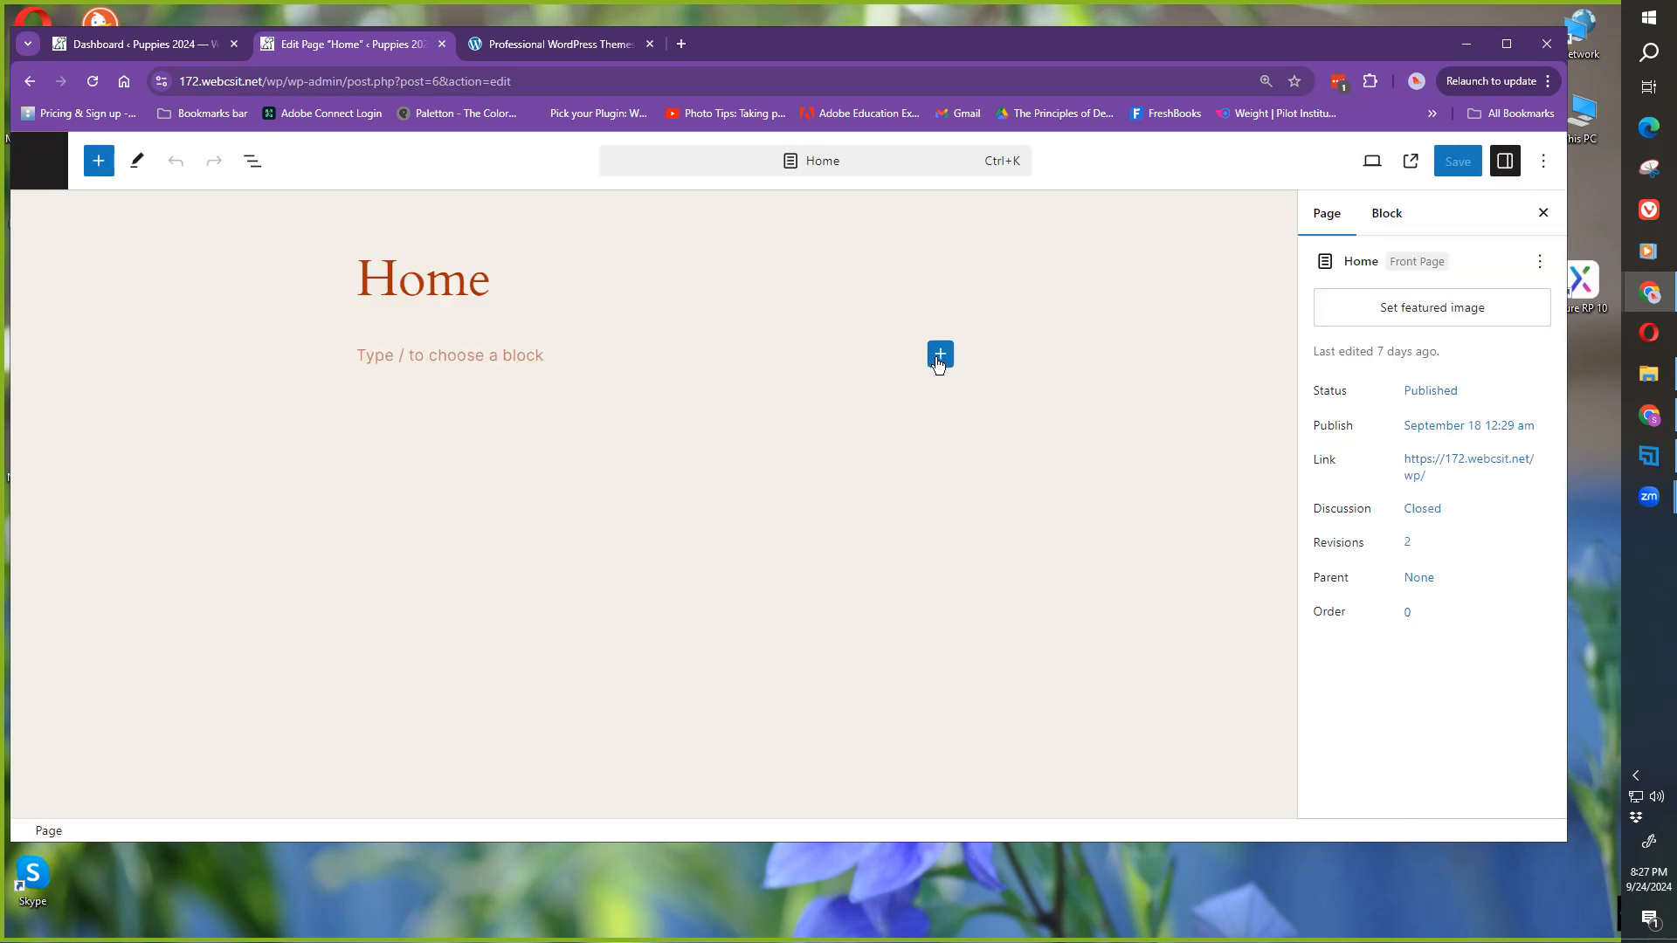
pyautogui.click(939, 356)
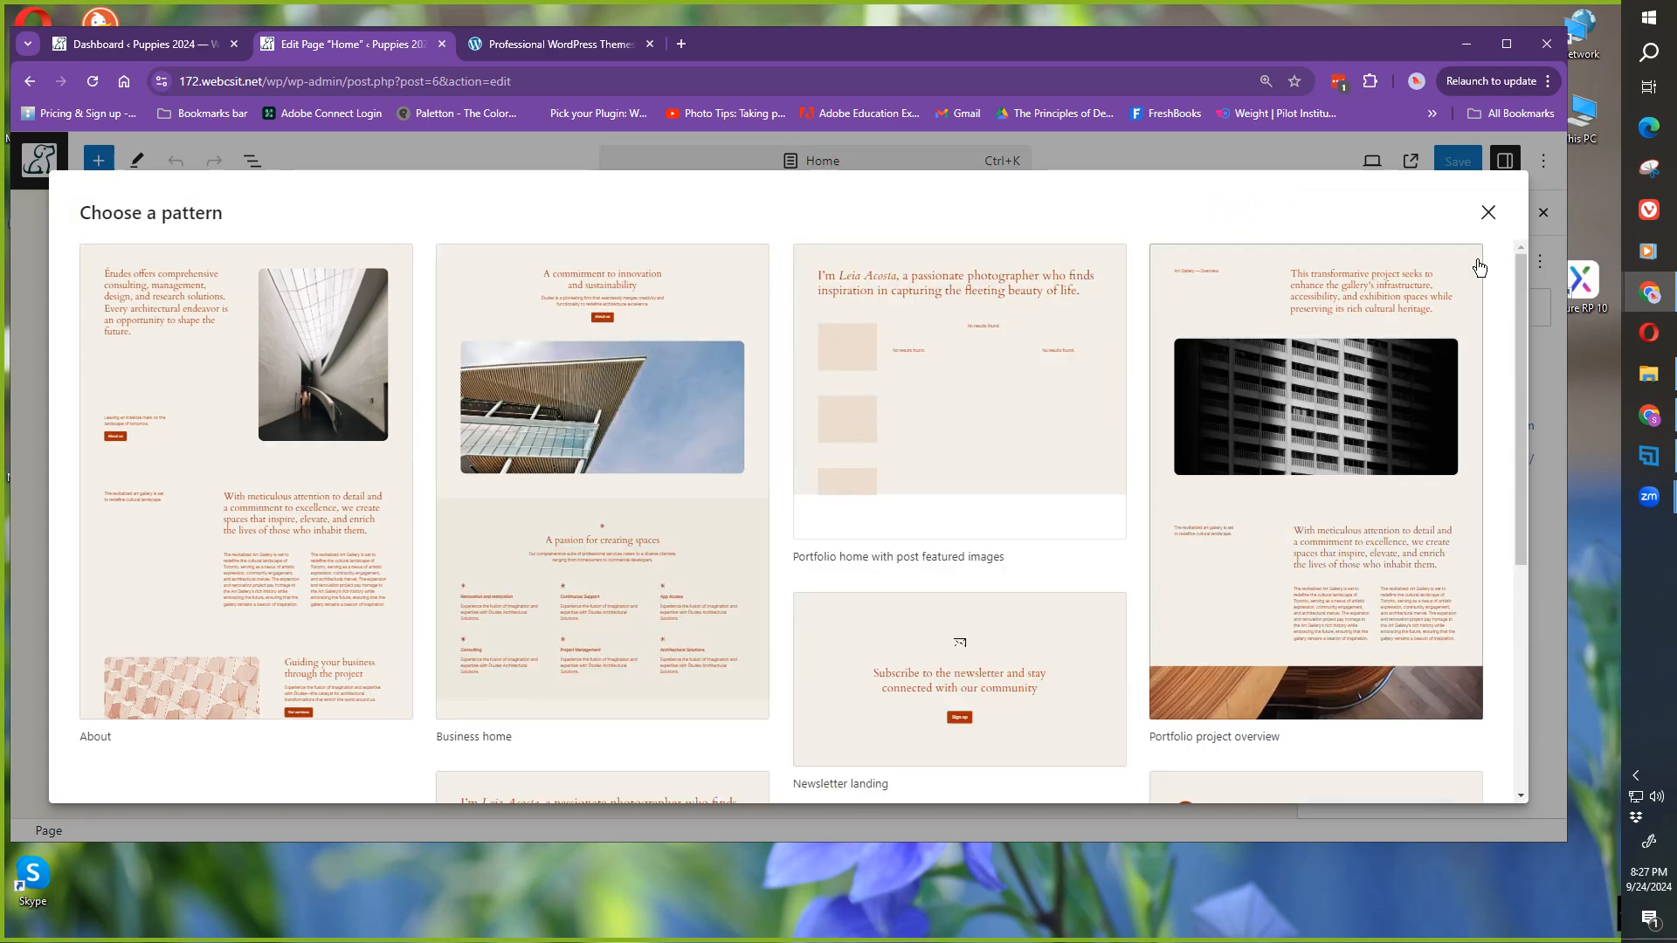
pyautogui.click(1487, 214)
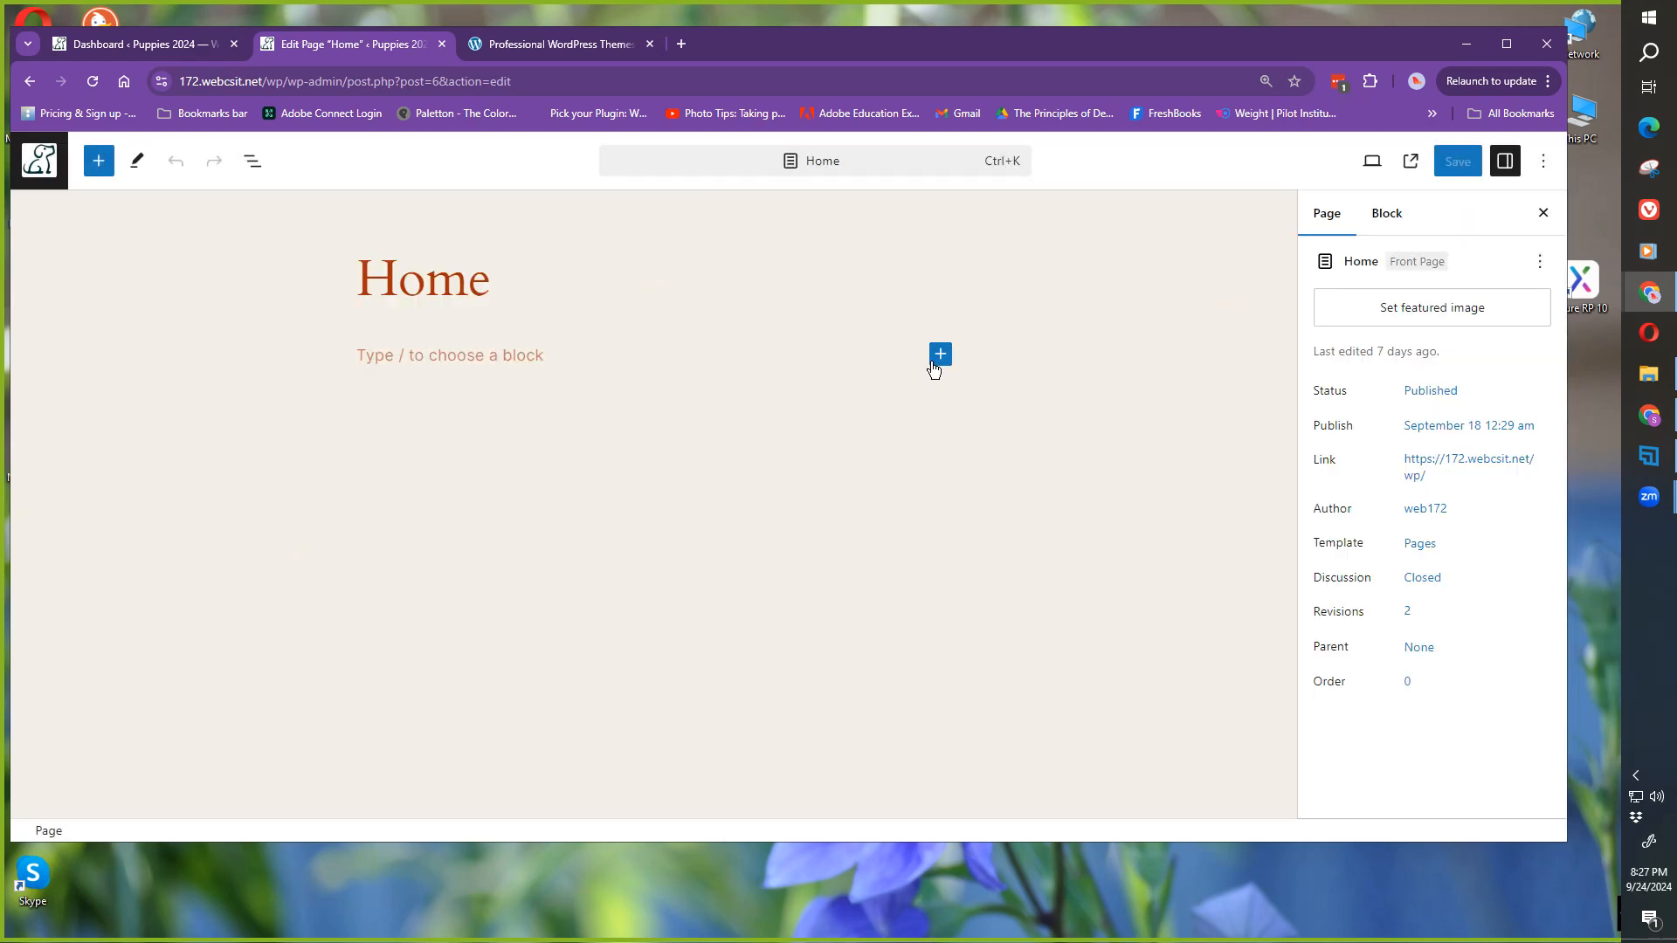
pyautogui.click(941, 356)
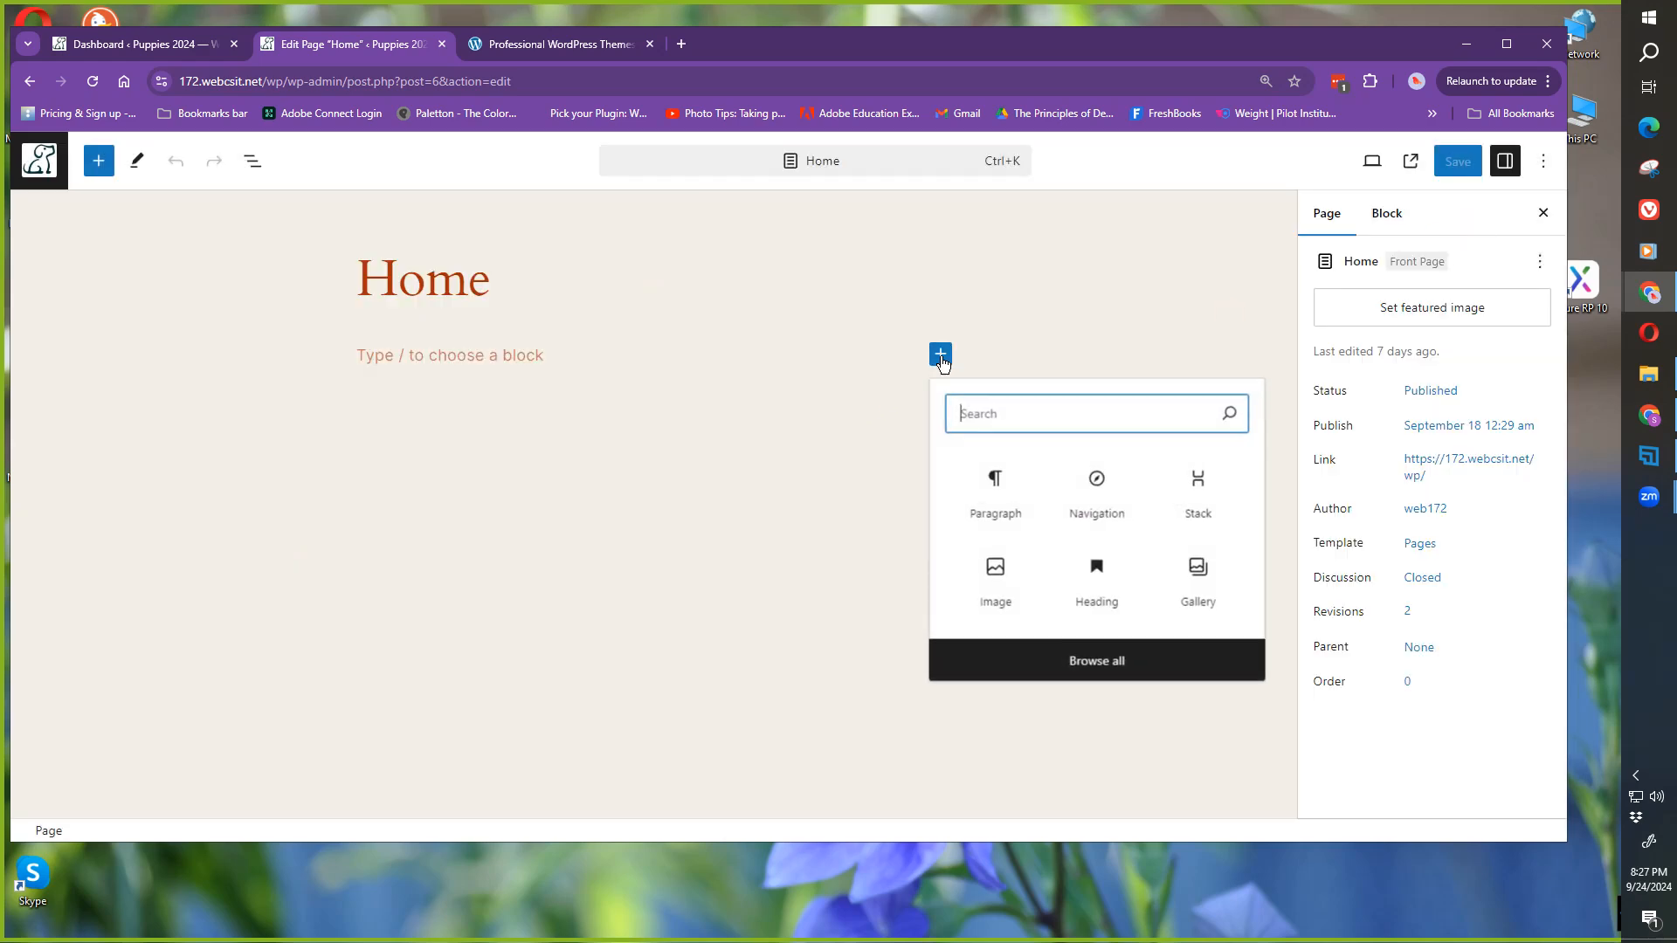
# Insert the puppy call-to-action pattern from My patterns into the Home page.
pyautogui.click(1125, 679)
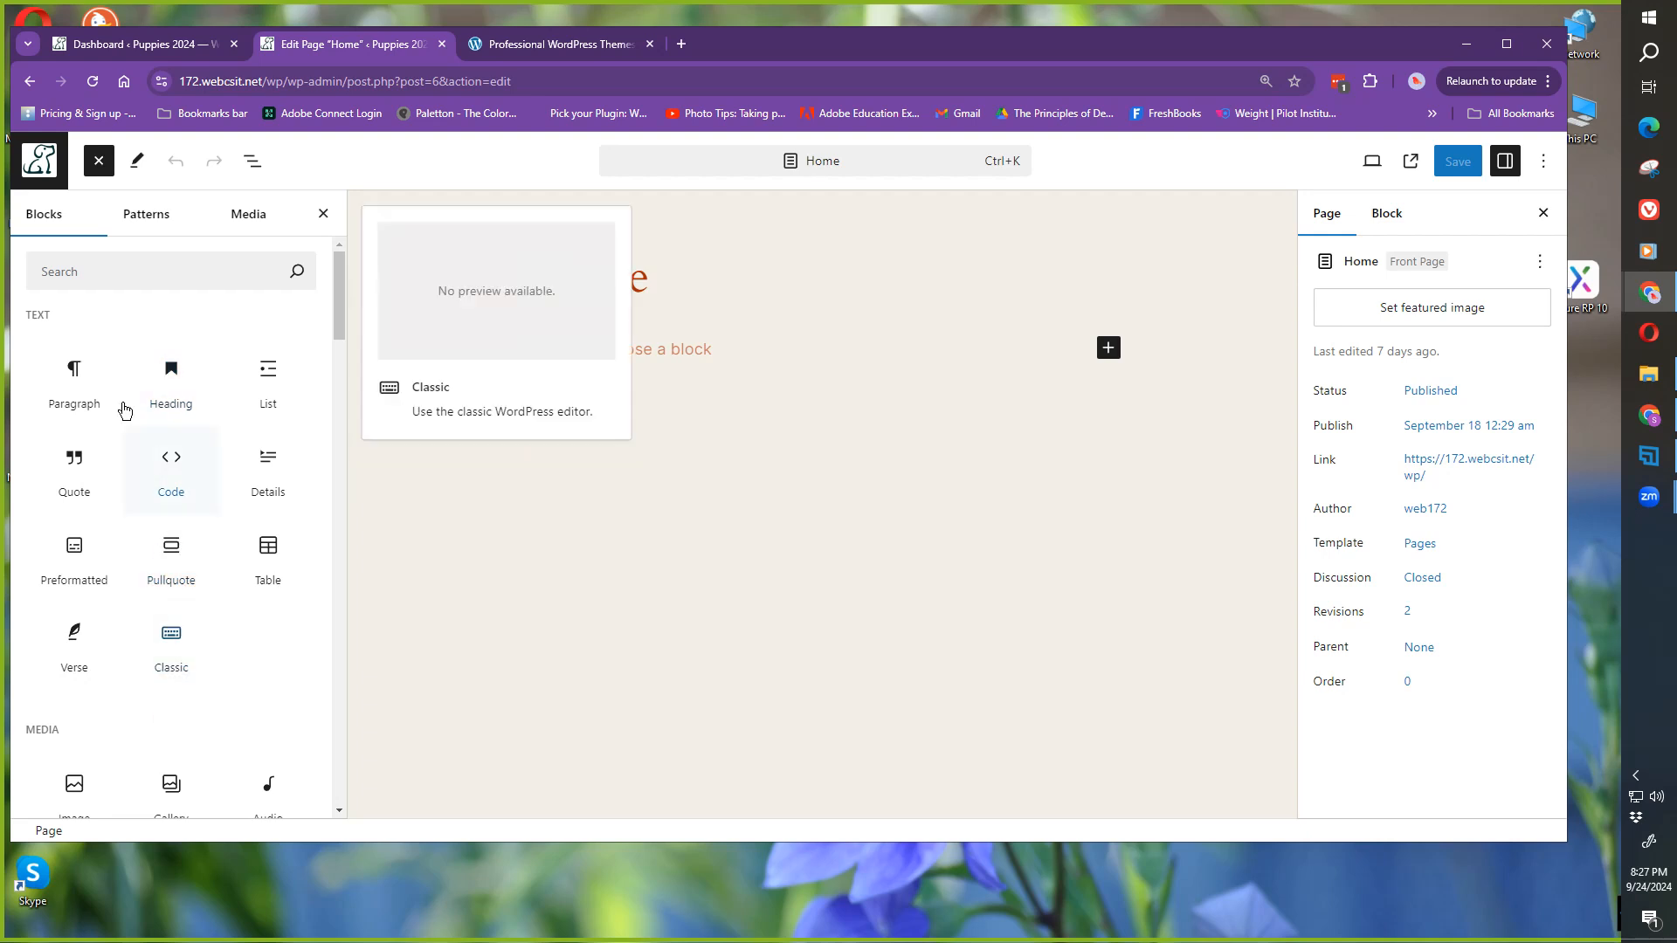
pyautogui.click(147, 218)
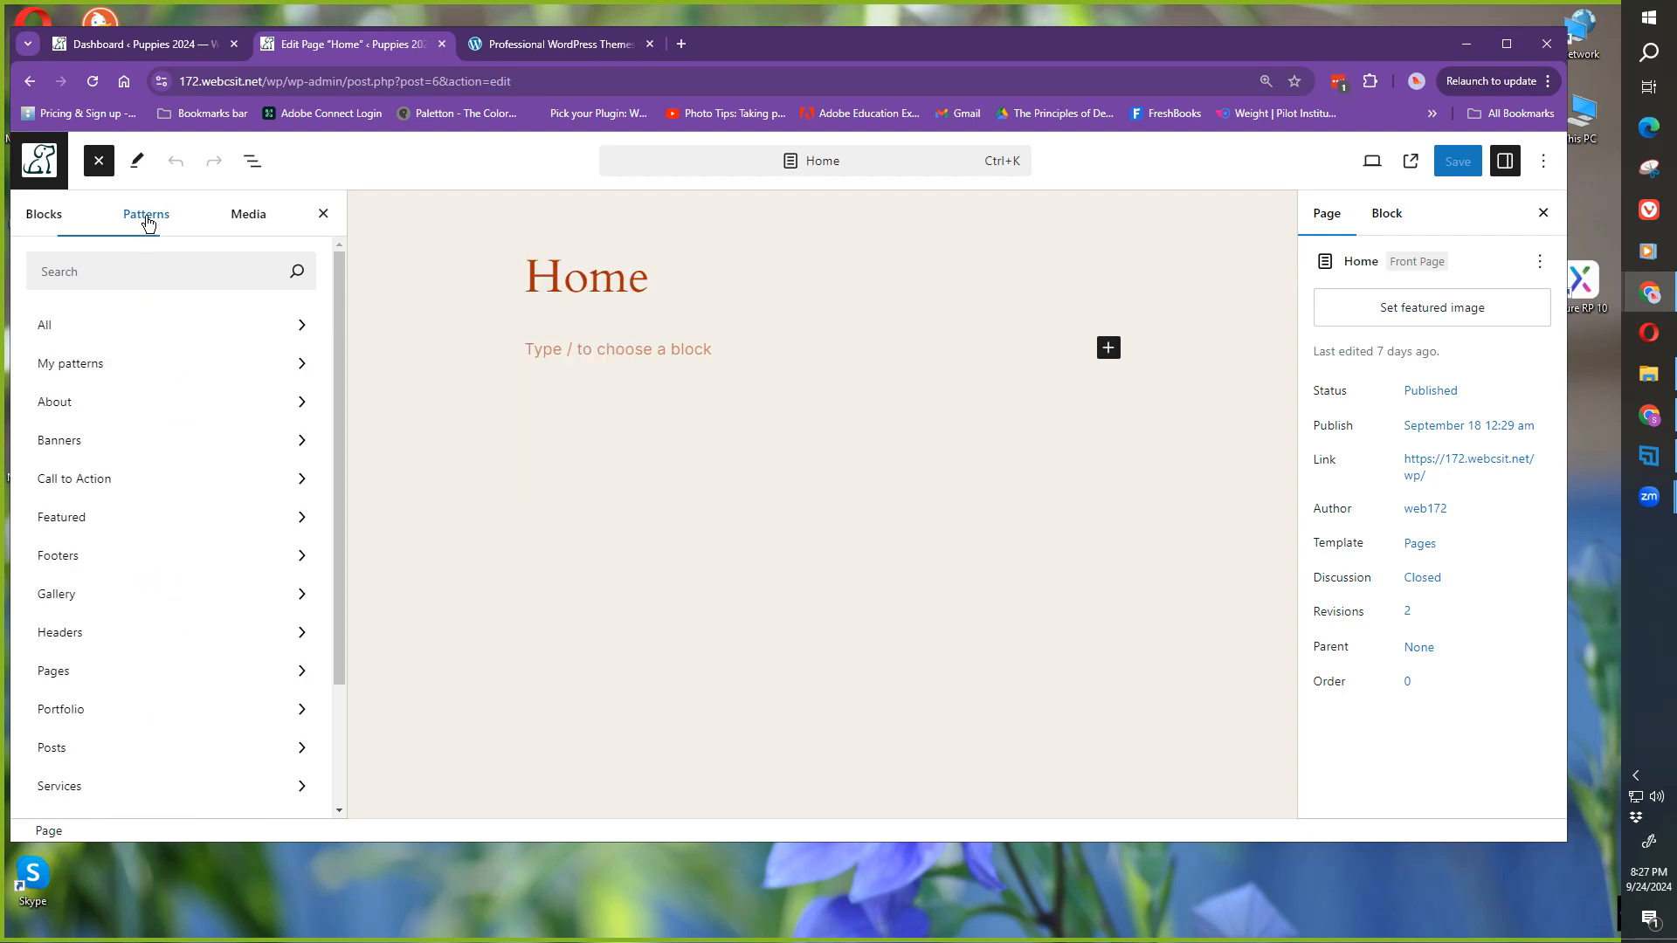
pyautogui.click(141, 374)
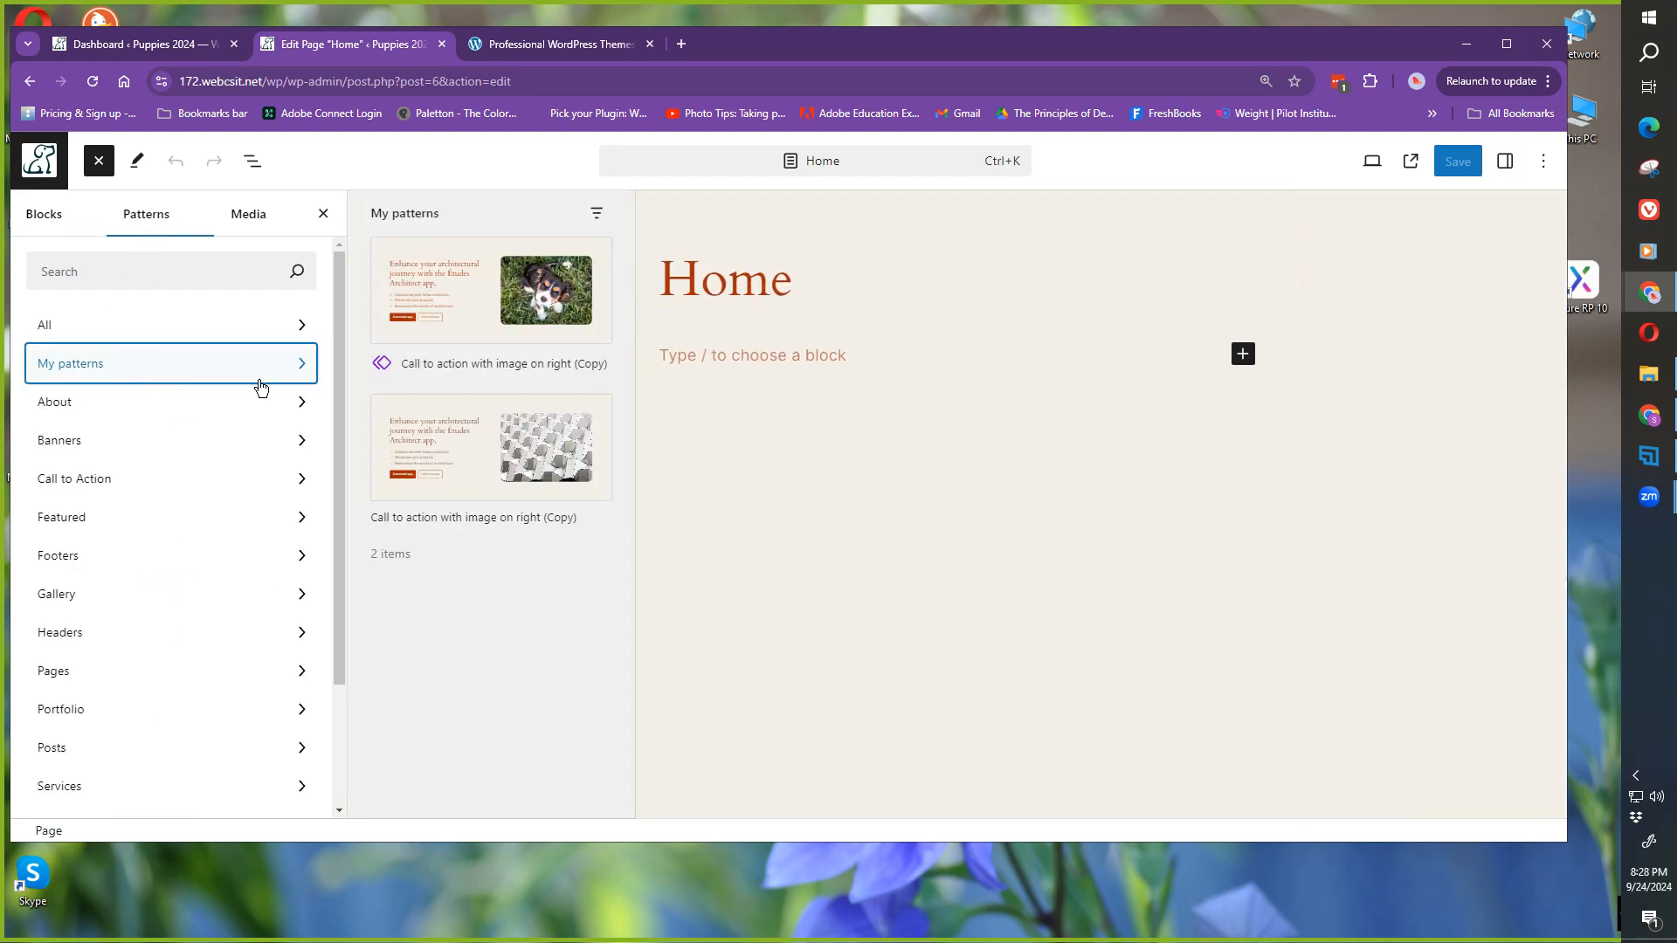
pyautogui.click(459, 317)
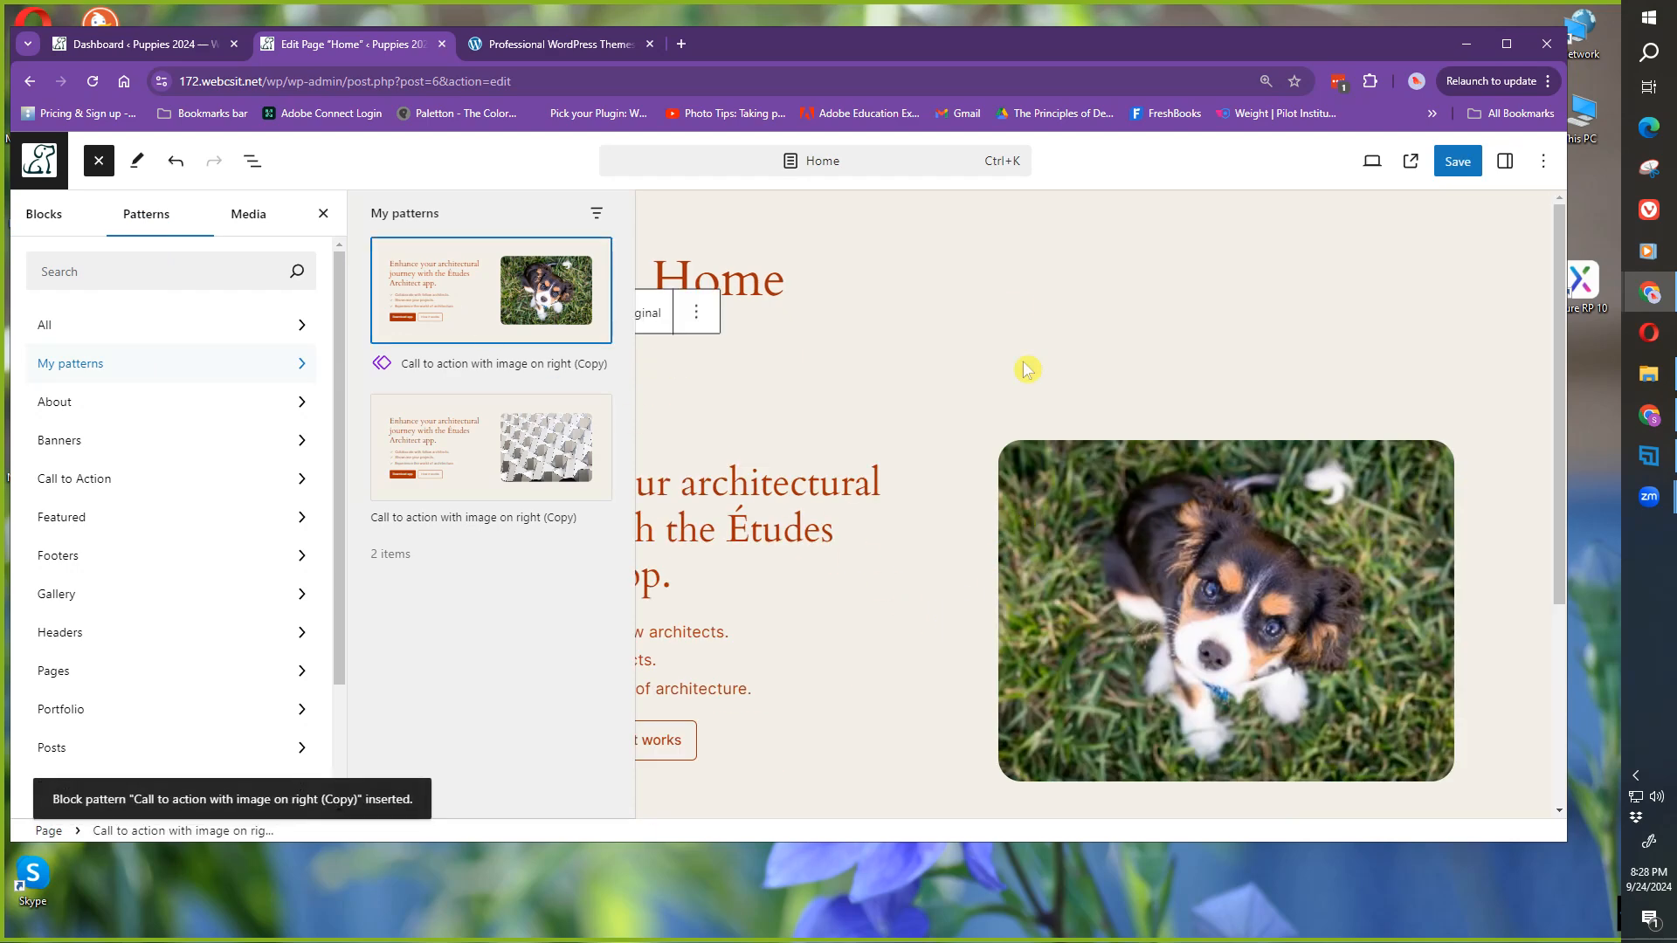
pyautogui.click(1133, 273)
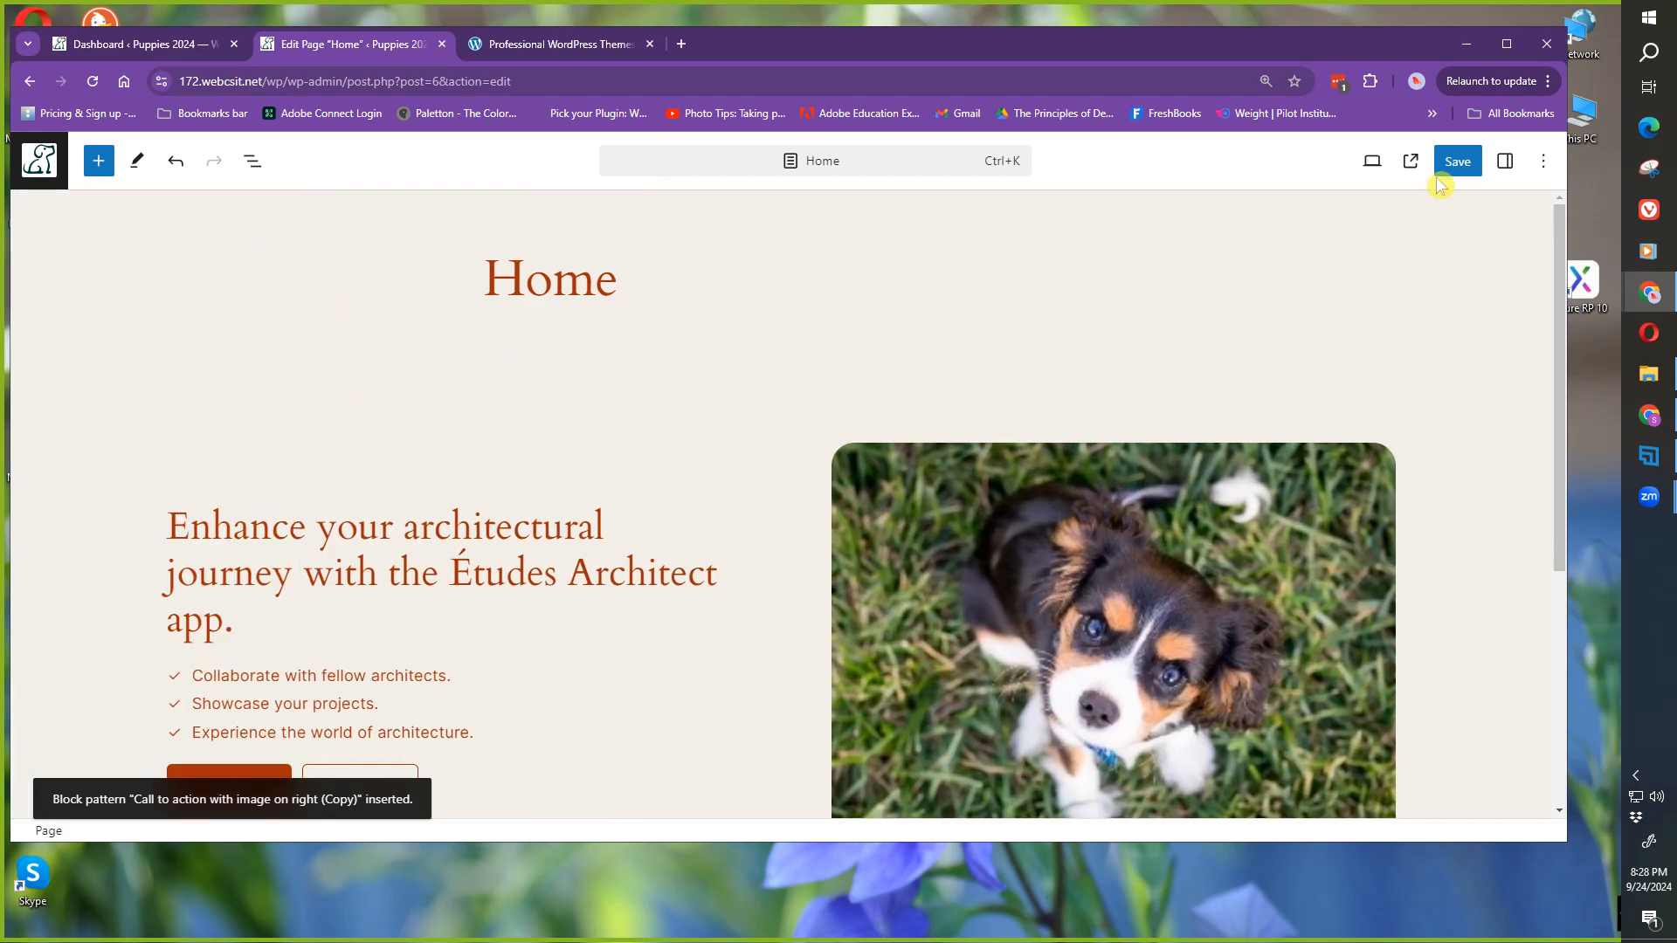
# Save the Home page and scroll through it to check the inserted pattern.
pyautogui.click(1452, 166)
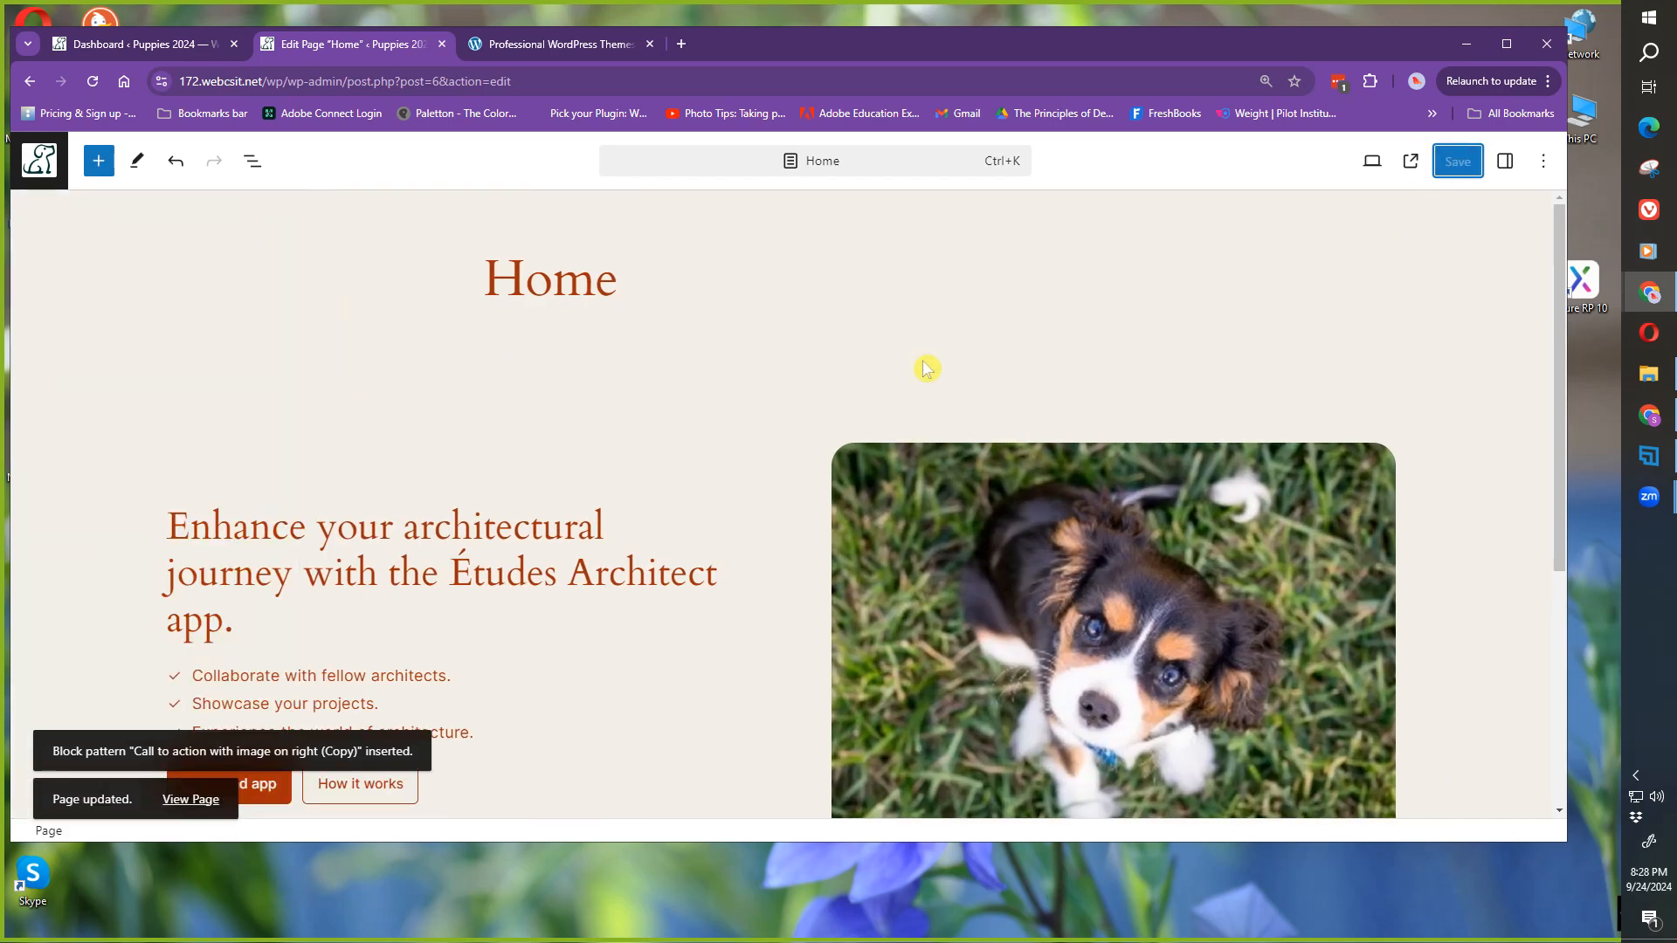
pyautogui.scroll(-5, 734, 500)
pyautogui.scroll(4, 734, 499)
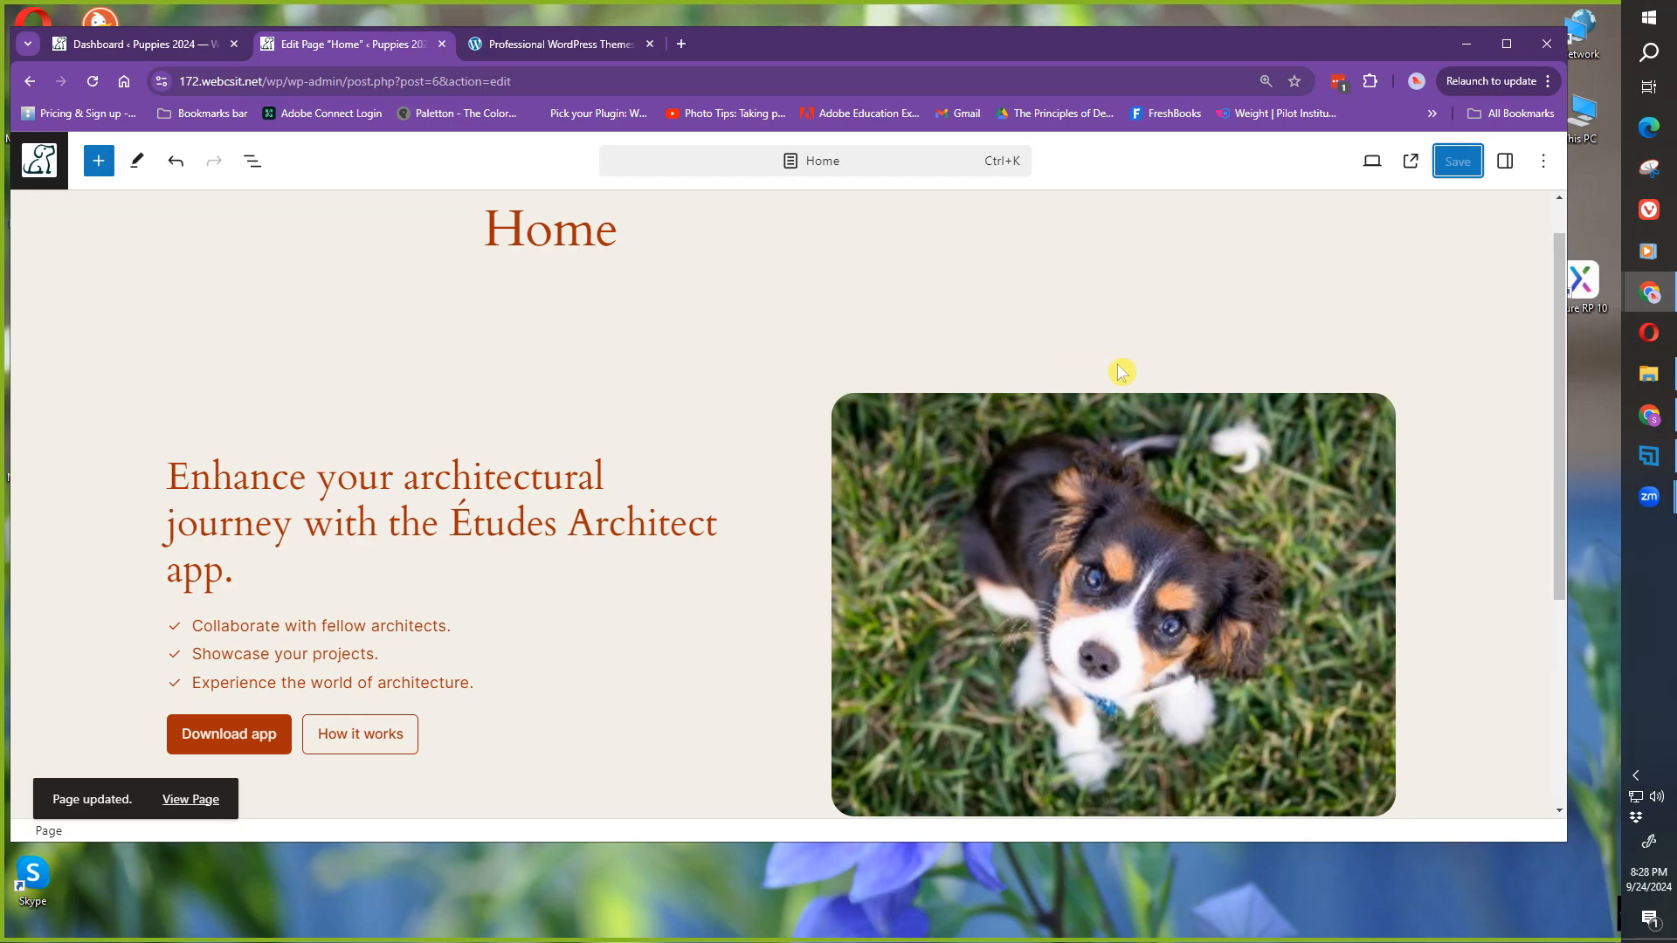
pyautogui.scroll(-5, 1121, 372)
pyautogui.scroll(5, 348, 604)
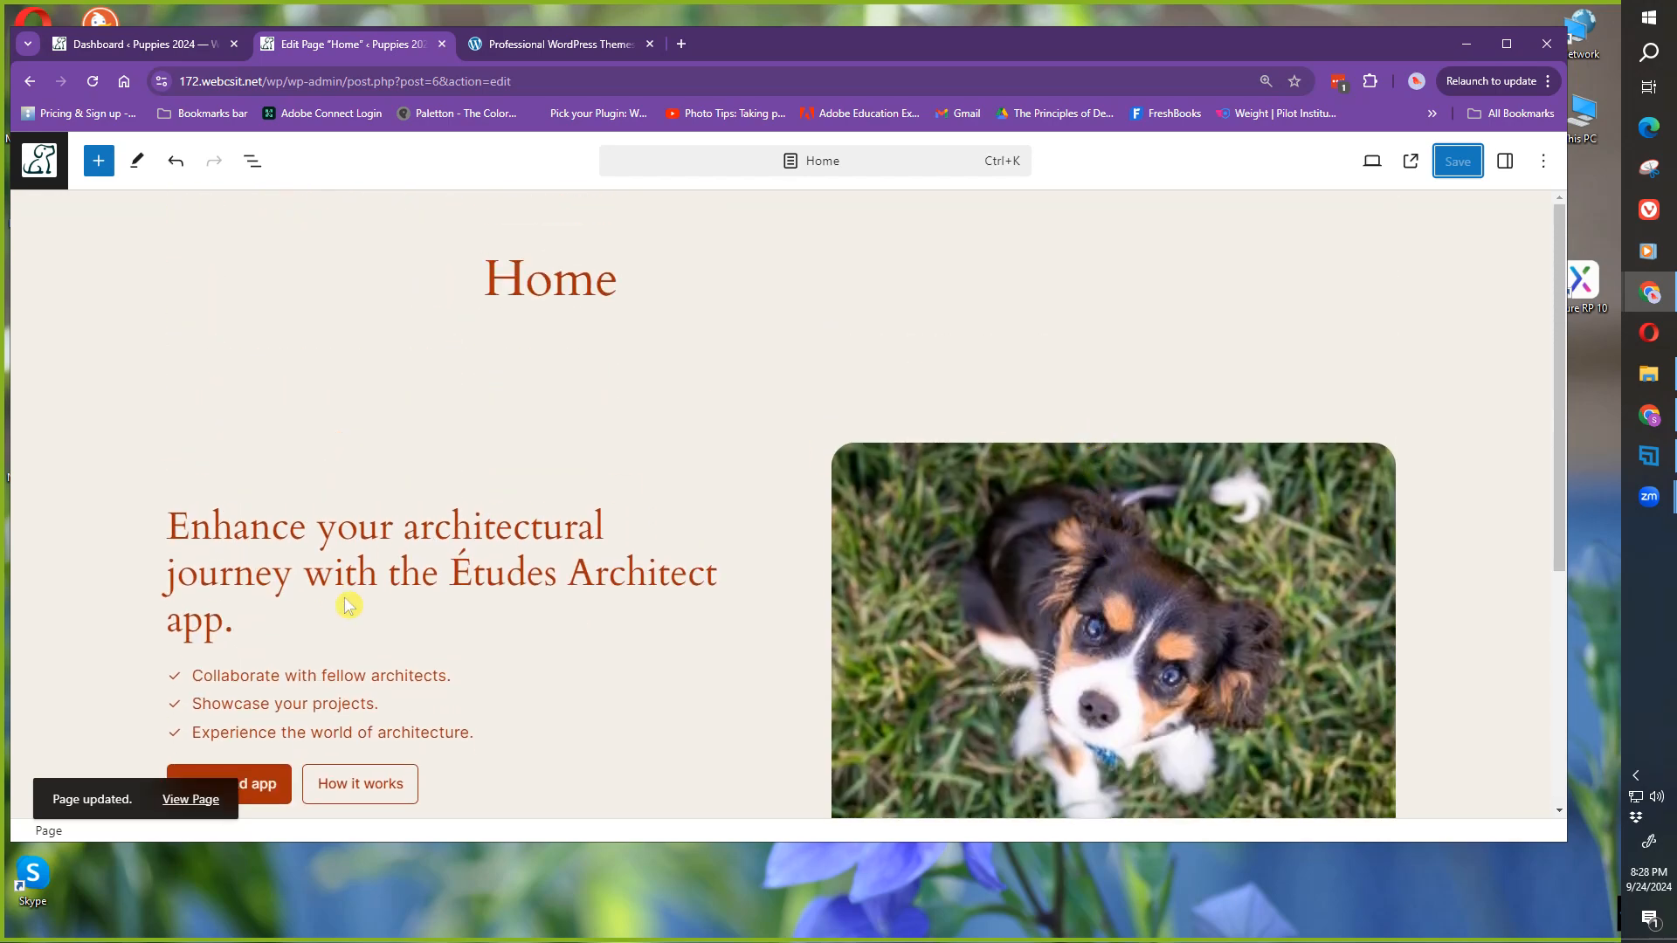
pyautogui.scroll(-3, 537, 618)
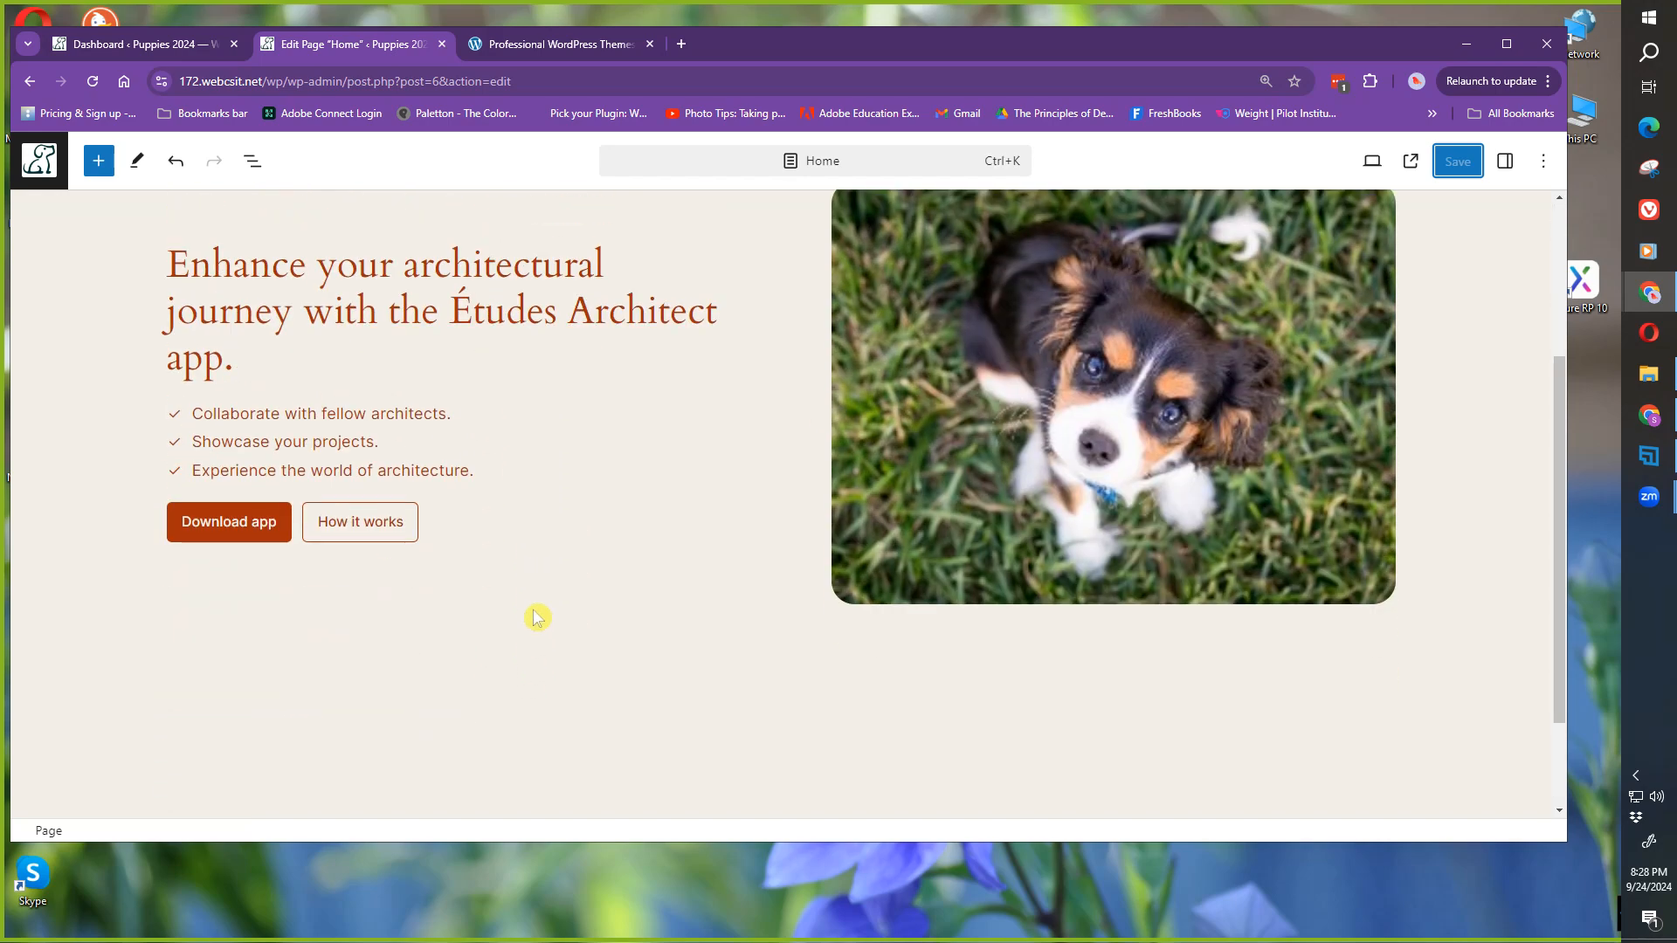
pyautogui.scroll(2, 507, 577)
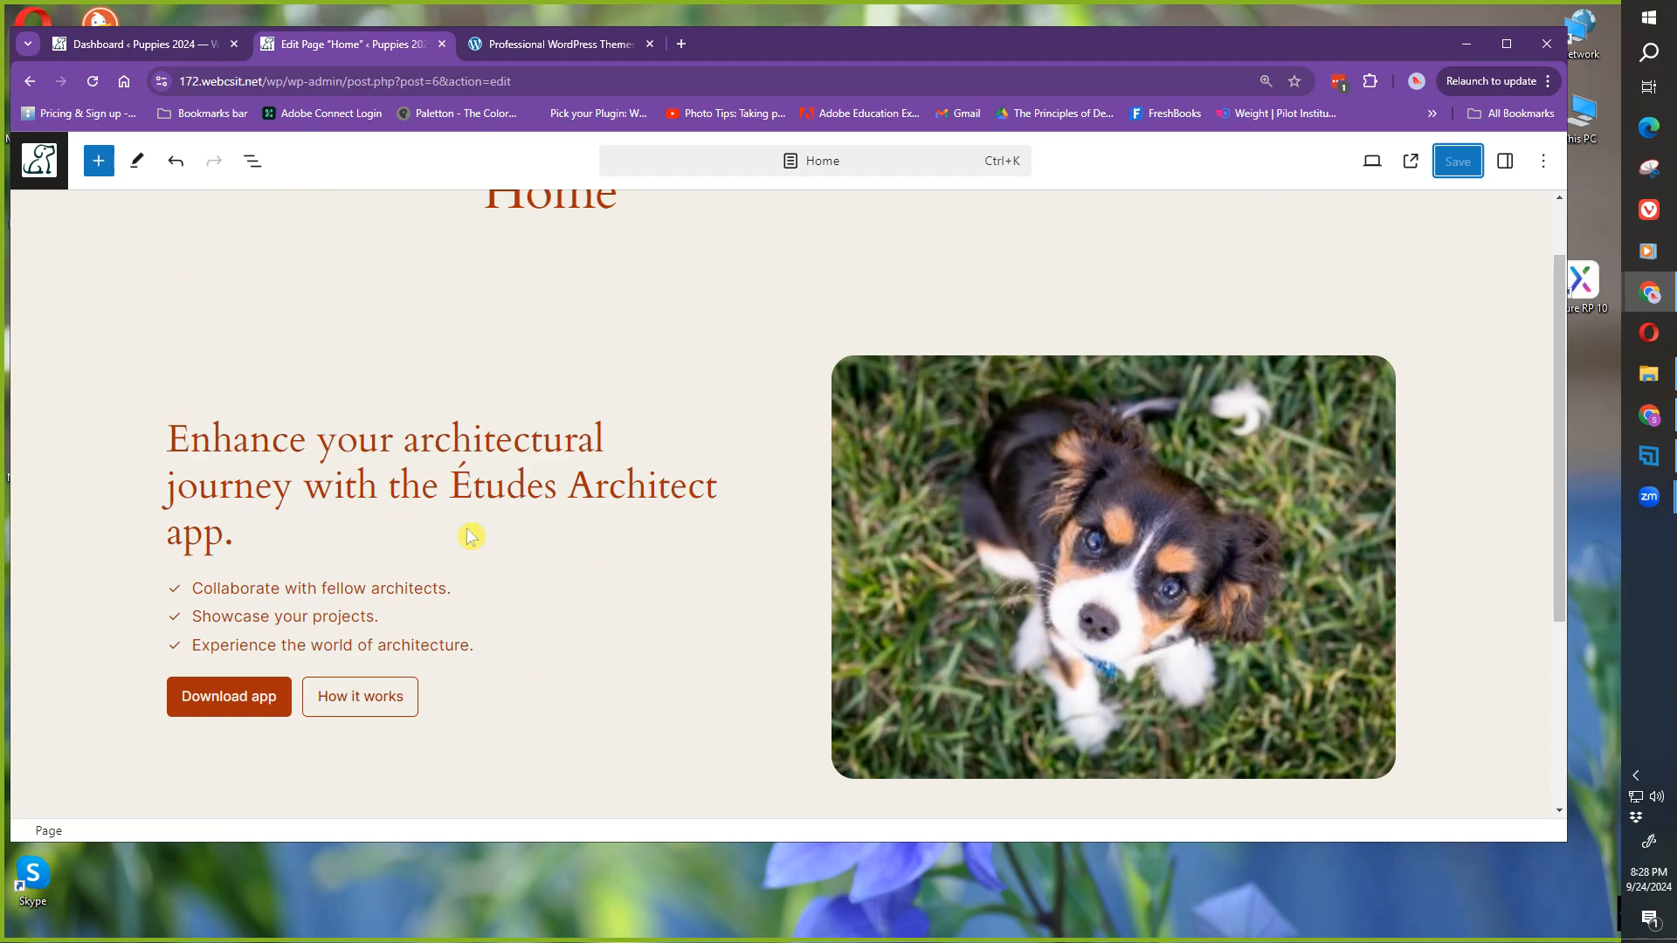
pyautogui.scroll(-2, 299, 363)
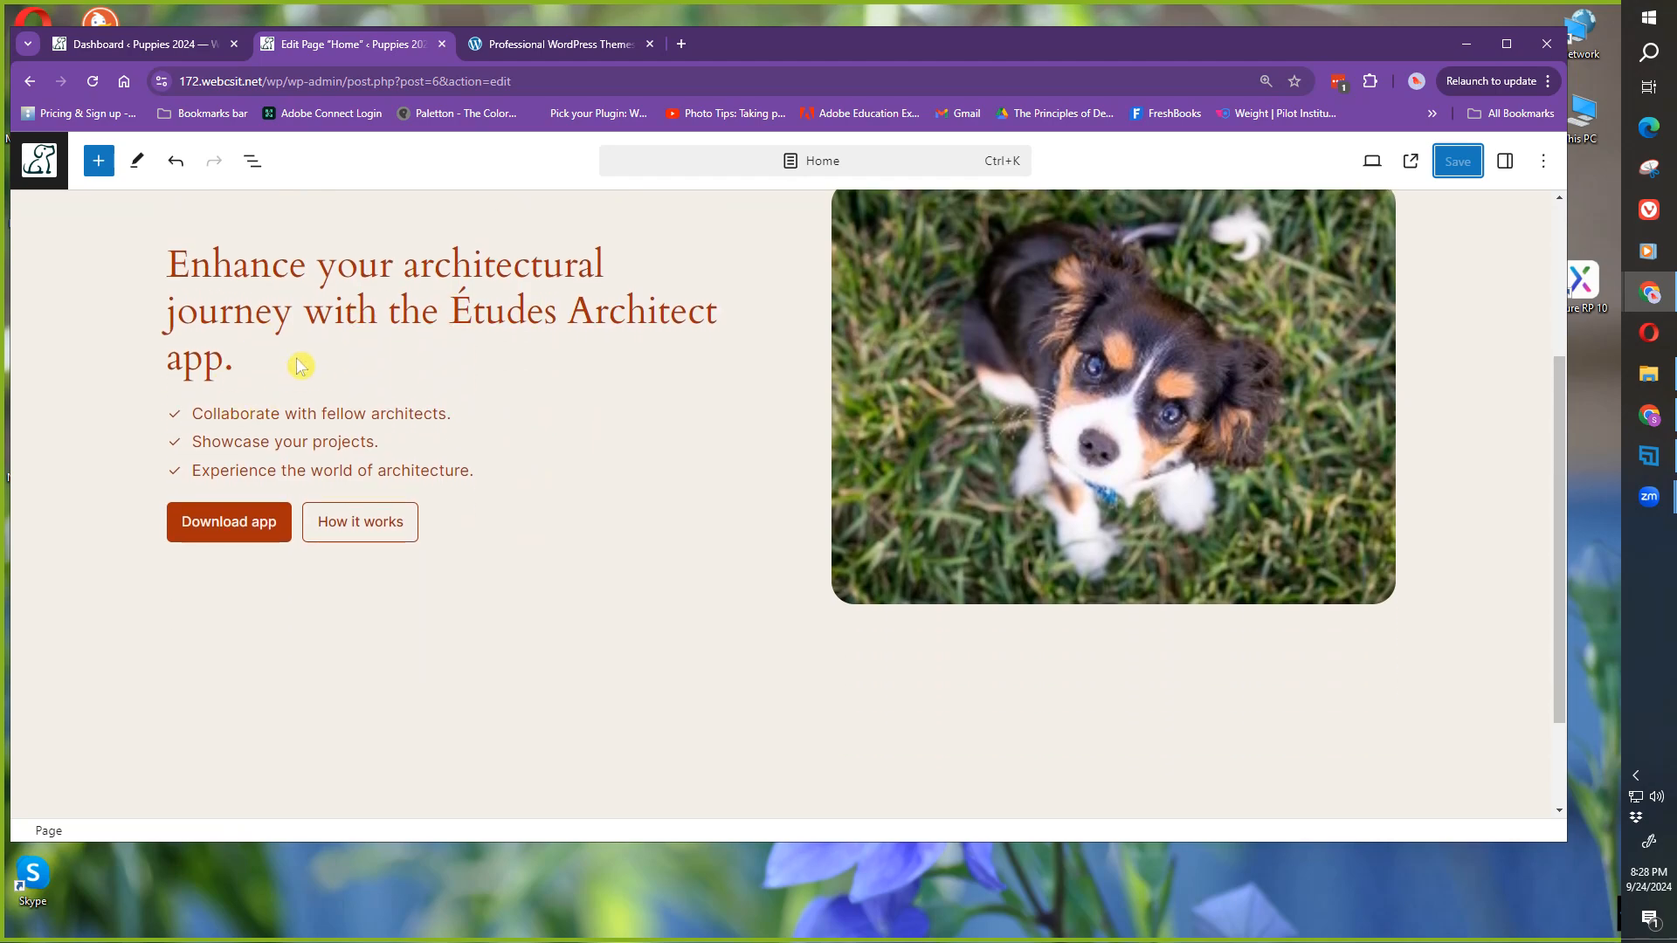
# Open the inserted synced call-to-action pattern for editing.
pyautogui.click(347, 324)
pyautogui.scroll(2, 378, 334)
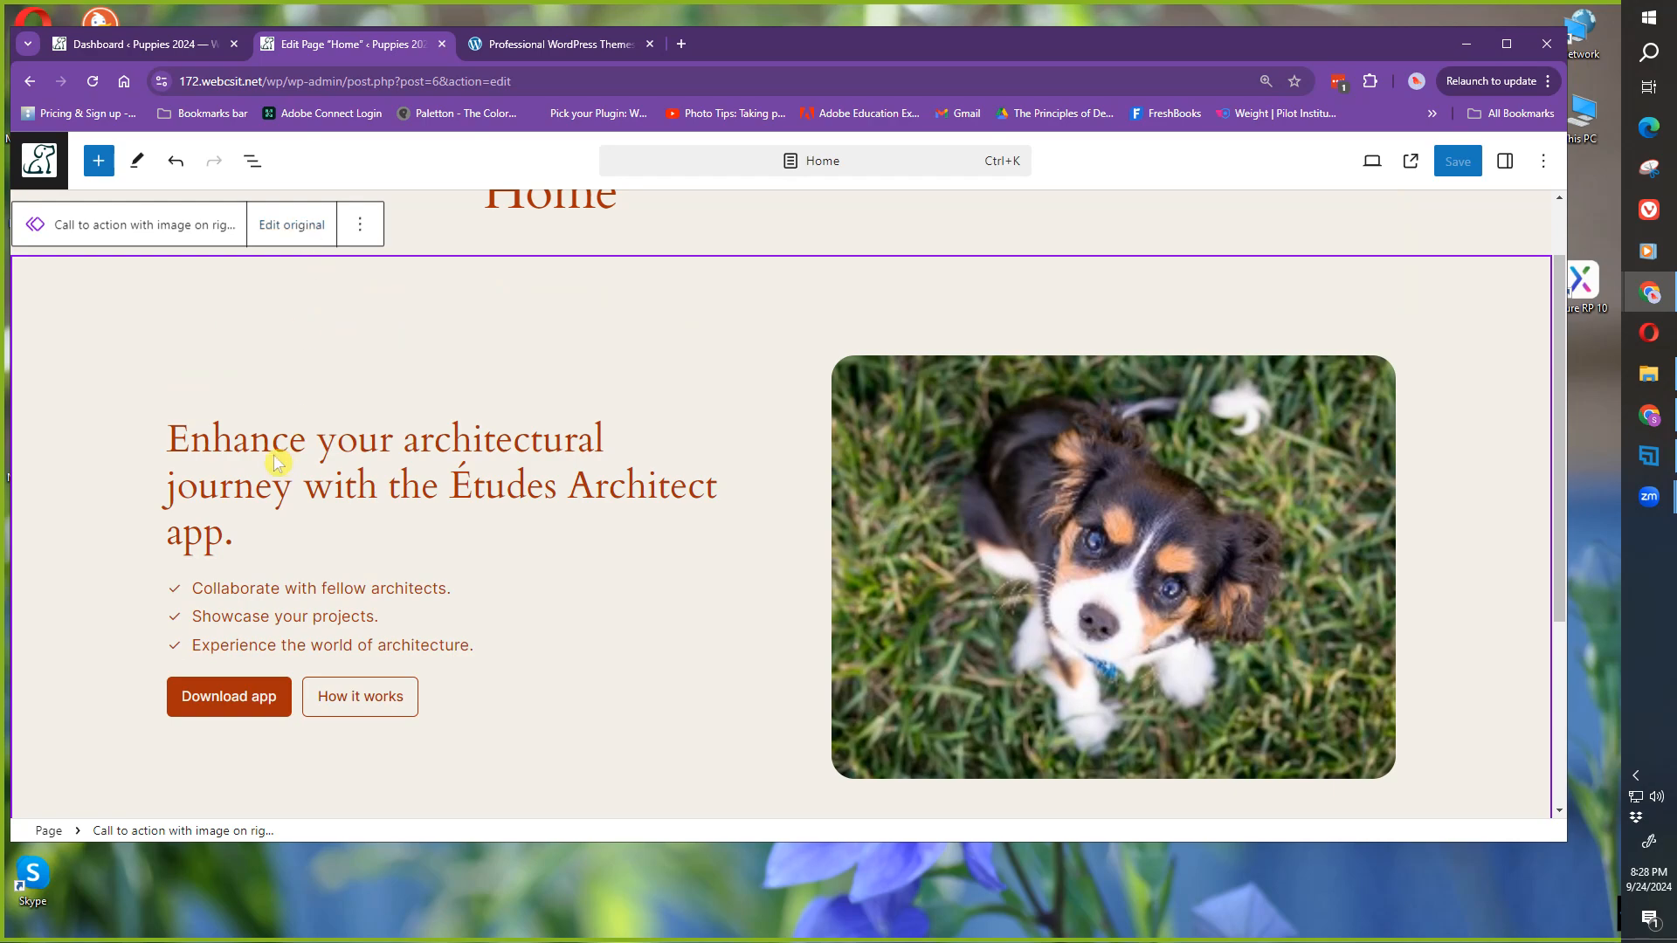
pyautogui.scroll(1, 423, 460)
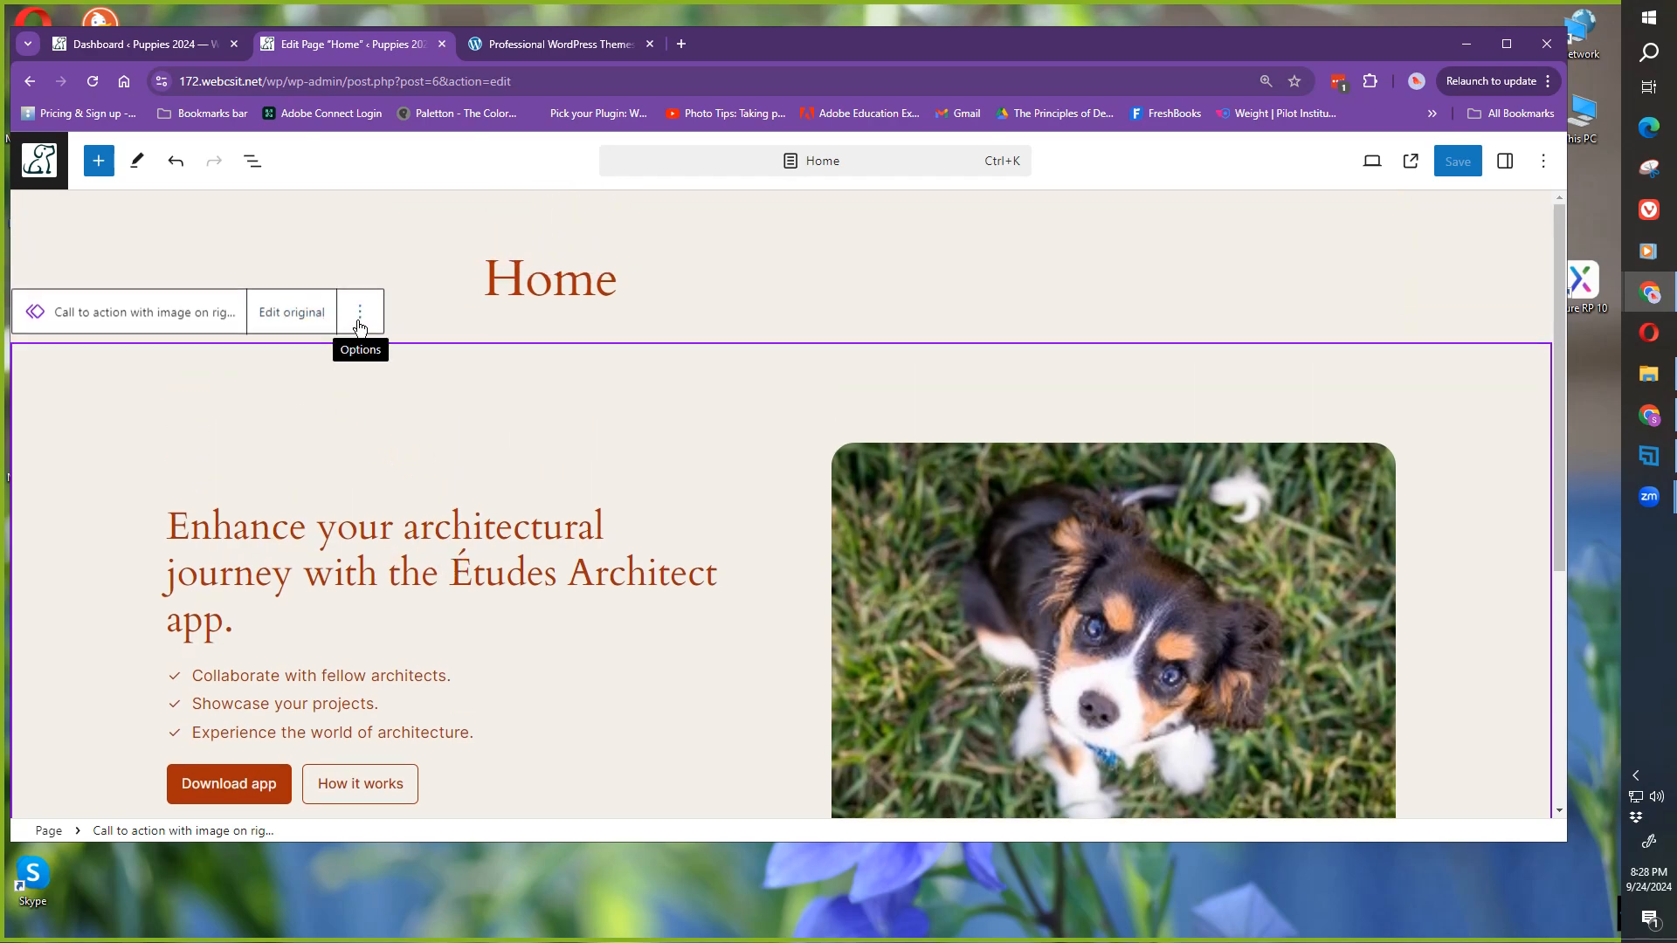
pyautogui.click(292, 313)
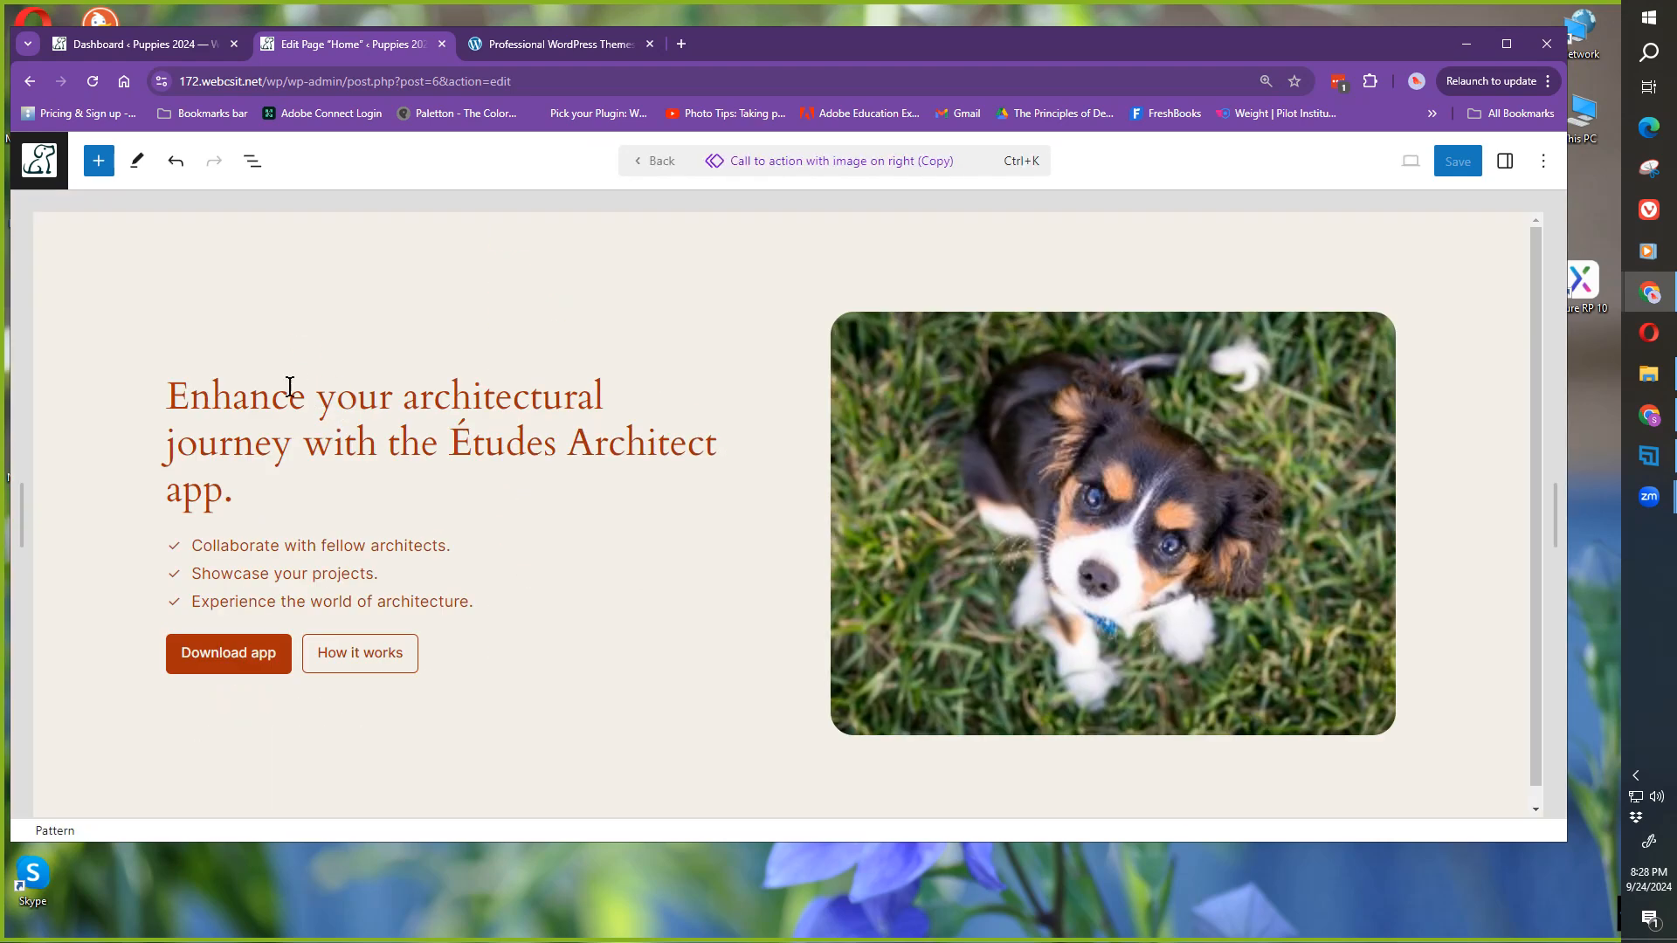
# Replace the heading with 'Fostering Puppies from 6 to 8 Weeks before adoption ready'.
pyautogui.moveTo(171, 394); pyautogui.dragTo(278, 500)
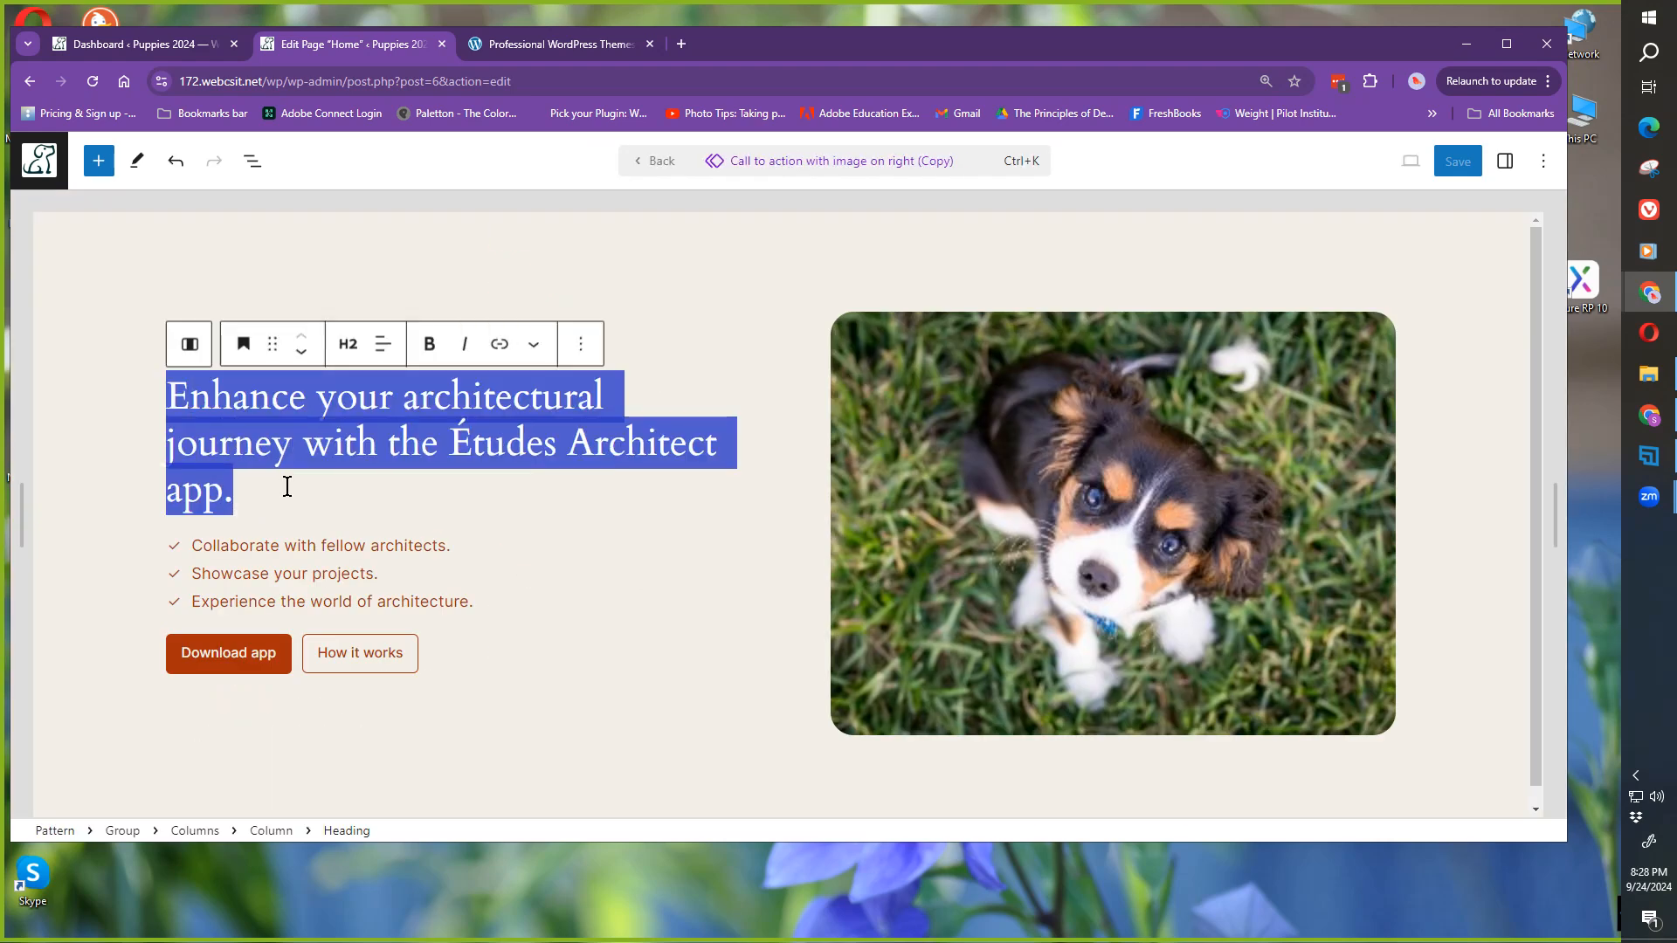
pyautogui.write('Fost')
pyautogui.write('er')
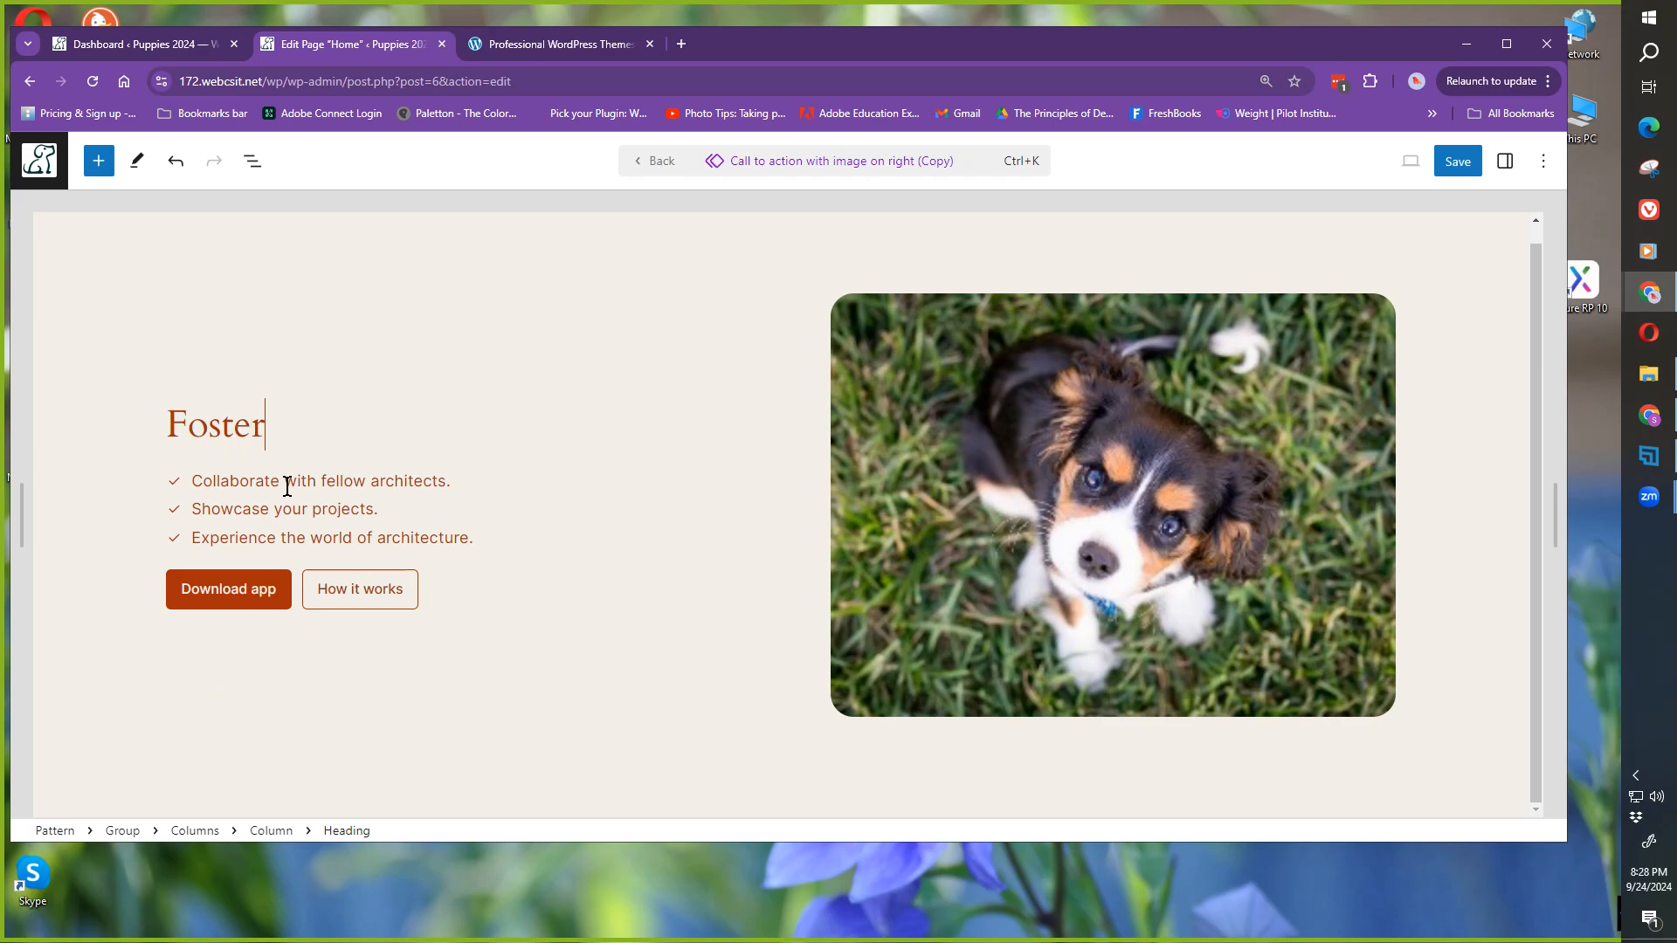
pyautogui.write('ing Puppies')
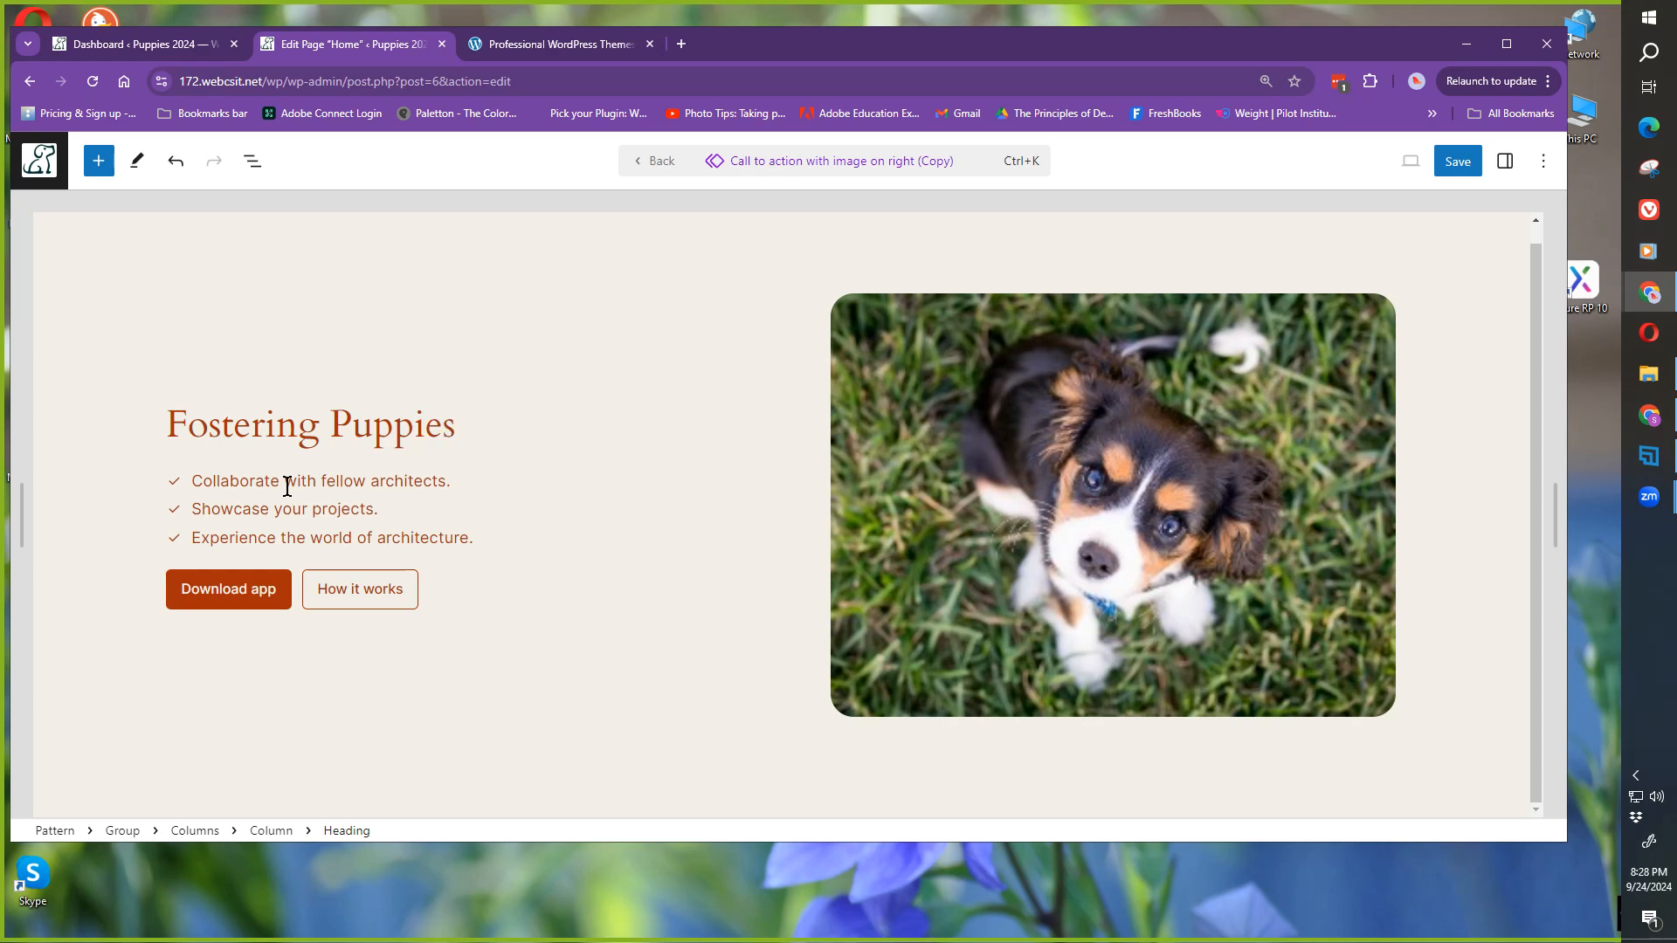
pyautogui.write(' from 6 tp')
pyautogui.press('BackSpace')
pyautogui.write('o 8')
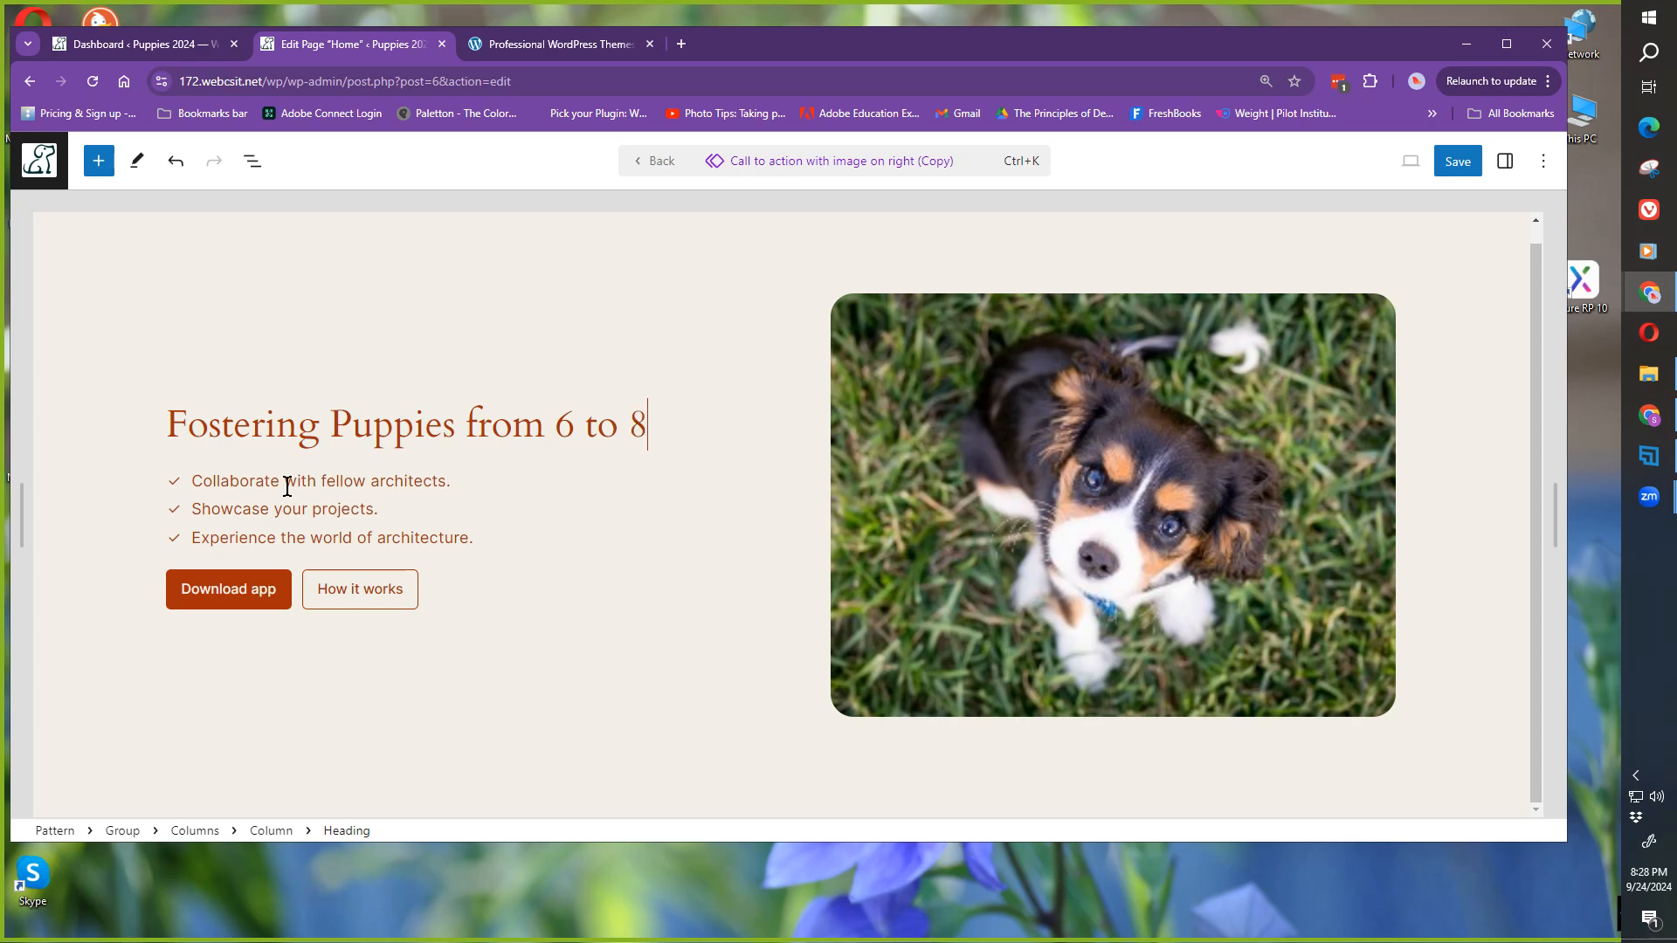
pyautogui.write(' Wee')
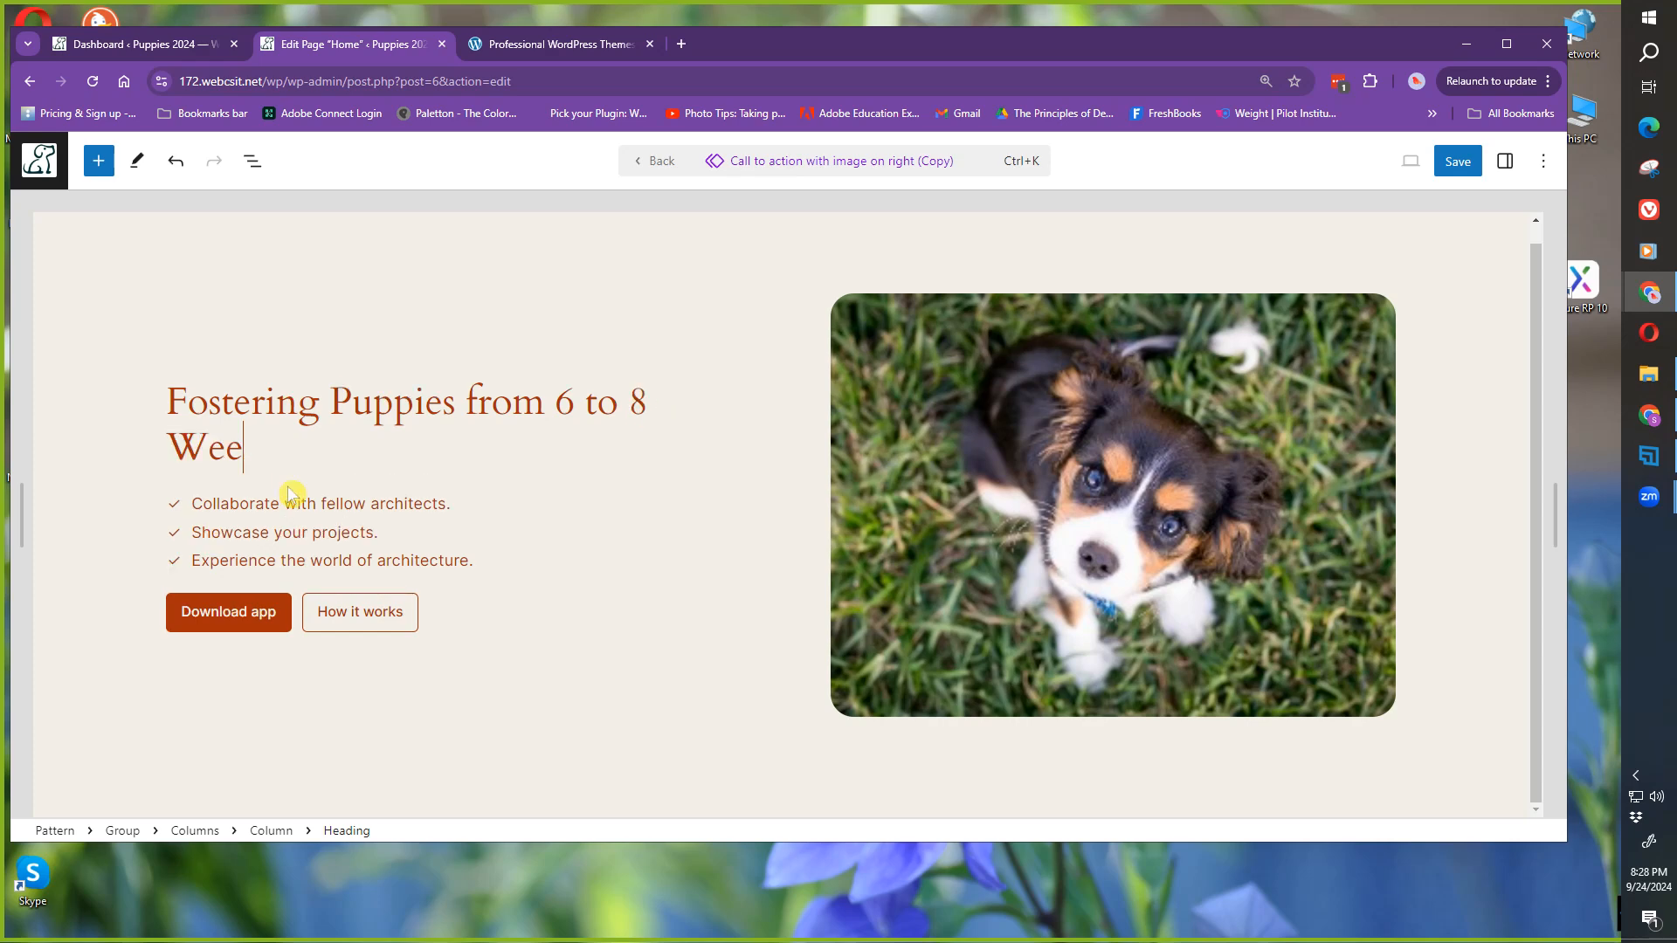
pyautogui.write('ks before ')
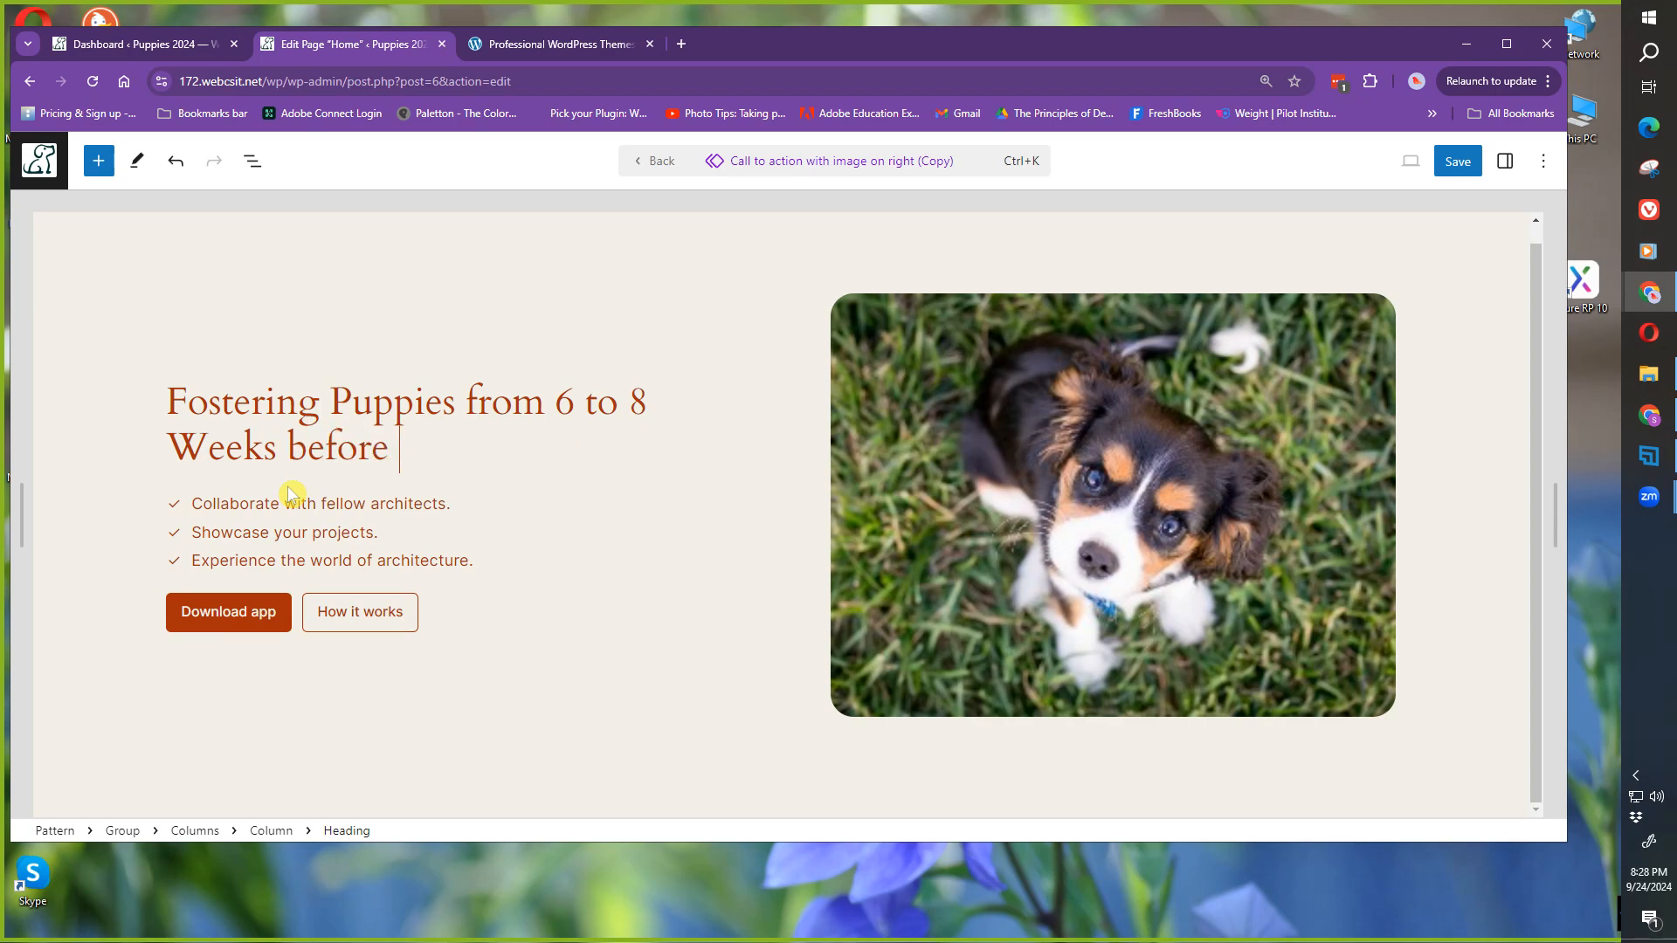
pyautogui.write('adoption re')
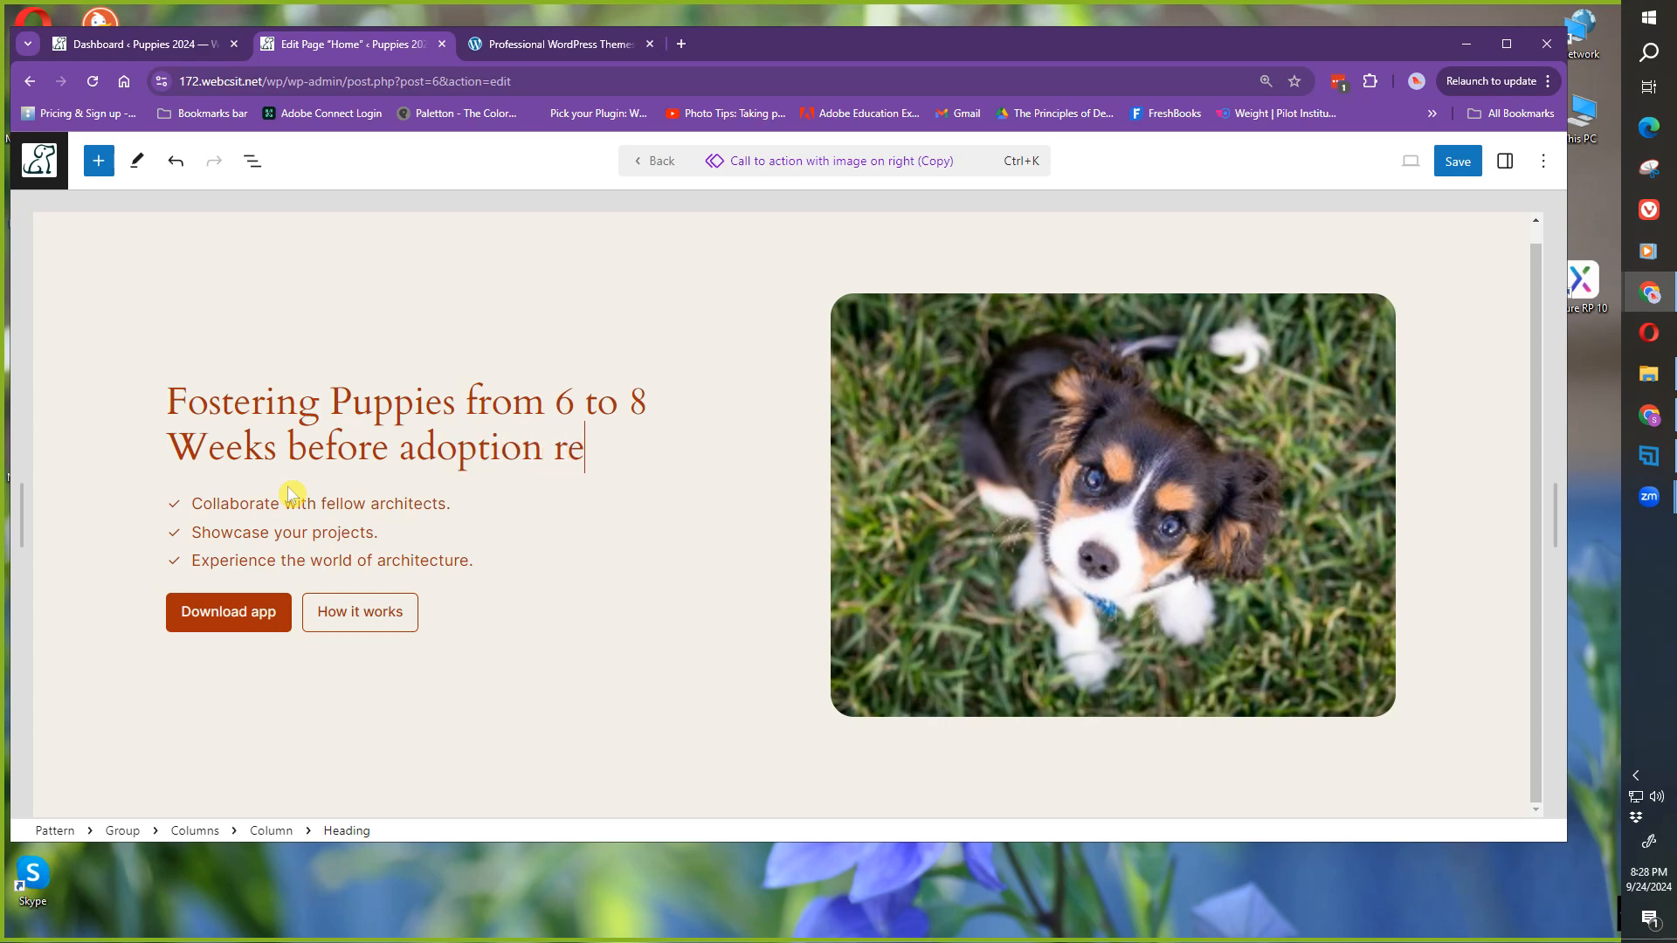
pyautogui.write('ady')
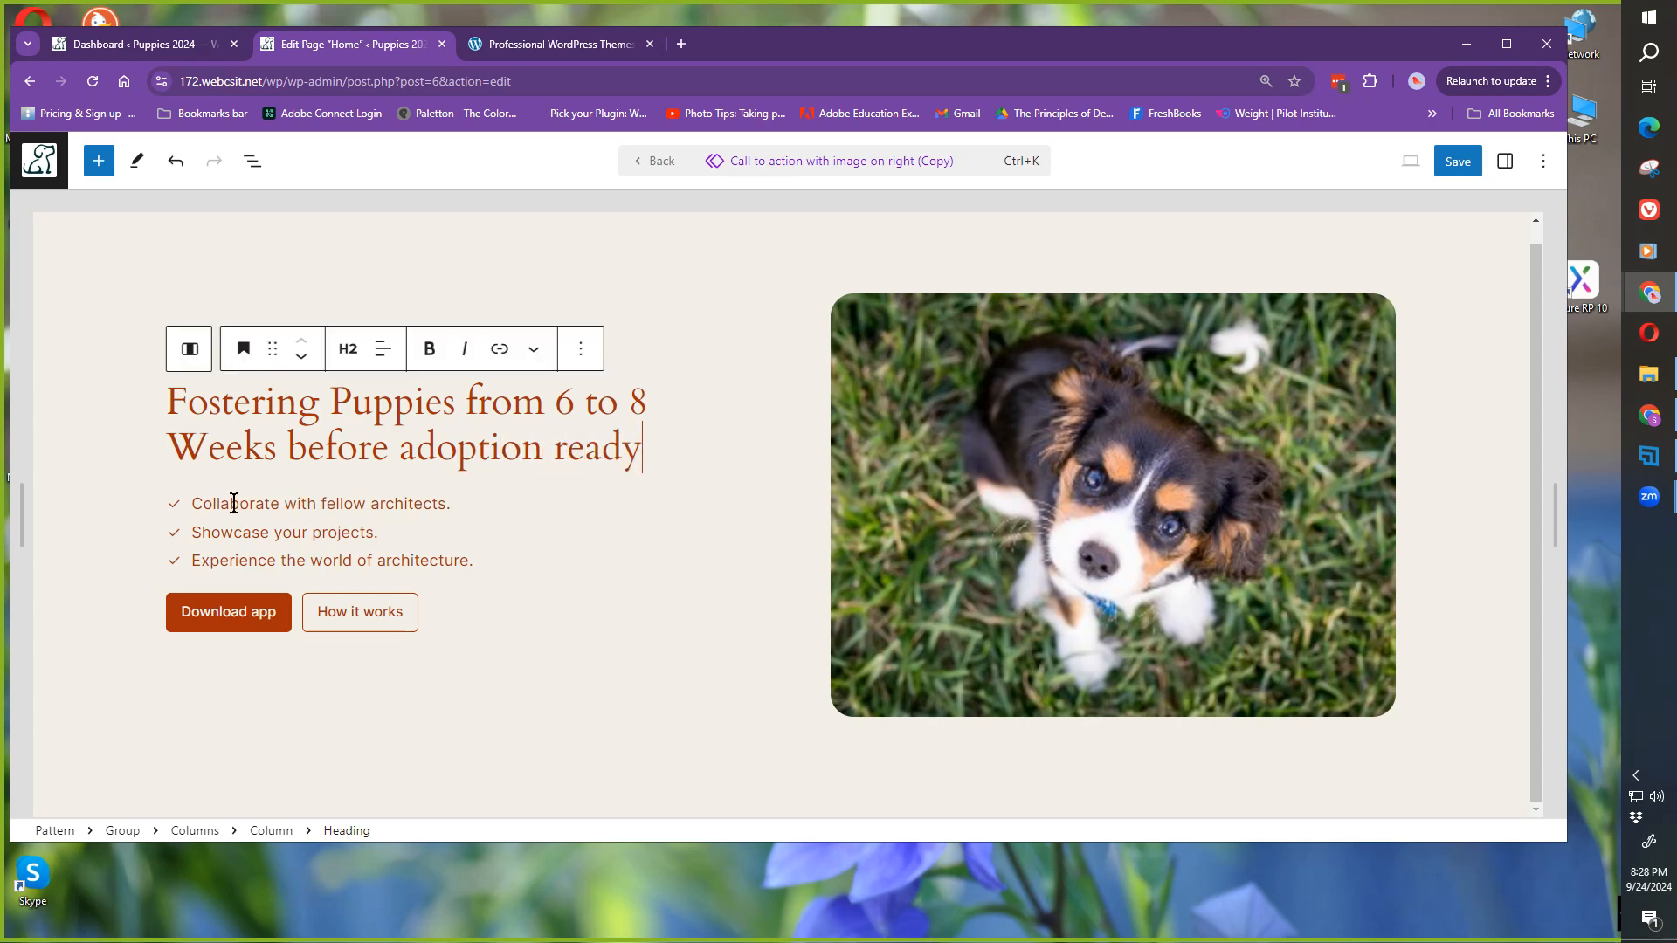
pyautogui.moveTo(192, 503); pyautogui.dragTo(448, 510)
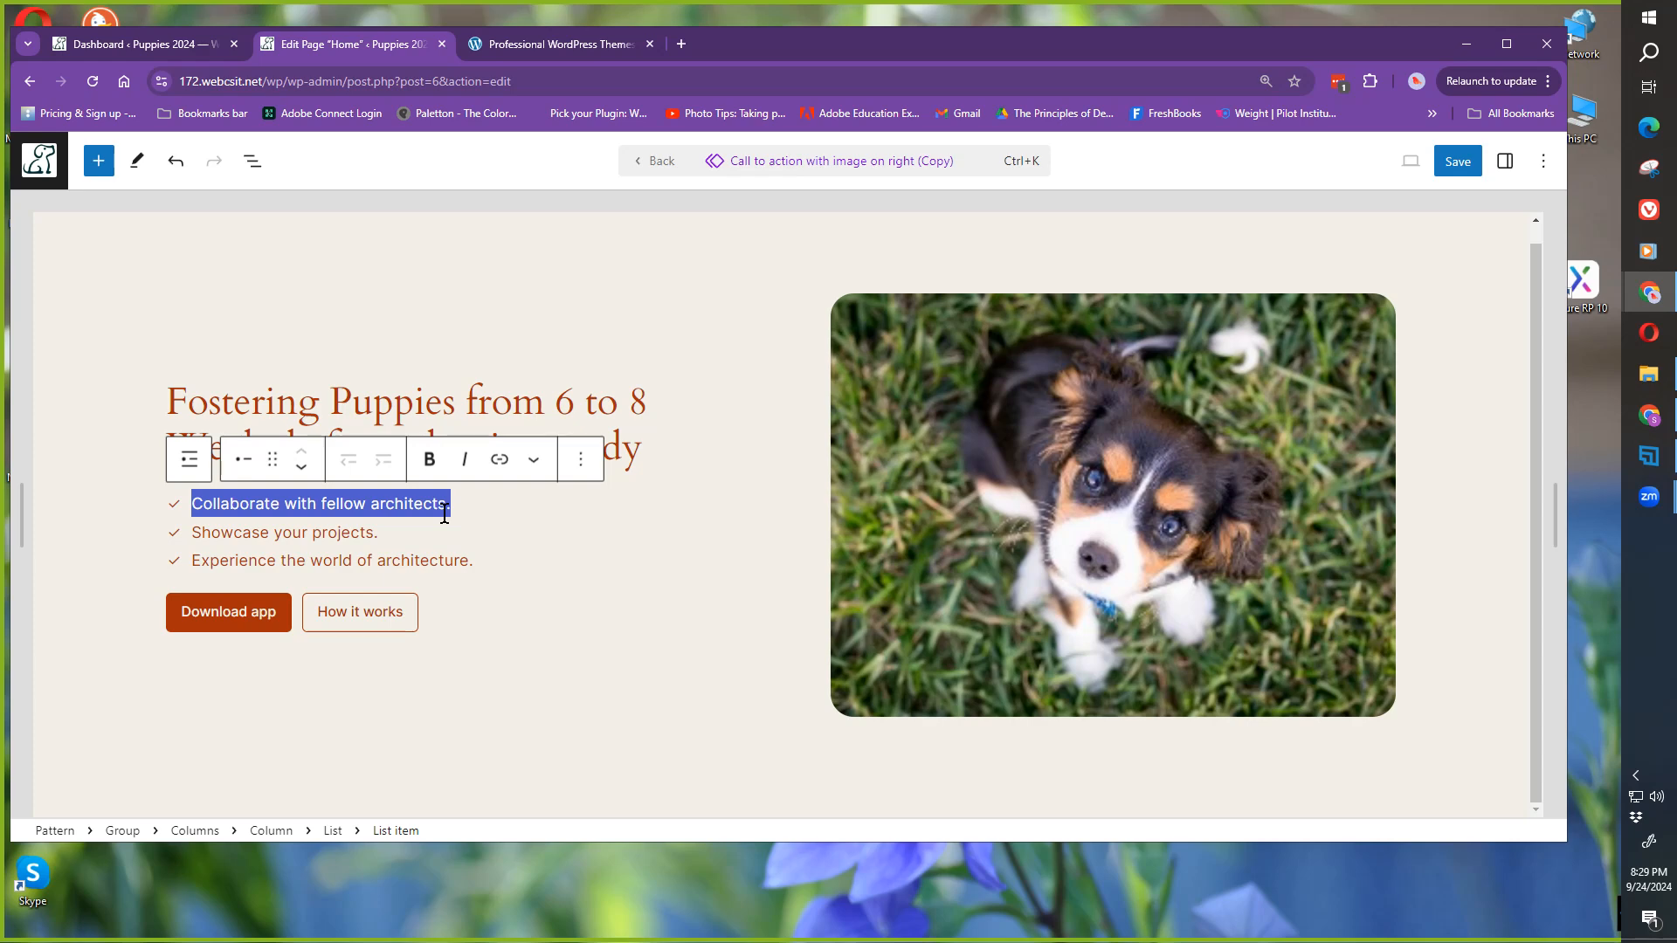
# Retype the first three checklist items as '2 puppies or more', 'Vaccinated' and 'Food'.
pyautogui.write('@')
pyautogui.press('BackSpace')
pyautogui.write('2')
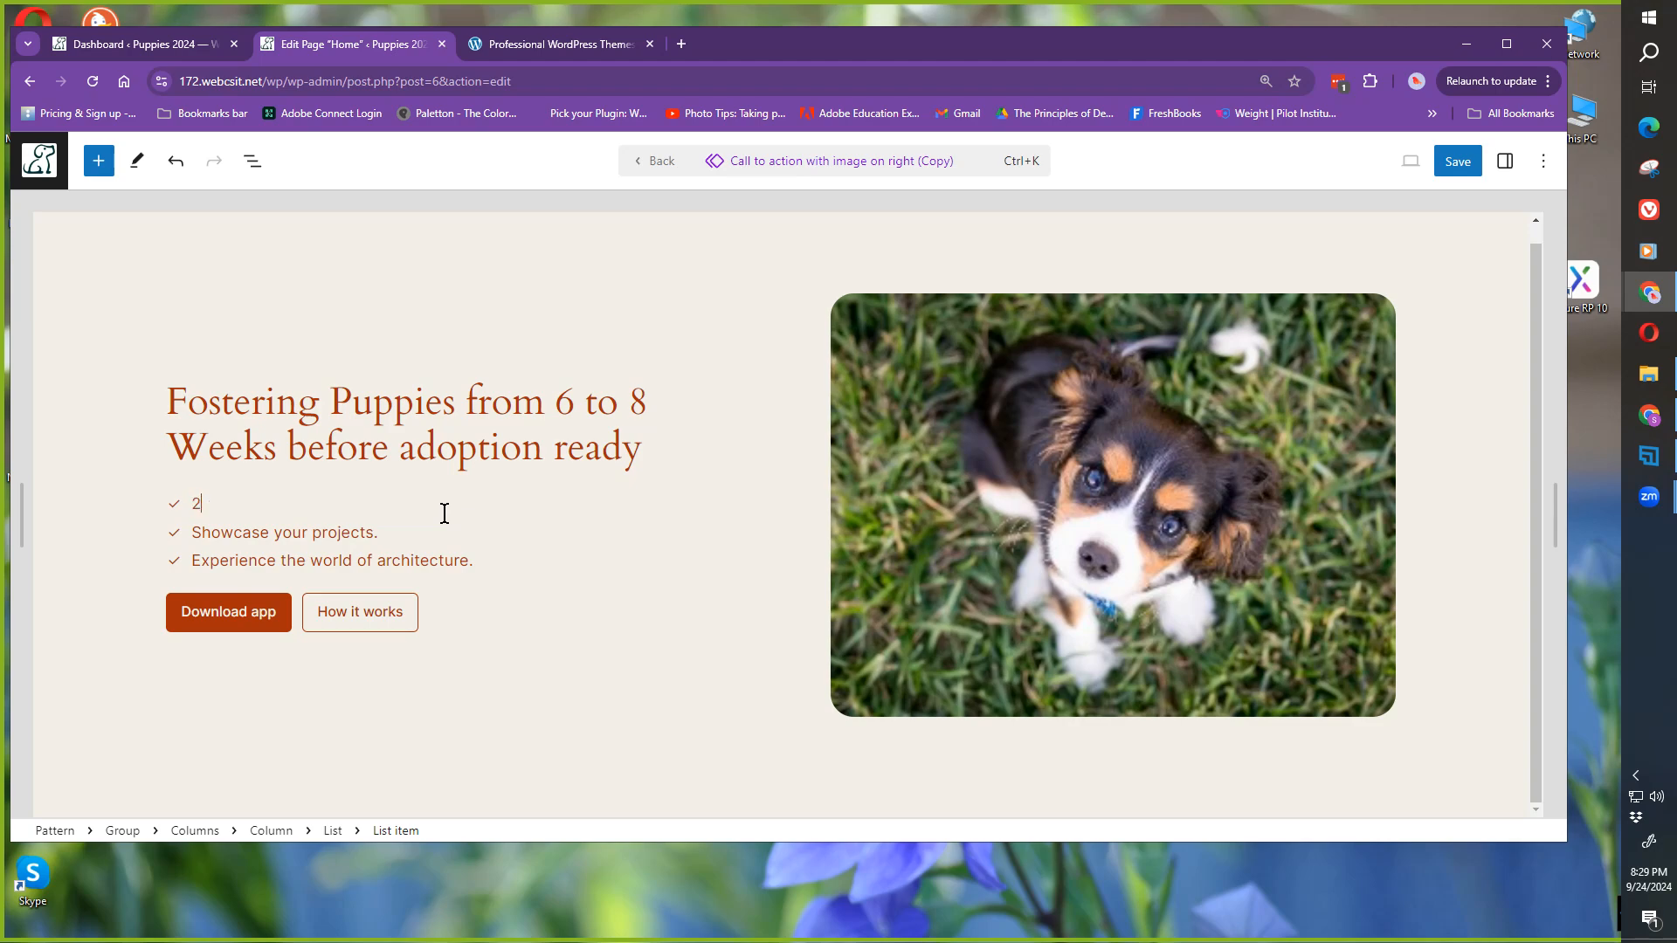
pyautogui.write(' puppies or more')
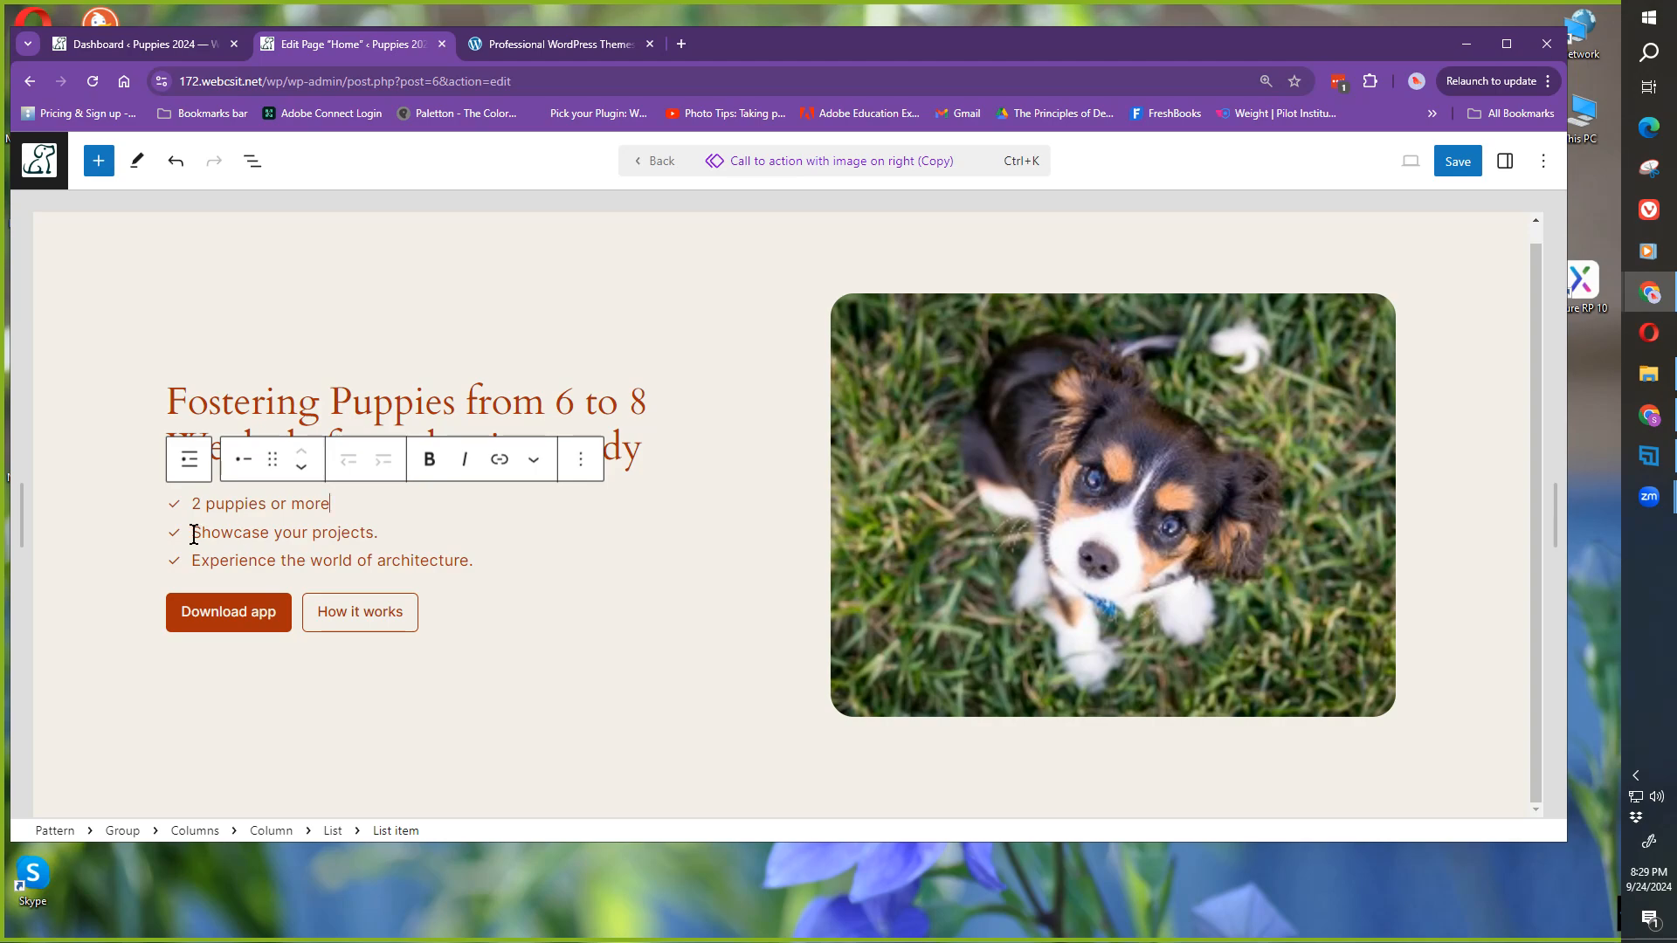
pyautogui.moveTo(192, 532); pyautogui.dragTo(392, 539)
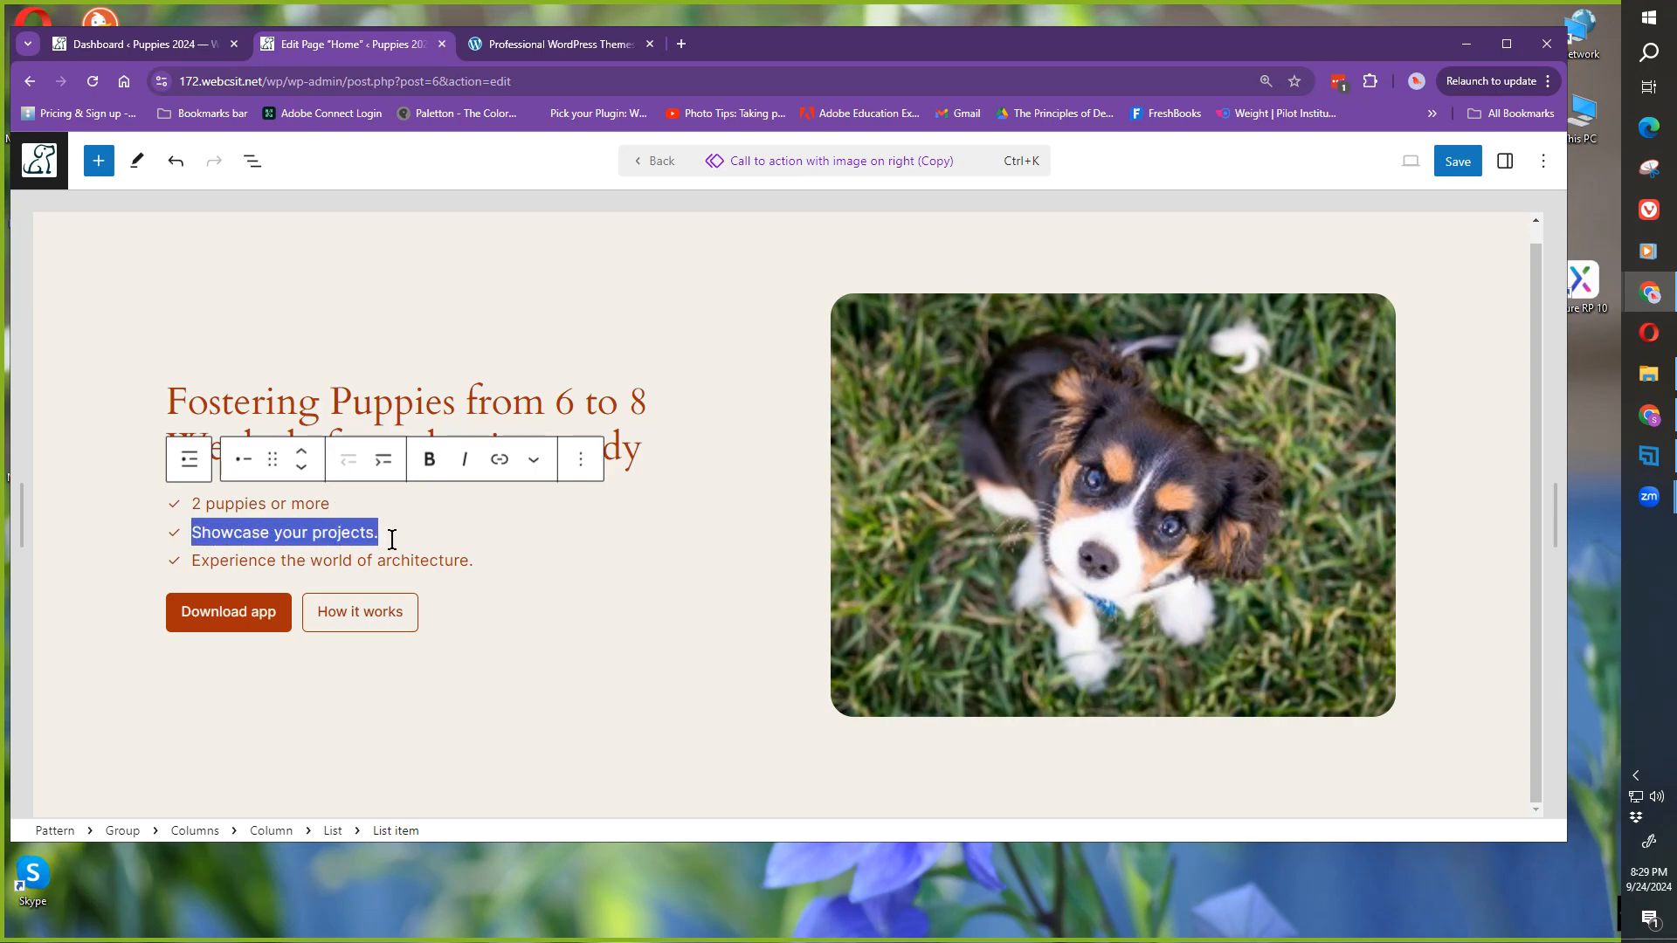
pyautogui.write('Vacc')
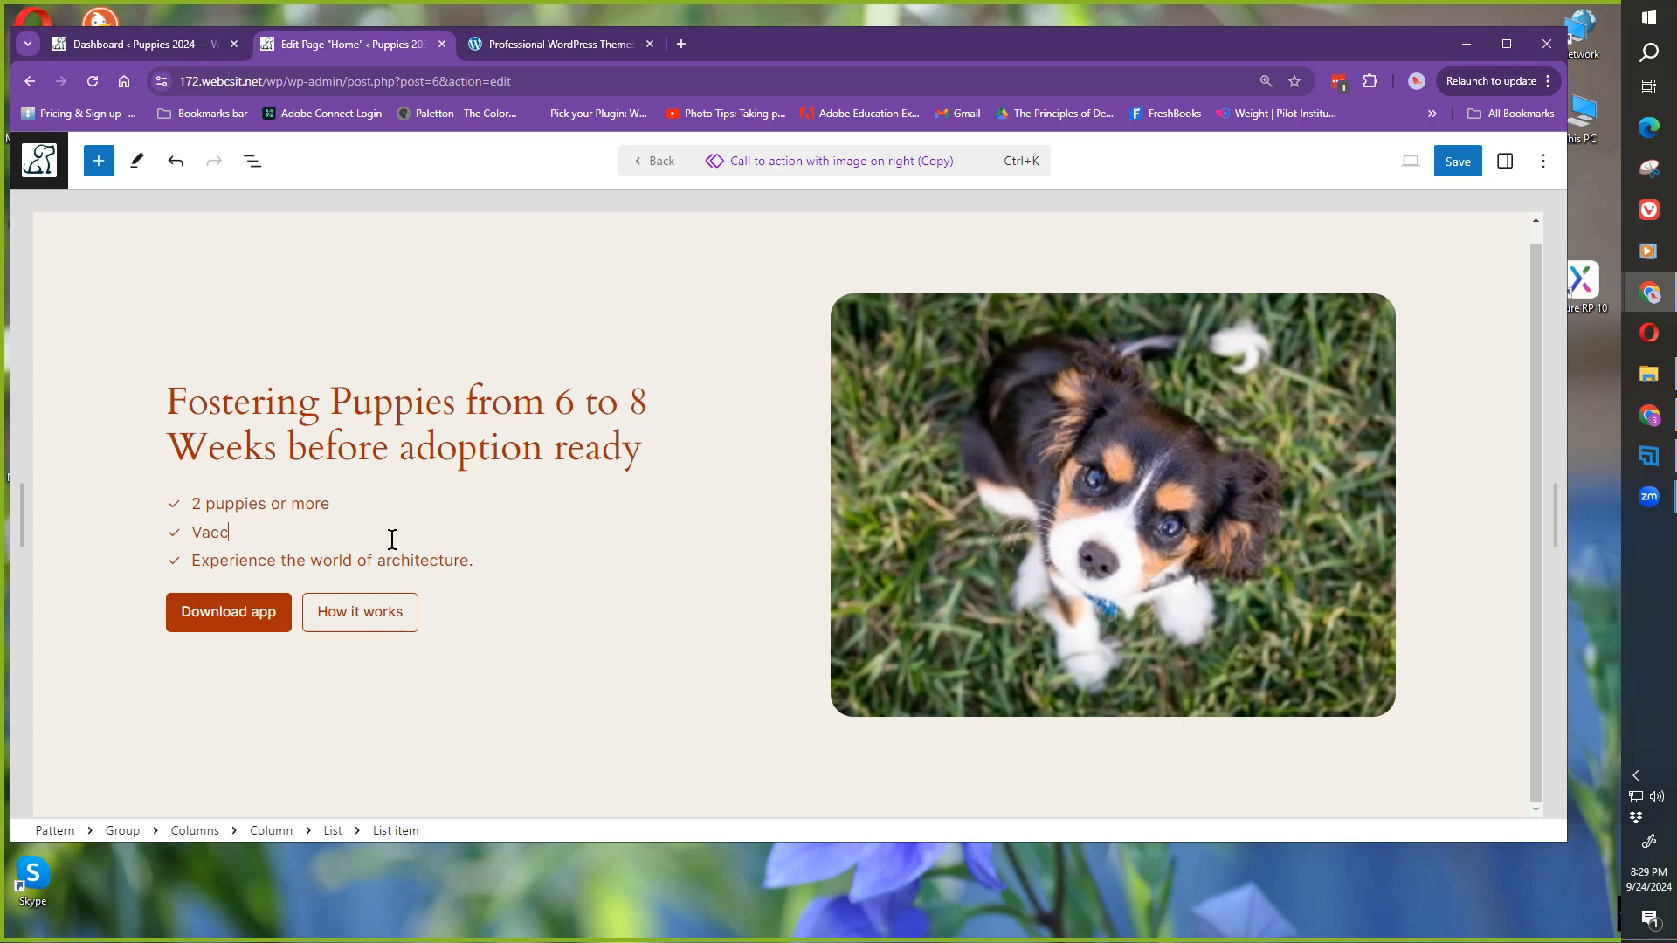
pyautogui.write('inated')
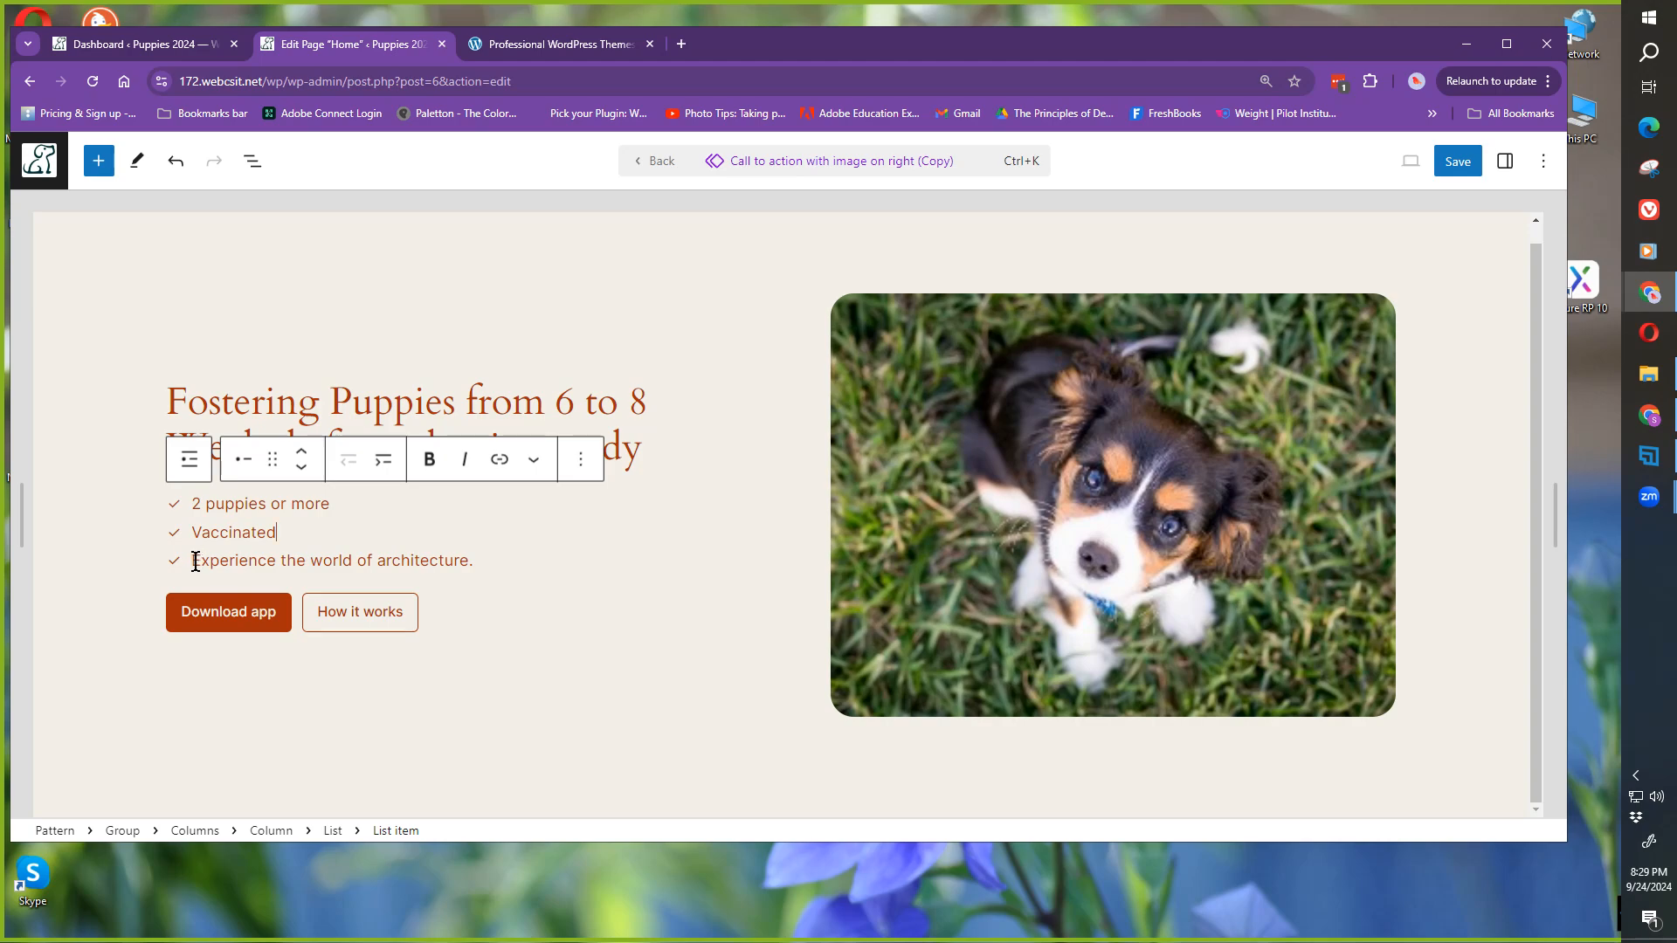
pyautogui.moveTo(191, 560); pyautogui.dragTo(488, 574)
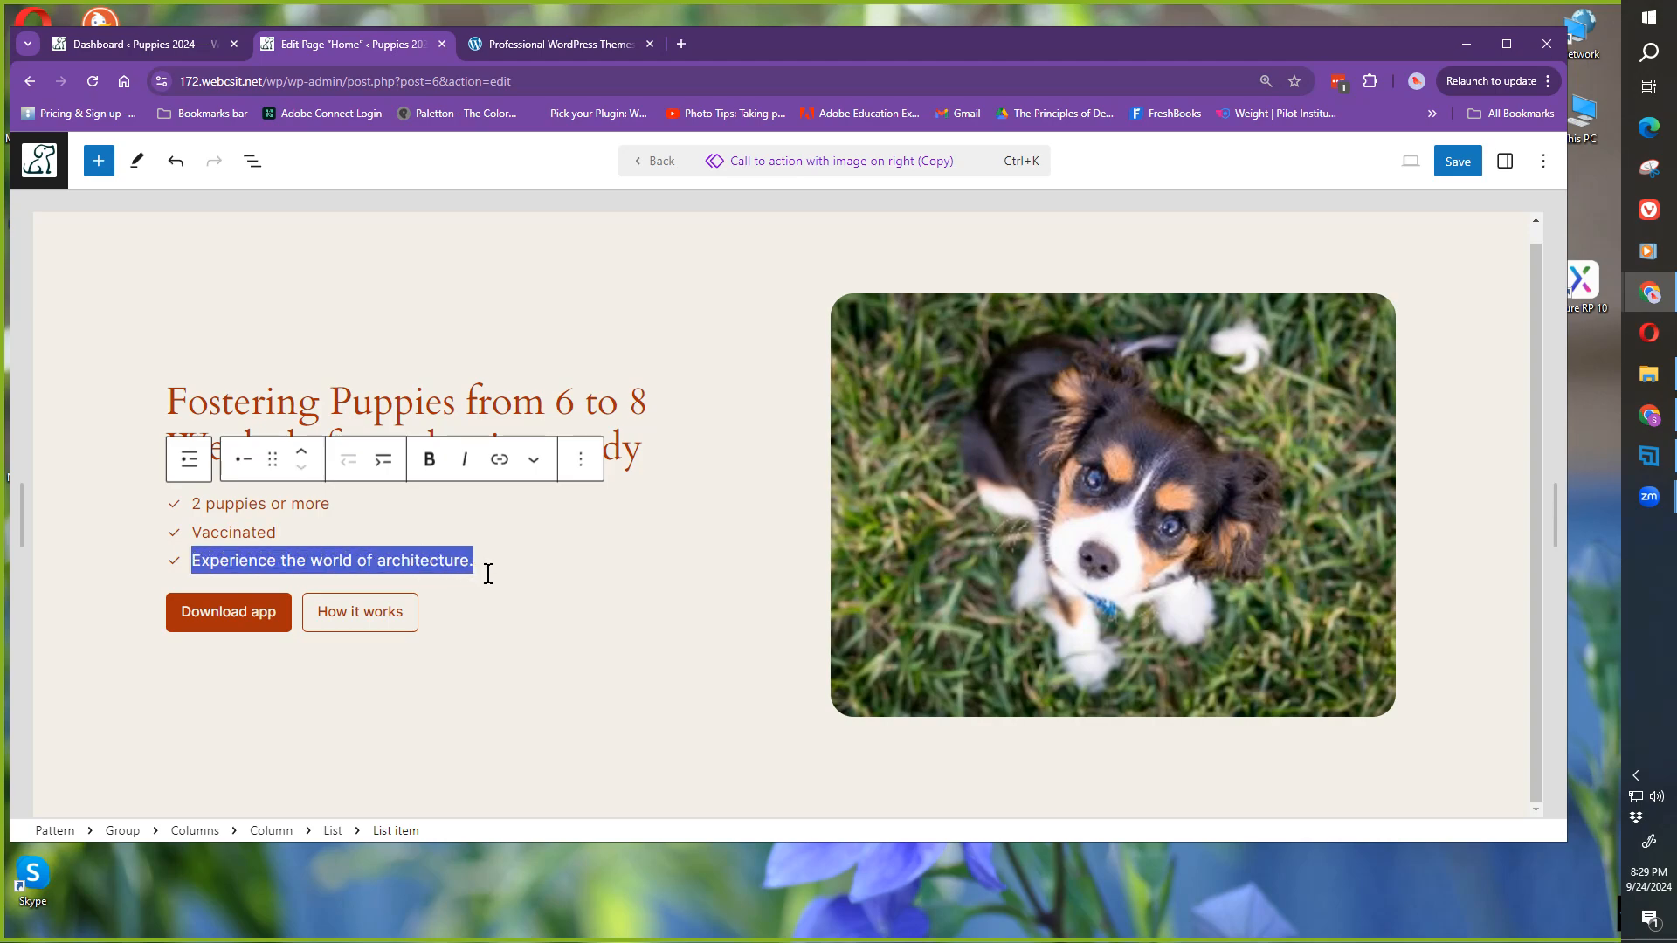
pyautogui.write('Foo')
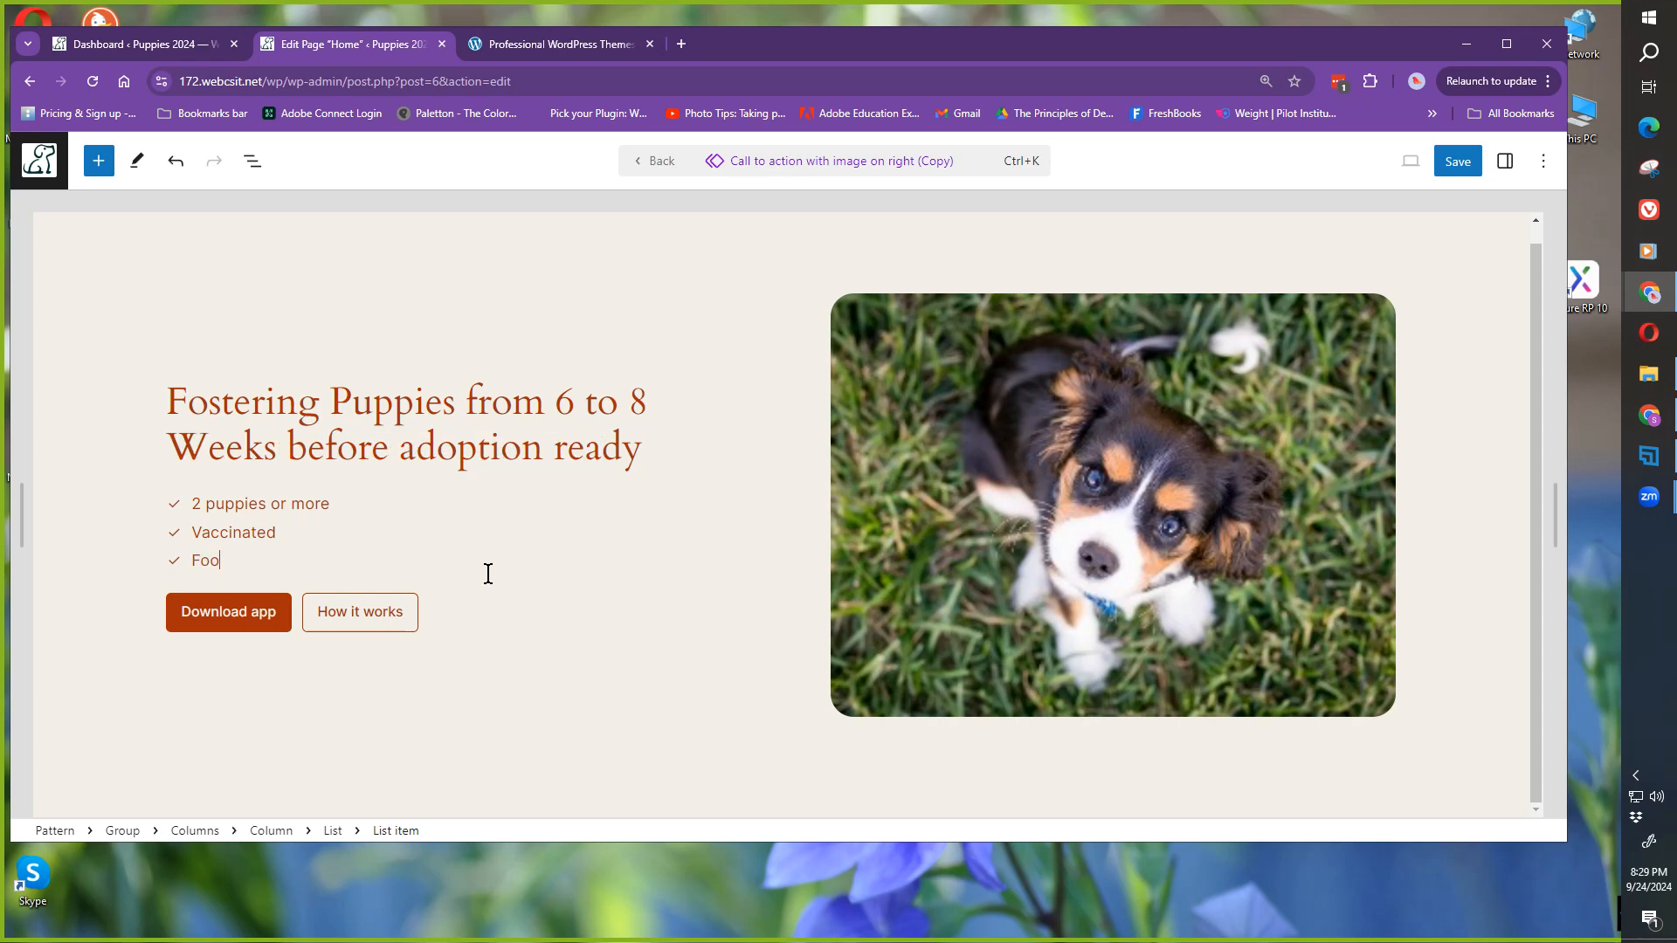
pyautogui.write('d')
# Add 'Puppy pads' and 'Crates' checklist items below Food and save the changes.
pyautogui.press('Return')
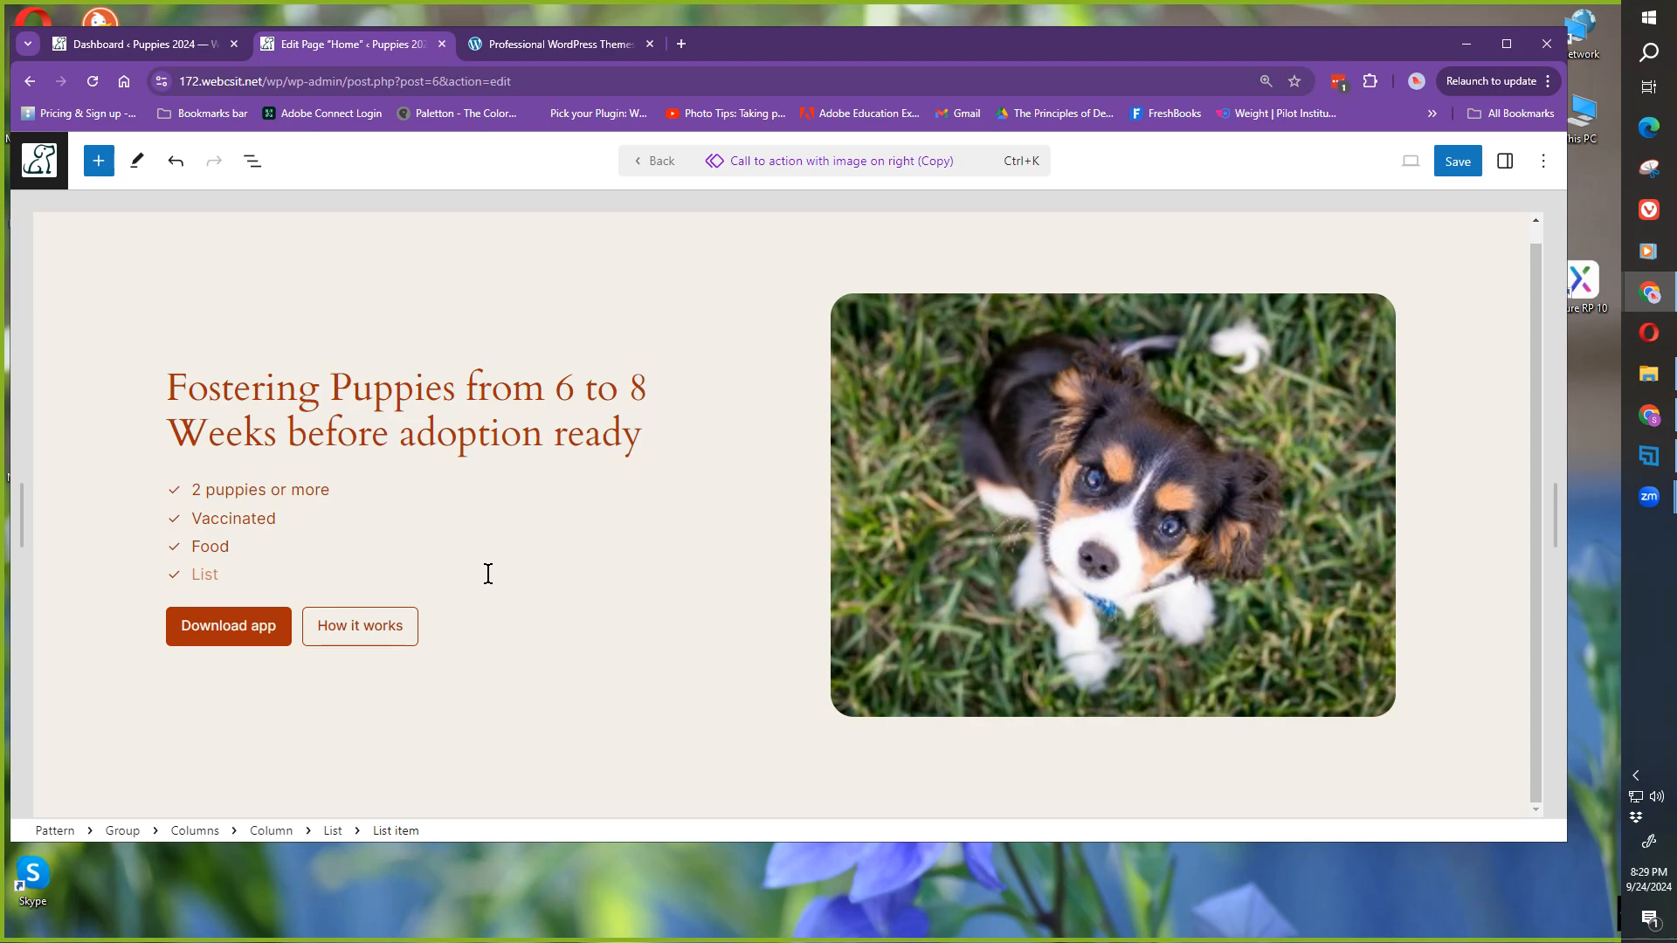
pyautogui.write('Puppy pads')
pyautogui.press('Return')
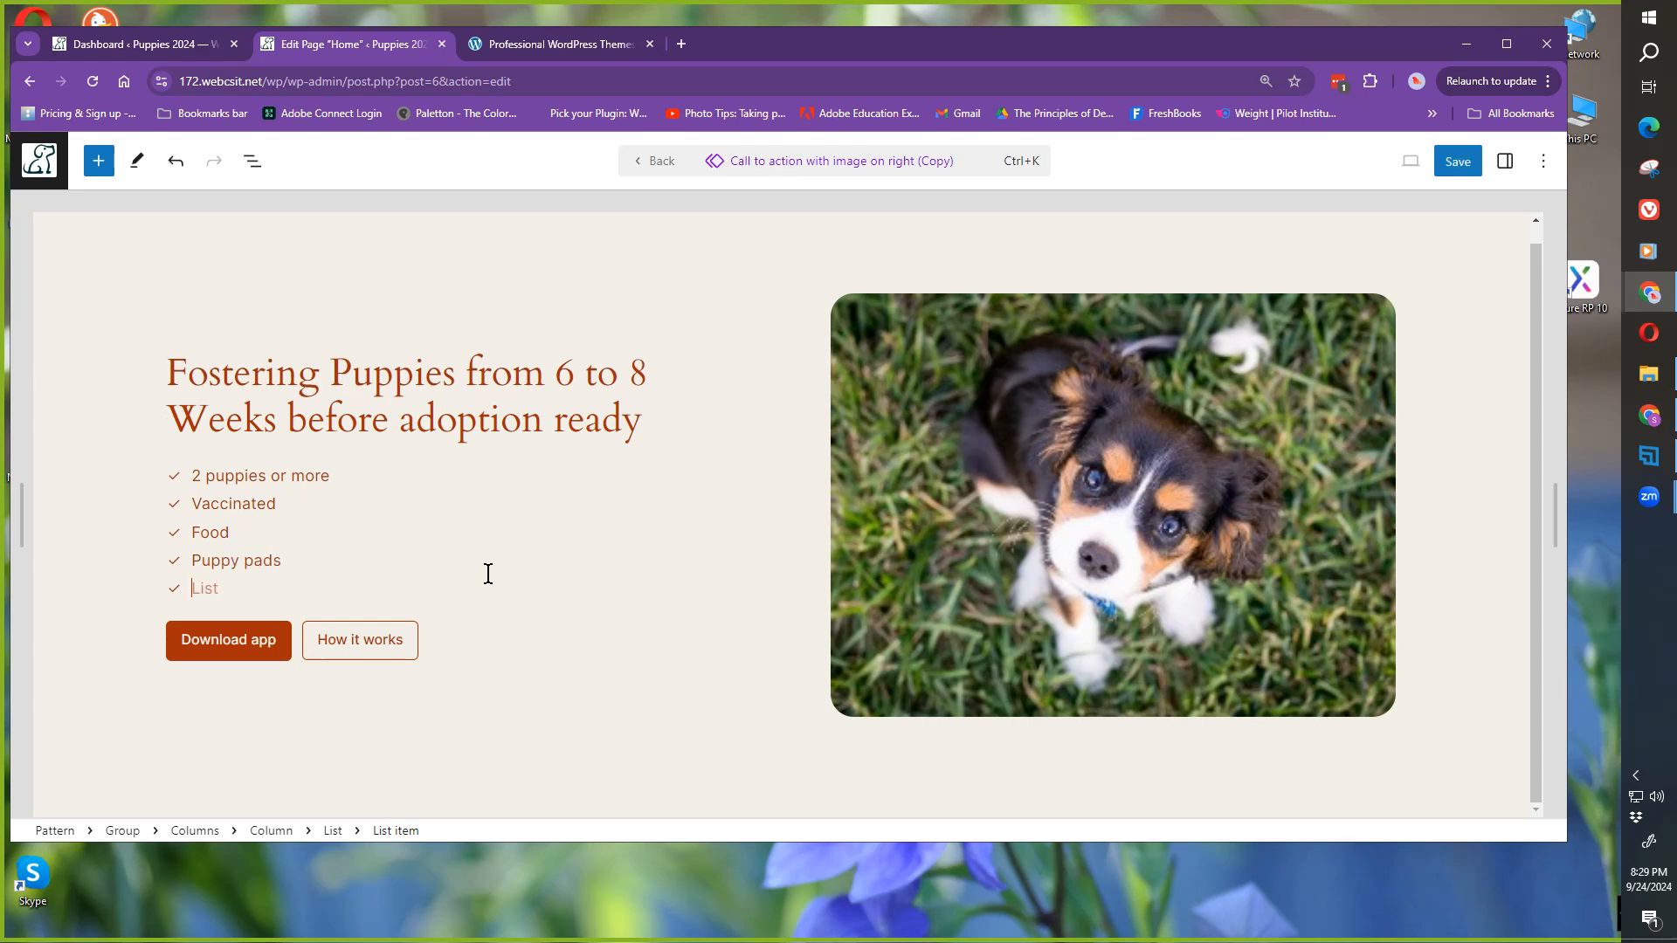
pyautogui.write('Crates')
pyautogui.click(1460, 172)
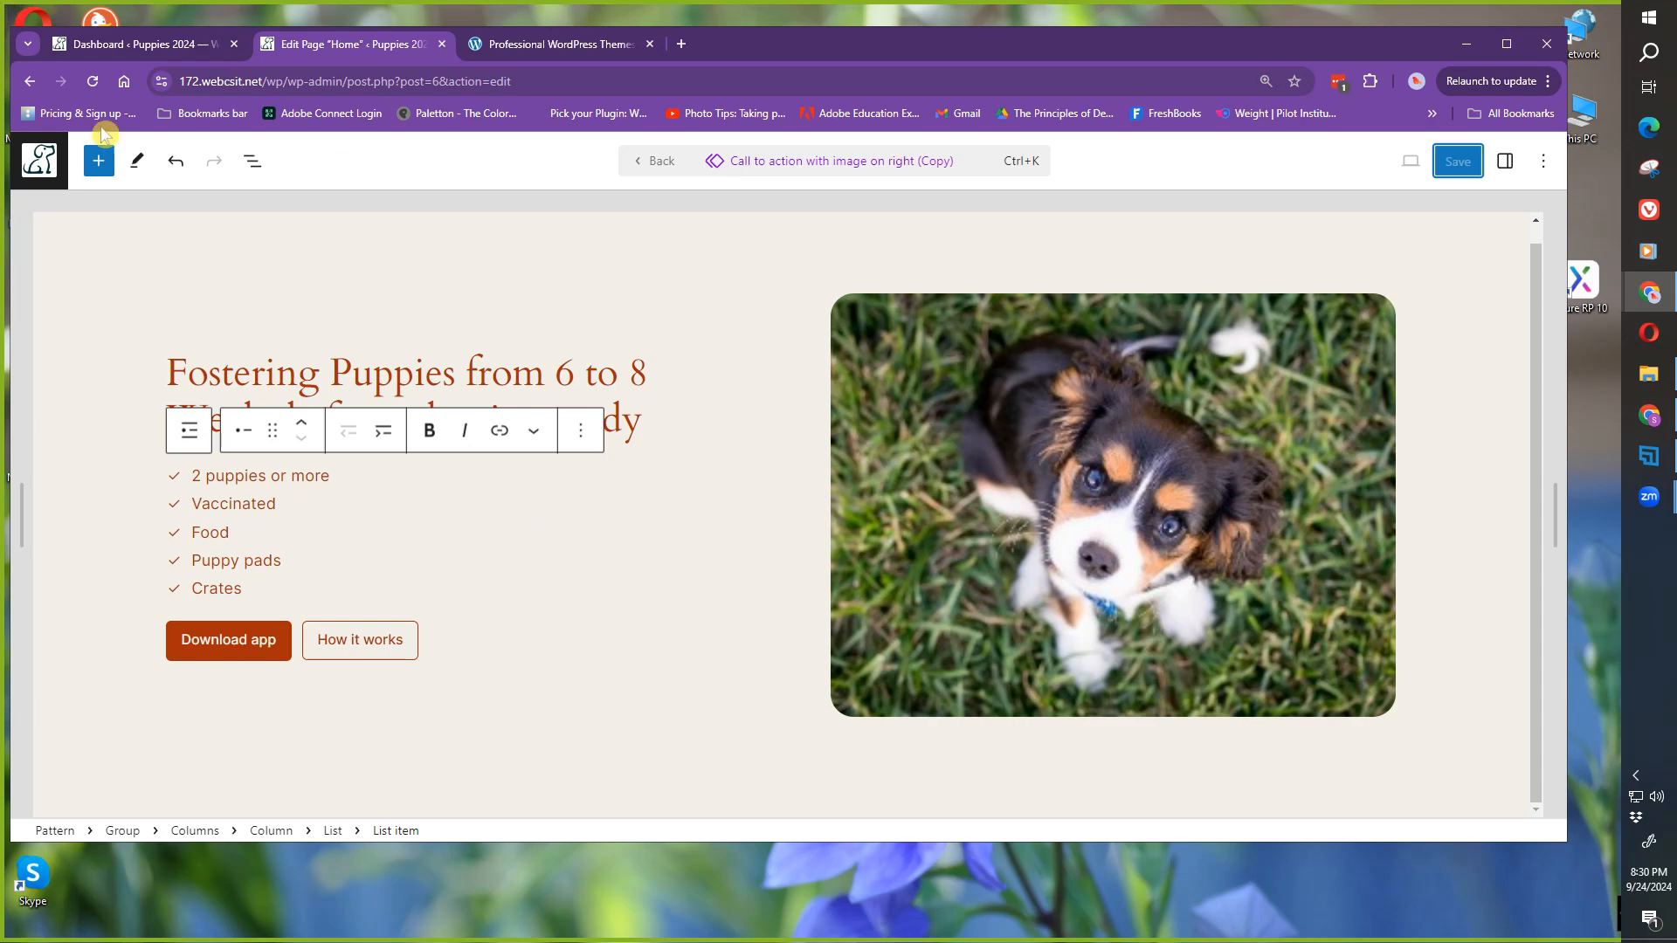
# Open the live Home page and scroll through the new puppy heading and five-item checklist.
pyautogui.click(44, 168)
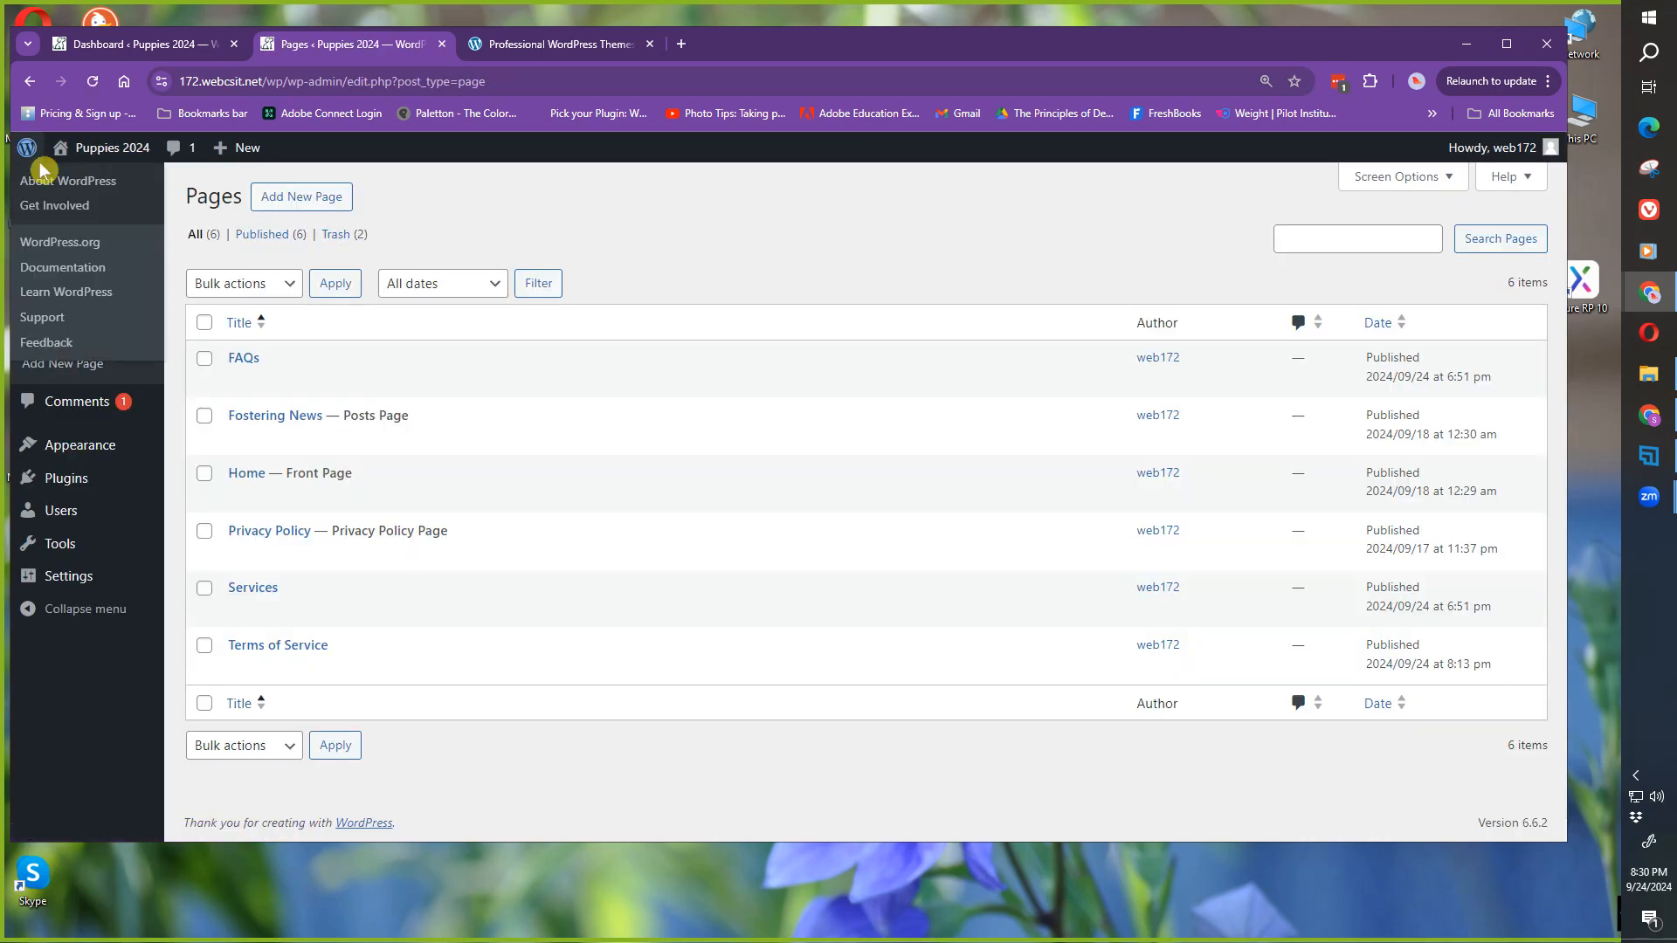
pyautogui.click(92, 153)
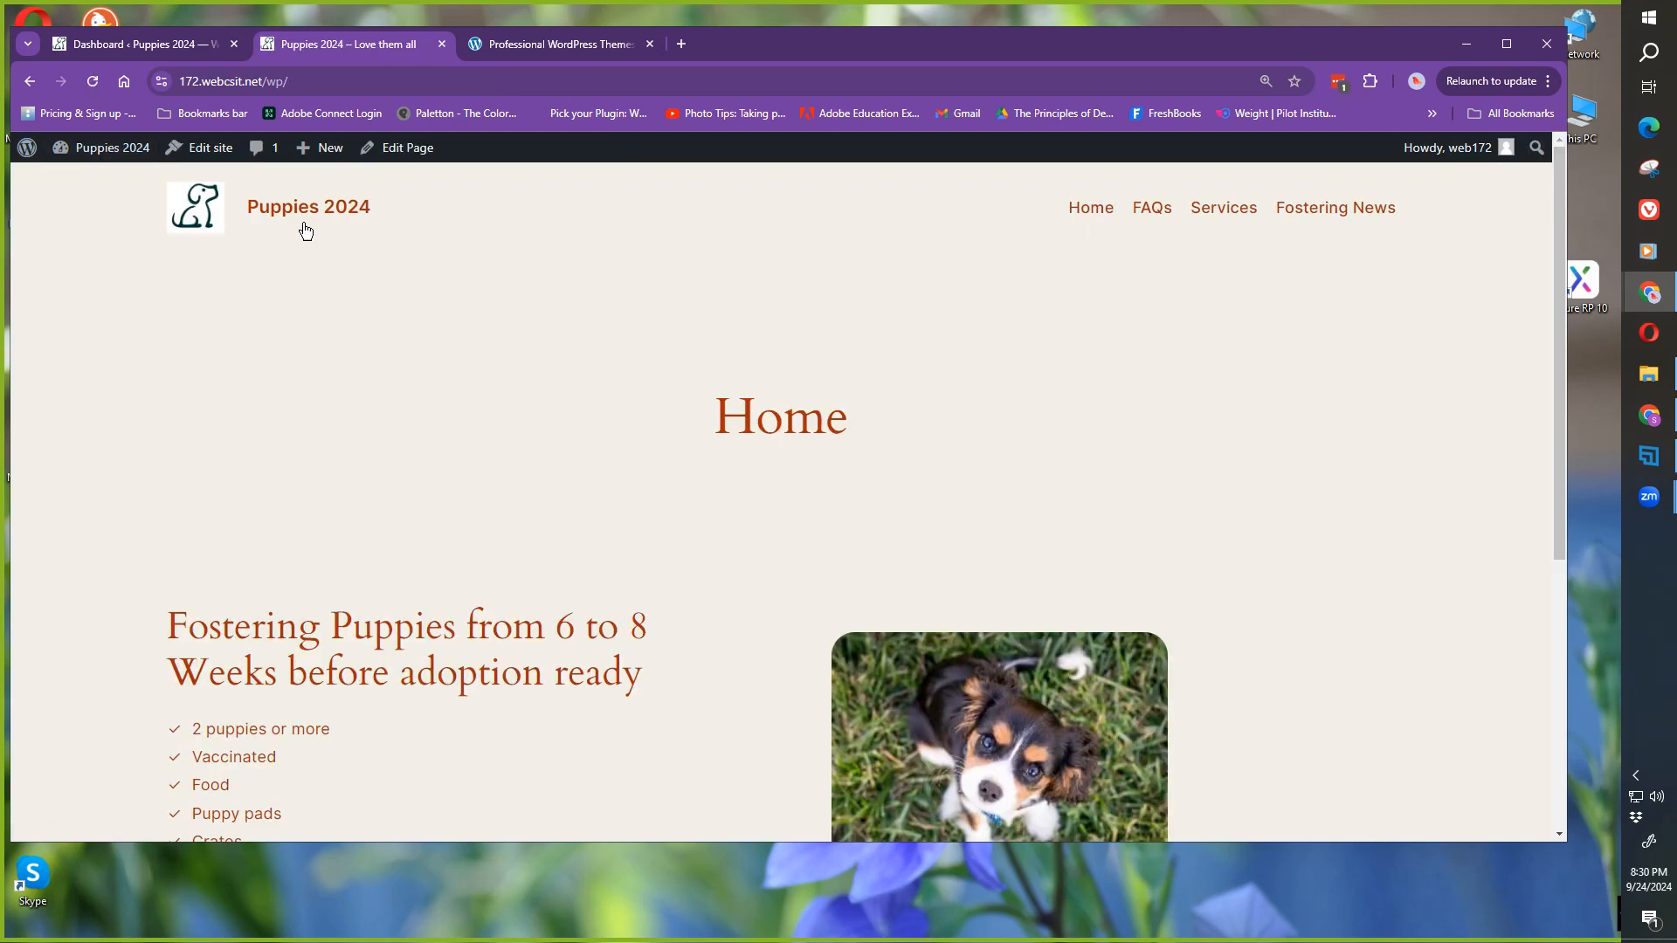
pyautogui.scroll(-5, 689, 382)
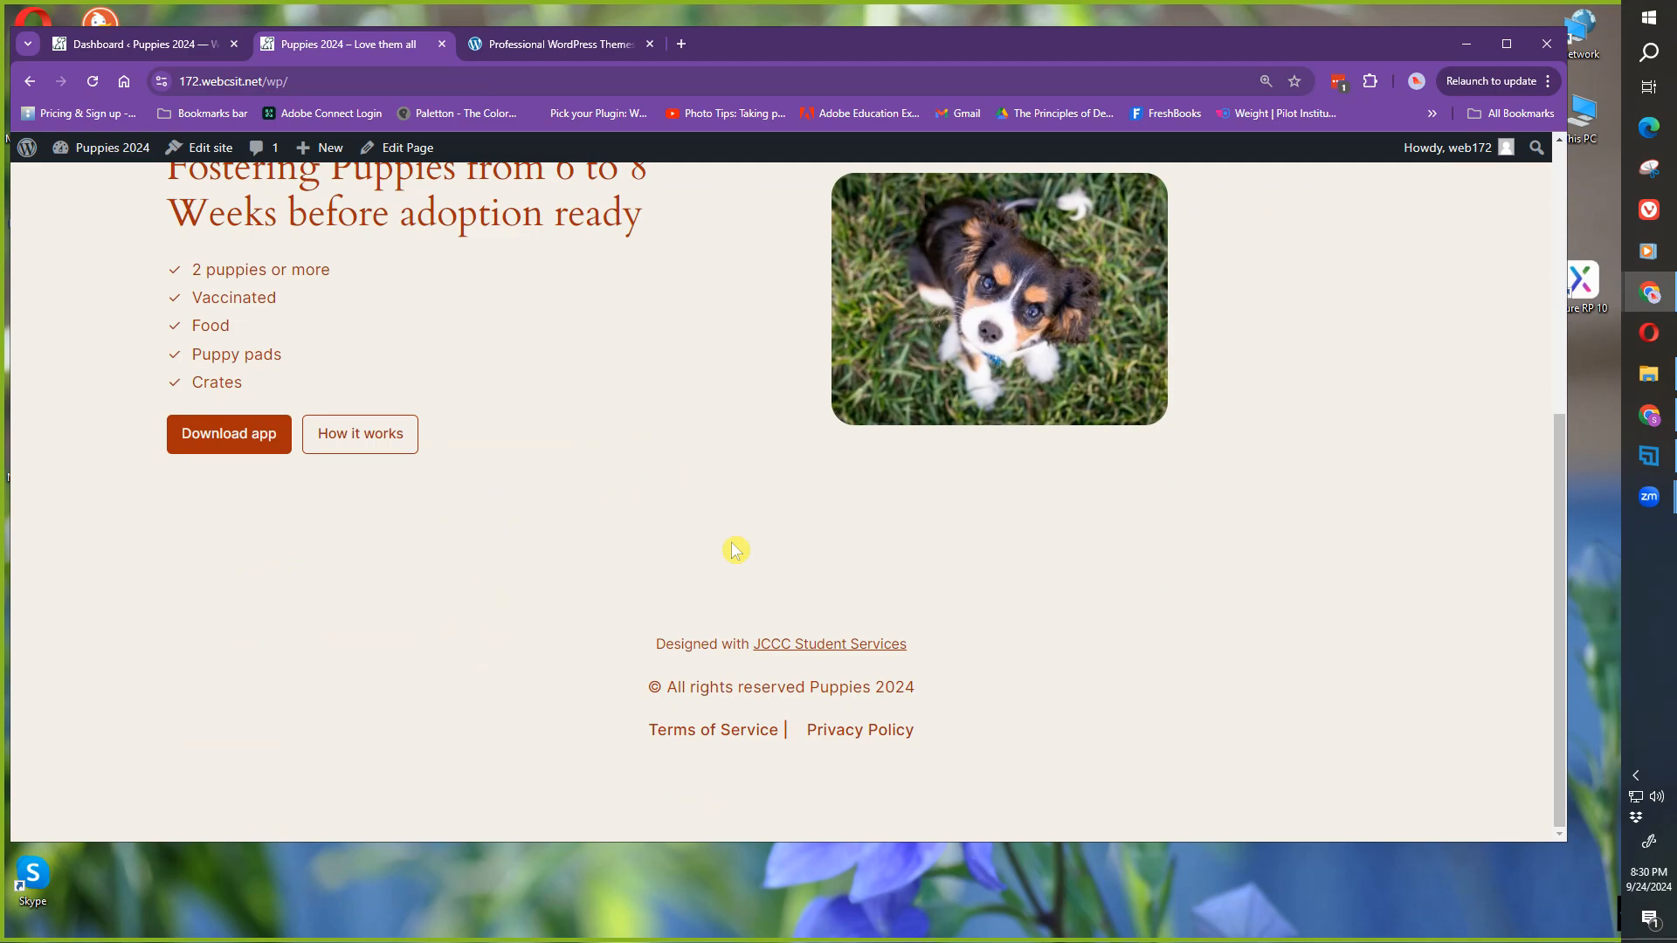
pyautogui.scroll(5, 830, 598)
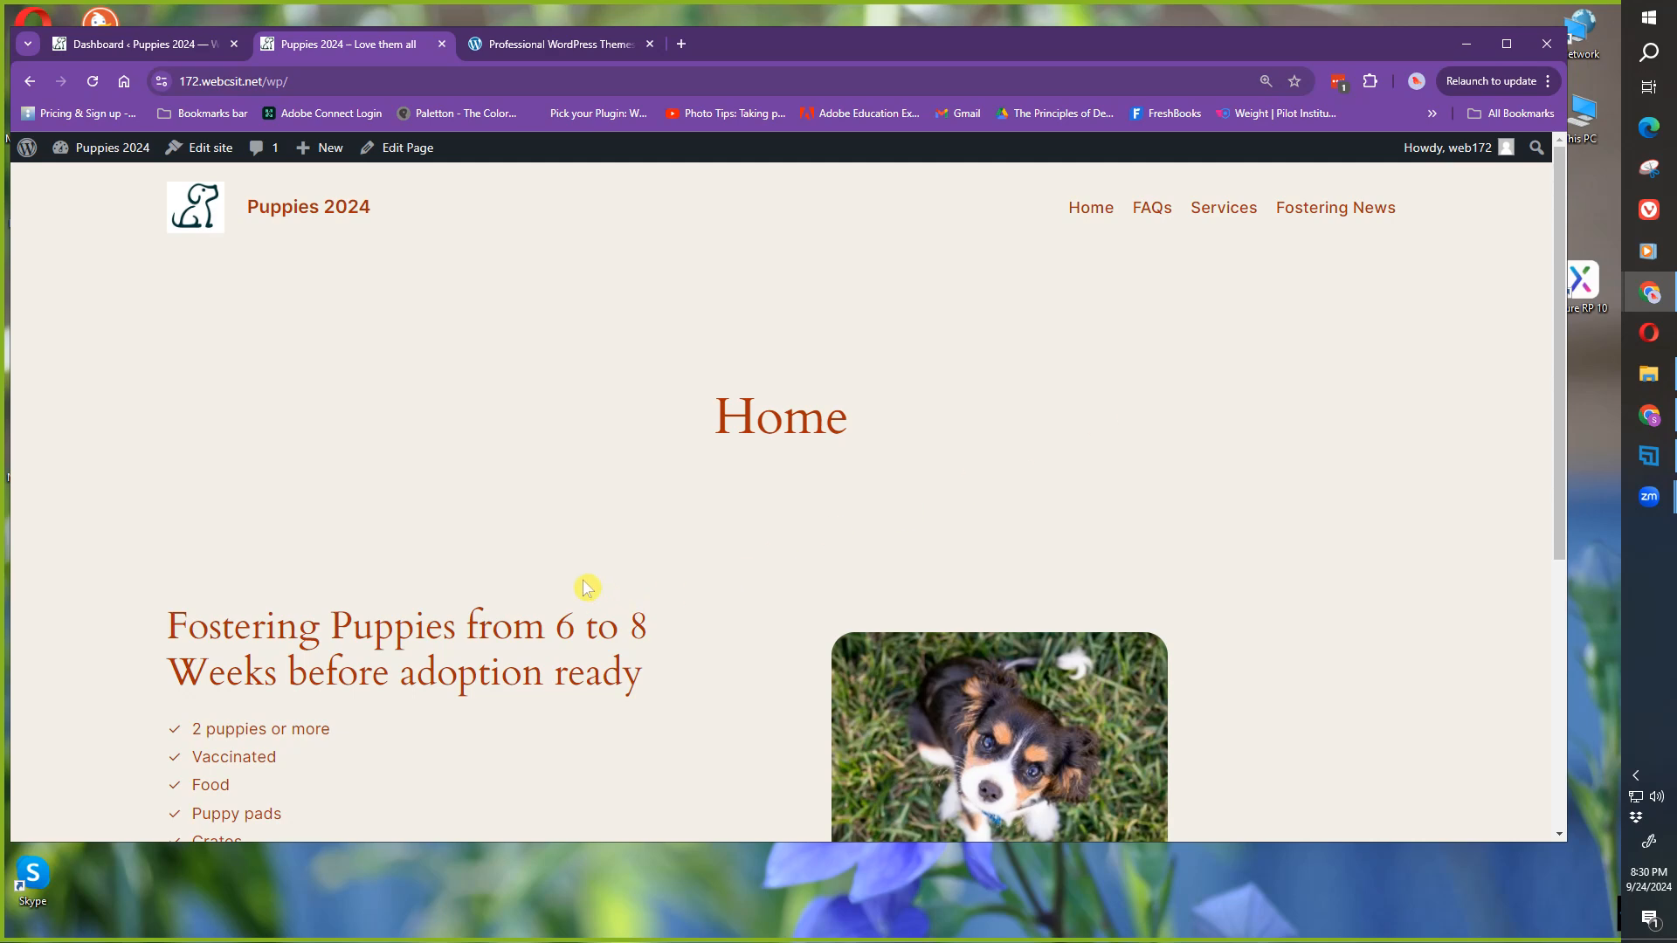
pyautogui.scroll(-4, 760, 516)
pyautogui.scroll(2, 693, 527)
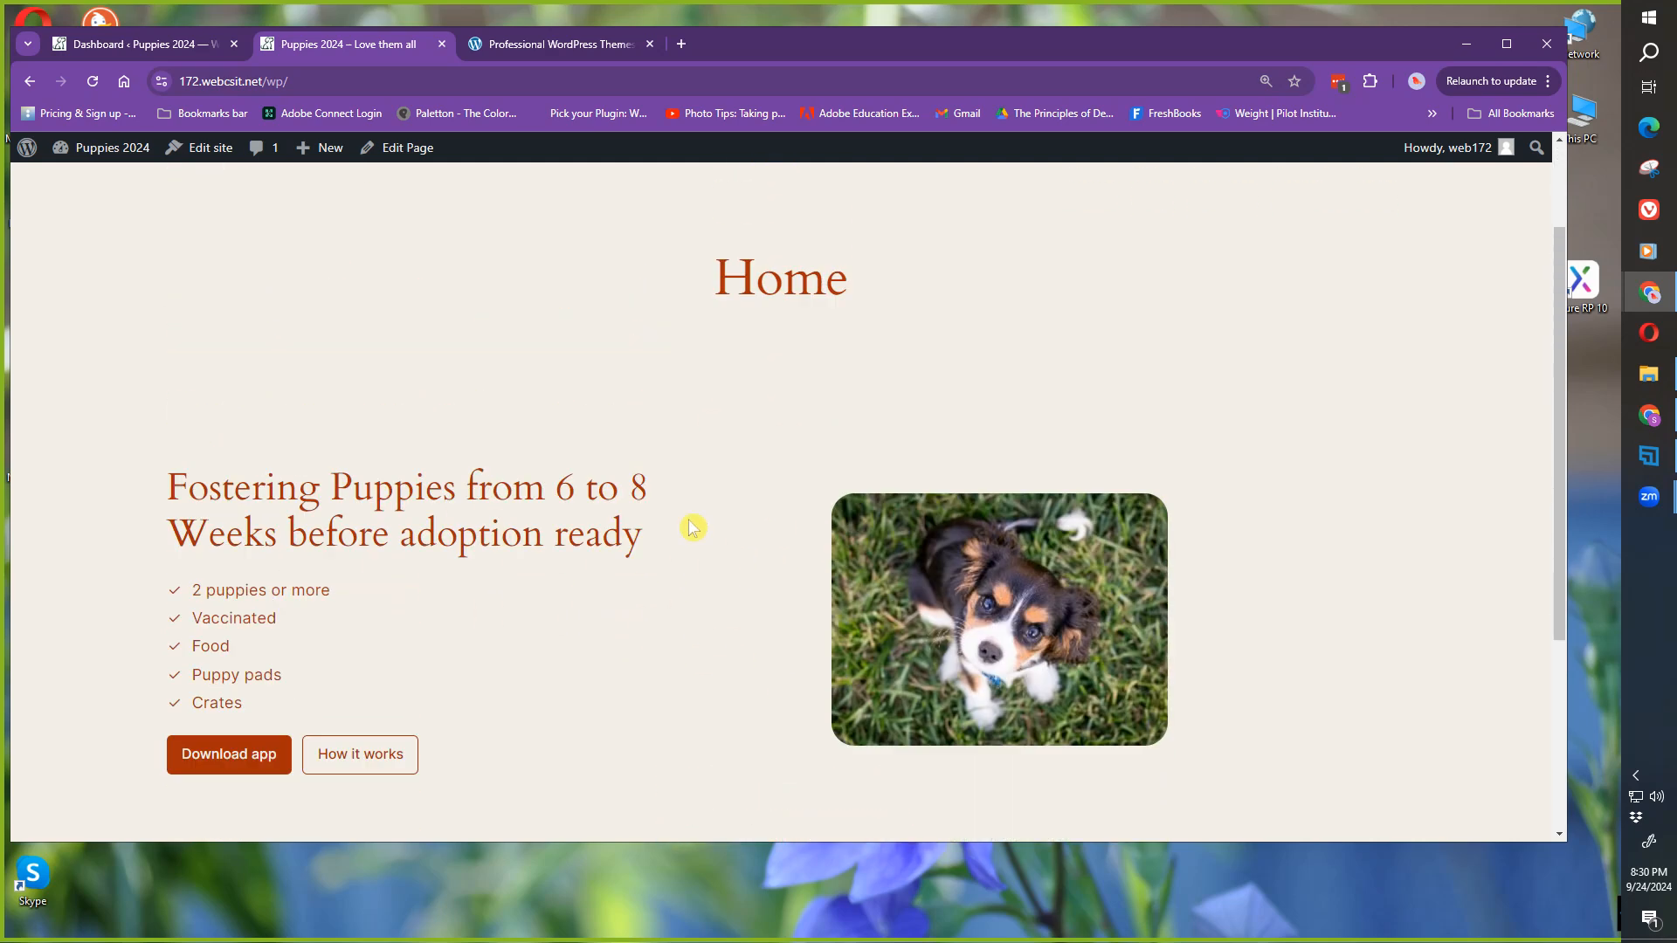
pyautogui.scroll(2, 693, 528)
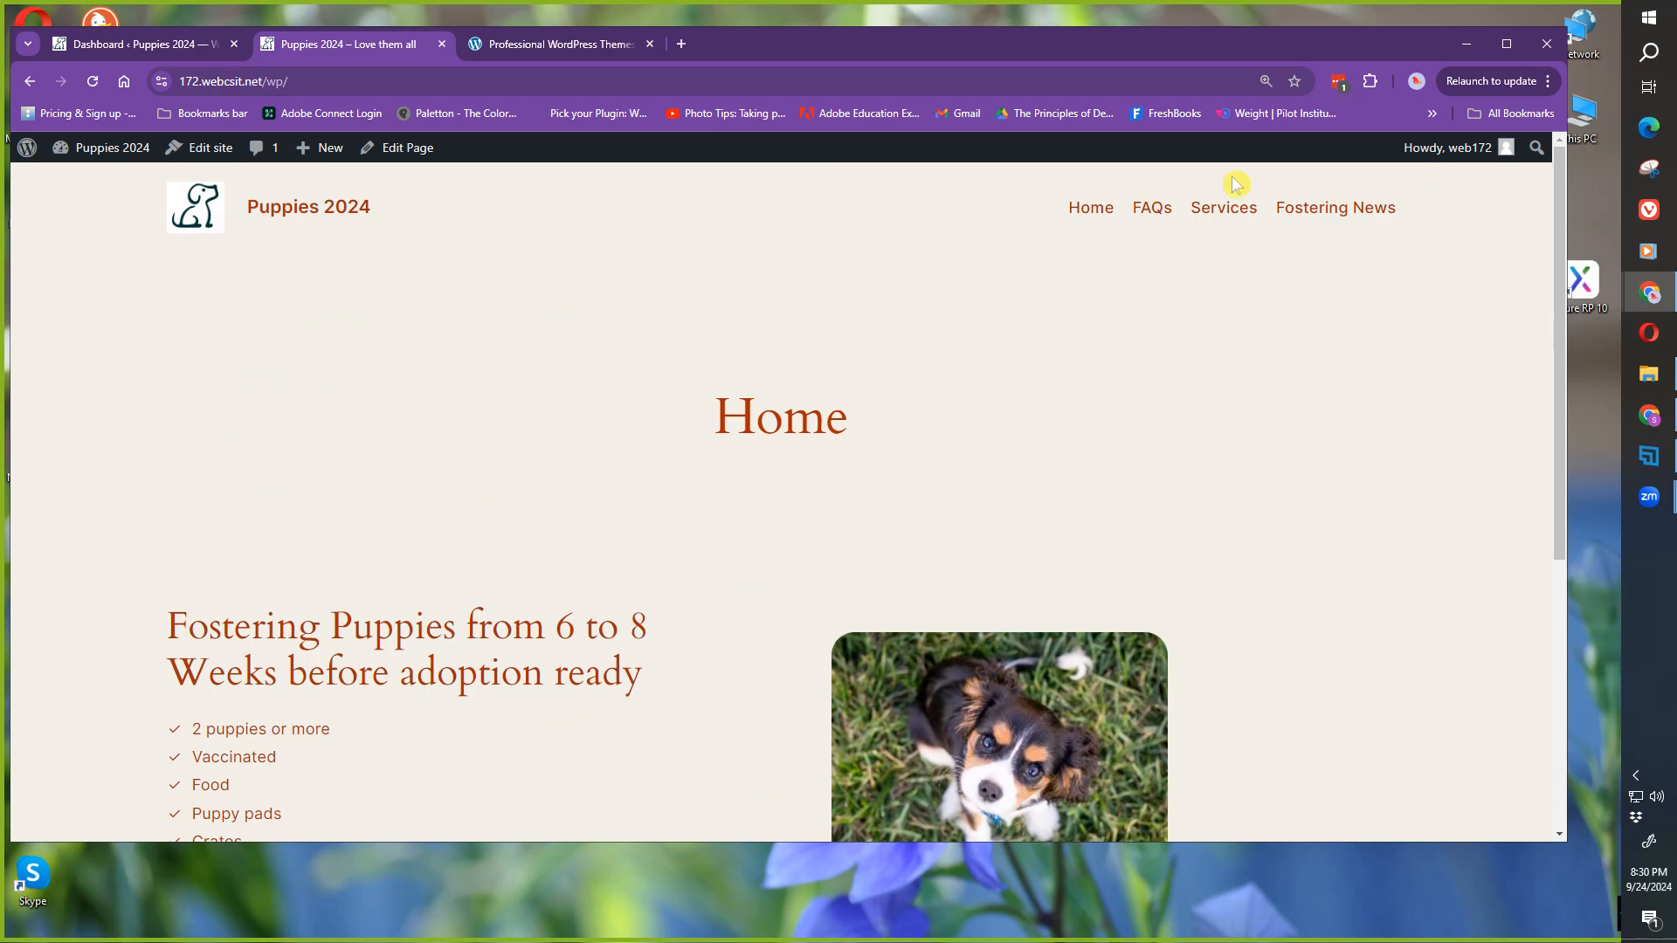
pyautogui.scroll(-5, 1011, 487)
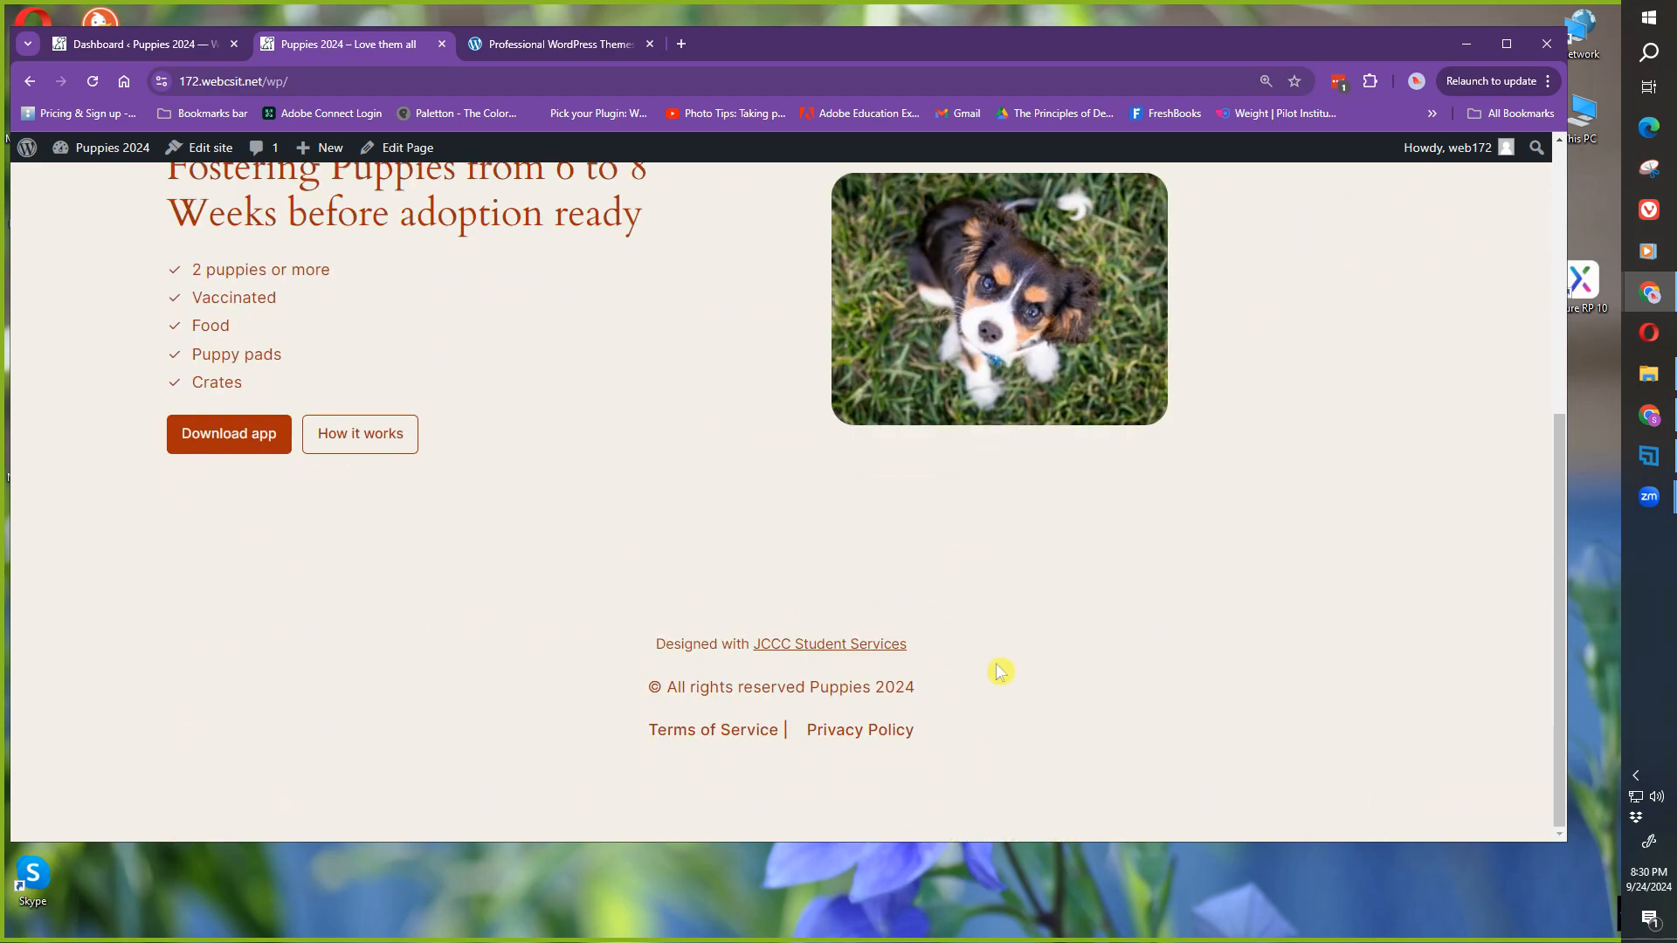
pyautogui.scroll(1, 682, 632)
pyautogui.scroll(4, 1181, 600)
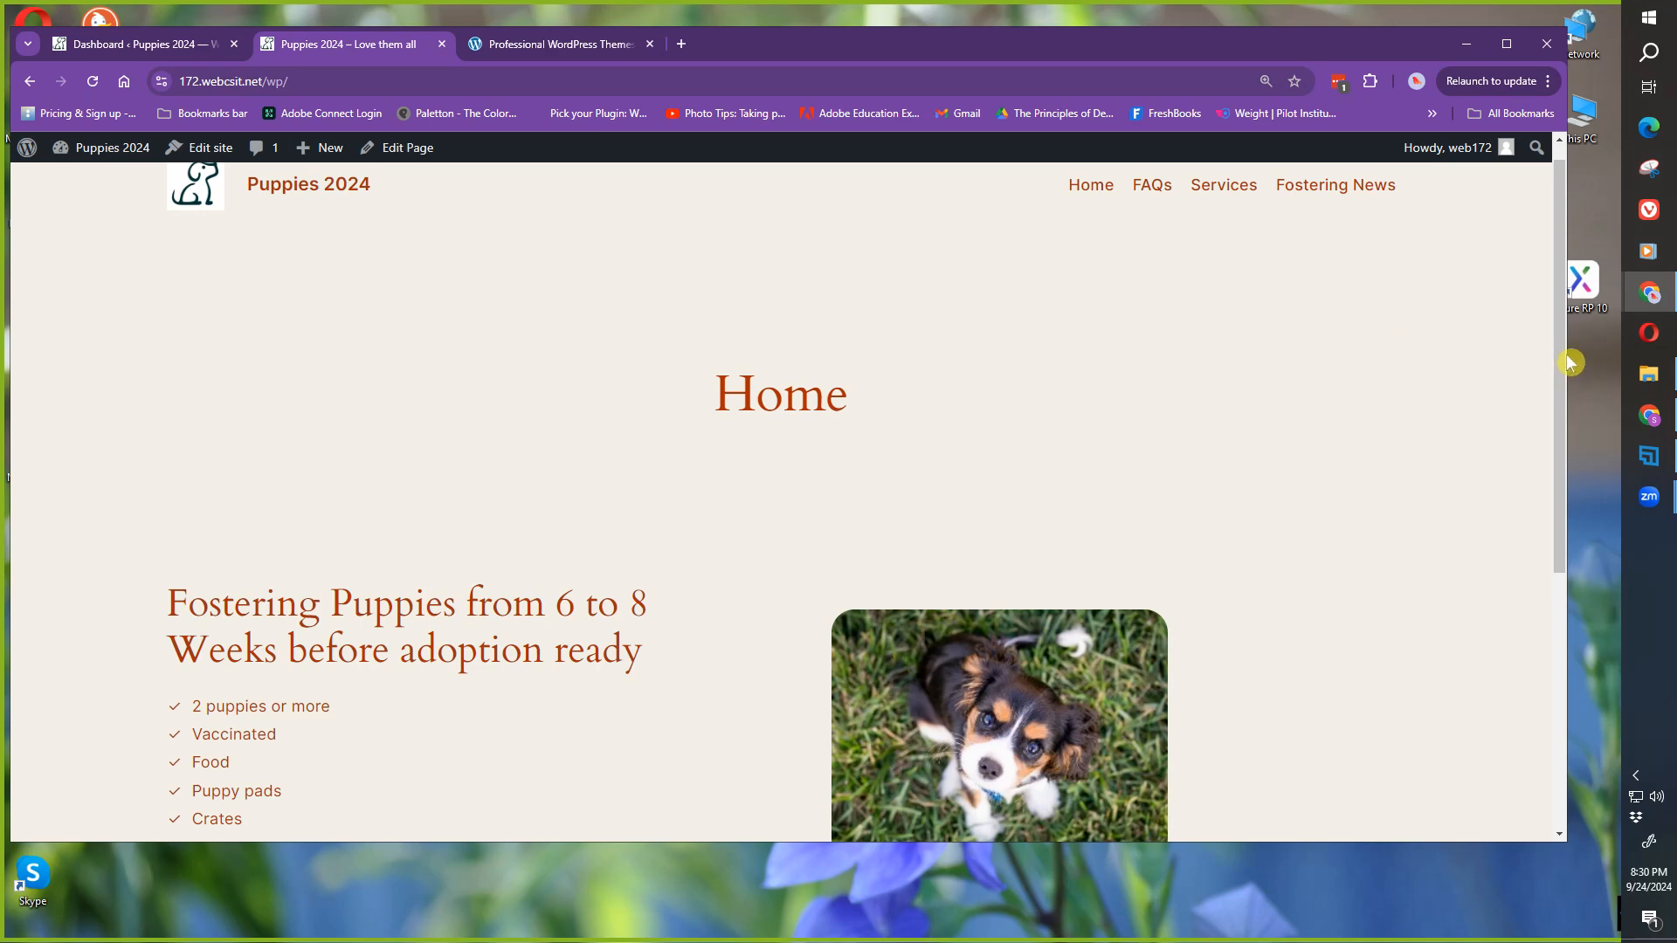
pyautogui.moveTo(1568, 359); pyautogui.dragTo(590, 414)
pyautogui.scroll(-5, 475, 395)
pyautogui.scroll(5, 472, 398)
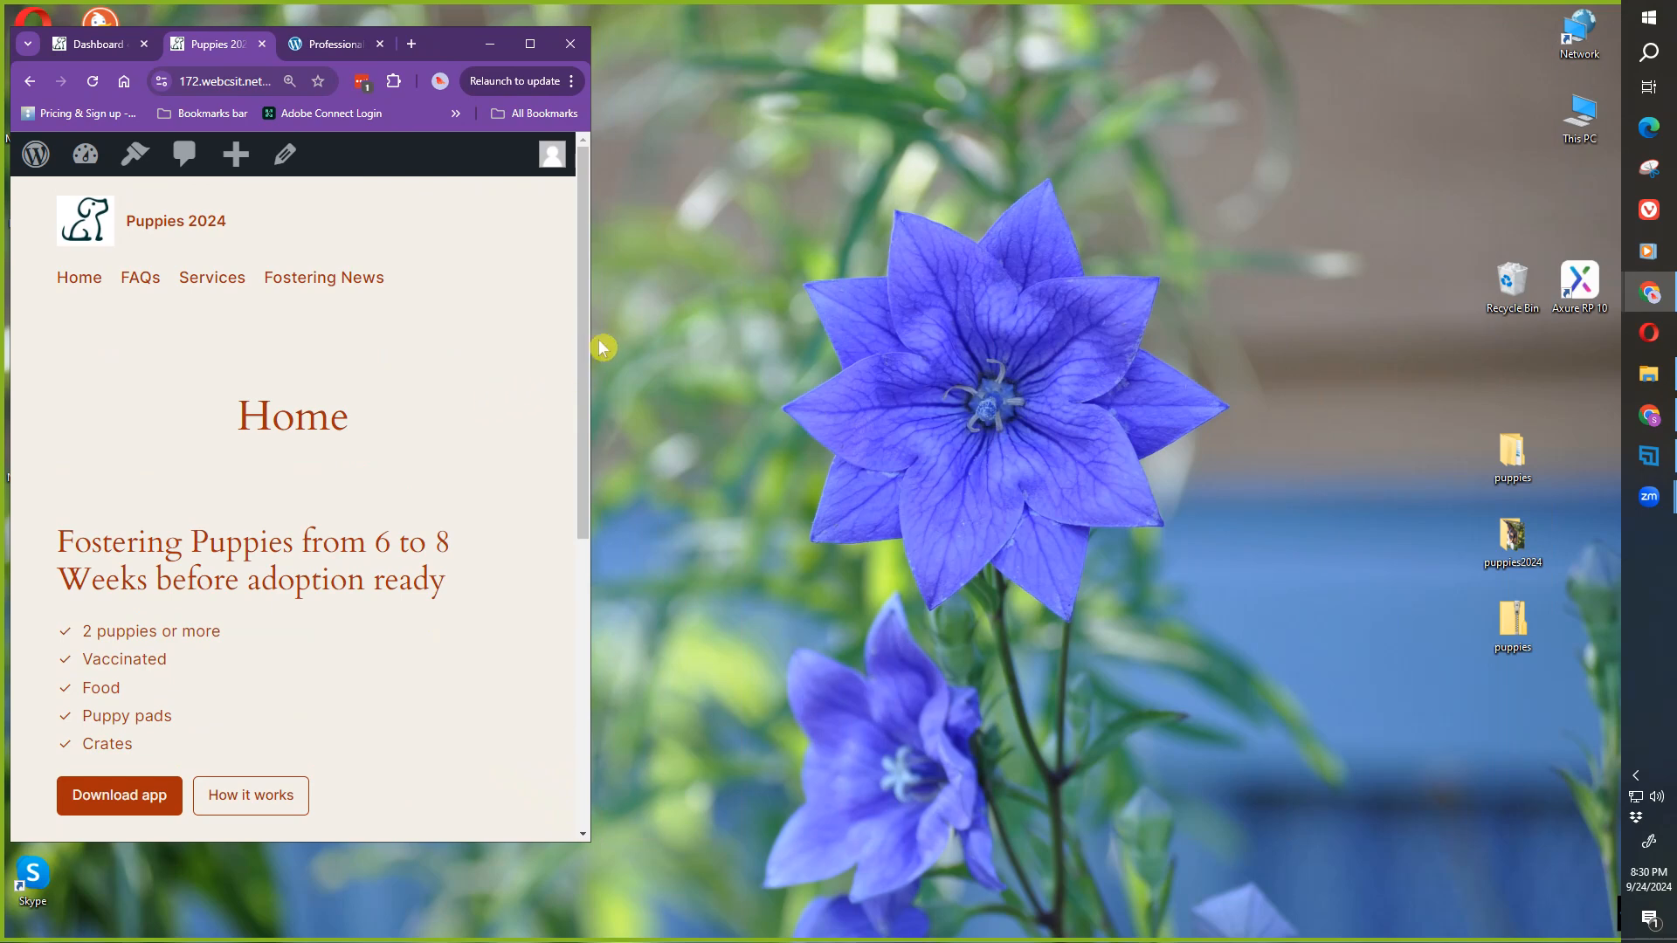
pyautogui.moveTo(591, 342); pyautogui.dragTo(1609, 353)
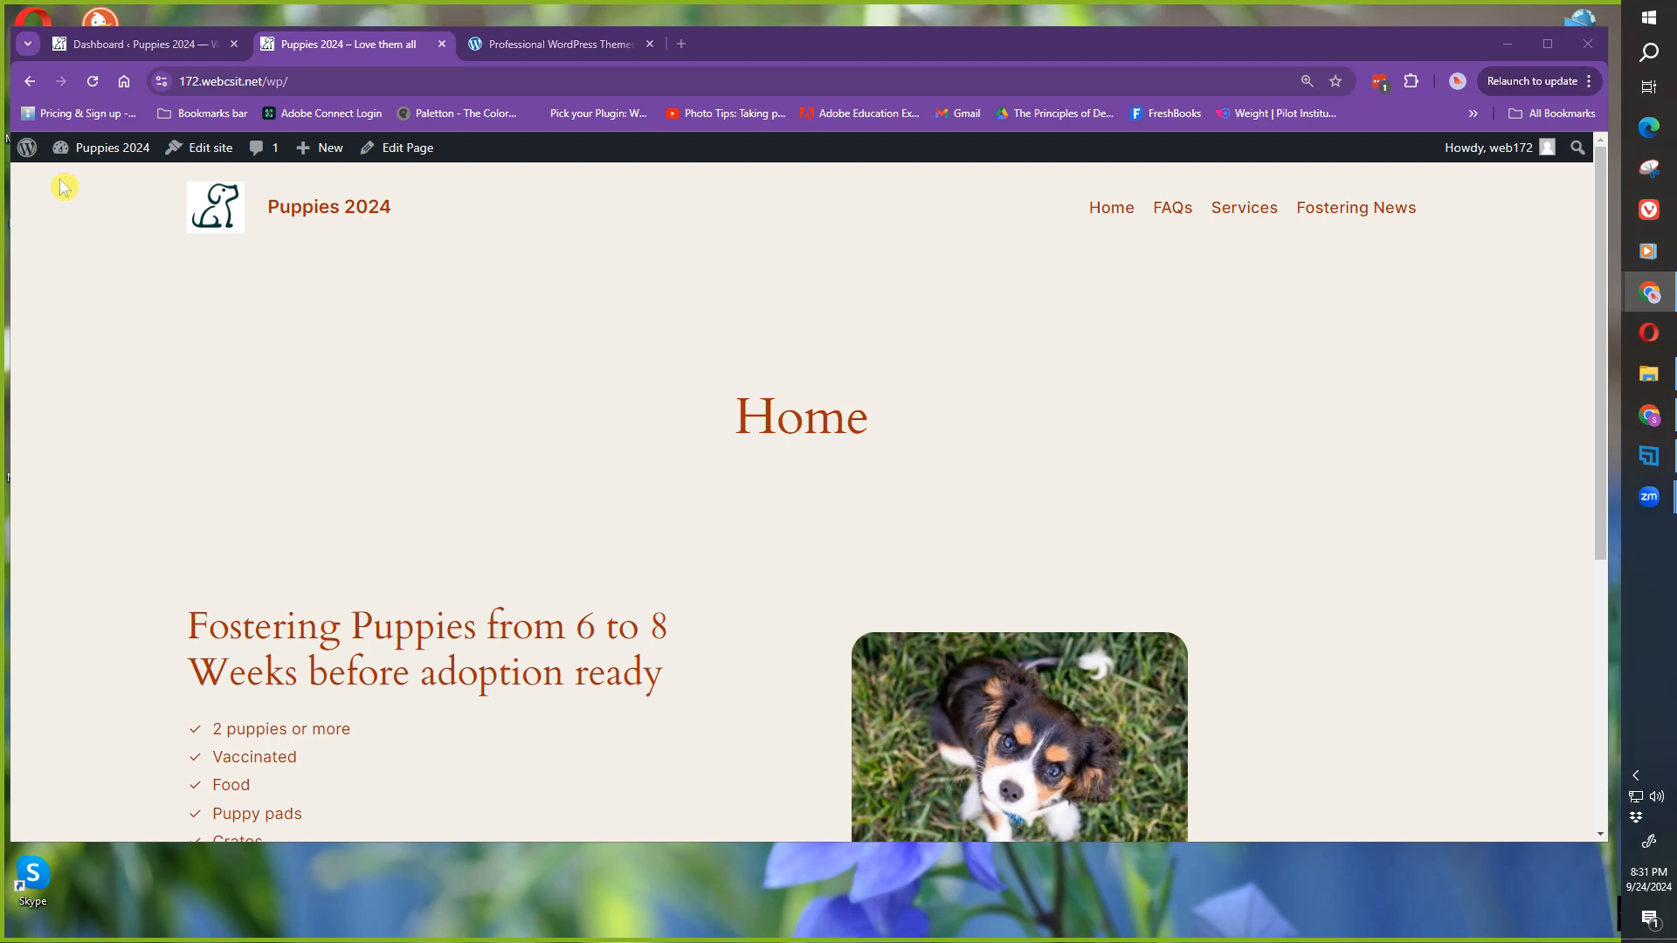
# Go from the admin Dashboard to Pages and open the Services page in the editor.
pyautogui.moveTo(99, 157)
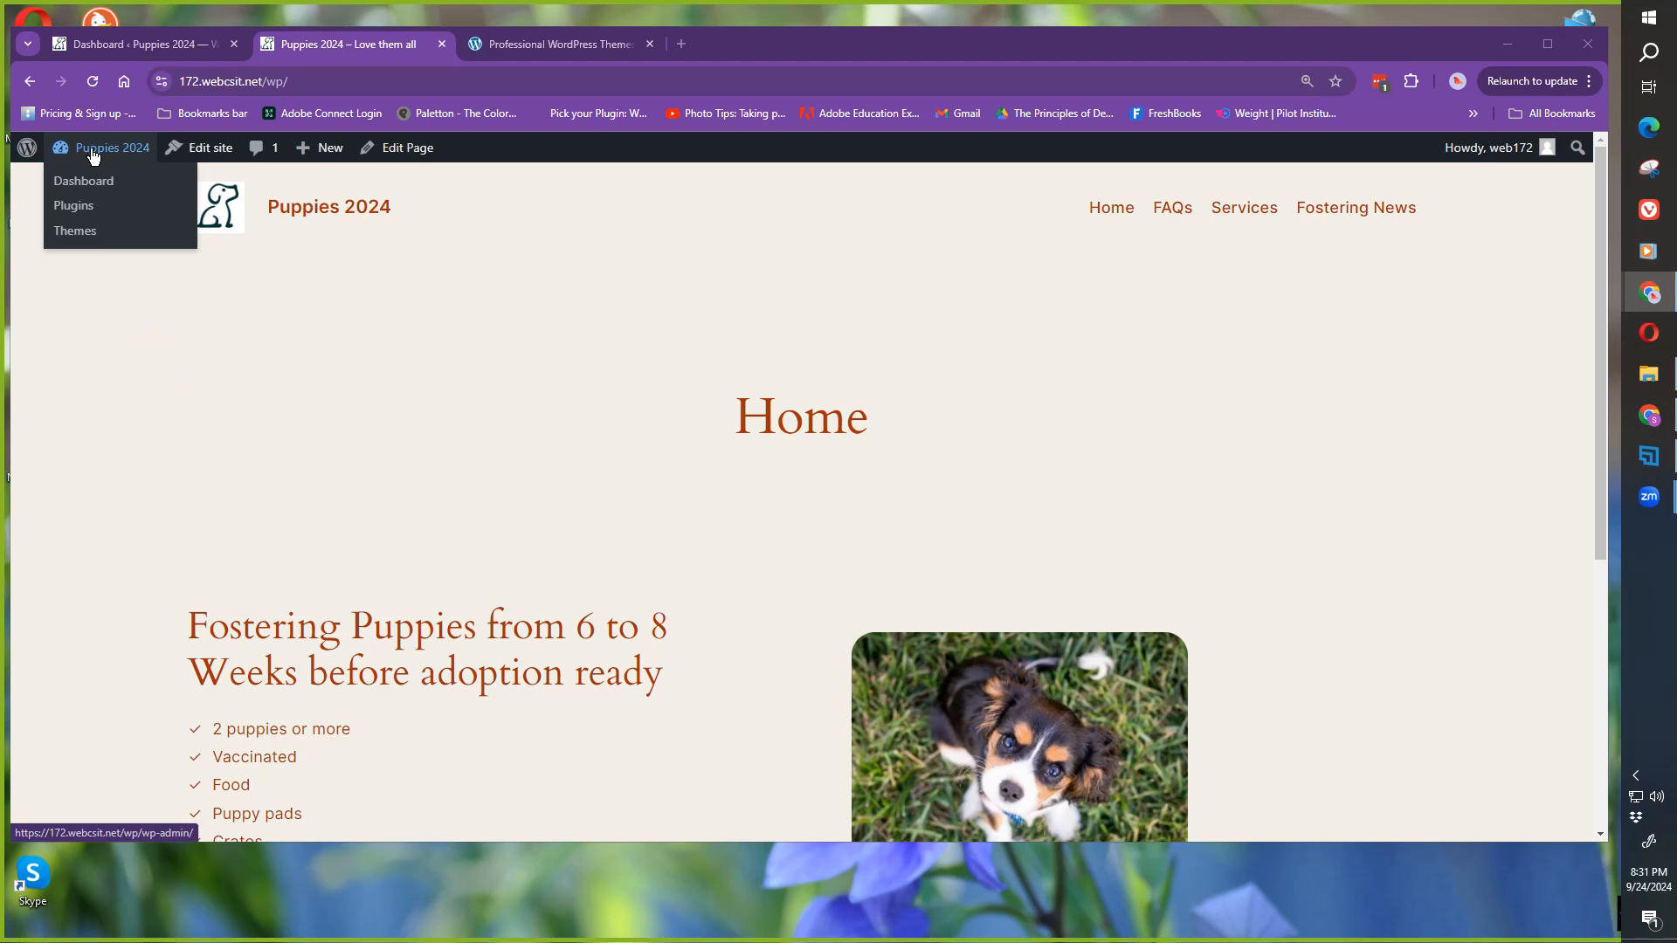
pyautogui.click(97, 44)
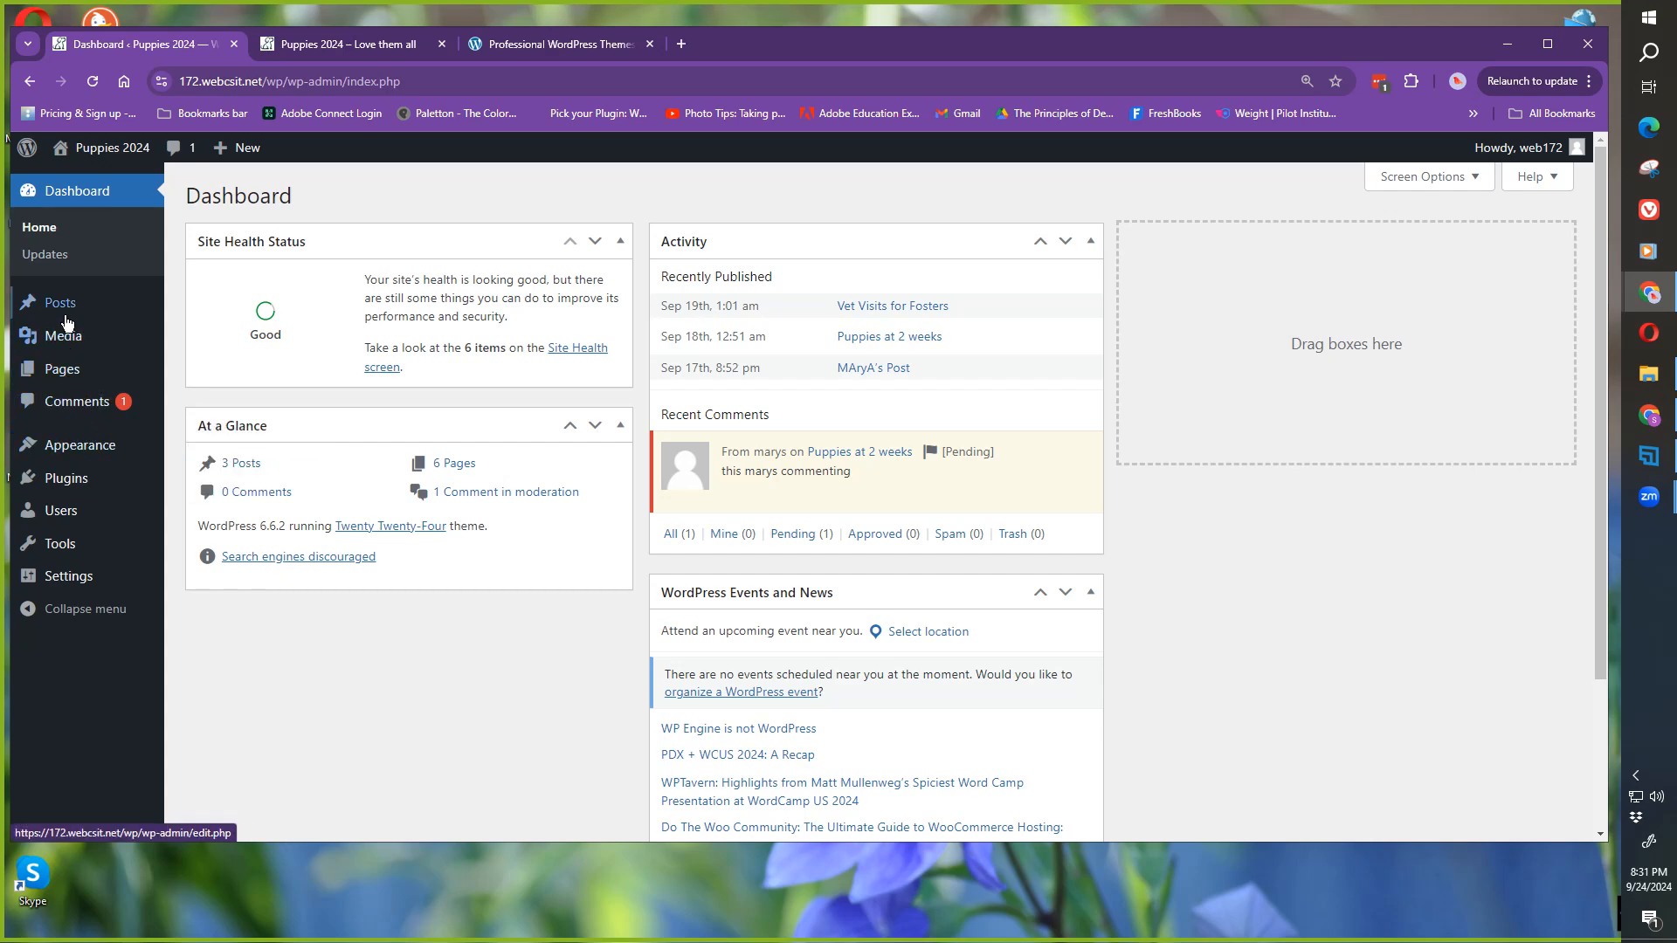
pyautogui.click(62, 376)
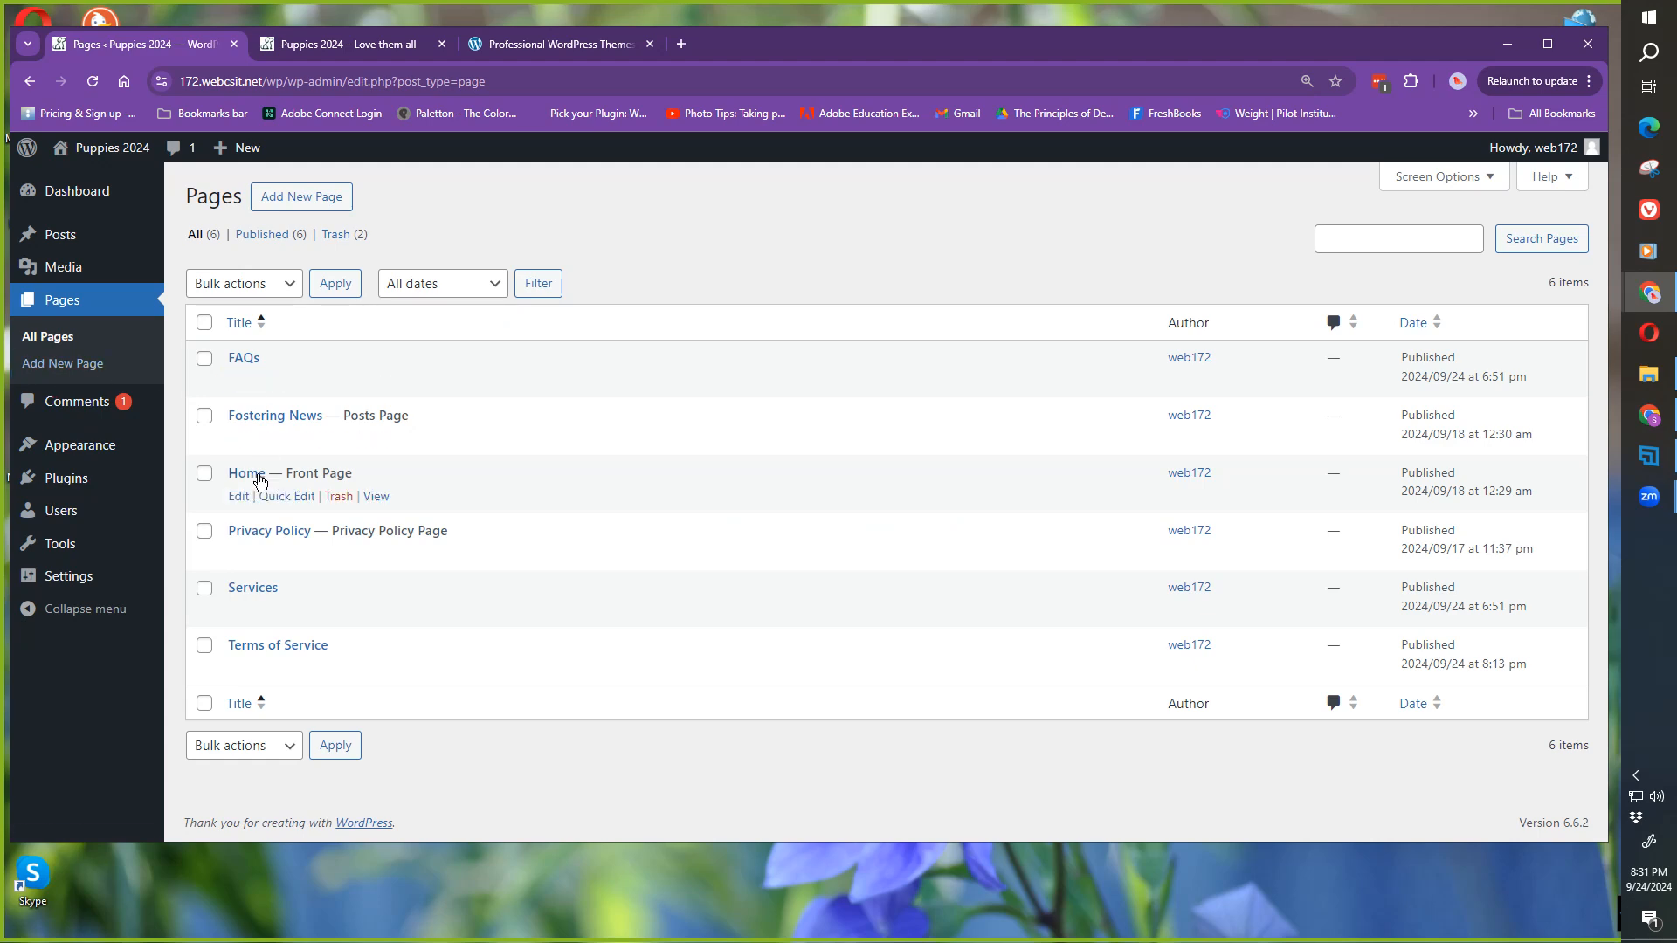
pyautogui.click(249, 591)
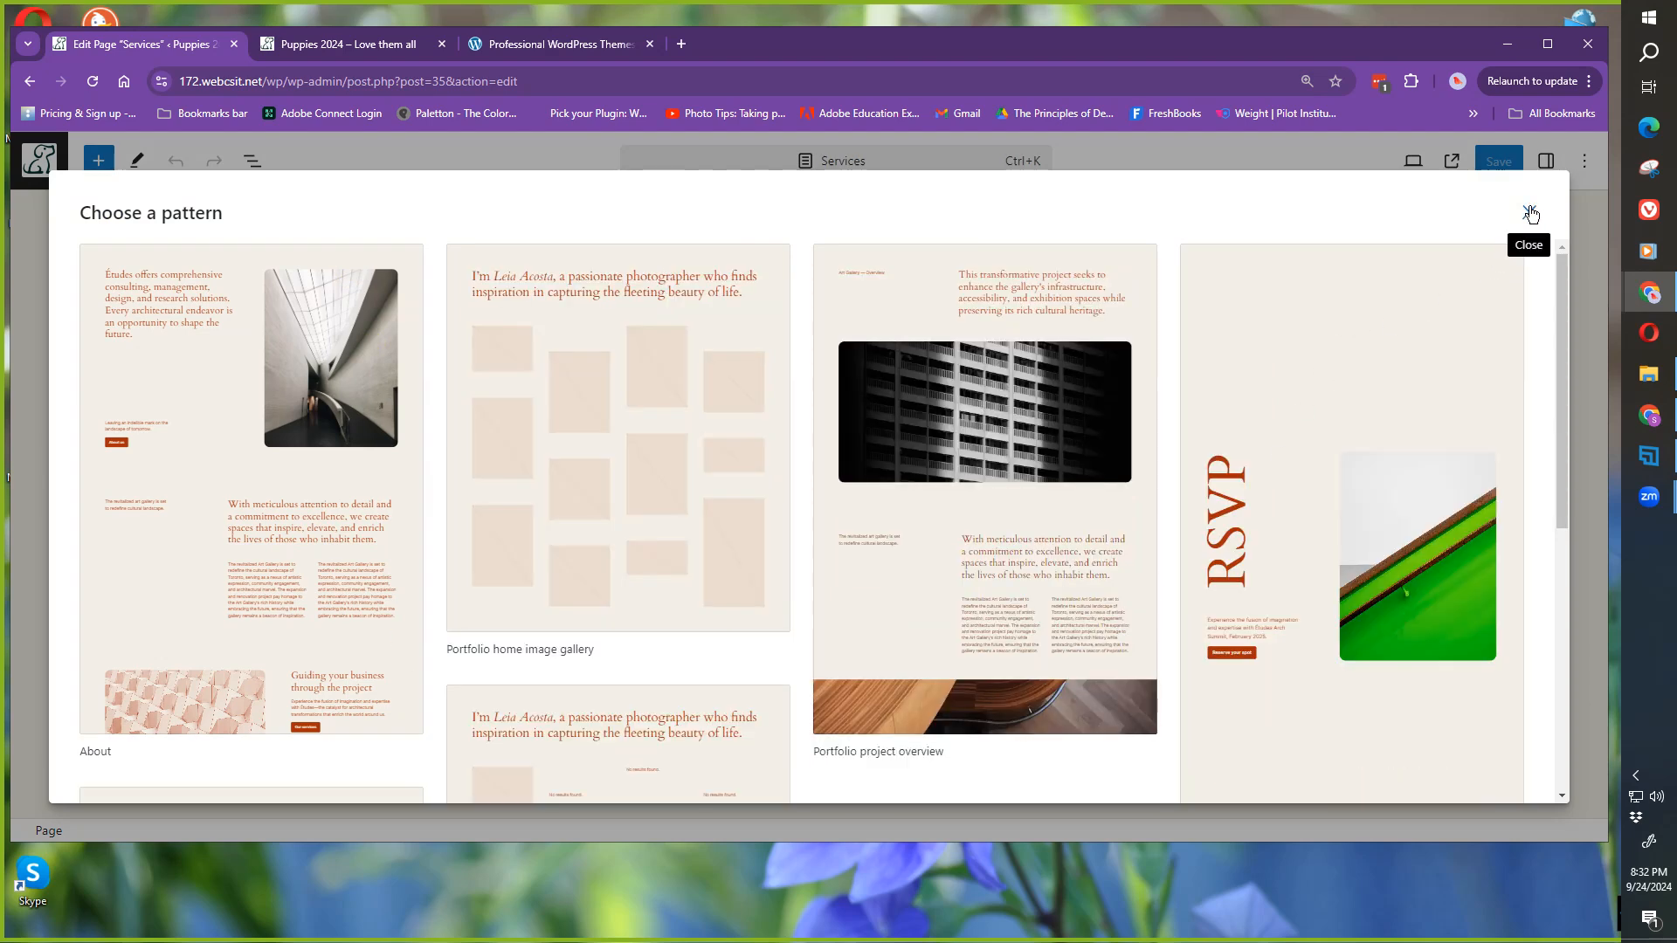
# Drag 'Call to action with image on right (Copy)' from My patterns onto the Services page.
pyautogui.click(1531, 213)
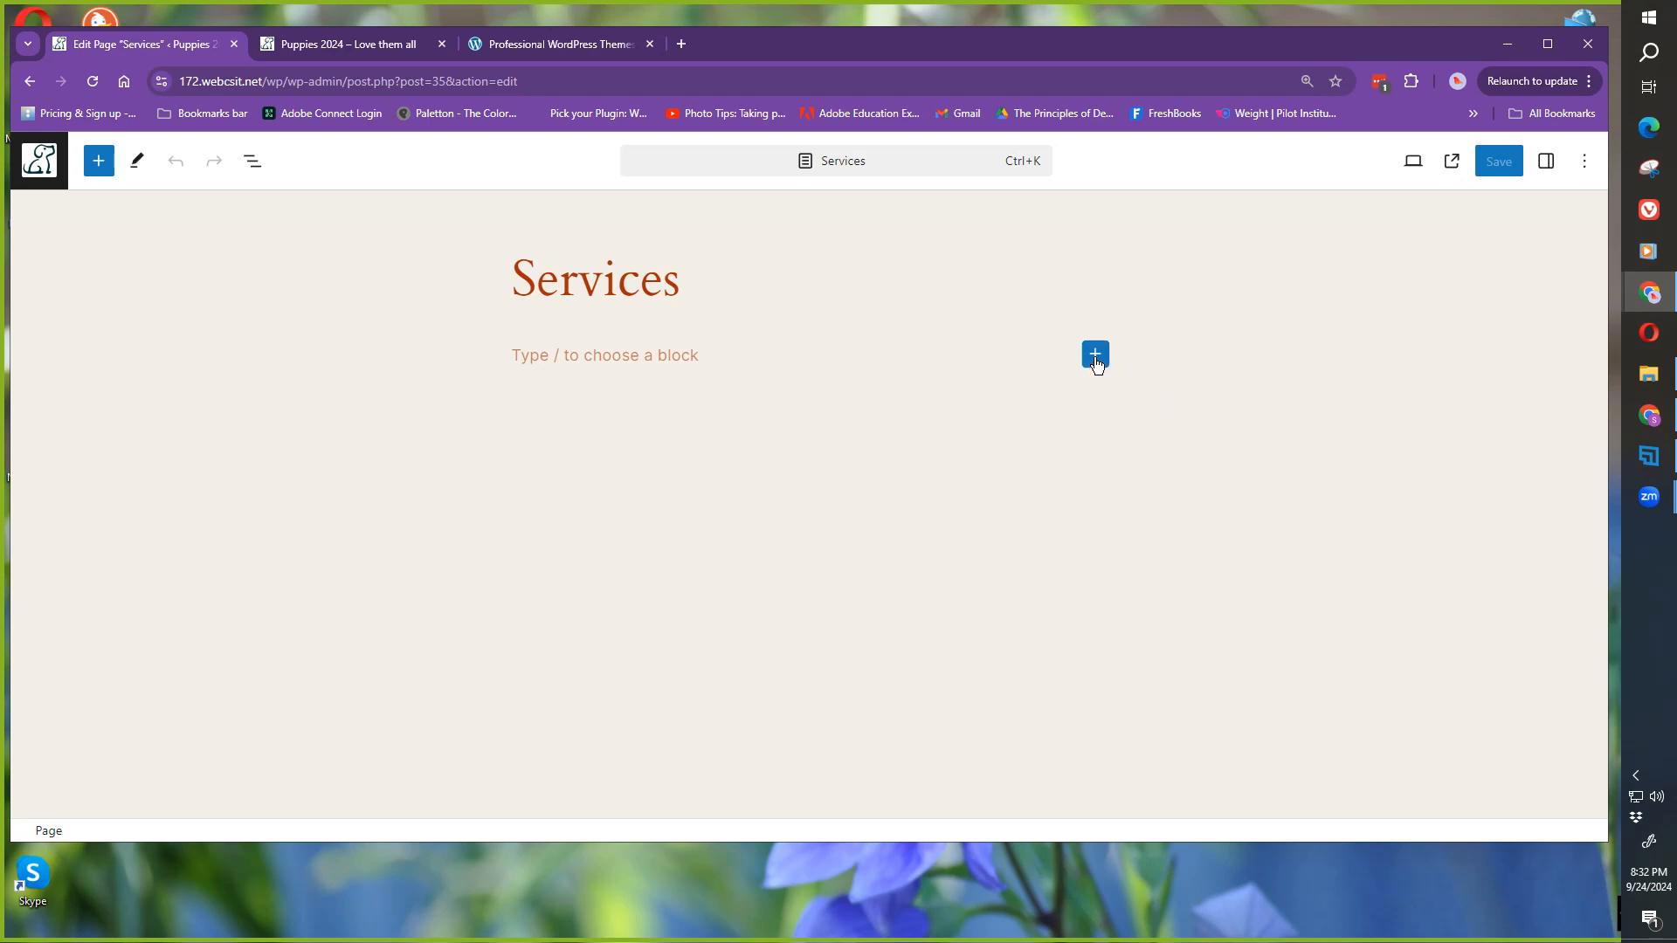
pyautogui.click(1096, 356)
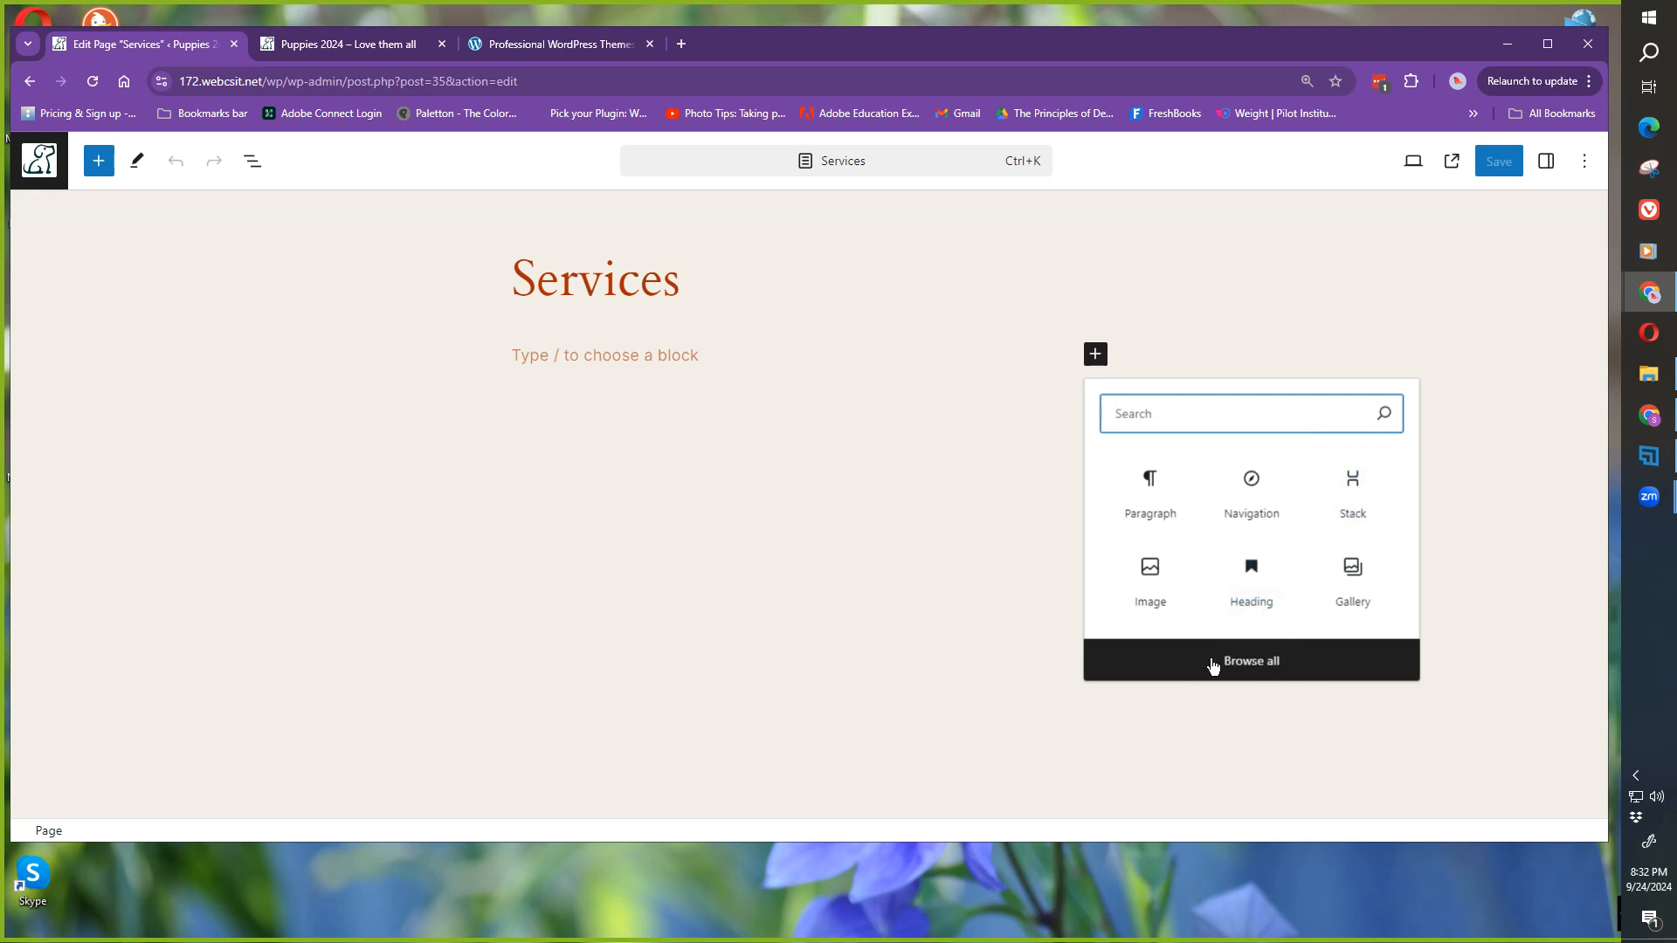
pyautogui.click(1244, 671)
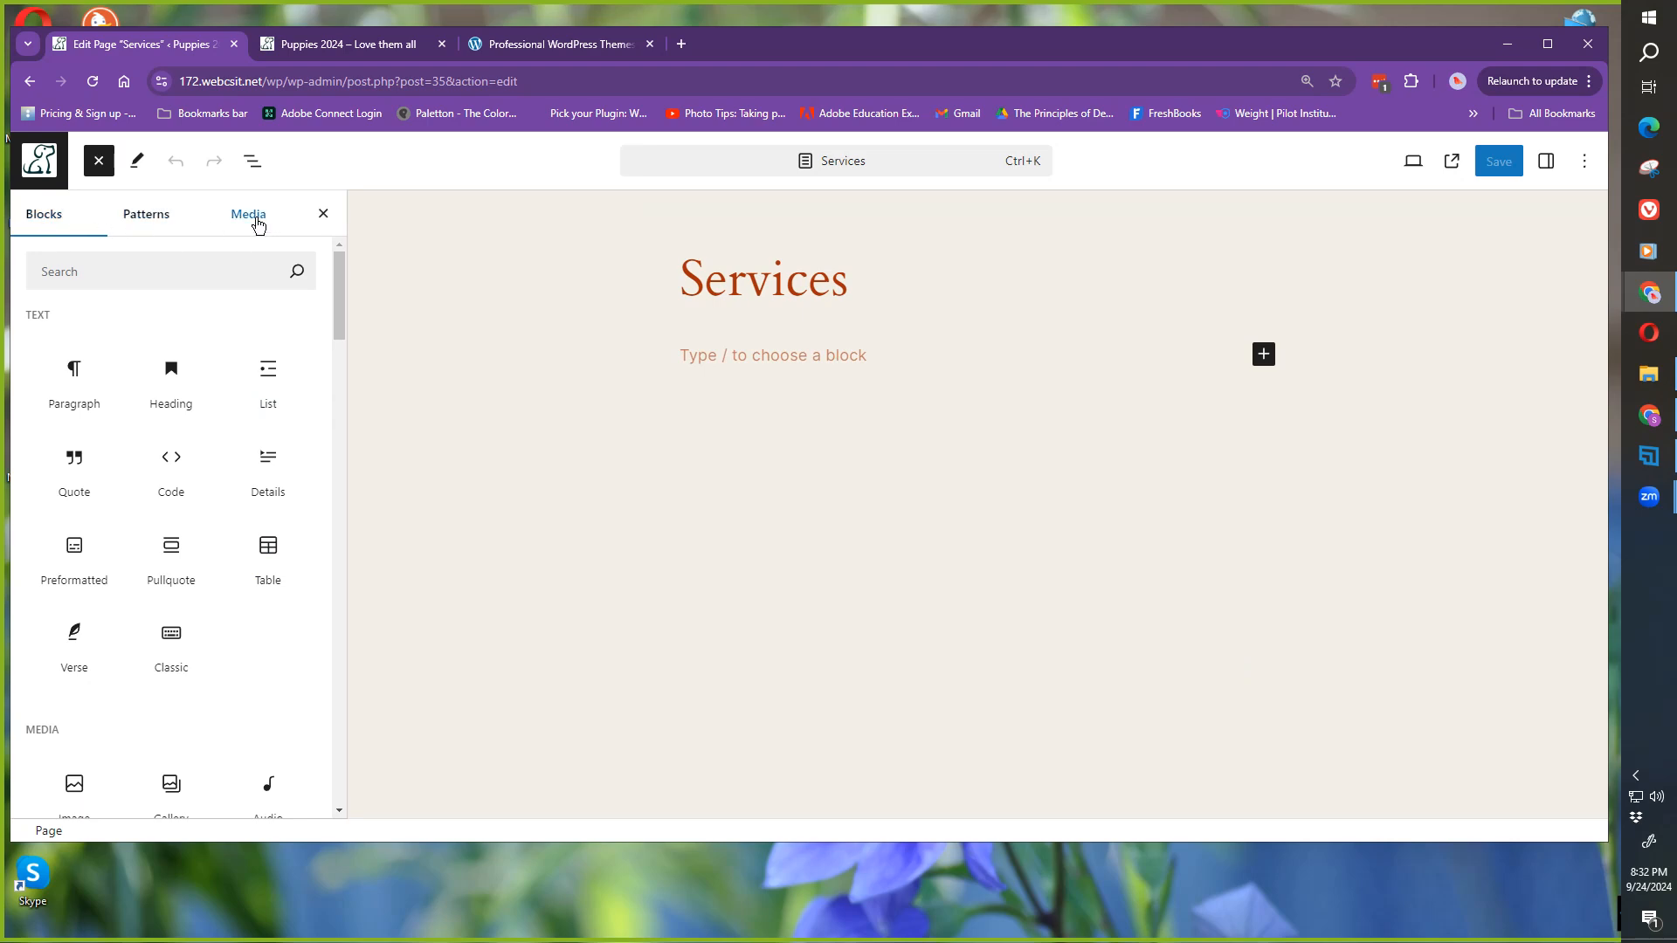
pyautogui.click(146, 222)
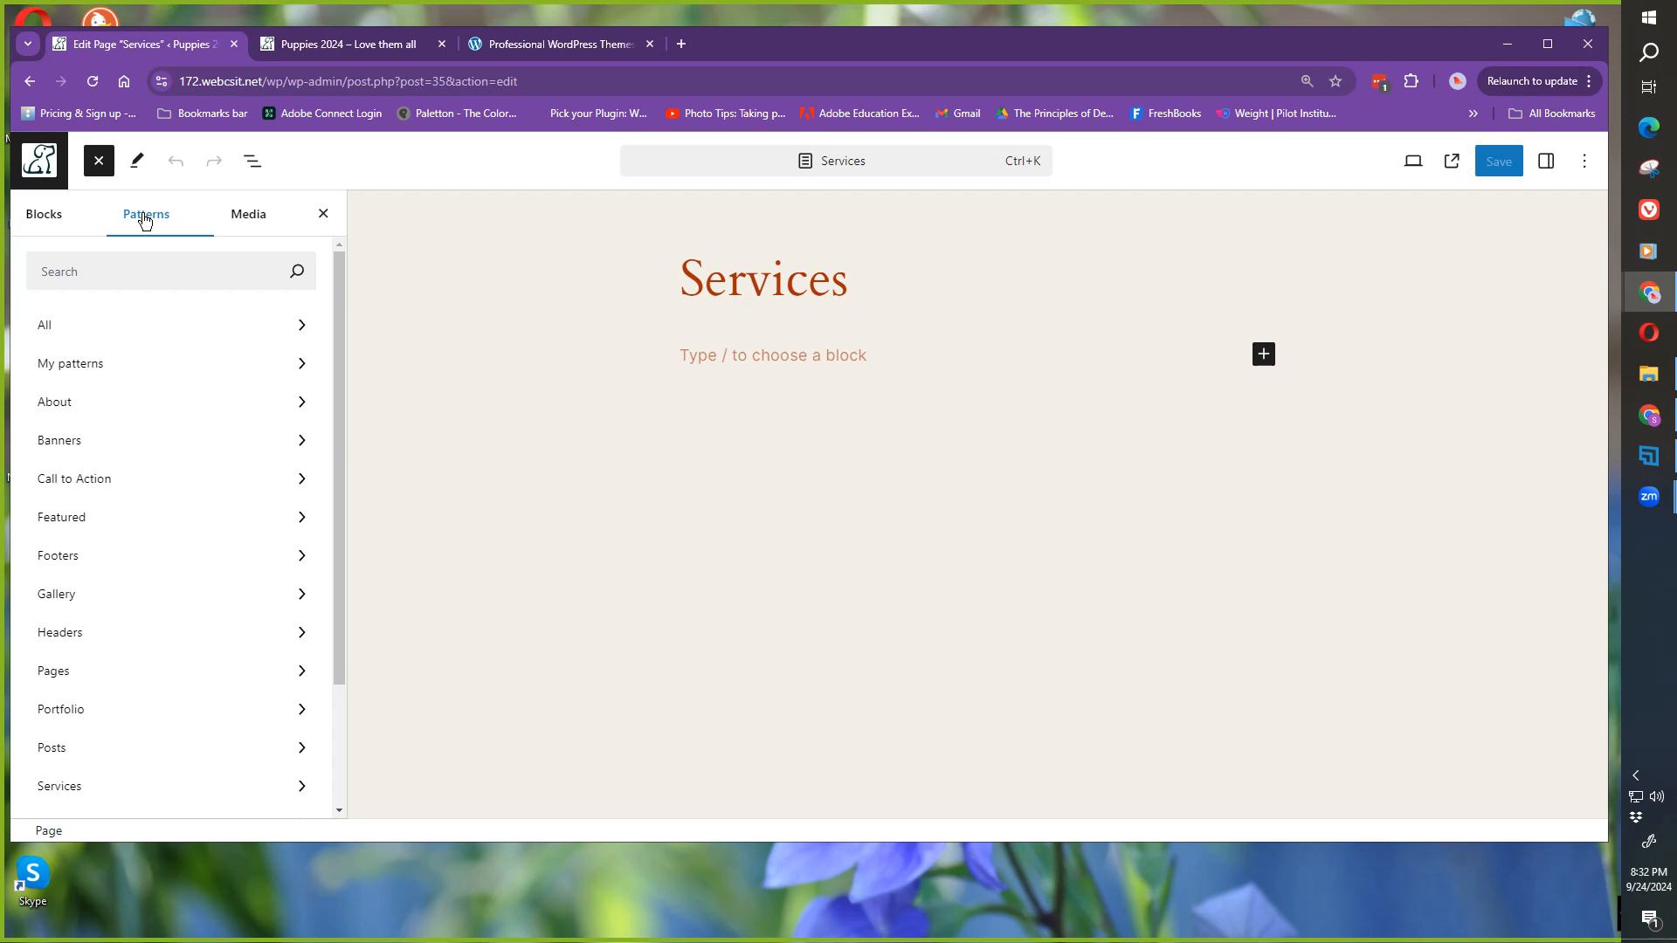
pyautogui.click(76, 365)
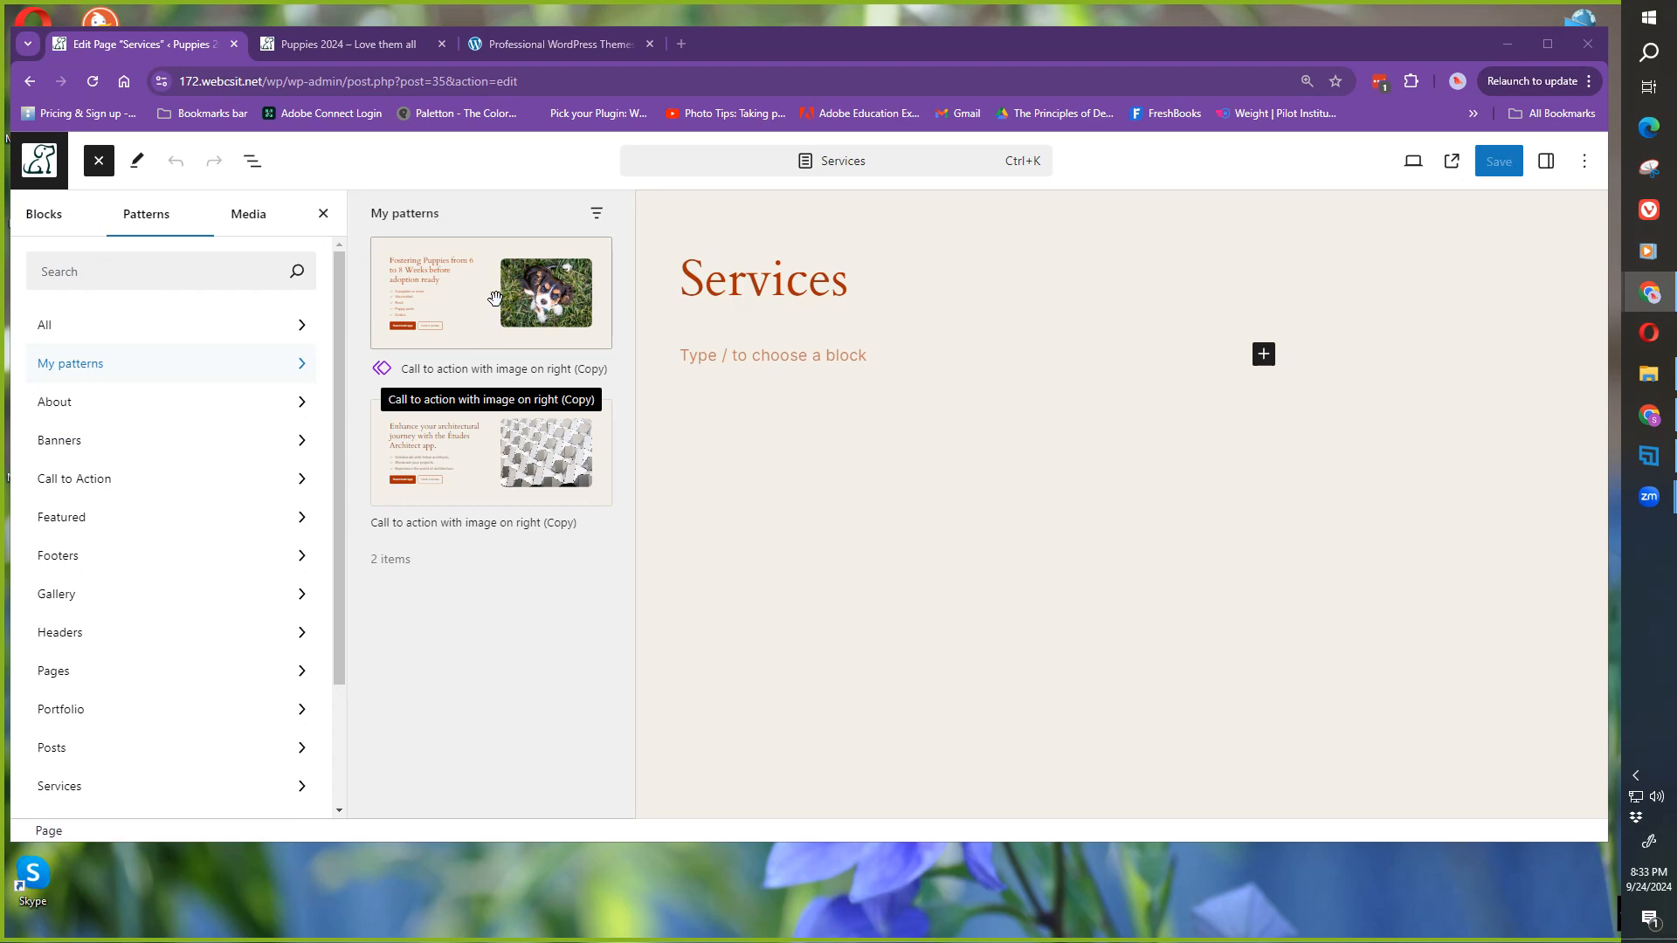
pyautogui.moveTo(494, 298); pyautogui.dragTo(892, 382)
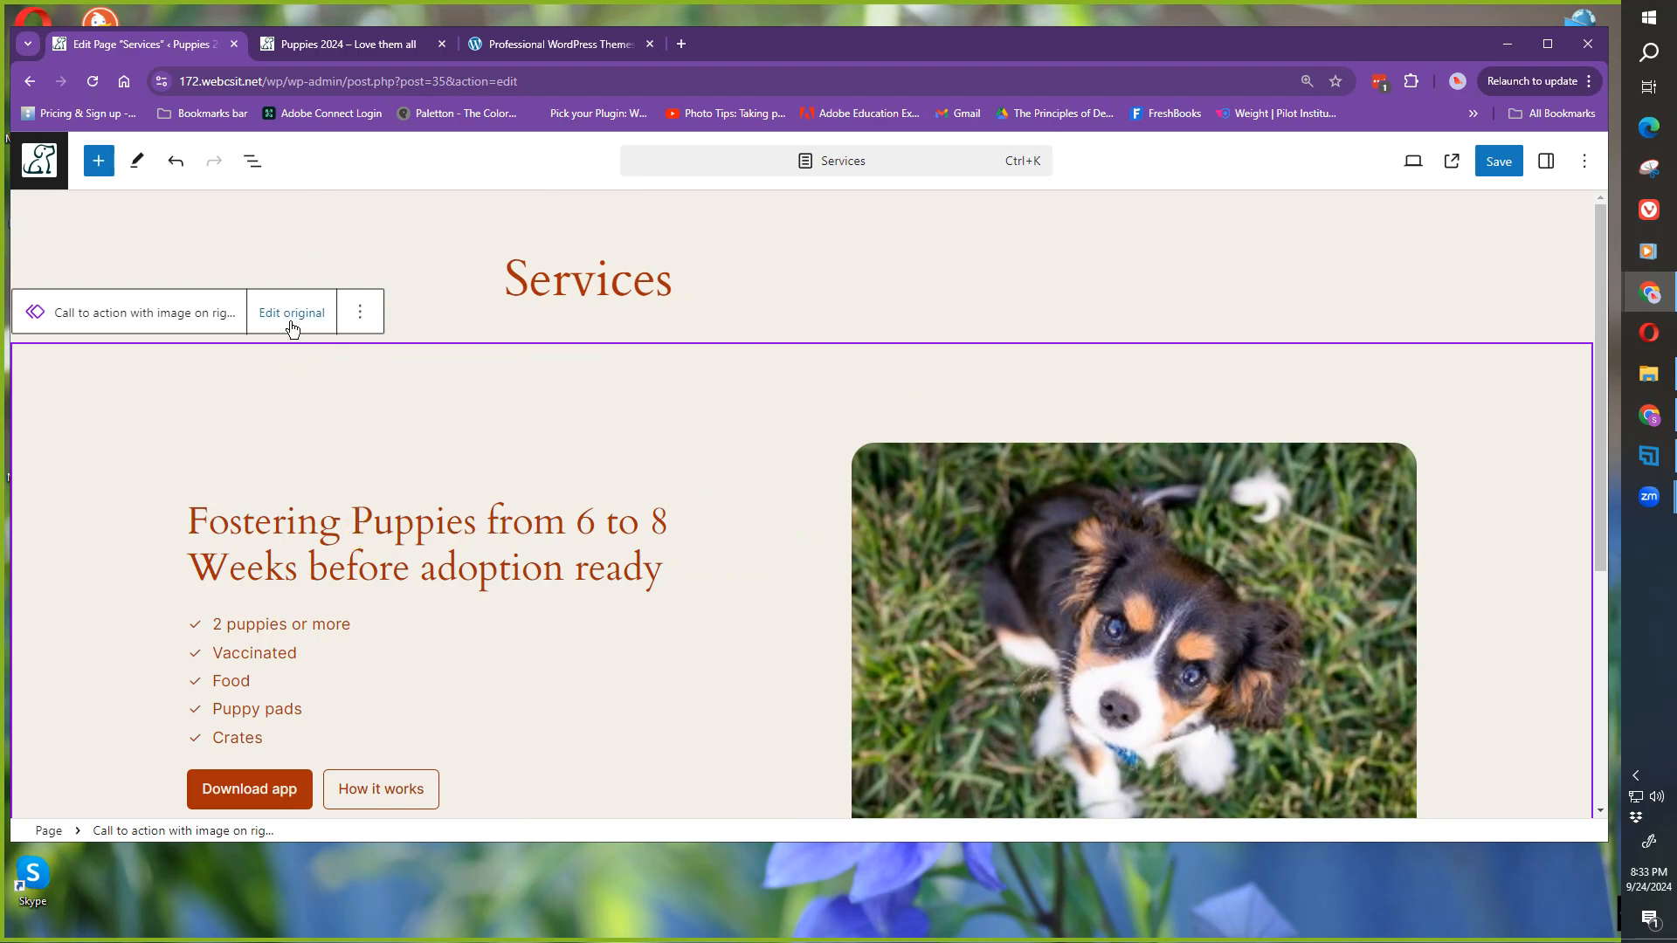
# Save the Services page with the puppy pattern in place.
pyautogui.click(359, 325)
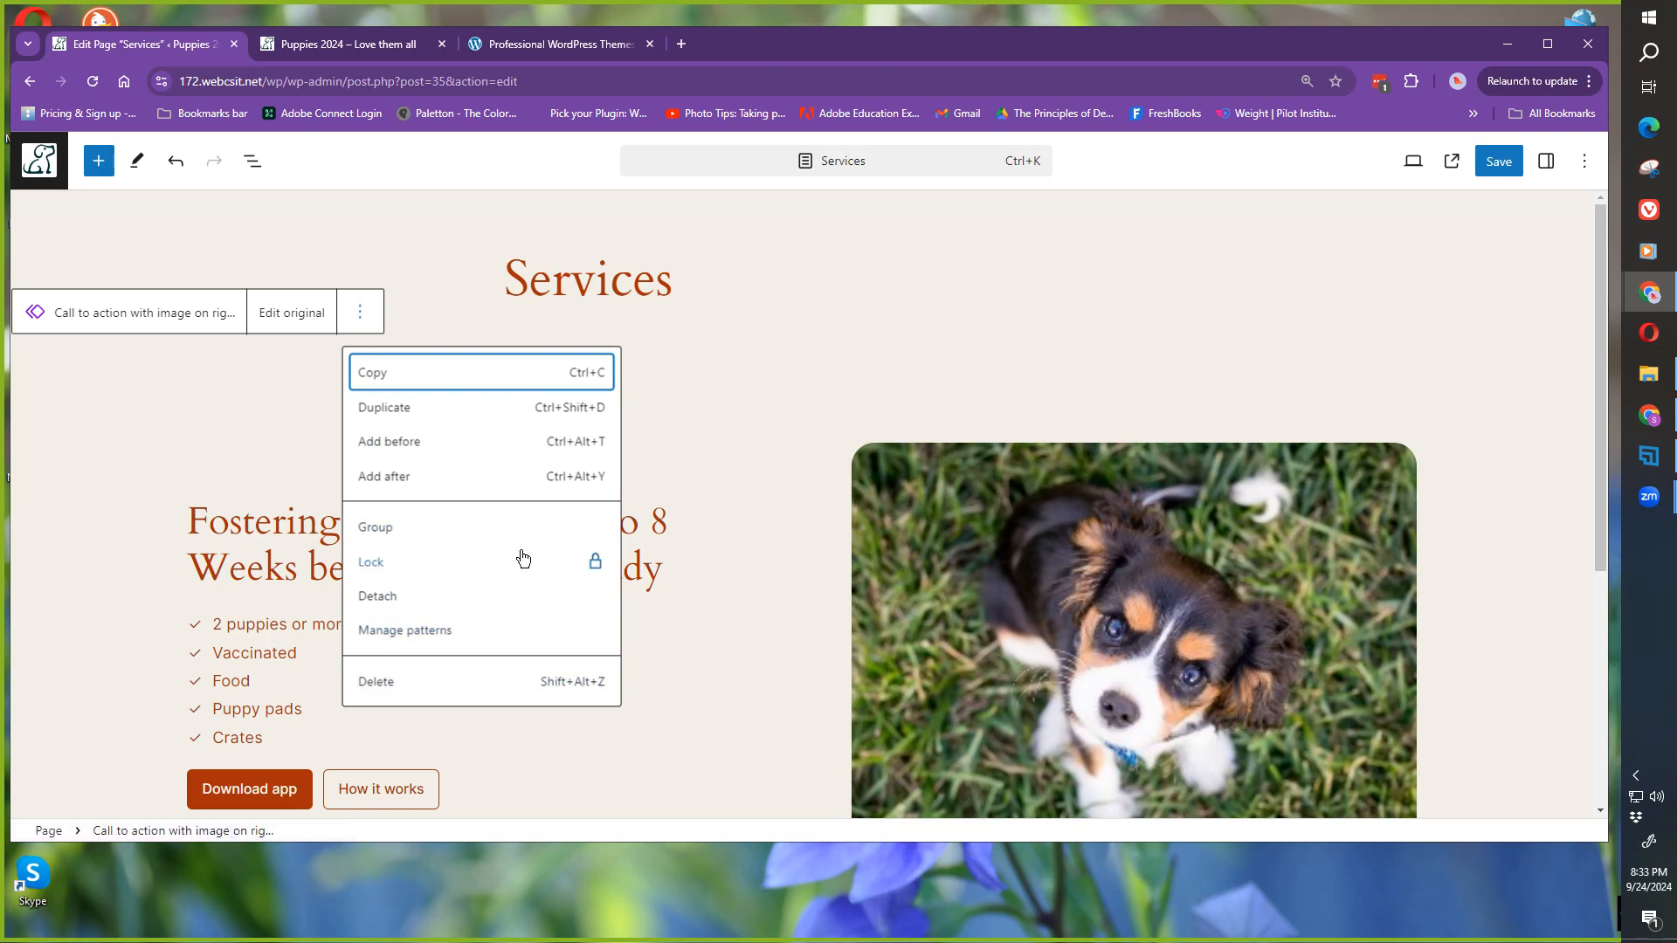
pyautogui.click(249, 500)
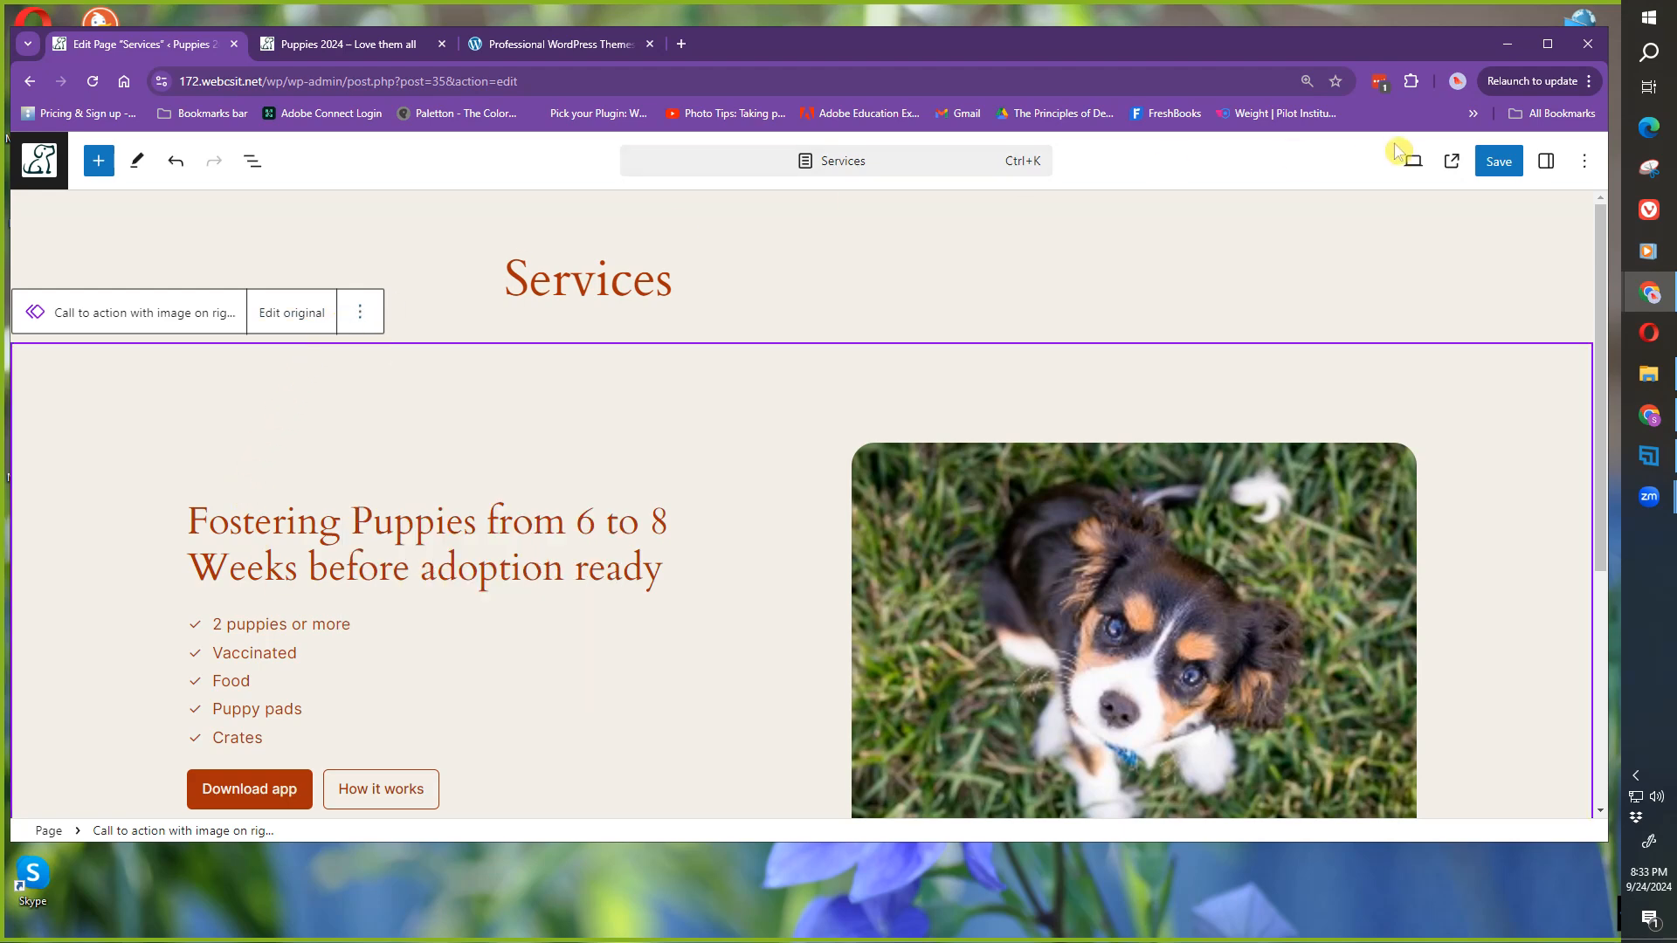
pyautogui.click(1499, 163)
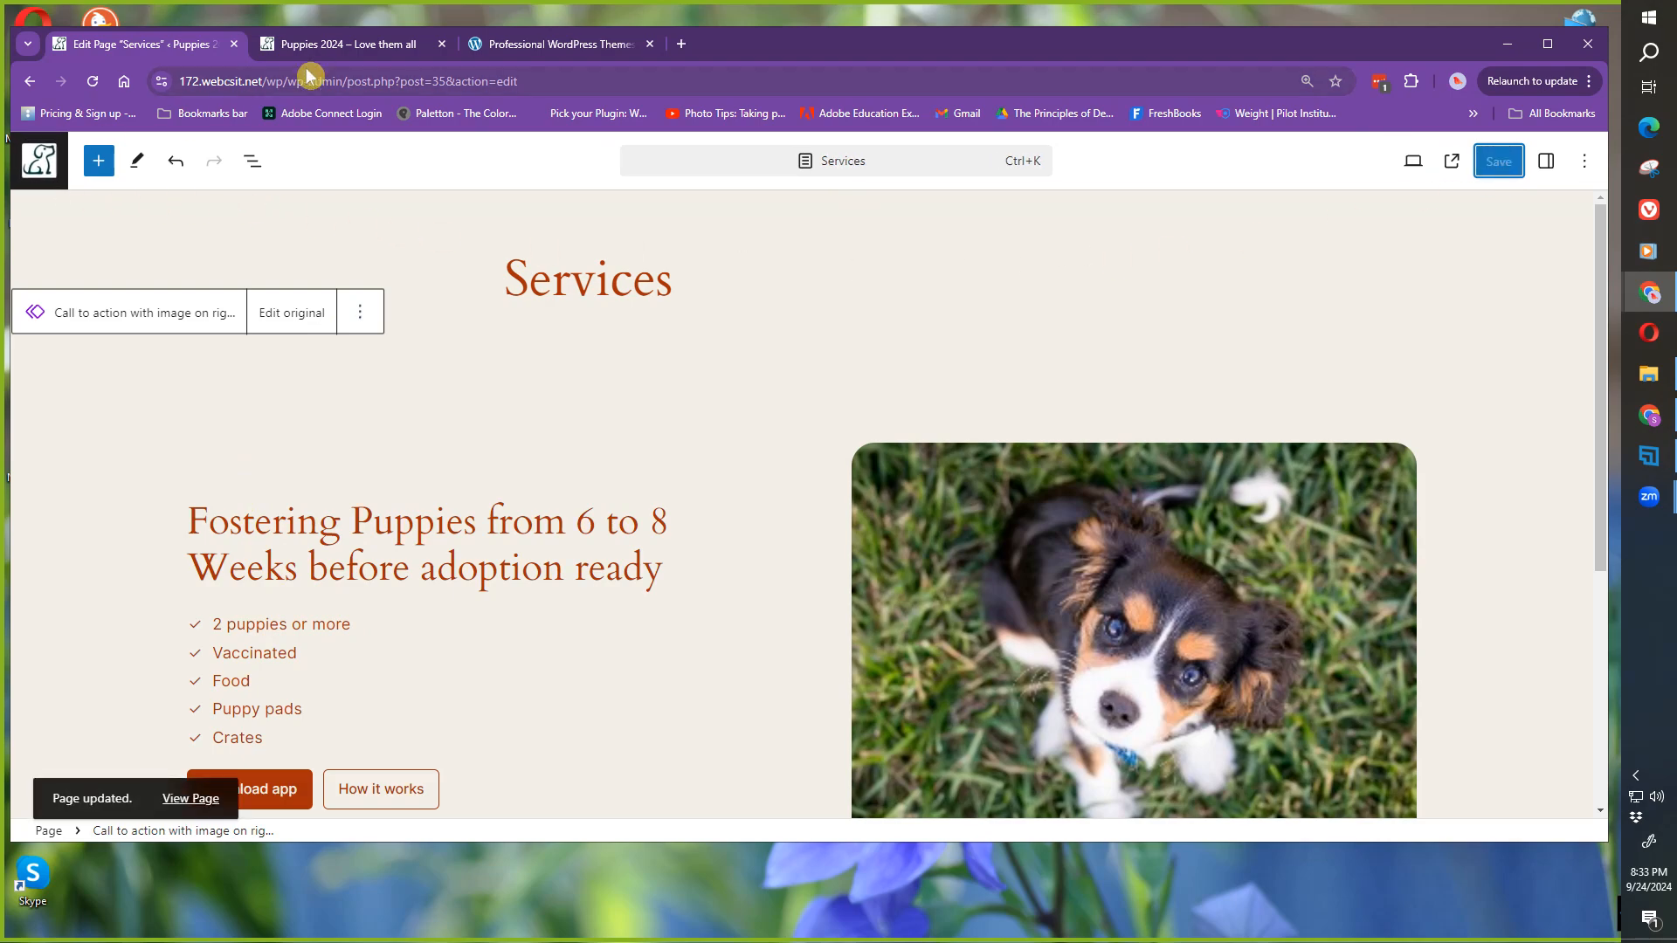
pyautogui.click(317, 44)
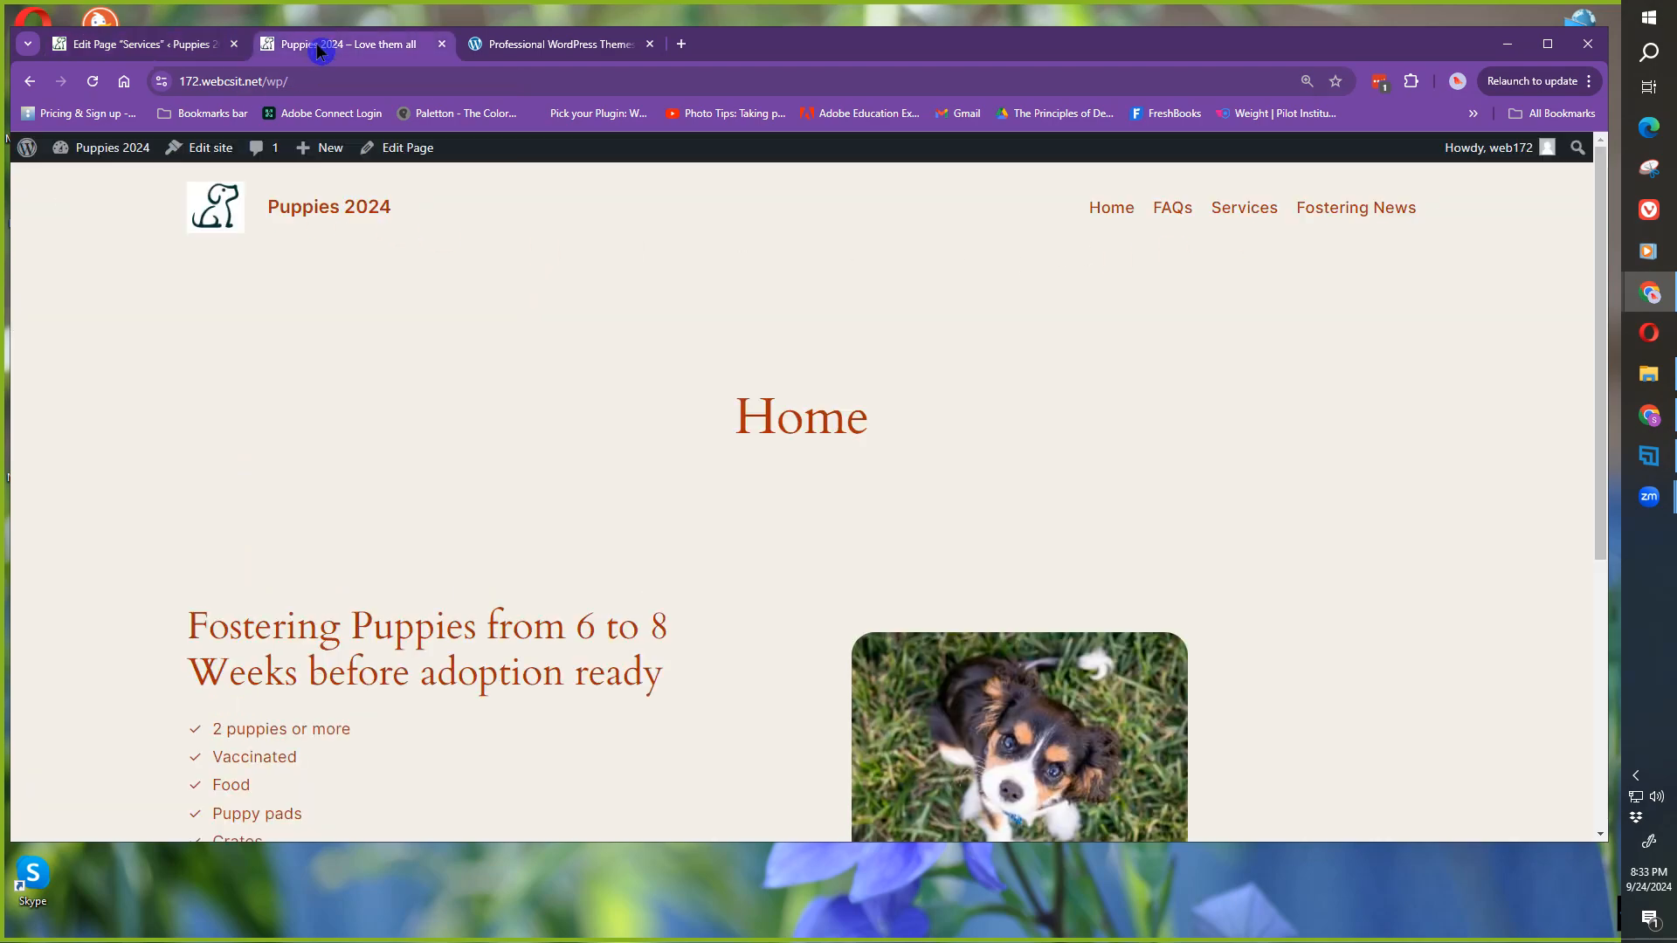
# Review the Services page on the live site, then reopen it in the block editor.
pyautogui.click(1106, 216)
pyautogui.click(1241, 215)
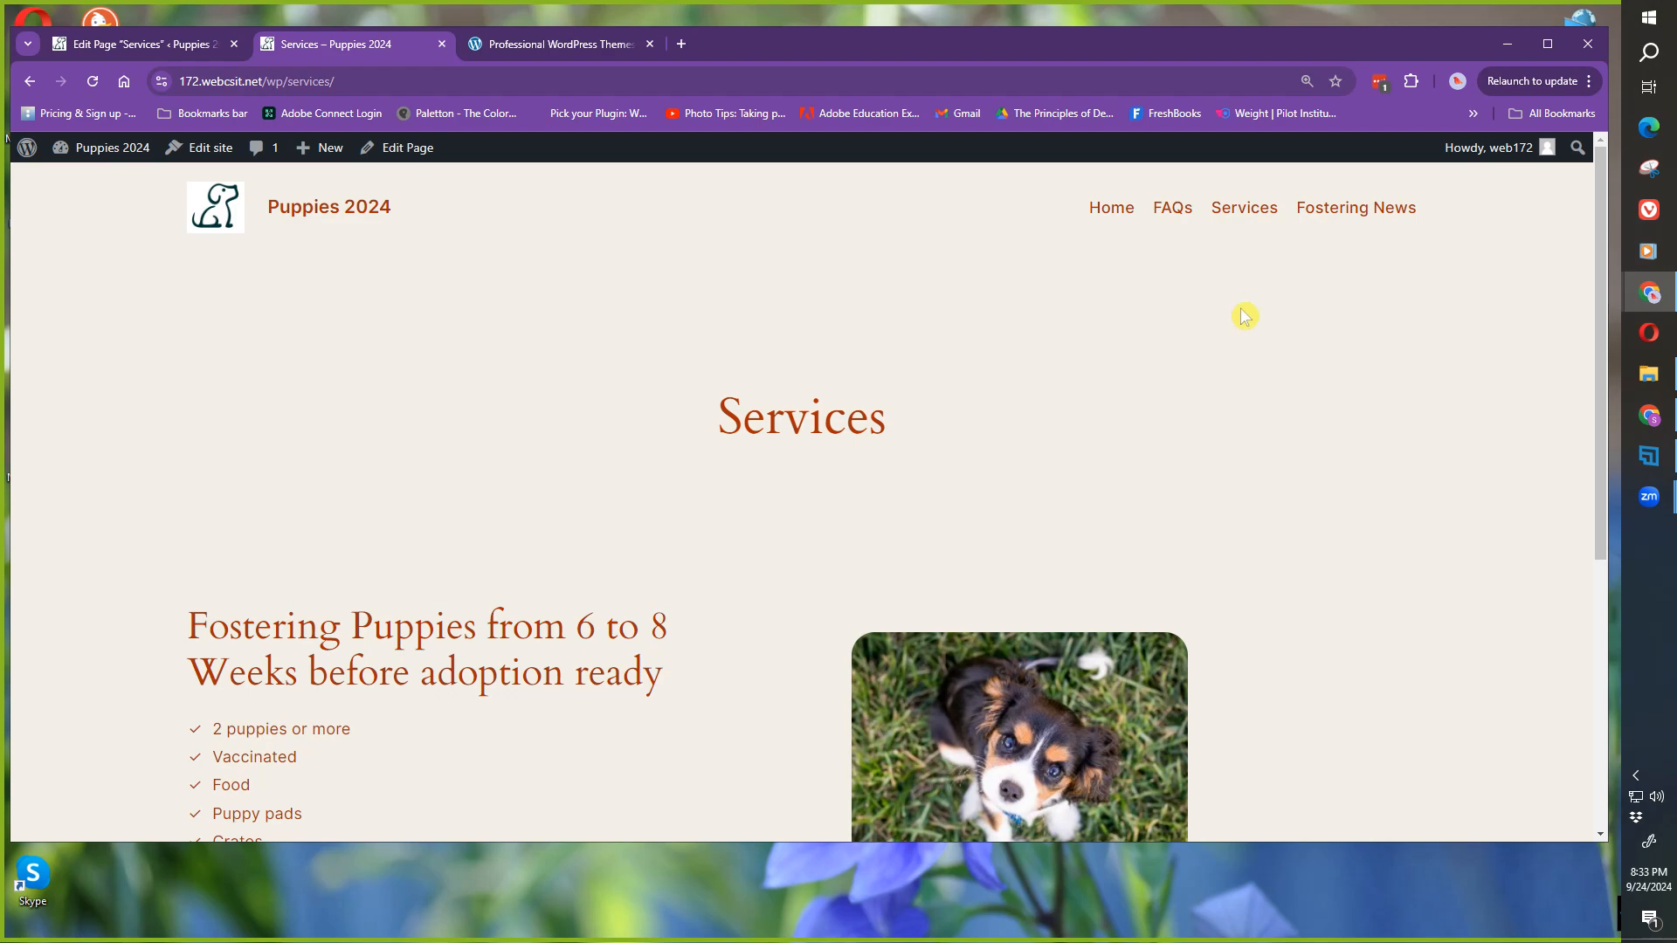
pyautogui.scroll(-5, 1219, 349)
pyautogui.scroll(4, 1218, 349)
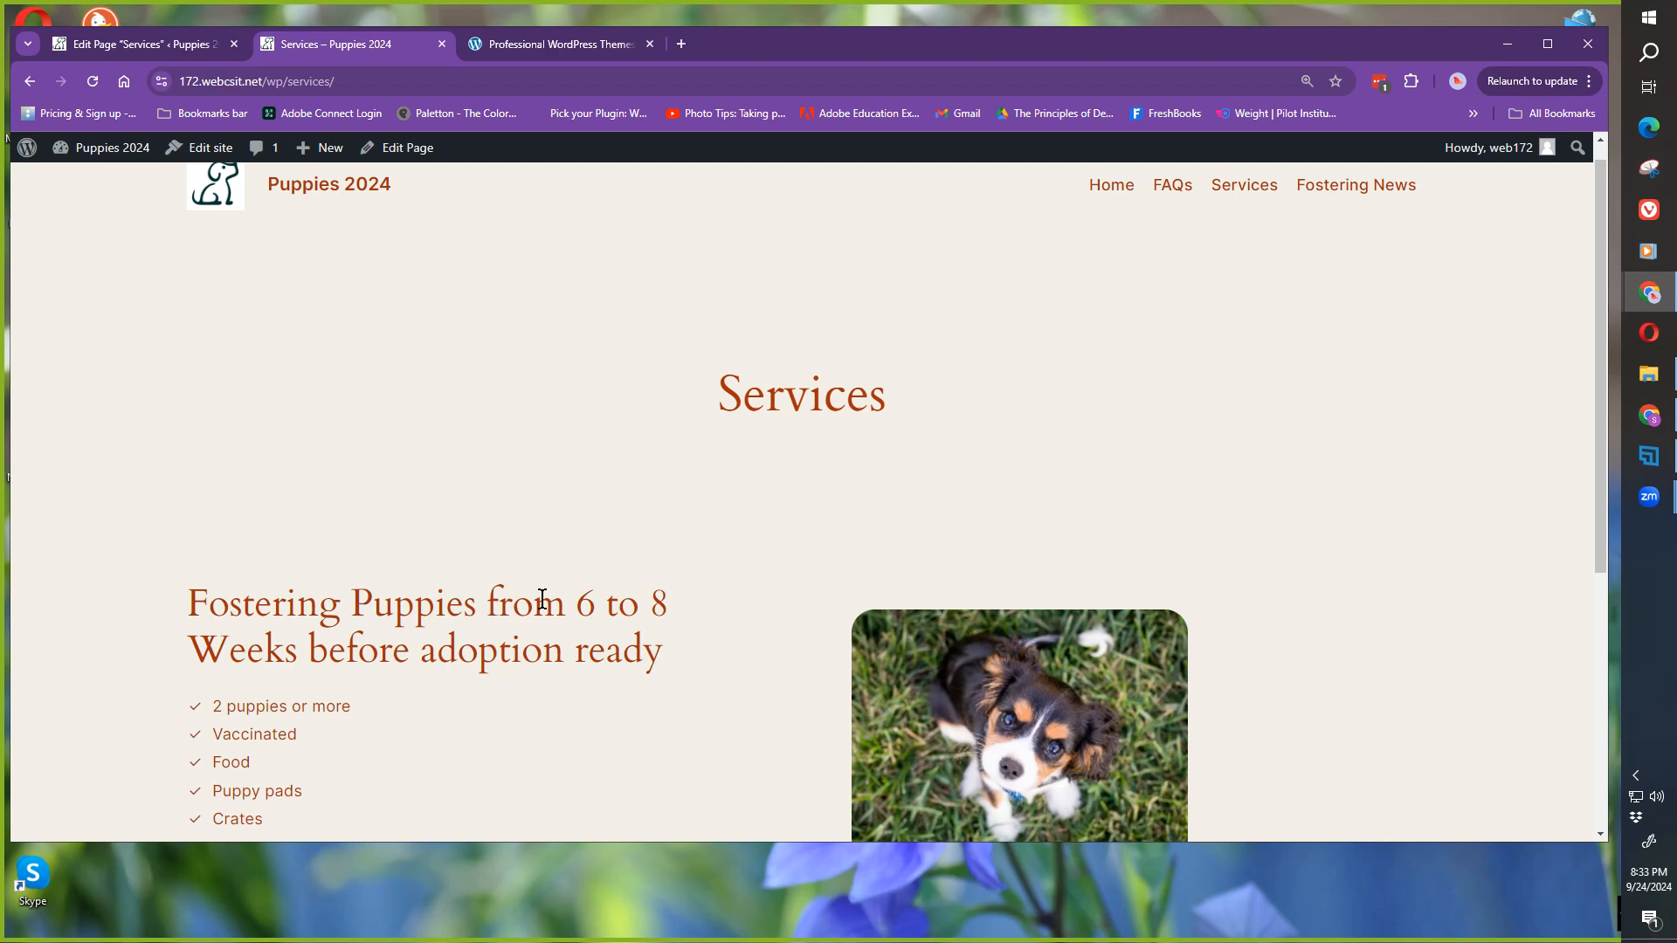
pyautogui.click(415, 156)
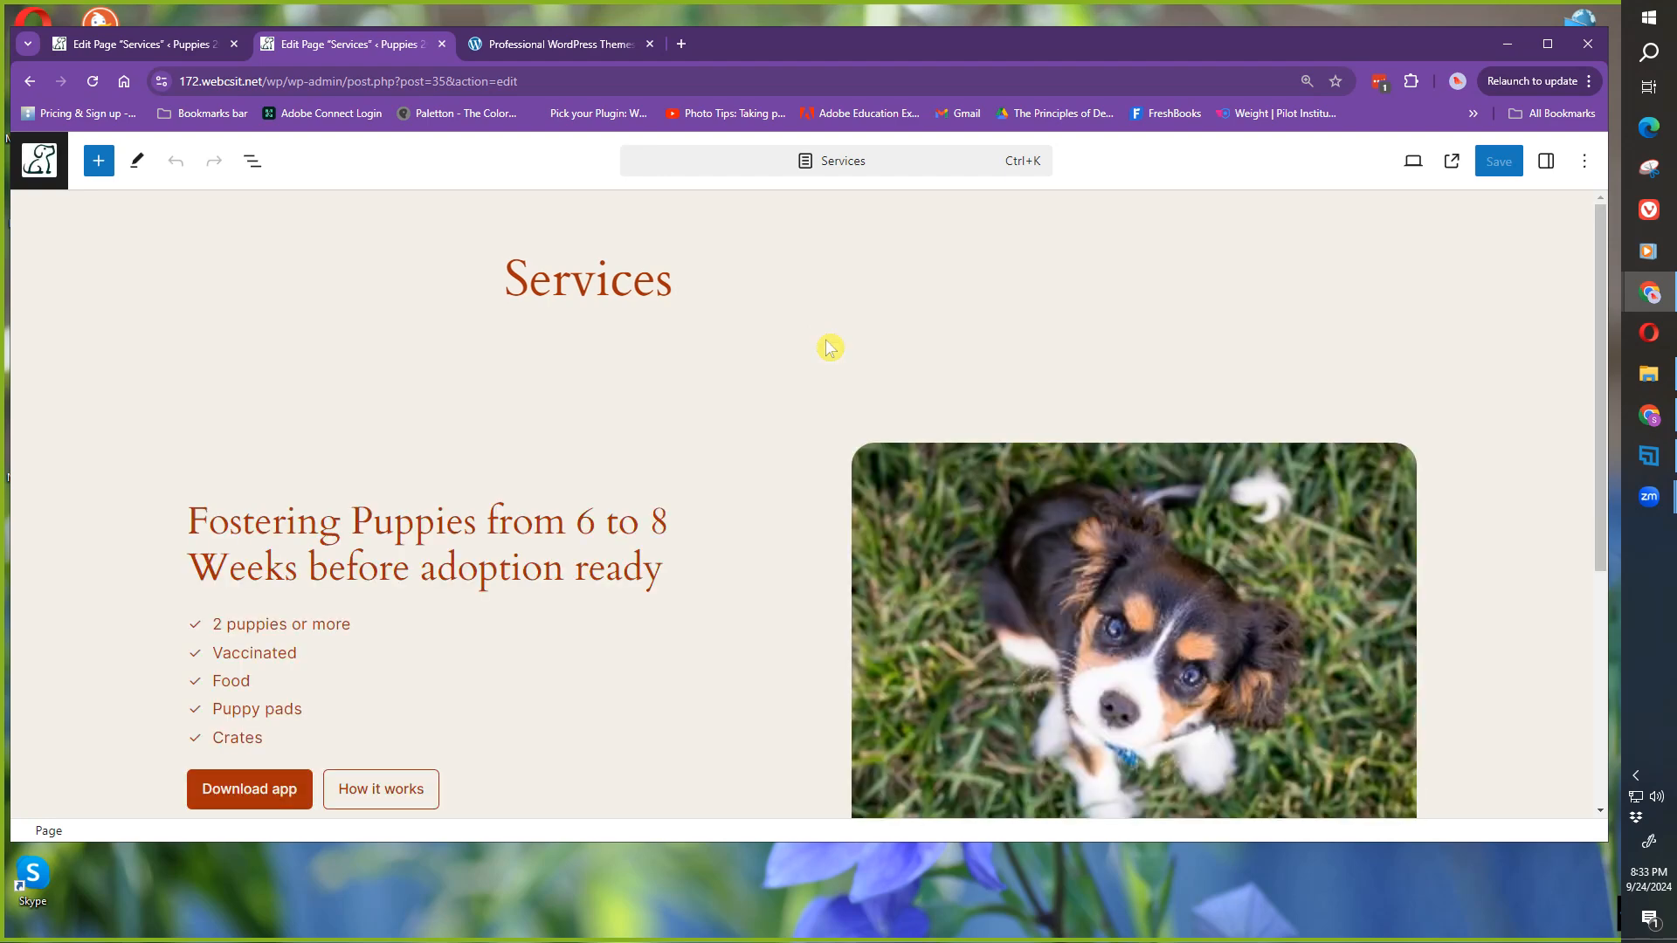
# Open the original synced pattern, save it, and return to the Services page.
pyautogui.click(579, 533)
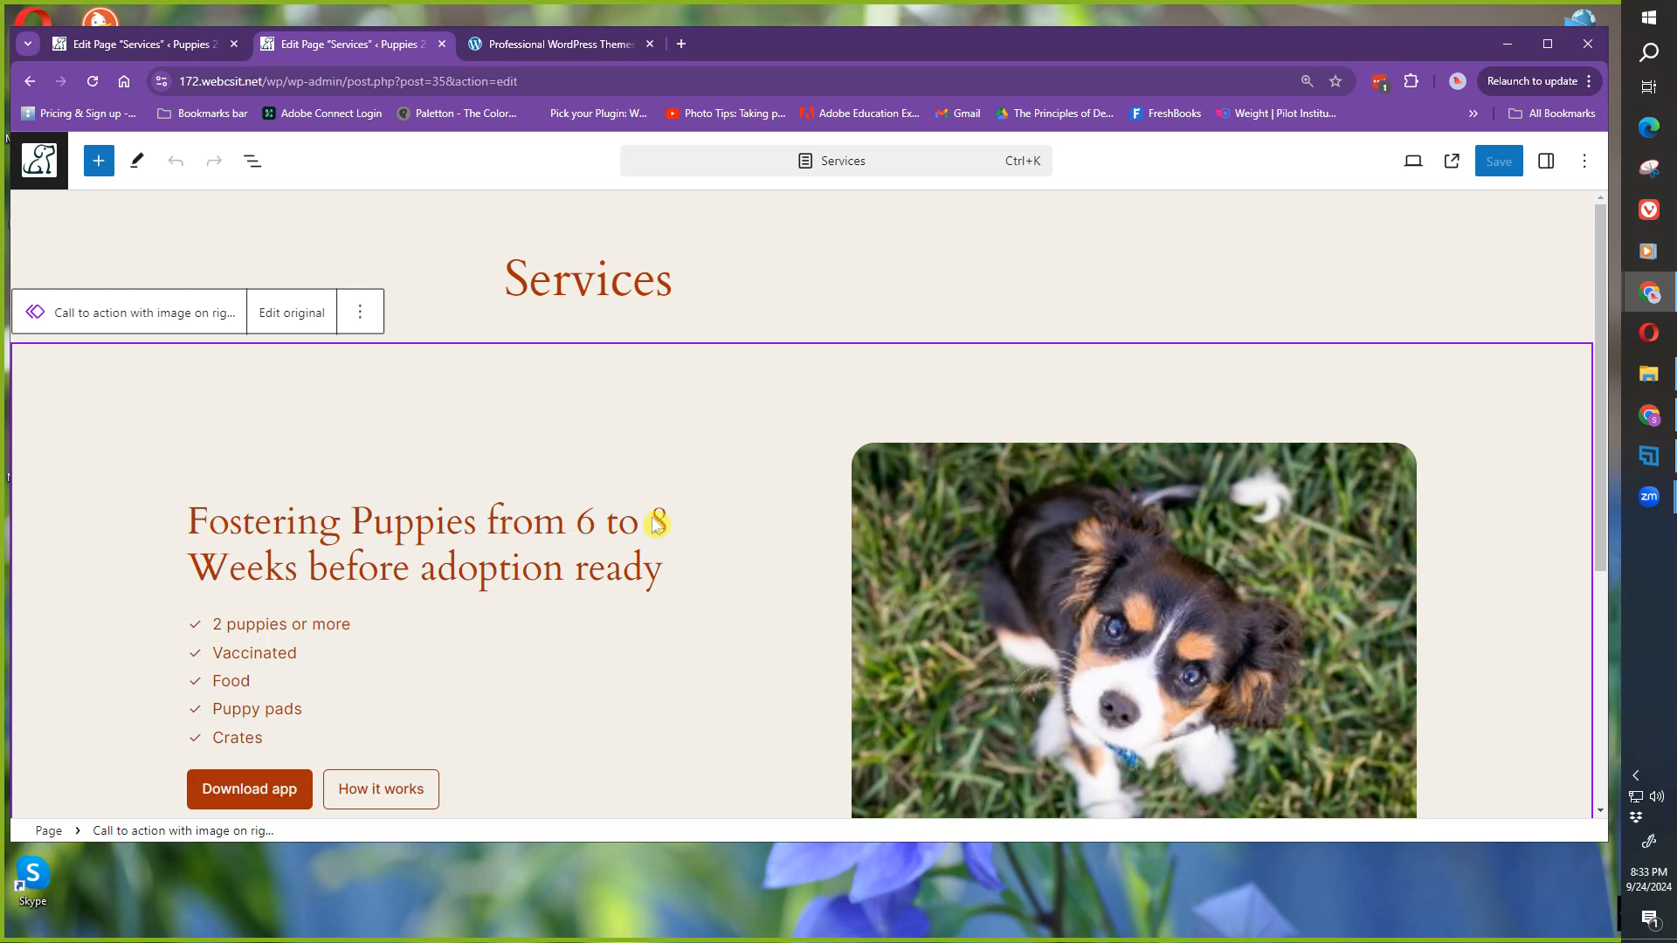
pyautogui.click(304, 325)
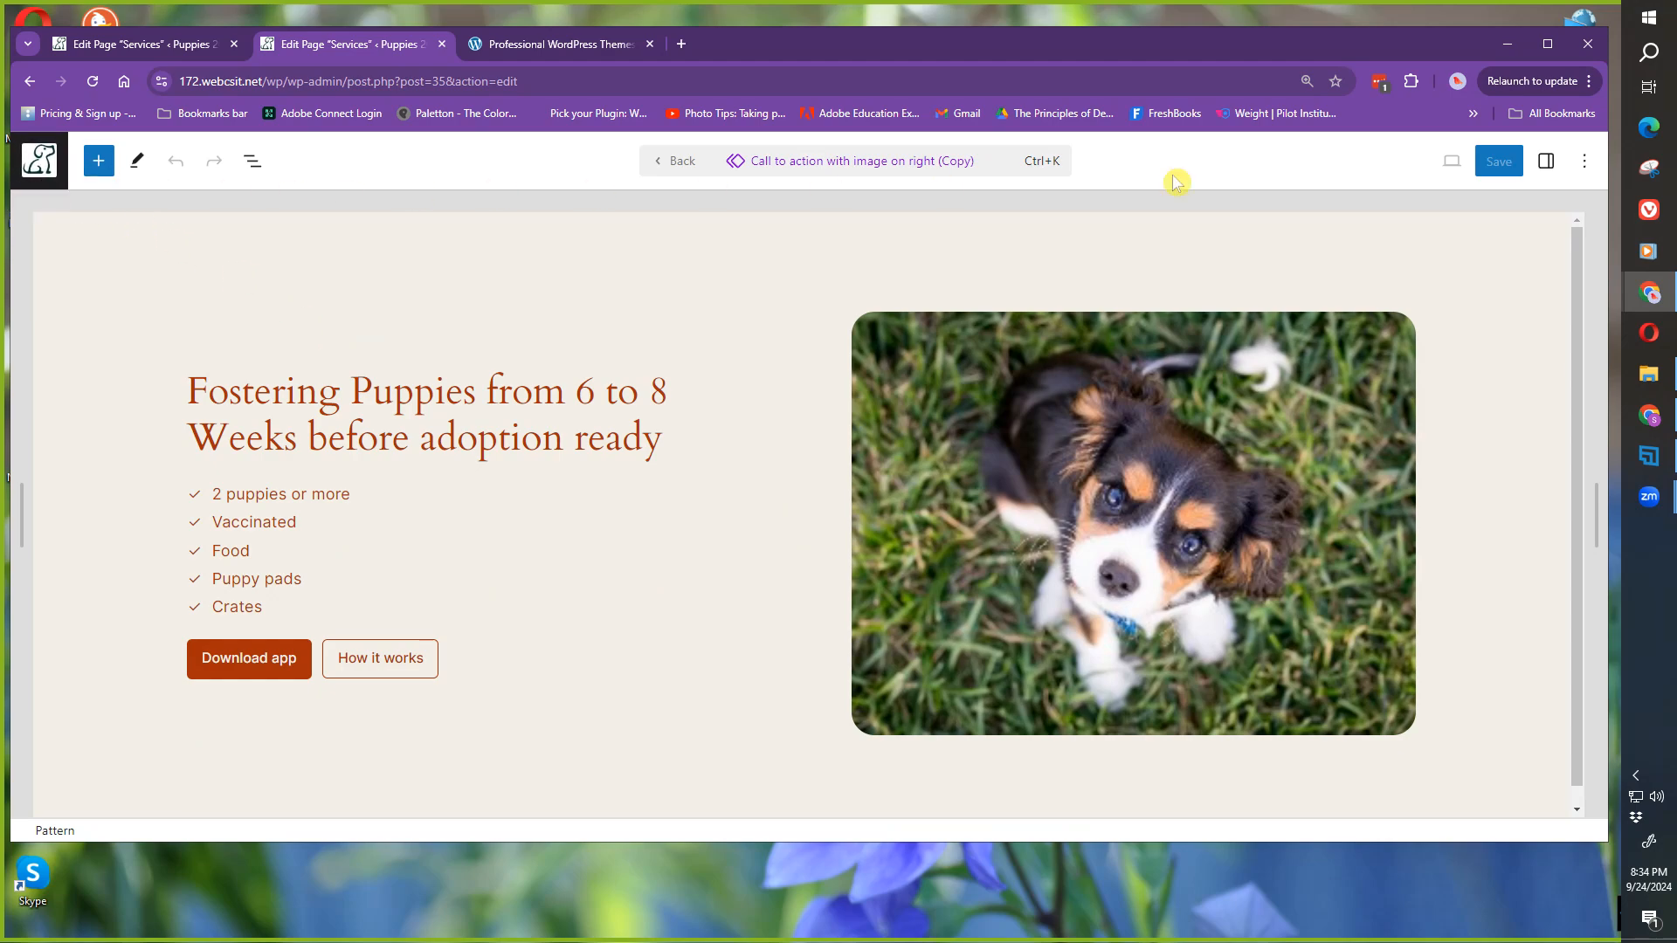
pyautogui.click(1497, 173)
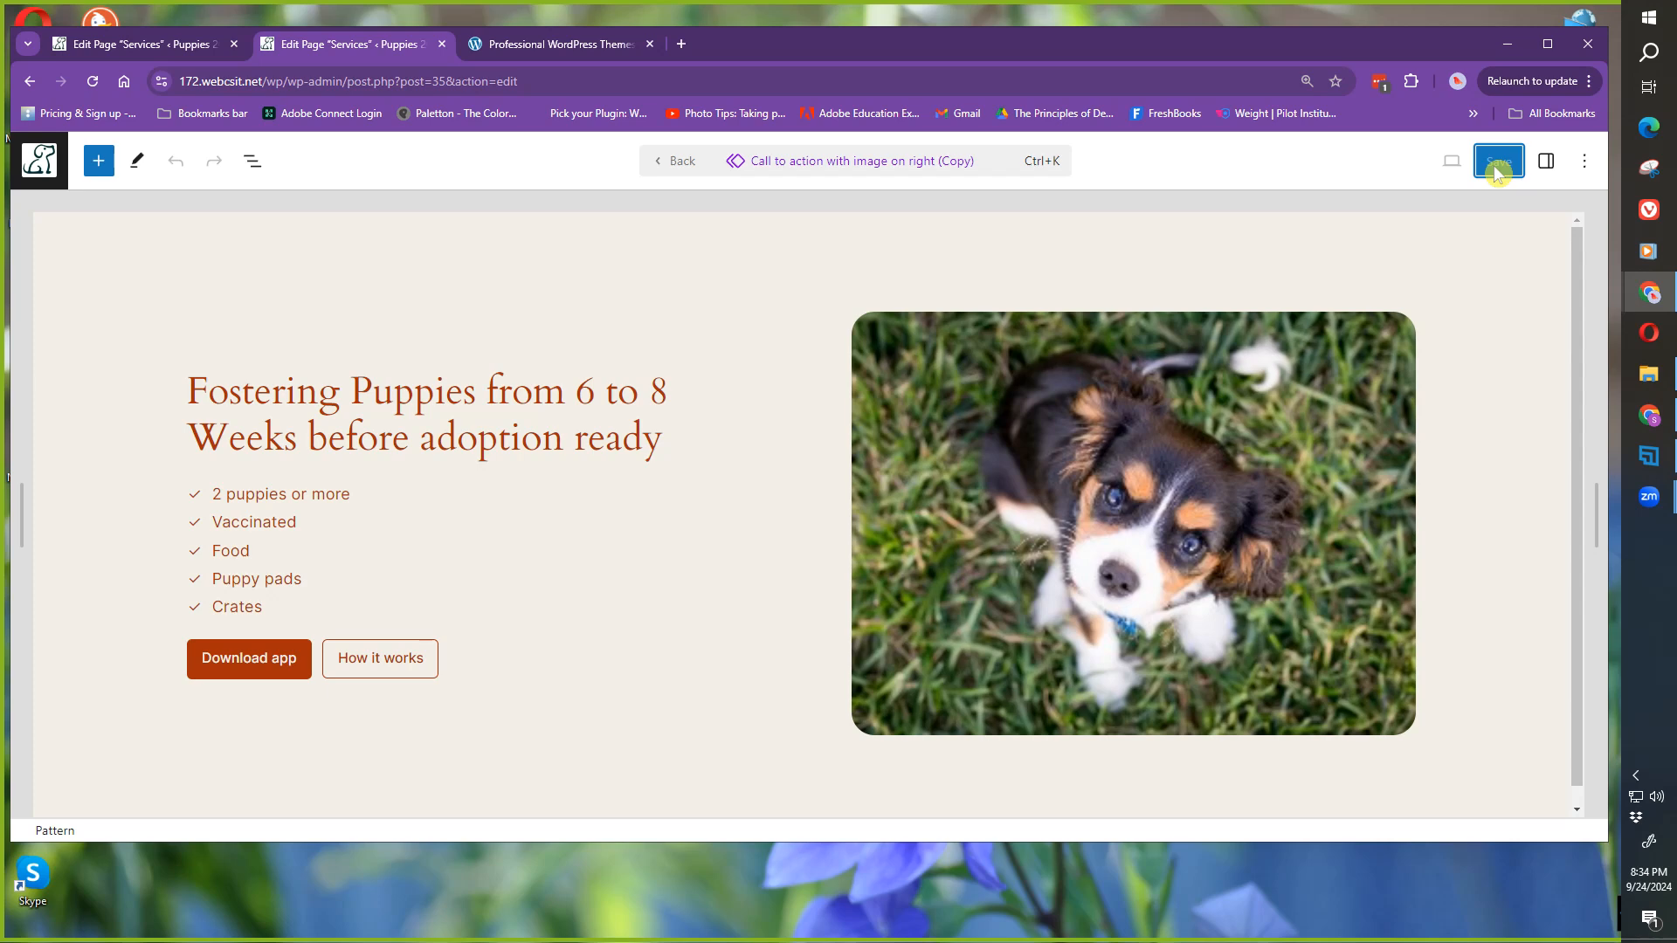
pyautogui.click(620, 393)
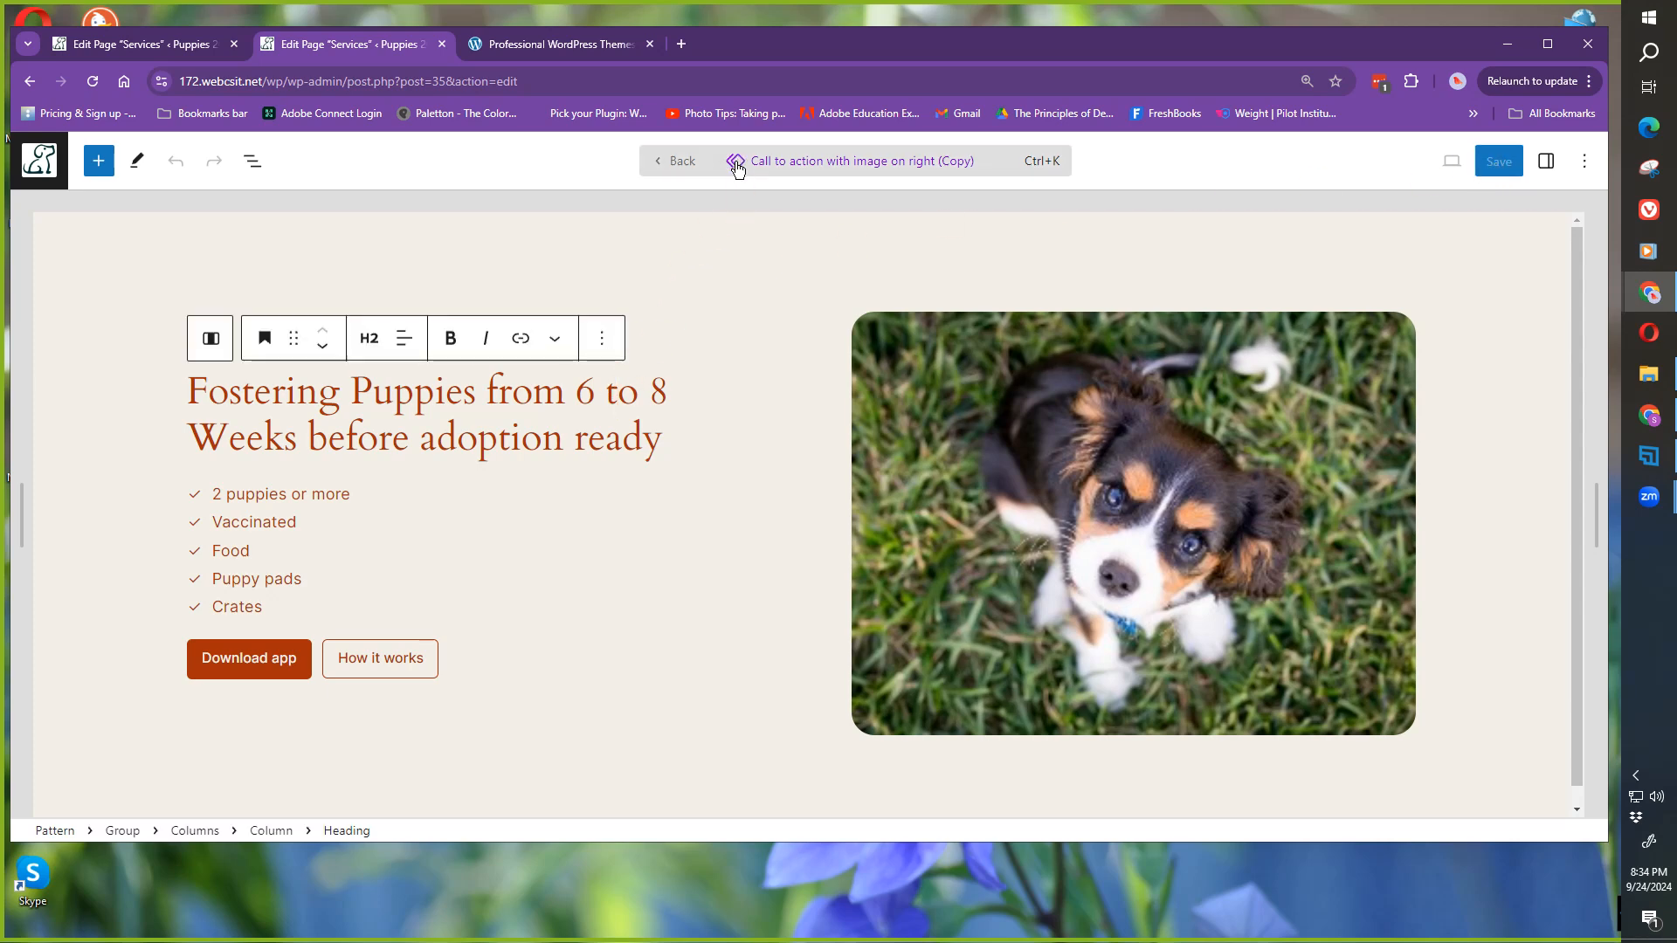
pyautogui.click(658, 166)
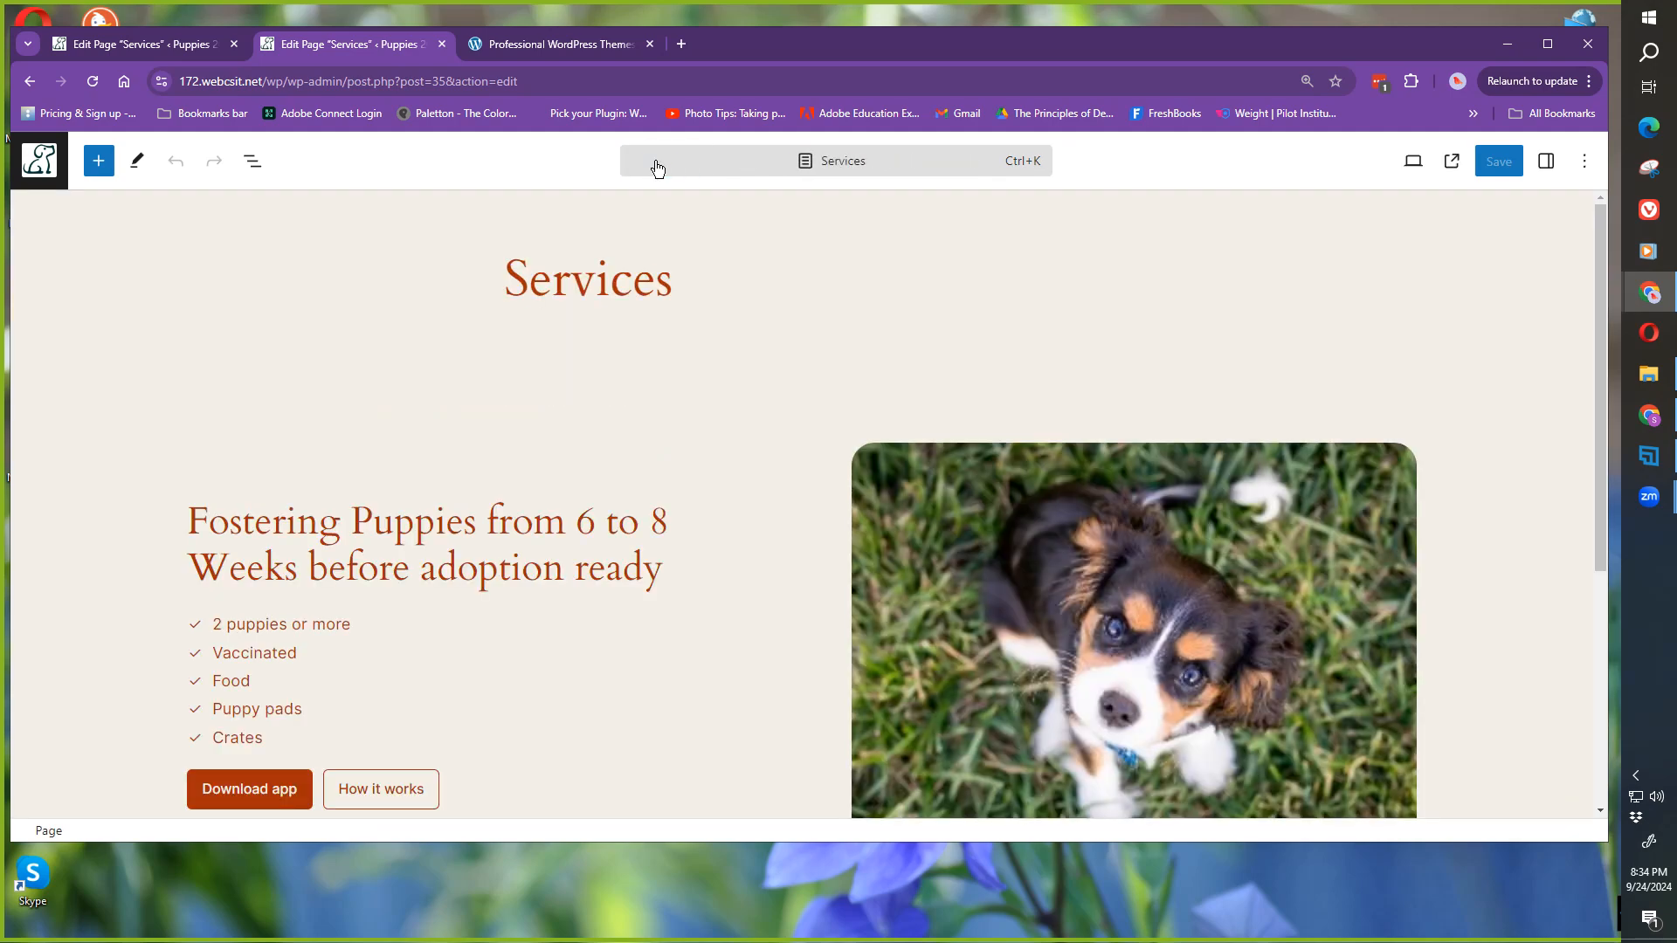
# Transform the call-to-action block into Columns, then into a Group.
pyautogui.click(591, 516)
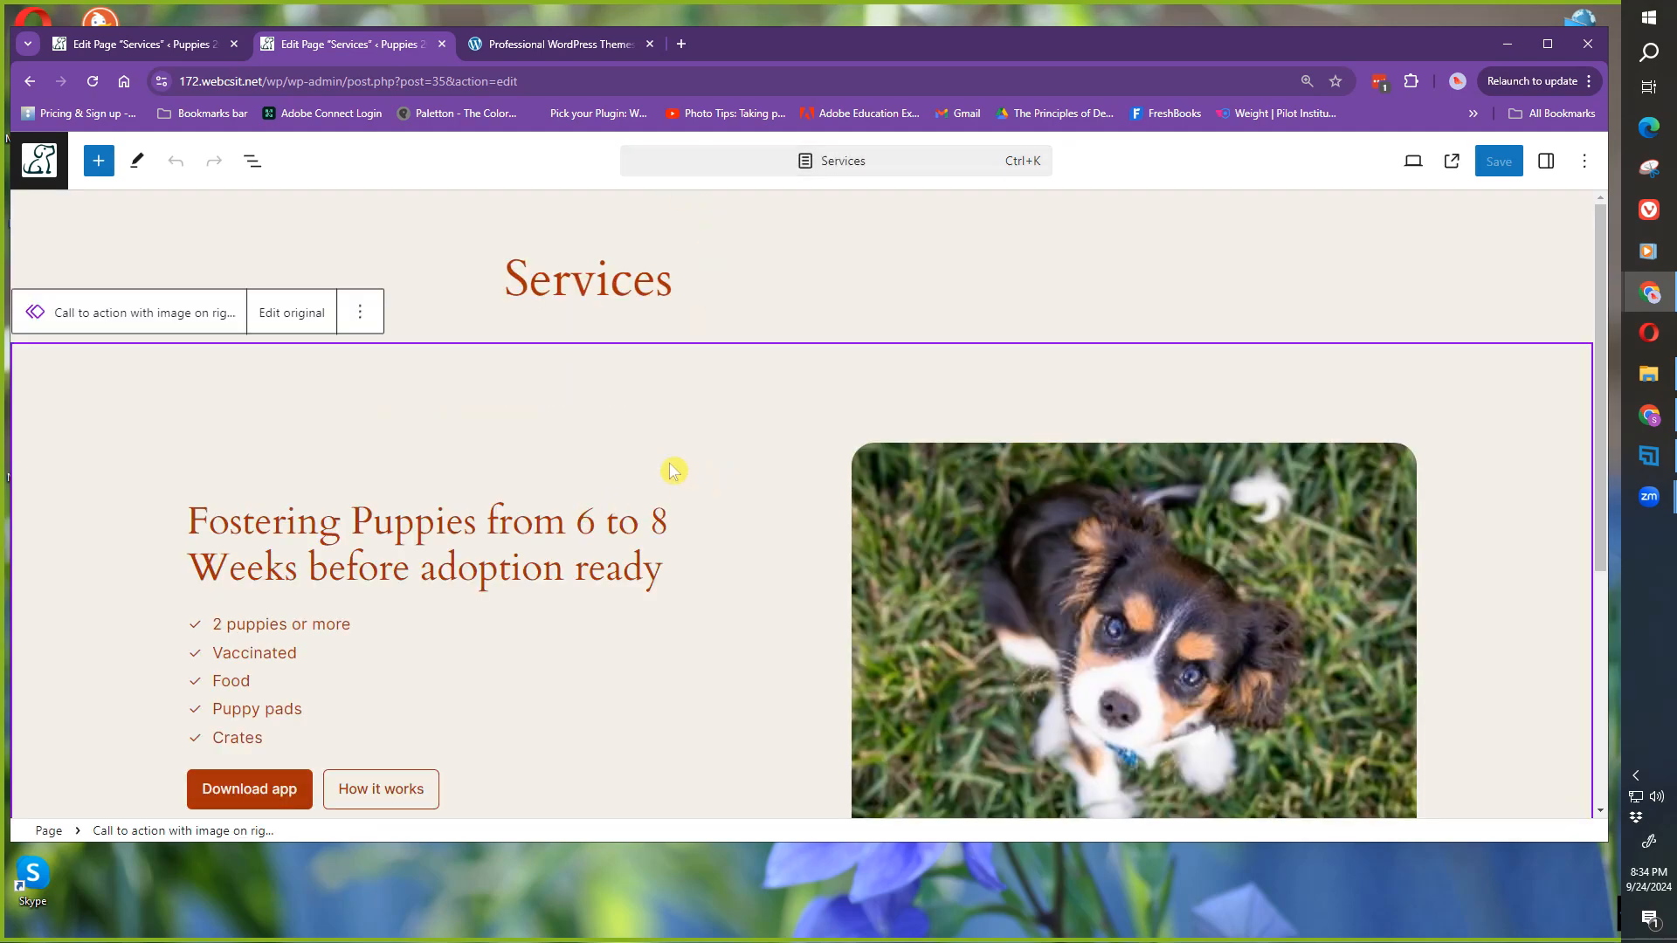
pyautogui.click(198, 324)
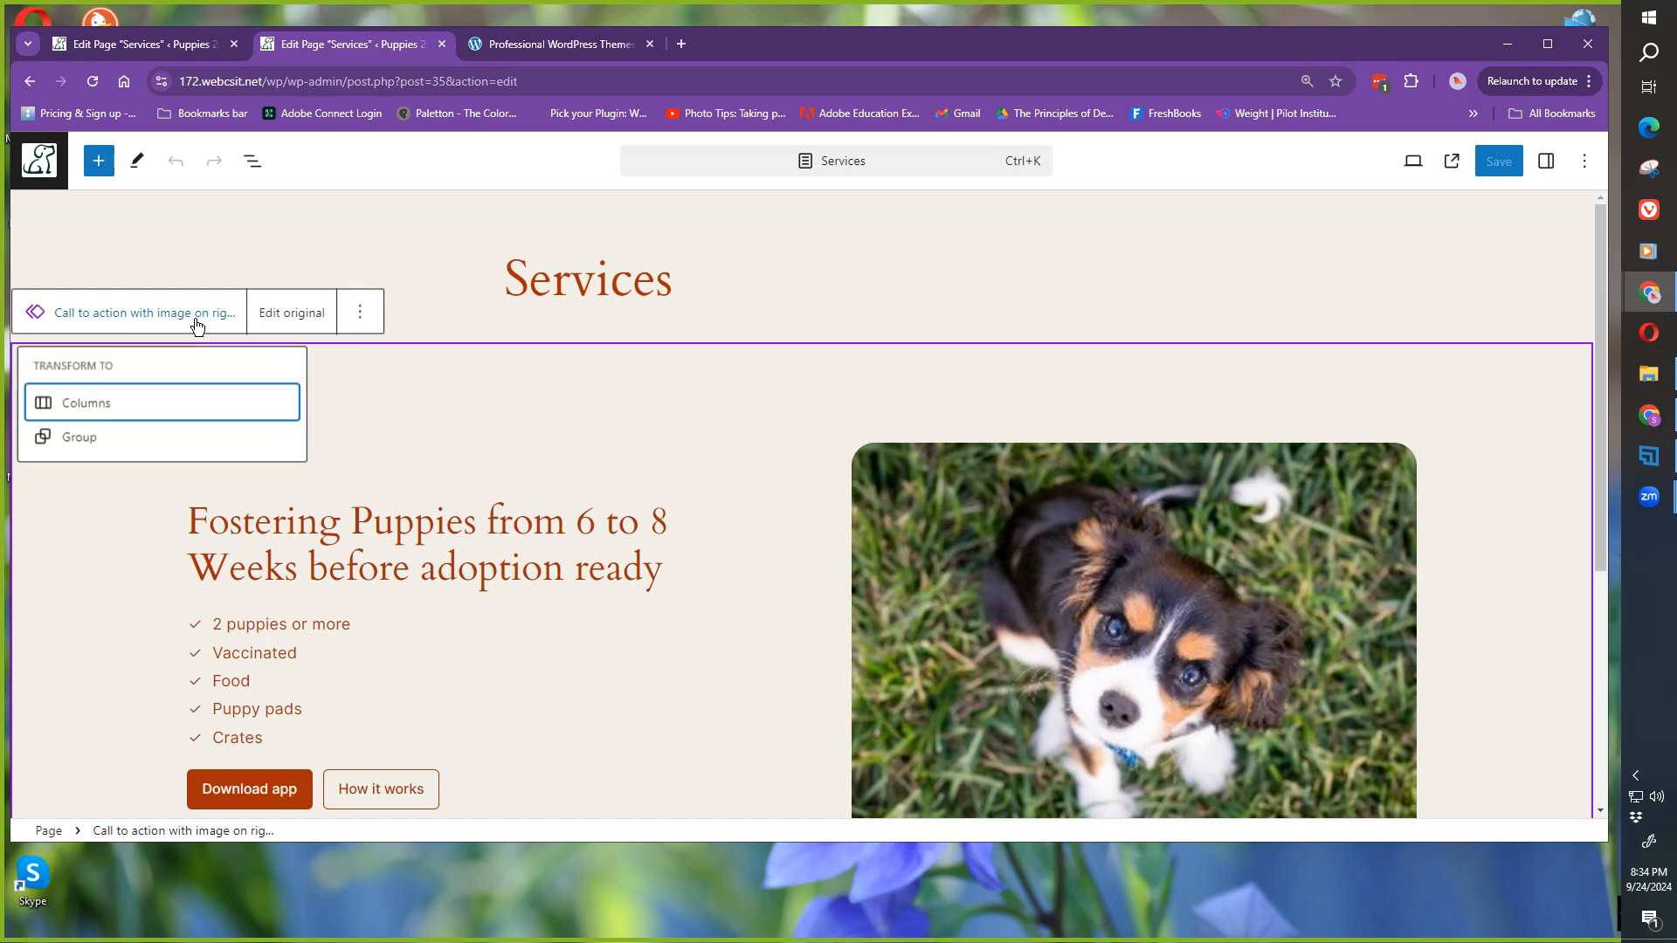
pyautogui.moveTo(148, 401)
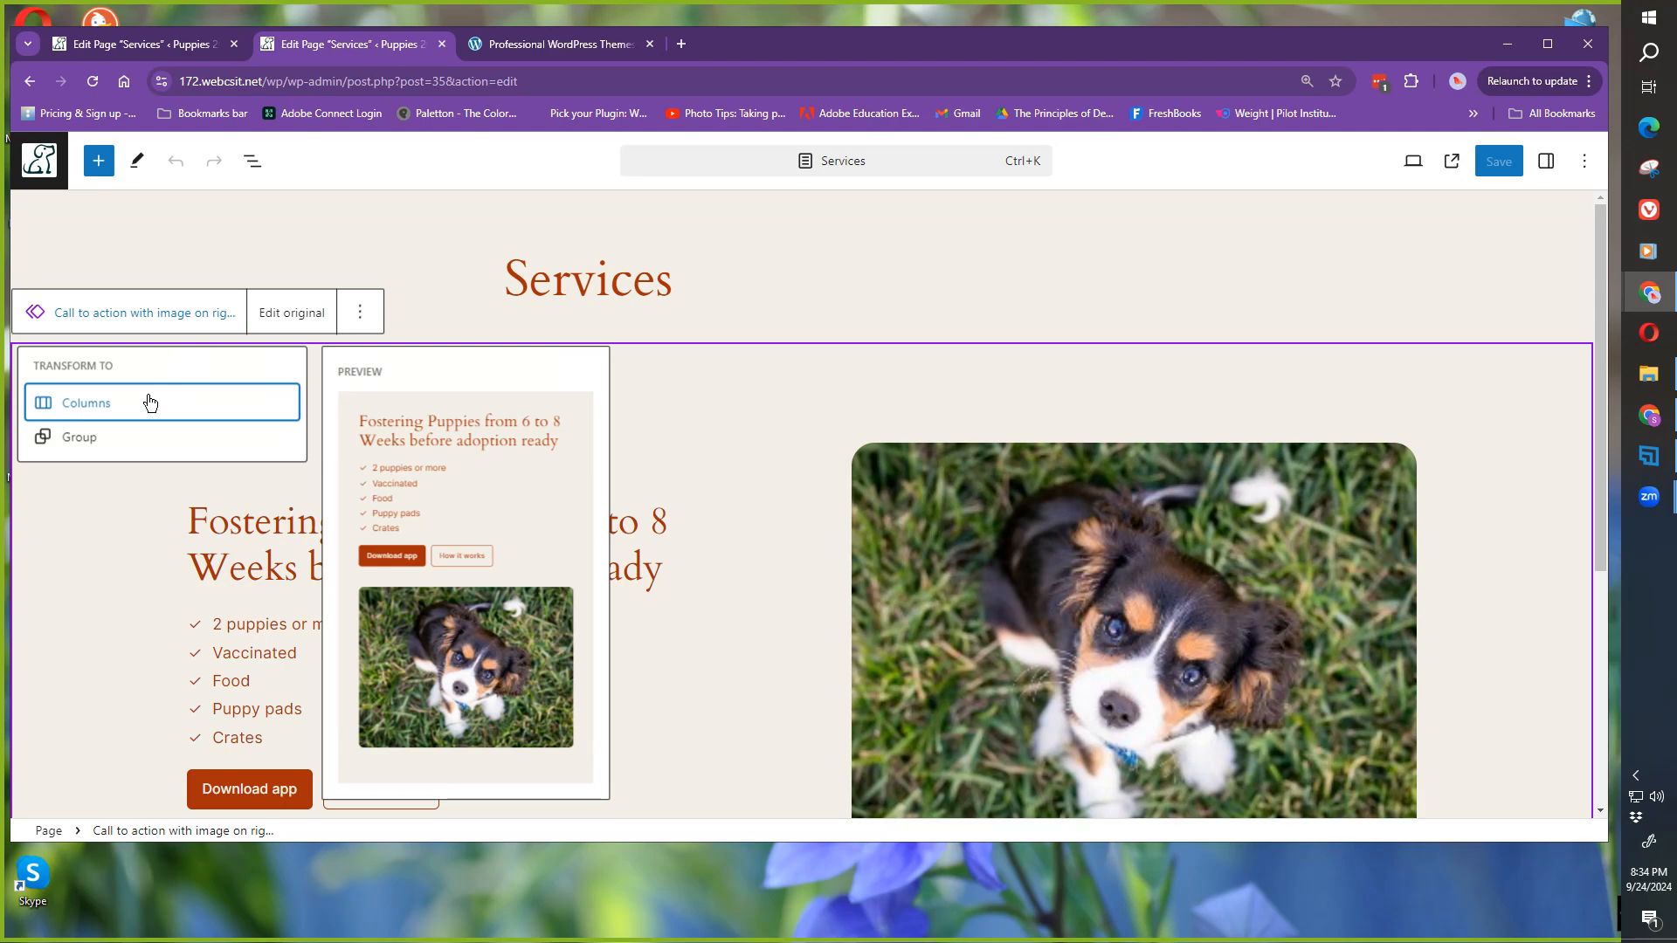
pyautogui.click(101, 416)
pyautogui.scroll(-6, 760, 437)
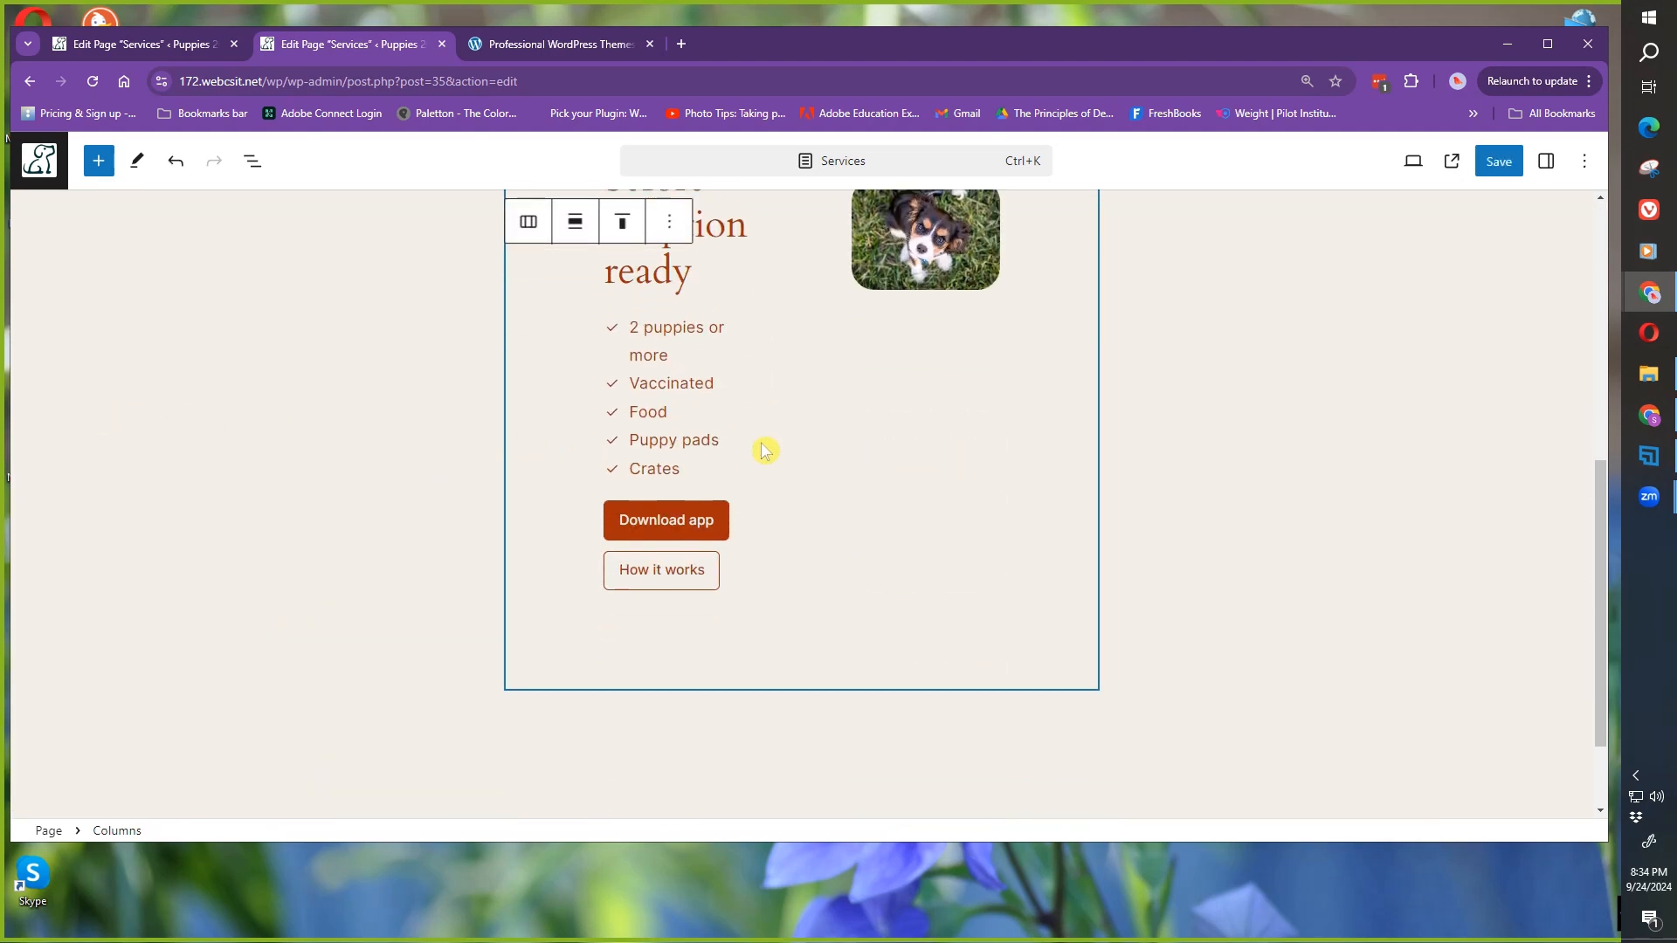
pyautogui.scroll(4, 763, 449)
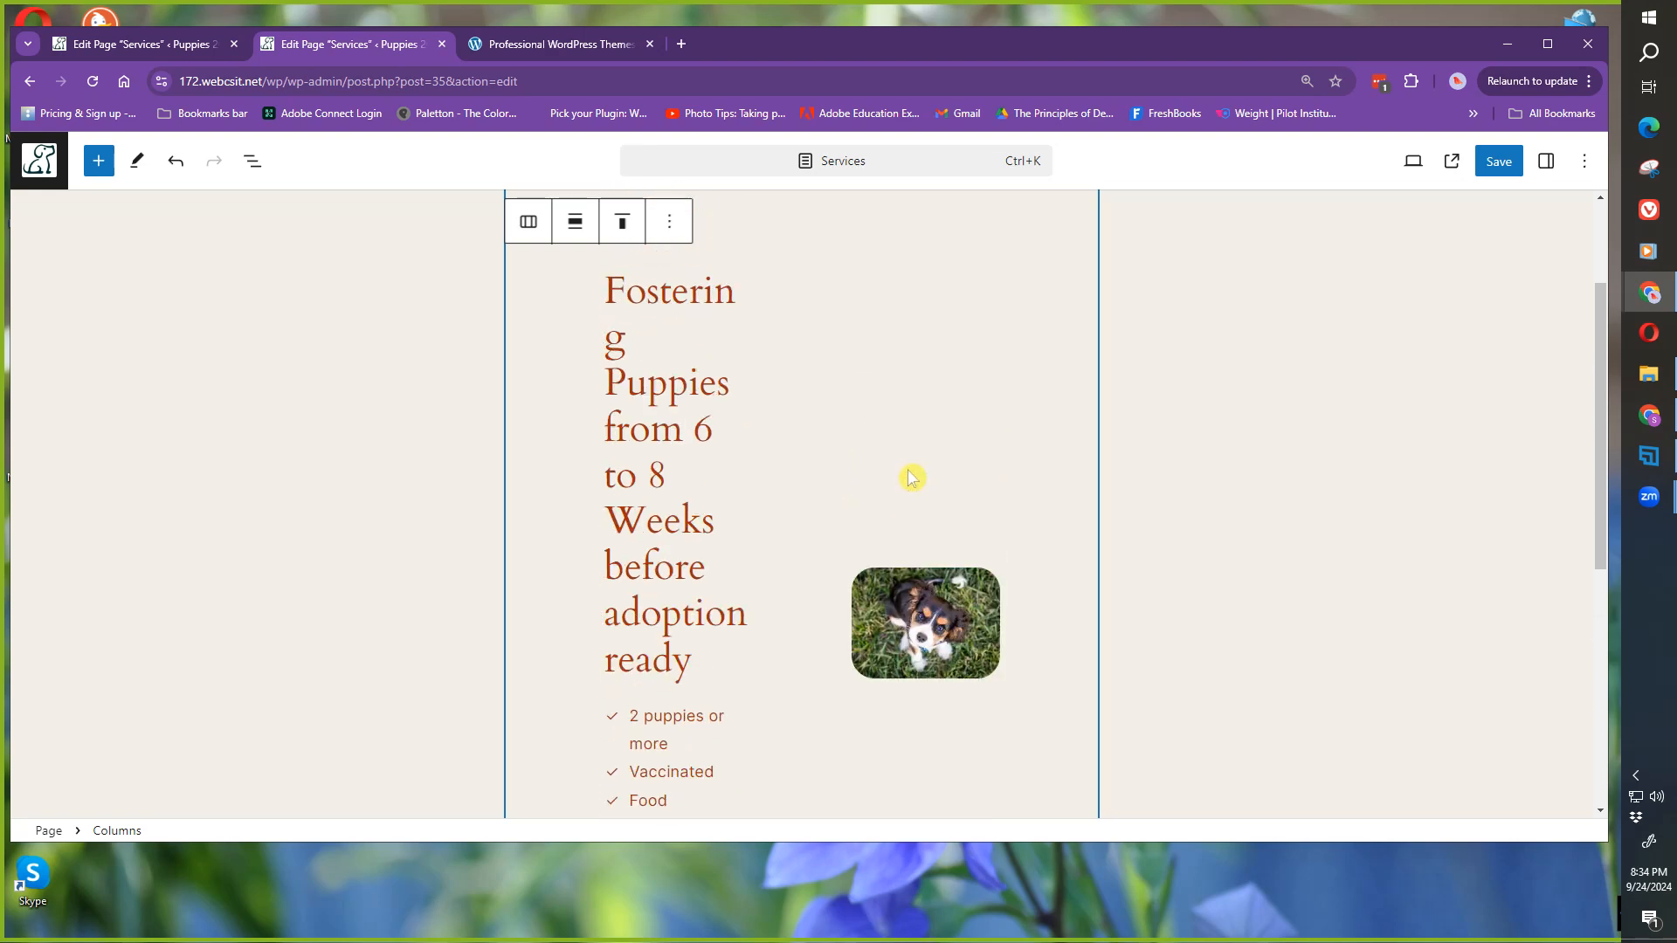
pyautogui.click(529, 226)
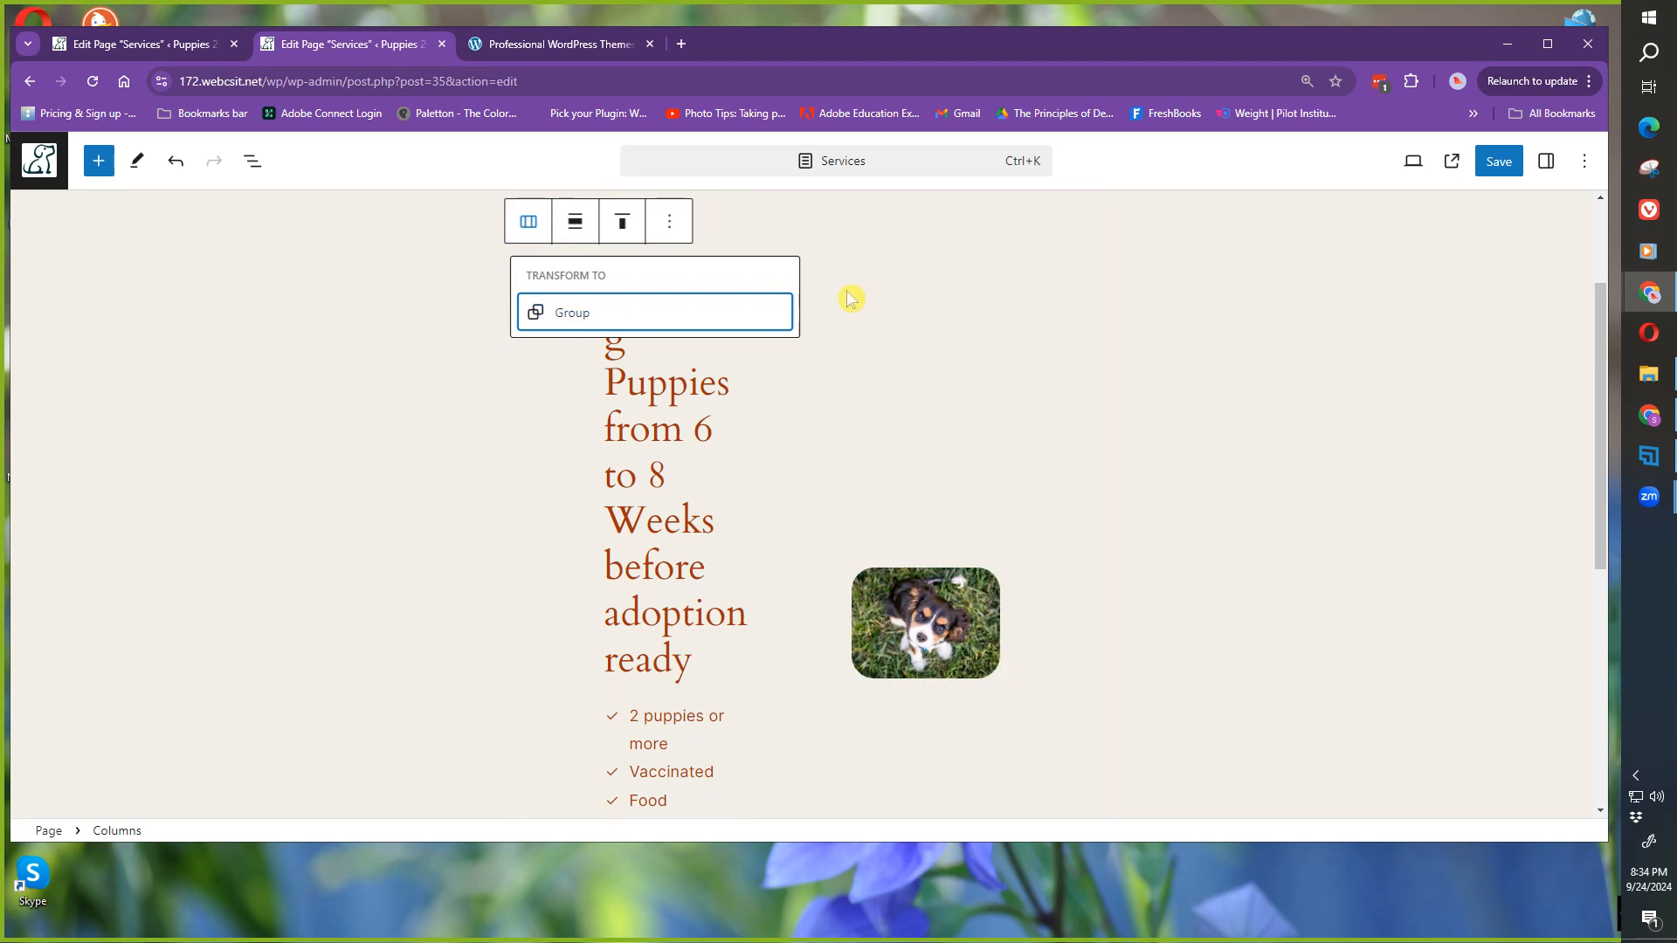
pyautogui.click(572, 316)
# Undo the block transformations with Ctrl+Z and save the Services page.
pyautogui.click(696, 468)
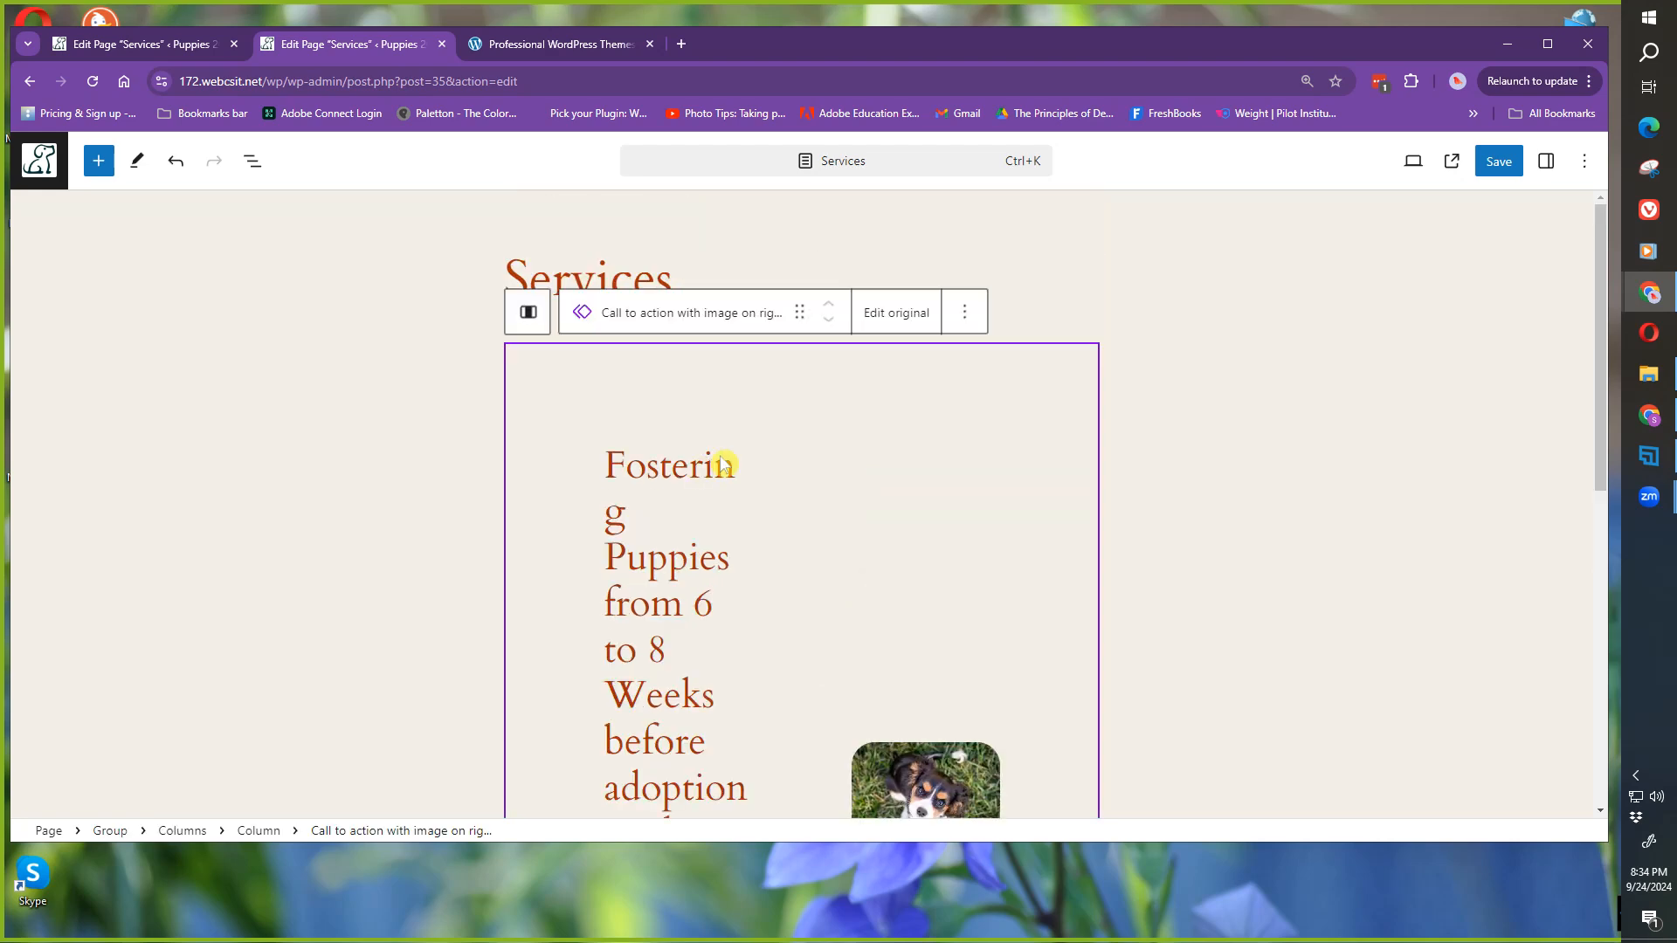
pyautogui.scroll(-5, 834, 530)
pyautogui.scroll(-2, 914, 326)
pyautogui.scroll(3, 933, 405)
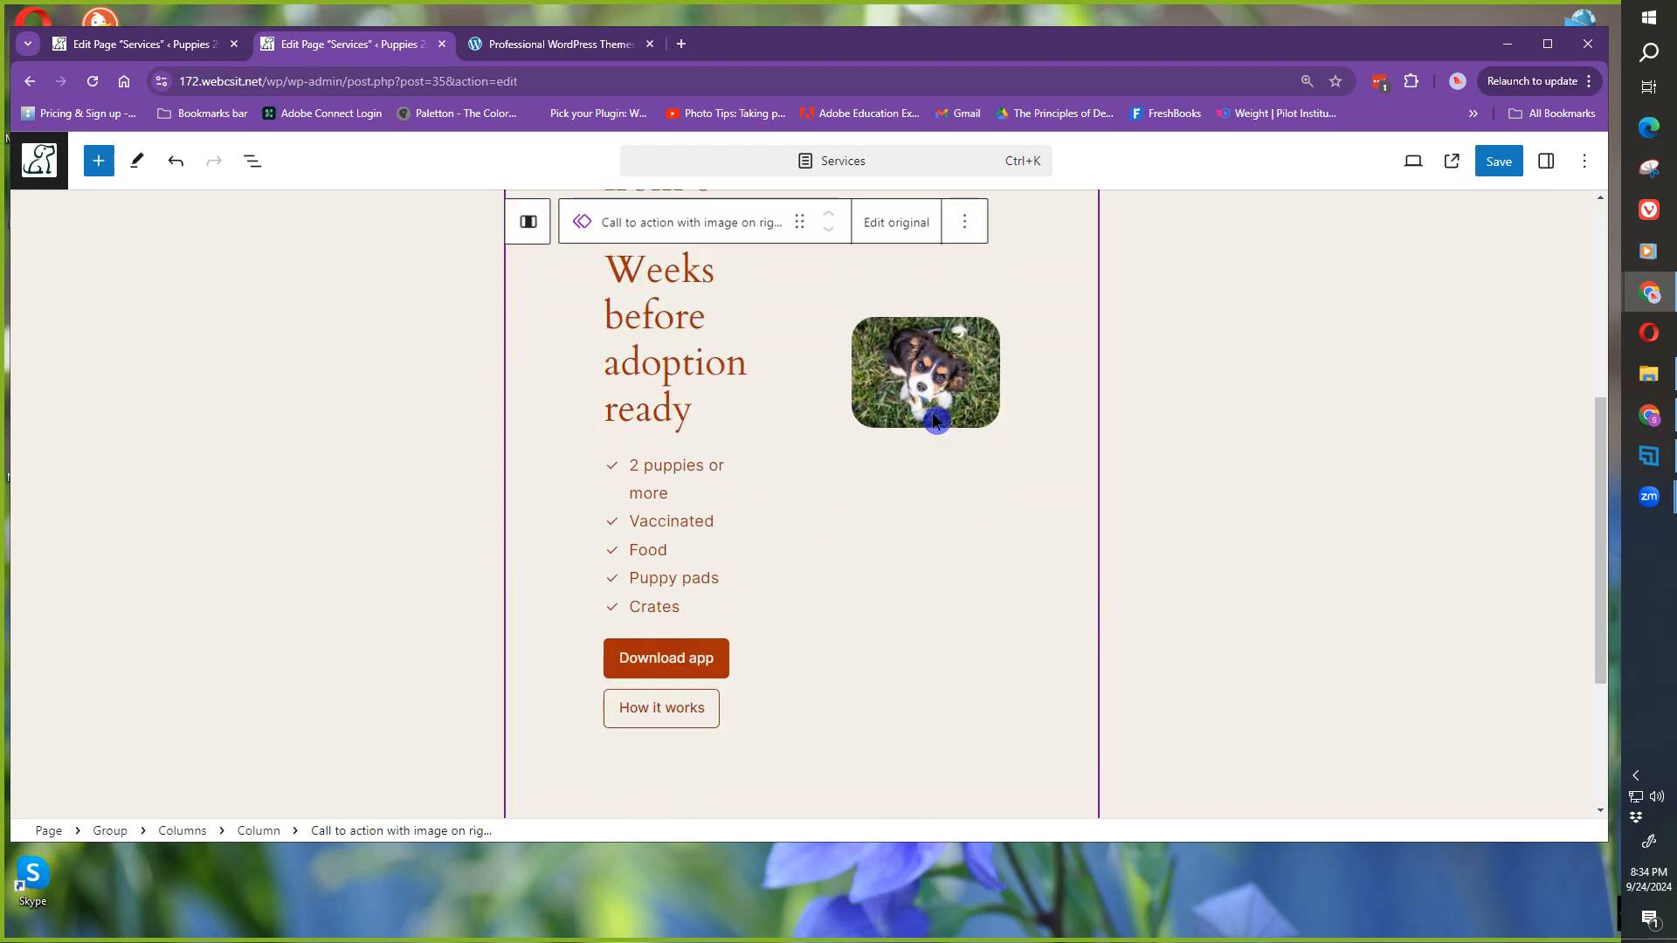
pyautogui.scroll(3, 937, 422)
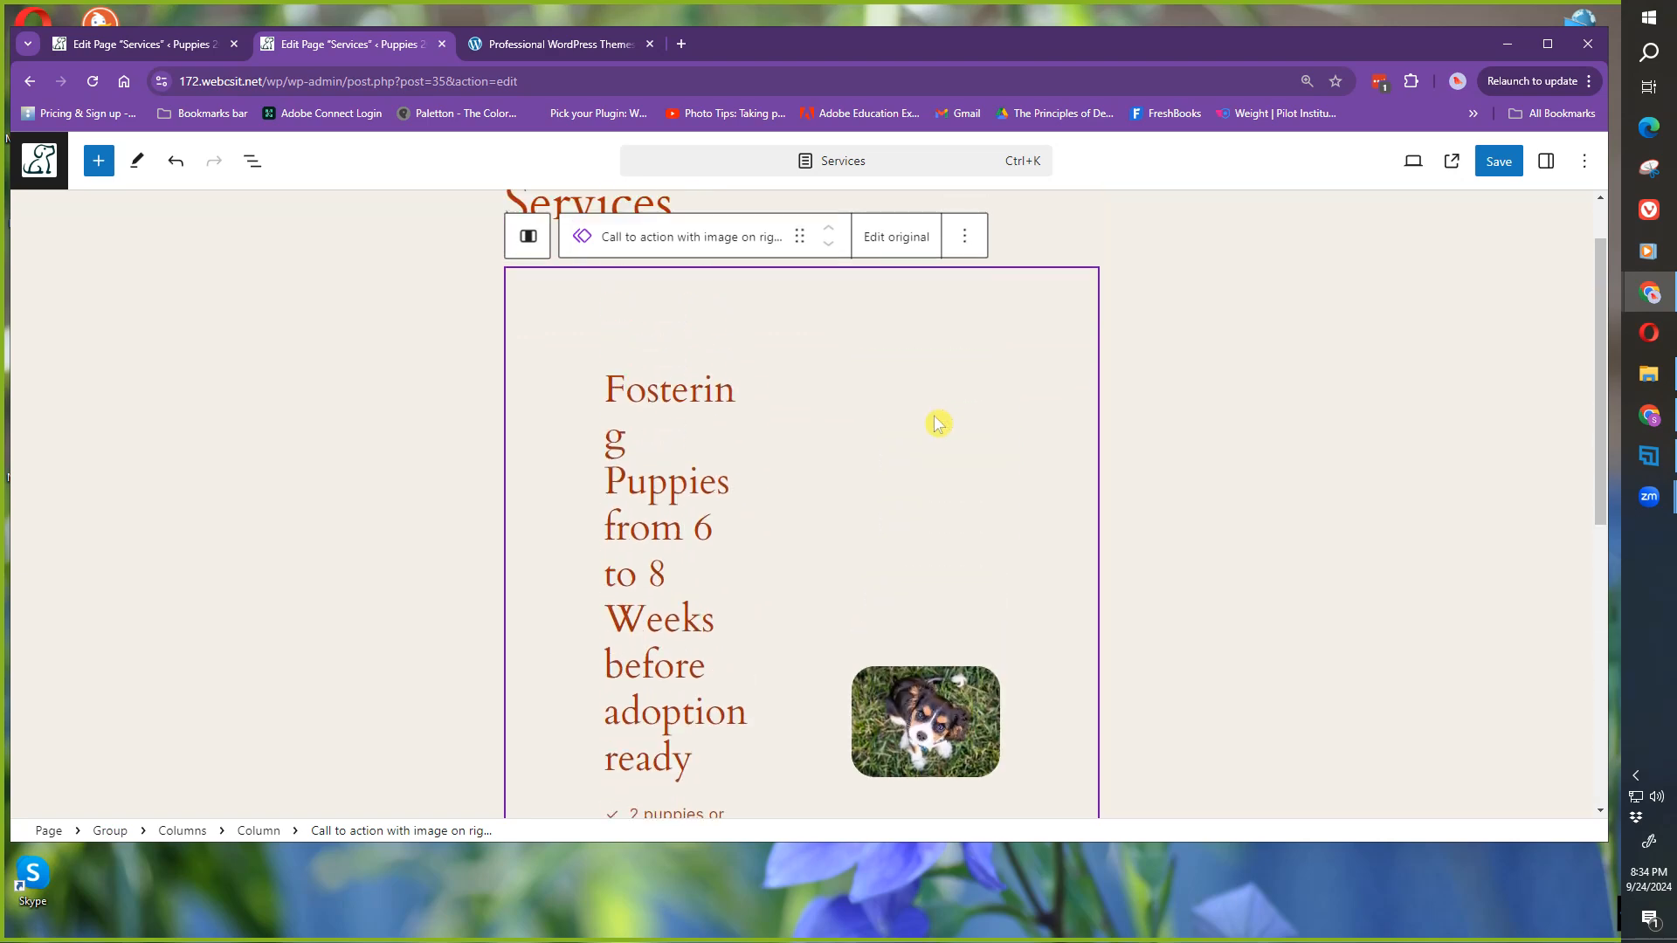
pyautogui.hotkey('ctrl', 'z')
pyautogui.hotkey('ctrl', 'z')
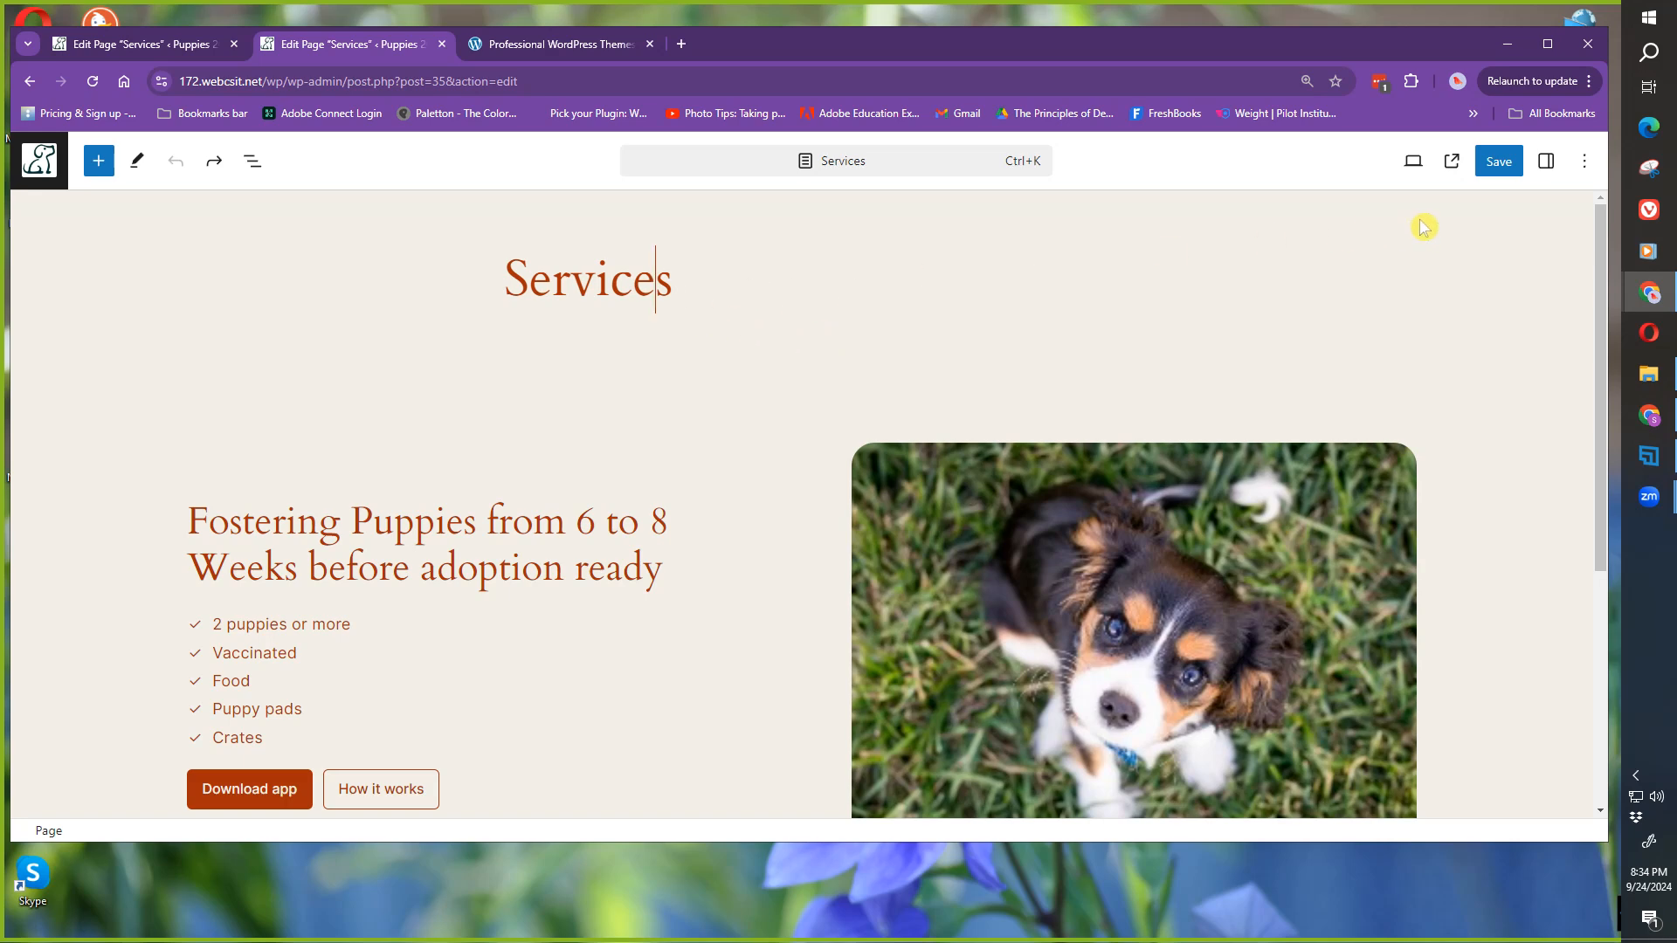
pyautogui.click(1495, 170)
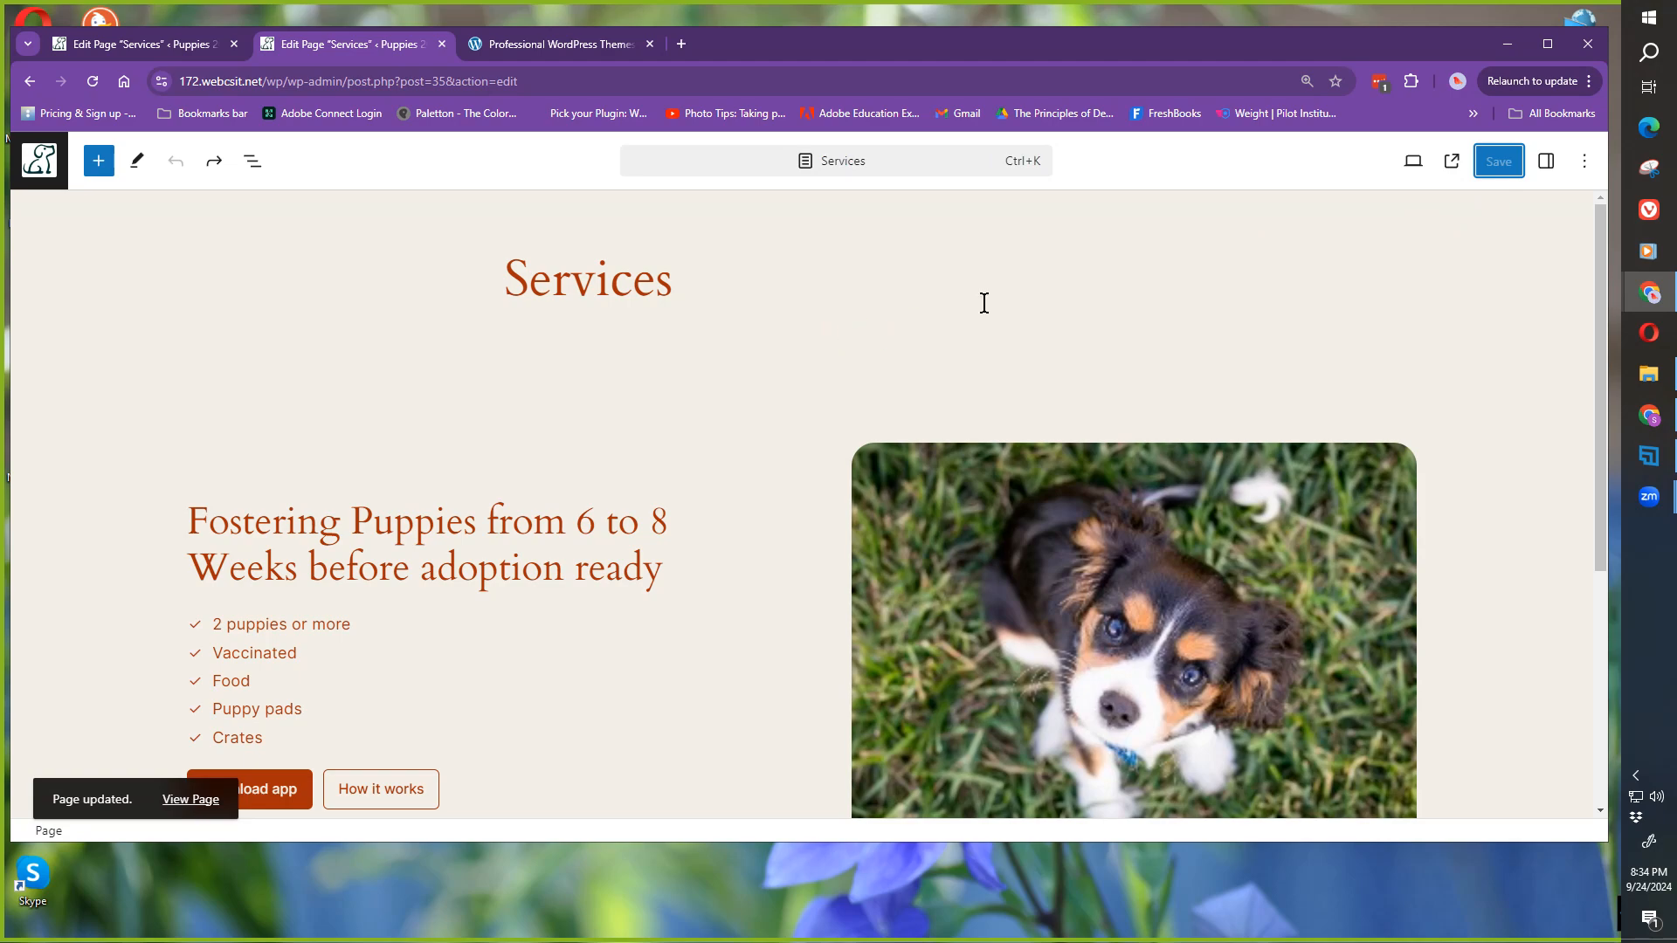
# Open the FAQs page from the Pages list and close the pattern chooser.
pyautogui.click(54, 169)
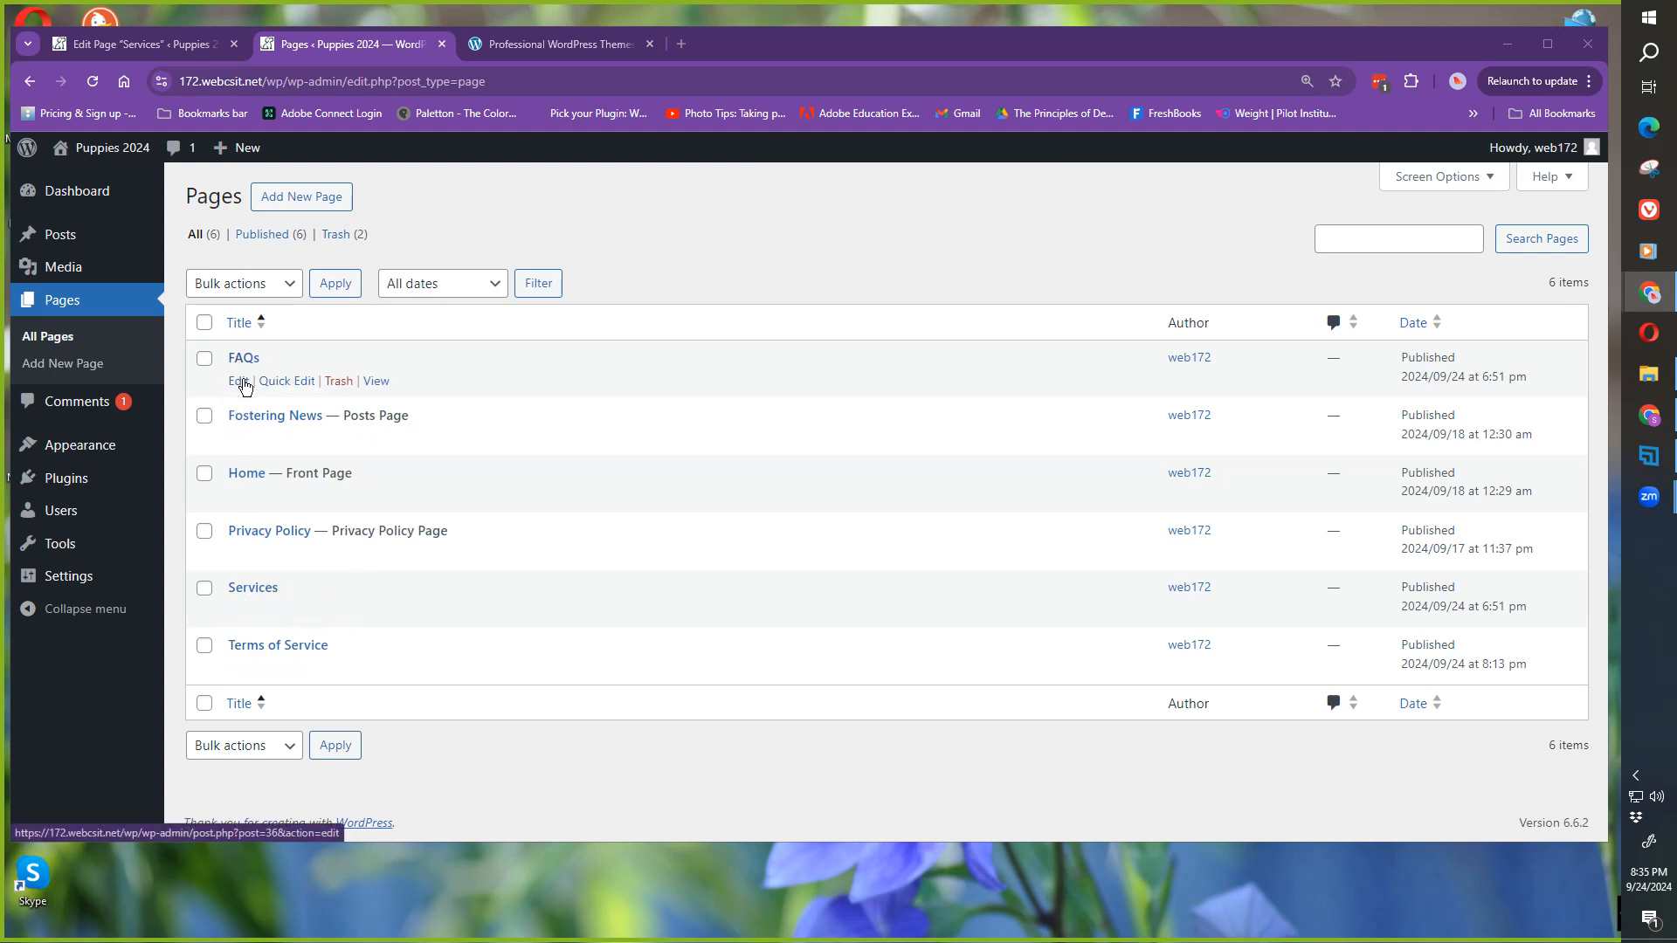
pyautogui.click(242, 384)
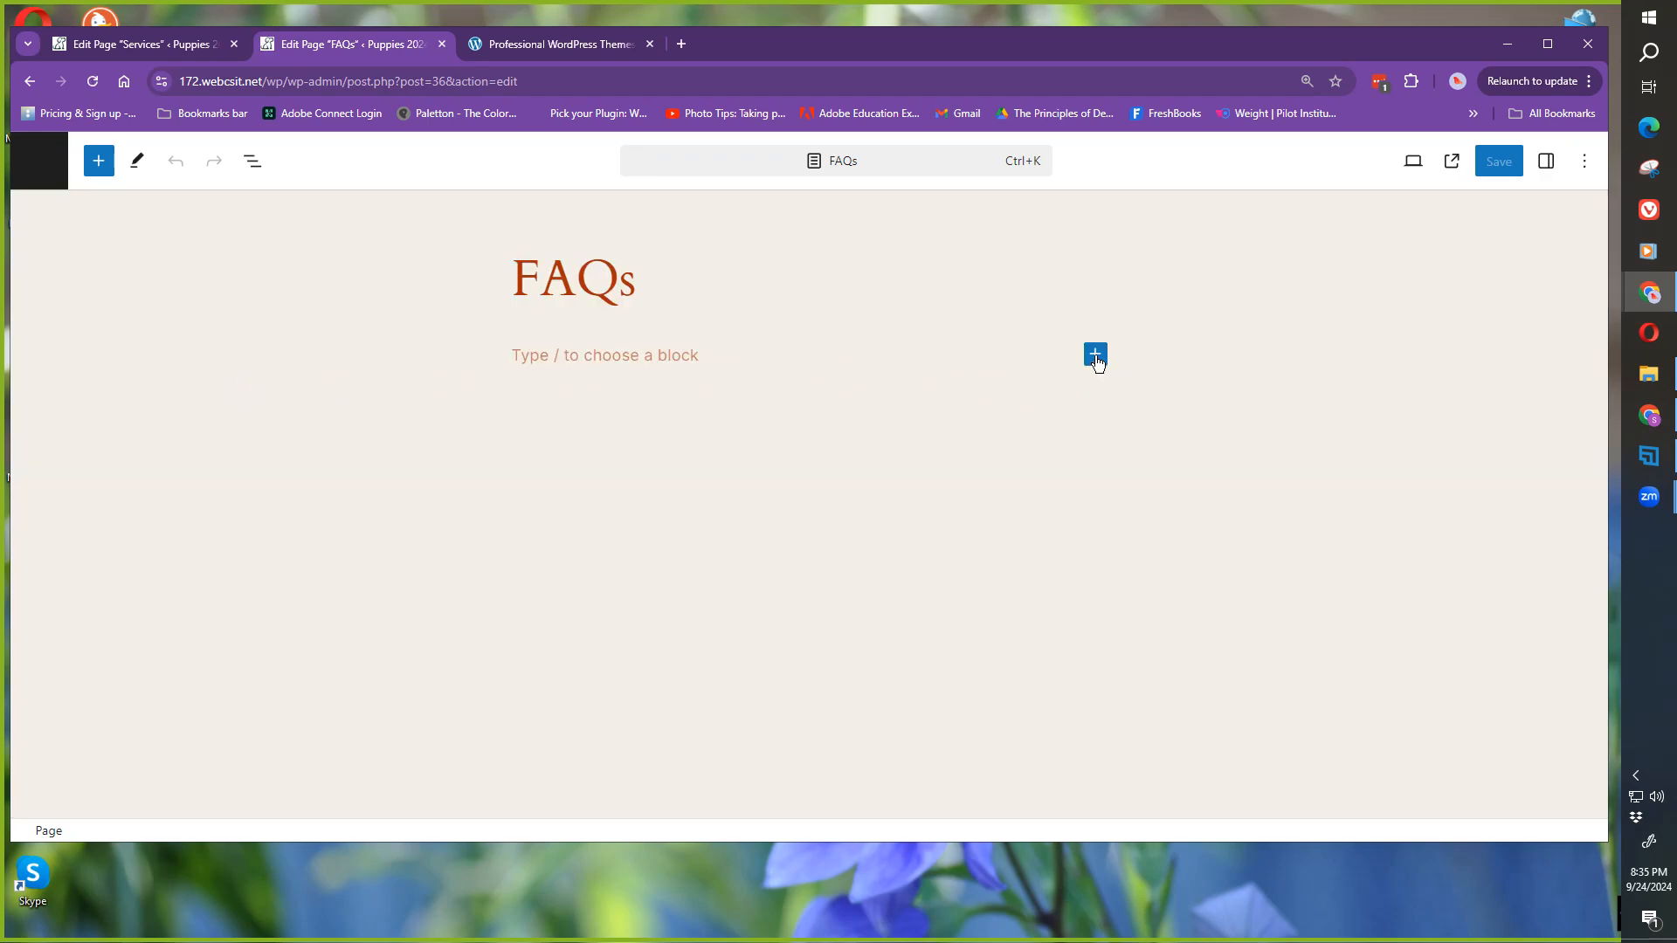
pyautogui.click(1096, 355)
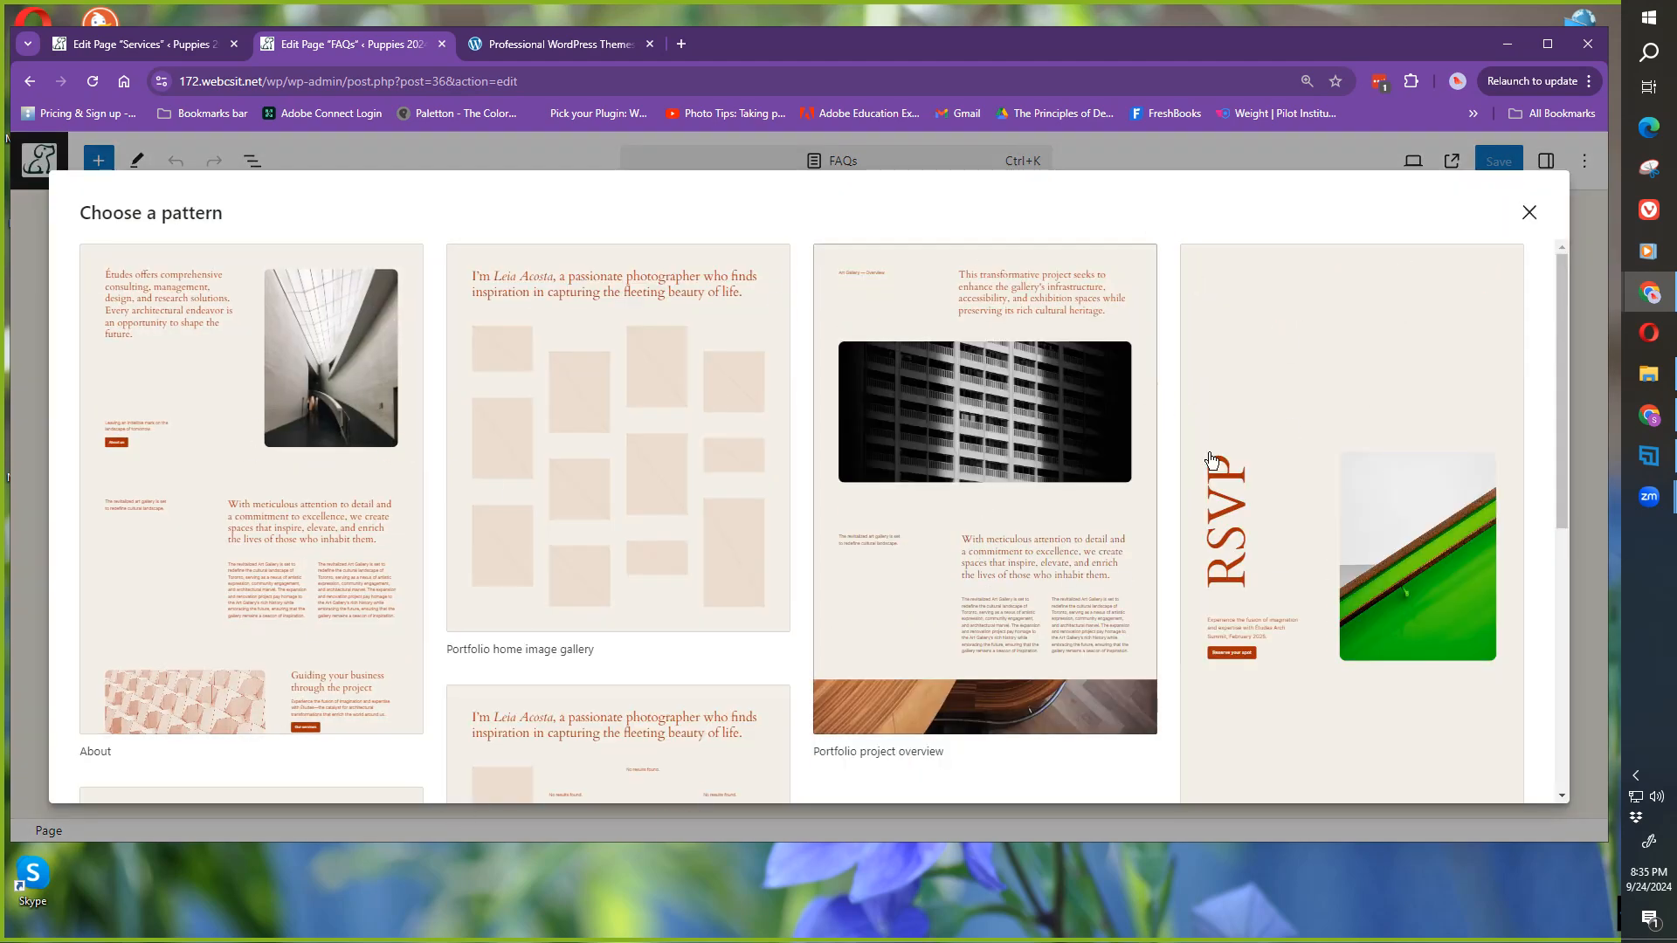
pyautogui.click(1529, 212)
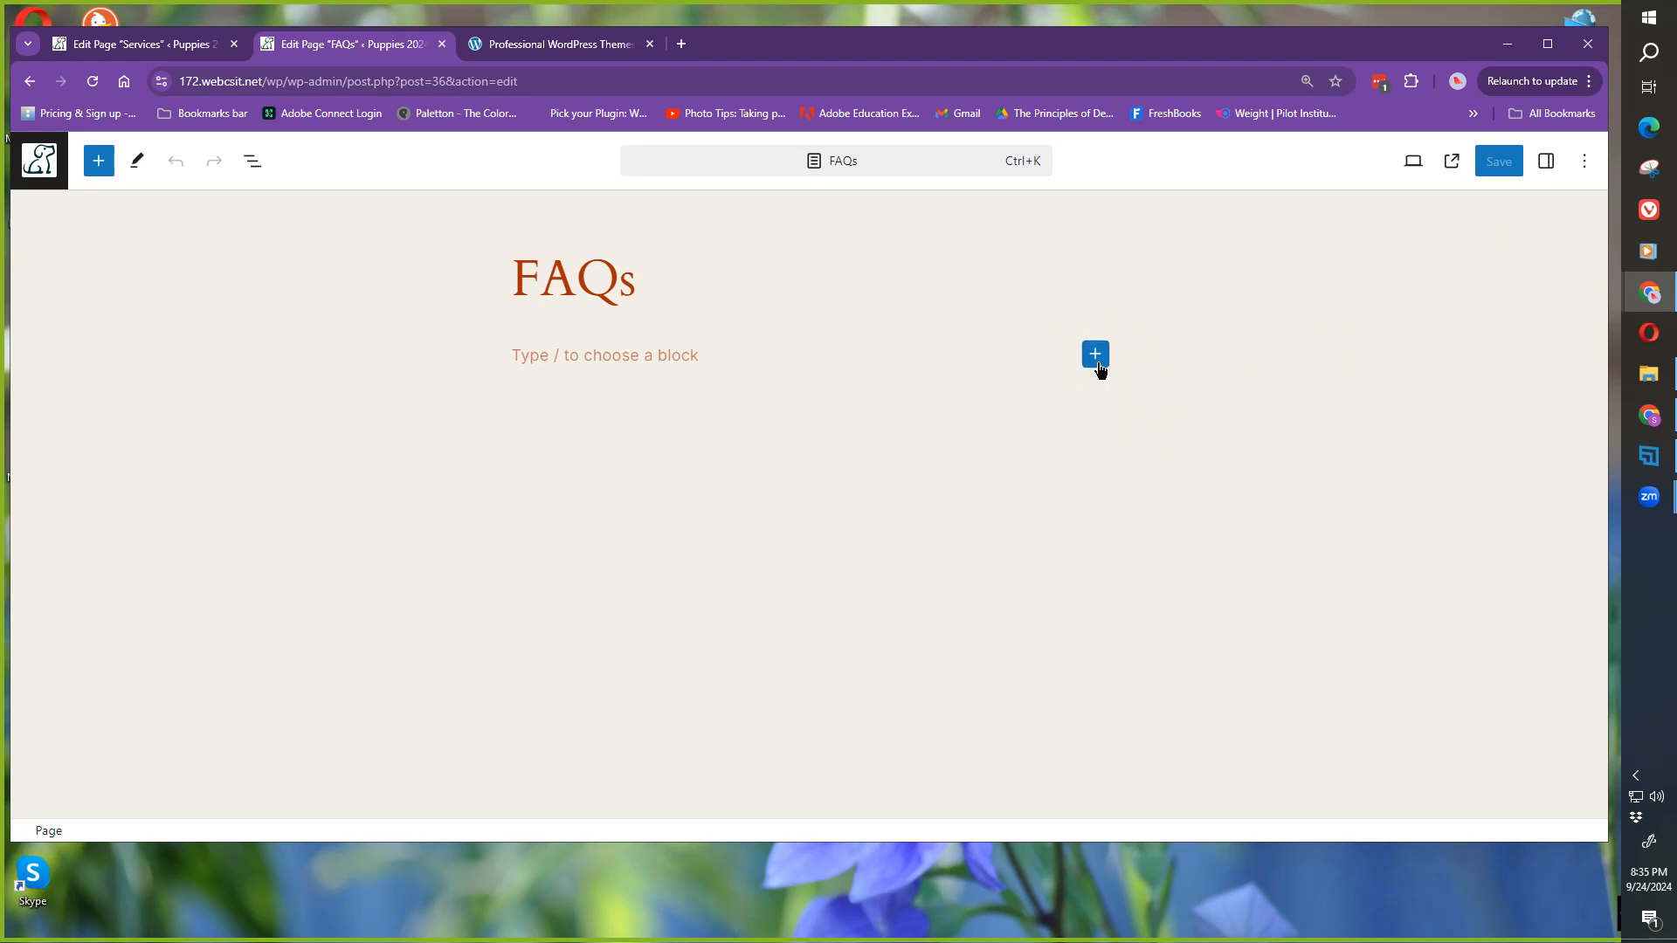
# Insert the architecture 'Call to action with image on right (Copy)' from My patterns onto the FAQs page.
pyautogui.click(1097, 356)
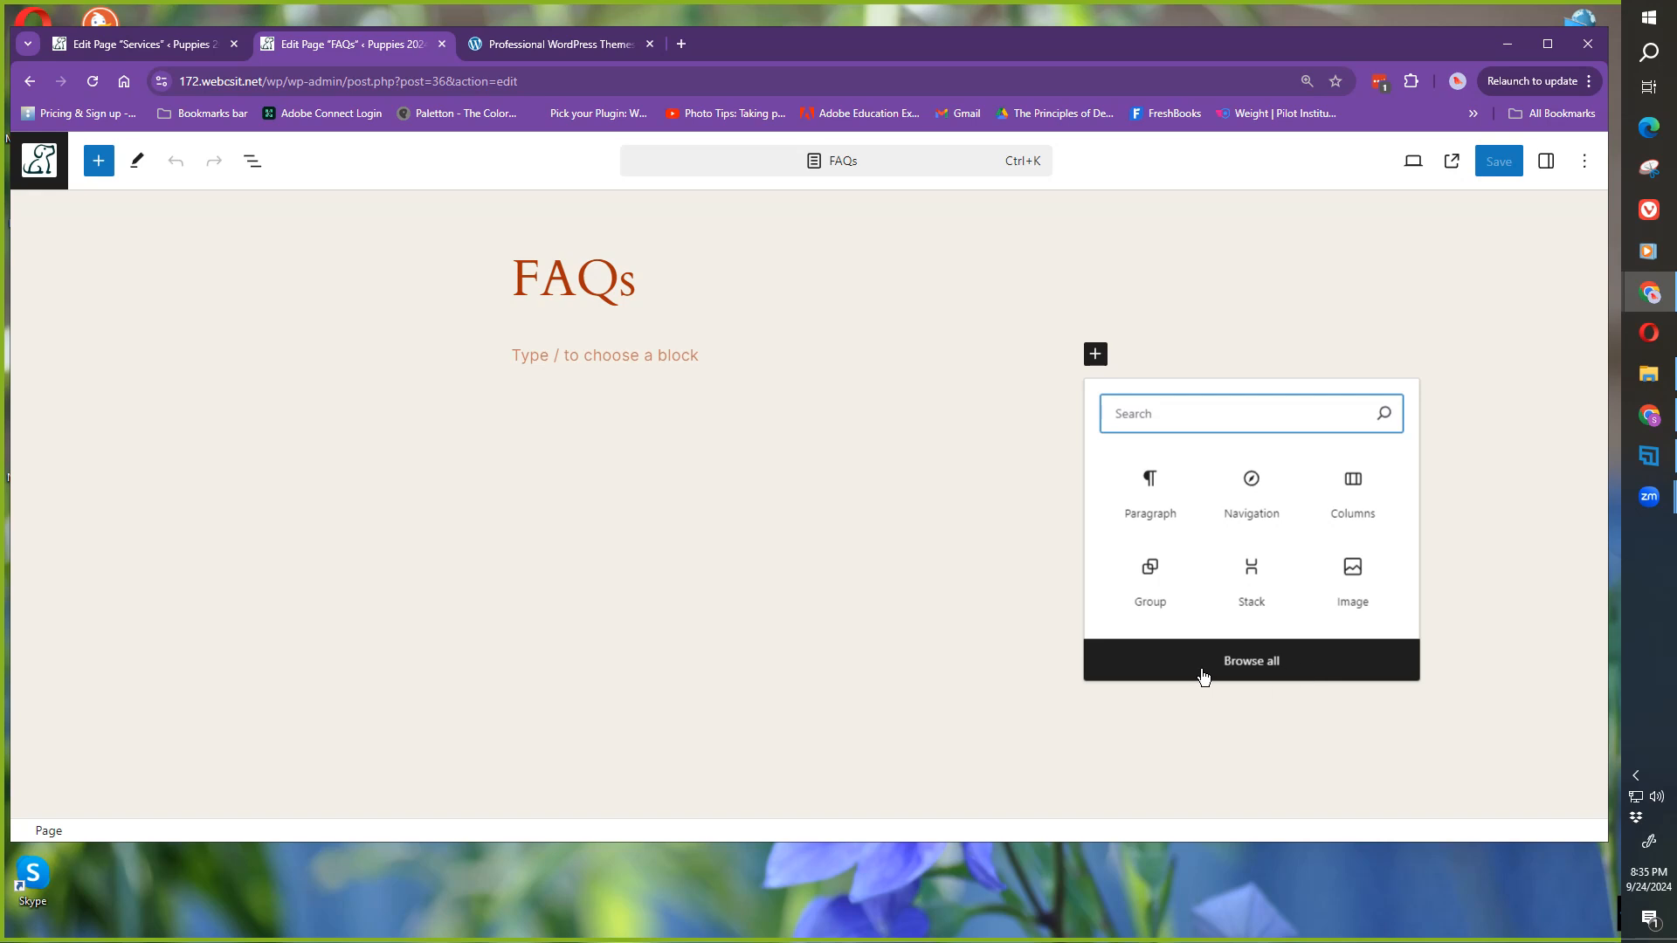
pyautogui.click(1260, 669)
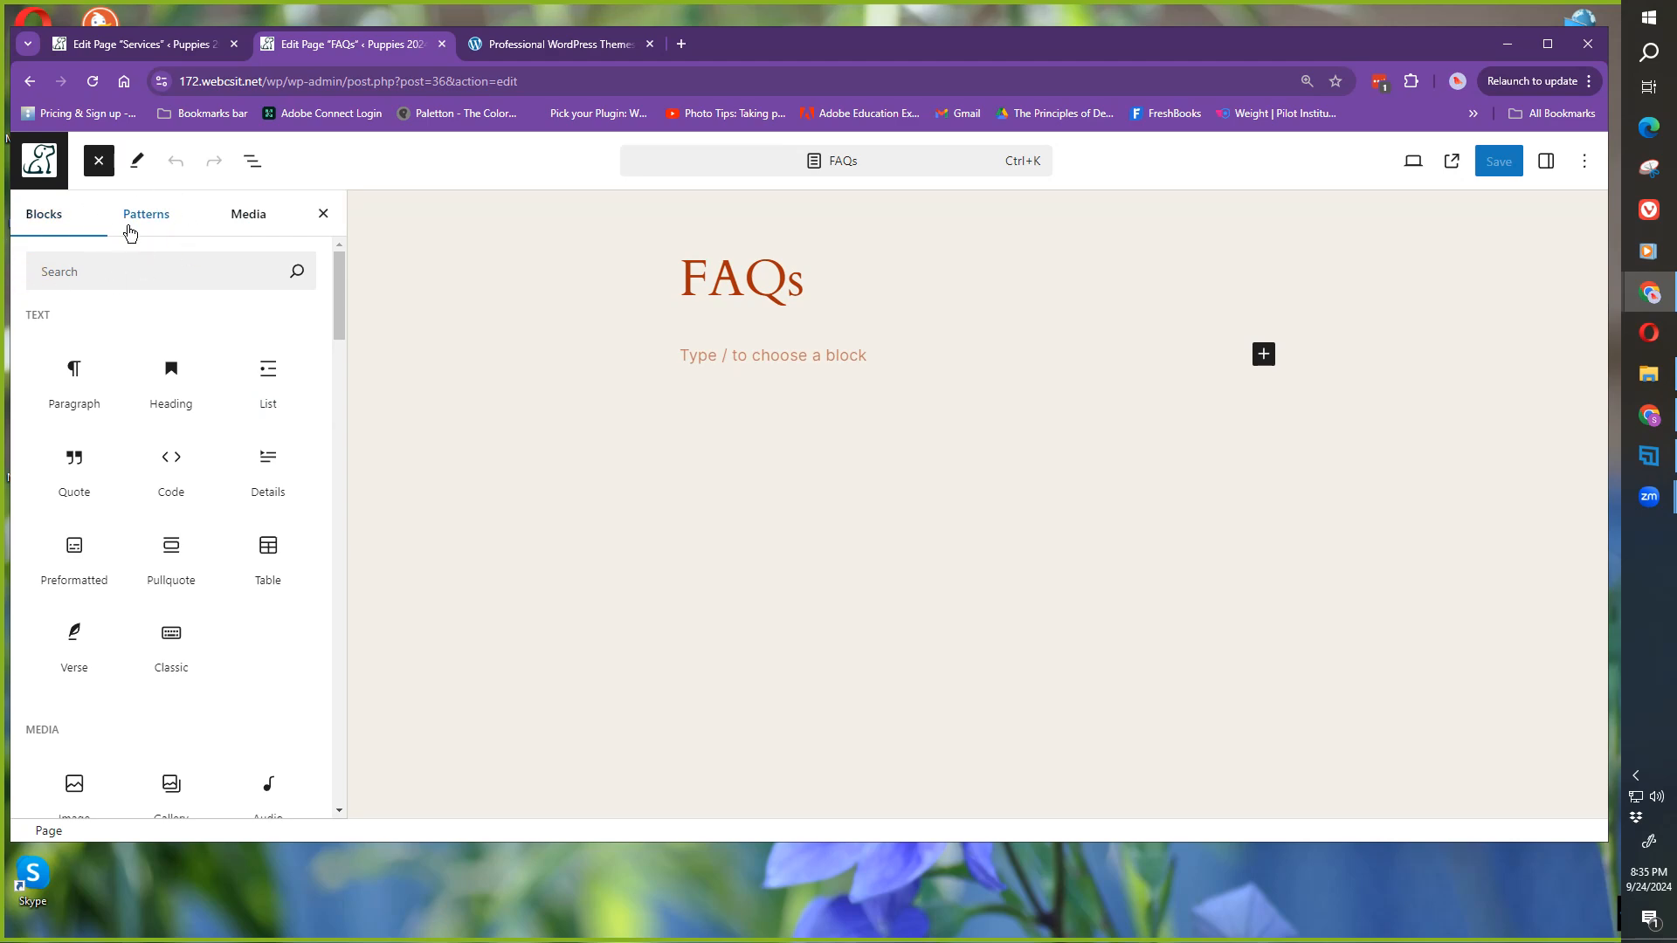
pyautogui.click(154, 220)
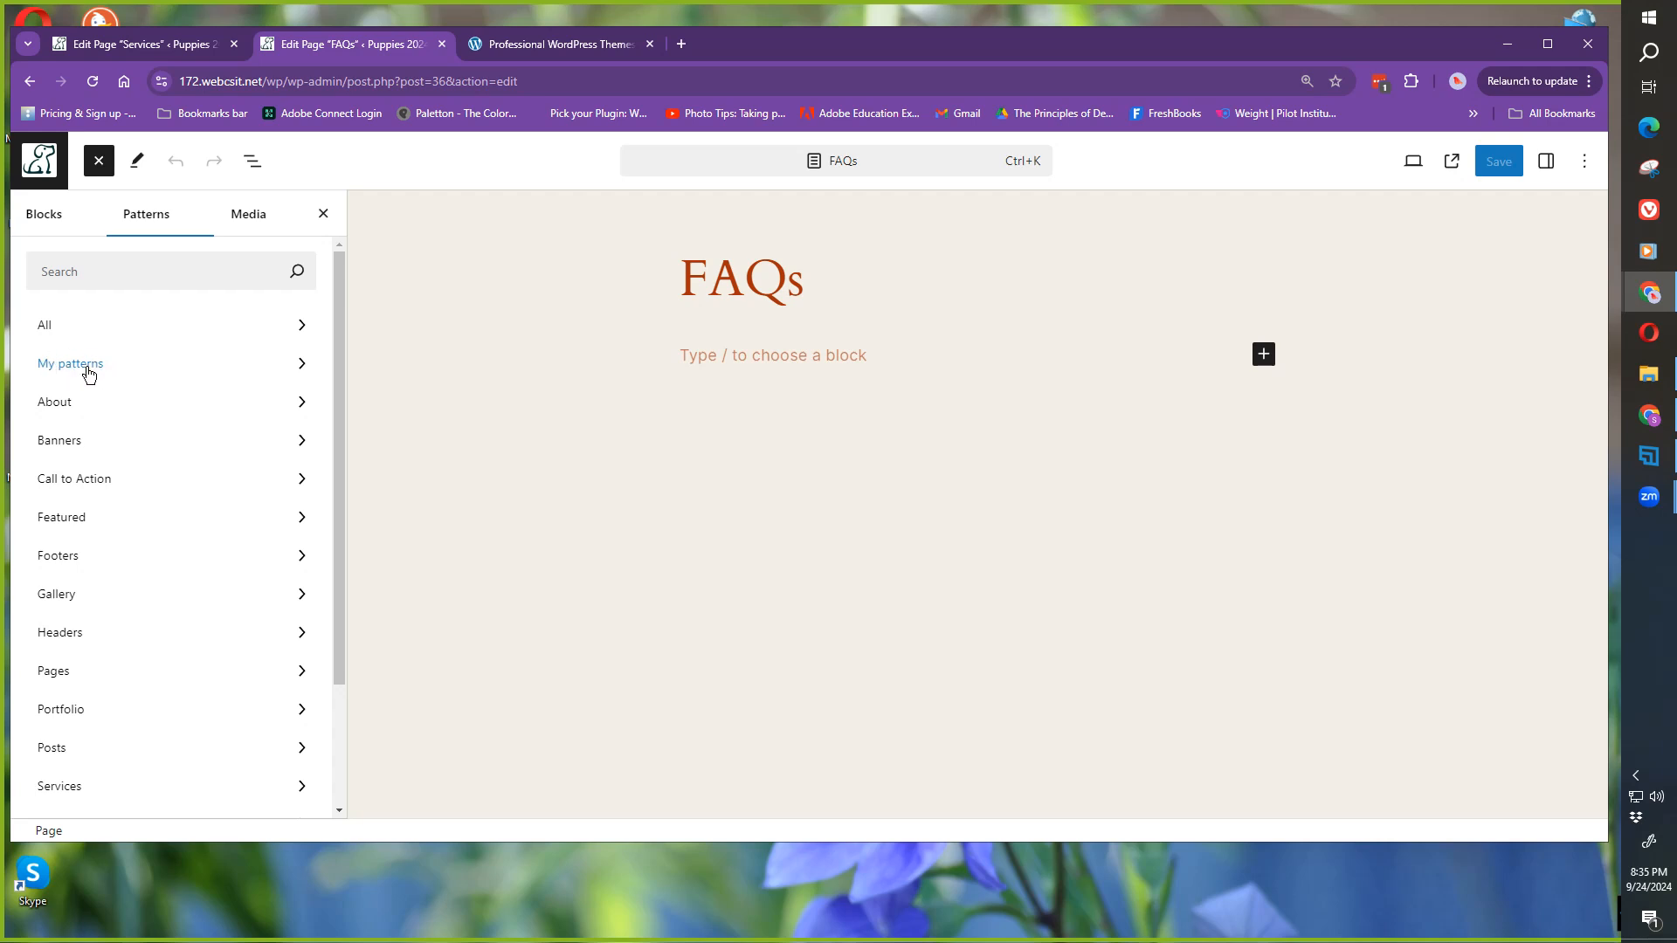
pyautogui.click(90, 374)
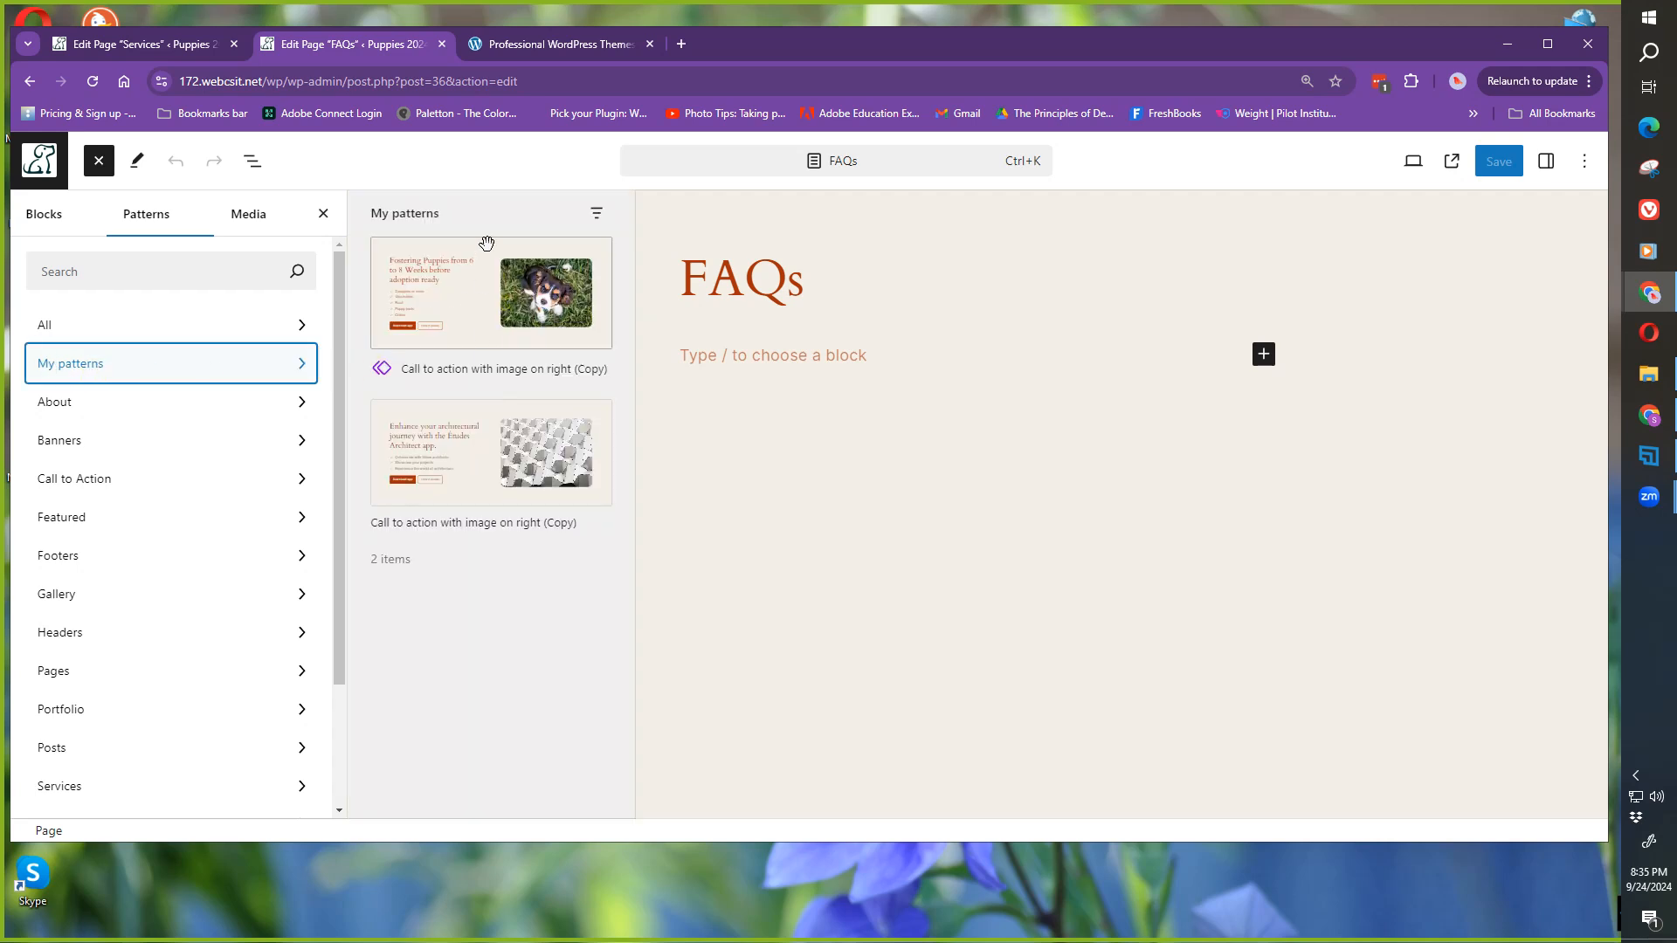
pyautogui.moveTo(503, 462); pyautogui.dragTo(856, 393)
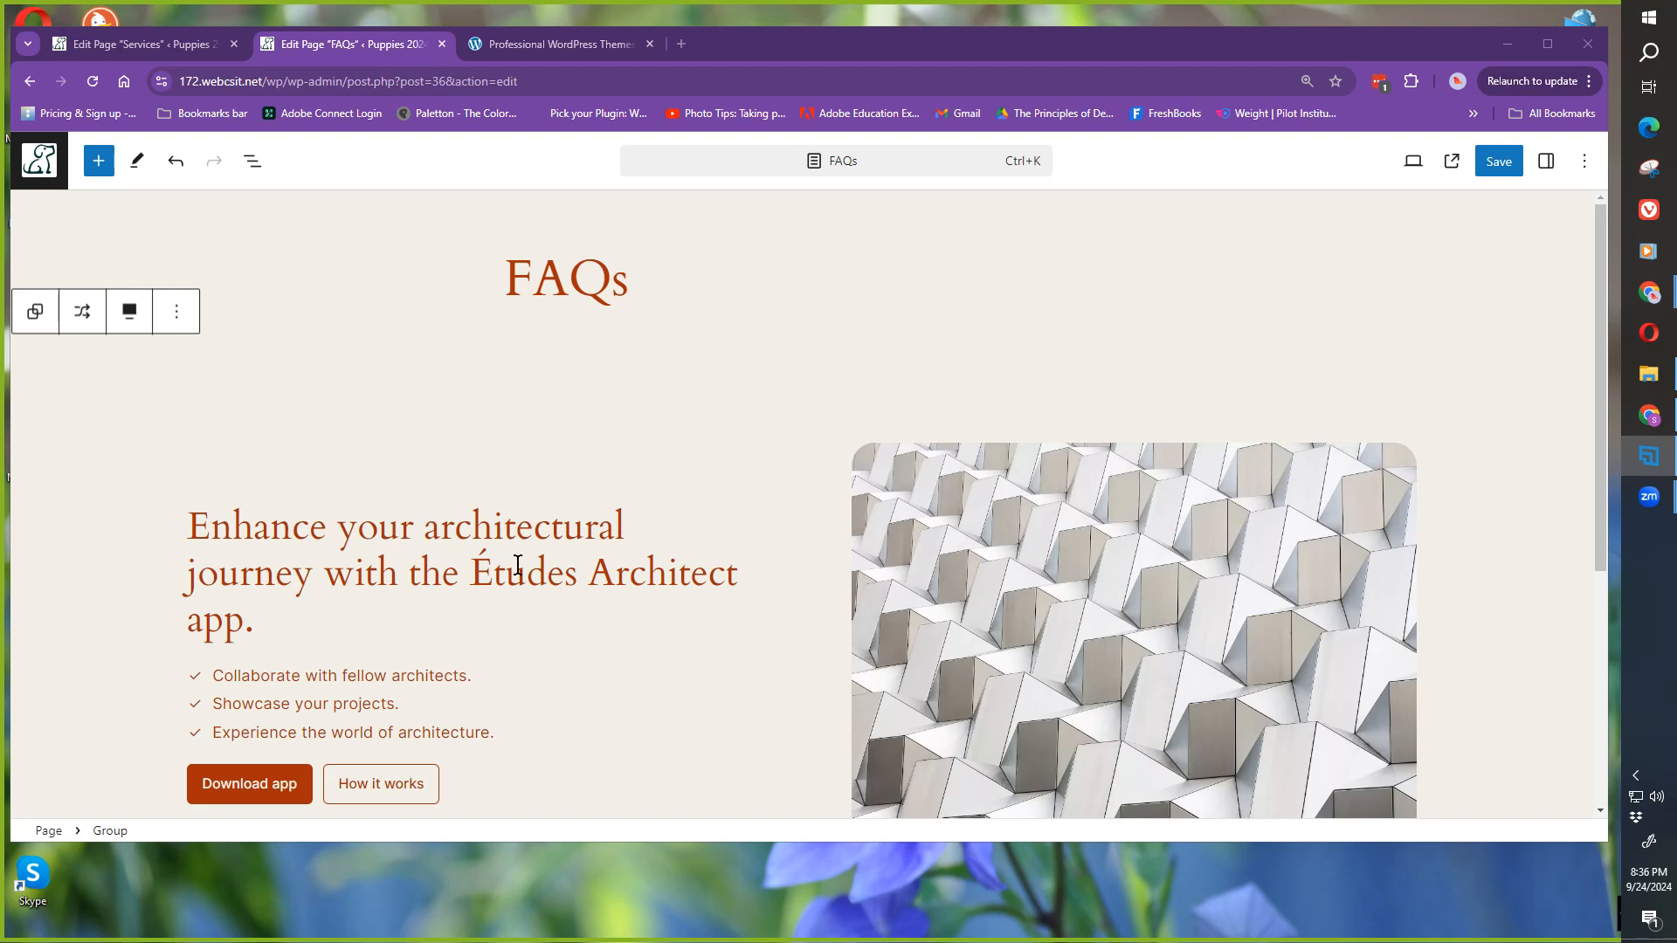
# Change the pattern heading to 'This is another option'.
pyautogui.click(337, 549)
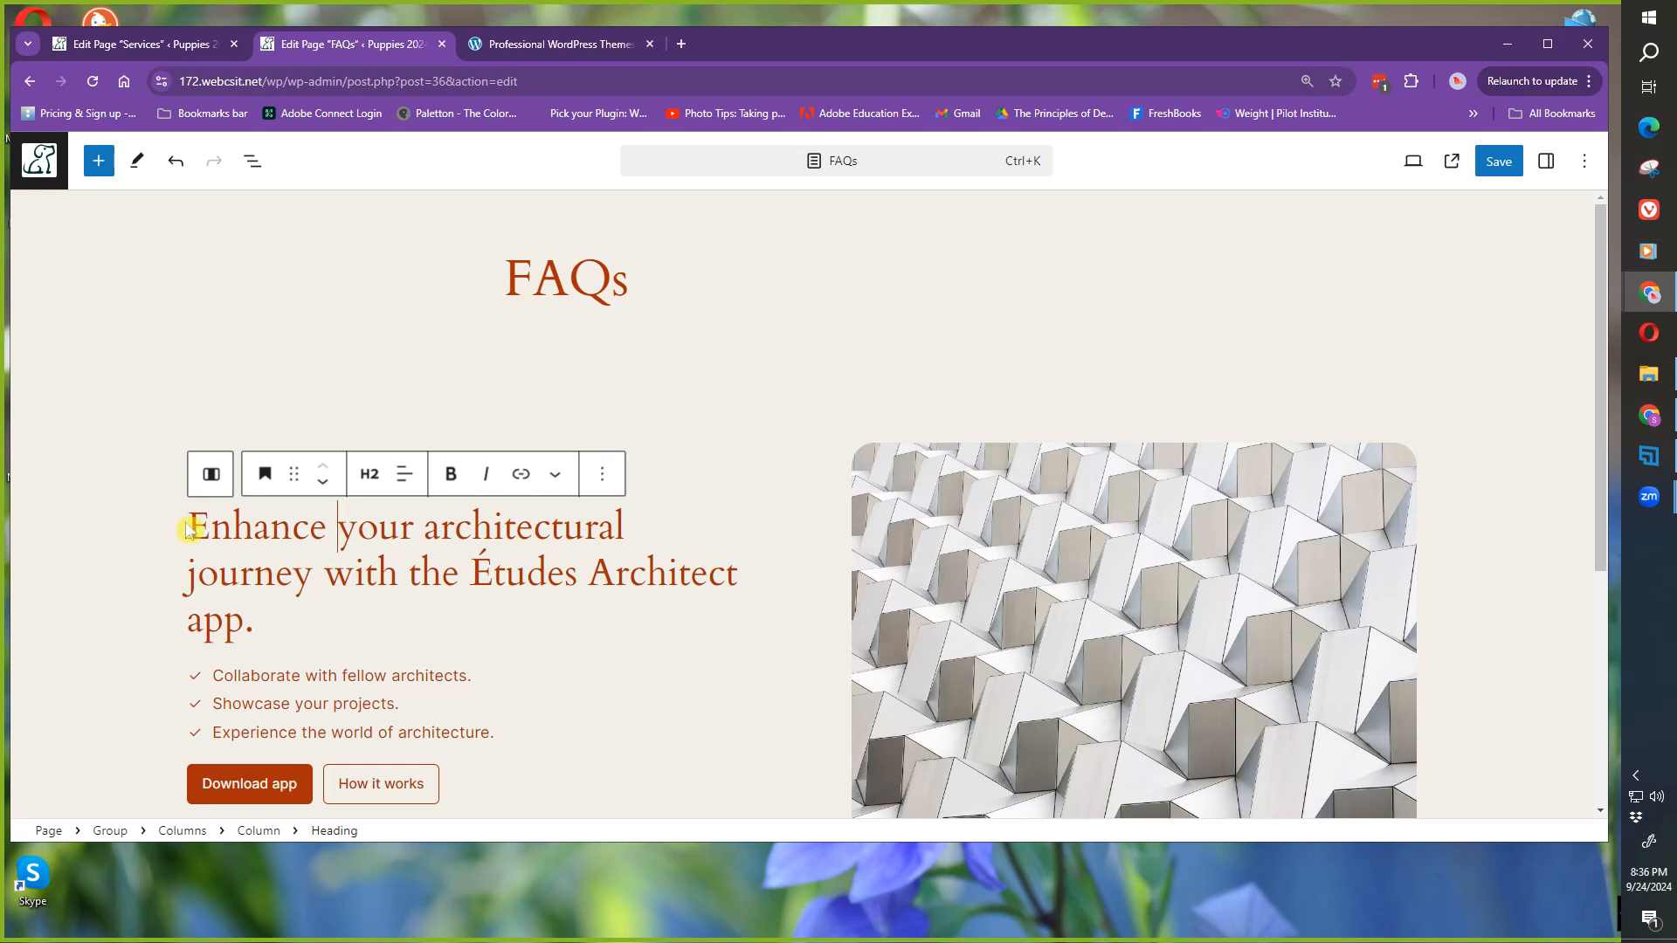
pyautogui.moveTo(186, 524); pyautogui.dragTo(307, 622)
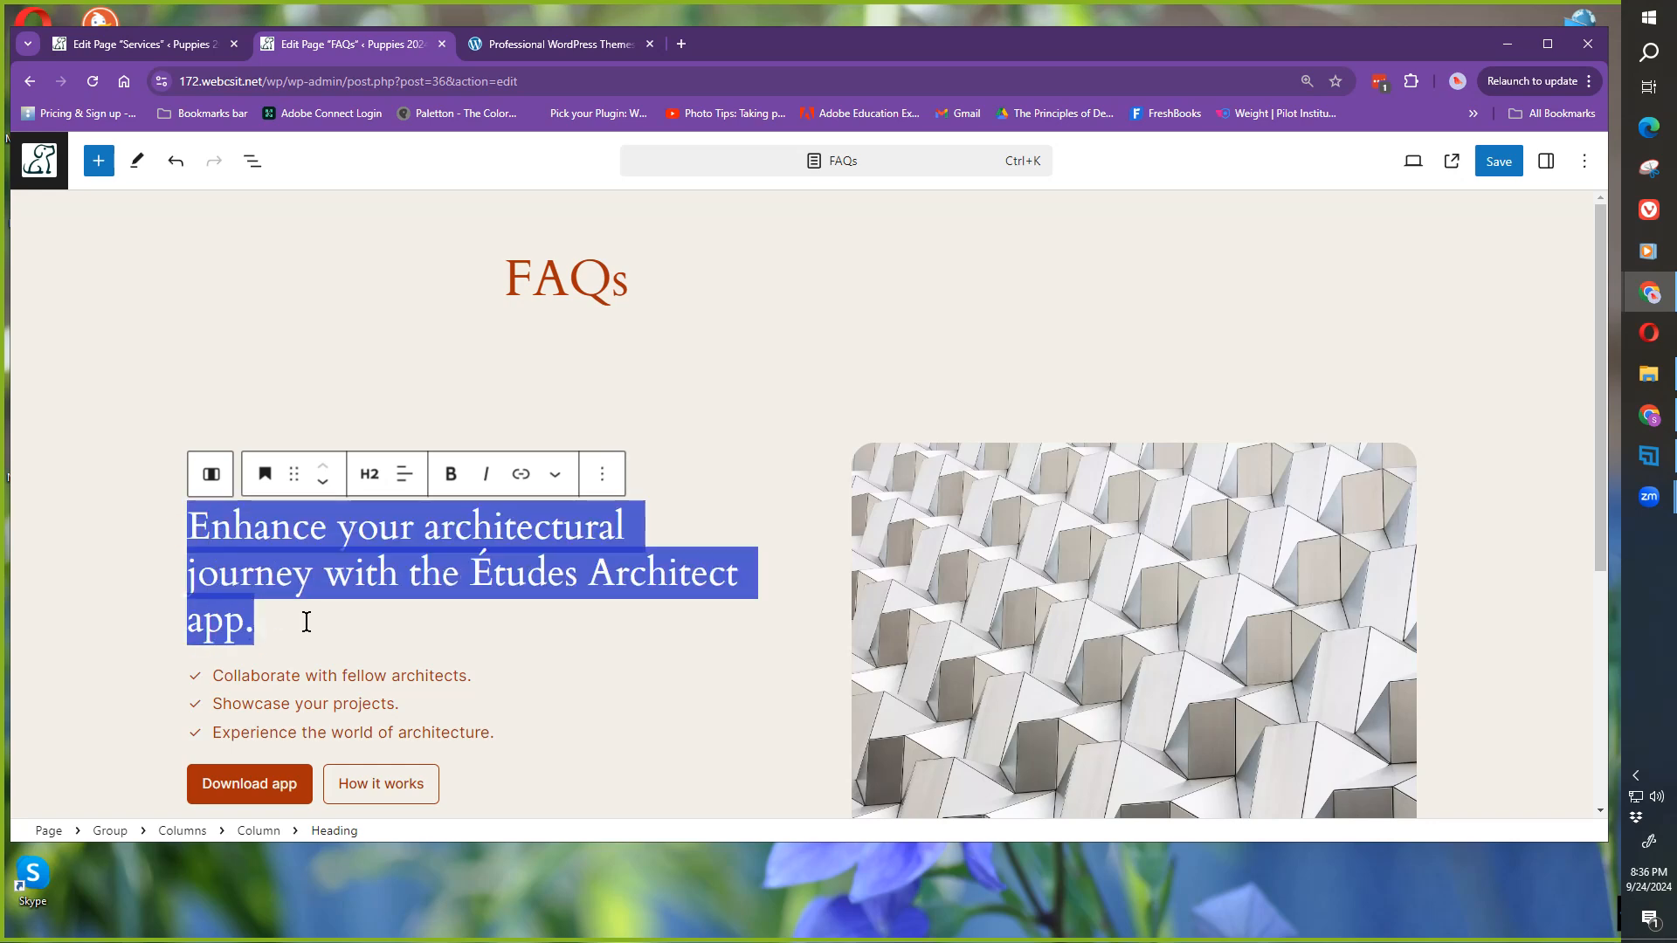
pyautogui.write('This i')
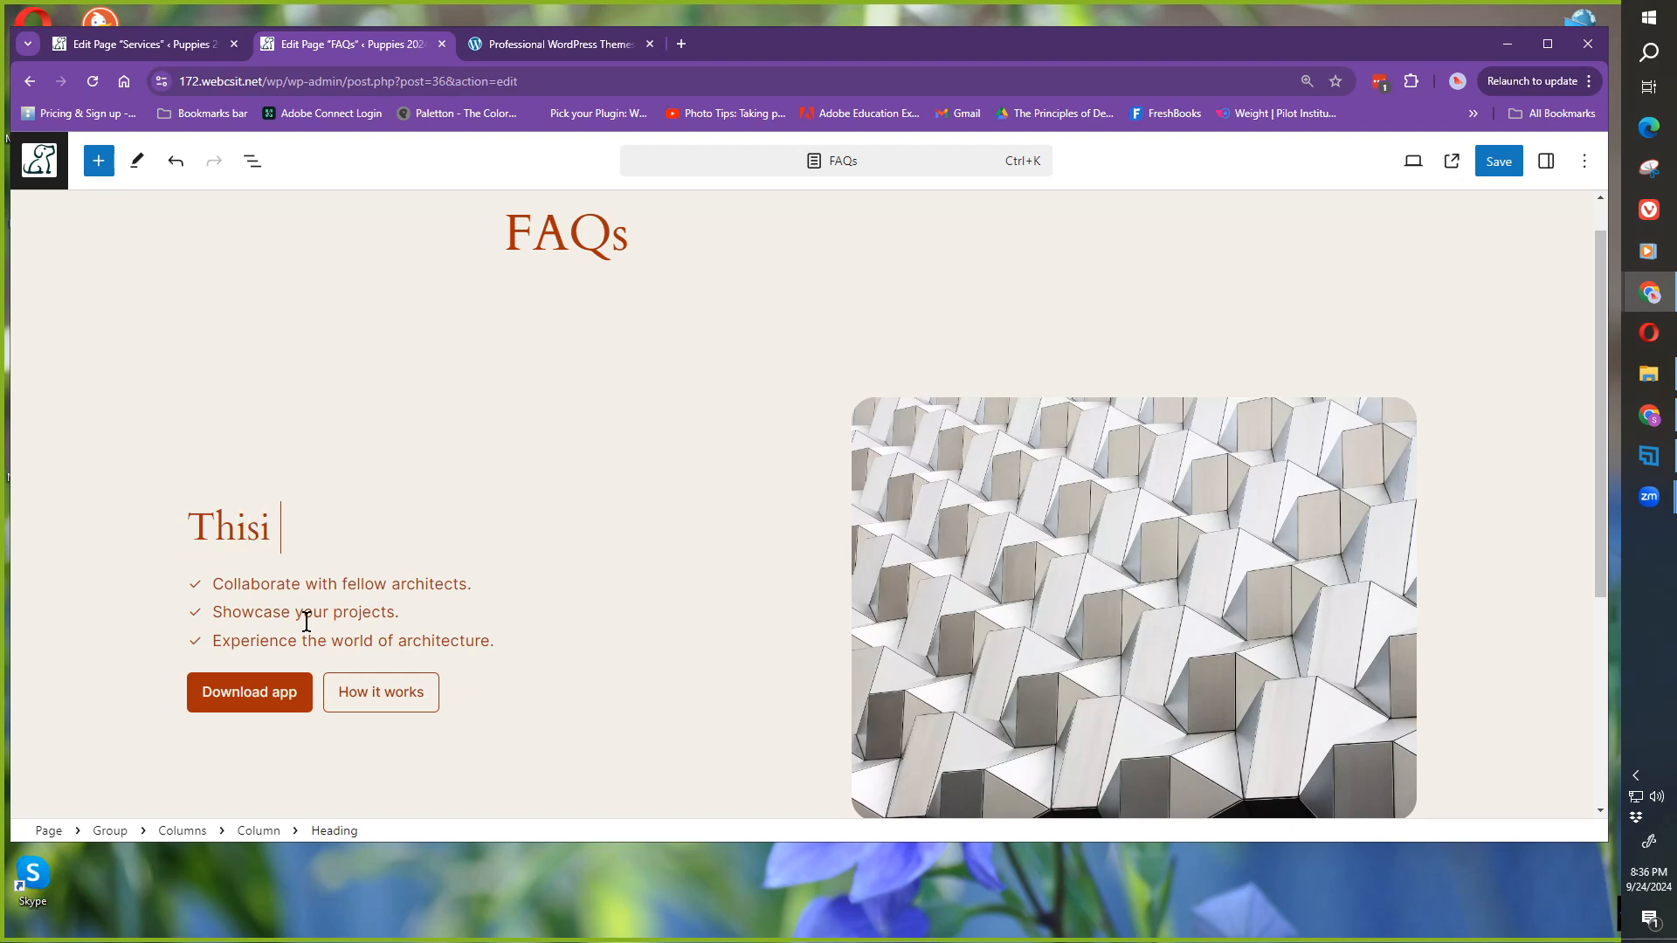
pyautogui.write('s another ')
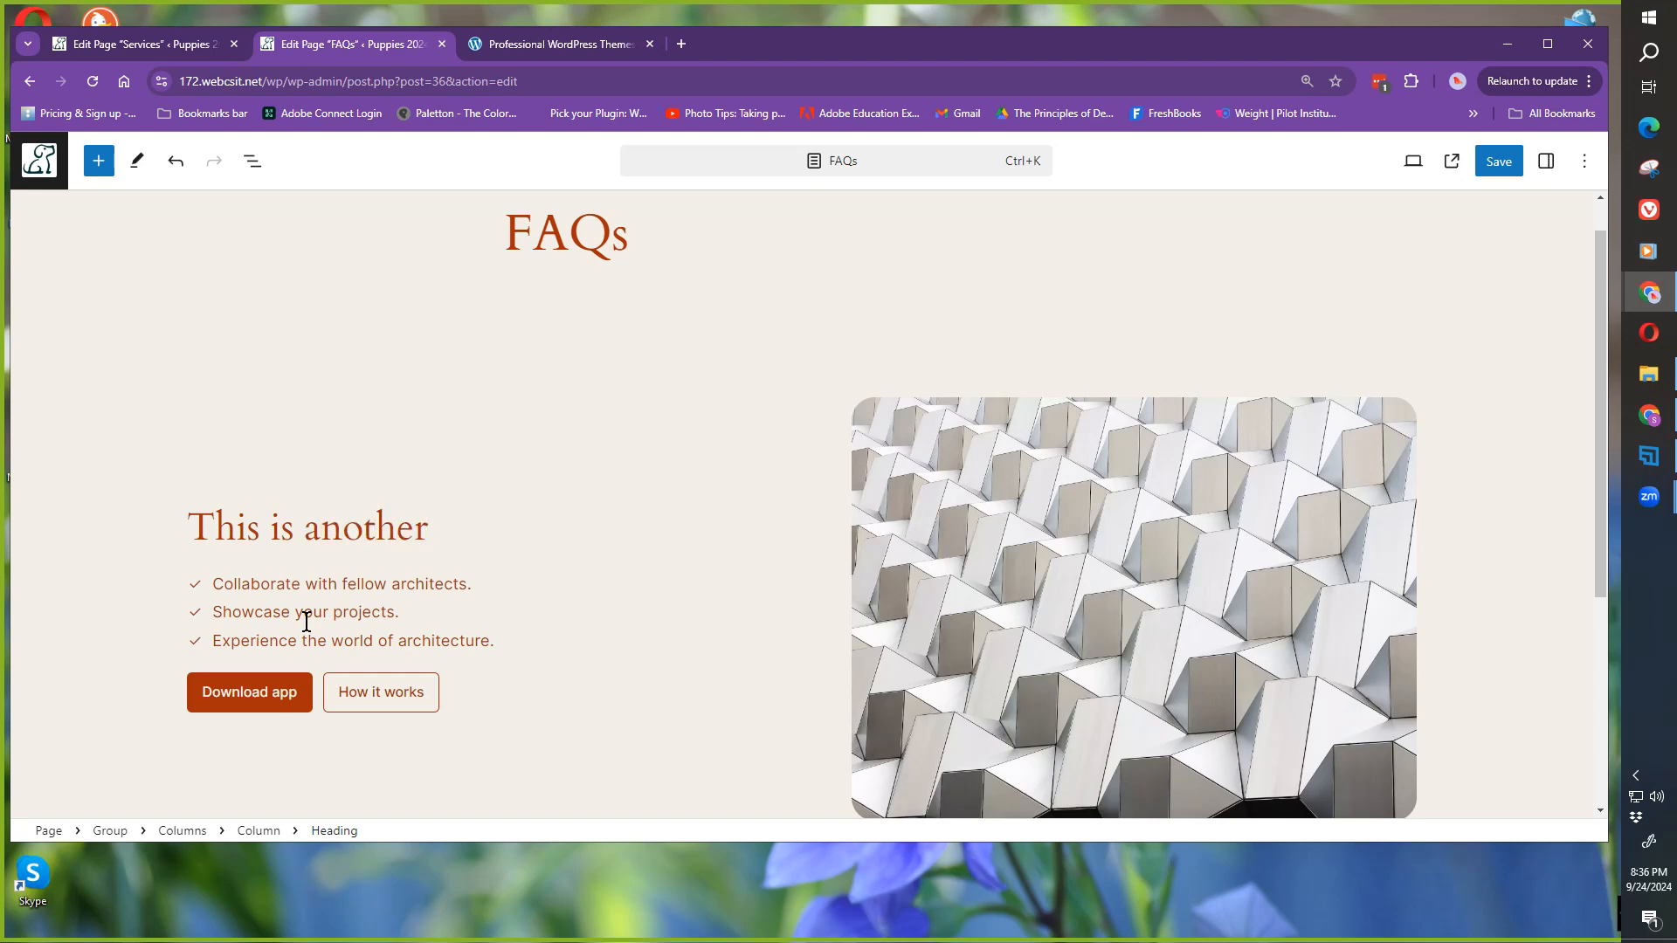
pyautogui.write('option')
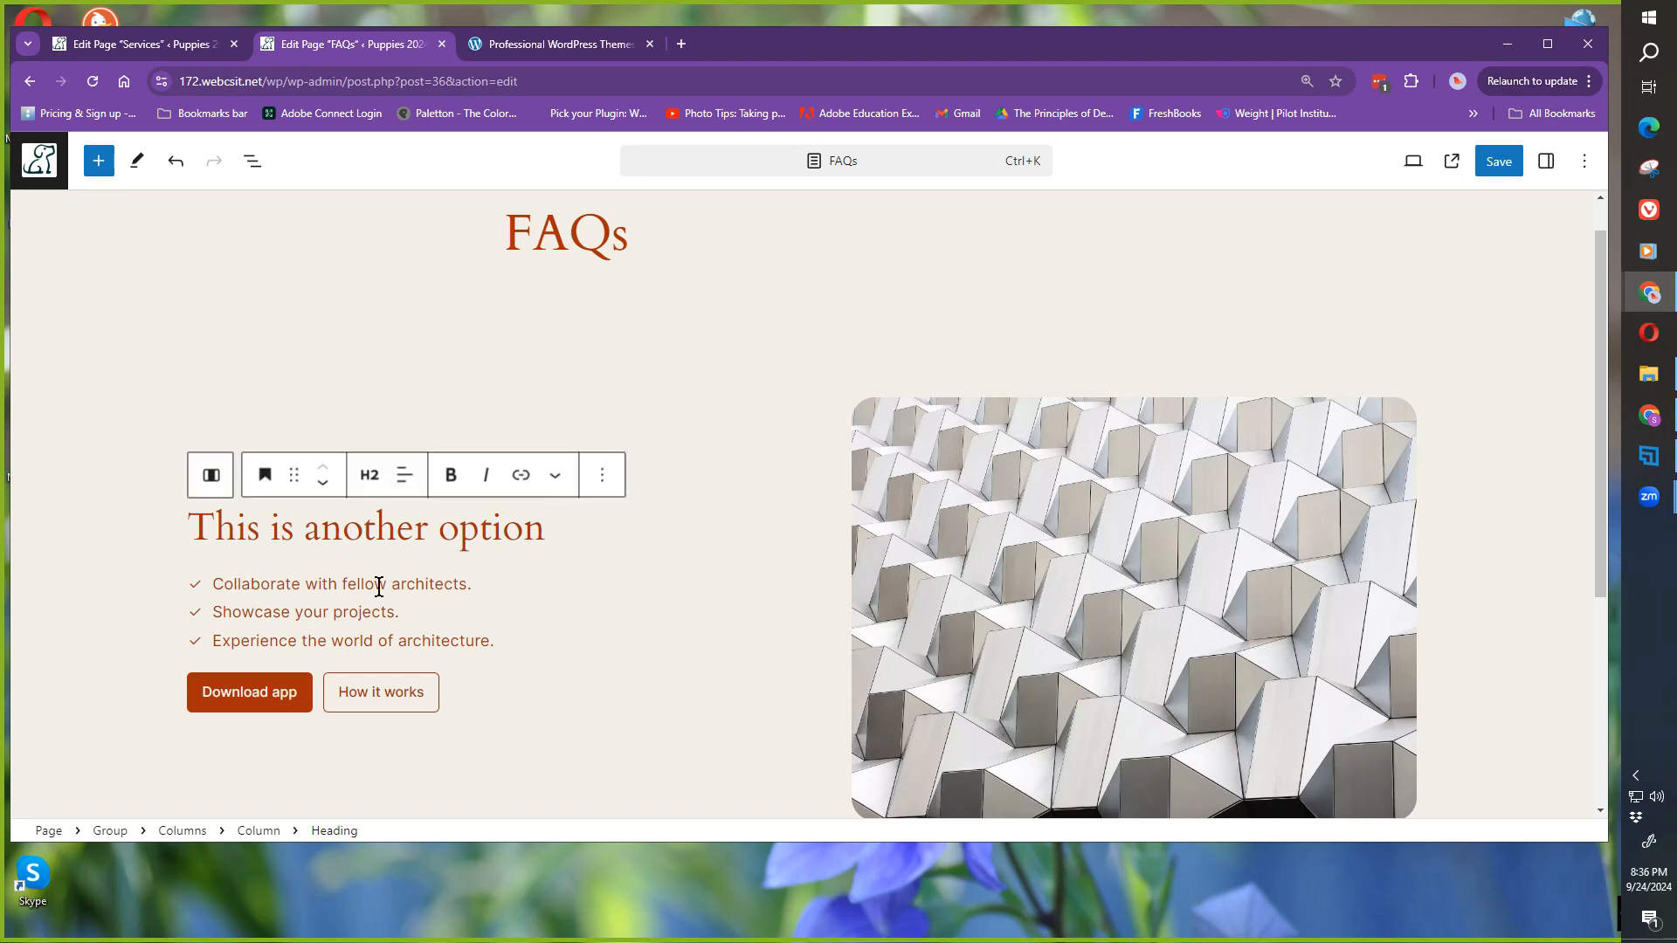
# Reword the list items to 'Collaborate with fellow Foster', 'Learn new skills' and 'Experience the Love of puppies'.
pyautogui.moveTo(387, 584); pyautogui.dragTo(502, 587)
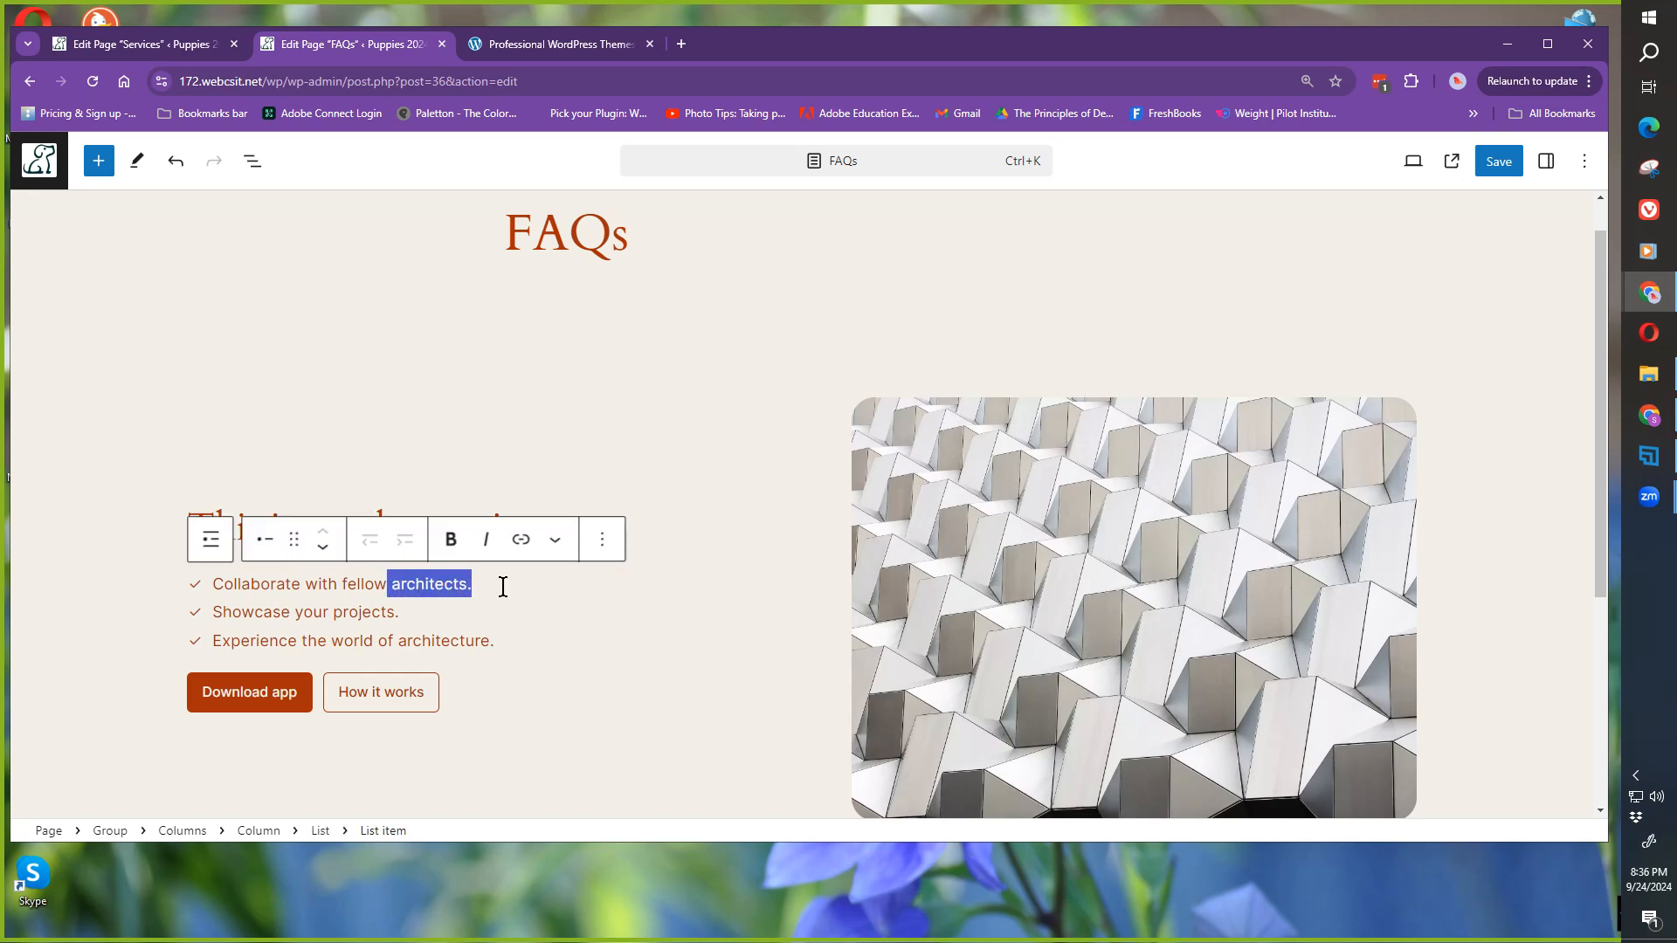
pyautogui.press('BackSpace')
pyautogui.write('Foster')
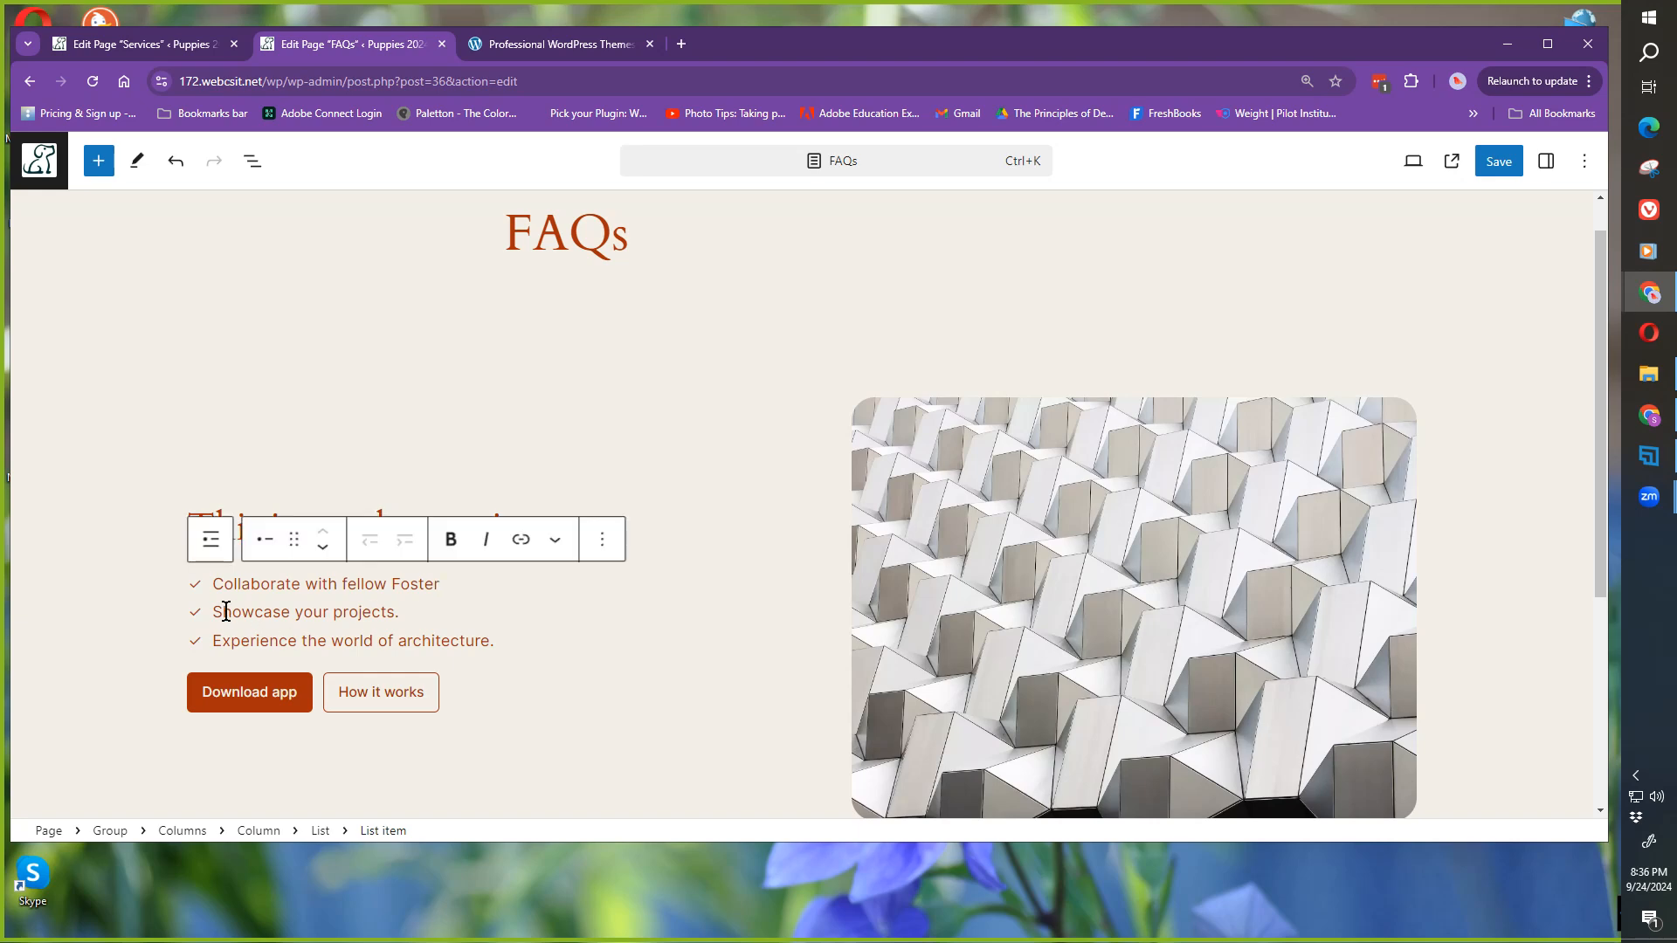
pyautogui.moveTo(212, 611); pyautogui.dragTo(540, 604)
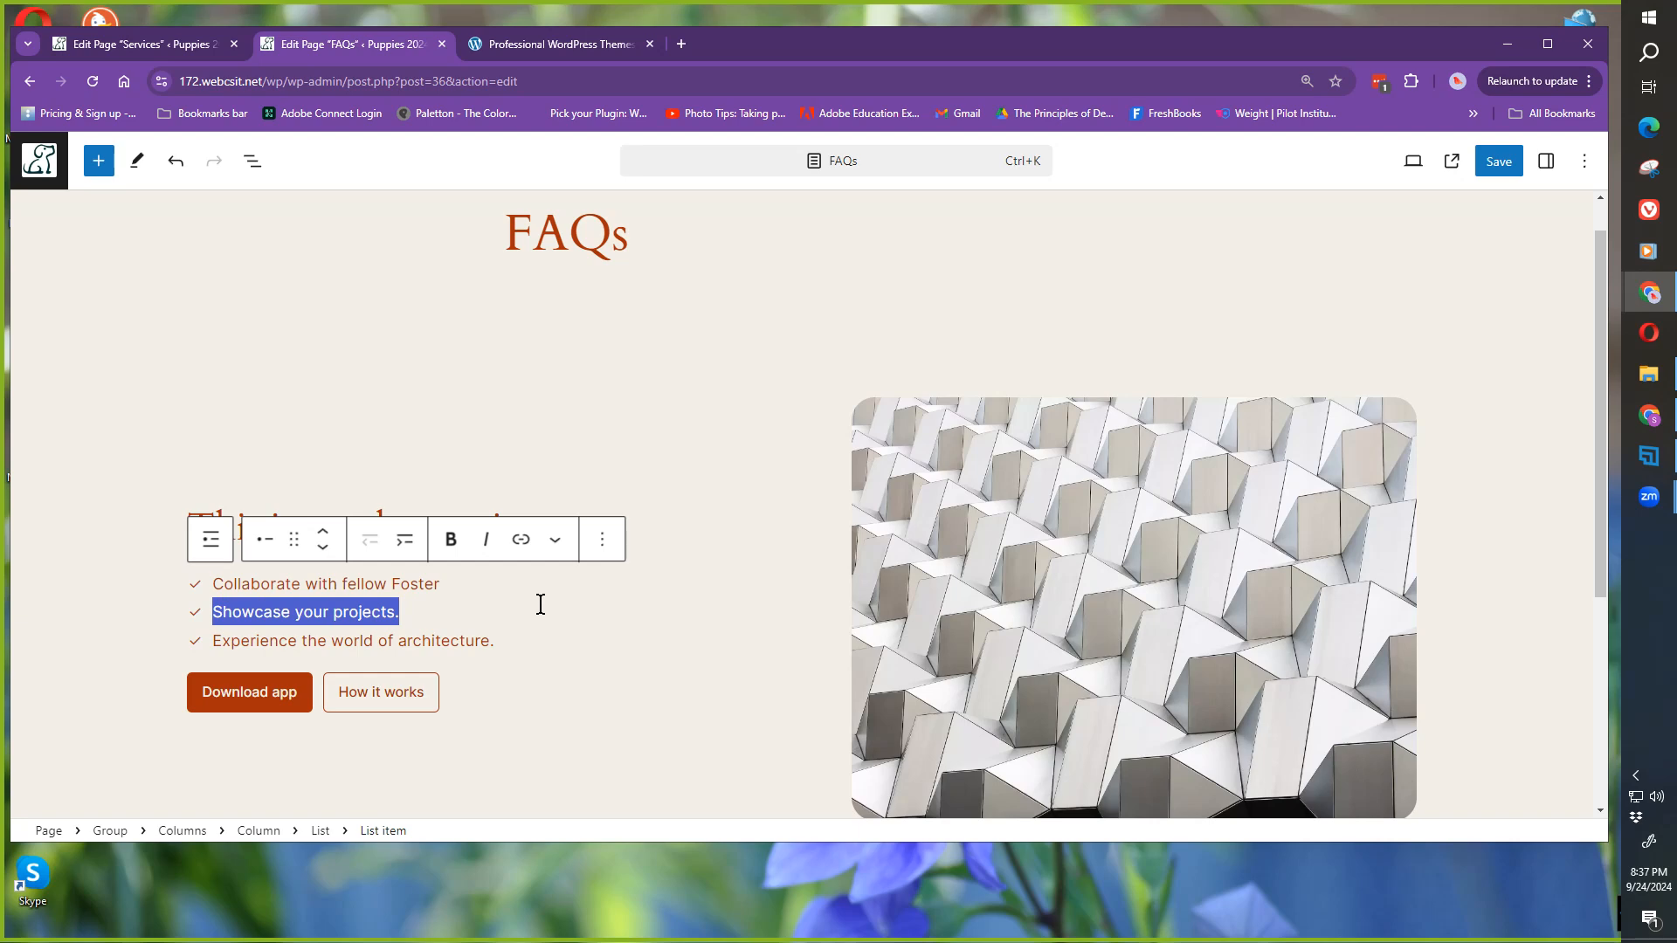
pyautogui.write('Lea')
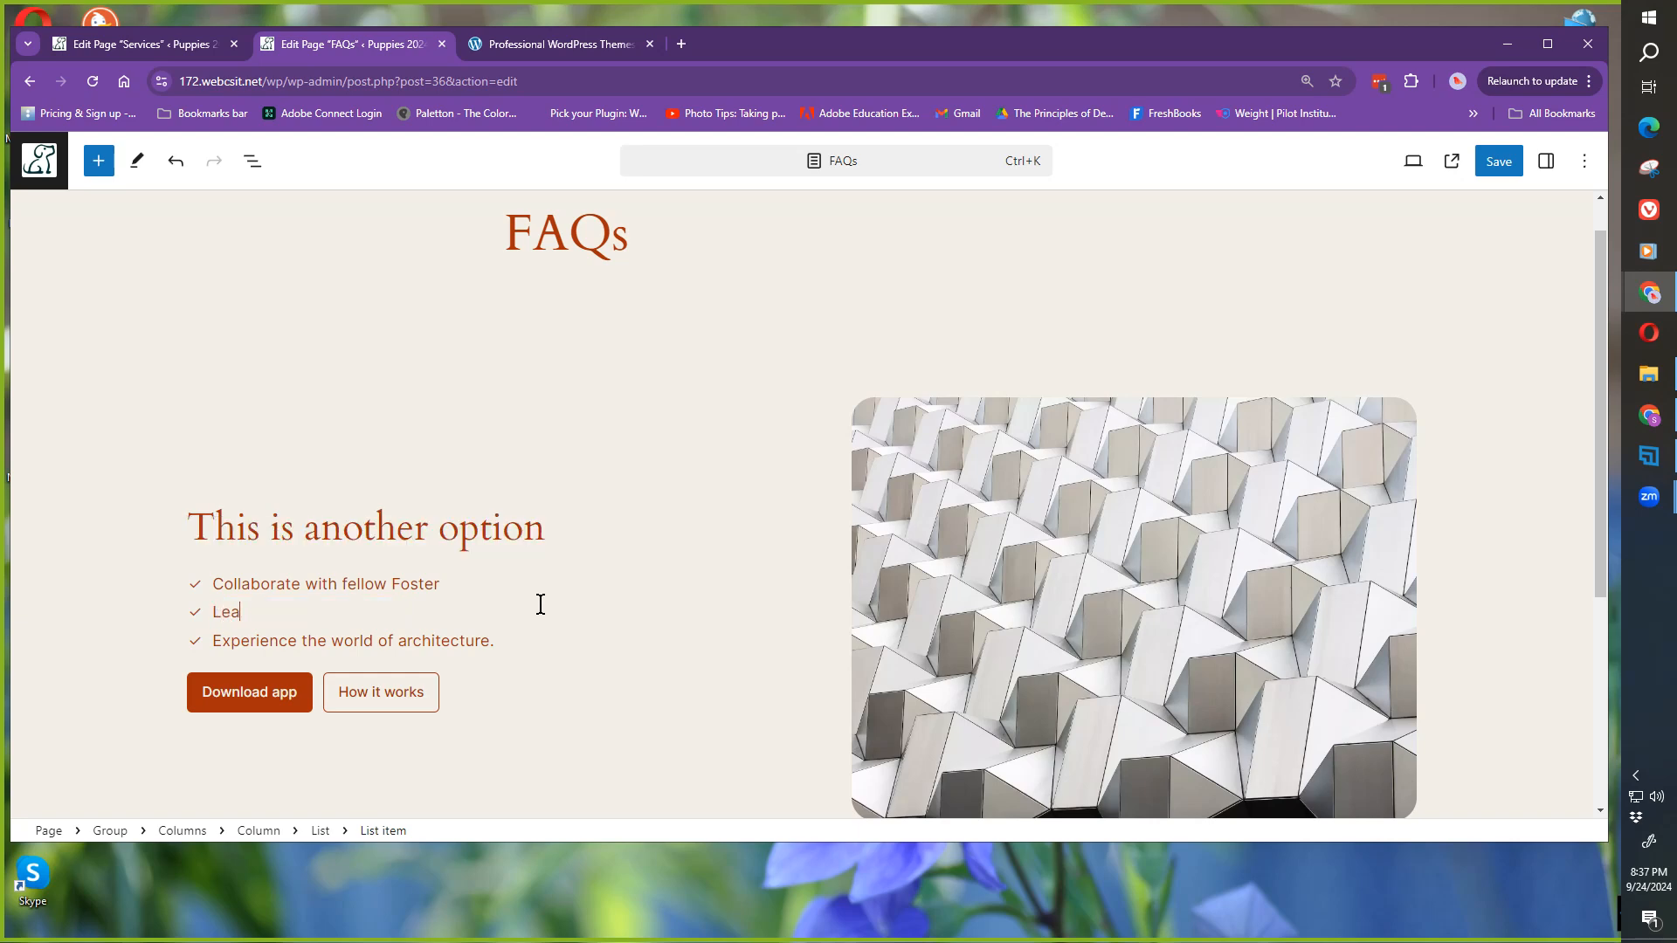
pyautogui.write('rn new skills')
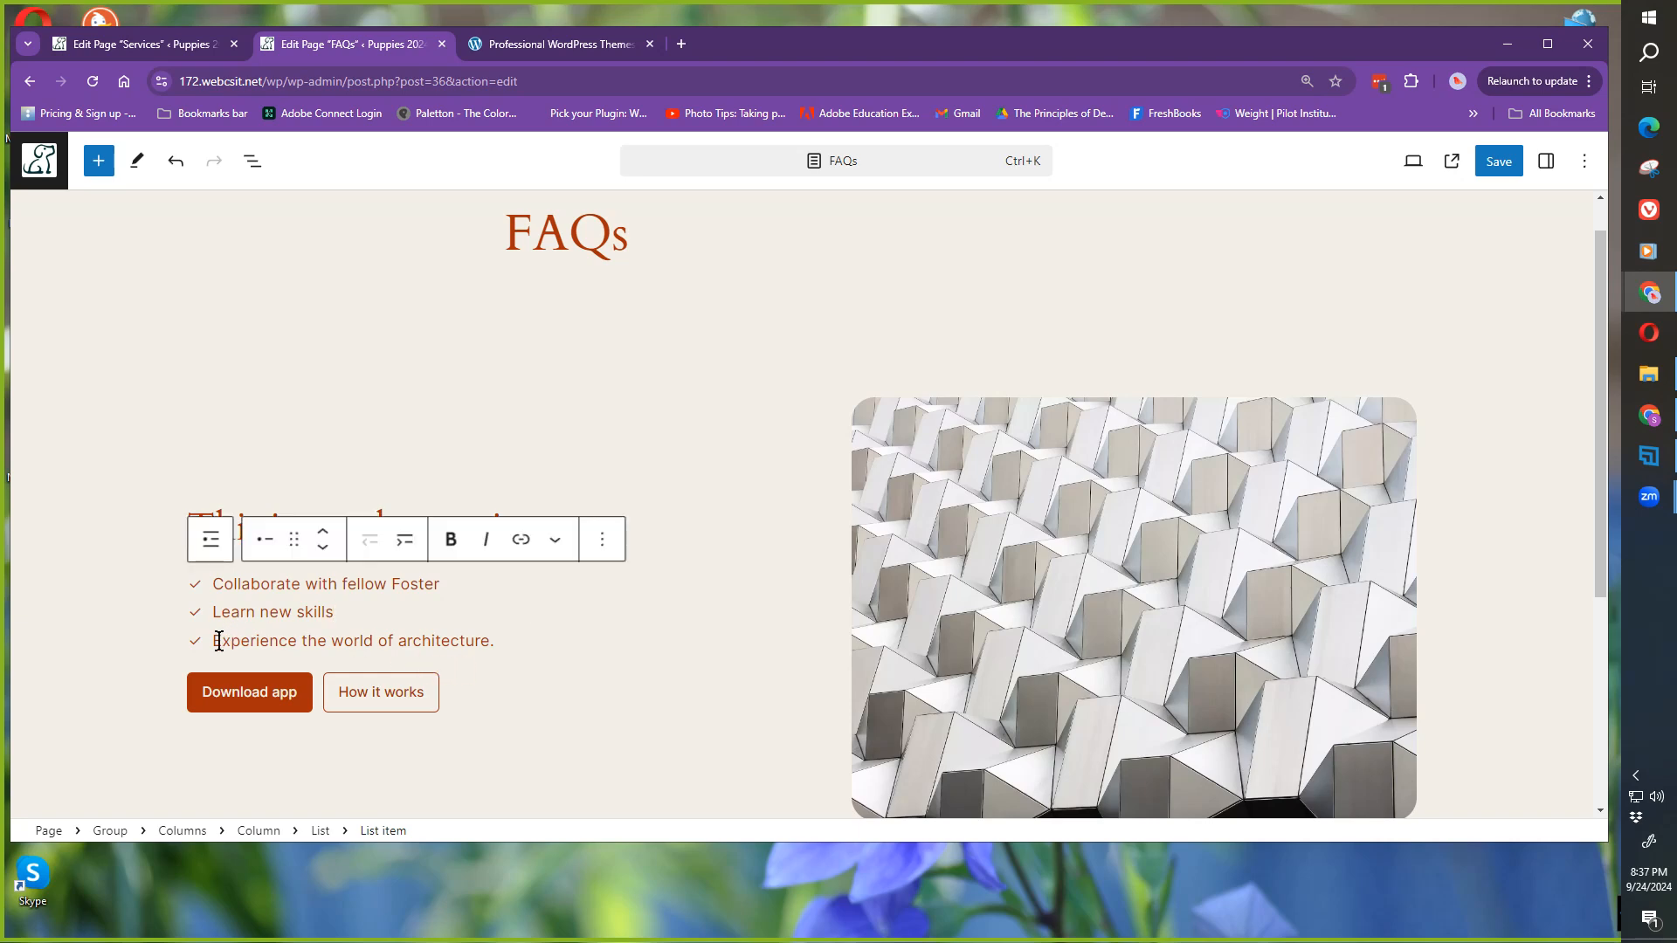
pyautogui.moveTo(214, 643); pyautogui.dragTo(498, 643)
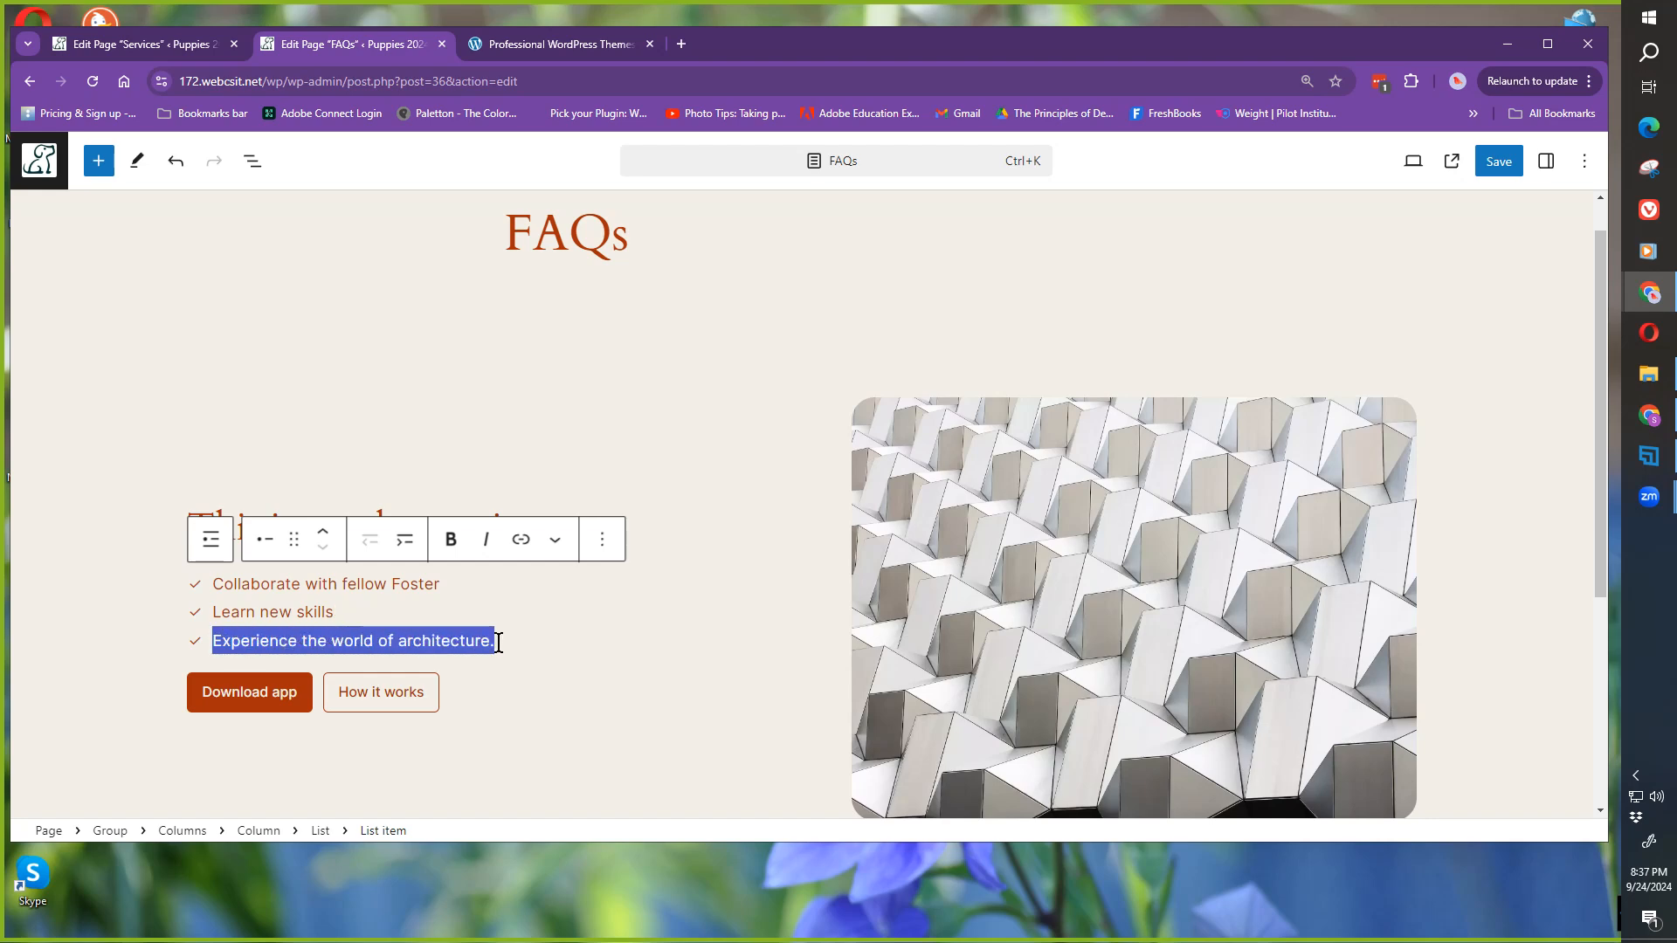
pyautogui.click(304, 640)
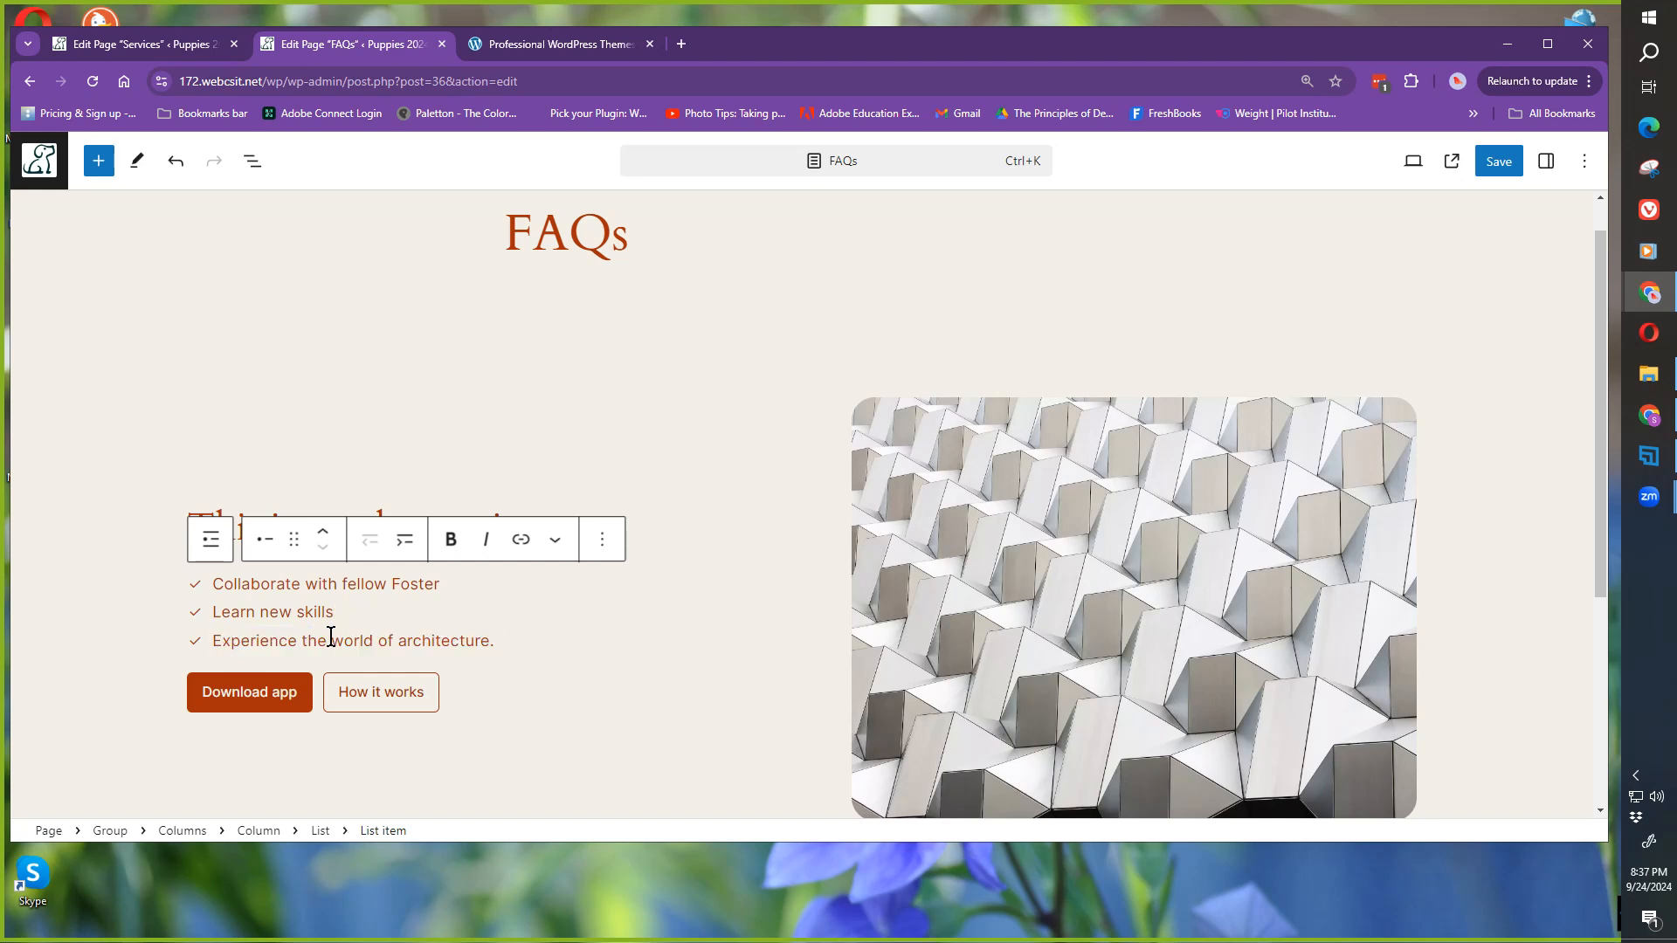
pyautogui.moveTo(331, 640); pyautogui.dragTo(488, 643)
pyautogui.write('L')
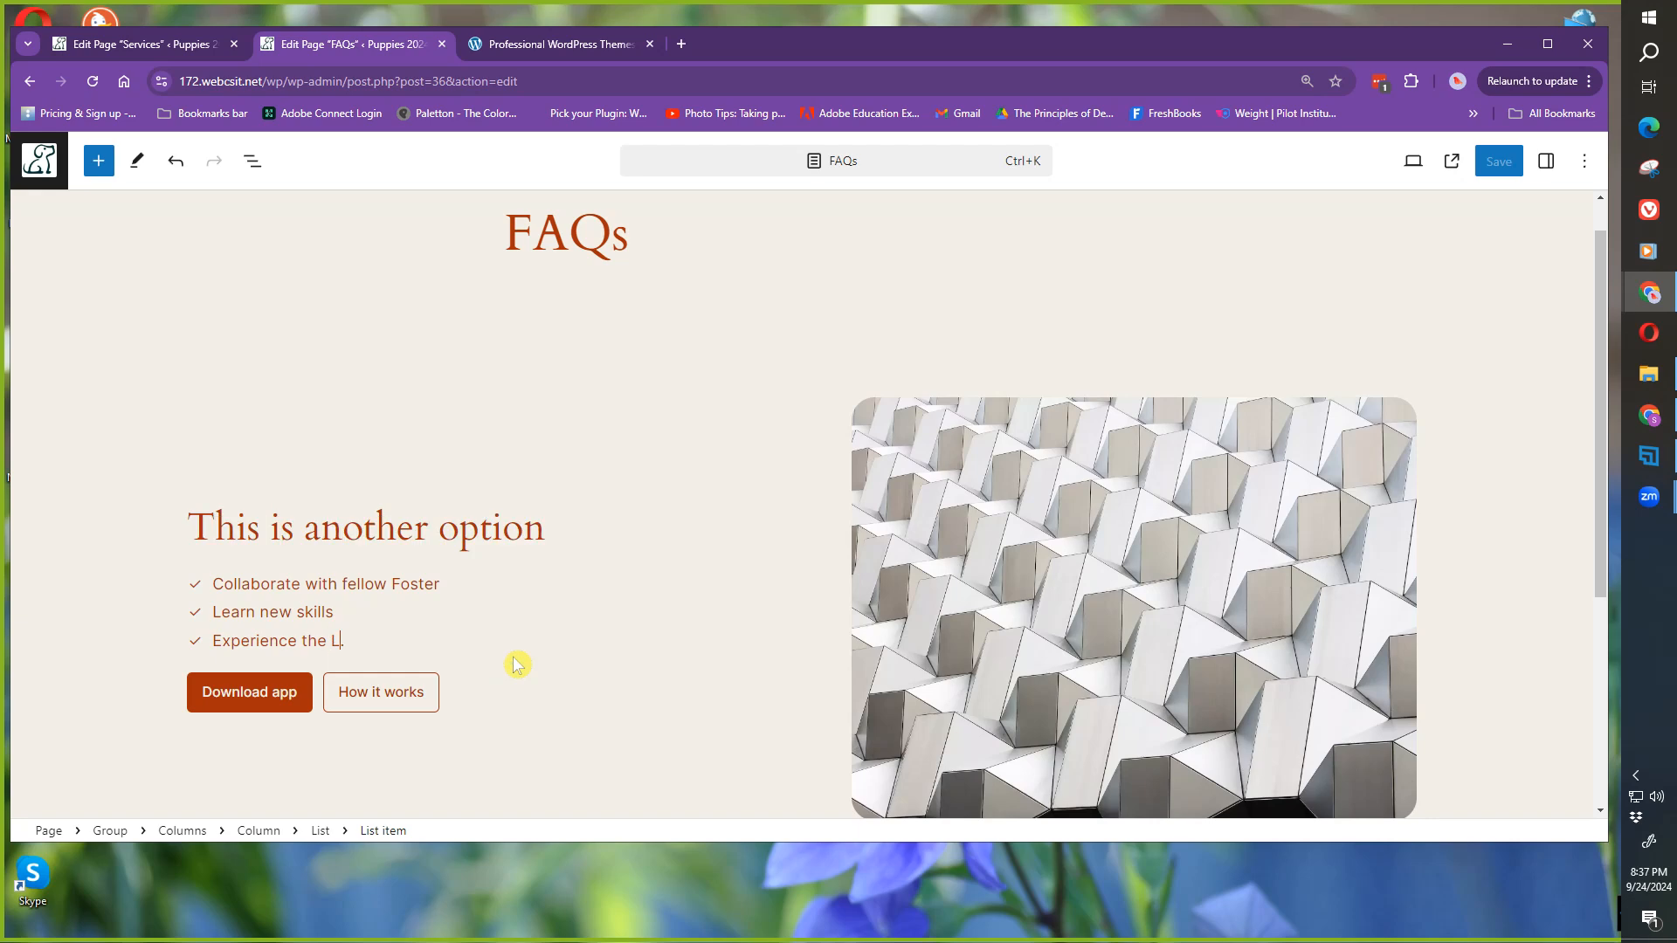
pyautogui.write('ove of puppies')
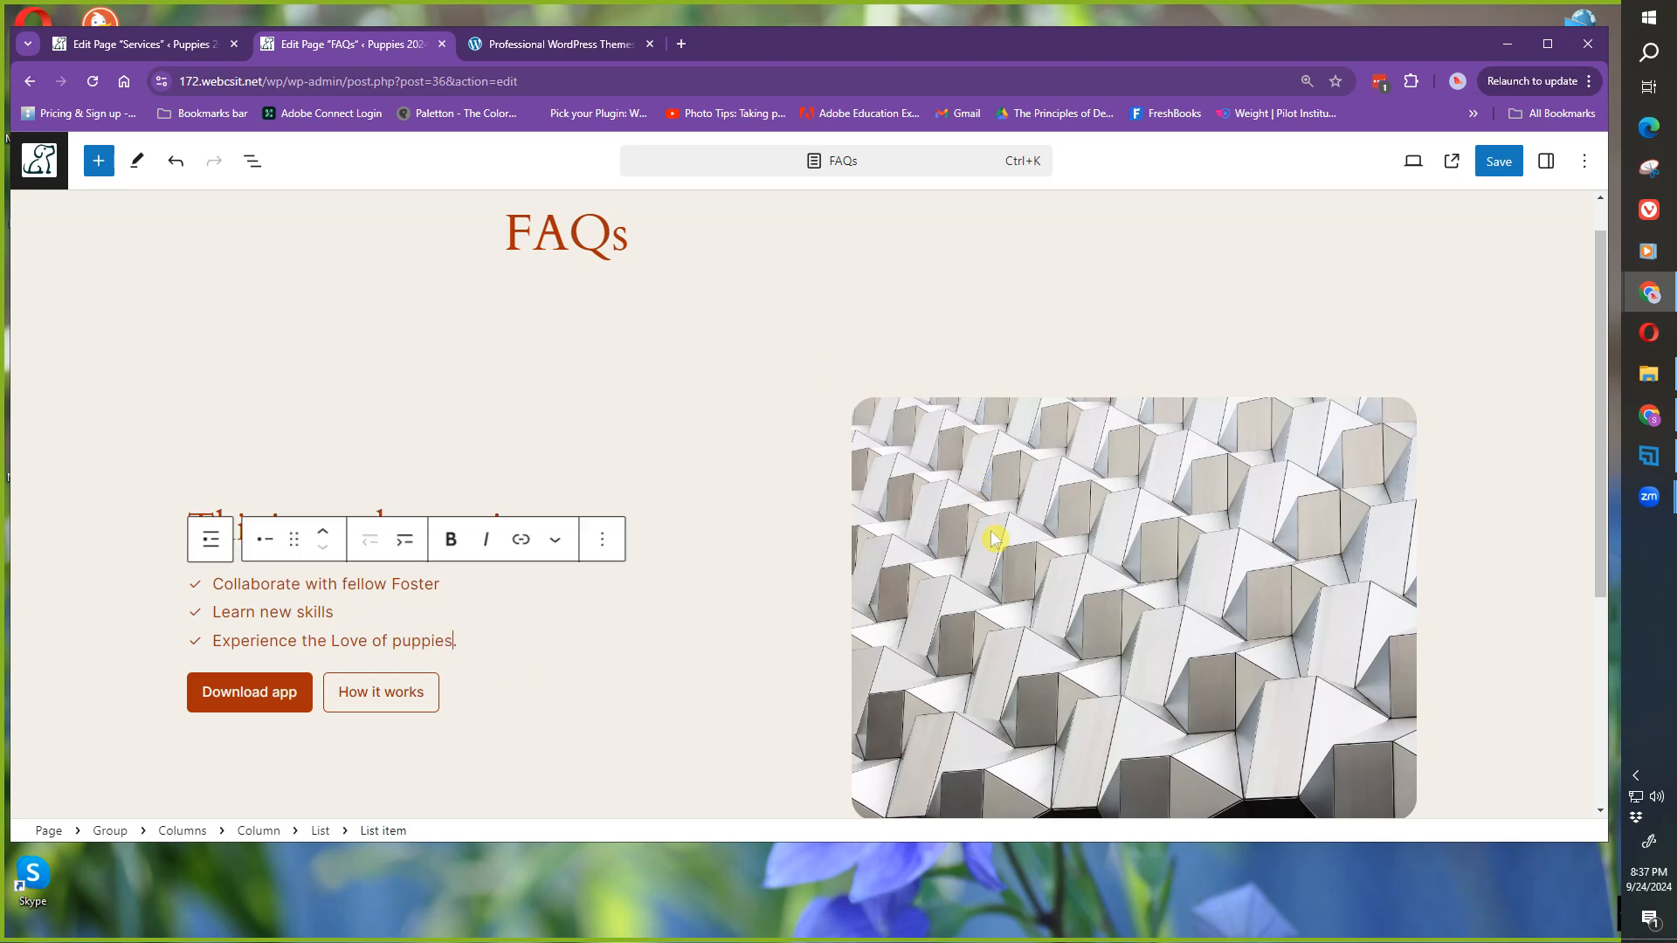
pyautogui.click(996, 540)
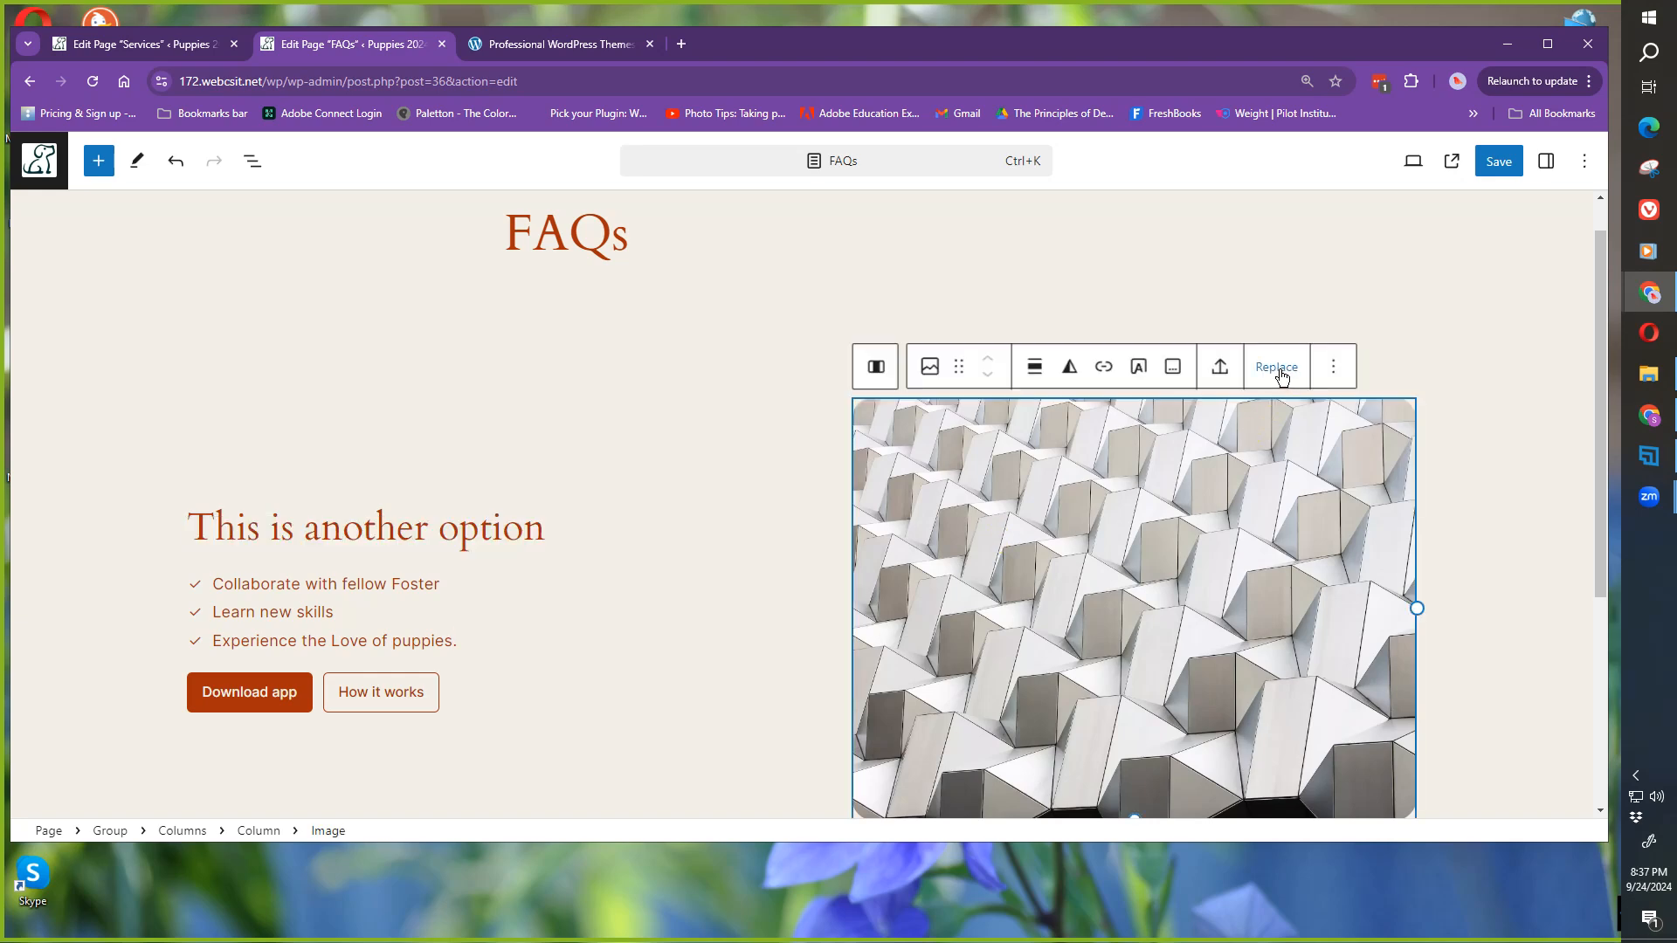
# Delete the architecture image block from the call-to-action pattern.
pyautogui.click(930, 371)
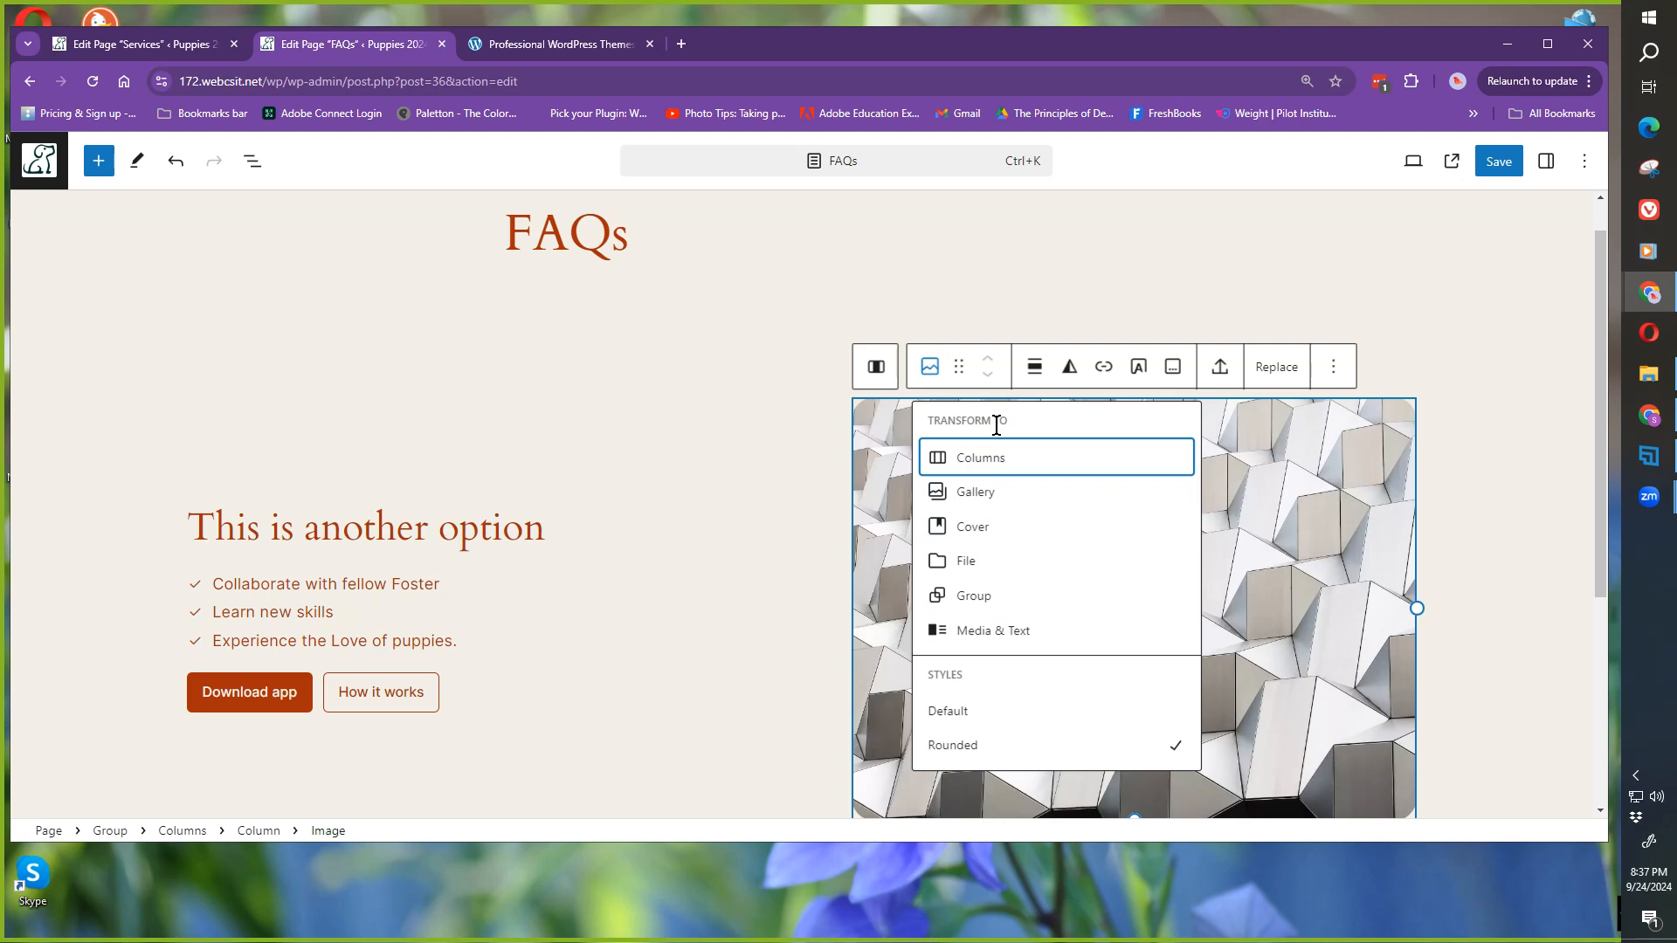
pyautogui.click(1276, 479)
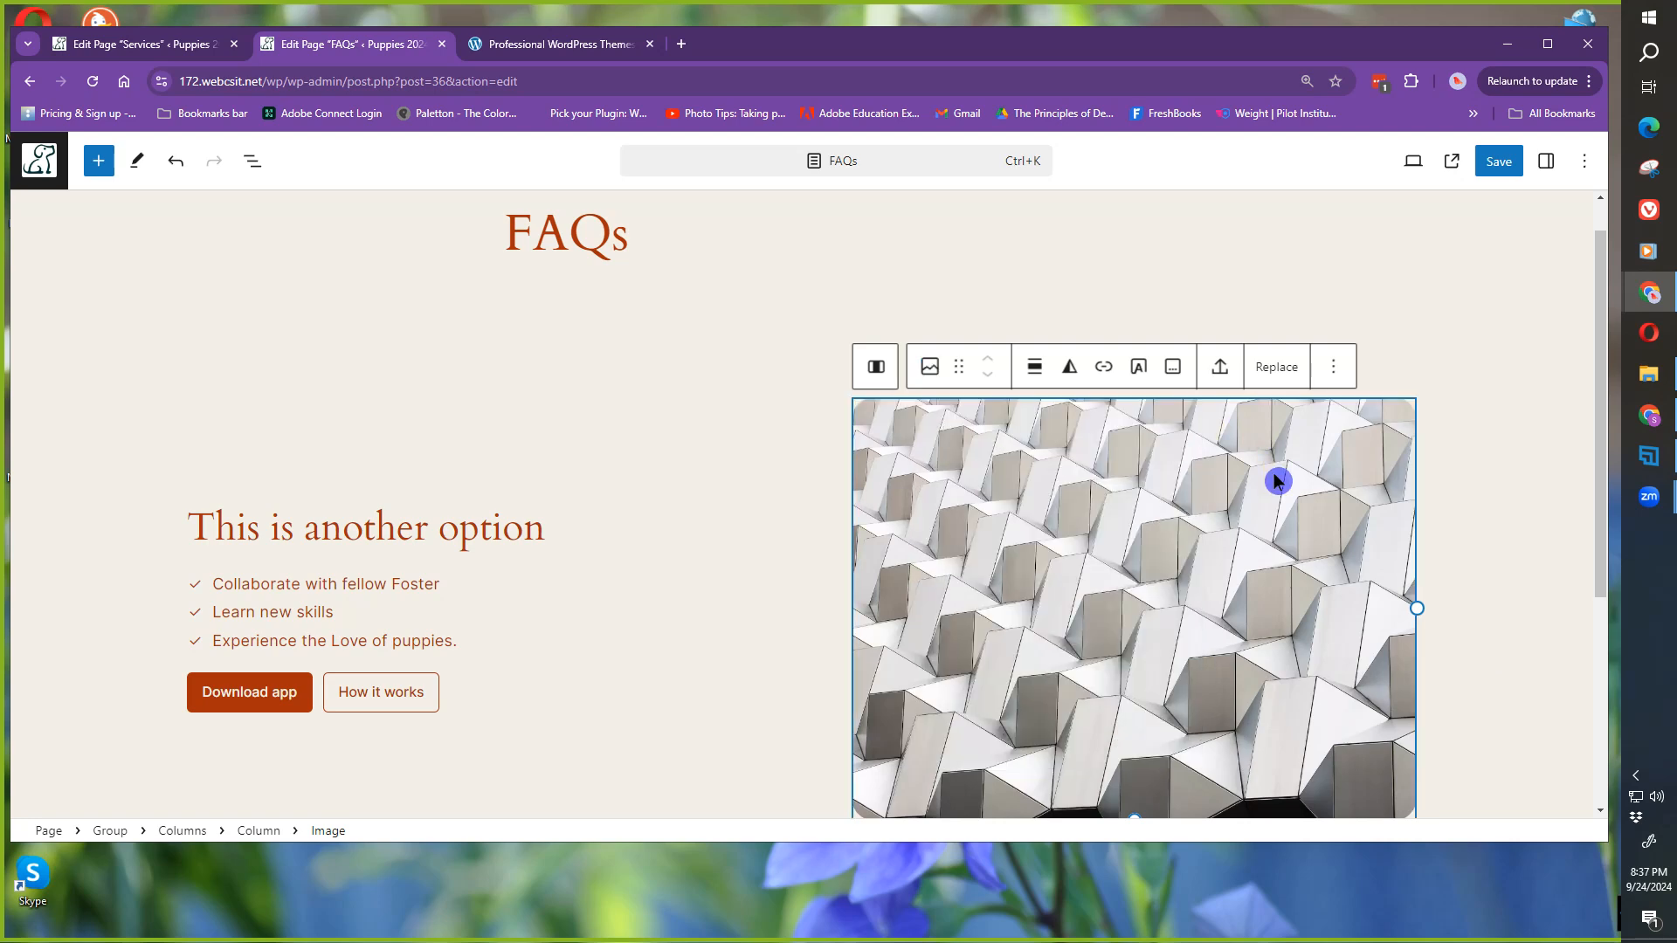
pyautogui.click(1332, 366)
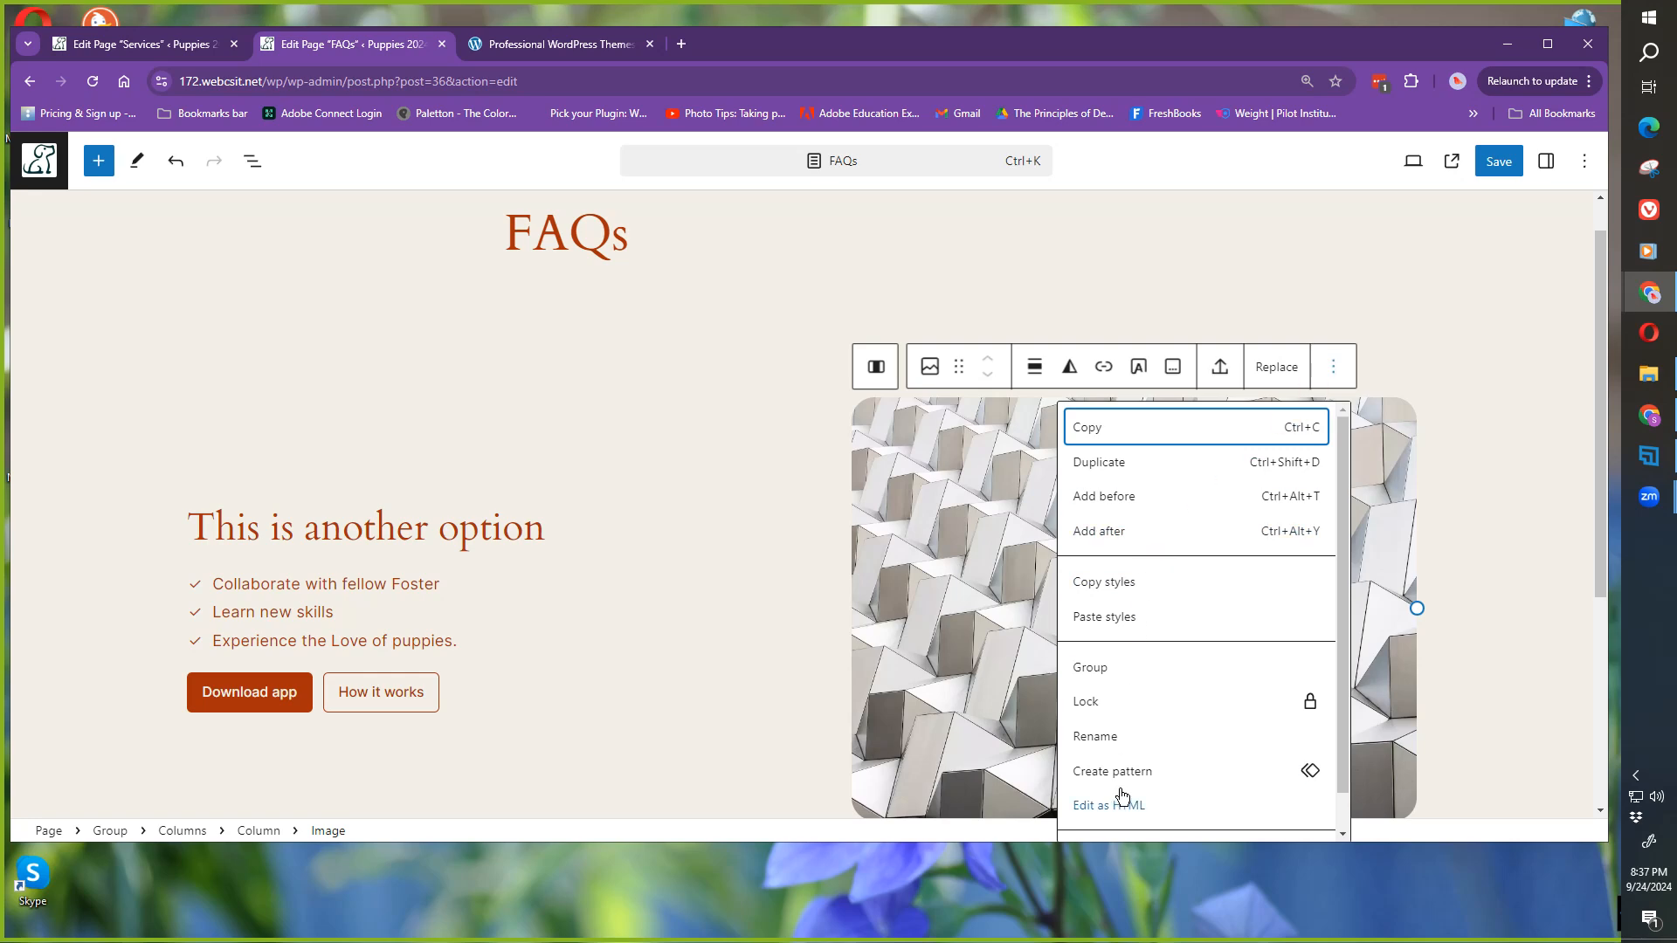
pyautogui.scroll(-1, 1159, 762)
pyautogui.click(1103, 818)
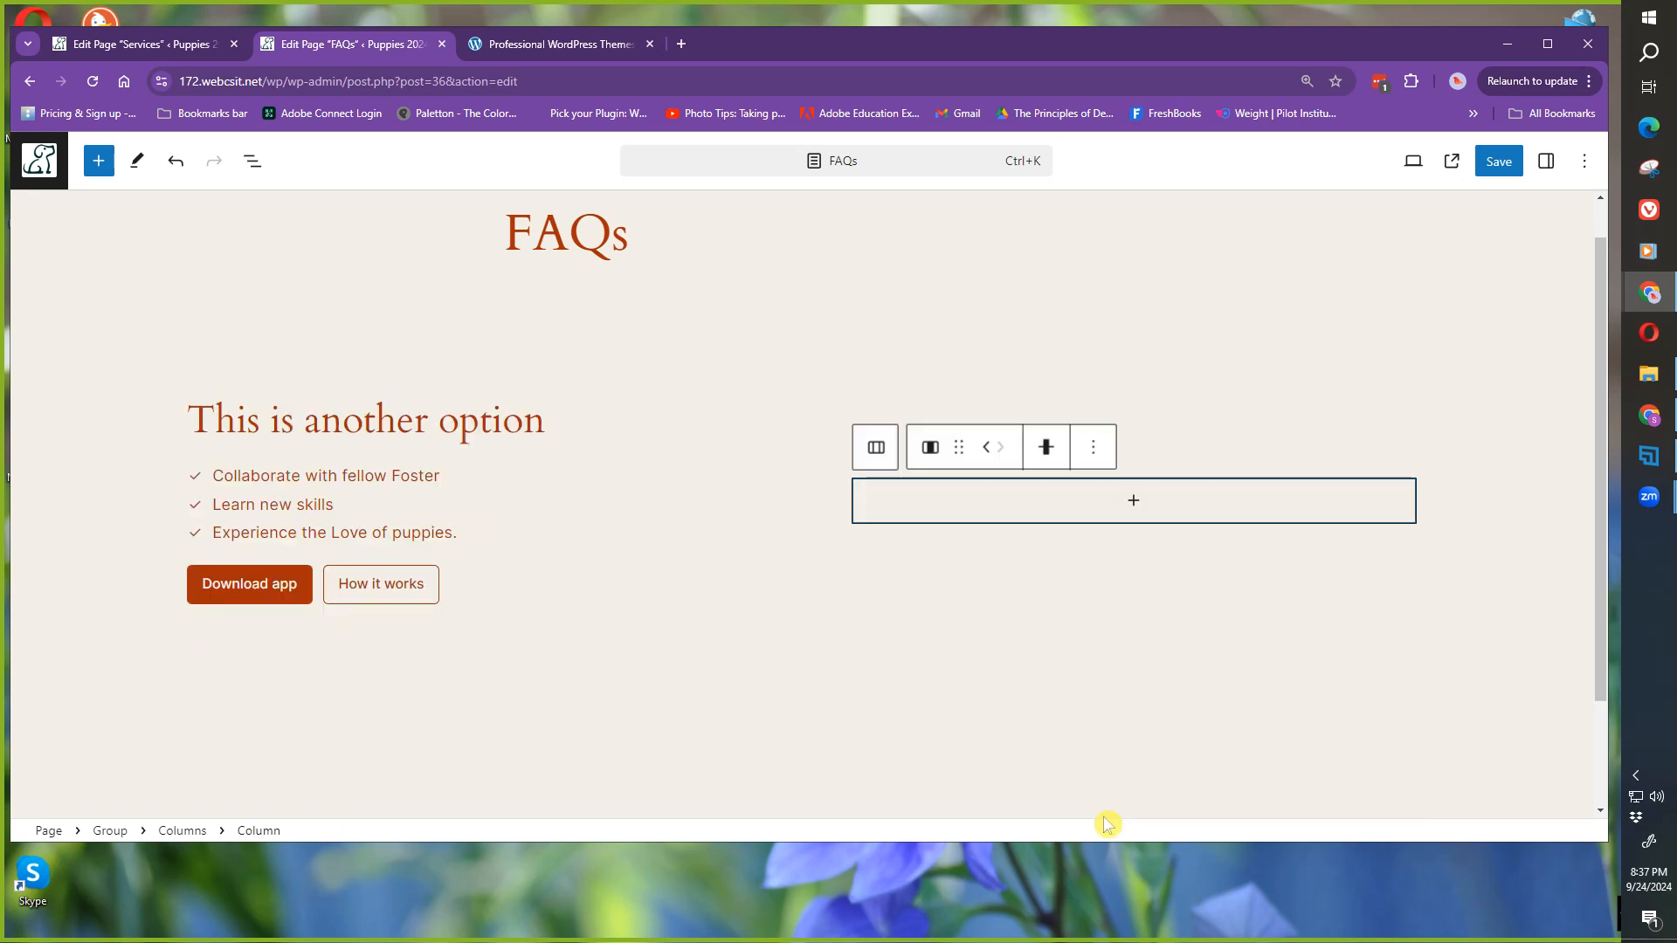
# Insert a YouTube embed block into the now-empty column.
pyautogui.click(1135, 513)
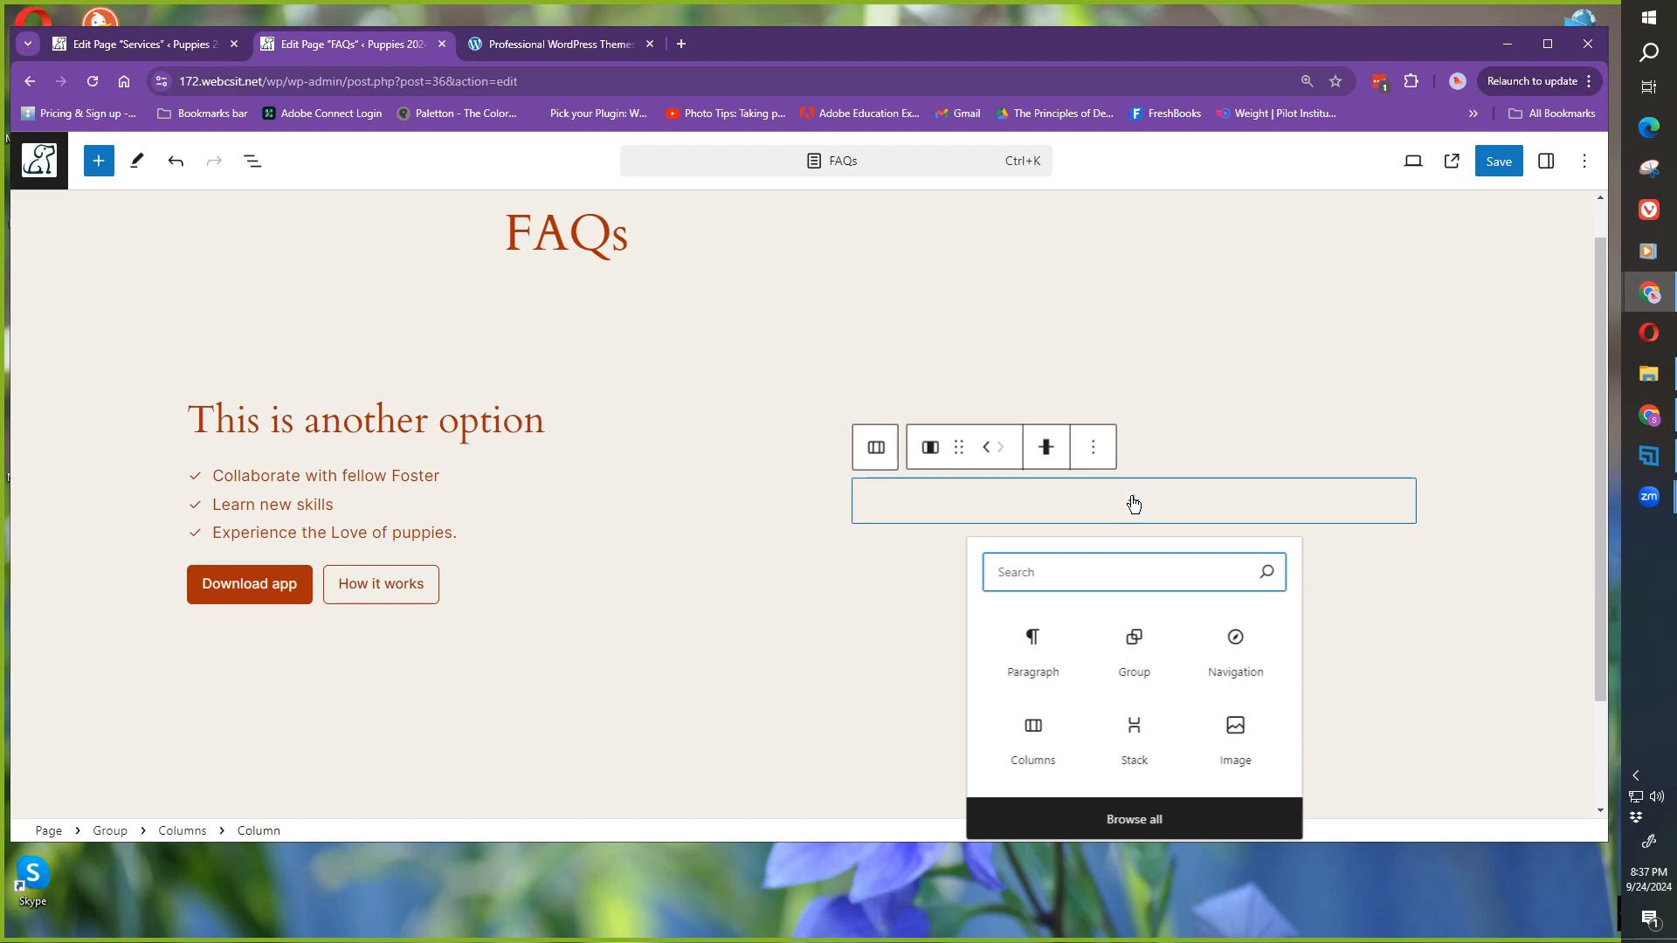
pyautogui.write('yo')
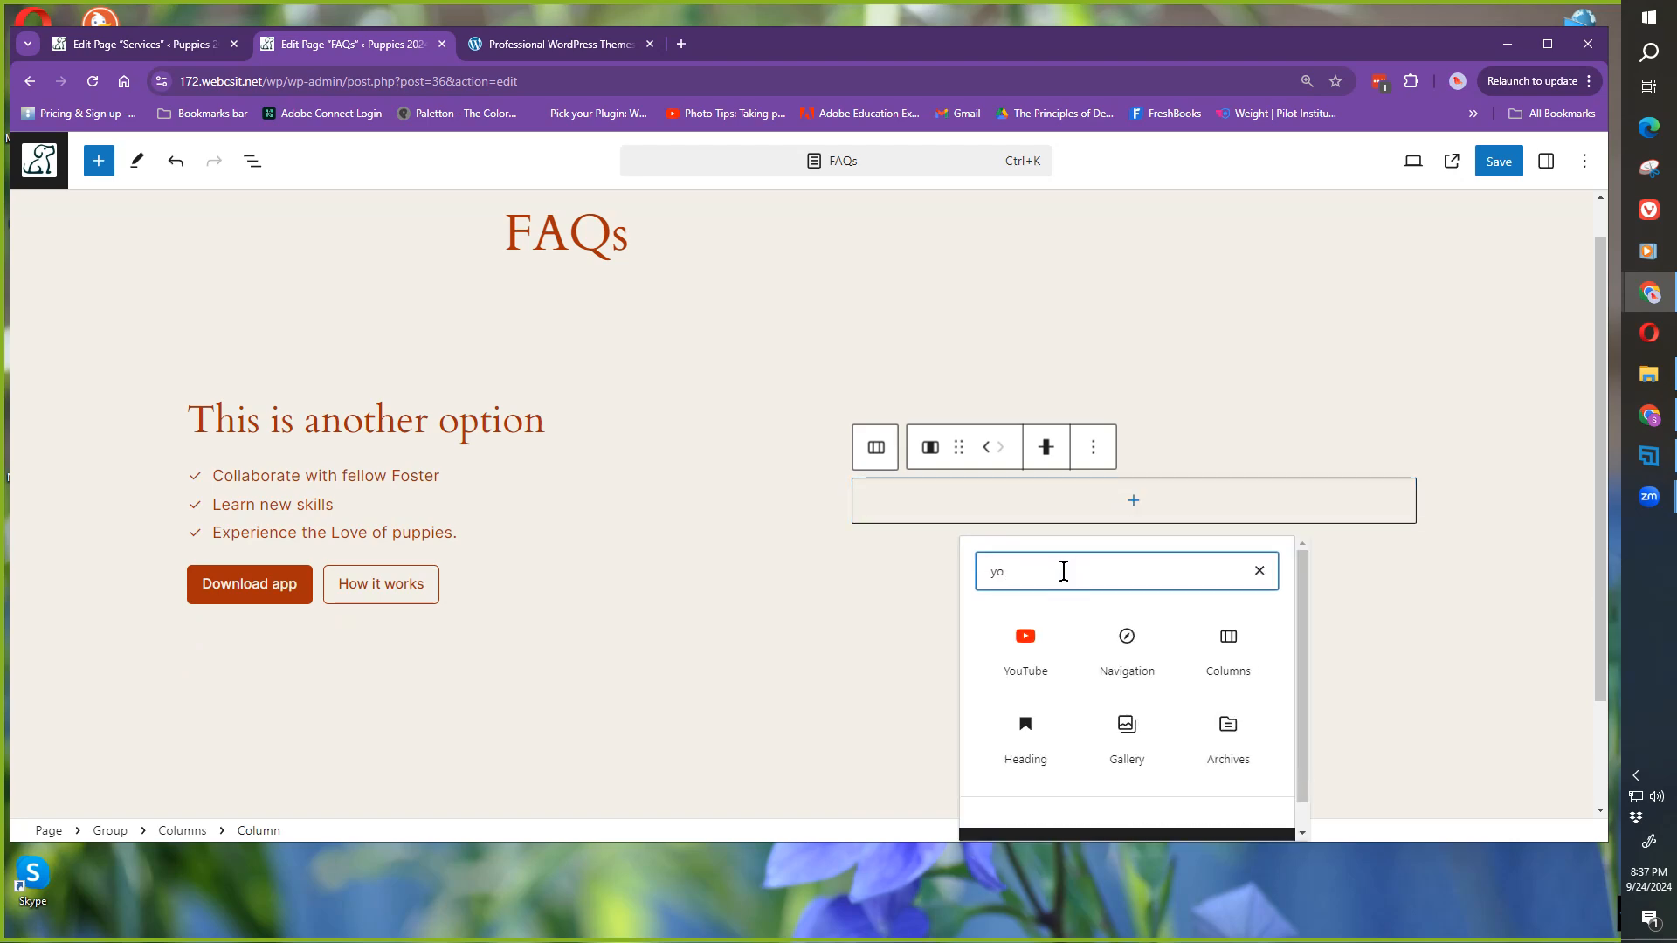
pyautogui.write('utube')
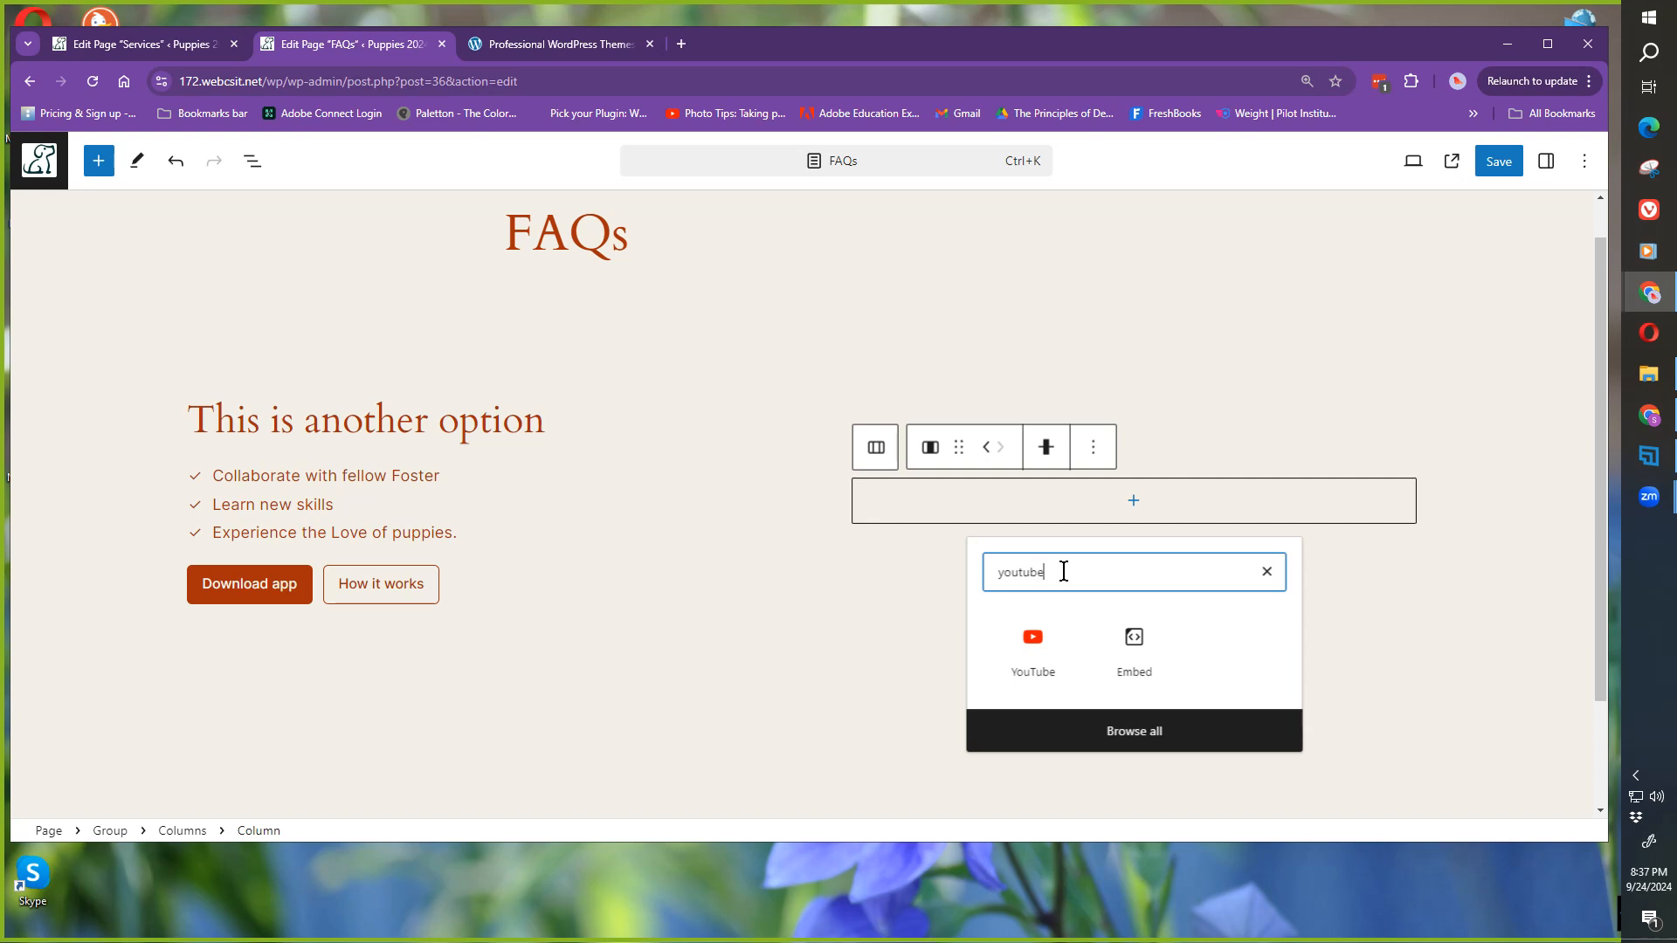
pyautogui.click(1041, 645)
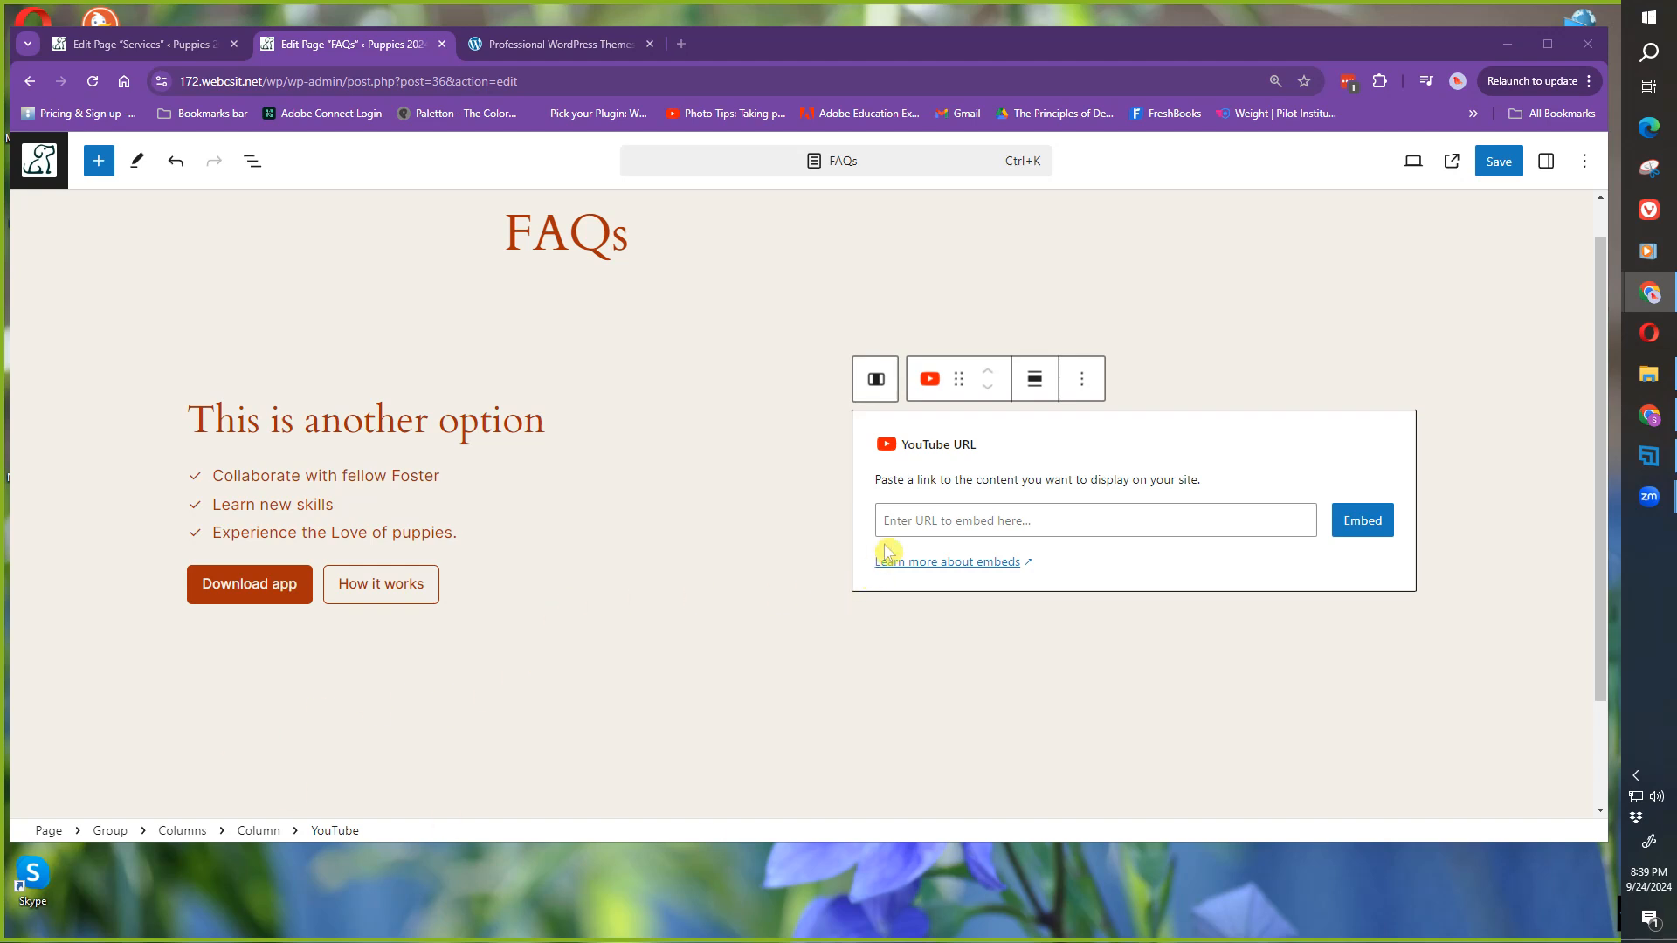
# Paste the YouTube puppies video URL into the embed block, embed it, and save the FAQs page.
pyautogui.rightClick(920, 522)
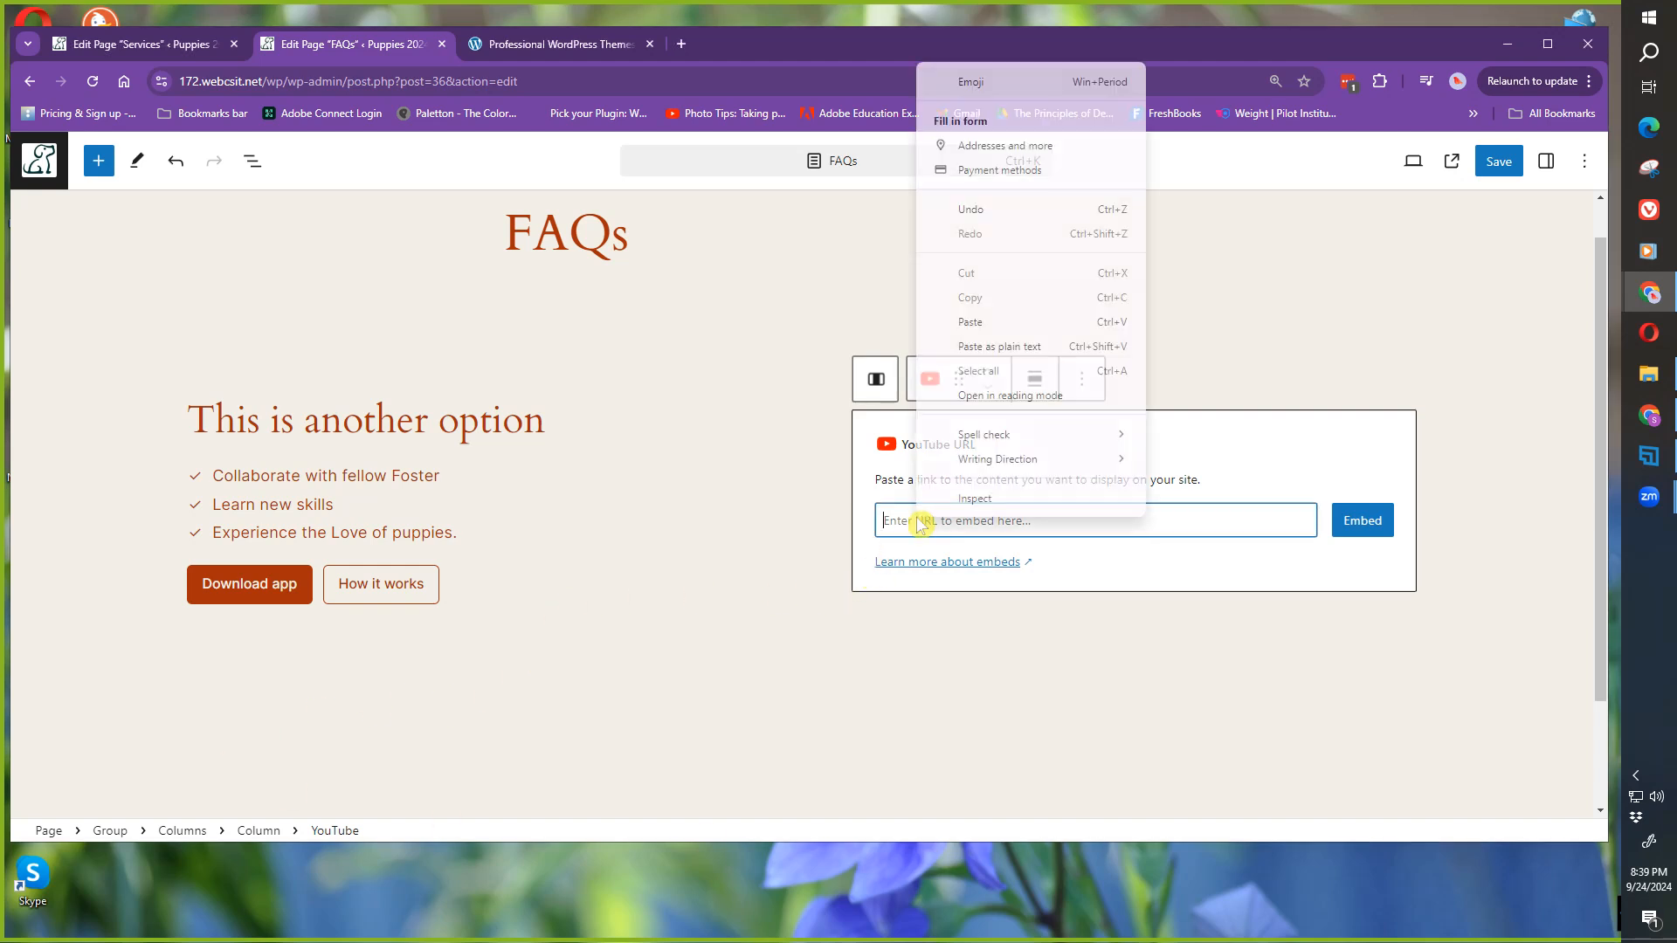
pyautogui.click(985, 329)
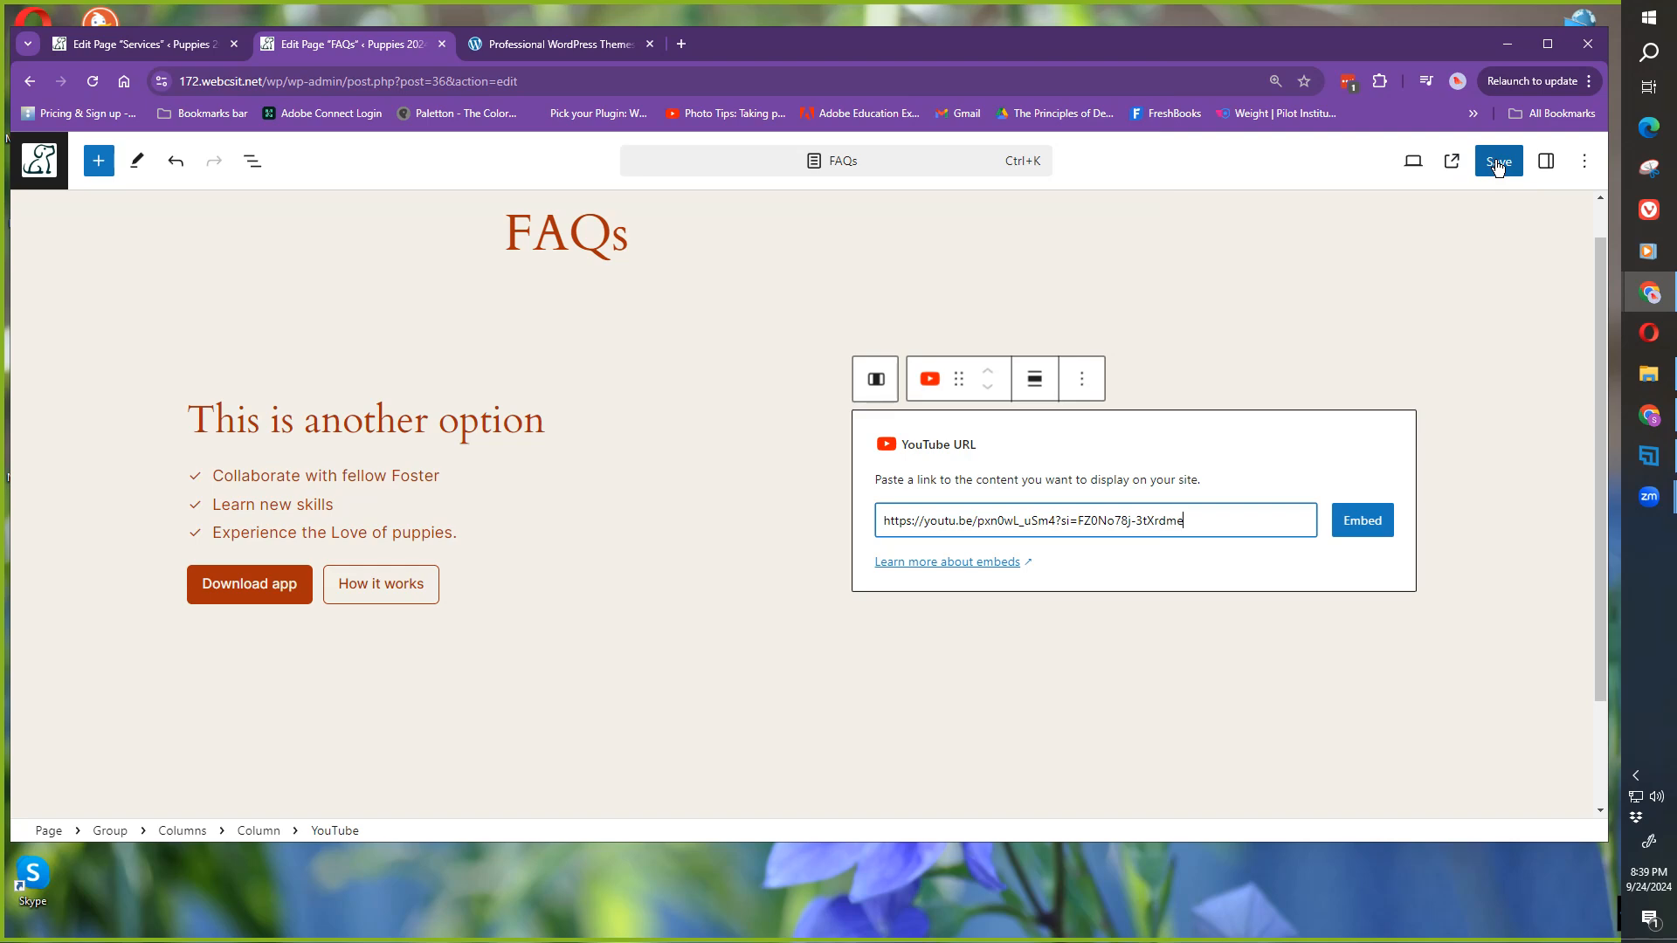
pyautogui.click(1369, 528)
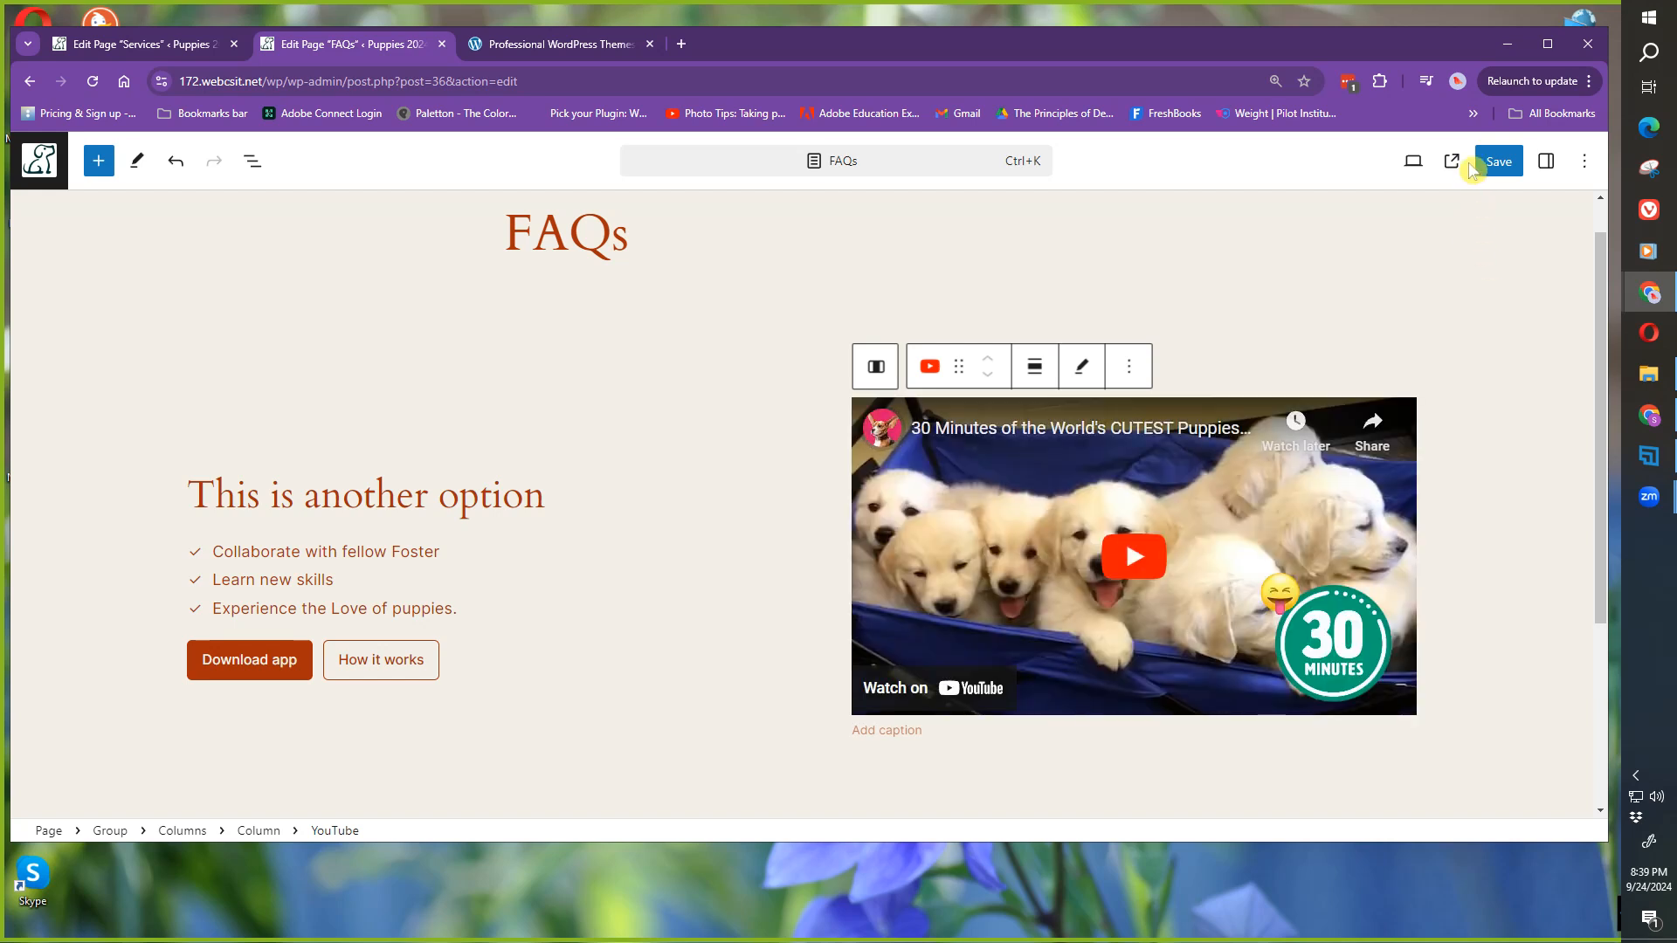
pyautogui.click(1507, 164)
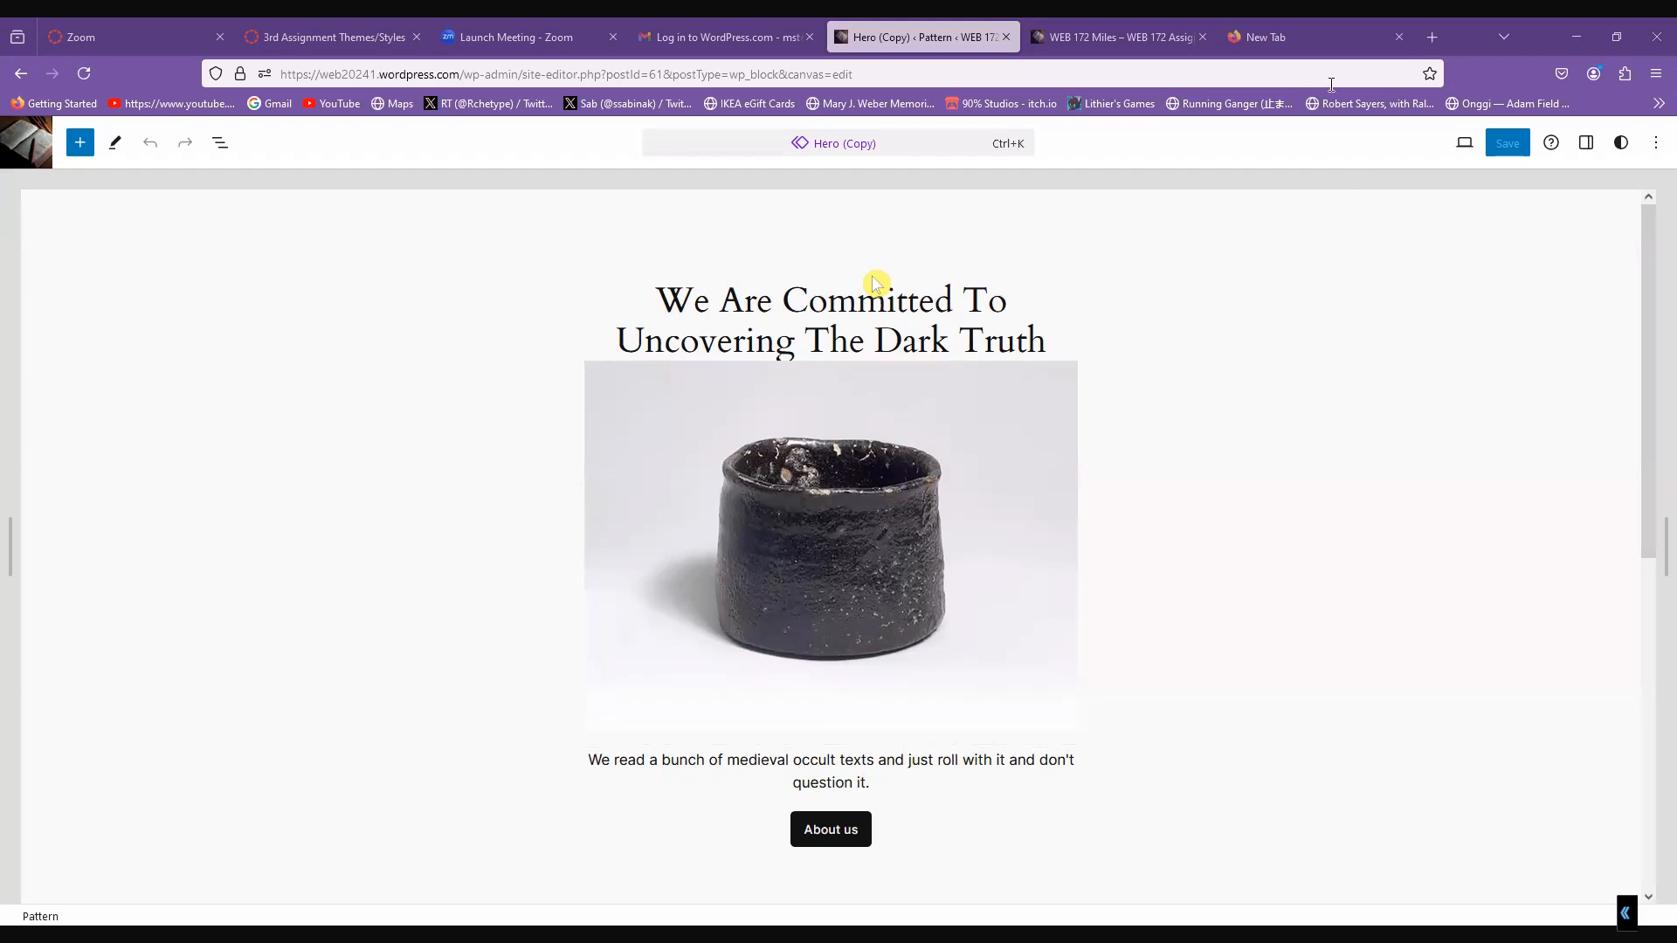
# Save the Hero (Copy) pattern, check it under My patterns, and return to the Design overview.
pyautogui.click(1502, 149)
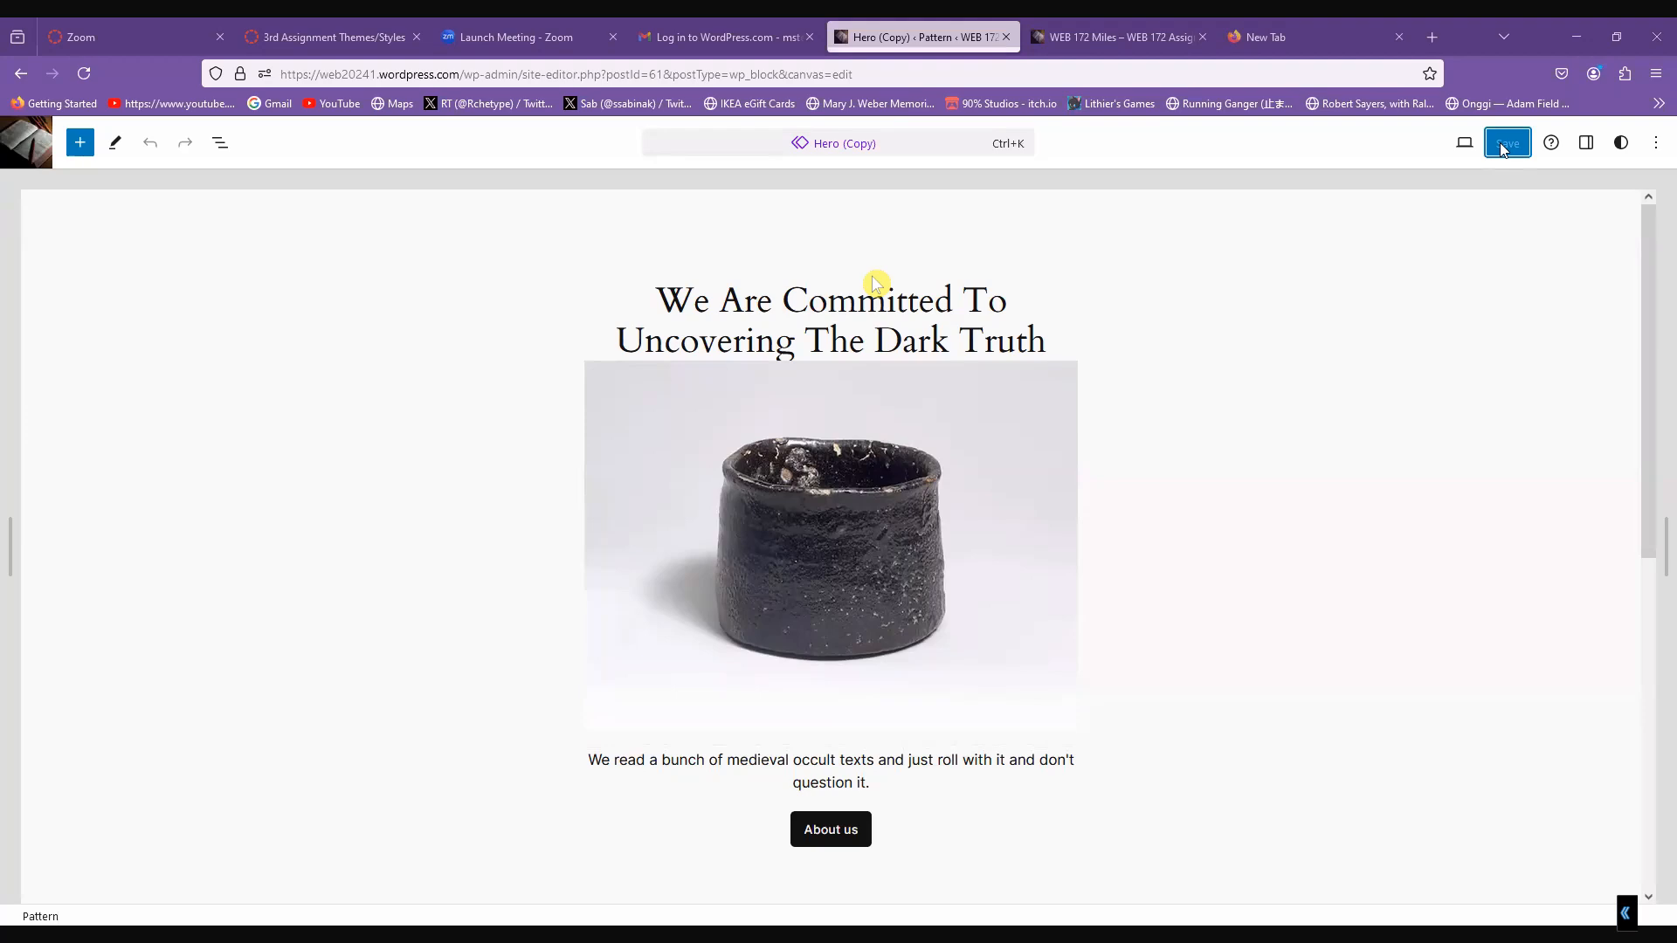
pyautogui.click(10, 71)
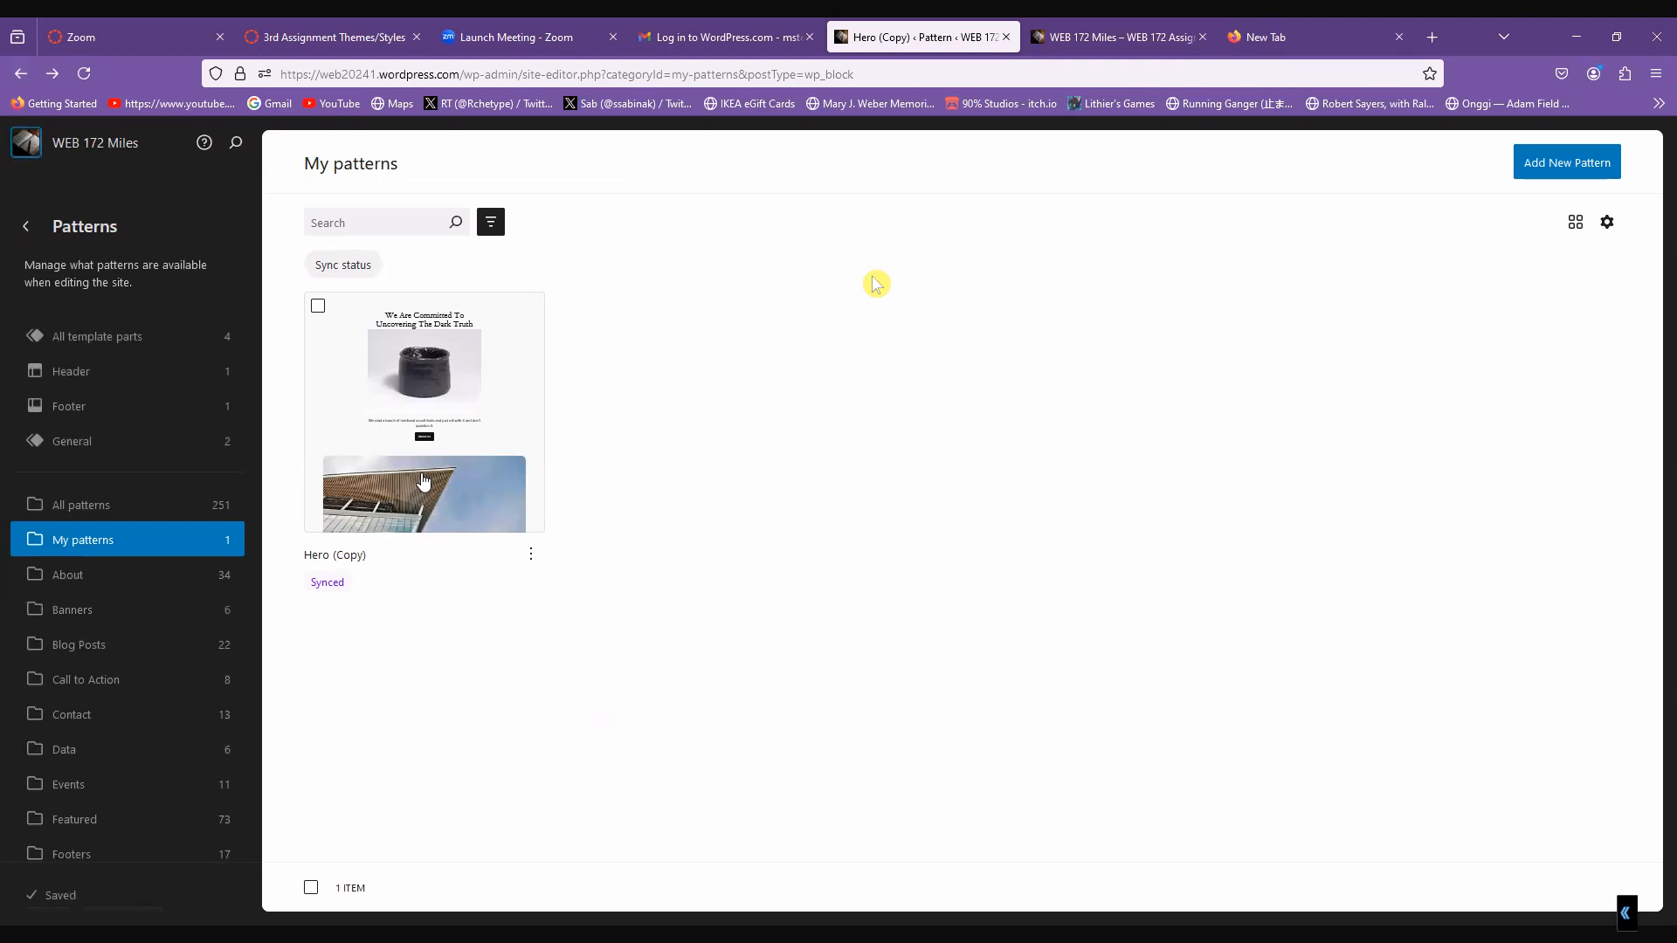
pyautogui.click(424, 480)
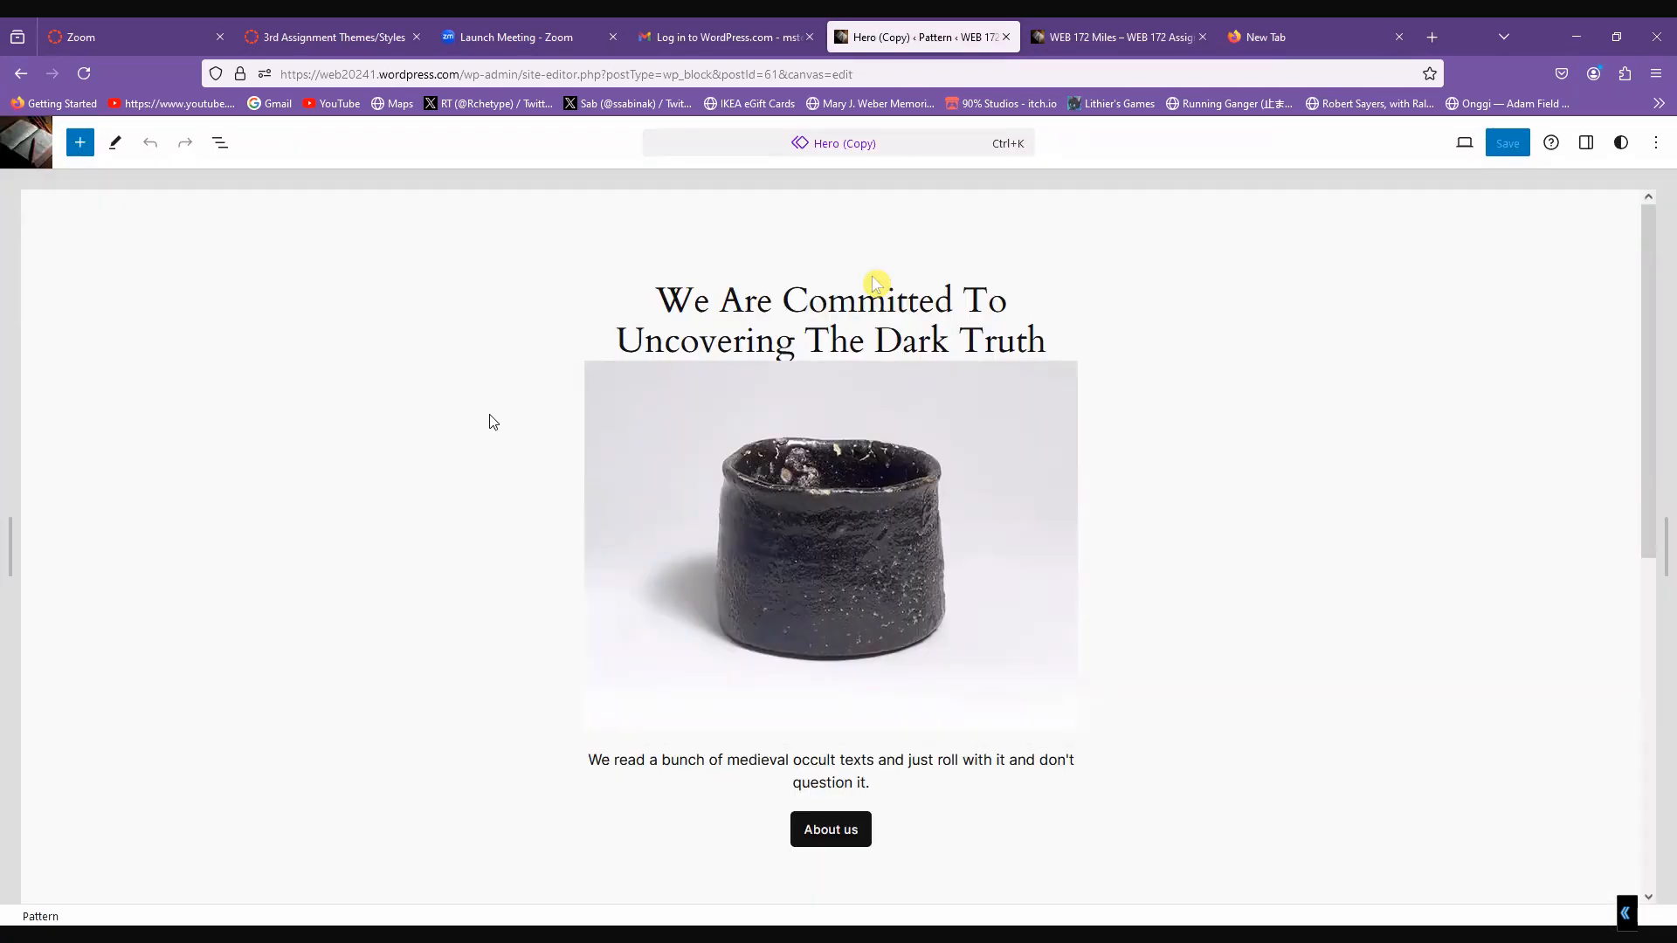
pyautogui.click(24, 147)
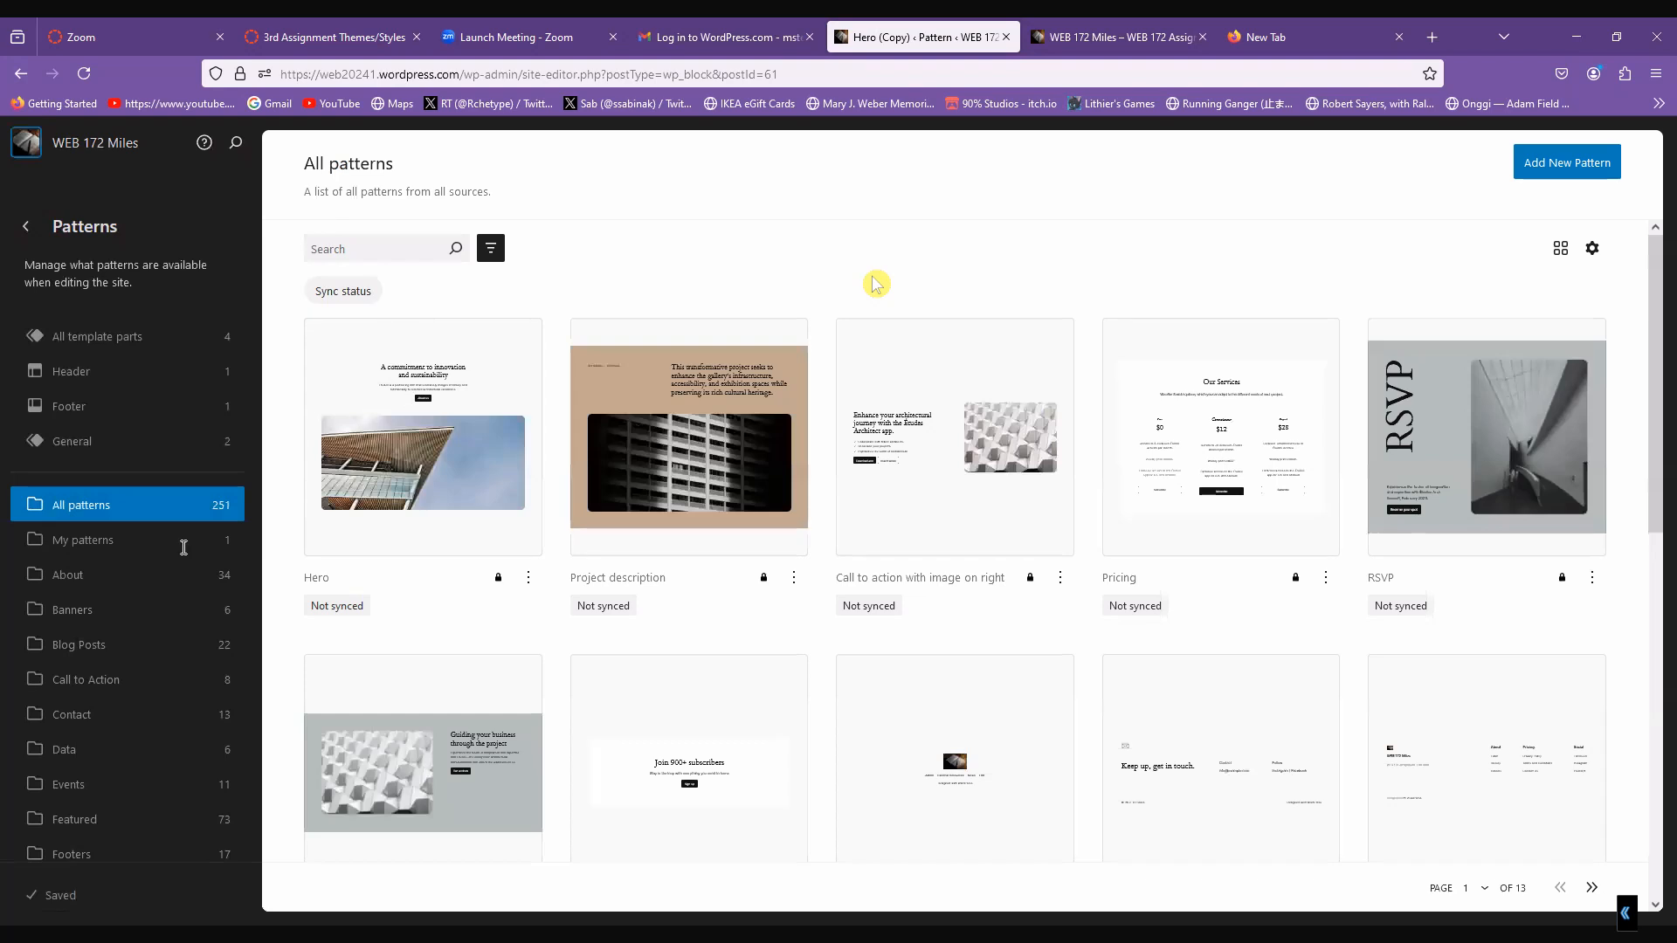
pyautogui.click(56, 538)
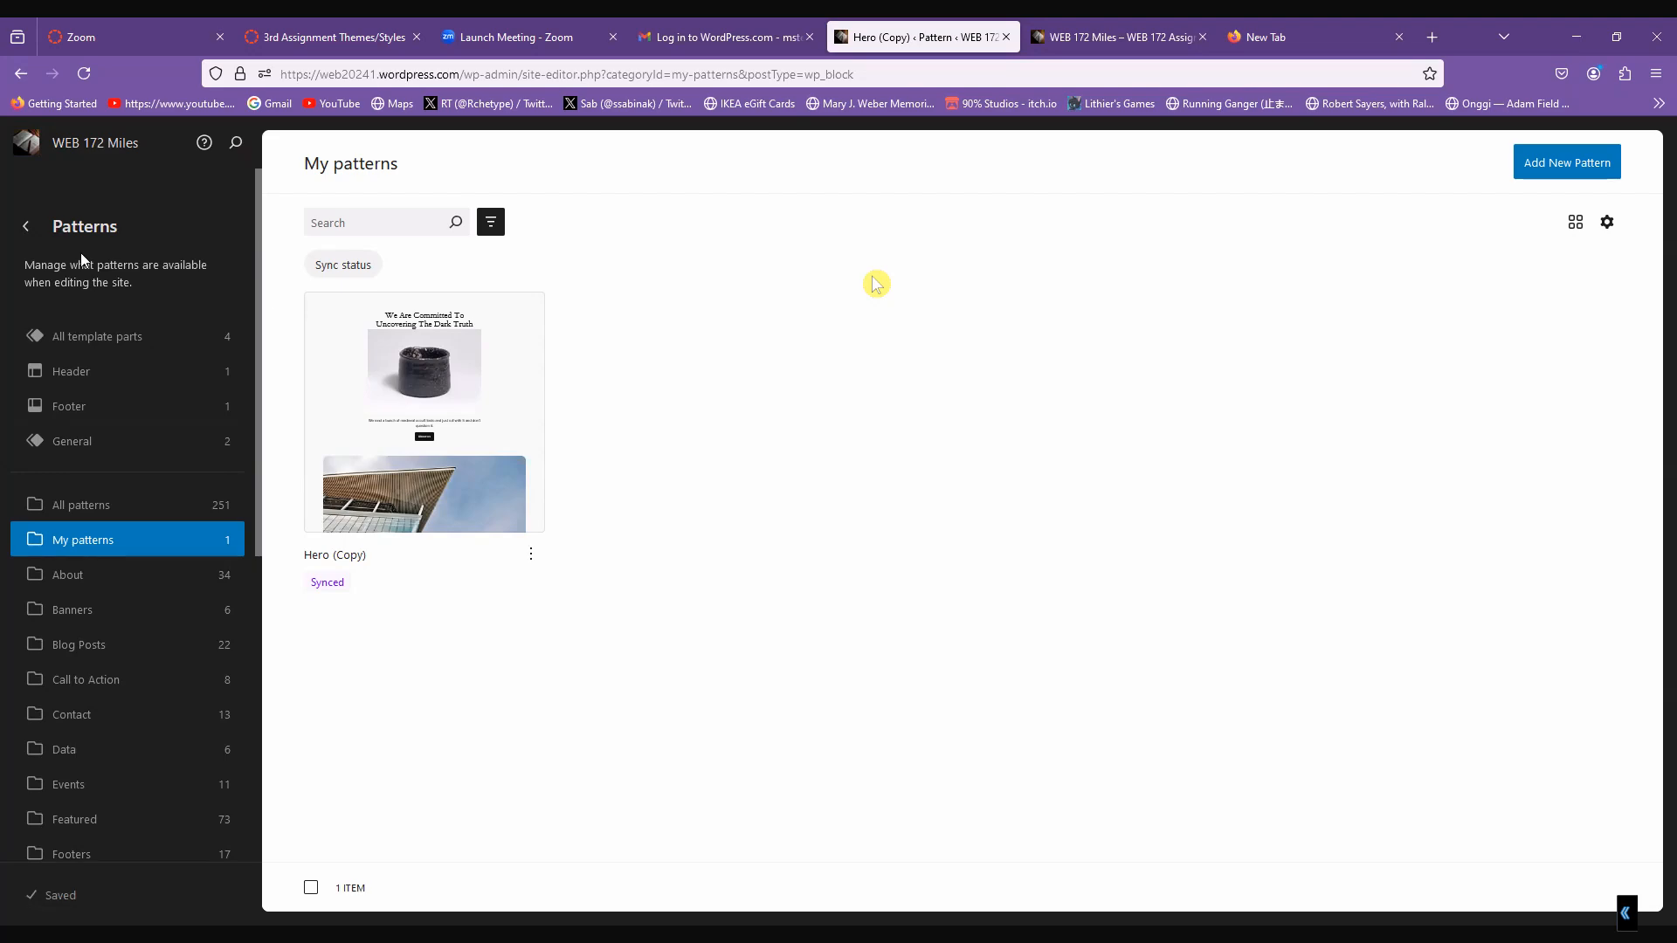
pyautogui.click(25, 228)
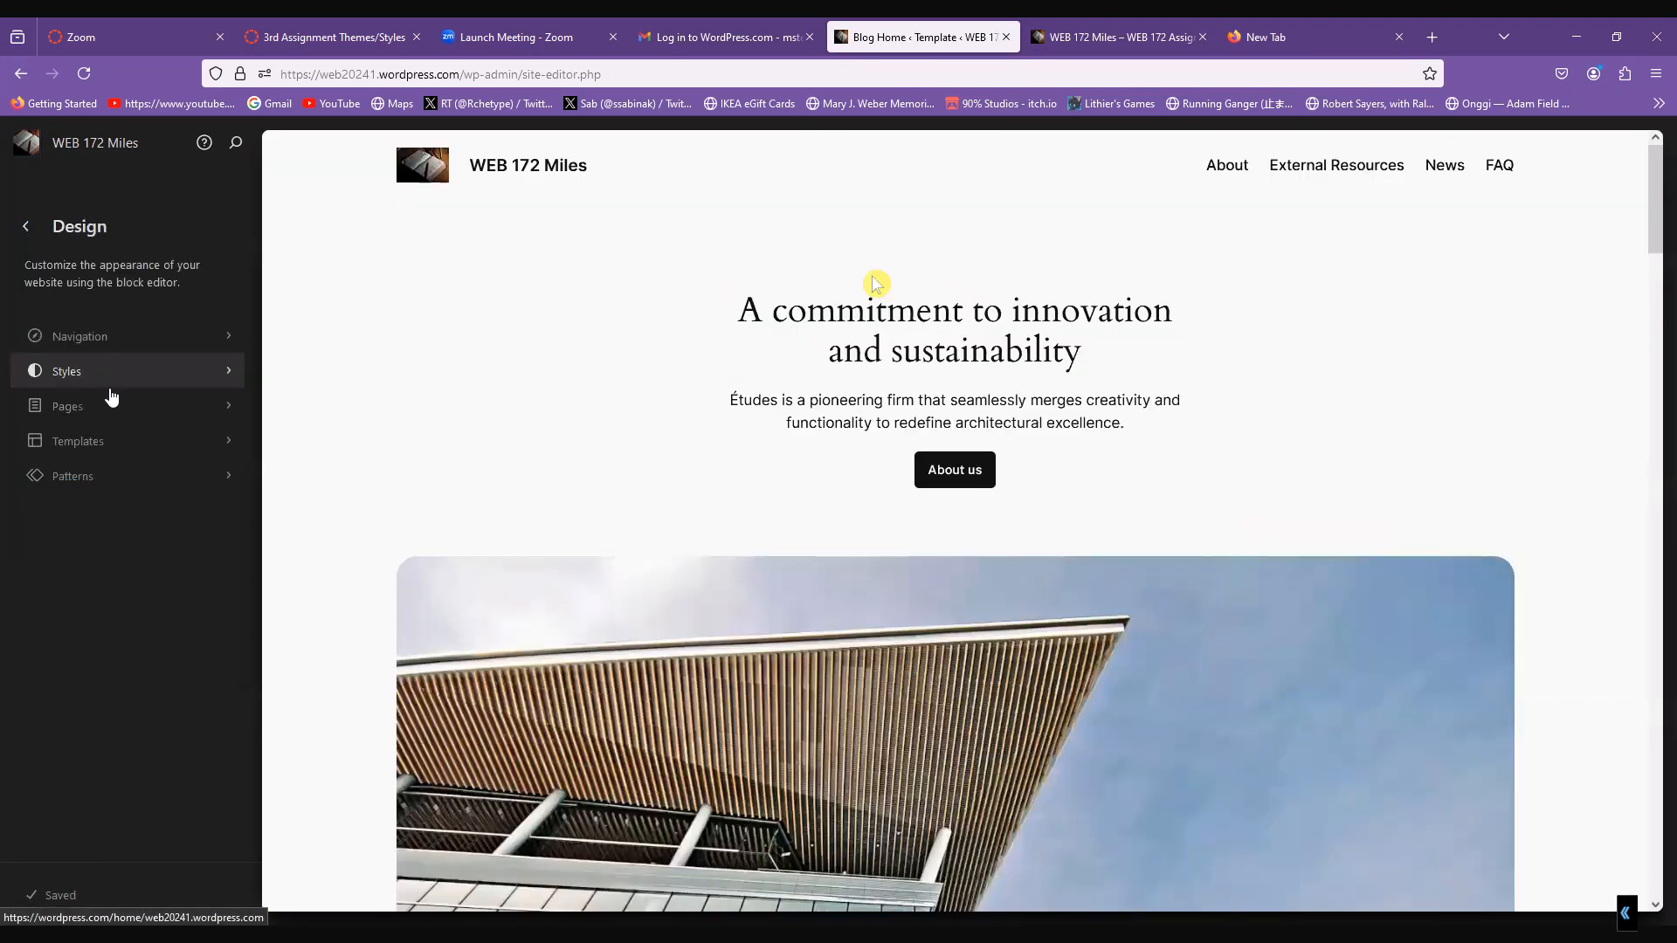
# View the site's private pages, then leave the site editor for the WordPress.com My Home dashboard.
pyautogui.click(124, 421)
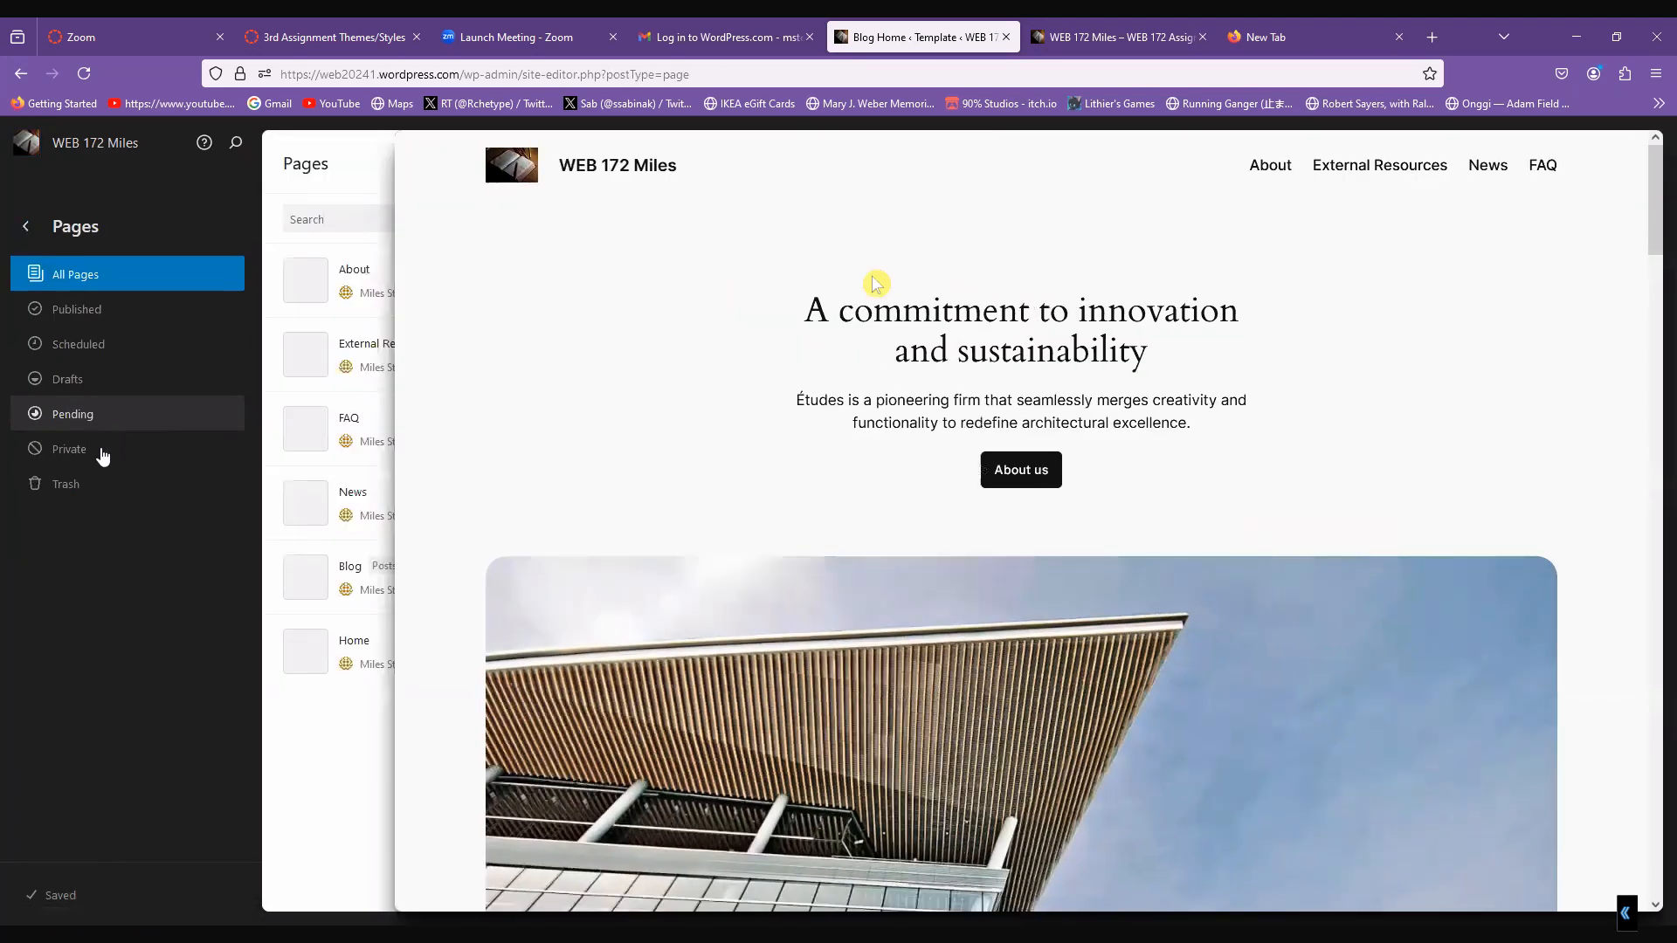
pyautogui.click(101, 449)
pyautogui.click(26, 227)
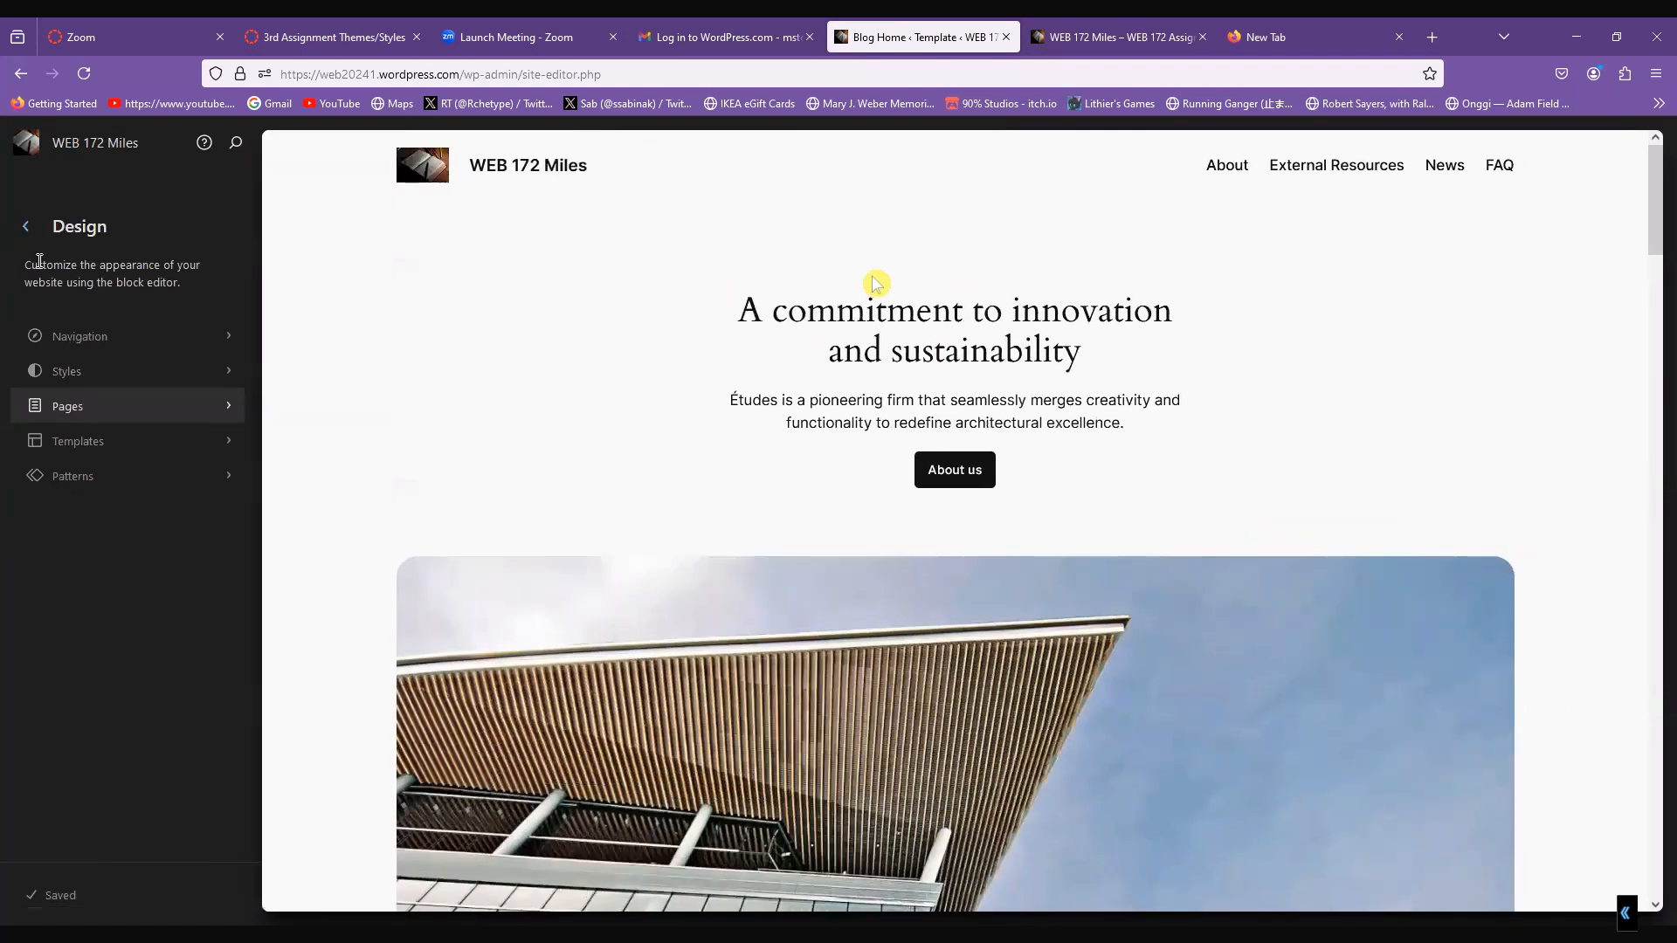
pyautogui.click(29, 147)
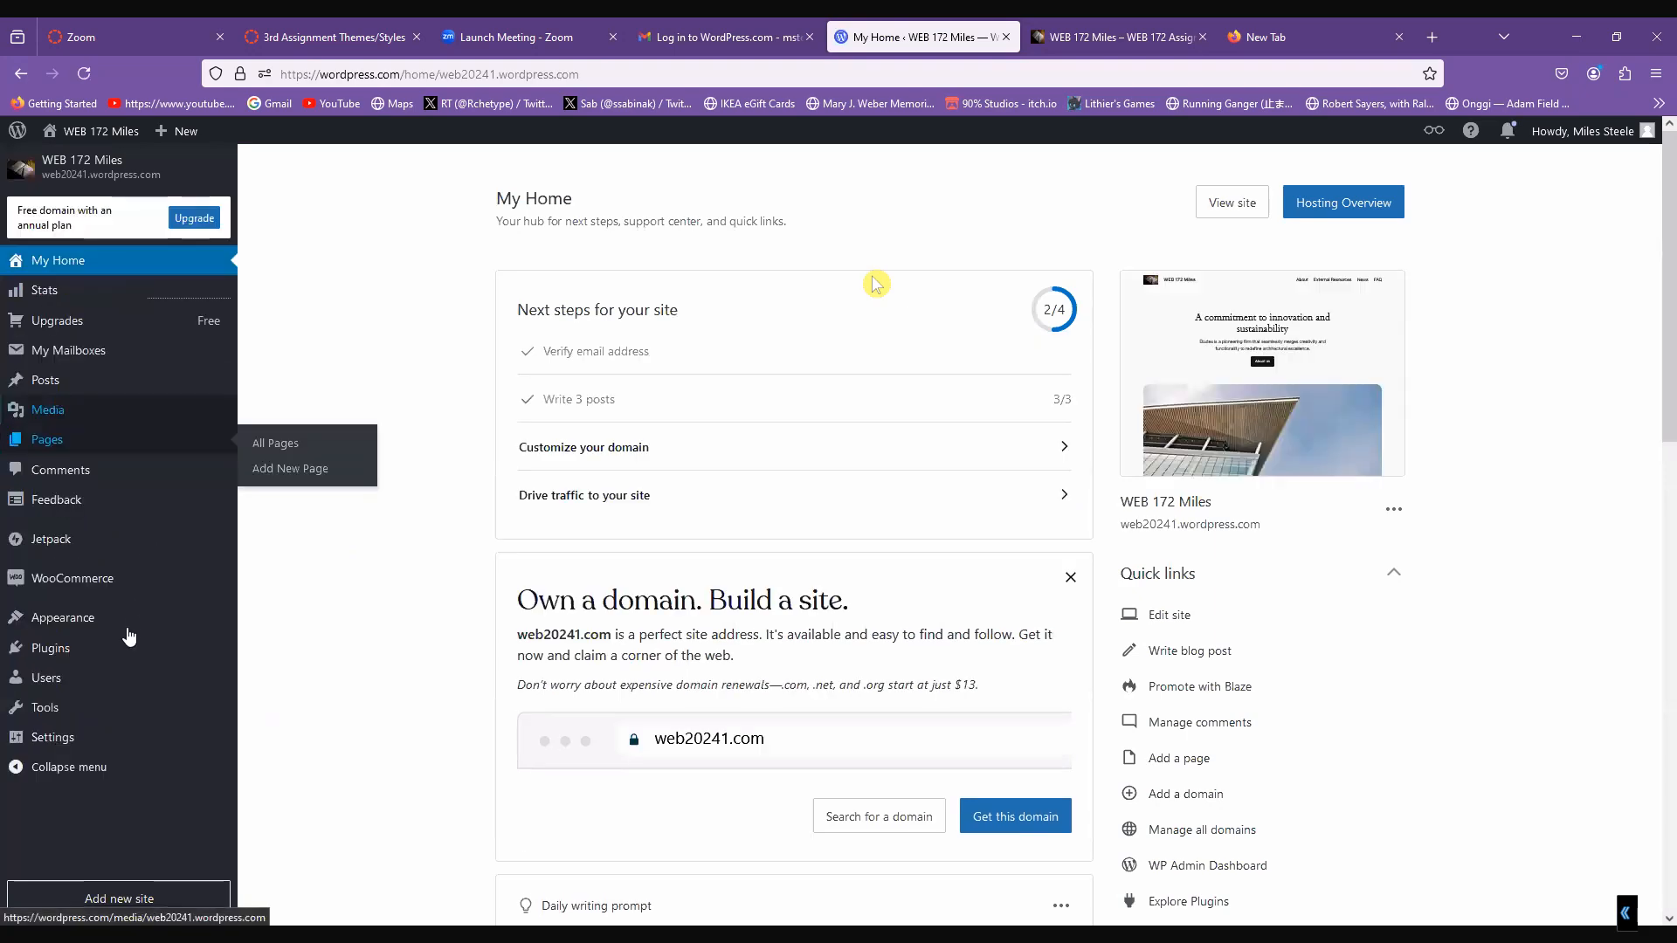
pyautogui.moveTo(127, 621)
pyautogui.moveTo(107, 448)
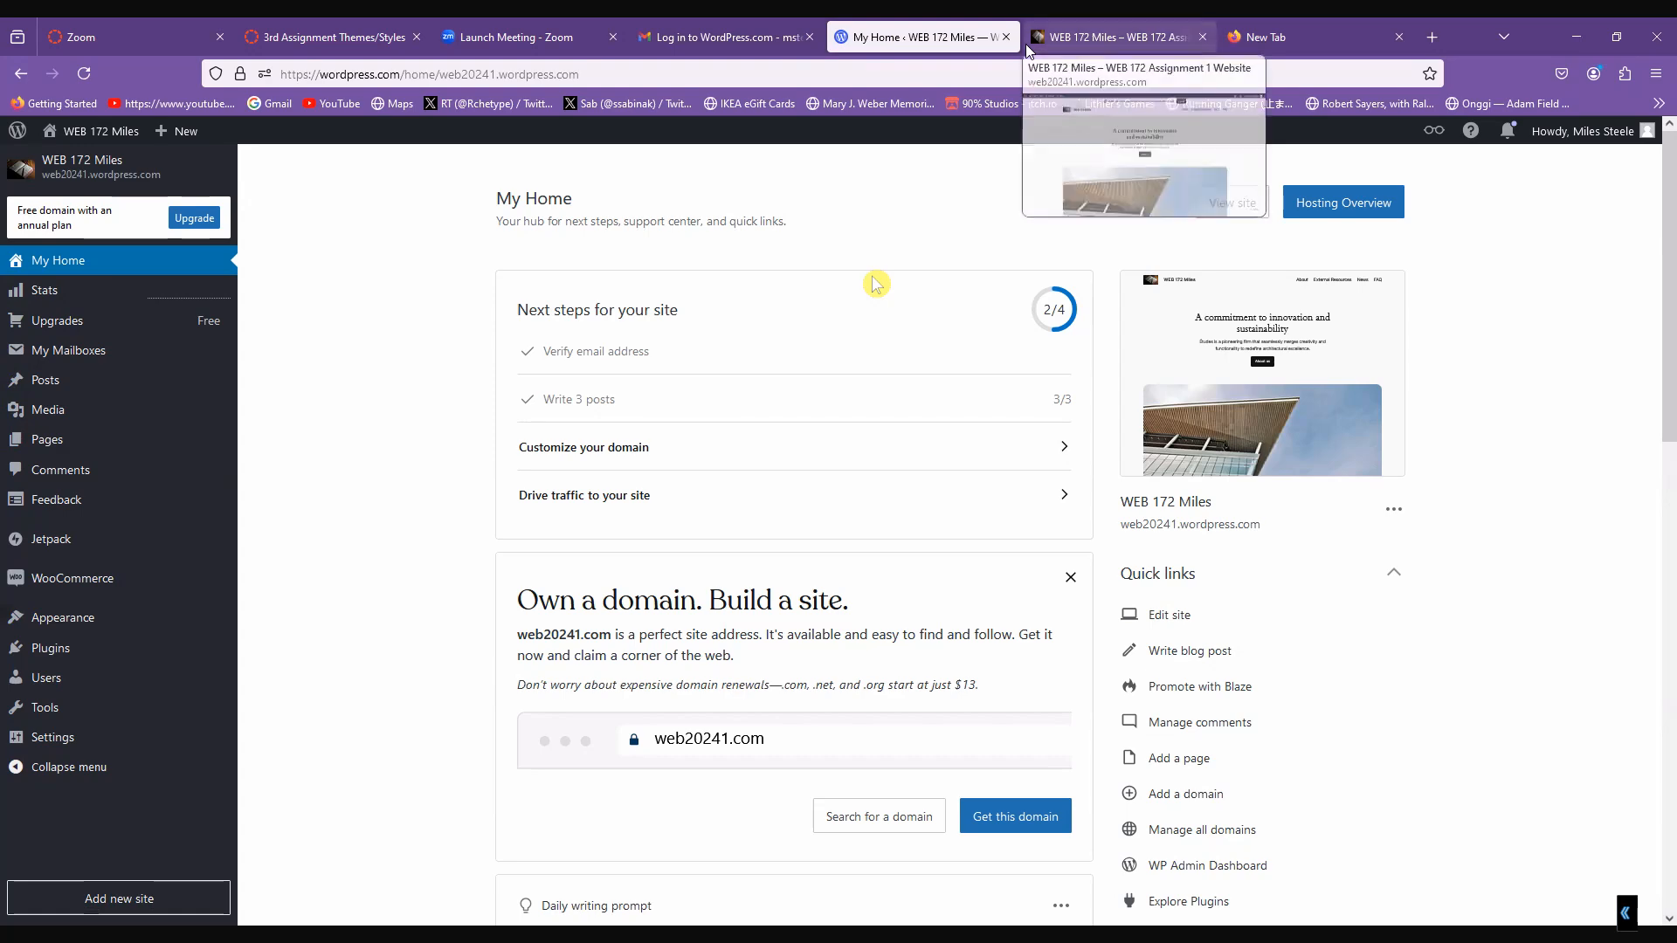
# Compare the WEB 172 Miles site with the Log in to WordPress.com email, then return to the inbox.
pyautogui.click(725, 37)
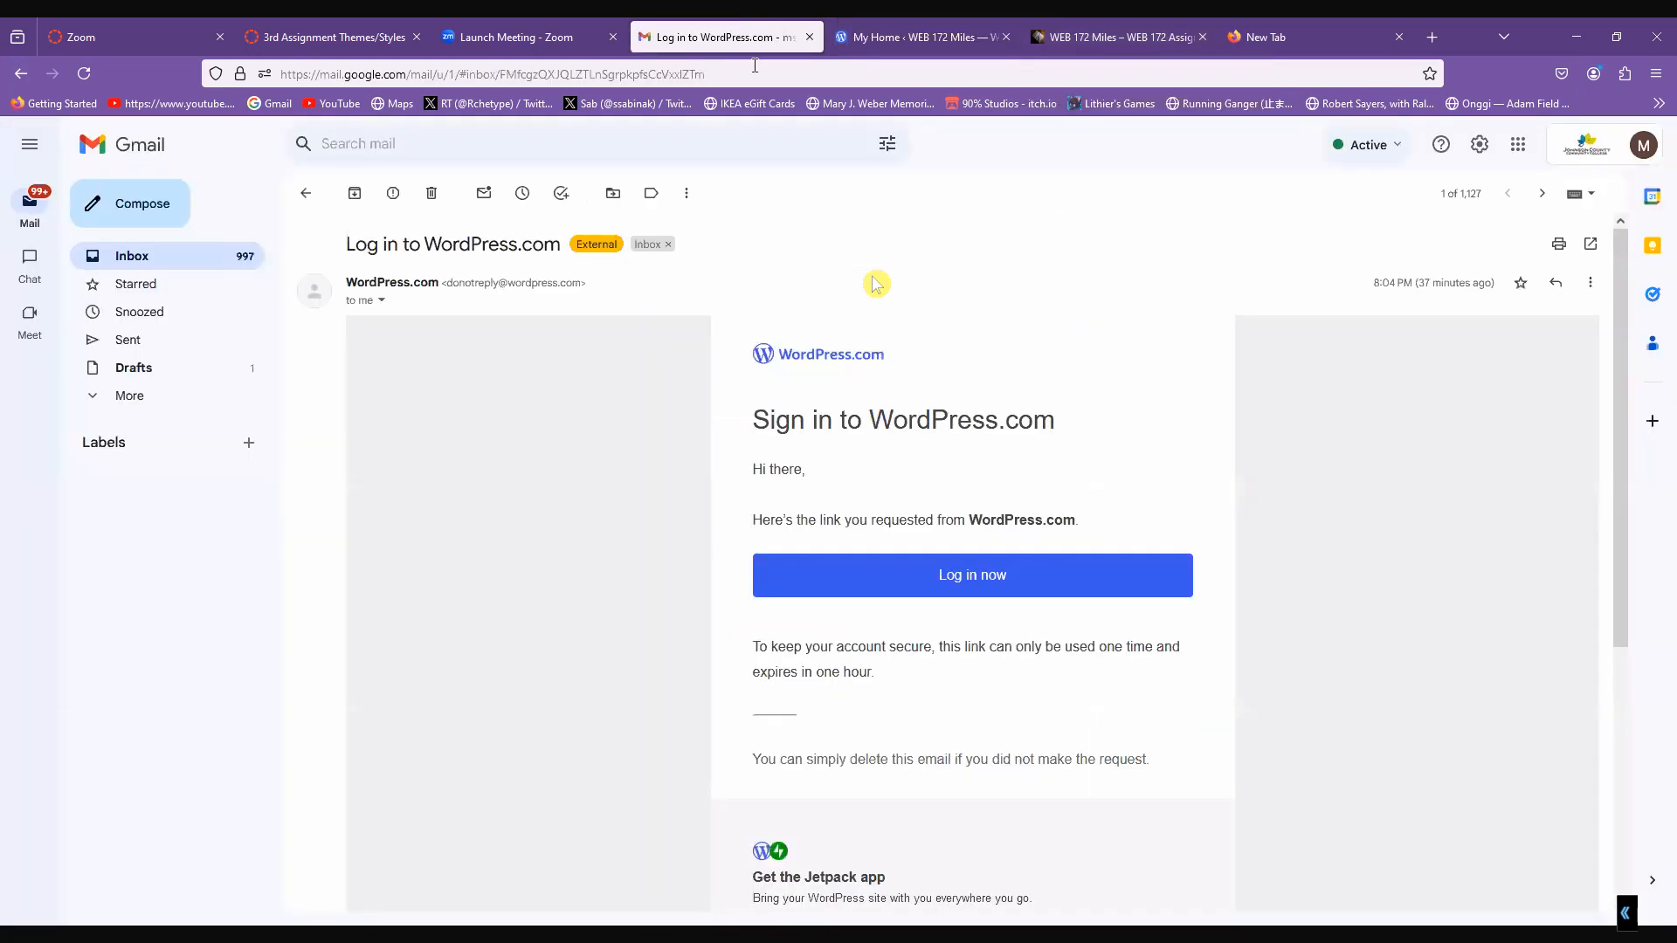
pyautogui.click(1084, 44)
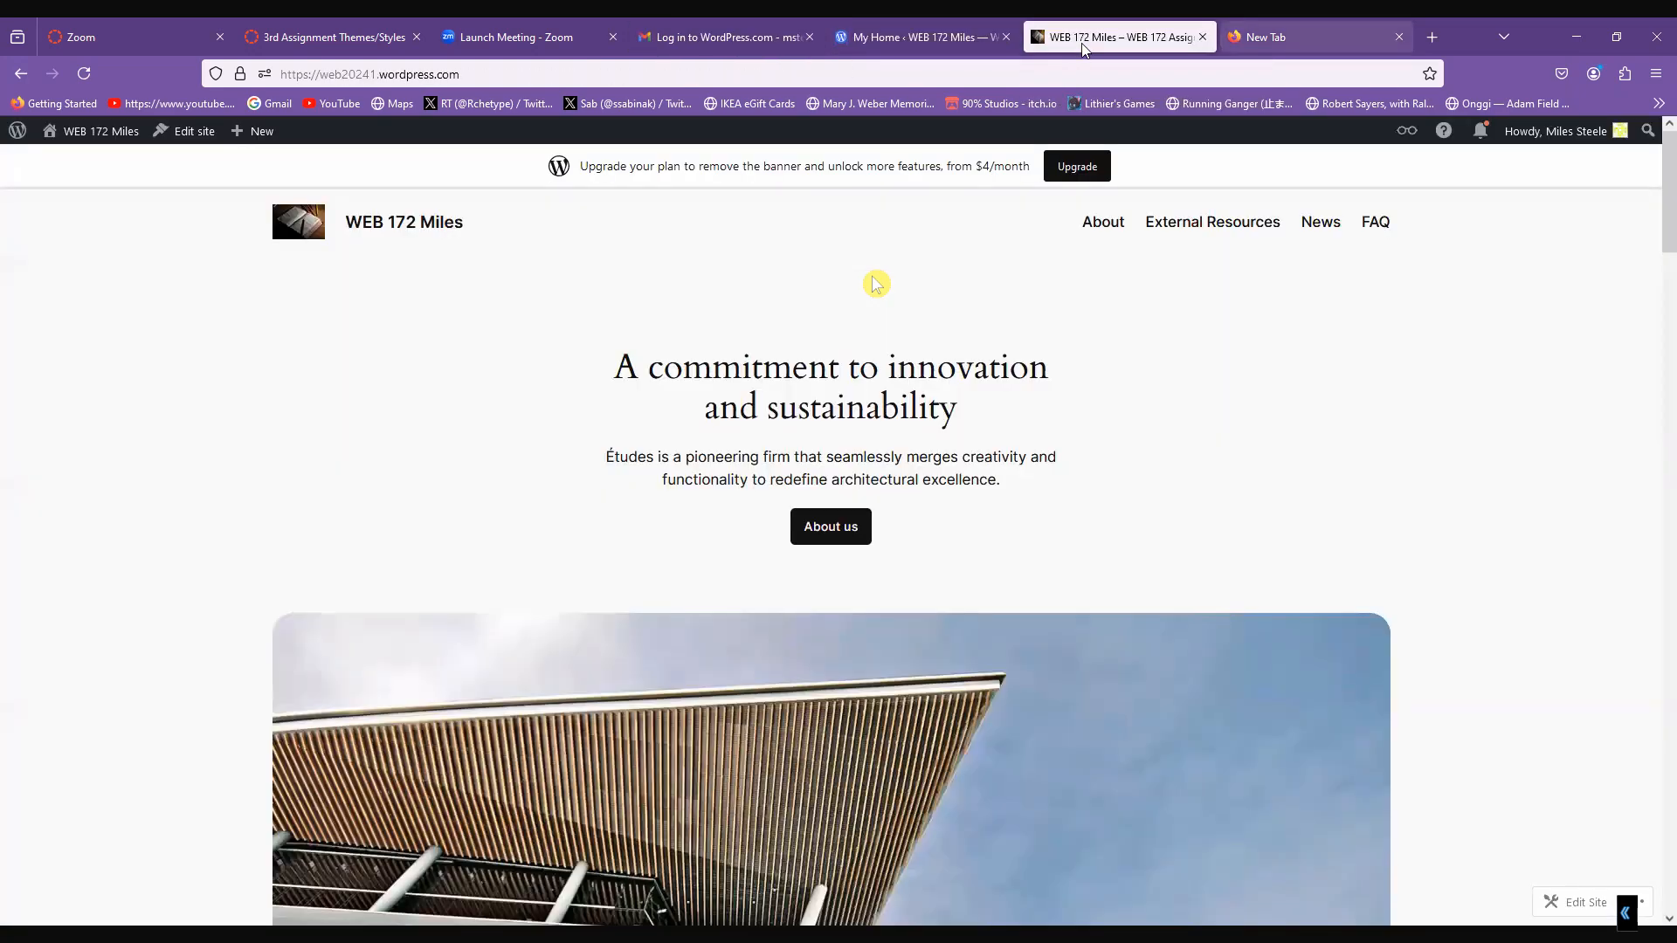
pyautogui.click(1293, 39)
pyautogui.click(1083, 44)
pyautogui.click(710, 42)
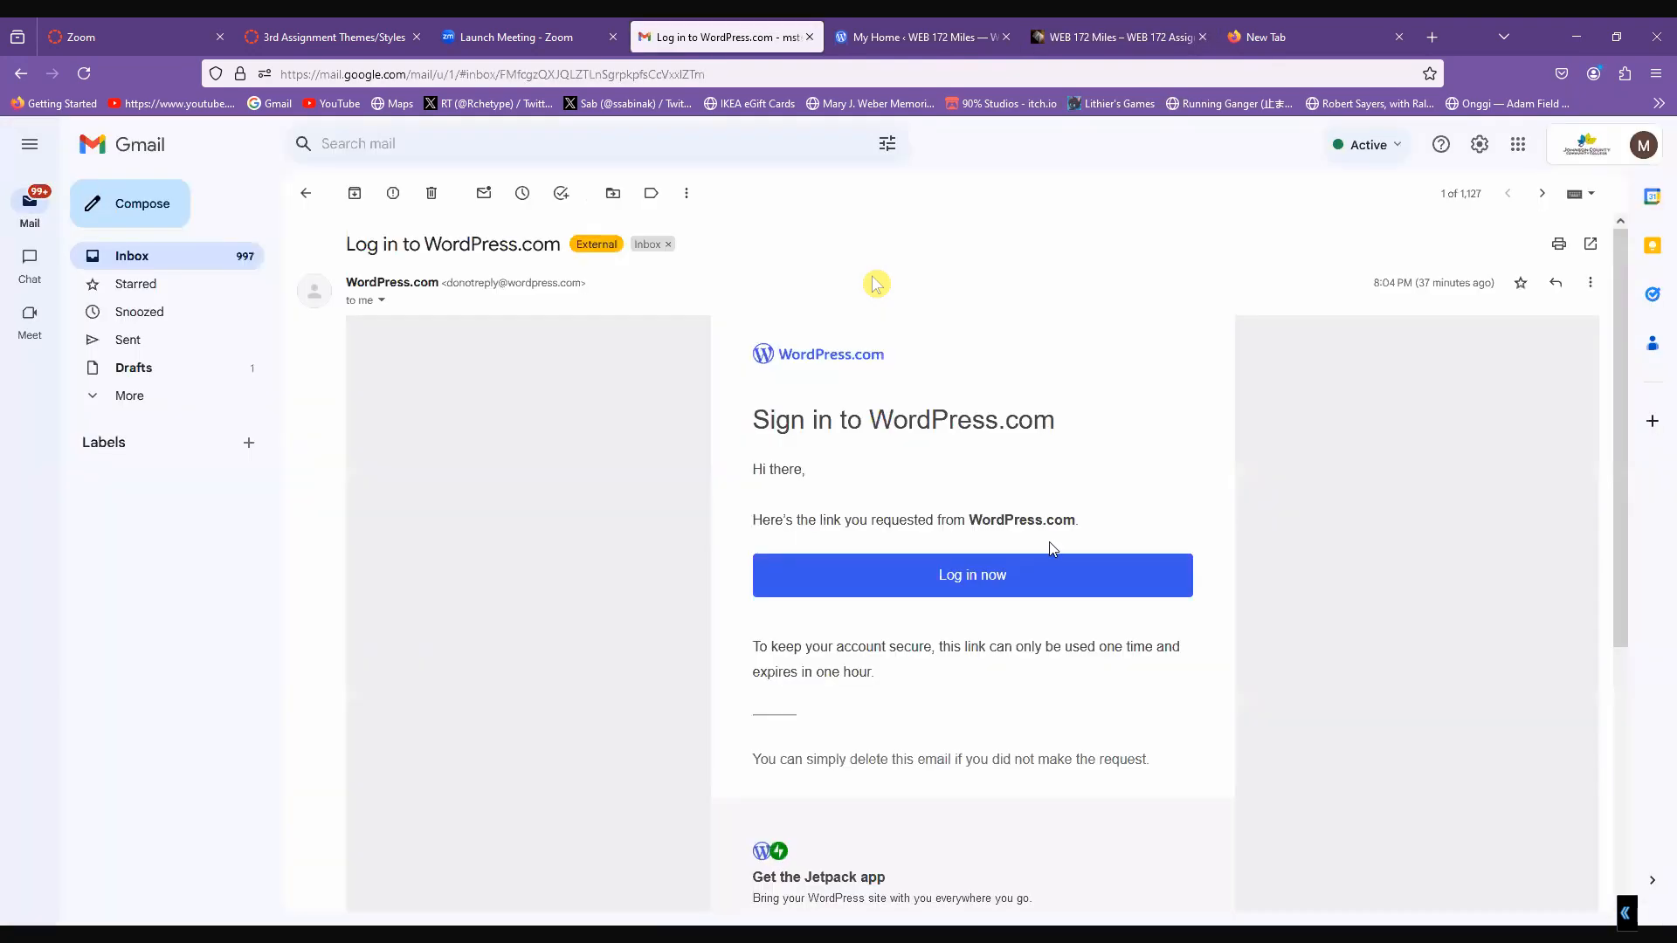
pyautogui.scroll(-5, 1009, 603)
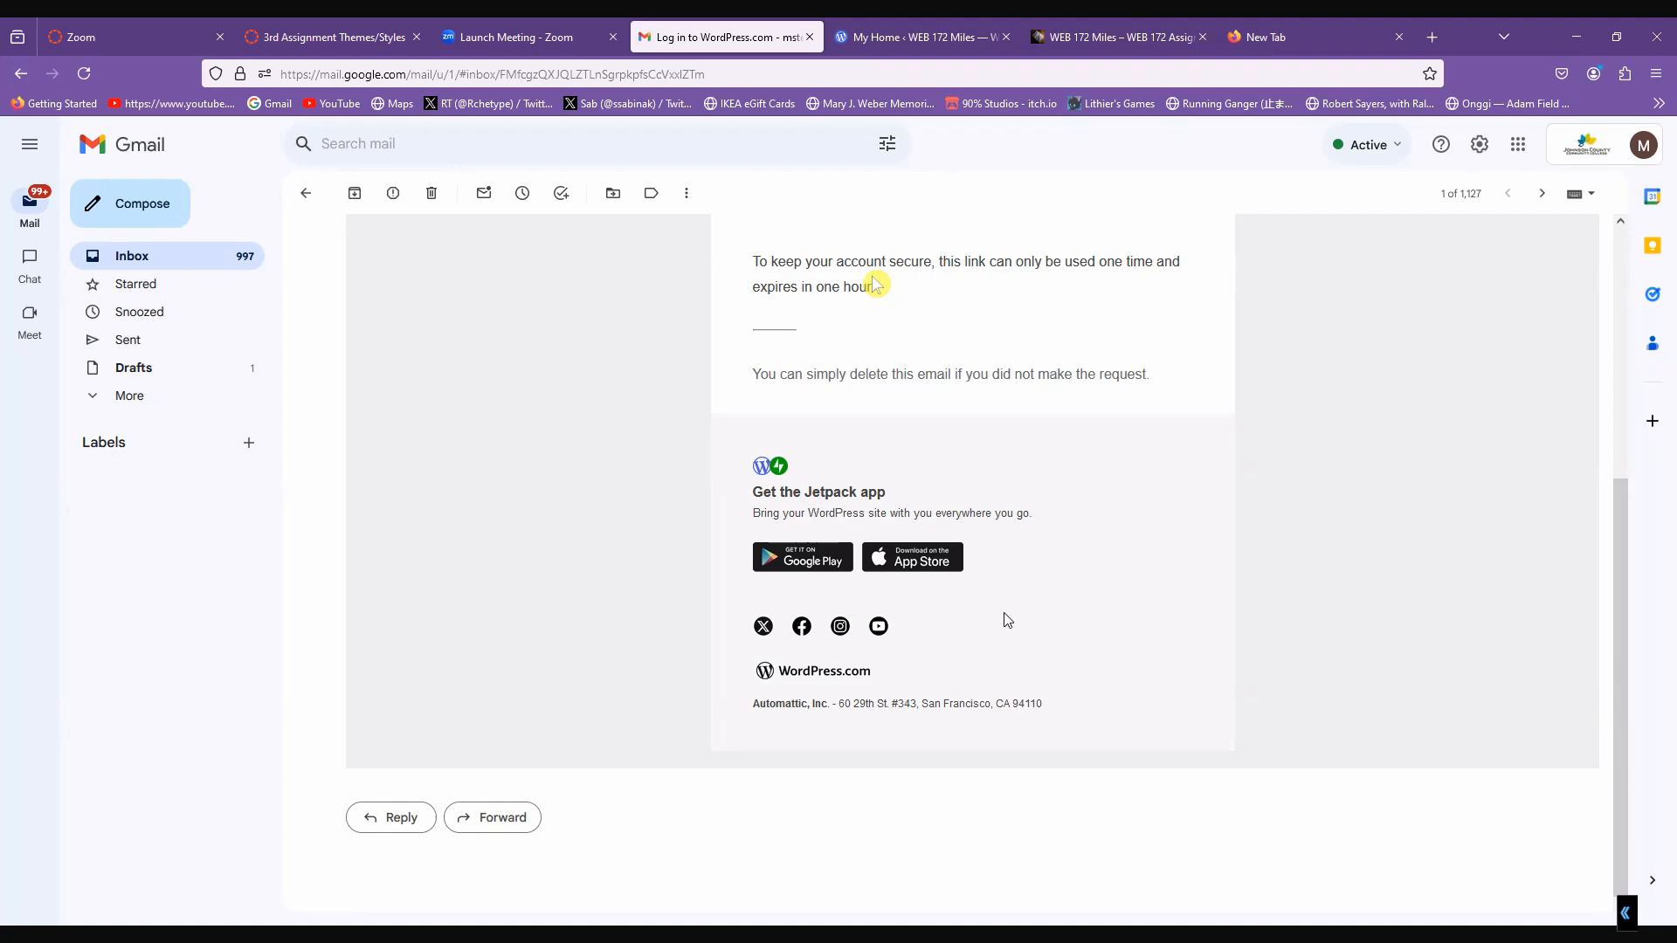
pyautogui.click(1104, 44)
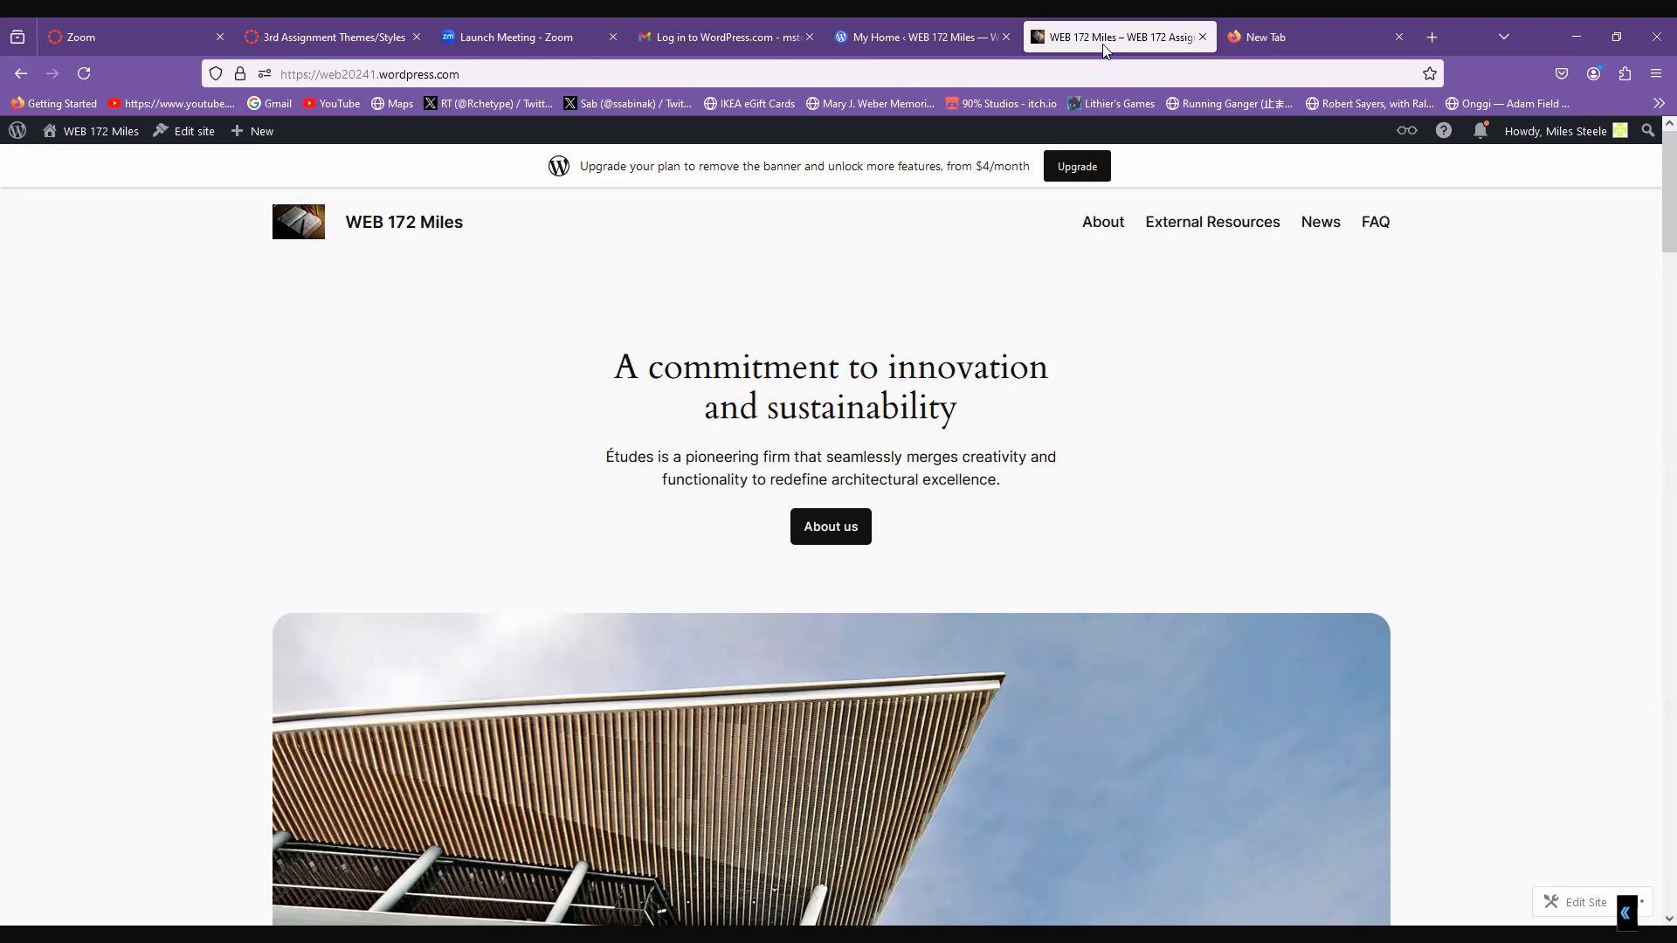
pyautogui.click(715, 36)
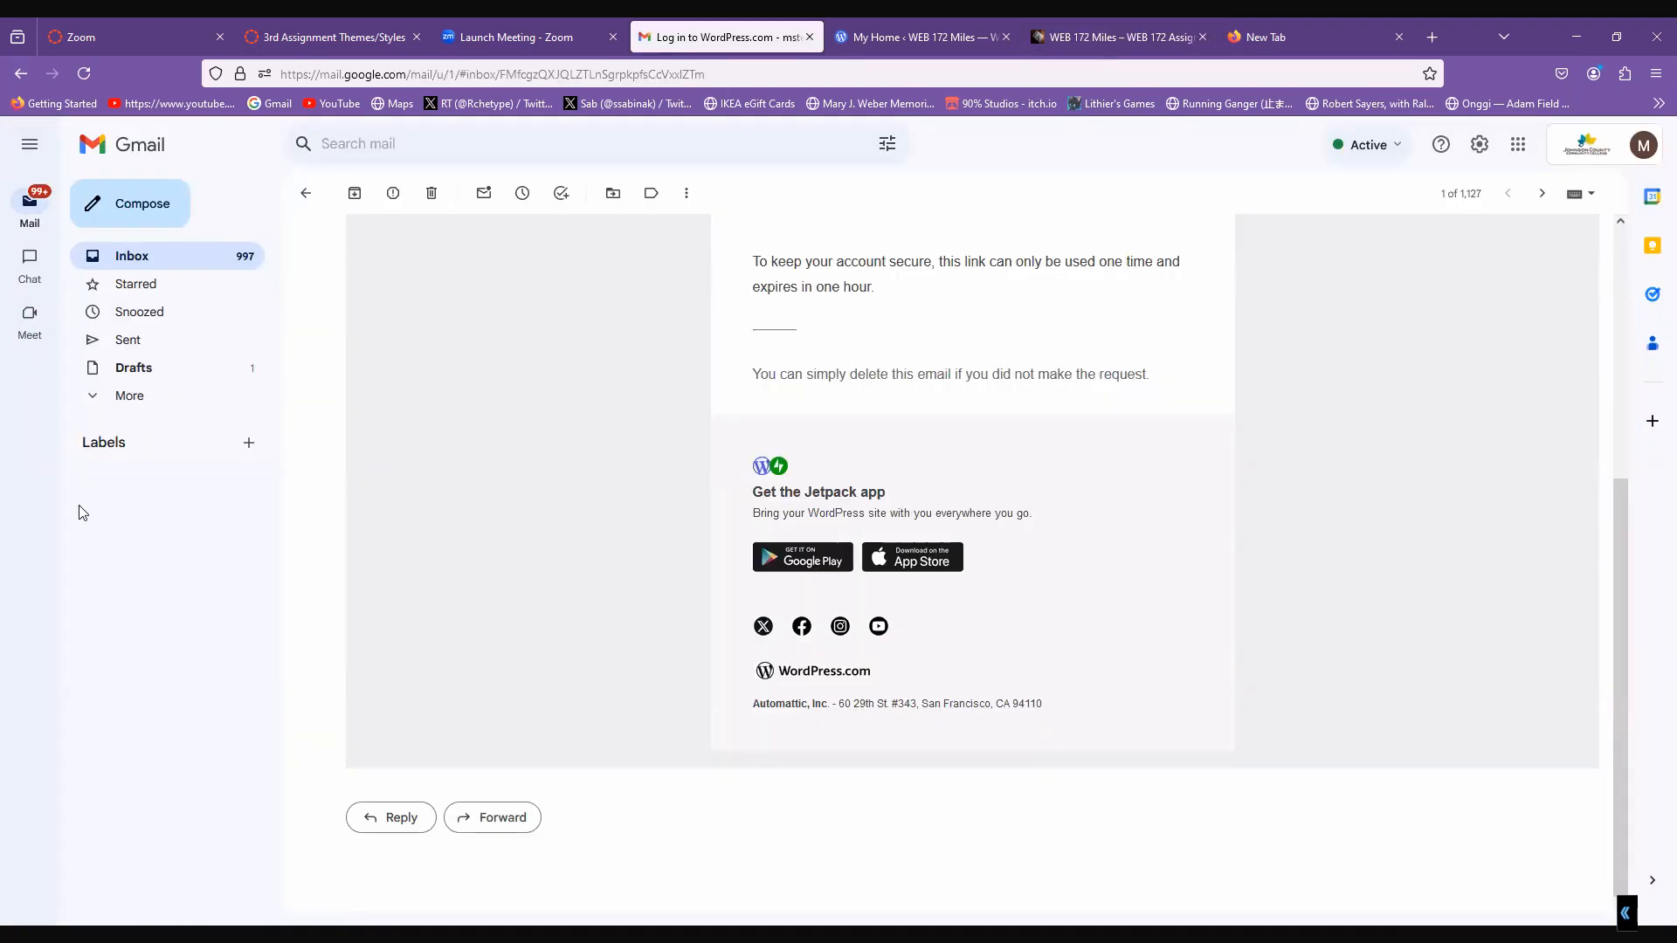
pyautogui.scroll(3, 993, 622)
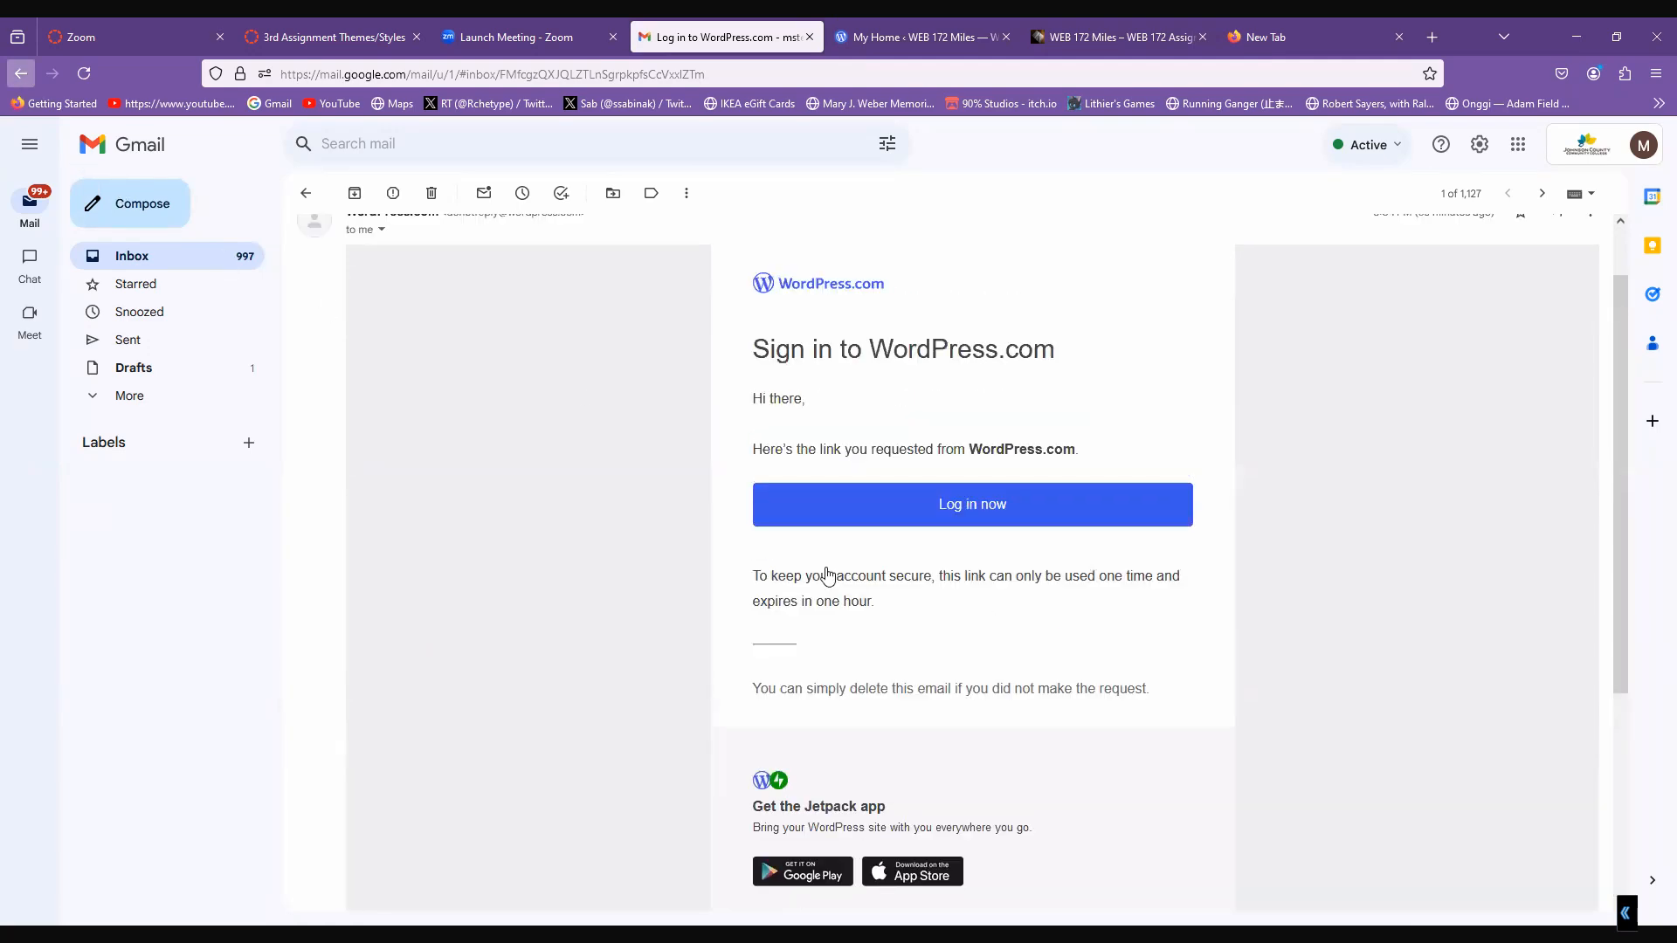
pyautogui.hotkey('alt', 'Left')
# Search Gmail for all emails from a particular sender by entering the sender's name.
pyautogui.click(1644, 145)
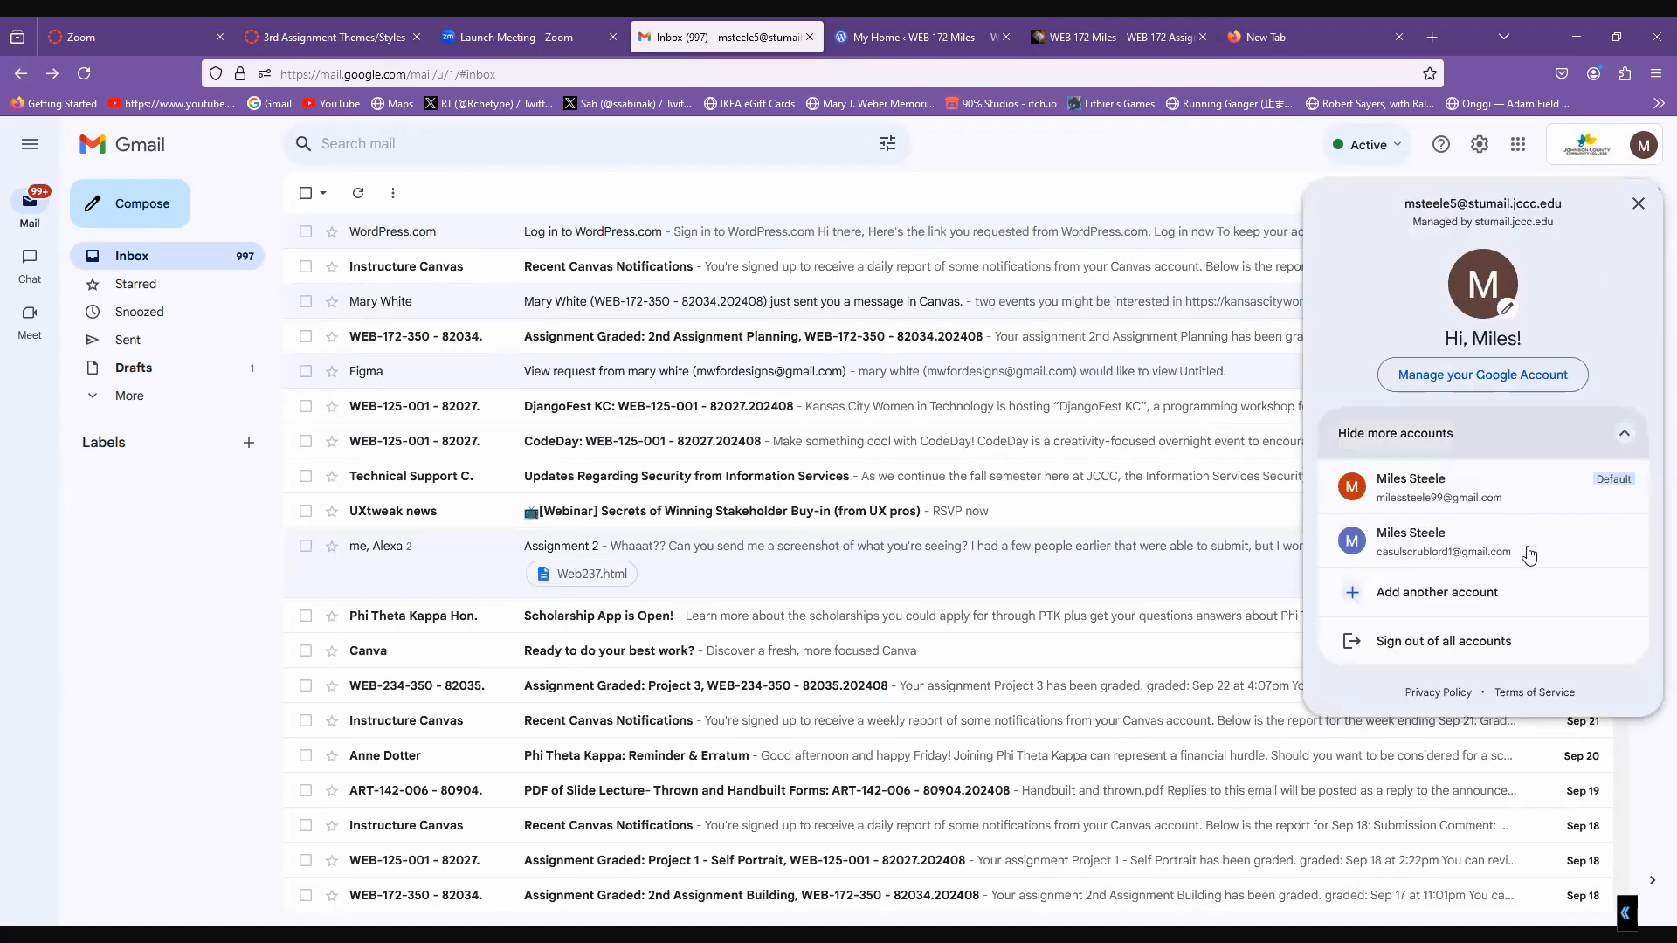
pyautogui.click(549, 160)
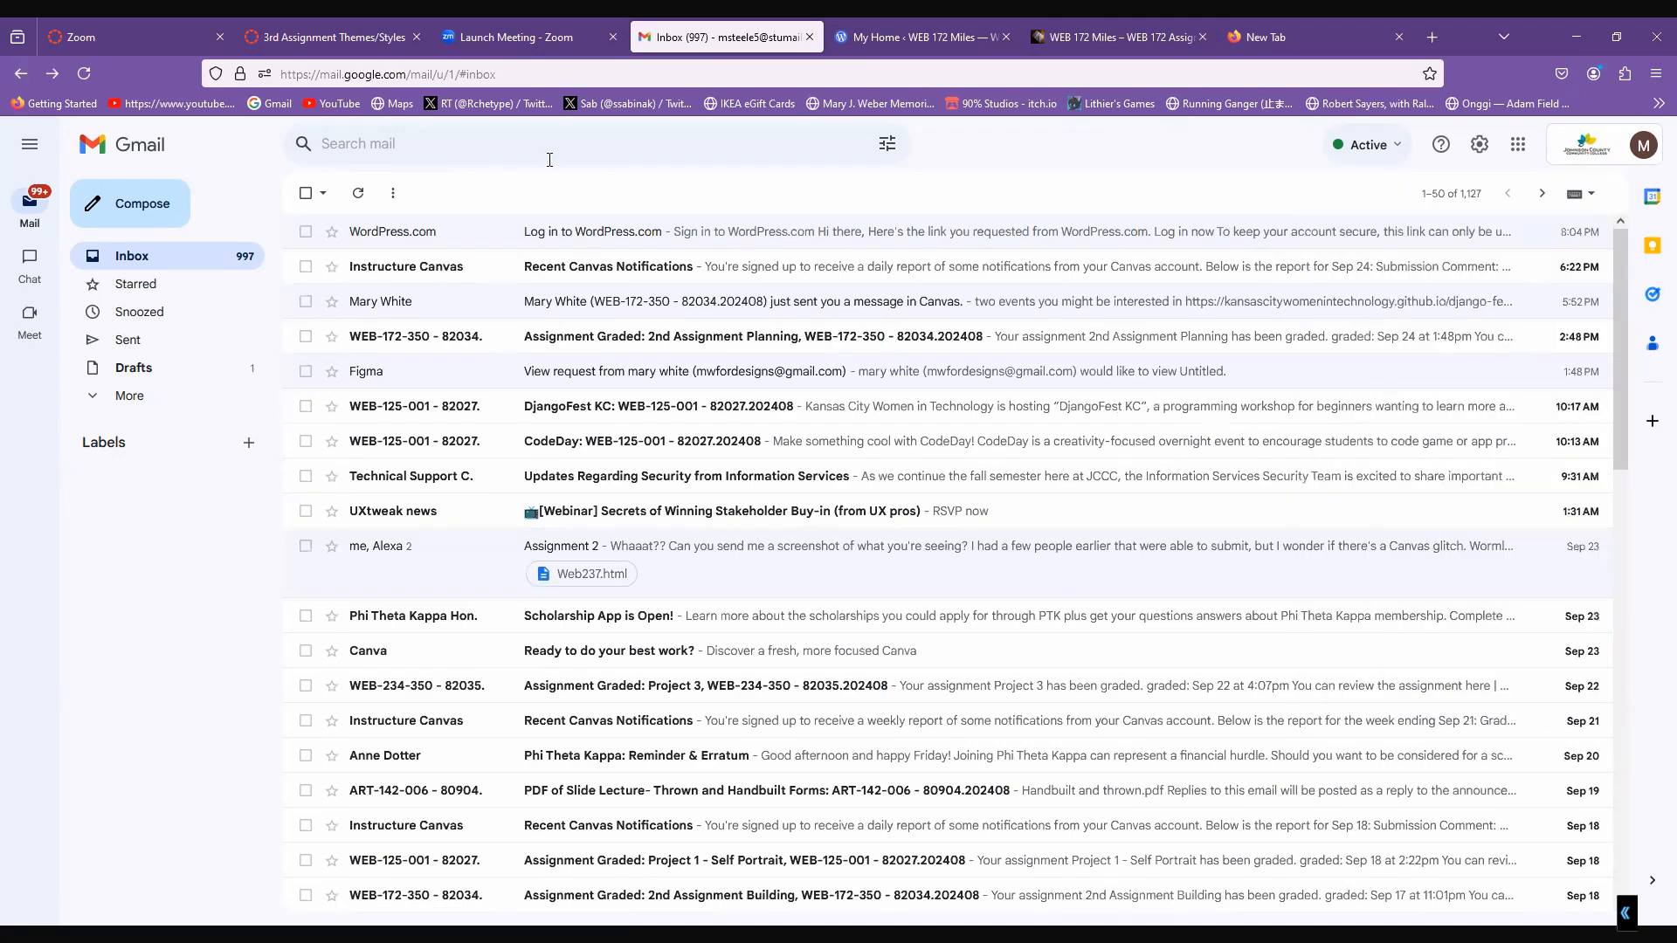
pyautogui.click(487, 142)
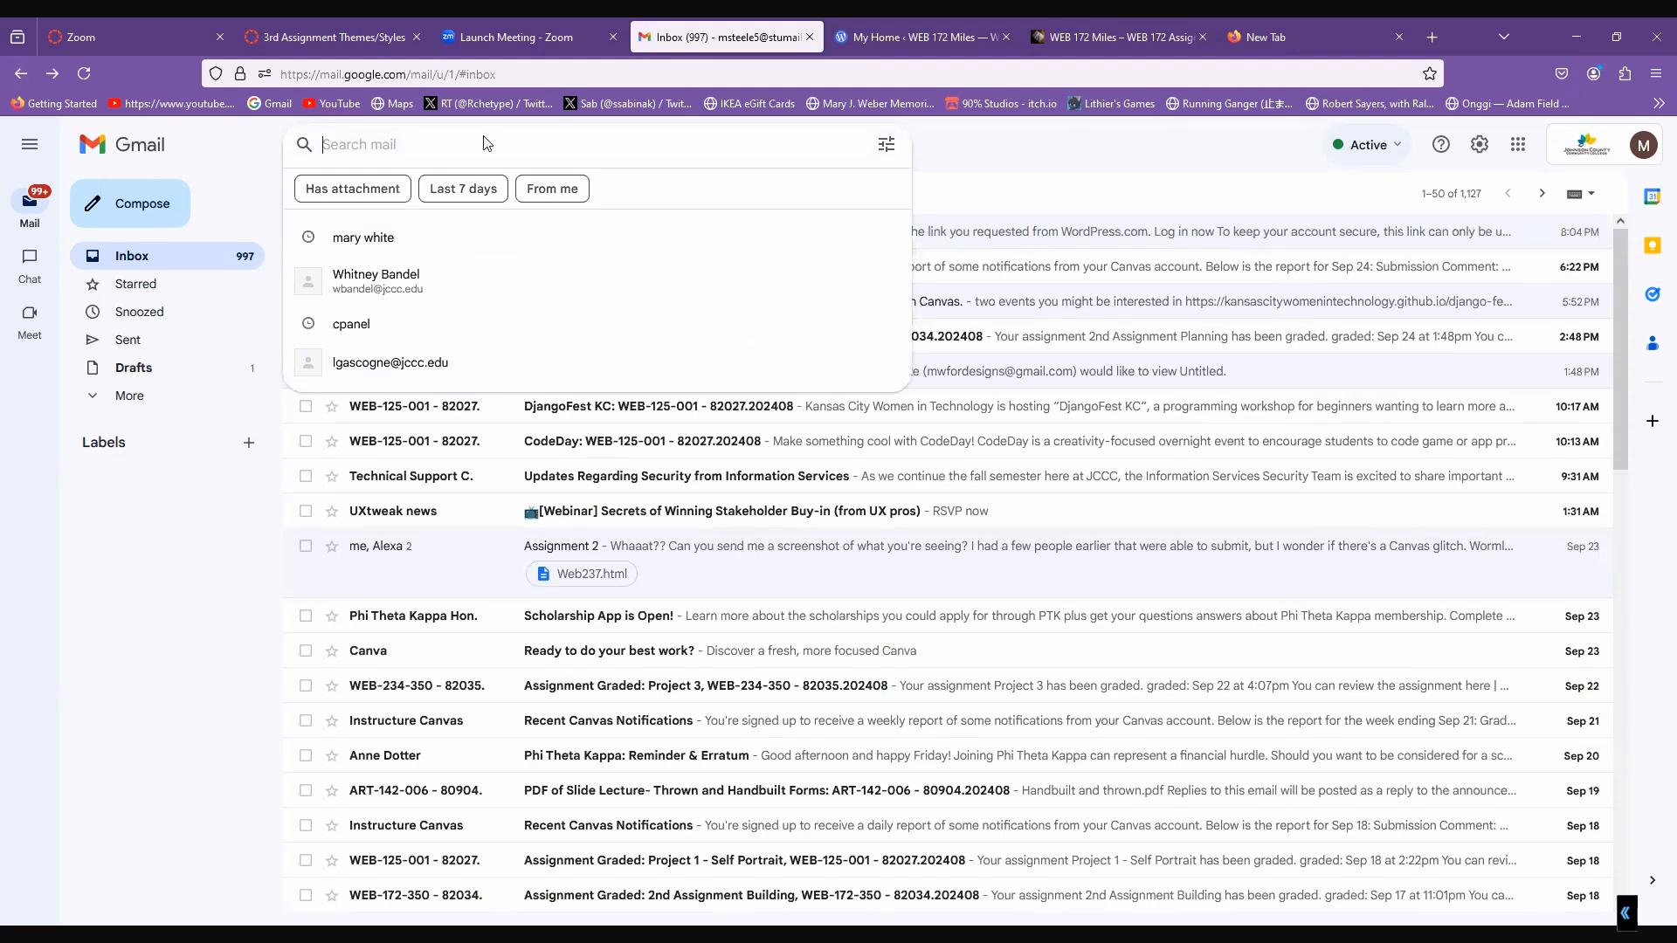
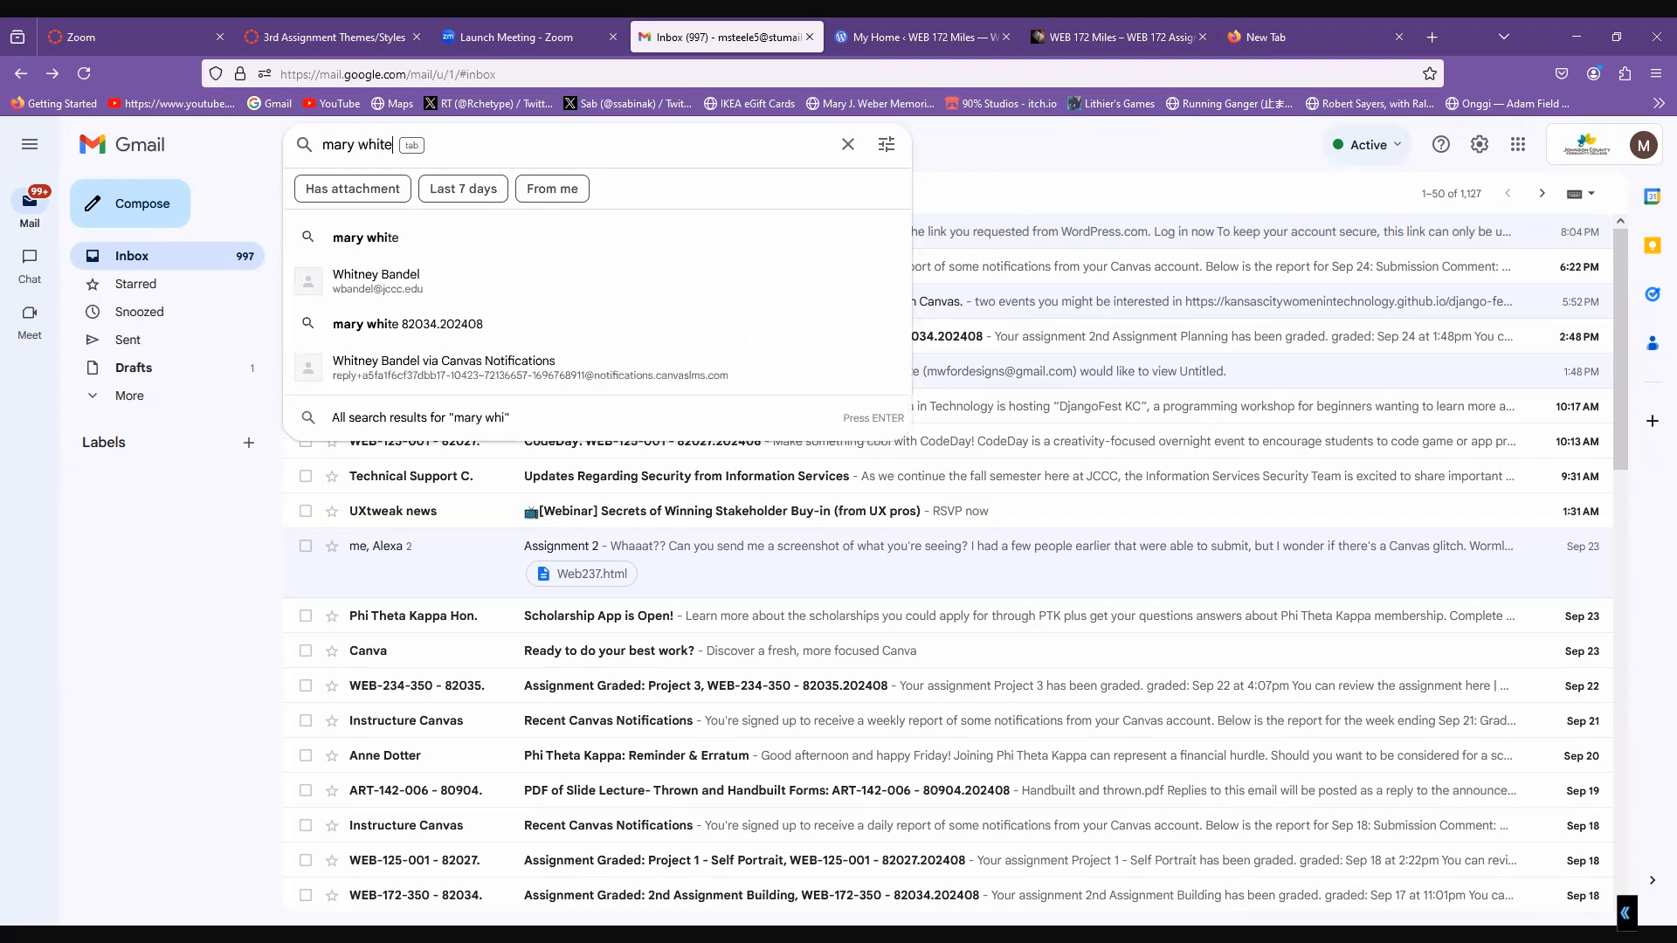
pyautogui.press('Return')
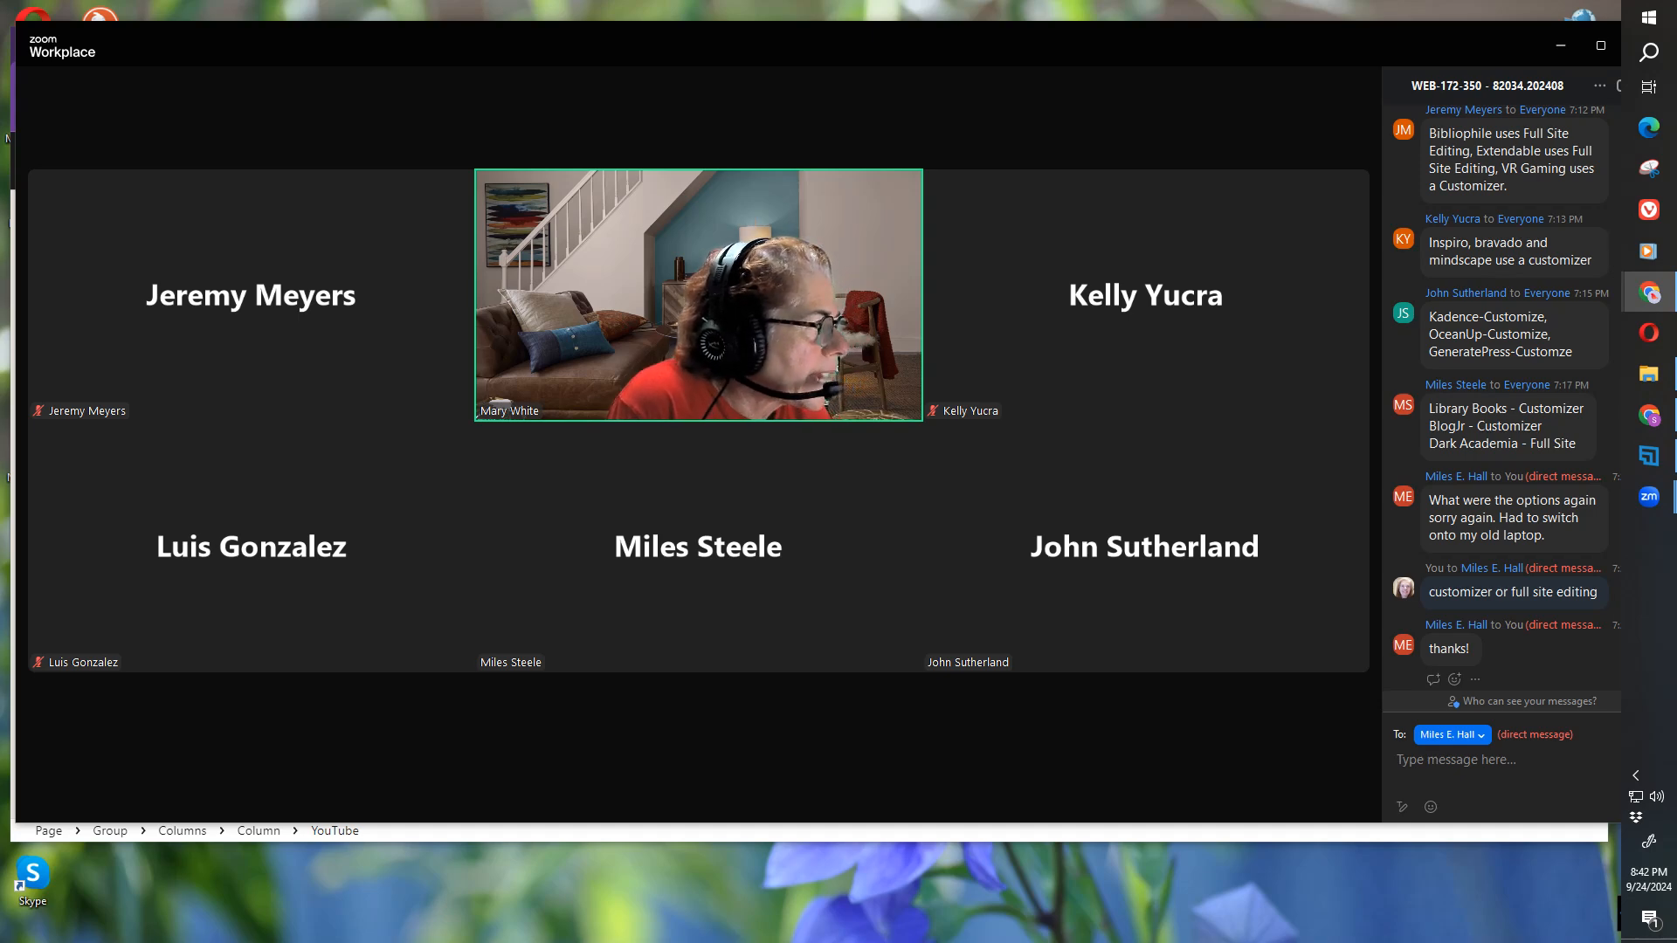
pyautogui.hotkey('alt', 'Tab')
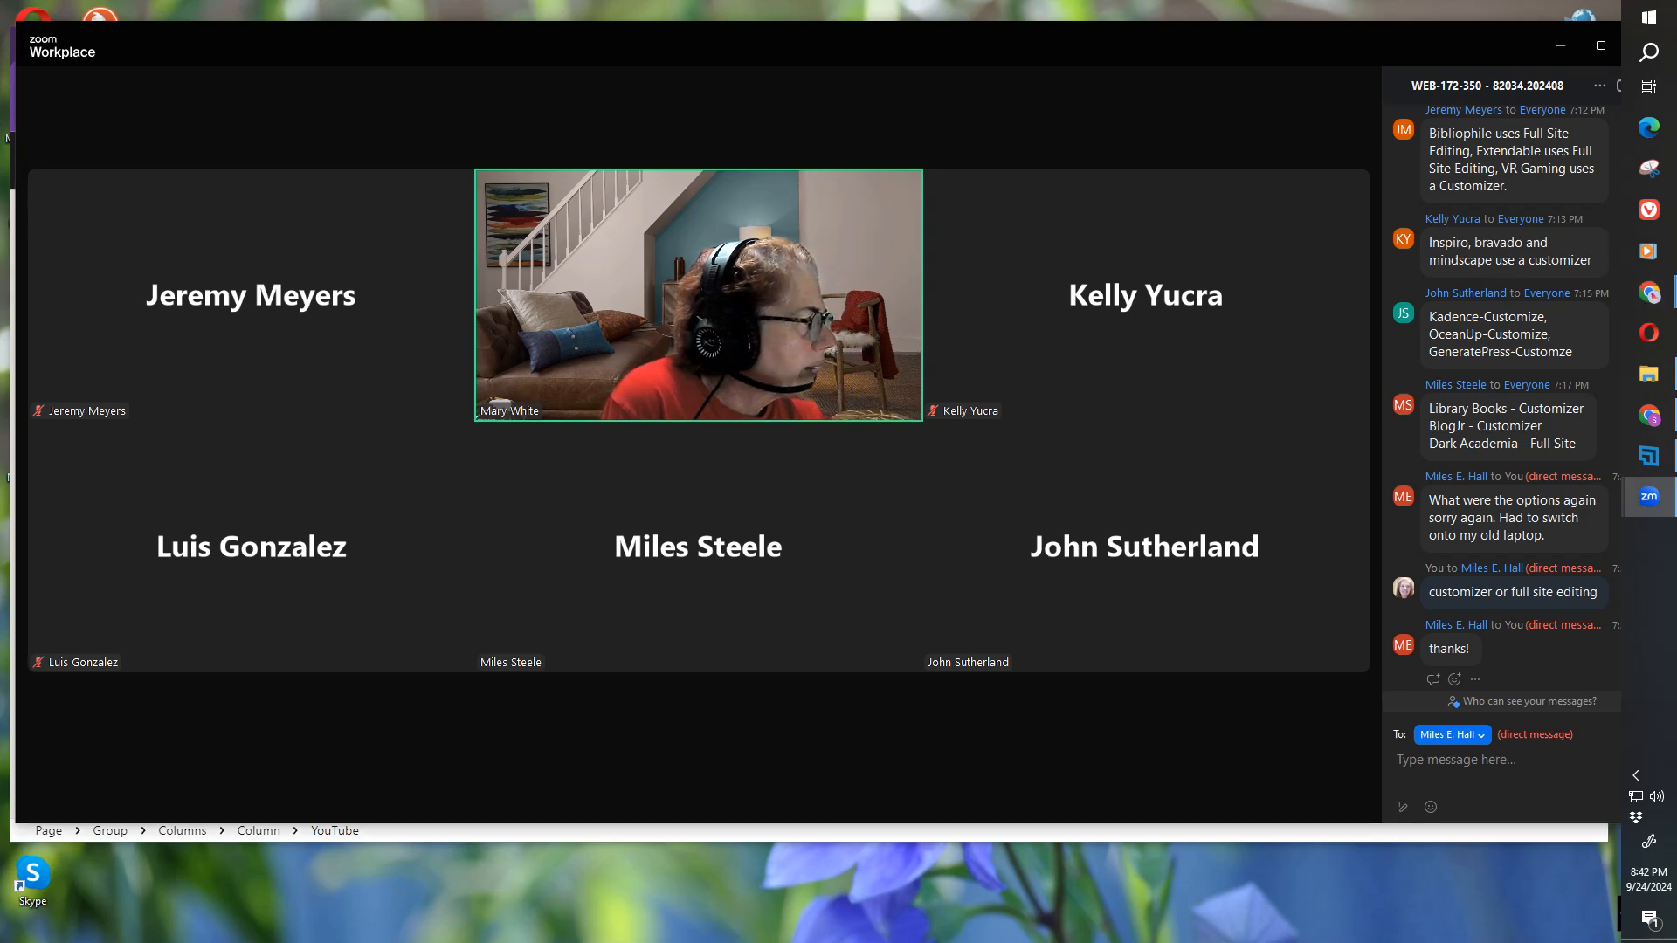
pyautogui.hotkey('alt', 'Tab')
pyautogui.hotkey('alt', 'Tab')
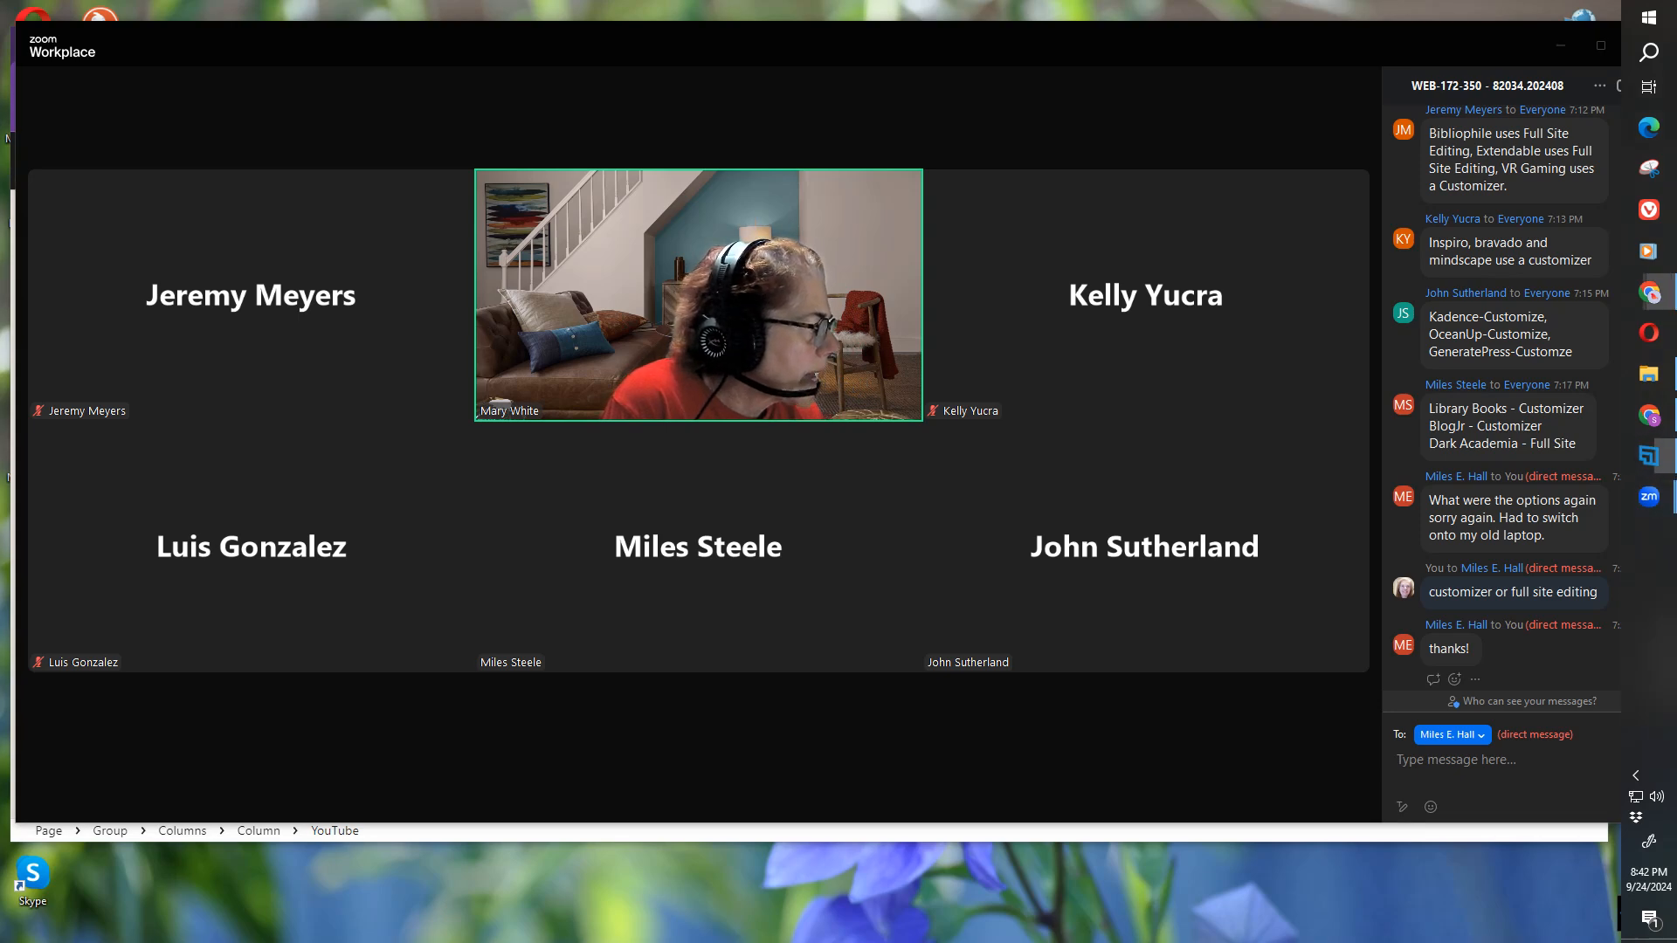
pyautogui.hotkey('alt', 'Tab')
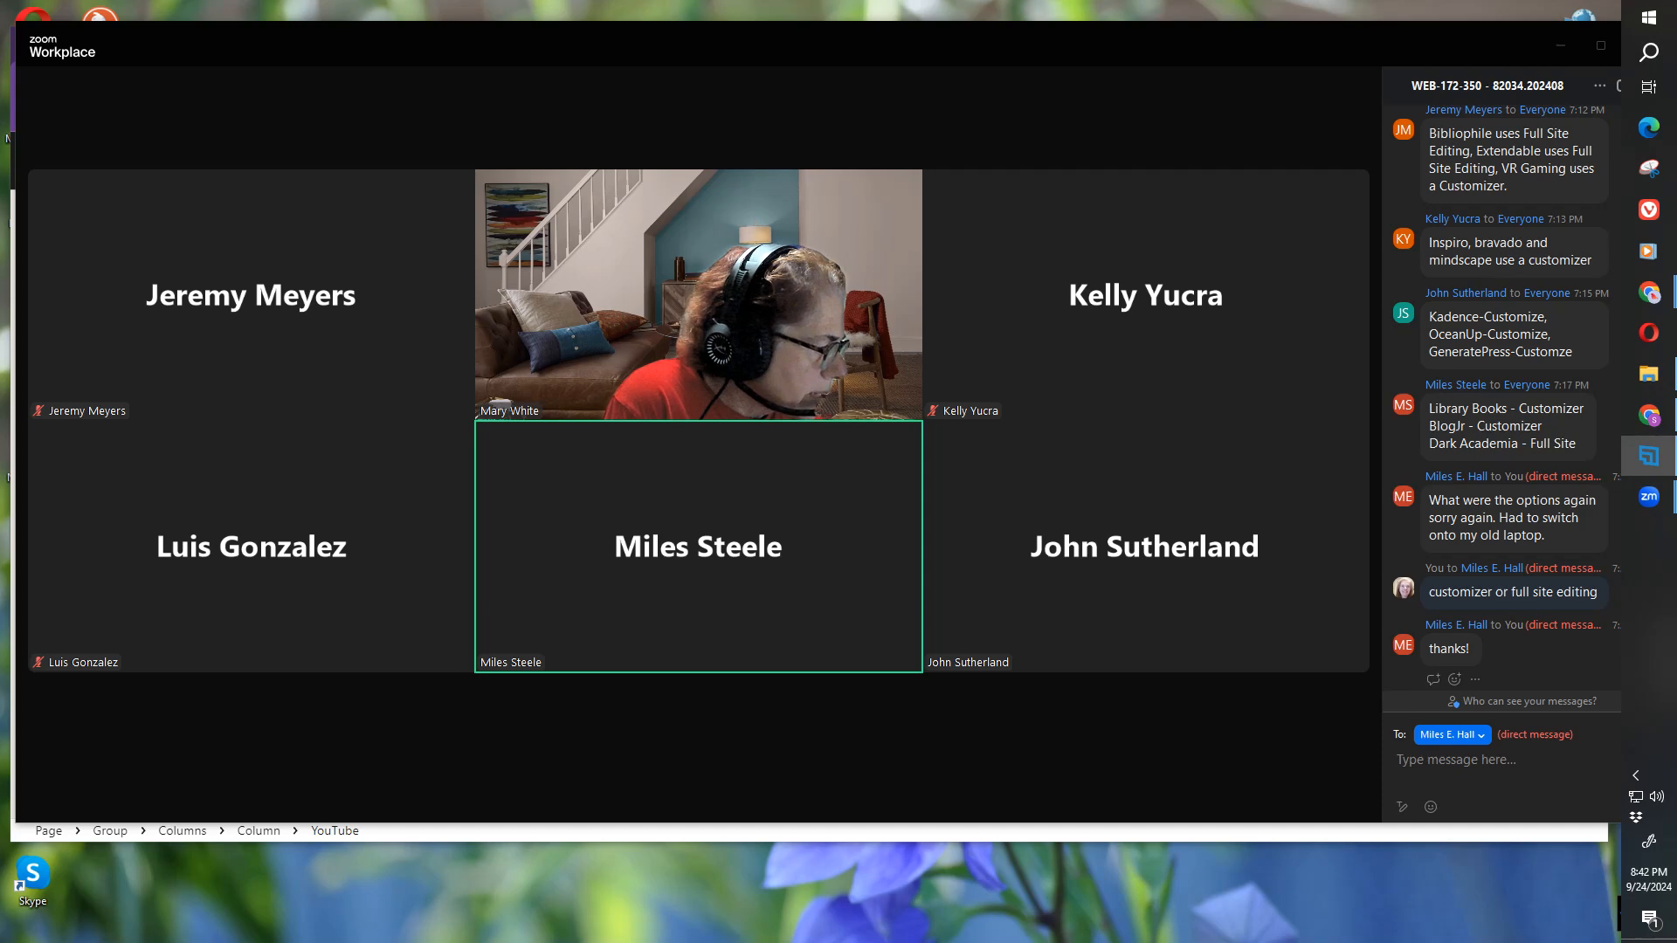
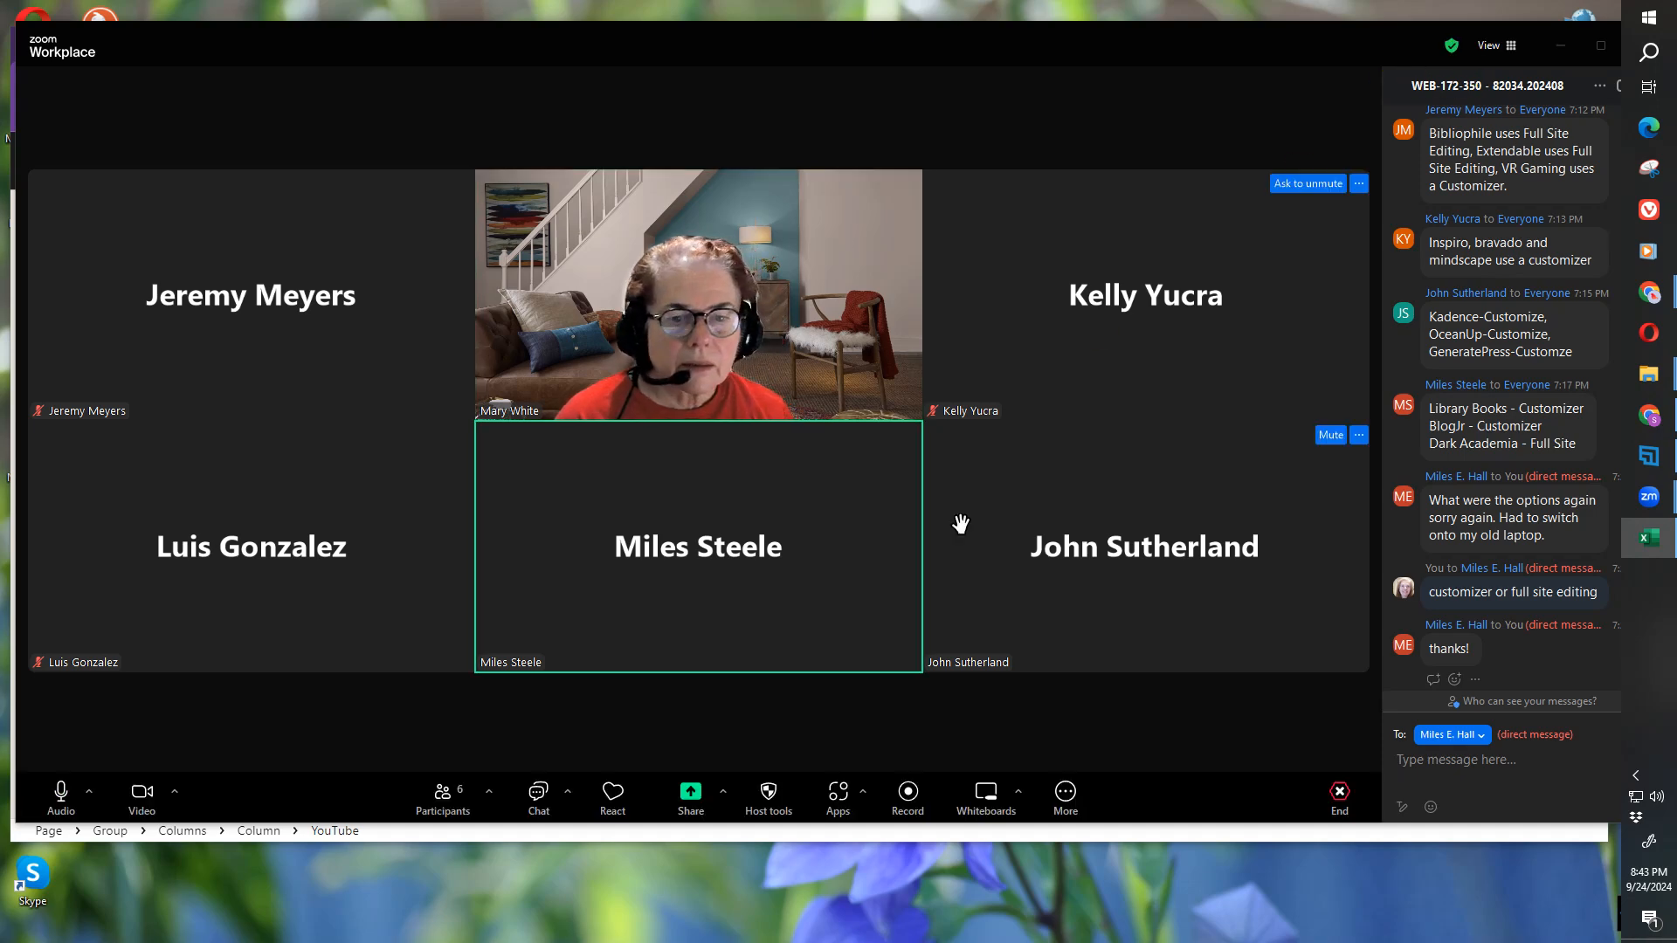
# Toggle the meeting chat, then privately send the account password to another participant.
pyautogui.click(539, 797)
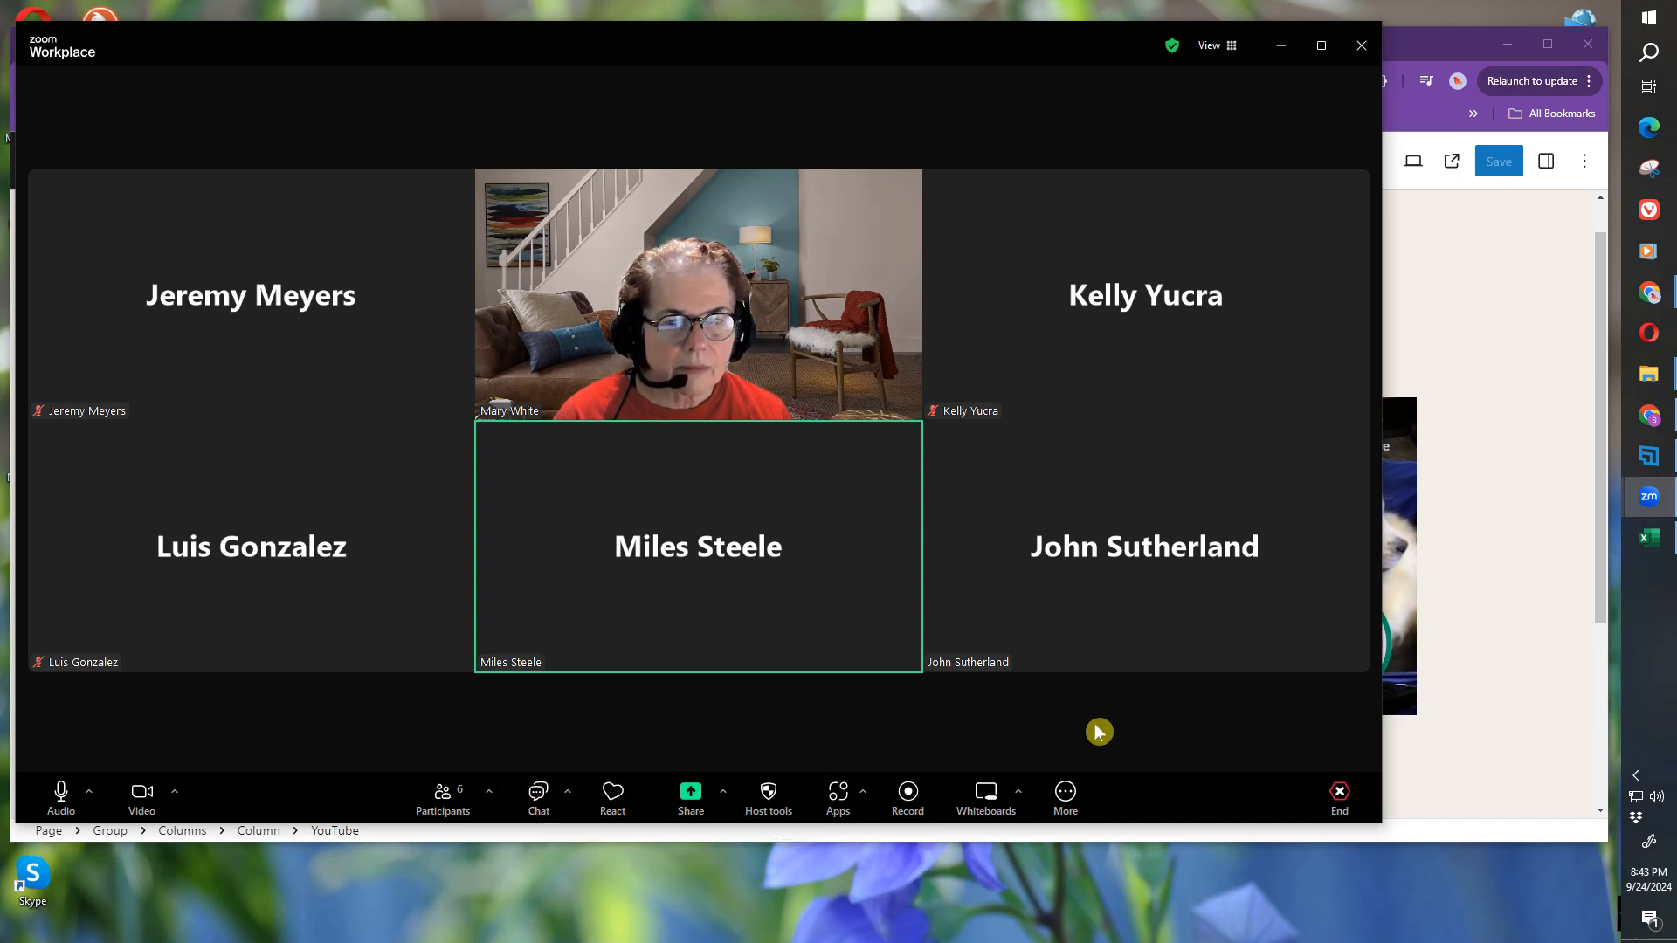
pyautogui.click(539, 794)
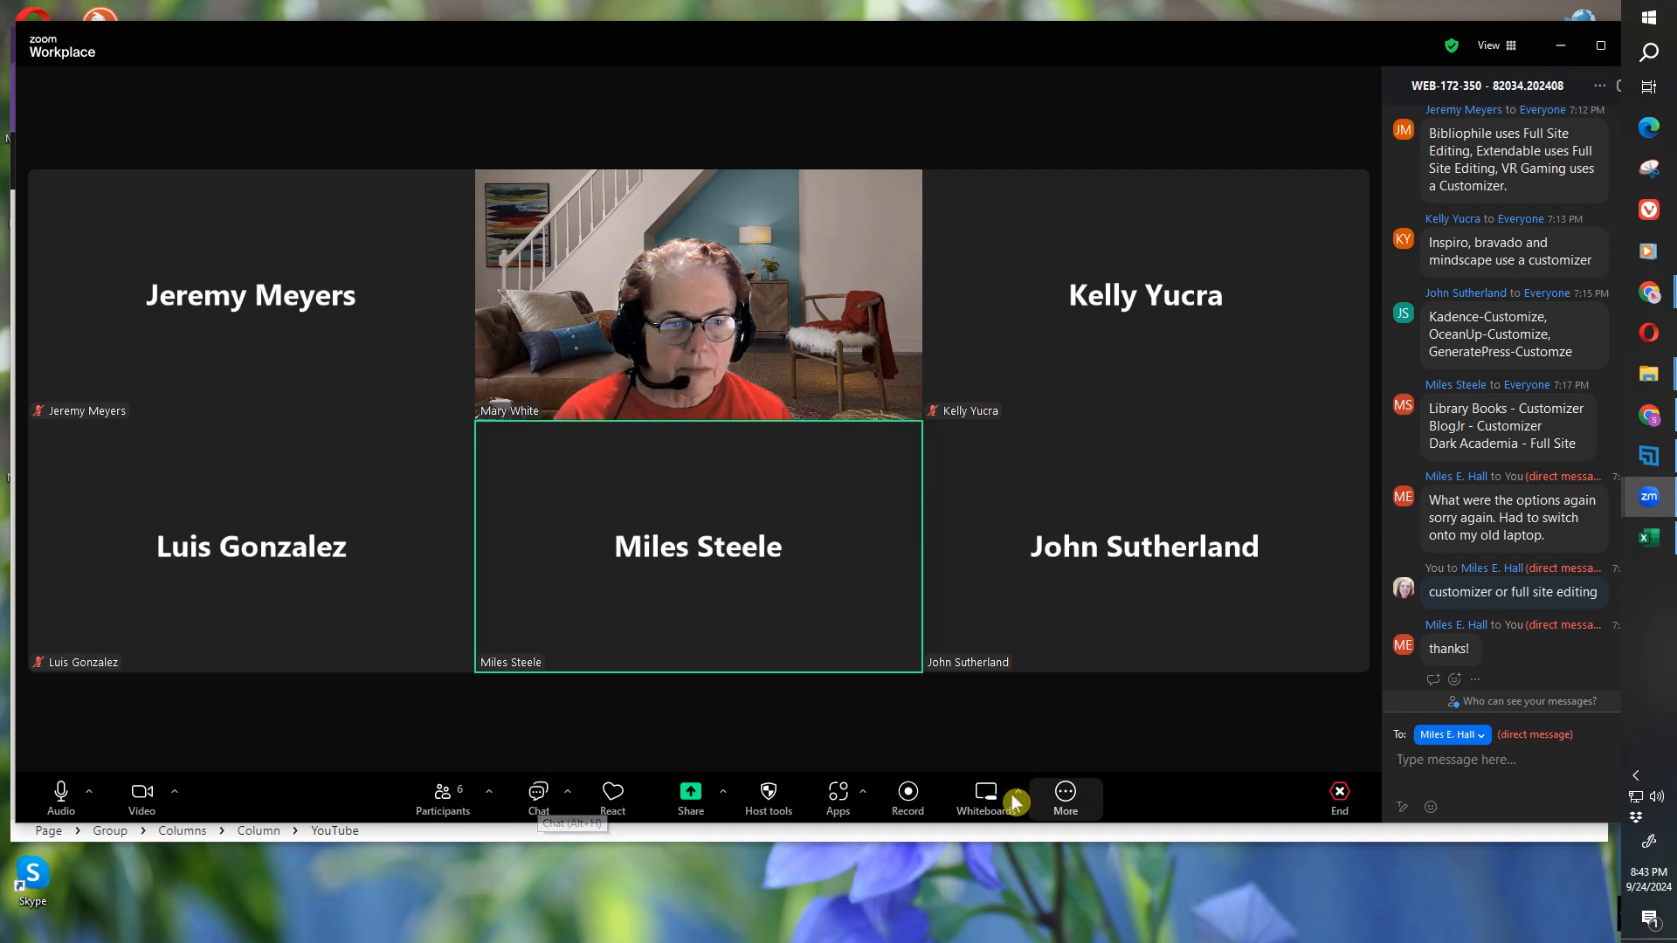
pyautogui.click(1444, 766)
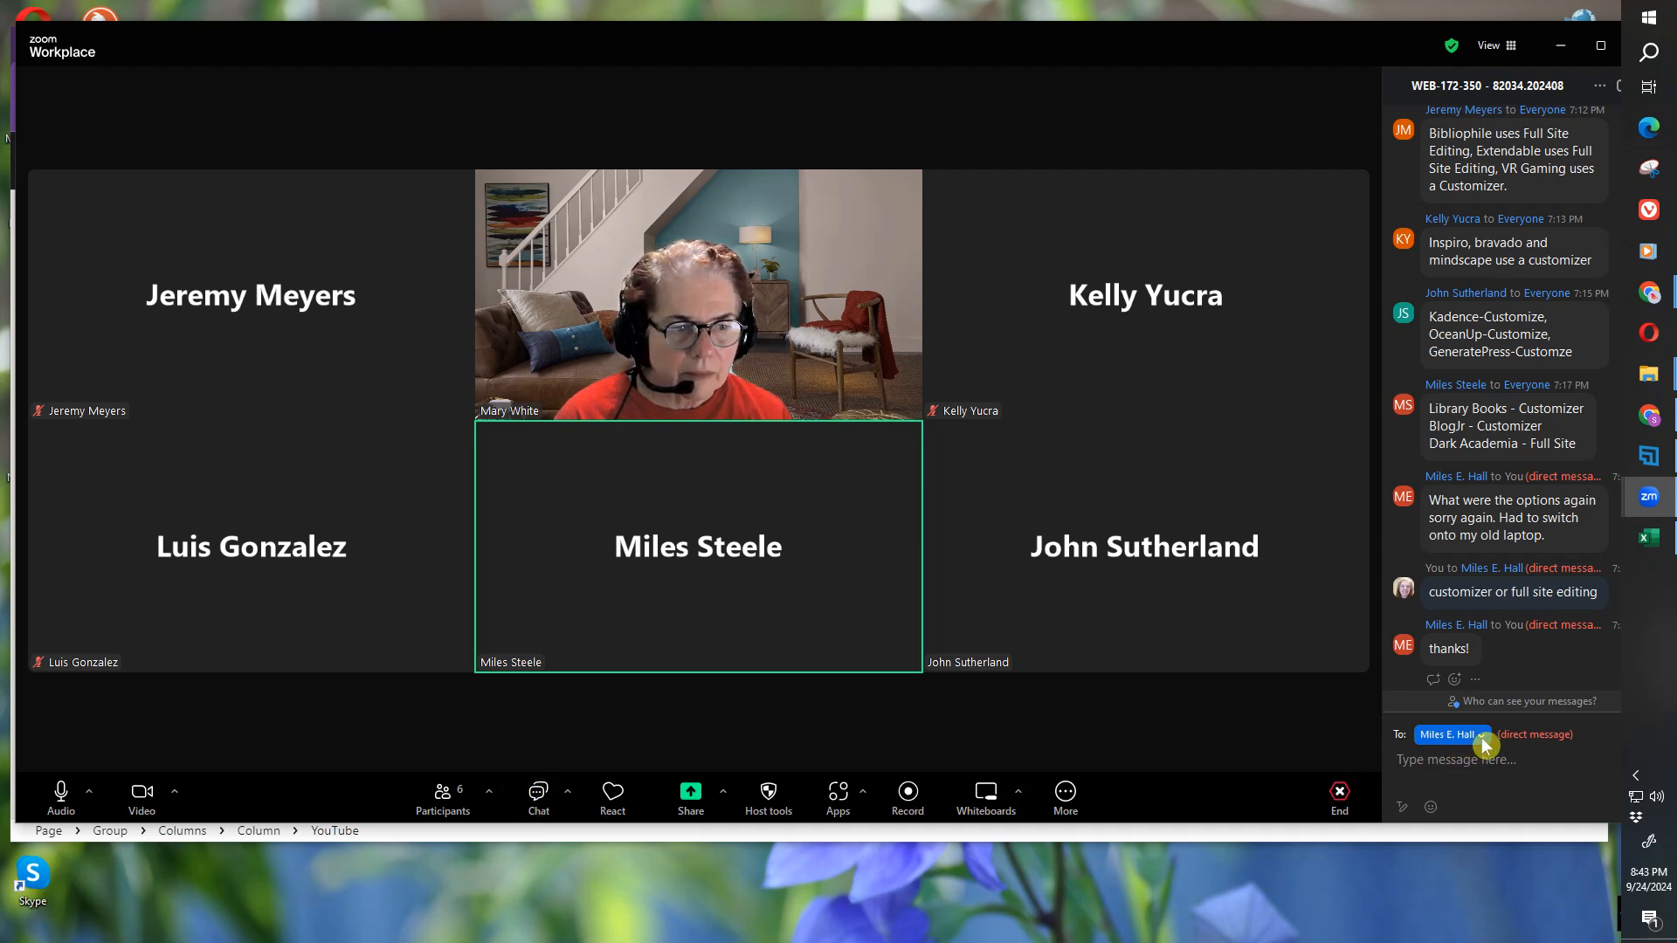
pyautogui.click(1484, 736)
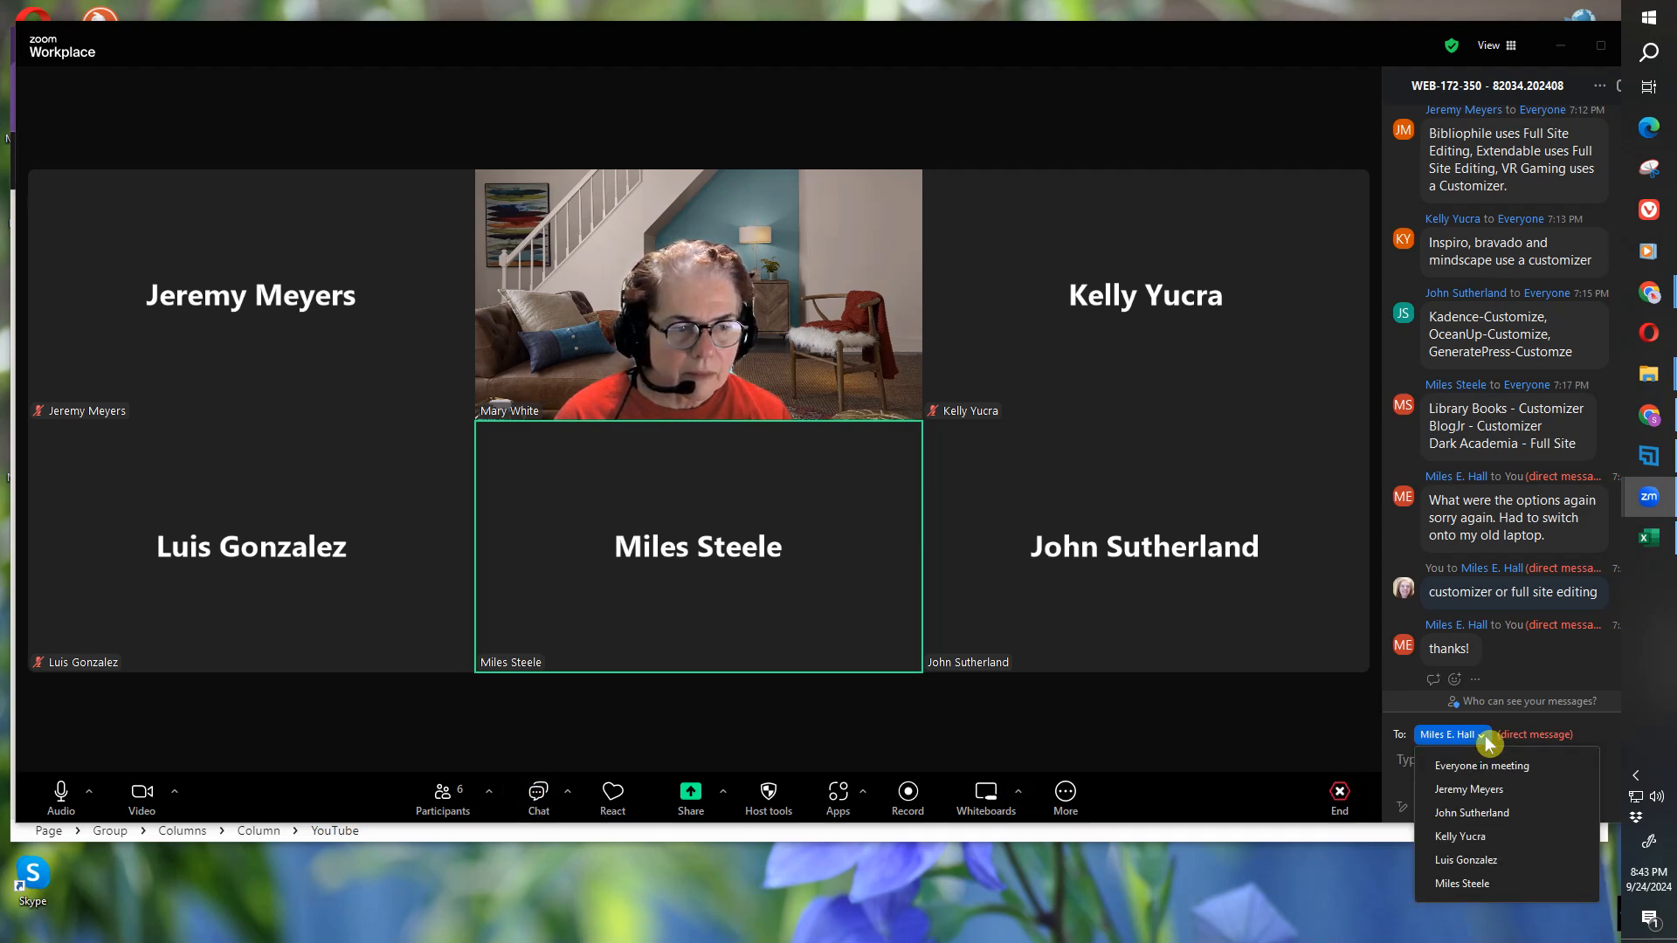
pyautogui.click(1487, 882)
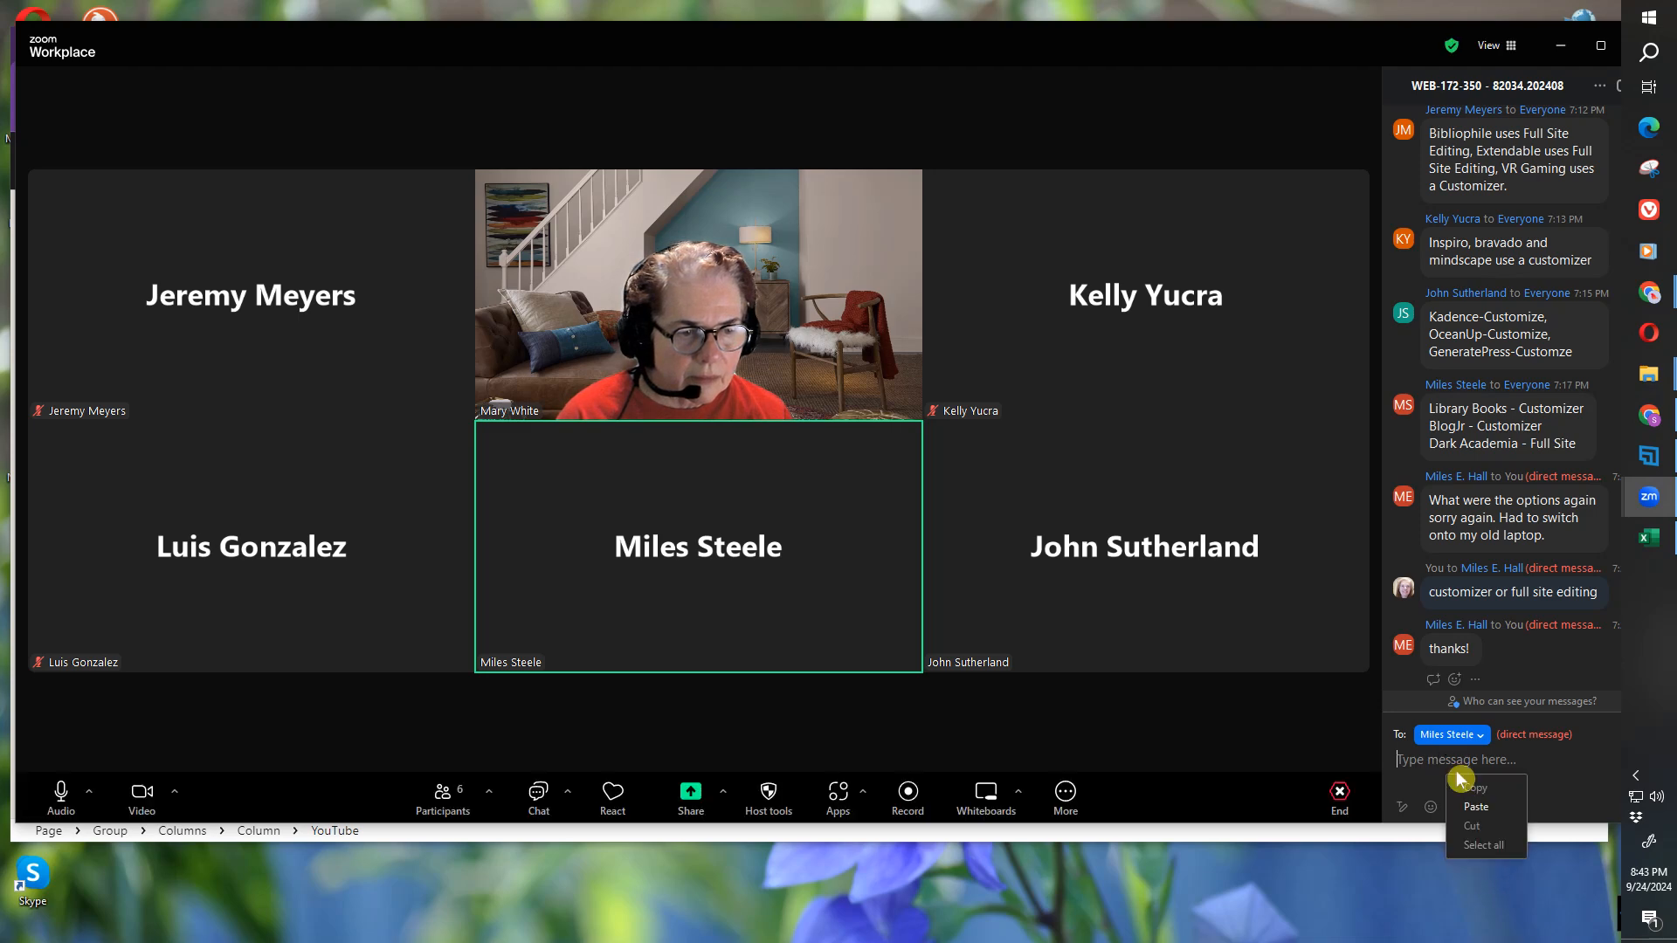
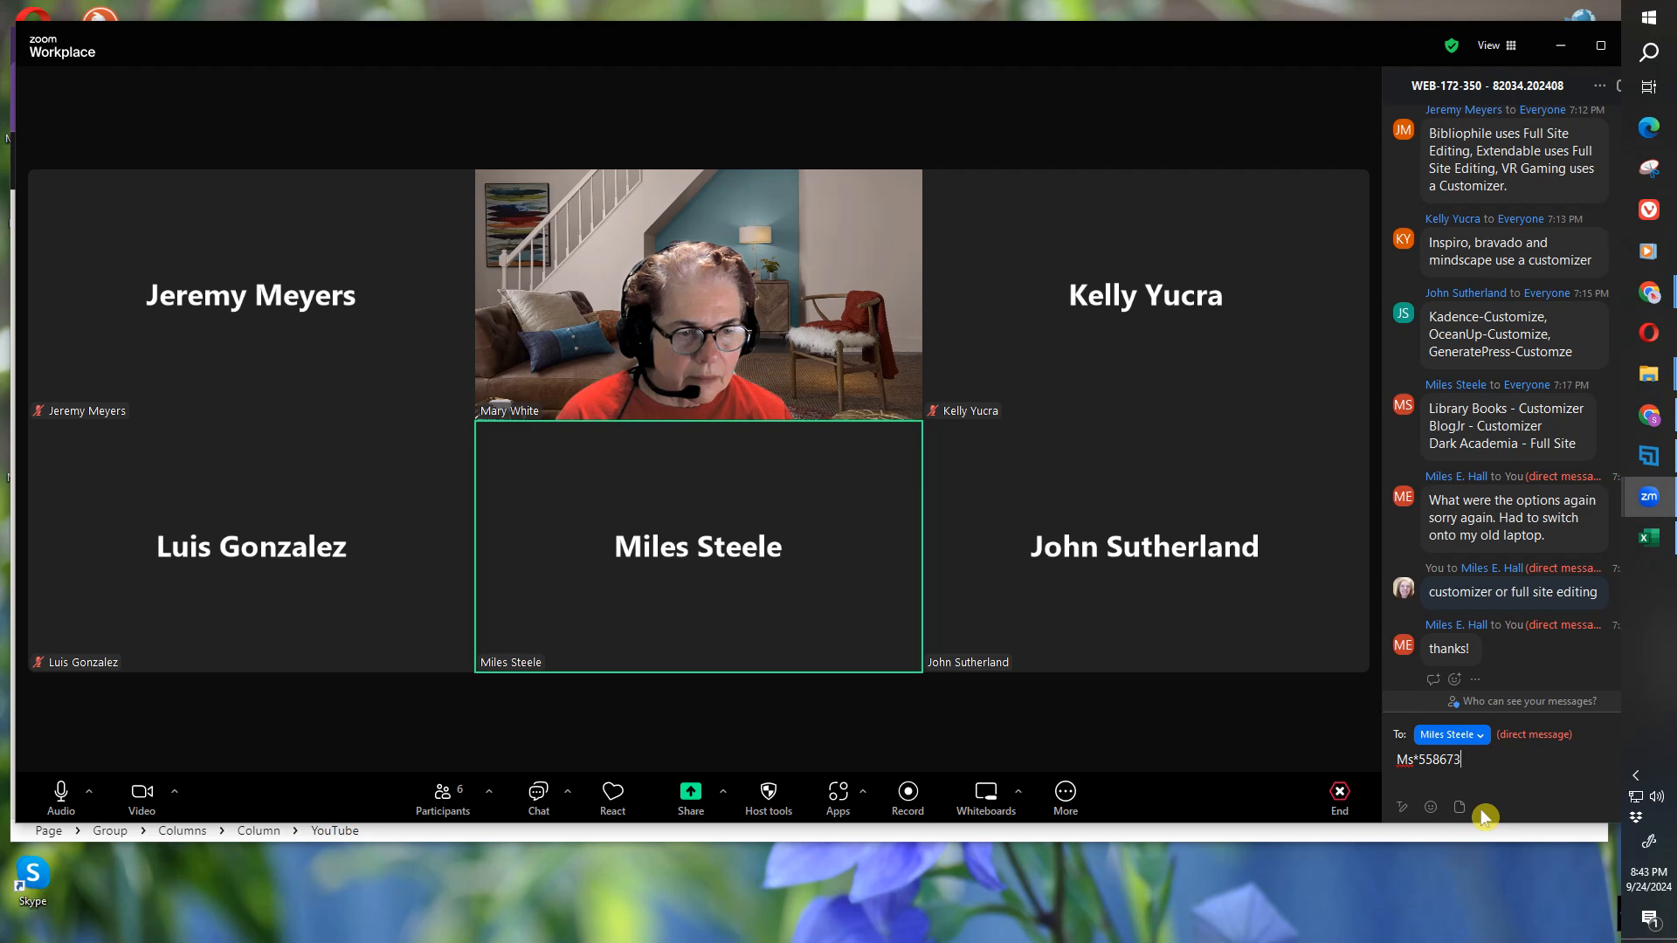
pyautogui.press('Return')
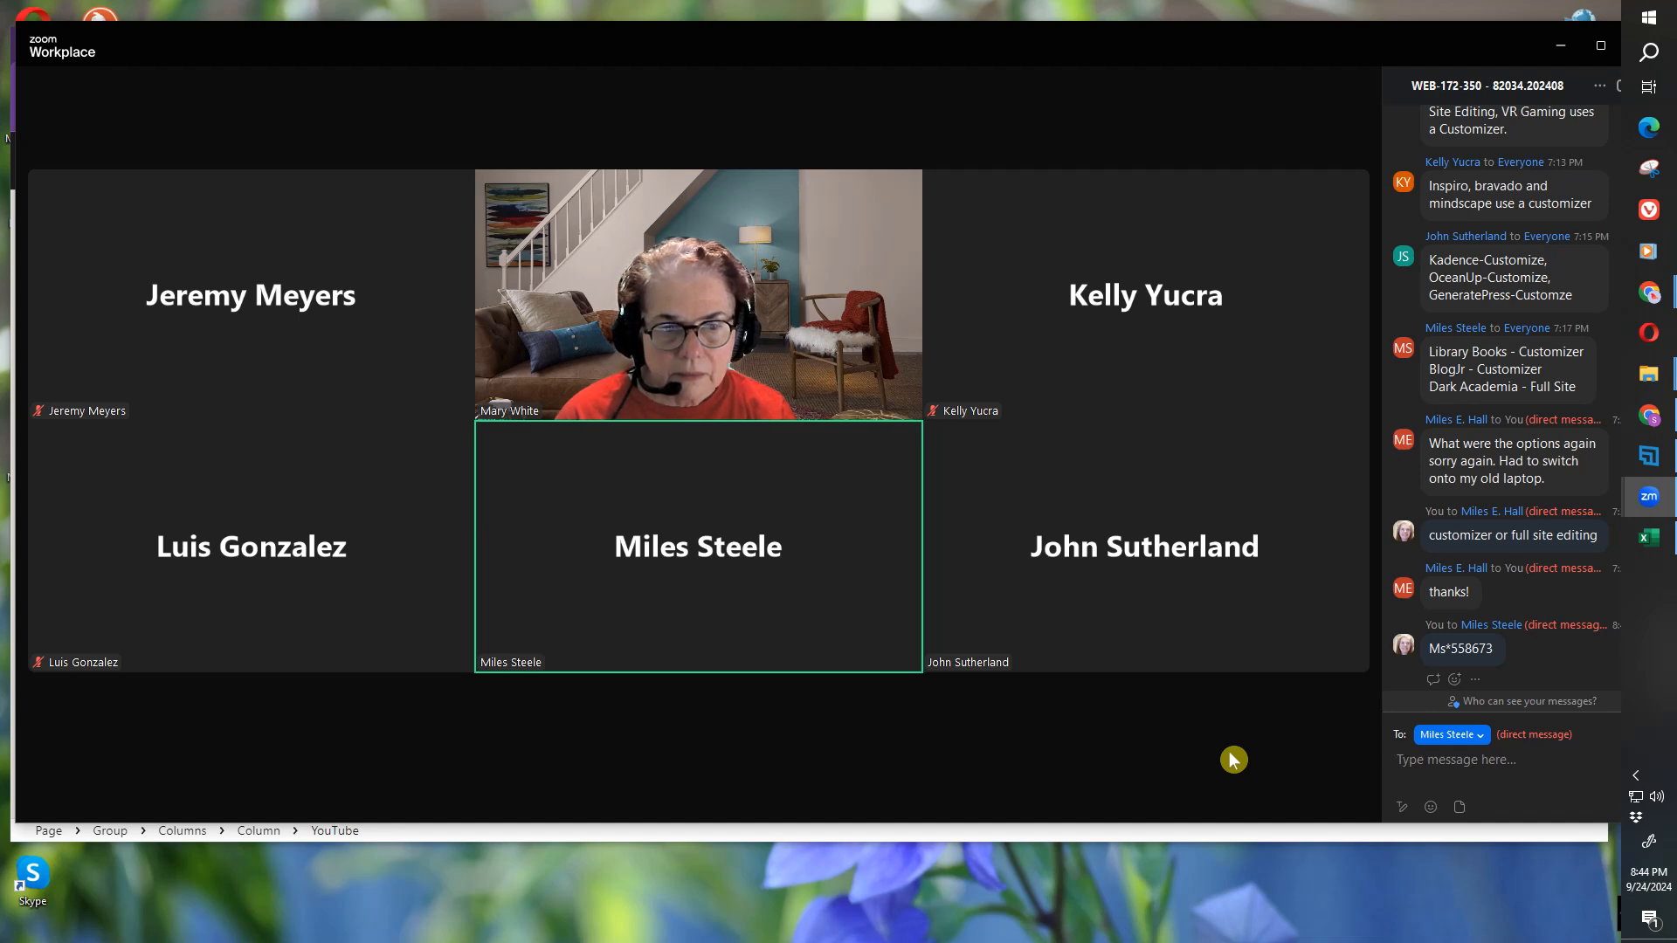
pyautogui.moveTo(1238, 758)
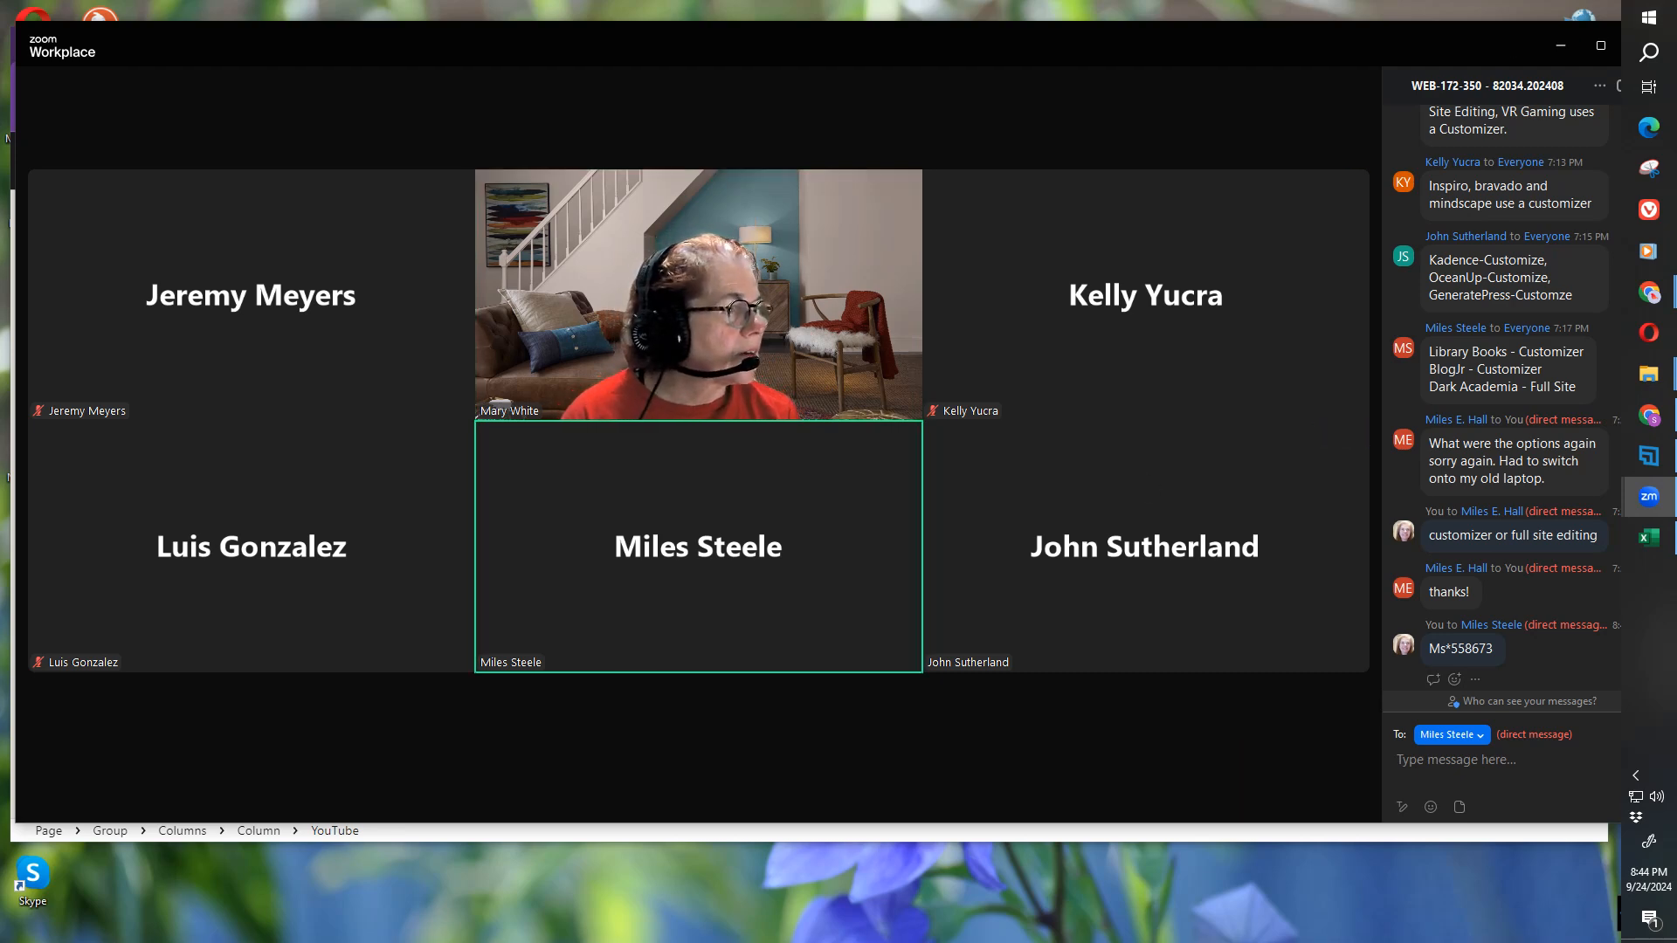
pyautogui.moveTo(692, 704)
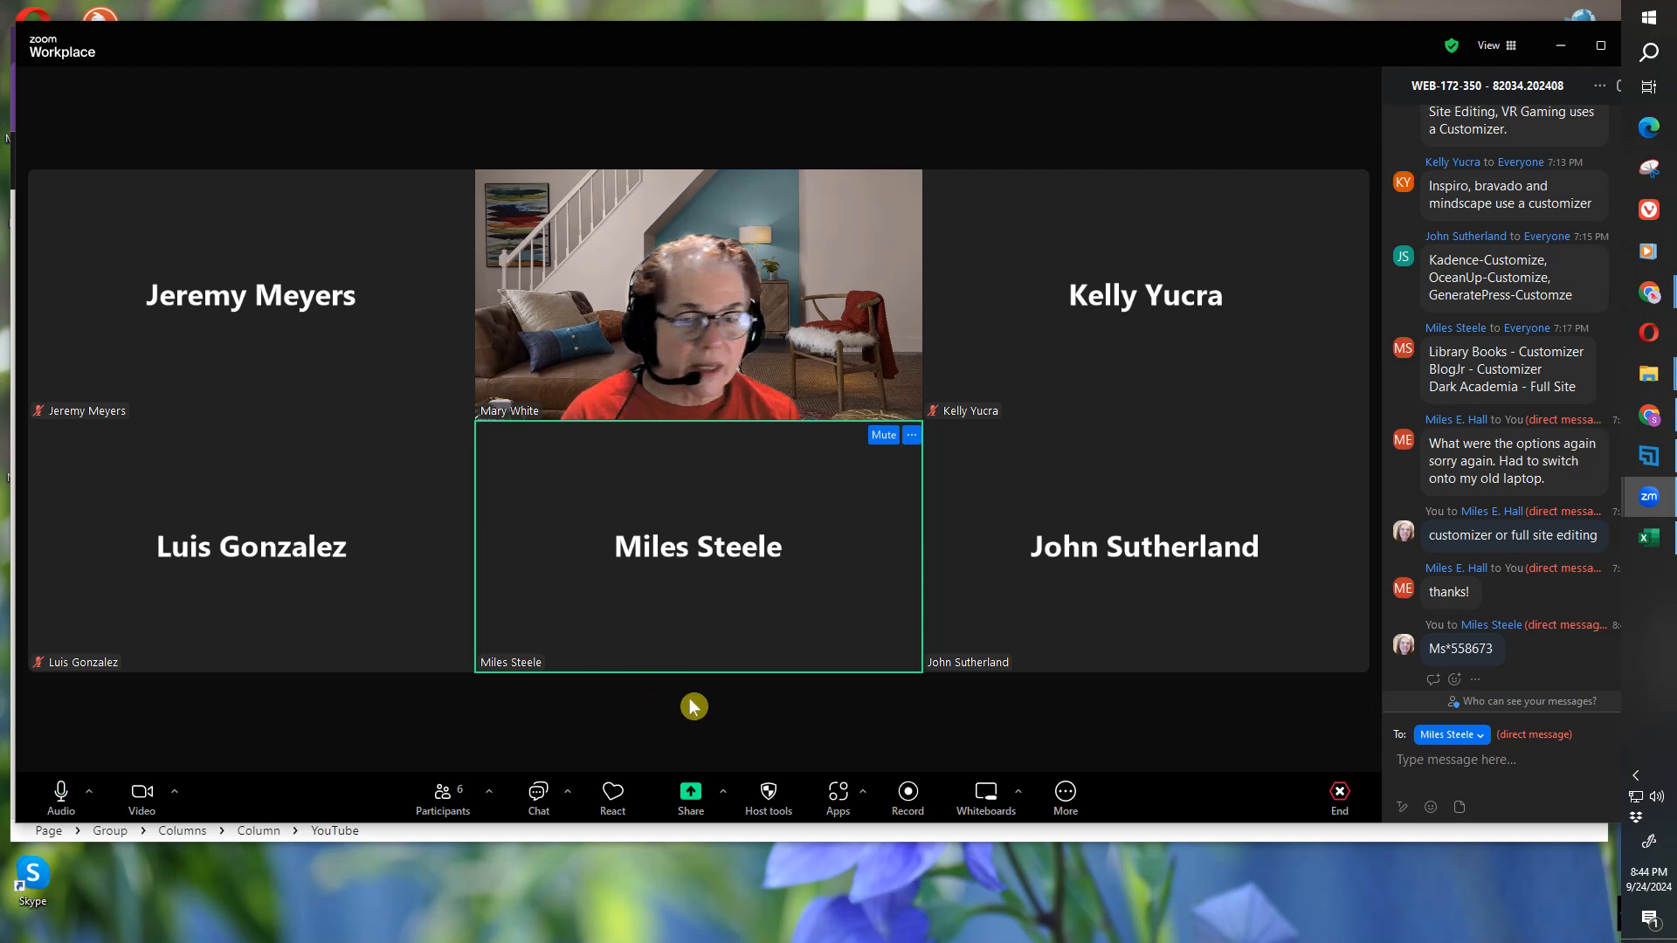
# Share the entire Screen 1 with the Zoom meeting.
pyautogui.click(694, 795)
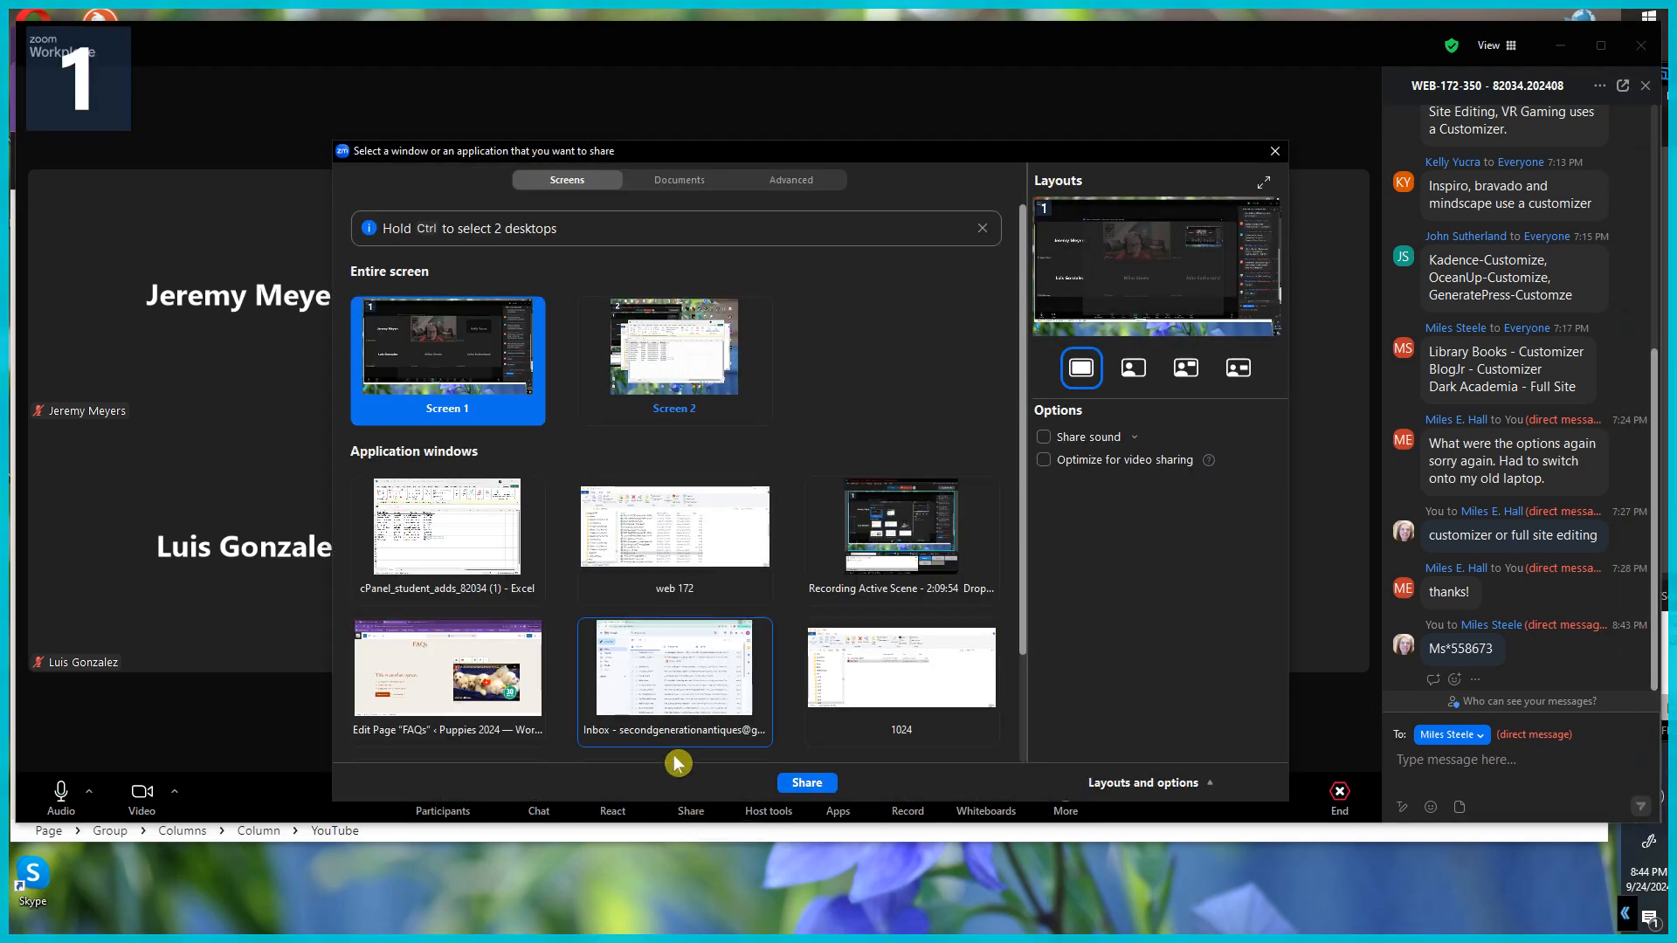
pyautogui.click(801, 785)
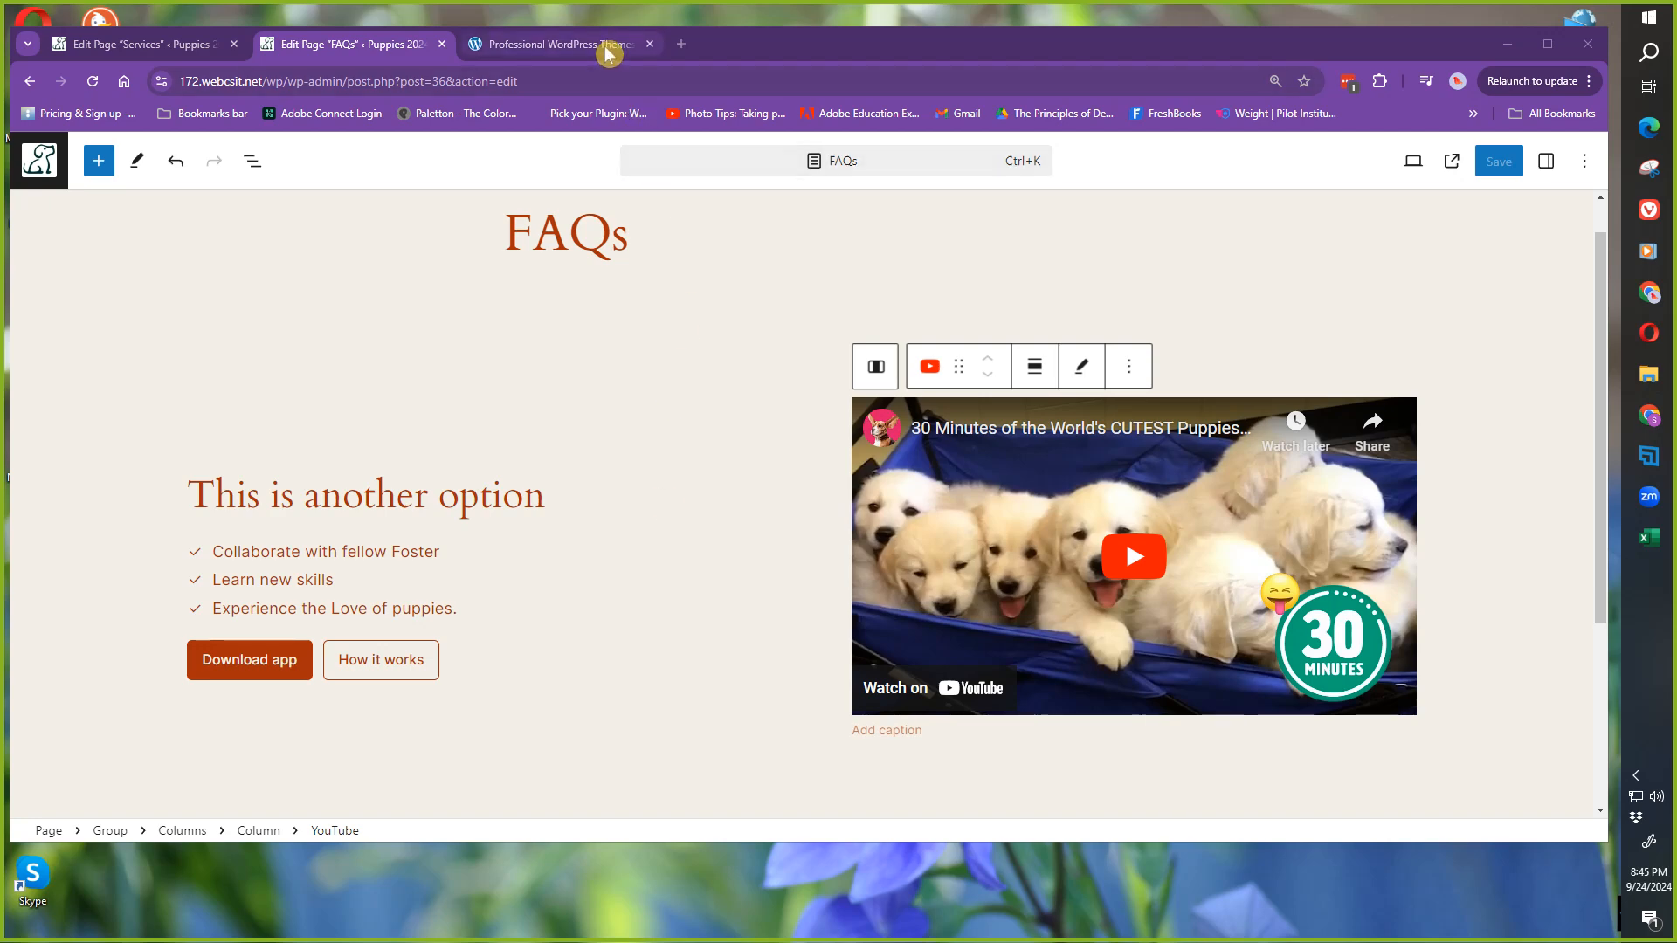
# Switch to the 'Edit Page "Services"' browser tab.
pyautogui.moveTo(609, 53)
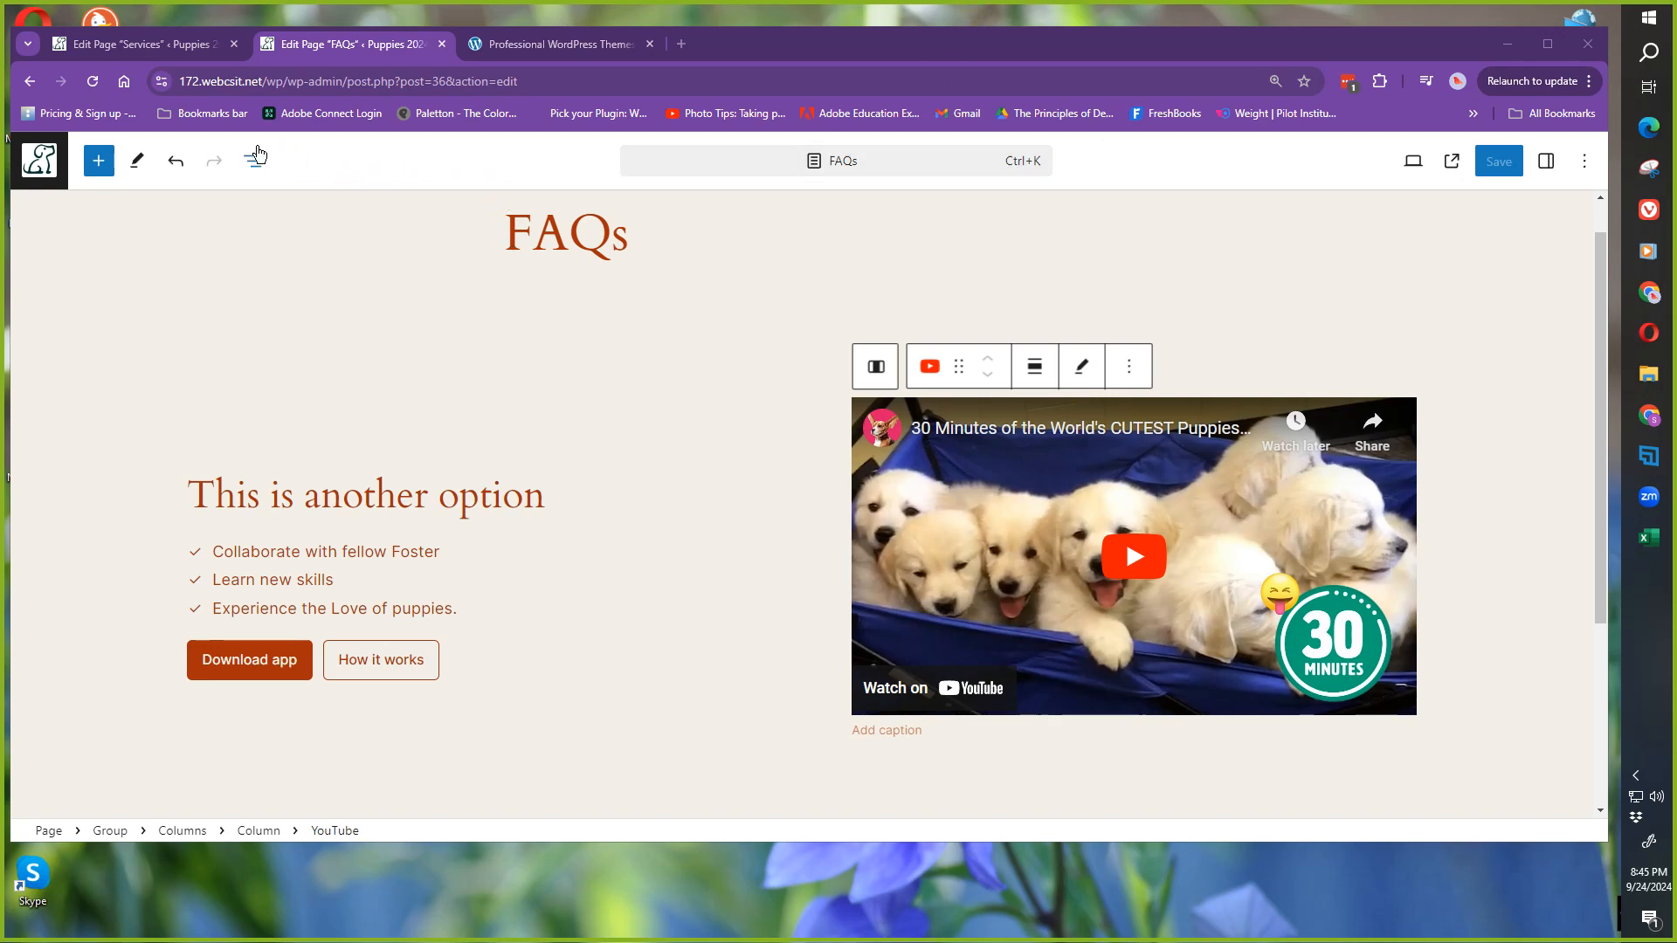
pyautogui.click(188, 54)
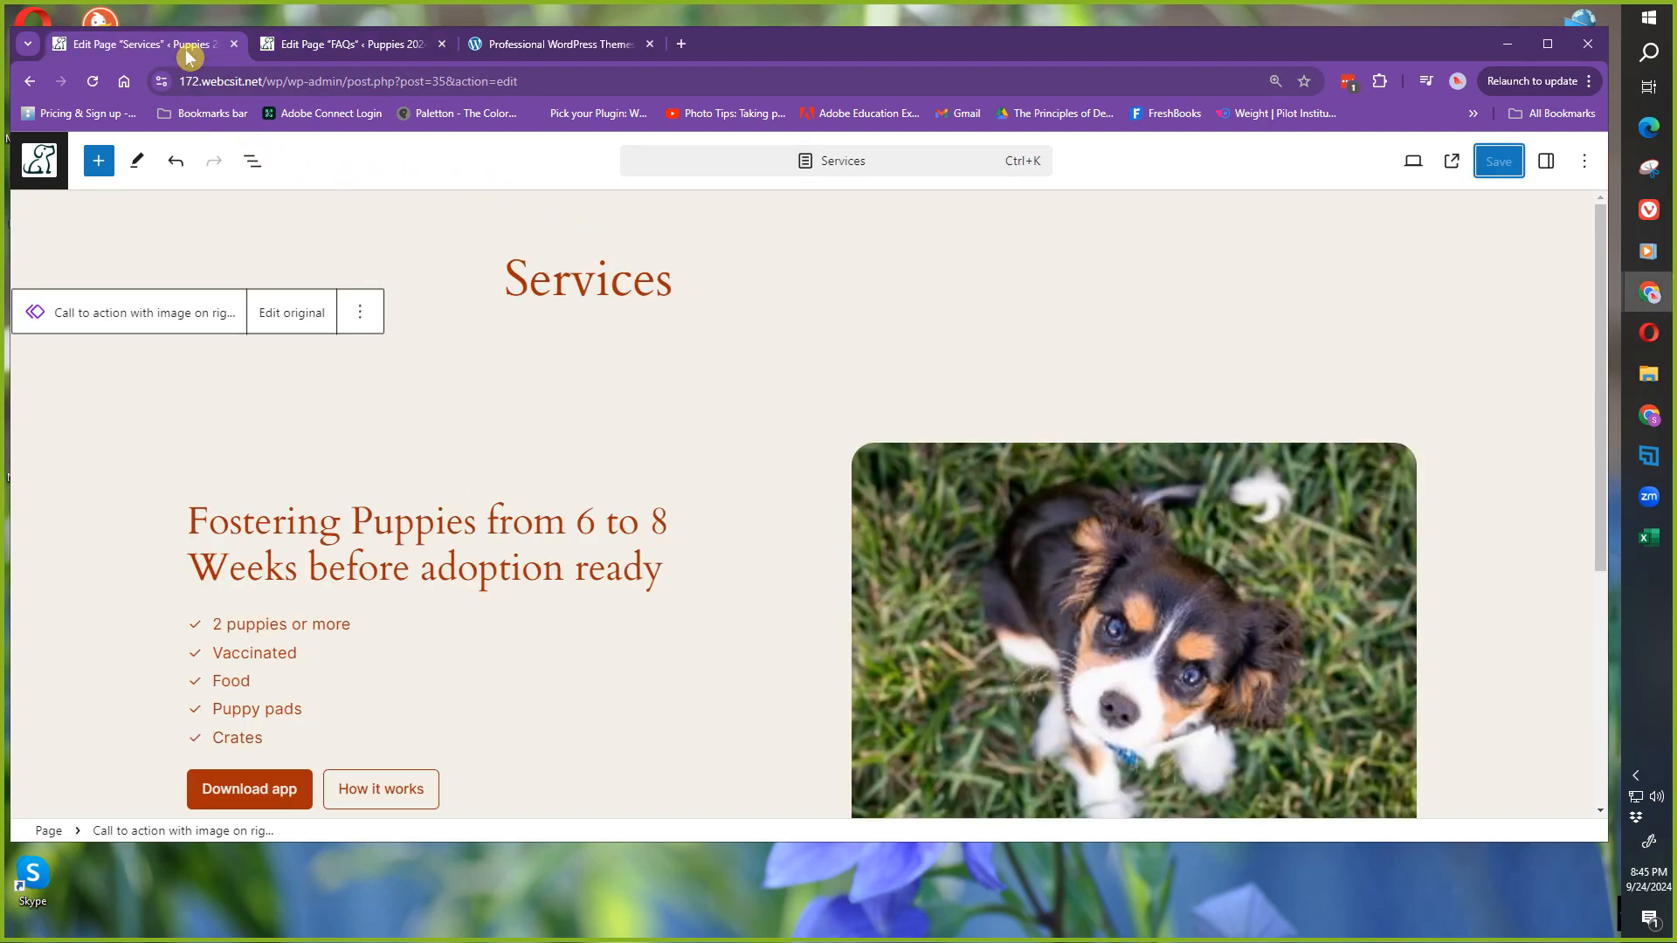
# Leave the editor and go to Appearance > Themes > Add New Theme.
pyautogui.click(45, 164)
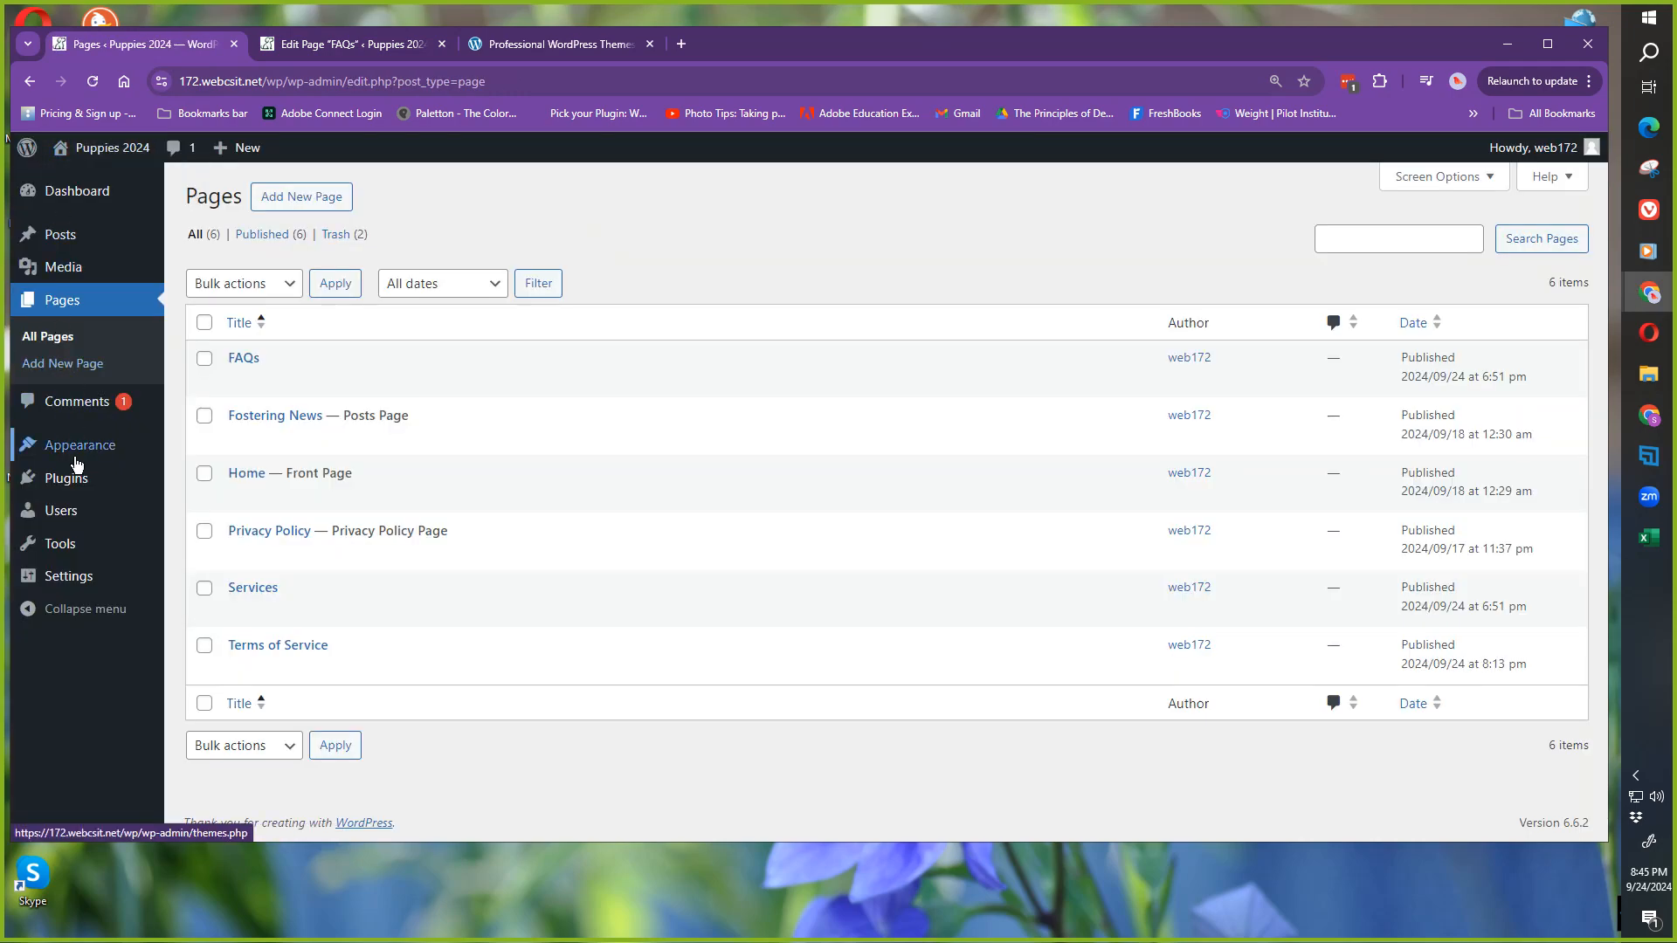
pyautogui.moveTo(96, 452)
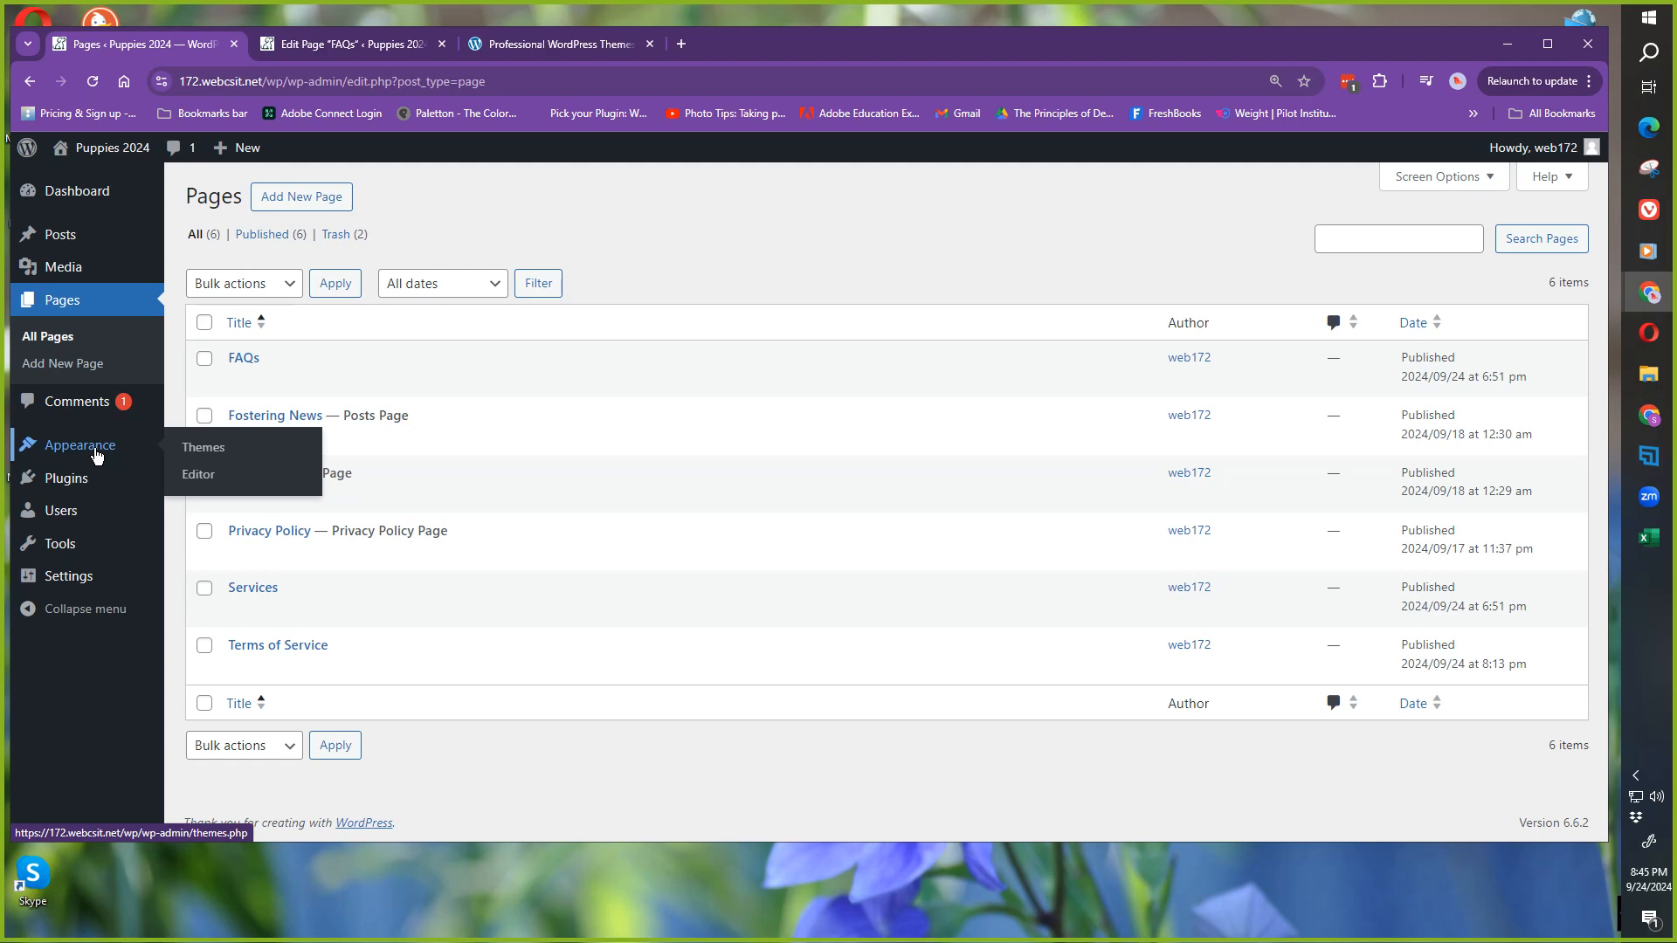
pyautogui.click(96, 456)
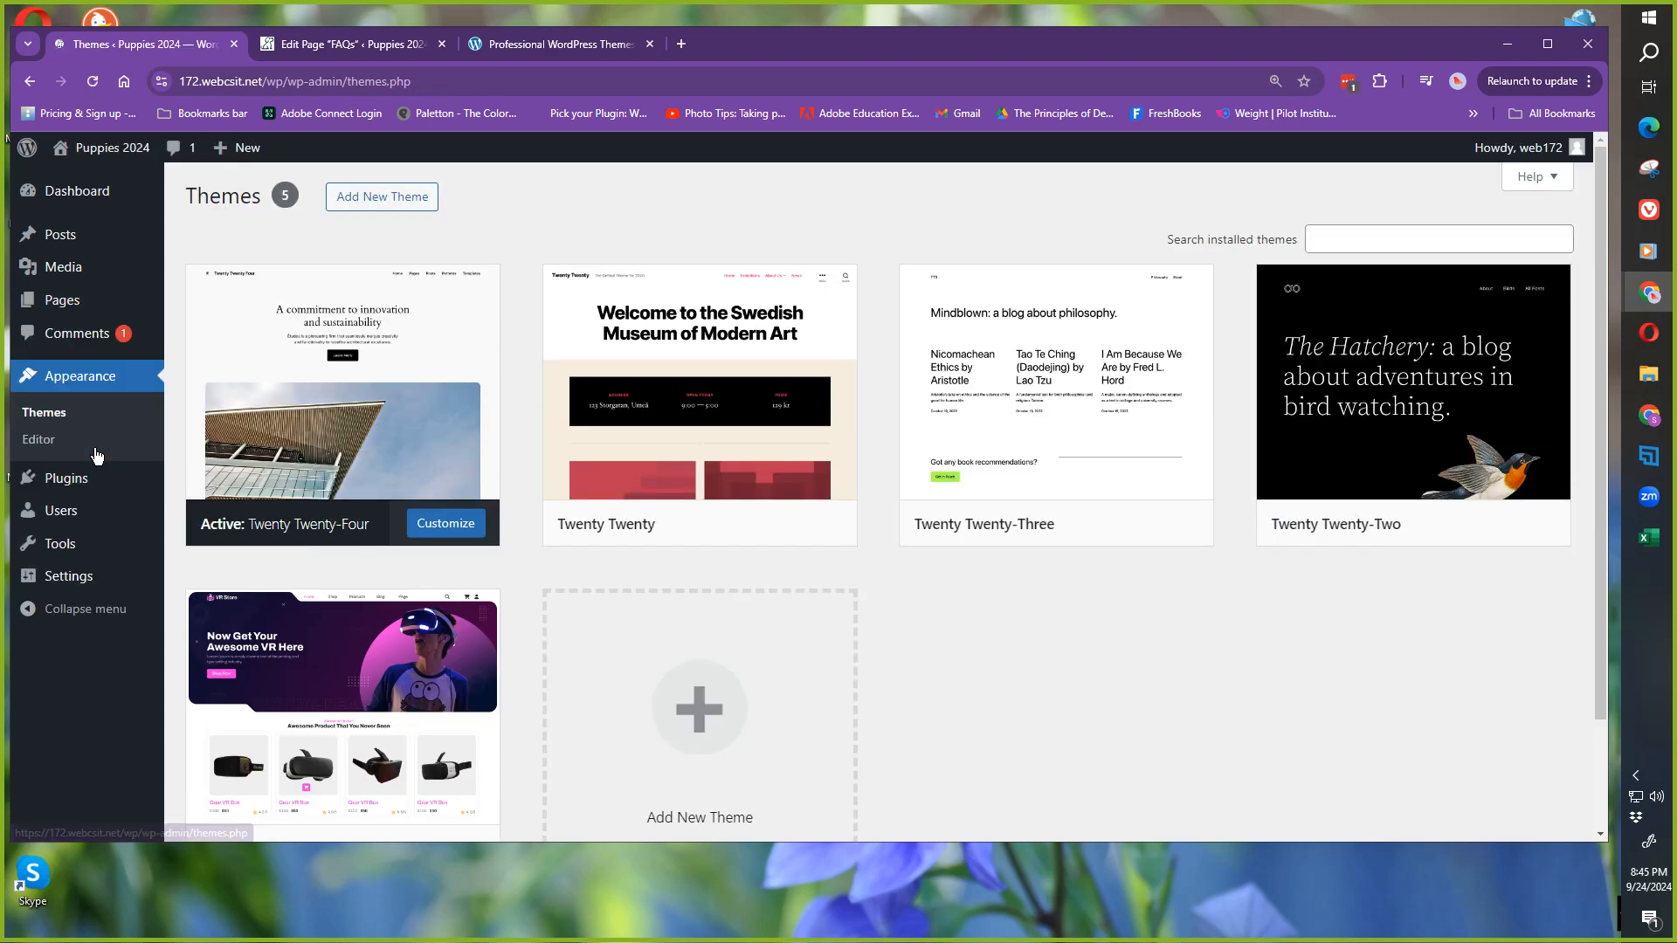
pyautogui.click(388, 200)
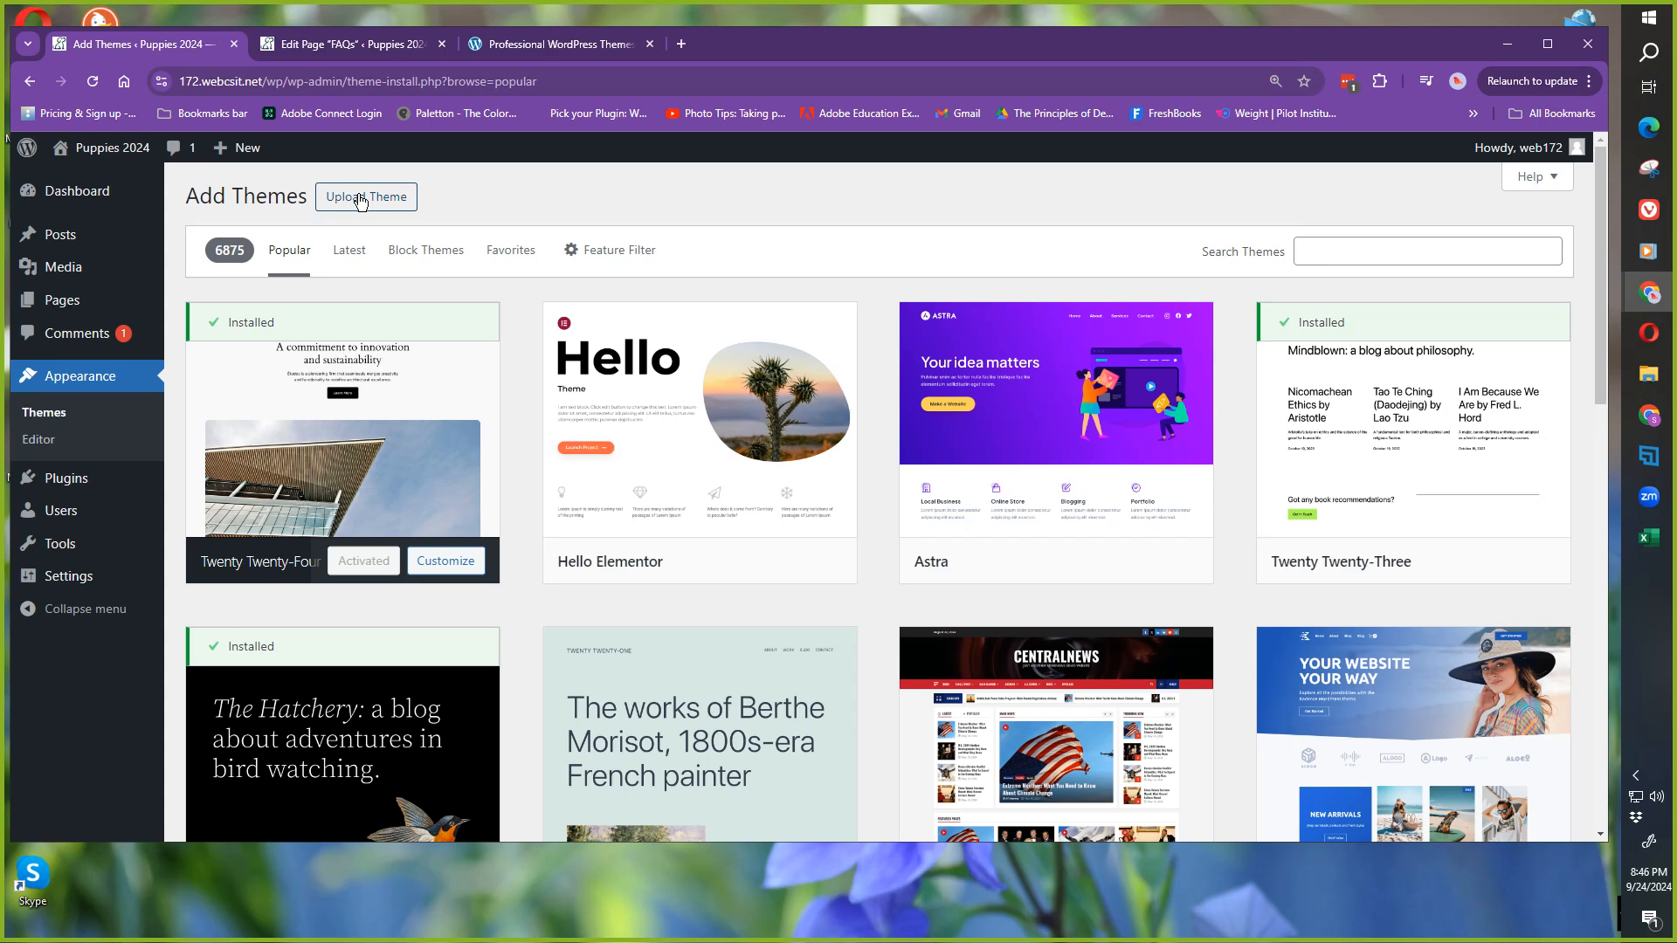
# Upload Divi.zip as a theme and attempt to install it.
pyautogui.click(387, 203)
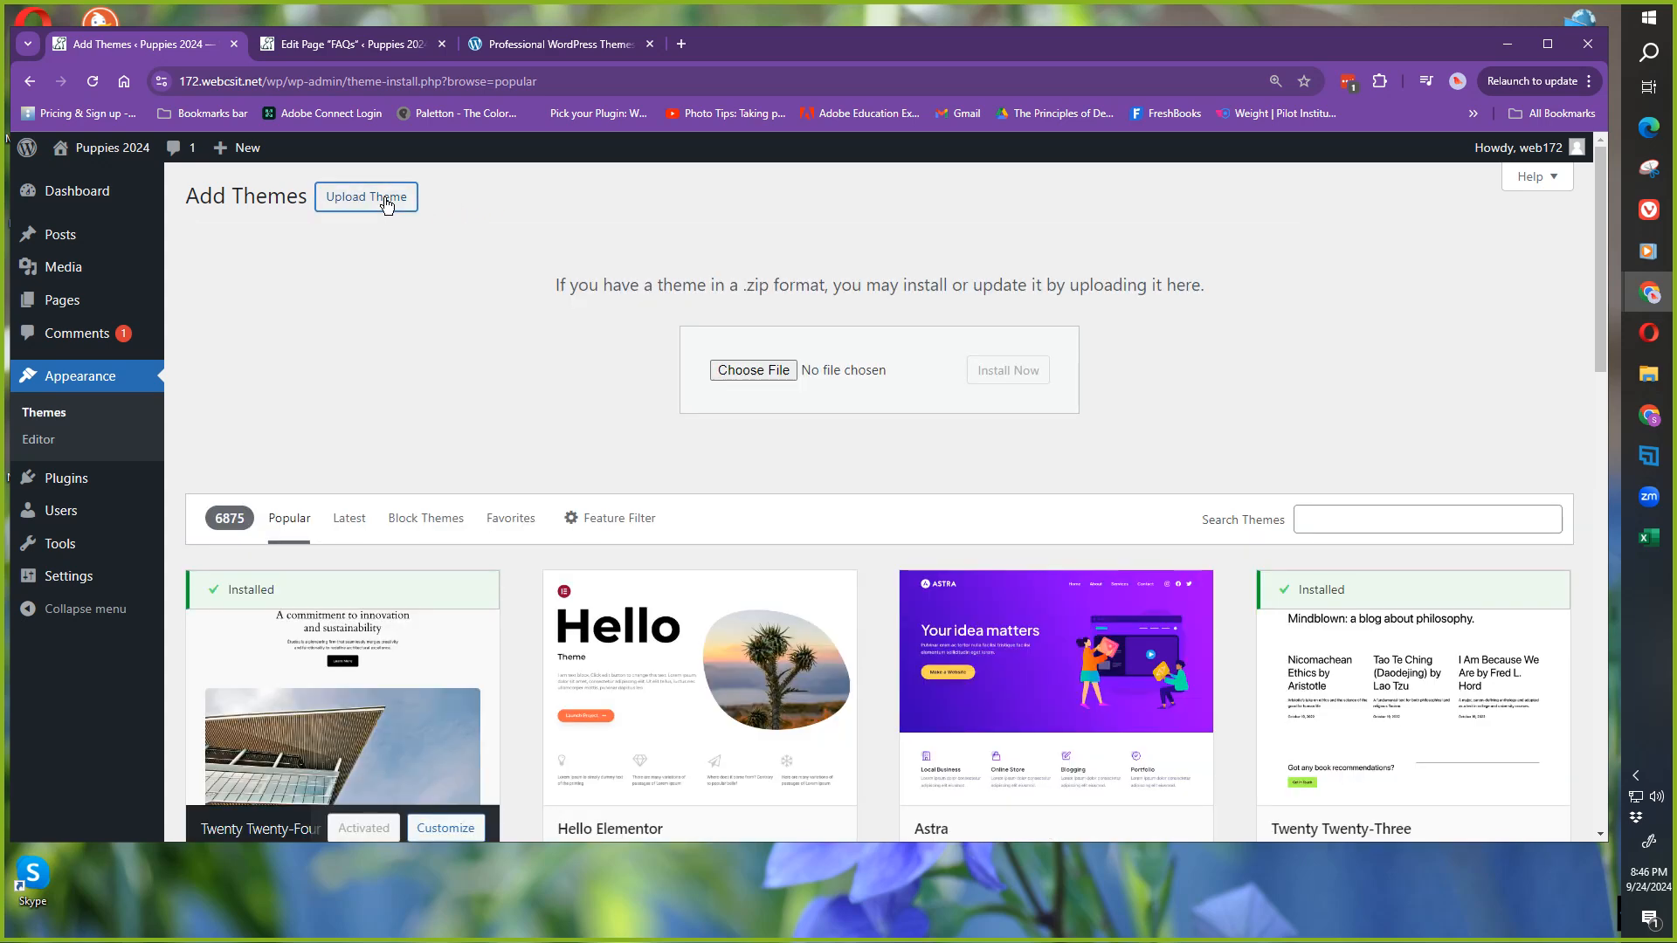
pyautogui.click(772, 378)
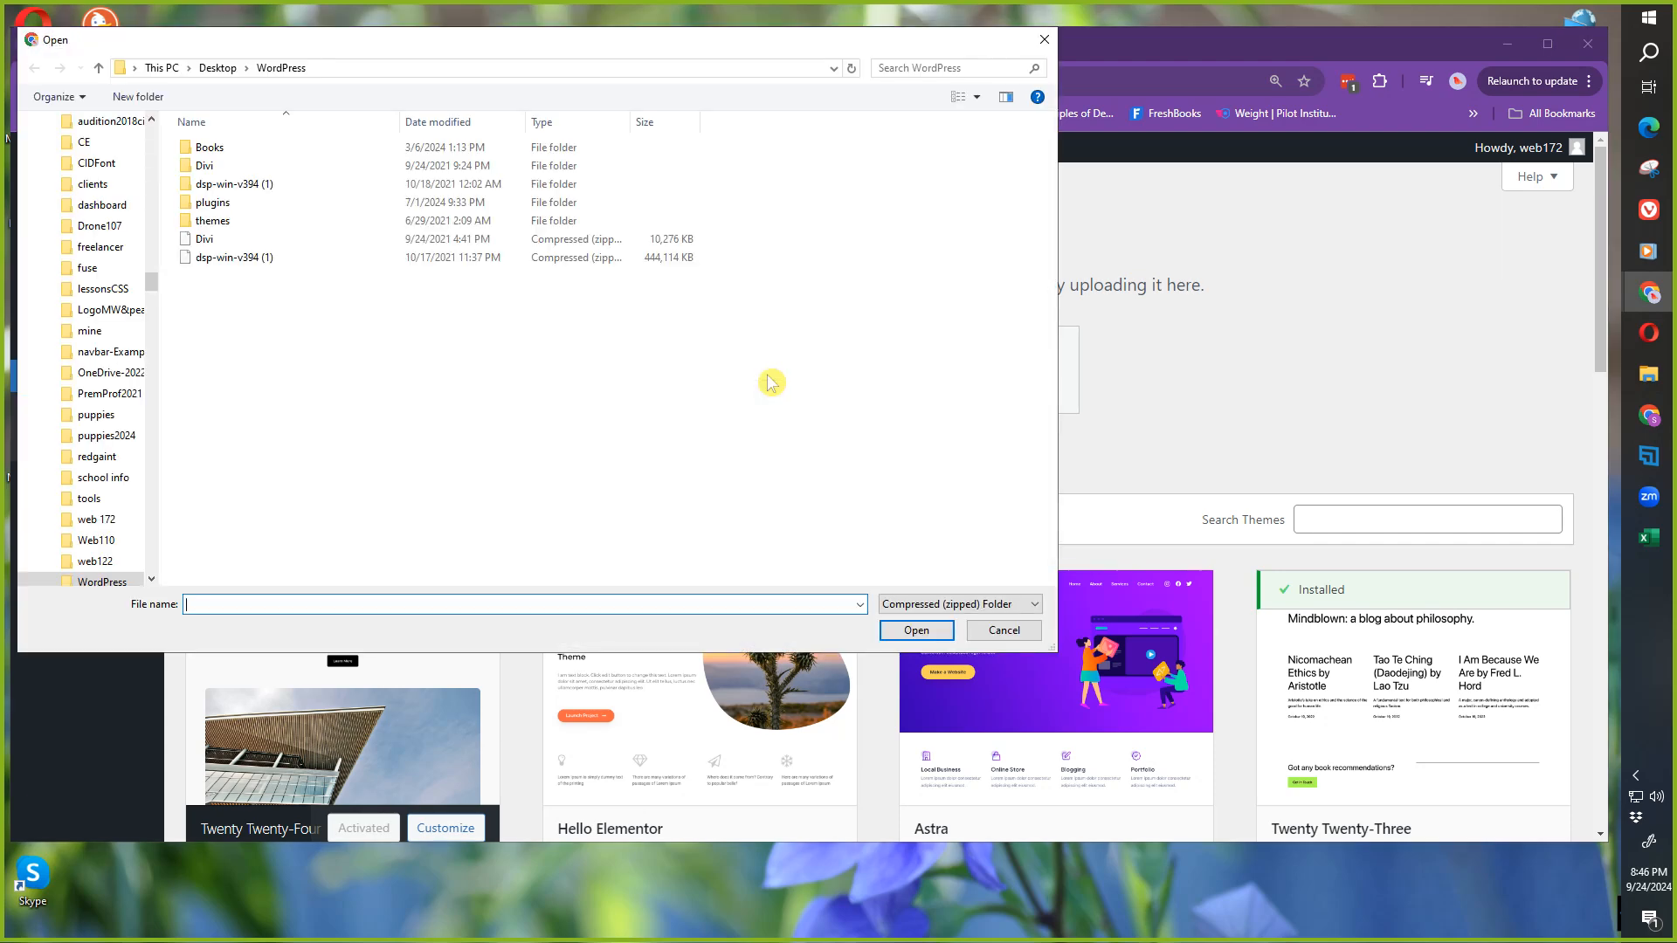
pyautogui.click(201, 246)
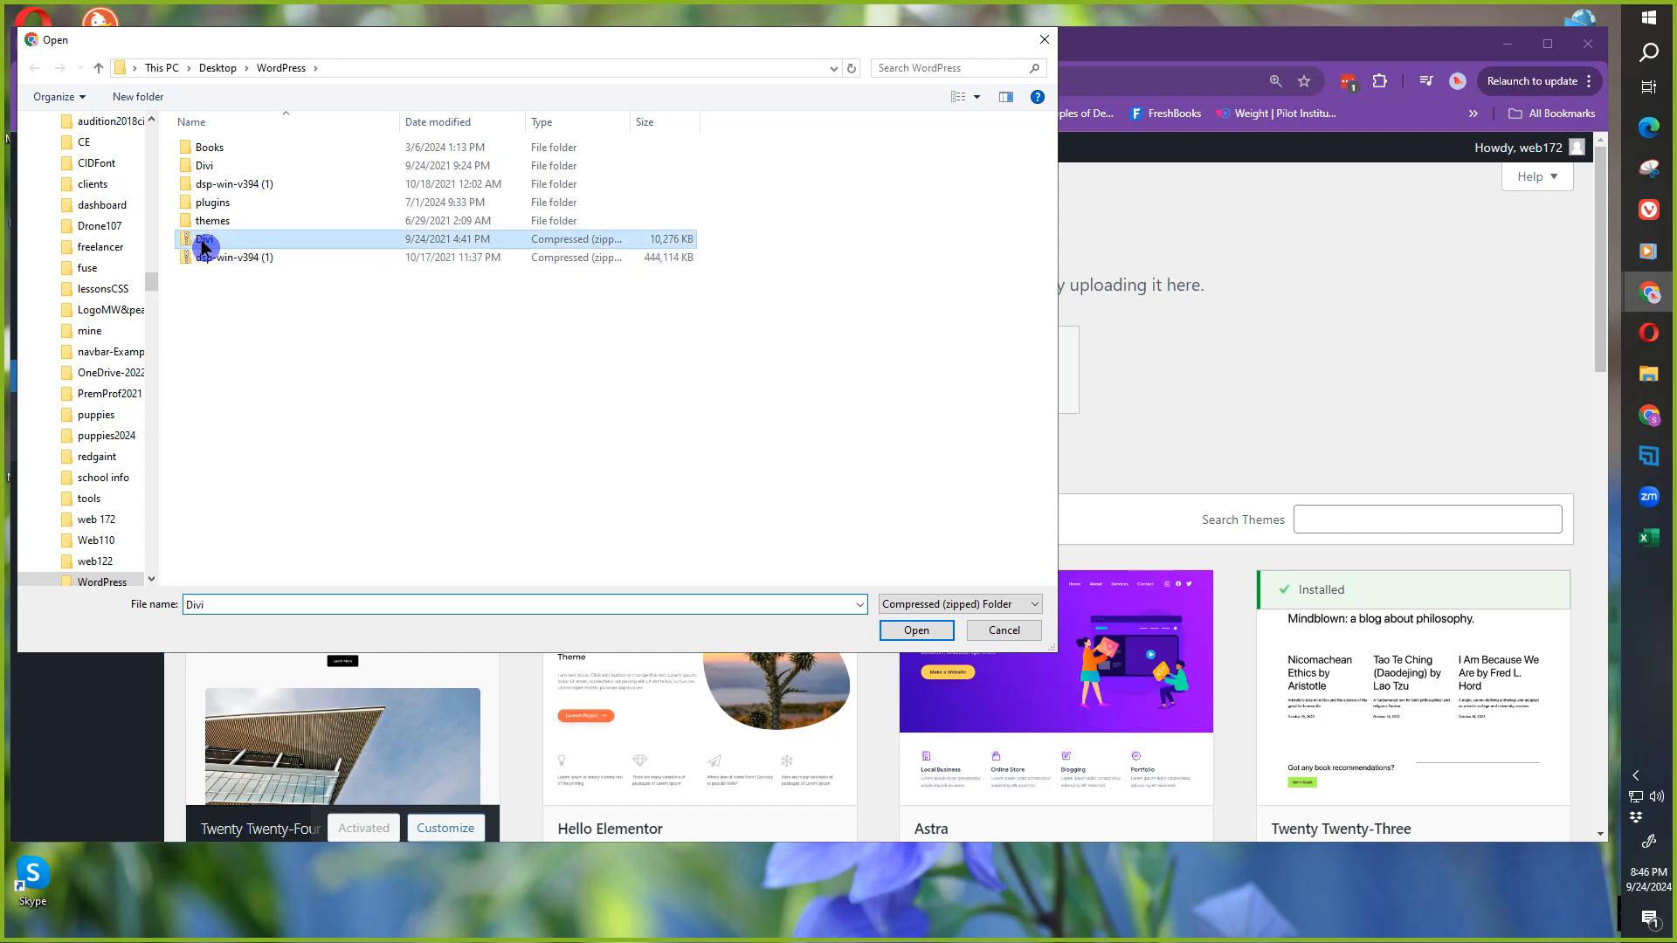
pyautogui.click(913, 630)
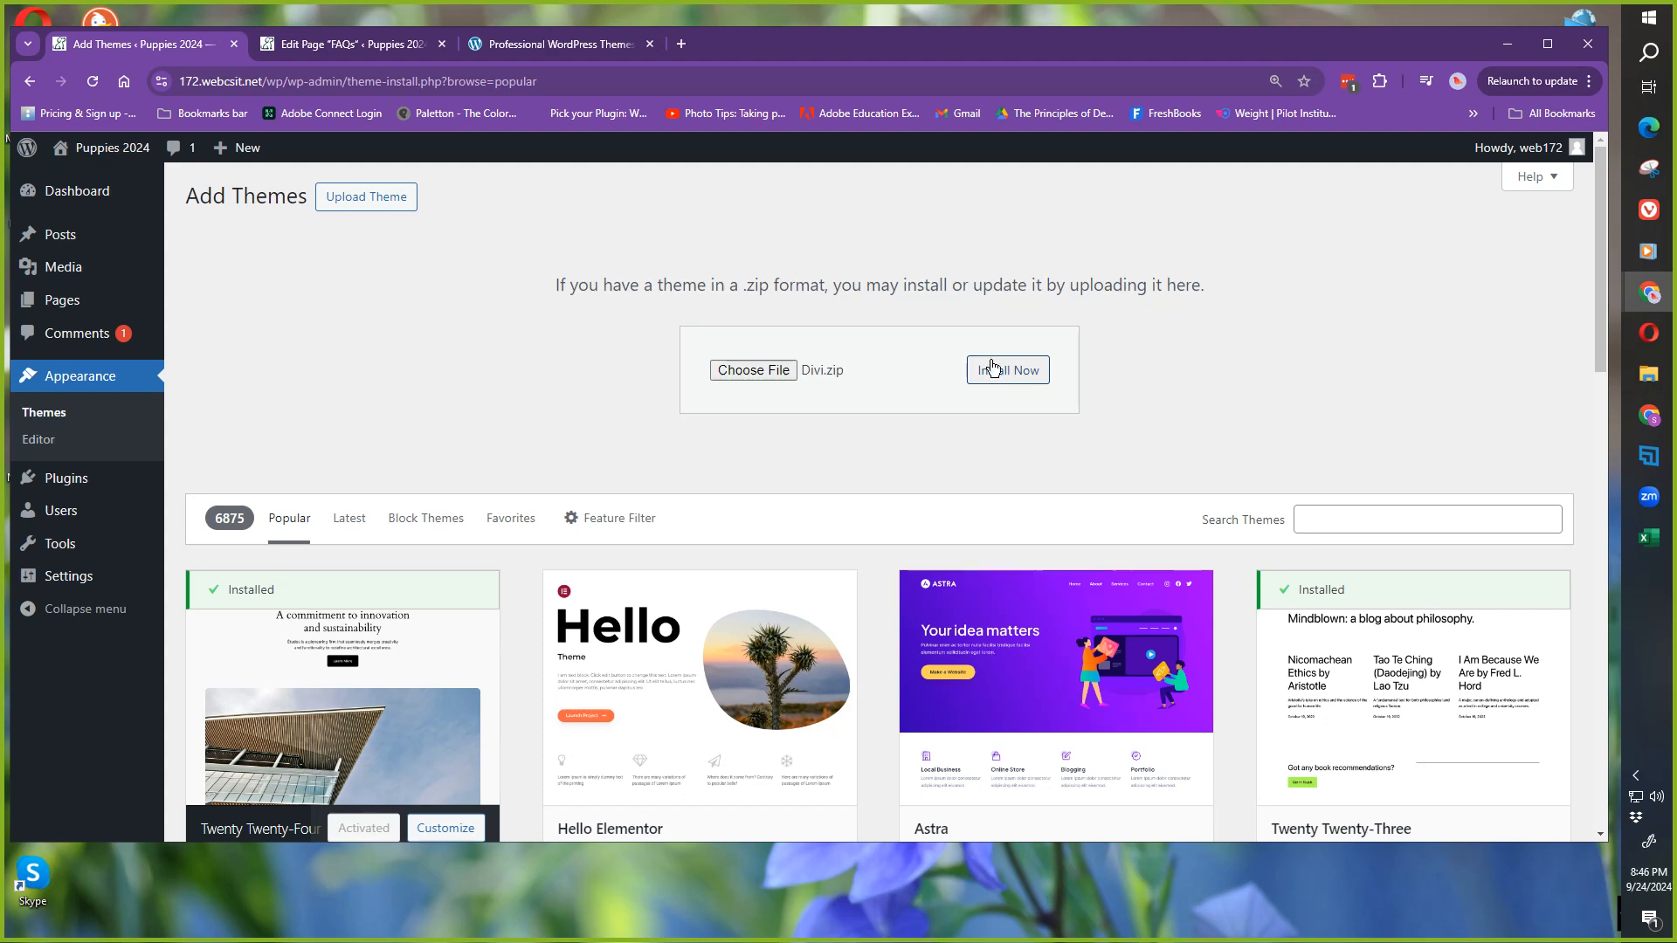
pyautogui.click(1002, 378)
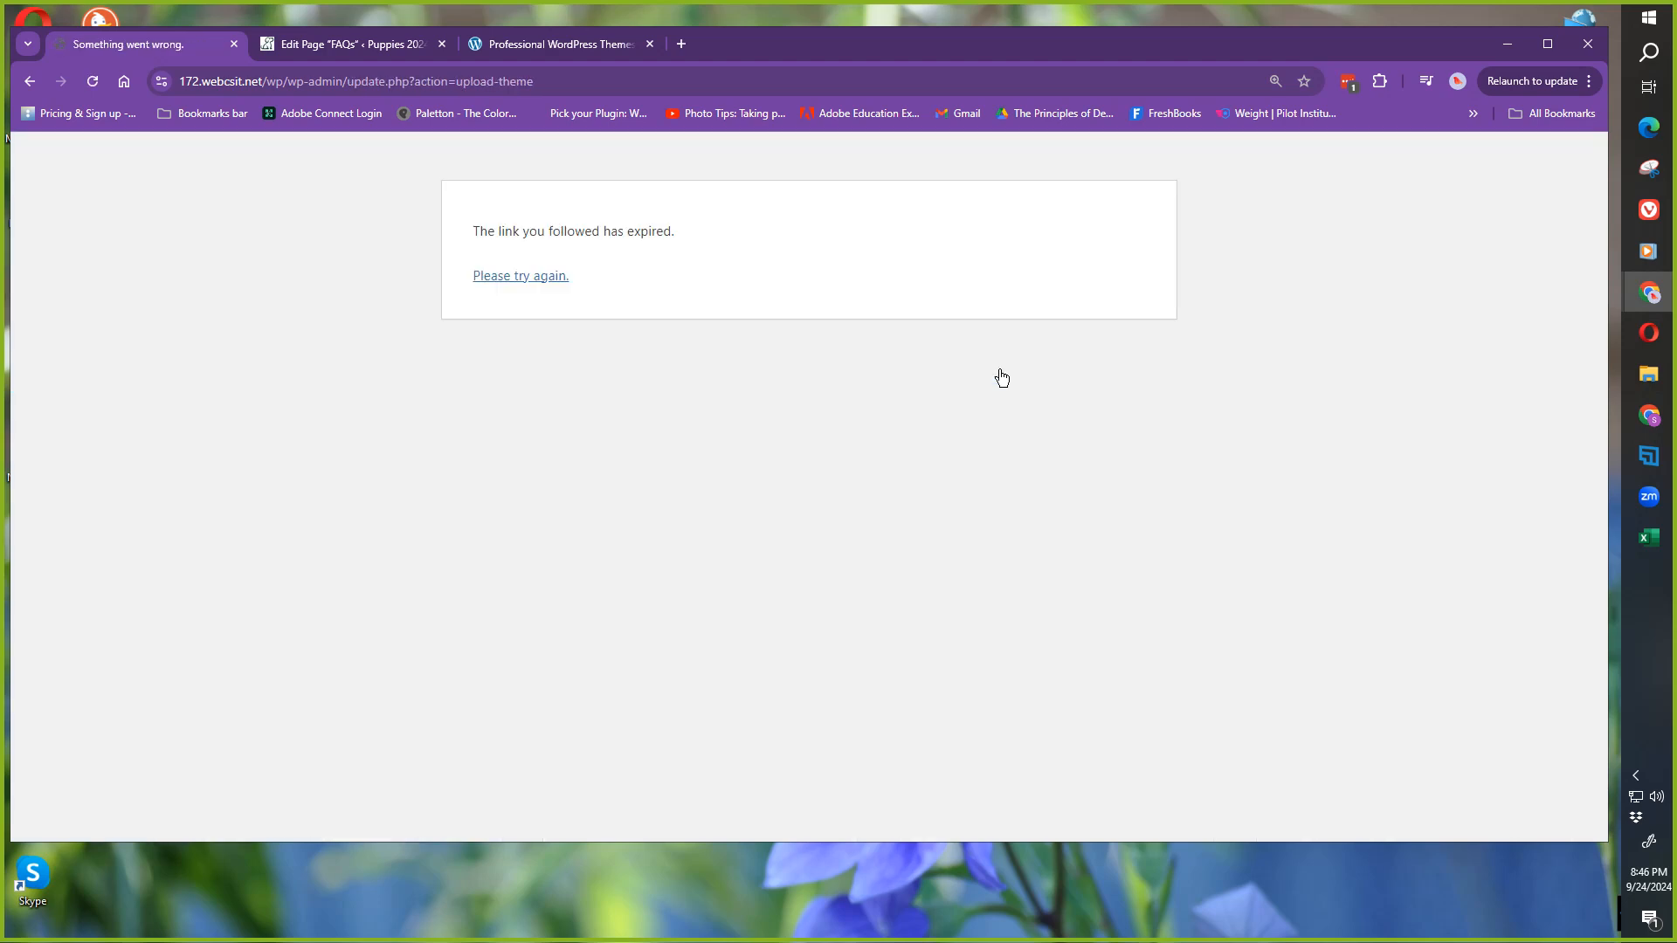
# Retry uploading and installing Divi.zip, then follow the retry link after the expired-link error.
pyautogui.click(554, 278)
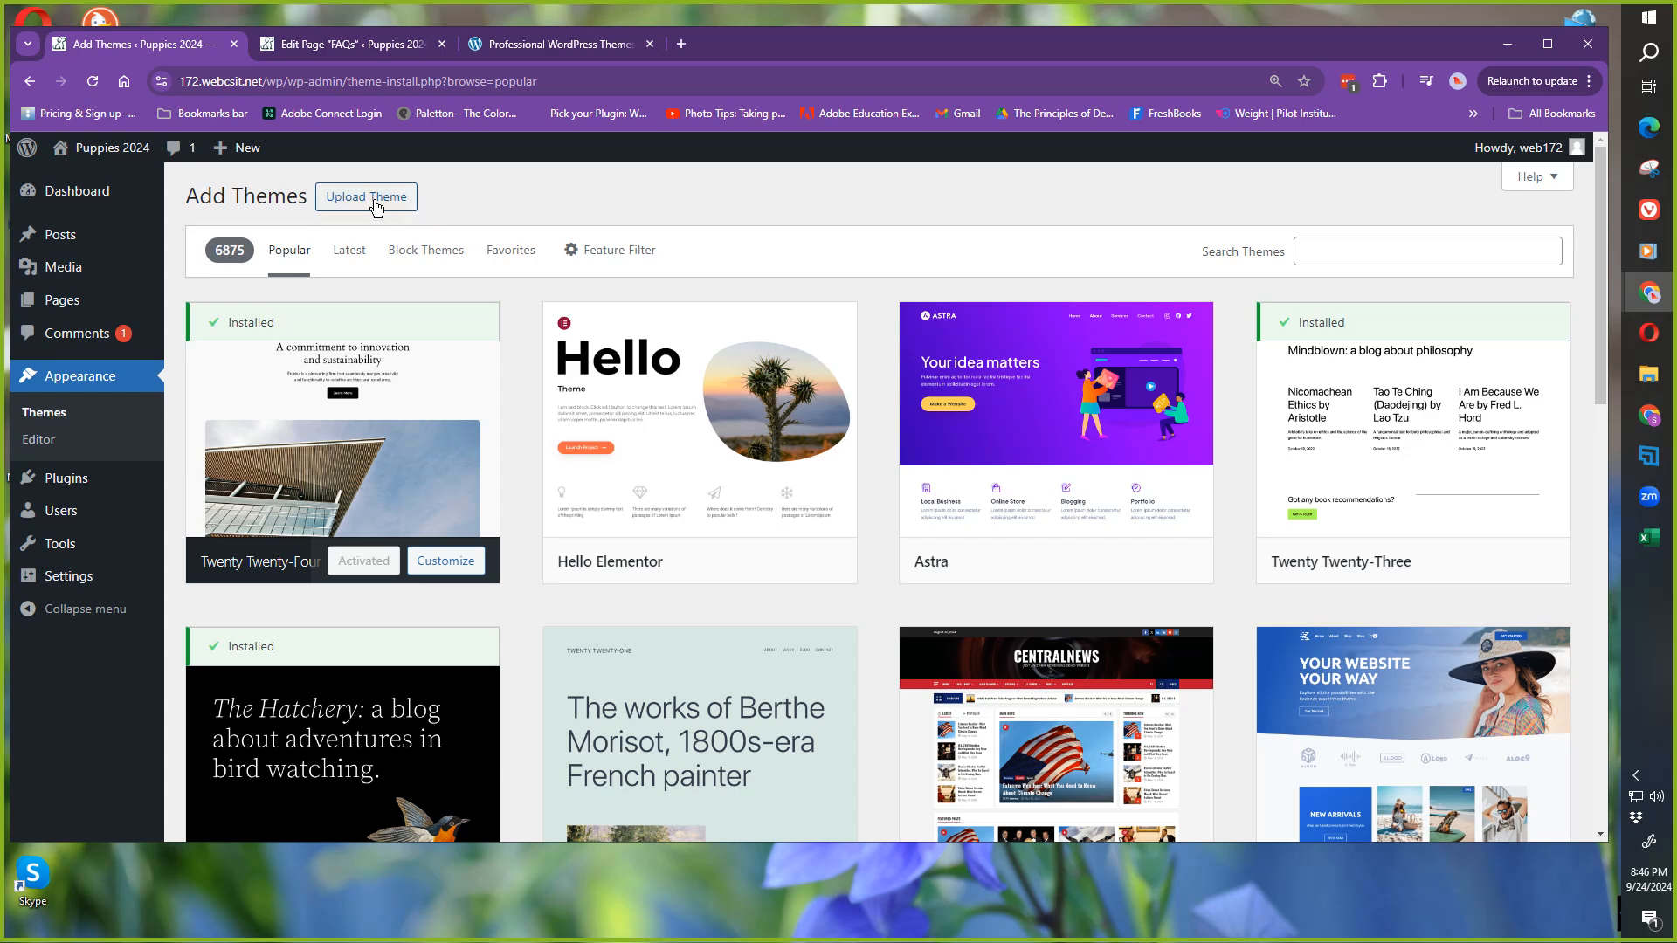
pyautogui.click(375, 197)
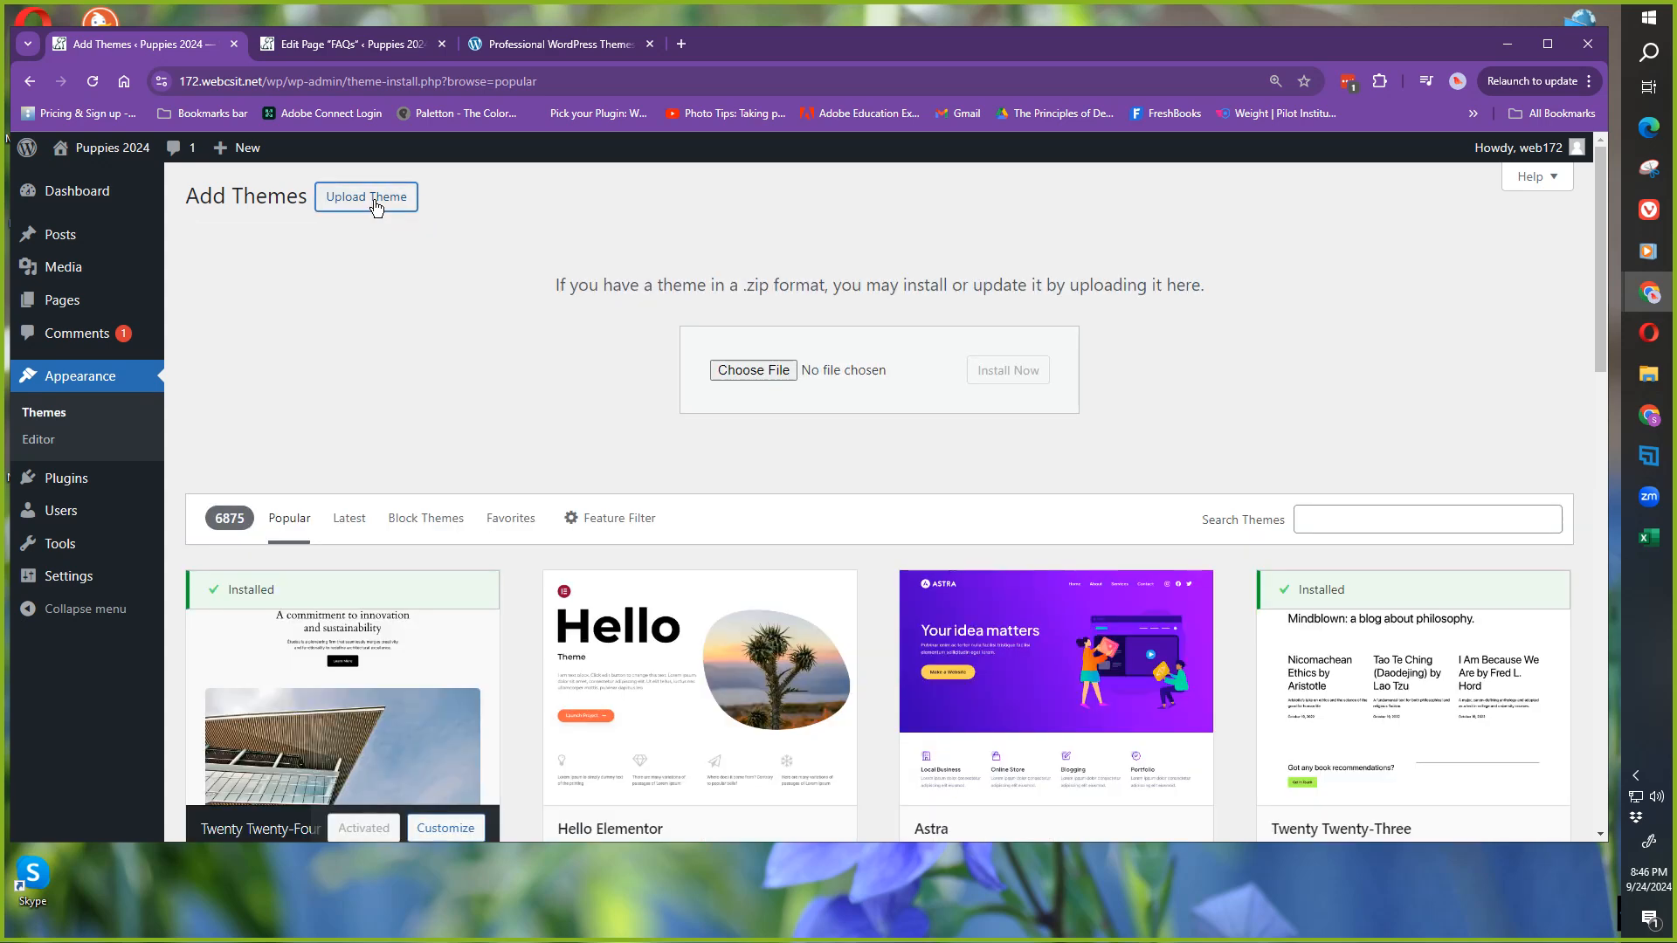
pyautogui.click(766, 372)
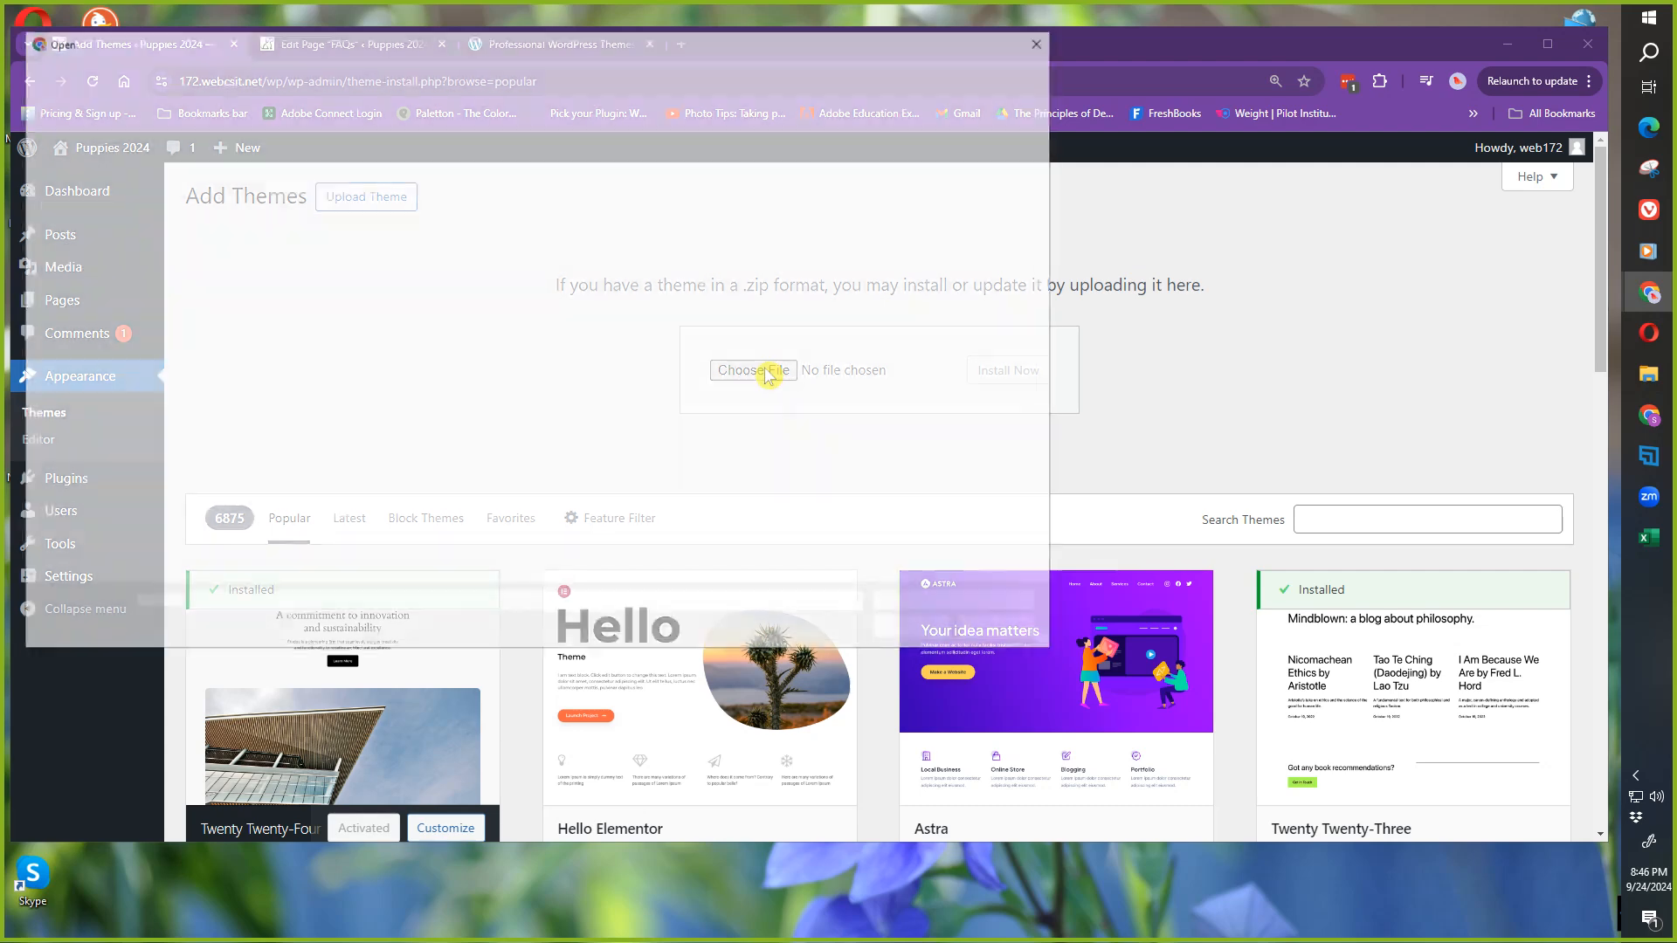
pyautogui.click(241, 242)
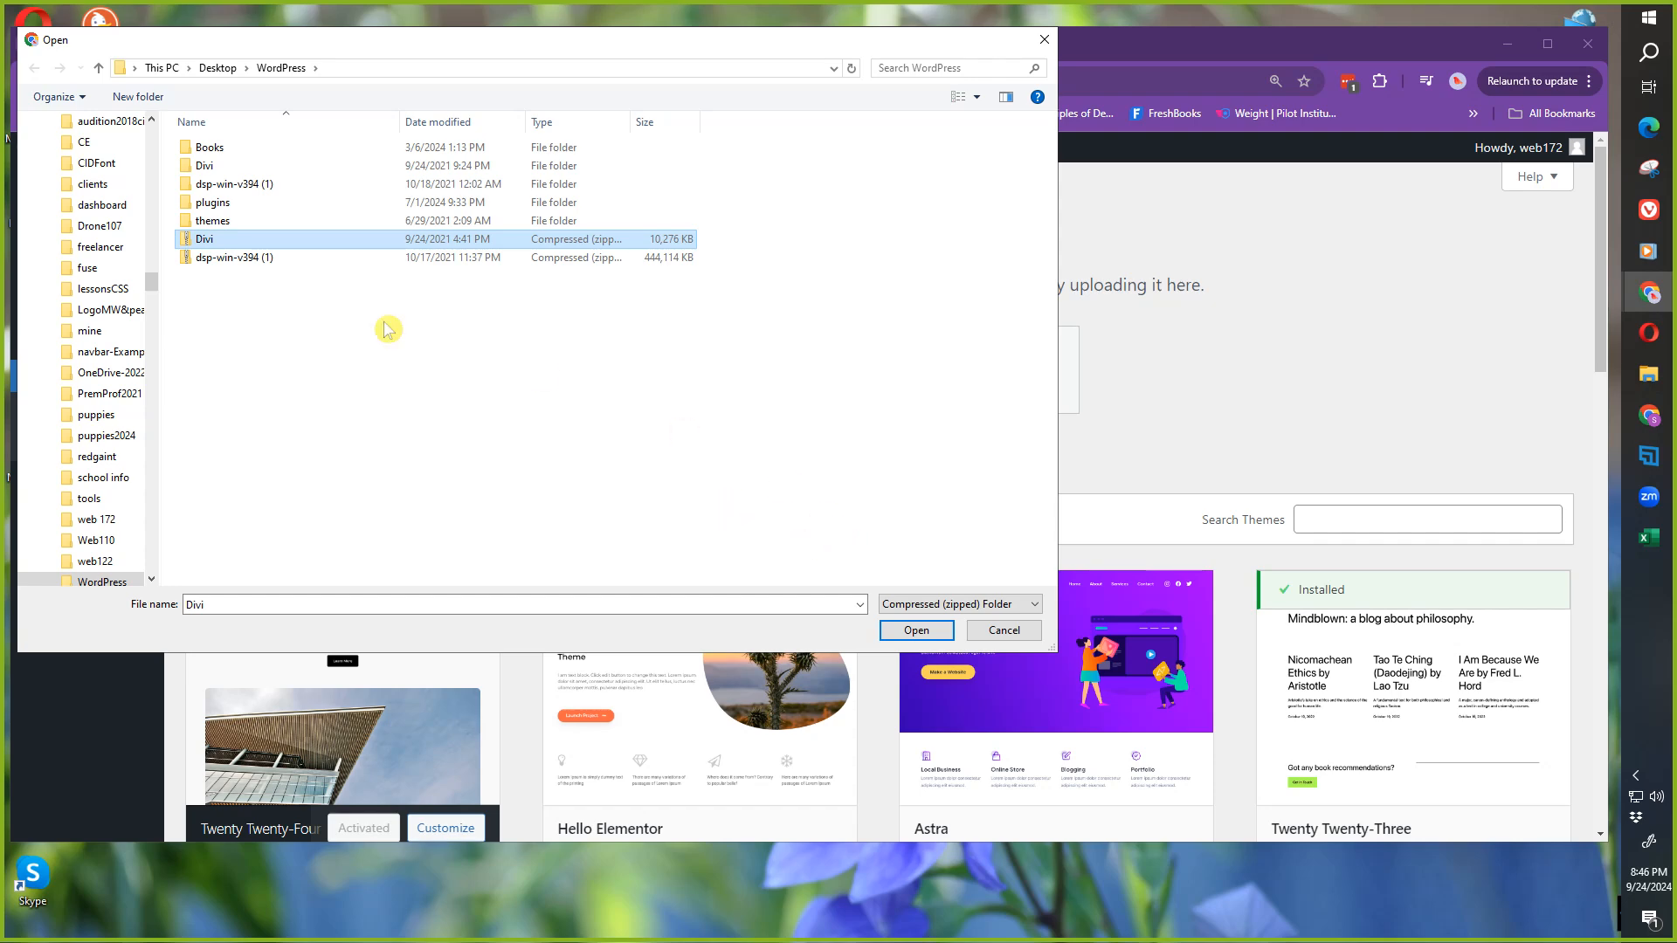
pyautogui.click(921, 630)
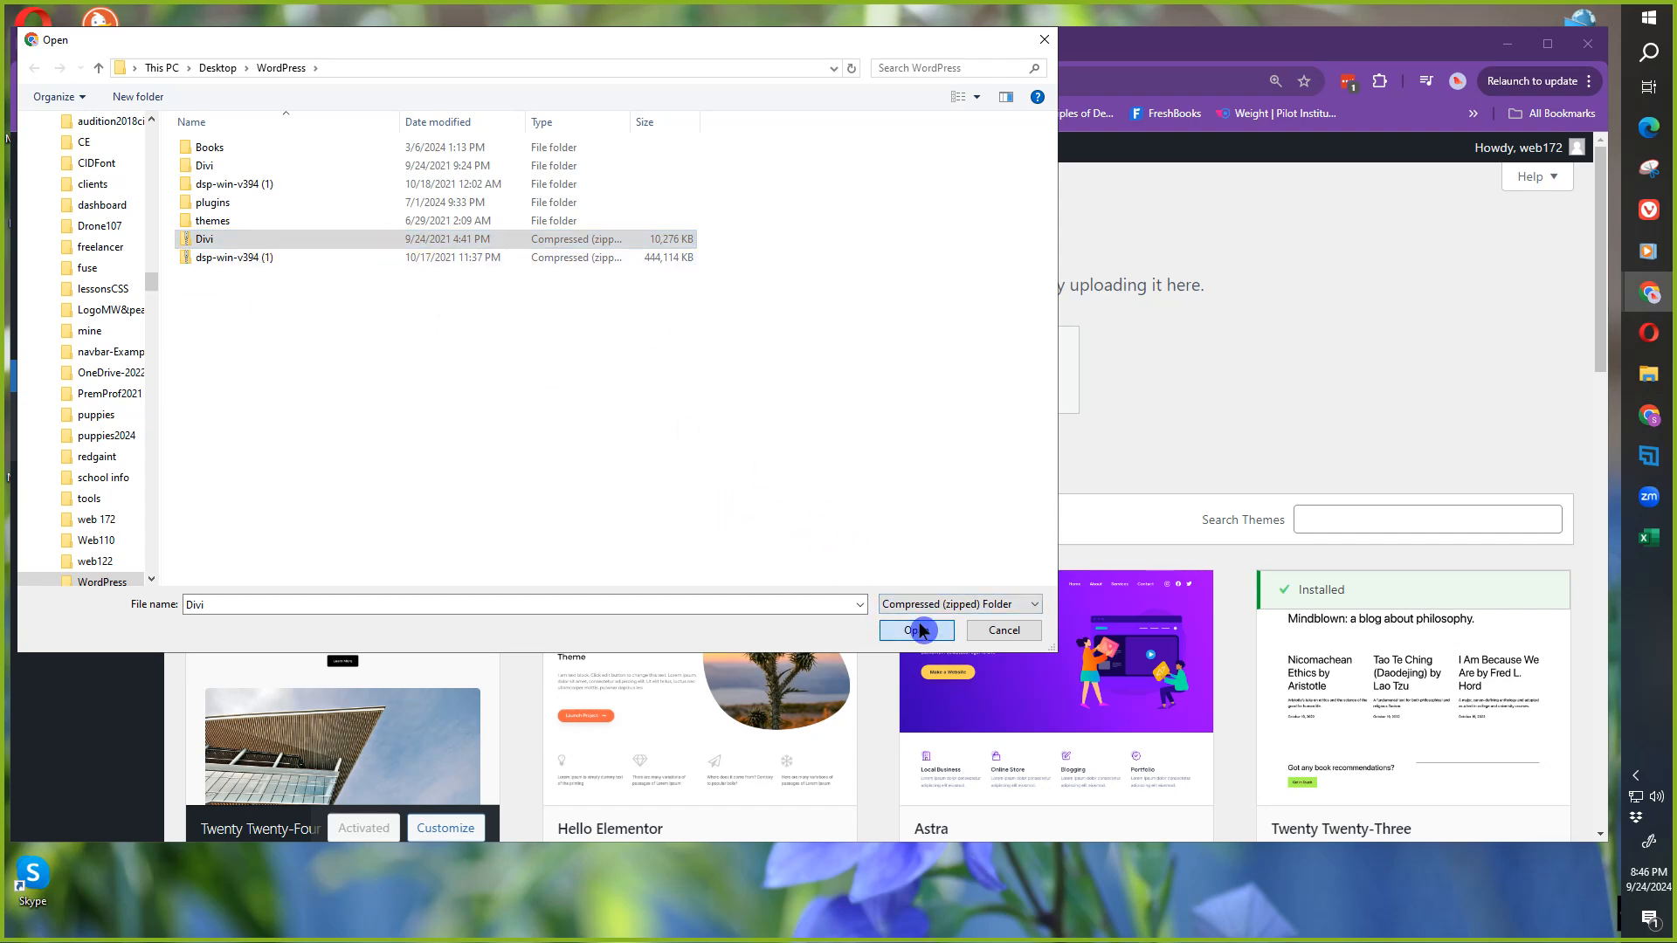
pyautogui.click(1011, 375)
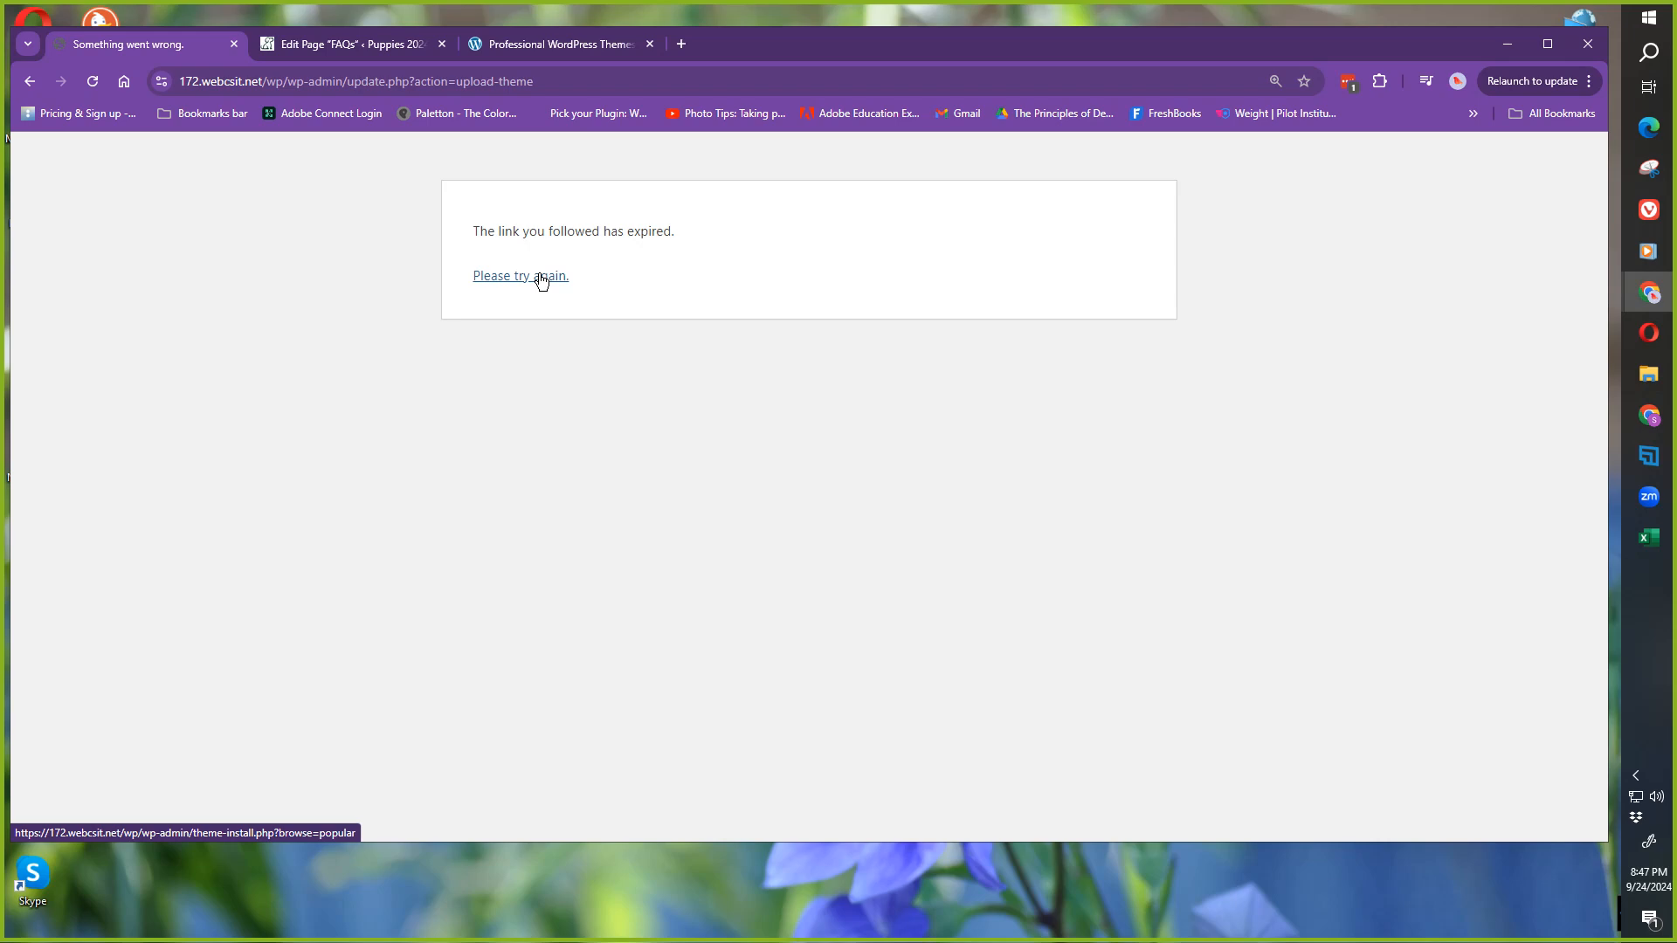
pyautogui.click(541, 280)
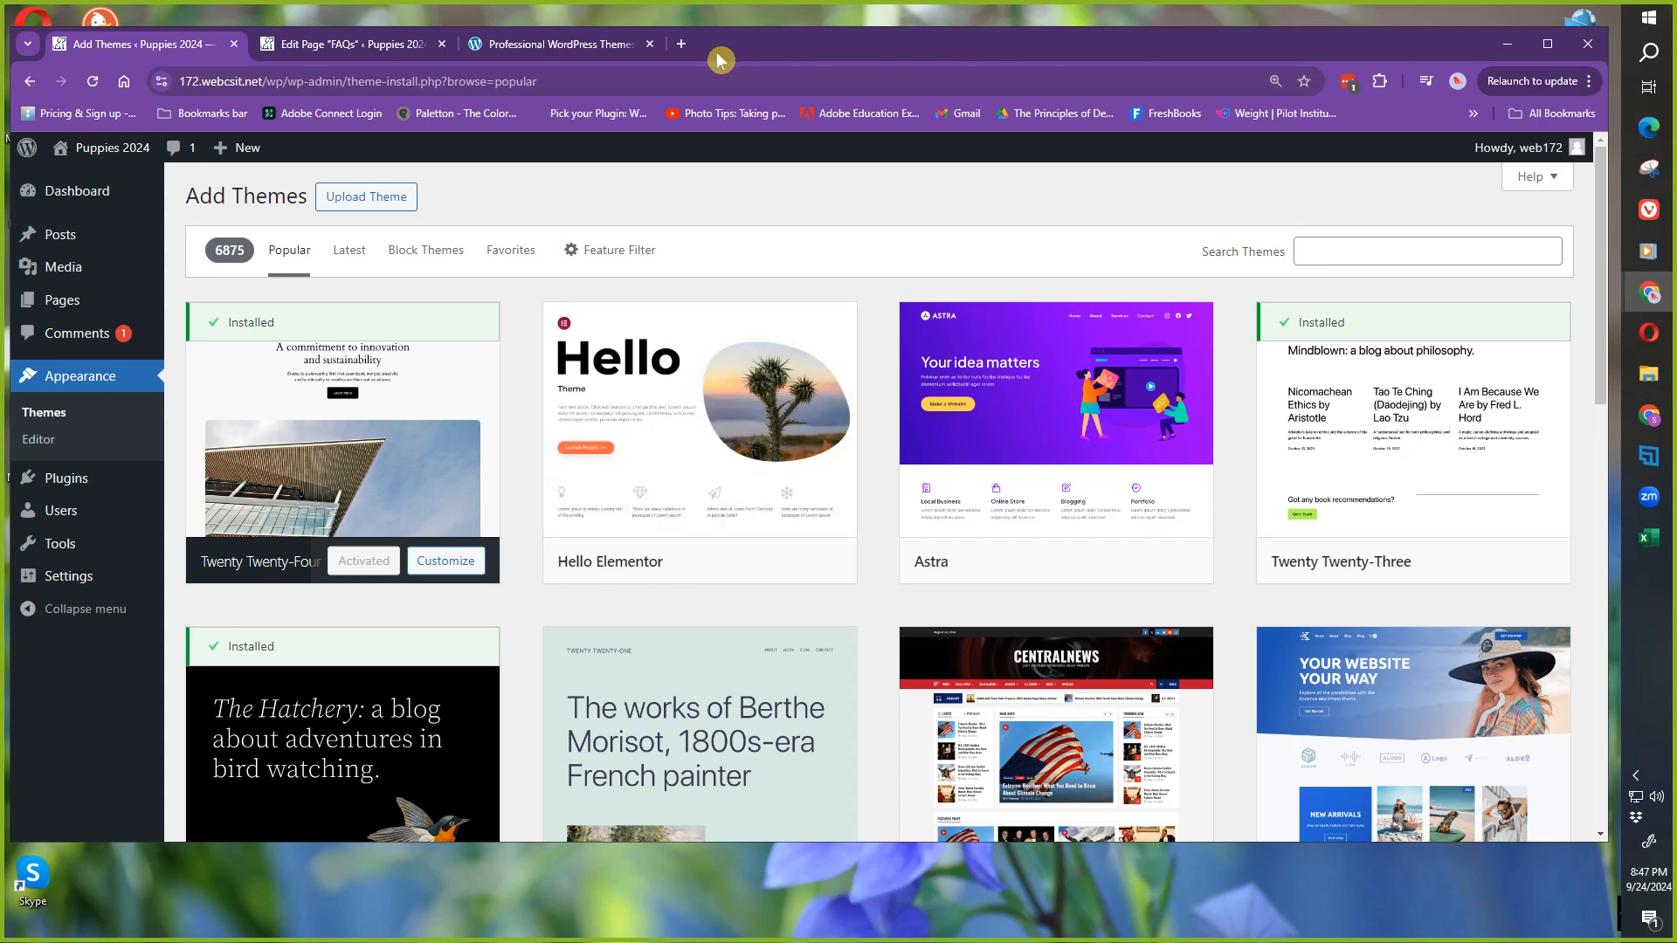
# Open a new tab as its own window and bring the IFunStuff dashboard window onscreen.
pyautogui.click(684, 48)
pyautogui.moveTo(701, 47); pyautogui.dragTo(1676, 144)
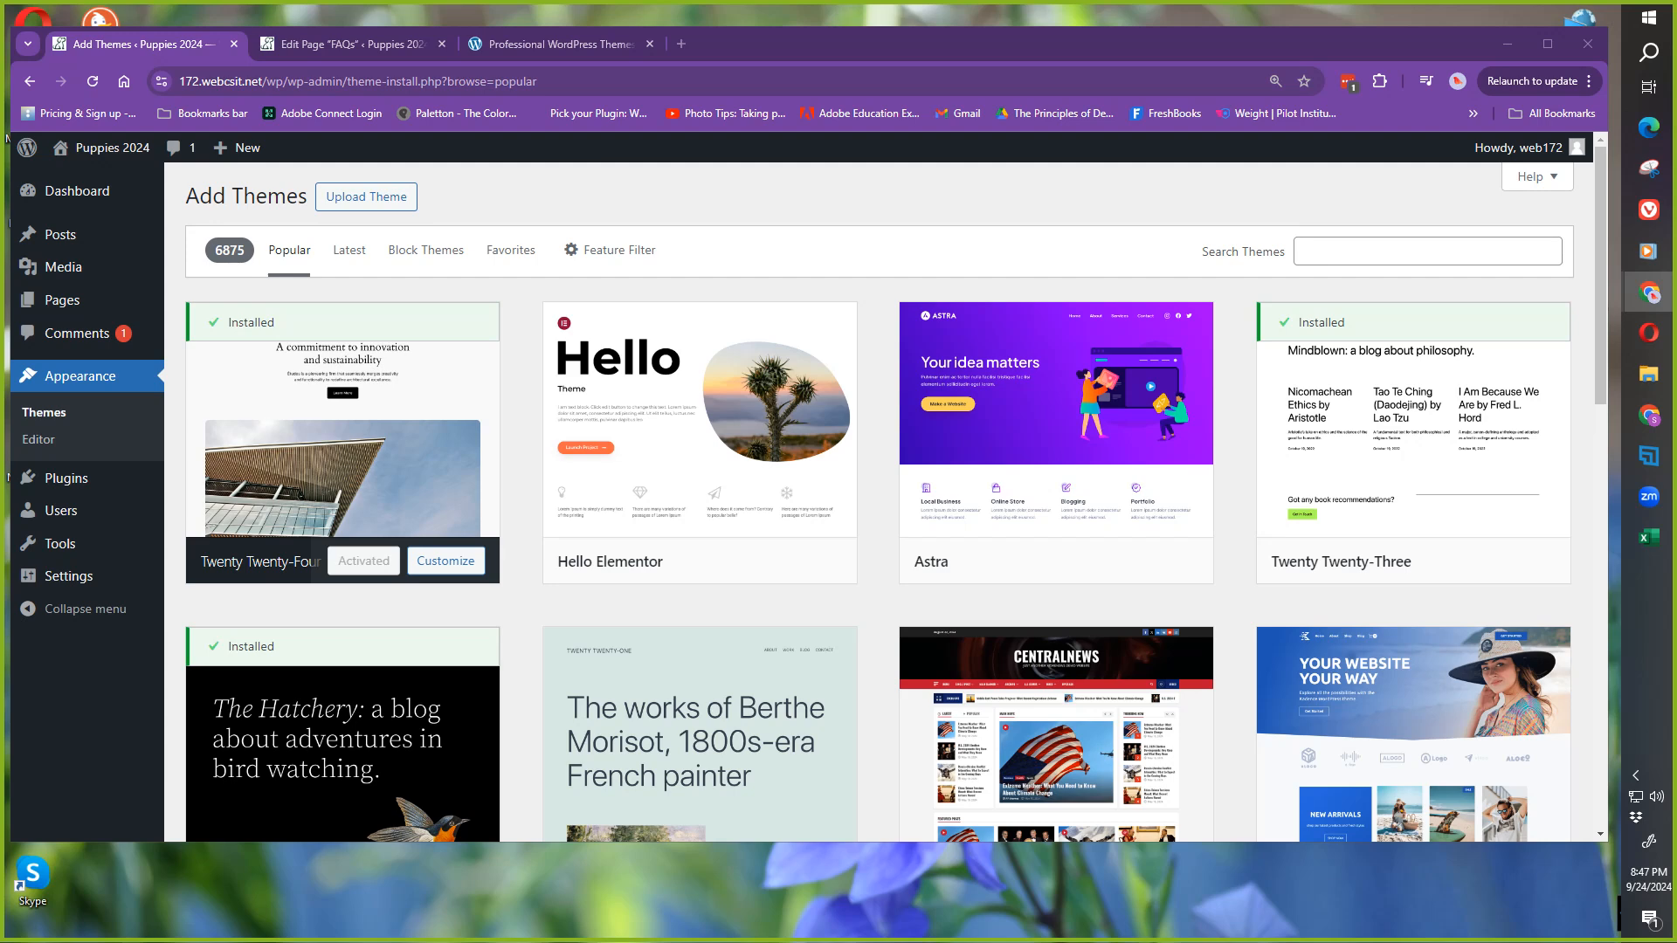
pyautogui.moveTo(1676, 156); pyautogui.dragTo(455, 35)
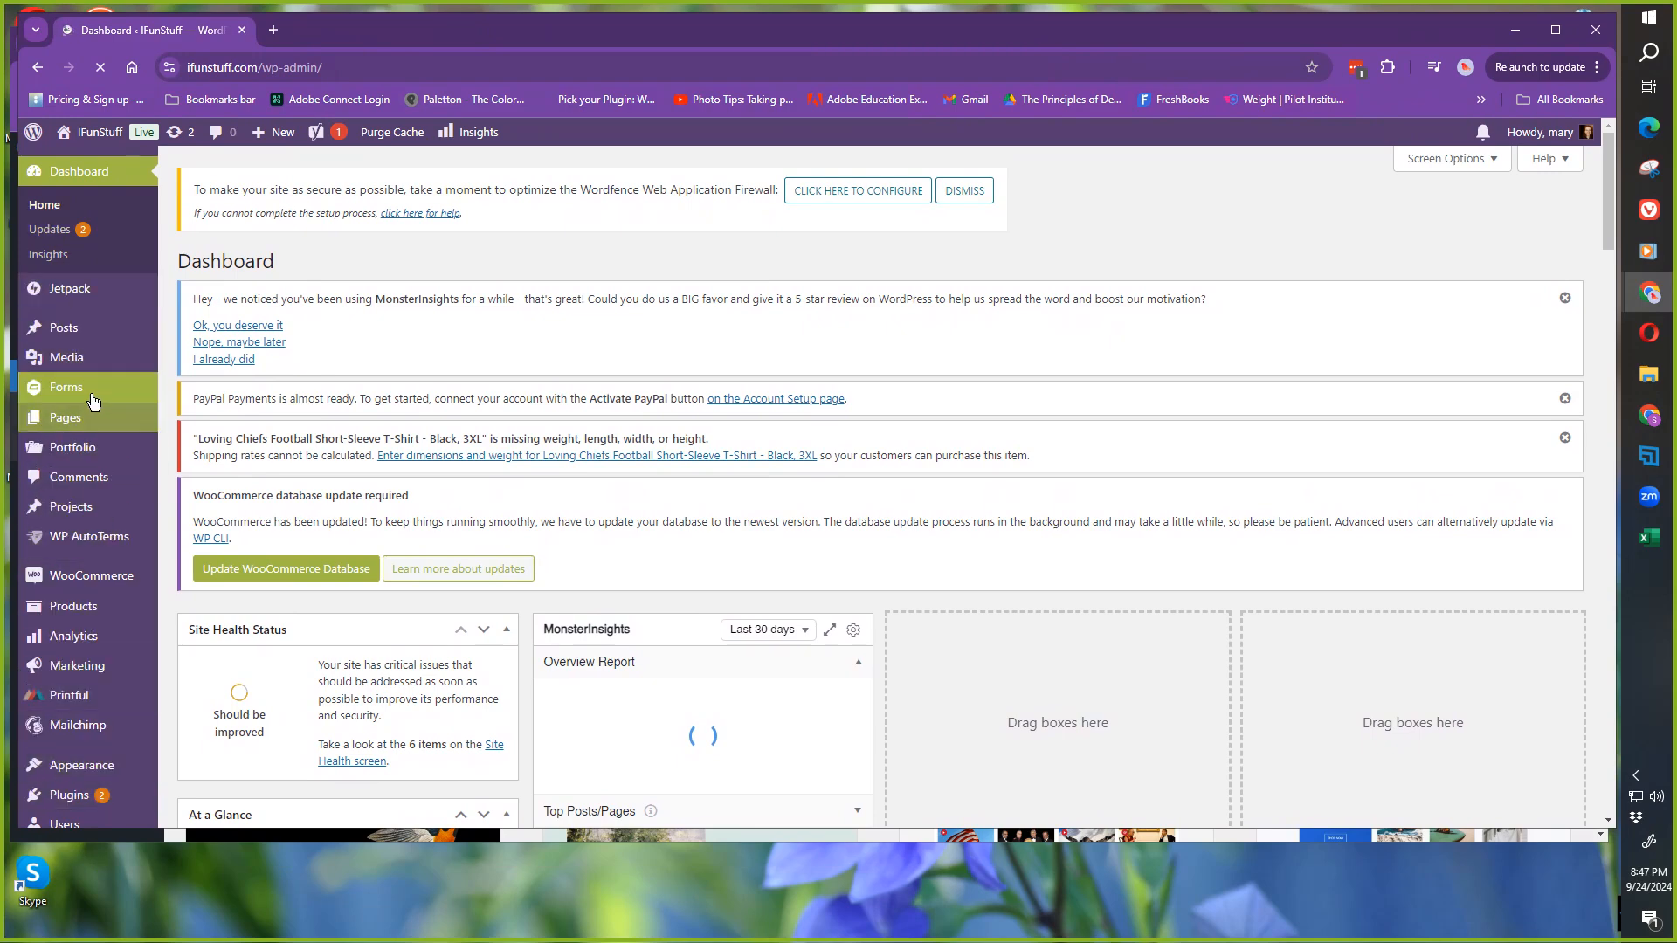
# Create a new page through Pages > Add New Page.
pyautogui.moveTo(72, 430)
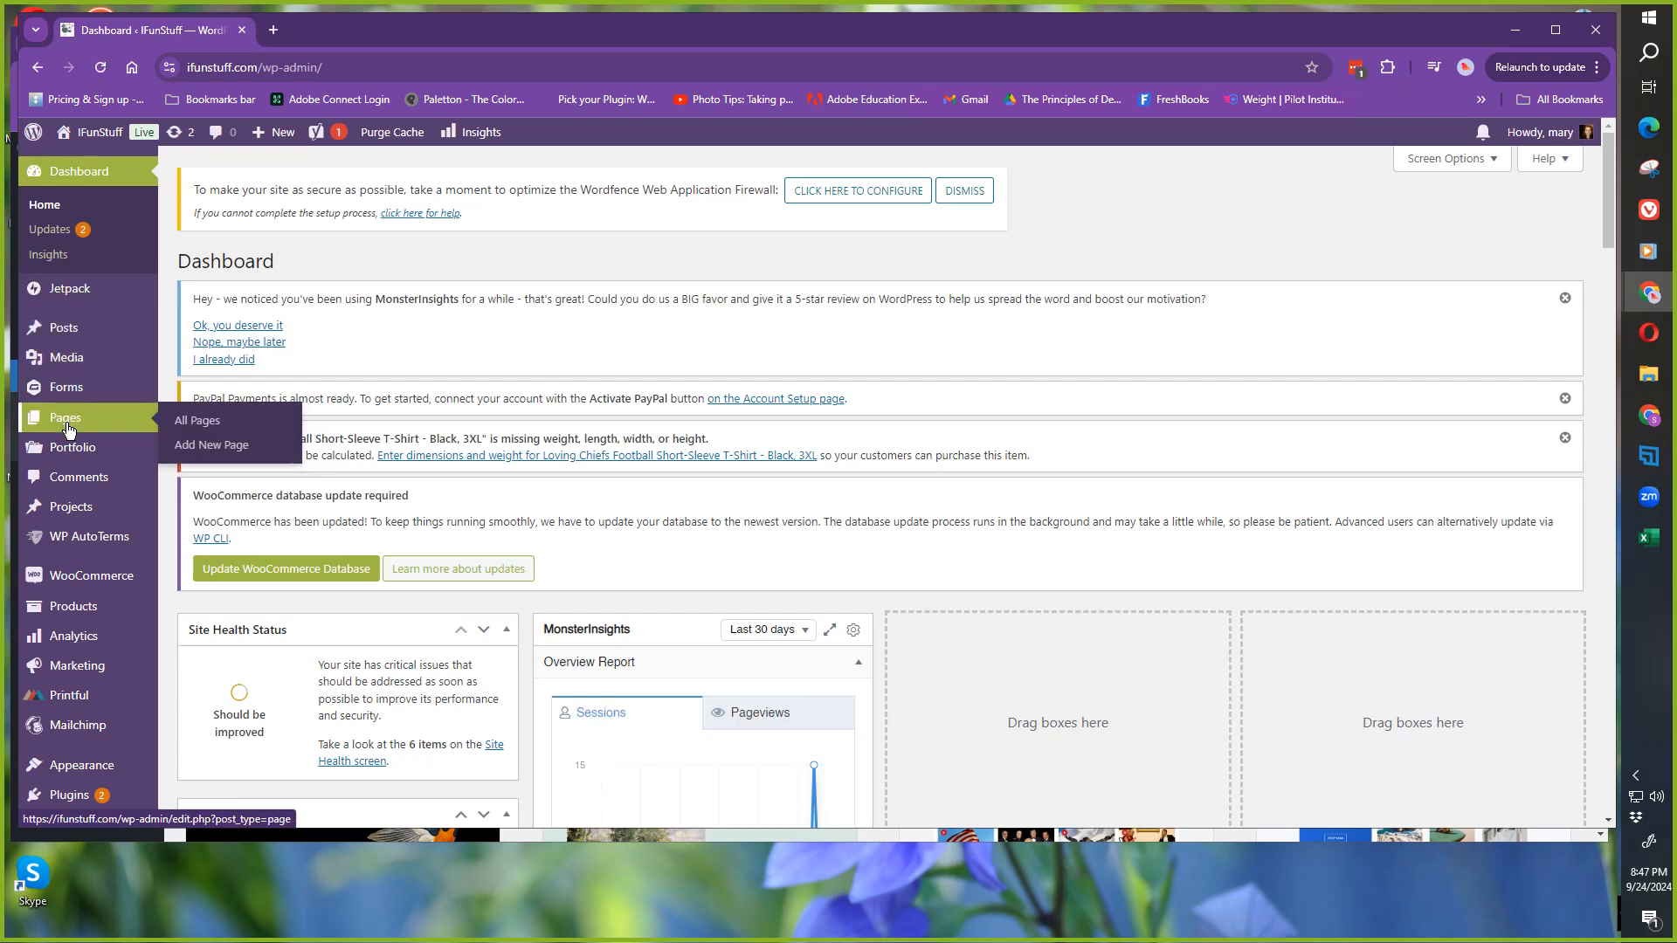
pyautogui.click(76, 423)
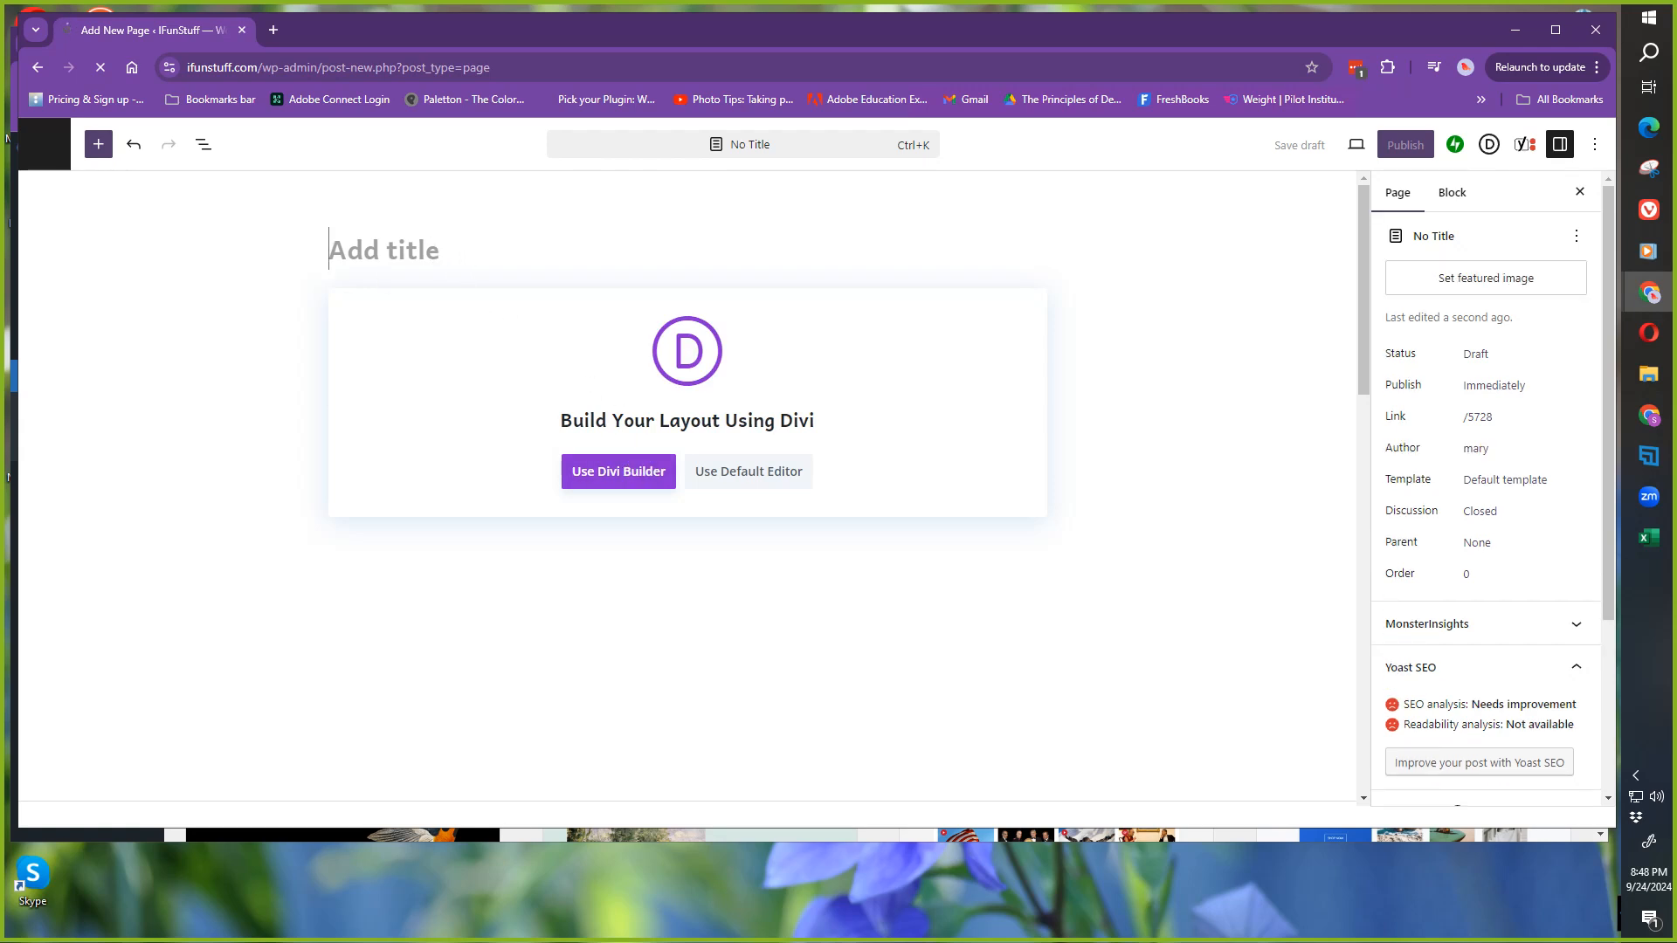
# Title the page 'Play Page' and switch to the Divi Builder.
pyautogui.write('Play')
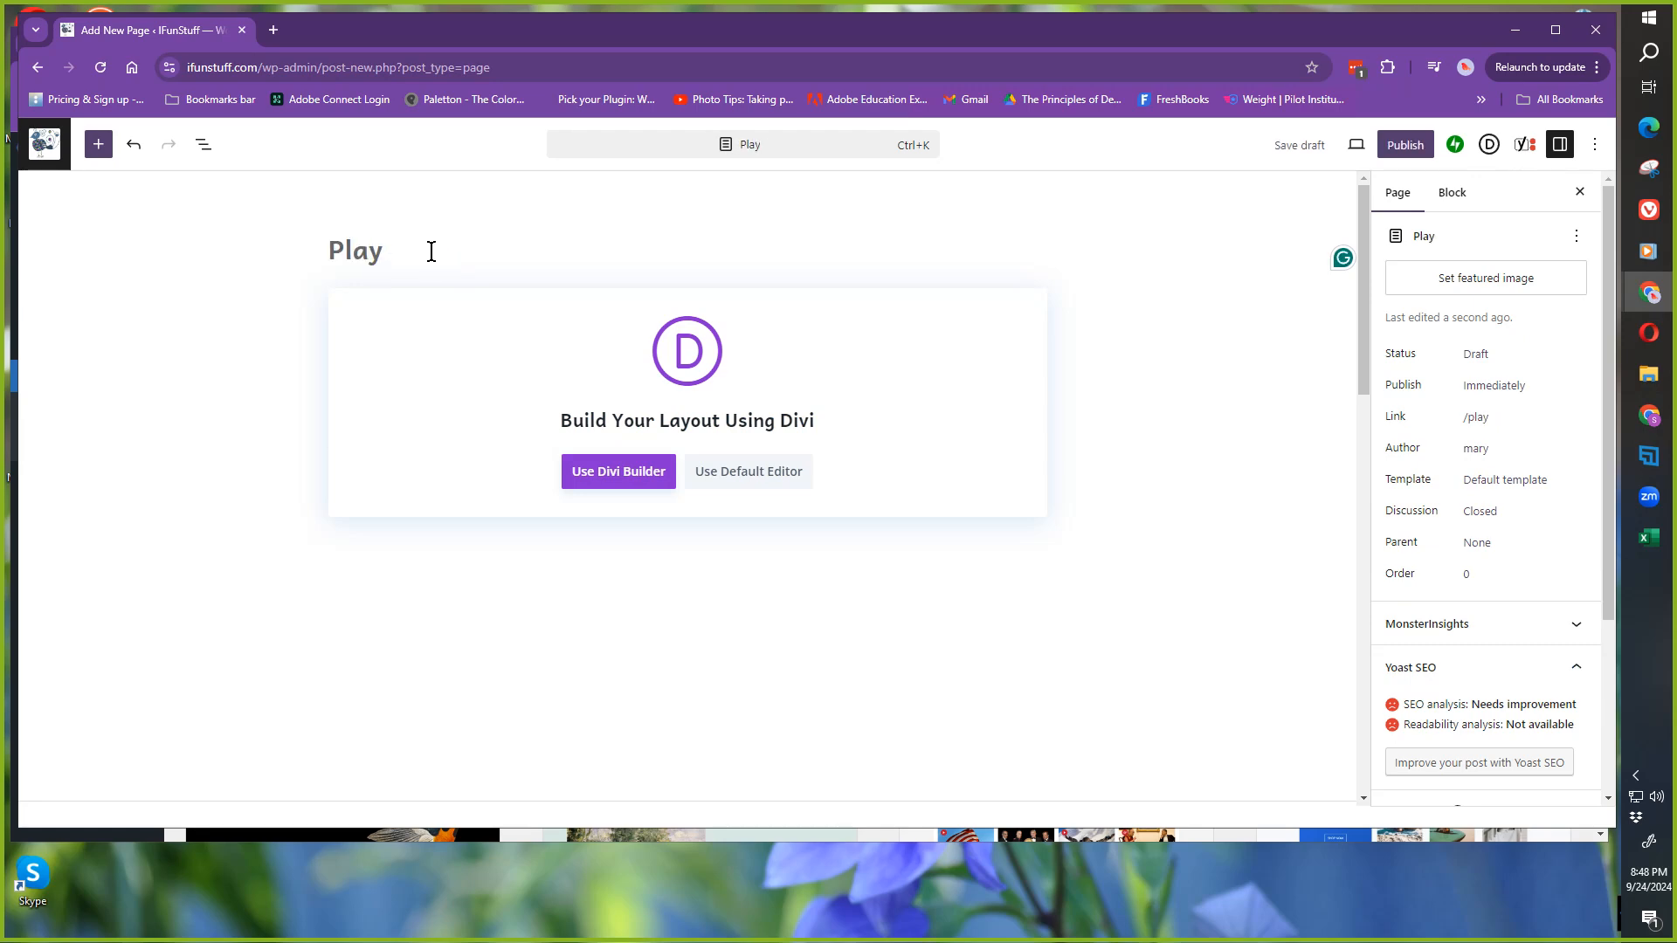
pyautogui.write(' Page')
pyautogui.click(617, 476)
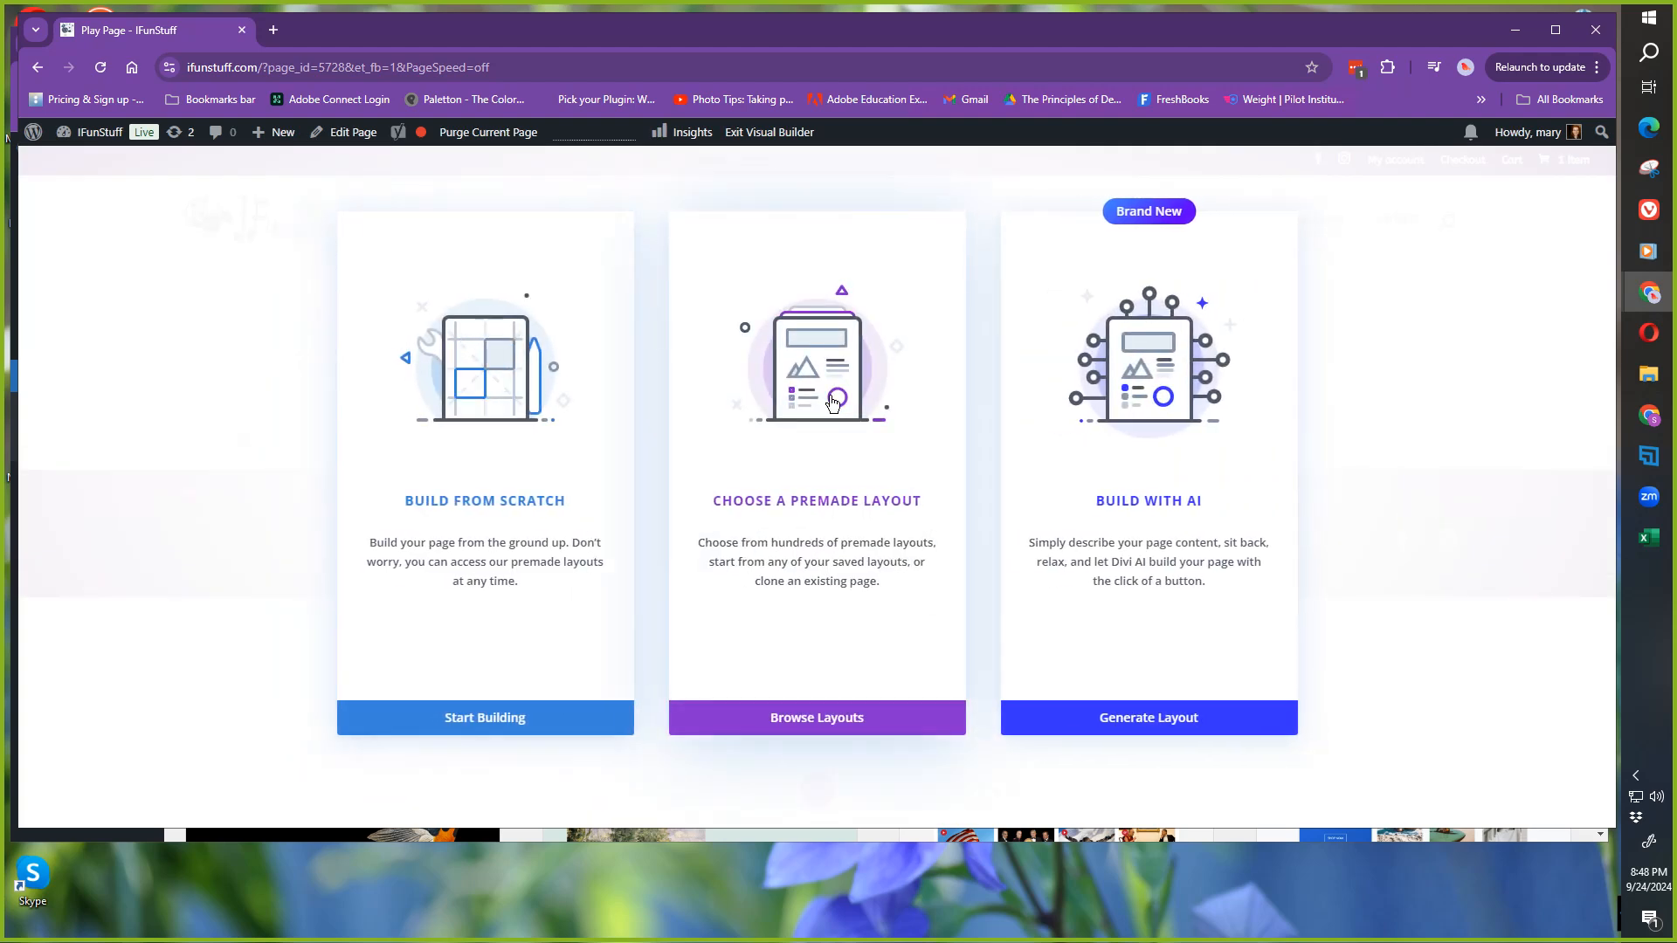
# Choose a premade layout, scroll through the site's existing pages, then return to Premade Layouts.
pyautogui.click(845, 512)
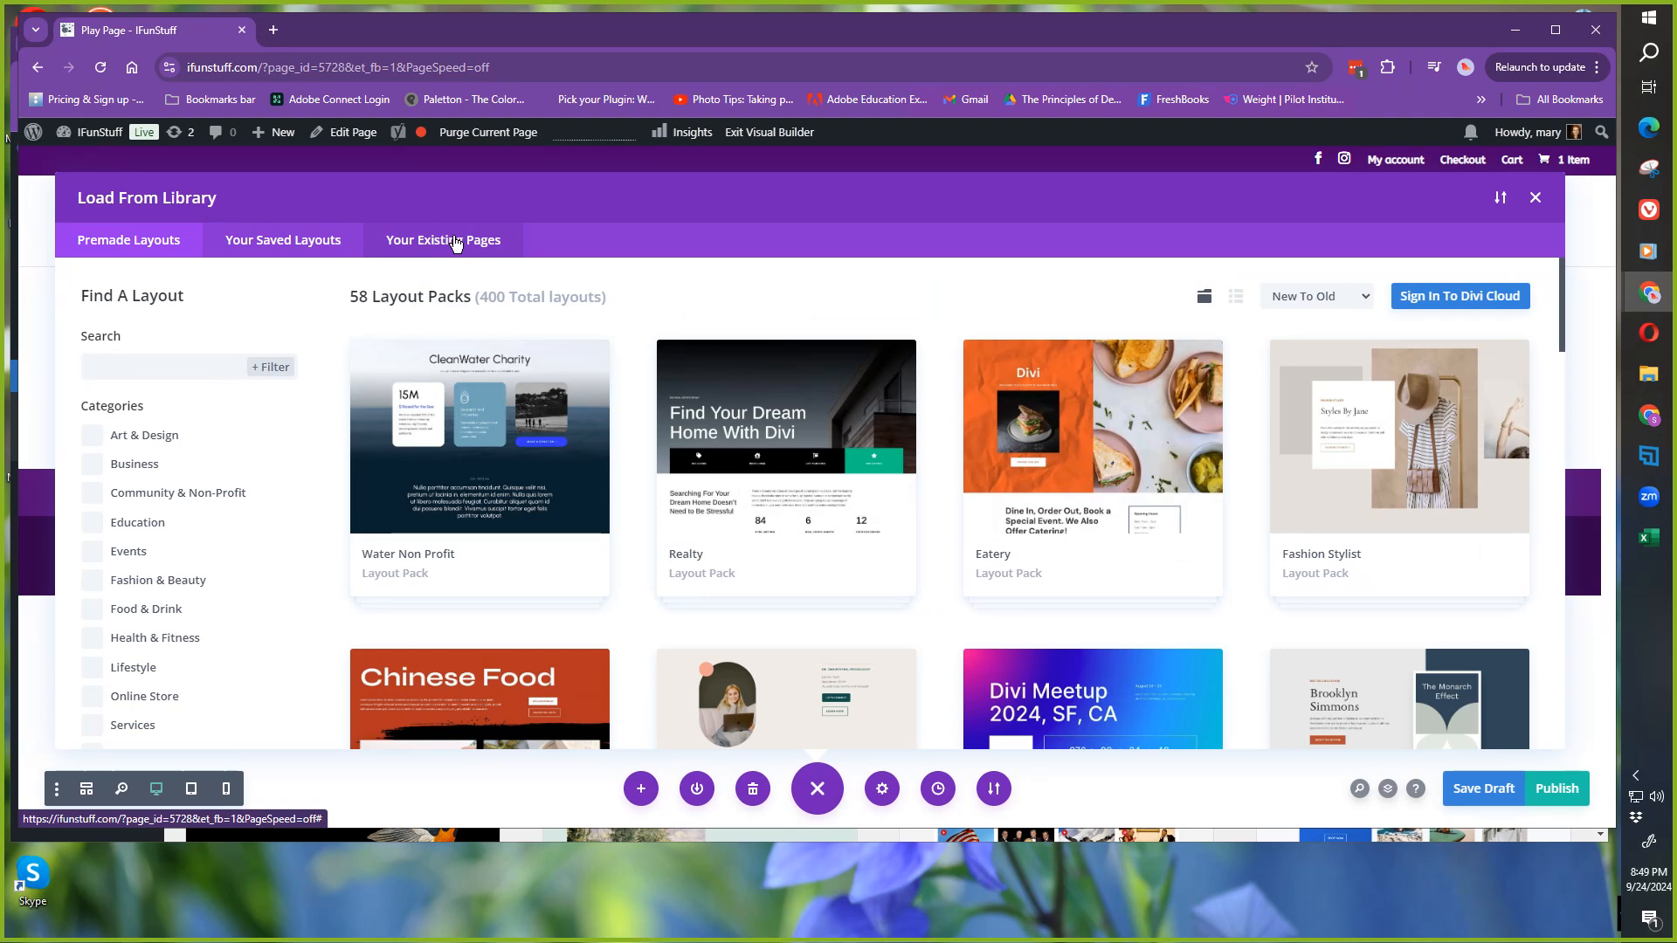
pyautogui.click(455, 244)
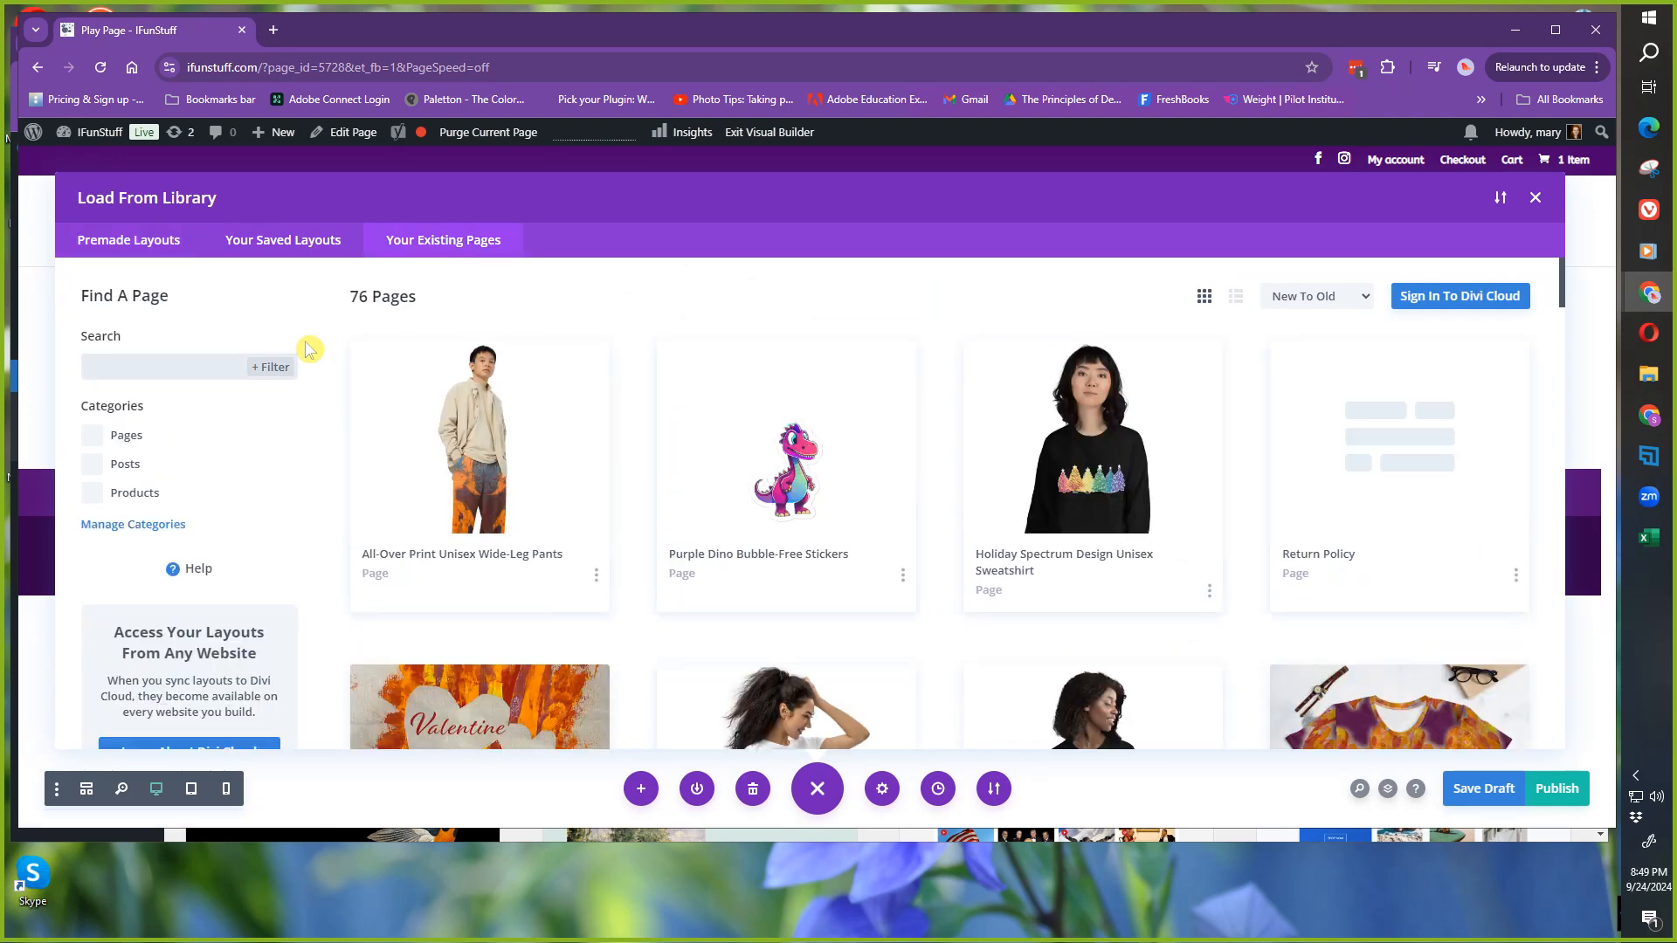
pyautogui.scroll(-15, 446, 417)
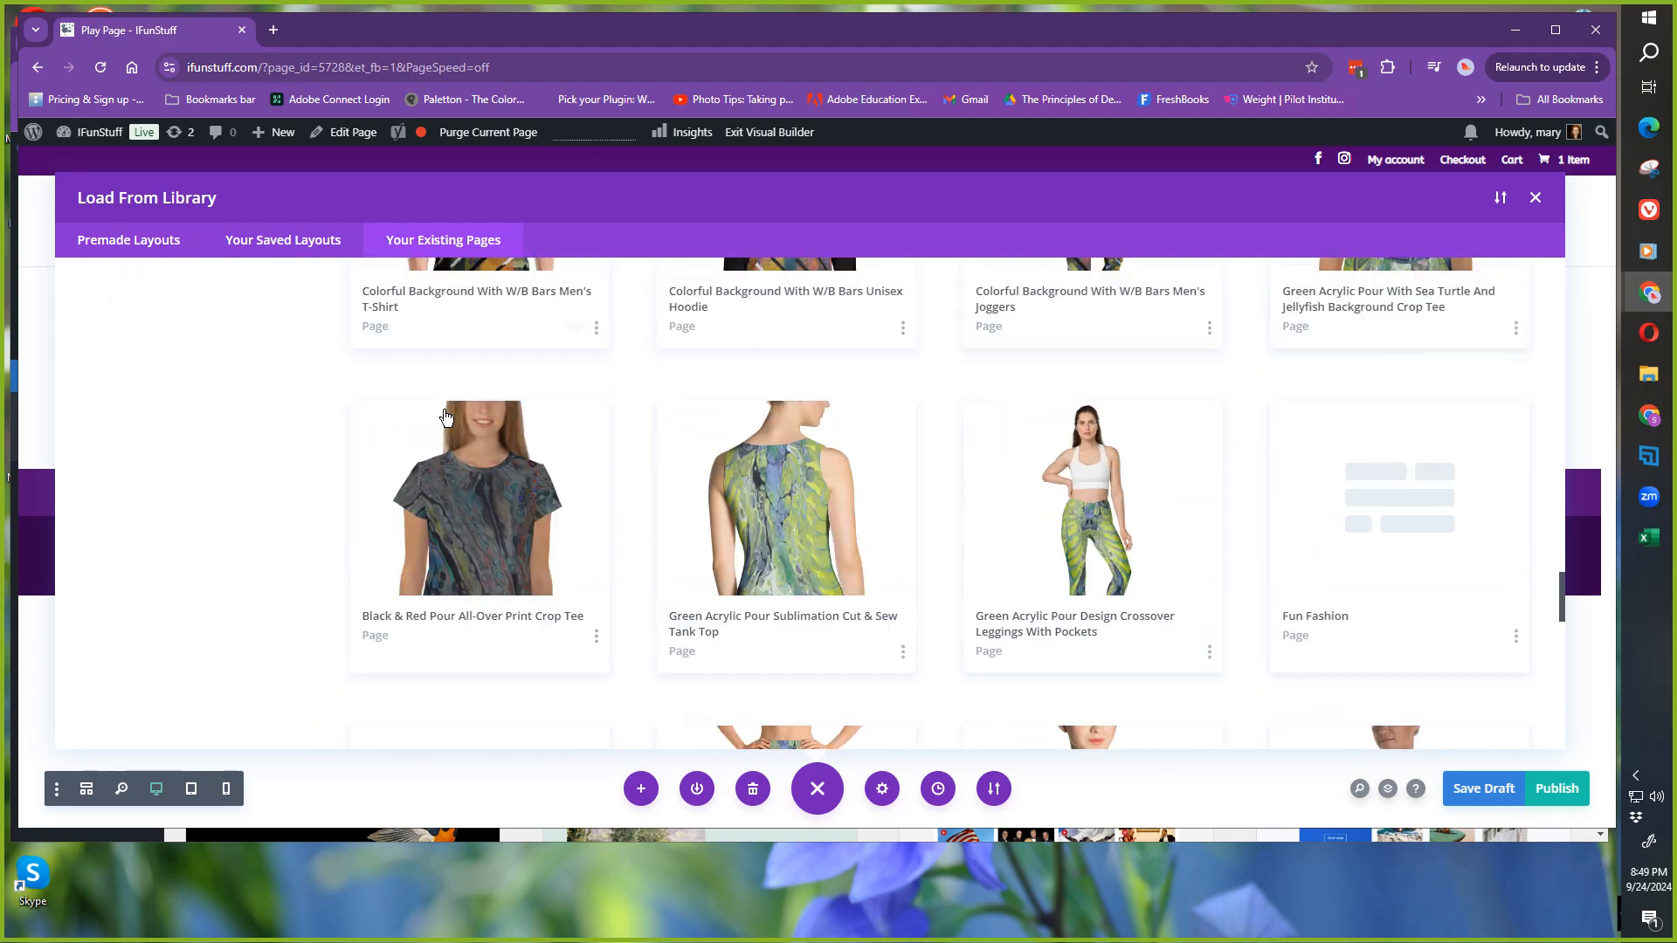
pyautogui.scroll(-15, 446, 416)
pyautogui.scroll(8, 434, 378)
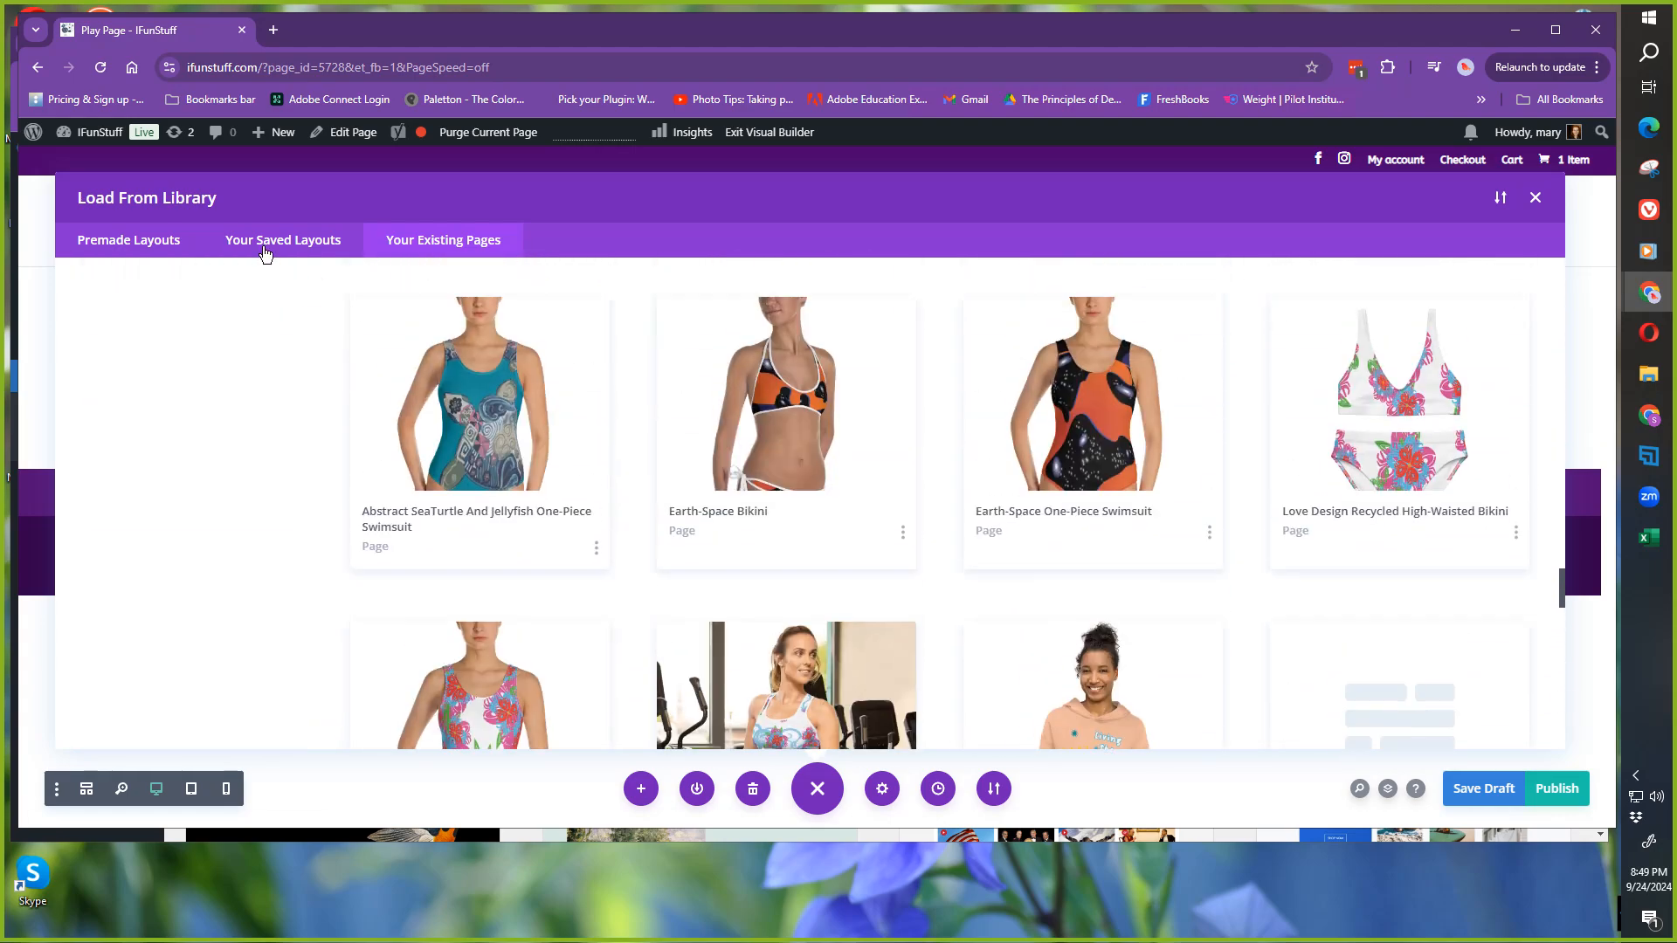
pyautogui.scroll(15, 266, 254)
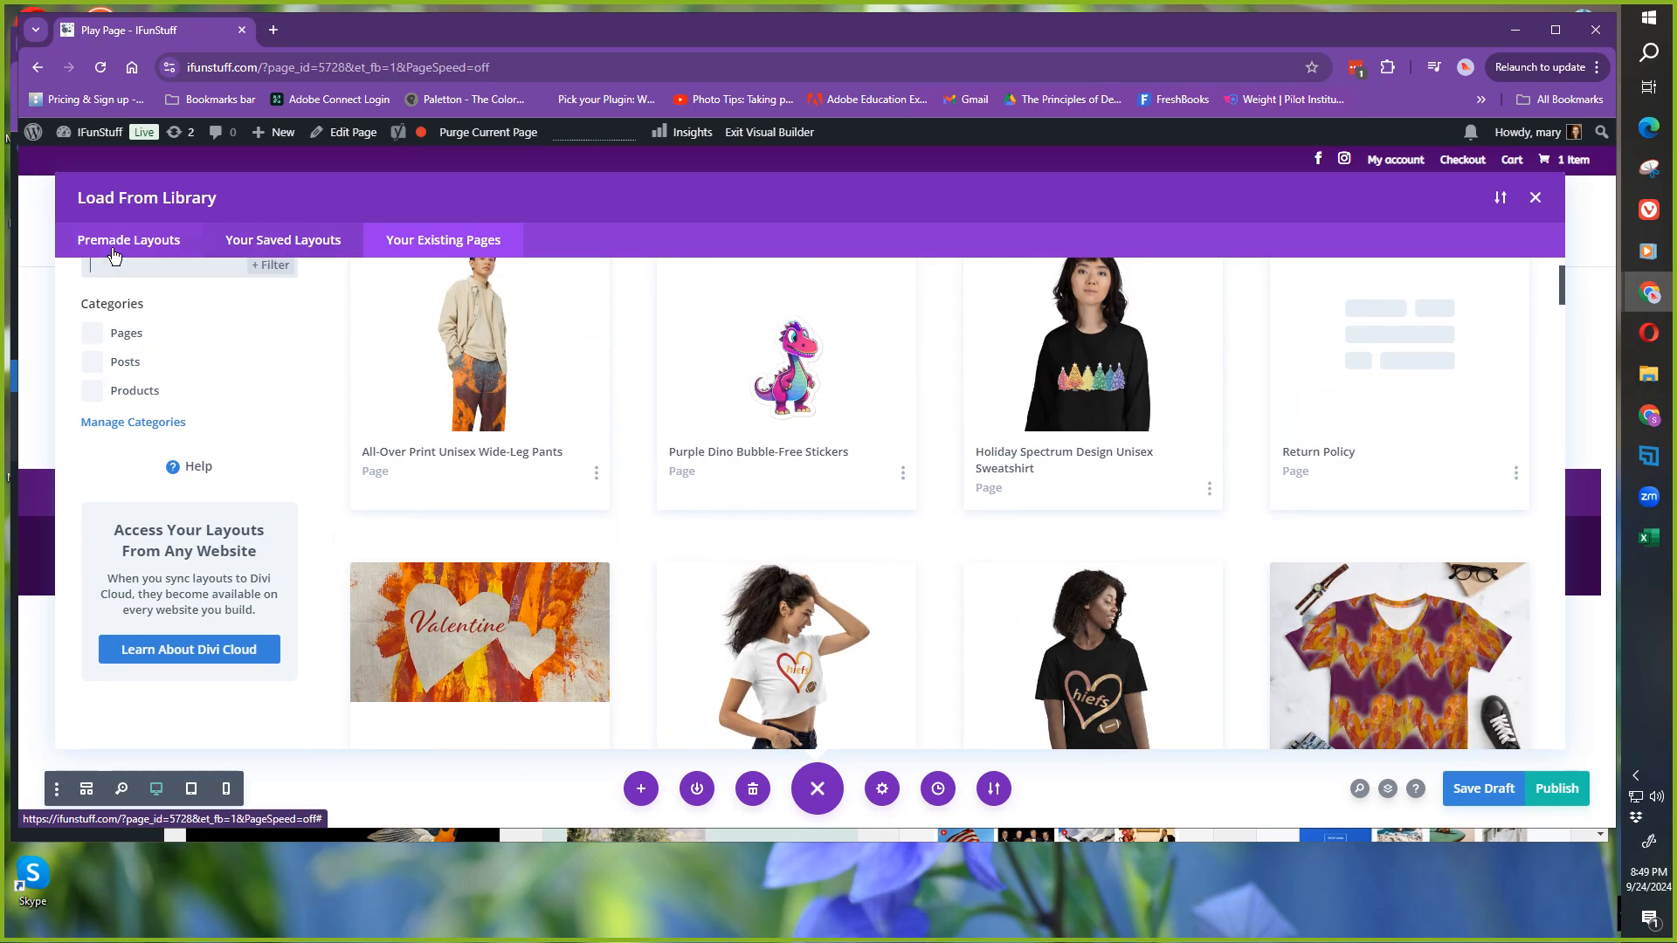
pyautogui.click(135, 247)
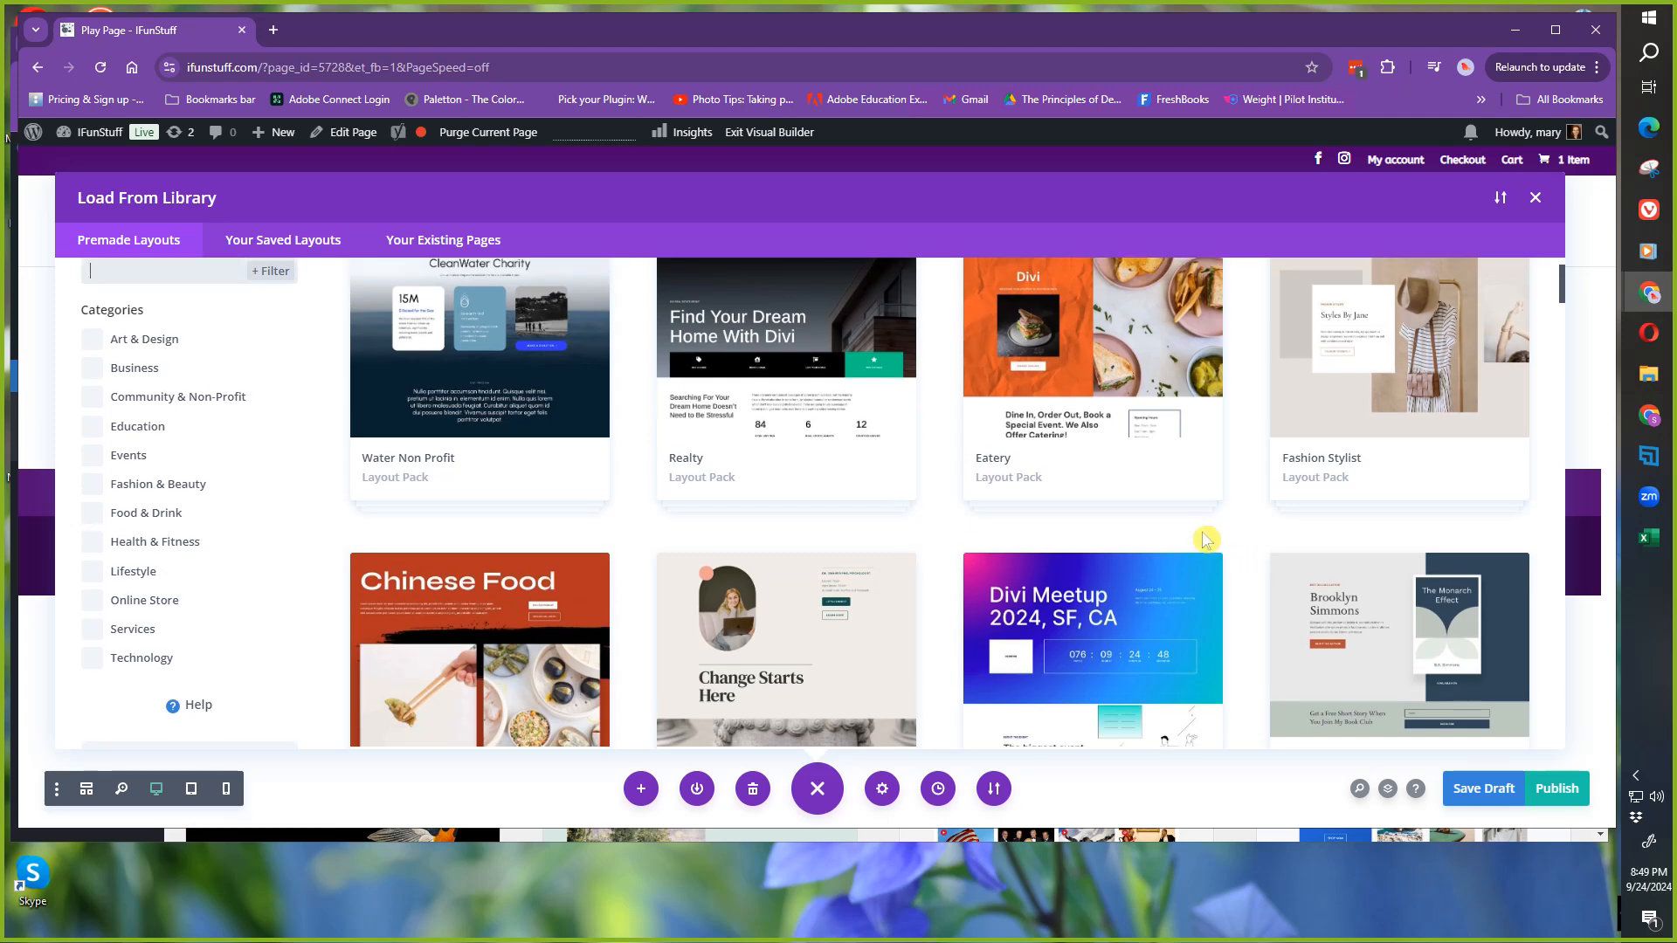
pyautogui.scroll(2, 1430, 487)
pyautogui.scroll(-2, 1434, 492)
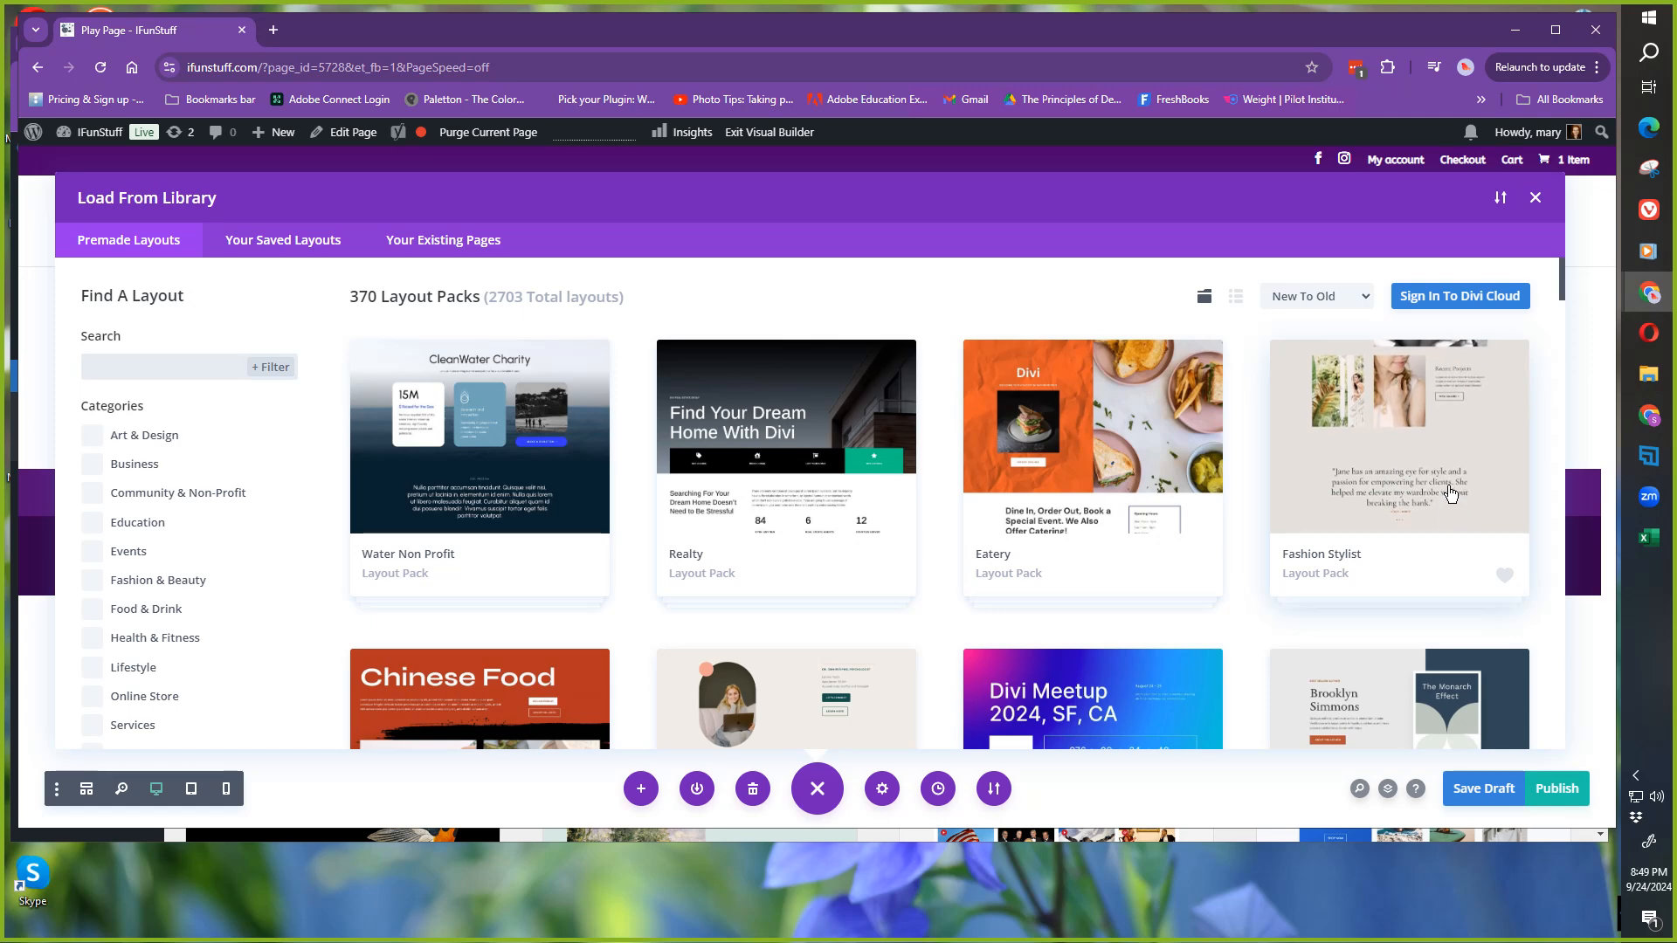
pyautogui.click(1441, 476)
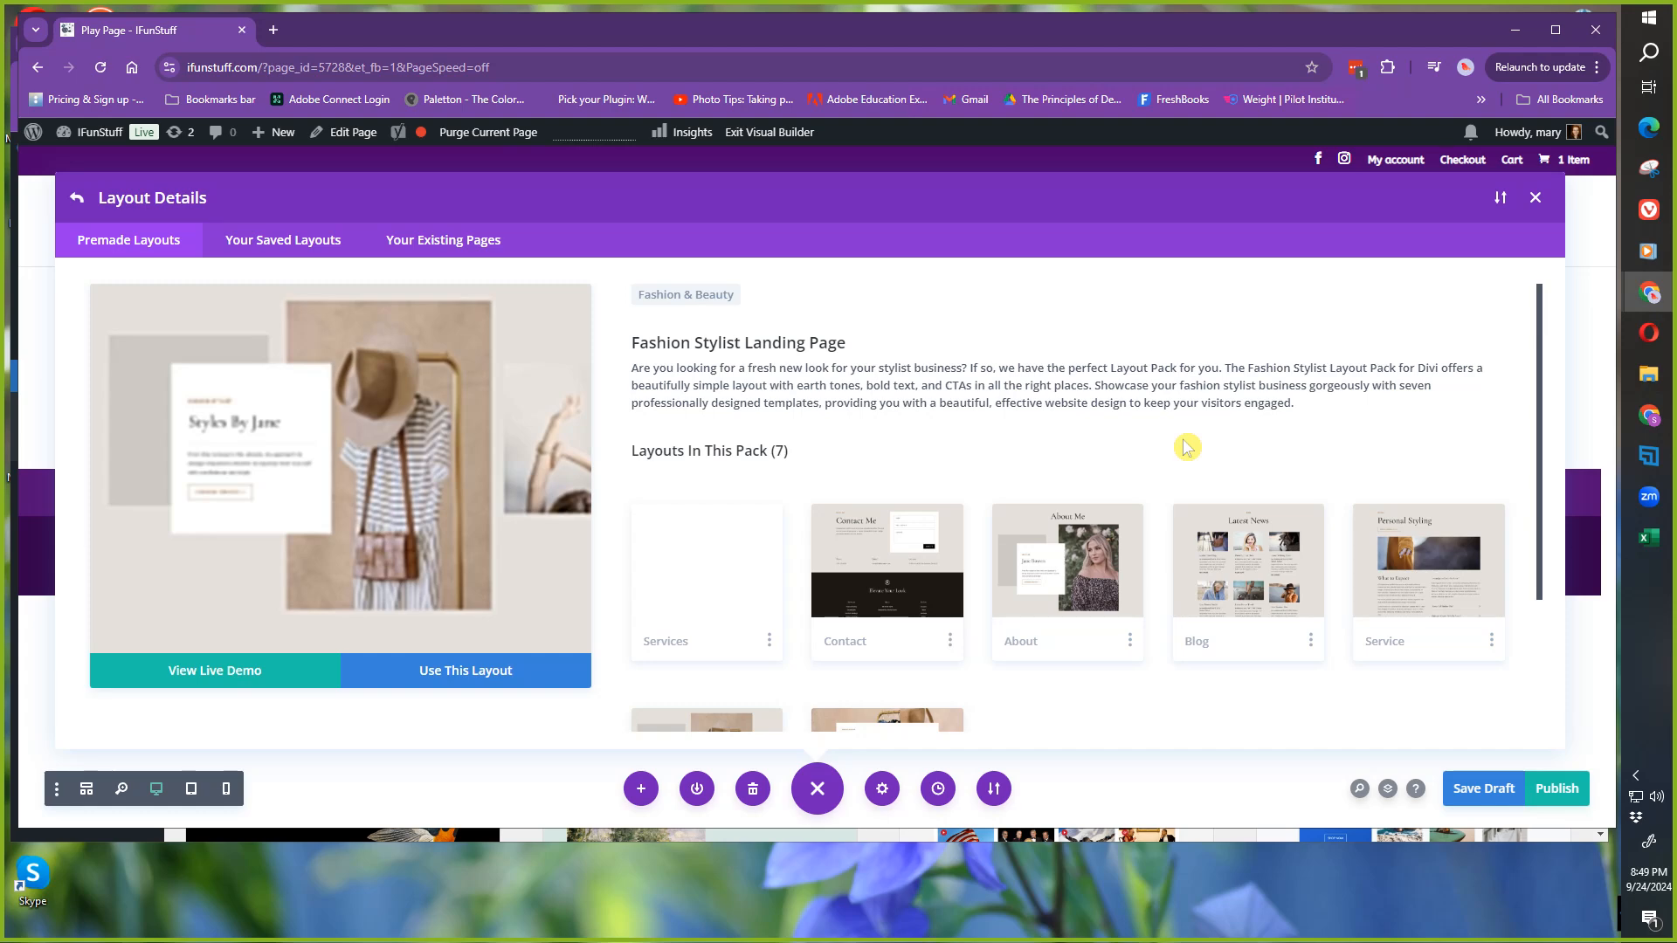
pyautogui.scroll(-1, 1311, 442)
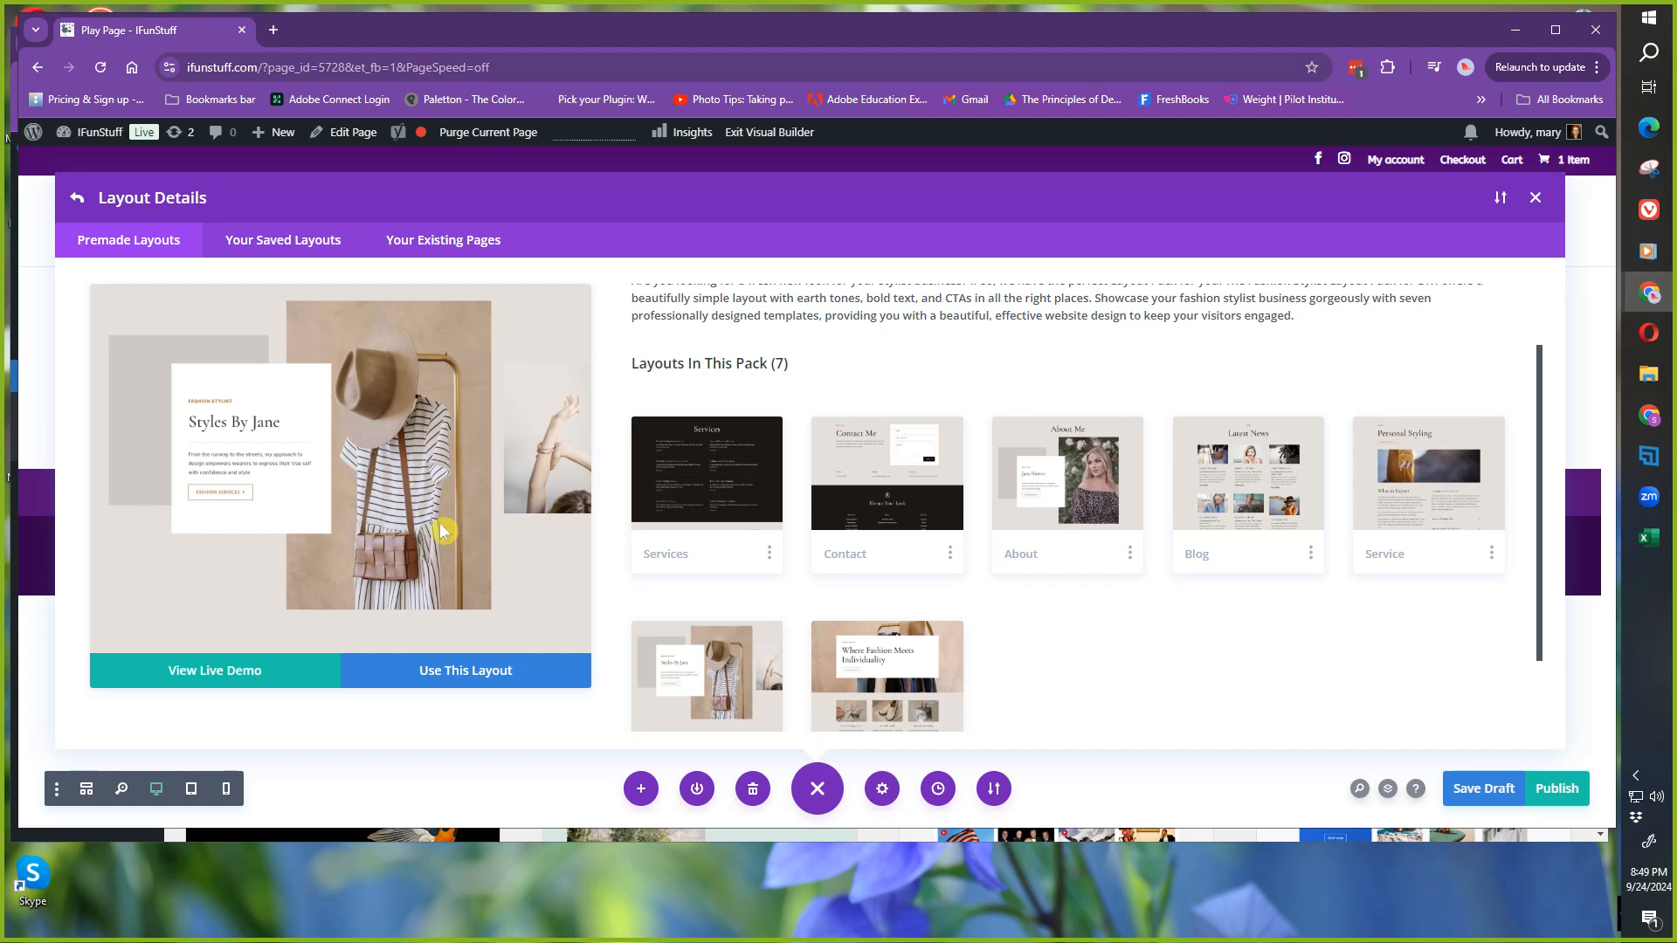
pyautogui.scroll(-5, 441, 494)
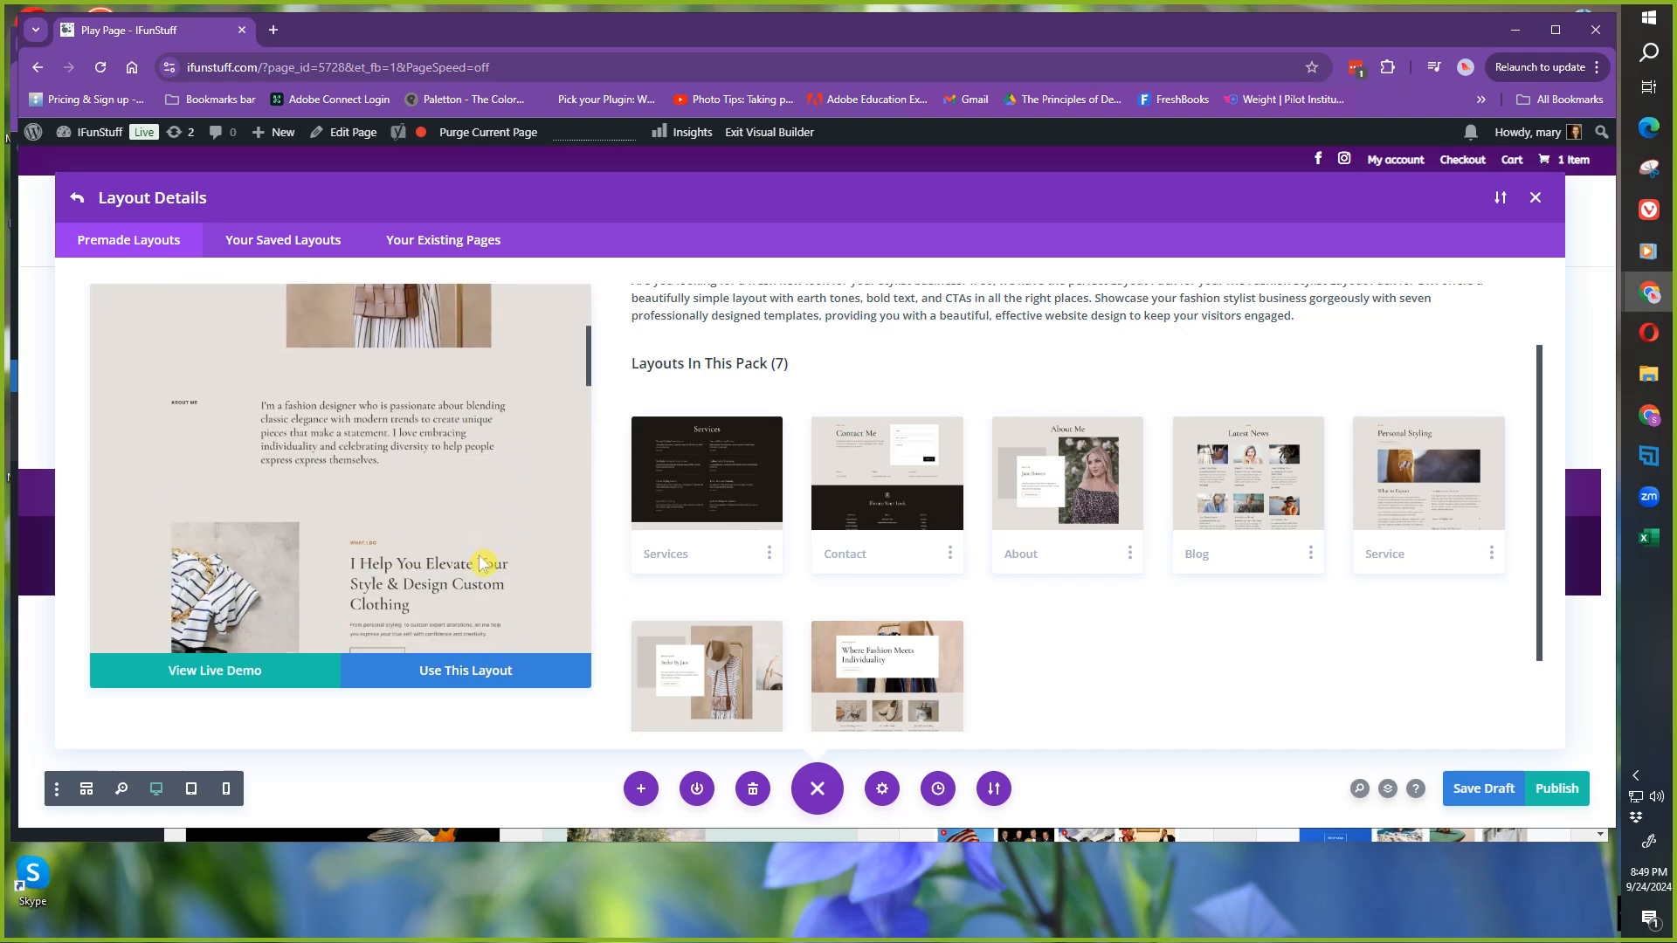
pyautogui.scroll(3, 481, 552)
pyautogui.scroll(-5, 494, 548)
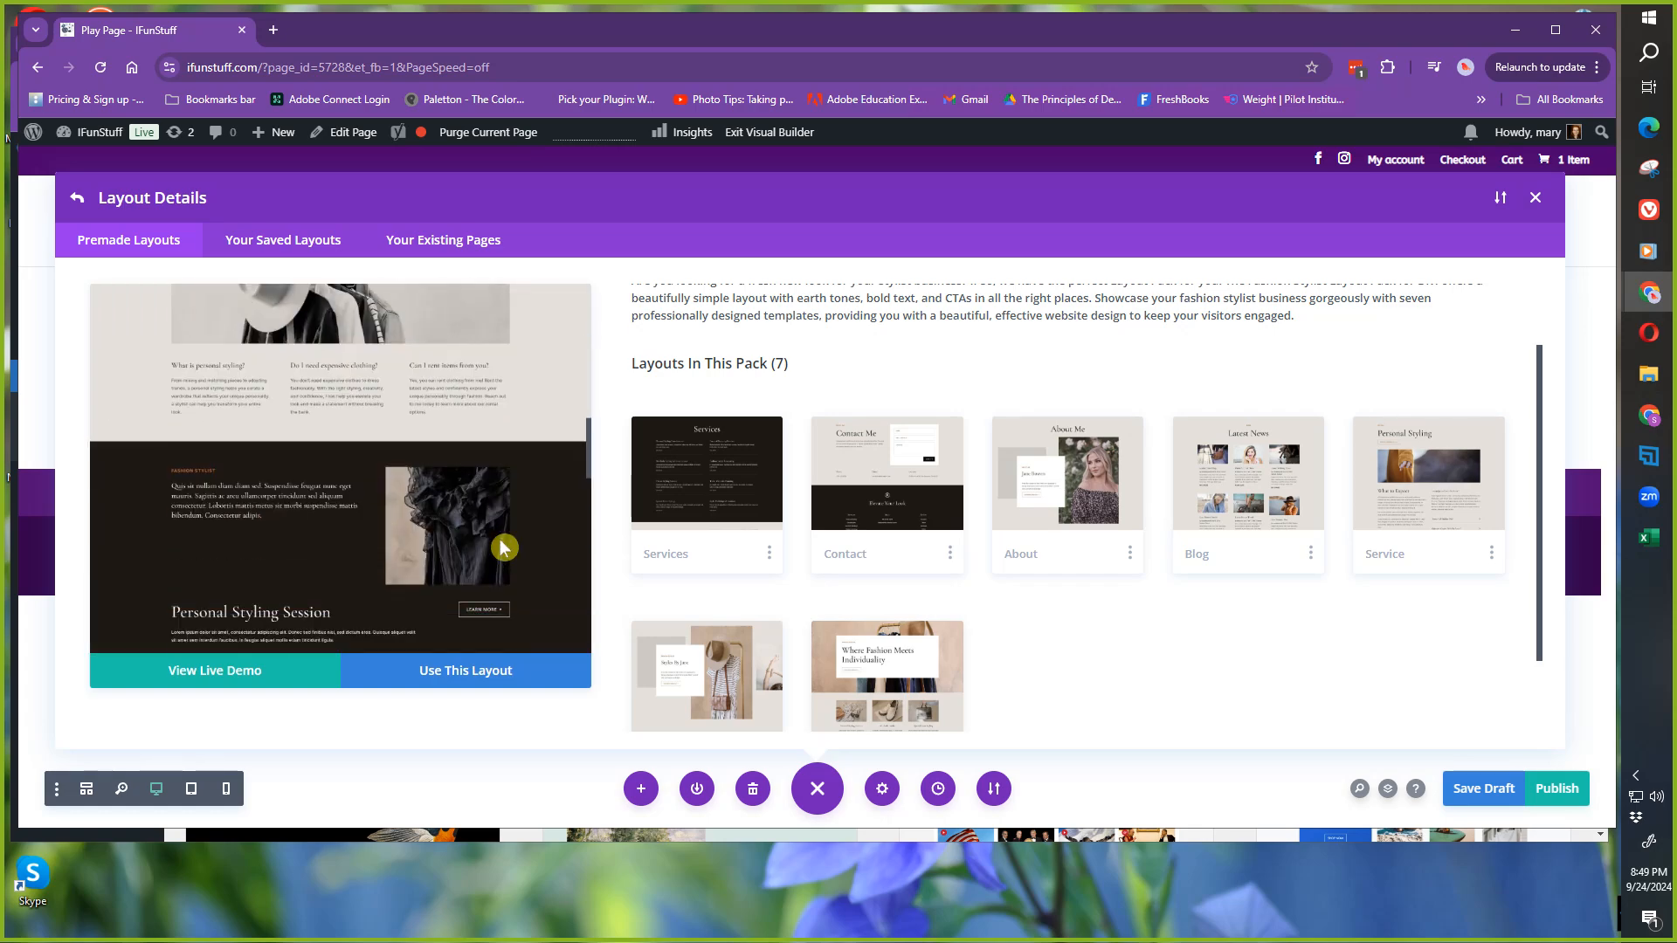
pyautogui.scroll(-8, 504, 548)
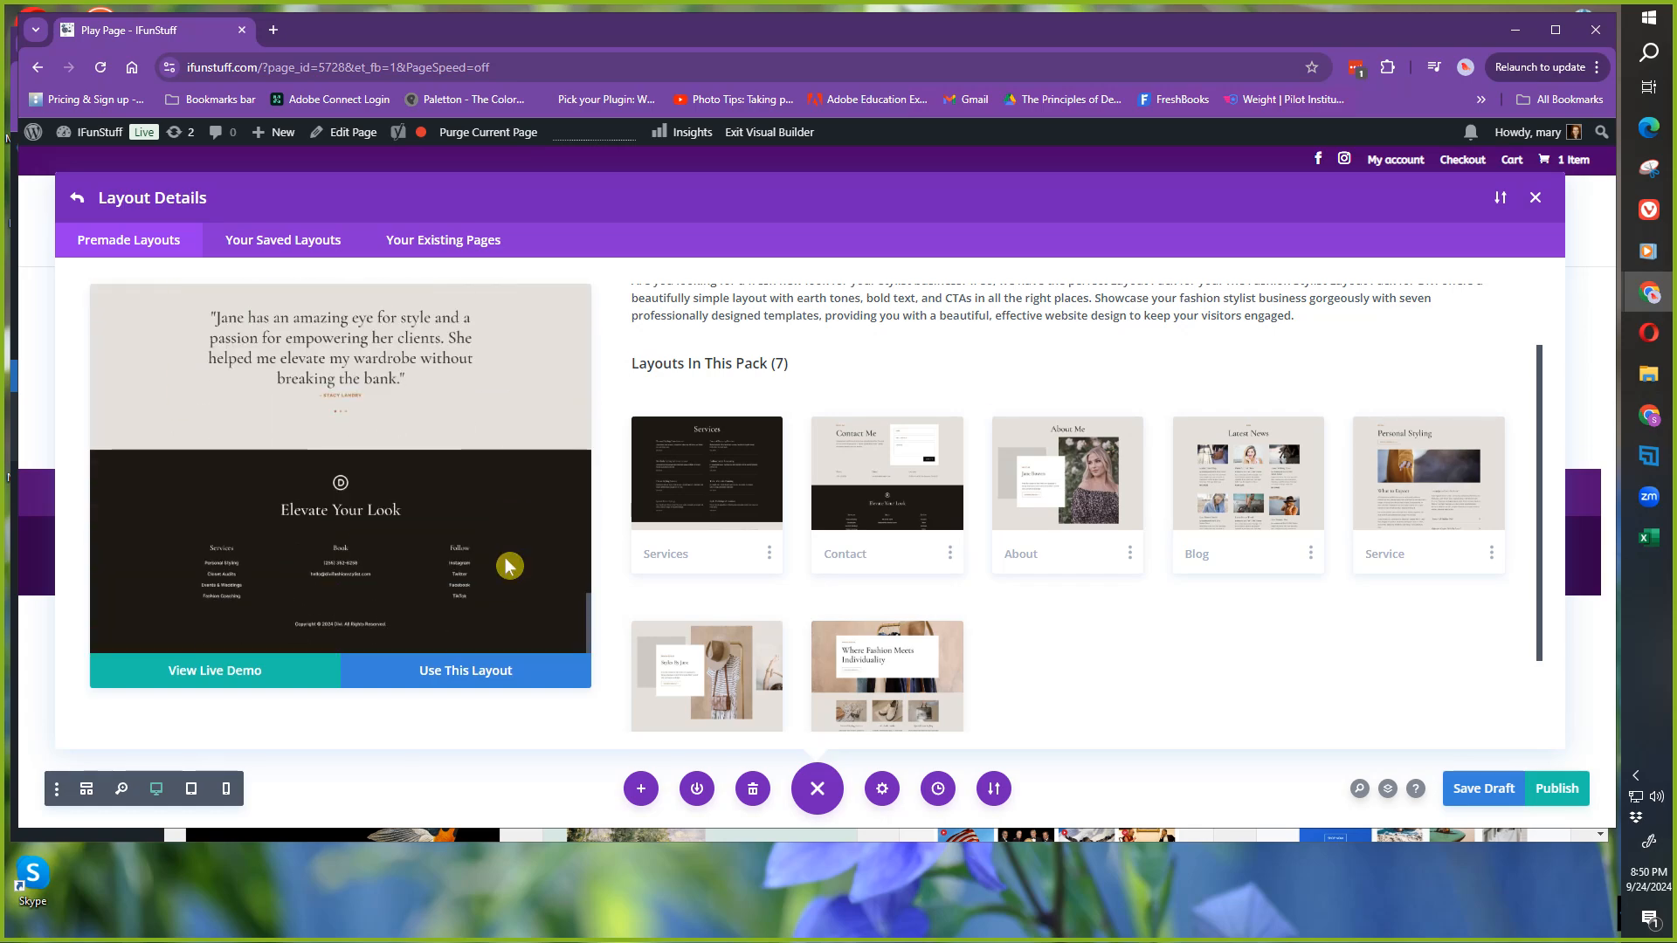
pyautogui.scroll(15, 512, 542)
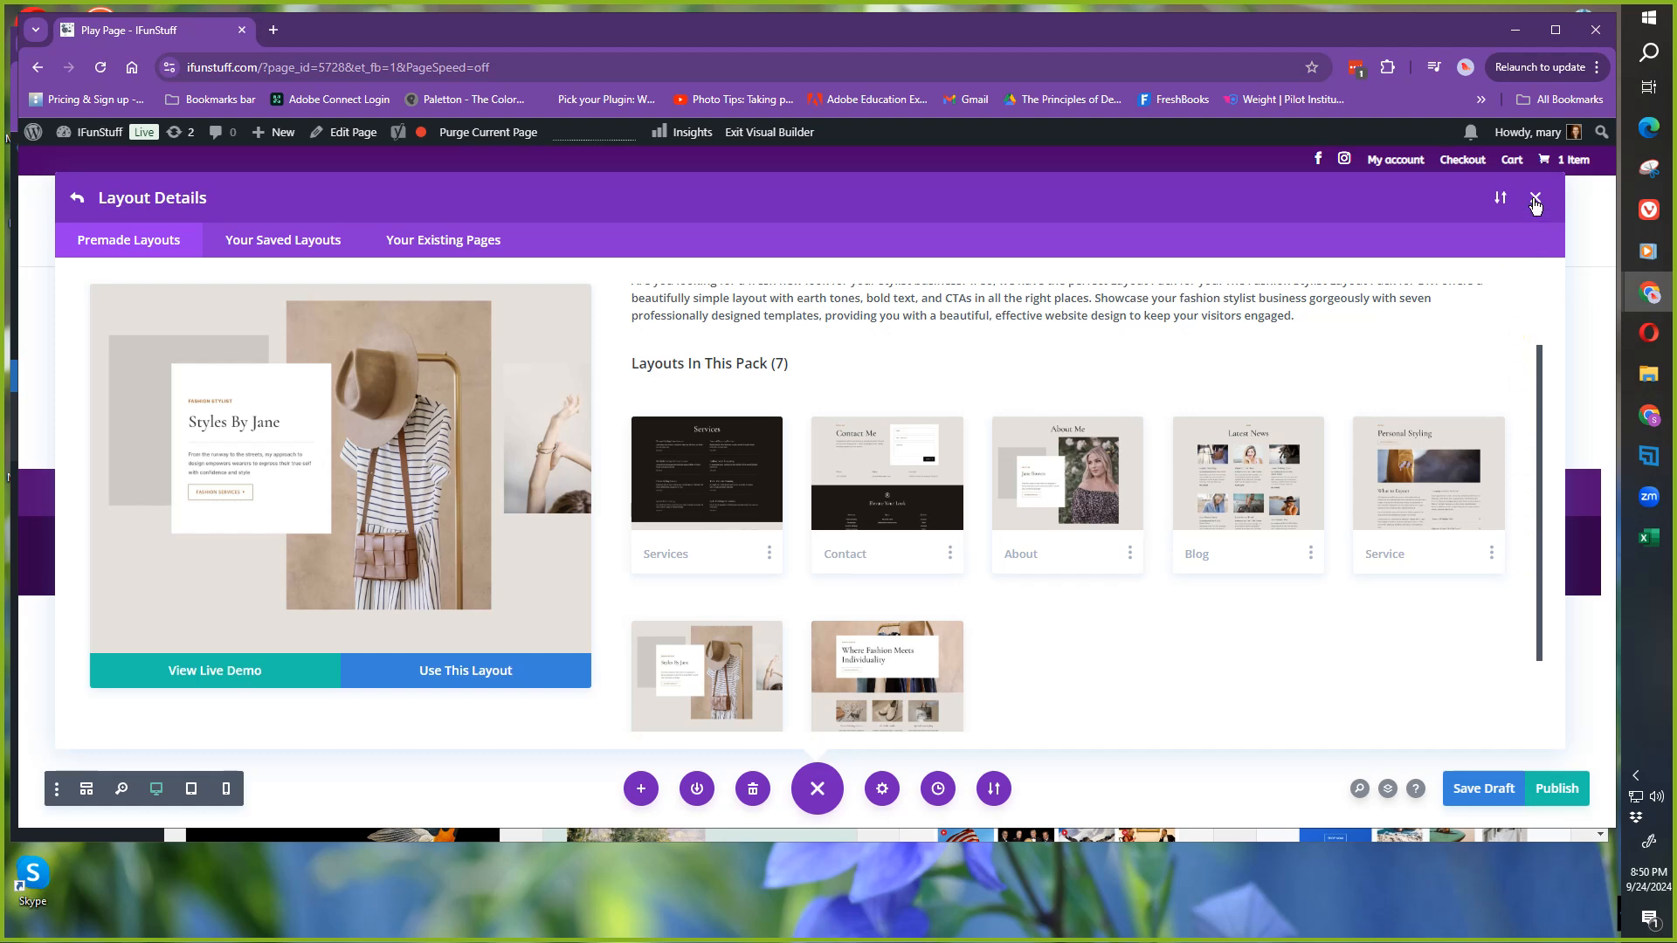
pyautogui.click(1536, 197)
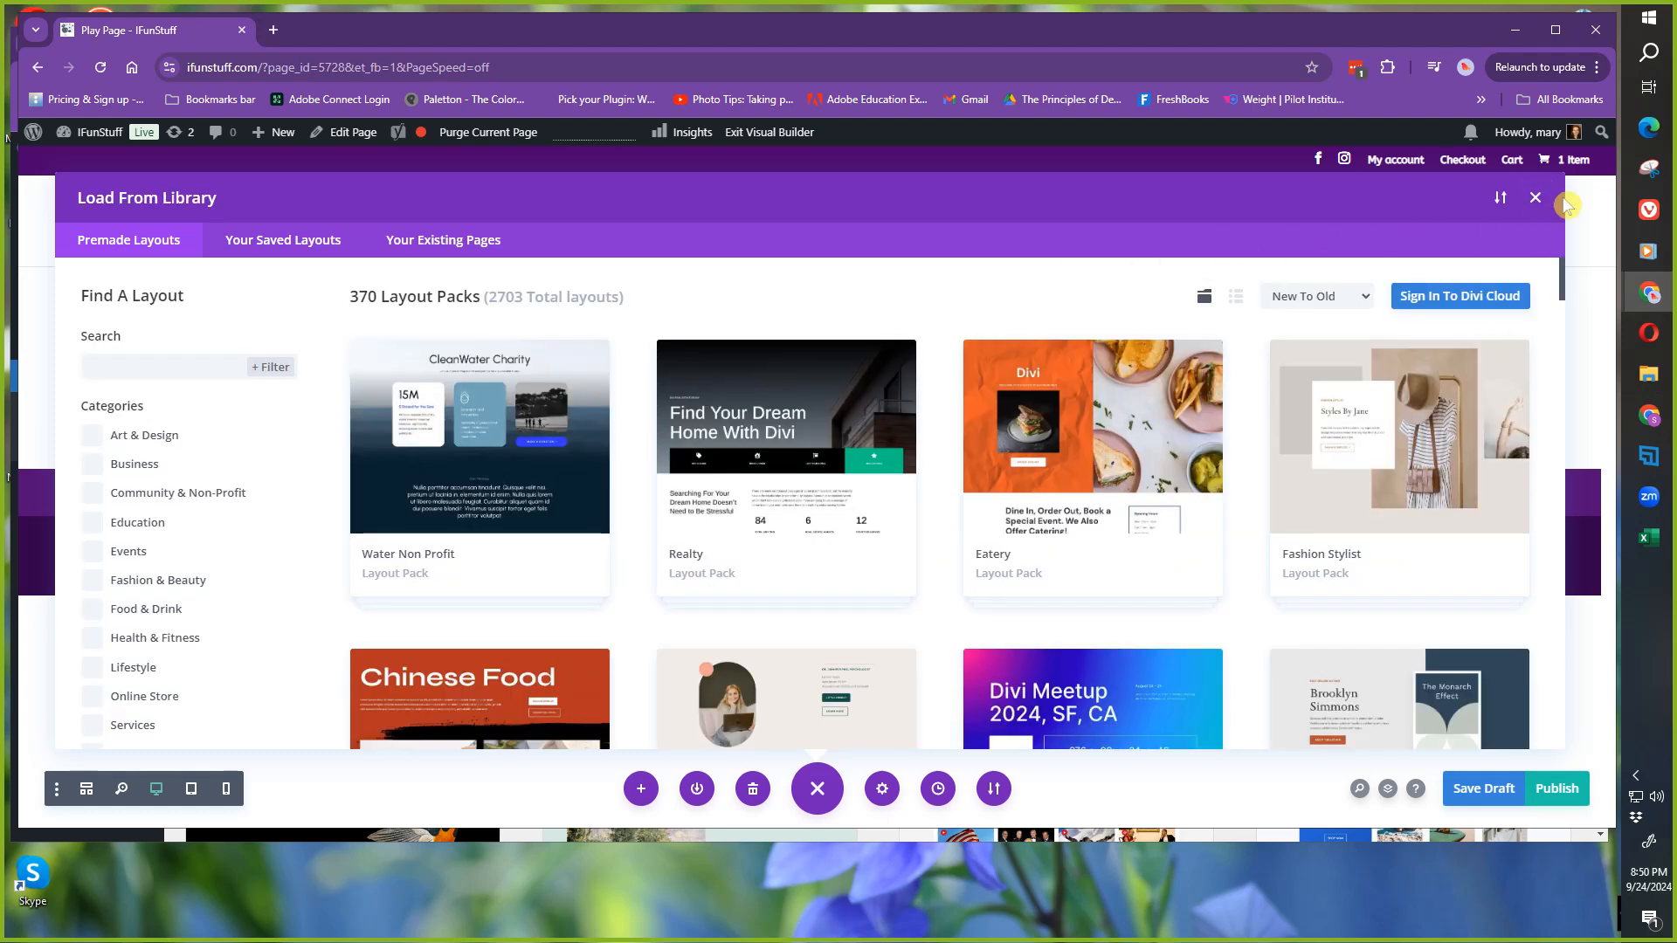
# Skip the layout library and add a two-column row to the blank Play page.
pyautogui.click(1536, 198)
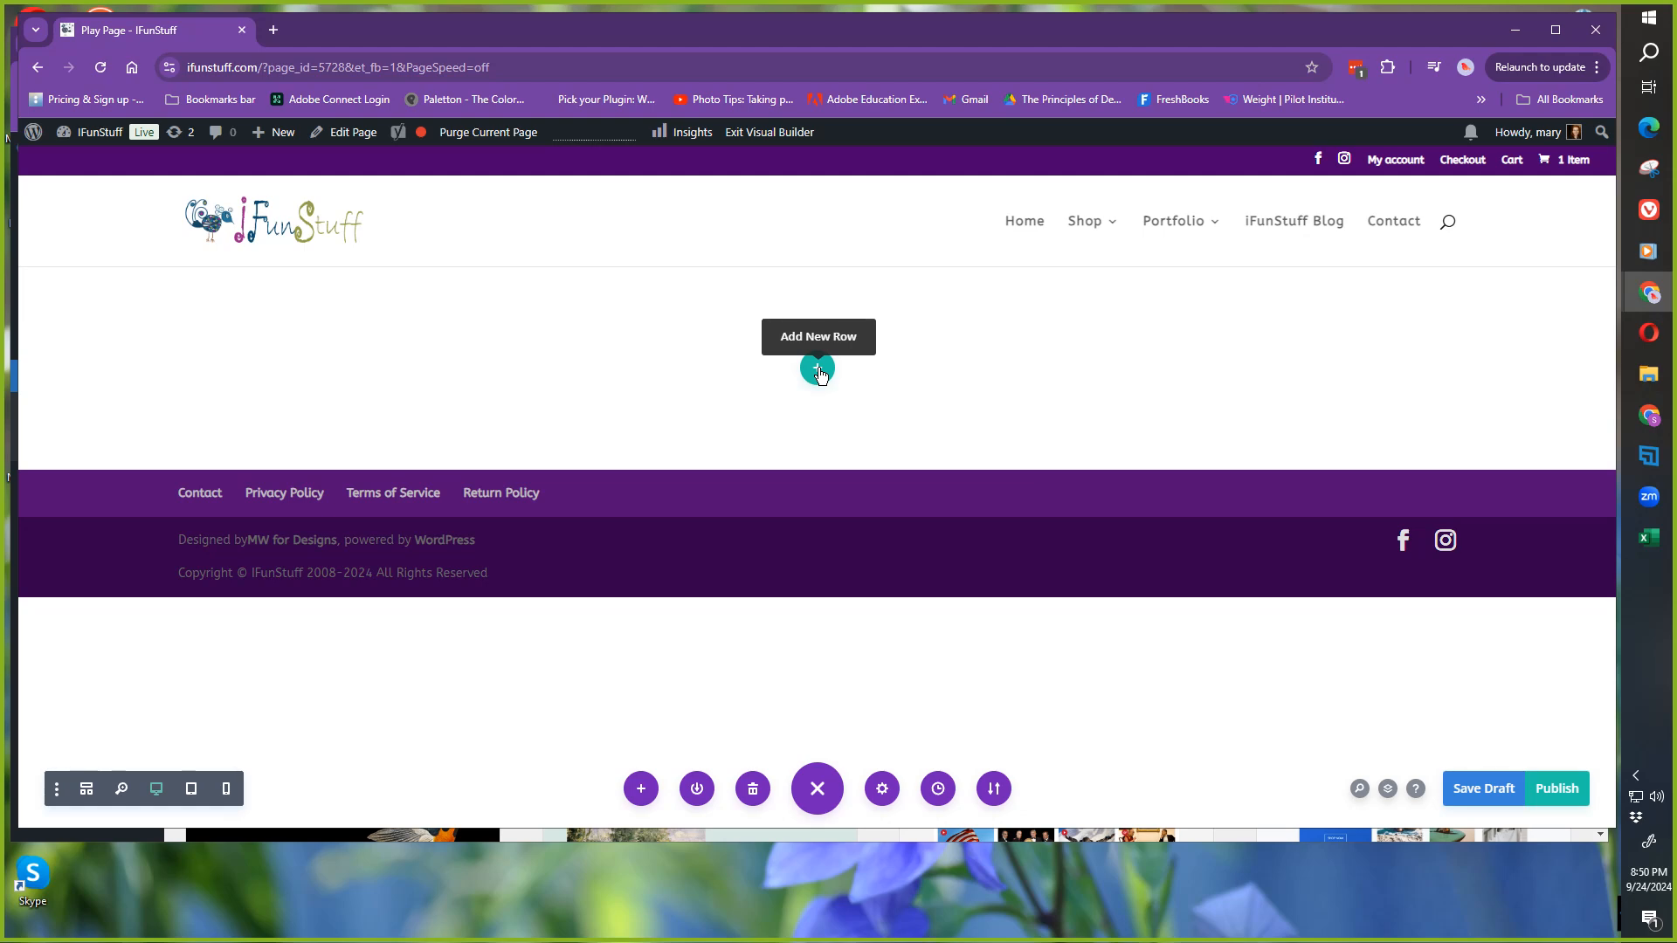
pyautogui.click(818, 368)
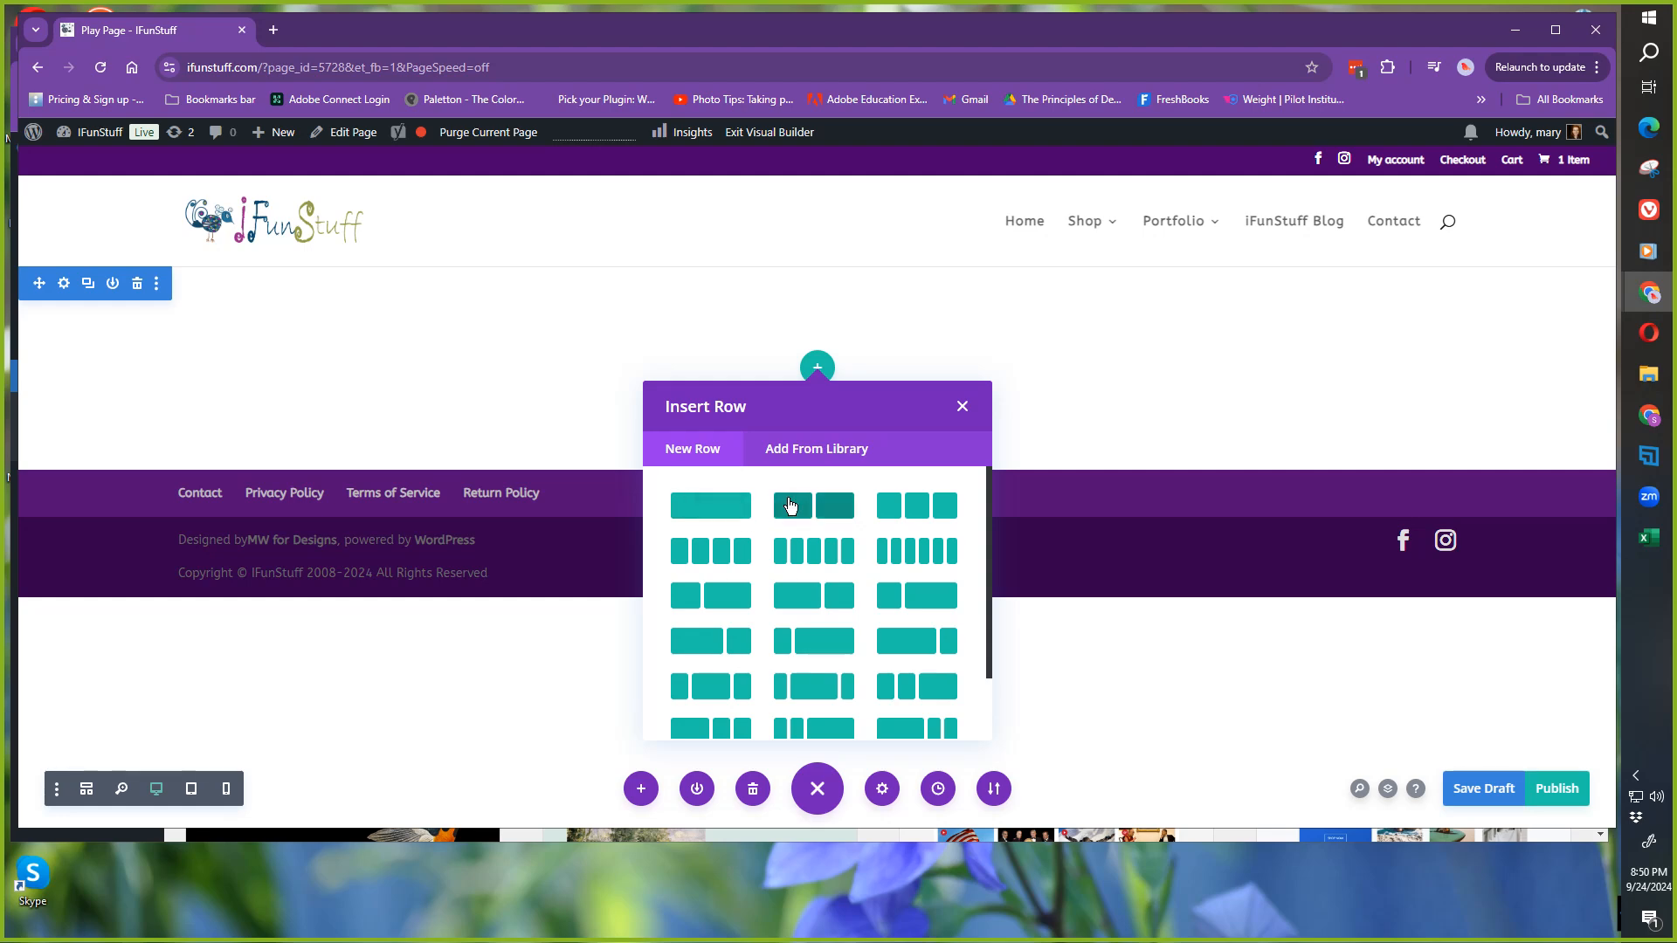
pyautogui.click(791, 507)
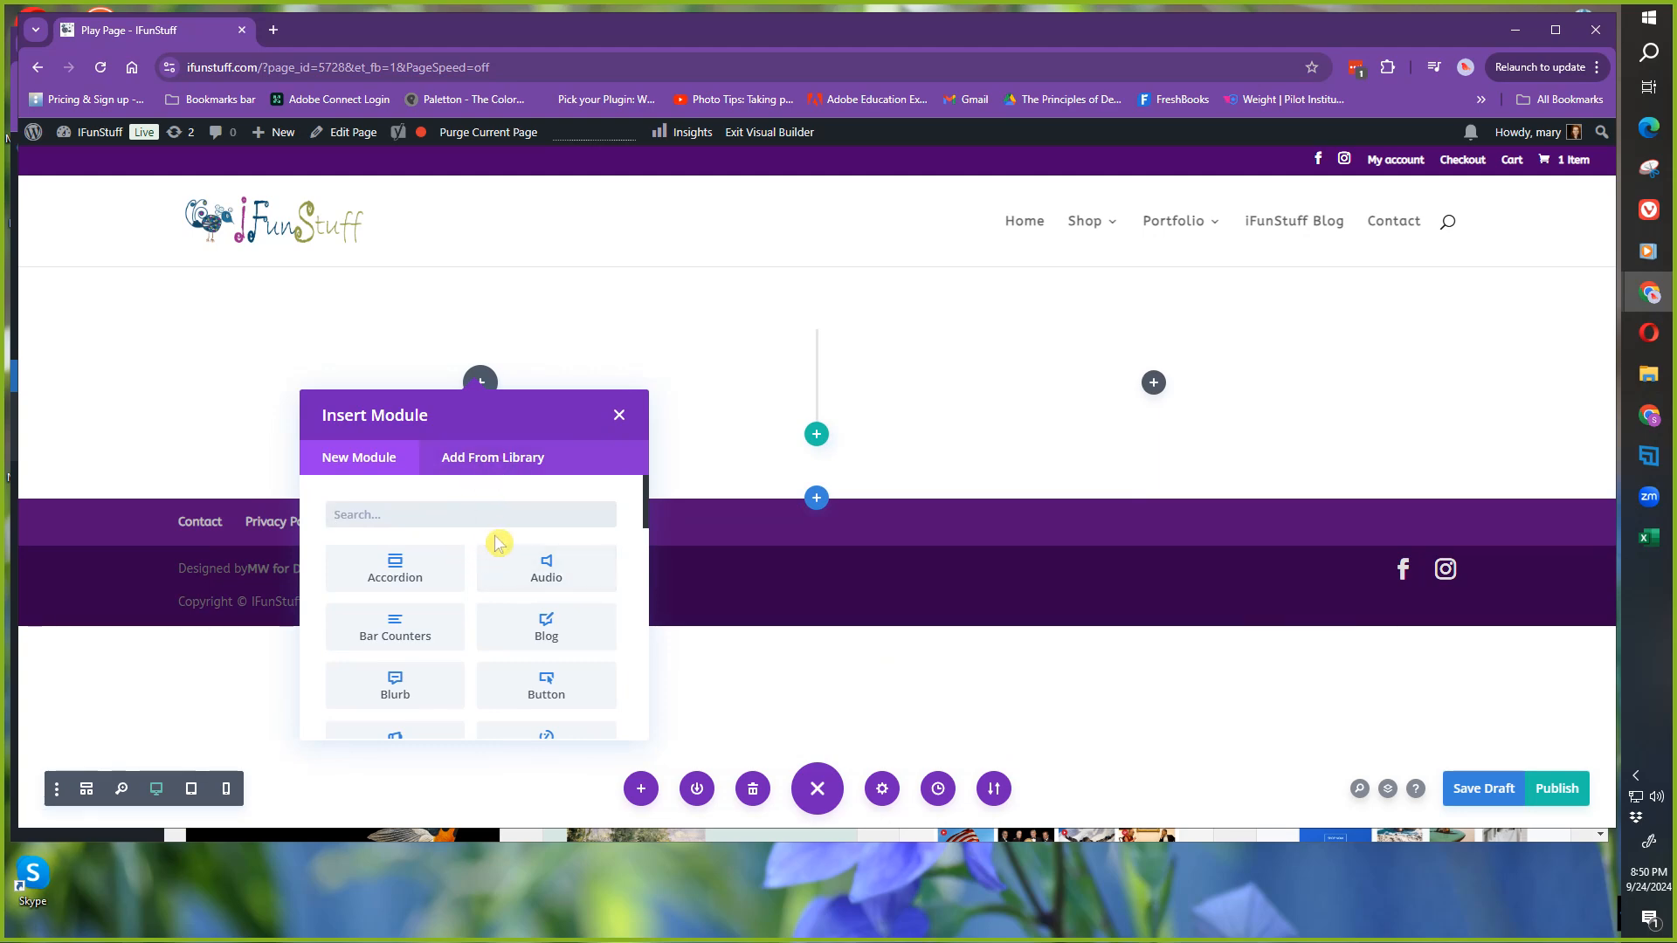
# Search modules for 'te' and place a placeholder Text module in the left column.
pyautogui.scroll(-3, 497, 542)
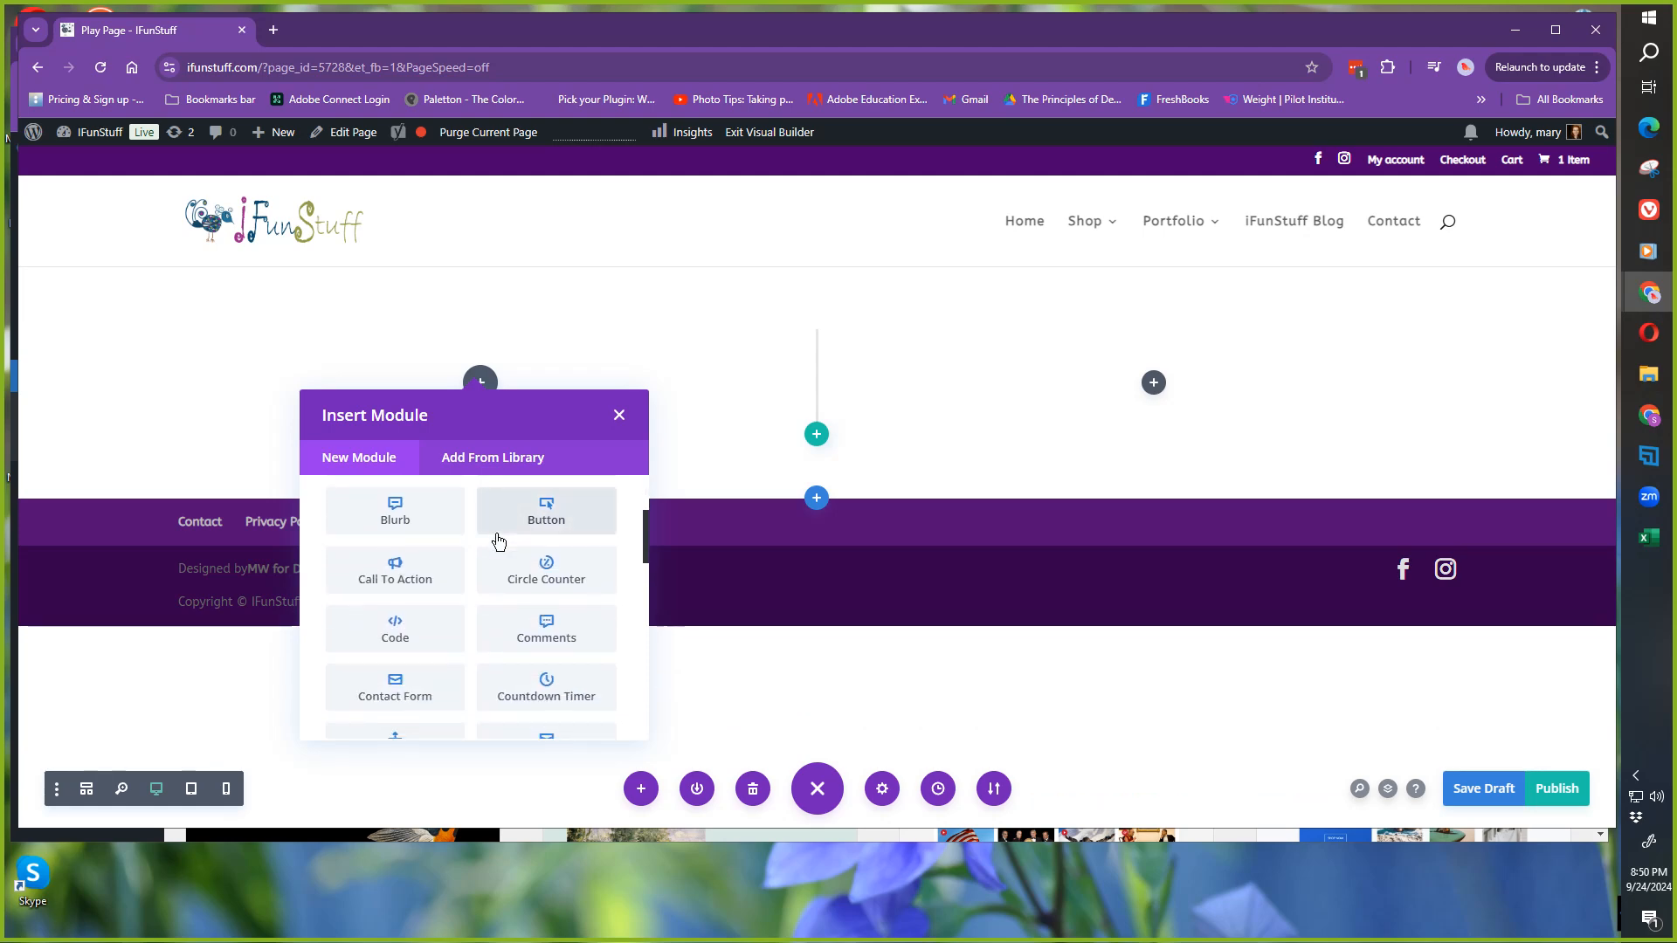
pyautogui.scroll(3, 499, 542)
pyautogui.click(498, 535)
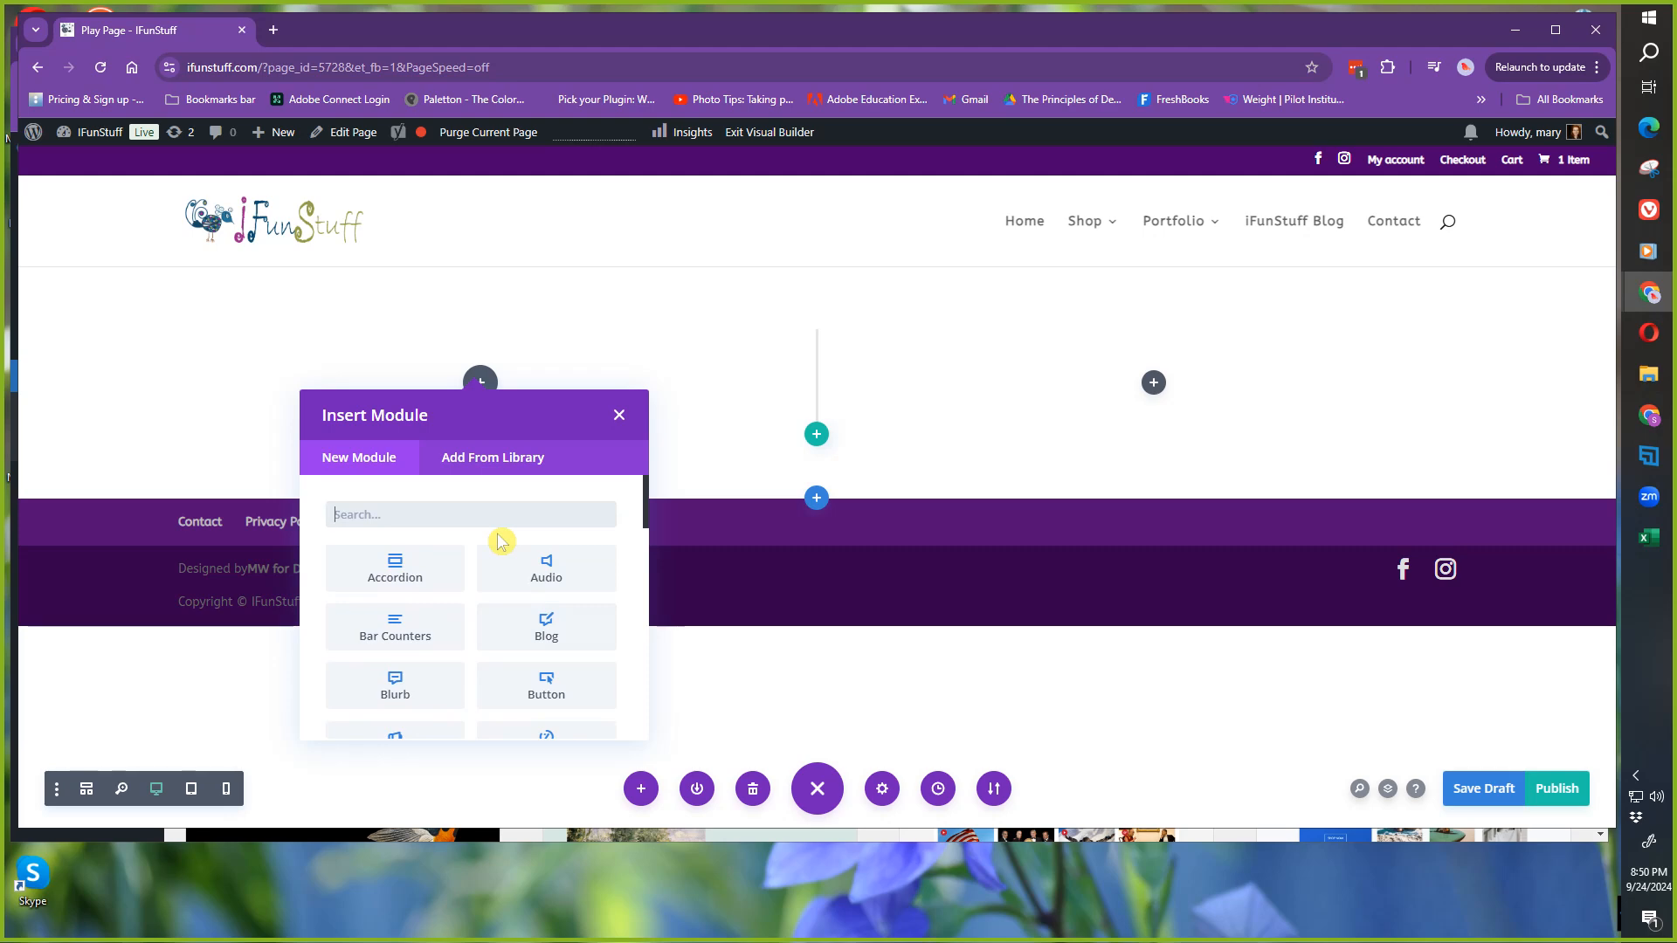
pyautogui.scroll(-3, 501, 540)
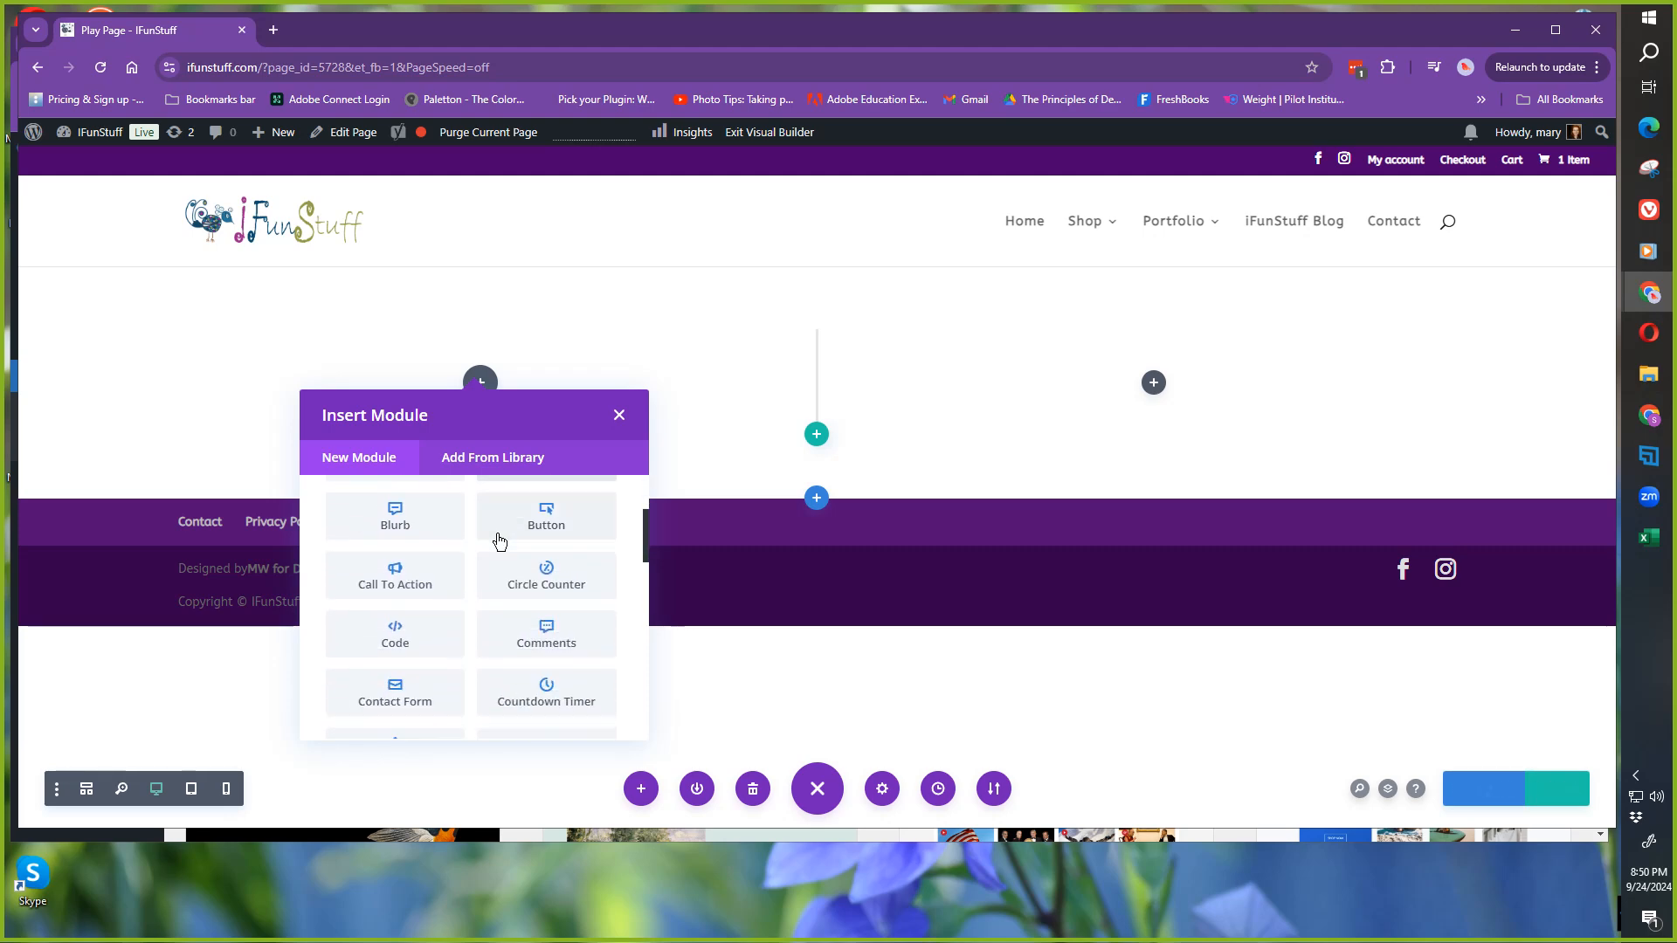
pyautogui.scroll(-3, 499, 542)
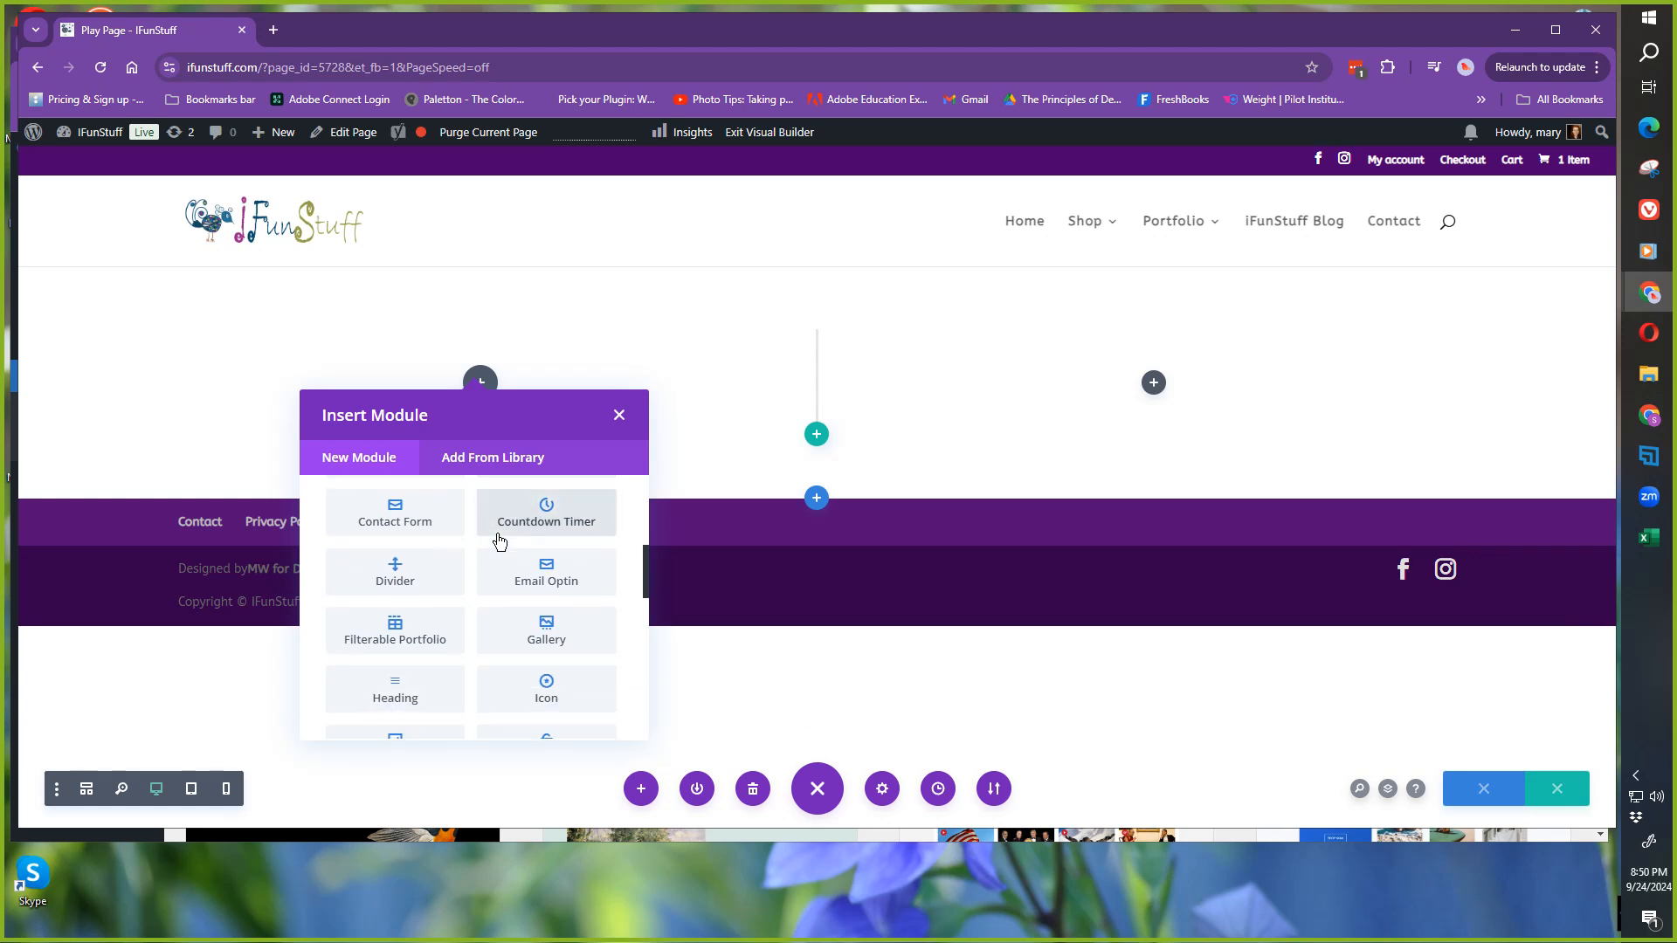
pyautogui.scroll(4, 500, 543)
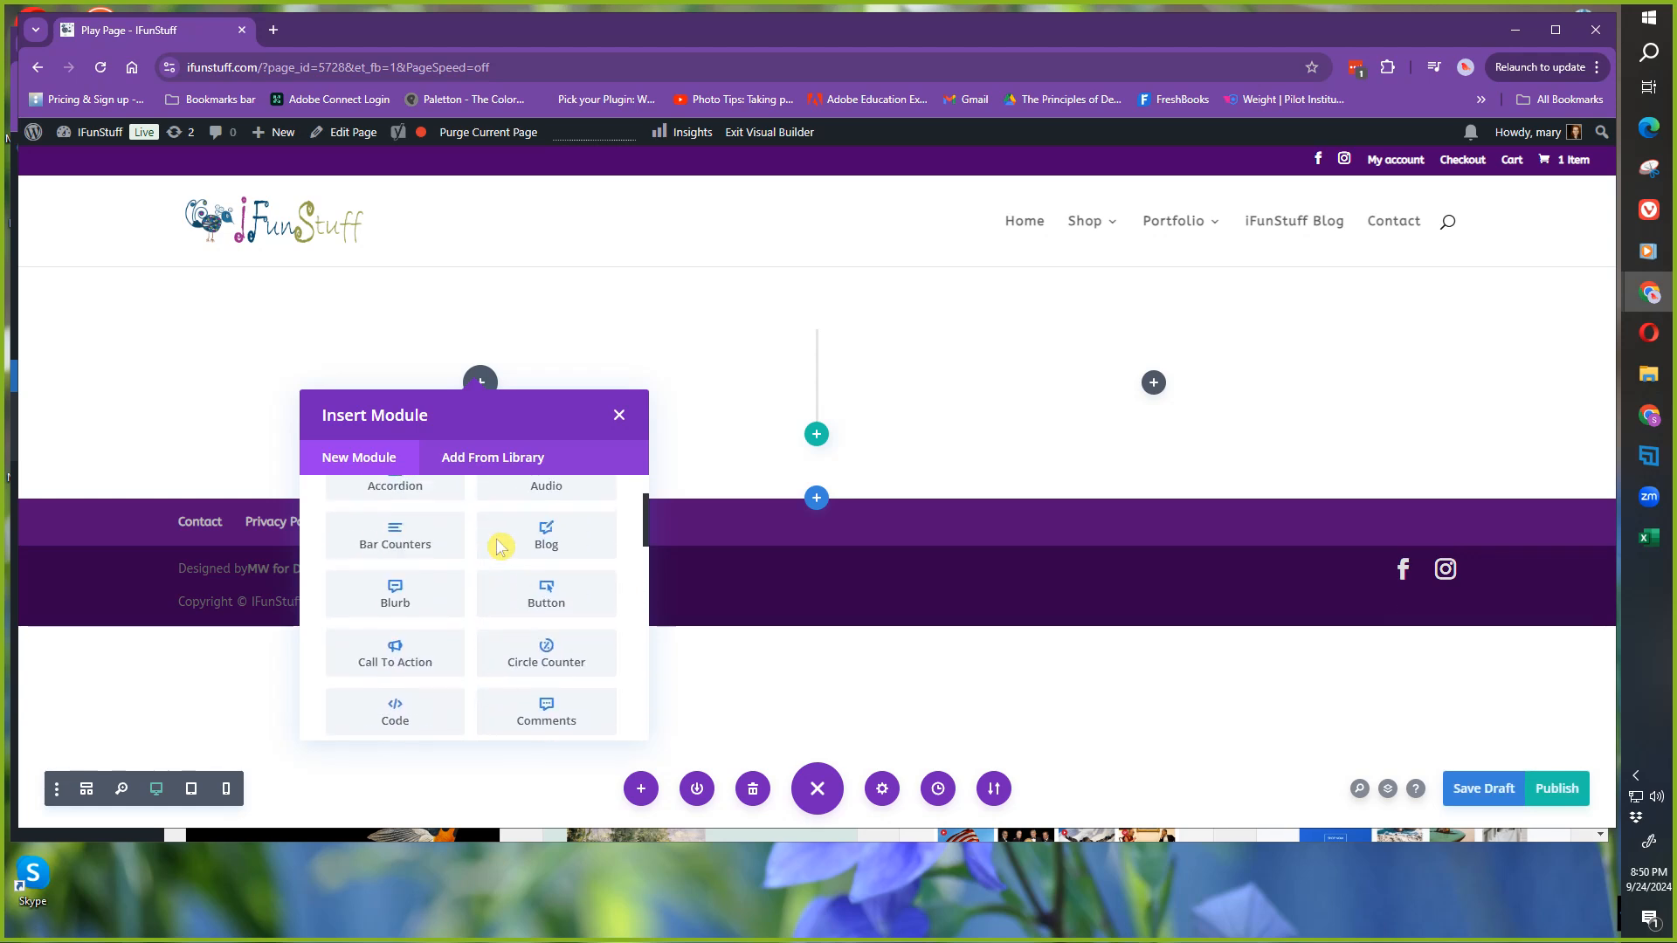
pyautogui.scroll(1, 499, 543)
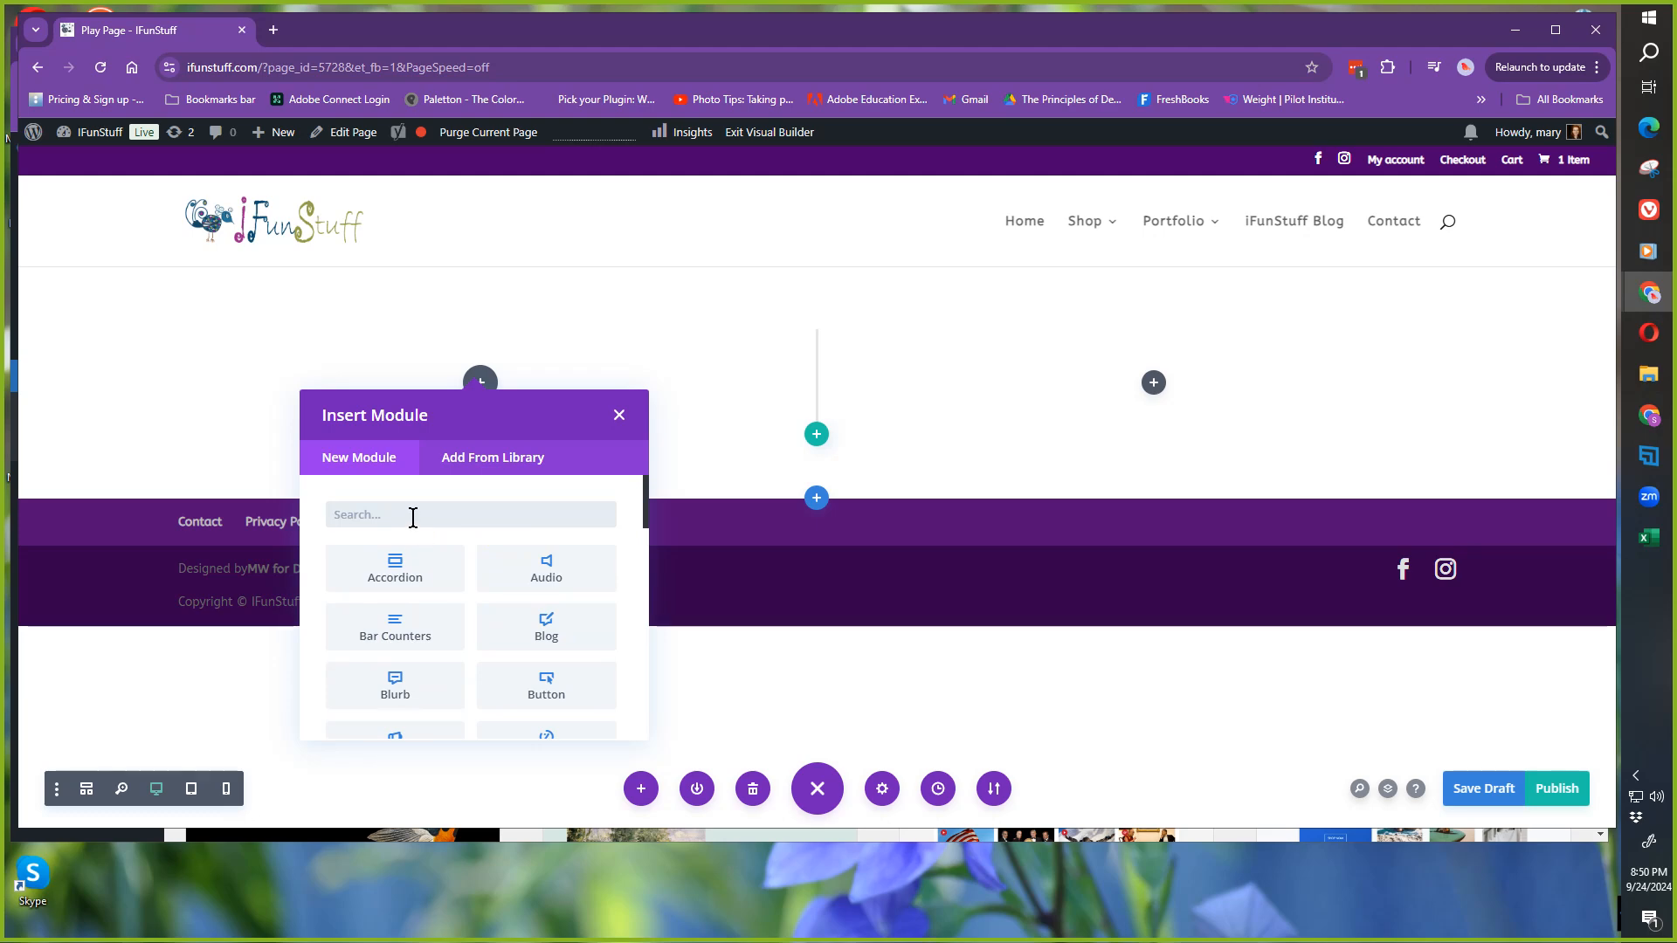
pyautogui.write('te')
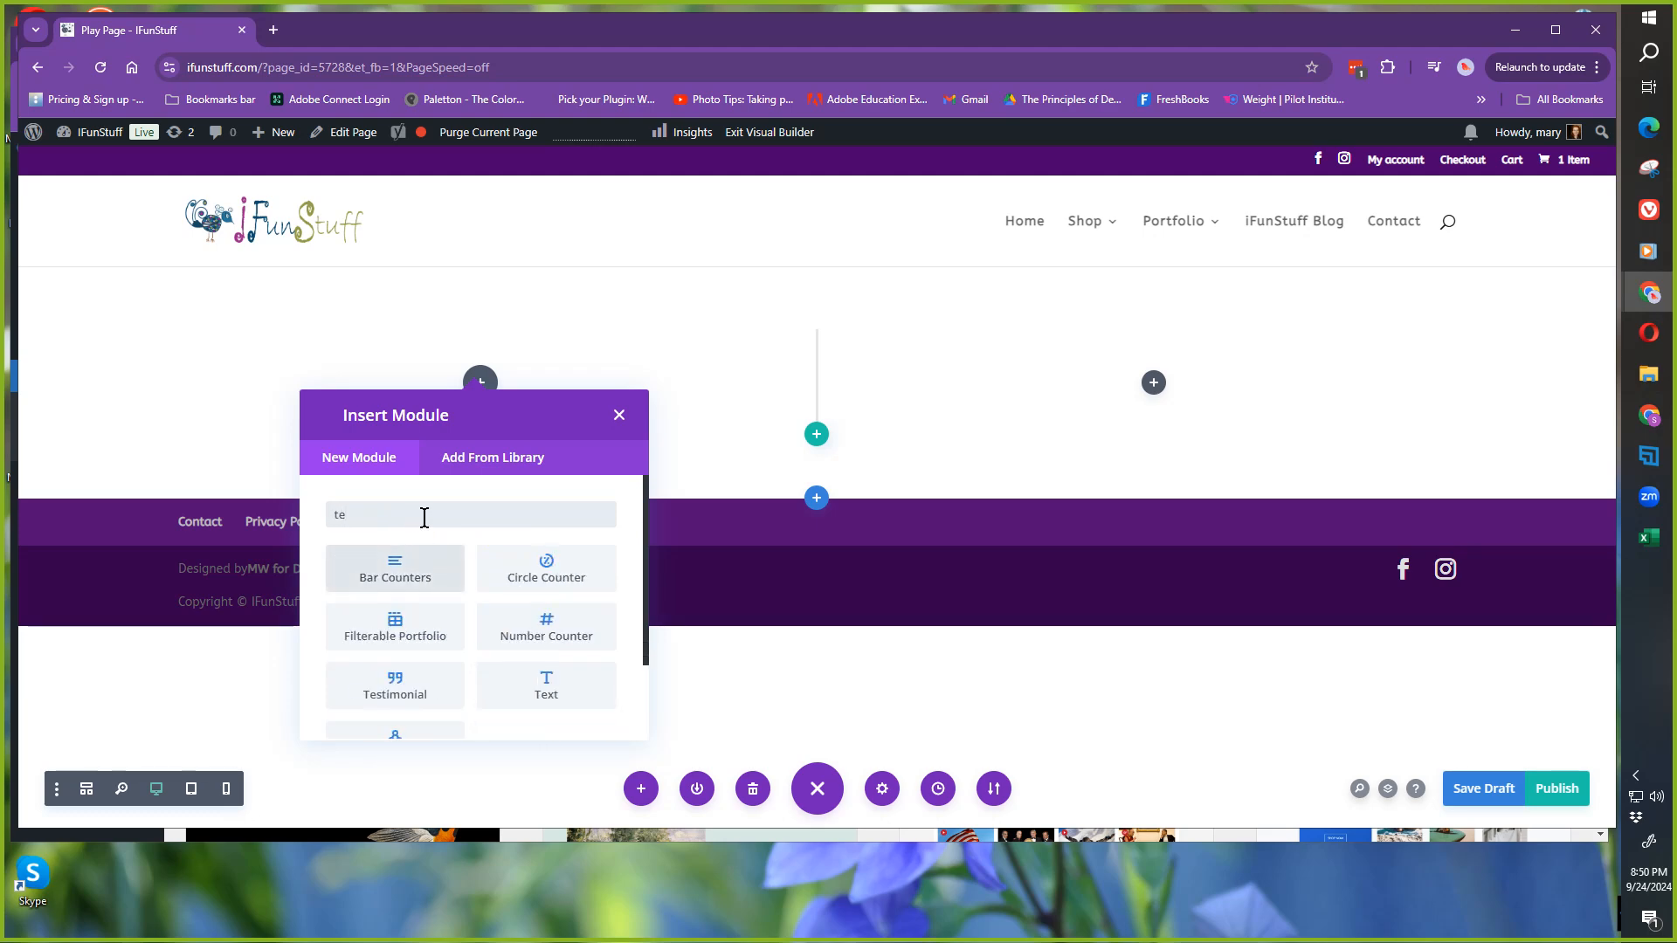
pyautogui.click(547, 689)
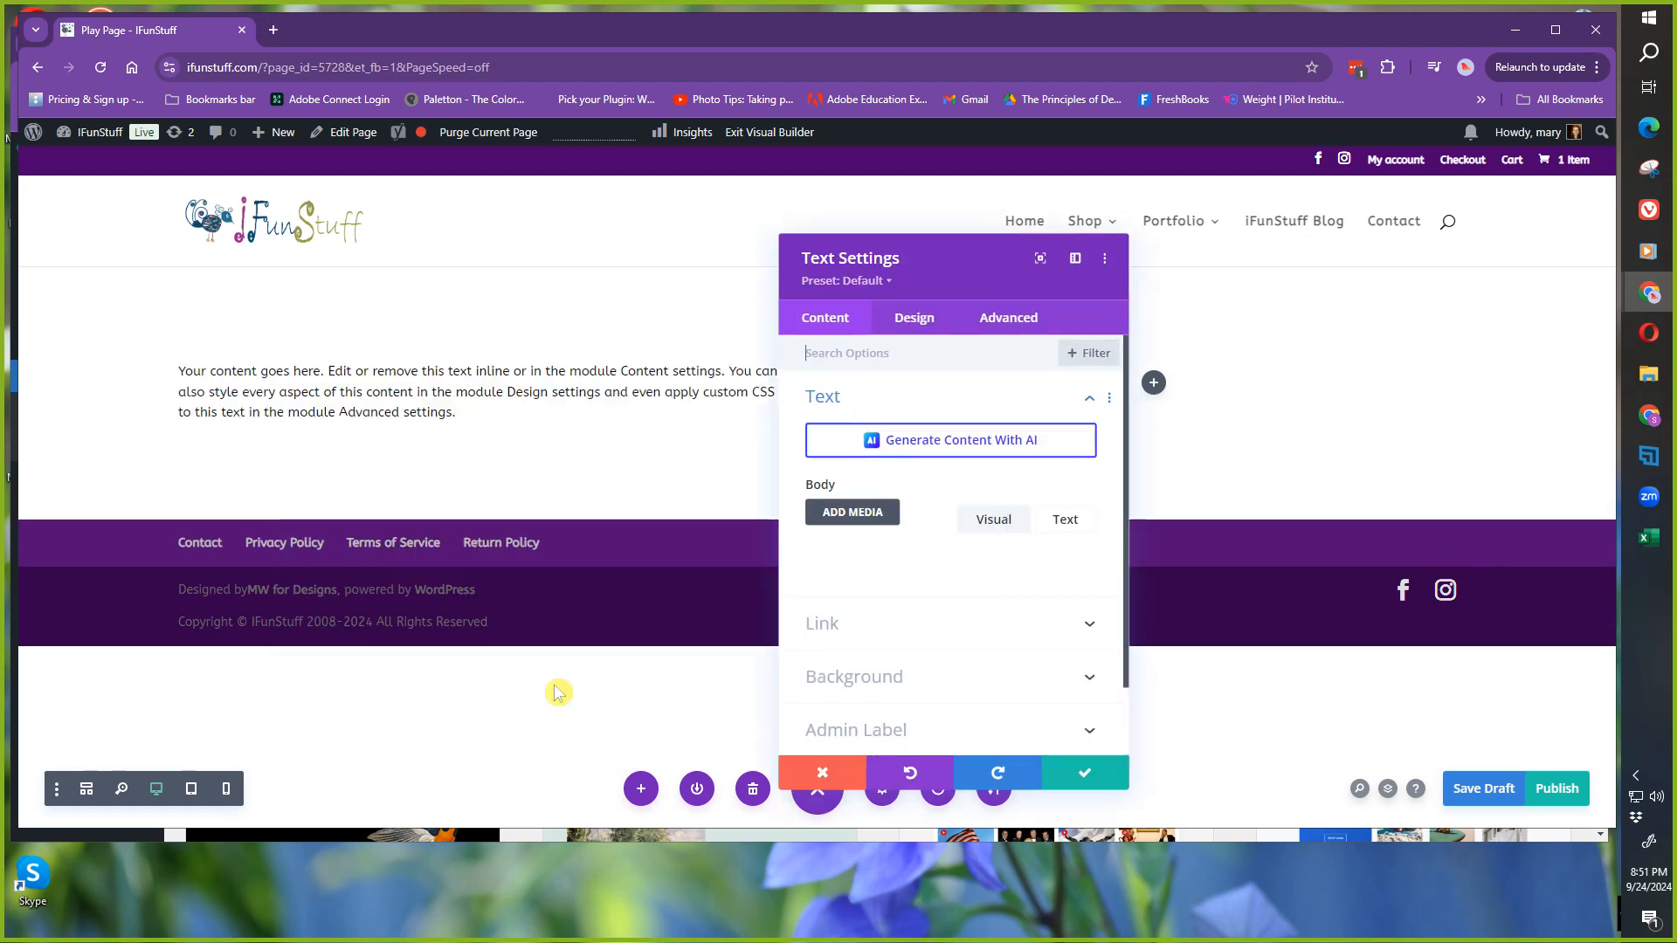
pyautogui.click(1080, 778)
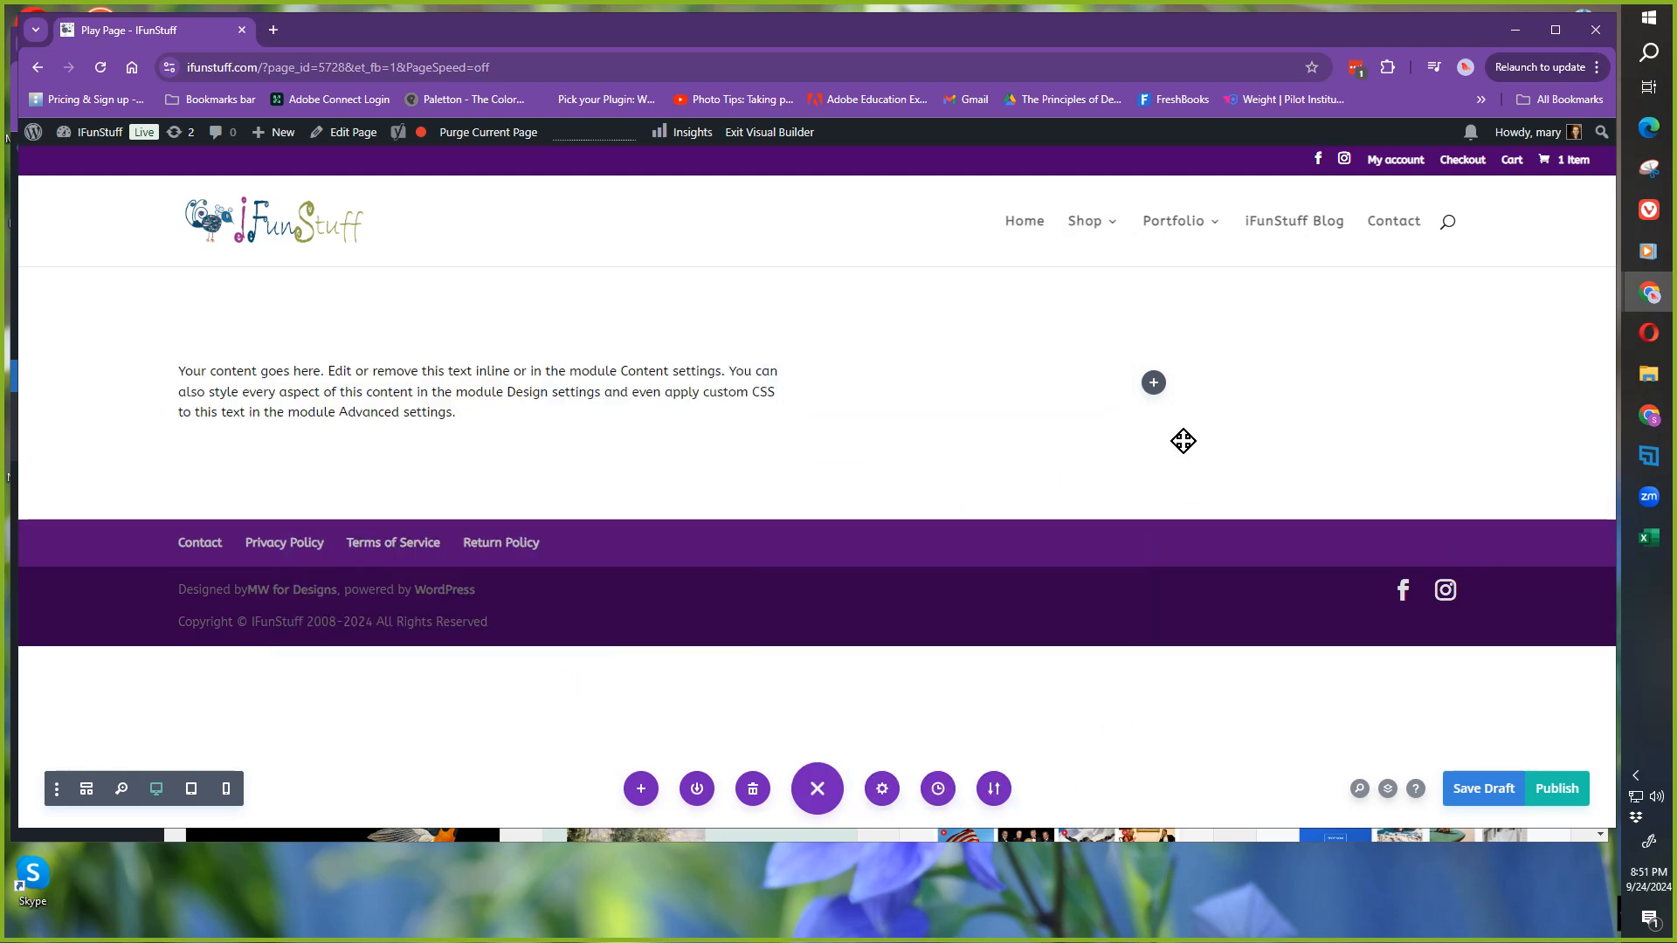
pyautogui.click(1154, 384)
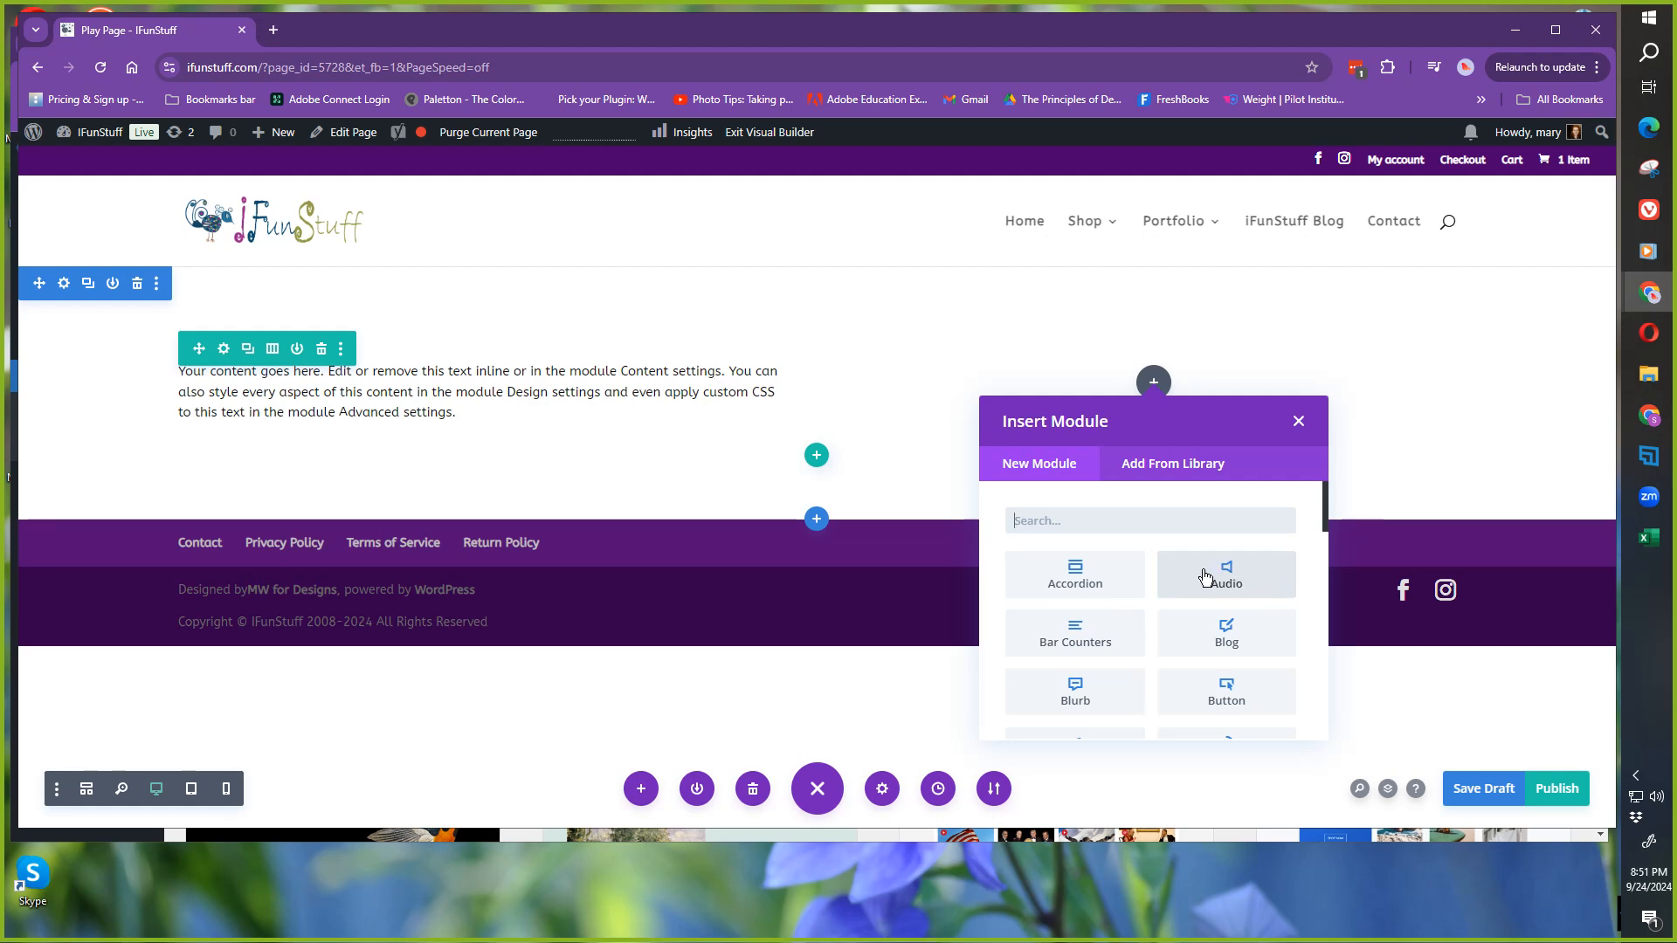
# Insert an Accordion module with two default 'Your Title Goes Here' items into the right column.
pyautogui.click(1108, 583)
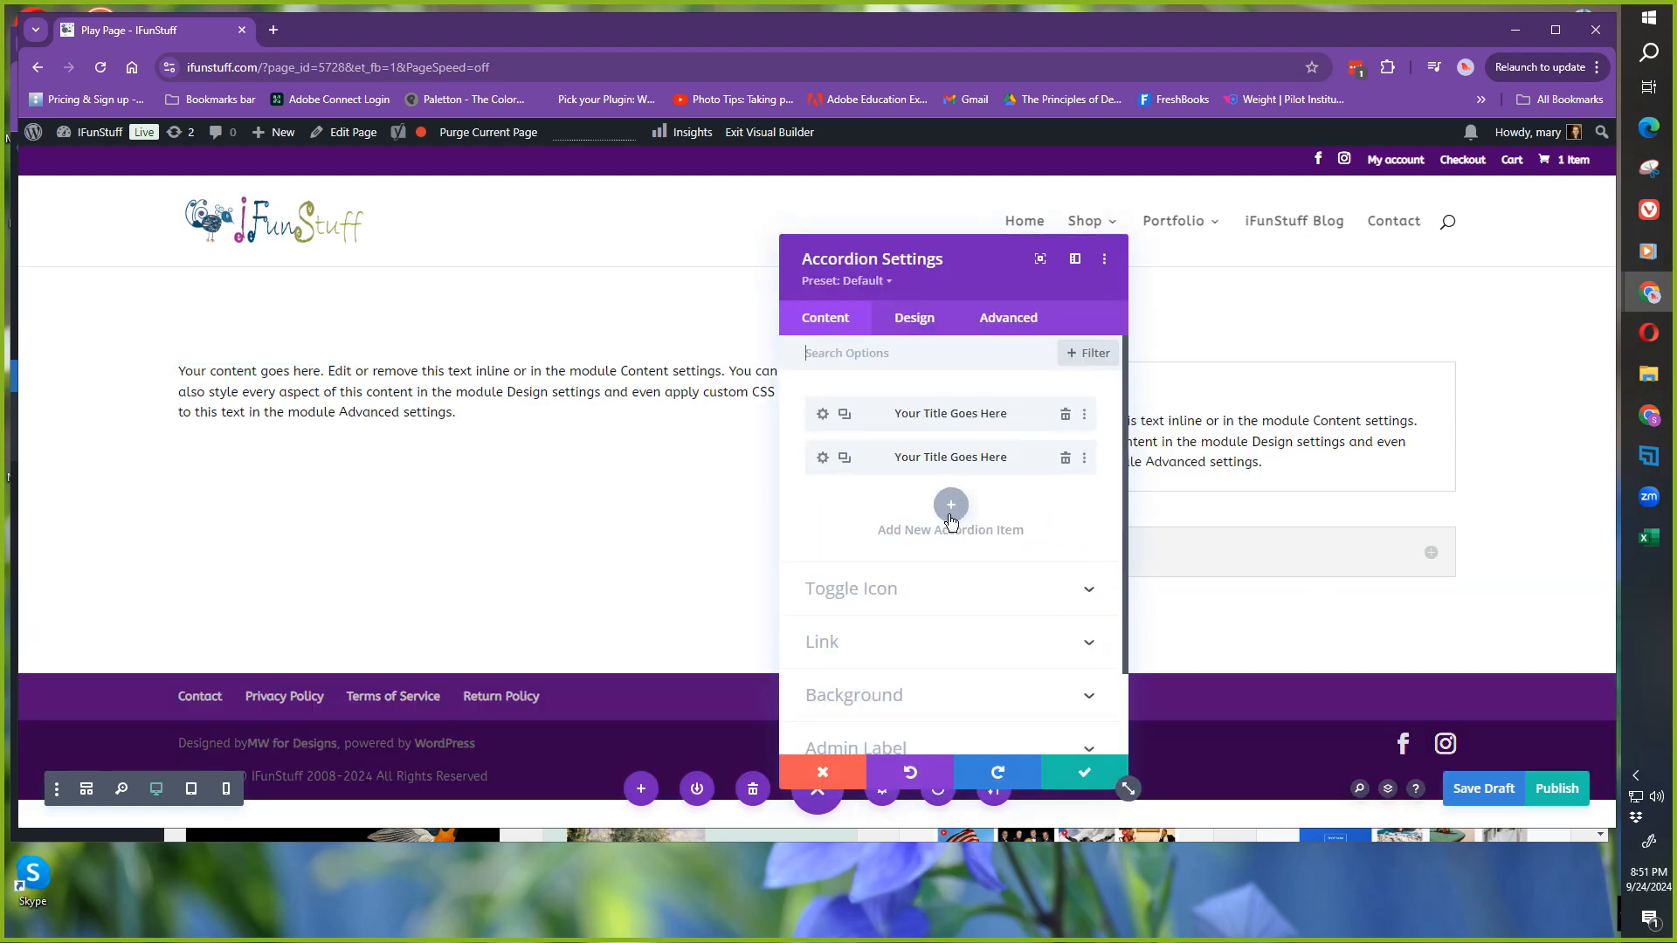
pyautogui.click(1084, 773)
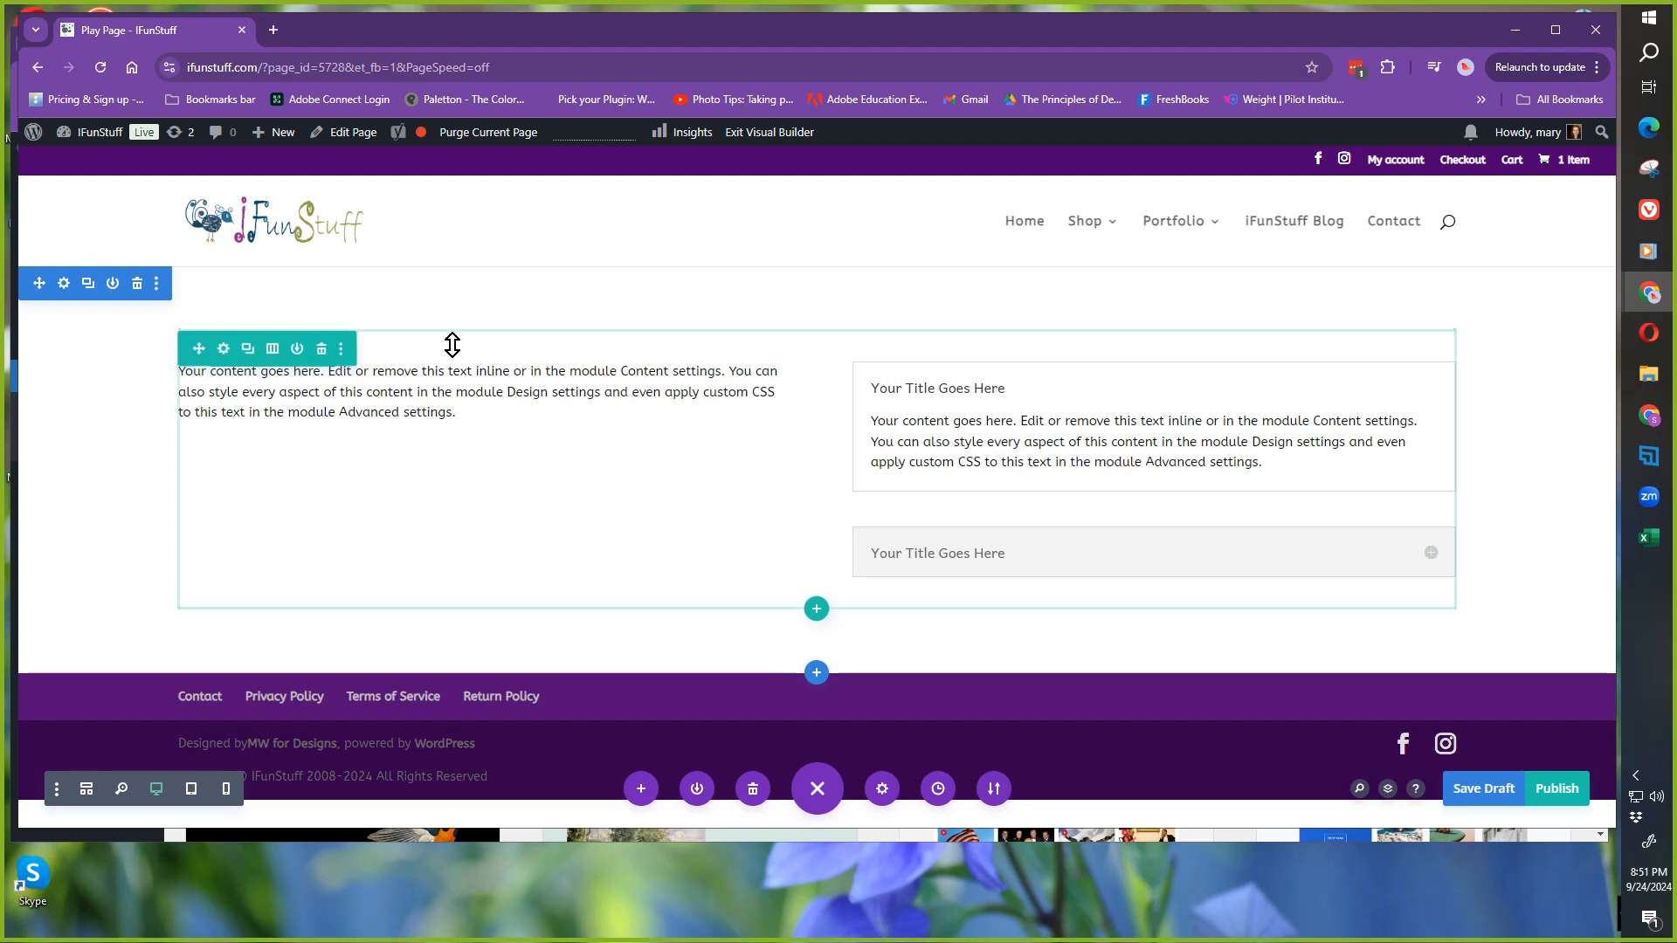
# Add a row with three equal columns below the text-and-accordion row.
pyautogui.click(816, 611)
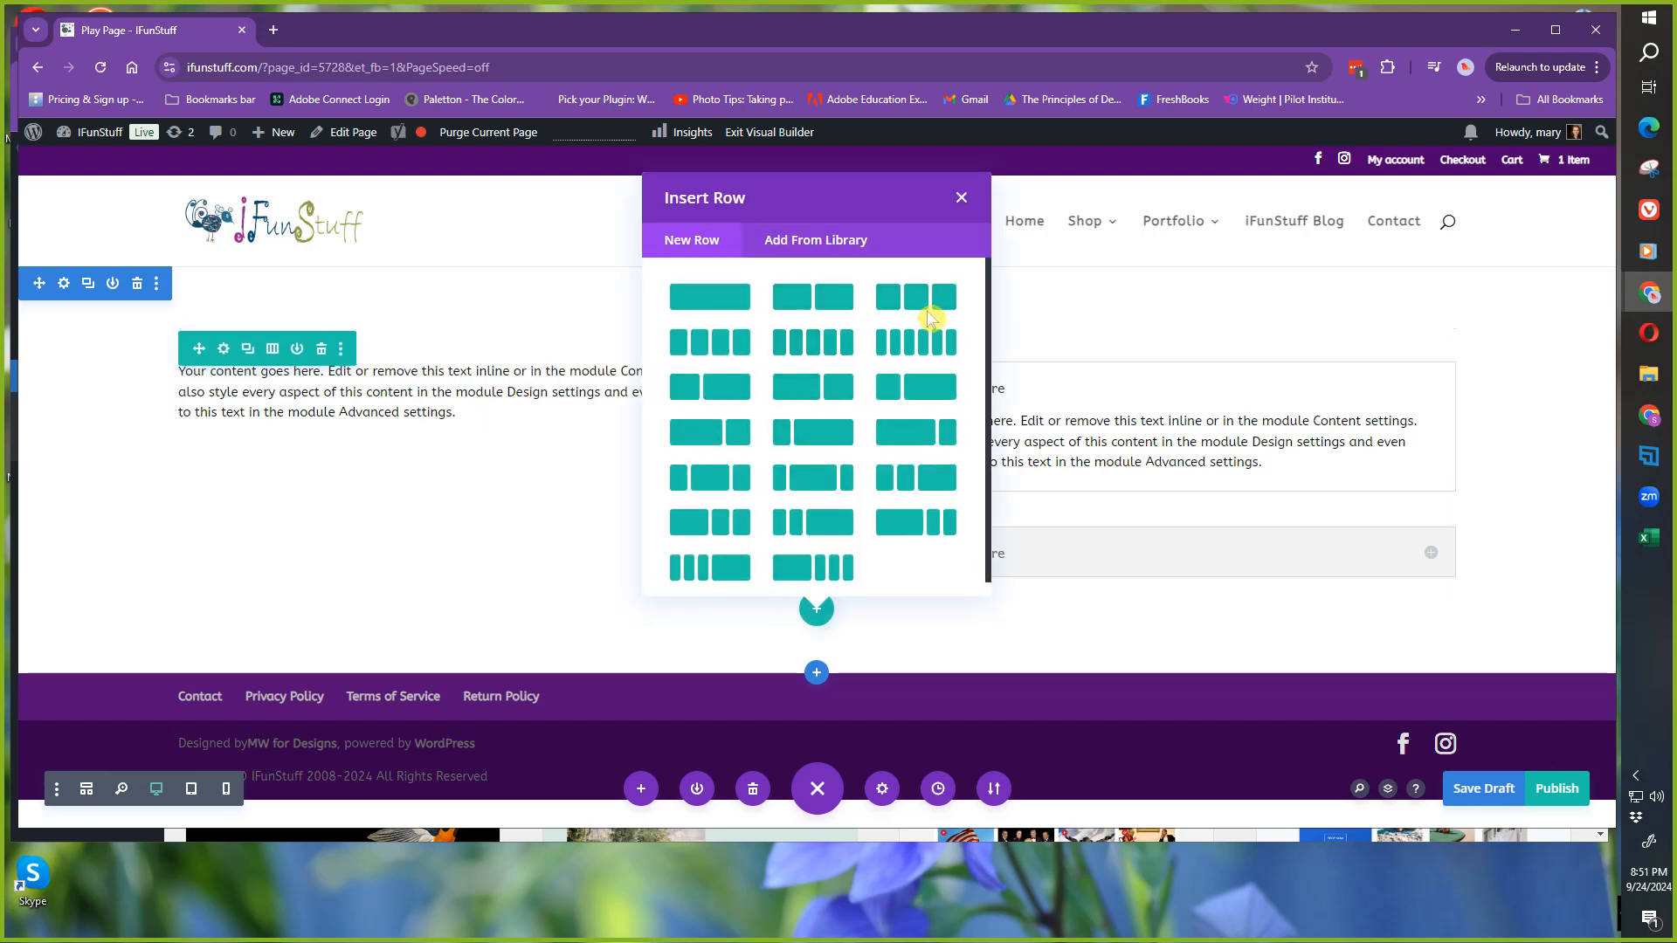
pyautogui.click(917, 305)
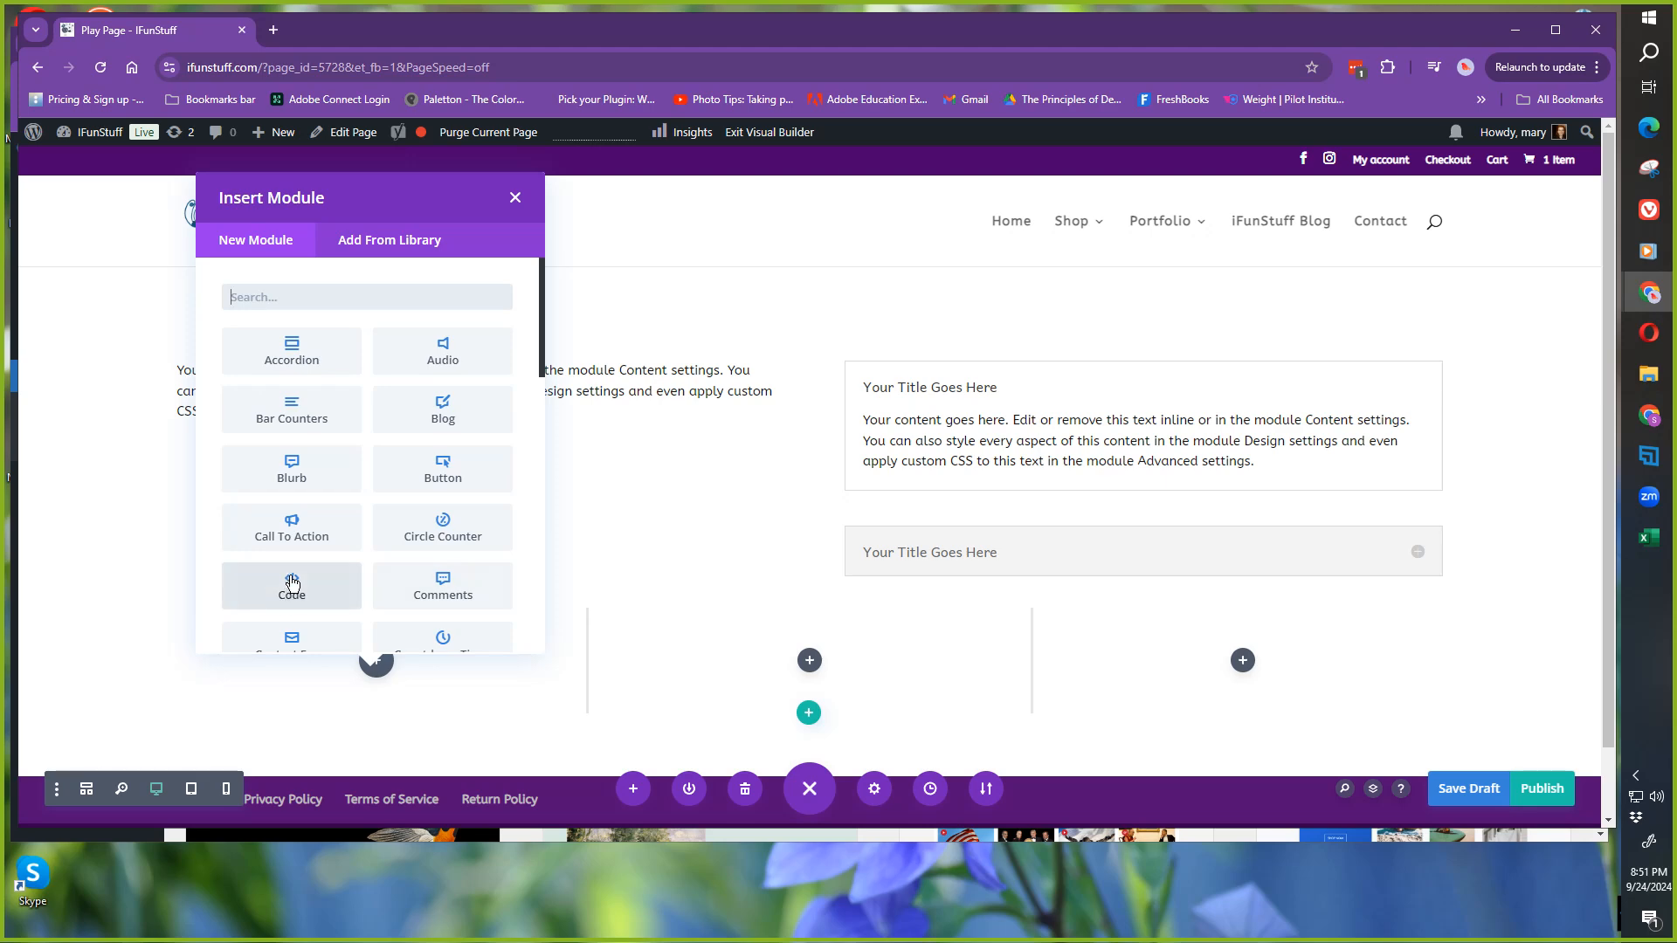
# Add a 50% Circle Counter module to the new row's first column.
pyautogui.scroll(-1, 472, 525)
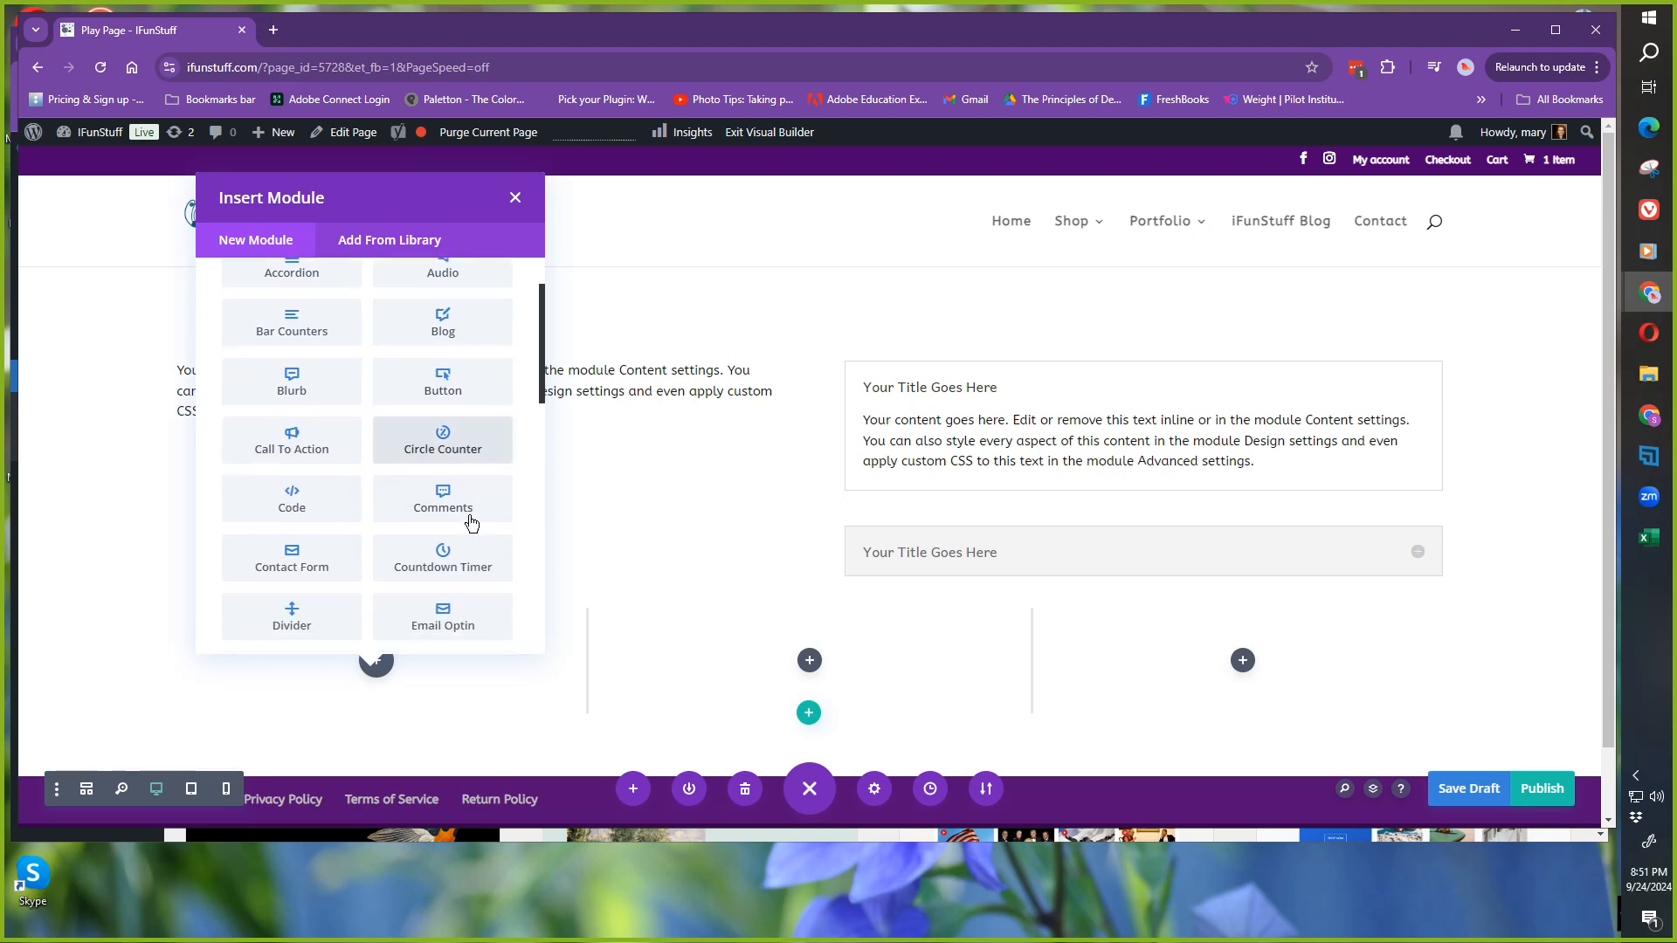
pyautogui.click(443, 446)
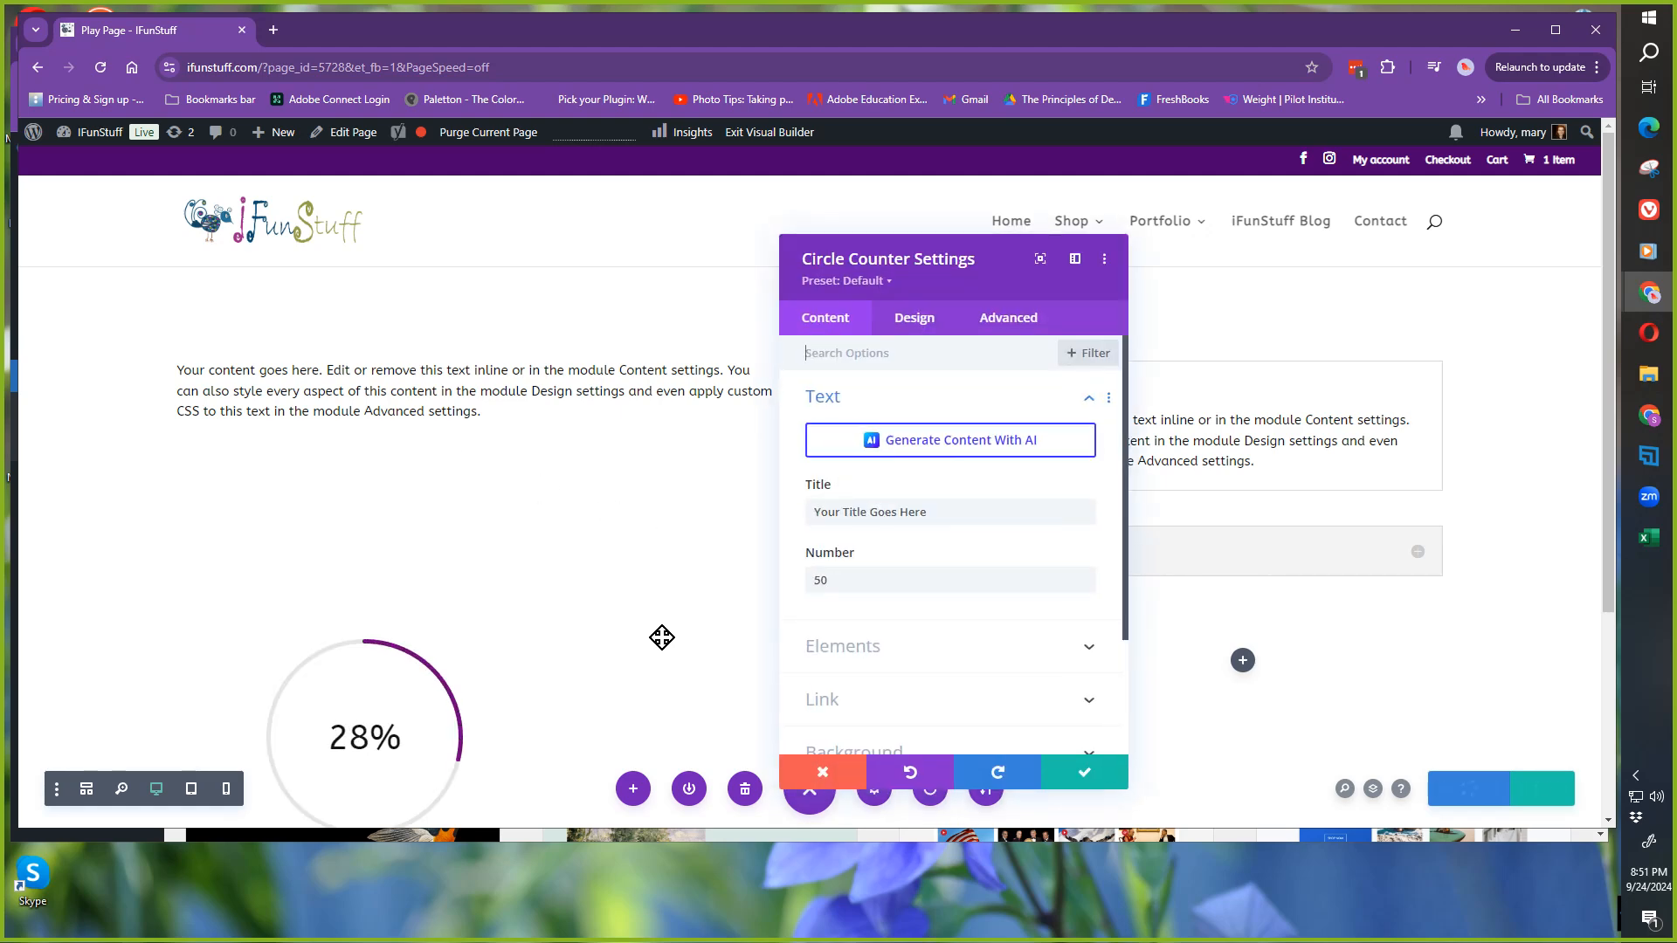
pyautogui.click(1111, 780)
# Add a Bar Counters module to the second column.
pyautogui.click(809, 661)
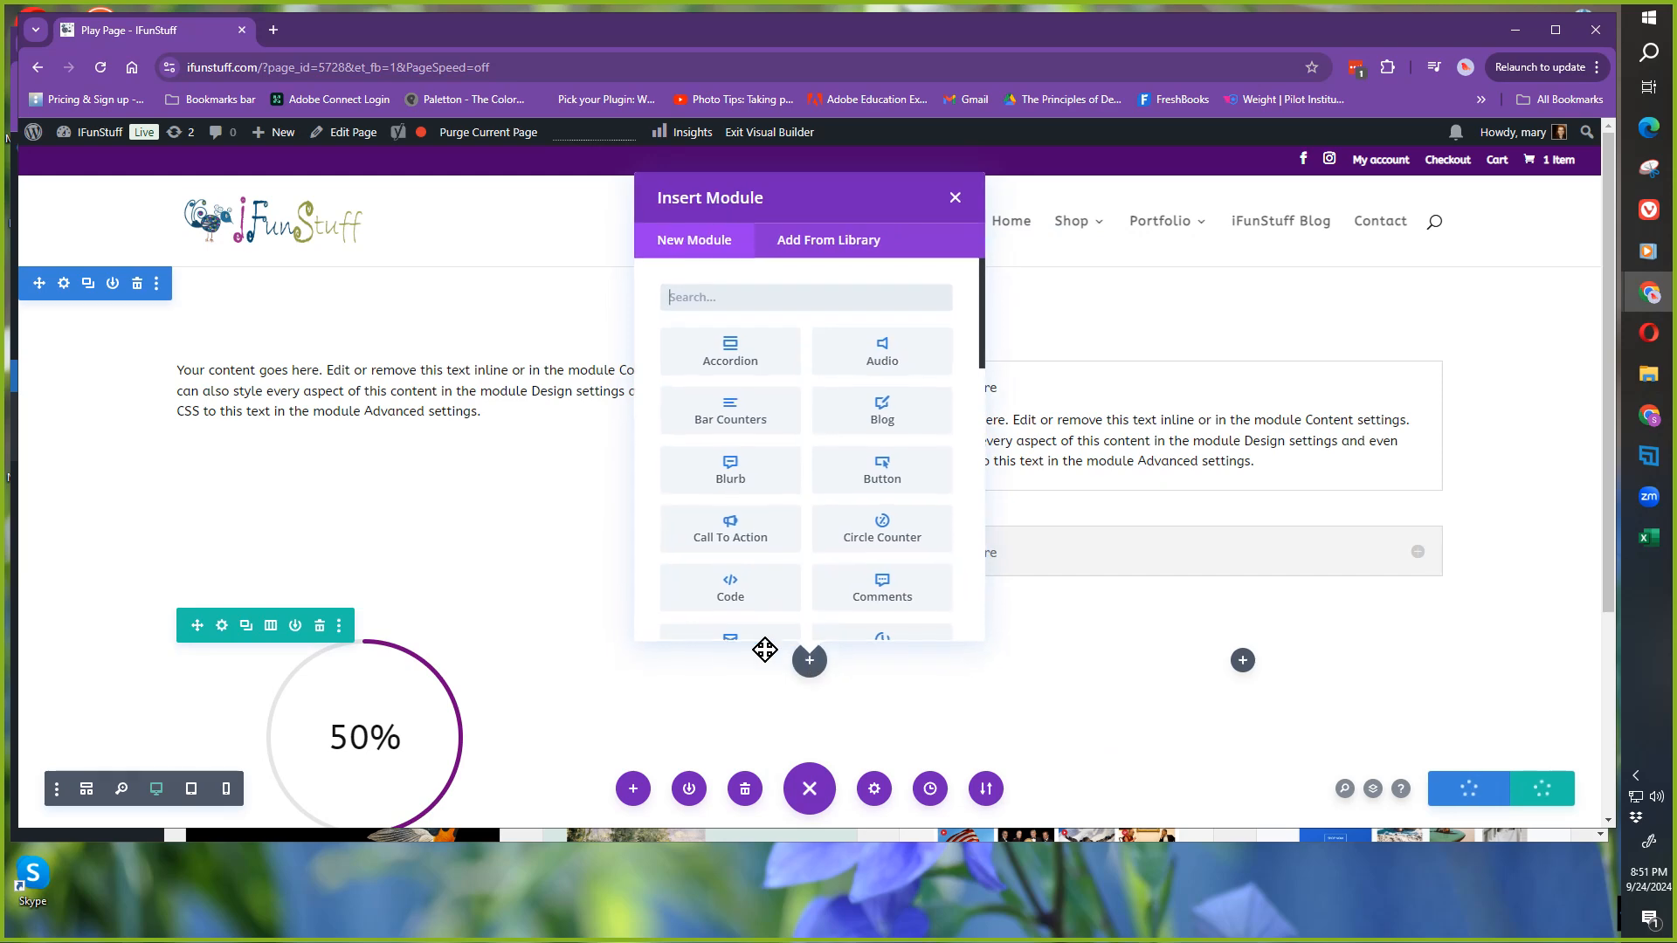
pyautogui.click(725, 294)
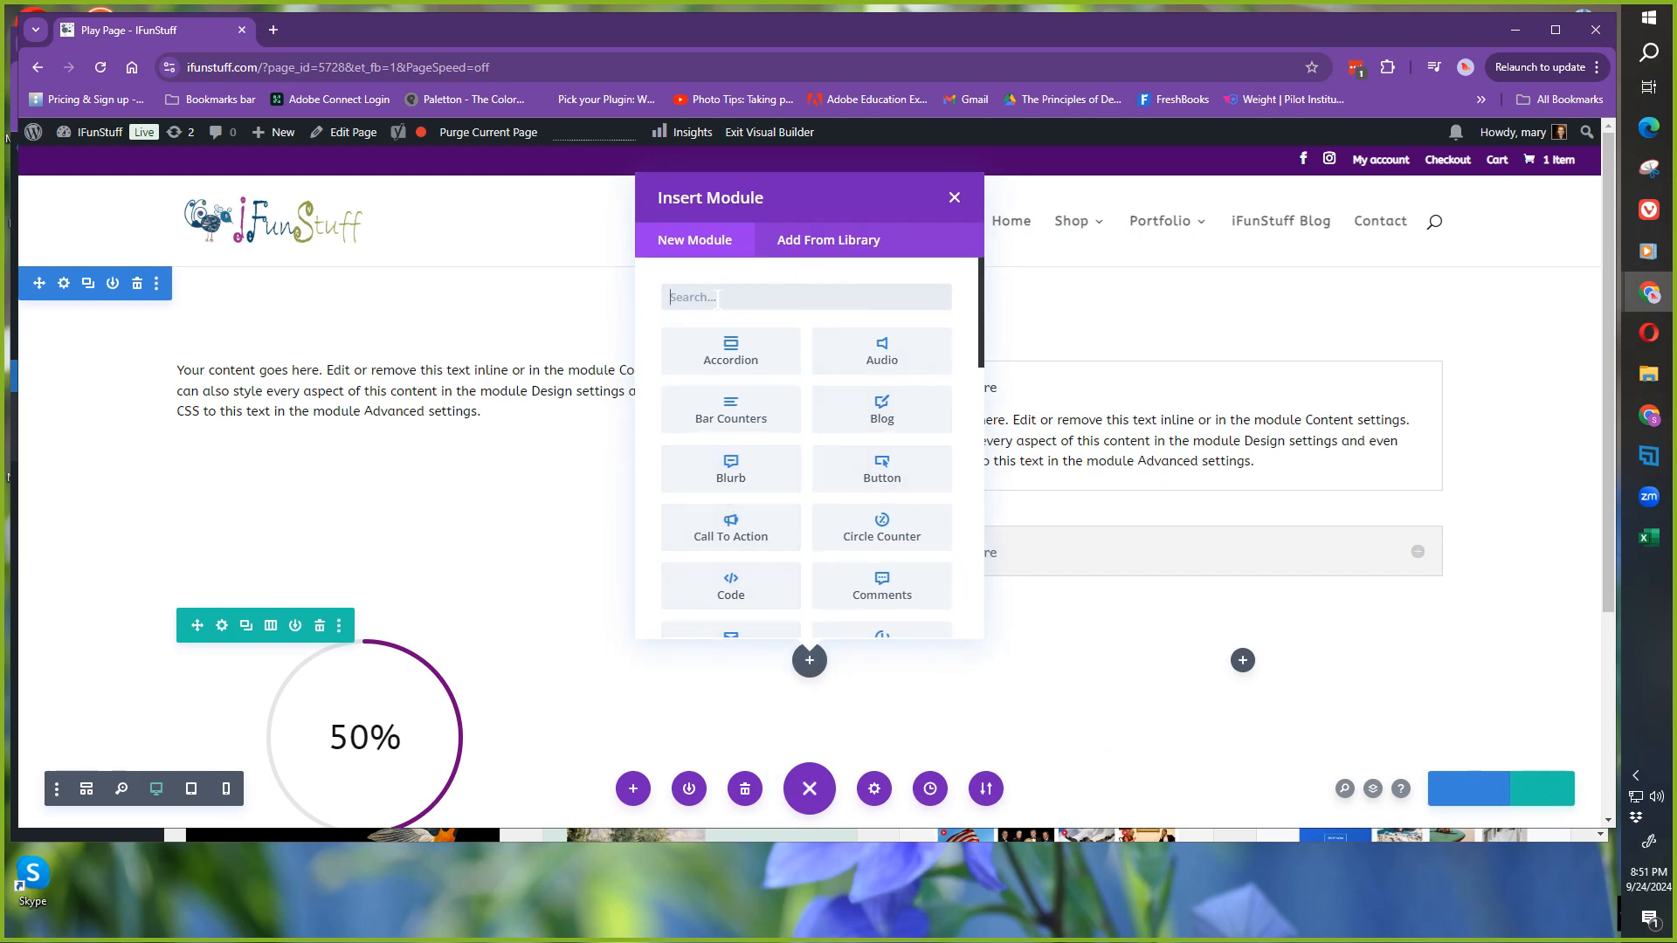
pyautogui.write('gr')
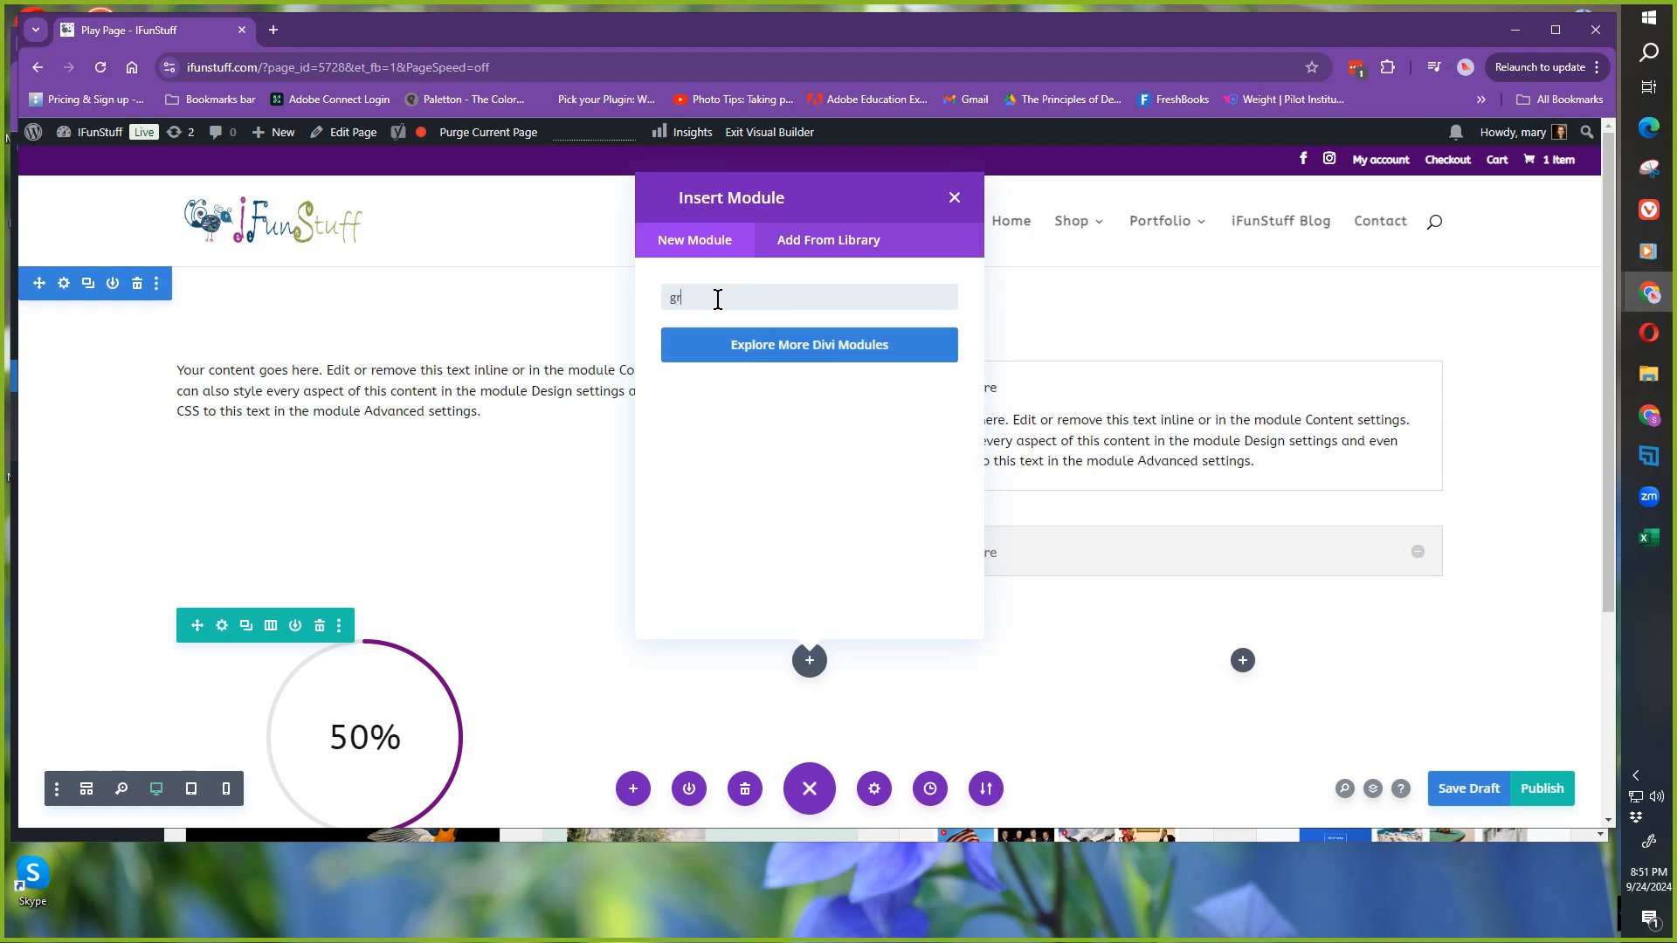
pyautogui.press('BackSpace')
pyautogui.press('BackSpace')
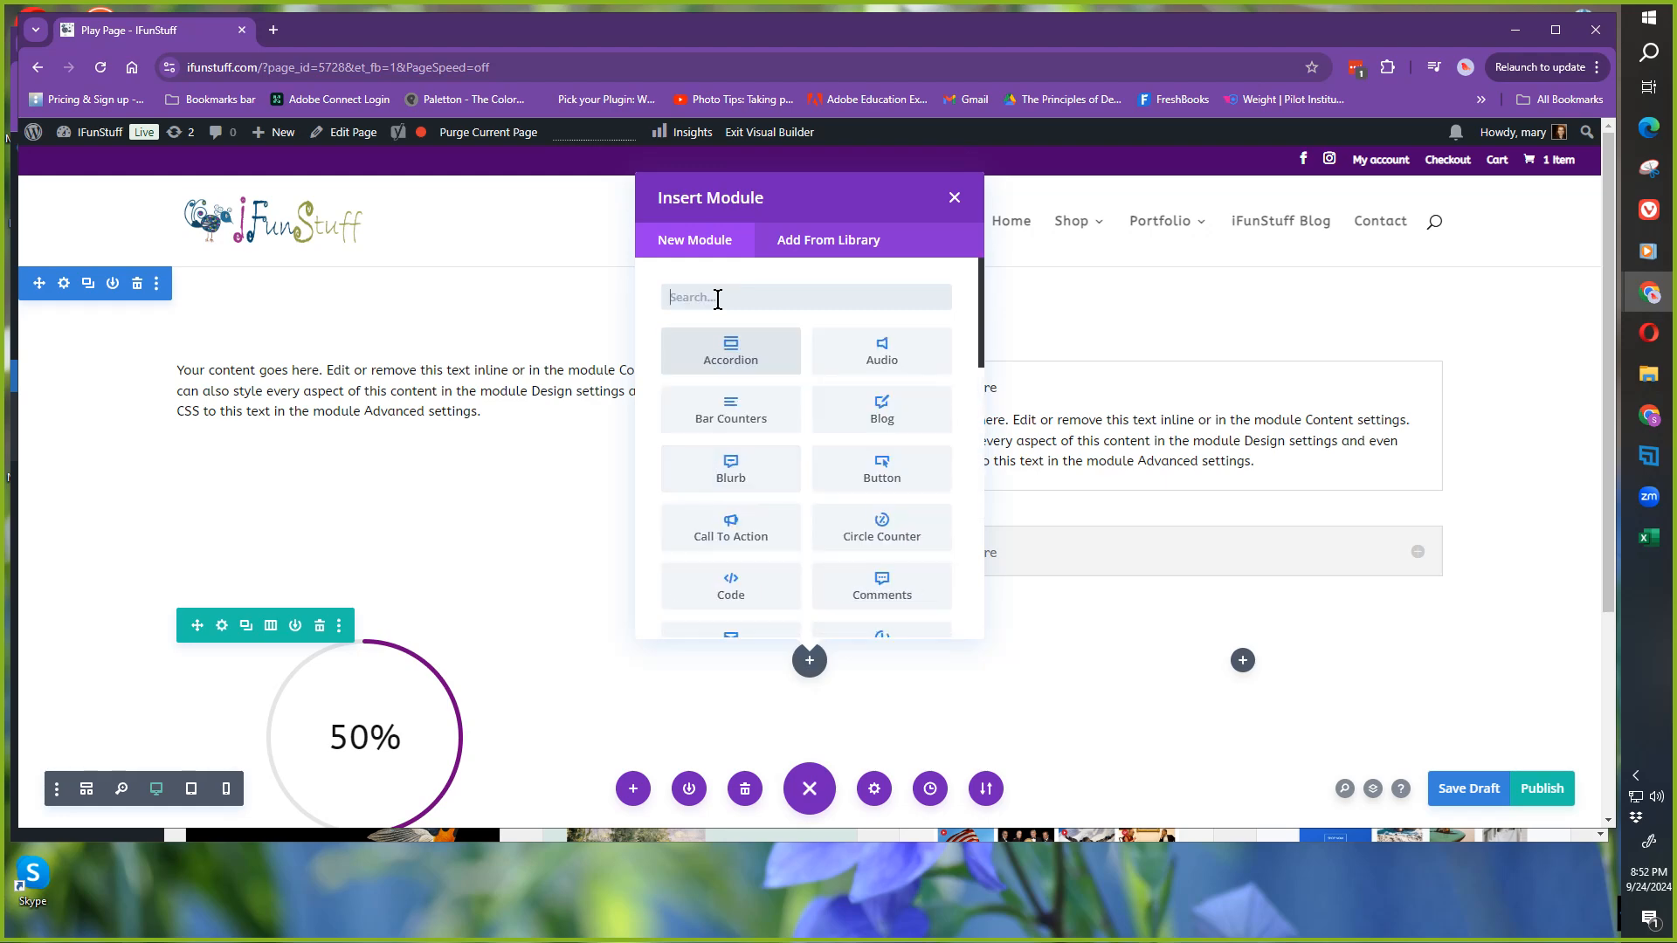
pyautogui.click(730, 416)
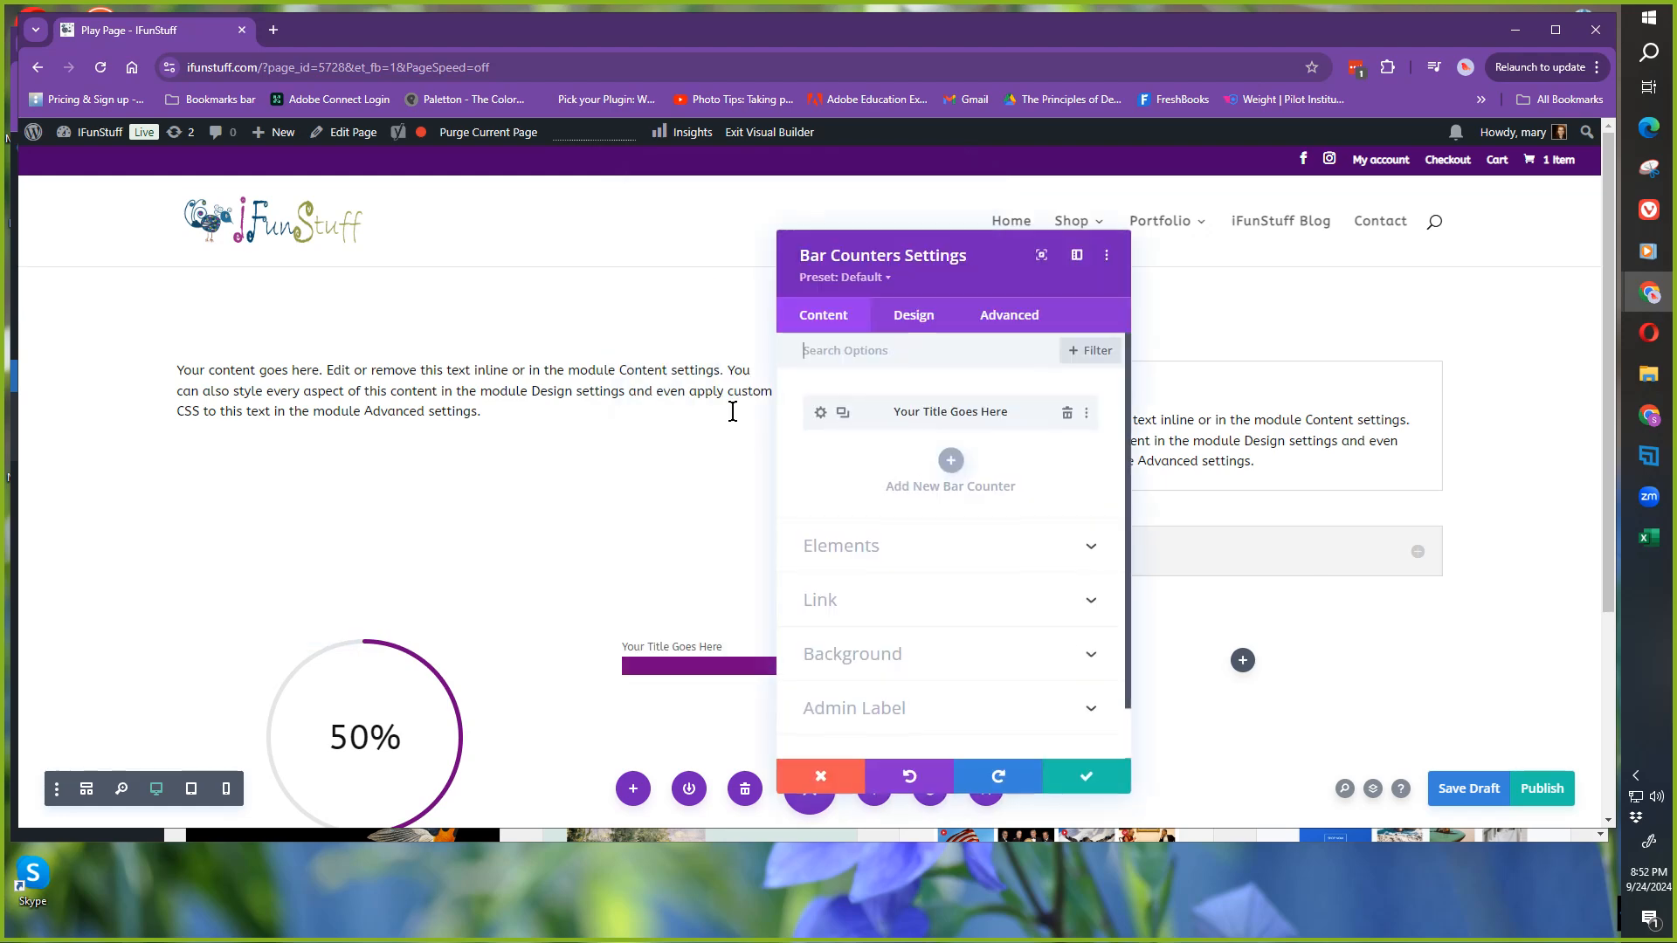
pyautogui.click(1085, 773)
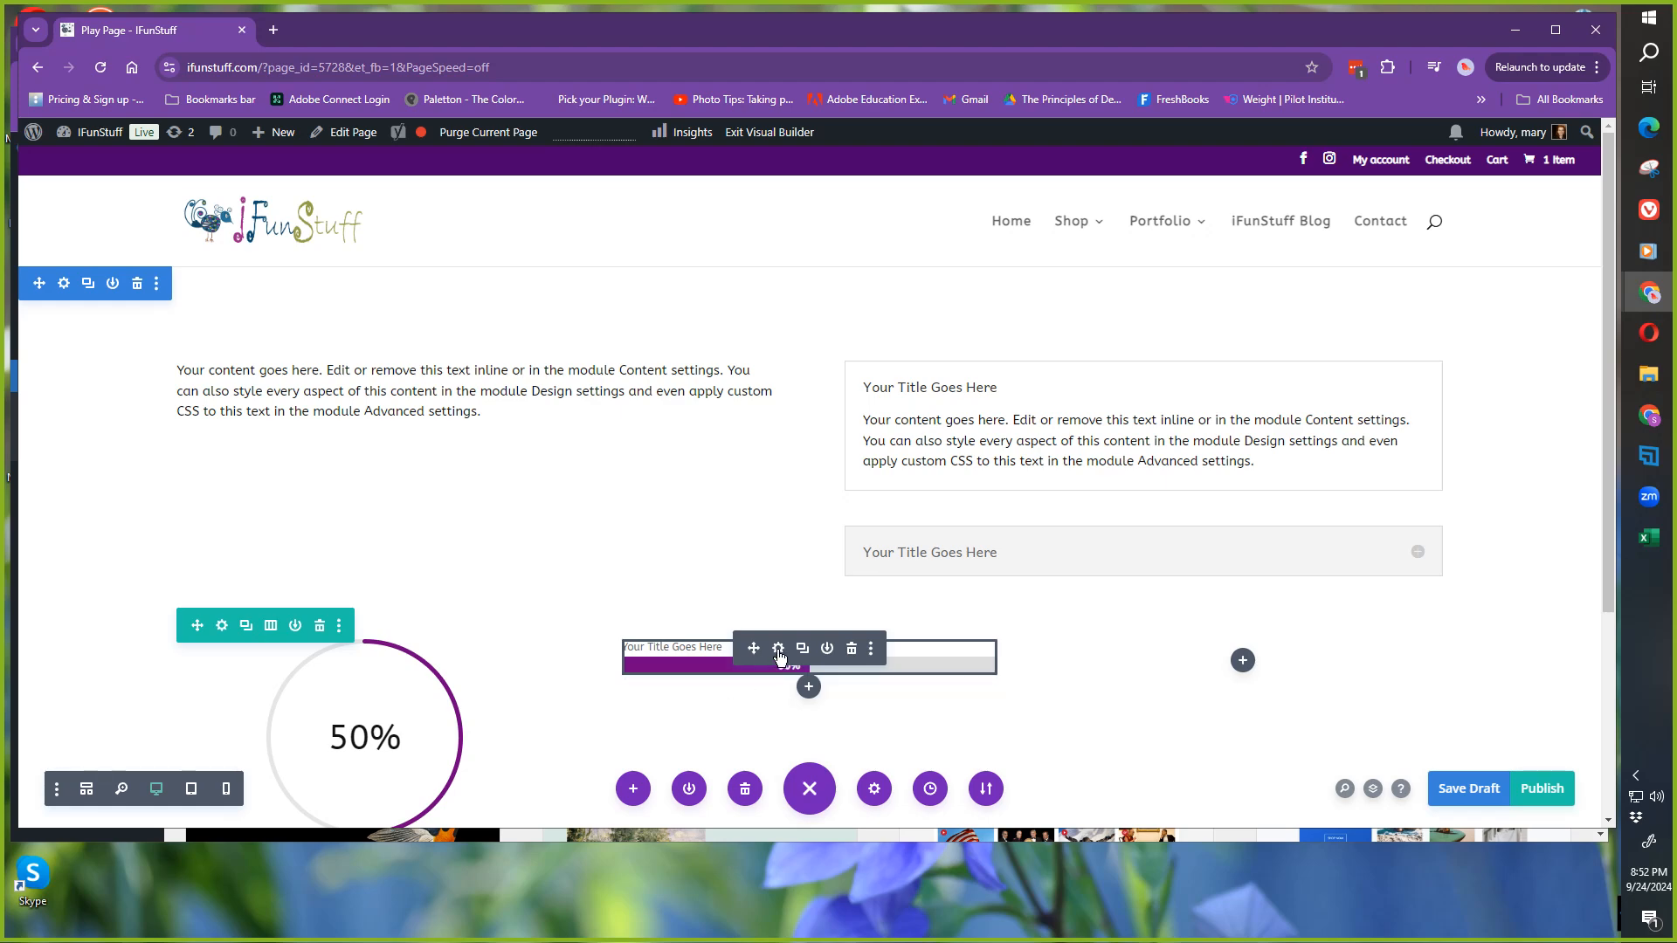
# Give the bar counter a black background and save.
pyautogui.click(779, 650)
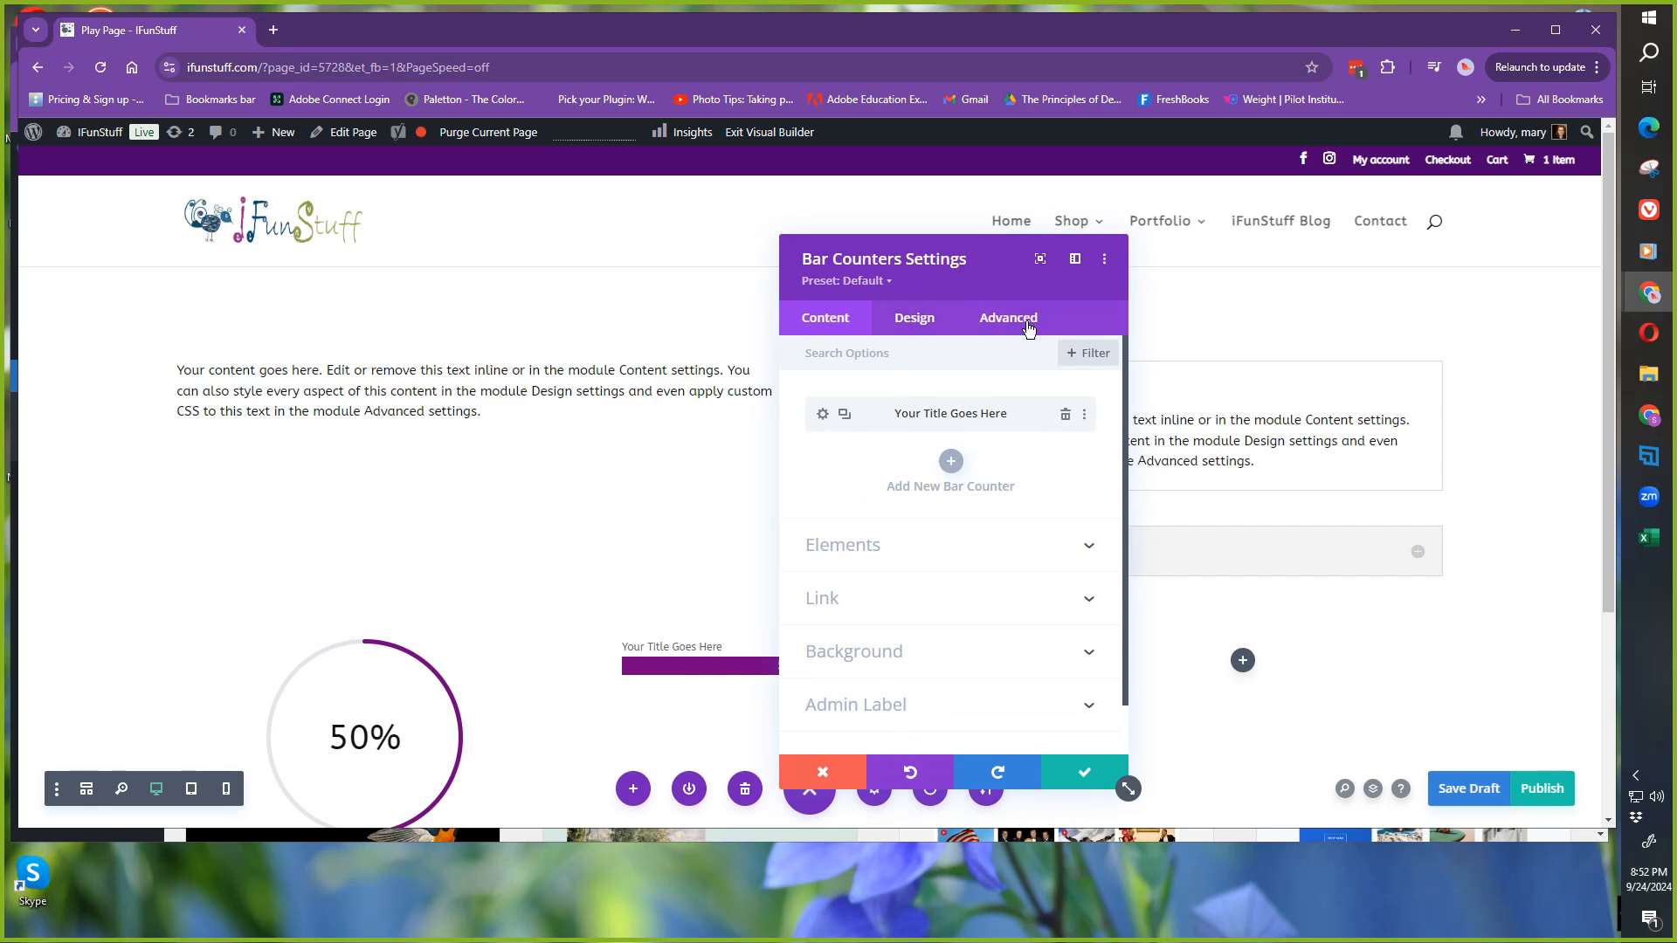
pyautogui.click(908, 329)
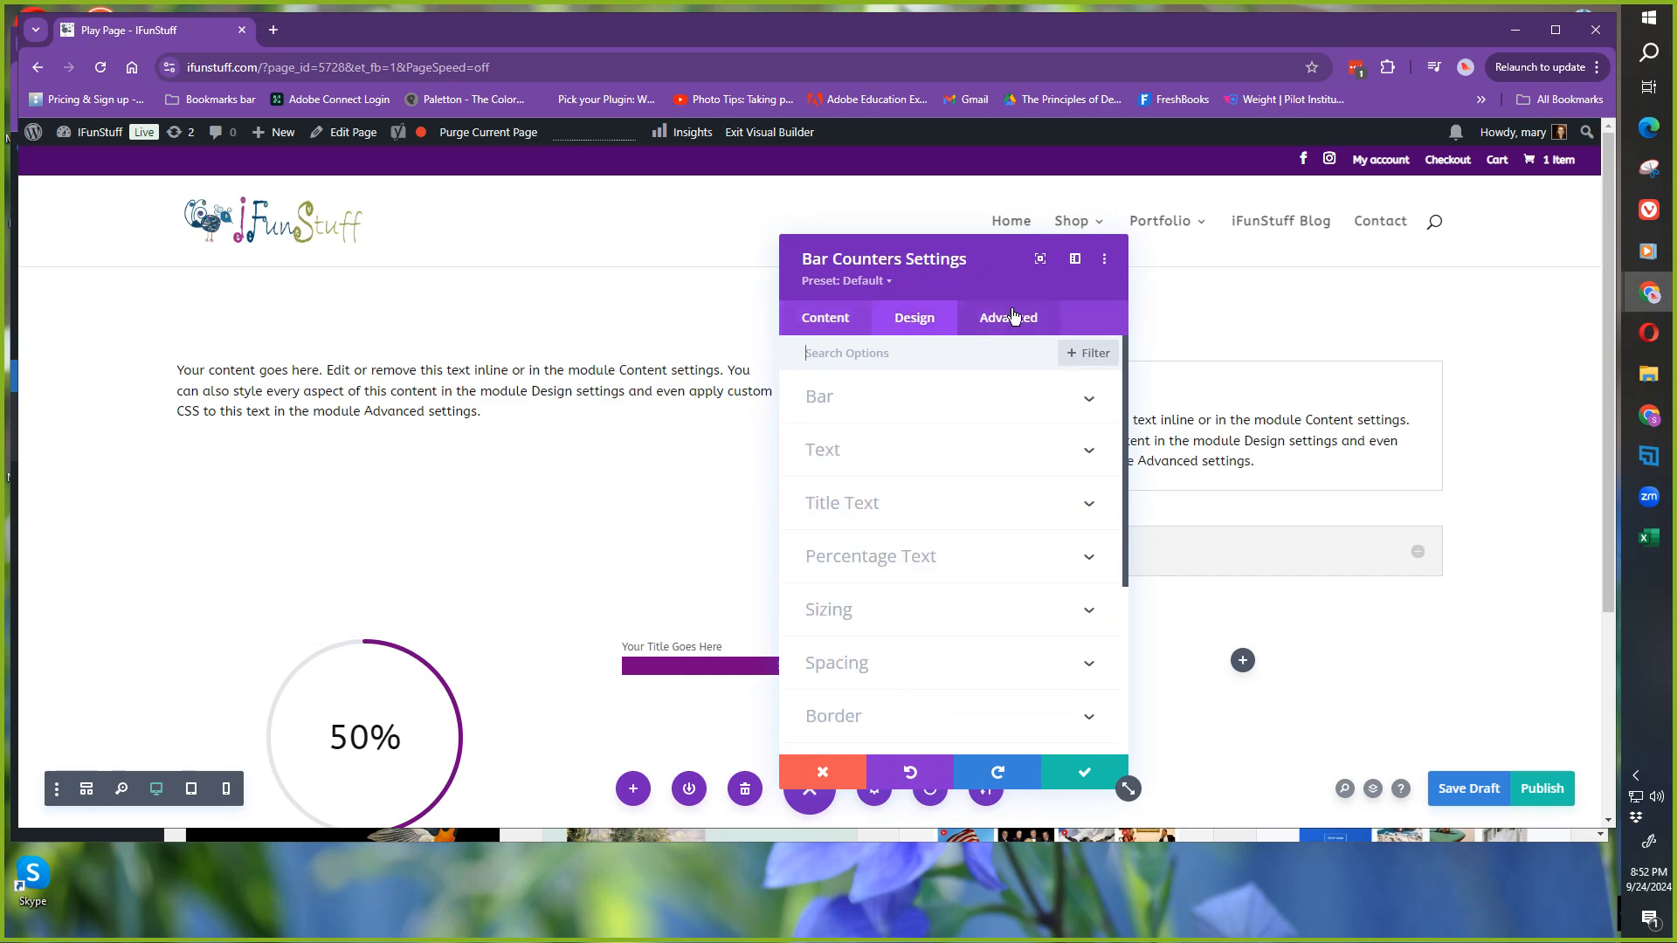
pyautogui.click(1013, 318)
pyautogui.click(902, 321)
pyautogui.click(821, 323)
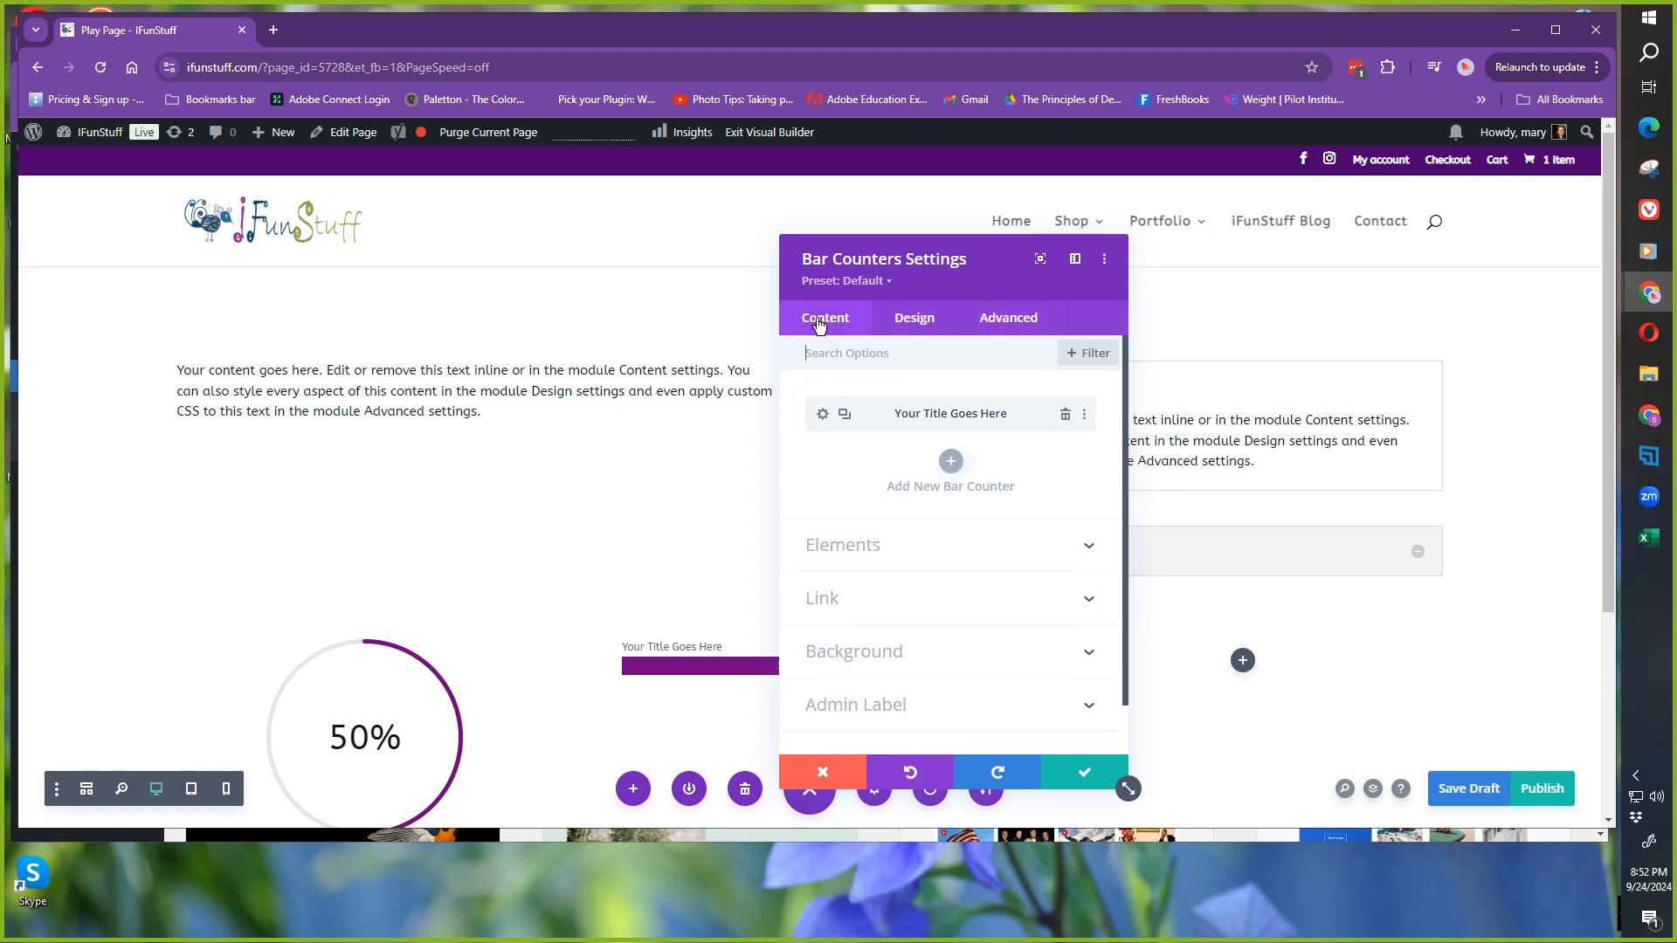
pyautogui.click(1090, 662)
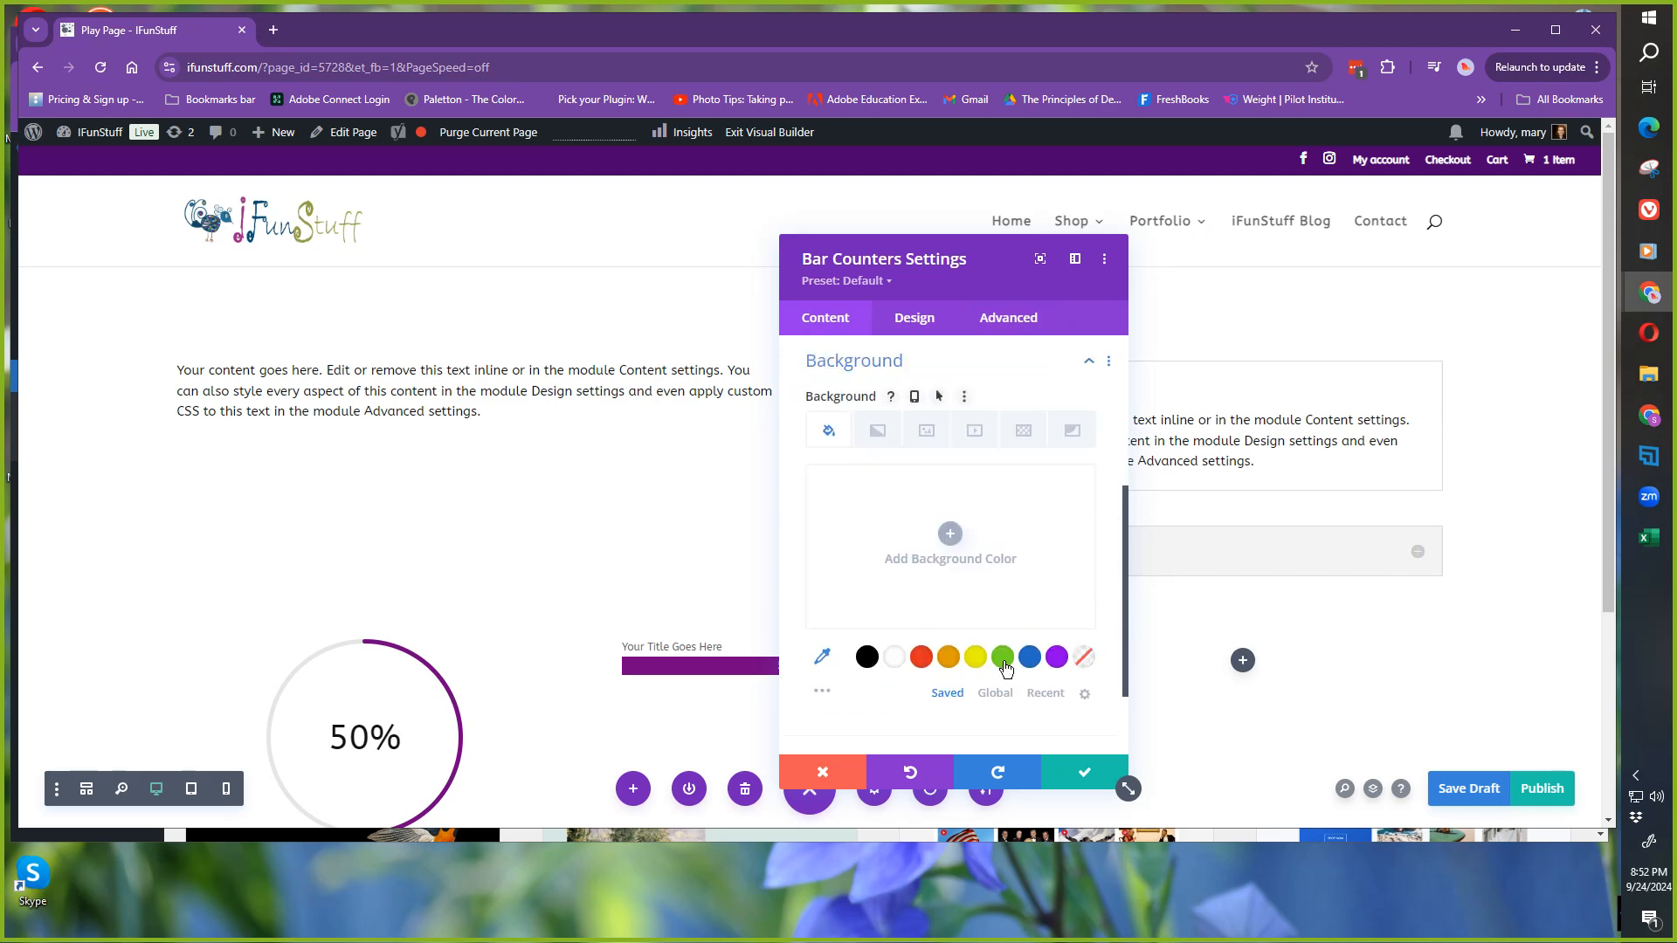
pyautogui.click(866, 657)
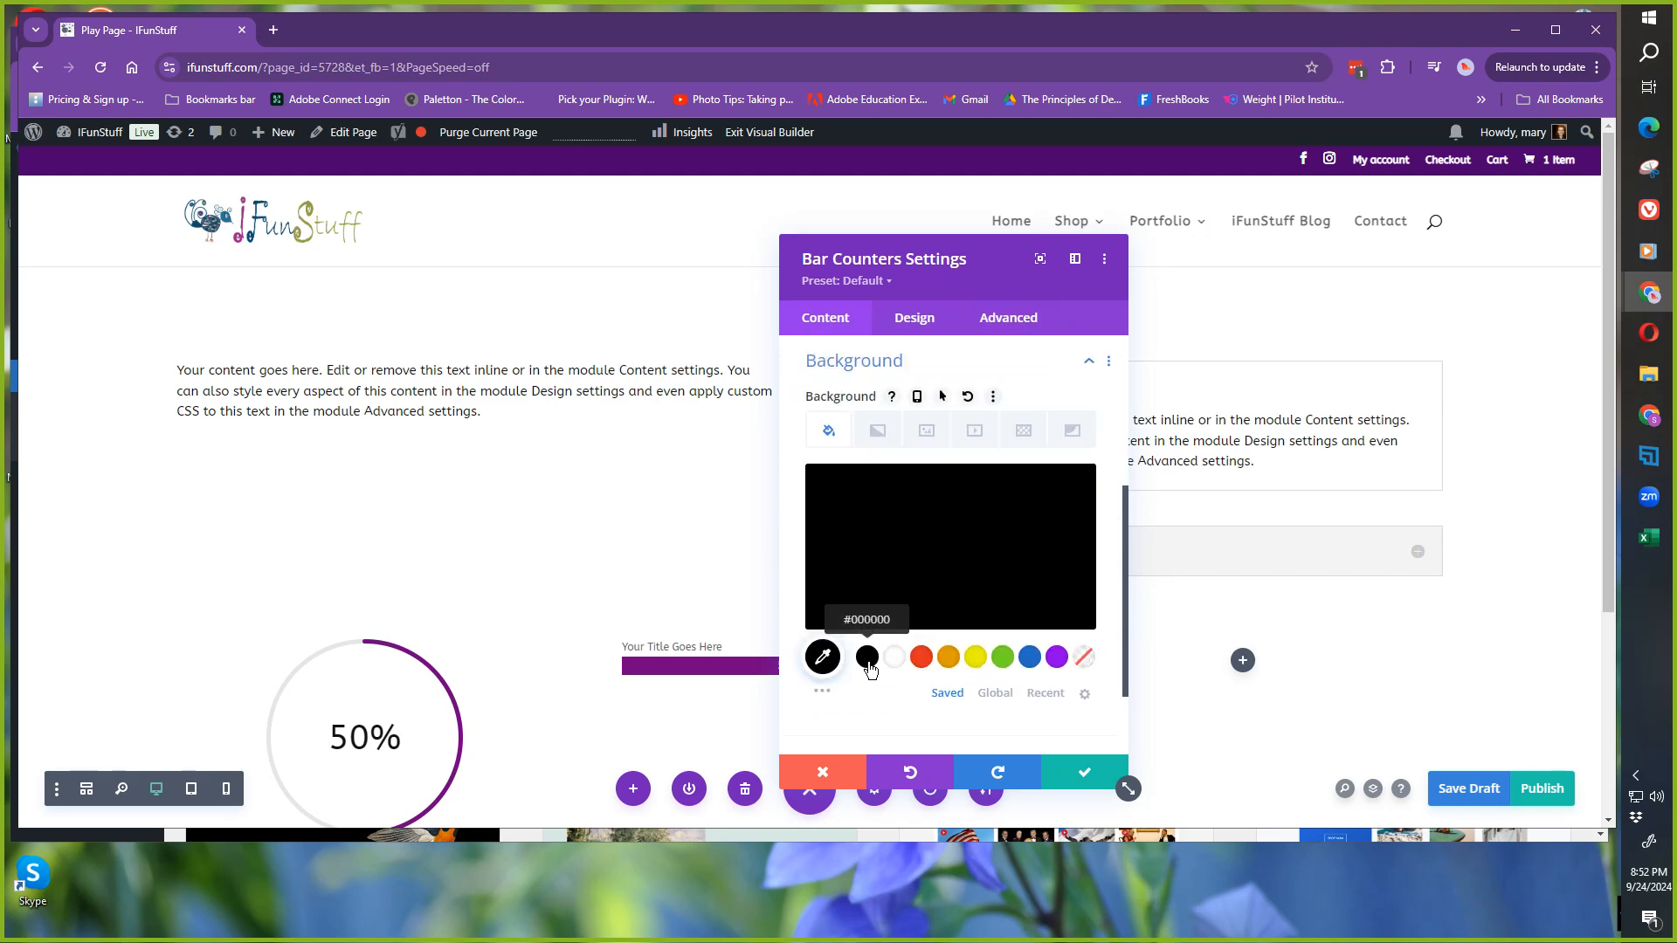
pyautogui.click(1076, 780)
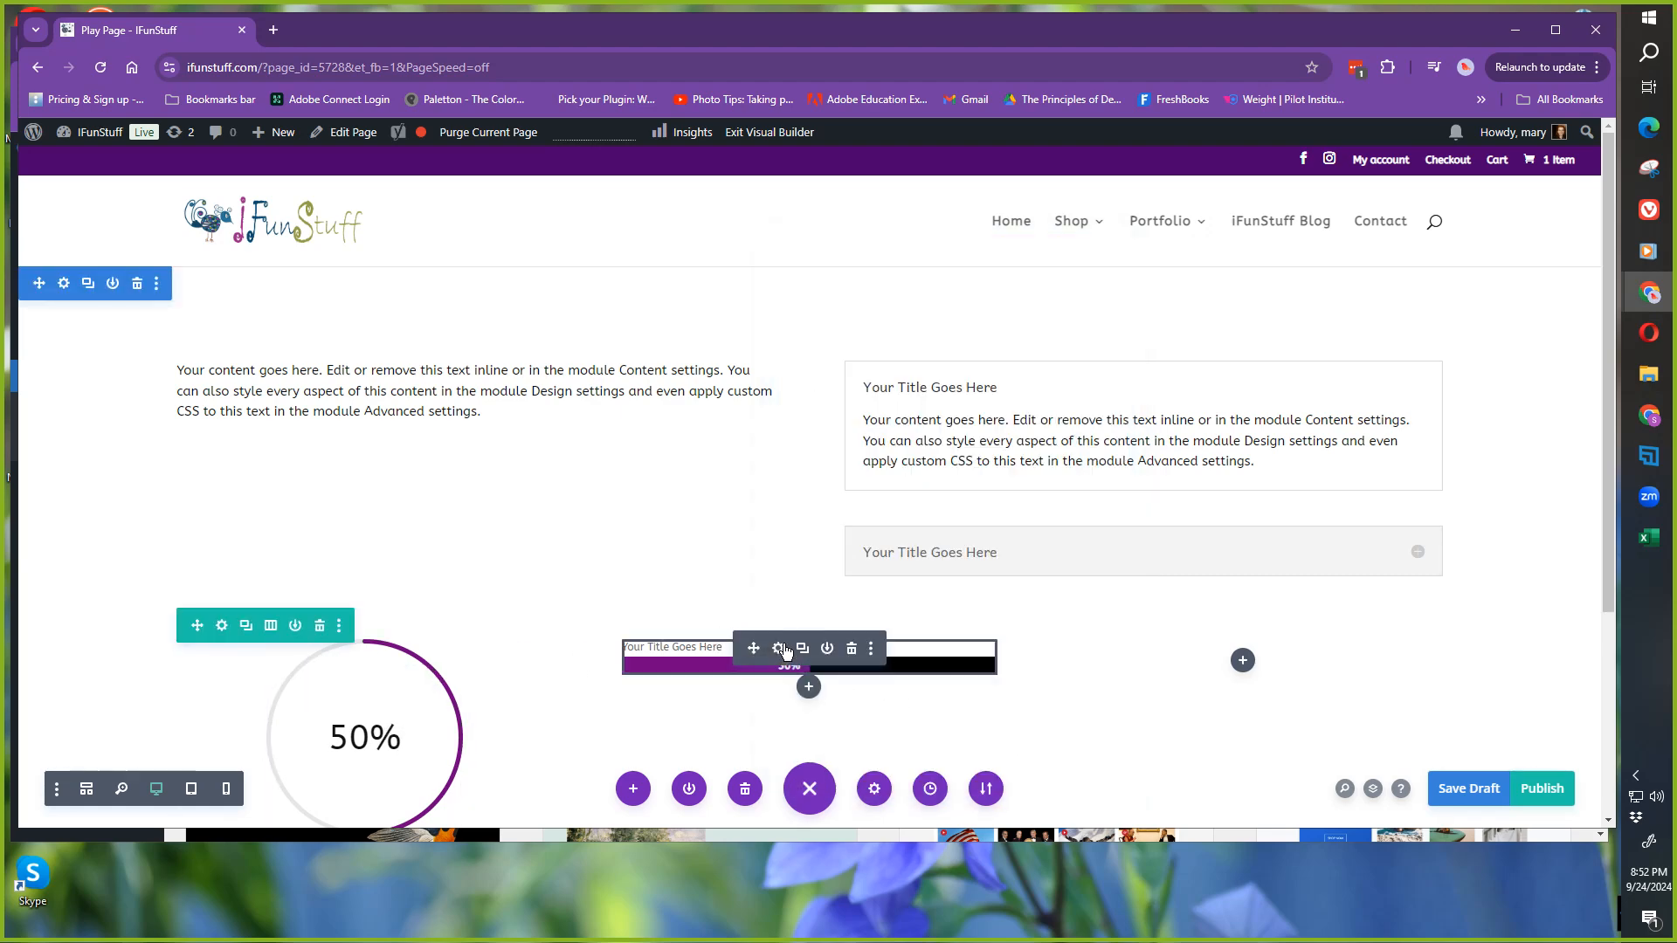
# Set the bar counter's top padding to 4vh and save.
pyautogui.click(780, 651)
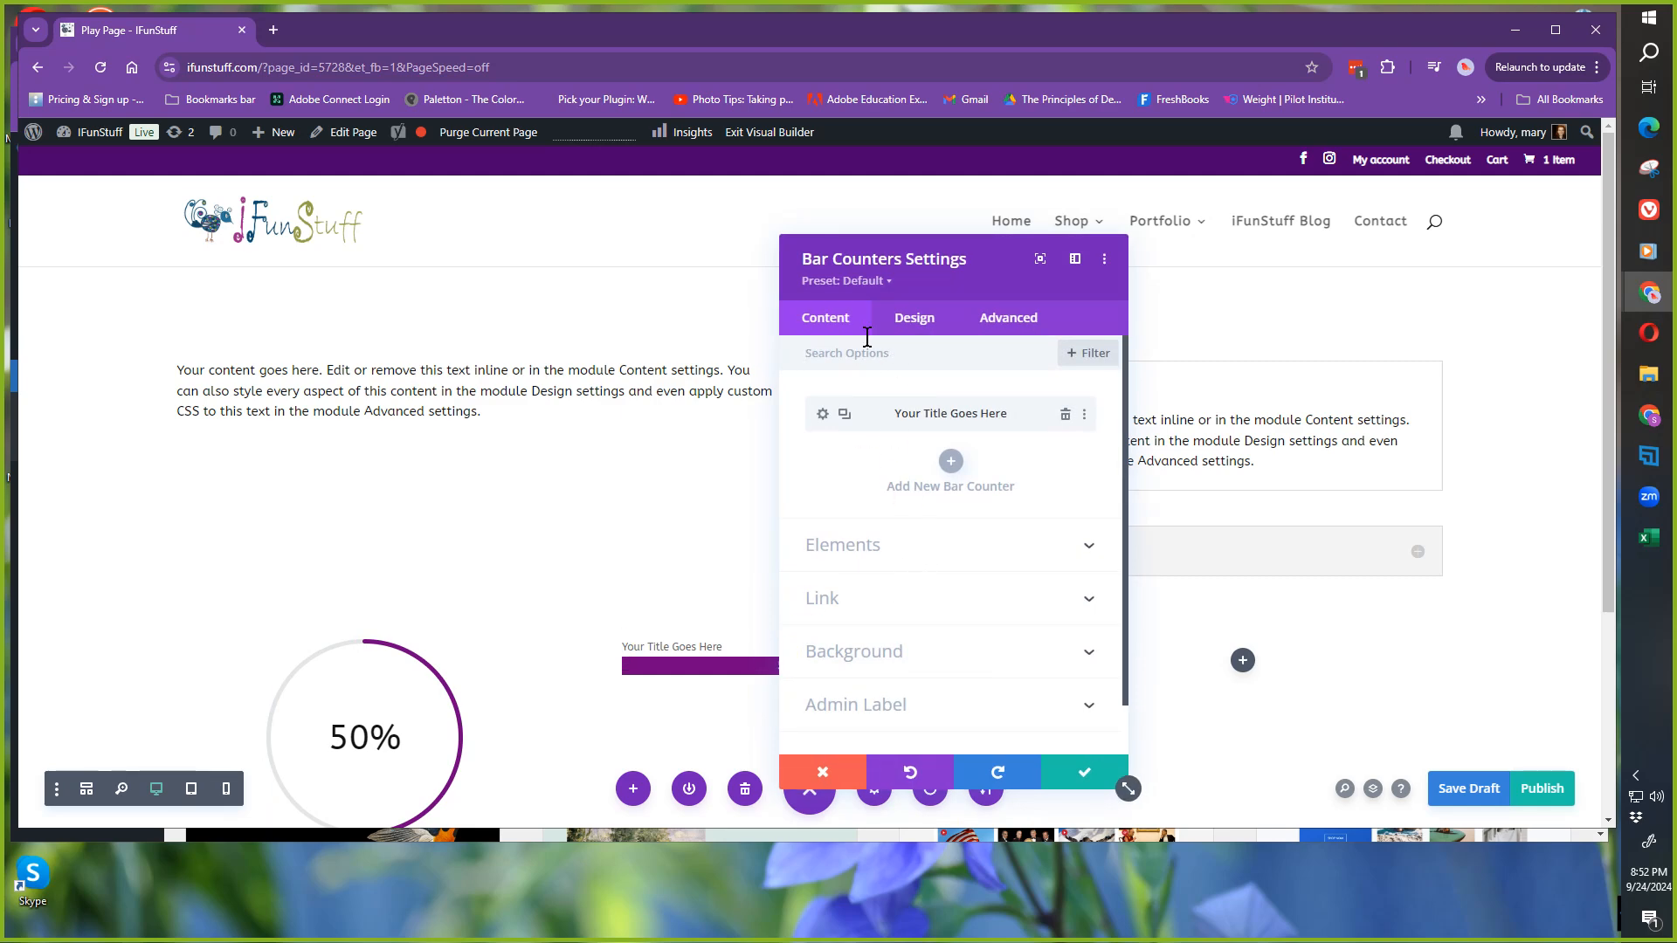
pyautogui.click(930, 323)
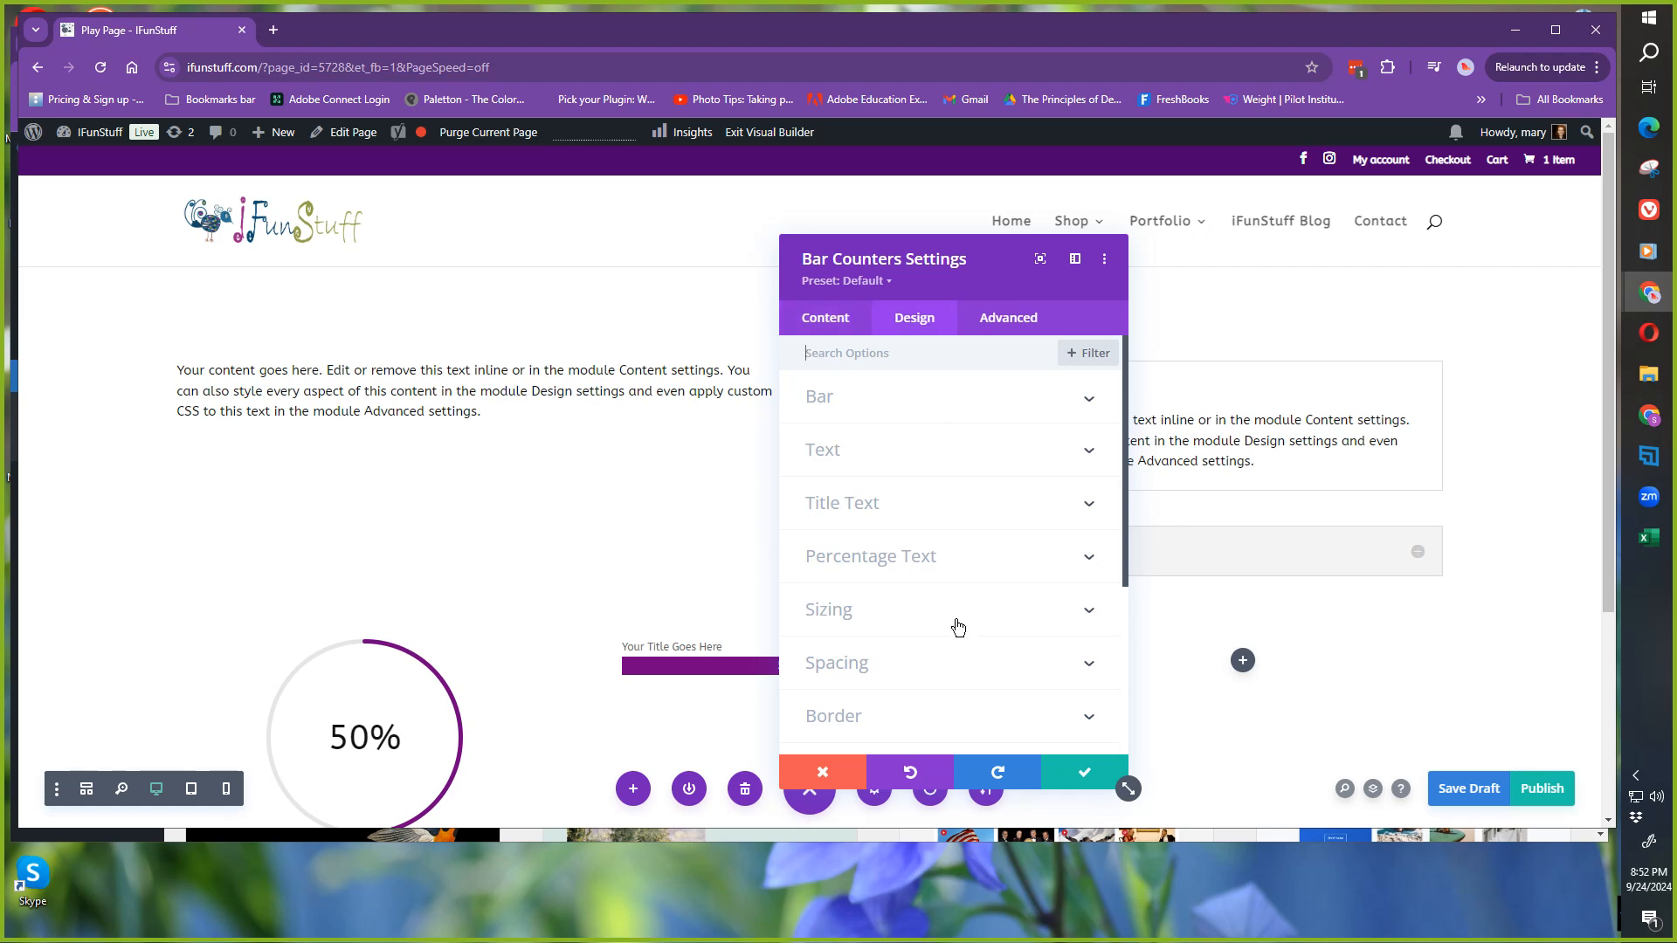
pyautogui.click(873, 663)
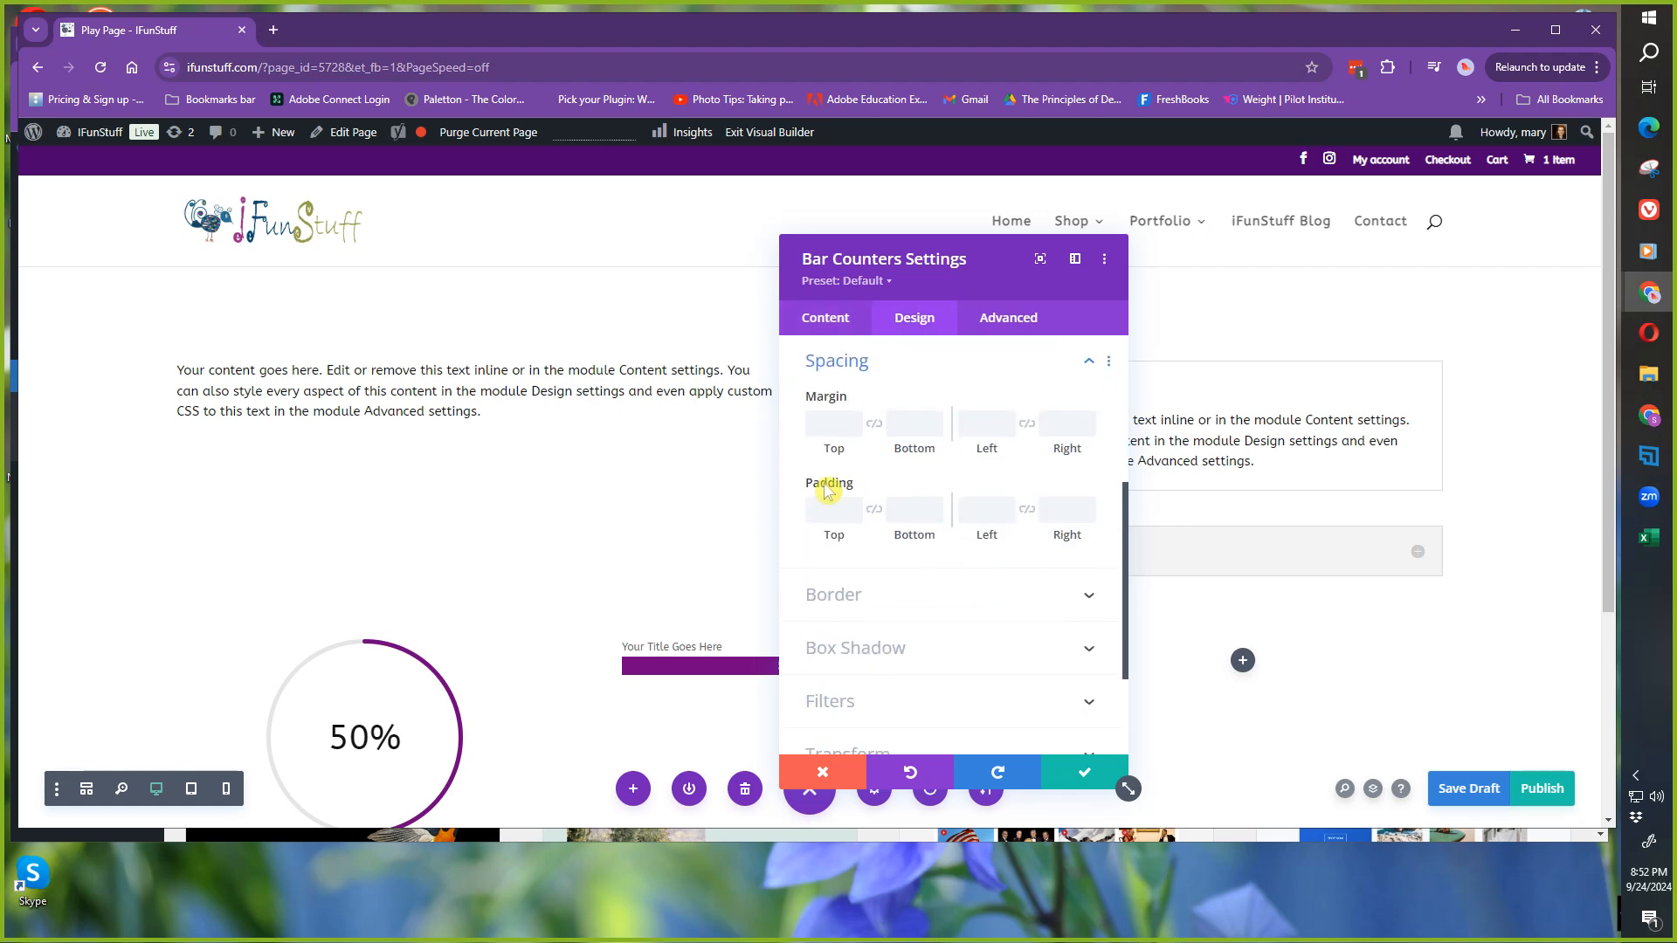
pyautogui.click(835, 509)
pyautogui.write('4')
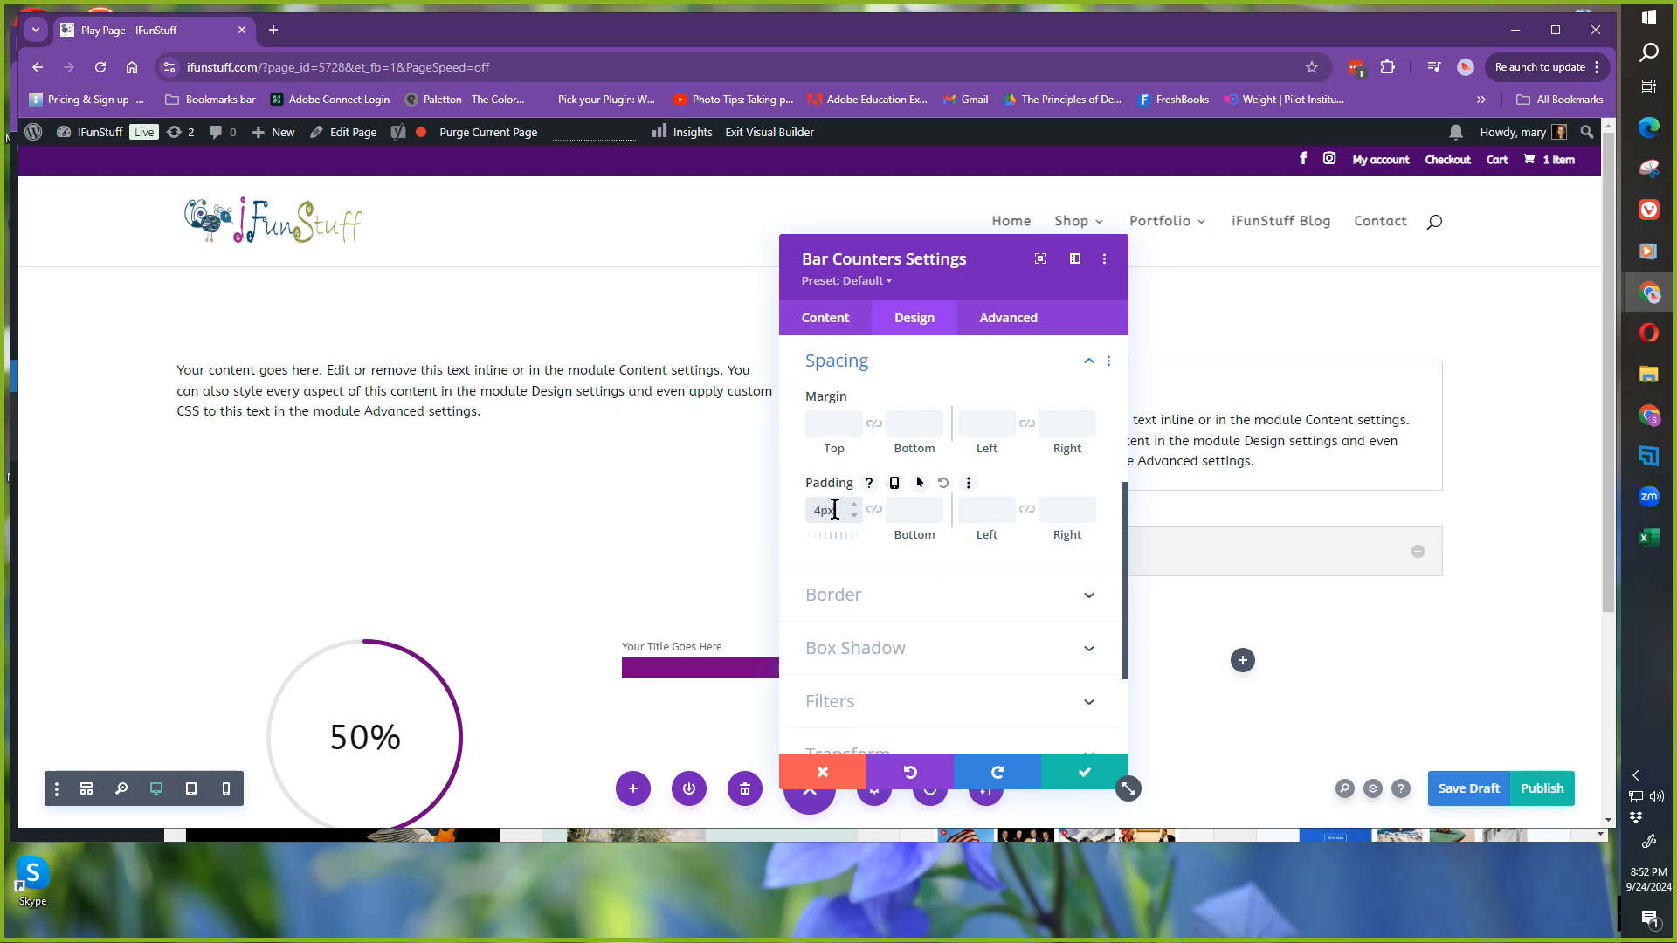
pyautogui.press('BackSpace')
pyautogui.press('BackSpace')
pyautogui.write('vh')
pyautogui.click(1081, 774)
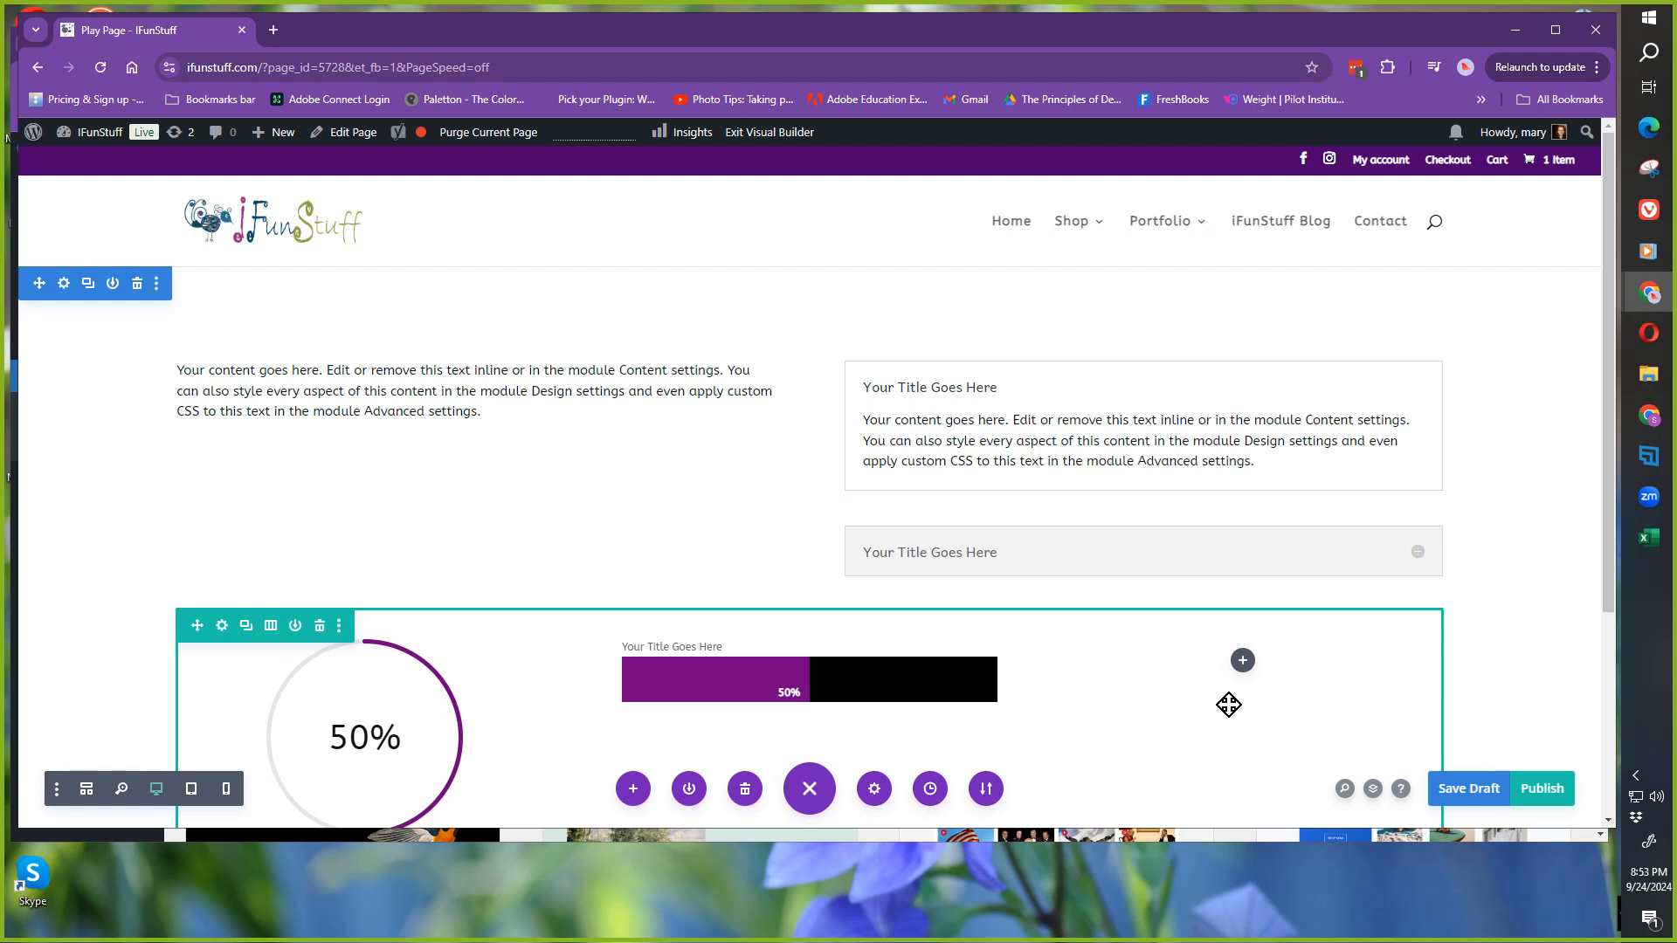
# Publish and save the Play page, then minimize the builder window.
pyautogui.click(1550, 795)
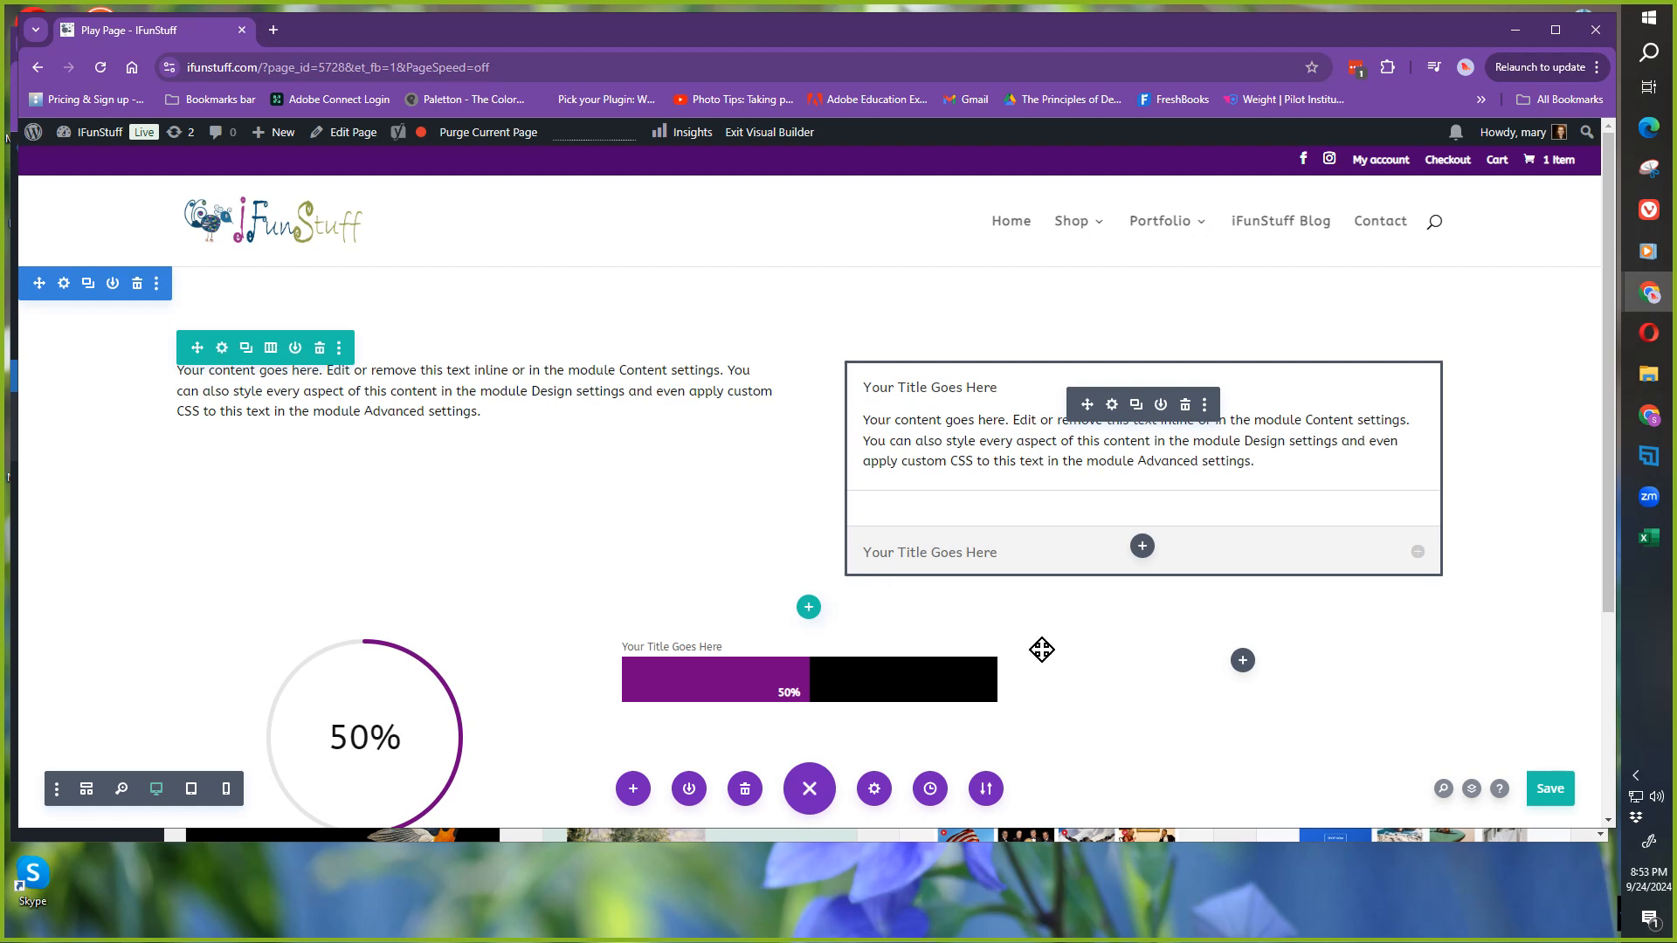
pyautogui.click(1553, 795)
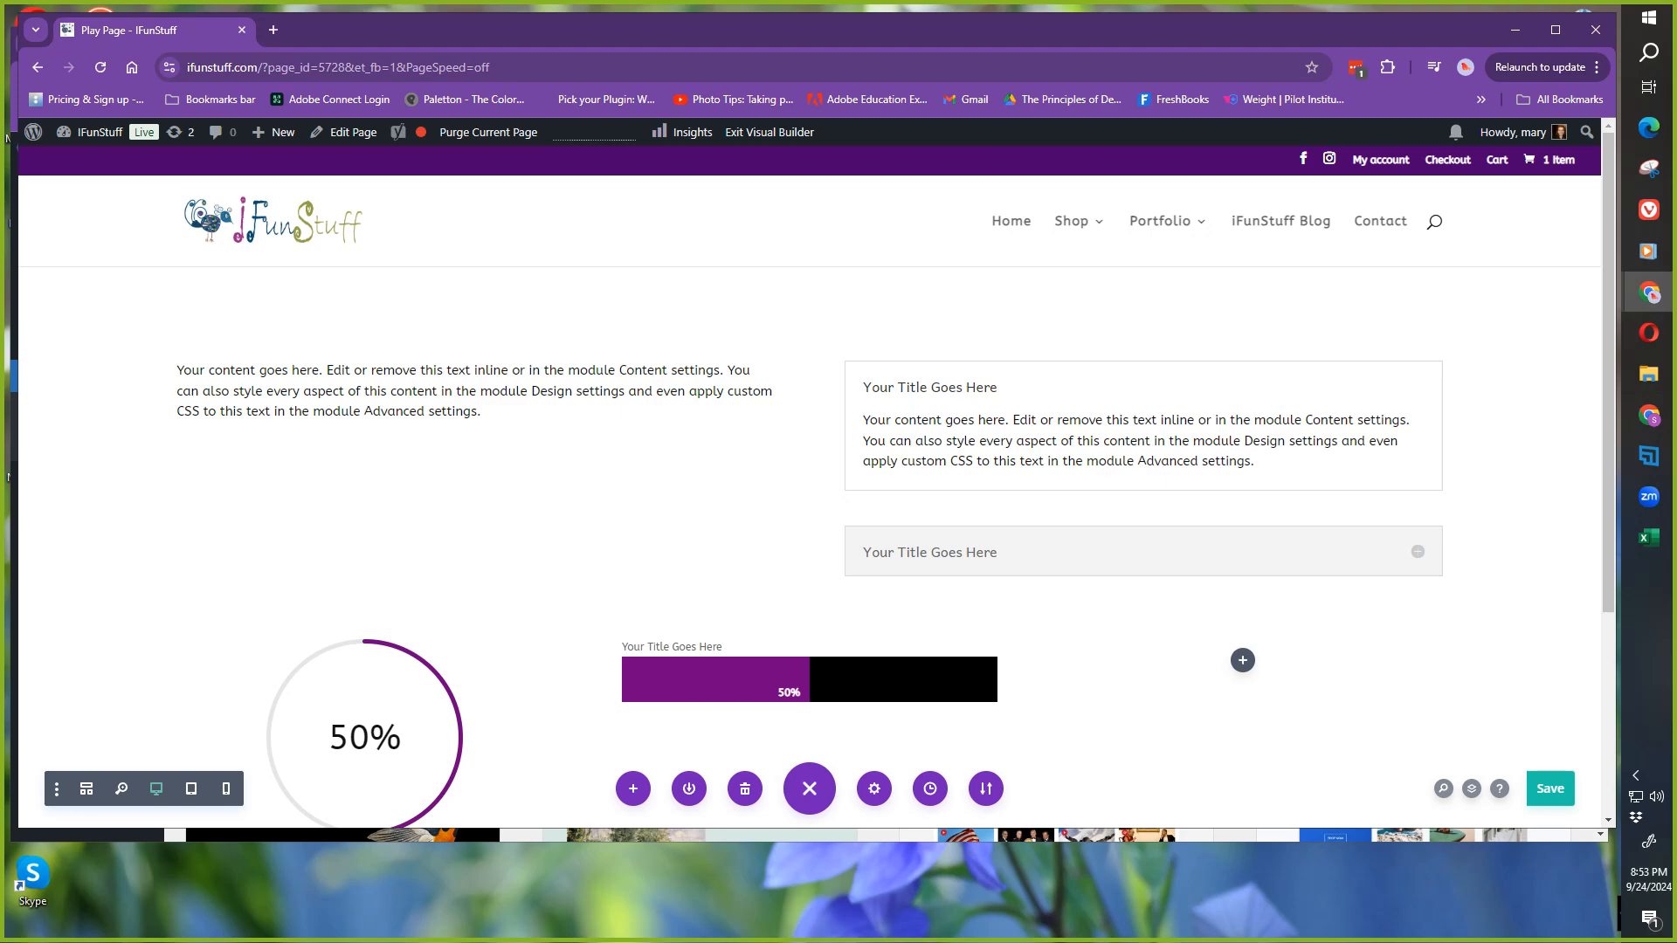
pyautogui.click(1518, 35)
# Install and activate the Hello Elementor theme on the Puppies 2024 site.
pyautogui.moveTo(712, 396)
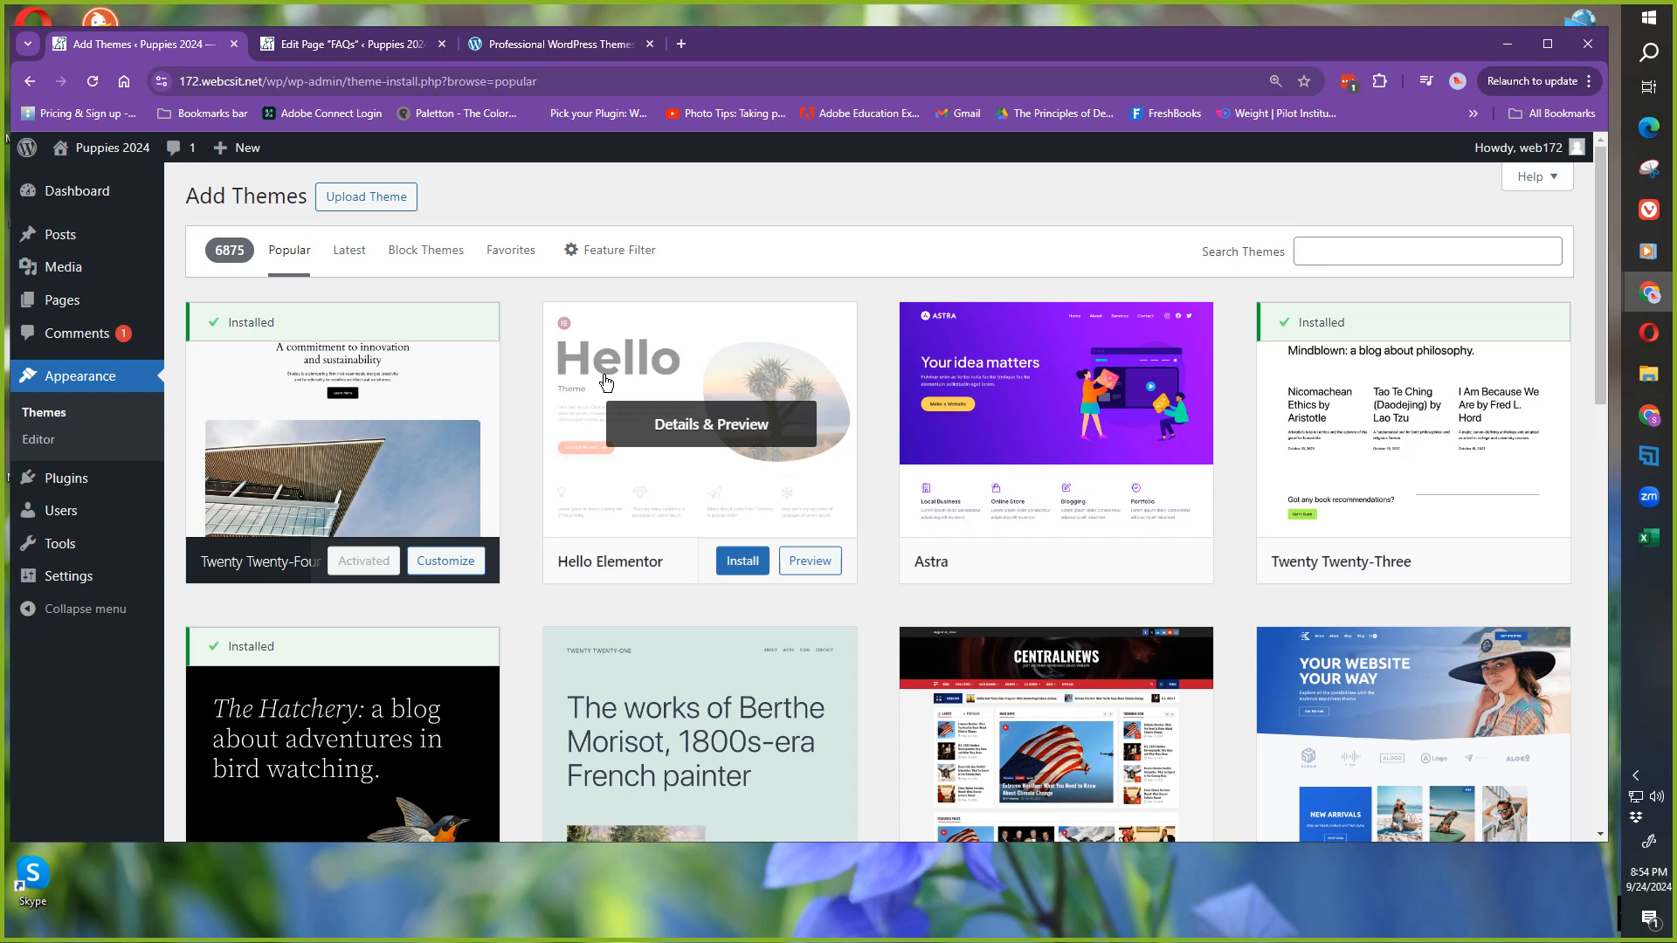
pyautogui.click(735, 557)
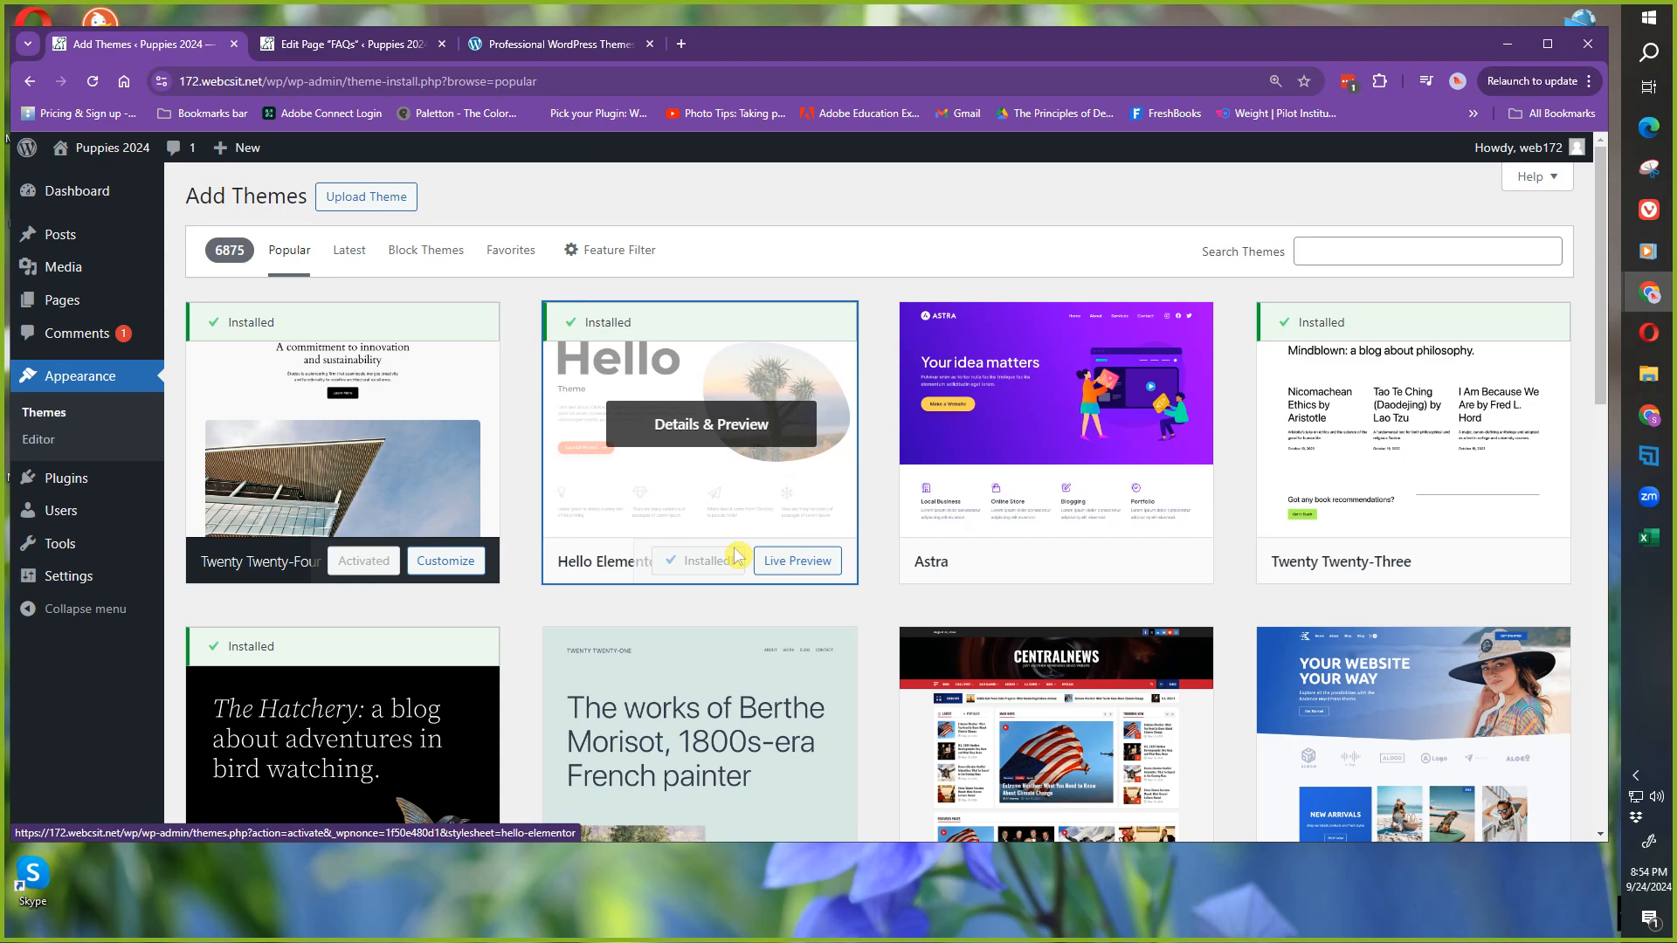
pyautogui.click(712, 572)
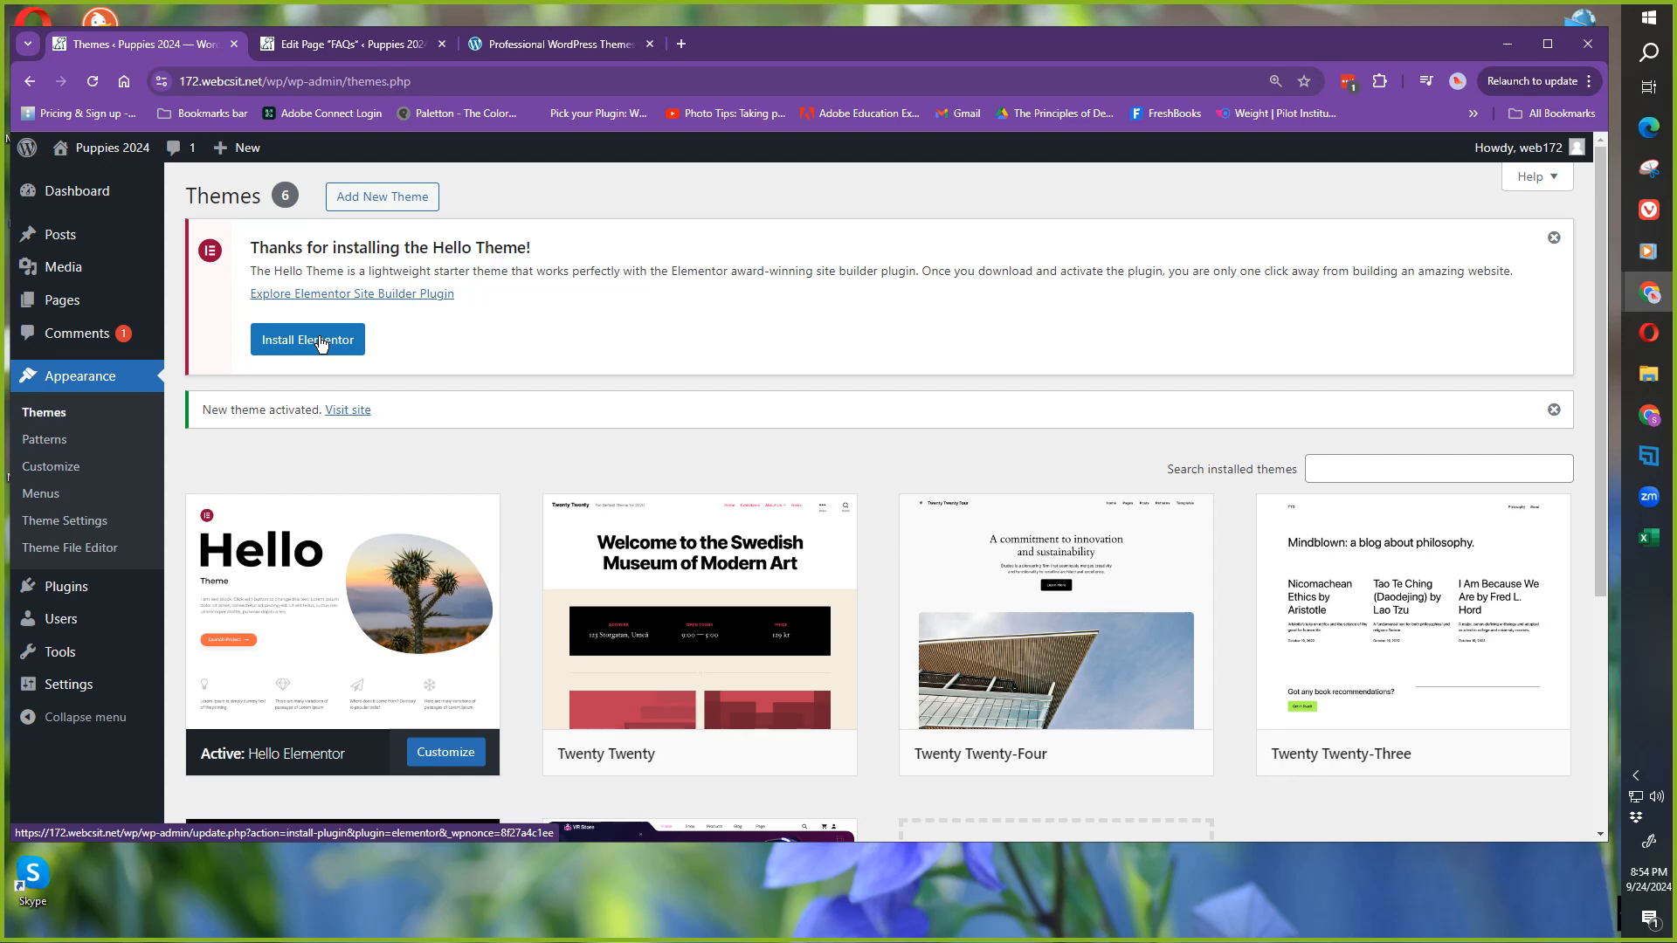
pyautogui.moveTo(1135, 668)
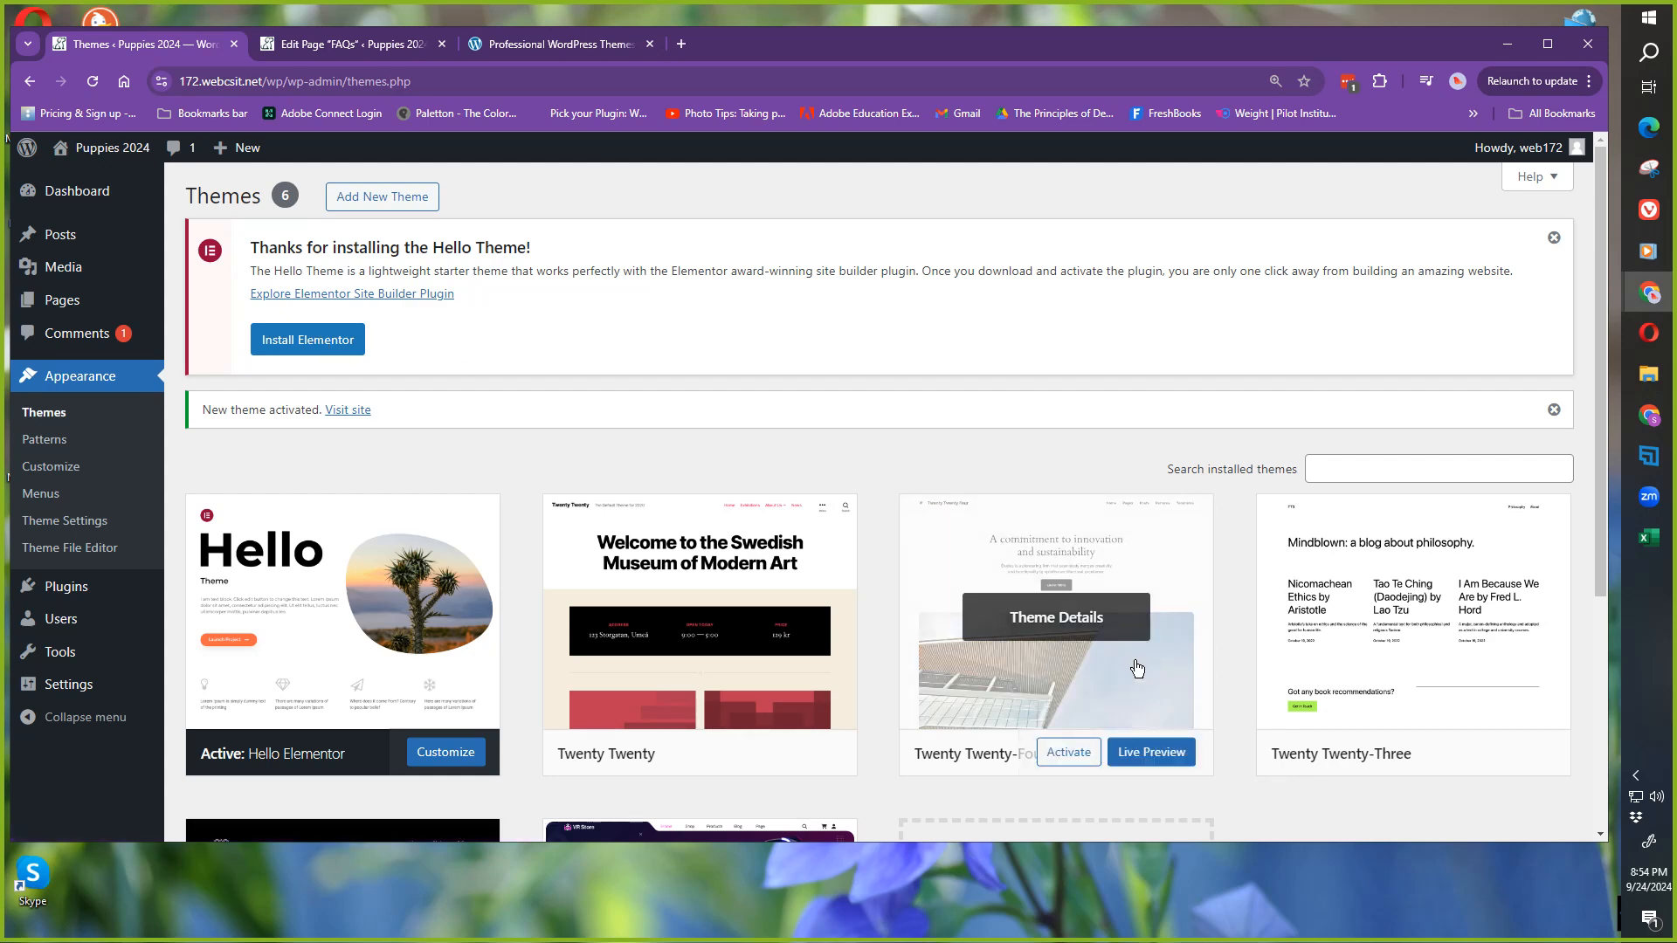